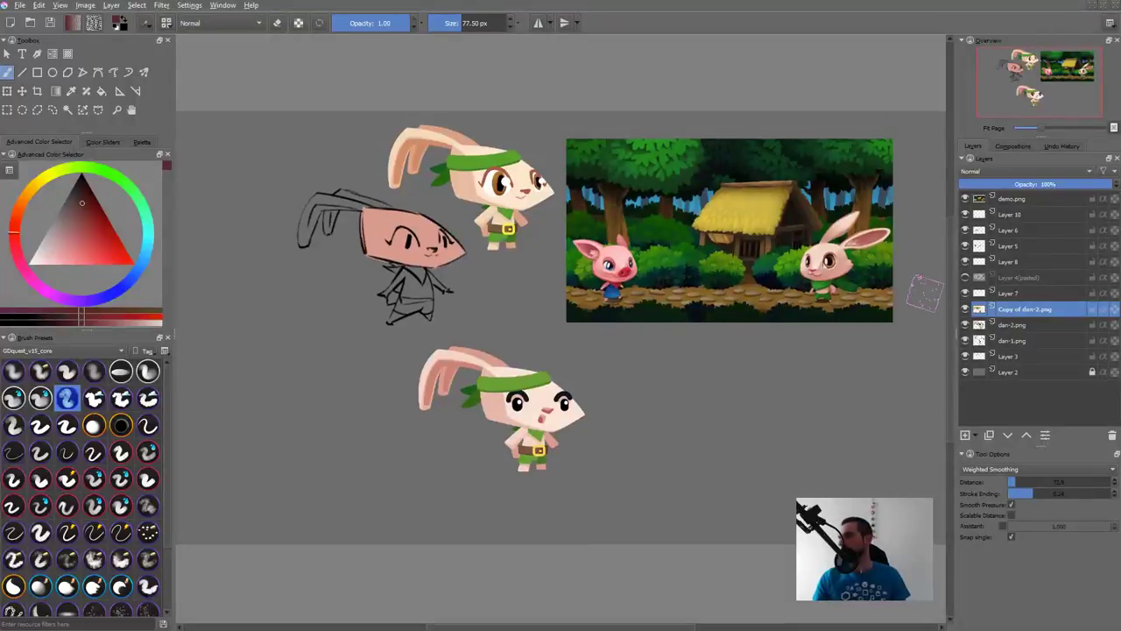
Step: Switch from the Krita character-design document to the rabbit prototype artwork in Affinity Designer
key(alt+Tab)
key(Escape)
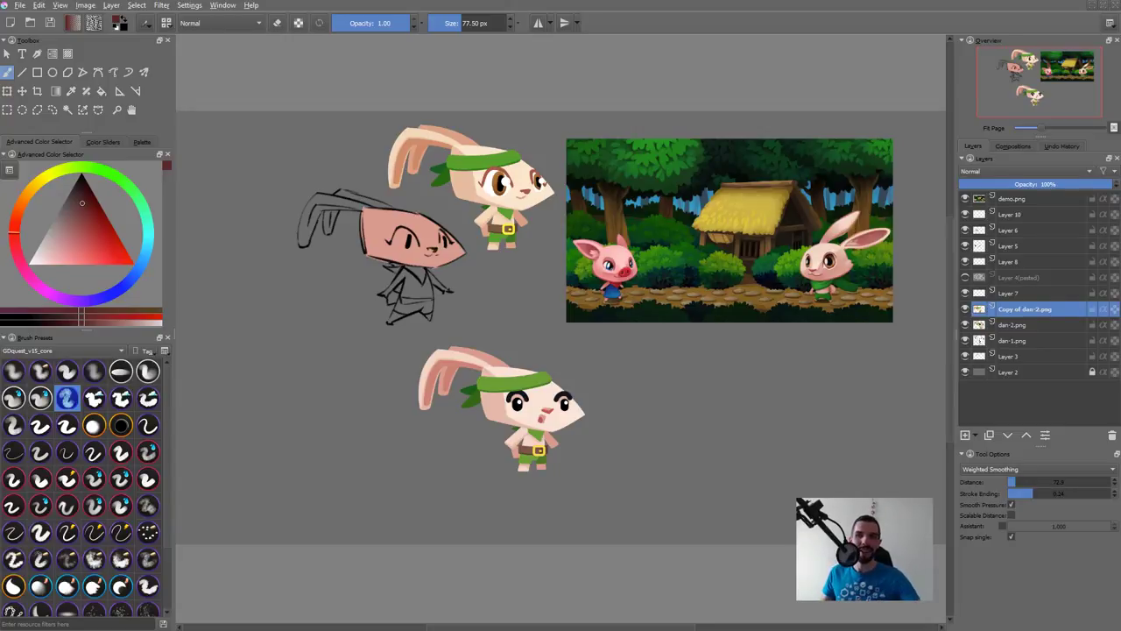
key(slash)
key(alt+Tab)
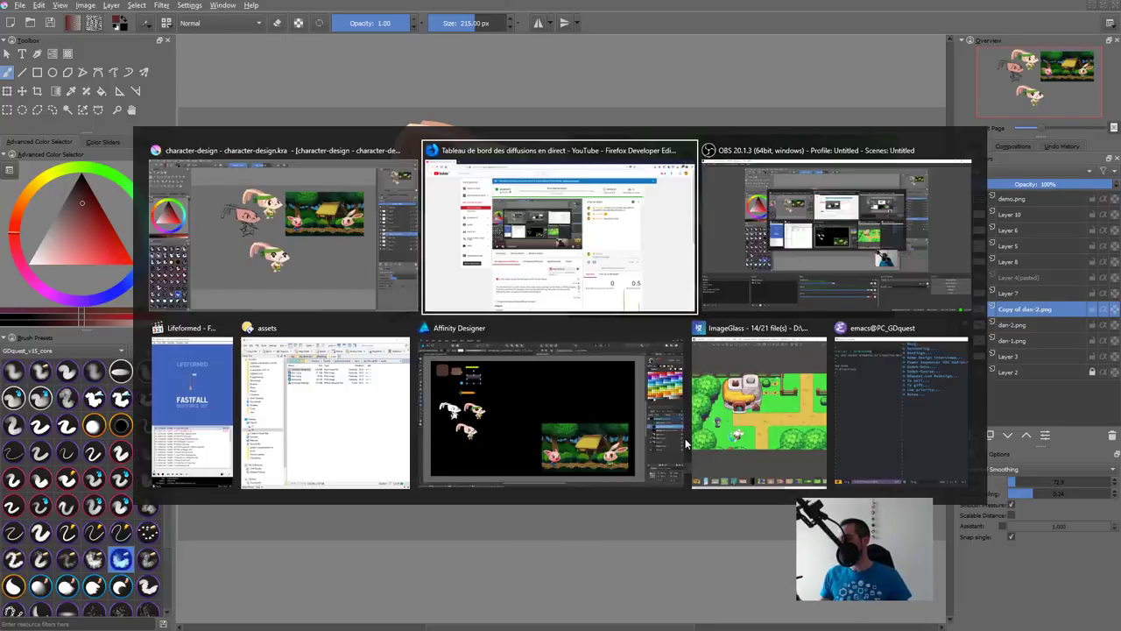
click(543, 431)
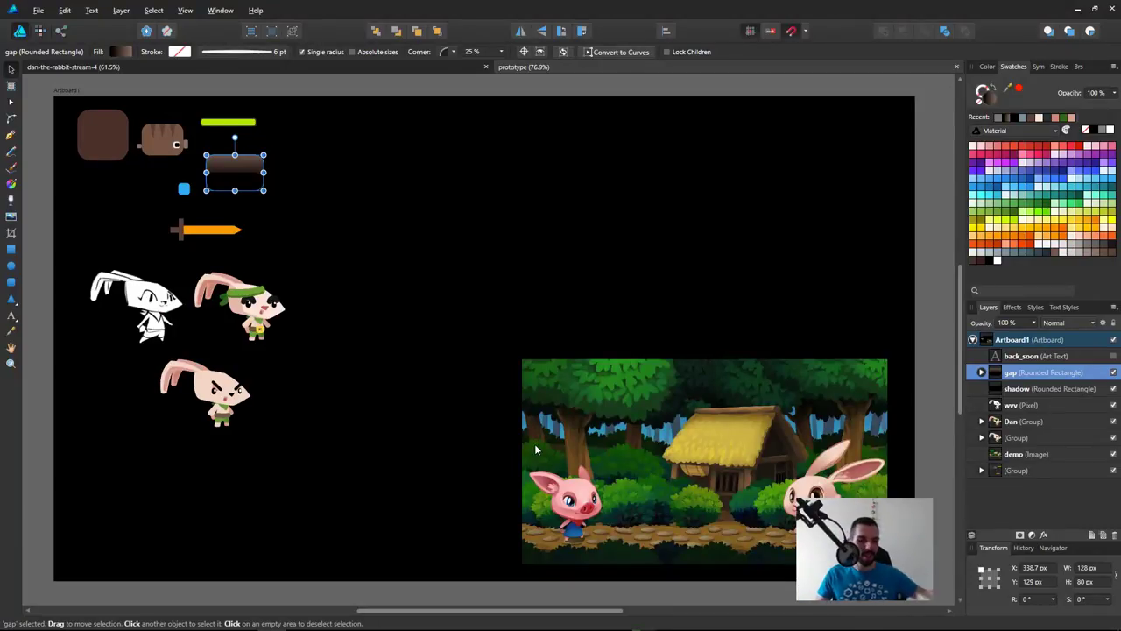
key(alt+Tab)
key(alt+Tab)
key(alt+Tab)
key(alt+Tab)
key(alt+Tab)
key(alt+Tab)
key(alt+Tab)
key(alt+Tab)
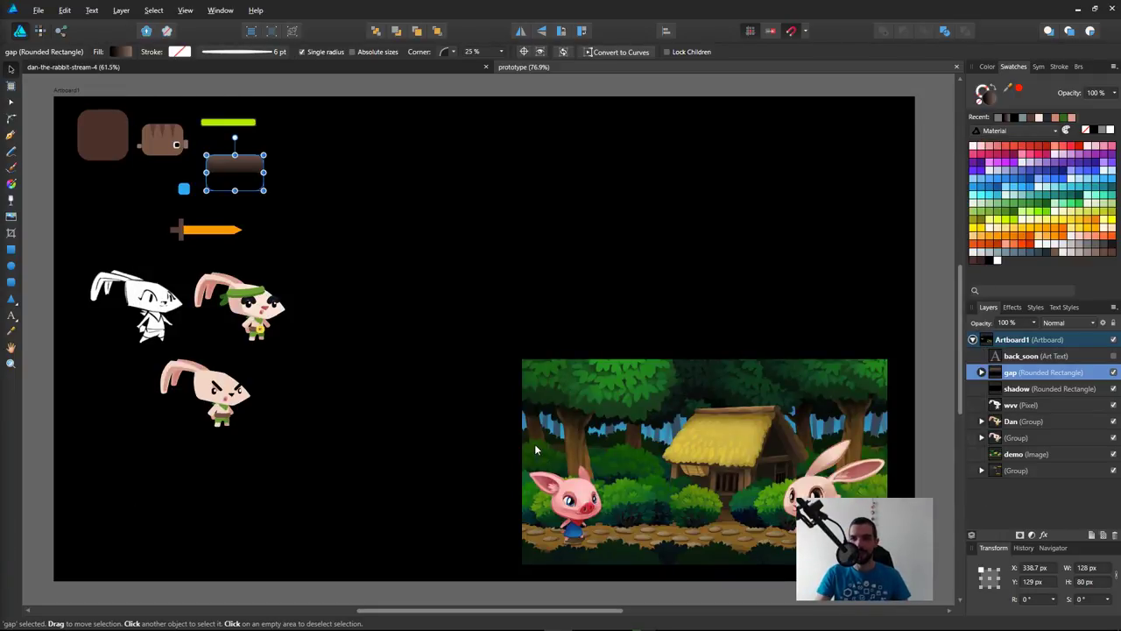
Step: Bring up todo.org in Emacs to review the sprite design and concept art tasks, and minimize the window
key(alt+Tab)
key(ctrl+a)
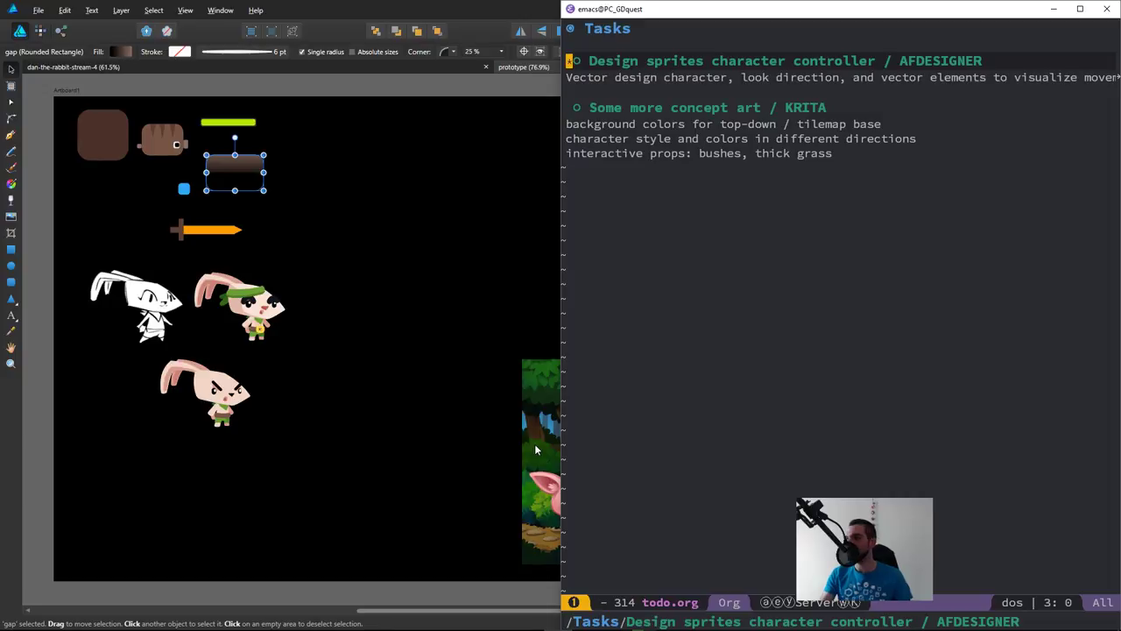
key(super+Down)
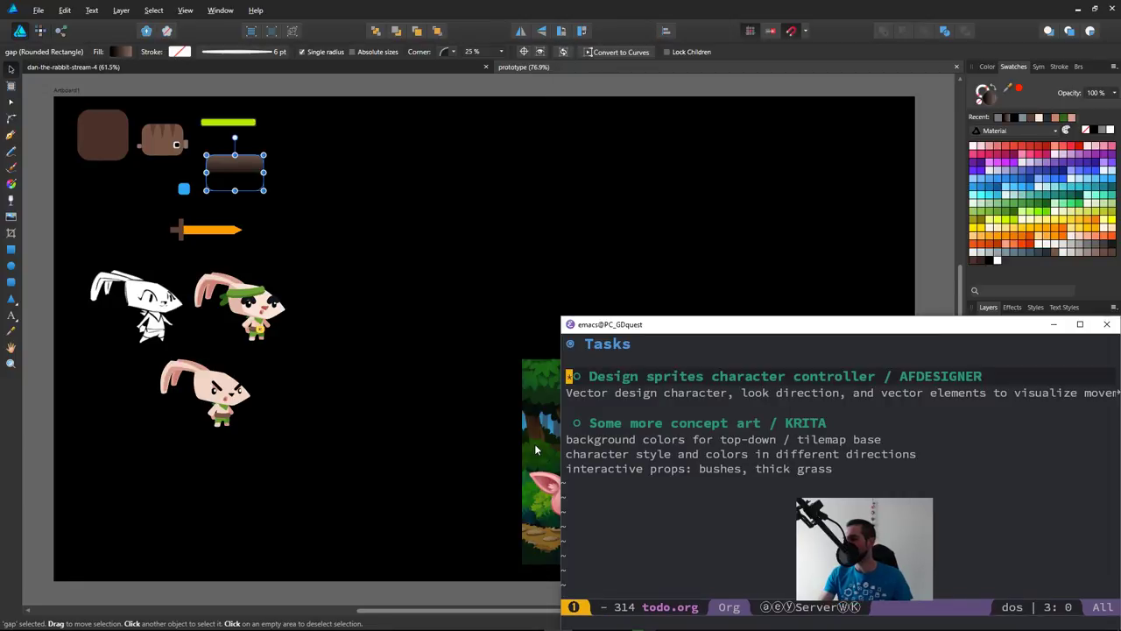
click(1054, 324)
Step: Switch to the file manager, open the Desktop folder in a new tab and launch godot-3-beta.exe
key(alt+space)
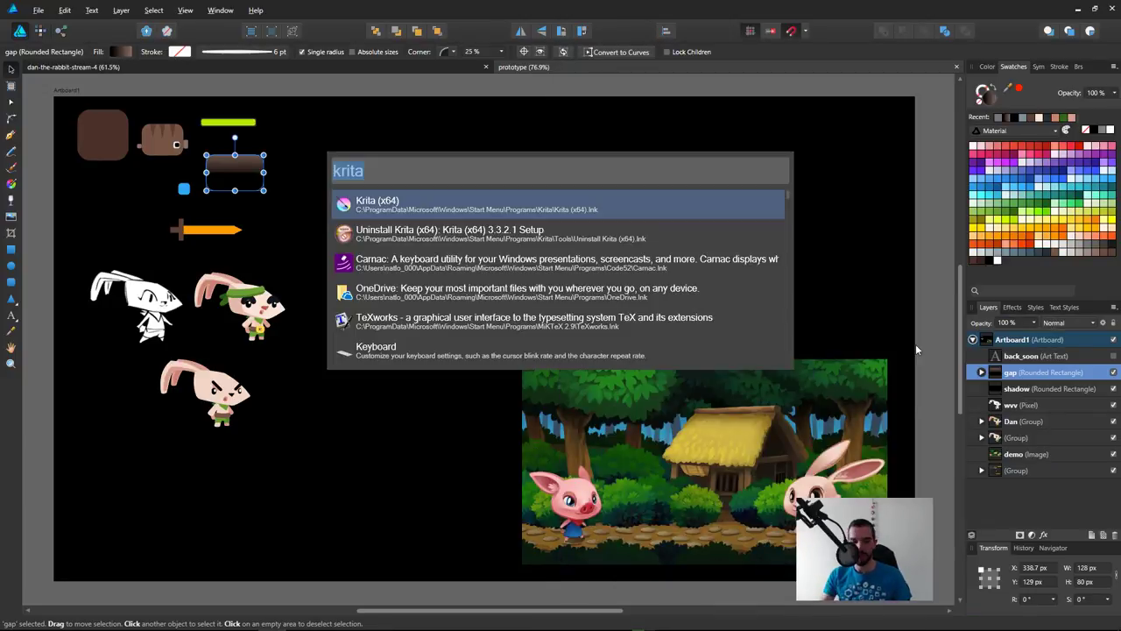
key(Escape)
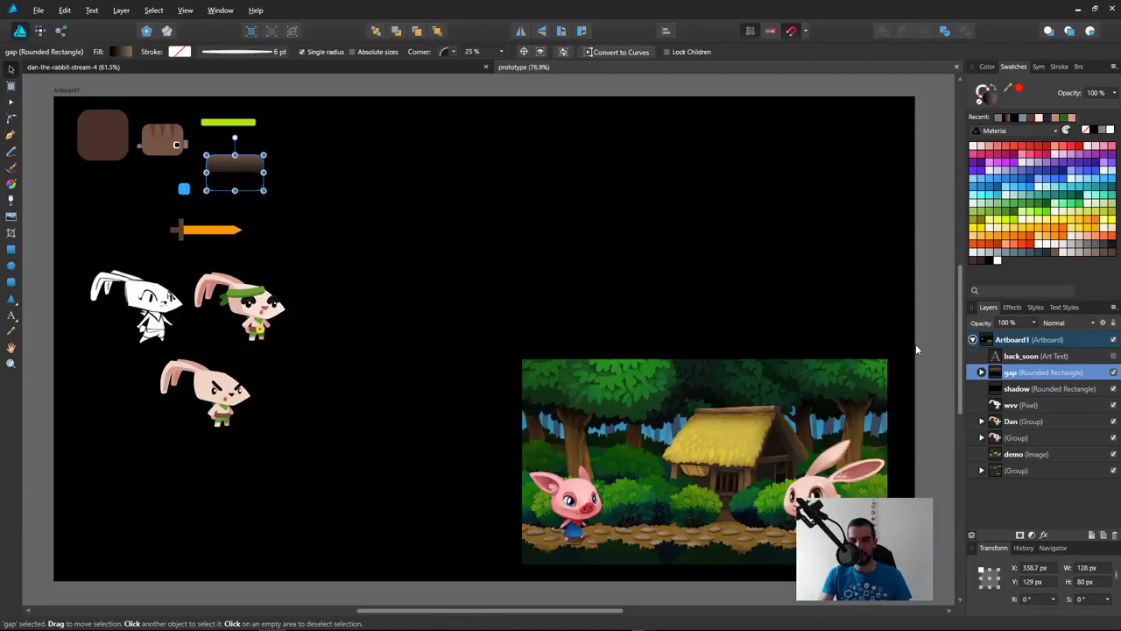
key(alt+Tab)
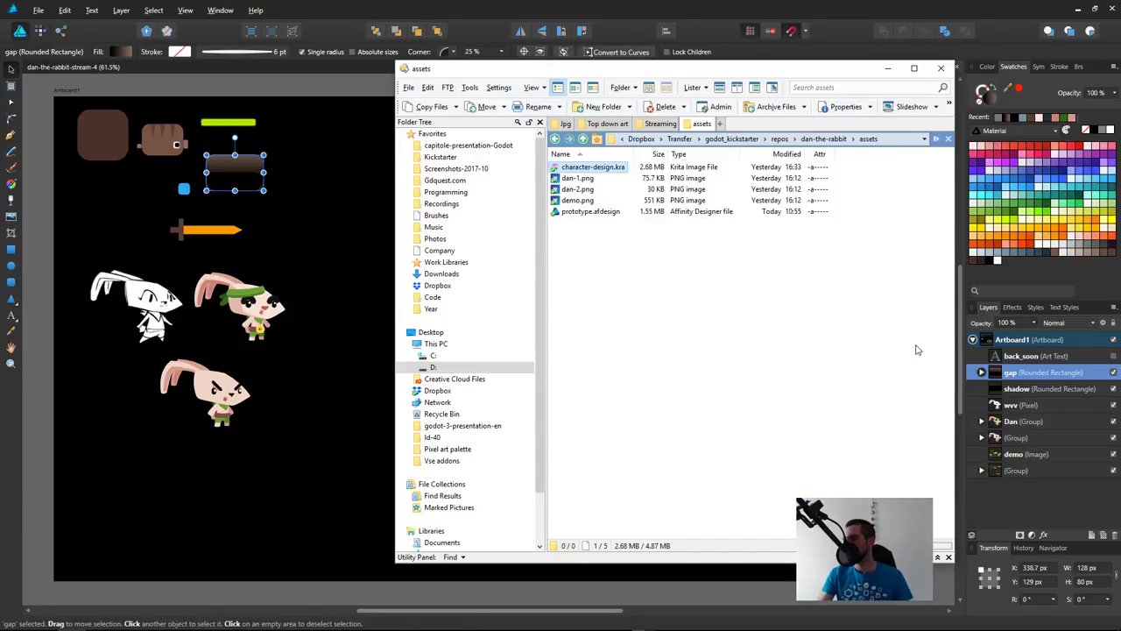
key(ctrl+t)
text(/desktop)
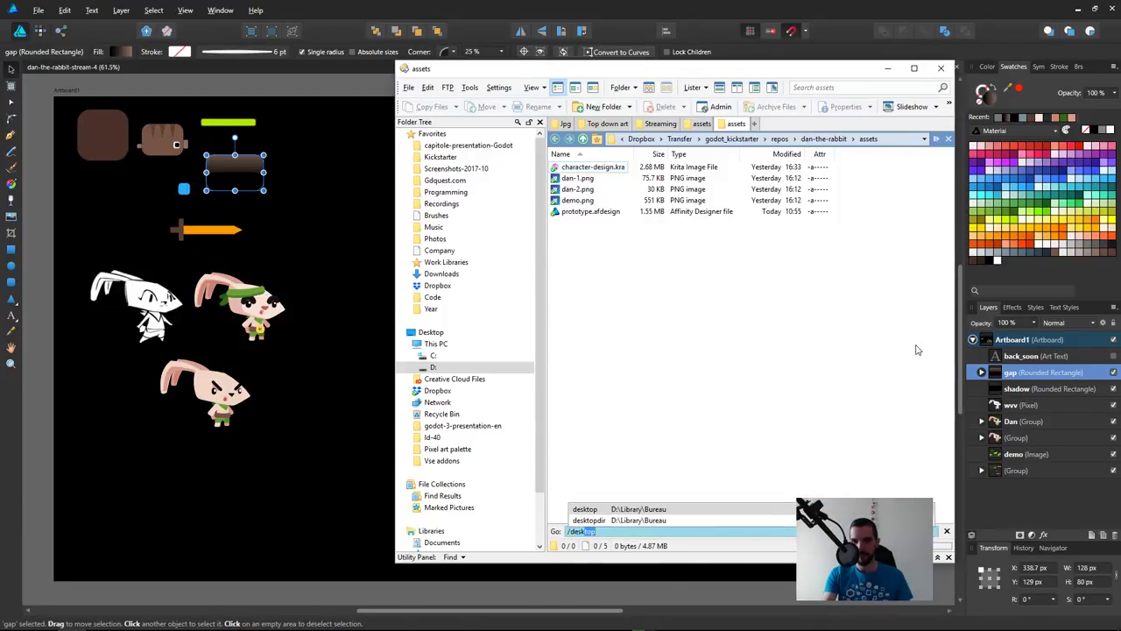
key(Return)
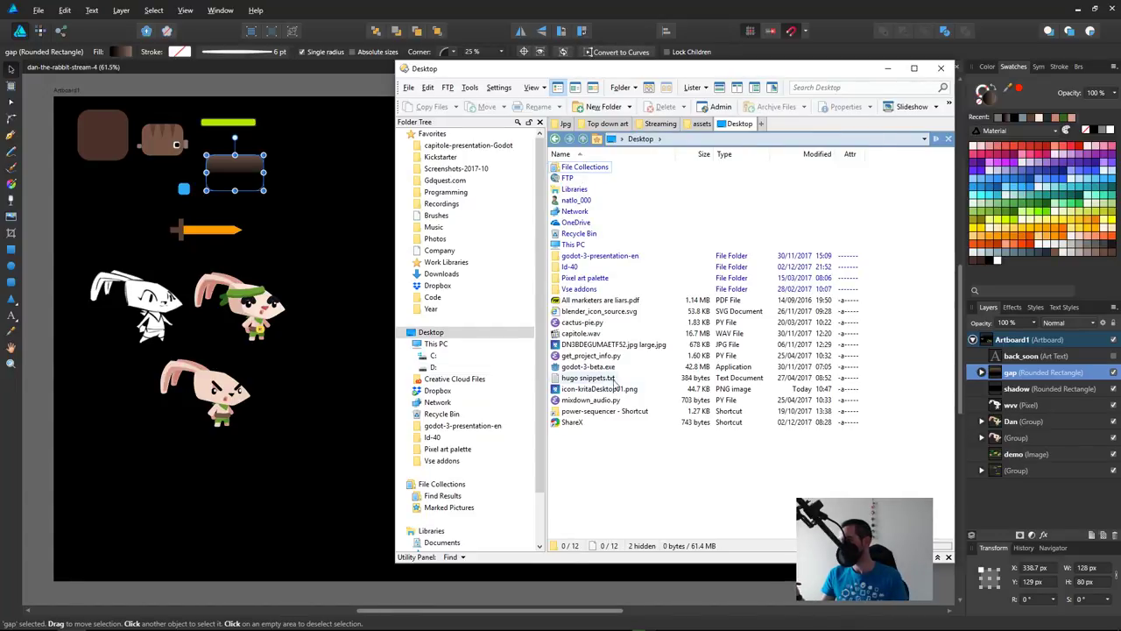
double_click(605, 366)
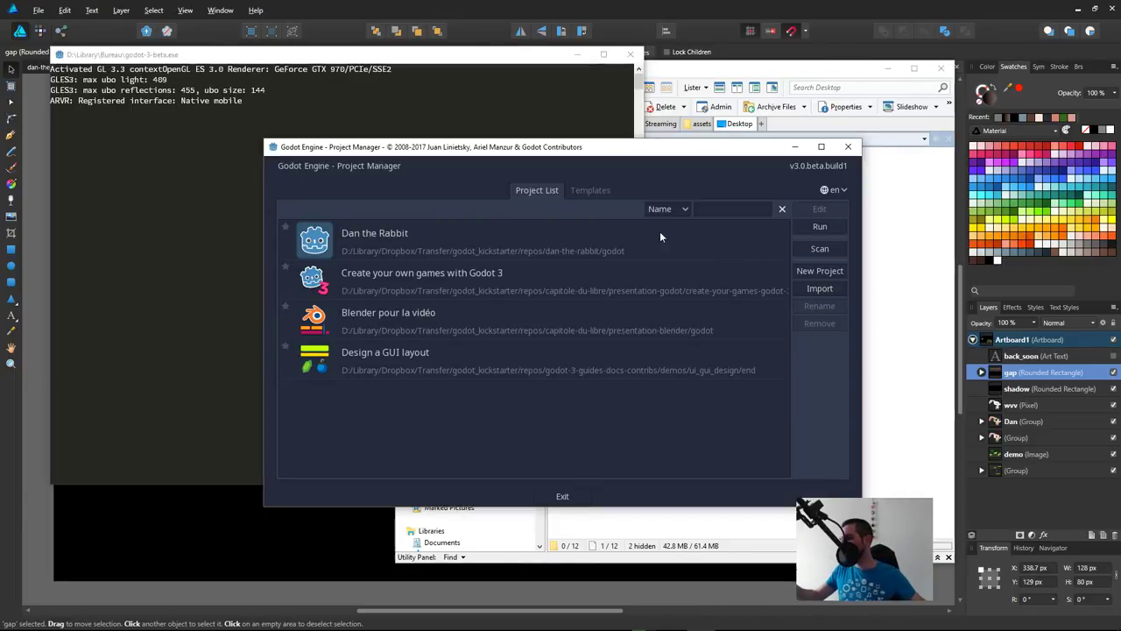
Step: Start importing an existing project in Godot and bring the file manager to the dan-the-rabbit repository folder
click(828, 282)
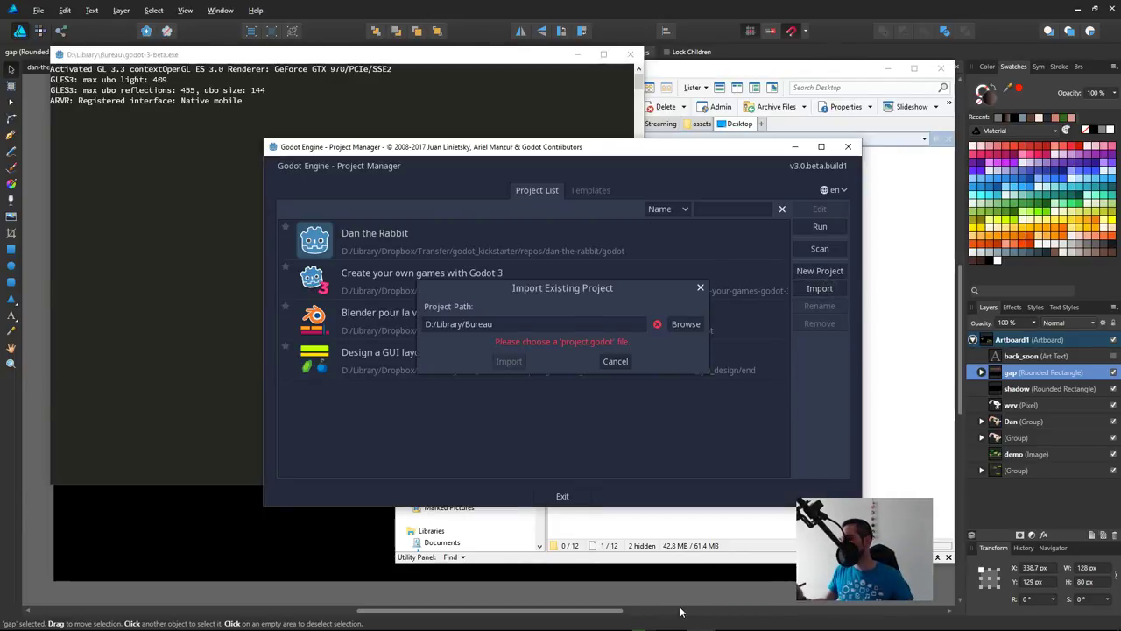
key(alt+Tab)
key(alt+Tab)
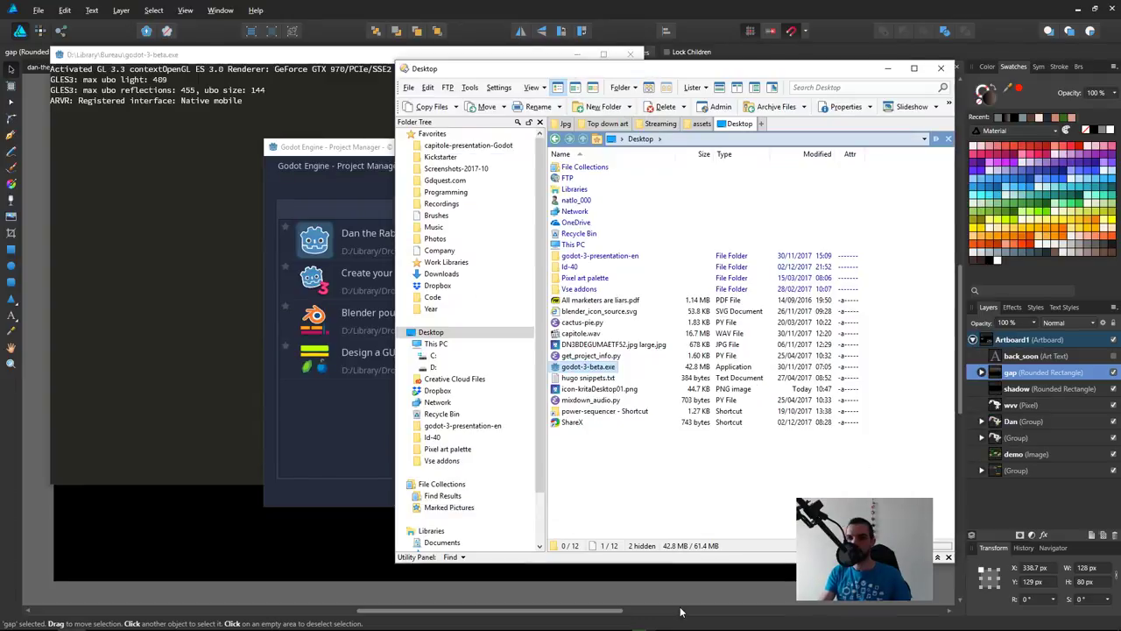
key(ctrl+w)
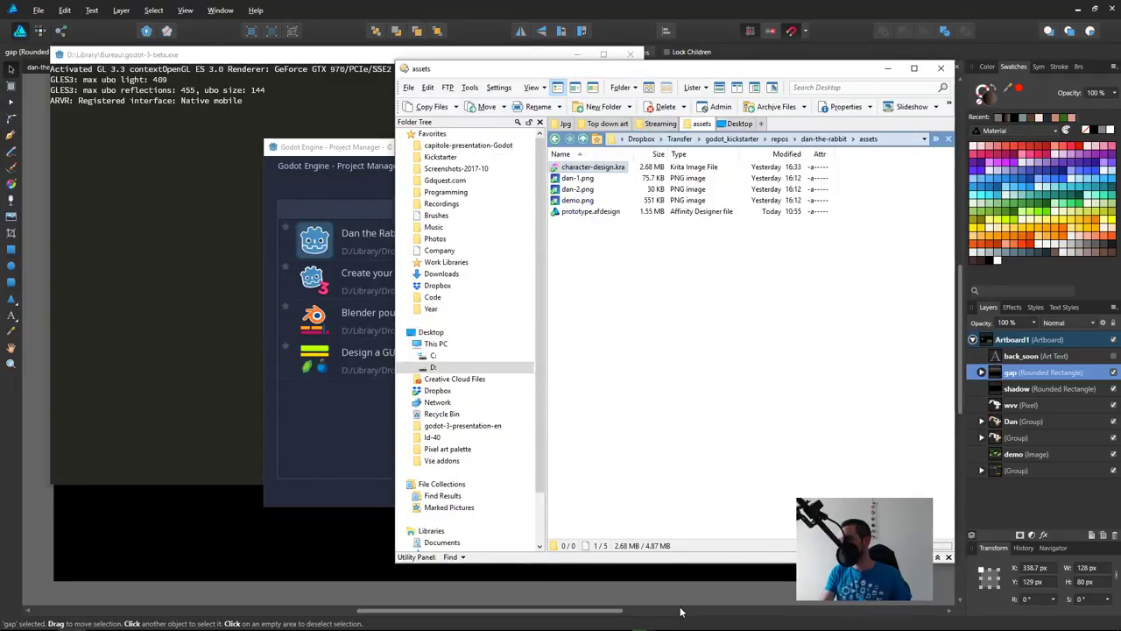
key(BackSpace)
key(Down)
key(Down)
key(Return)
key(BackSpace)
key(Up)
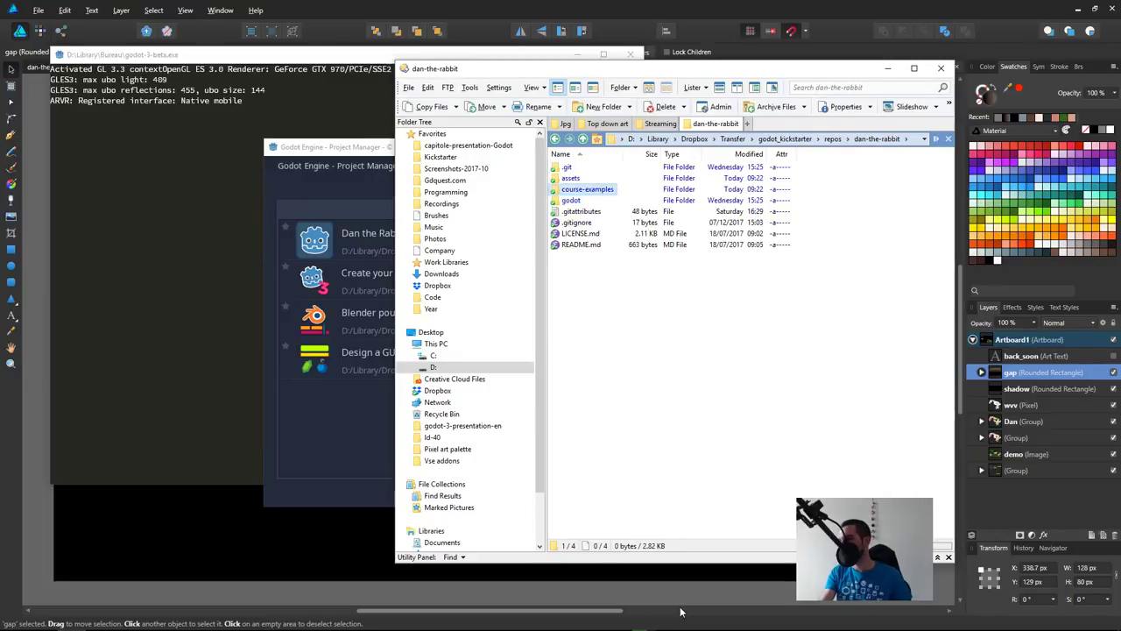
Step: Open the course-examples\01.character-controller\final folder and select its full path
key(Return)
key(Return)
key(Down)
key(Return)
key(alt+d)
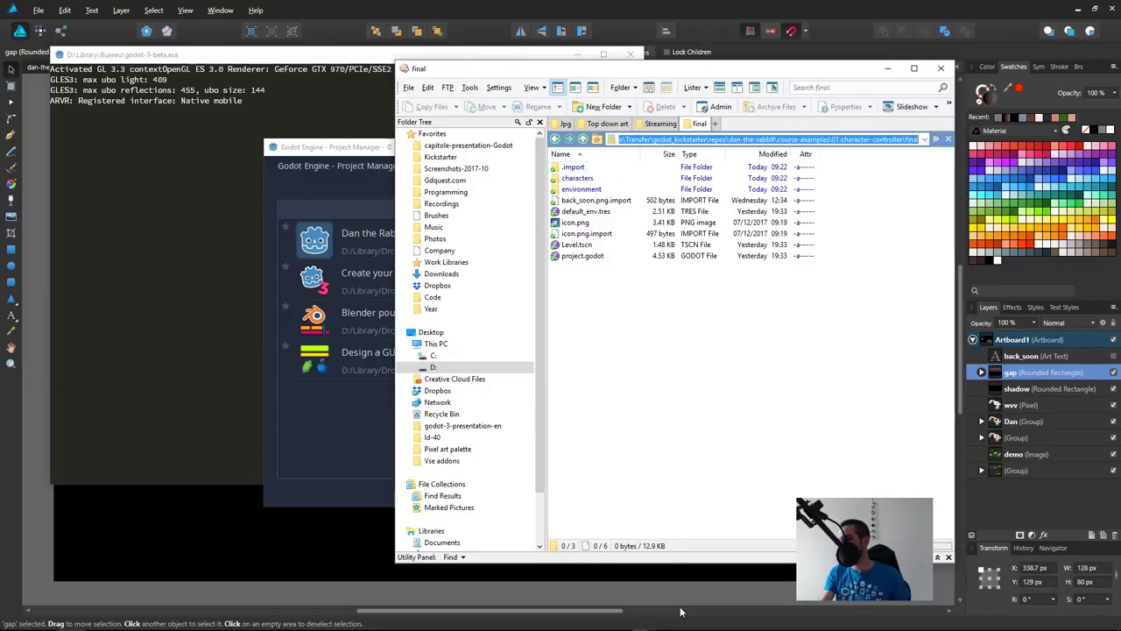
Step: Import the Godot project from D:\Library\Dropbox\Transfer\godot_kickstarter\repos\dan-the-rabbit\course-examples\01.character-controller\final
key(alt+space)
key(alt+Tab)
key(alt+Tab)
click(580, 326)
key(ctrl+a)
text(D:\Library\Dropbox\Transfer\godot_kickstarter\repos\dan-the-rabbit\course-examples\01.character-controller\final)
click(506, 363)
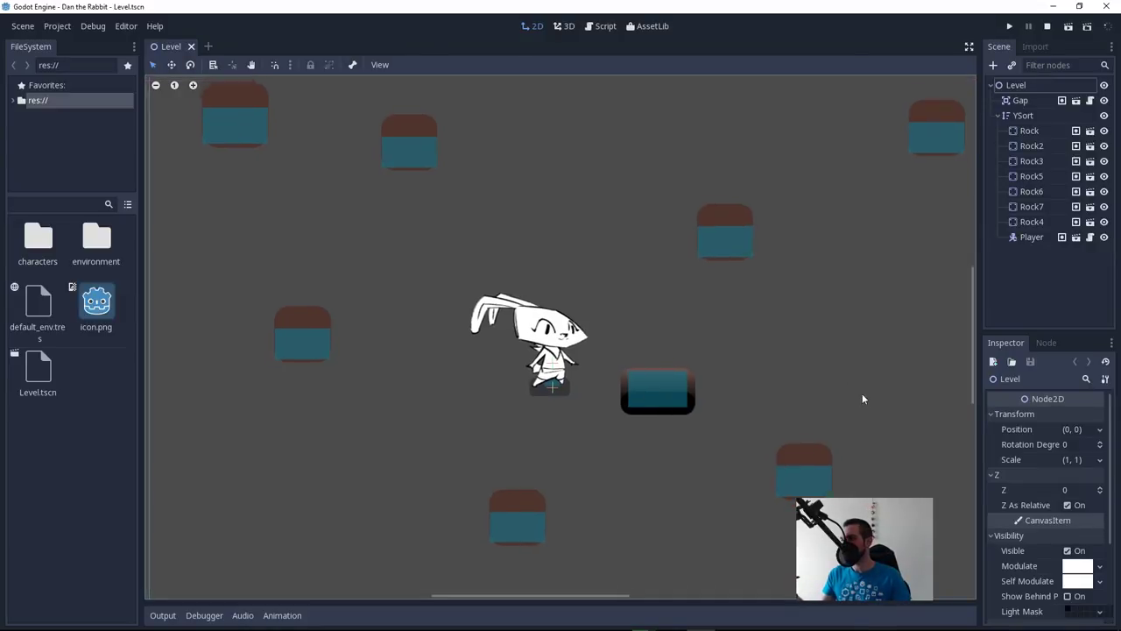
Step: Playtest the Dan the Rabbit project by moving and jumping the rabbit around the level, and stop the game
key(F5)
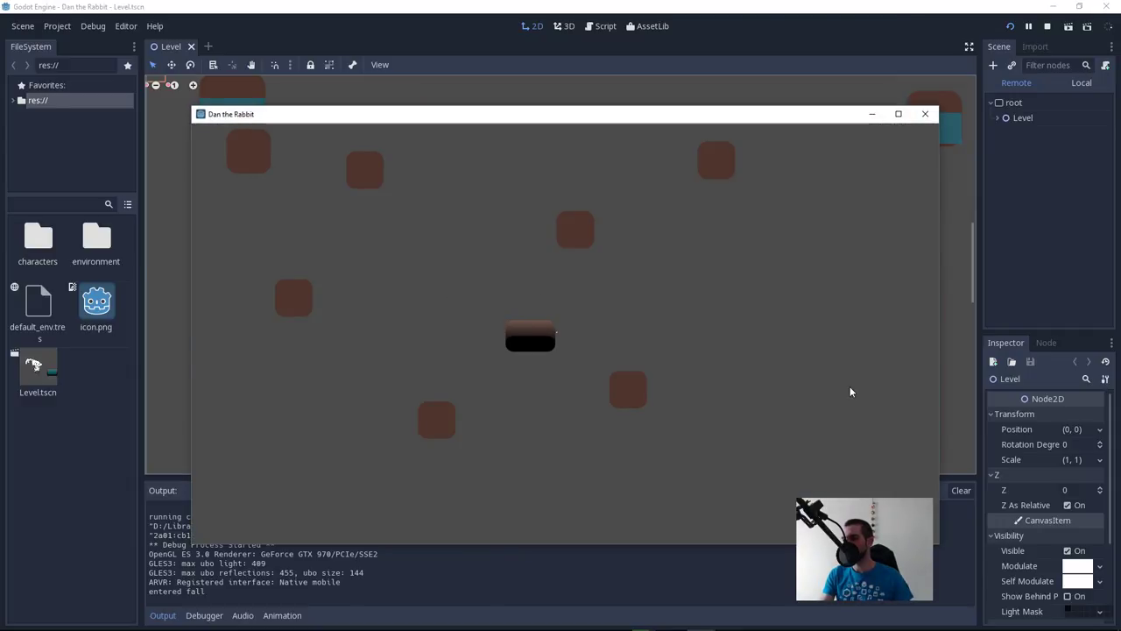
key(Right)
key(Up)
key(Down)
key(Left)
key(Up)
key(space)
key(Up)
key(space)
key(Right)
key(Up)
key(Left)
key(space)
key(Right)
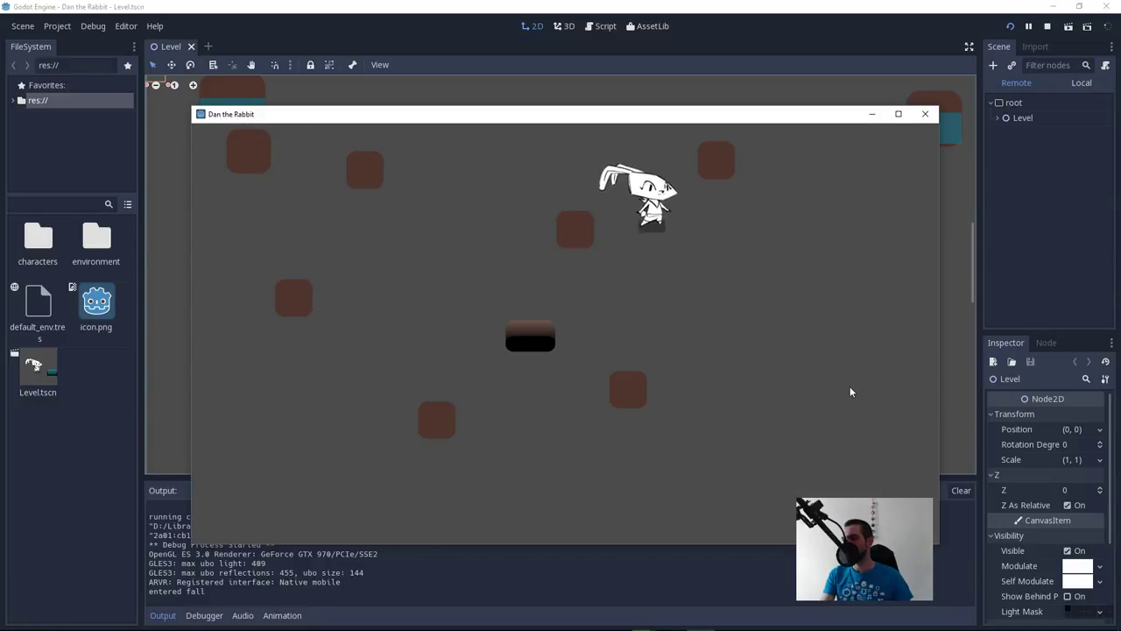
key(Down)
key(Left)
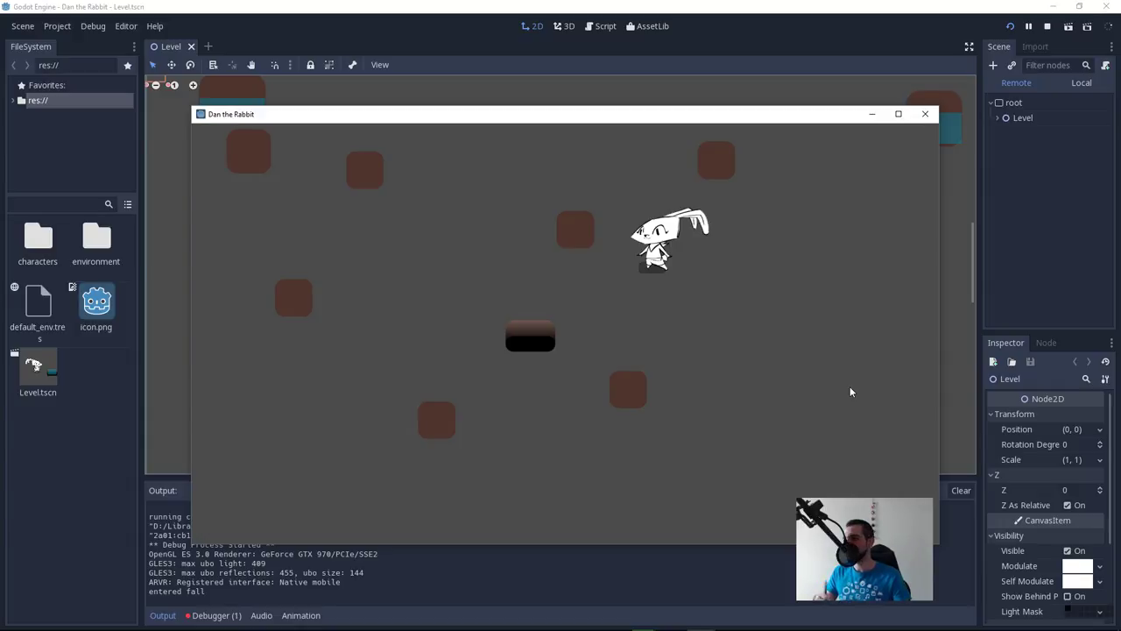
key(F8)
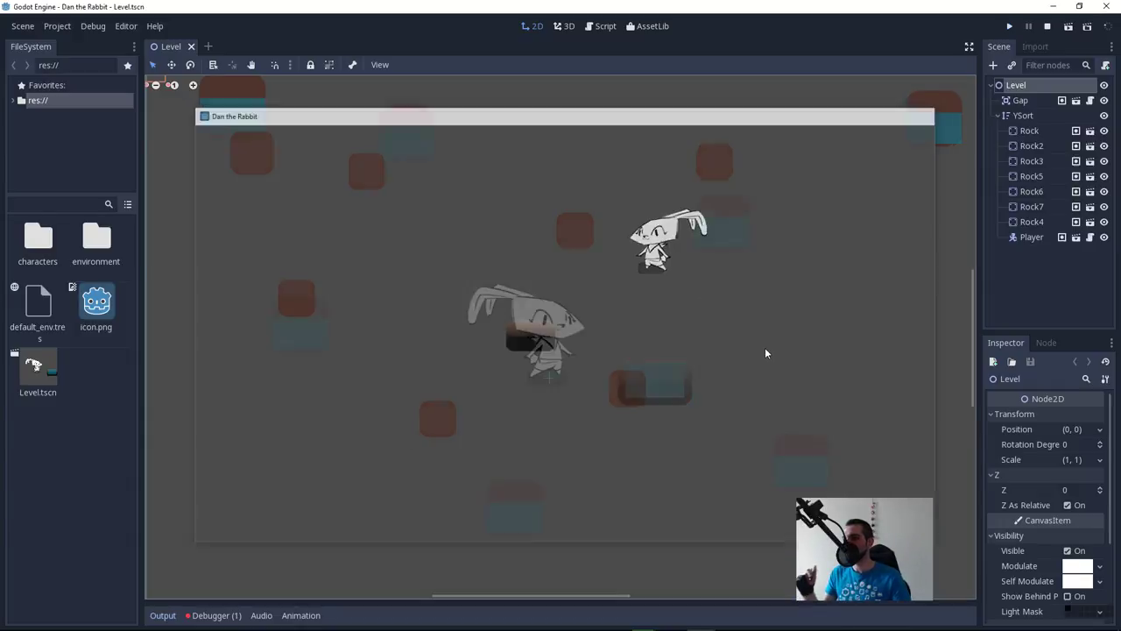
Step: Put away Godot and its console window, and return to the prototype document in Affinity Designer
click(1069, 27)
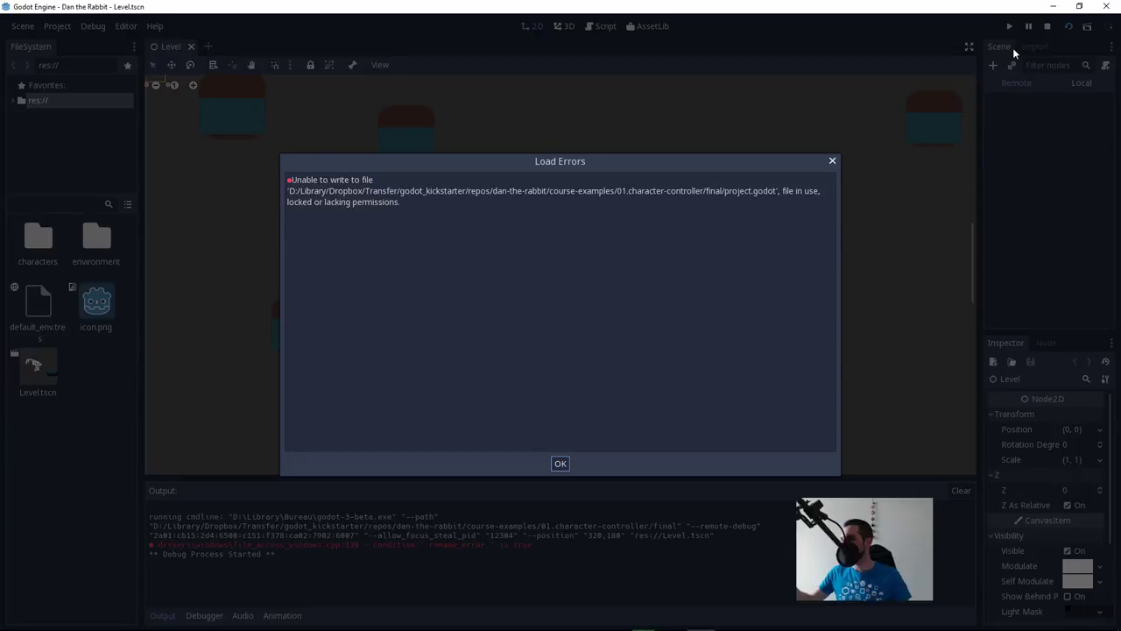
click(1015, 51)
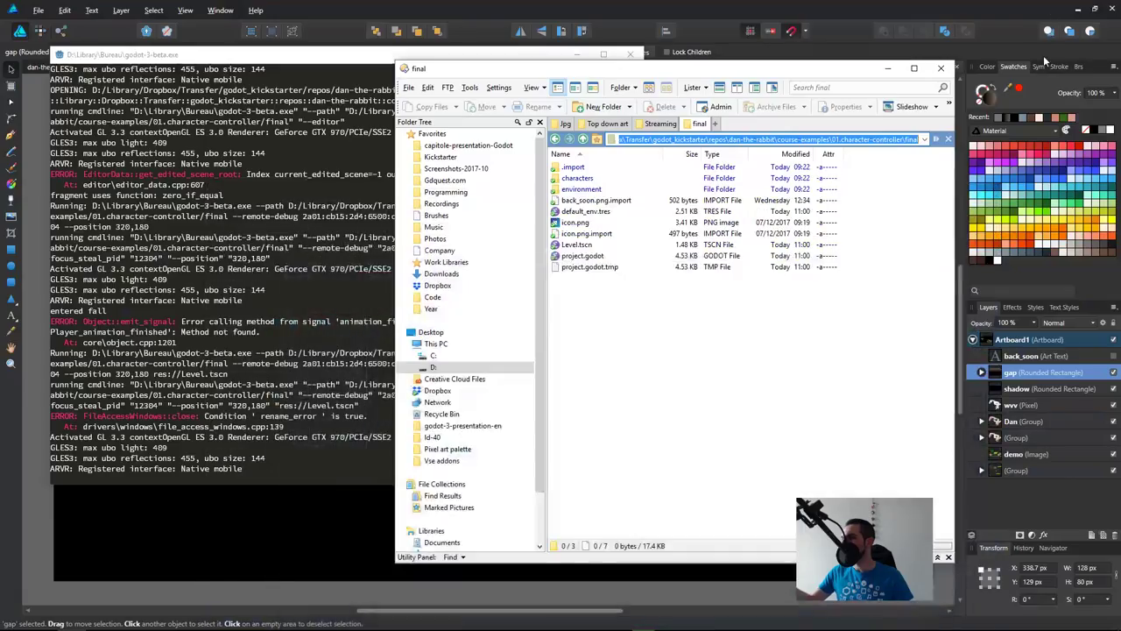
click(577, 55)
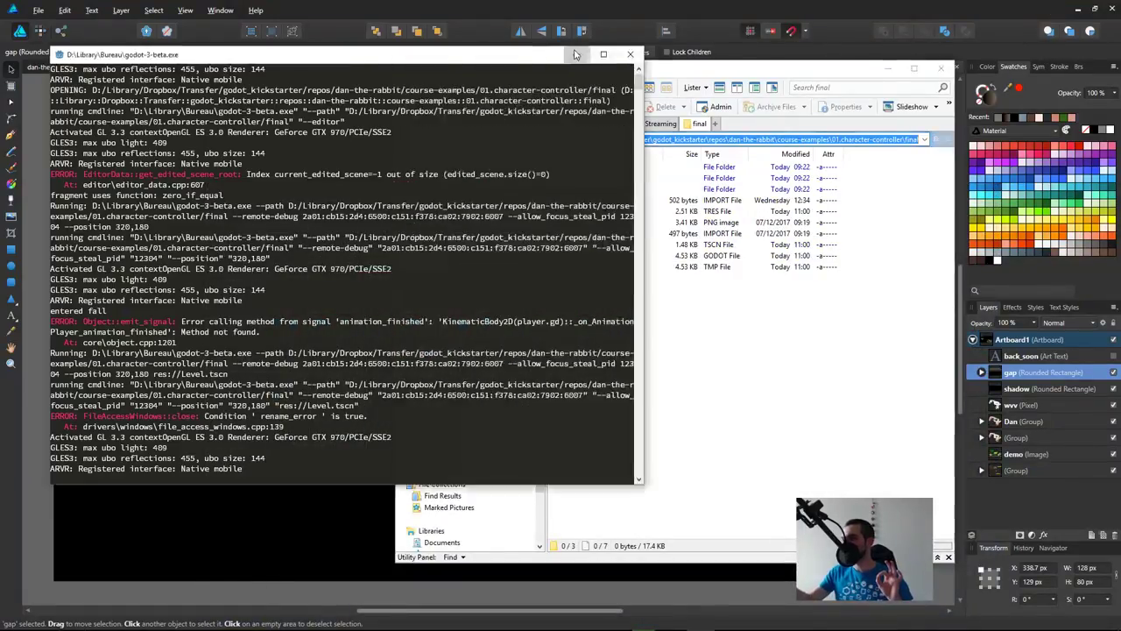
click(695, 37)
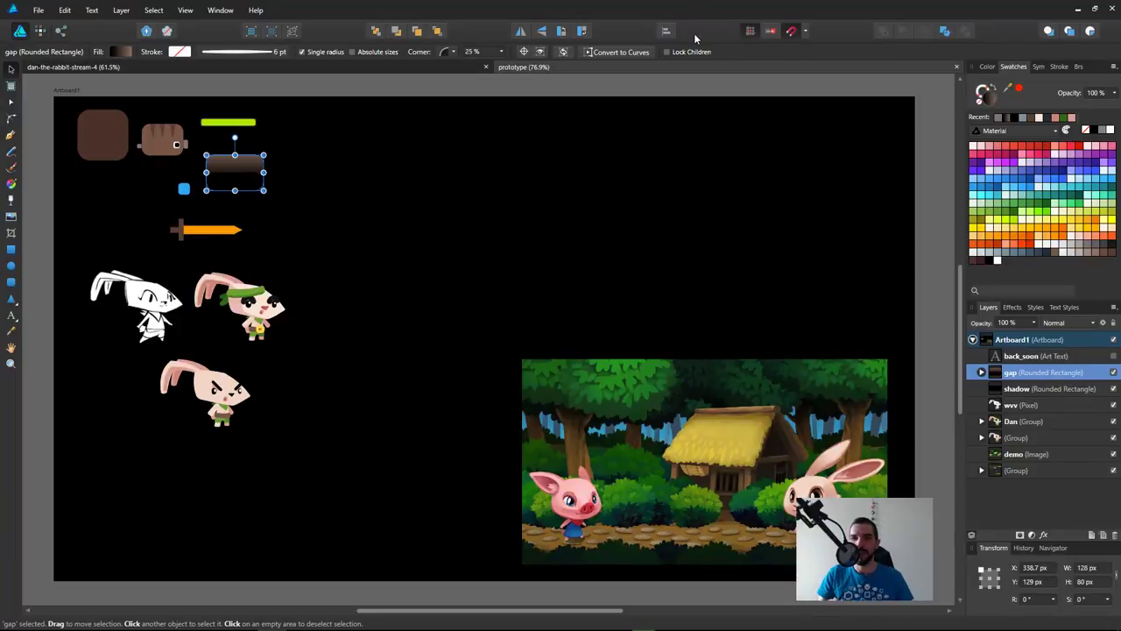
Step: Draw an upright rectangle about 84 by 181 px beside the rabbit with the green headband and fill it with orange
drag(530, 368, 571, 366)
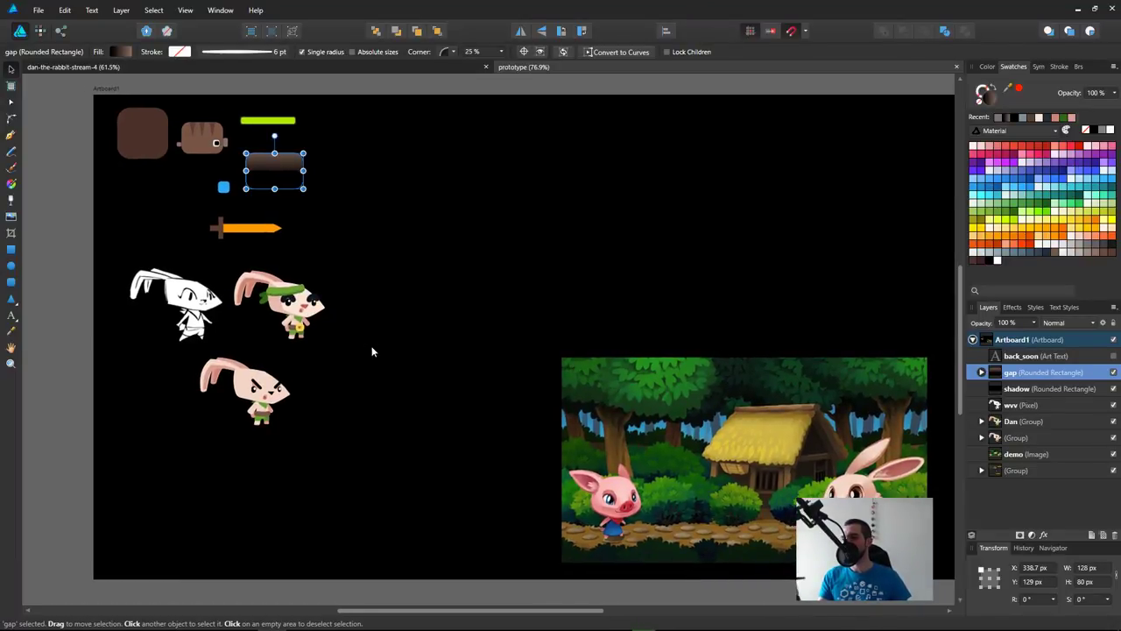
click(195, 307)
drag(500, 368, 701, 373)
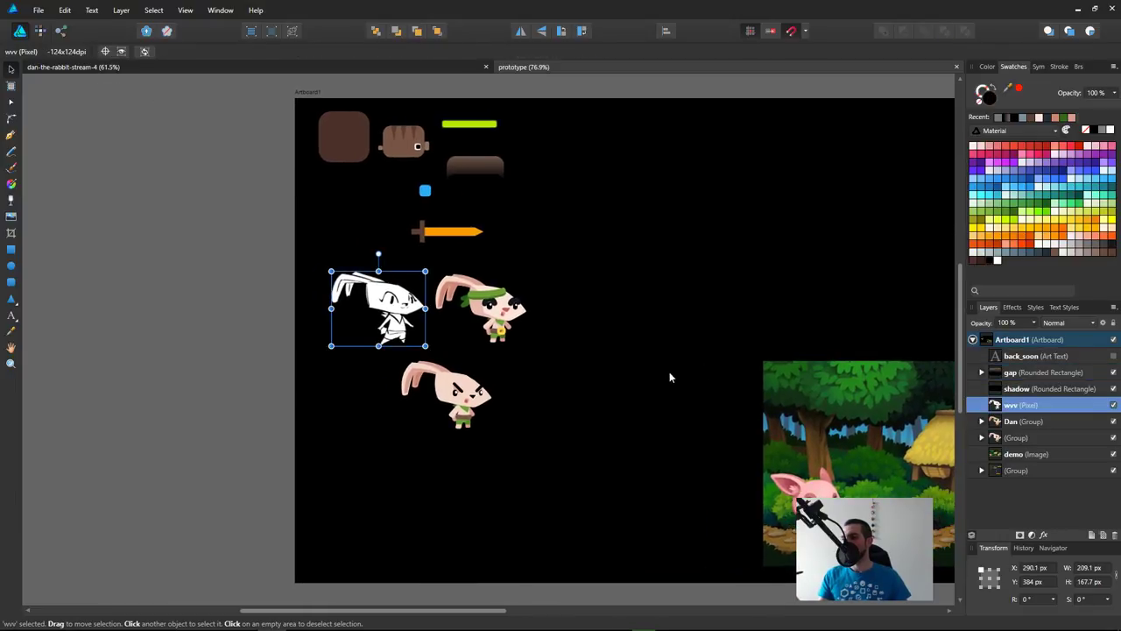
scroll(543, 168, up, 2)
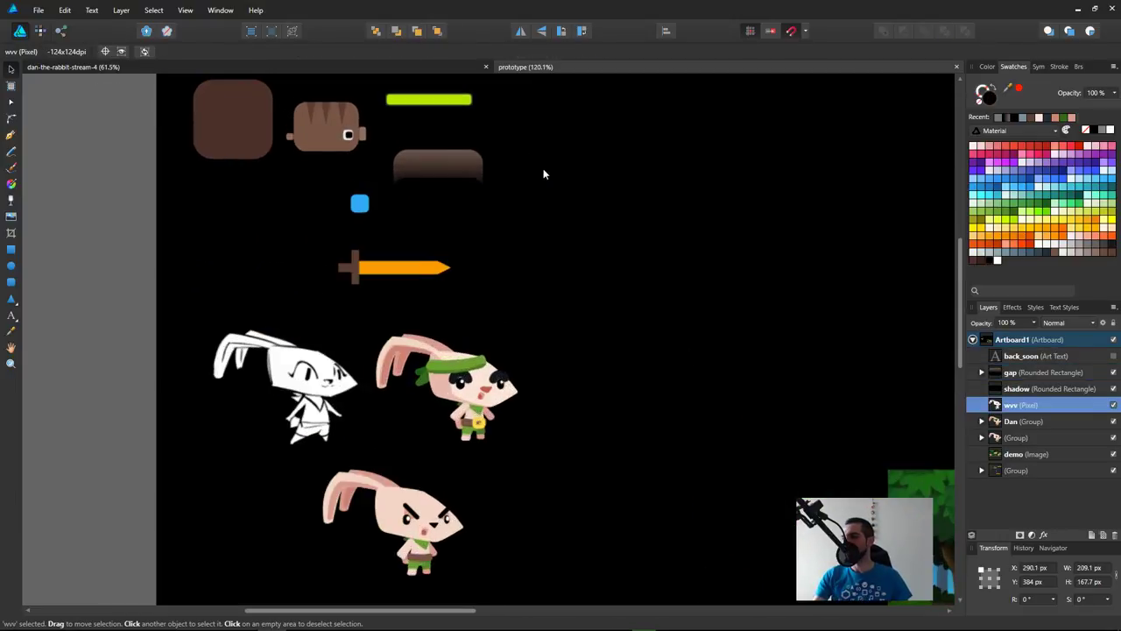
drag(509, 279, 531, 285)
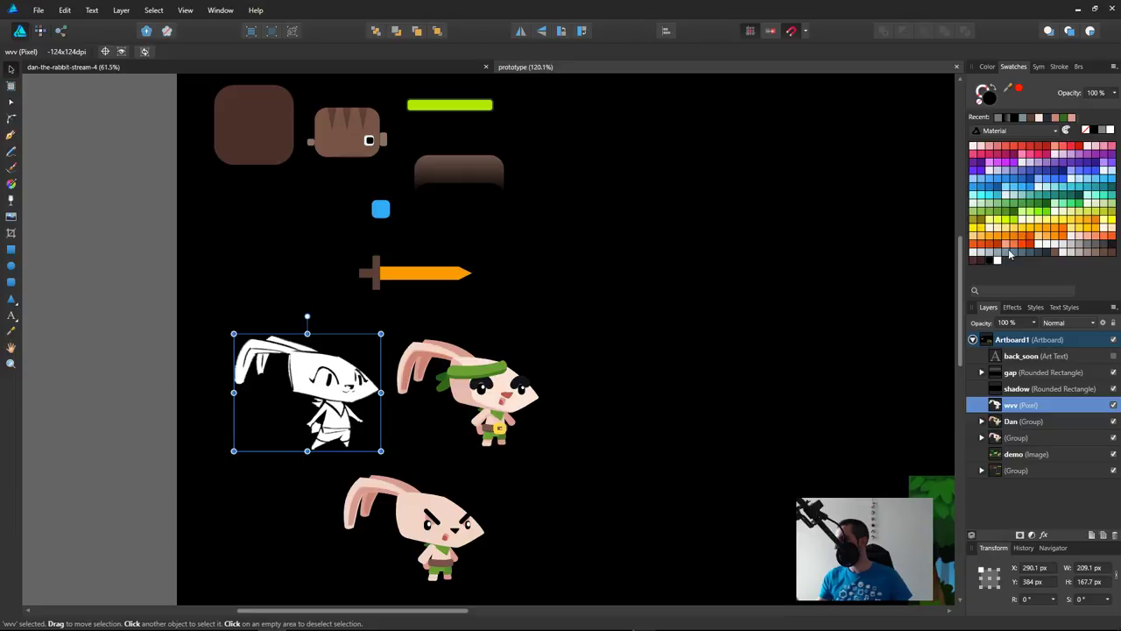
key(m)
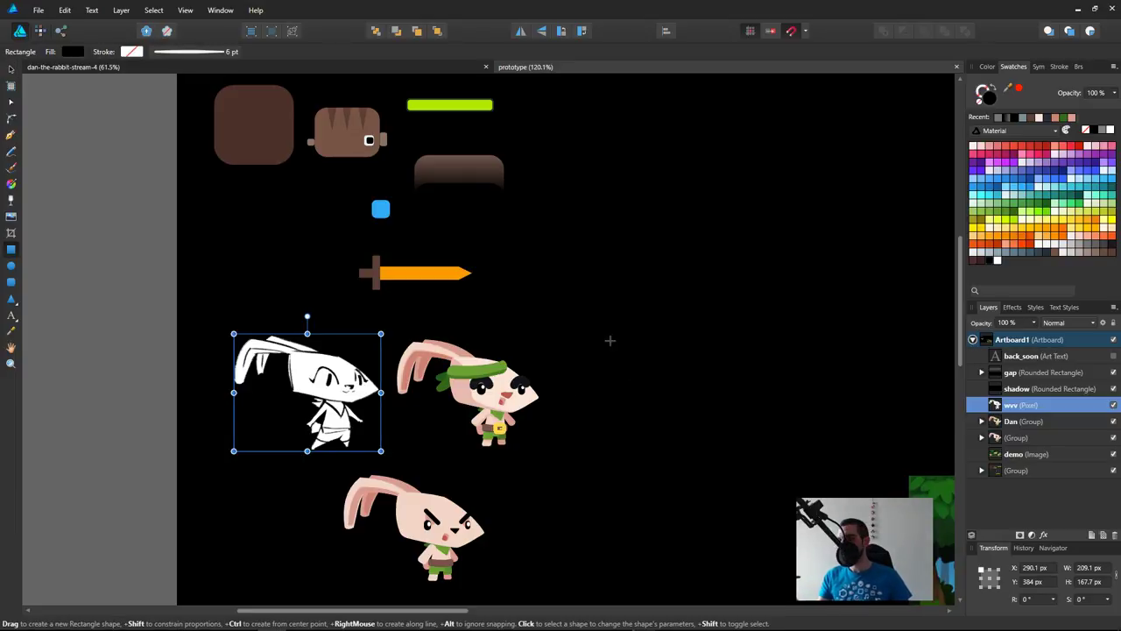
drag(587, 325, 646, 451)
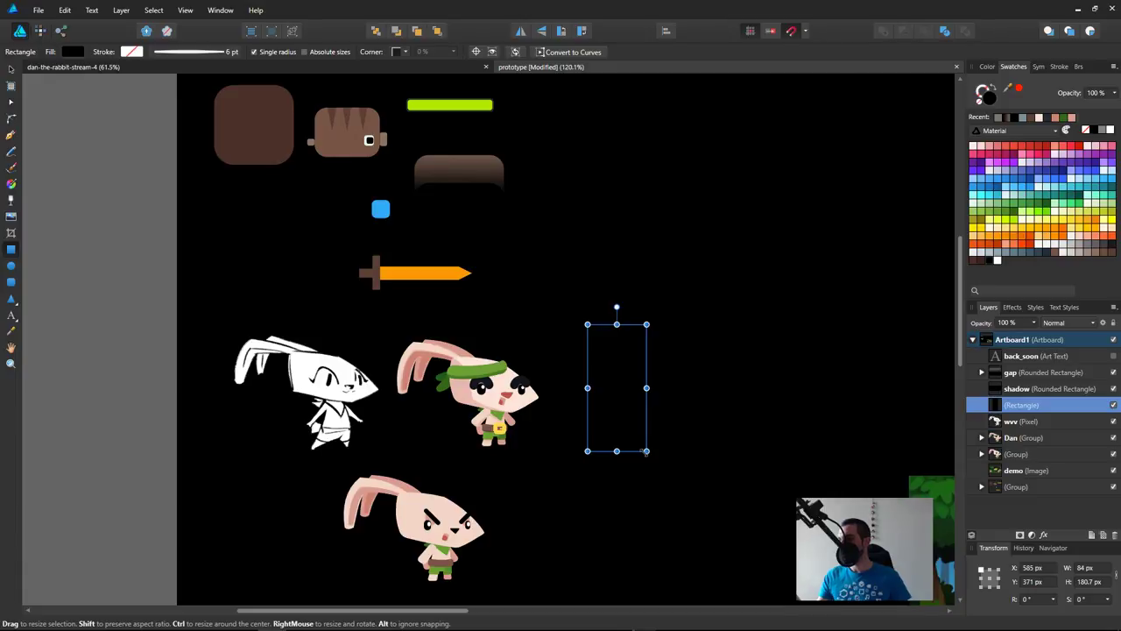
click(1047, 236)
click(1062, 235)
Step: Draw a rounded rectangle about 84 by 181 px next to the orange rectangle and delete the sharp-cornered one
drag(700, 377, 725, 338)
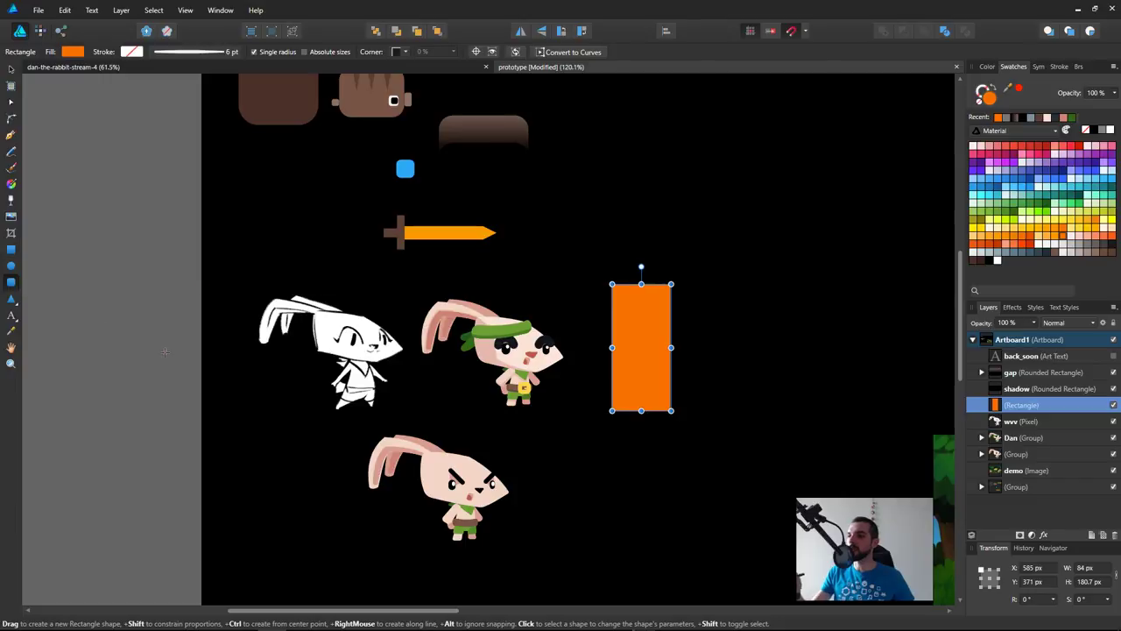
drag(692, 285, 750, 410)
key(v)
click(642, 336)
key(Delete)
Step: Move the orange rounded rectangle over the white sketched rabbit, to about X 173 px, Y 373 px
drag(739, 363, 371, 358)
drag(589, 373, 794, 343)
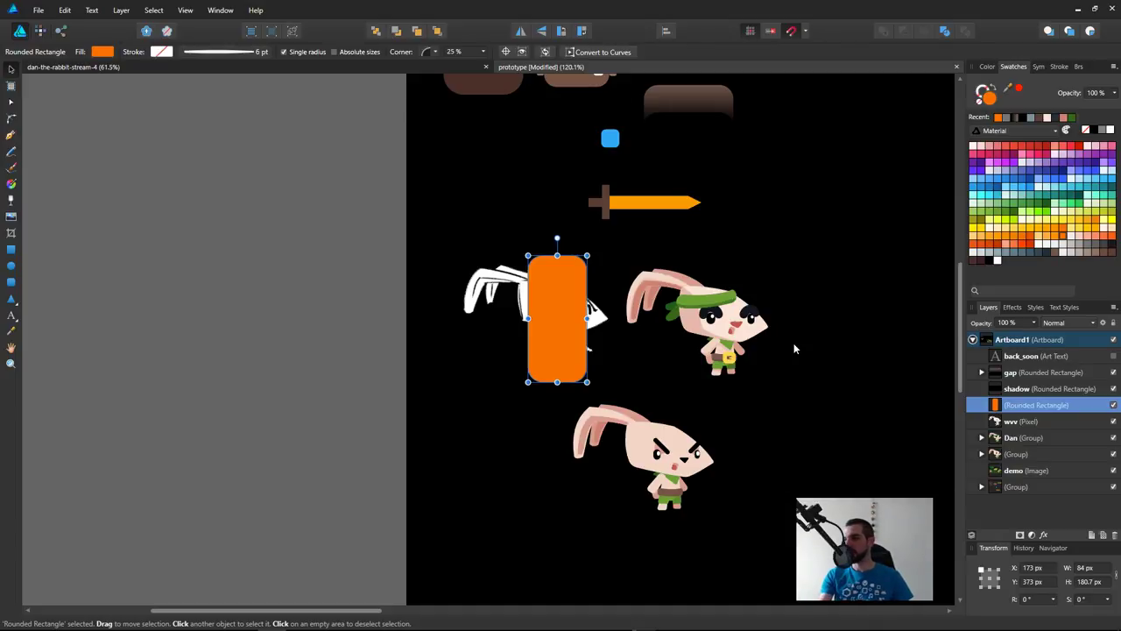
scroll(453, 375, up, 4)
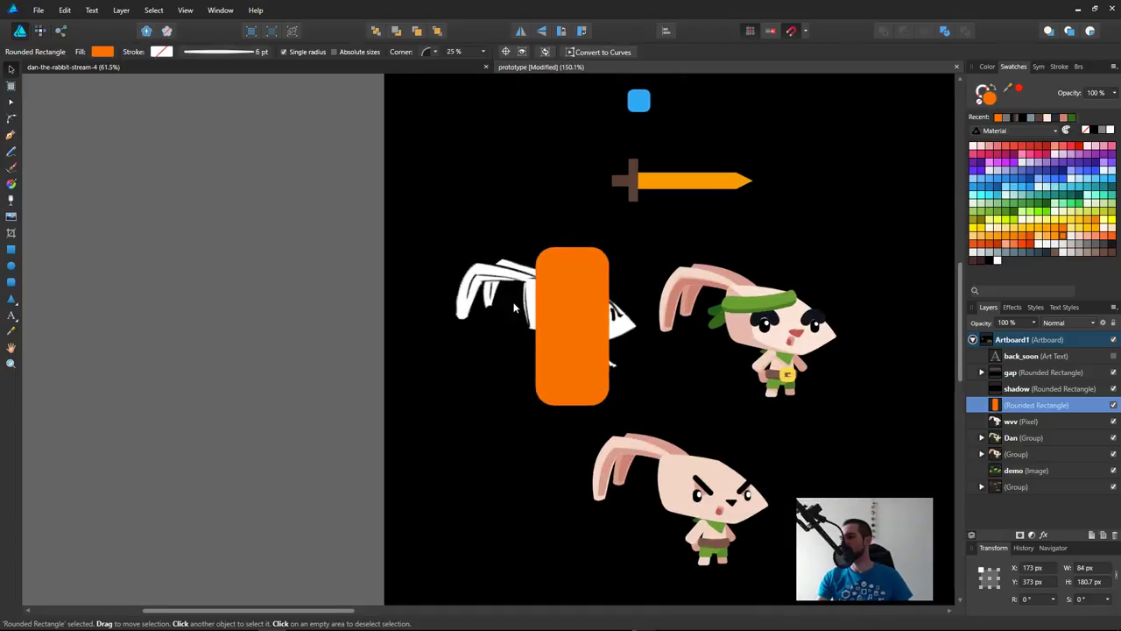
Step: Shrink the orange rounded rectangle over the sketched rabbit to about 72 by 146 px, at about X 182 px, Y 403 px
drag(587, 231, 596, 263)
drag(633, 347, 627, 347)
mouse_move(600, 409)
mouse_down()
mouse_move(602, 374)
mouse_move(603, 405)
mouse_up()
drag(591, 260, 591, 263)
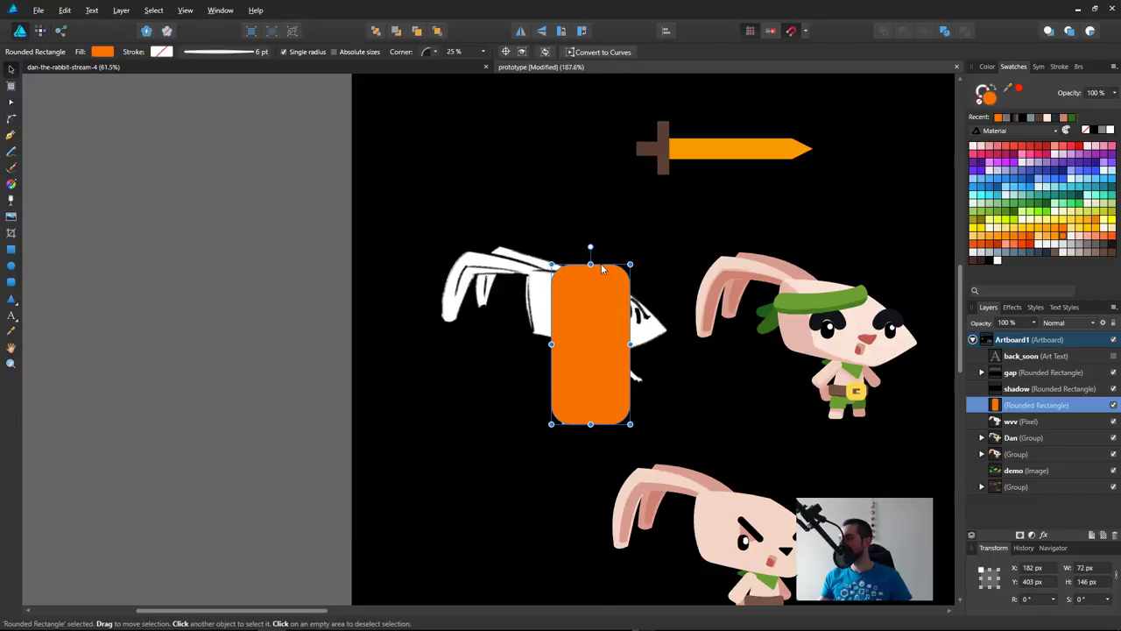
Step: Try a lighter orange fill with a darker orange stroke on the rounded rectangle
click(1055, 232)
key(x)
click(1062, 237)
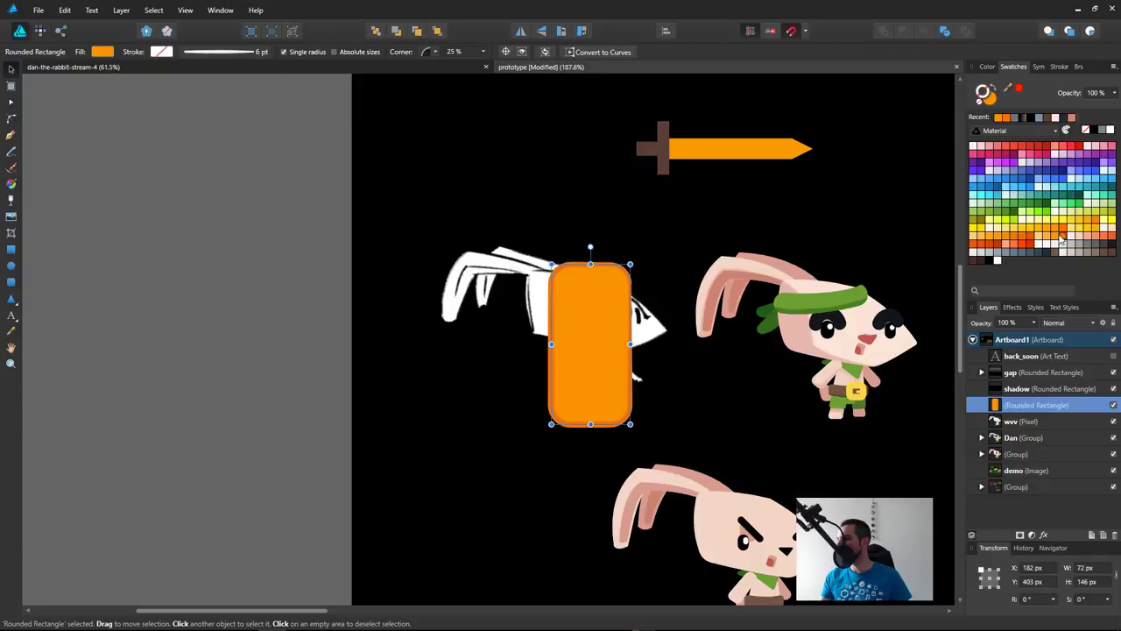
Step: Recolour the rounded rectangle with a medium blue fill and a slightly darker blue stroke
key(x)
click(1025, 187)
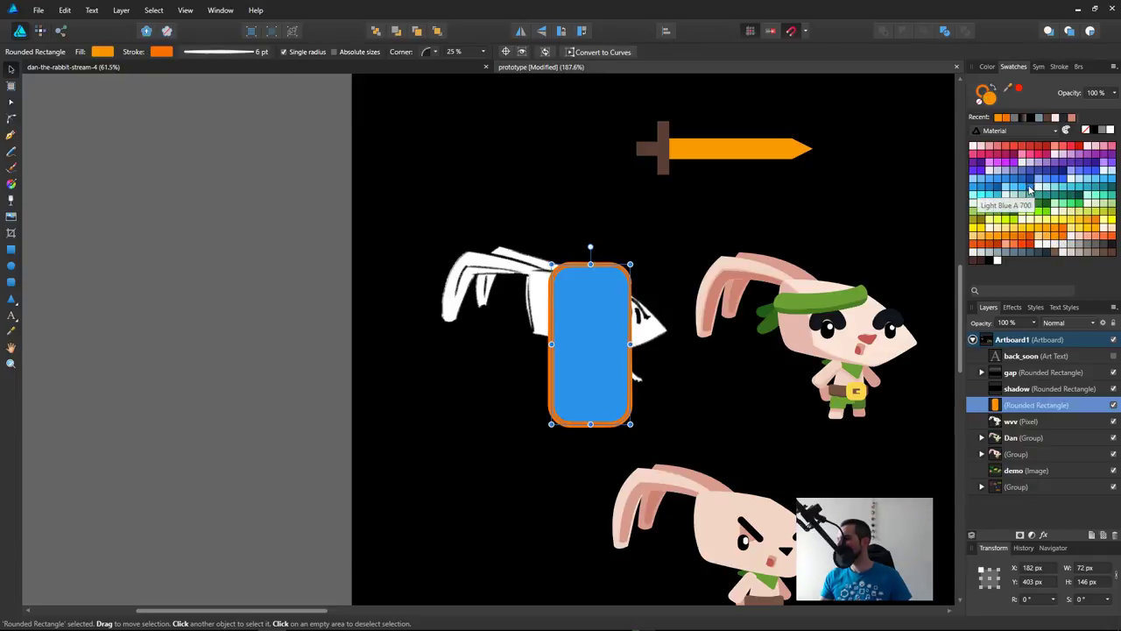
click(1026, 189)
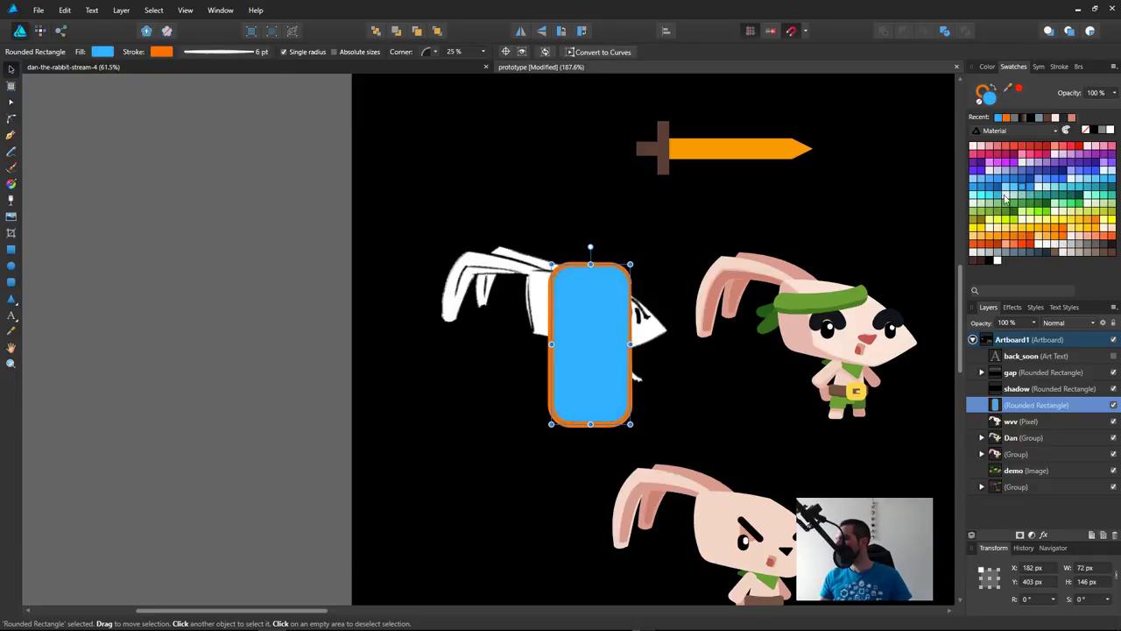
click(1087, 192)
click(1104, 180)
click(1005, 183)
key(x)
click(1010, 180)
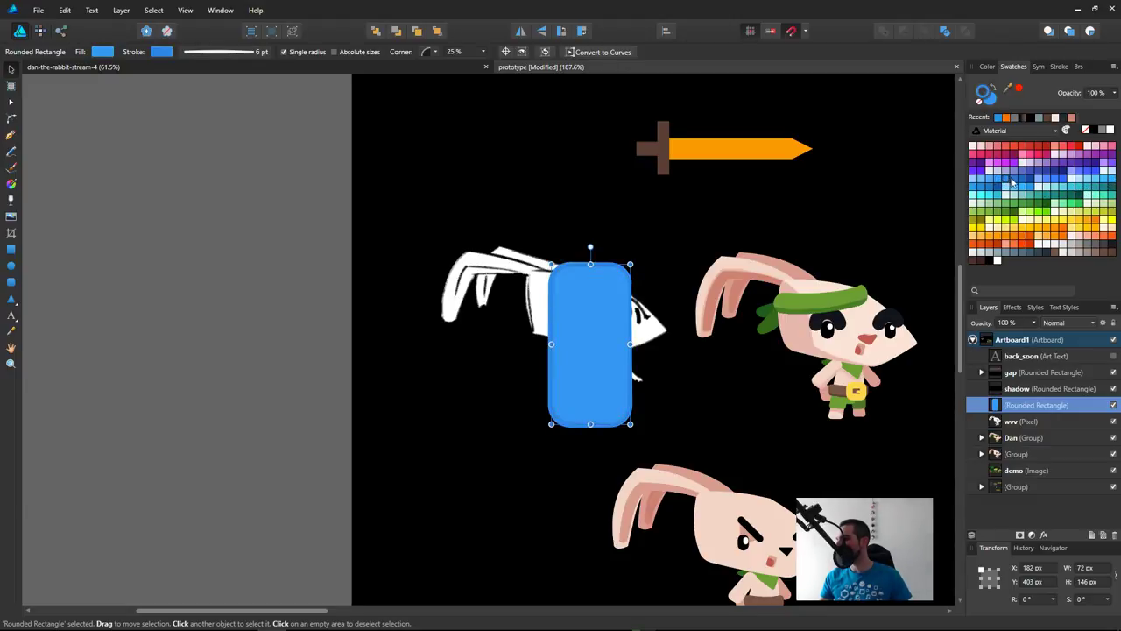
click(1016, 181)
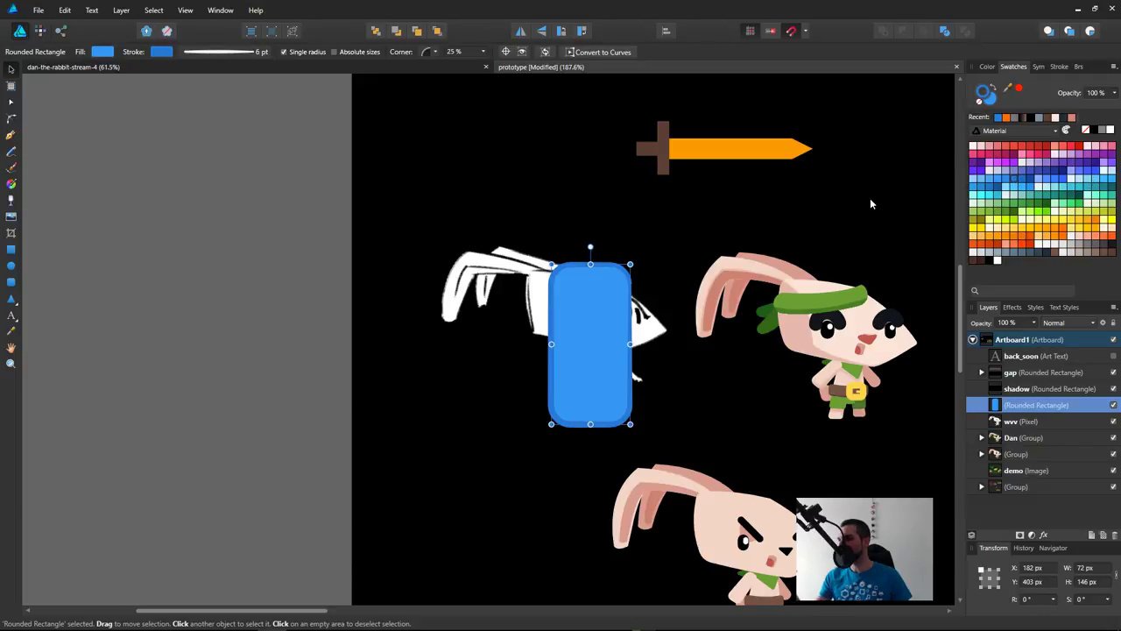
Step: Reset the rounded rectangle's stroke pressure profile and set its stroke width to 4 pt
click(225, 52)
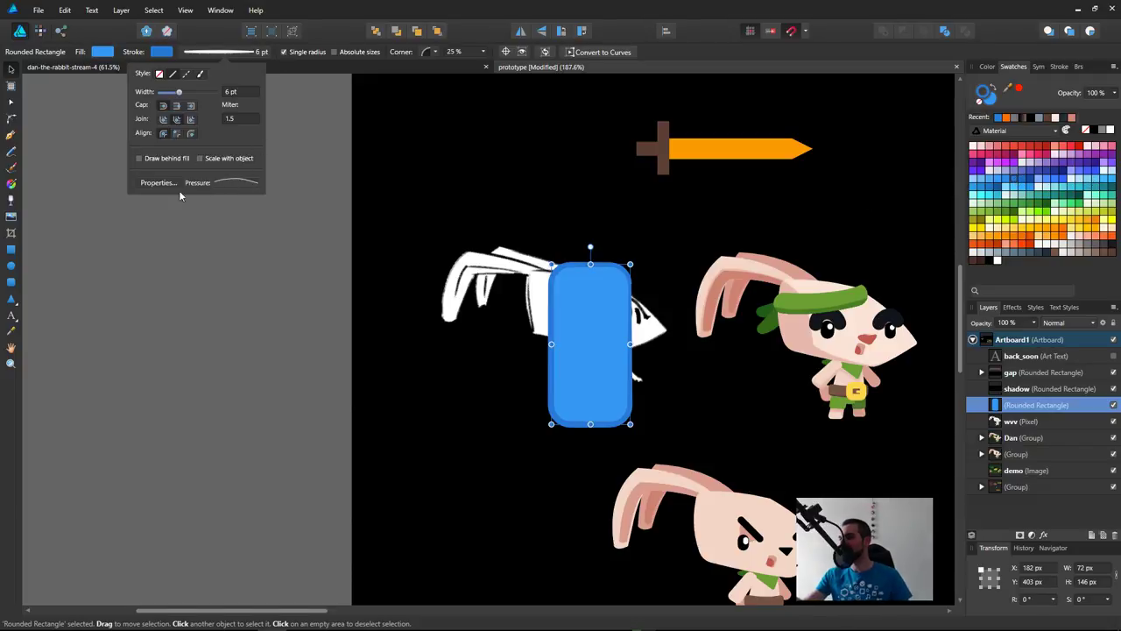
click(238, 183)
click(231, 295)
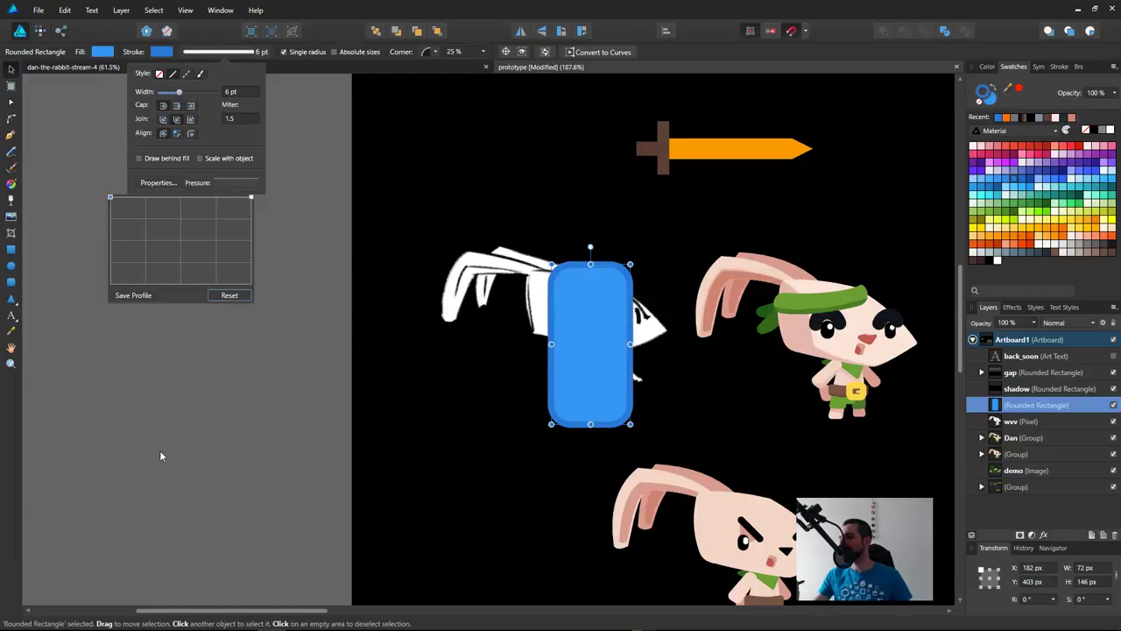
click(243, 92)
text(4)
key(Return)
drag(625, 435, 598, 446)
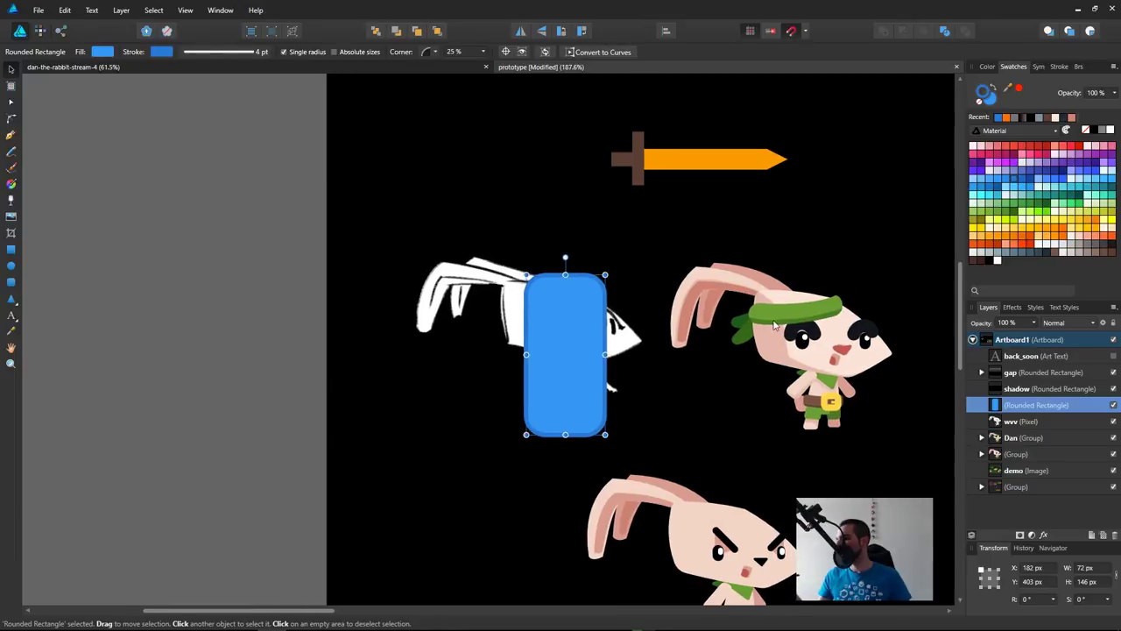
Step: Try brighter light blue fills with a darker blue stroke on the rounded rectangle
click(1016, 191)
click(1021, 190)
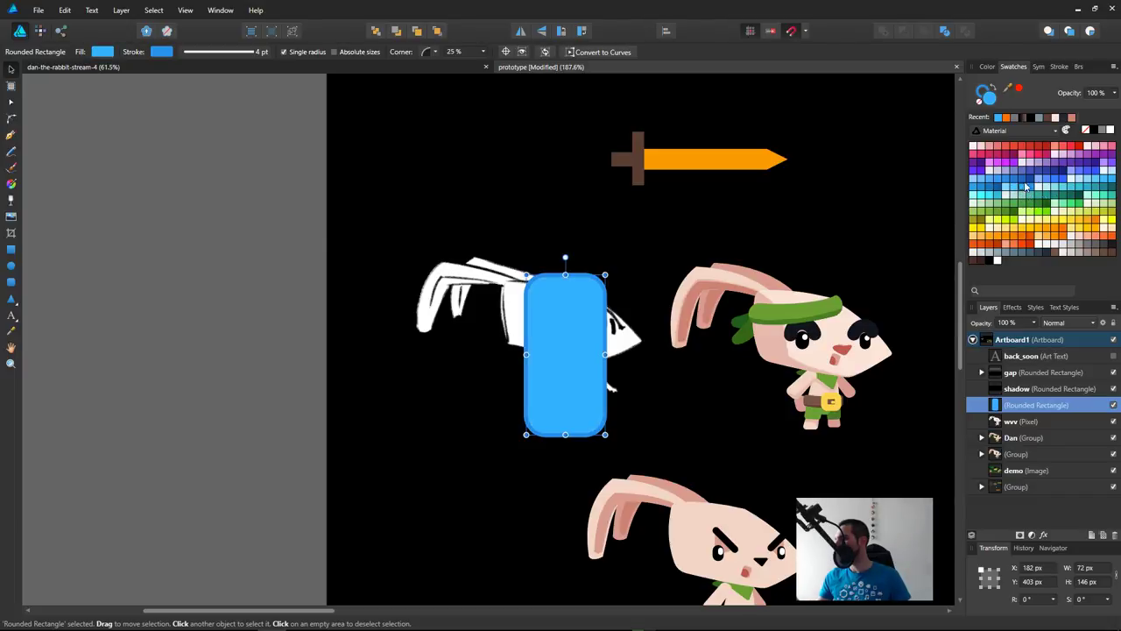
click(1084, 188)
click(1097, 189)
click(1085, 179)
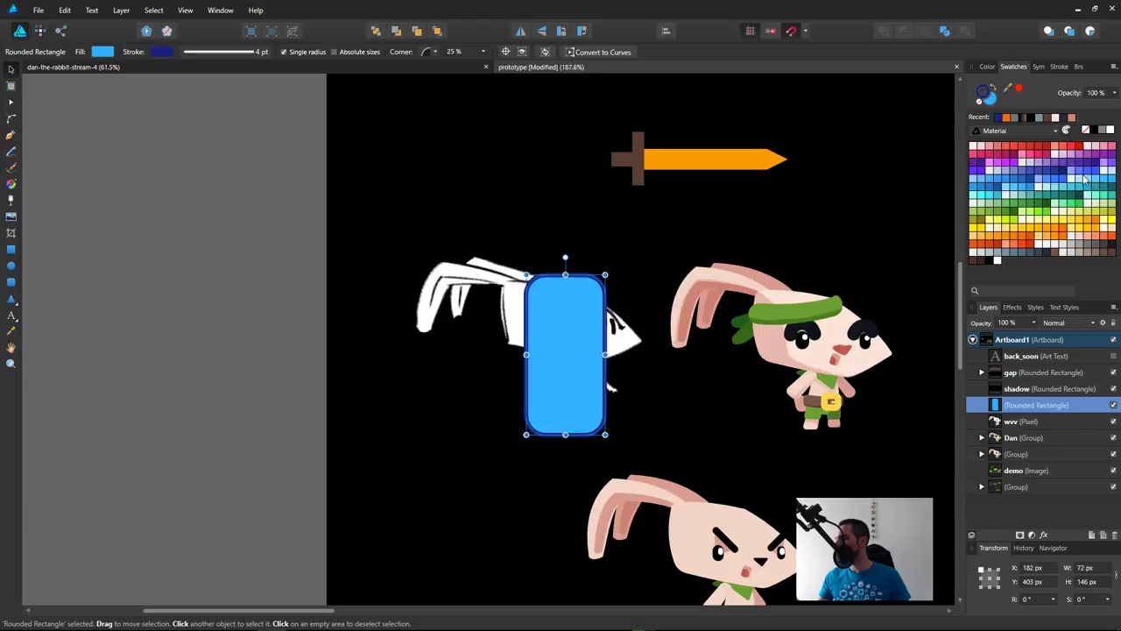
click(1016, 184)
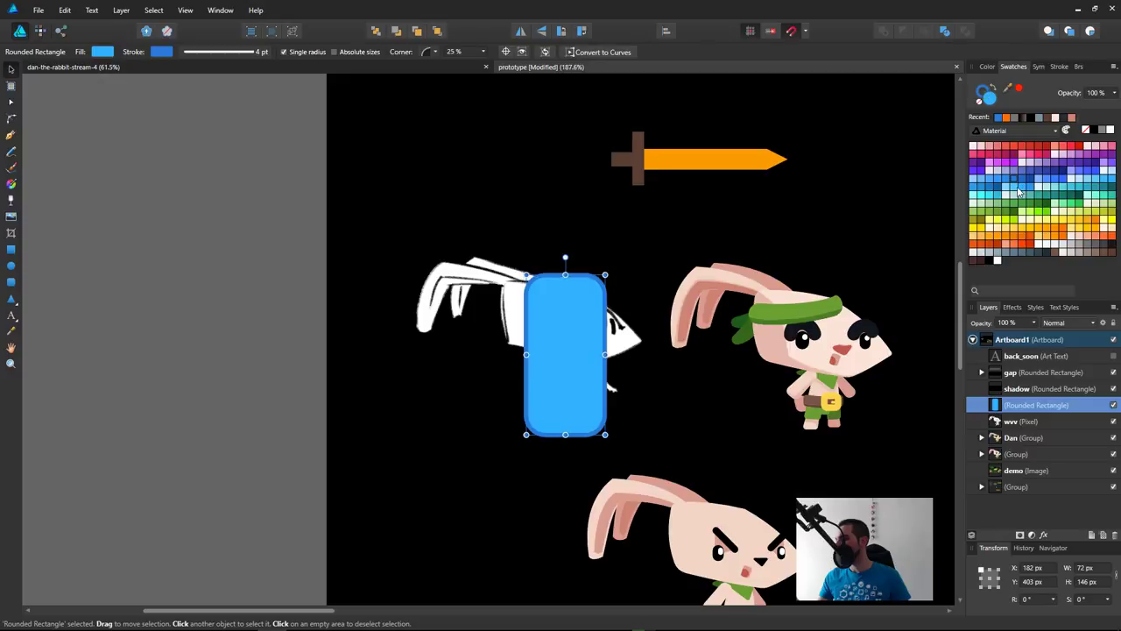
click(1018, 187)
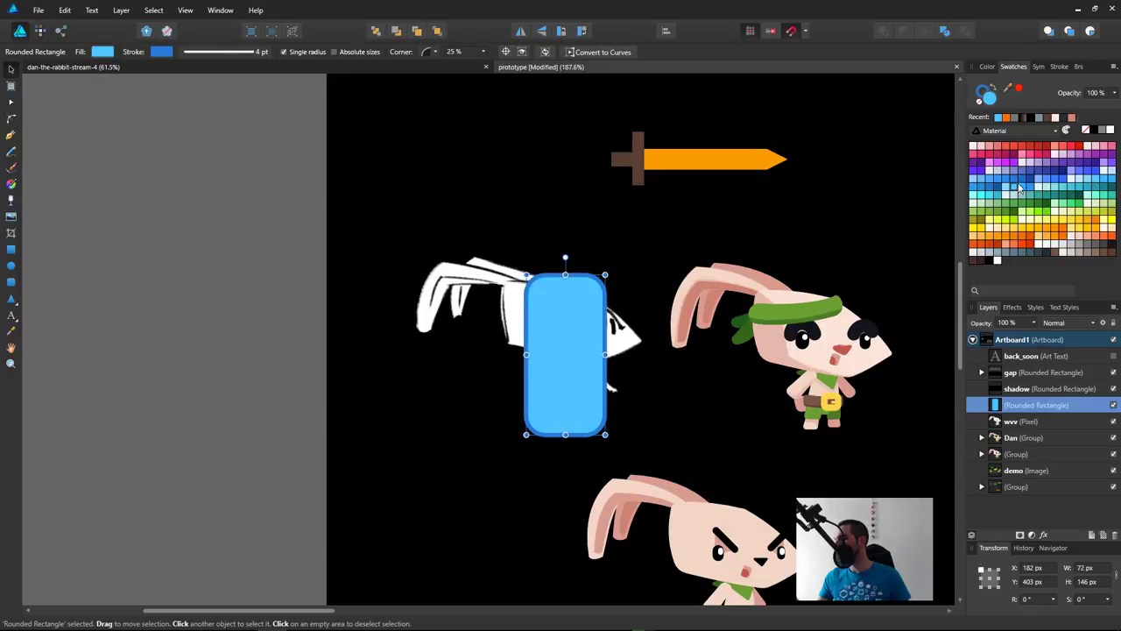
Step: Resize the blue rounded rectangle to 56 by 140 px and nudge it 3 px left to X 195 px
mouse_move(604, 354)
mouse_down()
mouse_move(585, 353)
mouse_move(652, 362)
mouse_move(591, 368)
mouse_move(596, 350)
mouse_up()
drag(574, 275, 582, 276)
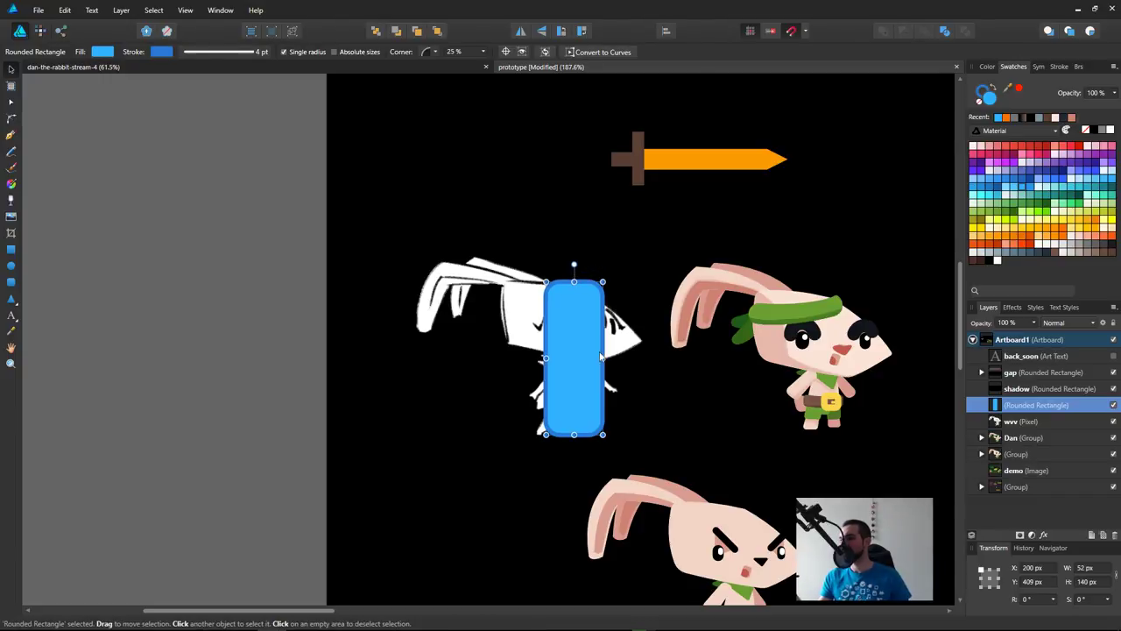
drag(602, 357, 606, 357)
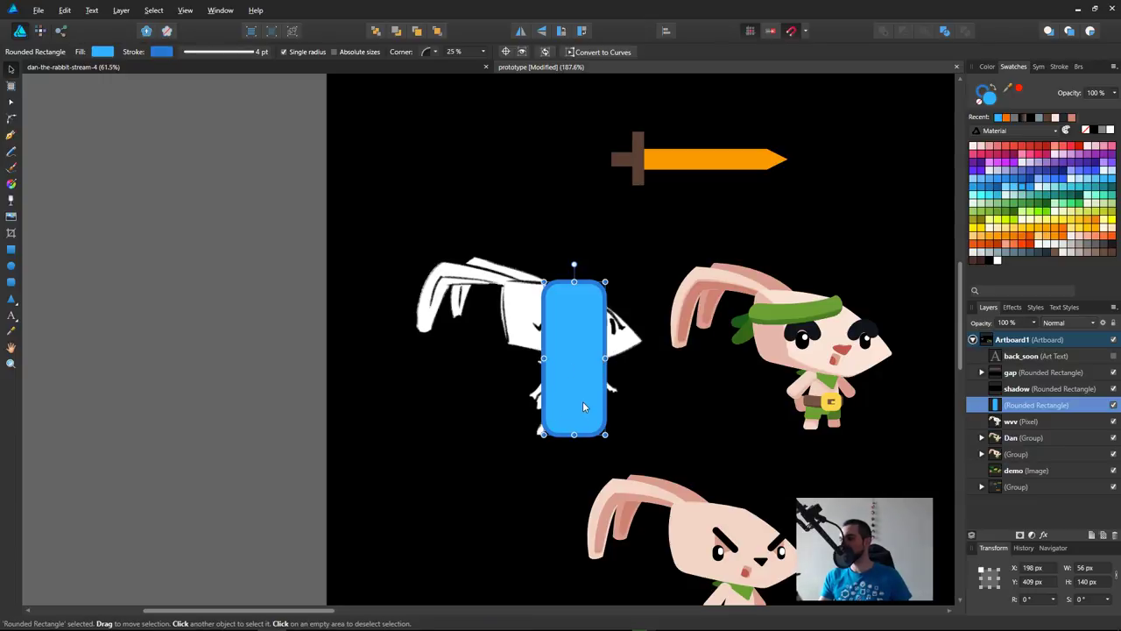
key(Left)
key(Left)
key(Left)
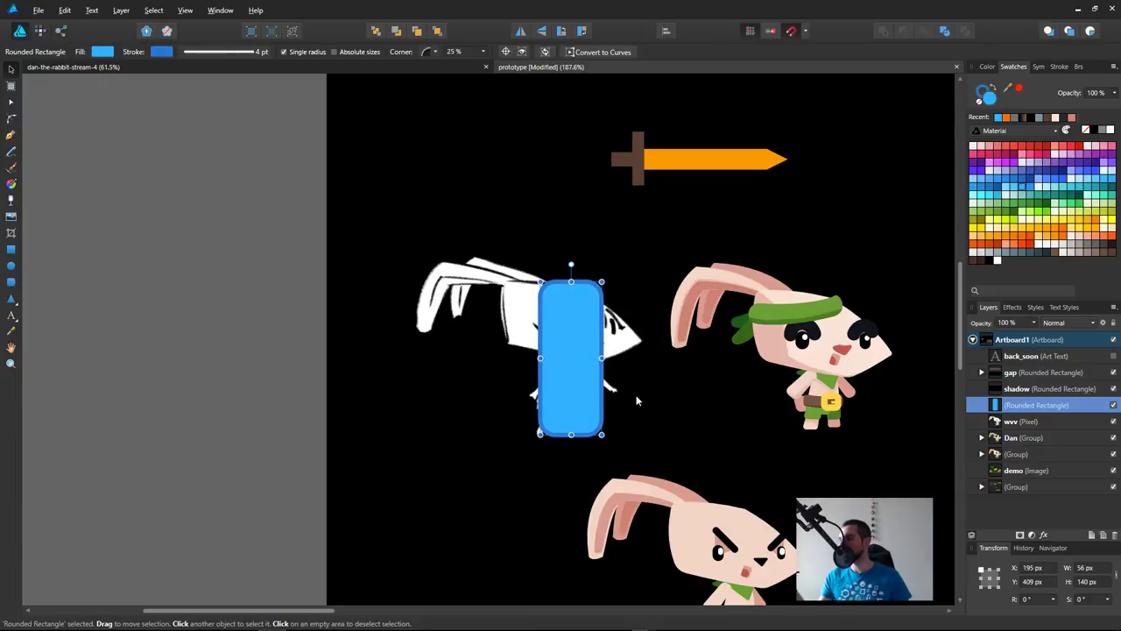
Step: Move the blue rounded rectangle off the sketched rabbit into the empty artboard area at X 663 px, Y 199 px
drag(734, 411, 678, 424)
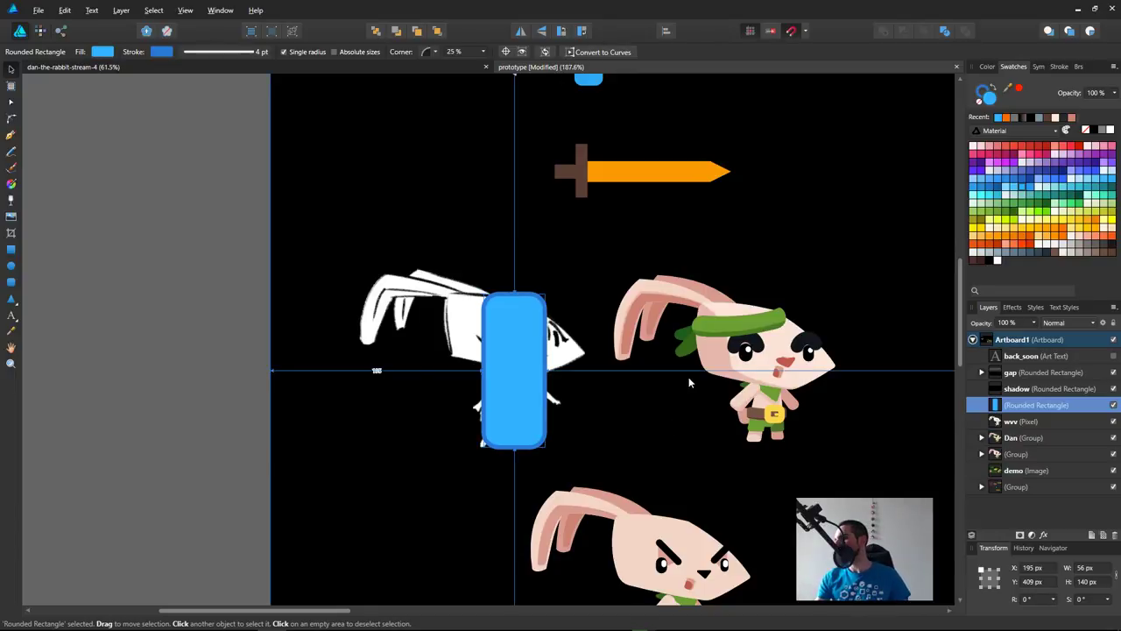
scroll(689, 377, down, 4)
drag(495, 417, 757, 298)
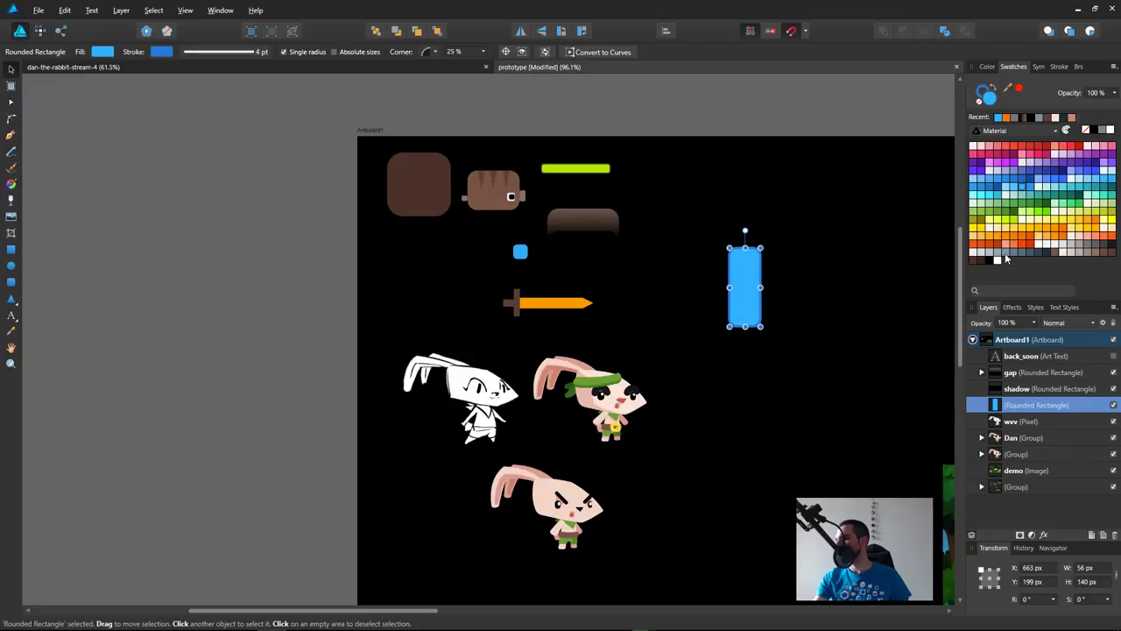
Step: Try a crimson fill with a dark magenta stroke on the rounded rectangle
click(1014, 155)
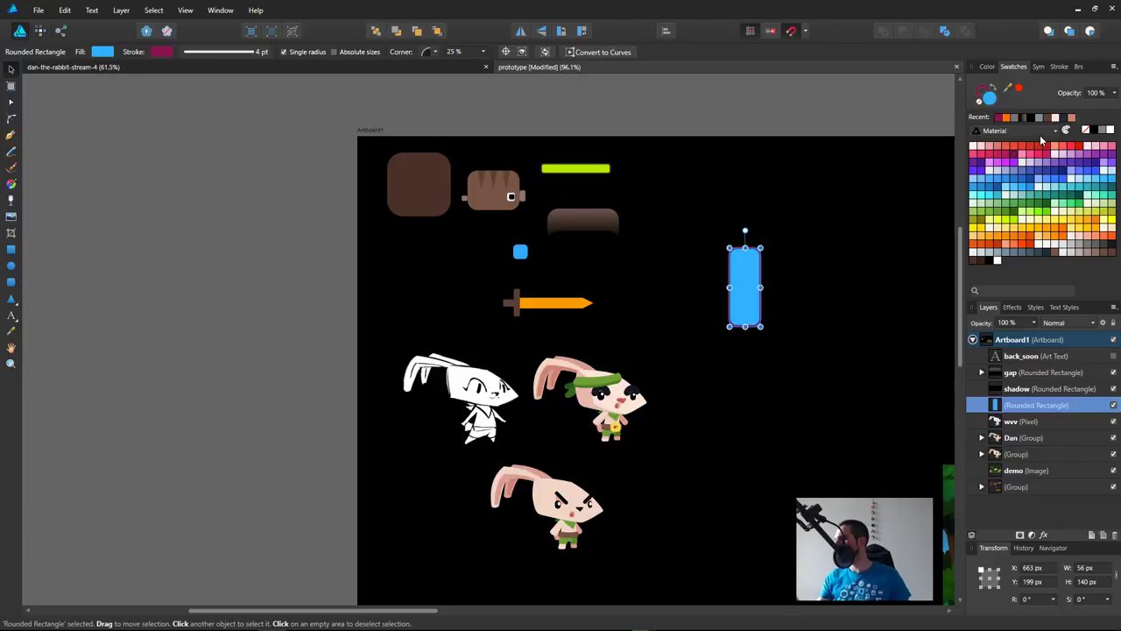
click(990, 156)
key(space)
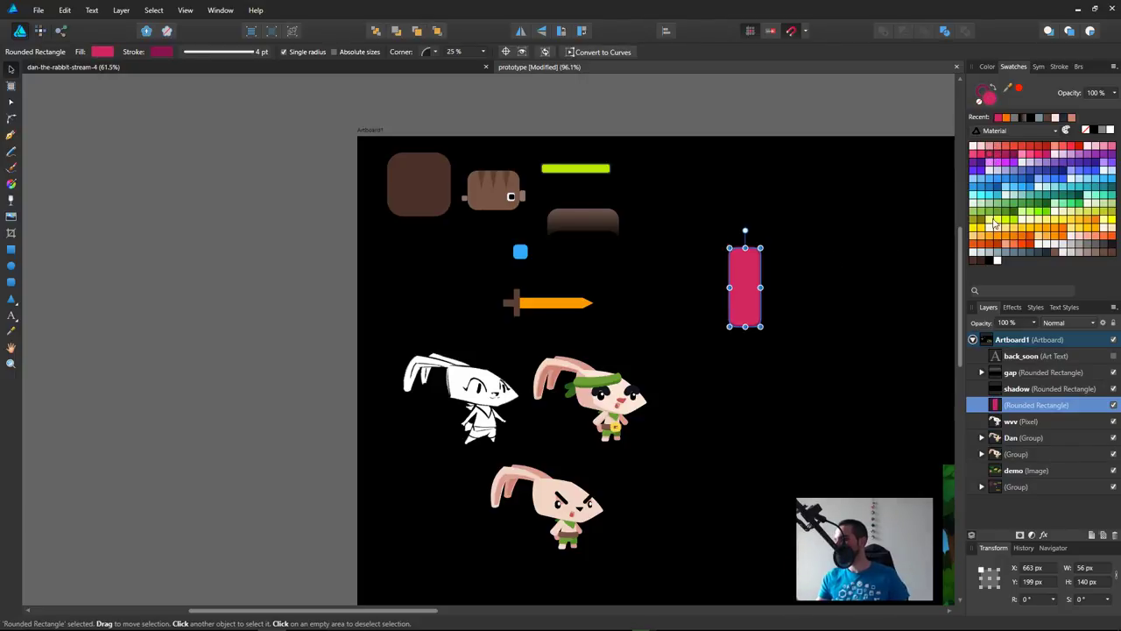
Step: Recolour the rounded rectangle with a golden yellow fill and an orange stroke
click(1031, 230)
key(x)
click(1054, 230)
key(space)
Step: Duplicate the yellow rounded rectangle to its right at X 764 px and give the original a deeper orange stroke
drag(748, 305, 811, 299)
click(746, 306)
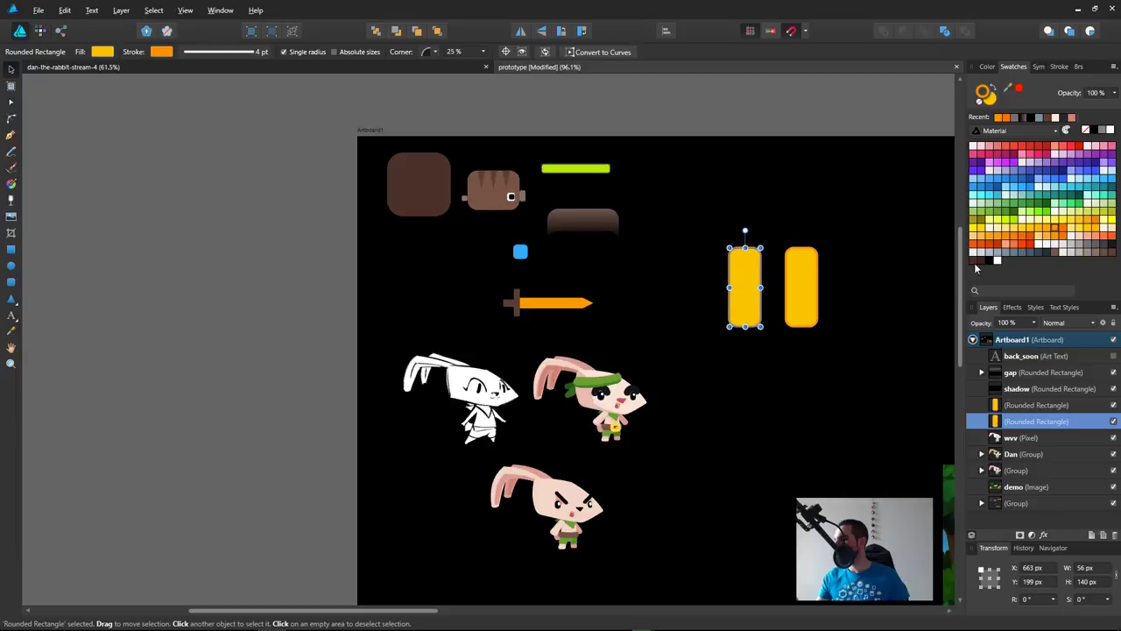
click(1061, 230)
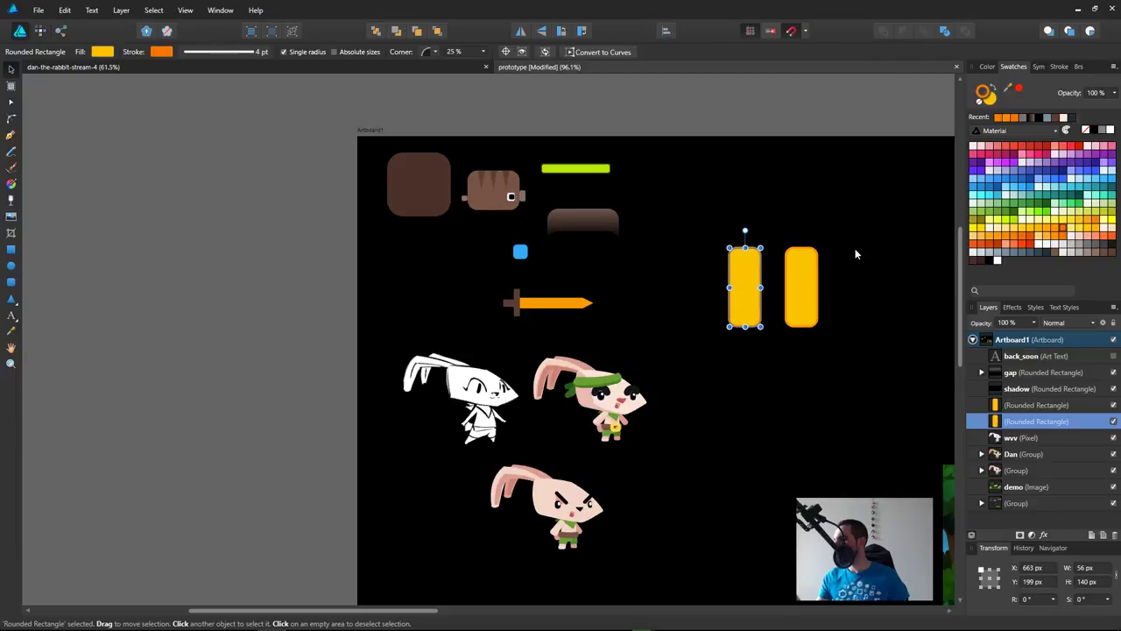
Step: Recolour the duplicated rounded rectangle with a bright green fill and a darker green stroke
click(813, 278)
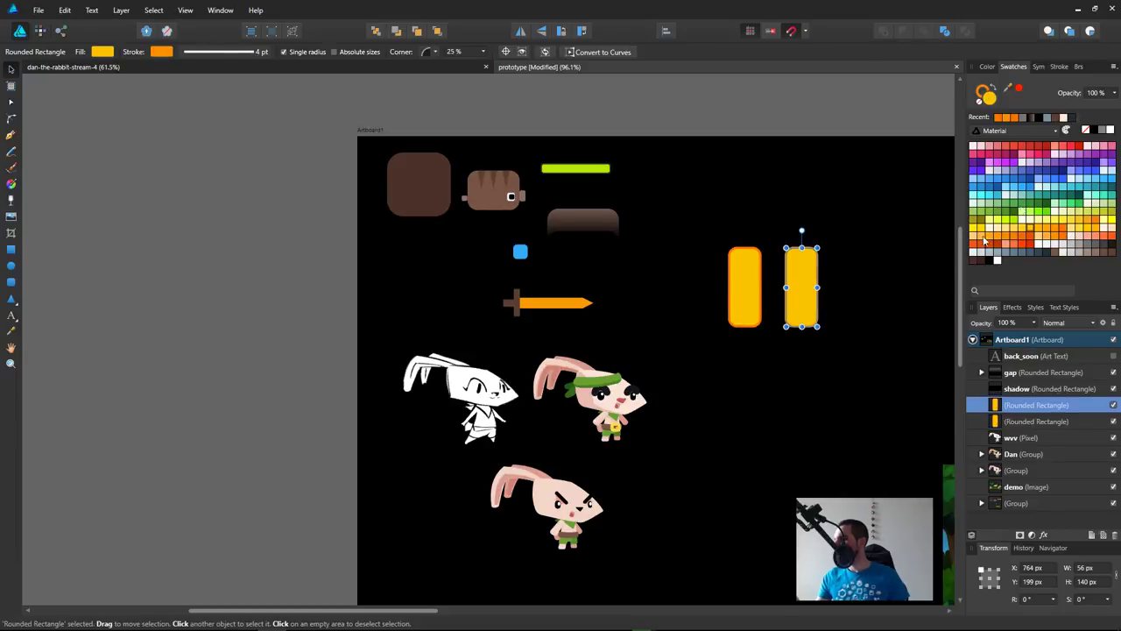
click(1021, 210)
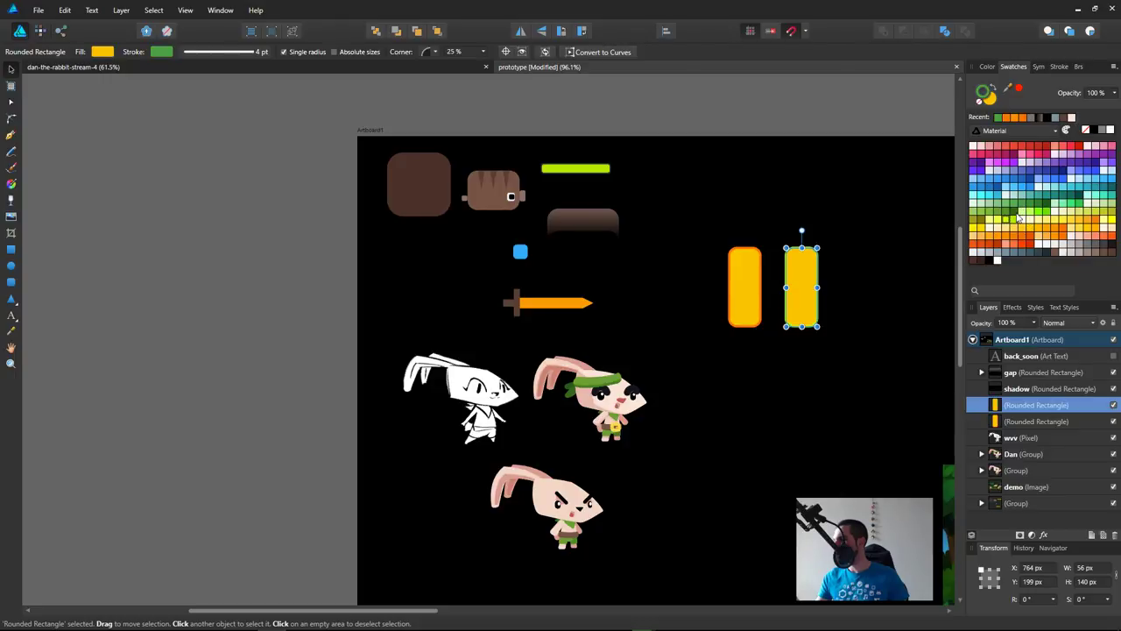
click(989, 215)
click(971, 215)
click(976, 217)
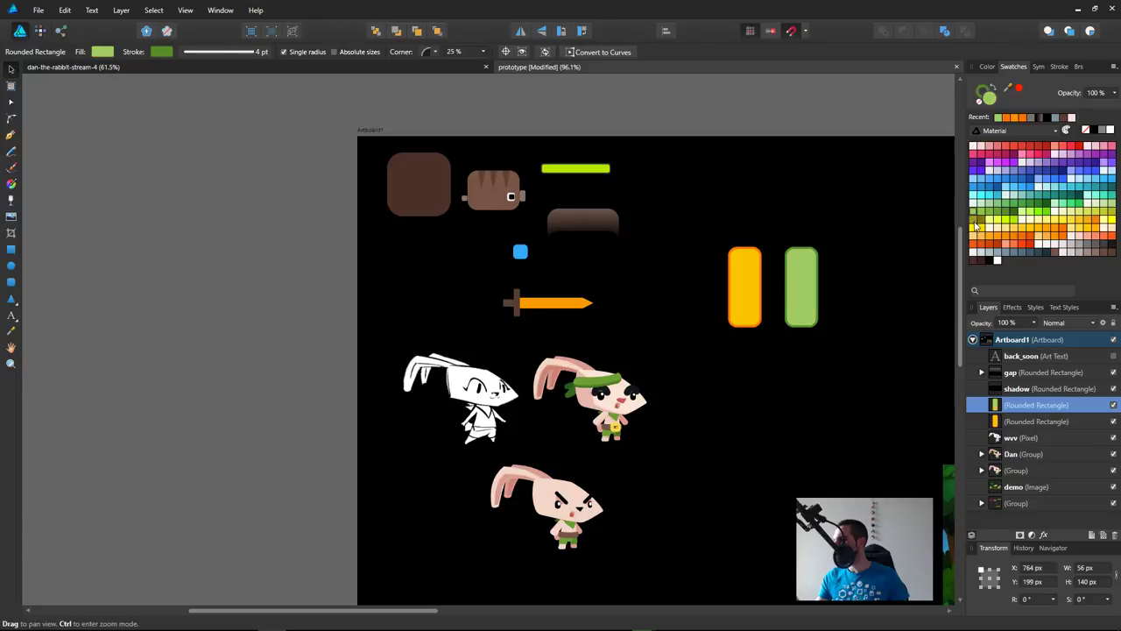
click(1038, 212)
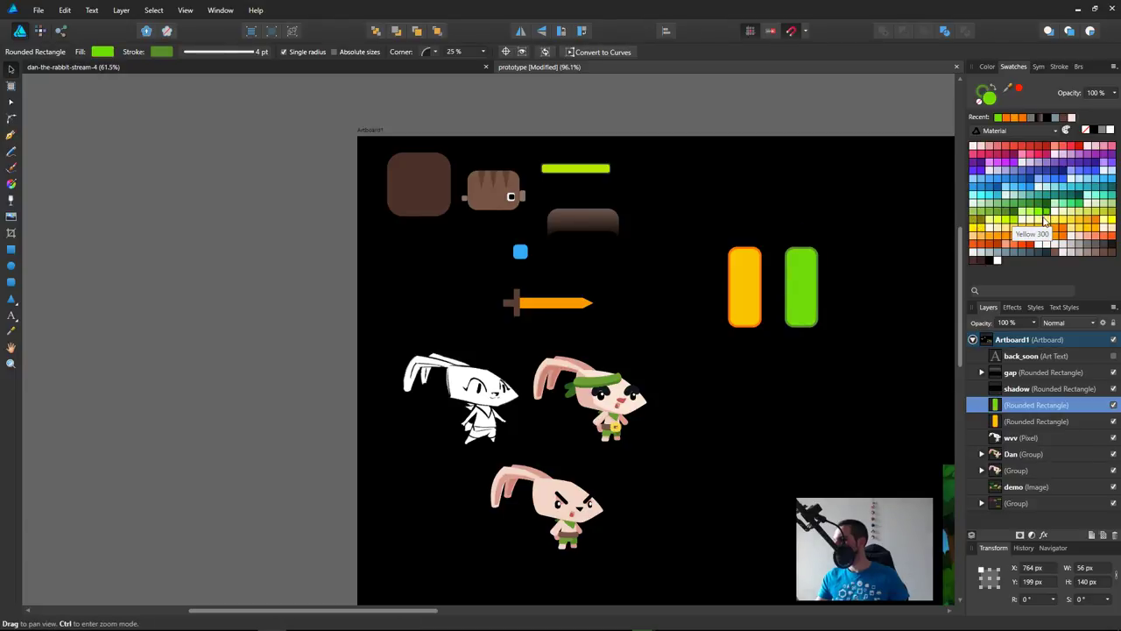
click(1043, 212)
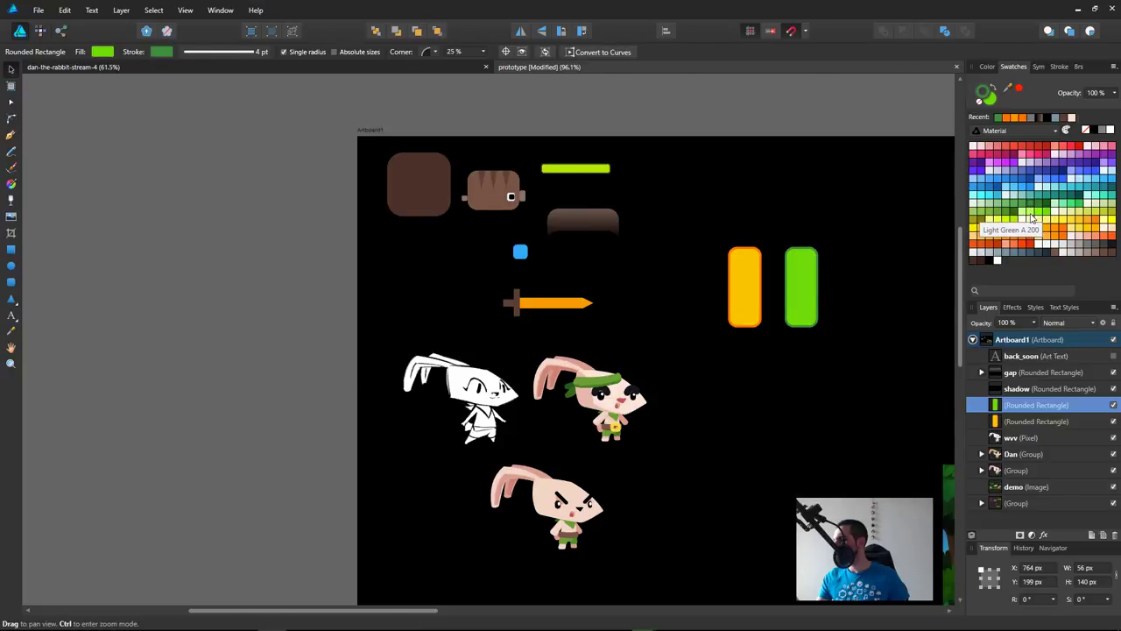
Step: Rearrange the two rounded rectangles so the green one stands left of the yellow one, starting at X 636 px
mouse_move(800, 306)
mouse_down()
mouse_move(686, 305)
mouse_move(791, 309)
mouse_up()
shift+click(747, 308)
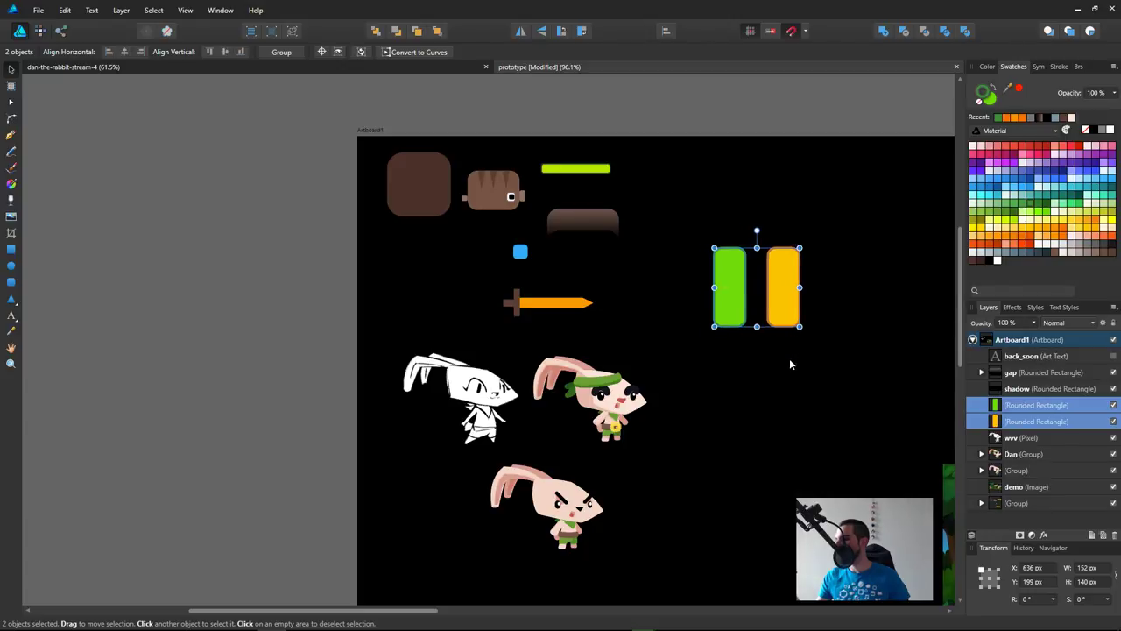
click(790, 354)
Step: Duplicate the yellow rounded rectangle to its right and resize the copy to about 91 by 80 px
click(785, 303)
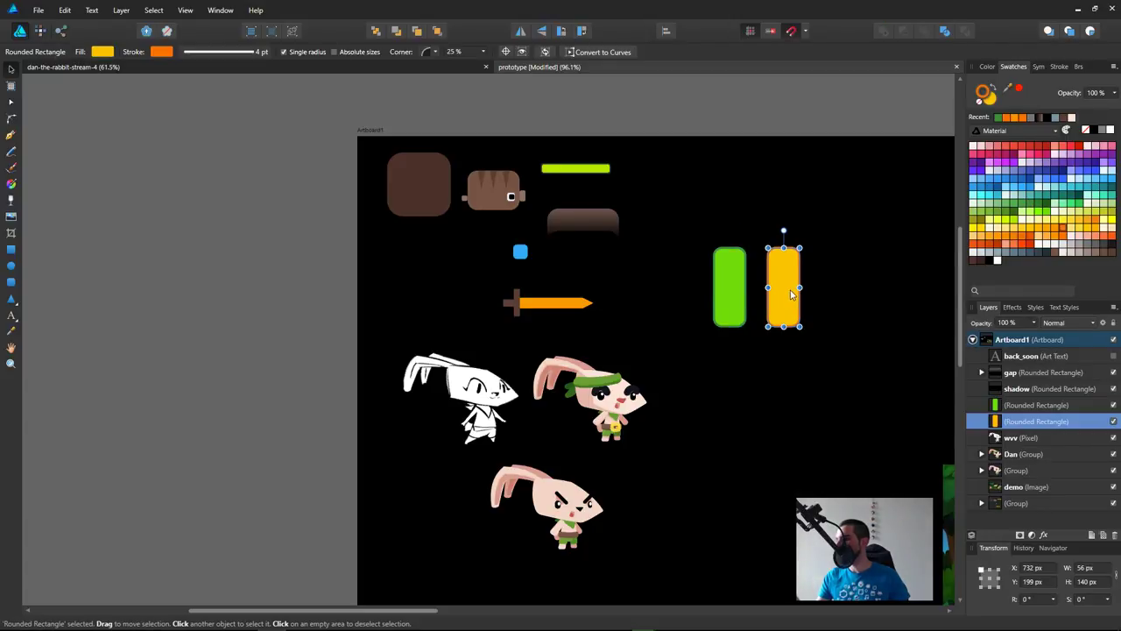
drag(791, 290, 836, 289)
drag(841, 248, 864, 282)
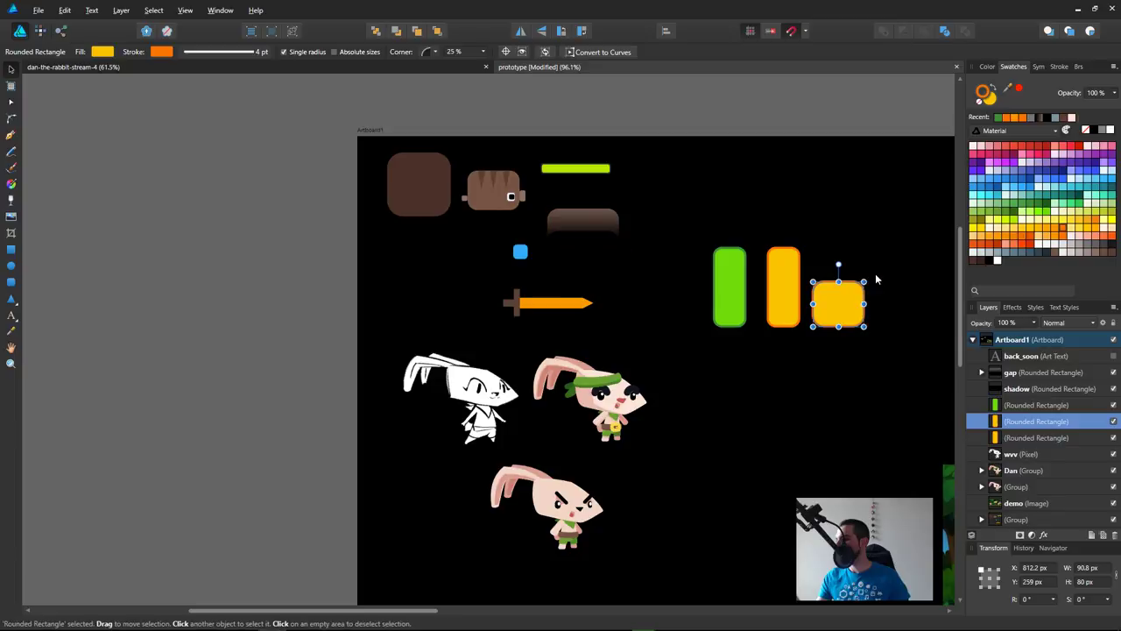
Step: Recolour the short, wide rounded rectangle with a pink fill and a darker pink stroke
click(1027, 154)
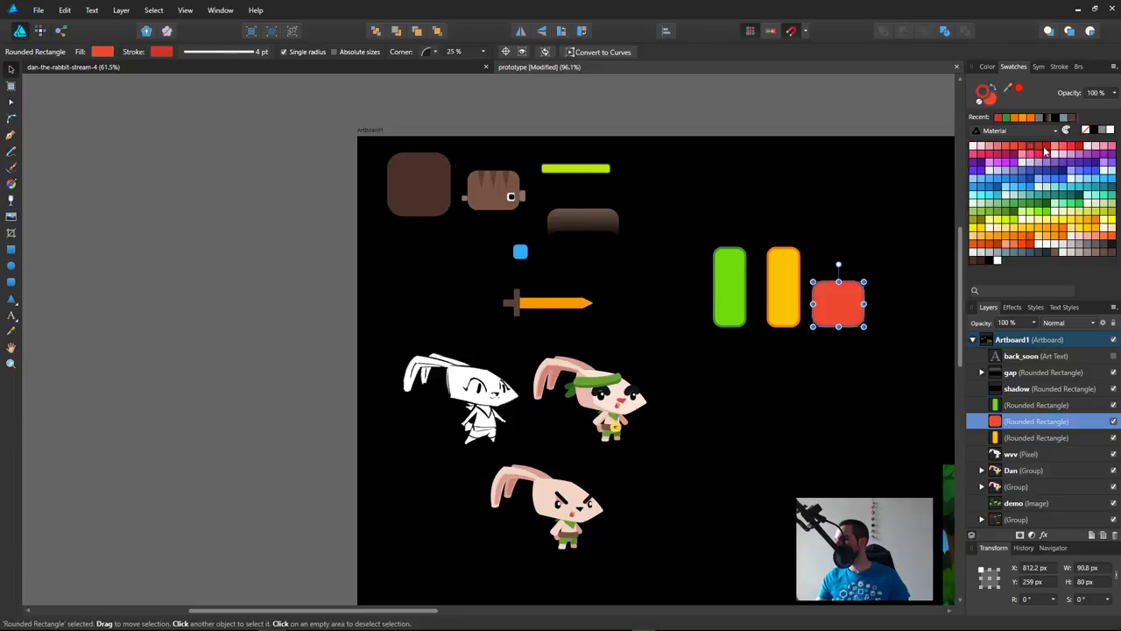
key(space)
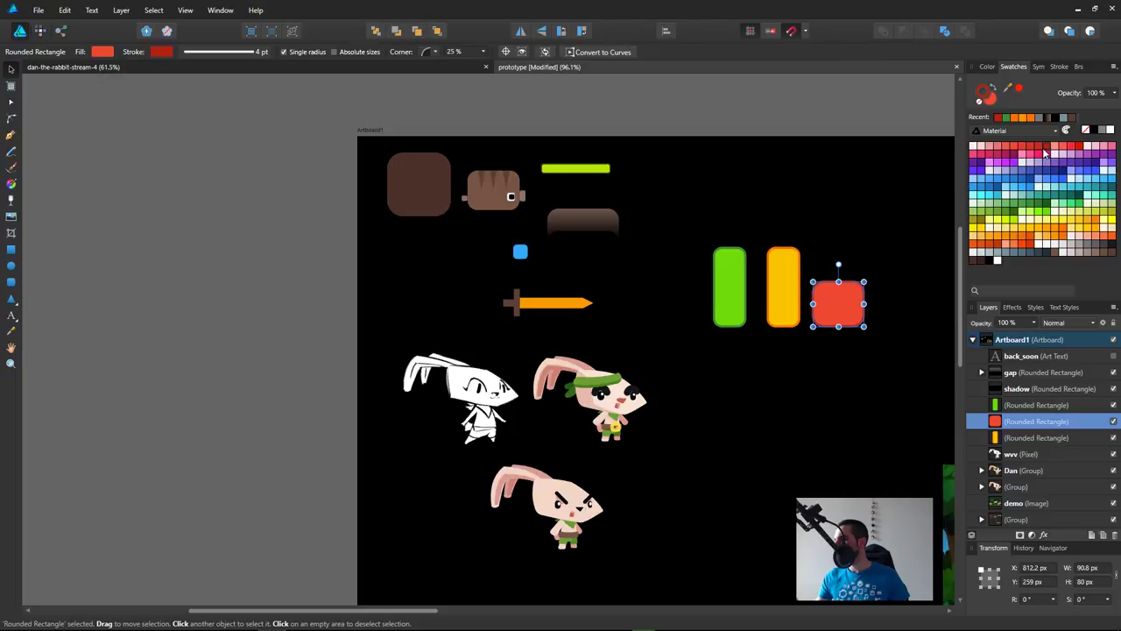
click(997, 156)
click(988, 161)
key(space)
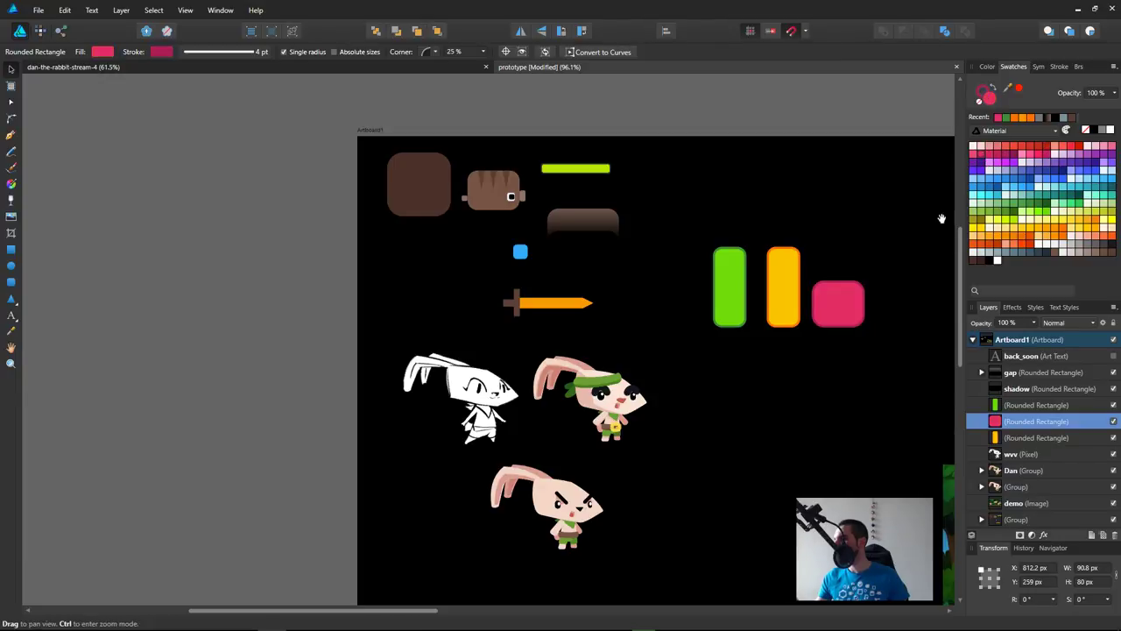
click(975, 155)
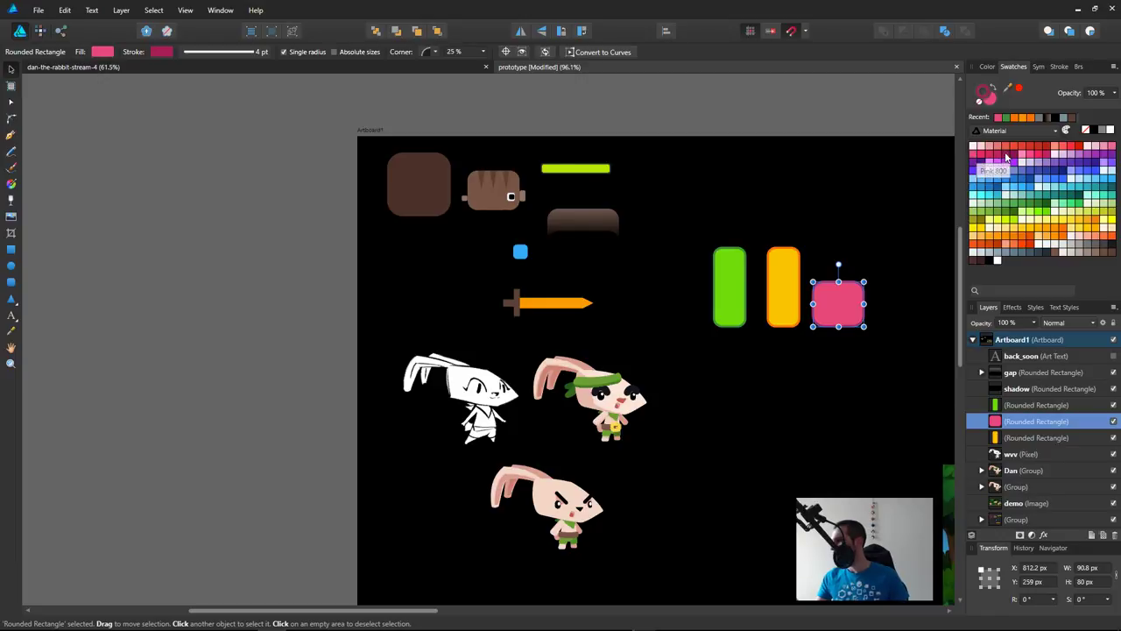
key(space)
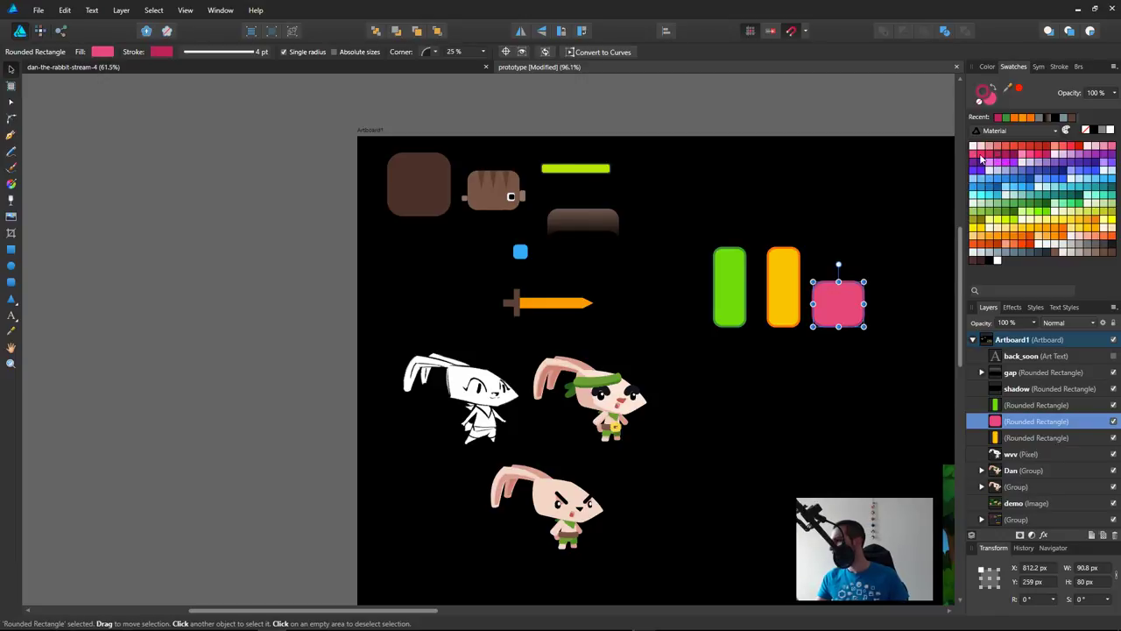
Step: Brighten the short, wide rounded rectangle's pink fill and try a darker magenta for its stroke
click(1078, 154)
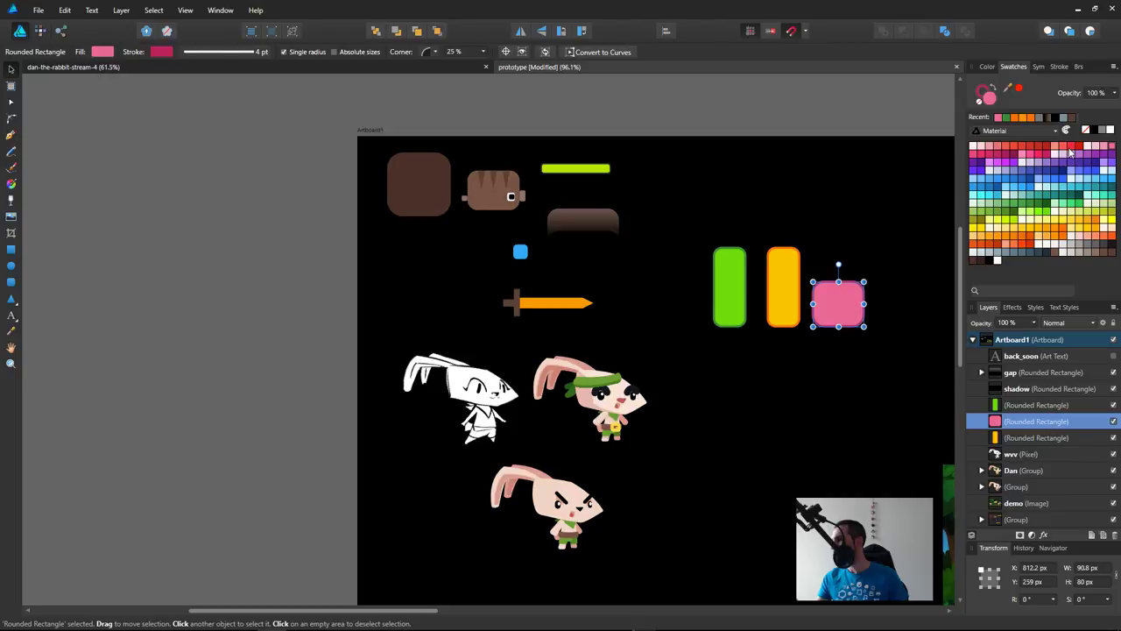
click(1039, 154)
click(1032, 154)
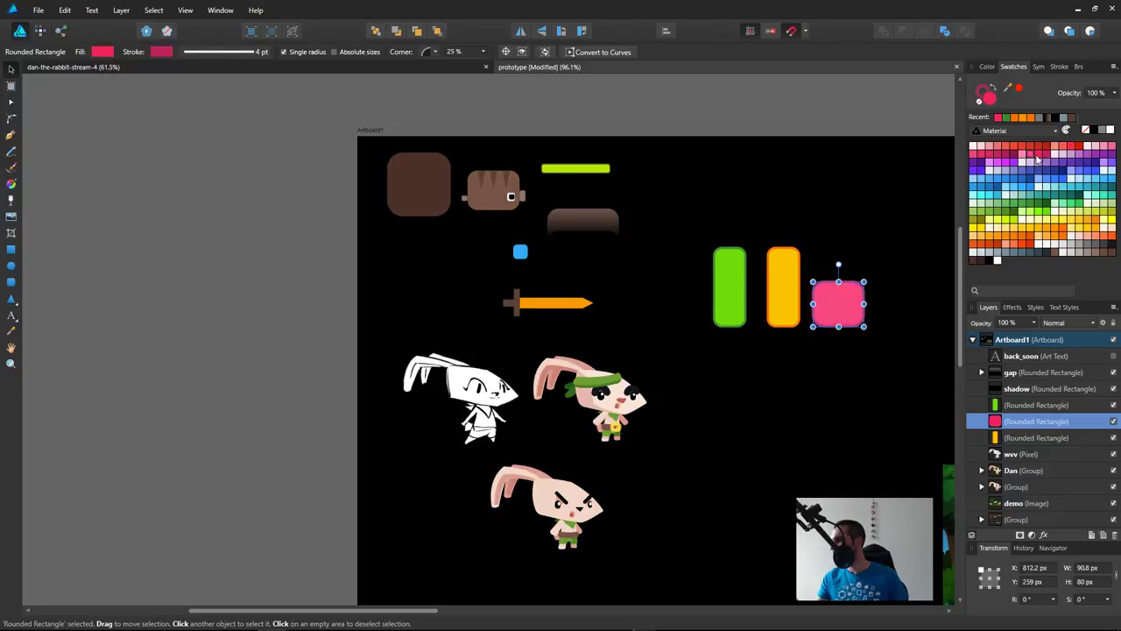
key(space)
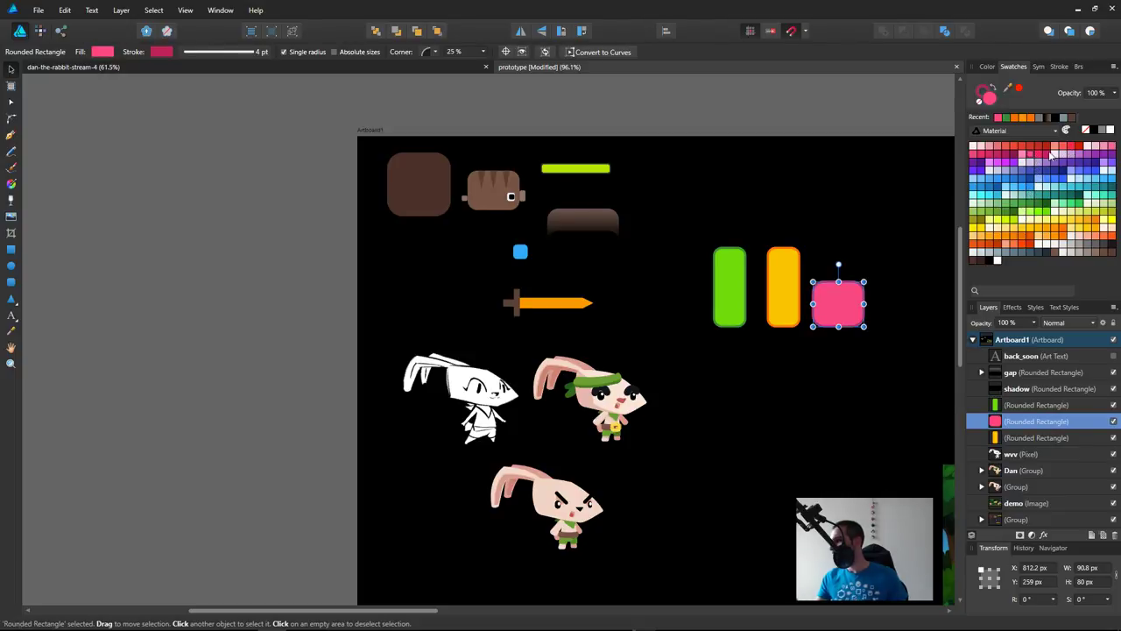
key(space)
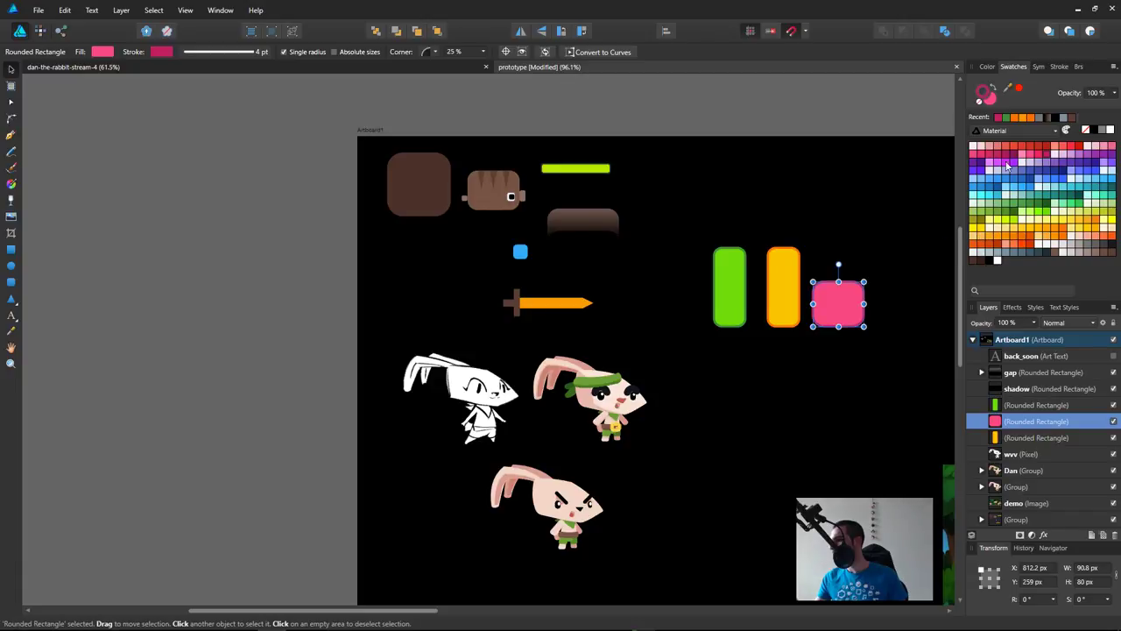
click(1005, 156)
key(space)
key(space)
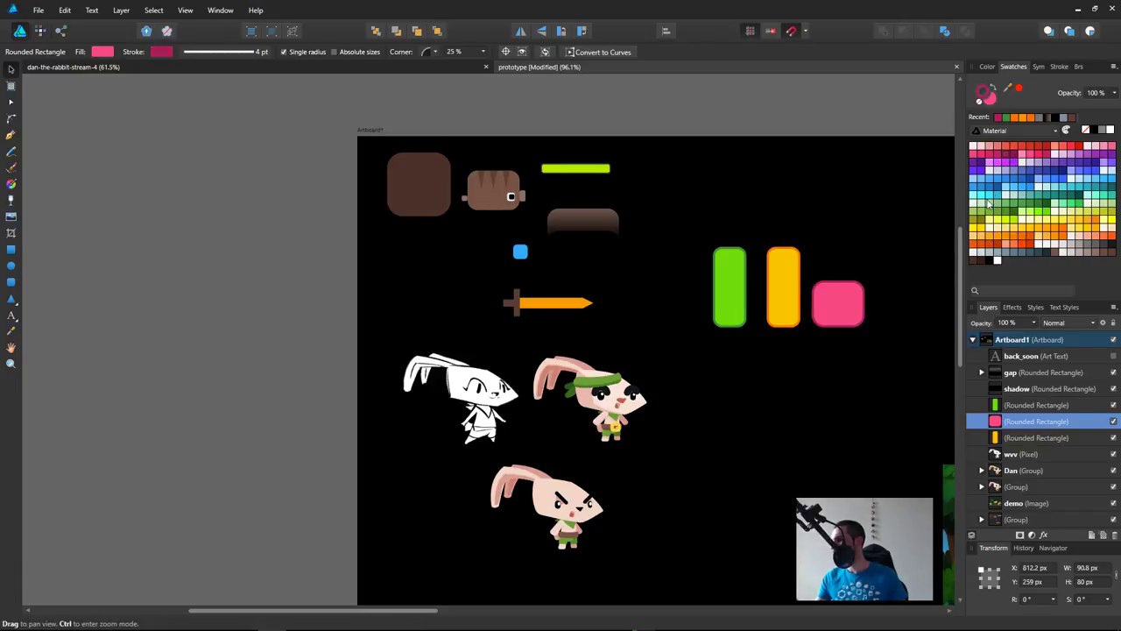
key(space)
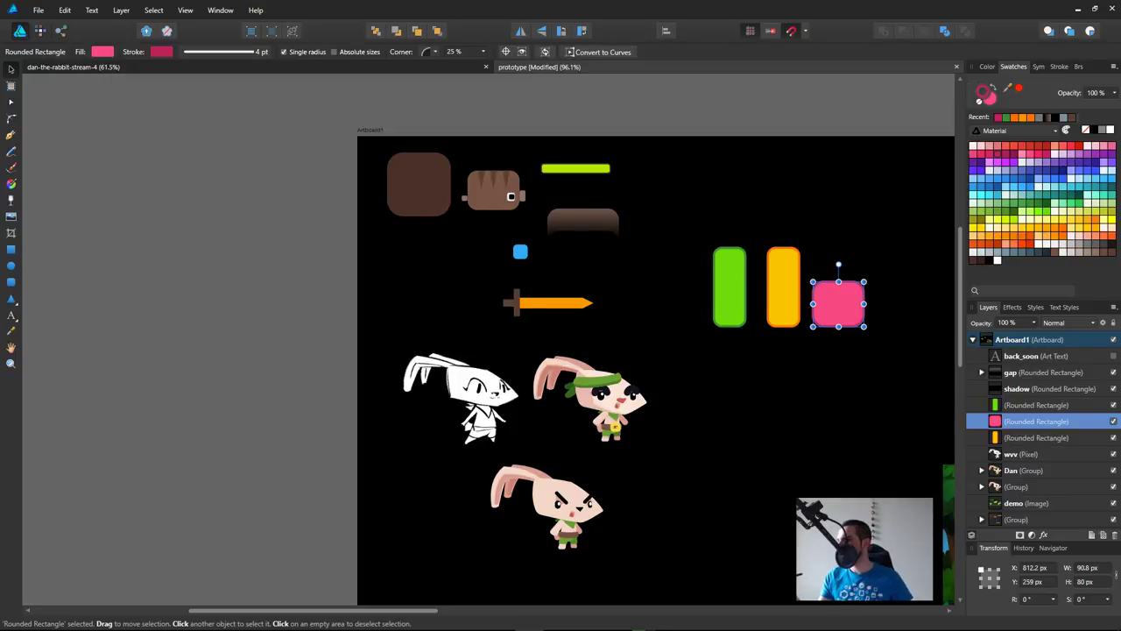
Step: Recolour the tall green rounded rectangle with a yellowish lime fill and a darker green stroke
click(751, 400)
drag(821, 453, 664, 423)
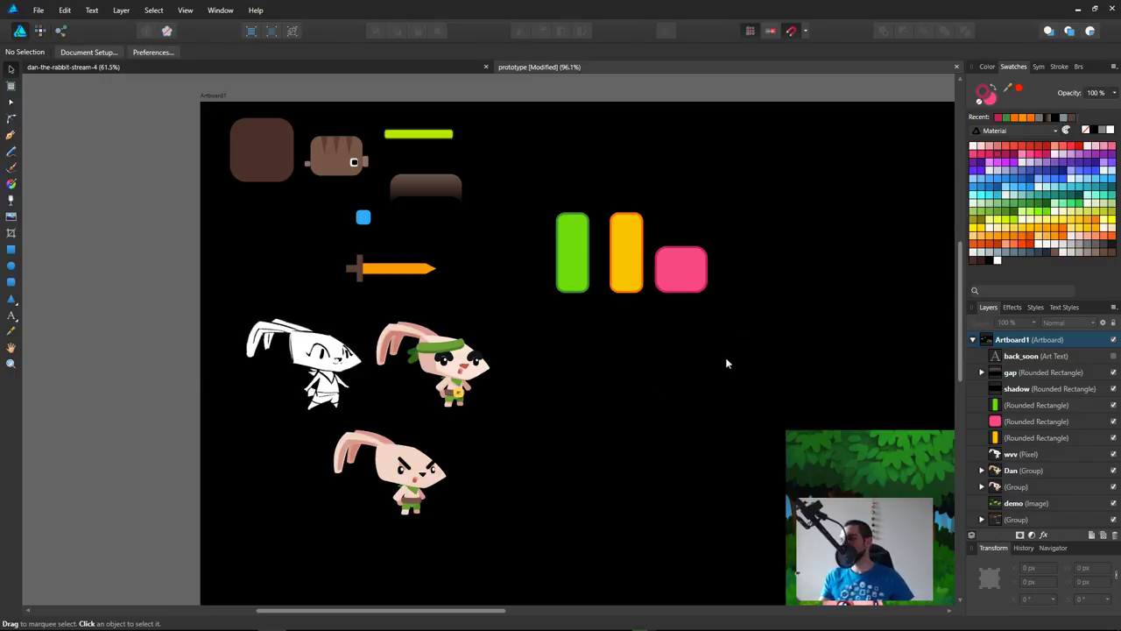
scroll(732, 353, right, 5)
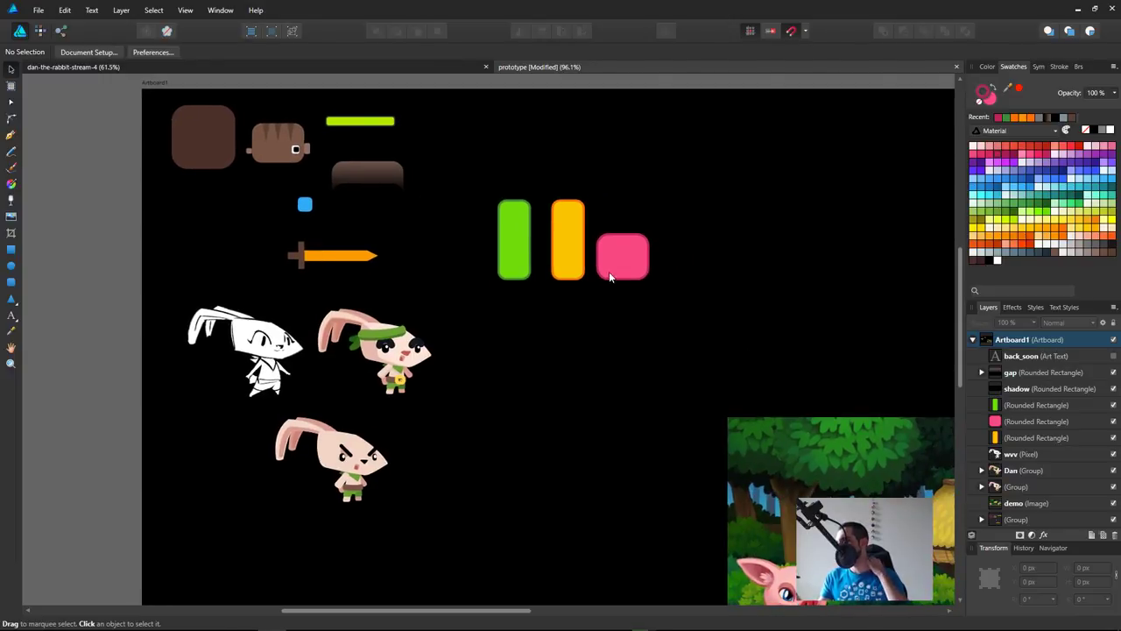
click(526, 258)
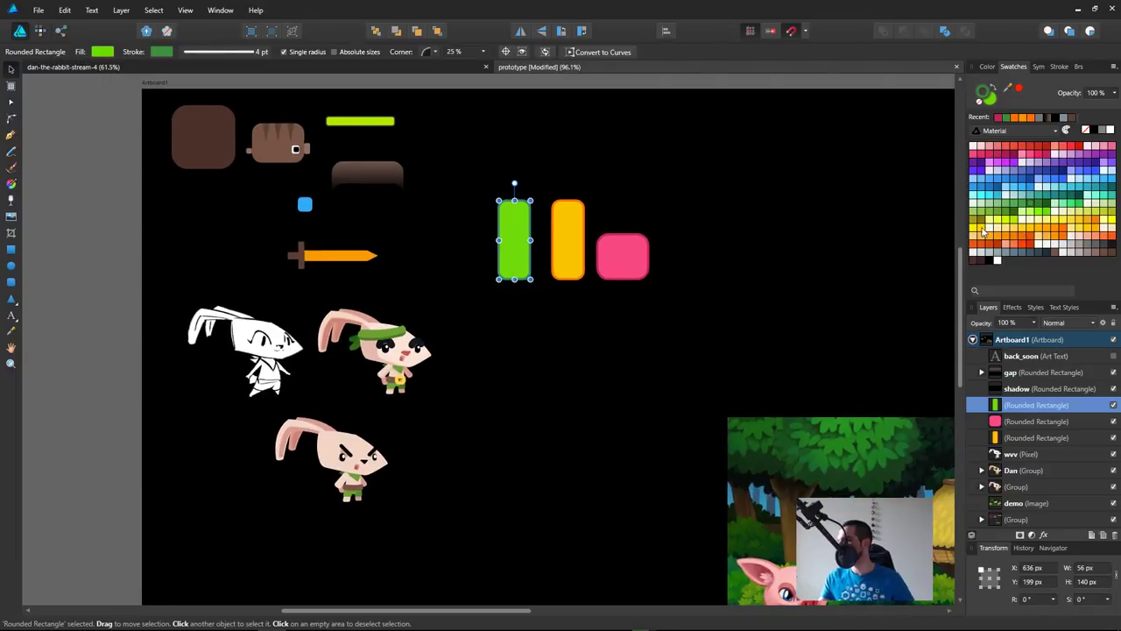
click(1035, 213)
click(1046, 216)
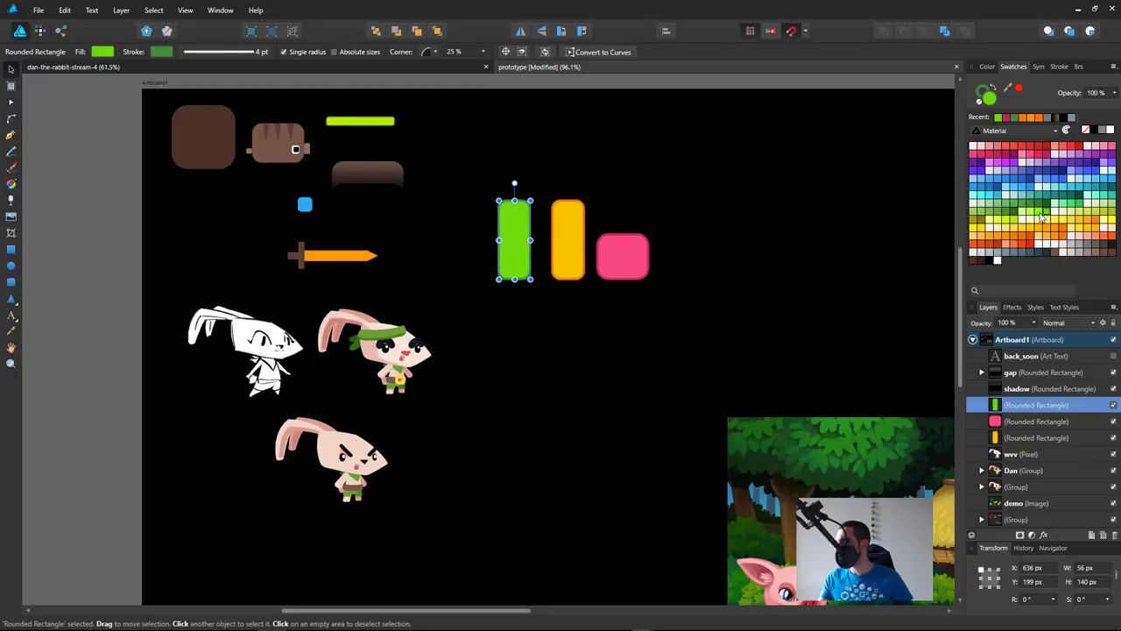
click(1036, 215)
click(1015, 221)
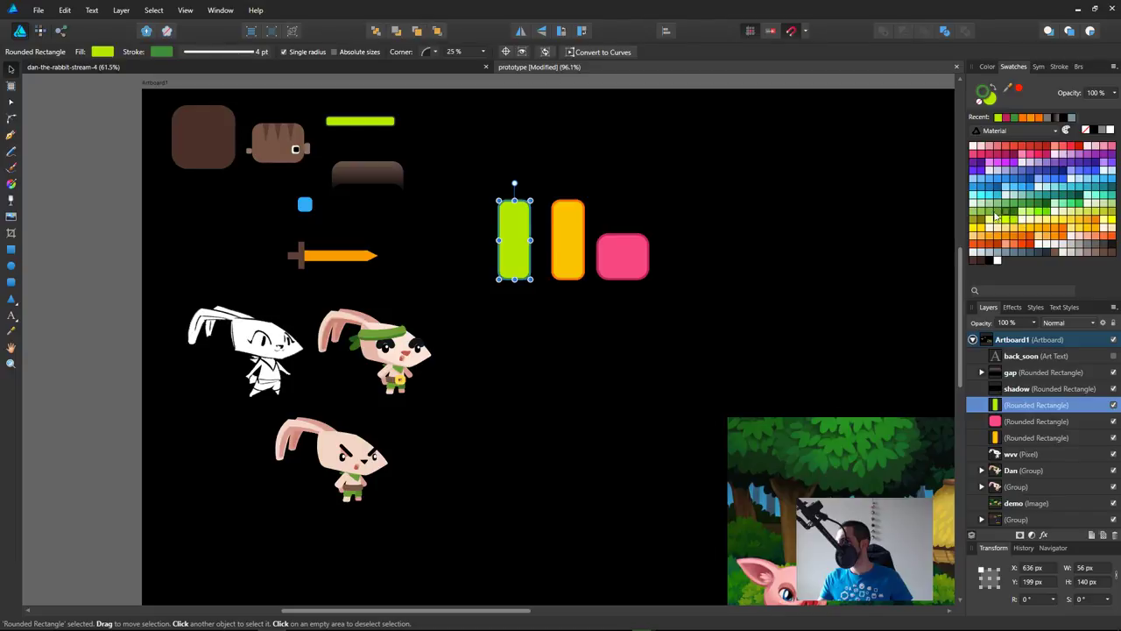
key(space)
key(space)
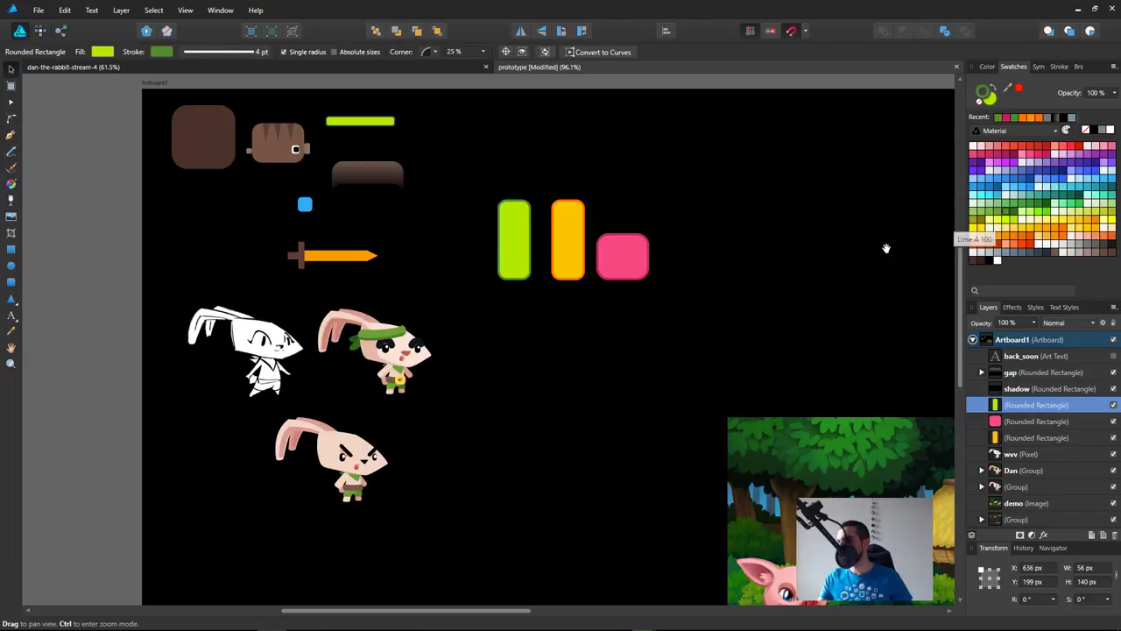
Step: Try red and pink fills on the short rounded rectangle, settling on bright pink with a darker magenta stroke
key(space)
drag(633, 283, 625, 284)
click(623, 277)
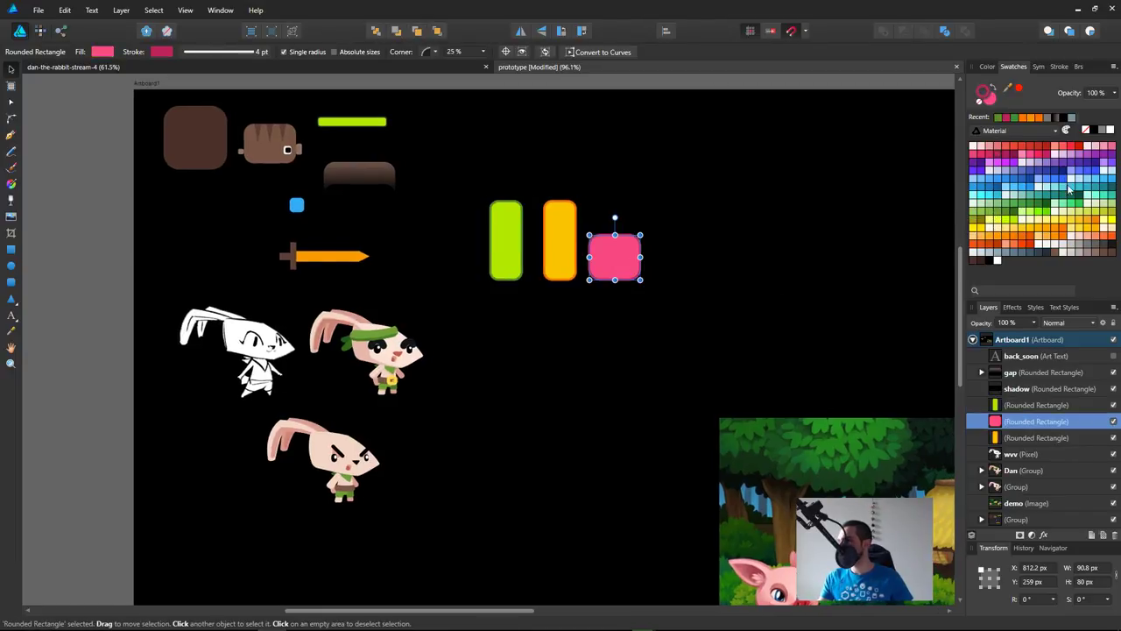
click(998, 163)
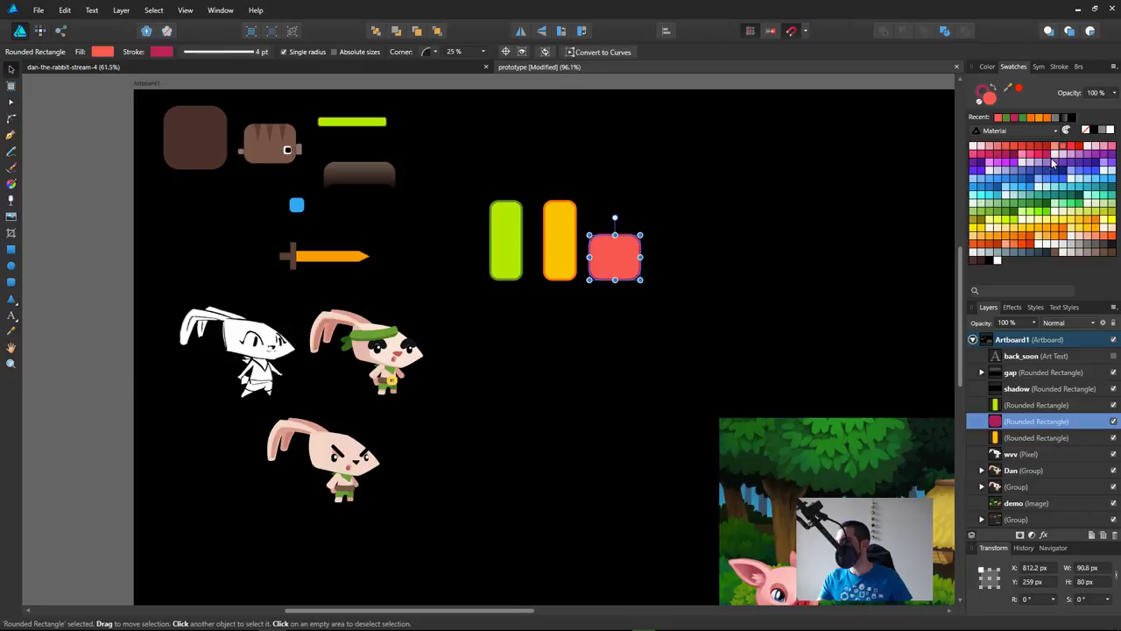
click(974, 155)
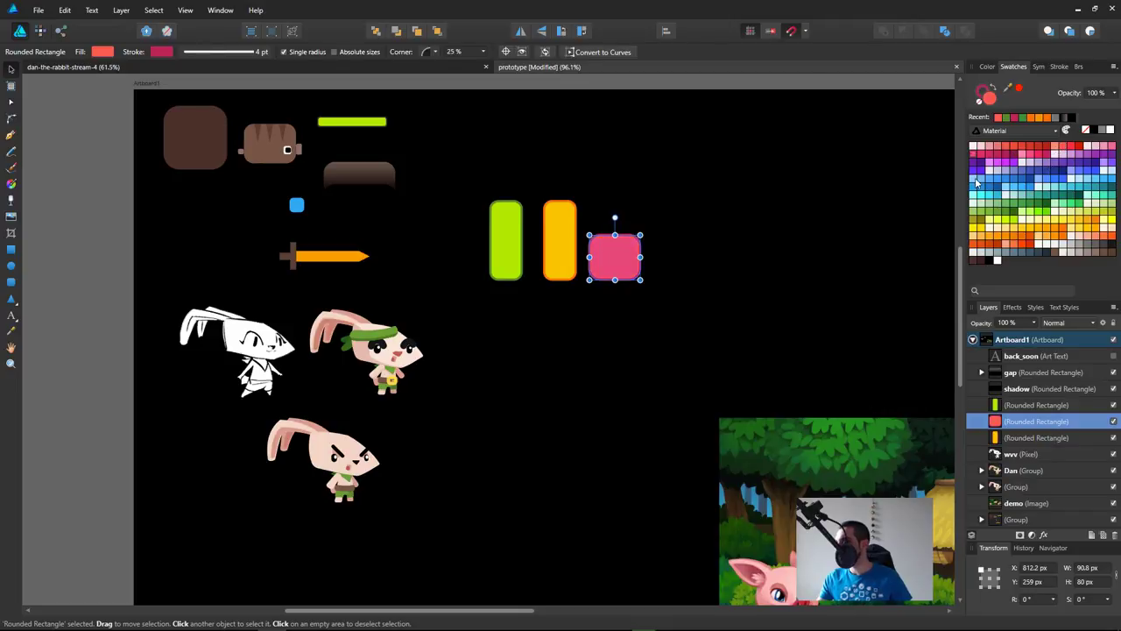
click(1031, 155)
key(space)
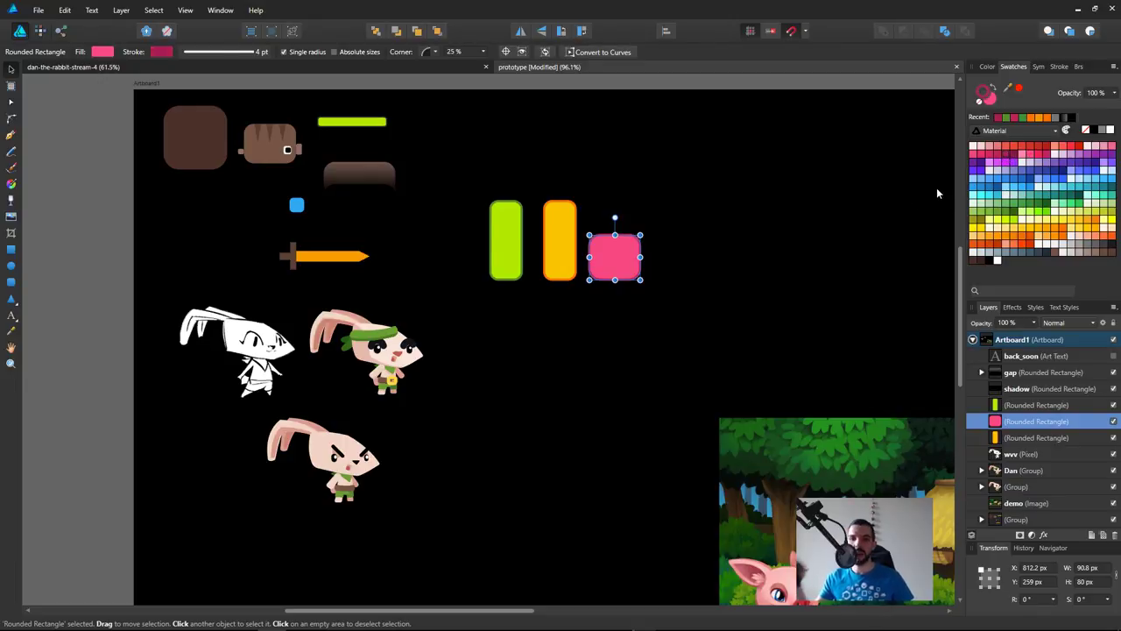
key(space)
Step: Move the three rounded rectangles together beside the brown block sprites, with their shared upper-left corner at X 530 px, Y 79 px
drag(719, 310, 749, 403)
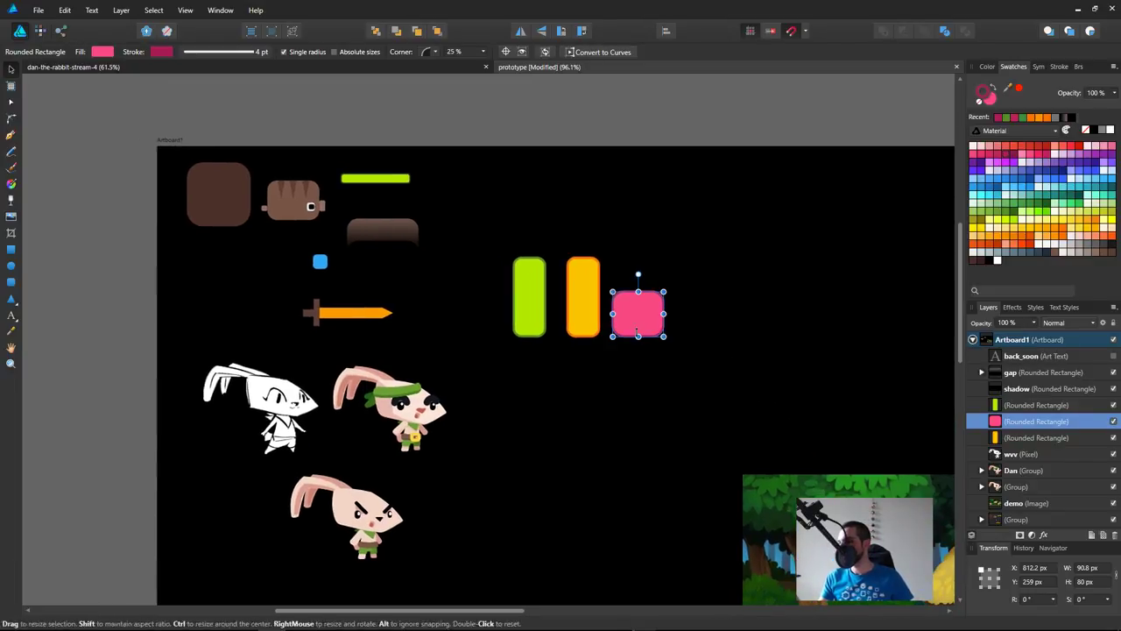
click(692, 347)
drag(698, 358, 506, 186)
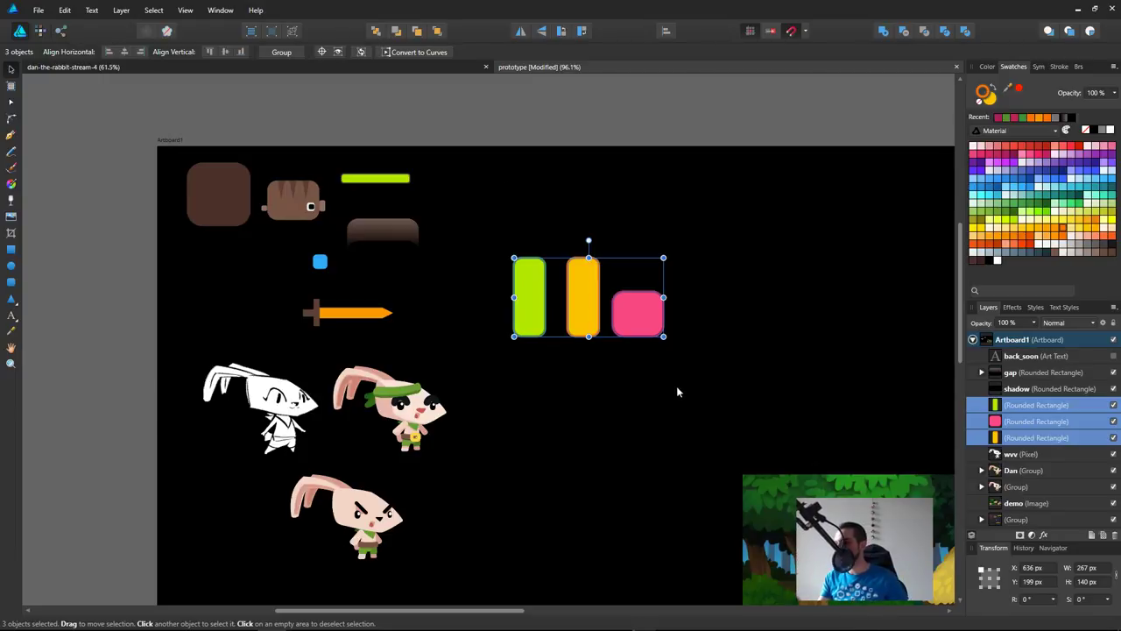
click(506, 185)
drag(718, 412, 641, 409)
drag(417, 345, 724, 204)
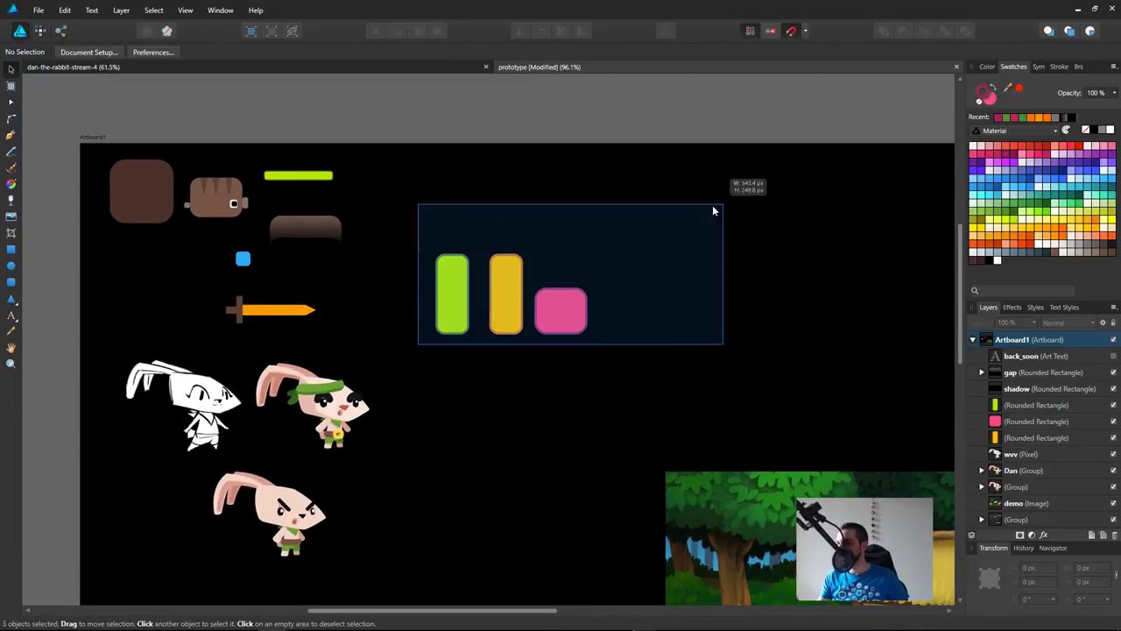
drag(562, 315, 503, 247)
click(537, 321)
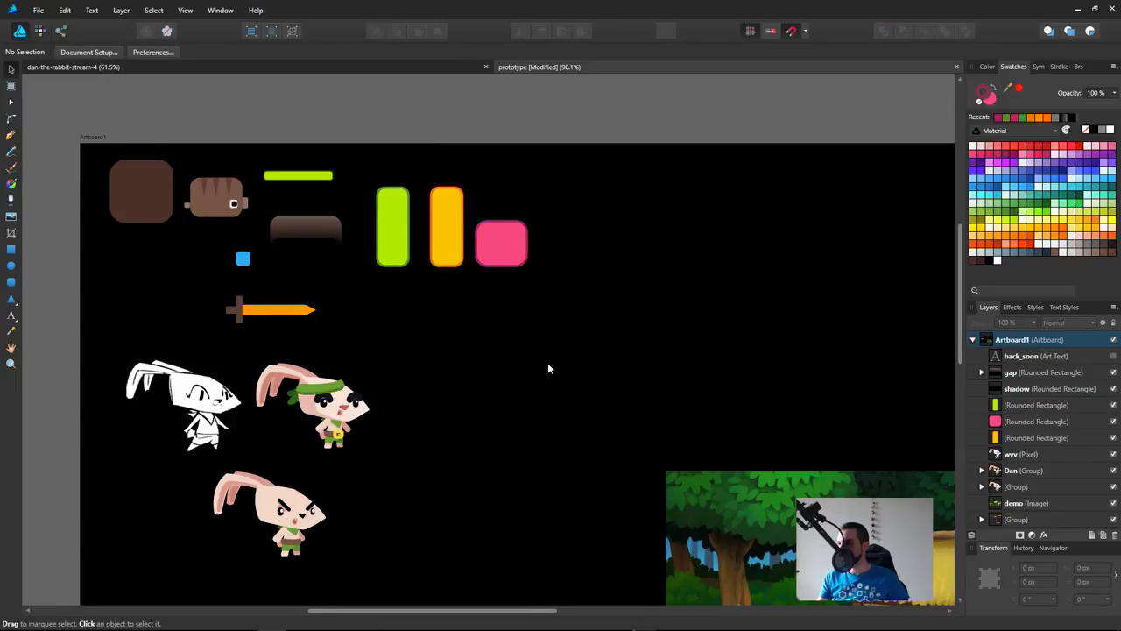
Step: Reposition the pink rounded rectangle to X 722 px, Y 139 px, aligning its base with the two tall ones
scroll(557, 337, up, 1)
click(508, 283)
key(shift+Up)
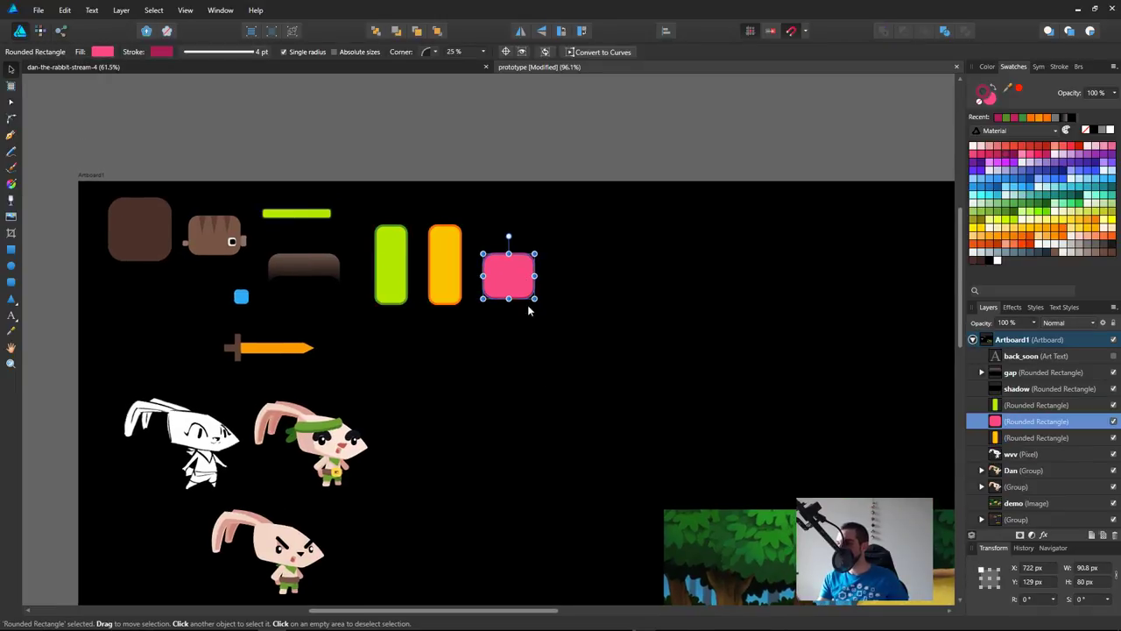
drag(515, 274, 515, 281)
drag(525, 333, 544, 353)
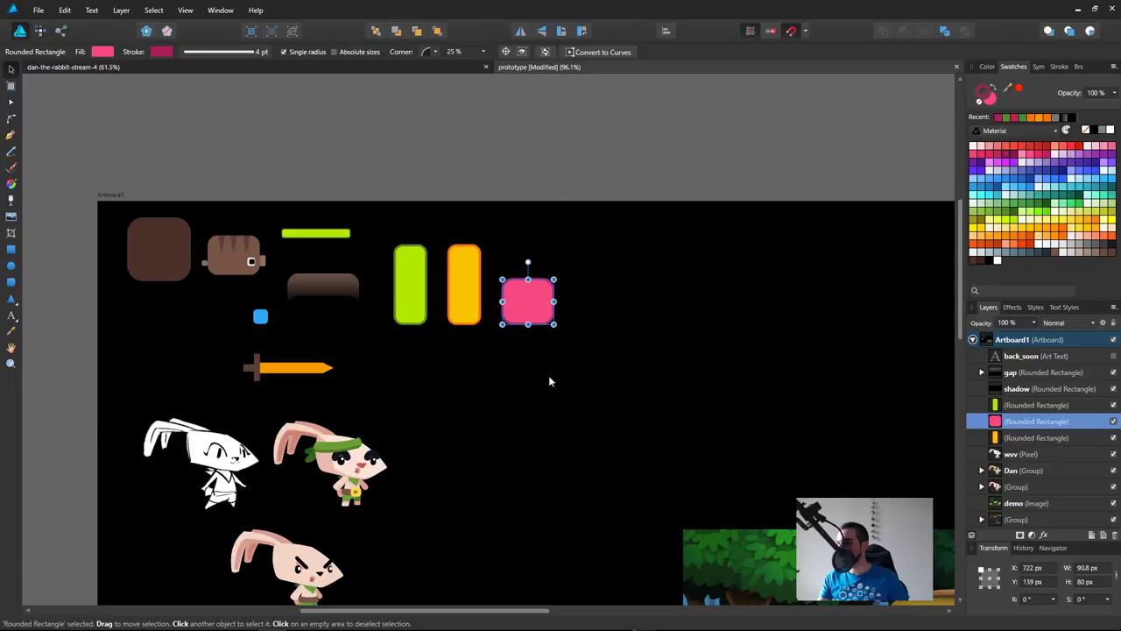
click(590, 381)
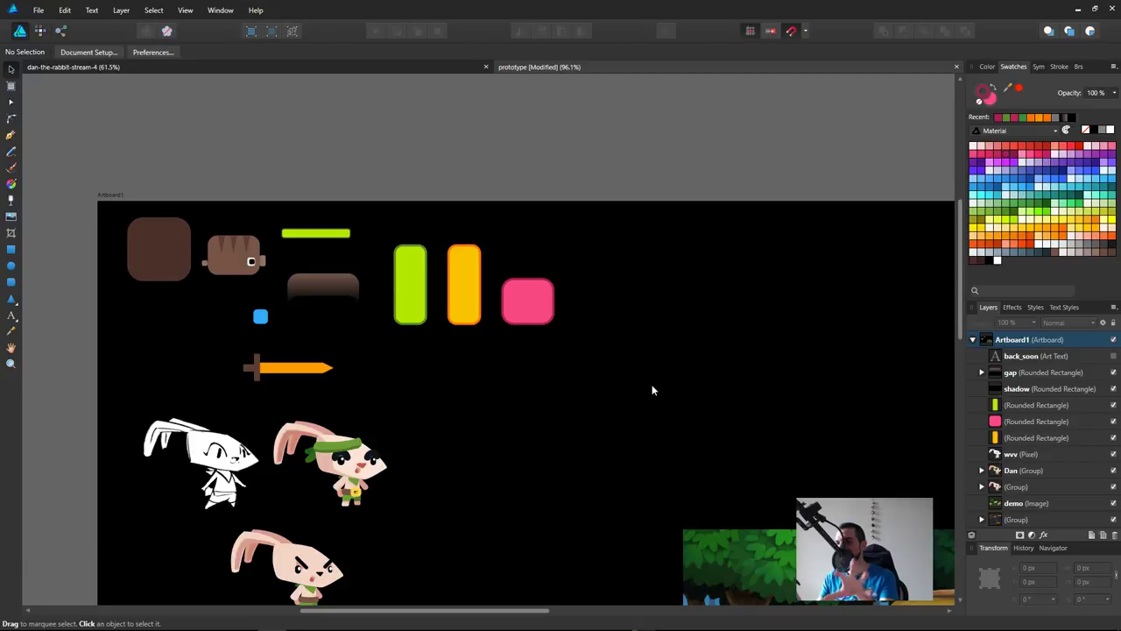
Step: Select the three rounded rectangles together and save the prototype document
drag(382, 356, 655, 202)
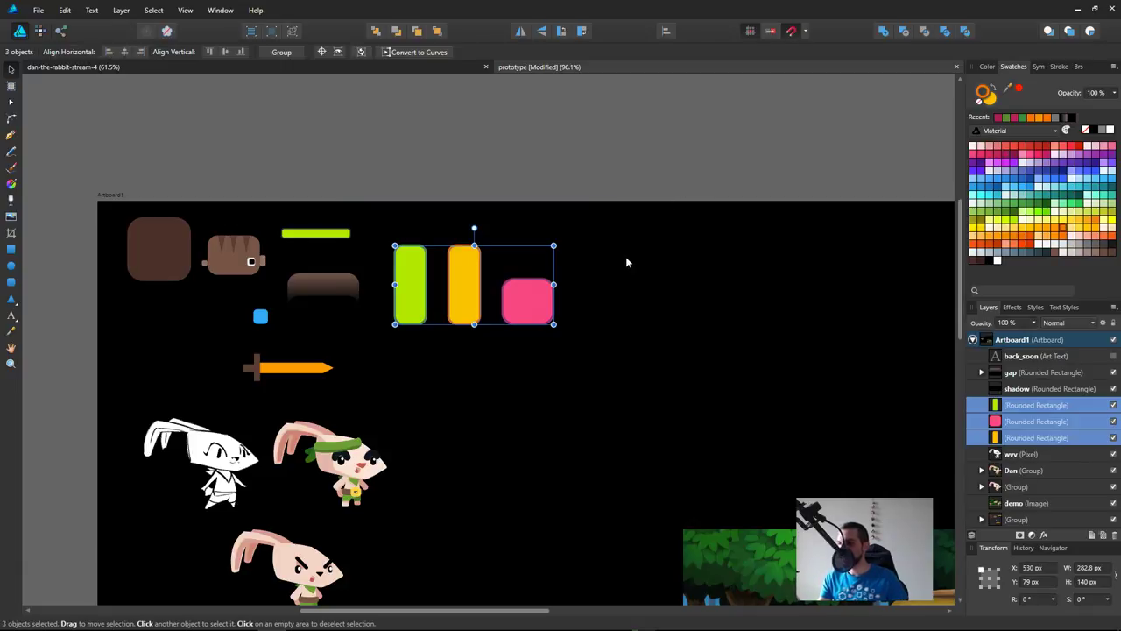
key(ctrl+s)
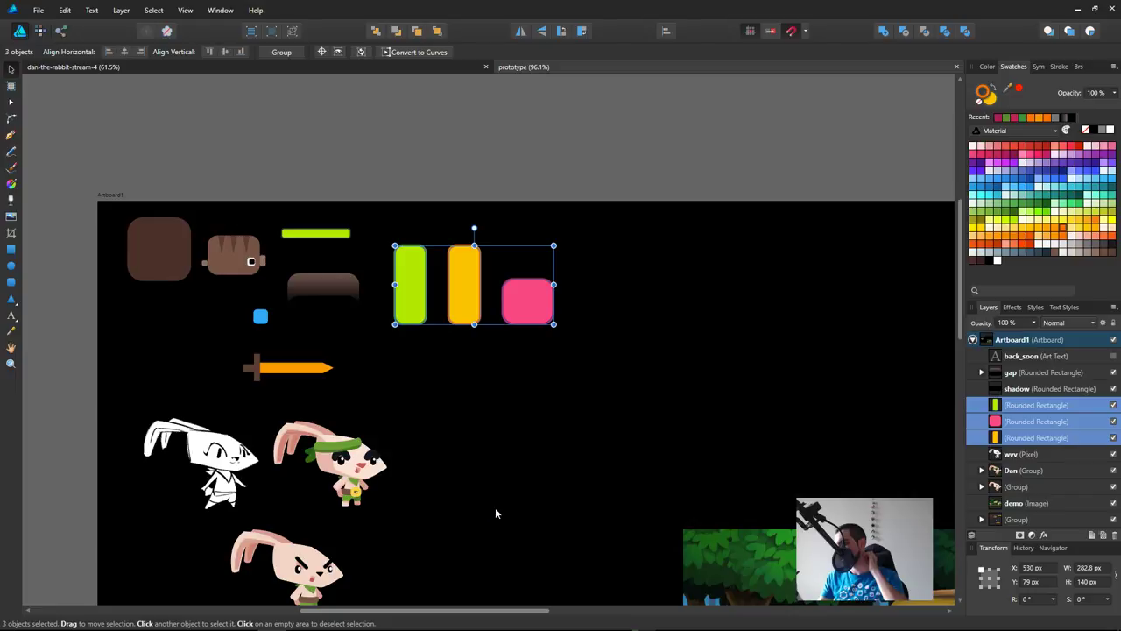
click(531, 437)
drag(374, 354, 617, 223)
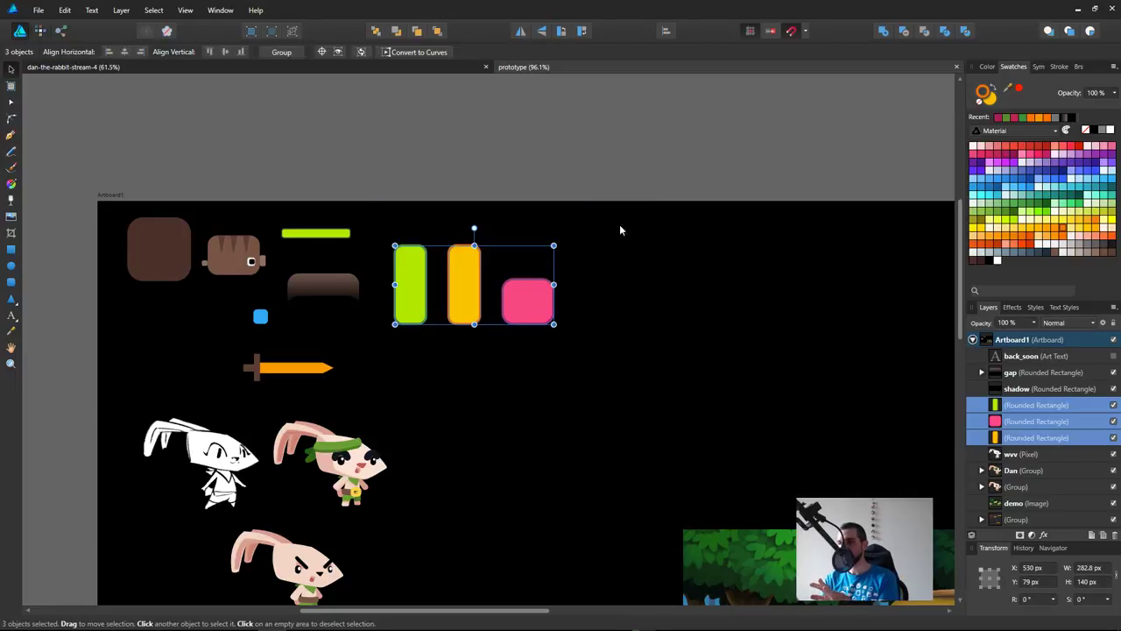
click(580, 393)
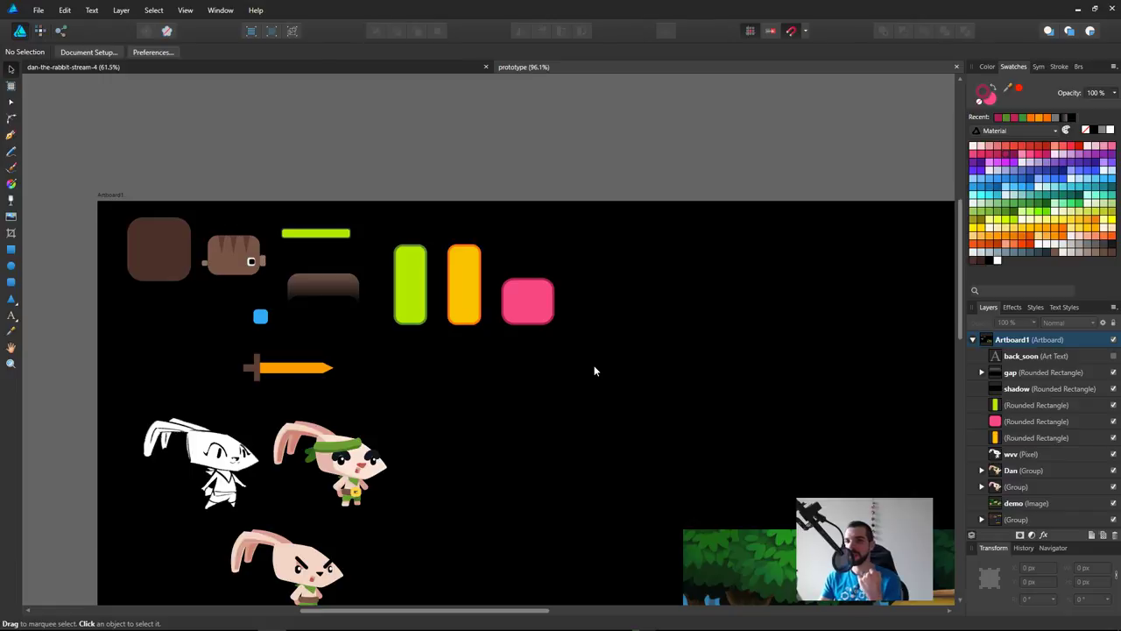
Step: Examine the sword's component shapes and the yellow and pink rounded rectangles
drag(693, 366, 670, 377)
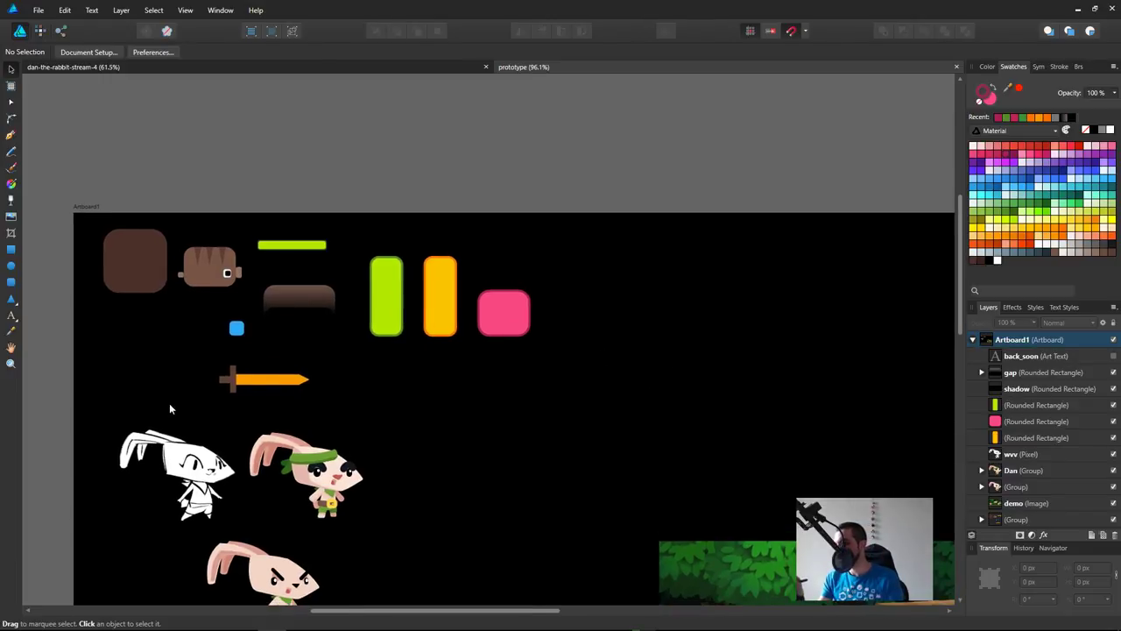
click(250, 386)
ctrl+click(256, 384)
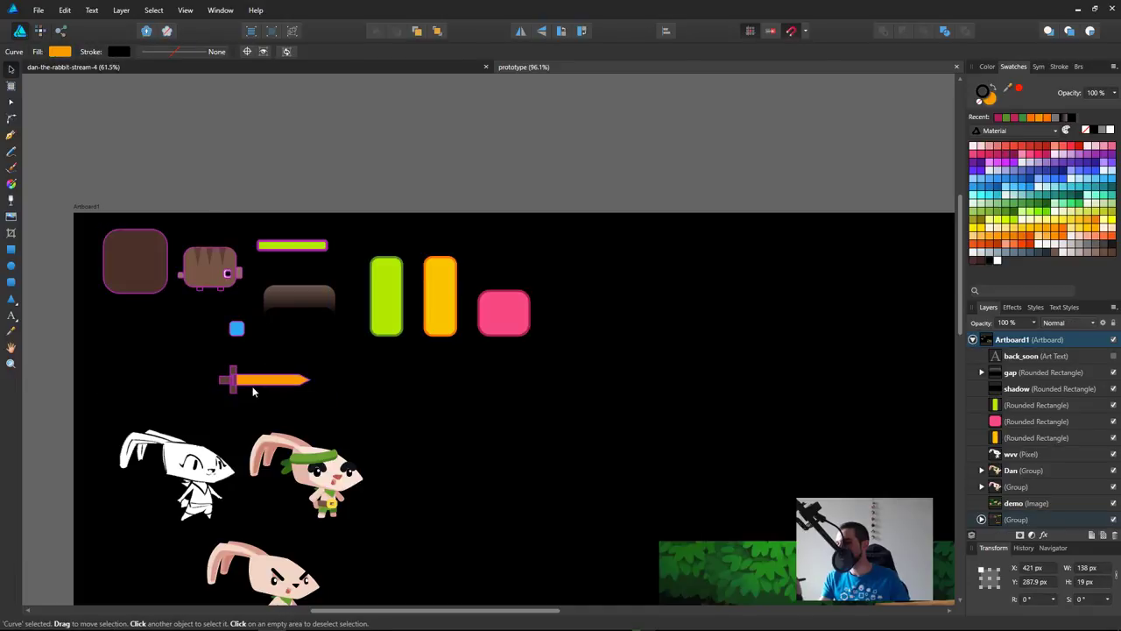
drag(205, 394, 324, 364)
drag(199, 404, 324, 359)
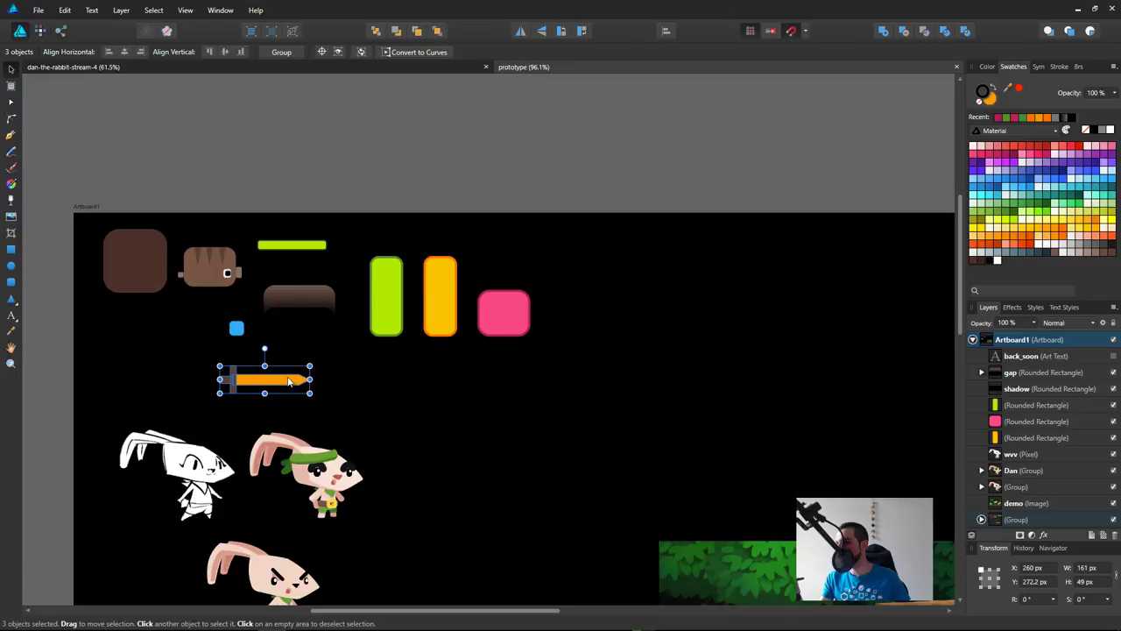
click(418, 380)
drag(195, 404, 260, 398)
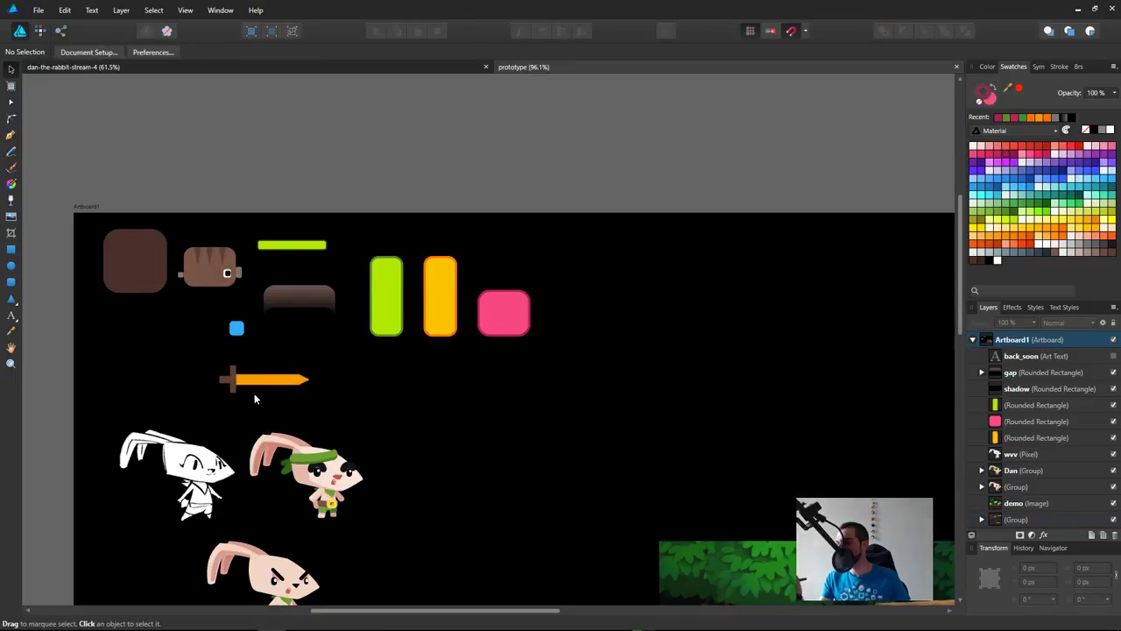
click(435, 324)
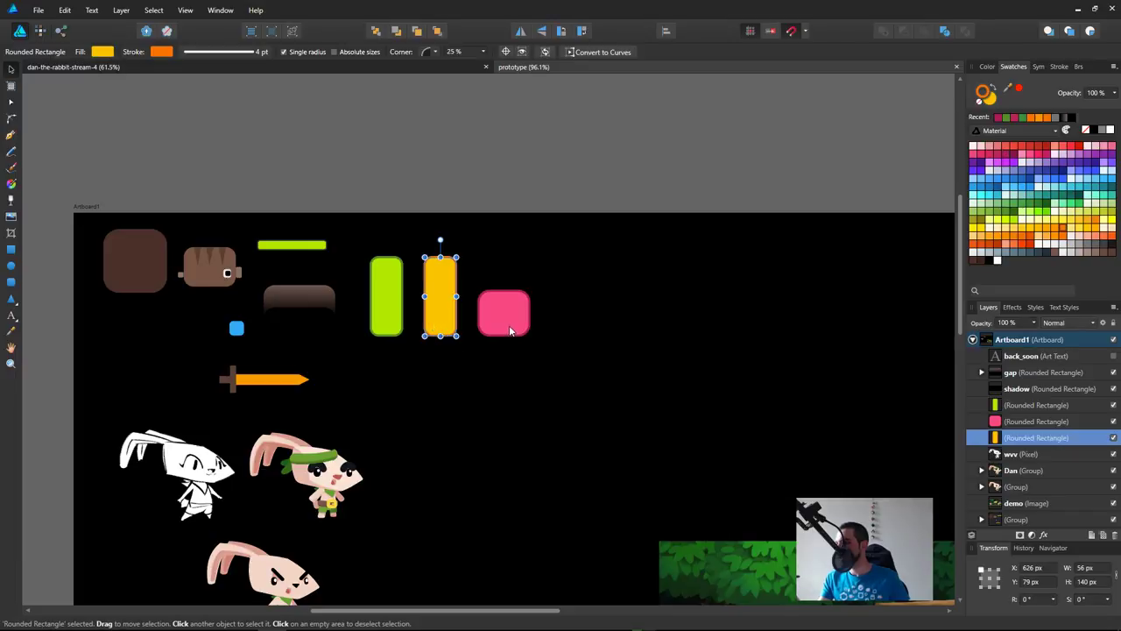
click(508, 333)
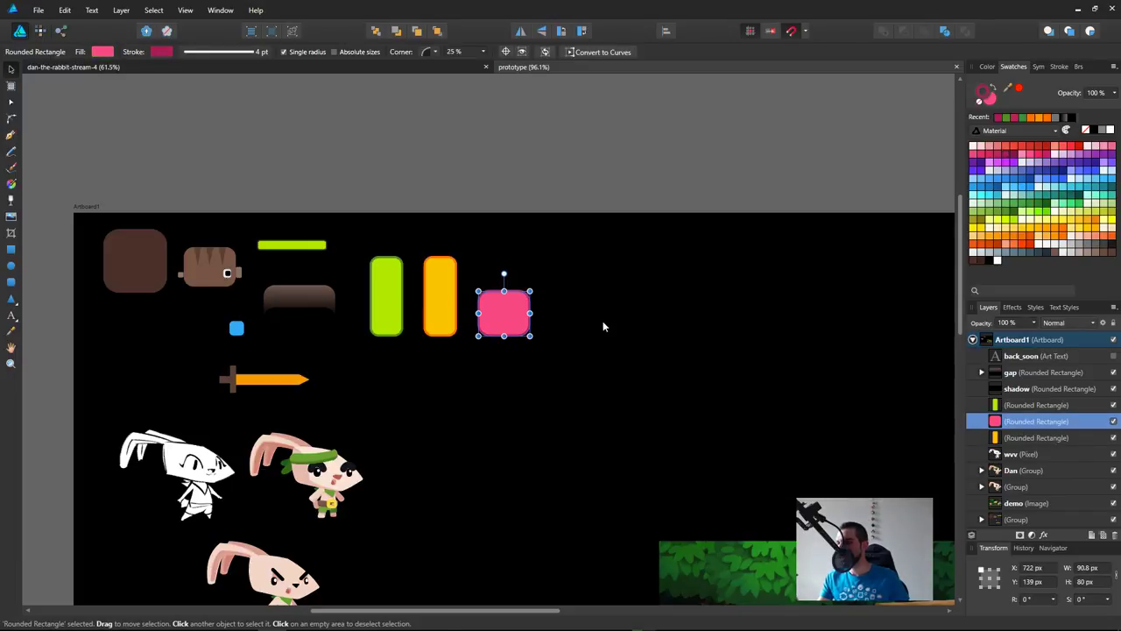
Step: Duplicate the brown gradient gap shape to the right of the pink rectangle, at about X 885 px, Y 129 px
click(295, 323)
drag(310, 323, 618, 323)
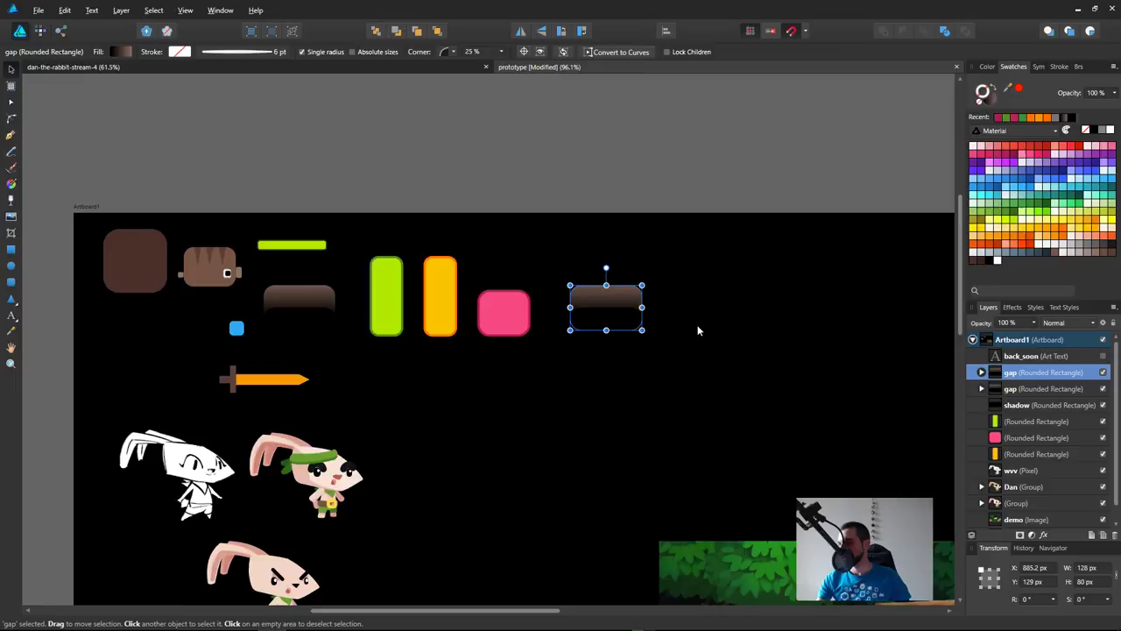
key(ctrl+2)
drag(708, 351, 446, 405)
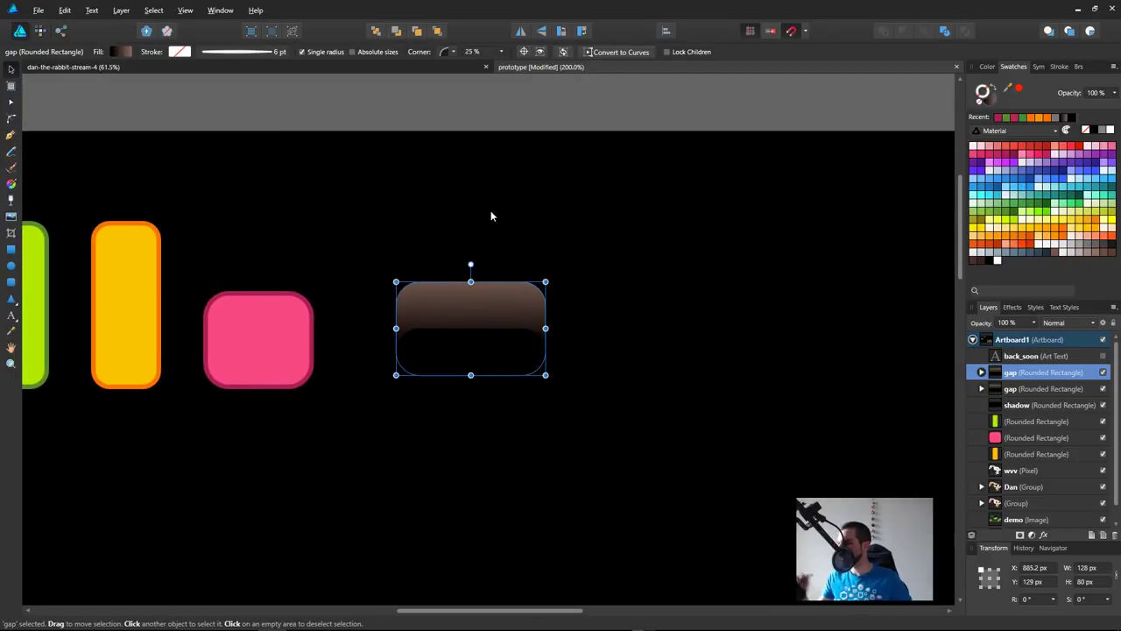
click(601, 343)
click(508, 302)
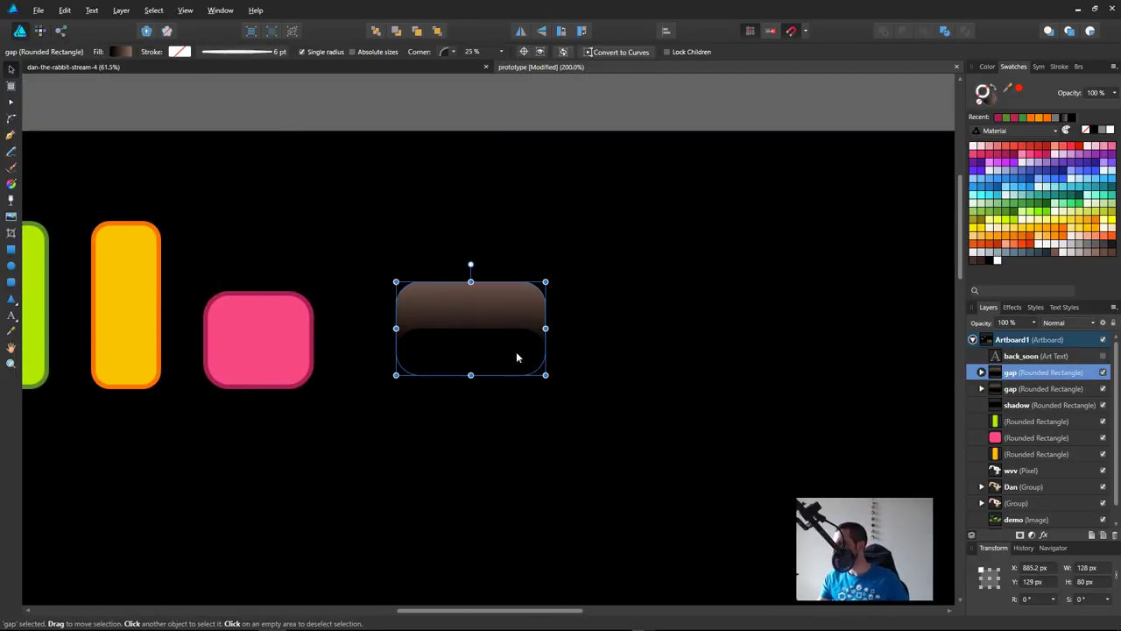
drag(508, 303, 494, 372)
click(497, 310)
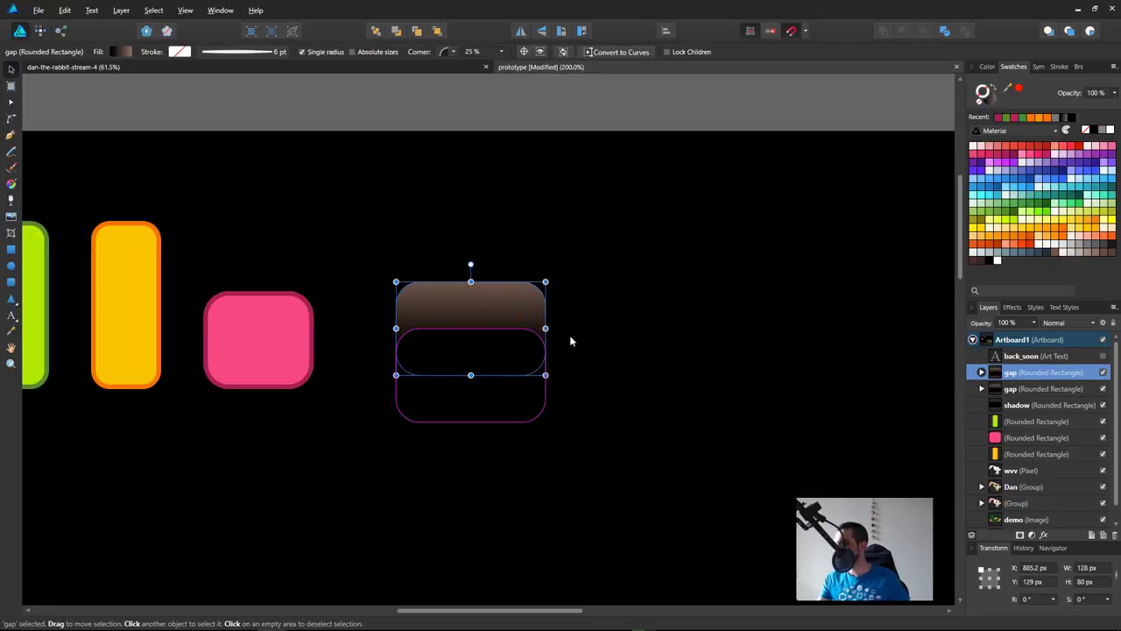
click(1015, 235)
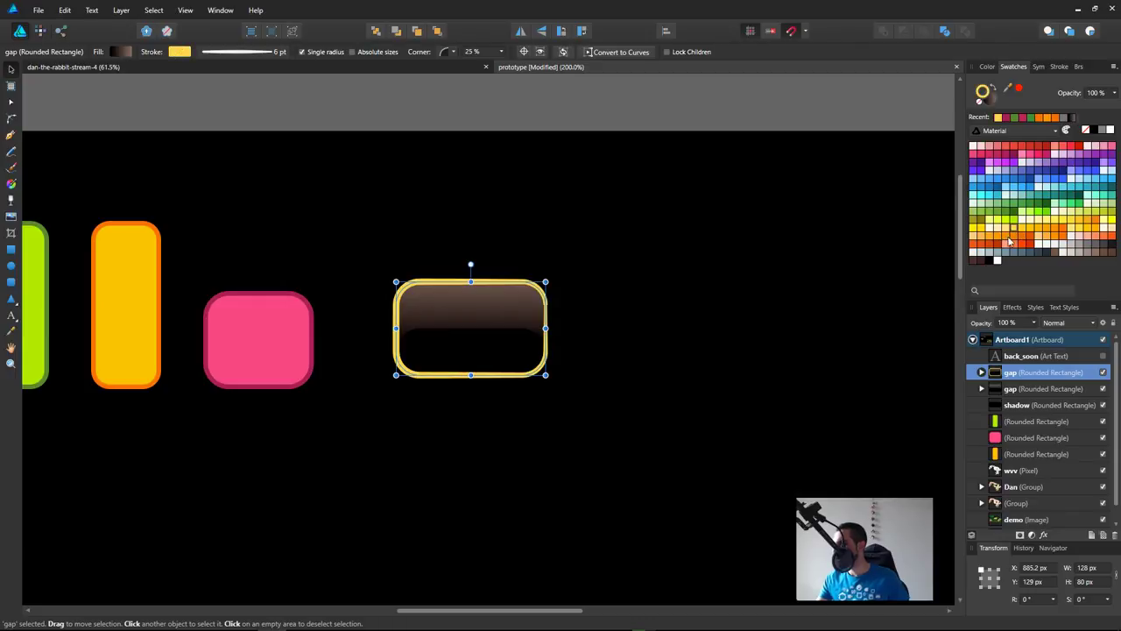
key(ctrl+z)
Step: Try several orange swatches as the solid fill of the duplicated gap shape, ending on a dark deep orange
key(x)
click(1022, 230)
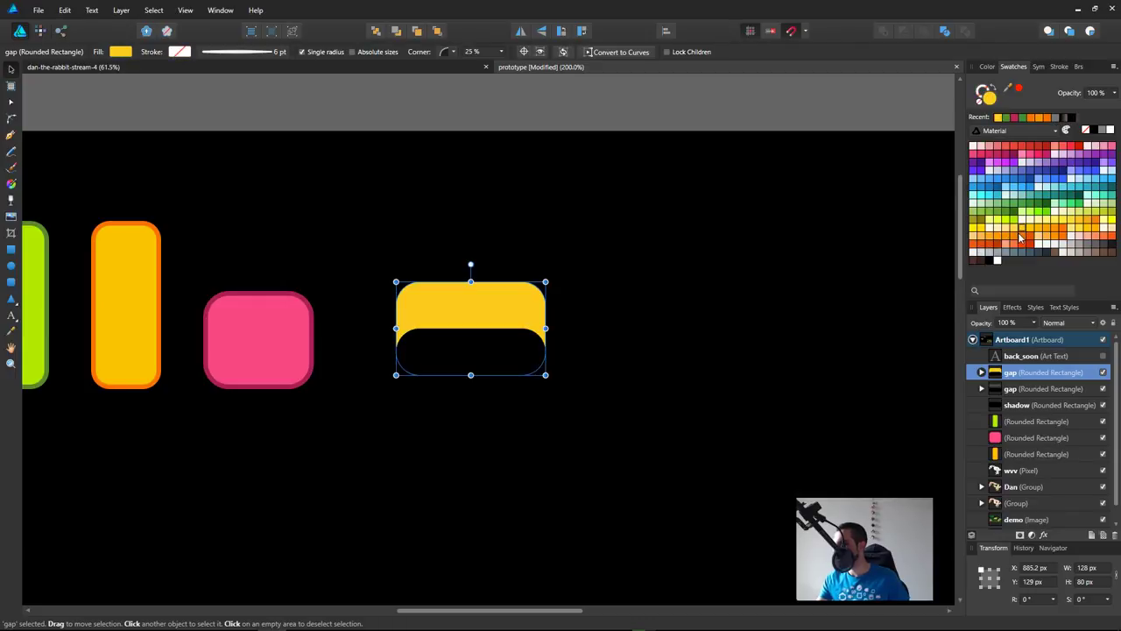
click(1013, 241)
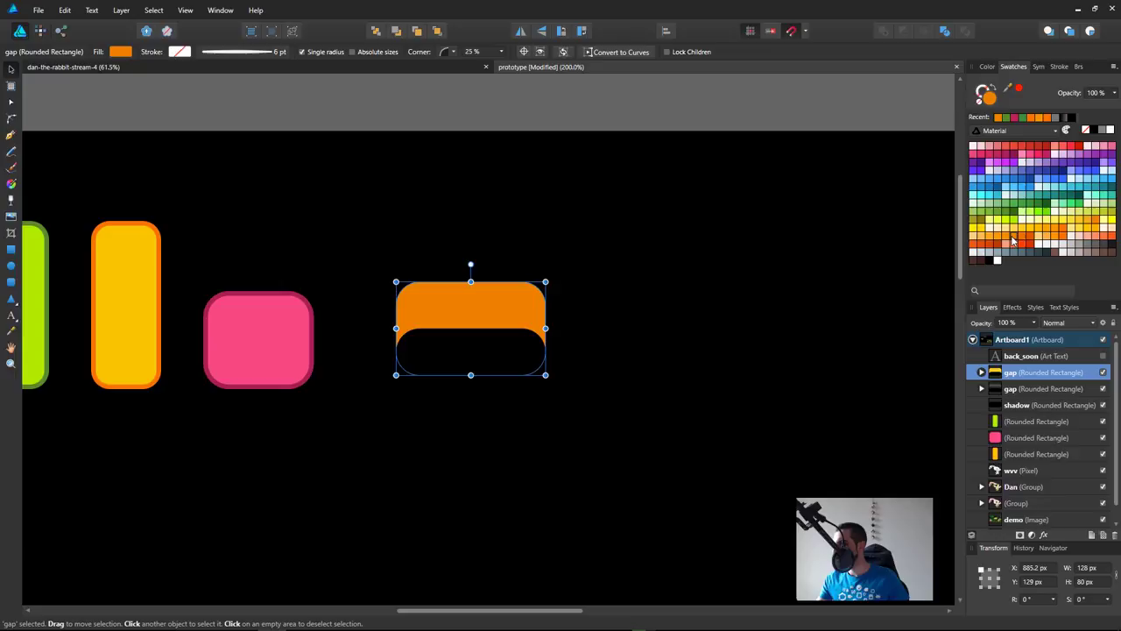
click(1031, 237)
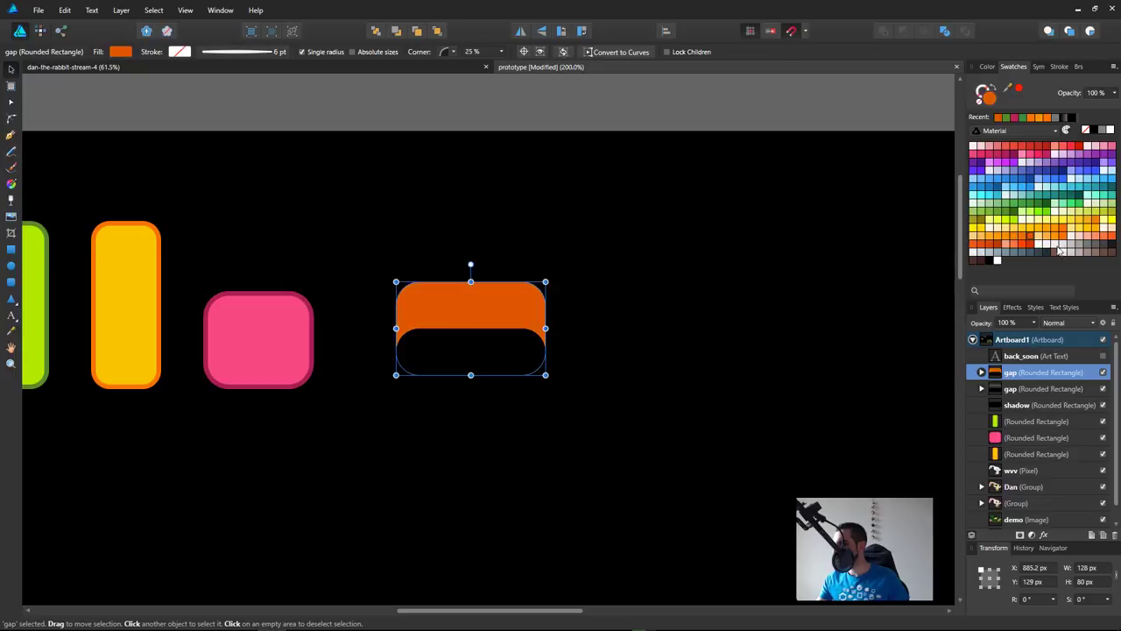
click(533, 356)
click(534, 302)
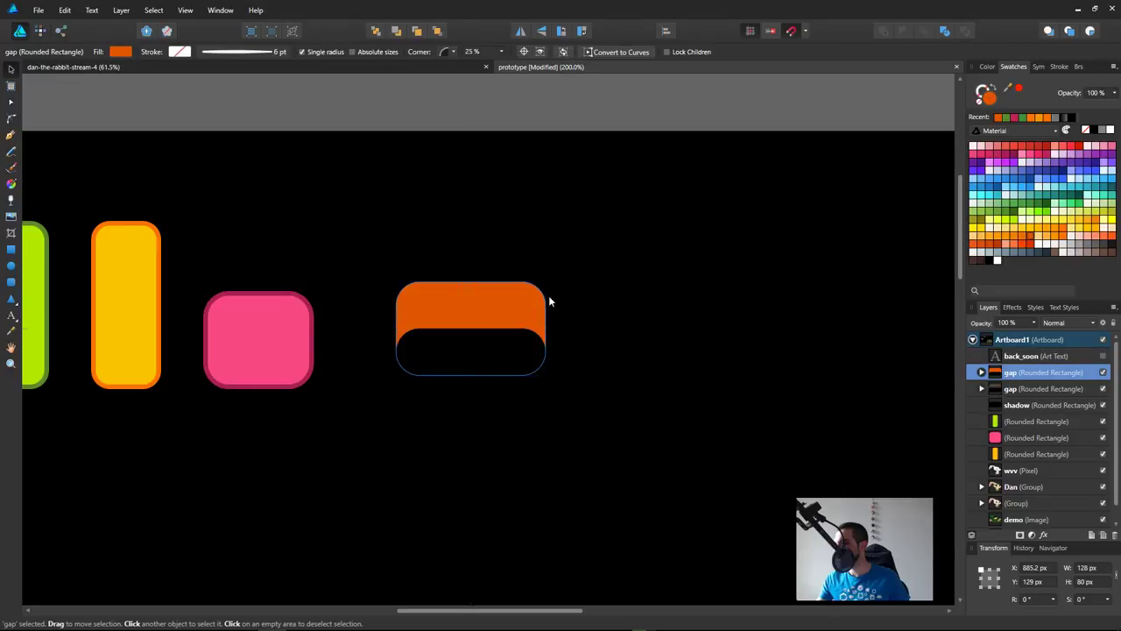
click(995, 246)
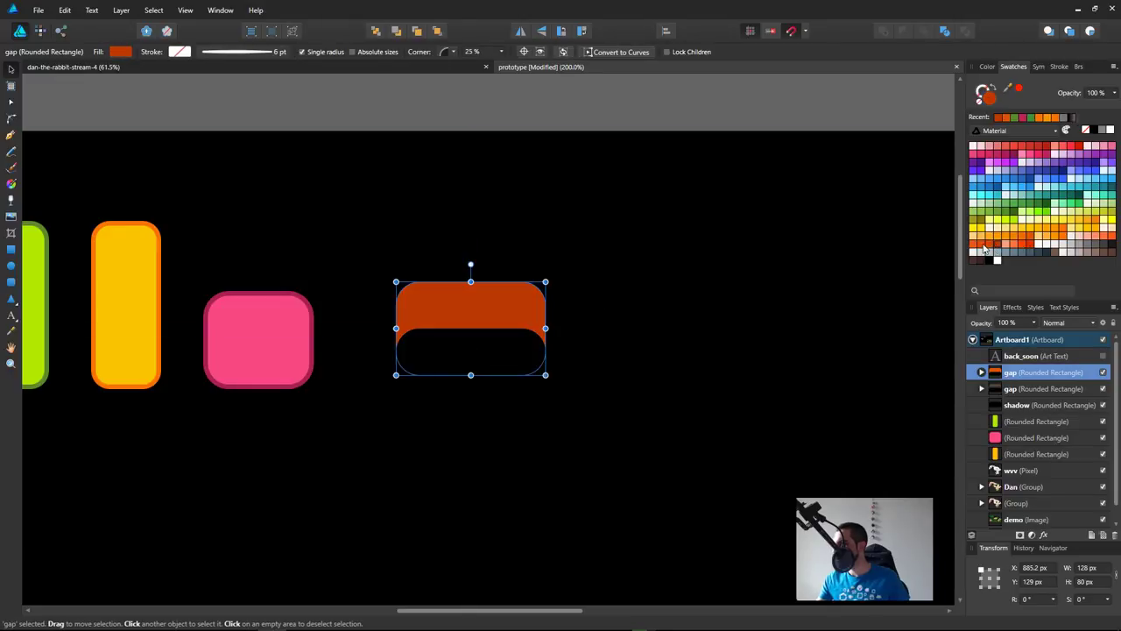
click(980, 246)
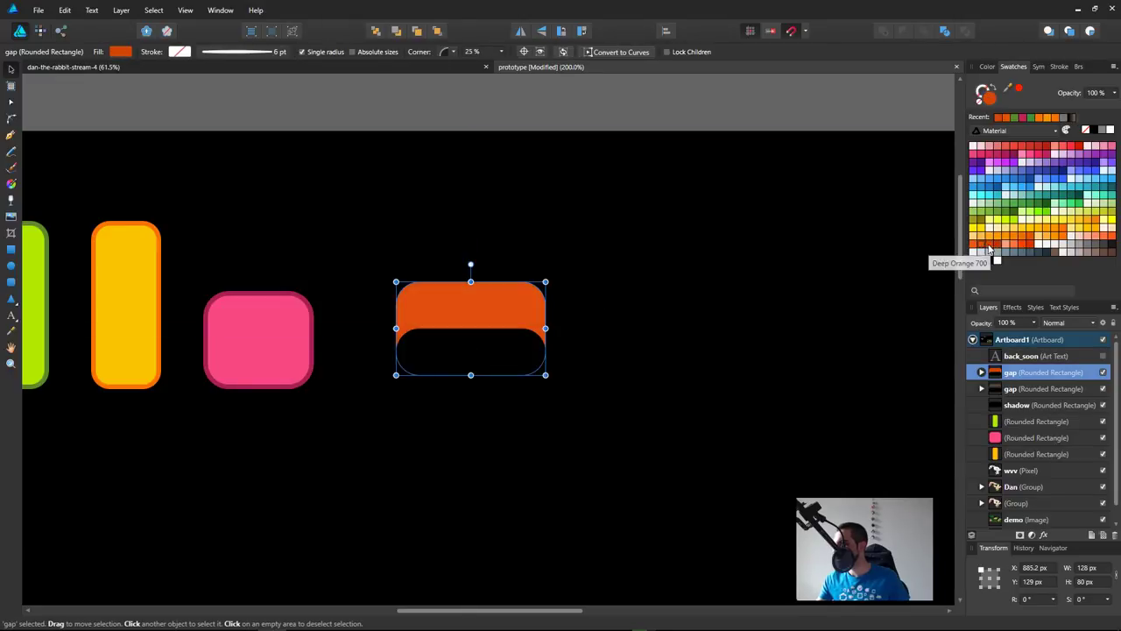
click(1002, 250)
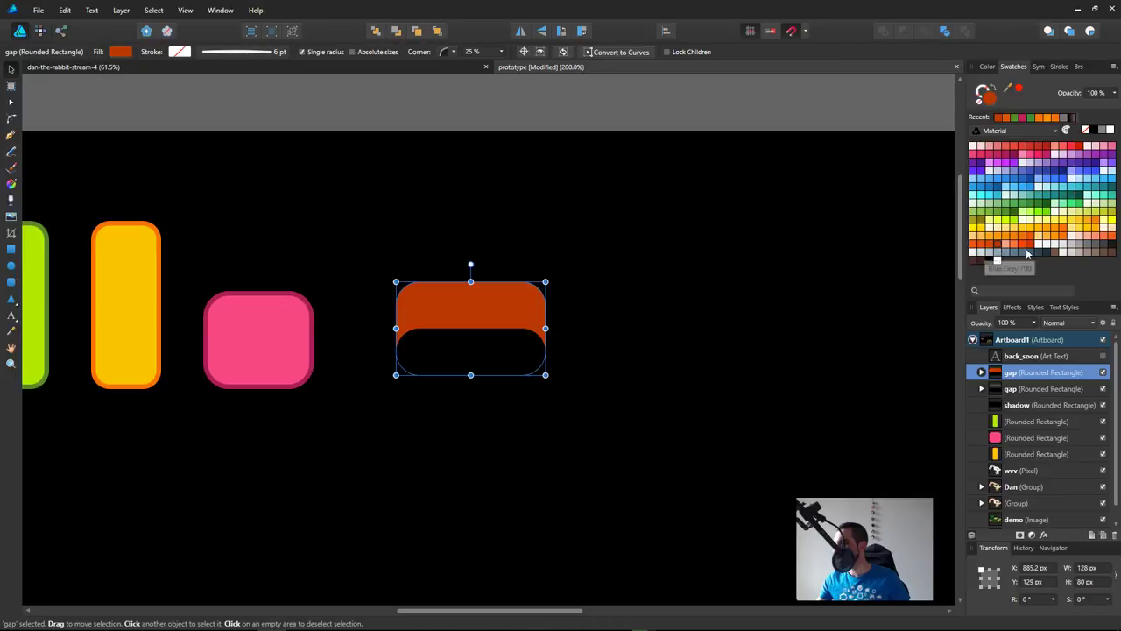
scroll(686, 360, left, 5)
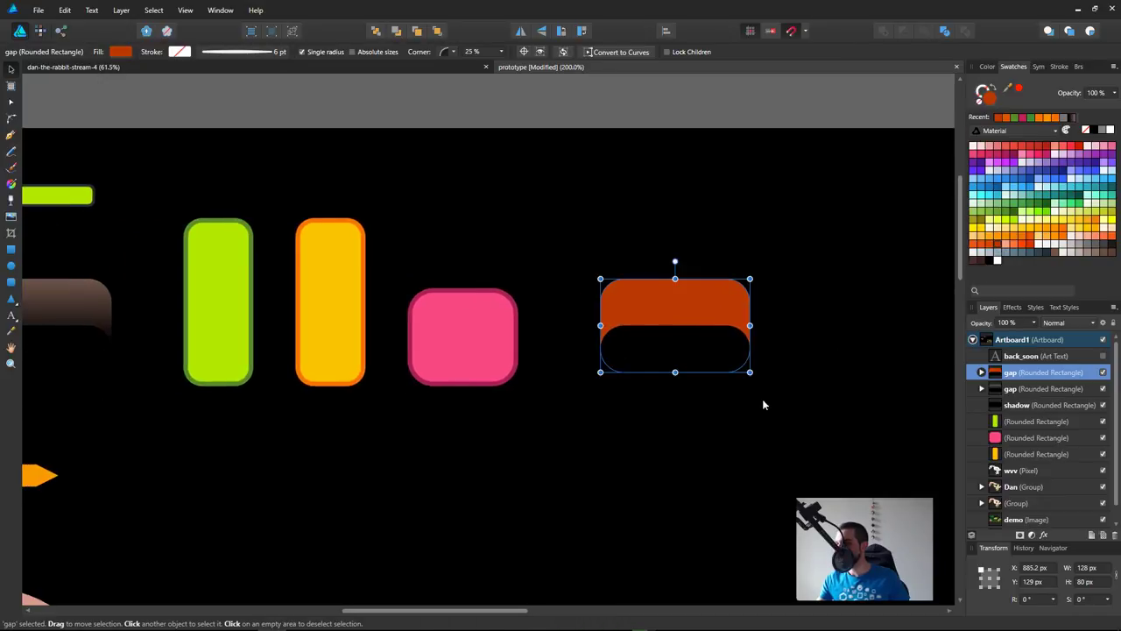
Step: Fill the artboard background with a dark blue-grey swatch
click(764, 407)
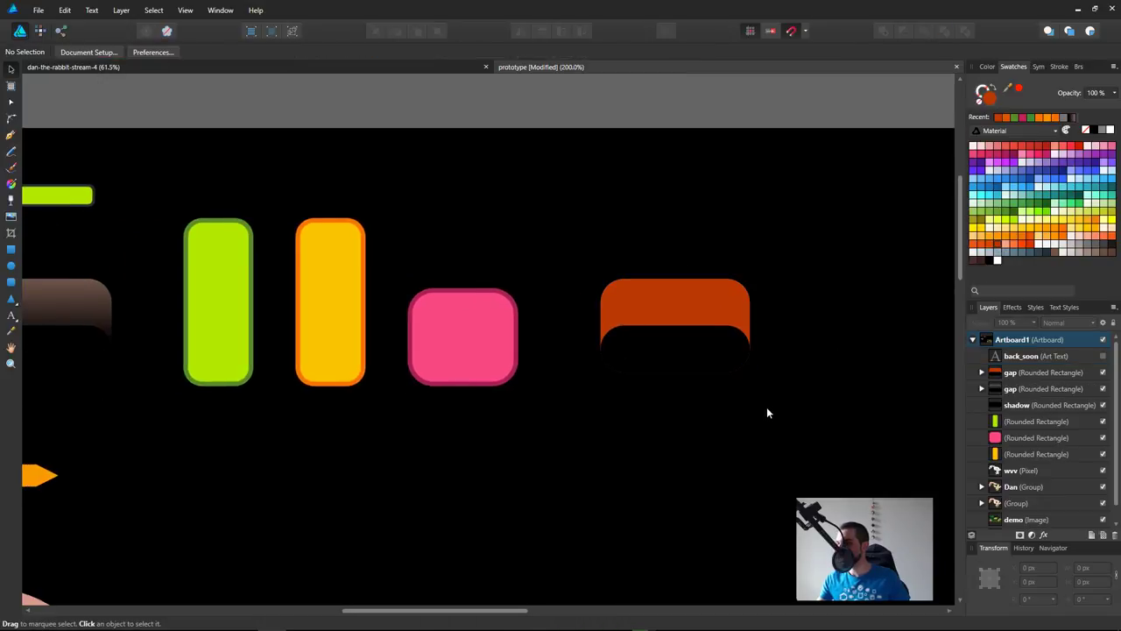
click(1039, 341)
click(1029, 257)
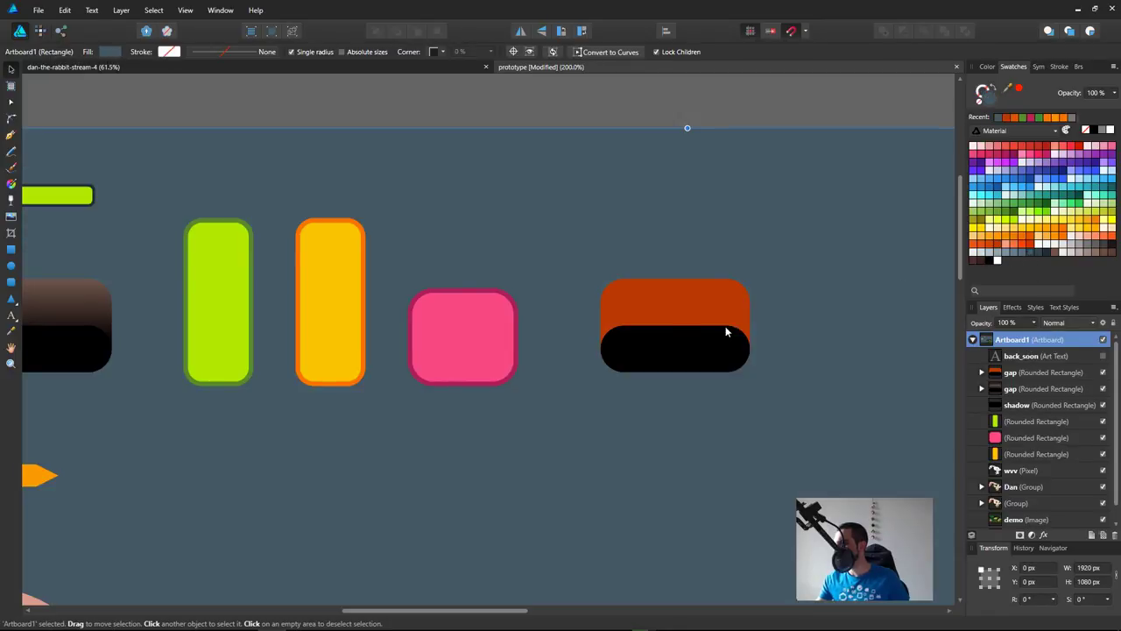
Step: Give the duplicated gap shape a bright orange-red stroke with a uniform pressure profile
click(682, 341)
double_click(699, 358)
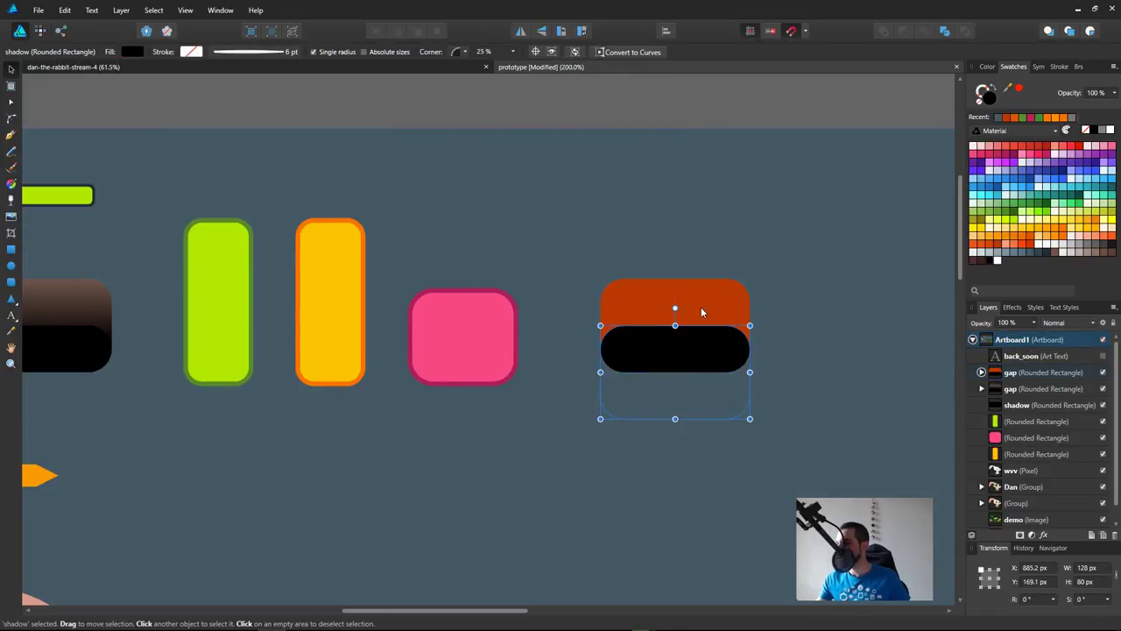
click(705, 312)
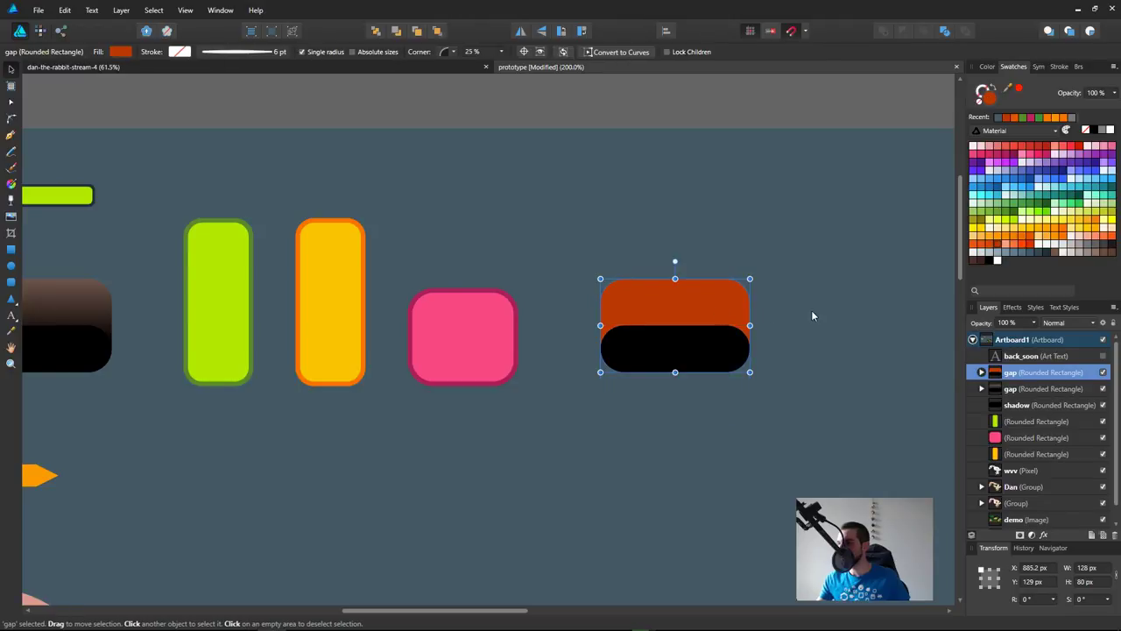
click(1024, 248)
click(258, 52)
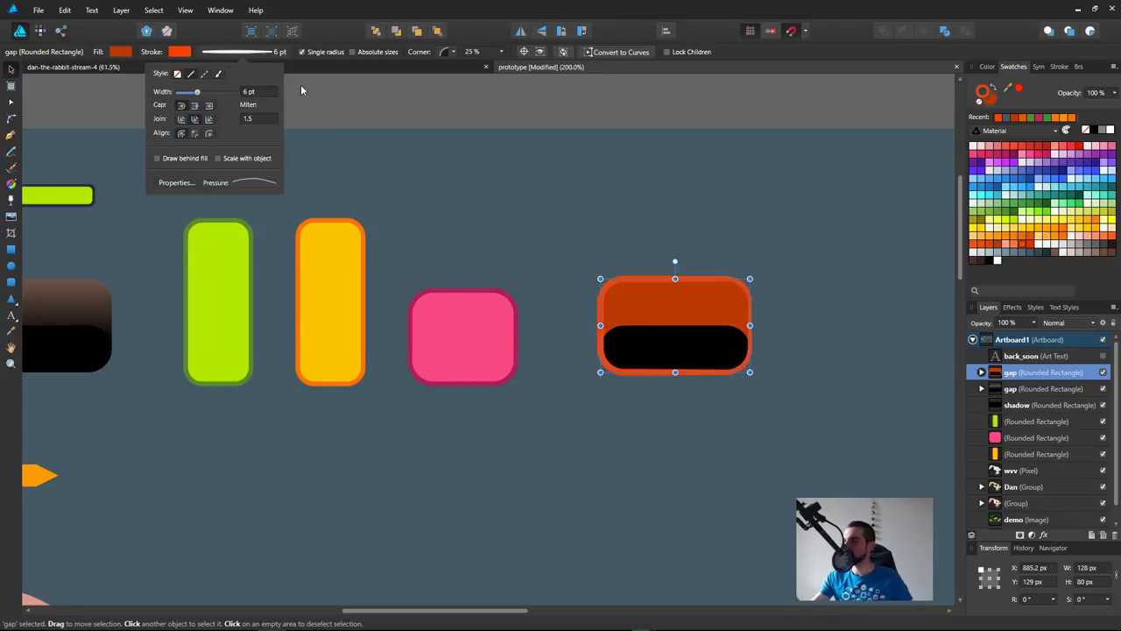
click(256, 182)
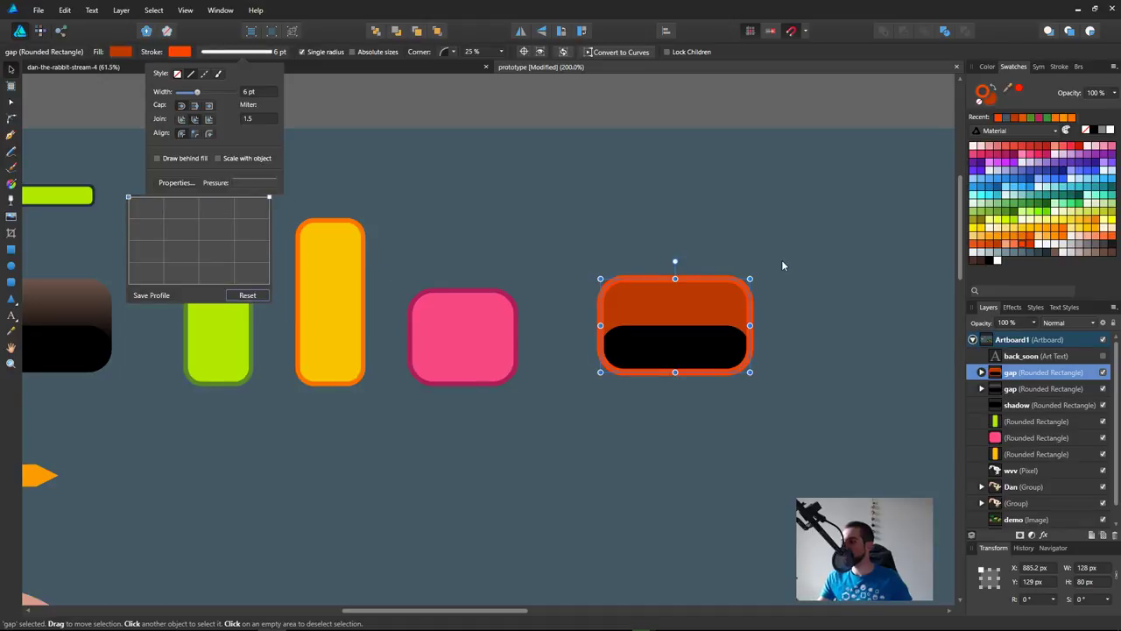
Step: Set the gap copy's stroke width to 4 pt and recolour the stroke dark deep orange
drag(777, 335, 739, 328)
click(255, 53)
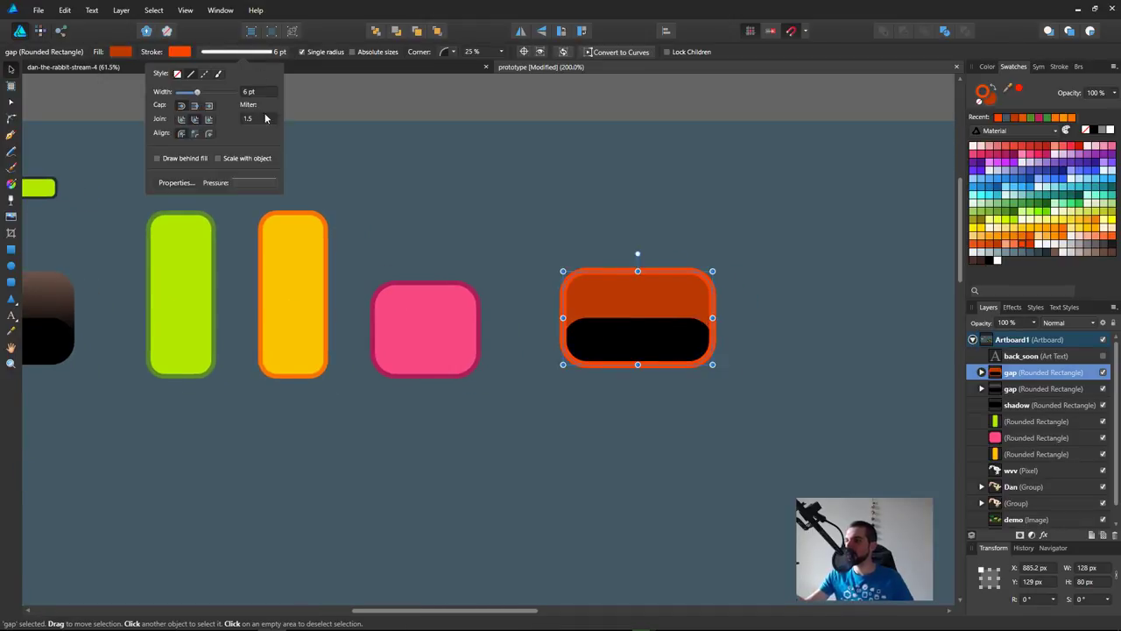
text(4)
key(Return)
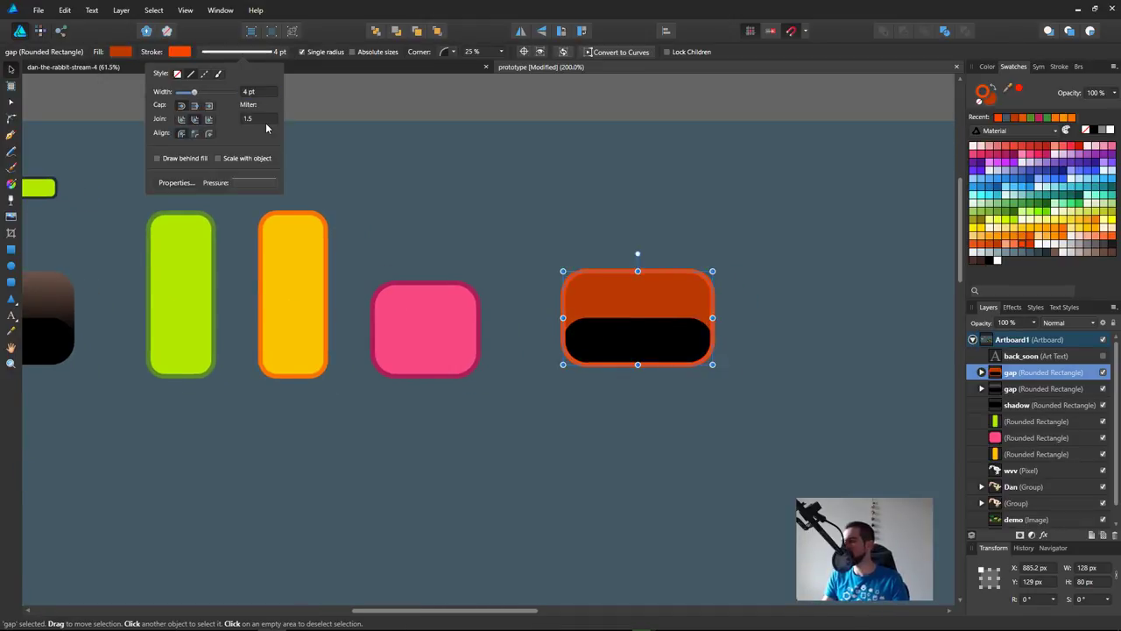
click(998, 249)
Step: Fill the duplicated gap shape with a lighter deep orange
scroll(701, 318, right, 2)
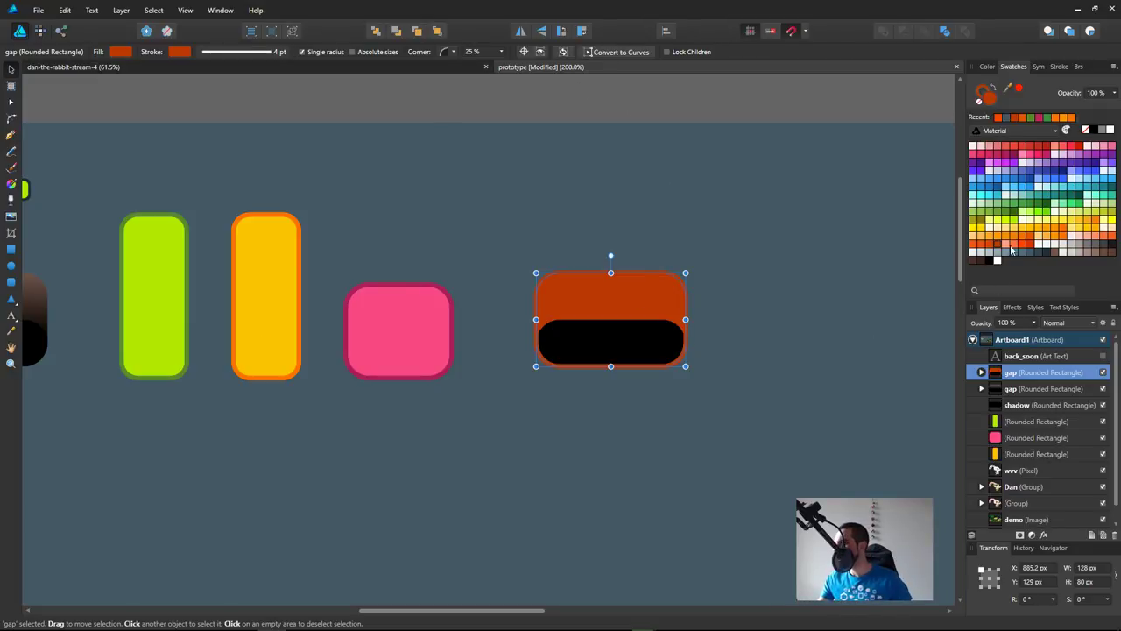
click(982, 244)
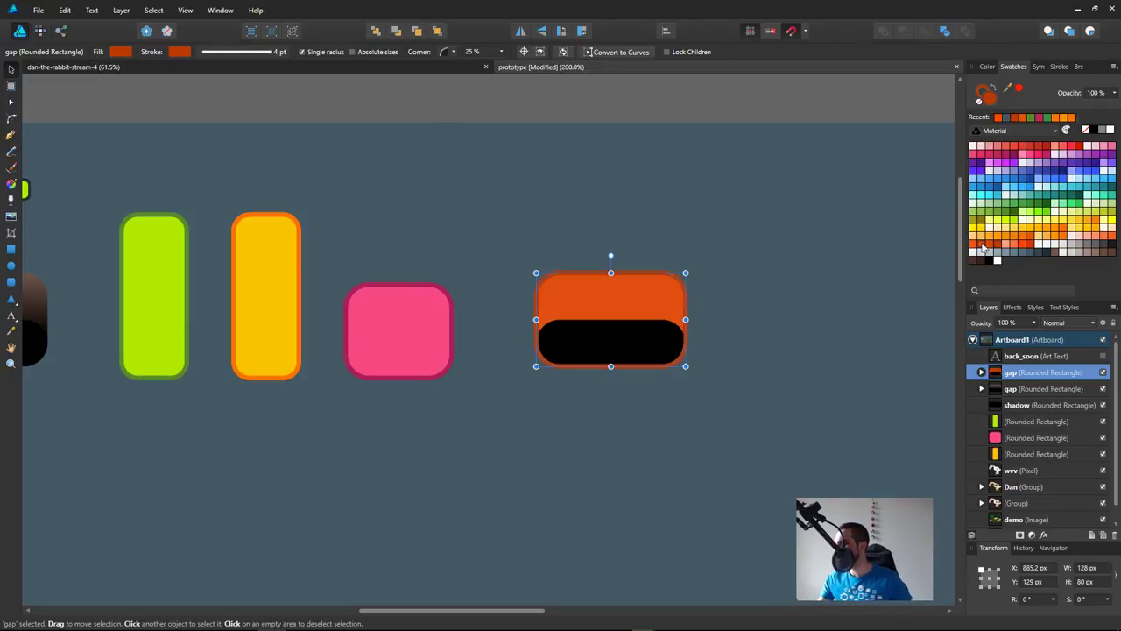
click(826, 312)
scroll(771, 333, left, 3)
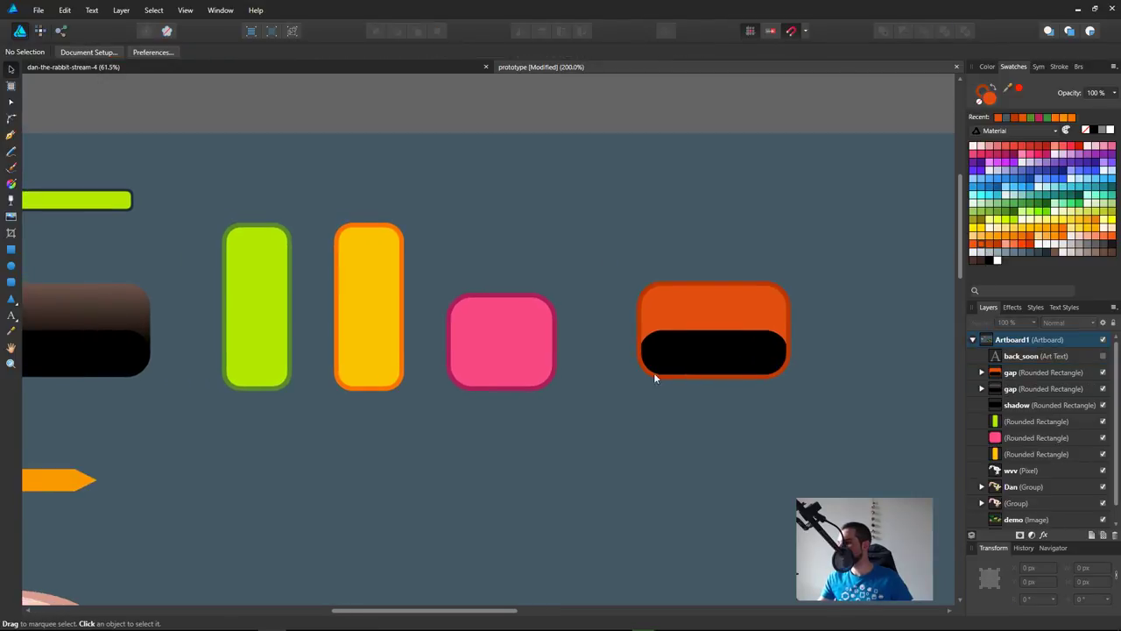
Step: Remove the stroke from the duplicated gap shape, keeping only its deep orange fill
click(703, 307)
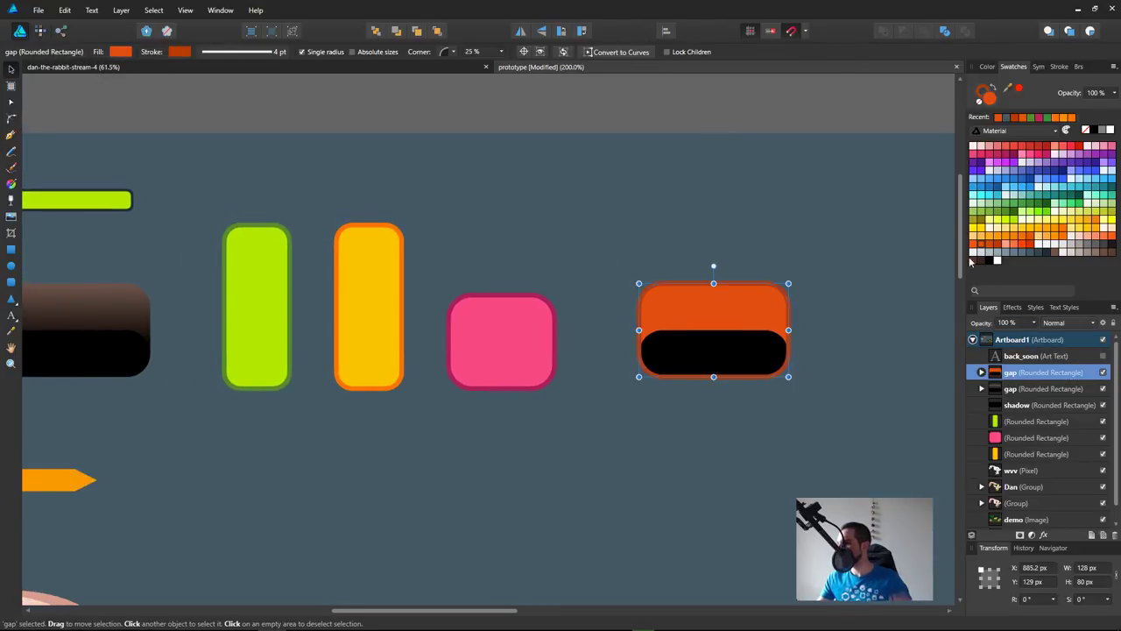
click(981, 100)
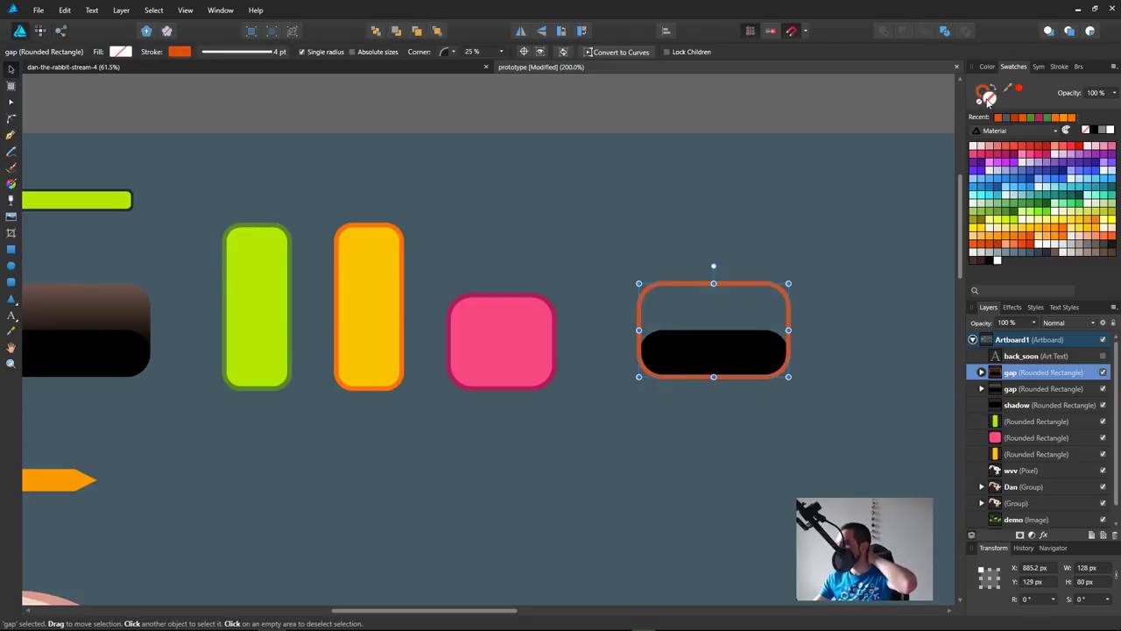
click(994, 89)
scroll(782, 275, right, 1)
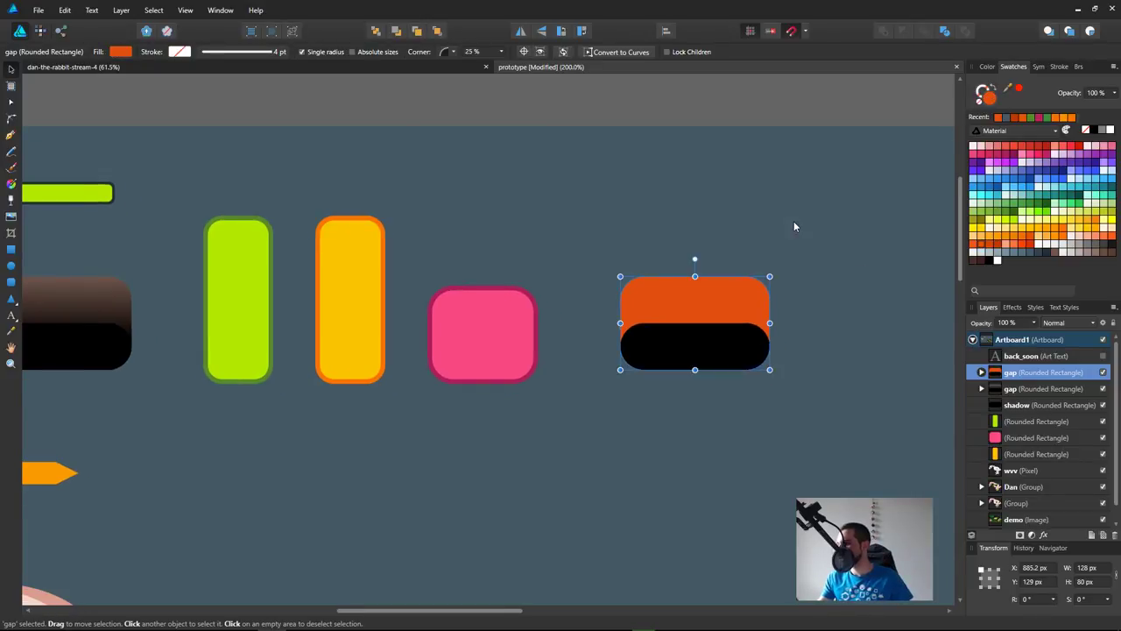
Step: Recolour the black shadow shape inside the orange gap copy with deep orange darkened to a reddish brown
click(776, 324)
click(717, 344)
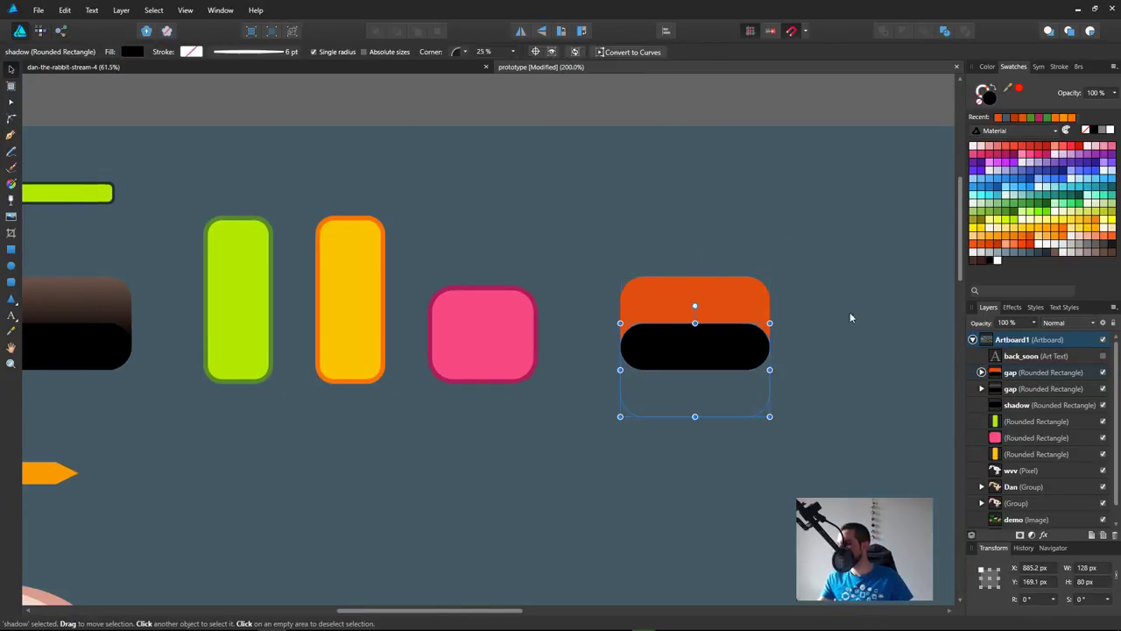
click(1001, 246)
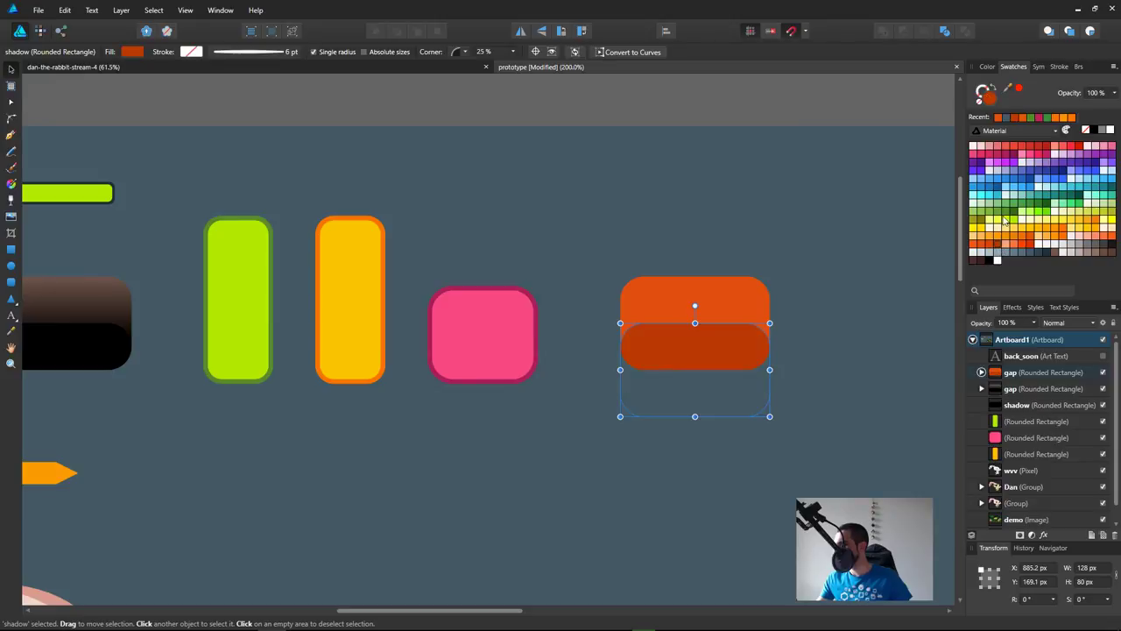
double_click(990, 100)
drag(620, 180, 975, 179)
click(937, 354)
drag(937, 354, 935, 369)
click(1042, 431)
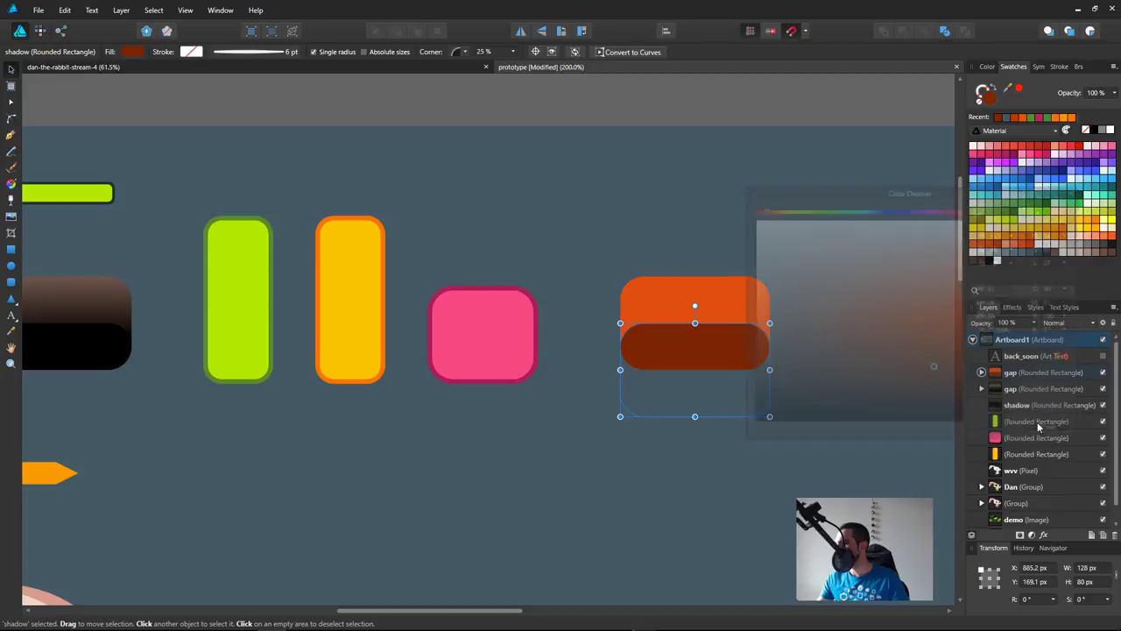
click(854, 328)
scroll(806, 364, left, 1)
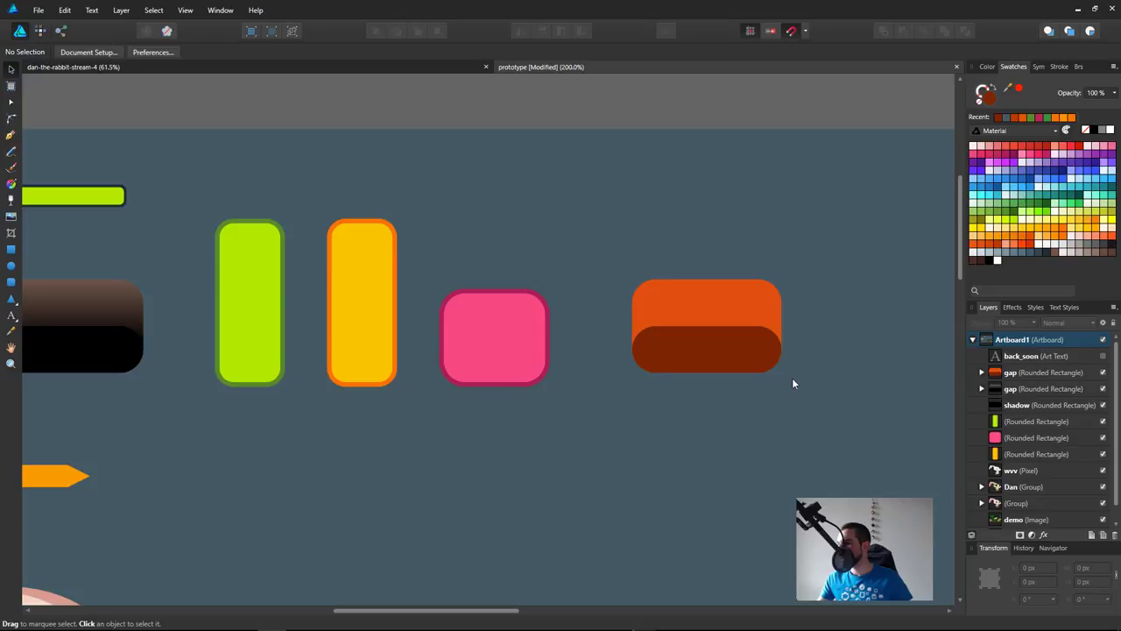
Step: Duplicate the tall light-green rounded rectangle downward to X 530 px, Y 112 px and clear the copy's fill and stroke
click(272, 332)
drag(266, 325, 266, 323)
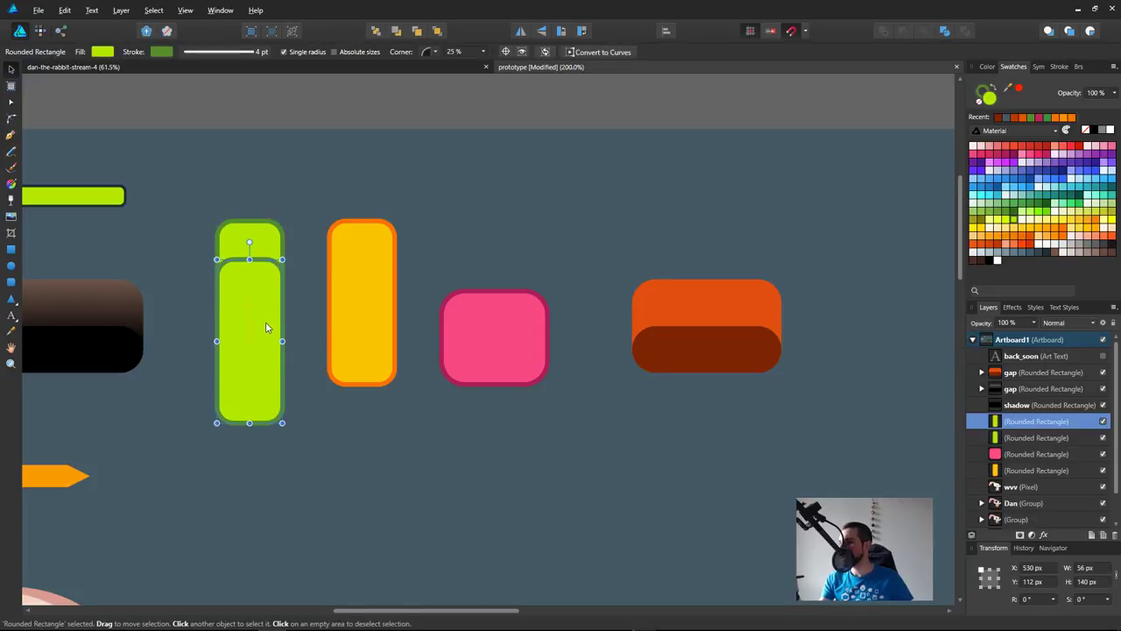
click(980, 103)
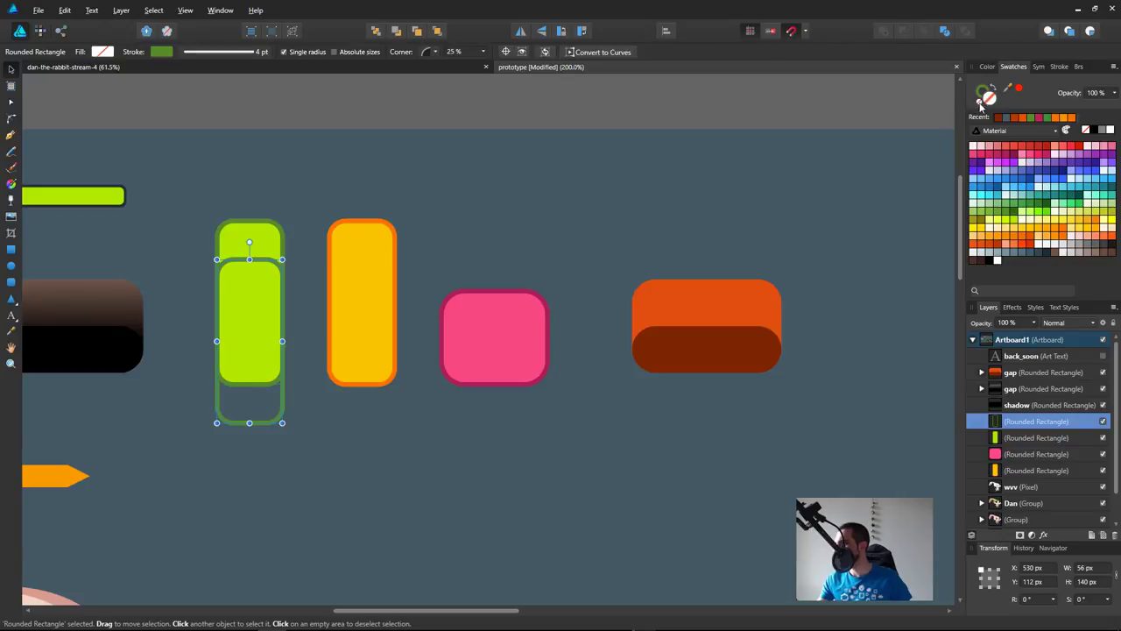
click(994, 87)
click(981, 103)
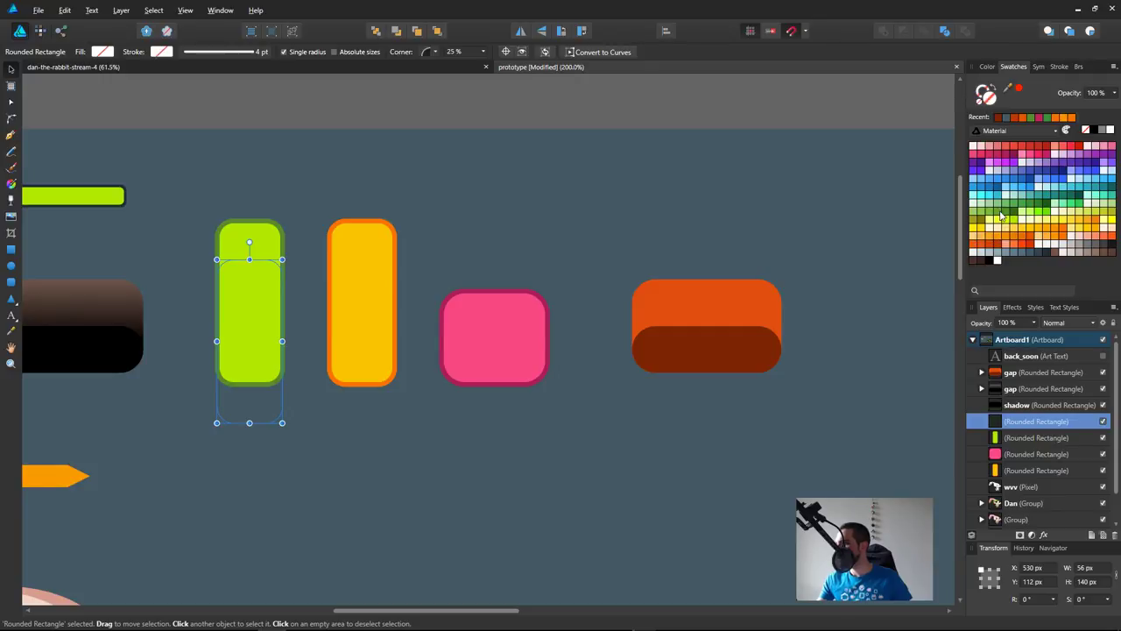
Step: Fill the rectangle copy with a medium green and clip it inside the original light-green rounded rectangle
click(1003, 216)
click(988, 221)
scroll(709, 341, left, 2)
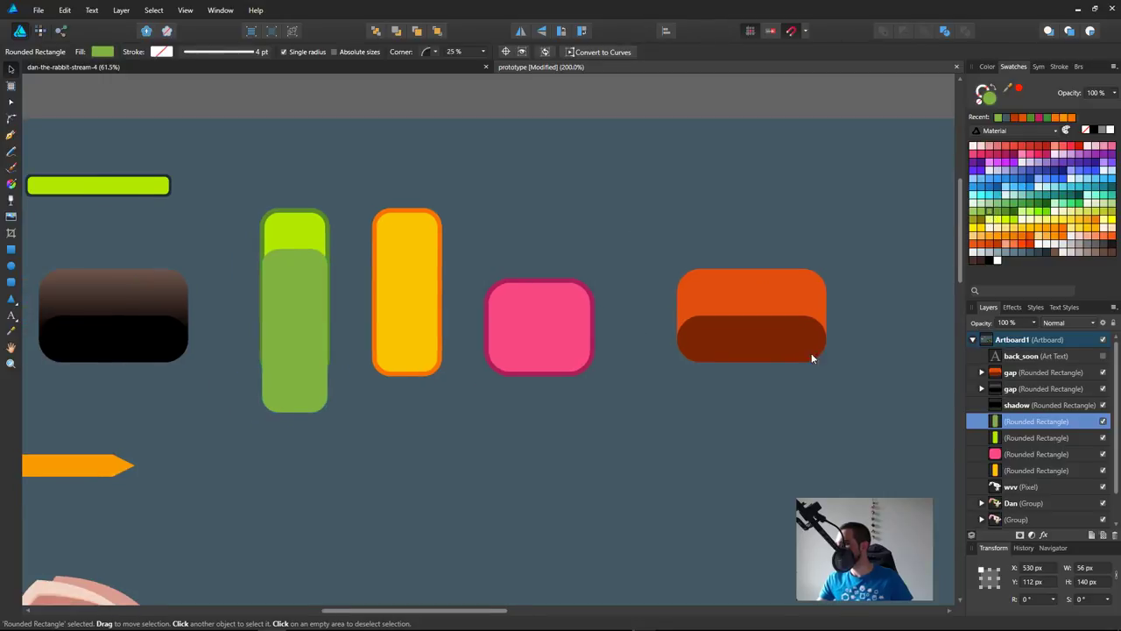
drag(1021, 445, 1021, 443)
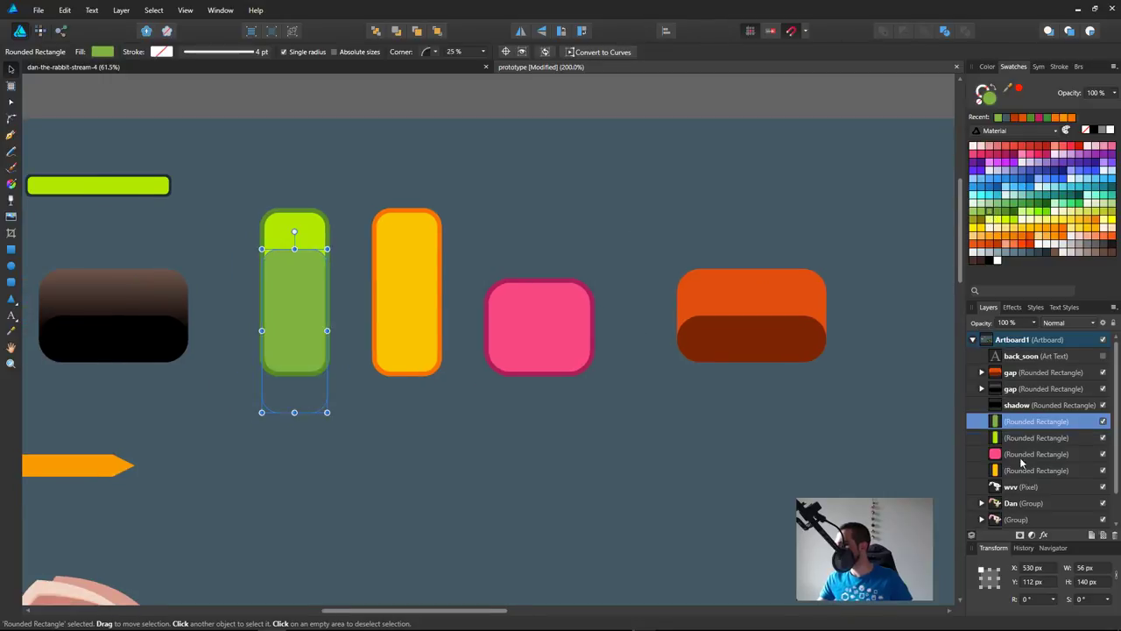
click(727, 473)
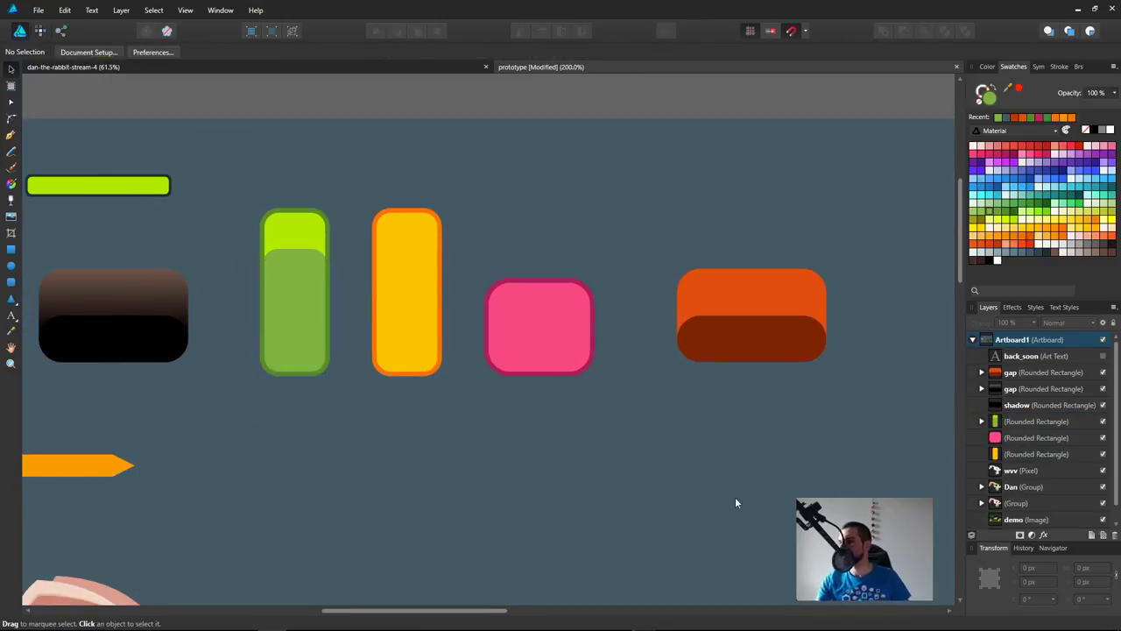
Step: Duplicate the tall yellow rounded rectangle straight downward to X 626 px, Y 112 px
scroll(718, 450, down, 5)
scroll(624, 504, down, 1)
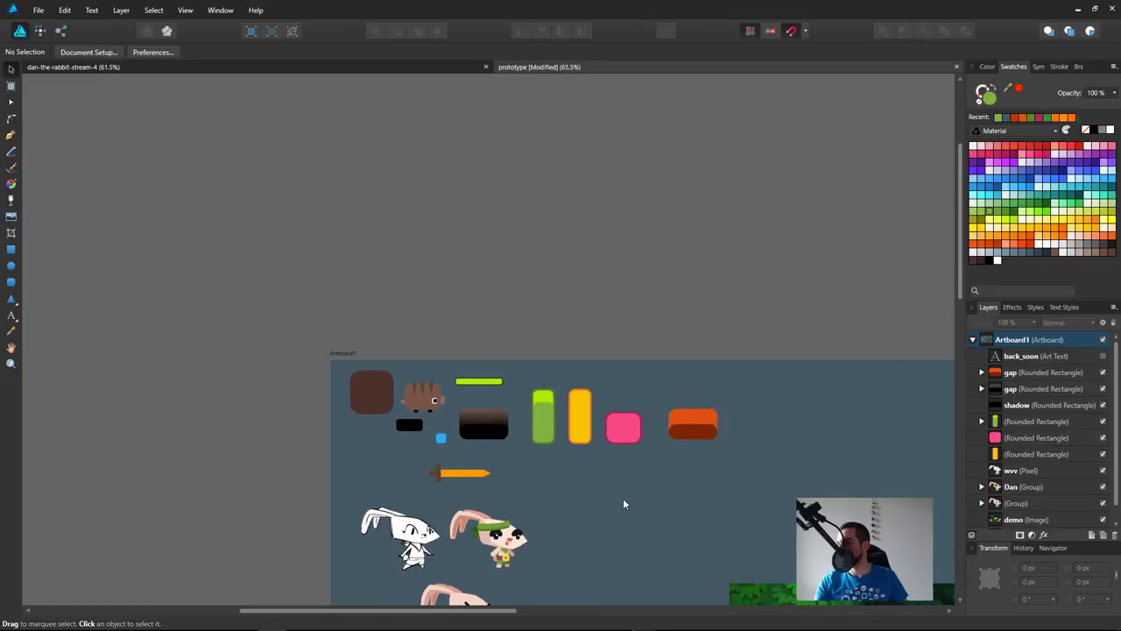
scroll(619, 503, up, 5)
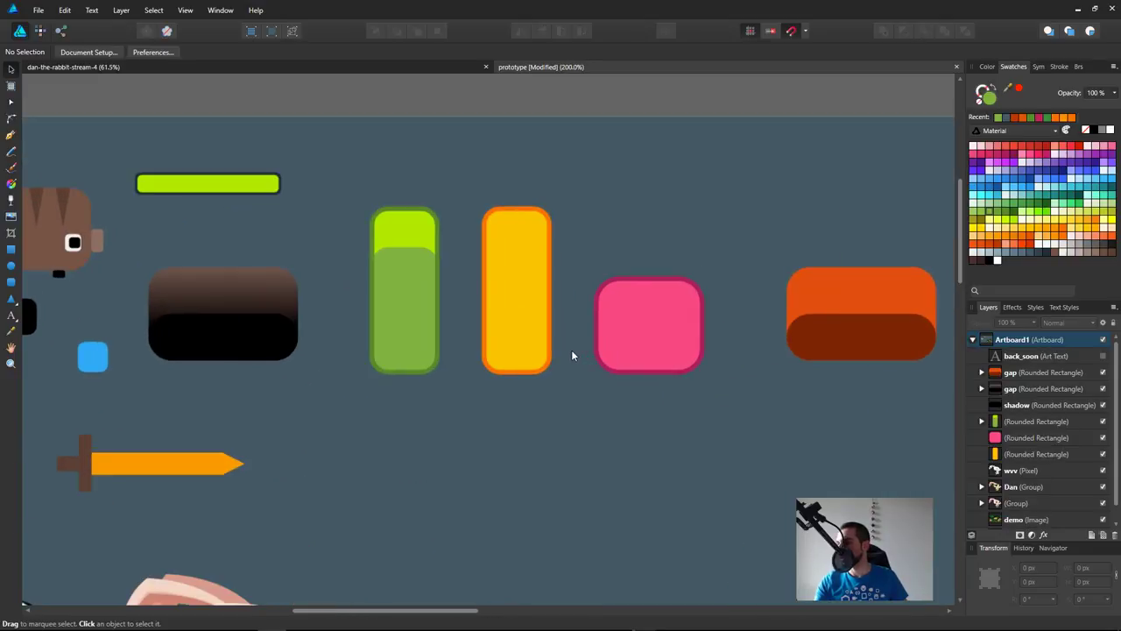
click(385, 323)
click(518, 306)
scroll(518, 306, up, 1)
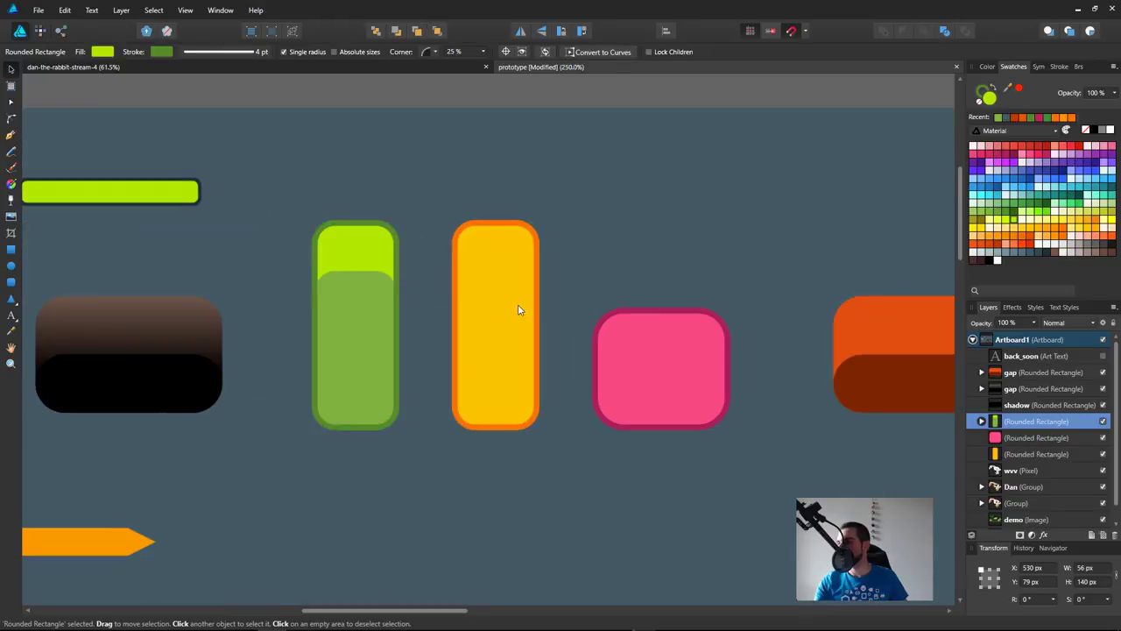
drag(512, 311, 525, 355)
Step: Remove the yellow copy's stroke, fill it with orange and clip it inside the original yellow rounded rectangle
click(982, 90)
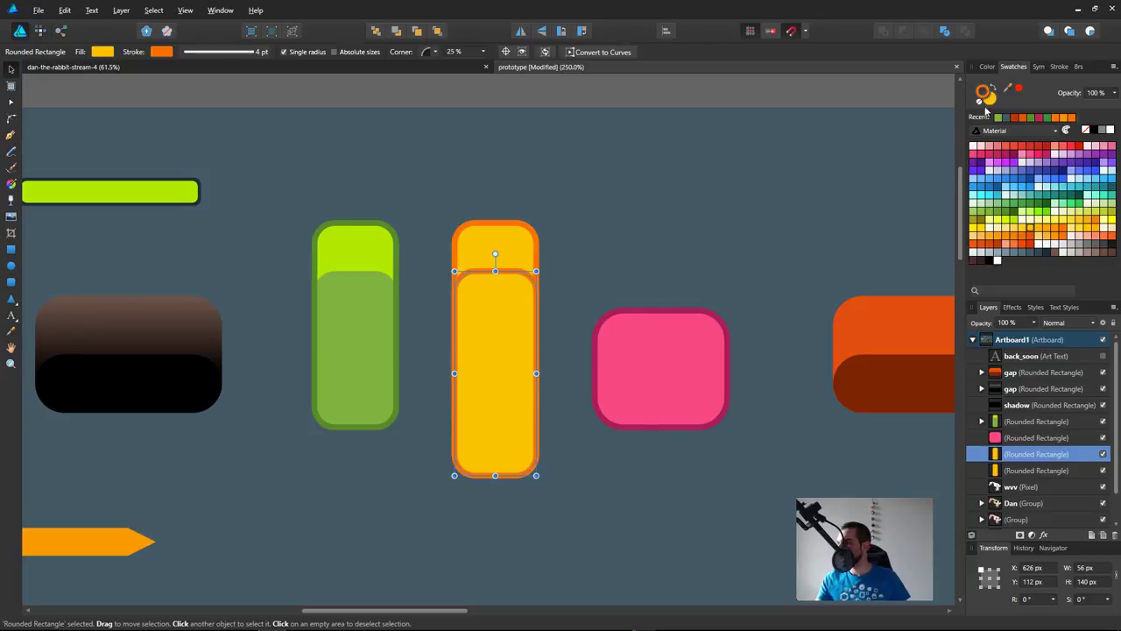
click(980, 102)
click(990, 99)
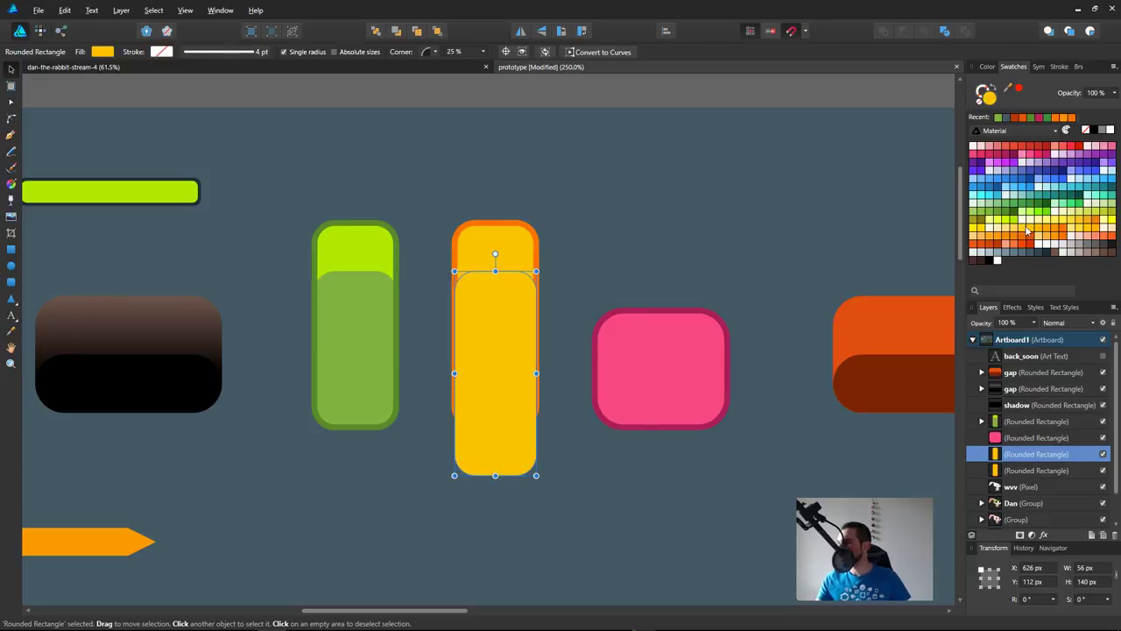
click(1001, 238)
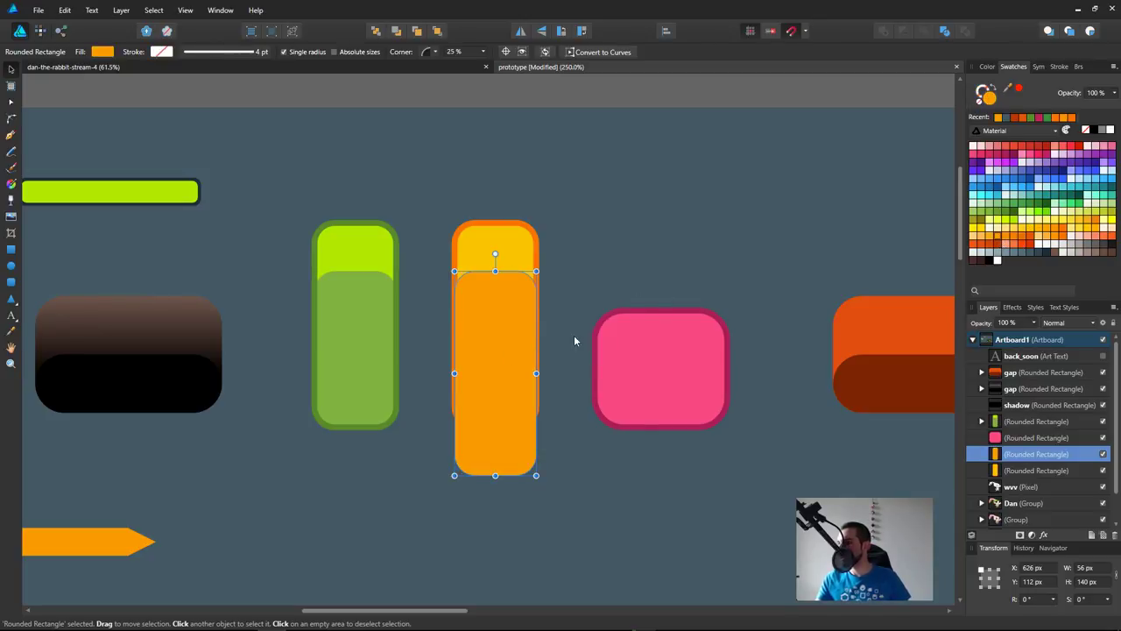
drag(1030, 459, 1030, 474)
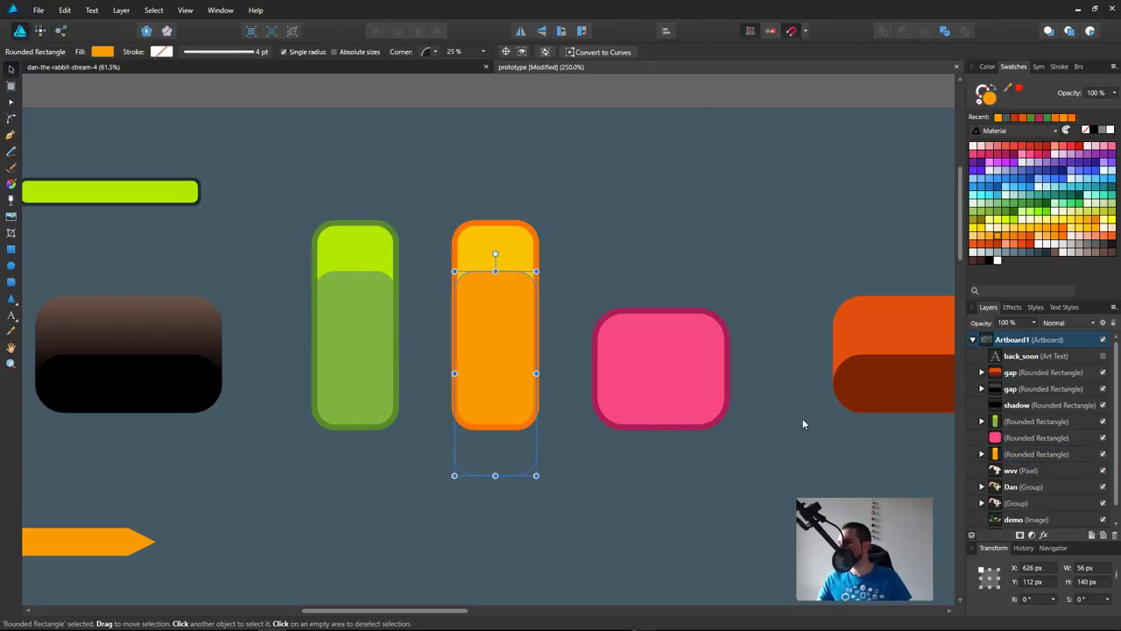
Step: Duplicate the pink rounded rectangle straight downward to X 722 px, Y 171.8 px
scroll(684, 481, right, 2)
click(603, 377)
drag(605, 370, 605, 423)
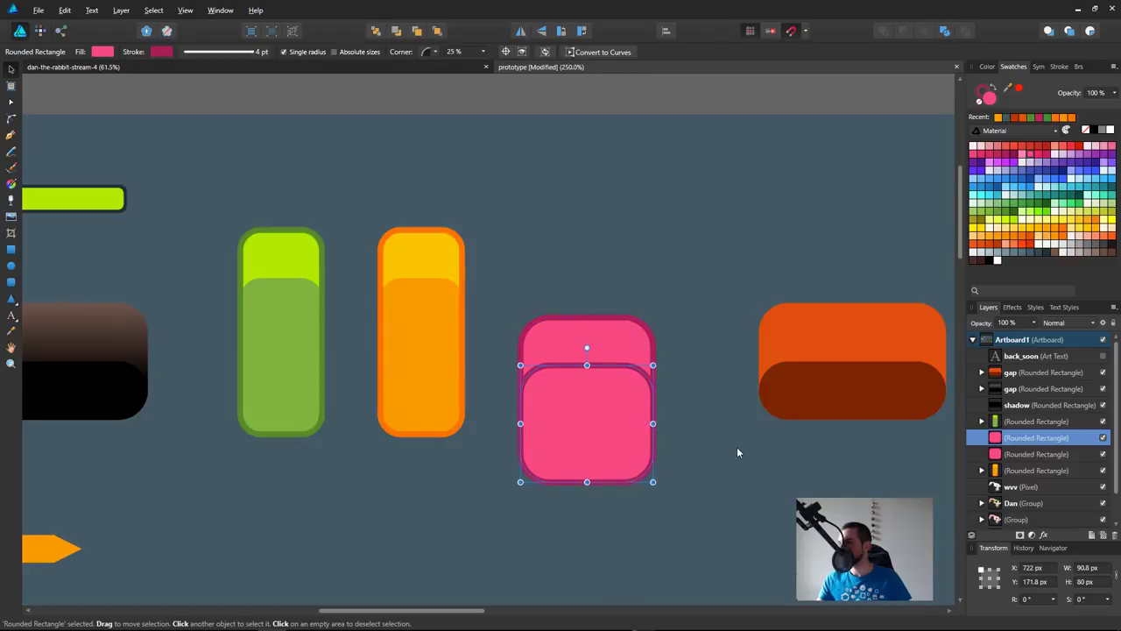
Step: Remove the pink copy's stroke, fill it with a darker pink and clip it inside the original pink rounded rectangle
click(980, 104)
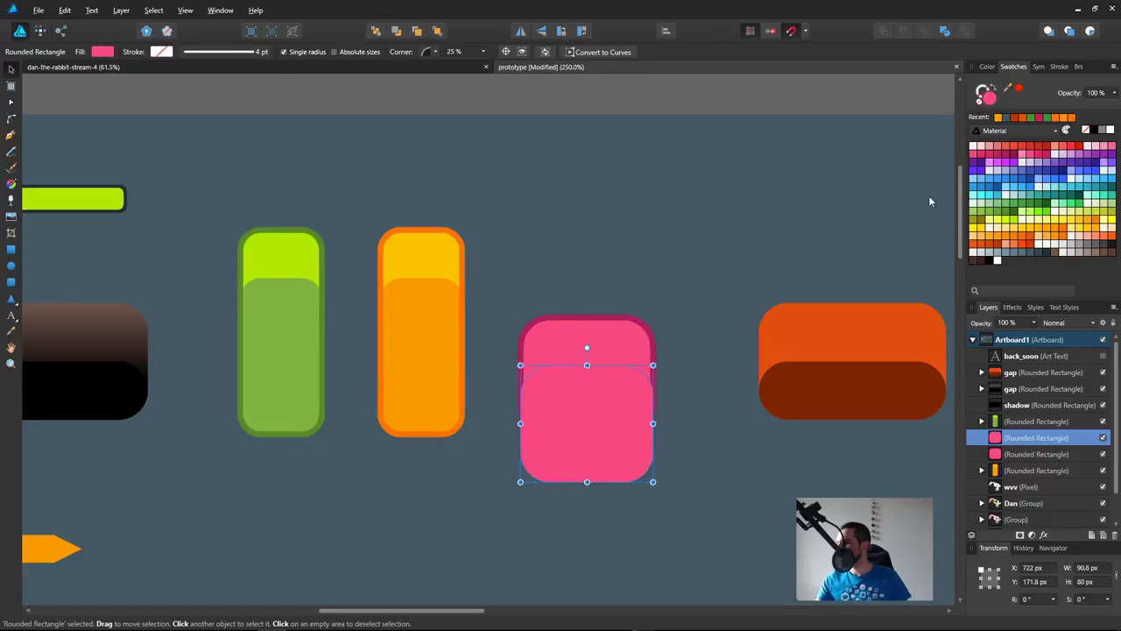
click(994, 156)
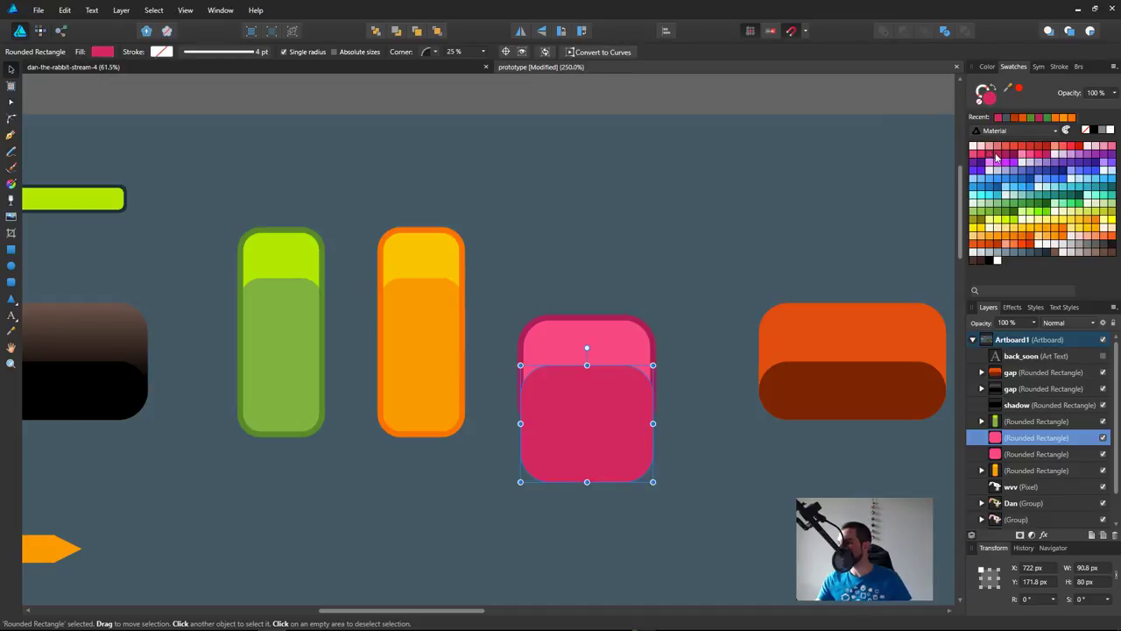
drag(1021, 427, 1026, 458)
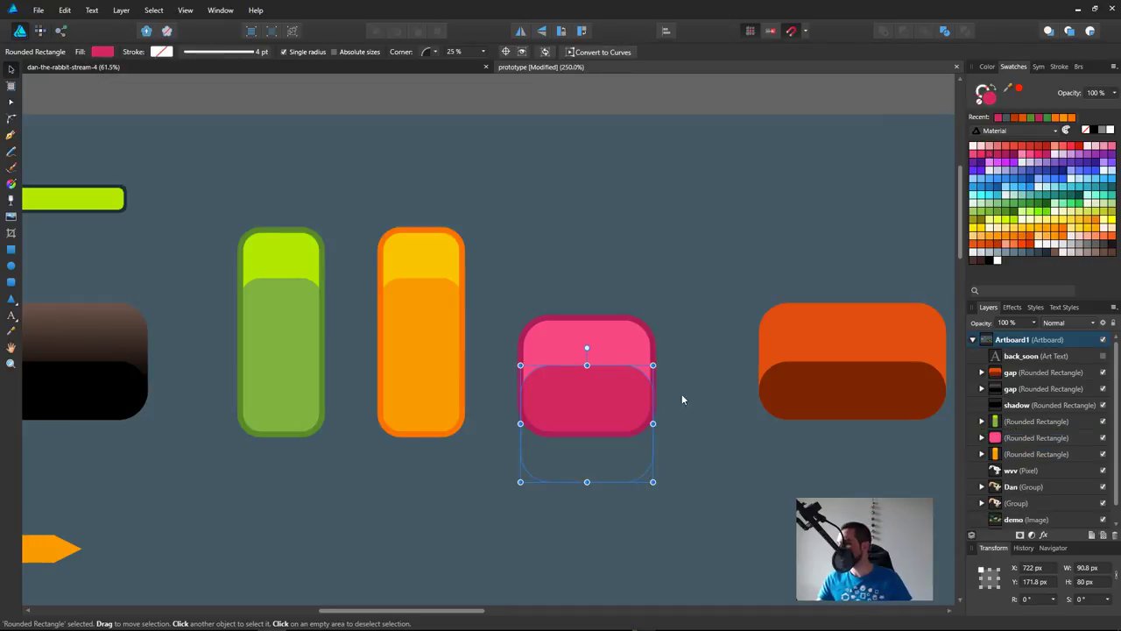
Step: Set the corner radius of the orange gap rectangle to 0%
scroll(682, 393, right, 3)
scroll(681, 394, down, 1)
click(667, 481)
click(761, 356)
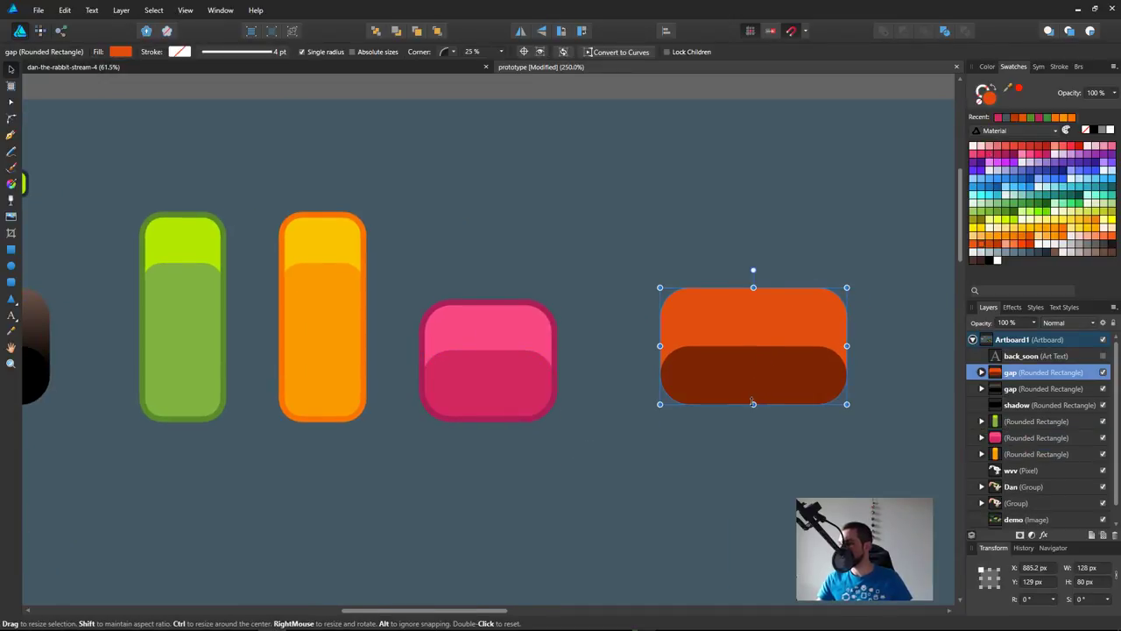
scroll(733, 401, down, 4)
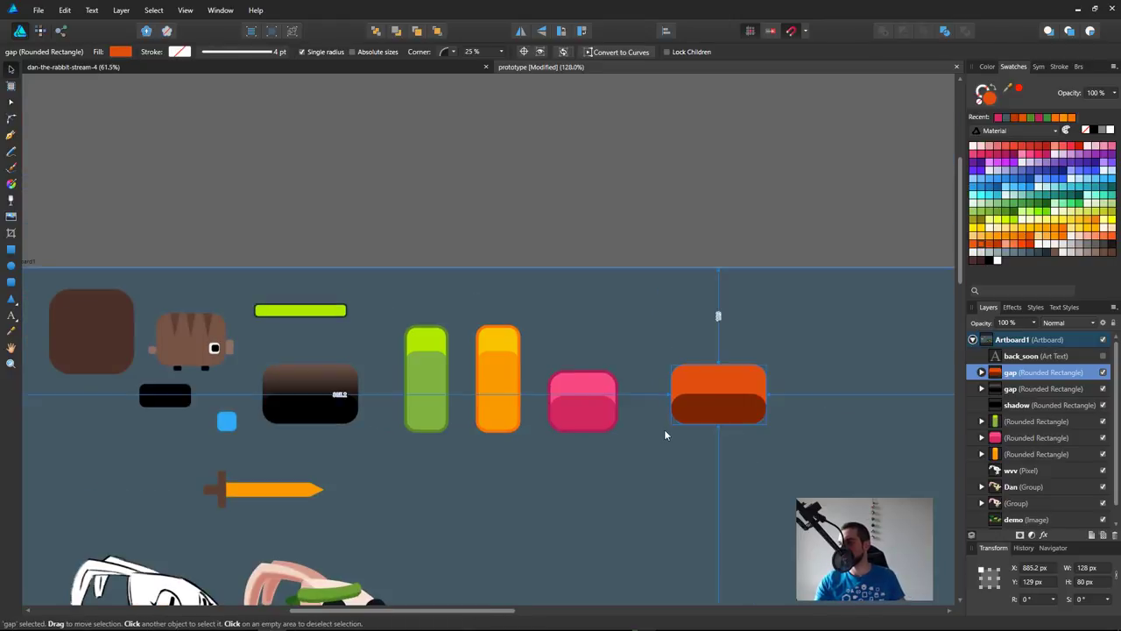
scroll(661, 431, up, 2)
scroll(661, 430, up, 3)
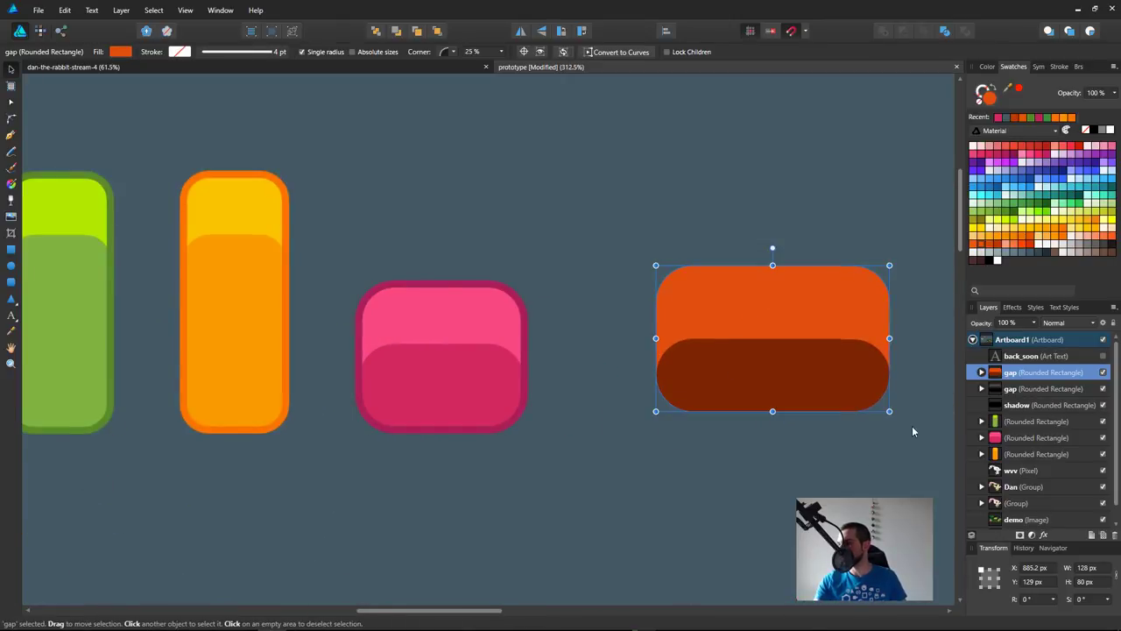
drag(920, 418, 503, 505)
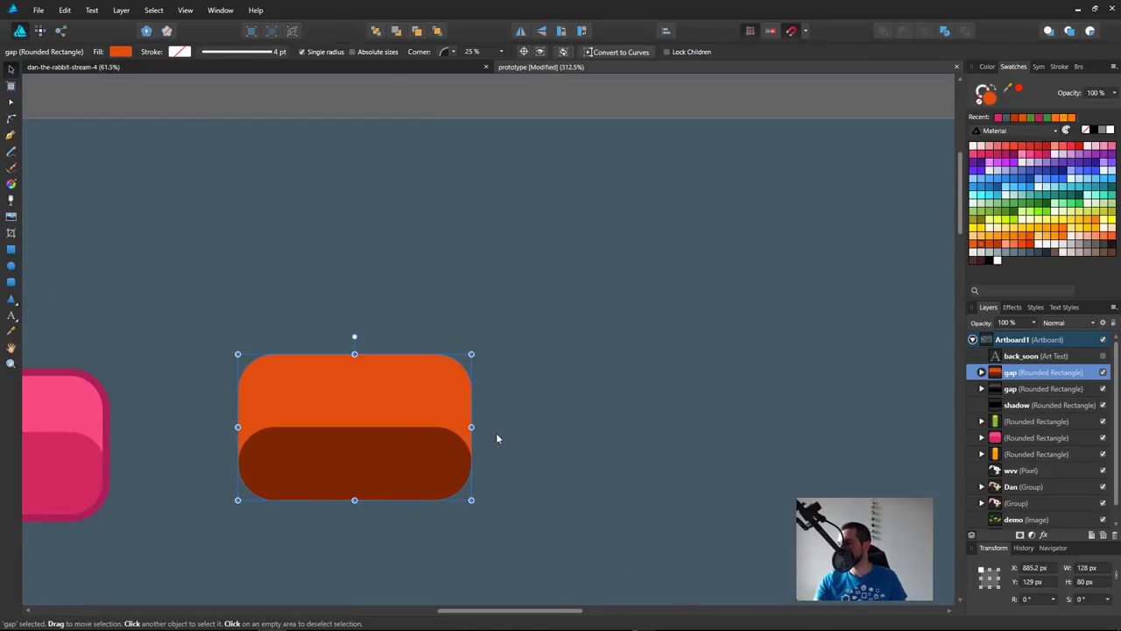
click(474, 52)
text(0)
key(Return)
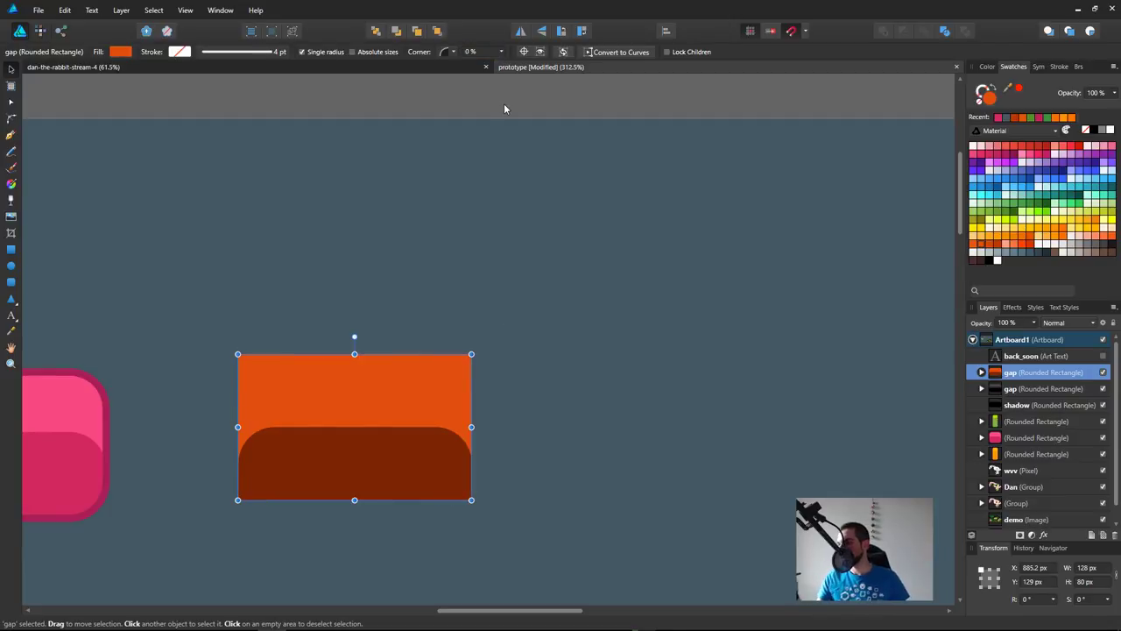
click(555, 474)
Step: Recolour the reddish-brown shadow shape inside the orange gap rectangle with the very dark brown swatch
drag(556, 473, 698, 442)
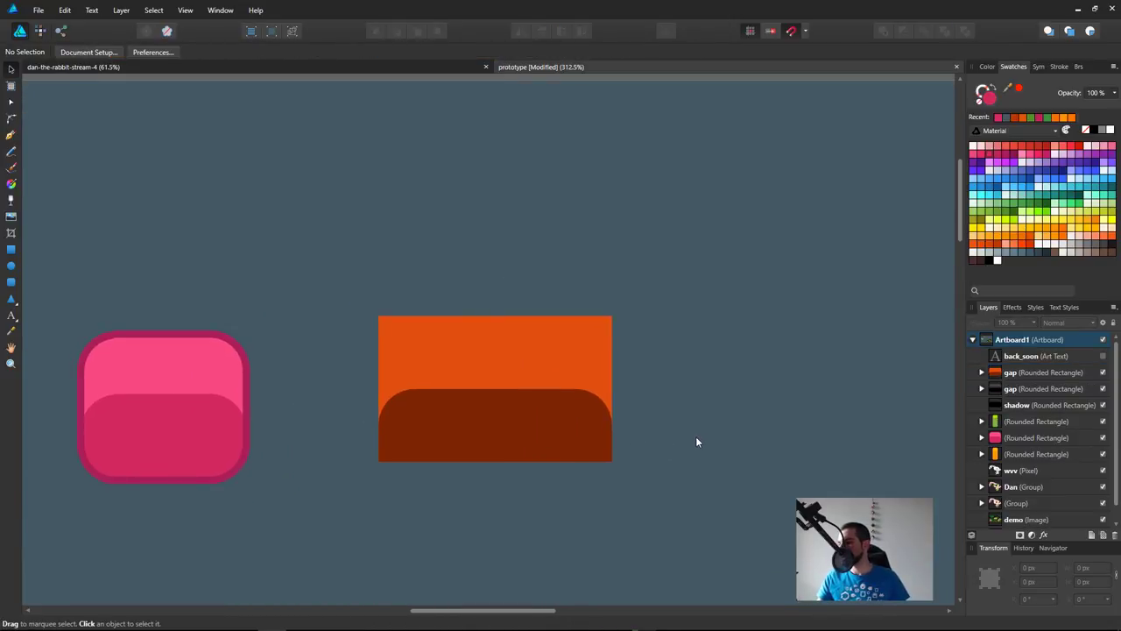
click(552, 440)
double_click(554, 440)
click(933, 274)
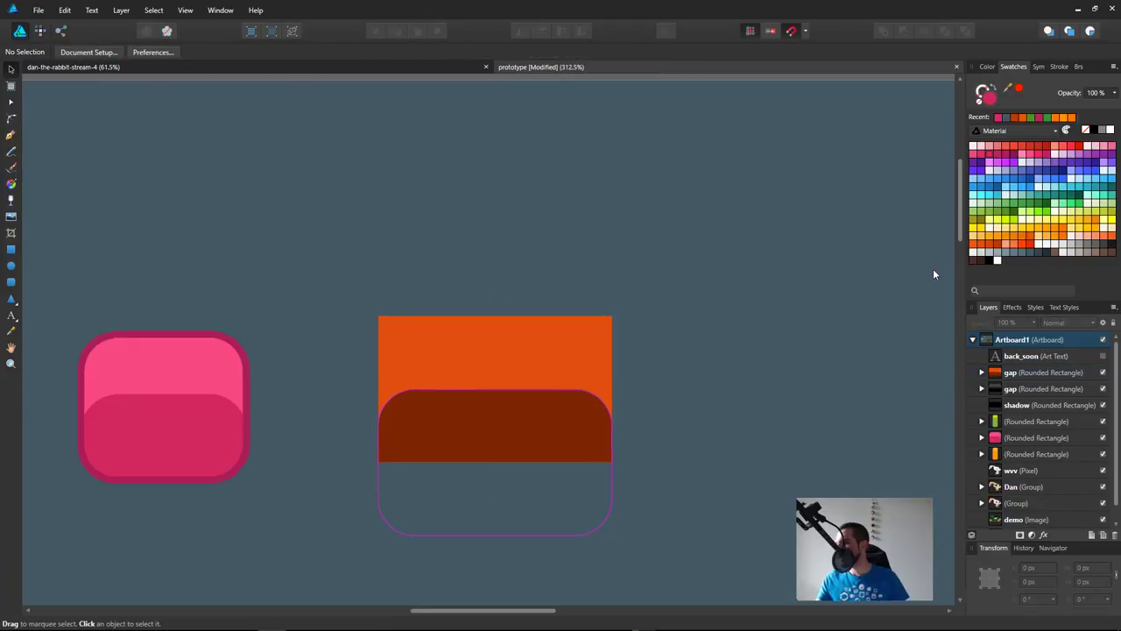
double_click(585, 422)
click(988, 260)
click(980, 260)
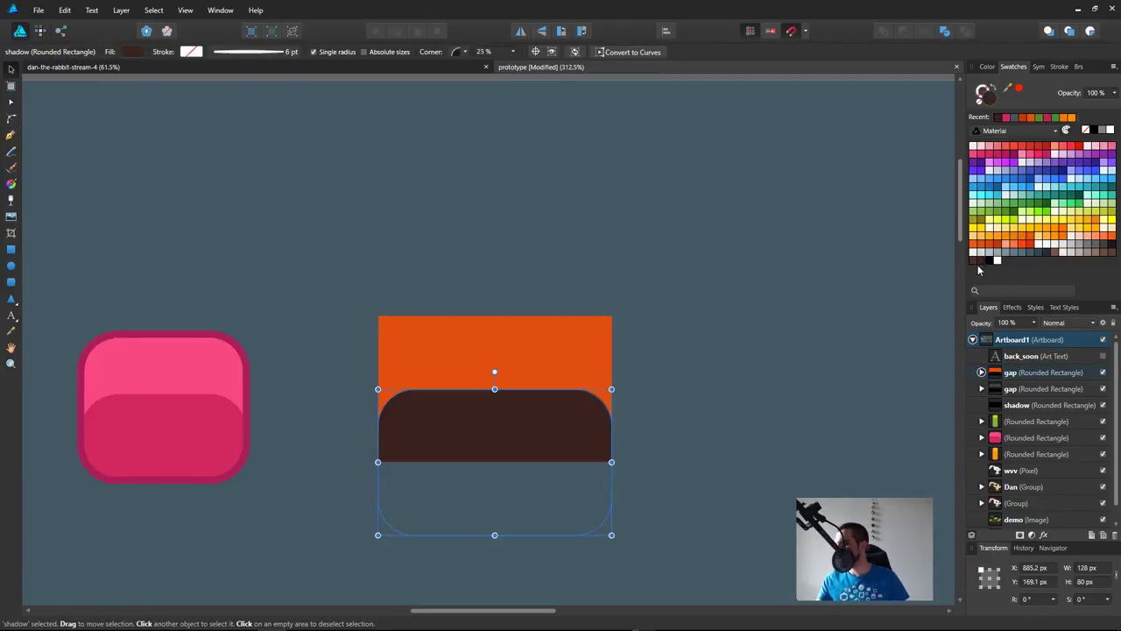
click(711, 356)
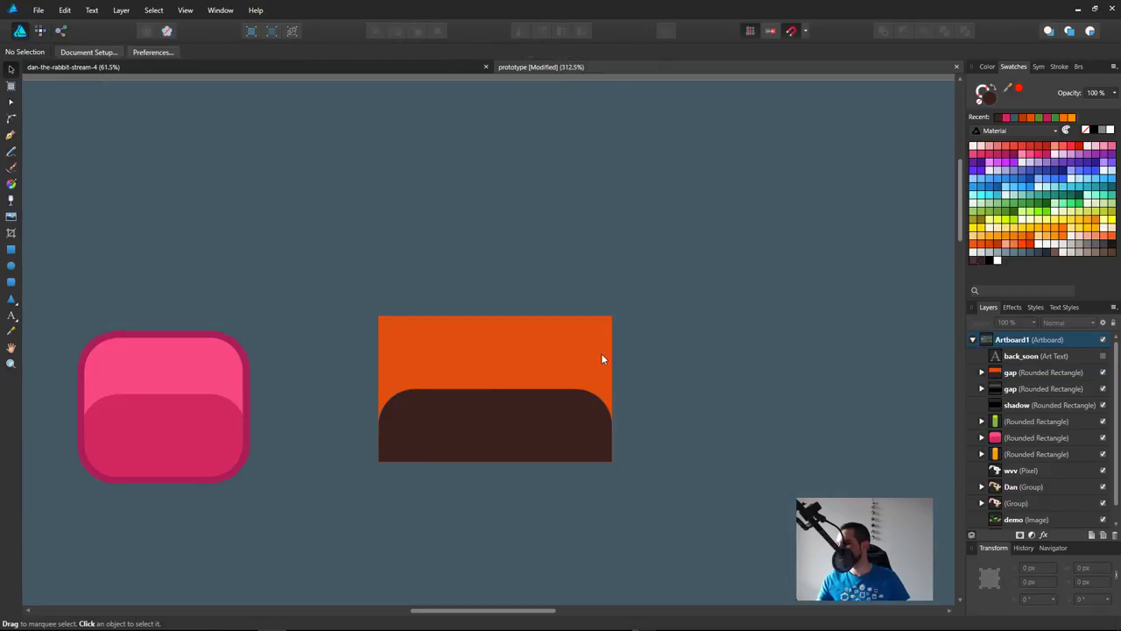
Step: Set the corner radius of the dark brown shadow inside the orange gap to 0%
scroll(901, 326, left, 5)
scroll(900, 326, down, 1)
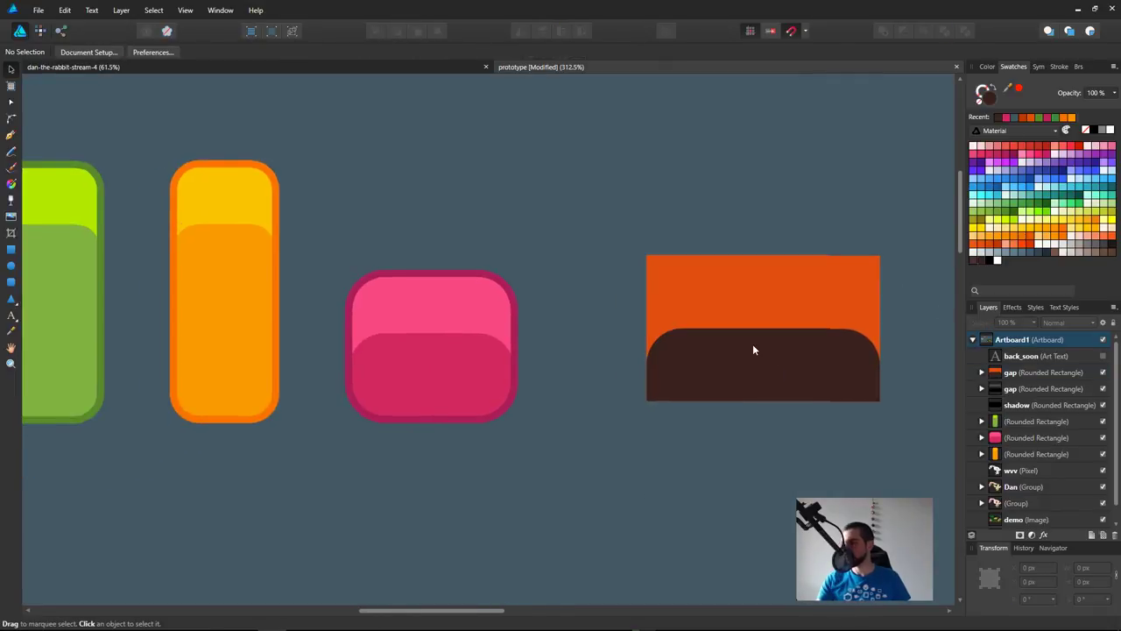
click(793, 376)
click(484, 52)
text(0)
key(Return)
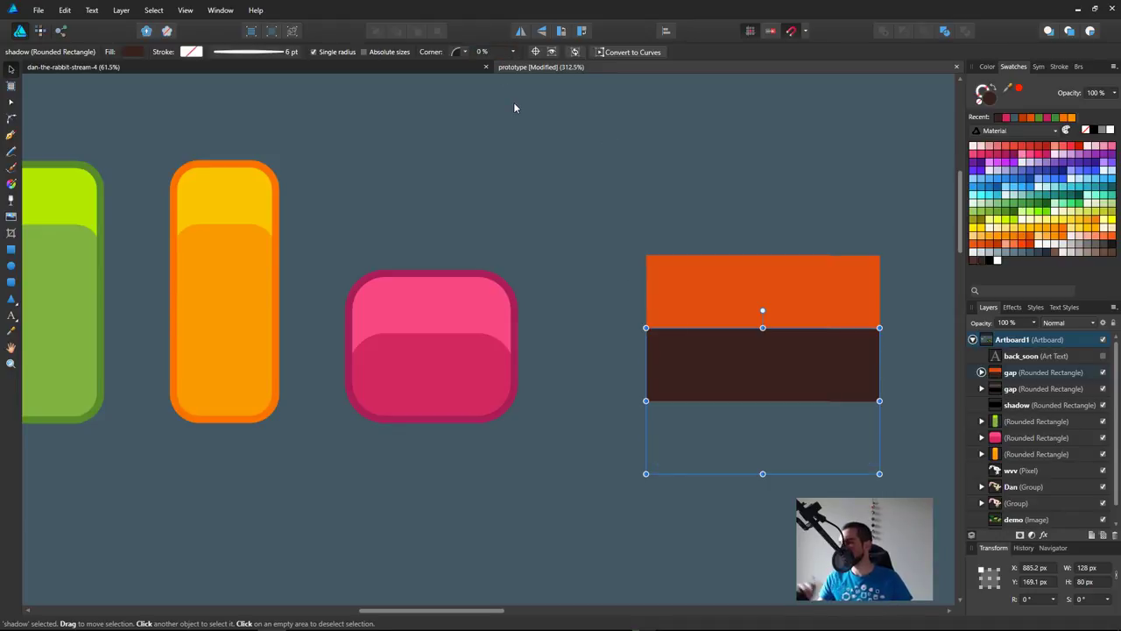
click(513, 102)
scroll(689, 475, right, 3)
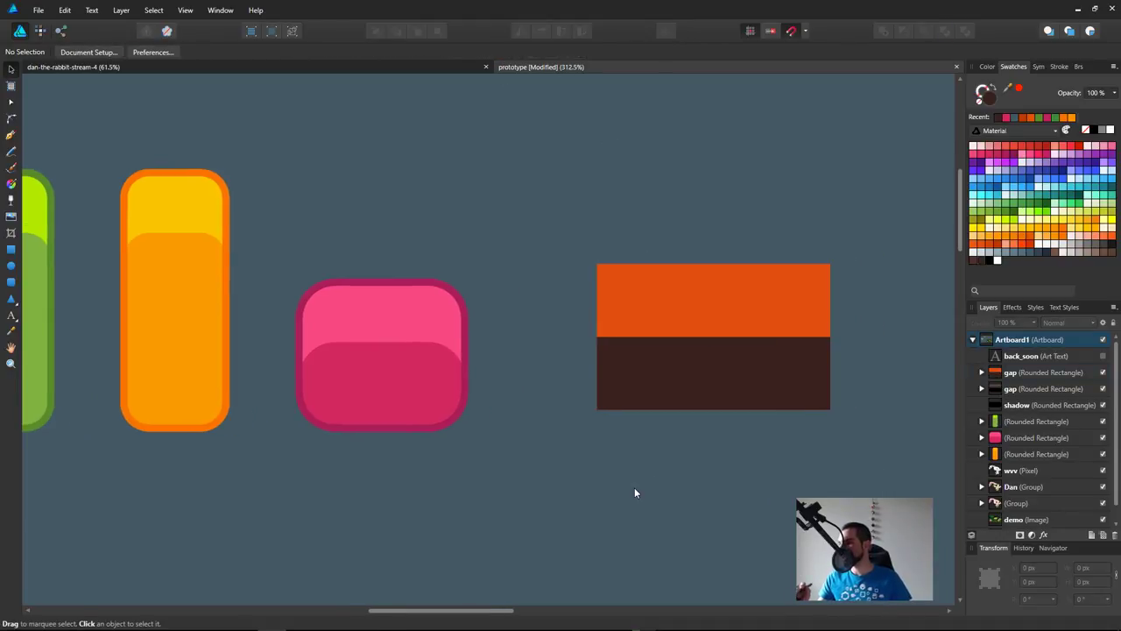
Step: Undo the corner radius change on the dark brown shadow shape
key(ctrl+z)
key(ctrl+z)
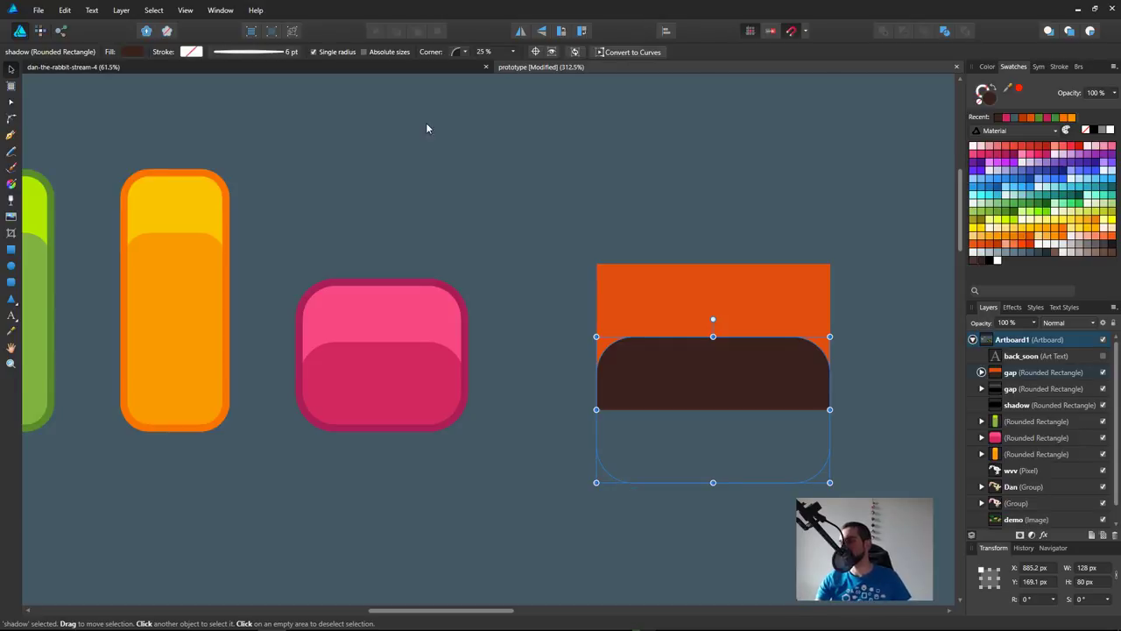
Step: Duplicate the small black shadow rectangle onto the base of the tall green rounded rectangle
scroll(471, 279, down, 6)
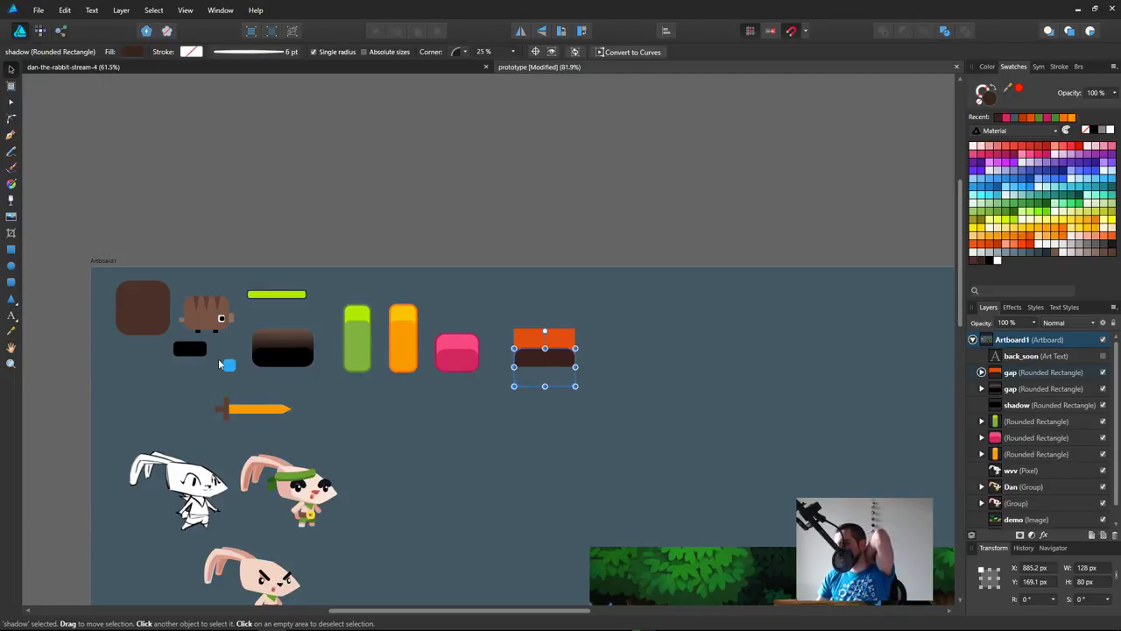
click(194, 350)
drag(198, 356, 364, 370)
drag(488, 419, 483, 456)
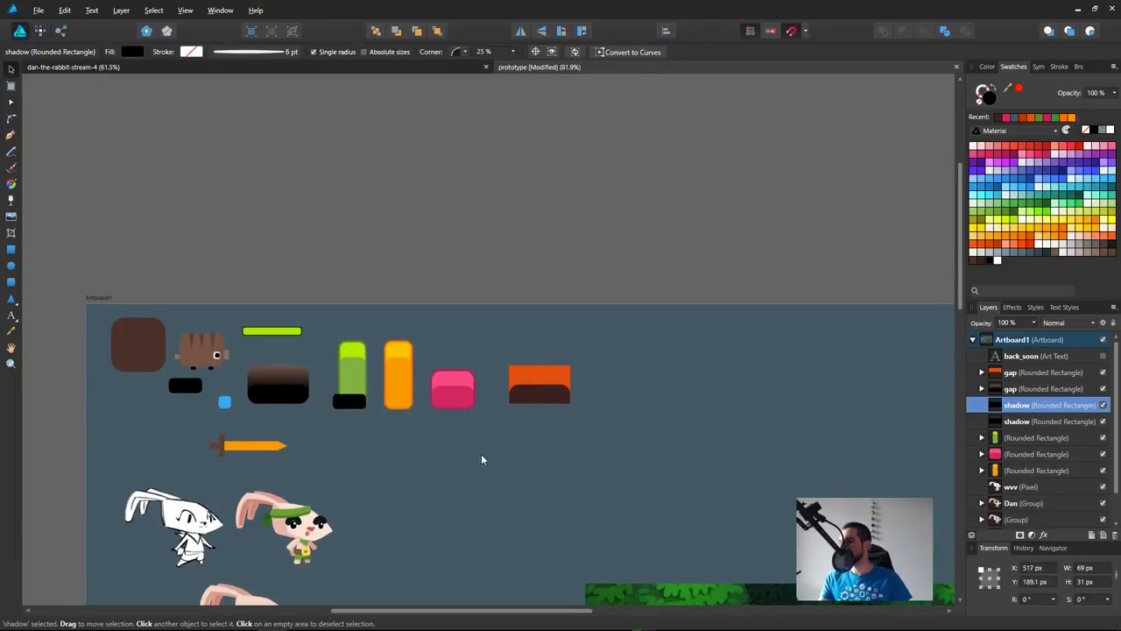
Step: Resize the shadow copy to 69 × 49 px at X 525 px, Y 180.1 px and send it behind the green rectangle
key(ctrl+2)
drag(182, 515, 371, 407)
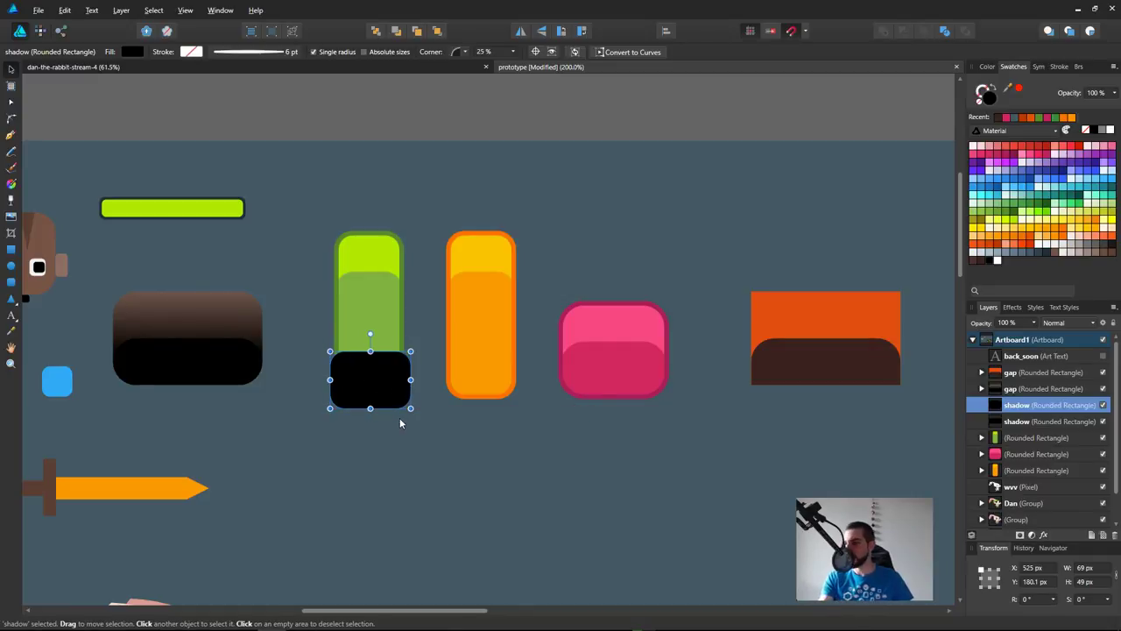
key(ctrl+bracketleft)
key(ctrl+bracketleft)
key(ctrl+bracketleft)
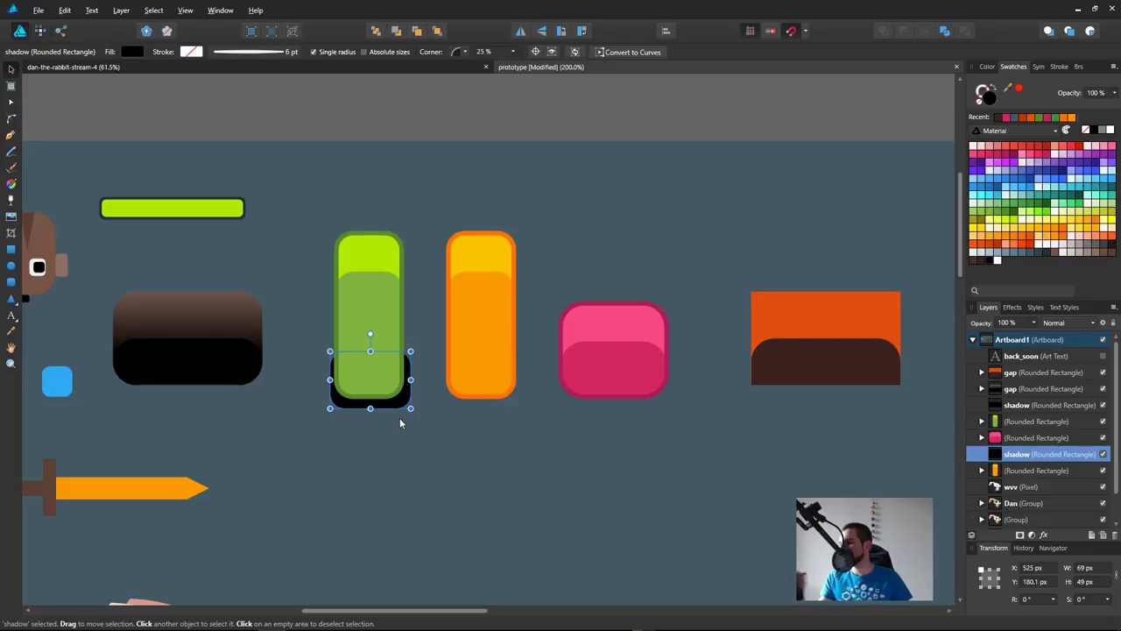
Step: Nudge the green rectangle's shadow left and up to X 524 px, Y 178.1 px
key(Left)
key(Up)
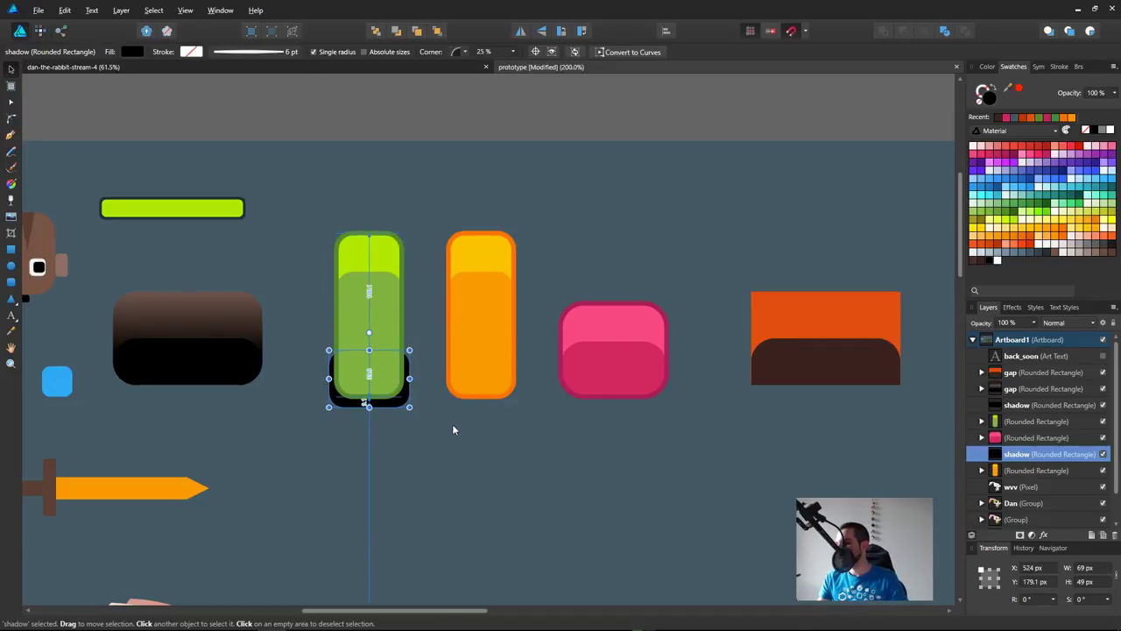
key(Up)
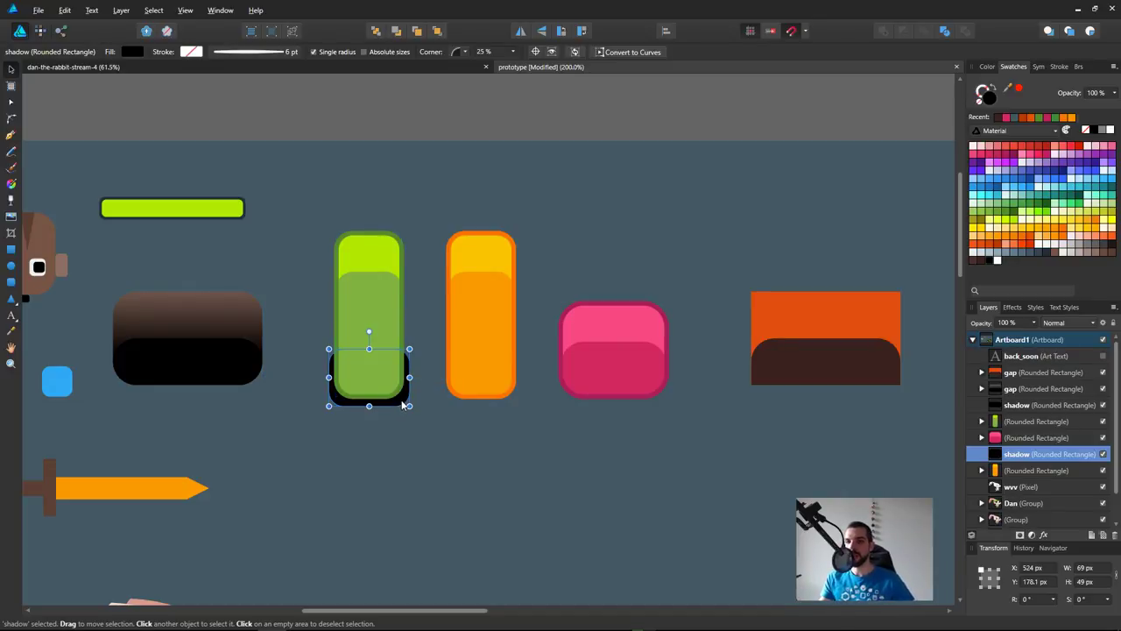
Step: Duplicate the shadow to X 620 px, Y 178.1 px and send the copy behind the tall orange-yellow rectangle
drag(402, 405, 516, 404)
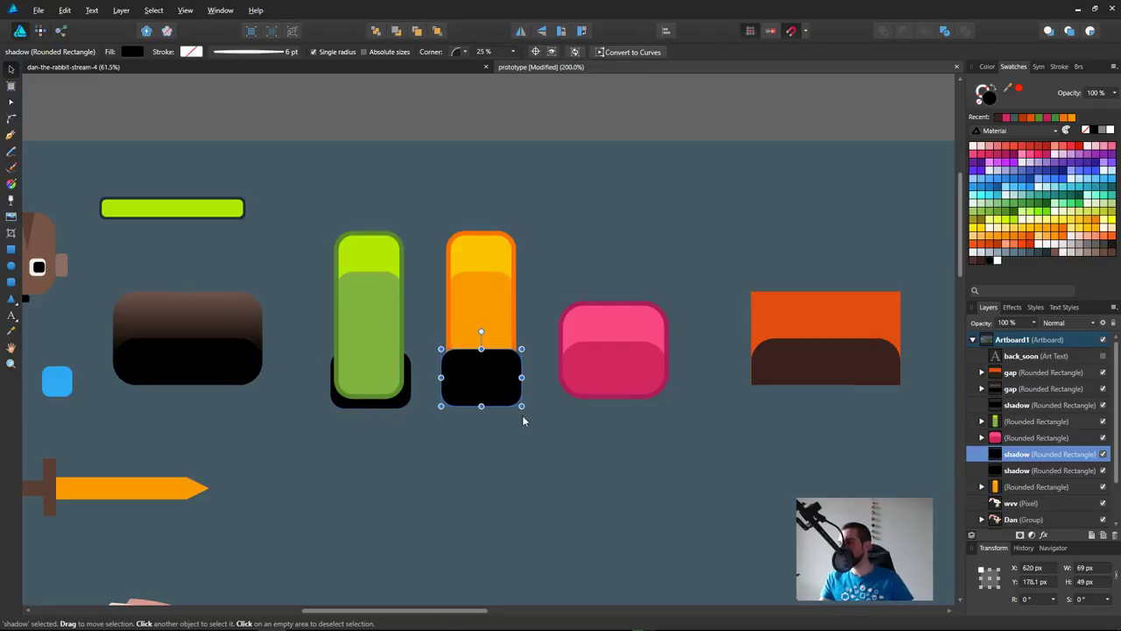
key(ctrl+[)
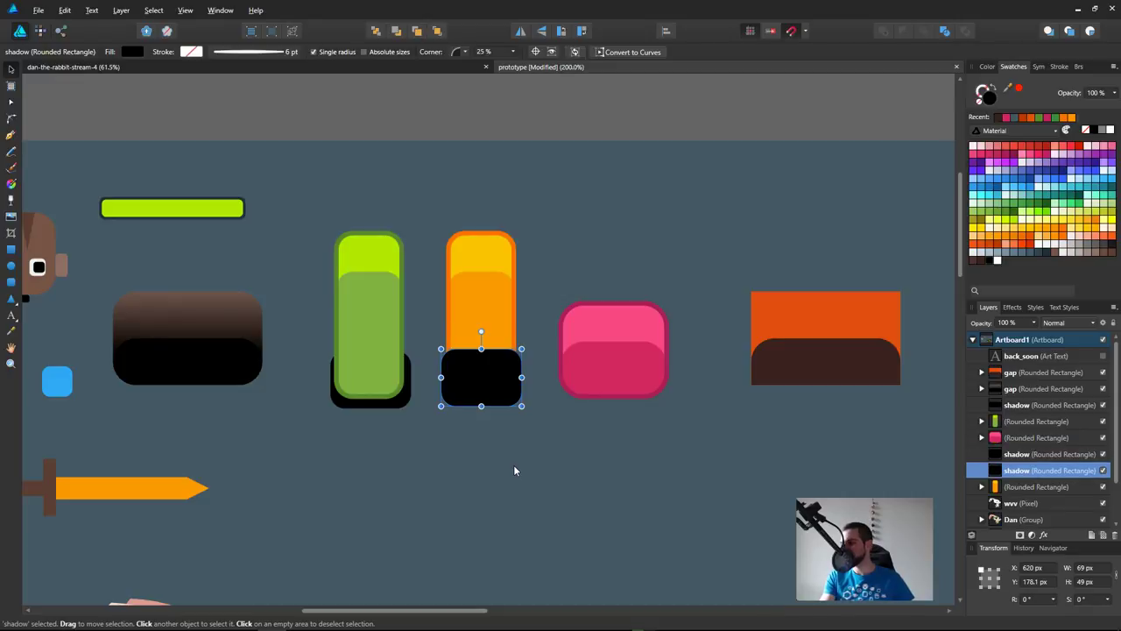
key(ctrl+[)
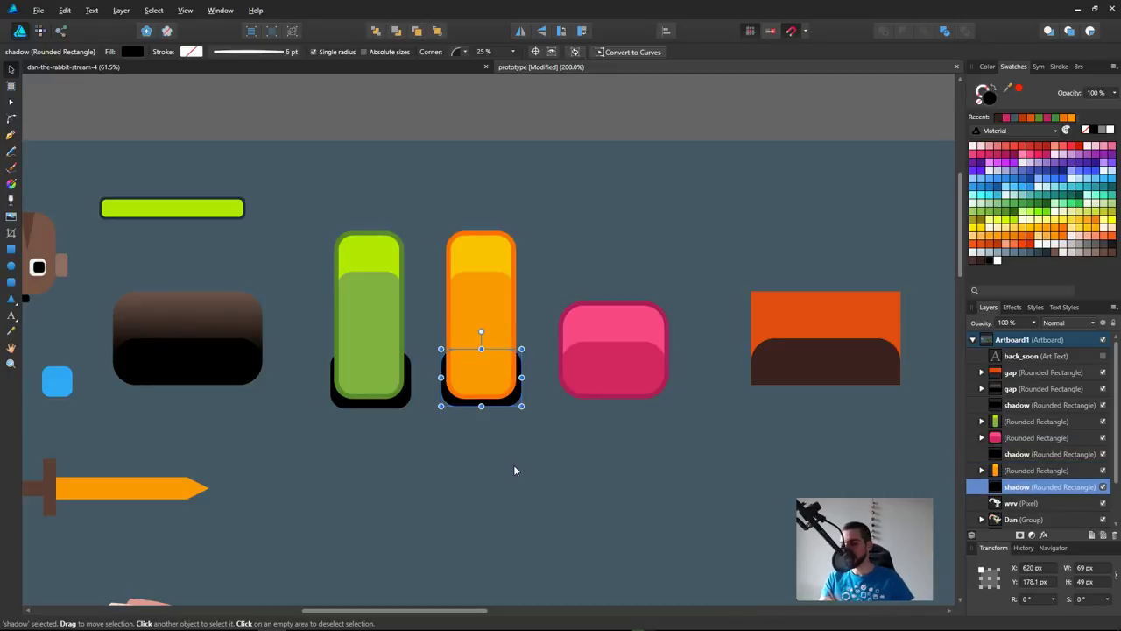
Step: Move the green rectangle's shadow slightly up and left to X 523.9 px, Y 179 px
shift+click(406, 403)
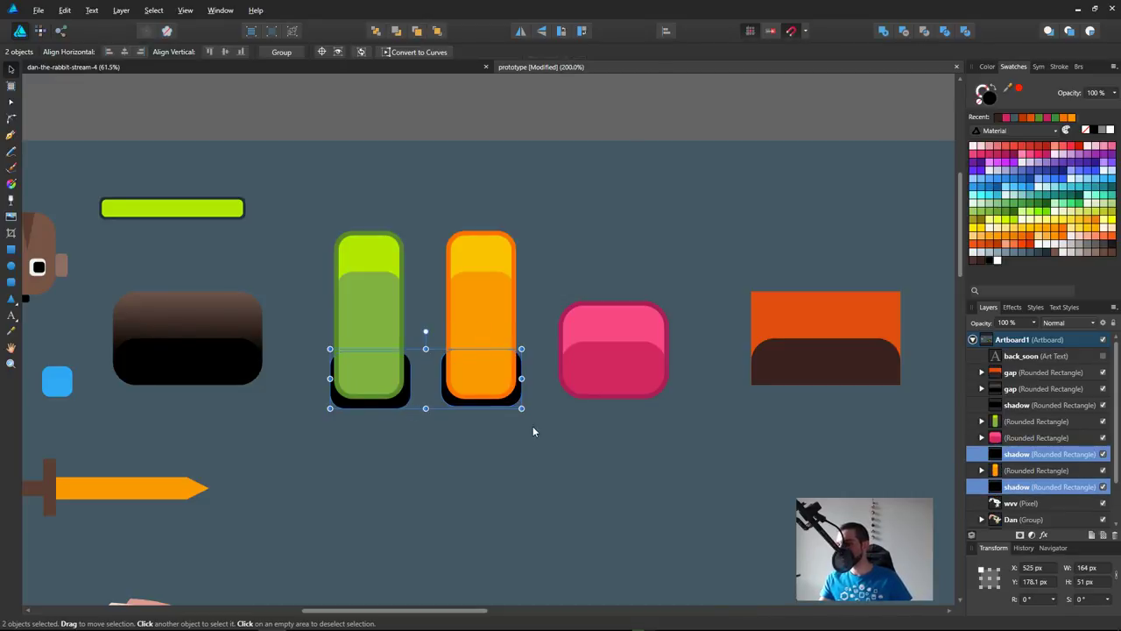
click(533, 427)
click(405, 402)
drag(406, 402, 405, 401)
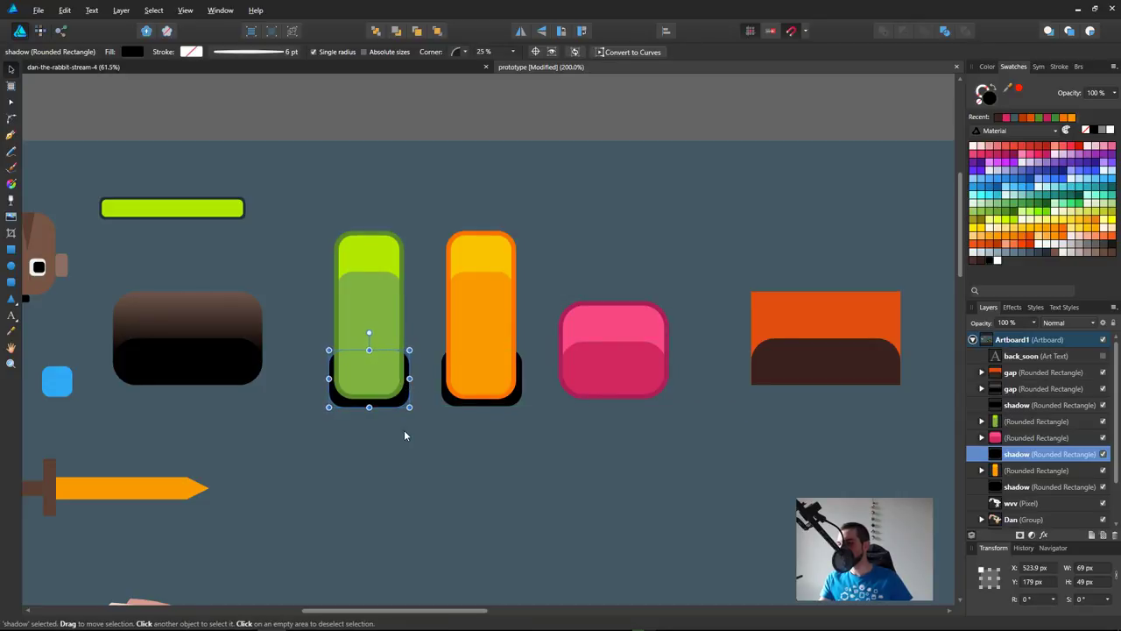
Step: Shift the green rectangle's shadow left to X 522 px, Y 179.1 px
click(406, 419)
click(404, 400)
drag(404, 400, 406, 404)
key(Left)
key(Left)
key(Up)
key(Down)
Step: Centre-align the green rectangle and its shadow horizontally within their selection bounds
drag(290, 426, 432, 206)
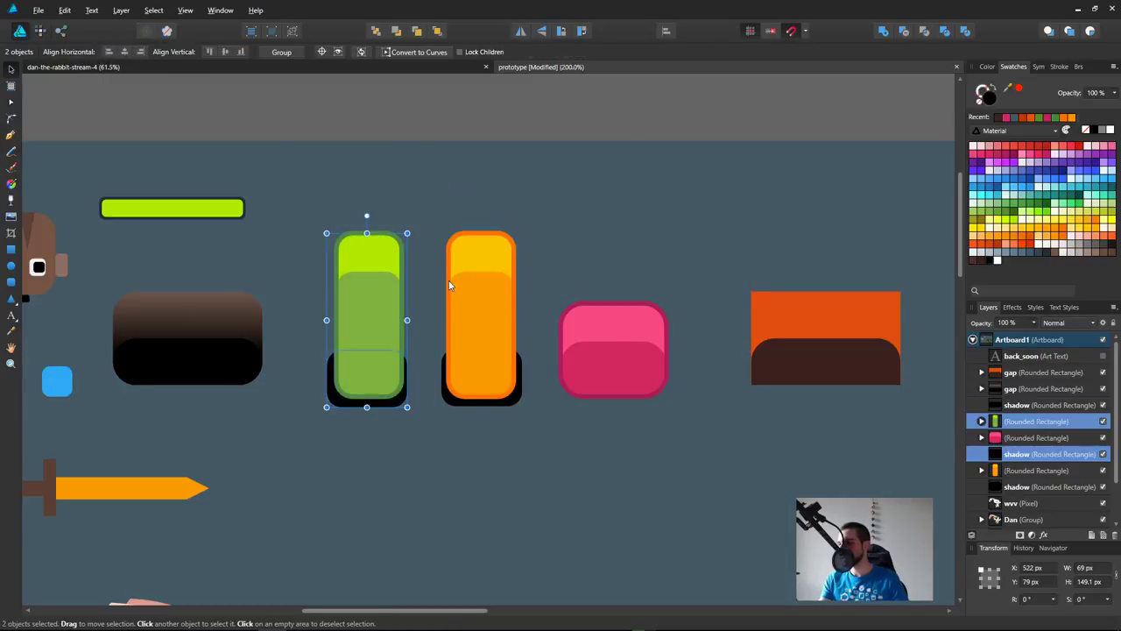
click(666, 33)
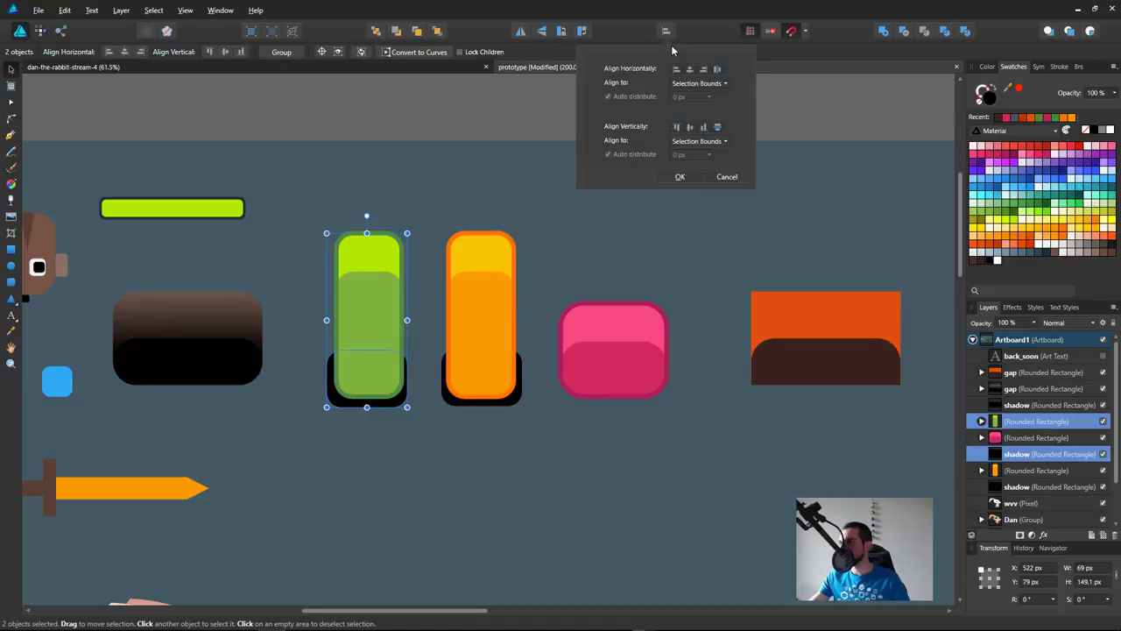
click(690, 70)
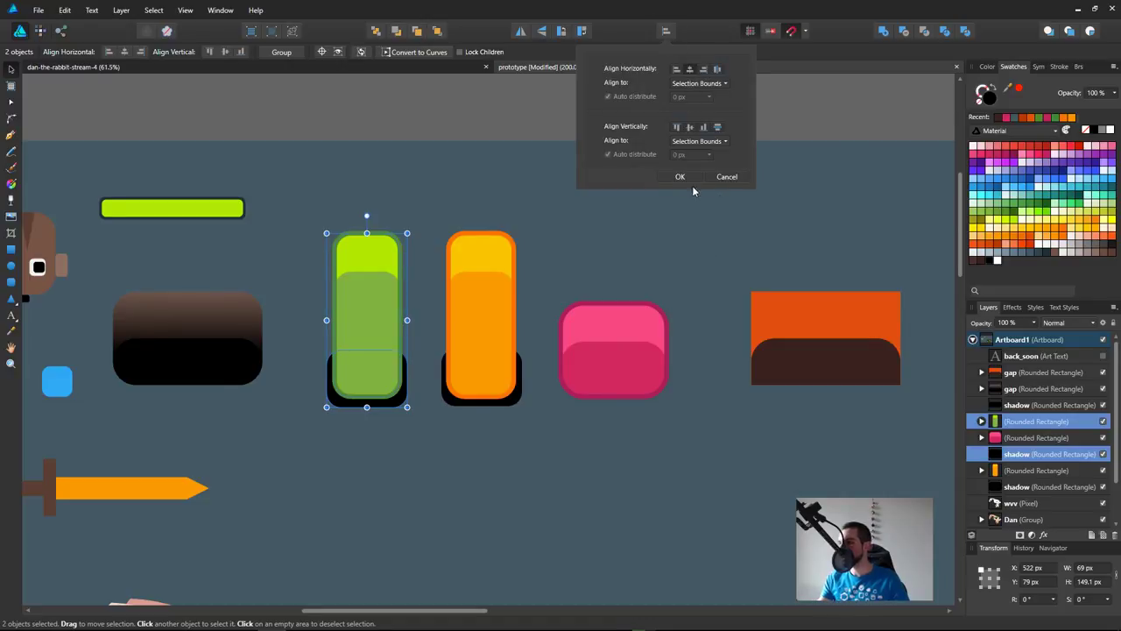
click(636, 251)
Step: Centre-align the tall orange-yellow rectangle and its shadow horizontally, then clear the selection
click(455, 438)
drag(430, 428, 565, 173)
click(666, 31)
click(690, 70)
click(561, 456)
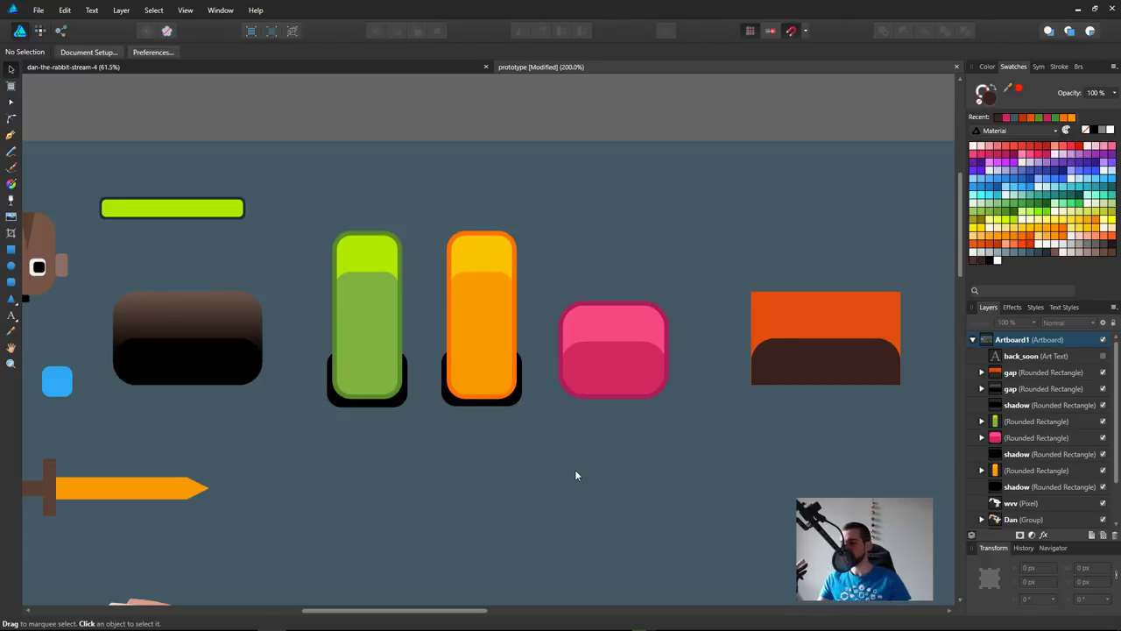
key(F1)
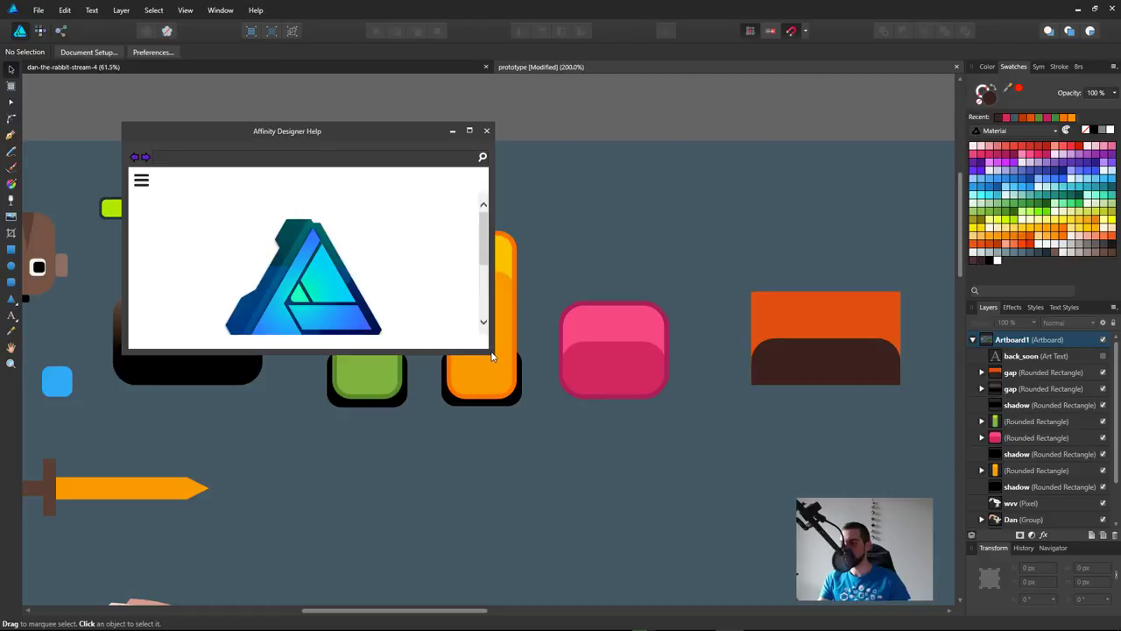
click(486, 131)
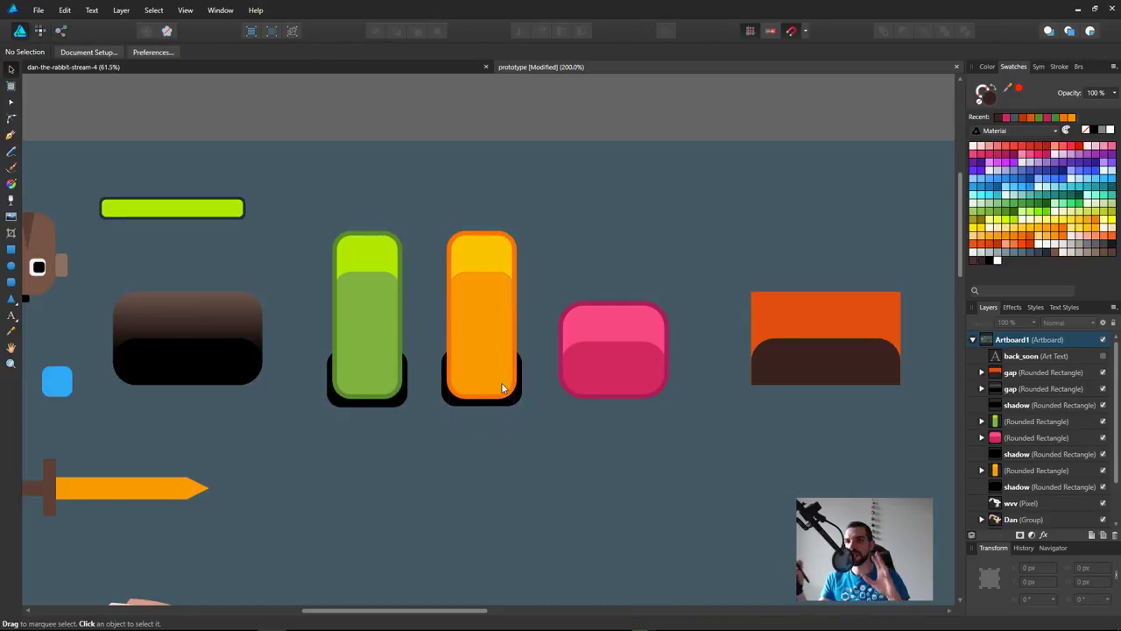
Step: Duplicate the orange-yellow rectangle's shadow behind the pink block at X 715 px, Y 178.1 px and widen the copy to 104 px
scroll(502, 387, right, 2)
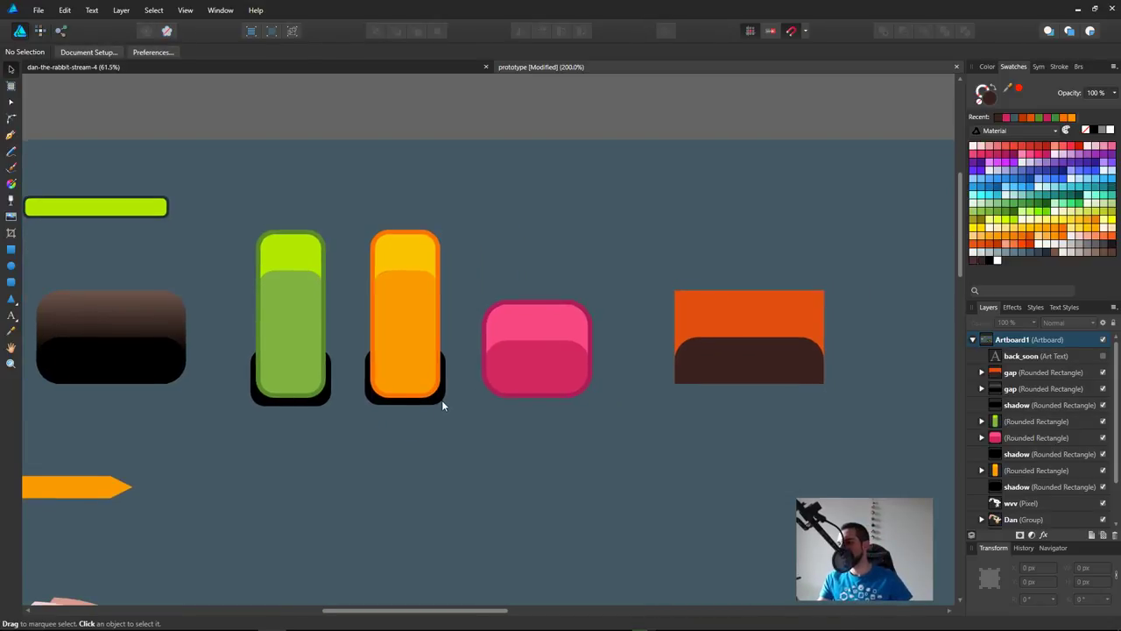
click(438, 401)
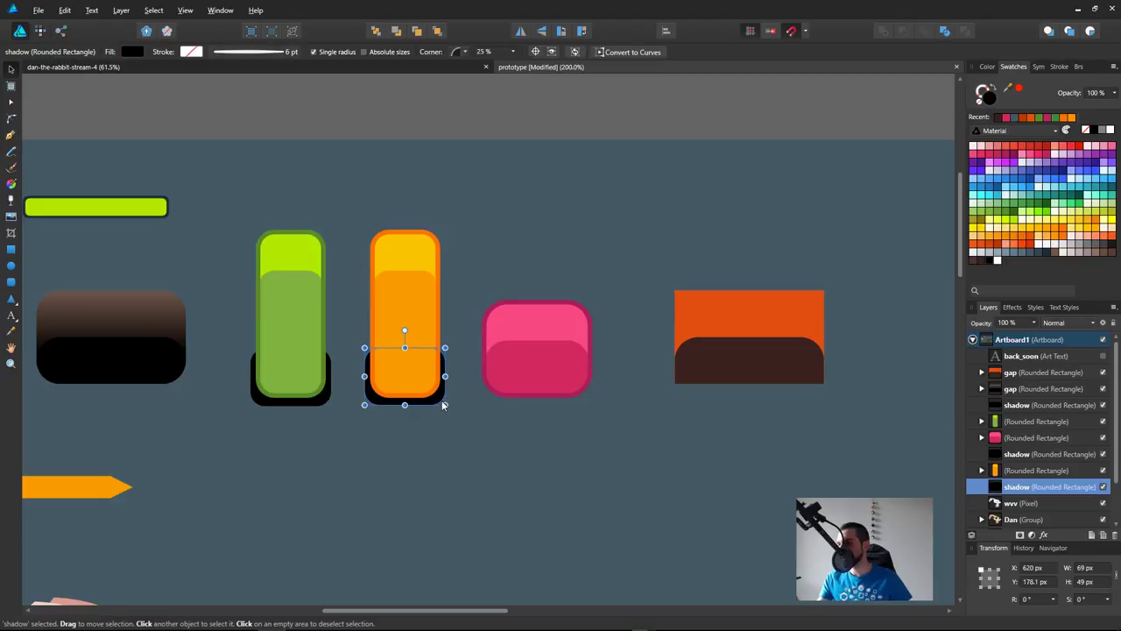
drag(439, 401, 596, 376)
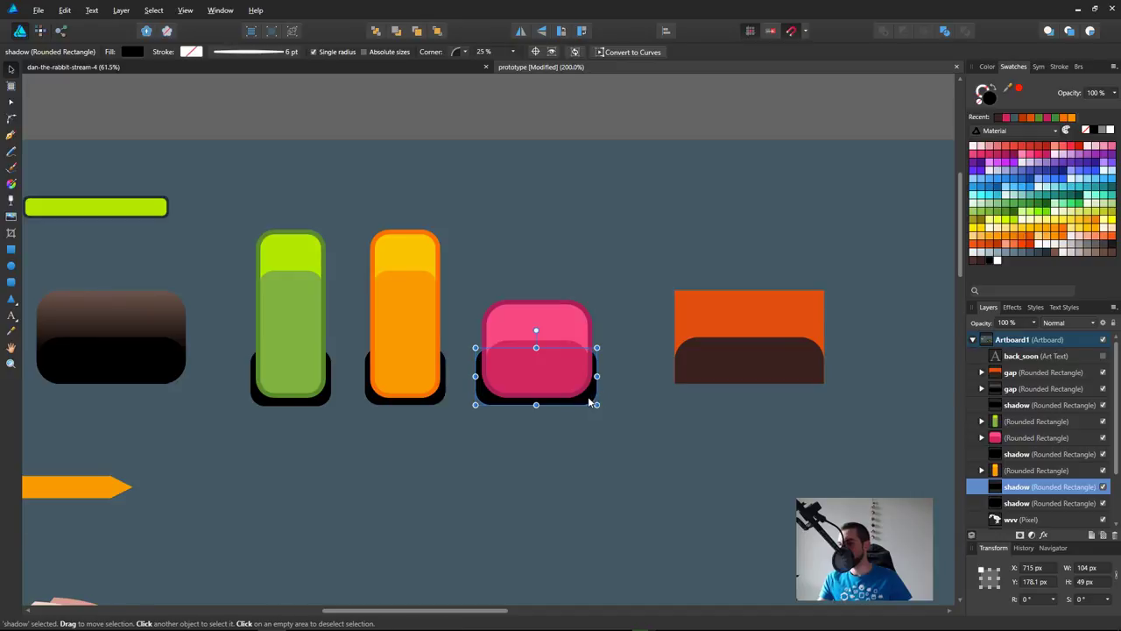
Step: Centre-align the pink block and its new shadow horizontally
drag(480, 439, 627, 272)
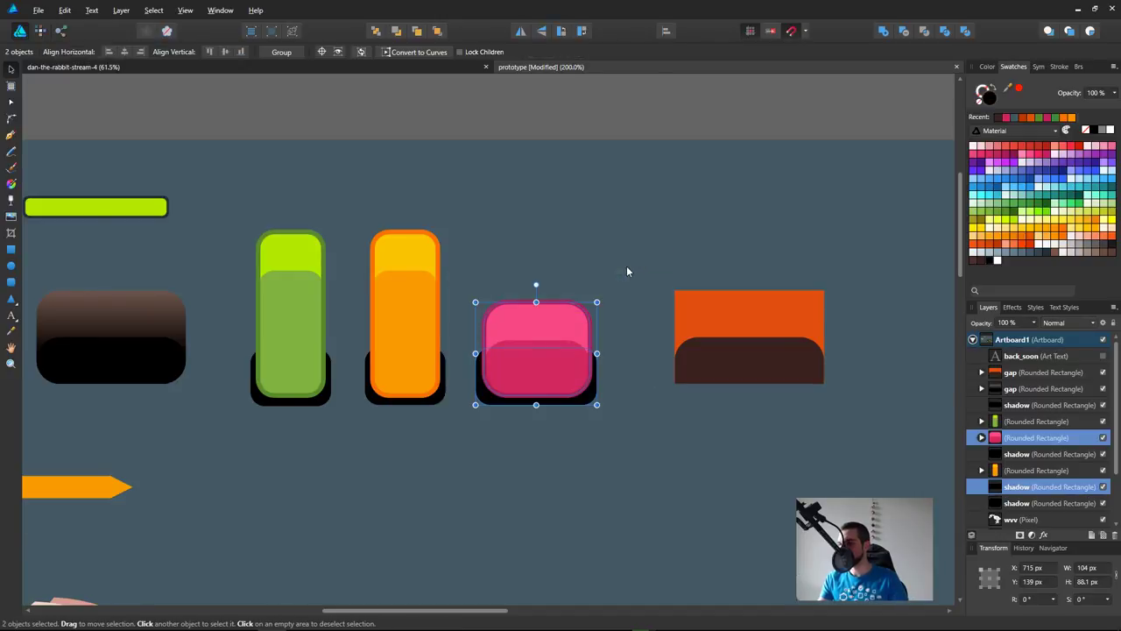
click(664, 31)
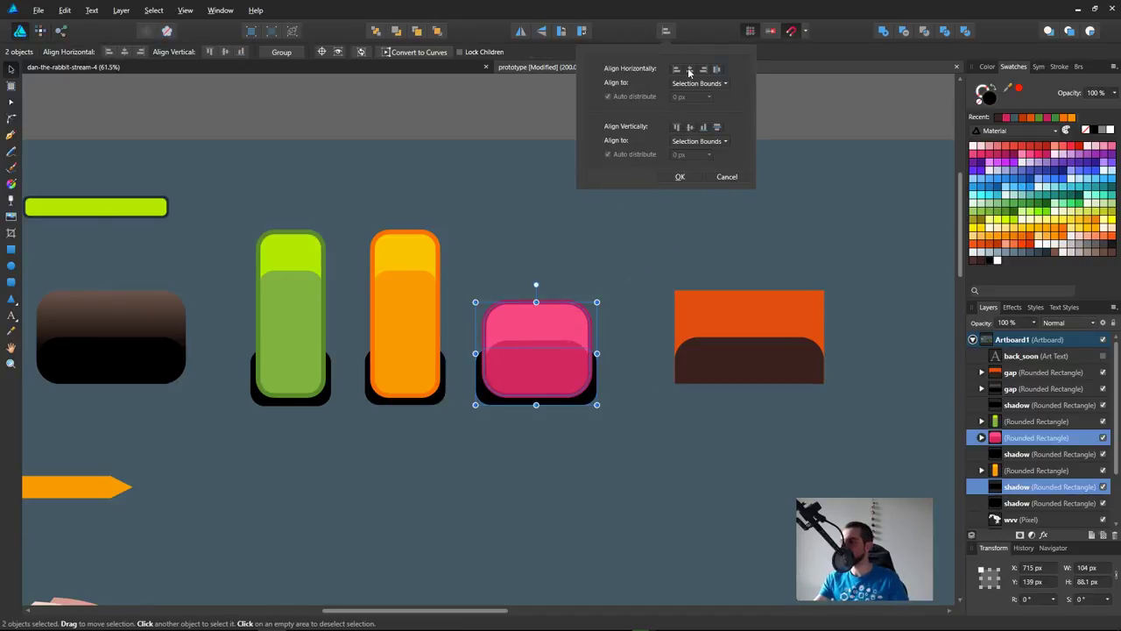
click(625, 398)
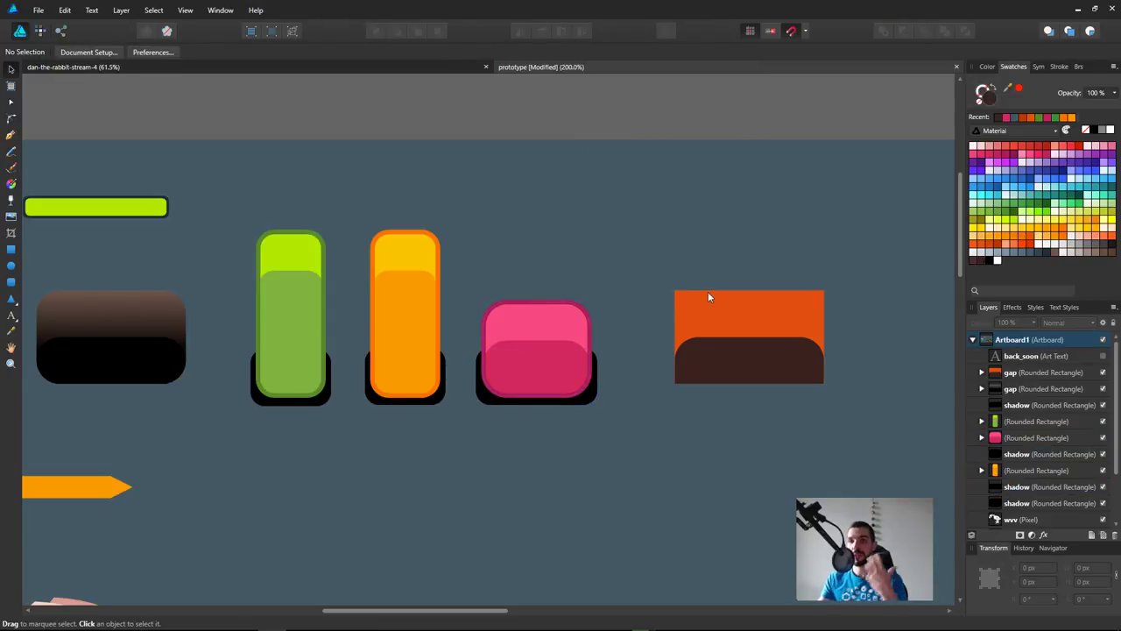
Step: Try the three character shadows at 20 % opacity, then undo the opacity change
scroll(563, 359, right, 3)
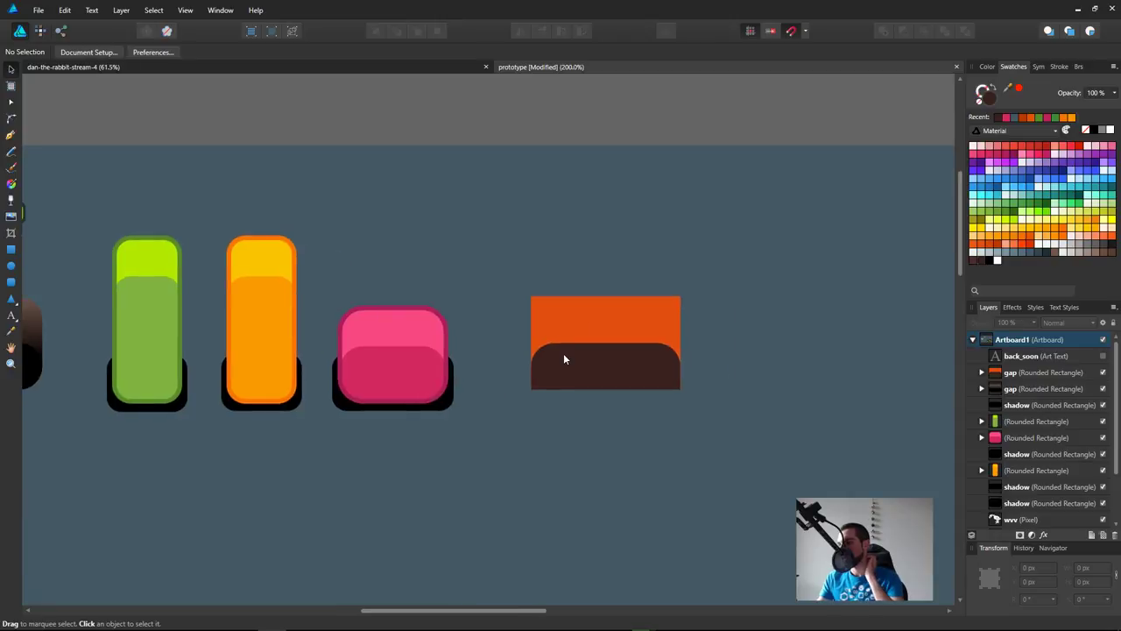
scroll(601, 405, left, 2)
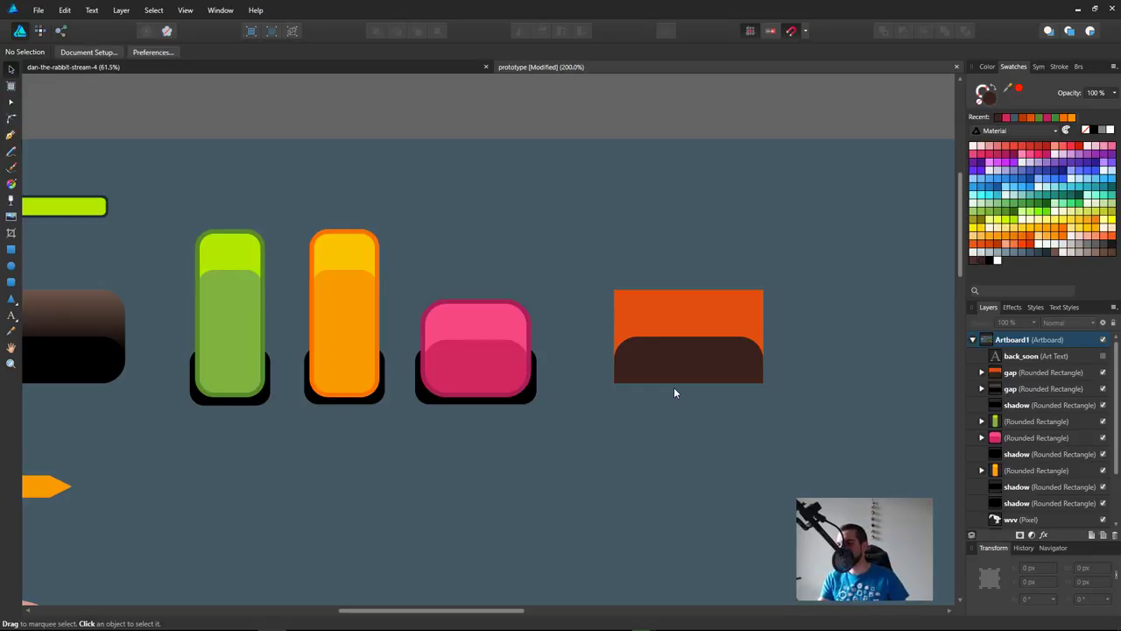
click(265, 402)
shift+click(384, 398)
shift+click(524, 400)
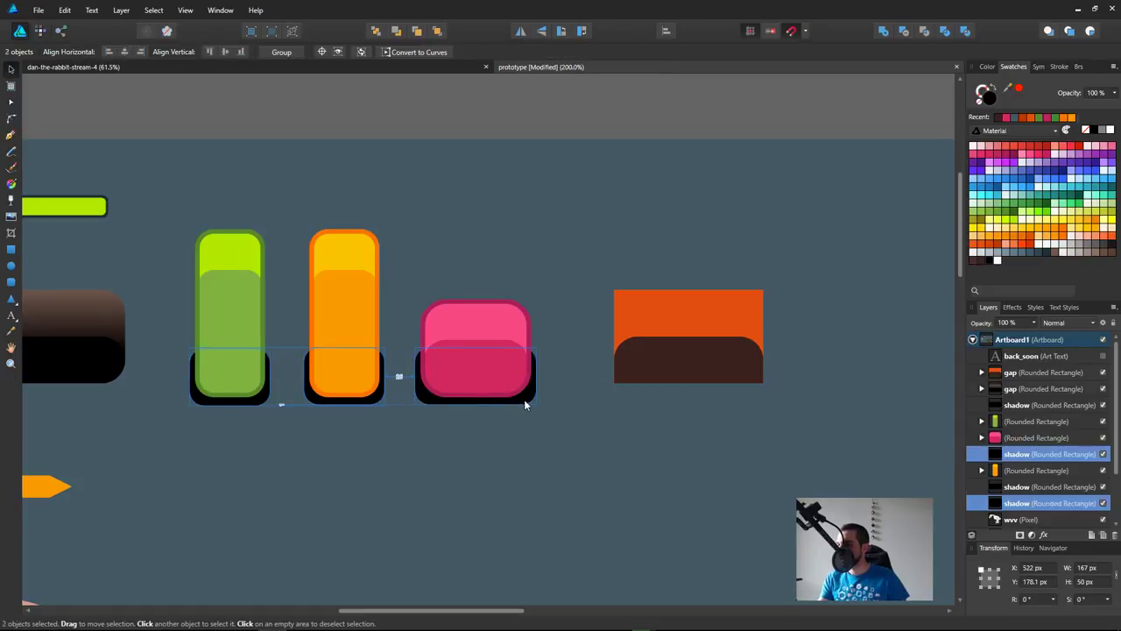
key(5)
key(2)
drag(547, 452, 555, 437)
key(ctrl+1)
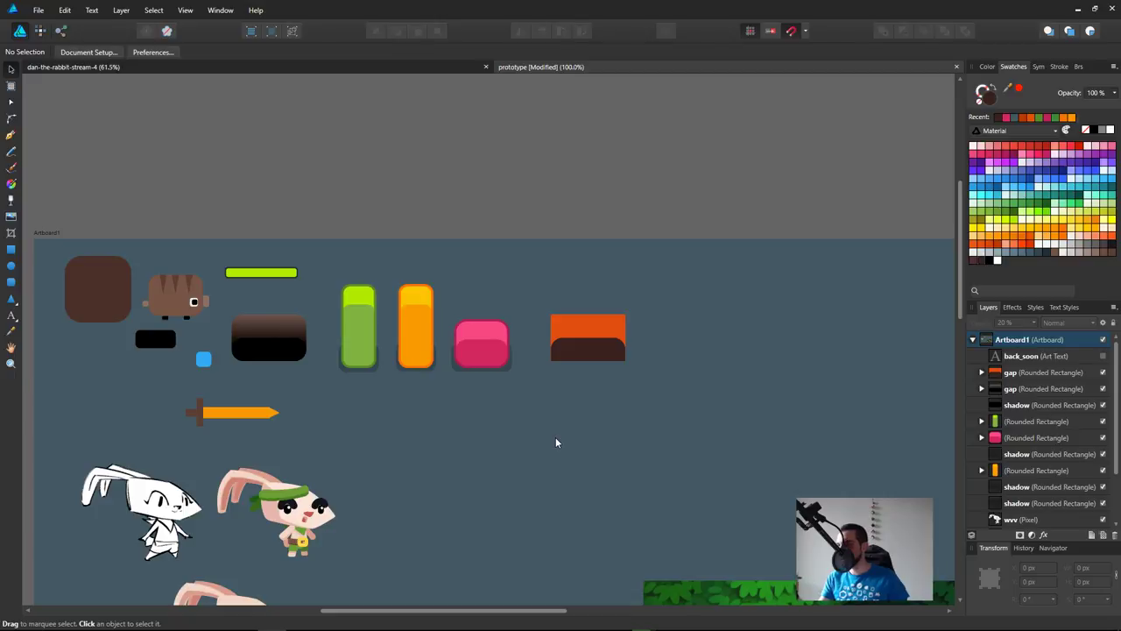
key(ctrl+z)
drag(449, 389, 513, 444)
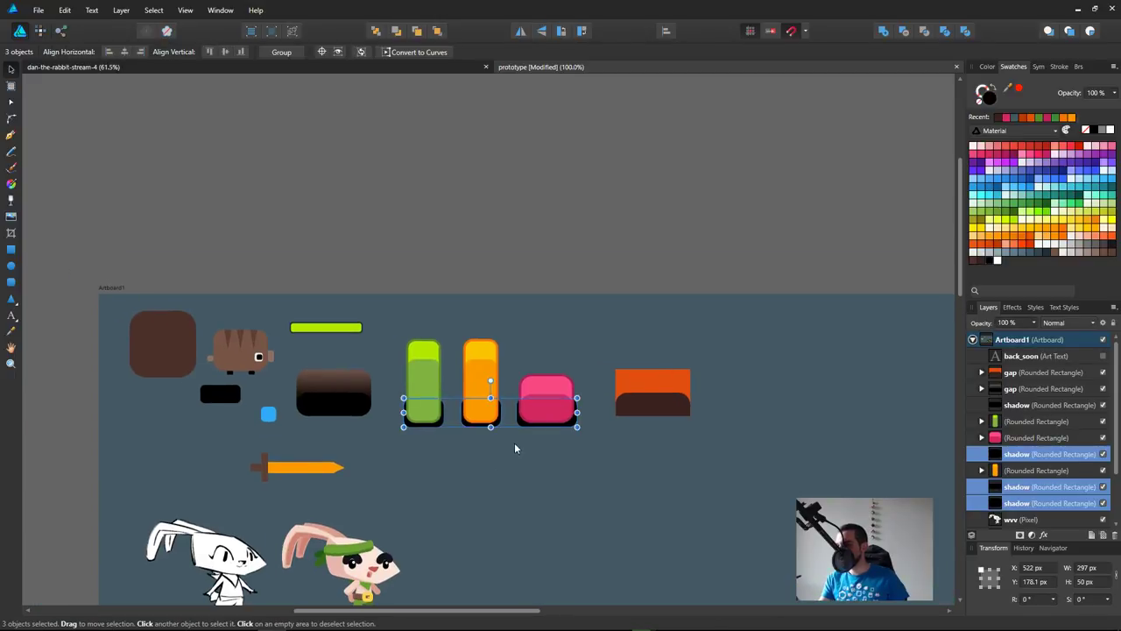
key(a)
key(v)
key(c)
key(a)
key(v)
key(a)
key(v)
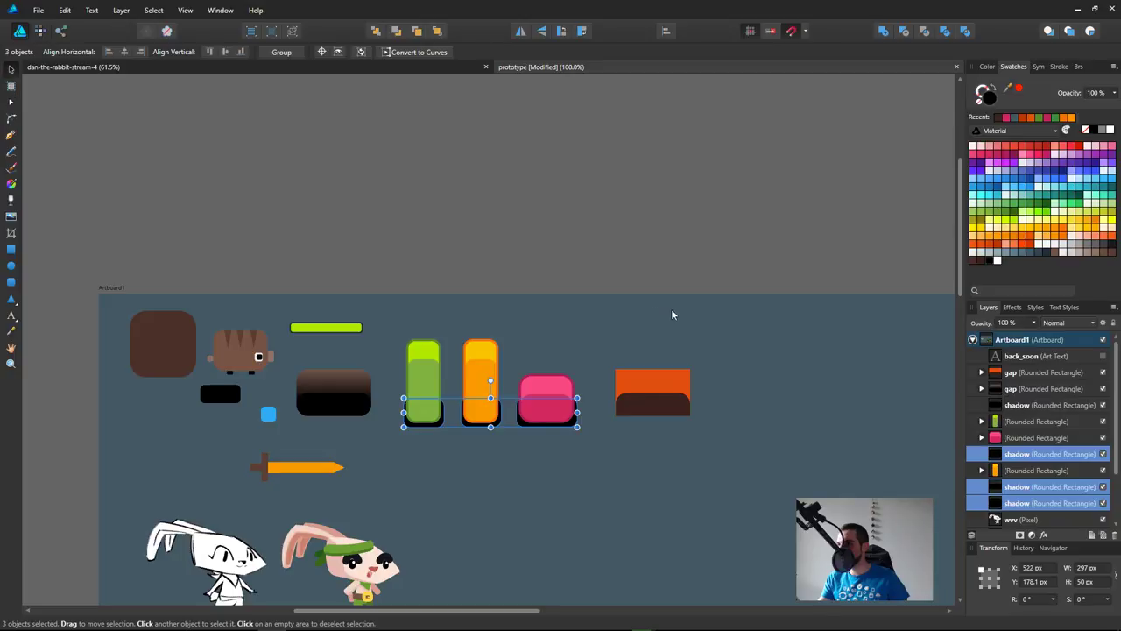
click(508, 420)
click(454, 390)
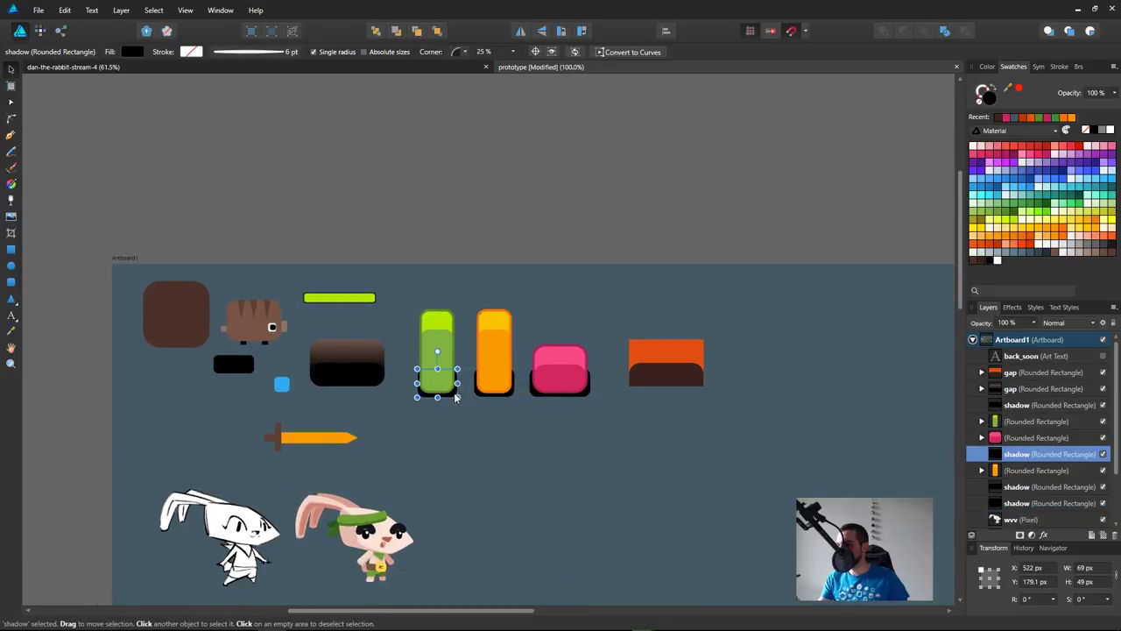
shift+click(511, 396)
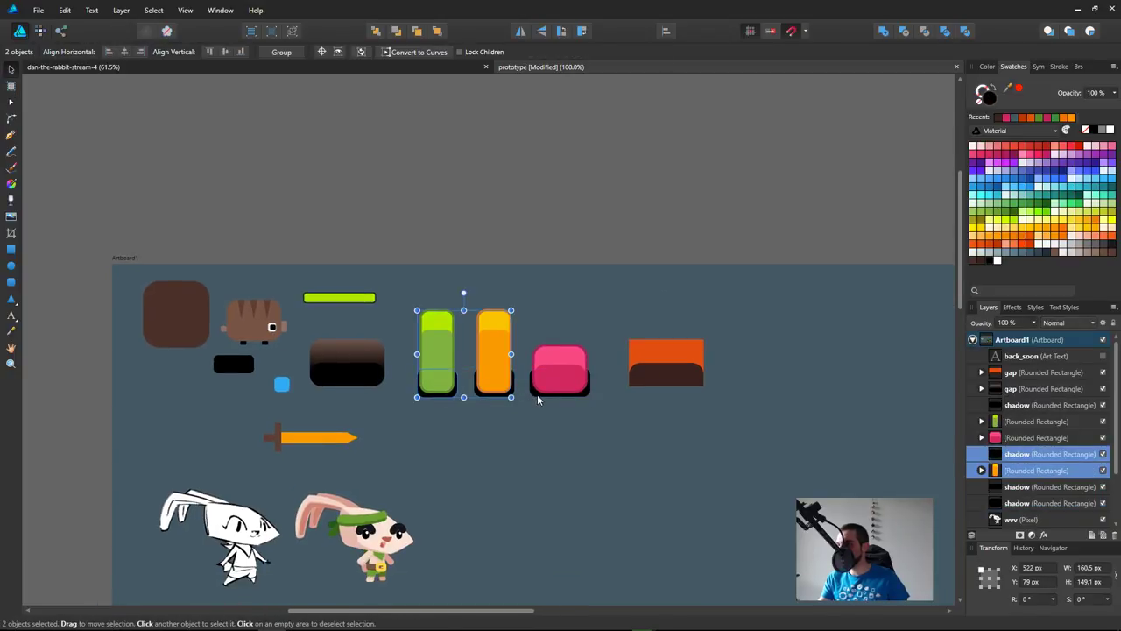
click(524, 396)
Step: Set the corner radius of the green, orange-yellow and pink characters' shadows to 40 %
click(515, 394)
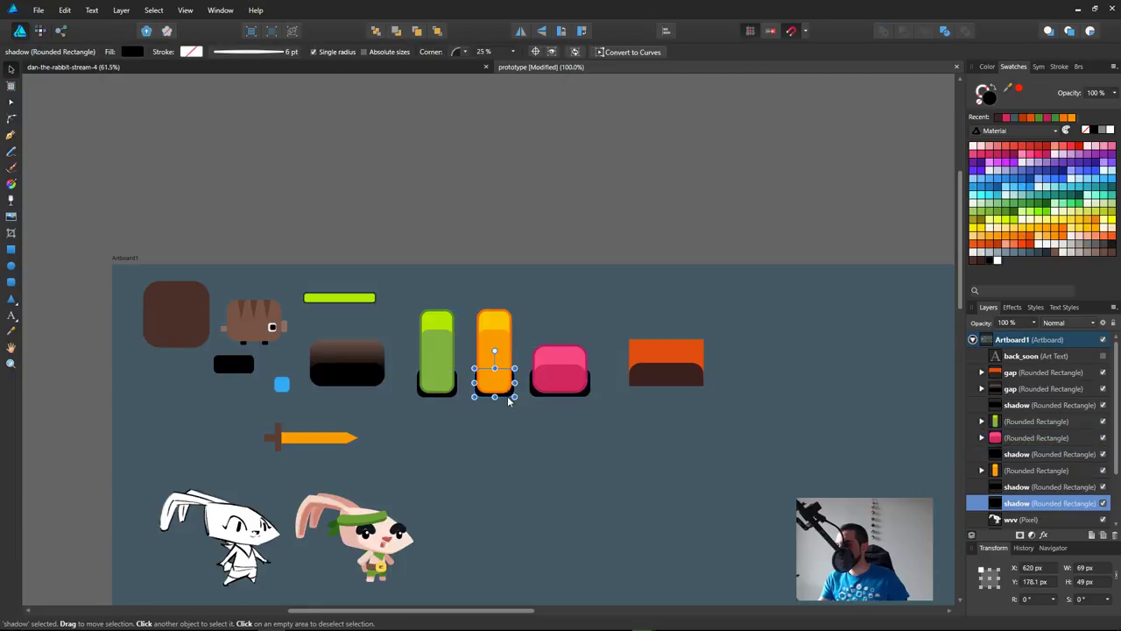
shift+click(456, 399)
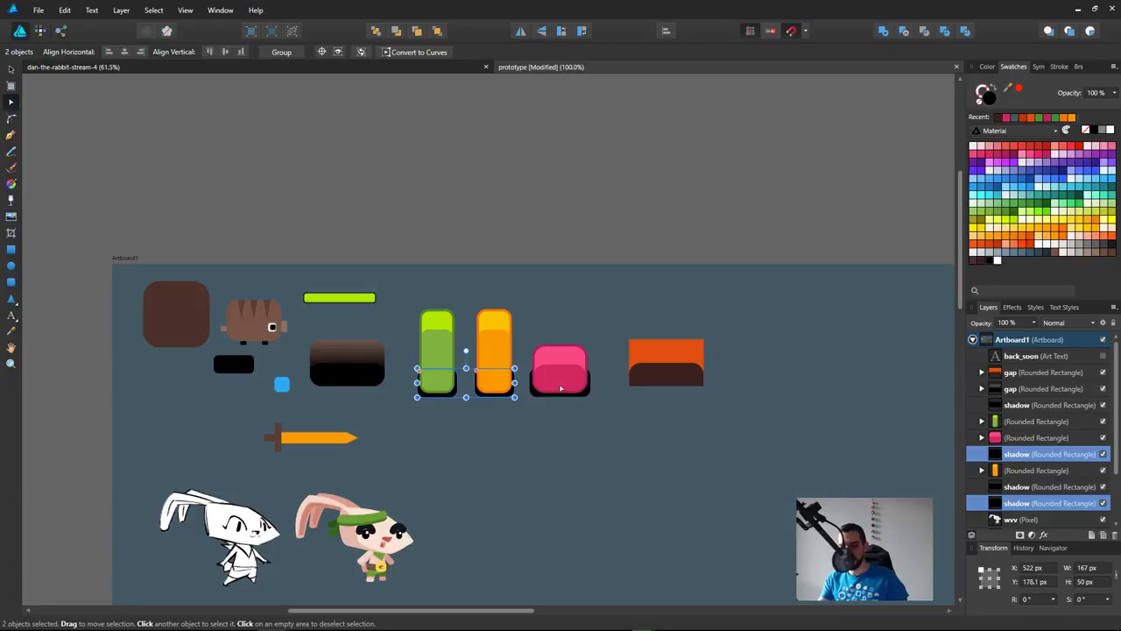
key(m)
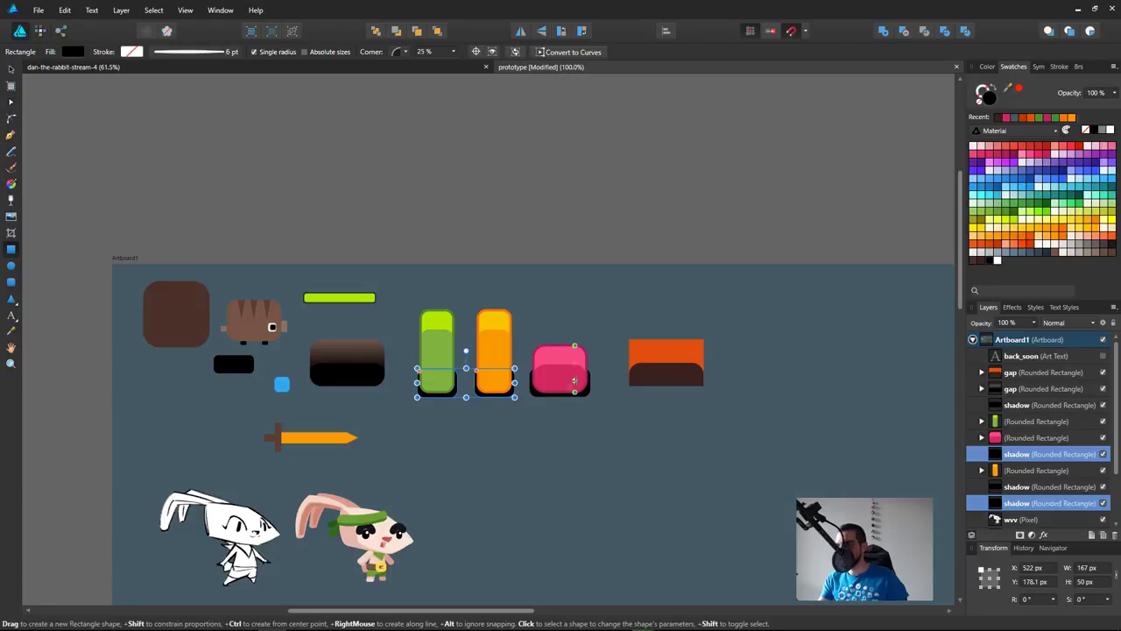
click(429, 53)
key(Escape)
drag(619, 371, 599, 370)
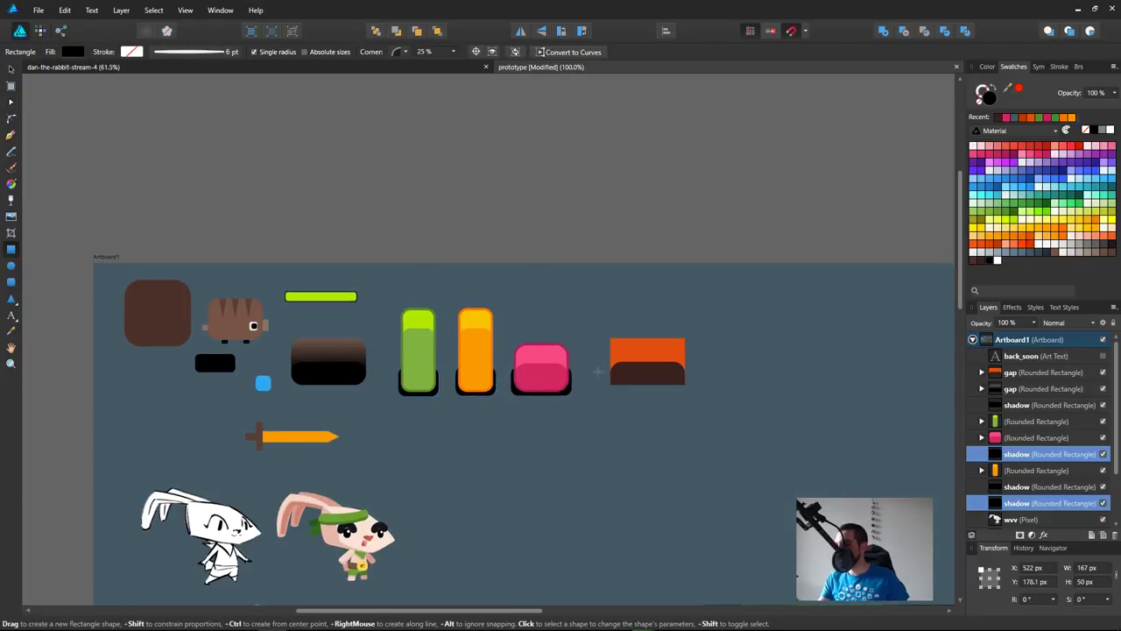
shift+click(569, 391)
click(437, 55)
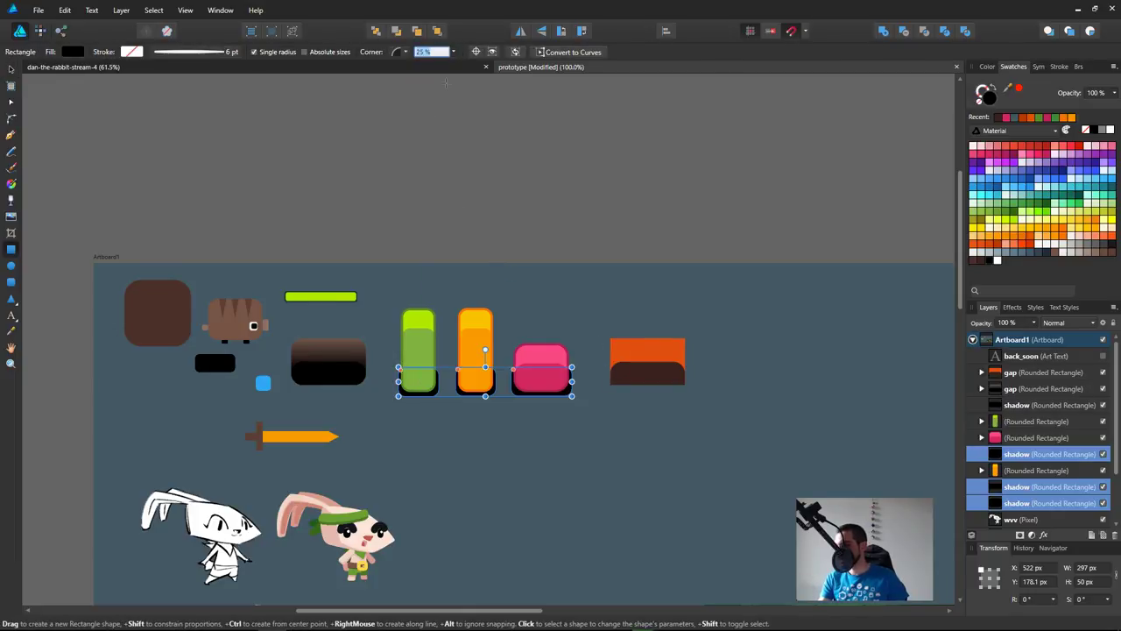
text(0)
key(Return)
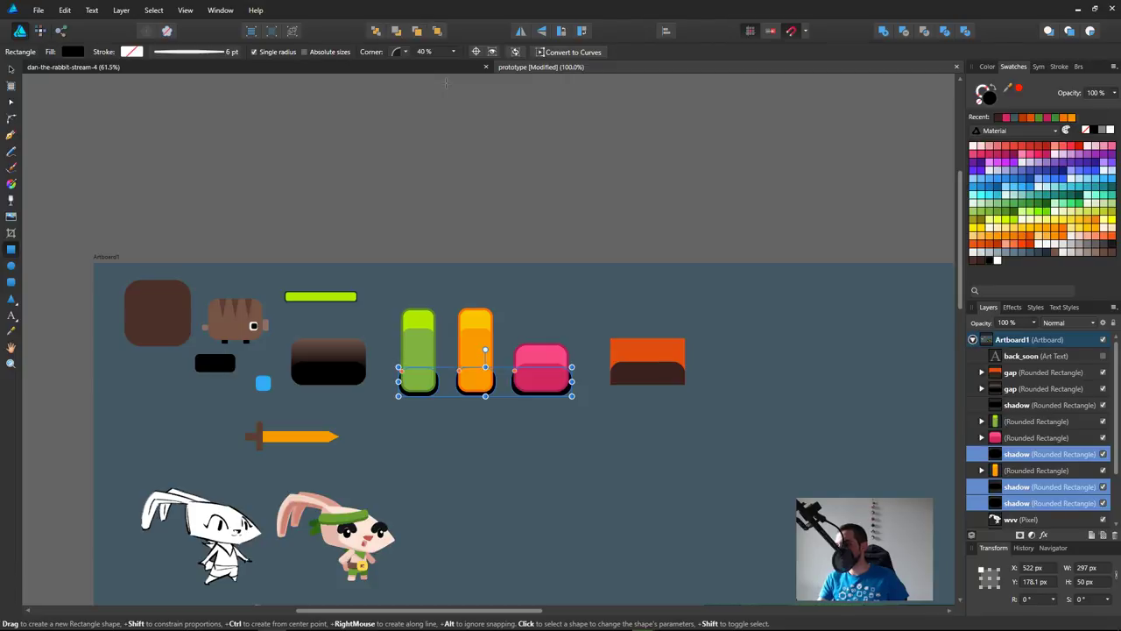
click(523, 434)
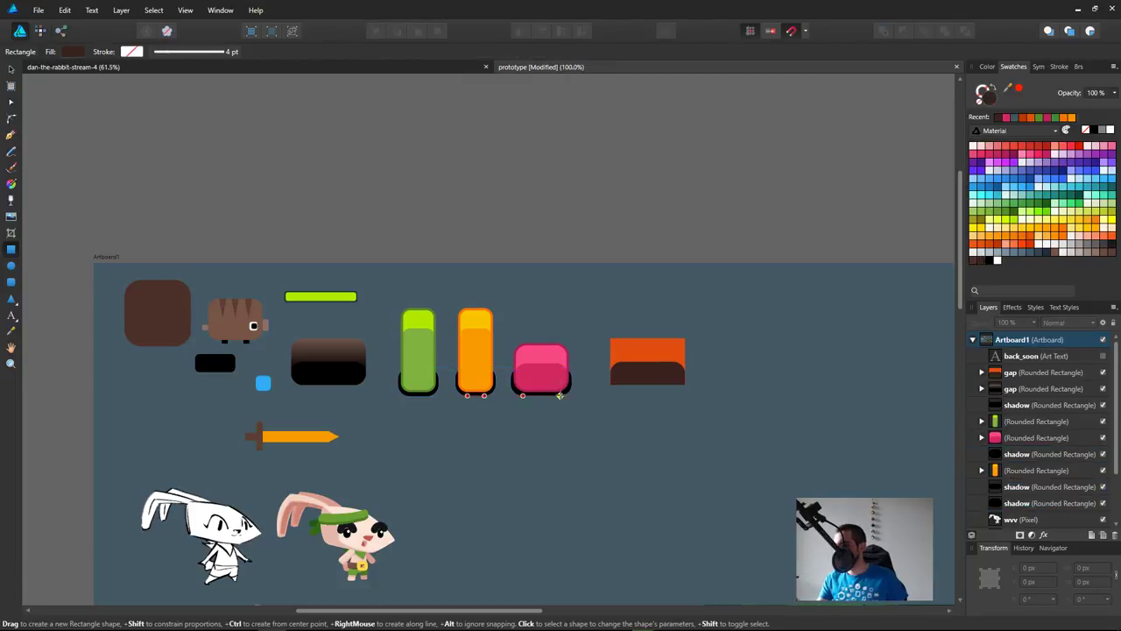
Step: Realign the pink block and its rounder shadow to a common horizontal centre
key(v)
drag(504, 407, 628, 314)
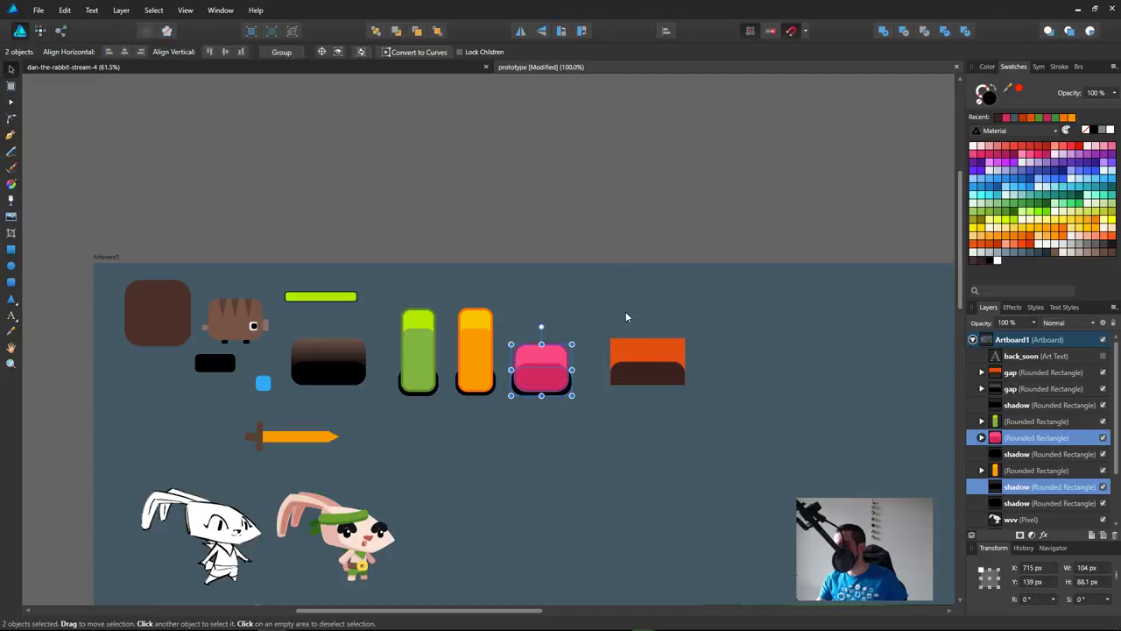
click(667, 32)
click(690, 71)
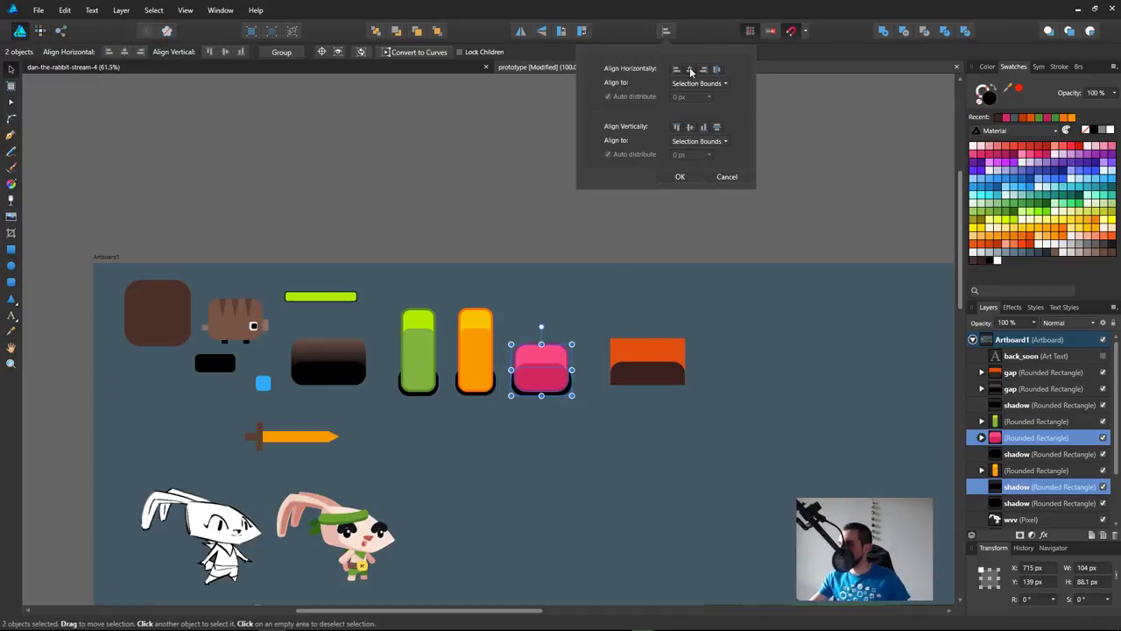
click(669, 301)
Step: Round the orange gap block's corners to 25 %, undoing any accidental move of the block
click(664, 346)
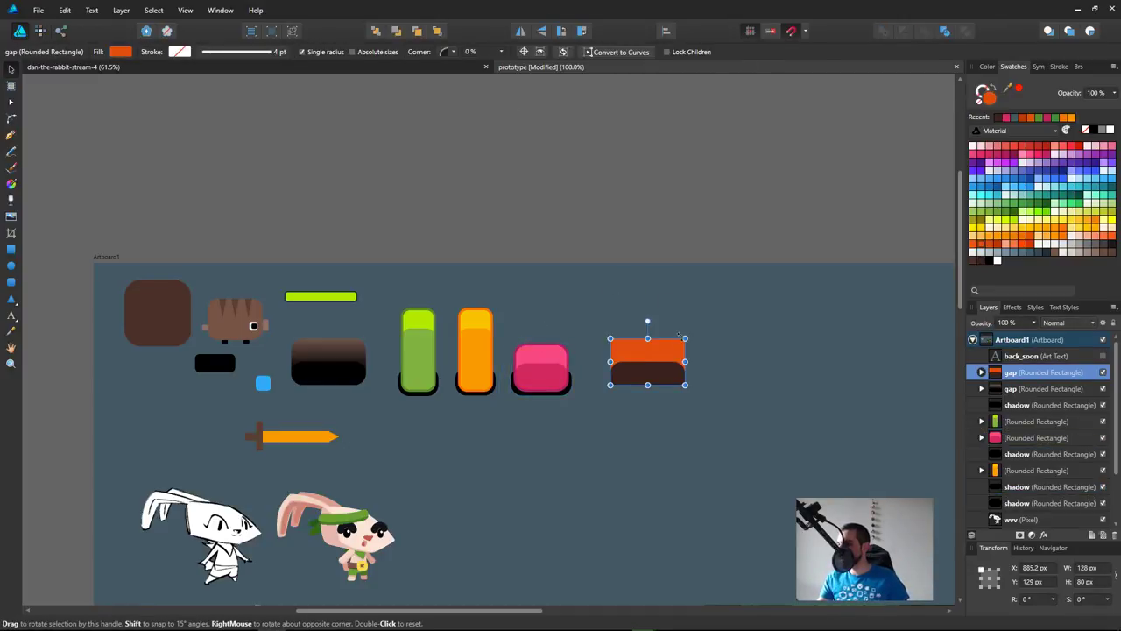
drag(641, 334, 541, 367)
drag(584, 397, 517, 367)
scroll(566, 332, up, 4)
click(473, 51)
text(25)
key(Return)
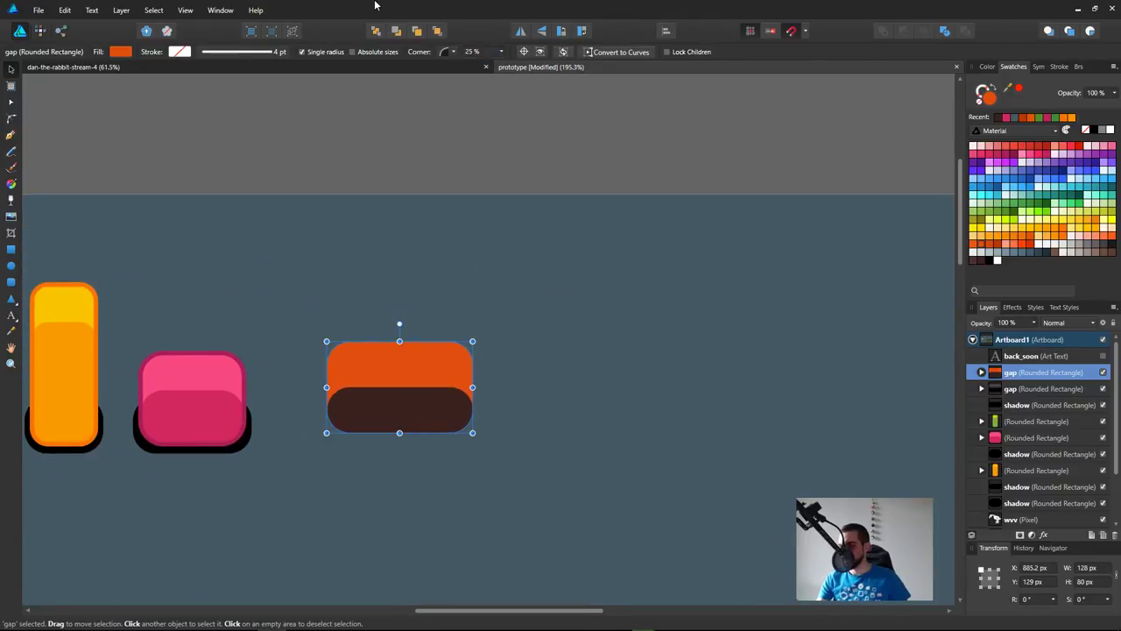
key(Escape)
click(445, 365)
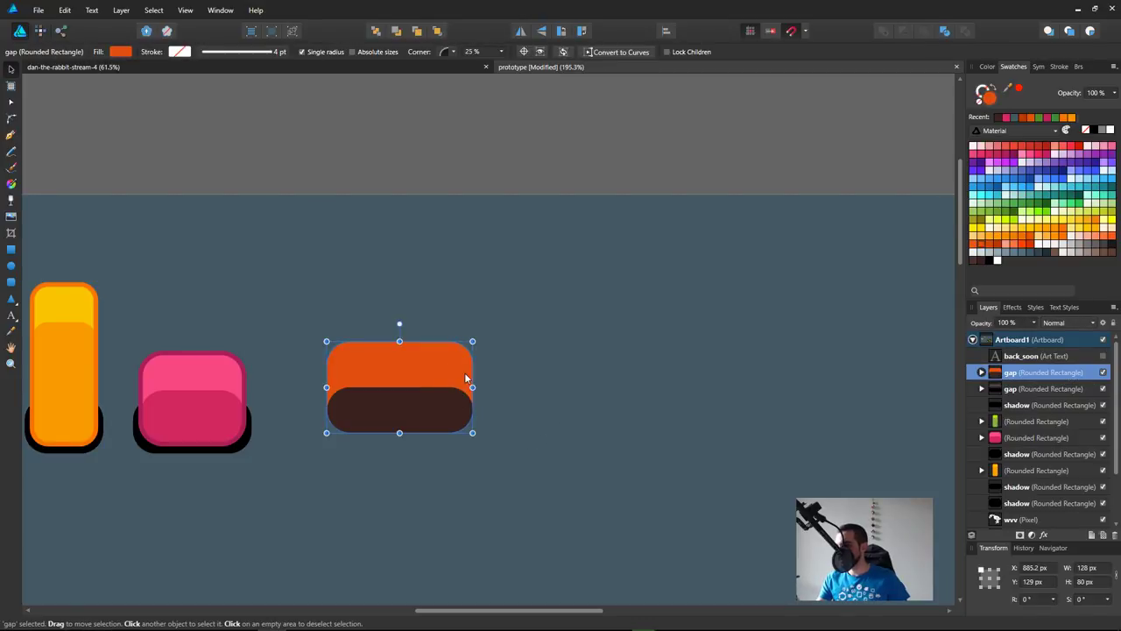
mouse_move(442, 365)
mouse_down()
mouse_move(473, 363)
mouse_move(435, 408)
mouse_move(445, 352)
mouse_move(430, 347)
mouse_up()
key(ctrl+z)
Step: Duplicate the gap block's dark lower shape, place the copy at X 885.2 px, Y 169.1 px and shrink it around its centre to 118 × 71.2 px
double_click(415, 410)
click(555, 403)
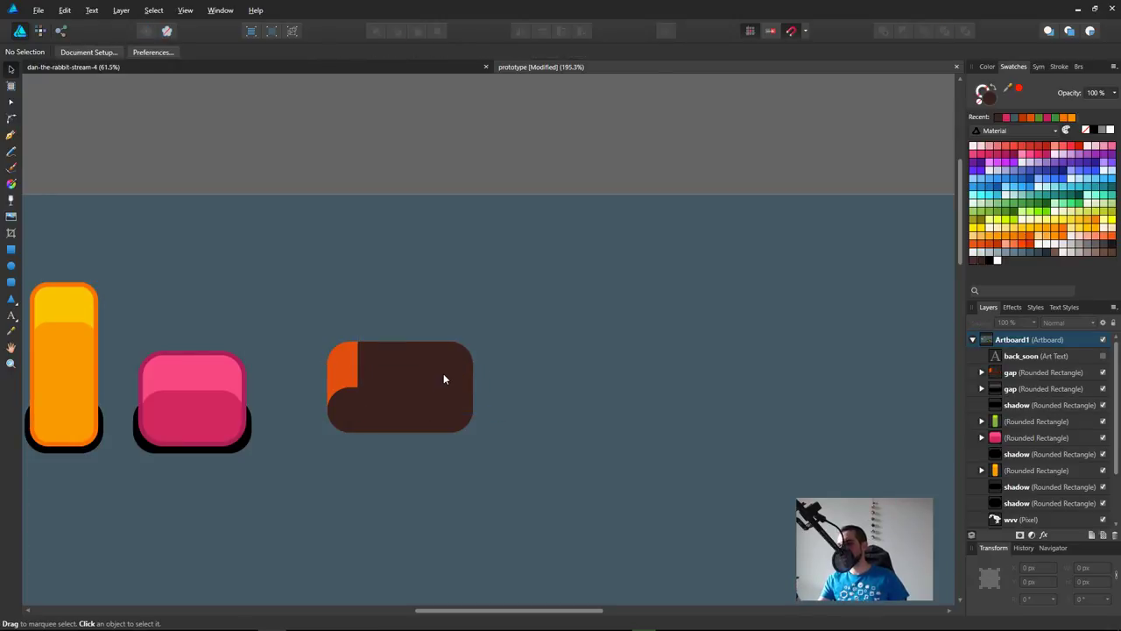
drag(450, 382, 450, 428)
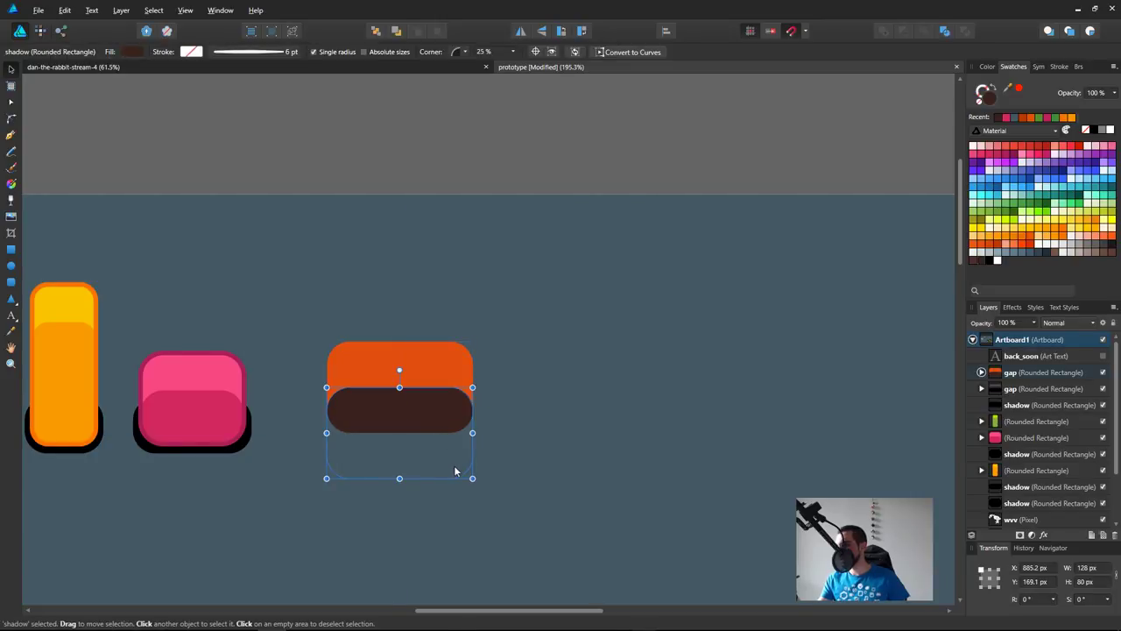
drag(472, 477, 474, 433)
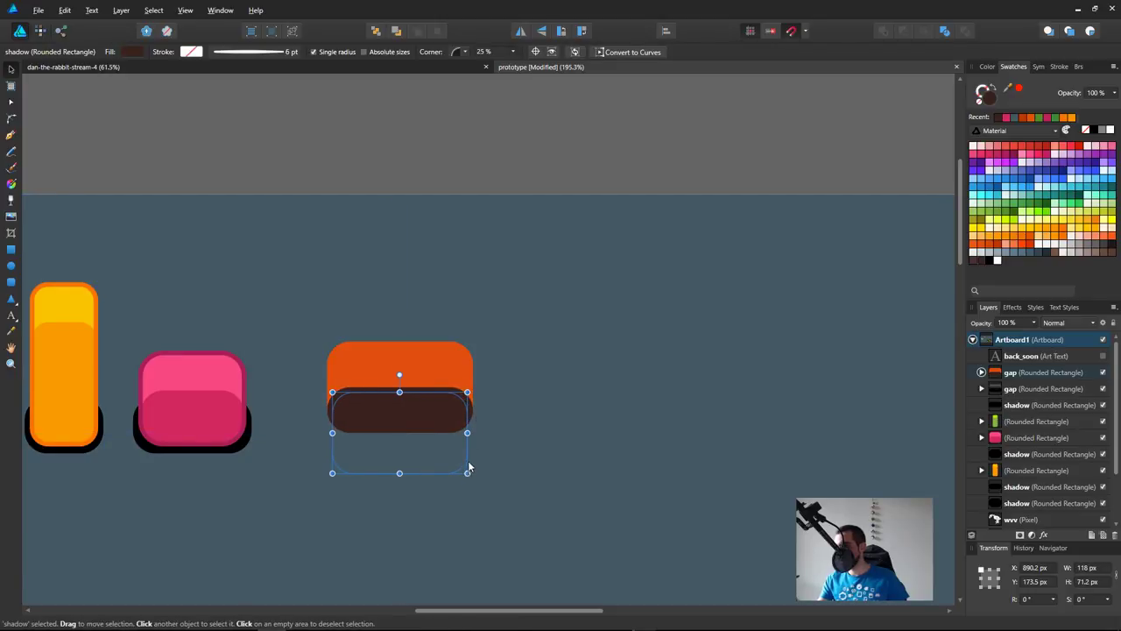
Step: Fill the gap block's inner lower copy with black and resize it around its centre to 115.6 × 67.8 px
mouse_move(467, 473)
mouse_down()
mouse_move(500, 465)
mouse_move(464, 472)
mouse_move(477, 462)
mouse_up()
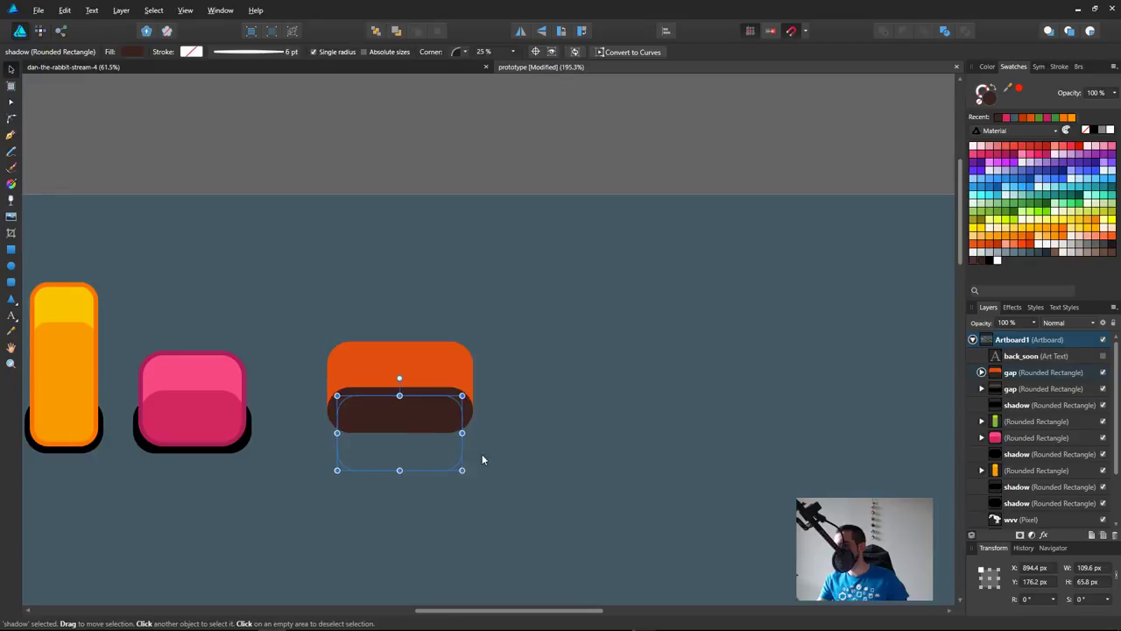
click(989, 261)
click(650, 337)
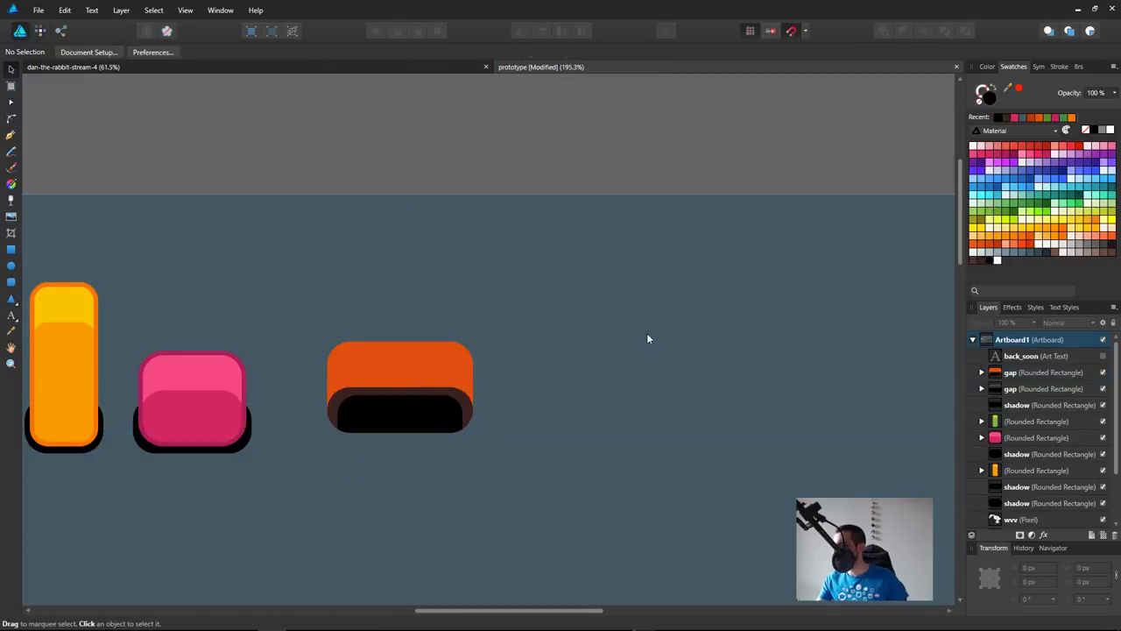
click(445, 420)
drag(462, 470, 465, 473)
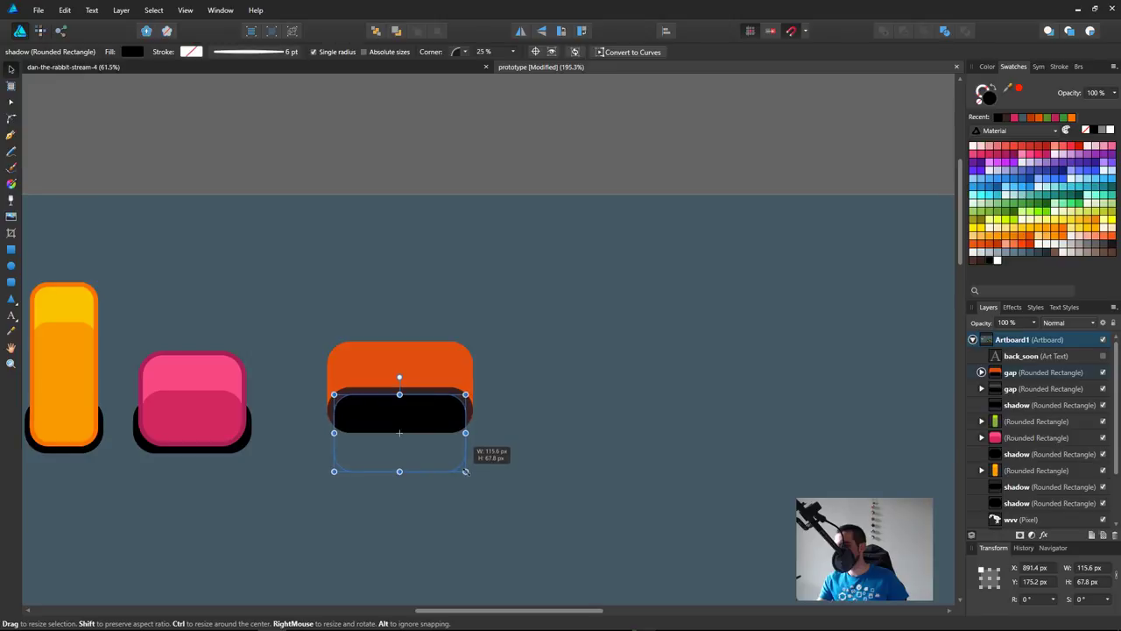
Step: Move the gap block's dark brown shape up to Y 159 px
click(469, 405)
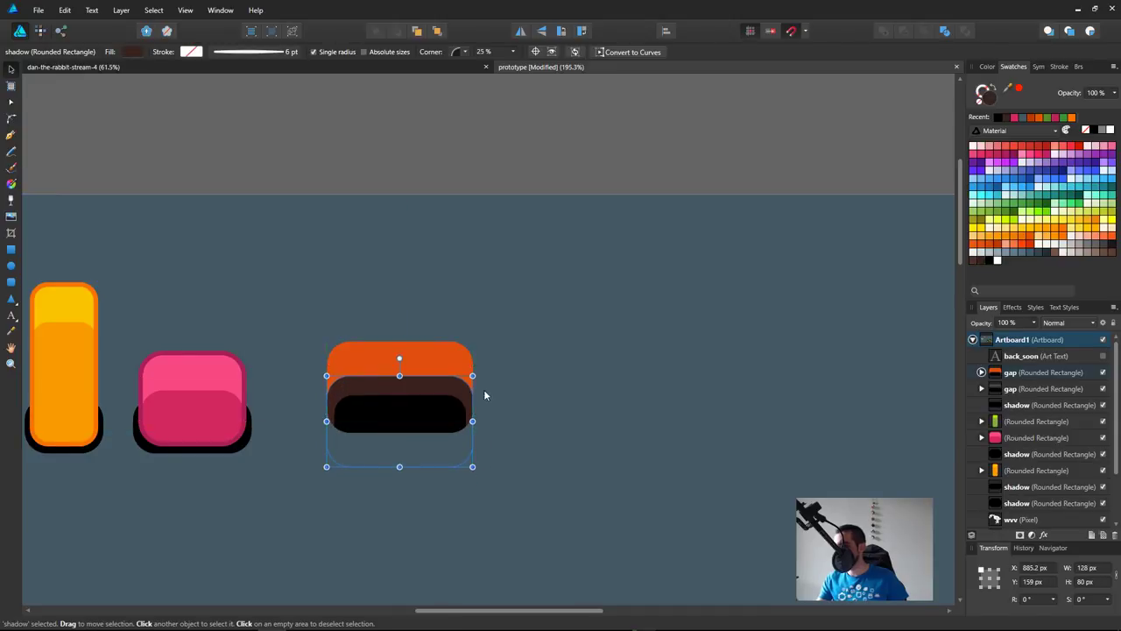
click(561, 403)
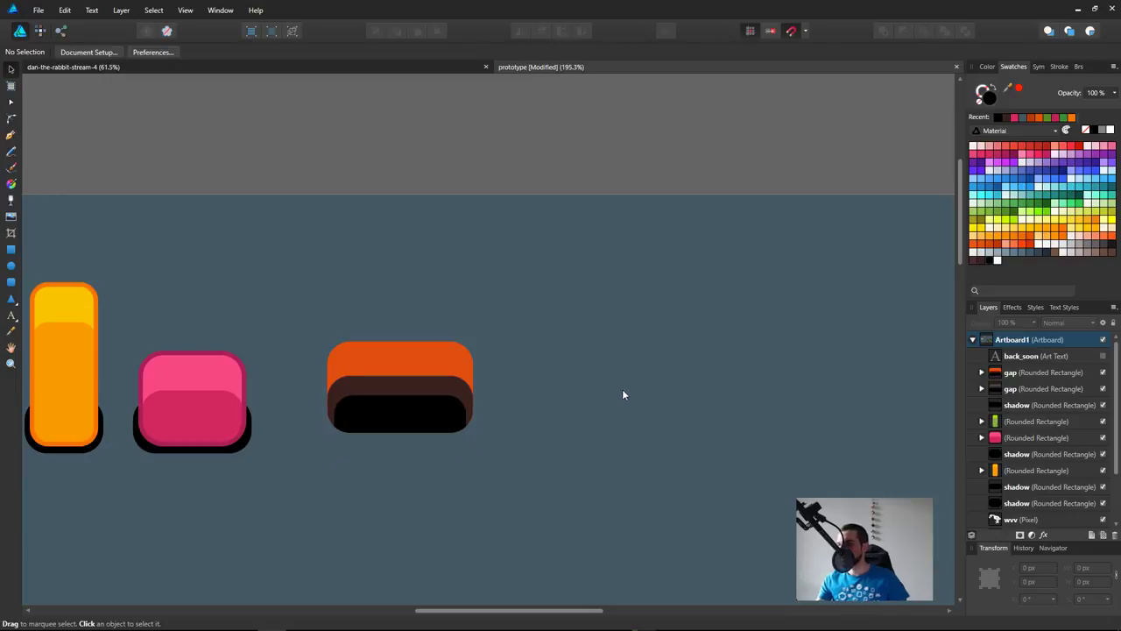
scroll(622, 395, down, 6)
scroll(638, 499, up, 5)
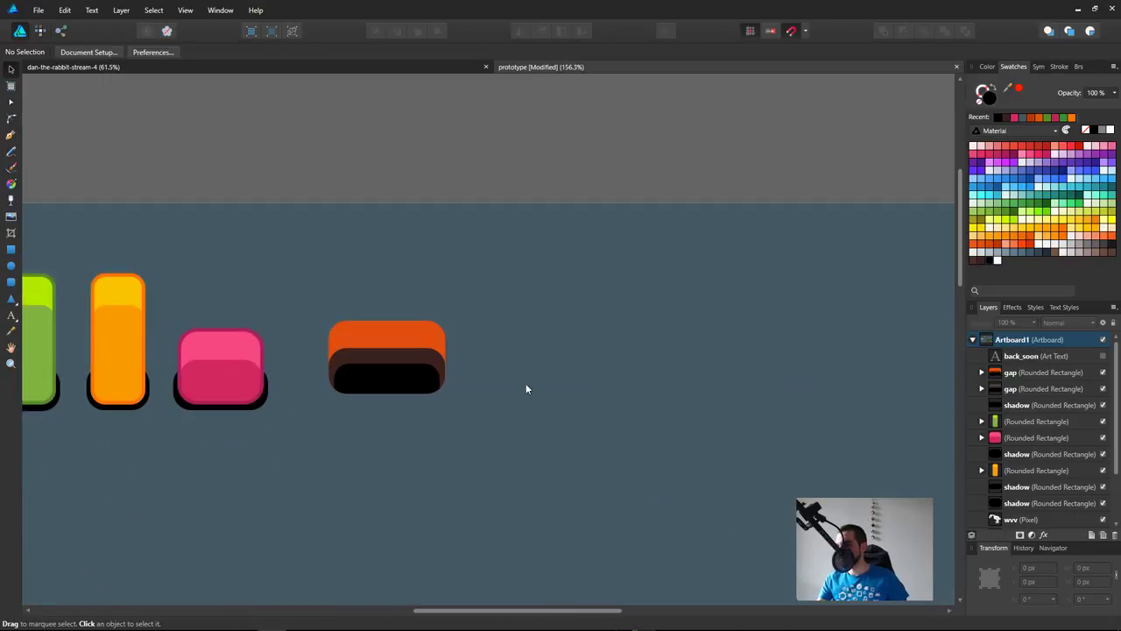
Step: Recolour the gap block's orange face with the darker of the two medium brown swatches
click(418, 335)
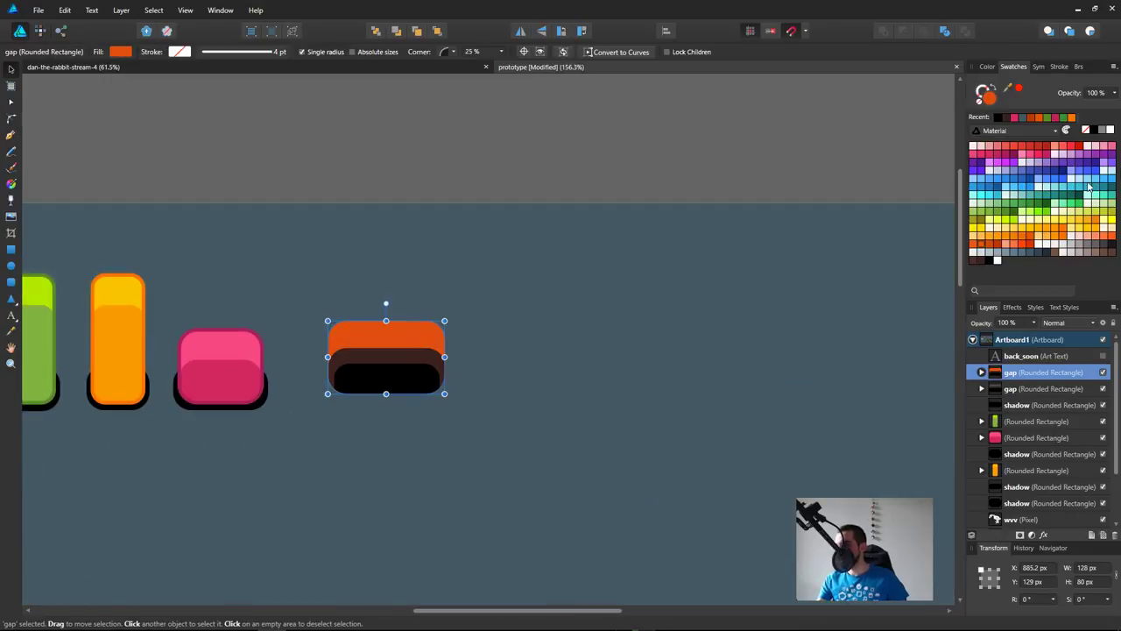
click(1109, 252)
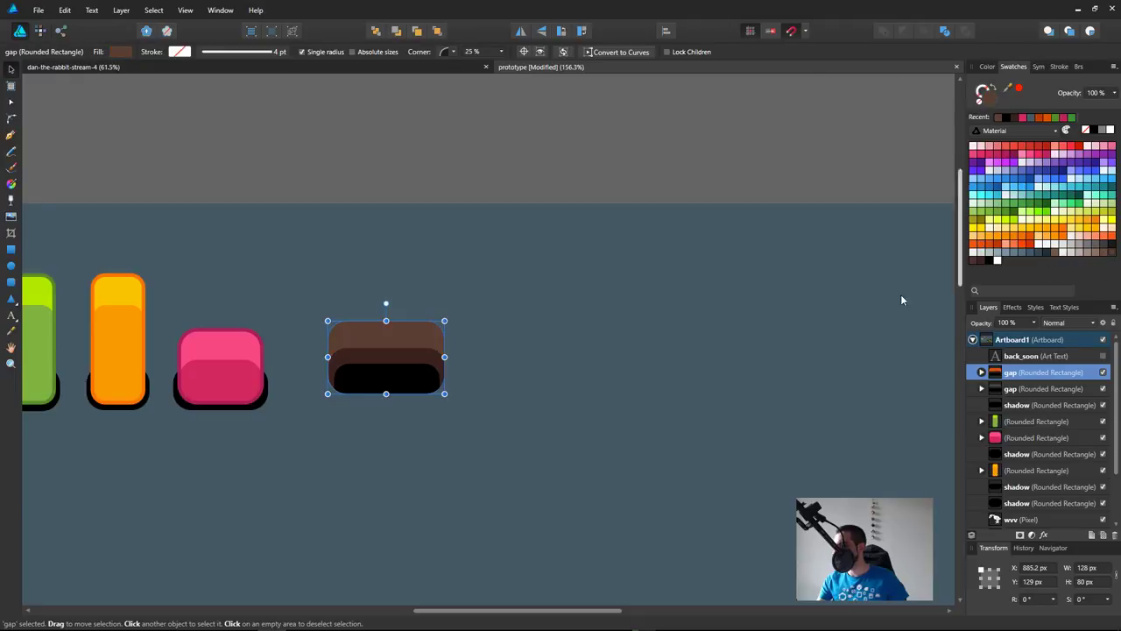
click(1107, 252)
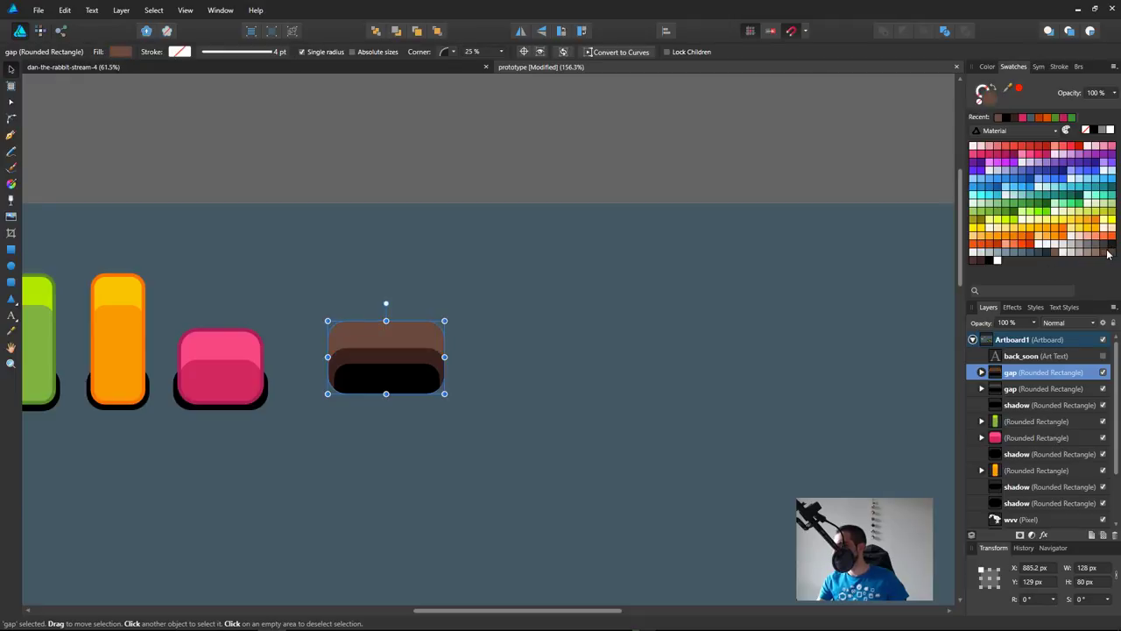
click(1111, 253)
Step: Copy the dark brown shape, shrink it to about 19.9 × 7.8 px and place three such brick patches on the gap block's upper face
scroll(441, 343, up, 4)
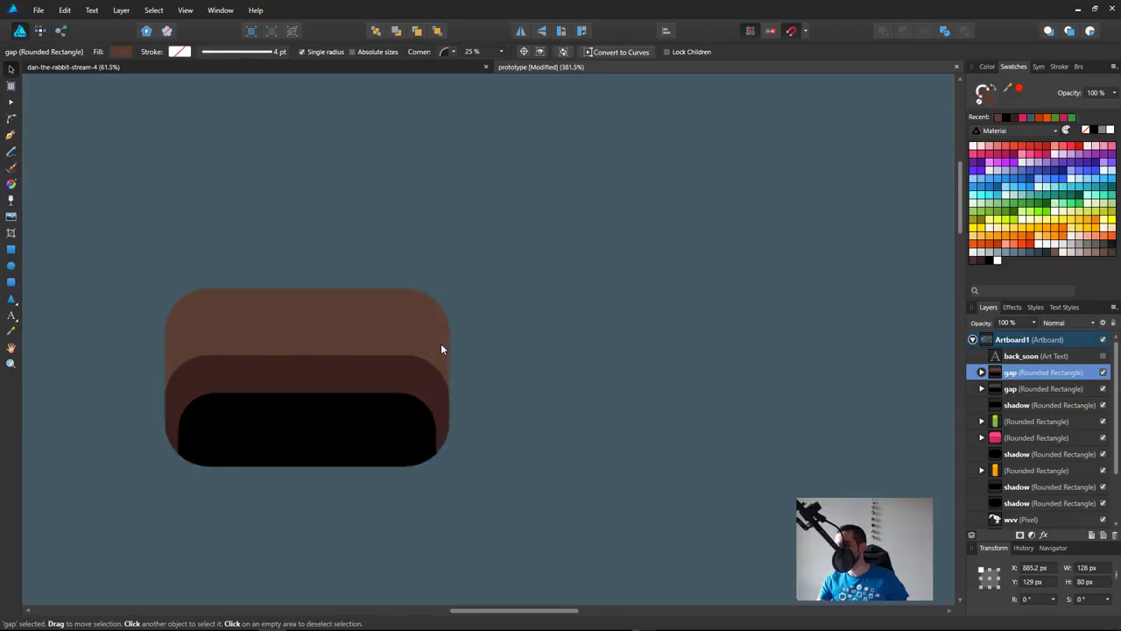
drag(410, 378, 503, 283)
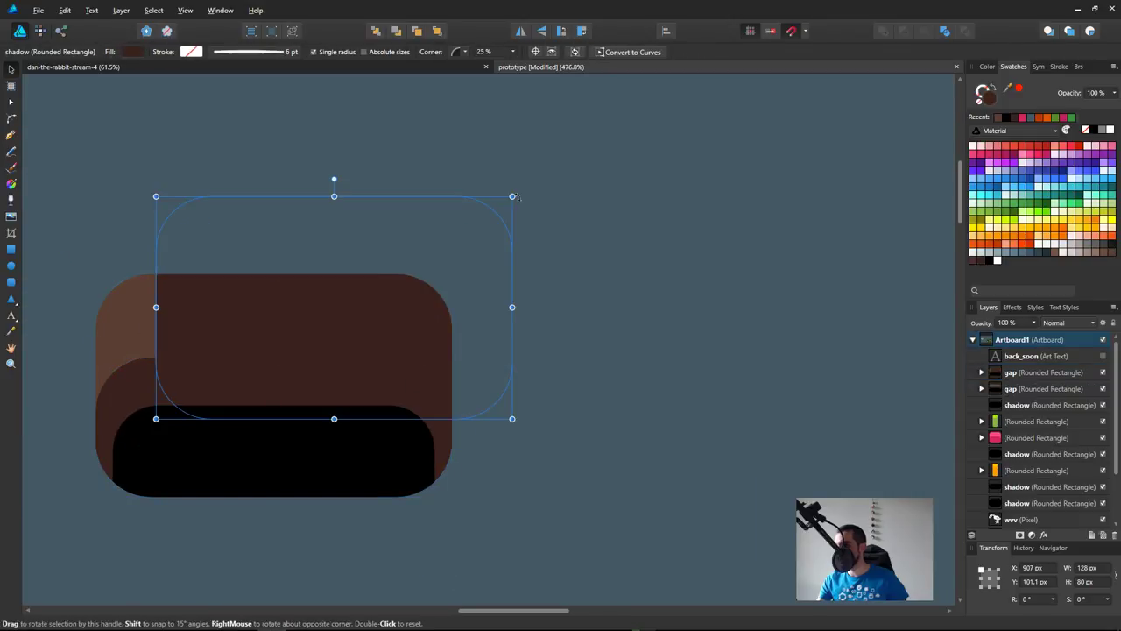
drag(513, 196, 289, 342)
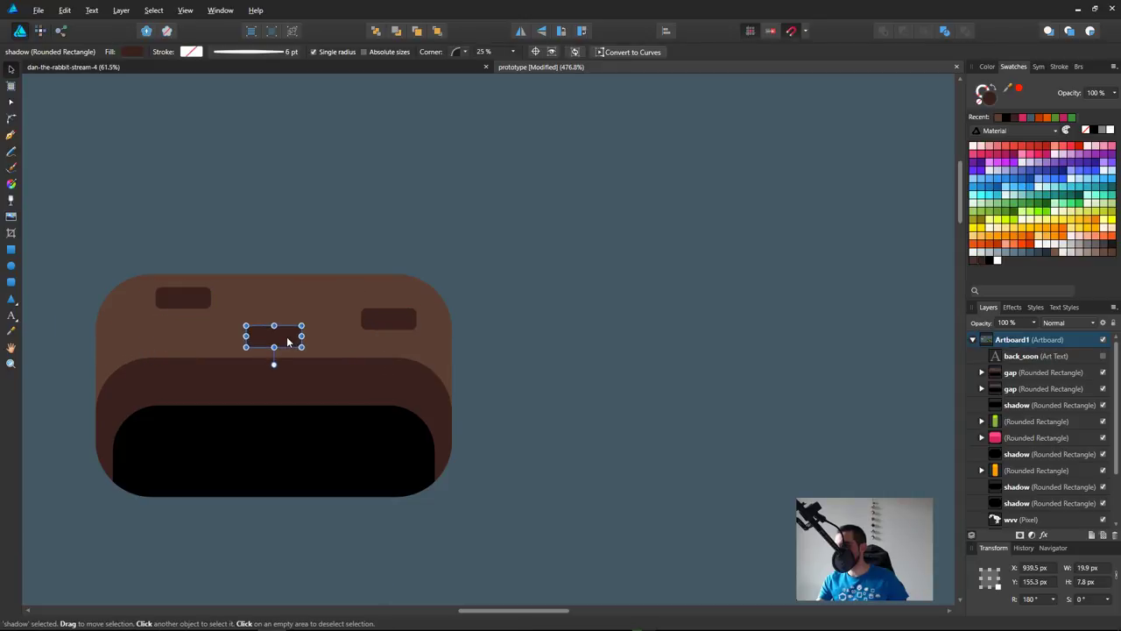
click(532, 342)
Step: Rearrange the three brick patches on the gap block's upper face, one near the top middle and one lower towards each side
scroll(533, 342, down, 6)
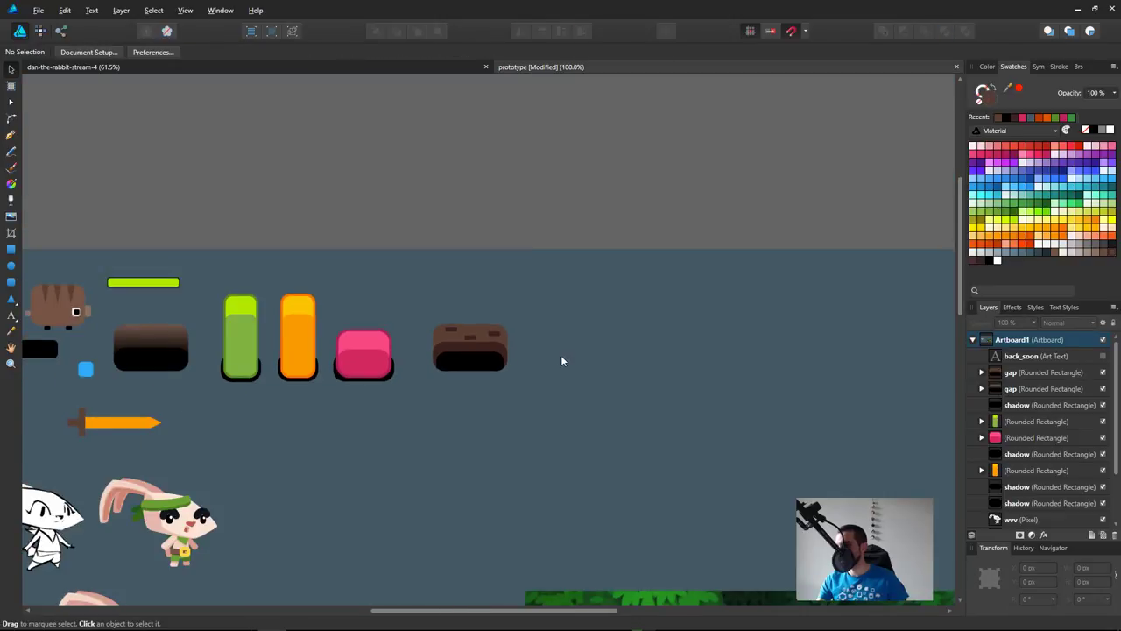
scroll(518, 364, up, 1)
scroll(518, 367, up, 5)
click(424, 252)
drag(426, 254, 440, 237)
drag(318, 280, 192, 282)
drag(217, 240, 298, 253)
drag(454, 238, 459, 274)
drag(206, 279, 228, 277)
scroll(304, 302, down, 5)
click(397, 386)
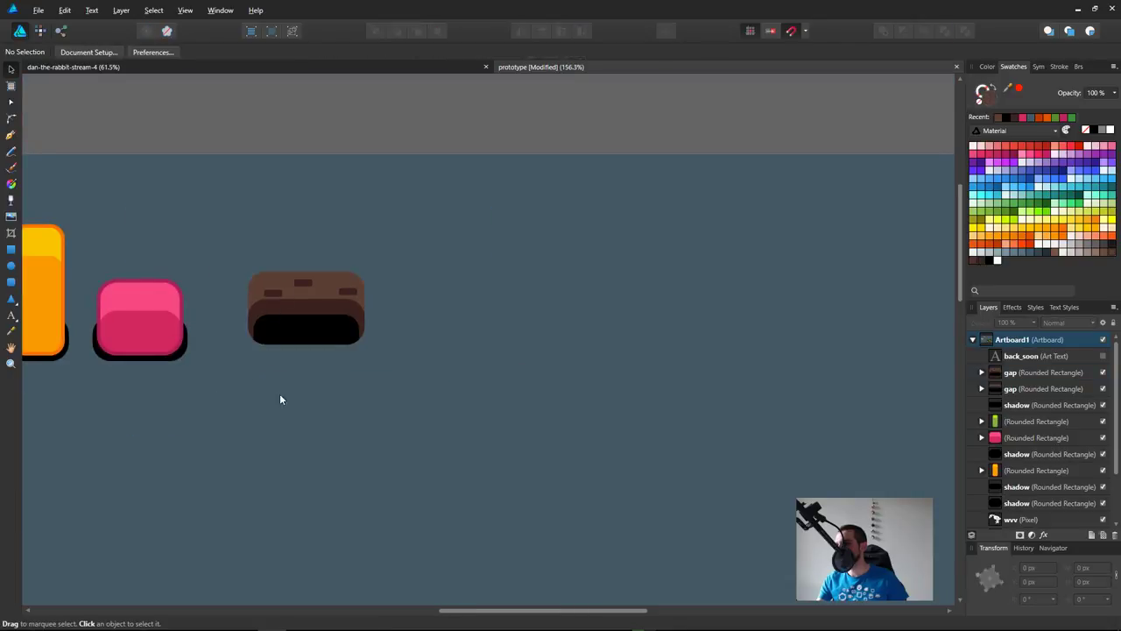
Step: Delete the gap block's leftmost brick patch and shift the remaining two patches to the left
scroll(396, 391, left, 4)
scroll(396, 391, up, 1)
click(464, 322)
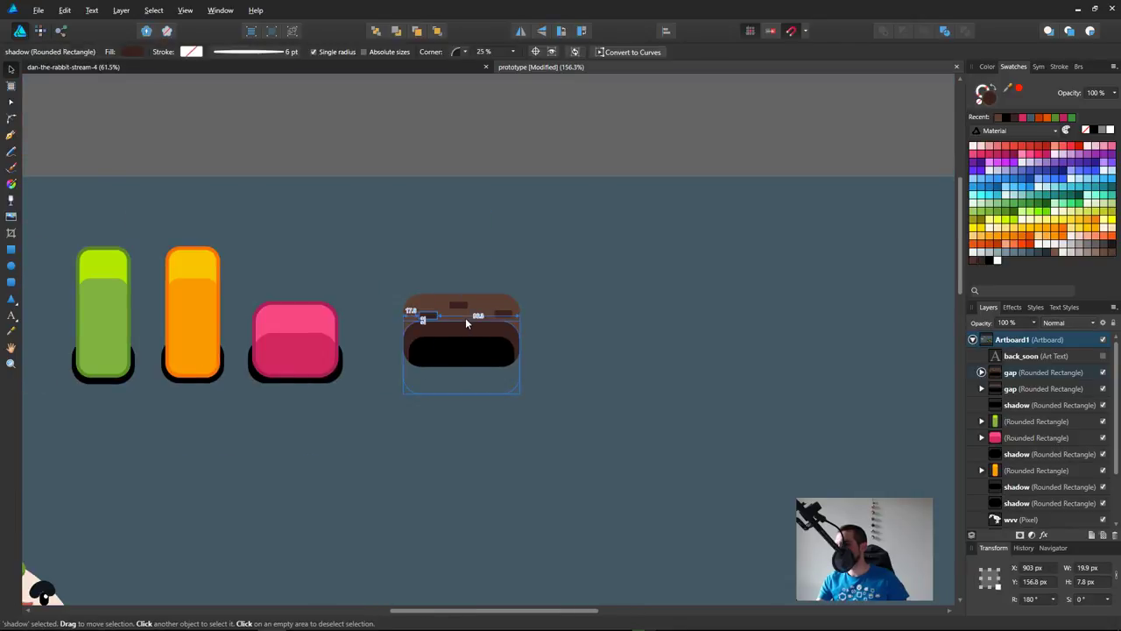
key(Escape)
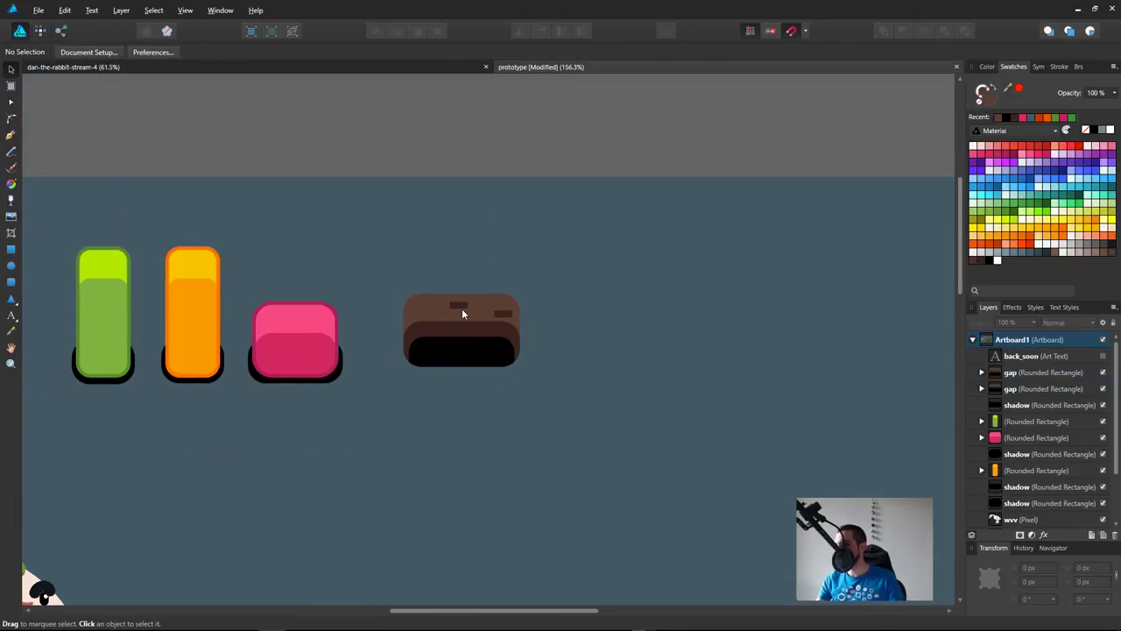
click(458, 309)
shift+click(507, 313)
key(shift+Left)
key(shift+Left)
key(Escape)
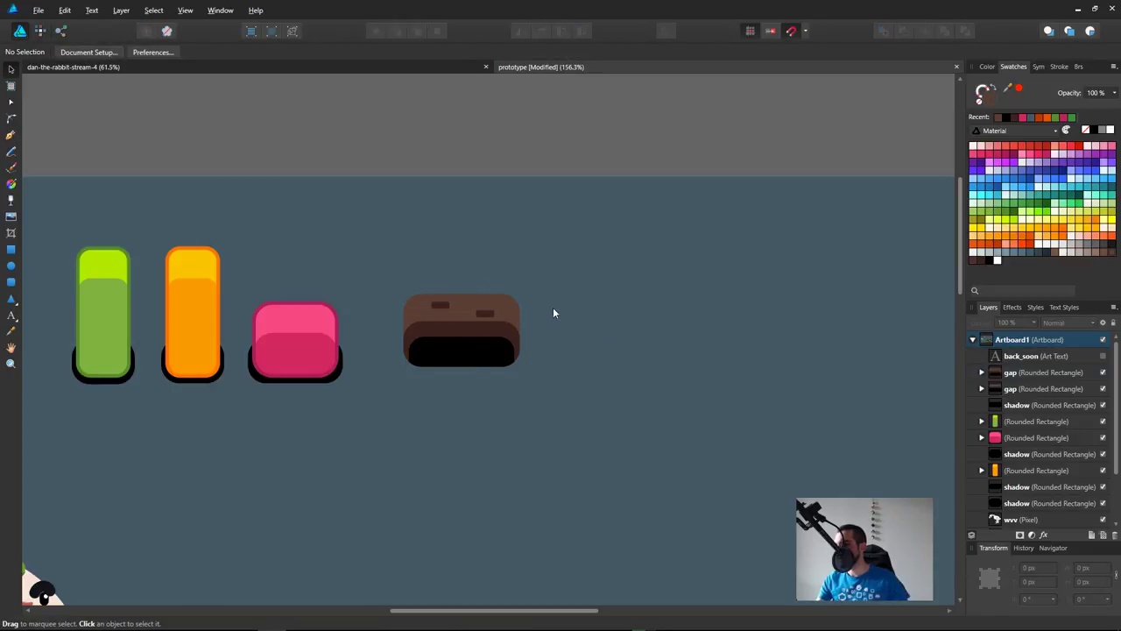
scroll(553, 313, down, 3)
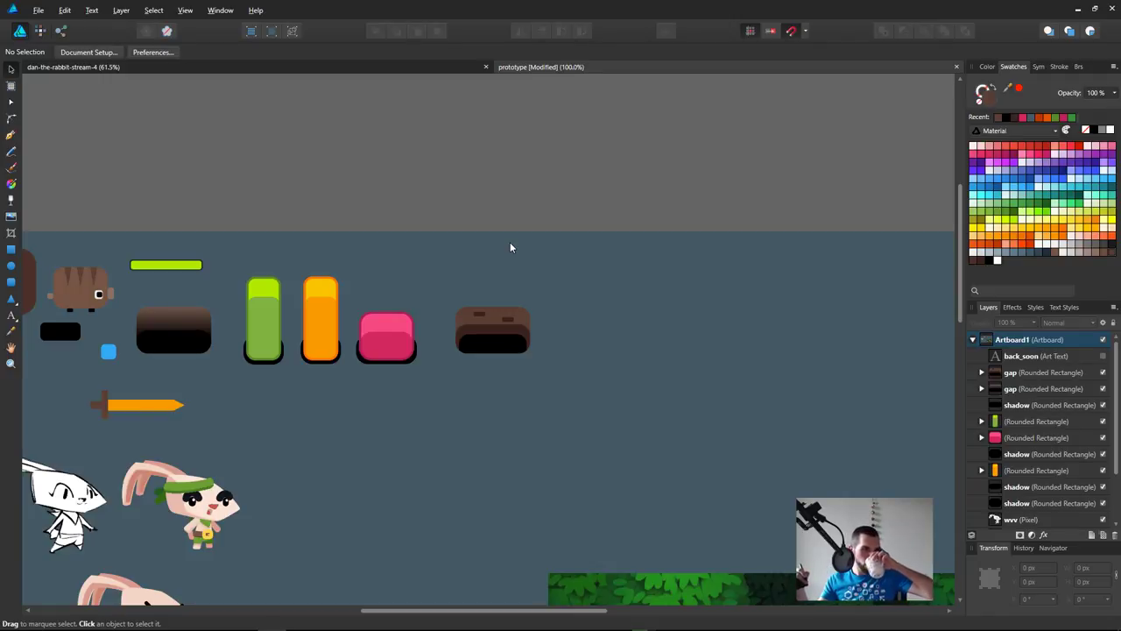
drag(476, 426, 618, 422)
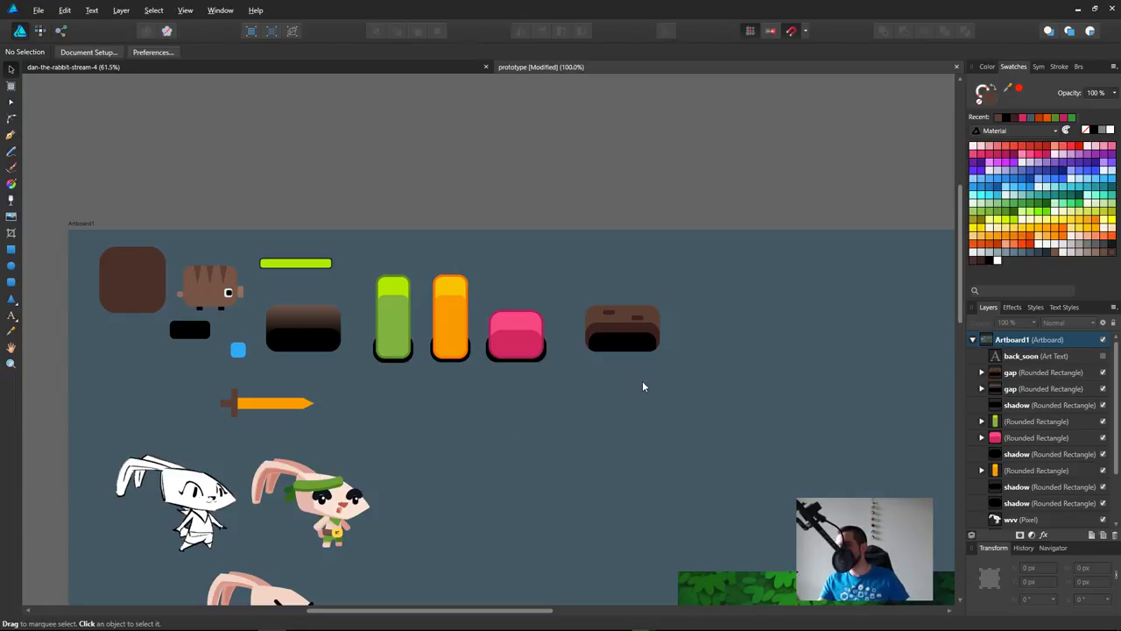
key(ctrl+0)
key(ctrl+2)
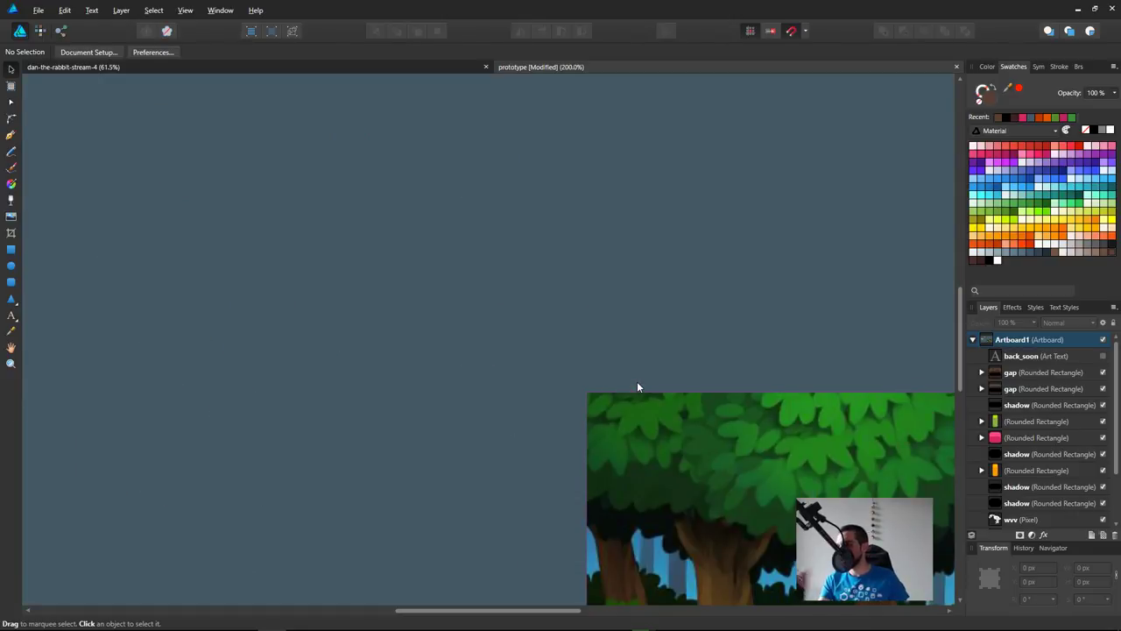
drag(331, 242, 611, 490)
drag(425, 195, 537, 340)
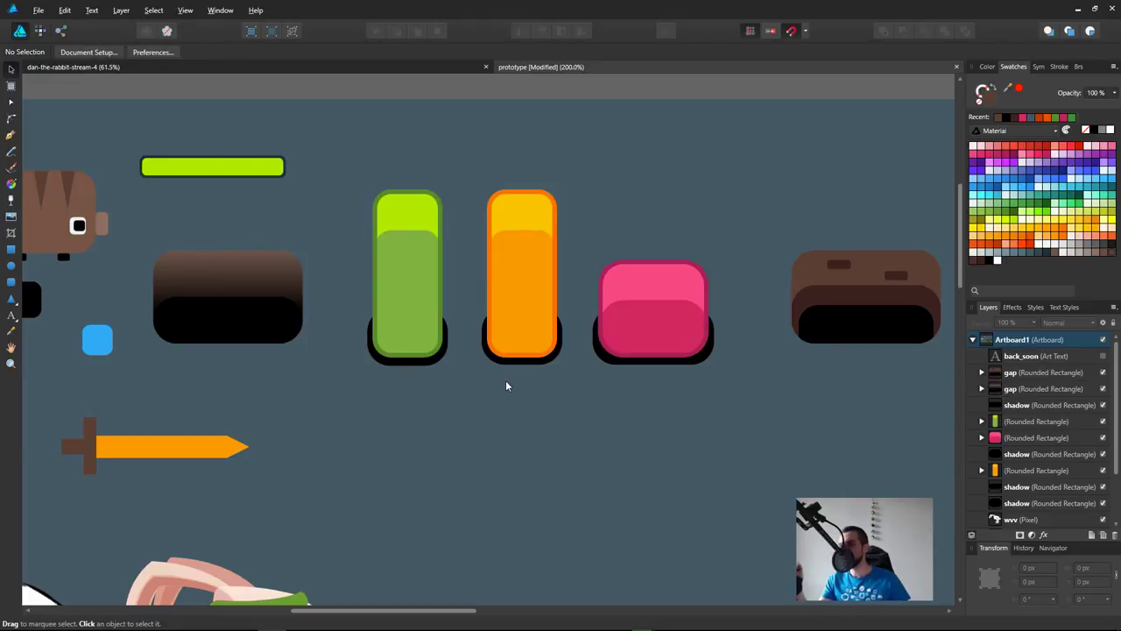
Step: Try a 6 px brush stroke below the characters in the yellow sampled from the orange-yellow character's top
click(11, 282)
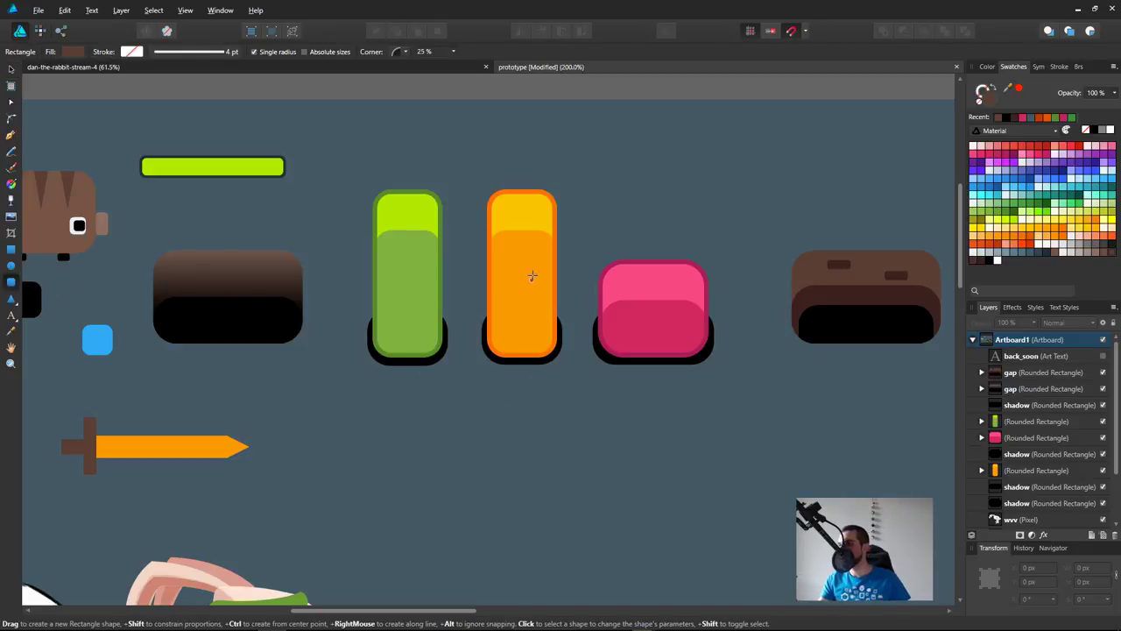
key(b)
alt+click(535, 226)
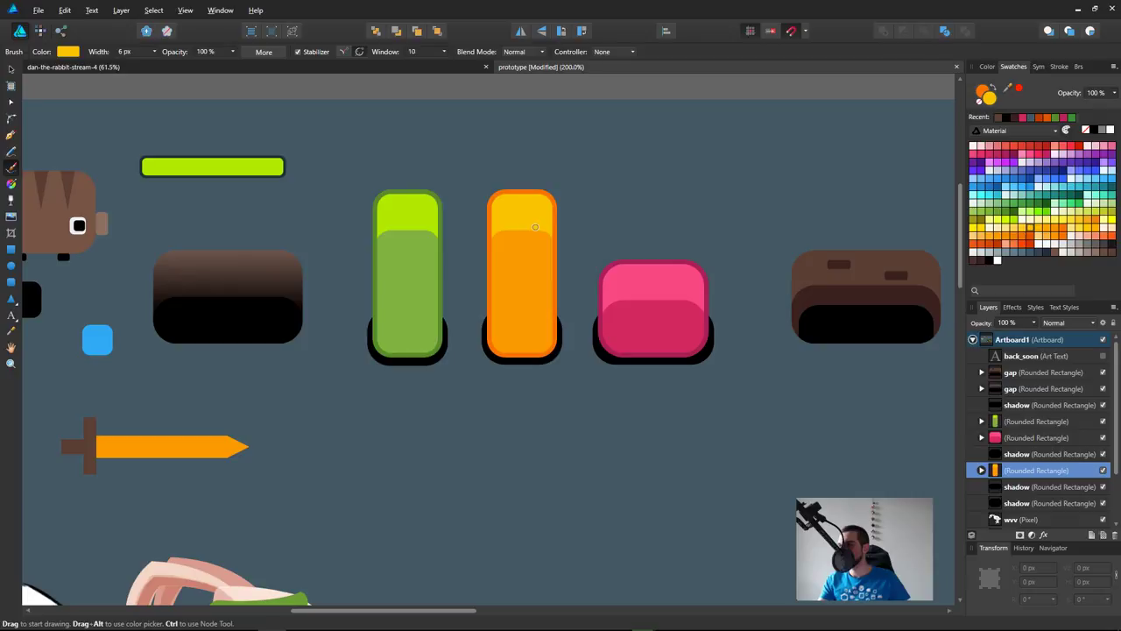
drag(486, 453, 608, 447)
key(ctrl+z)
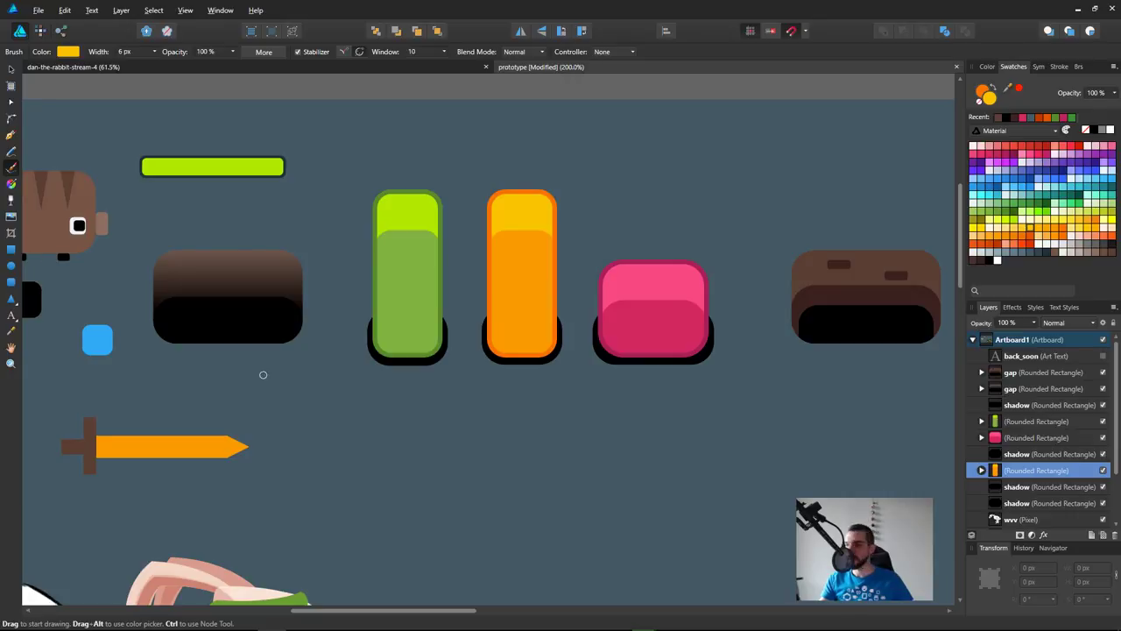
Step: Draw a 45 × 14 px rounded rectangle below the orange-yellow character and fill it with the yellow sampled from that character's top
click(11, 282)
drag(520, 418, 572, 430)
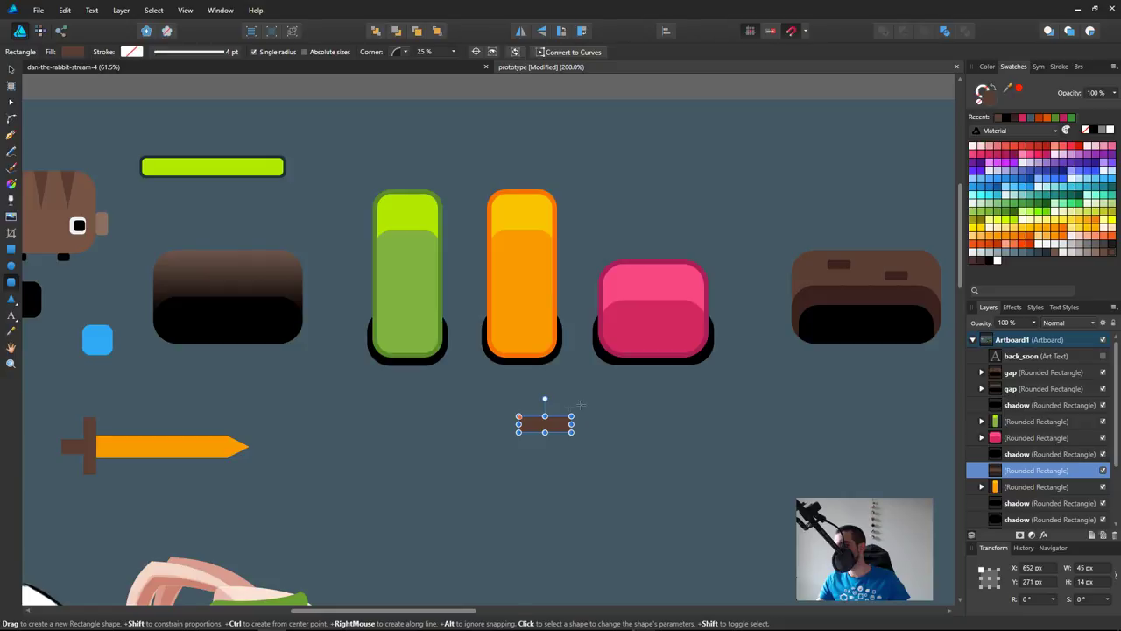
key(i)
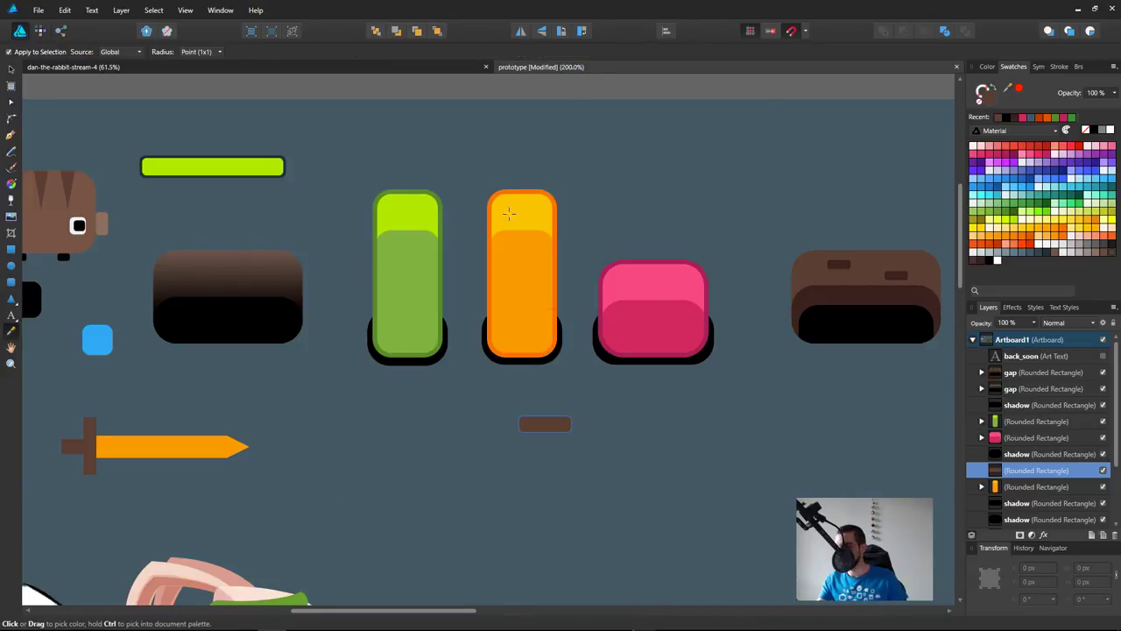
click(510, 215)
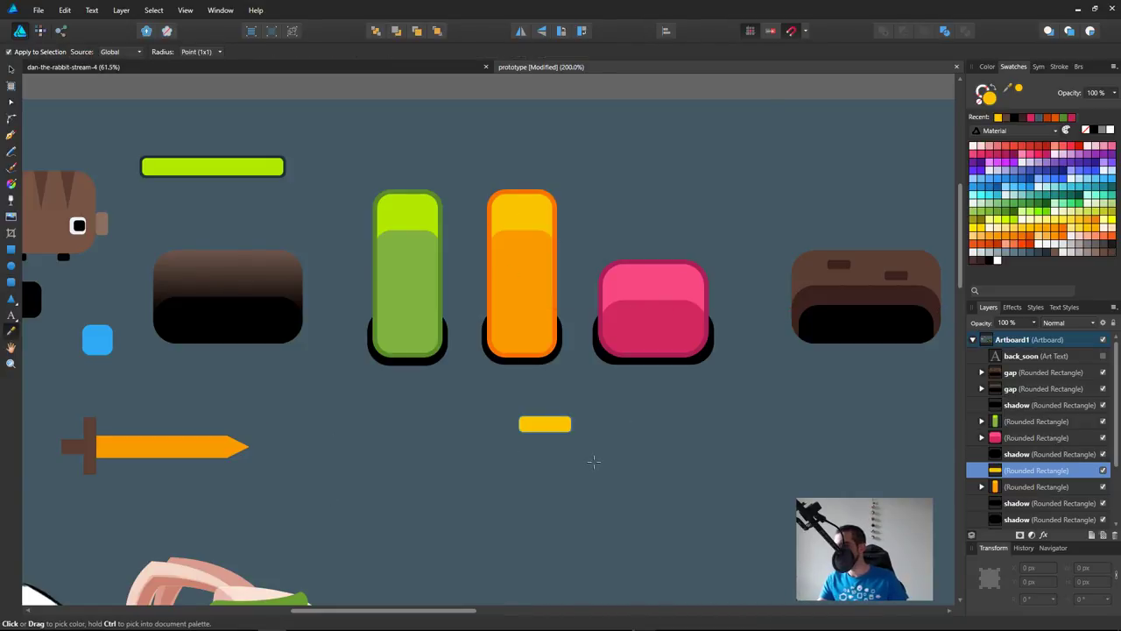
Step: Duplicate the yellow bar to Y 278.5 px, nest the copy inside the original and fill it with the character's orange
key(v)
drag(561, 428, 565, 435)
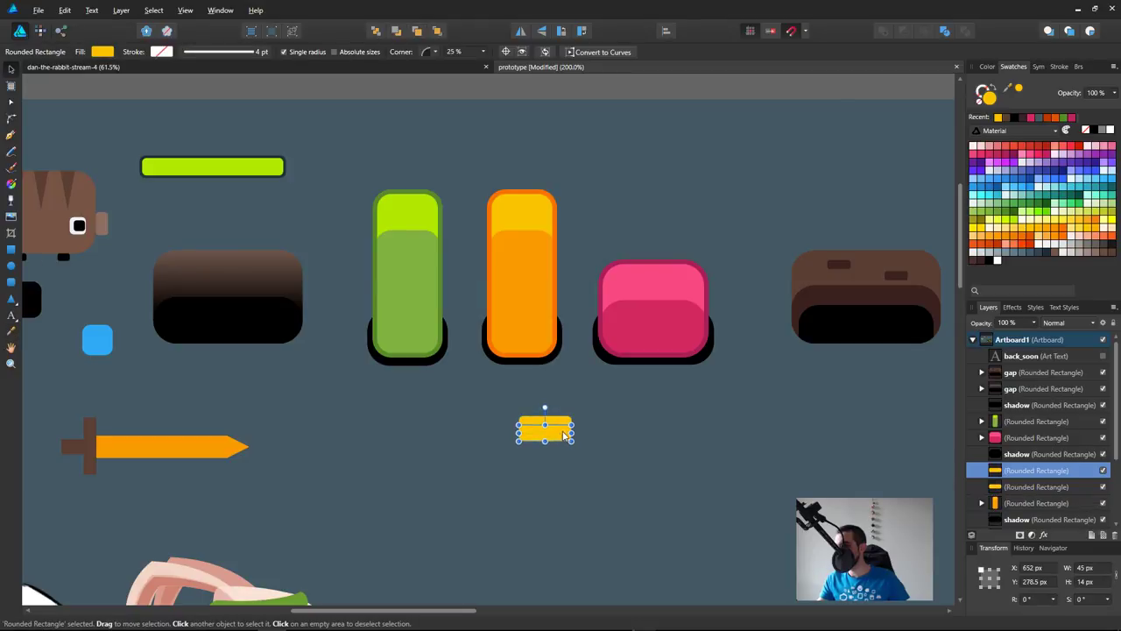
drag(1027, 470, 1034, 490)
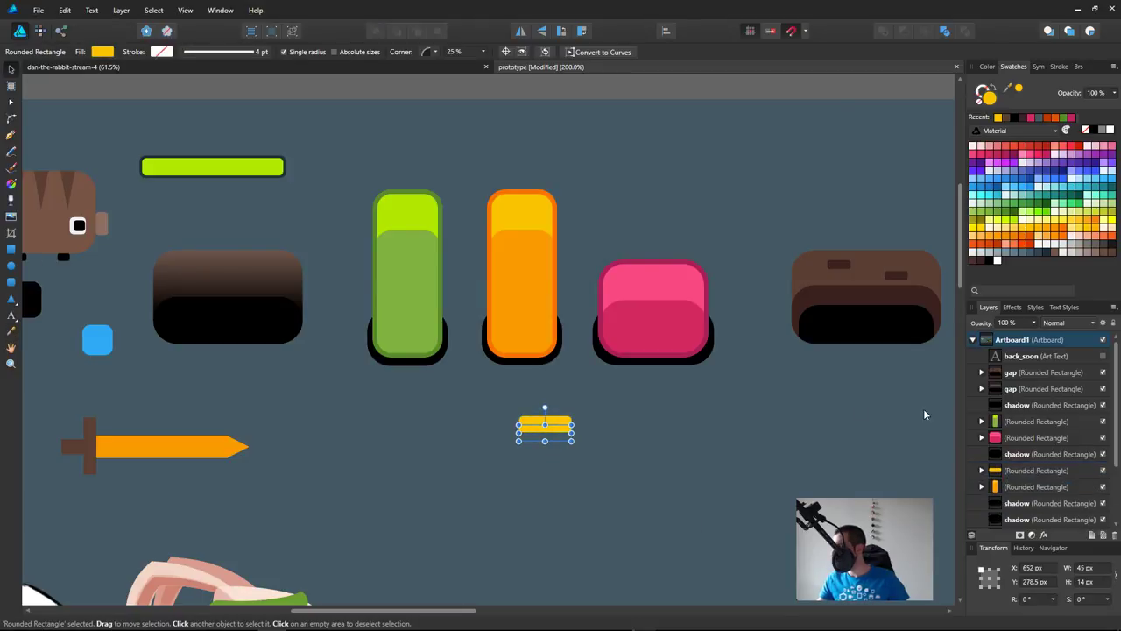
key(b)
scroll(629, 383, right, 1)
key(m)
Step: Stretch the two-tone bar downward to a height of 20 px
click(508, 419)
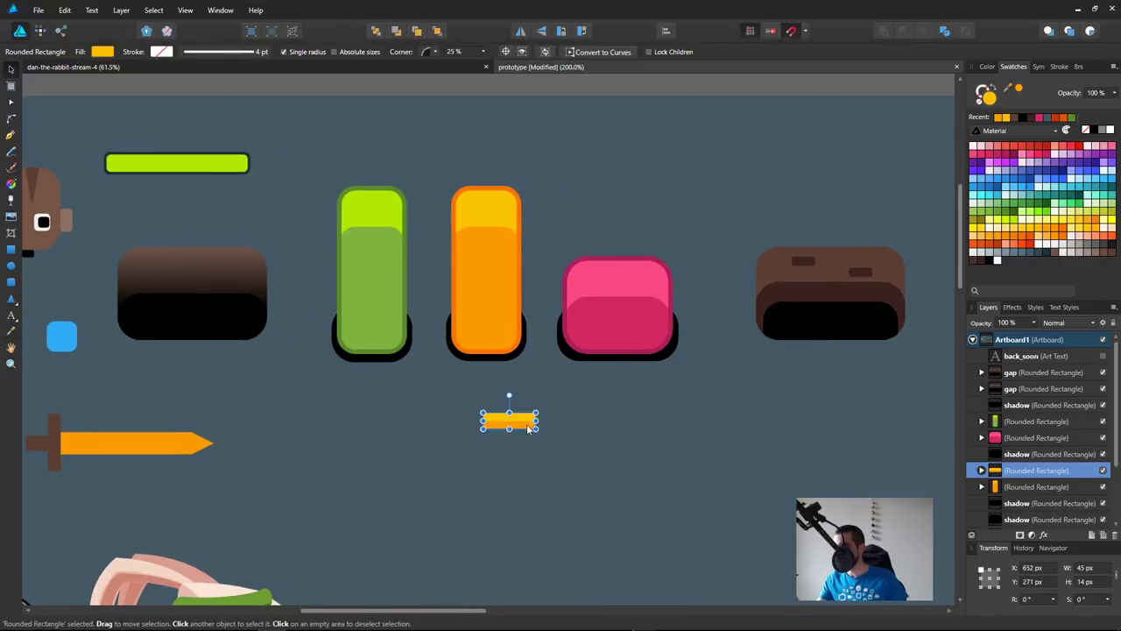
drag(511, 438, 511, 436)
double_click(515, 431)
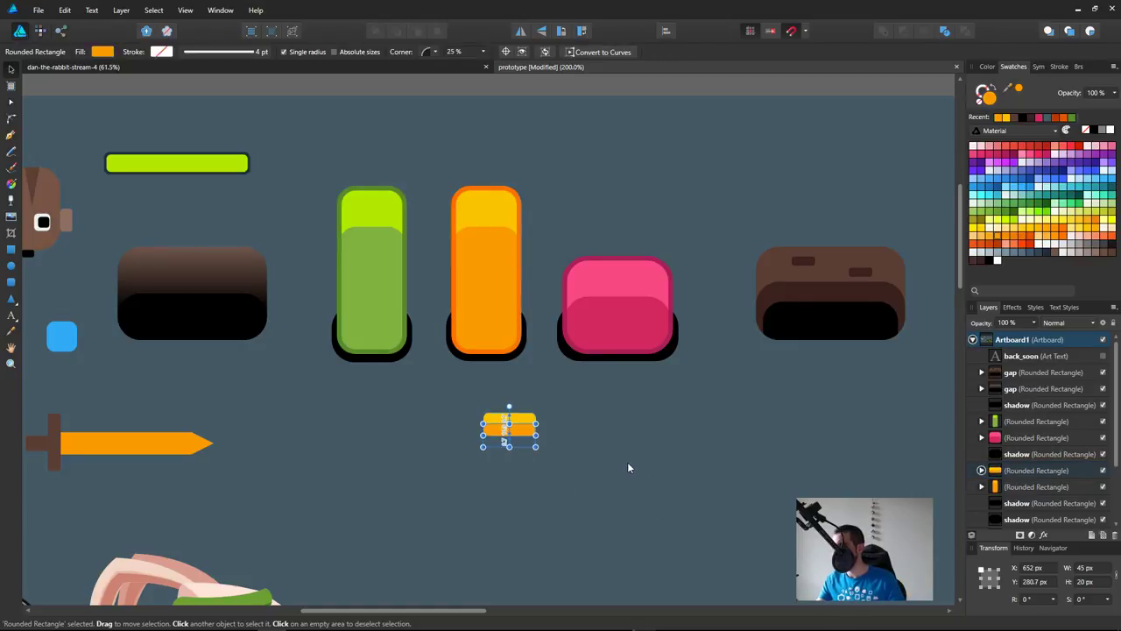
click(627, 460)
Step: Draw an orange triangle rotated to -90° at the bar's right end as an arrowhead and stretch it to 40 × 48 px
click(10, 281)
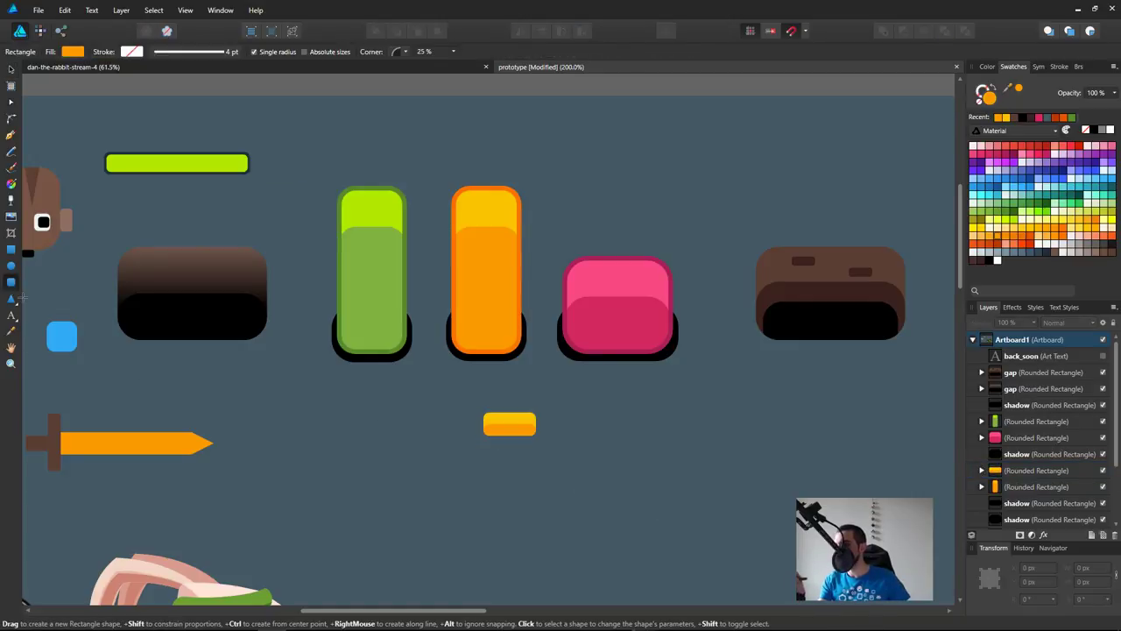
click(12, 300)
click(61, 299)
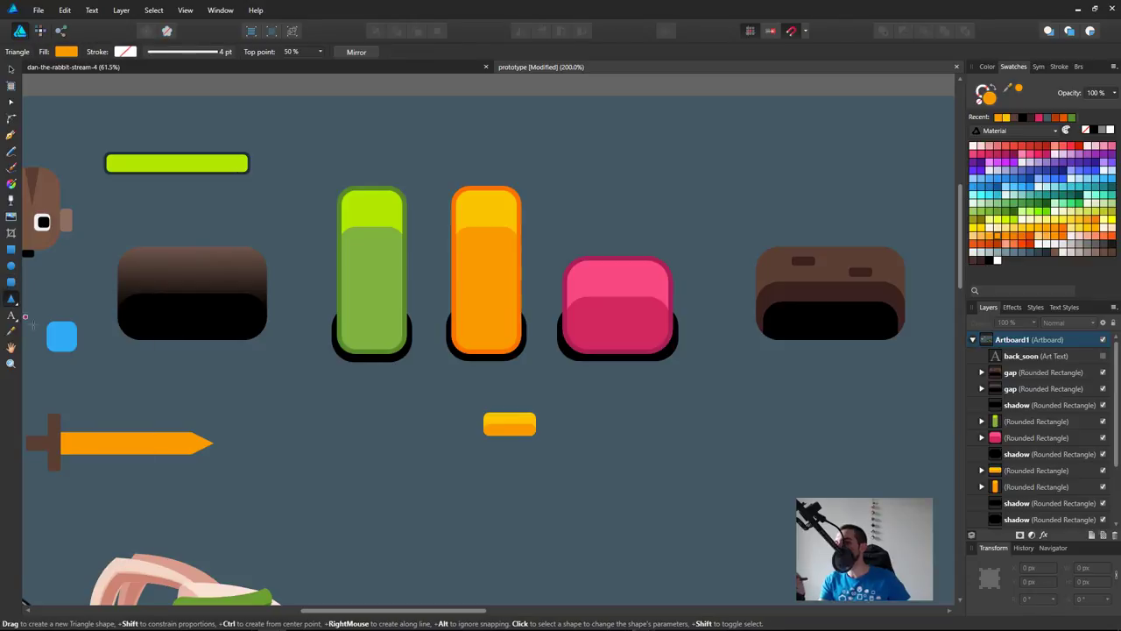
drag(606, 426, 561, 447)
drag(535, 383, 583, 443)
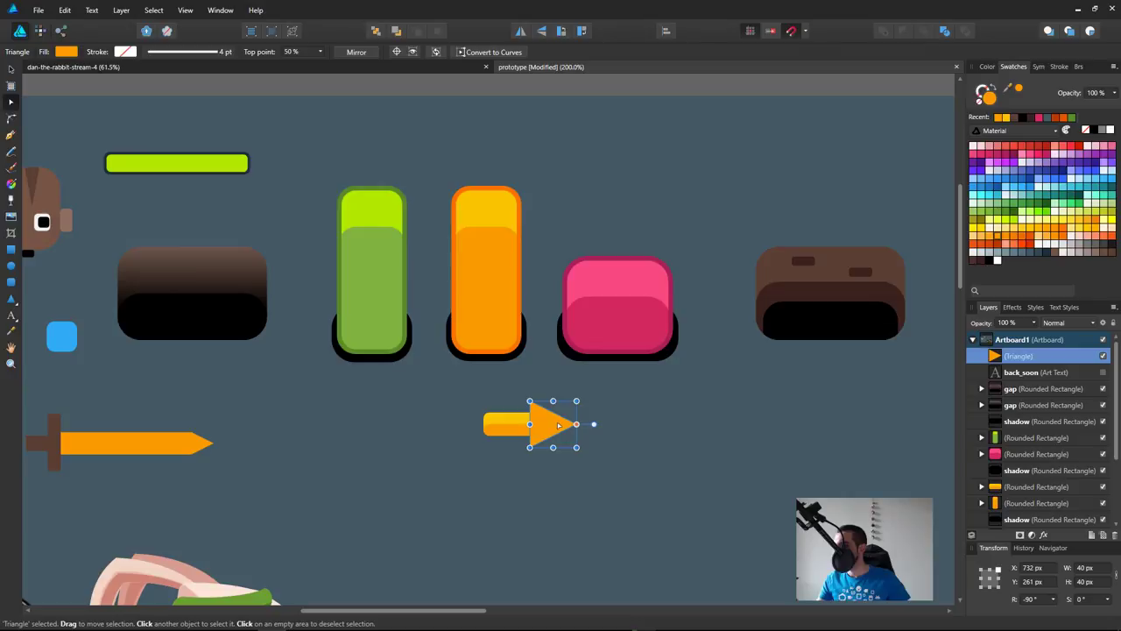
drag(552, 447, 553, 456)
Step: Convert the arrowhead triangle to a curve and round its three corners to a 5.5 px radius
key(a)
drag(504, 466, 603, 383)
drag(578, 424, 565, 435)
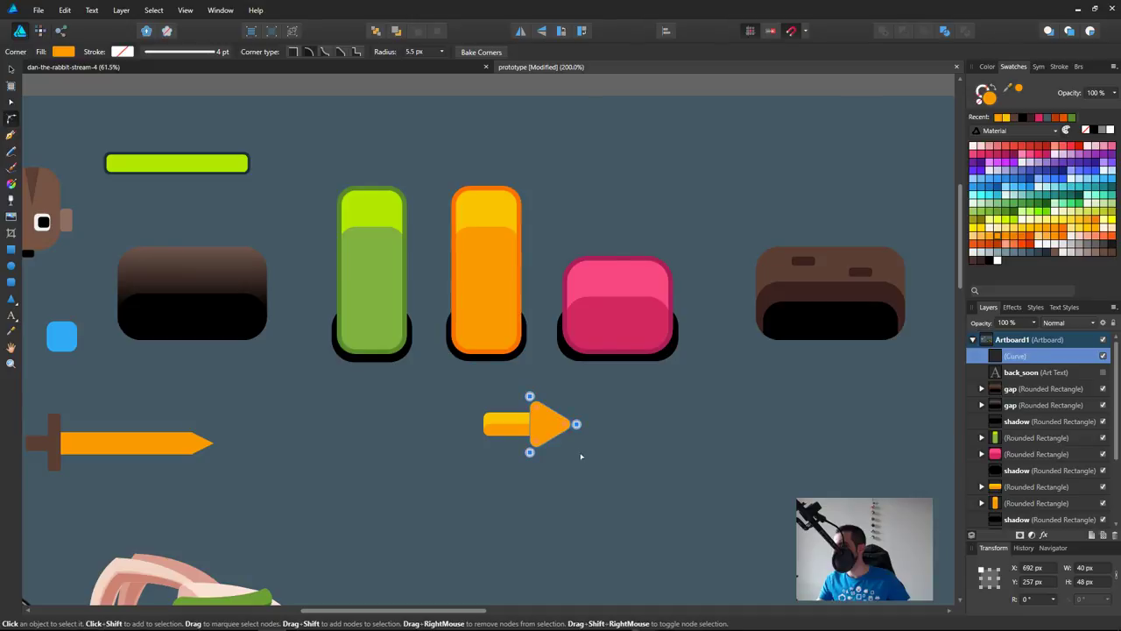
Step: Duplicate the rounded arrowhead, place the copy at Y 266.7 px, and nest it inside the original arrowhead
click(581, 455)
drag(605, 376, 635, 366)
key(v)
click(589, 411)
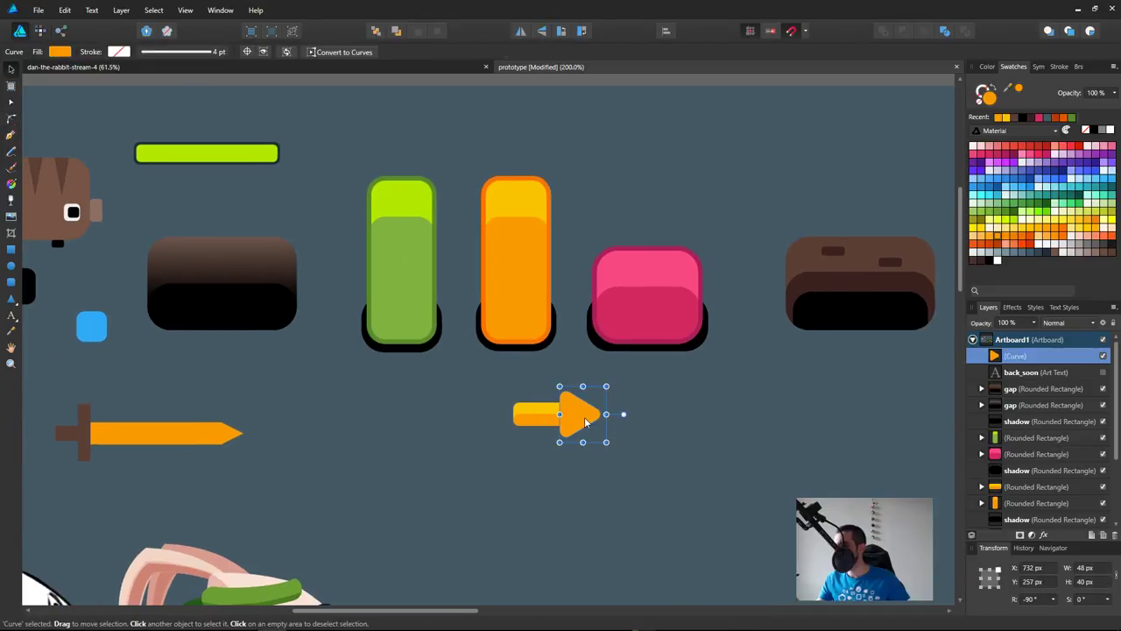
drag(588, 416, 585, 431)
key(ctrl+j)
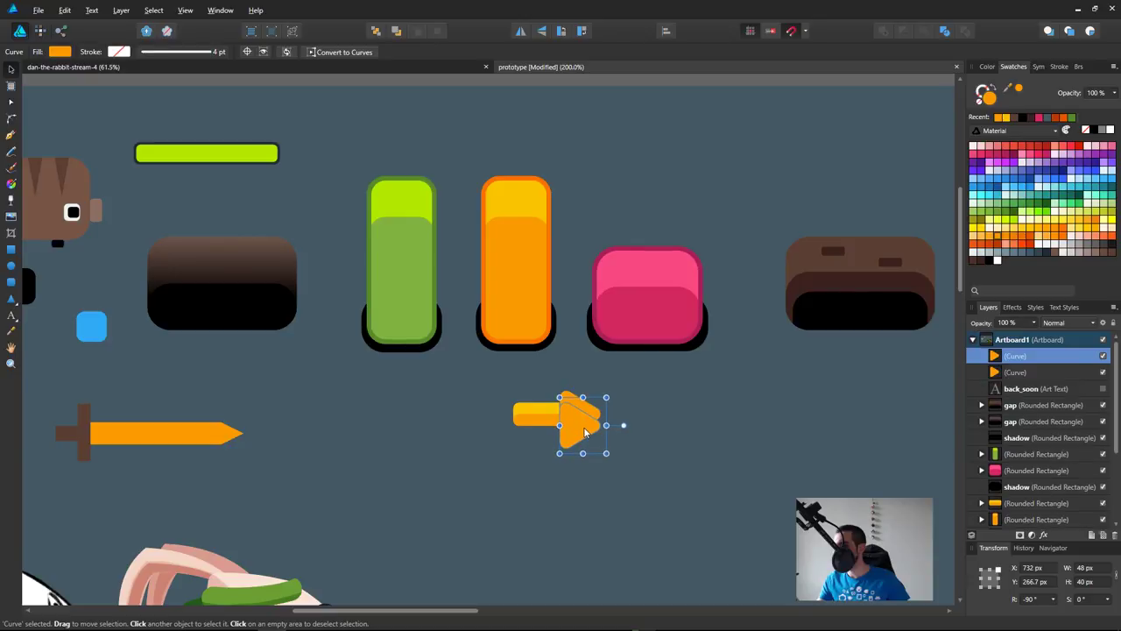
double_click(1027, 355)
drag(1034, 357, 1029, 377)
Step: Fill the outer arrowhead with the bar's yellow, sampled with the Color Picker
click(593, 408)
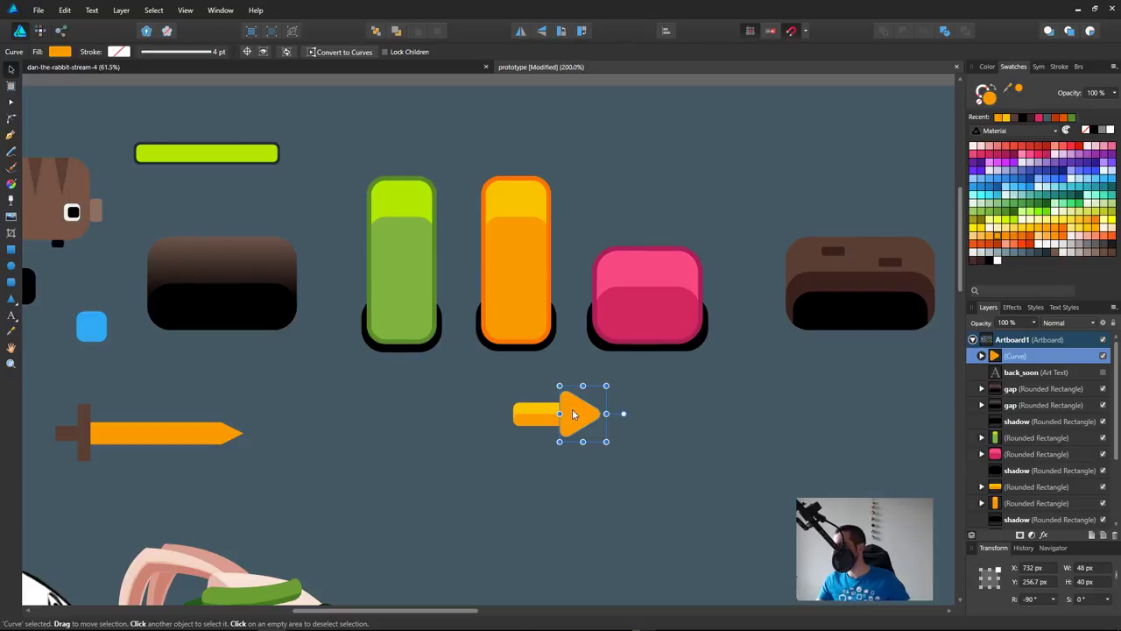
key(i)
drag(673, 425, 663, 426)
key(v)
click(631, 442)
drag(731, 420, 765, 418)
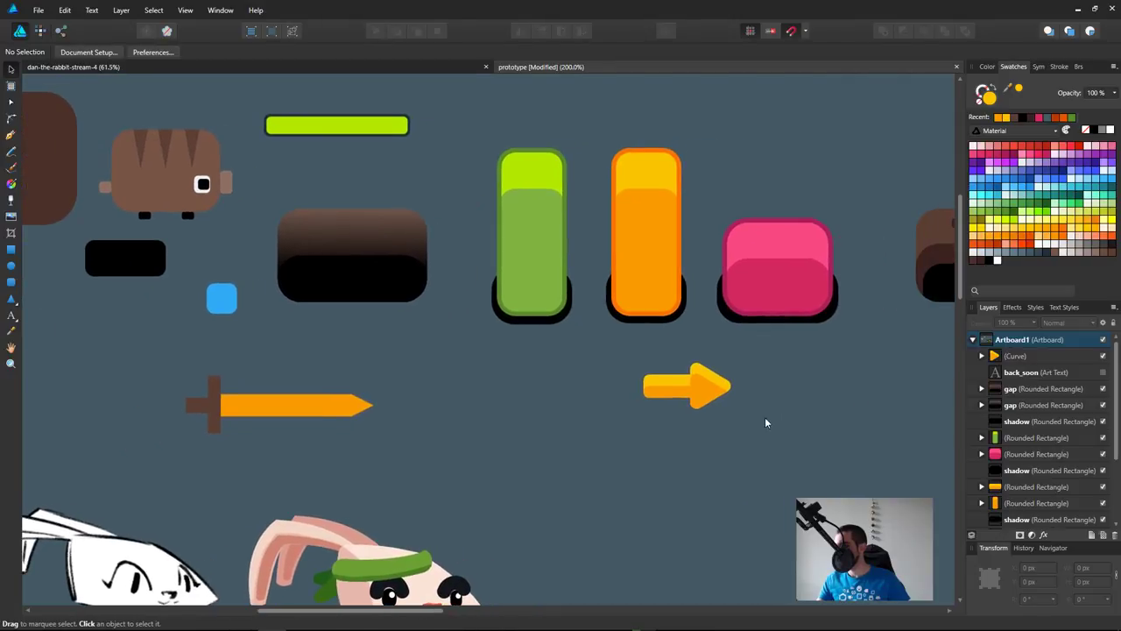
Step: Group the two-tone bar and arrowhead into a single arrow object
click(1023, 356)
drag(610, 423, 814, 354)
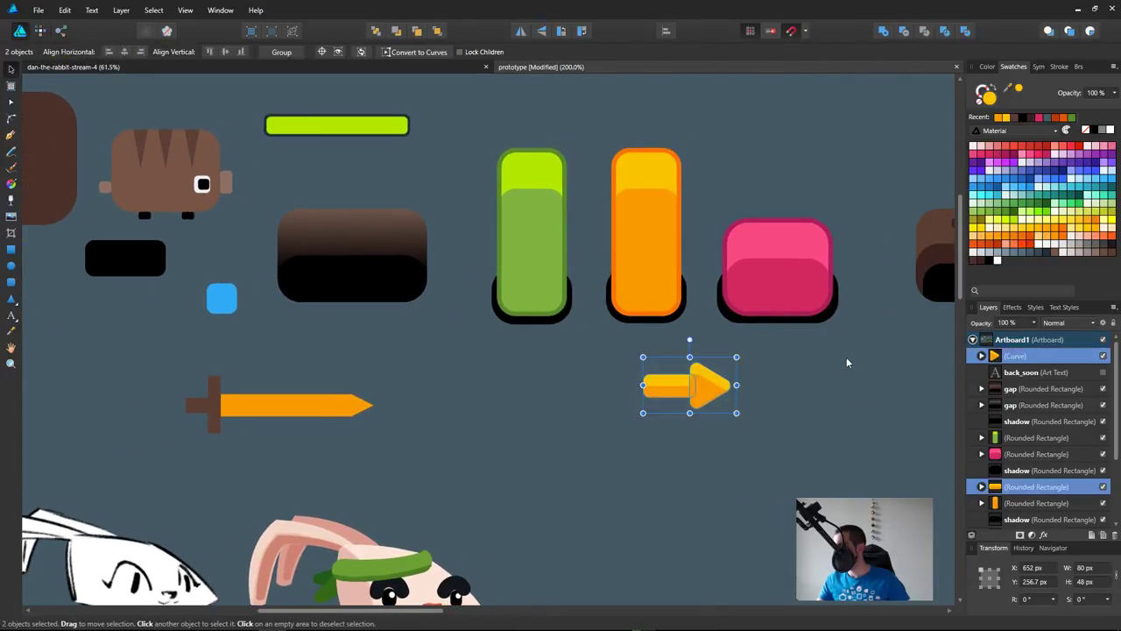
key(ctrl+g)
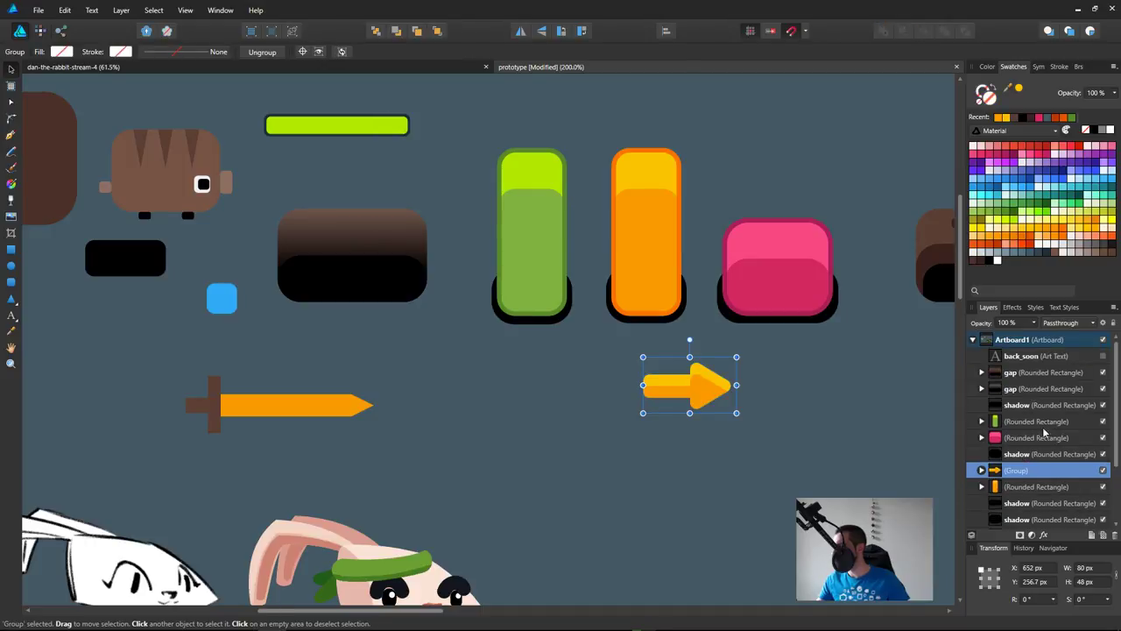
click(1024, 235)
click(1028, 243)
click(1029, 237)
key(ctrl+z)
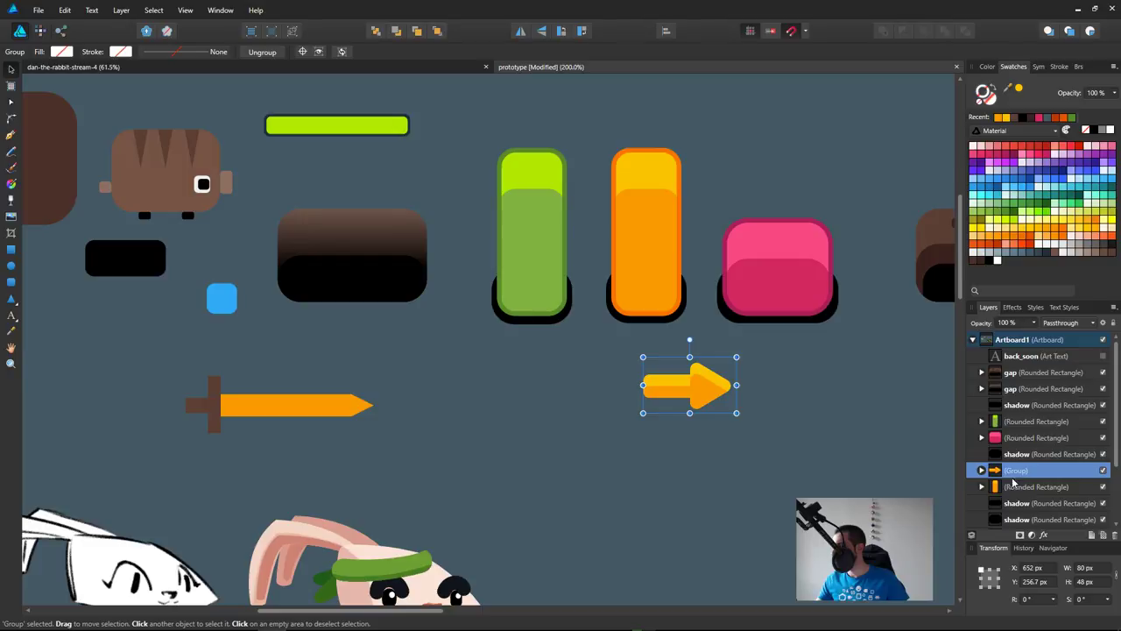
Step: Move the pink character and its shadow down out of the way and place the arrow beside the orange character
drag(791, 441, 767, 450)
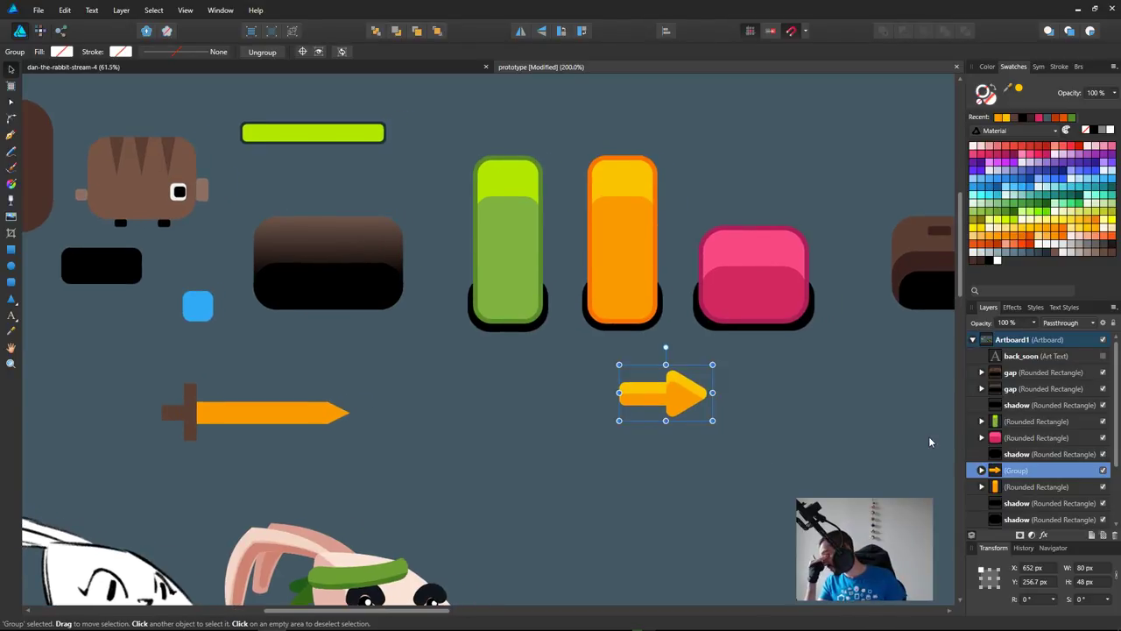
mouse_move(688, 400)
mouse_down()
mouse_move(737, 202)
mouse_move(676, 398)
mouse_up()
drag(682, 339, 831, 209)
drag(774, 296, 854, 443)
click(652, 401)
drag(661, 403, 728, 240)
drag(711, 192, 675, 191)
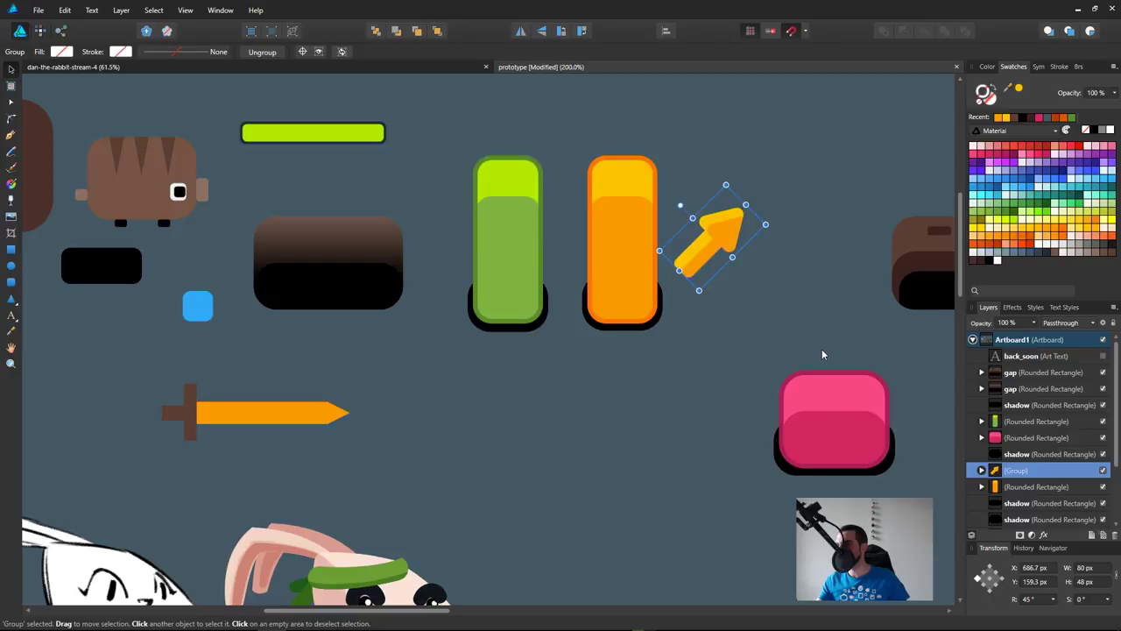
key(ctrl+z)
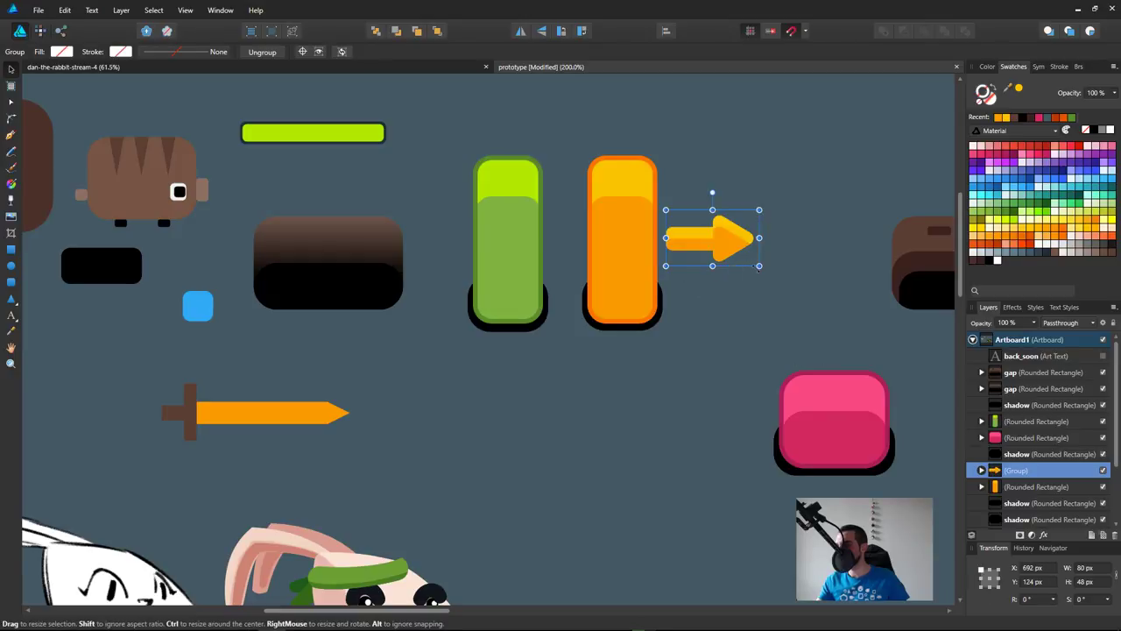
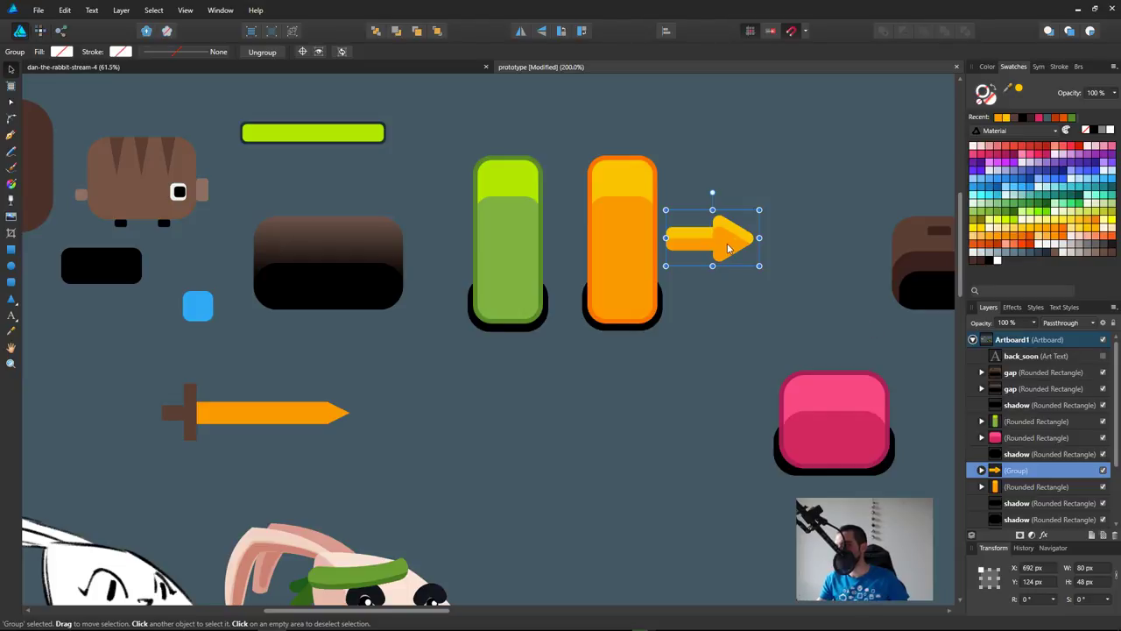
drag(736, 247, 737, 177)
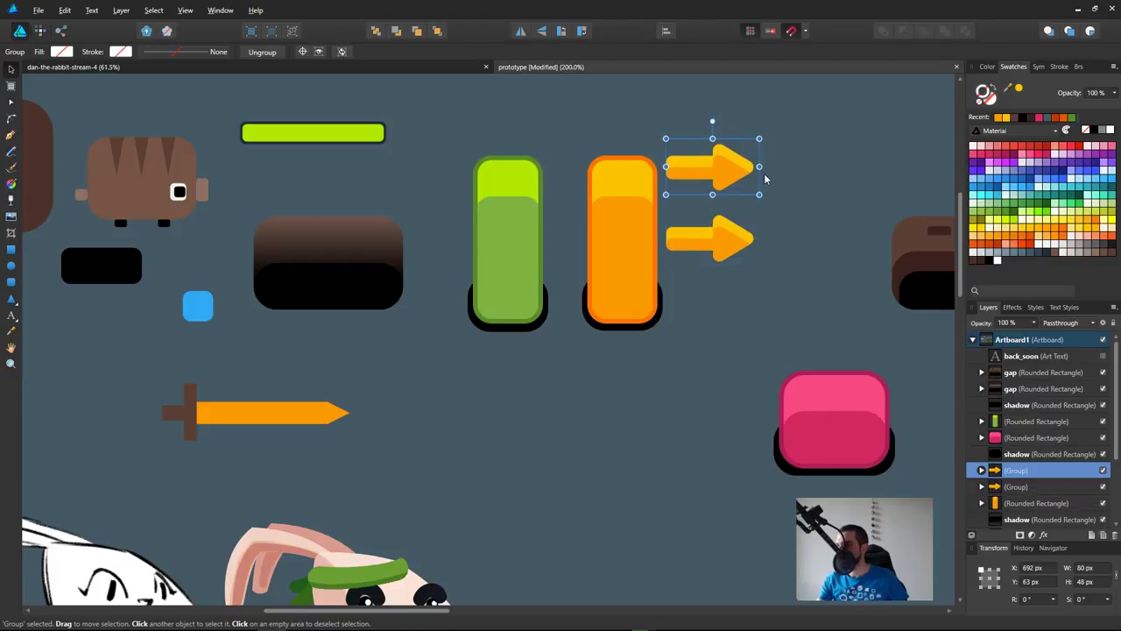
drag(765, 161, 733, 242)
key(ctrl+z)
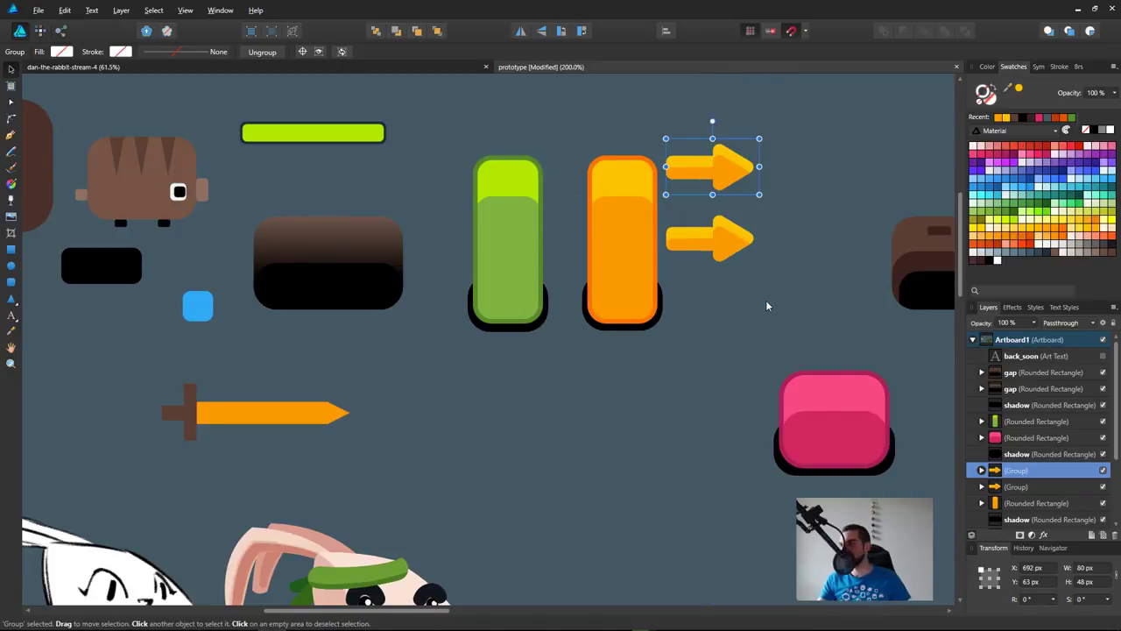
key(Delete)
scroll(722, 306, up, 2)
scroll(665, 319, right, 3)
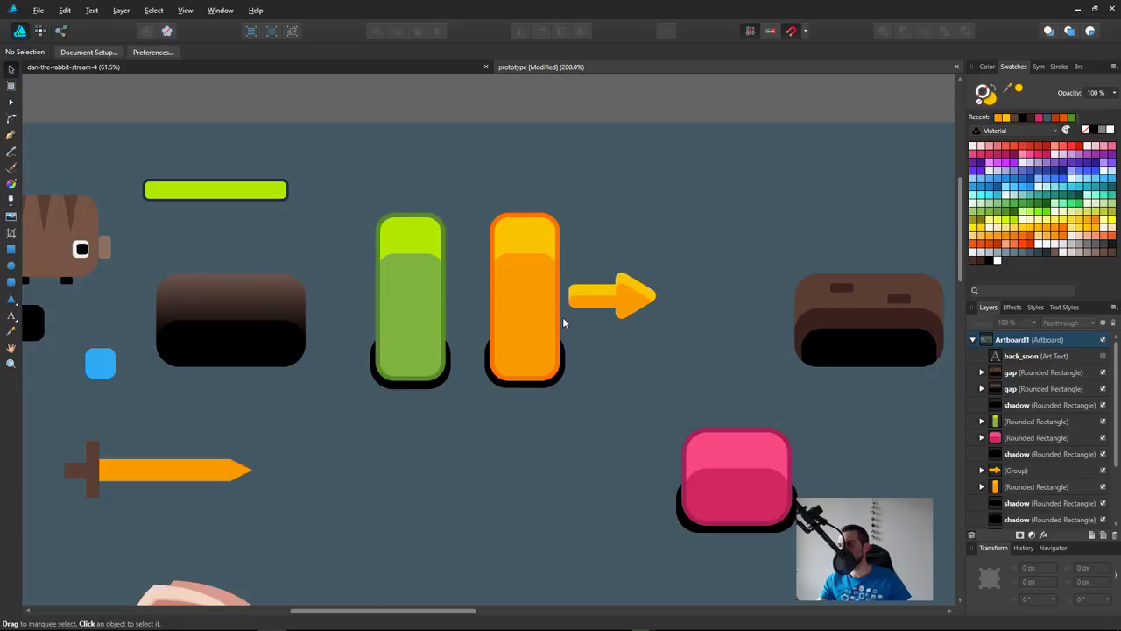
drag(691, 353, 580, 218)
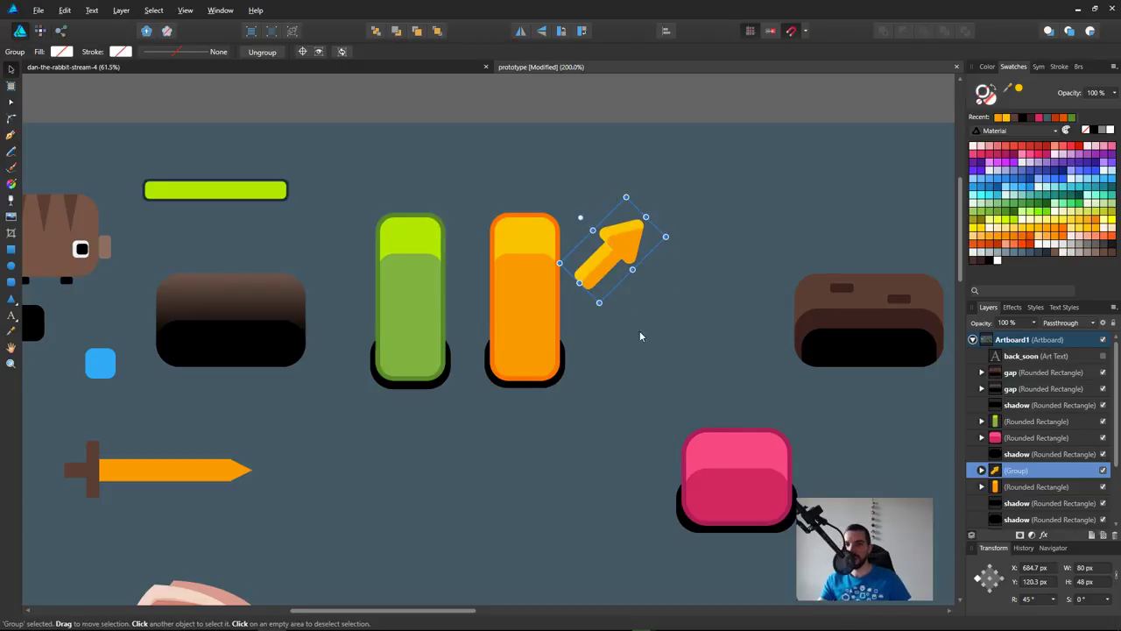
drag(683, 315, 622, 362)
key(ctrl+z)
key(ctrl+z)
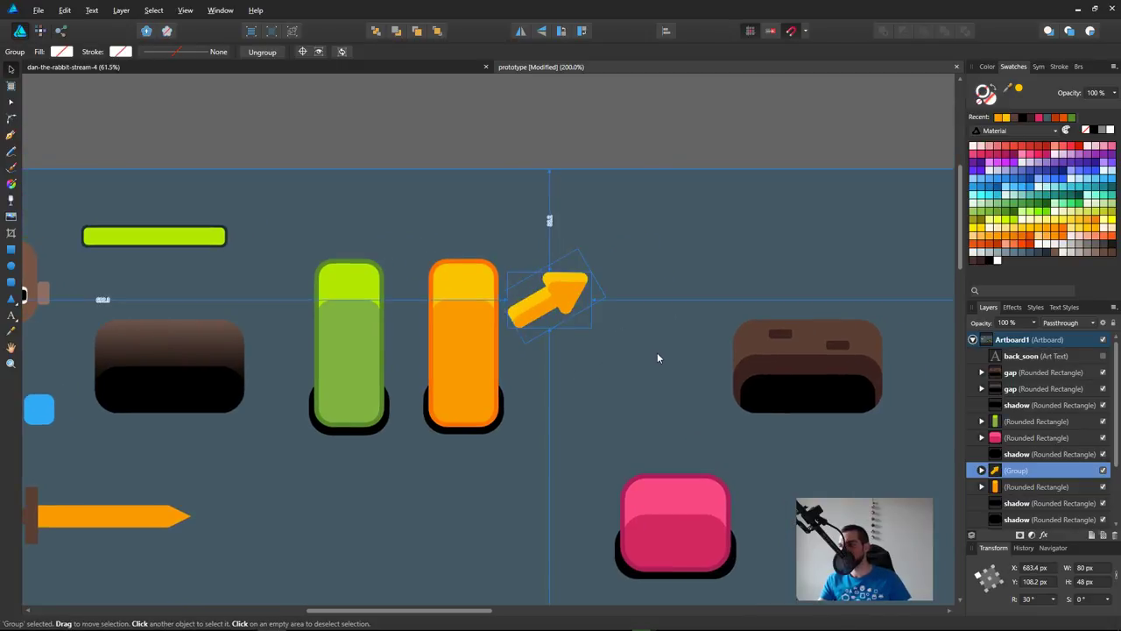
Step: Move the arrow to X 756 px, Y 126 px, and merge its bar and arrowhead into one shape with Add
drag(570, 296, 643, 342)
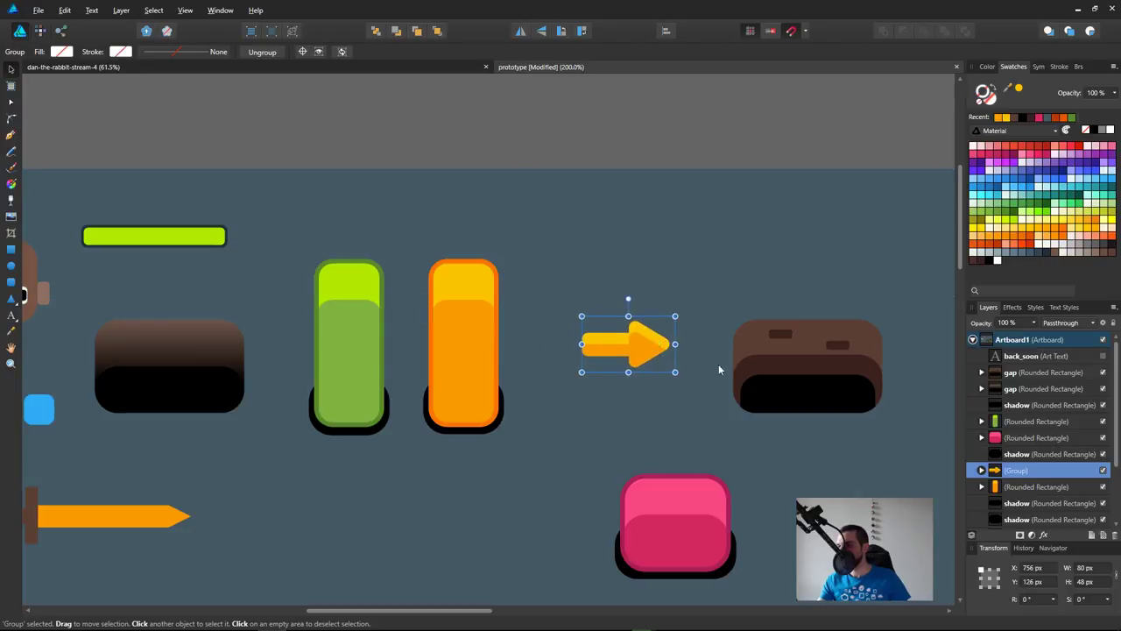
click(687, 399)
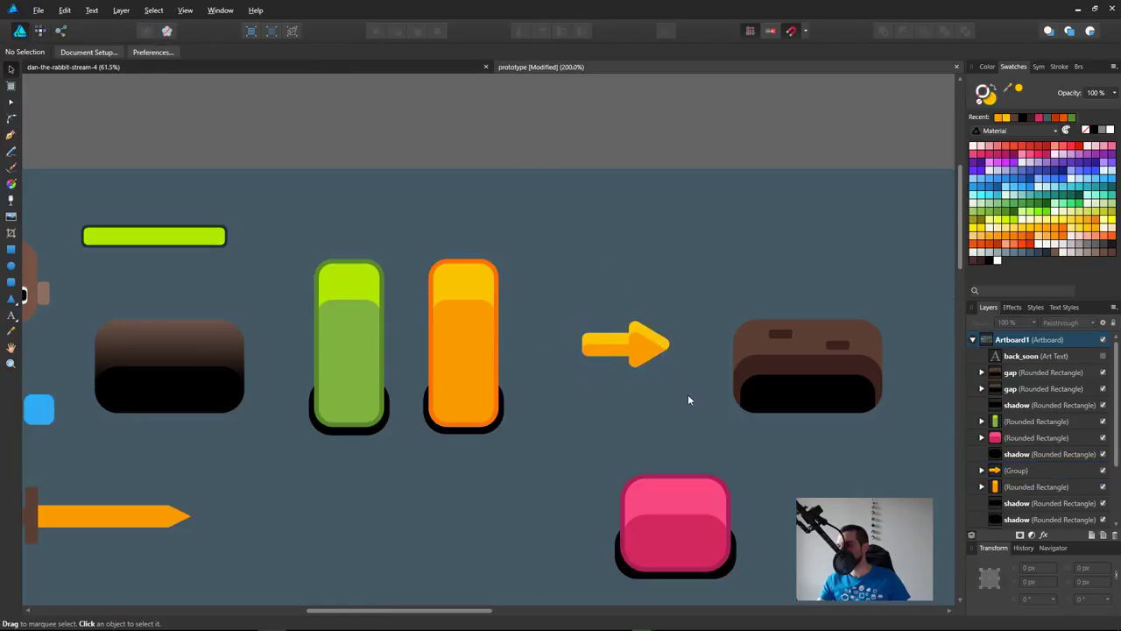
double_click(651, 346)
shift+click(653, 339)
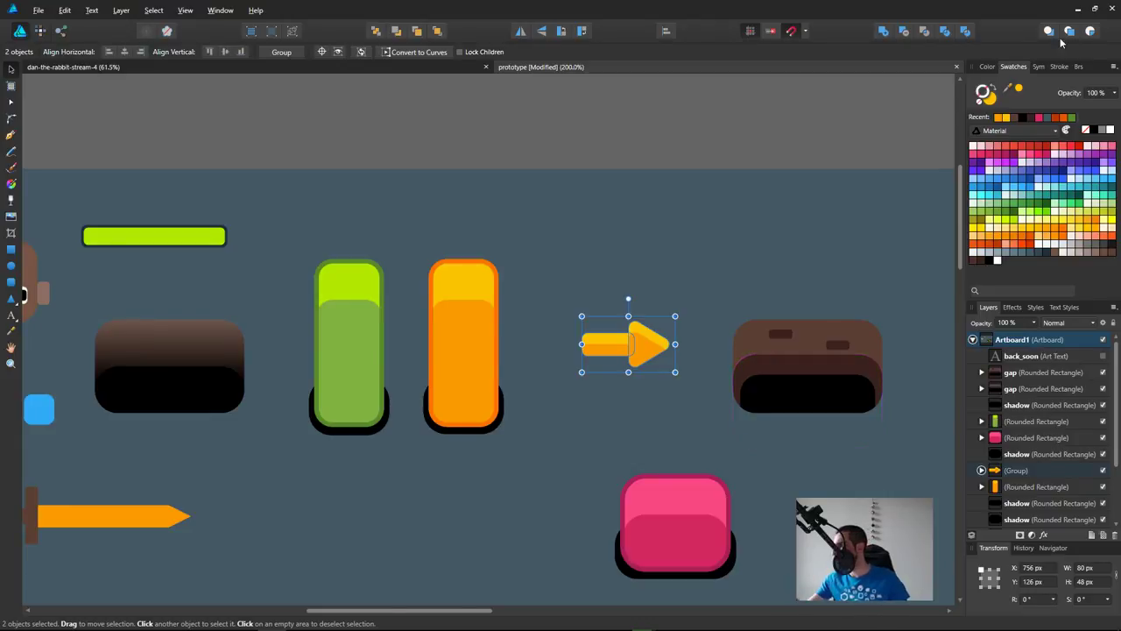
click(884, 32)
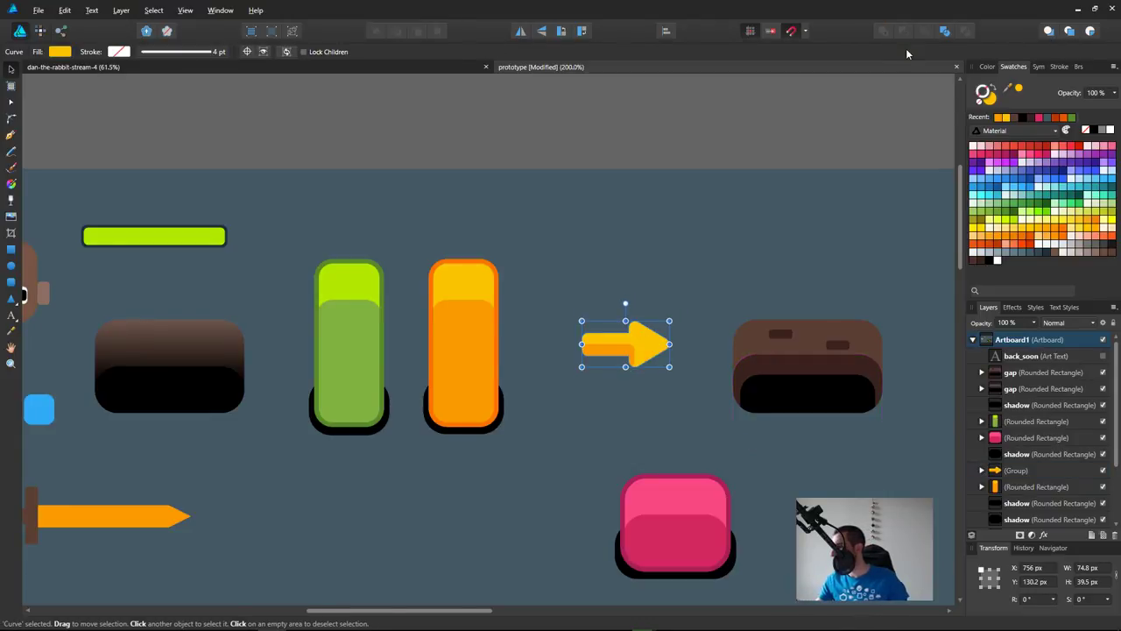
Step: Delete the orange rounded rectangle nested inside the merged arrow curve
click(982, 487)
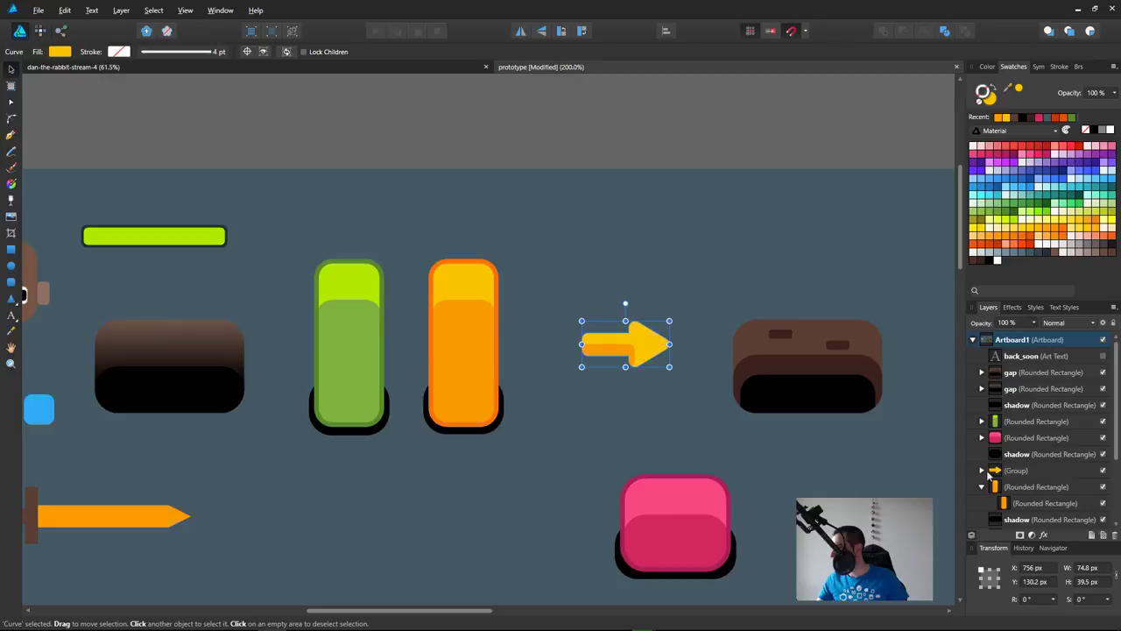
click(982, 471)
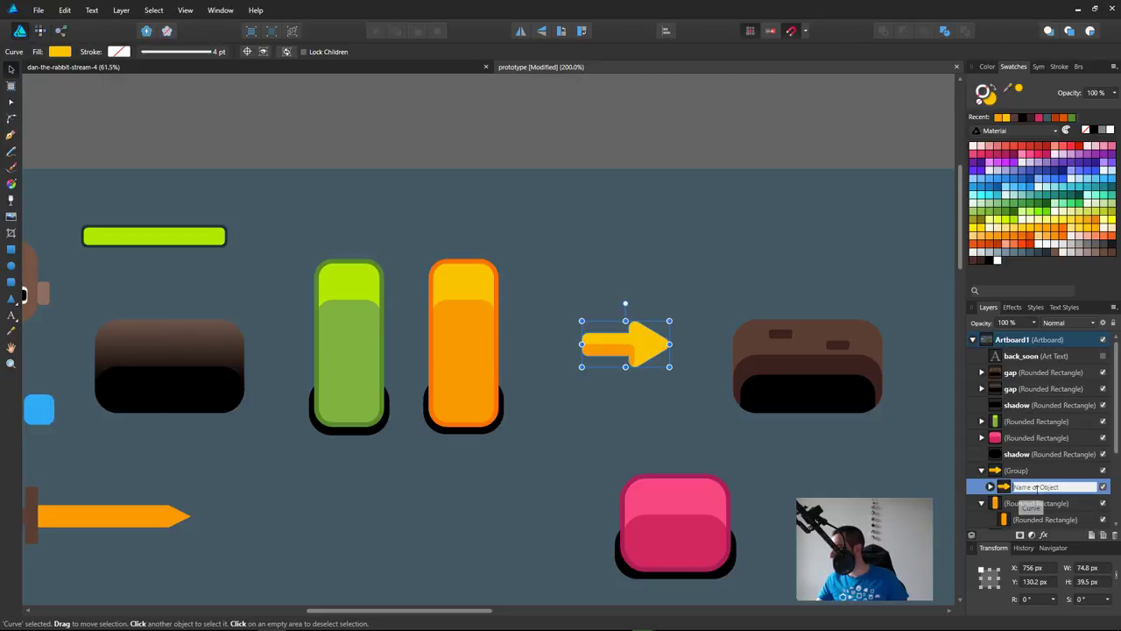
key(Delete)
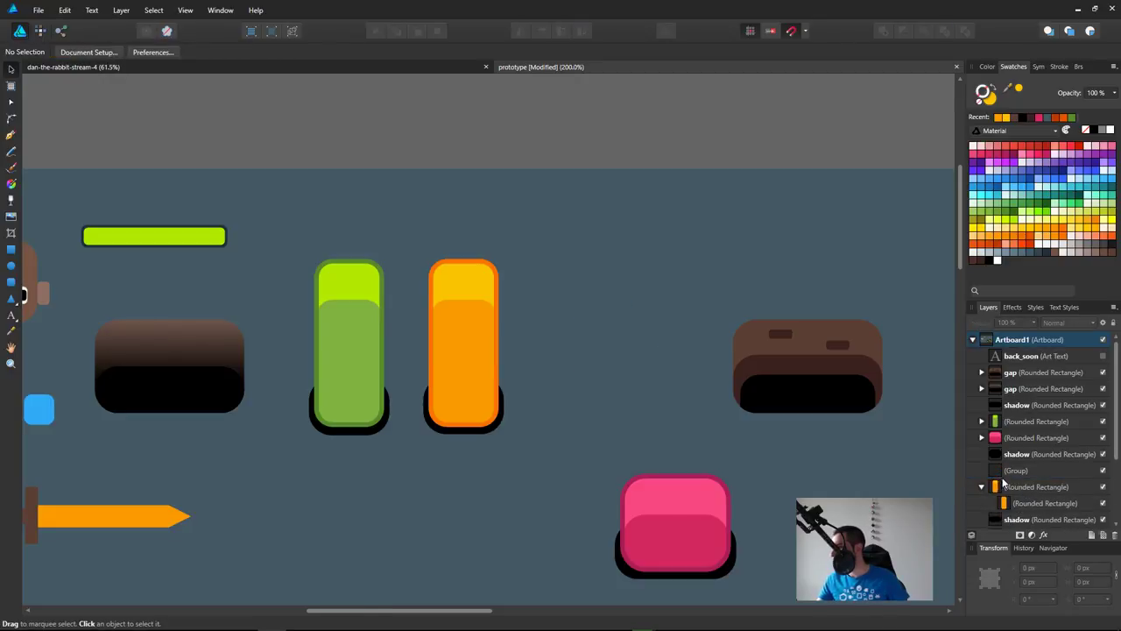
key(ctrl+z)
click(990, 486)
click(1051, 504)
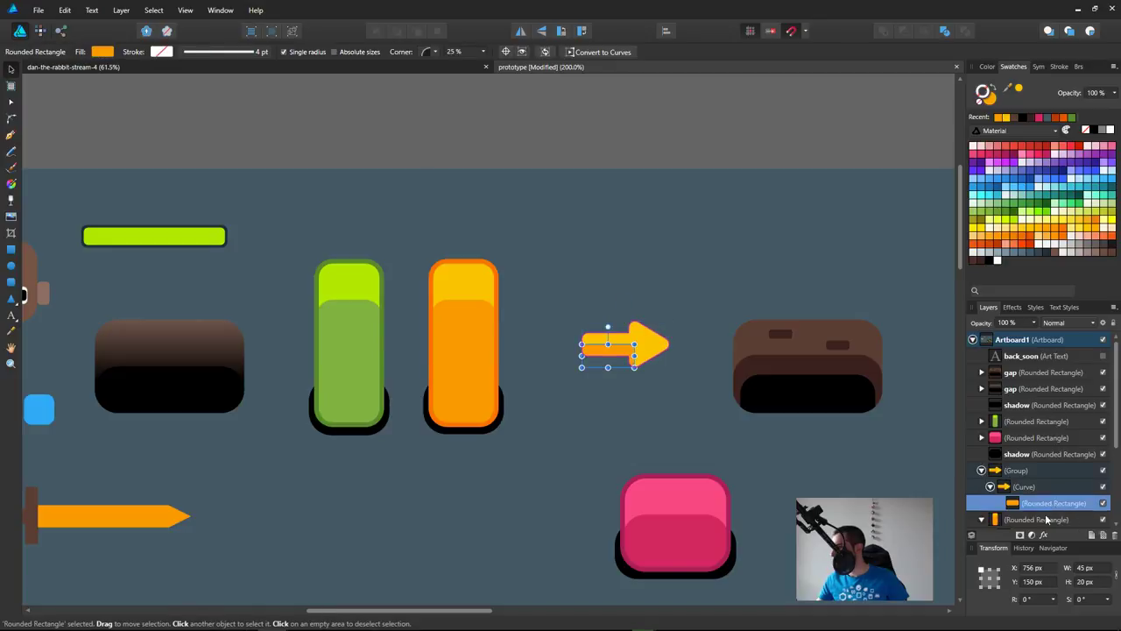
key(Delete)
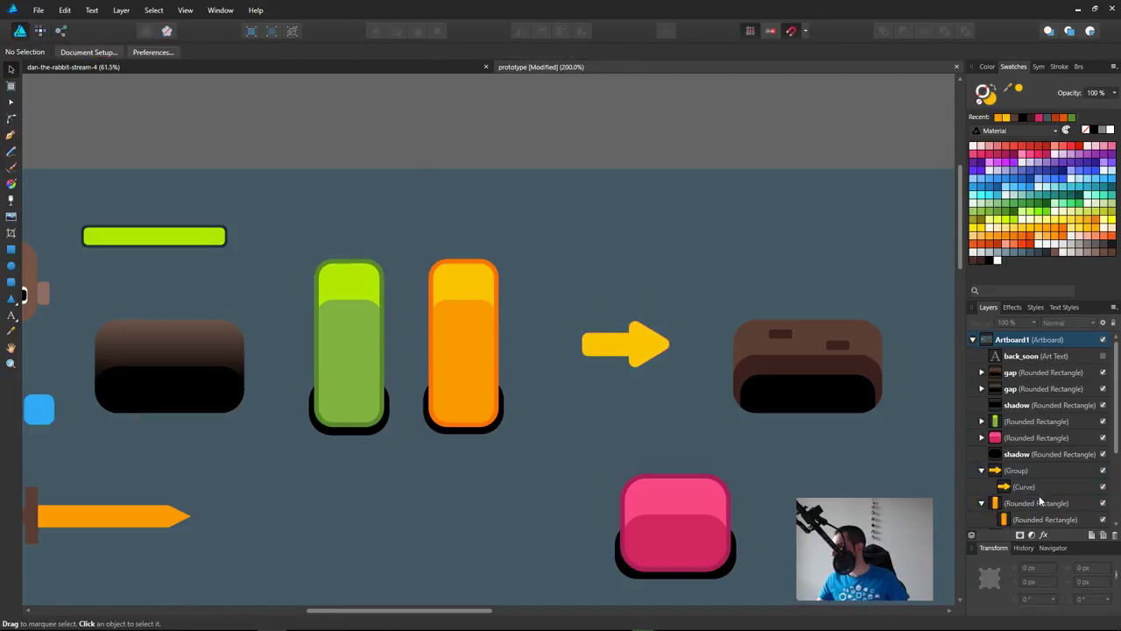
Step: Move the yellow arrow beside the orange character and duplicate it with the copy at X 709.2 px, Y 139.7 px
click(650, 351)
drag(650, 350, 593, 370)
key(ctrl+g)
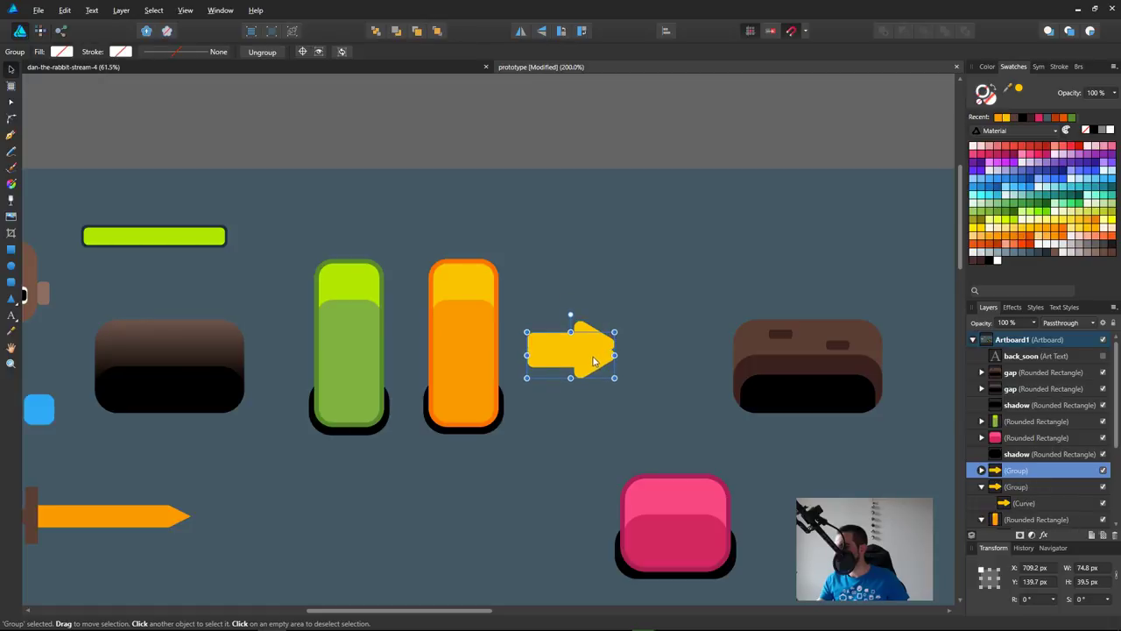
Step: Fill the duplicate arrow with the orange character's lower body colour and nest it inside the yellow arrow curve
key(i)
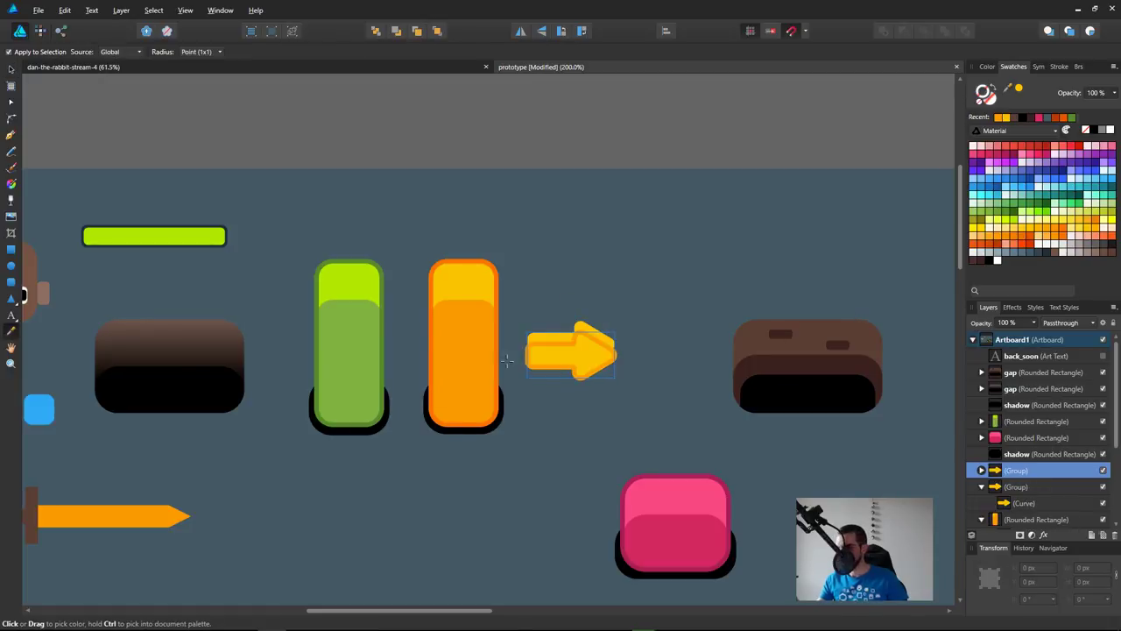
click(601, 352)
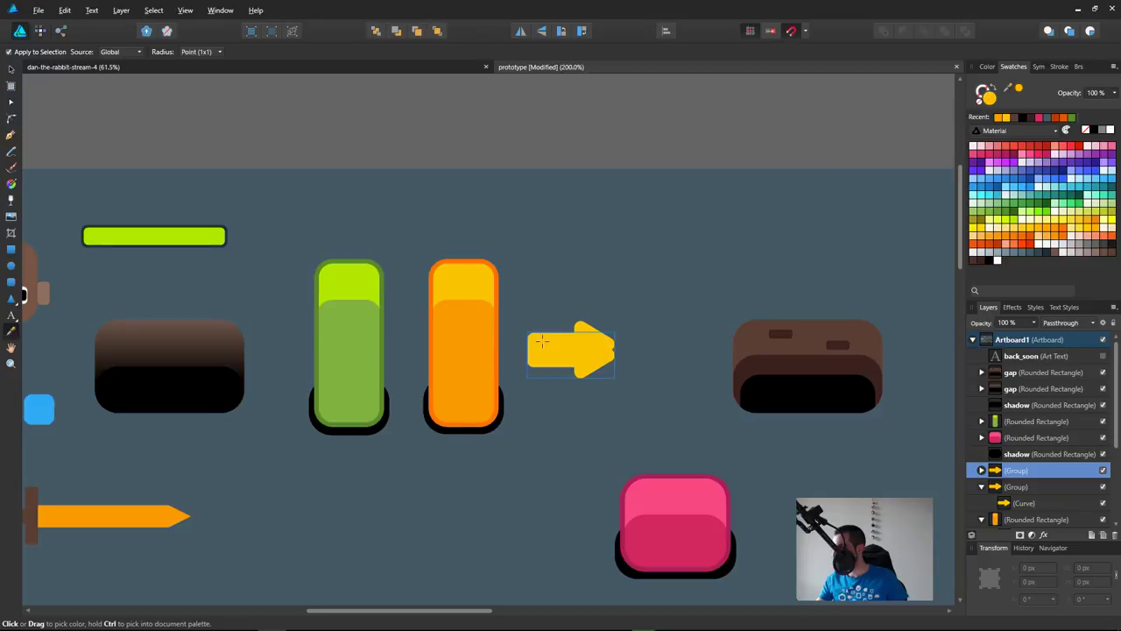
click(473, 359)
drag(1027, 472, 1025, 501)
key(v)
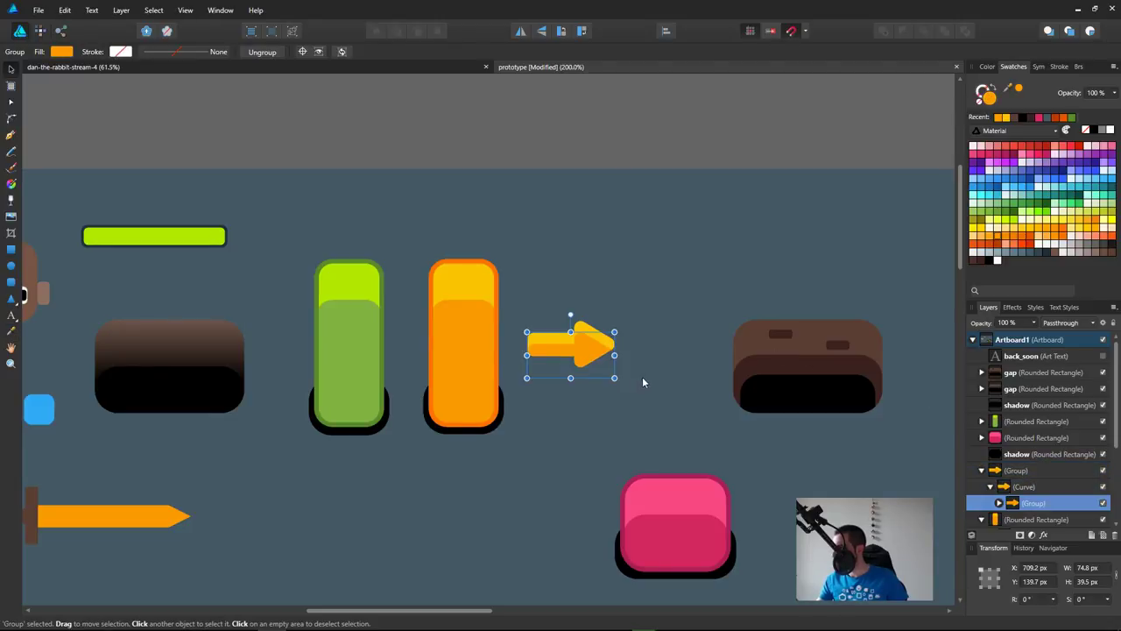
Step: Raise the nested orange arrow inside the yellow arrow to leave a thin yellow highlight along its upper edges
click(634, 396)
click(578, 350)
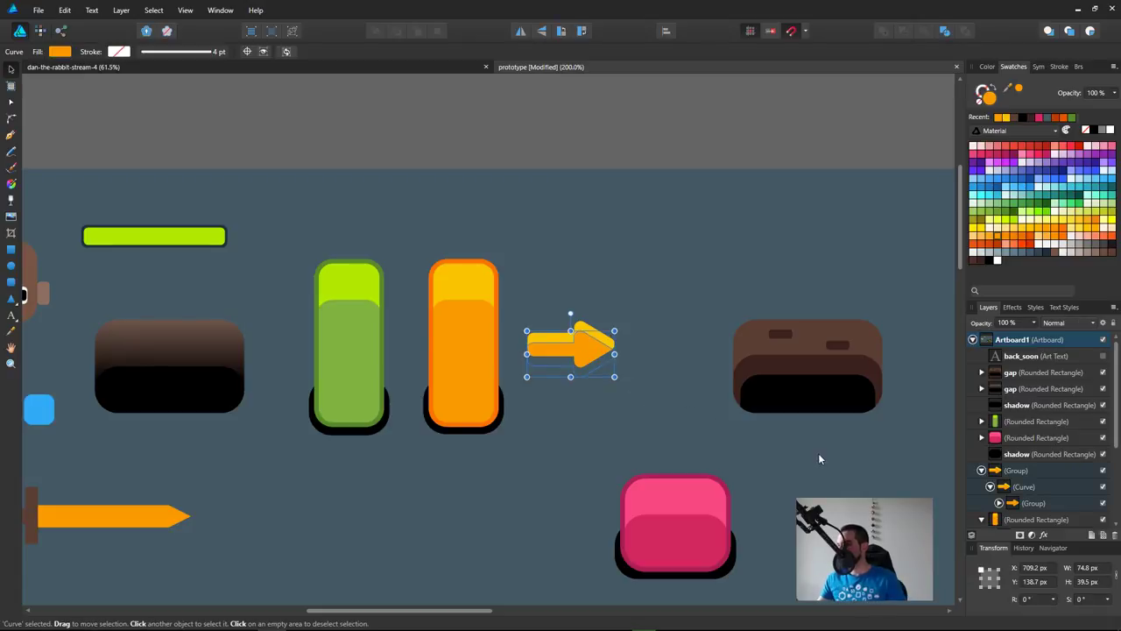
click(740, 442)
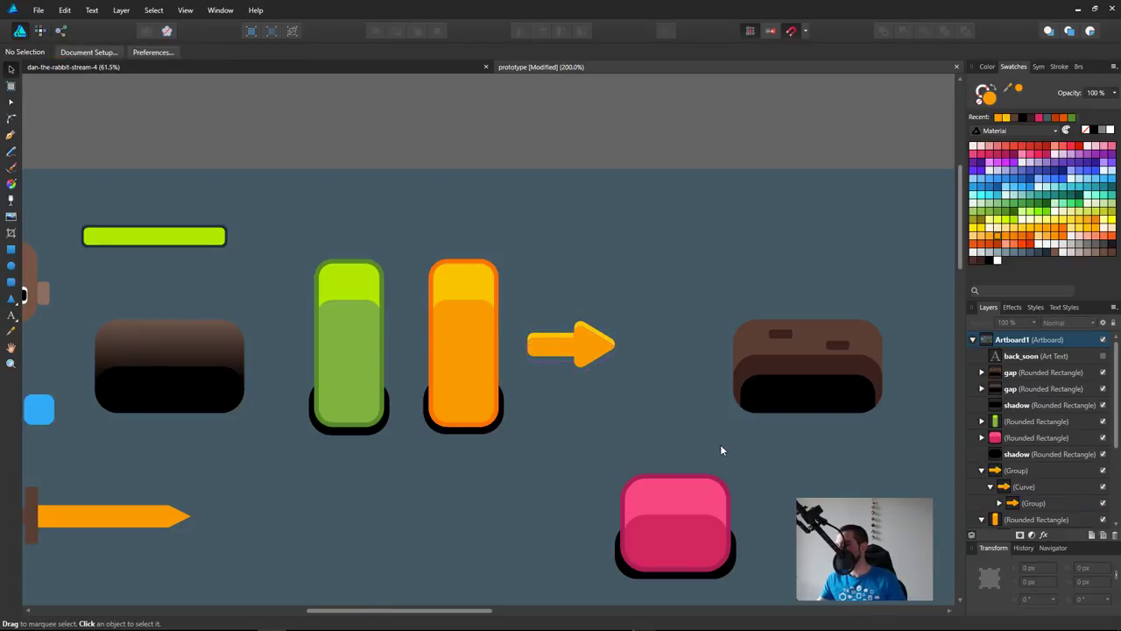
click(597, 351)
double_click(588, 353)
click(612, 409)
Step: Give the outer arrow curve a stroke in the dark orange sampled from the orange character's outline
click(1024, 486)
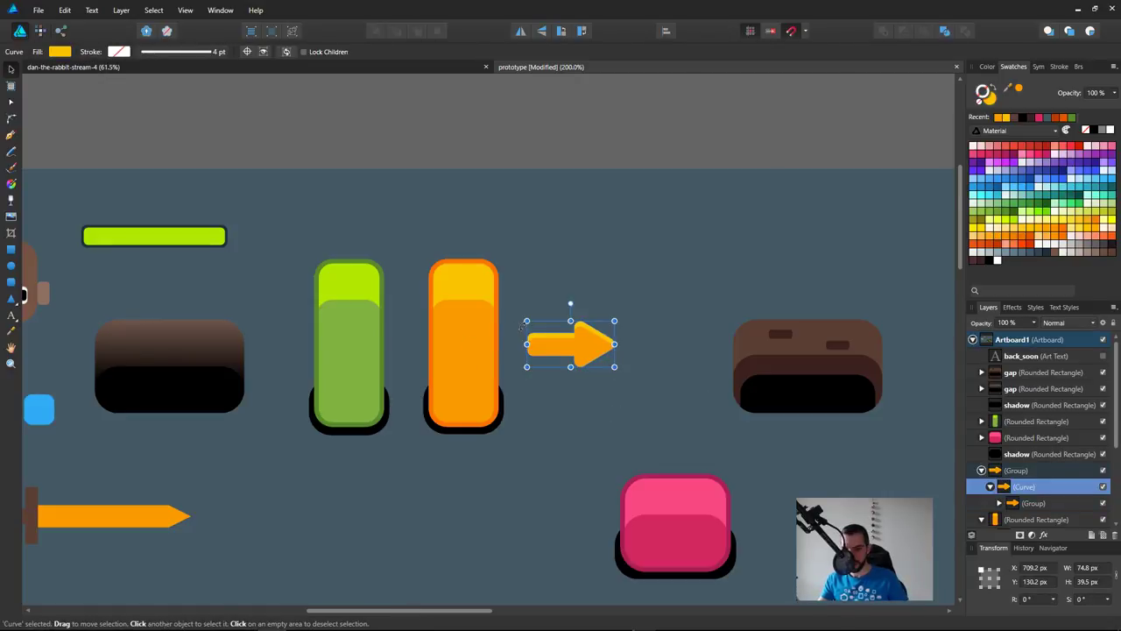
key(i)
click(497, 315)
click(660, 397)
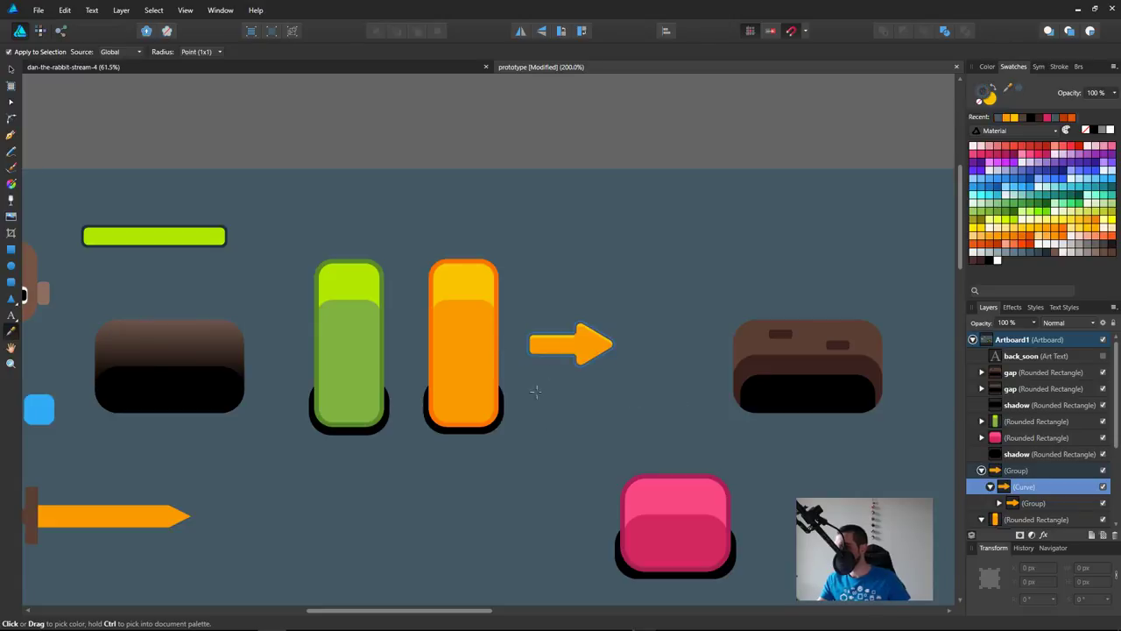
click(496, 372)
key(v)
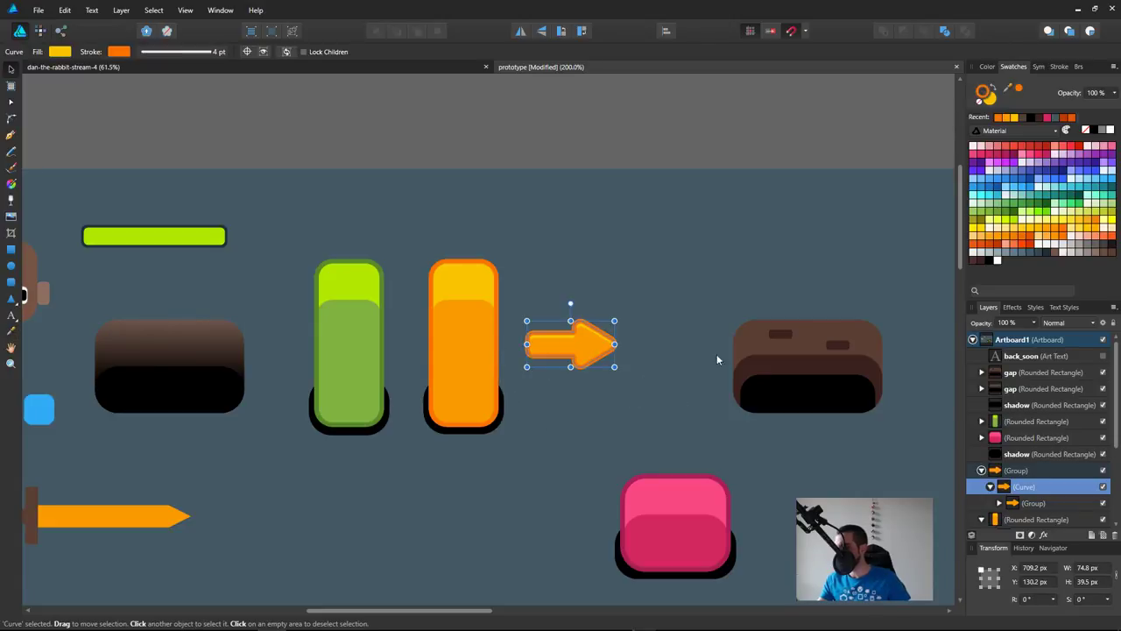
Step: Set the outer arrow curve's stroke width to 2 pt and align the stroke to the outside
click(217, 51)
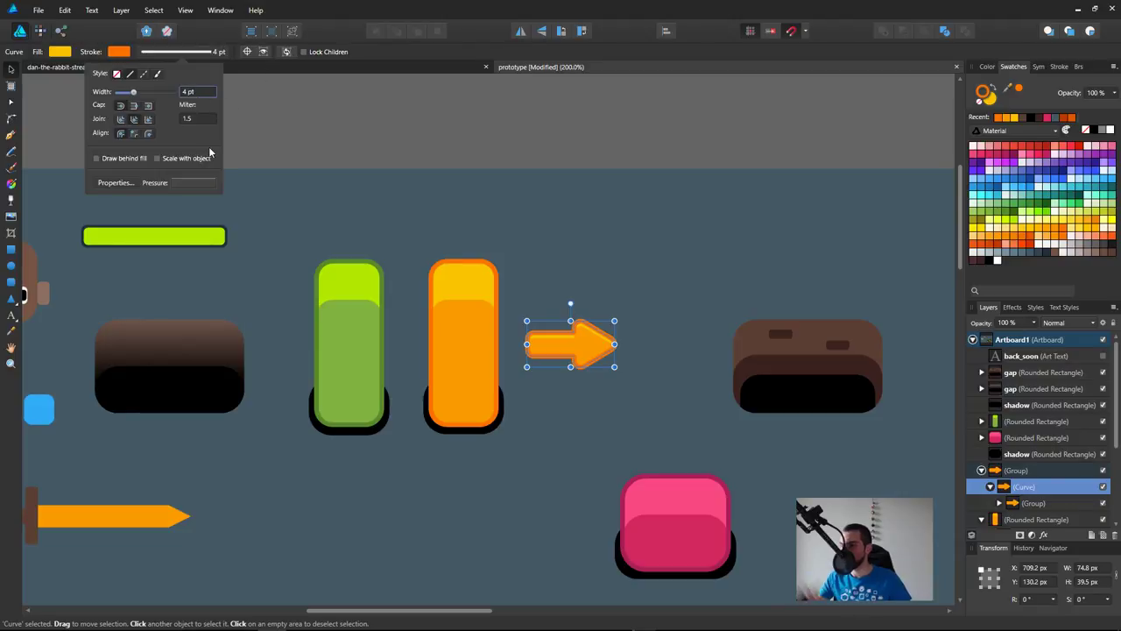
text(2)
key(Return)
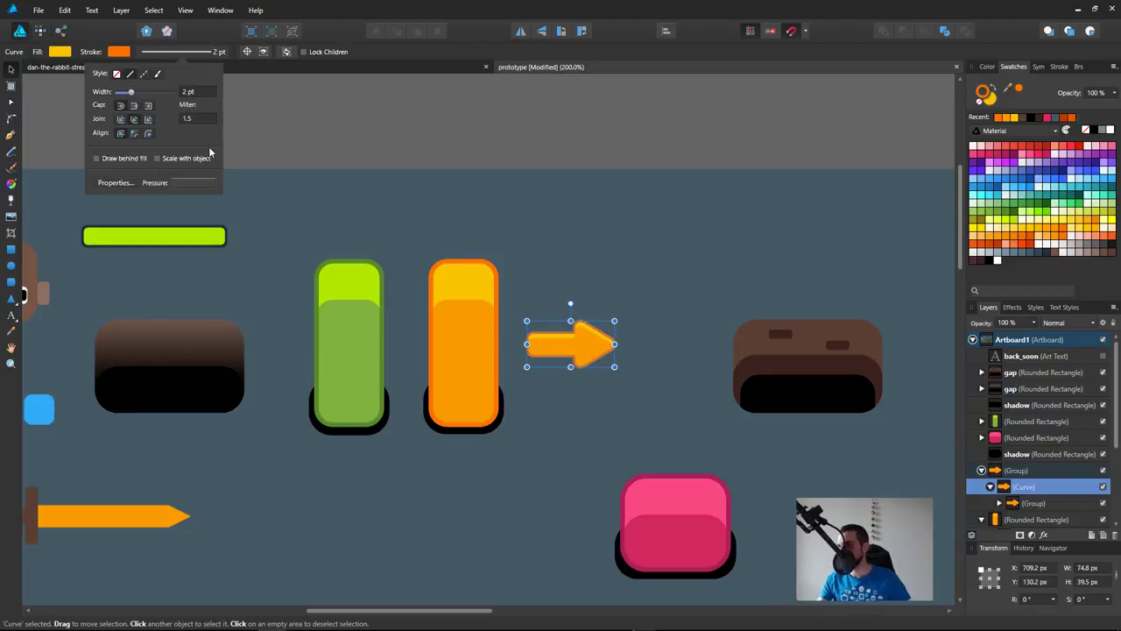
click(148, 136)
drag(641, 371, 589, 372)
click(658, 150)
drag(701, 368, 774, 358)
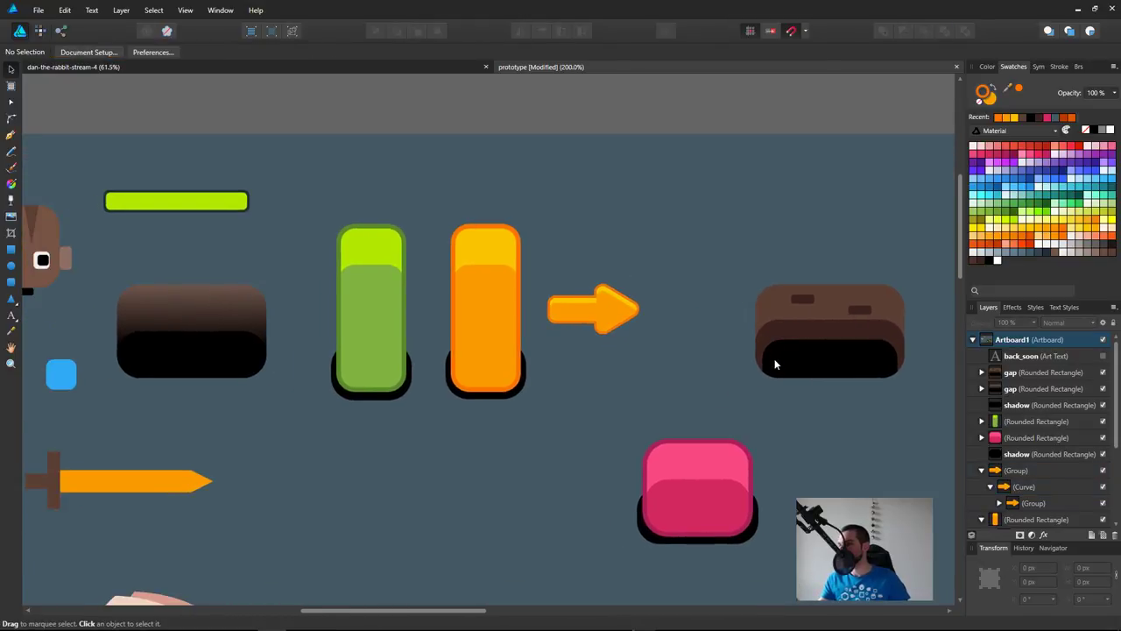
Step: Try lowering the nested orange arrow to Y 139.5 px to thicken the yellow highlight
click(616, 312)
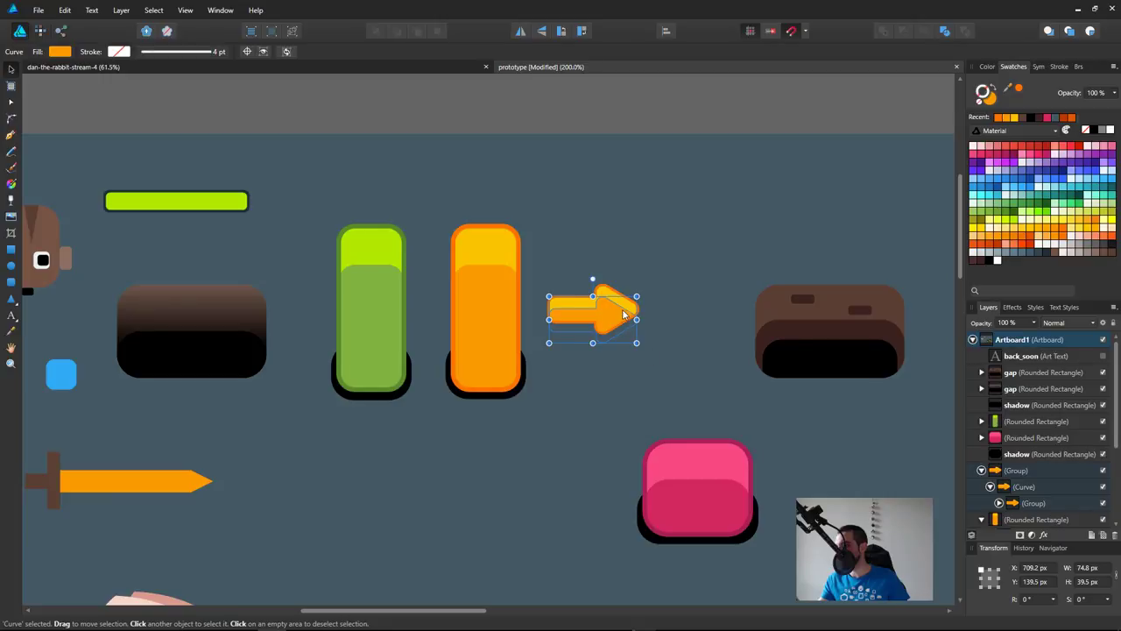
click(702, 362)
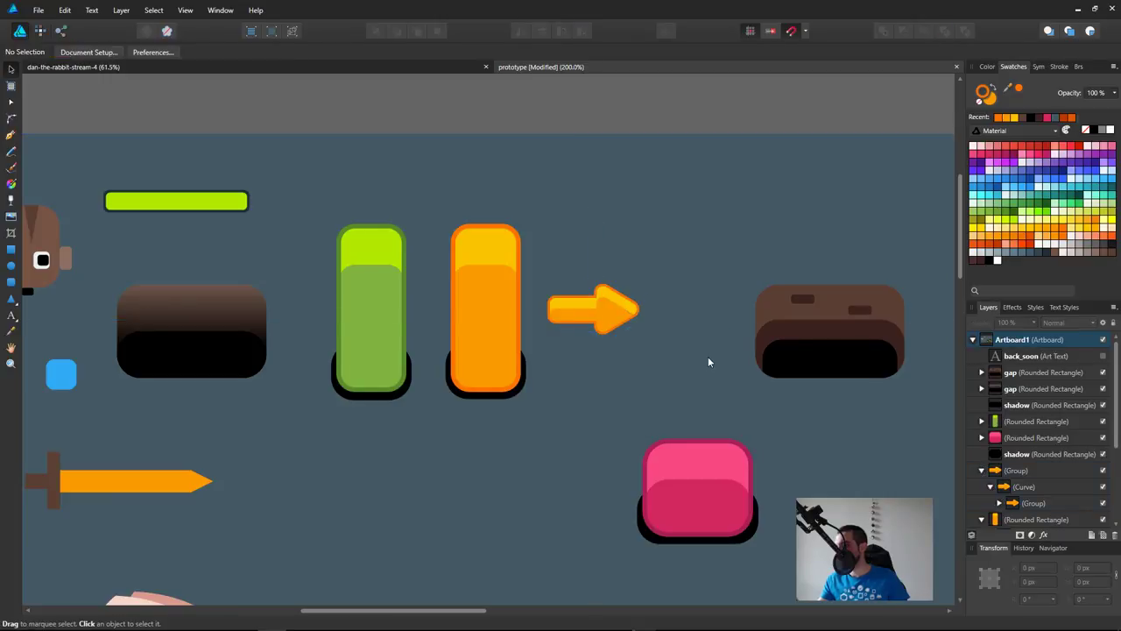
key(ctrl+z)
key(space)
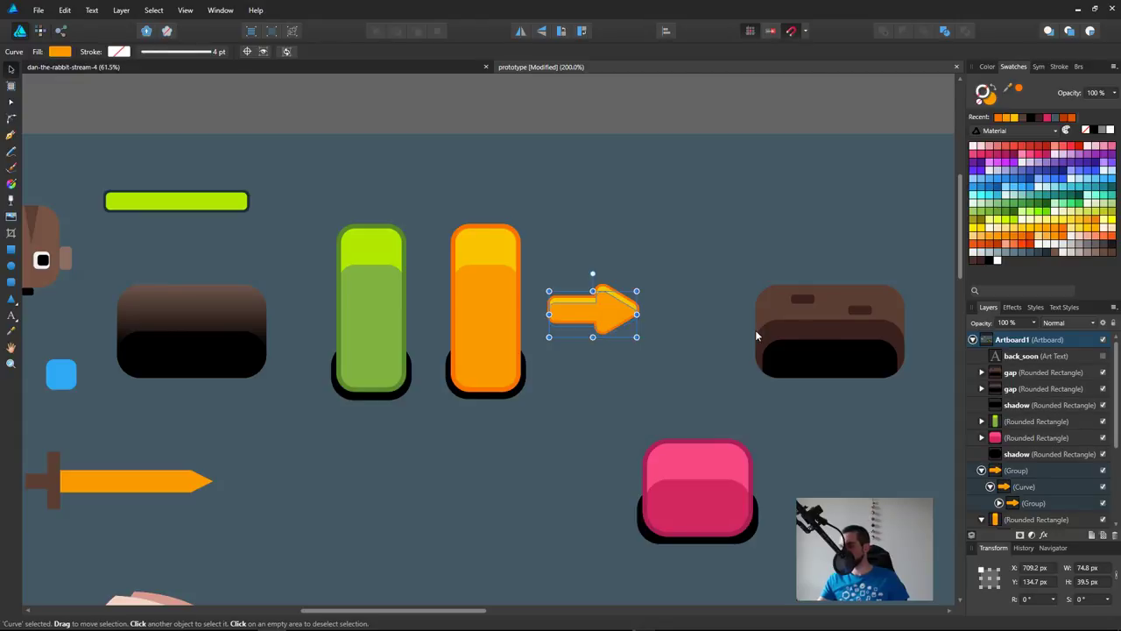
Step: Try neighbouring orange swatches from the Material palette and fill the nested arrow with a slightly darker orange, without a stroke
click(1016, 245)
key(ctrl+z)
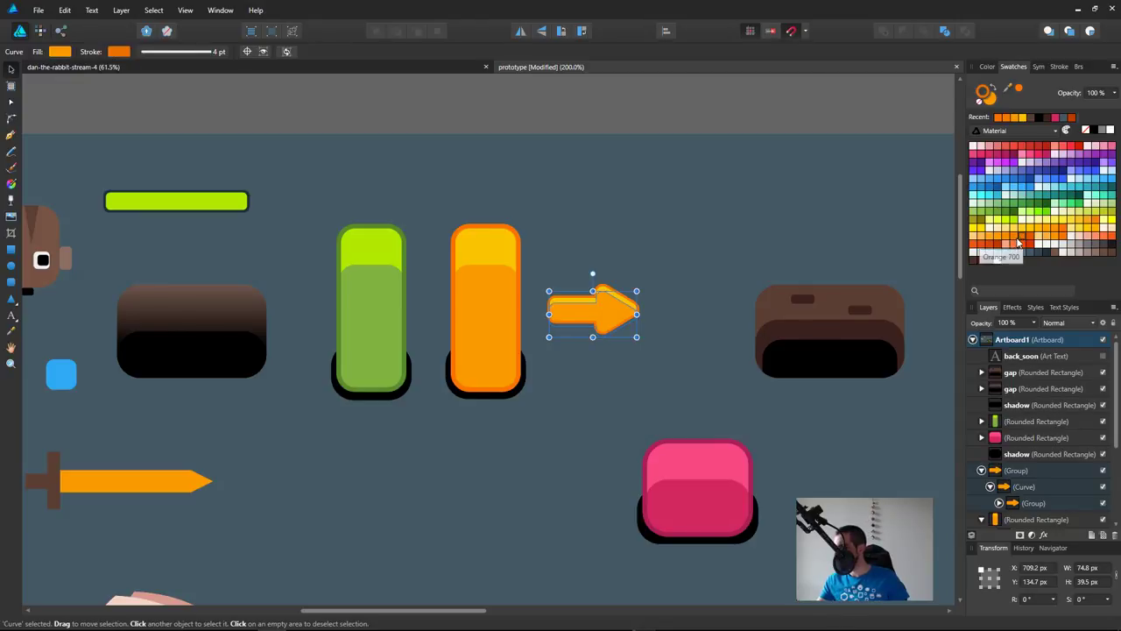
key(x)
click(1022, 237)
key(space)
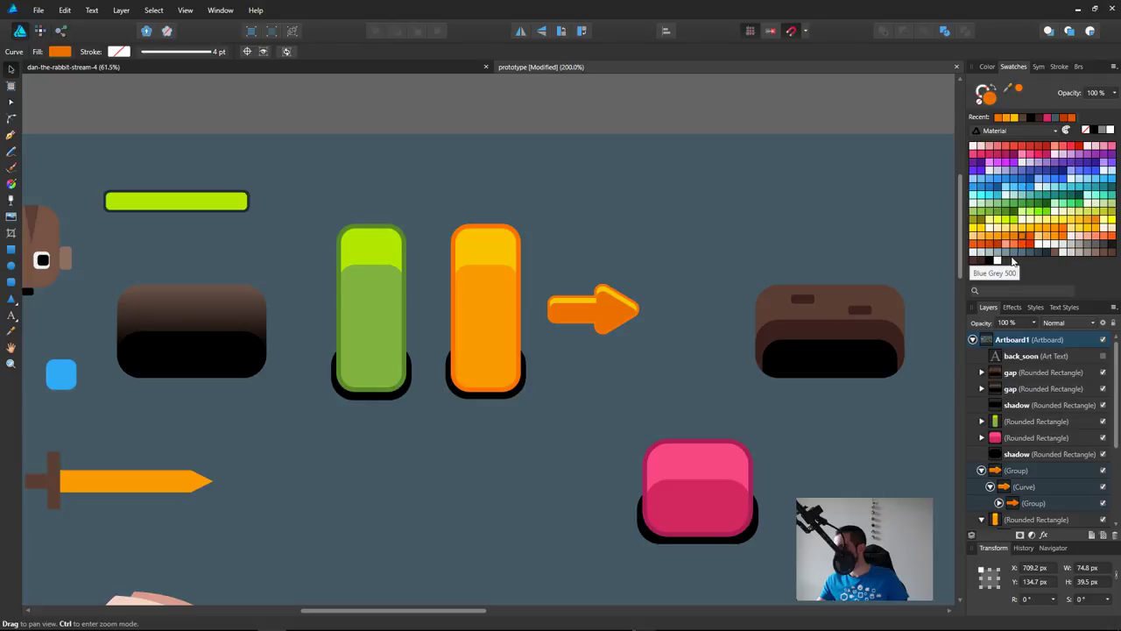
click(1015, 238)
key(space)
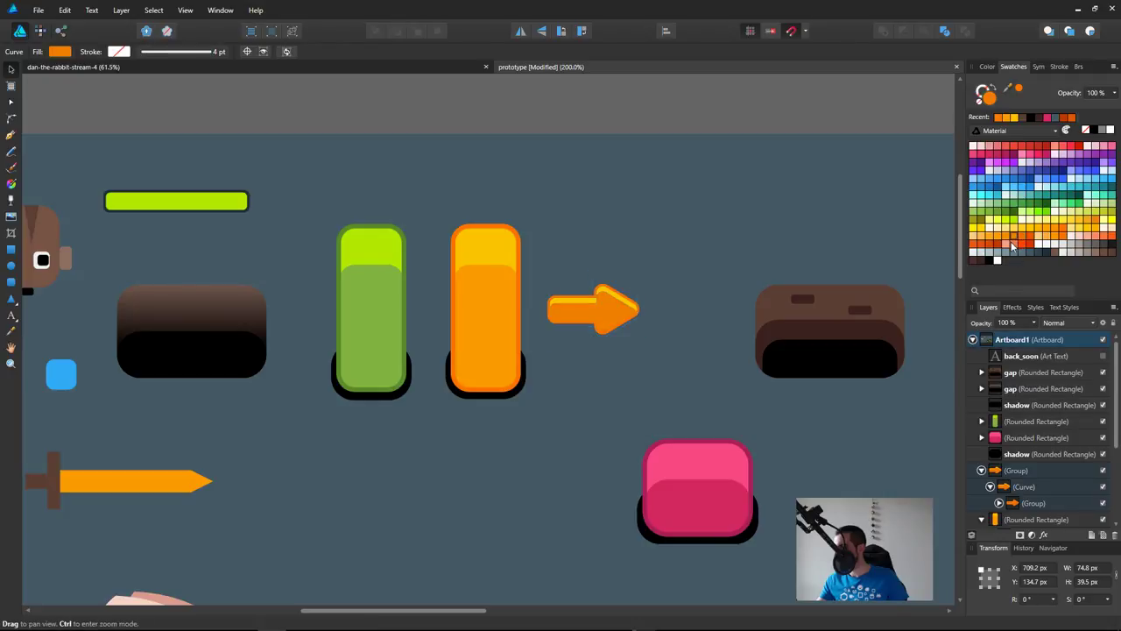
click(1007, 237)
key(space)
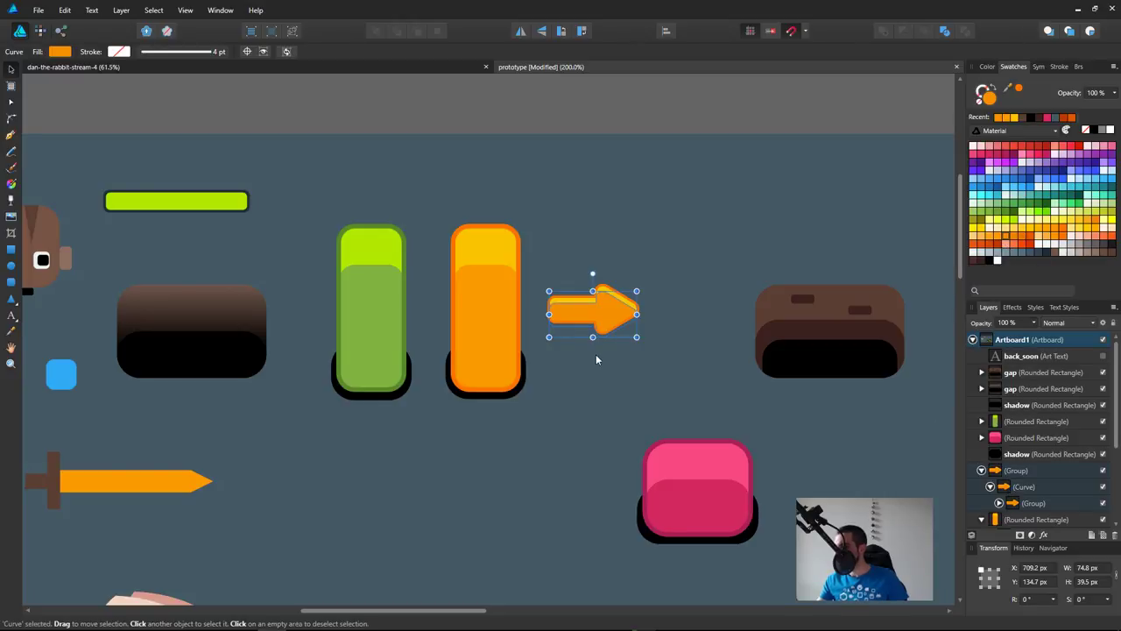
Step: Draw an orange rectangle about 16.2 by 64.5 px across the shaft before the arrowhead, set to Multiply at 30% opacity
key(m)
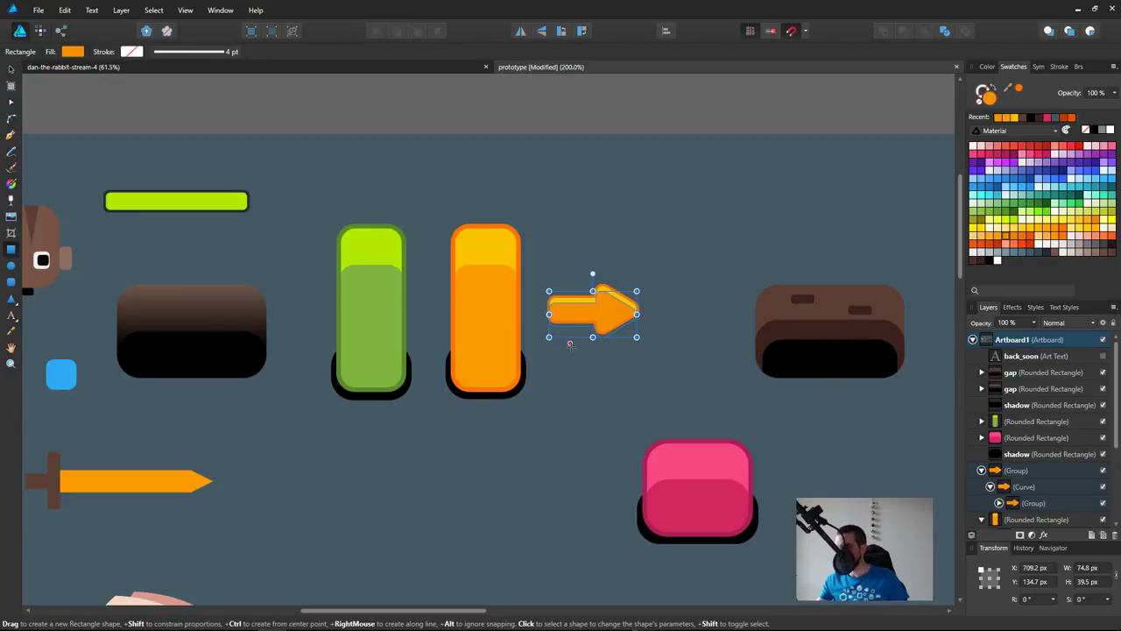
drag(578, 348, 595, 275)
click(1066, 323)
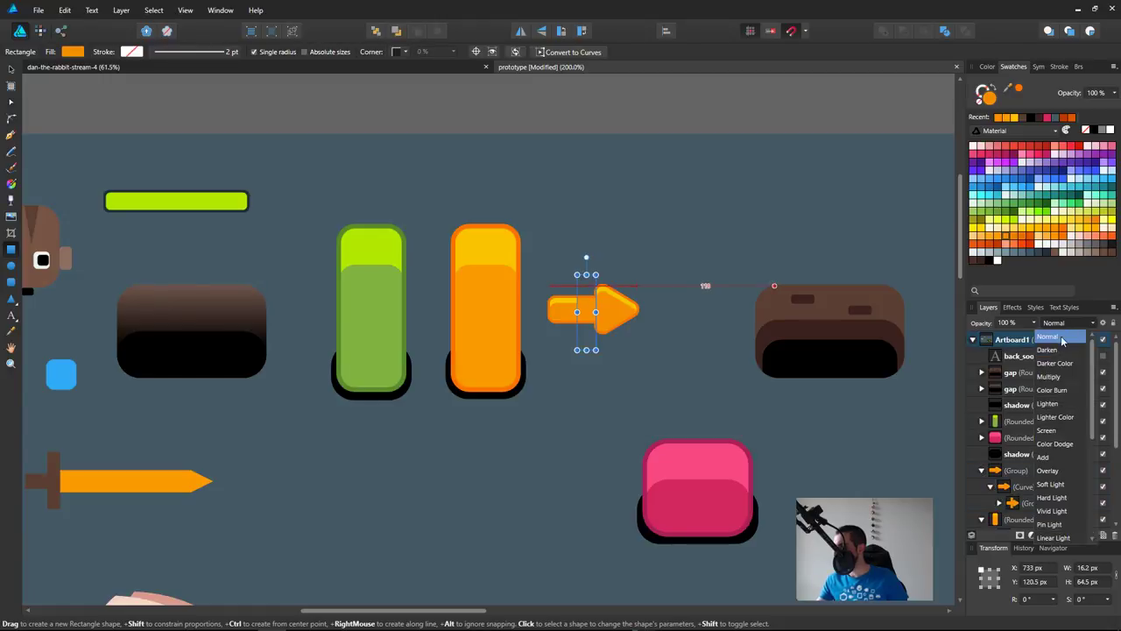
click(1057, 379)
key(v)
key(5)
key(3)
key(space)
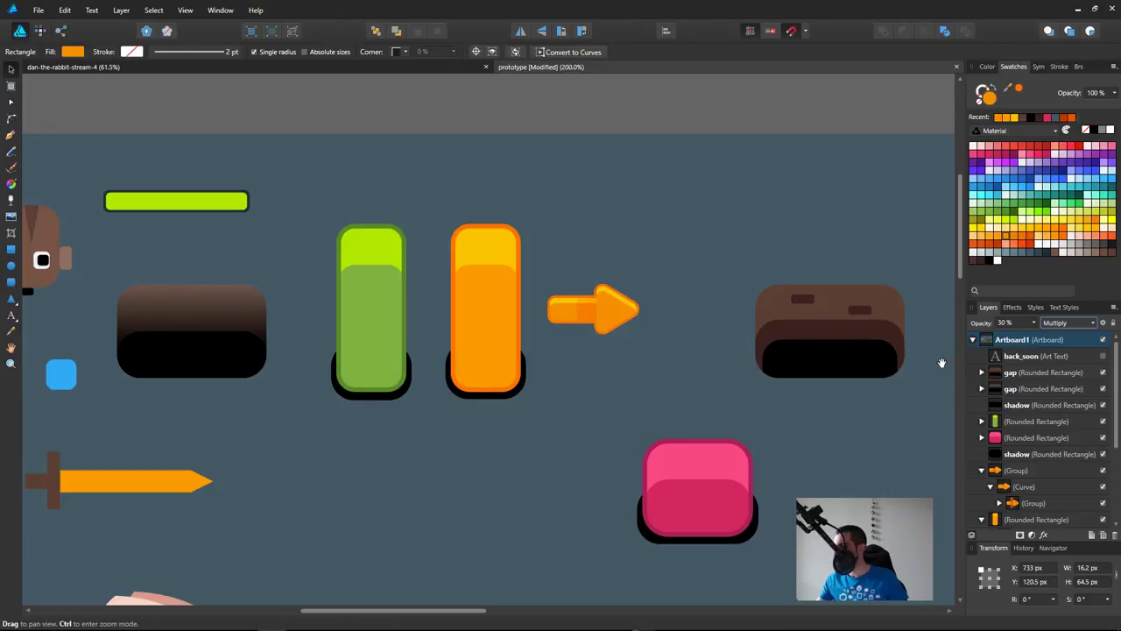
Step: Narrow the shading rectangle to 7.2 px wide, keeping it against the arrowhead
key(Left)
key(space)
key(Right)
key(space)
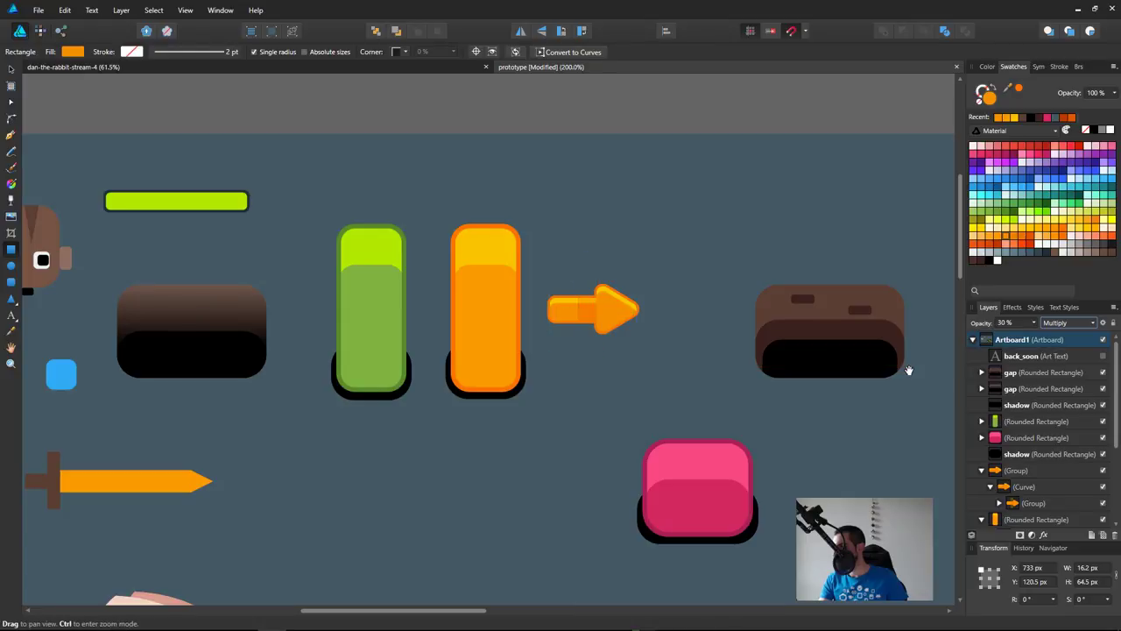
drag(569, 312, 587, 312)
key(space)
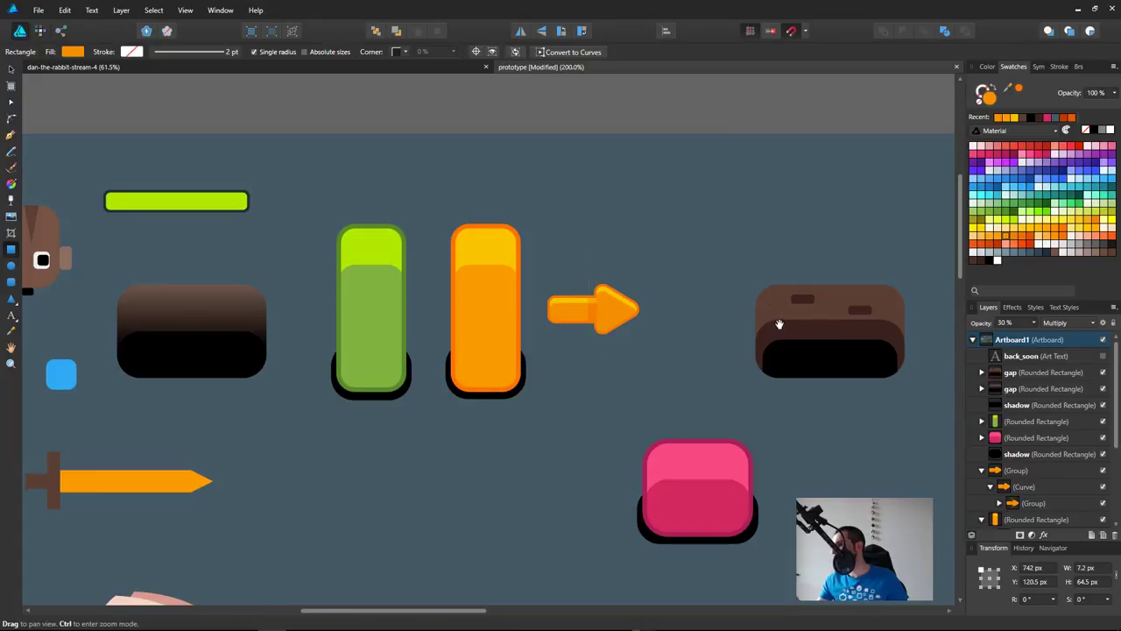
Step: Shorten the shading rectangle to 16 px high at Y 145 px so it covers only the shaft's lower orange area
scroll(633, 242, up, 5)
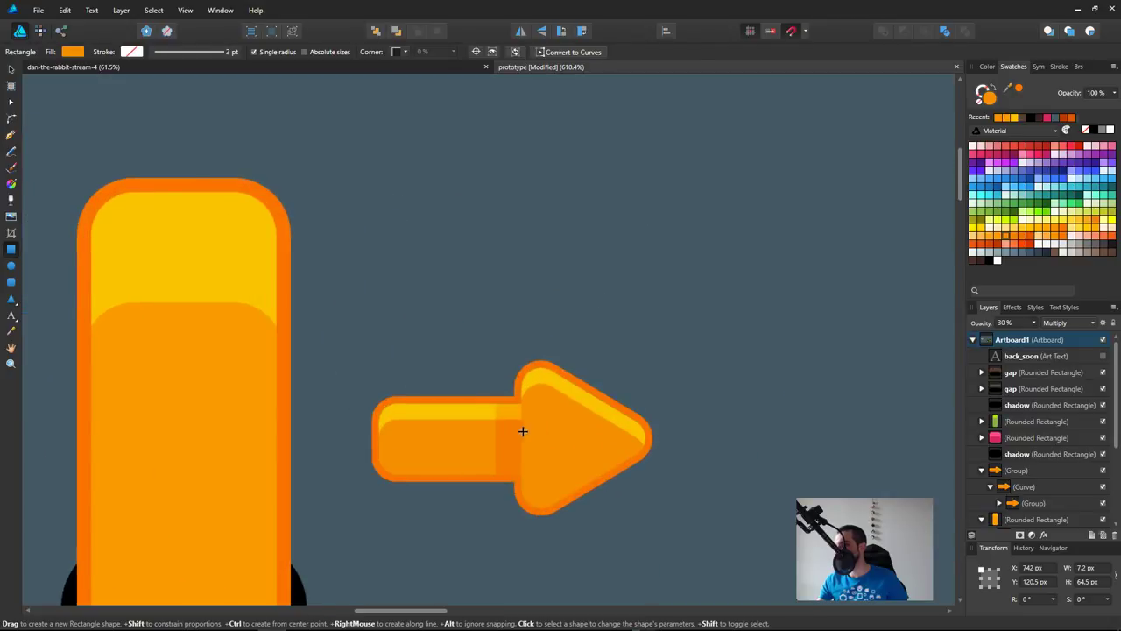
scroll(533, 415, up, 1)
drag(504, 306, 505, 417)
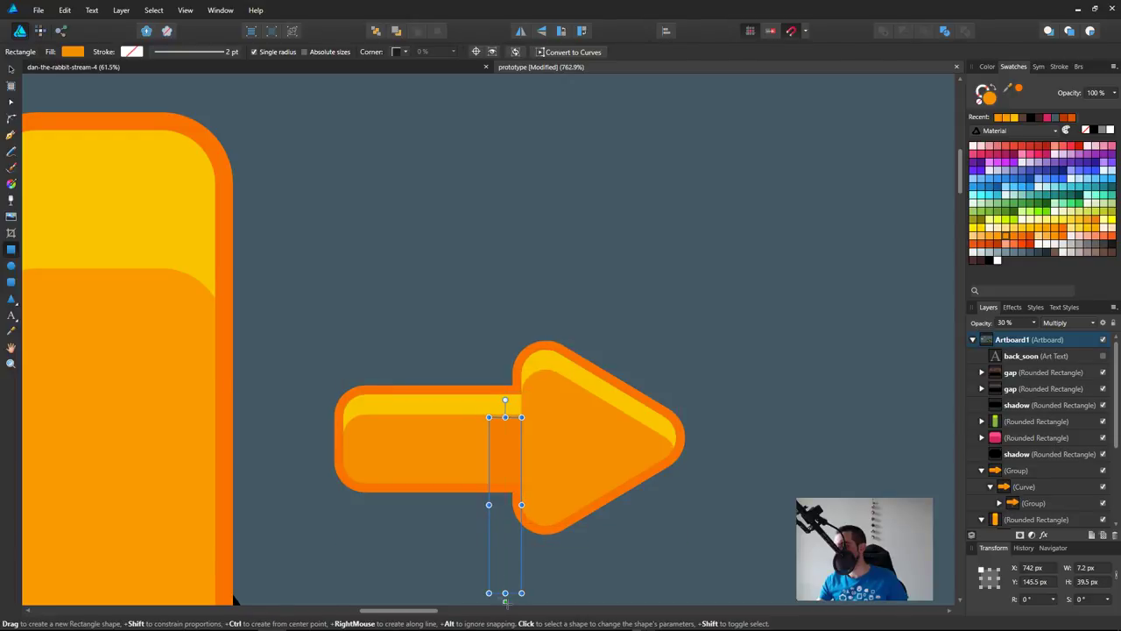
drag(505, 593, 519, 487)
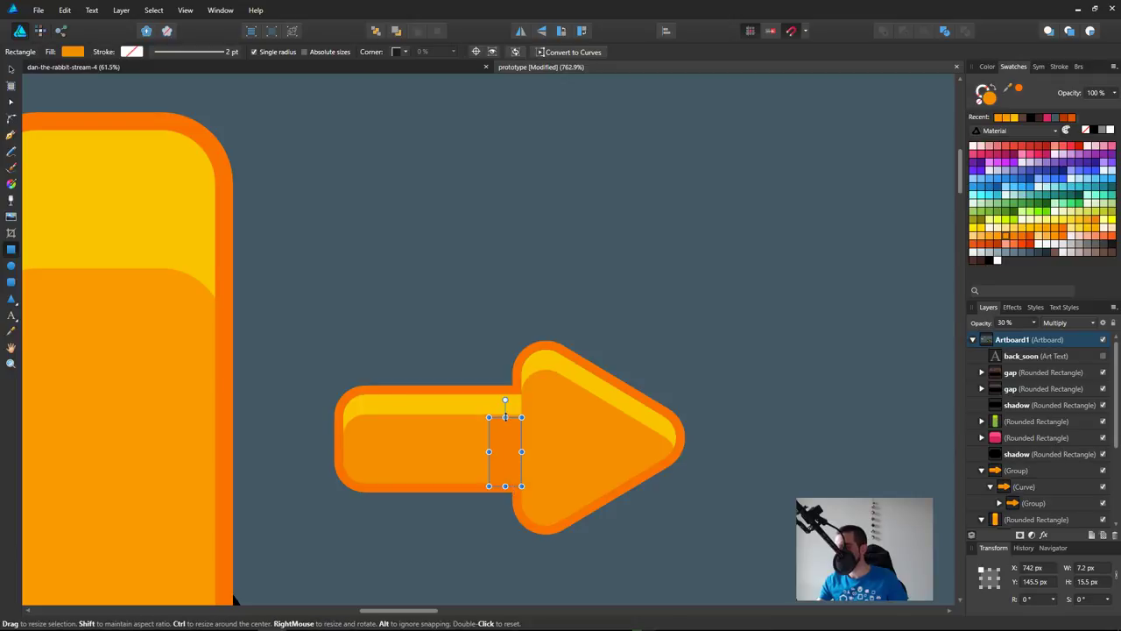
key(Up)
drag(506, 445, 517, 409)
drag(627, 549, 639, 515)
key(v)
click(714, 506)
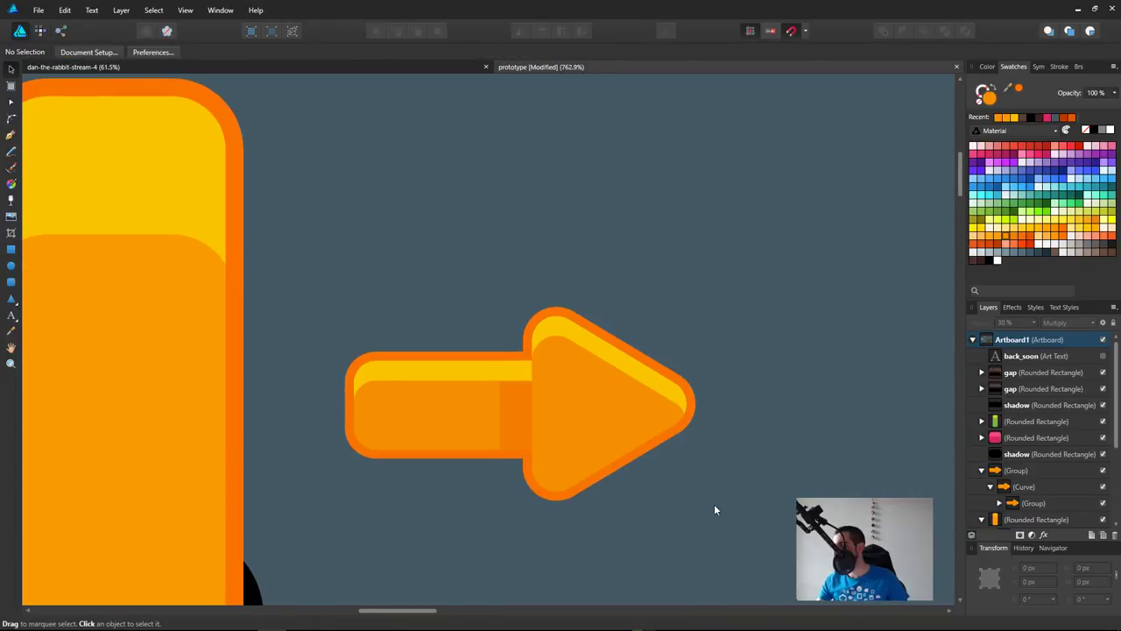
Step: Extend the shading rectangle's upper edge across the yellow highlight of the arrow shaft
scroll(601, 387, down, 1)
scroll(604, 394, down, 2)
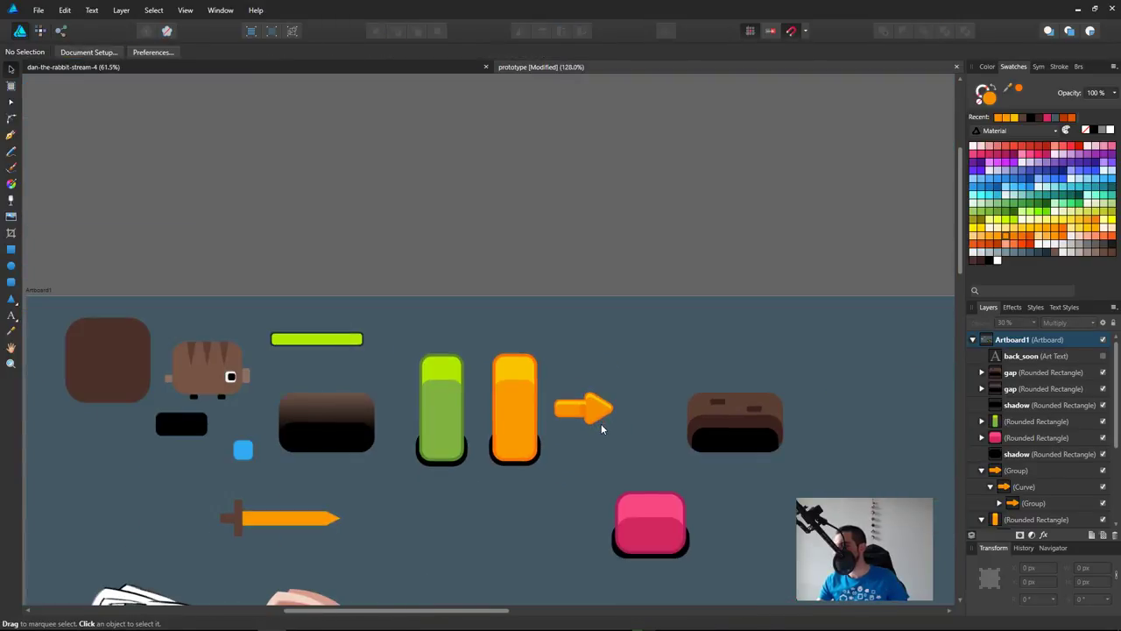
scroll(601, 423, up, 8)
click(535, 265)
double_click(528, 259)
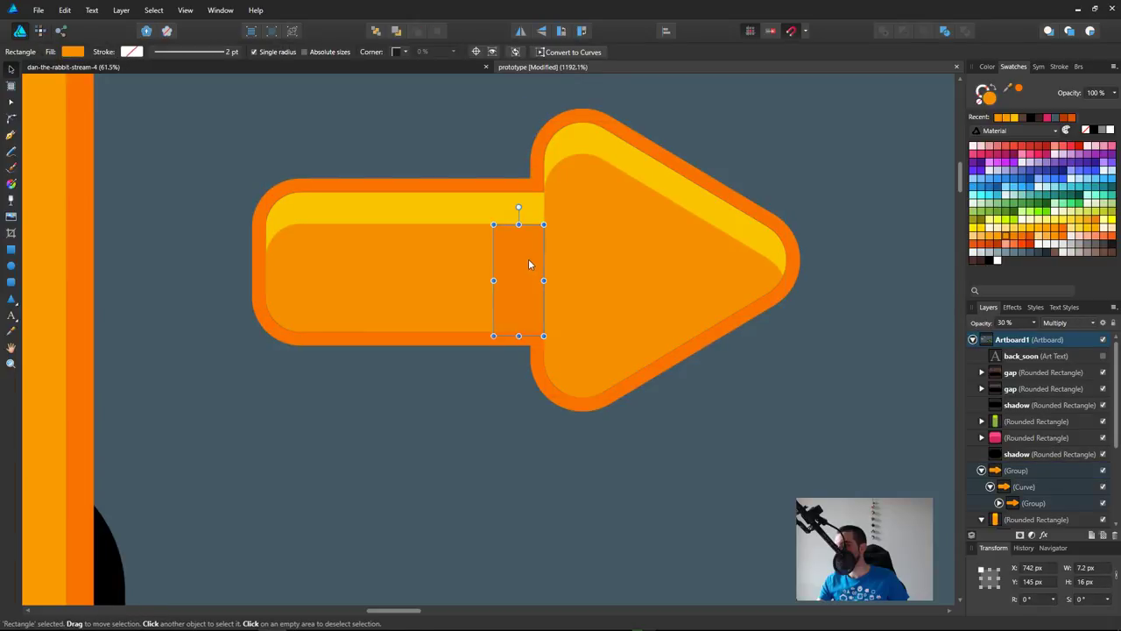
drag(519, 222, 520, 175)
click(518, 451)
scroll(502, 307, down, 8)
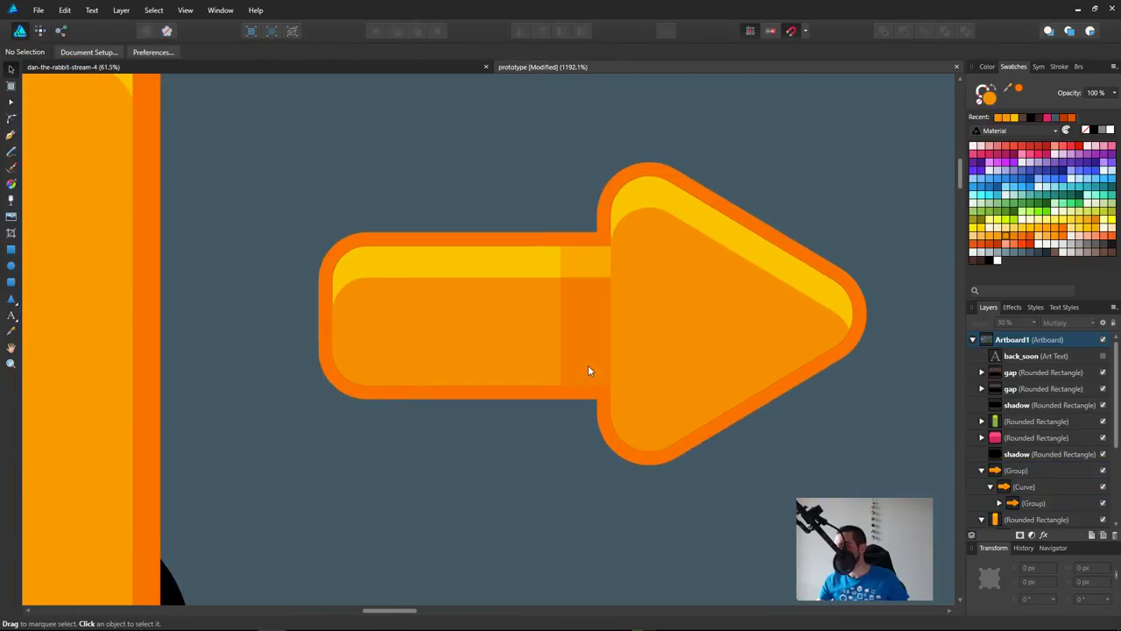
Step: Delete the shading rectangle from the arrow shaft
scroll(627, 376, up, 4)
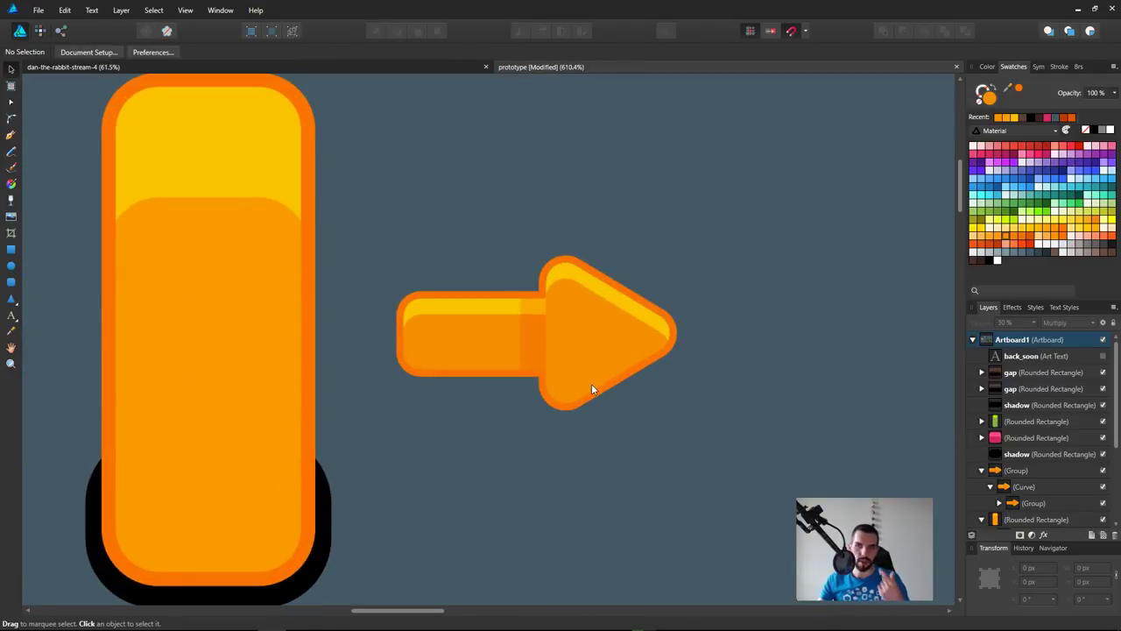
scroll(730, 348, down, 7)
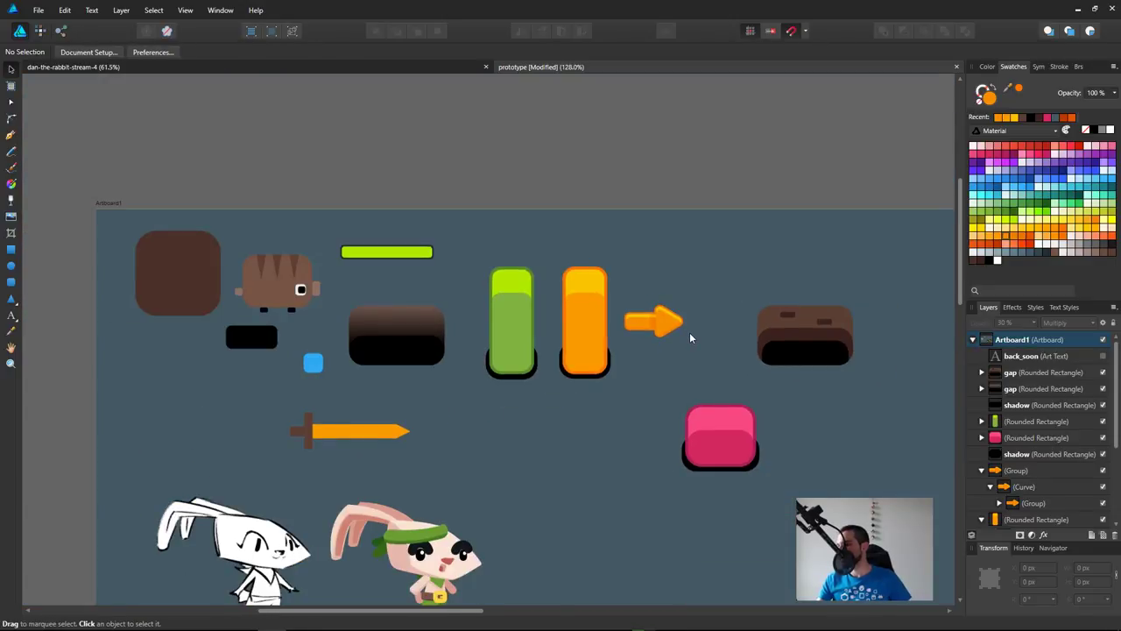
scroll(690, 332, up, 4)
click(611, 307)
click(746, 385)
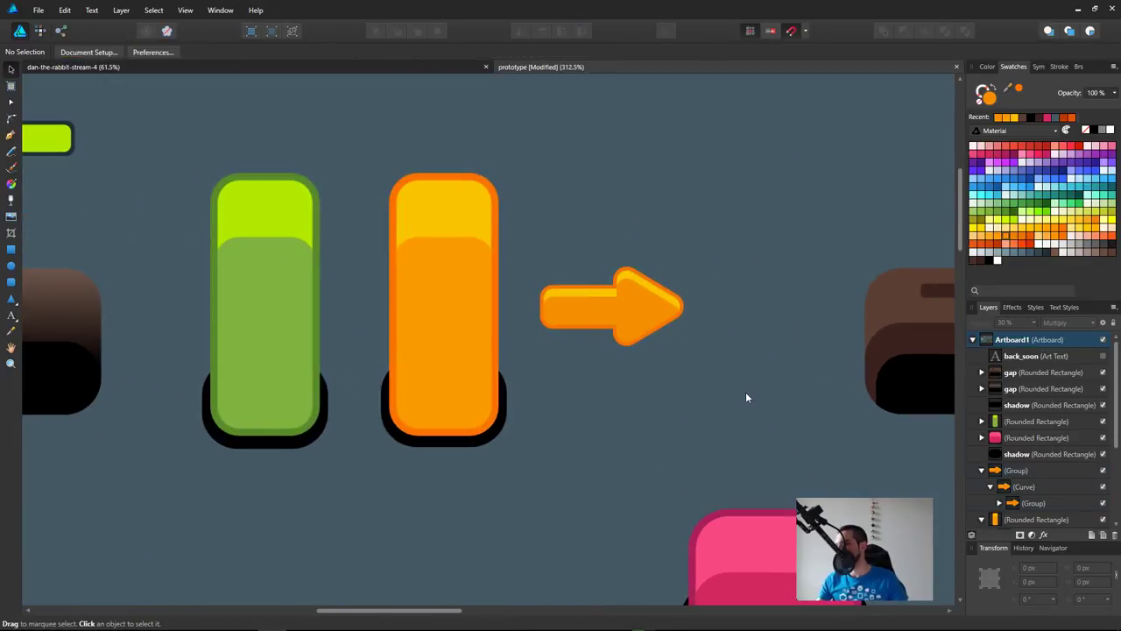
Step: Duplicate the whole arrow above the original, rotate the copy 45° and place it at X 690.8 px, Y 90.5 px
drag(727, 414, 507, 224)
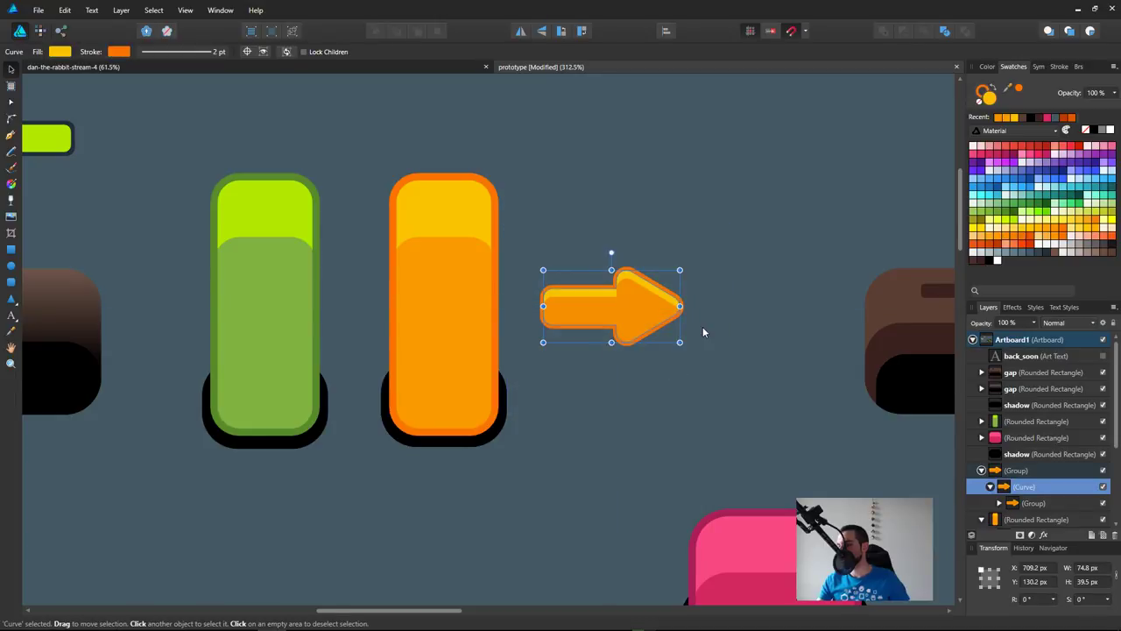
drag(638, 305, 647, 168)
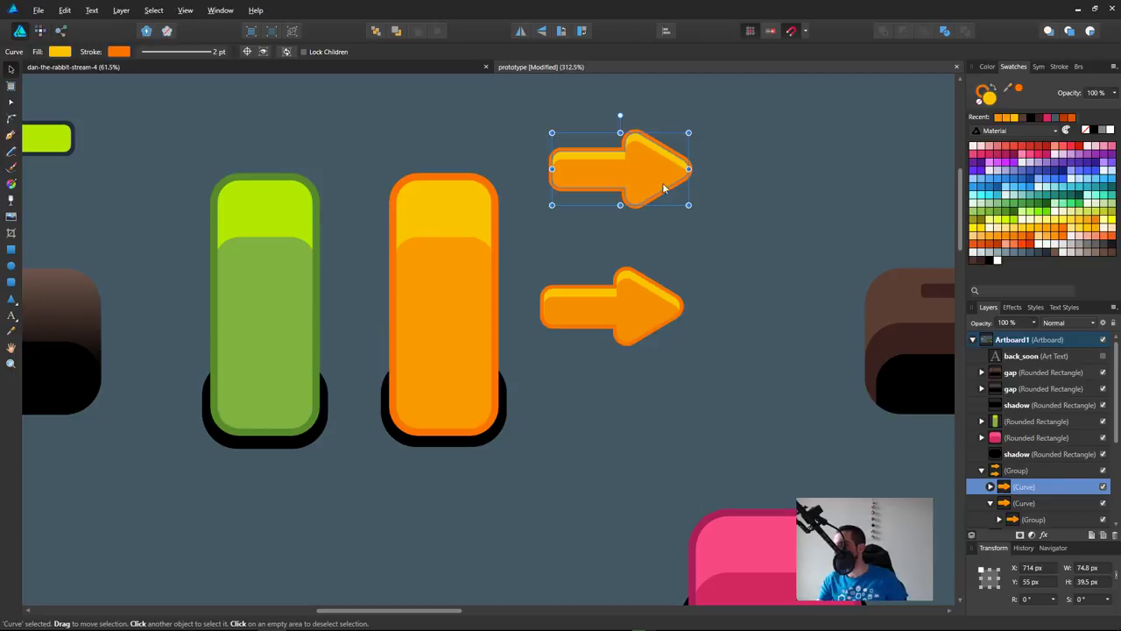
drag(621, 116, 591, 129)
drag(630, 179, 595, 185)
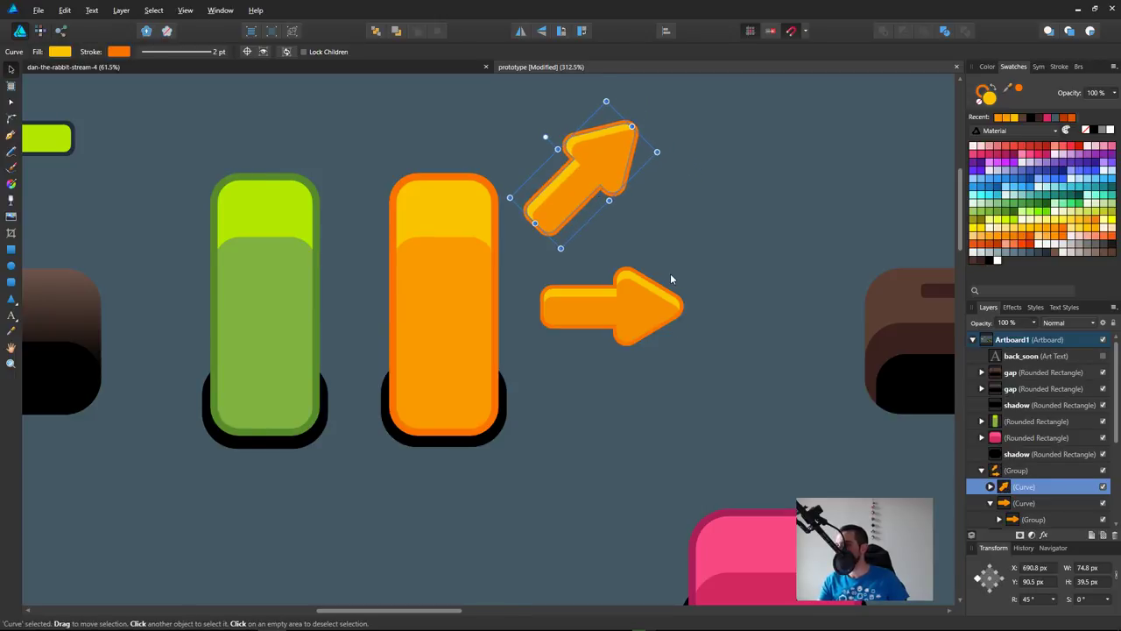
drag(664, 268, 640, 268)
Step: Duplicate the diagonal arrow below the horizontal one, rotate it to 90° pointing up, and delete its nested orange arrow
drag(577, 158, 508, 438)
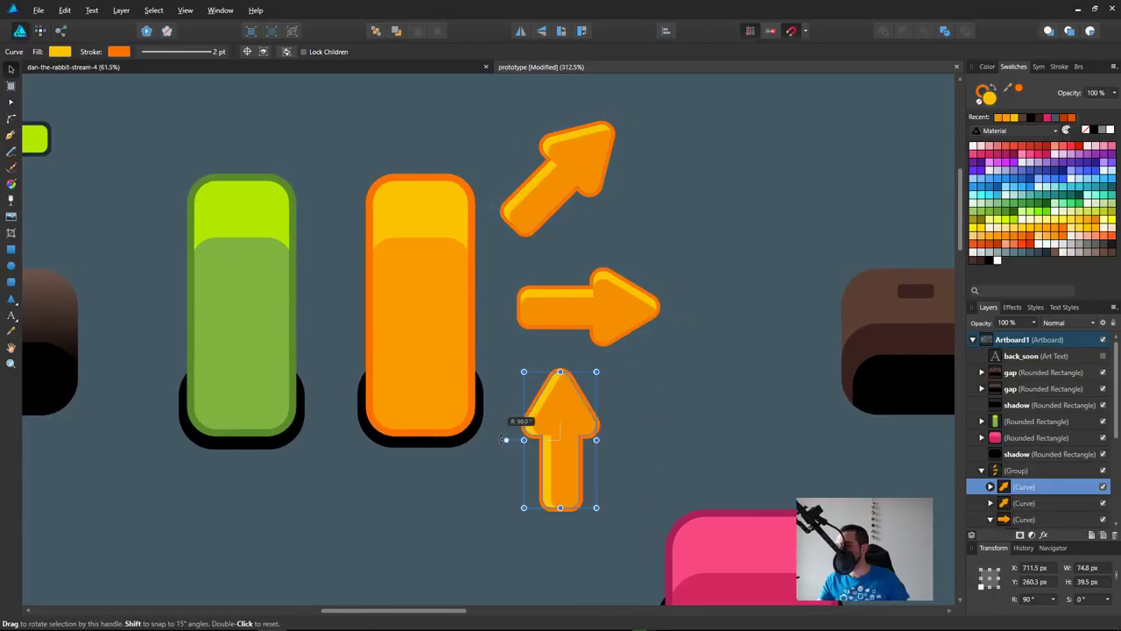
drag(692, 411, 688, 387)
click(669, 377)
ctrl+click(544, 404)
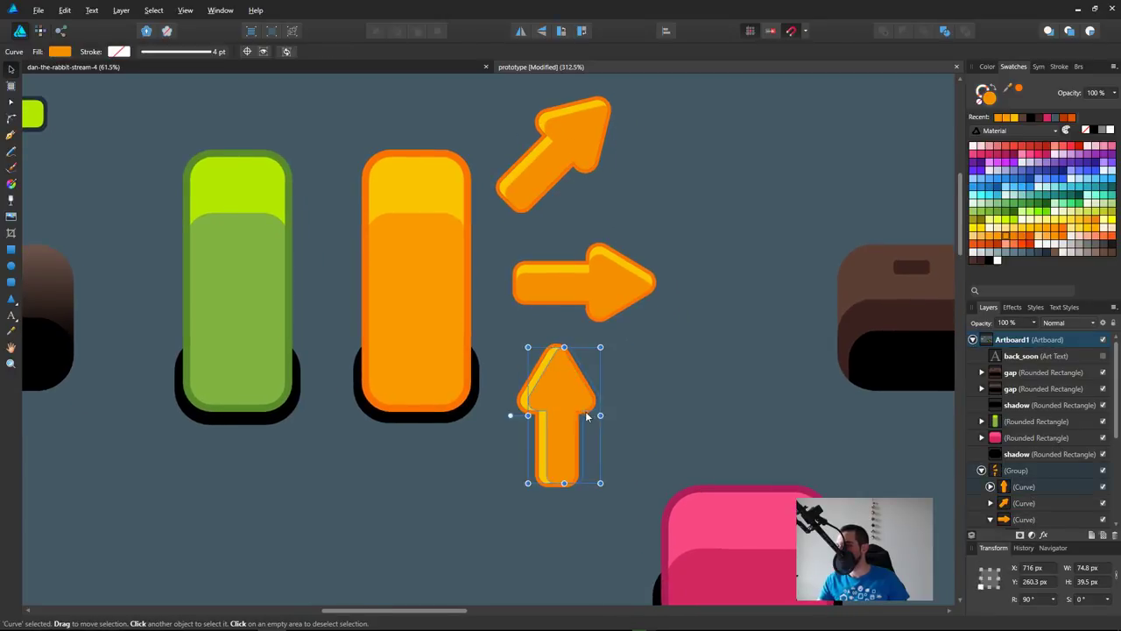
click(649, 392)
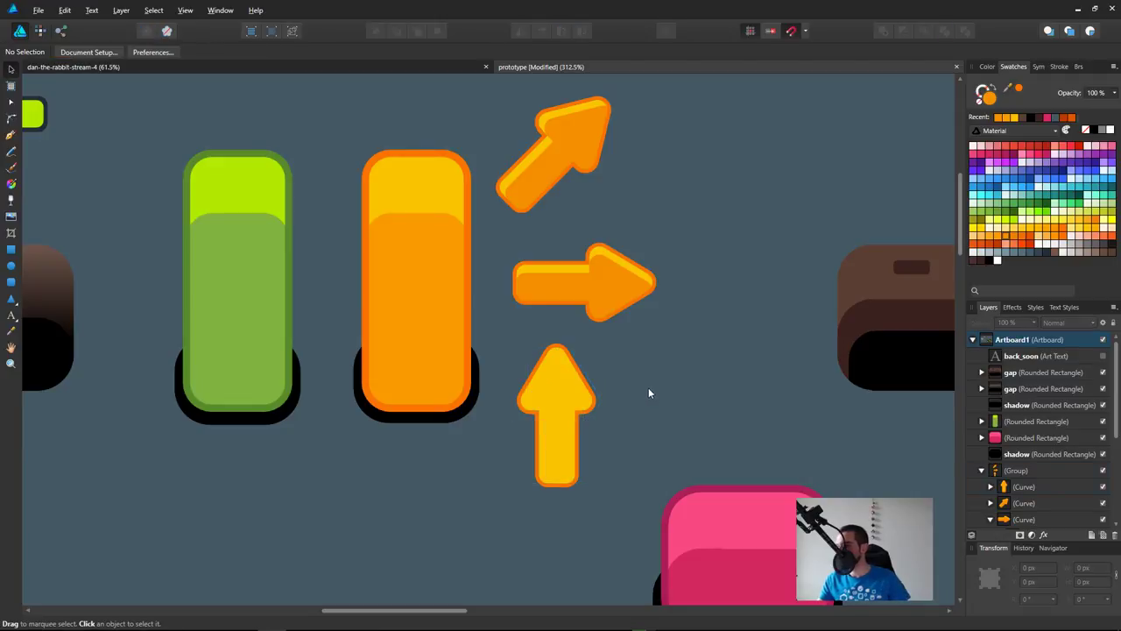
Step: Paint orange 6 px brush strokes across the lower edge of the upward arrow's head and the base of its shaft
click(581, 402)
double_click(569, 391)
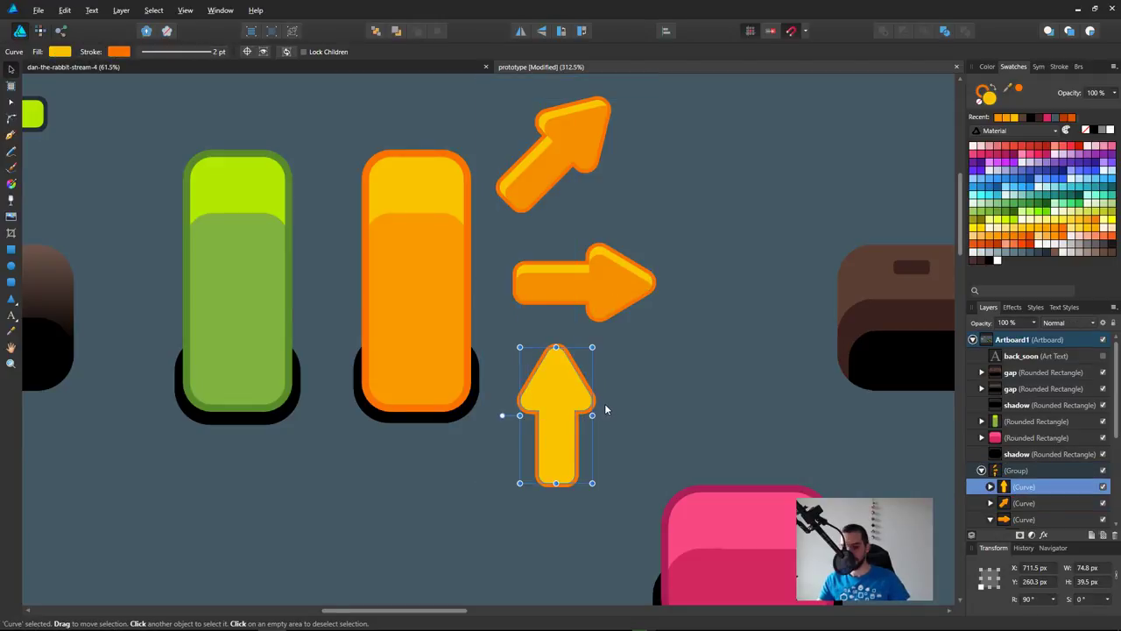
key(b)
mouse_move(524, 405)
mouse_down()
mouse_move(588, 407)
mouse_move(526, 404)
mouse_up()
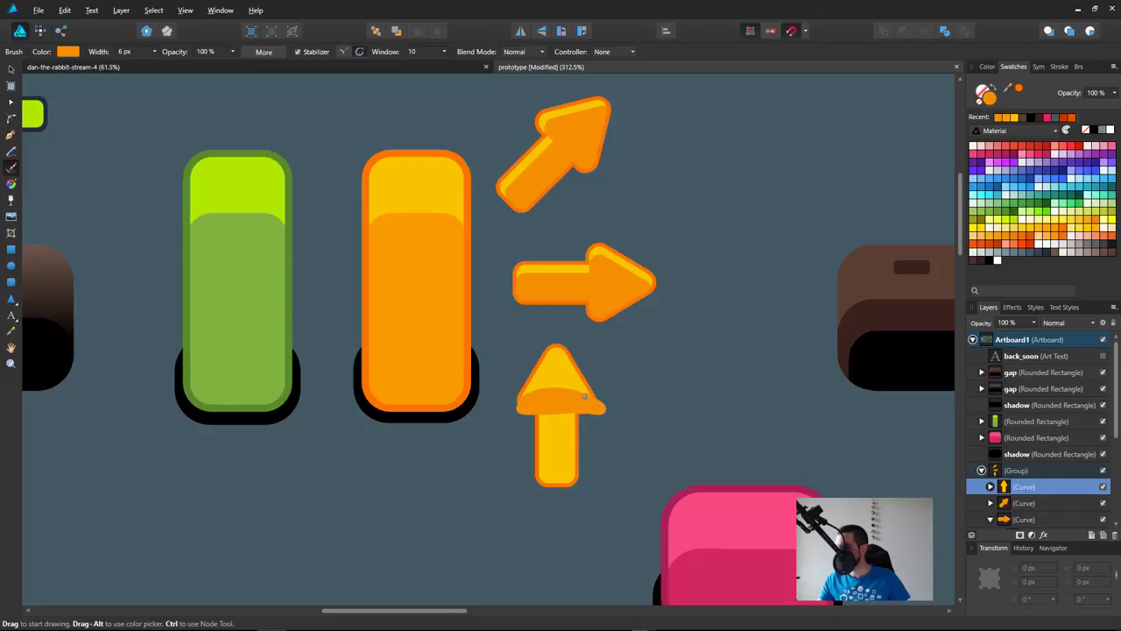
drag(534, 476, 595, 478)
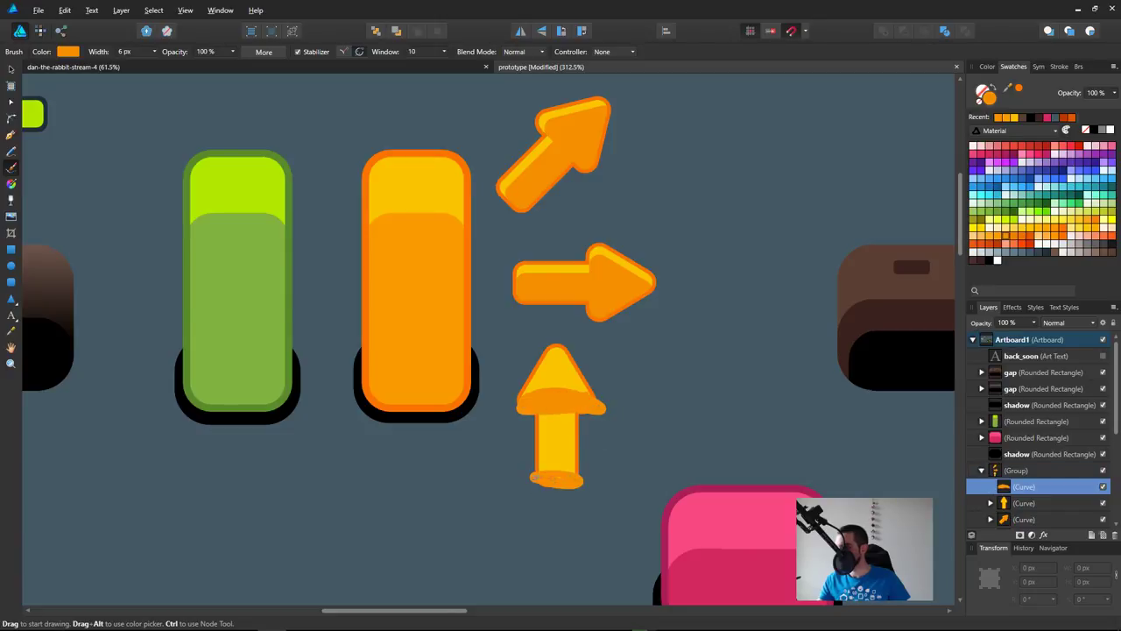
Step: Nest both orange brush-stroke curves inside the upward arrow's curve so they are clipped to its shape
double_click(1037, 487)
shift+click(1026, 505)
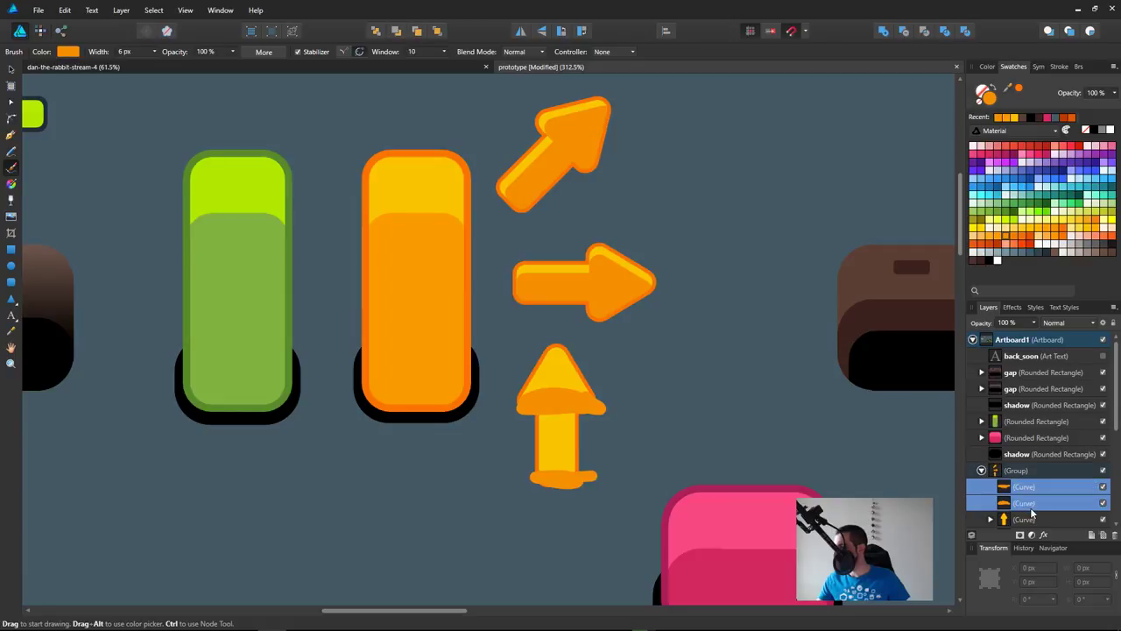
mouse_move(1030, 508)
mouse_down()
mouse_move(1032, 520)
mouse_move(1038, 474)
mouse_up()
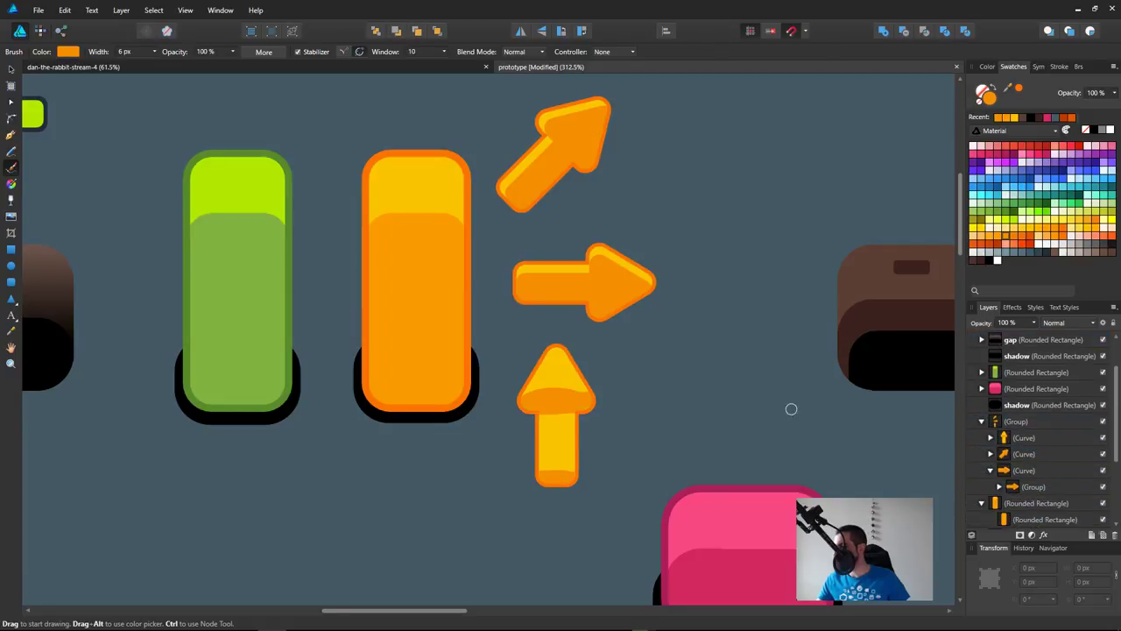
drag(750, 441, 828, 395)
key(v)
click(780, 395)
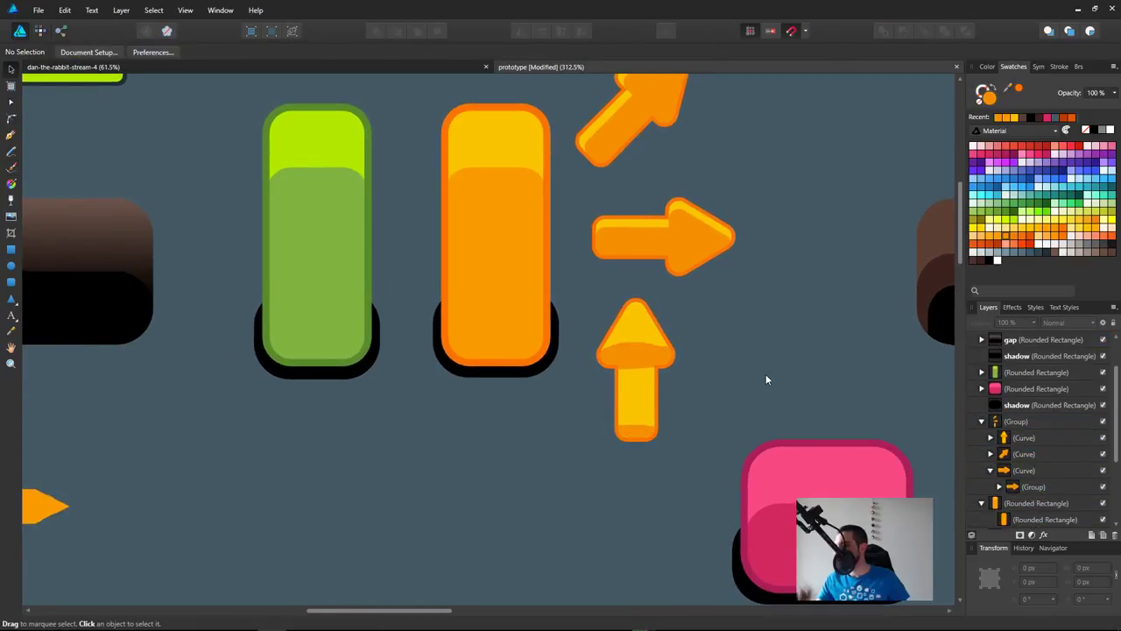
Step: Move the upward arrow to X 637 px, Y 92.8 px above the orange character and send it to the back of its group
click(651, 393)
double_click(644, 411)
drag(562, 474, 746, 284)
scroll(637, 514, down, 3)
drag(562, 438, 476, 242)
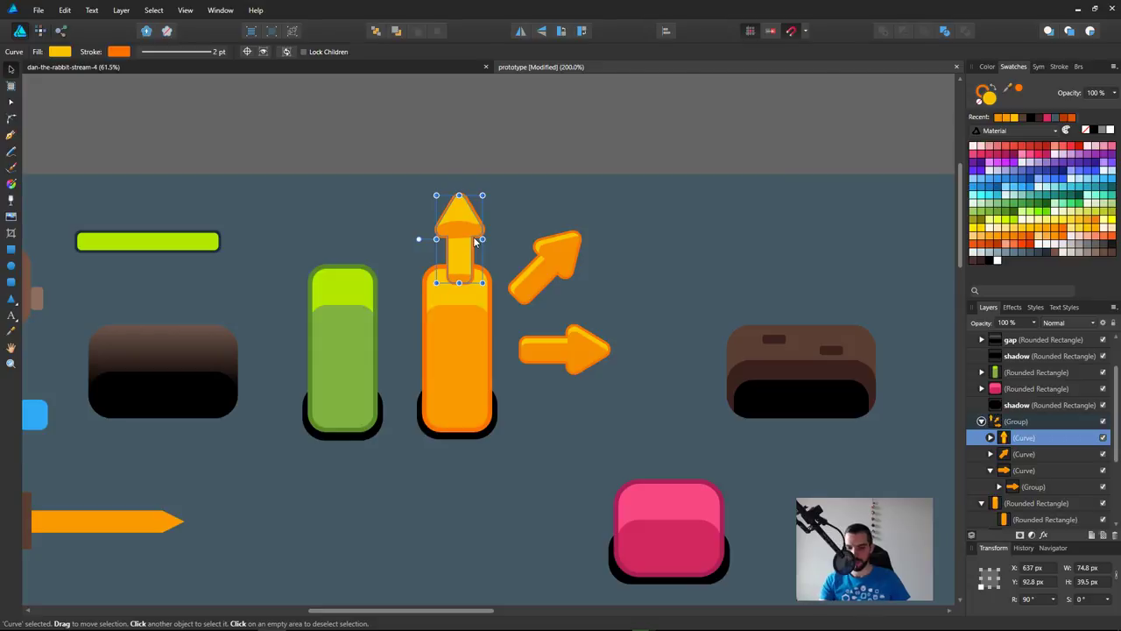
key(ctrl+shift+bracketleft)
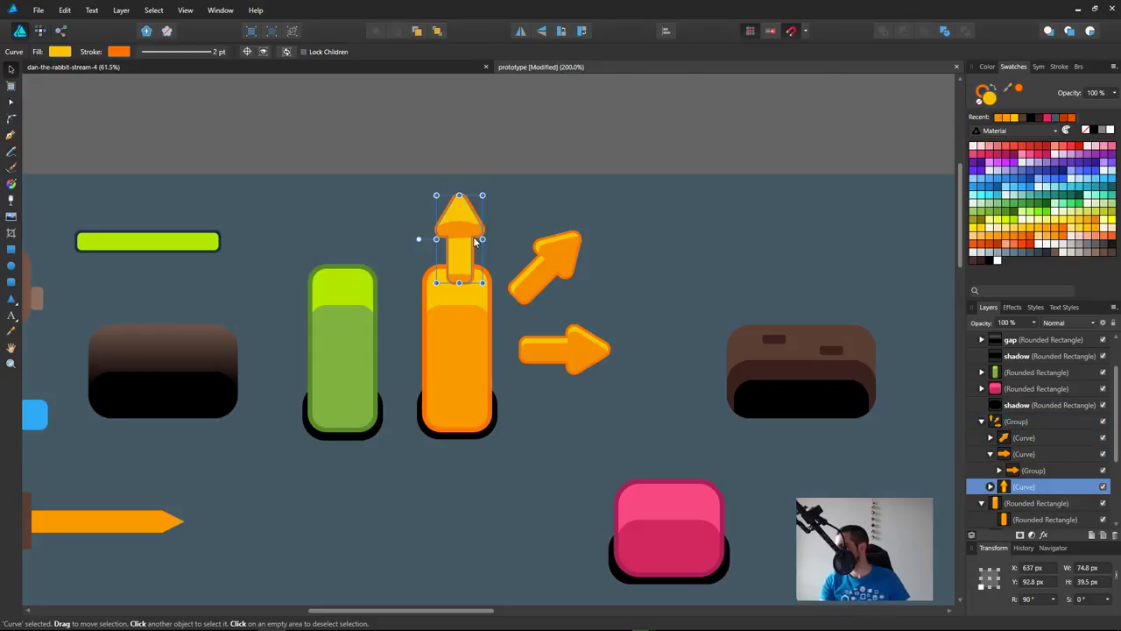
Step: Ungroup the arrows and move the upward arrow behind the orange character's rounded rectangle but in front of its shadow
click(1038, 427)
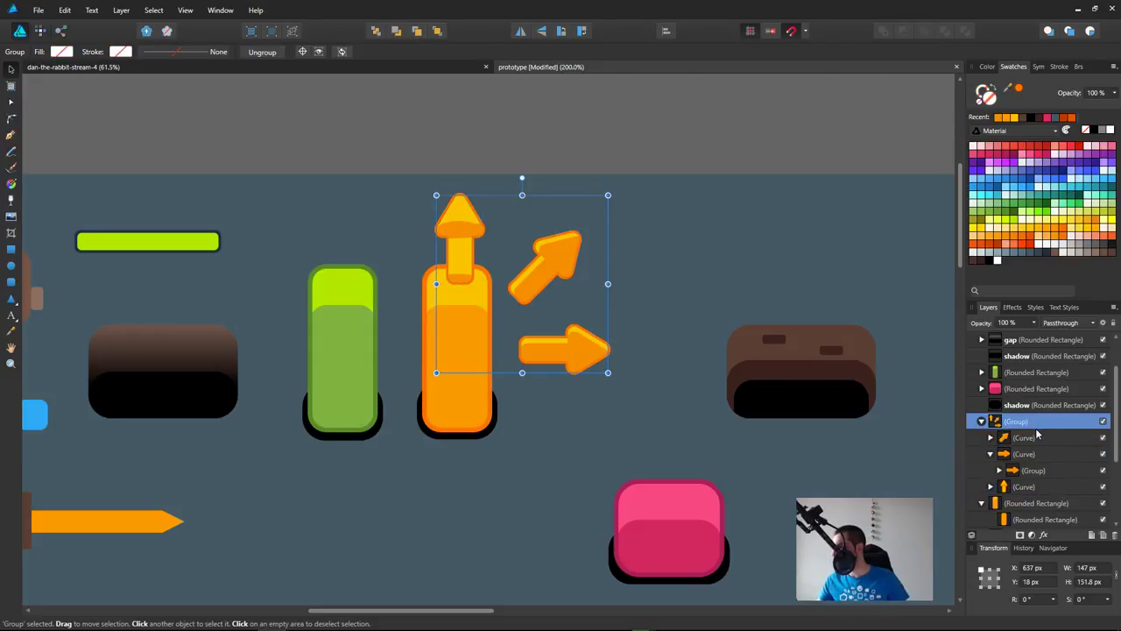
key(ctrl+shift+g)
click(1019, 474)
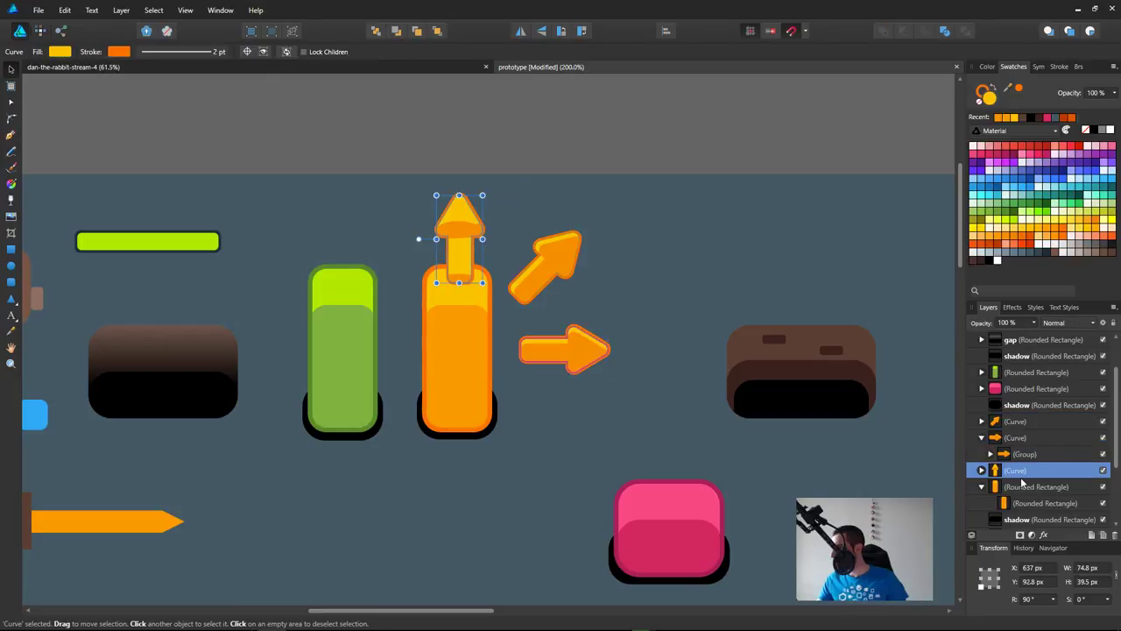
key(ctrl+bracketleft)
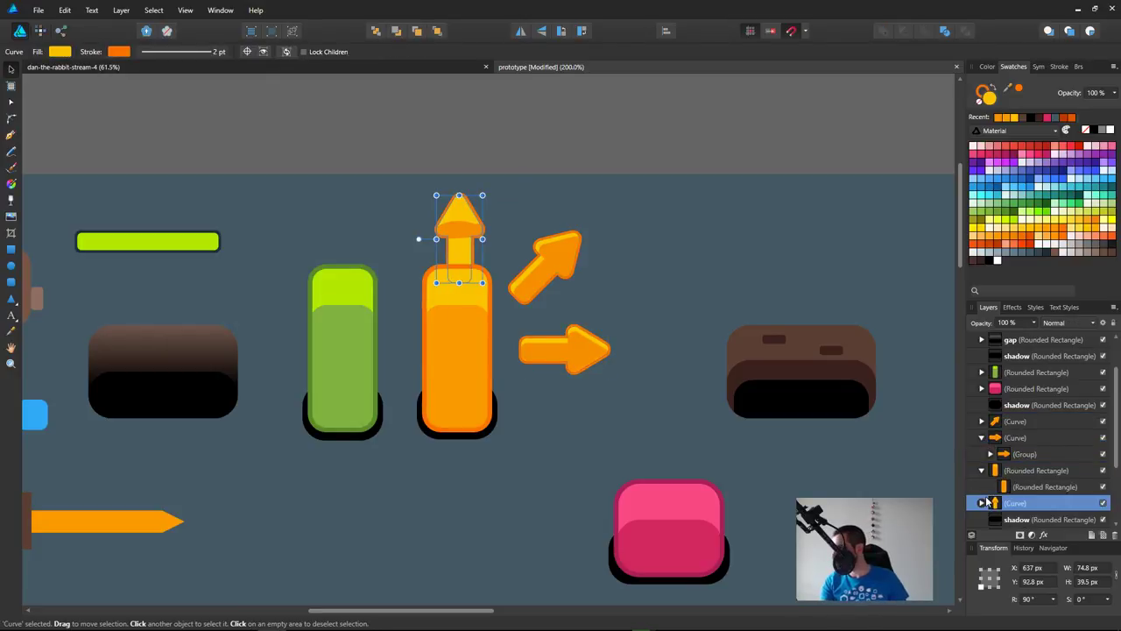
key(ctrl+bracketleft)
key(ctrl+bracketright)
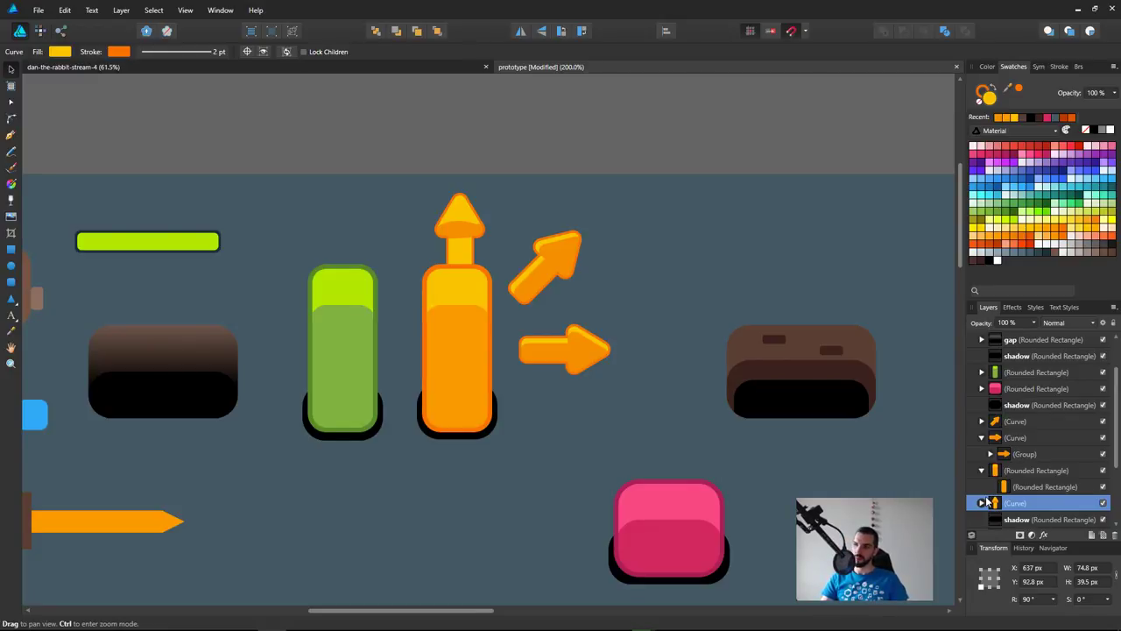
key(v)
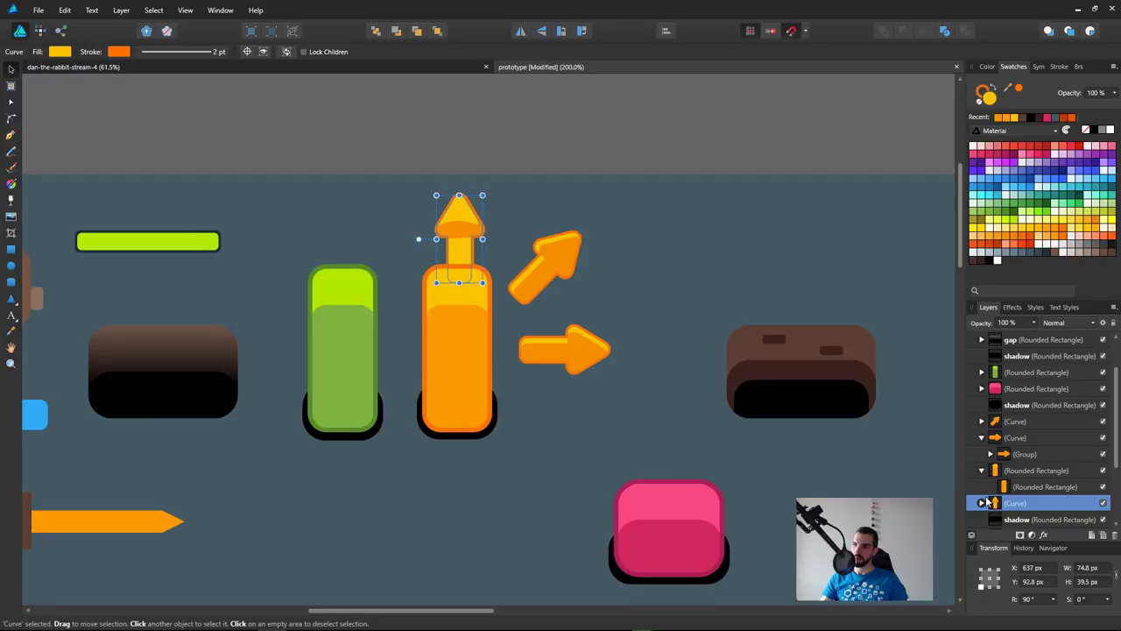
Step: Shift the diagonal arrow's nested orange shape to X 697 px, Y 95.9 px to widen the yellow highlight
click(552, 257)
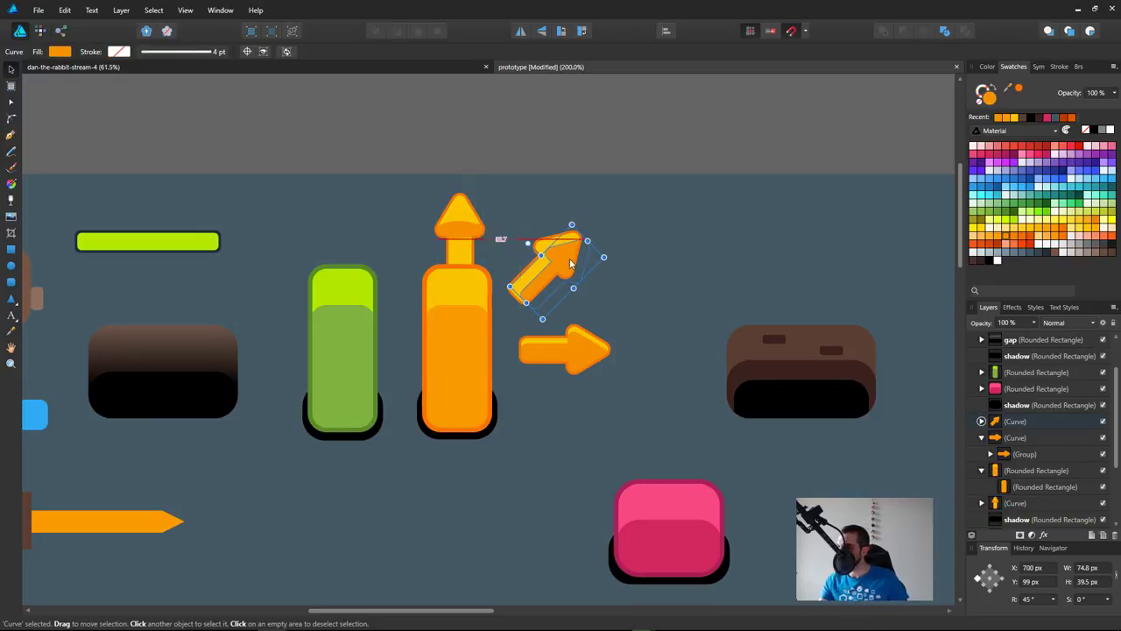
click(605, 303)
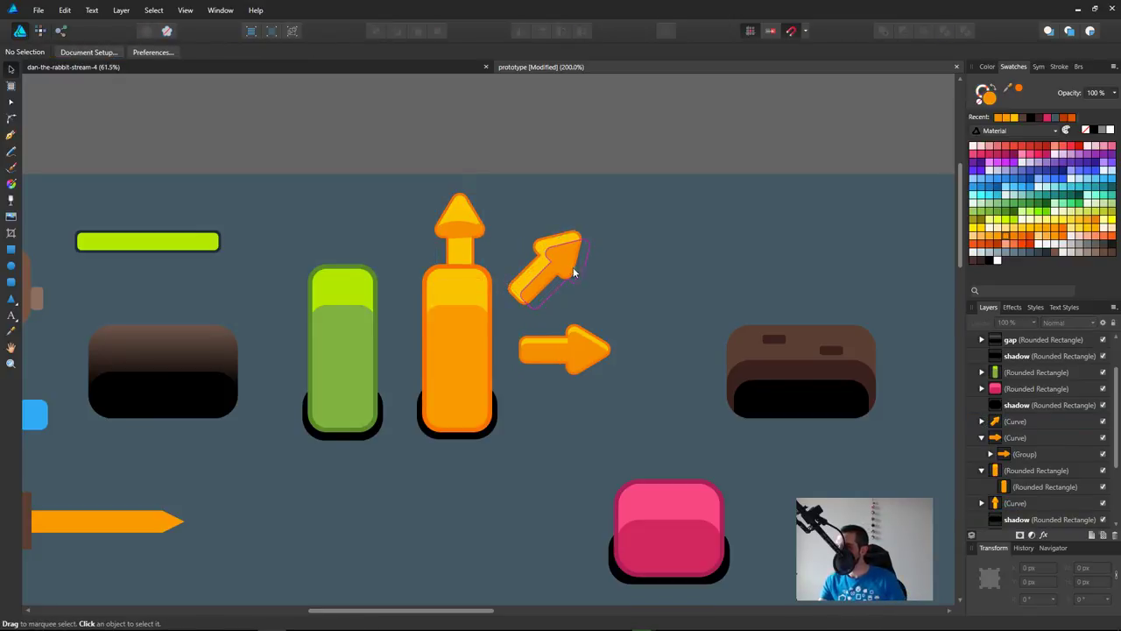
click(568, 261)
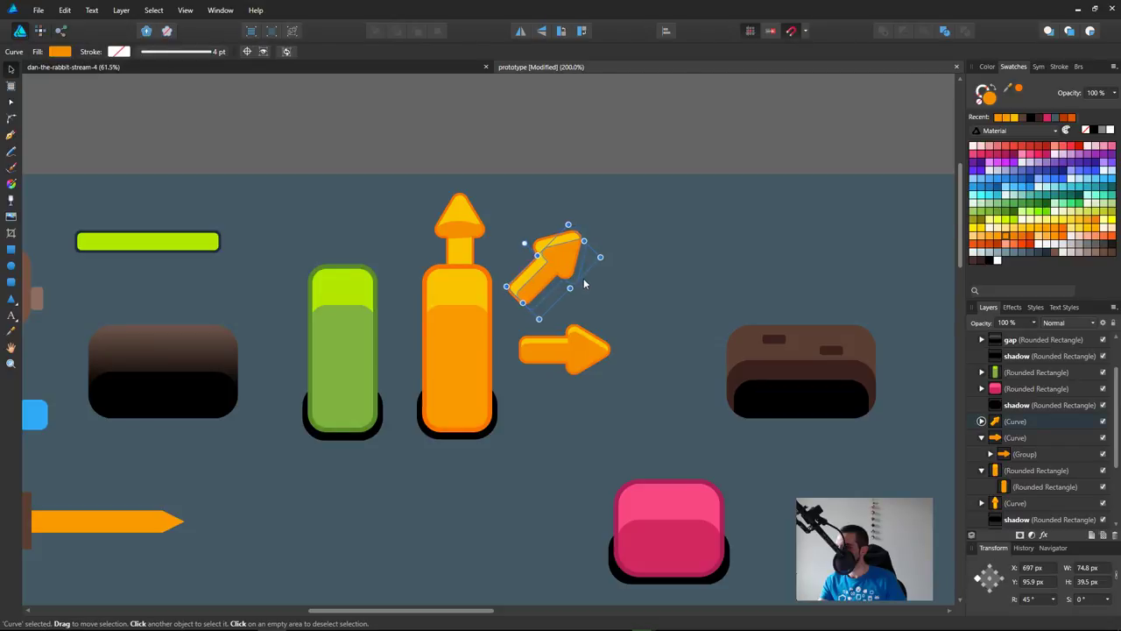
click(604, 298)
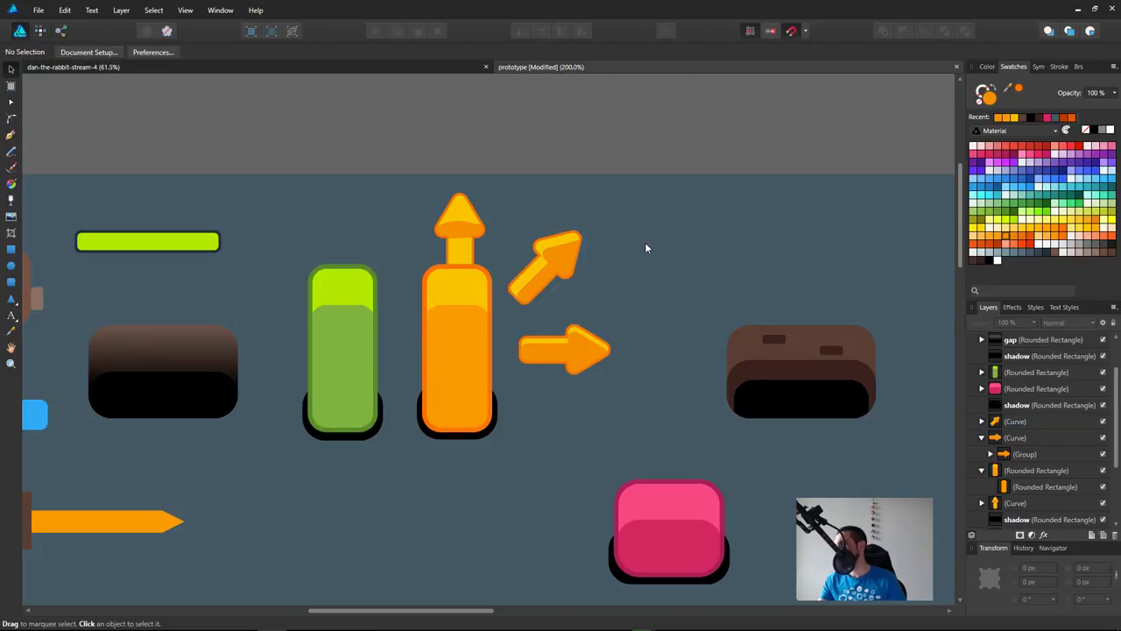
scroll(684, 309, left, 3)
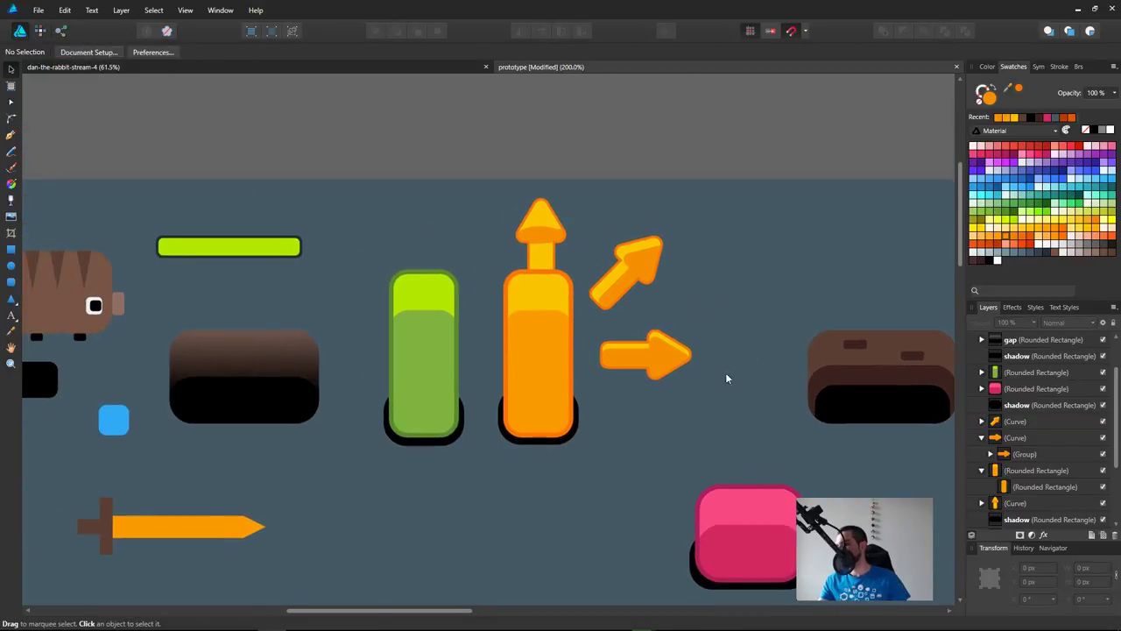
click(675, 350)
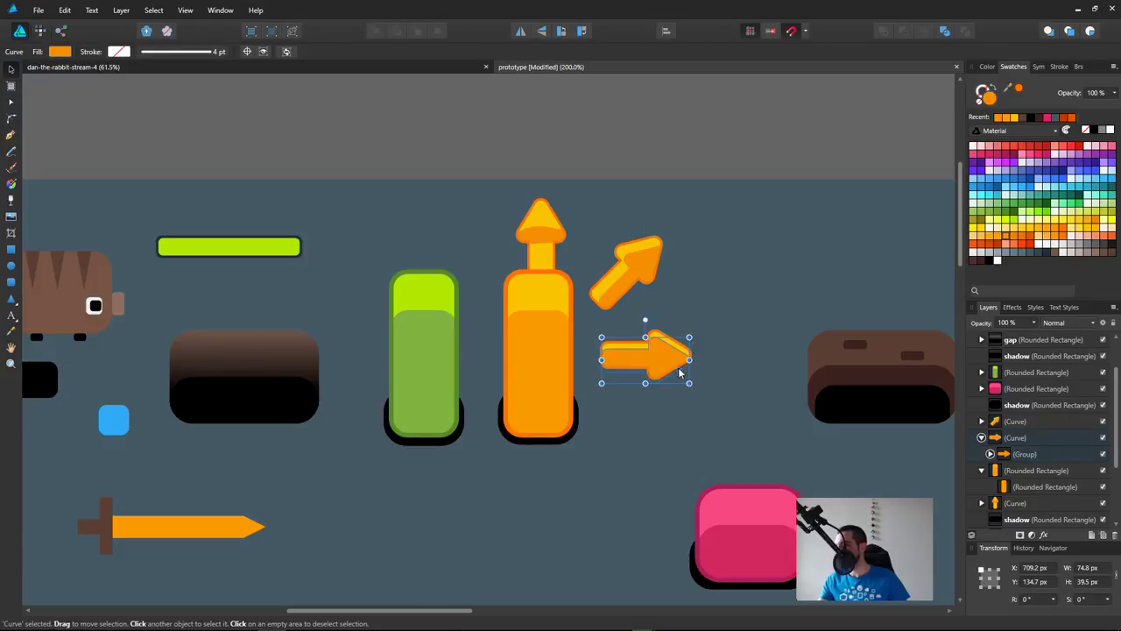
scroll(663, 339, left, 1)
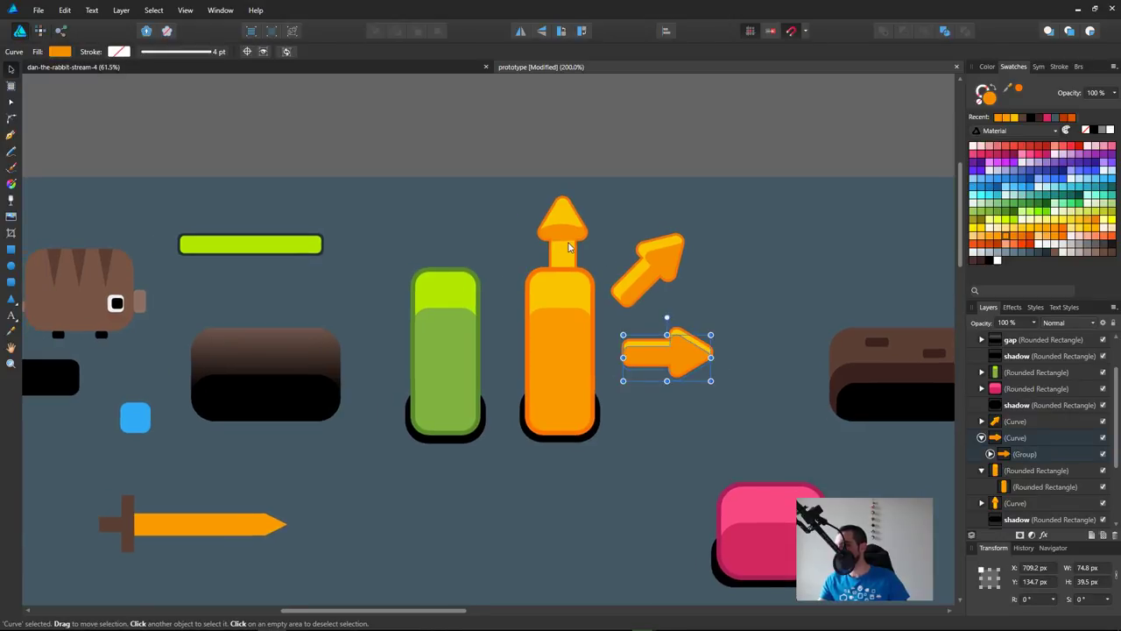
shift+click(568, 248)
shift+click(640, 270)
drag(648, 271, 543, 256)
key(ctrl+z)
key(ctrl+z)
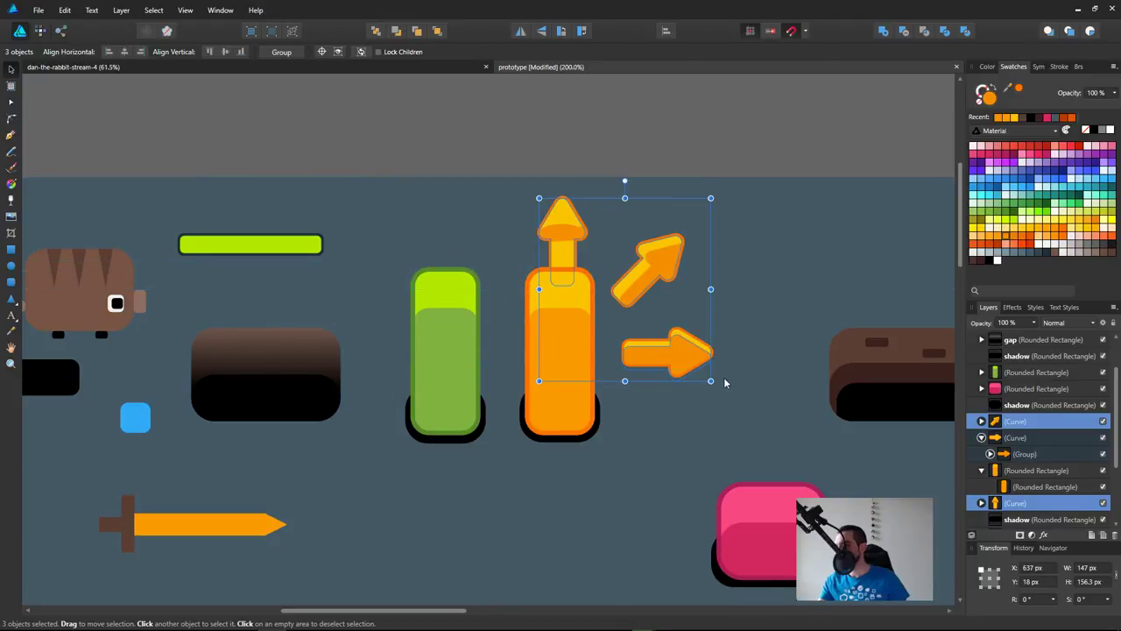
click(731, 368)
Step: Select the horizontal, diagonal and upward arrows together and move them to the right, clear of the orange character
click(706, 349)
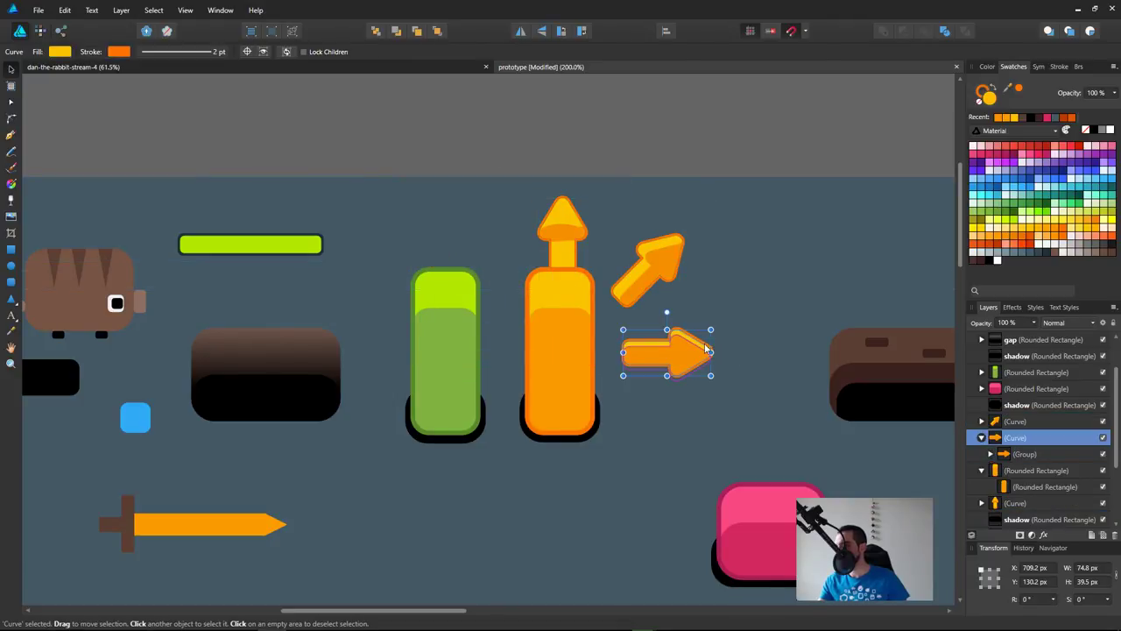
shift+click(670, 266)
shift+click(576, 233)
drag(653, 267, 862, 452)
drag(901, 345, 787, 282)
drag(800, 432, 598, 376)
Step: Change the fill of the orange character's nested lower shading rectangle to a medium blue from the Material palette
click(434, 267)
ctrl+click(446, 251)
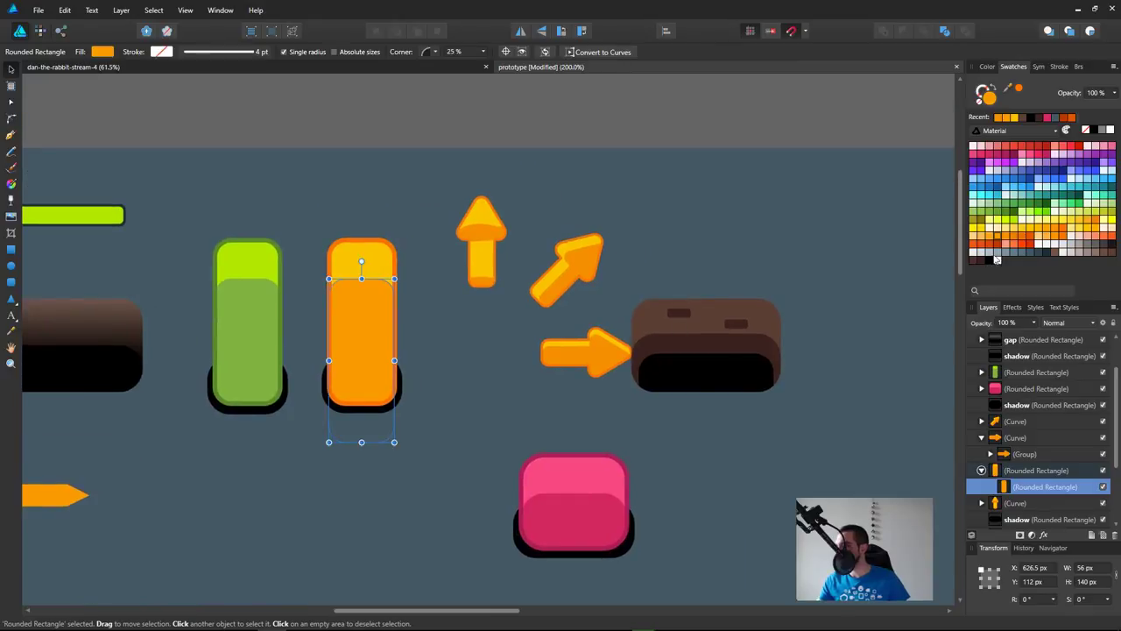
click(988, 247)
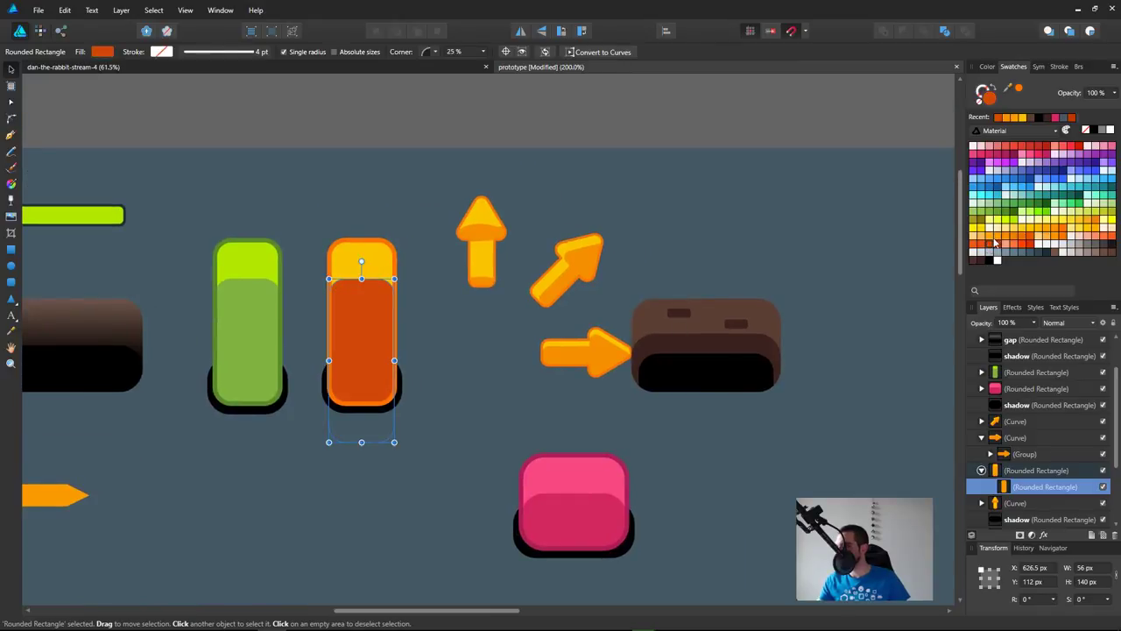
click(1006, 162)
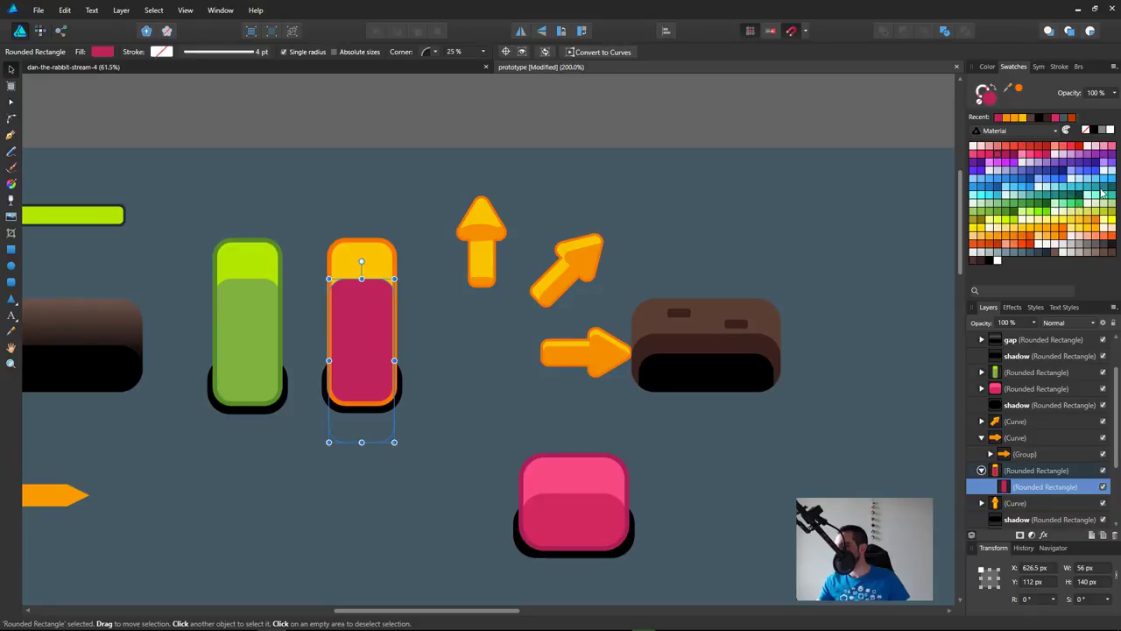
click(1093, 199)
click(1081, 181)
click(985, 194)
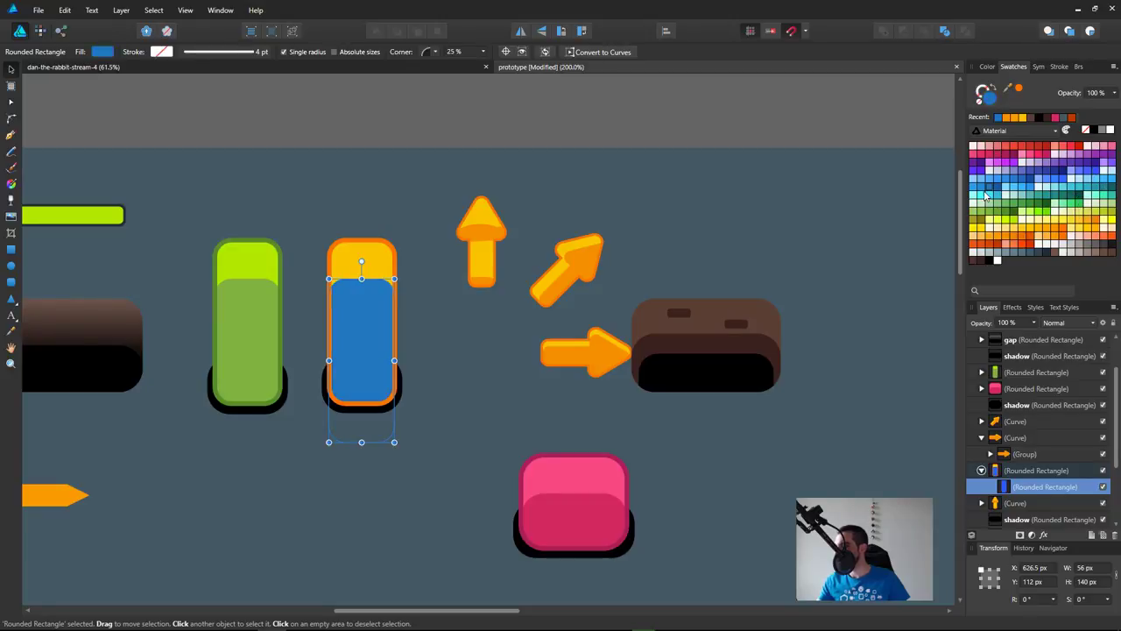
click(986, 194)
click(980, 194)
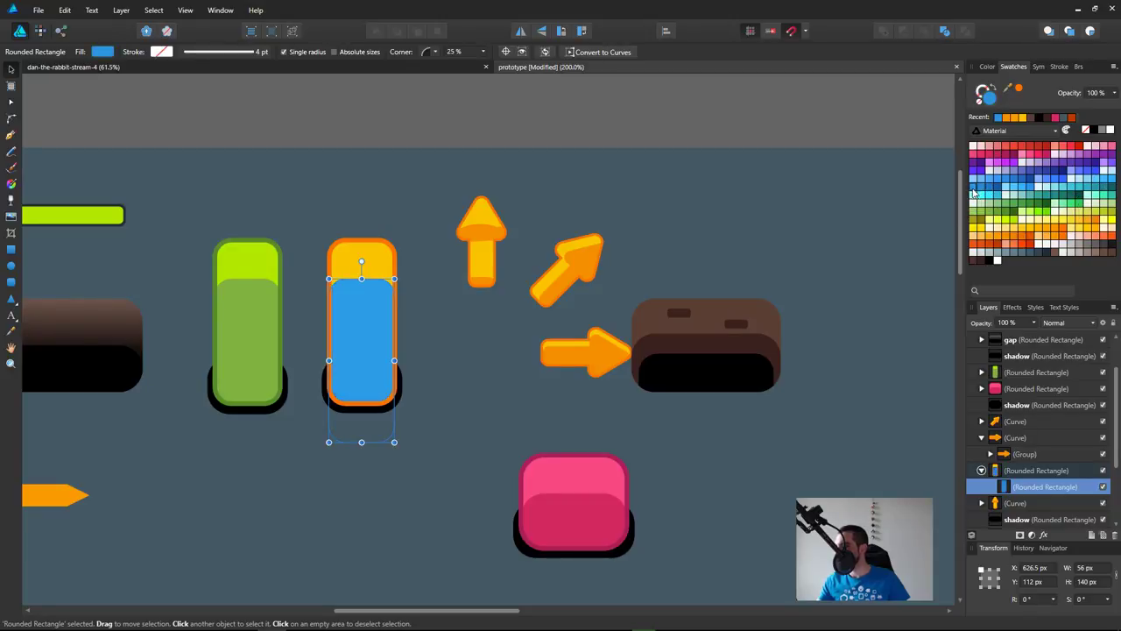
Step: Fill the same character's outer rounded rectangle with light blue from the Material palette
click(388, 263)
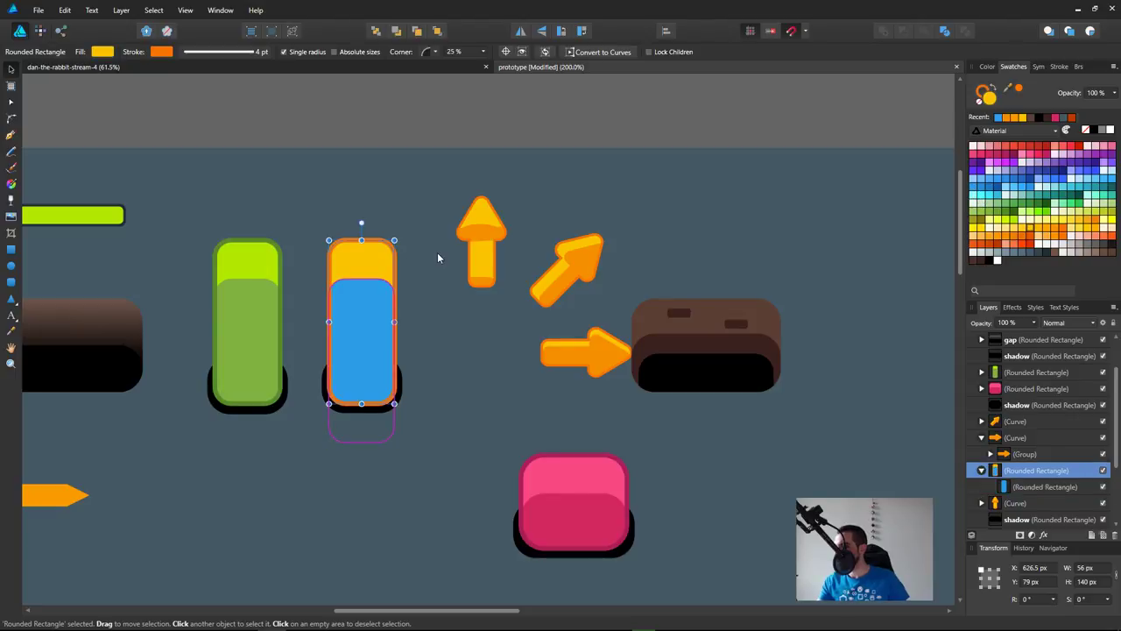
click(981, 191)
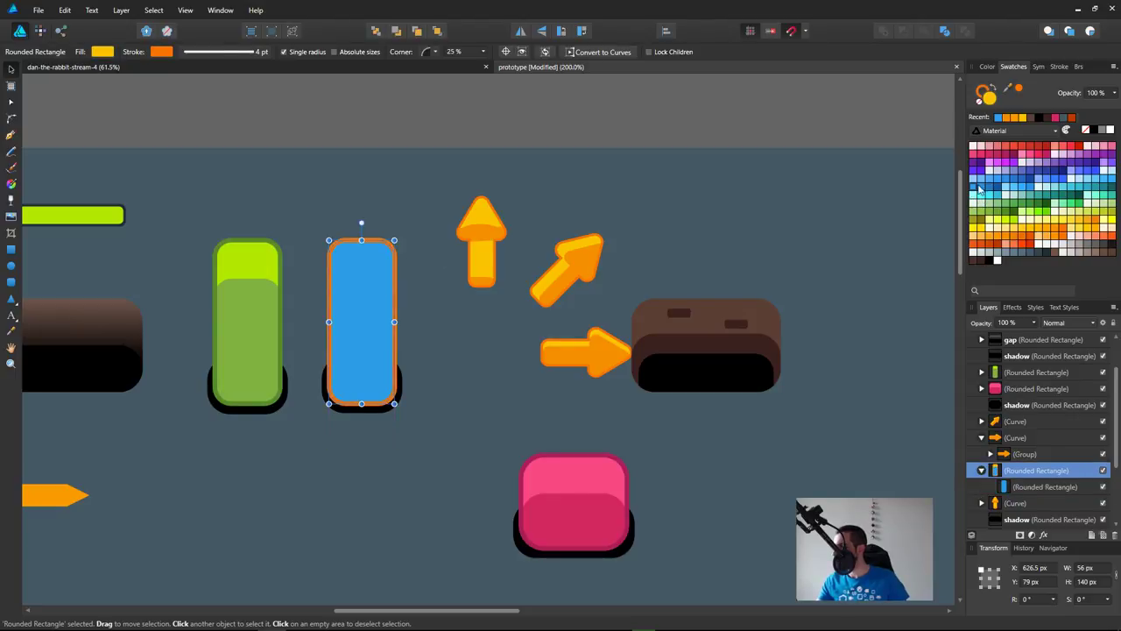
click(1113, 181)
click(1096, 180)
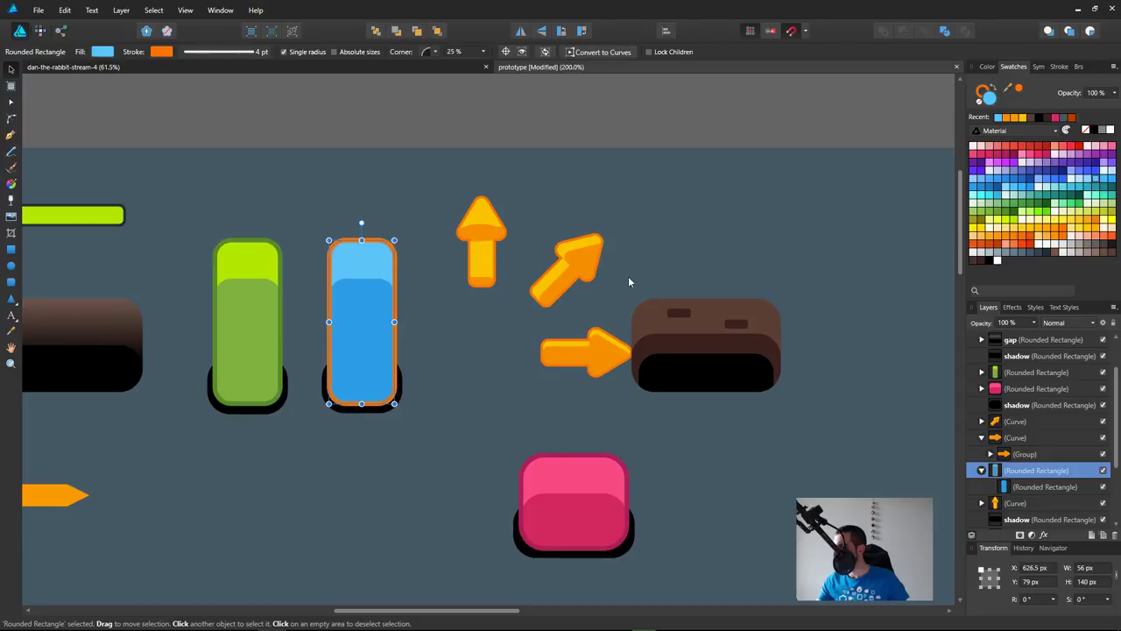
Step: Change the blue character's orange outline to a darker blue stroke from the Material palette
key(x)
click(997, 187)
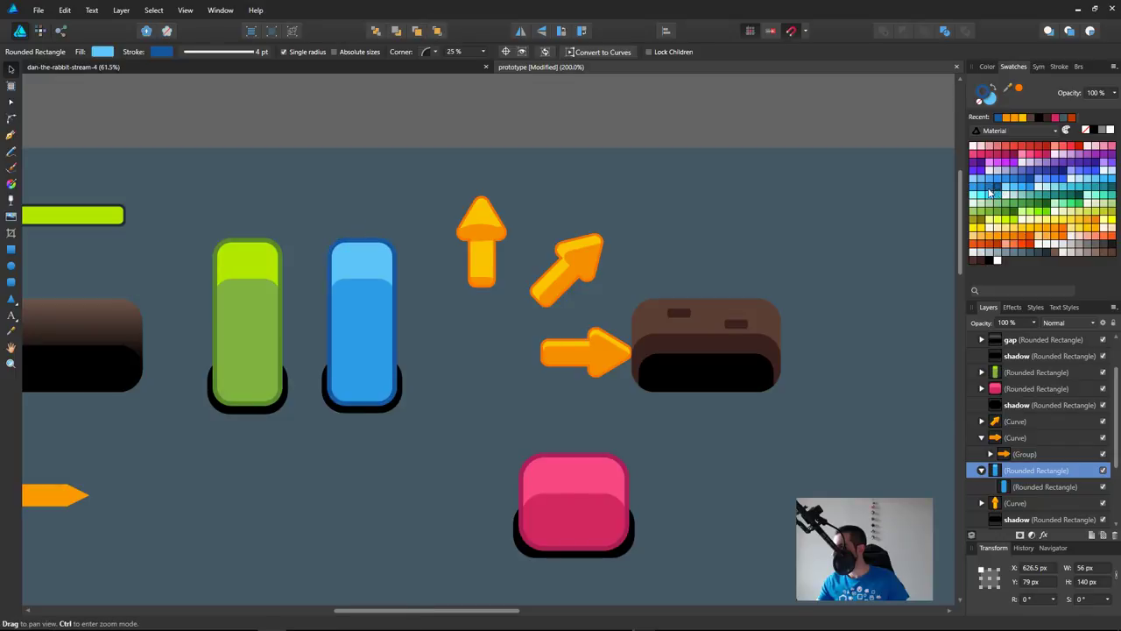
key(space)
click(1031, 180)
key(space)
click(1017, 183)
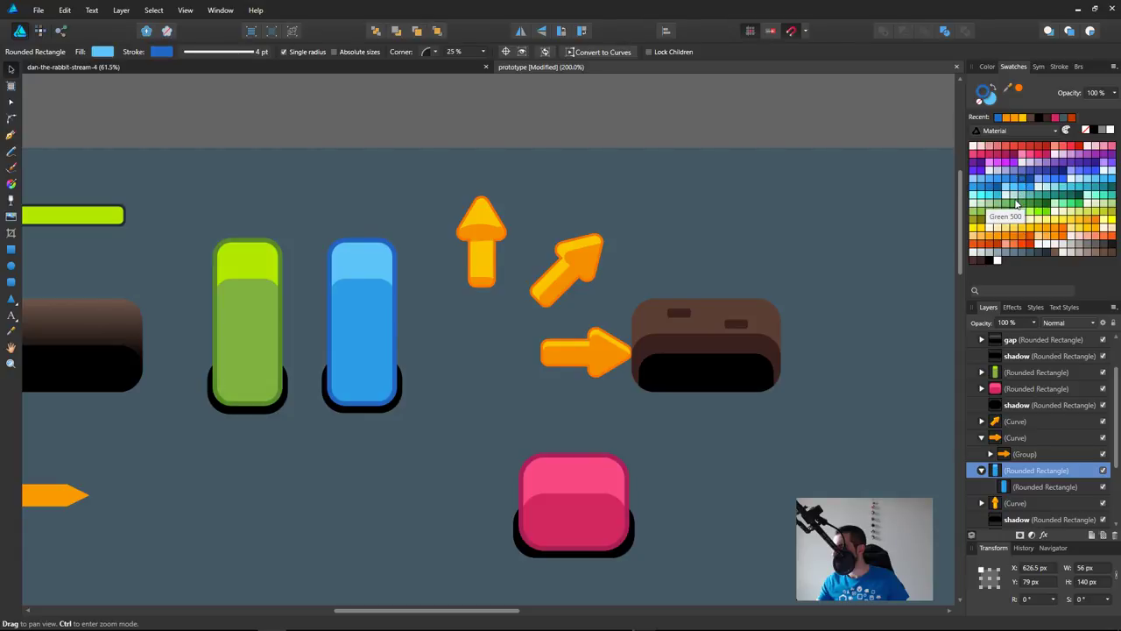
key(space)
Step: Move the three arrows slightly closer to the blue character and duplicate the upward arrow below itself at X 719 px, Y 211.4 px
drag(408, 388, 663, 183)
drag(590, 352, 569, 344)
click(429, 302)
click(472, 252)
drag(471, 252, 469, 366)
right_click(461, 348)
click(456, 355)
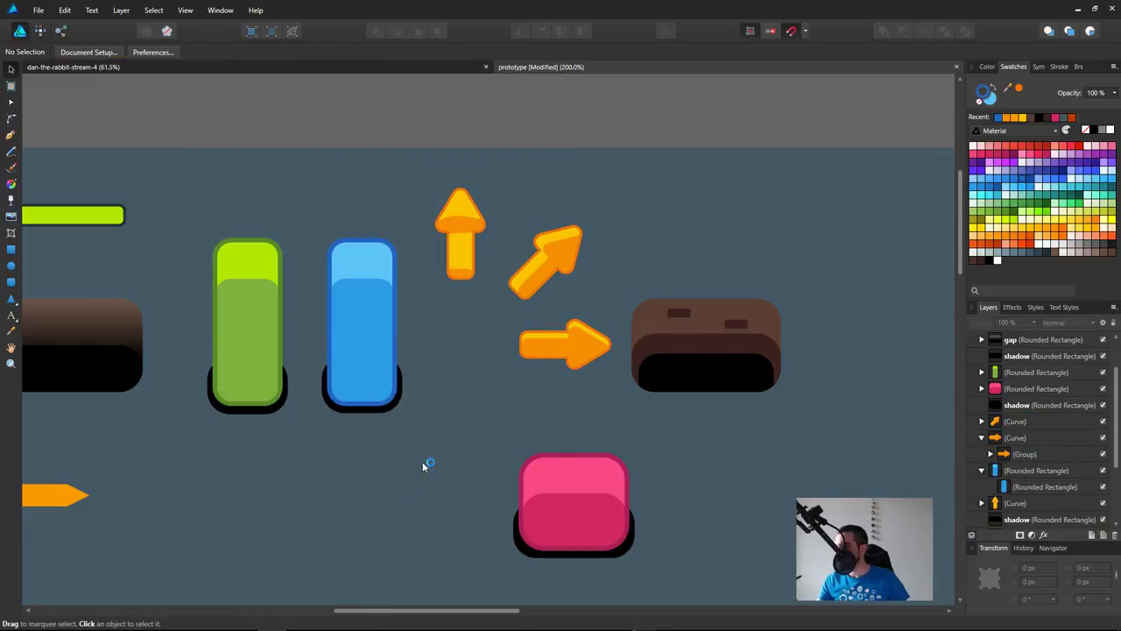
key(ctrl+z)
Step: Save the document and flip the lower arrow copy vertically so it points down
right_click(460, 349)
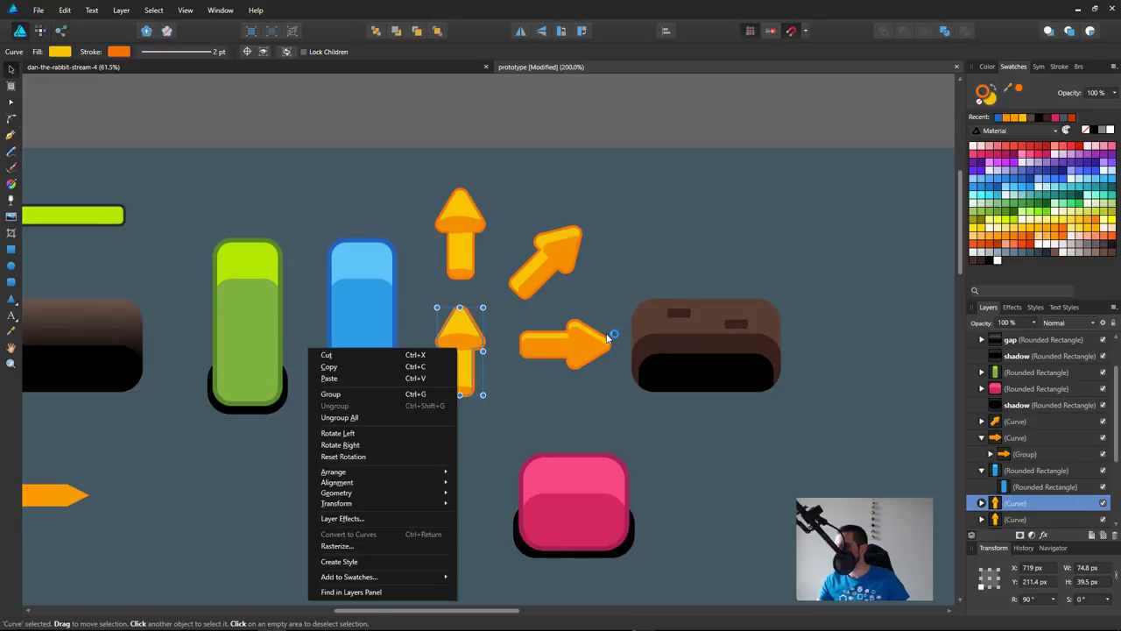
middle_click(610, 340)
key(ctrl+s)
right_click(470, 352)
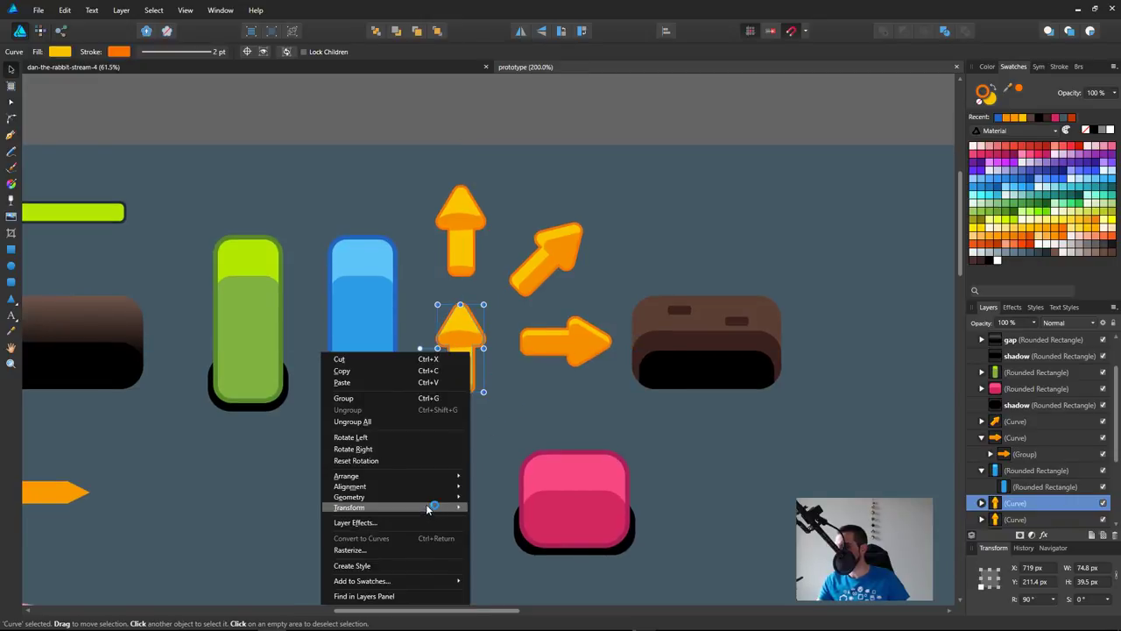
mouse_move(429, 508)
click(282, 548)
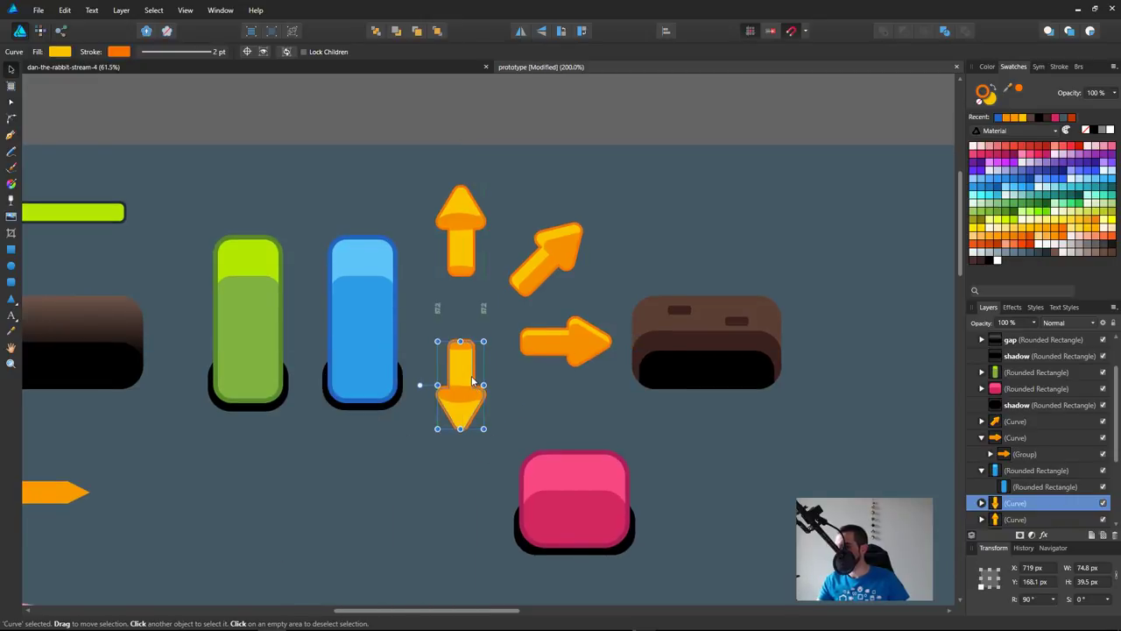
Step: Delete the two nested orange shading strokes from the downward arrow's head and shaft
double_click(459, 399)
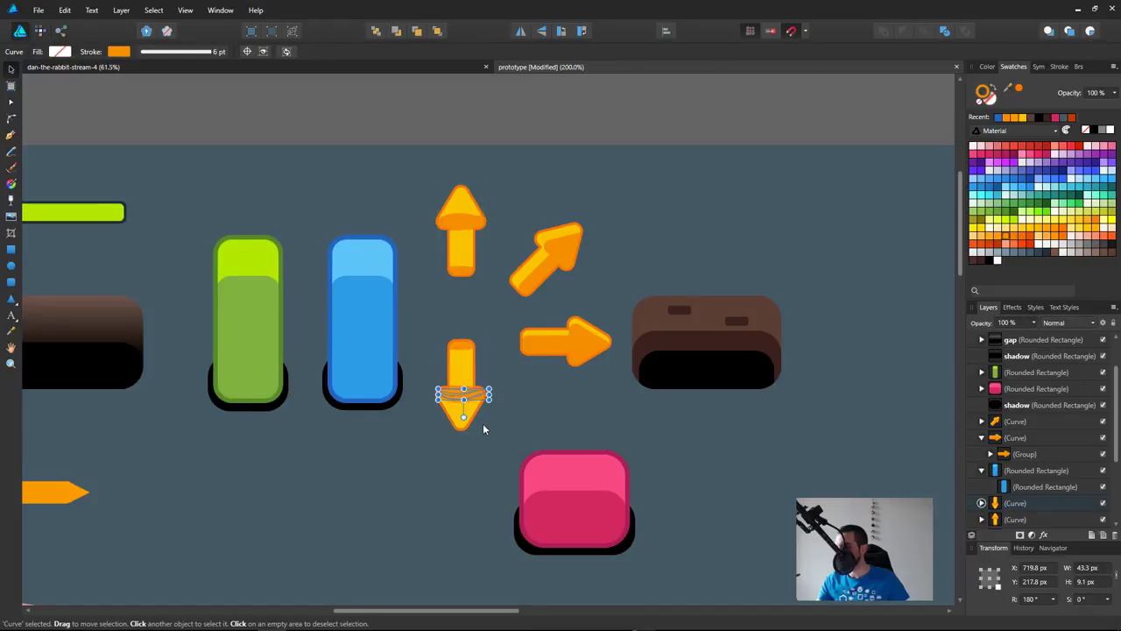
key(Delete)
double_click(467, 348)
key(Delete)
Step: Paint orange 6 px brush strokes across the downward arrow's head base and around its tip
mouse_move(497, 382)
mouse_down()
mouse_move(462, 362)
mouse_move(536, 357)
mouse_up()
key(b)
key(ctrl+z)
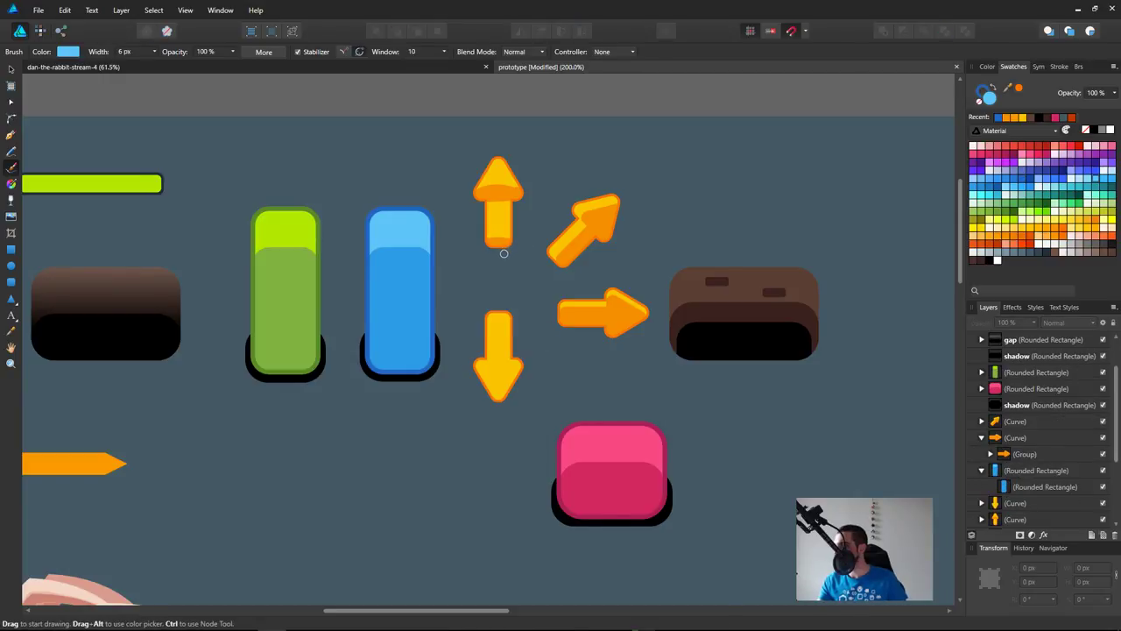
click(981, 102)
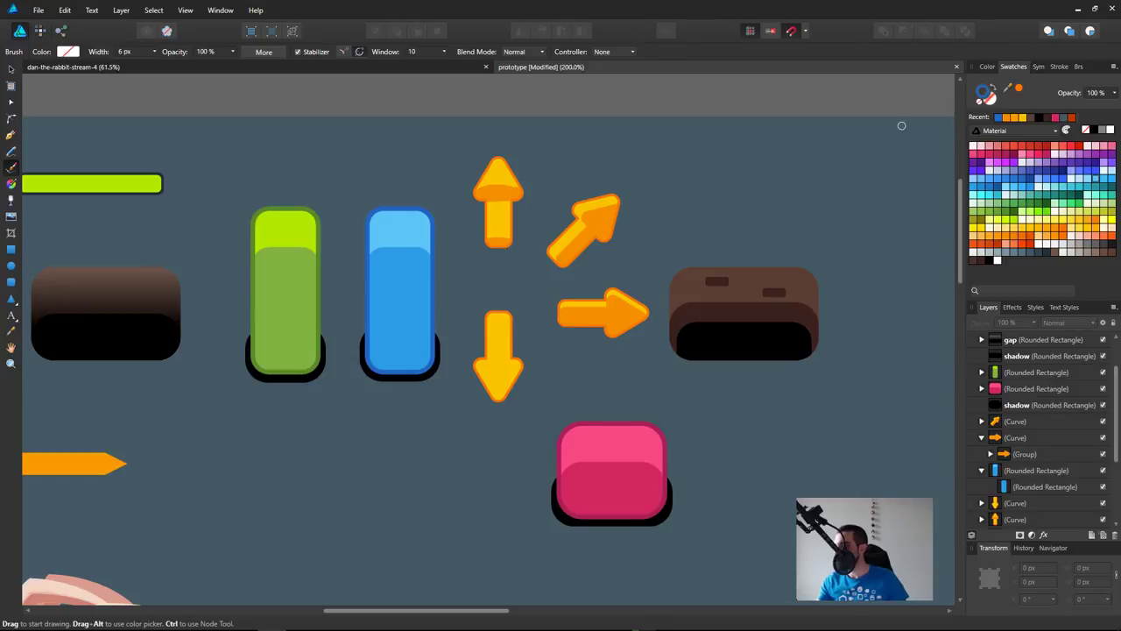
drag(1007, 88, 501, 239)
click(1019, 90)
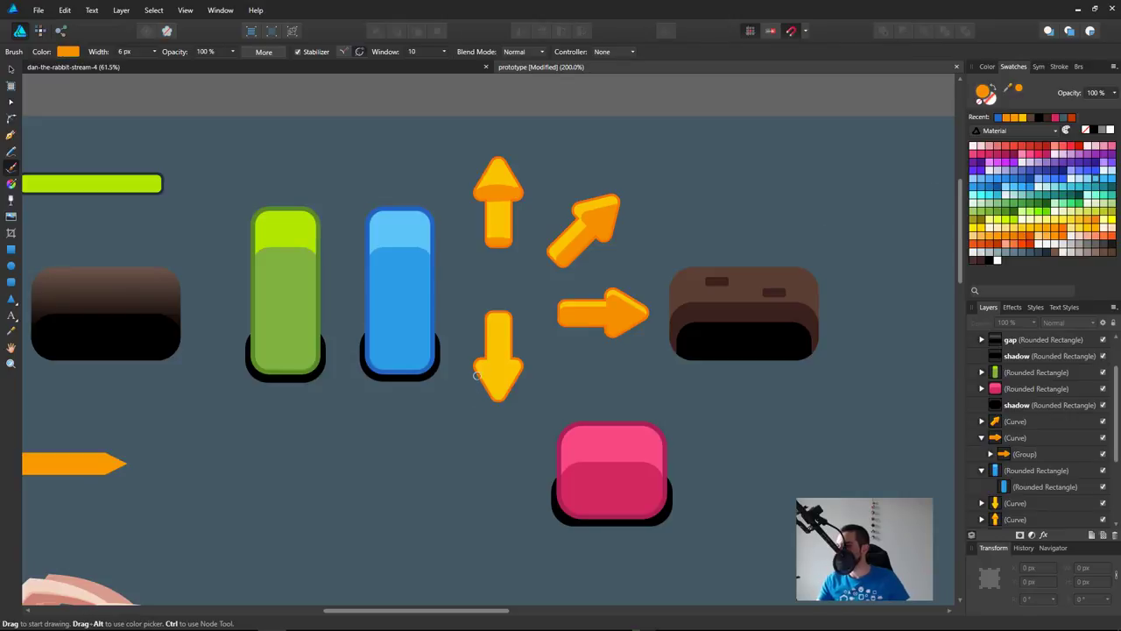
drag(496, 359, 544, 360)
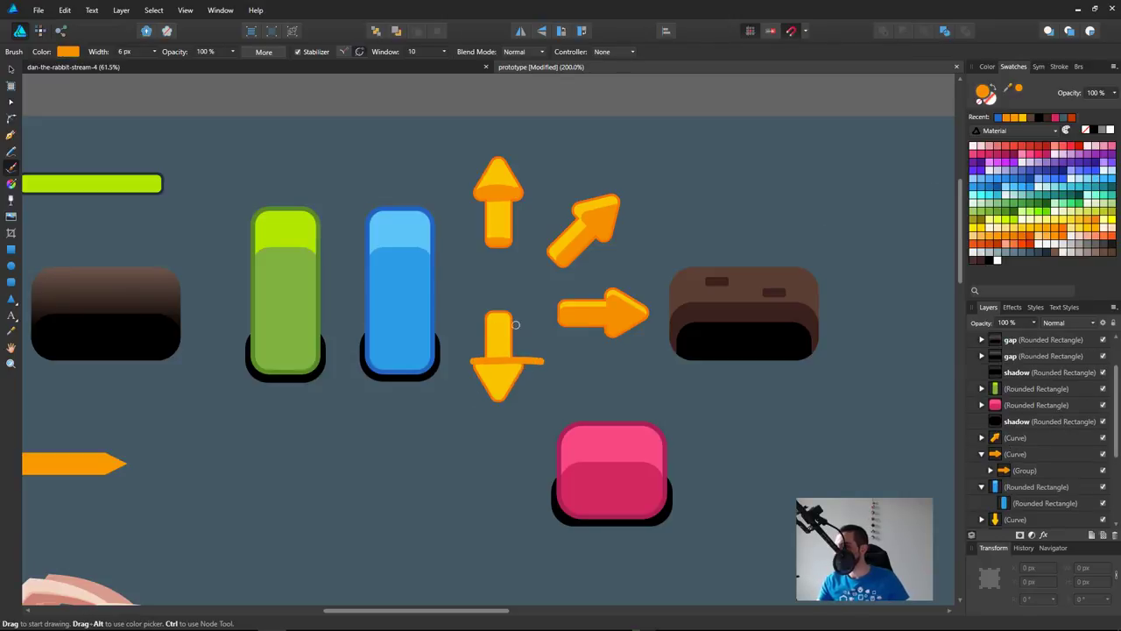
drag(493, 396, 522, 380)
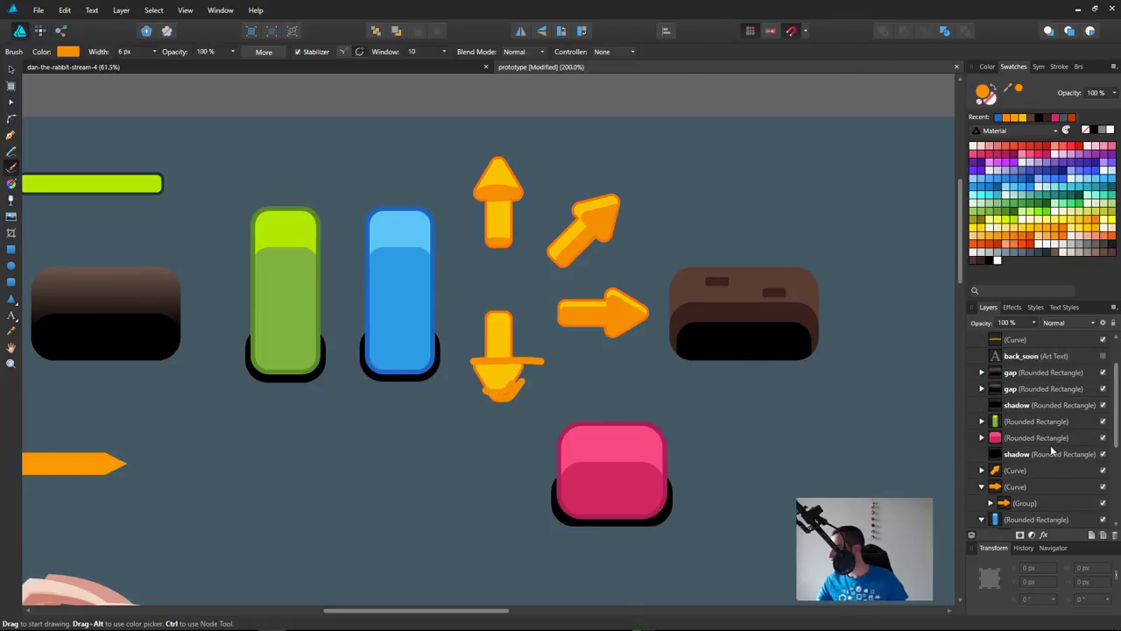
Step: Select the three new orange strokes and send them backward in the layer stack to just below the downward arrow
scroll(1104, 399, up, 3)
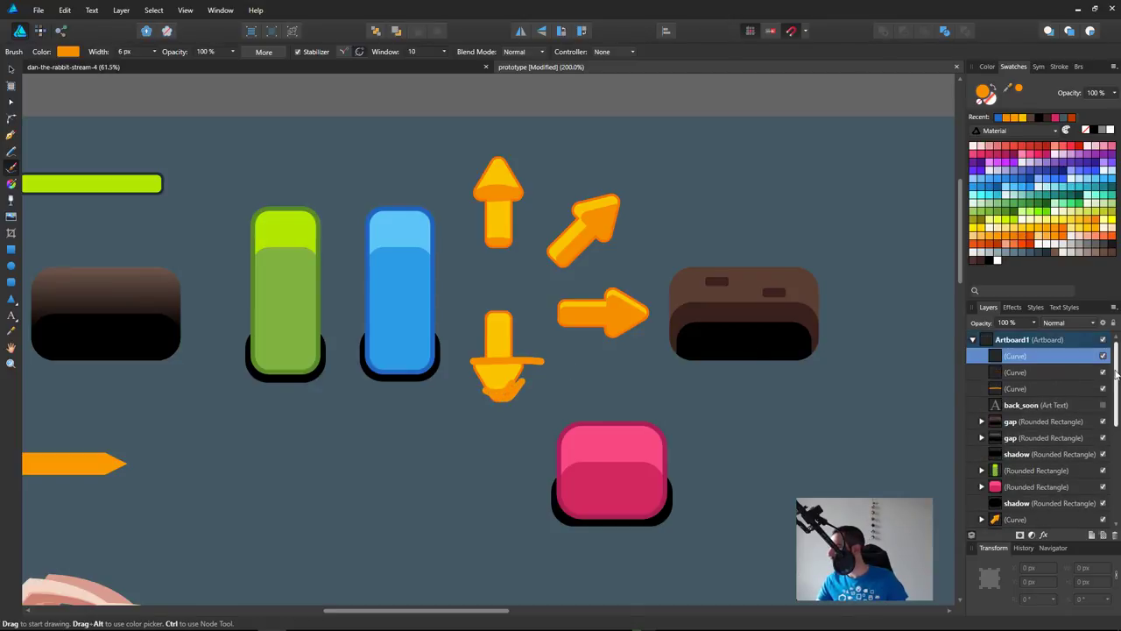
shift+click(1033, 392)
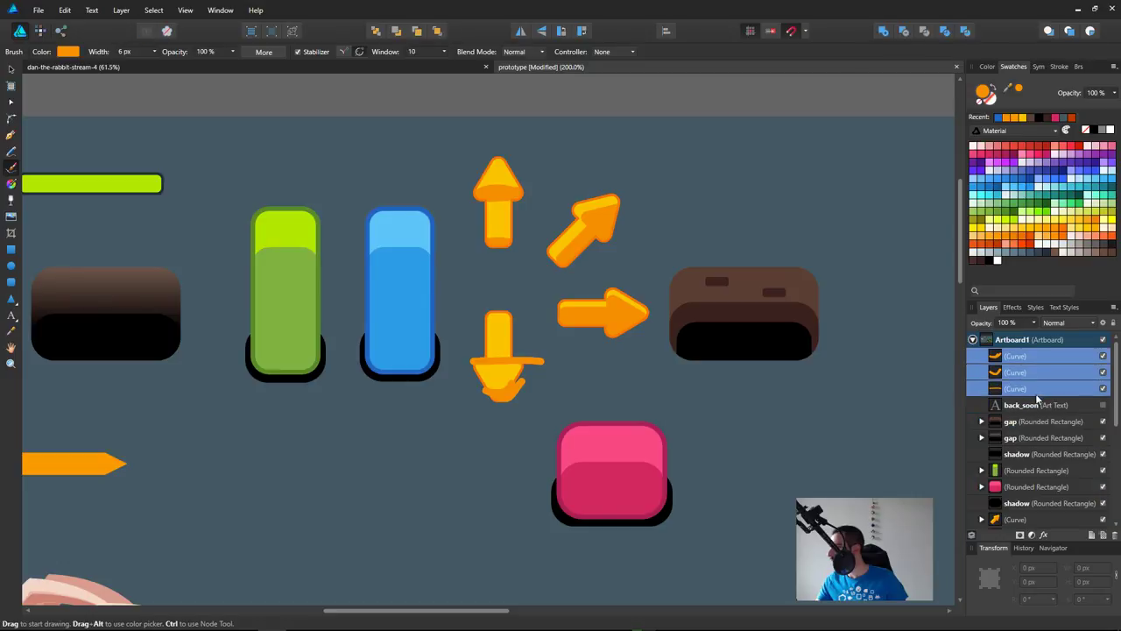
scroll(1106, 420, down, 3)
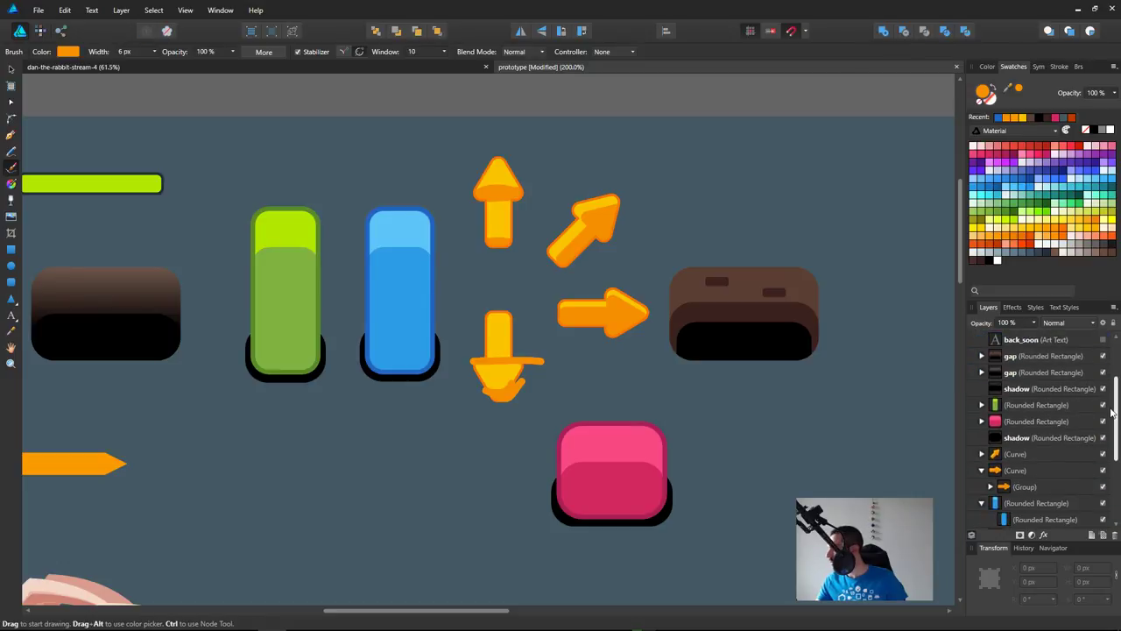
scroll(1107, 429, up, 2)
key(ctrl+bracketleft)
key(ctrl+bracketleft)
key(ctrl+bracketright)
key(ctrl+bracketleft)
key(ctrl+bracketleft)
key(ctrl+bracketleft)
key(ctrl+bracketleft)
key(ctrl+bracketleft)
key(ctrl+bracketleft)
key(ctrl+bracketleft)
key(ctrl+bracketleft)
key(ctrl+bracketleft)
key(ctrl+bracketleft)
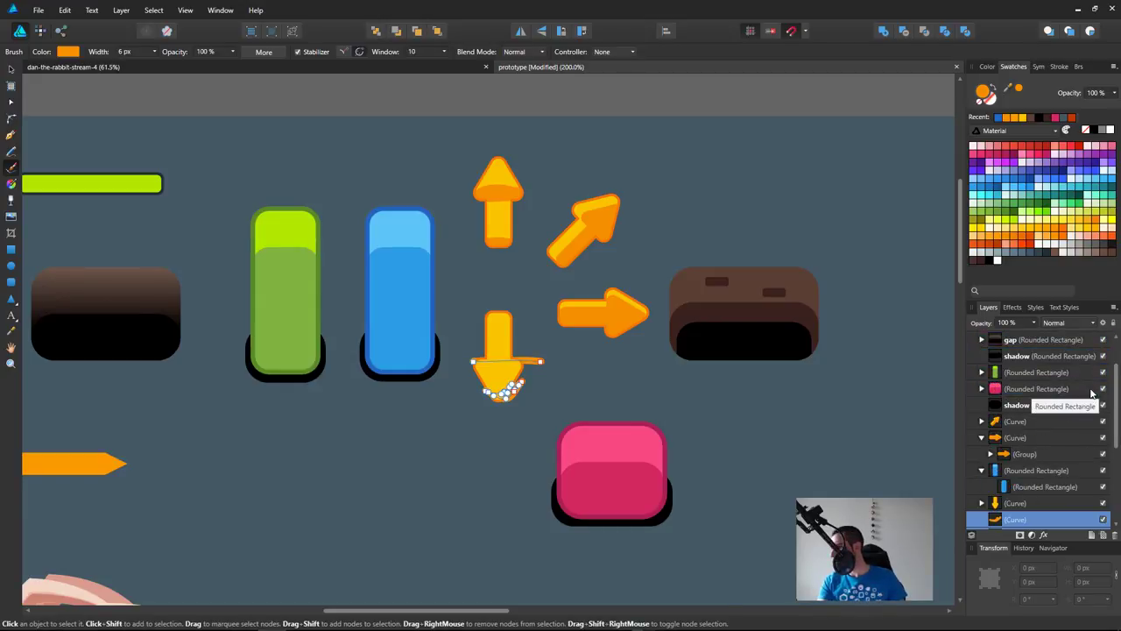
Step: Nest the three orange strokes inside the downward arrow's curve so they are clipped to its shape
scroll(1019, 508, down, 1)
drag(1023, 506, 1030, 491)
shift+click(1030, 492)
key(v)
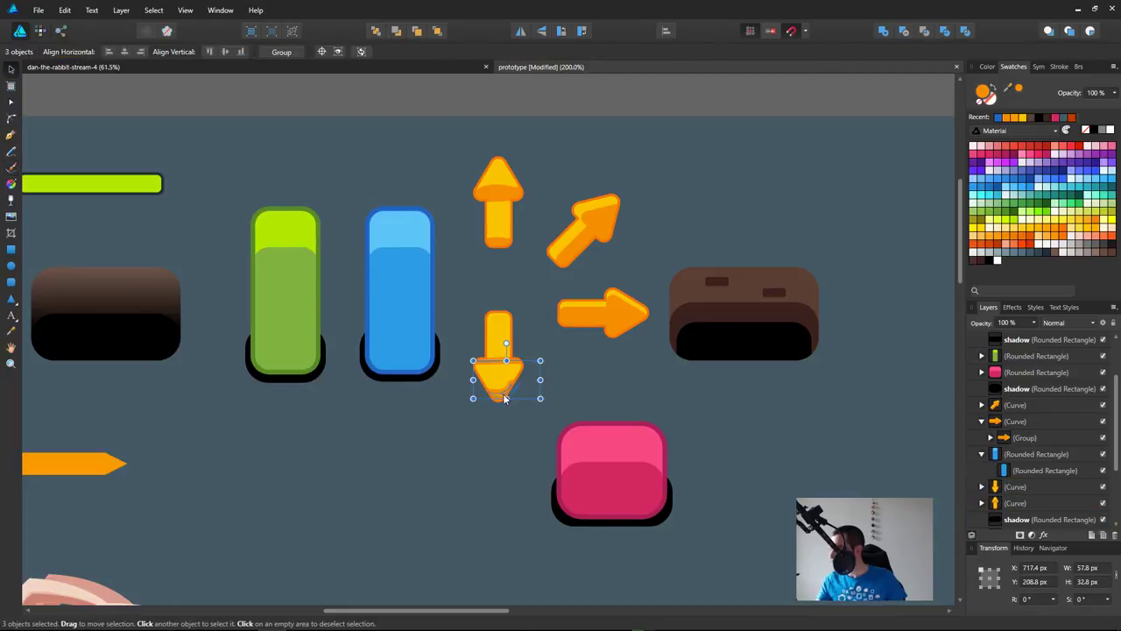
Step: Adjust the nested orange shading strokes at the downward arrow's tip and head base
double_click(503, 397)
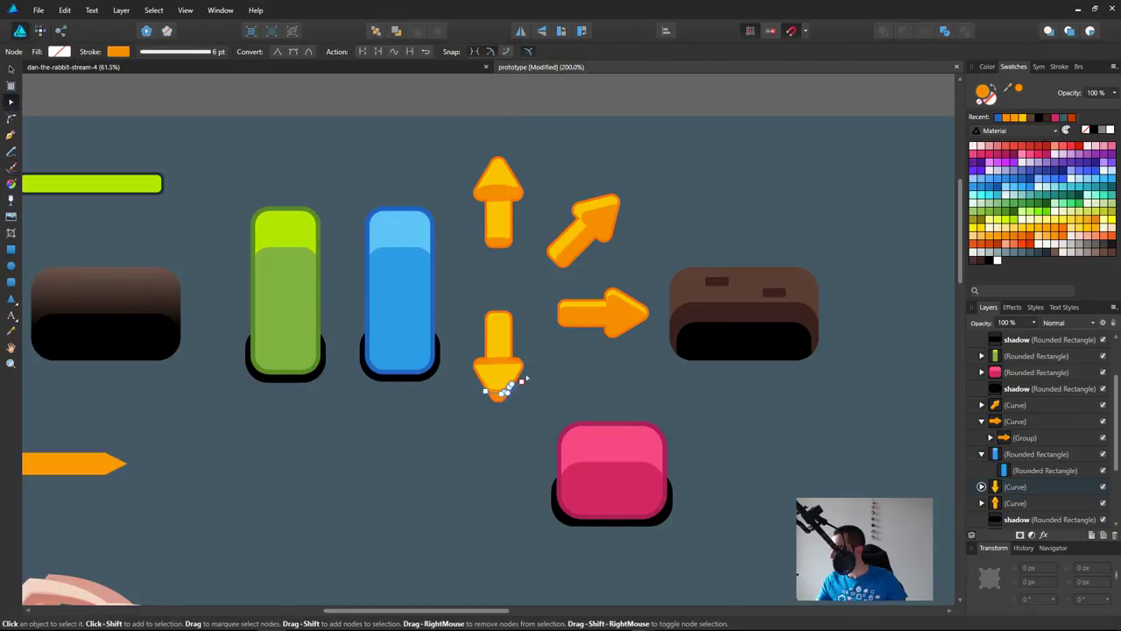
click(513, 385)
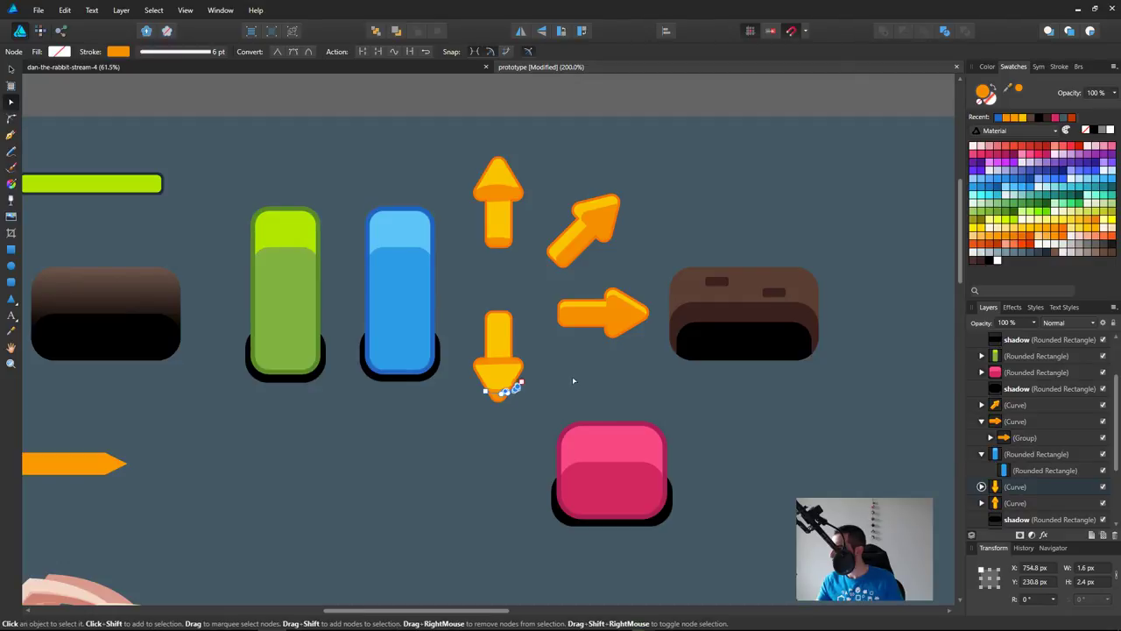
click(557, 396)
click(505, 364)
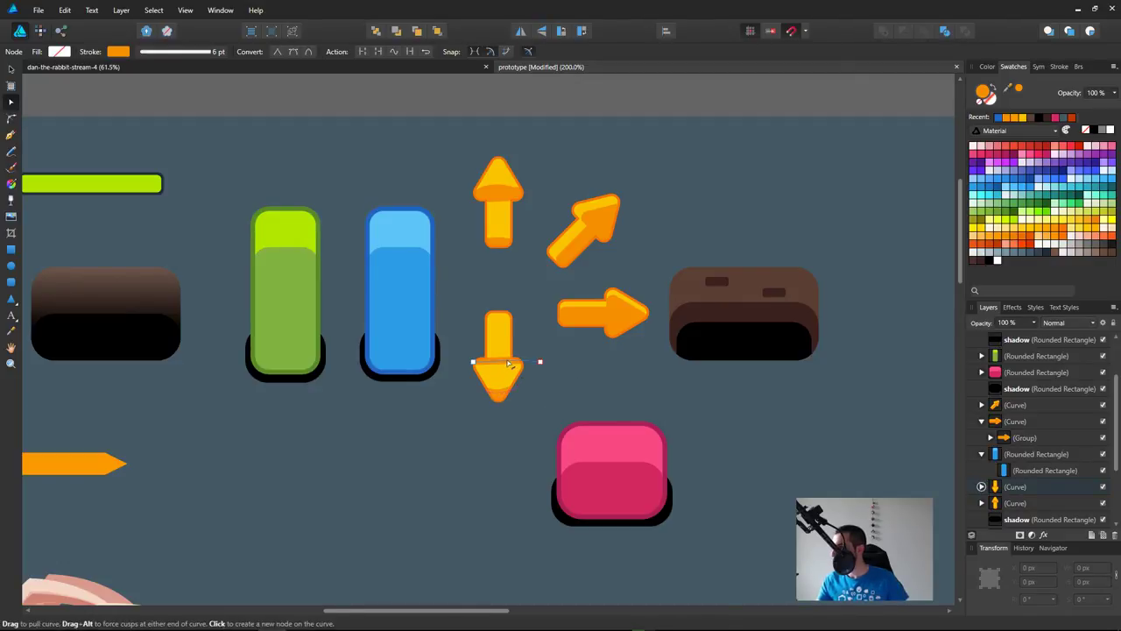
key(space)
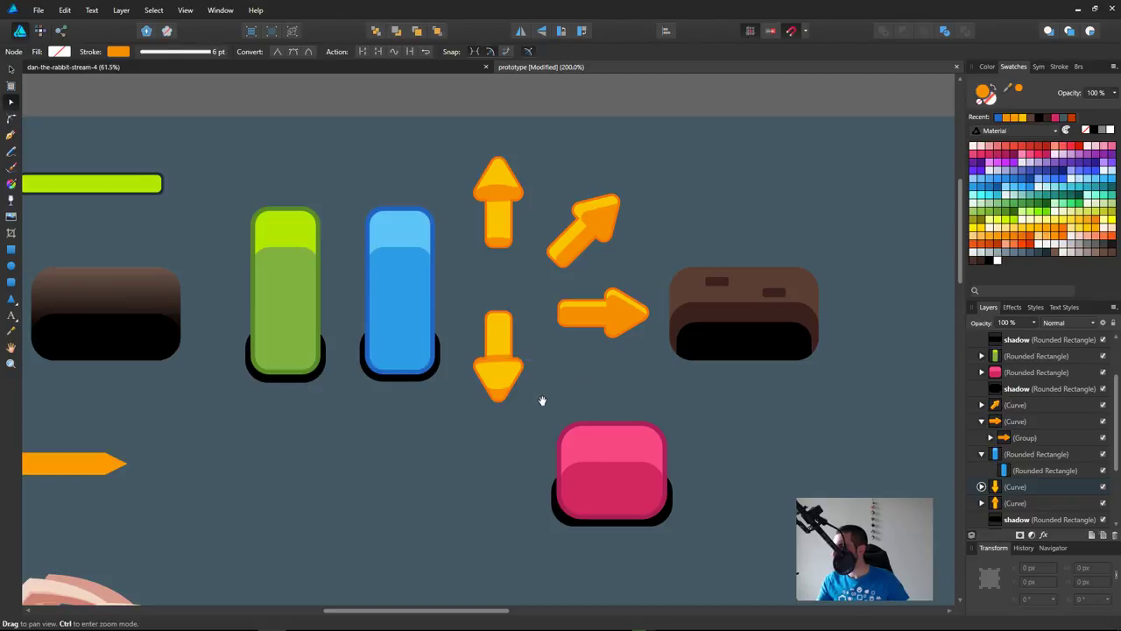
key(b)
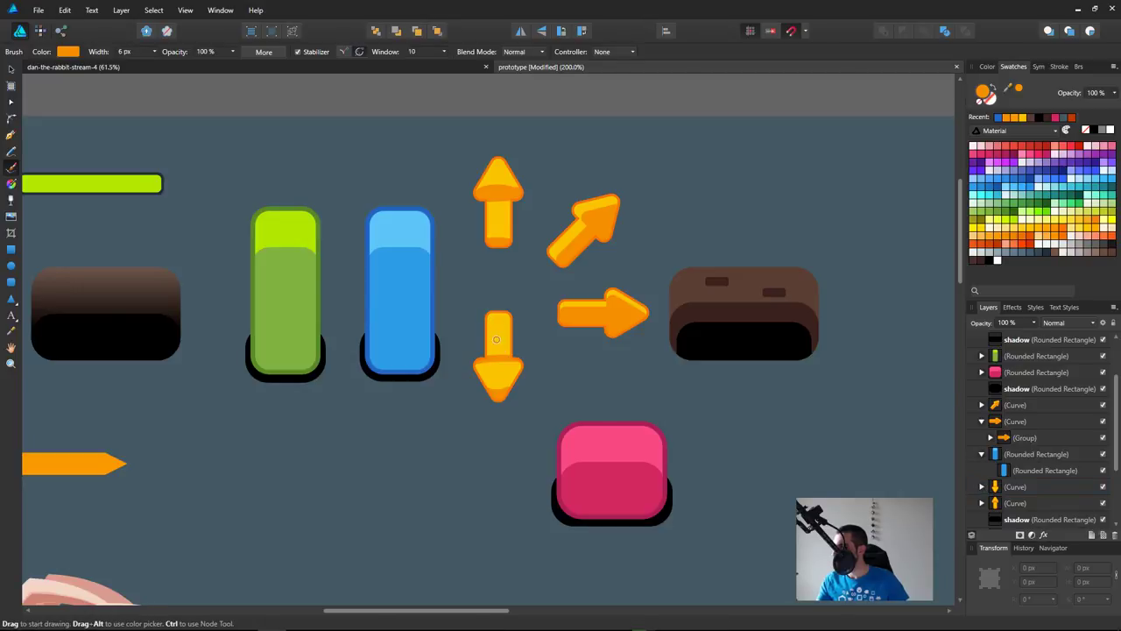
key(m)
mouse_move(485, 291)
mouse_down()
mouse_move(528, 349)
mouse_move(521, 358)
mouse_up()
click(990, 88)
key(space)
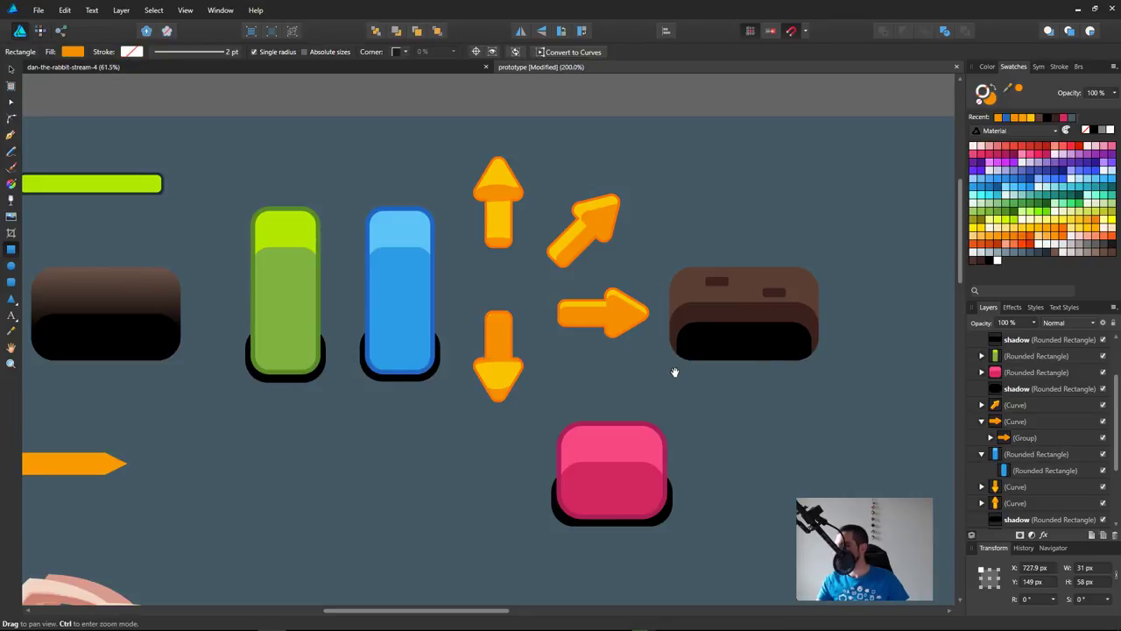
key(v)
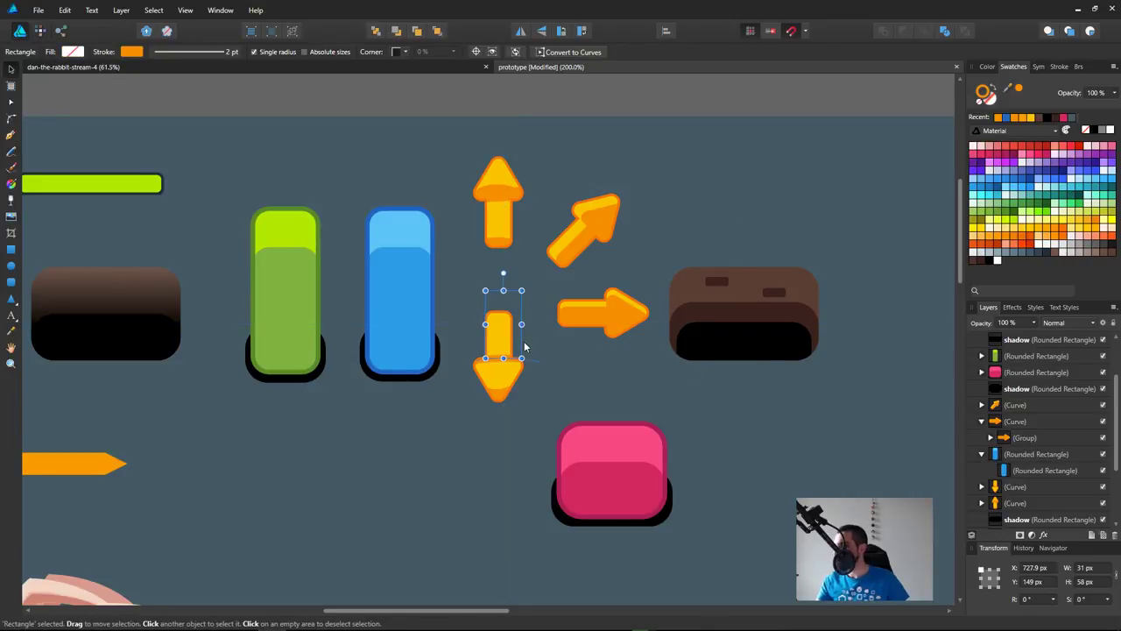
key(ctrl+z)
key(ctrl+z)
Step: Shorten the downward arrow's shaft by moving its end nodes down to Y 188.1 px
key(a)
drag(476, 303, 540, 338)
key(shift+Down)
key(shift+Down)
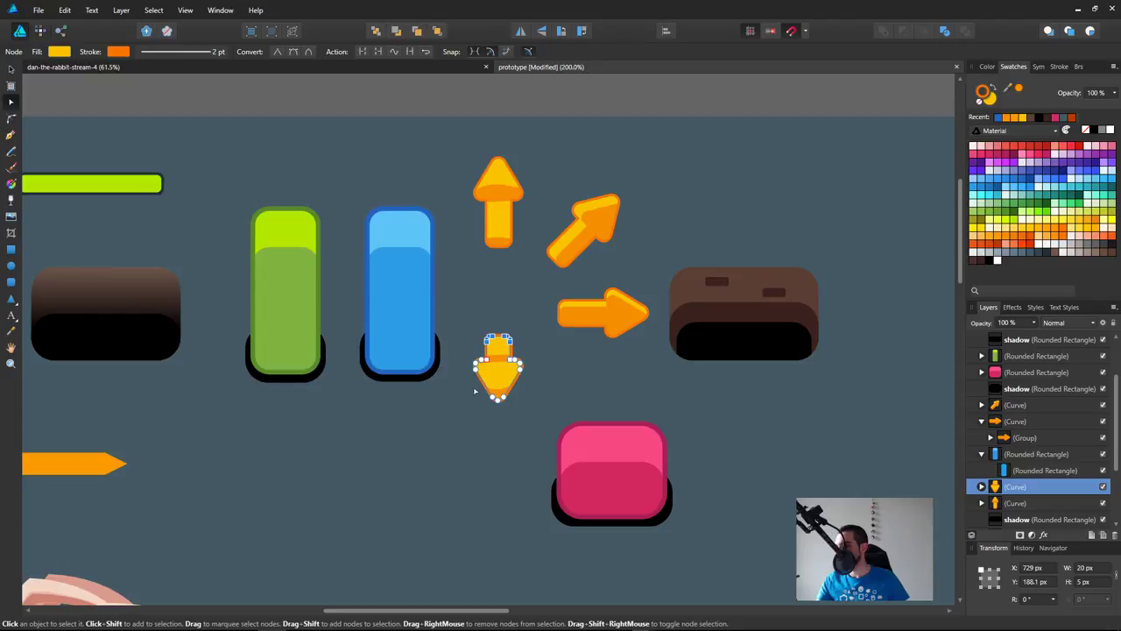
Step: Nudge the downward arrow's tip nodes to Y 238.2 px and deselect the arrow
drag(470, 392, 524, 430)
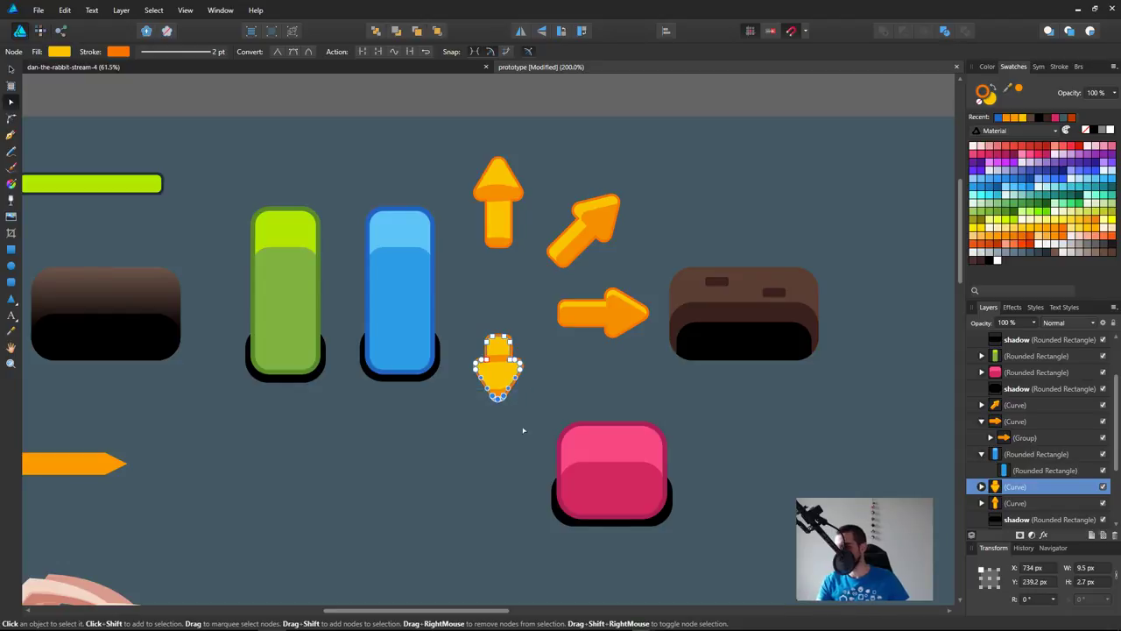
key(Down)
key(Down)
key(Down)
key(Up)
key(Up)
key(Up)
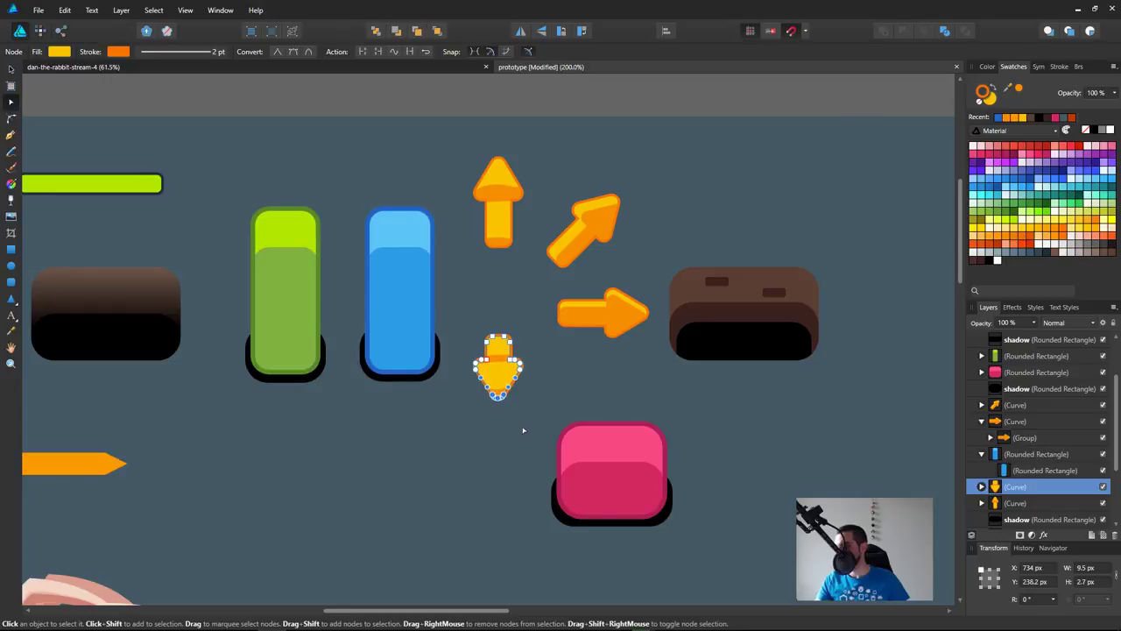
scroll(523, 429, down, 1)
click(659, 375)
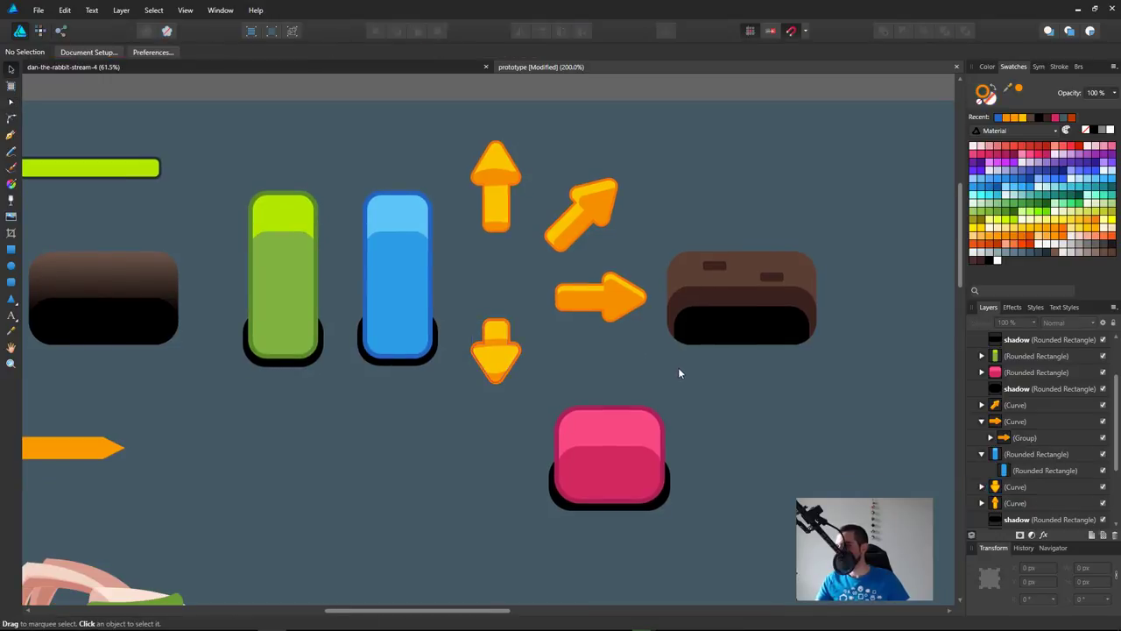
Step: Move the downward arrow's shaft end nodes to Y 180.1 px and deselect the arrow
click(498, 331)
drag(462, 302, 519, 336)
key(Down)
key(Down)
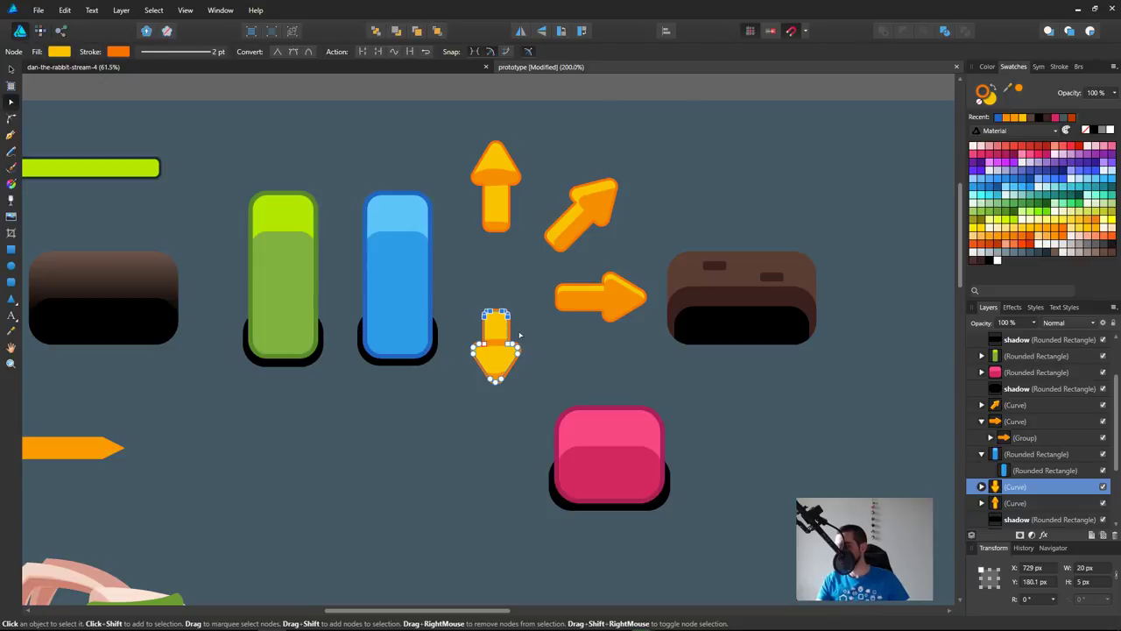
click(537, 398)
key(v)
drag(503, 357, 528, 357)
key(ctrl+z)
Step: Select all four arrows and bring them forward above the gap blocks and characters in the layer stack
drag(444, 406, 672, 112)
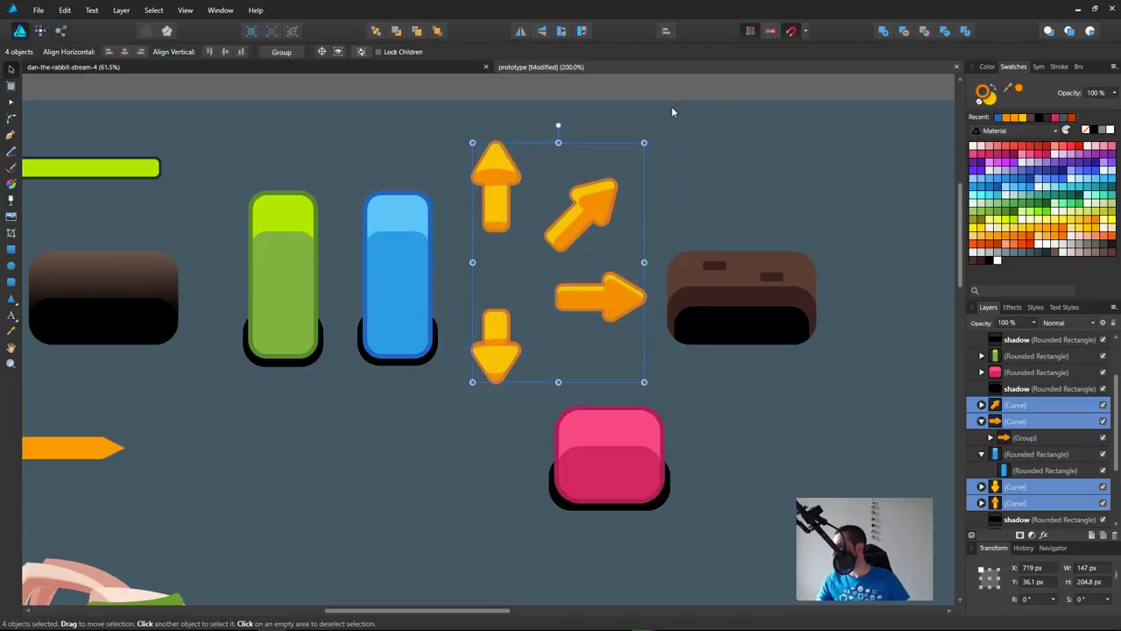
key(ctrl+bracketright)
key(ctrl+bracketright)
key(ctrl+bracketright)
key(ctrl+bracketright)
key(ctrl+bracketright)
key(ctrl+bracketright)
key(ctrl+bracketright)
key(ctrl+bracketright)
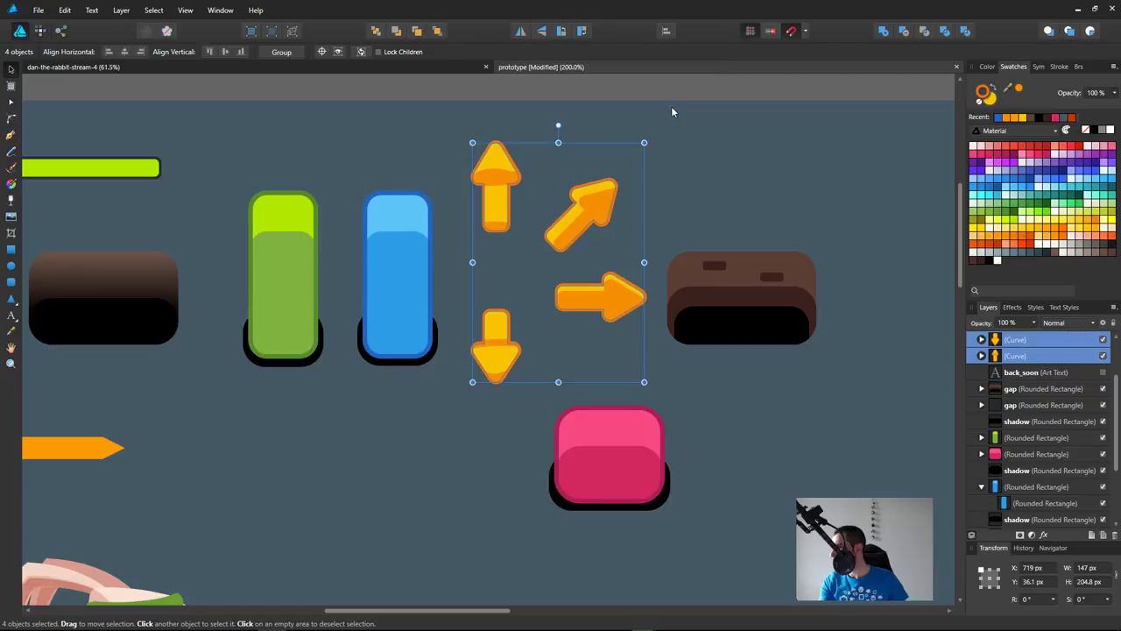
Step: Nudge the nested orange shading shape of the diagonal arrow slightly left and up
mouse_move(592, 302)
mouse_down()
mouse_move(477, 306)
mouse_move(504, 305)
mouse_move(493, 314)
mouse_move(616, 293)
mouse_move(591, 314)
mouse_up()
drag(756, 313, 644, 338)
double_click(488, 237)
key(Left)
key(Left)
key(Left)
key(Up)
key(Up)
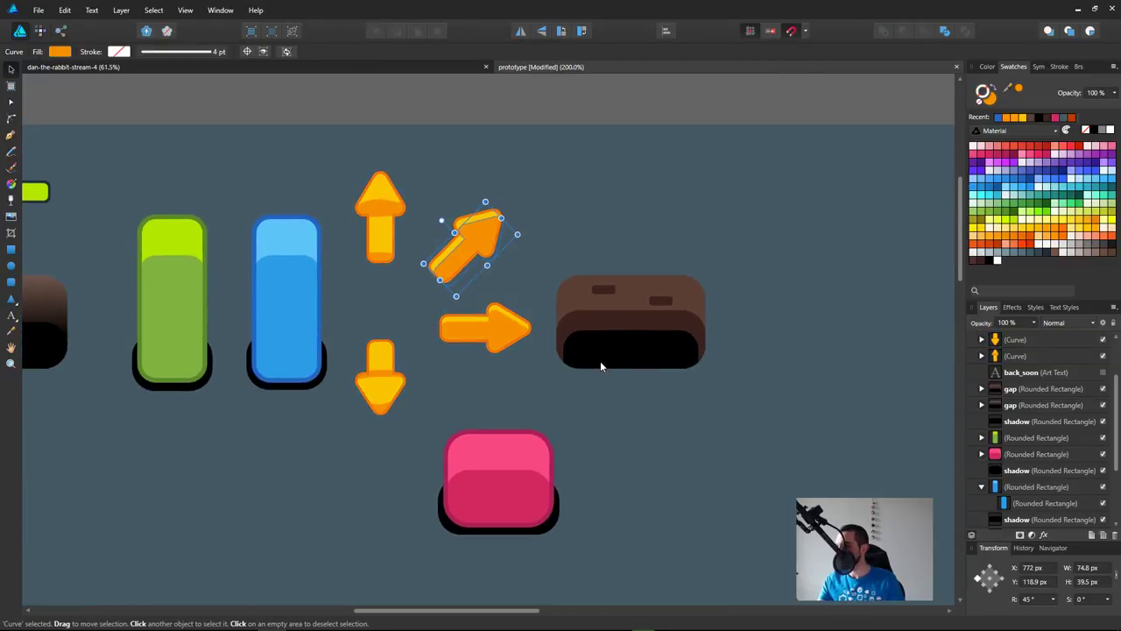
click(724, 426)
Step: Review the sprites across the artboard, checking the brown gap block, the green character and the brown rock
scroll(613, 368, right, 2)
scroll(488, 305, down, 1)
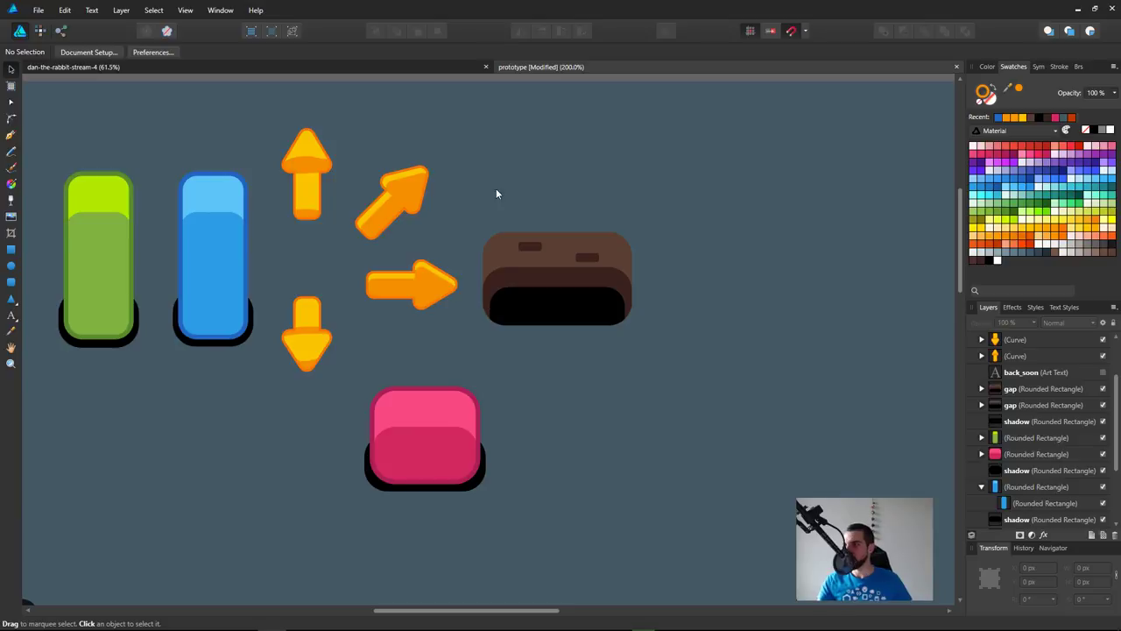
scroll(496, 193, down, 3)
click(529, 239)
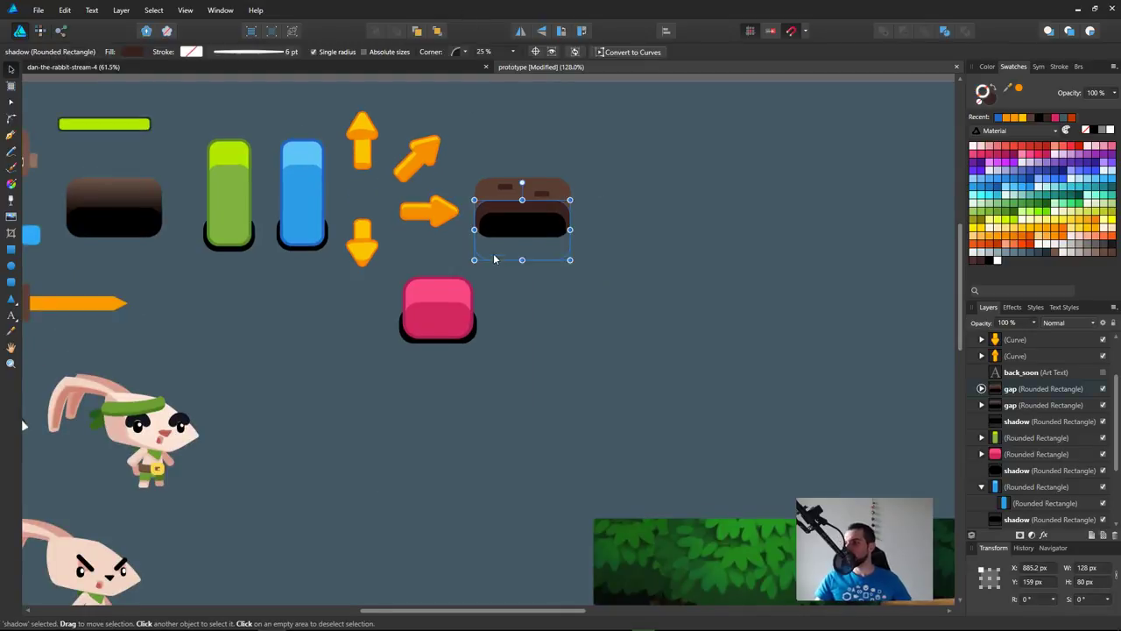
click(608, 320)
scroll(587, 254, up, 2)
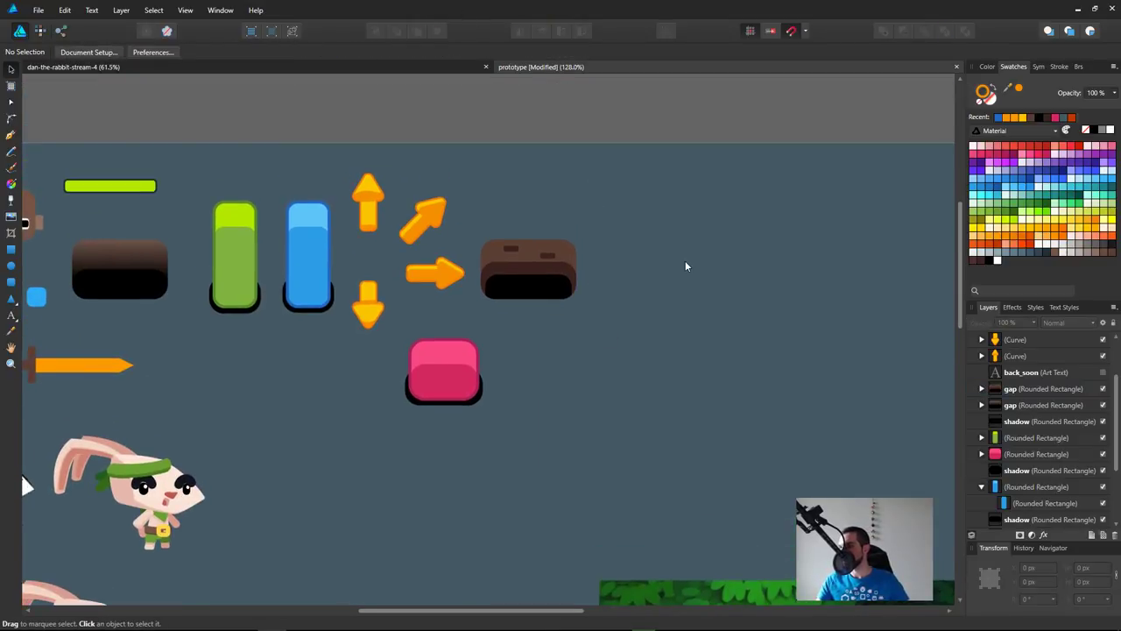
scroll(419, 308, up, 2)
scroll(419, 308, left, 3)
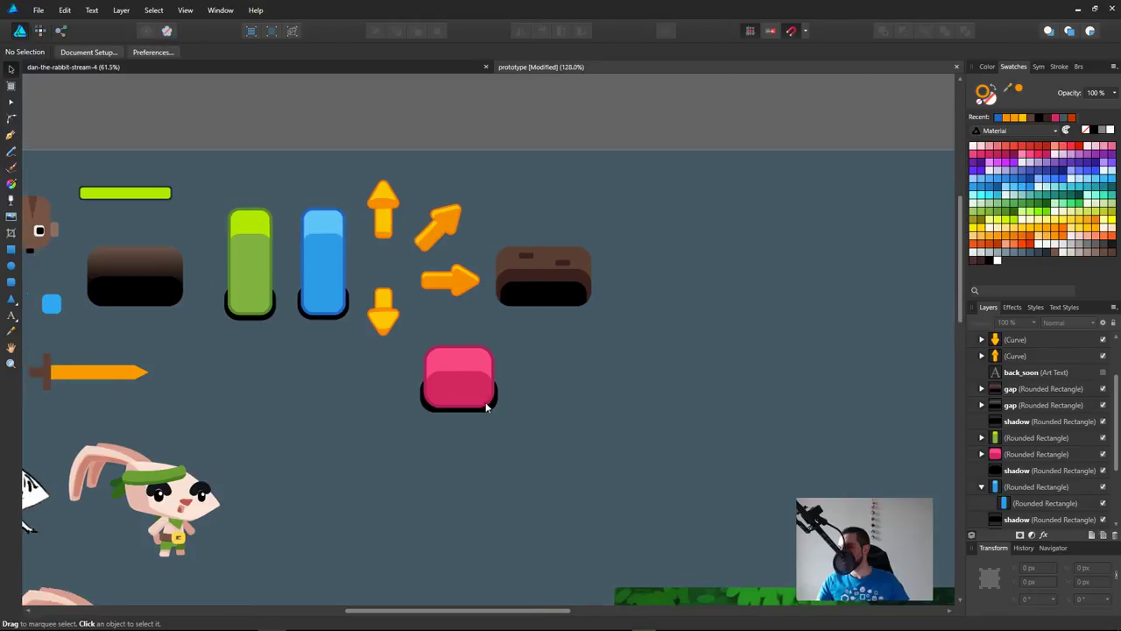
click(342, 325)
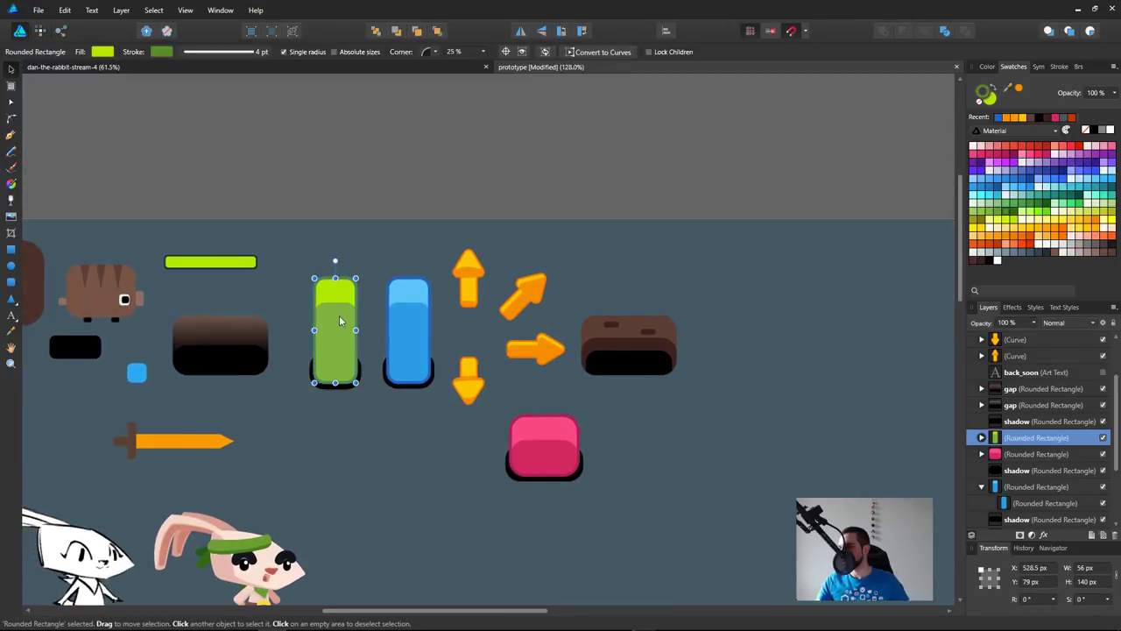
drag(318, 436, 434, 405)
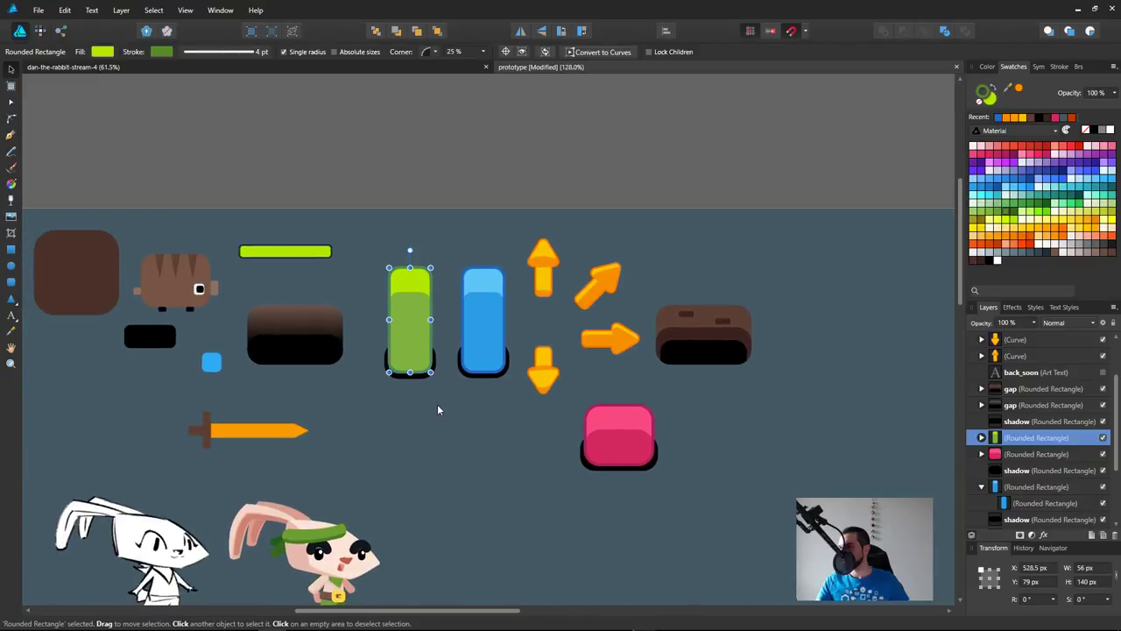
click(83, 274)
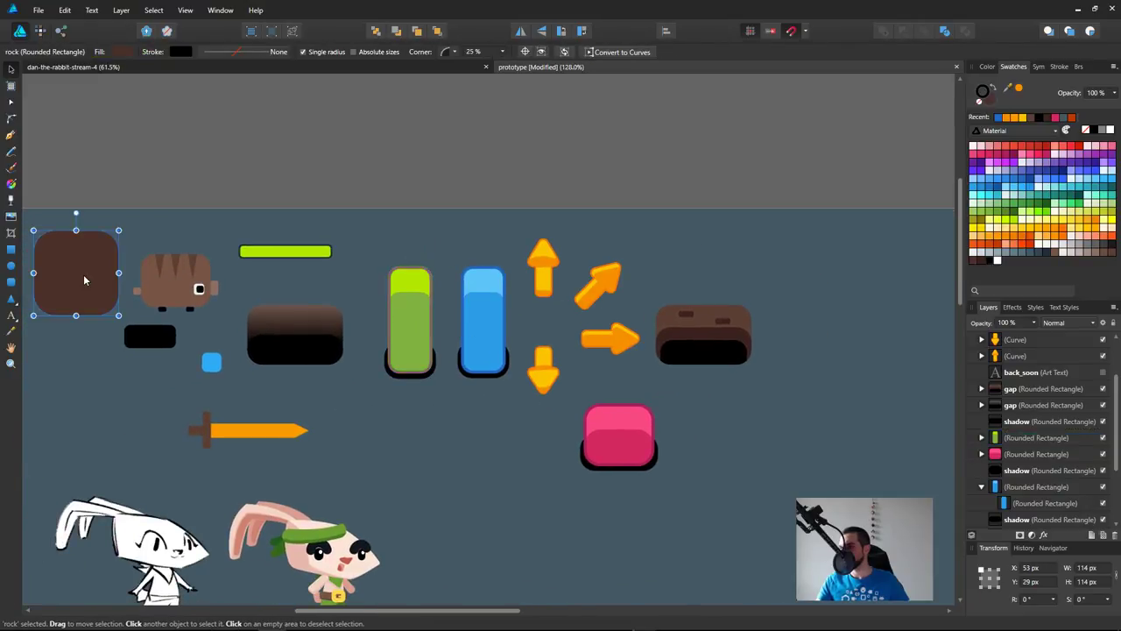
Step: Duplicate the pink rounded block without its shadow and place the copy below the blue character at X 594 px, Y 285 px
click(616, 422)
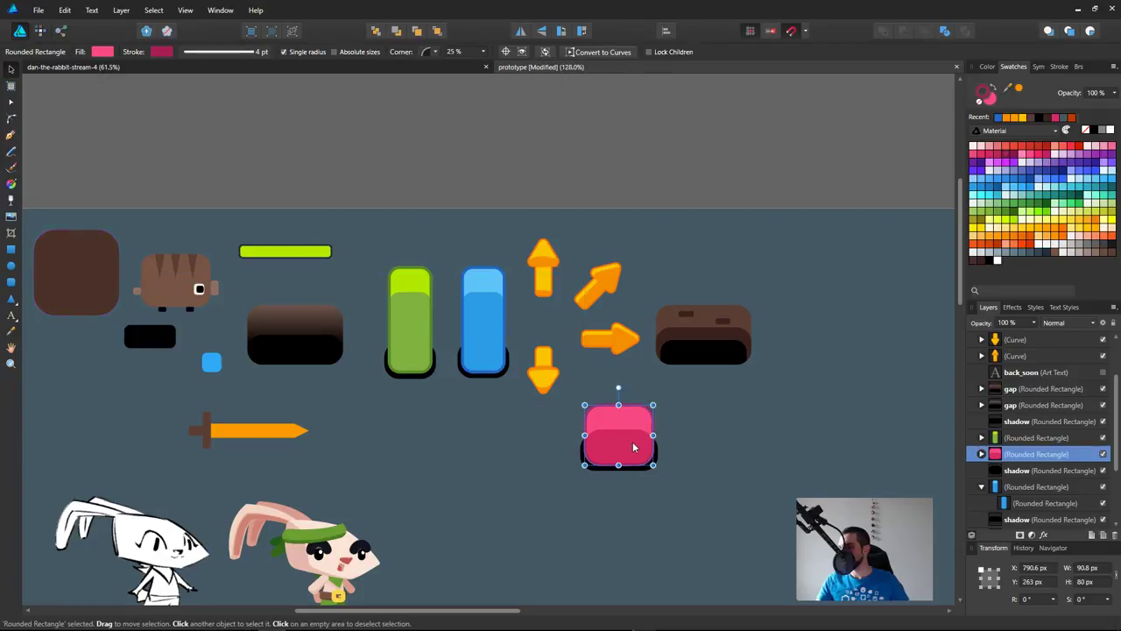
key(ctrl+j)
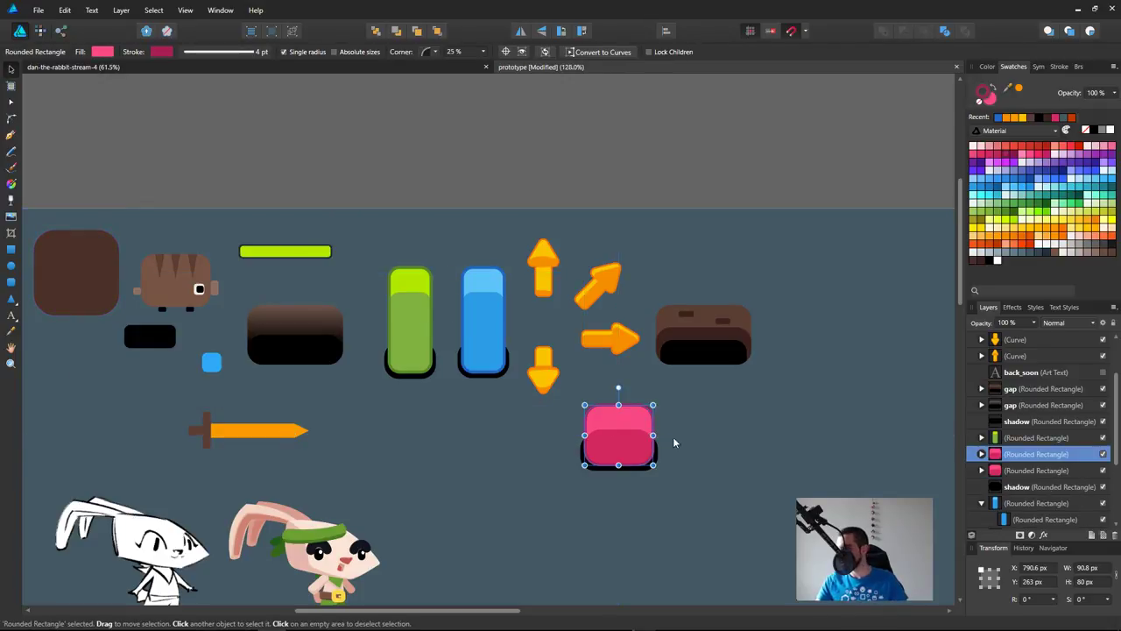
drag(608, 457, 462, 467)
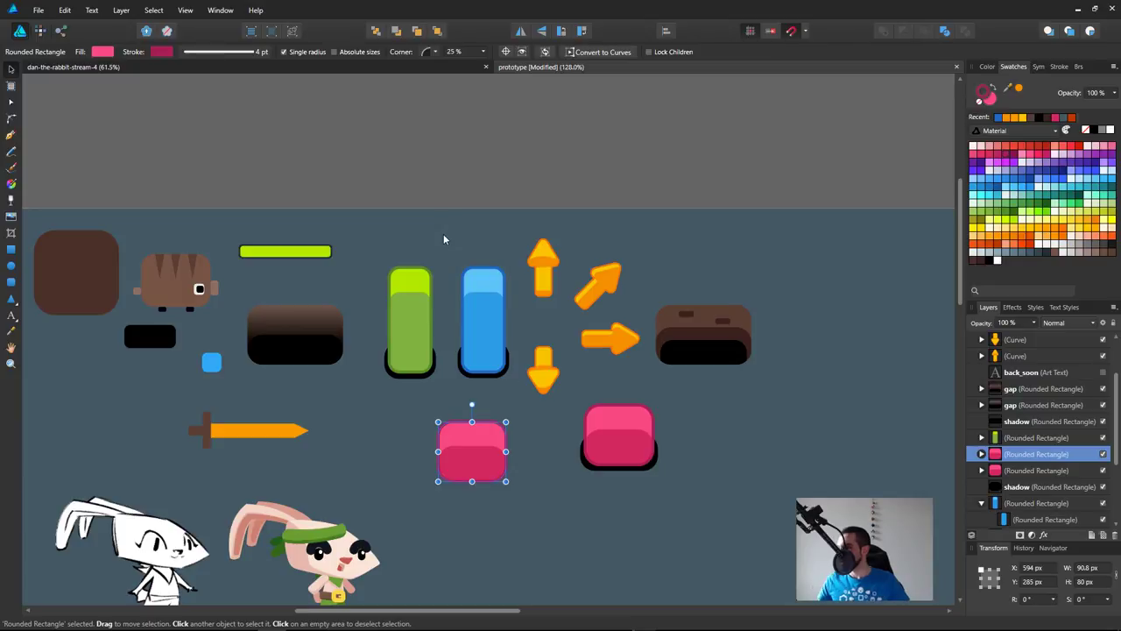
Step: Give the copied pink block an outline in the dark brown sampled from the large rounded square, and fill its body with brown from the Material palette
drag(560, 411, 582, 387)
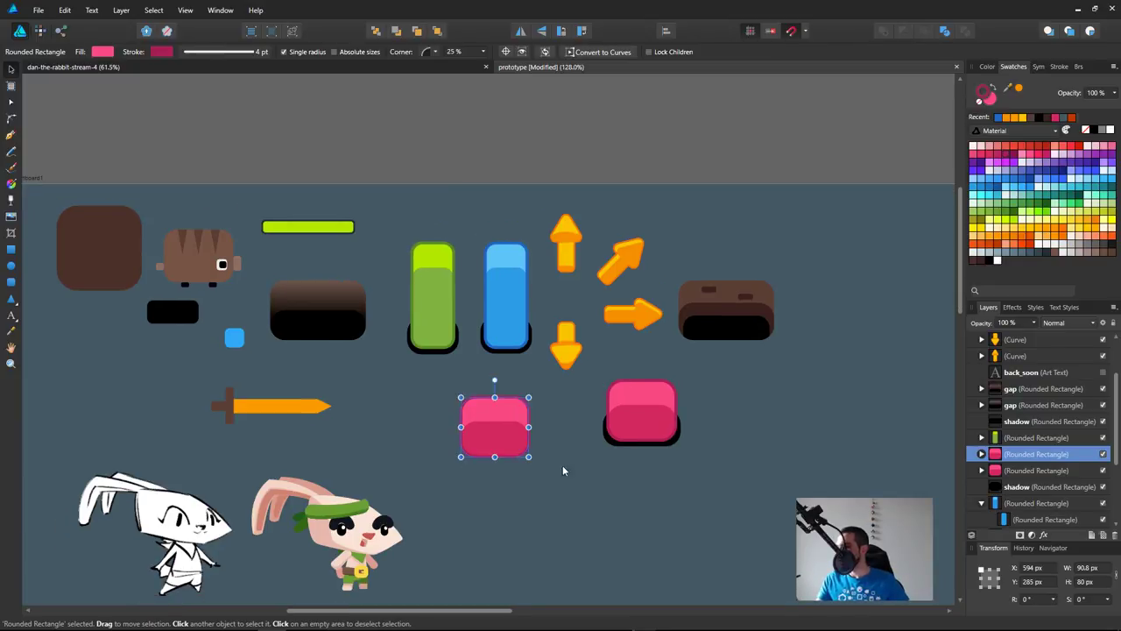
key(i)
click(119, 248)
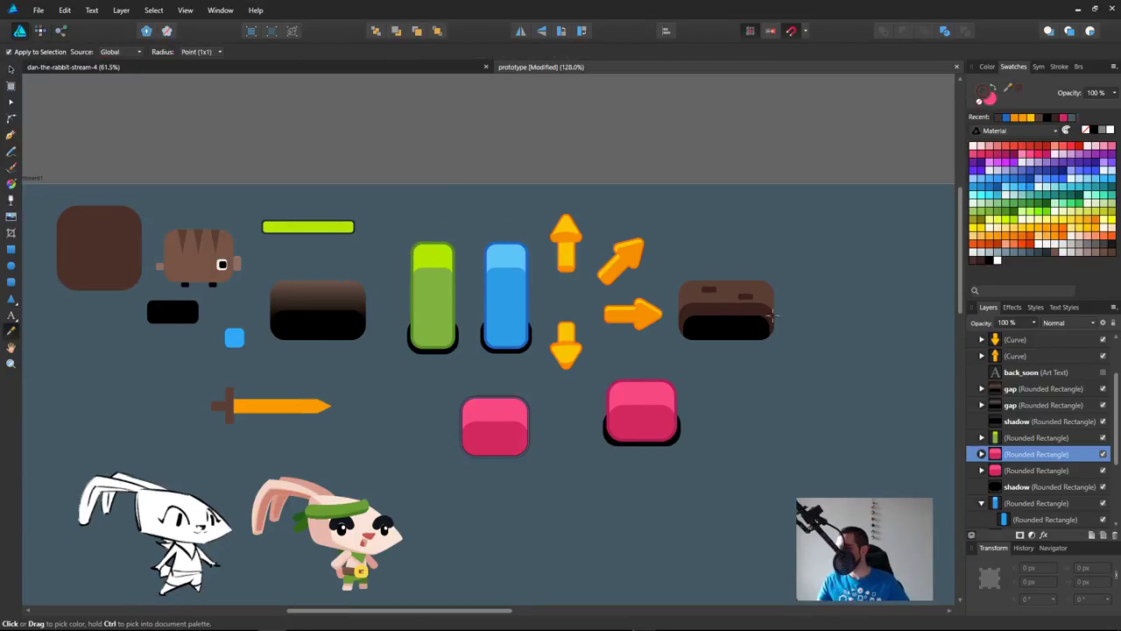
key(x)
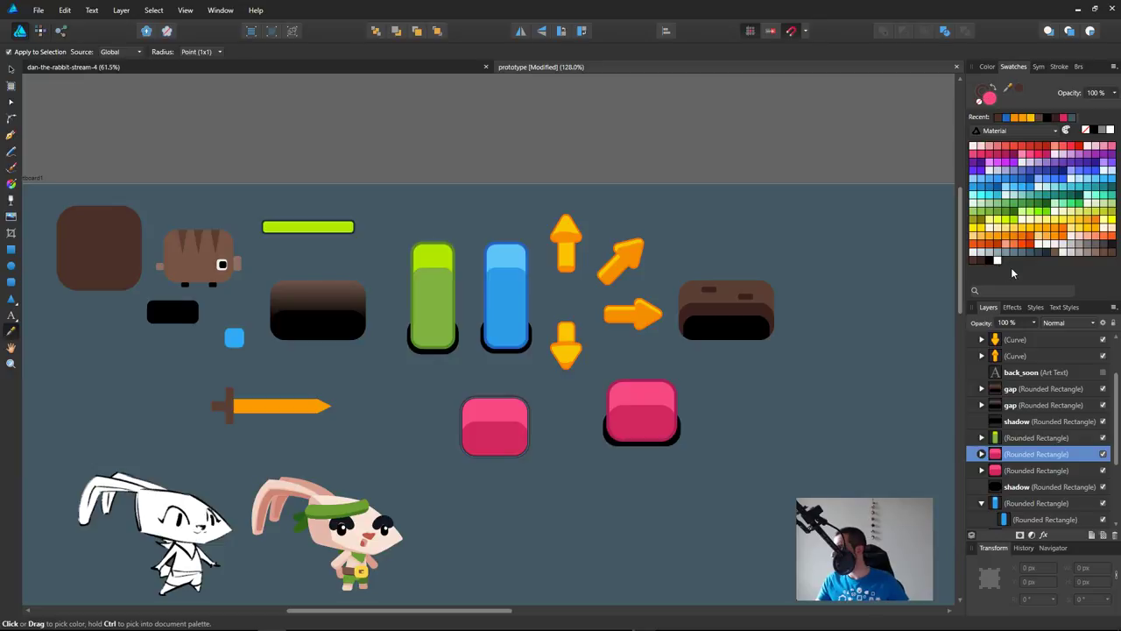
click(1102, 255)
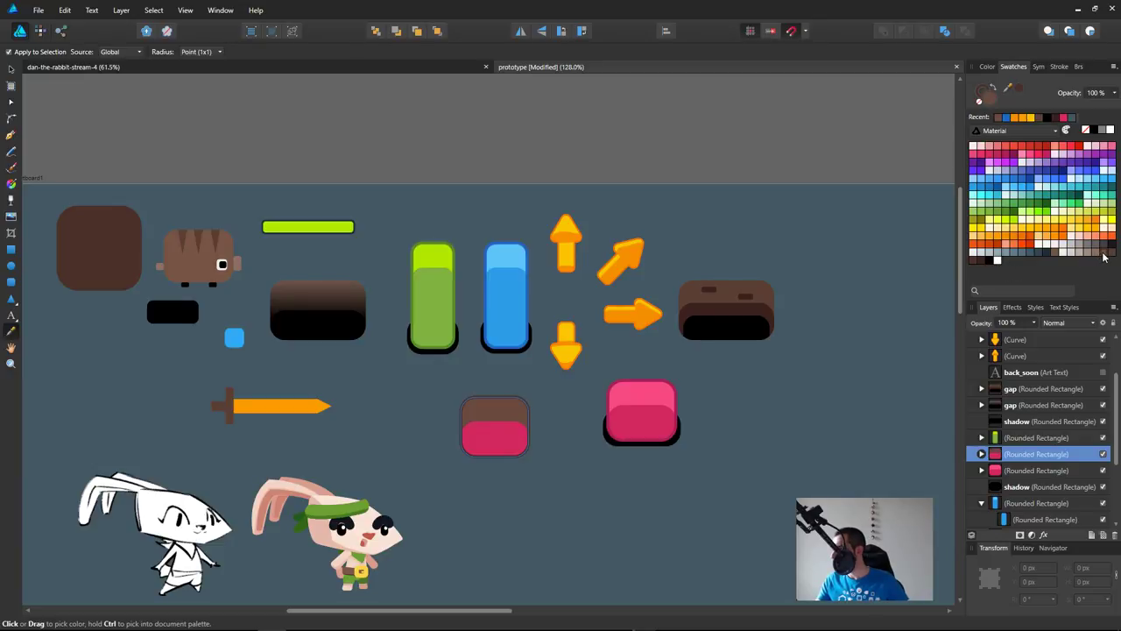
ctrl+click(504, 426)
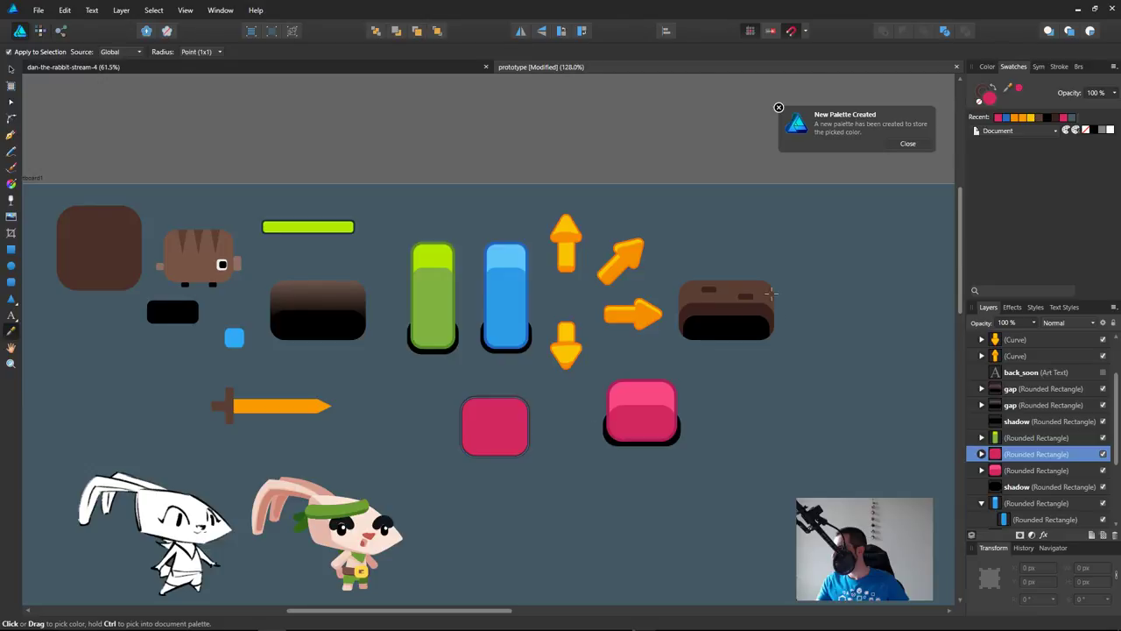
drag(772, 293, 725, 302)
key(ctrl+z)
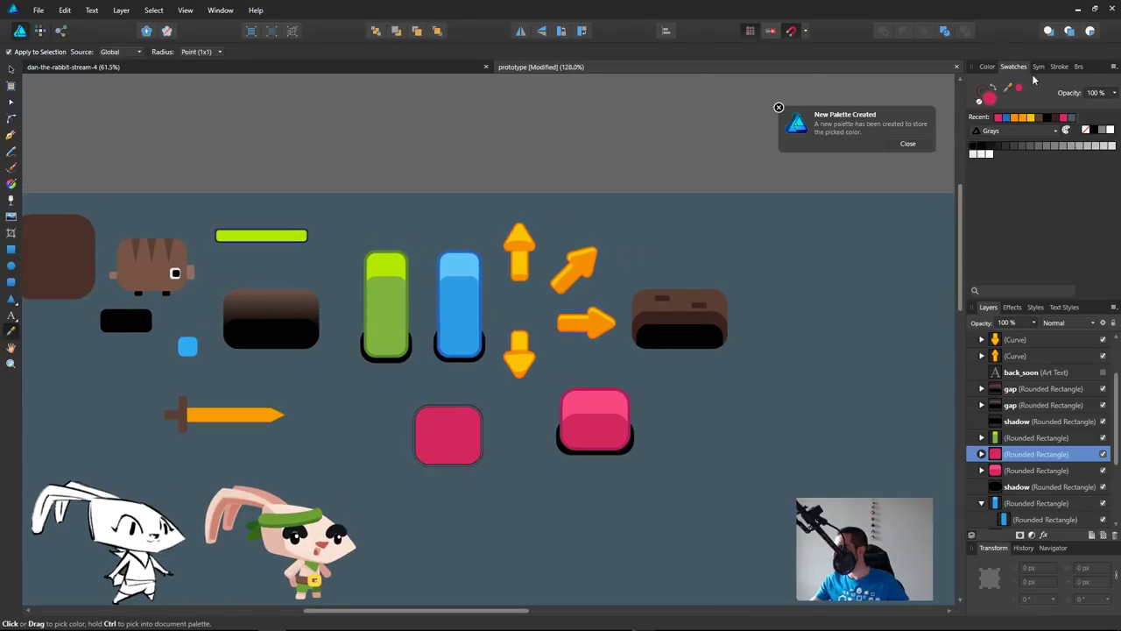
Step: Switch the displayed swatches back to the Material palette
click(1113, 67)
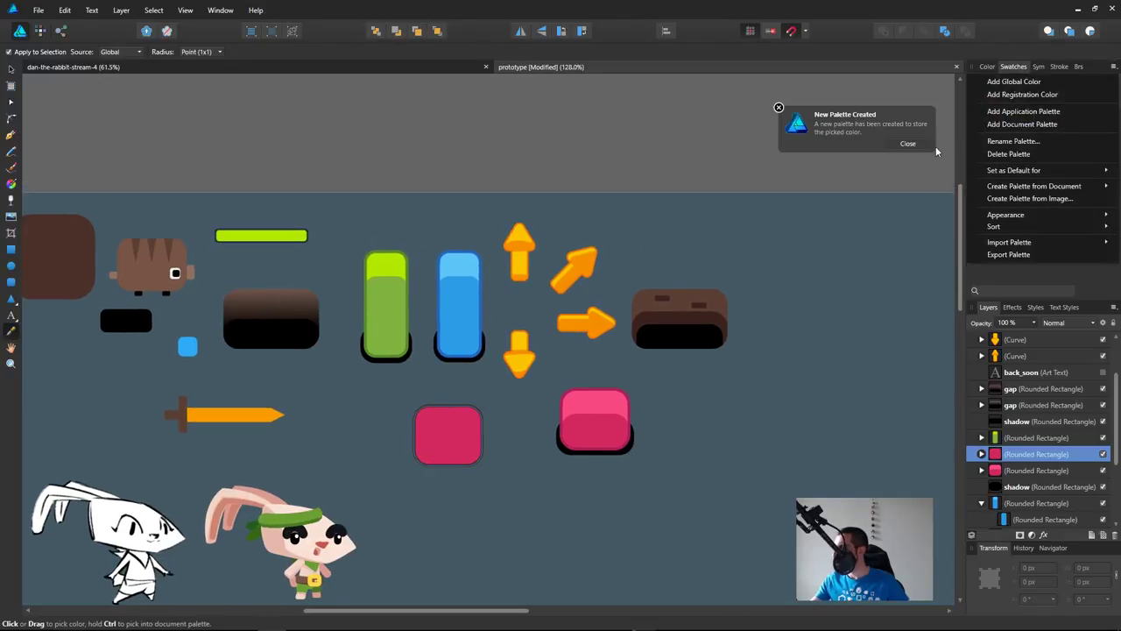
click(1114, 68)
click(1115, 67)
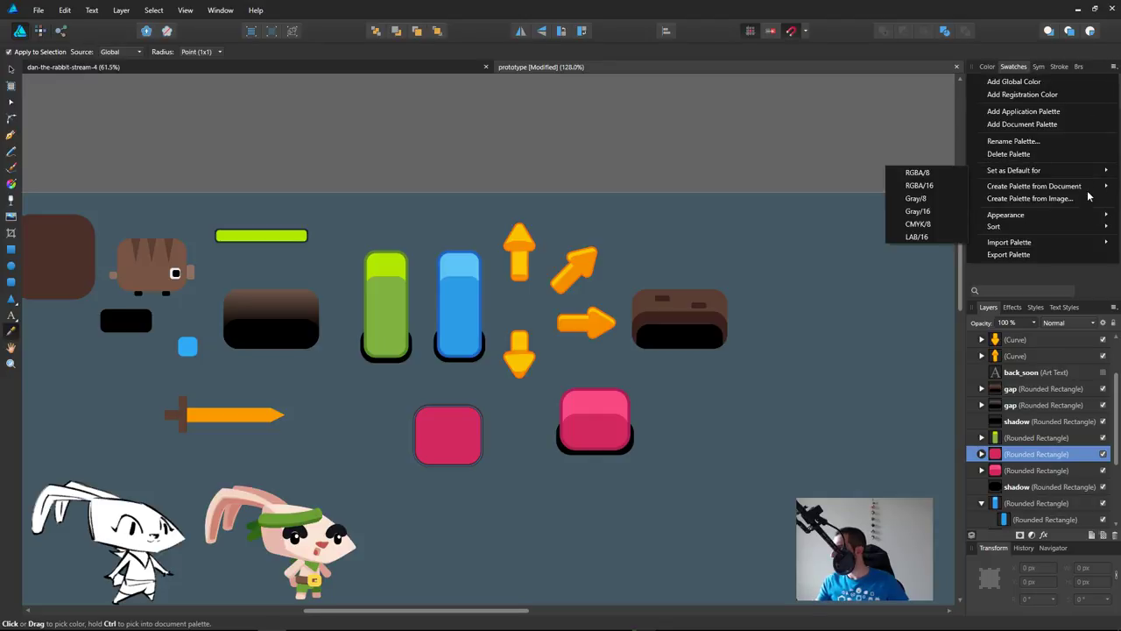
click(1070, 266)
click(1018, 133)
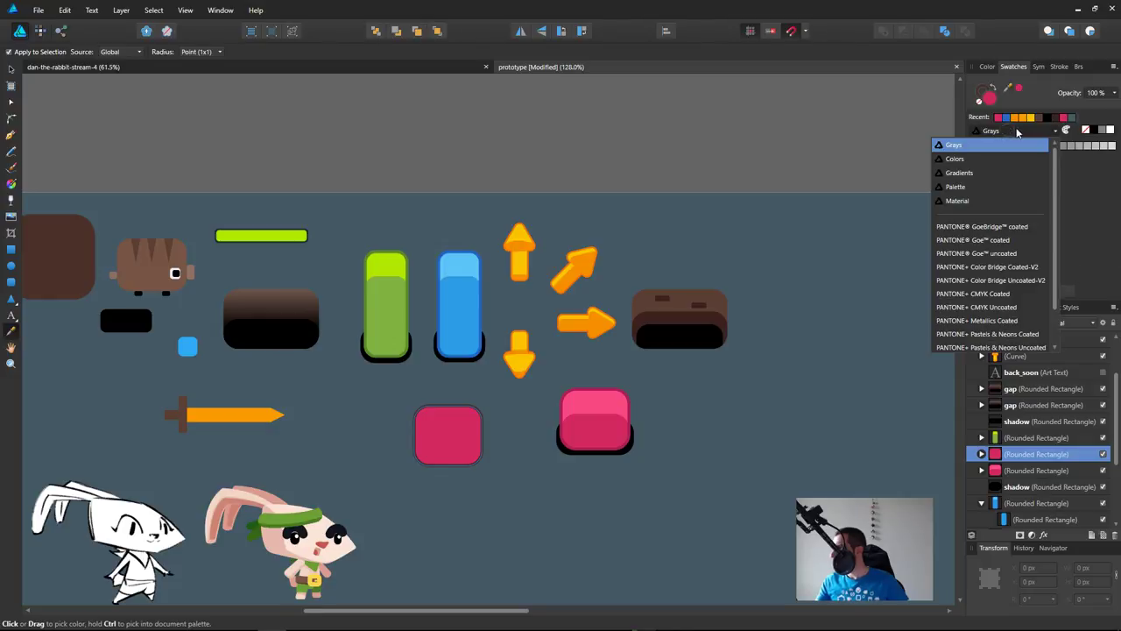
click(957, 200)
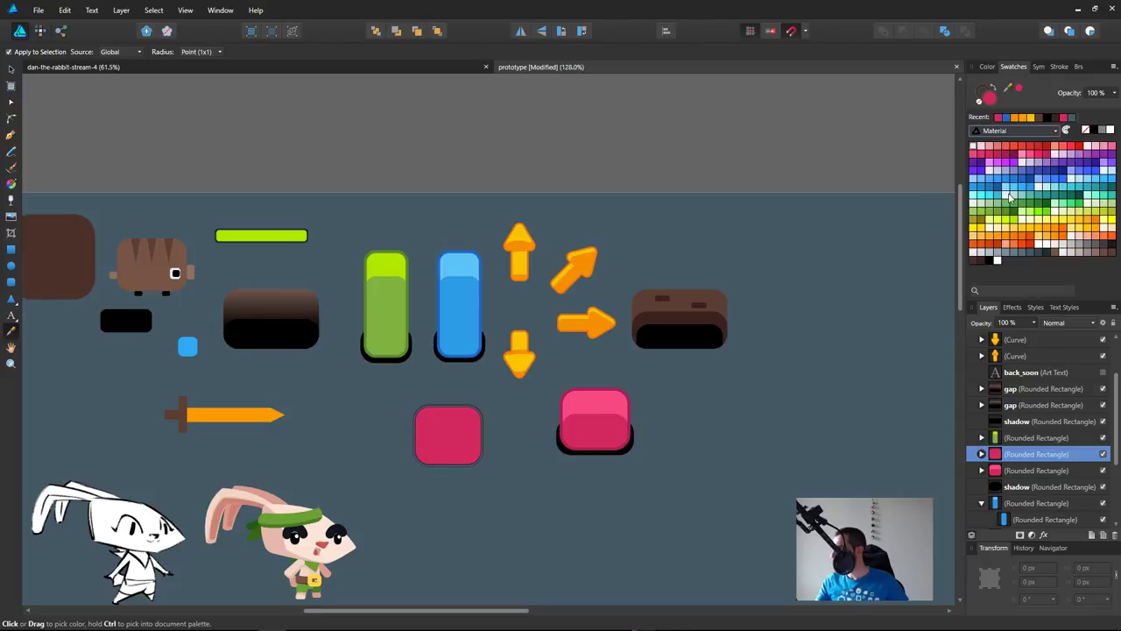
Step: Fill the copied block's main body with brown from the Material palette, leaving its nested shading shape unchanged
click(962, 283)
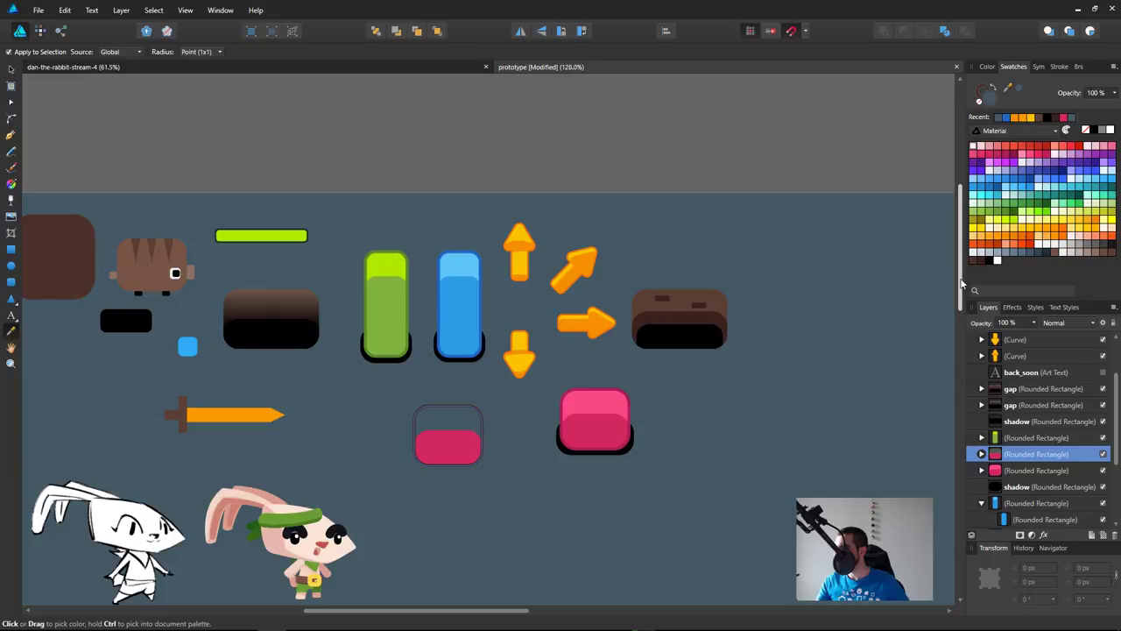
key(b)
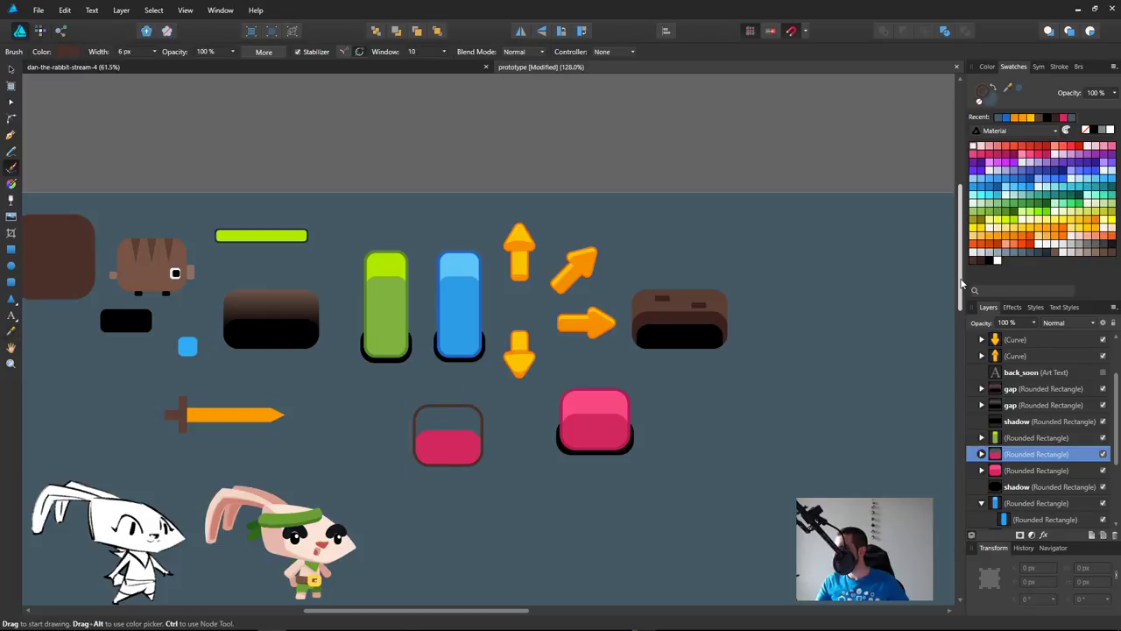
key(v)
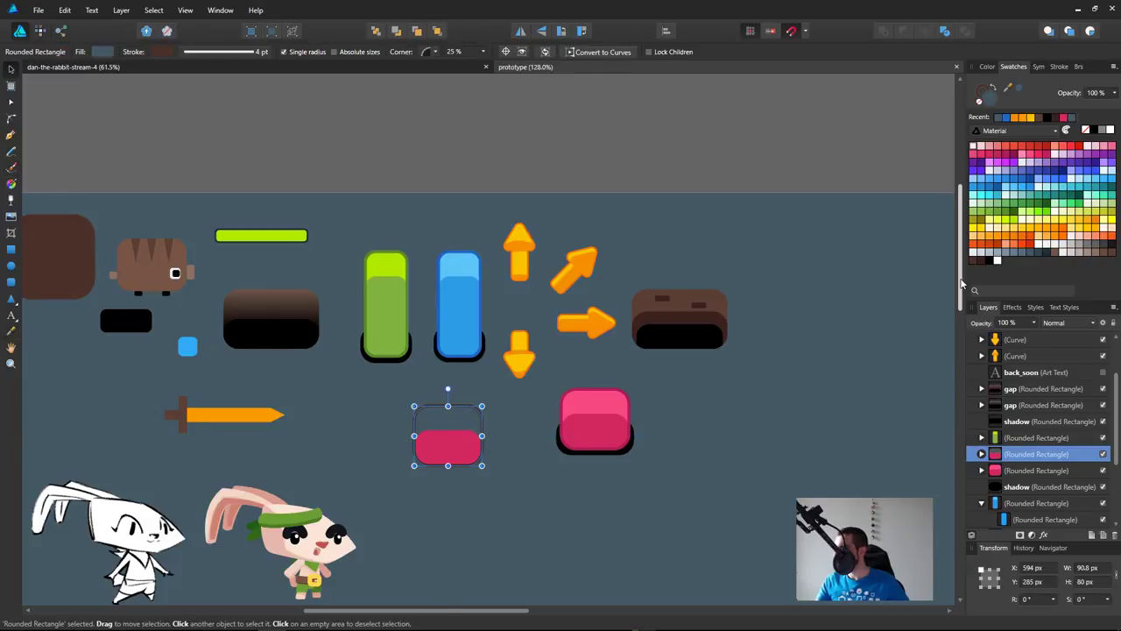
click(1104, 252)
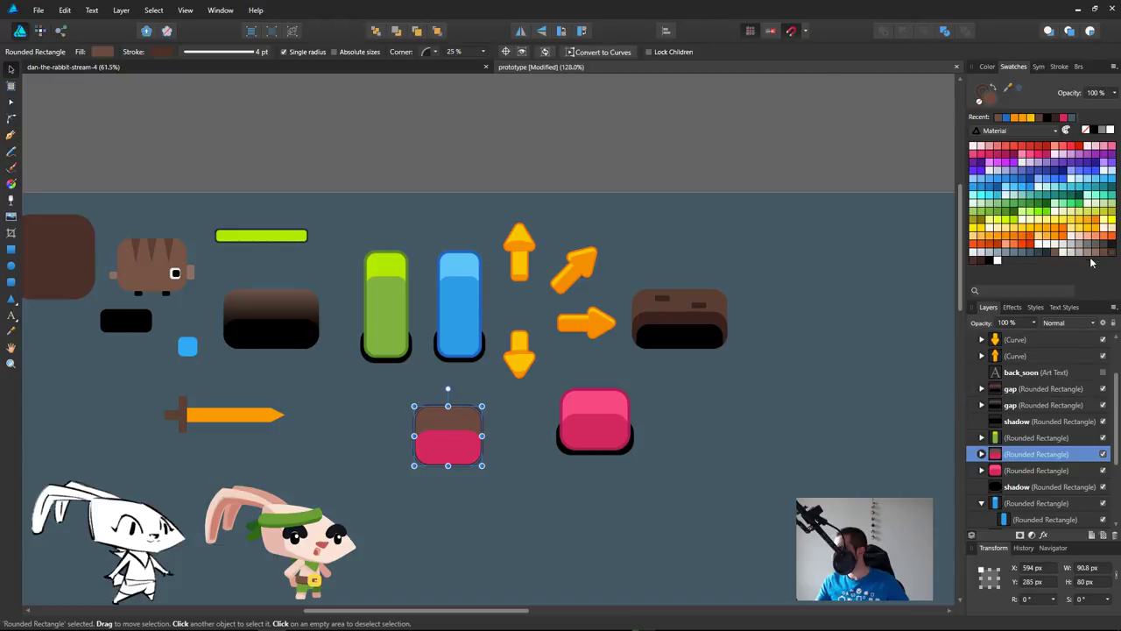
Step: Select the nested pink shading shape in the lower half of the brown block
double_click(452, 458)
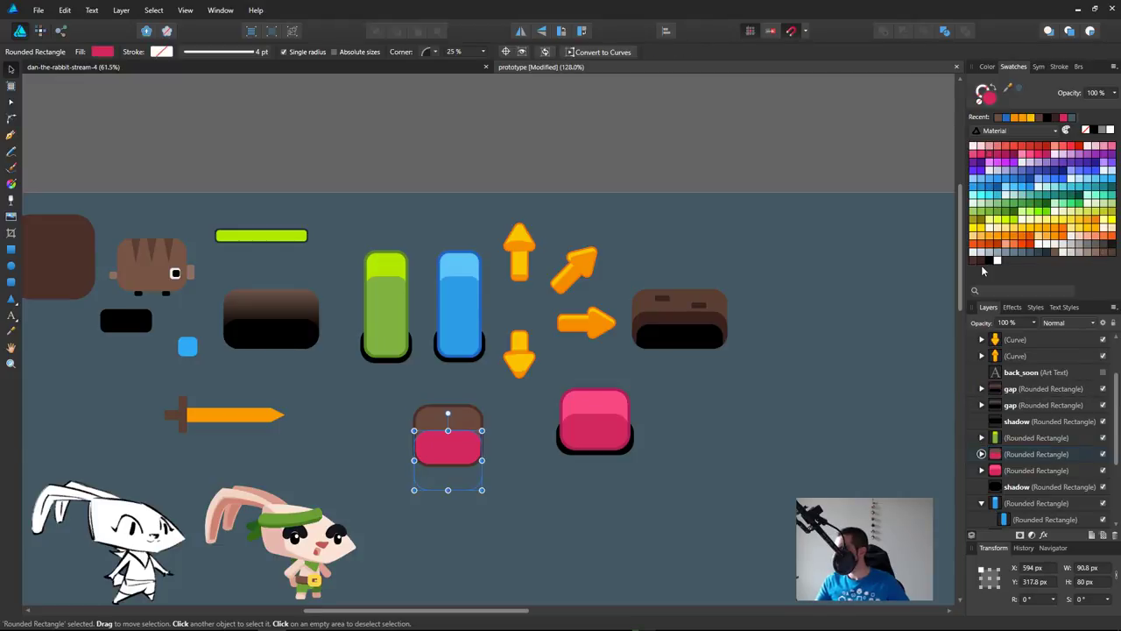
Step: Recolor the pink lower shading of the brown rounded block to a brown slightly darker than the block
click(974, 262)
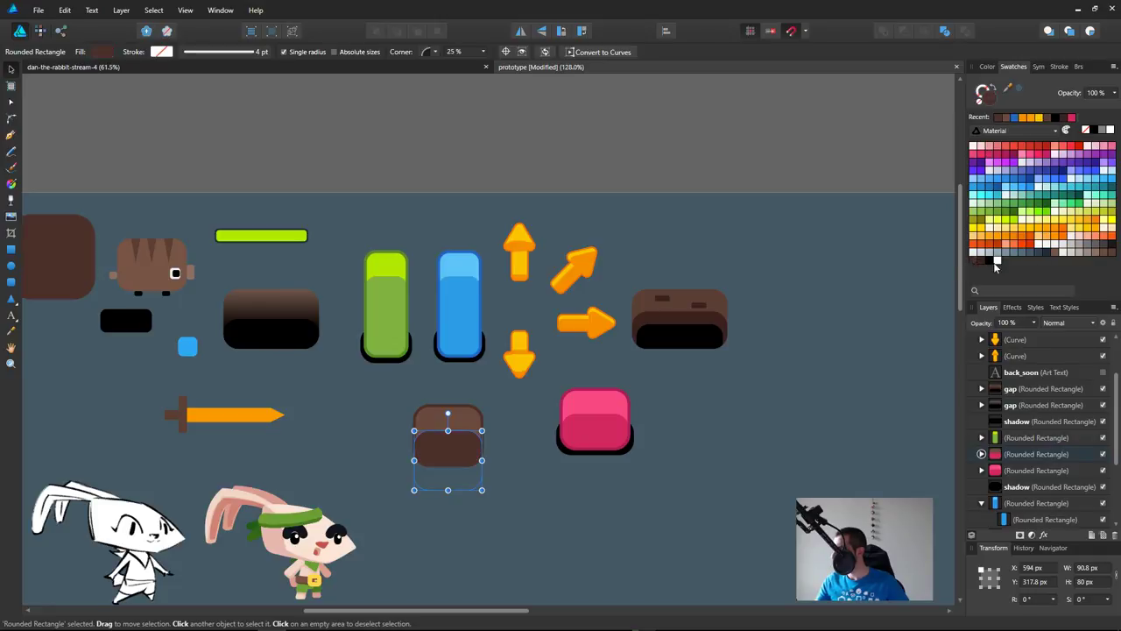
click(1114, 253)
key(Escape)
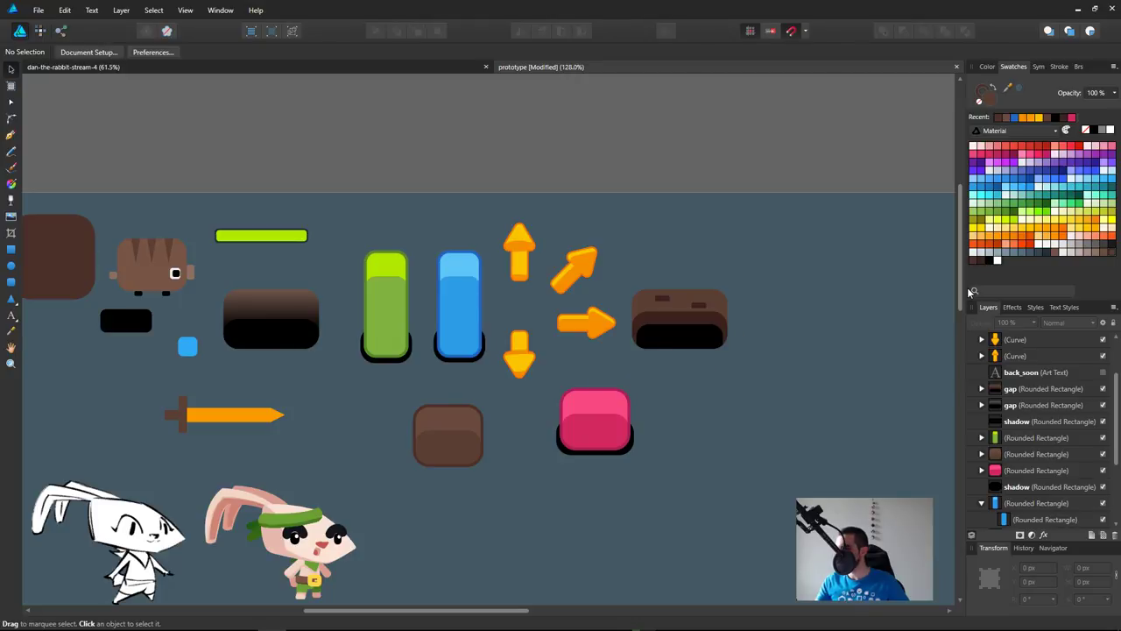
Step: Open Wacom Tablet Properties to check the Art Pen's button assignments and close it again
key(alt+space)
text(tablet)
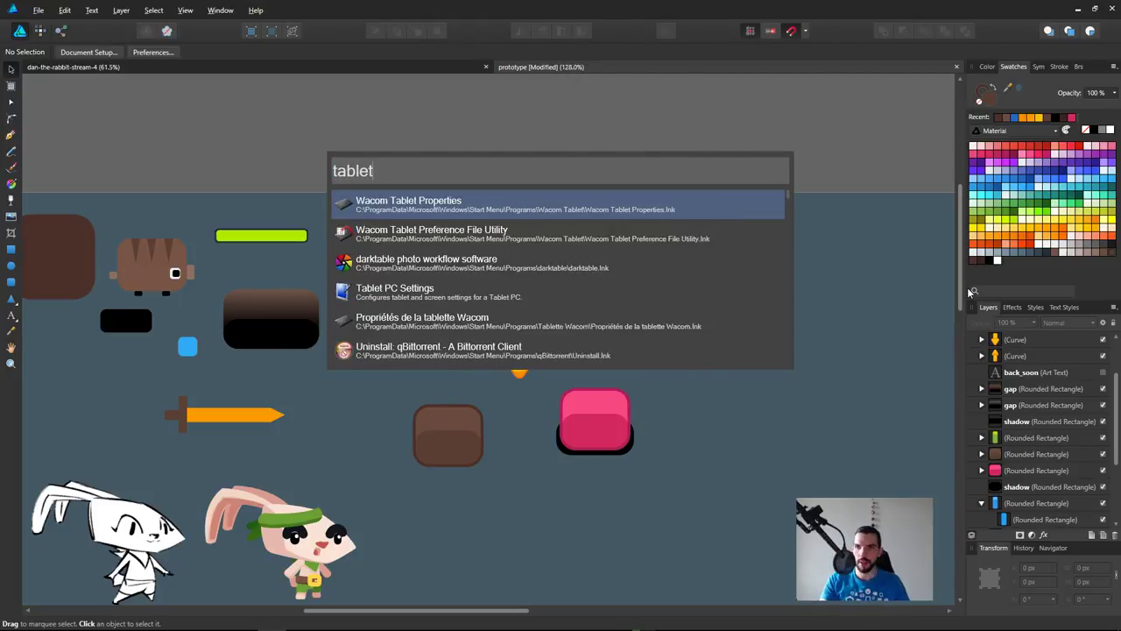
key(Return)
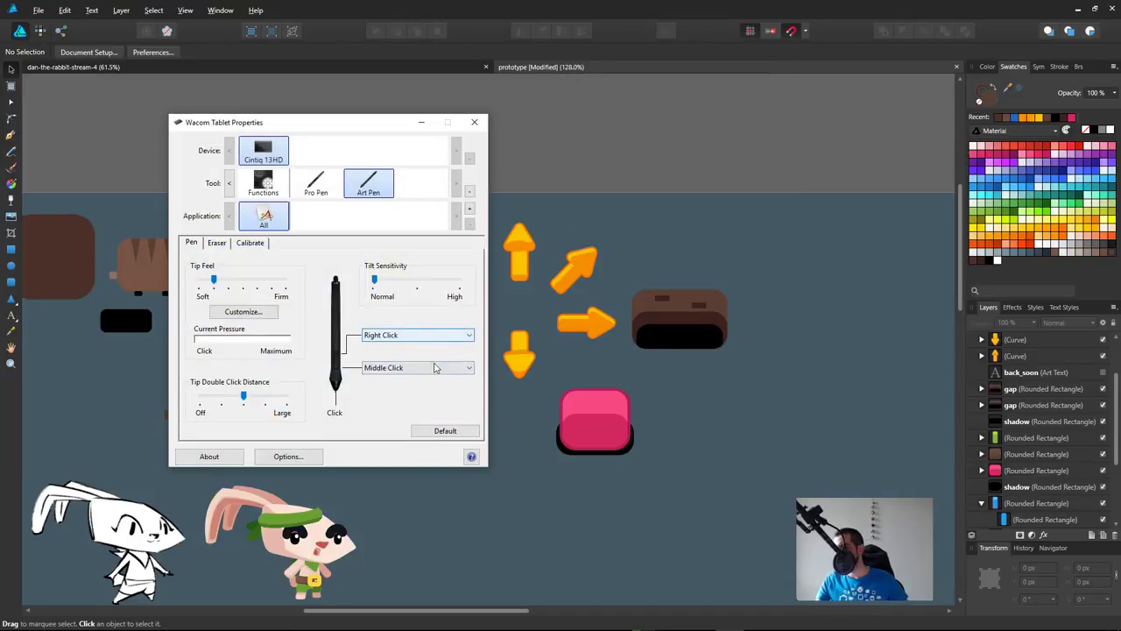
click(475, 124)
Step: Give the brown gap shape beside the arrows a dark brown outline from the document swatches
drag(480, 340, 503, 265)
drag(572, 415, 547, 412)
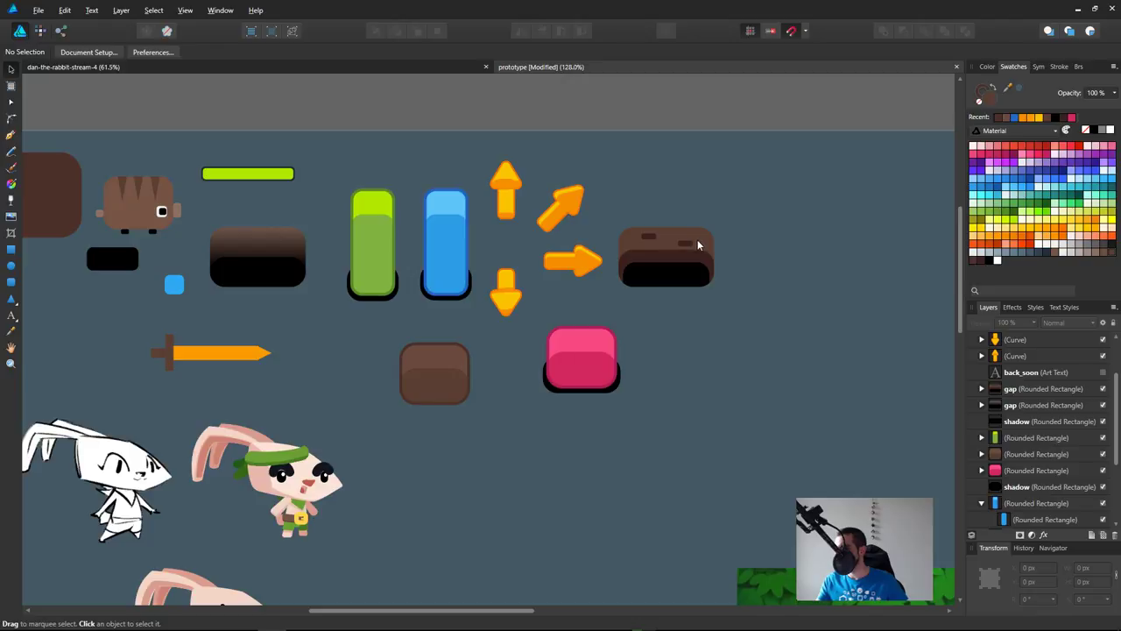
click(461, 405)
click(541, 426)
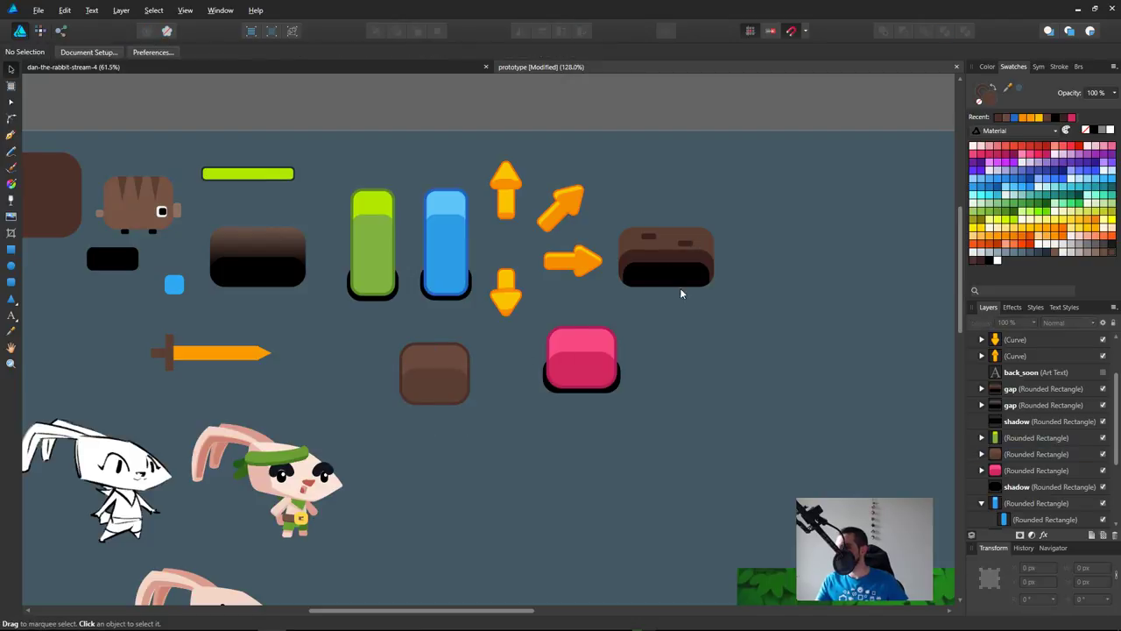
click(706, 240)
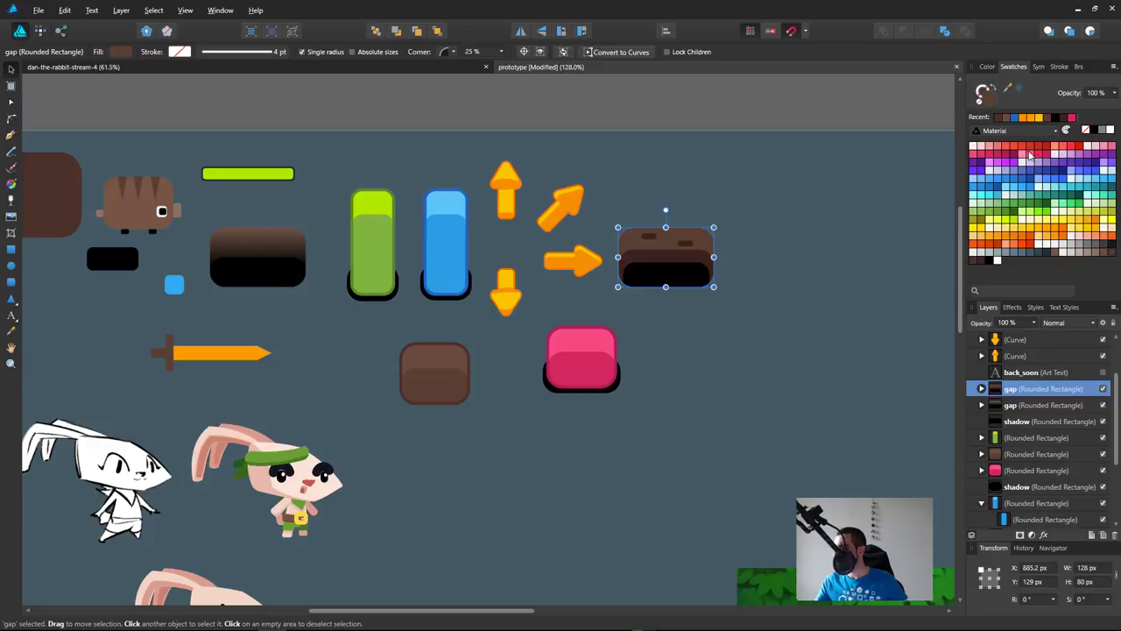
click(978, 261)
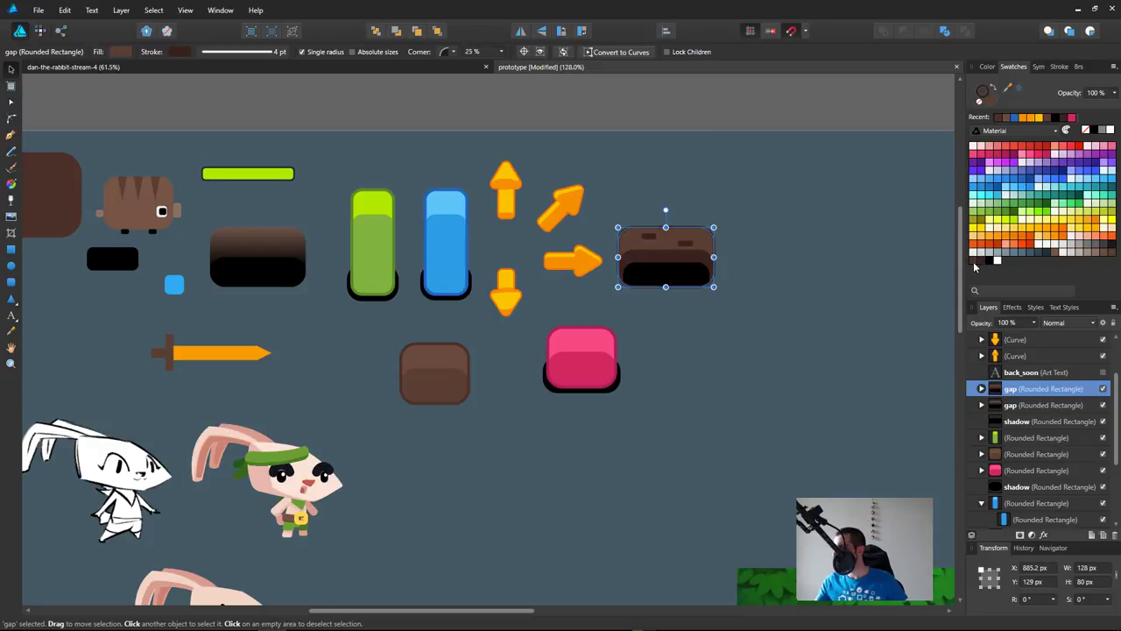
Step: Delete the two small dark rectangles from the upper part of the outlined gap shape
key(space)
double_click(688, 242)
shift+click(650, 237)
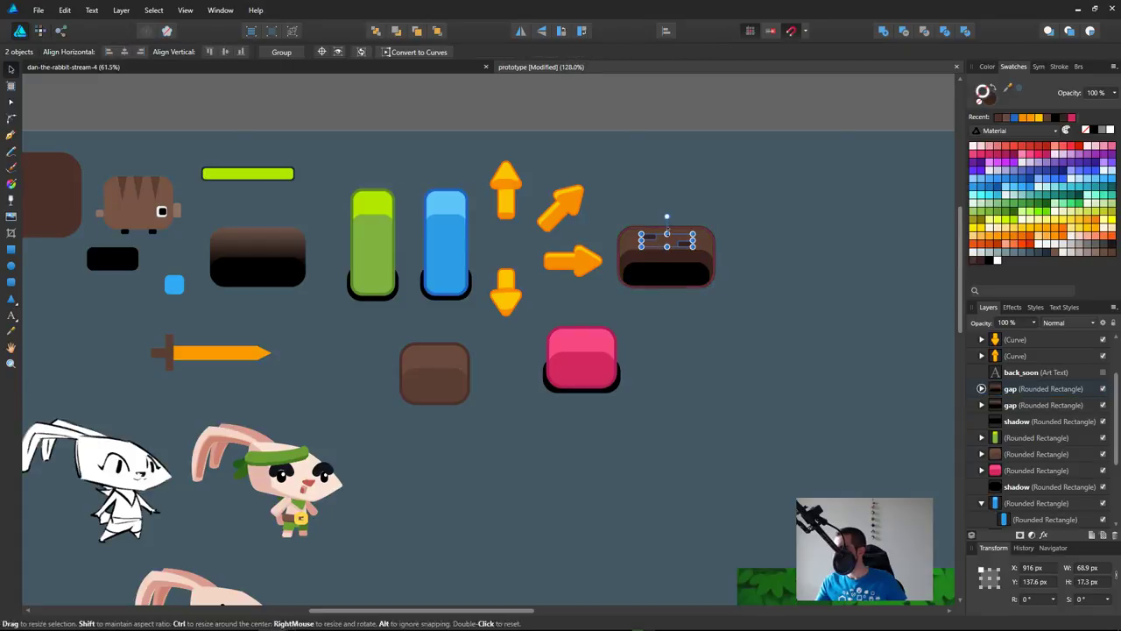
key(Delete)
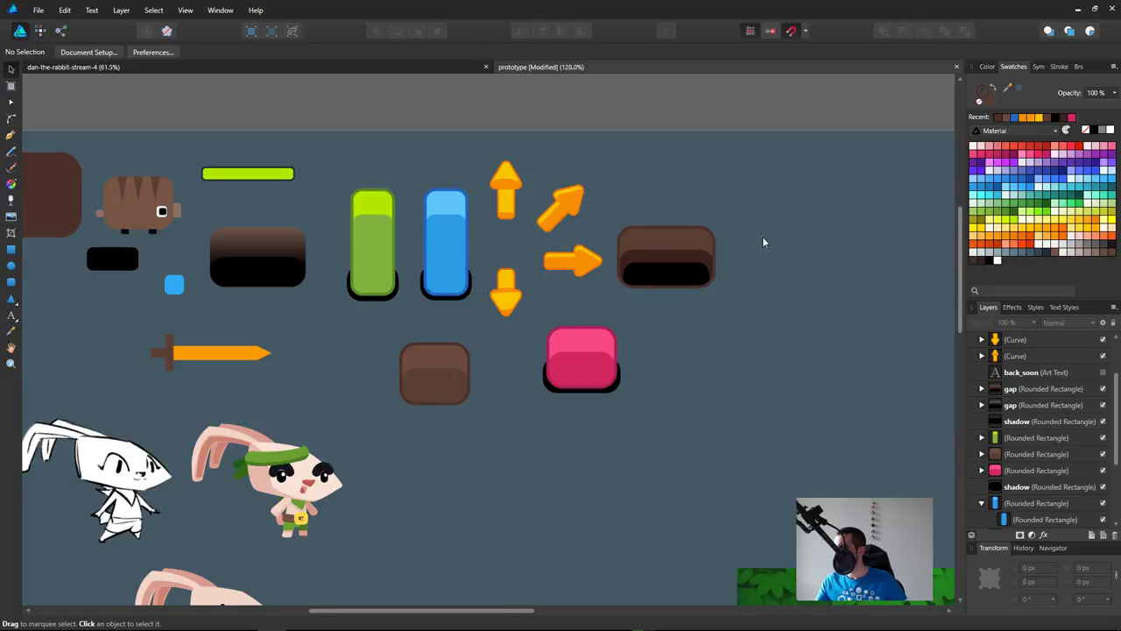
drag(770, 249, 865, 238)
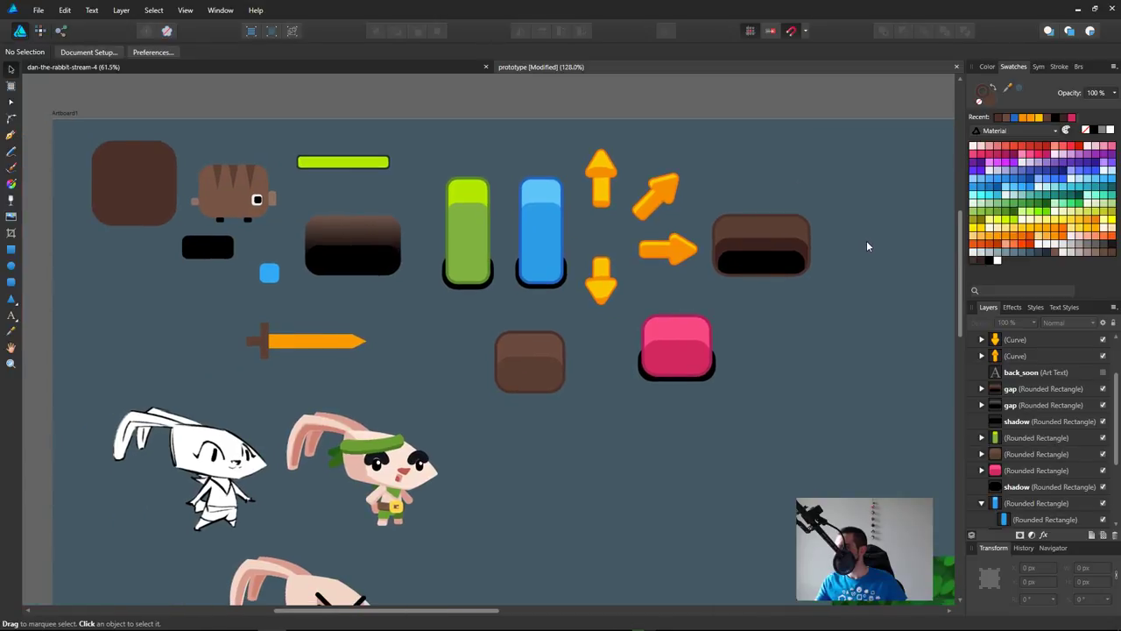
Step: Sample the brown block's lower shade for the gap shape's fill and recolor the gap's inner shadow dark brown
click(757, 254)
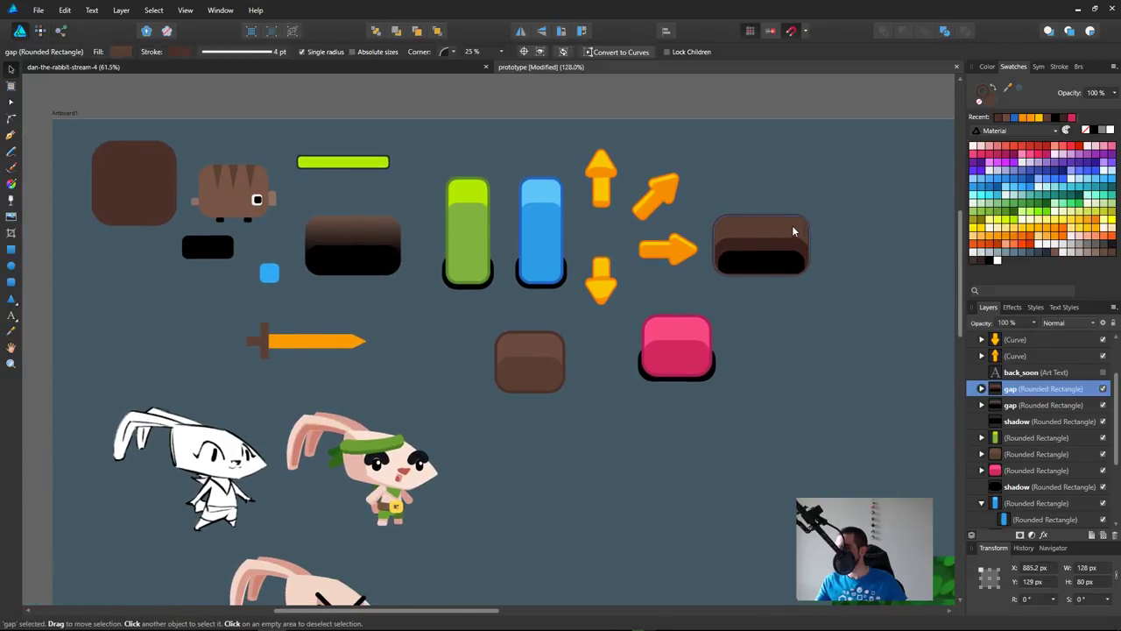
key(i)
click(544, 375)
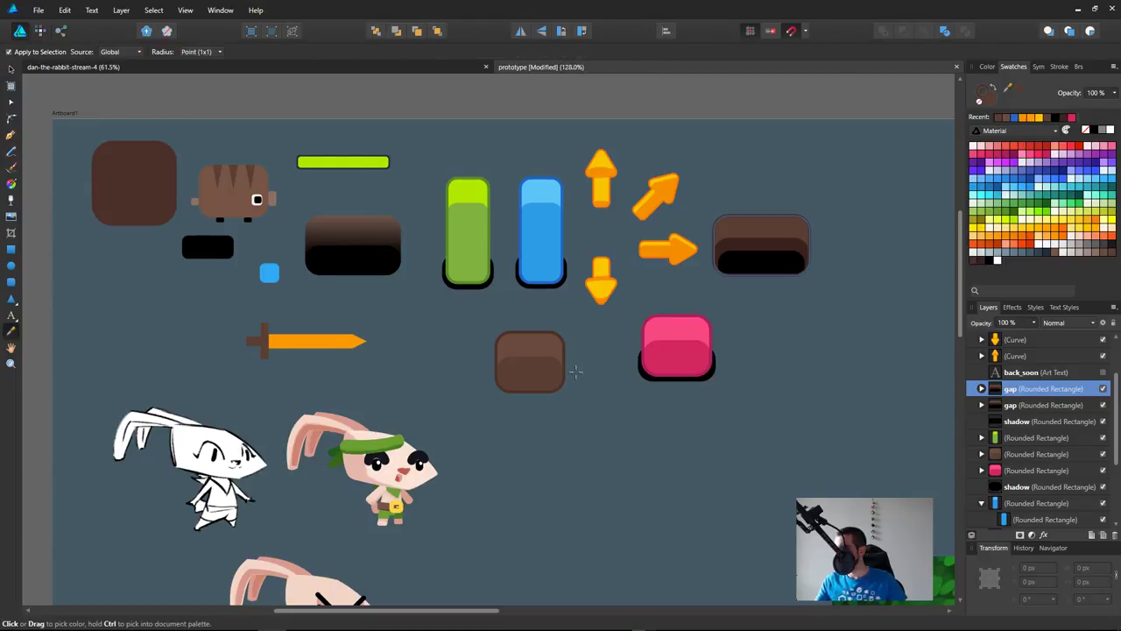
key(v)
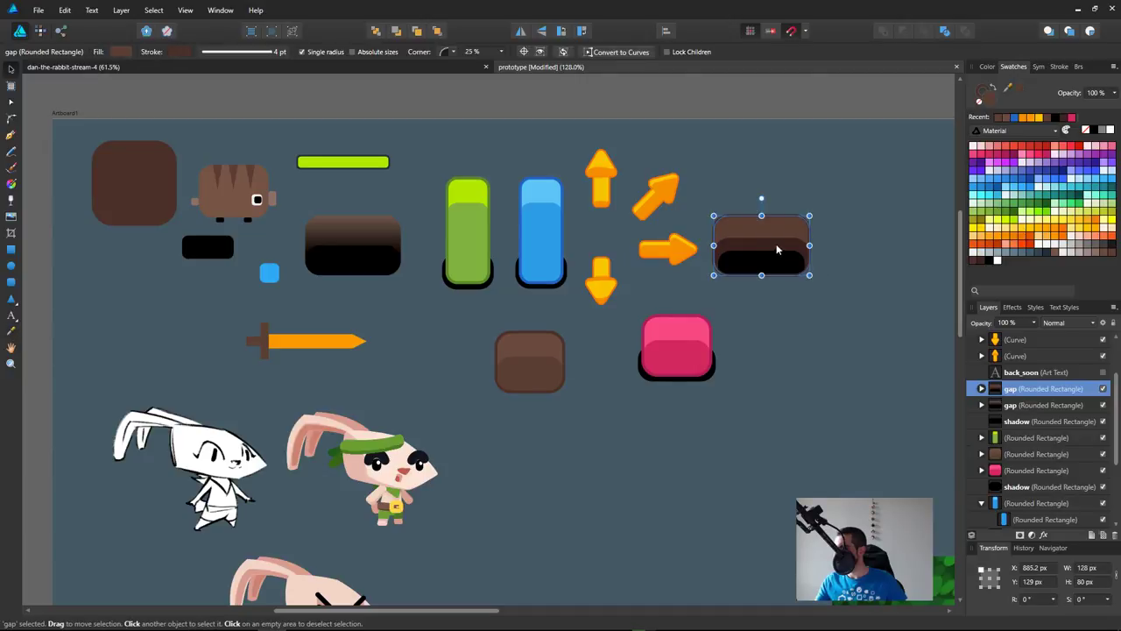
click(775, 261)
click(975, 264)
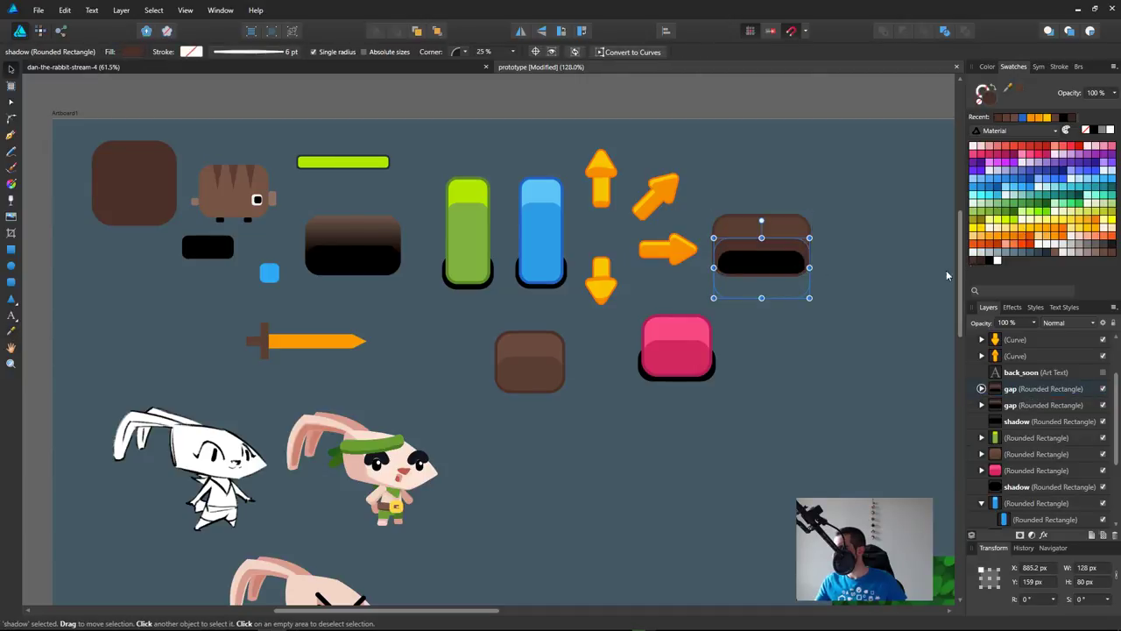
click(903, 282)
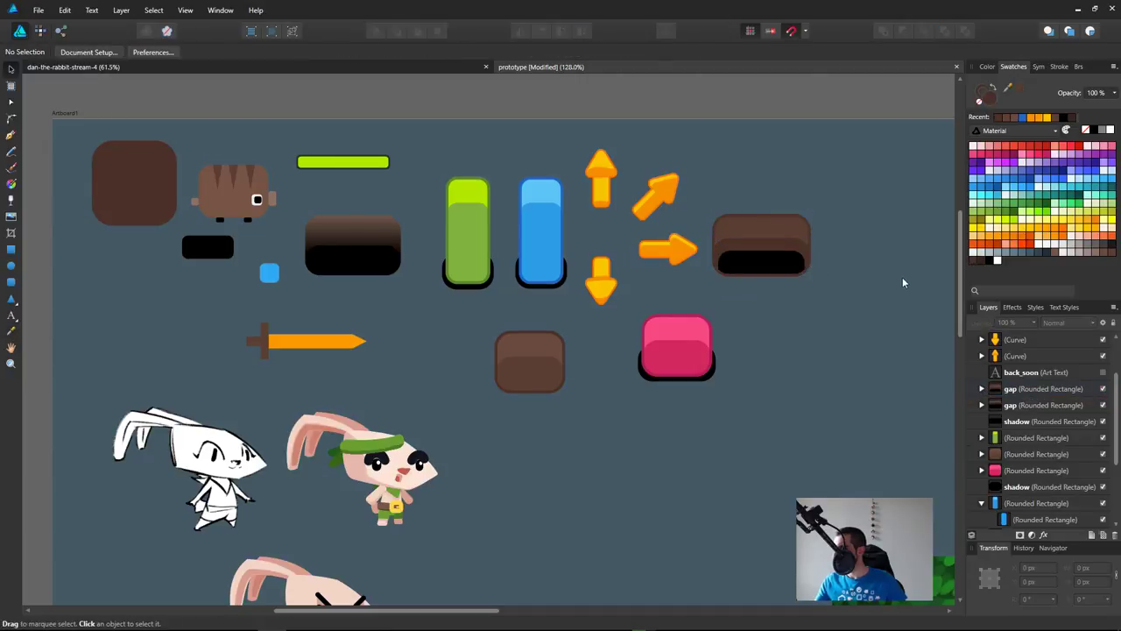
Step: Add a copy of the gap's inner shadow scaled to about 123 × 60 px and color it a darker brown
click(799, 252)
drag(811, 236, 811, 242)
key(ctrl+z)
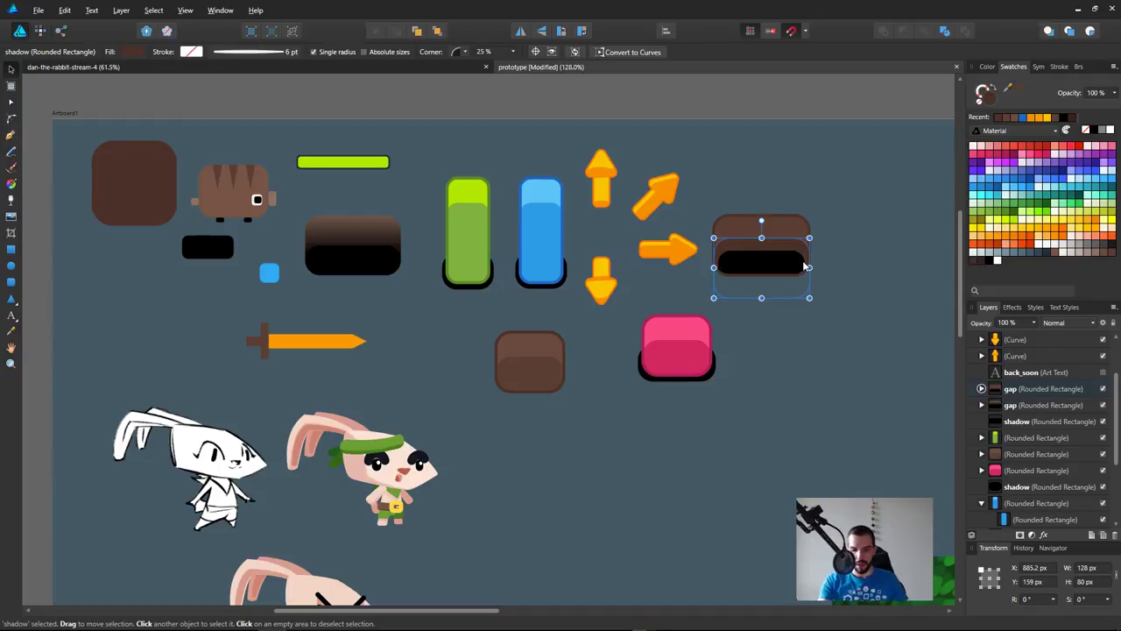
drag(809, 238, 807, 246)
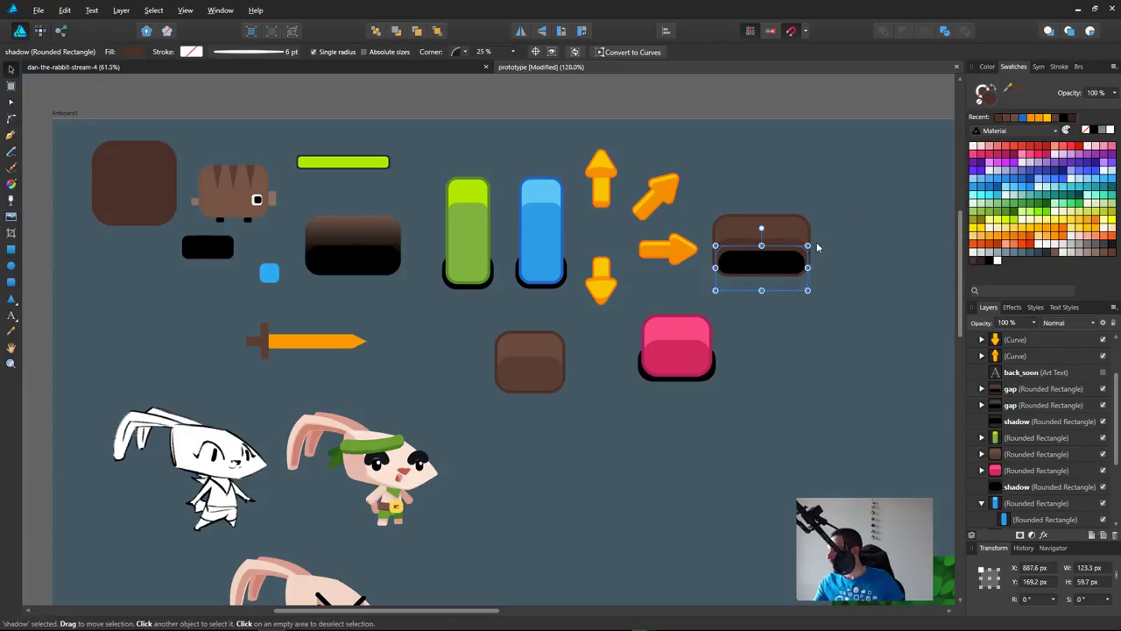
click(980, 263)
click(873, 237)
mouse_move(874, 262)
mouse_down()
mouse_move(835, 293)
mouse_move(908, 241)
mouse_move(856, 266)
mouse_up()
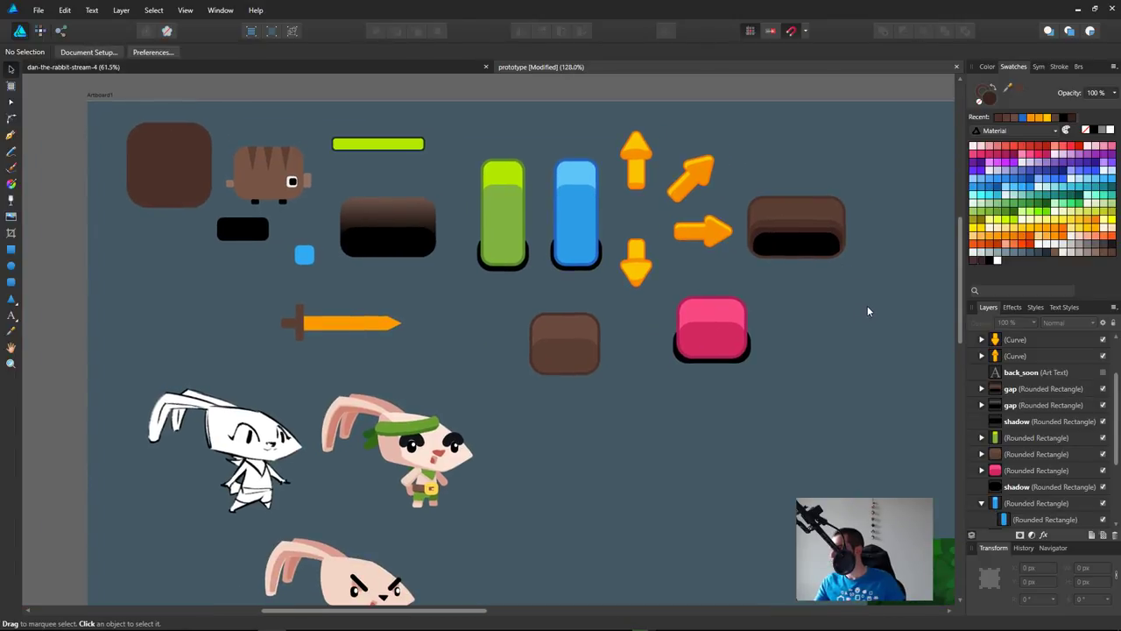
Step: Duplicate the gap shape just below itself and delete the copy's two inner shadows and black opening
click(816, 218)
drag(828, 215, 853, 283)
double_click(847, 307)
shift+click(850, 297)
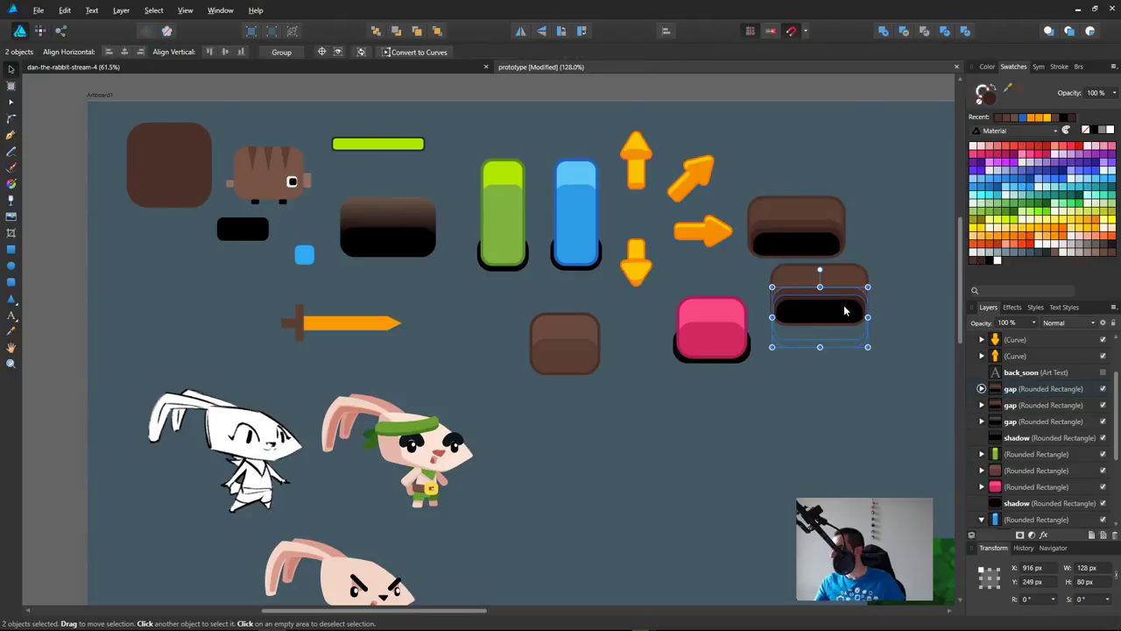
key(Delete)
double_click(846, 317)
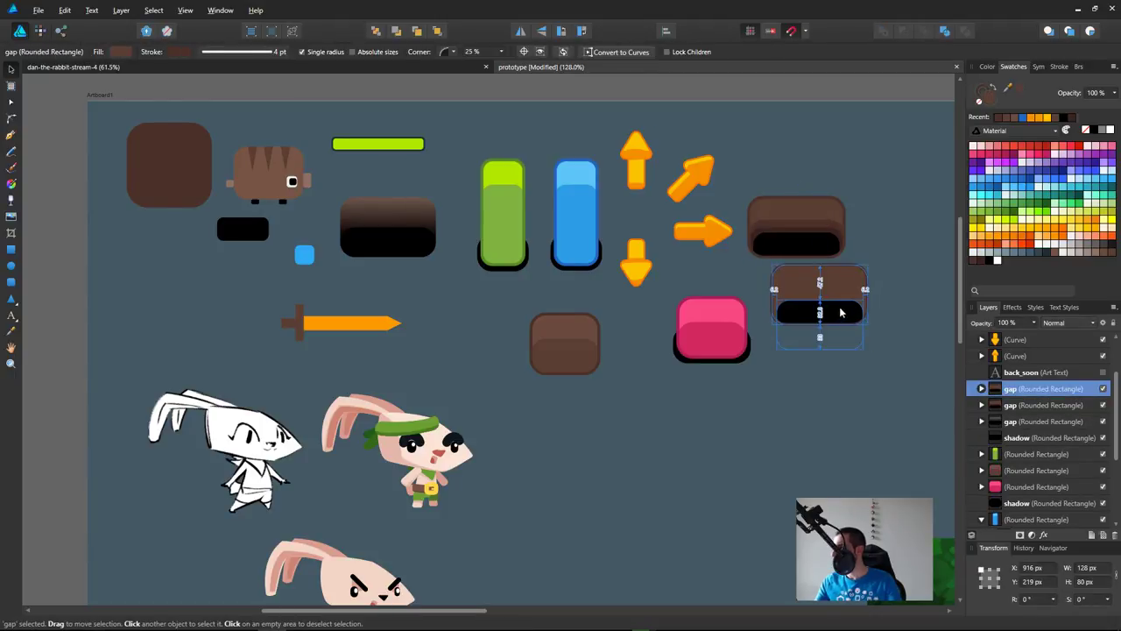
key(Delete)
Step: Shrink the duplicated gap shape to a small rectangle about 38 × 12 px and remove its outline
click(863, 318)
drag(868, 325, 848, 276)
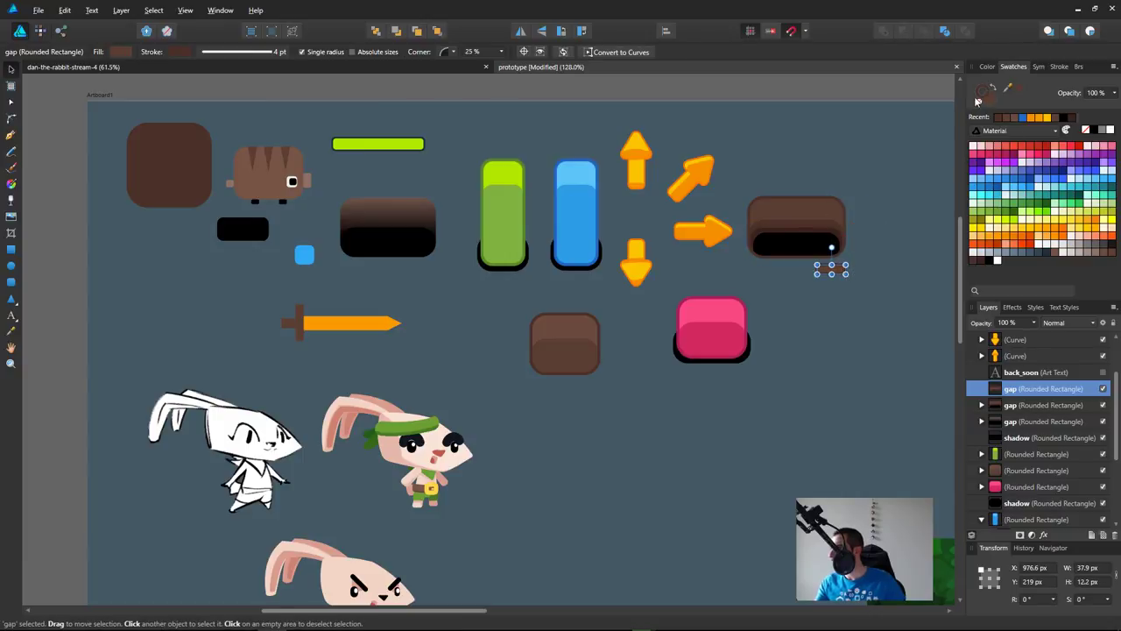
right_click(730, 302)
click(873, 281)
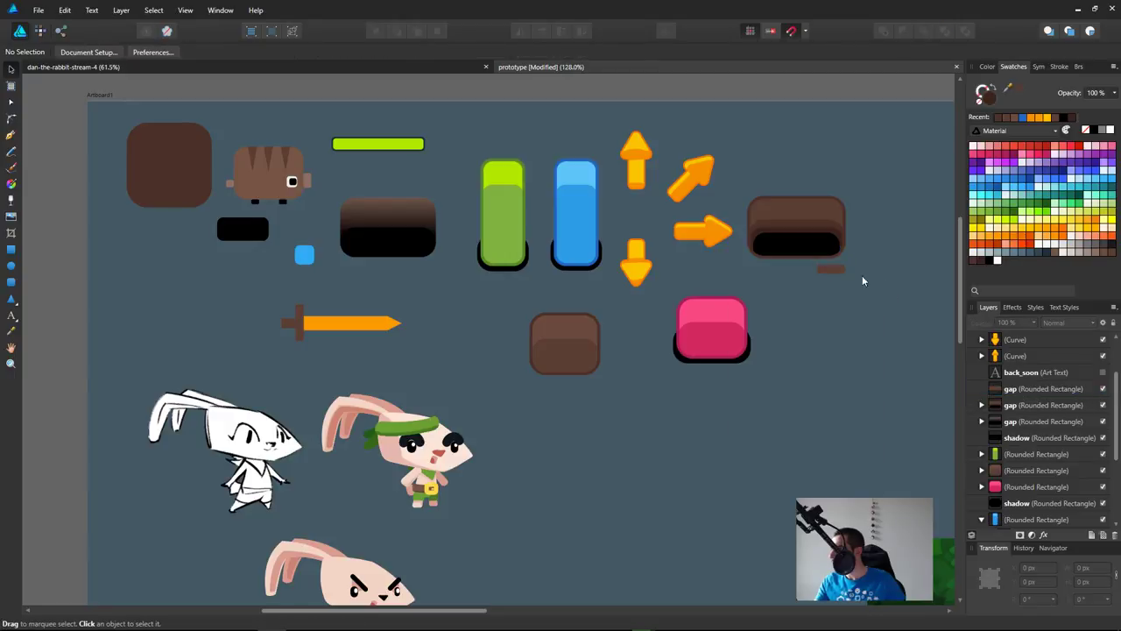
Step: Resize the small rectangle to about 27 × 20 px and place resized copies above and on both sides of the gap
click(832, 272)
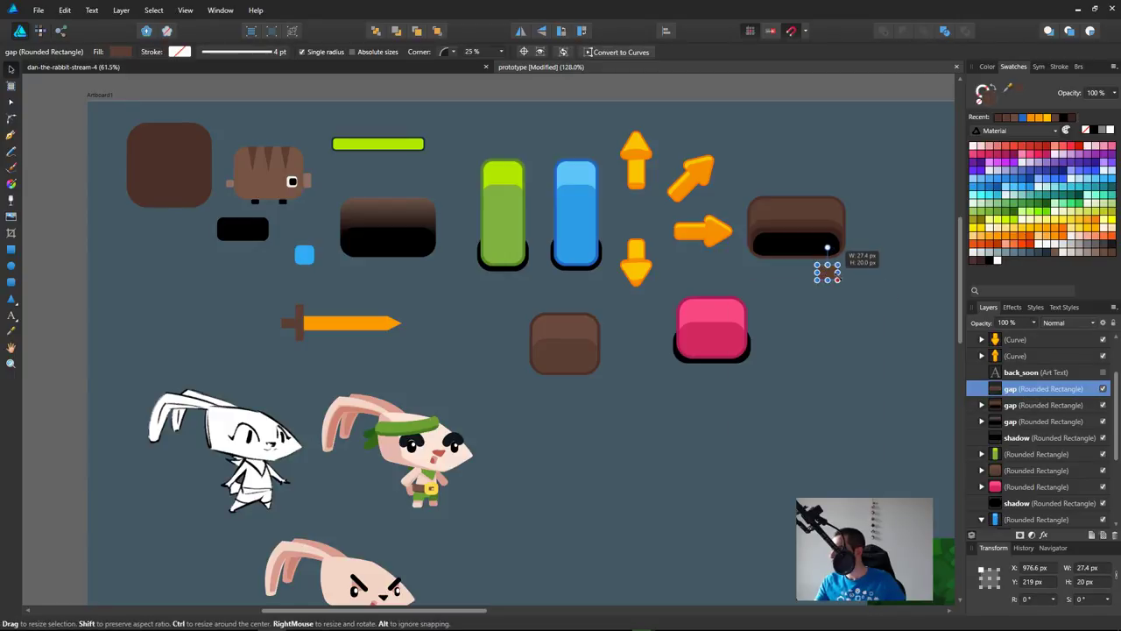
drag(832, 272, 740, 252)
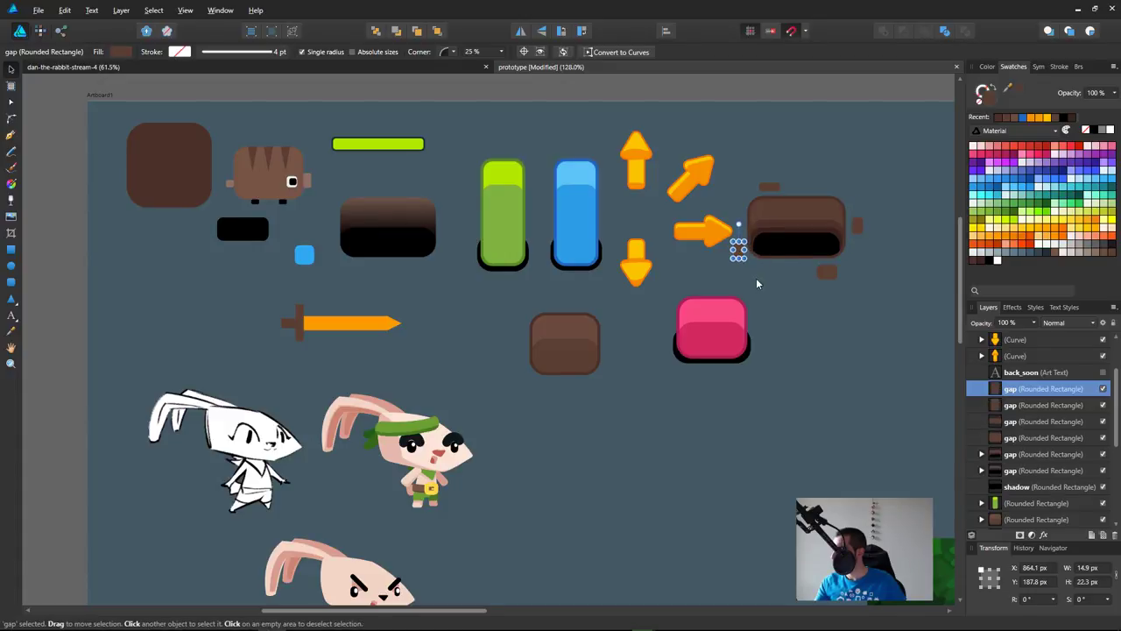
click(867, 278)
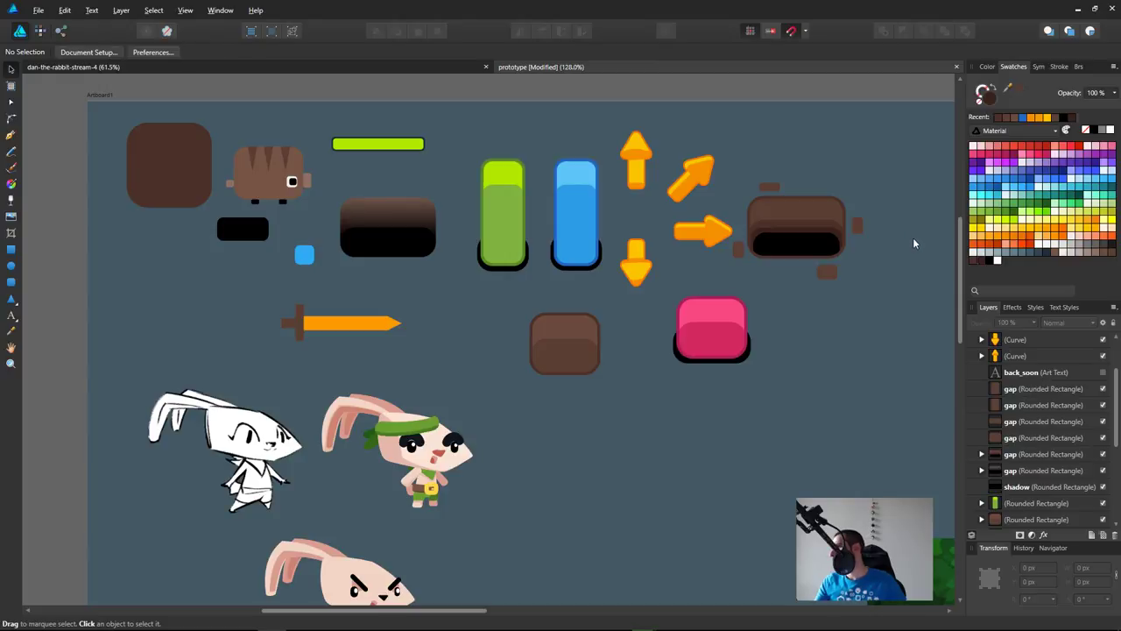
drag(758, 275, 723, 291)
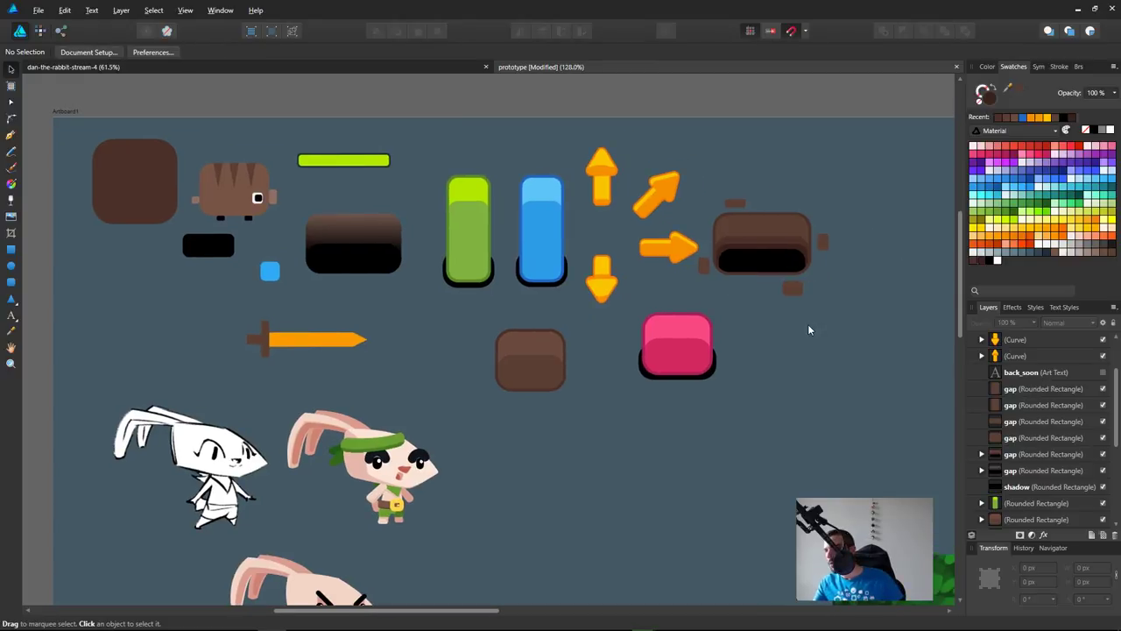
Step: Move the gap shape and its four surrounding fragments about 93 px right and 29 px down, away from the arrows
drag(879, 313, 692, 173)
drag(792, 252, 860, 272)
click(831, 349)
Step: Shrink the fragment on the gap's left side to about 13 × 21 px and shift it upward
click(773, 287)
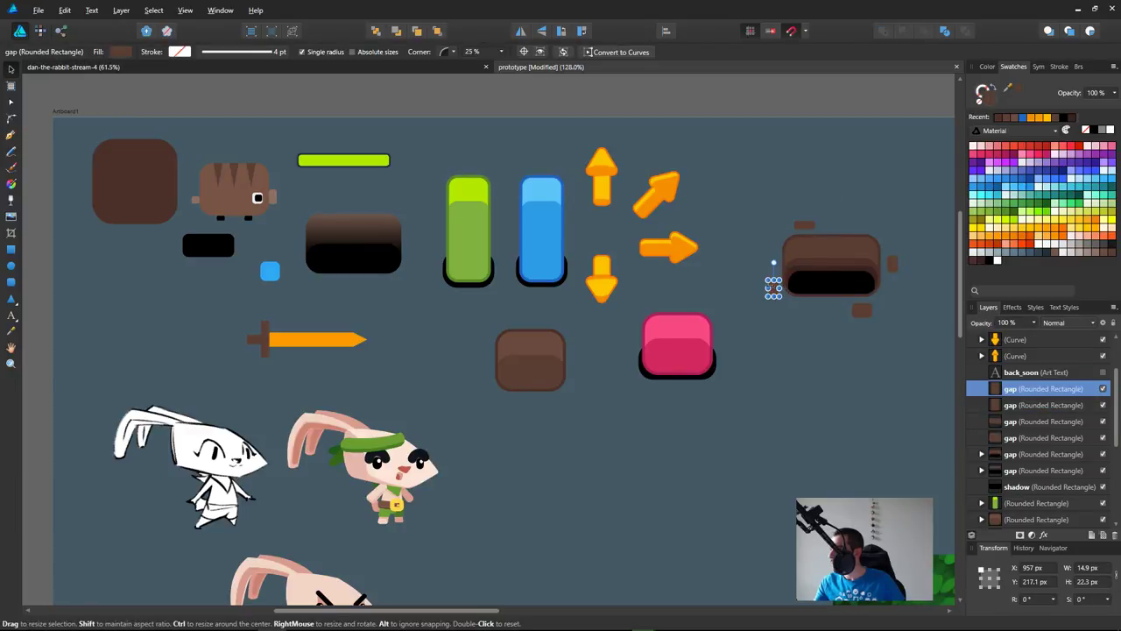
key(ctrl+plus)
drag(941, 259, 719, 300)
Step: Try a 50% corner radius on the fragment at the gap's left side and return it to 25%
click(488, 52)
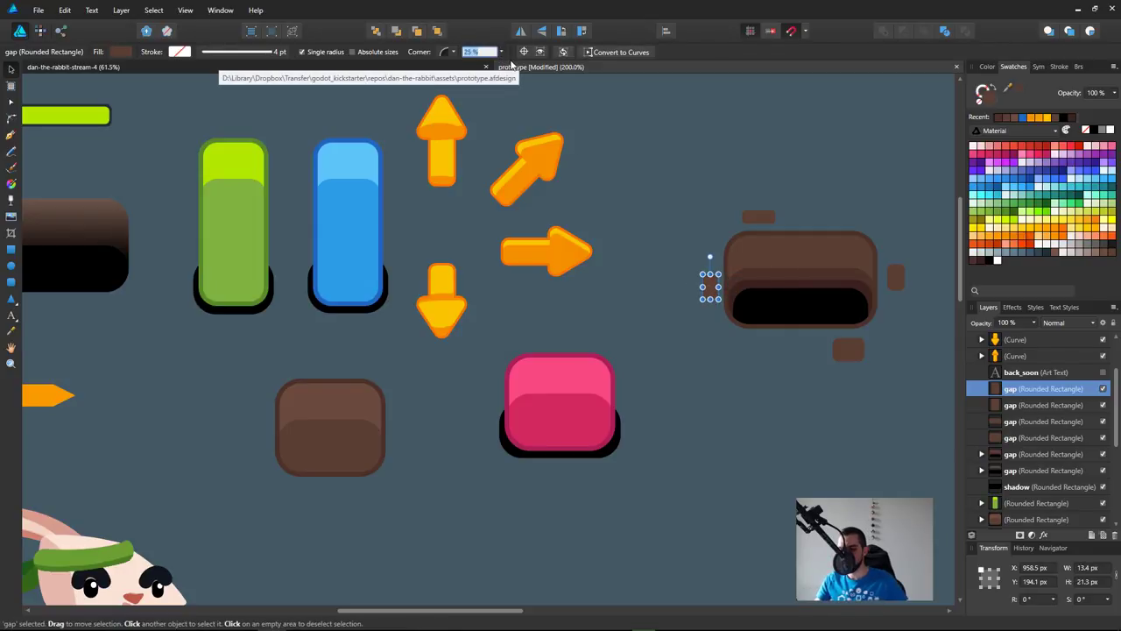
text(50)
key(Return)
click(863, 375)
drag(859, 363, 755, 367)
click(758, 373)
click(613, 305)
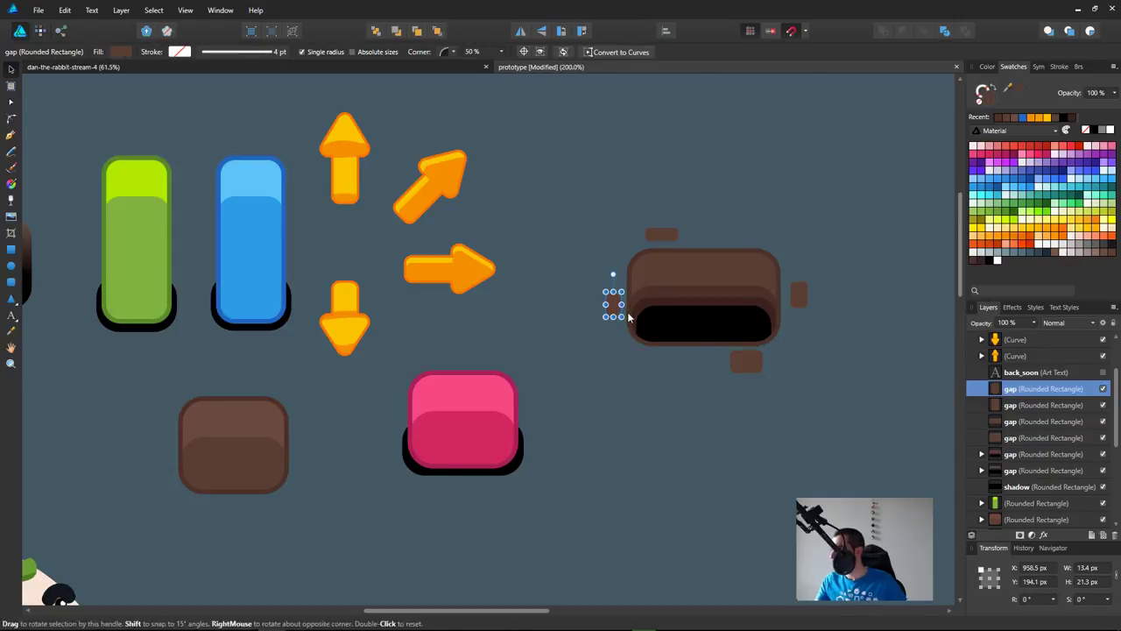
click(473, 52)
text(50)
key(Return)
text(25)
key(Return)
click(701, 351)
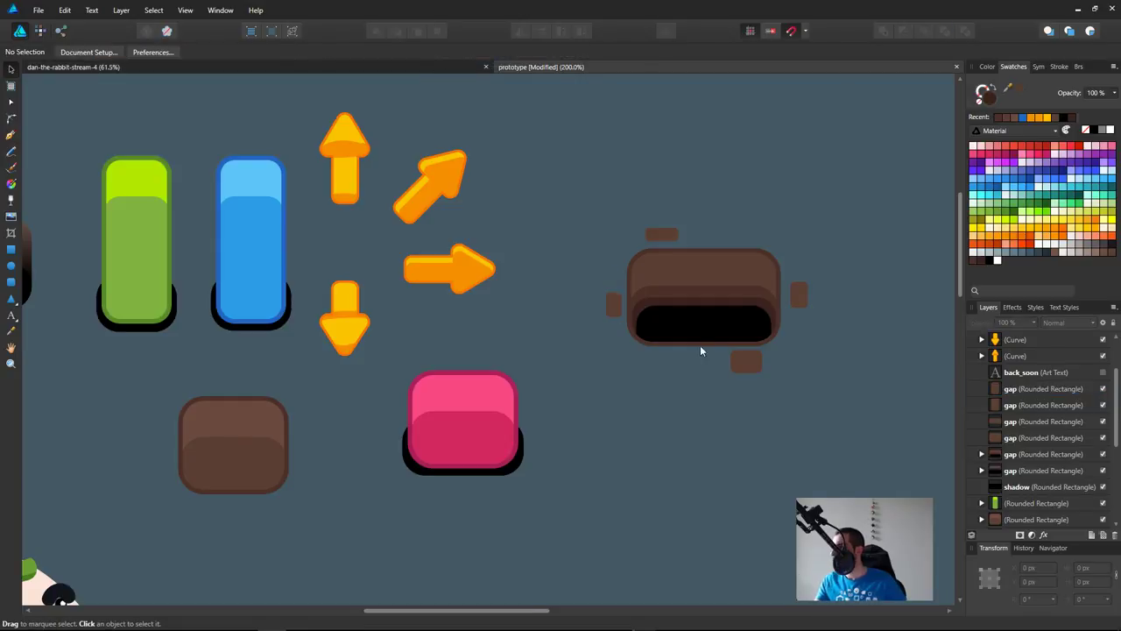
Step: Add smaller copies beside the gap's left and lower fragments, about 7 × 11 px and 22 × 10 px
click(613, 305)
drag(613, 305, 619, 272)
key(space)
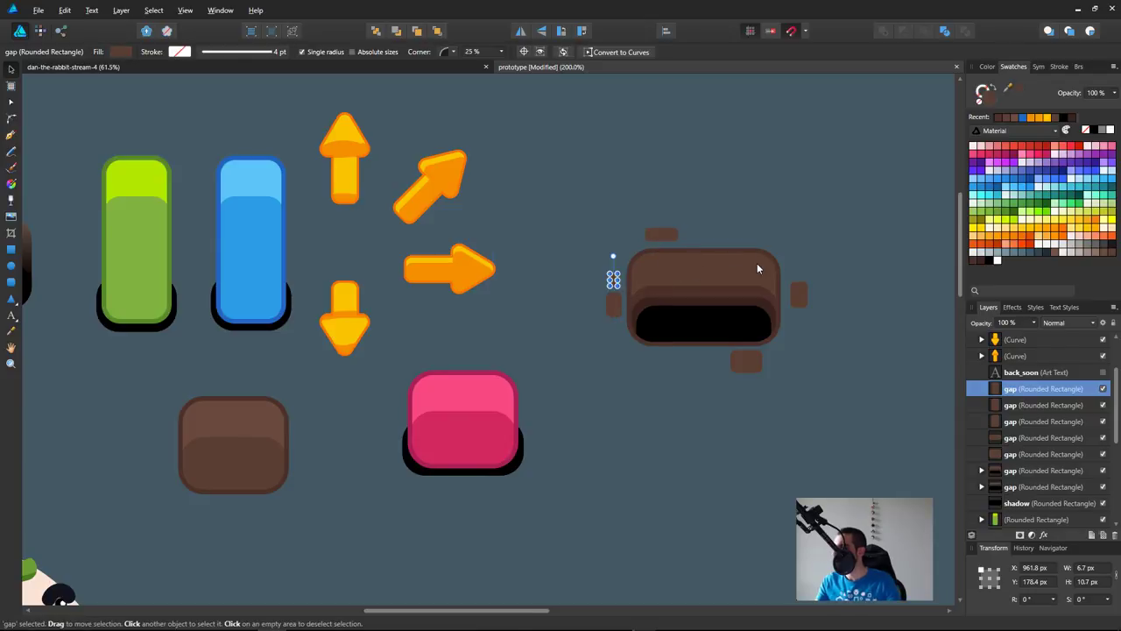
click(764, 387)
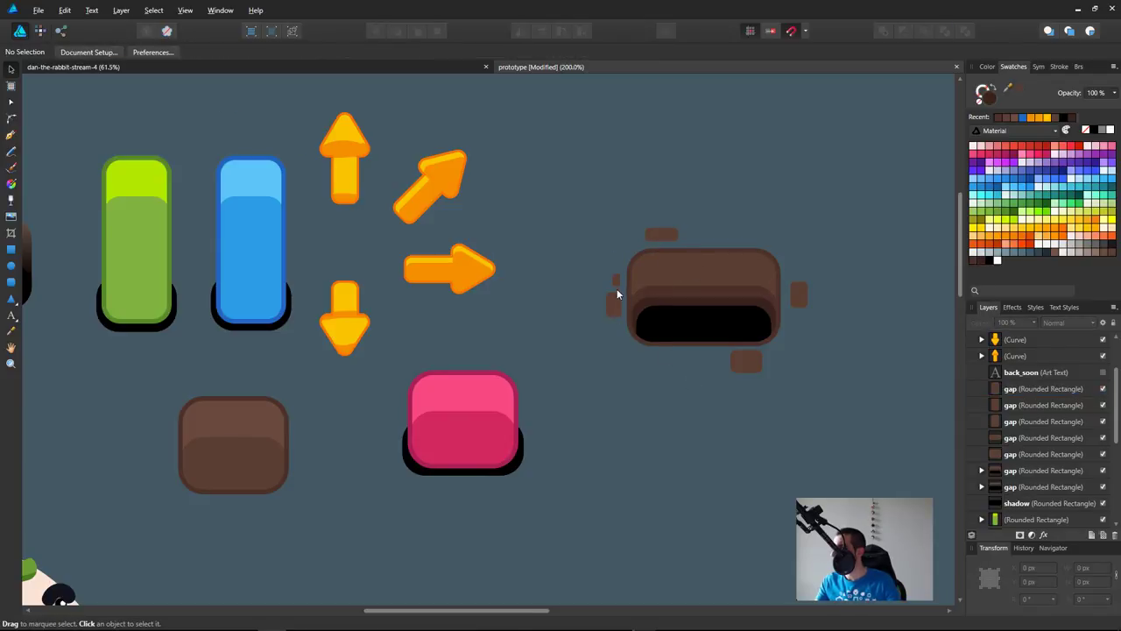
click(616, 287)
click(748, 367)
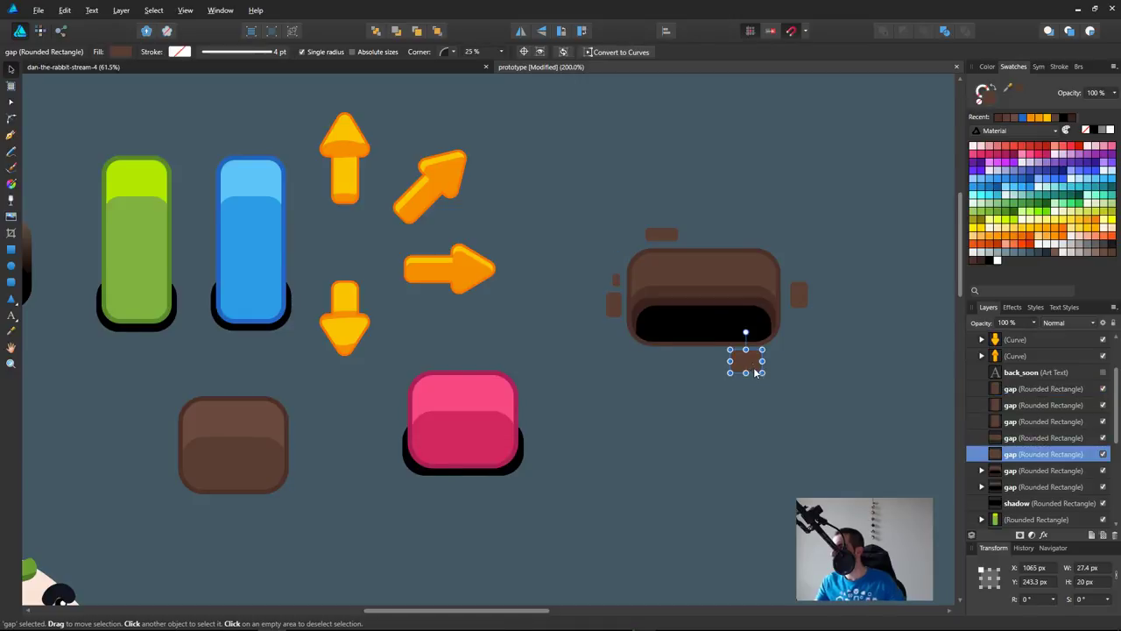
drag(744, 366, 719, 361)
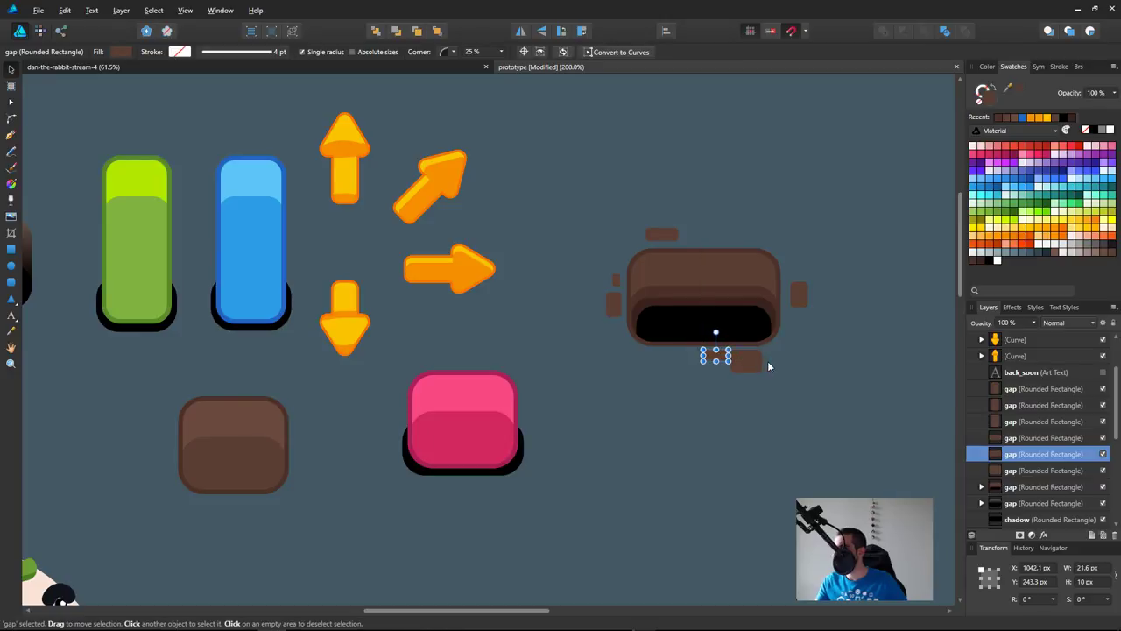
Step: Nudge the small fragment below the gap 4 px left and 1 px down, away from its larger neighbour
key(Left)
key(Left)
key(Left)
key(Left)
click(804, 385)
click(716, 357)
key(Down)
click(789, 378)
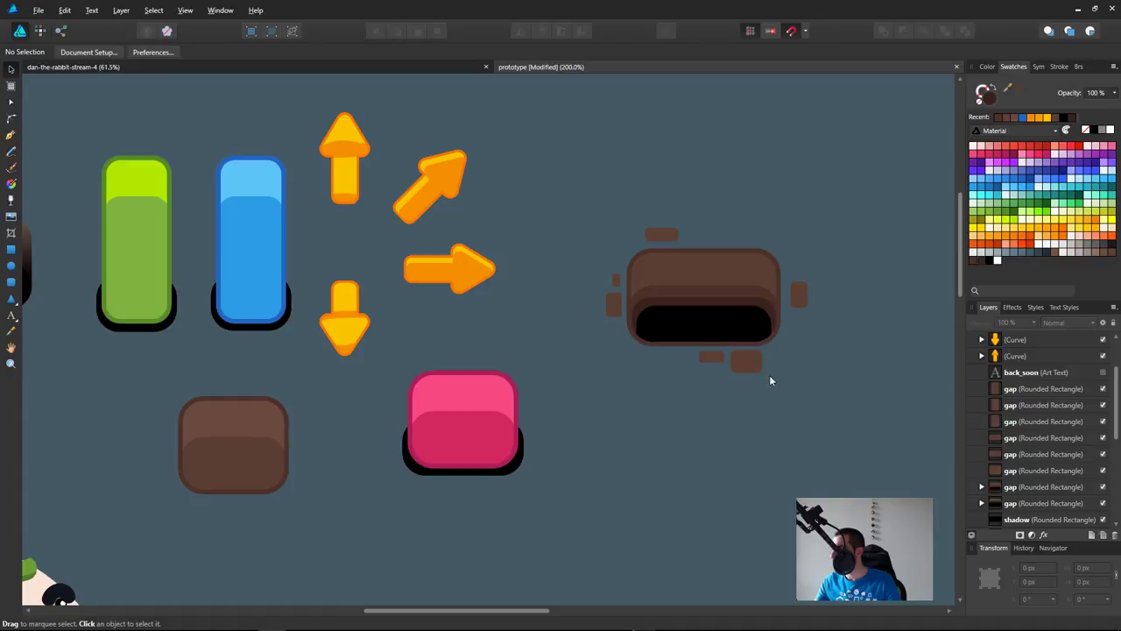
Step: Copy the small lower fragment above the gap's upper fragment and narrow the copy to about 13 px
click(712, 357)
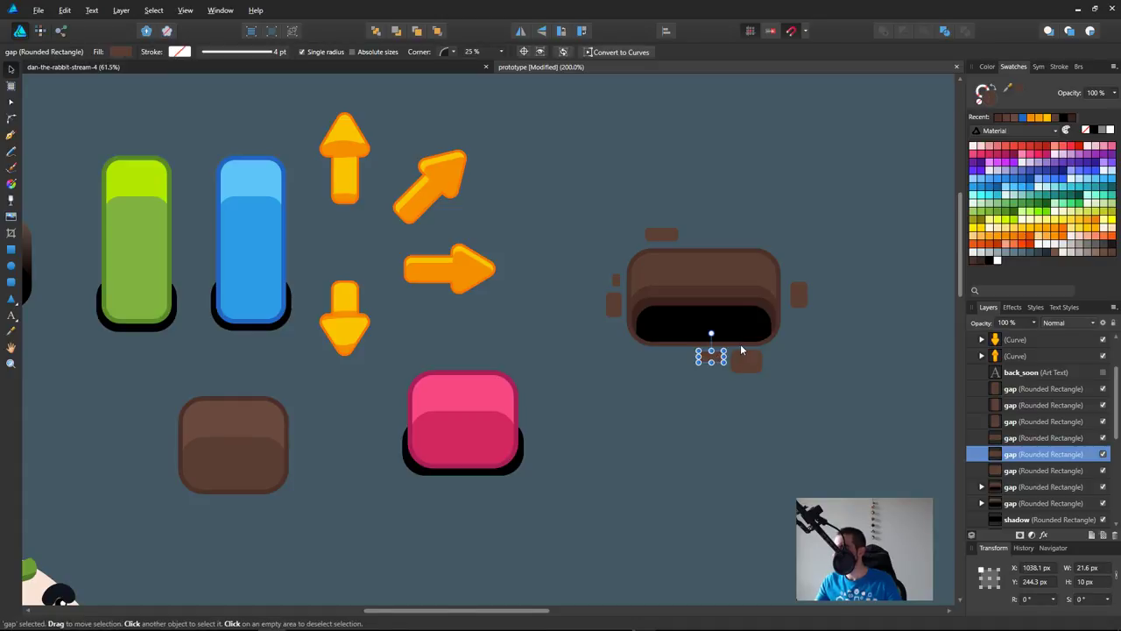
drag(716, 358, 684, 219)
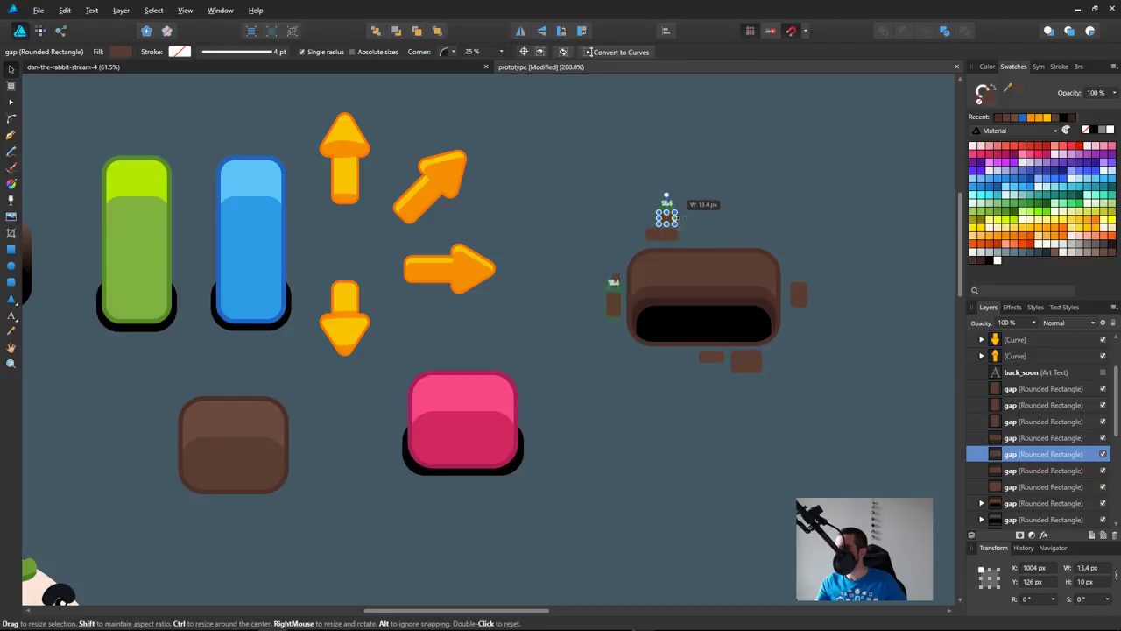
drag(684, 218, 668, 216)
click(896, 340)
drag(827, 348, 801, 357)
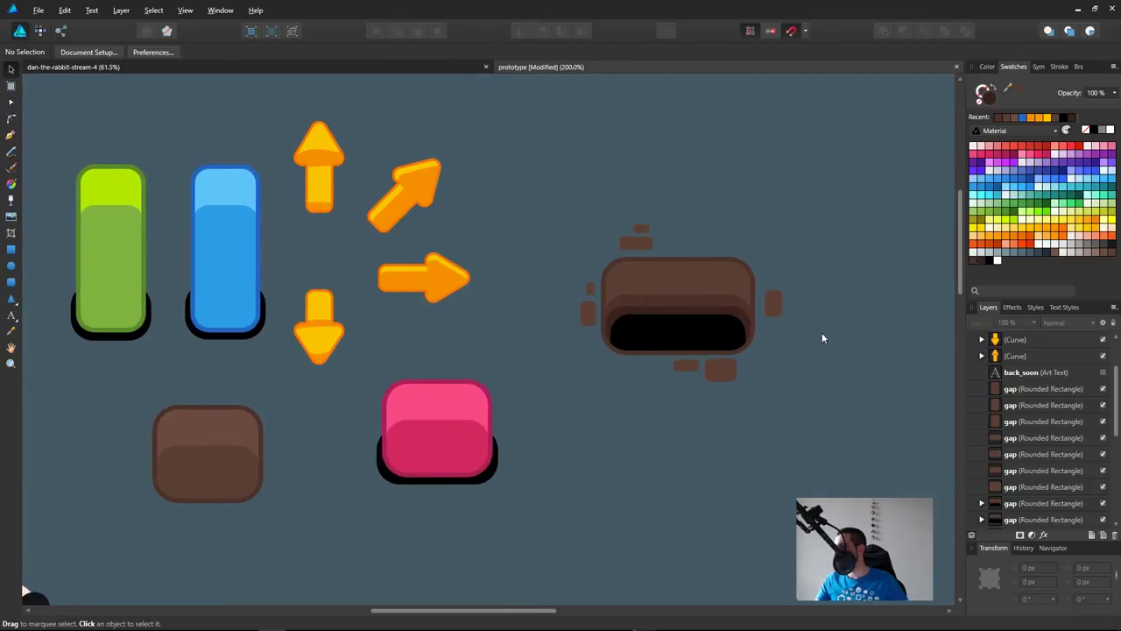
Step: Move the gap's right-side fragment slightly closer to the gap and shift its two upper fragments to the right
click(771, 302)
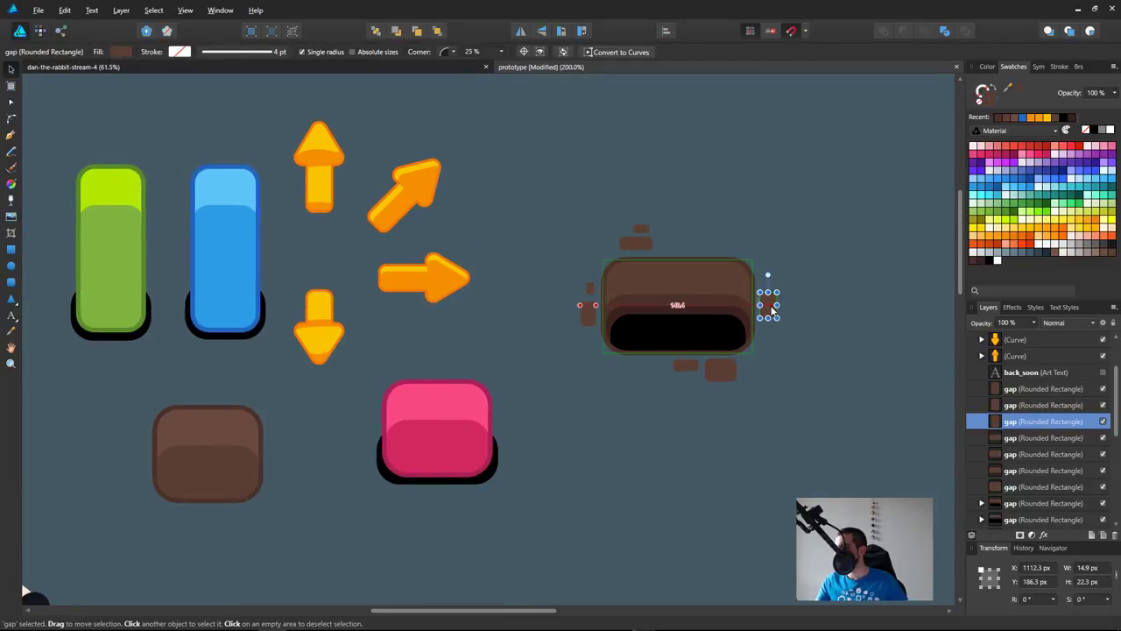
click(785, 346)
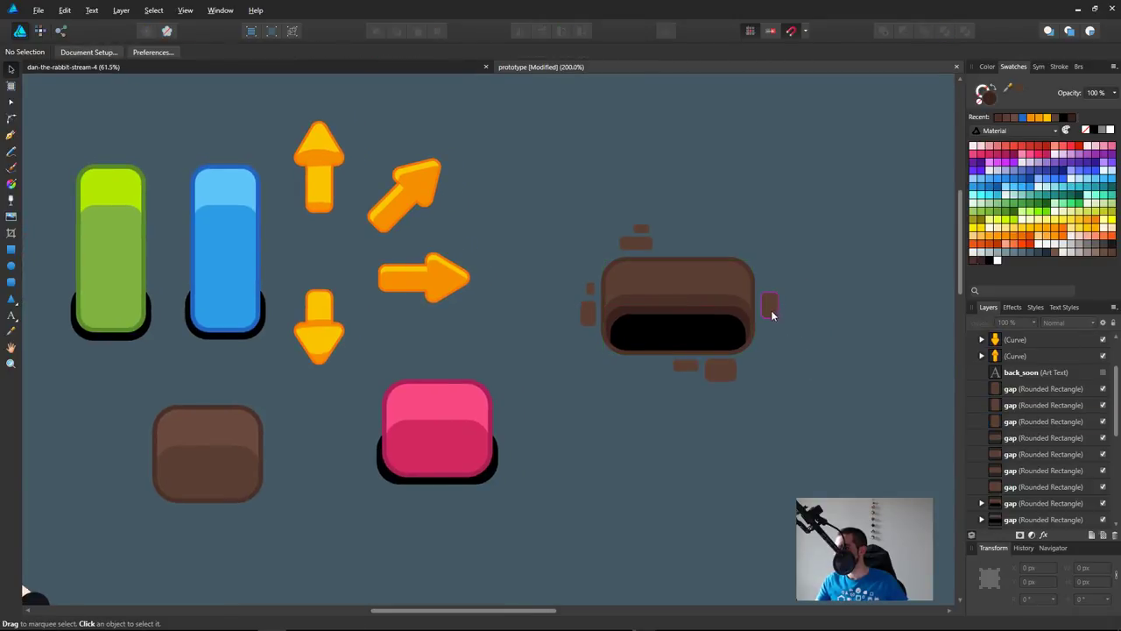
drag(625, 221, 675, 248)
click(800, 351)
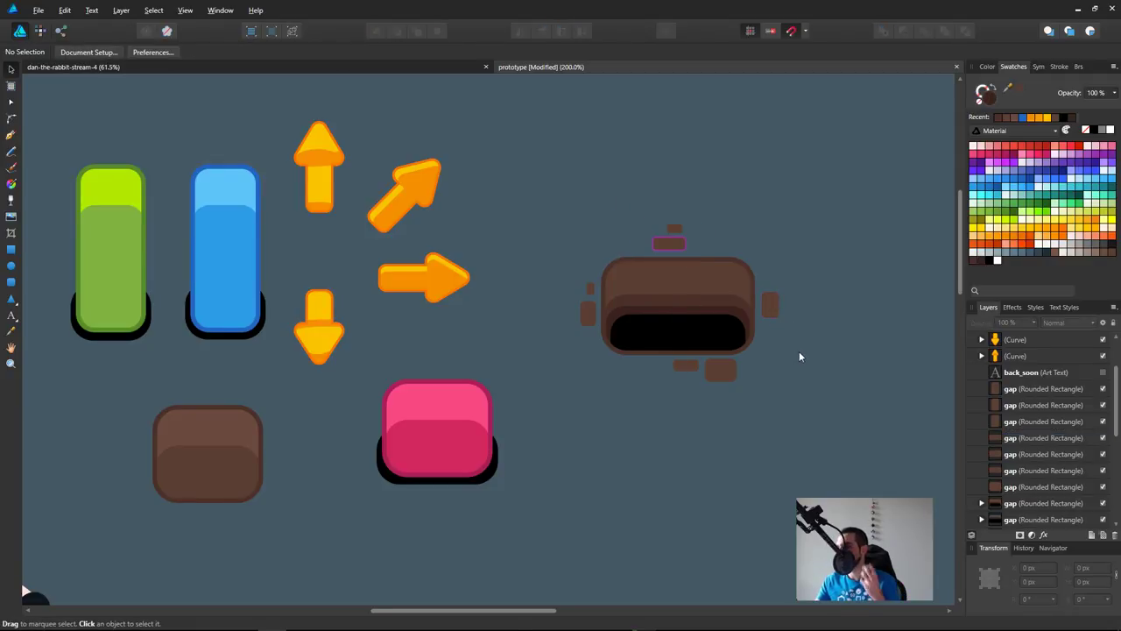
drag(801, 362, 808, 366)
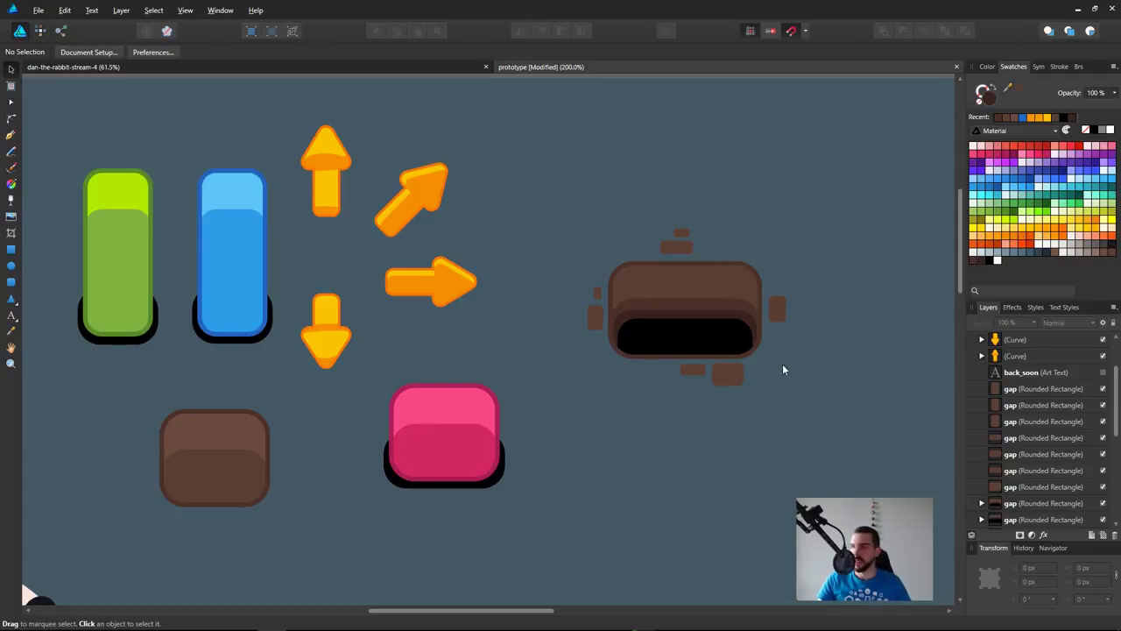
Step: Add a smaller copy of the brown block, about 51 × 48 px, overlapping the block's lower-right corner
scroll(778, 499, up, 2)
scroll(778, 500, down, 5)
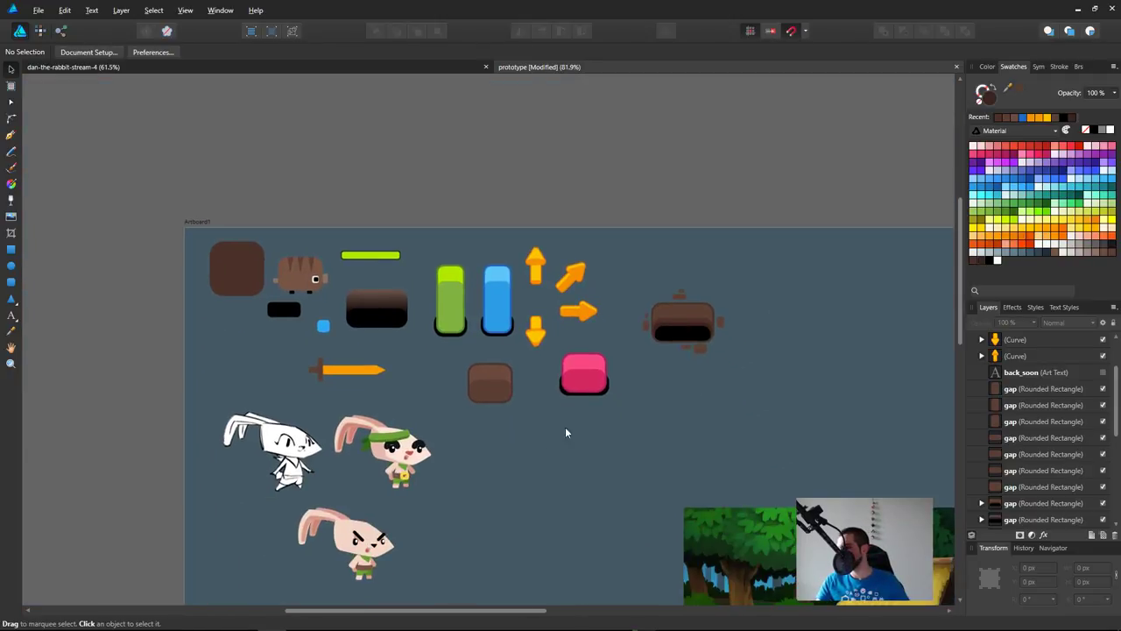
drag(532, 435, 433, 344)
click(579, 410)
drag(526, 423, 456, 346)
drag(502, 381, 524, 406)
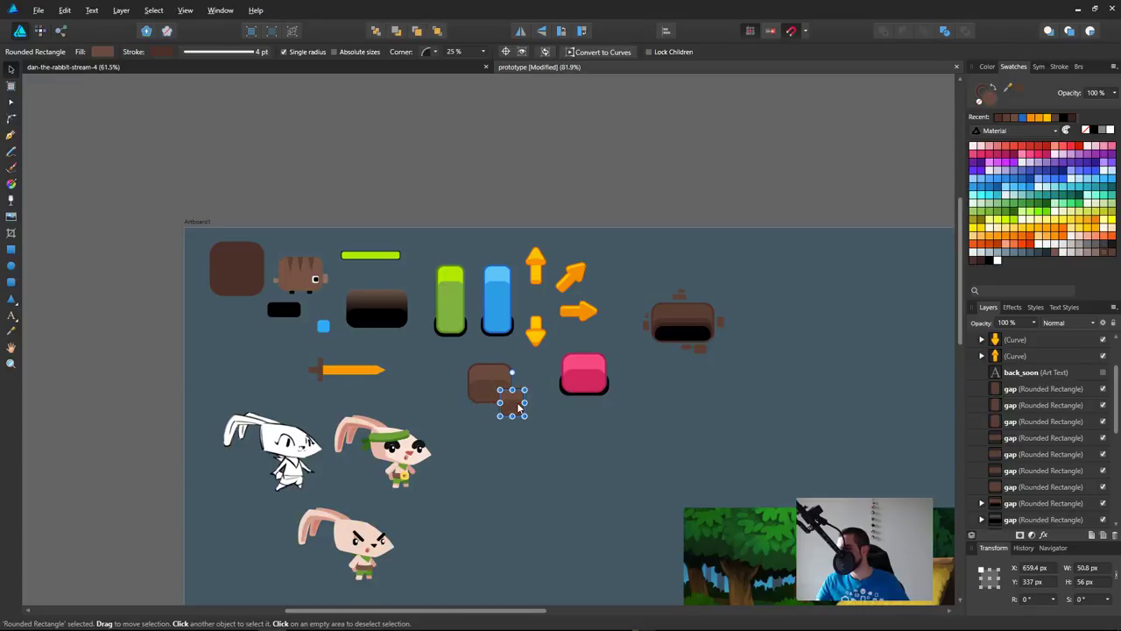
click(567, 460)
scroll(534, 433, up, 5)
click(464, 367)
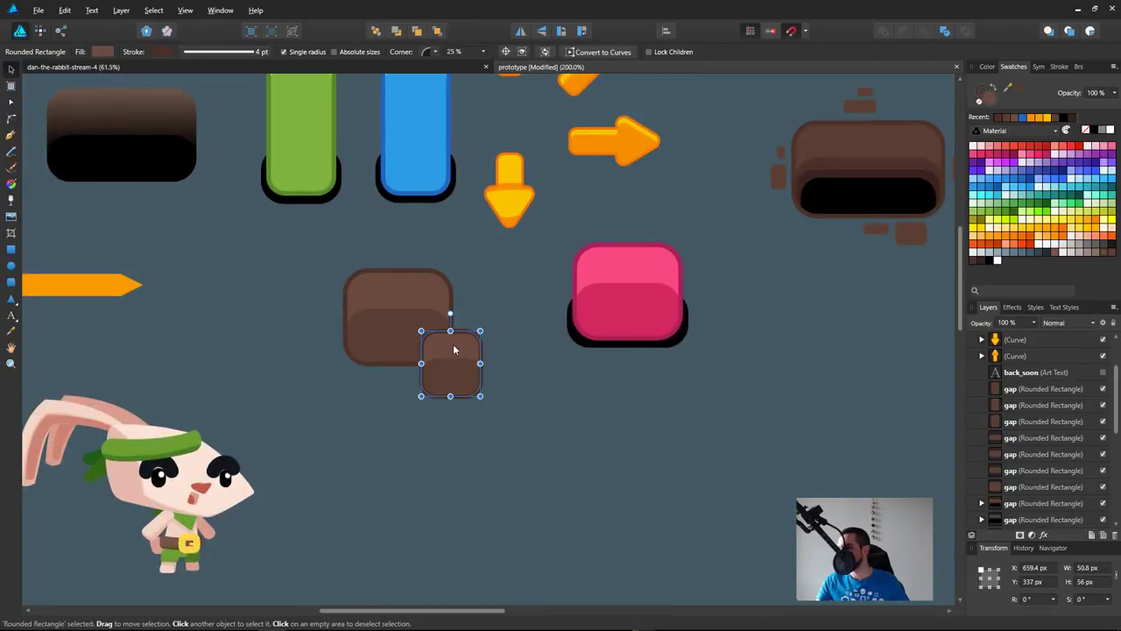
drag(451, 333, 451, 340)
click(526, 380)
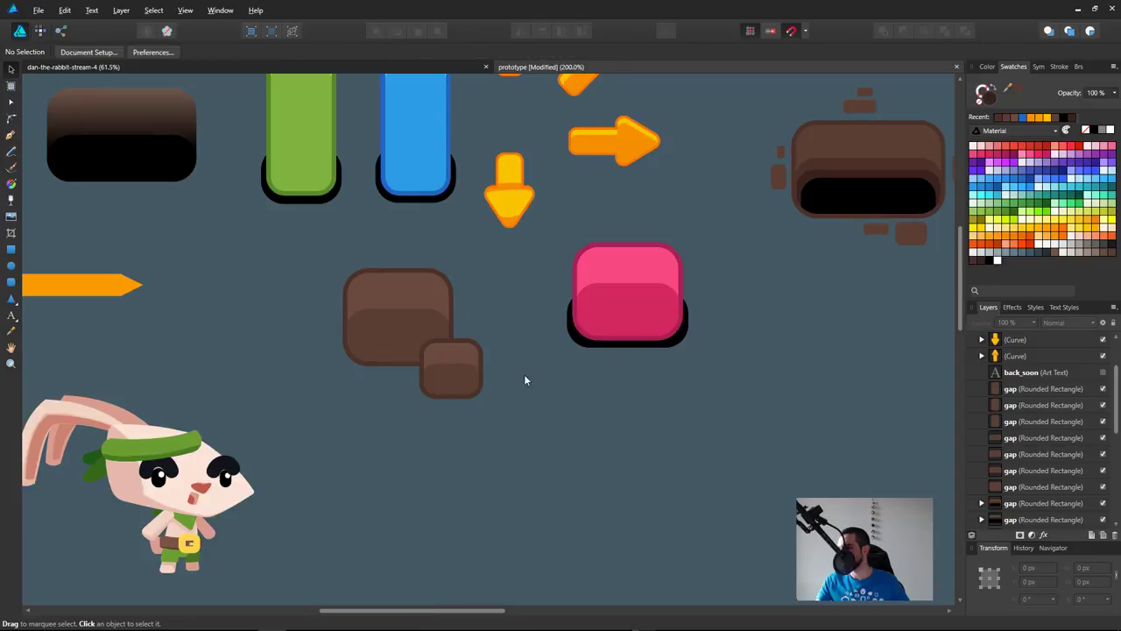
Step: Try filling the small brown block with the darker brown sampled from the large block's lower half
click(456, 351)
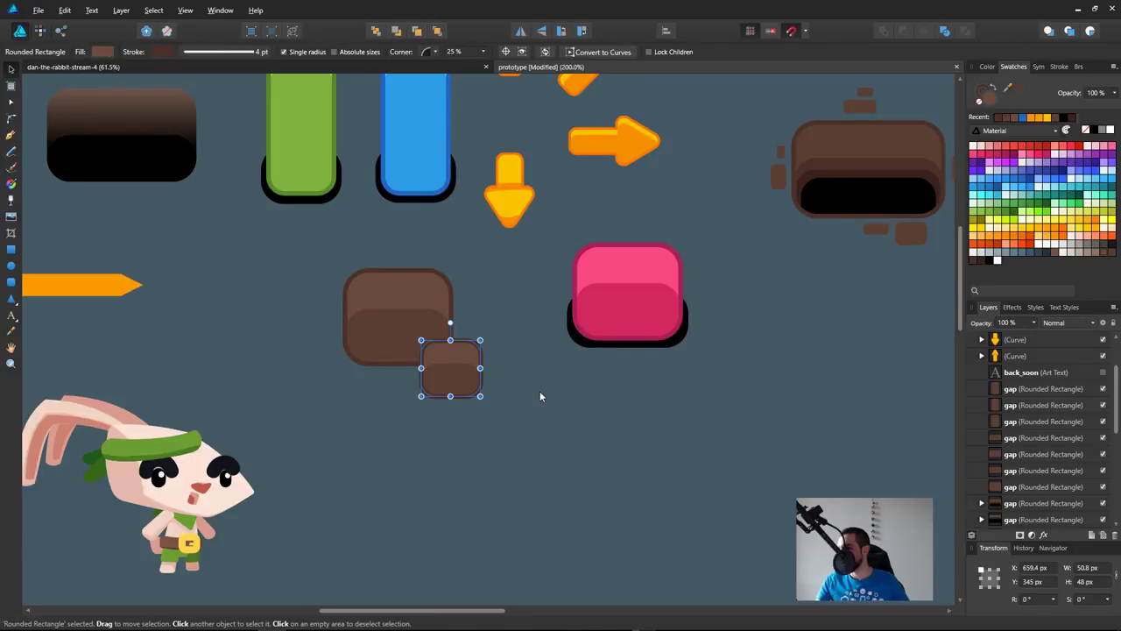
key(i)
click(378, 326)
key(v)
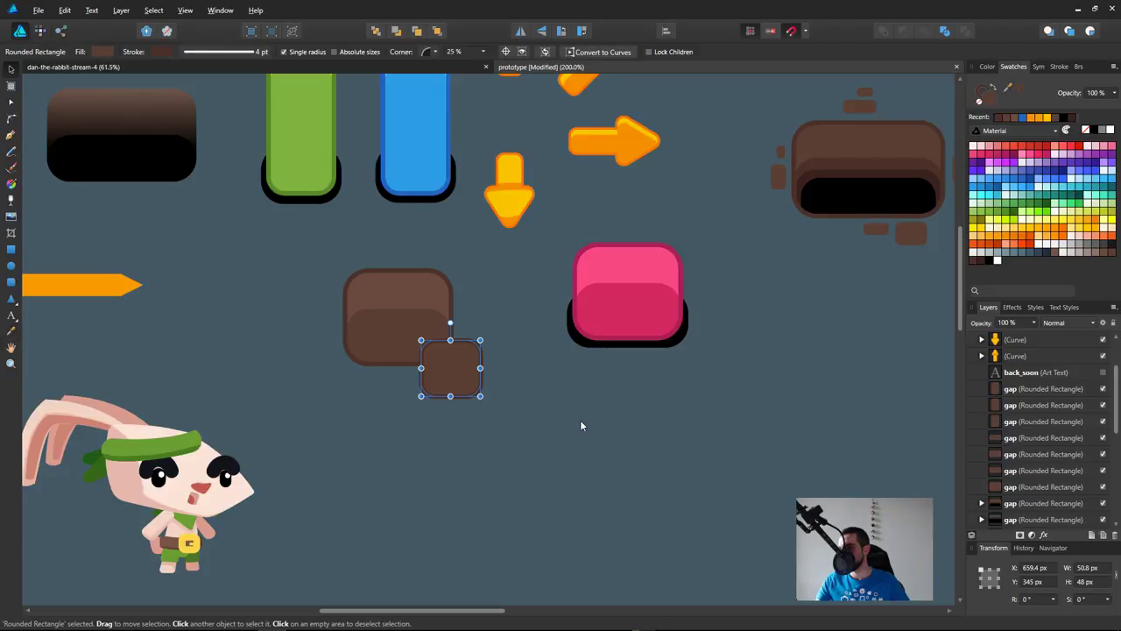
click(583, 415)
Step: Try Brown 800 on the small block's lower shading, then undo both darker fills
scroll(583, 411, down, 5)
scroll(555, 410, up, 2)
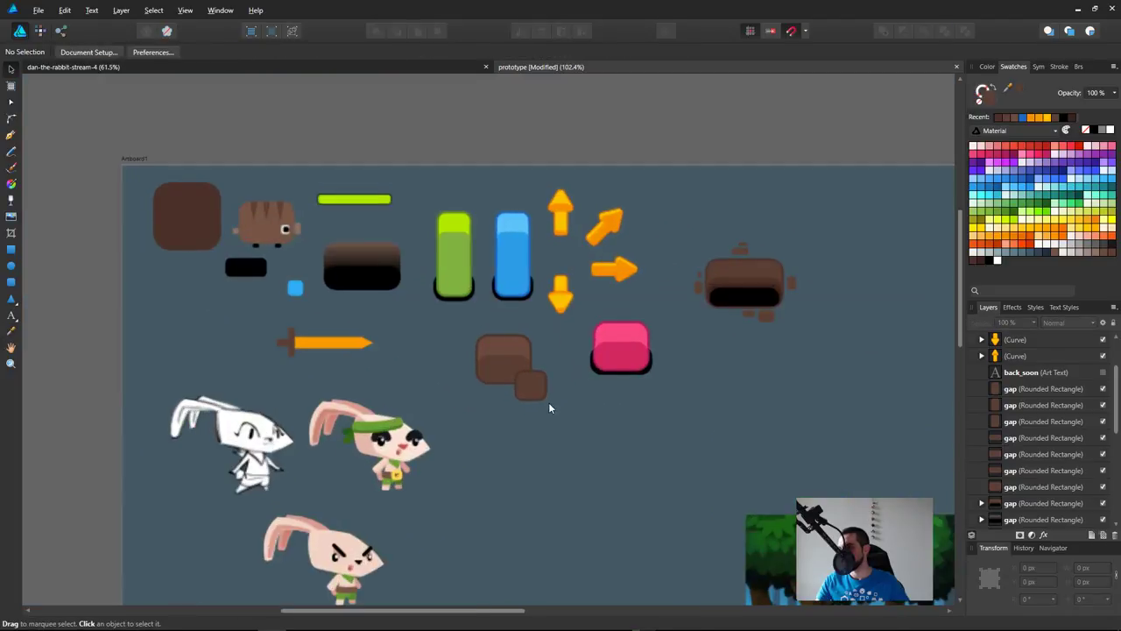
scroll(548, 408, up, 3)
click(565, 403)
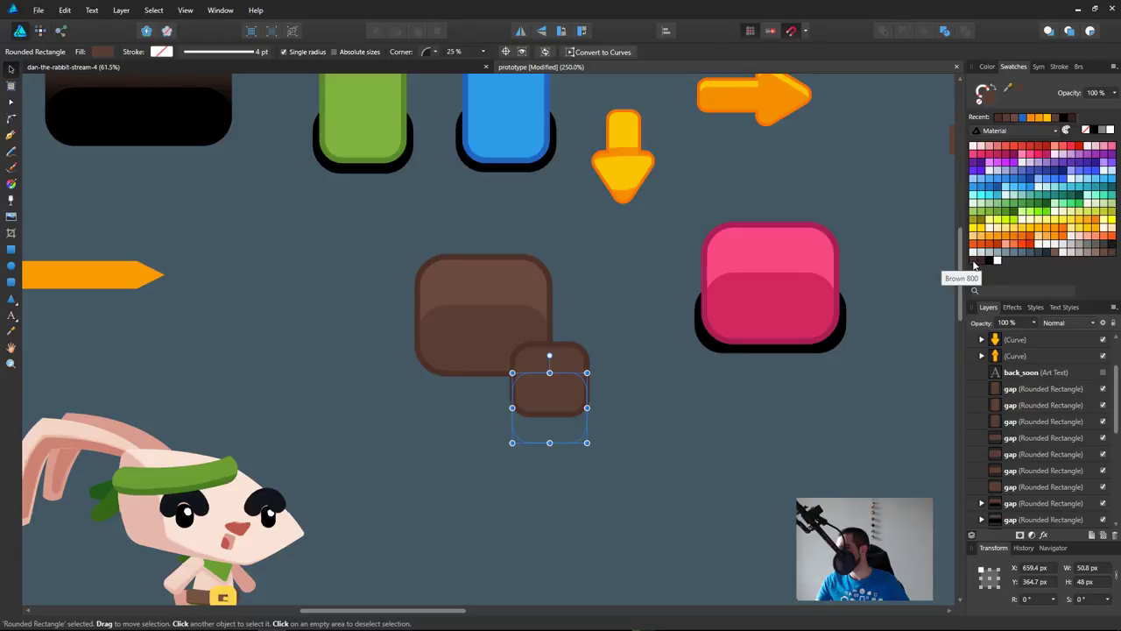
click(720, 413)
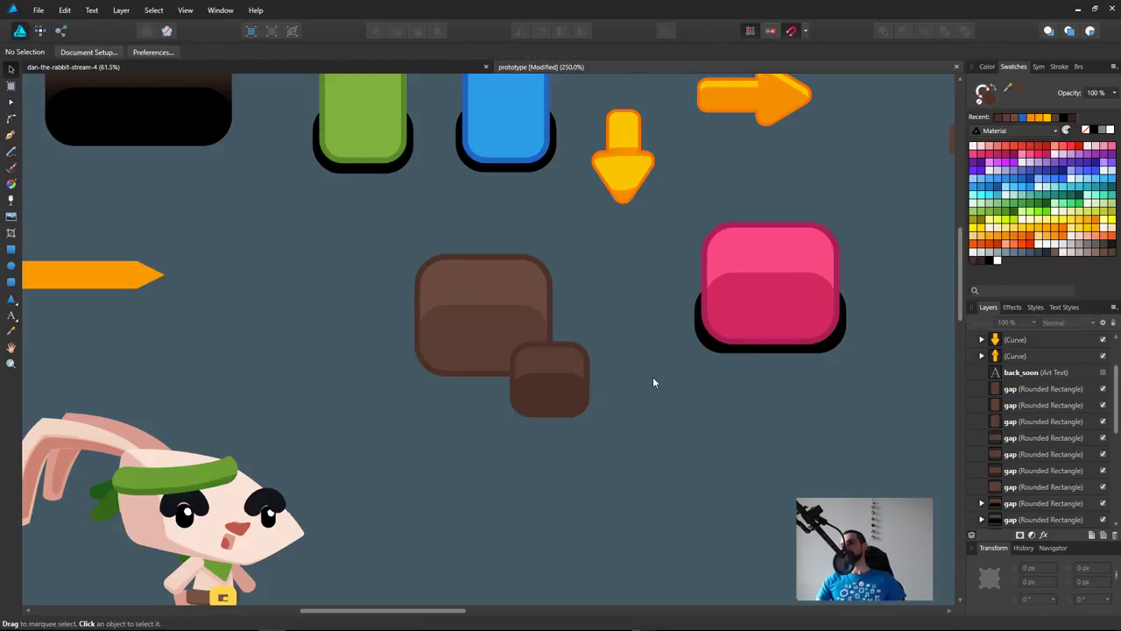
scroll(626, 341, down, 5)
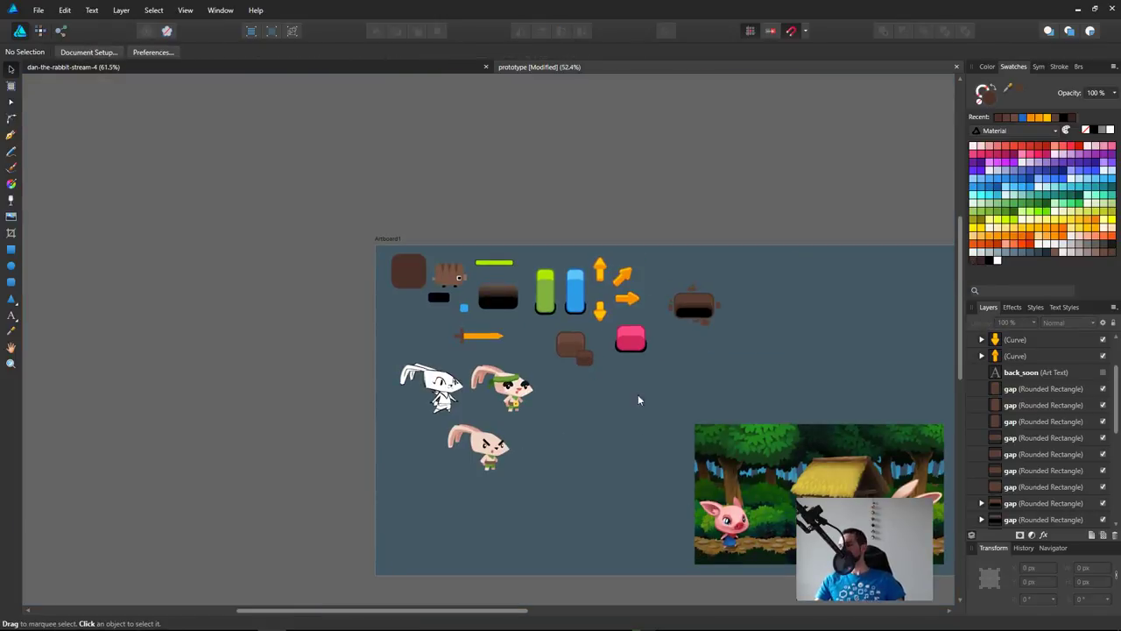
click(585, 358)
click(624, 413)
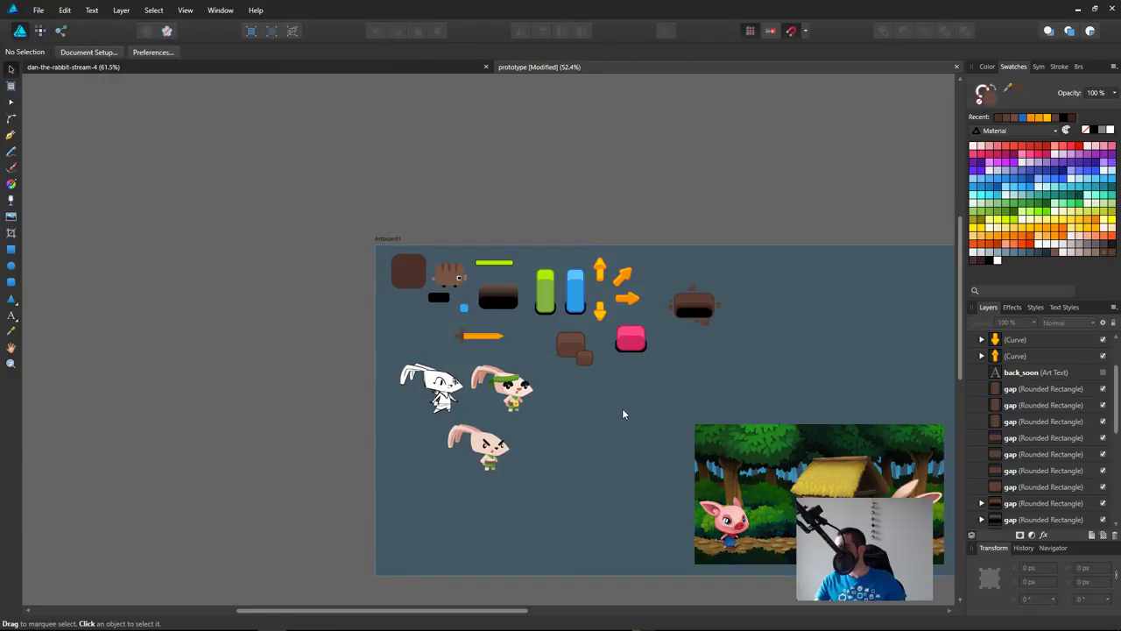
Step: Copy the pink block's black shadow beneath the large brown block and set its opacity to 20%
scroll(613, 407, up, 5)
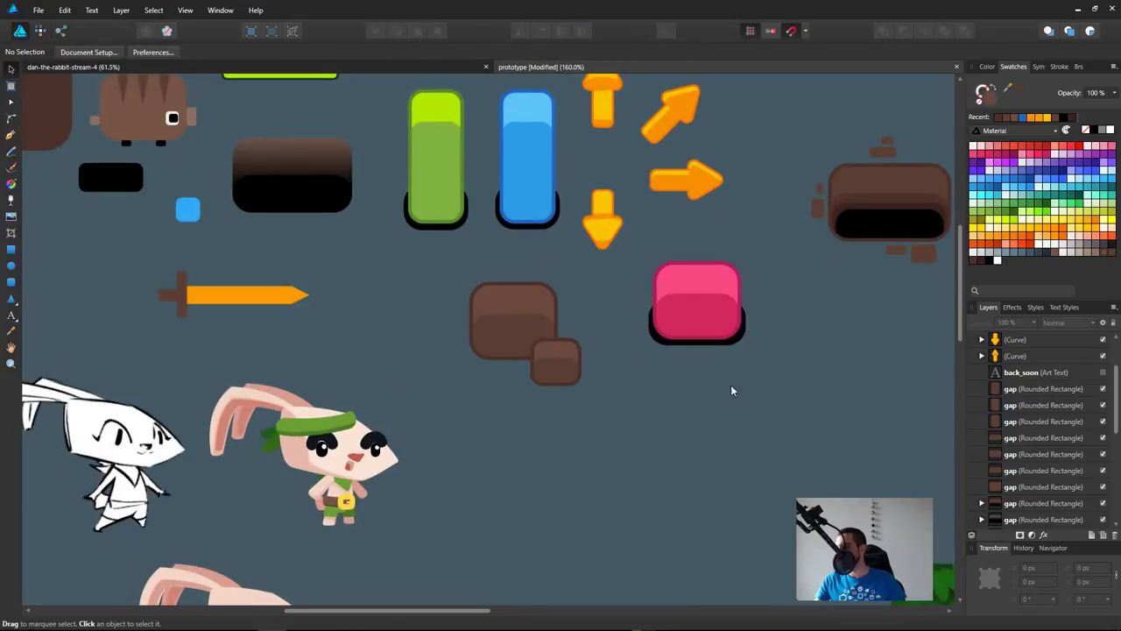
click(737, 336)
drag(737, 337, 558, 366)
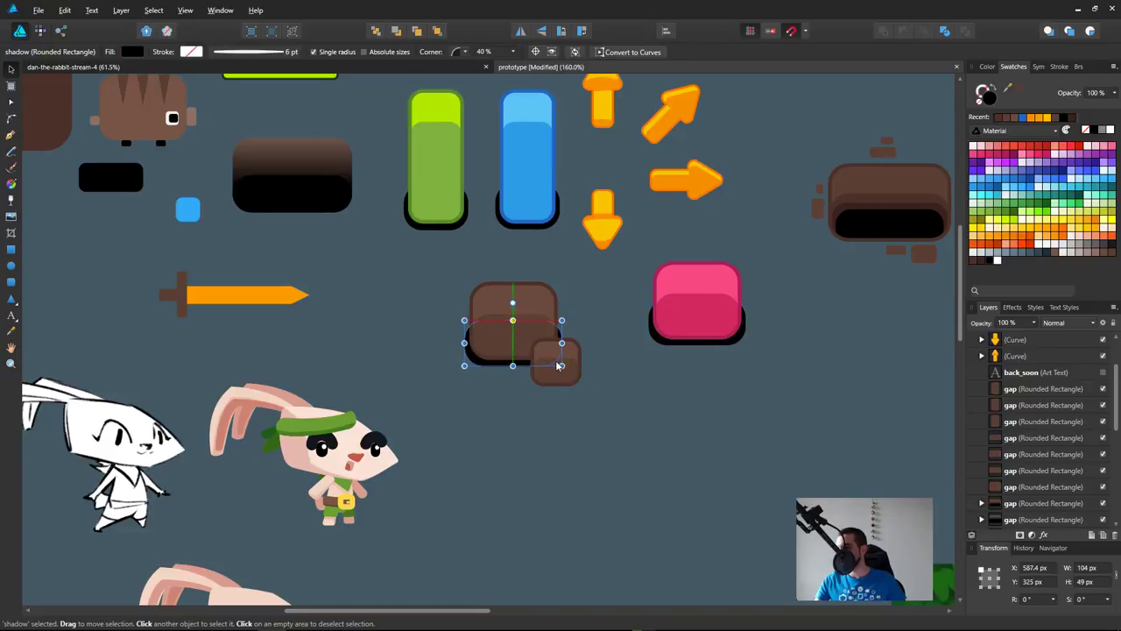
key(2)
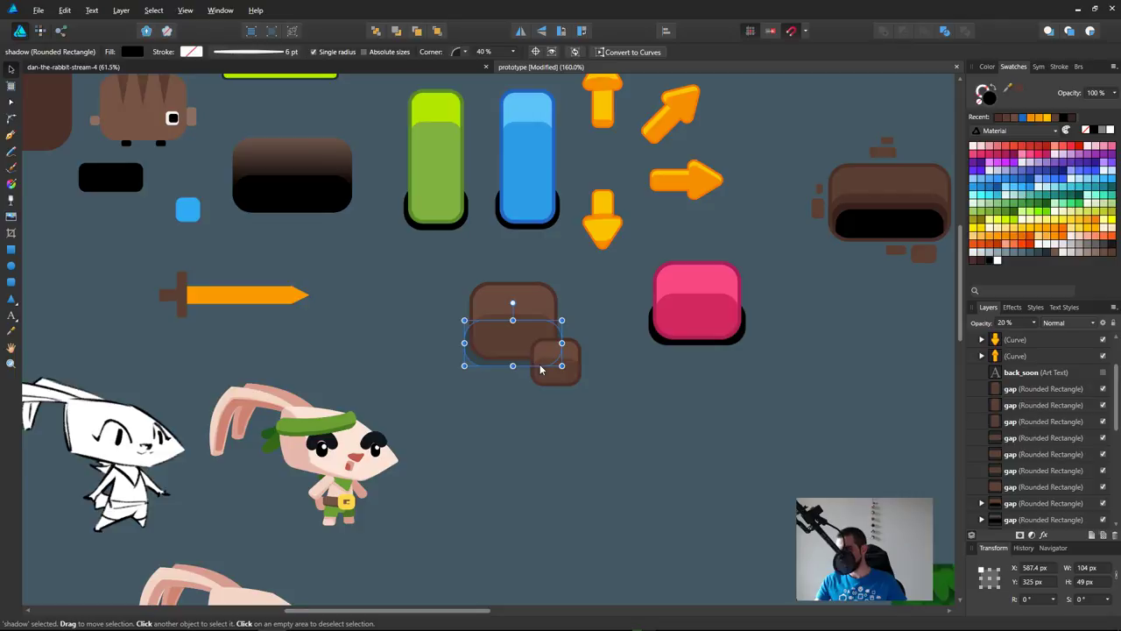
Step: Duplicate the translucent shadow under the small brown block, narrow it to about 68 px and nudge it into place
drag(531, 366, 557, 392)
drag(490, 368, 594, 383)
key(Left)
key(Down)
key(Down)
key(Down)
key(Down)
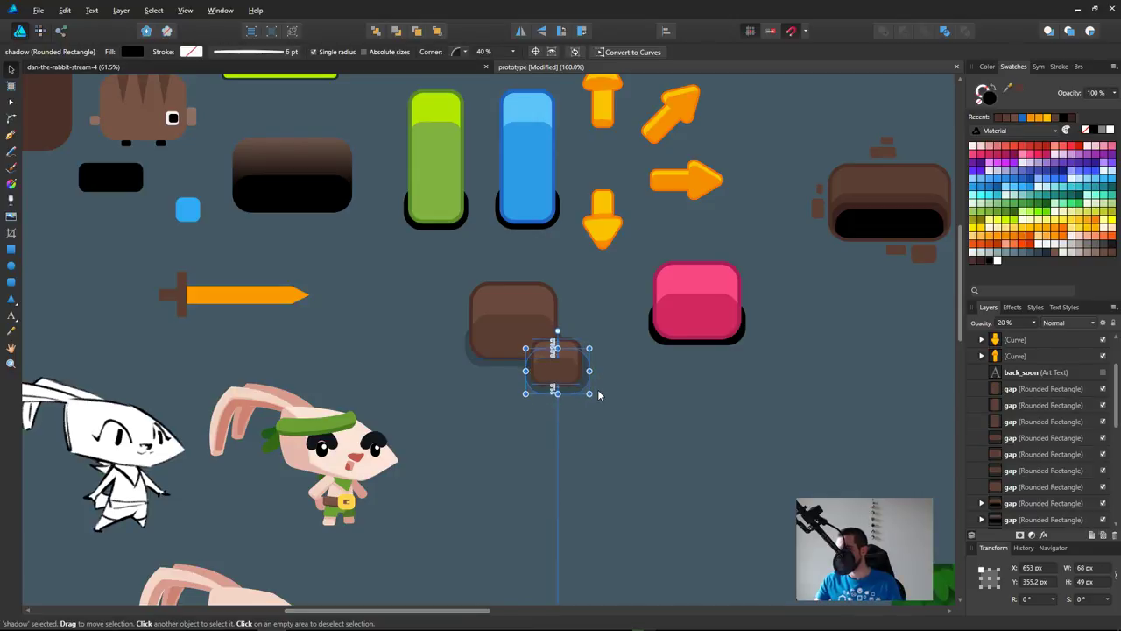
Step: Merge the large and small brown blocks' shadows into one shape with the Add operation
shift+click(502, 366)
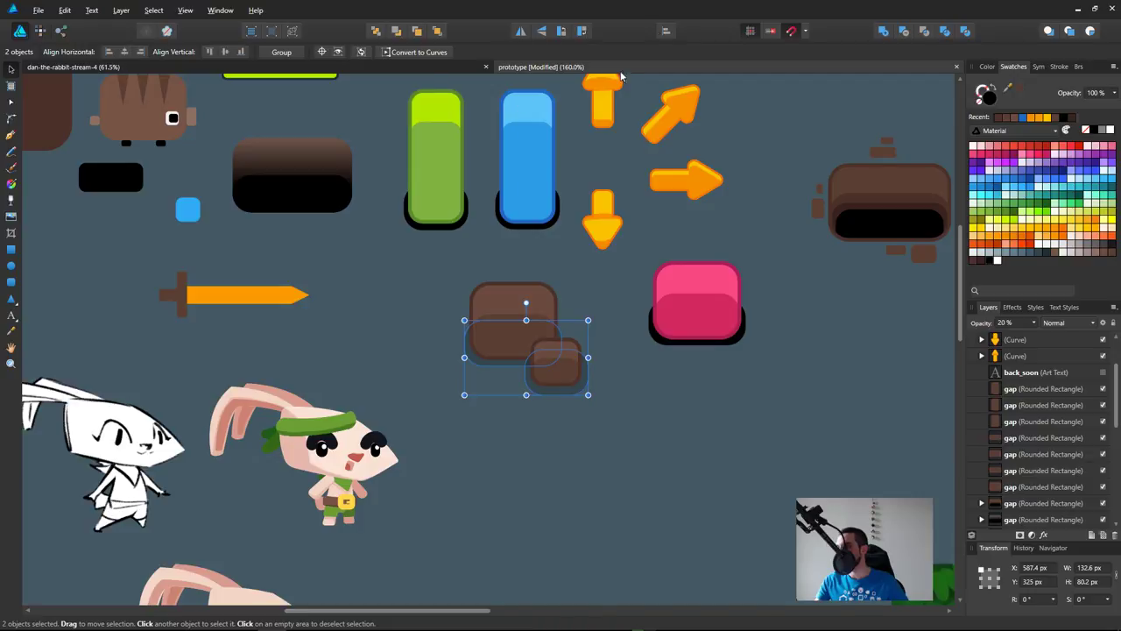
key(i)
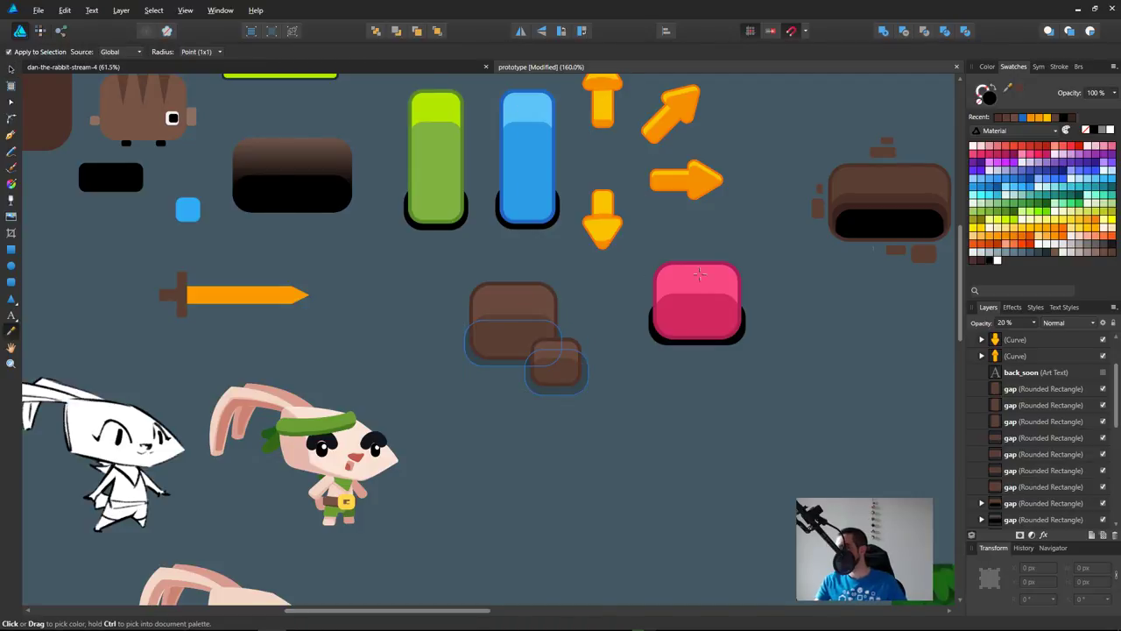
click(884, 33)
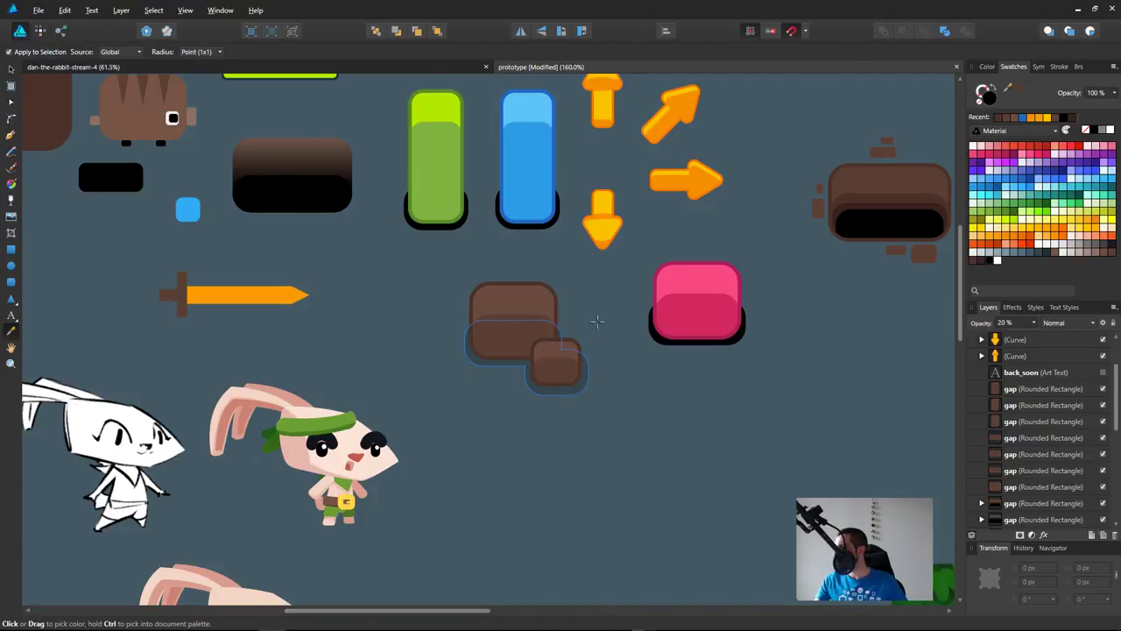
key(v)
click(626, 456)
scroll(662, 423, down, 3)
scroll(662, 422, down, 1)
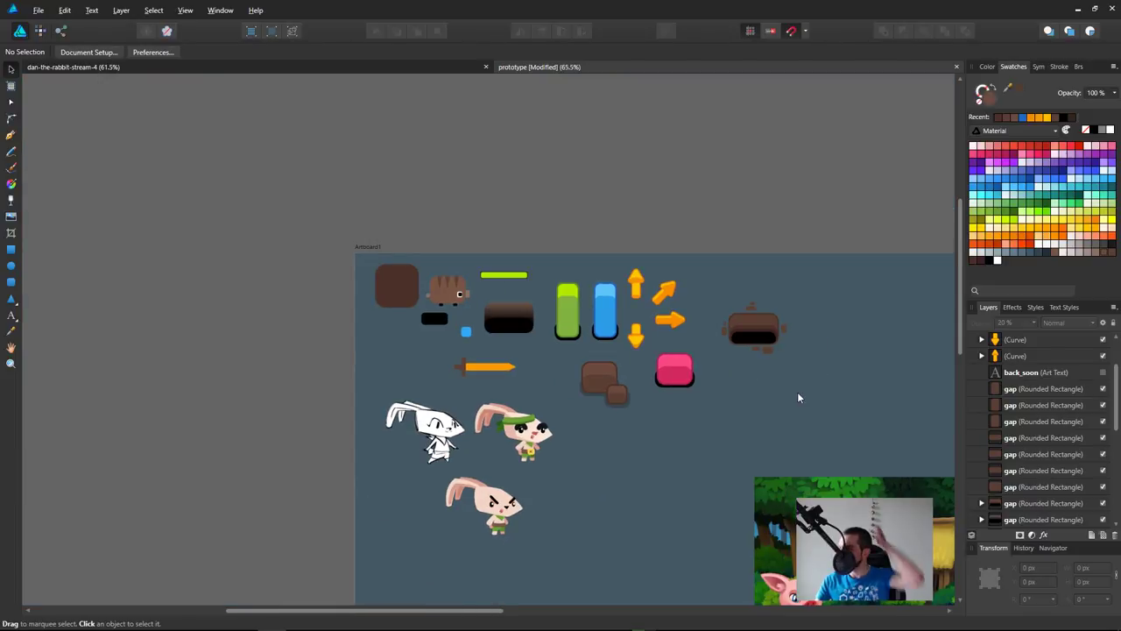
drag(806, 390, 705, 303)
click(776, 433)
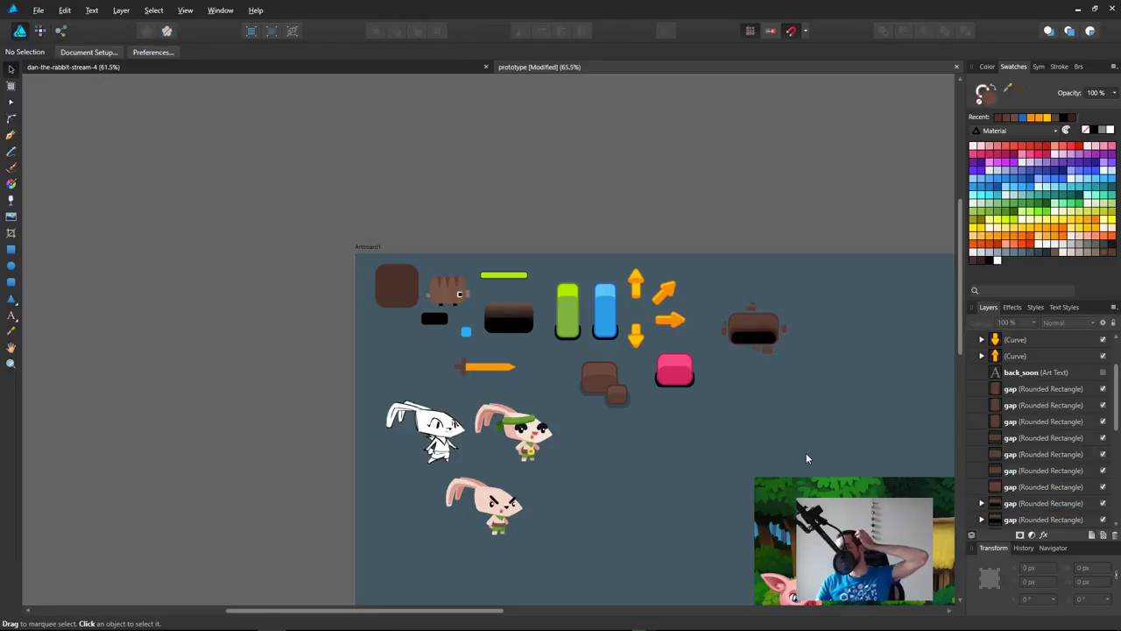
drag(661, 454, 572, 373)
click(706, 364)
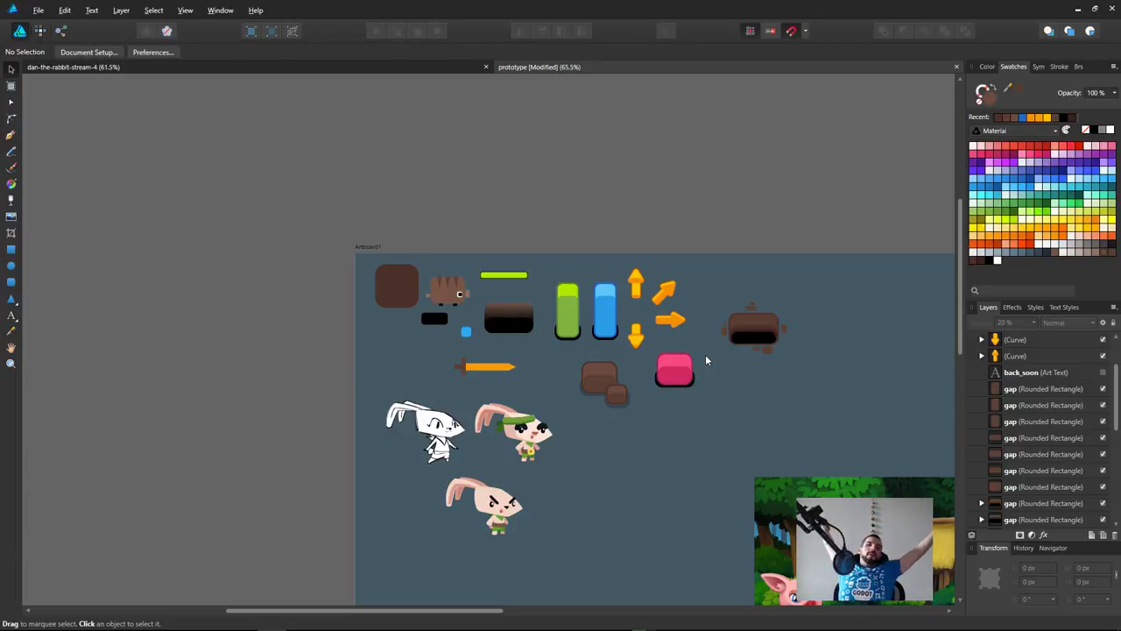
Step: Duplicate the diagonal arrow and flip the copy to point down-right, placing it below the horizontal arrow
click(659, 298)
drag(670, 291, 660, 323)
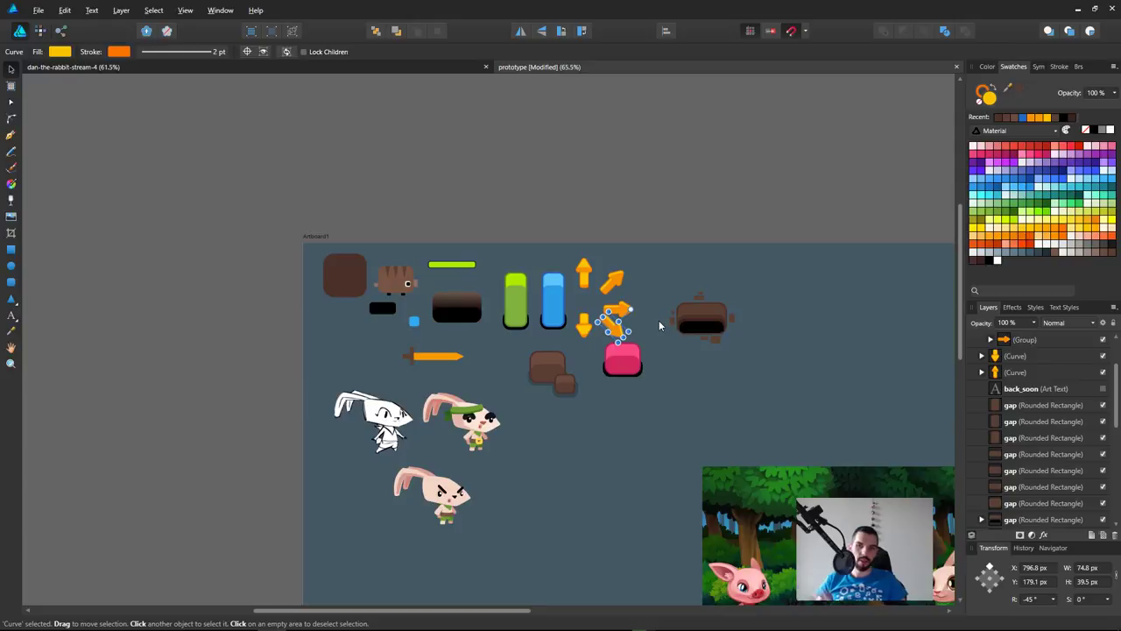
scroll(621, 291, up, 5)
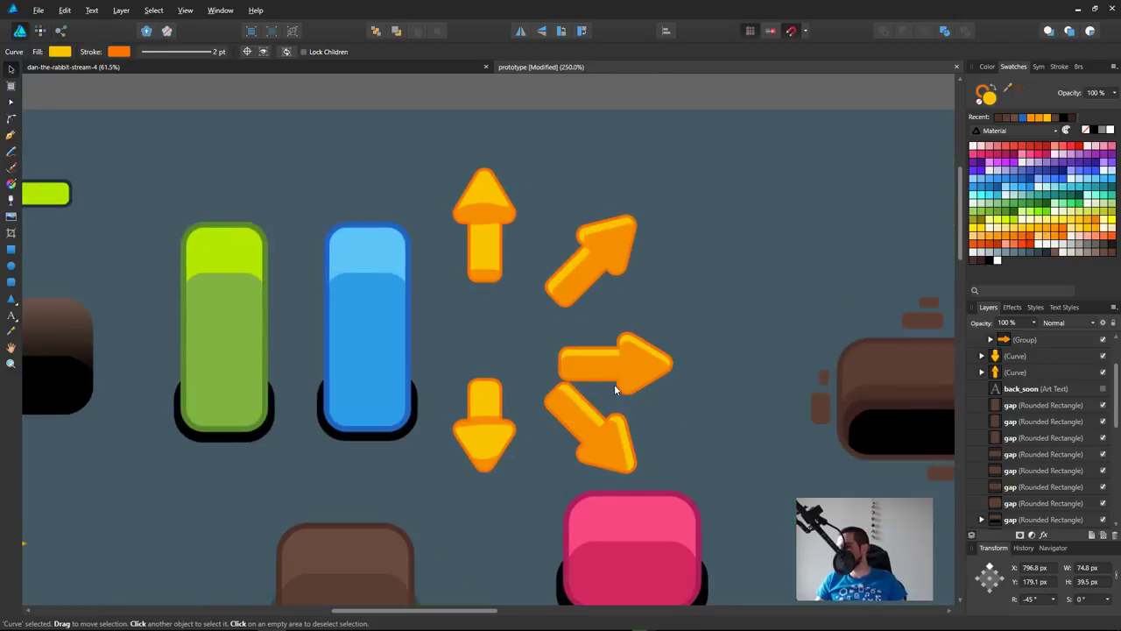
Step: Move the right-pointing and up-right arrows up about 25 px to clear the down-right arrow
key(super)
click(663, 365)
click(649, 380)
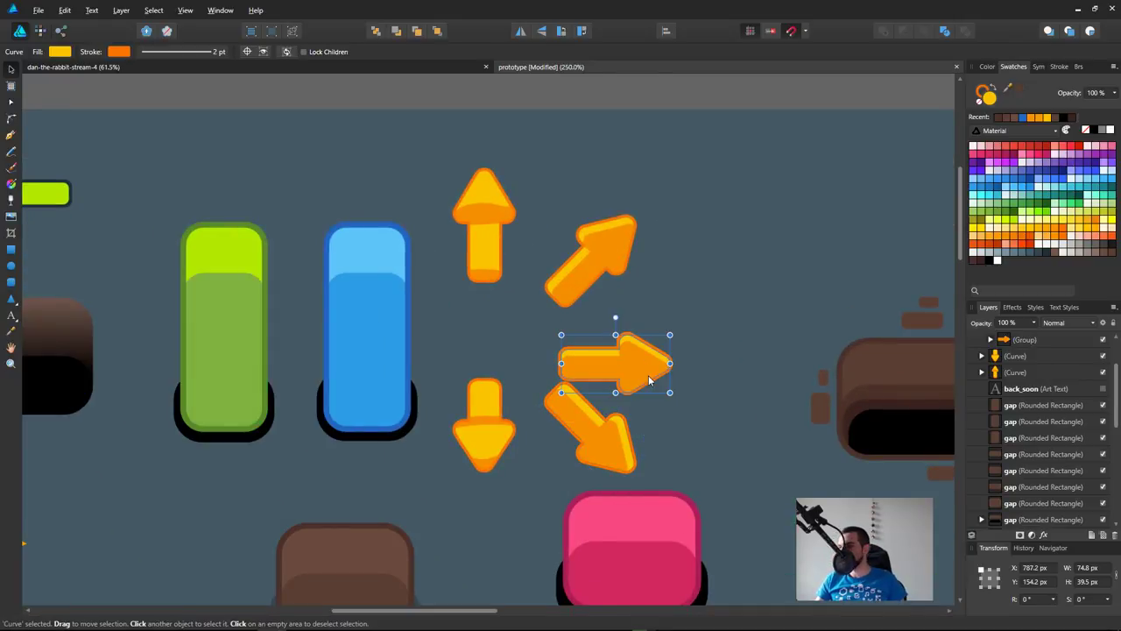
shift+click(609, 231)
mouse_move(609, 231)
mouse_down()
mouse_move(651, 154)
mouse_move(622, 217)
mouse_move(600, 216)
mouse_up()
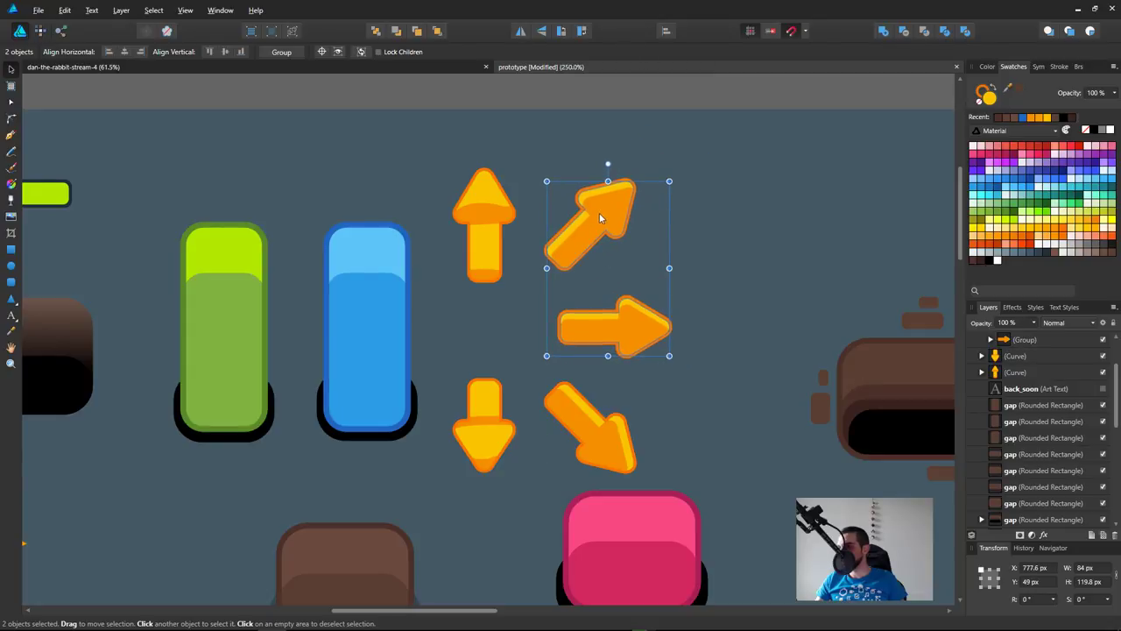
click(593, 427)
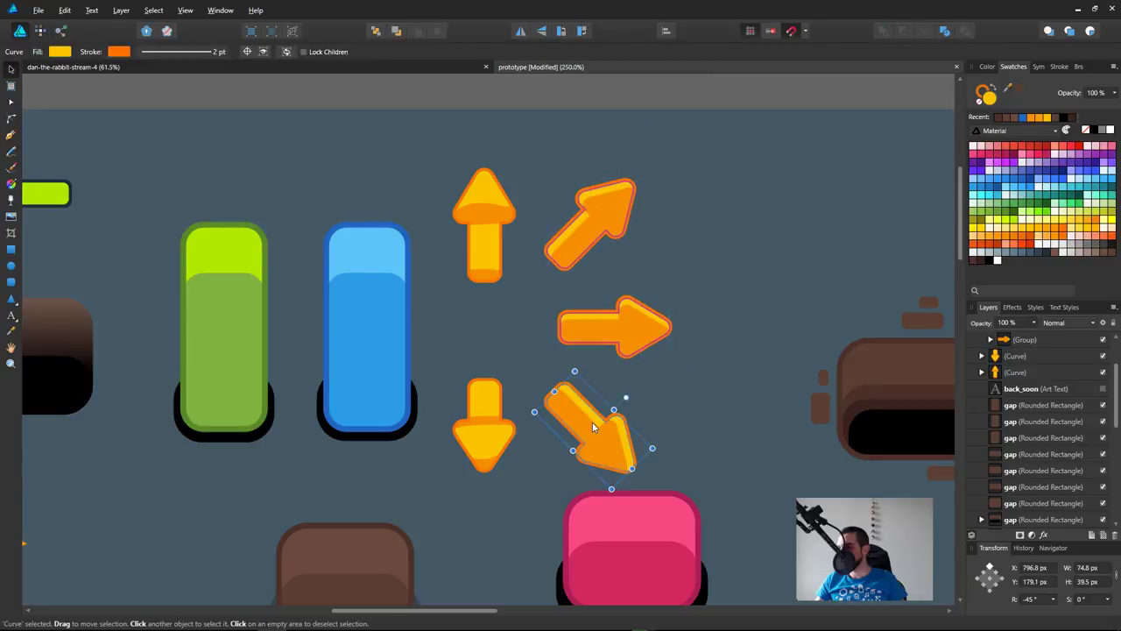
click(673, 435)
scroll(692, 393, down, 2)
scroll(678, 406, up, 4)
scroll(678, 411, down, 2)
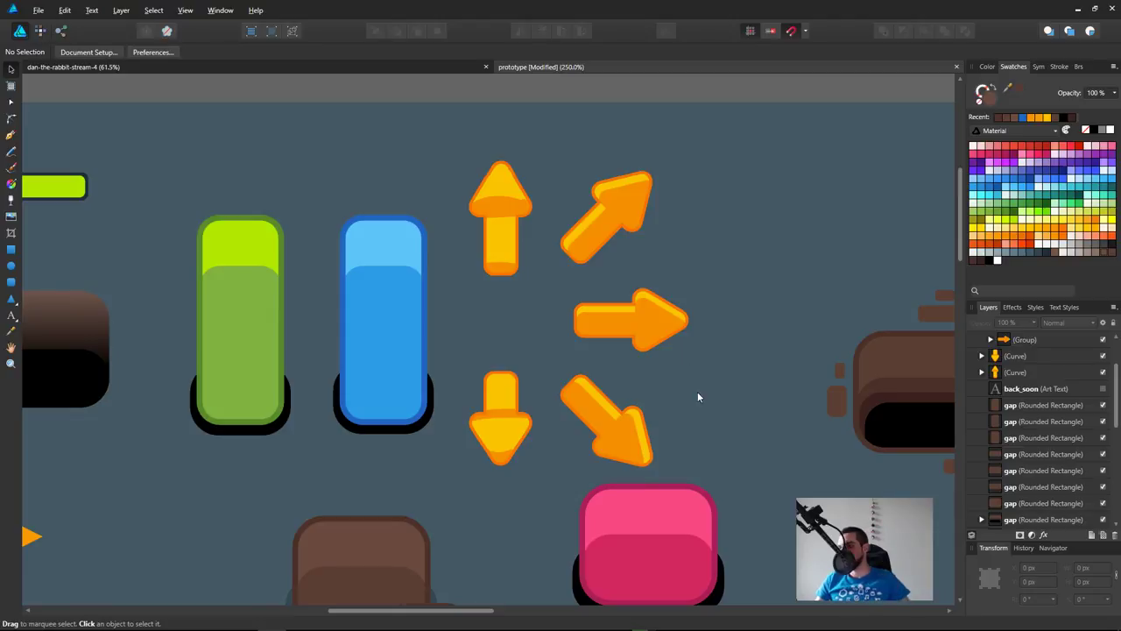
Step: Spread the up and down arrows farther apart vertically and move the three right-side arrows up about 7 px
drag(505, 450, 515, 481)
drag(523, 192, 731, 539)
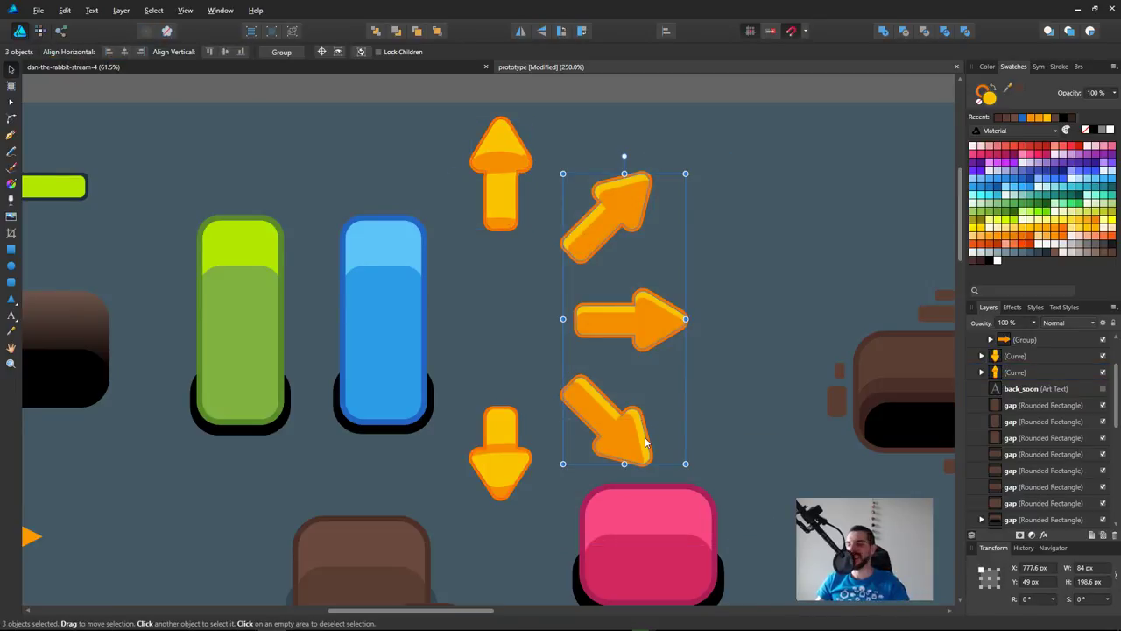
drag(645, 442, 614, 405)
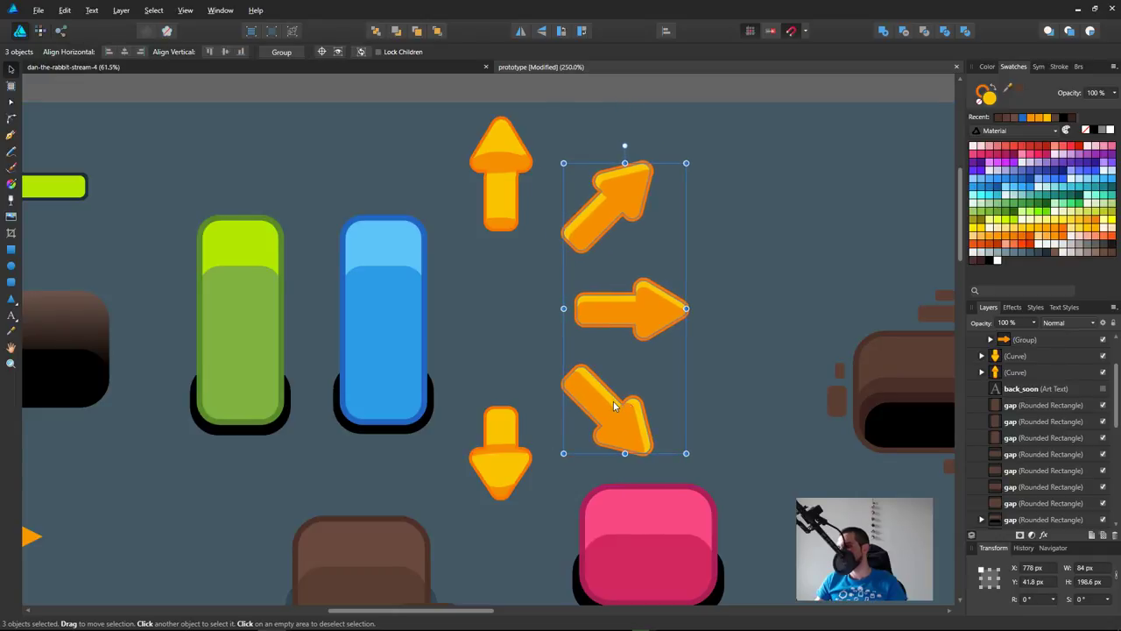
click(744, 365)
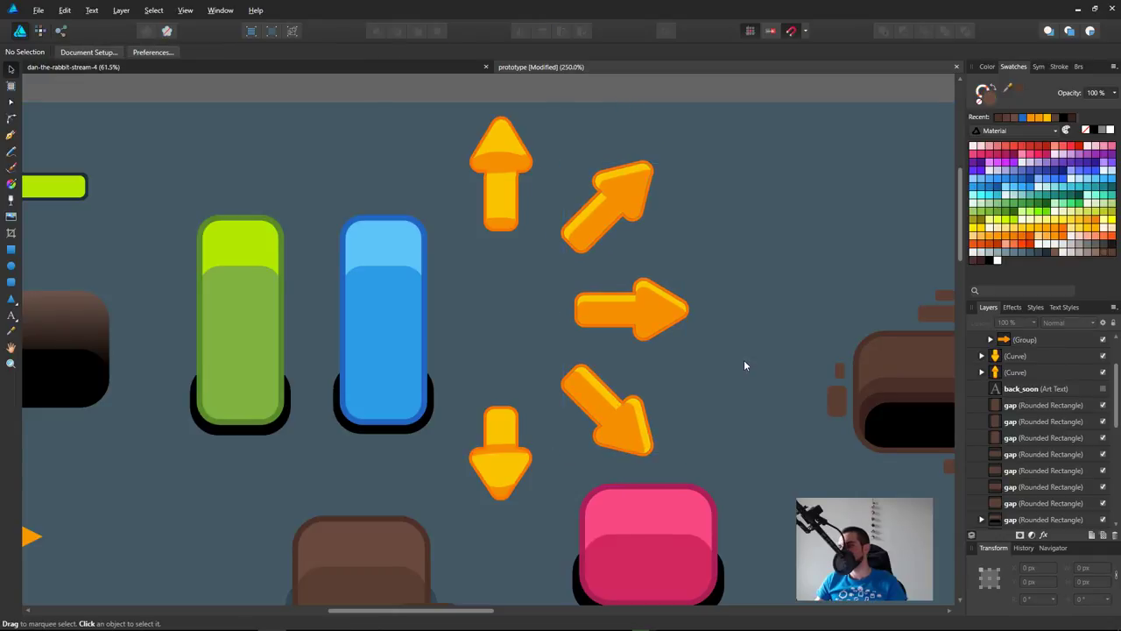
Step: Move the right-pointing arrow about 20 px outward from the other arrows and save the document
click(638, 317)
drag(674, 305, 703, 308)
click(689, 400)
key(ctrl+s)
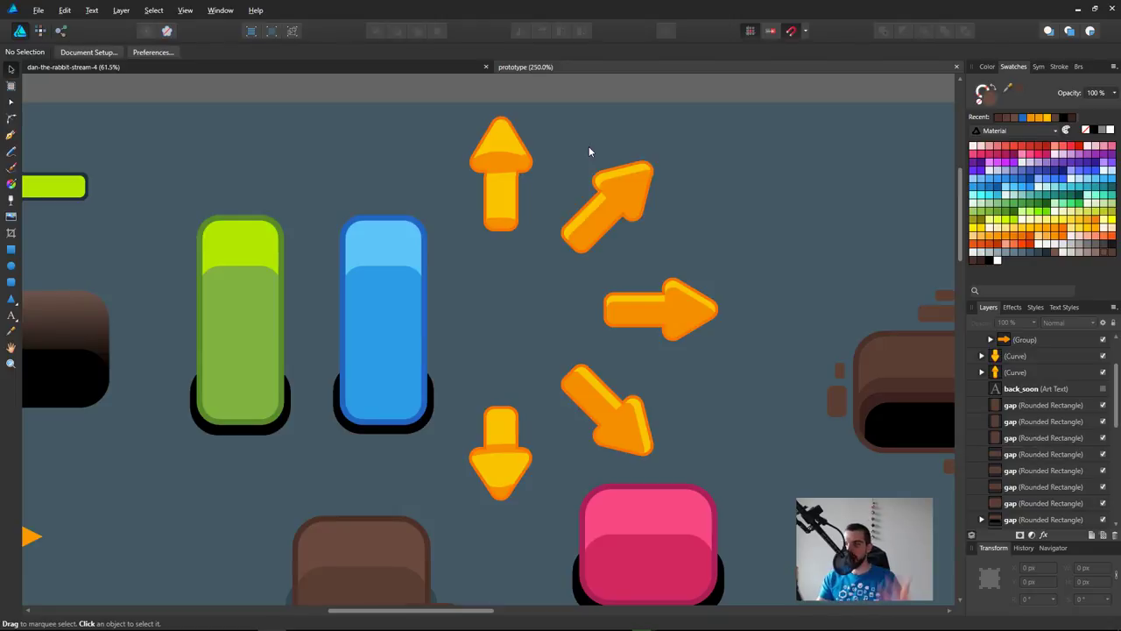
Step: Adjust the left curve nodes of the darker orange shading on the up arrow's head
click(502, 158)
click(503, 159)
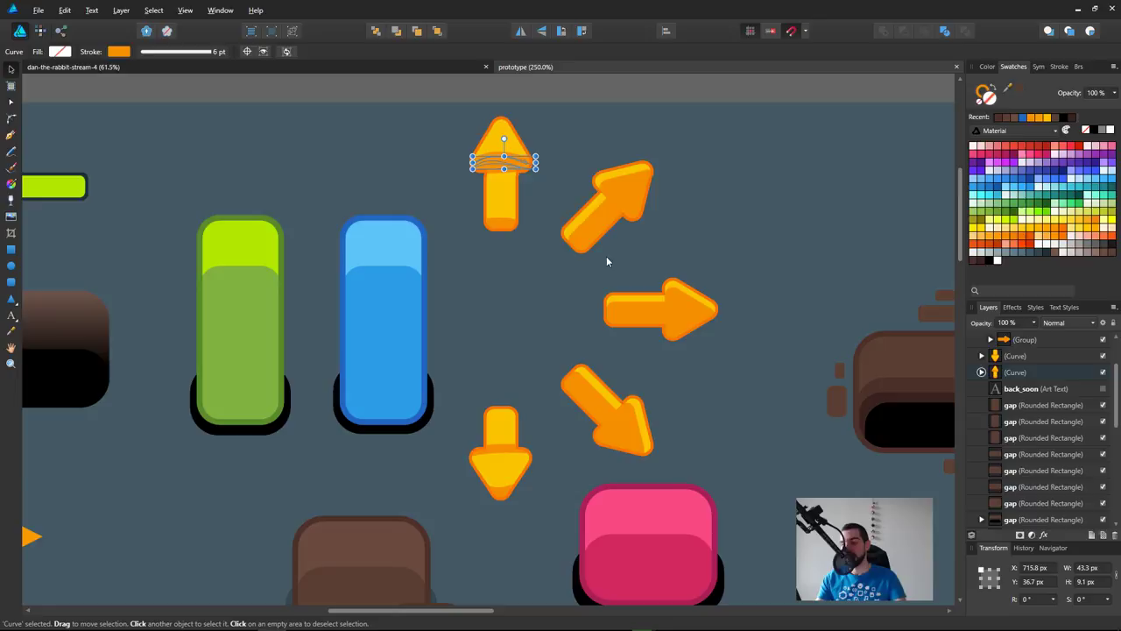
drag(612, 289, 571, 304)
key(a)
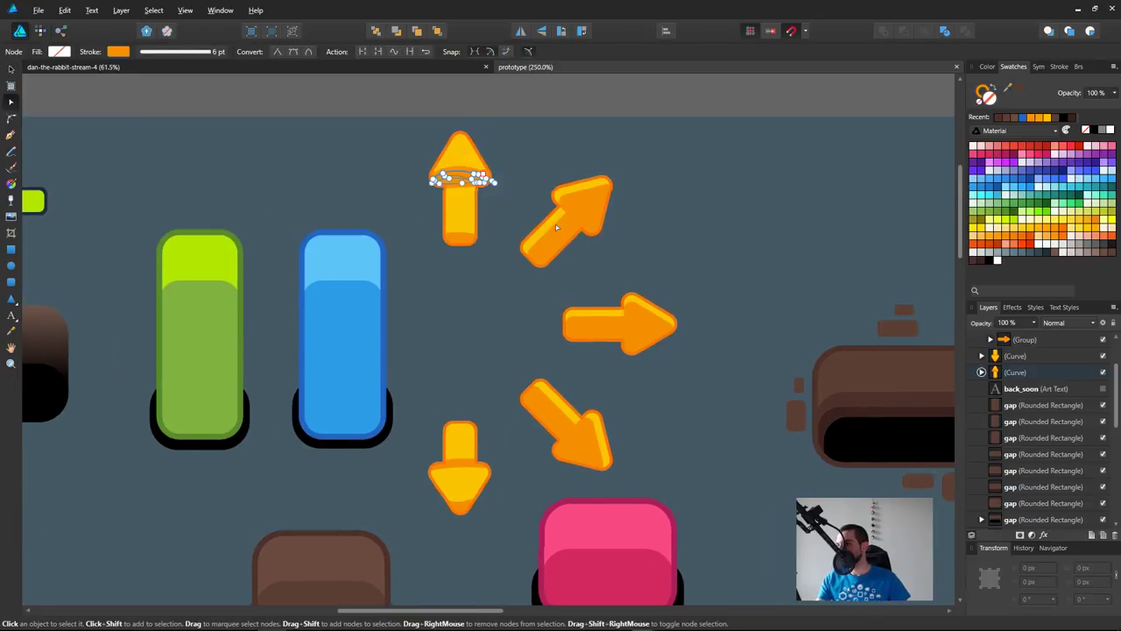
drag(551, 261, 556, 288)
drag(423, 181, 515, 211)
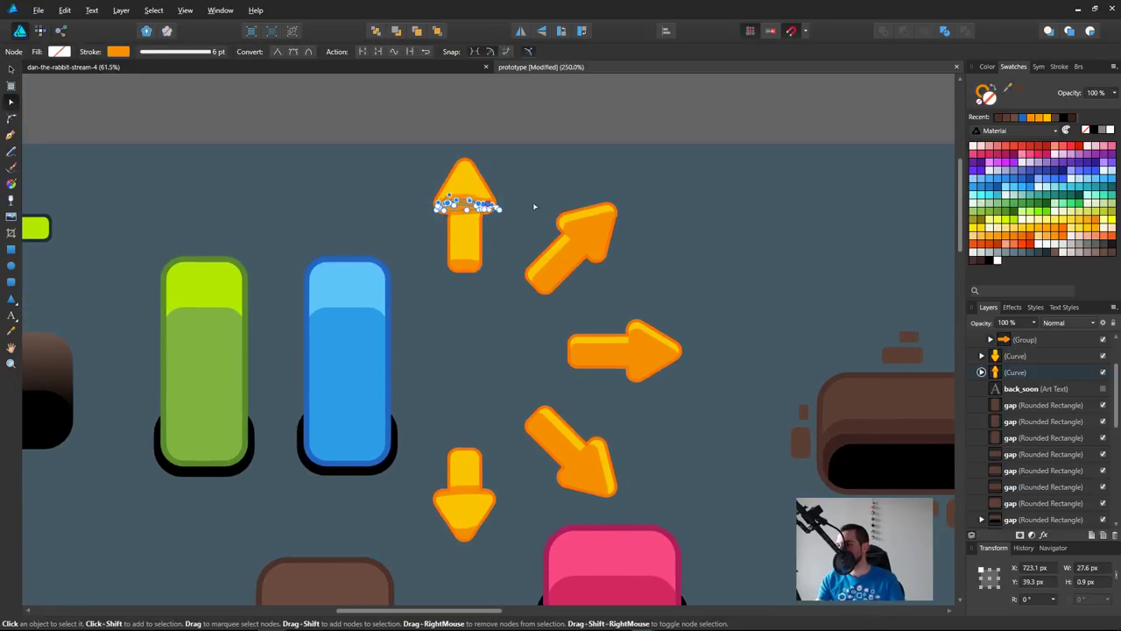
click(458, 203)
click(457, 205)
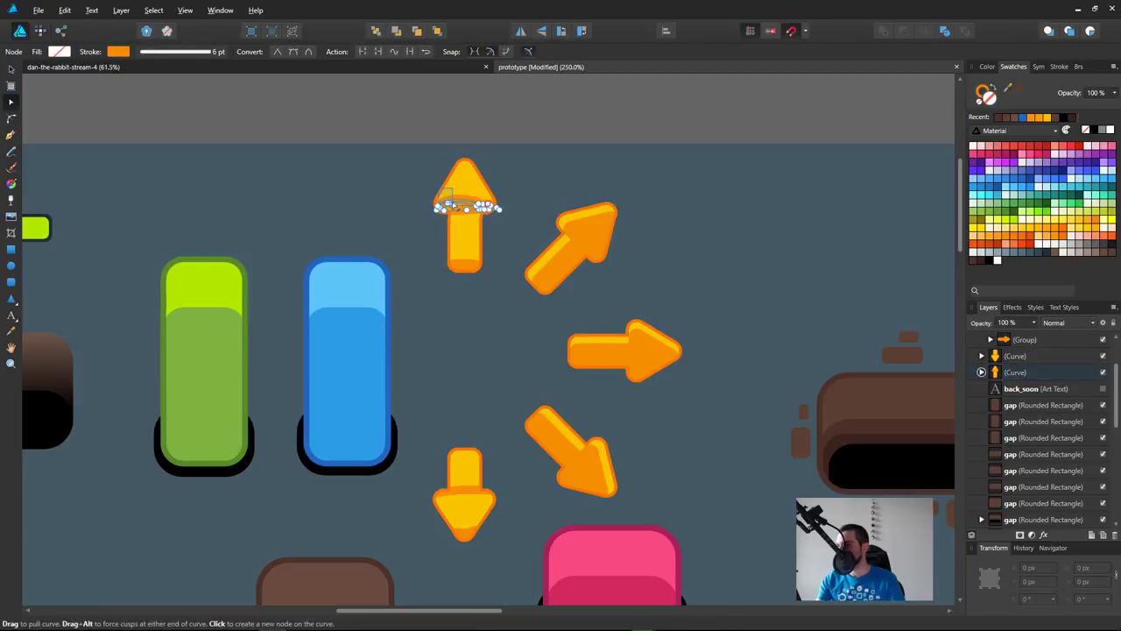
click(521, 225)
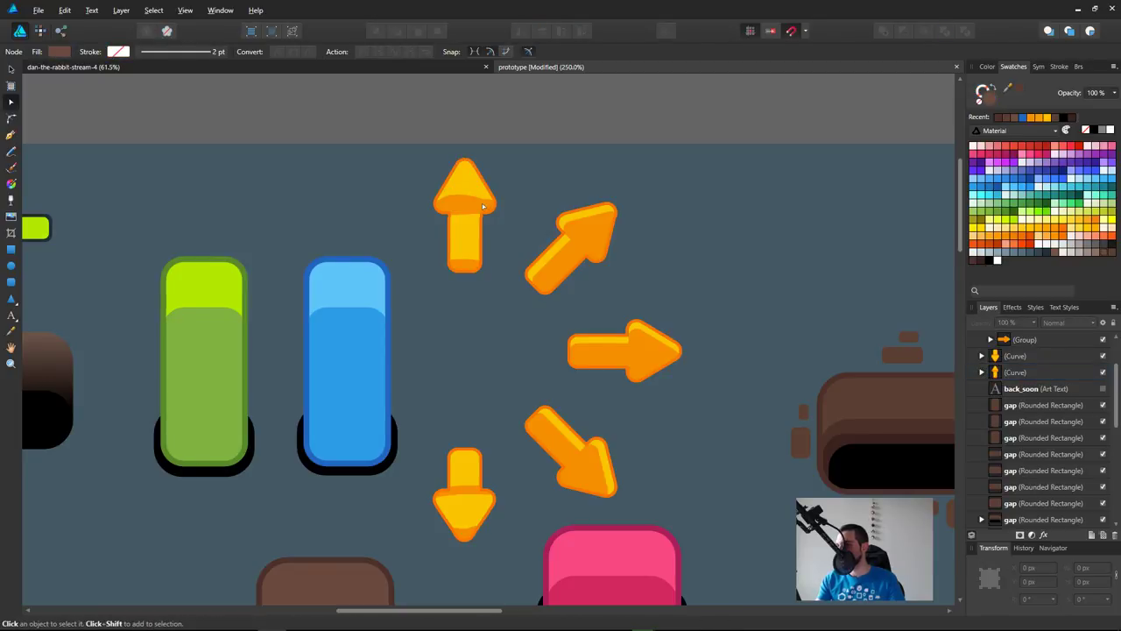
Step: Nudge the right-end nodes of the up arrow's head shading 6 px right and 2 px down
click(488, 207)
click(489, 208)
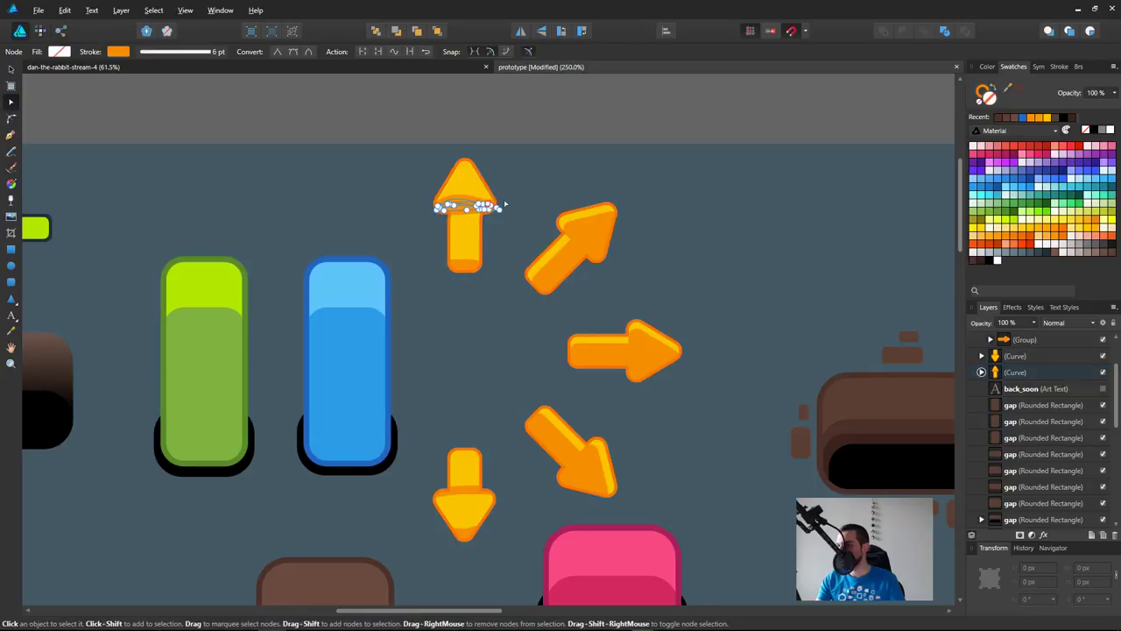
click(491, 202)
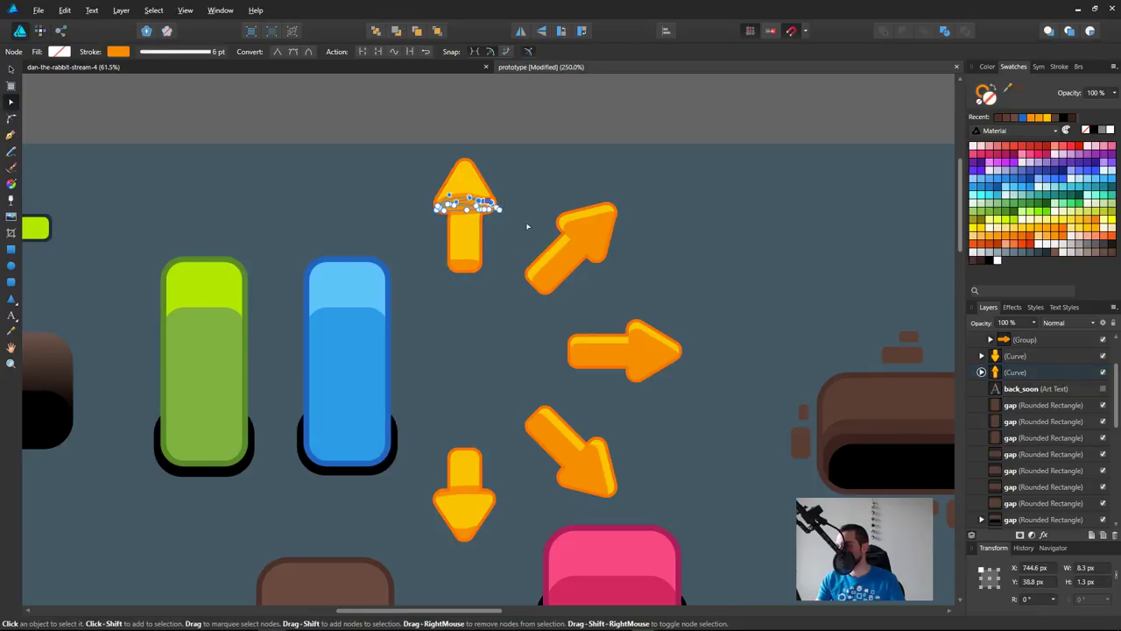
key(Right)
key(Right)
key(Right)
key(Down)
key(Down)
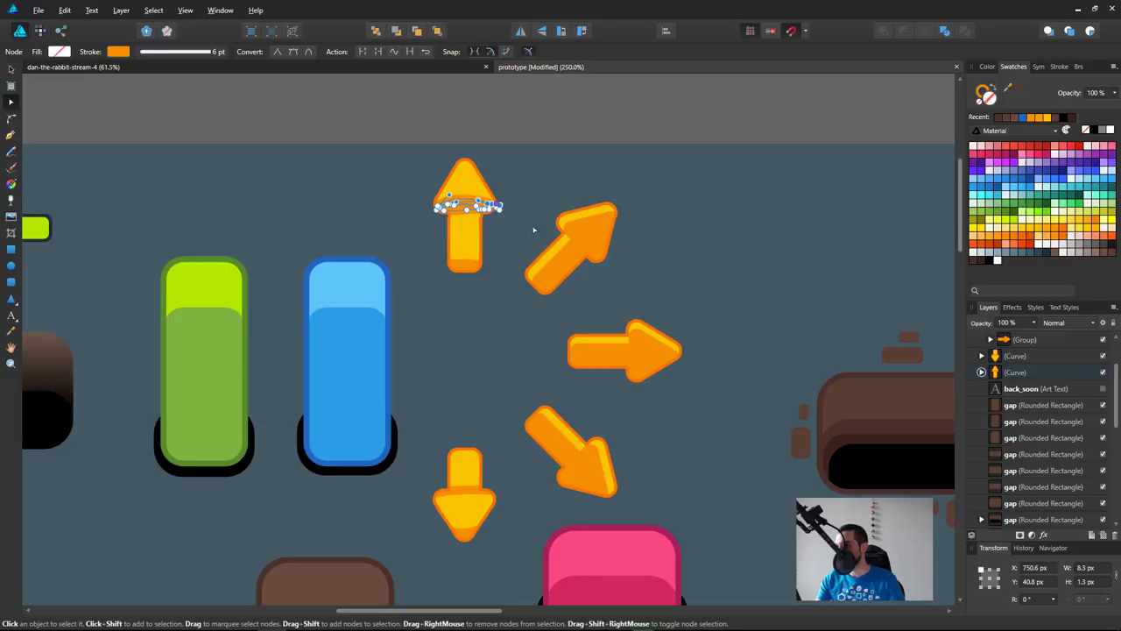
click(552, 221)
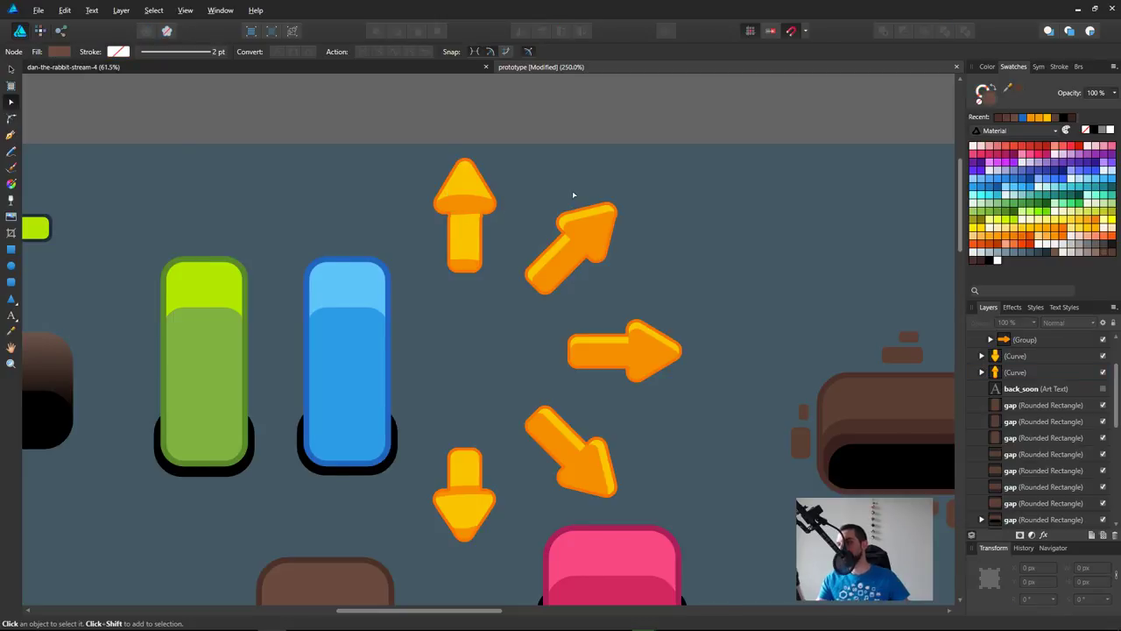
Step: Adjust the curve nodes of the darker shading at the base of the up arrow's shaft and save the document
click(466, 267)
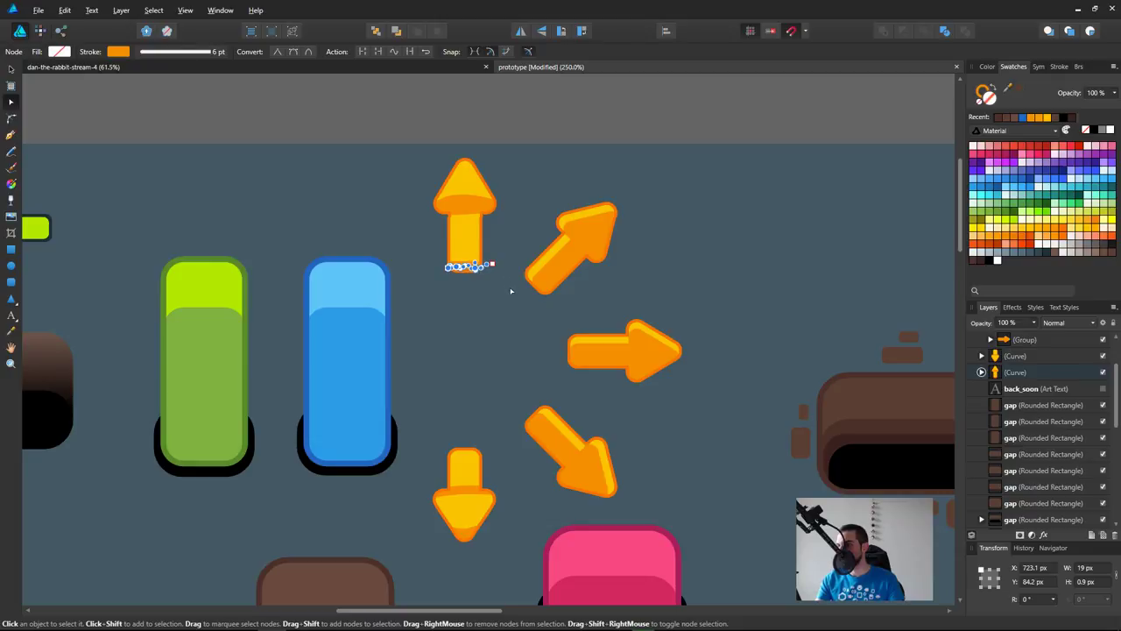
click(512, 292)
click(465, 267)
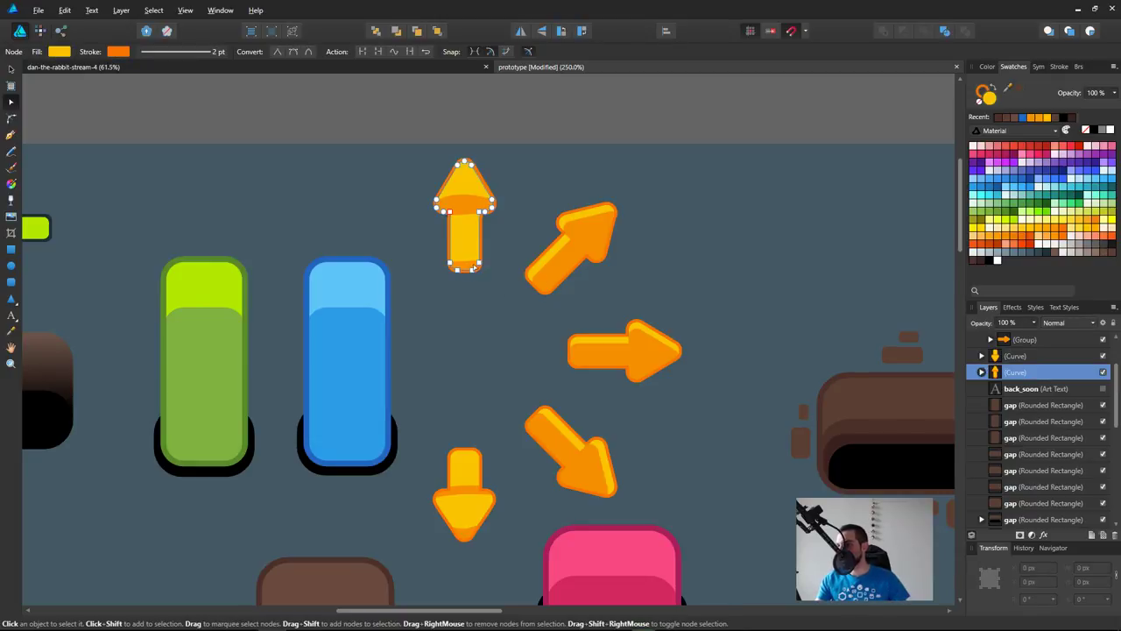
click(476, 267)
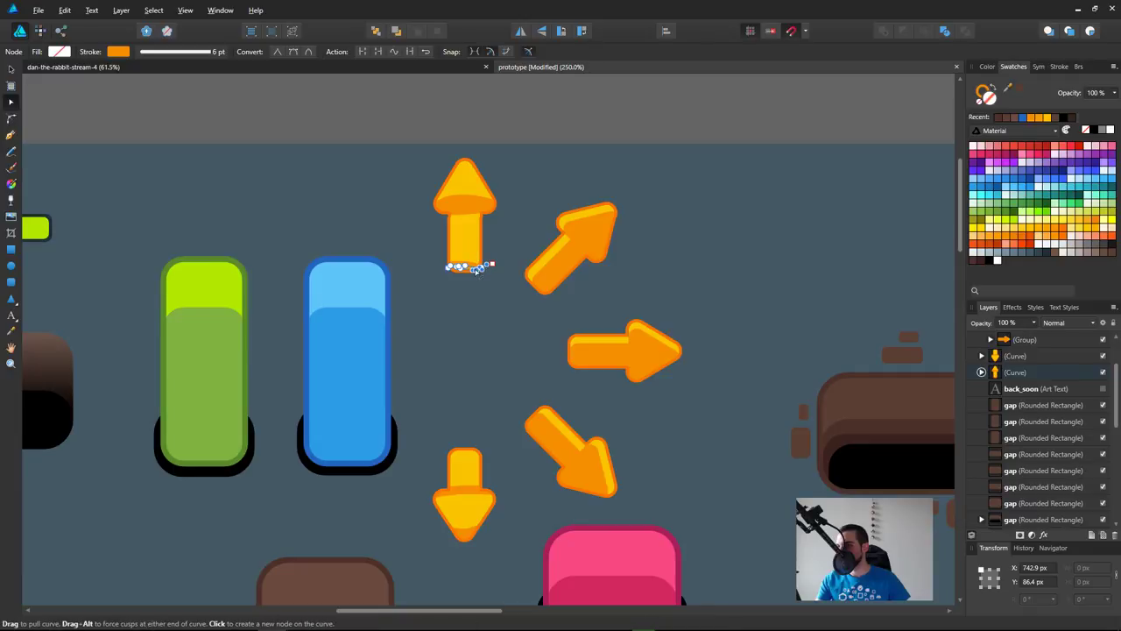
click(483, 333)
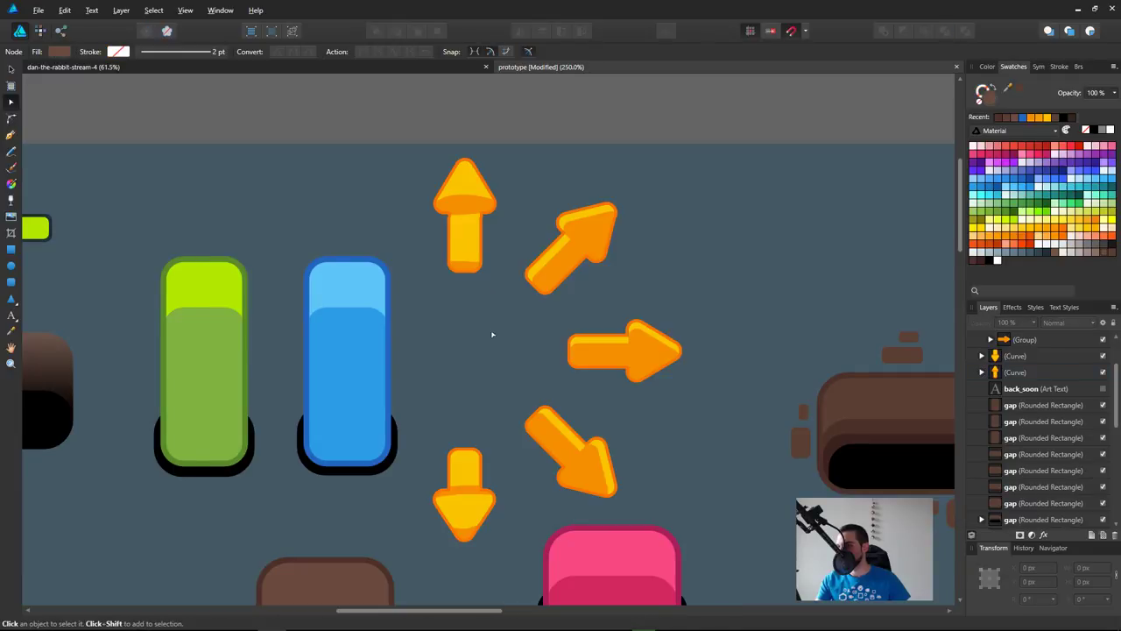
key(ctrl+s)
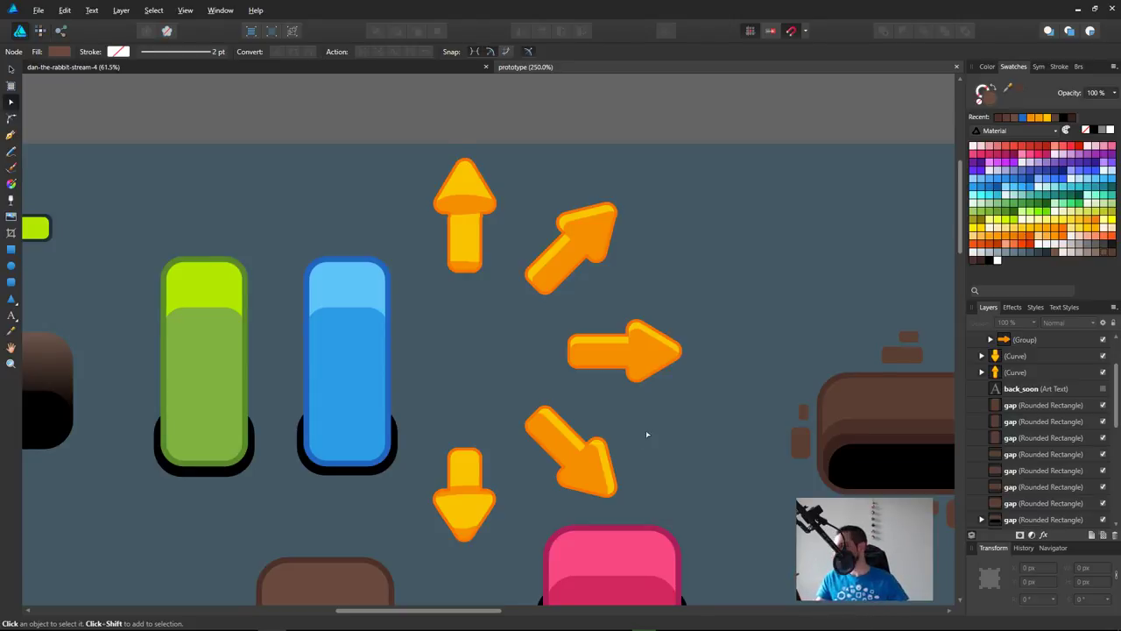
Step: Try to adjust the corner rounding of the blue block's black shadow and undo the change
scroll(676, 332, down, 3)
drag(676, 331, 626, 311)
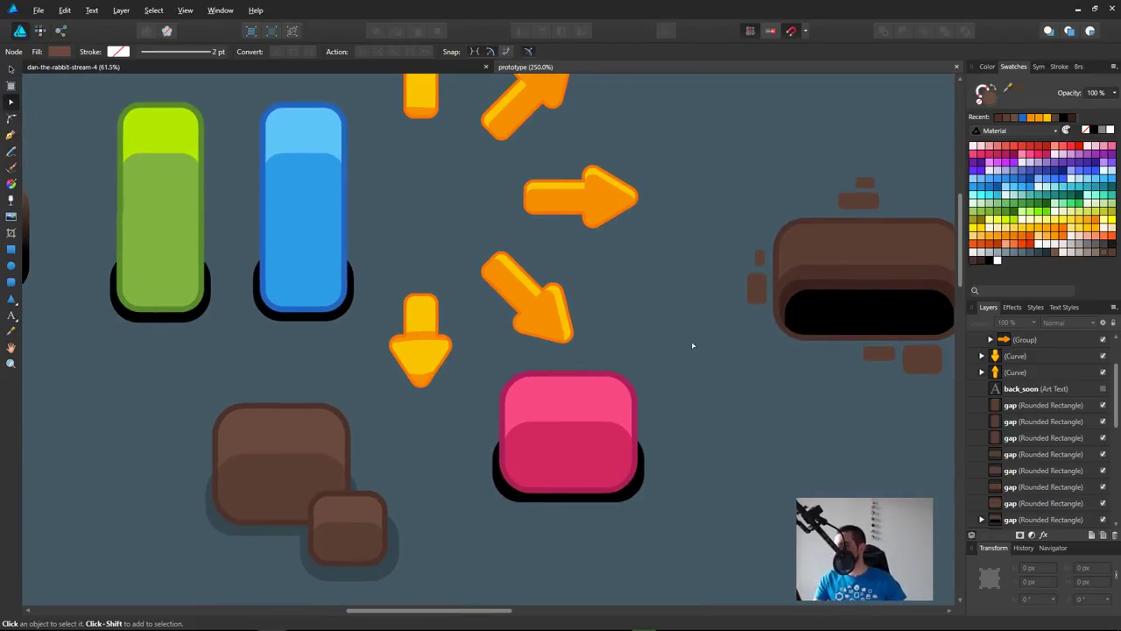
scroll(520, 223, down, 2)
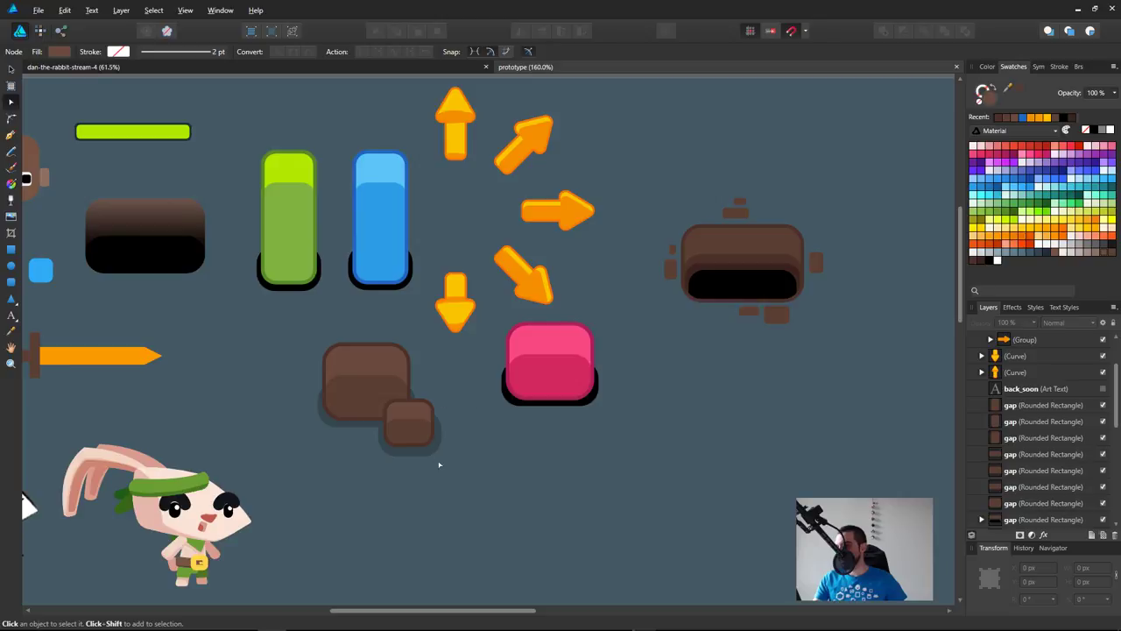
click(315, 286)
click(405, 285)
drag(396, 325, 396, 327)
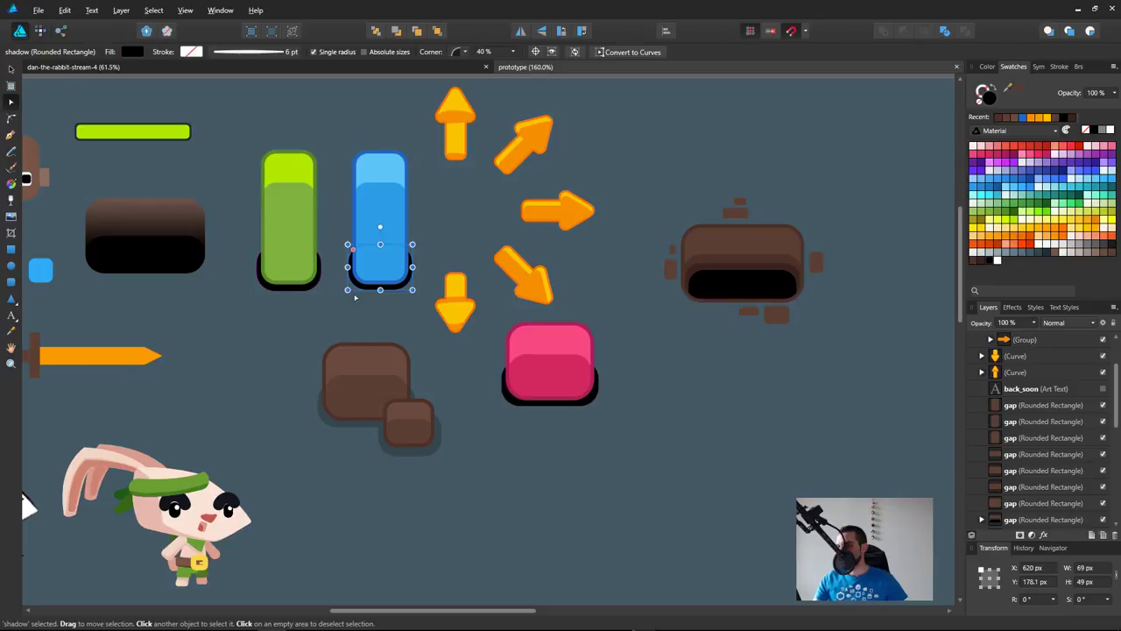
key(c)
drag(351, 249, 349, 245)
key(v)
key(ctrl+z)
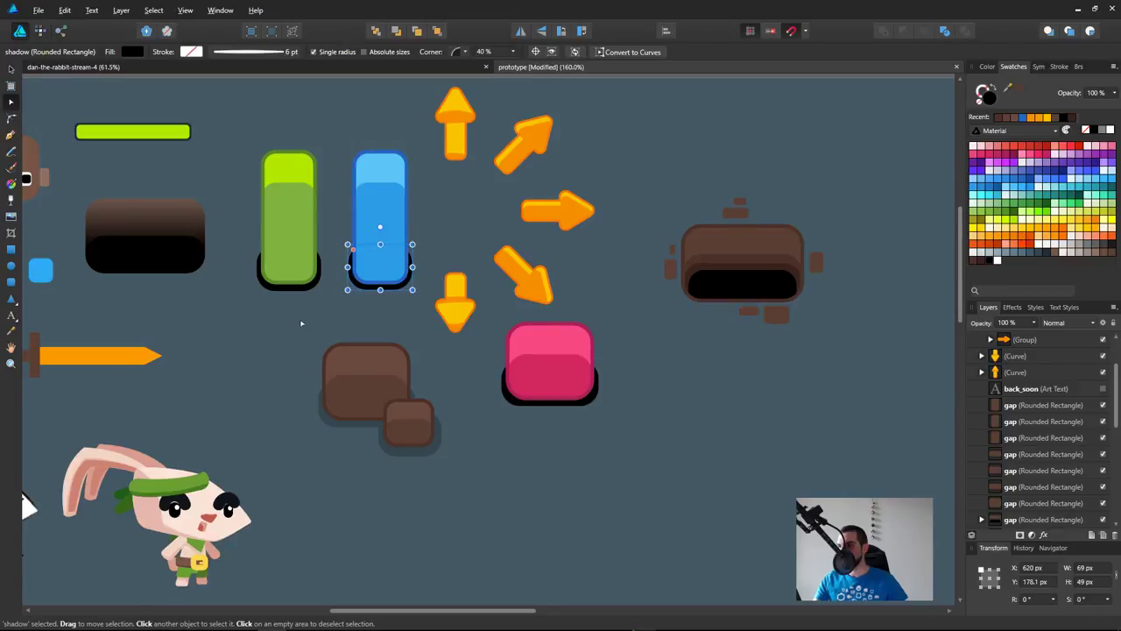
Step: Try to set the corner rounding of the green, blue and pink blocks' black shadows to 20%
shift+click(305, 293)
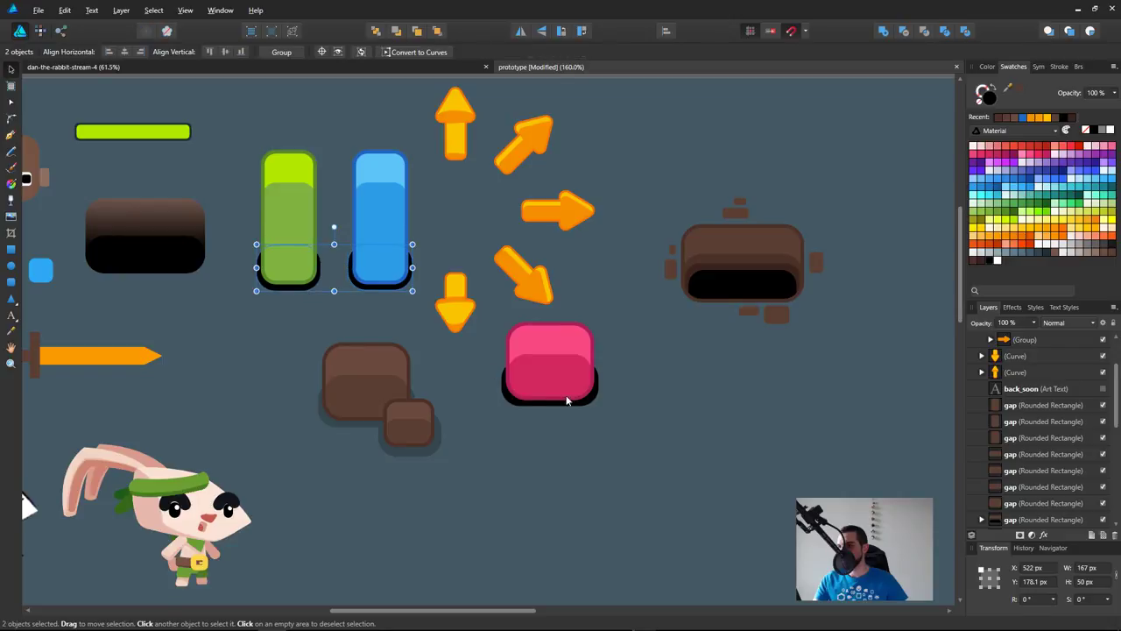
shift+click(506, 400)
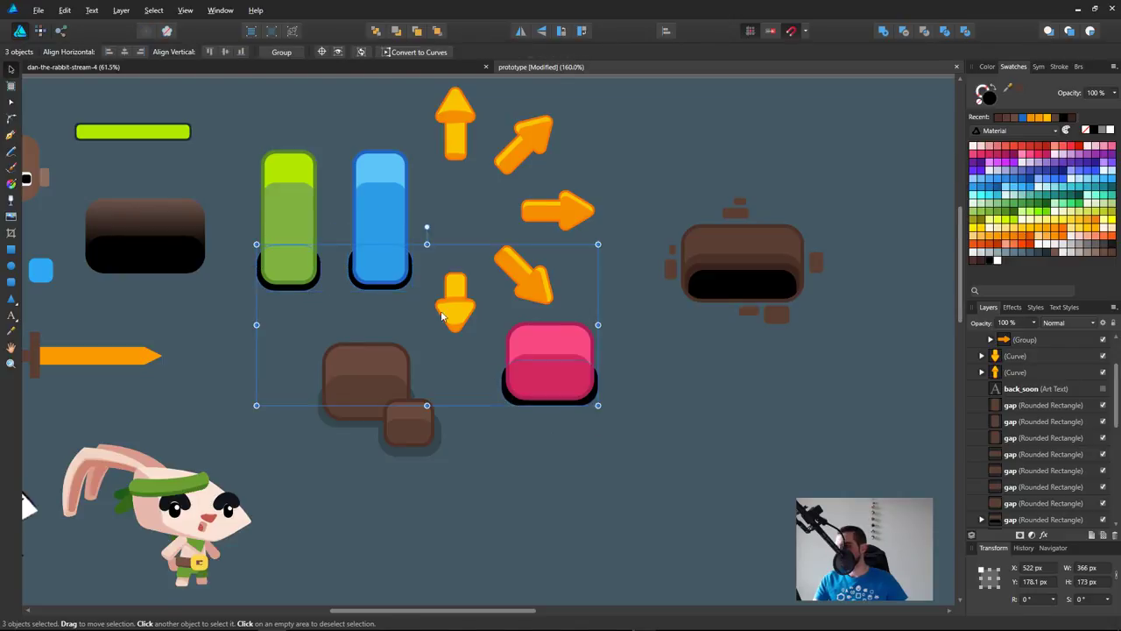
key(m)
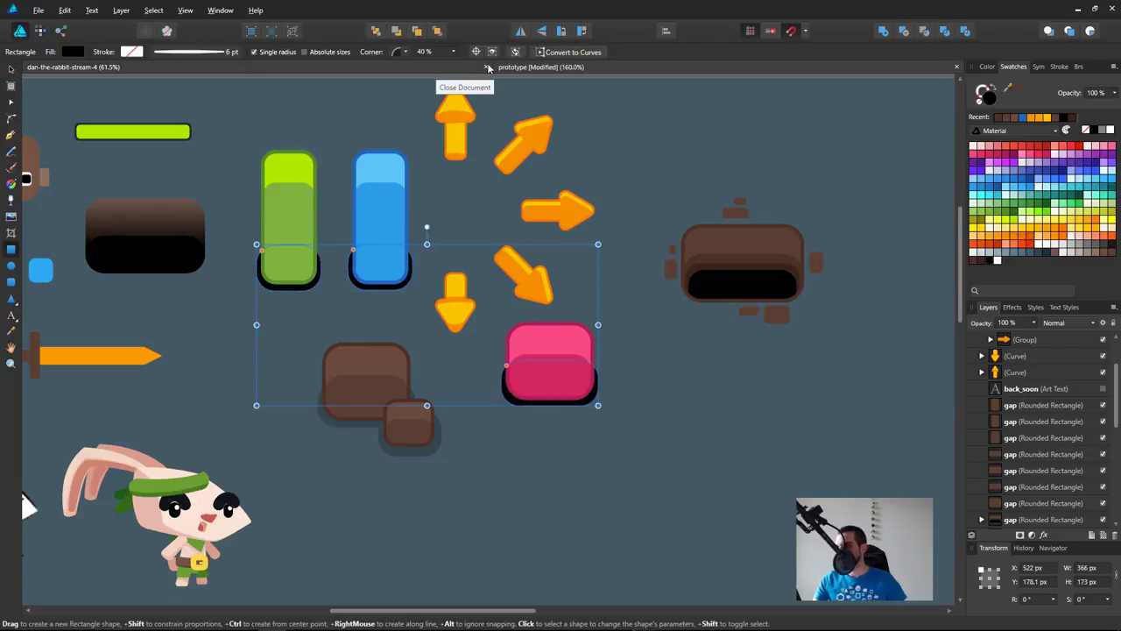
text(20)
key(Return)
key(space)
key(space)
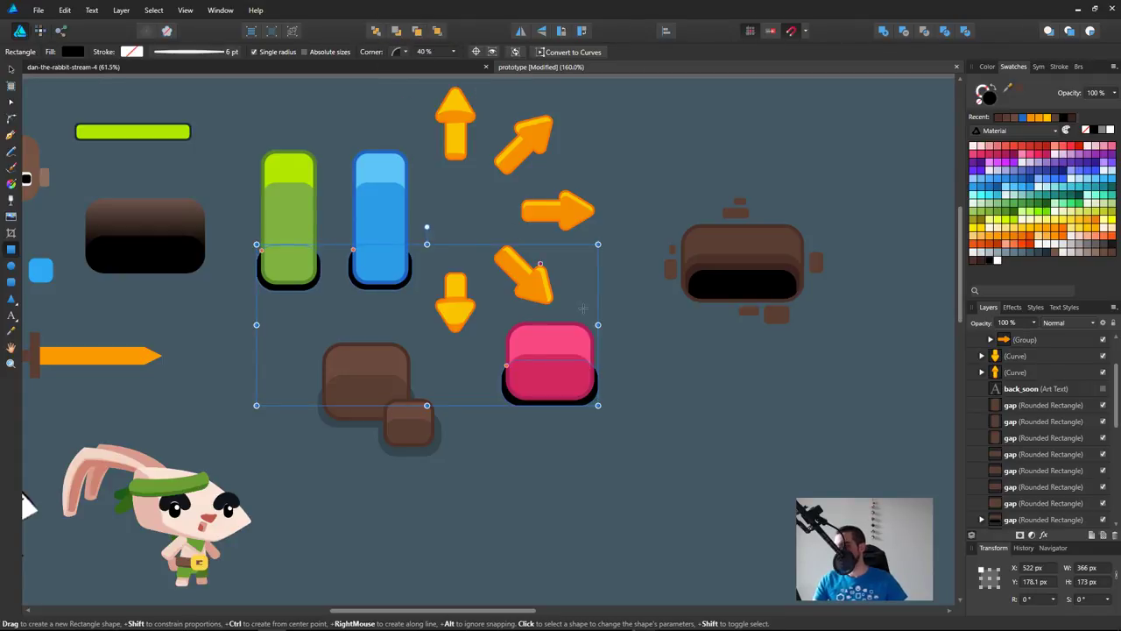
key(v)
click(667, 412)
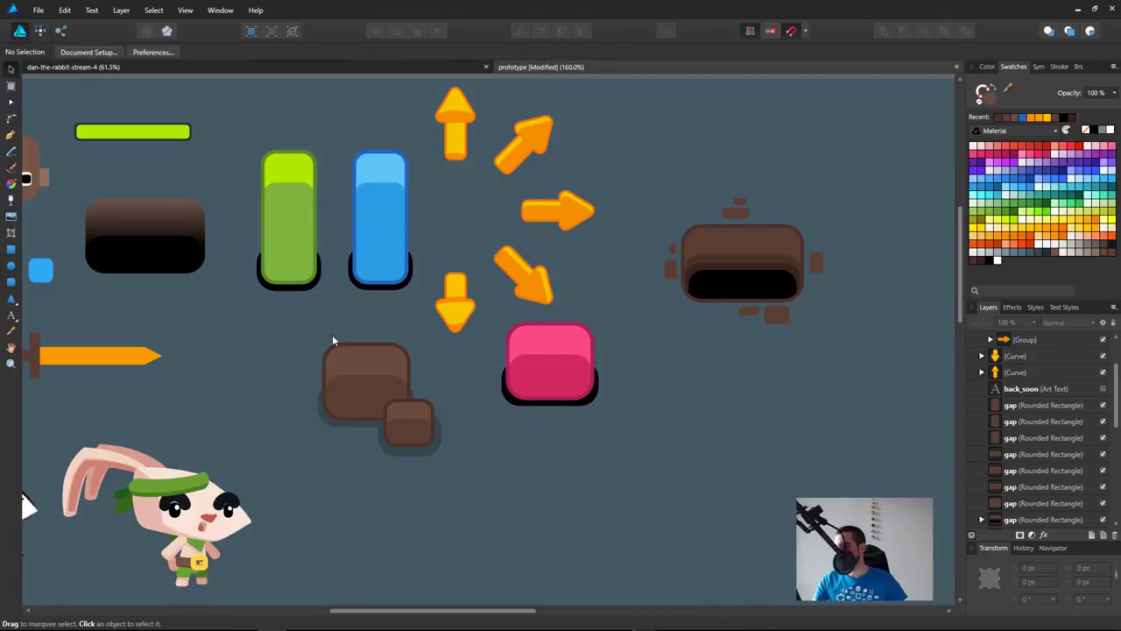
Step: Name the layer of the arrow pointing diagonally down arrow-diagonal-down
click(293, 185)
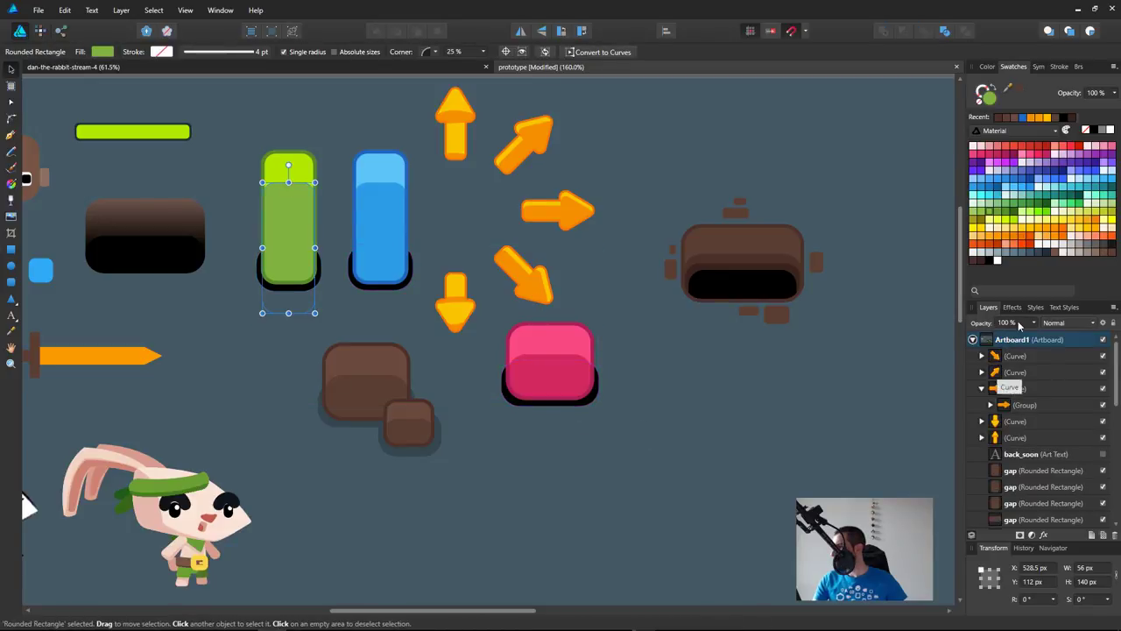
click(1015, 357)
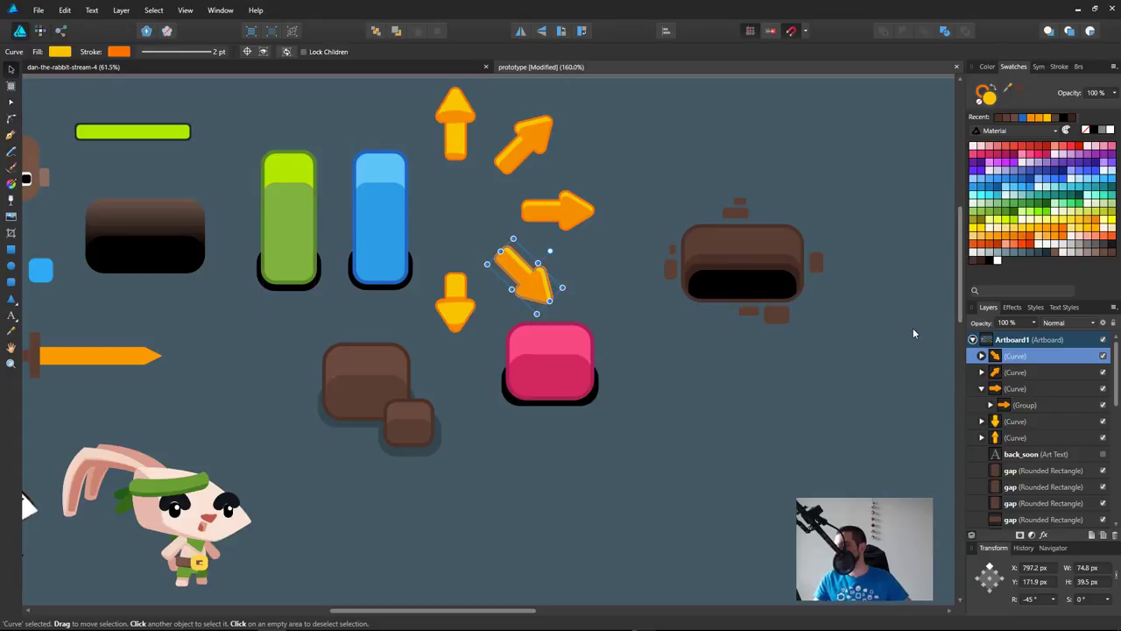
double_click(1041, 357)
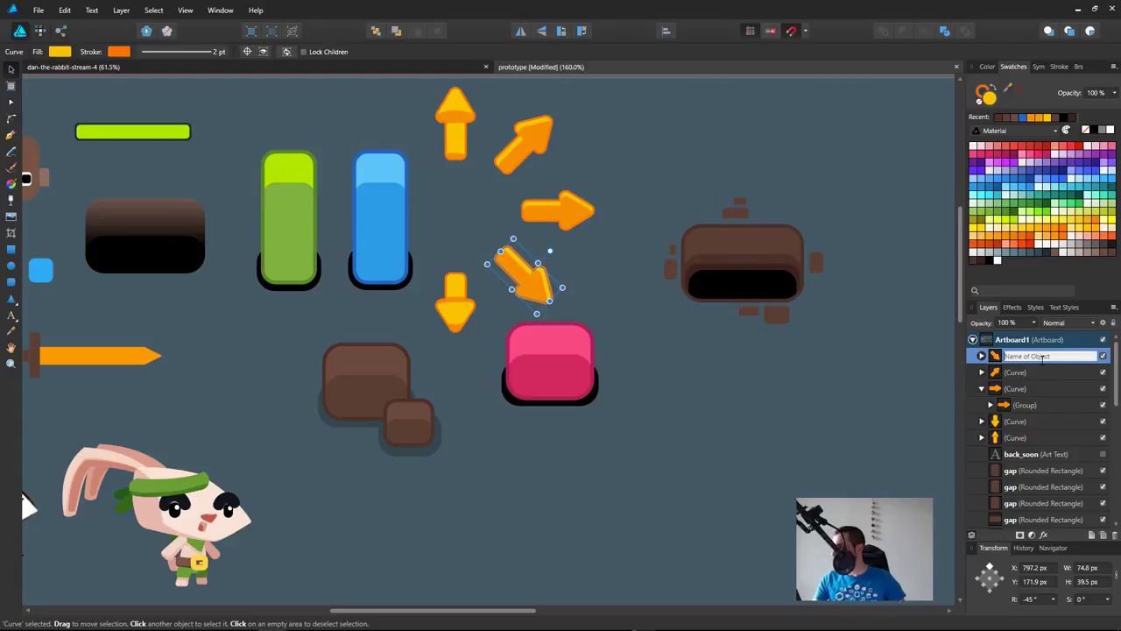
text(arrow)
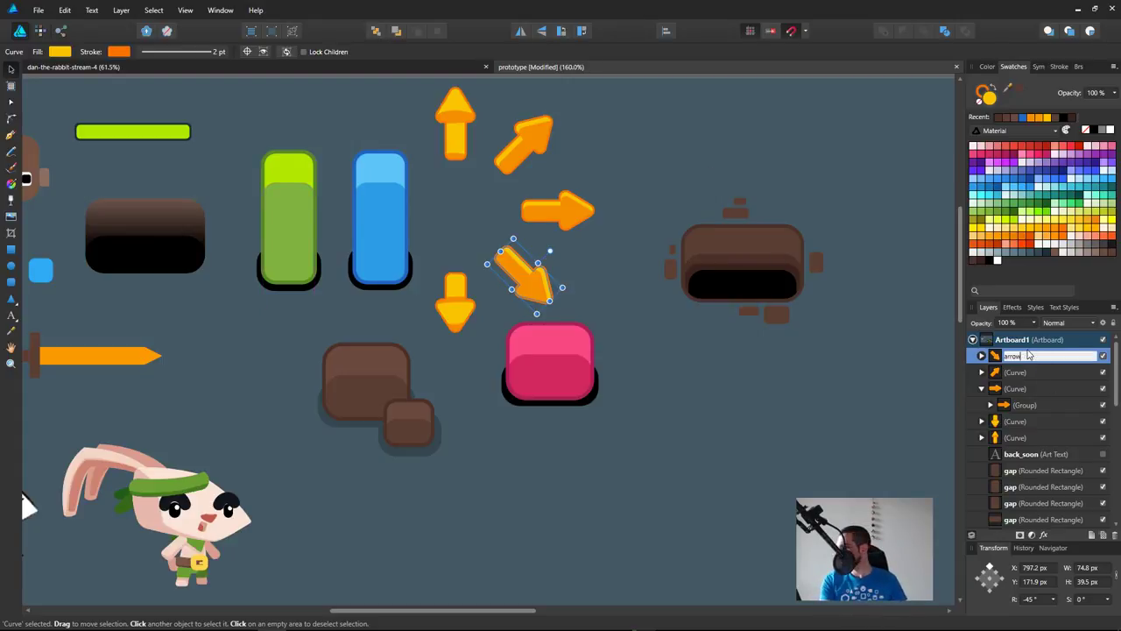
text(-down-right)
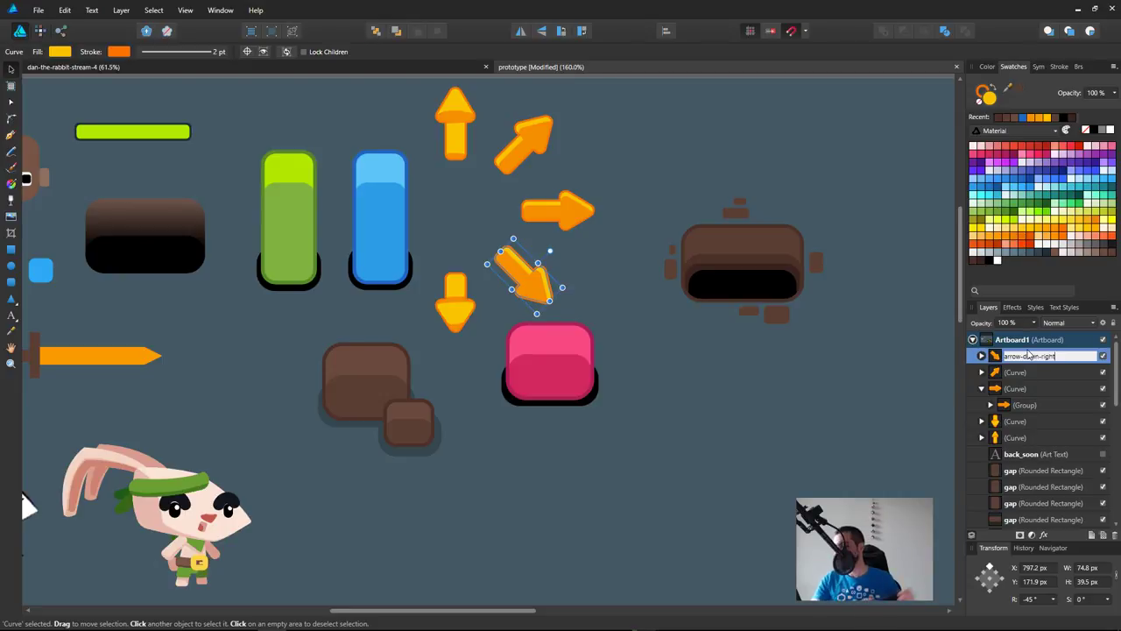
key(BackSpace)
key(BackSpace)
key(BackSpace)
key(BackSpace)
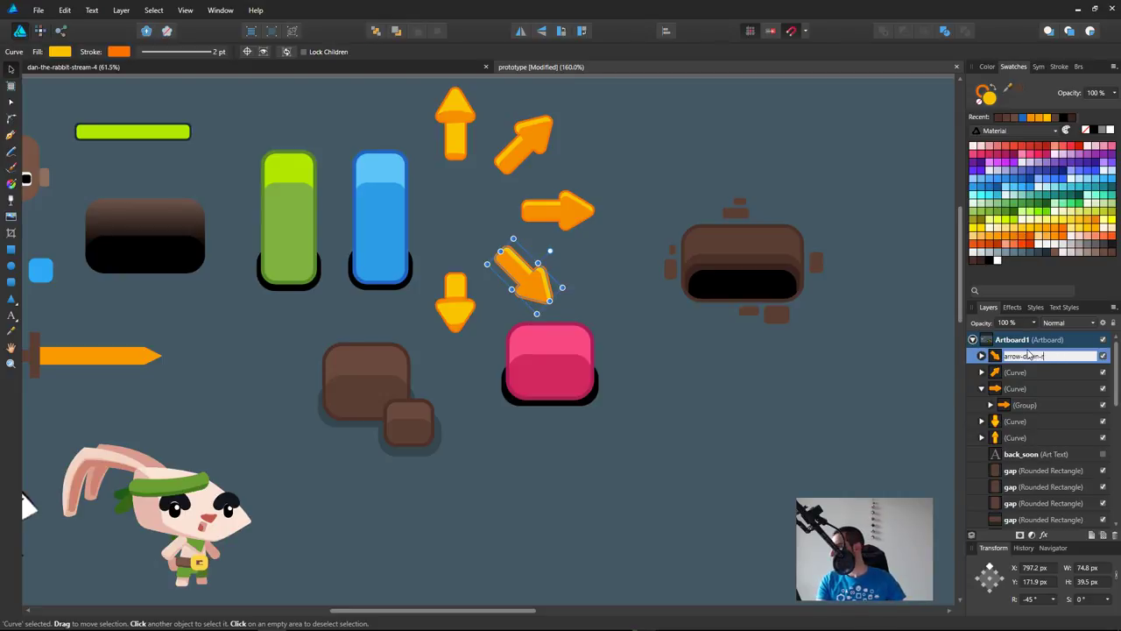
text(diagonal)
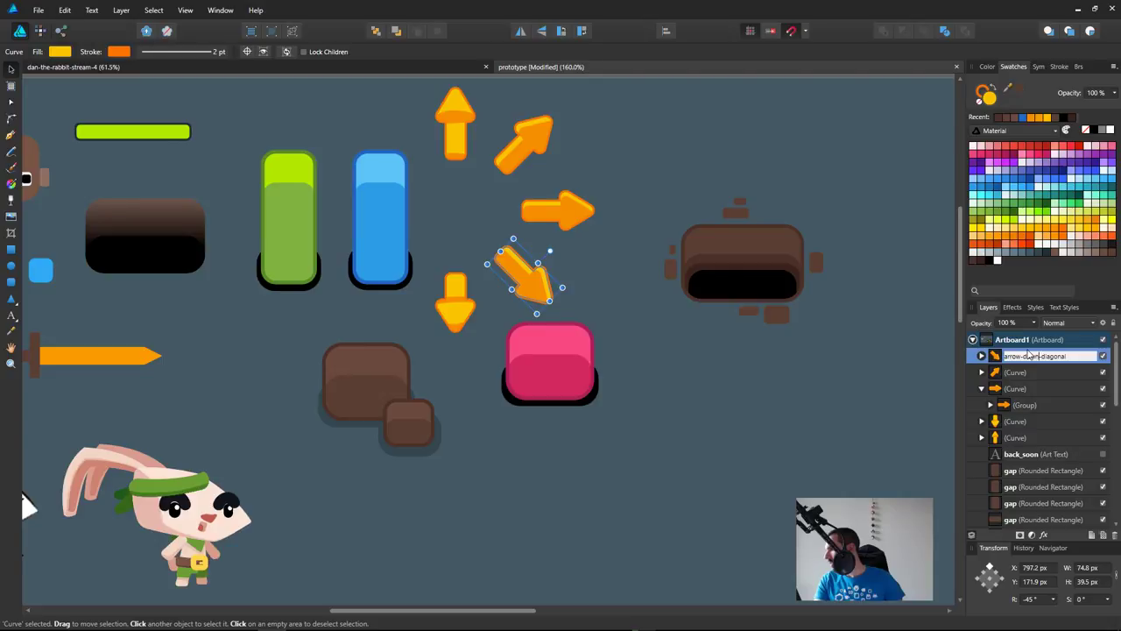
double_click(1030, 354)
key(BackSpace)
text(-down-)
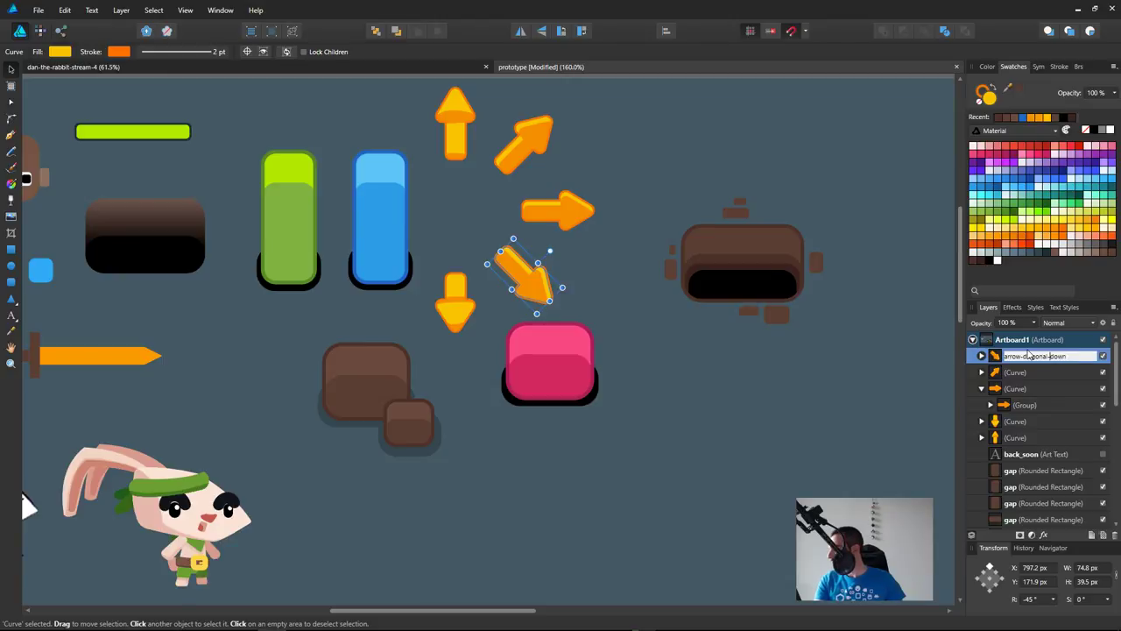
key(ctrl+a)
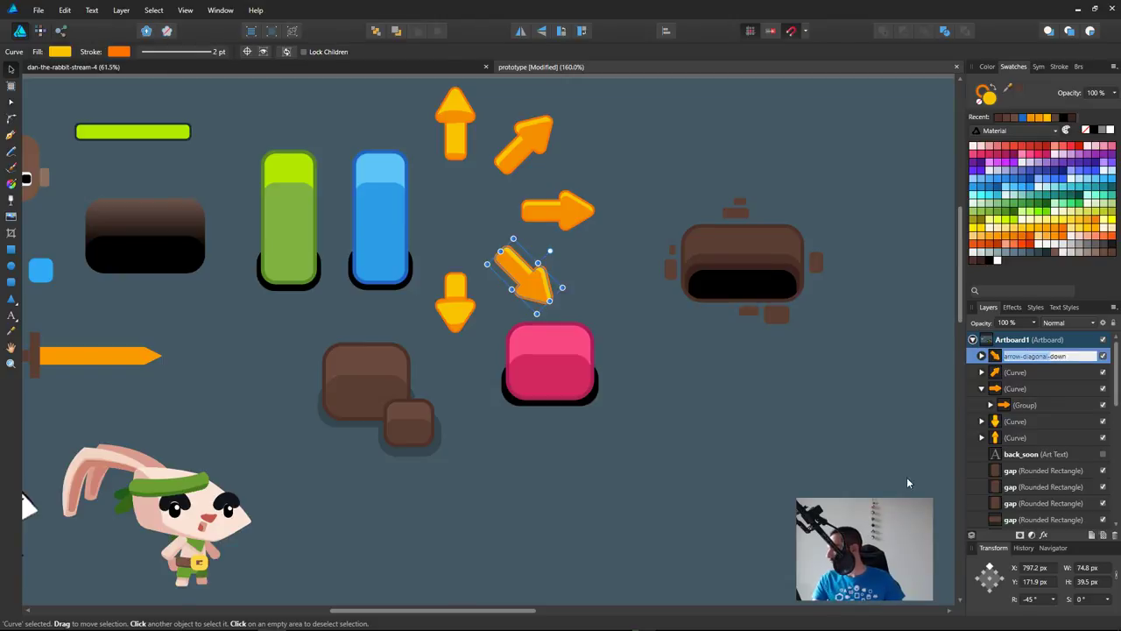
key(Return)
Step: Name the layer of the arrow pointing diagonally up arrow-diagonal-up
double_click(1035, 372)
text(arrow-diagonal-)
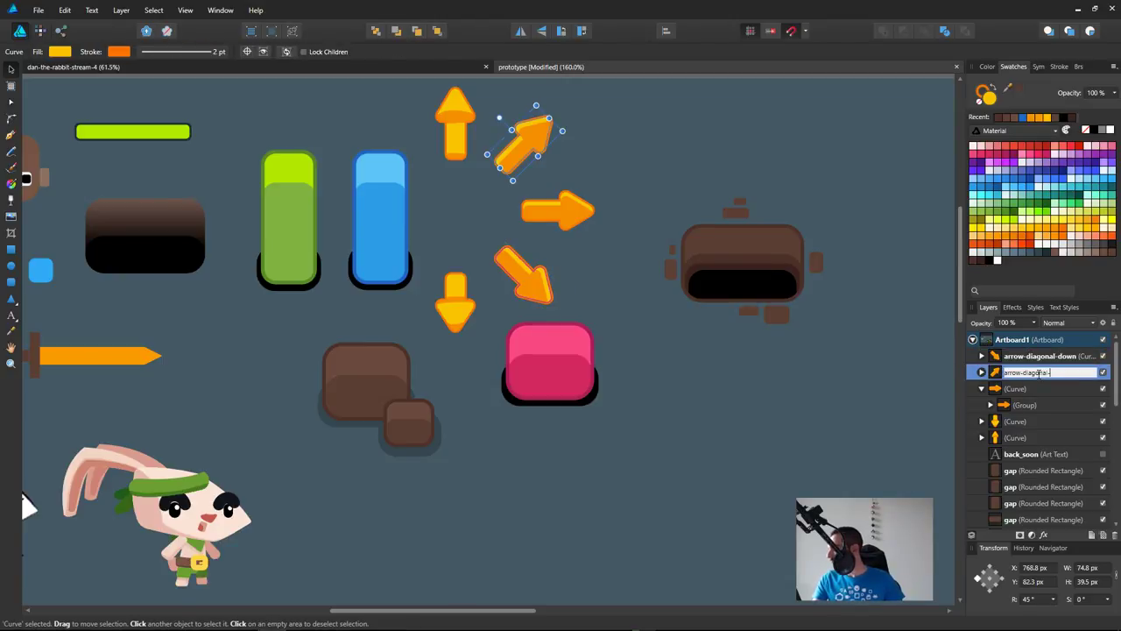
text(up)
key(Return)
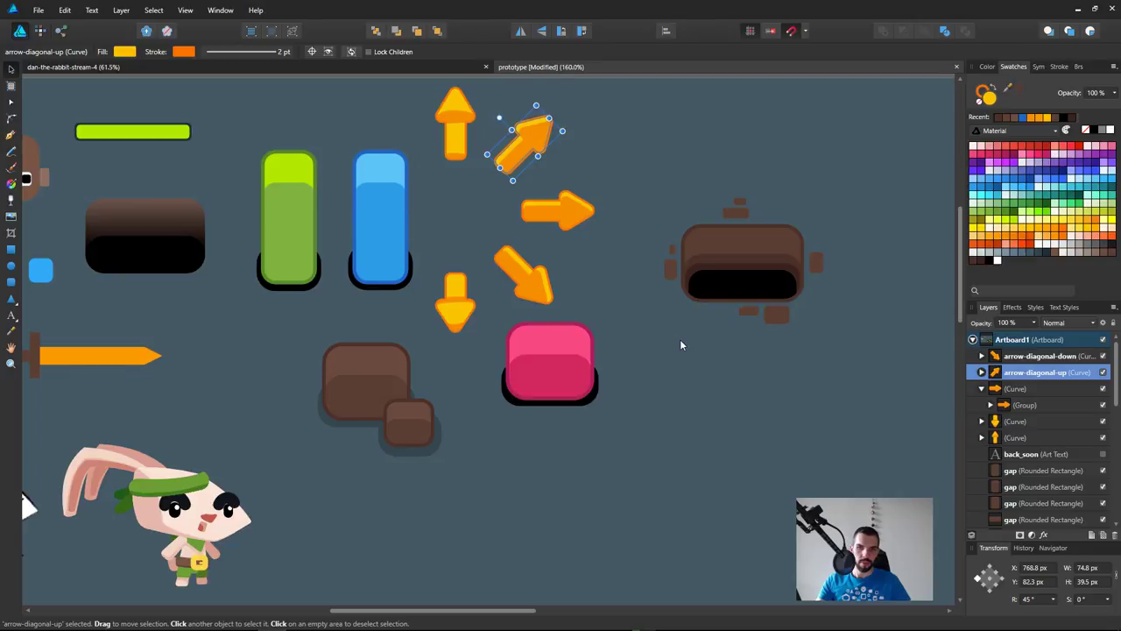
Step: Name the layer of the horizontal arrow arrow-side
double_click(1021, 388)
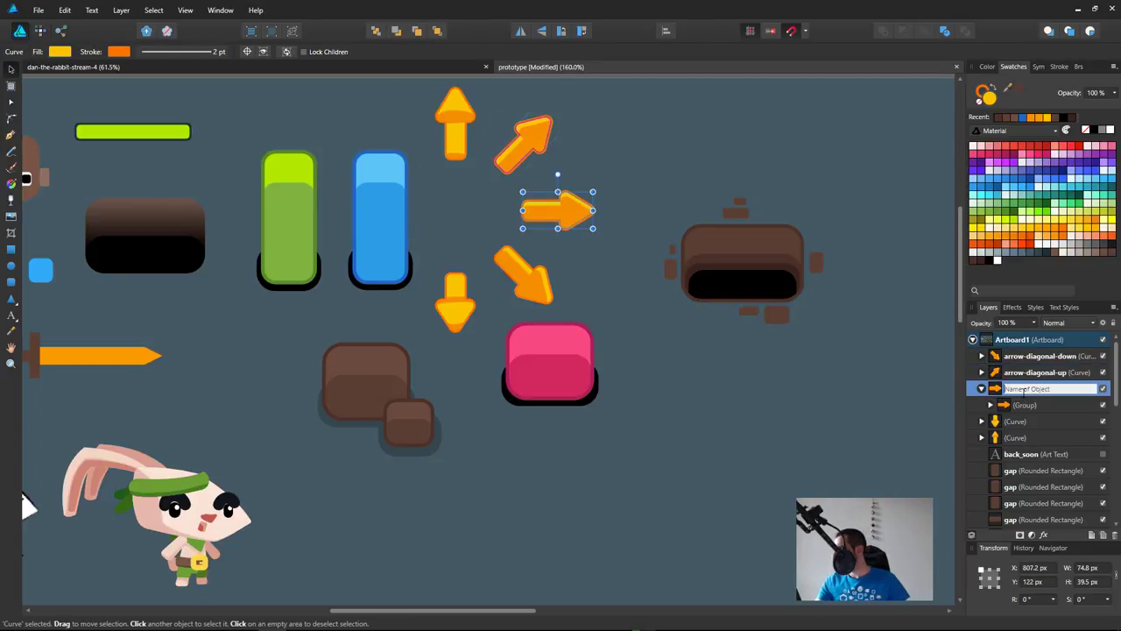
text(arrow-diagonal-)
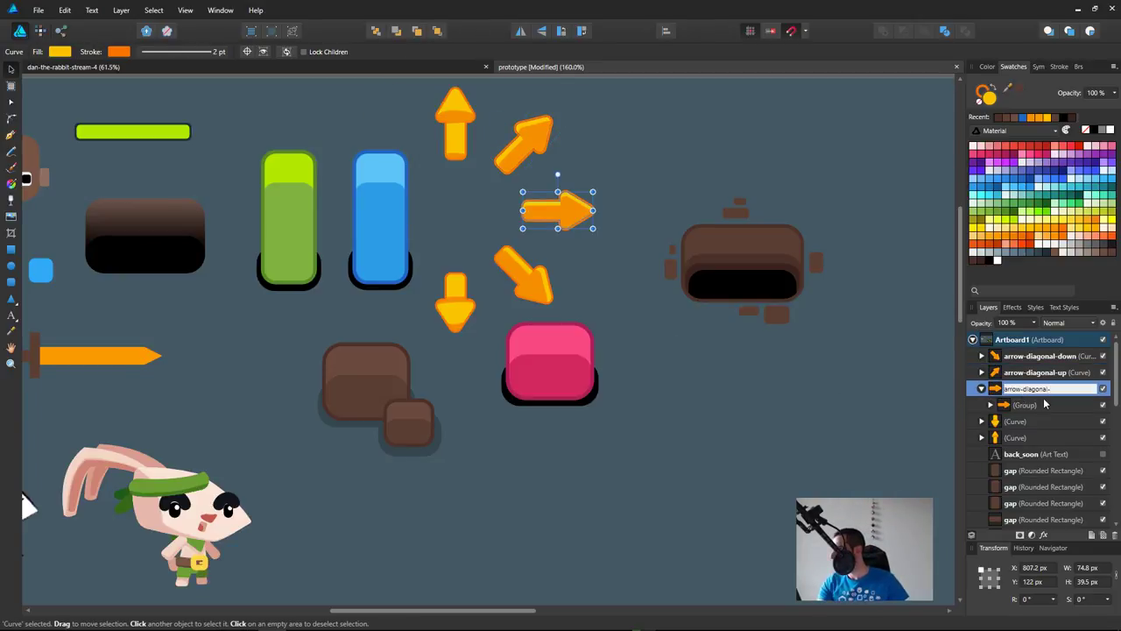
key(BackSpace)
key(BackSpace)
key(BackSpace)
key(BackSpace)
key(BackSpace)
key(BackSpace)
key(BackSpace)
key(BackSpace)
key(BackSpace)
text(sid)
key(Return)
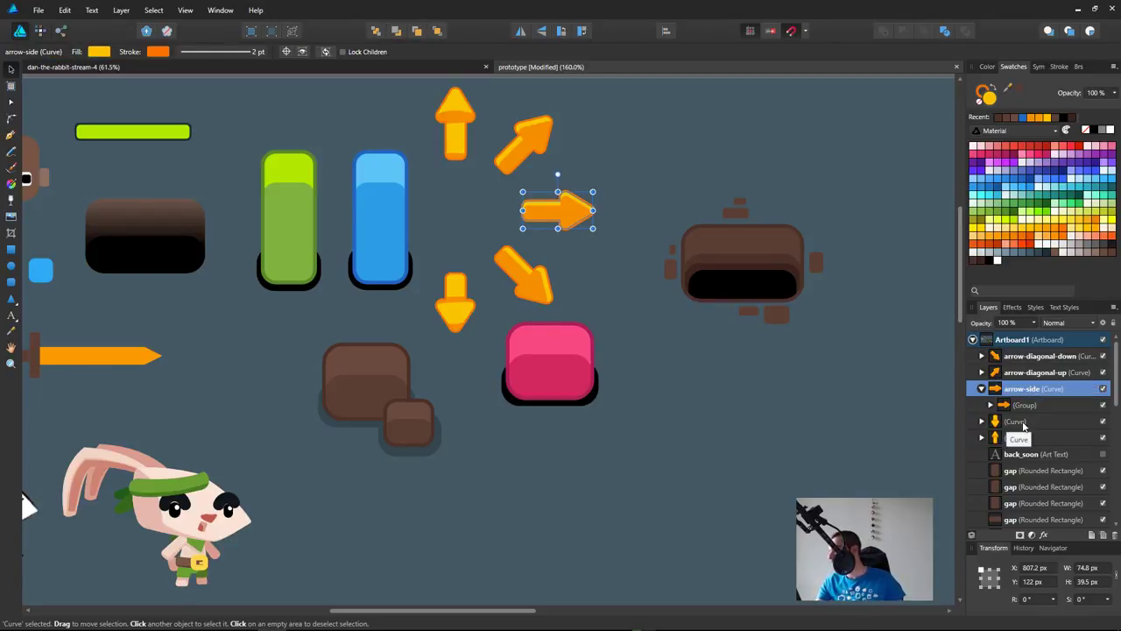
Step: Name the down arrow's layer arrow-down, reusing the horizontal arrow's layer name as the base
double_click(1016, 389)
key(ctrl+c)
double_click(1026, 423)
key(ctrl+v)
key(BackSpace)
key(BackSpace)
key(BackSpace)
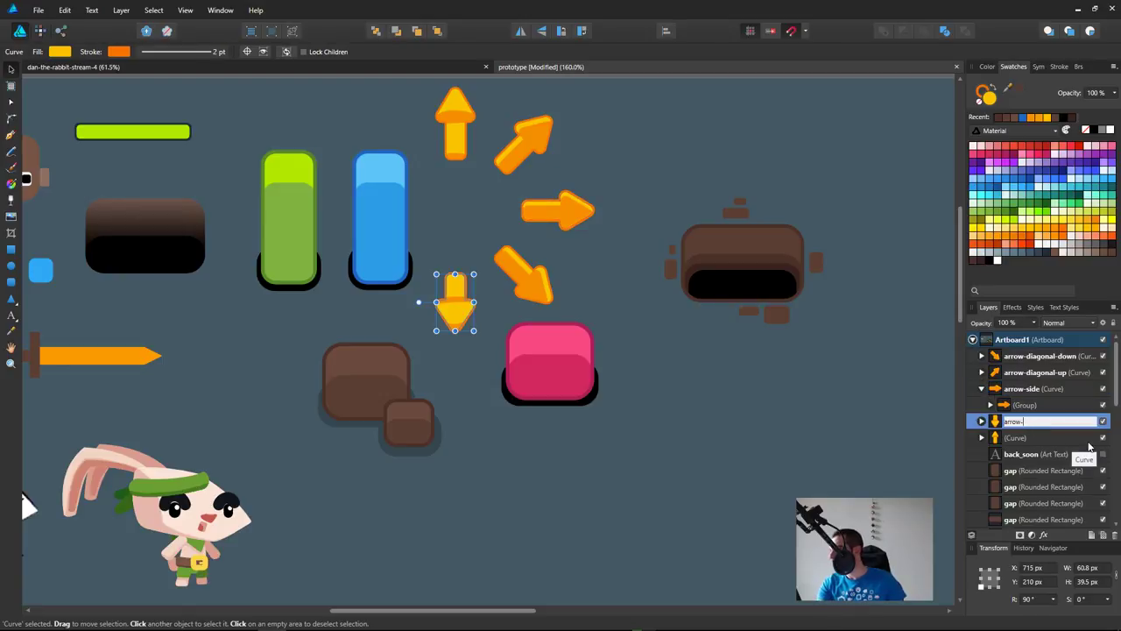
text(down)
key(Return)
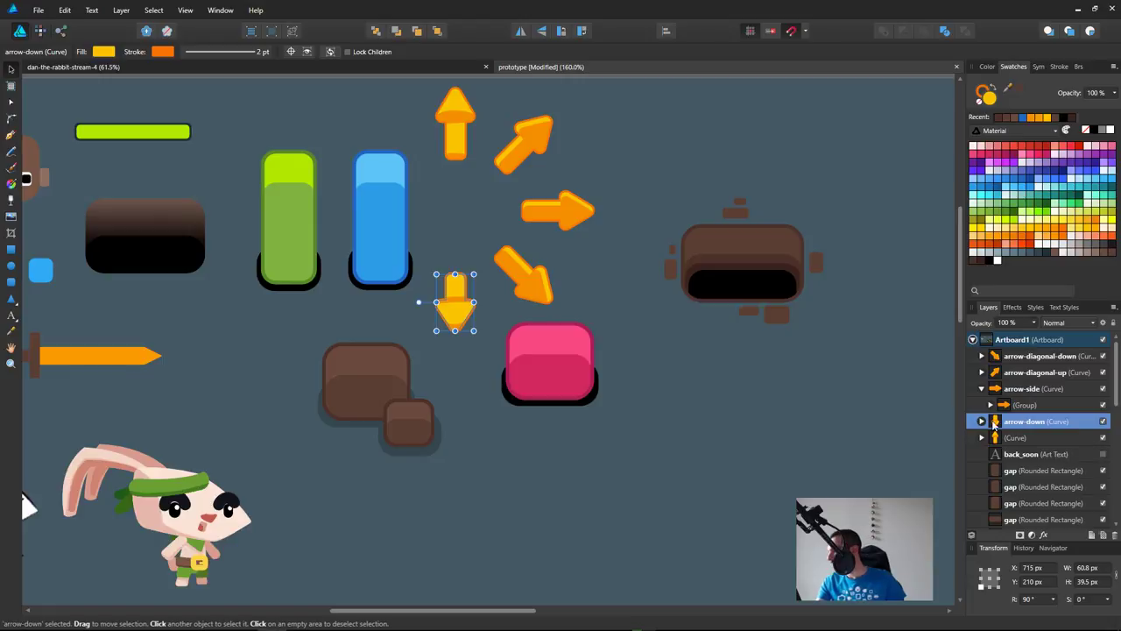
Step: Name the up arrow's layer arrow-up, starting from the copied arrow-side name
double_click(1057, 438)
key(ctrl+v)
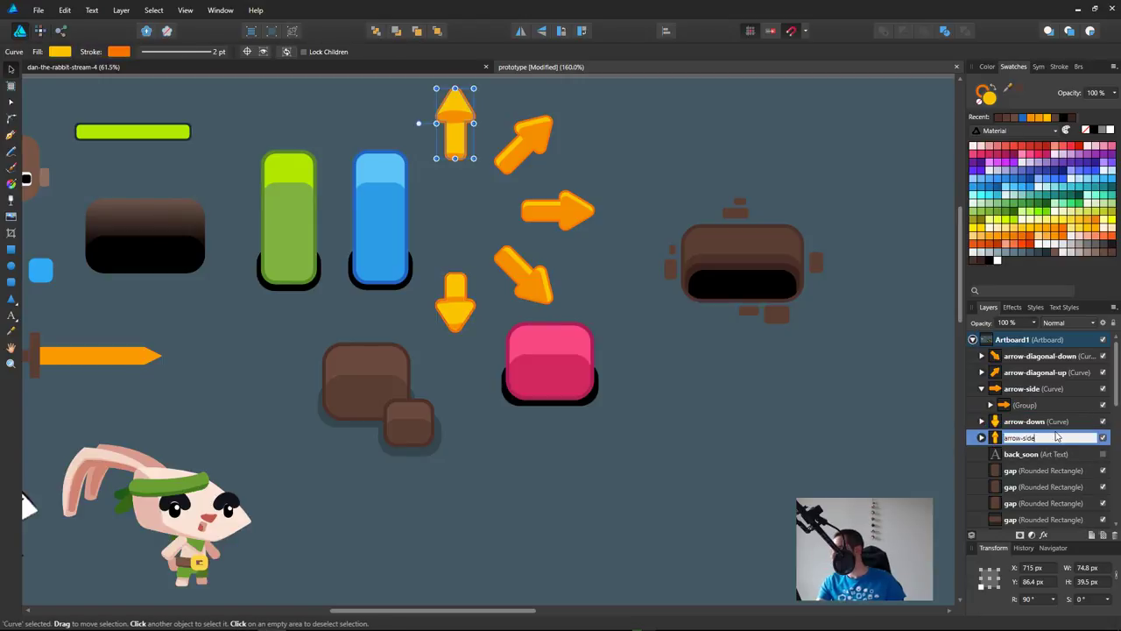
key(BackSpace)
key(BackSpace)
key(BackSpace)
key(BackSpace)
text(up)
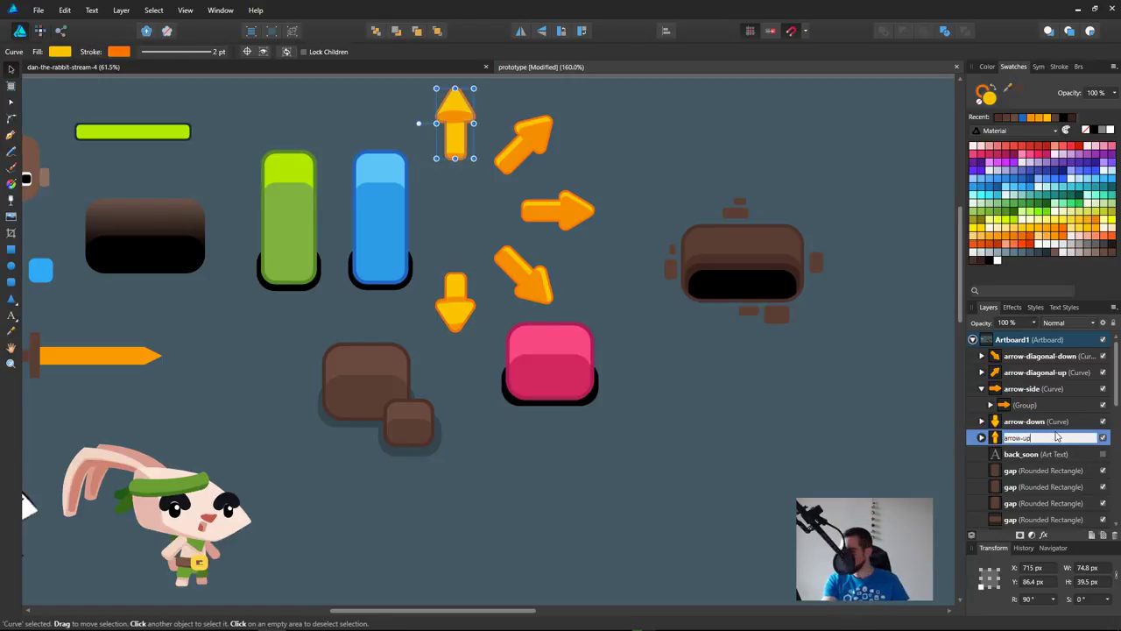
key(Return)
Step: Nudge the shading curve at the tip of the down arrow's head 1 px down
drag(608, 287, 658, 383)
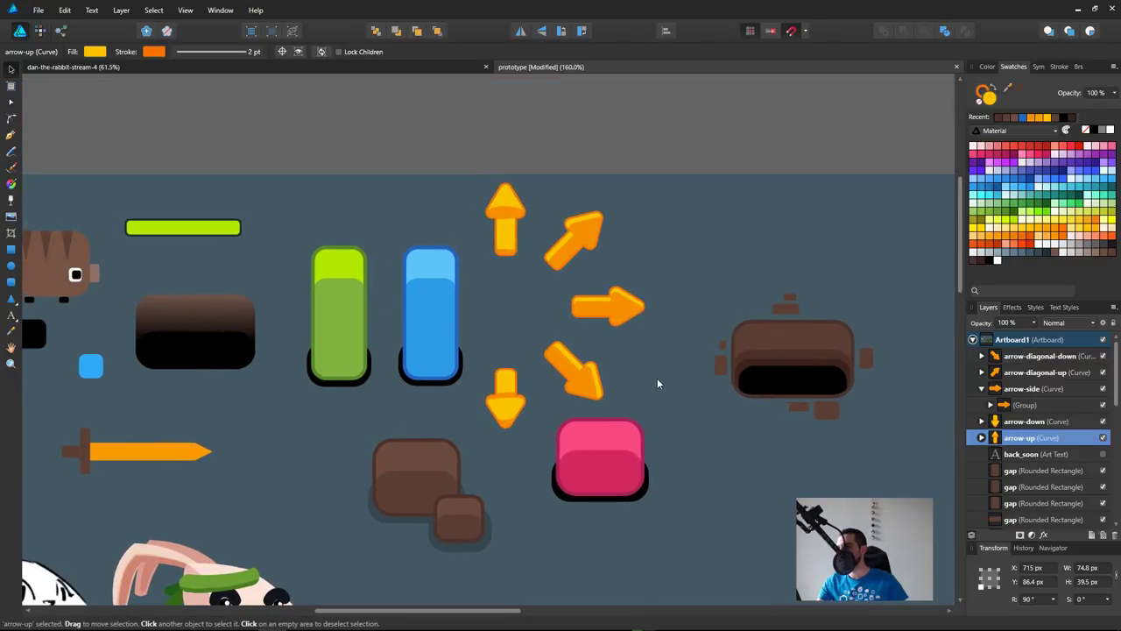
click(506, 414)
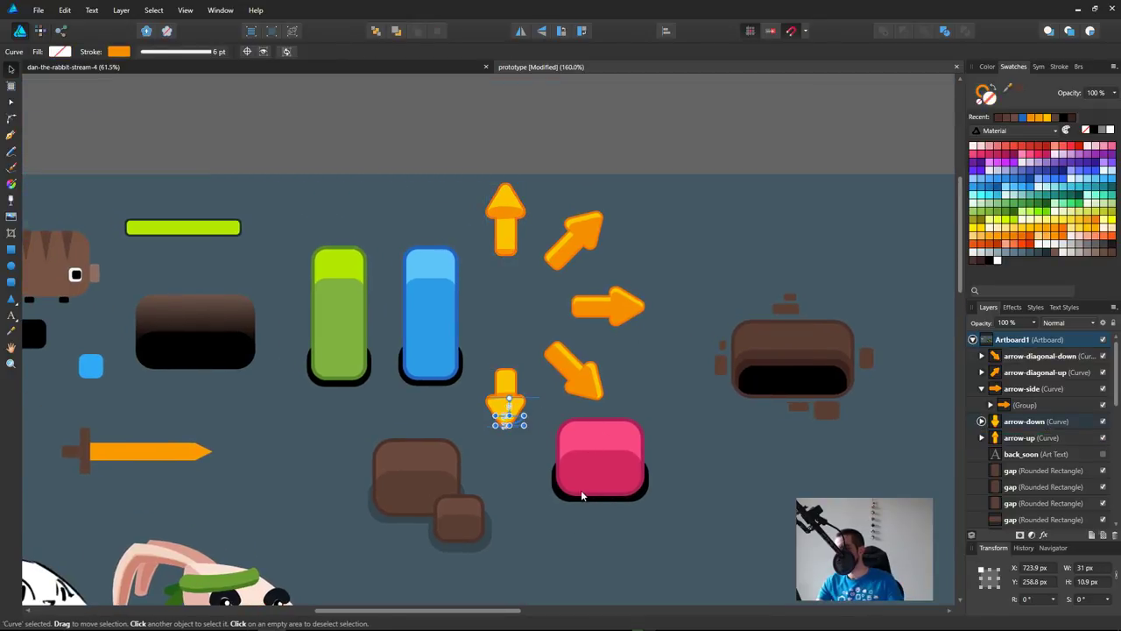
click(484, 478)
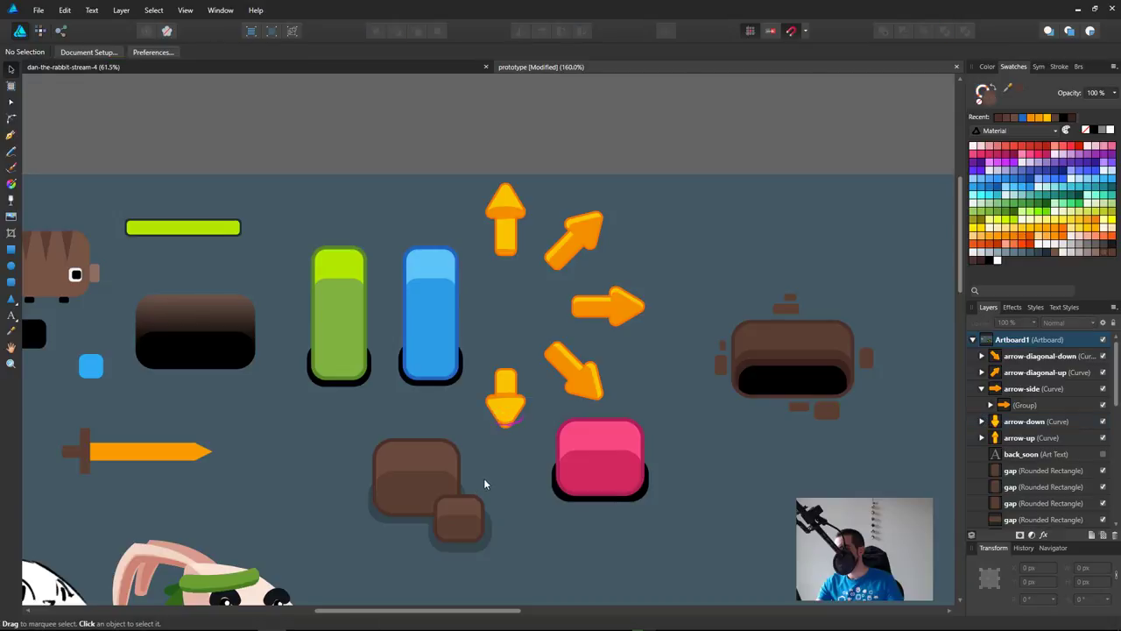
click(506, 417)
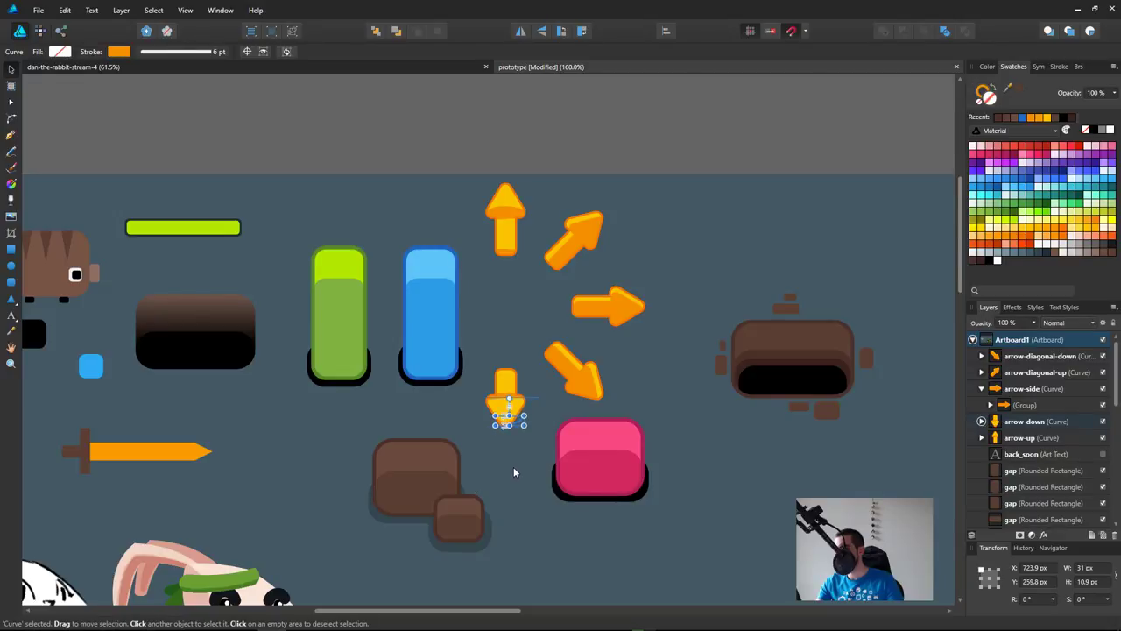
click(513, 467)
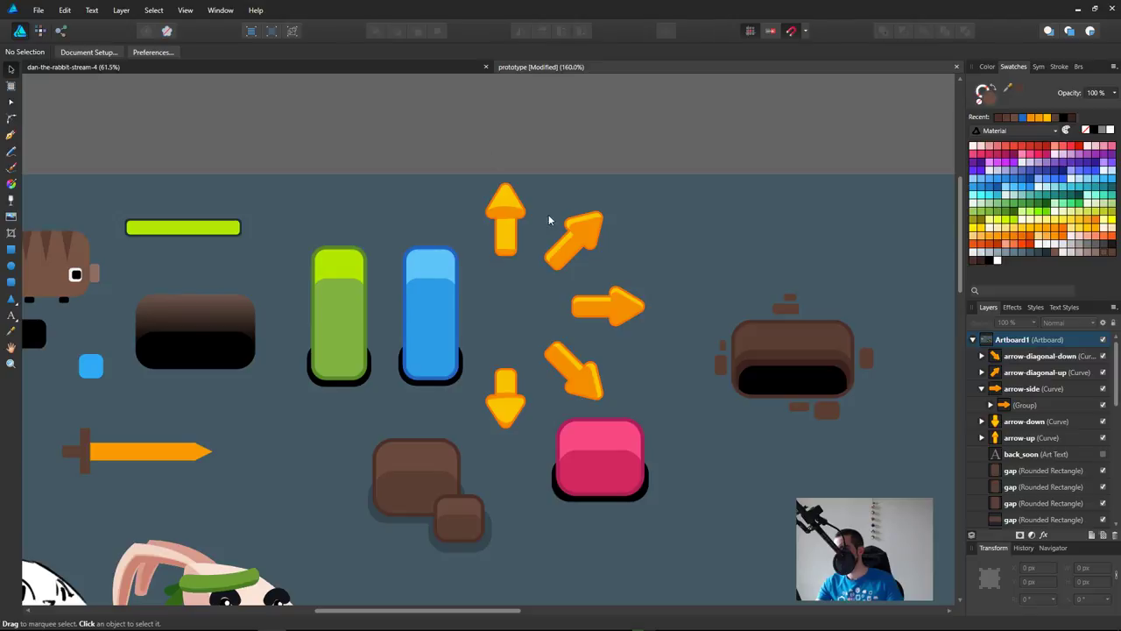
drag(677, 403, 642, 375)
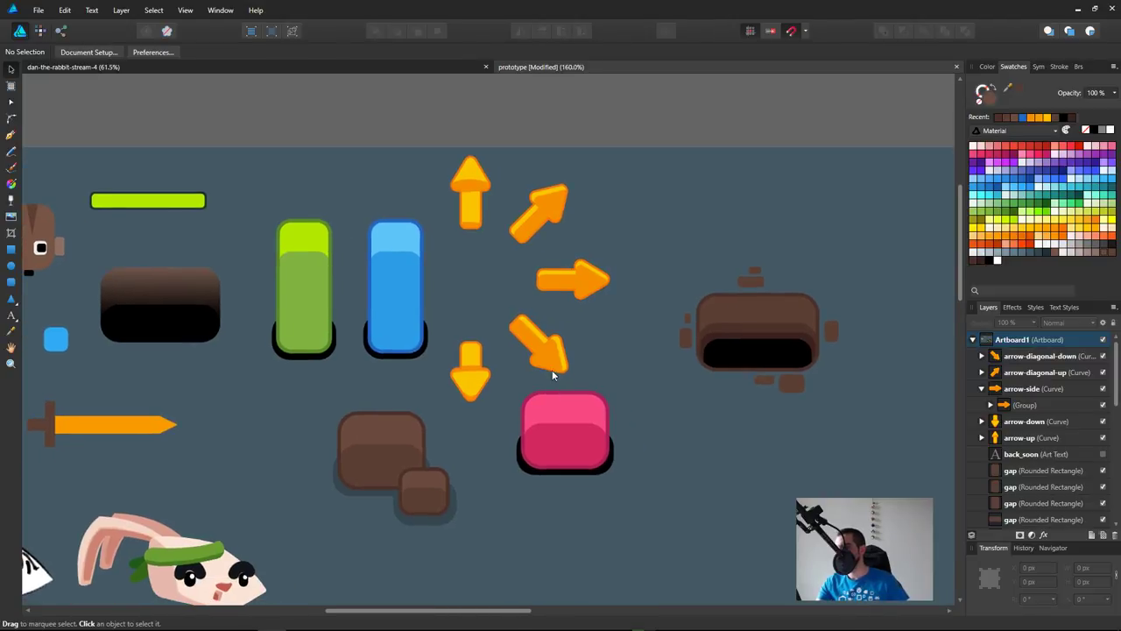
click(561, 365)
drag(520, 217, 645, 381)
click(686, 443)
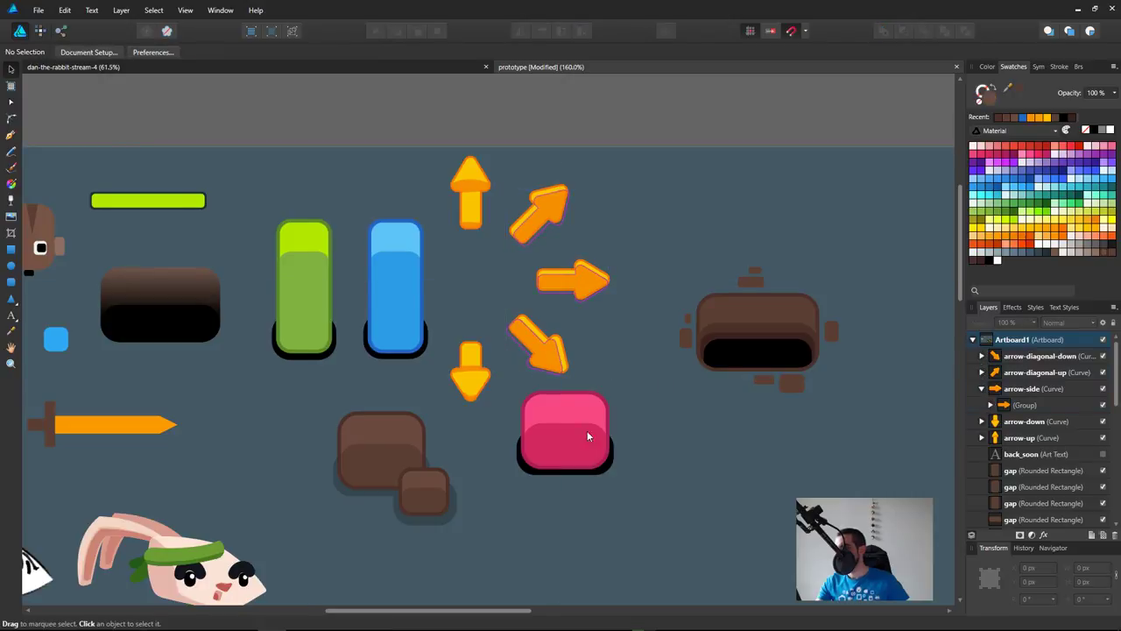
Step: Name the pink block's layer monster
scroll(554, 356, down, 1)
click(540, 393)
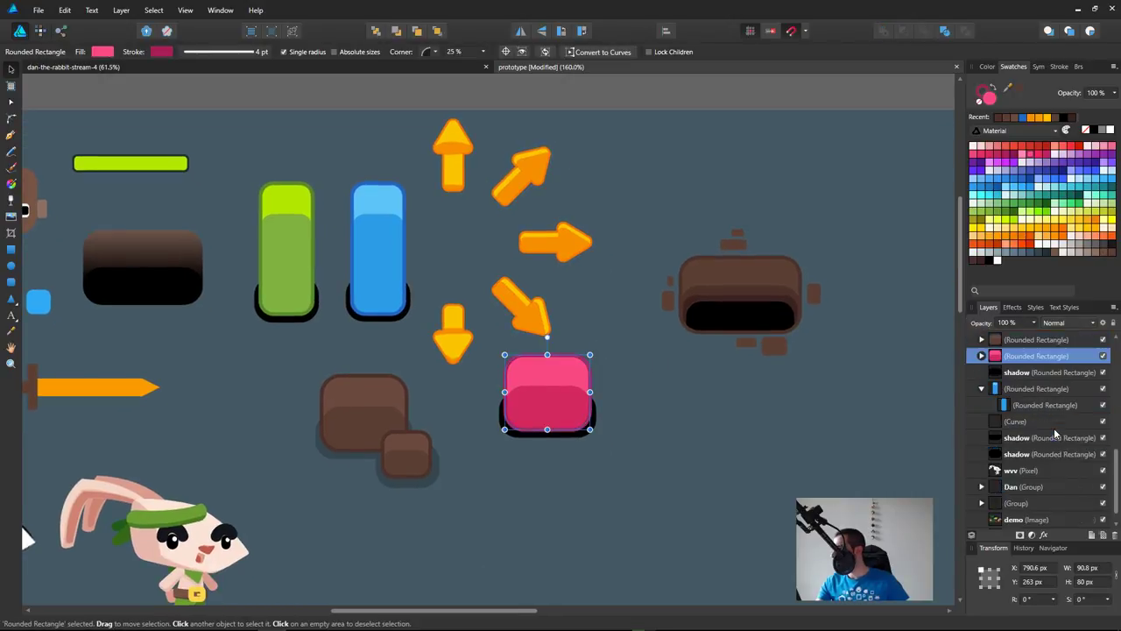
double_click(1025, 356)
text(monster)
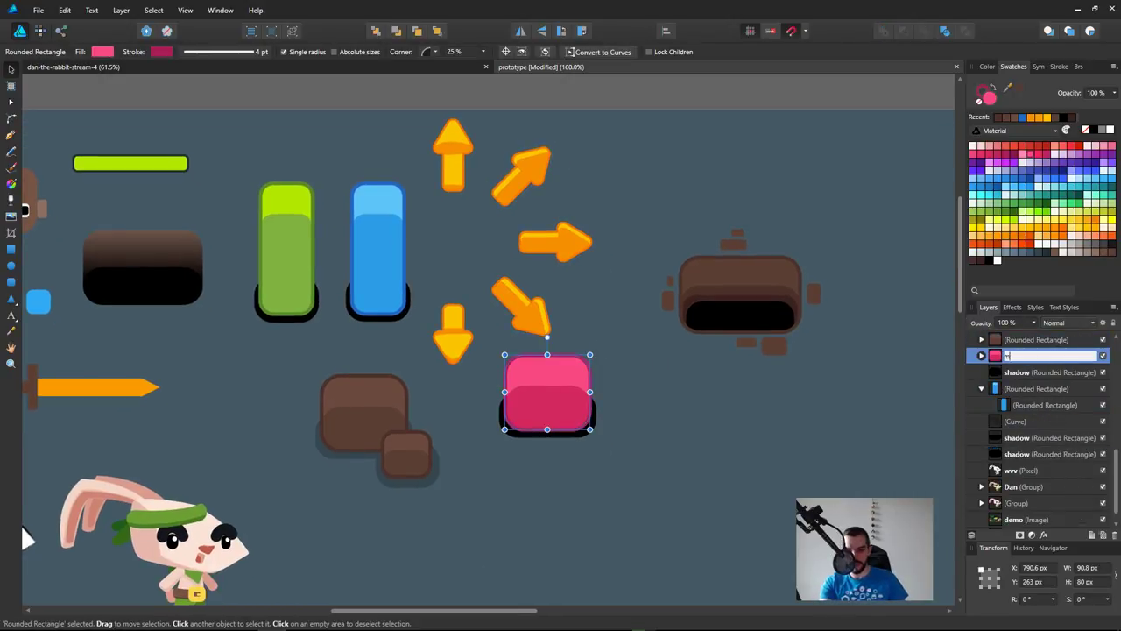
key(Return)
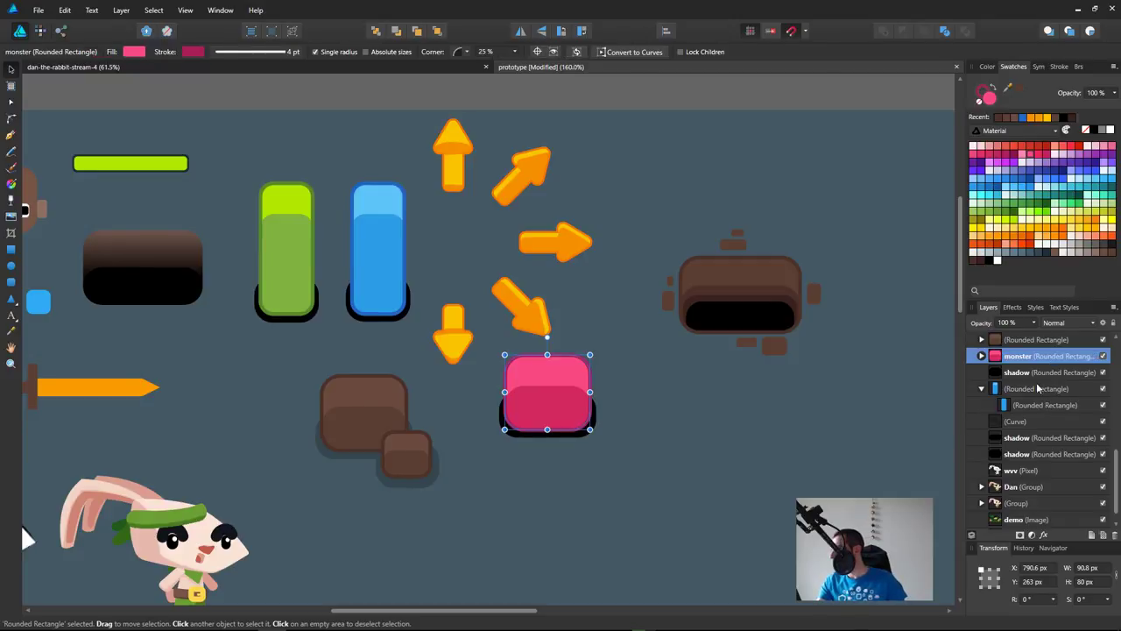
Step: Rename the shadow layer directly below the monster layer as monster/shadow
double_click(1034, 372)
click(1035, 374)
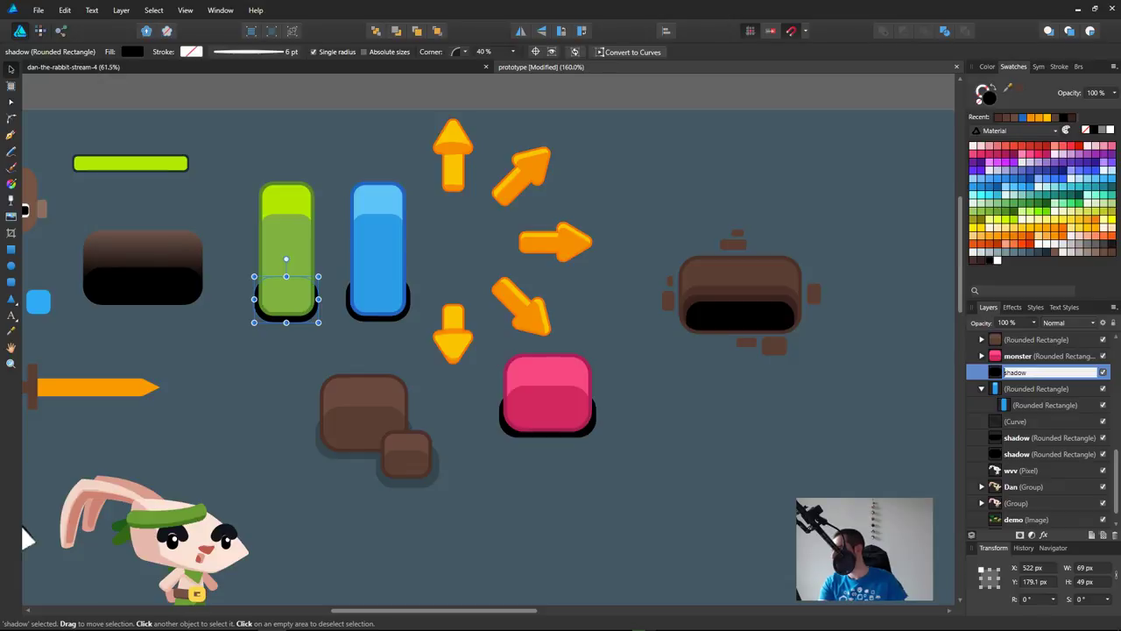
text(monster/)
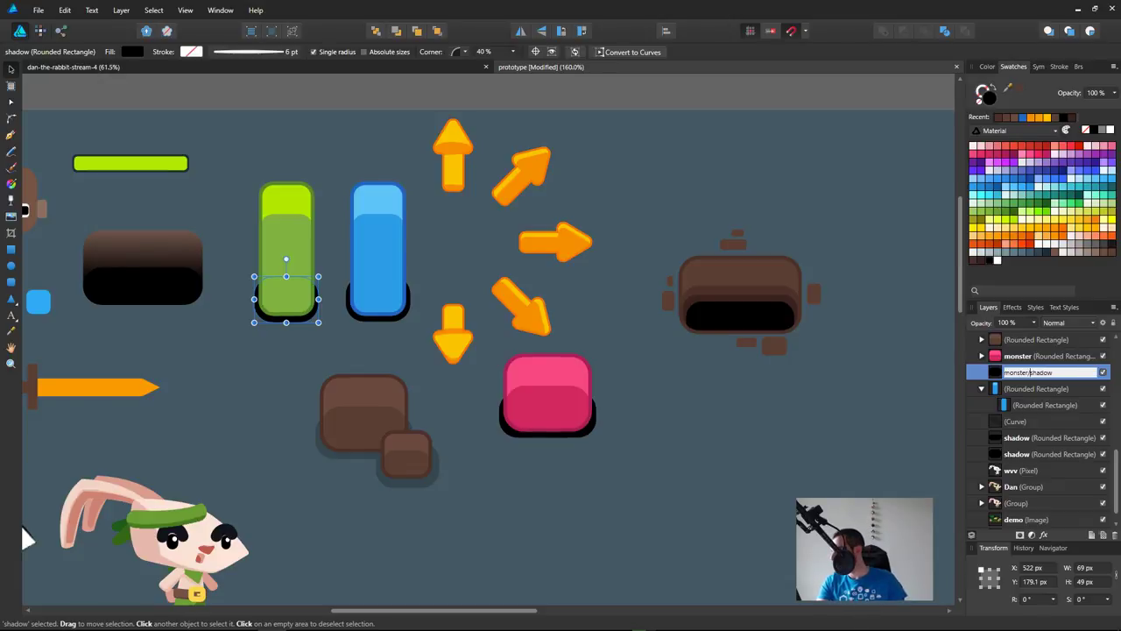
key(Return)
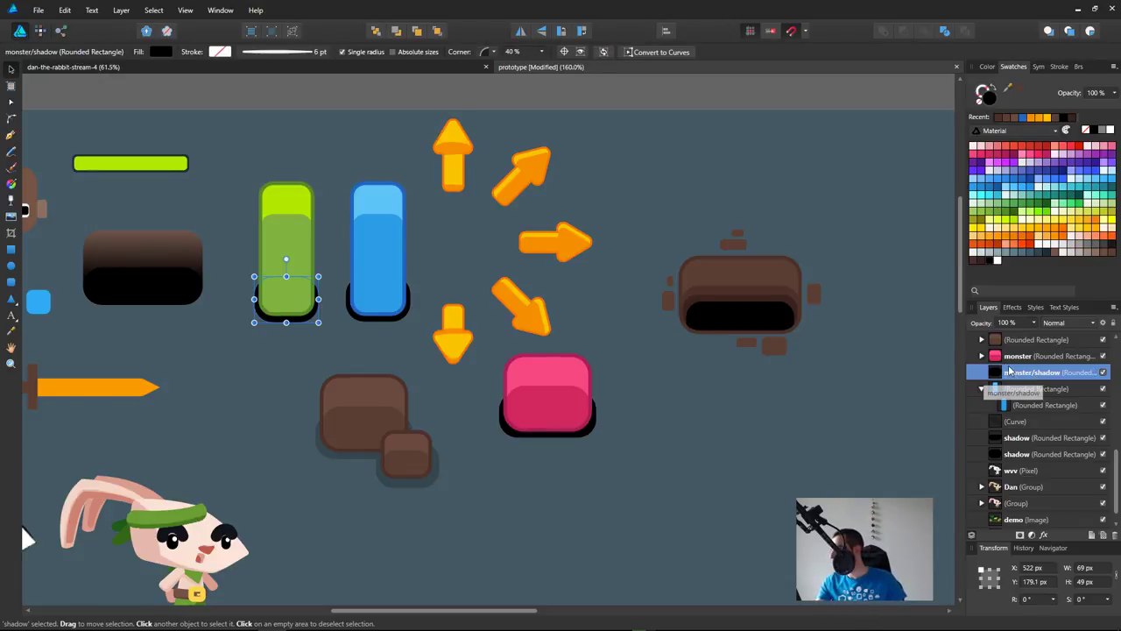
Step: Rename the pink block's layer as monster/body
double_click(1012, 356)
text(/body)
key(Return)
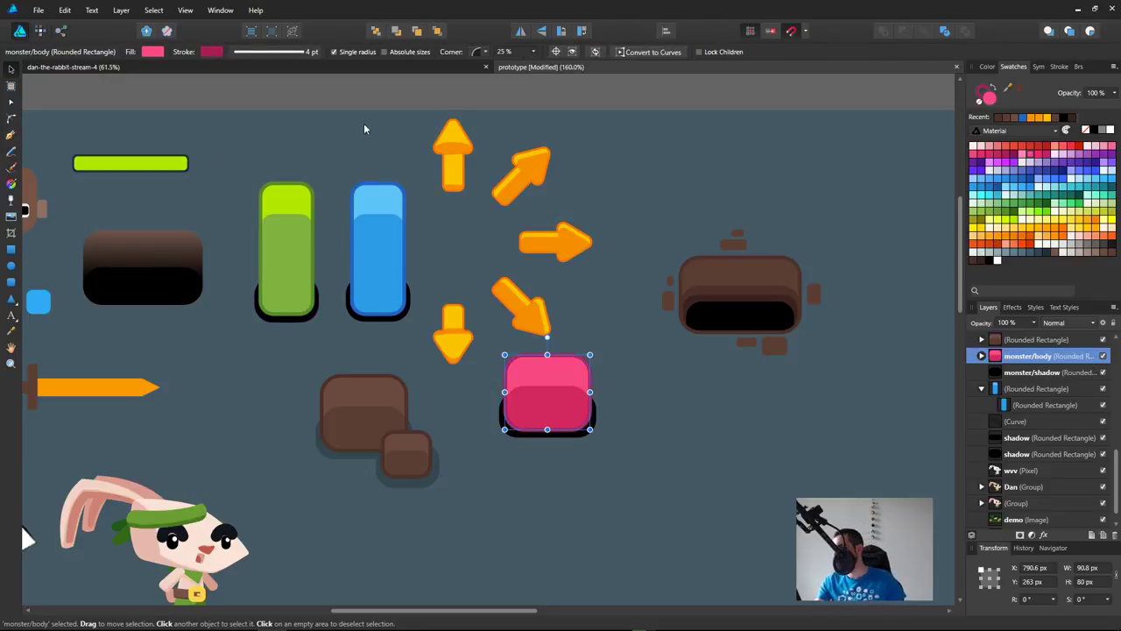
Step: Name the green block's layer character/player/body
click(271, 259)
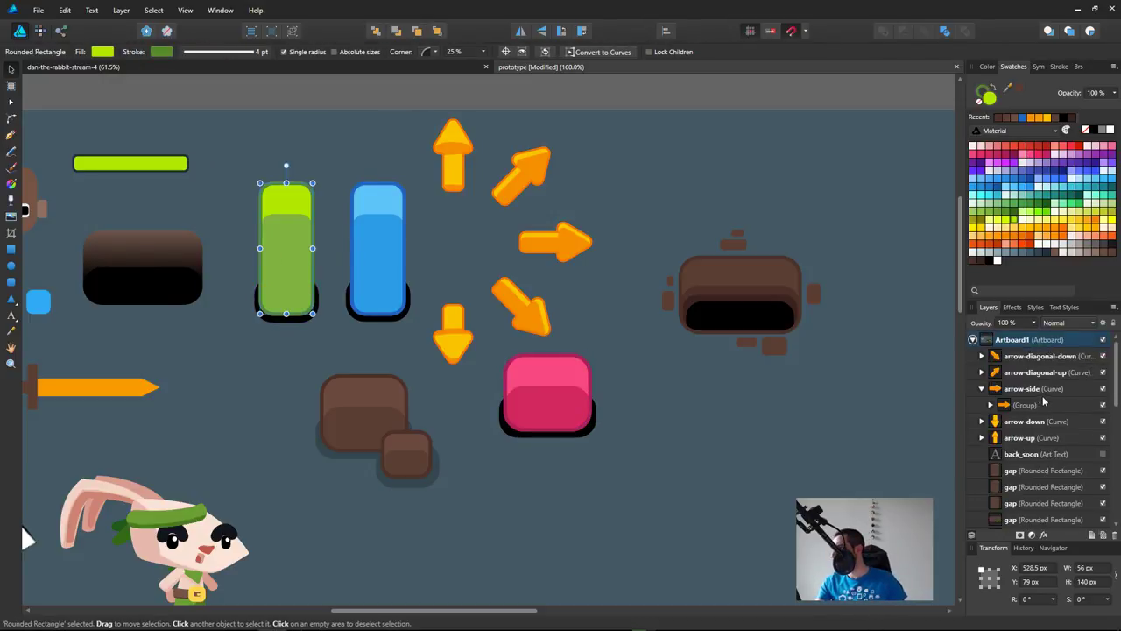
double_click(1032, 470)
text(character/)
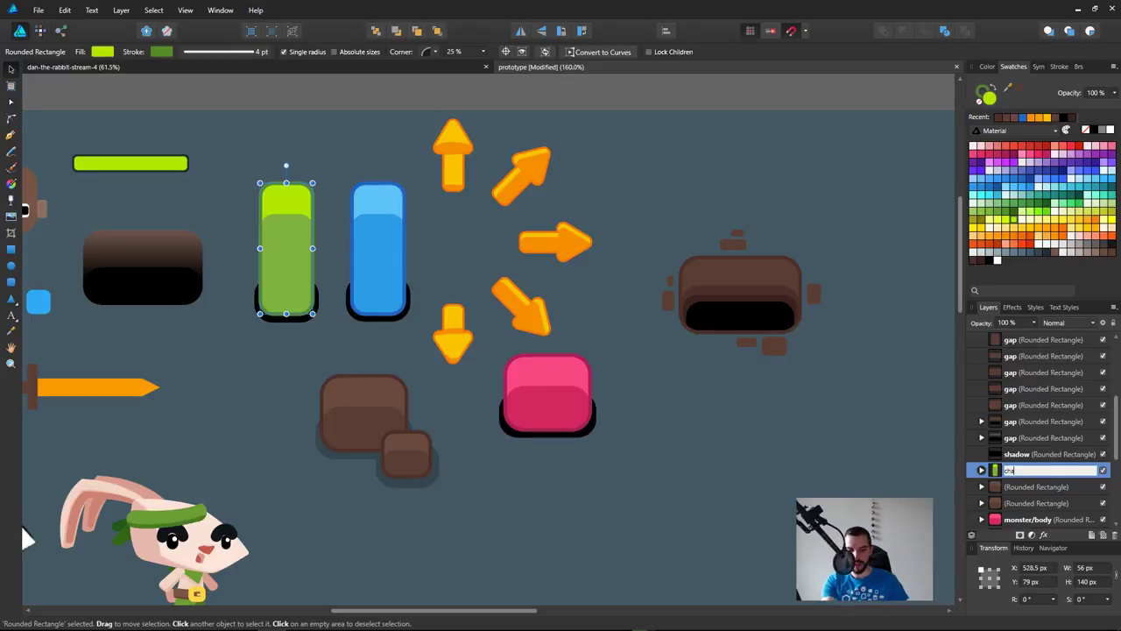
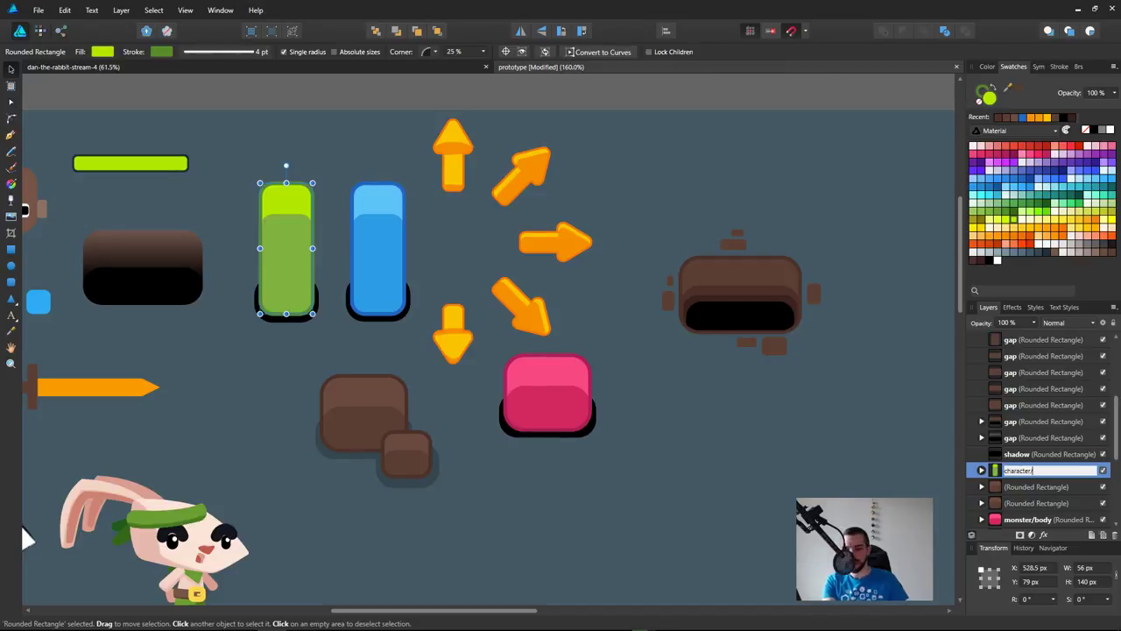
text(playe)
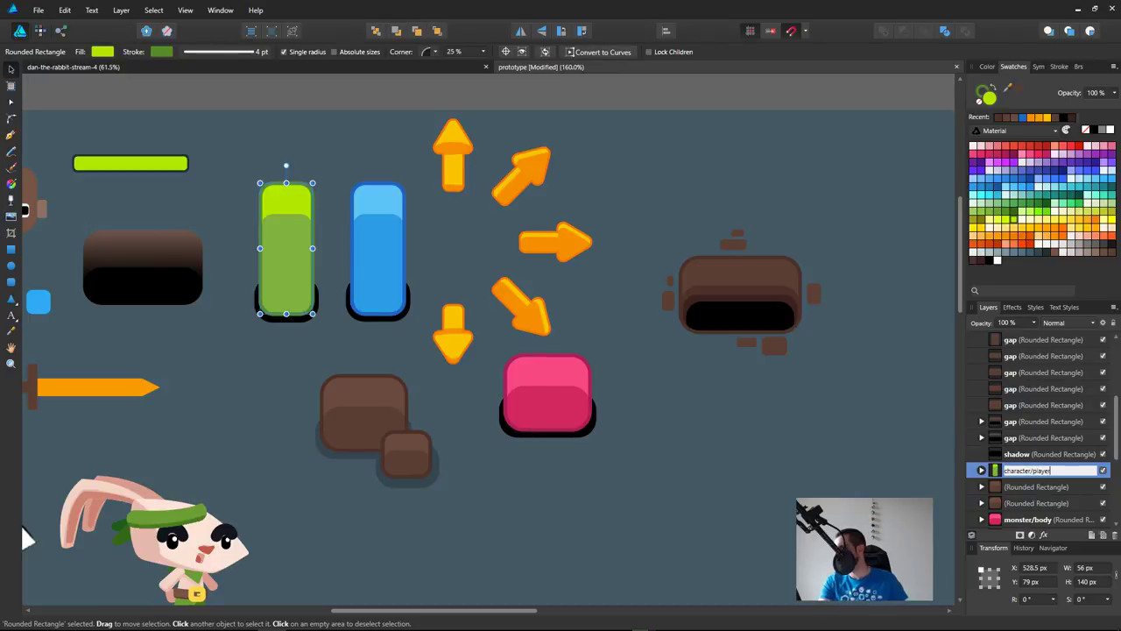
text(r)
key(Return)
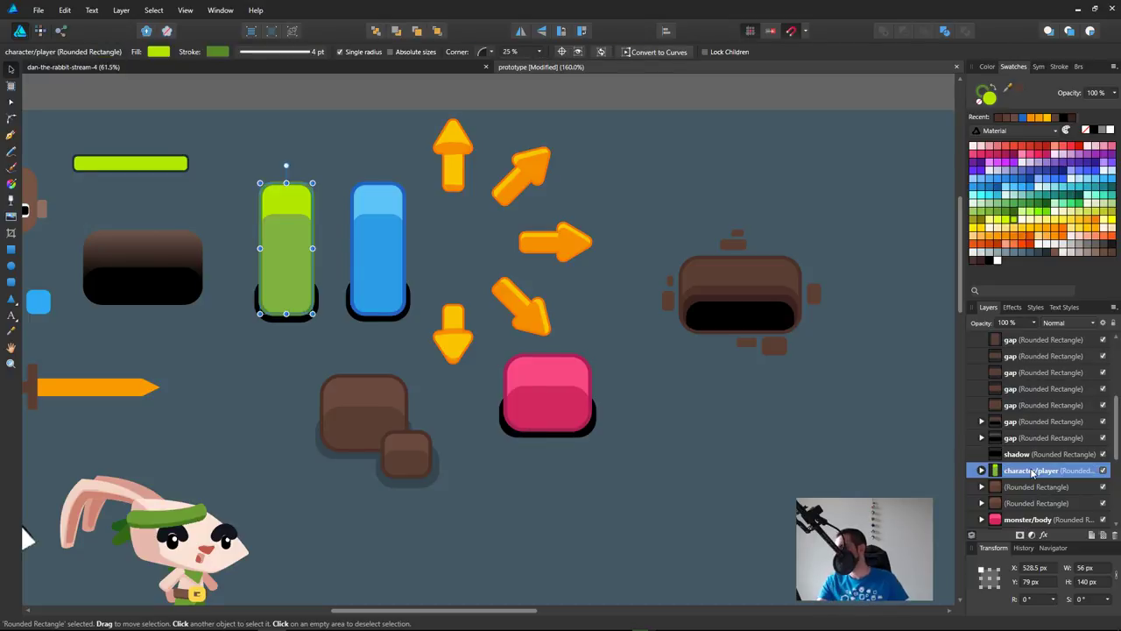
double_click(1034, 471)
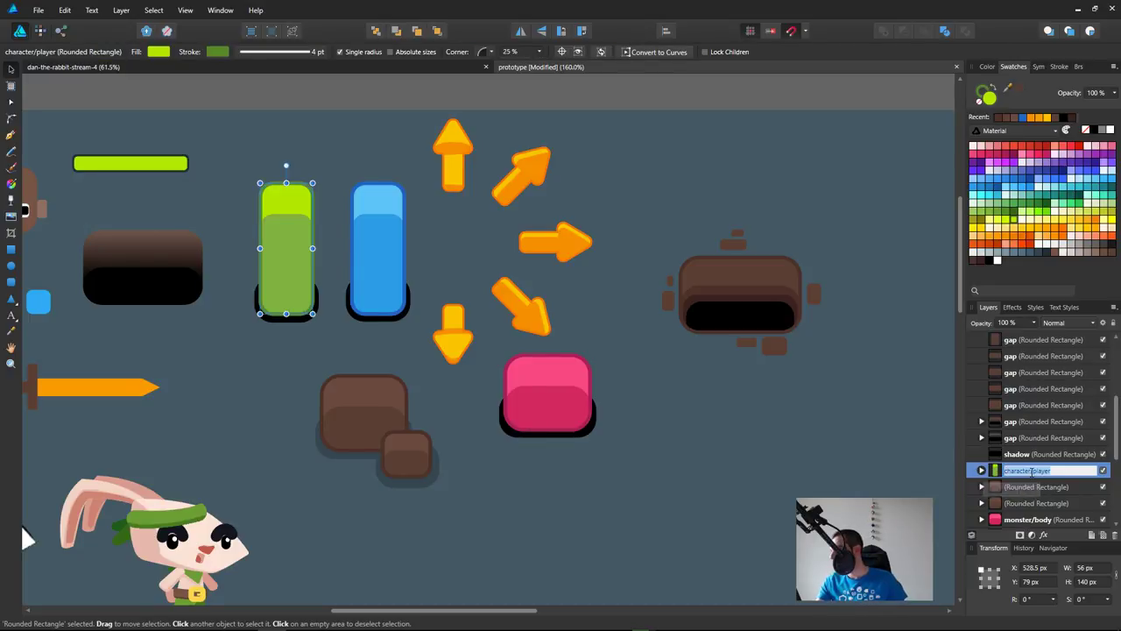
key(End)
text(/body)
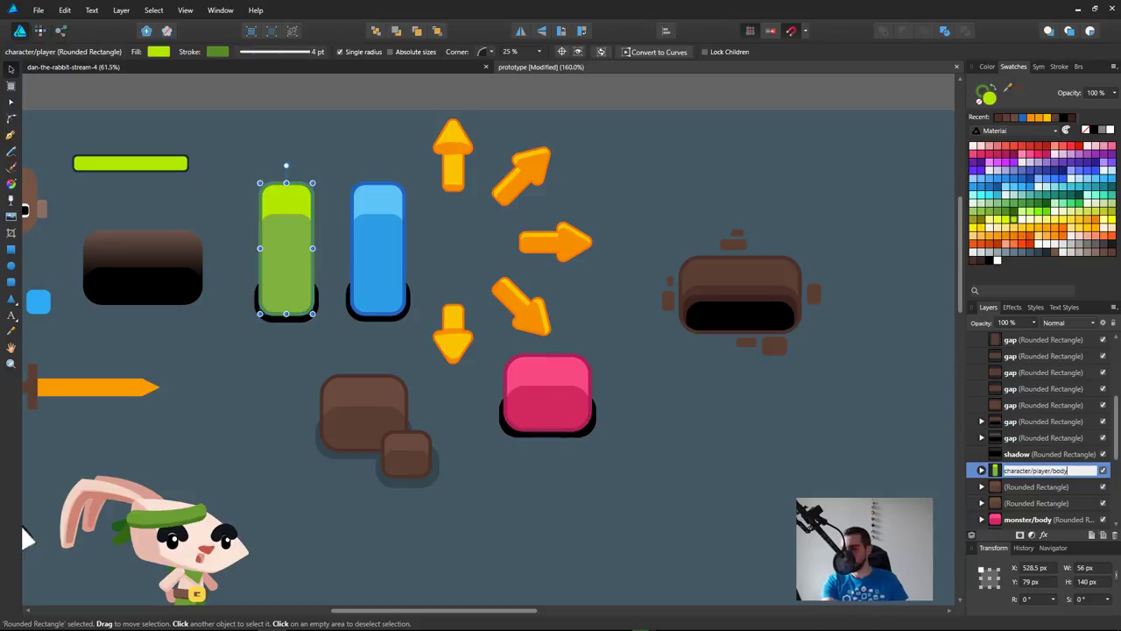
key(Return)
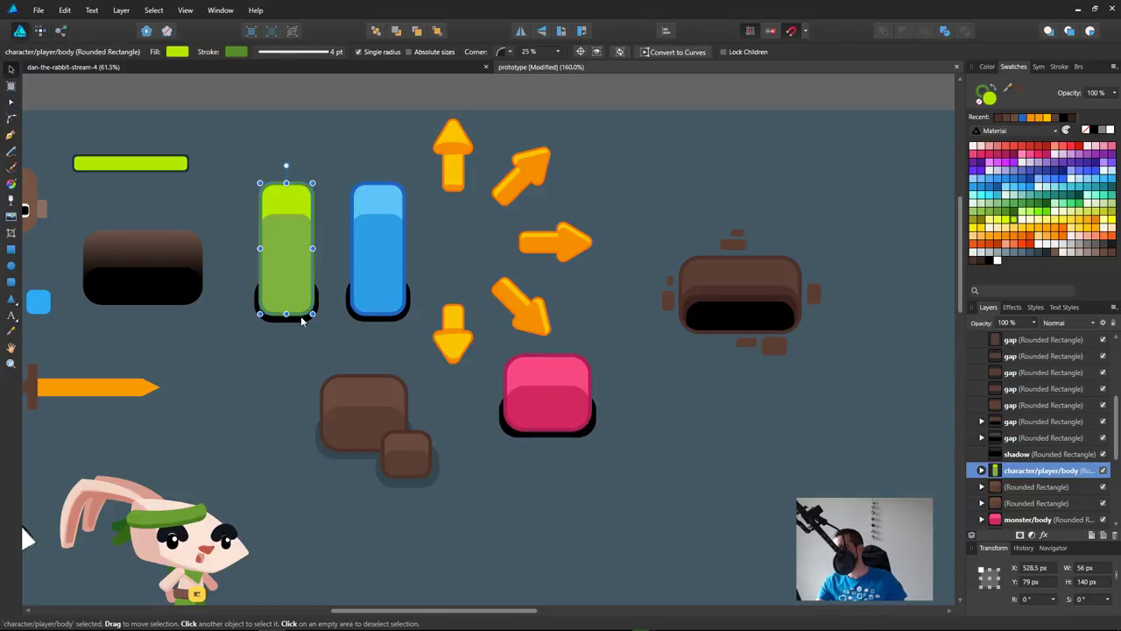
Step: Move the green block's shadow layer up the stack to sit directly below the character/player/body layer
click(298, 321)
scroll(1043, 438, up, 5)
key(ctrl+bracketright)
key(ctrl+bracketright)
key(ctrl+bracketright)
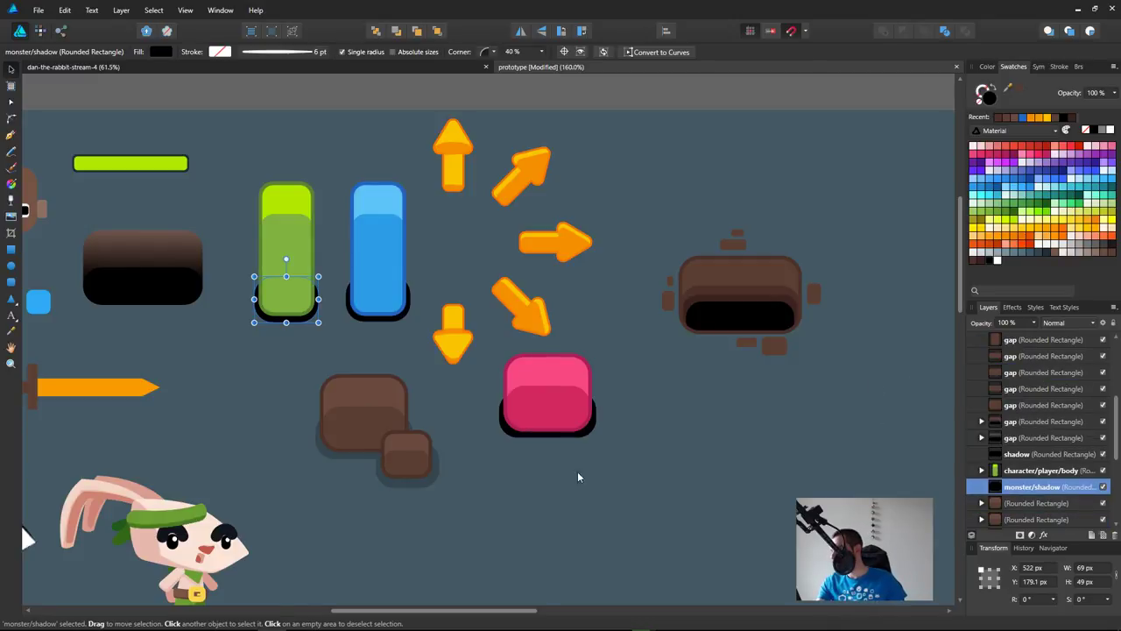
Step: Copy the name monster/shadow from the green block's shadow layer and apply it to the pink block's shadow layer
double_click(1030, 487)
key(ctrl+c)
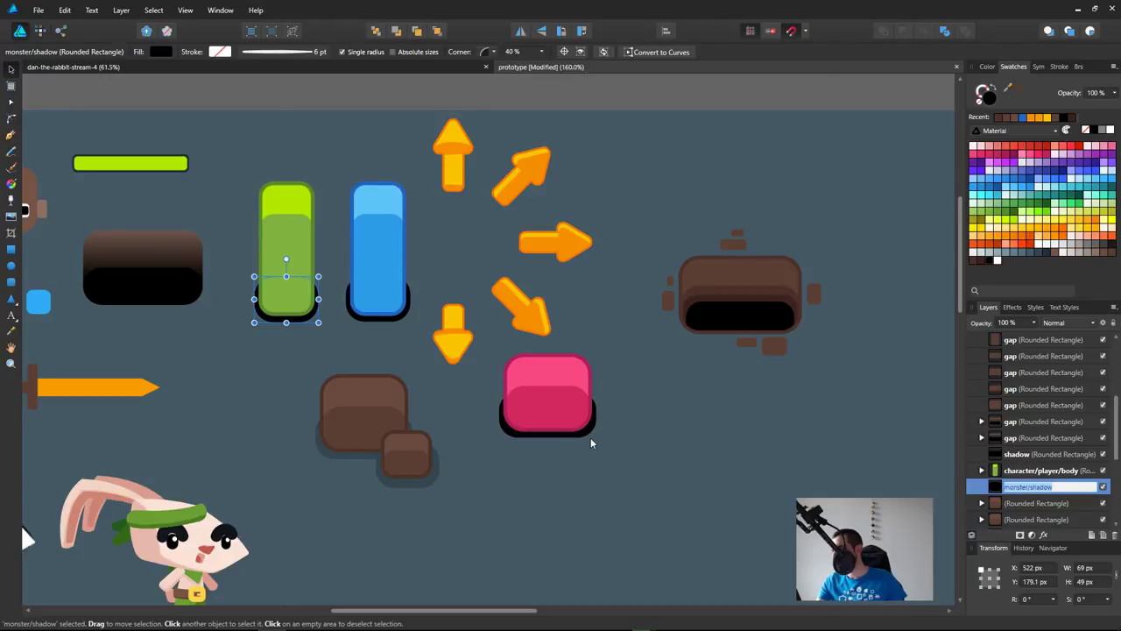
click(592, 437)
scroll(1055, 457, down, 4)
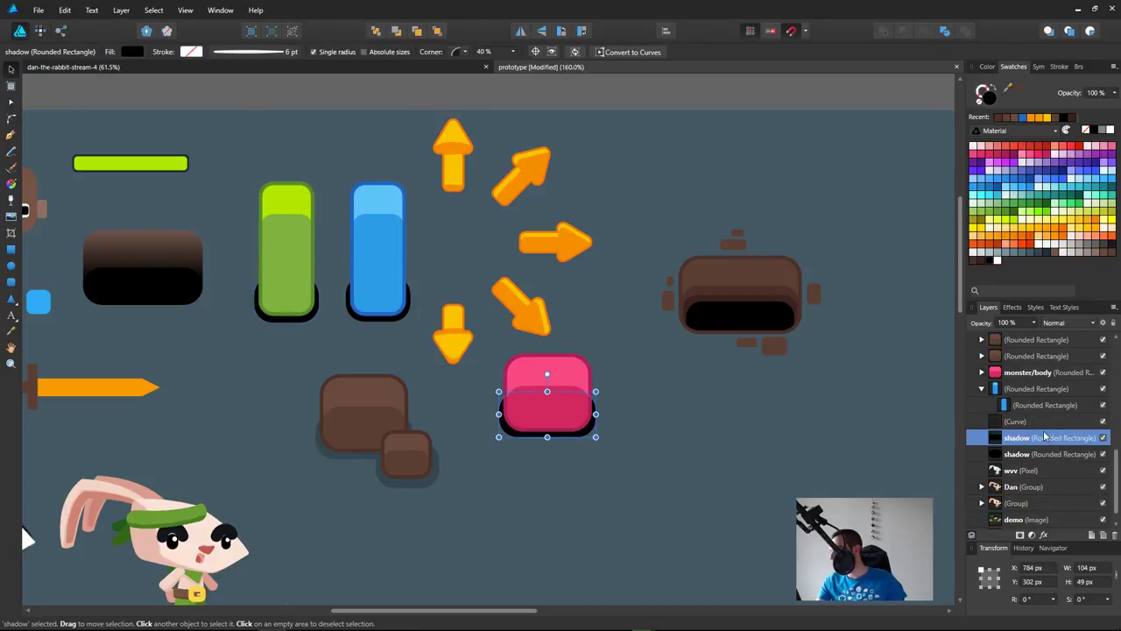
double_click(1045, 438)
key(ctrl+v)
key(Return)
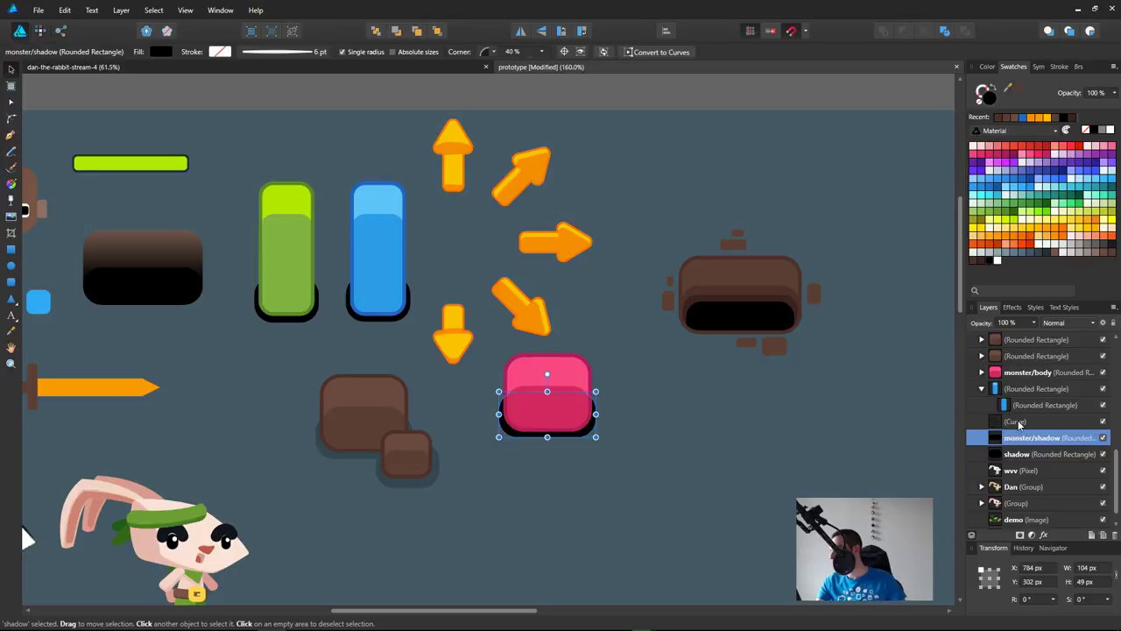
Step: Move the monster/body layer down the stack to sit directly above the pink block's monster/shadow layer
click(1051, 377)
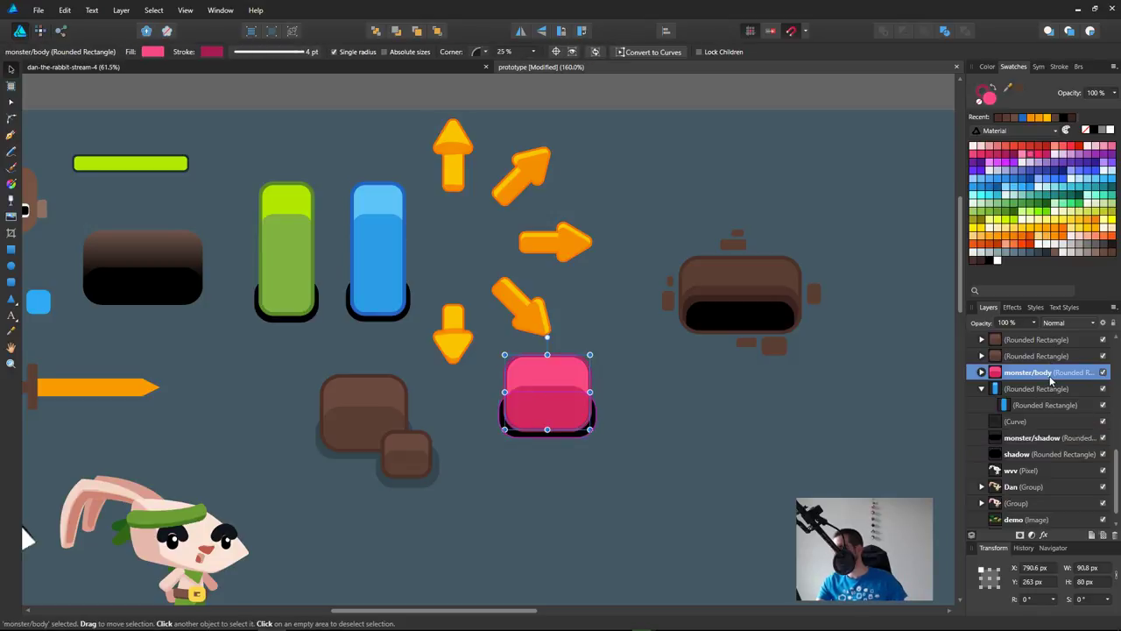
key(ctrl+bracketleft)
key(ctrl+bracketleft)
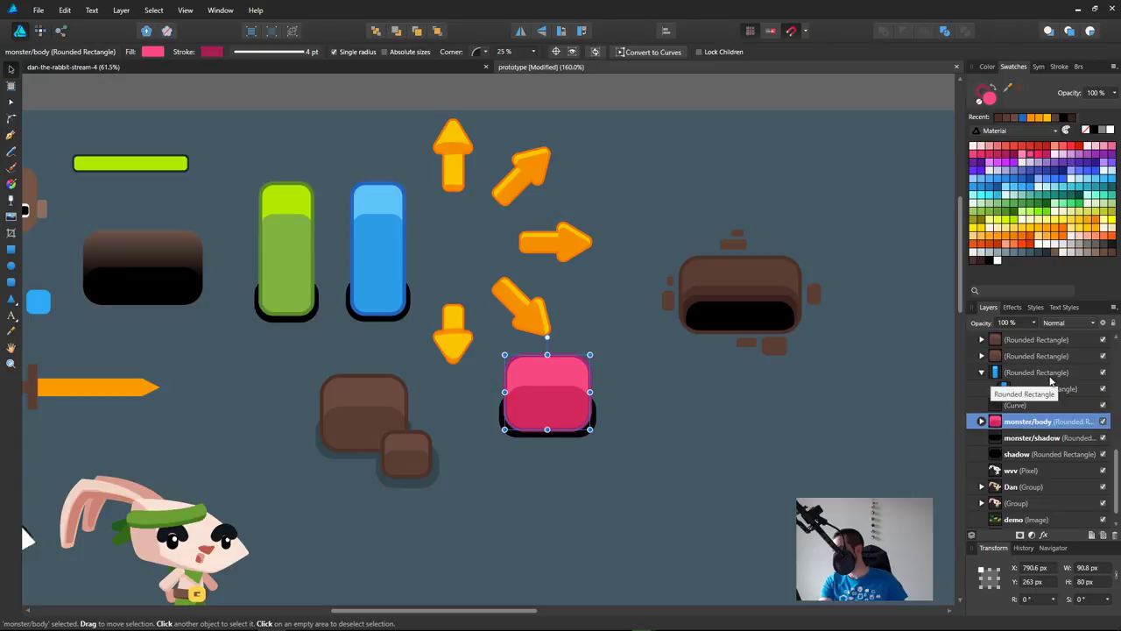
Step: Group the two brown rock blocks with their shared shadow curve
click(1022, 403)
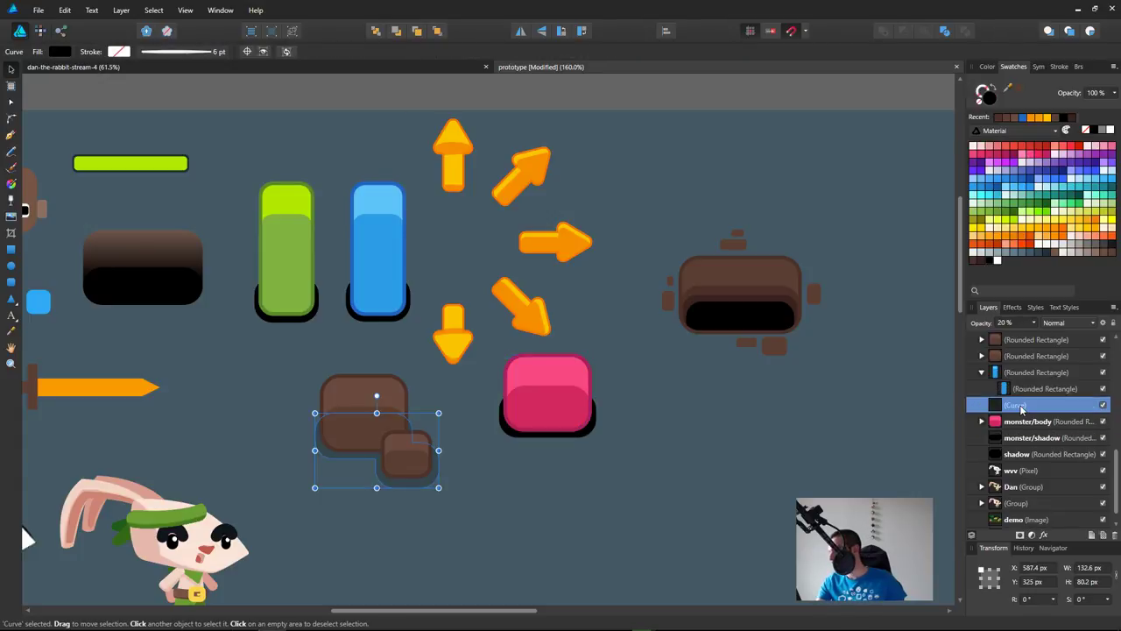
ctrl+click(1043, 356)
ctrl+click(1043, 339)
key(ctrl+g)
key(ctrl+alt+0)
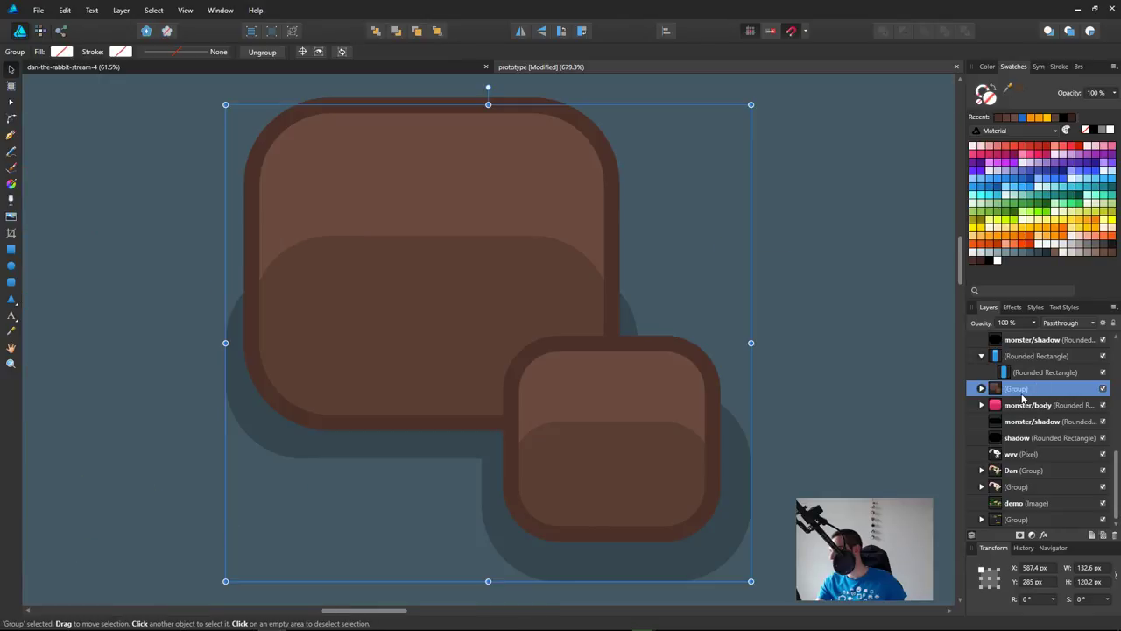
Step: Name the group of brown rocks environment/rock
click(1034, 404)
double_click(1014, 389)
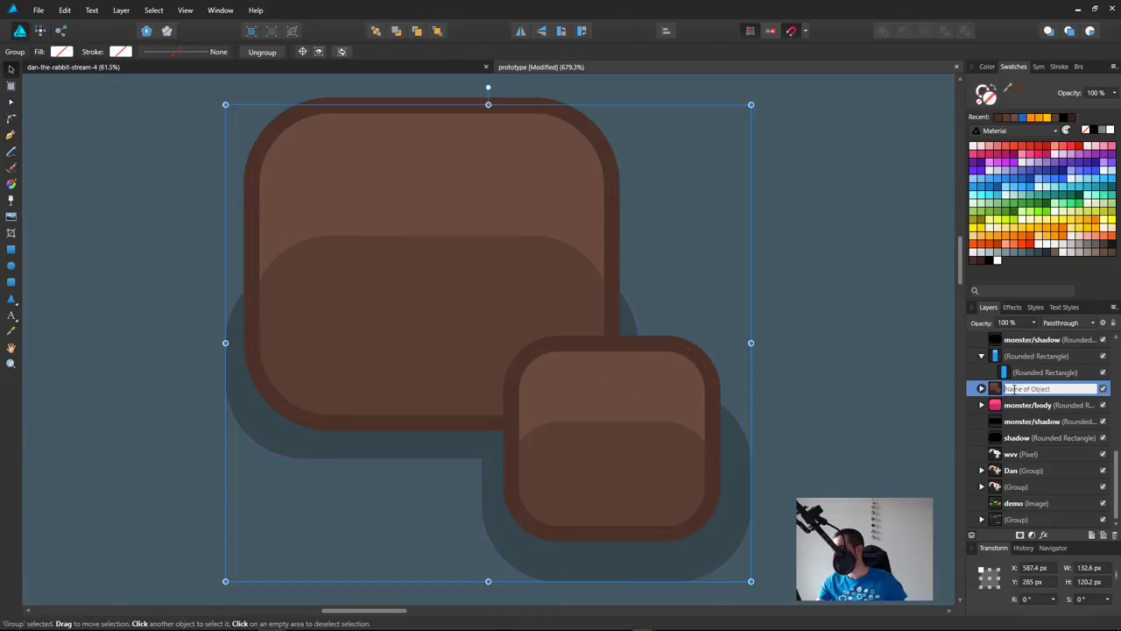
text(environm)
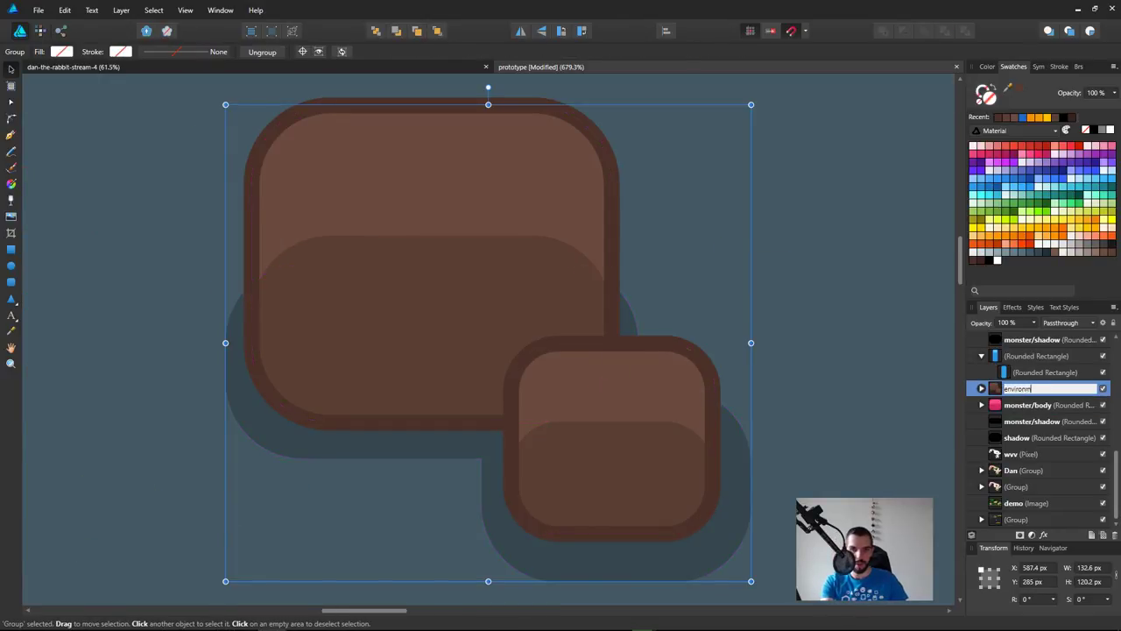
text(ent/rock)
key(Return)
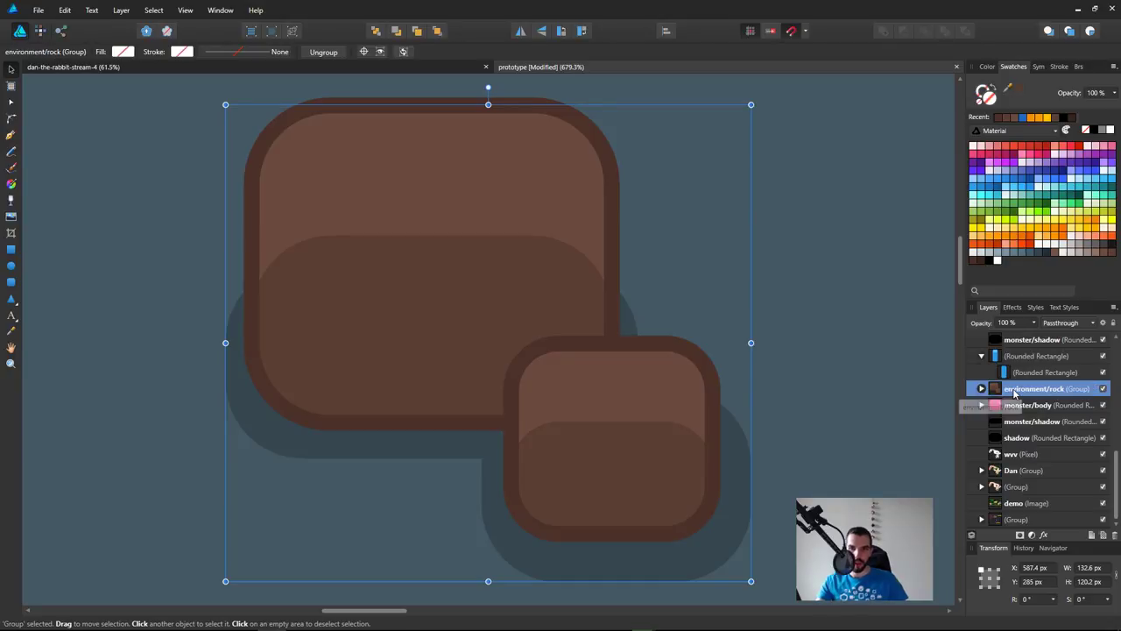
Step: Group all the rounded rectangles of the brown pit sprite beside the arrows, including the small pieces around it
scroll(307, 320, down, 1)
ctrl+scroll(537, 346, down, 3)
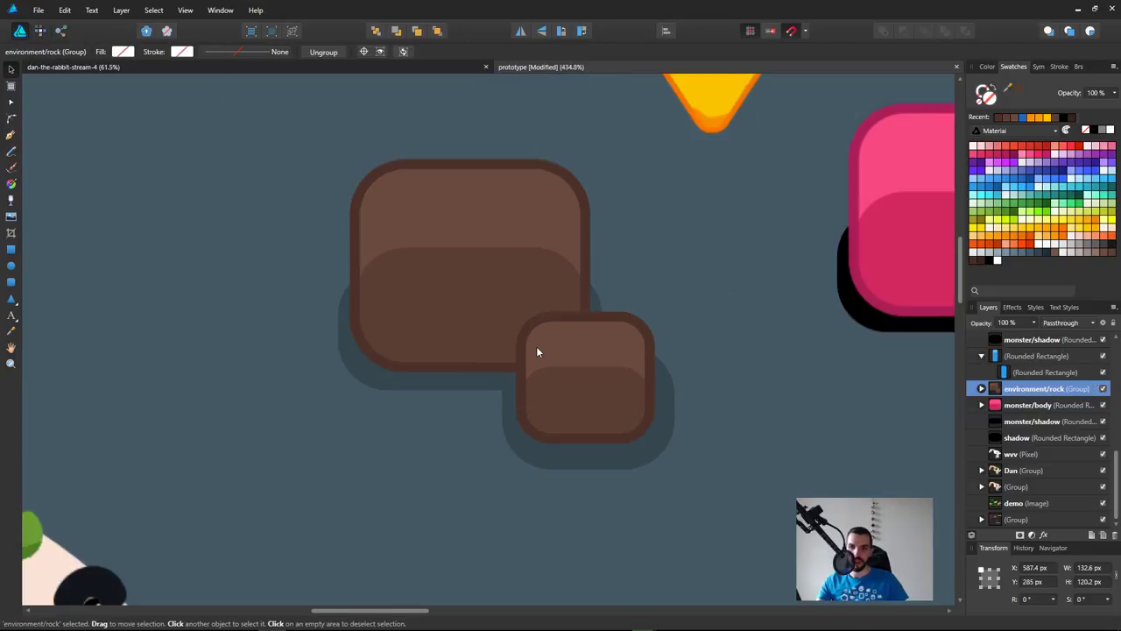
scroll(543, 353, down, 5)
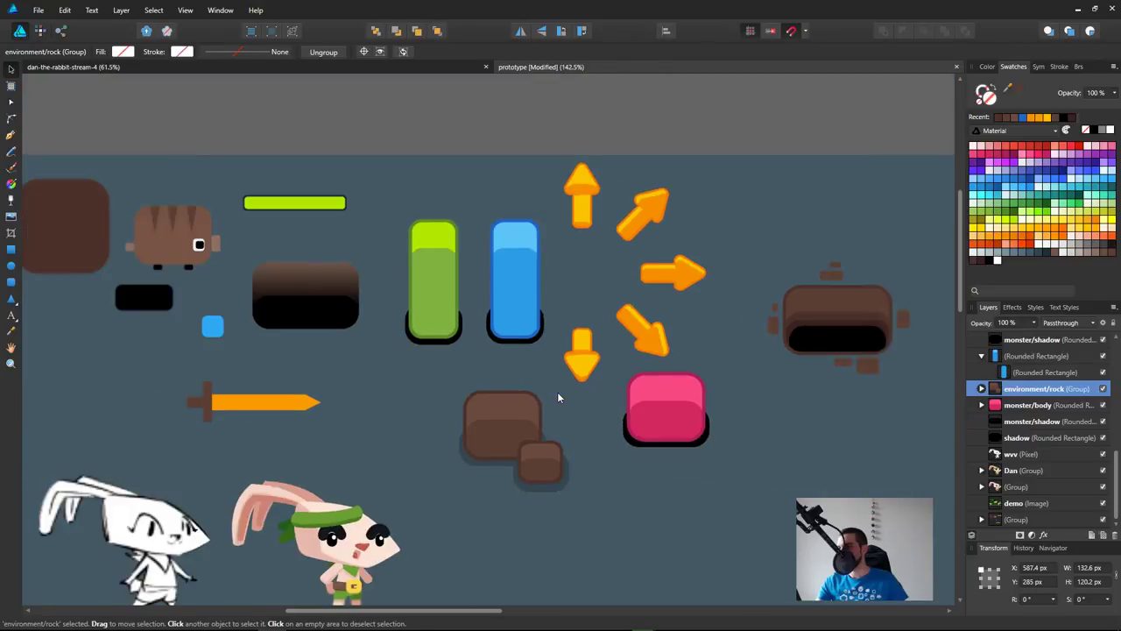
click(867, 342)
scroll(904, 428, right, 2)
drag(872, 384, 640, 208)
scroll(1034, 442, up, 4)
scroll(1050, 446, down, 2)
scroll(1051, 438, up, 1)
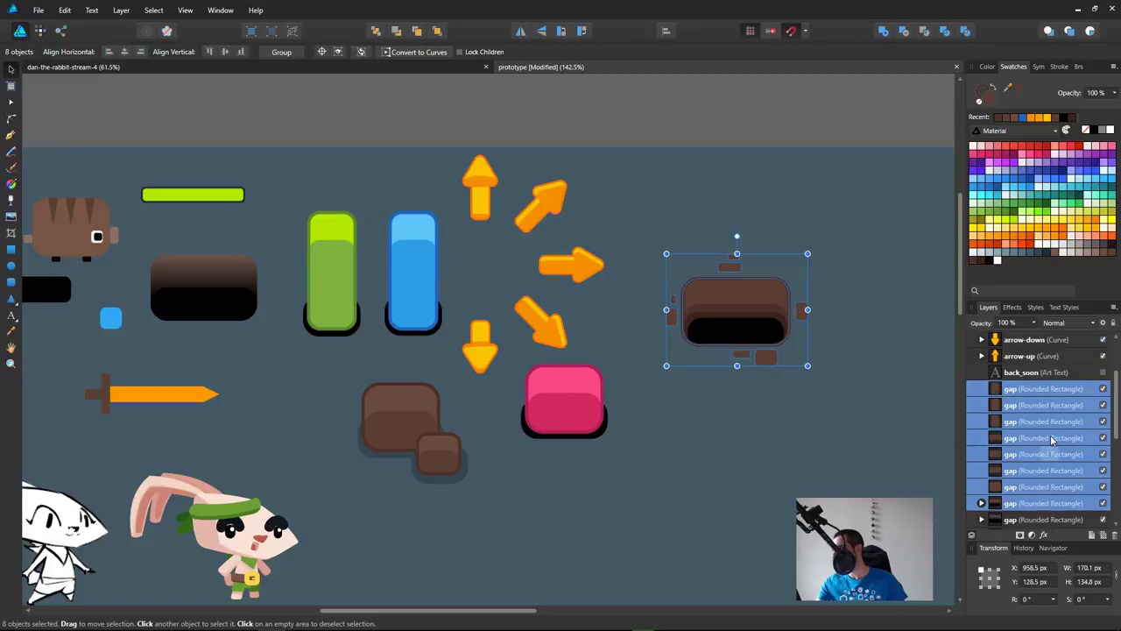
key(ctrl+g)
Step: Name the pit sprite's group environment/pit
double_click(1033, 389)
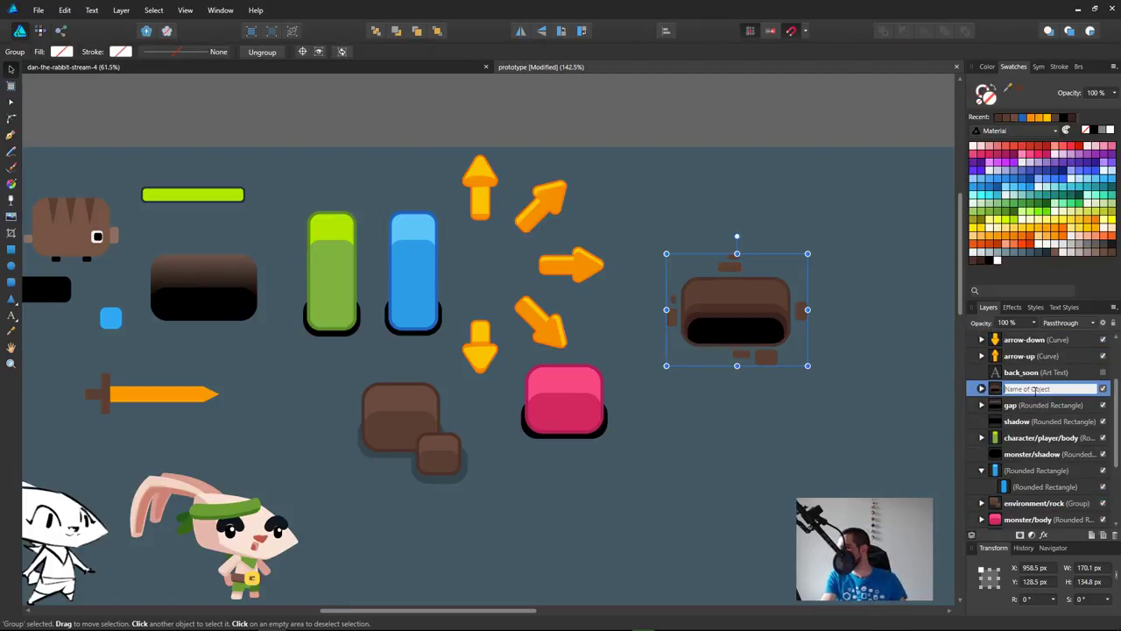
text(environment/pit)
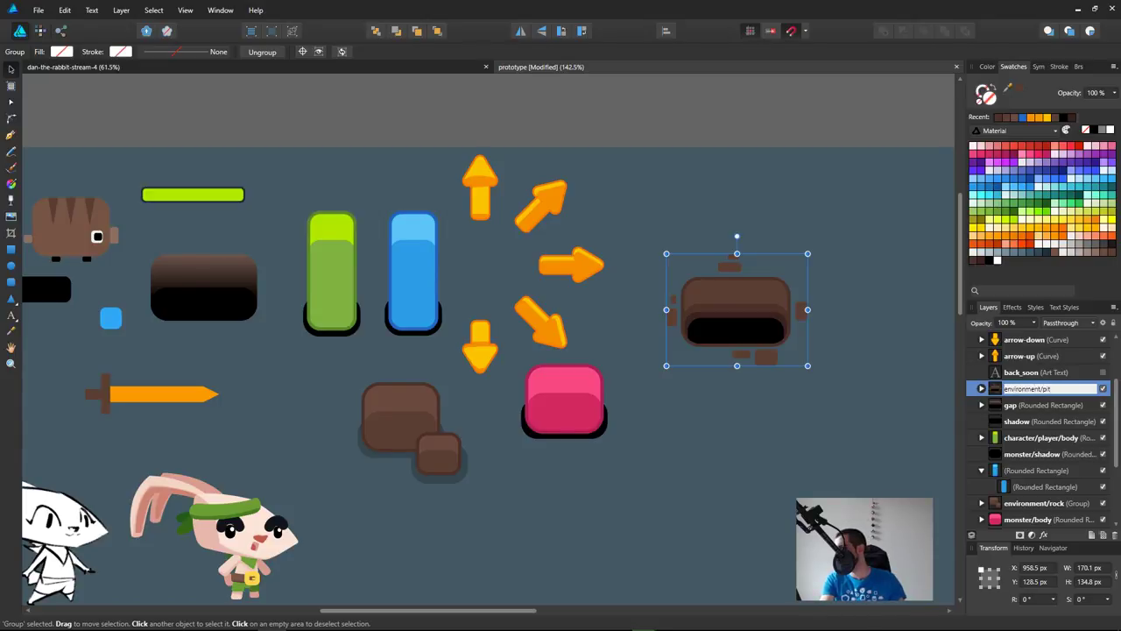
key(Return)
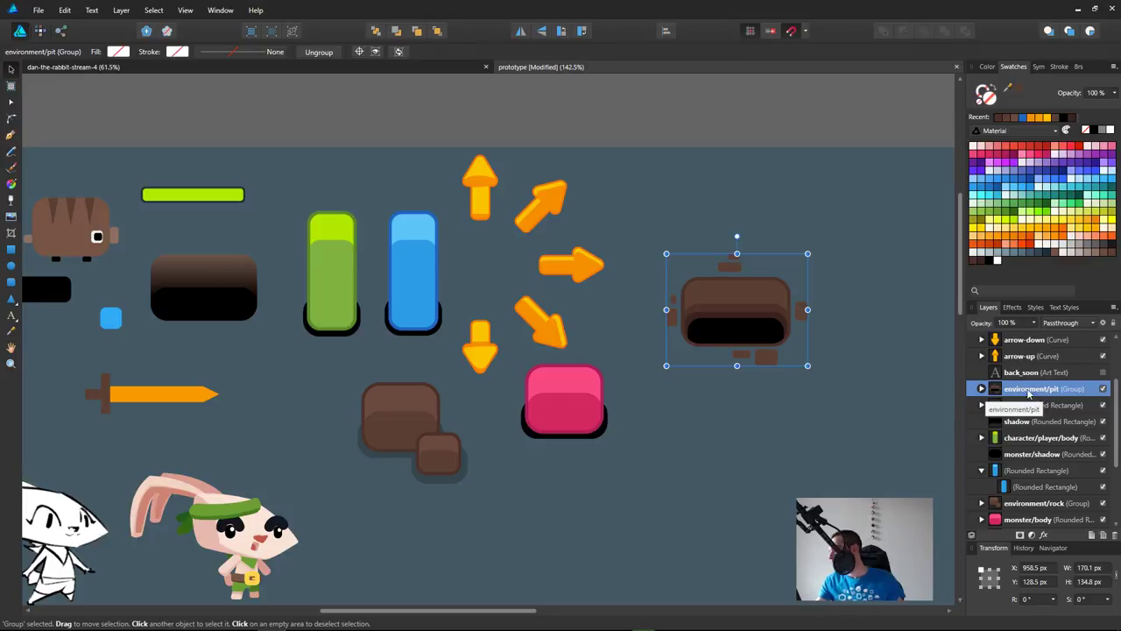
Step: Review the rock, monster body and monster shadow layers and the sprites they belong to on the artboard
click(1038, 504)
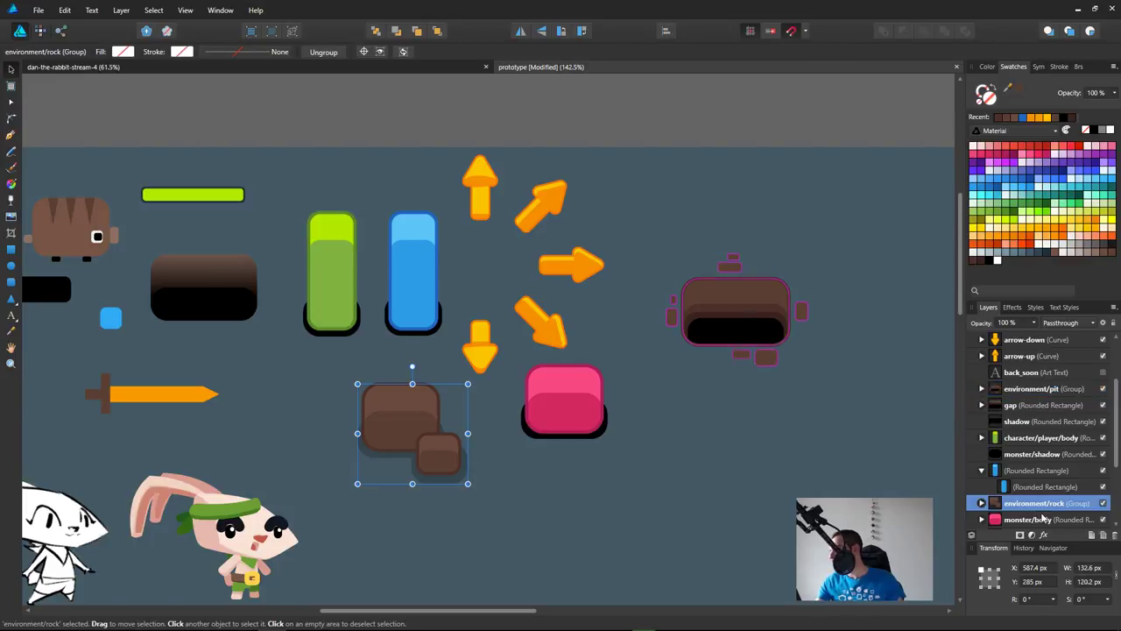
click(1044, 519)
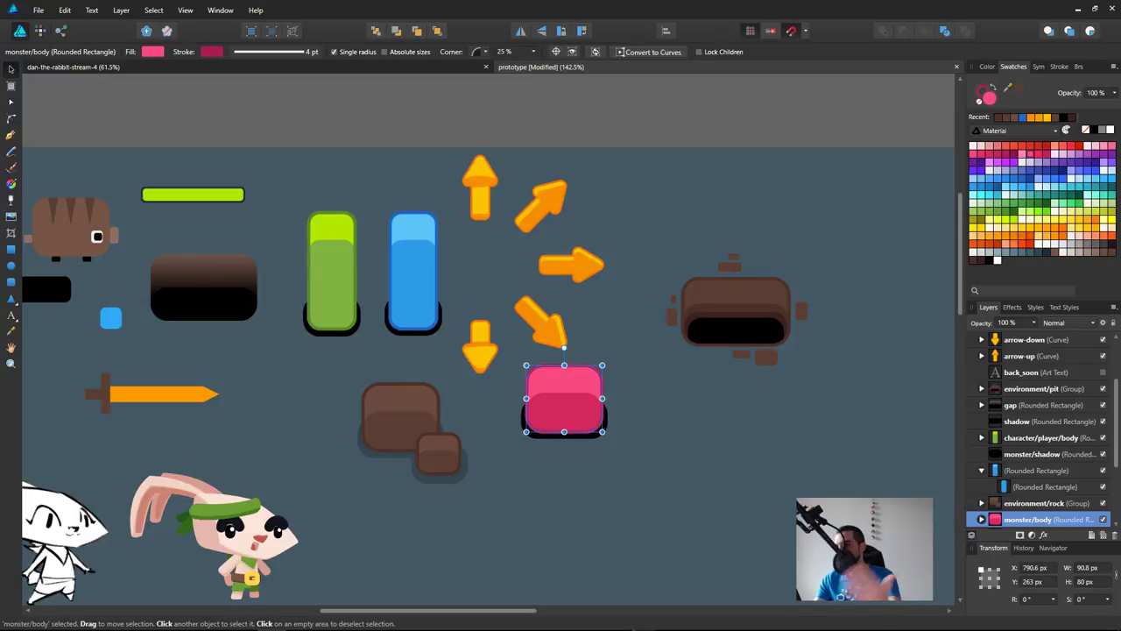
scroll(1033, 438, down, 3)
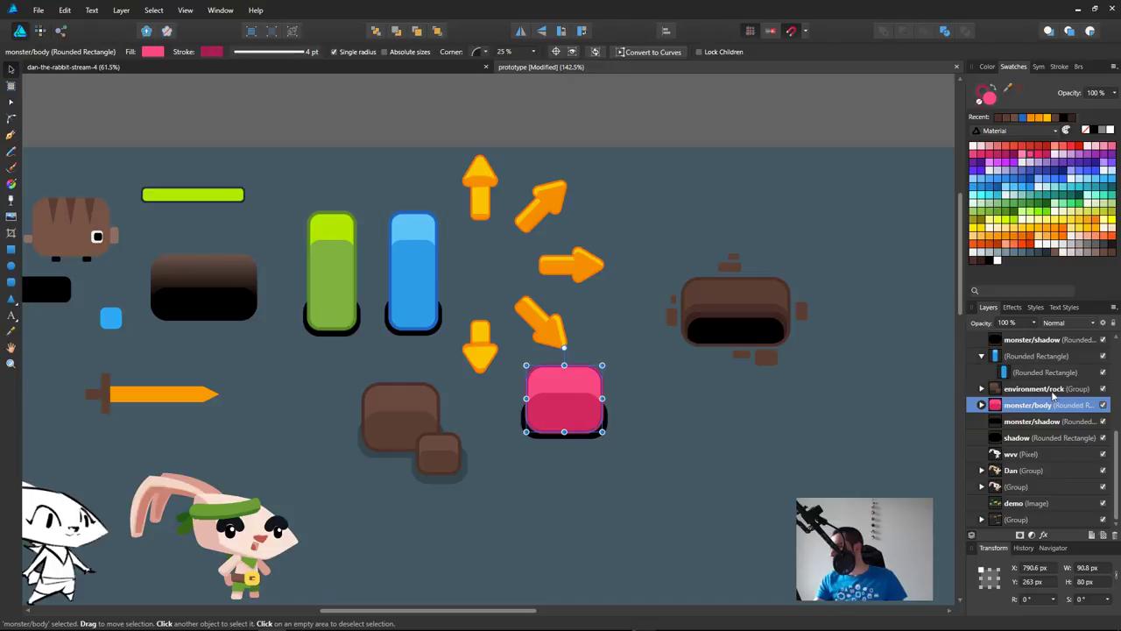
click(1032, 424)
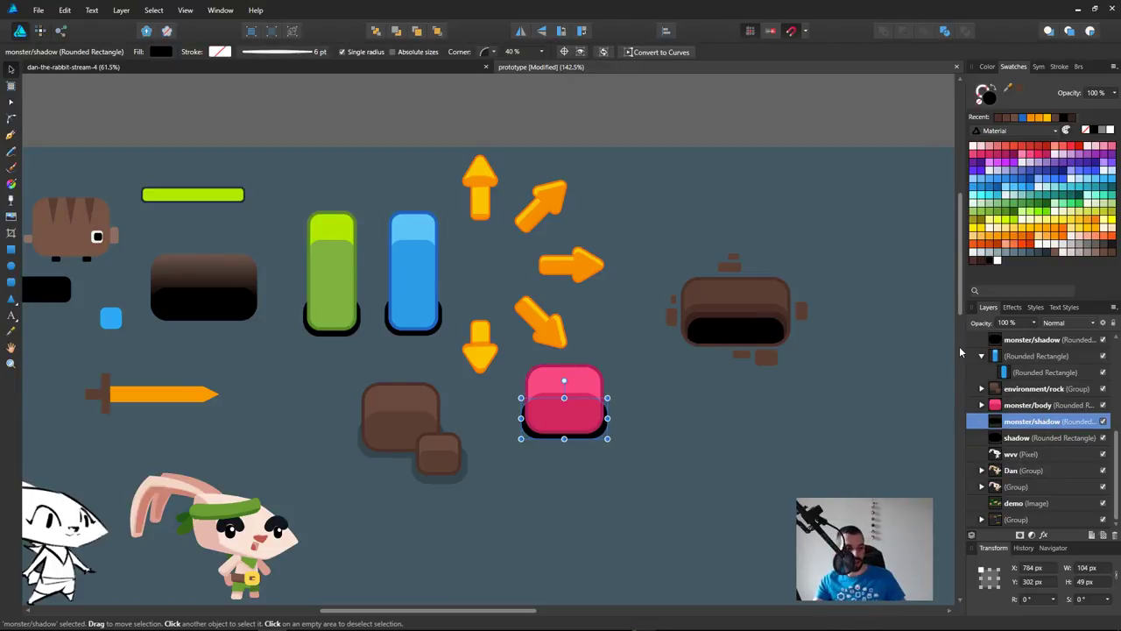
drag(284, 132, 640, 531)
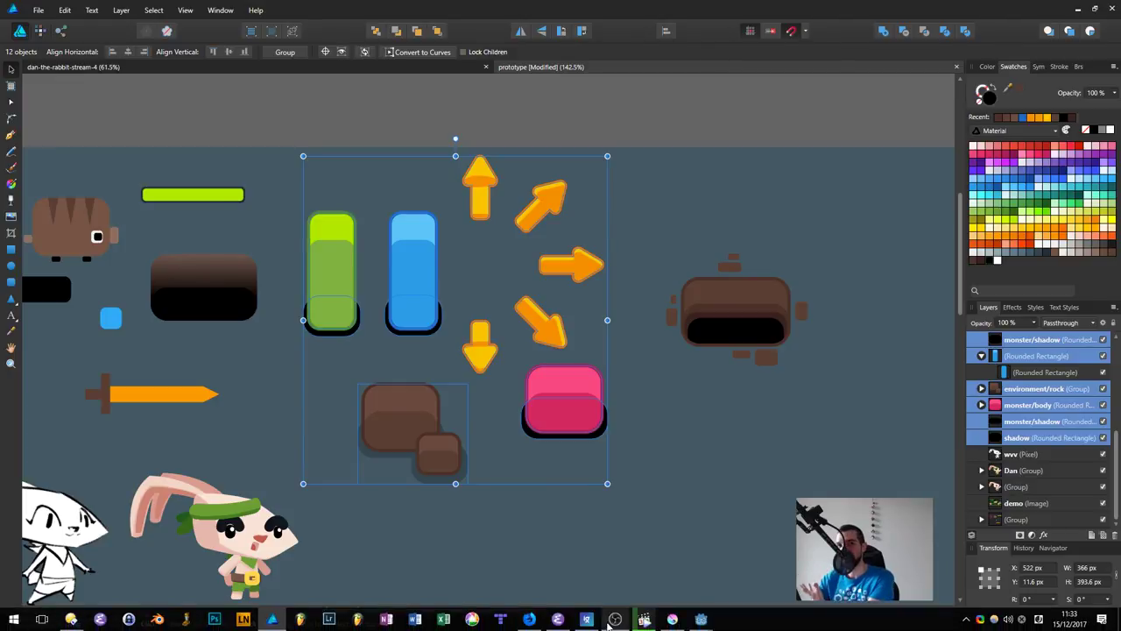
click(671, 524)
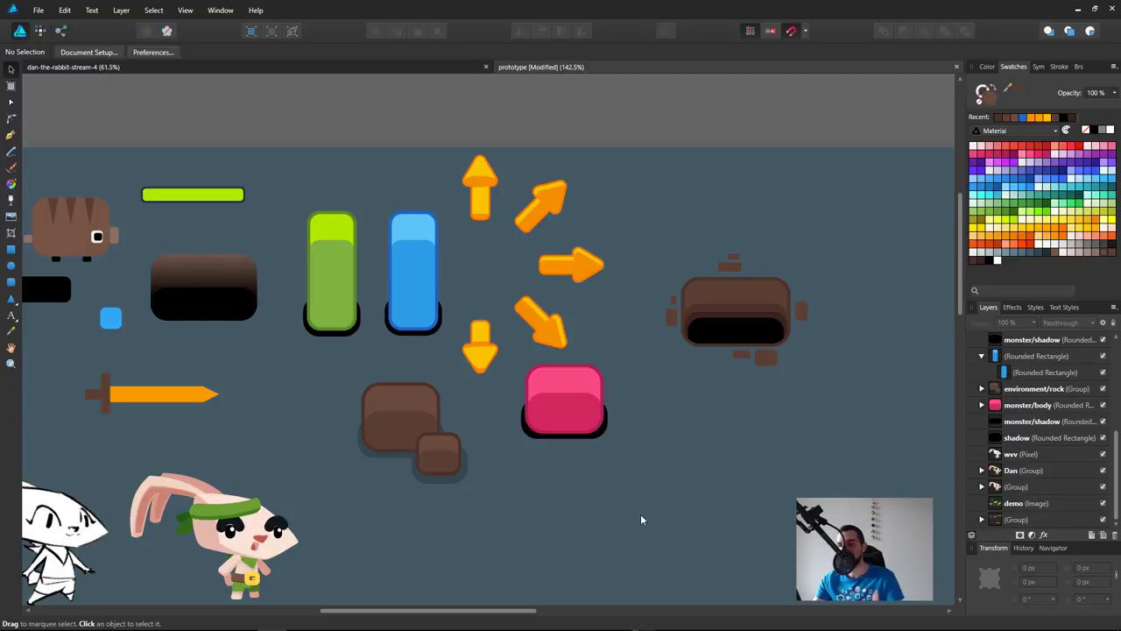
click(585, 386)
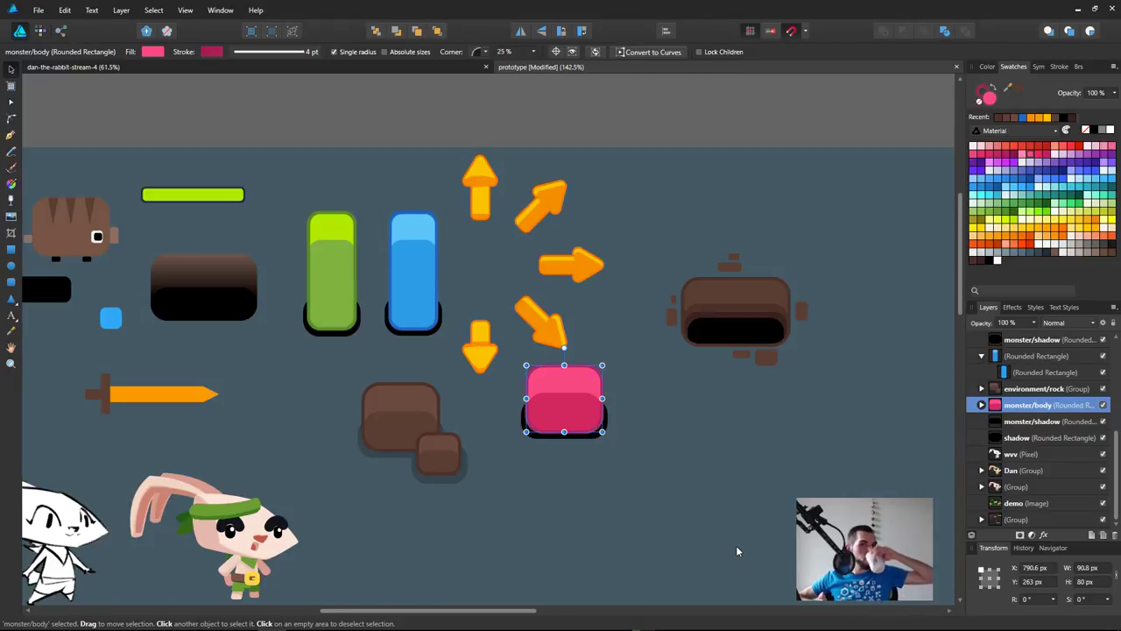
Step: Delete the shadow layer beneath the blue block
click(1047, 437)
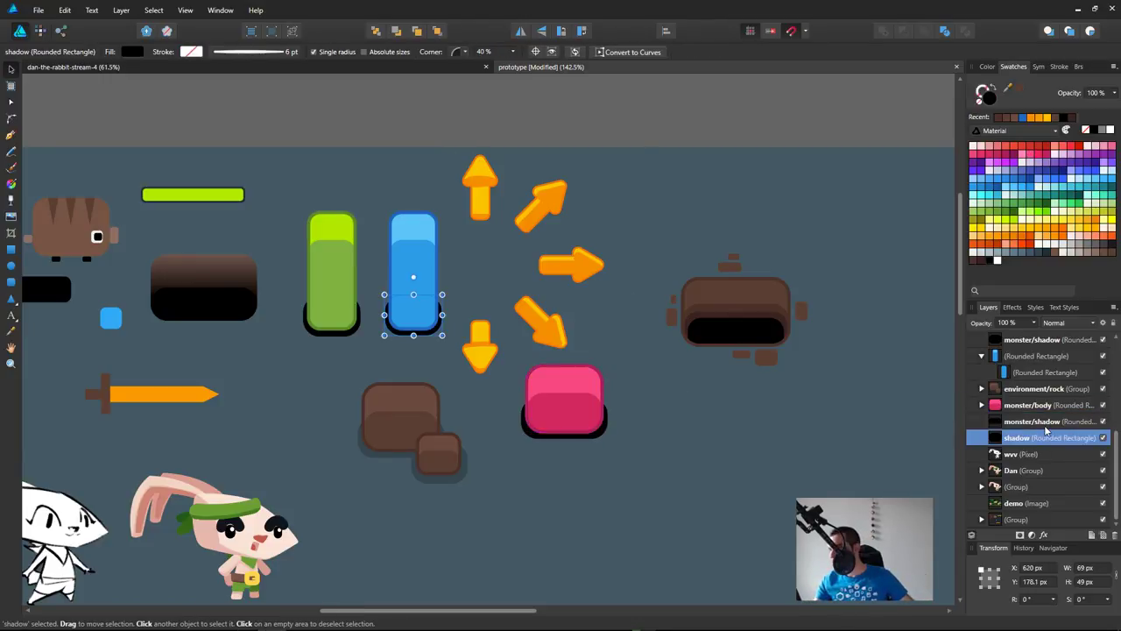
key(Delete)
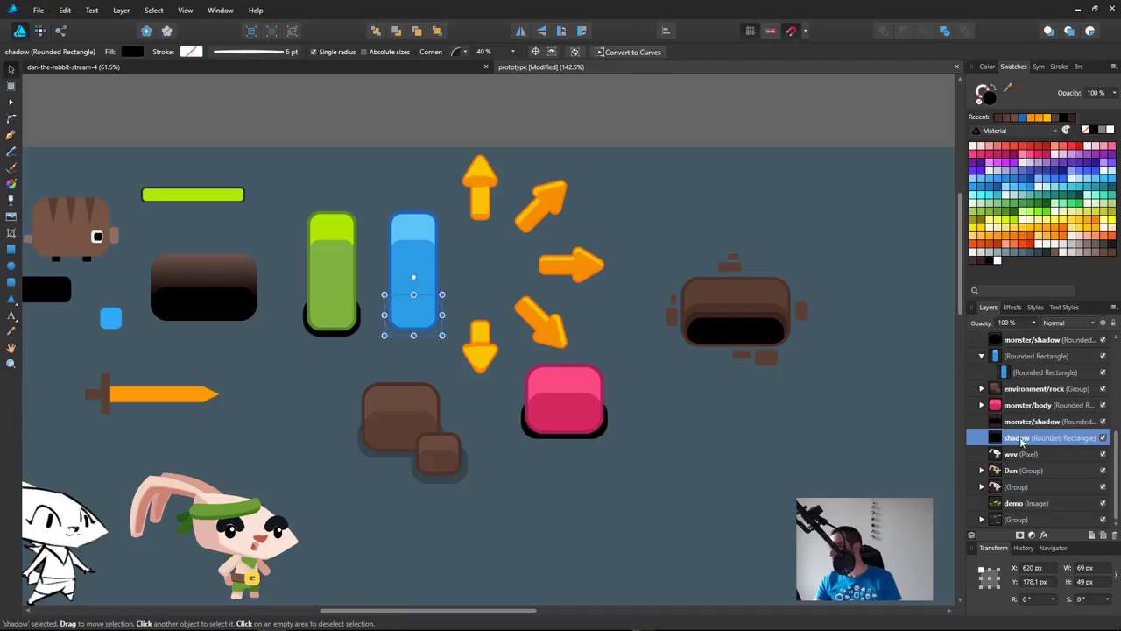
scroll(1052, 422, up, 3)
scroll(1058, 441, down, 5)
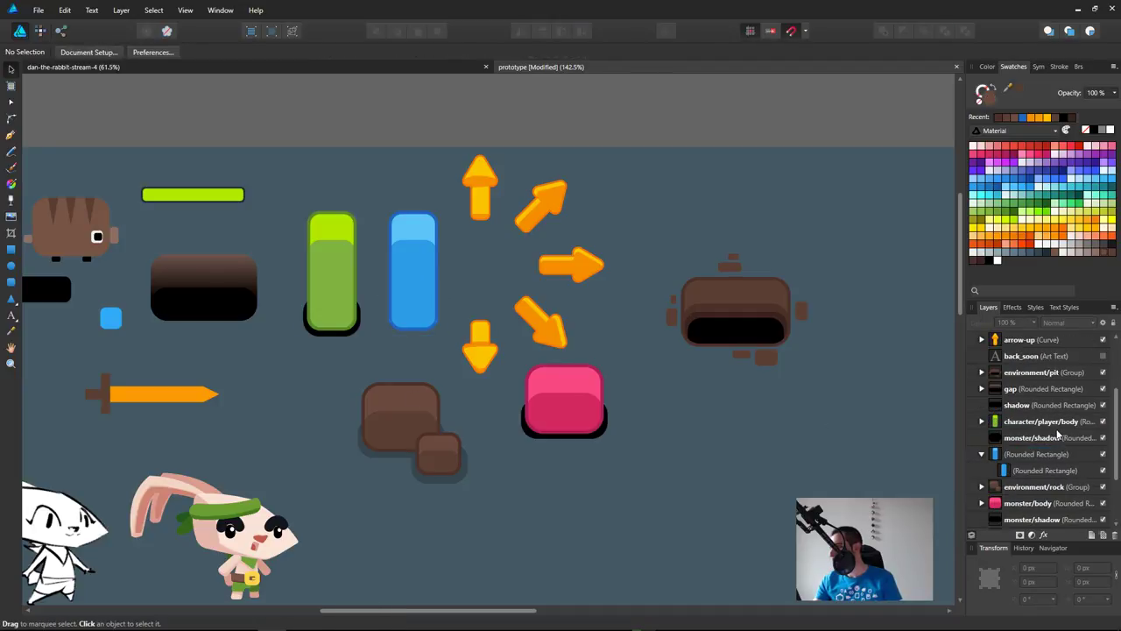
Step: Rename the shadow layer beneath the green block character/shadow
double_click(1051, 437)
key(End)
key(ctrl+shift+Left)
text(character)
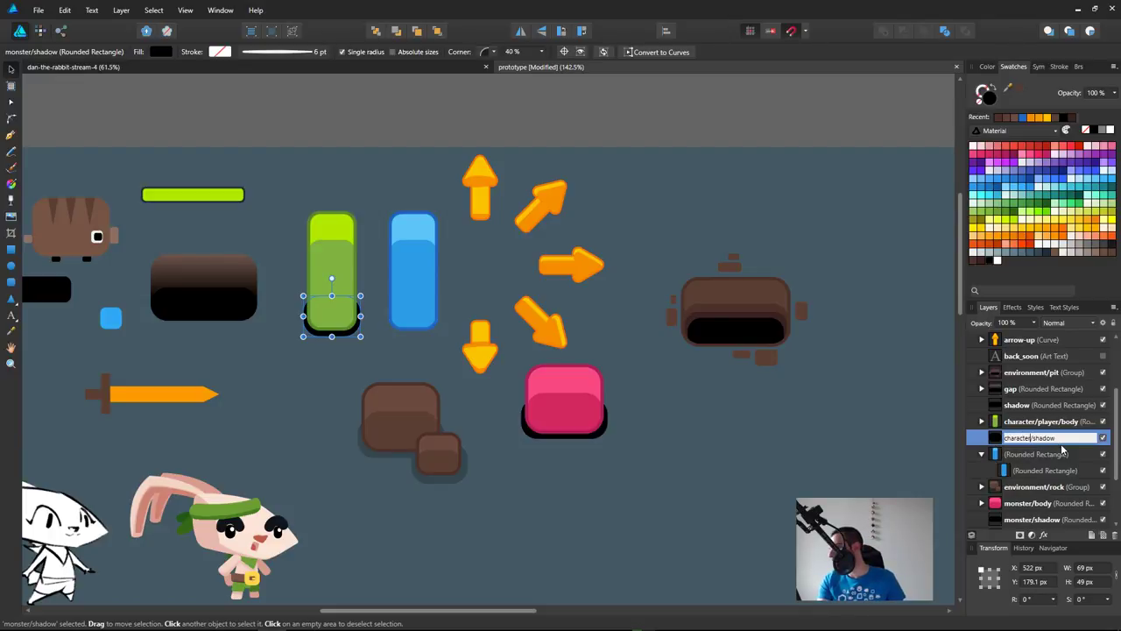
key(Return)
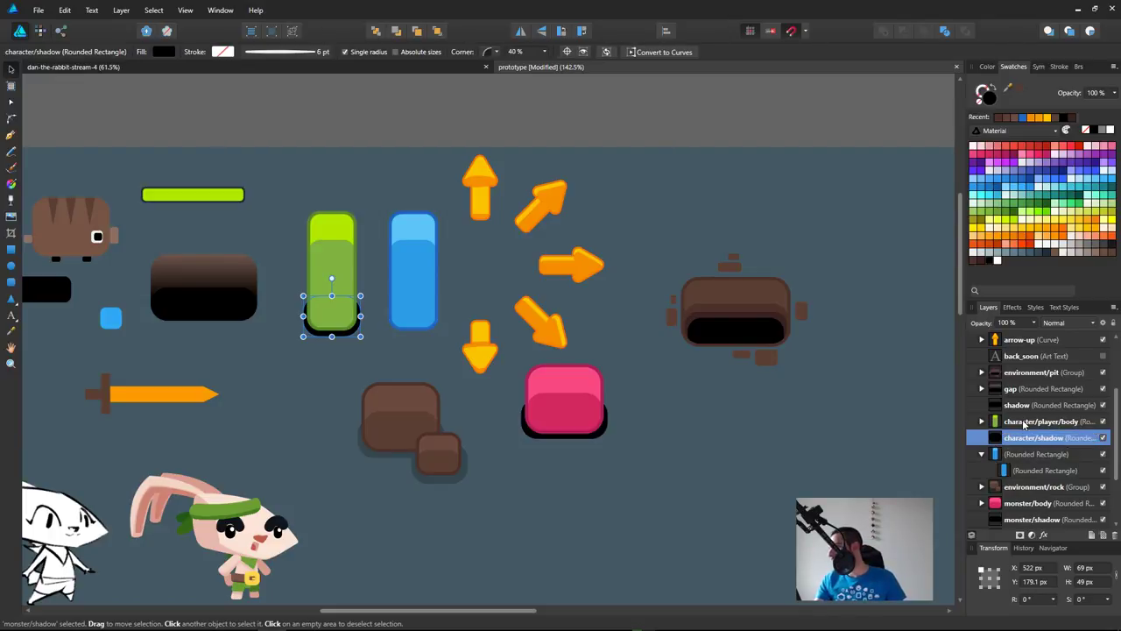
click(1036, 454)
double_click(1037, 453)
text(ch)
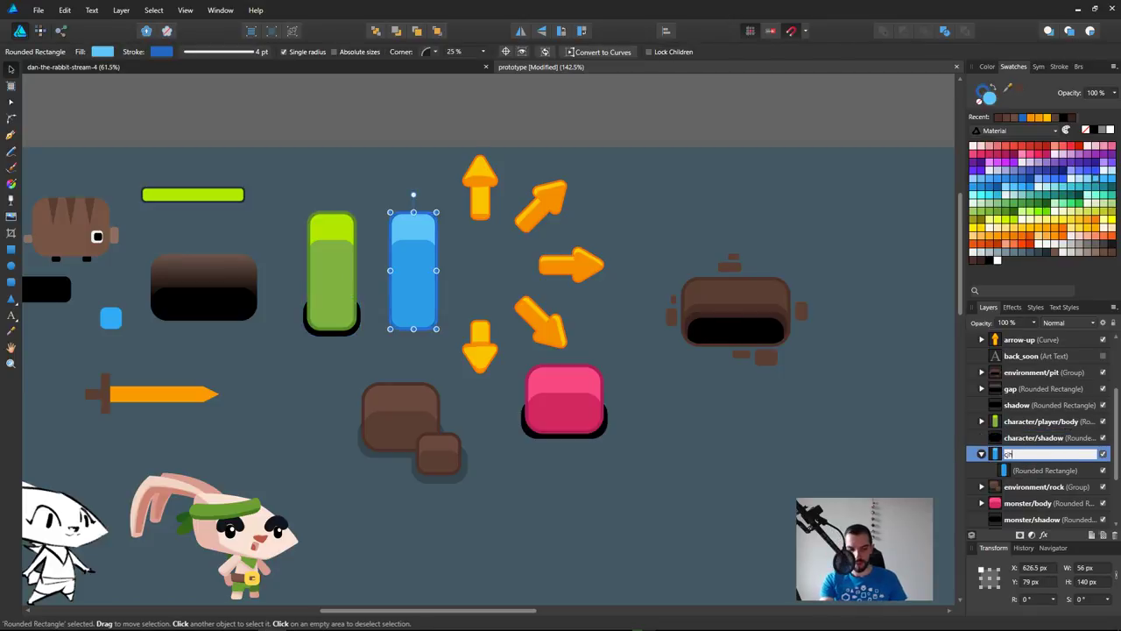
key(BackSpace)
key(Escape)
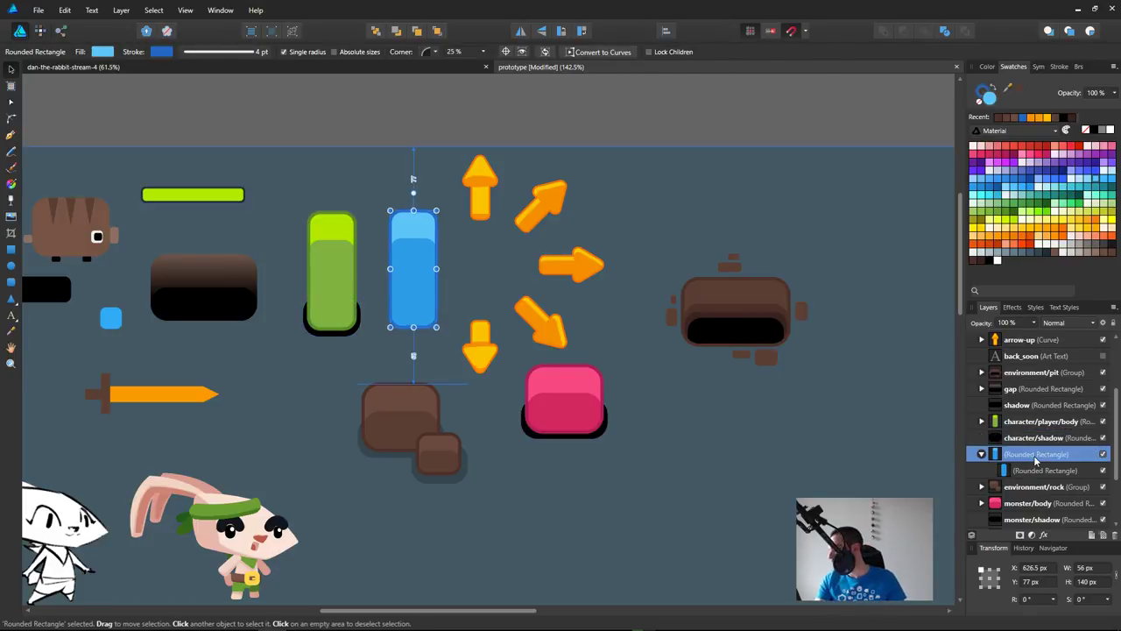
Step: Name the blue block's layer character/npc/body, reusing the green block's layer name with player replaced by npc
click(1056, 425)
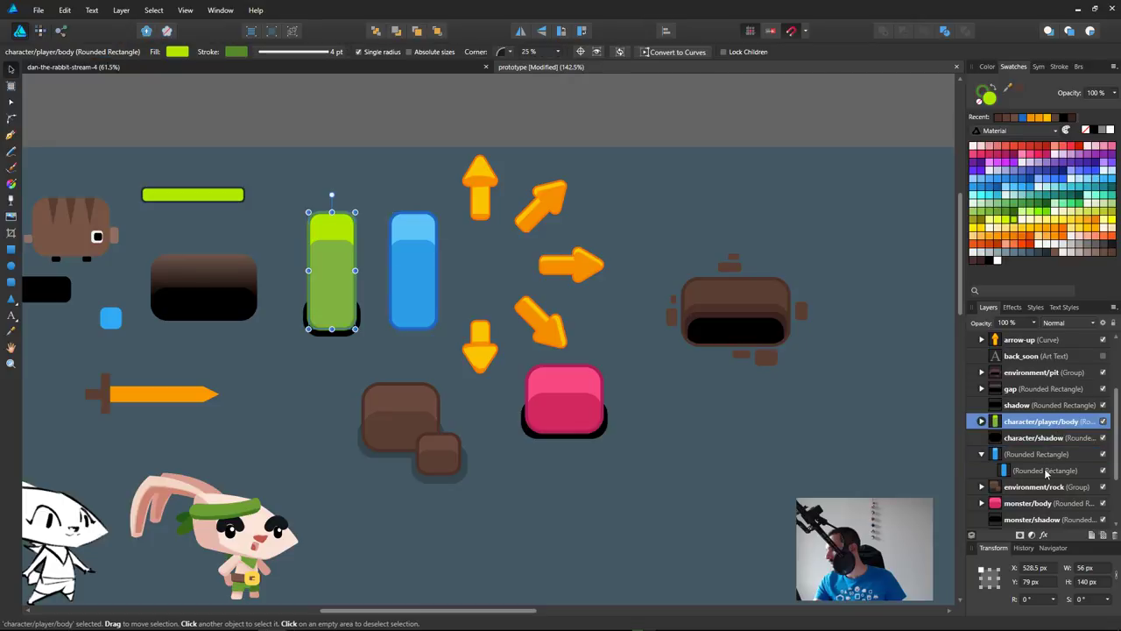
click(1057, 408)
click(1056, 421)
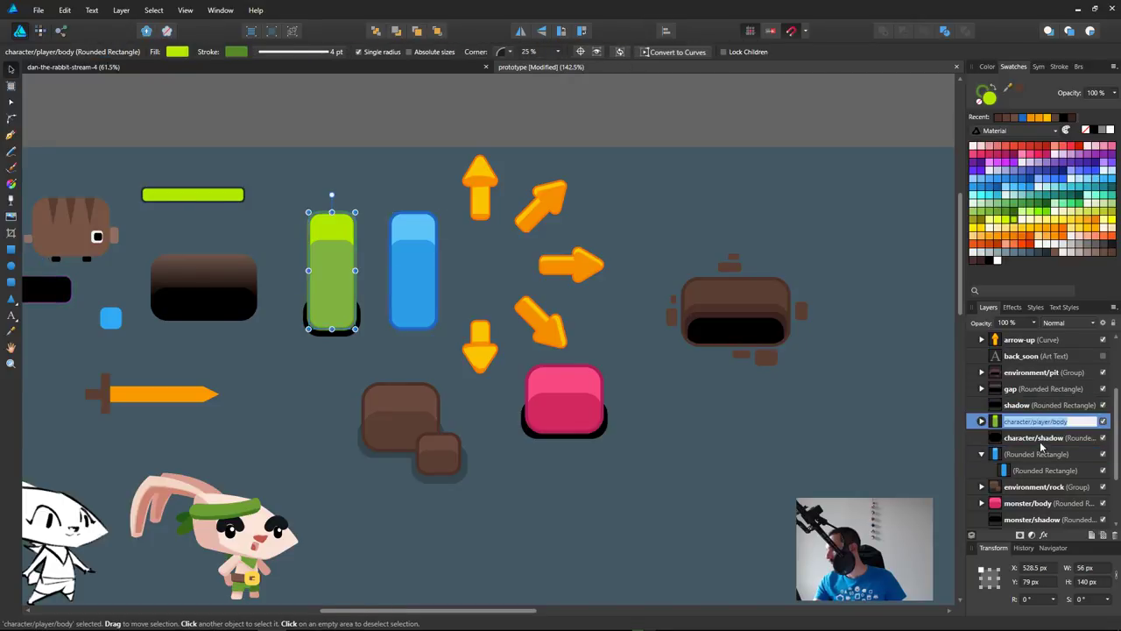
click(1043, 437)
double_click(1037, 454)
text(character/player/body)
key(ctrl+Left)
key(ctrl+Left)
key(ctrl+shift+Left)
text(npc)
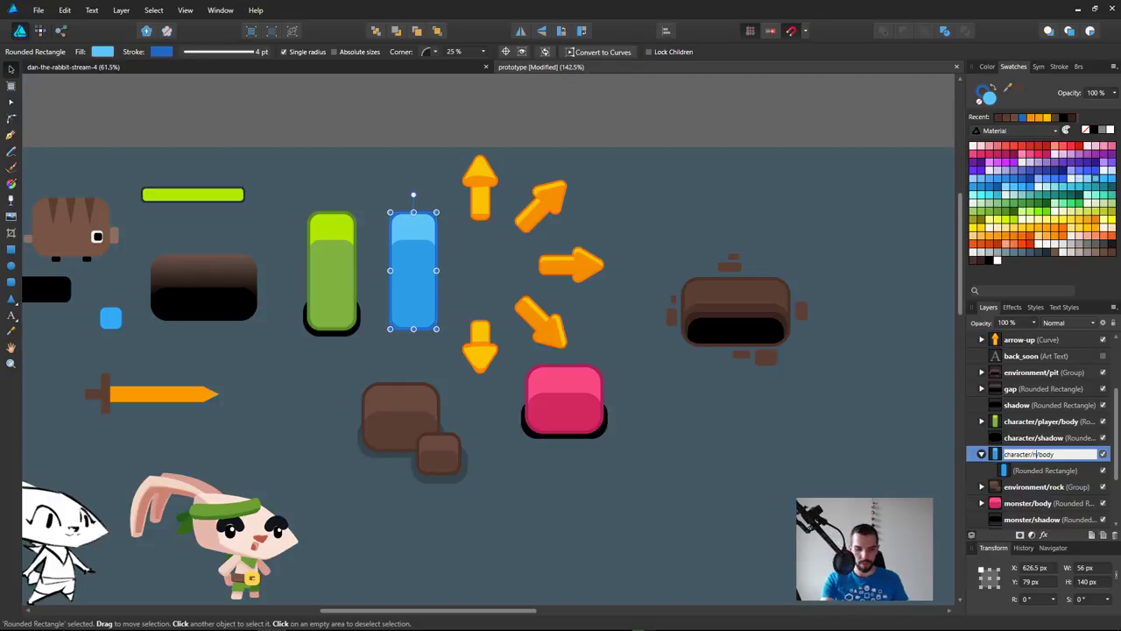
key(Return)
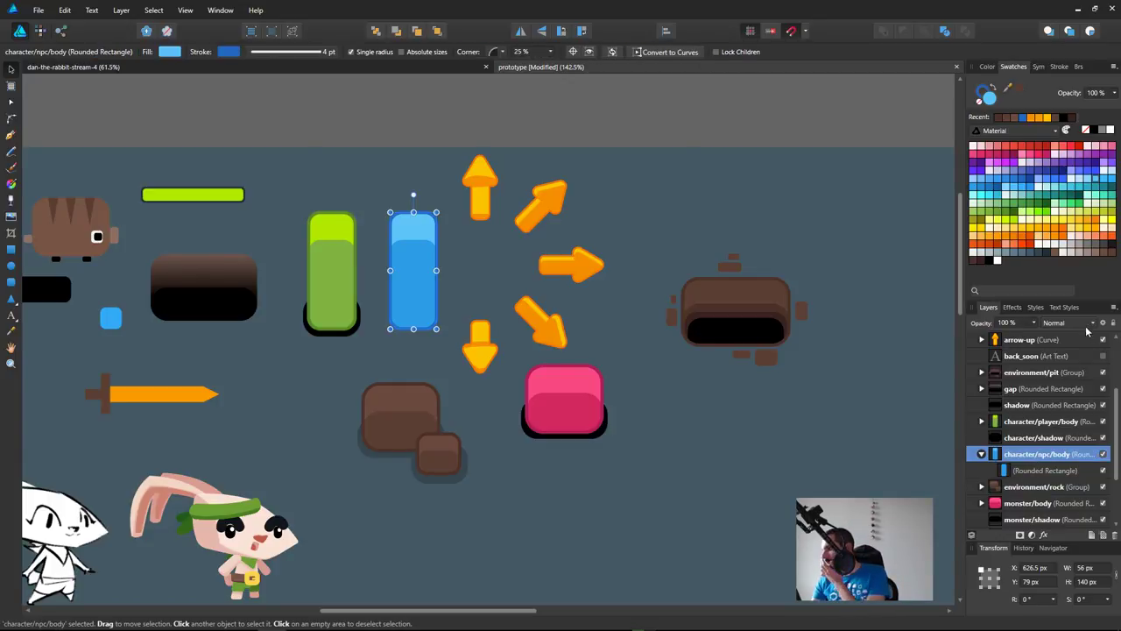
Step: Collapse the arrow-side layer and add the prefix display/ to the arrow-diagonal-down layer's name
scroll(1074, 380, up, 3)
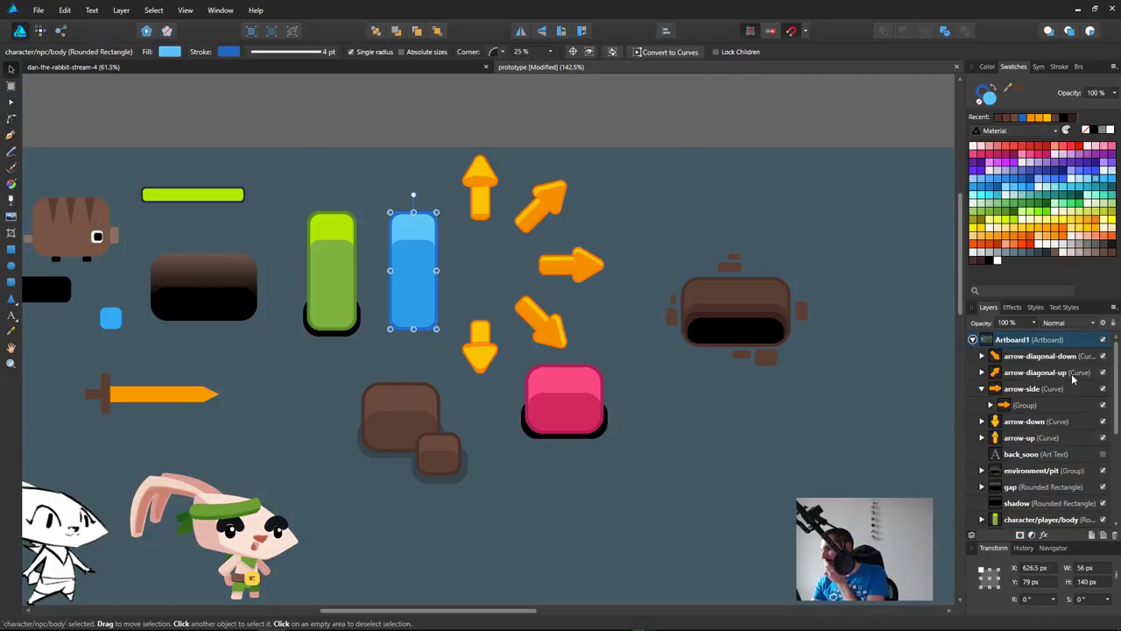
click(1029, 355)
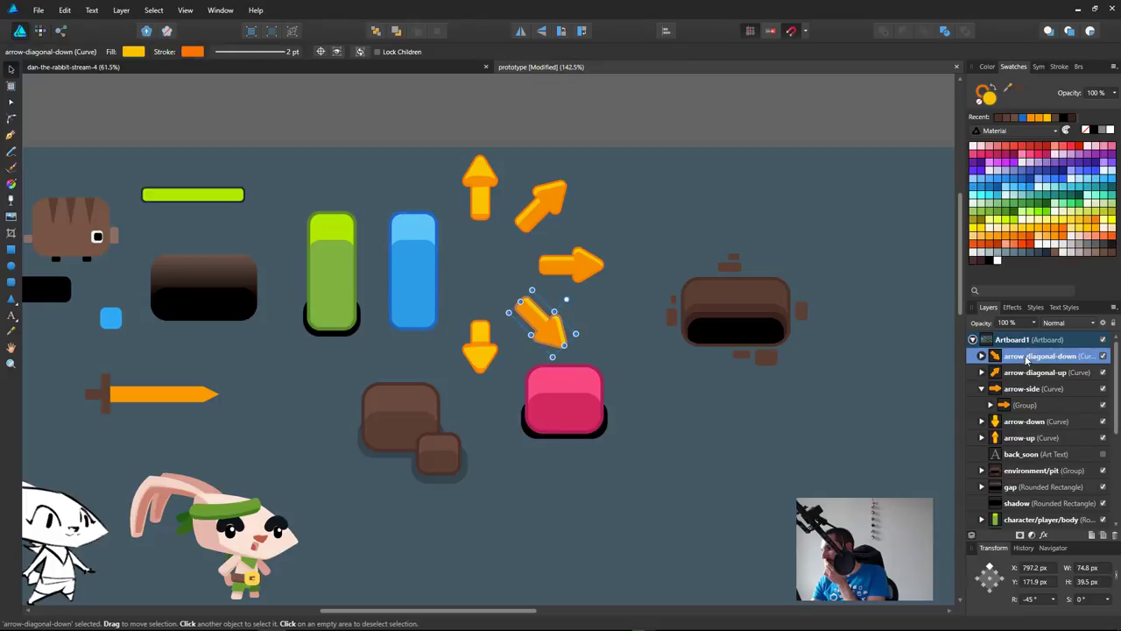
click(982, 390)
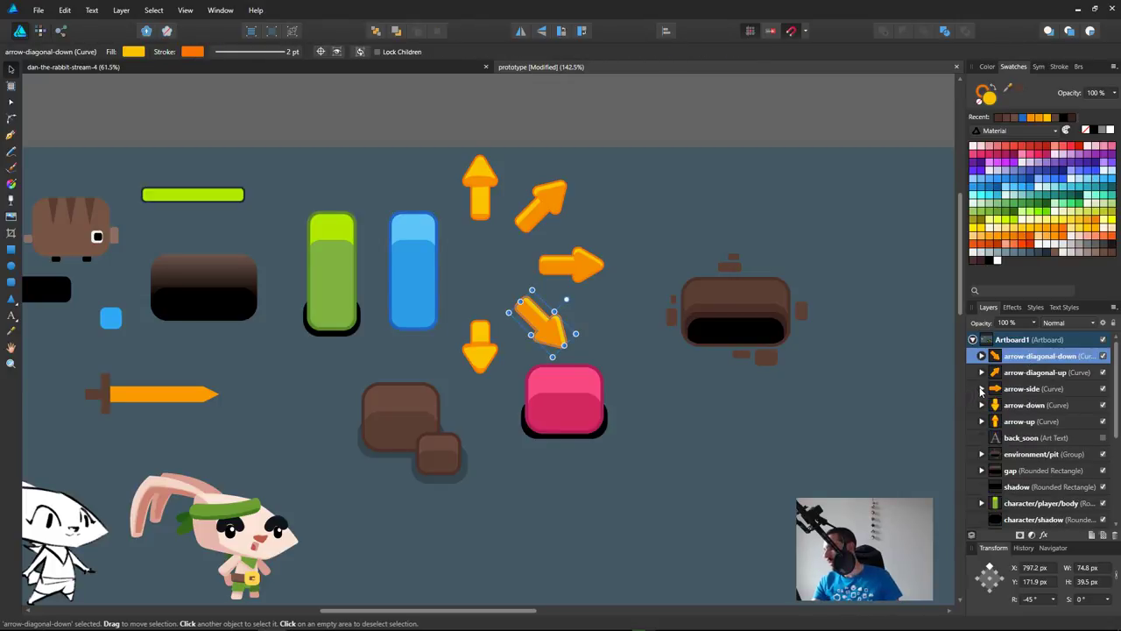
double_click(1074, 357)
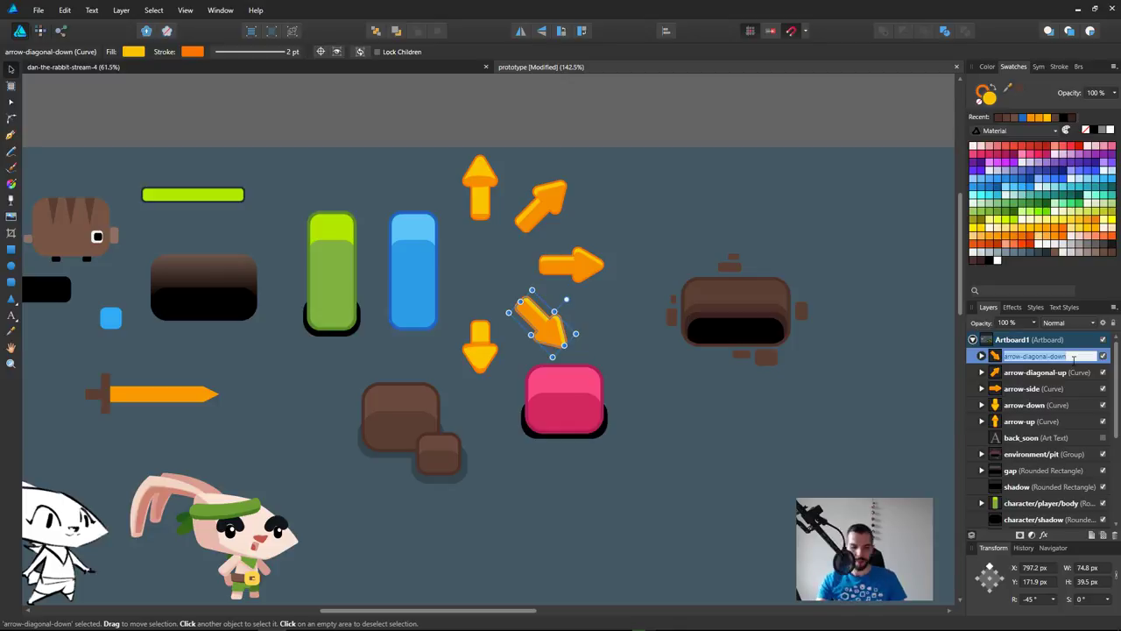
key(Home)
text(display/)
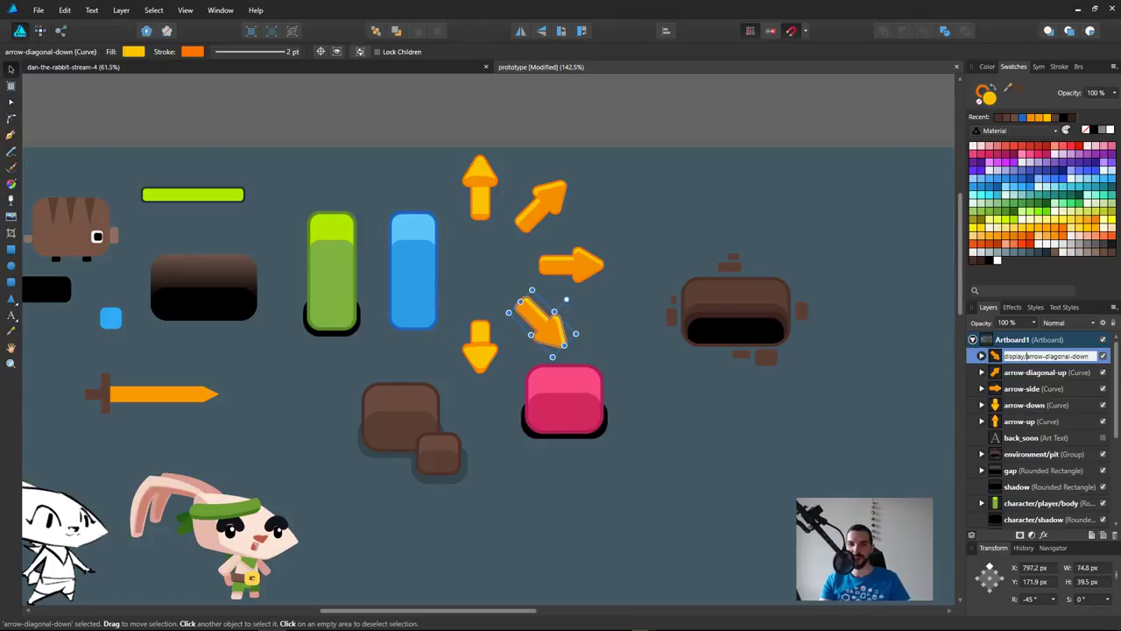
Step: Change the arrow-diagonal-down layer's name prefix to helpers/direction/ and copy that prefix
key(shift+Home)
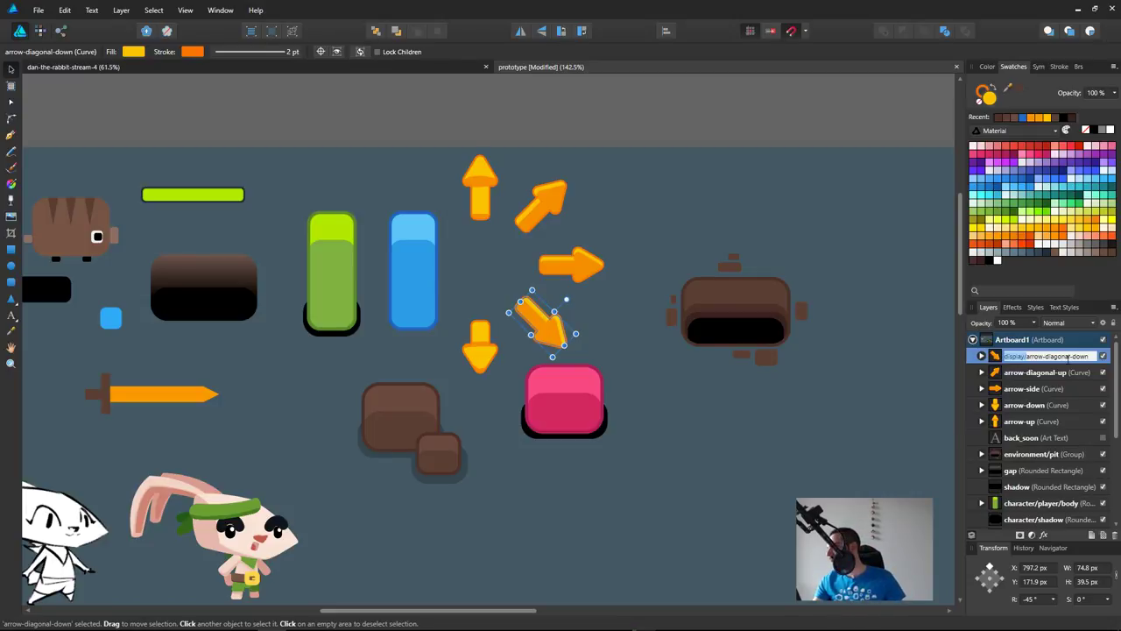
key(Right)
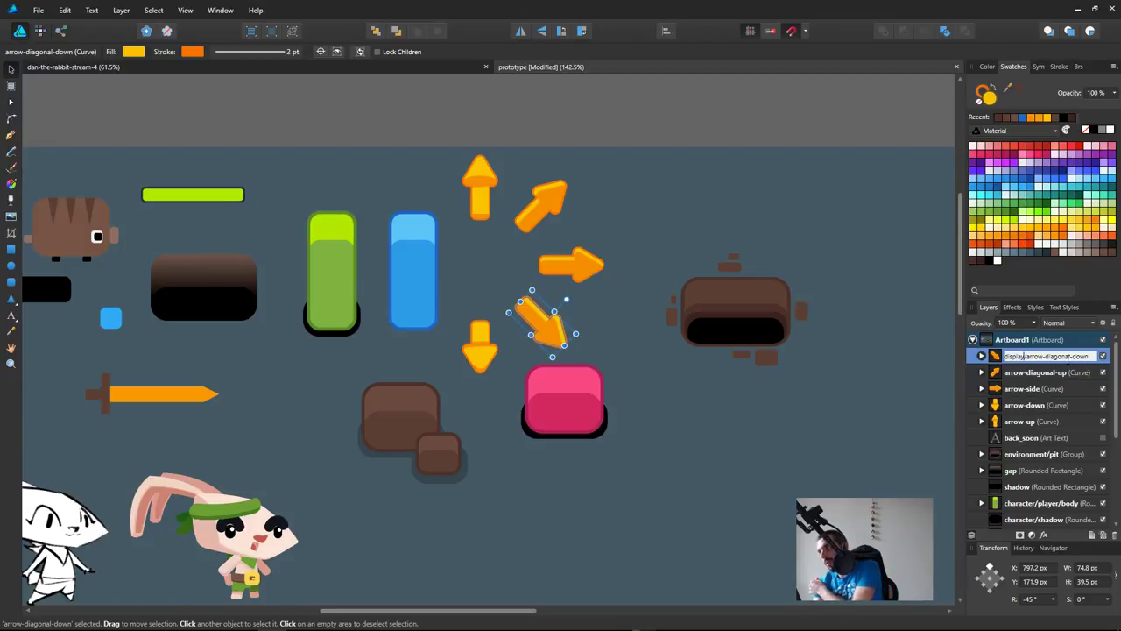
key(shift+Home)
text(helpers)
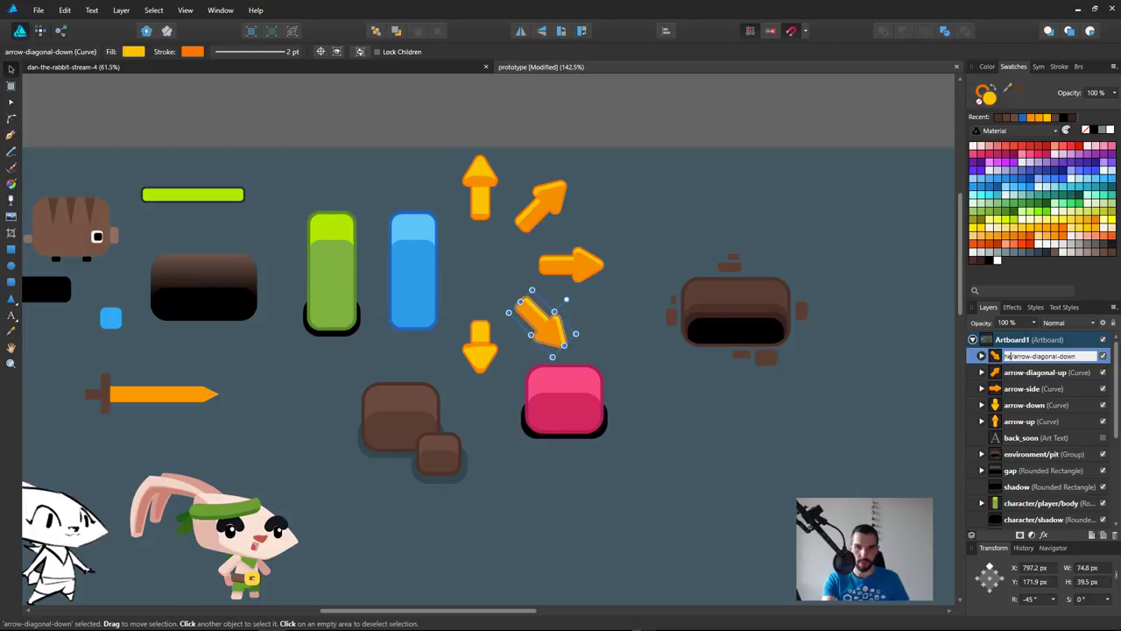
text(rs)
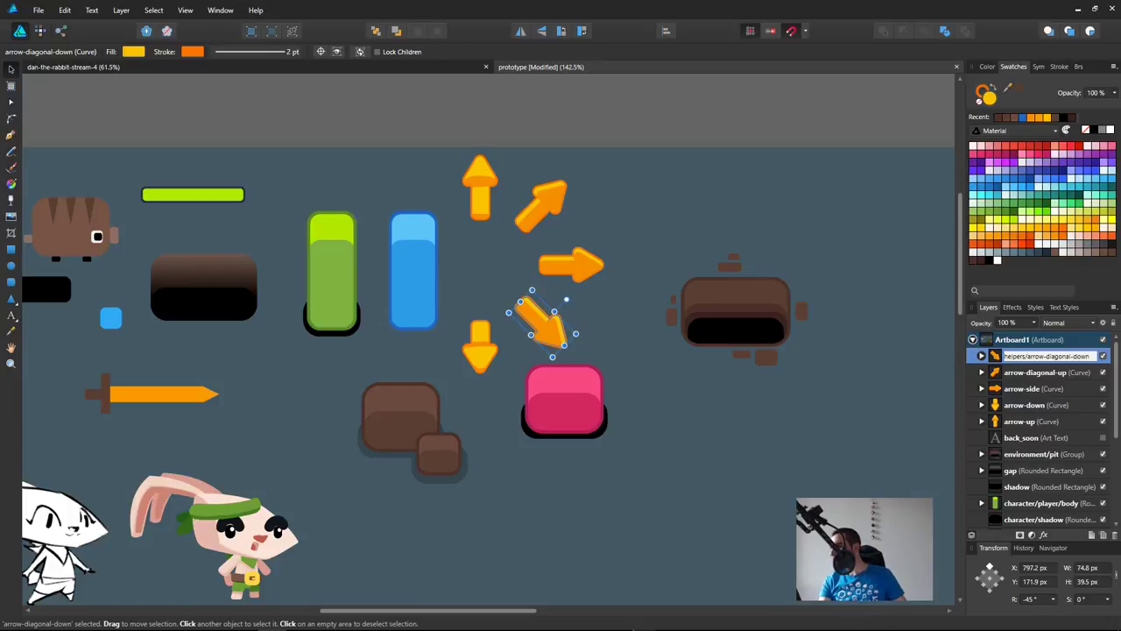
text(direction)
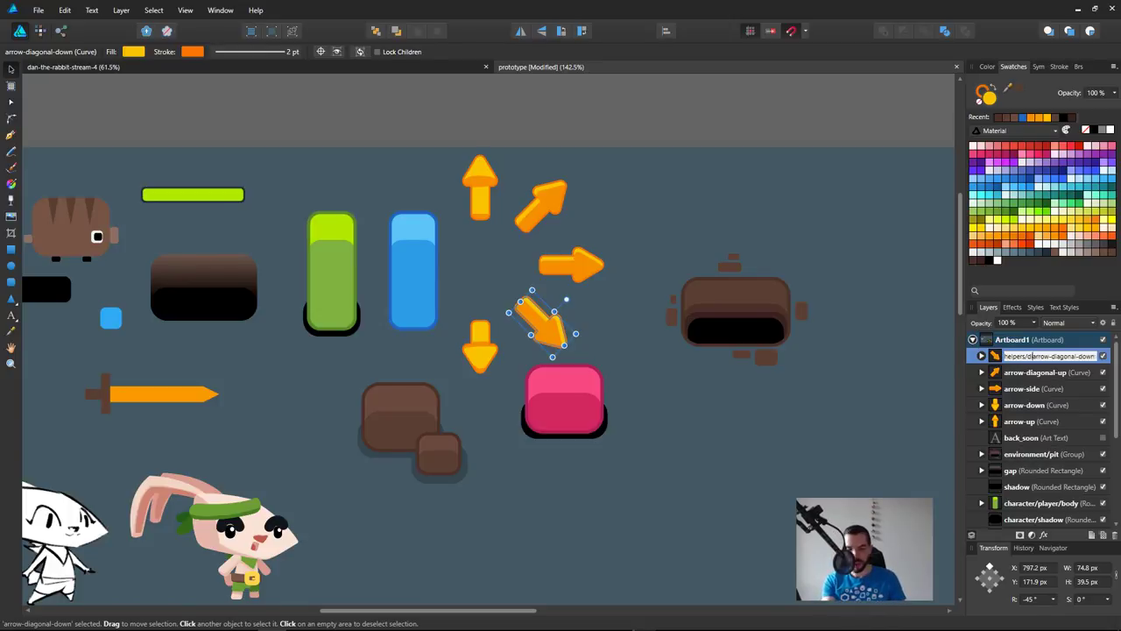
text(/)
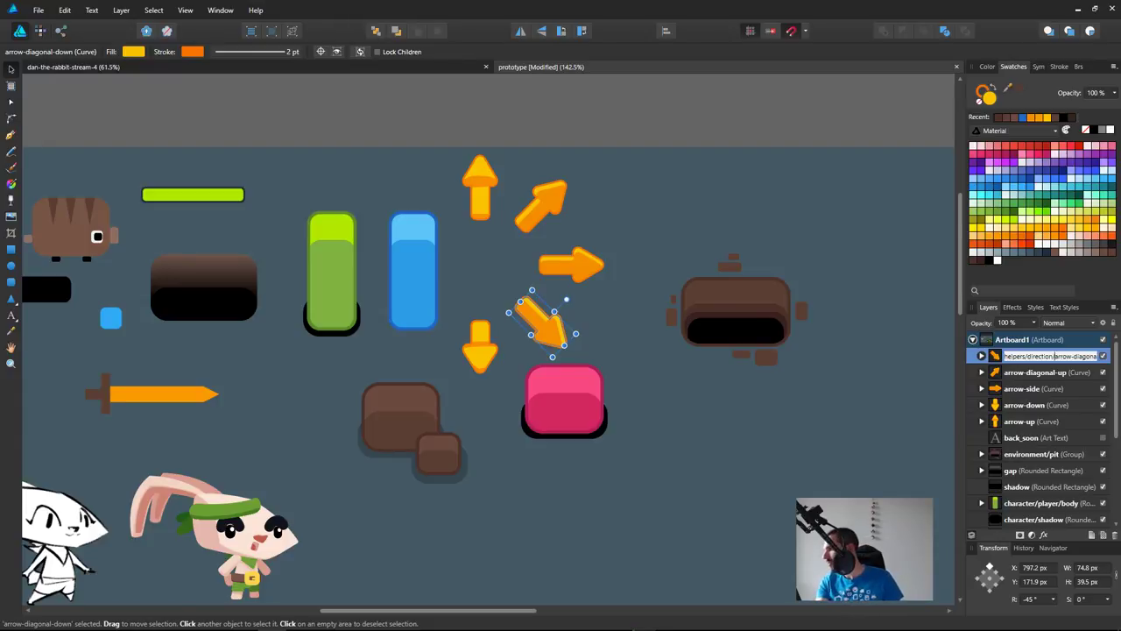
key(shift+Home)
key(ctrl+c)
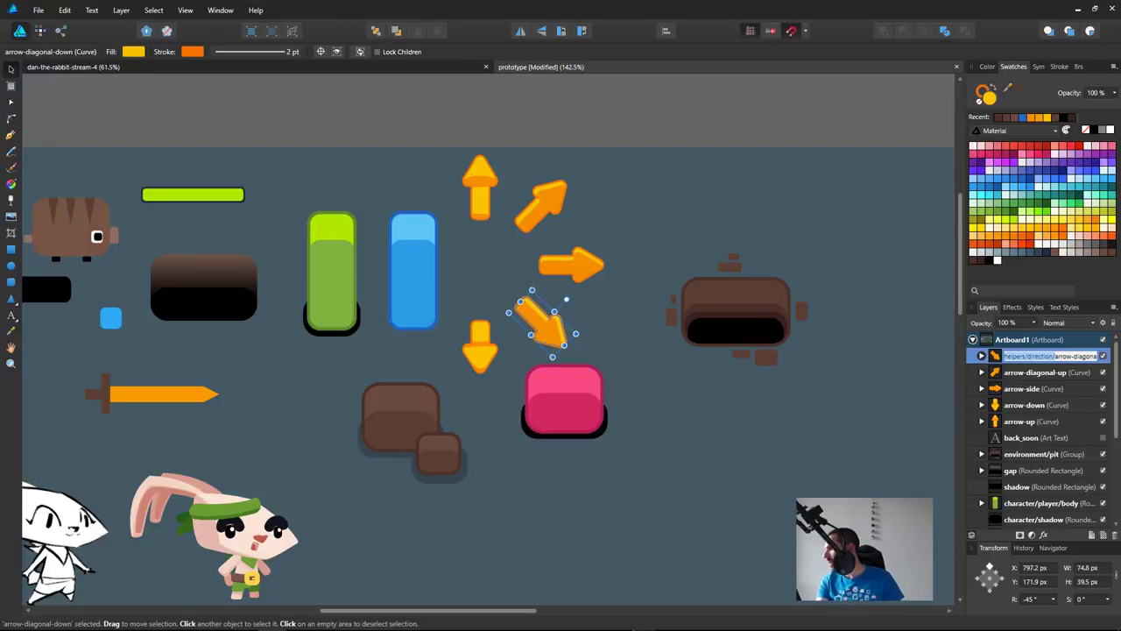
Step: Try to add the copied helpers/direction/ prefix to the arrow-diagonal-up layer's name
double_click(1048, 372)
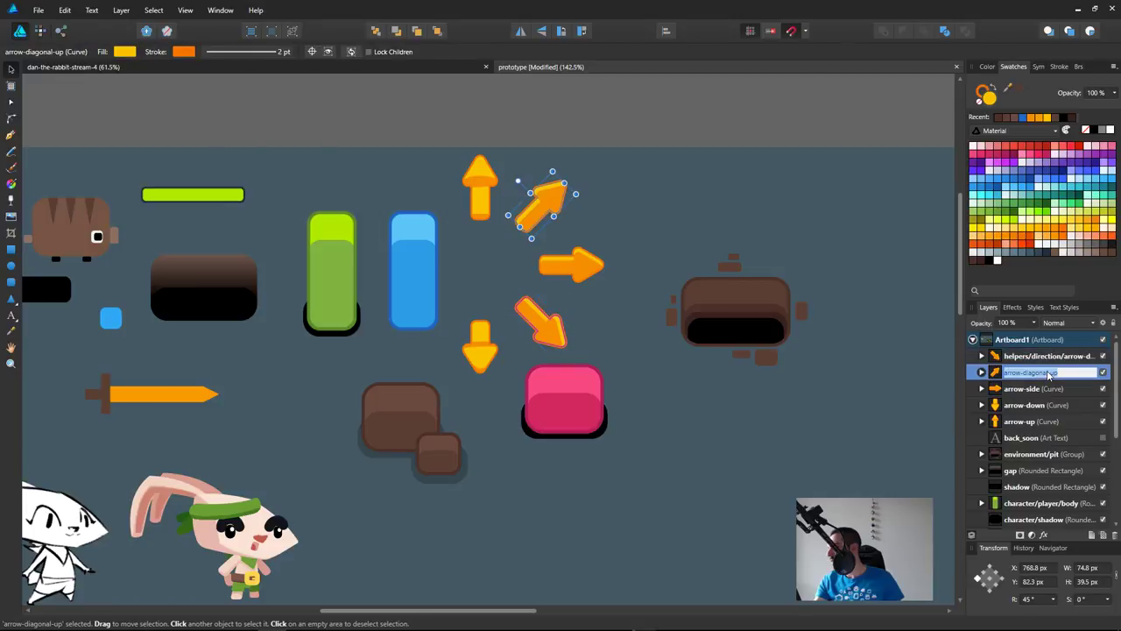
key(Home)
key(ctrl+v)
key(ctrl+z)
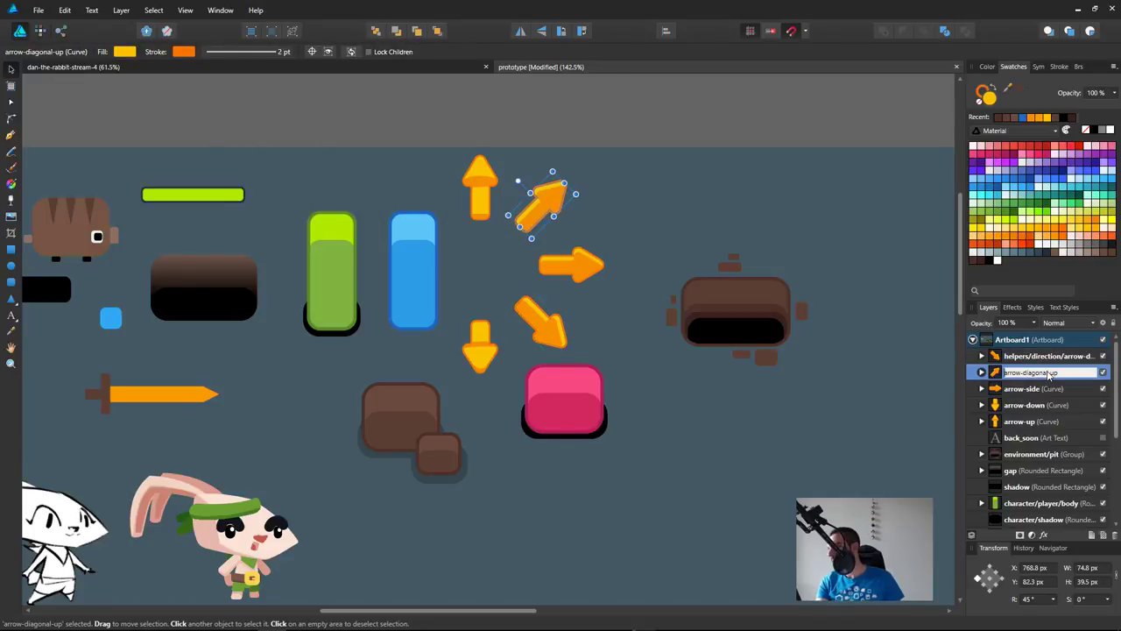
Step: Remove the helpers/direction/ prefix from the downward diagonal arrow's layer name and save the document
double_click(1055, 355)
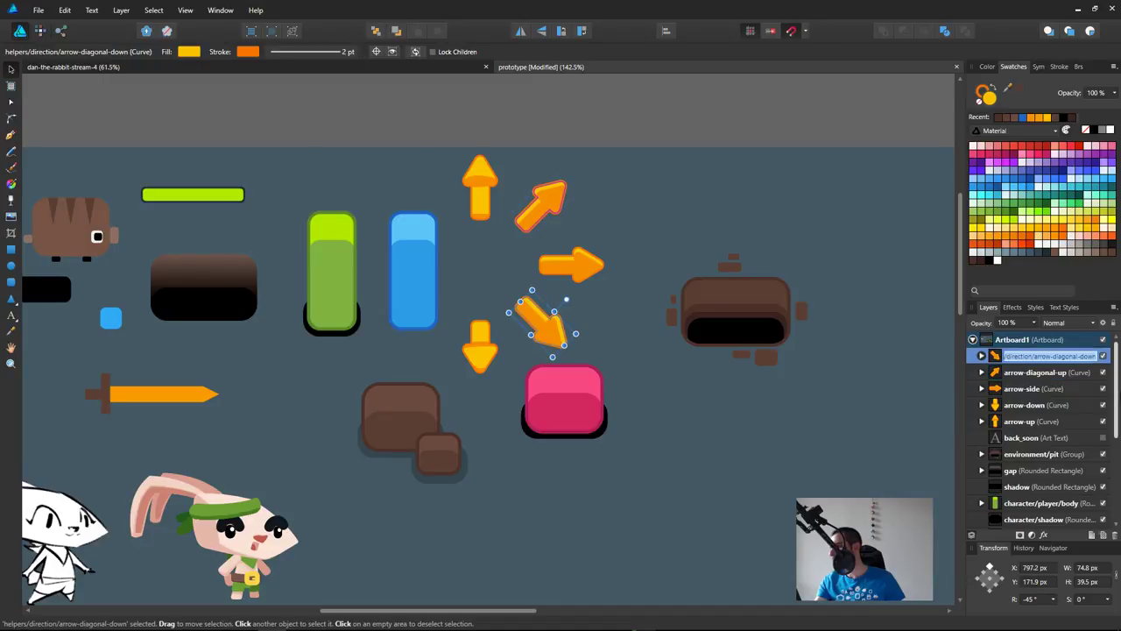
key(End)
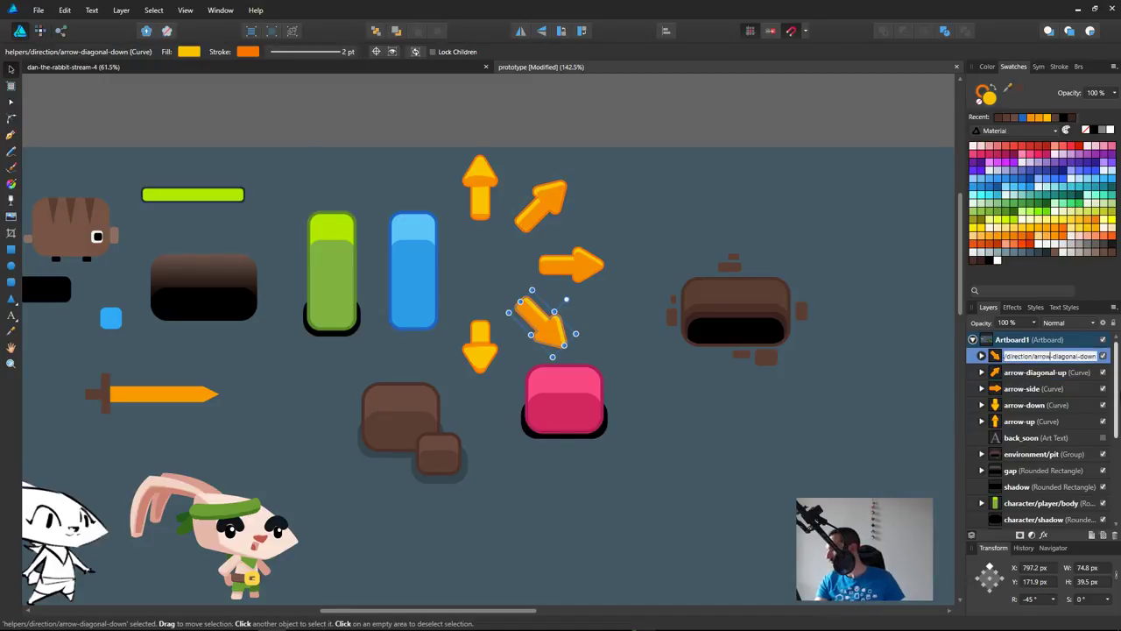
key(shift+Home)
key(BackSpace)
key(Return)
key(ctrl+s)
Step: Switch to the export workspace and create slices from the five arrow layers
key(F3)
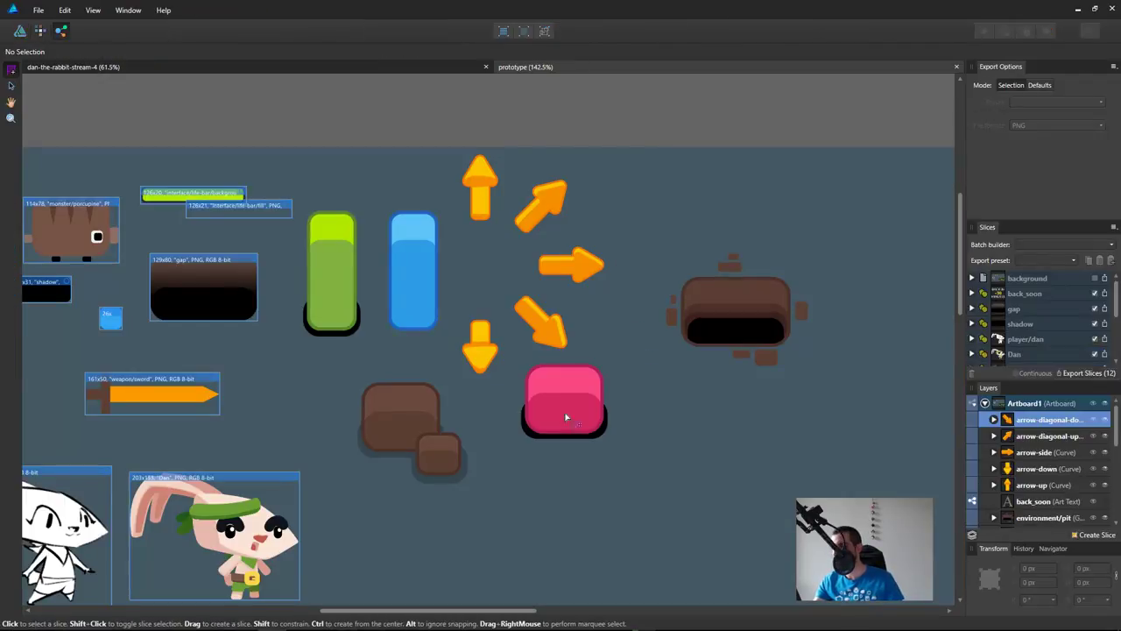
shift+click(1056, 502)
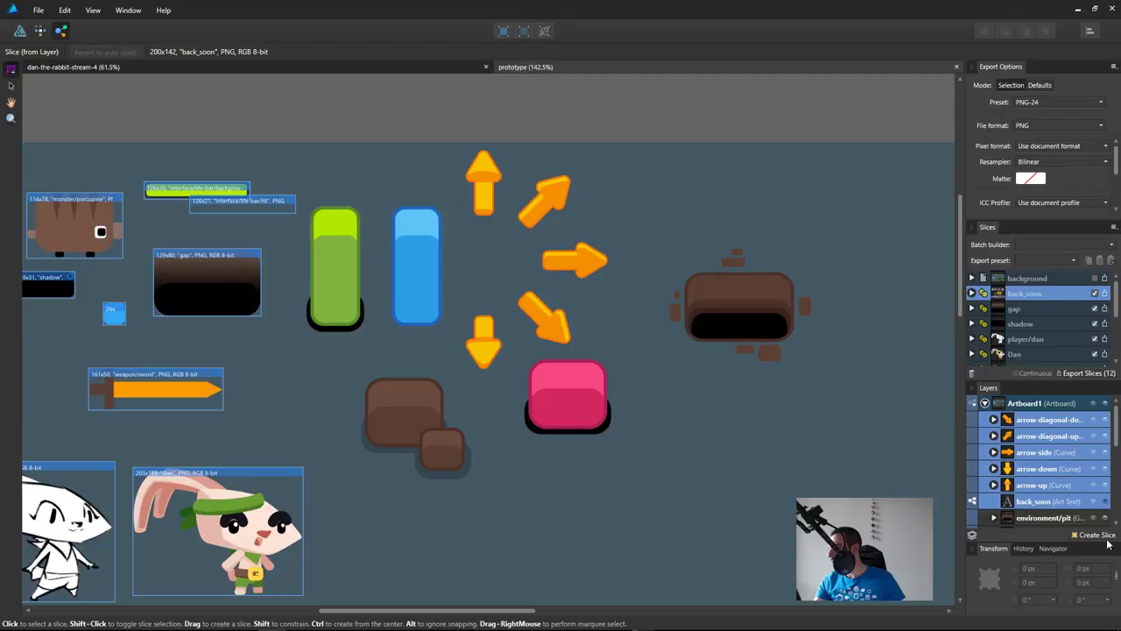
shift+click(1070, 487)
click(1109, 537)
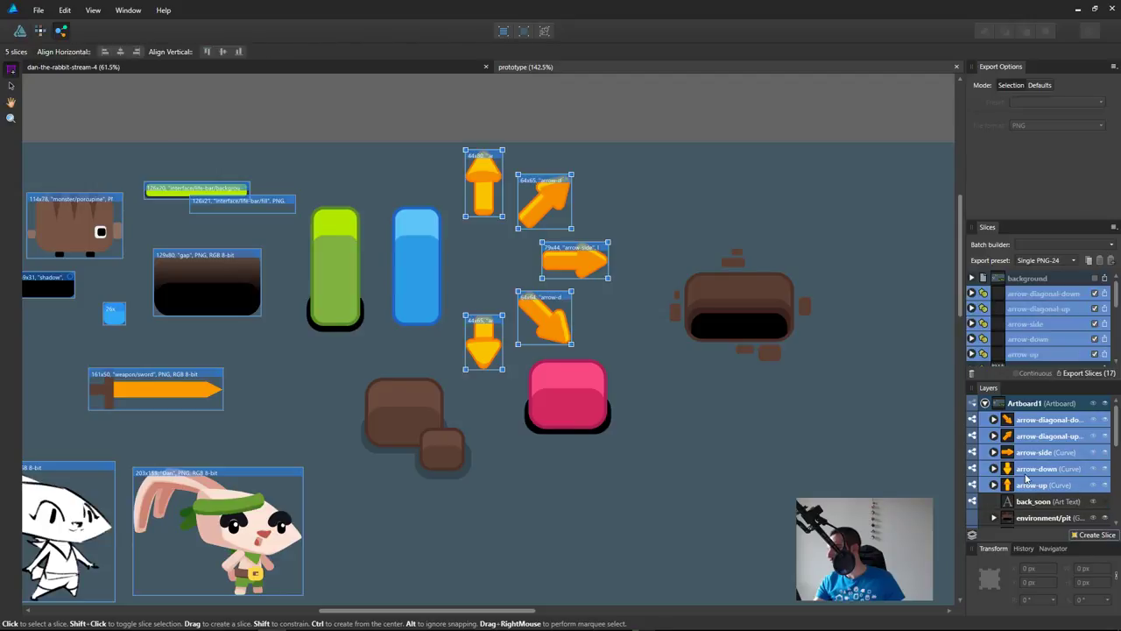
Step: Create slices from the environment/rock, environment/pit, monster body and shadow, character/shadow, and player and npc body layers
scroll(1029, 473, down, 5)
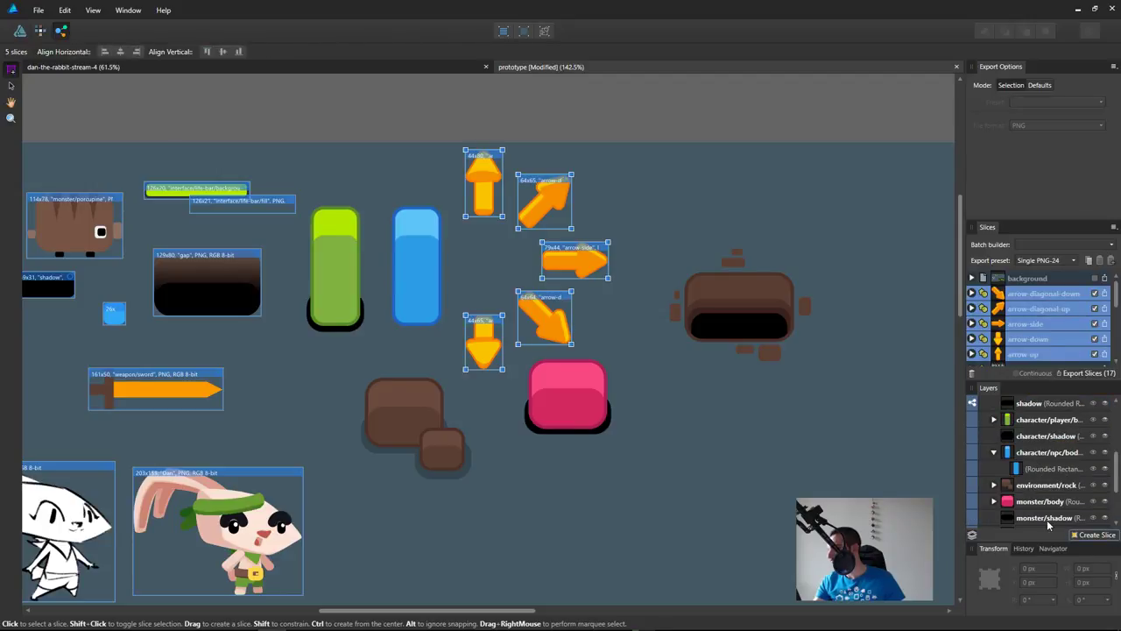
click(1048, 523)
shift+click(1052, 502)
shift+click(1055, 485)
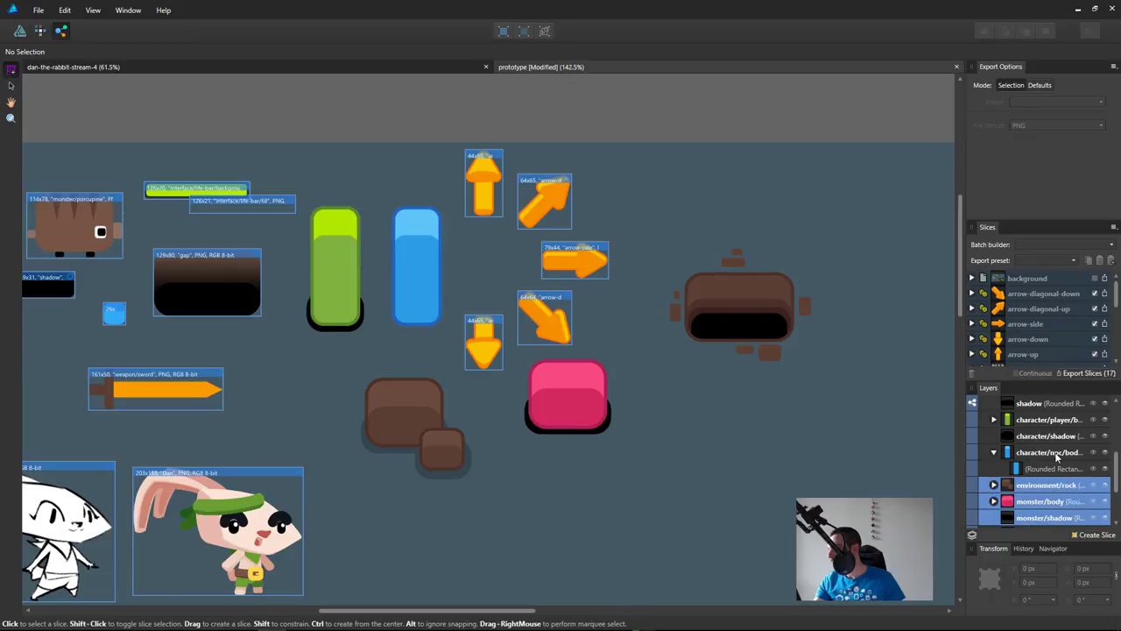
ctrl+click(1056, 453)
ctrl+click(1047, 436)
ctrl+click(1055, 409)
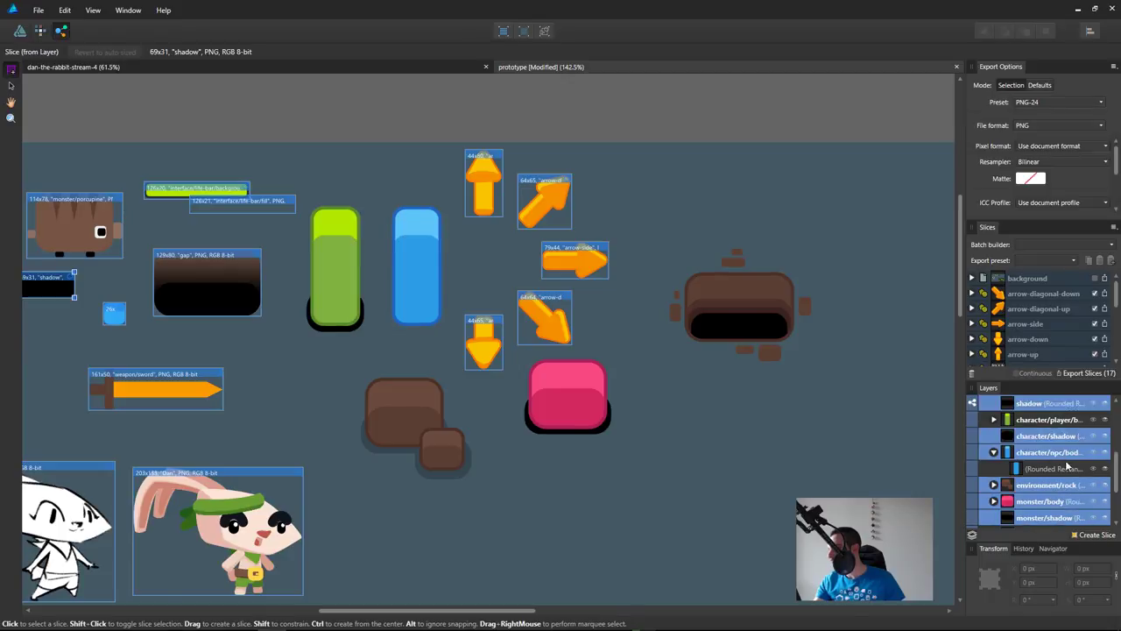
ctrl+click(1070, 409)
ctrl+click(1067, 420)
scroll(1065, 432, up, 5)
scroll(1066, 432, down, 3)
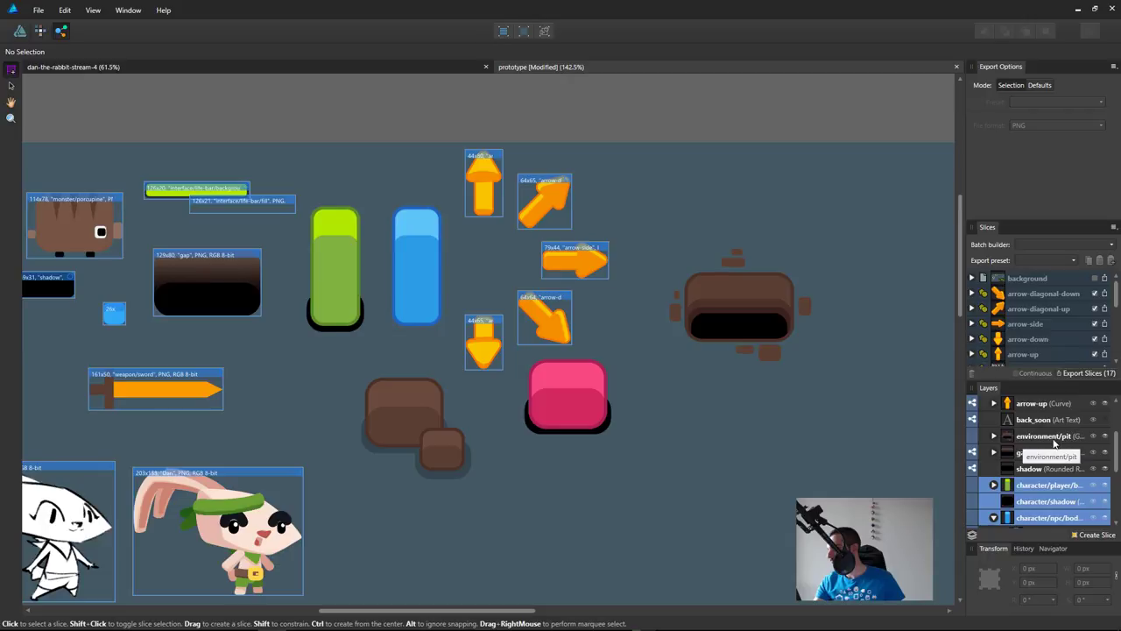
ctrl+click(1056, 436)
click(1095, 534)
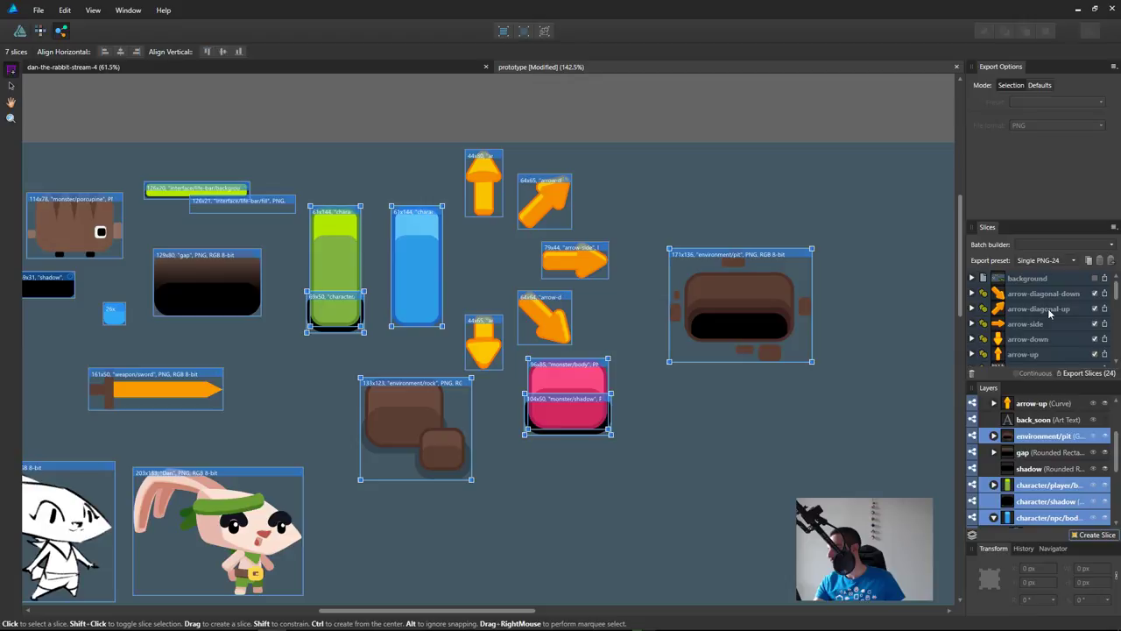
Step: Expand the list of slices and examine the player body, gap and environment/pit slices
click(987, 389)
click(1004, 67)
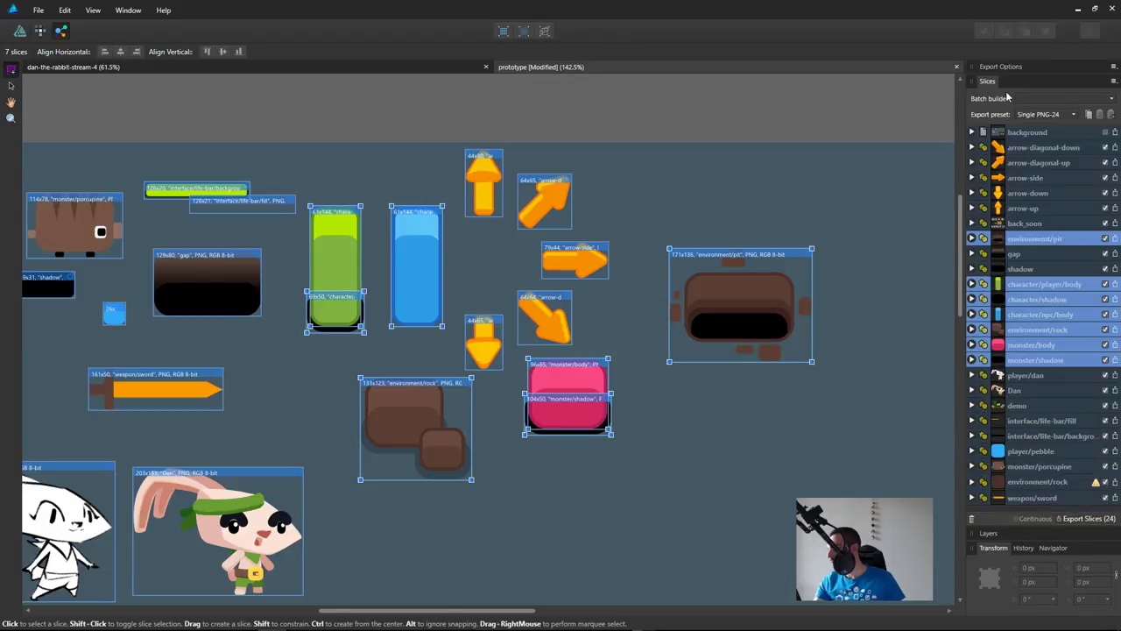
click(1059, 287)
click(1048, 253)
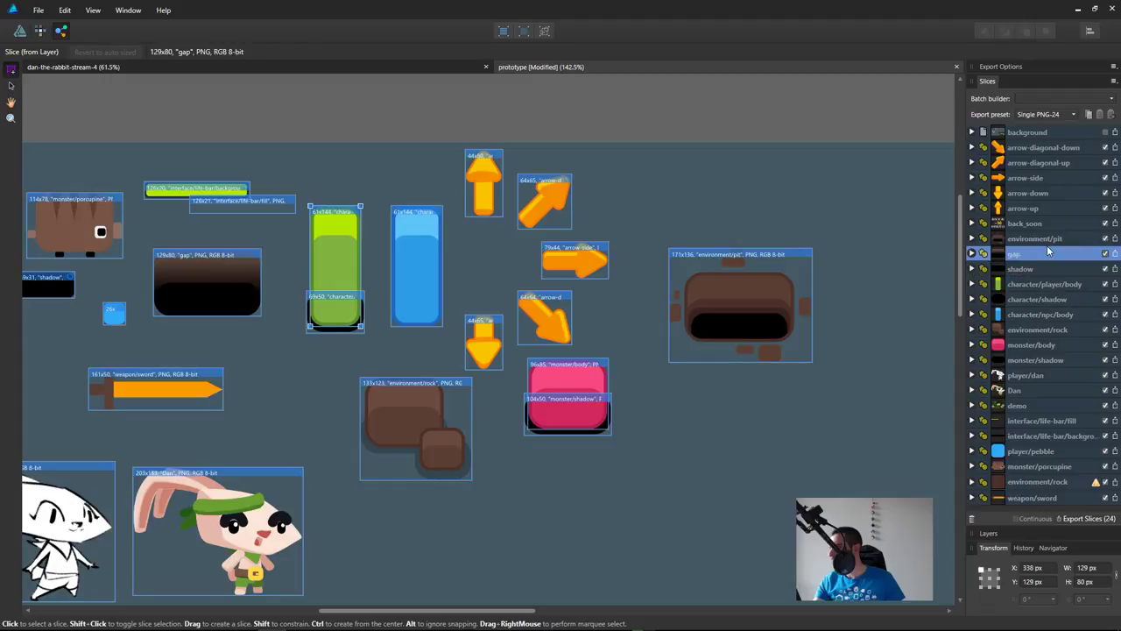
click(1048, 238)
click(1038, 254)
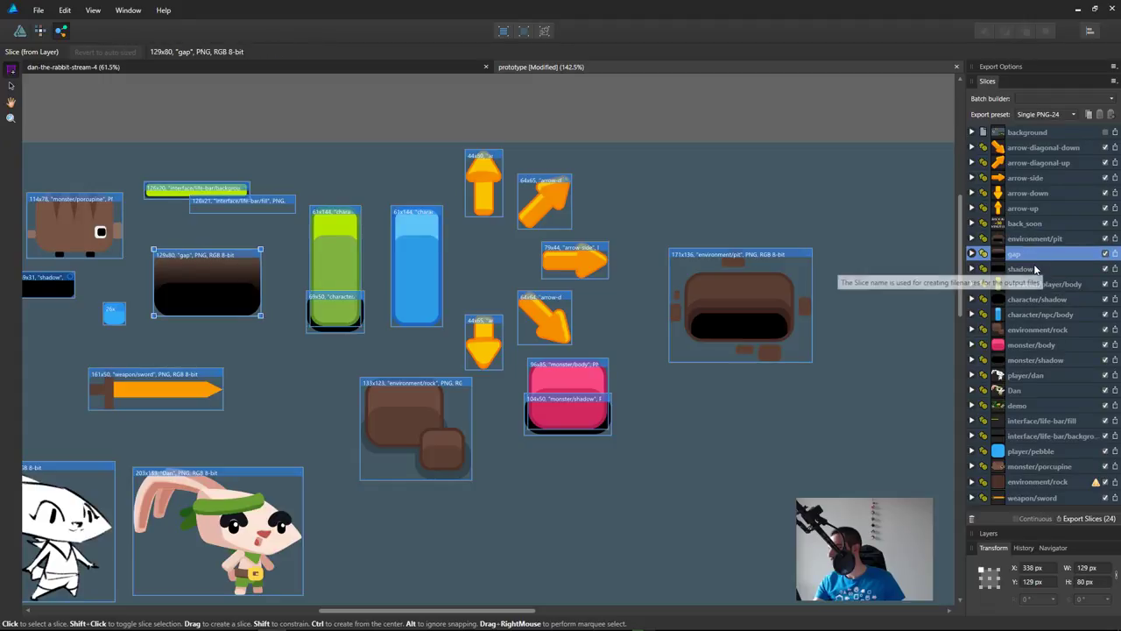
Step: Delete the gap, shadow, player/pebble, monster/porcupine and weapon/sword slices, along with the environment/rock slice that carries a warning
shift+click(1037, 269)
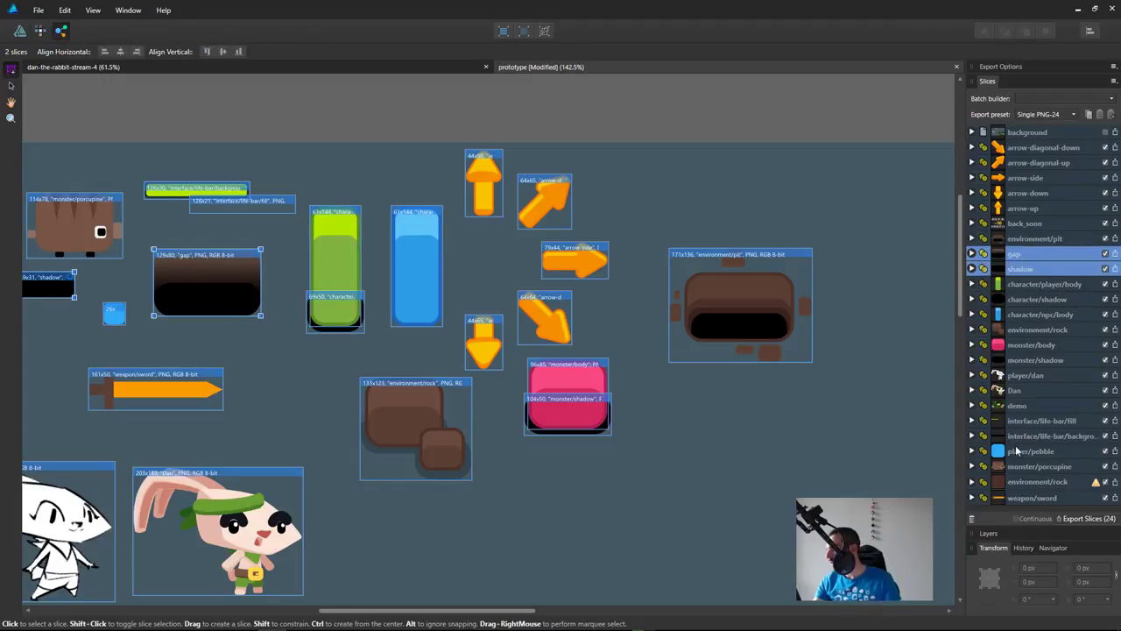
scroll(478, 385, down, 1)
scroll(477, 386, down, 3)
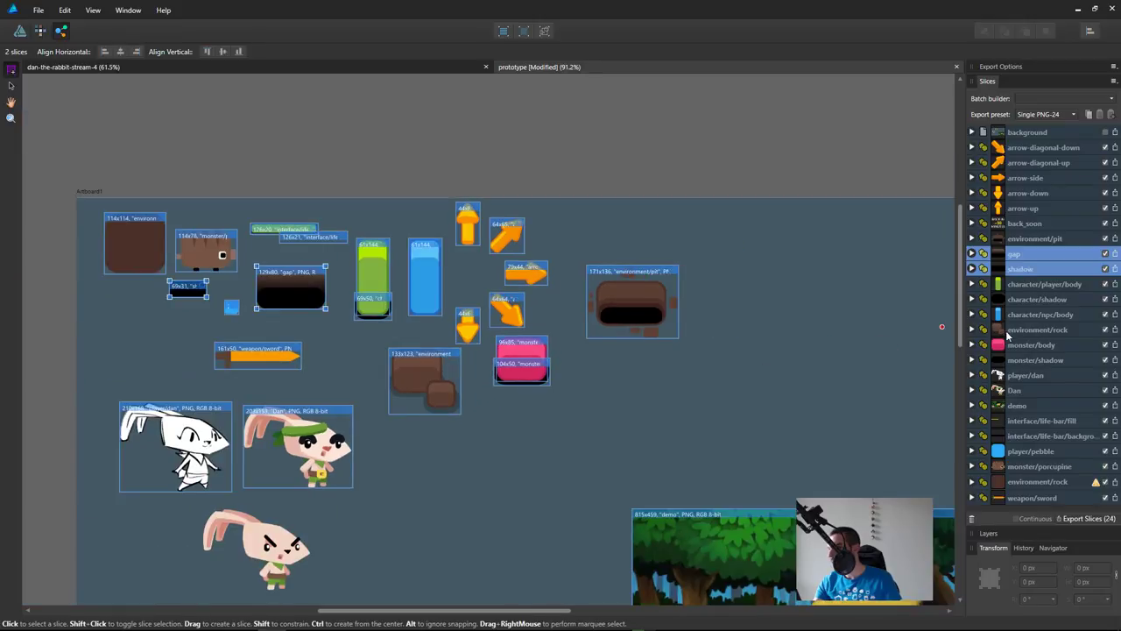
ctrl+click(1032, 450)
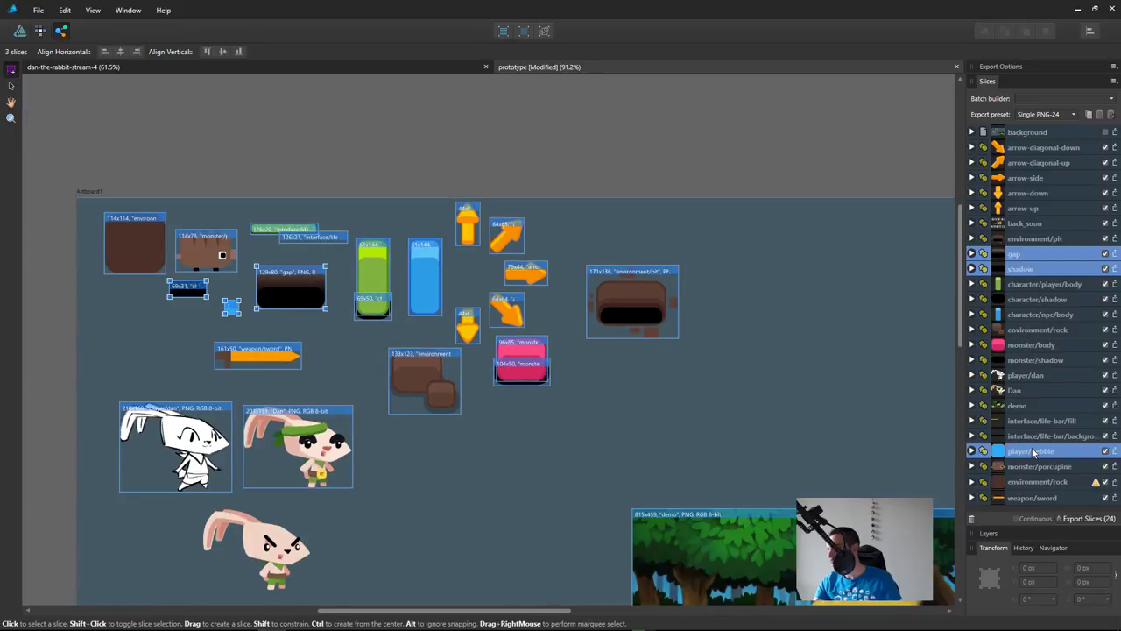
ctrl+click(1021, 499)
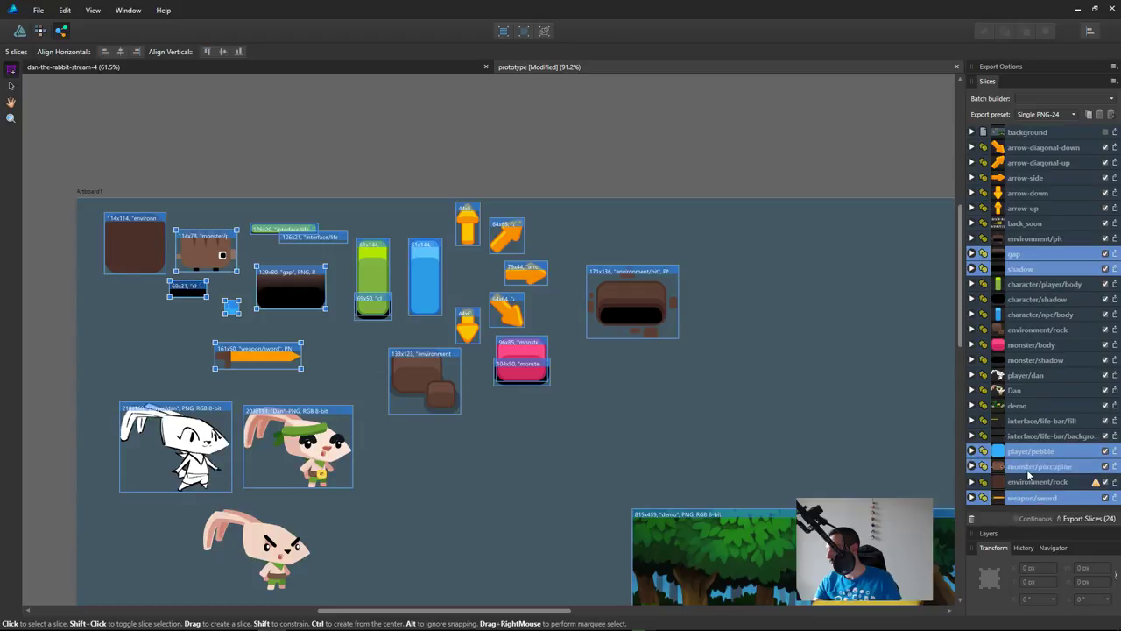
ctrl+click(1035, 479)
ctrl+click(1034, 470)
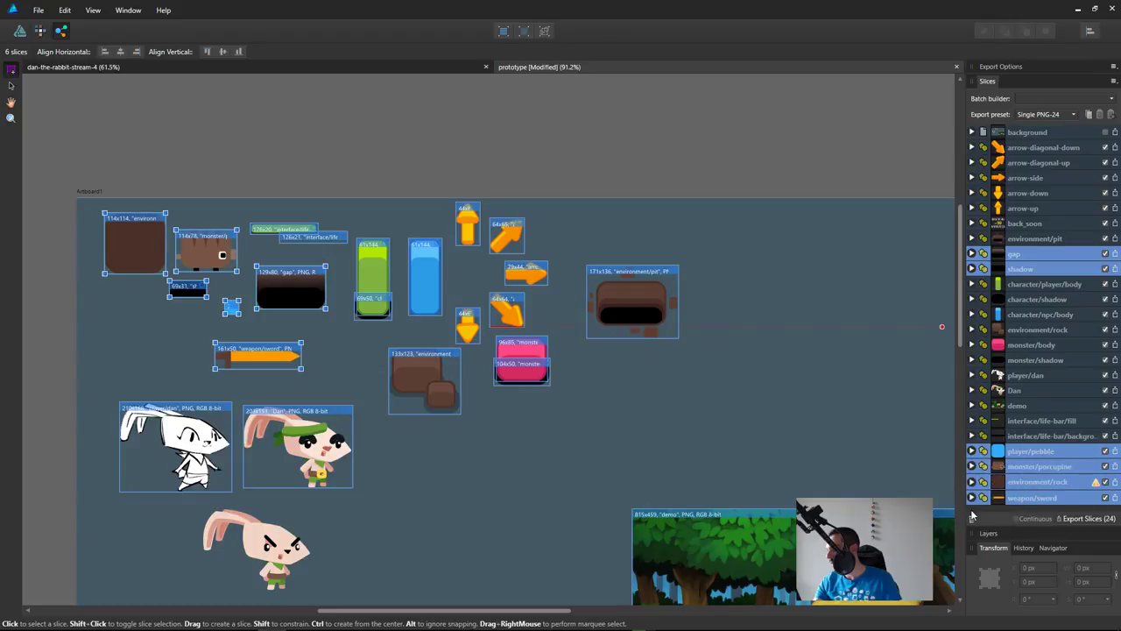
click(971, 520)
Step: Delete the two interface/life-bar slices and the demo, Dan, player/dan and back_soon slices
click(1065, 406)
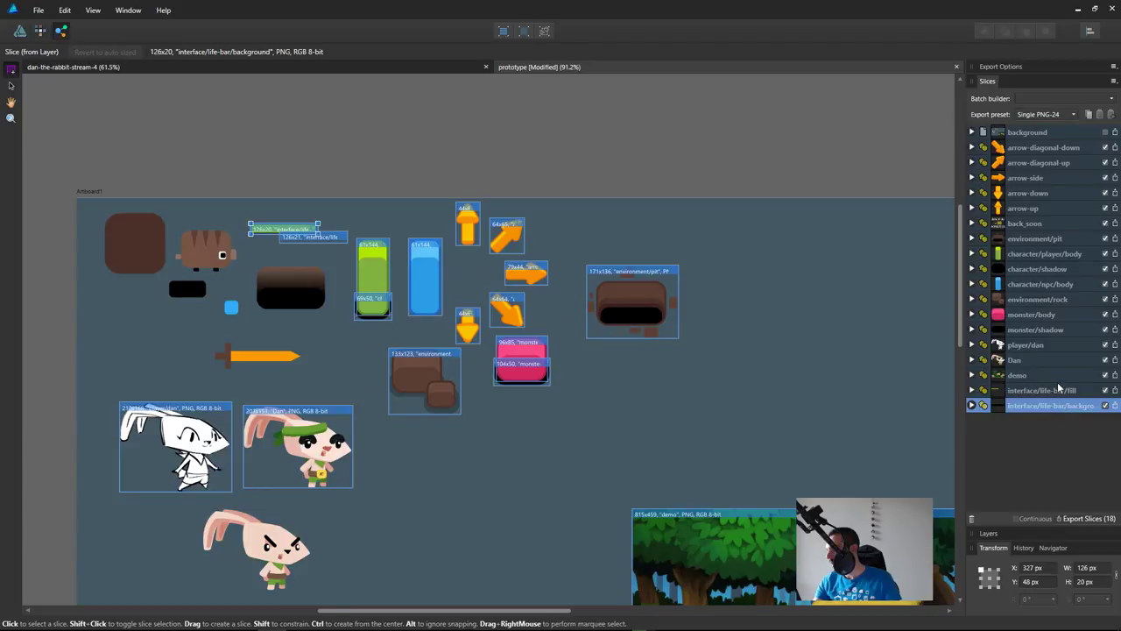
shift+click(1055, 375)
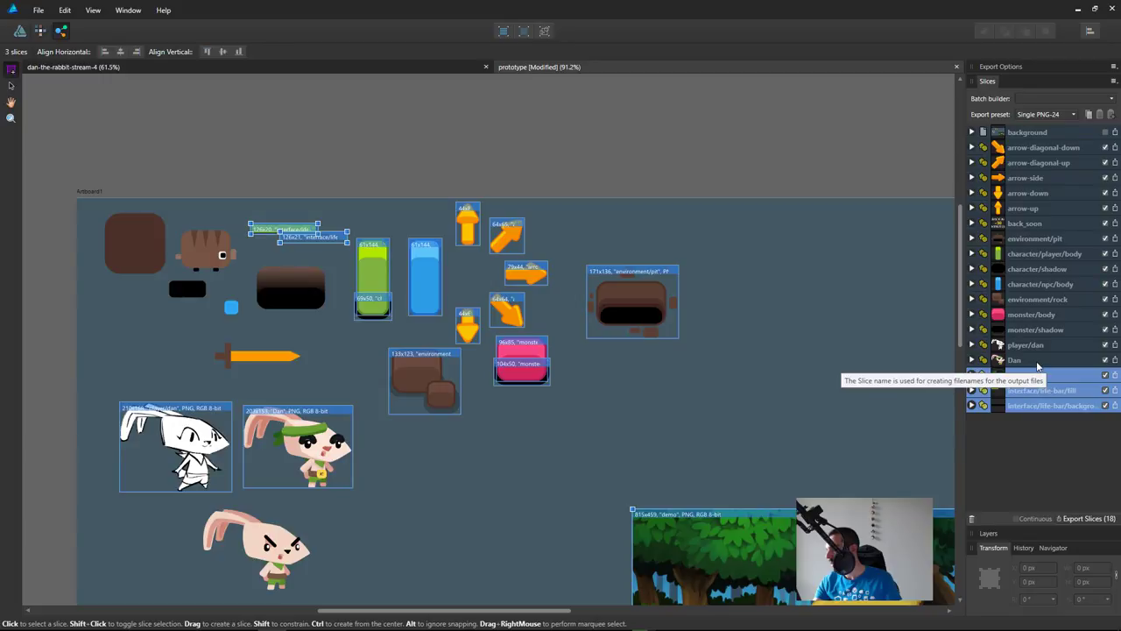
shift+click(1039, 359)
shift+click(1040, 346)
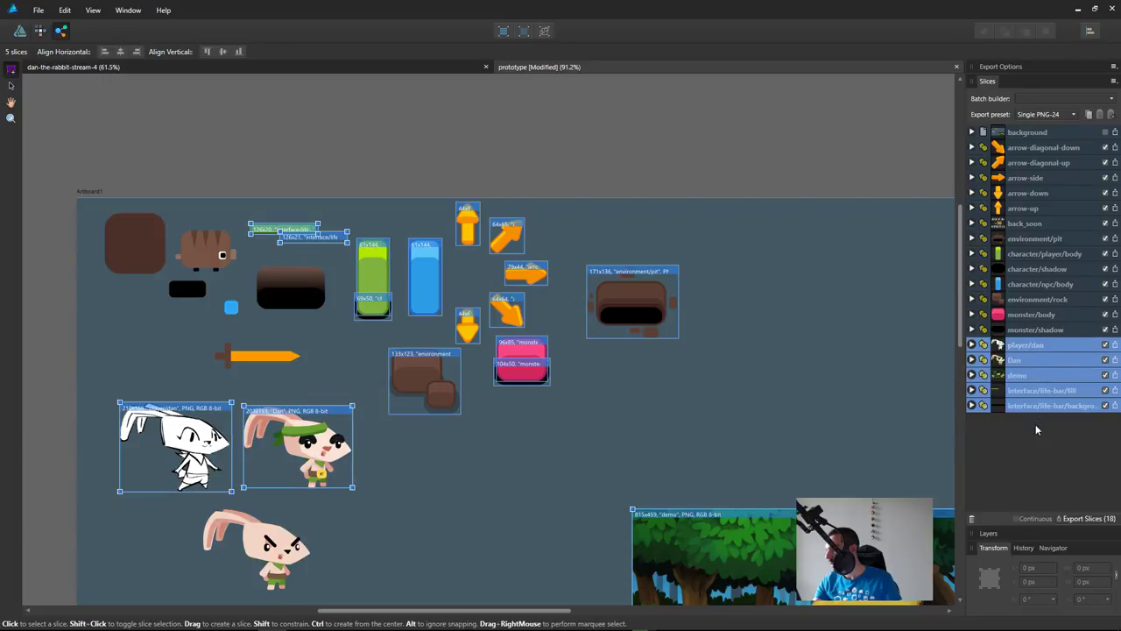
click(970, 518)
click(1027, 224)
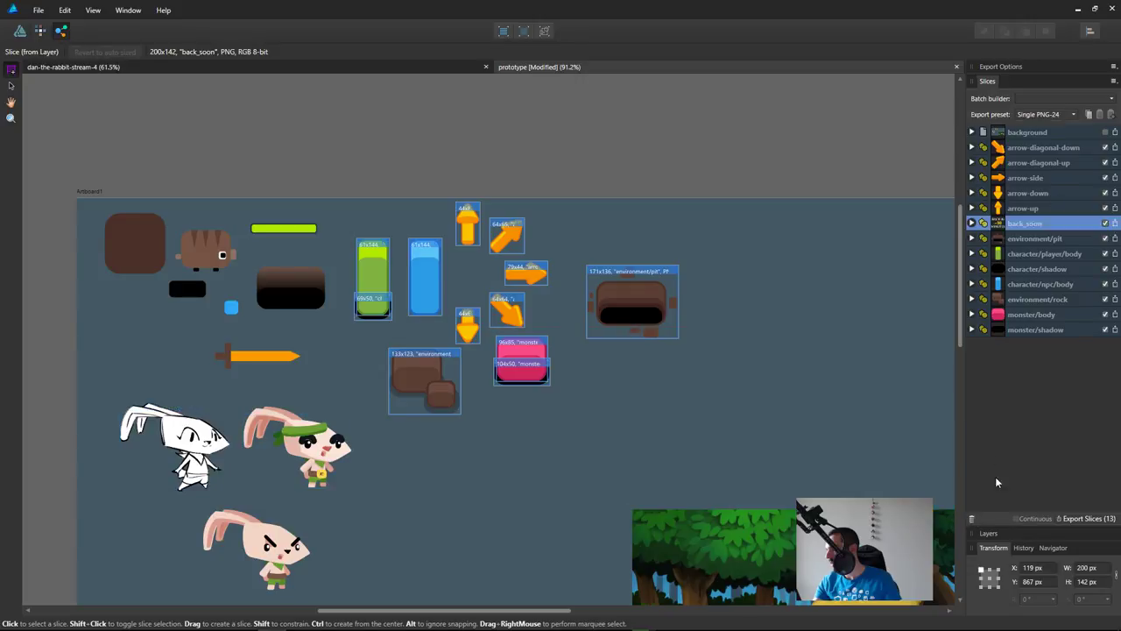
click(970, 519)
click(1021, 315)
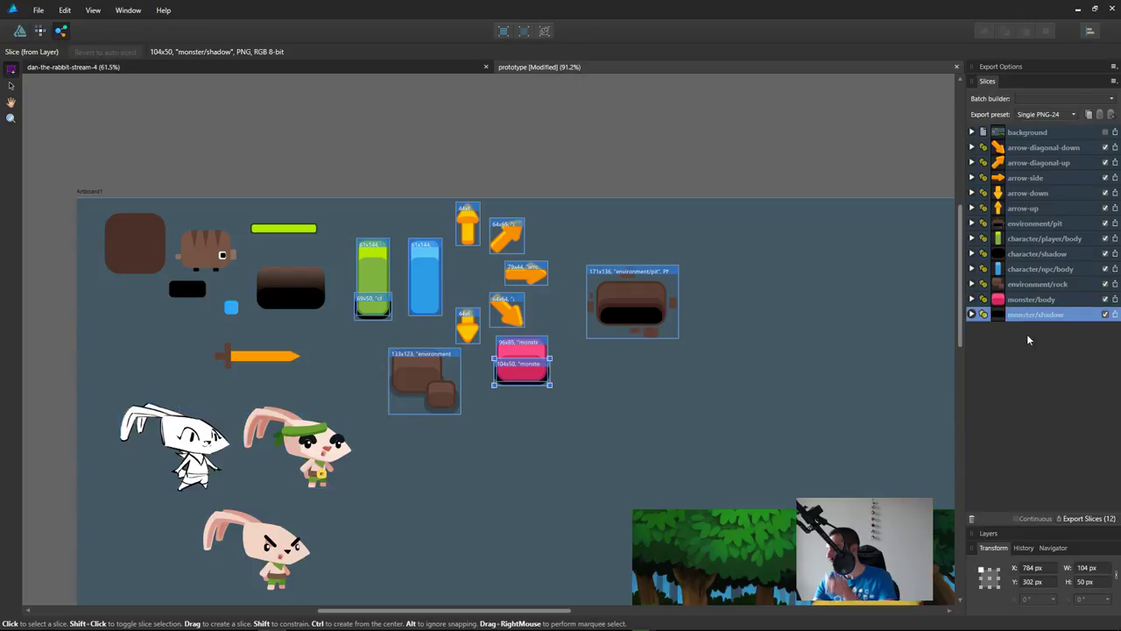
Step: Add the helpers/direction/ prefix to the arrow-diagonal-down slice name
click(1041, 147)
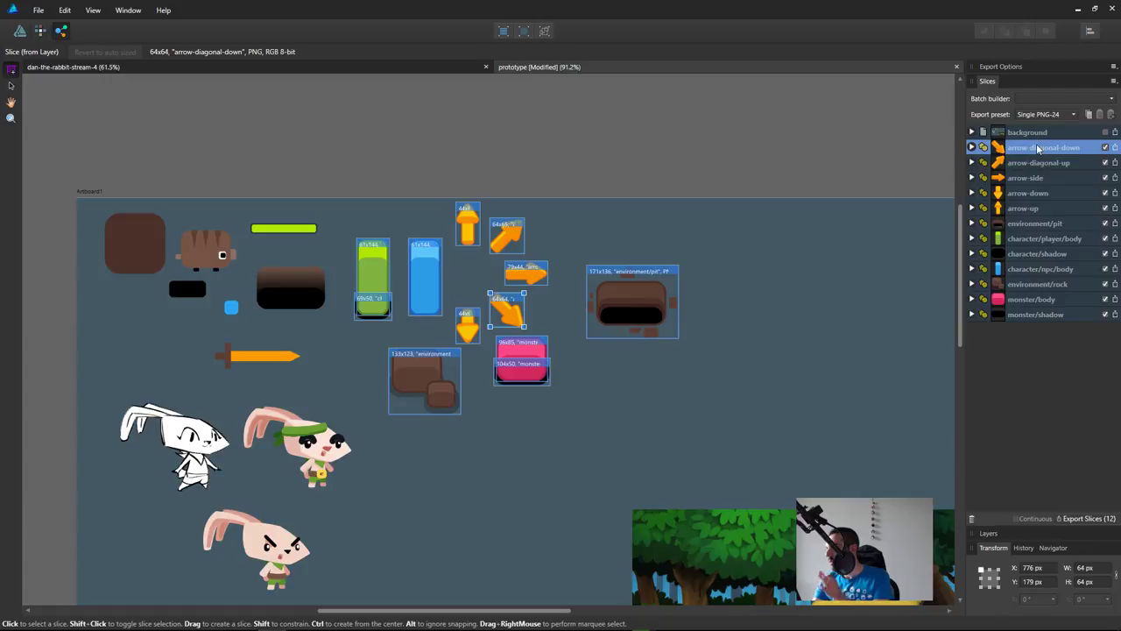
double_click(1042, 147)
text(helpers/direction/)
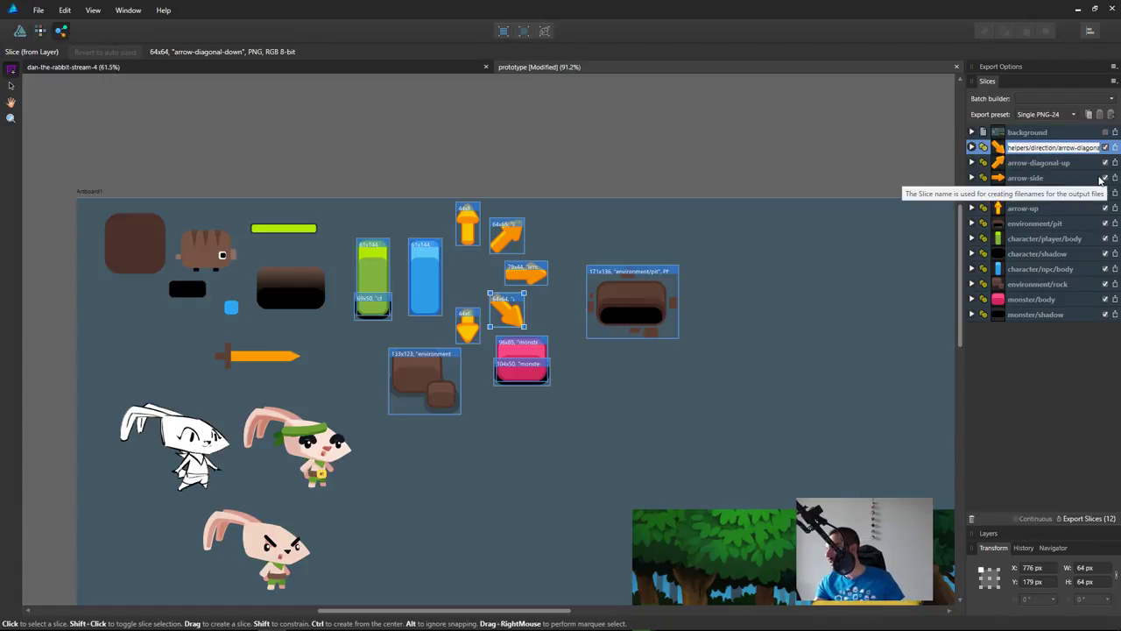
click(1042, 163)
double_click(1057, 163)
key(Home)
key(Return)
key(ctrl+1)
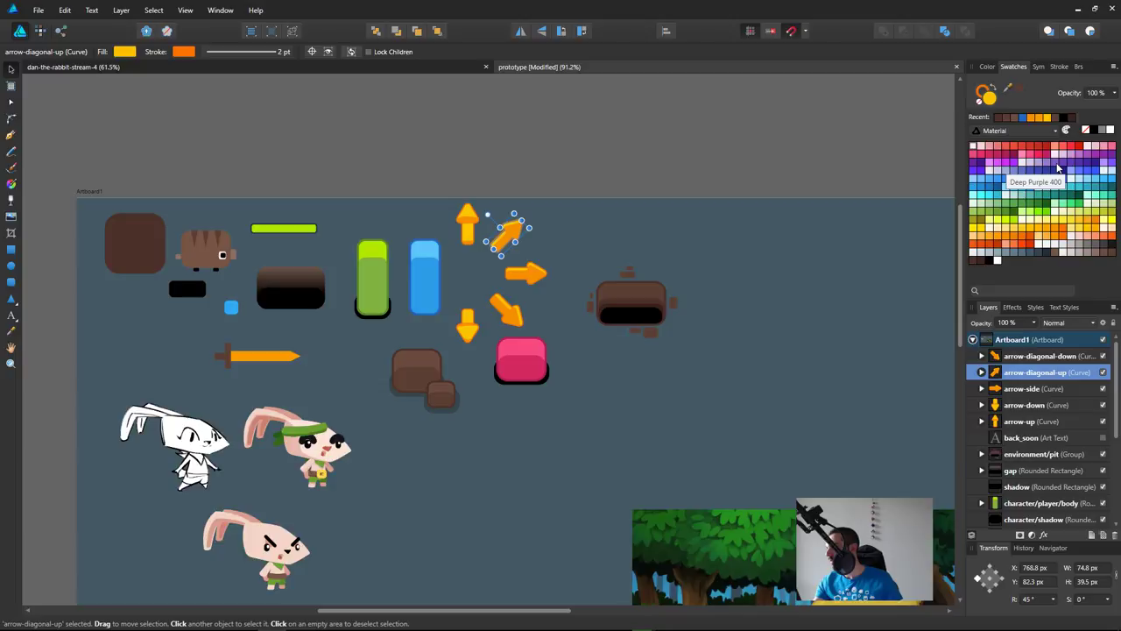
key(ctrl+6)
Step: Add the helpers/direction/ prefix to the arrow-diagonal-up slice name
double_click(1054, 164)
key(Home)
text(helpers/direction/)
key(Return)
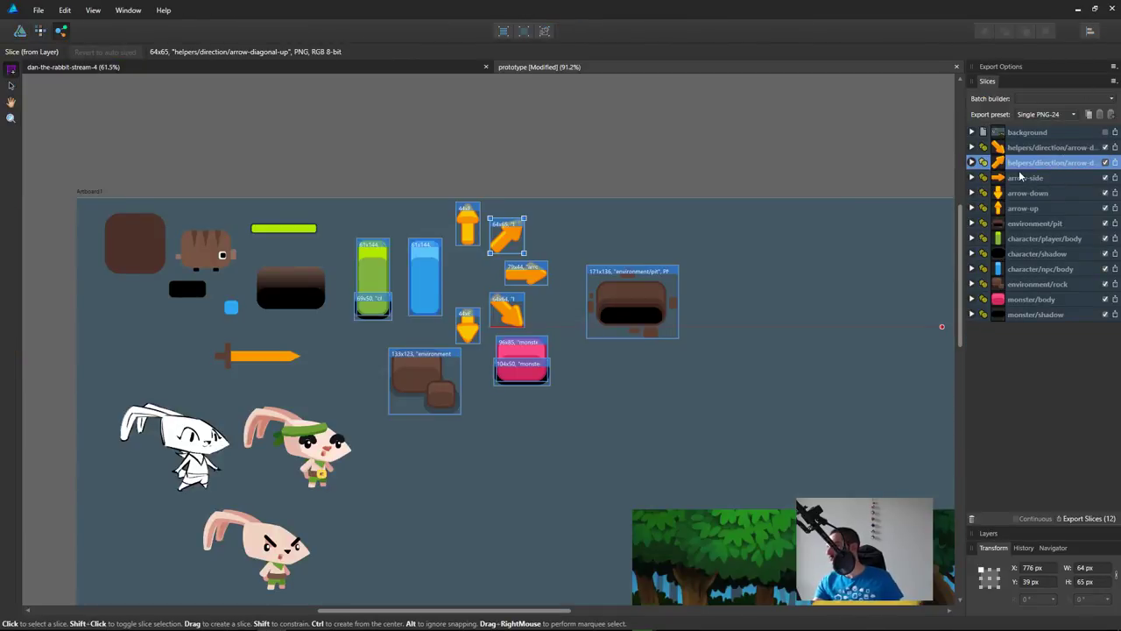
Step: Add the helpers/direction/ prefix to the arrow-side and arrow-down slice names
double_click(1024, 178)
key(Home)
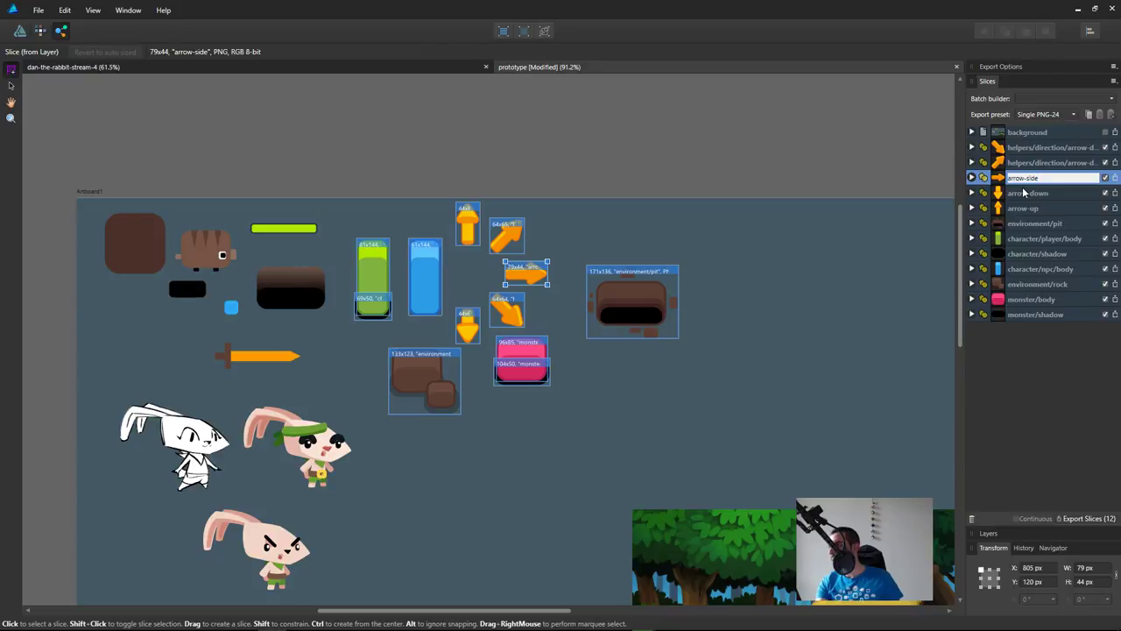
text(helpers/direction/)
key(Return)
double_click(1036, 194)
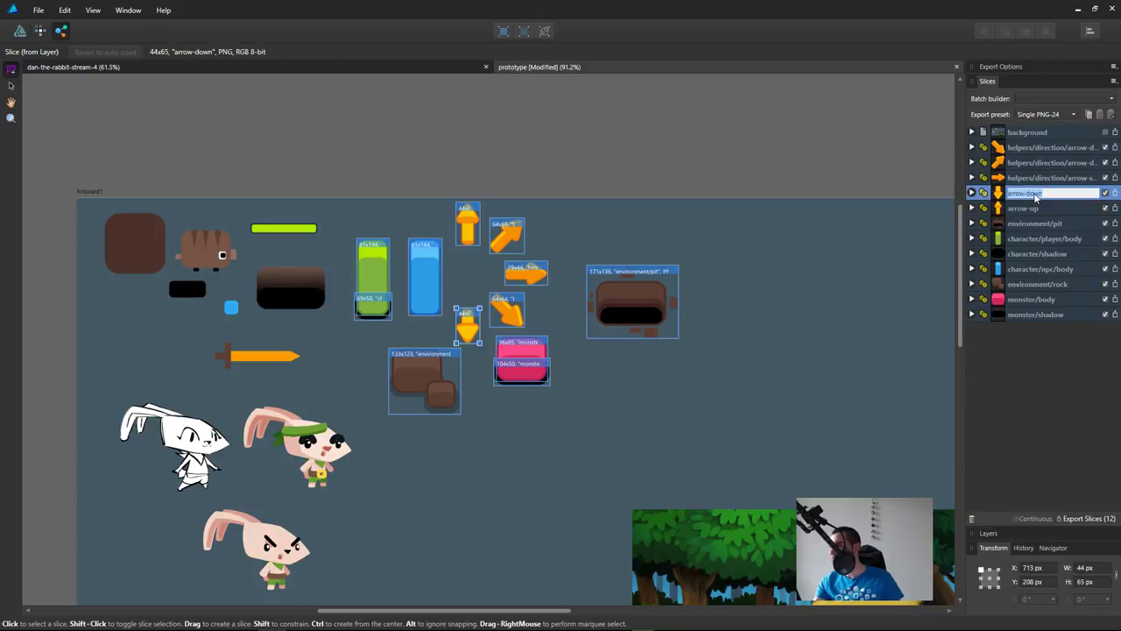
key(Home)
text(helpers/direction/)
key(Return)
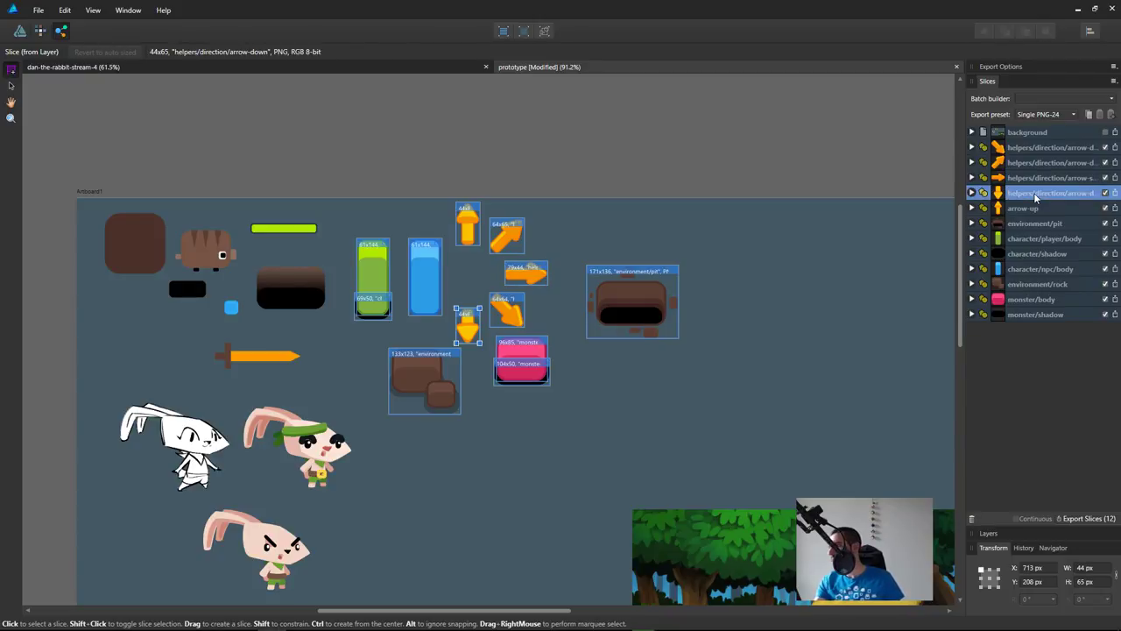
Step: Add the helpers/direction/ prefix to the arrow-up slice name
double_click(1049, 211)
key(Home)
text(helpers/direction/)
key(Return)
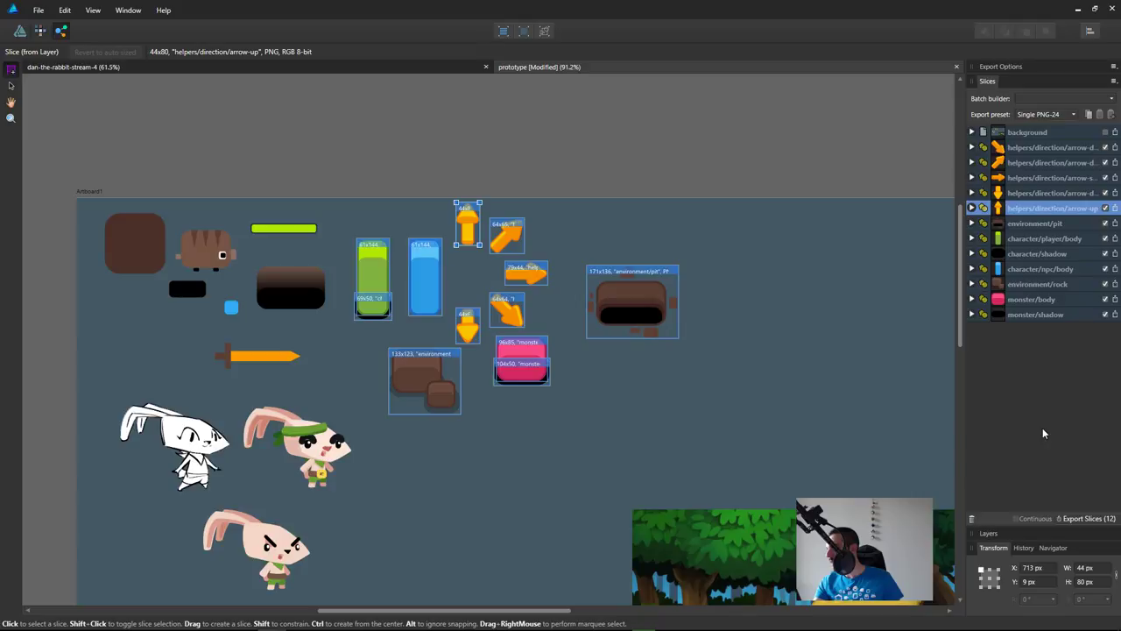
drag(841, 430, 821, 422)
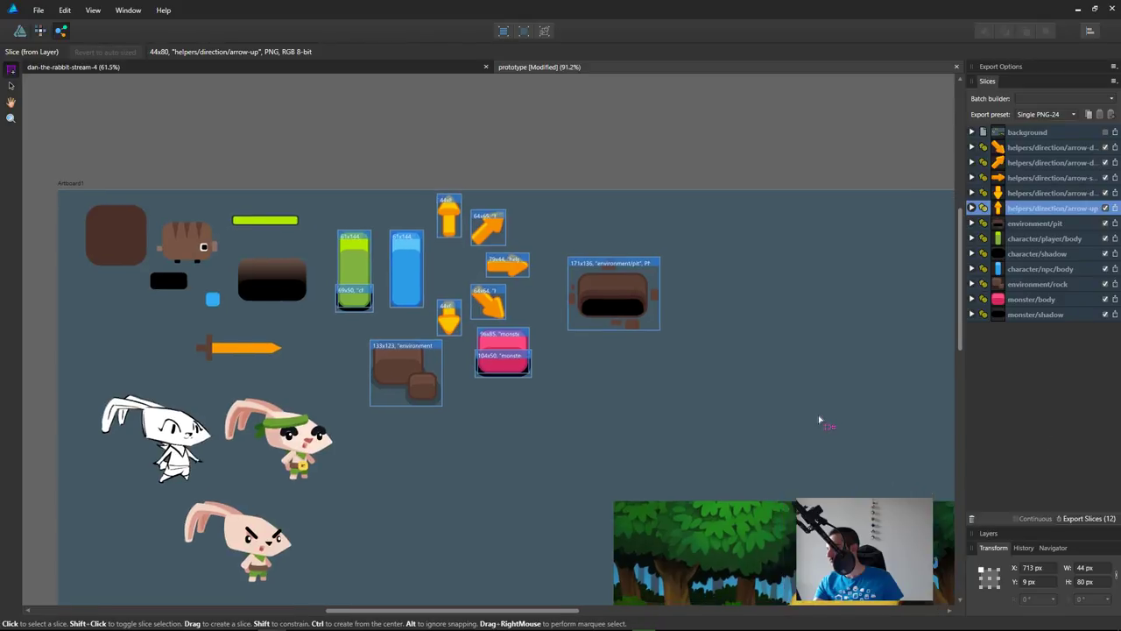
Step: Start exporting the slices and get the path of the 01.character-controller/final folder from Directory Opus
click(1105, 519)
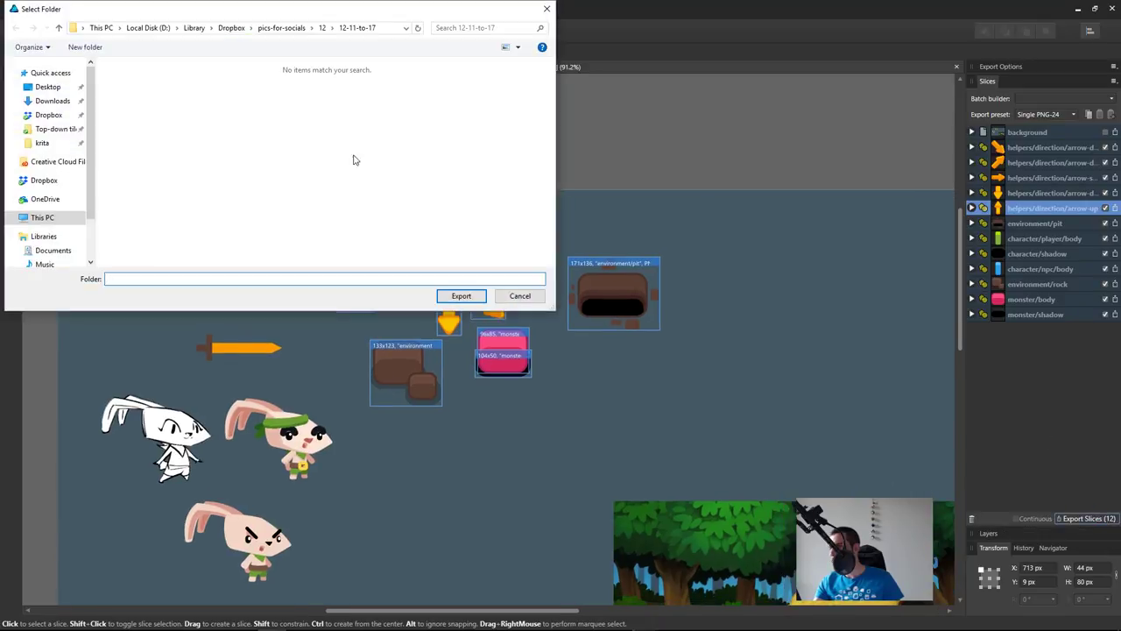
key(super+1)
click(746, 350)
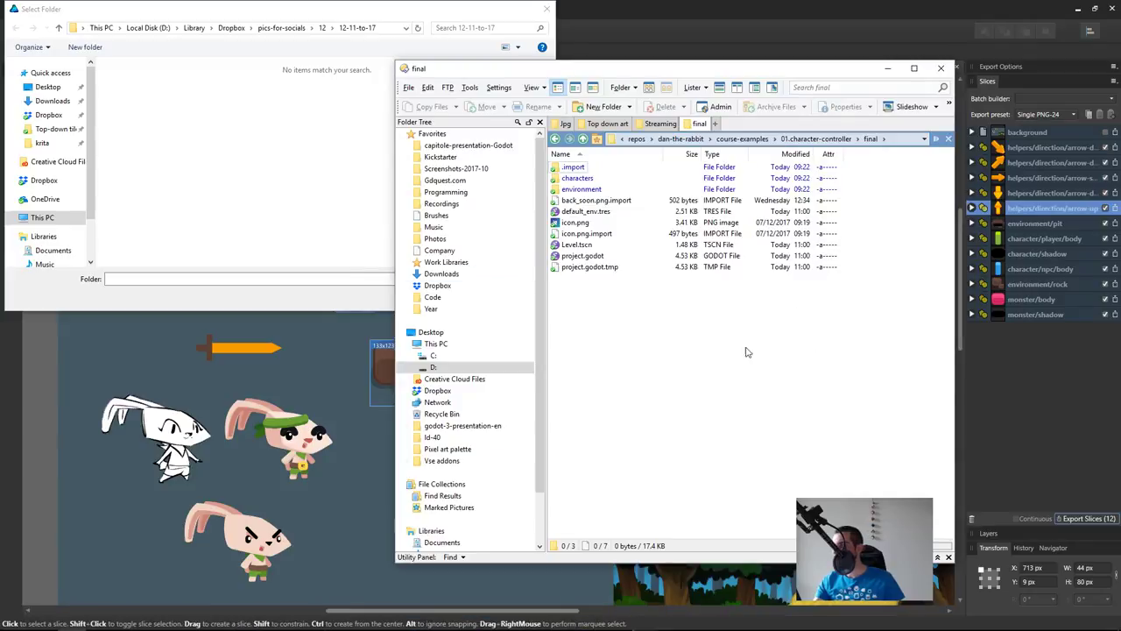
key(alt+d)
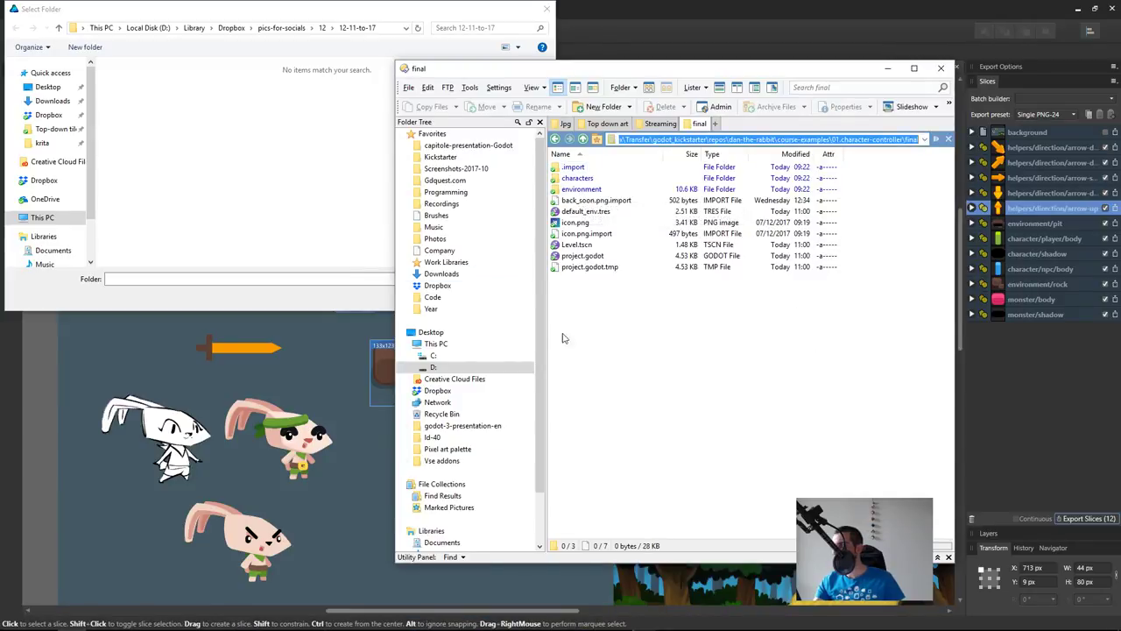
Step: Export the slices into the dan-the-rabbit/course-examples/01.character-controller/final folder, overwriting environment/rock.png
click(309, 201)
key(alt+d)
text(D:\Library\Dropbox\repos\dan-the-rabbit\course-examples\01.character-controller\final)
key(Return)
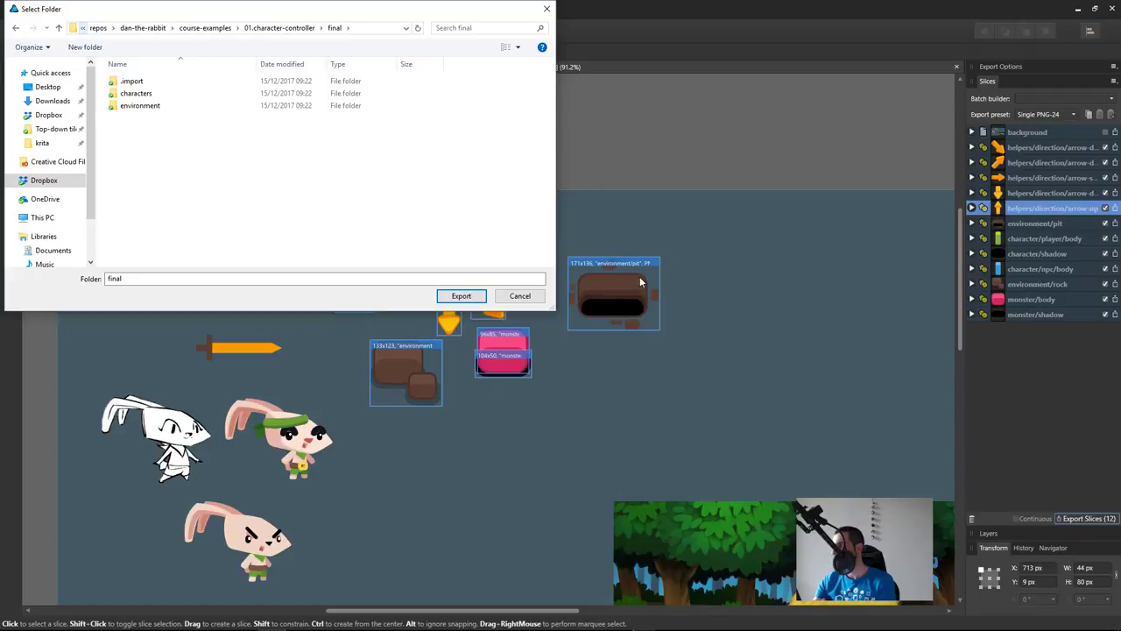
click(466, 301)
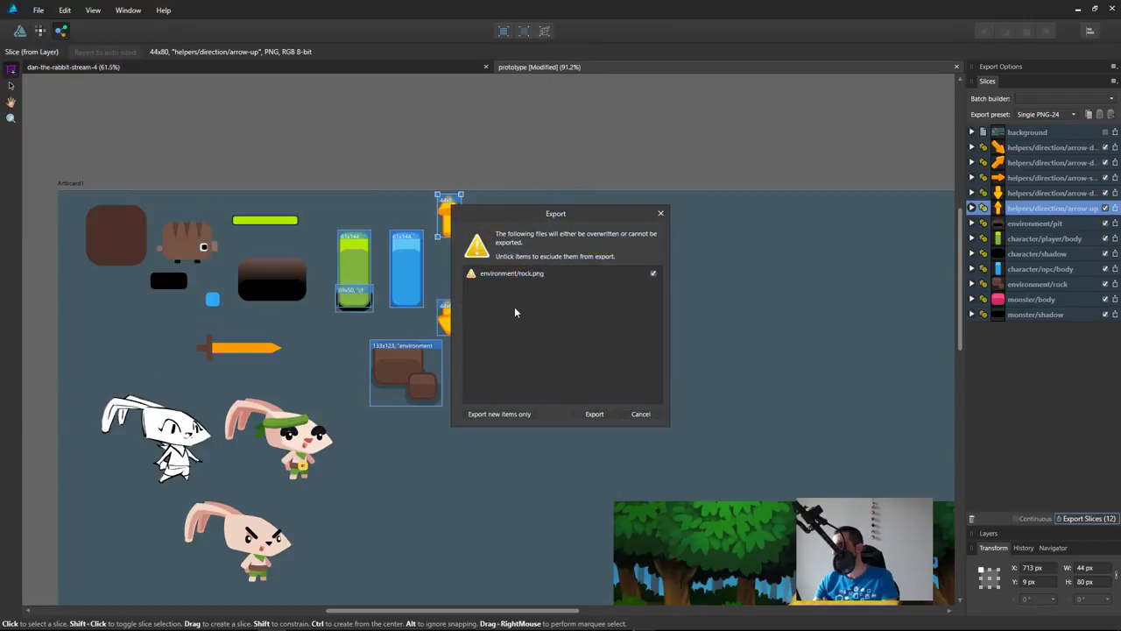
click(591, 413)
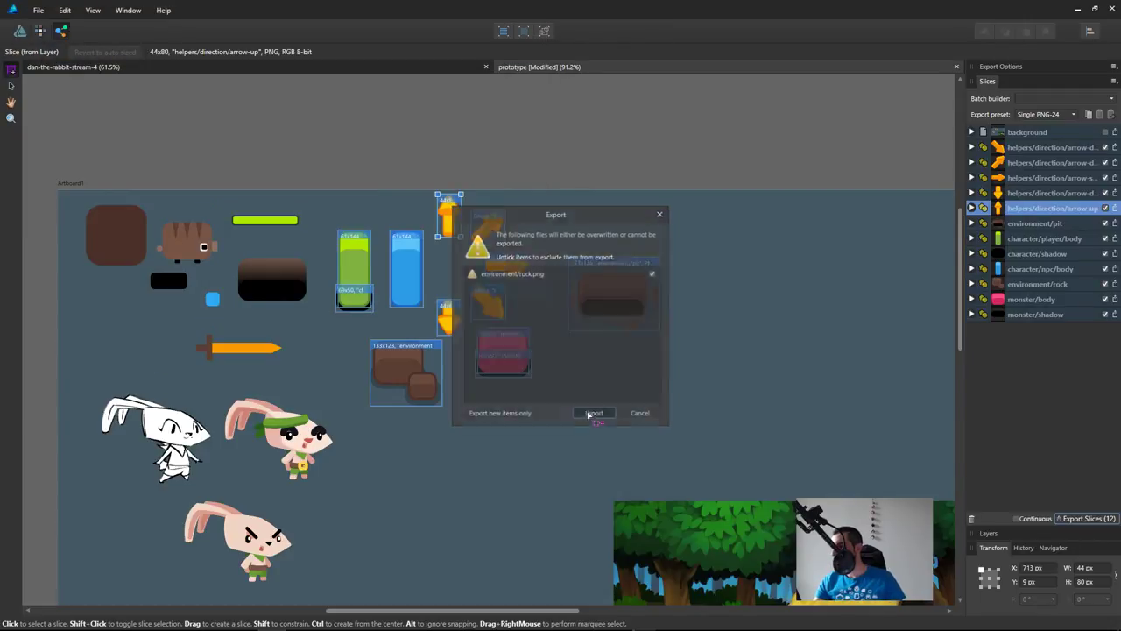
Step: Switch to Directory Opus and check the exported files in the final folder and its character subfolder
key(super+1)
key(super+1)
key(super+1)
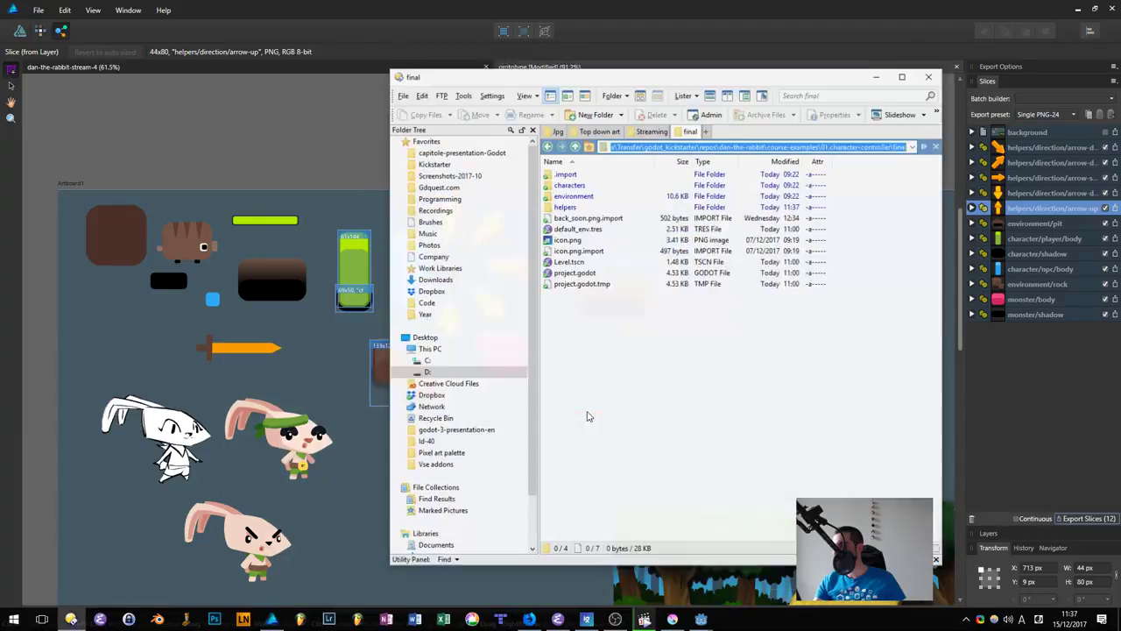
key(Down)
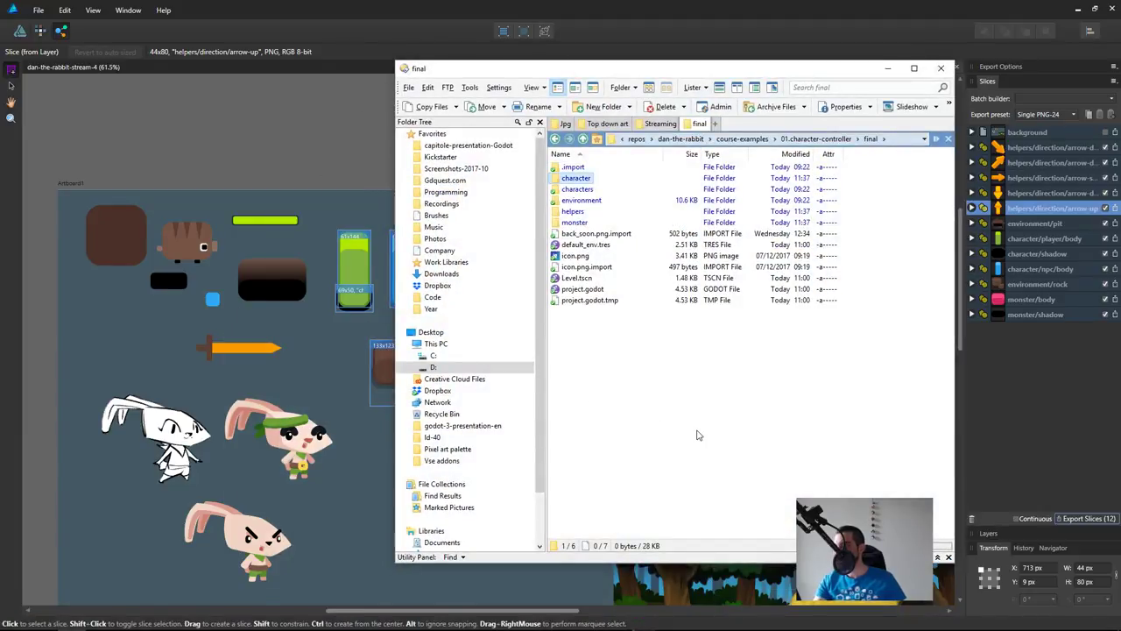
key(Return)
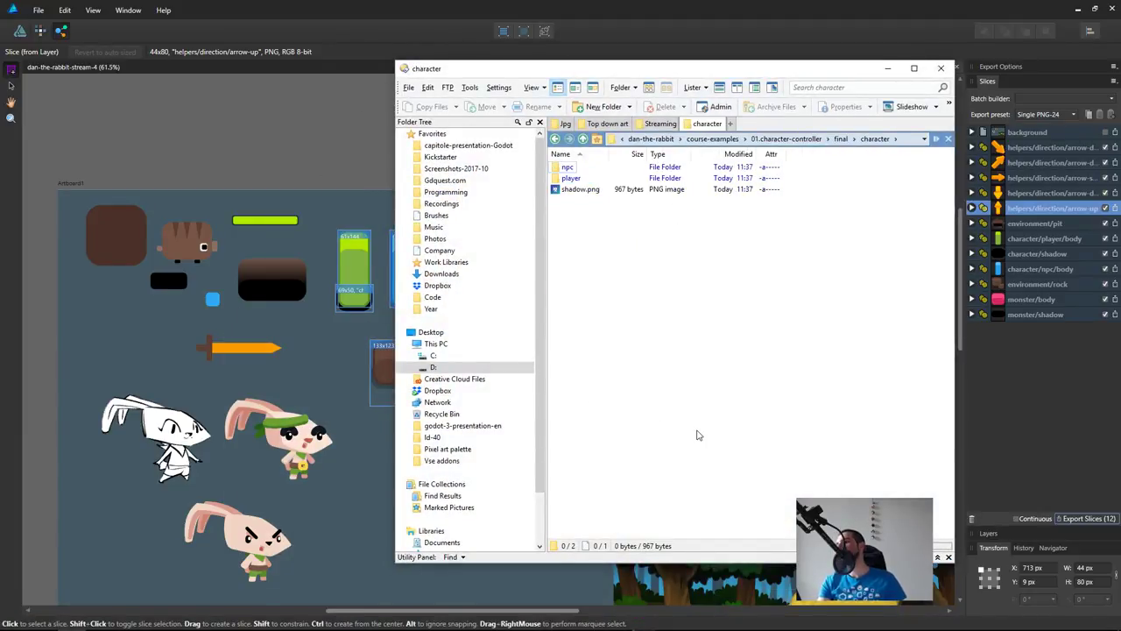
key(BackSpace)
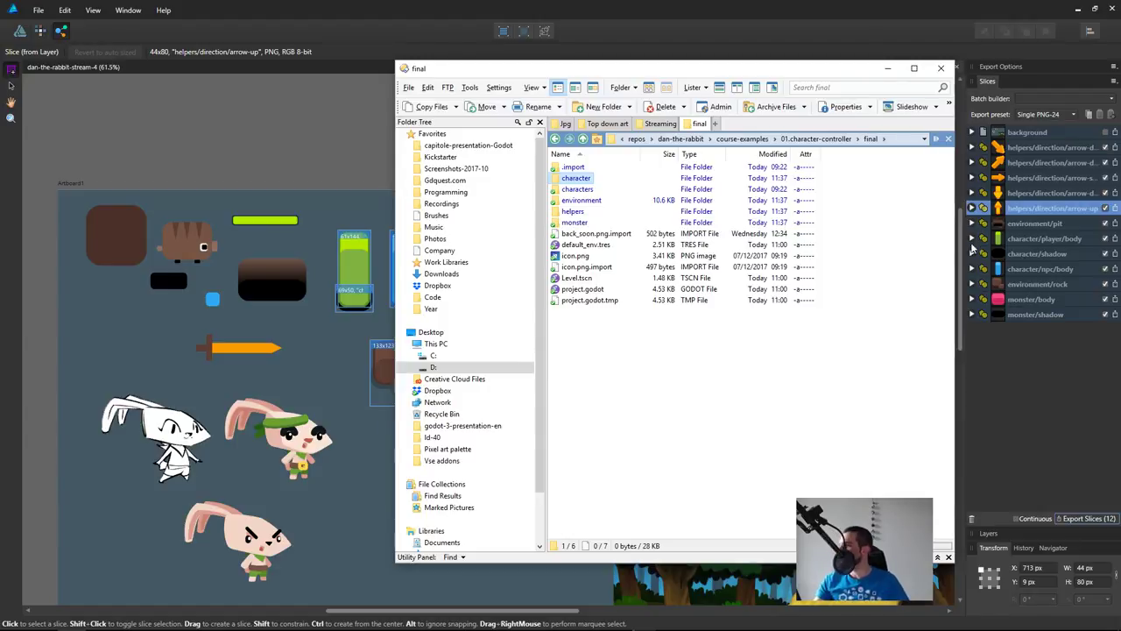
Step: Rename the three character slices to characters/player/body, characters/shadow and characters/npc/body
double_click(1042, 240)
key(Home)
text(s)
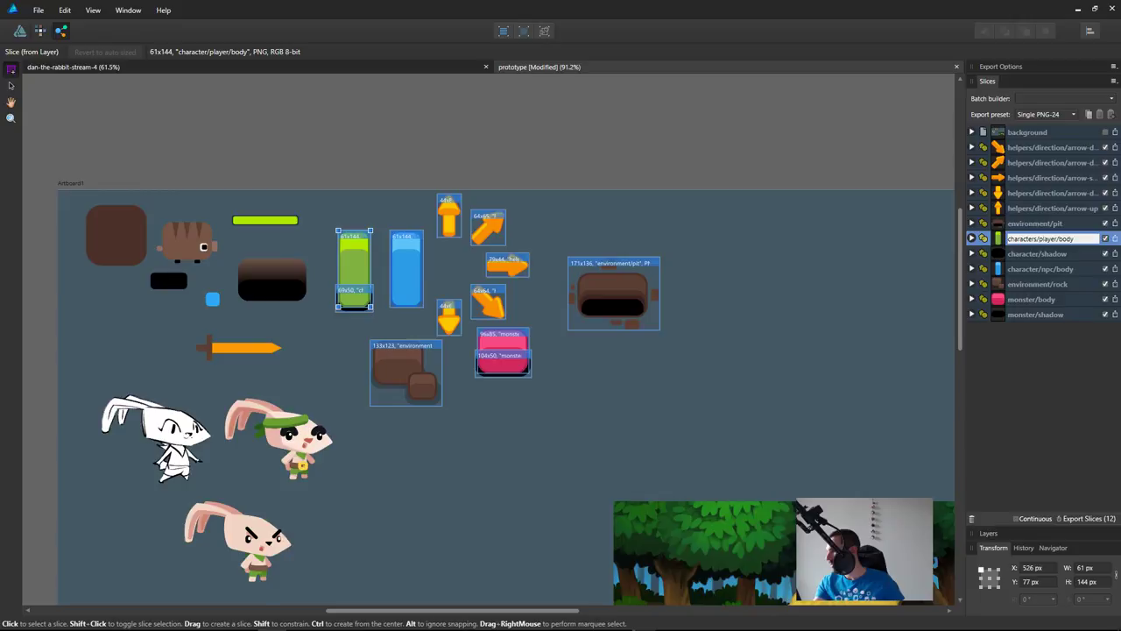
double_click(1022, 256)
click(1035, 254)
text(s)
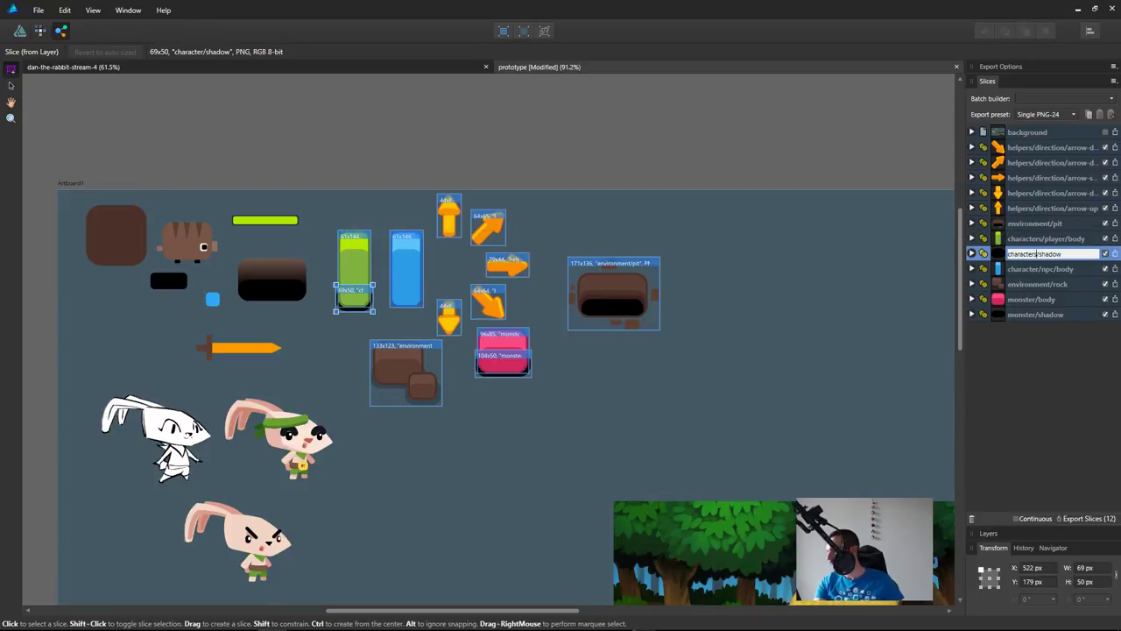
double_click(1056, 269)
click(1036, 269)
text(s)
key(Return)
Step: Switch to Directory Opus and inspect the contents of the character folder and one of its subfolders
key(alt+Tab)
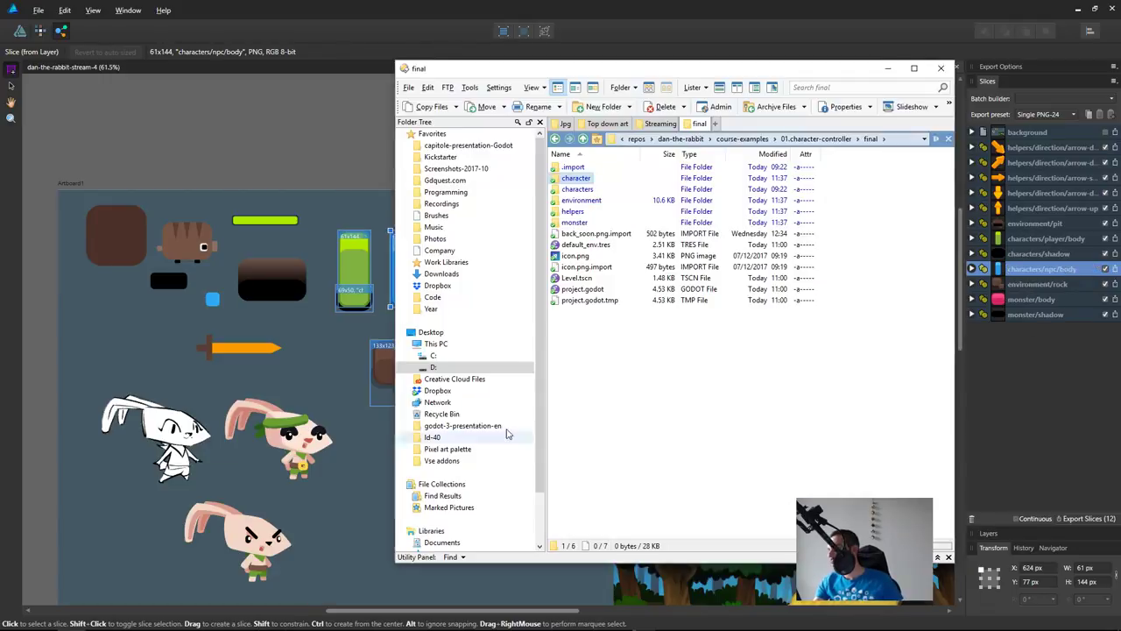
key(Delete)
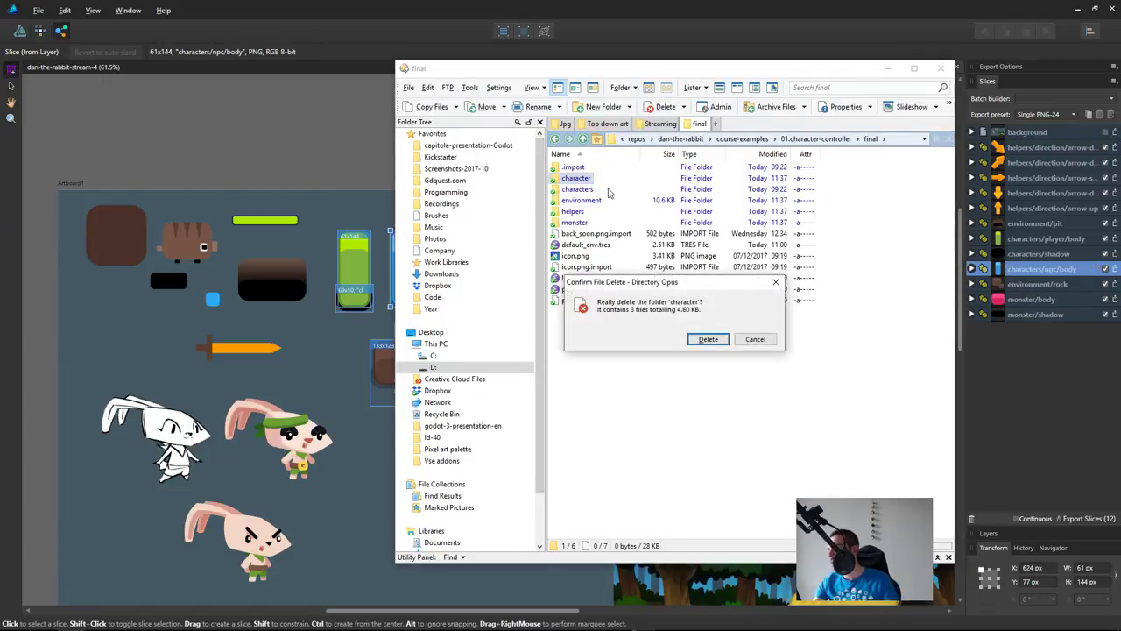
key(Escape)
key(Return)
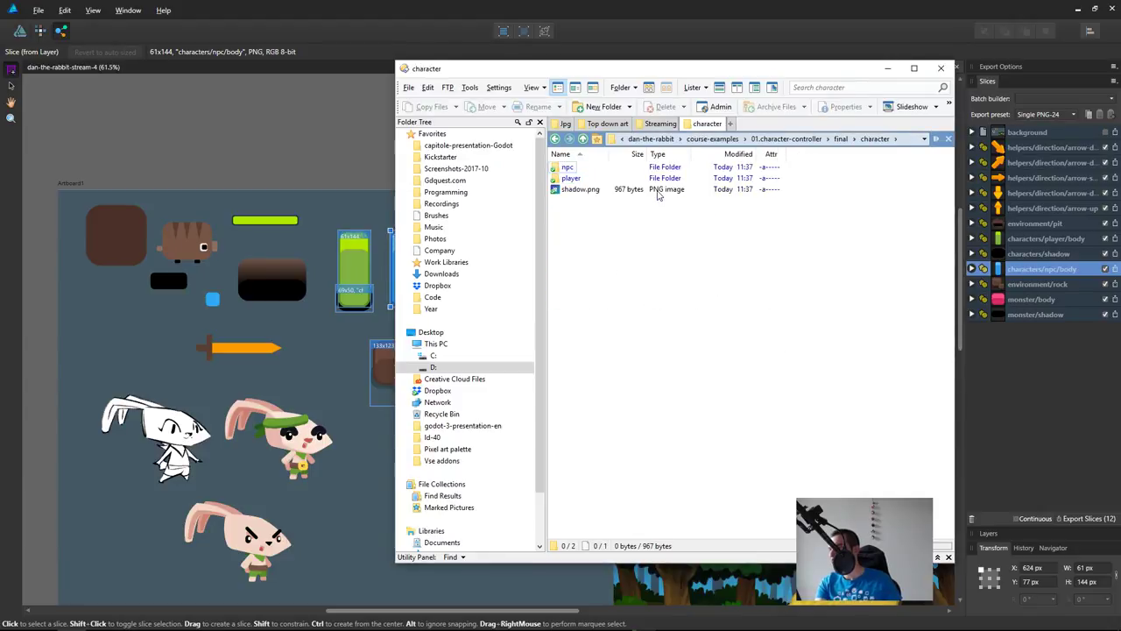
key(Down)
key(Return)
key(BackSpace)
key(BackSpace)
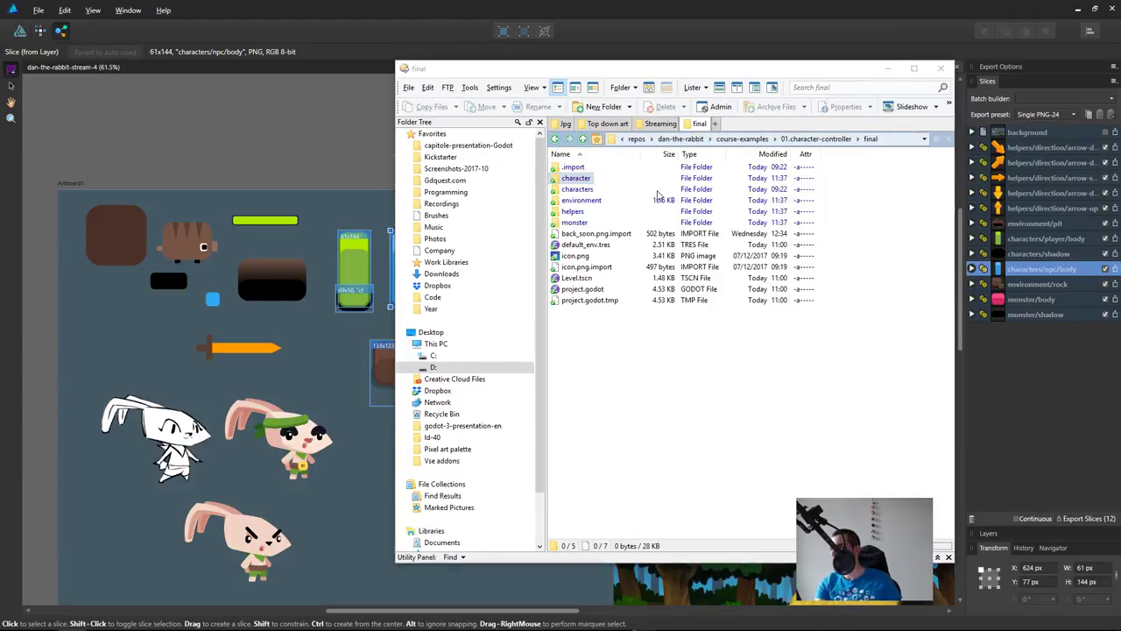
Step: Delete the old character folder from the final folder and re-export all 12 slices, overwriting the existing files
click(665, 106)
click(1097, 517)
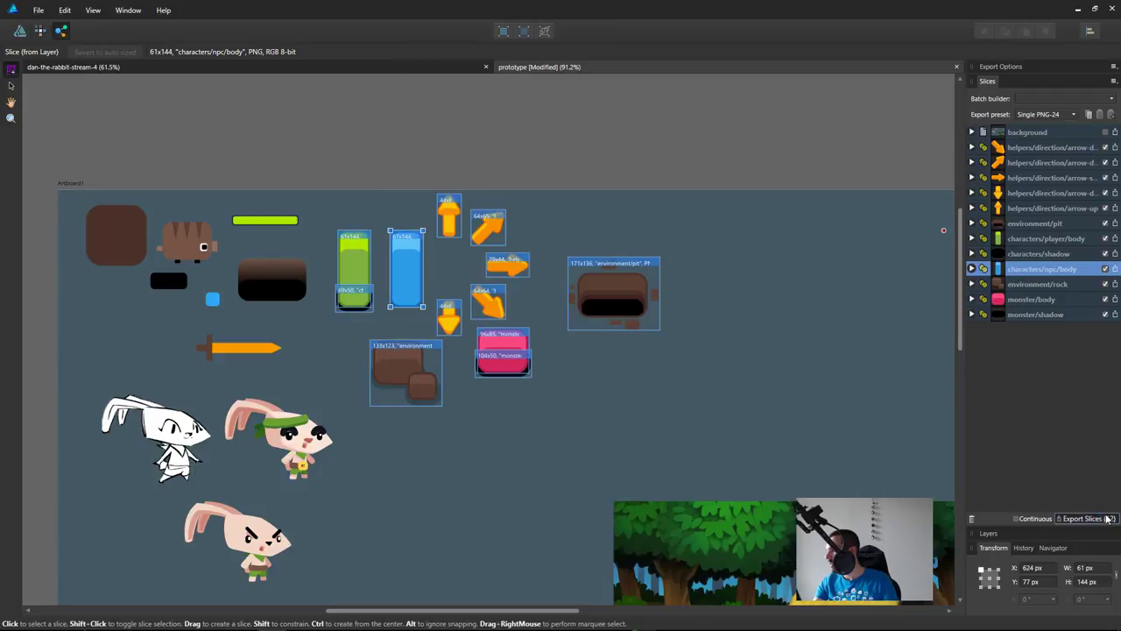
key(Return)
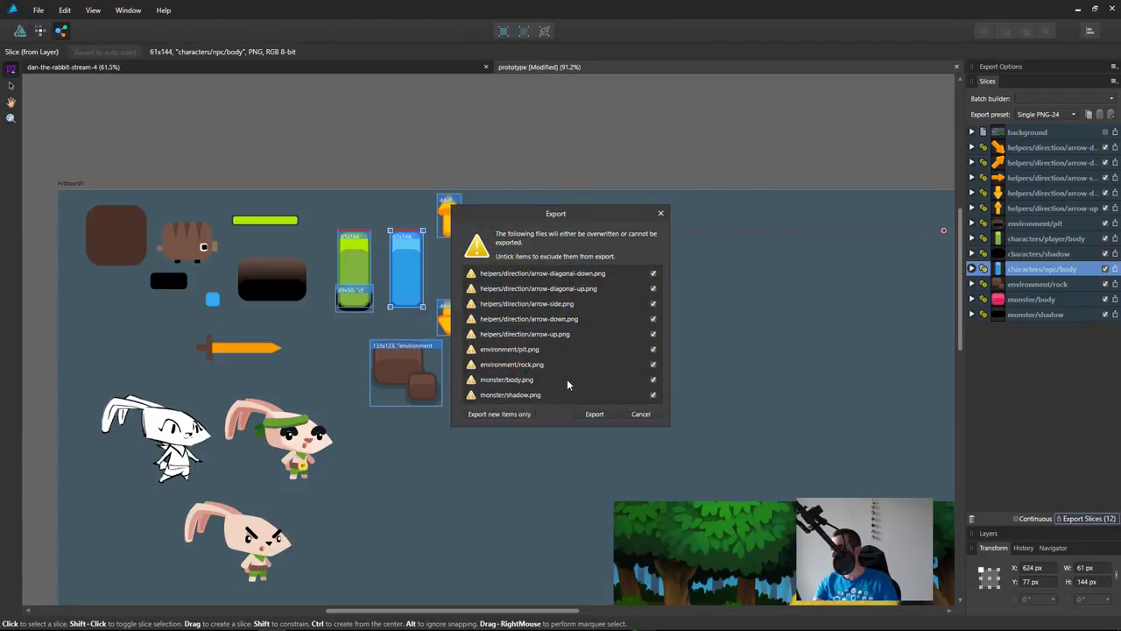
click(594, 412)
Step: Save the prototype document and switch to the Level scene in Godot Engine
drag(617, 285, 651, 266)
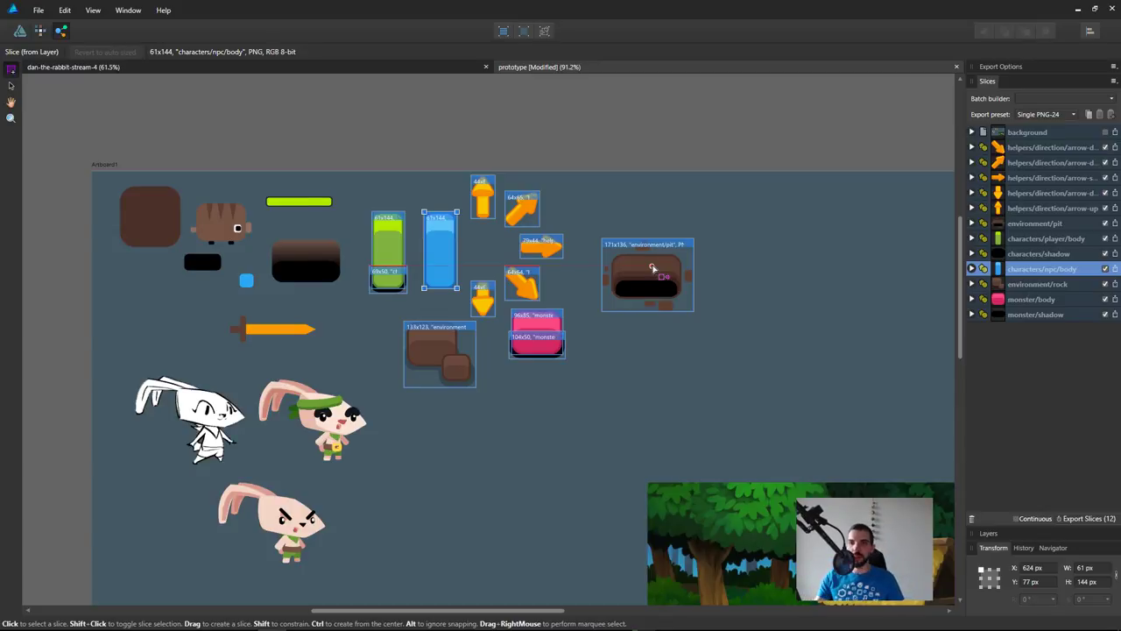
key(ctrl+s)
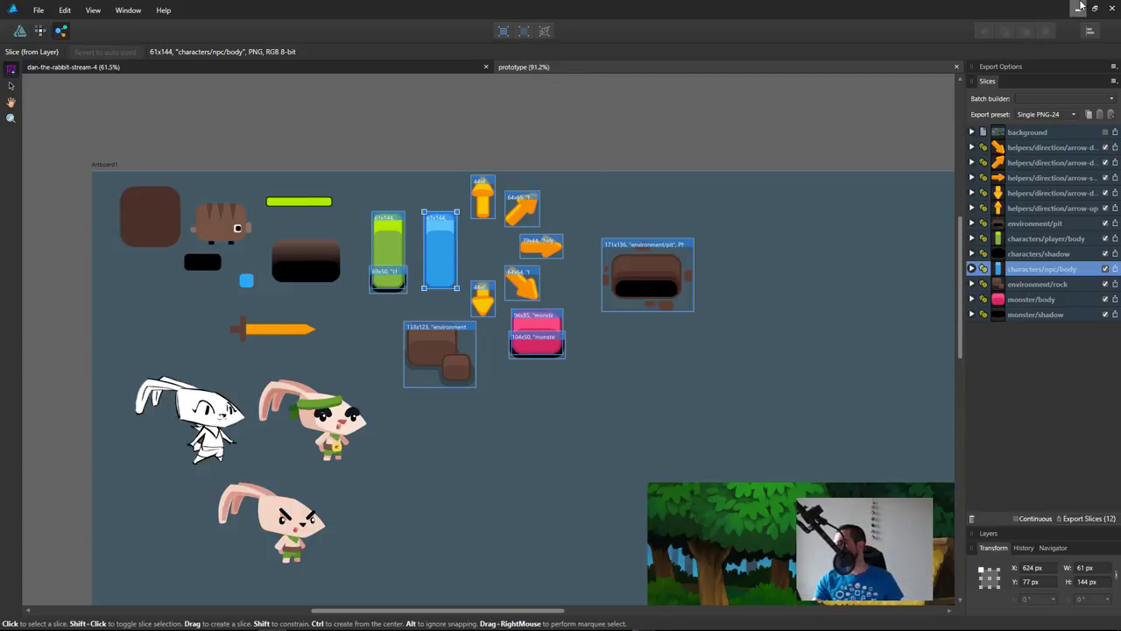
click(1078, 8)
click(346, 141)
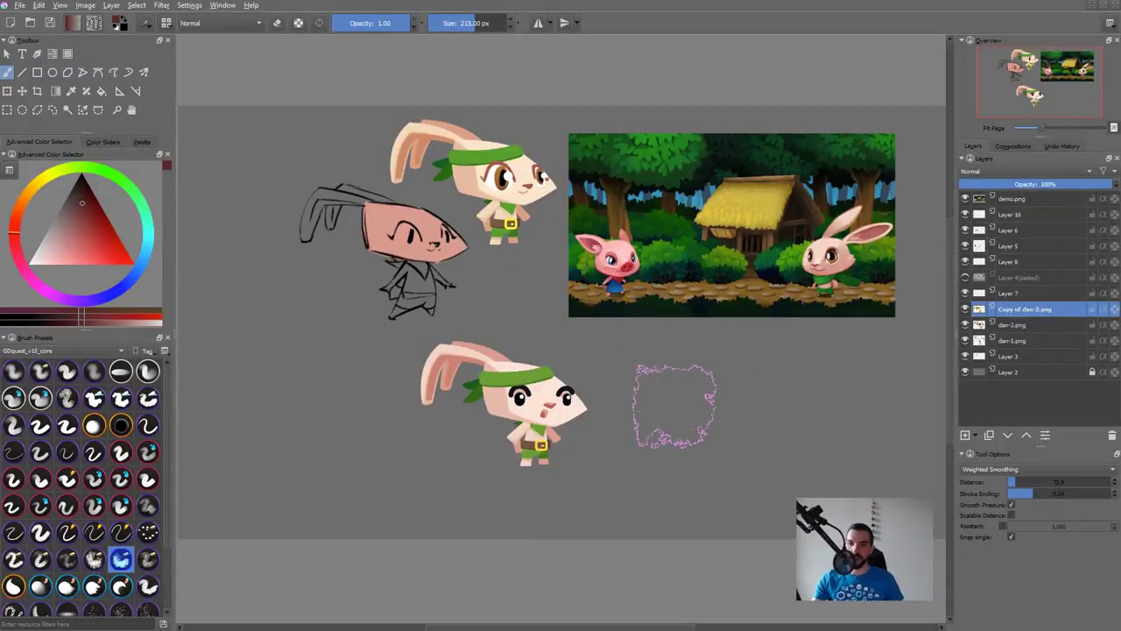
key(alt+Tab)
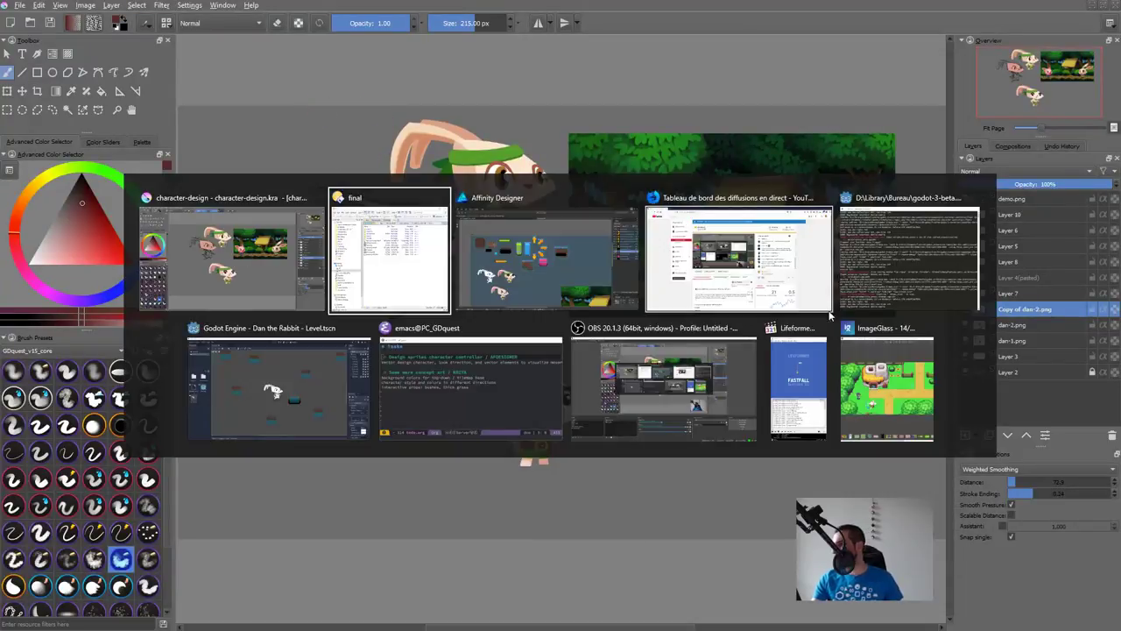
click(304, 373)
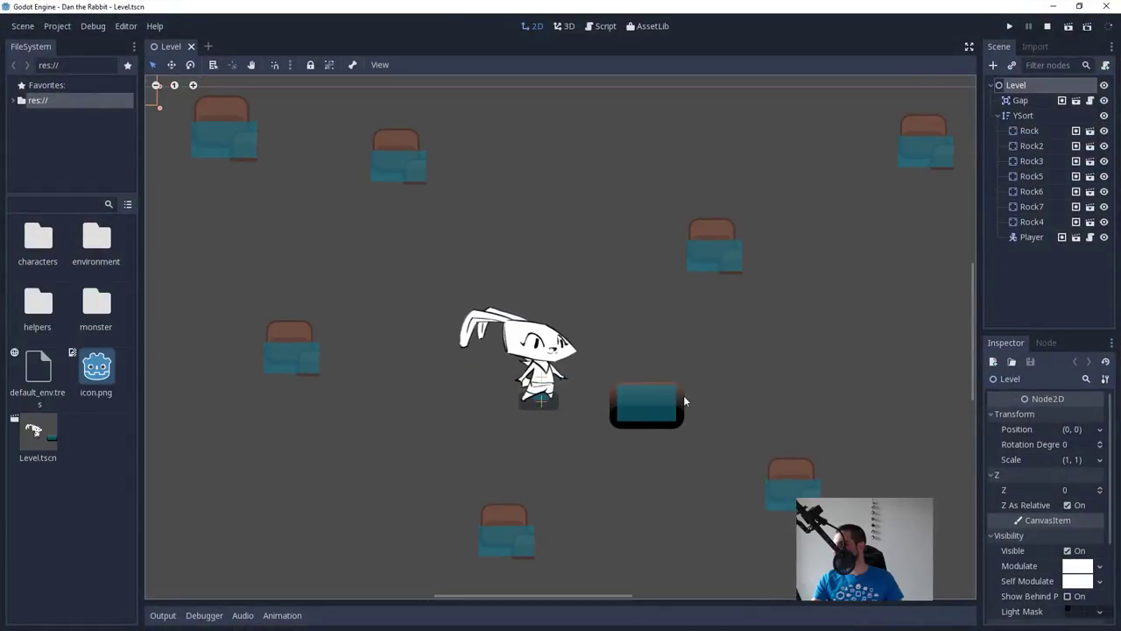
scroll(683, 398, down, 3)
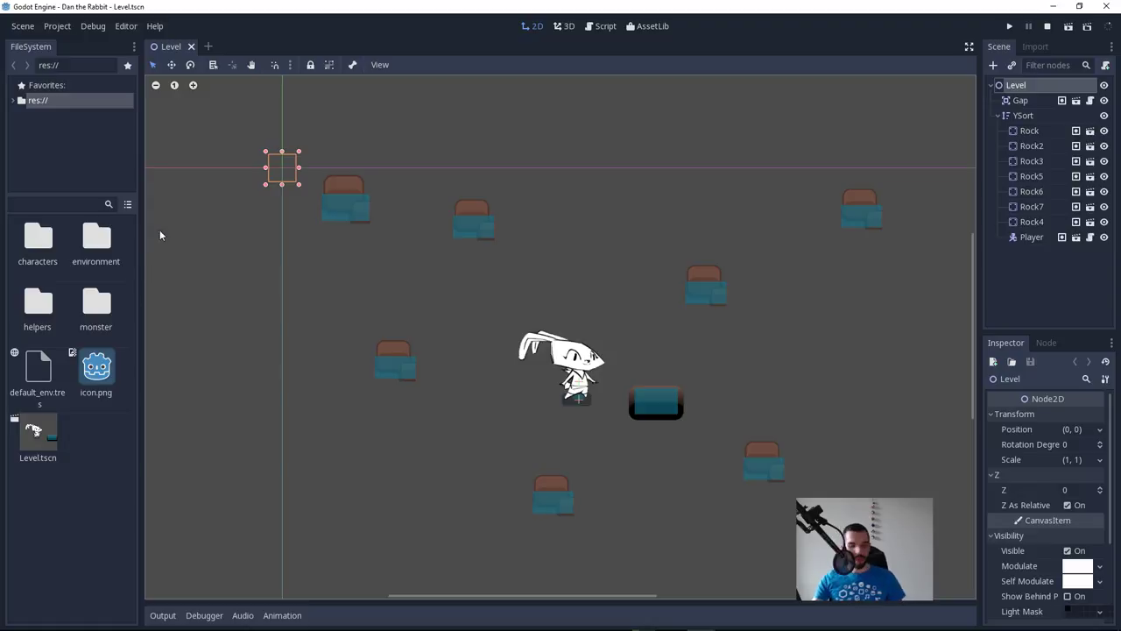
Step: Check the imported sprites in the Godot project's environment and characters folders
double_click(97, 261)
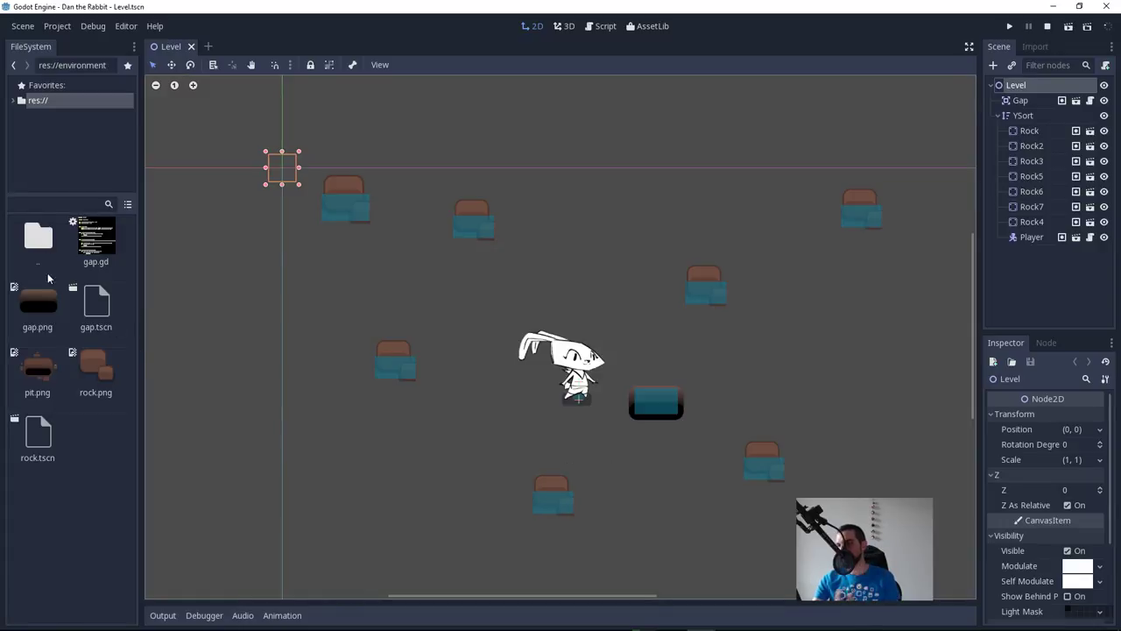
double_click(47, 247)
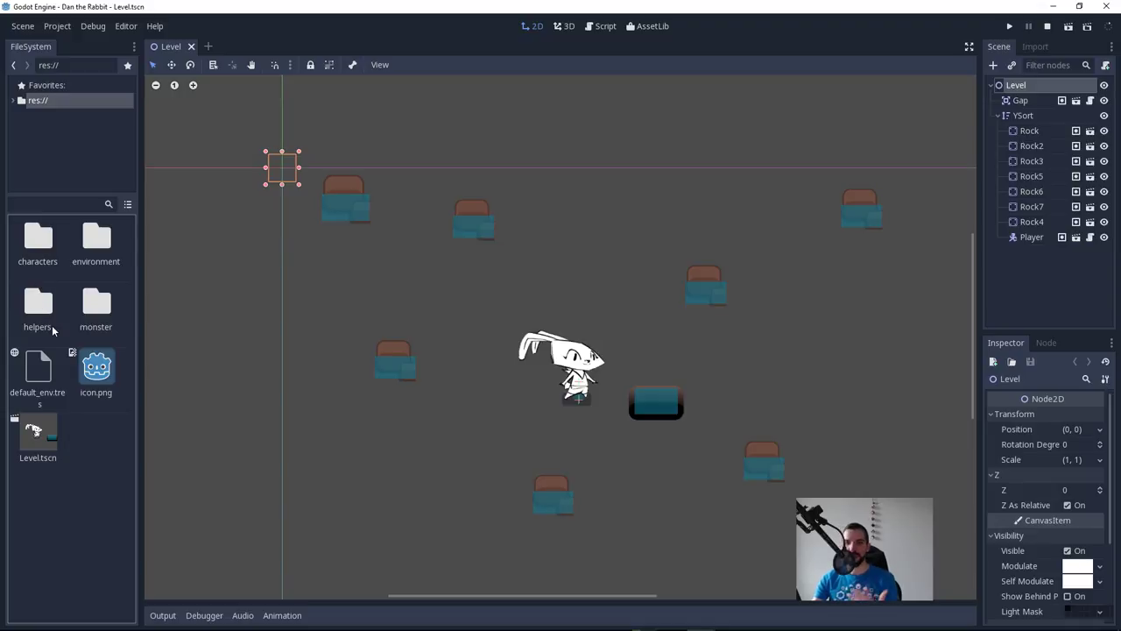
double_click(44, 249)
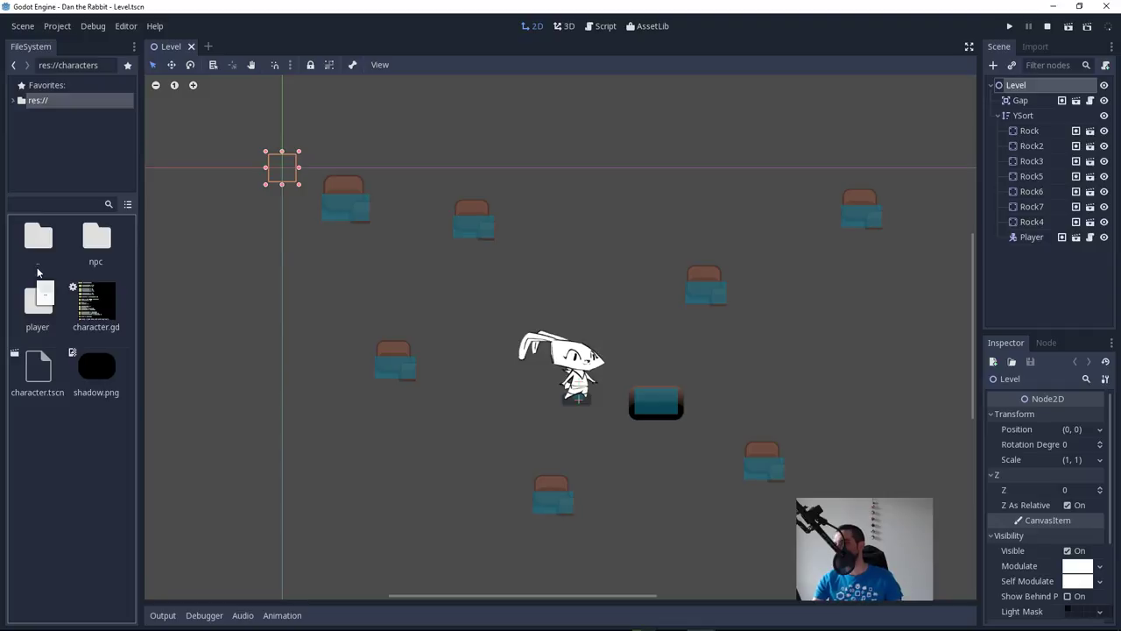
Step: Switch to Affinity Designer and set the export preset of every slice except the background to SVG (for web)
key(alt+Tab)
drag(38, 274, 61, 311)
key(Tab)
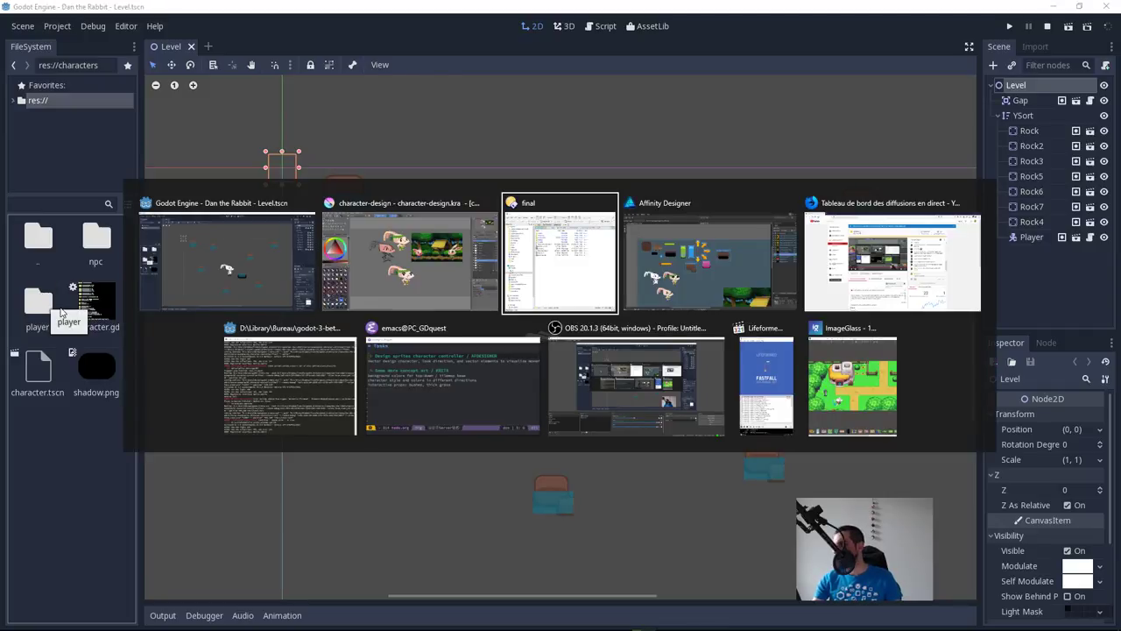
key(Tab)
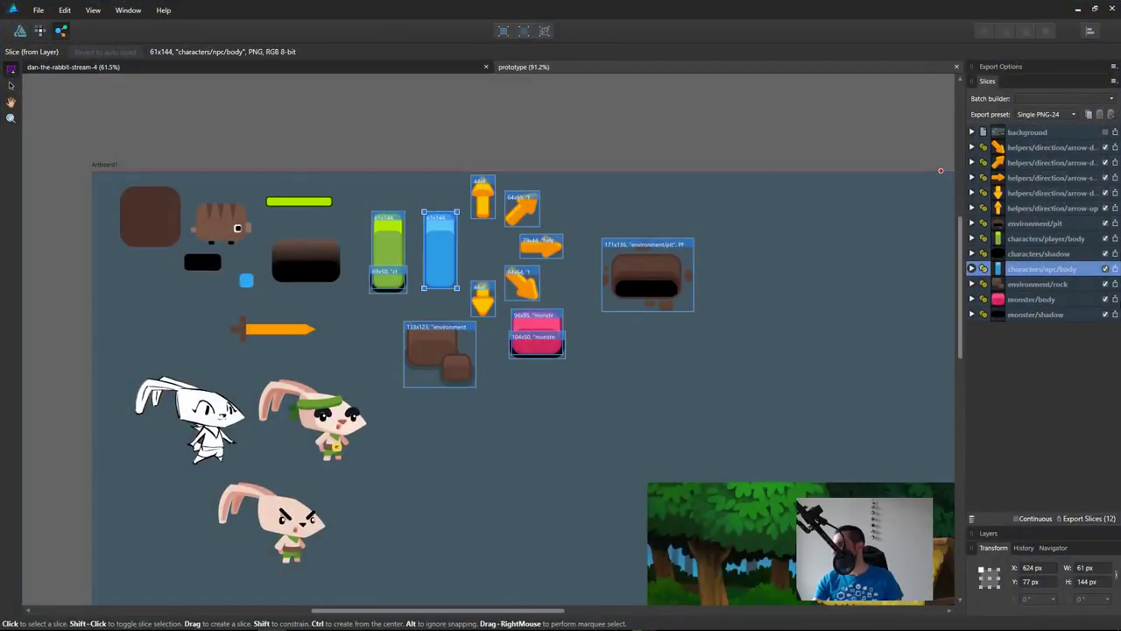
click(1037, 321)
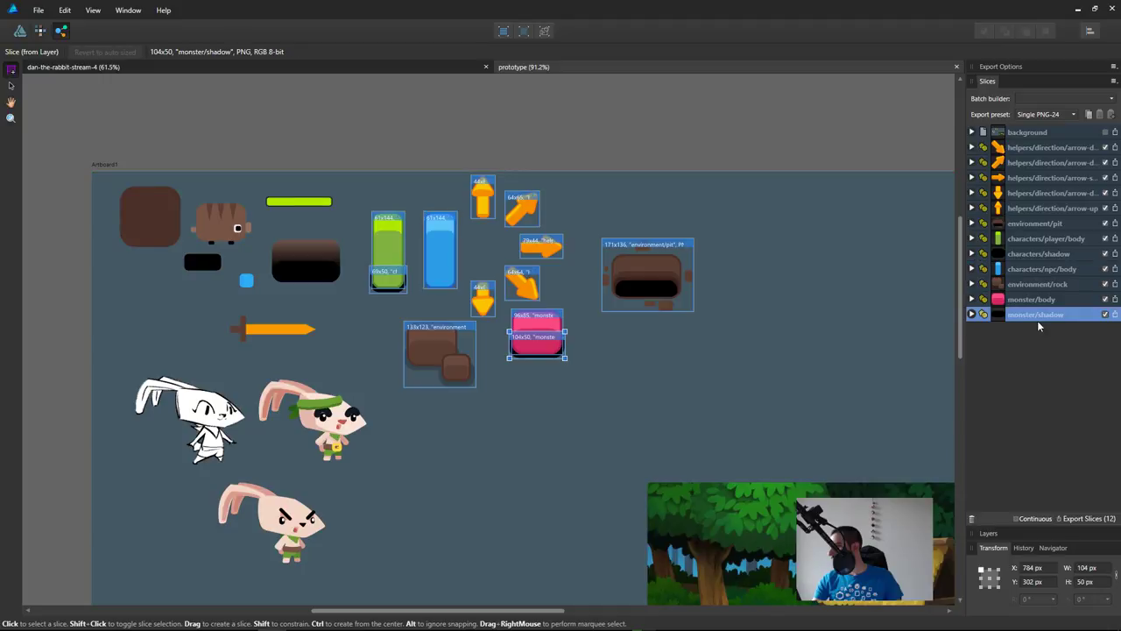
shift+click(1049, 144)
click(1001, 67)
click(1071, 103)
scroll(1064, 252, down, 5)
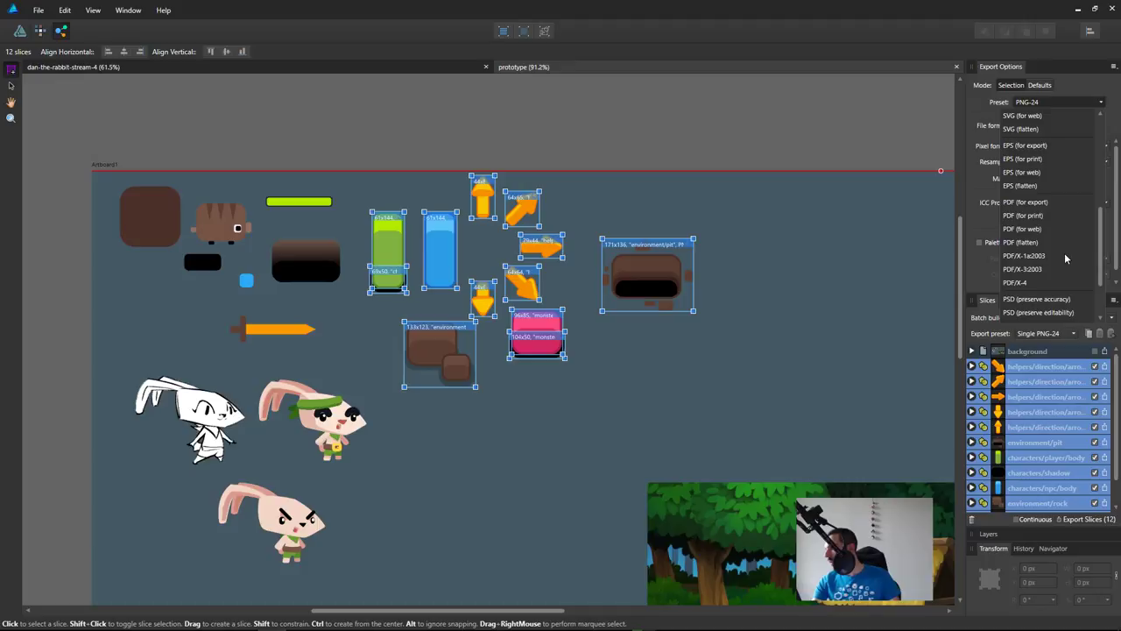
click(1029, 202)
click(1047, 102)
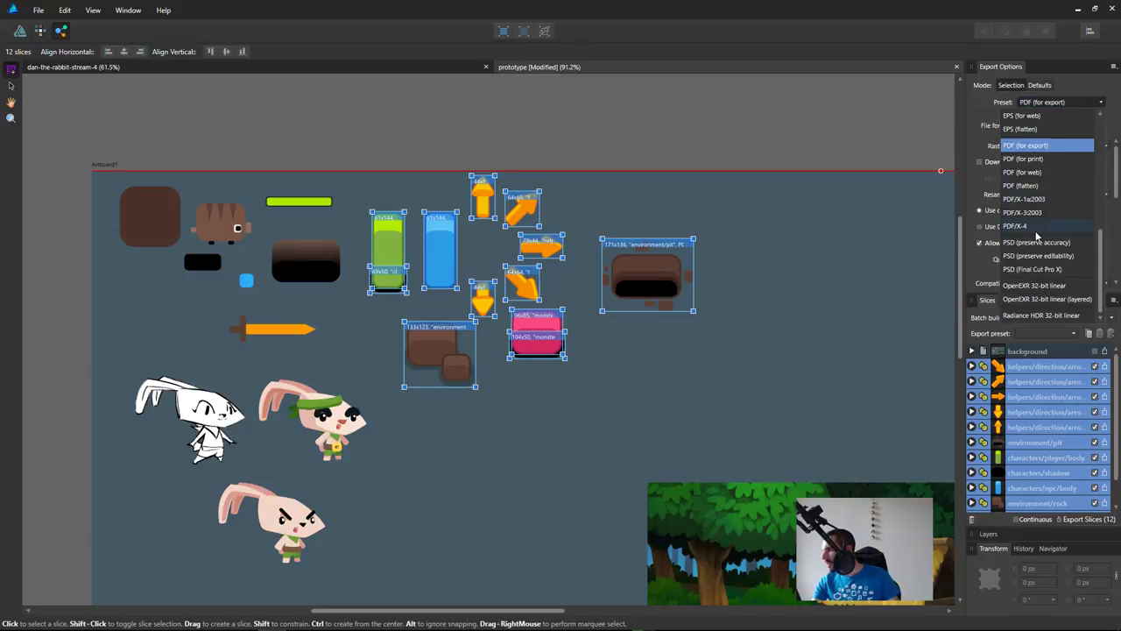
scroll(1036, 235, up, 4)
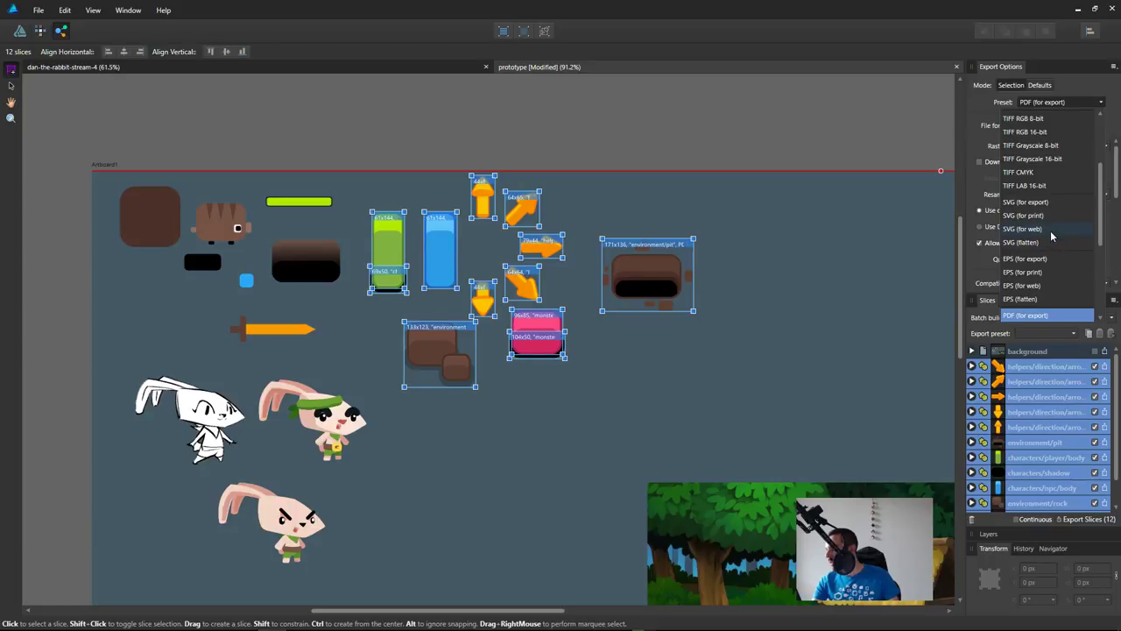
click(1050, 231)
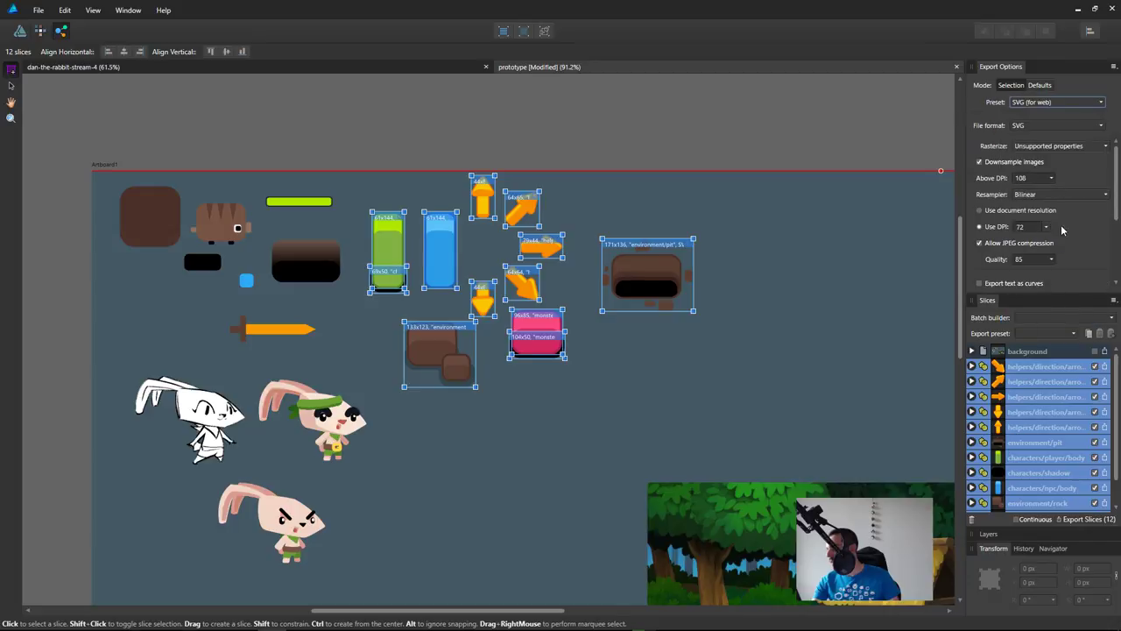
Step: Disable image downsampling and JPEG compression for the selected slices and enable exporting text as curves
click(1016, 162)
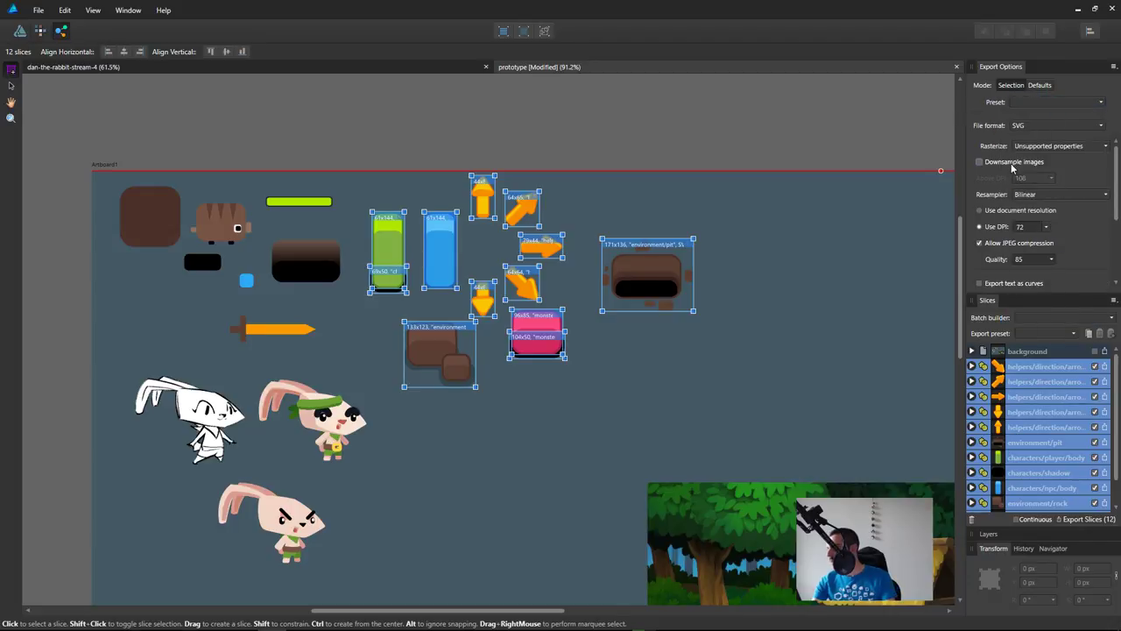
click(1033, 244)
scroll(1090, 253, down, 1)
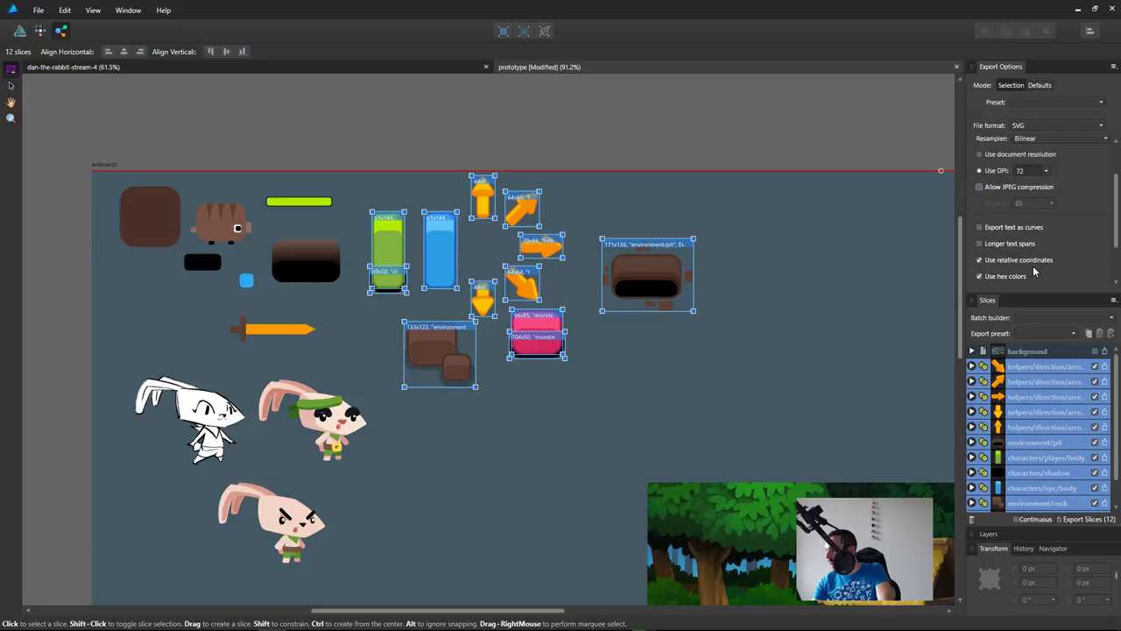
click(1035, 229)
scroll(1032, 279, down, 1)
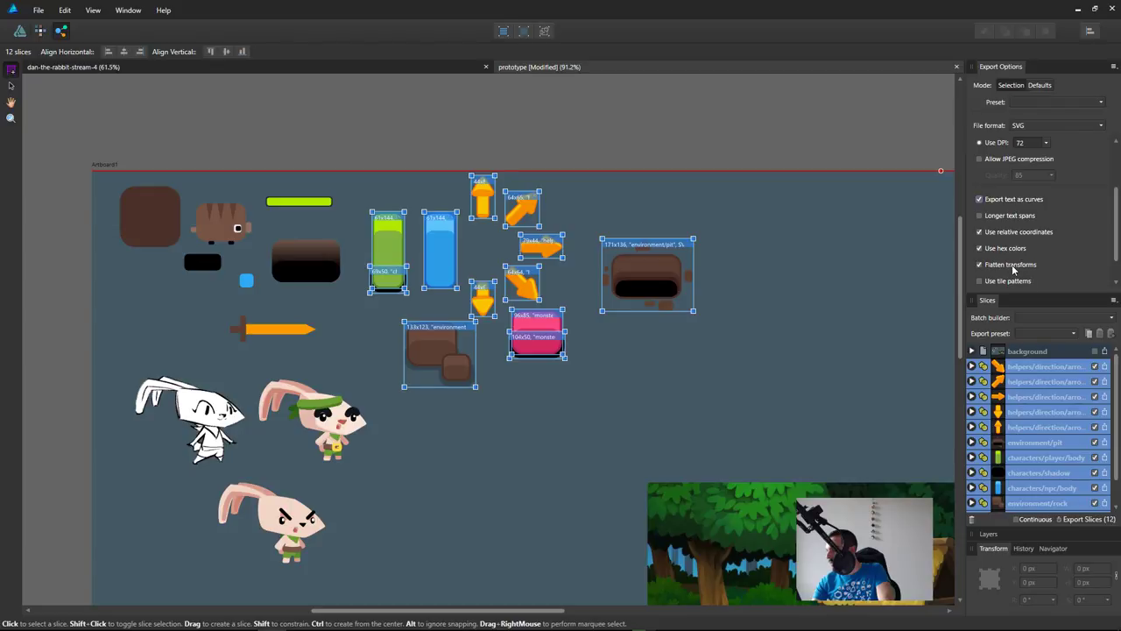
scroll(1021, 282, down, 1)
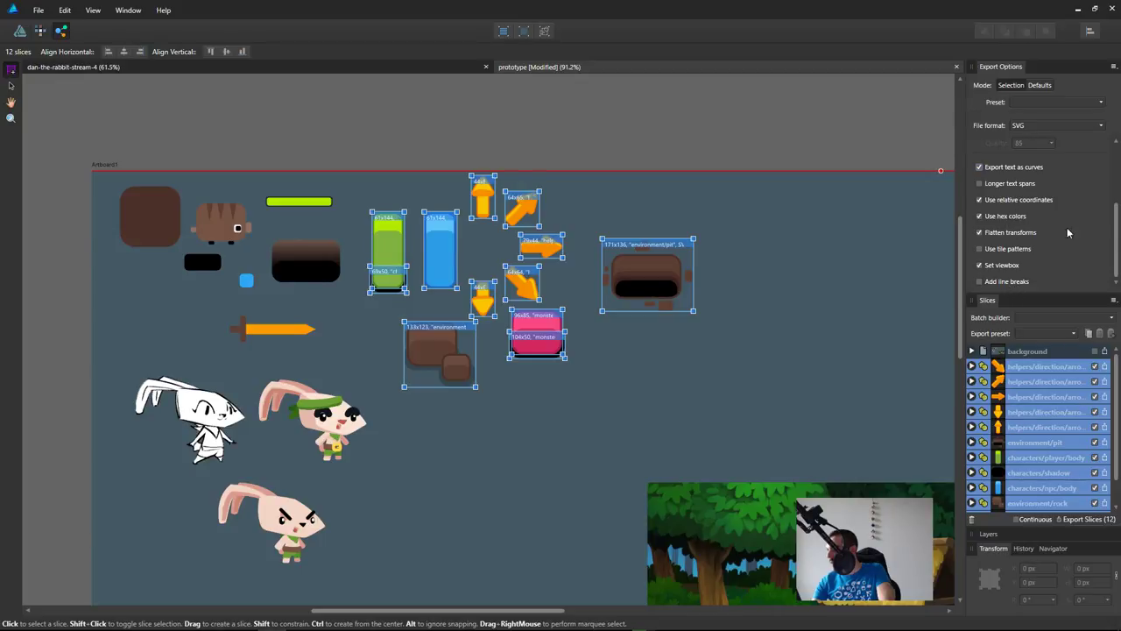
scroll(1087, 235, up, 4)
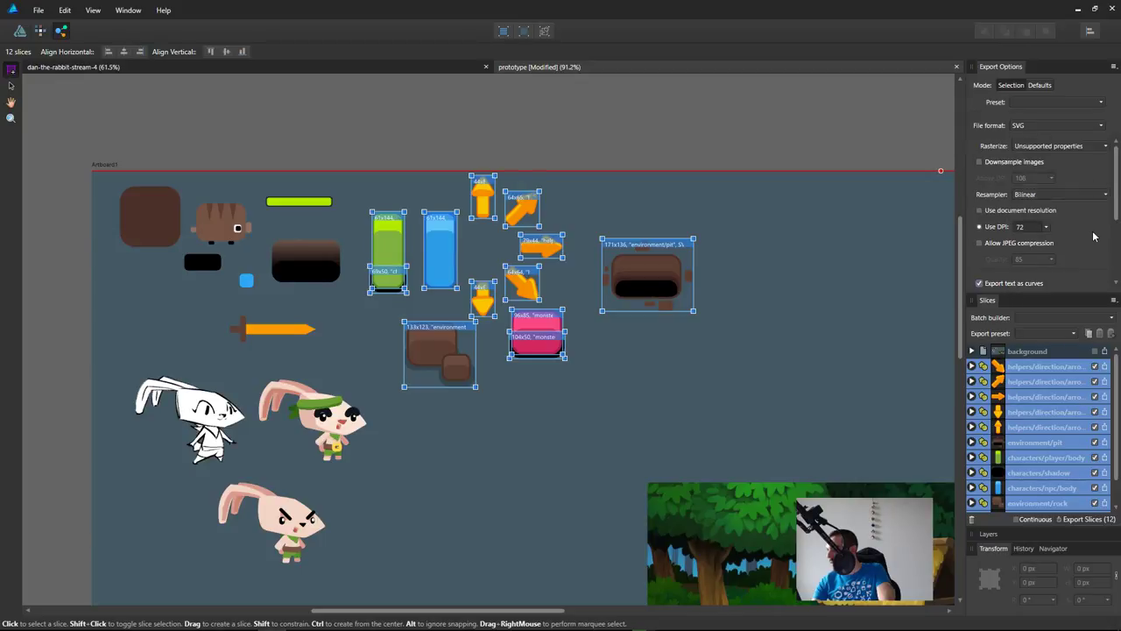
Step: Keep rasterization on Unsupported properties and export the 12 slices as SVG files
click(1059, 147)
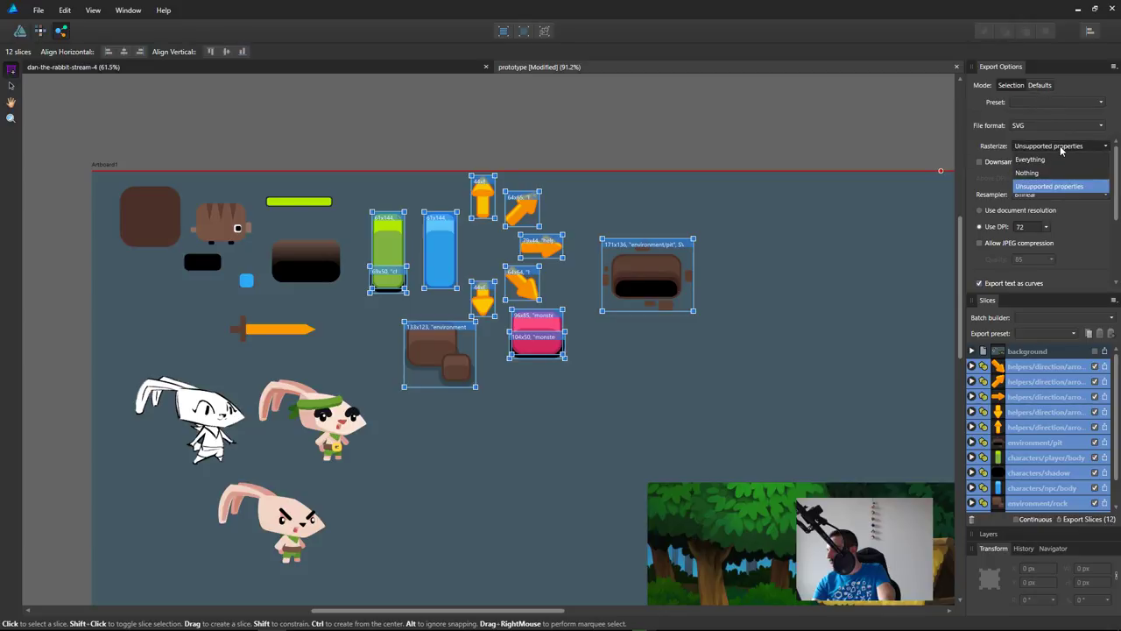
click(1061, 147)
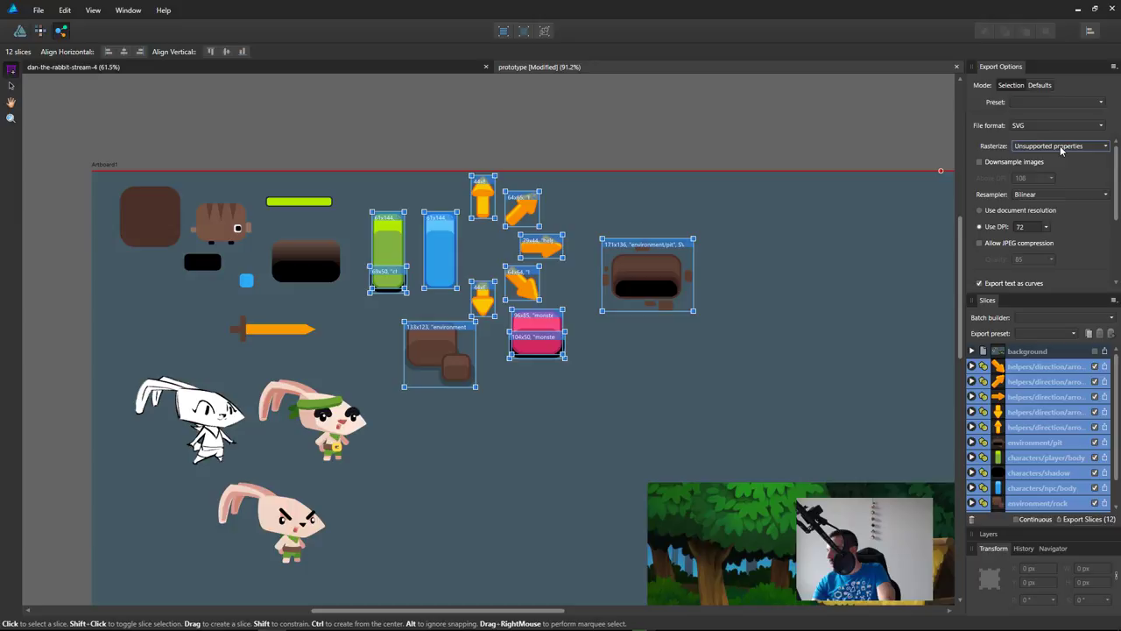
scroll(1044, 170, down, 2)
scroll(1044, 170, up, 2)
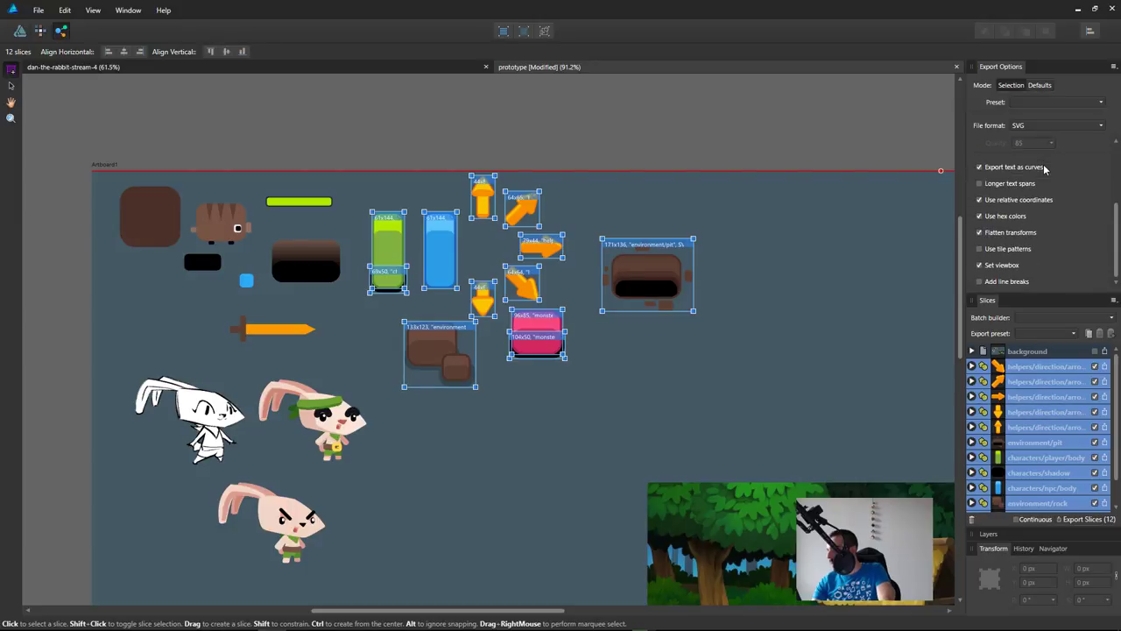
click(1094, 522)
key(Return)
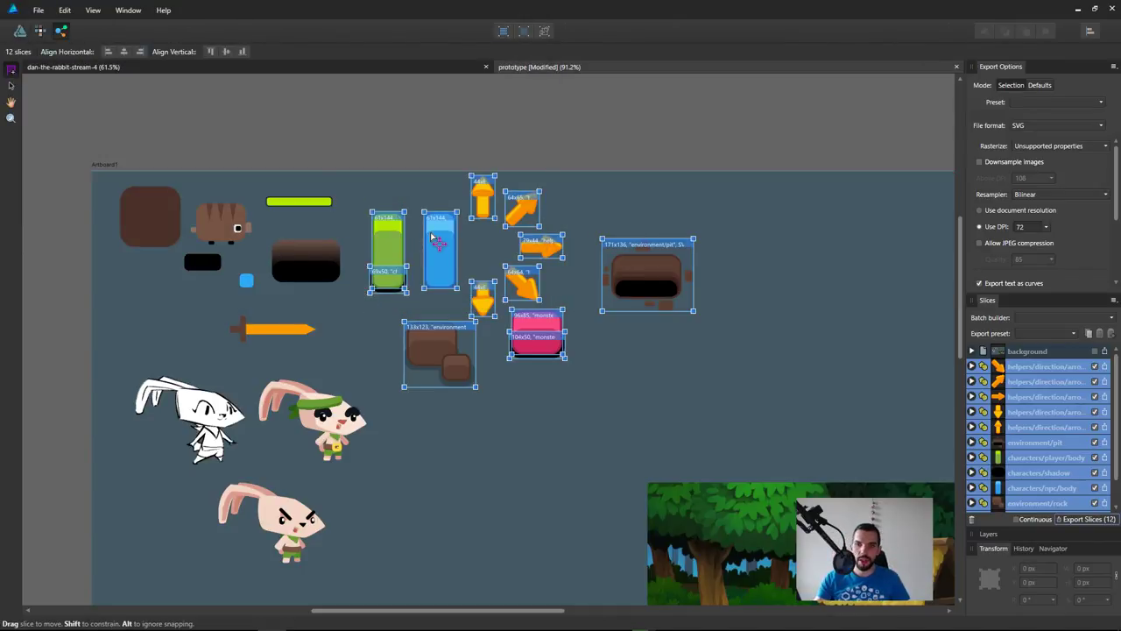
Step: Switch to Godot Engine and inspect the imported body.svg in the characters/npc folder
key(alt+Tab)
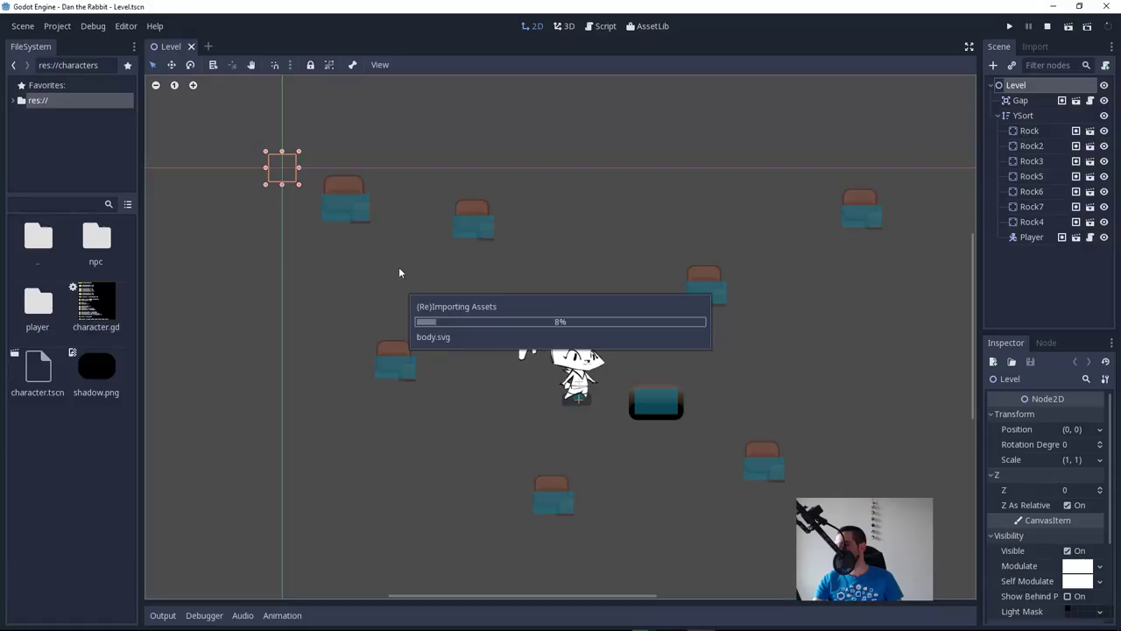
click(401, 268)
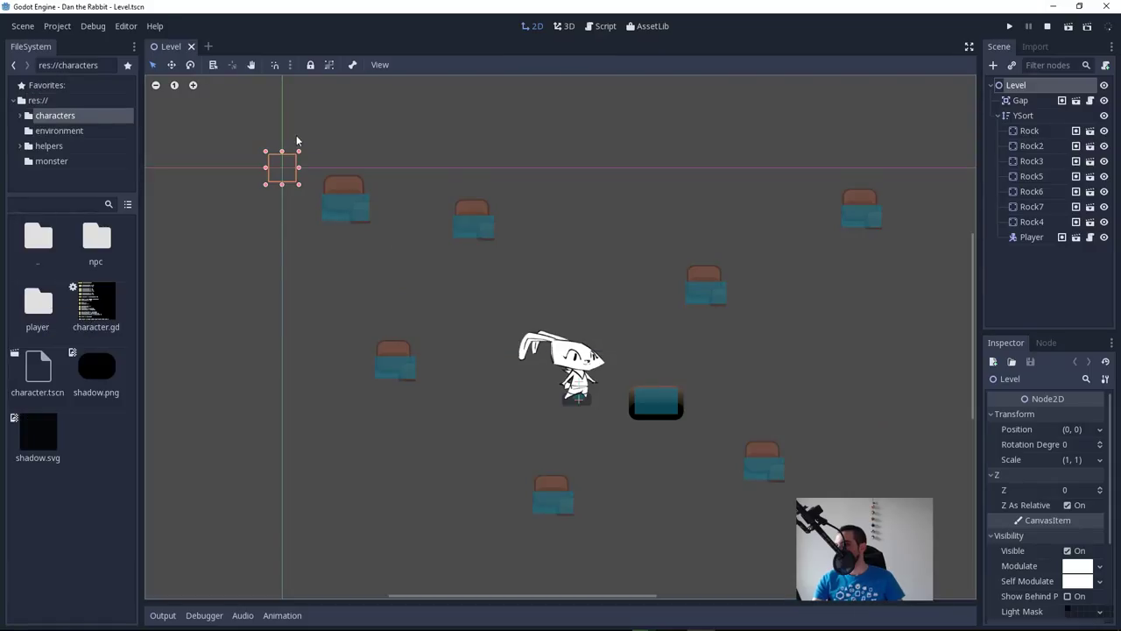
click(347, 191)
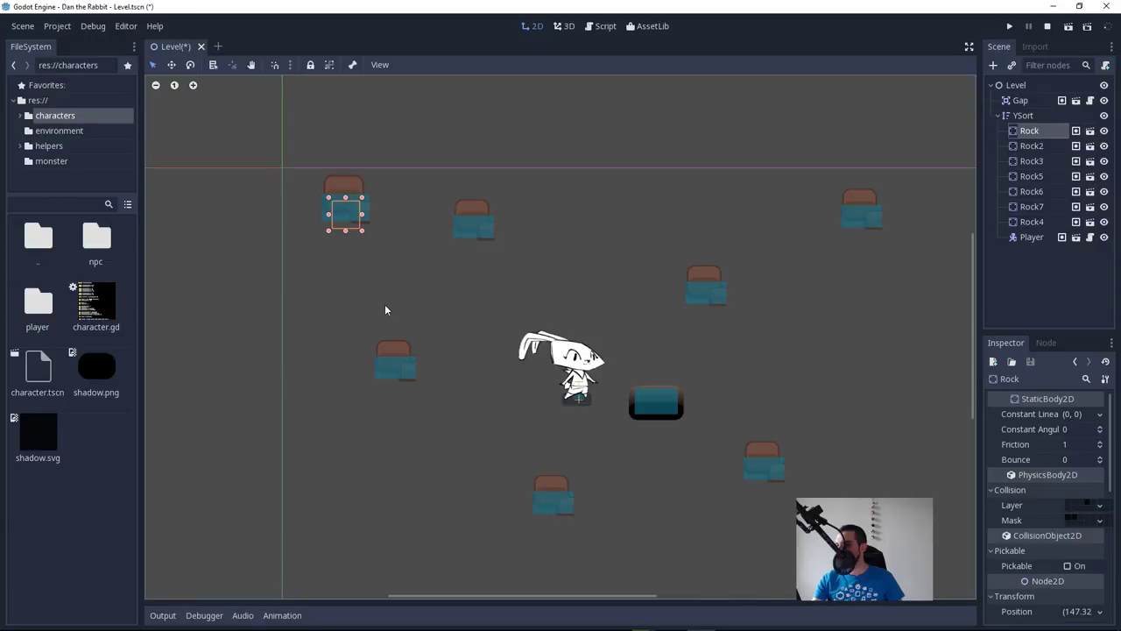
double_click(78, 248)
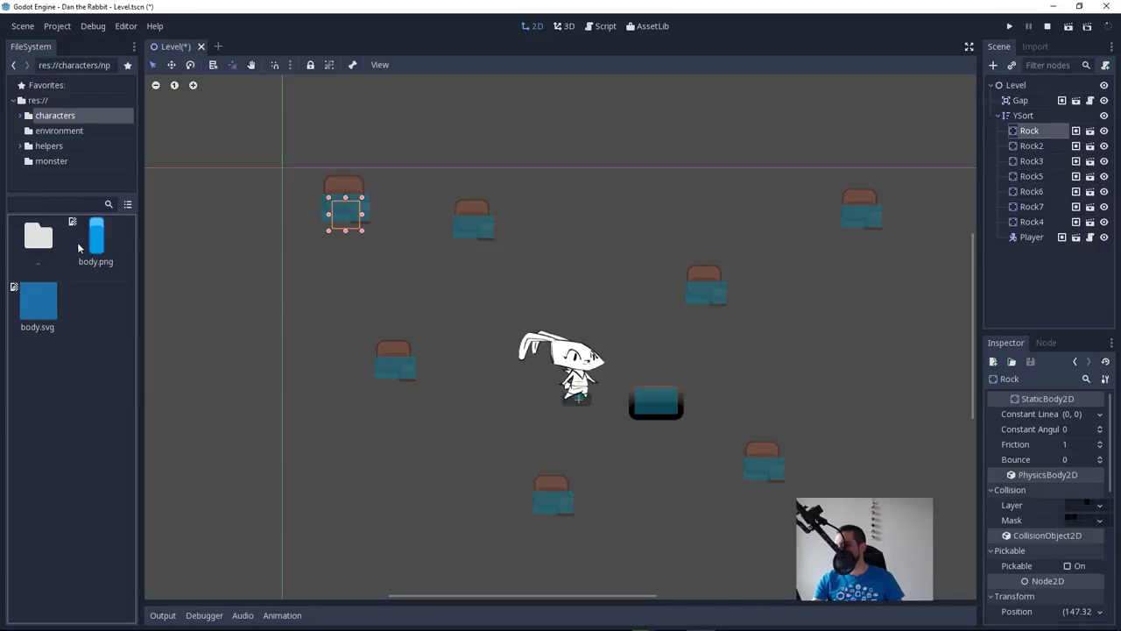
click(38, 303)
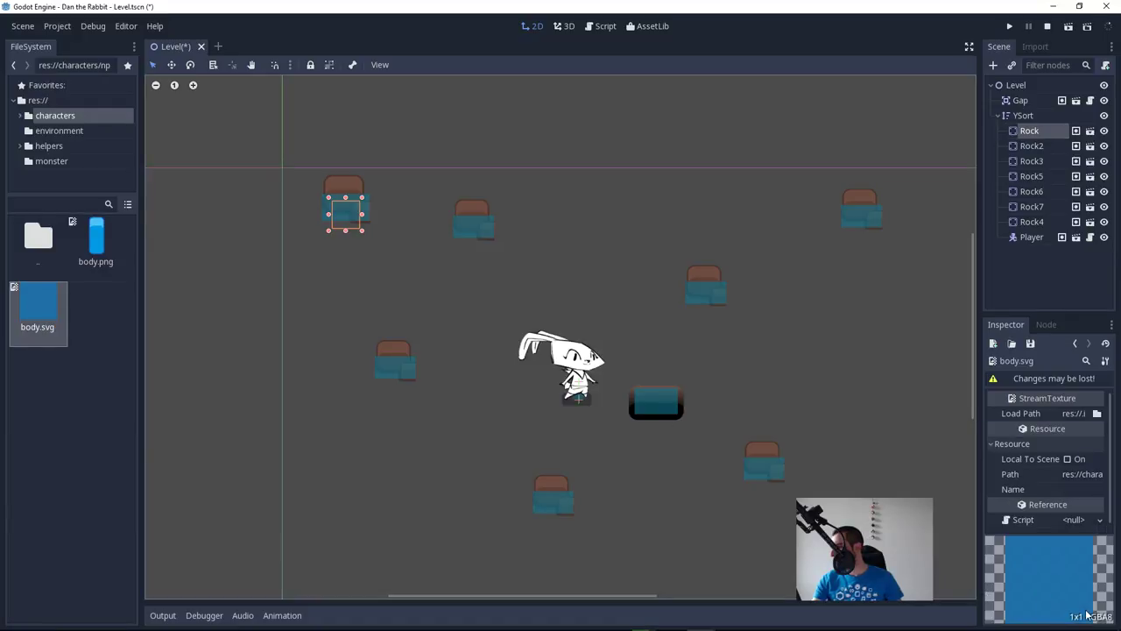
Step: Switch to Affinity Designer and set the selected slices' export preset to SVG (for export)
key(alt+Tab)
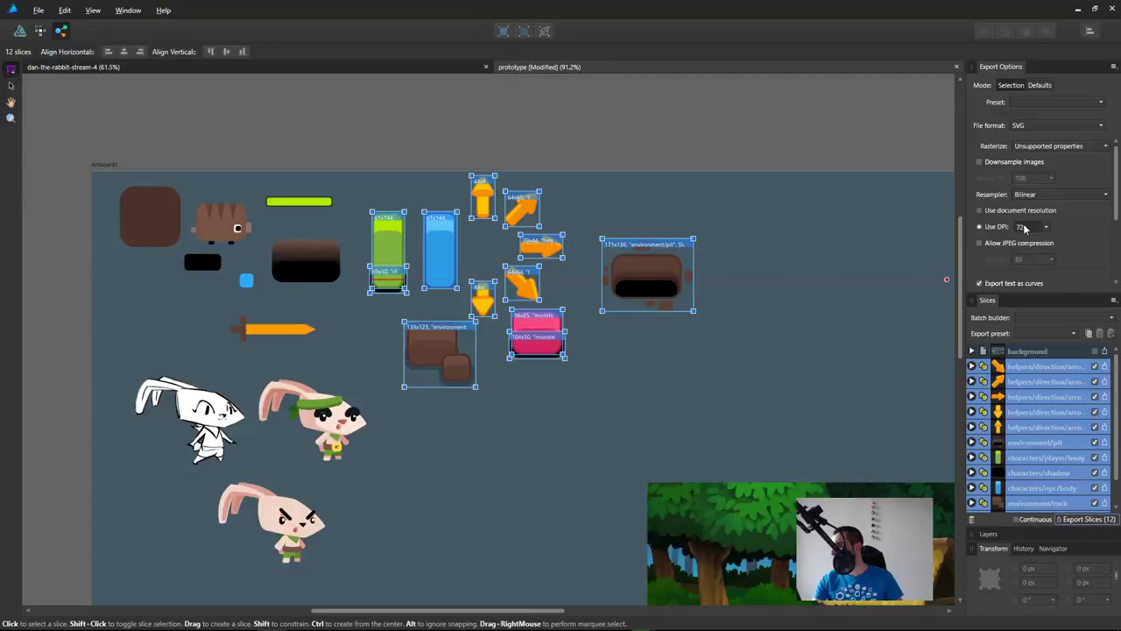
click(1055, 102)
scroll(1042, 193, down, 3)
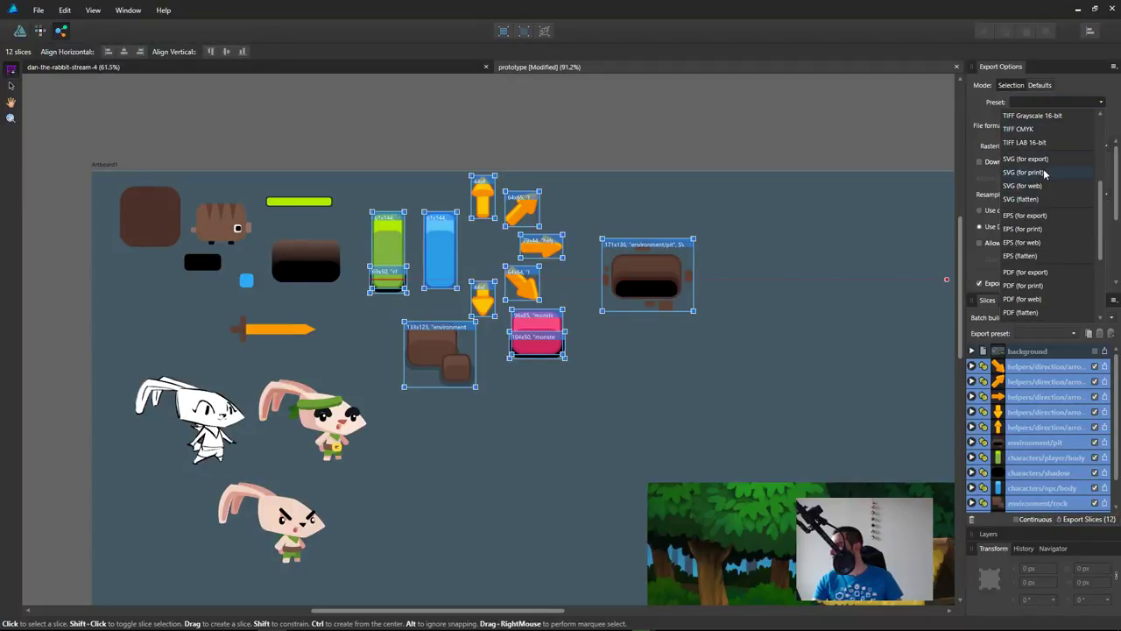
click(1045, 162)
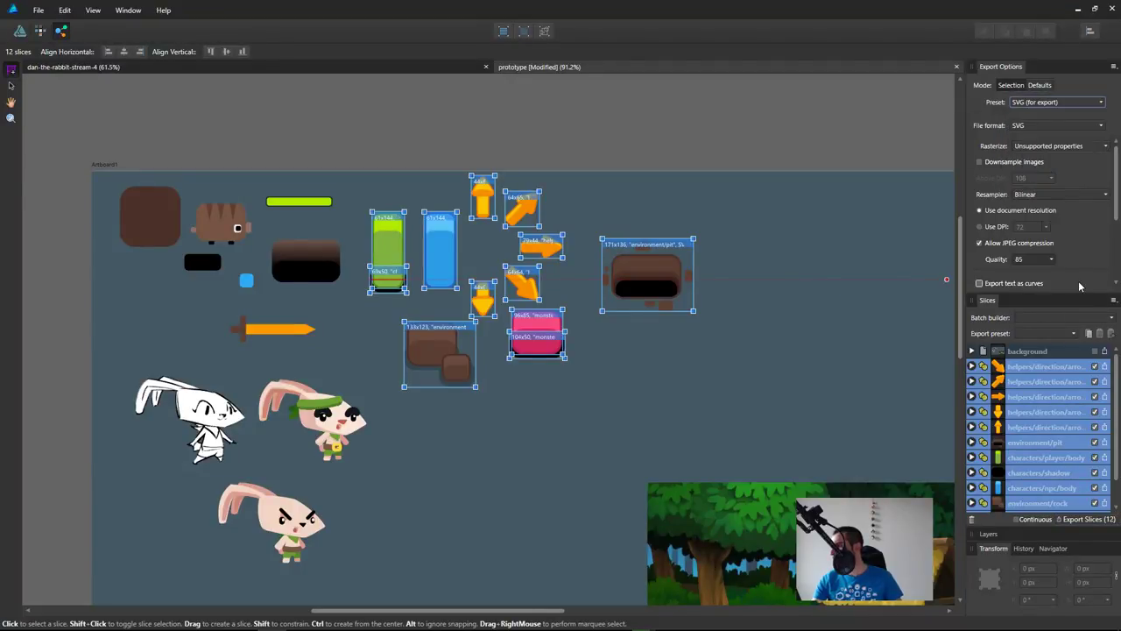
Step: Export the 12 slices with the SVG (for export) preset into the final folder, overwriting the existing files
scroll(1079, 283, down, 1)
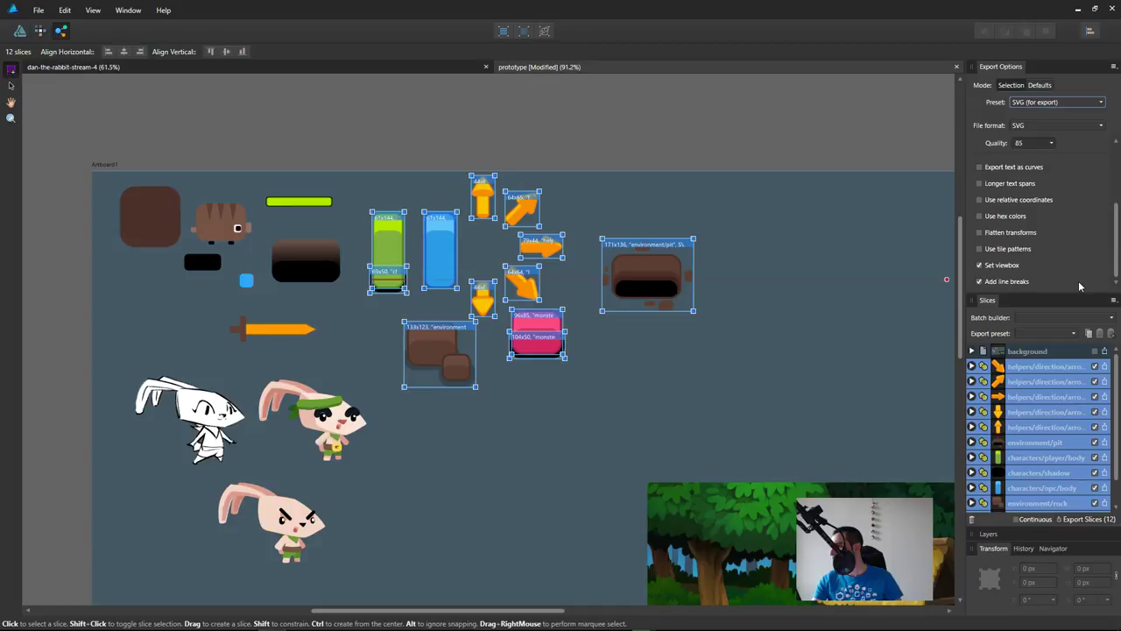
click(1094, 522)
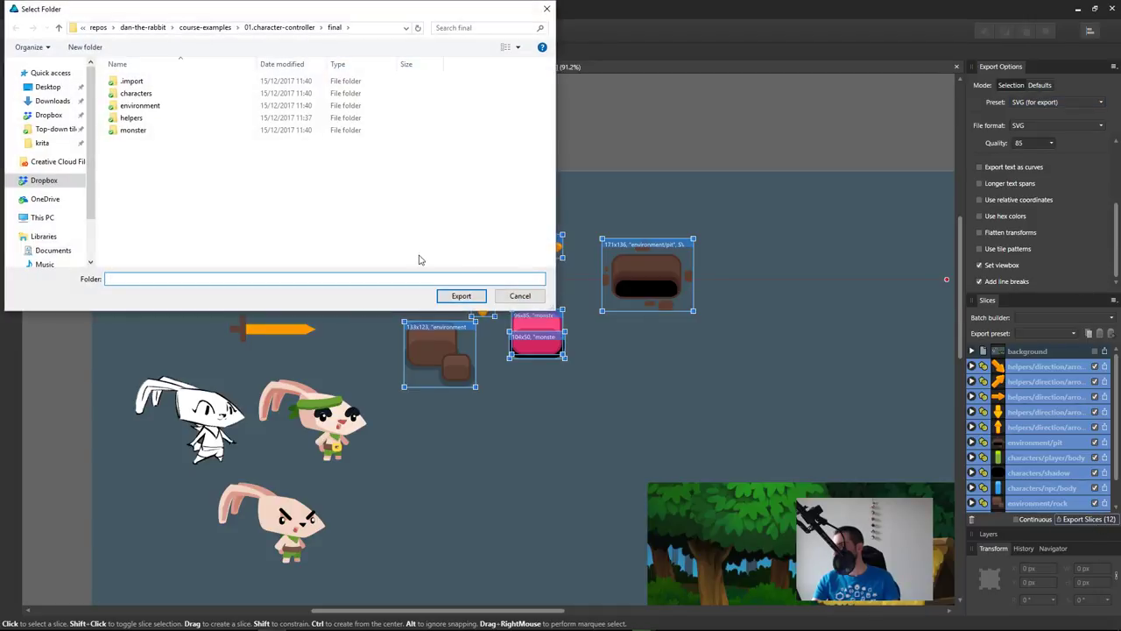
click(459, 295)
click(595, 413)
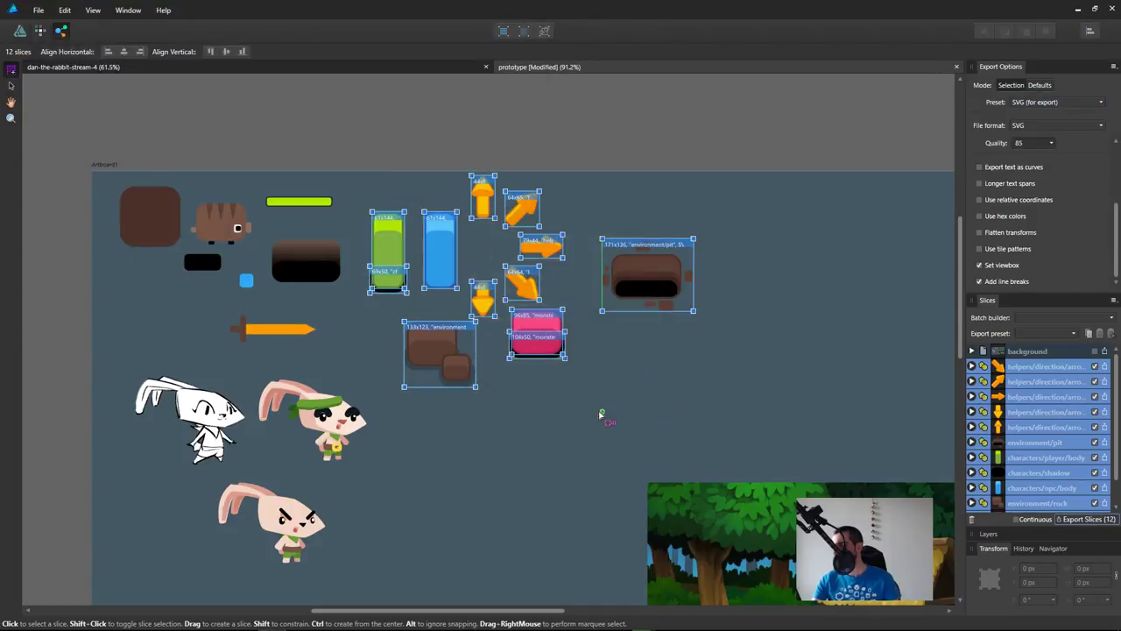
Step: Switch to Godot Engine and inspect shadow.svg in the characters folder and body.svg in its player subfolder
key(alt+Tab)
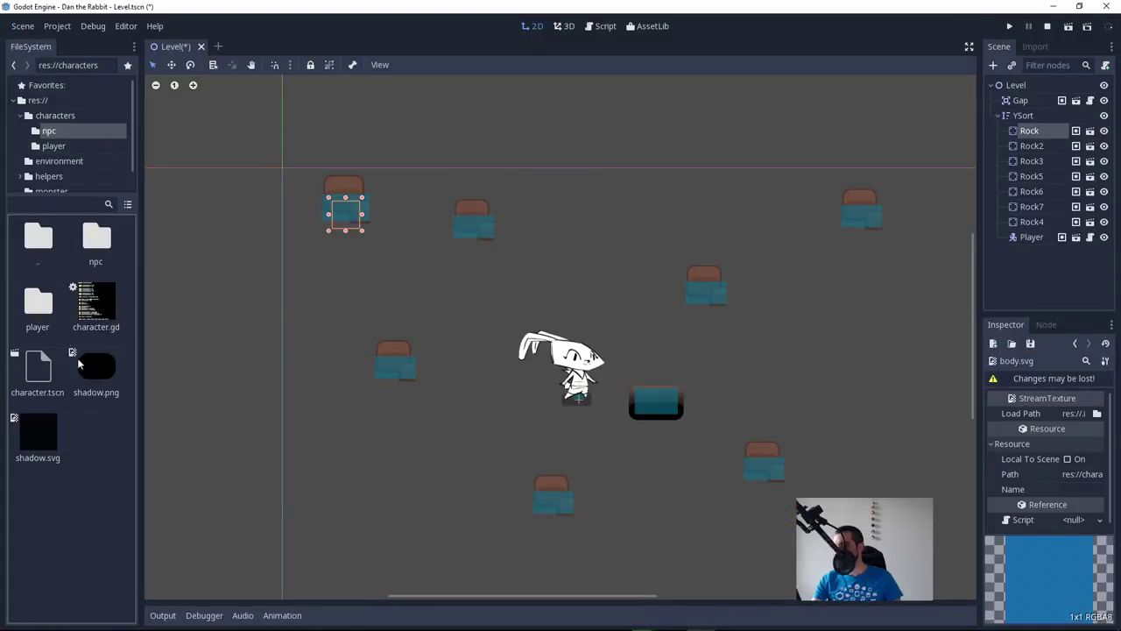
click(49, 435)
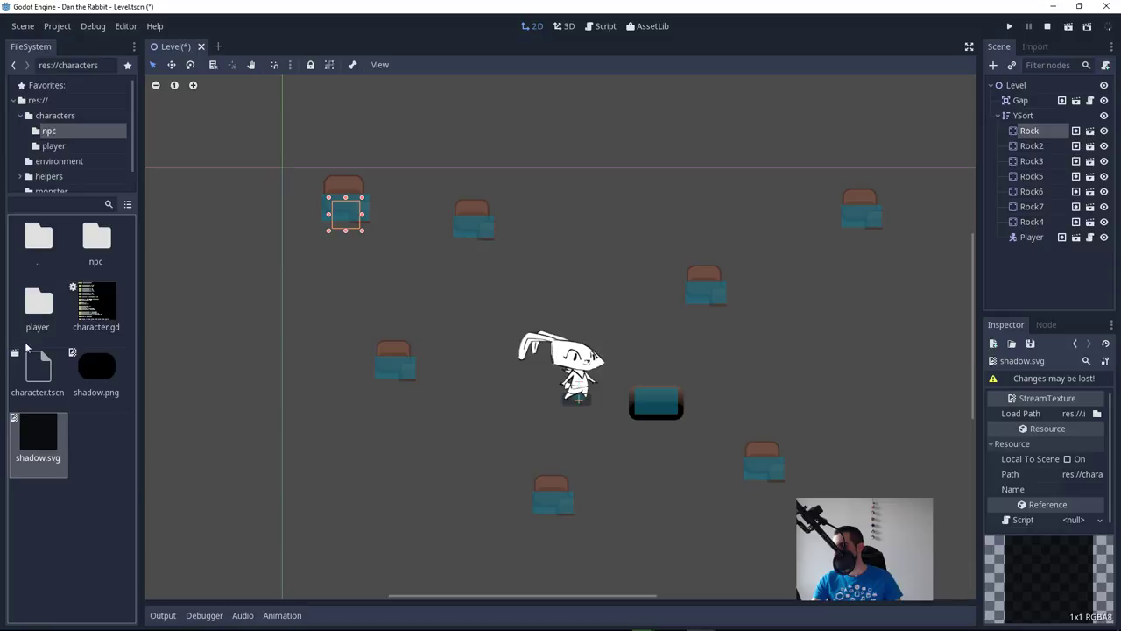
double_click(37, 302)
click(37, 302)
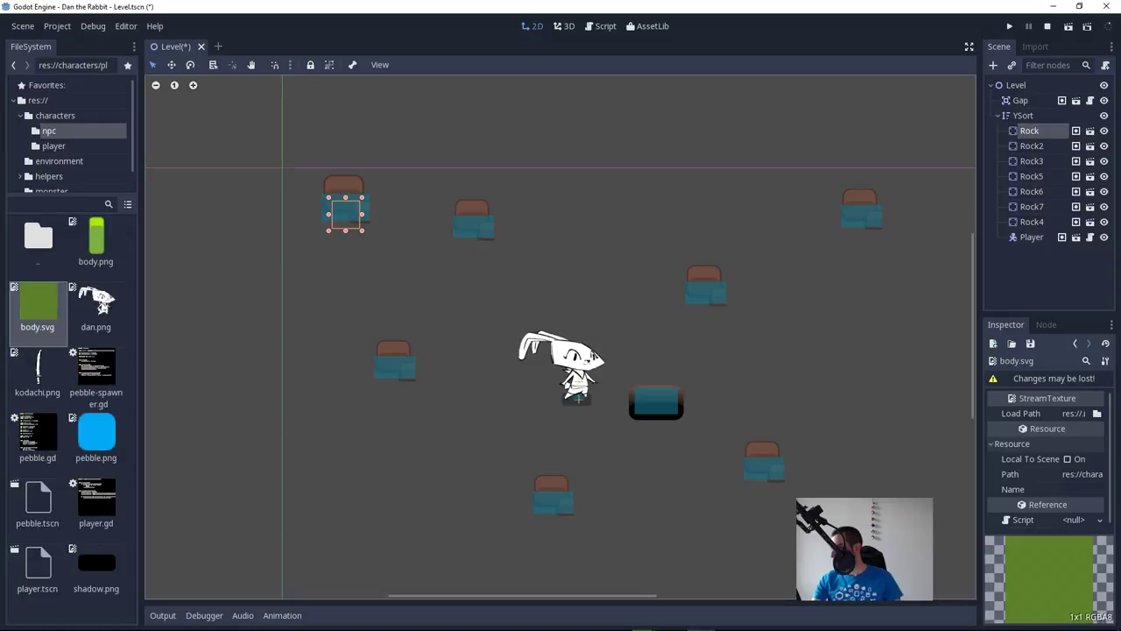
Step: Review the import settings of the player's body.svg and reimport it as a Texture
click(1046, 50)
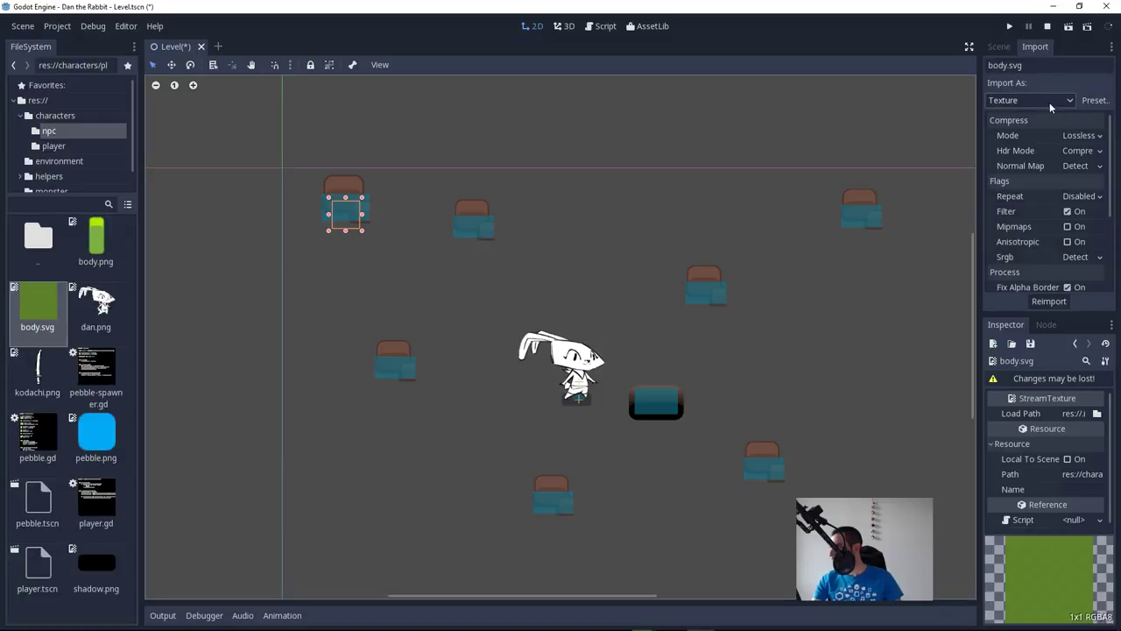
click(1068, 104)
click(1074, 88)
scroll(1102, 219, down, 1)
scroll(1102, 219, down, 4)
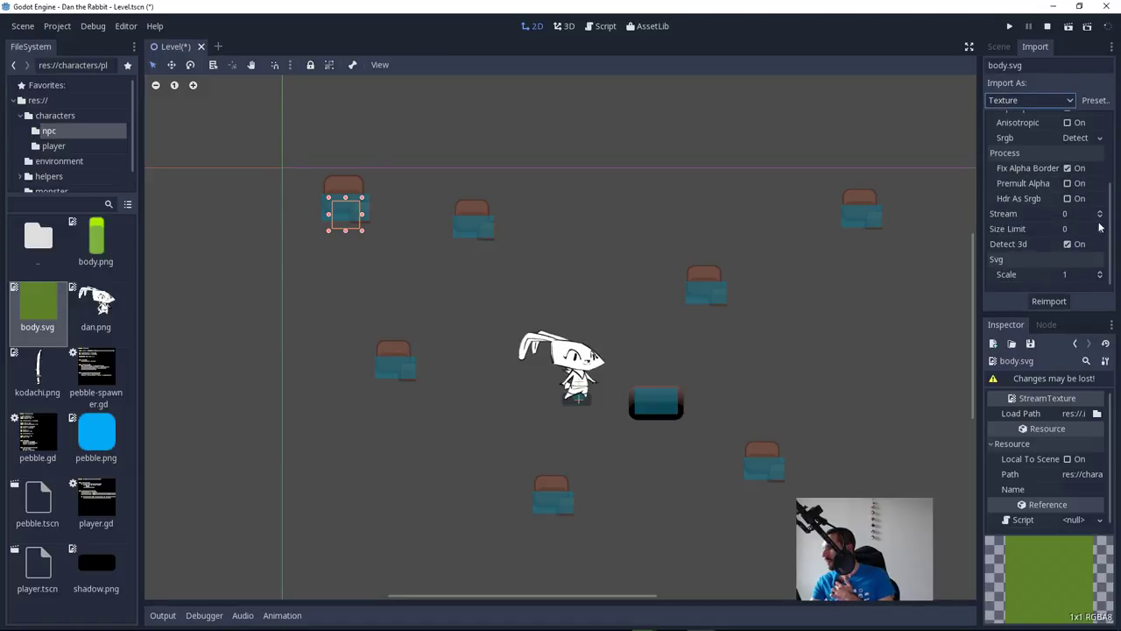
click(1042, 299)
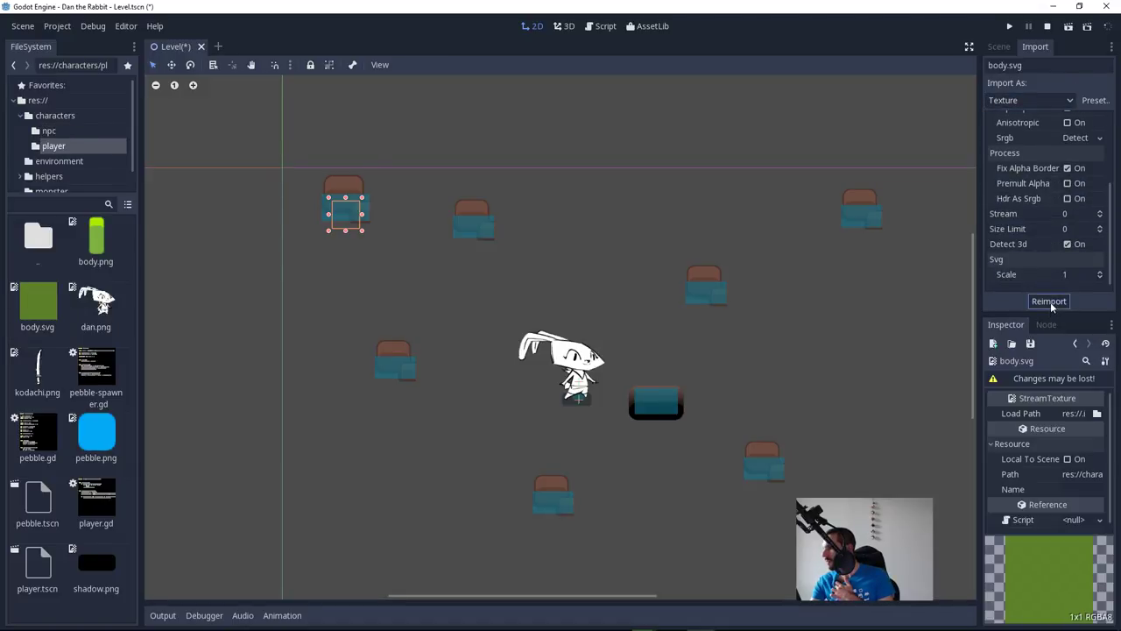
Step: Turn off the Filter flag for the player's body.svg, keep Repeat disabled, and reimport the file
scroll(1077, 261, up, 5)
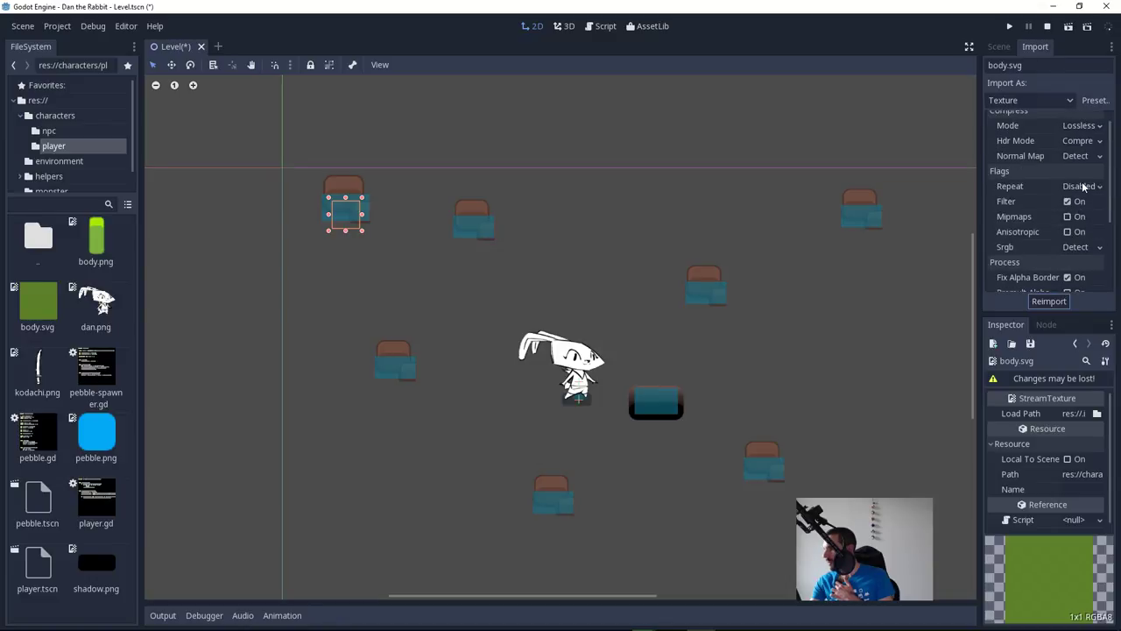
click(1082, 186)
click(1039, 195)
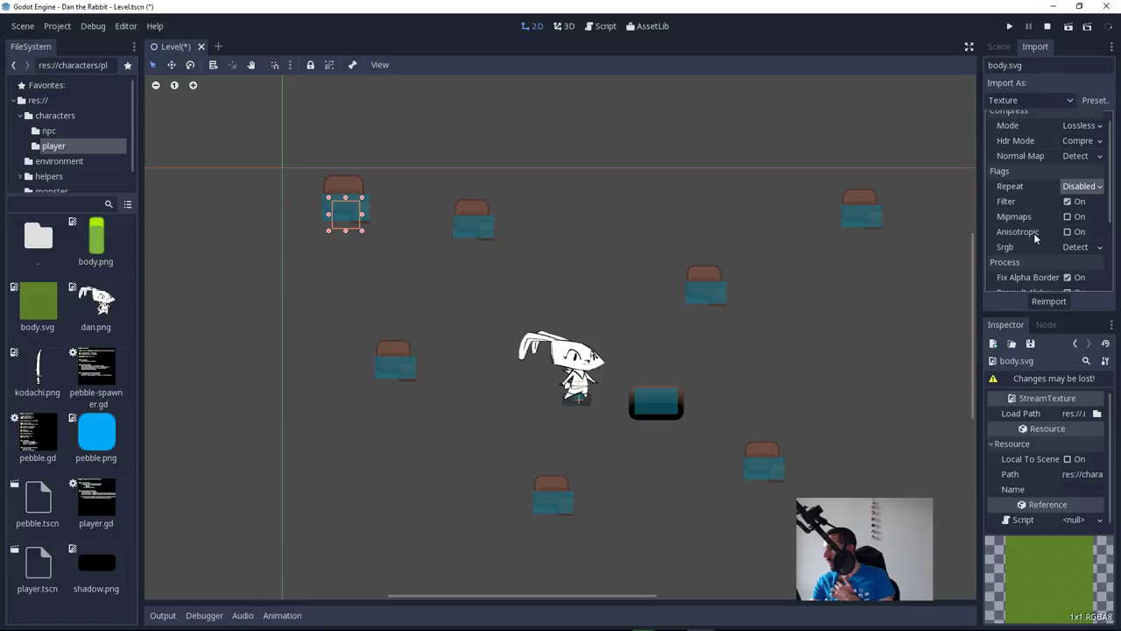
click(1069, 202)
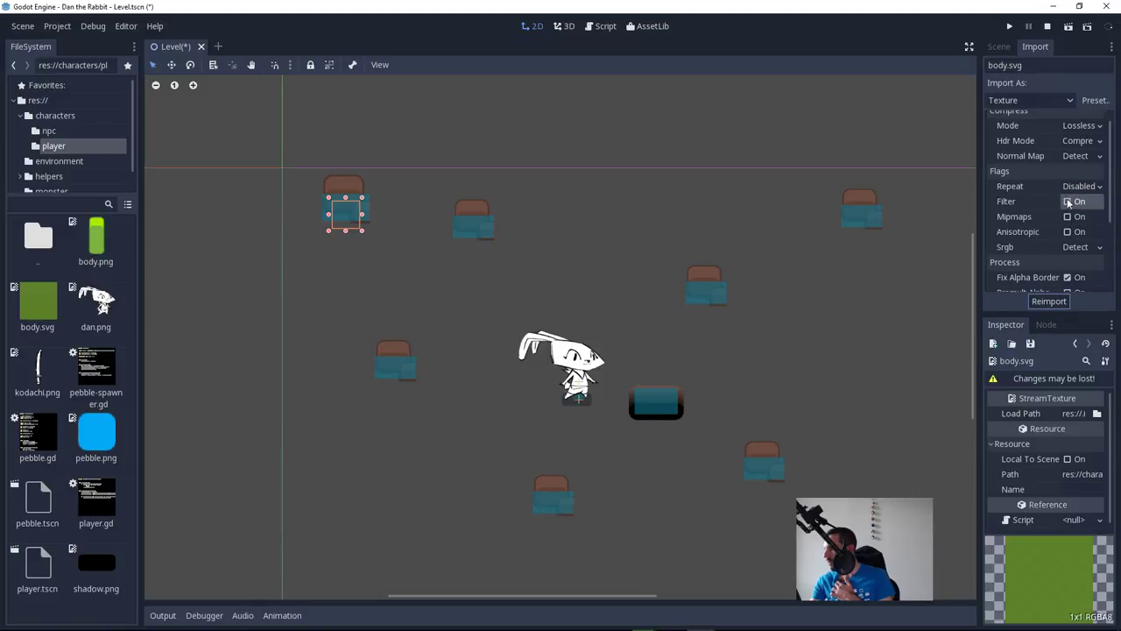
click(1049, 303)
Step: Switch to Affinity Designer and export the 12 slices into the final folder with the EPS (for print) preset
key(alt+Tab)
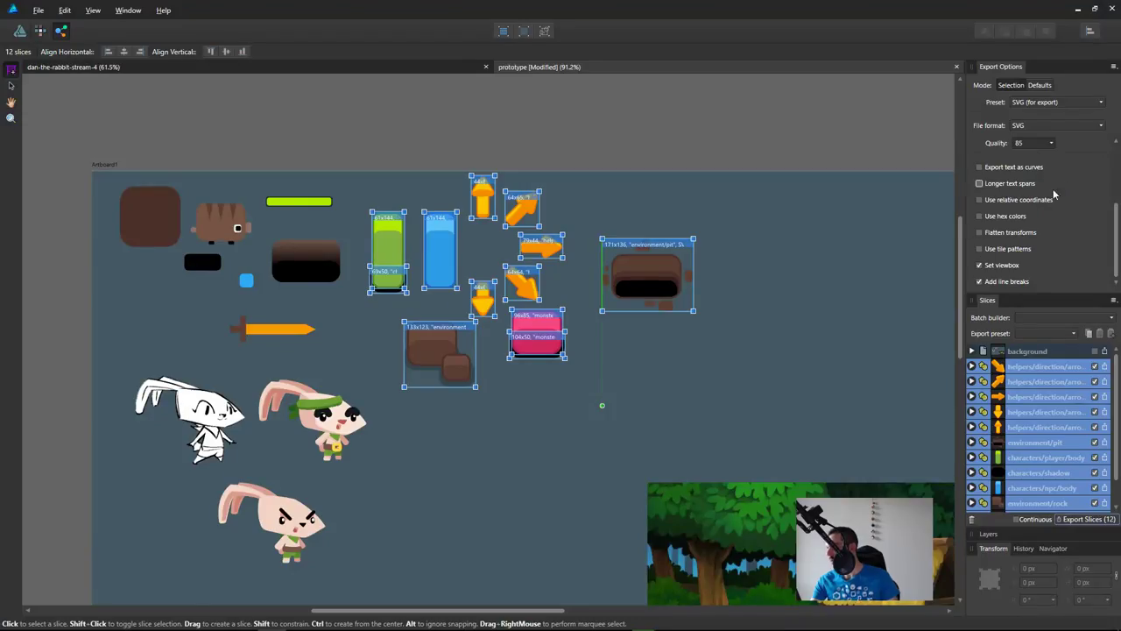
scroll(1062, 182, up, 3)
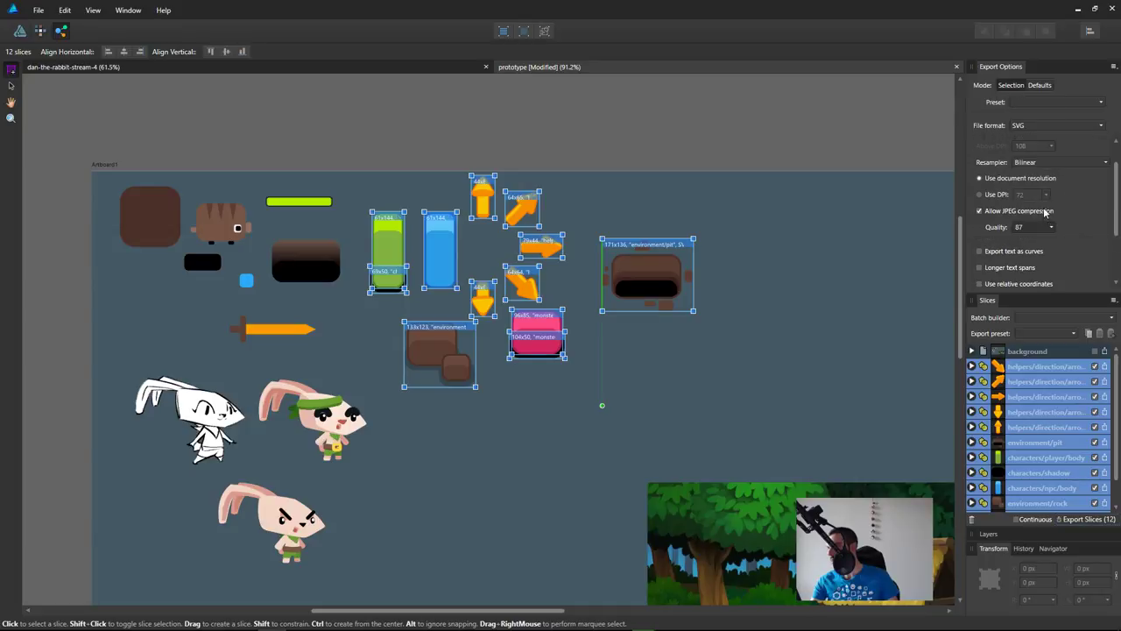
click(1056, 125)
click(1056, 121)
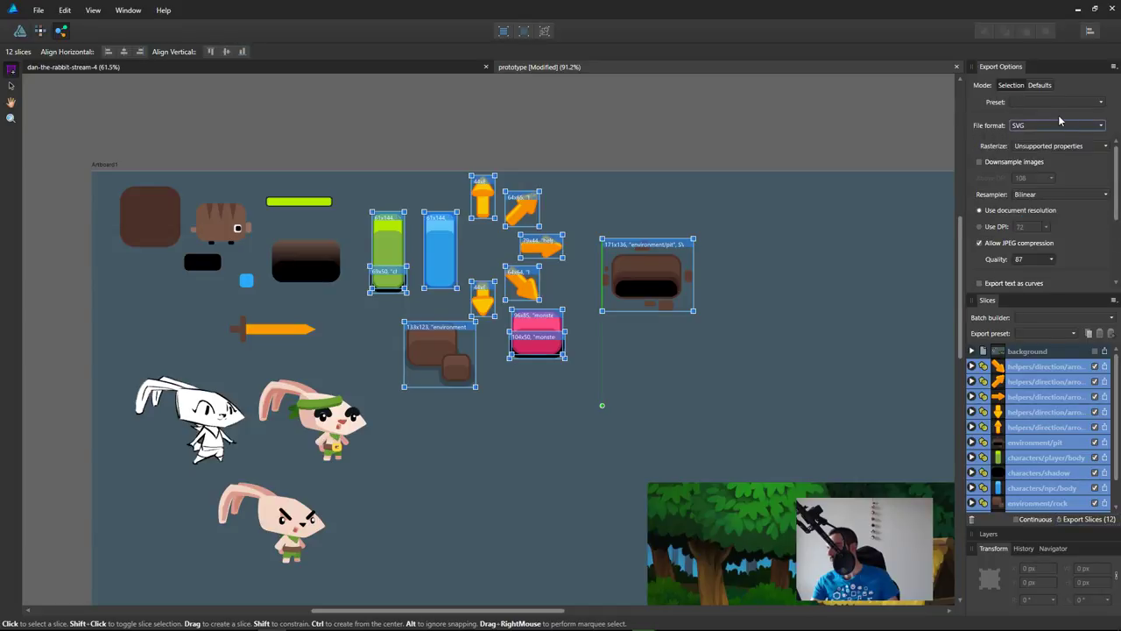
click(1065, 100)
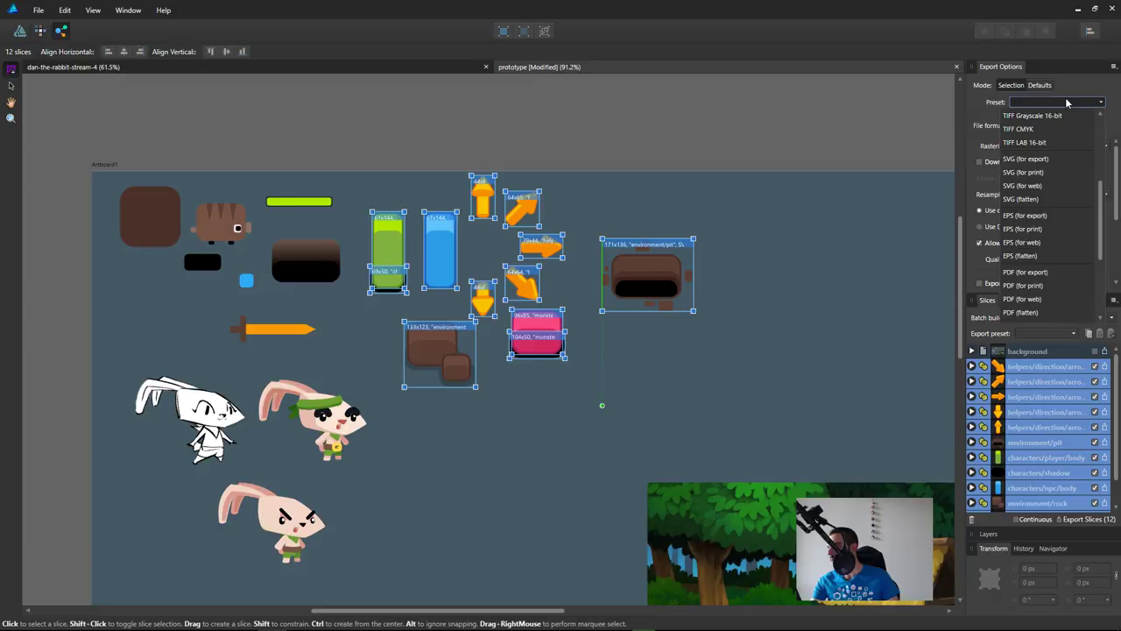
click(1049, 226)
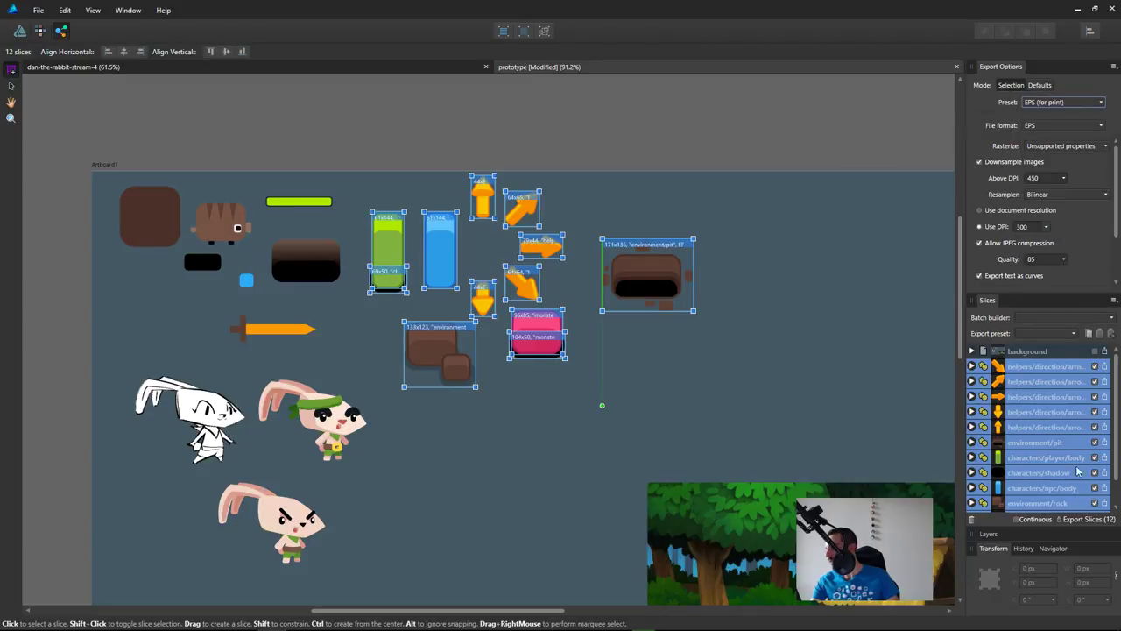
click(1091, 520)
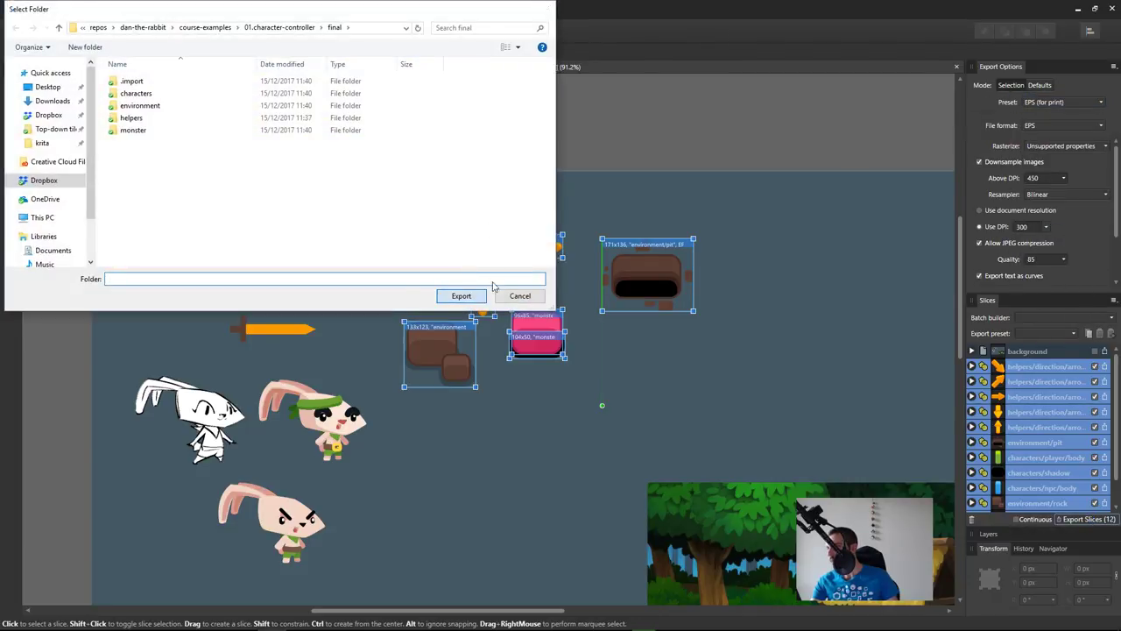
click(477, 295)
Step: Check the player folder in Godot Engine, return to Affinity Designer and re-export the 12 slices, overwriting the EPS files
key(alt+Tab)
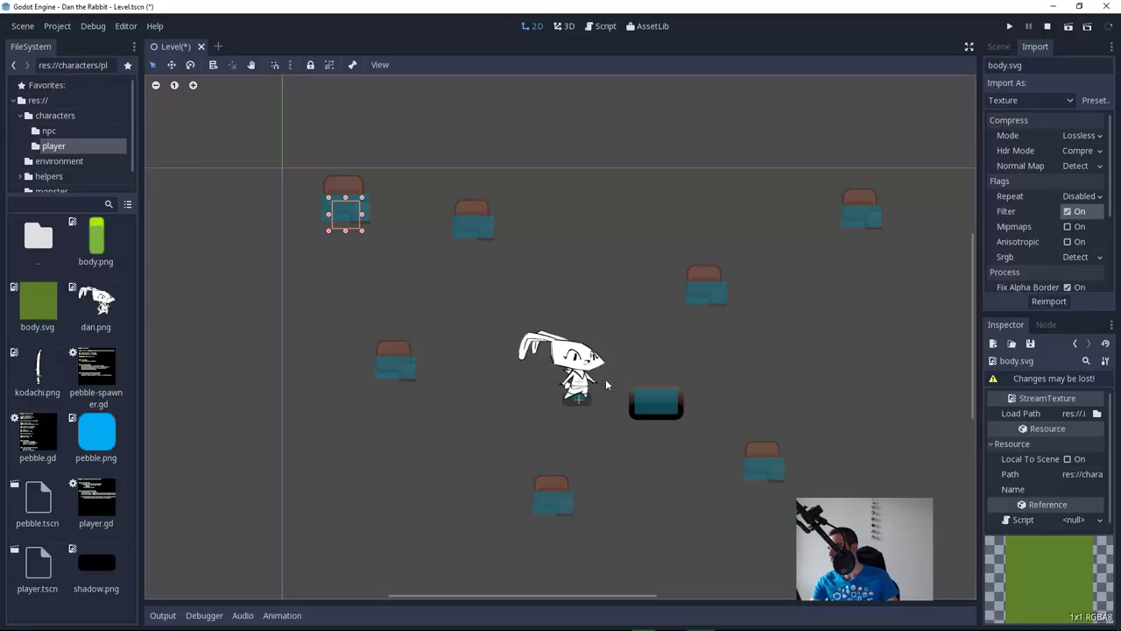
key(alt+Tab)
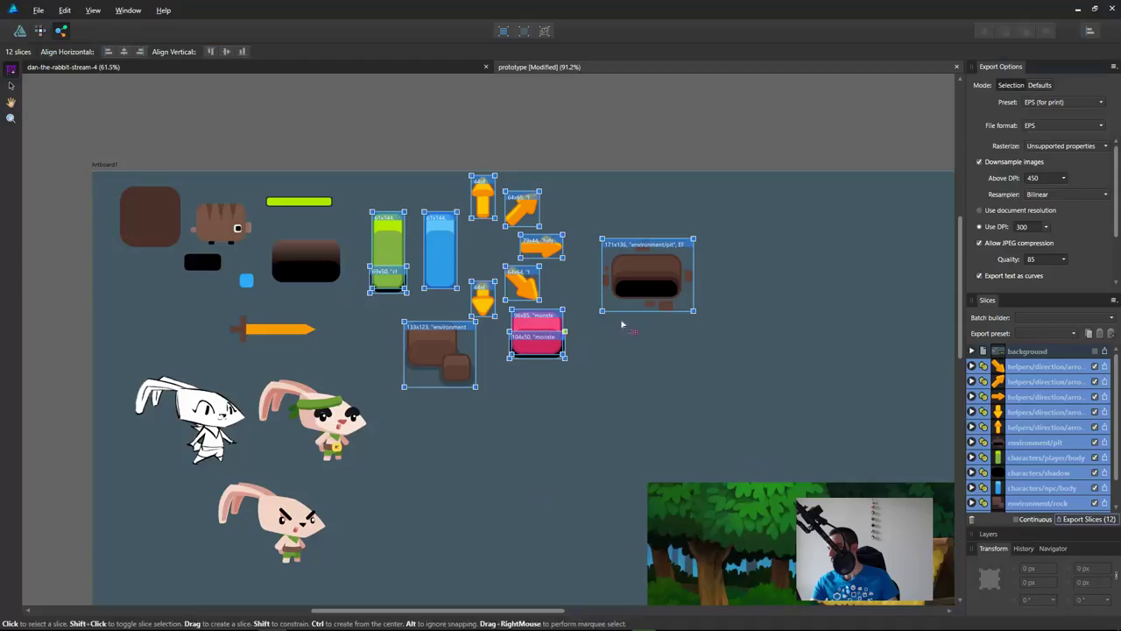
click(1095, 520)
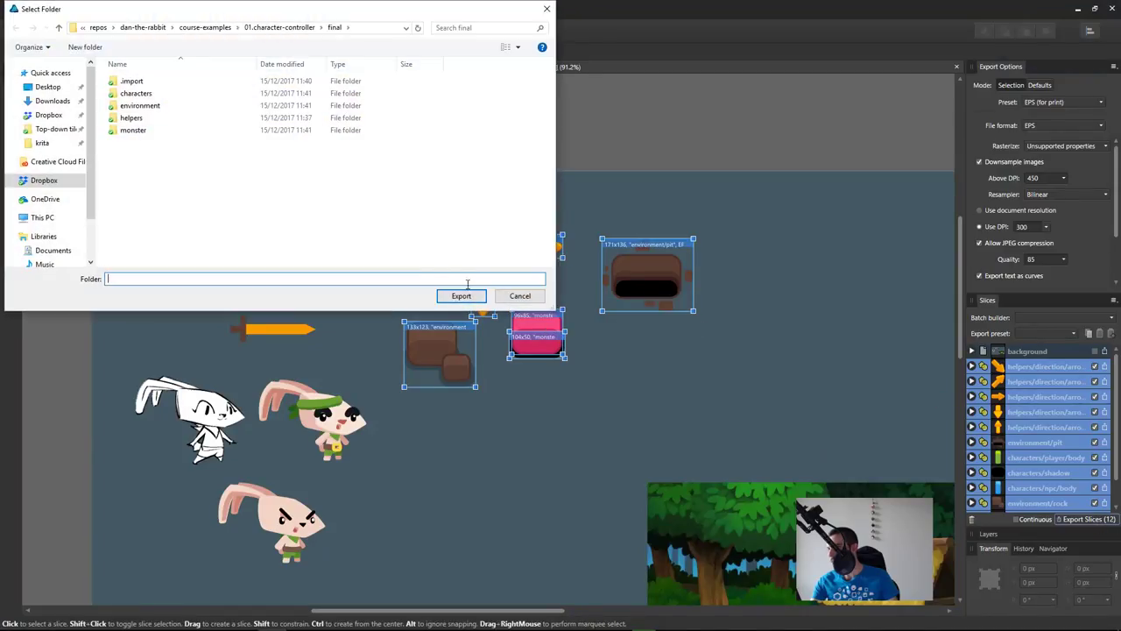
click(471, 295)
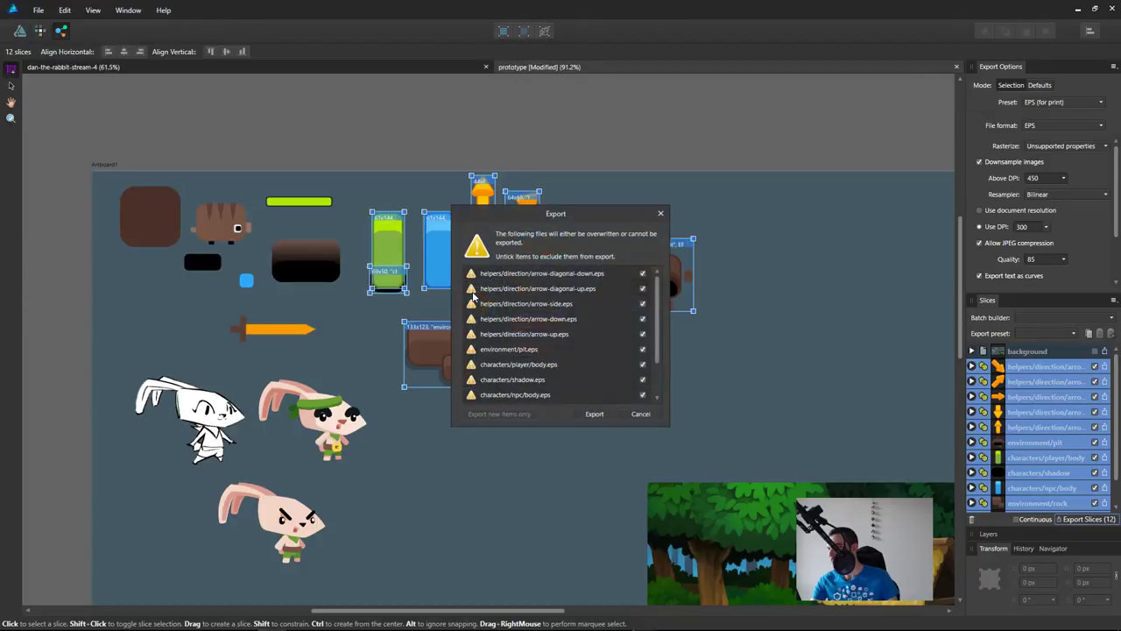
click(593, 414)
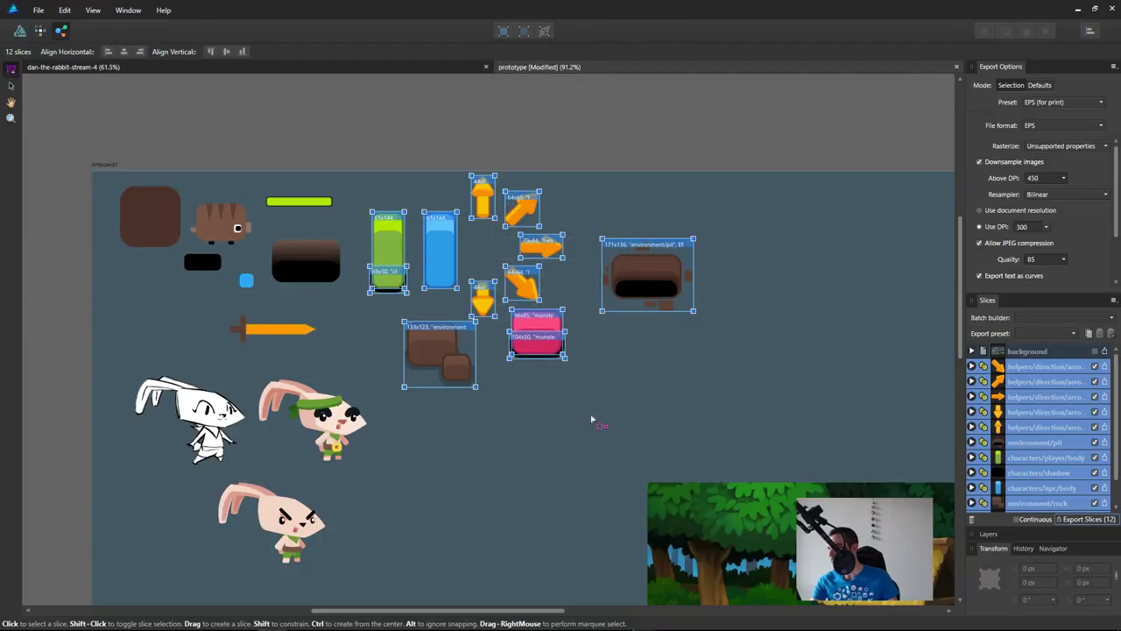
Step: Set the slices' preset to SVG (for print) and export them into the final folder, overwriting the SVG files
click(1065, 102)
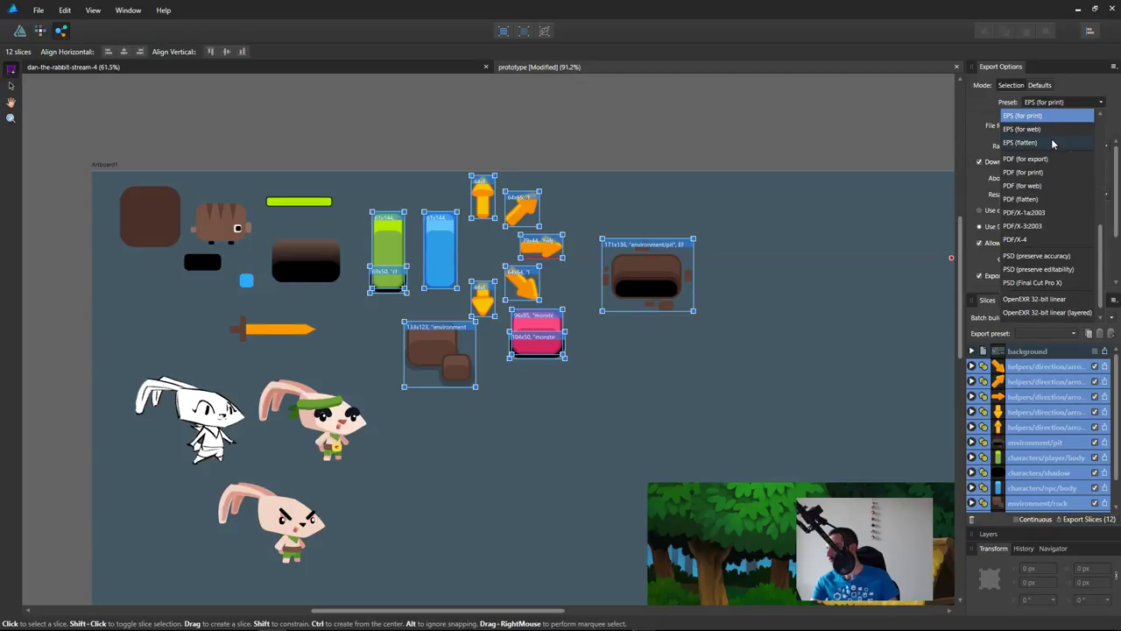
scroll(1053, 143, up, 3)
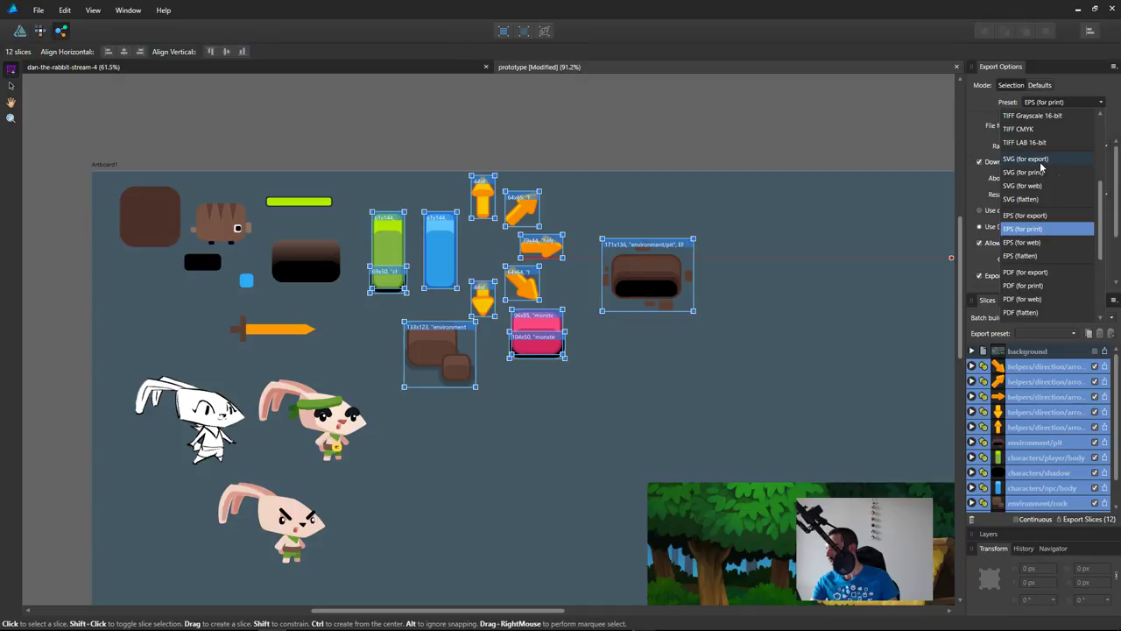
click(1042, 172)
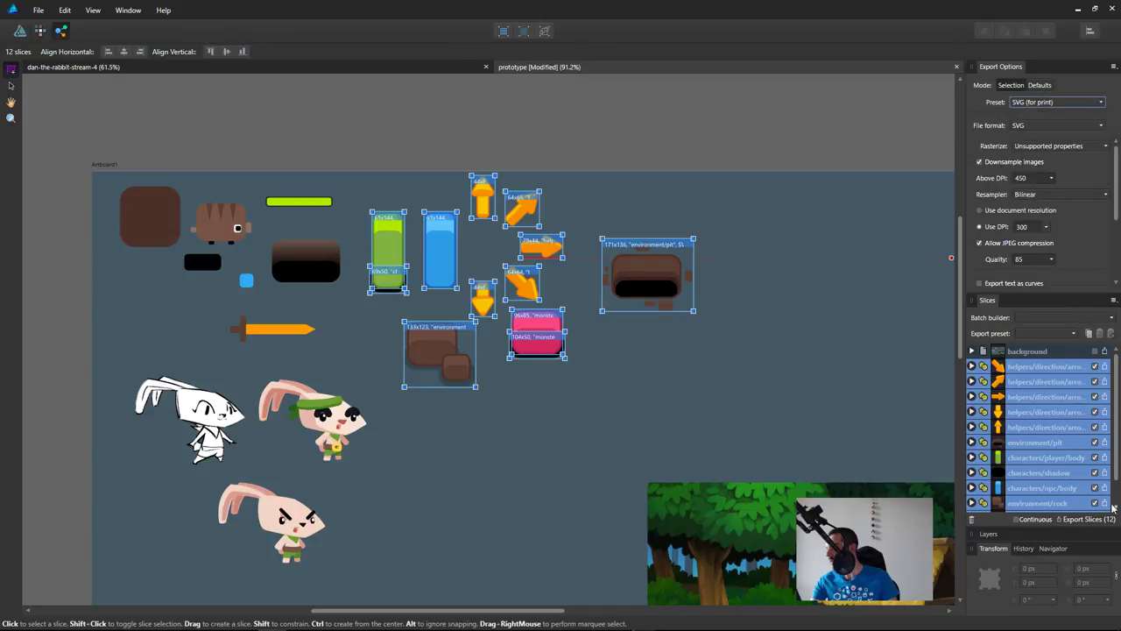
click(1079, 519)
click(462, 298)
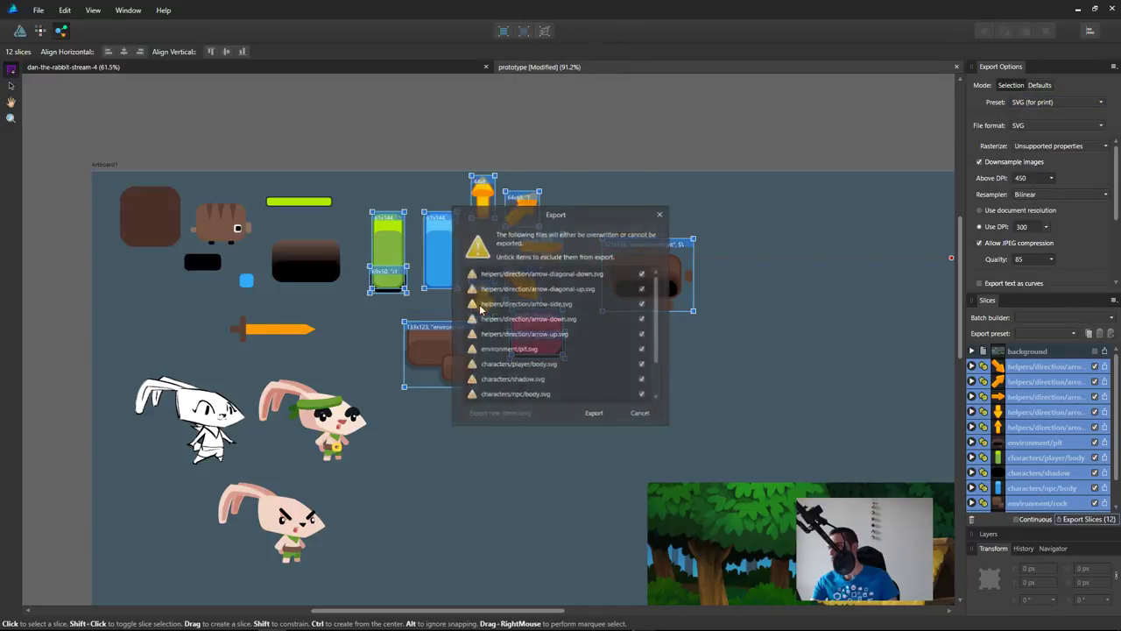
click(604, 414)
Step: Switch to Godot Engine and inspect the re-exported shadow.svg in the characters folder
key(alt+Tab)
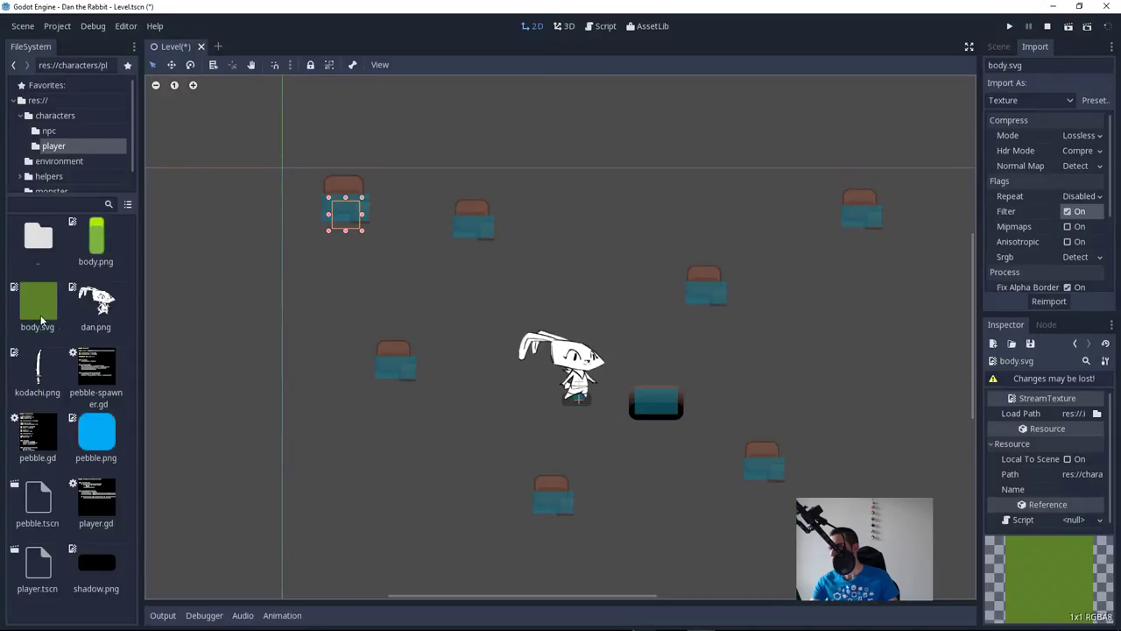
double_click(38, 263)
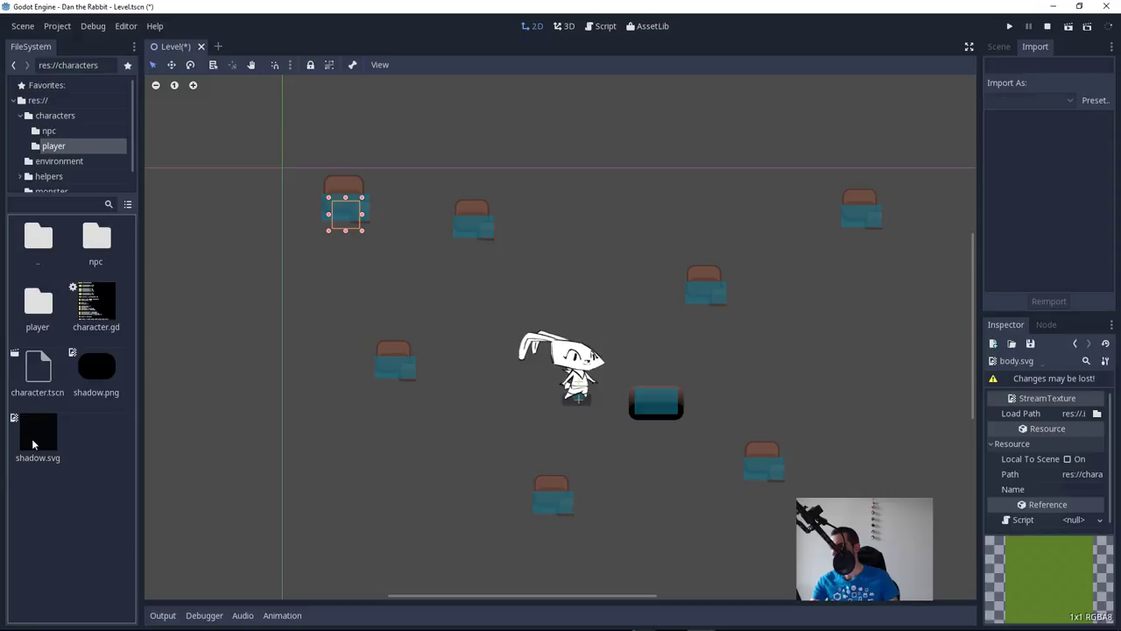
click(35, 438)
Step: Switch to the file manager, search the final folder and its subfolders for *.svg, and delete all matching files
key(alt+Tab)
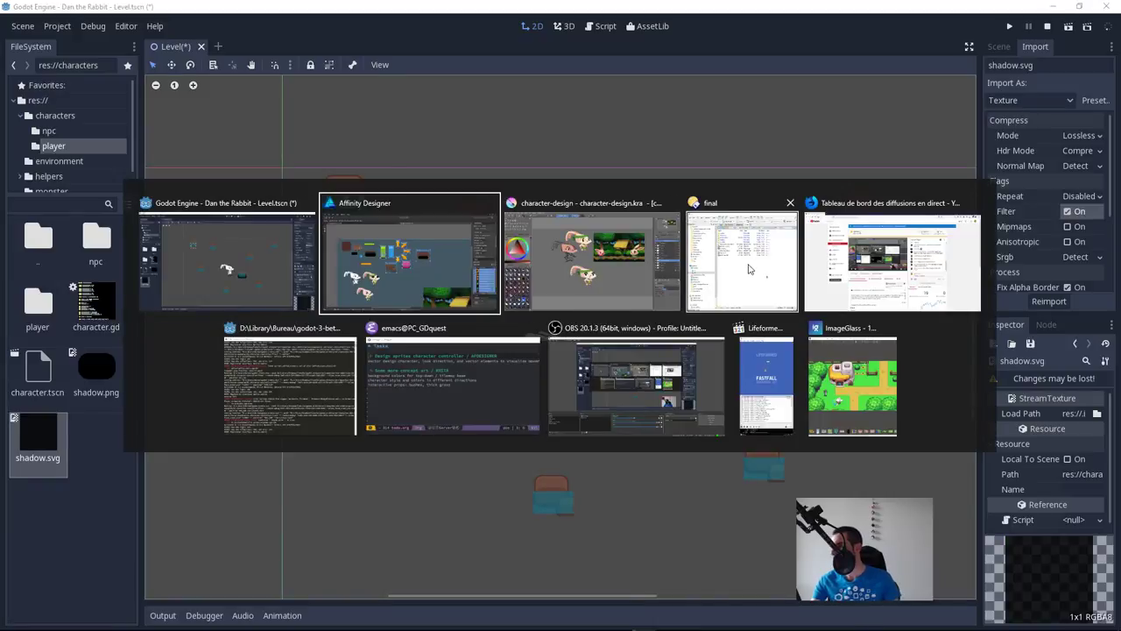
click(741, 263)
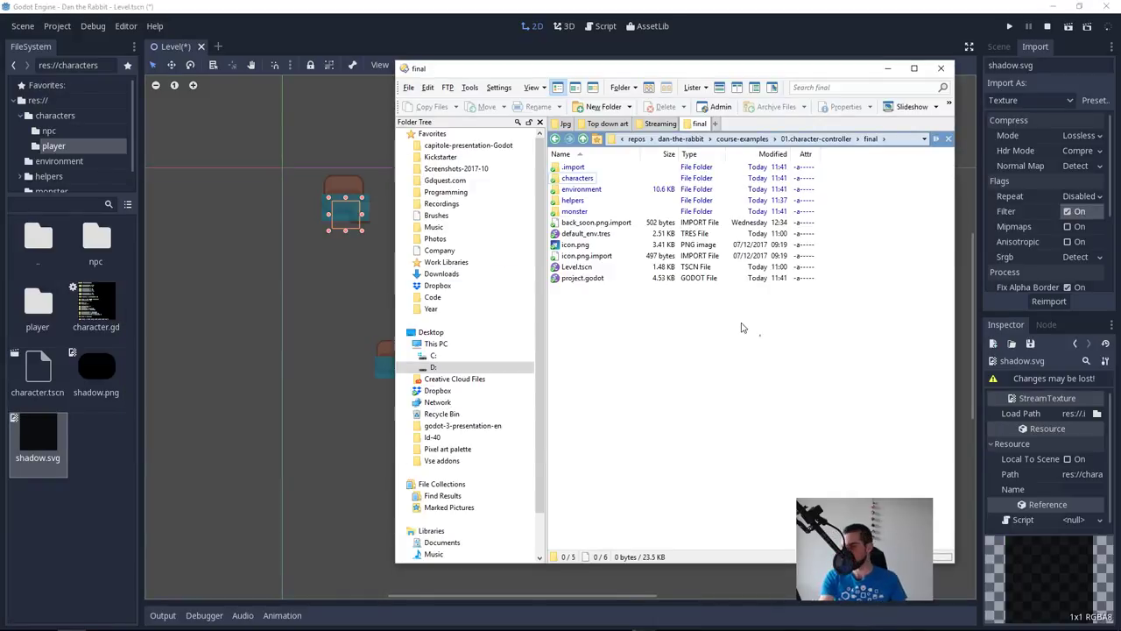
key(ctrl+f)
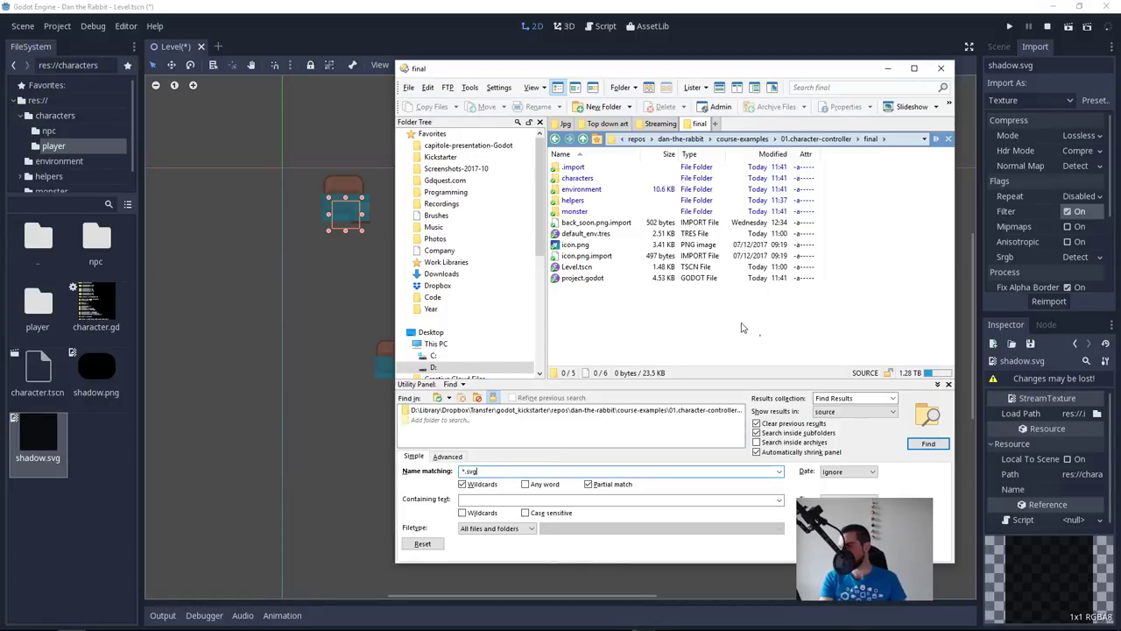
key(Return)
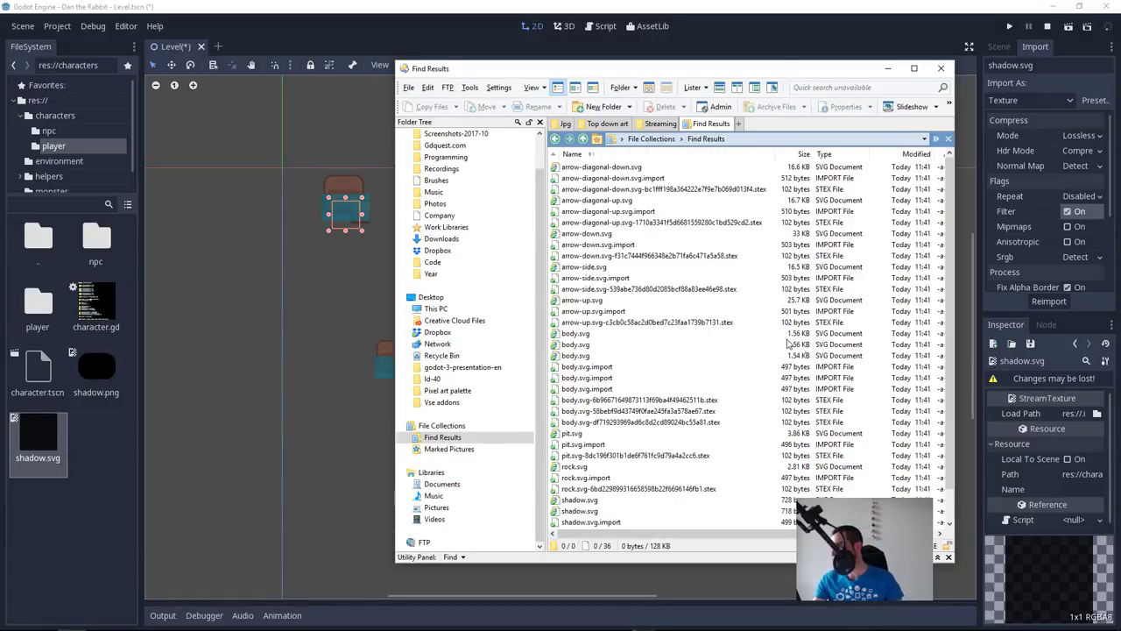
scroll(788, 351, down, 1)
key(ctrl+a)
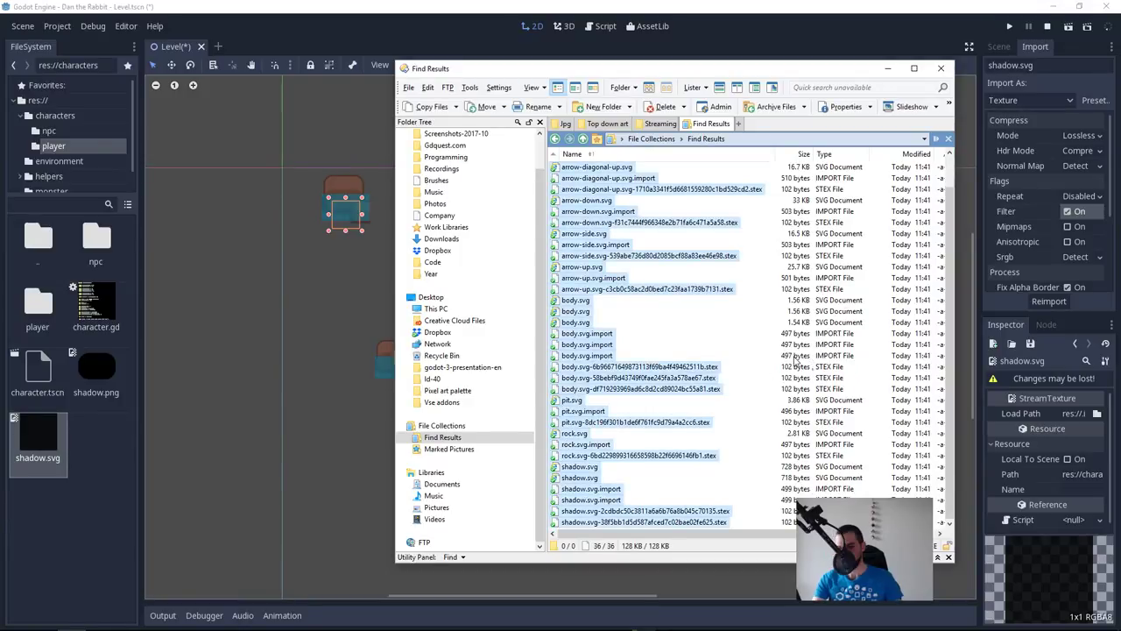
key(Delete)
key(Return)
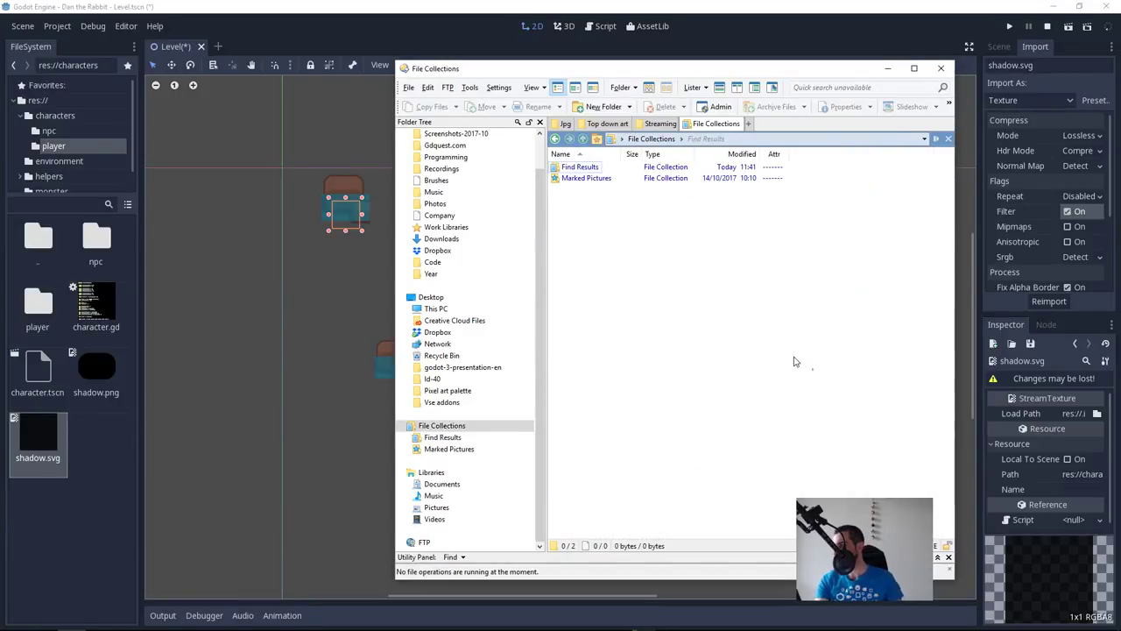
Step: Search the final folder for *.eps, delete all matching files, and switch back to Godot Engine
key(alt+Left)
key(alt+Left)
key(ctrl+f)
key(ctrl+f)
key(shift+End)
text(*.eps)
key(Return)
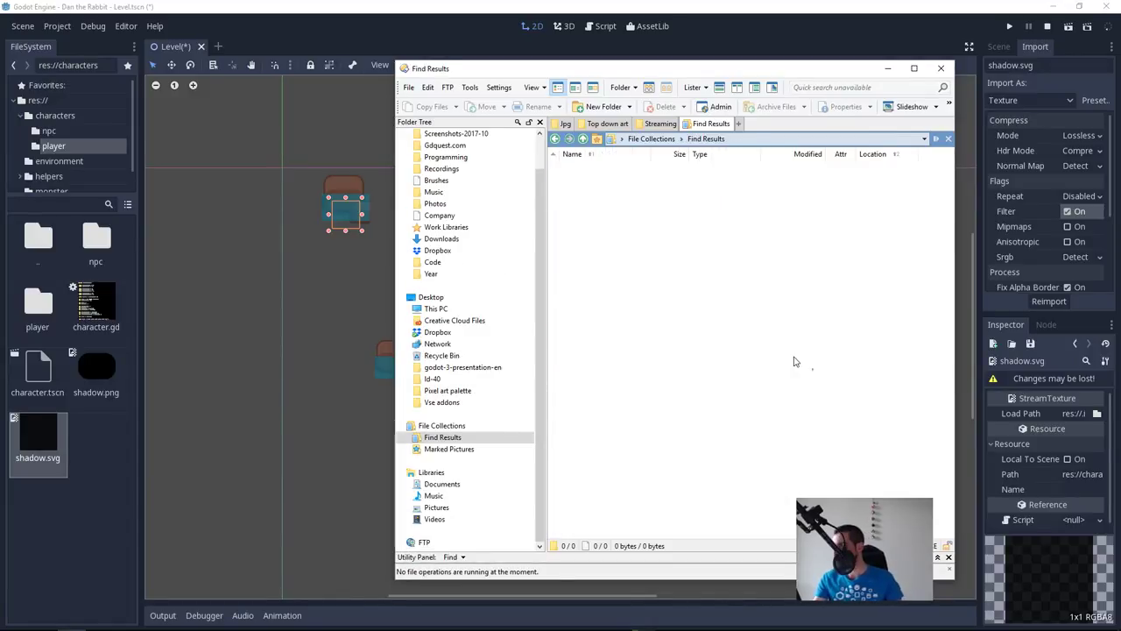
key(ctrl+a)
key(Delete)
key(Return)
click(263, 310)
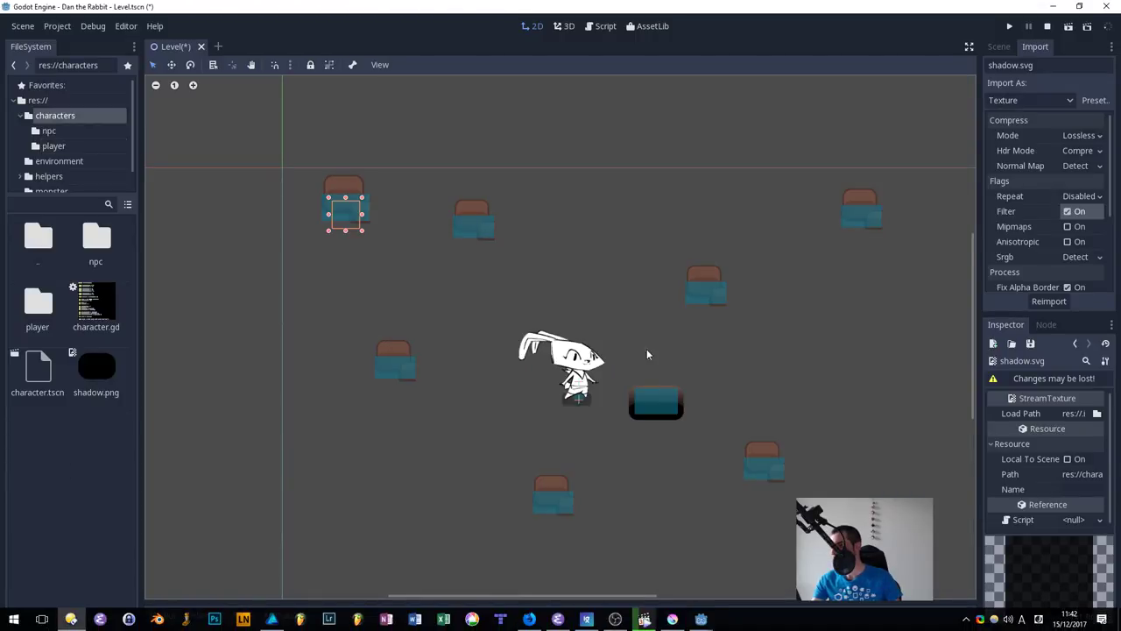
Step: Open character.tscn from the characters folder and replace the Body sprite's texture with body.png from the player folder
double_click(35, 234)
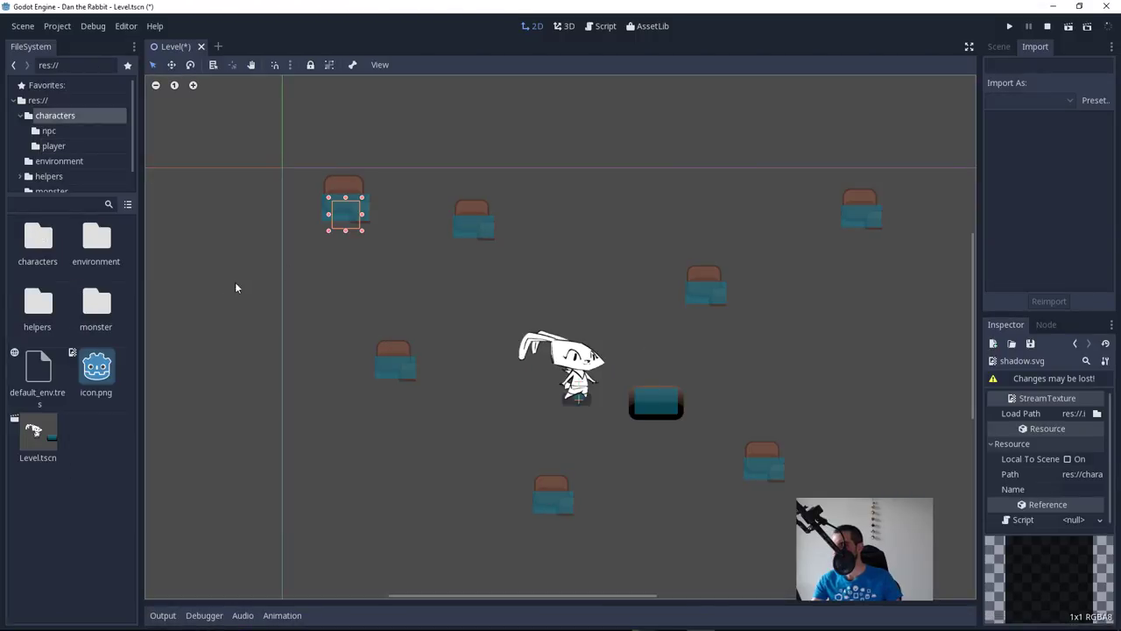
click(411, 369)
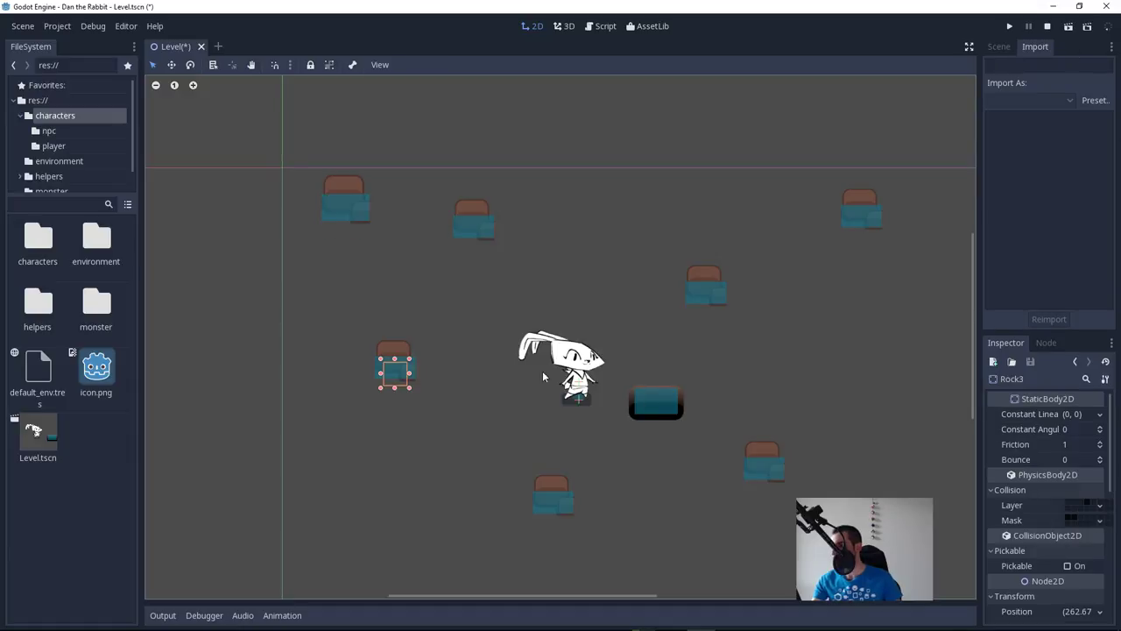
click(573, 366)
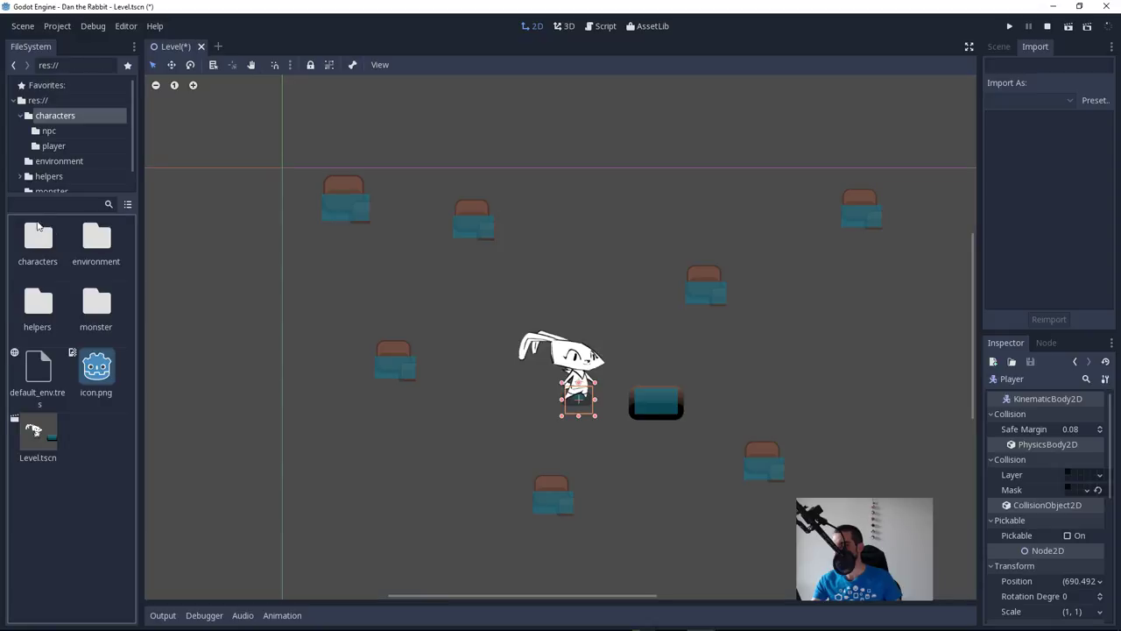
double_click(38, 238)
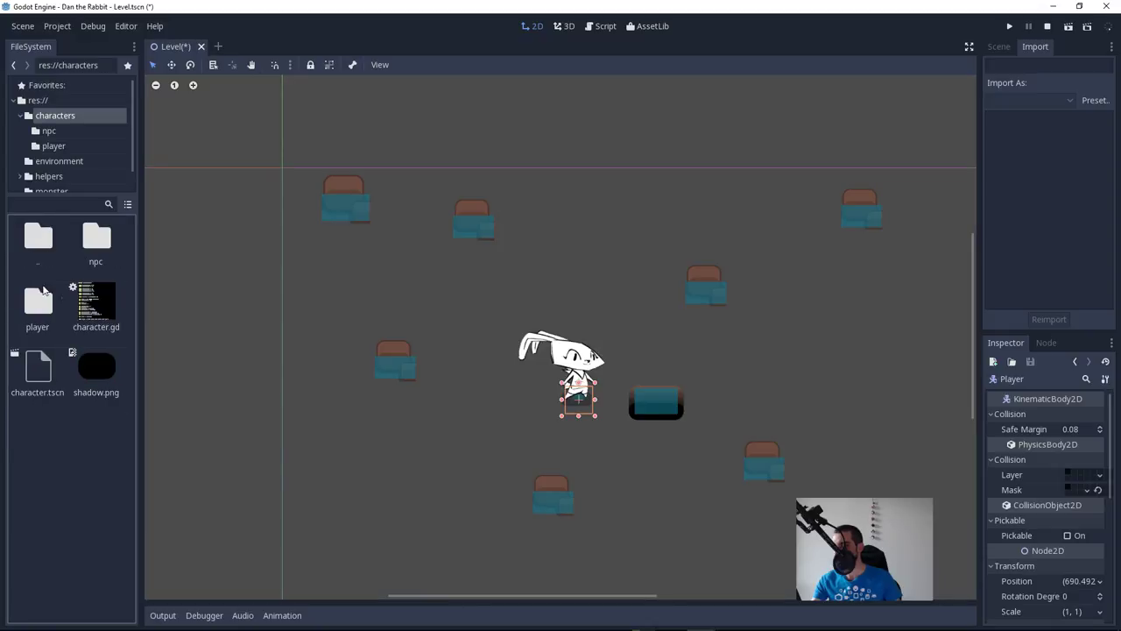
double_click(48, 385)
click(288, 123)
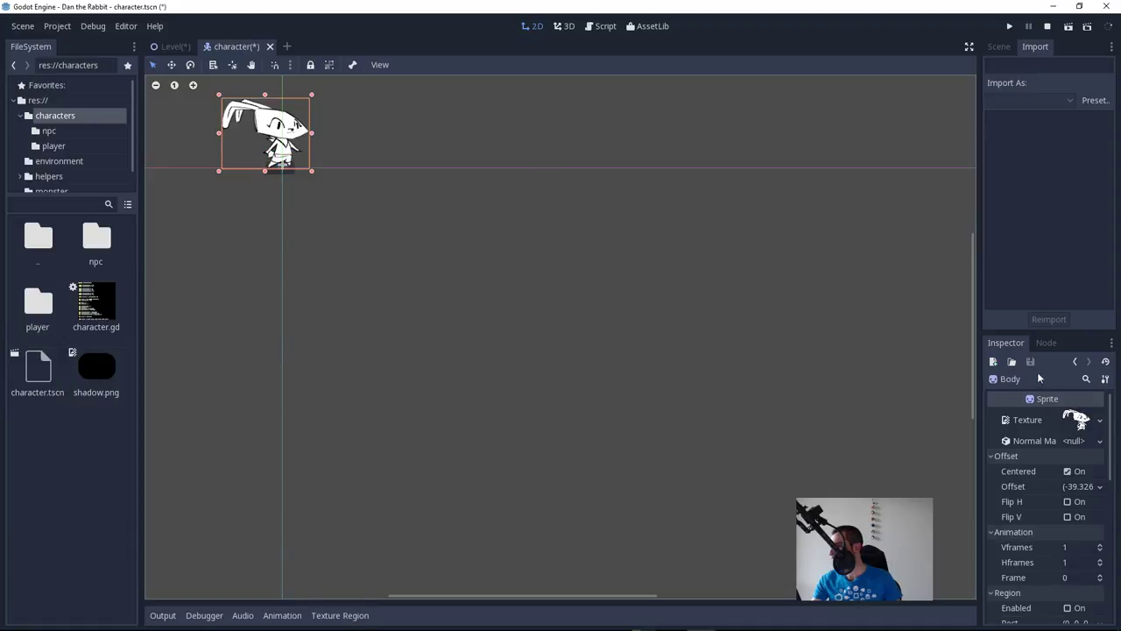
double_click(37, 302)
drag(96, 238, 1076, 421)
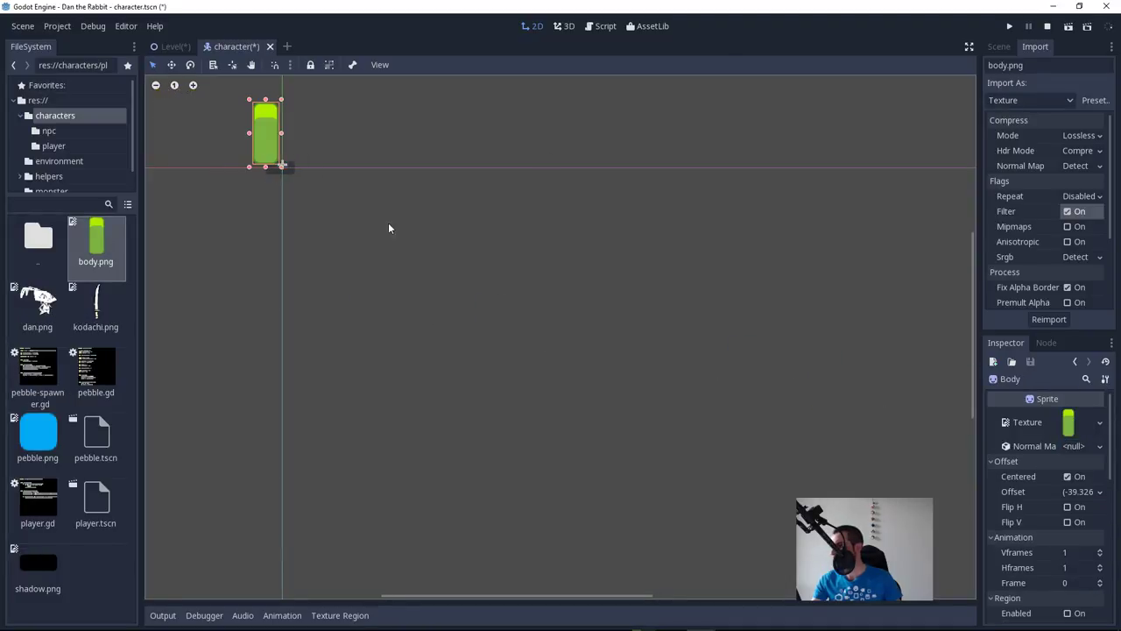
Step: Centre the Body sprite horizontally on the scene's vertical axis and place its pivot at the bottom centre
drag(406, 221, 565, 334)
scroll(543, 335, up, 10)
scroll(516, 359, up, 20)
drag(296, 180, 676, 400)
drag(685, 387, 648, 259)
key(Down)
key(Left)
key(Down)
key(Down)
key(Right)
key(Left)
key(v)
drag(660, 482, 792, 458)
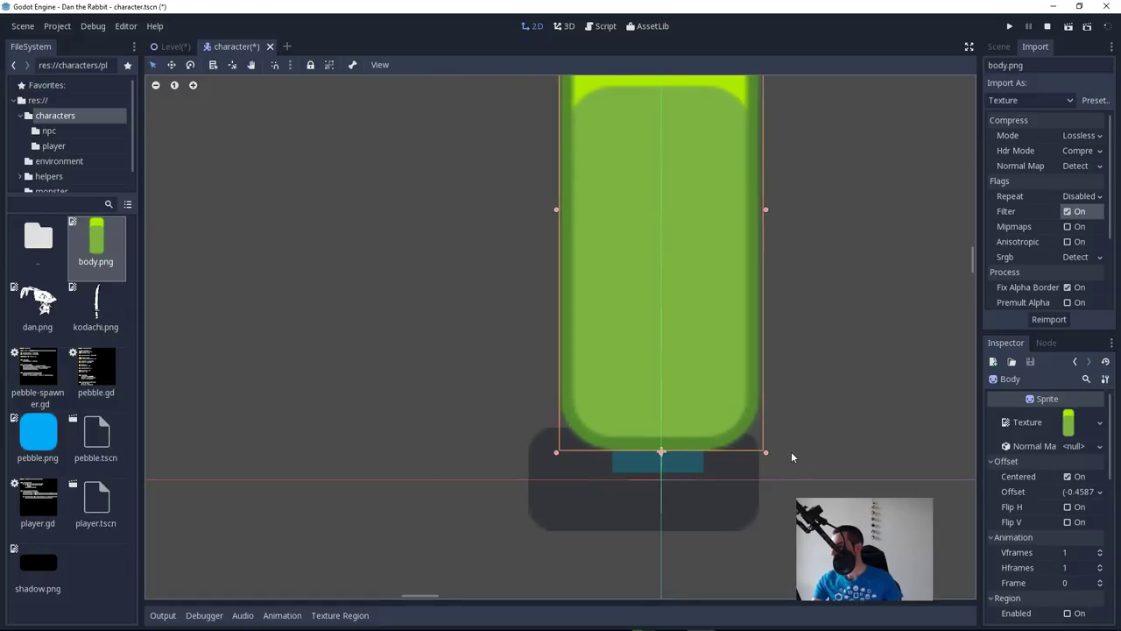
Step: Nudge the Body sprite down so its bottom edge rests on the horizontal axis, keeping it centred horizontally
mouse_move(707, 275)
mouse_down()
mouse_move(710, 293)
mouse_move(694, 303)
mouse_move(694, 292)
mouse_up()
key(Down)
key(Down)
key(Down)
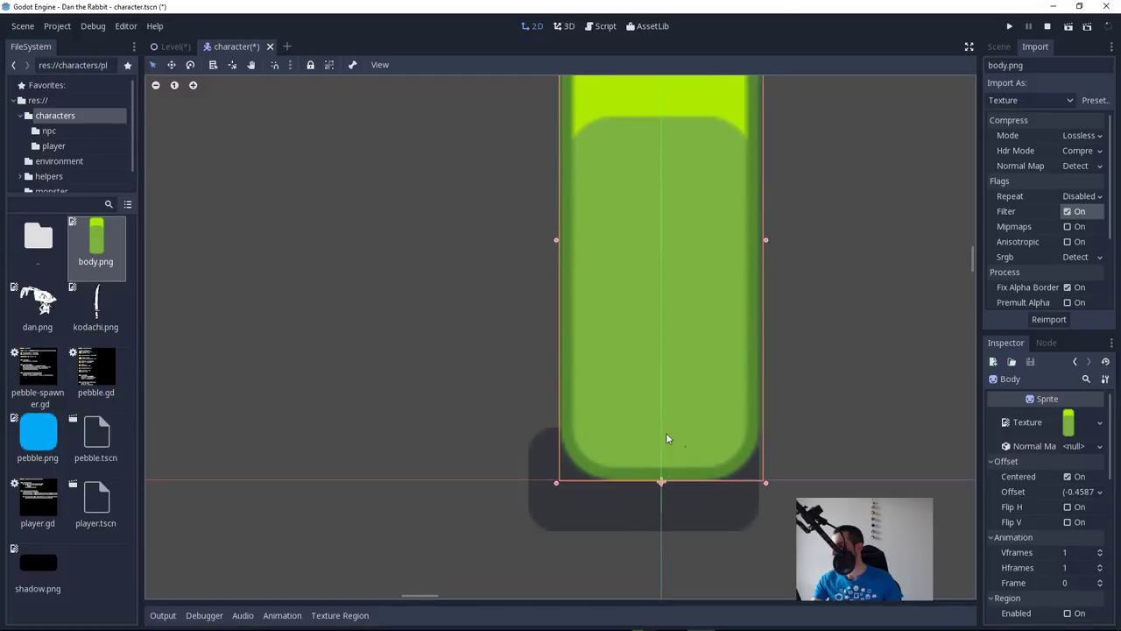
key(Left)
Step: Shift the Body sprite's pivot slightly above its bottom edge and lower the sprite until the pivot sits on the scene origin
scroll(695, 303, down, 5)
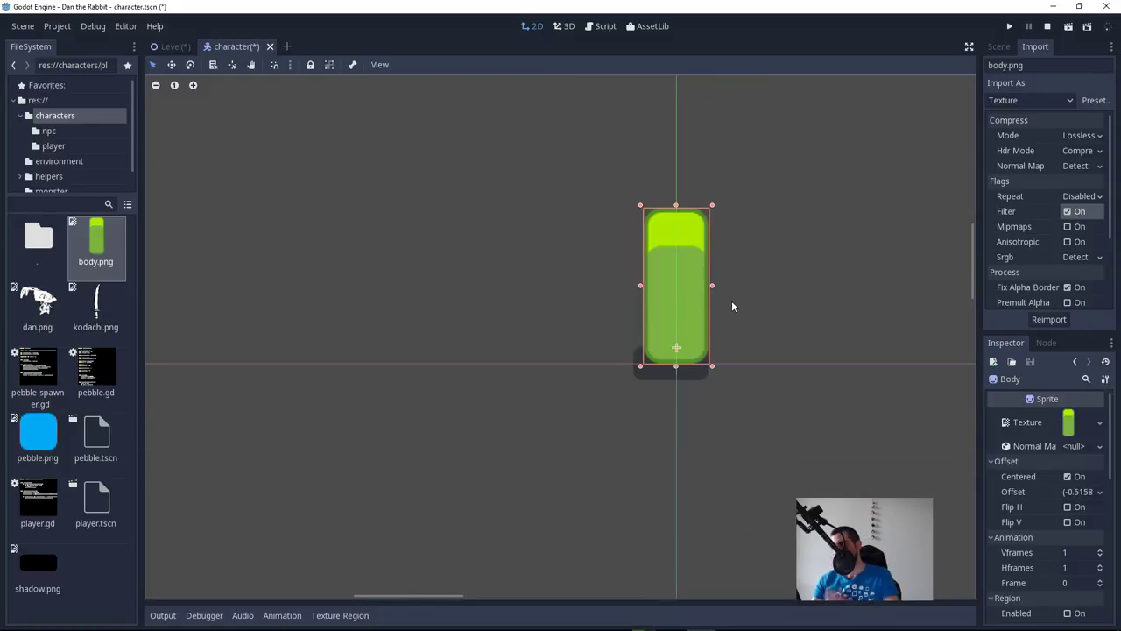
key(Down)
key(Down)
key(Down)
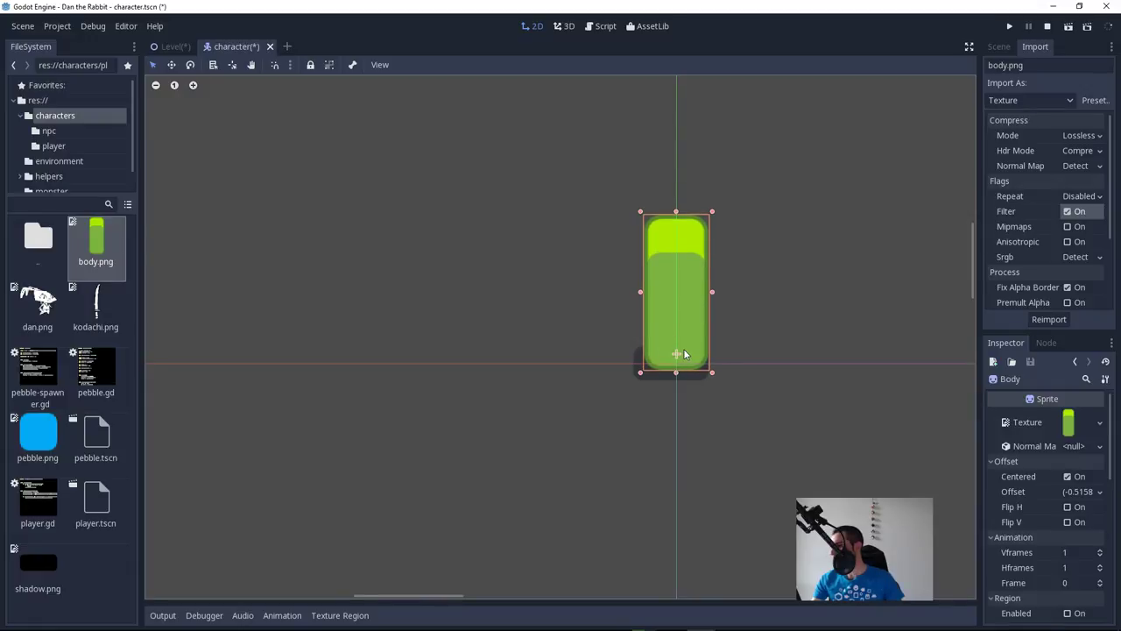
drag(676, 355, 676, 354)
key(v)
key(Down)
key(Down)
key(Down)
key(Down)
key(Down)
key(Down)
key(Down)
key(Down)
key(Down)
key(Down)
key(Down)
key(Down)
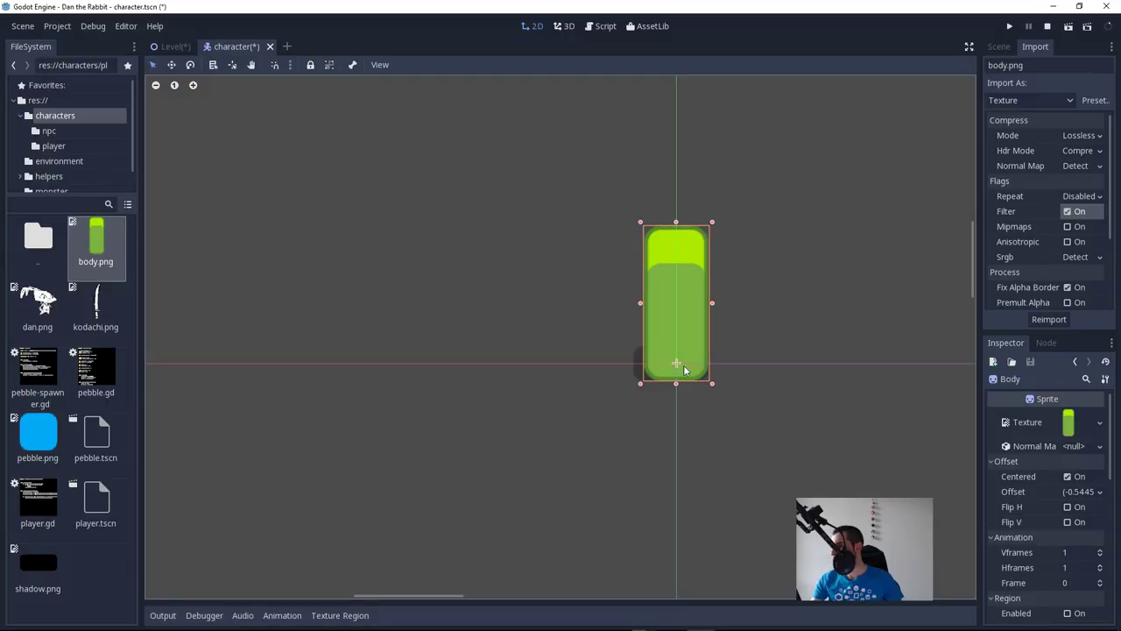
Step: Replace the Shadow sprite's texture with shadow.png from the characters folder
click(637, 372)
drag(708, 376, 708, 379)
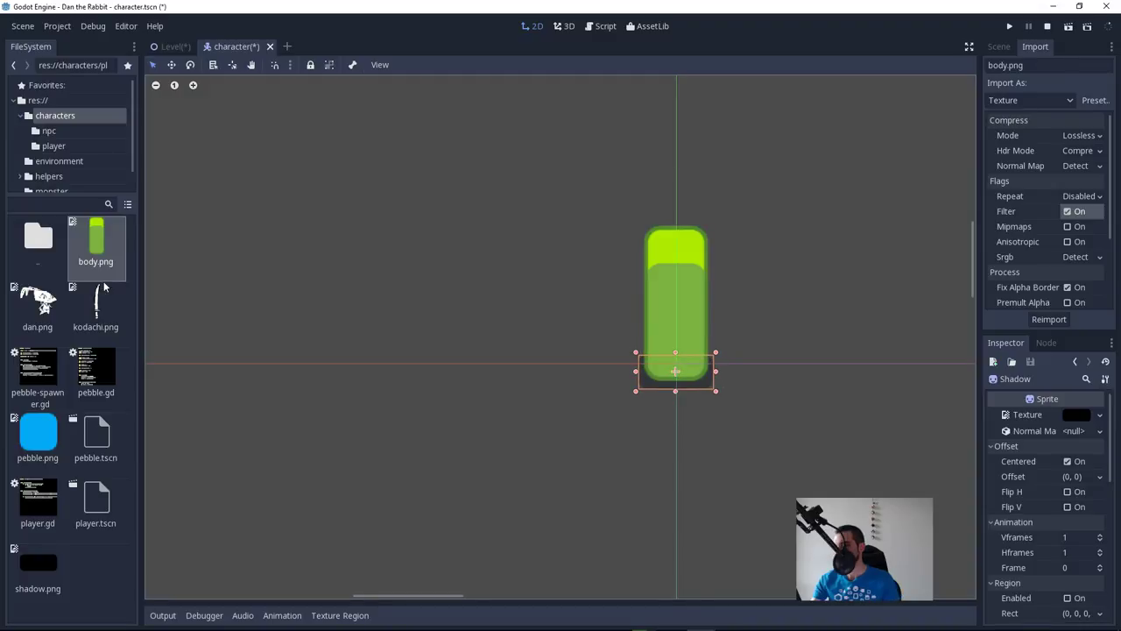
double_click(44, 252)
drag(101, 385, 1076, 417)
Step: Nudge the Shadow sprite up and sideways to centre it on the scene origin, and save the character scene
key(Up)
key(Up)
key(Up)
key(Up)
key(Up)
key(Up)
key(Right)
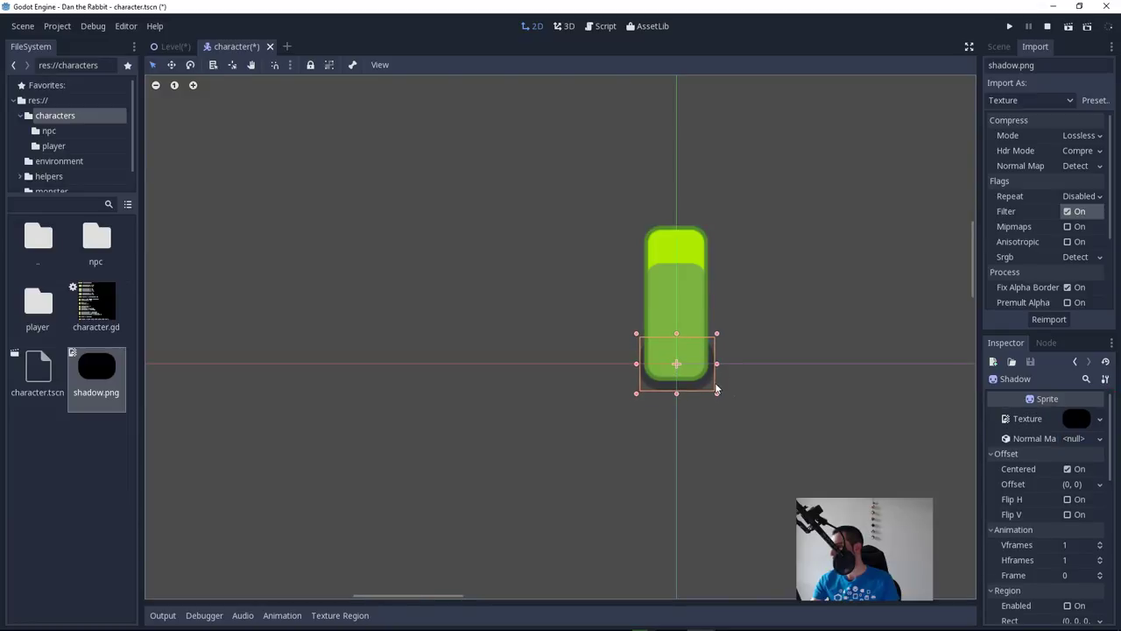
click(728, 400)
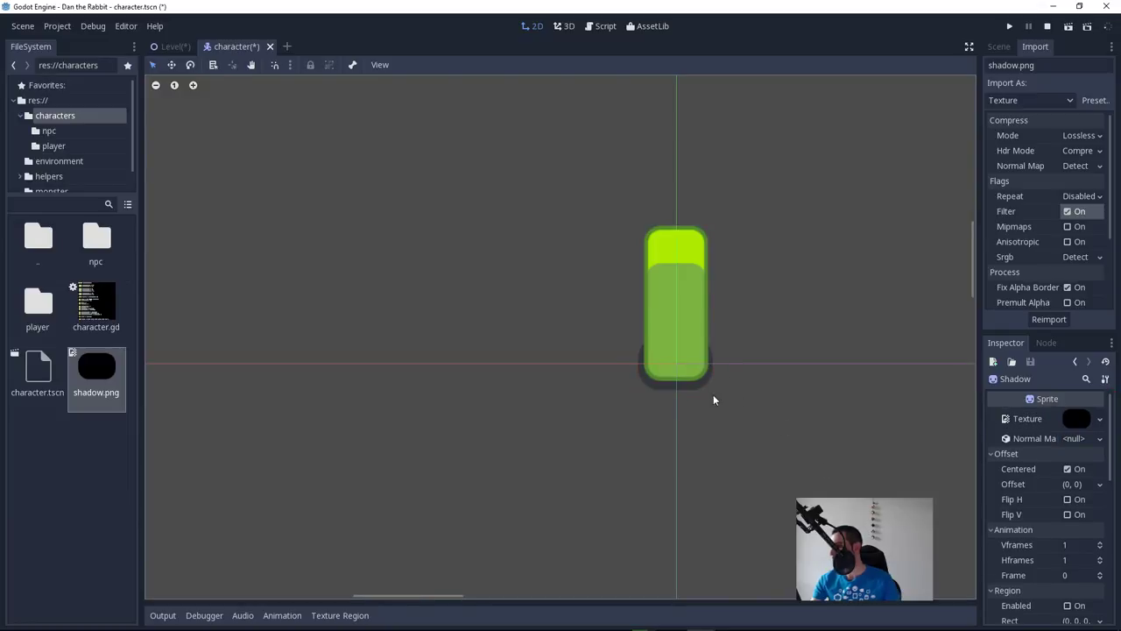
scroll(741, 381, down, 2)
scroll(741, 381, down, 2)
key(ctrl+s)
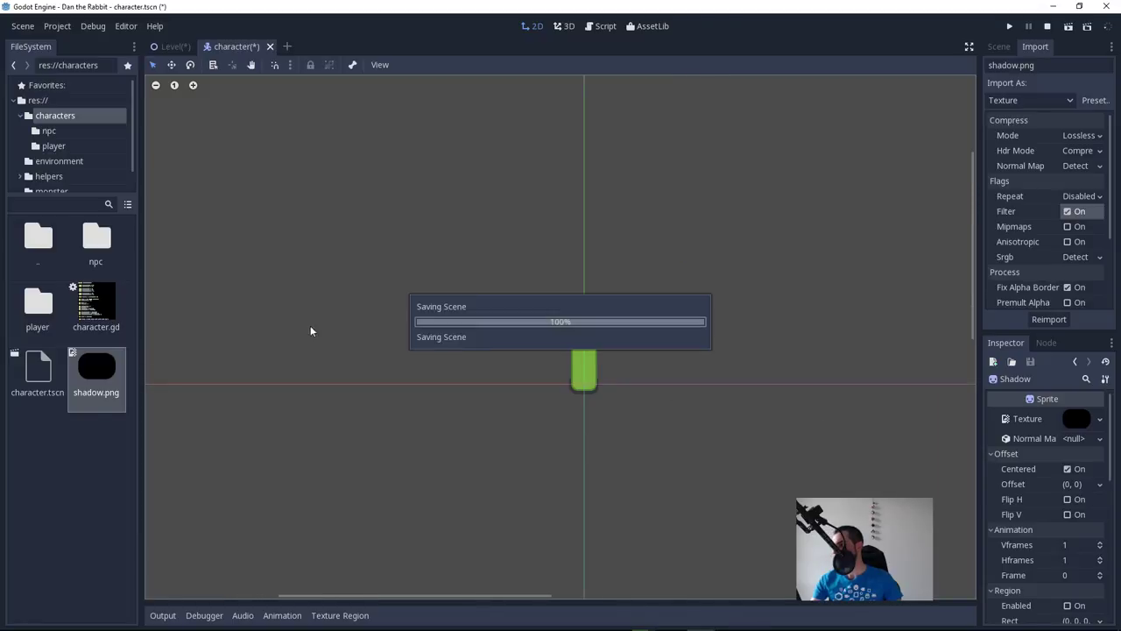
Step: Check the contents of the monster folder and open the gap scene
double_click(41, 243)
double_click(113, 319)
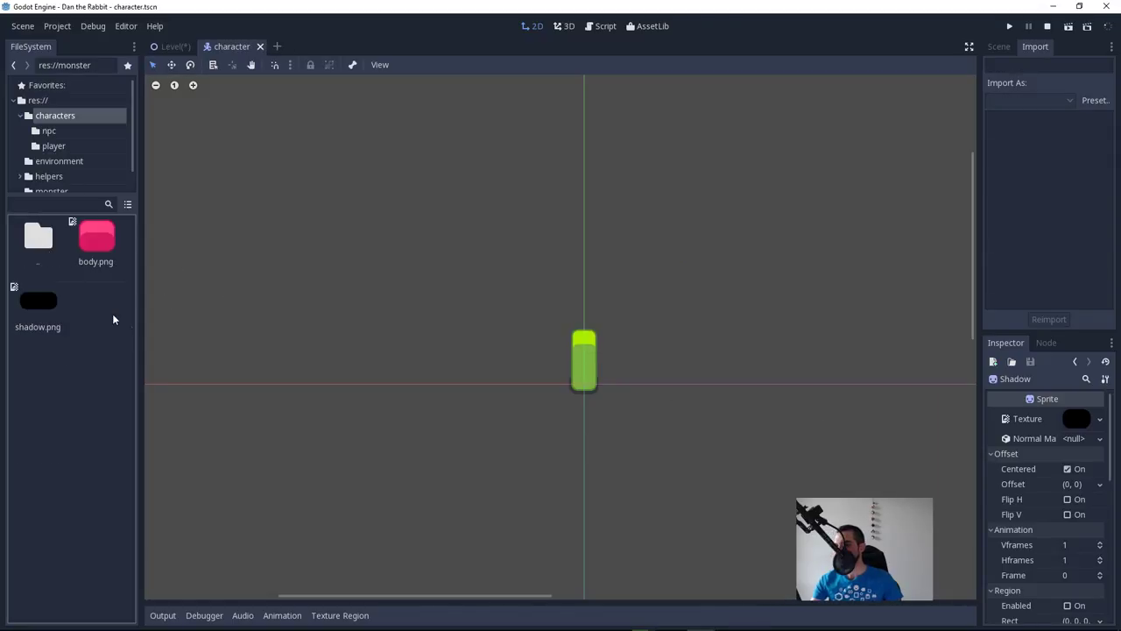
double_click(43, 249)
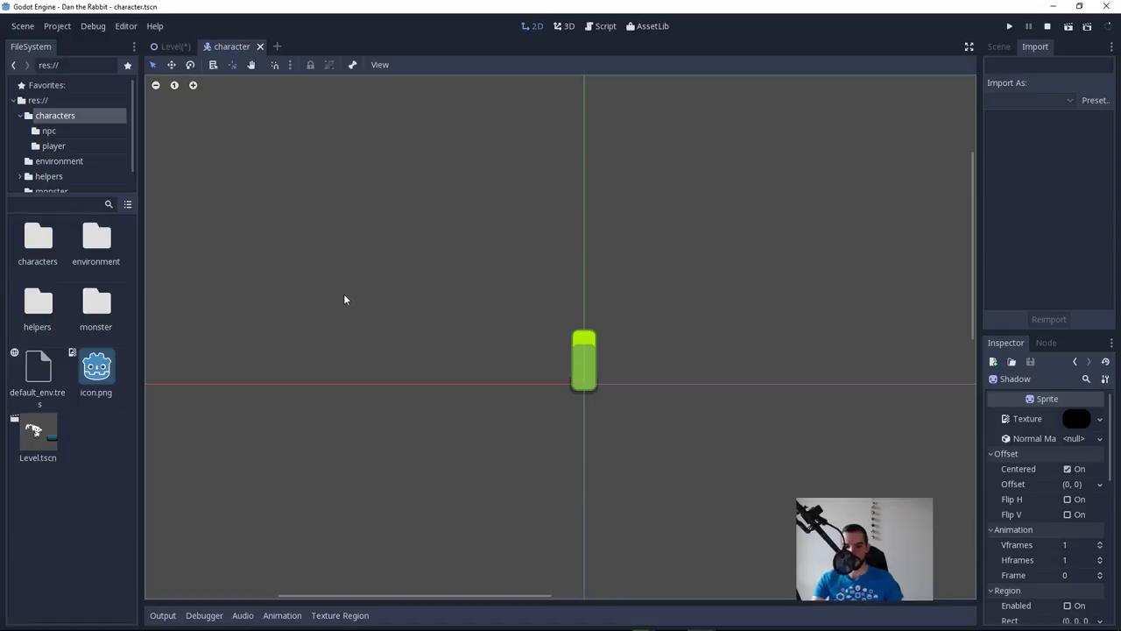
key(ctrl+shift+o)
text(gap)
key(Return)
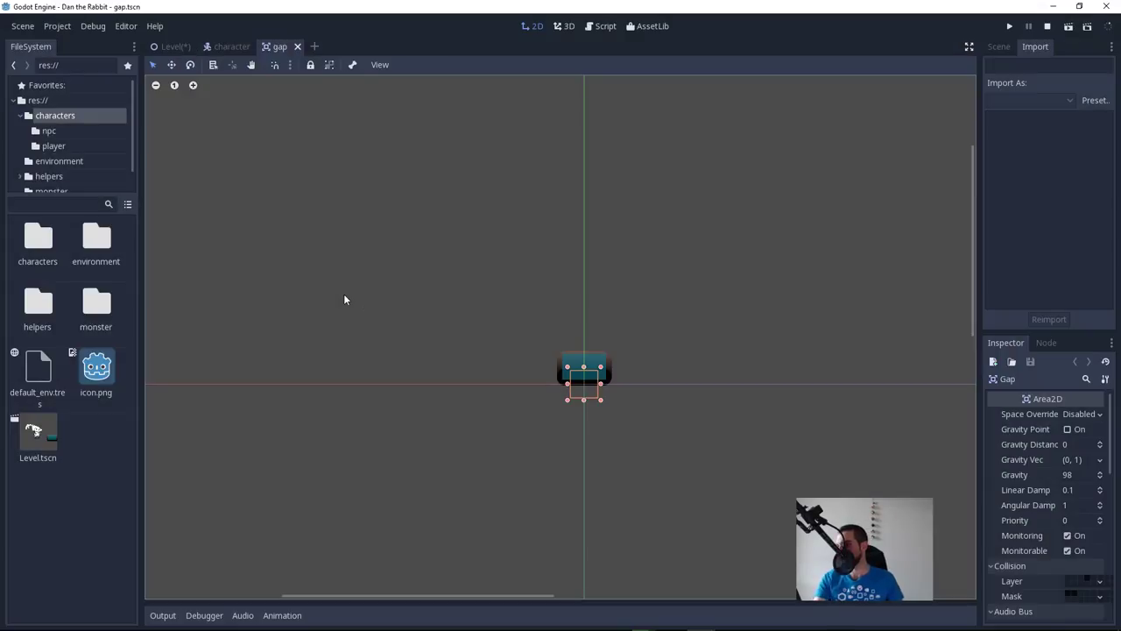
Step: Replace the Gap sprite's texture with pit.png from the environment folder
click(607, 379)
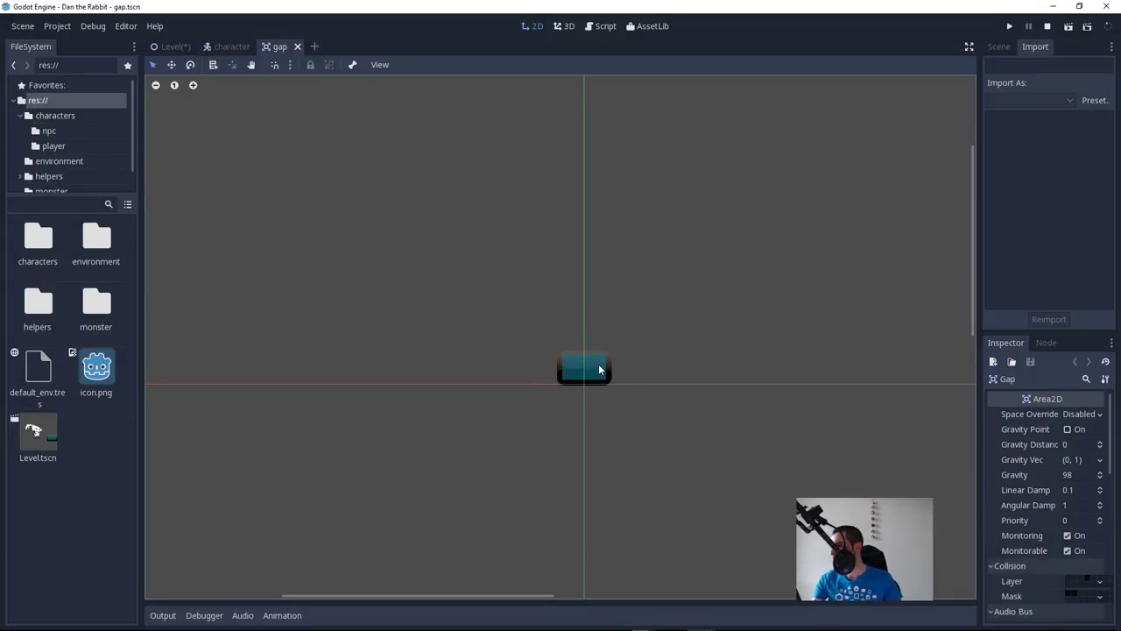
click(598, 368)
click(1000, 47)
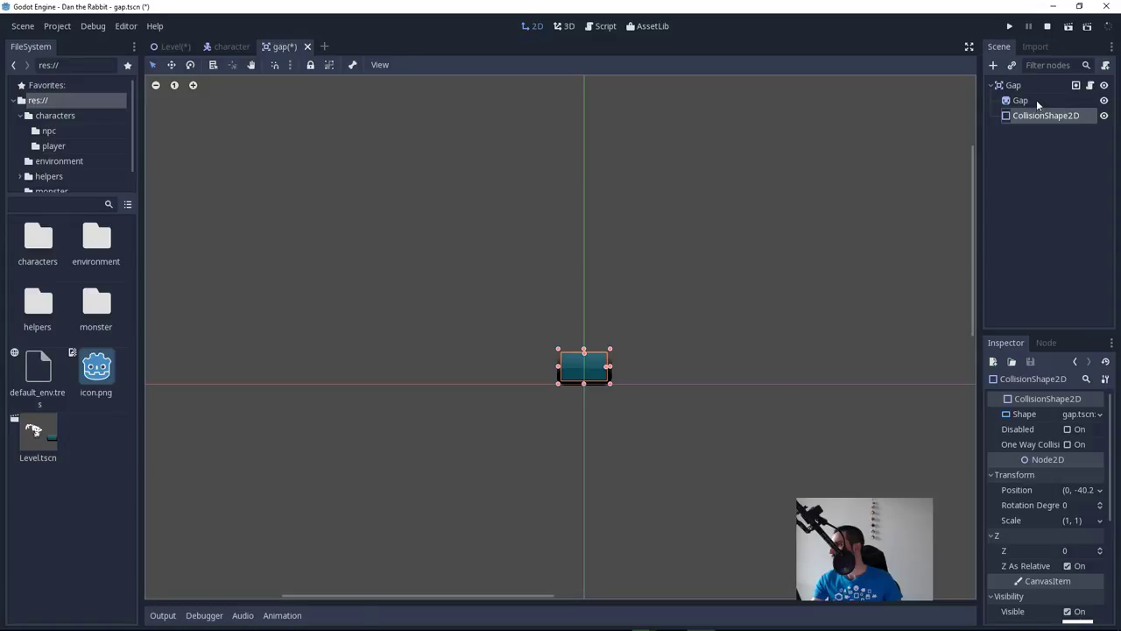
click(1036, 100)
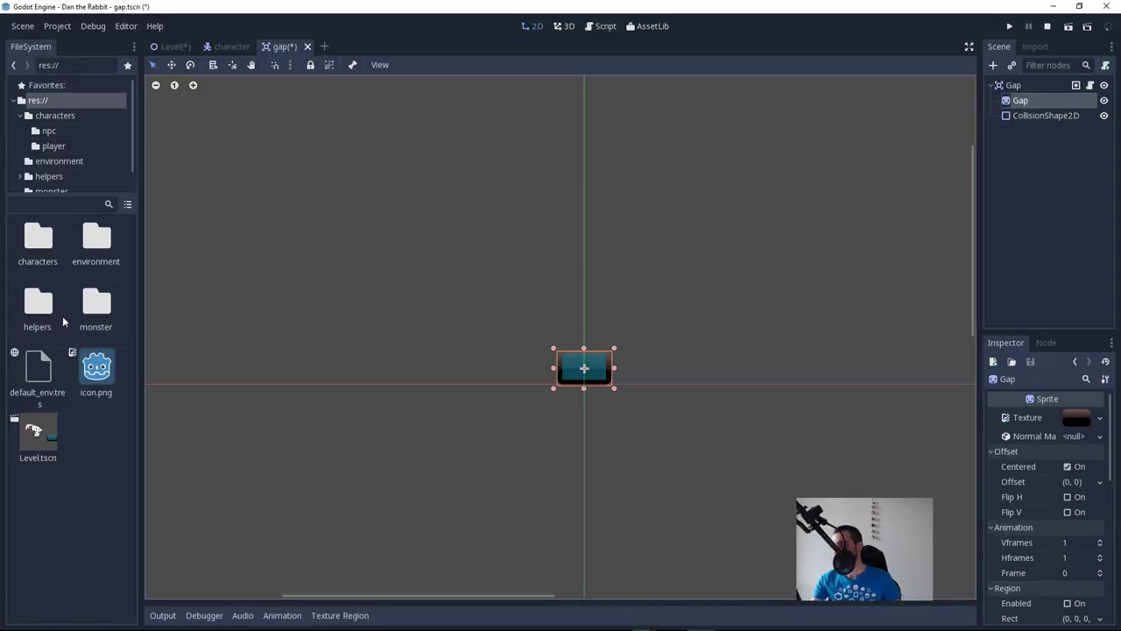
double_click(33, 315)
double_click(20, 234)
double_click(93, 249)
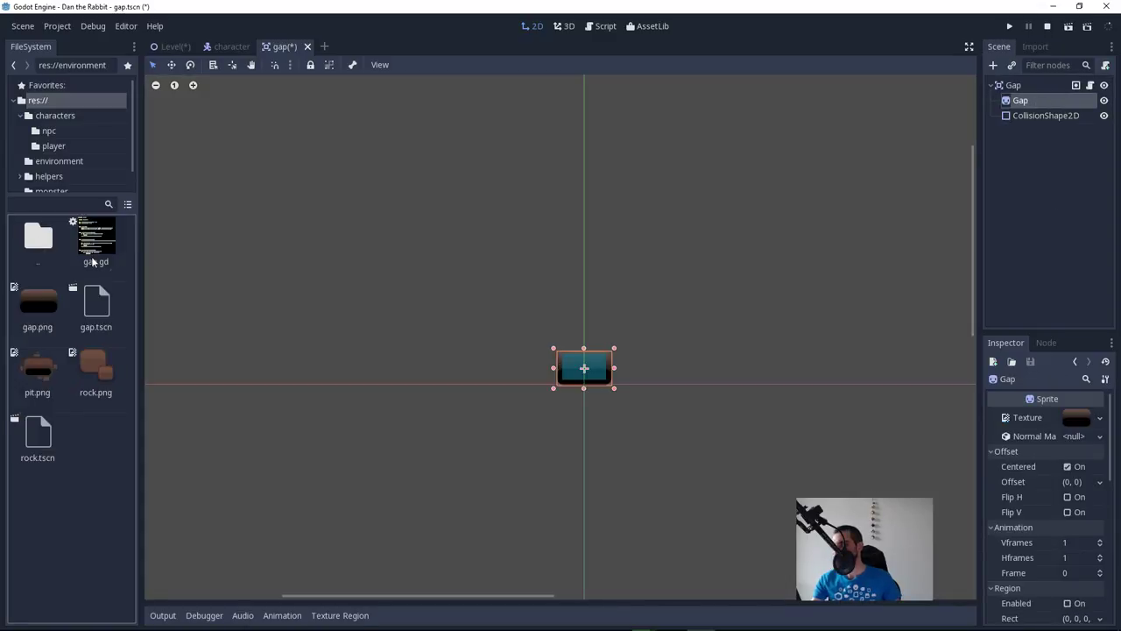
drag(39, 372, 1068, 423)
Step: Nudge the Gap sprite slightly upward to align the pit artwork with the collision shape
scroll(603, 375, up, 10)
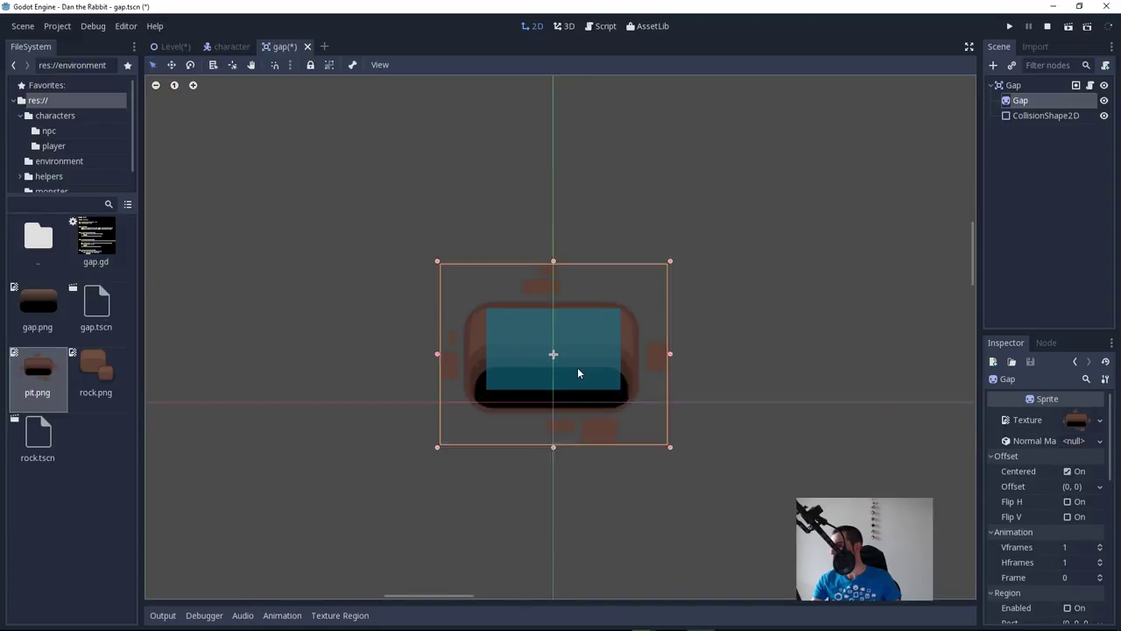
click(880, 317)
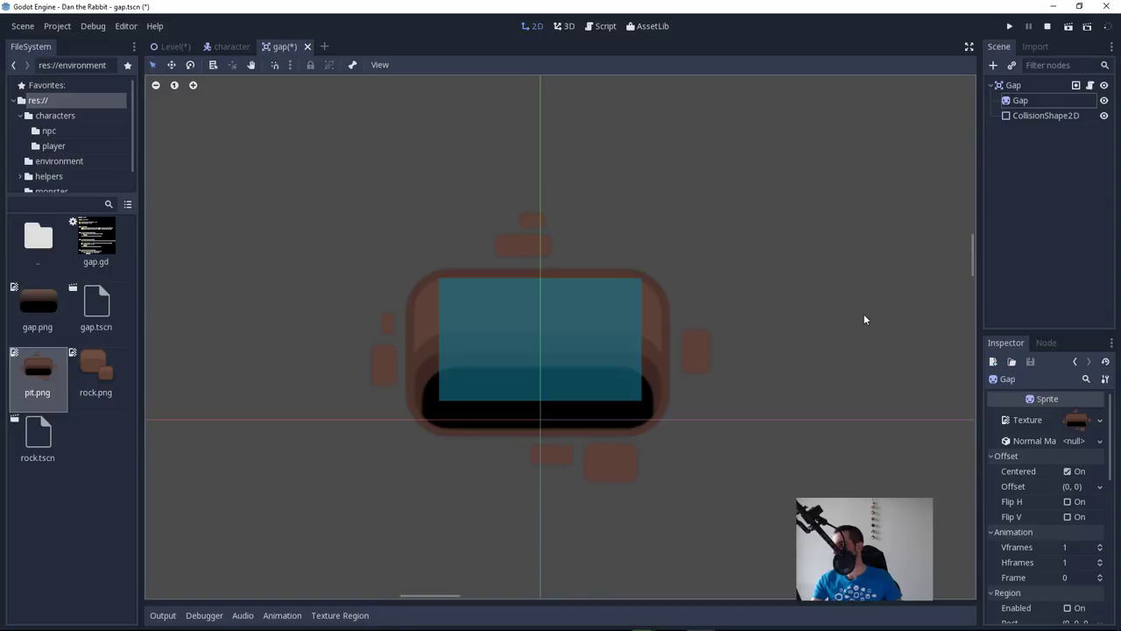
click(654, 385)
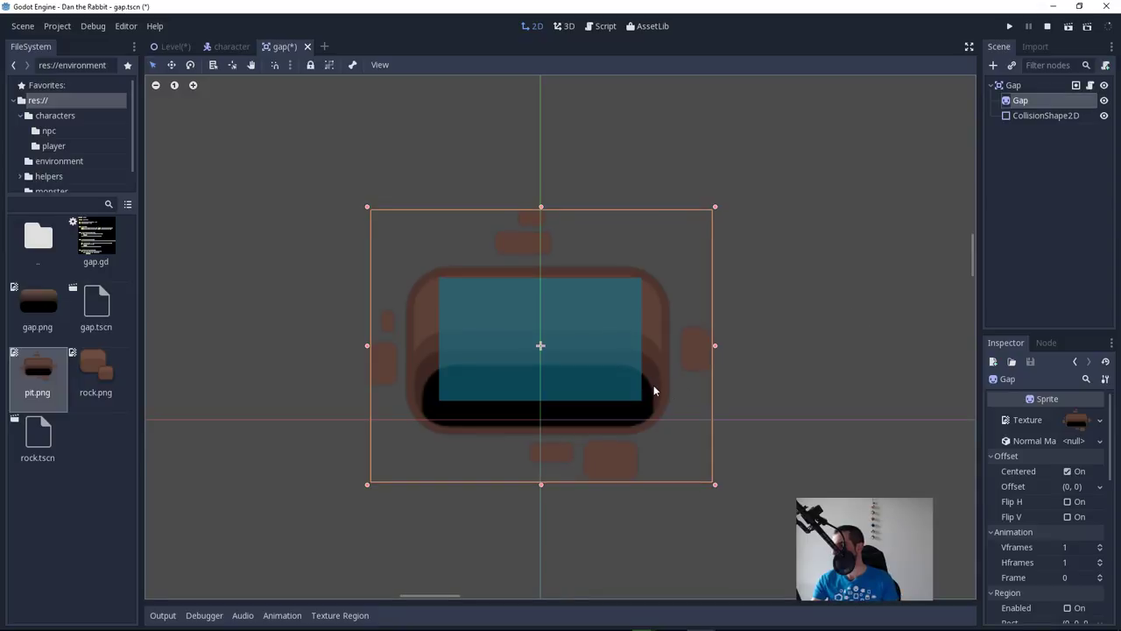
Step: Move the Gap sprite and its CollisionShape2D together down over the horizontal axis and slightly right, and save the gap scene
shift+click(571, 374)
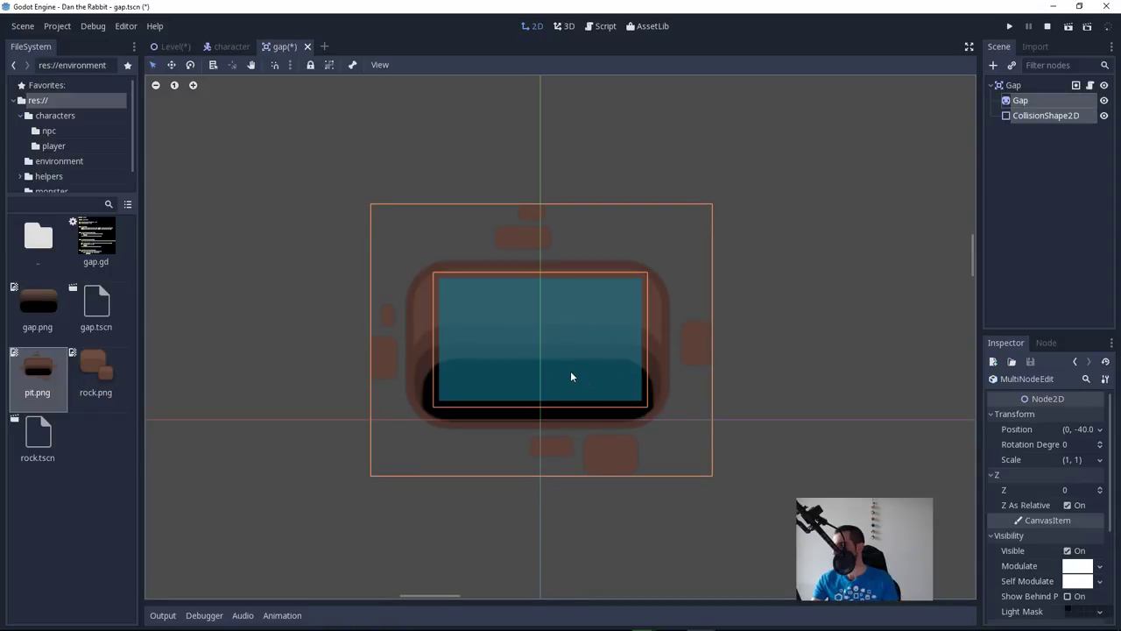
click(1005, 90)
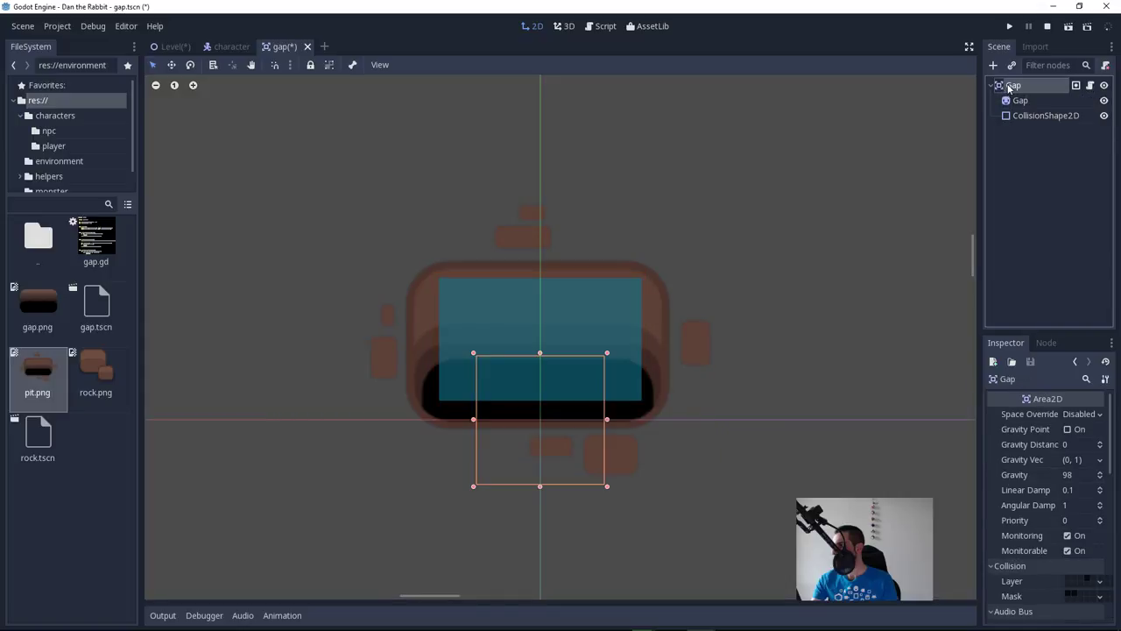
key(Down)
key(Down)
key(Up)
shift+click(1009, 116)
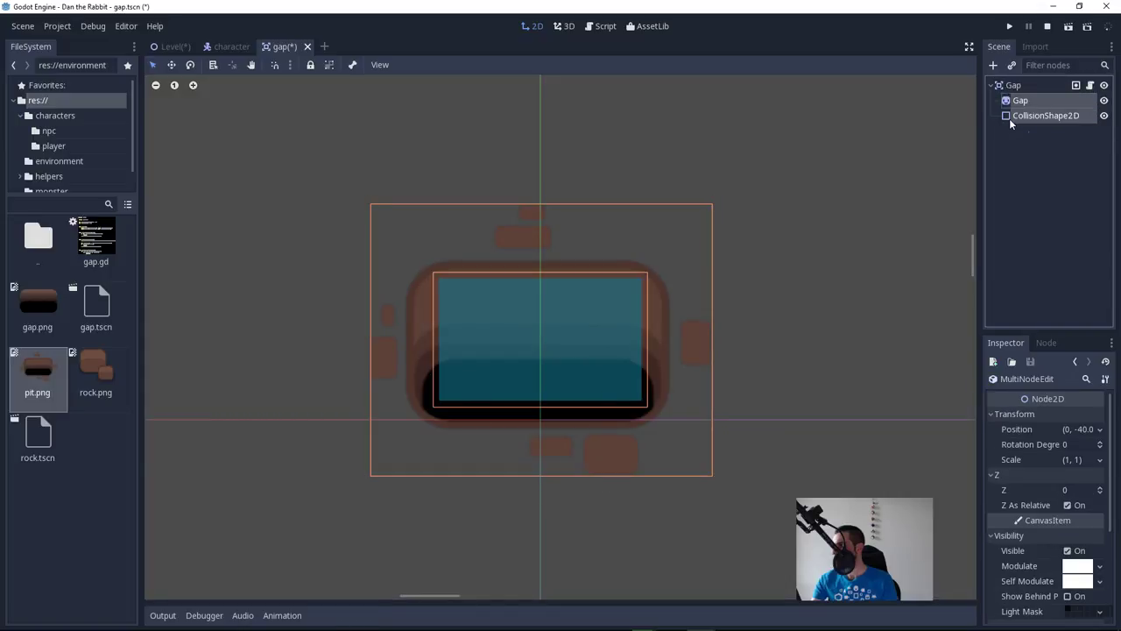
key(w)
key(Down)
key(Down)
key(Down)
key(Down)
key(Down)
key(Down)
key(Down)
key(Down)
key(Down)
key(Down)
key(Down)
key(Down)
key(Down)
key(Down)
key(Down)
key(Down)
key(Down)
key(Down)
key(Down)
key(Down)
key(Down)
key(Down)
key(Down)
key(Down)
key(Down)
key(Down)
key(Down)
key(Down)
key(Down)
key(Down)
key(Down)
key(Down)
key(Down)
key(Down)
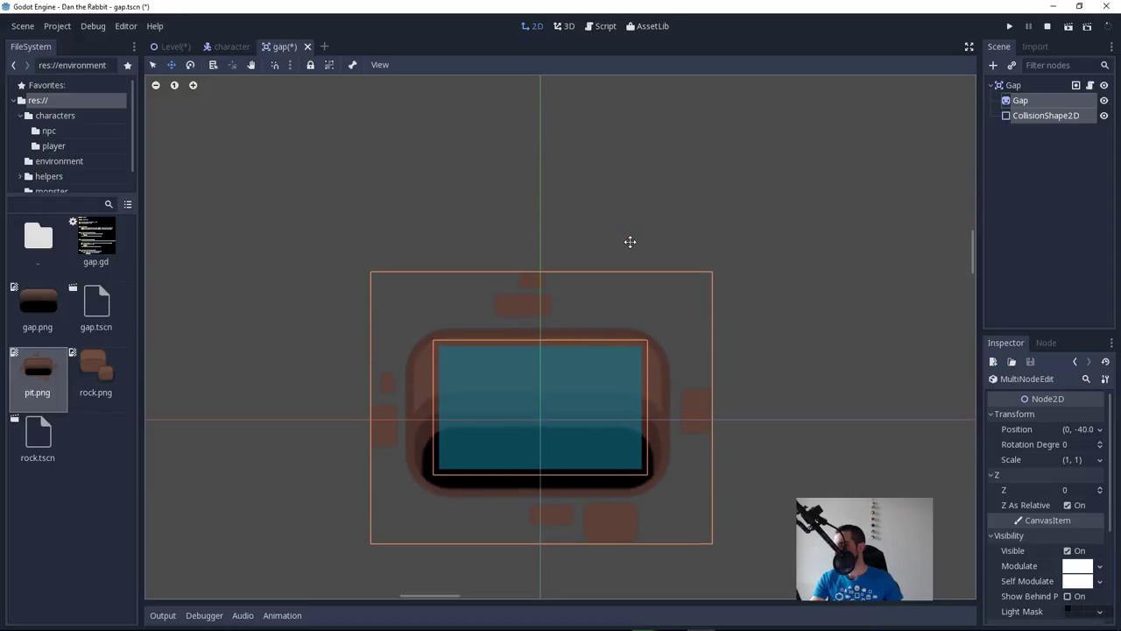
key(Up)
key(Up)
key(Up)
key(Up)
key(Up)
key(Up)
key(Up)
key(Up)
key(Up)
key(Up)
key(Up)
key(Up)
key(Up)
key(Up)
key(Up)
key(Up)
key(Up)
key(Up)
key(Up)
key(Up)
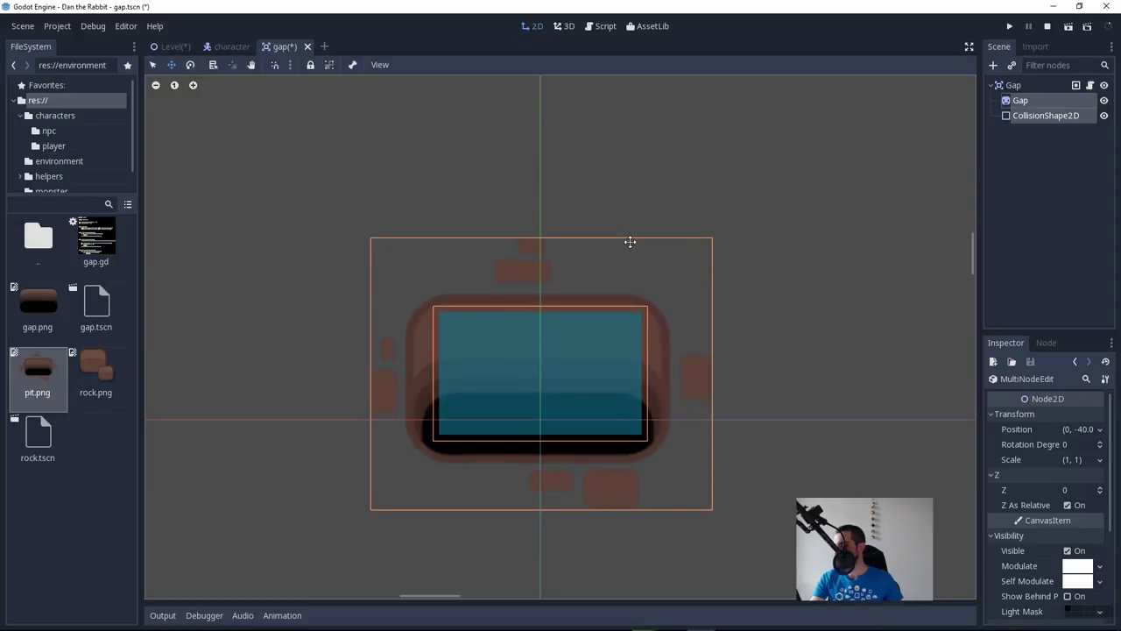
key(Up)
key(Up)
key(Right)
key(Right)
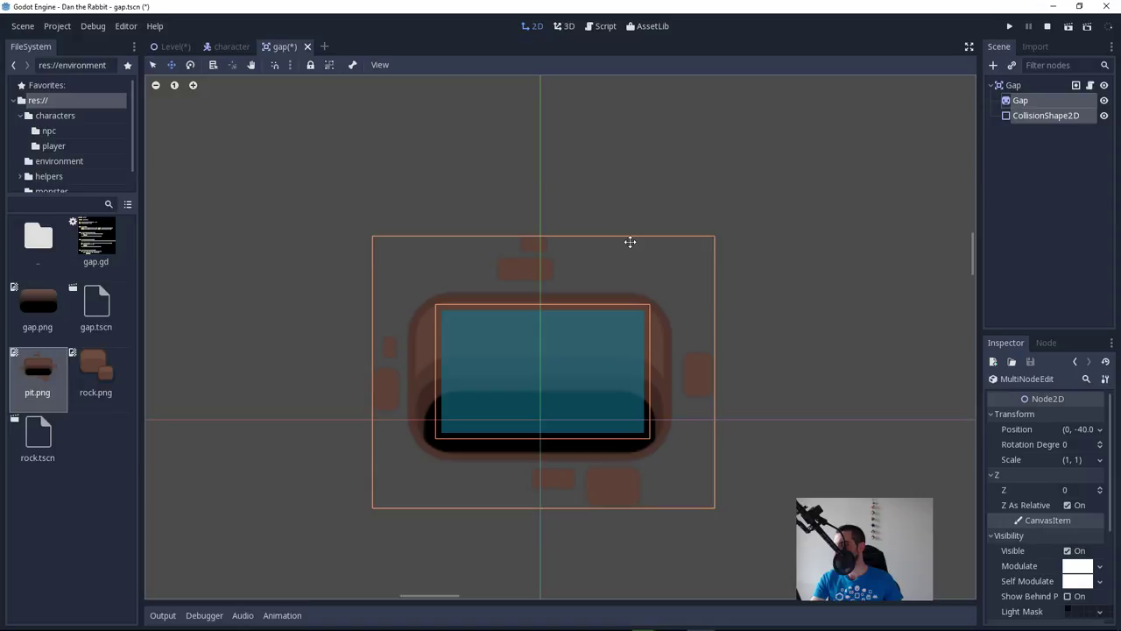
key(ctrl+s)
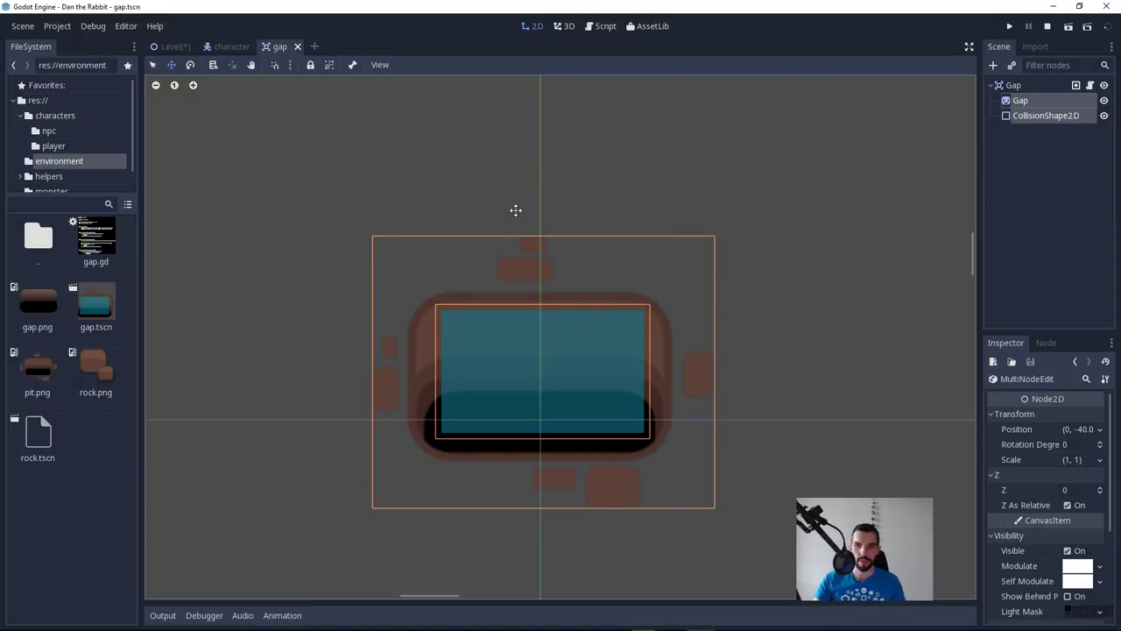
Step: Return to the Level scene, review the updated player and gap in it, and save the scene
click(175, 49)
scroll(525, 340, down, 3)
scroll(530, 338, up, 2)
drag(639, 370, 614, 358)
key(ctrl+s)
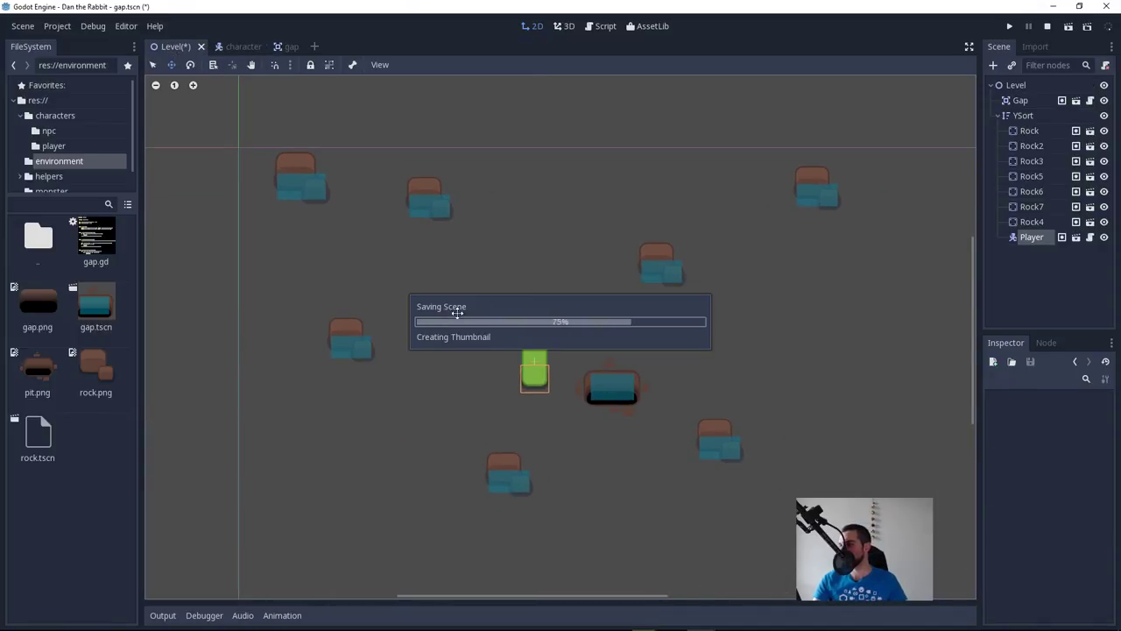
Step: Open the rock scene and shrink its CollisionShape2D, moving it to cover the lower part of the small stone
click(668, 275)
click(1090, 207)
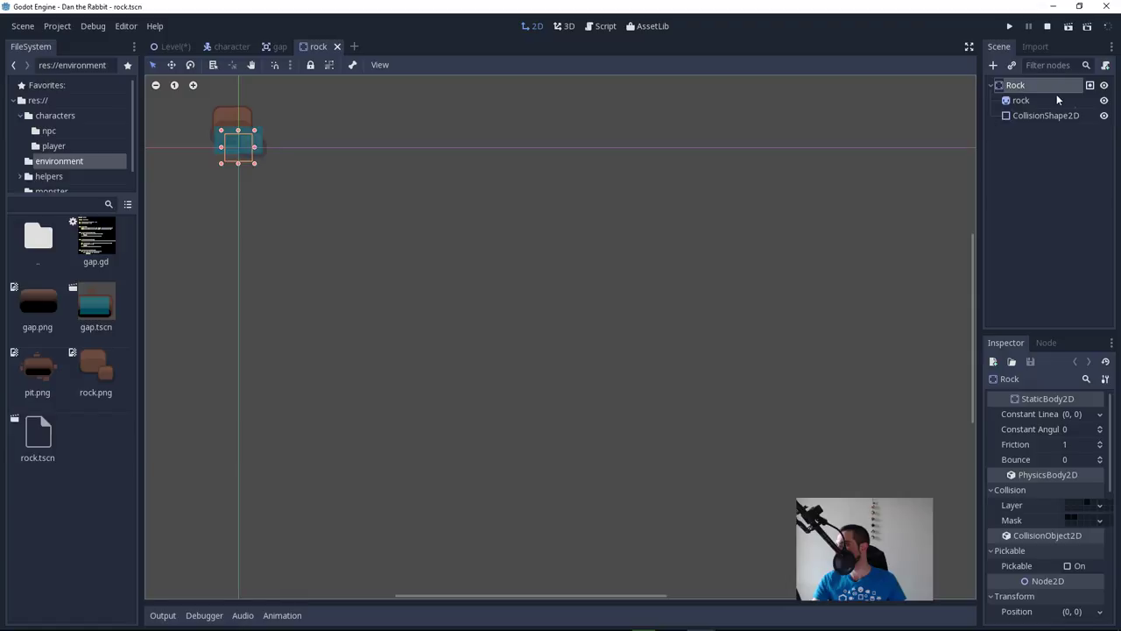
click(1044, 114)
drag(409, 161, 622, 317)
scroll(500, 308, up, 5)
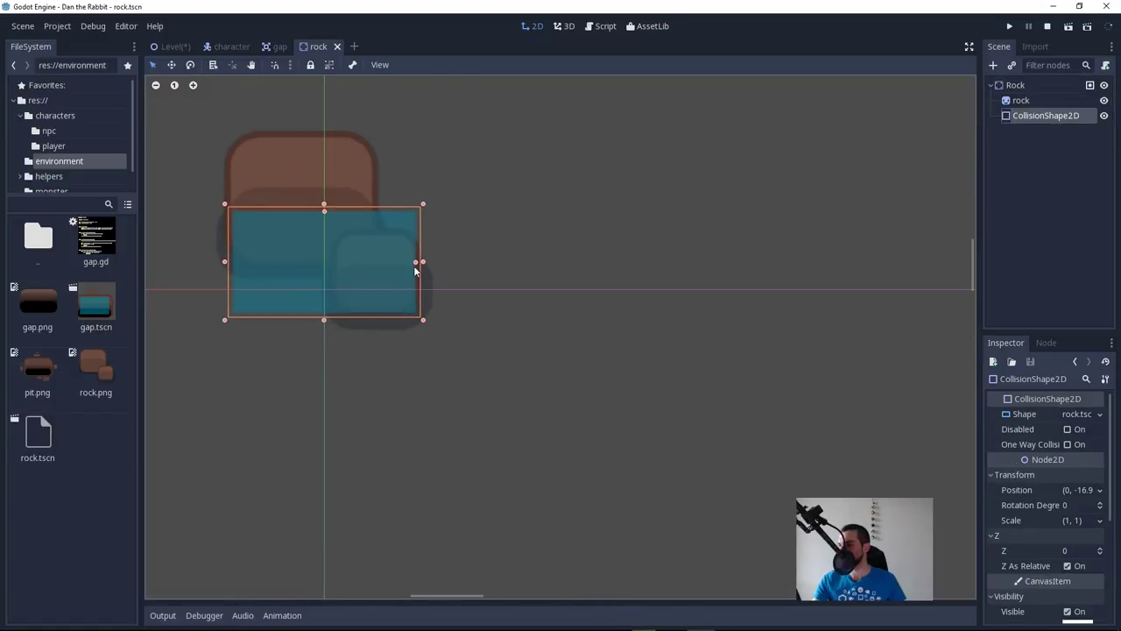
drag(417, 260, 389, 266)
key(ctrl+z)
drag(423, 261, 366, 260)
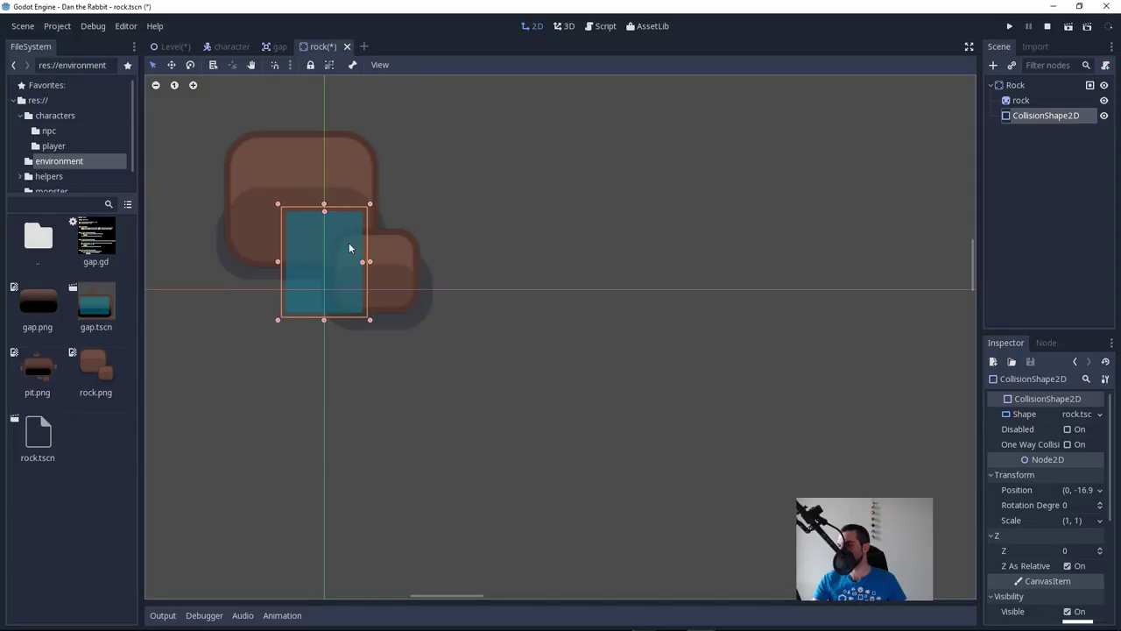
mouse_move(326, 214)
mouse_down()
mouse_move(324, 240)
mouse_move(324, 230)
mouse_up()
drag(337, 271, 387, 282)
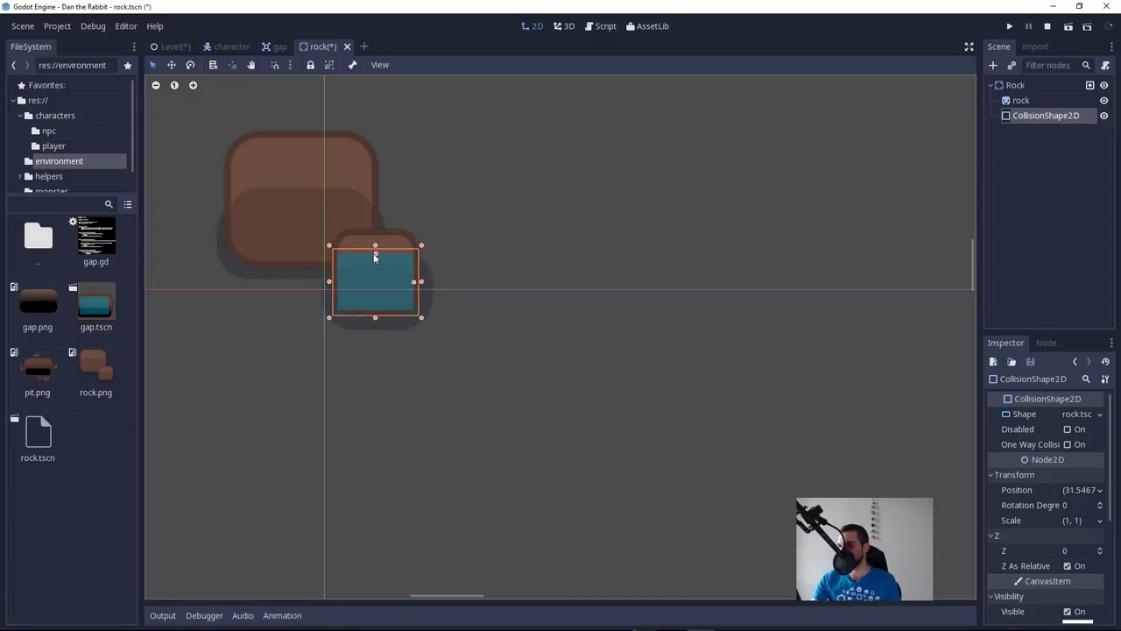
drag(376, 258, 377, 264)
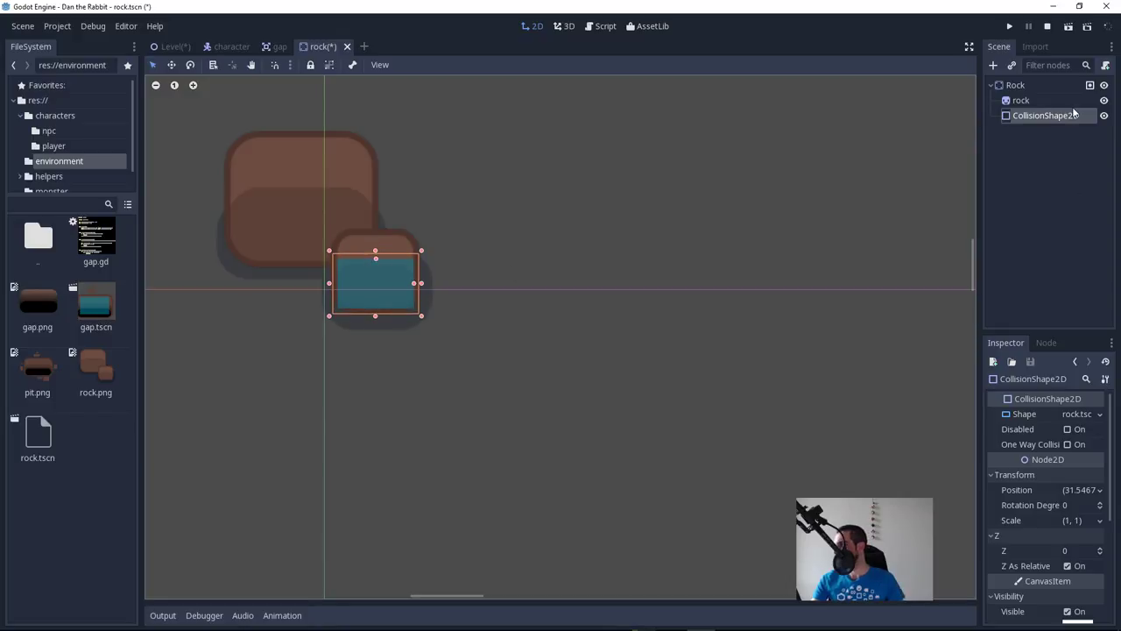
Step: Duplicate the small stone's CollisionShape2D and make the copy's sub-resources unique
key(ctrl+d)
click(1105, 379)
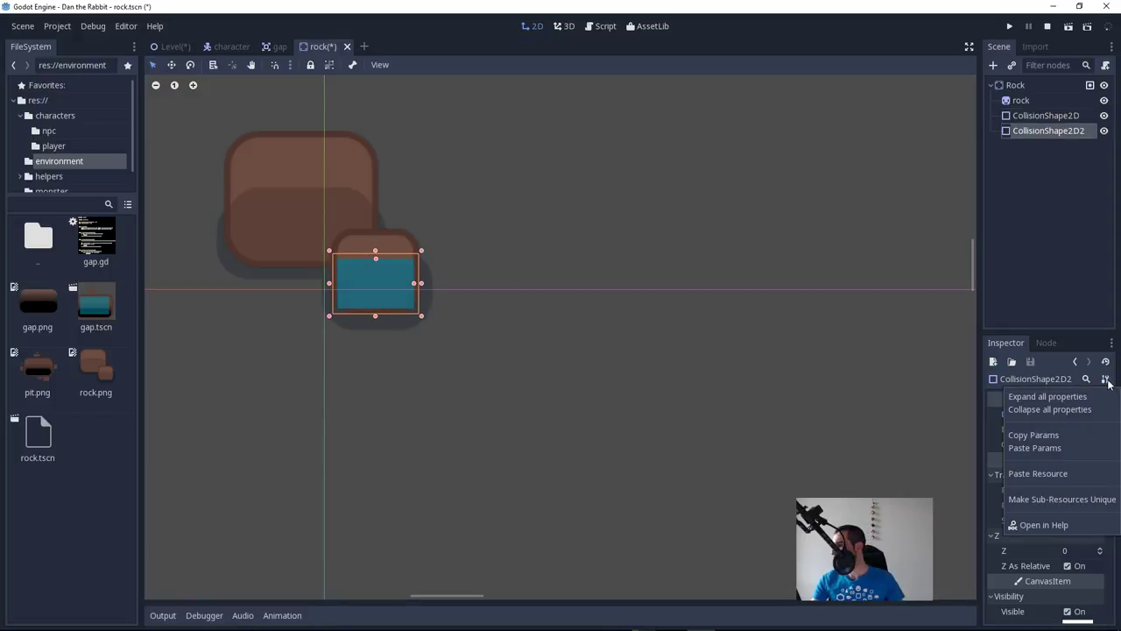
click(1038, 499)
Step: Move the duplicated collision shape onto the large stone, resize it to cover the stone below its top edge, and save the rock scene
drag(380, 284, 373, 215)
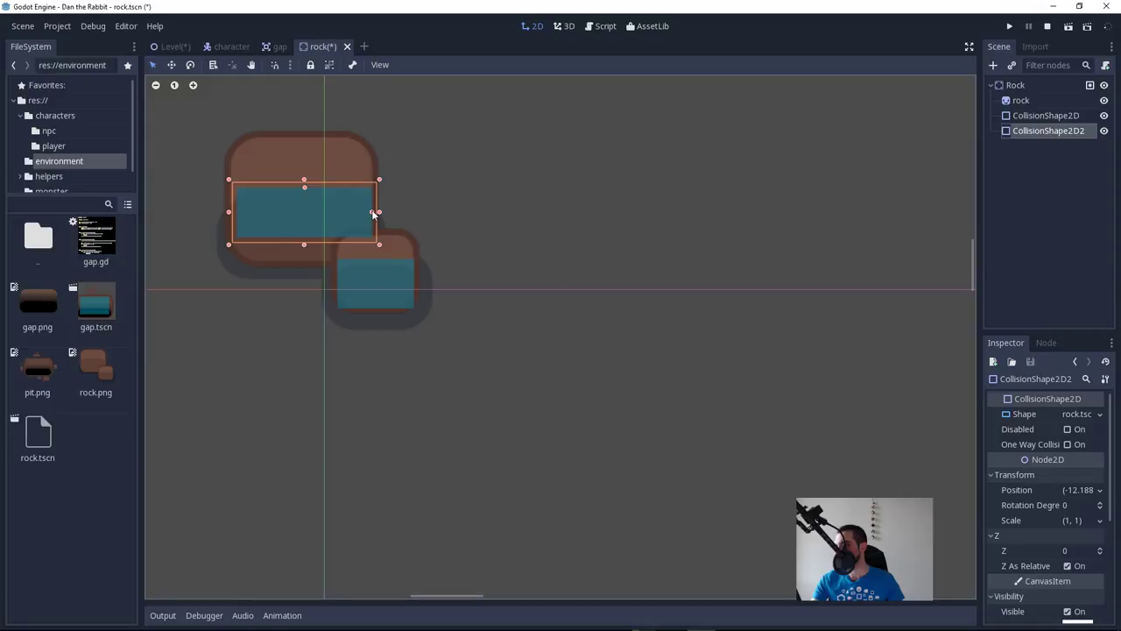
key(Left)
key(Left)
key(Left)
key(Right)
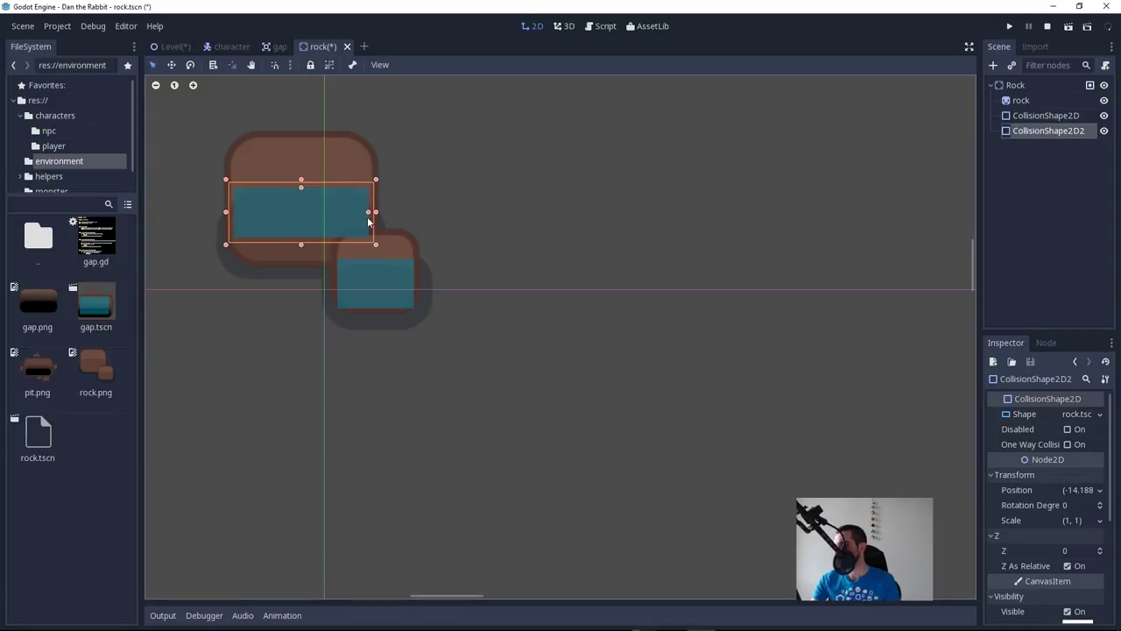
drag(369, 216, 374, 220)
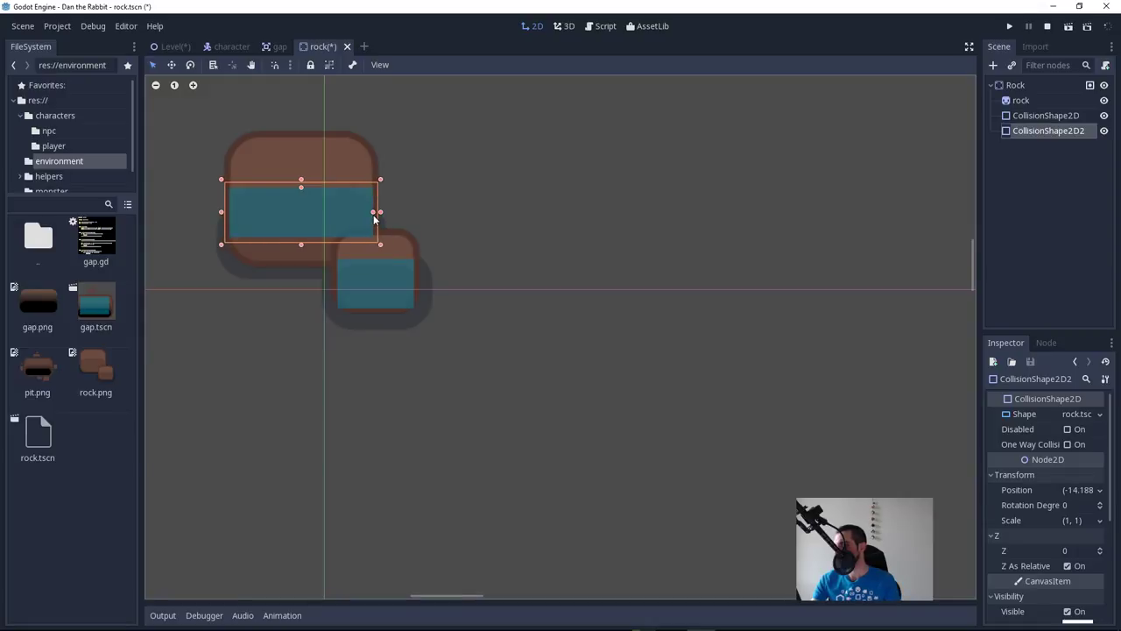
drag(300, 189, 301, 160)
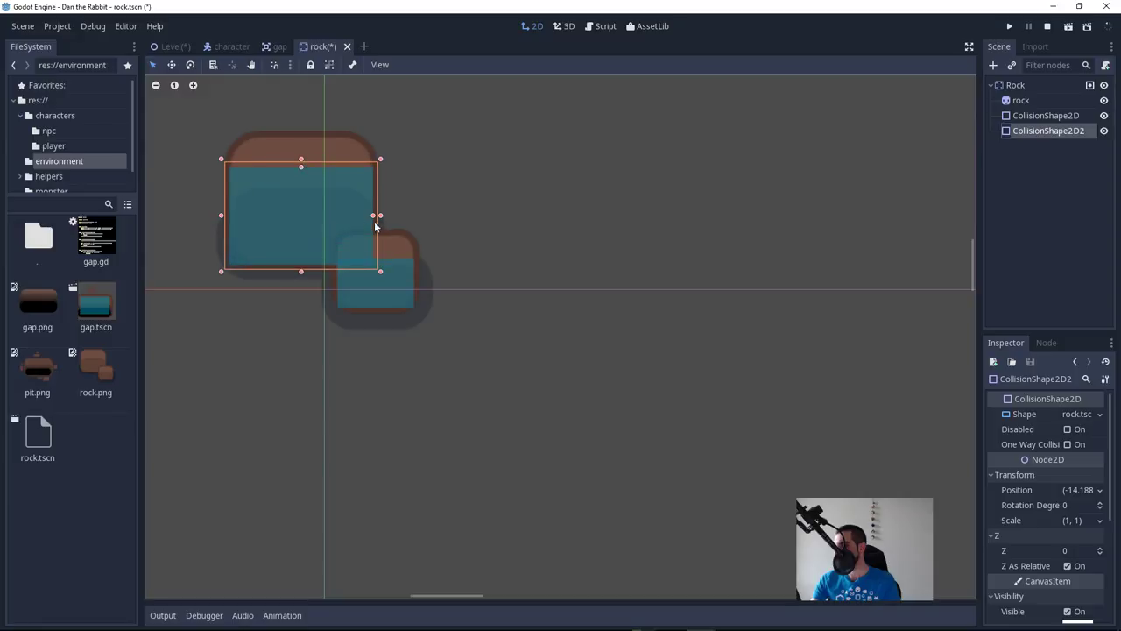
click(515, 212)
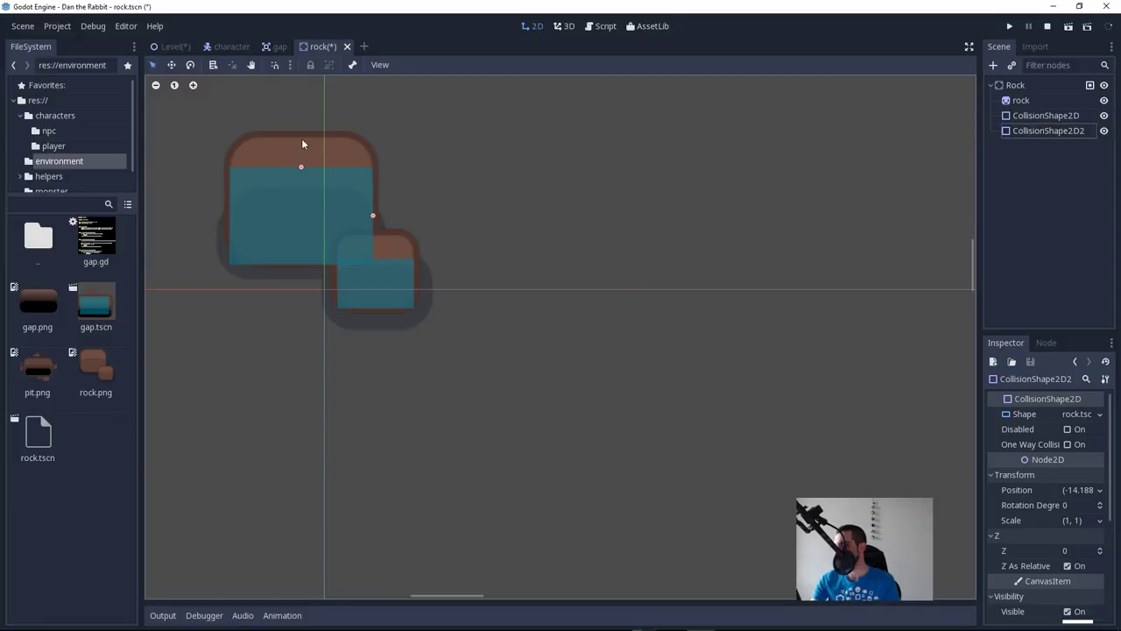
drag(303, 166, 302, 171)
click(301, 173)
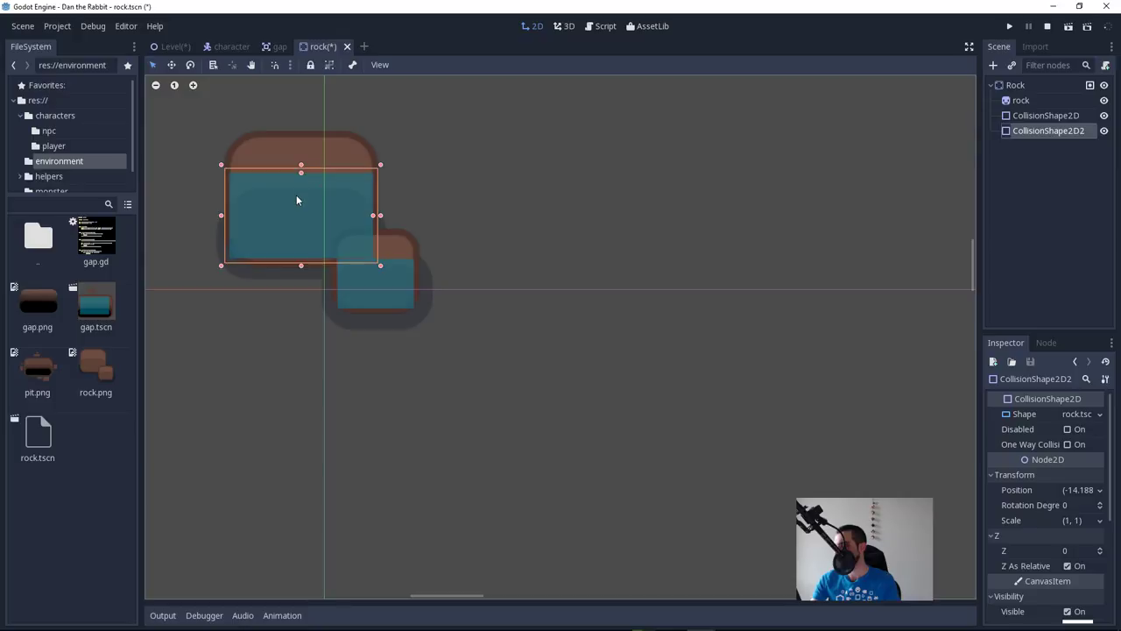
click(627, 267)
key(ctrl+s)
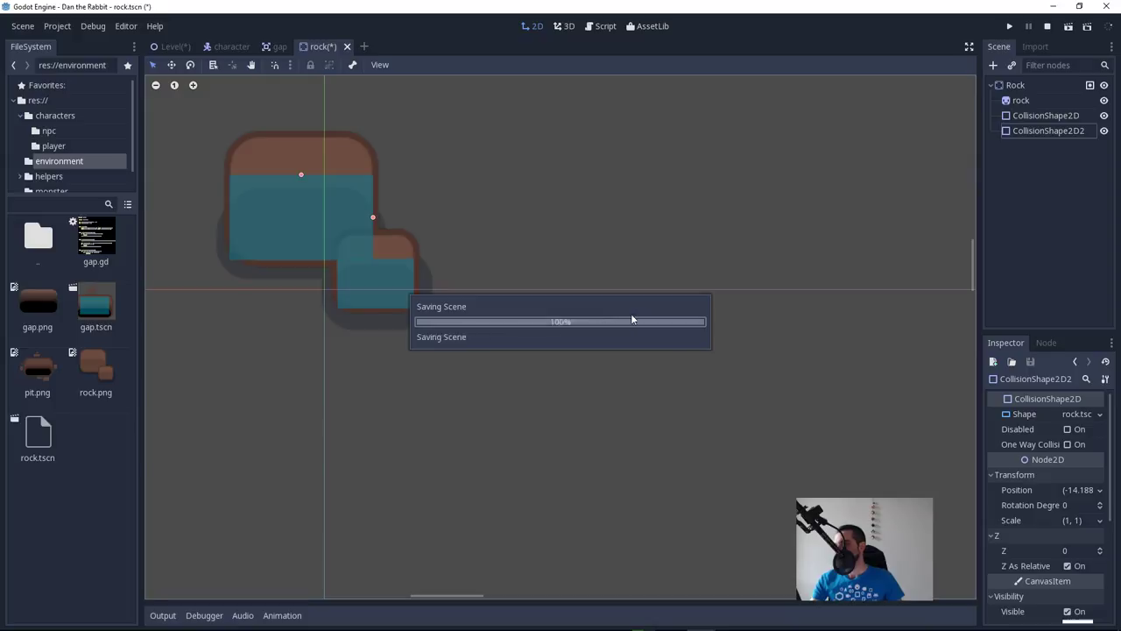
Step: Return to the Level scene and run the game to test the new rock collisions
click(168, 46)
key(F5)
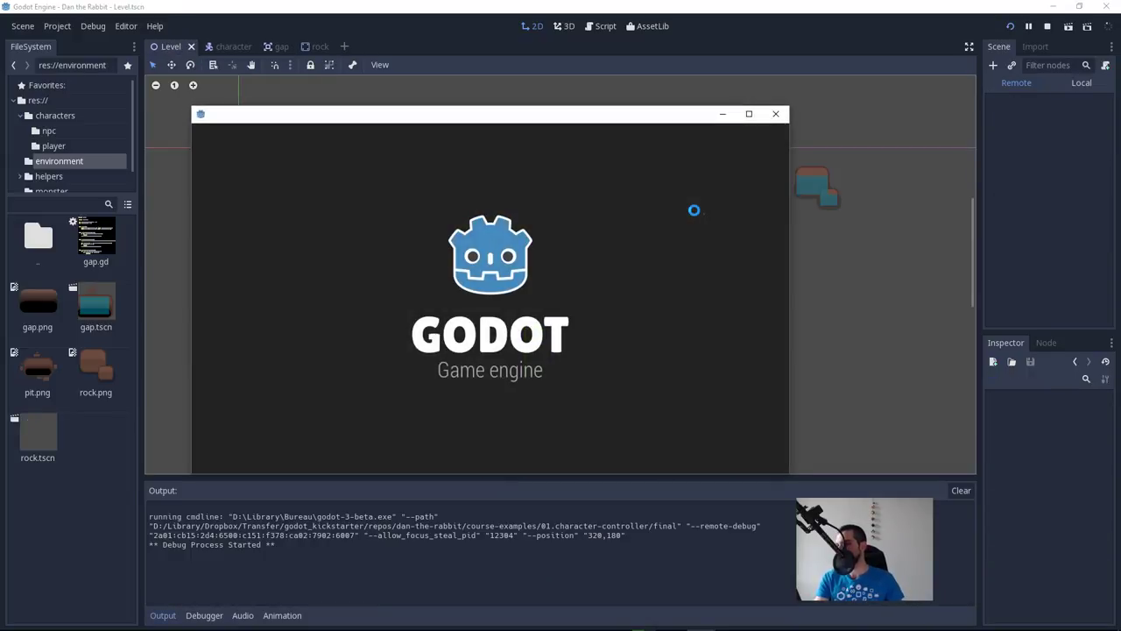
key(F8)
key(F5)
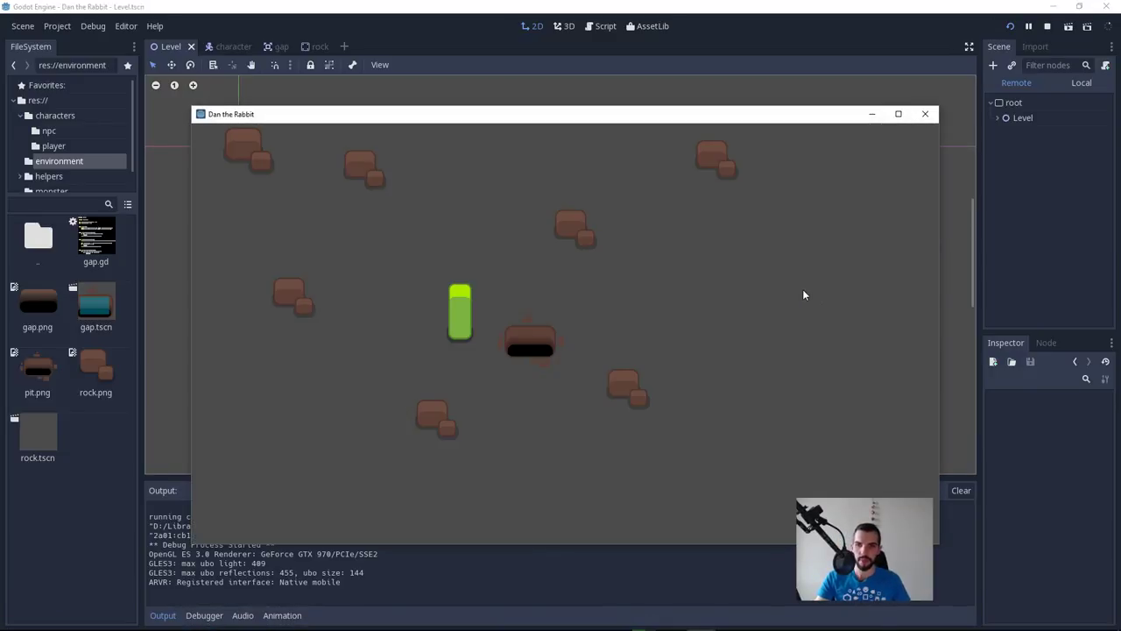
Step: Walk and jump the player around the rocks in the running game to check the new sprites and collisions
key(Left)
key(Up)
key(Right)
key(Down)
key(Left)
key(Right)
key(Up)
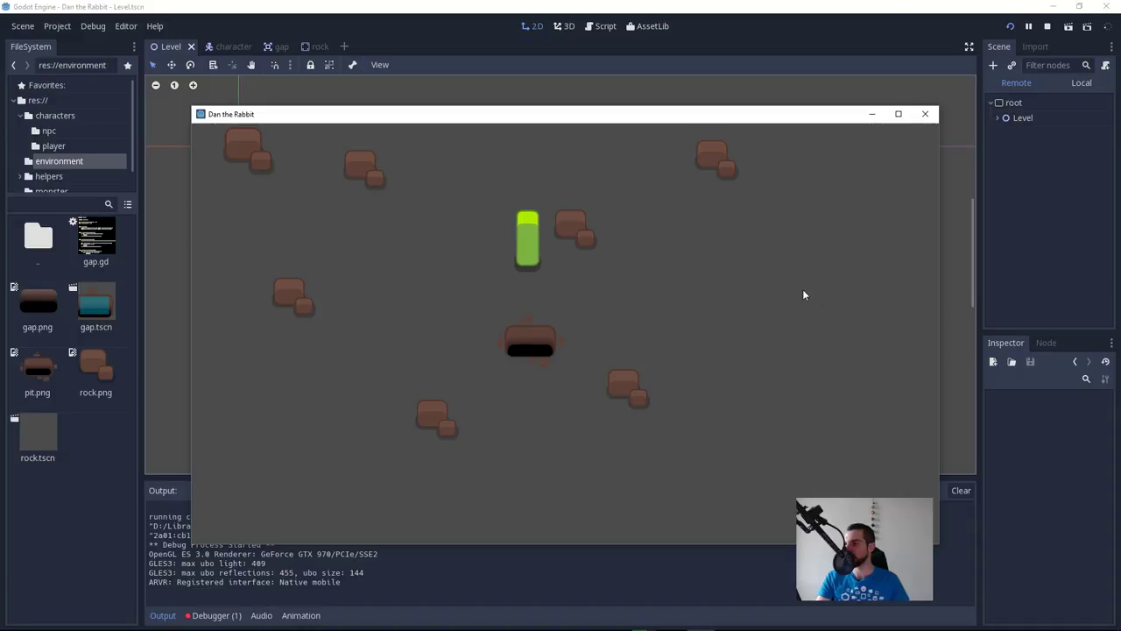
key(Left)
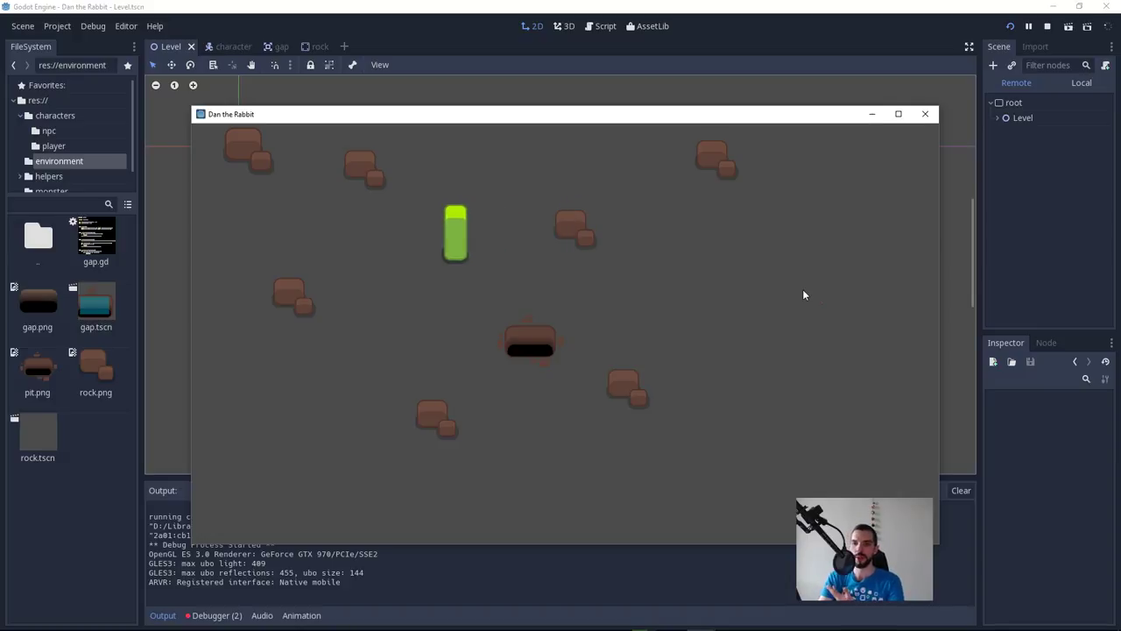
key(Left)
key(Down)
key(Left)
key(Down)
key(Up)
key(Right)
key(Up)
key(Left)
key(Down)
key(Up)
key(Left)
key(Down)
key(Right)
key(Up)
key(Left)
key(Up)
key(Right)
key(Right)
key(Down)
key(Left)
key(Up)
key(Left)
key(Down)
key(Up)
key(Right)
key(space)
key(Right)
key(Down)
key(Left)
key(Down)
key(Left)
key(space)
key(Right)
key(space)
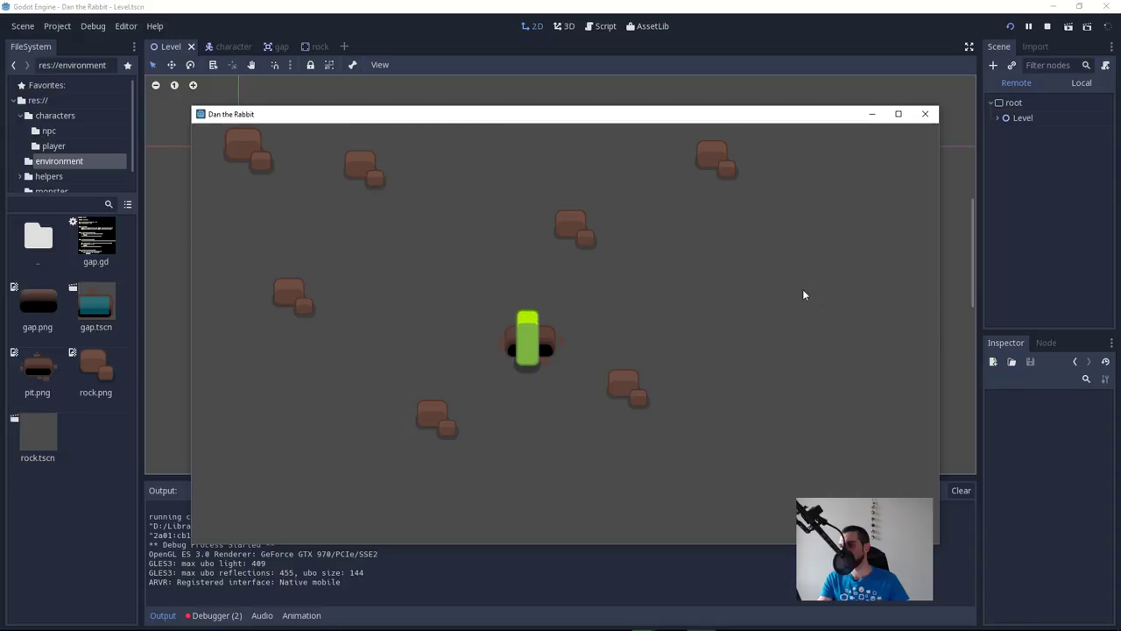
Step: Move and jump the player around the pit in the running game to test falling into it
key(Left)
key(Up)
key(Right)
key(Left)
key(Down)
key(Right)
key(space)
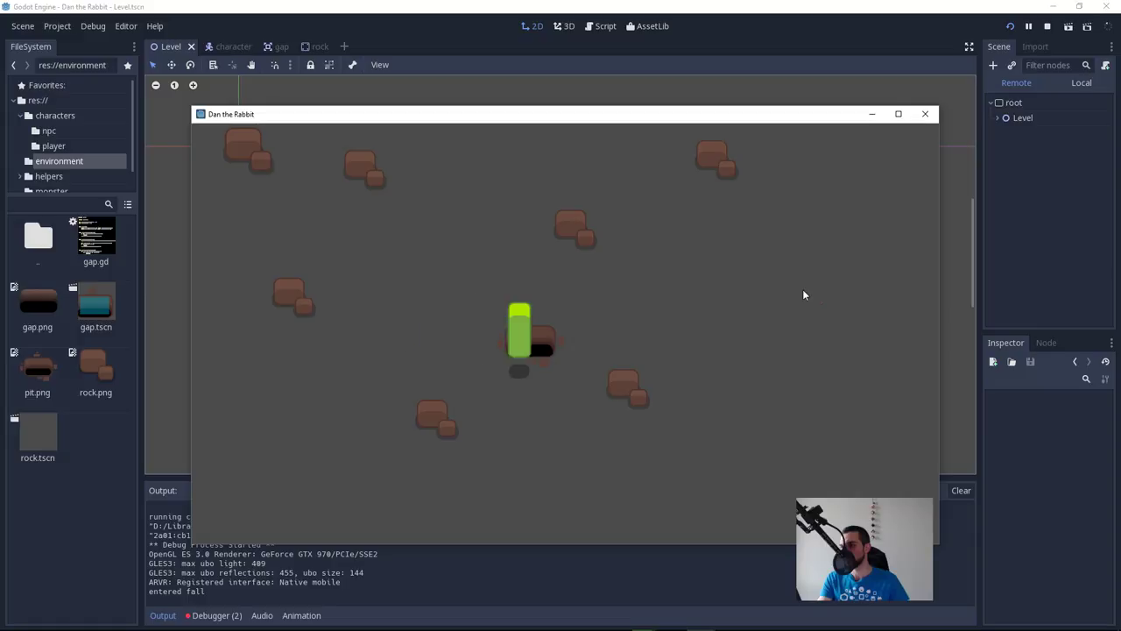
key(Right)
key(Up)
key(Right)
key(Up)
key(Left)
key(Down)
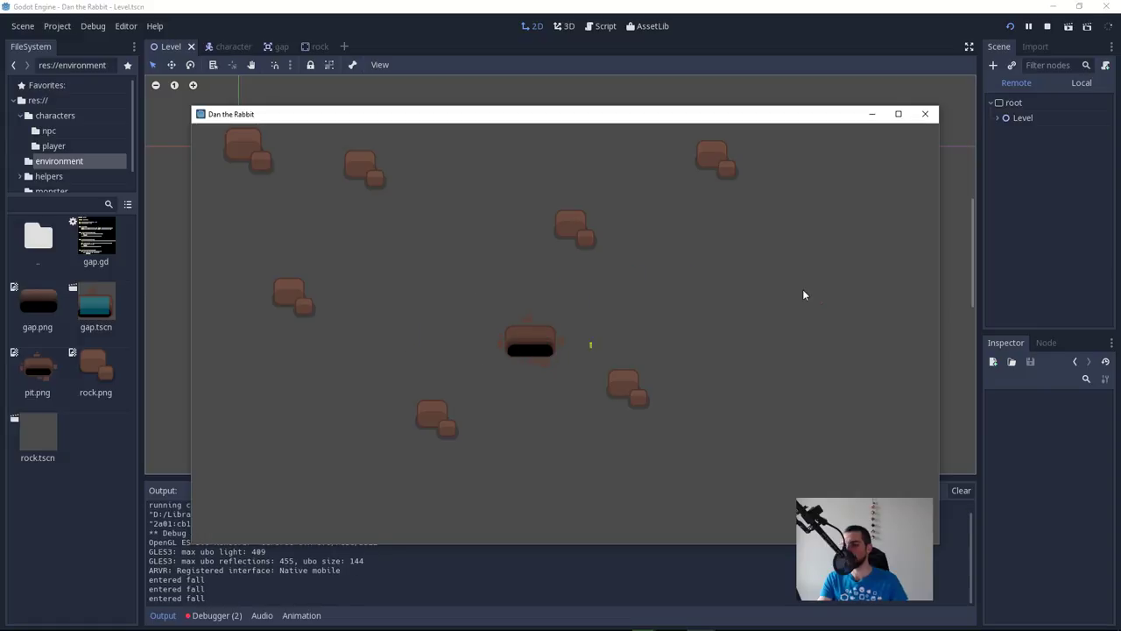
Step: Walk the player against several rocks and into the pit again to recheck their collisions, and stop the game
key(Right)
key(Up)
key(Left)
key(Down)
key(Left)
key(Left)
key(Right)
key(Down)
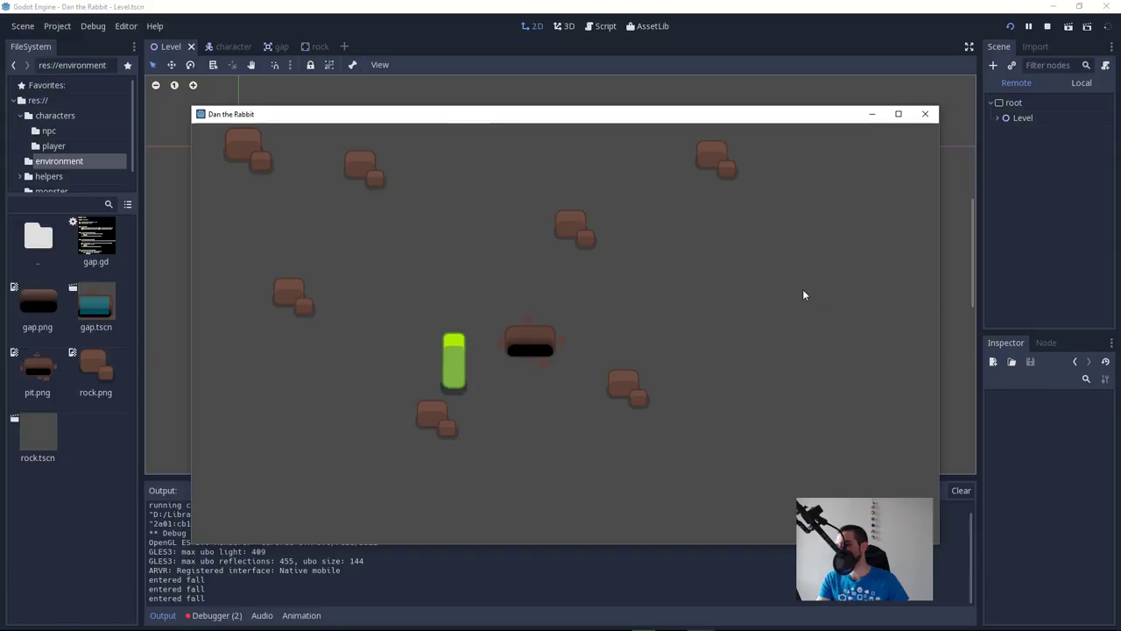
key(Right)
key(Left)
key(Up)
key(Right)
key(Down)
key(Right)
key(Up)
key(Left)
key(Down)
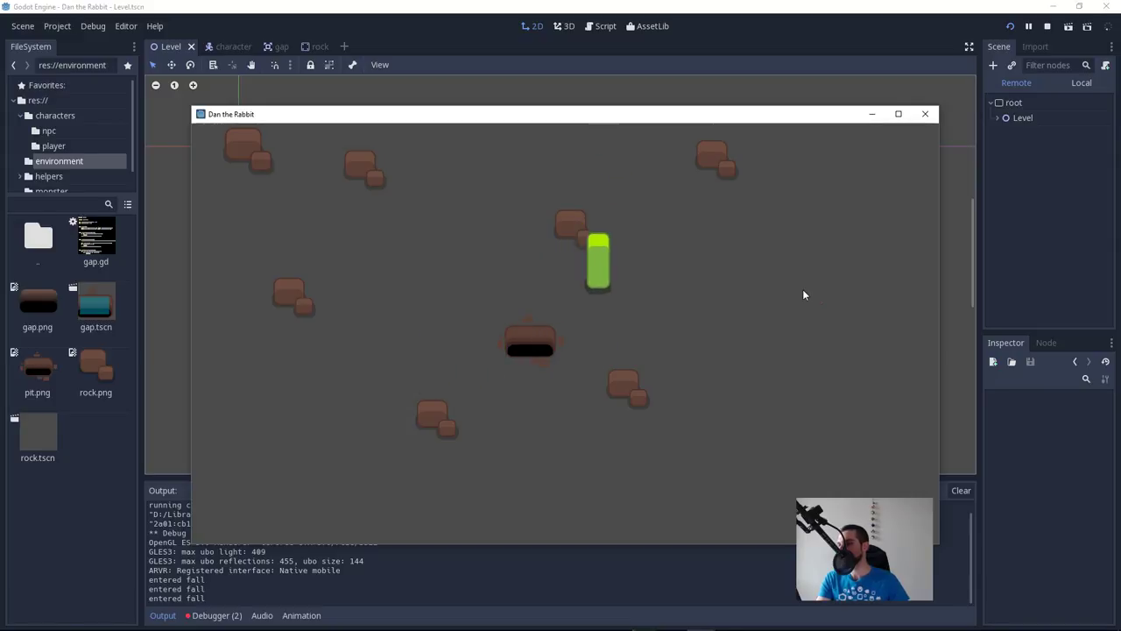
key(Left)
key(Up)
key(Left)
key(Down)
key(Left)
key(Up)
key(Down)
key(Right)
key(Left)
key(Up)
key(Right)
key(Up)
key(Down)
key(Right)
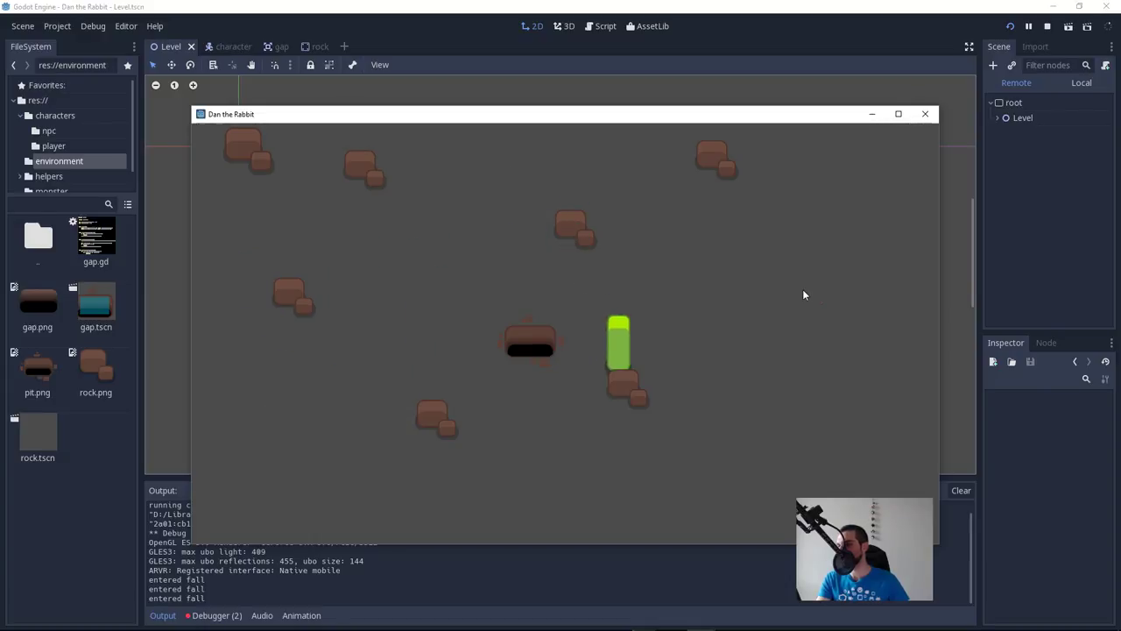
key(Up)
key(Left)
key(Down)
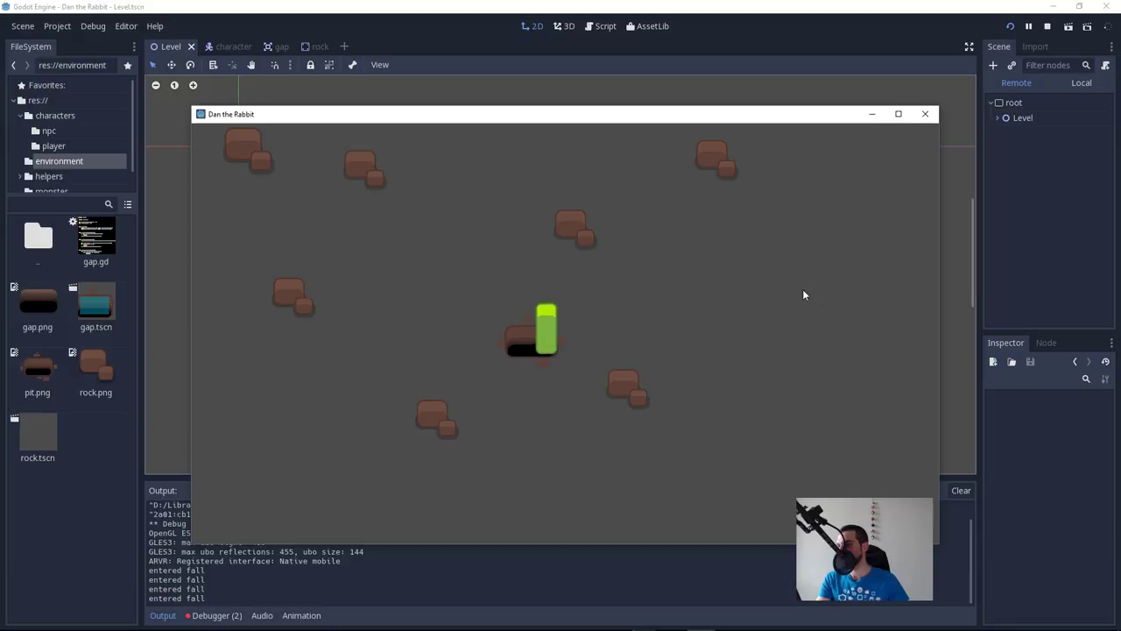
key(Right)
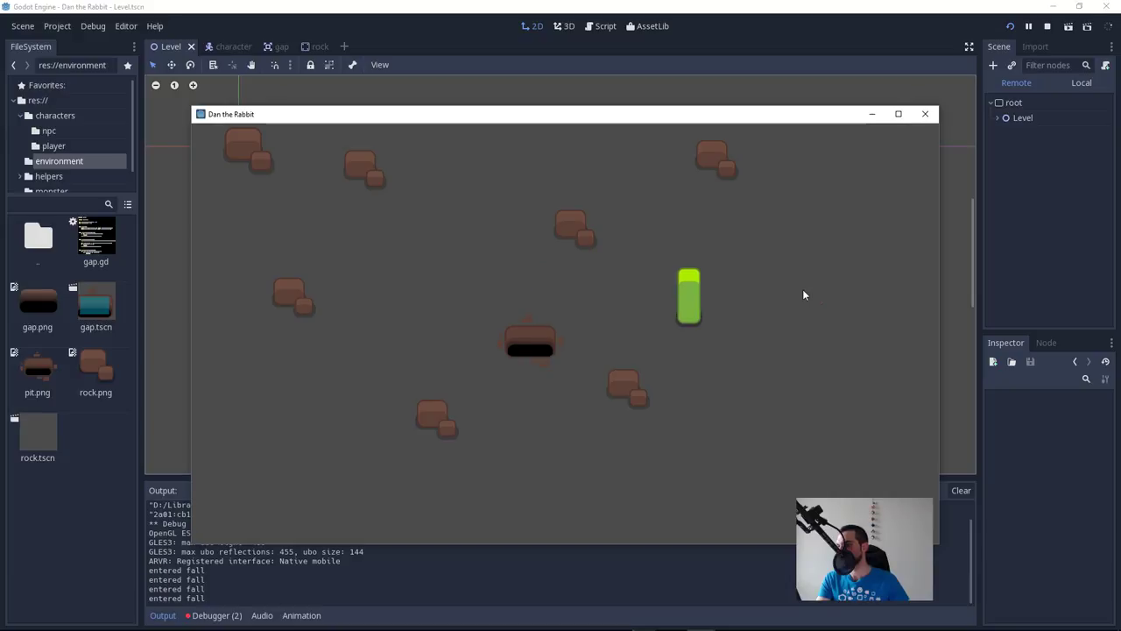
key(F8)
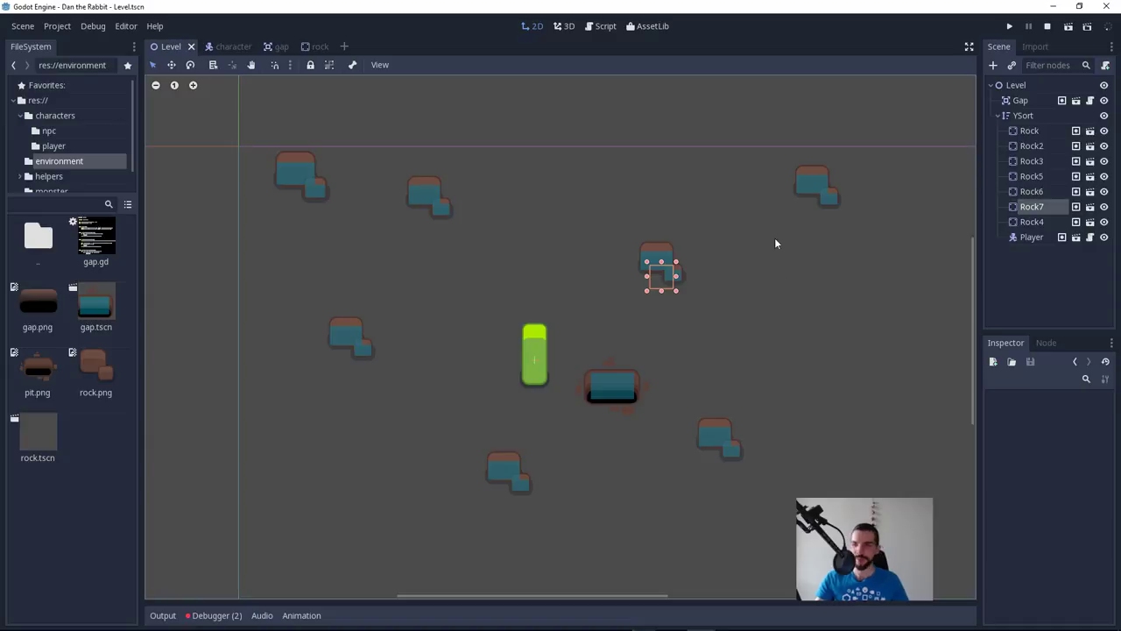
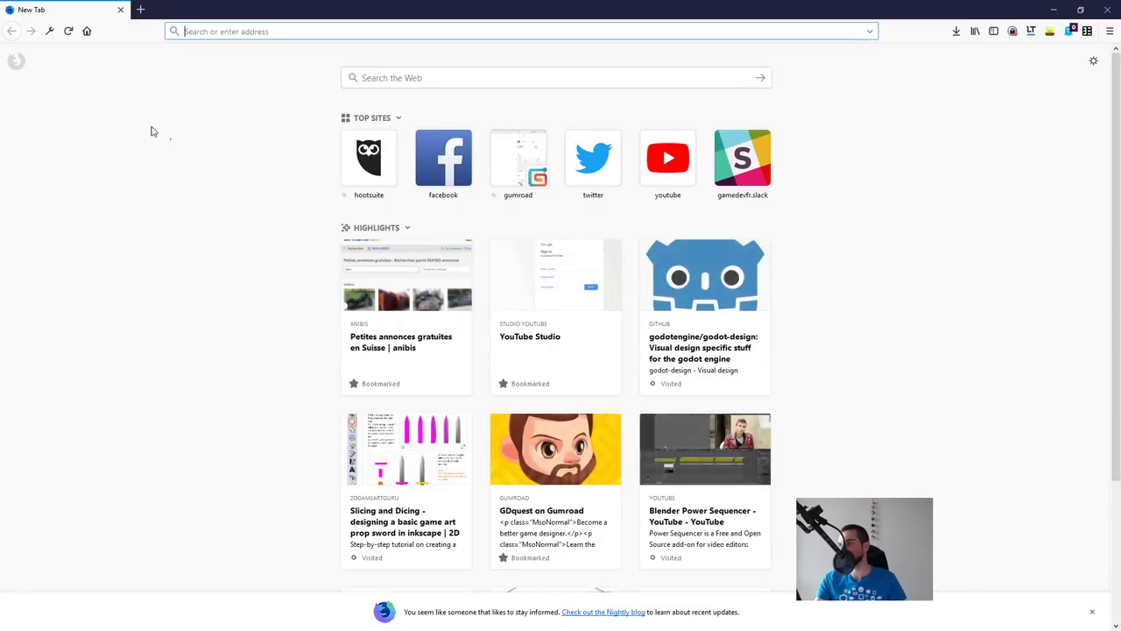
Step: Switch to the web browser and open the stable Godot documentation at docs.godotengine.org/en/stable
text(docs.godotengine.org/)
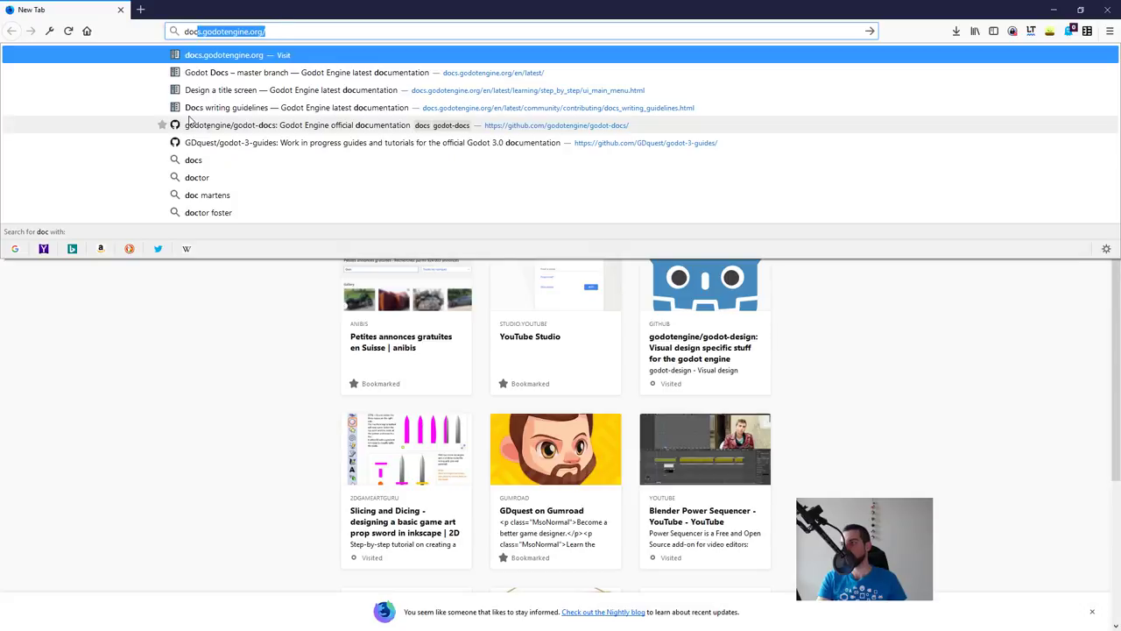
key(Return)
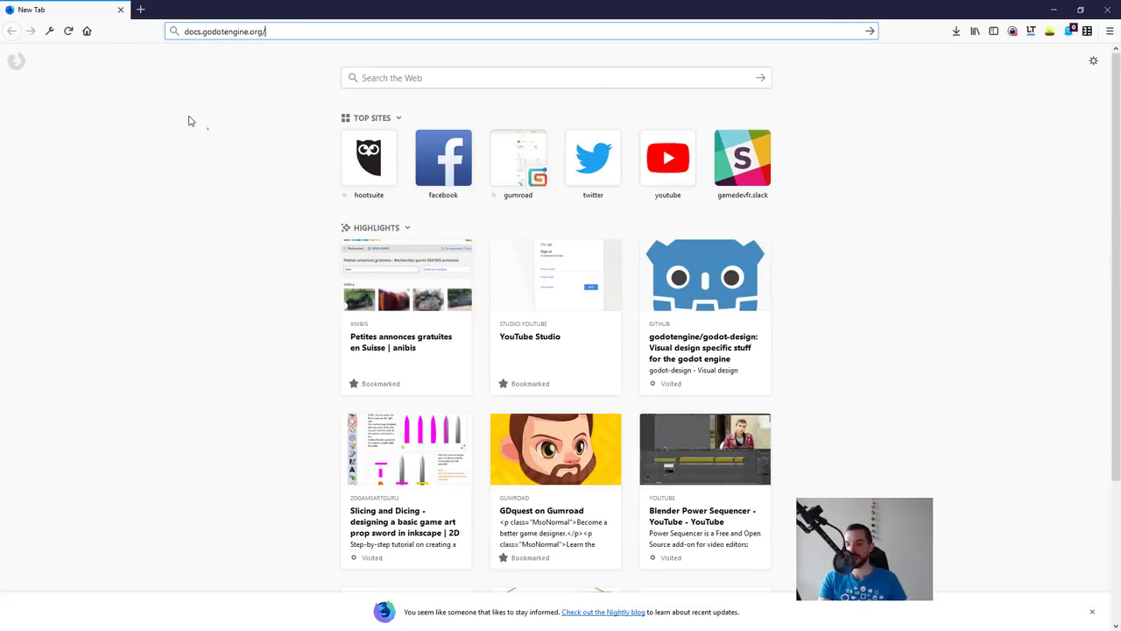
text(stable)
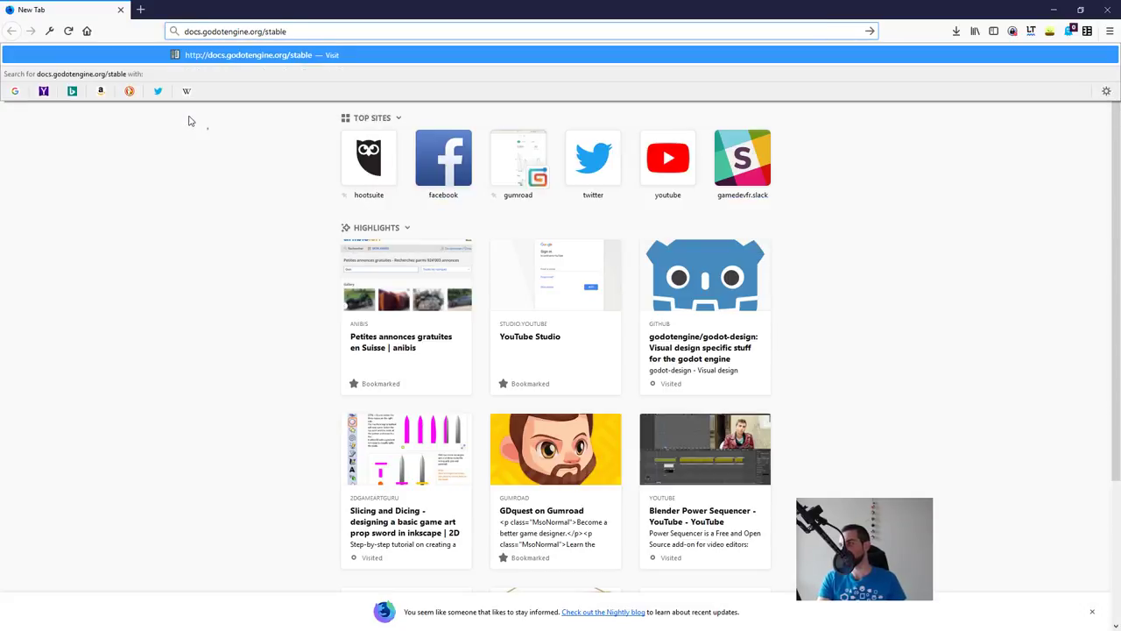
key(Left)
key(Left)
key(Left)
key(Left)
key(Left)
key(Left)
text(en)
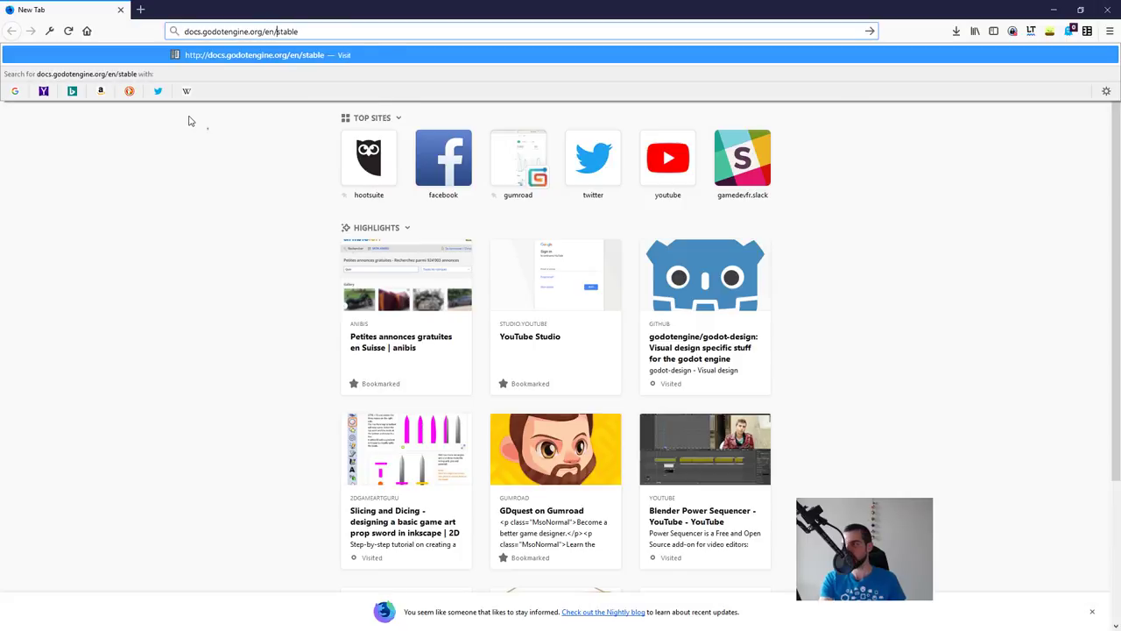
text(/)
key(Return)
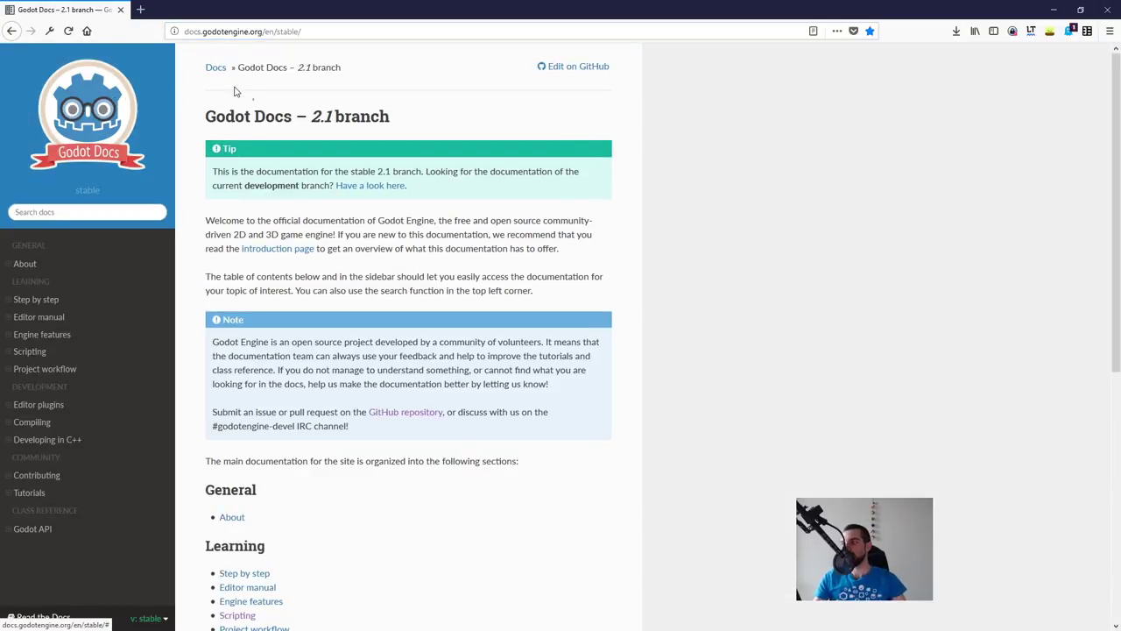
Step: Change the documentation address from stable to latest and load that version of the Godot docs
double_click(286, 31)
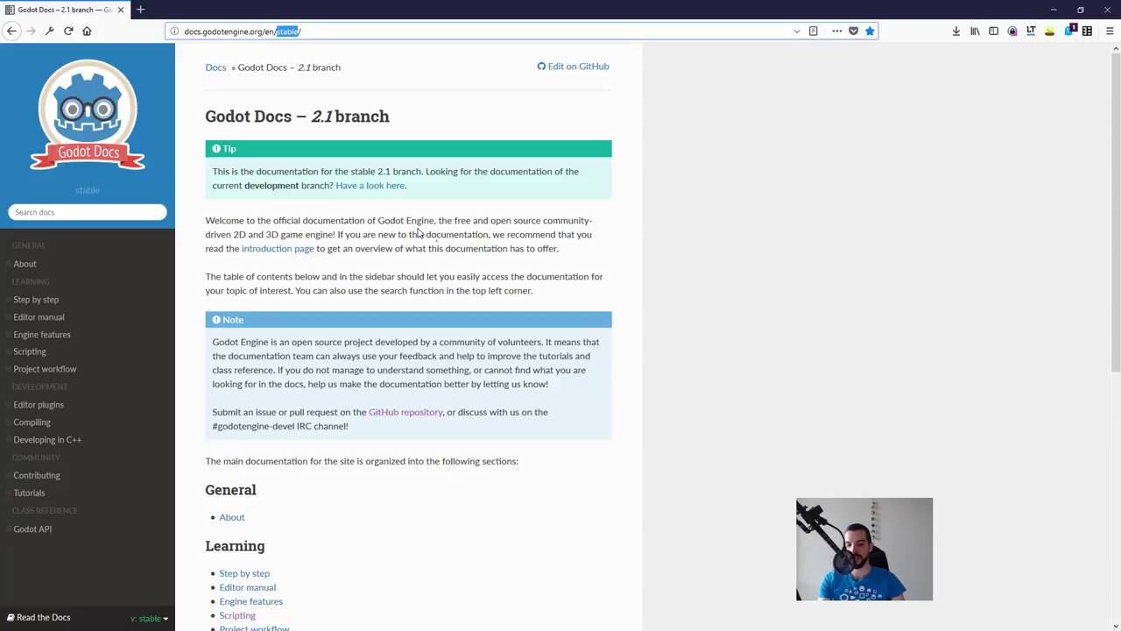
text(latest)
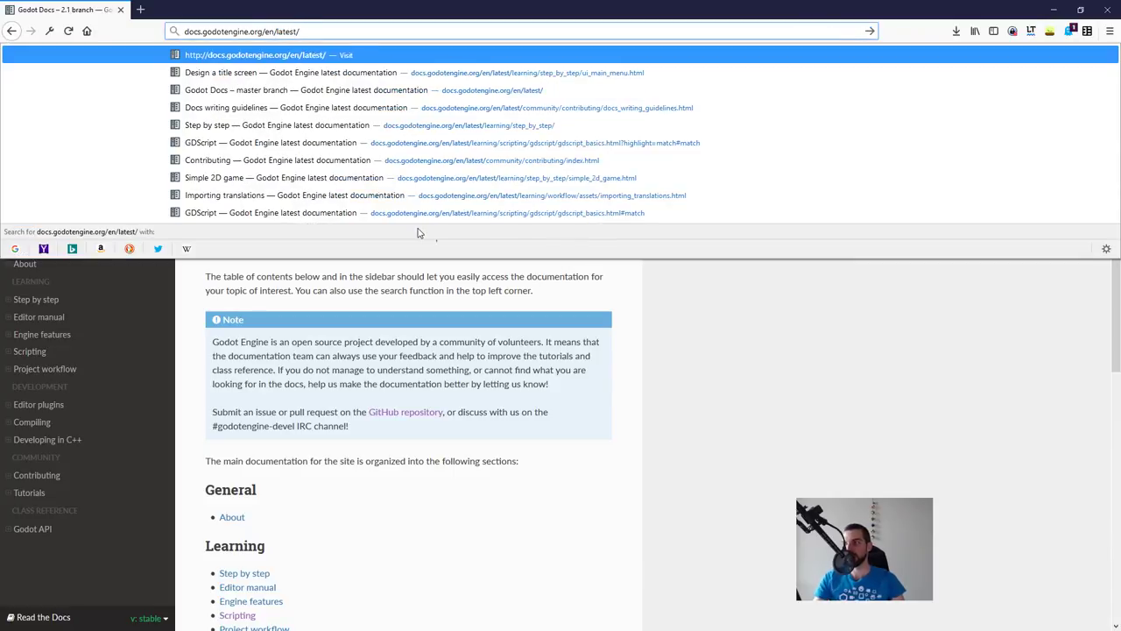
key(Return)
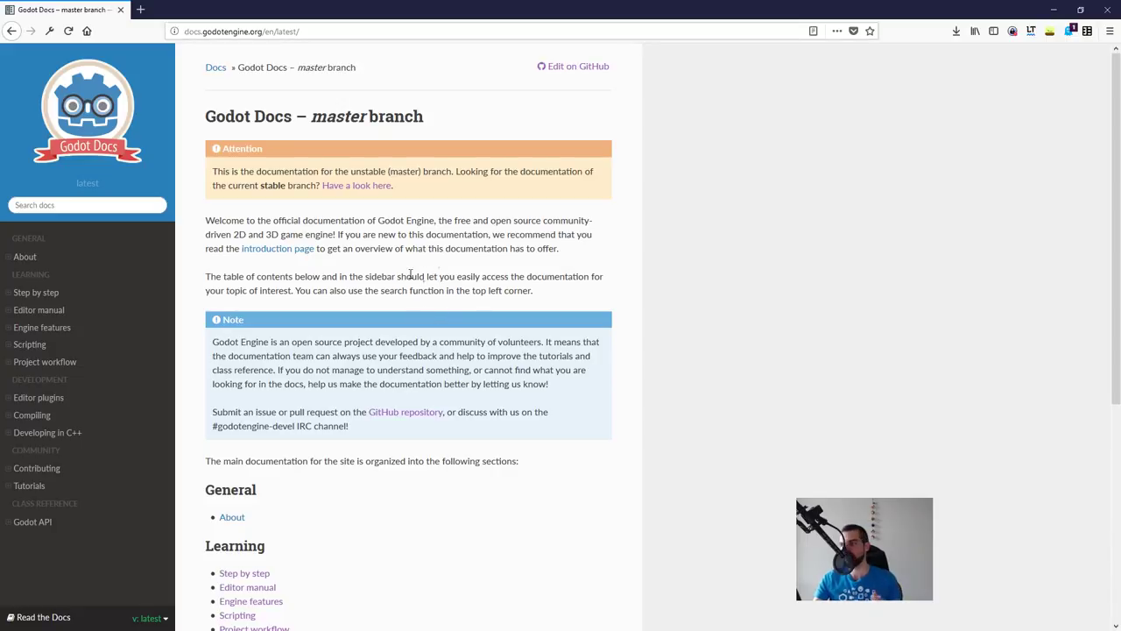
Step: Return to the stable Godot documentation and use its version list to open the latest version
key(alt+Left)
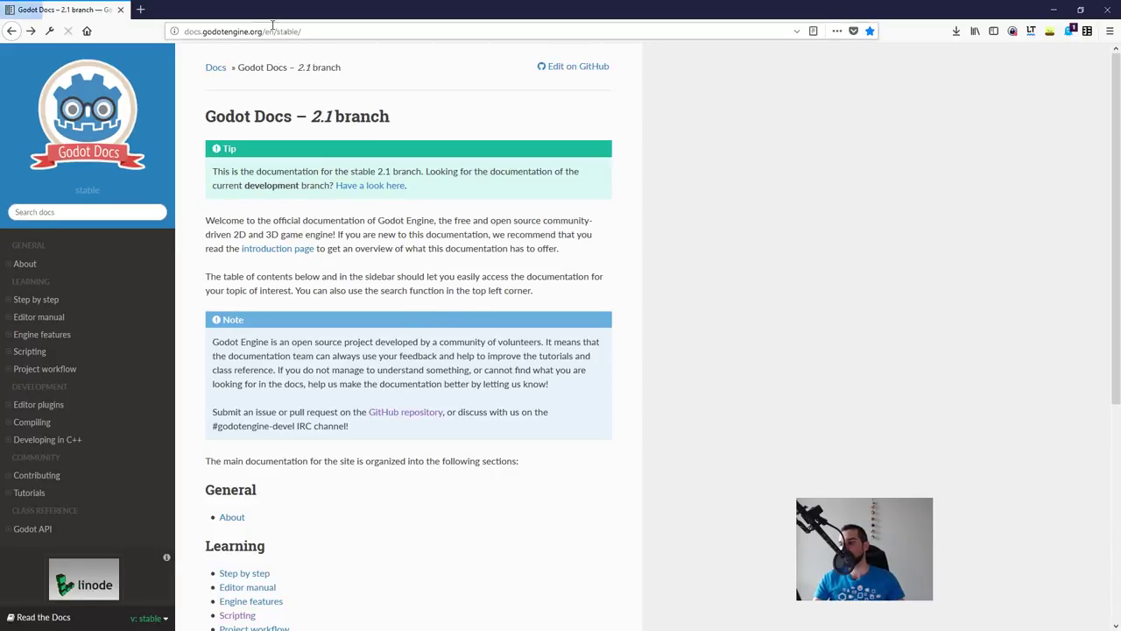
drag(277, 31, 340, 31)
click(431, 314)
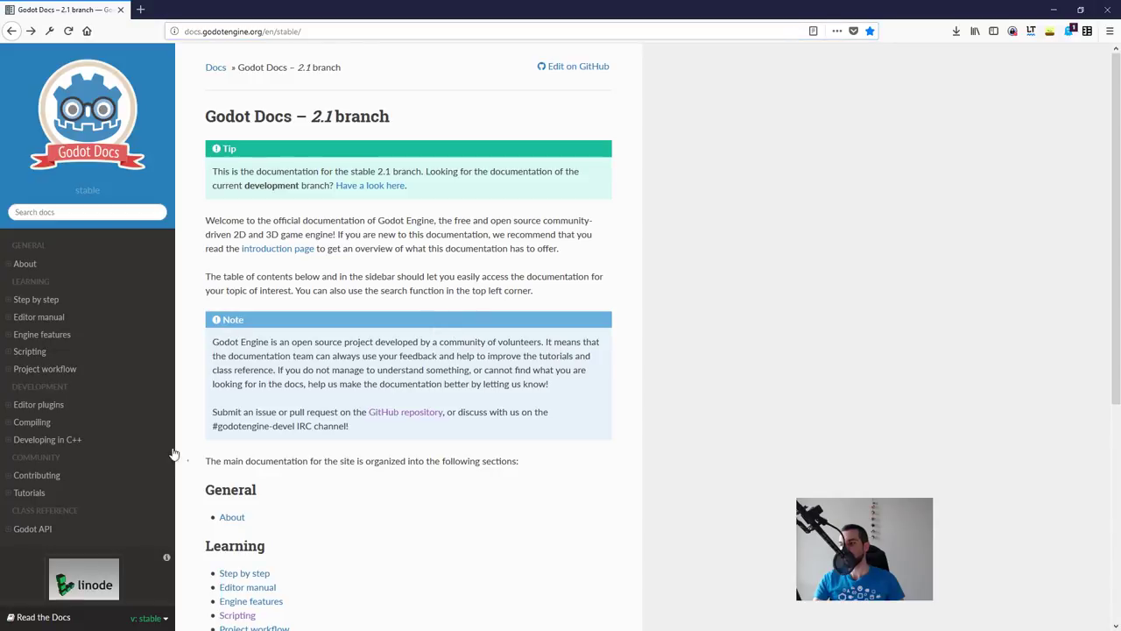
click(146, 619)
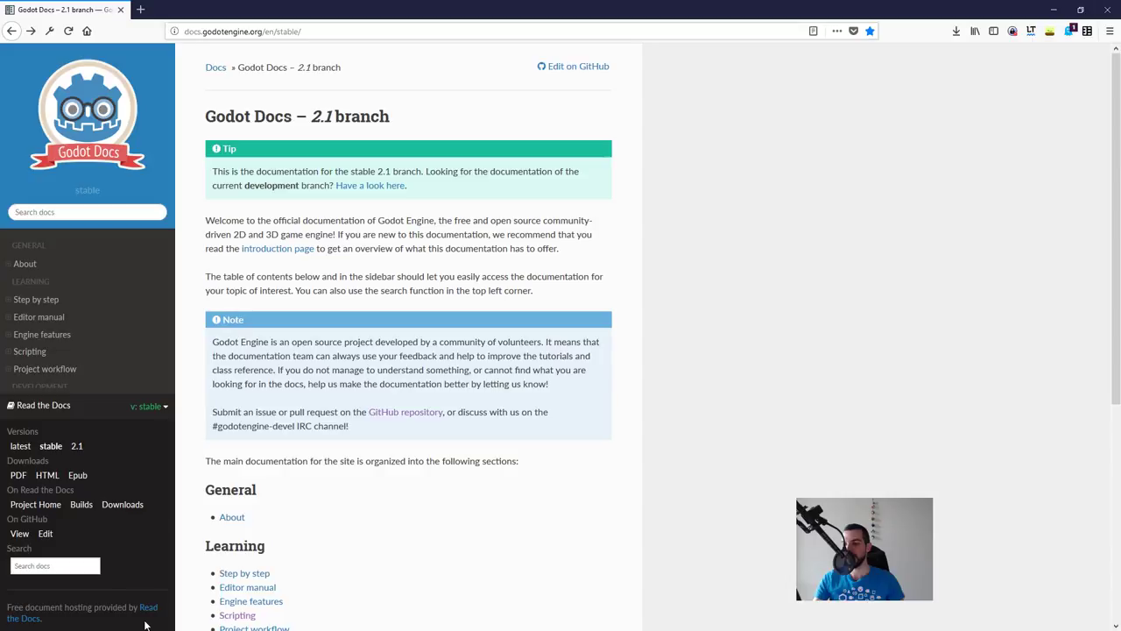
click(19, 447)
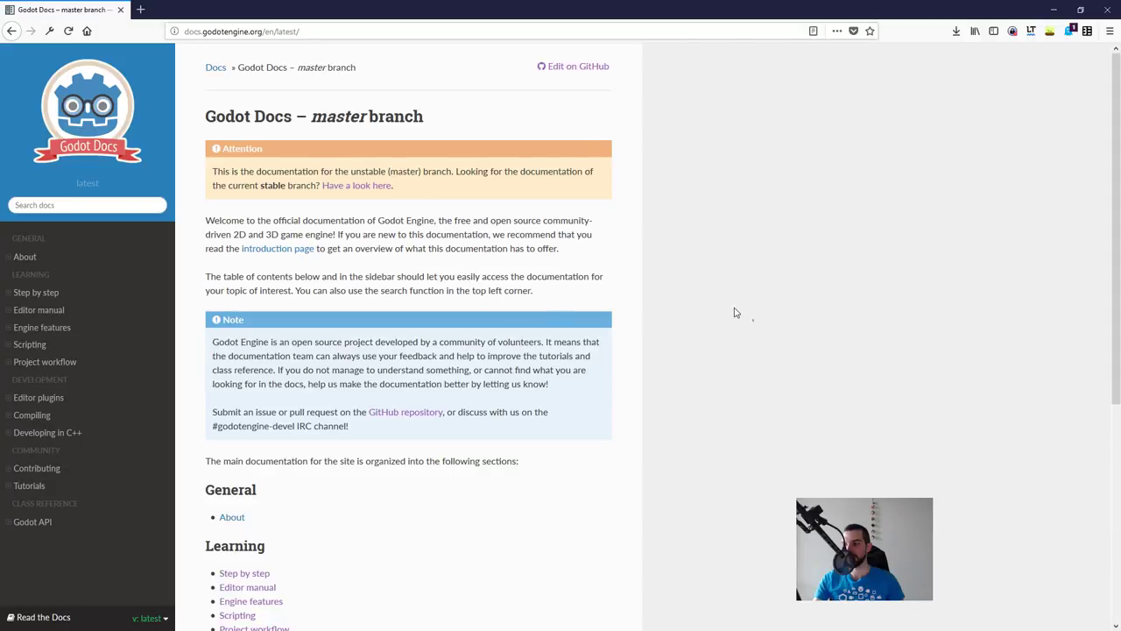
Step: Go back to the stable documentation, show its version list, and switch to the Godot editor
key(alt+Left)
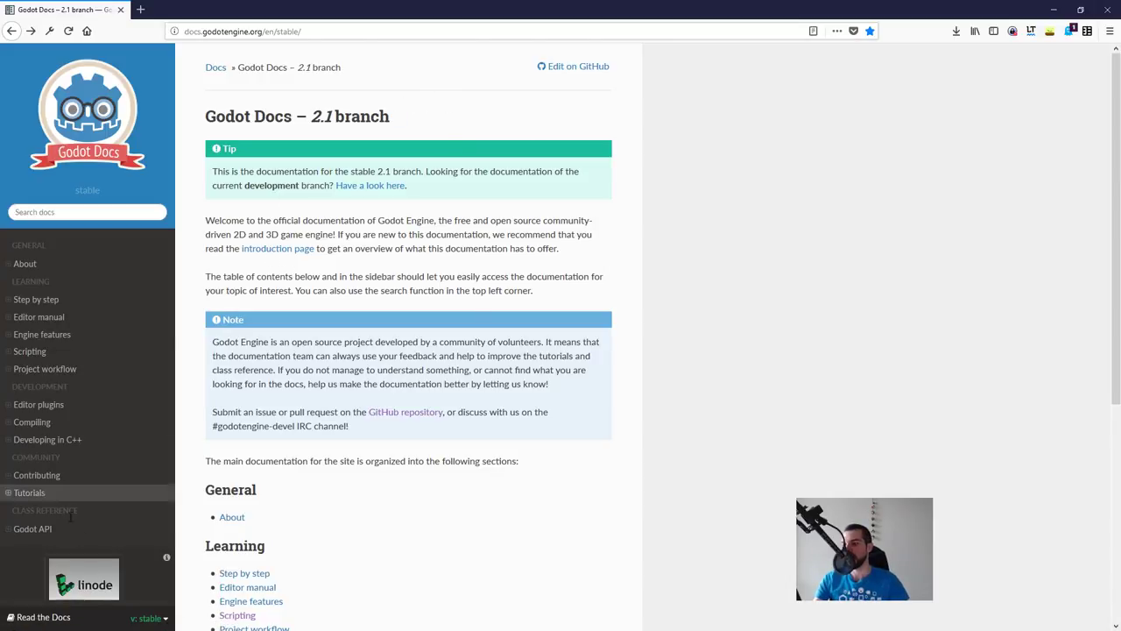
click(145, 617)
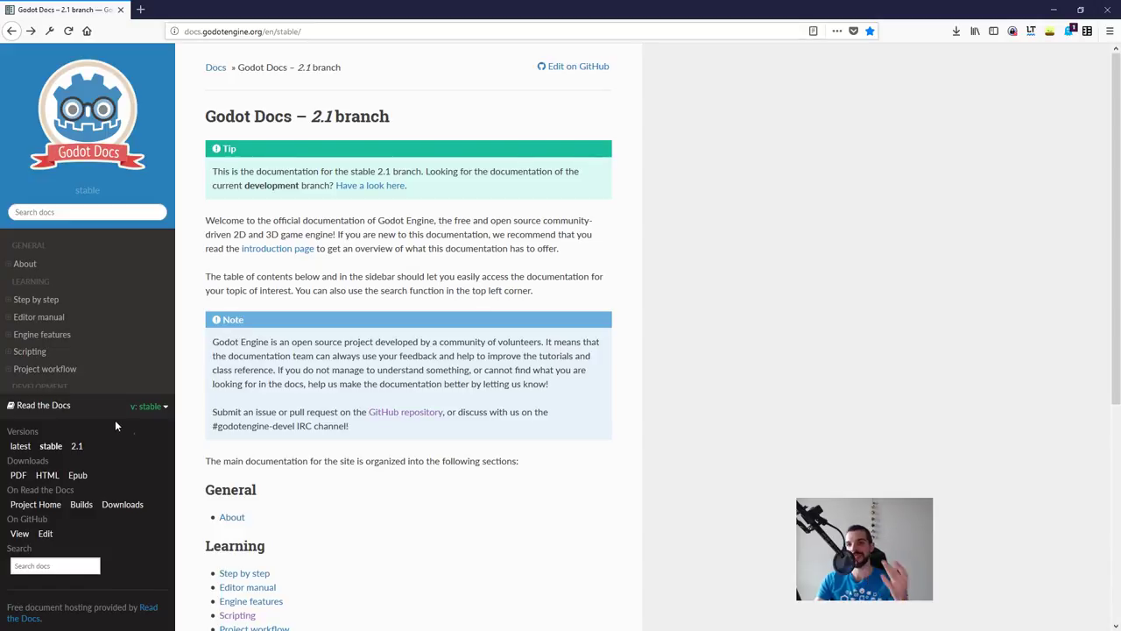
click(1055, 9)
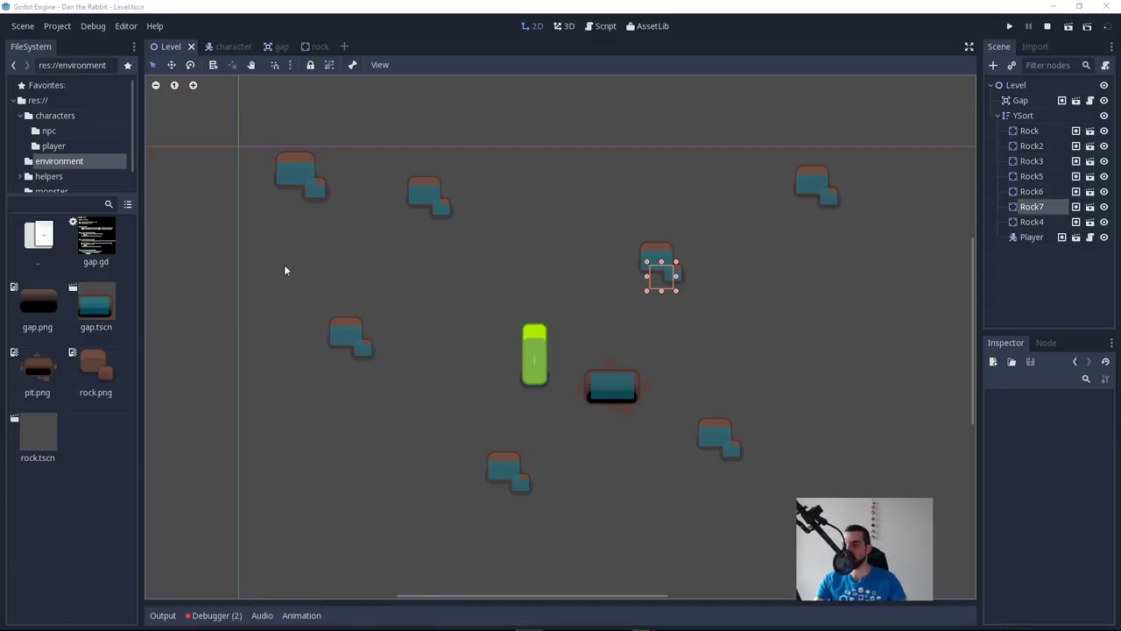
Step: Save the Level scene in Godot, switch to Affinity Designer, and close it
key(ctrl+s)
click(1047, 6)
click(281, 378)
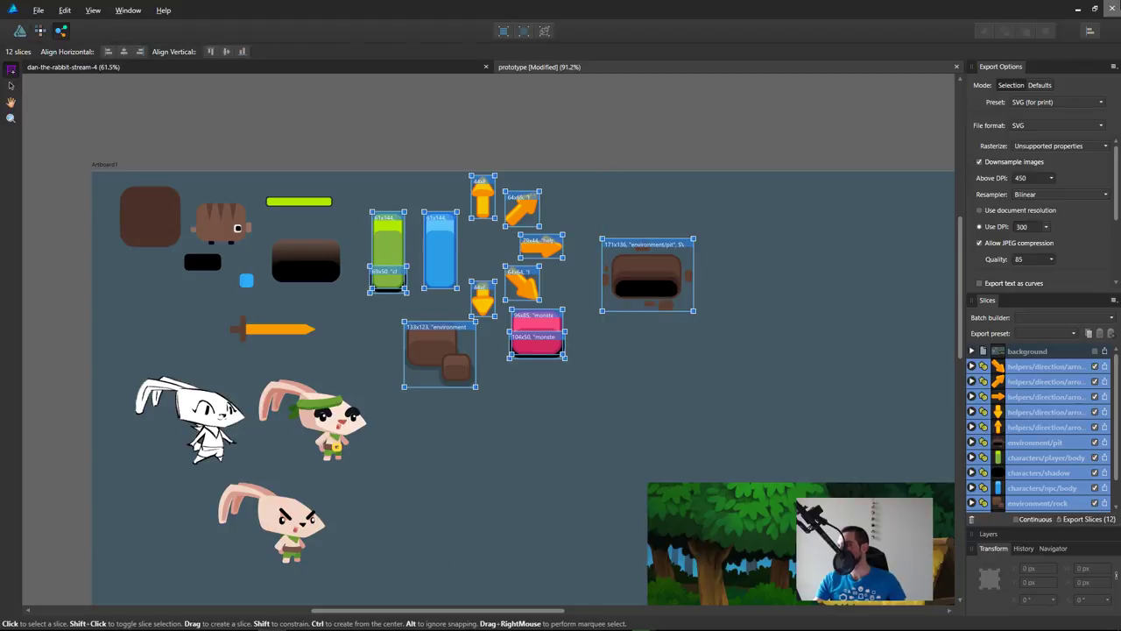
click(1112, 8)
click(510, 330)
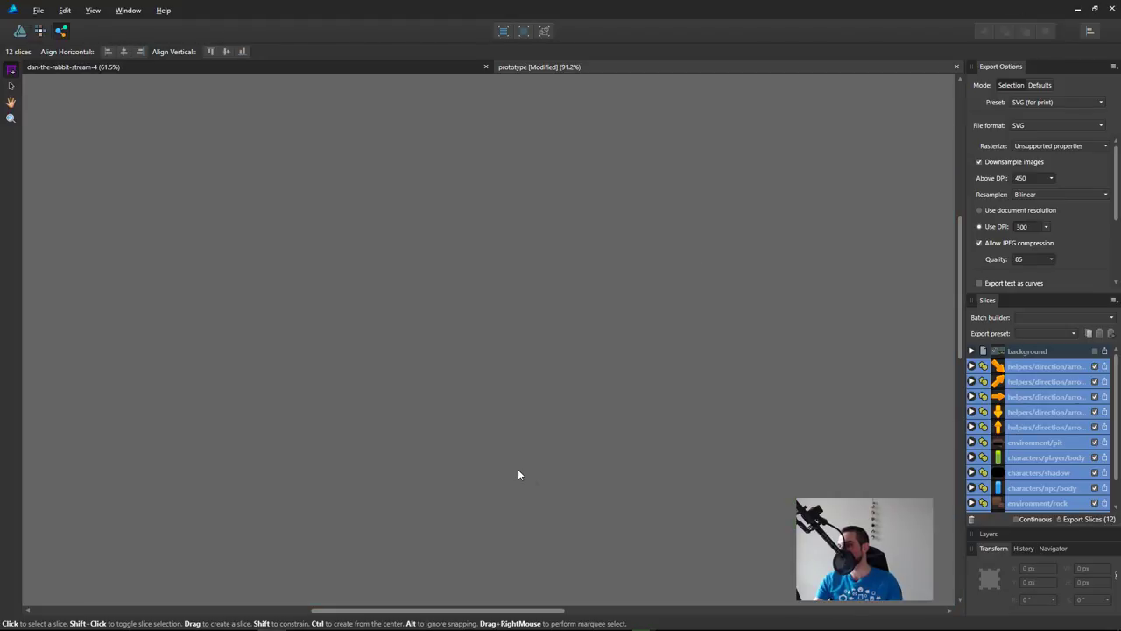
Step: Switch to Krita and move the lower rabbit on the dan-2.png layer up and left, beside the pink-headed line sketch
key(alt+Tab)
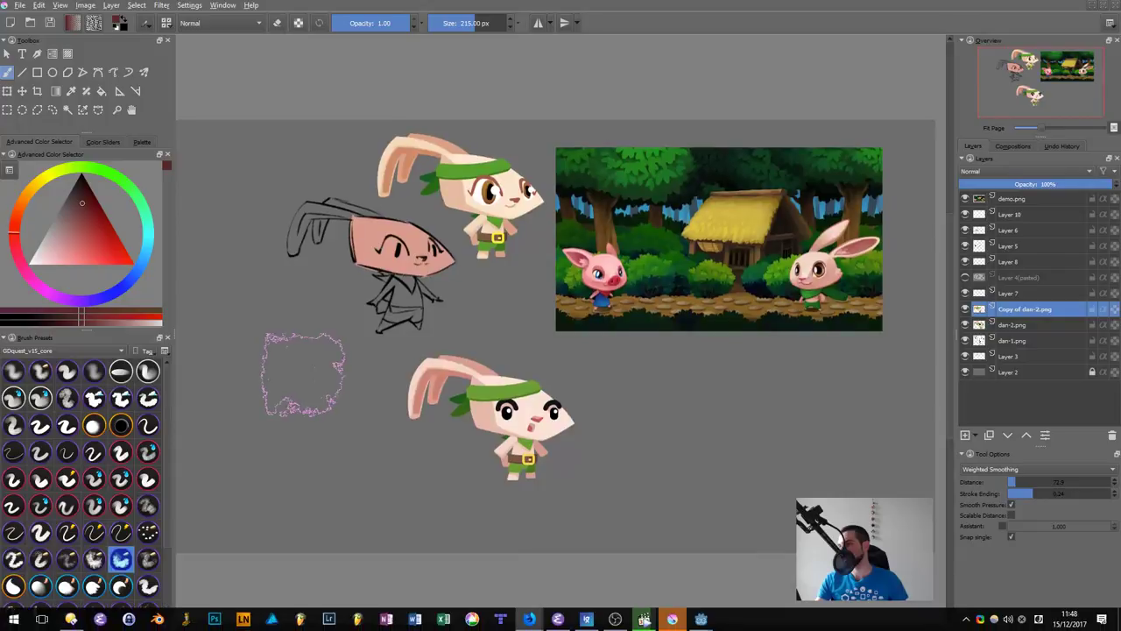
scroll(659, 422, up, 2)
scroll(638, 459, down, 2)
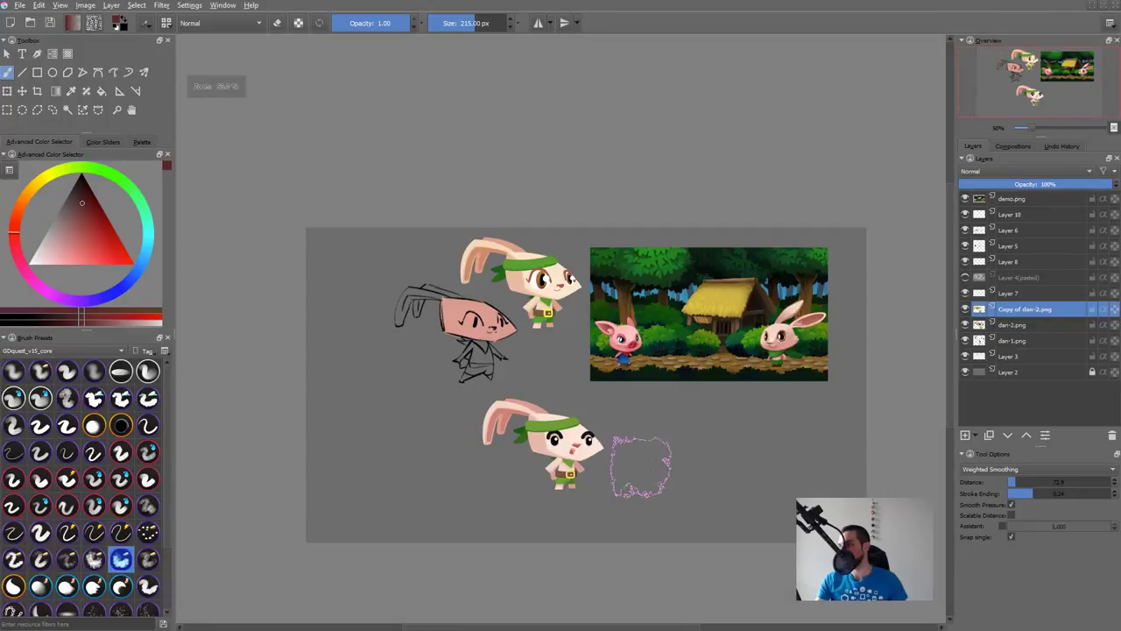
scroll(645, 464, up, 1)
mouse_move(605, 385)
mouse_down()
mouse_move(499, 442)
mouse_move(677, 449)
mouse_up()
key(ctrl+z)
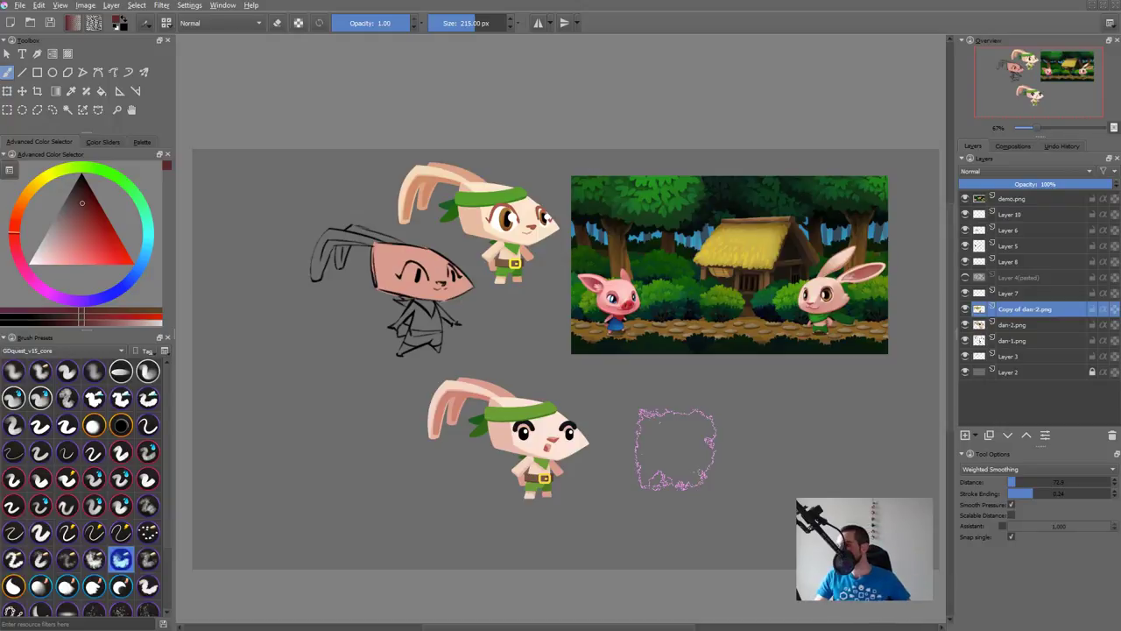
mouse_move(604, 460)
mouse_down()
mouse_move(577, 482)
mouse_move(555, 451)
mouse_move(551, 477)
mouse_up()
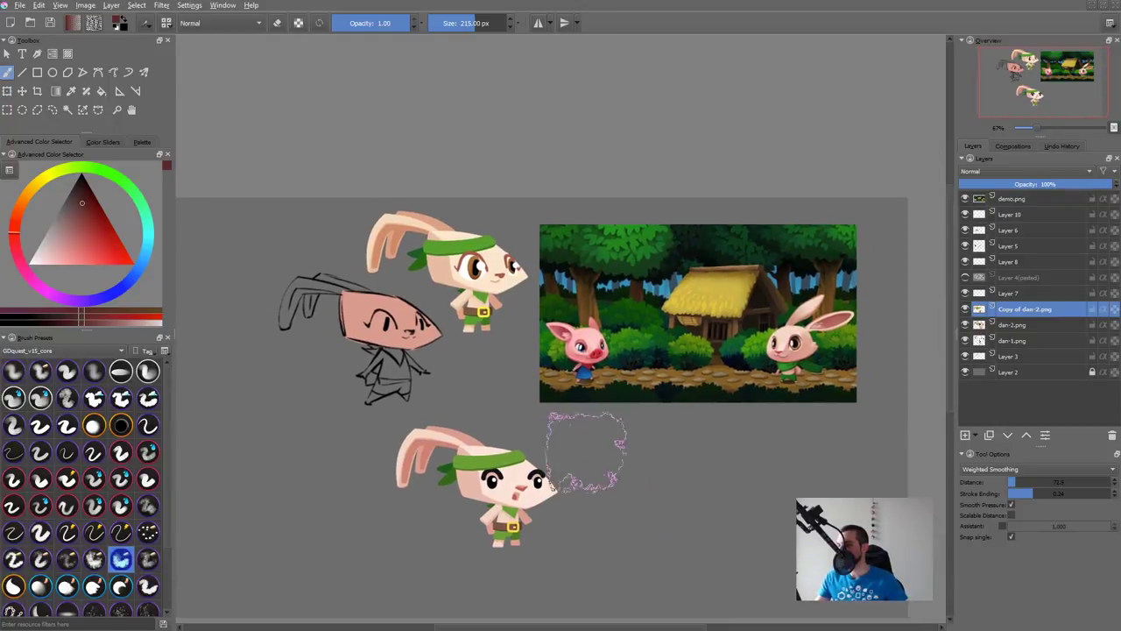
key(r)
click(537, 492)
key(t)
drag(543, 486, 333, 394)
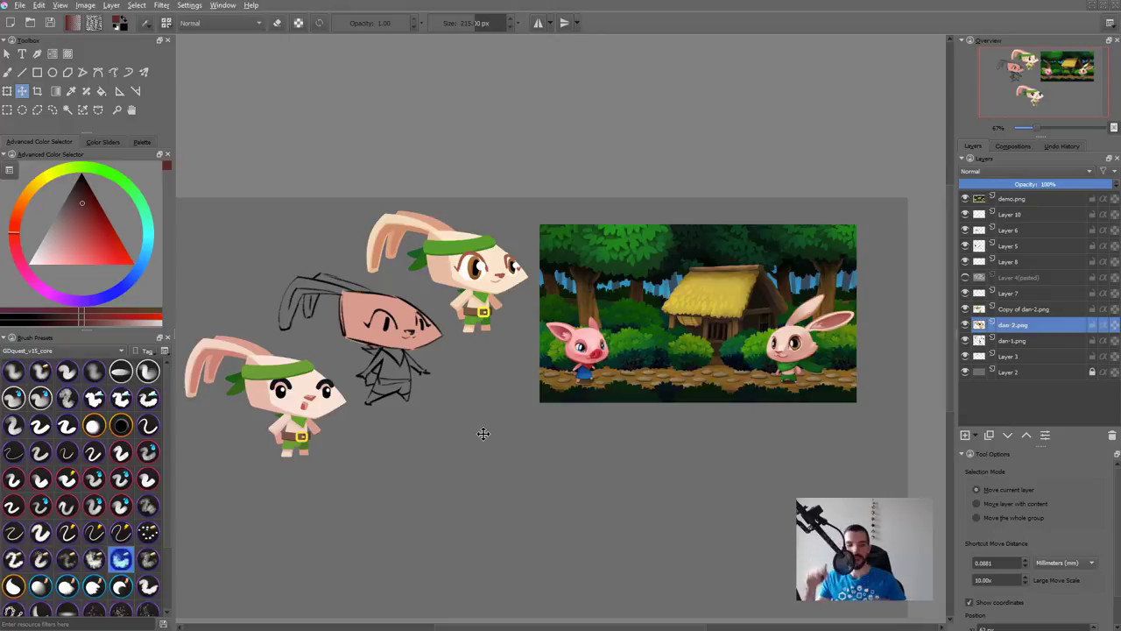
Step: Pick the layers of the pink-headed sketch and the upper rabbit on the canvas, finishing on the dan-1.png layer
key(r)
click(408, 311)
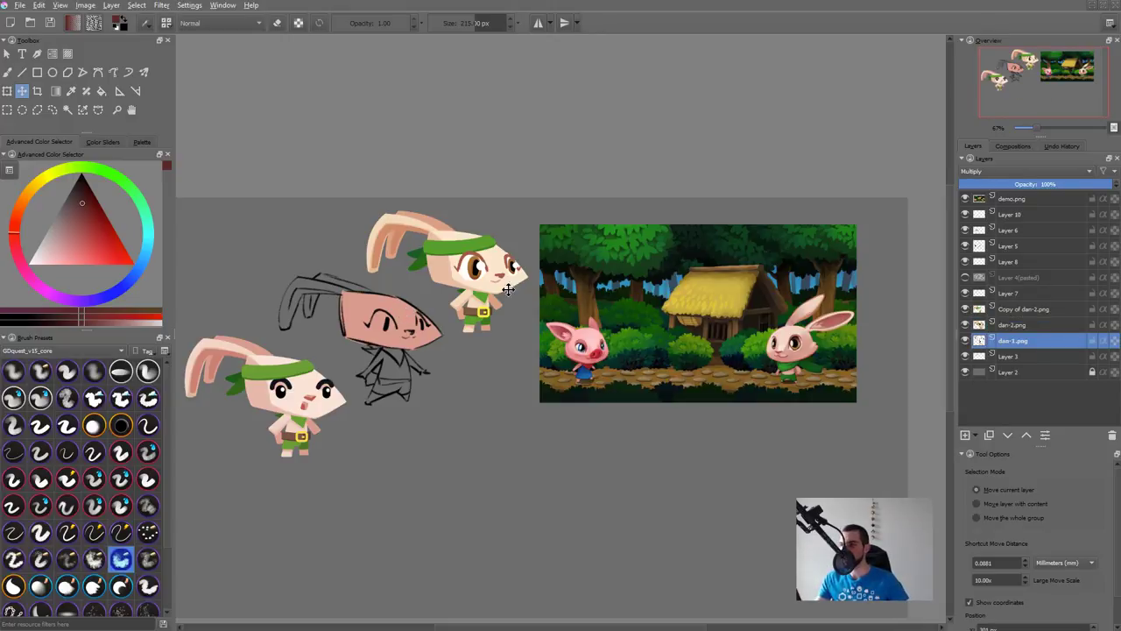
click(481, 265)
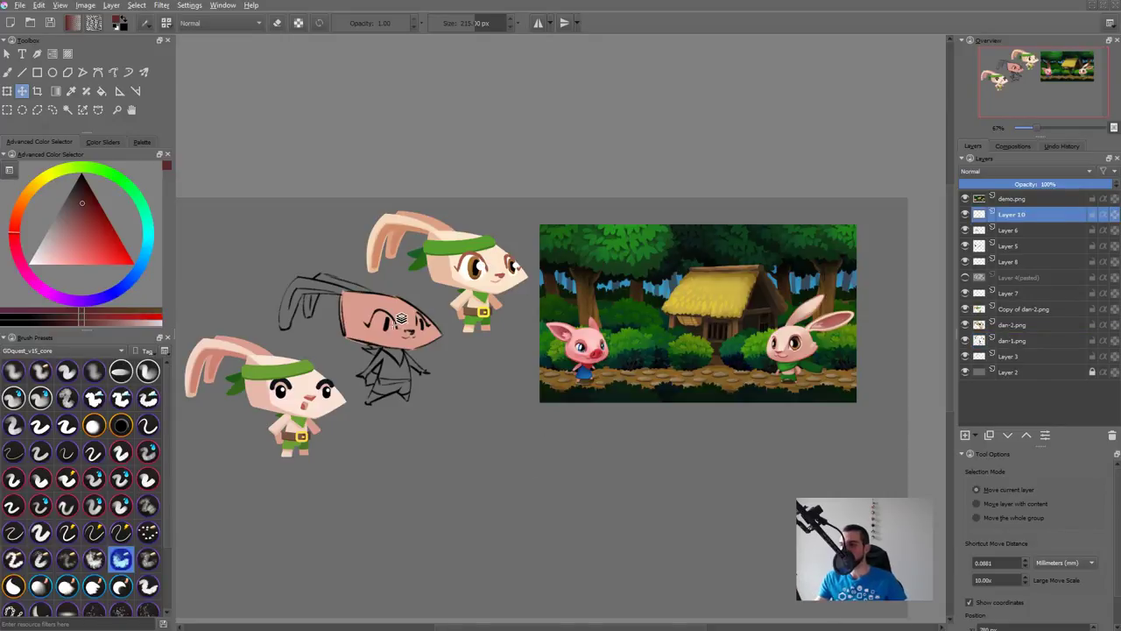
click(396, 319)
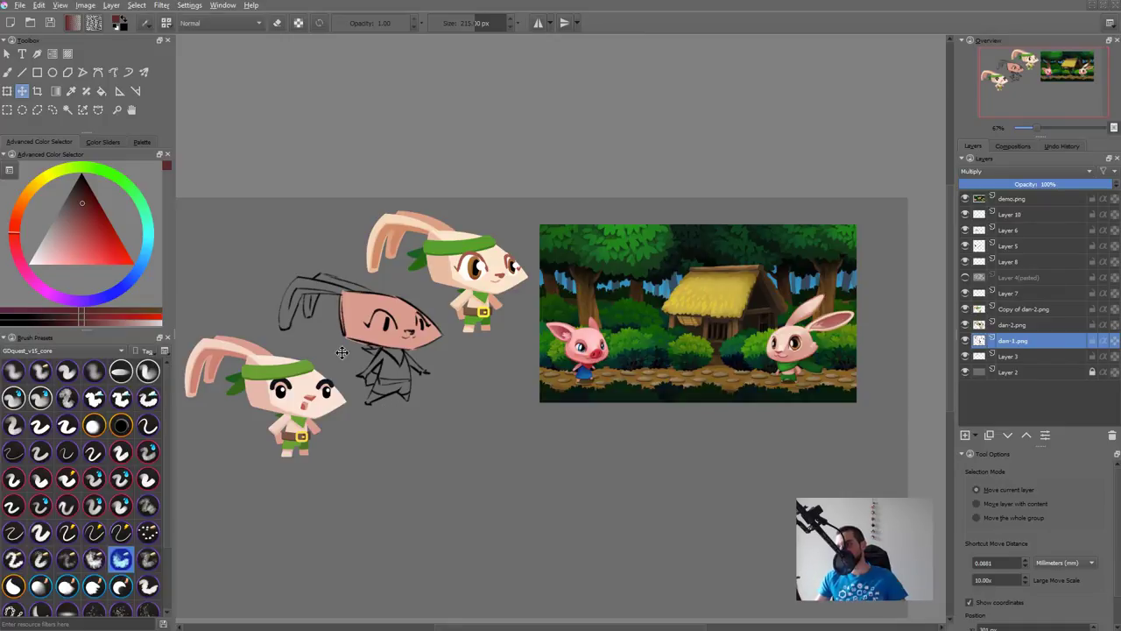
drag(530, 453, 553, 440)
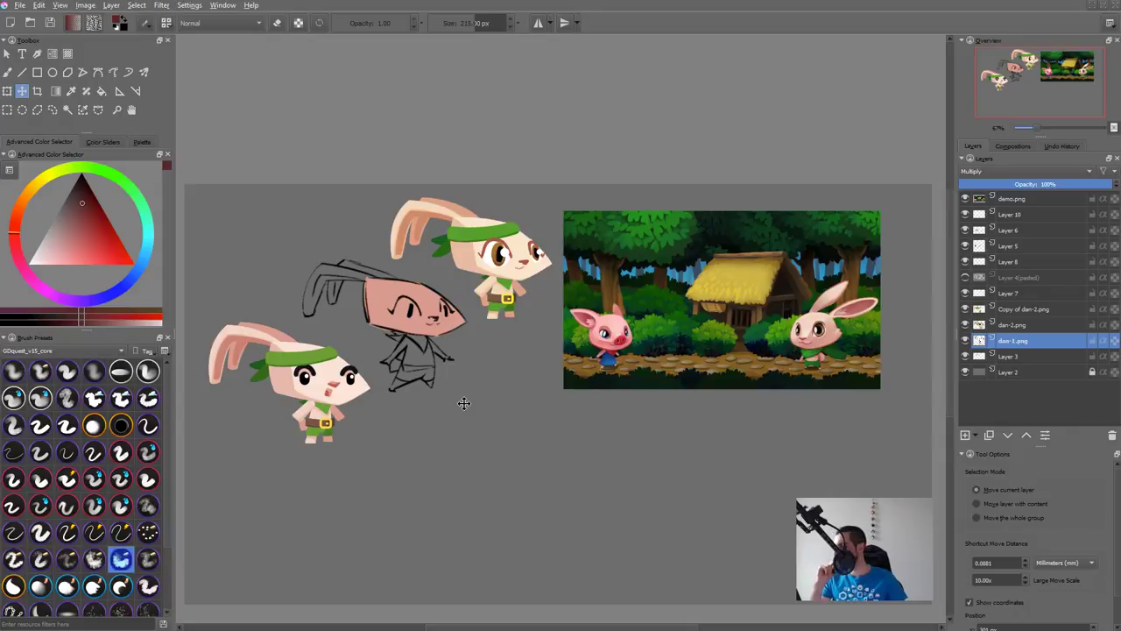
Step: Switch back to the Godot editor, run the project, and stop it
key(alt+Tab)
key(alt+Tab)
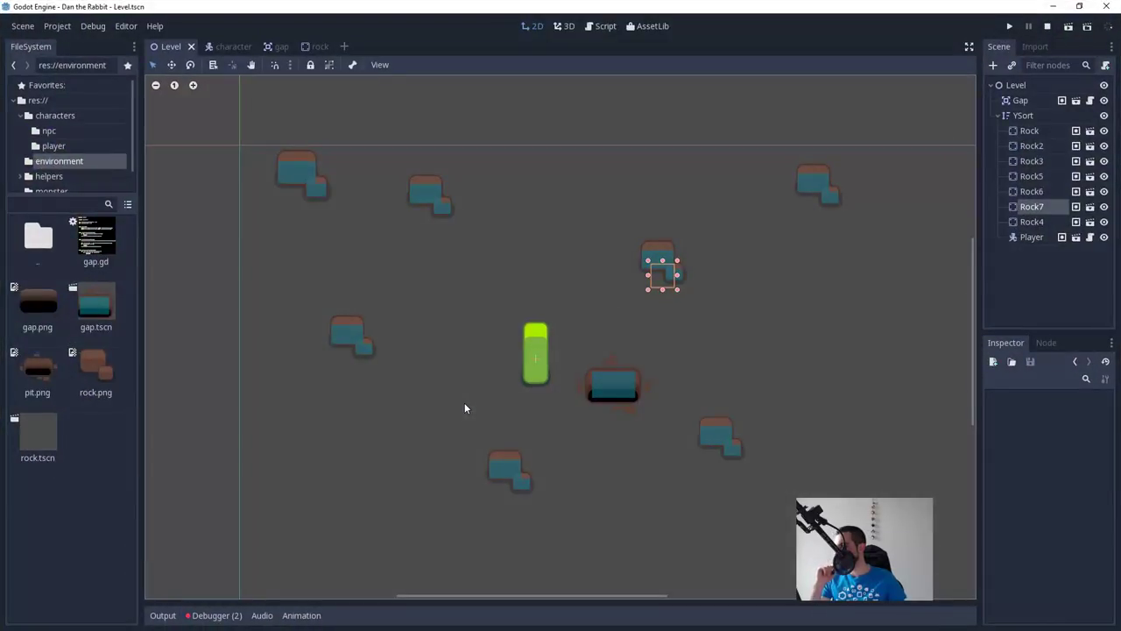
key(F5)
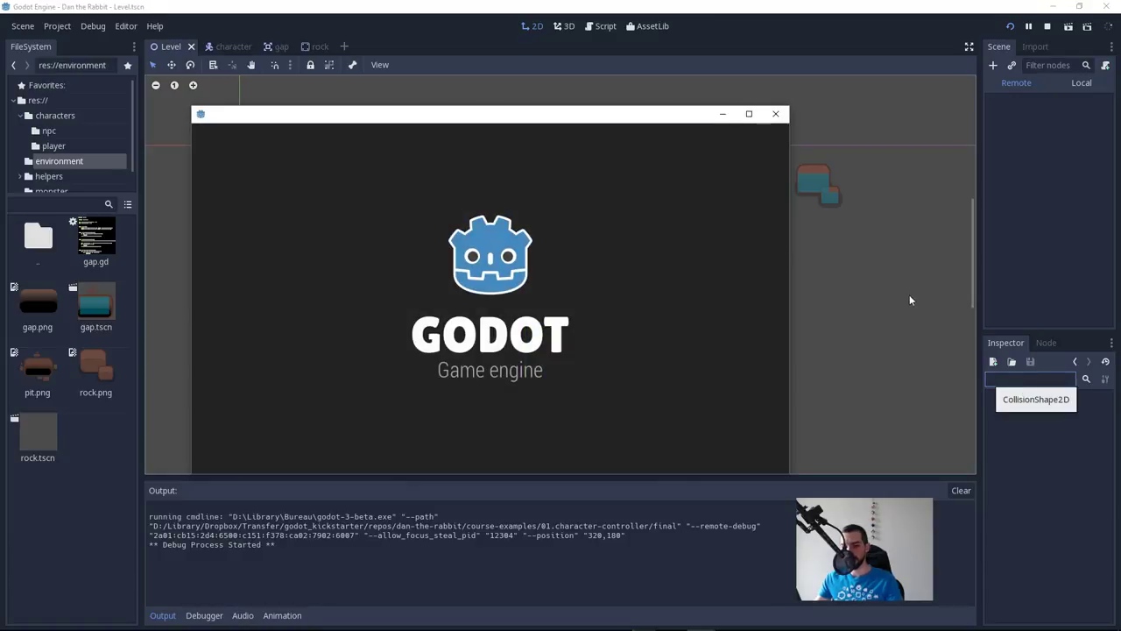
key(F8)
Step: Run the Dan the Rabbit project again from the Level scene
key(ctrl+Print)
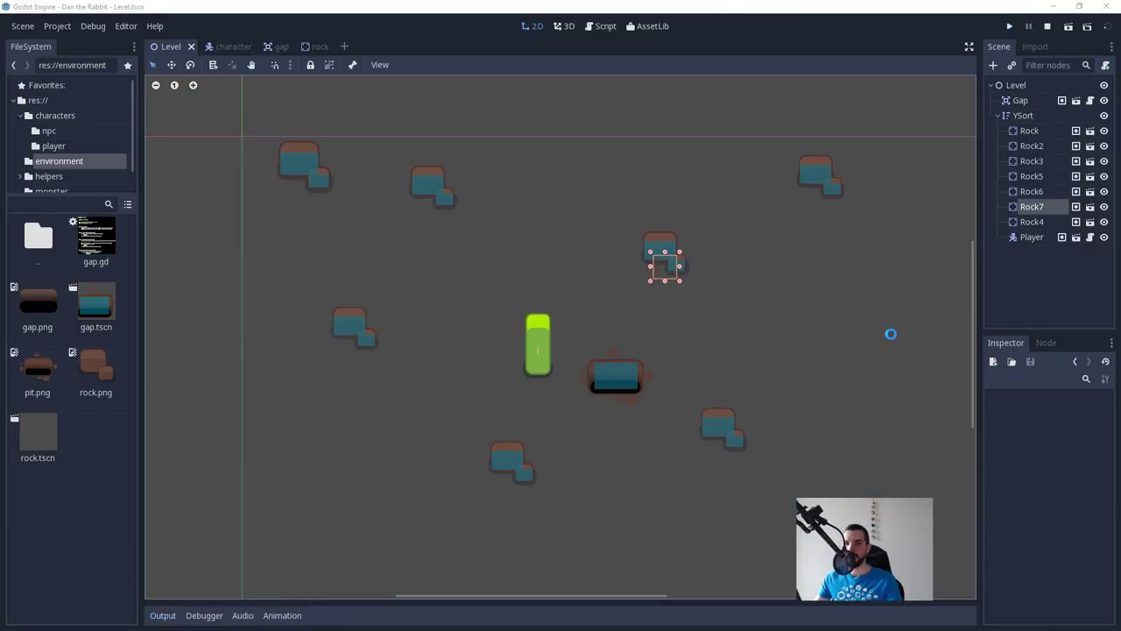
key(Escape)
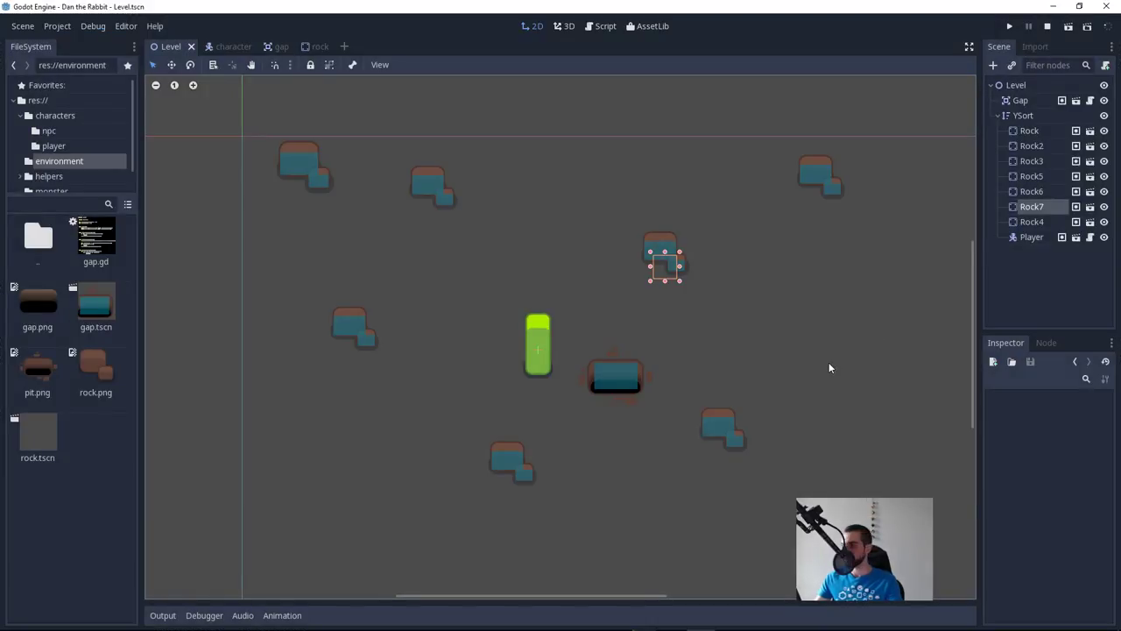
drag(831, 364, 815, 362)
key(F5)
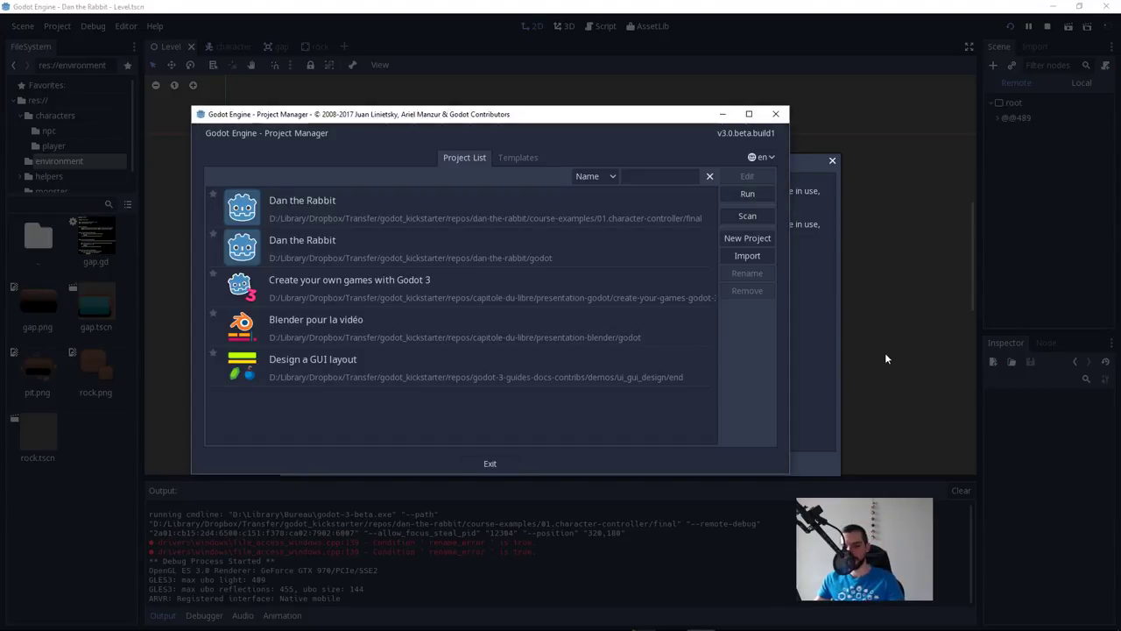
Step: Try to stop the running project and launch the game again
key(F8)
click(568, 465)
key(F5)
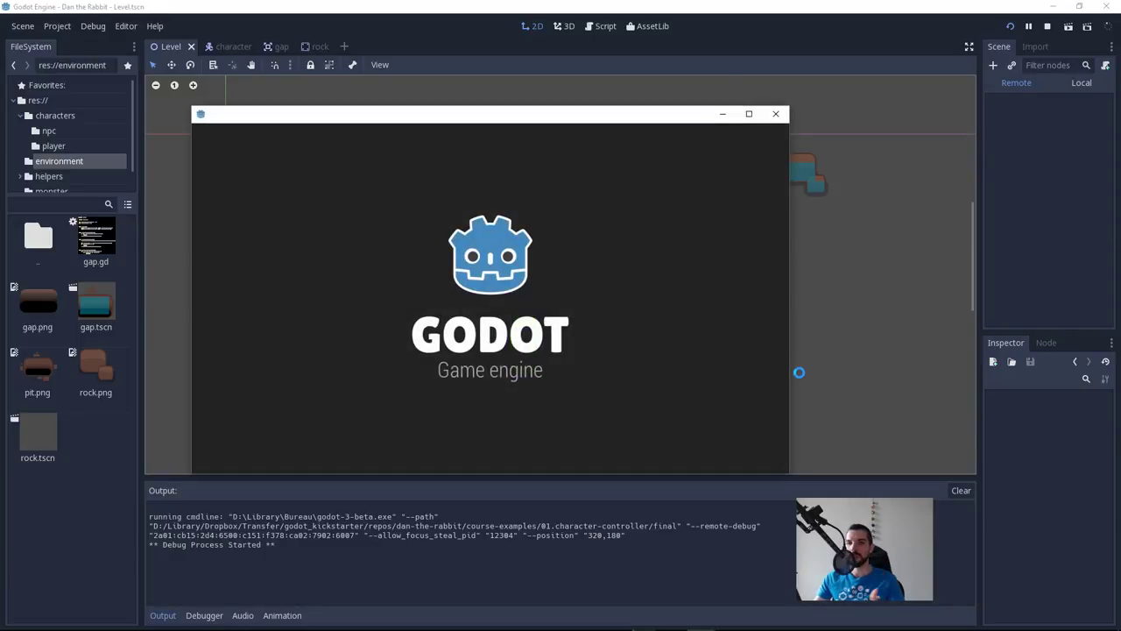
middle_click(852, 373)
key(F8)
key(F5)
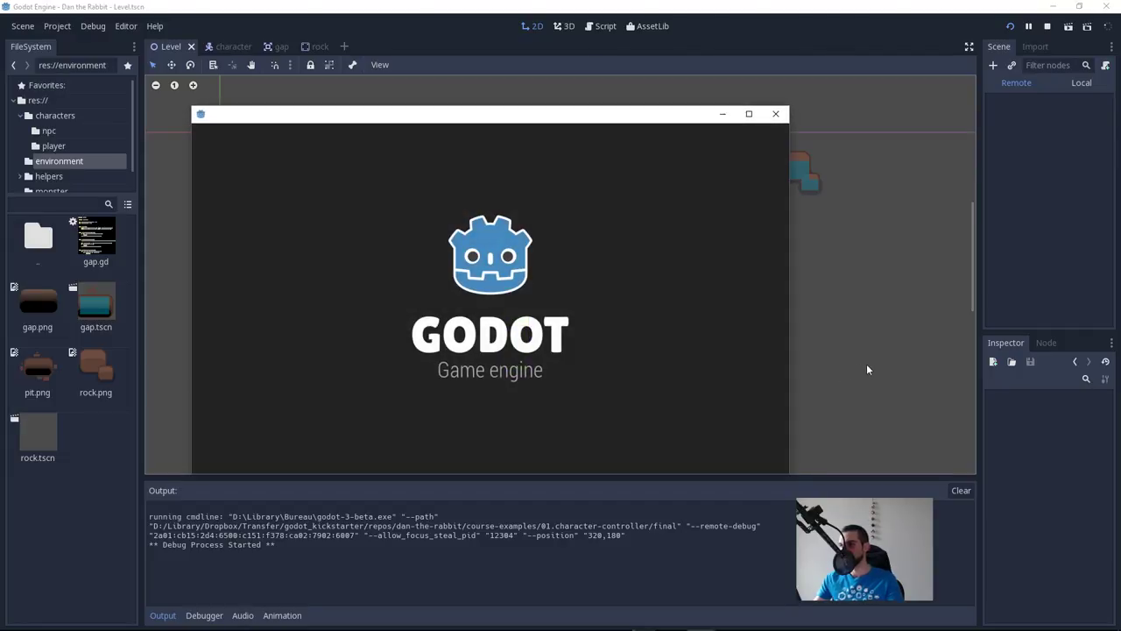
key(super)
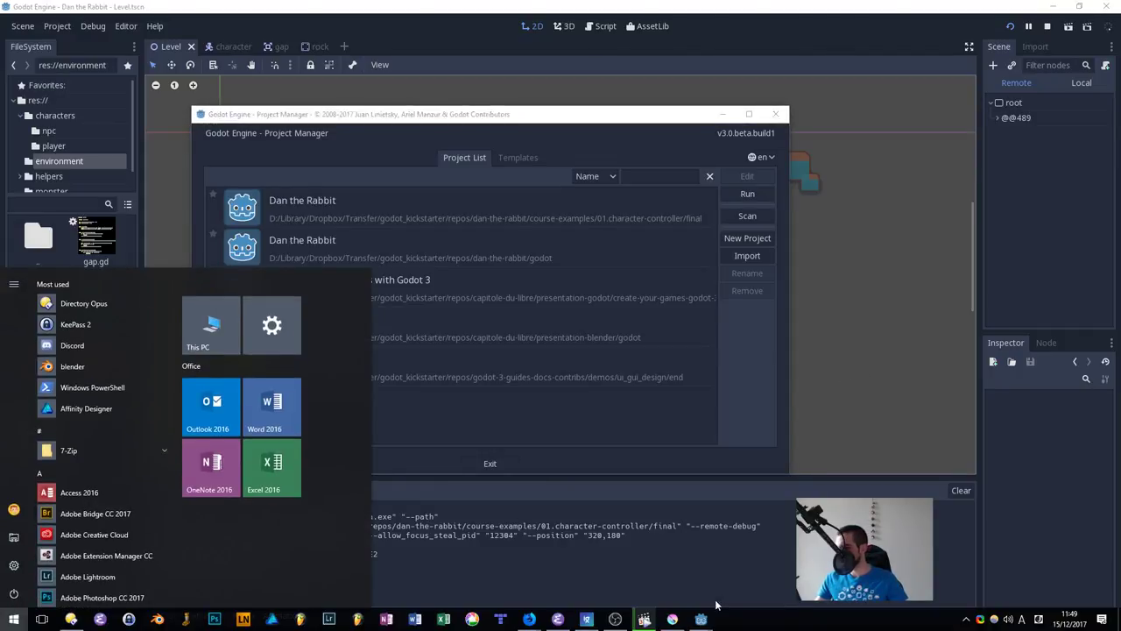
click(615, 619)
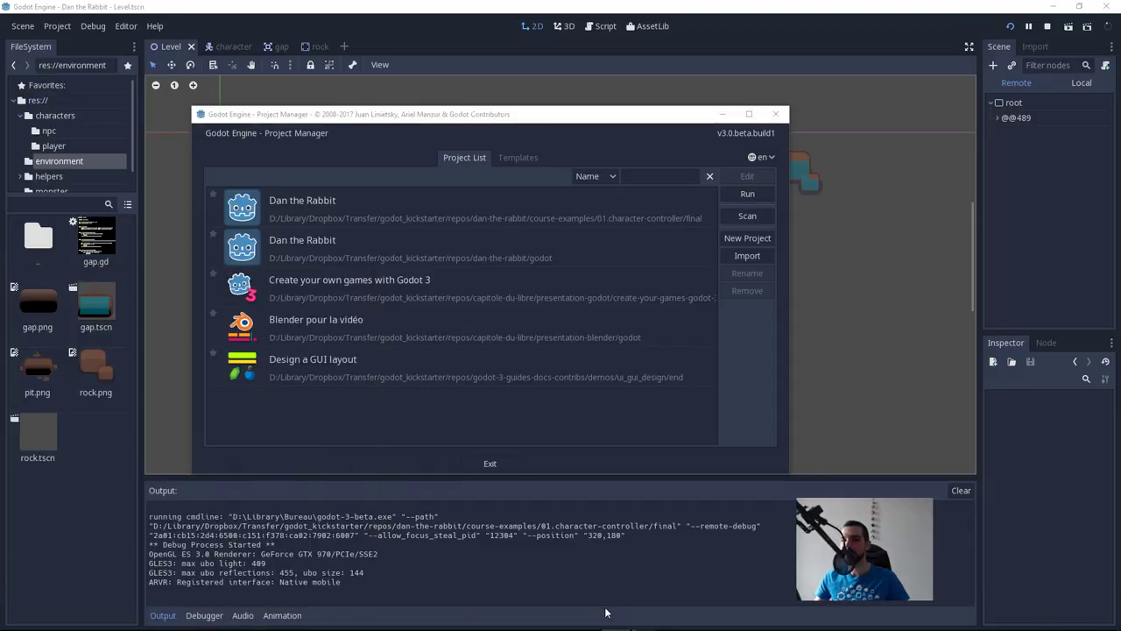
Step: Close the Project Manager window that opened in place of the game and run the project
click(692, 453)
key(alt+F4)
click(819, 385)
key(F5)
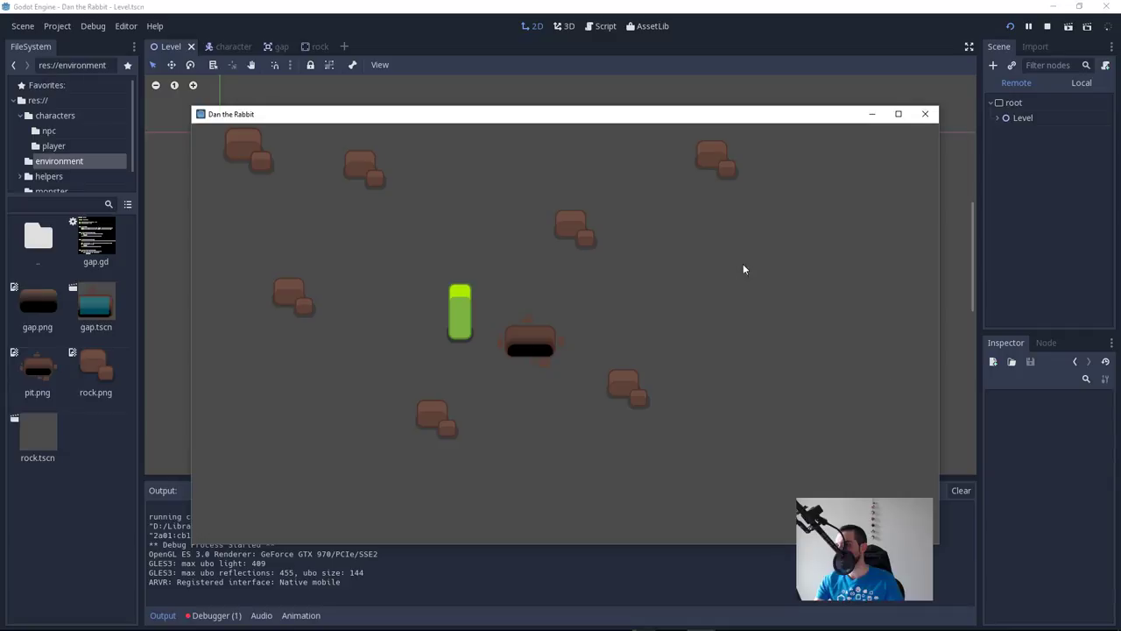
Step: Move the rock in the level's upper-left corner to the far side of the pit, right of the character
click(350, 79)
drag(303, 149, 843, 324)
key(alt+Tab)
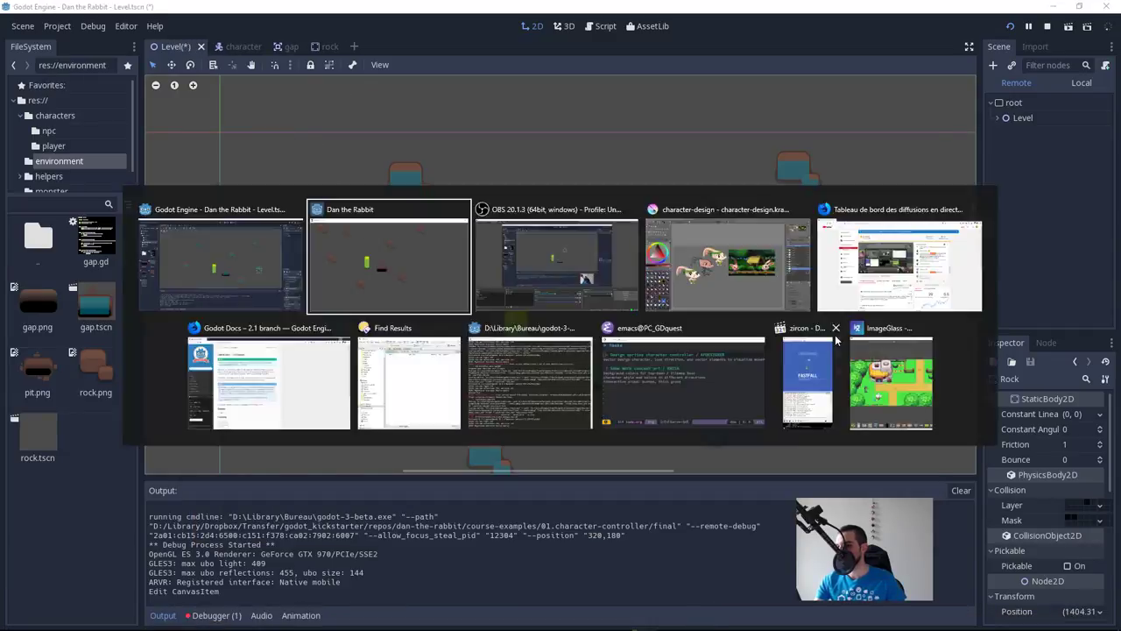
Step: Enable live syncing of edits to the running game and run the project again
click(119, 27)
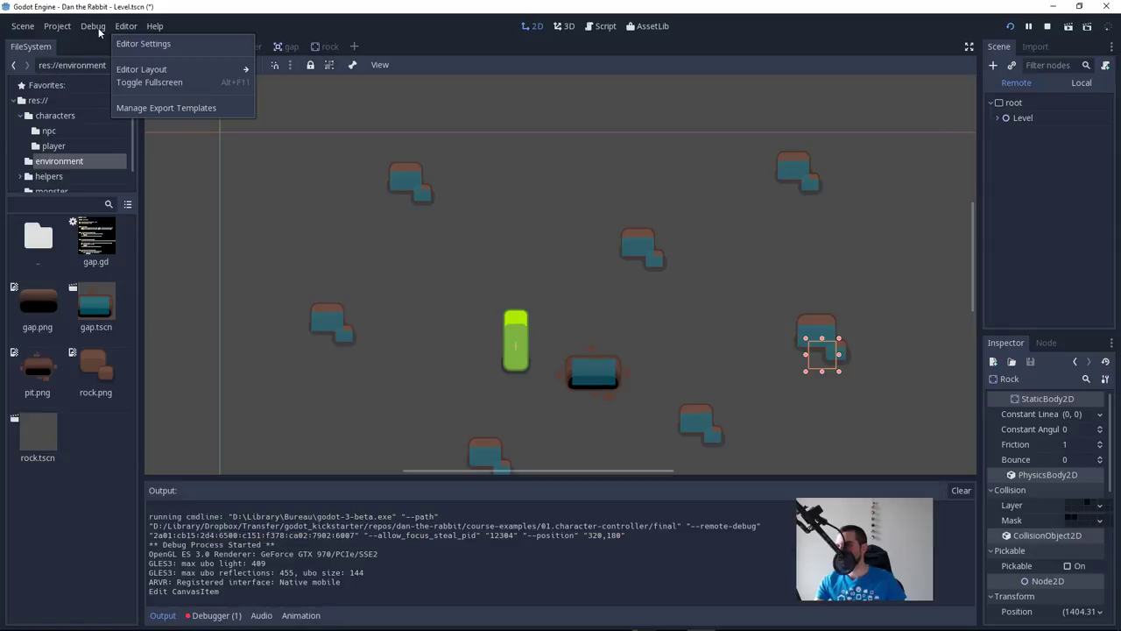
click(90, 30)
click(142, 122)
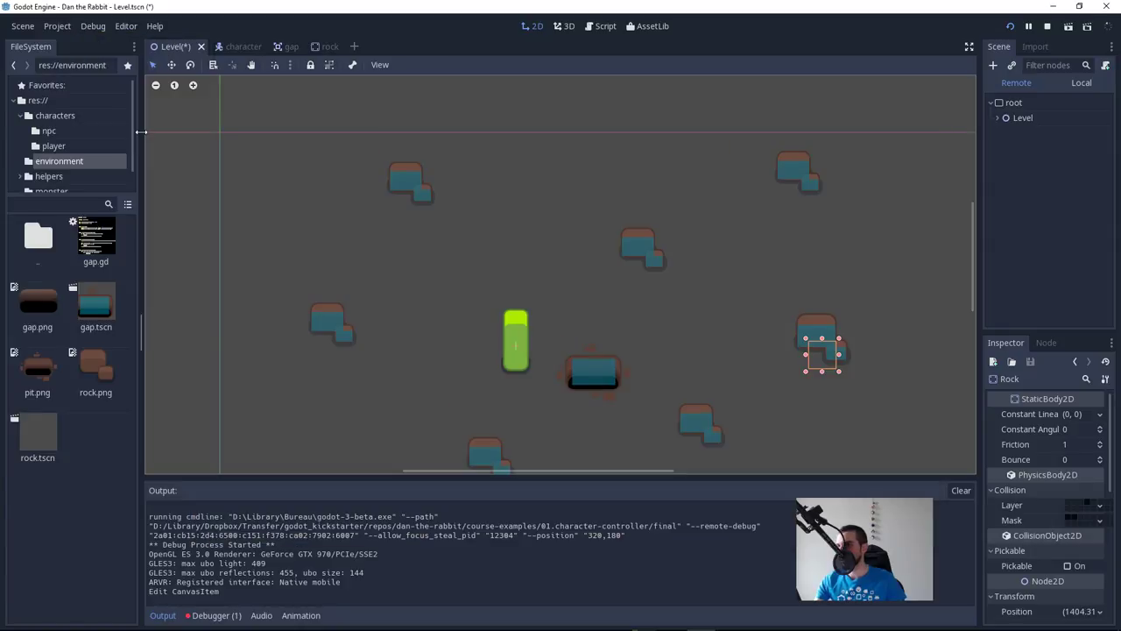
click(93, 25)
click(137, 133)
key(F5)
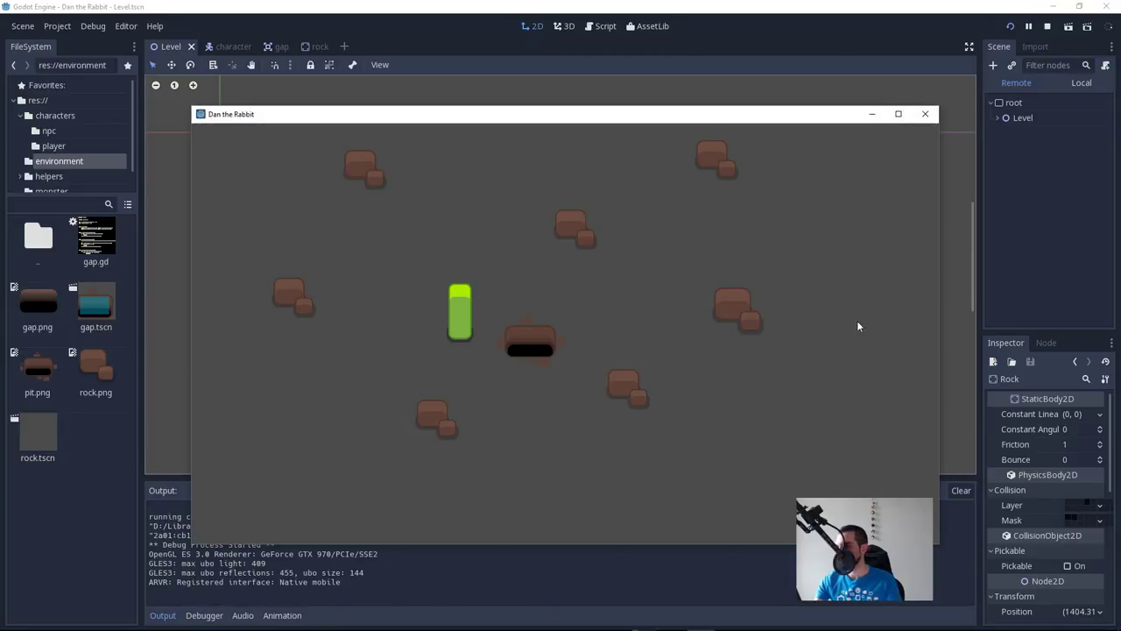
Step: Arrange the game window and the level editor side by side, with the game on the left half of the screen
drag(688, 113, 569, 100)
key(super+Left)
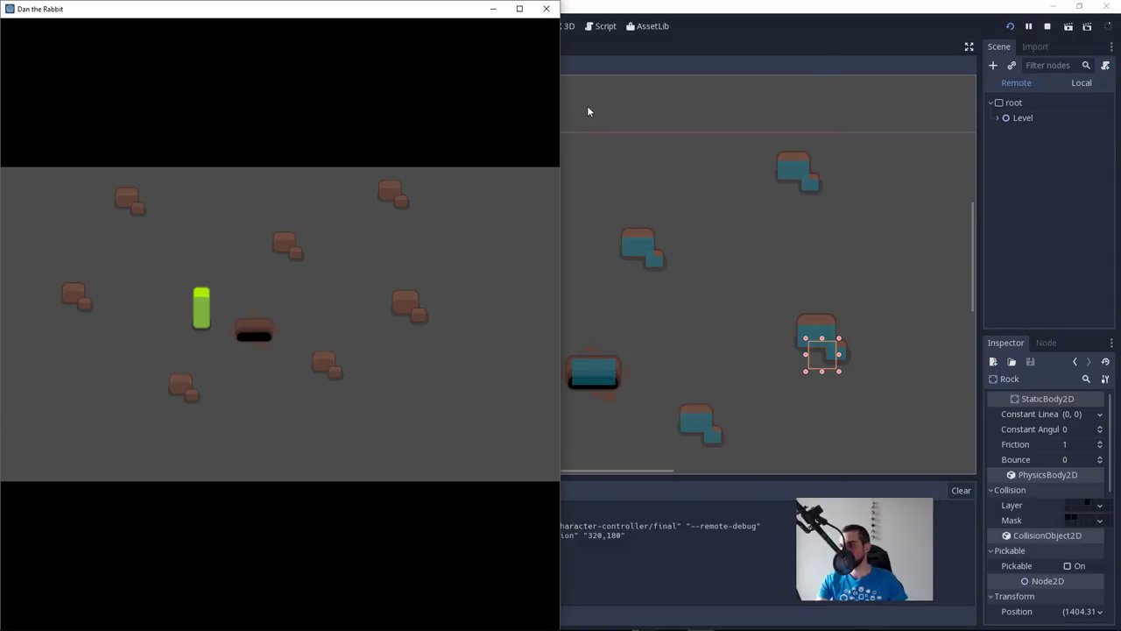
key(Return)
Step: Expand the level viewport to distraction-free mode and move the leftmost and lower-left rocks farther out from the character
drag(897, 330, 731, 343)
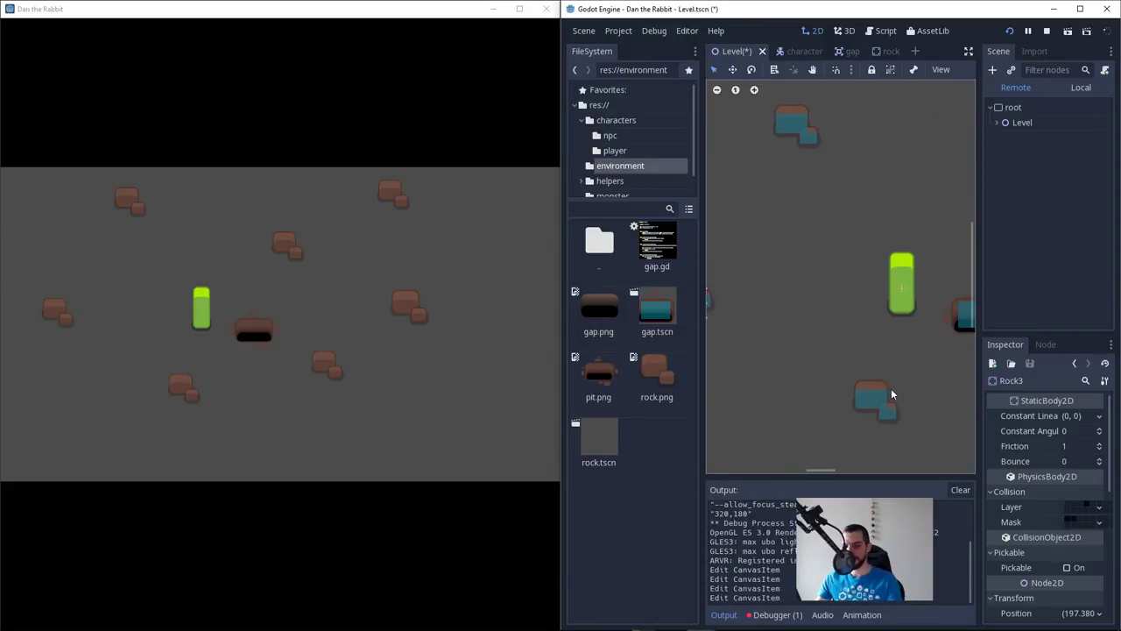
key(ctrl+shift+F11)
drag(790, 440, 732, 436)
click(449, 402)
key(ctrl+z)
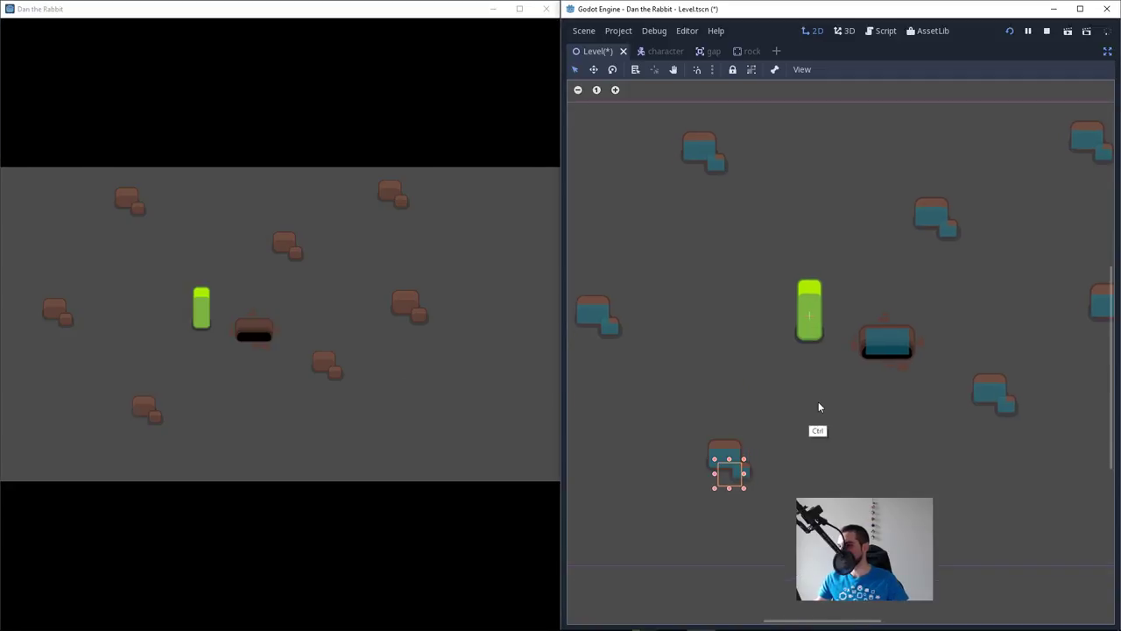
Step: Walk the character left and down in the running game and move the lower-left rock up toward it in the level
click(197, 310)
key(Left)
key(Down)
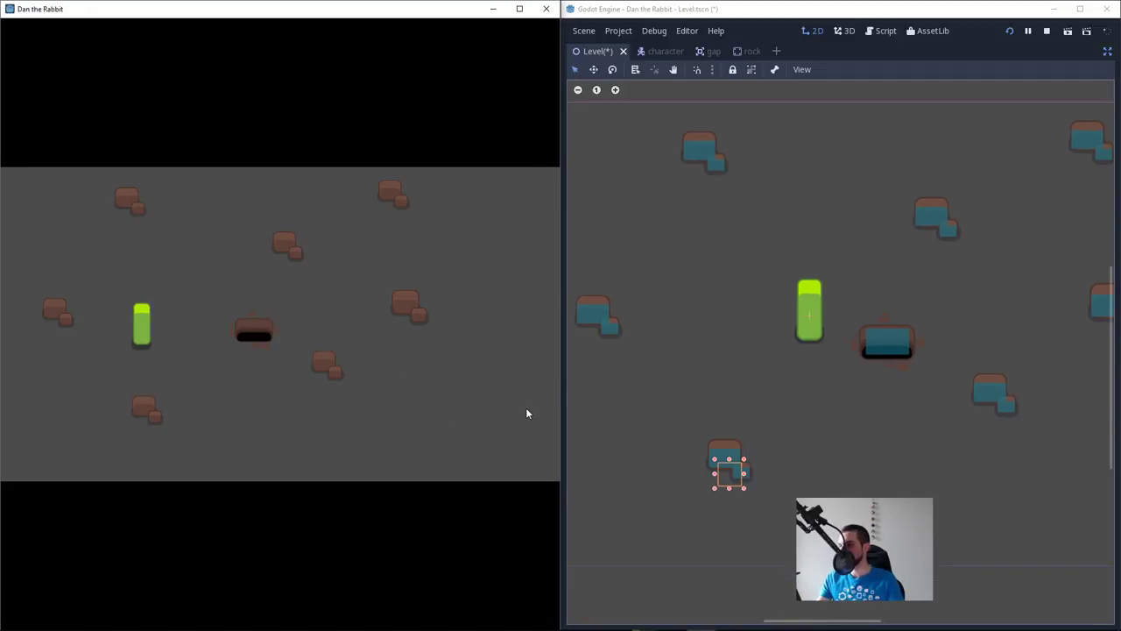
click(724, 453)
drag(723, 453, 739, 399)
Step: Test the running game by walking the character around the moved rocks and into the pit
click(252, 402)
key(Down)
key(Right)
key(Up)
key(Left)
key(Up)
key(Right)
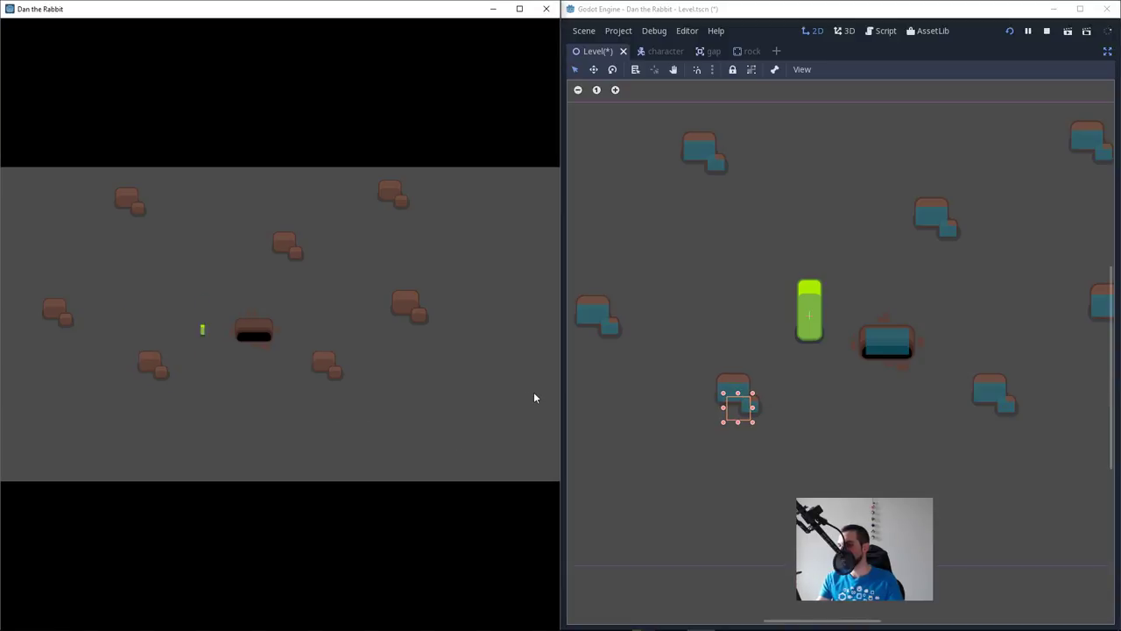
key(Left)
key(Up)
key(Right)
key(Left)
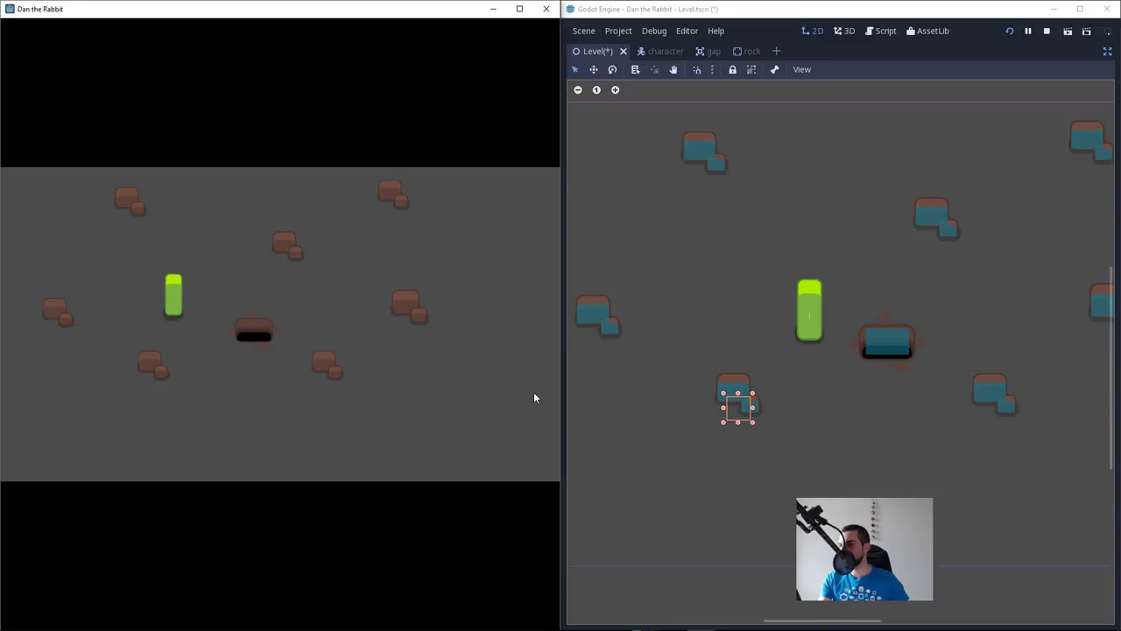
key(Left)
key(Up)
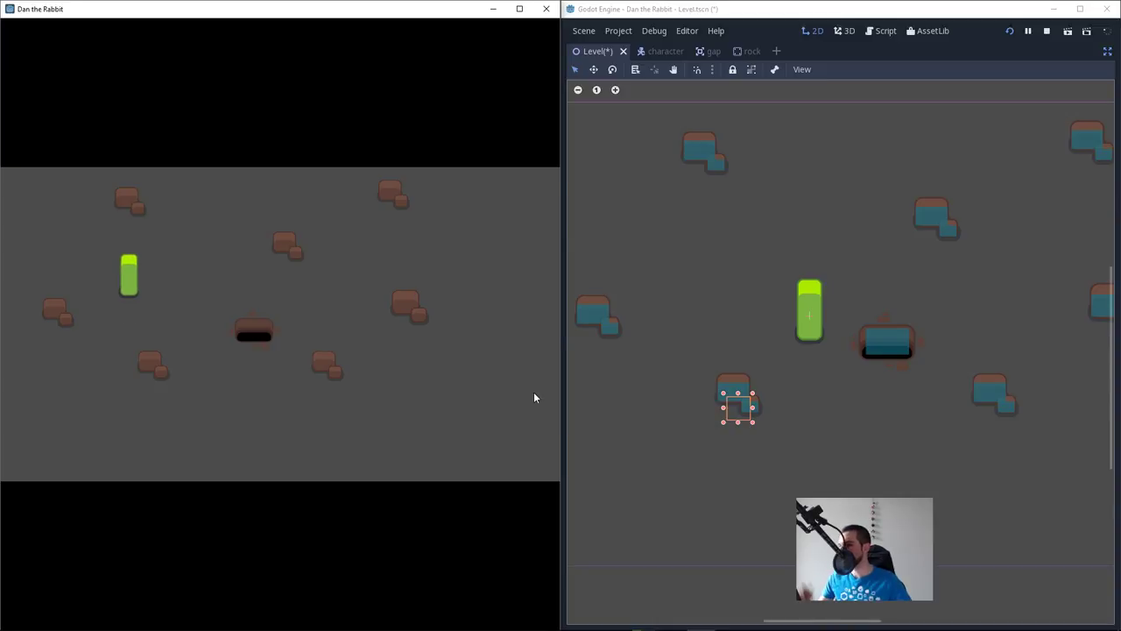
Step: Try stretching the lower-left rock vertically into a tall pillar while the game runs, and undo the scaling
drag(886, 421, 845, 415)
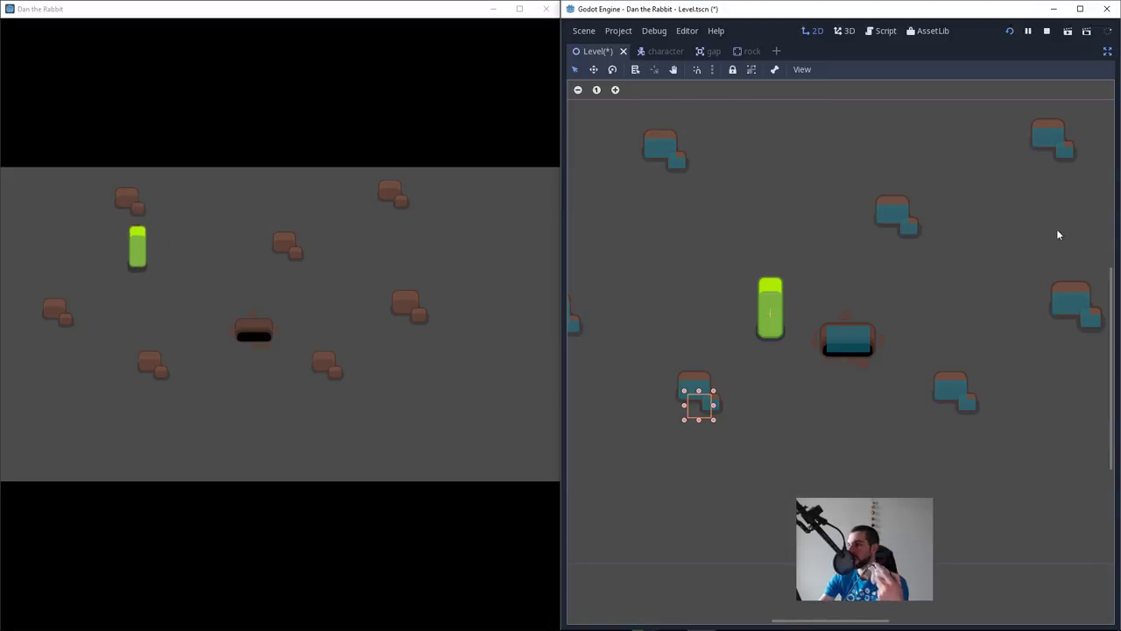
drag(700, 390, 858, 318)
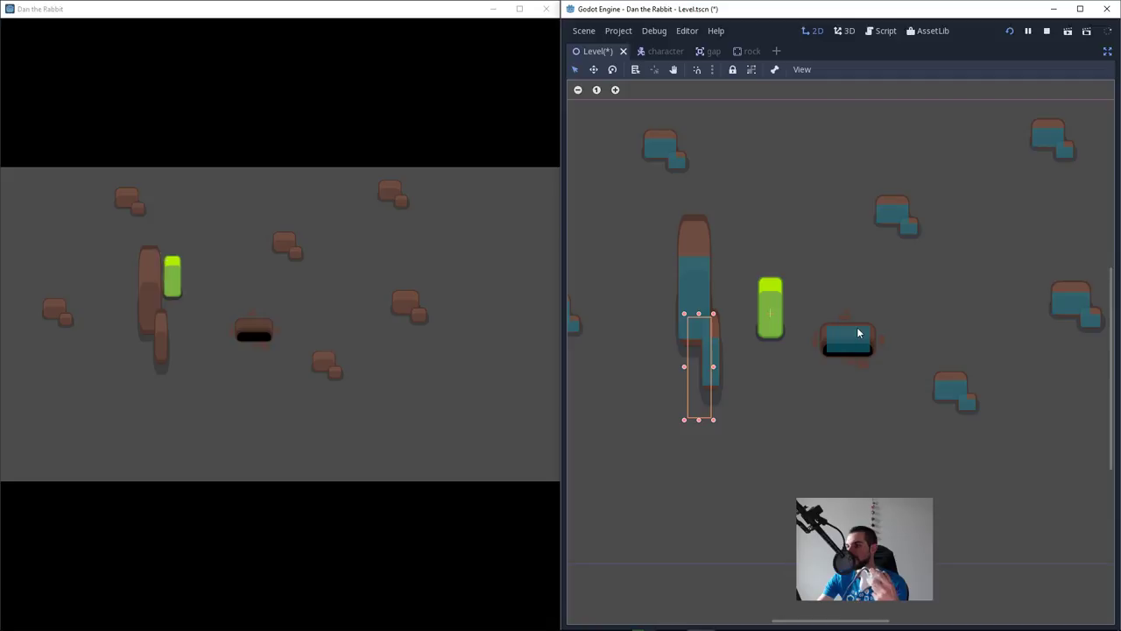
scroll(771, 397, up, 2)
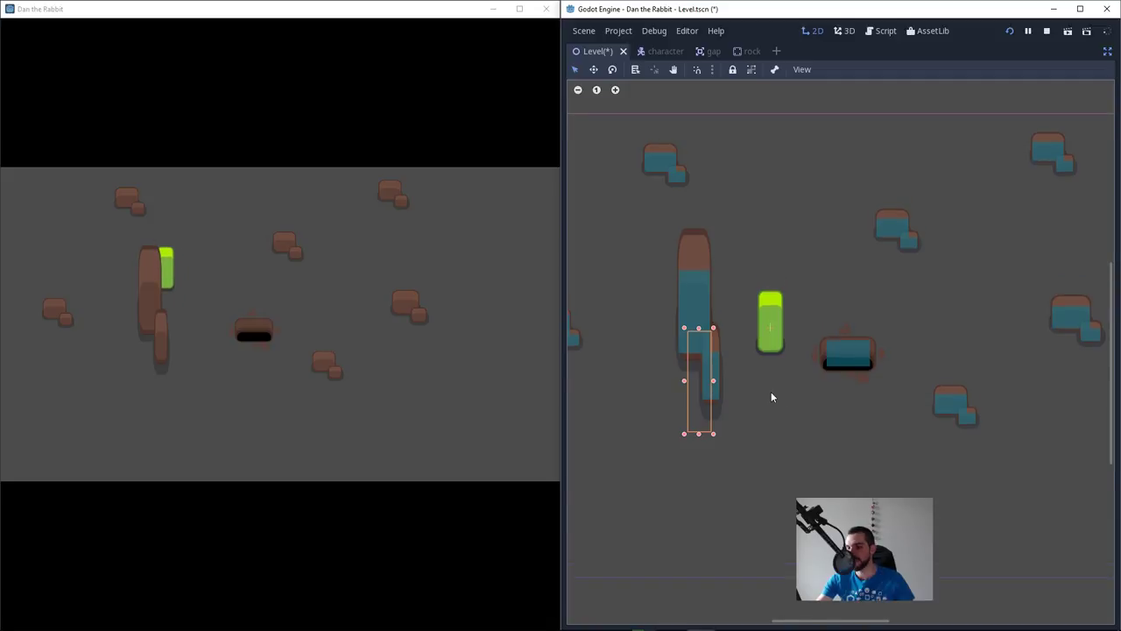
key(ctrl+z)
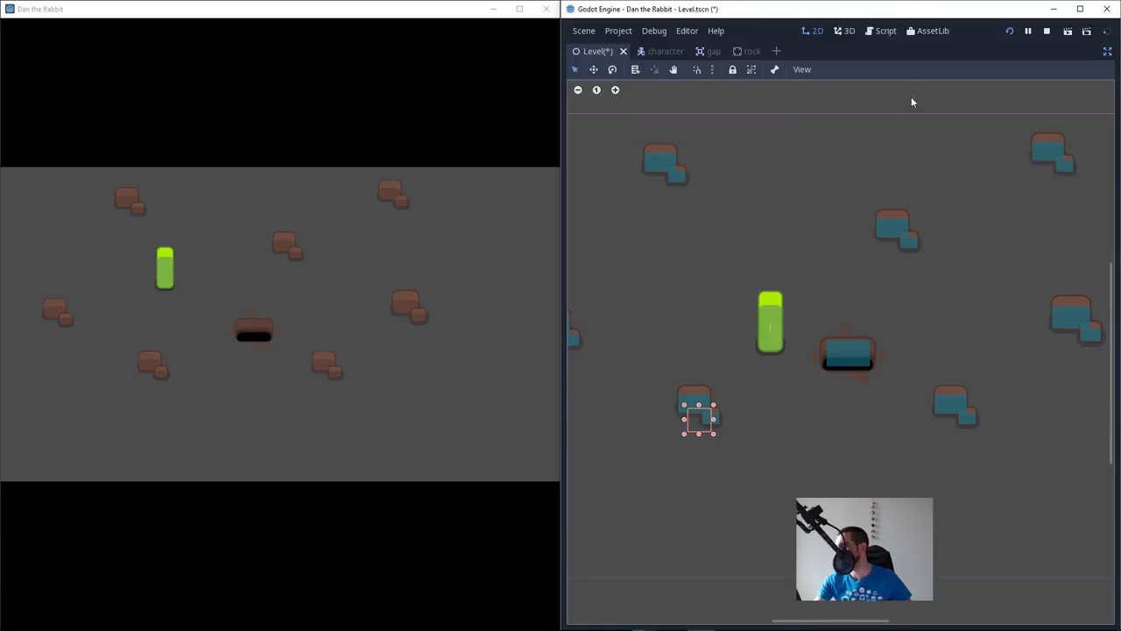
Step: Close the running game, save the Level scene and run the project again
click(553, 11)
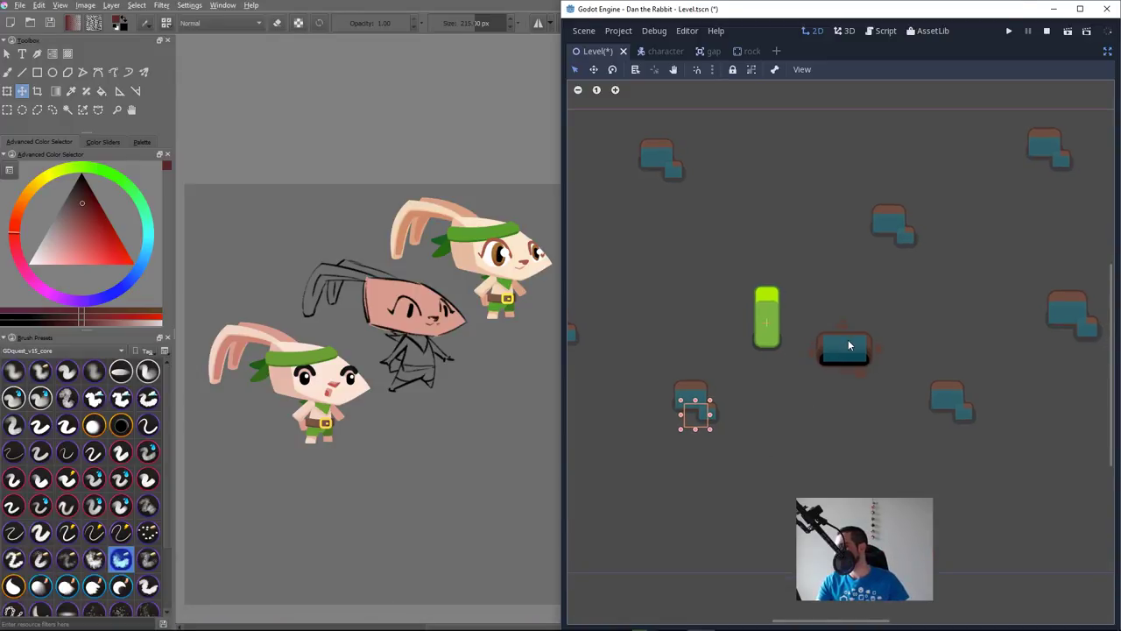
key(ctrl+s)
key(F5)
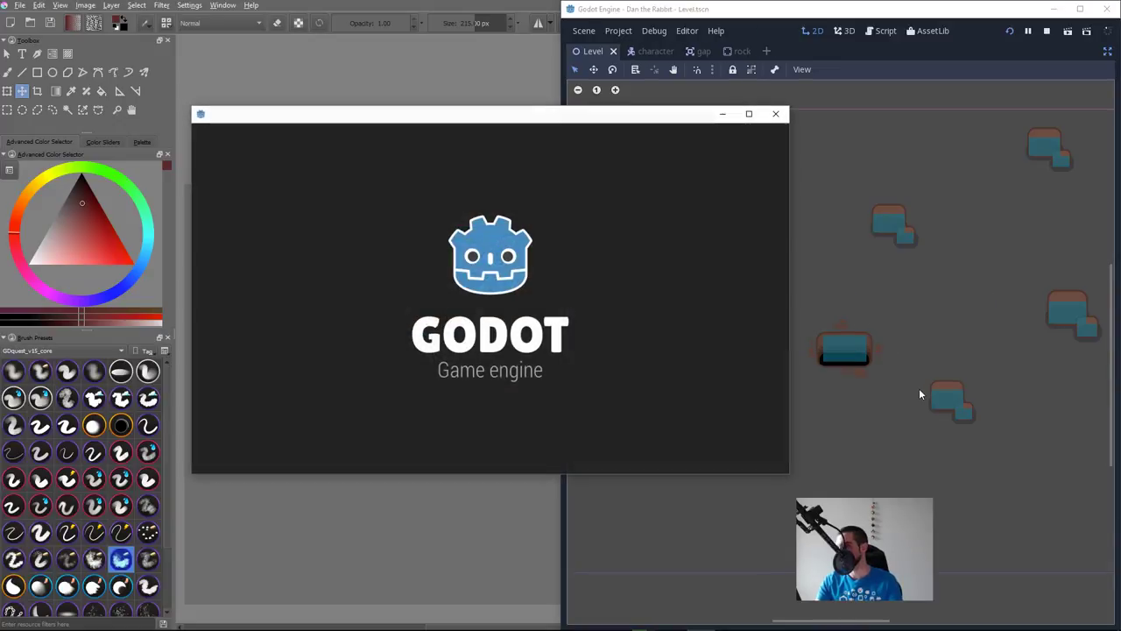
key(F5)
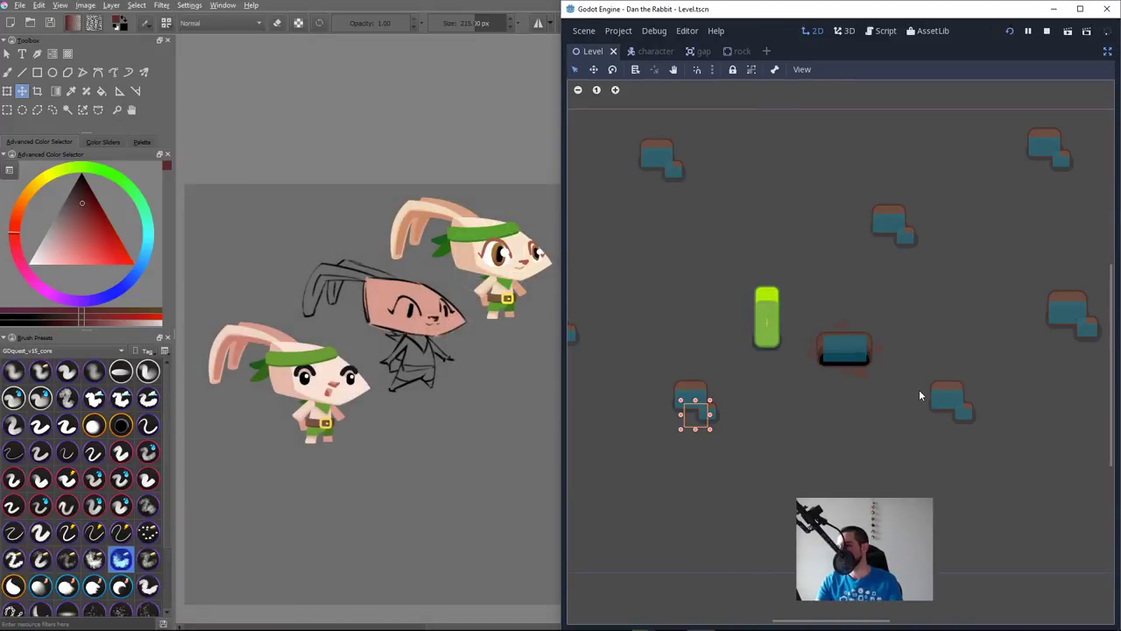
key(F5)
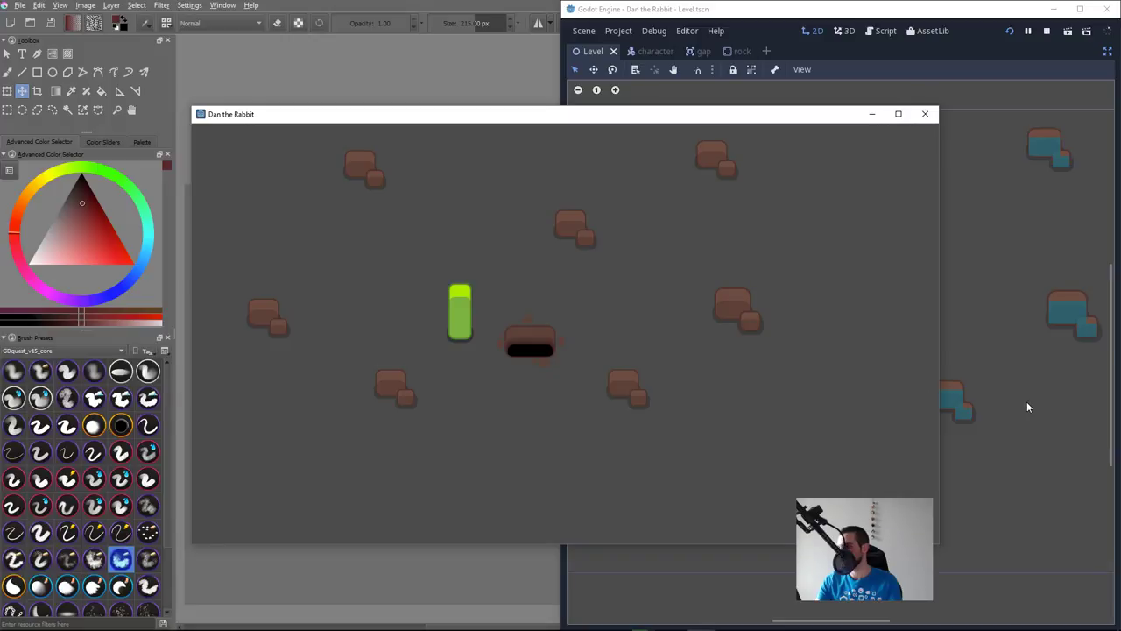
Step: Capture a screenshot of the game view and stop the running project
key(ctrl+Print)
click(736, 374)
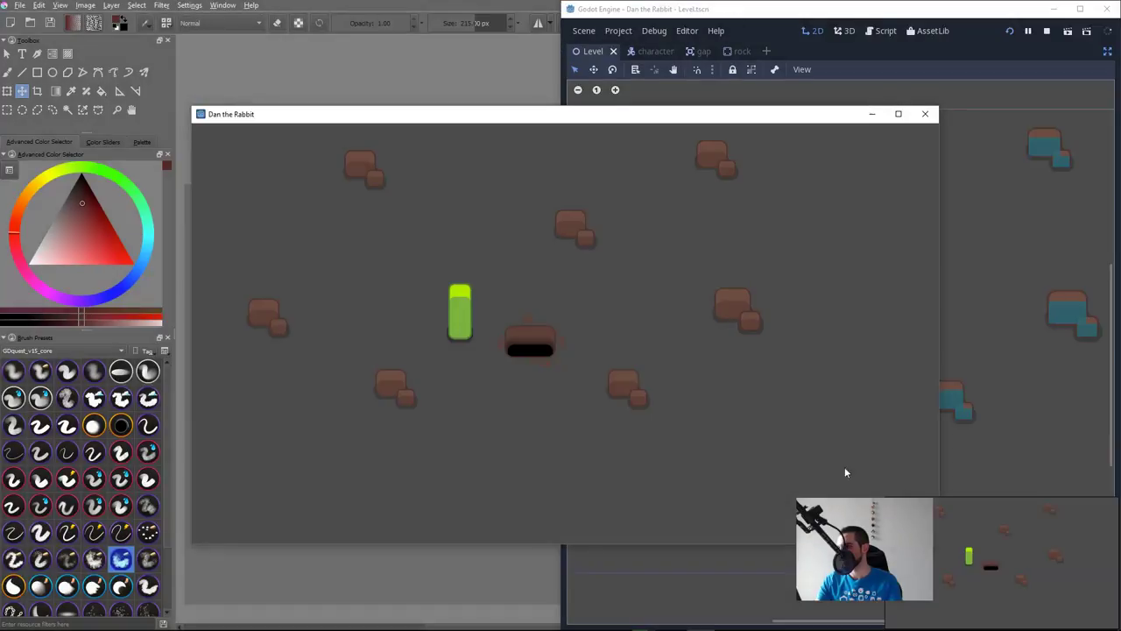
click(990, 415)
key(F8)
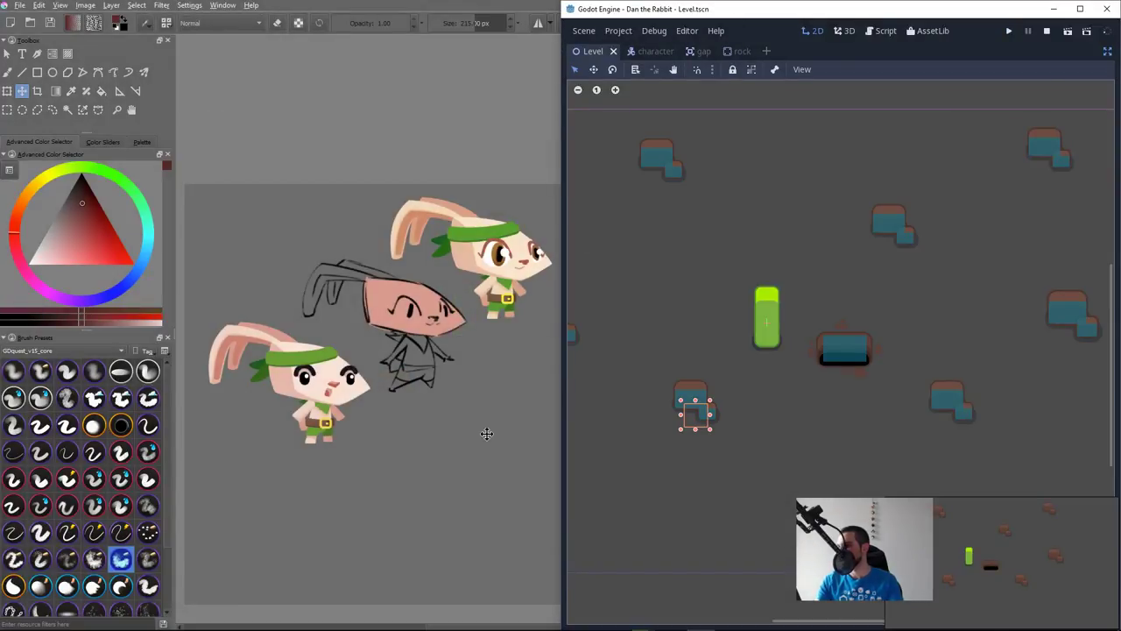
Step: Switch to the character-design document in Krita and paste the game screenshot as a new layer directly above Layer 2
click(482, 399)
drag(734, 493, 724, 393)
scroll(733, 401, down, 3)
scroll(718, 385, up, 2)
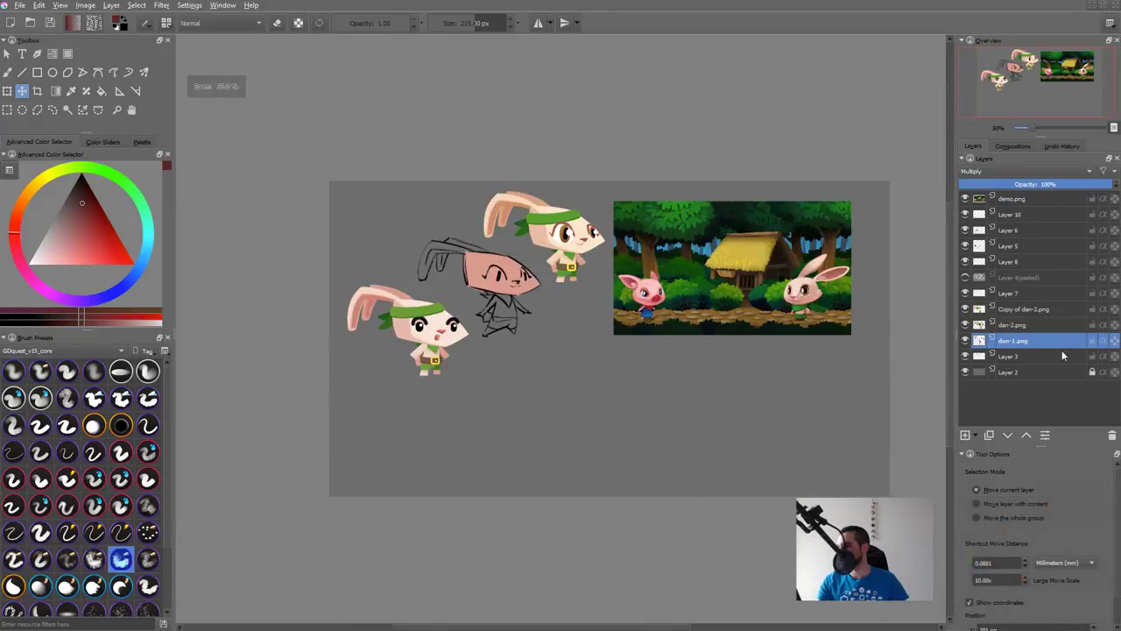
click(1032, 371)
key(ctrl+v)
Step: Transform the pasted screenshot, moving it to the canvas's upper-left corner and scaling it to cover the whole canvas
key(ctrl+t)
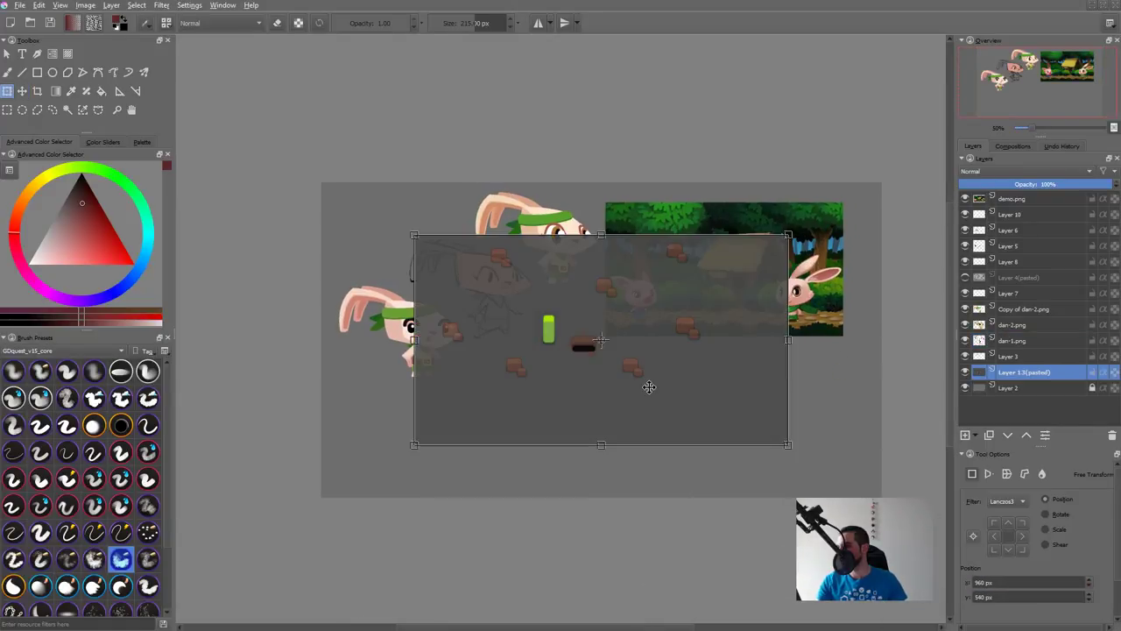
drag(596, 323, 501, 271)
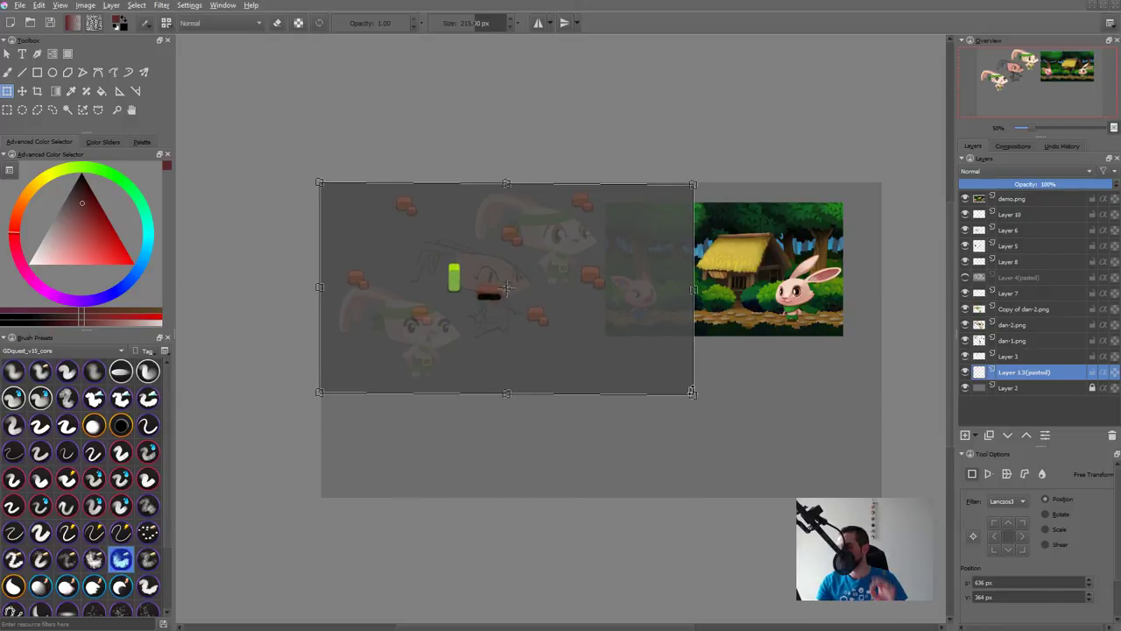
drag(694, 395, 882, 498)
drag(883, 496, 882, 495)
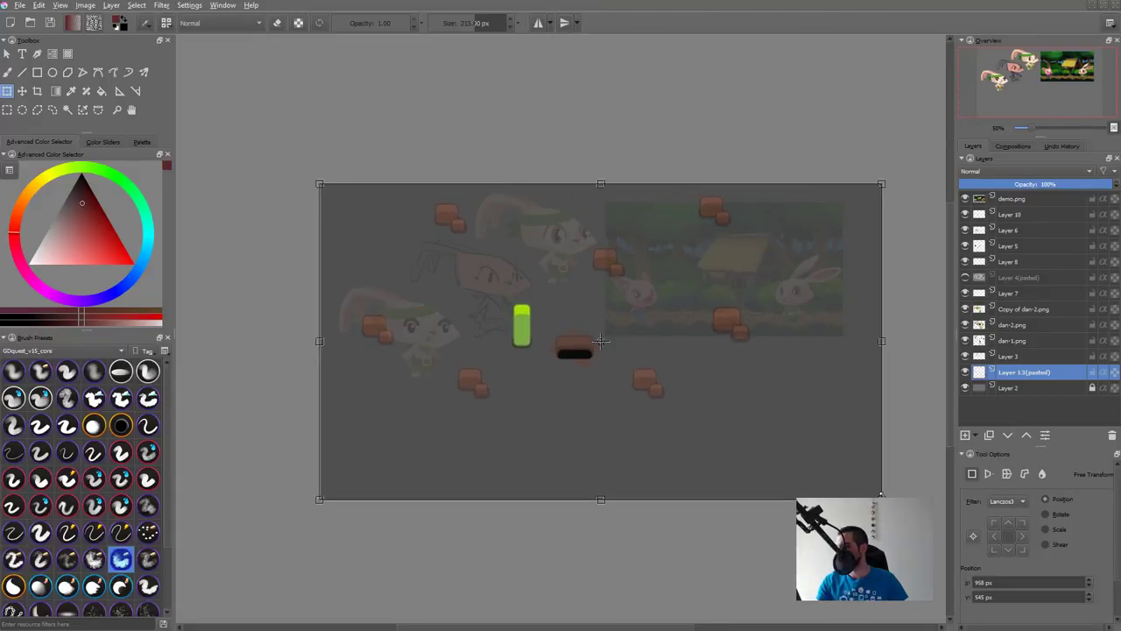
Step: Nudge the screenshot to position 961, 542 px so its upper-left corner lines up with the canvas corner
scroll(451, 277, up, 4)
scroll(415, 236, down, 2)
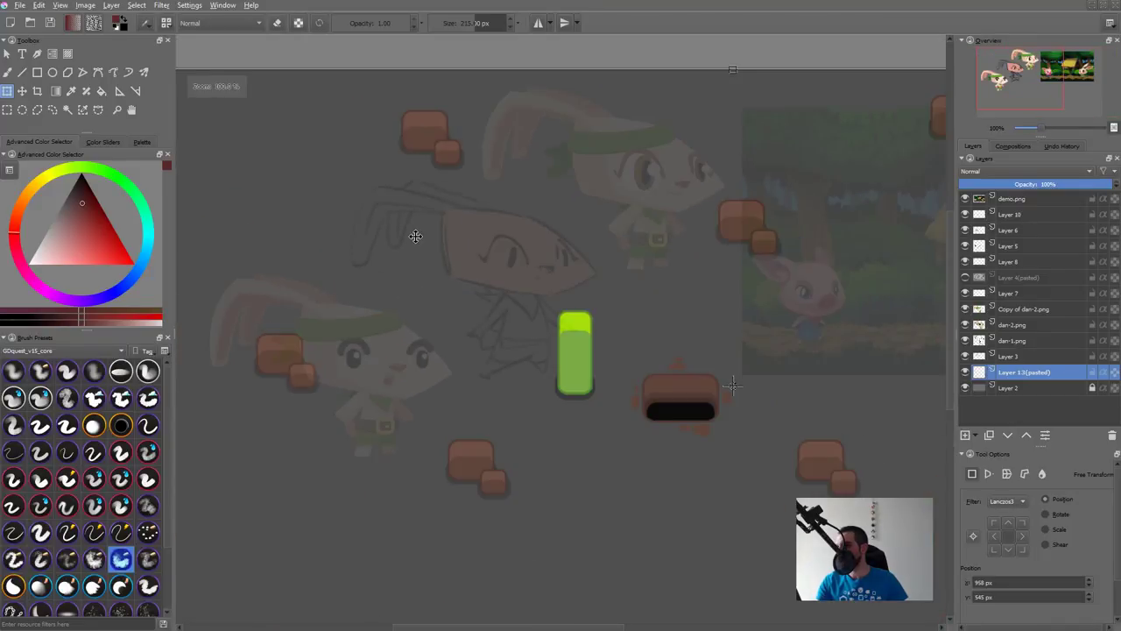
drag(416, 237, 565, 380)
scroll(523, 341, up, 4)
drag(411, 290, 701, 595)
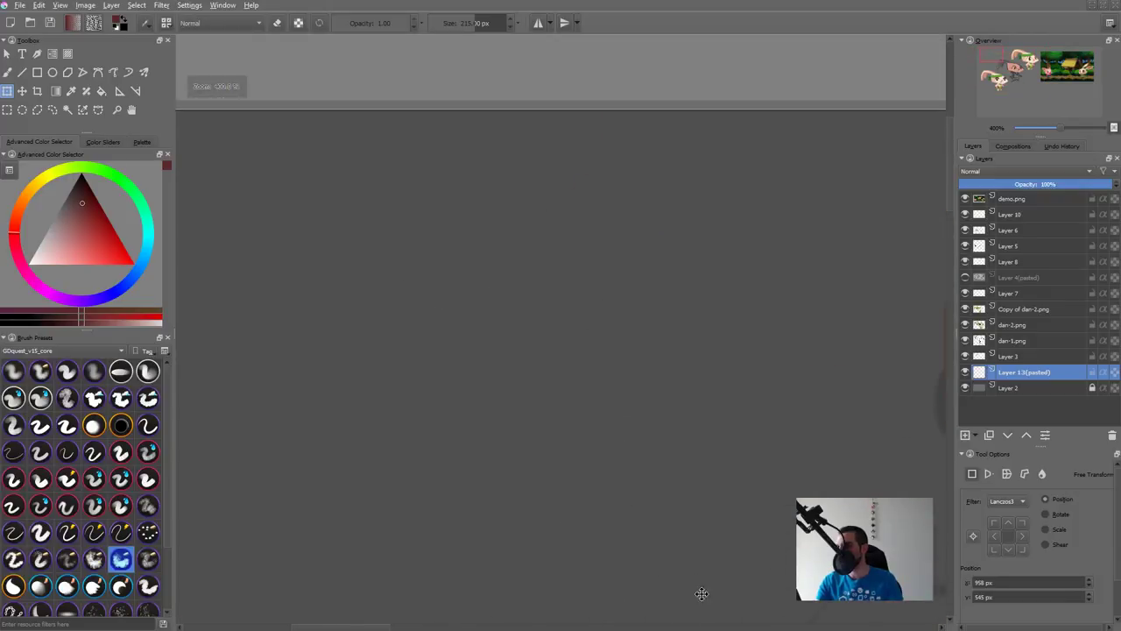
scroll(628, 564, down, 2)
drag(414, 376, 417, 373)
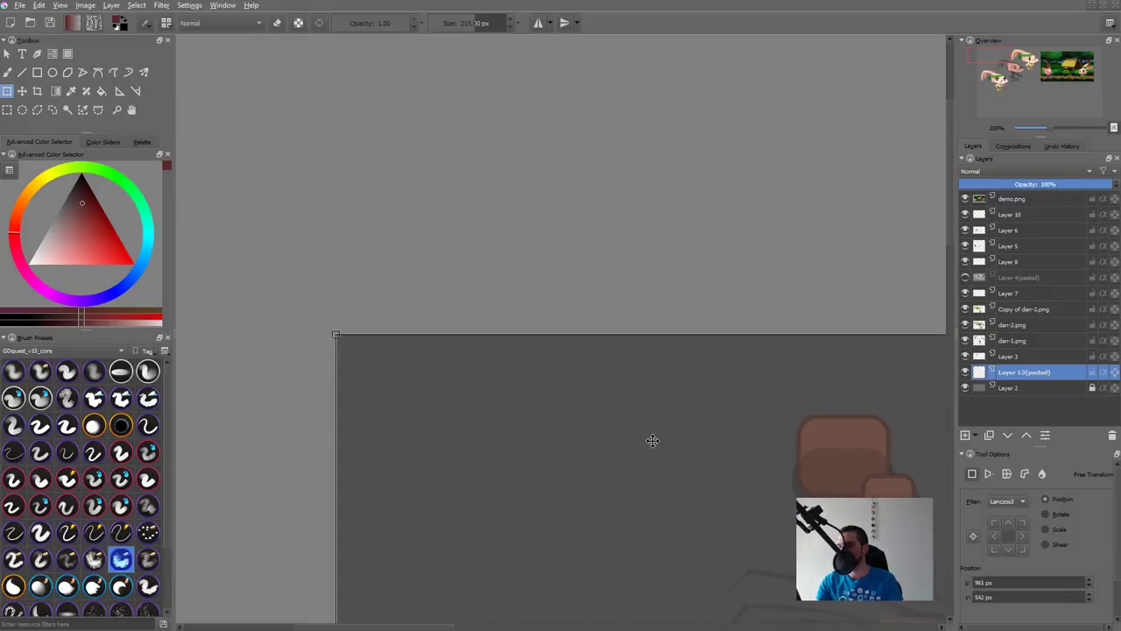
Step: Undo the last resize and scale the screenshot so its lower-right corner meets the canvas's lower-right corner
scroll(655, 445, down, 3)
scroll(664, 453, up, 5)
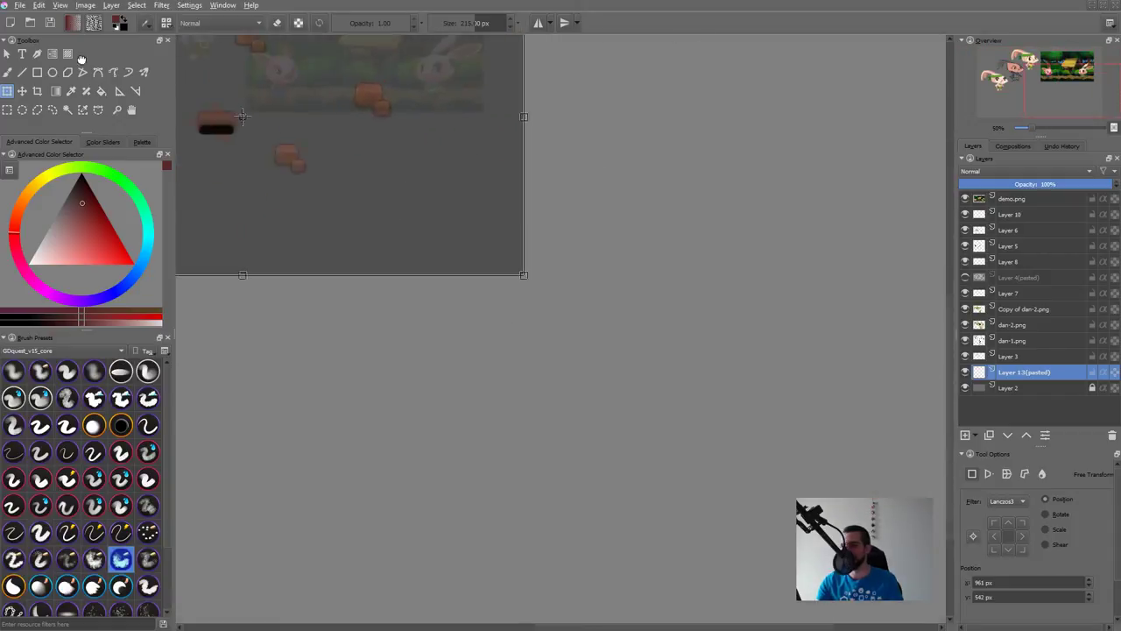
scroll(613, 438, up, 4)
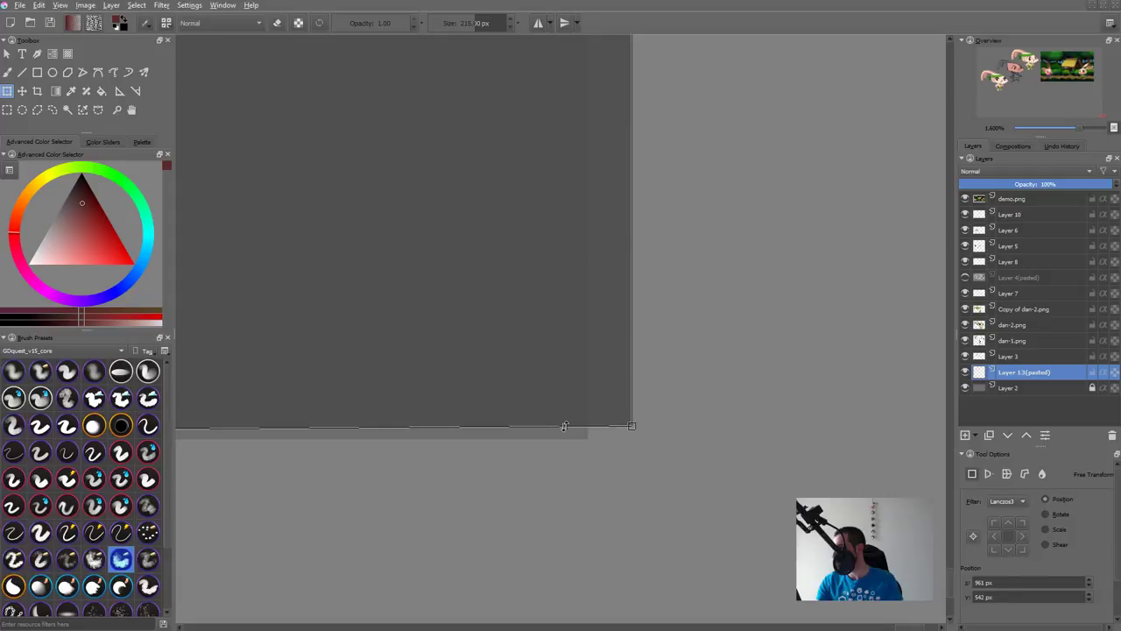
key(ctrl+z)
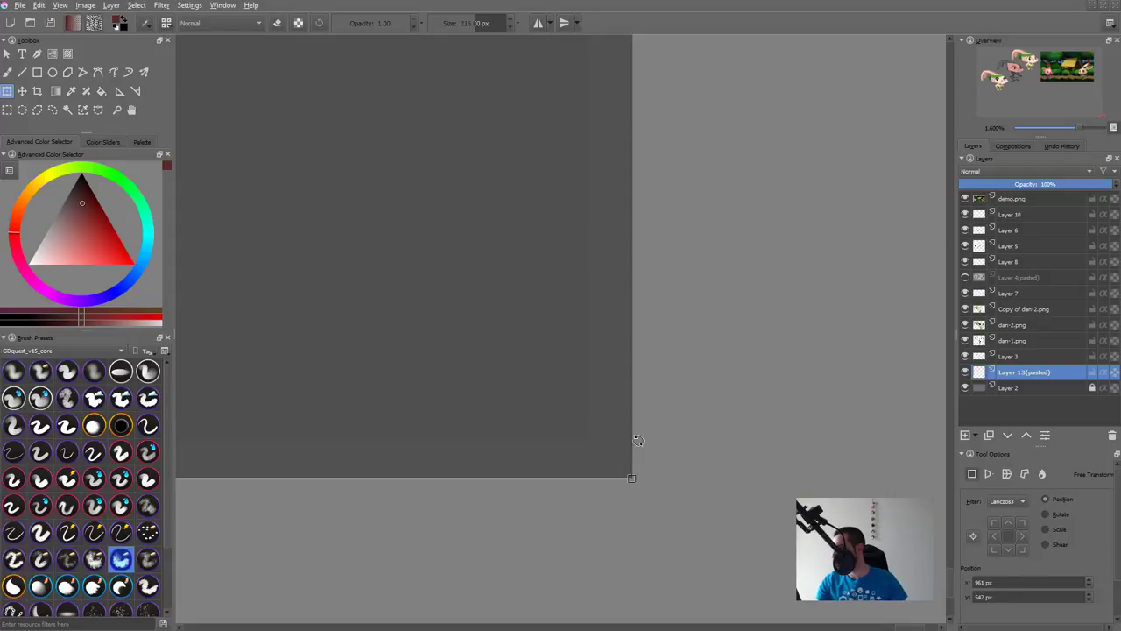
drag(630, 478, 591, 437)
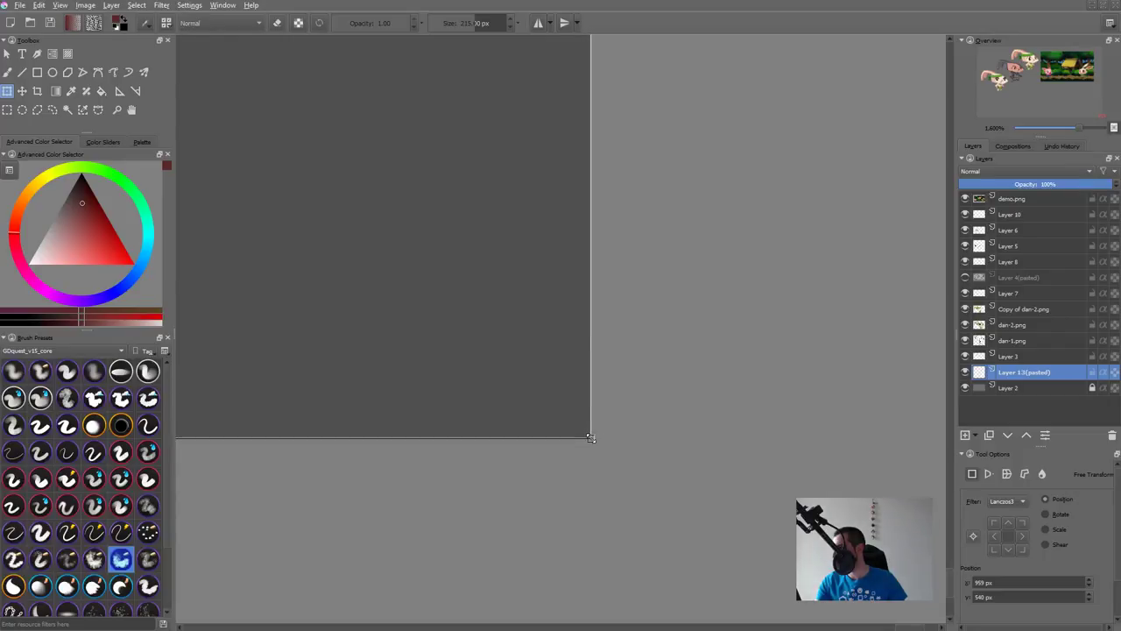
Step: Set the screenshot's height scale to 150% to match its width and apply the transform
scroll(463, 380, down, 12)
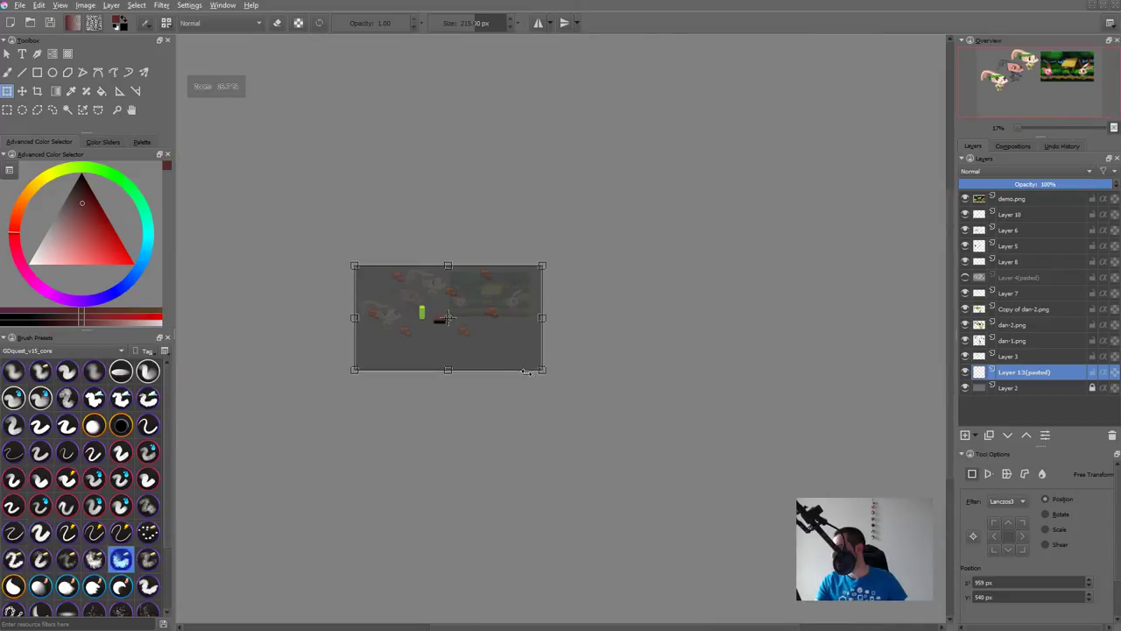
scroll(1023, 550, down, 4)
click(1071, 482)
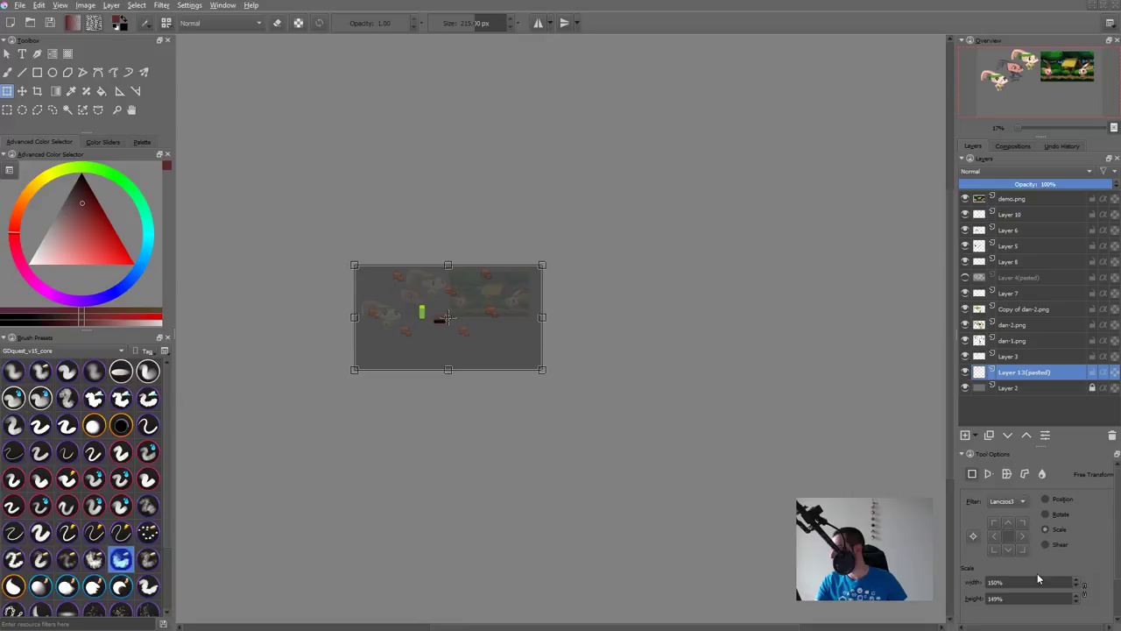
drag(1018, 599, 974, 595)
text(150)
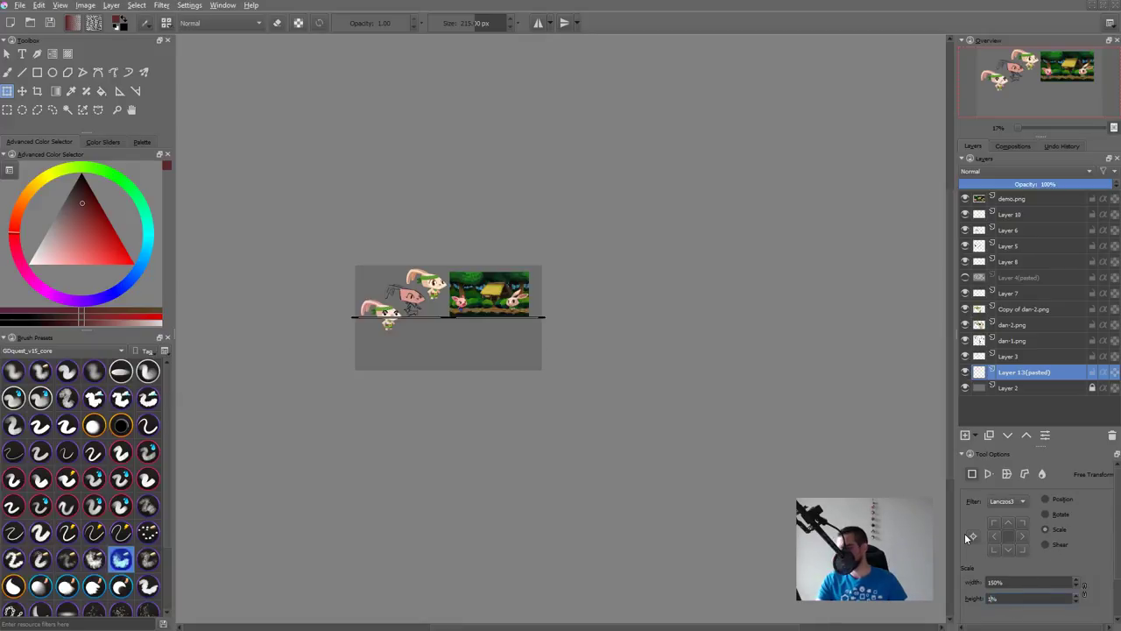
key(Return)
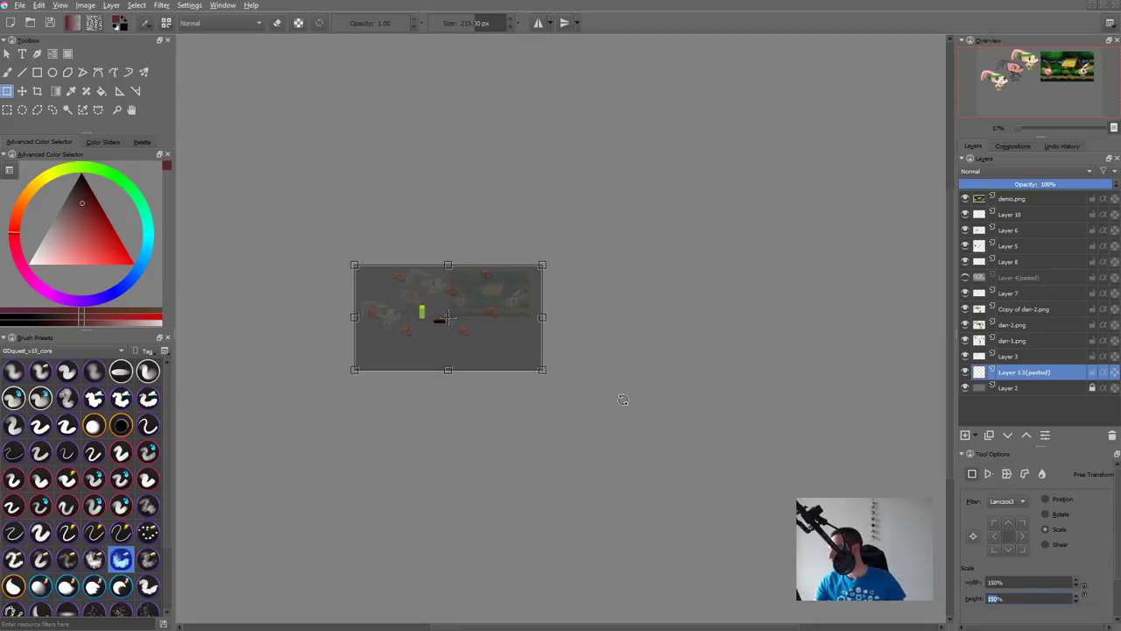
scroll(1107, 541, down, 2)
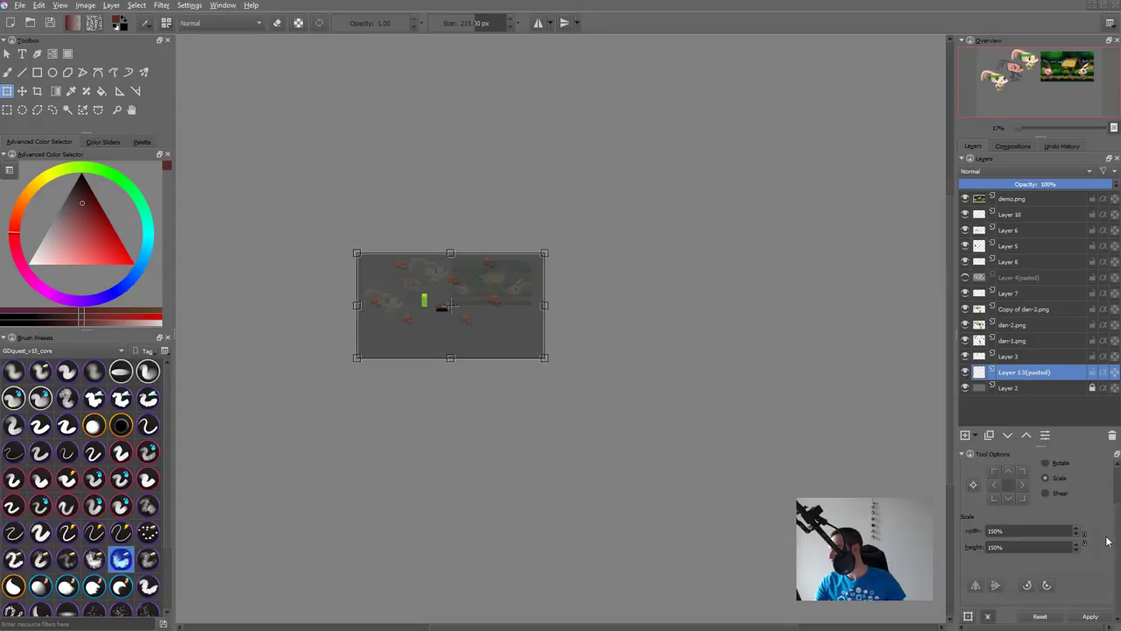
click(1083, 620)
drag(510, 374, 626, 470)
scroll(626, 471, up, 5)
scroll(552, 419, down, 2)
drag(552, 421, 651, 483)
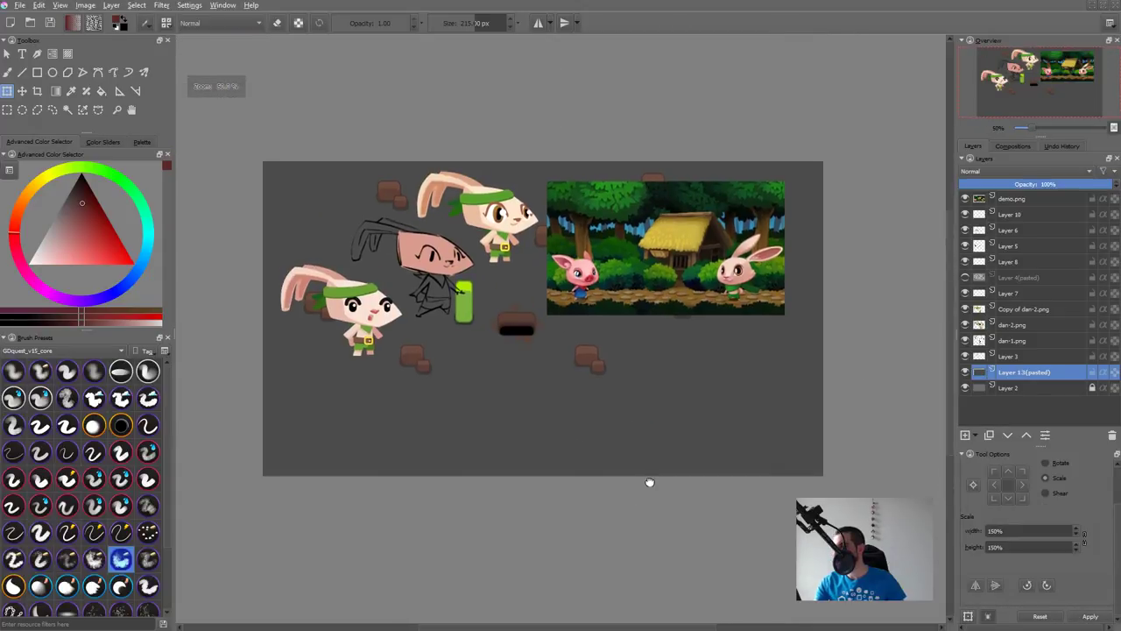
click(575, 374)
key(Escape)
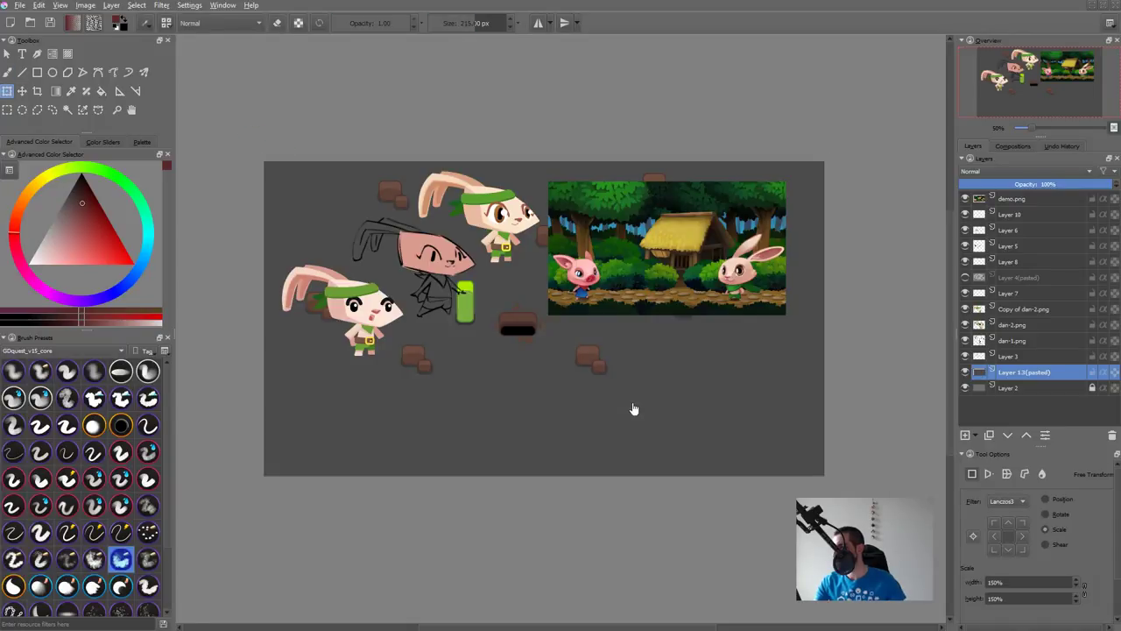
Step: Save the document and scale the whole image to twice its pixel dimensions with proportions constrained
key(b)
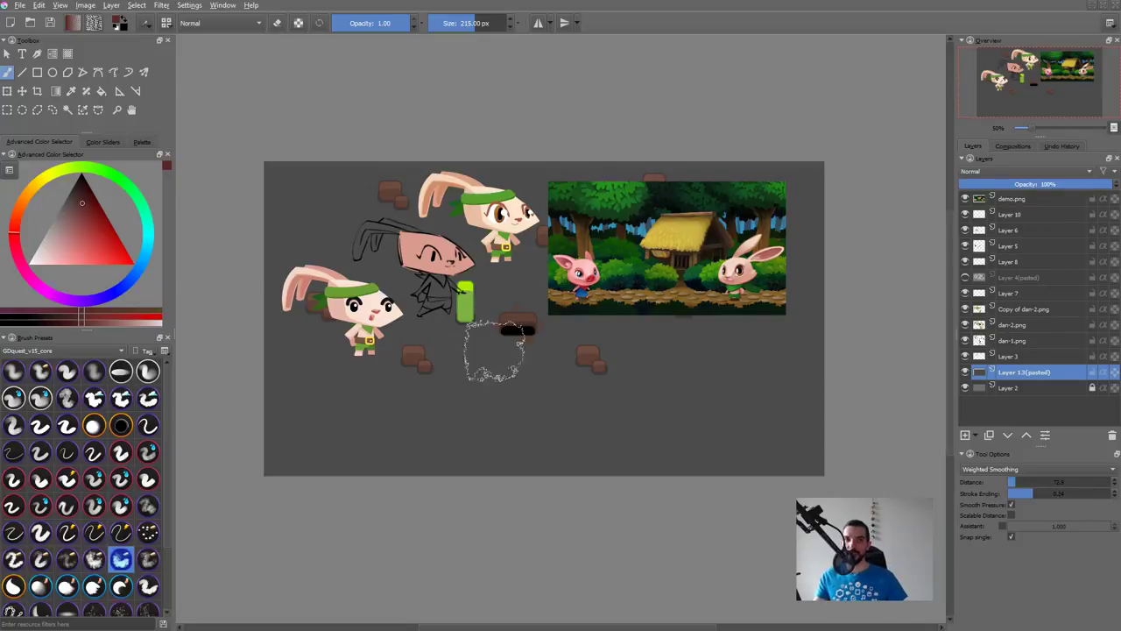
drag(559, 361, 553, 368)
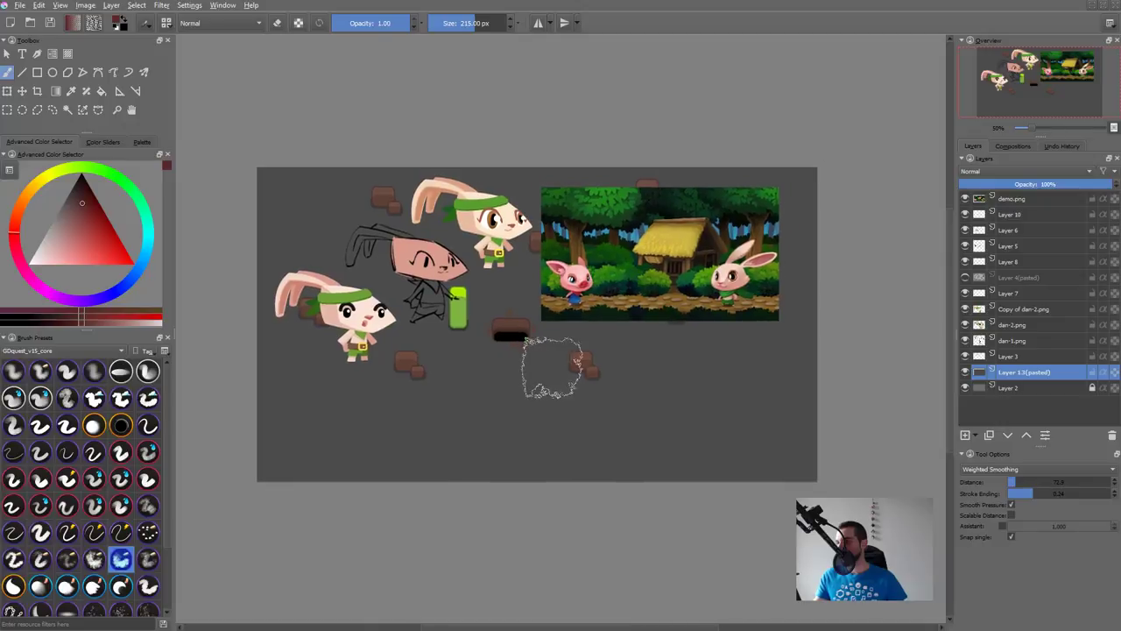
key(ctrl+s)
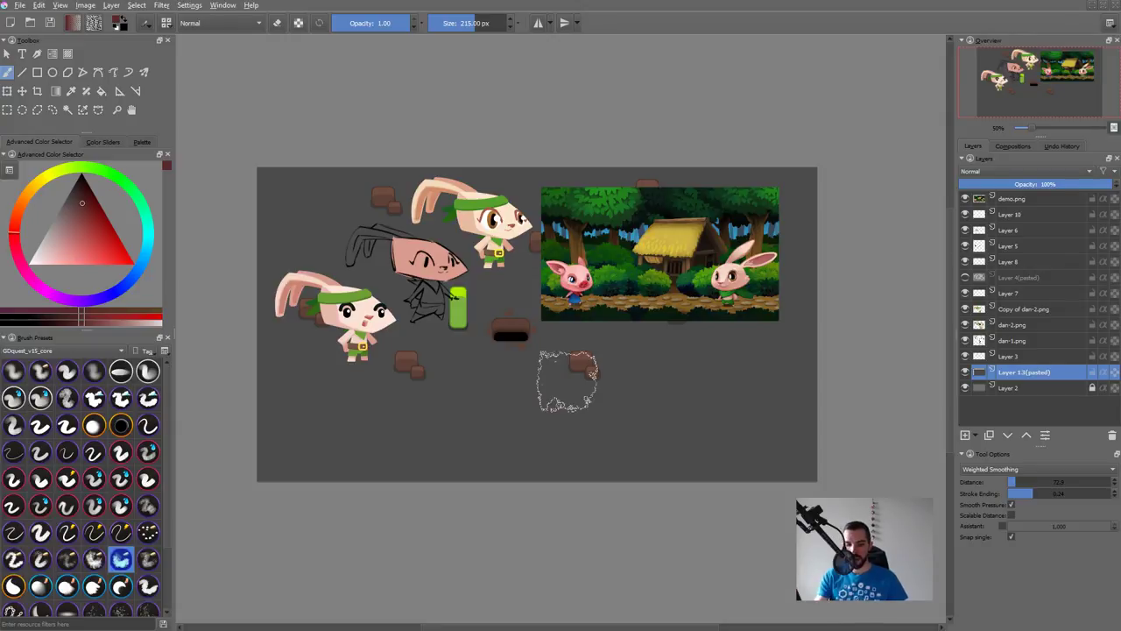
key(ctrl+alt+i)
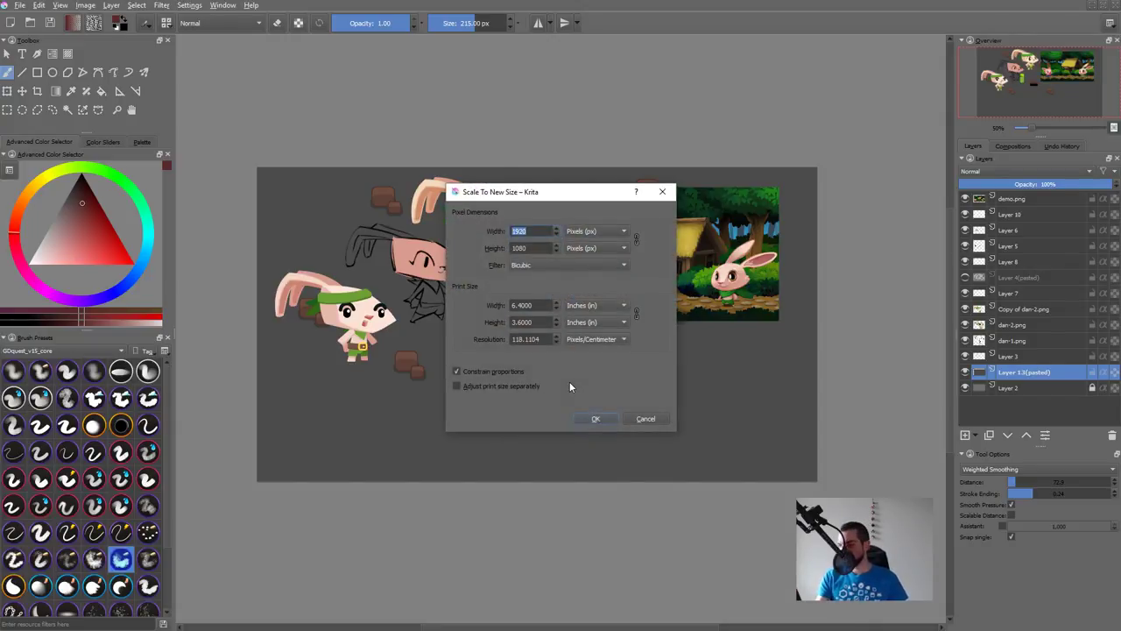
key(Tab)
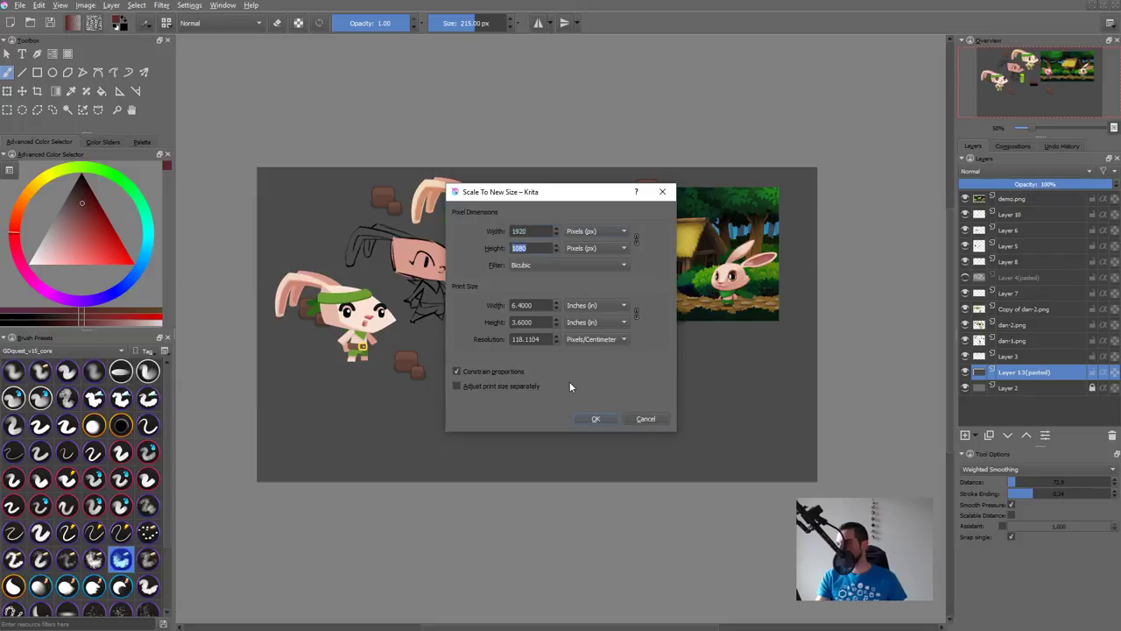
text(20)
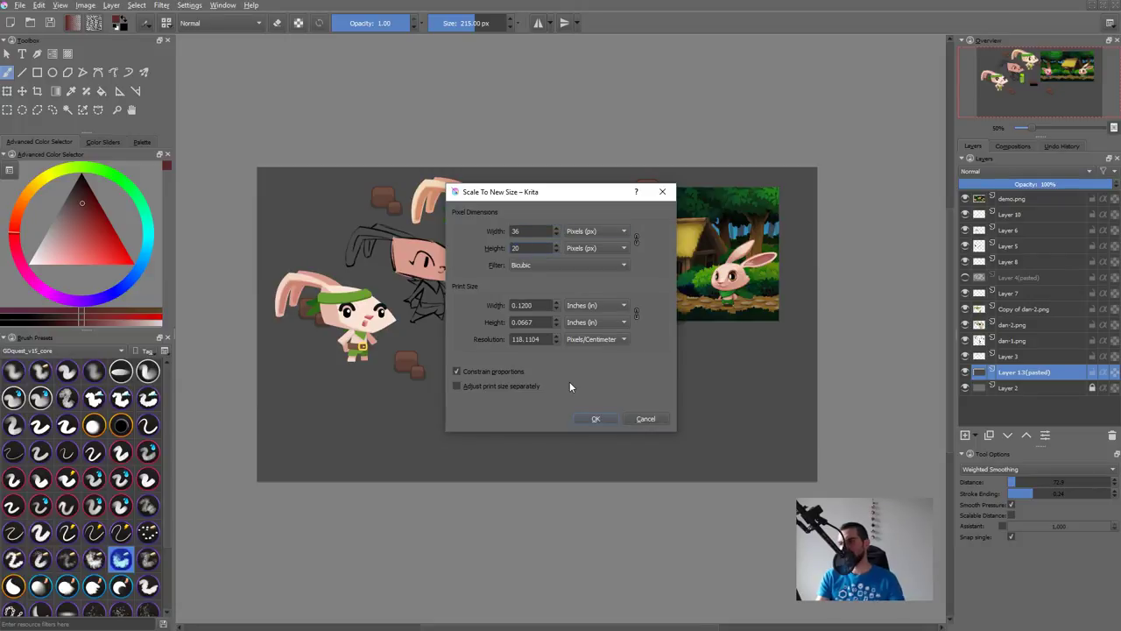
key(Return)
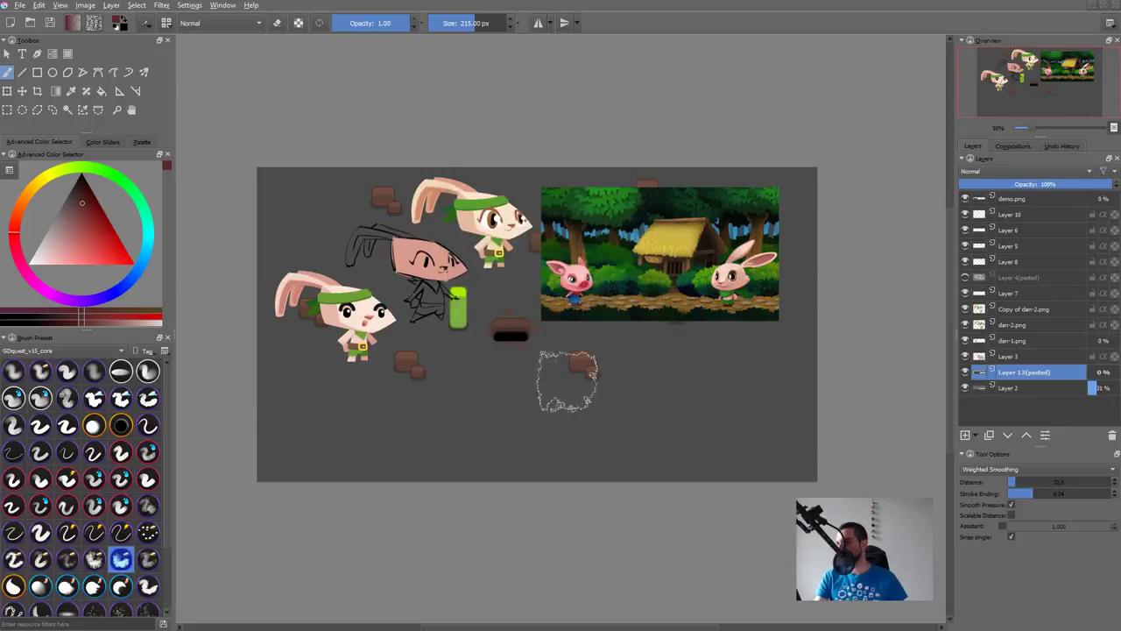
key(1)
mouse_move(652, 404)
mouse_down()
mouse_move(708, 392)
mouse_move(721, 411)
mouse_up()
mouse_move(561, 438)
mouse_down()
mouse_move(429, 513)
mouse_move(657, 560)
mouse_up()
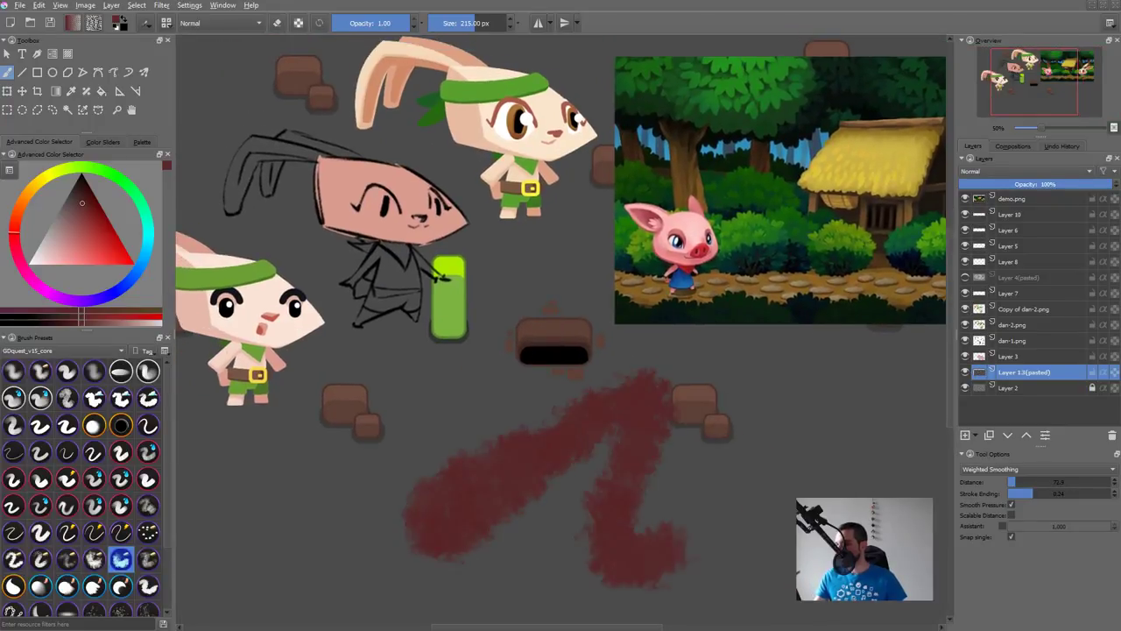
key(ctrl+z)
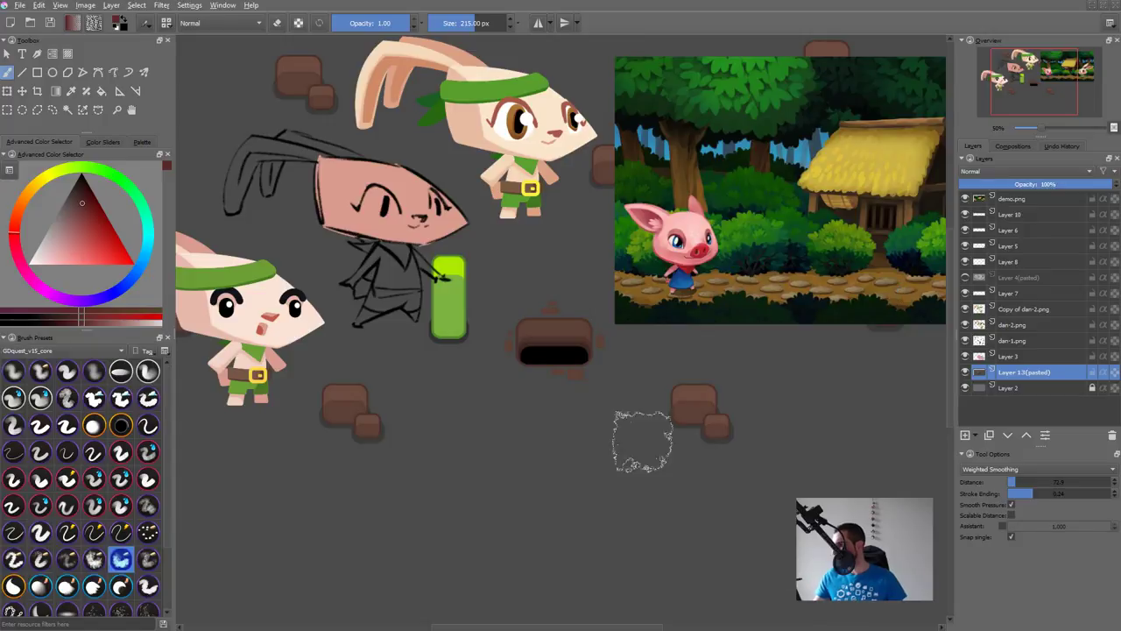
Step: Lock the pasted screenshot layer and delete Layer 2 beneath it
click(1092, 373)
click(1072, 391)
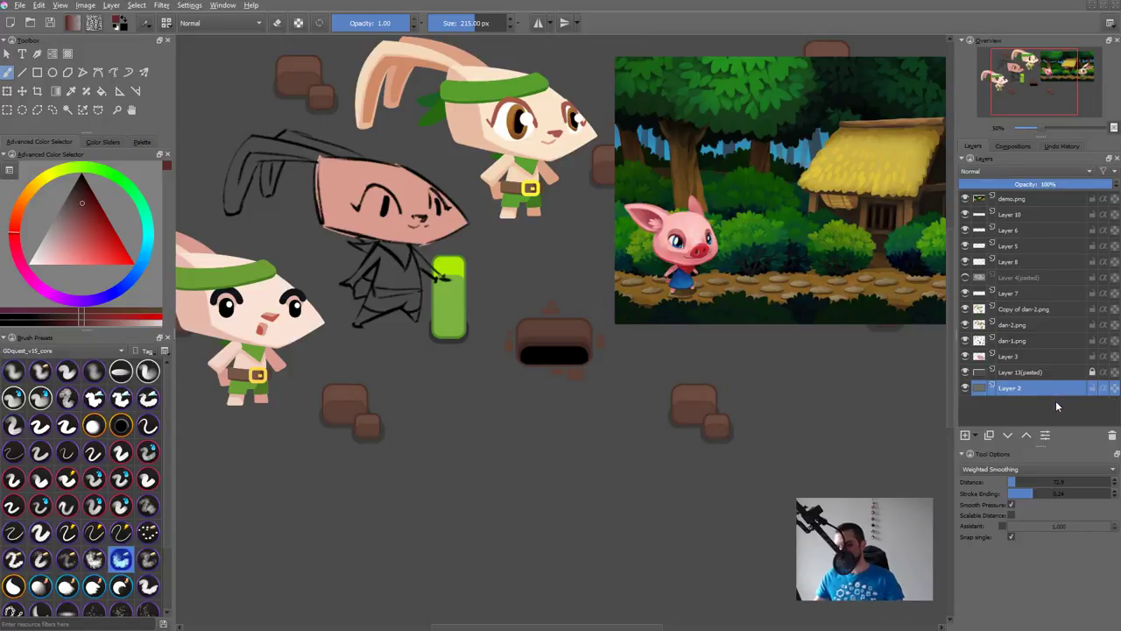
key(shift+Delete)
Step: Save the document with the locked screenshot as its bottom layer
drag(606, 426, 608, 414)
click(615, 443)
drag(639, 449, 643, 447)
key(ctrl+s)
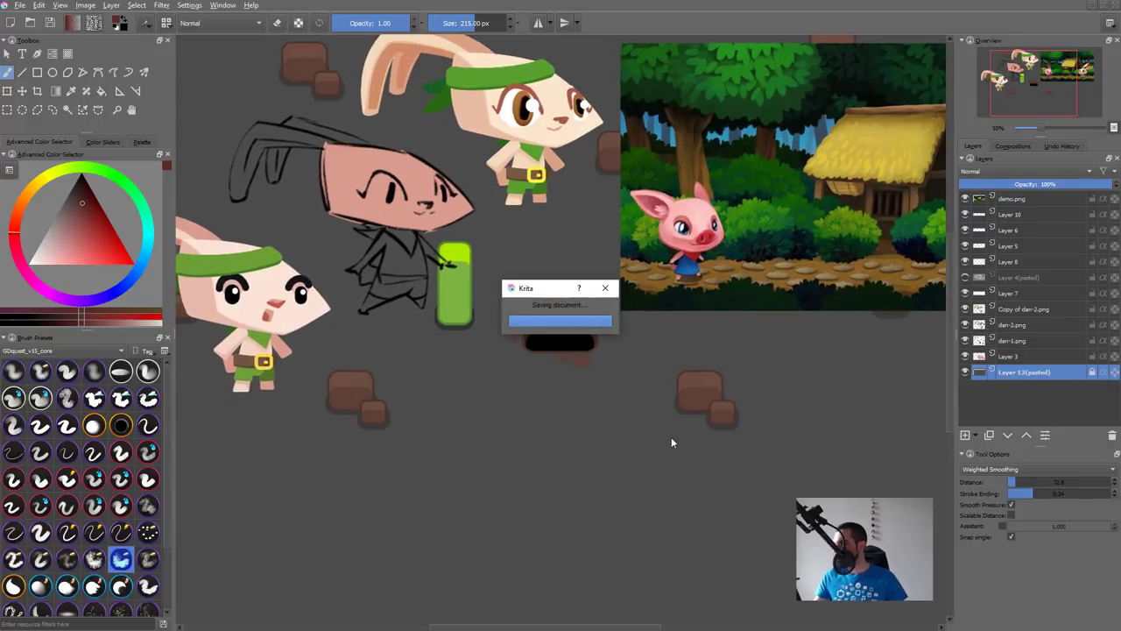
key(Tab)
key(Tab)
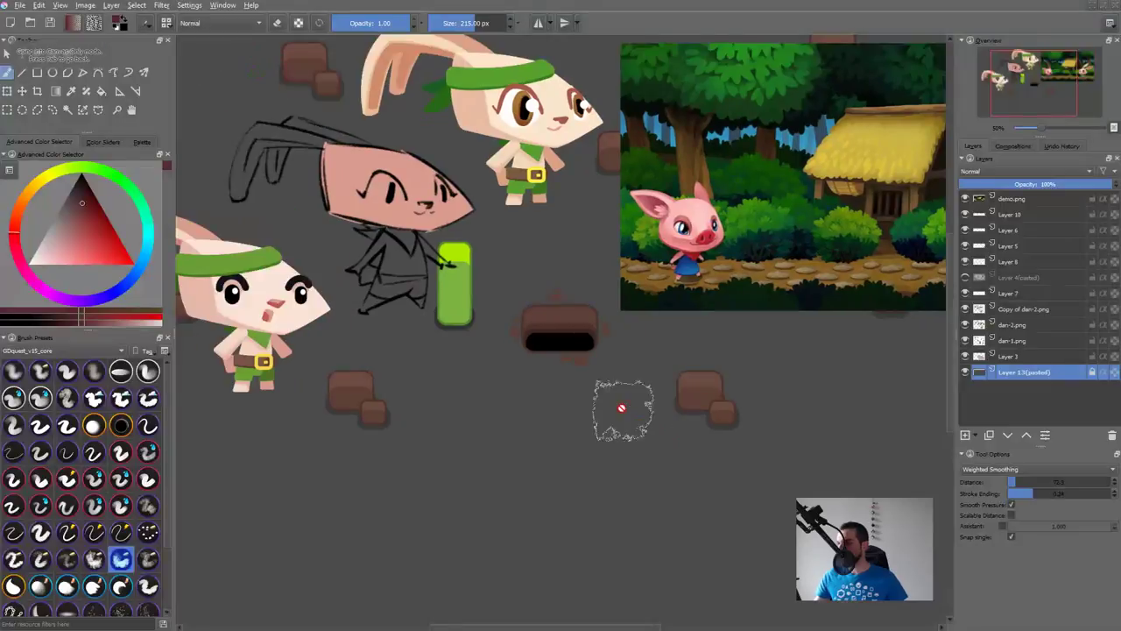
Step: Select the sketched rabbit's layer, dan-1.png, from the canvas and briefly hide it to check what it contains
key(r)
click(459, 254)
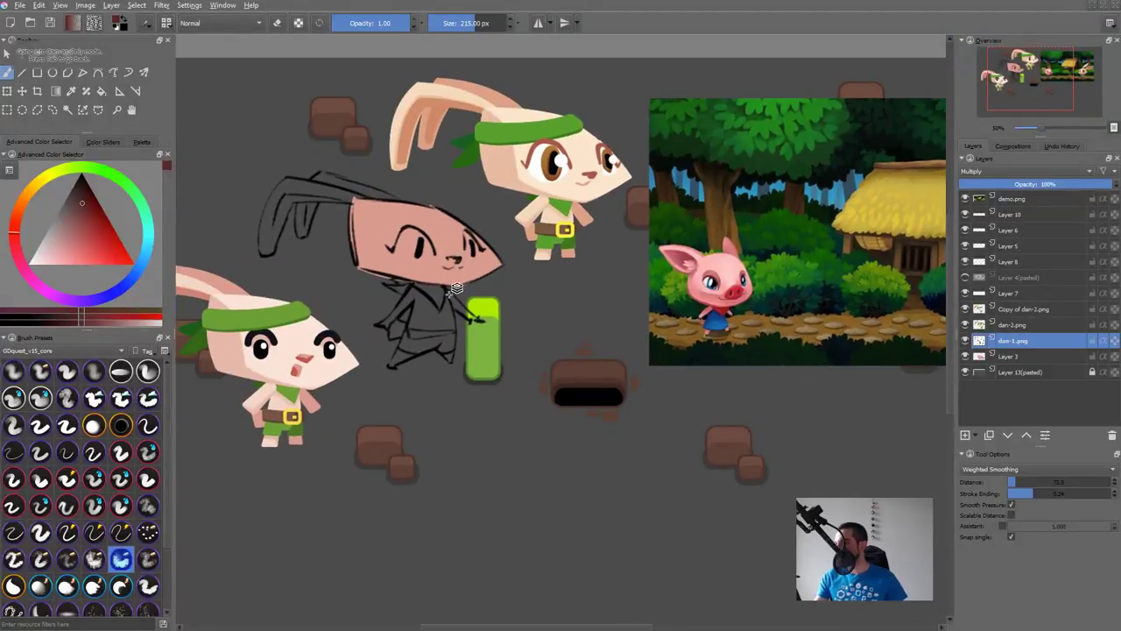
click(964, 340)
click(965, 340)
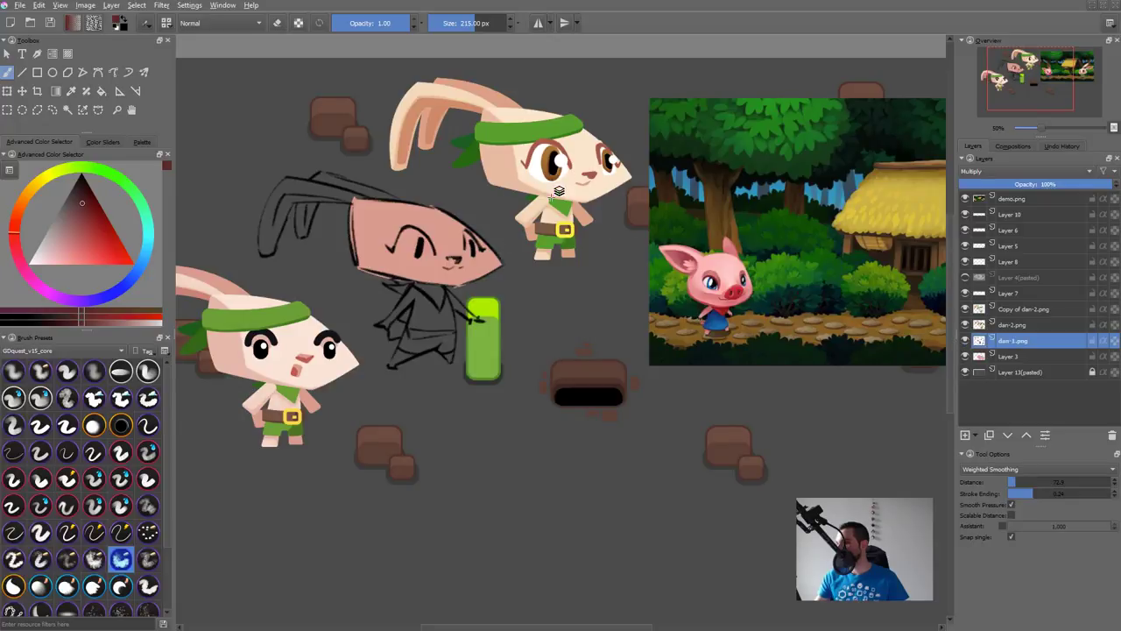
Step: Merge Copy of dan-2.png with Layer 7, Layer 4(pasted), Layer 8, Layer 5, Layer 6 and Layer 10, and check the merged layer's content
click(1016, 309)
click(965, 310)
click(965, 310)
click(966, 294)
click(966, 294)
ctrl+click(1018, 297)
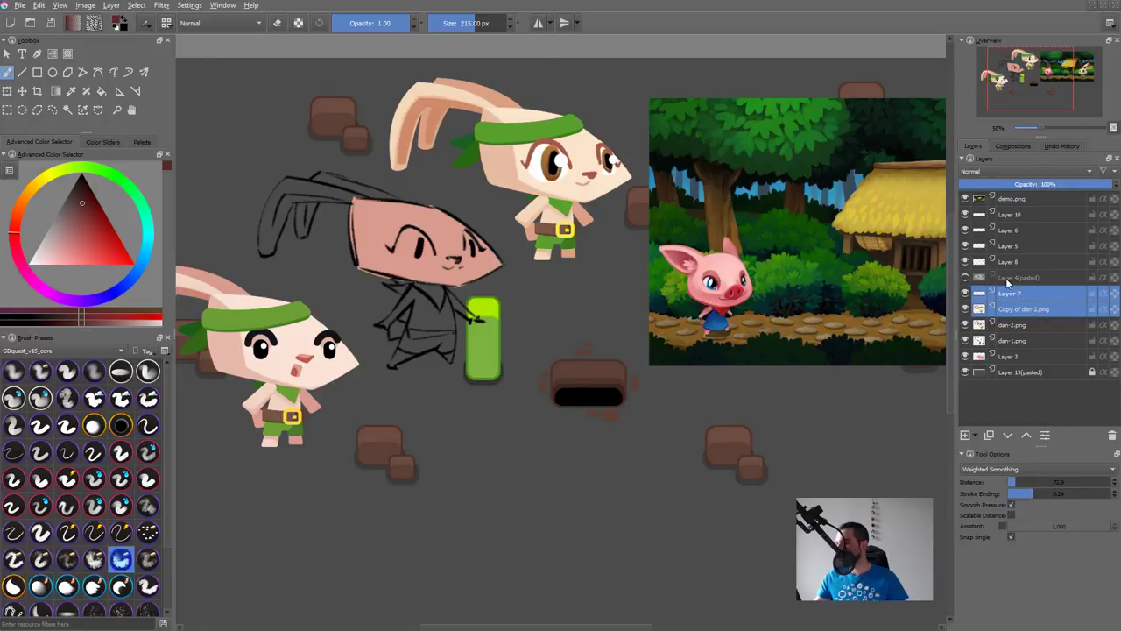
ctrl+click(1006, 279)
ctrl+click(999, 261)
ctrl+click(1009, 245)
ctrl+click(1011, 230)
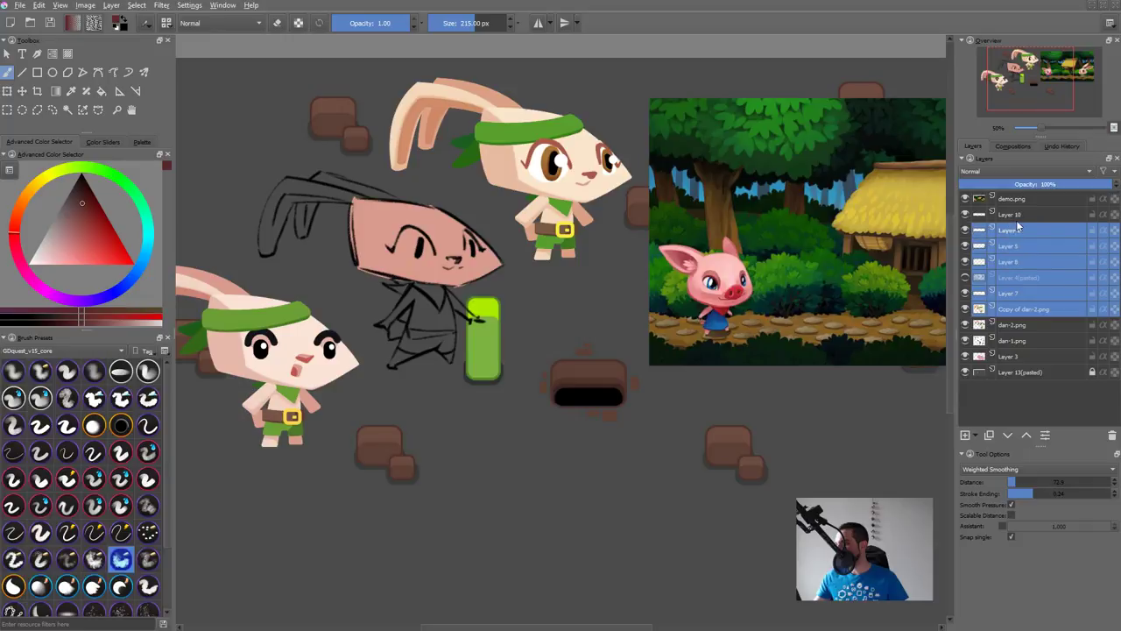
ctrl+click(1015, 213)
key(ctrl+e)
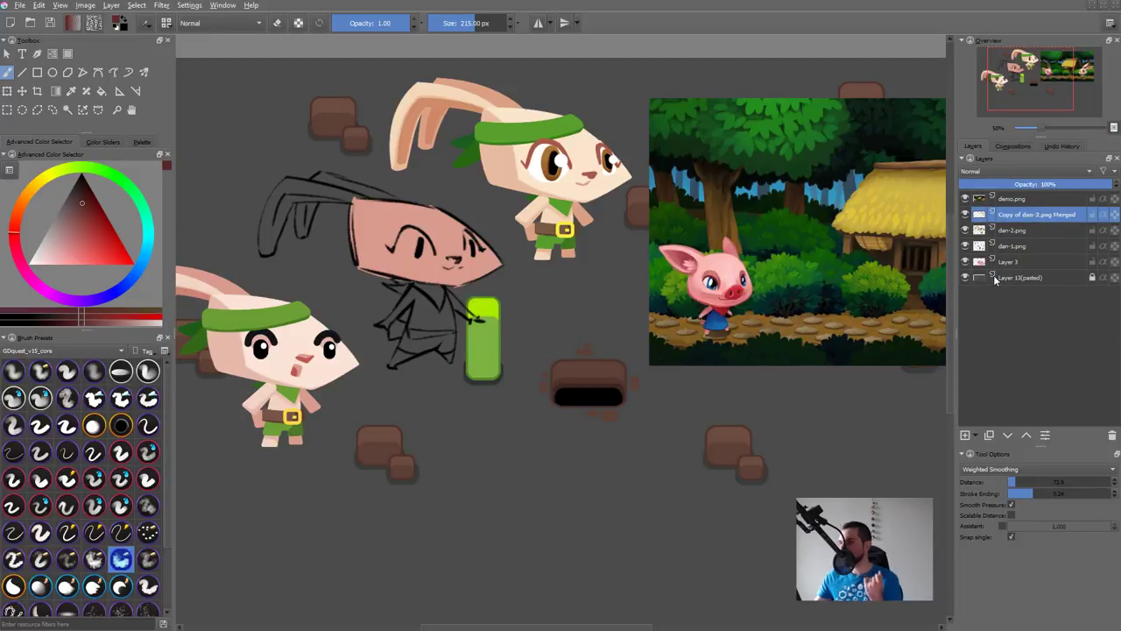
click(965, 214)
click(965, 213)
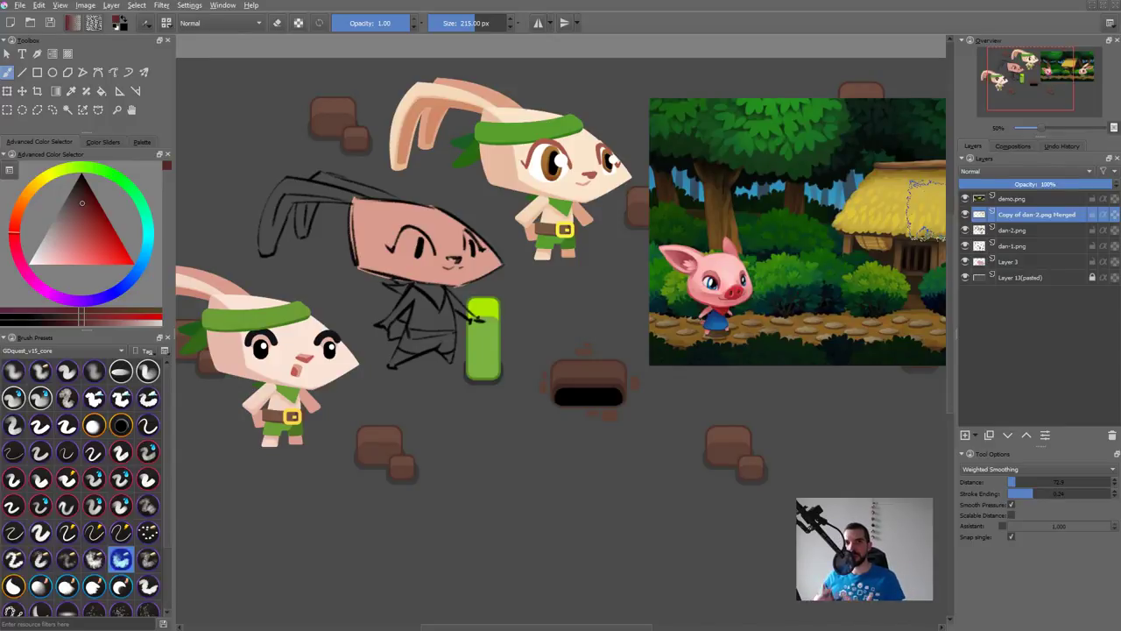
Step: Check the content of the dan-2.png layer by briefly hiding it, and hide the demo.png layer
mouse_move(481, 380)
mouse_down()
mouse_move(504, 388)
mouse_move(587, 366)
mouse_move(606, 341)
mouse_up()
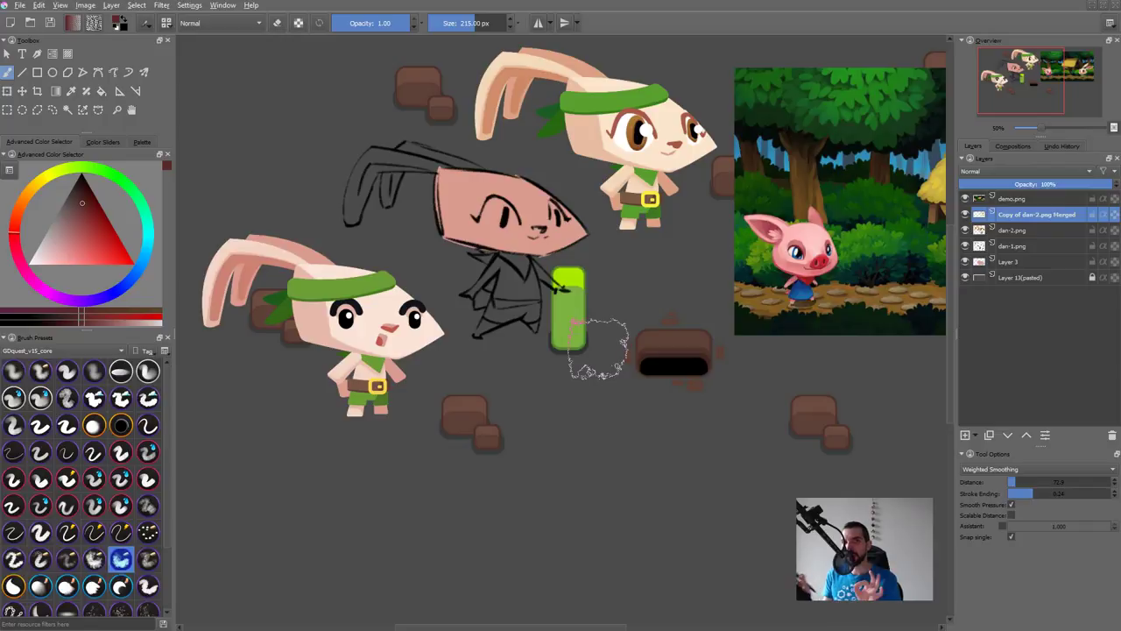
click(979, 231)
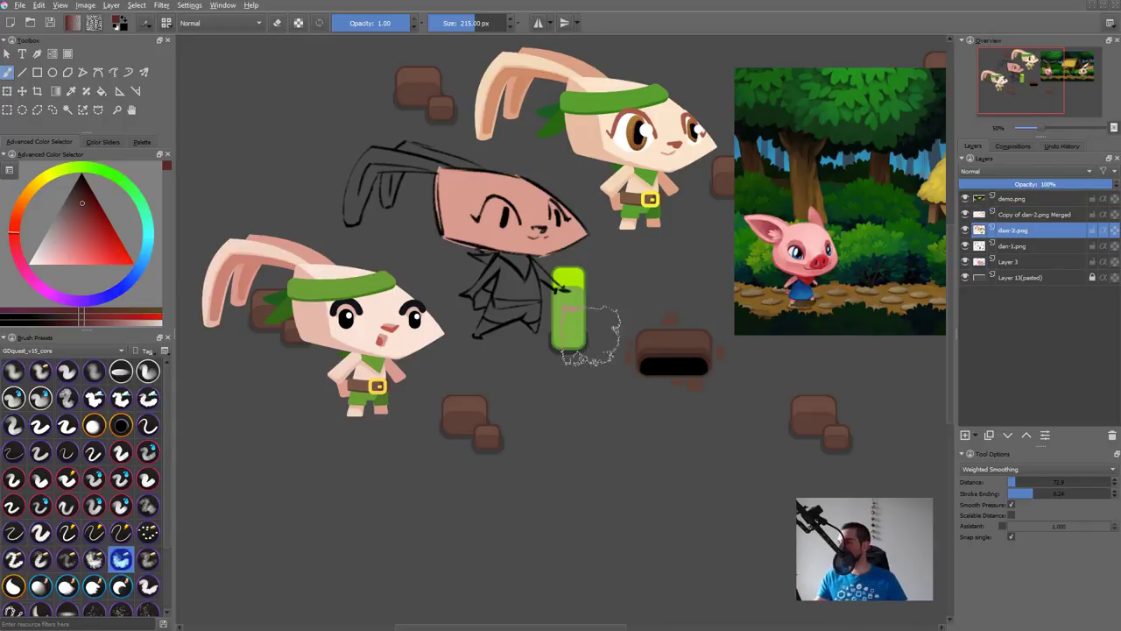
click(965, 231)
click(965, 231)
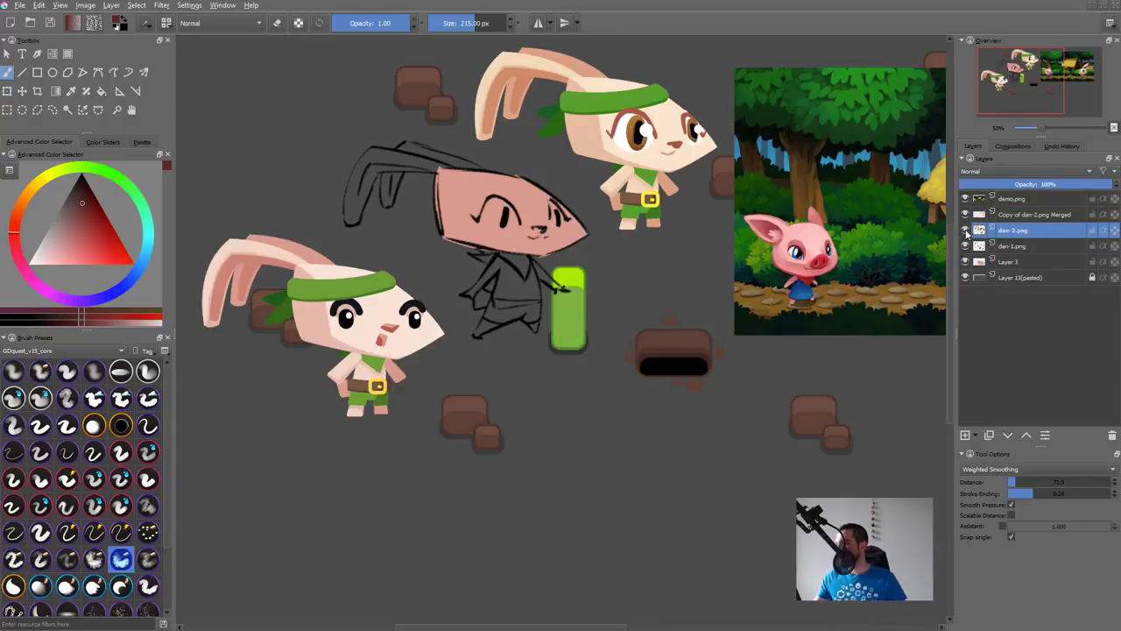
click(966, 198)
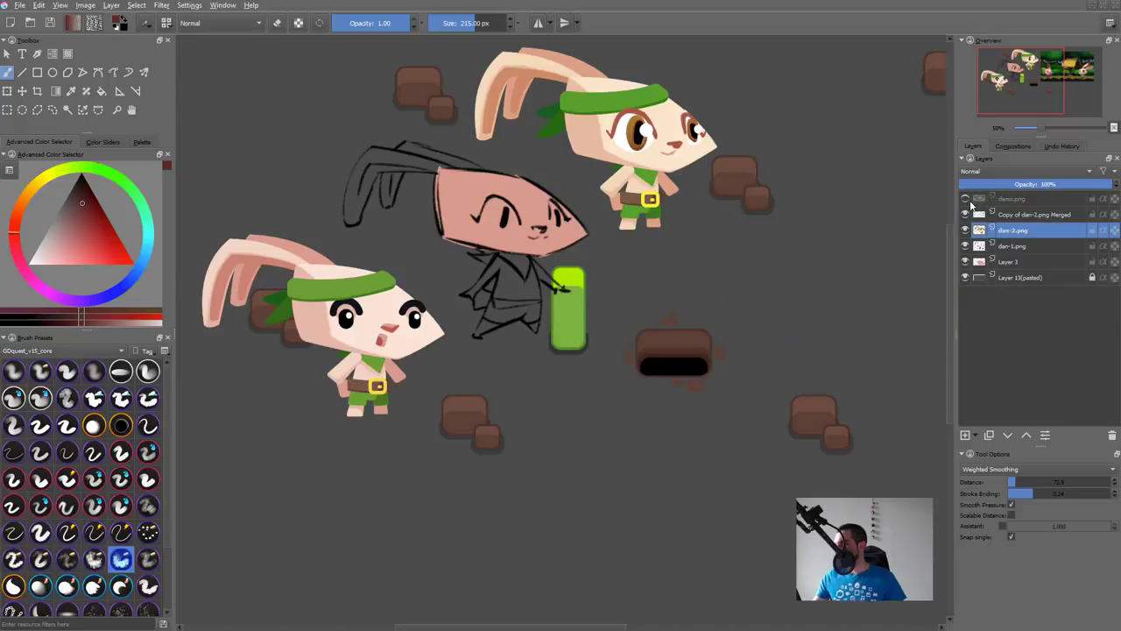
Step: Select the brown-eyed rabbit's merged layer and move it to the right and slightly up, away from the sketched rabbit
scroll(718, 322, up, 1)
key(r)
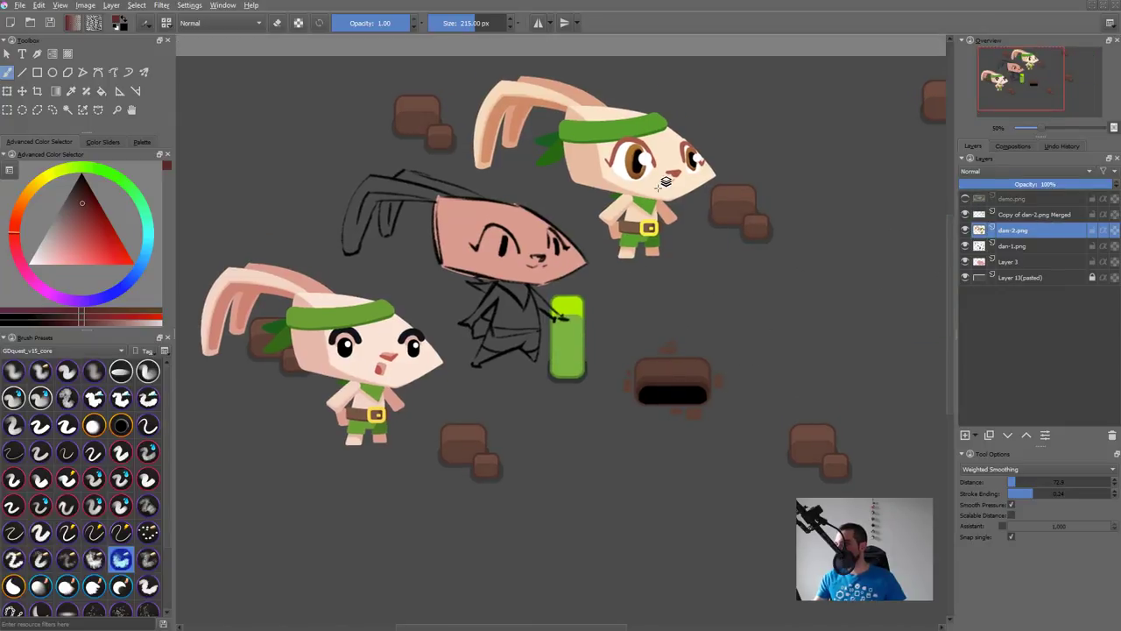
click(634, 216)
key(t)
drag(633, 211, 747, 195)
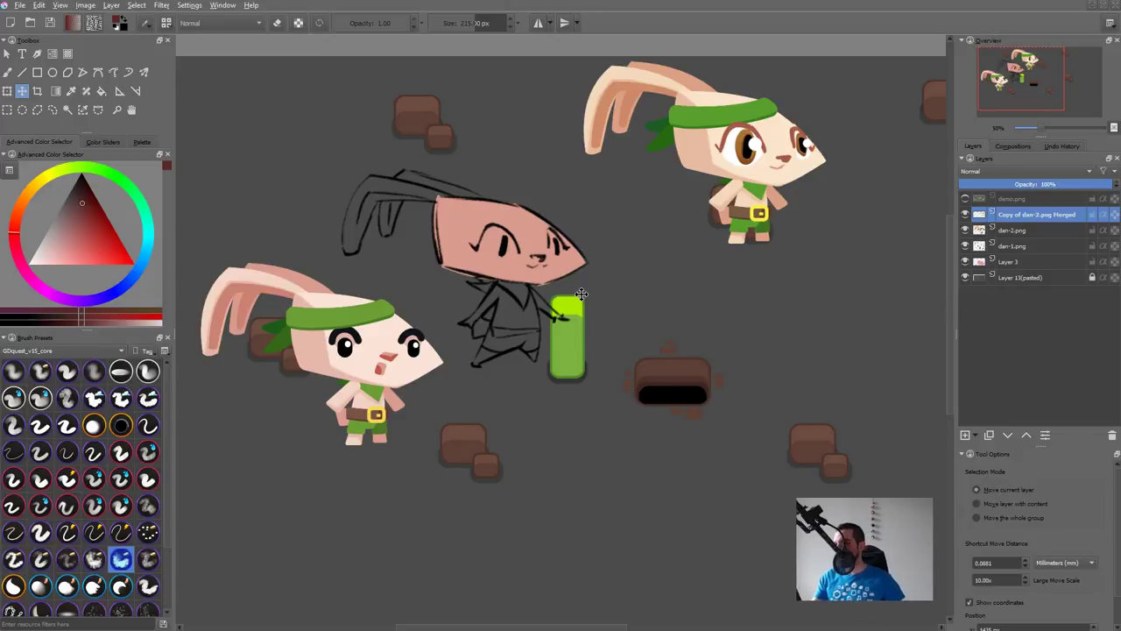
Step: Try dark red brush strokes around the rock with the black hole, and undo them
key(b)
click(680, 286)
mouse_move(673, 296)
mouse_down()
mouse_move(638, 334)
mouse_move(700, 371)
mouse_up()
key(ctrl+z)
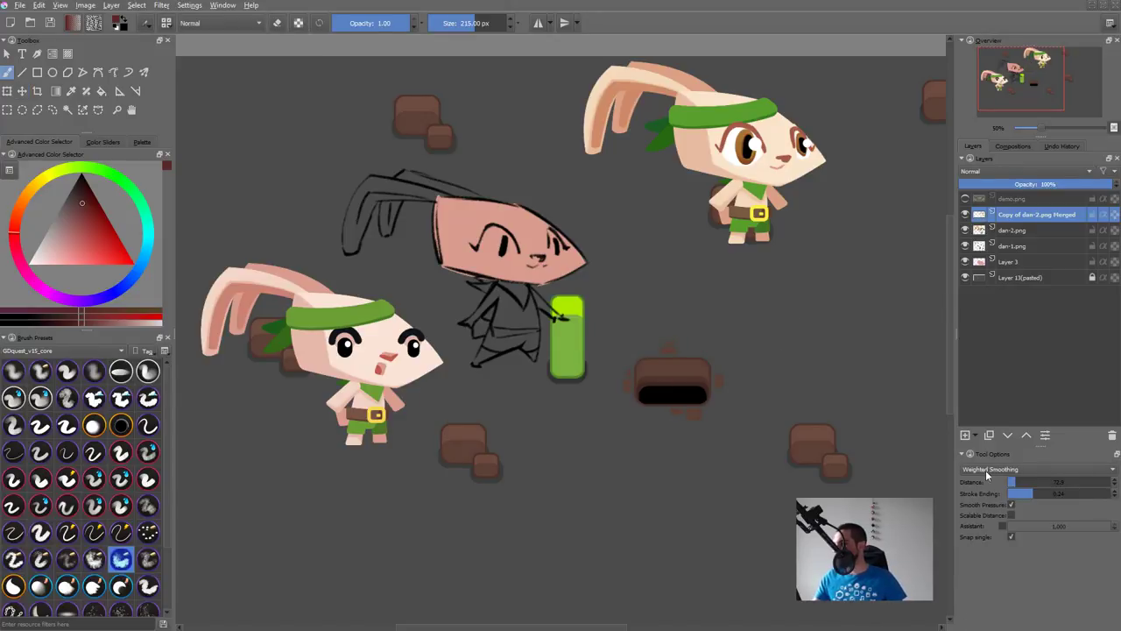
drag(570, 475, 727, 456)
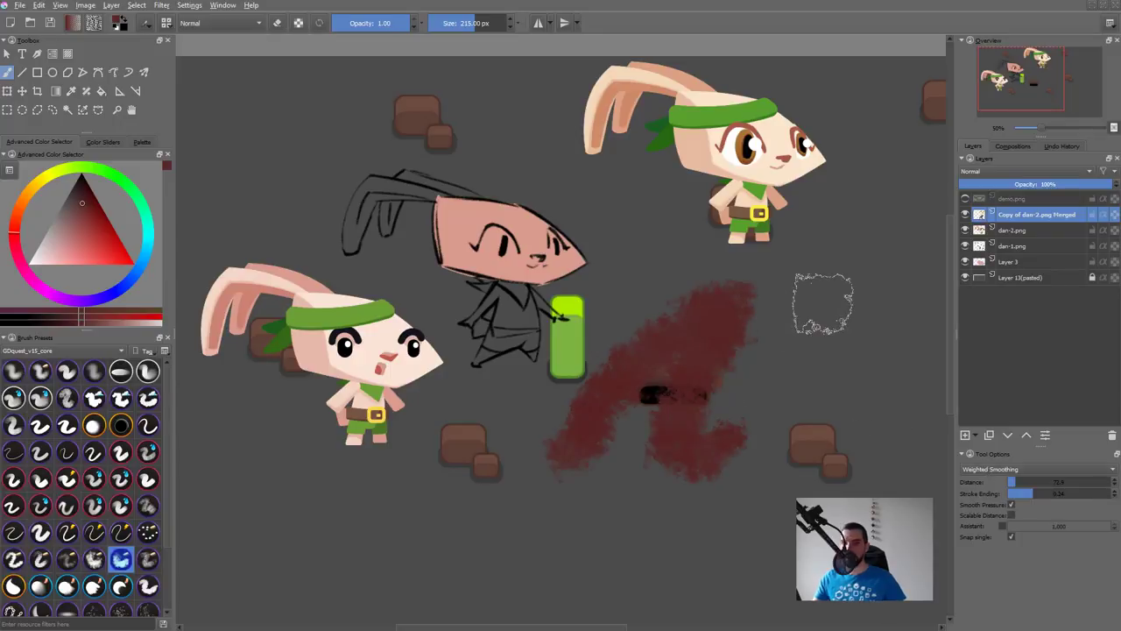
key(ctrl+z)
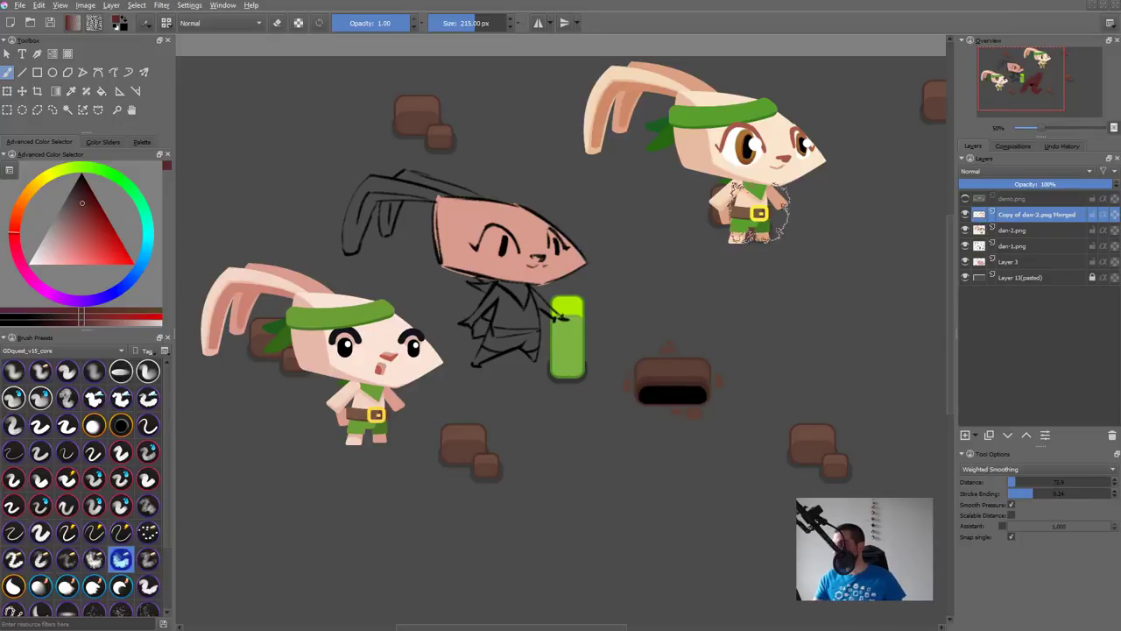
Step: Move the brown-eyed rabbit down to the right of the green bar, and briefly hide dan-1.png to check its content
key(t)
drag(614, 179, 647, 325)
click(540, 262)
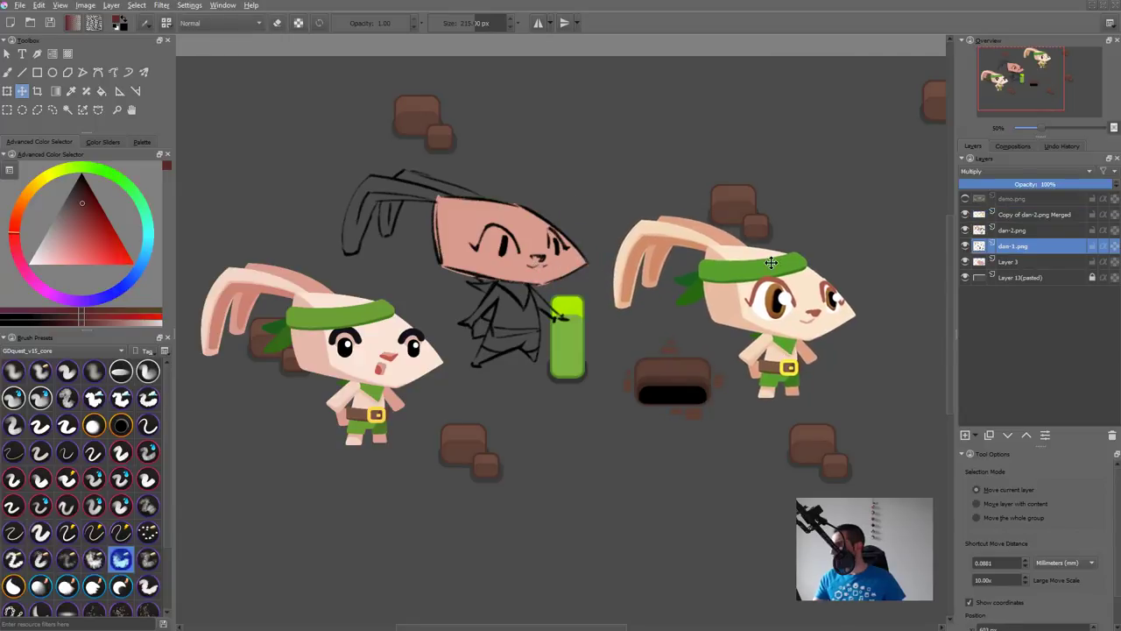
click(965, 246)
click(964, 246)
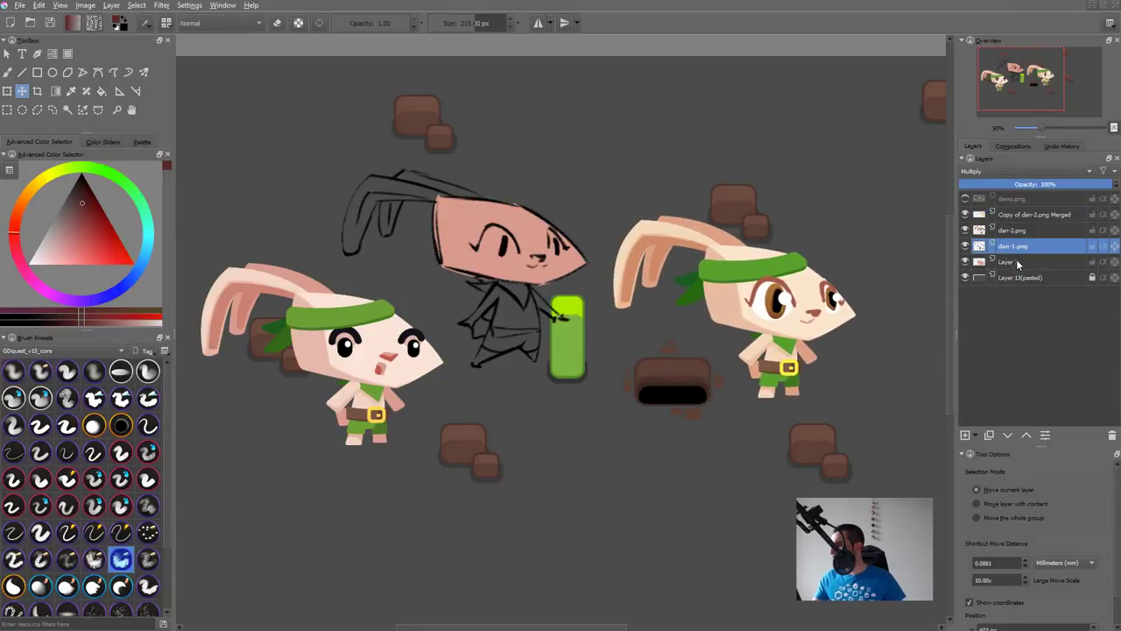
Step: Try grouping dan-2.png, dan-1.png and Layer 3 without the merged layer, and undo the grouping
shift+click(1014, 264)
click(1013, 264)
shift+click(1018, 233)
key(ctrl+g)
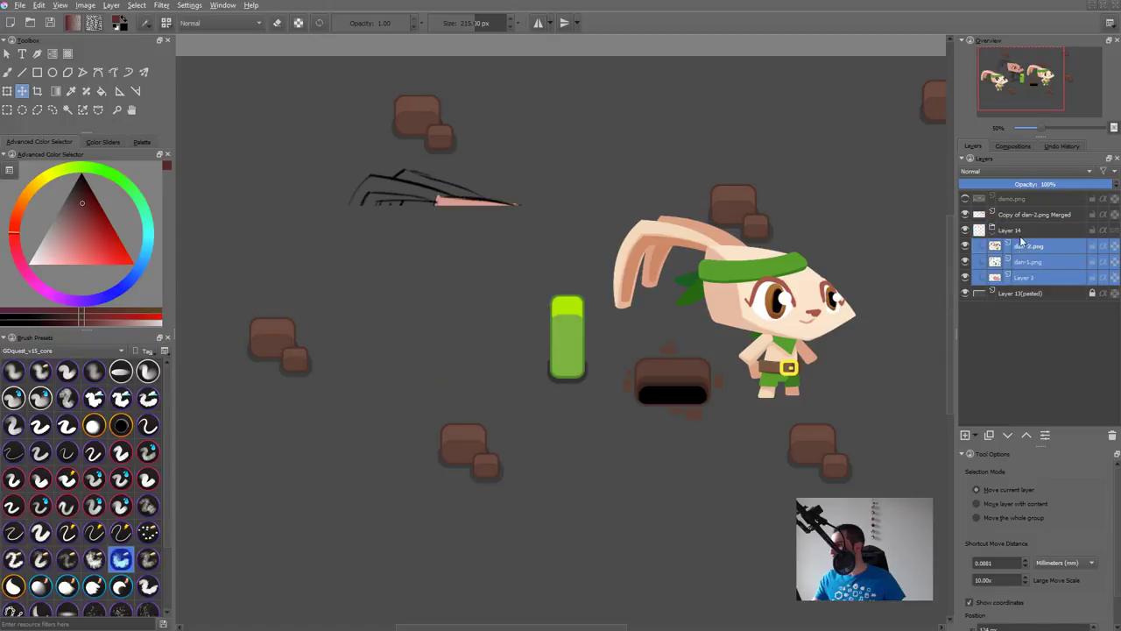
click(1023, 217)
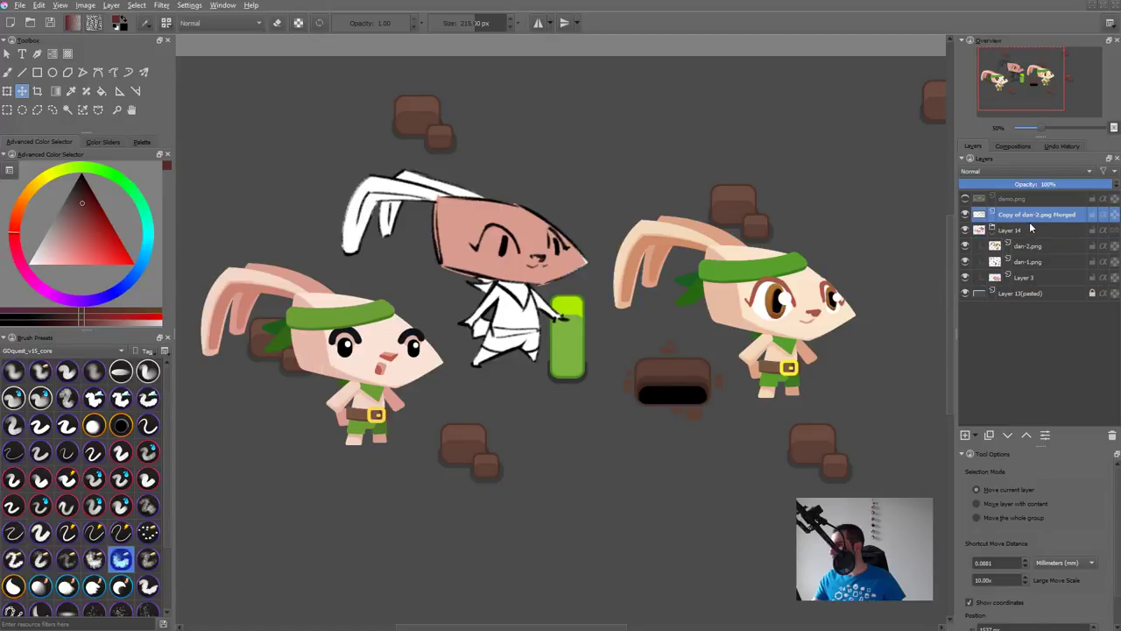
key(ctrl+z)
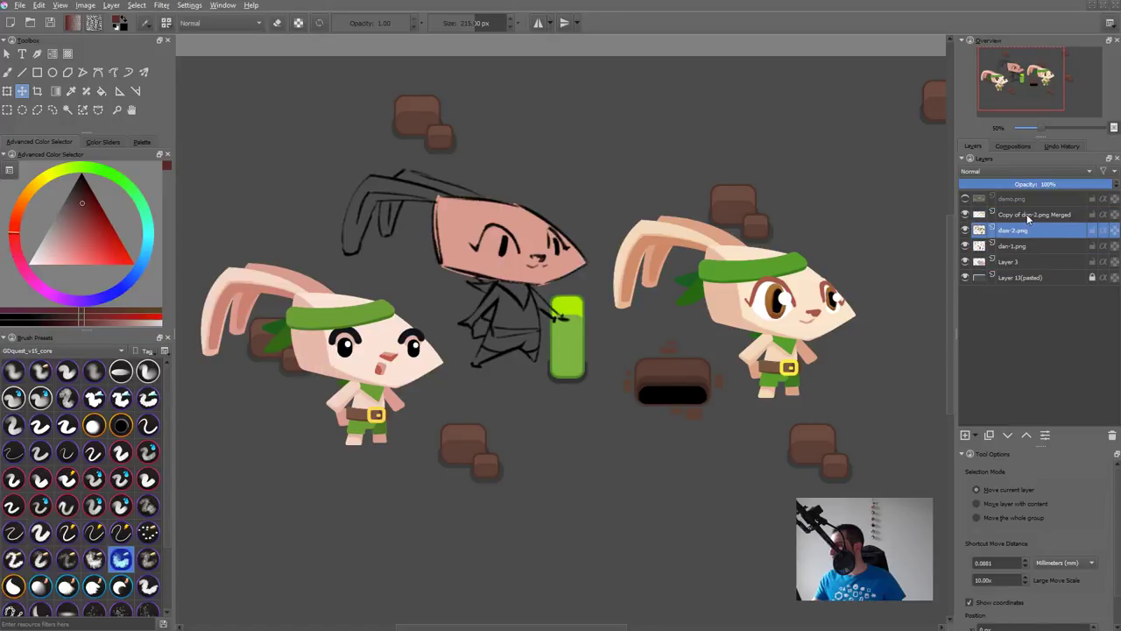
Step: Group Copy of dan-2.png Merged, dan-2.png, dan-1.png and Layer 3, and scale the group down to 56%
click(1029, 219)
shift+click(1017, 263)
key(ctrl+g)
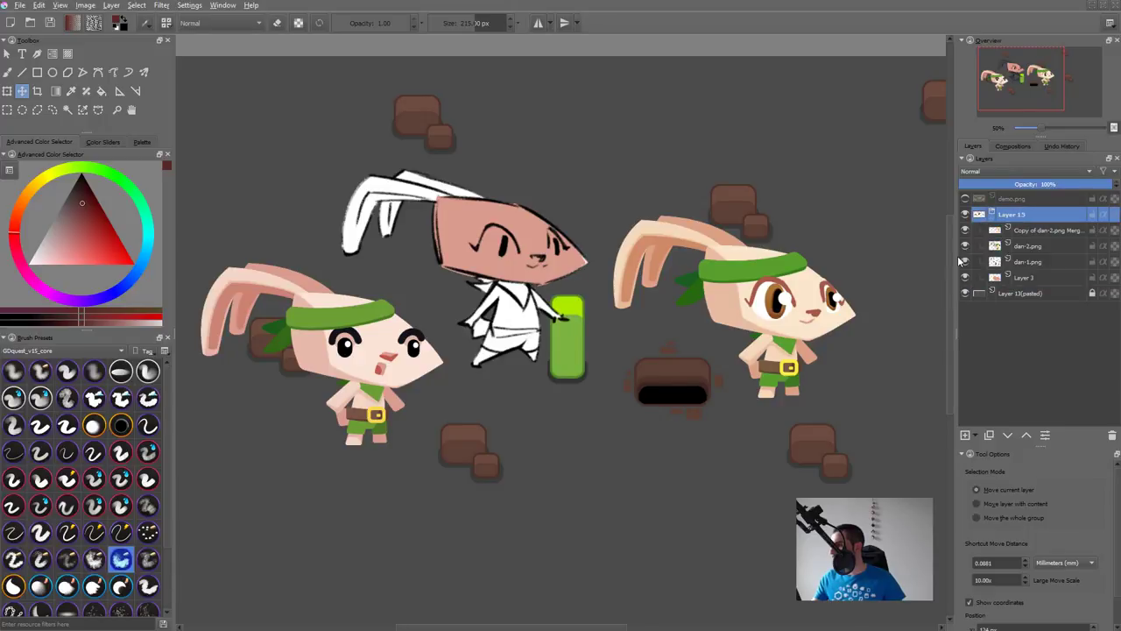
key(ctrl+t)
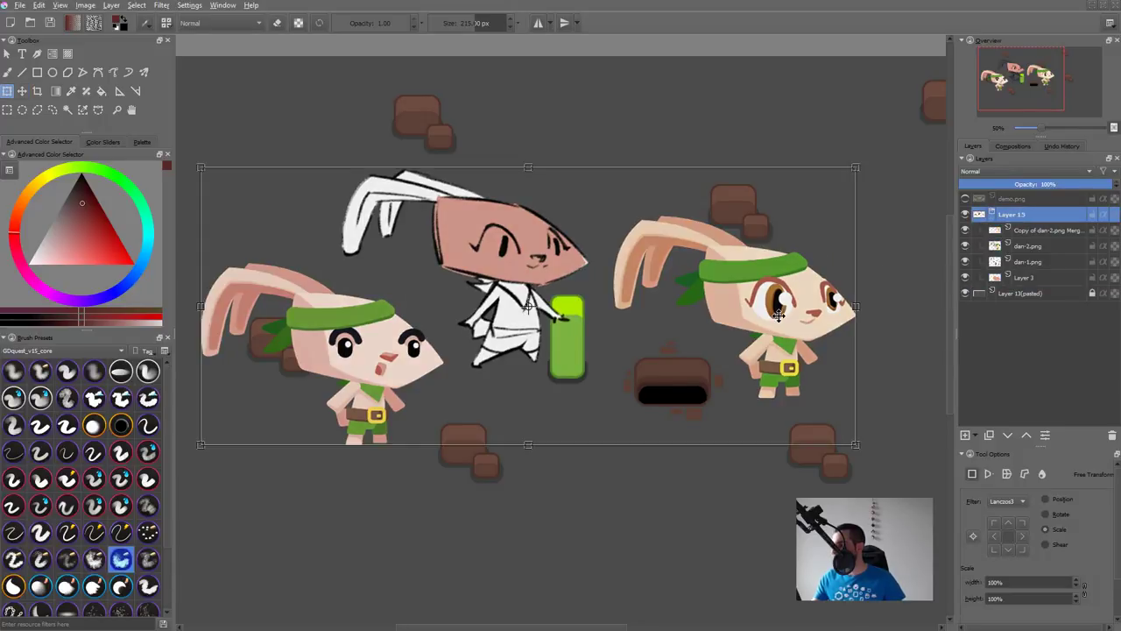
drag(856, 168, 585, 337)
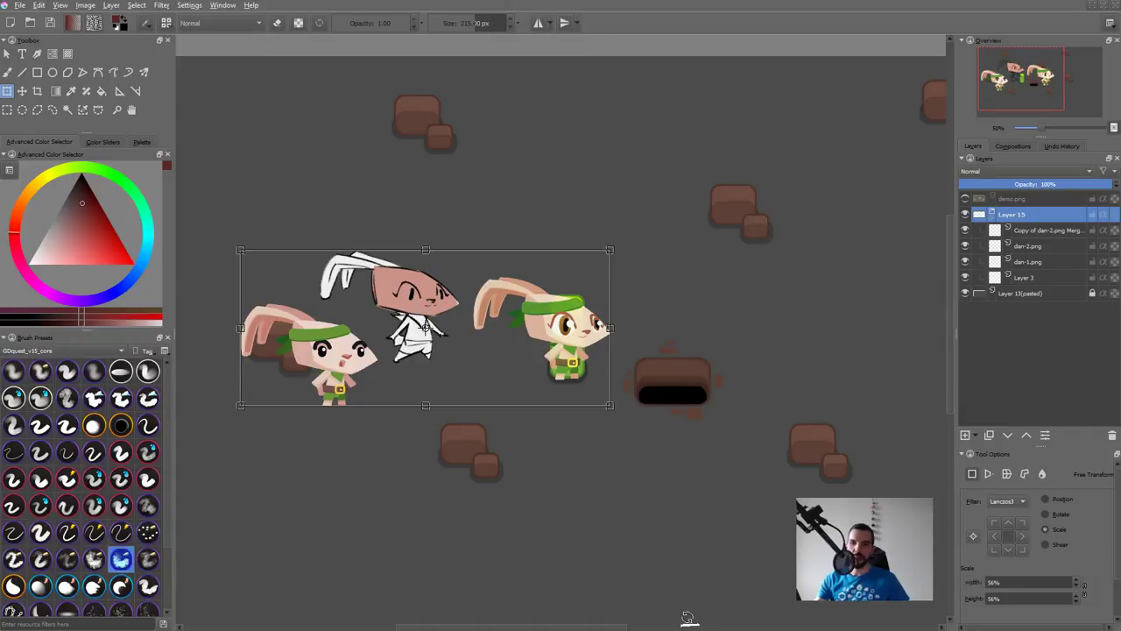
key(super)
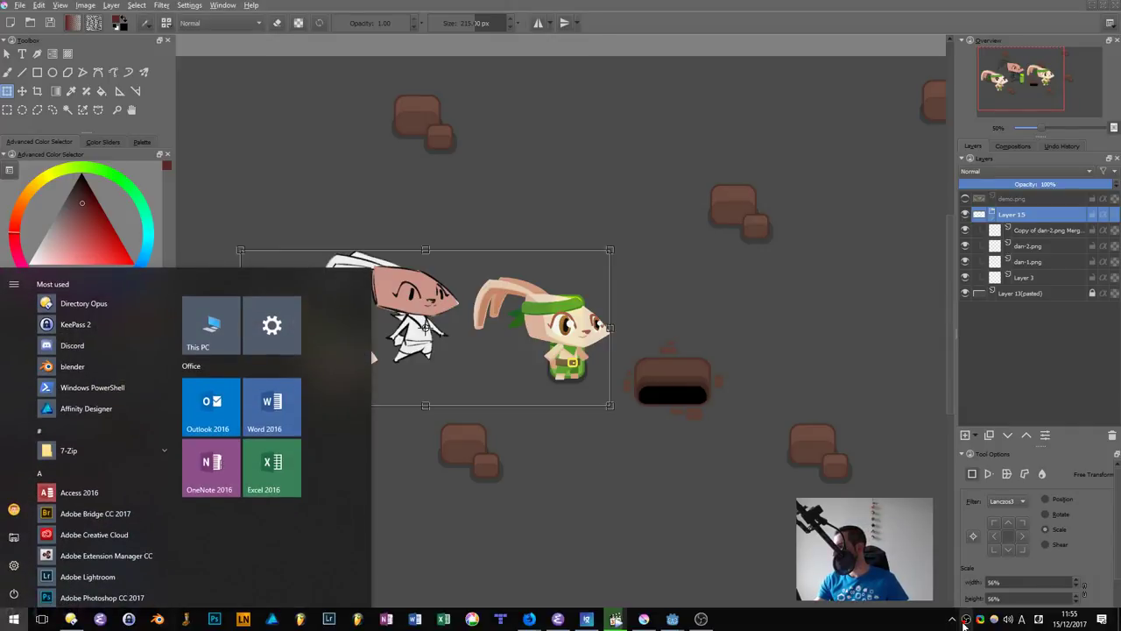
click(953, 618)
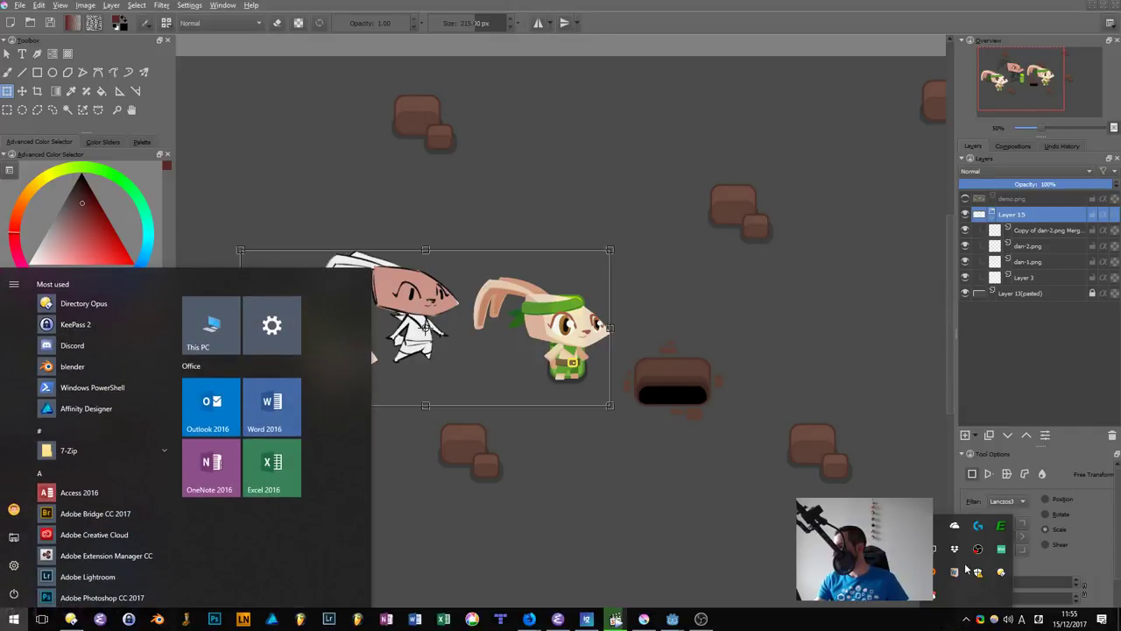
right_click(936, 599)
click(964, 583)
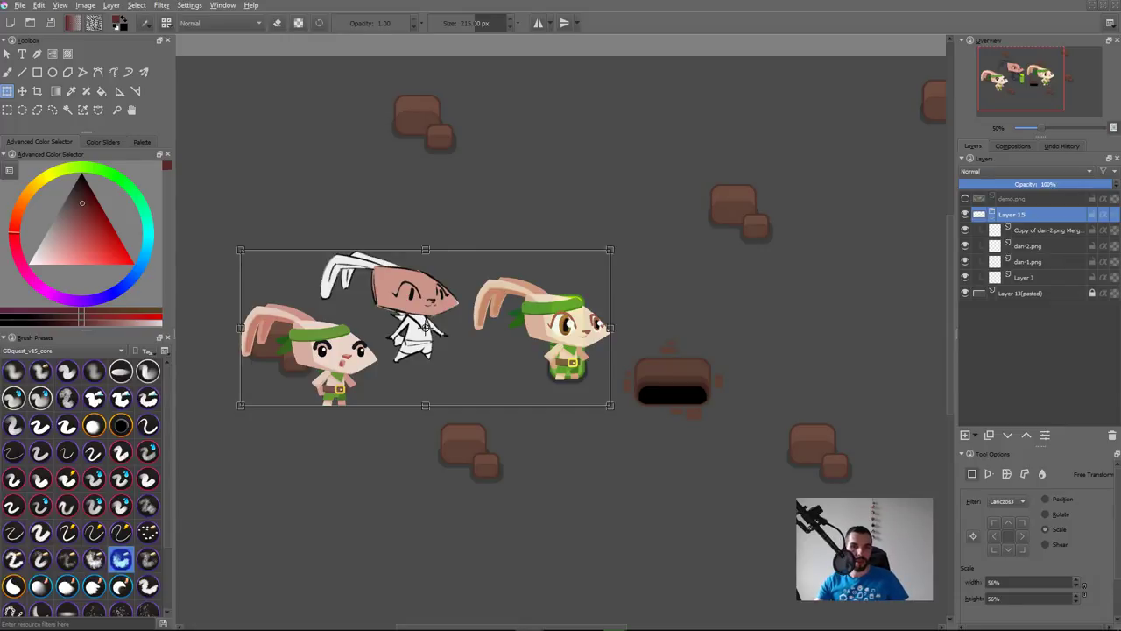
key(alt+Tab)
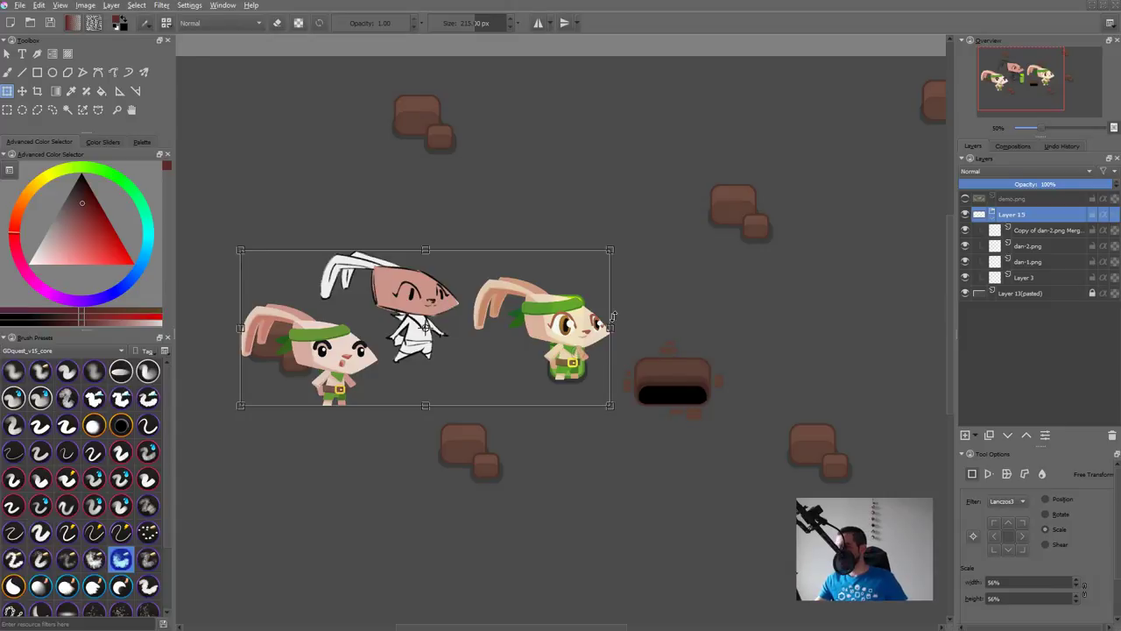
Step: Set the rabbit group's scale to 55%, move it down below the green bar, and apply the transform
drag(610, 250, 603, 252)
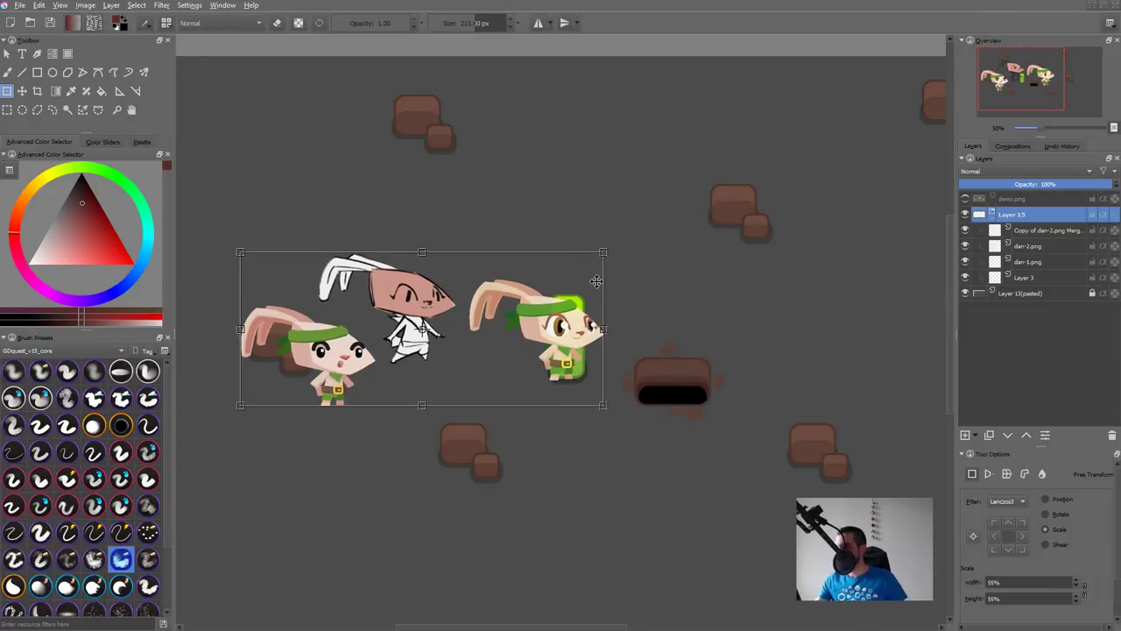
drag(587, 312, 602, 433)
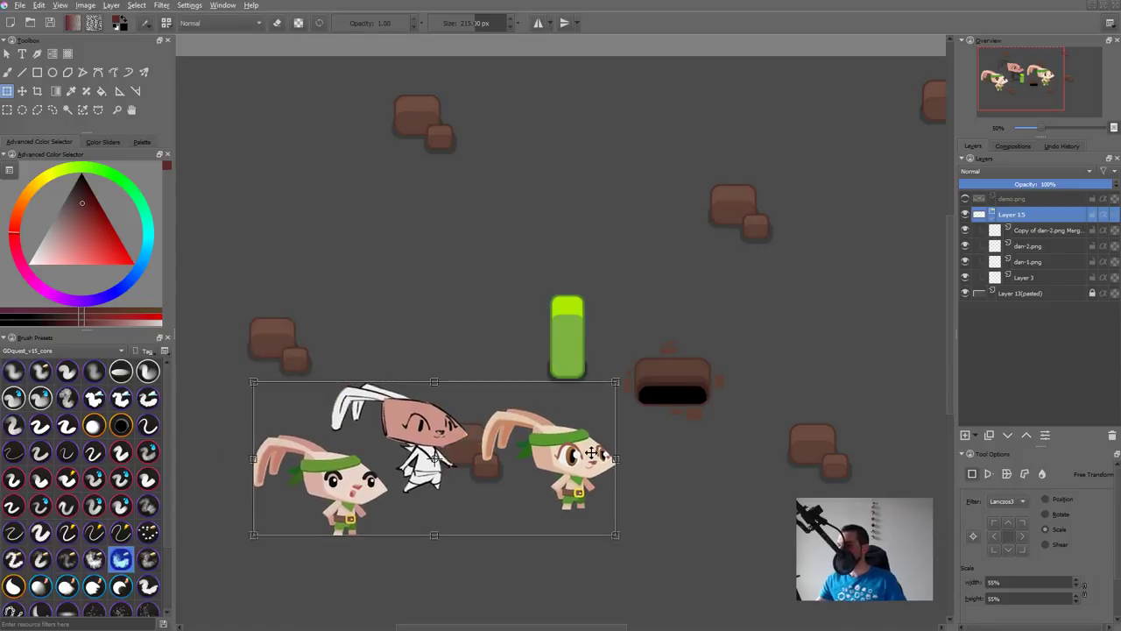
key(Return)
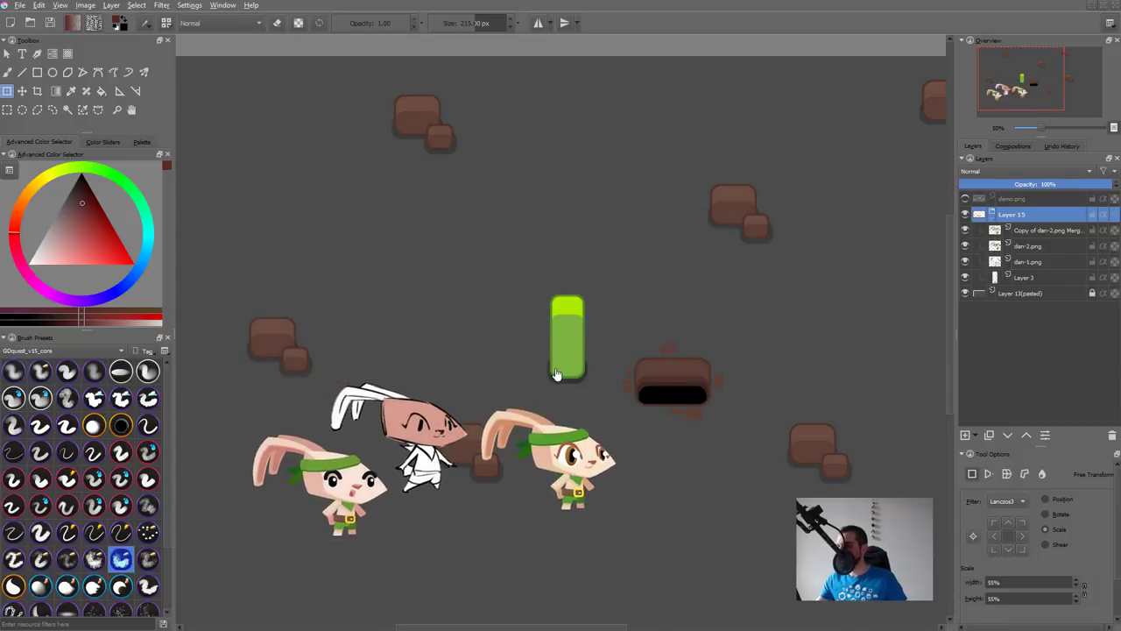
Step: Draw a freehand outline selection around the sketched rabbit
key(l)
drag(439, 389, 341, 365)
drag(329, 436, 379, 452)
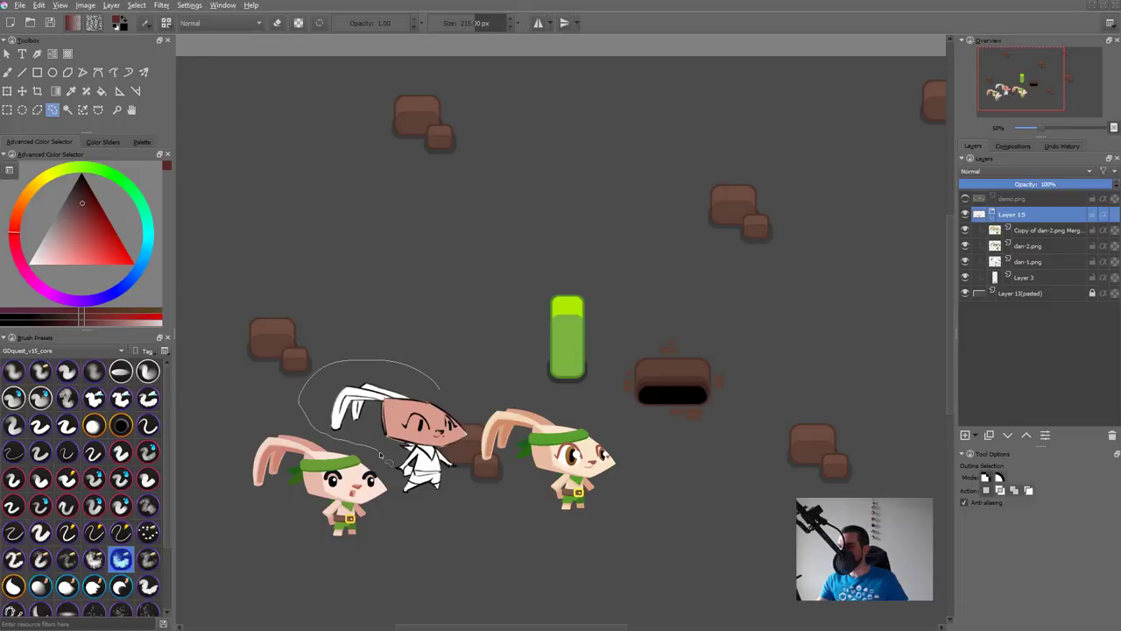
drag(478, 444, 451, 374)
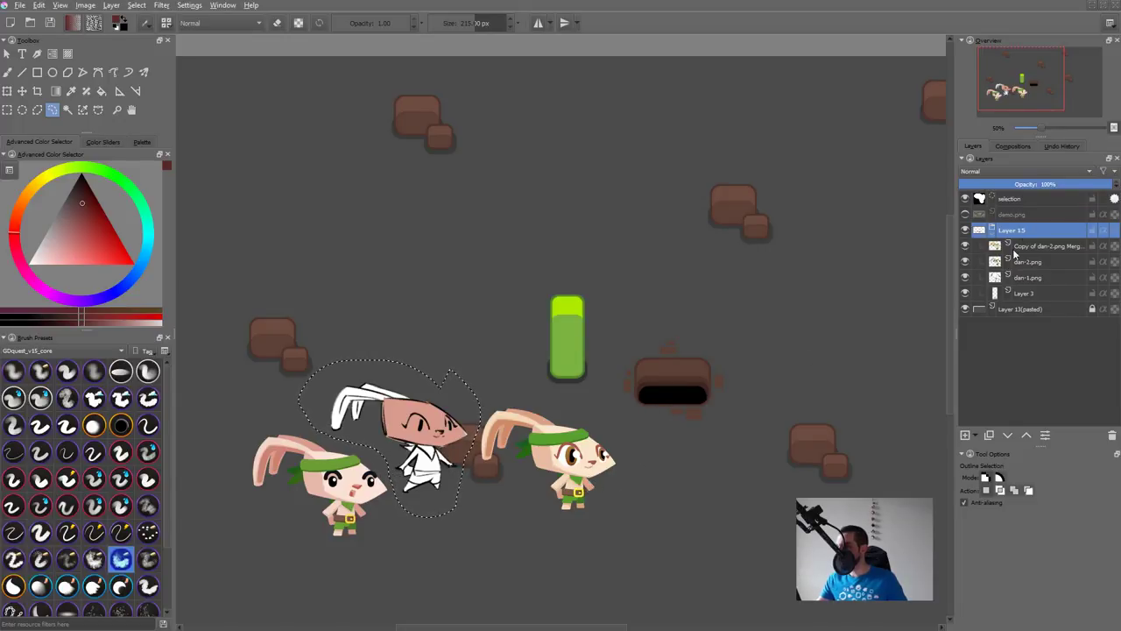
Step: Check dan-2.png and dan-1.png by briefly hiding them, delete Layer 3 with the sketched rabbit's pink fill, and clear the selection
click(972, 265)
click(964, 263)
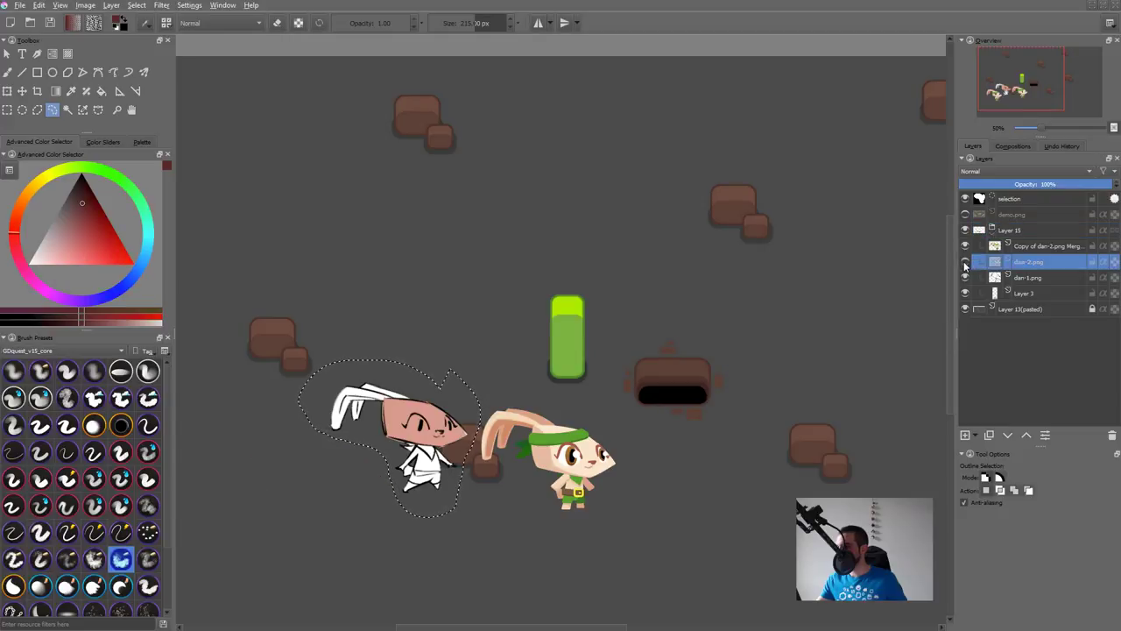
click(965, 263)
click(964, 277)
click(964, 277)
click(981, 293)
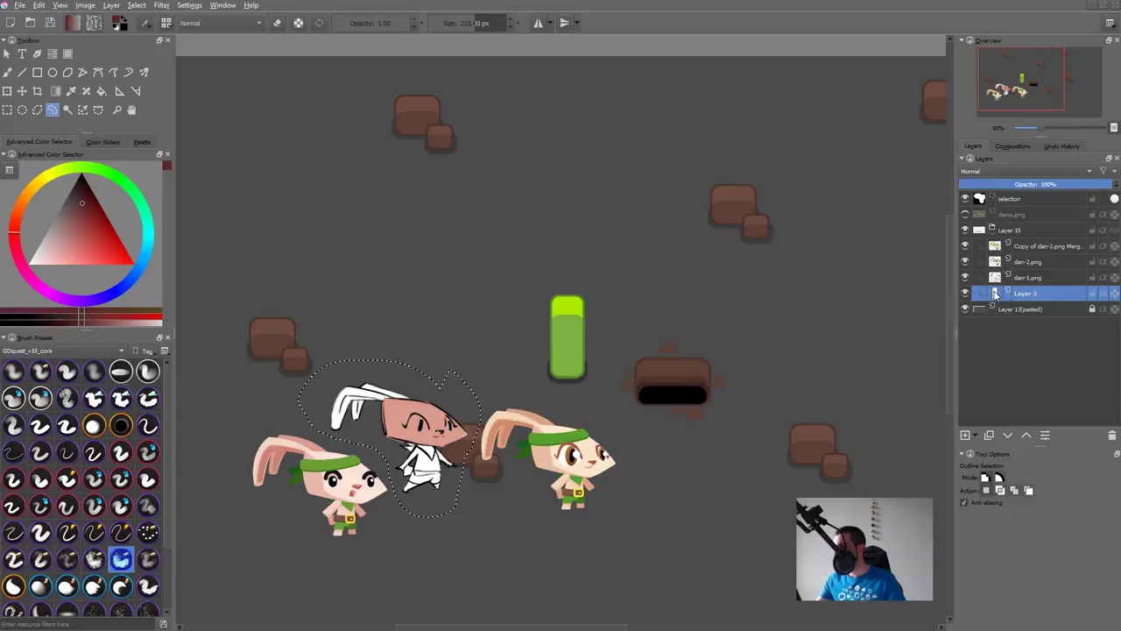
key(shift+Delete)
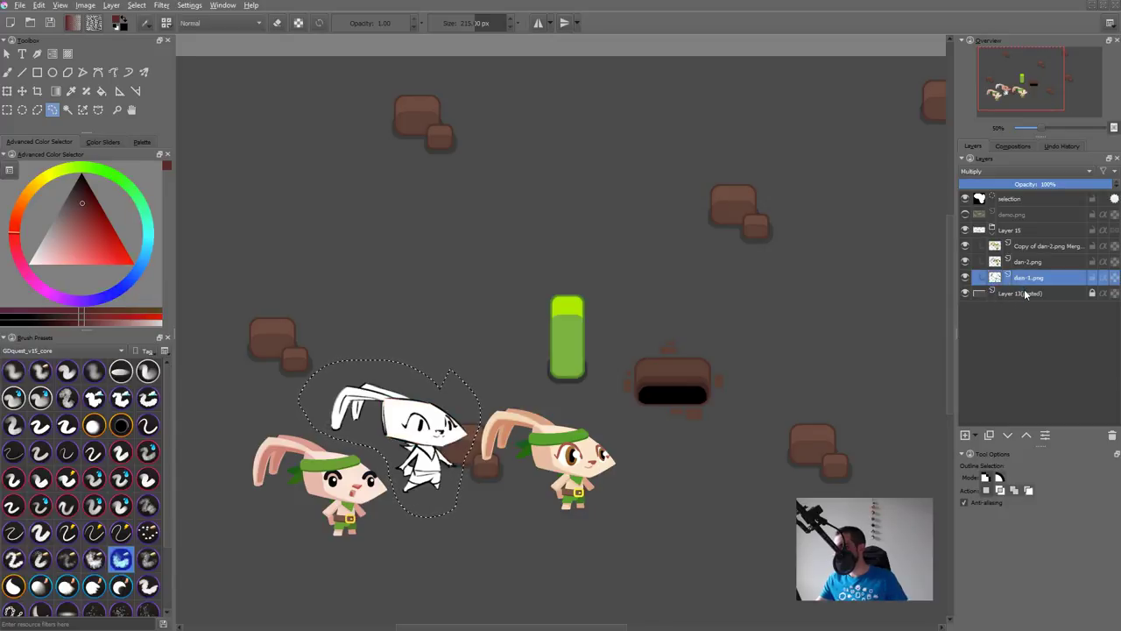
key(ctrl+shift+a)
Step: Move the sketched rabbit onto the green bar, scale it to 89% width and 92% height to match, and place it left of the bar
key(t)
mouse_move(454, 438)
mouse_down()
mouse_move(491, 368)
mouse_move(578, 316)
mouse_move(583, 325)
mouse_up()
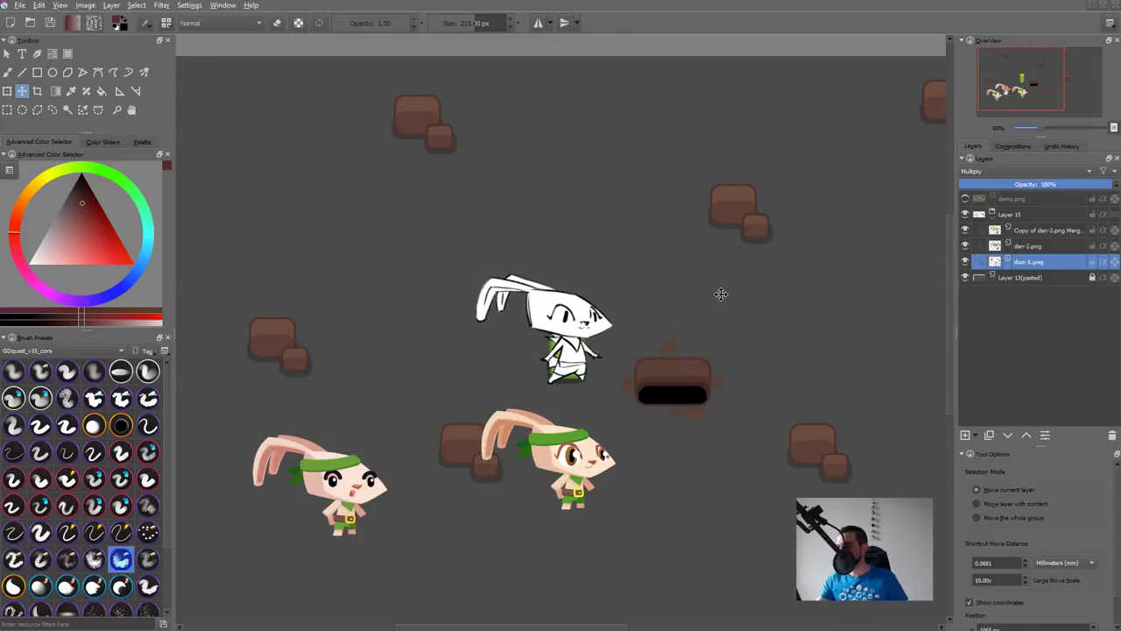
key(ctrl+t)
drag(613, 271, 592, 364)
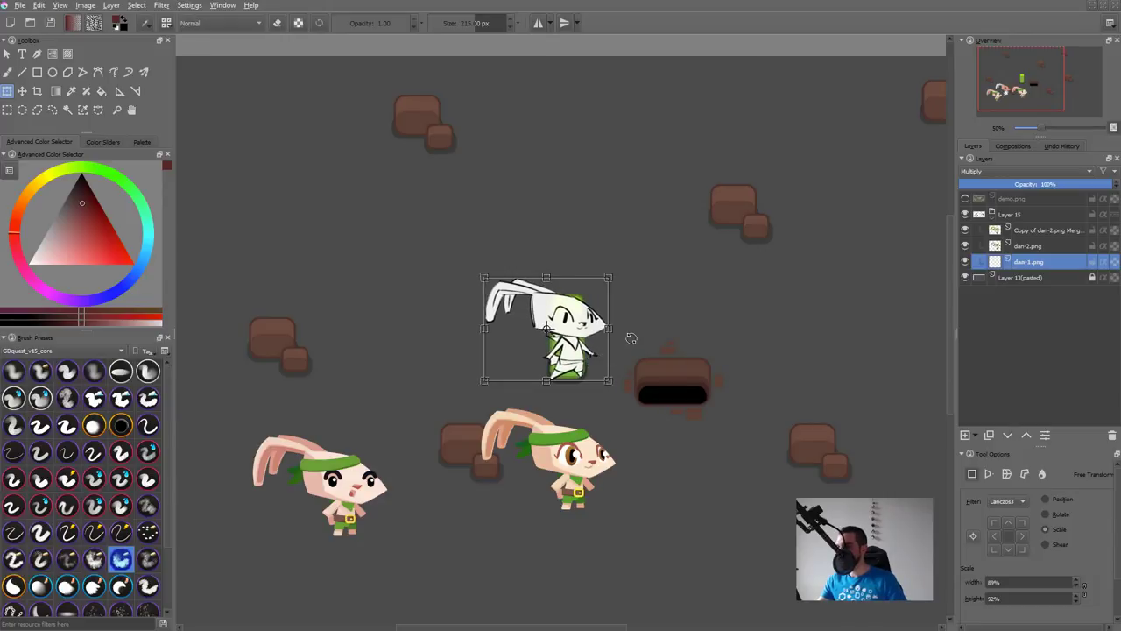
key(Return)
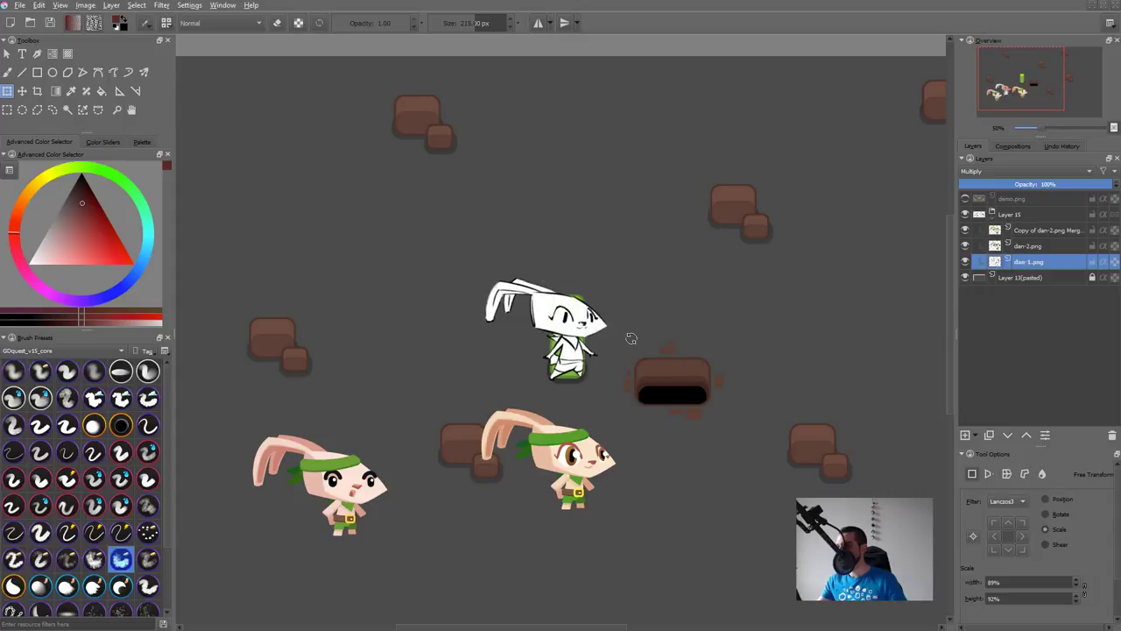
key(t)
mouse_move(581, 366)
mouse_down()
mouse_move(477, 372)
mouse_move(488, 380)
mouse_up()
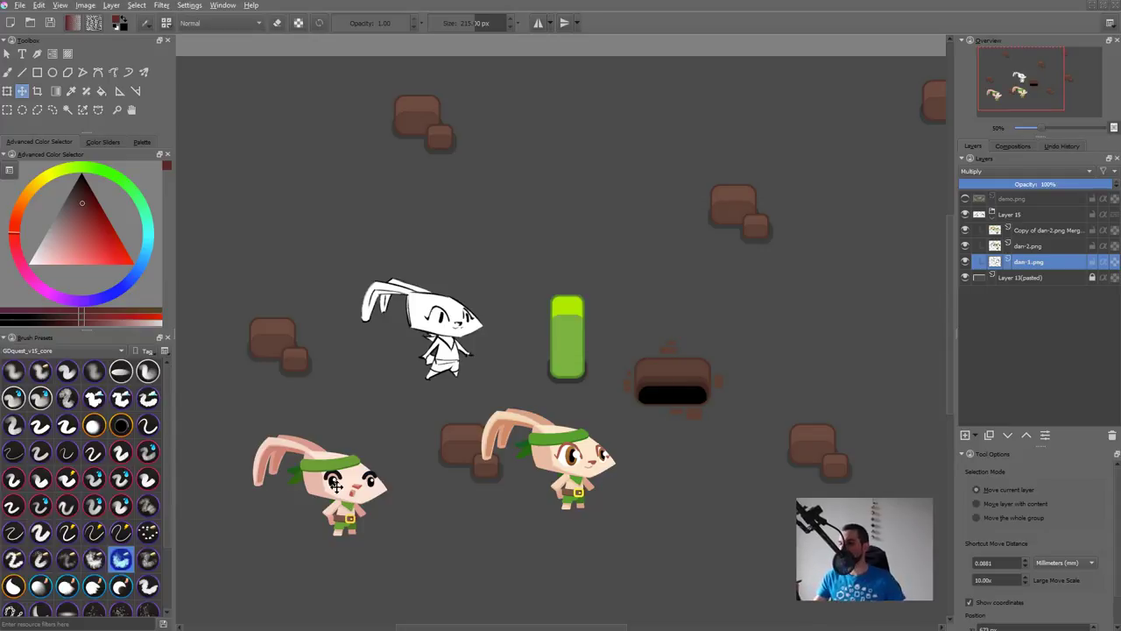
Step: Place the brown-eyed rabbit close beside the other coloured rabbit, and move both together to the upper part of the canvas
click(352, 488)
click(582, 455)
drag(581, 455, 488, 473)
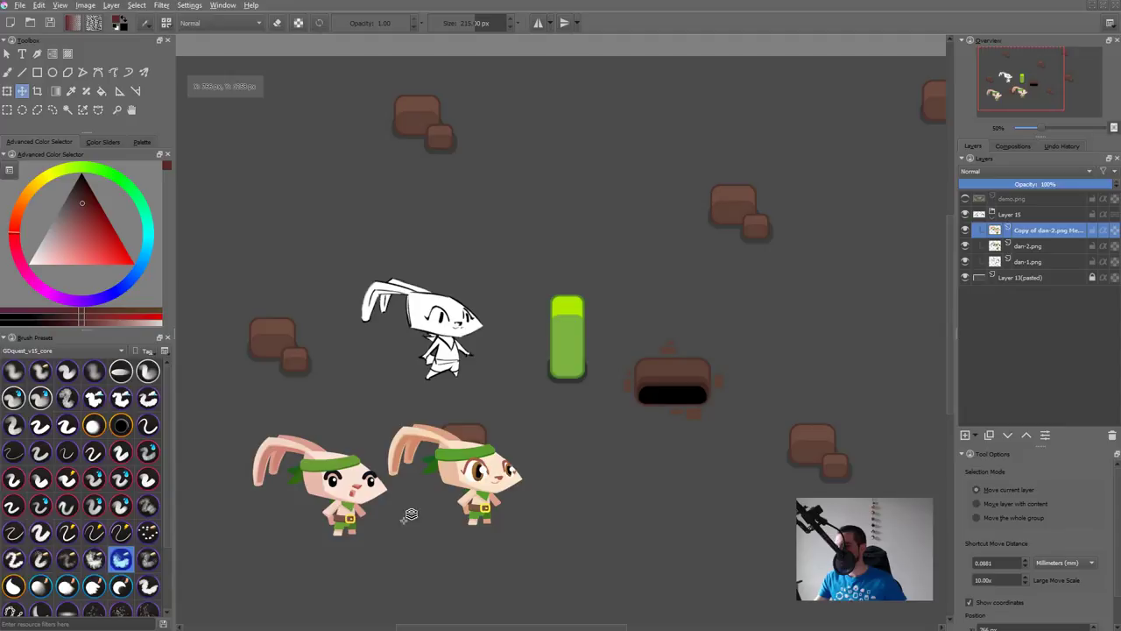
key(ctrl+r)
key(ctrl+r)
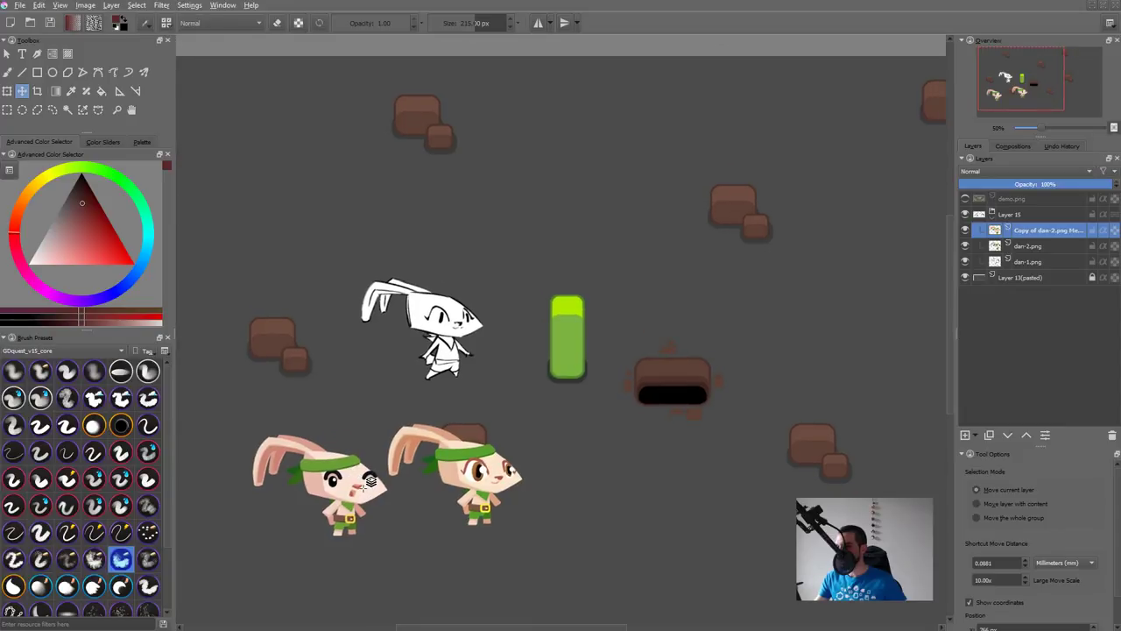
shift+click(362, 489)
drag(357, 494, 699, 141)
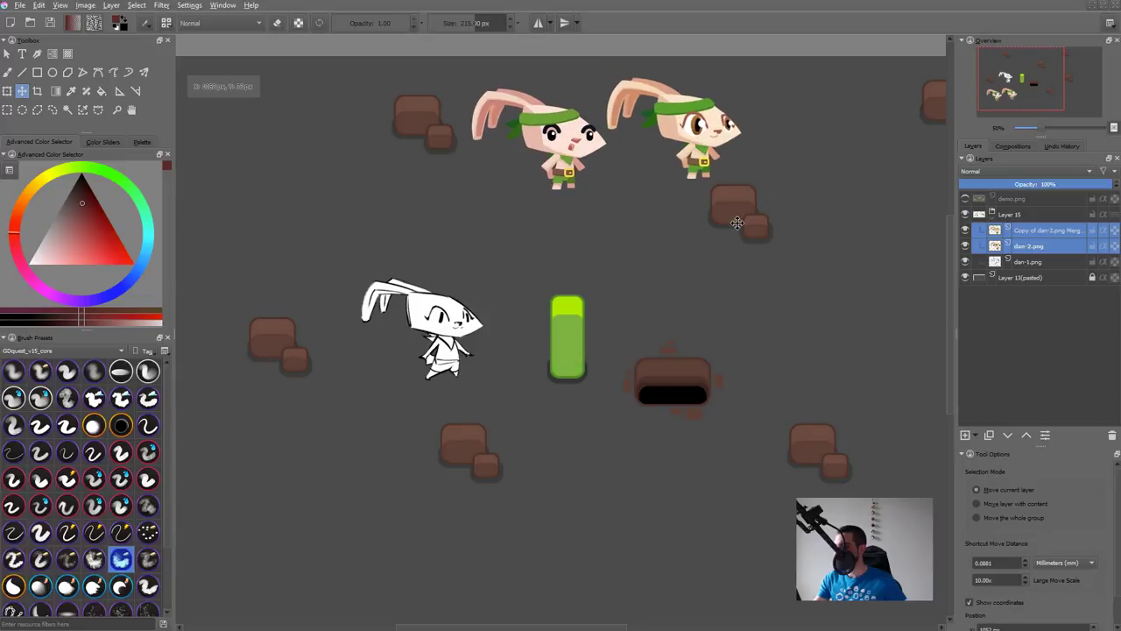
Step: Nudge the sketched rabbit slightly down, and add a new paint layer directly below dan-1.png with the Brush tool active
click(459, 322)
mouse_move(448, 361)
mouse_down()
mouse_move(501, 365)
mouse_move(469, 349)
mouse_up()
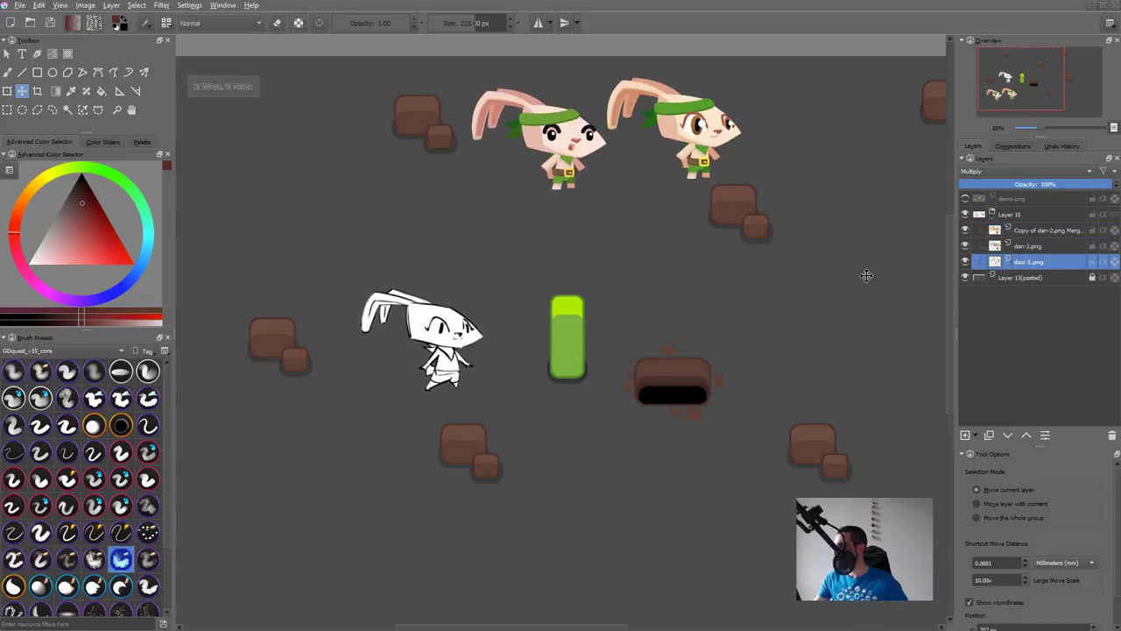
key(Insert)
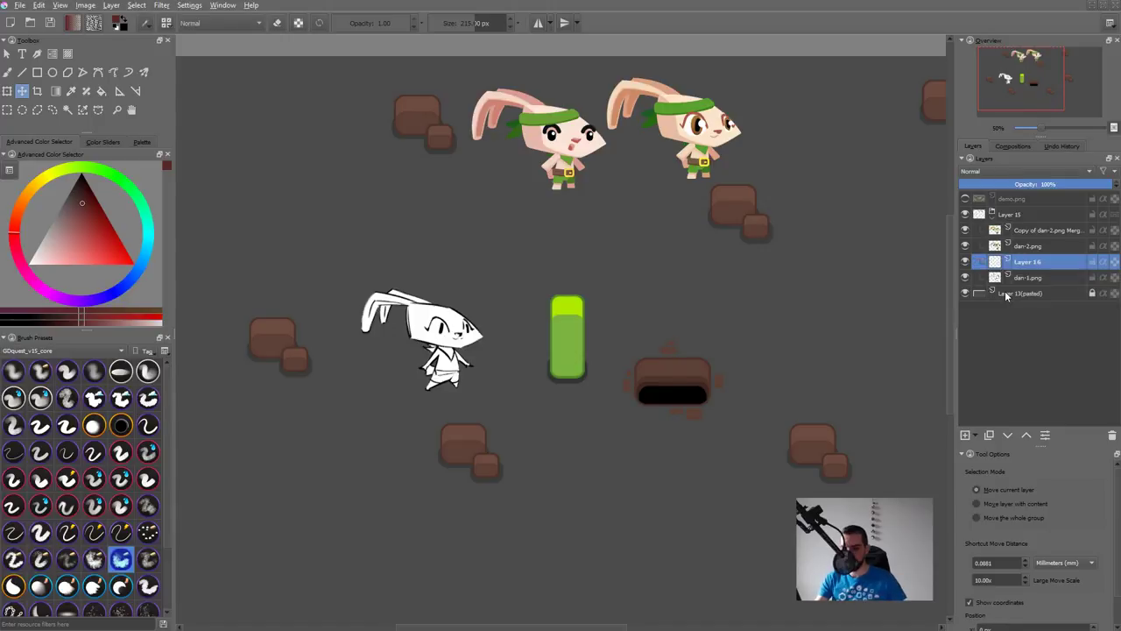
key(ctrl+Page_Down)
key(b)
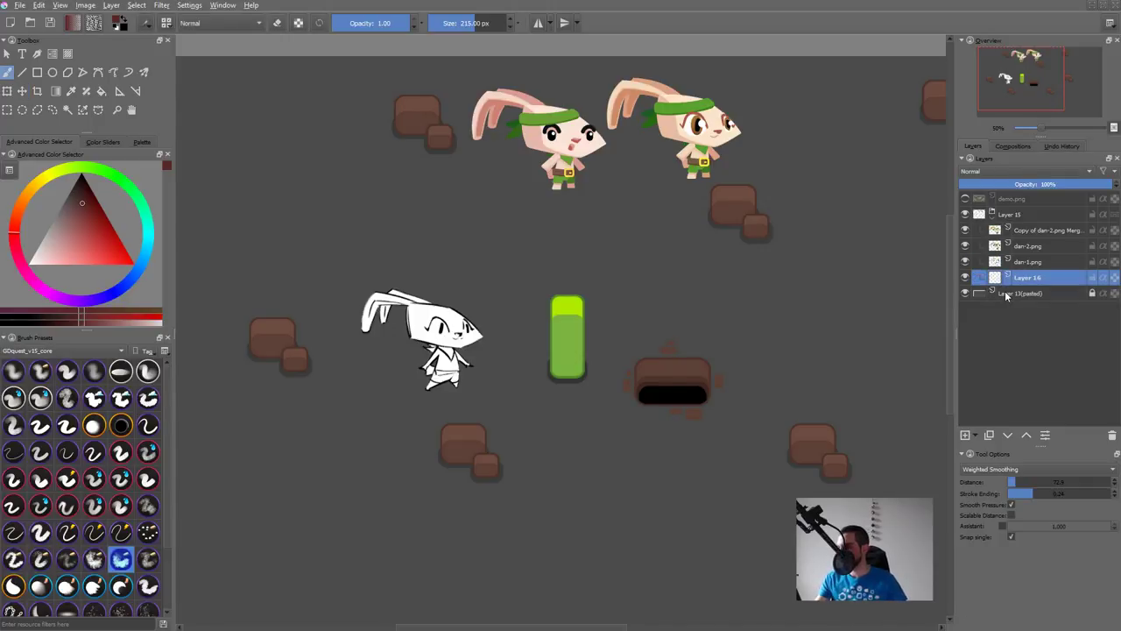
drag(548, 370, 611, 358)
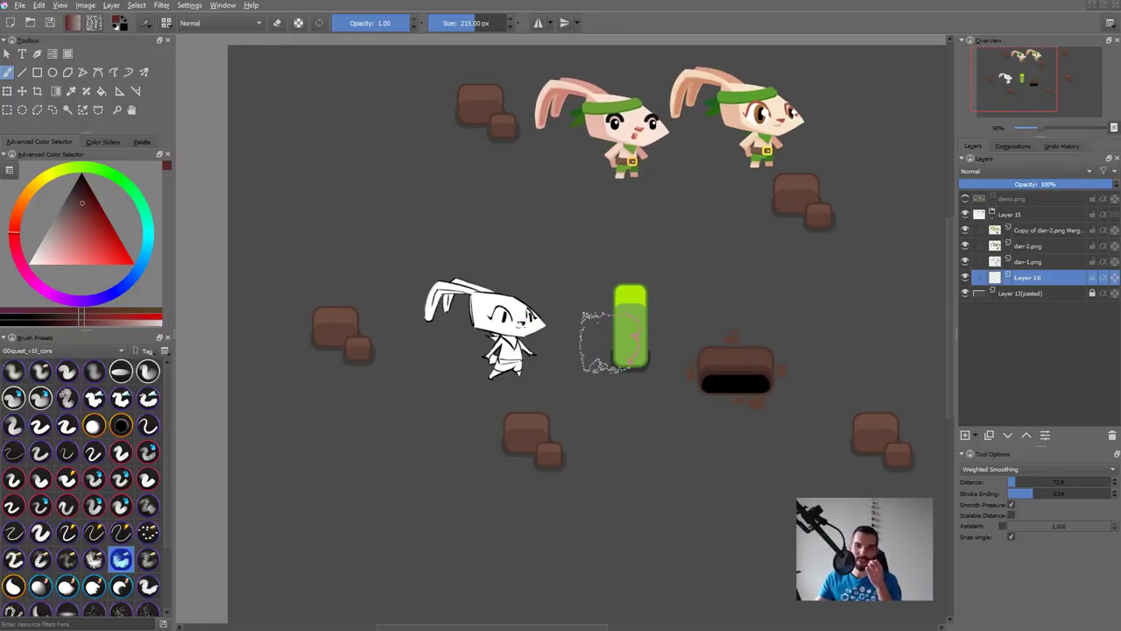
drag(595, 383, 632, 392)
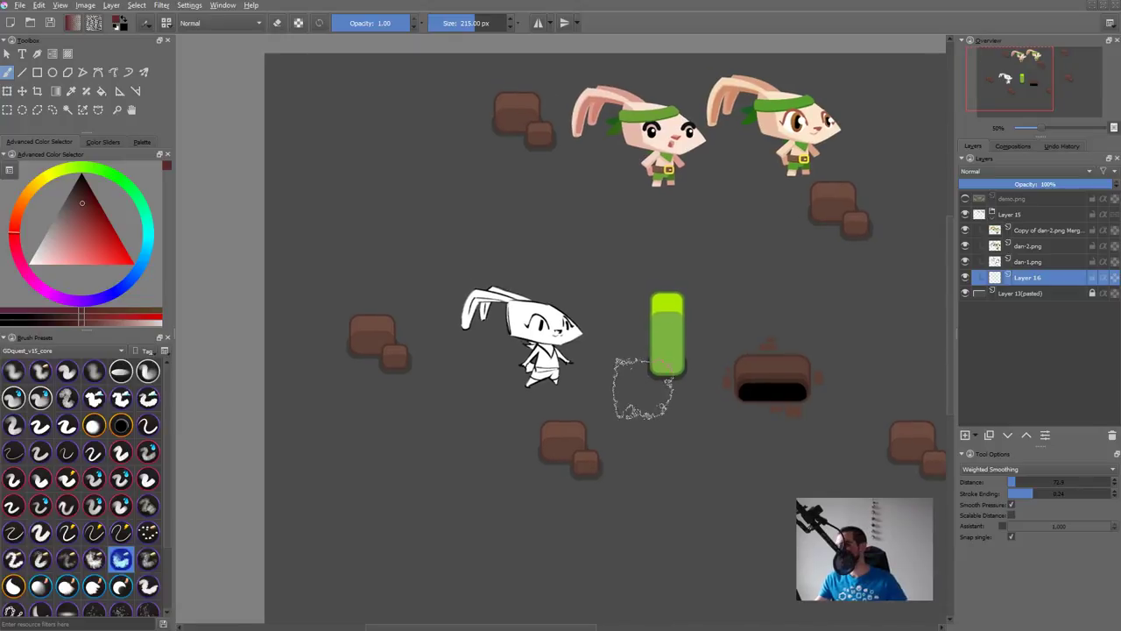
Step: Try two brush presets on Layer 16 at 118 px and cover the sketched rabbit's head with dark red using the second one
key(ctrl+0)
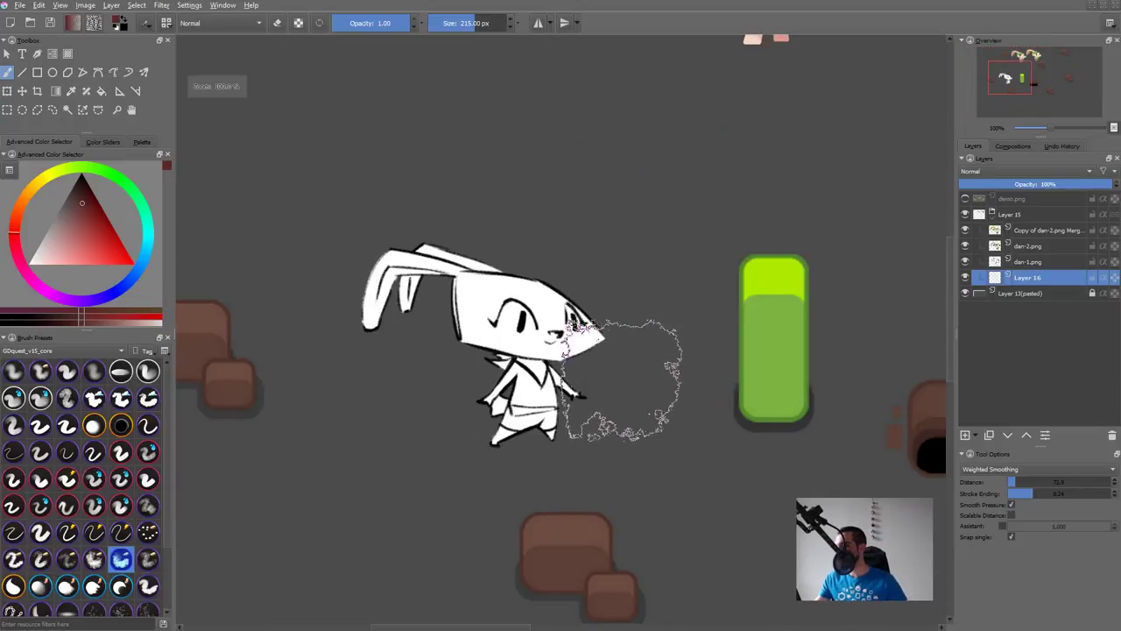
drag(636, 383, 689, 386)
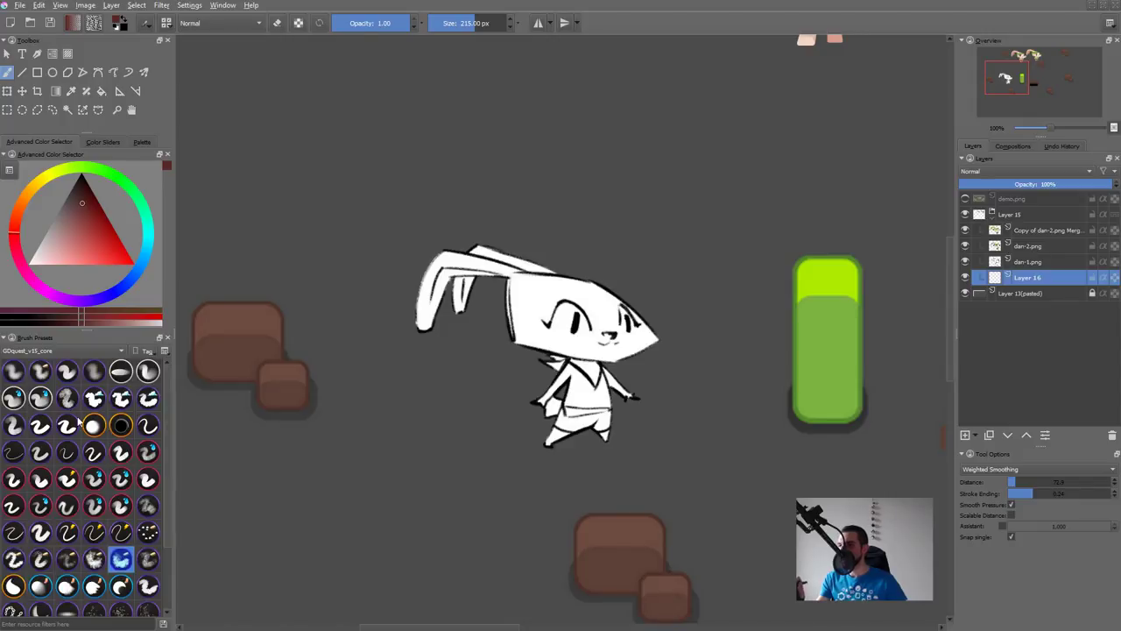
click(41, 424)
mouse_move(525, 320)
mouse_down()
mouse_move(560, 315)
mouse_move(613, 333)
mouse_move(635, 310)
mouse_up()
key(ctrl+z)
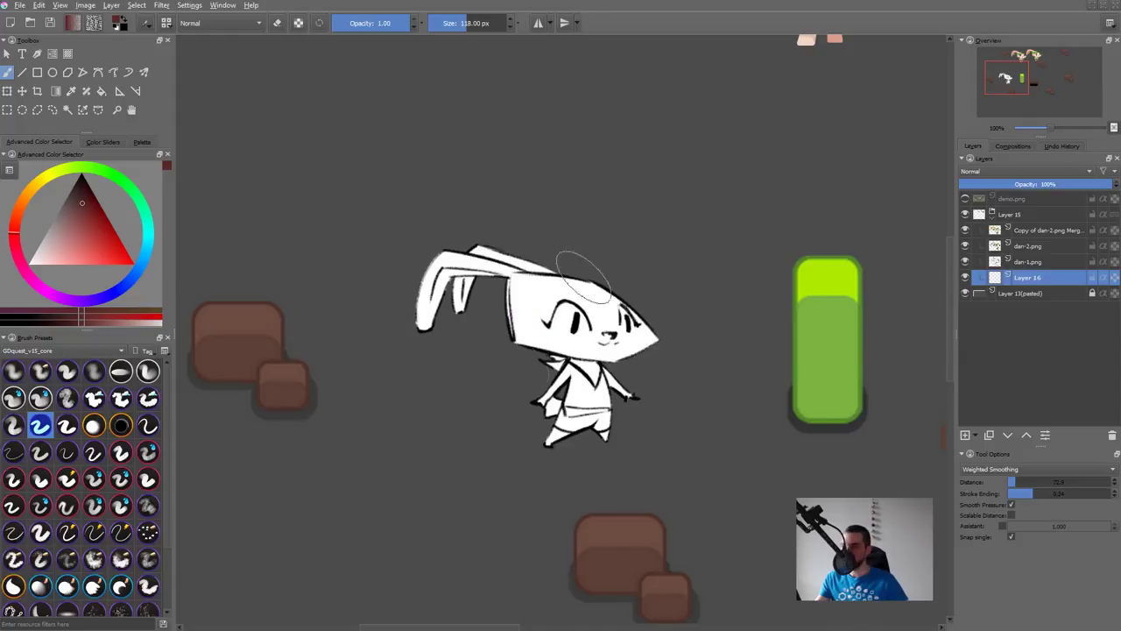
click(68, 426)
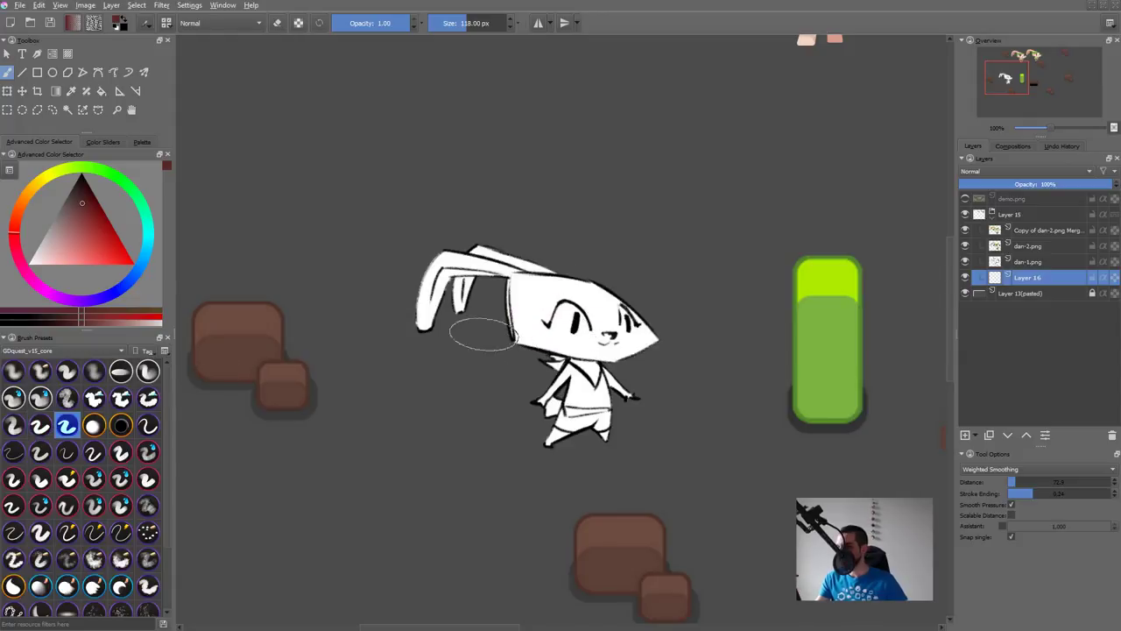
mouse_move(543, 324)
mouse_down()
mouse_move(593, 298)
mouse_move(508, 299)
mouse_move(502, 280)
mouse_move(588, 301)
mouse_up()
key(ctrl+z)
mouse_move(517, 331)
mouse_down()
mouse_move(631, 342)
mouse_move(526, 333)
mouse_move(551, 318)
mouse_move(631, 320)
mouse_move(503, 298)
mouse_move(609, 289)
mouse_move(517, 302)
mouse_up()
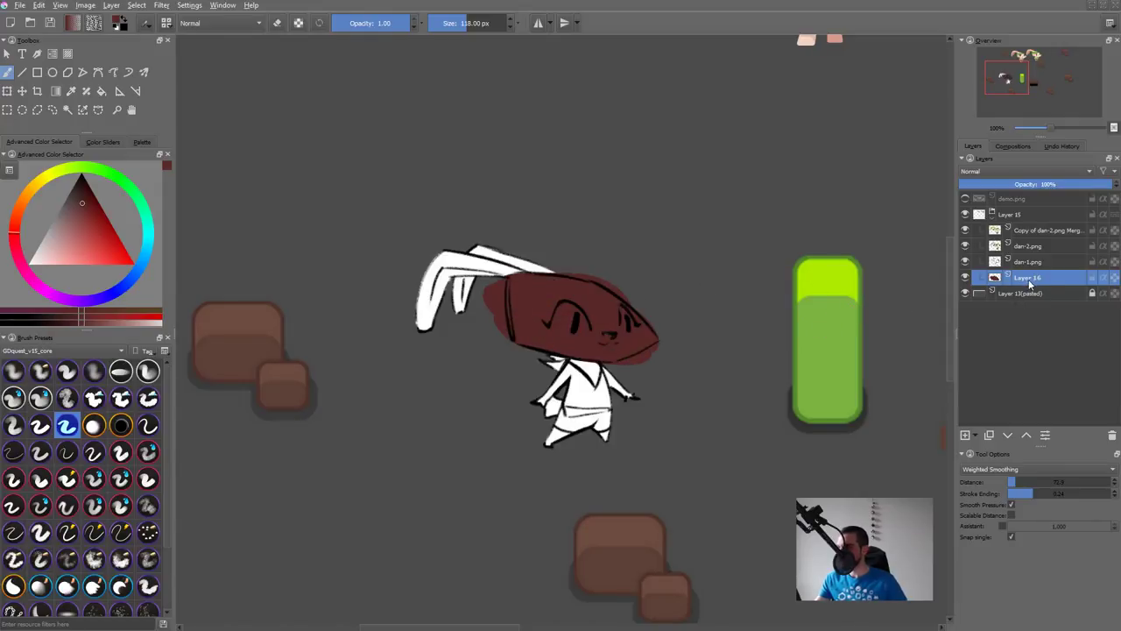
click(1053, 263)
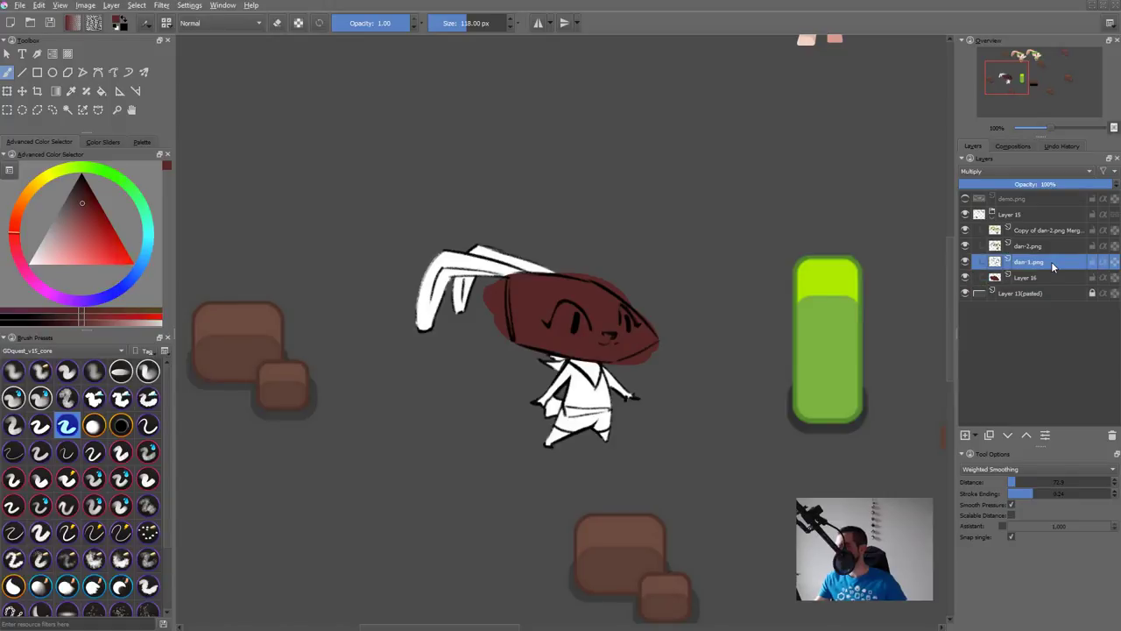
key(ctrl+Page_Down)
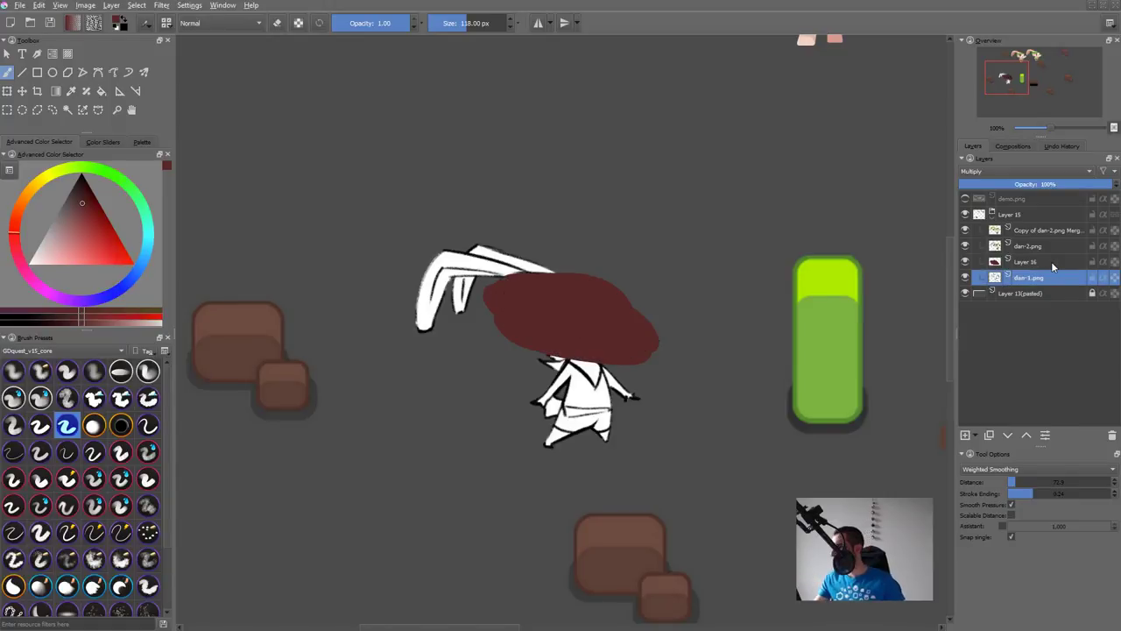
key(ctrl+Page_Up)
Step: Turn on alpha inheritance for Layer 16 and move it directly above dan-1.png
click(1105, 265)
click(1105, 264)
click(1105, 278)
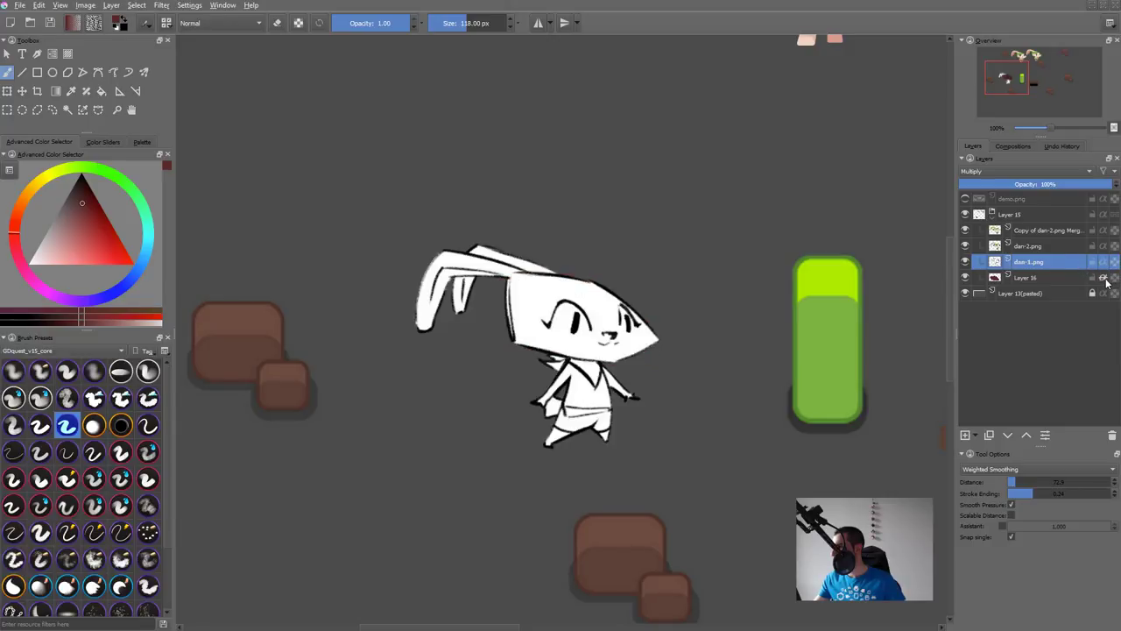
click(1104, 278)
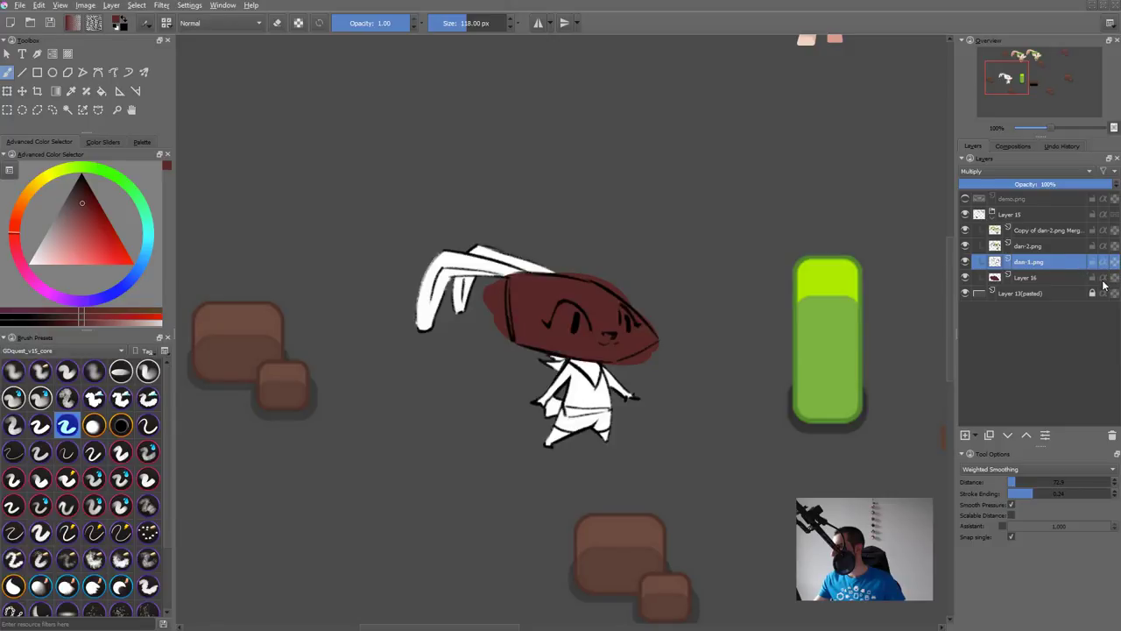
click(1104, 279)
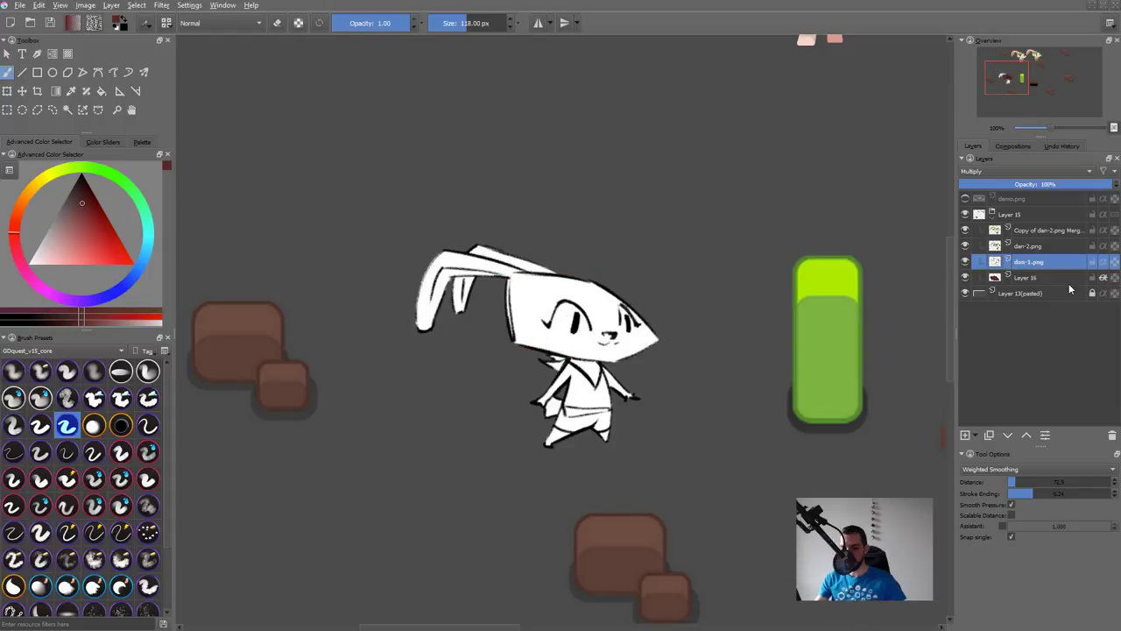
click(1034, 280)
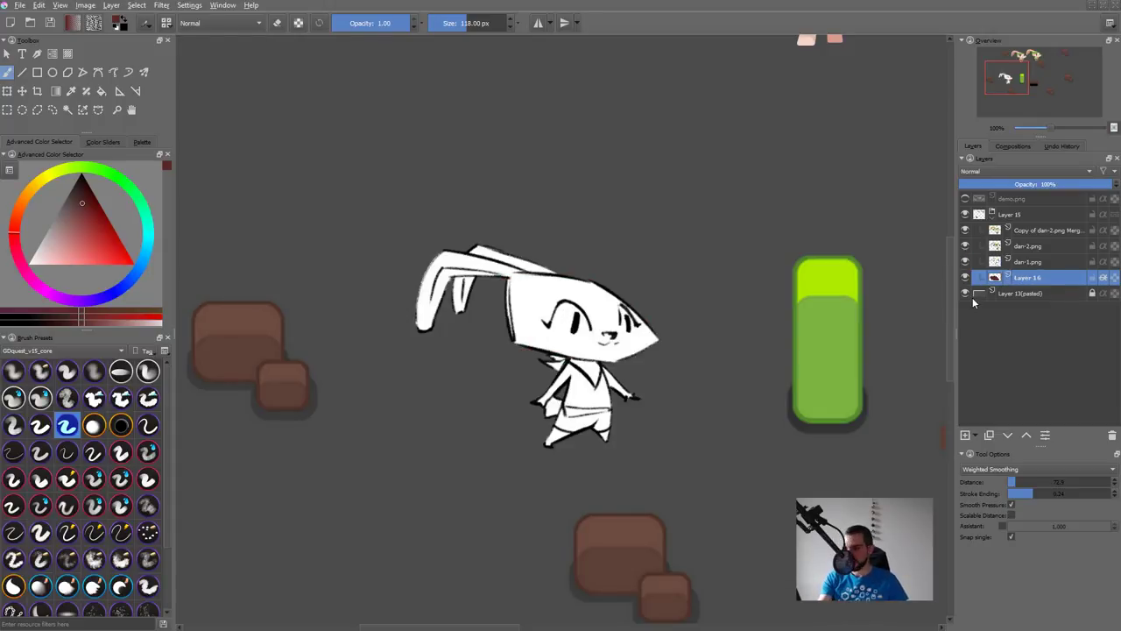
key(ctrl+Page_Up)
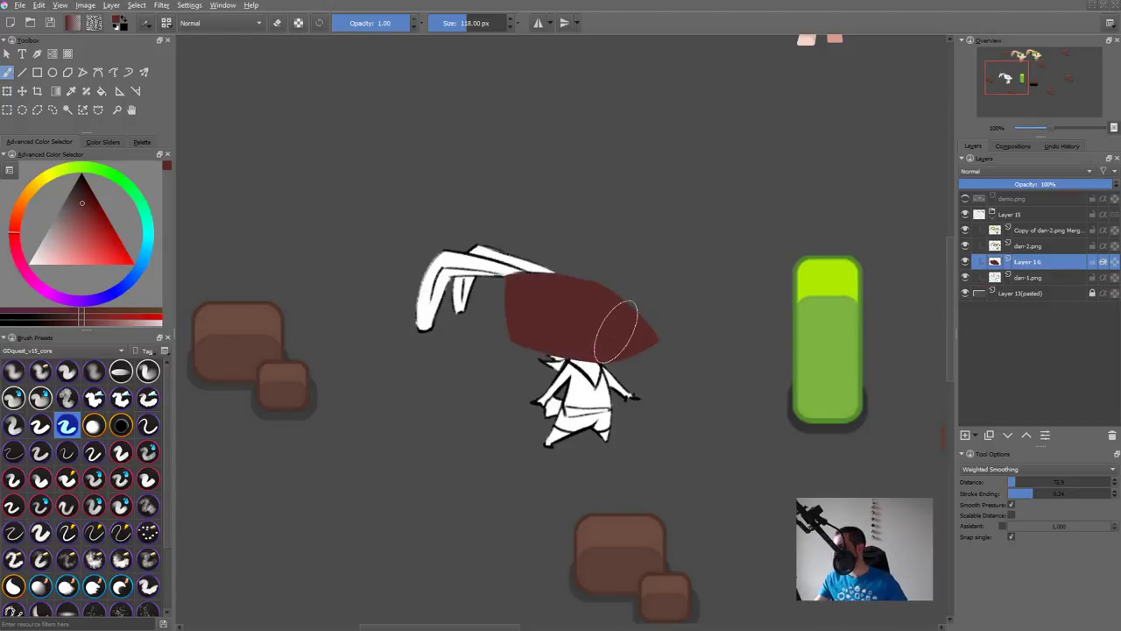
Step: Sample the green from the bar, lower the brush smoothing distance, and paint the rabbit's neck scarf with a small brush
mouse_move(771, 352)
mouse_down()
mouse_move(748, 375)
mouse_move(664, 362)
mouse_up()
key(bracketleft)
key(bracketleft)
key(bracketleft)
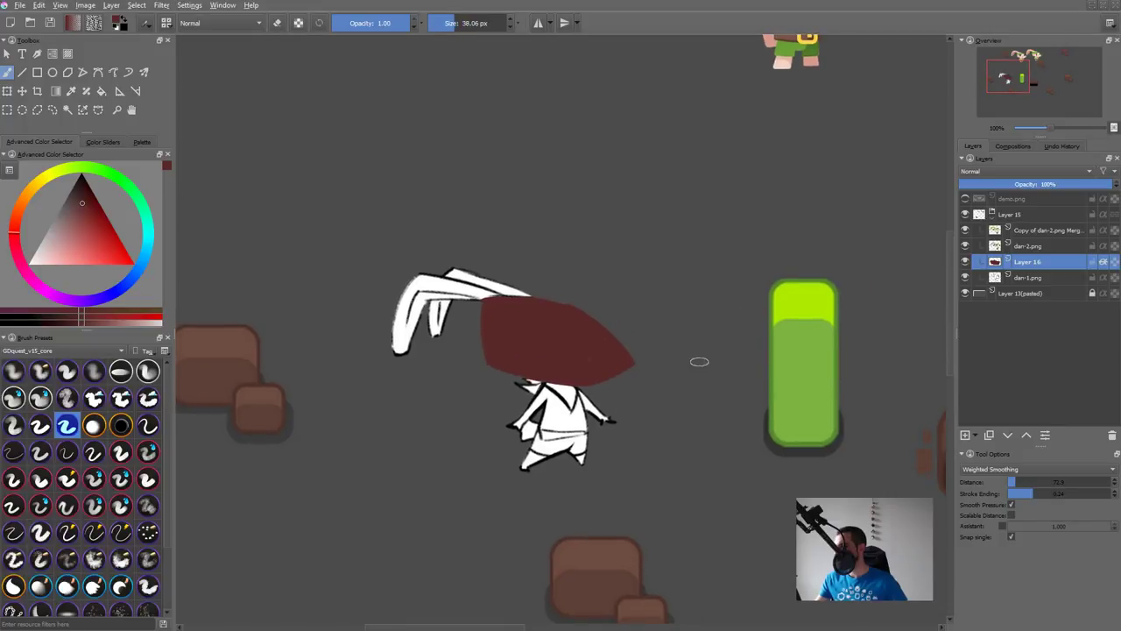
ctrl+click(825, 405)
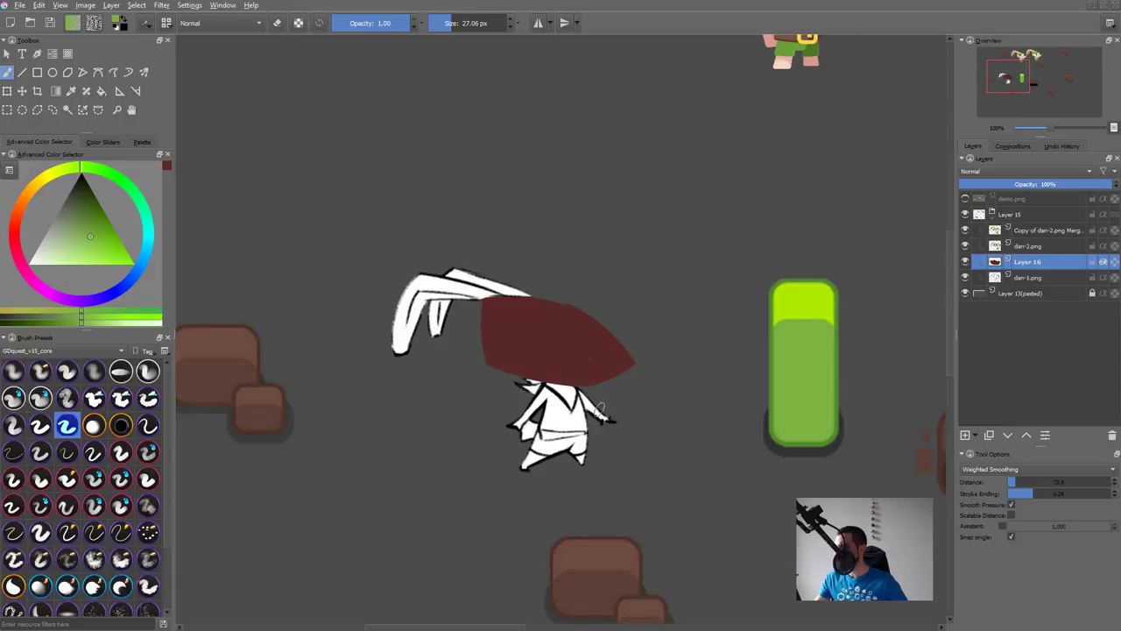
drag(550, 384, 585, 407)
key(ctrl+z)
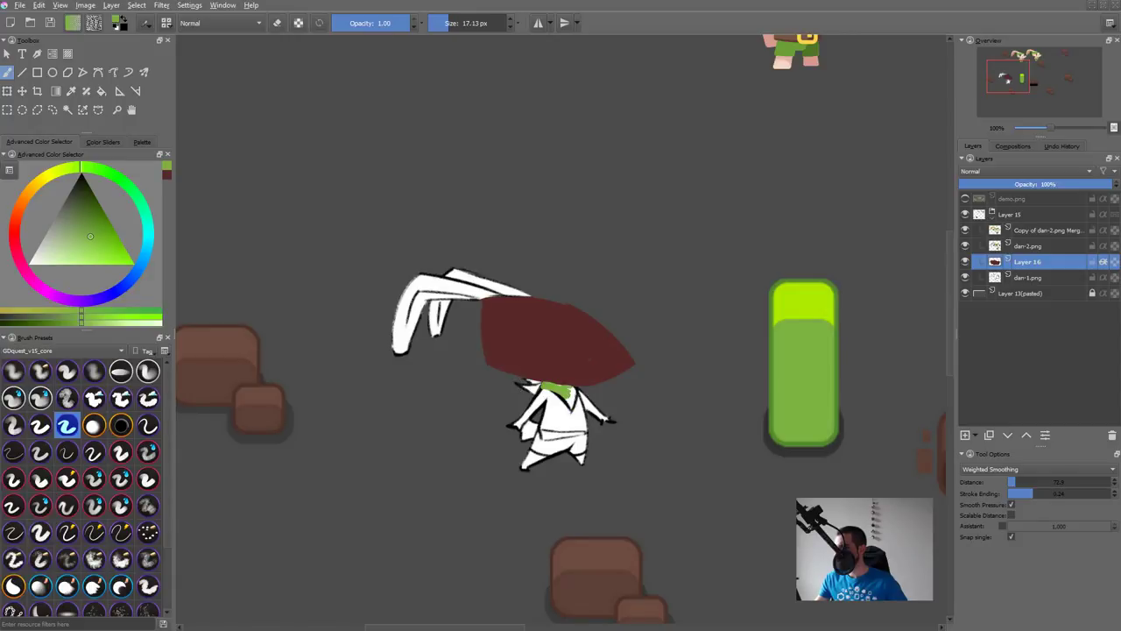
click(1013, 484)
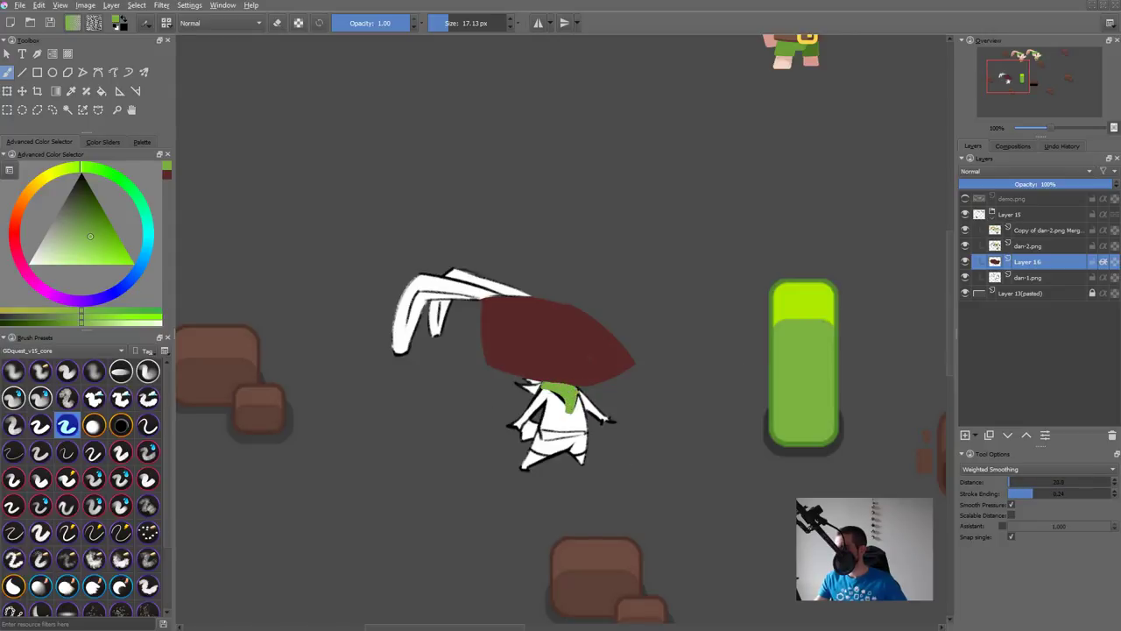
drag(561, 394, 570, 415)
Step: Switch to an inking brush preset at 34.60 px, sharpen the scarf's tip with the eraser, and paint its tail green
scroll(172, 442, down, 2)
scroll(172, 449, down, 1)
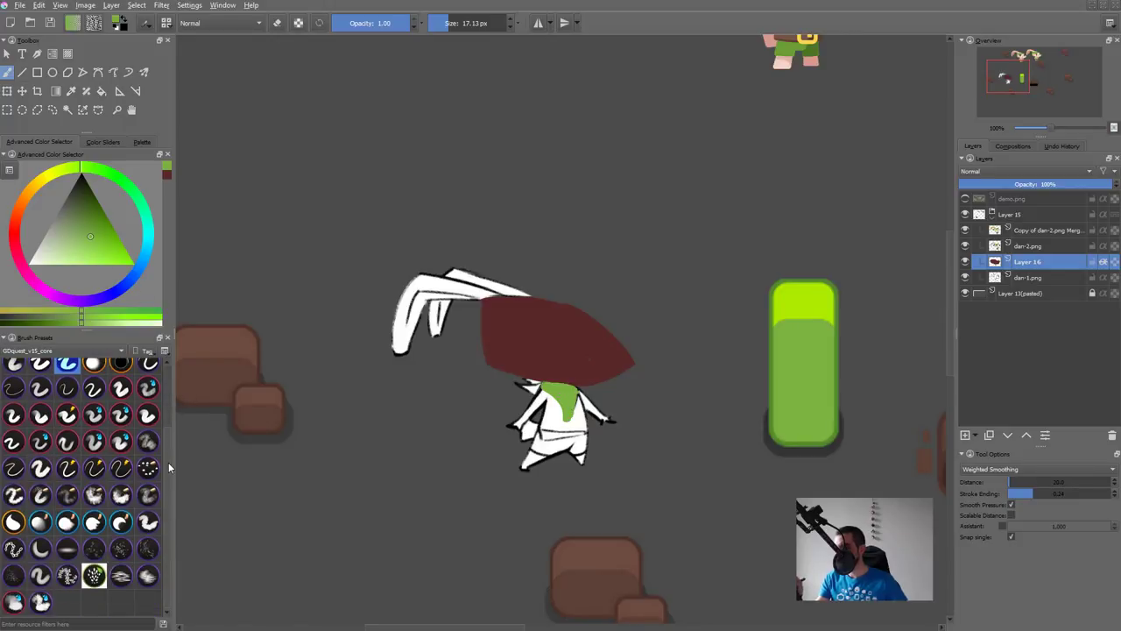
scroll(171, 447, up, 2)
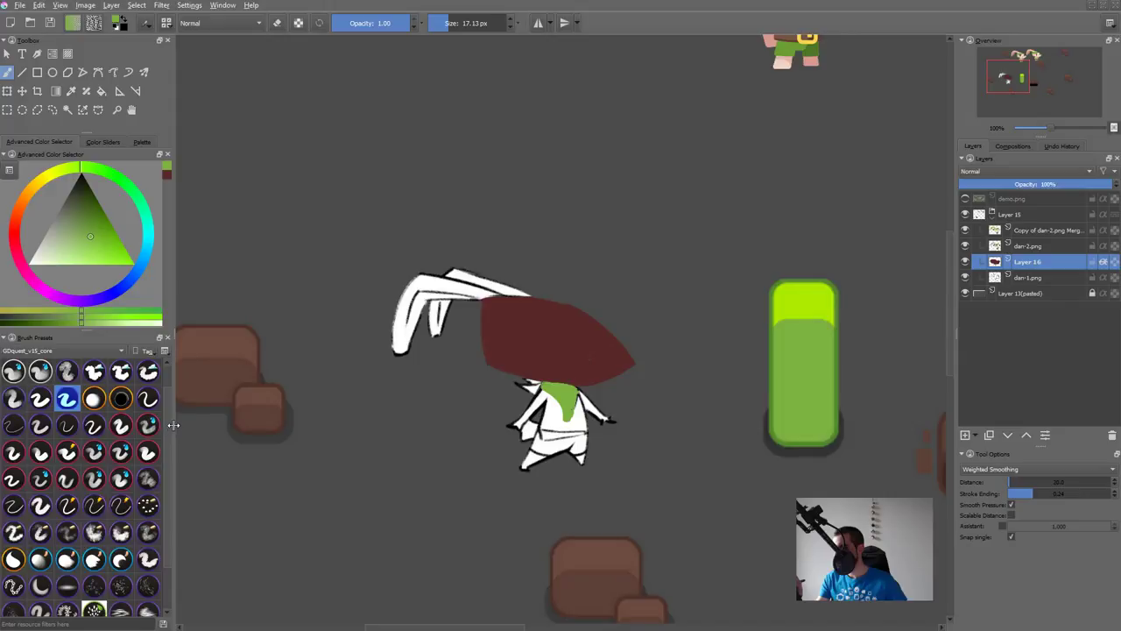
click(67, 506)
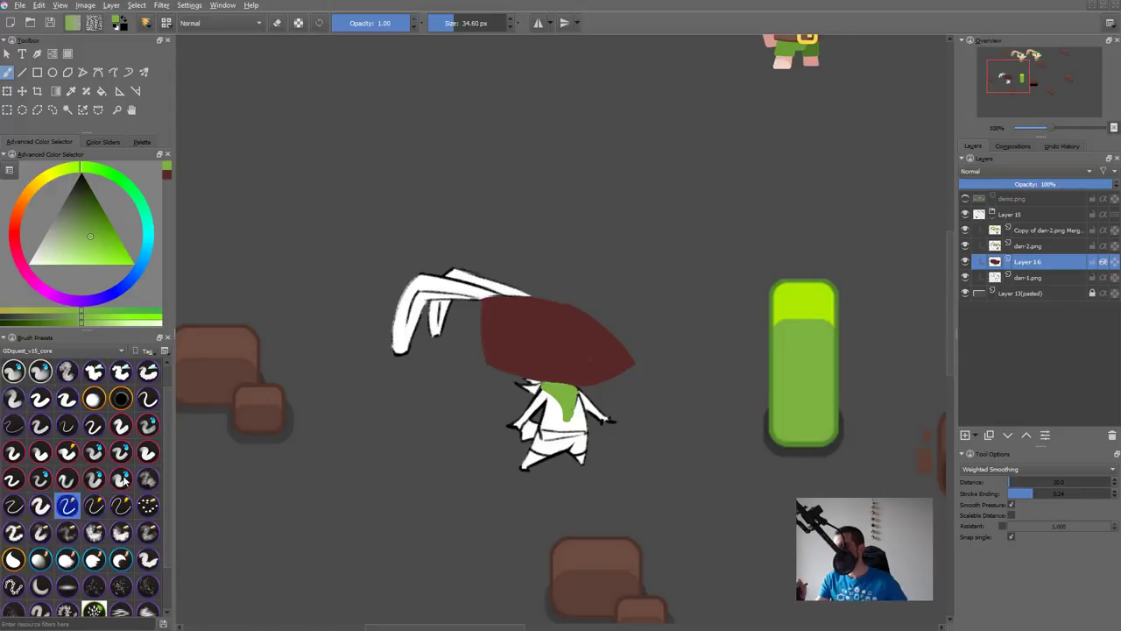
key(e)
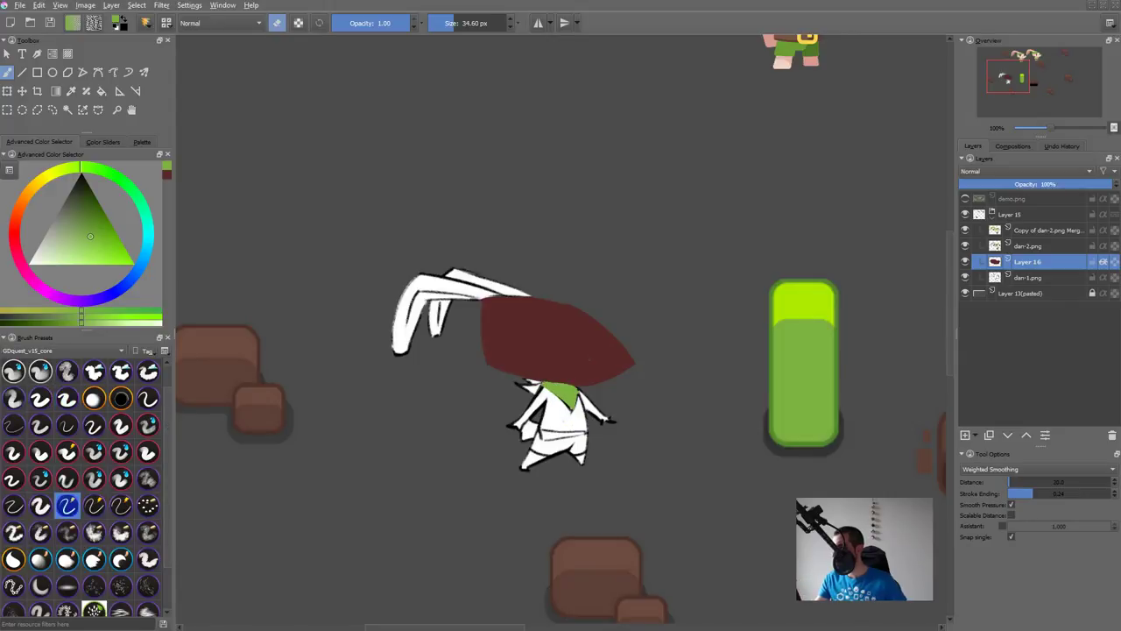
key(e)
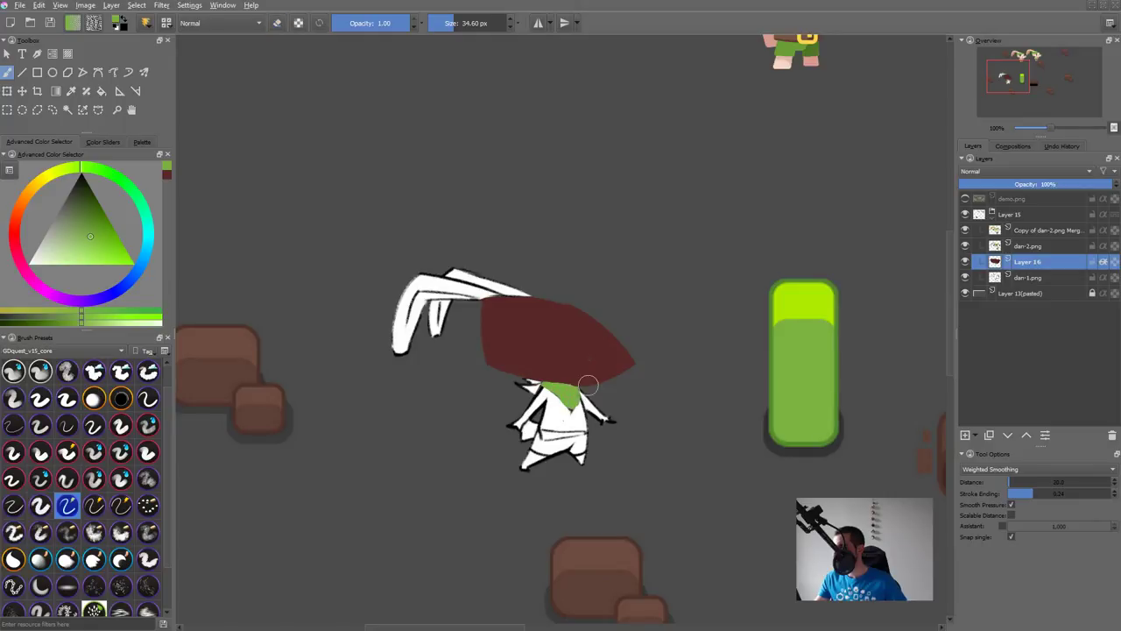
drag(530, 386, 524, 389)
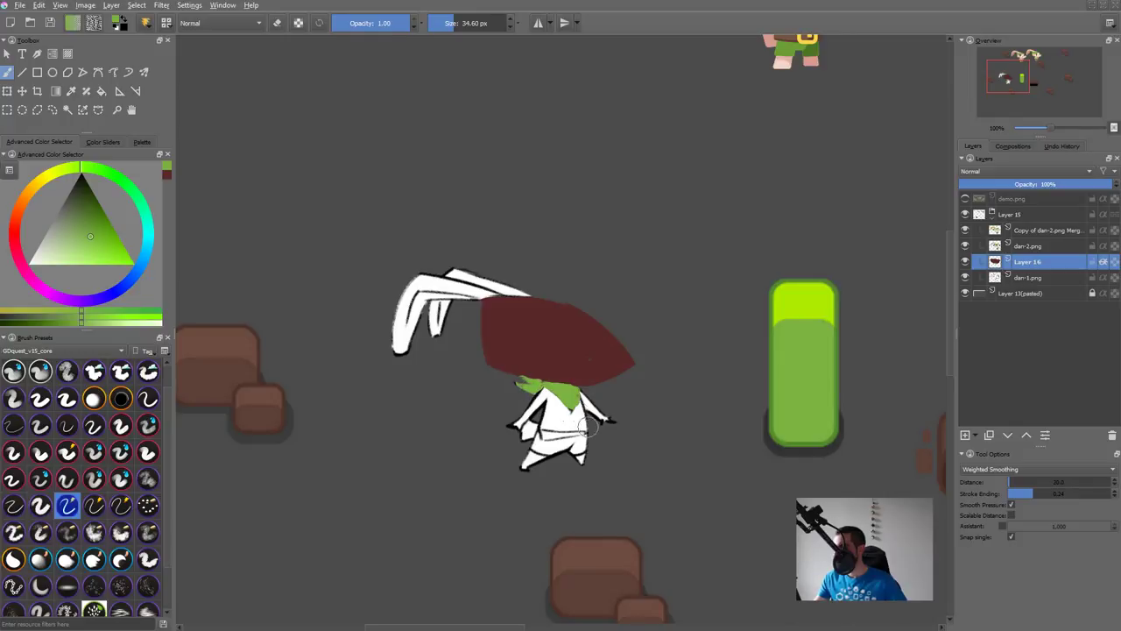
Step: Paint the rabbit's shorts green, and tidy the edges of the shorts and scarf by alternating brush and eraser
mouse_move(528, 432)
mouse_down()
mouse_move(536, 444)
mouse_move(585, 434)
mouse_up()
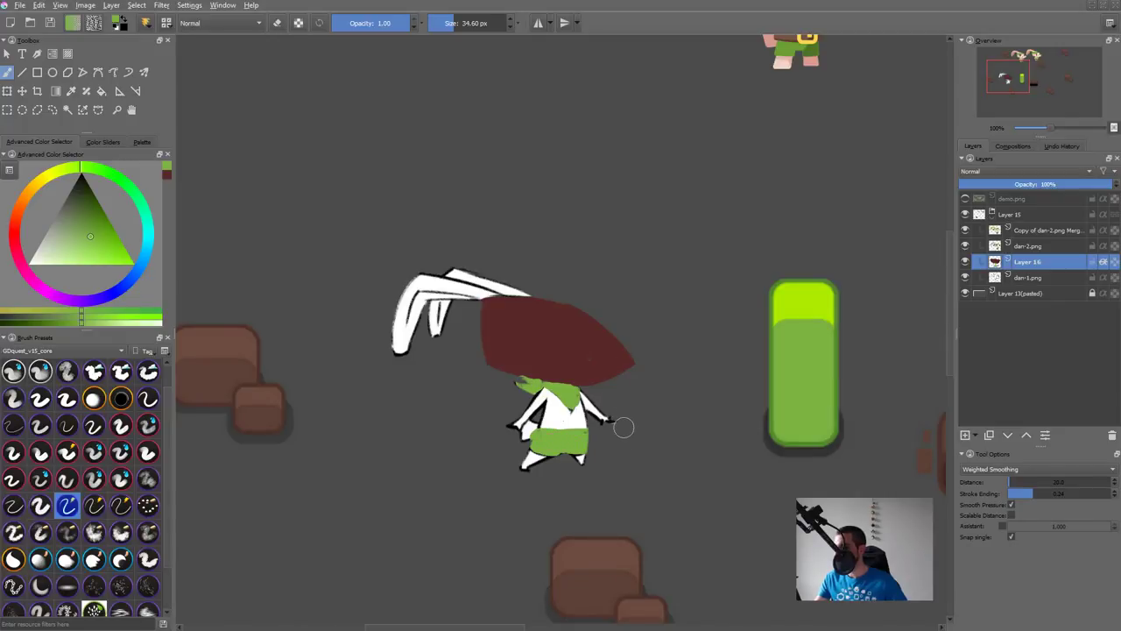
key(e)
key(e)
drag(615, 422, 599, 421)
key(e)
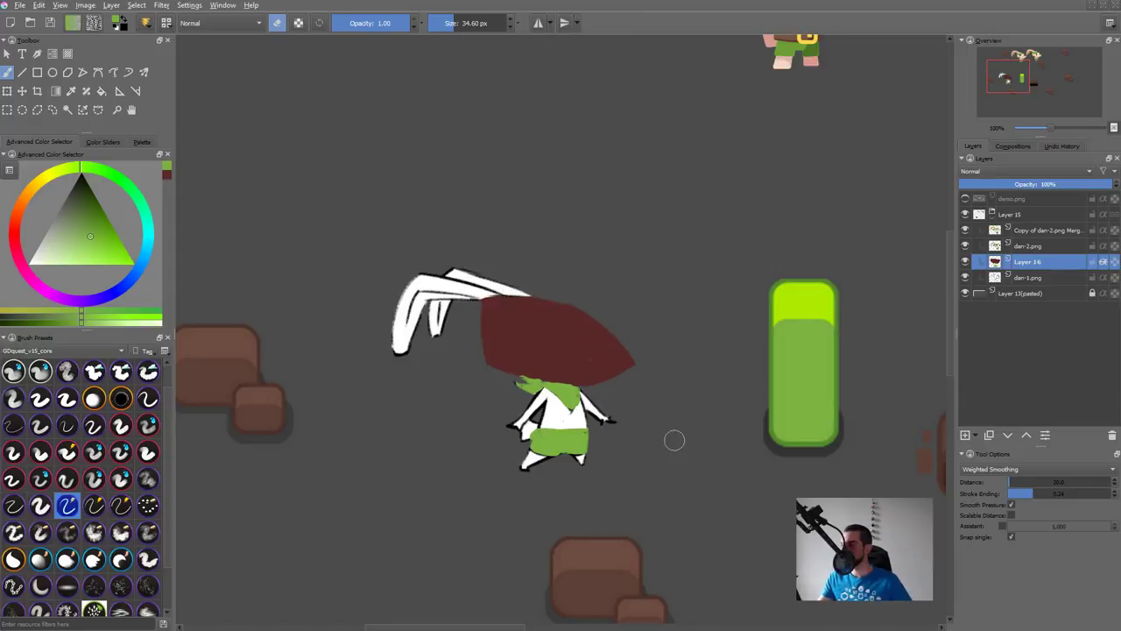
drag(638, 451, 649, 448)
key(e)
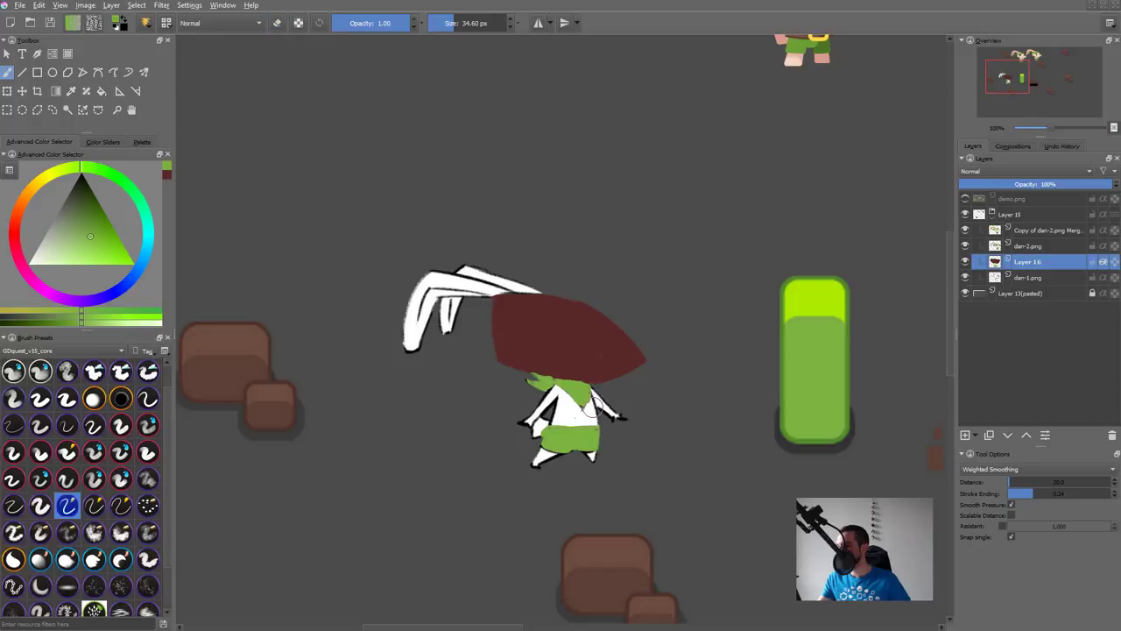
key(e)
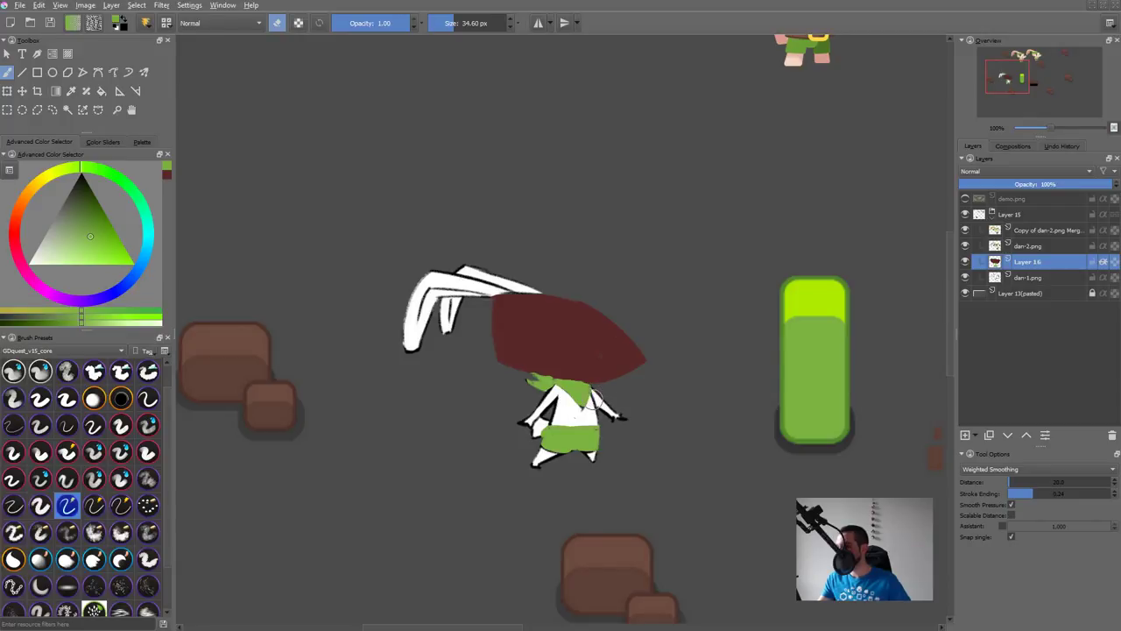
key(e)
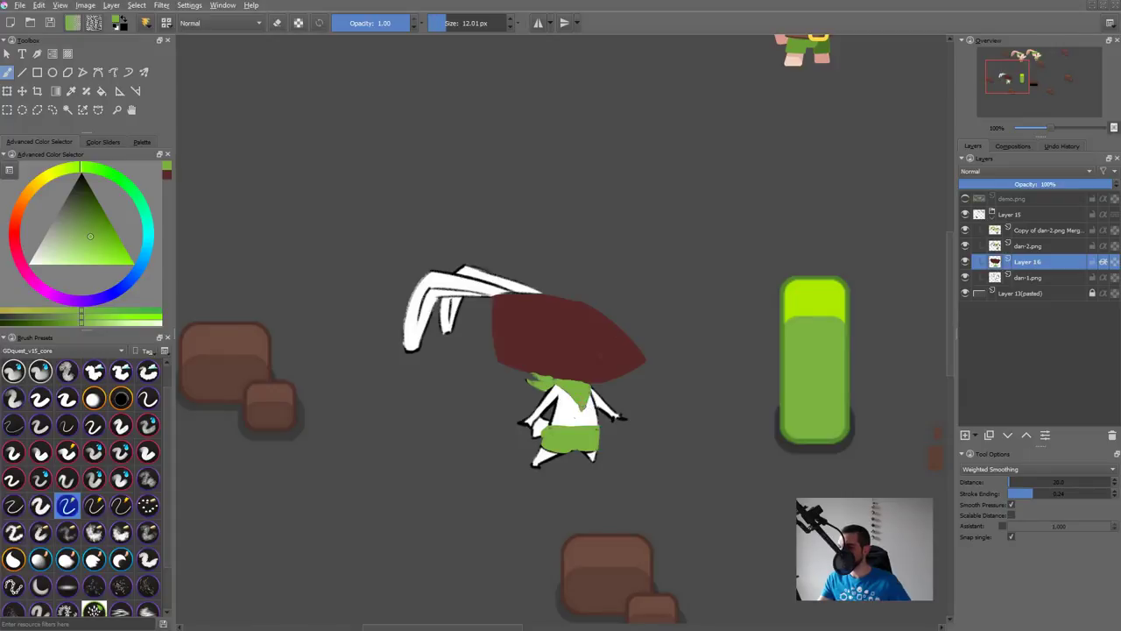
key(e)
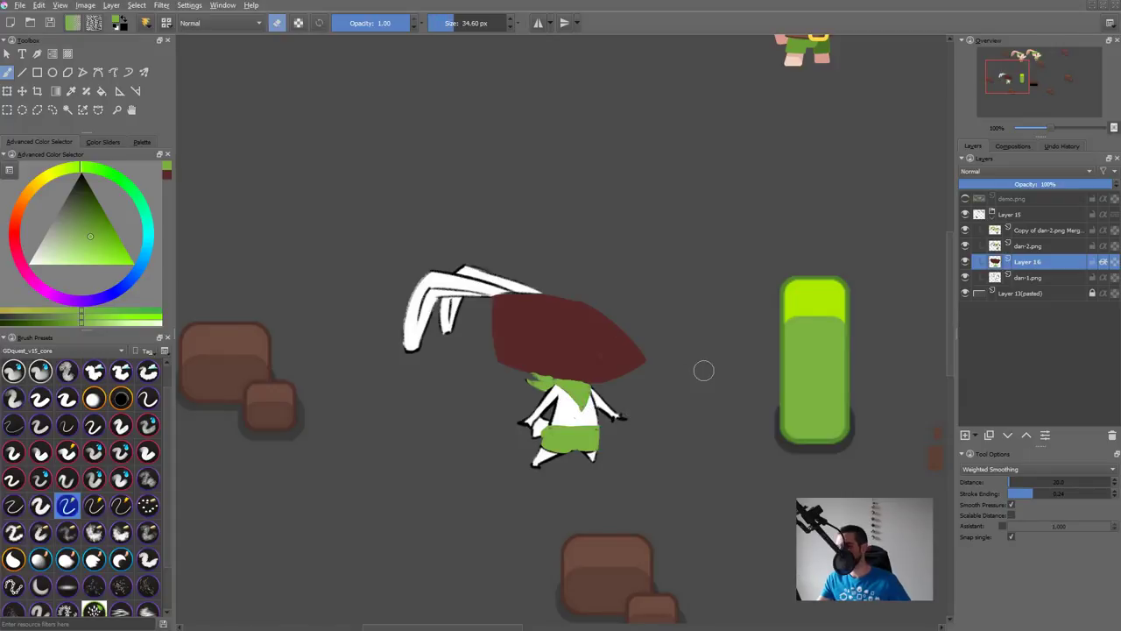
Step: Add a new paint layer directly below Layer 16 and sample the pale skin colour from a coloured rabbit's arm
key(Insert)
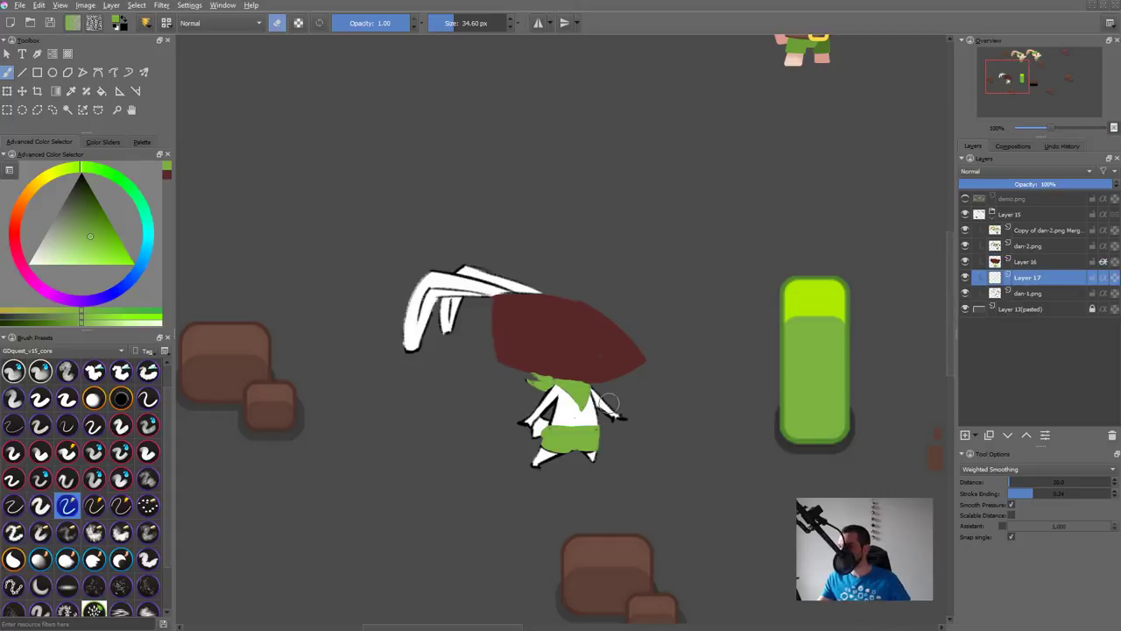
drag(738, 411, 532, 538)
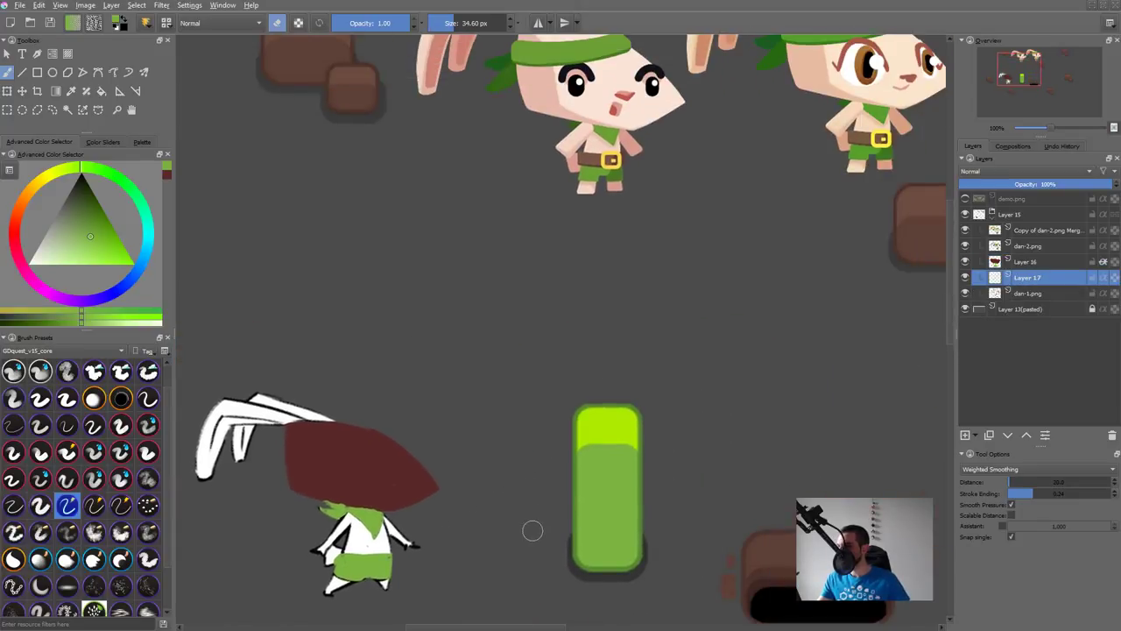
drag(616, 462, 615, 513)
ctrl+click(643, 163)
drag(561, 386, 689, 289)
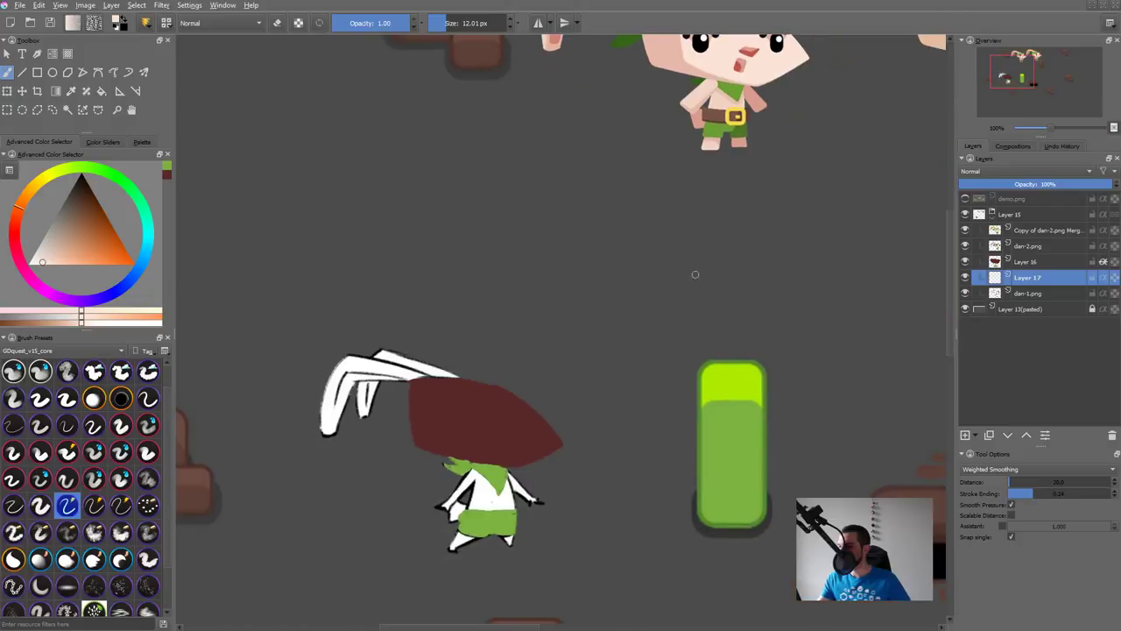
Step: Paint the torso, arms and legs in the pale skin colour on Layer 17, with alpha inheritance turned on for it
drag(475, 503, 507, 501)
mouse_move(480, 481)
mouse_down()
mouse_move(488, 509)
mouse_move(452, 497)
mouse_up()
mouse_move(529, 502)
mouse_down()
mouse_move(524, 484)
mouse_move(545, 501)
mouse_move(614, 423)
mouse_up()
click(1103, 278)
drag(541, 457, 590, 455)
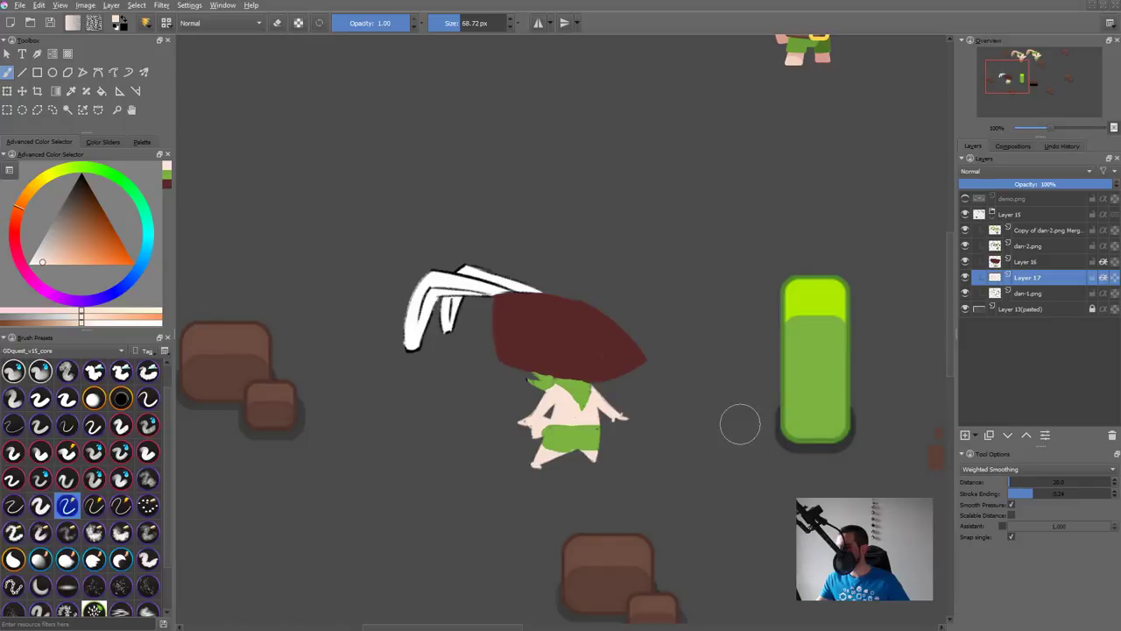
Step: Erase the dark red head fill from Layer 16 with an enlarged eraser, keeping the green scarf and shorts
drag(731, 430, 751, 446)
shift+drag(603, 415, 577, 416)
key(Page_Up)
key(e)
key(bracketright)
key(bracketright)
key(bracketright)
key(bracketright)
mouse_move(471, 333)
mouse_down()
mouse_move(569, 368)
mouse_move(643, 333)
mouse_up()
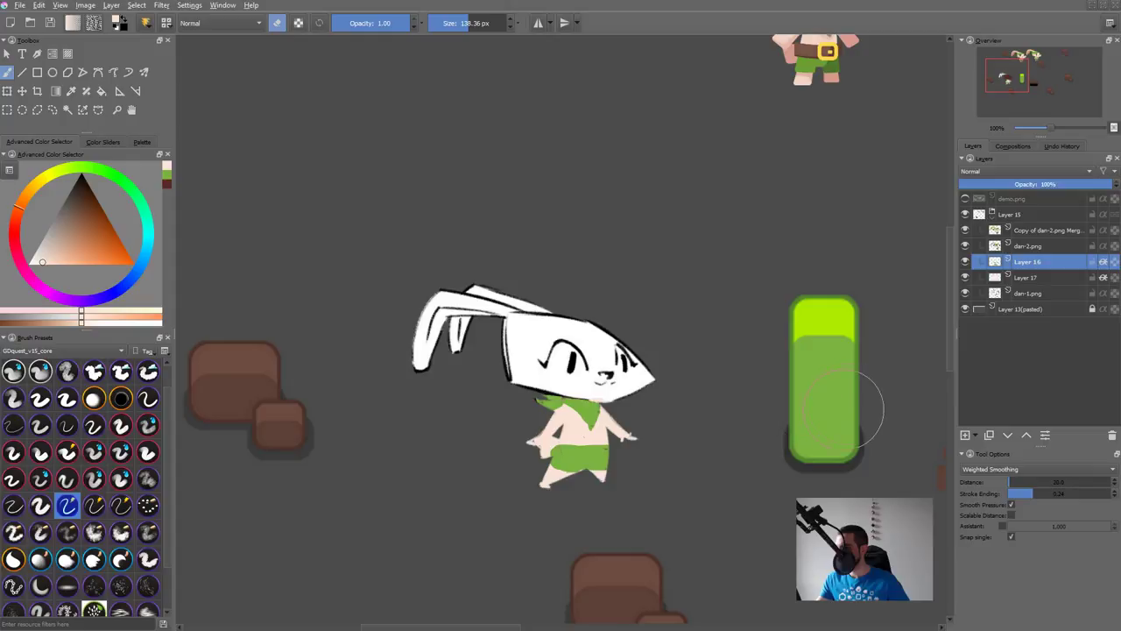
Step: Paint the head and ears in the pale skin colour on Layer 17, and reduce the brush size to about 26 px
click(1036, 281)
key(e)
mouse_move(650, 382)
mouse_down()
mouse_move(533, 387)
mouse_move(648, 386)
mouse_up()
mouse_move(541, 341)
mouse_down()
mouse_move(592, 347)
mouse_move(473, 312)
mouse_move(442, 361)
mouse_up()
scroll(763, 352, down, 1)
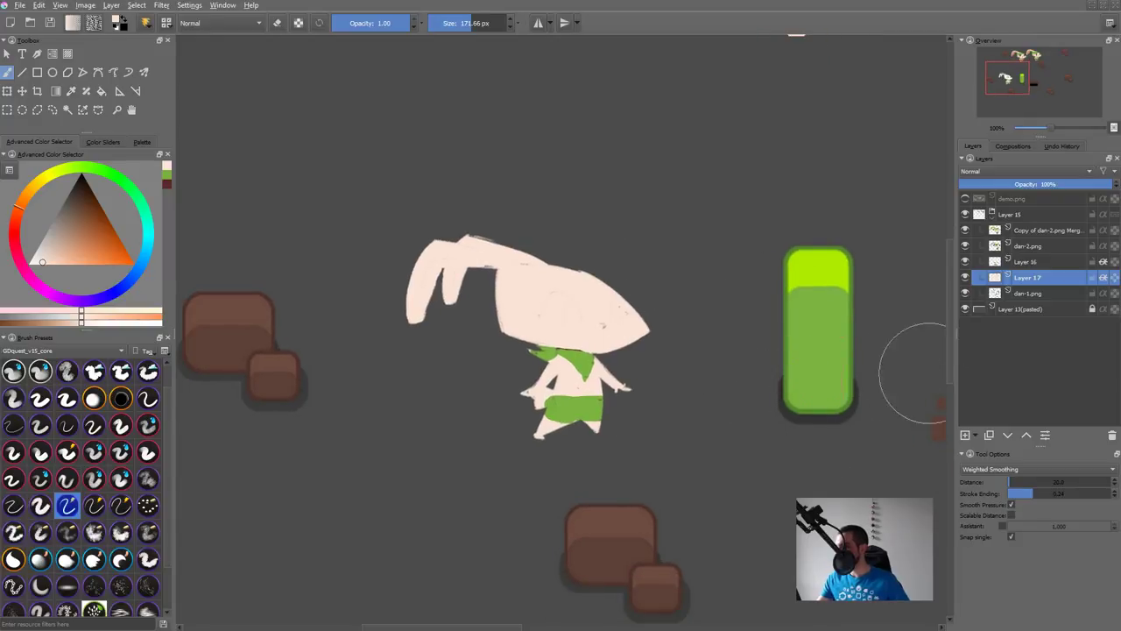
shift+drag(686, 370, 601, 378)
drag(867, 387, 715, 372)
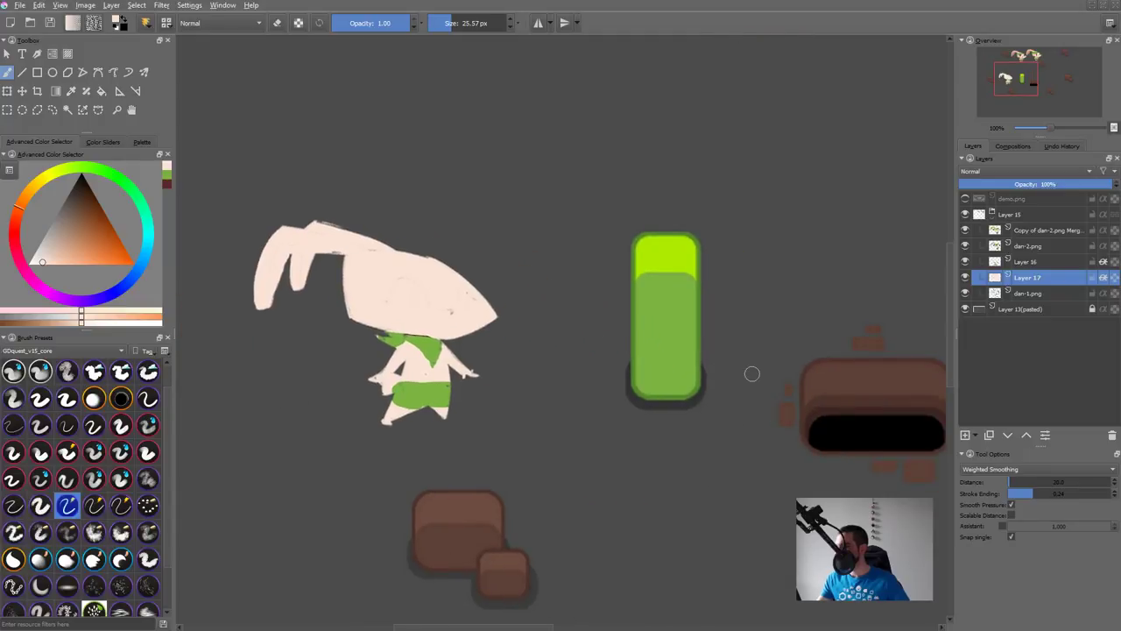
Step: Show the demo.png reference and sample the pink shadow colour from its rabbit for painting on Layer 17
key(2)
drag(784, 396, 789, 405)
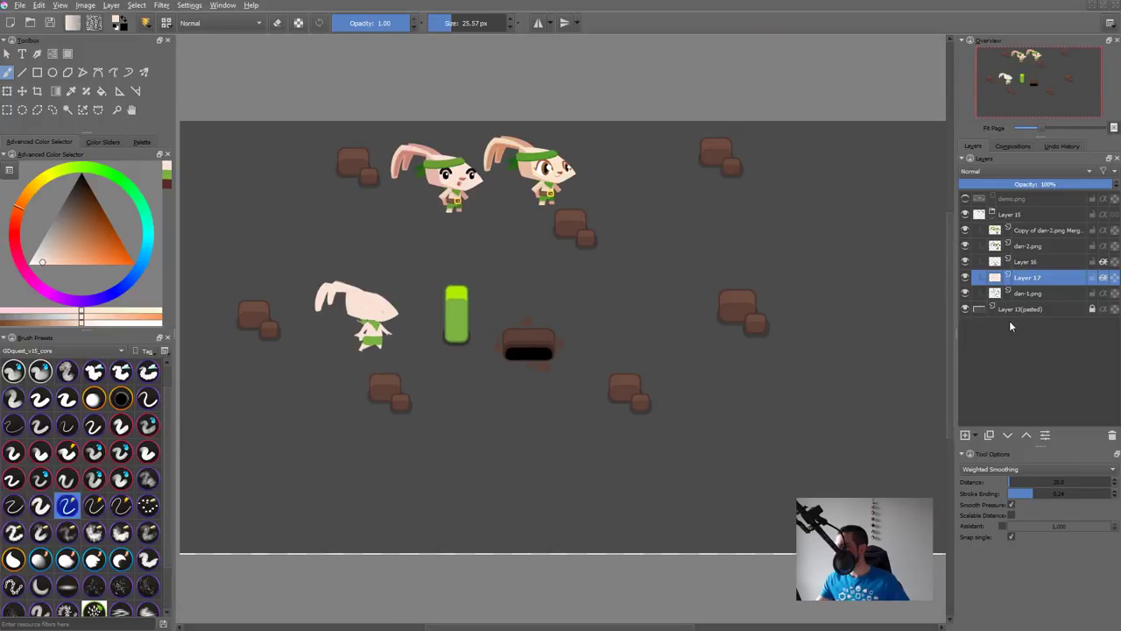
click(965, 199)
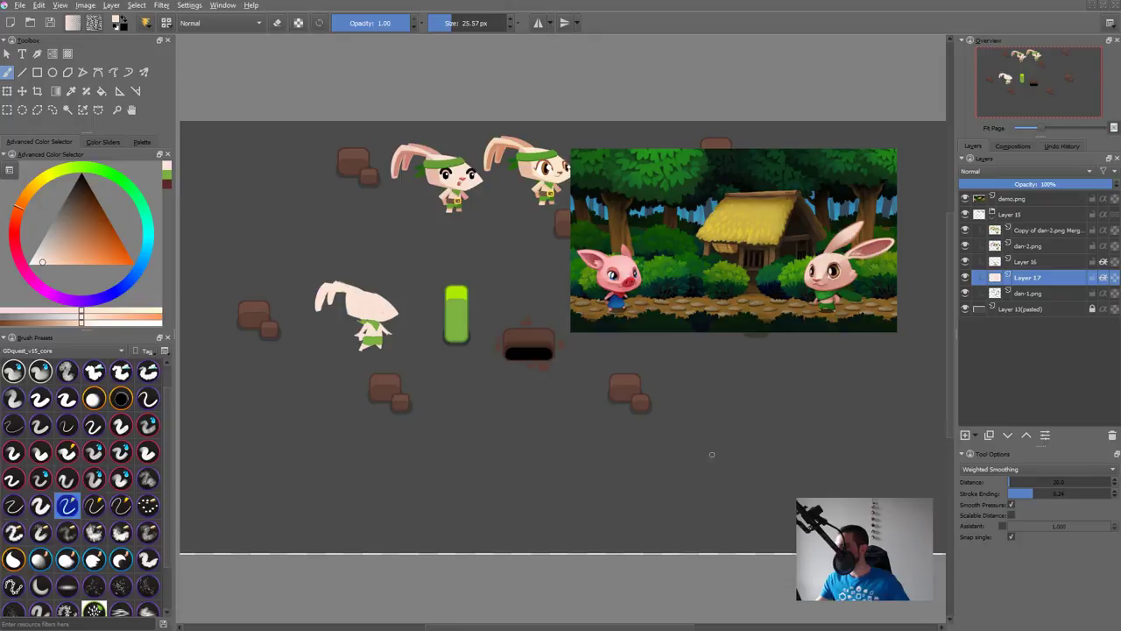
click(1017, 200)
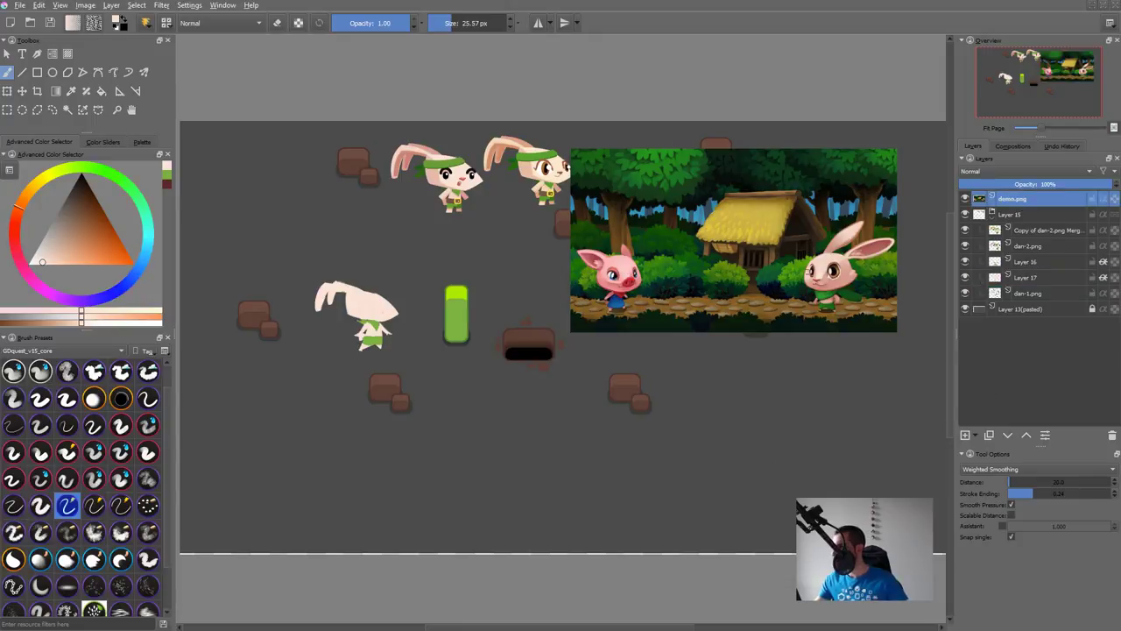
ctrl+click(853, 272)
click(379, 298)
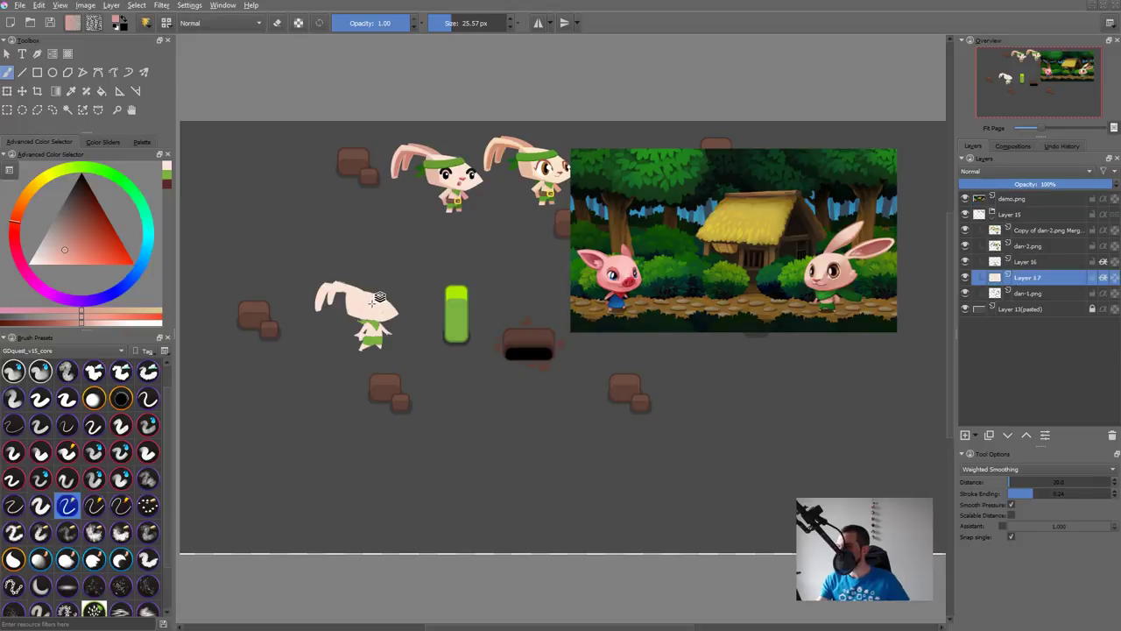
Step: Enlarge the brush to 78.70 px and paint pink shadows on the rabbit's head and torso
mouse_move(351, 308)
shift+mouse_down()
mouse_move(387, 305)
mouse_move(358, 315)
mouse_move(380, 324)
mouse_move(441, 300)
shift+mouse_up()
key(ctrl+z)
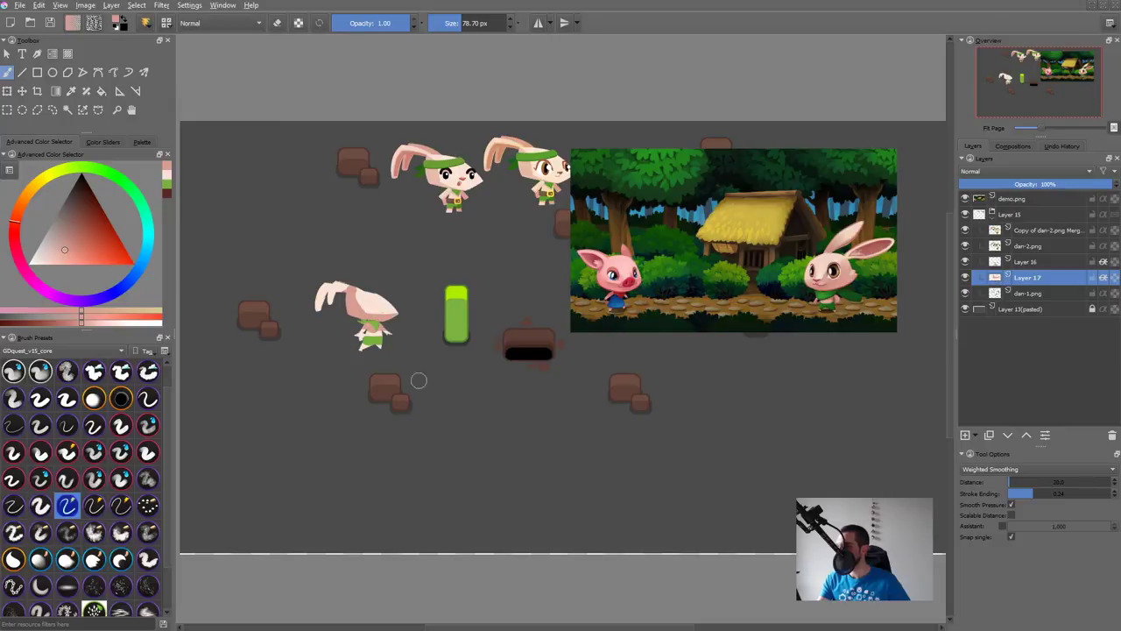
drag(454, 373, 539, 394)
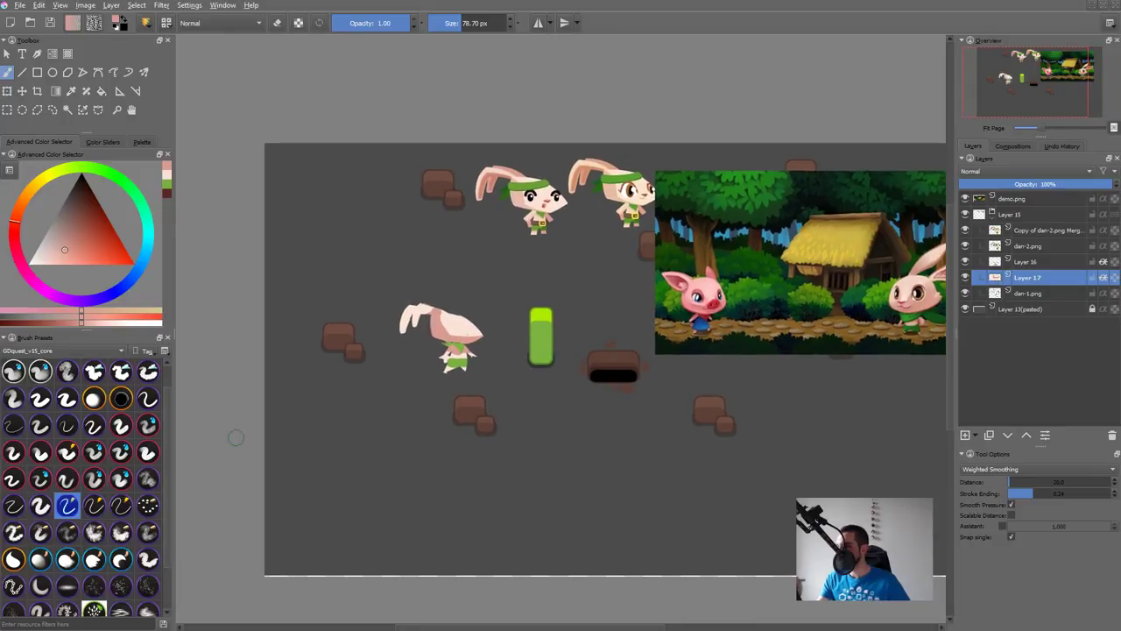
Step: Blend the head's pink shadow into the pale skin with a softer 110 px brush preset and sampled in-between tones
click(40, 452)
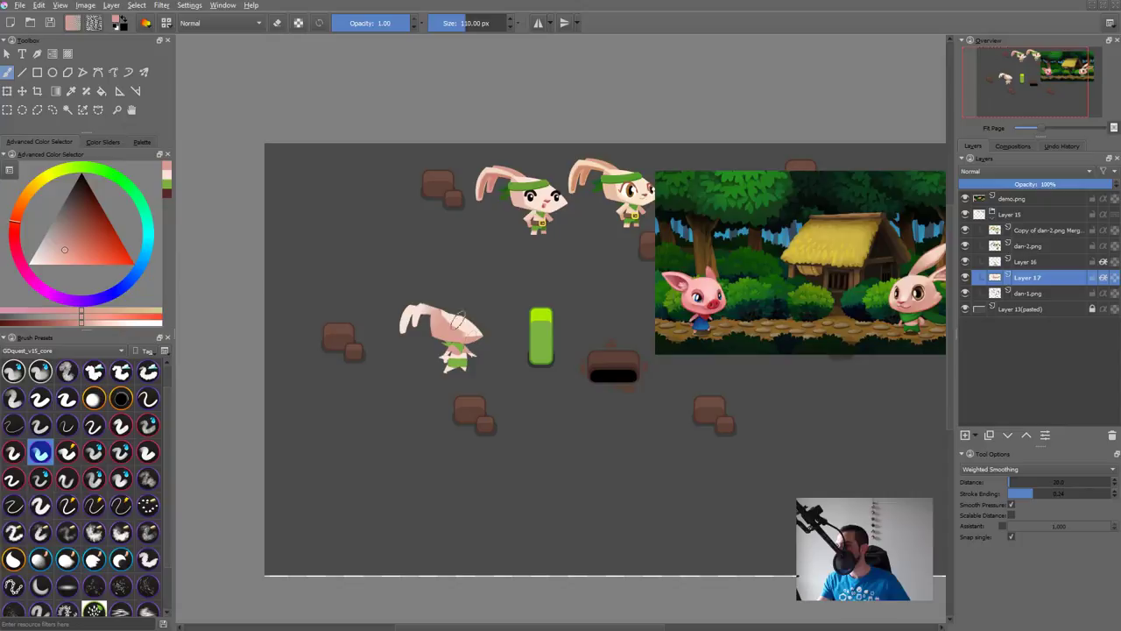
ctrl+click(476, 326)
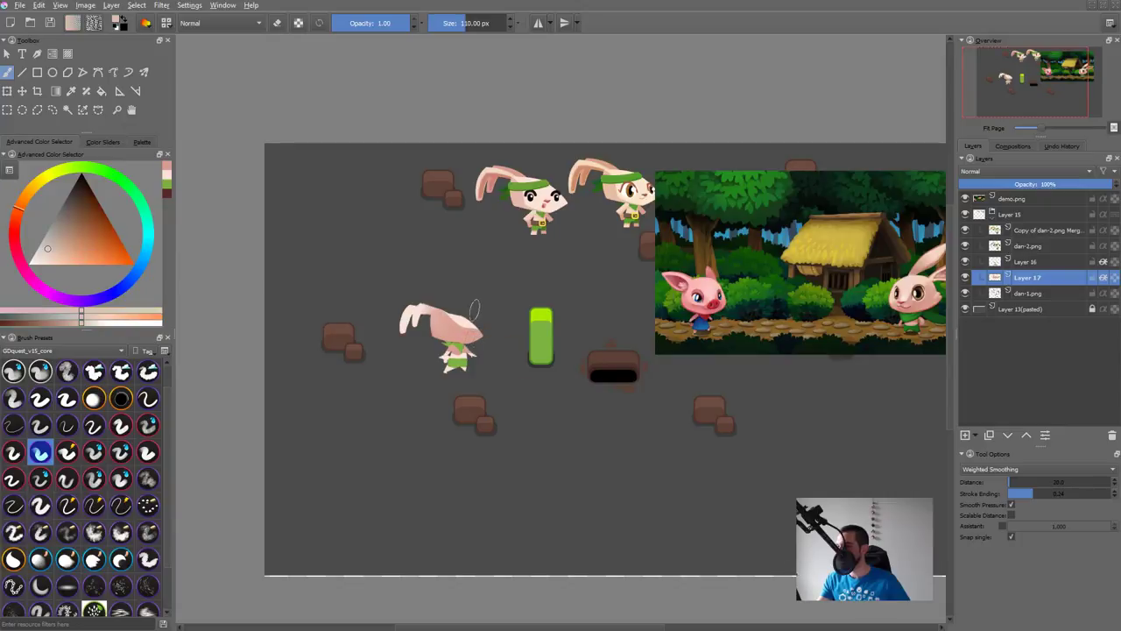
drag(460, 319, 438, 320)
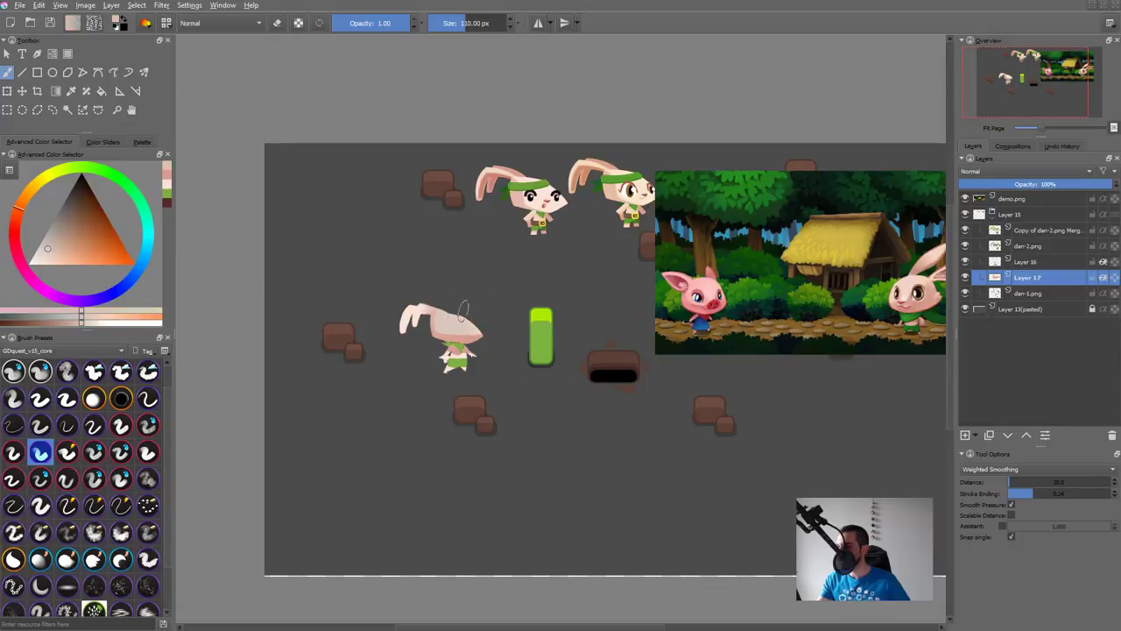
ctrl+click(414, 317)
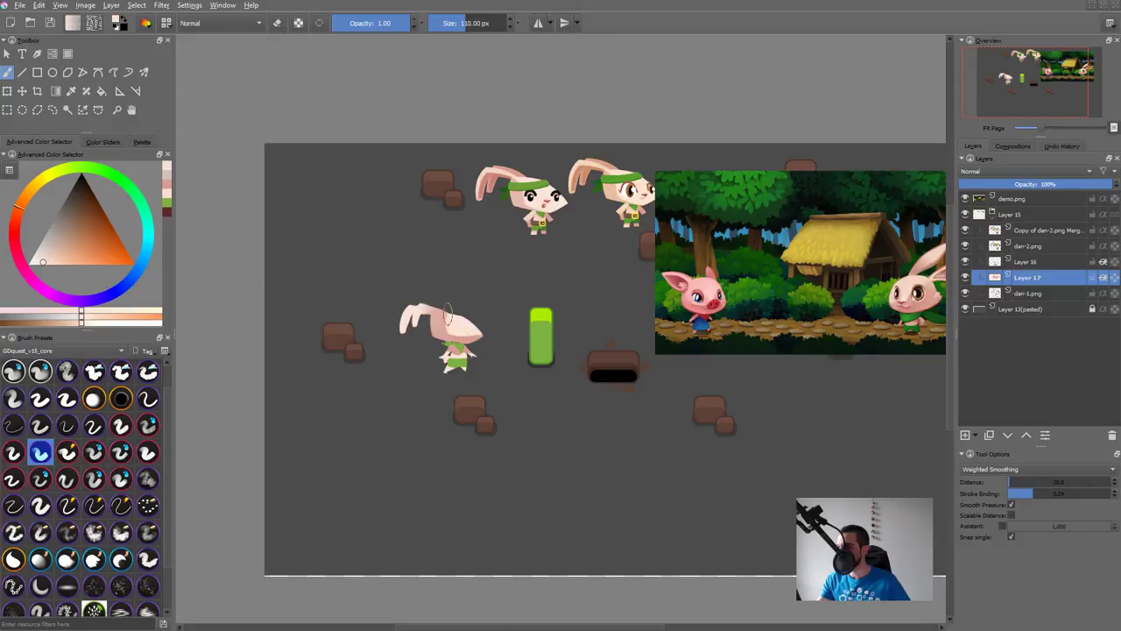
drag(456, 322, 451, 314)
Step: Refine the shading on the torso, arms and underside of the head using sampled pink and pale skin tones
key(1)
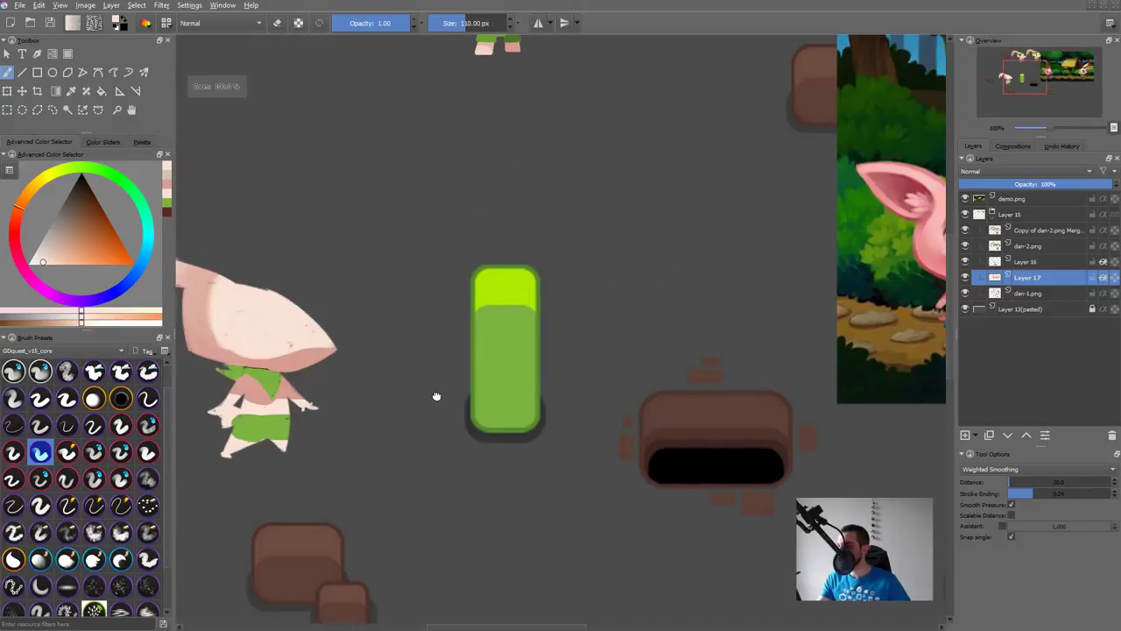
drag(436, 396, 684, 420)
ctrl+click(455, 366)
drag(429, 387, 477, 391)
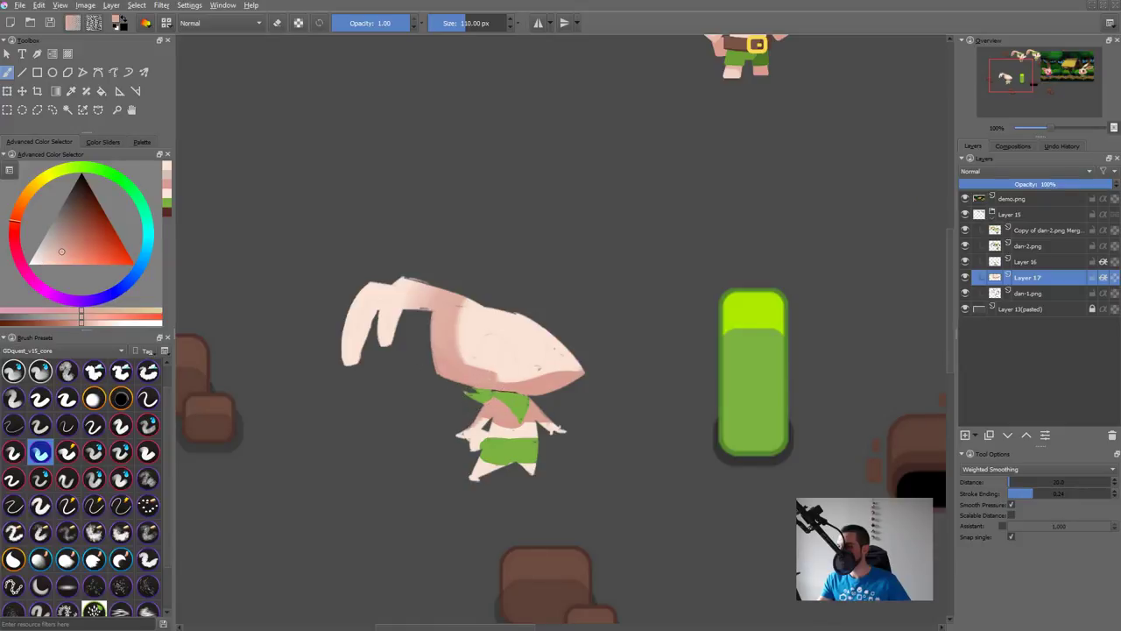
ctrl+click(481, 342)
mouse_move(481, 343)
mouse_down()
mouse_move(574, 347)
mouse_move(557, 354)
mouse_up()
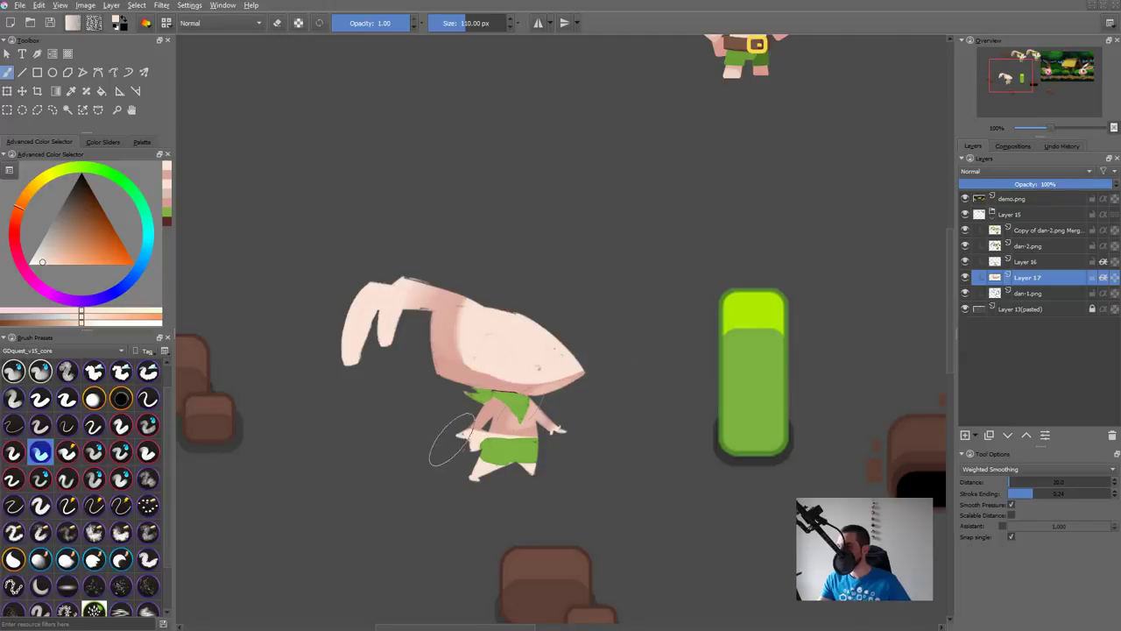
Step: Reduce the brush to 43.24 px, rework the shadow along the jaw and repaint the torso in pale skin
ctrl+click(500, 390)
drag(502, 388, 466, 388)
ctrl+click(520, 381)
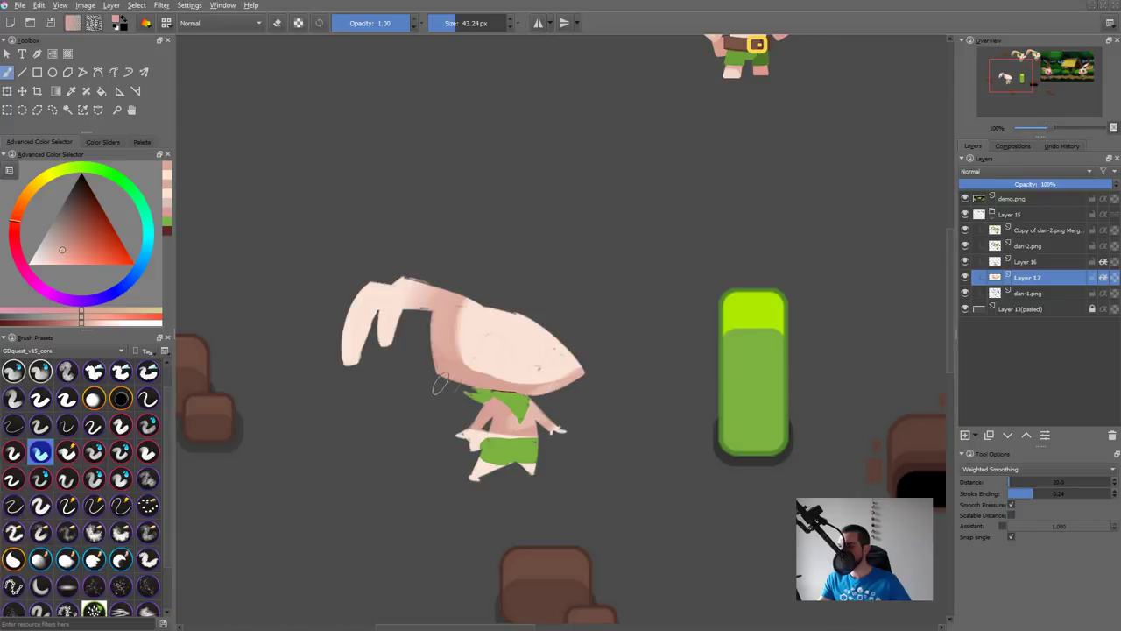
ctrl+click(574, 389)
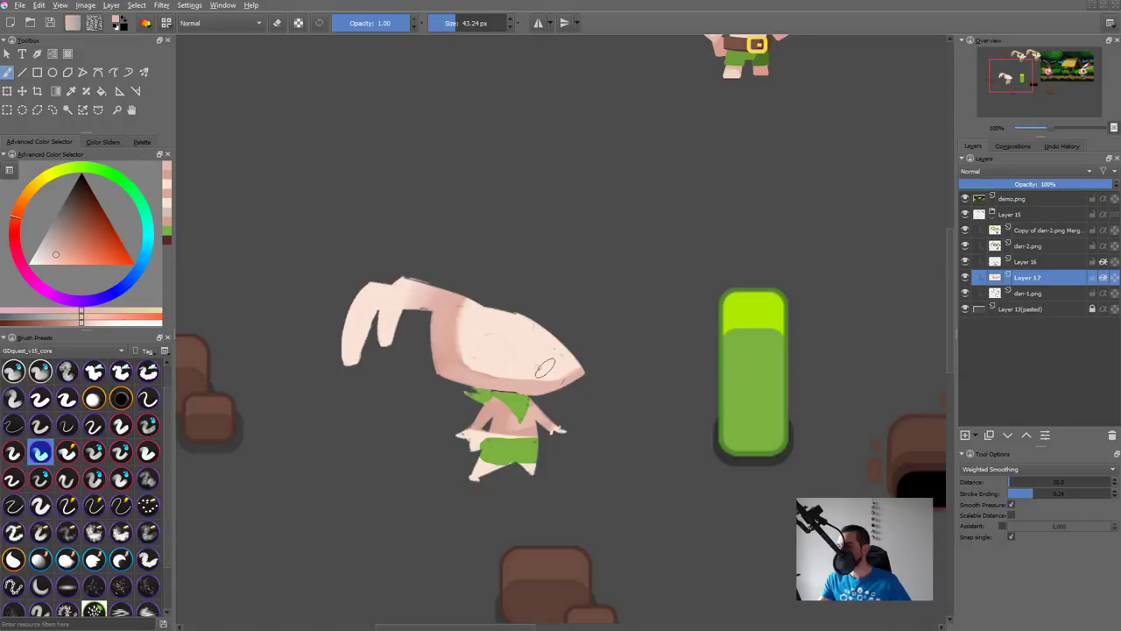
ctrl+click(495, 466)
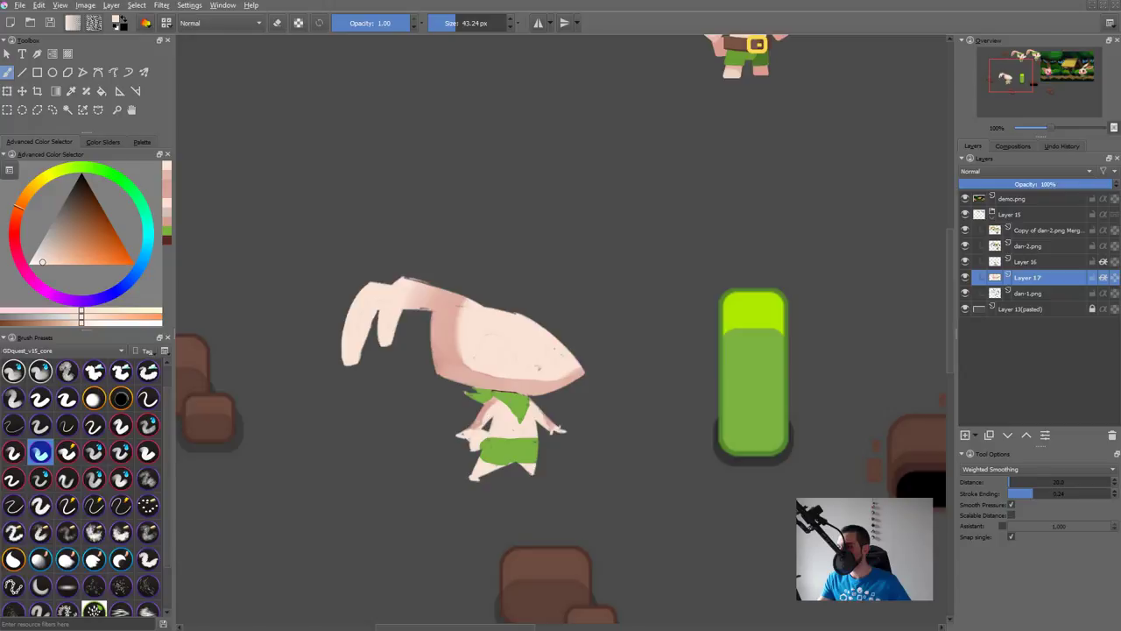
Step: Shade the arms, legs and far ear in sampled pink, reducing the brush to 23.09 px for the small areas
ctrl+click(491, 385)
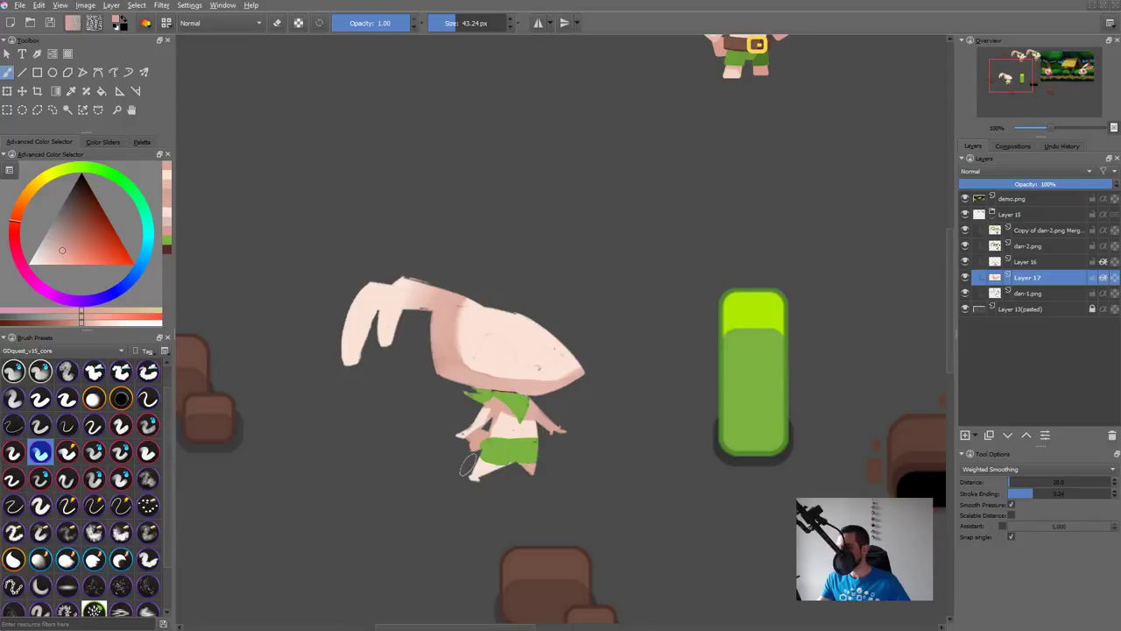
mouse_move(507, 415)
mouse_down()
mouse_move(459, 427)
mouse_move(492, 406)
mouse_up()
key(ctrl+z)
ctrl+click(503, 421)
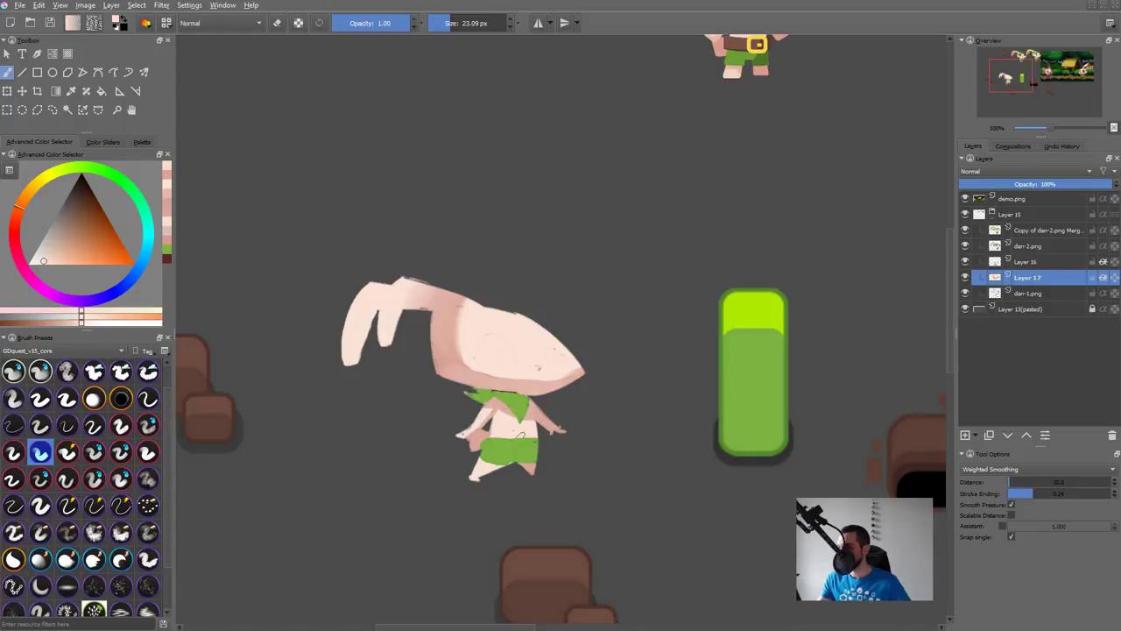
ctrl+click(528, 421)
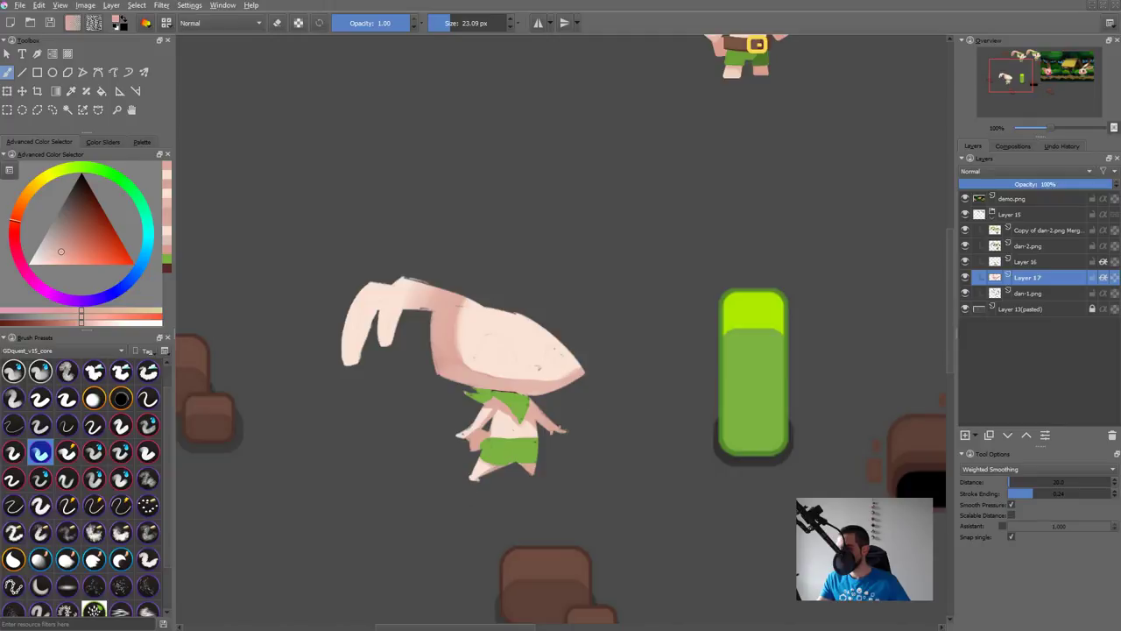
drag(602, 430, 652, 443)
drag(433, 327, 434, 357)
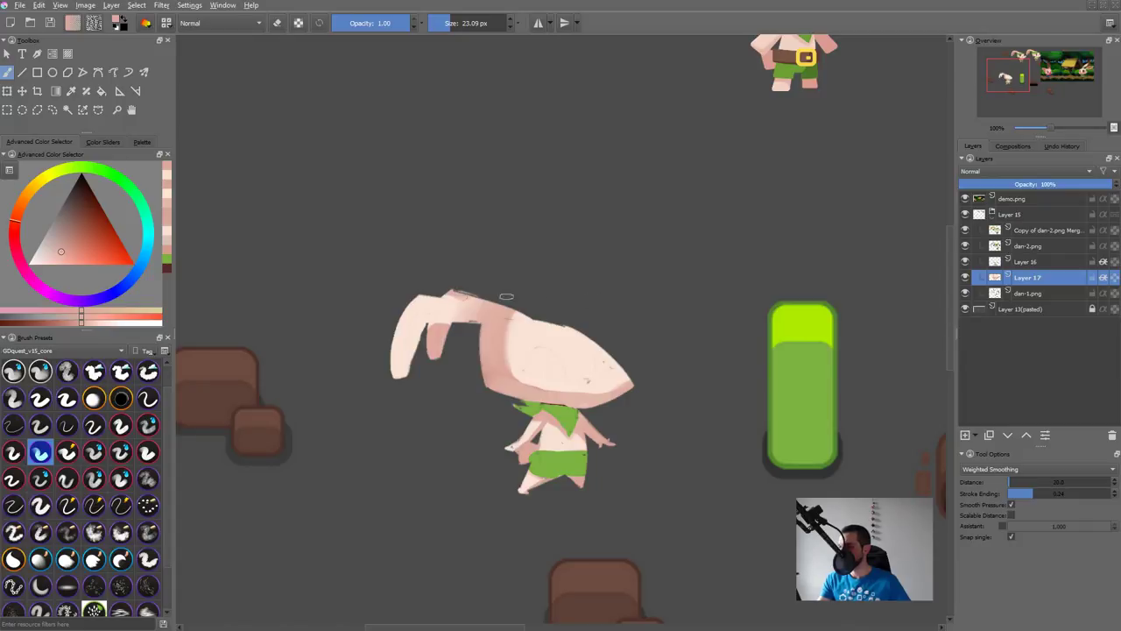
Step: Copy the face drawing from dan-1.png into a new layer above Layer 17 and set its blend mode to Multiply
mouse_move(629, 358)
mouse_down()
mouse_move(443, 356)
mouse_move(545, 407)
mouse_up()
click(1026, 298)
key(l)
key(ctrl+c)
key(ctrl+v)
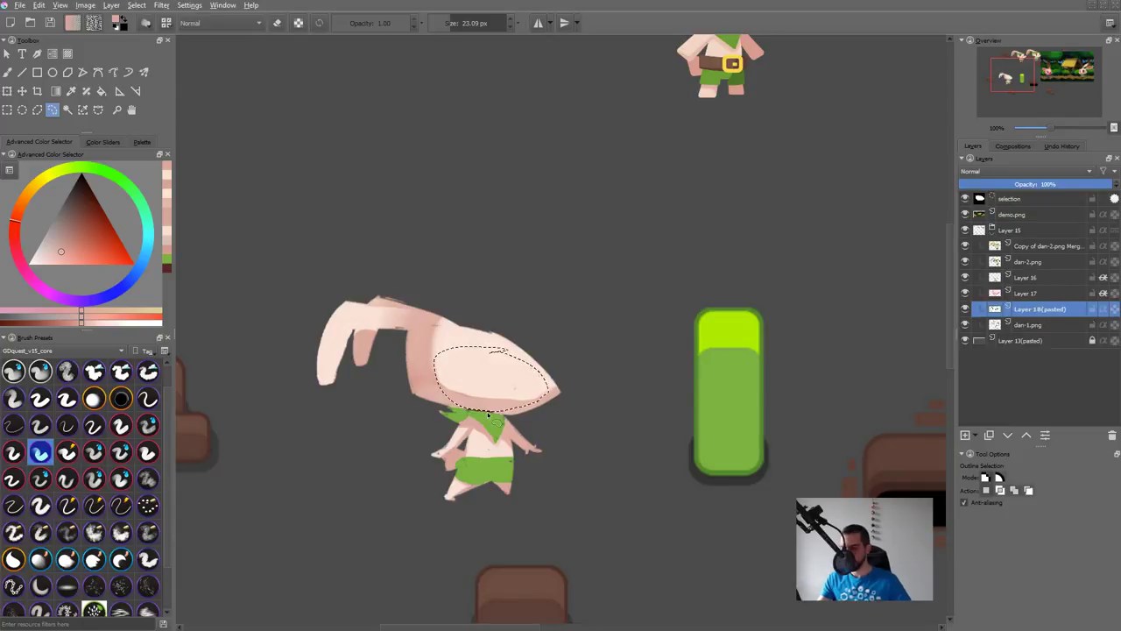
key(ctrl+Page_Up)
key(ctrl+shift+a)
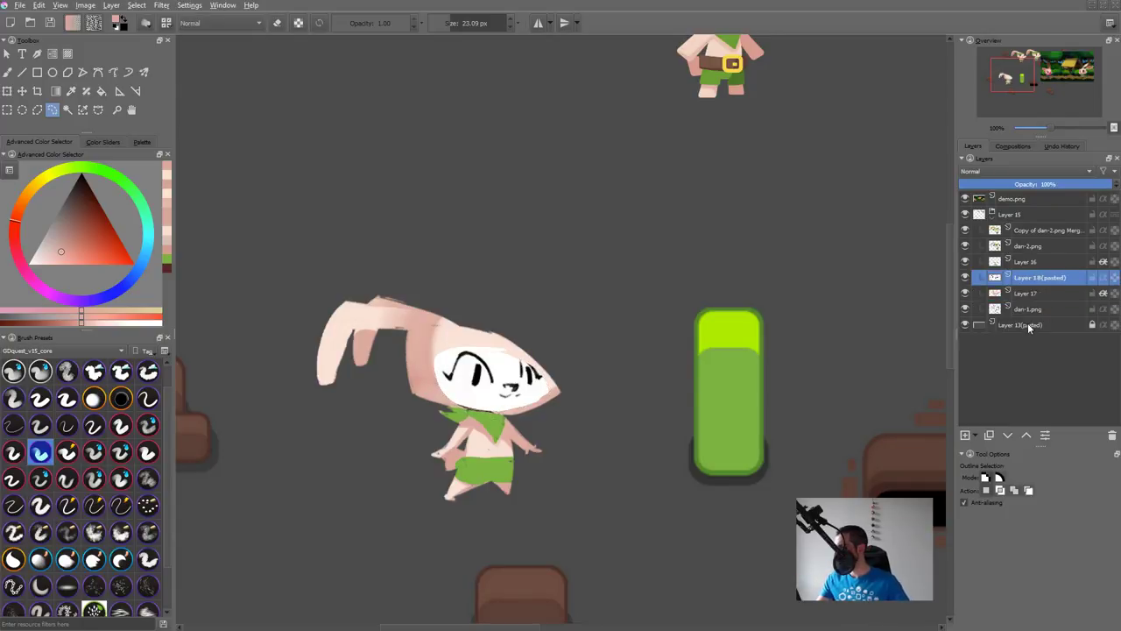
key(alt+shift+m)
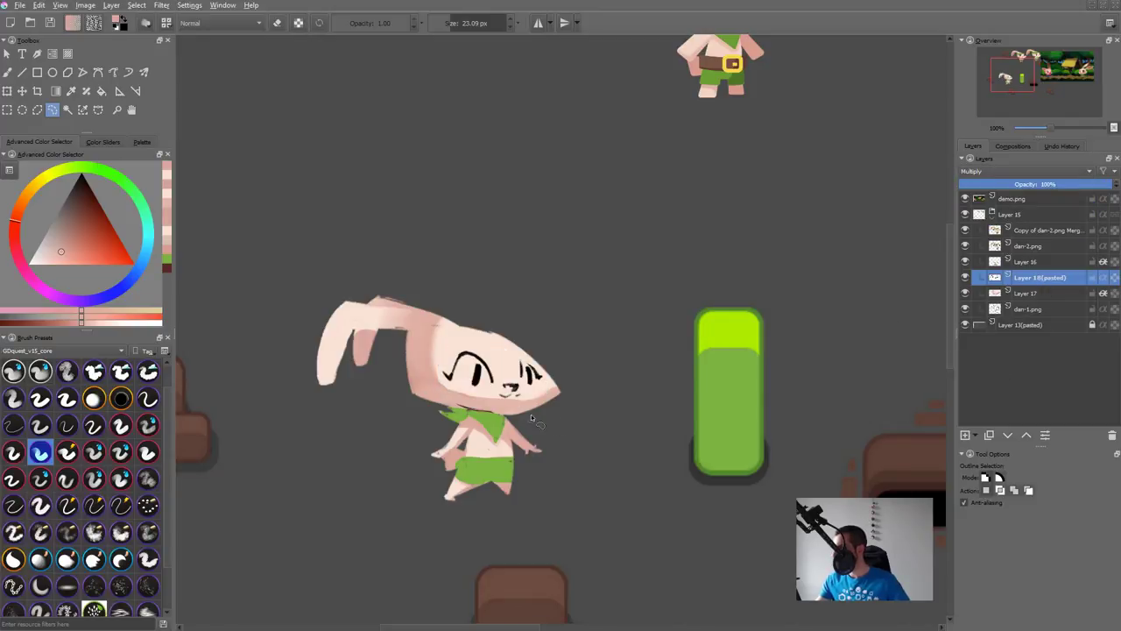
Step: Adjust the position of the pasted face drawing on the head, moving a freehand-selected part of it separately
key(b)
key(e)
key(t)
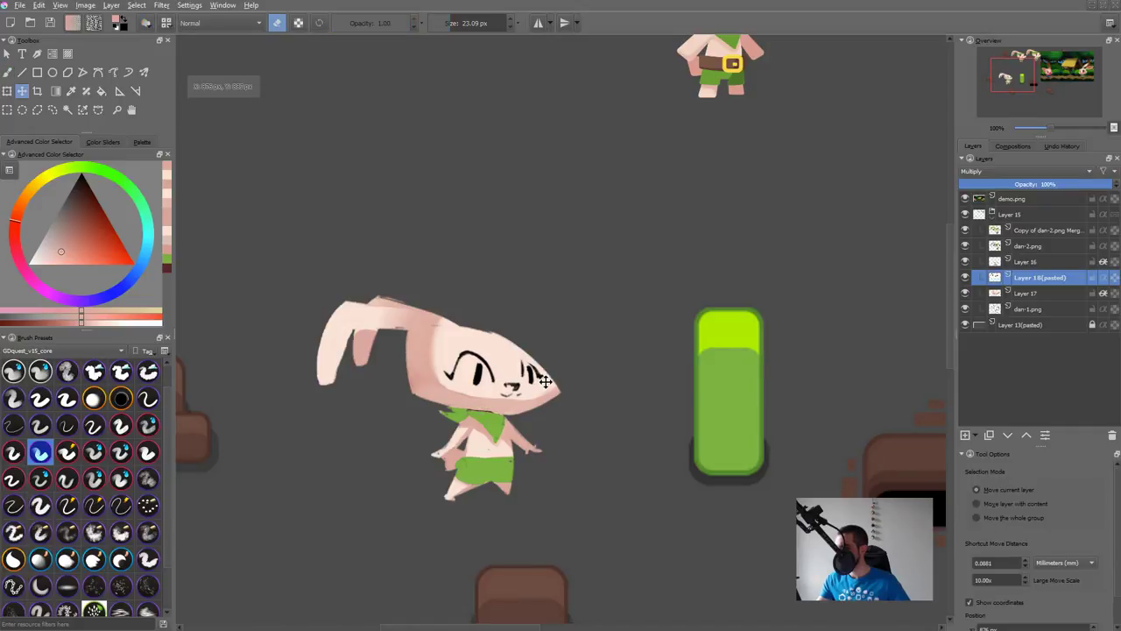
mouse_move(553, 386)
mouse_down()
mouse_move(523, 410)
mouse_move(521, 395)
mouse_up()
key(l)
key(t)
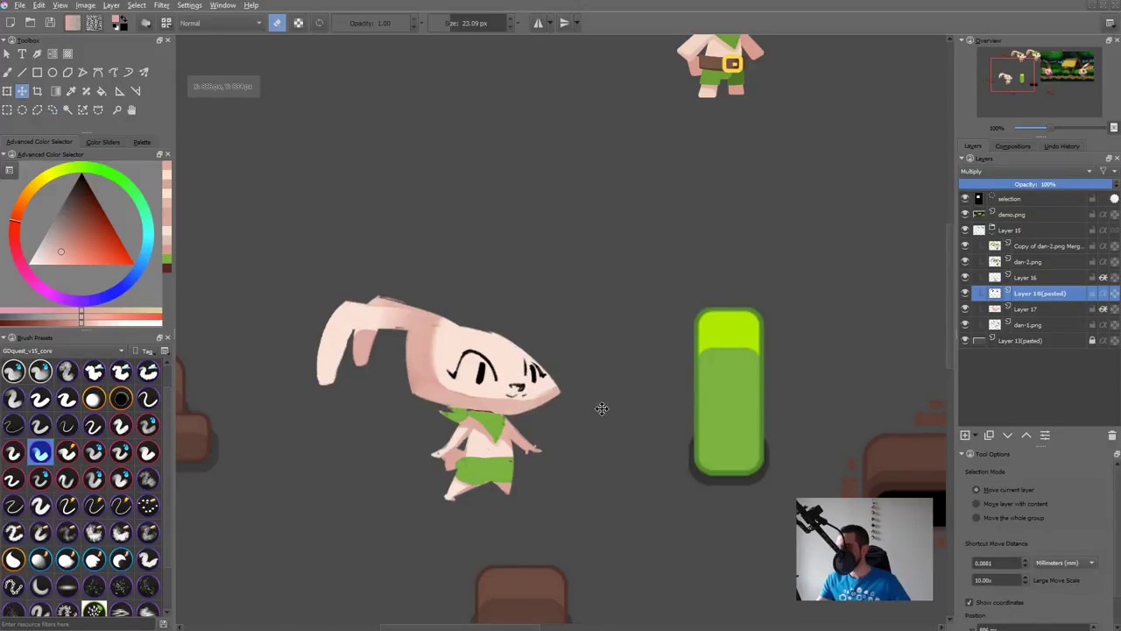
key(b)
key(ctrl+shift+a)
Step: Add a new paint layer above the pasted face layer and set up a 7.65 px line brush in dark pinkish red
drag(763, 425, 642, 464)
drag(763, 443, 572, 520)
drag(654, 481, 453, 451)
drag(731, 427, 705, 416)
ctrl+click(647, 390)
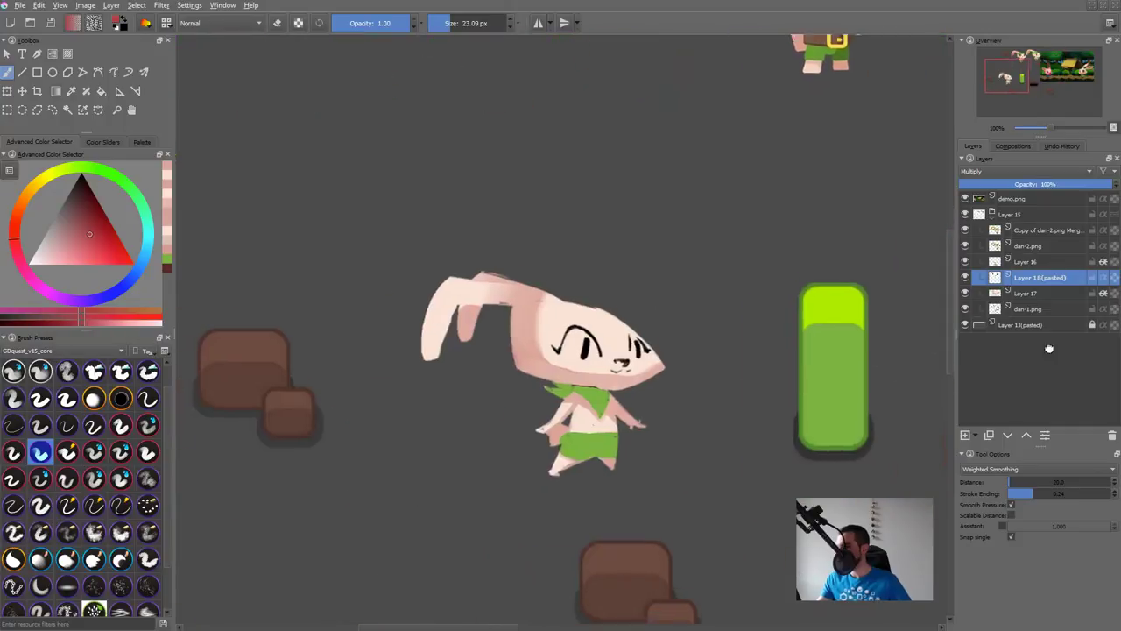
drag(497, 434, 512, 417)
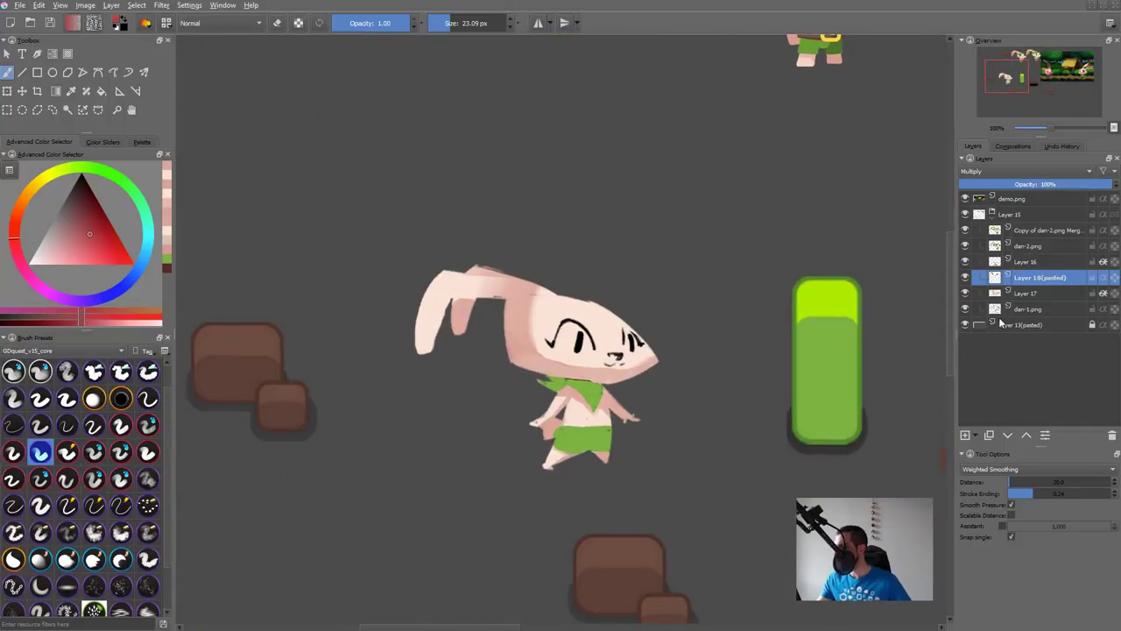
click(964, 293)
click(964, 292)
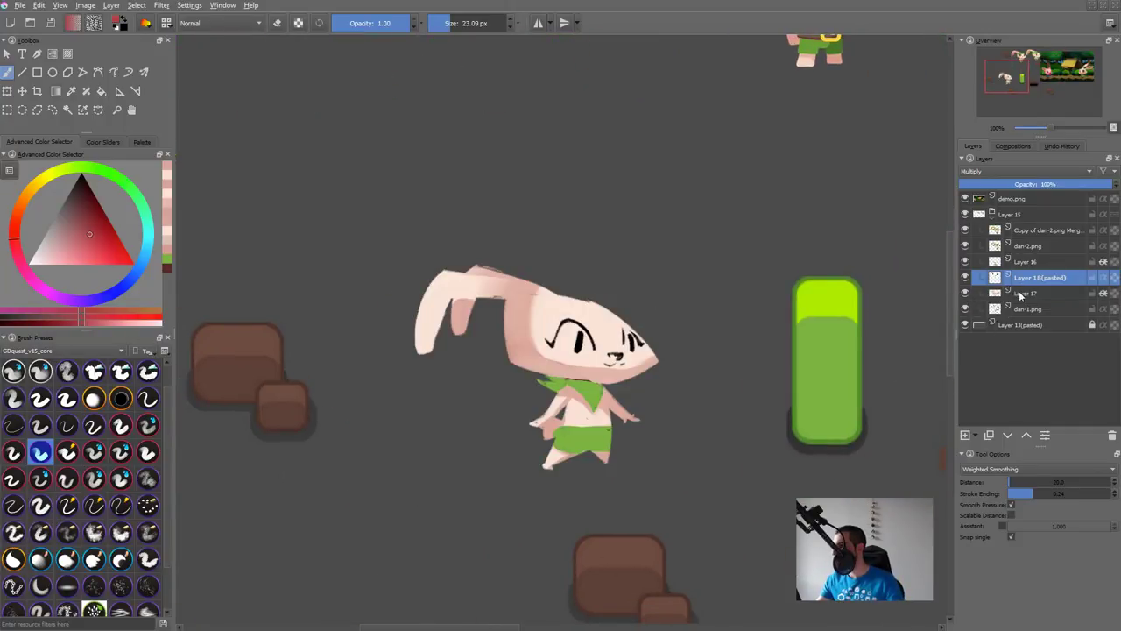
click(1020, 293)
click(1037, 279)
key(Insert)
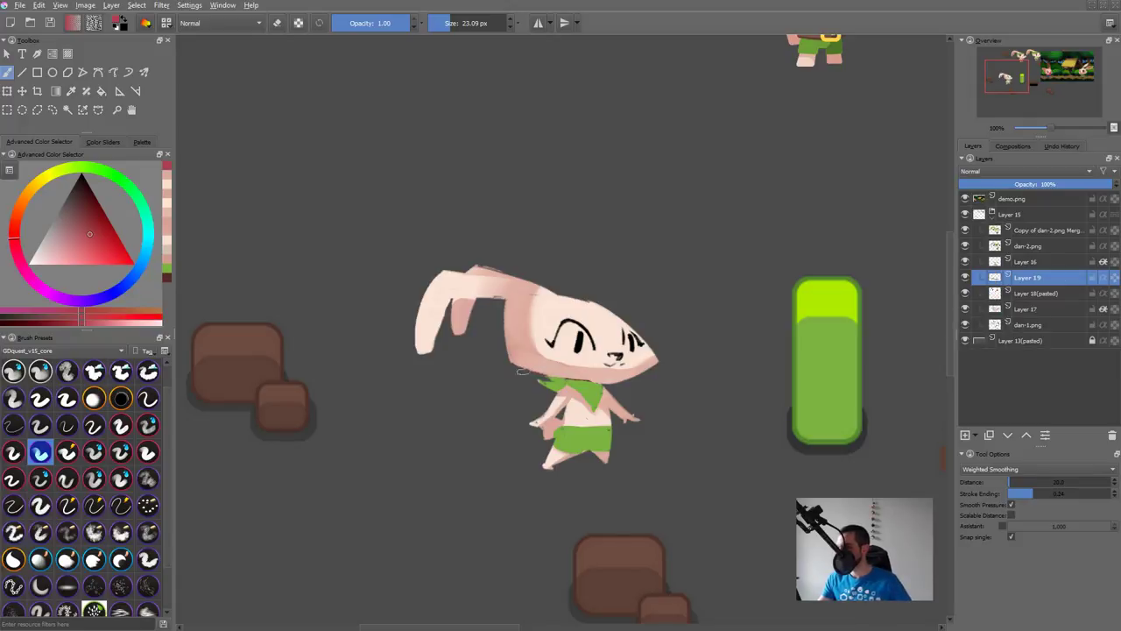
click(94, 509)
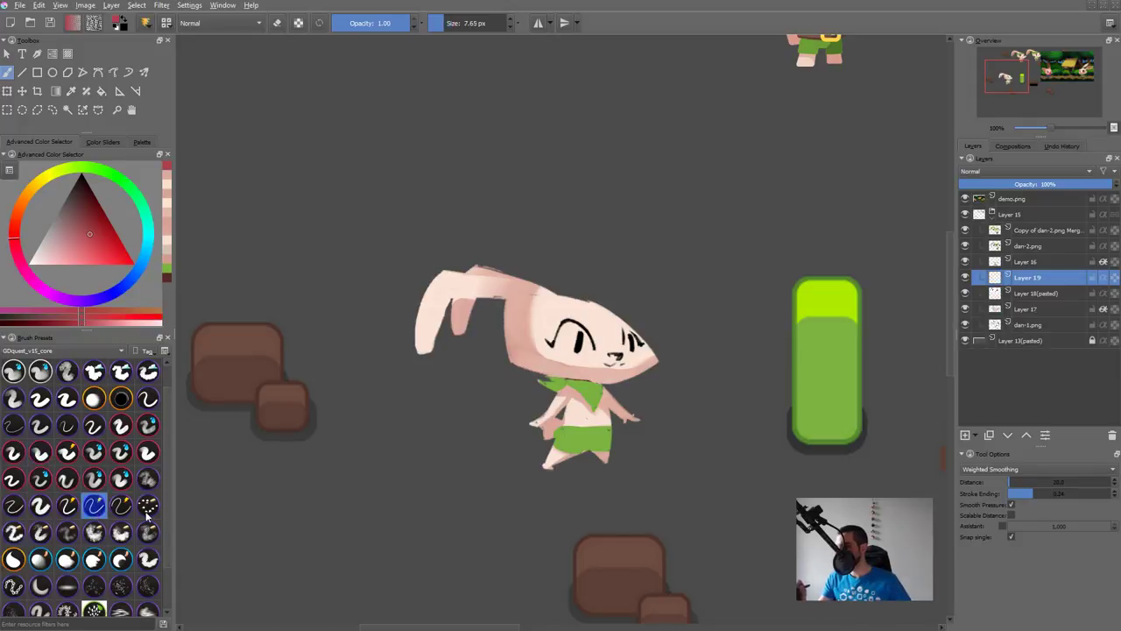
Step: Outline the rabbit's head in dark pinkish red on Layer 19 with the canvas rotated, and switch the brush to eraser mode
drag(696, 408, 637, 337)
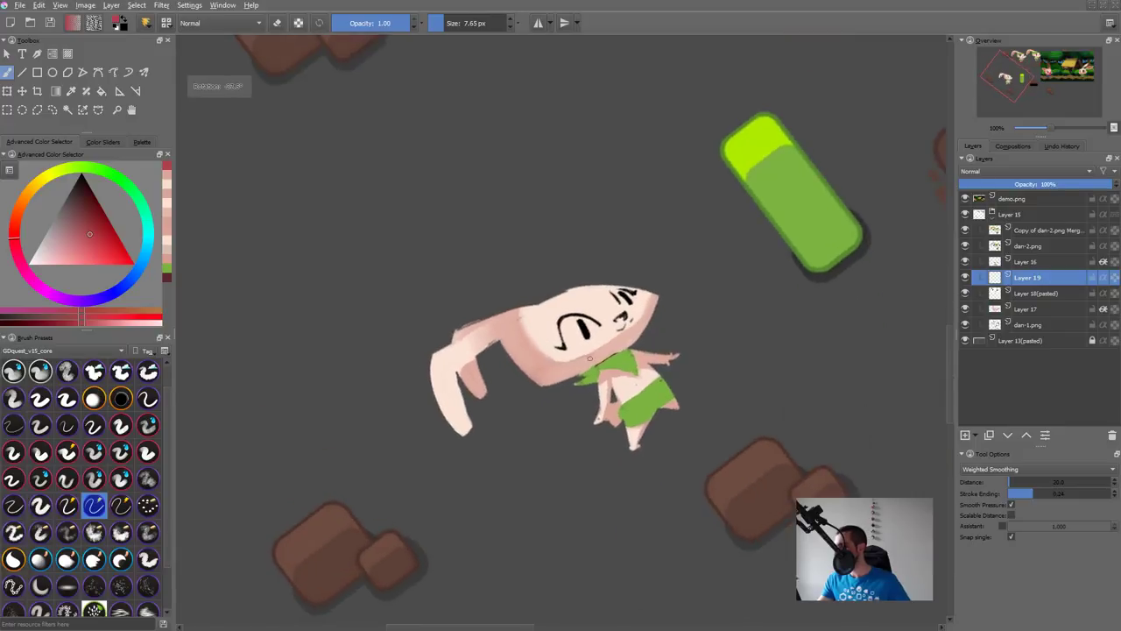
drag(544, 385, 582, 370)
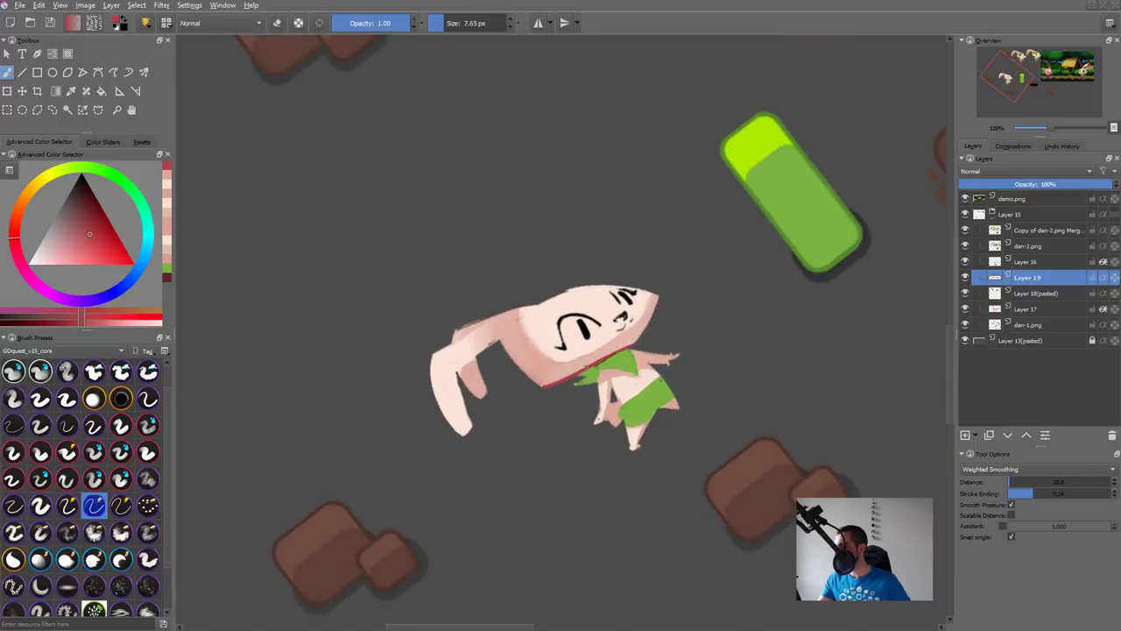
drag(656, 295, 632, 344)
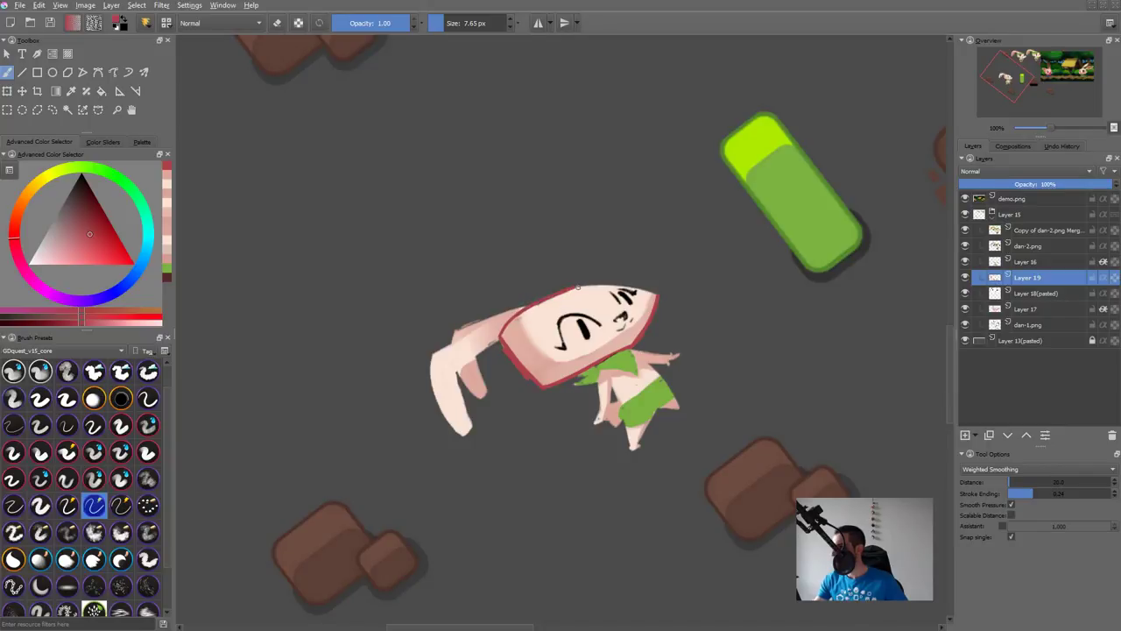
drag(576, 286, 699, 295)
key(ctrl+z)
key(e)
drag(708, 319, 653, 339)
Step: Adjust the head outline on Layer 19 with HSV/HSL Adjustment, setting saturation to 17 and lightness to 29
key(ctrl+u)
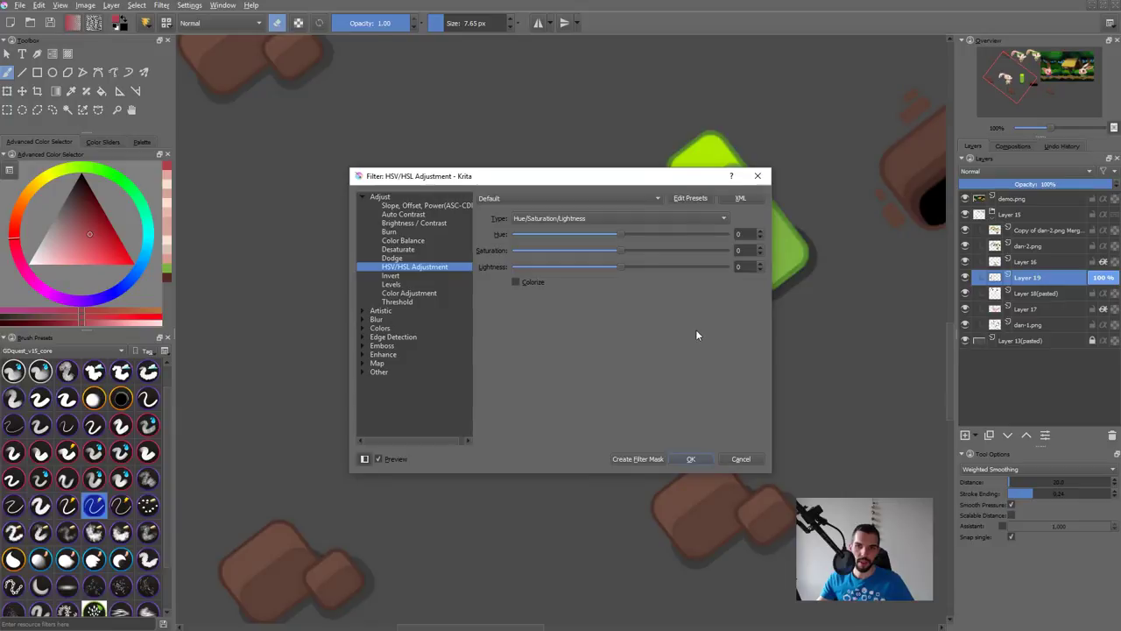
drag(624, 266, 632, 266)
drag(638, 179, 961, 152)
drag(960, 237, 980, 237)
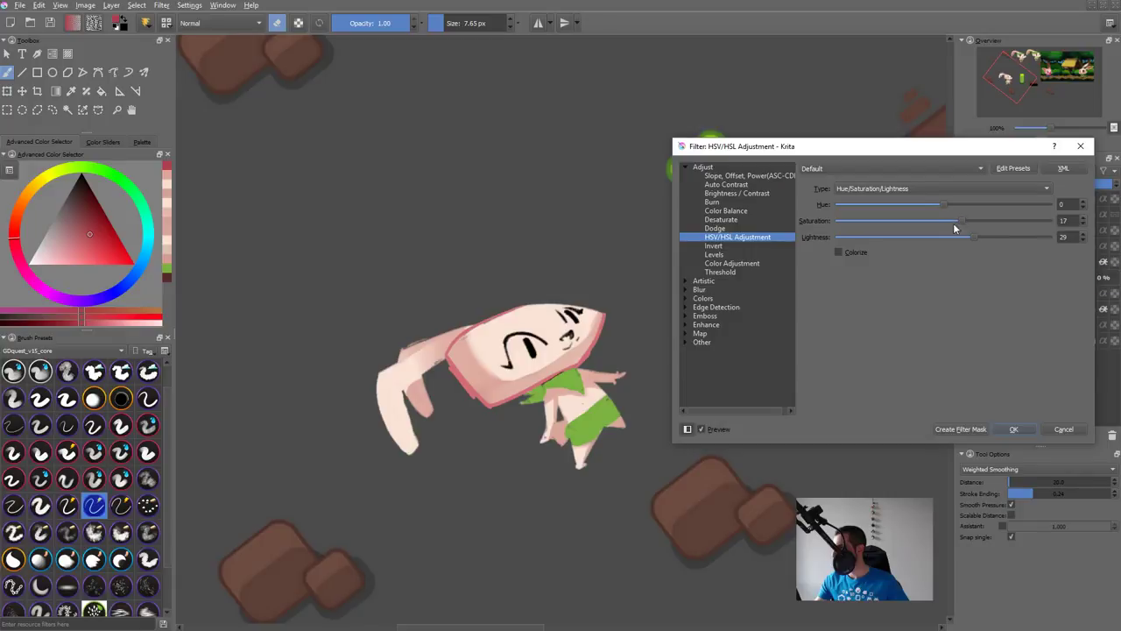
click(1014, 429)
Step: Redraw the outline along the back edge of the head on Layer 19 in the pink sampled from the adjusted outline
drag(516, 409, 448, 418)
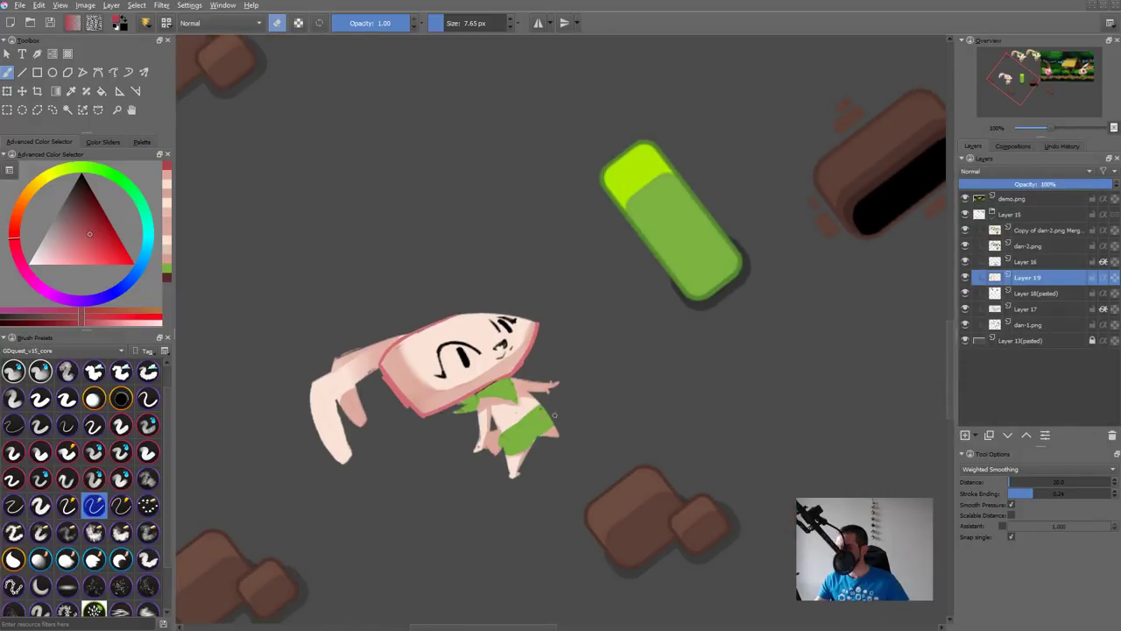
key(5)
key(e)
drag(390, 244, 391, 345)
key(ctrl+z)
key(e)
drag(390, 242, 395, 337)
ctrl+click(398, 261)
ctrl+click(399, 259)
ctrl+click(396, 262)
drag(392, 246, 397, 310)
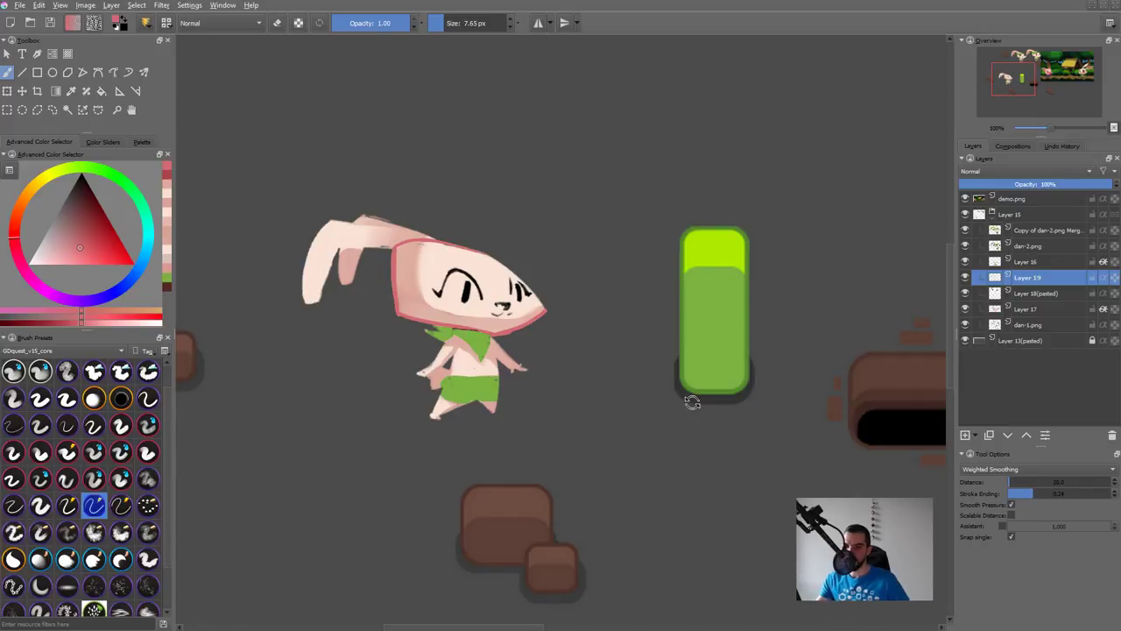
Step: Move Layer 19 up the layer stack so that it sits directly above Layer 16
drag(691, 395, 493, 430)
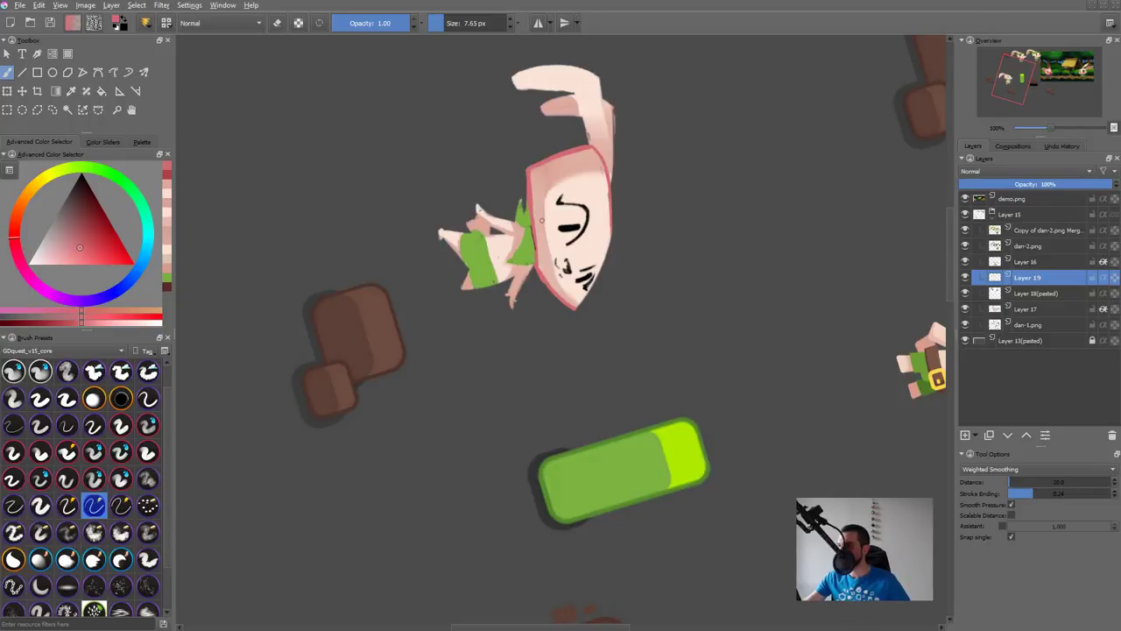
key(ctrl+Page_Up)
key(ctrl+Page_Up)
key(ctrl+Page_Up)
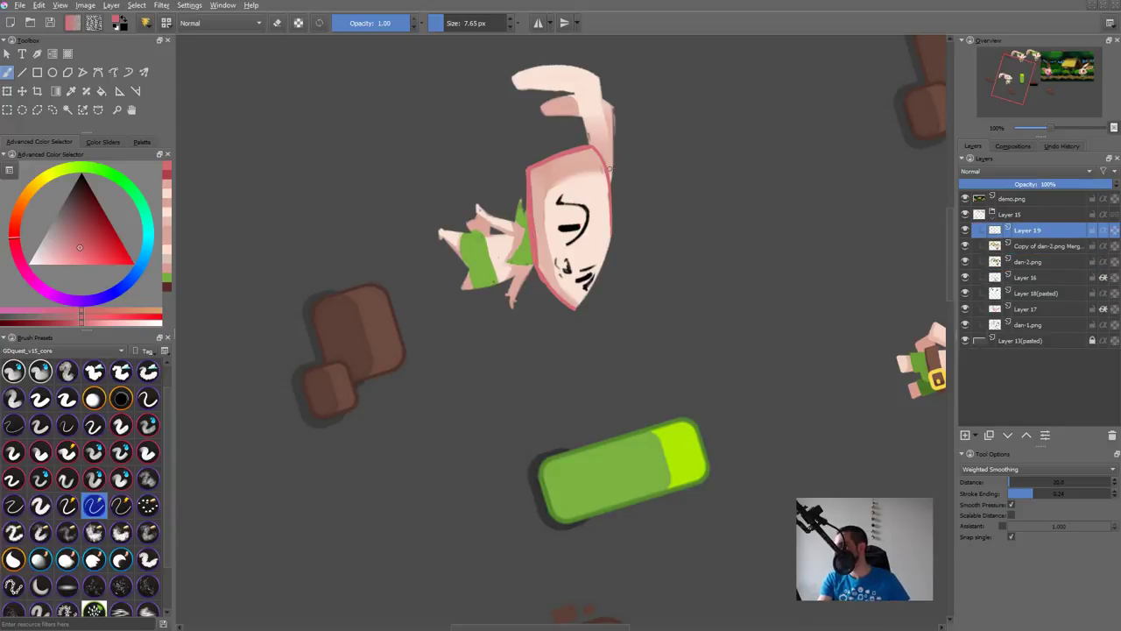
key(ctrl+Page_Down)
key(ctrl+Page_Down)
Step: Thin the head's pink outline with the eraser along the underside and around the snout on Layer 19
key(5)
drag(555, 460, 660, 382)
mouse_move(564, 506)
mouse_down()
mouse_move(615, 444)
mouse_move(529, 455)
mouse_up()
key(e)
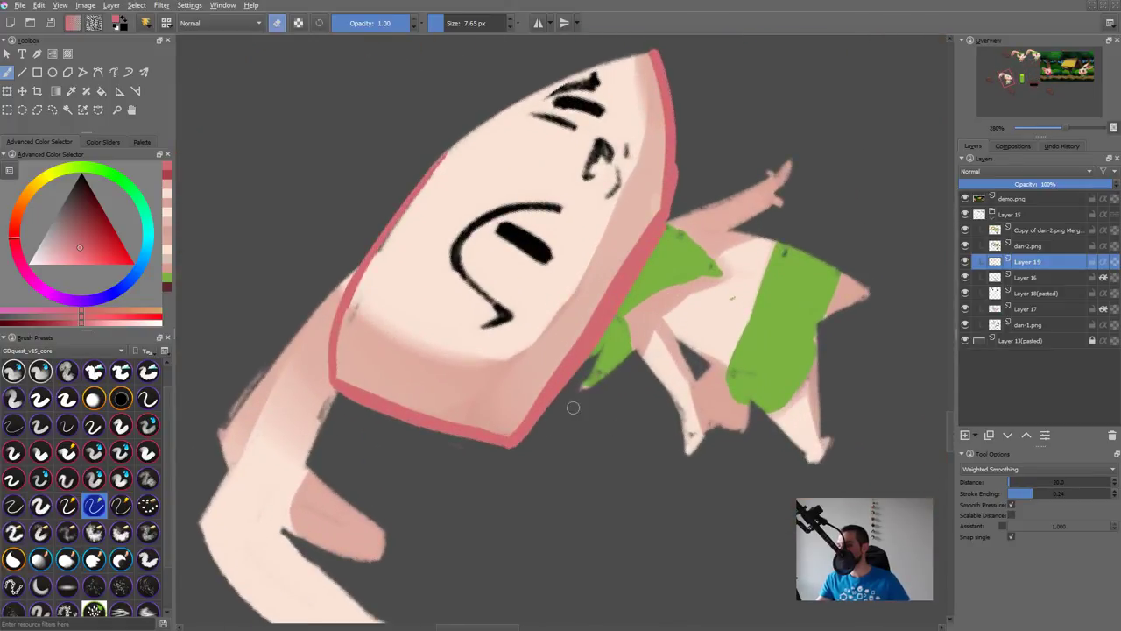
mouse_move(536, 433)
mouse_down()
mouse_move(674, 188)
mouse_move(634, 279)
mouse_up()
key(ctrl+z)
drag(677, 109, 679, 156)
key(ctrl+z)
drag(658, 46, 680, 128)
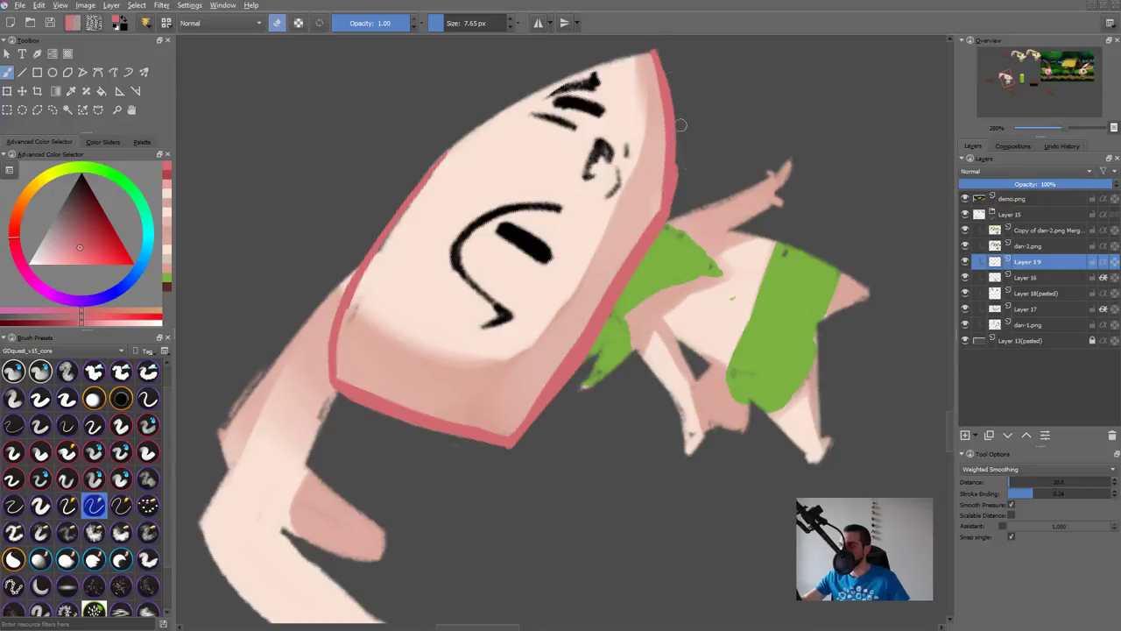
mouse_move(678, 99)
mouse_down()
mouse_move(678, 208)
mouse_move(698, 319)
mouse_up()
Step: Toggle Layer 17's visibility off and on, and compare the rabbit with the other characters in the whole scene
key(Page_Down)
key(Page_Down)
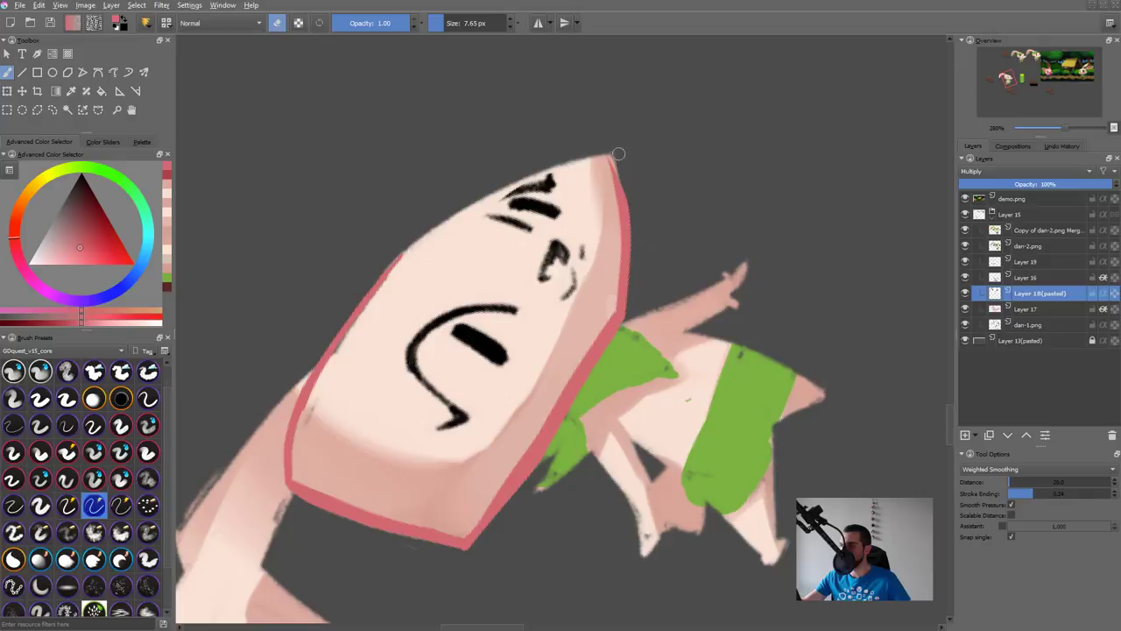
click(966, 310)
click(966, 311)
drag(787, 413, 747, 433)
key(2)
key(5)
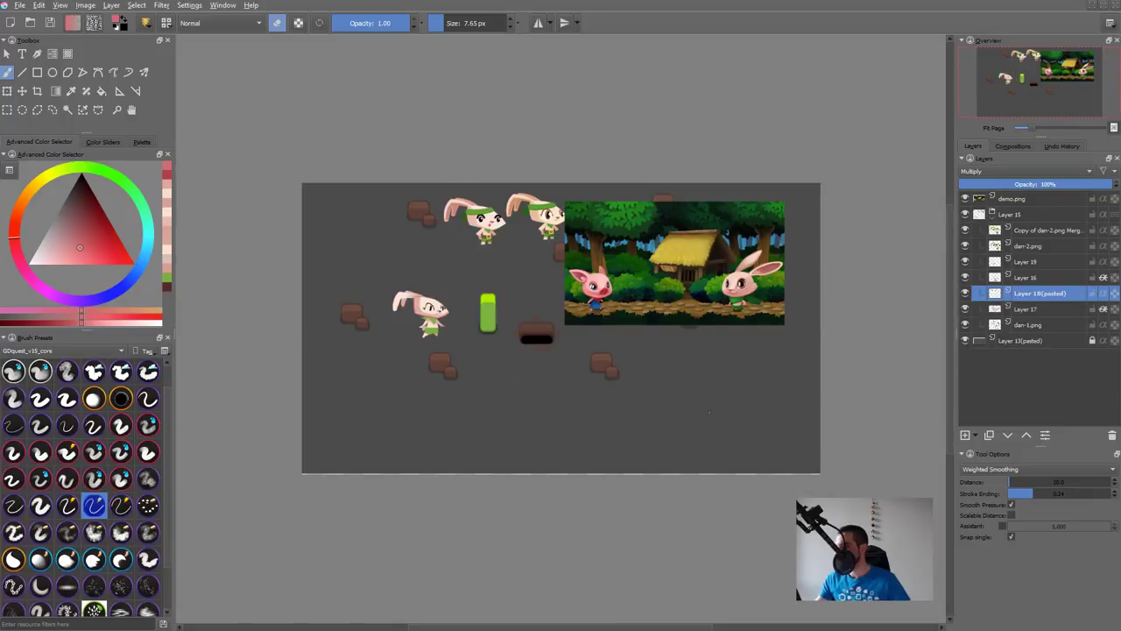
key(1)
drag(543, 326, 957, 407)
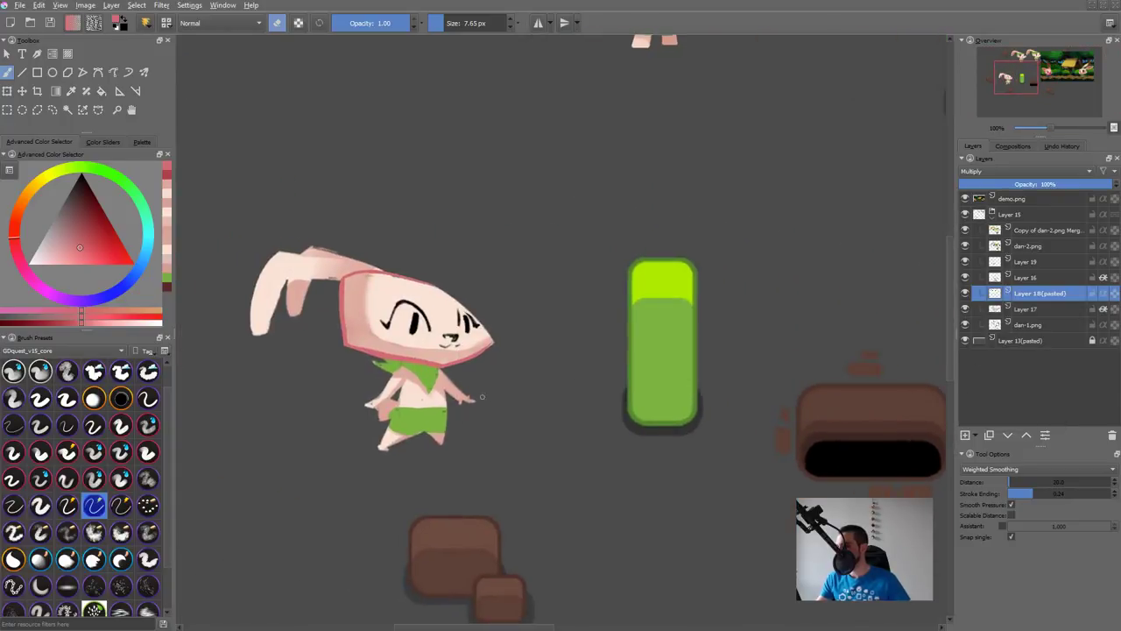
drag(473, 403, 547, 403)
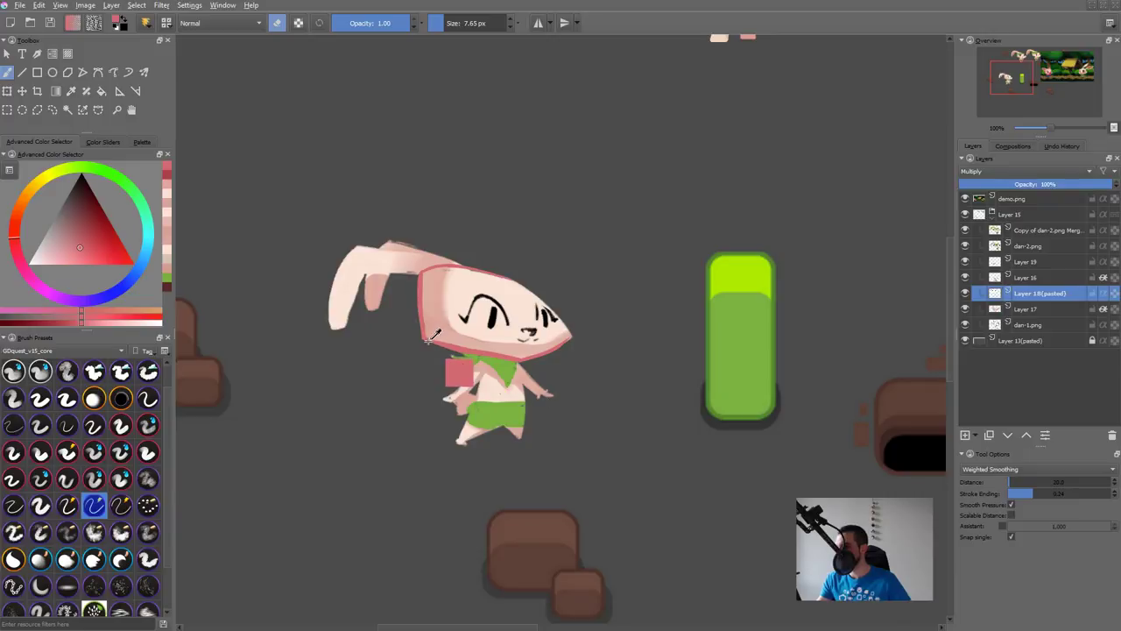
Step: Outline the rabbit's arms and legs on Layer 19 in the pink sampled from the head outline
ctrl+click(463, 345)
drag(482, 401, 493, 402)
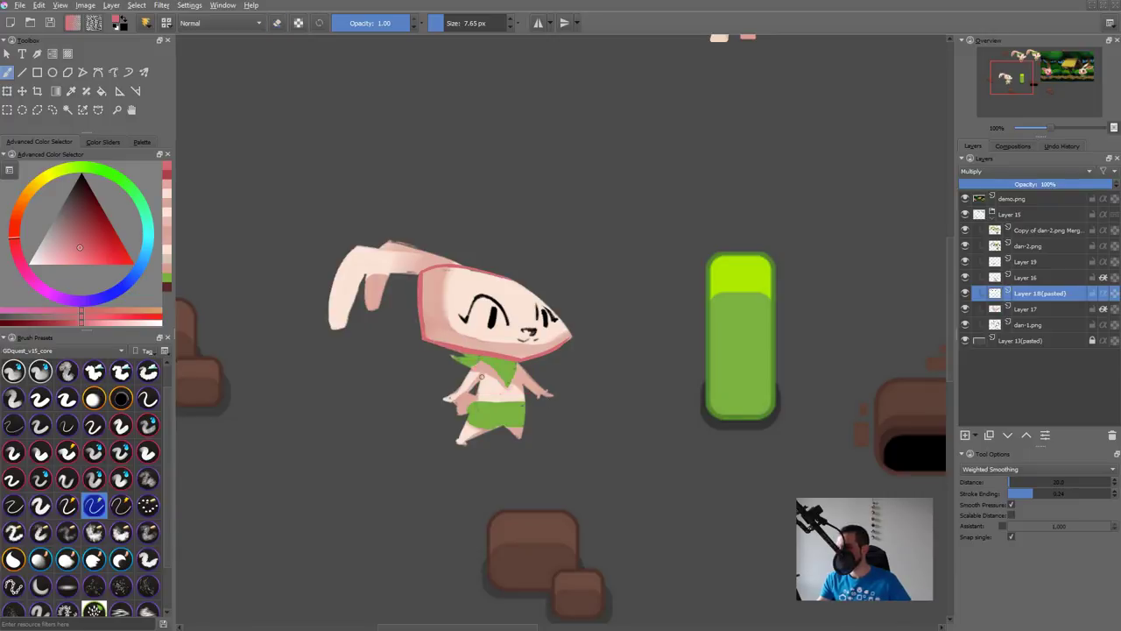
click(427, 307)
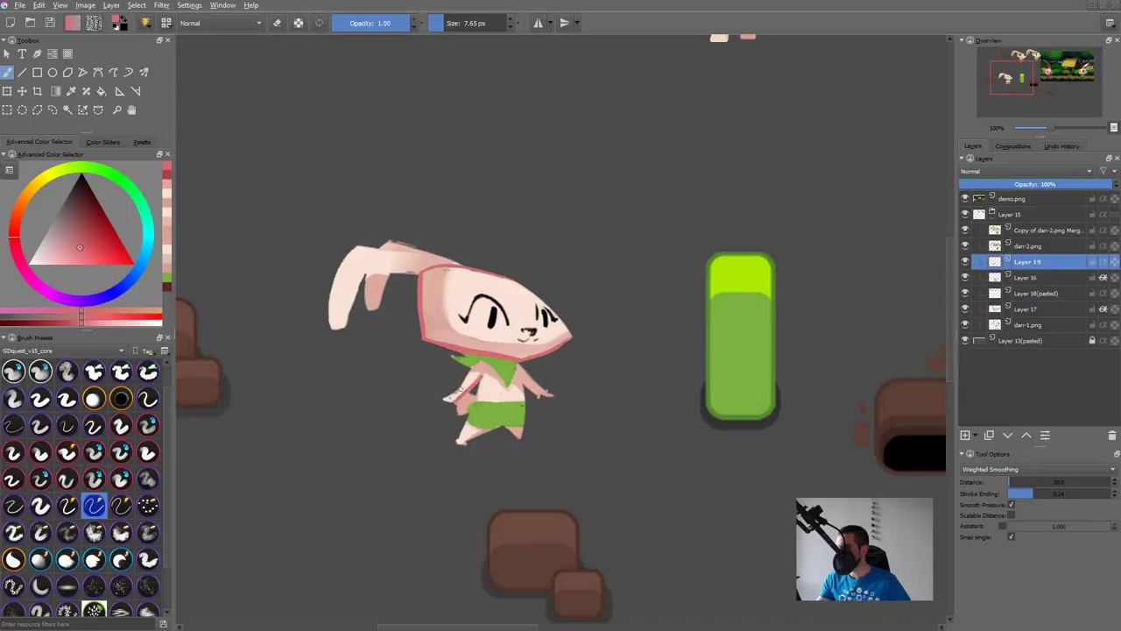
drag(464, 377, 438, 400)
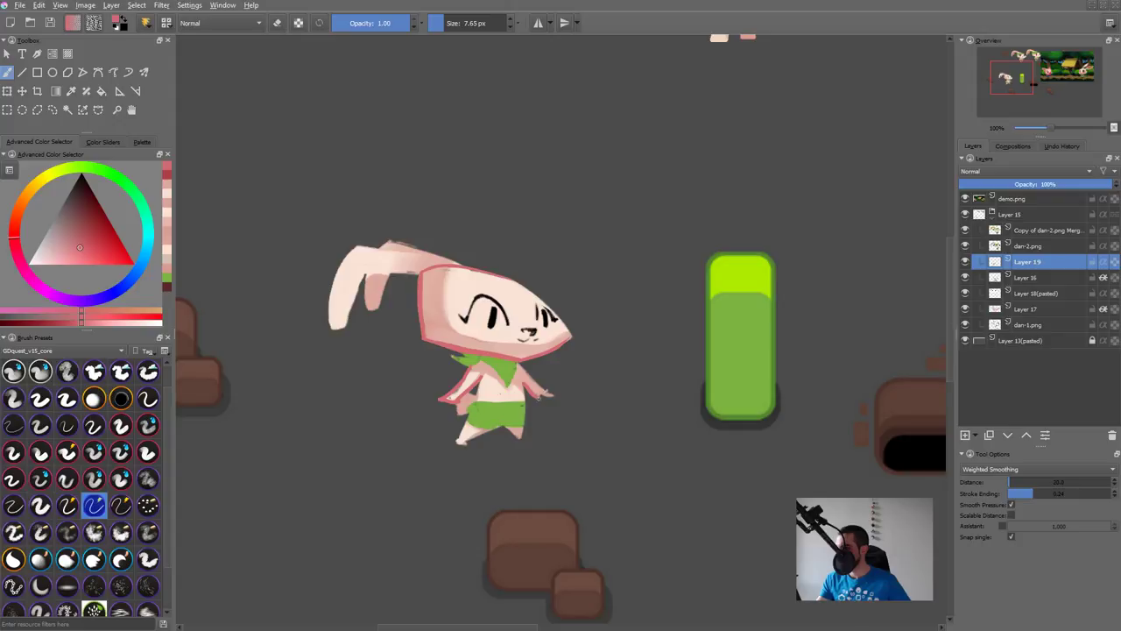
drag(519, 363, 546, 392)
drag(520, 367, 523, 402)
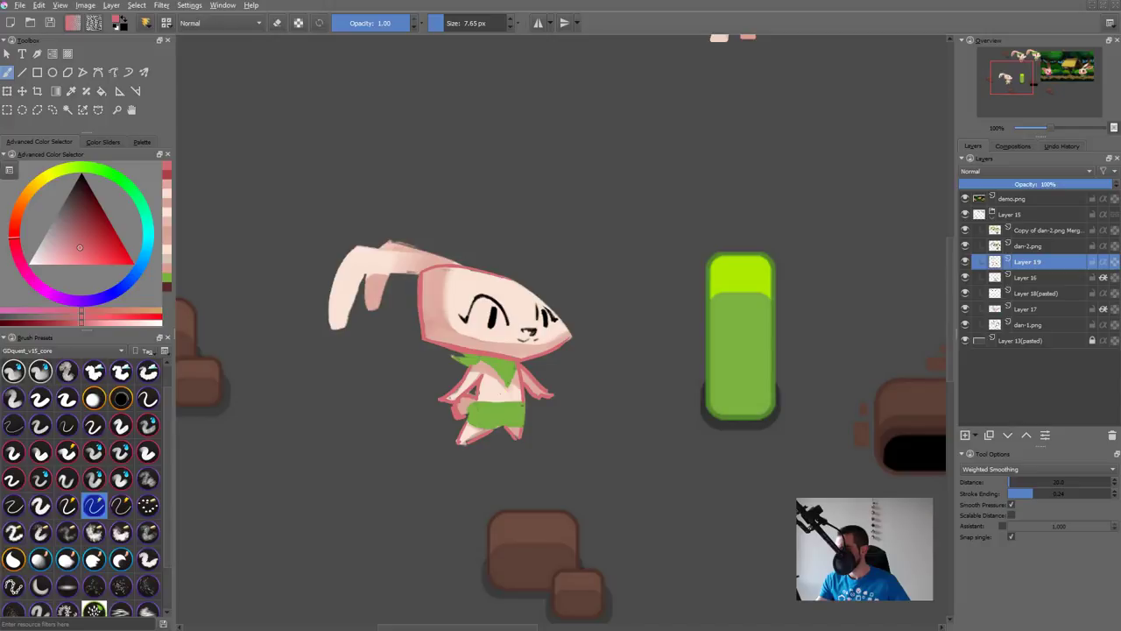
Step: Outline both of the rabbit's ears in pink on Layer 19, joining them to the head
drag(609, 389, 623, 390)
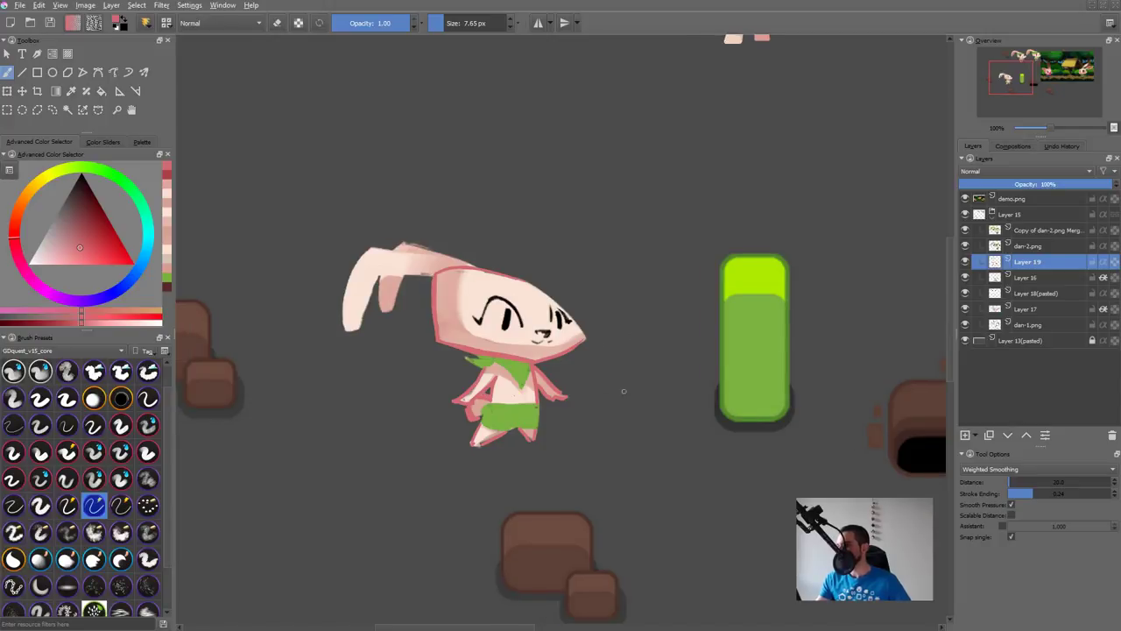
mouse_move(380, 277)
mouse_down()
mouse_move(379, 309)
mouse_move(393, 311)
mouse_move(404, 272)
mouse_move(464, 249)
mouse_up()
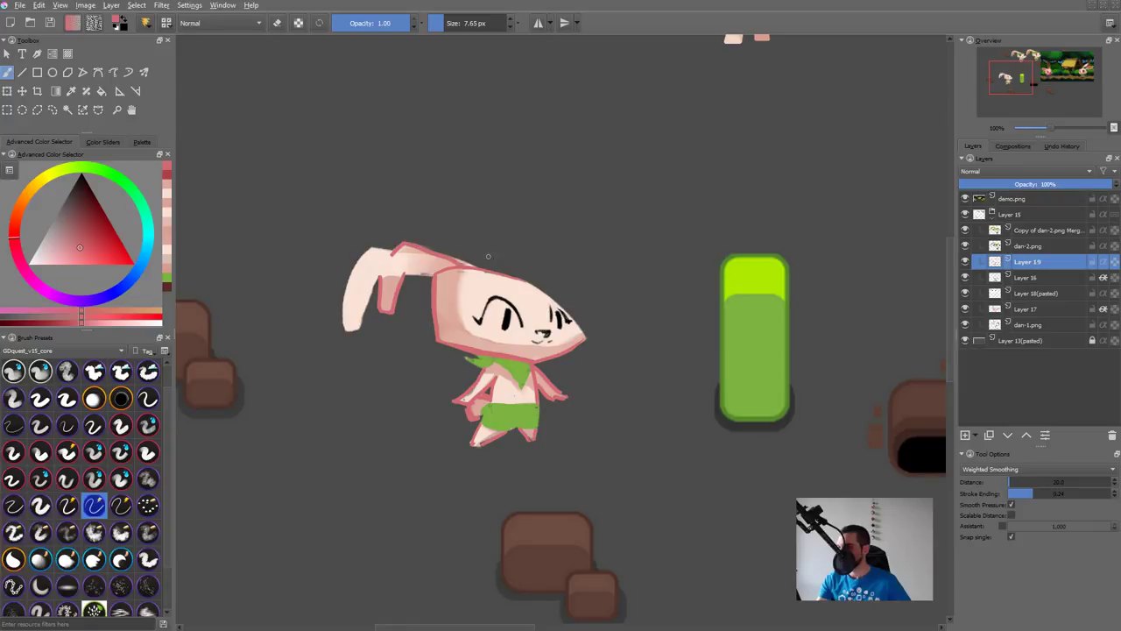
drag(377, 274, 439, 273)
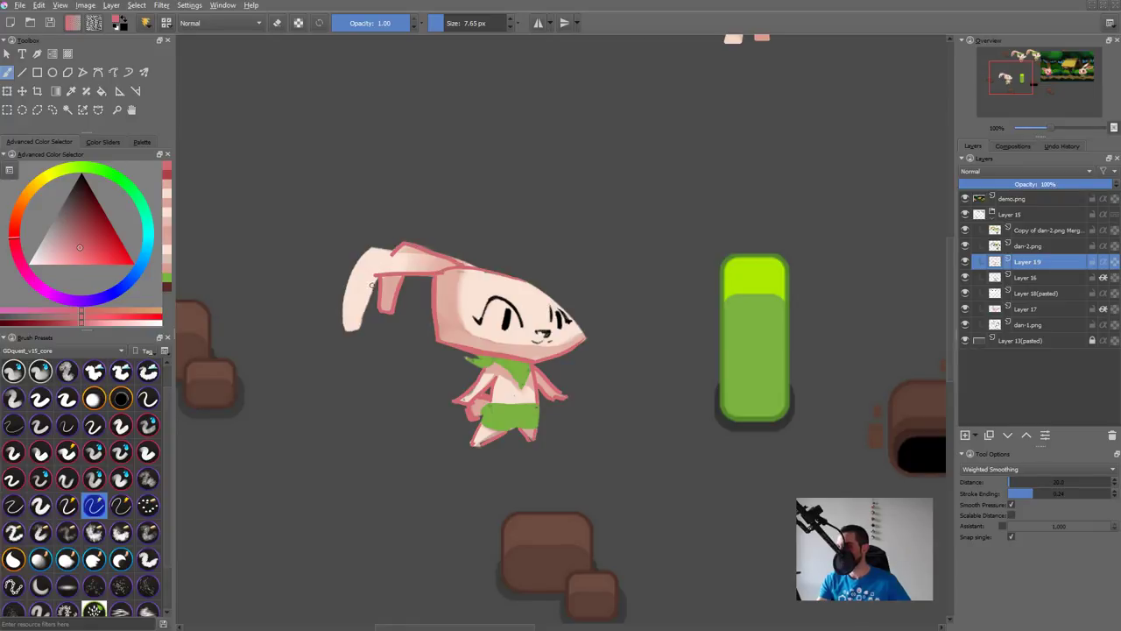
mouse_move(366, 325)
mouse_down()
mouse_move(341, 331)
mouse_move(368, 252)
mouse_move(448, 265)
mouse_up()
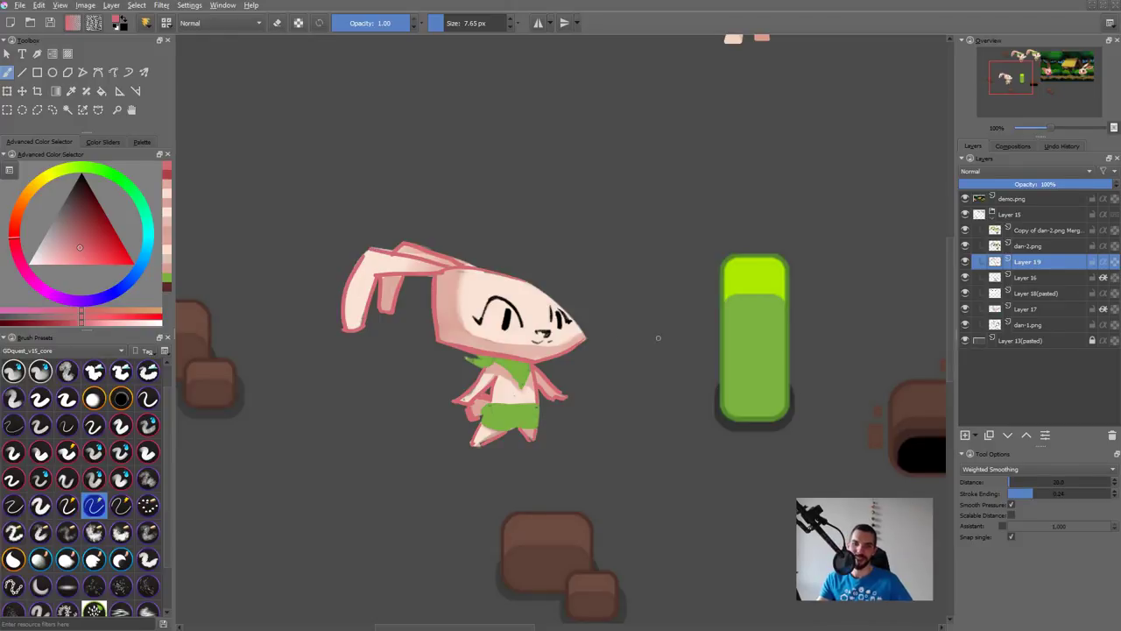
Step: Add a new paint layer above Layer 19 and outline the scarf in a dark green sampled from the green bar
drag(658, 337, 608, 371)
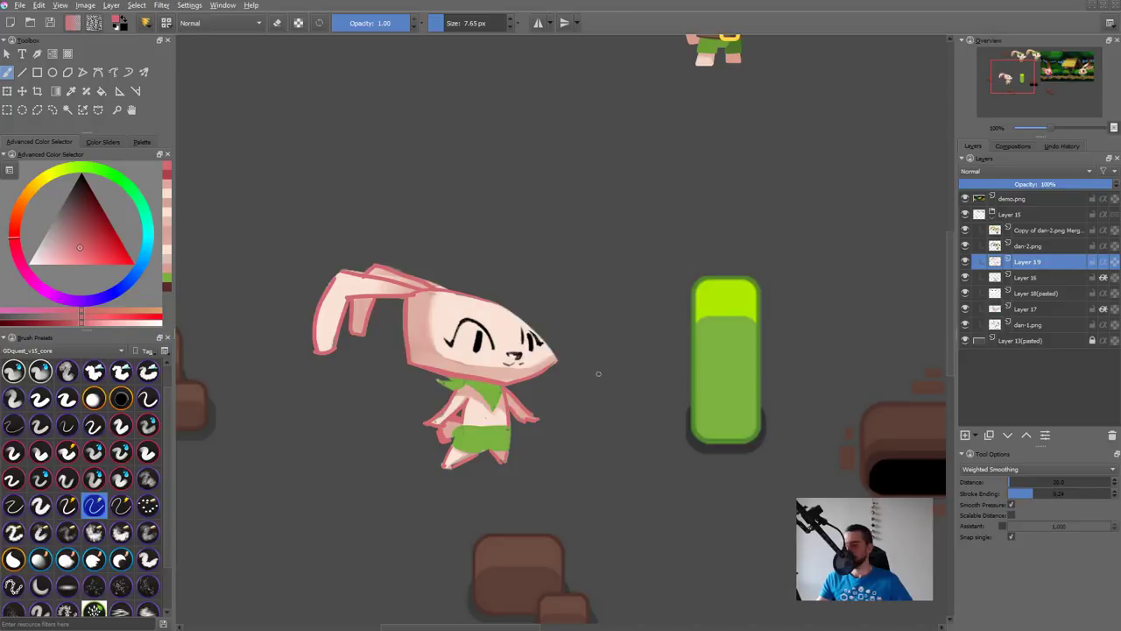
drag(661, 386, 671, 398)
mouse_move(671, 441)
mouse_down()
mouse_move(579, 506)
mouse_move(545, 264)
mouse_up()
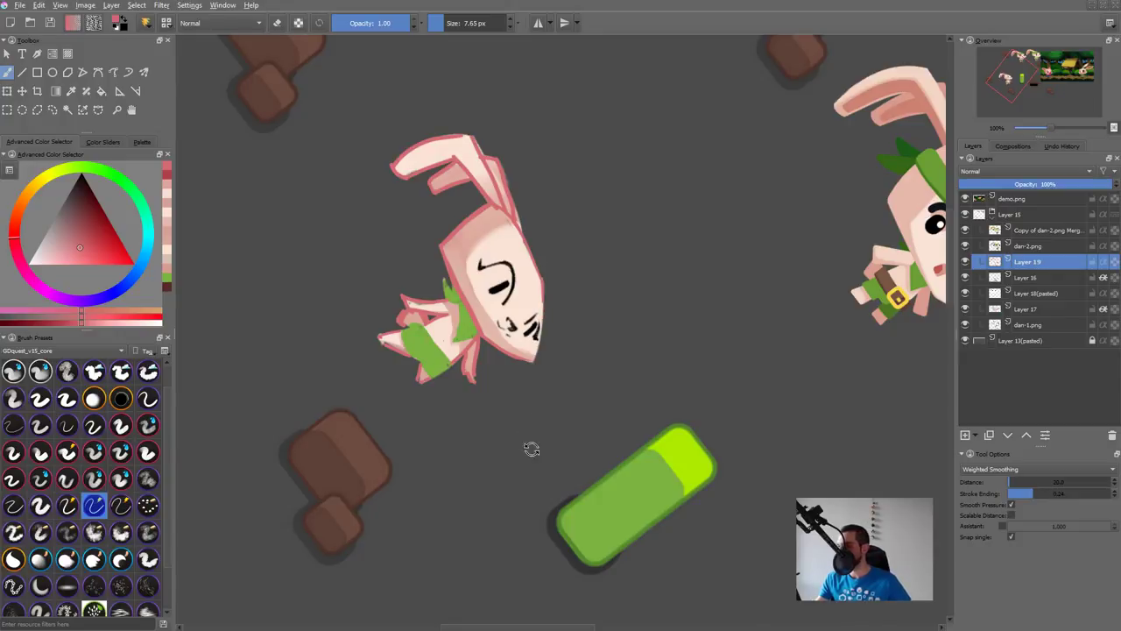
drag(525, 438, 651, 335)
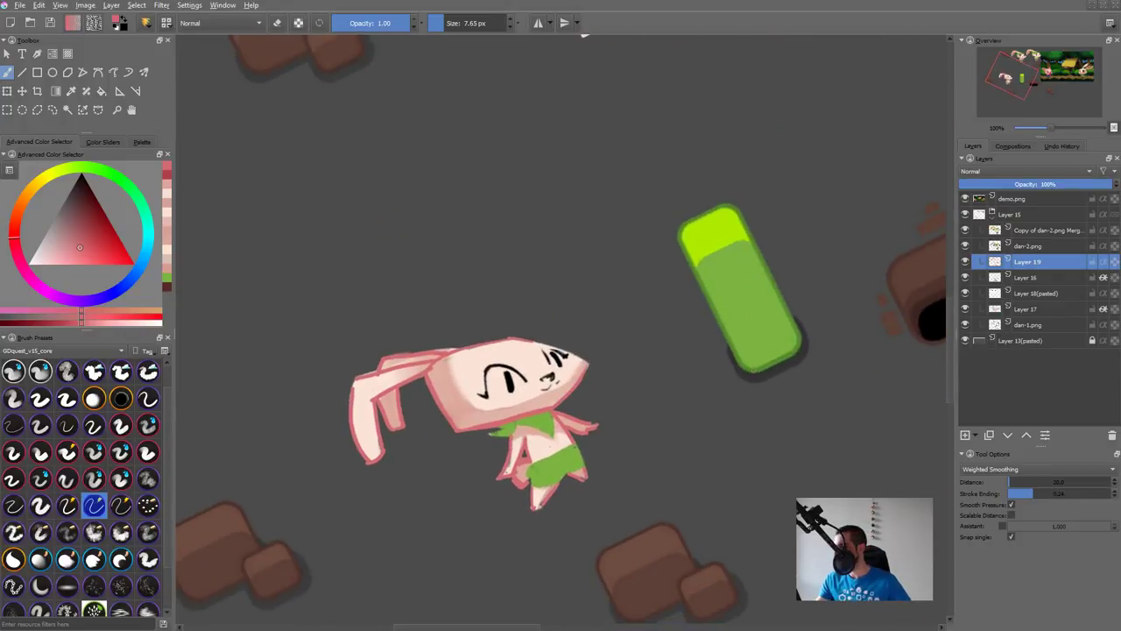
ctrl+click(769, 359)
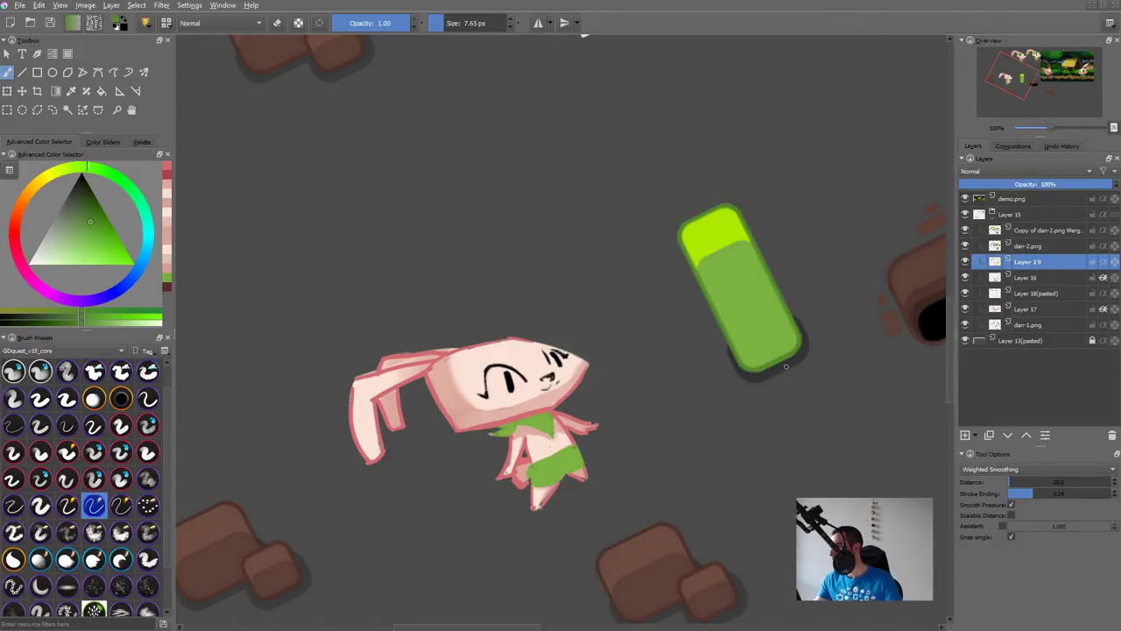
key(Insert)
drag(624, 465, 477, 508)
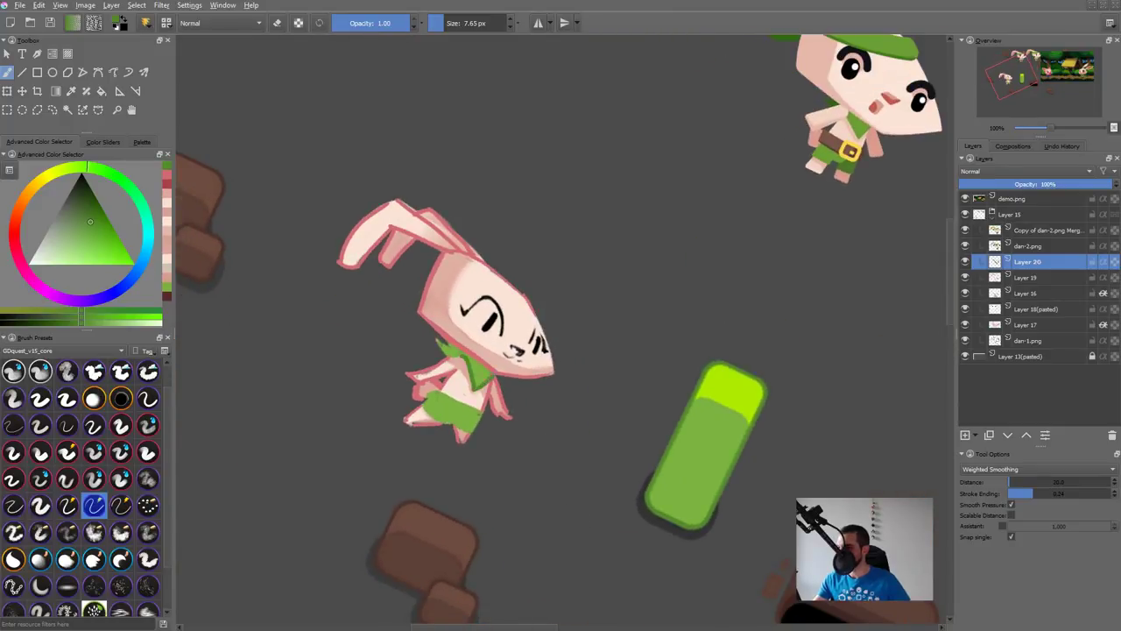
drag(441, 344, 455, 353)
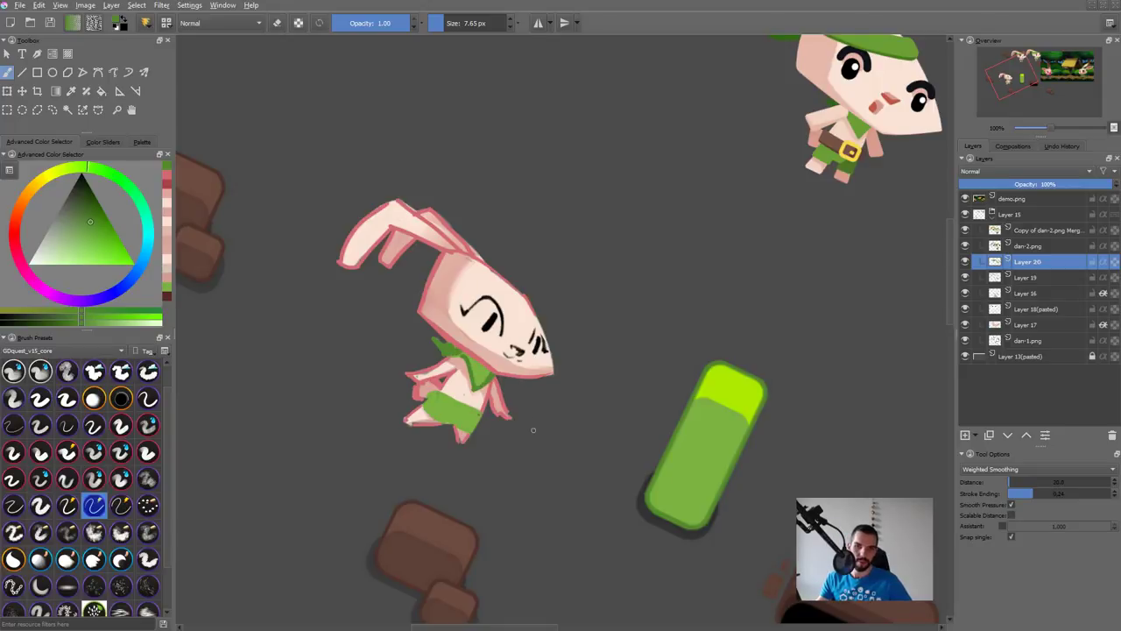
Step: Outline the waist and edges of the rabbit's shorts in dark green on Layer 20
drag(538, 446, 568, 411)
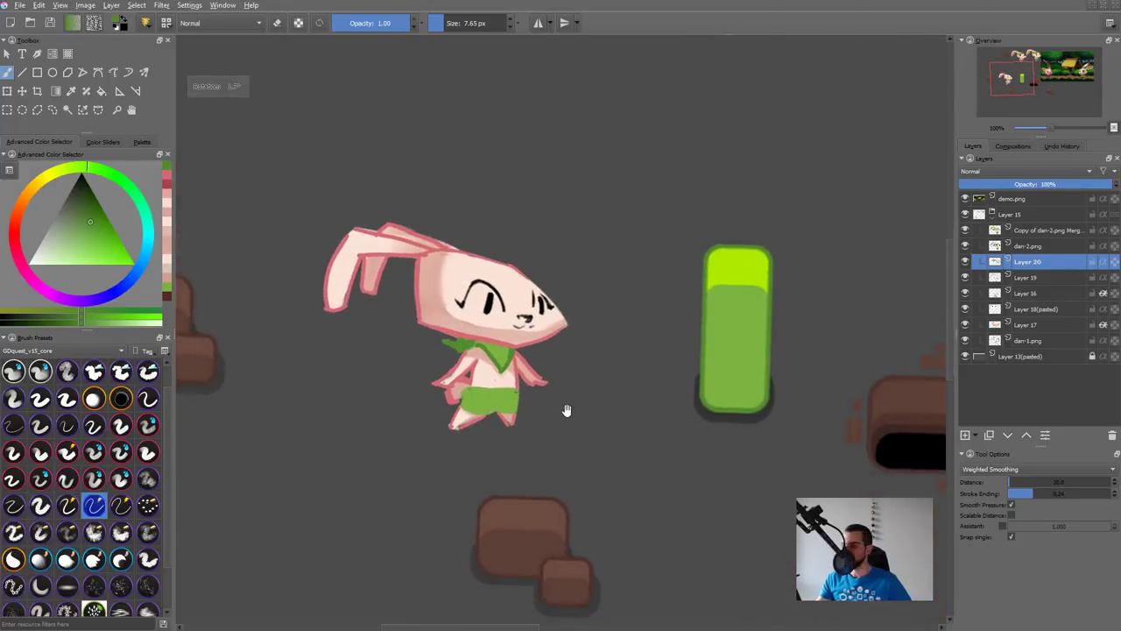
mouse_move(470, 387)
mouse_down()
mouse_move(459, 411)
mouse_move(492, 412)
mouse_up()
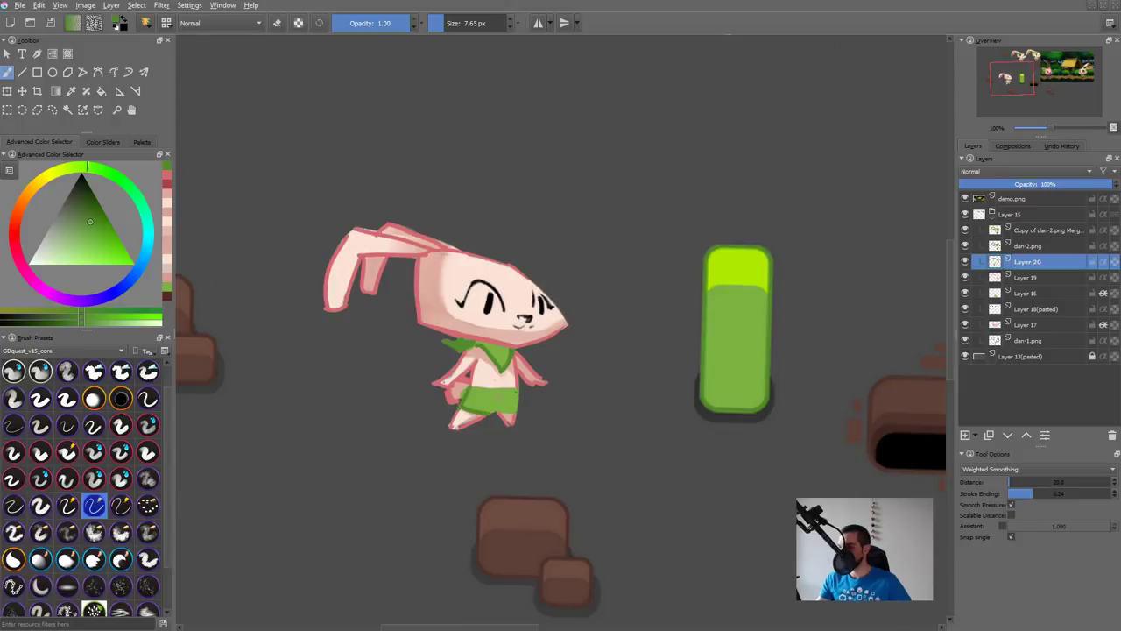
mouse_move(495, 413)
mouse_down()
mouse_move(519, 406)
mouse_move(518, 389)
mouse_up()
Step: Sample the brown of the reference rabbit's belt and shift it to a more saturated reddish brown
drag(611, 400, 601, 432)
key(2)
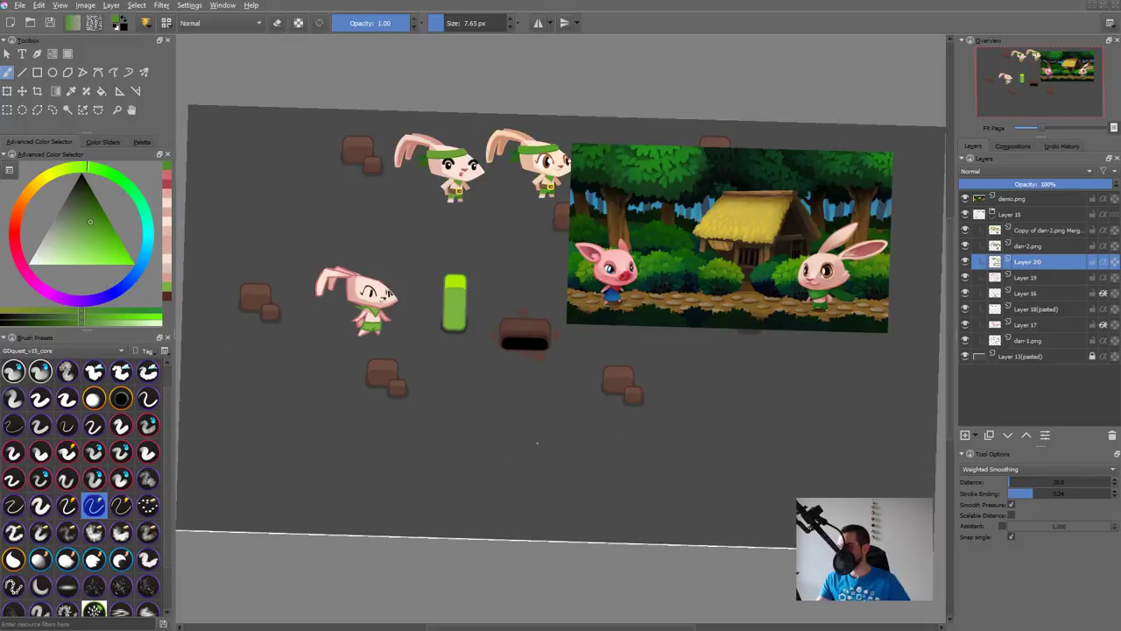
key(1)
mouse_move(419, 383)
mouse_down()
mouse_move(642, 397)
mouse_move(312, 618)
mouse_up()
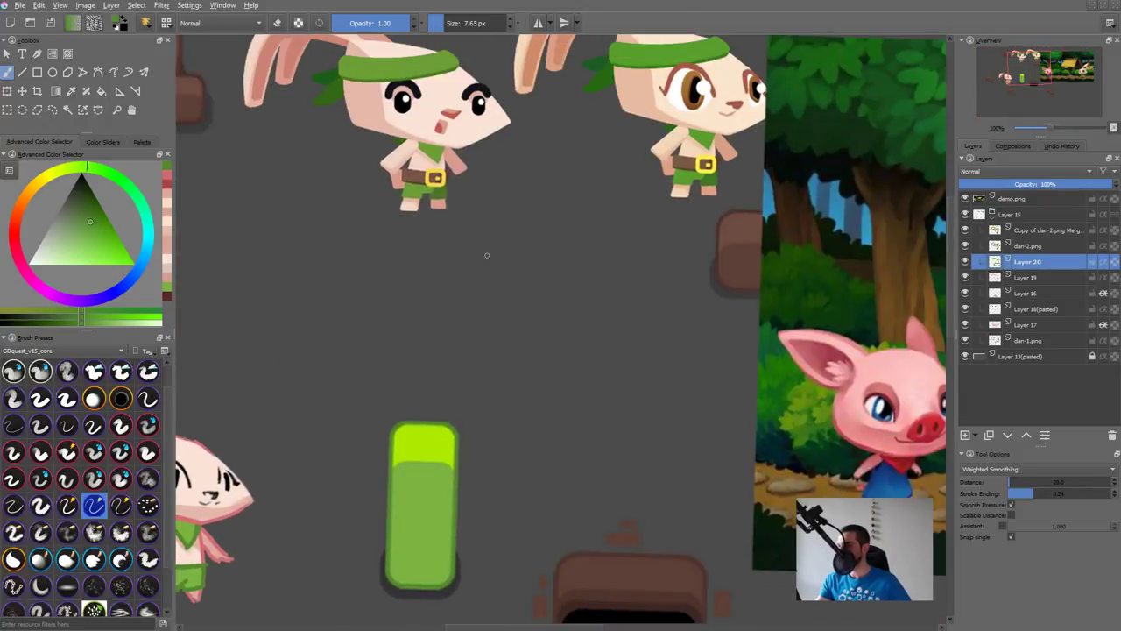
ctrl+click(410, 178)
mouse_move(429, 305)
mouse_down()
mouse_move(640, 283)
mouse_move(713, 233)
mouse_up()
drag(83, 221, 98, 239)
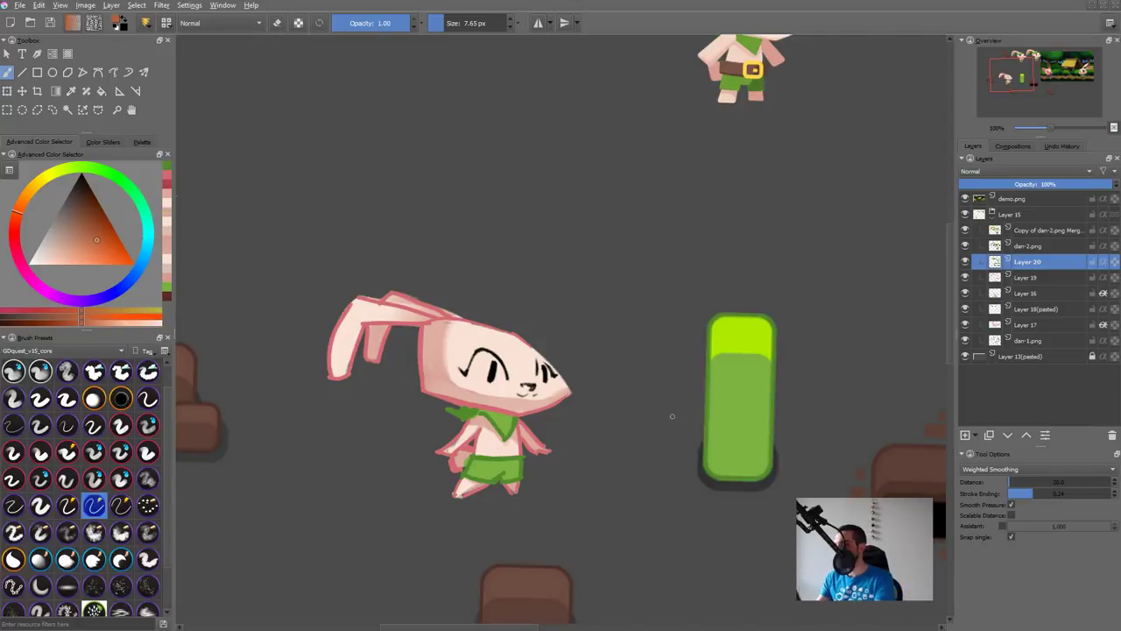
Step: Try painting a brown belt across the rabbit's waist on Layer 20 with a brush of 18.10 px and a lighter brown
mouse_move(457, 467)
mouse_down()
mouse_move(528, 463)
mouse_move(478, 461)
mouse_move(515, 467)
mouse_up()
key(ctrl+z)
key(ctrl+z)
key(ctrl+z)
drag(93, 241, 86, 246)
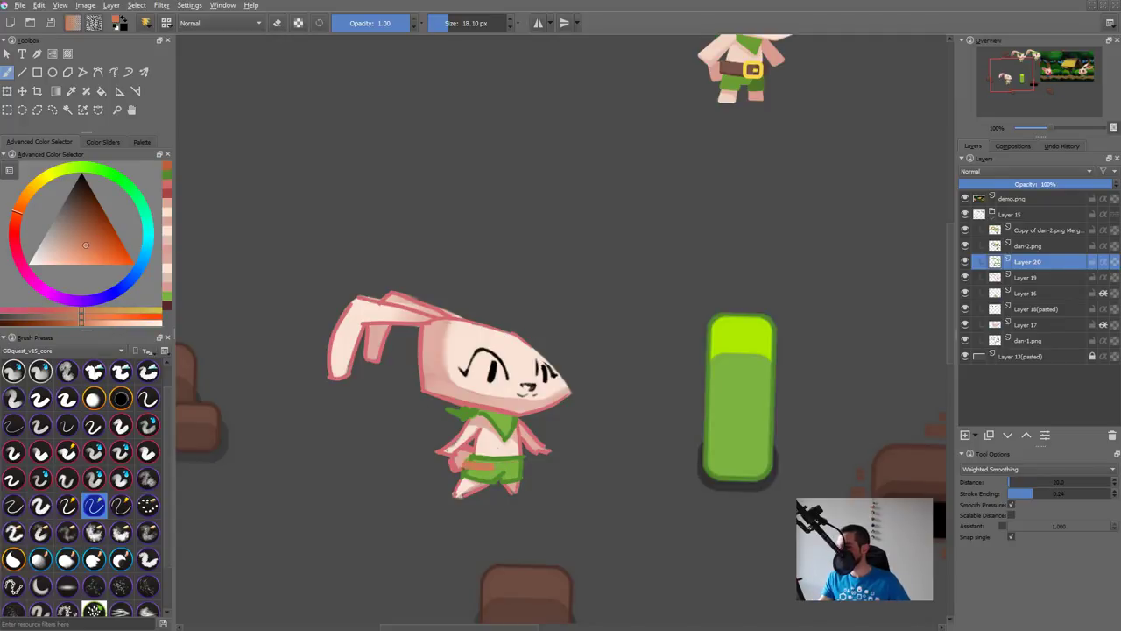
drag(483, 465, 521, 465)
key(ctrl+z)
Step: Float the Advanced Color Selector beside the rabbit and paint the belt in brown with hue 18, saturation 43 and lightness 48
drag(127, 154, 754, 298)
key(shift+i)
key(shift+i)
drag(689, 379, 692, 370)
drag(469, 466, 522, 465)
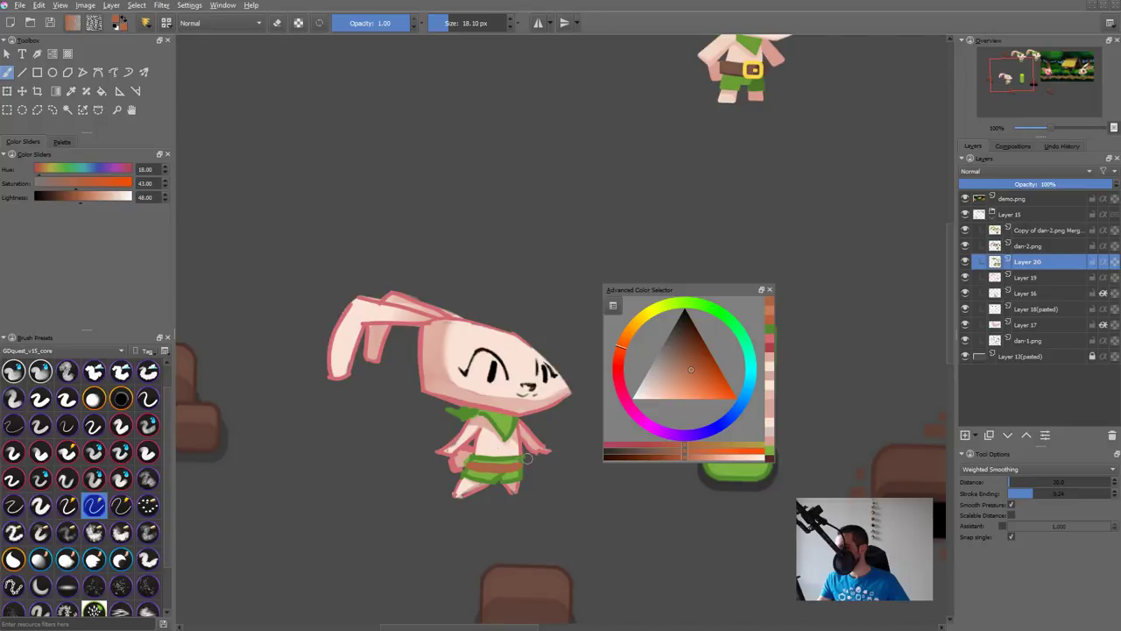
Step: Shade the lower half of the belt in darker brown with hue 18, saturation 47 and lightness 38, using a brush of about 6 px
scroll(545, 453, down, 2)
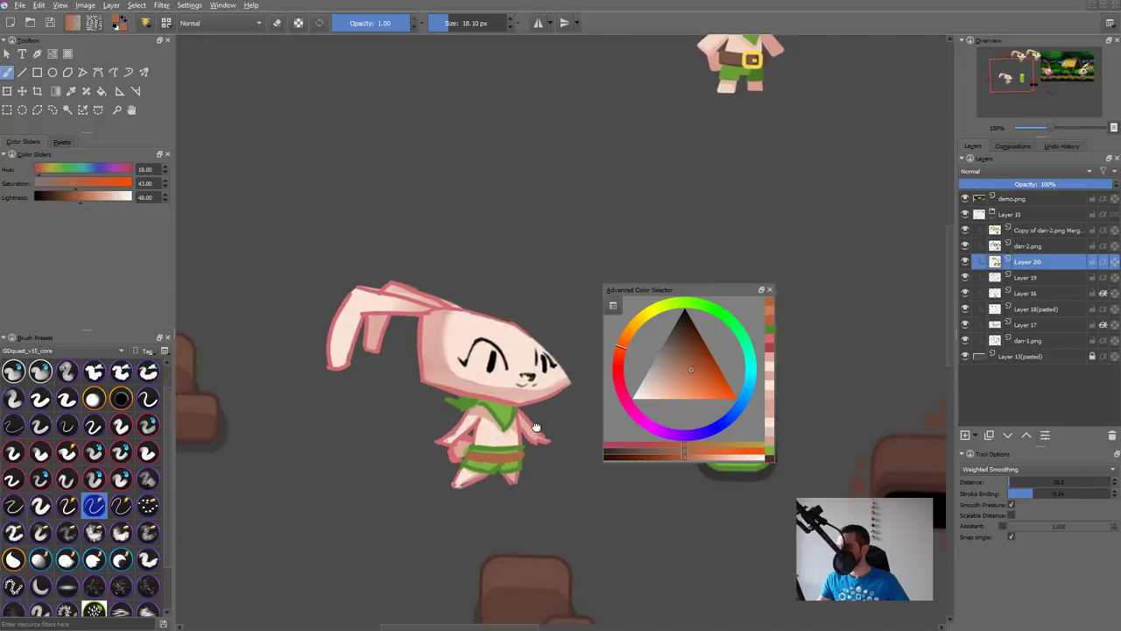
drag(693, 375, 691, 357)
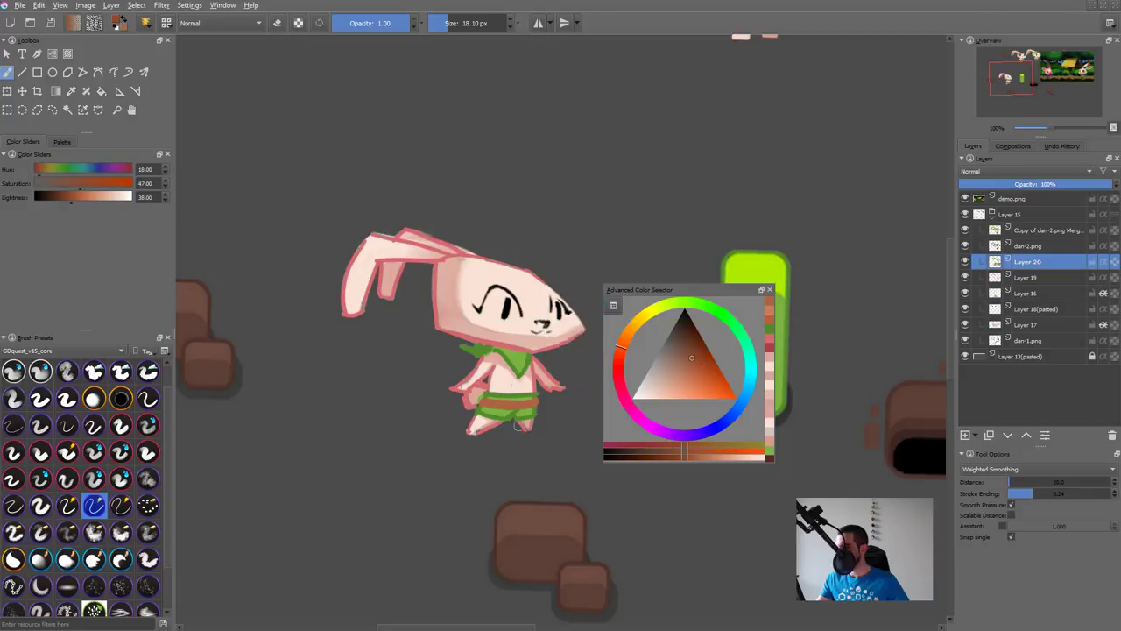
drag(530, 429, 576, 372)
key(ctrl+z)
scroll(512, 419, up, 5)
shift+drag(569, 360, 545, 361)
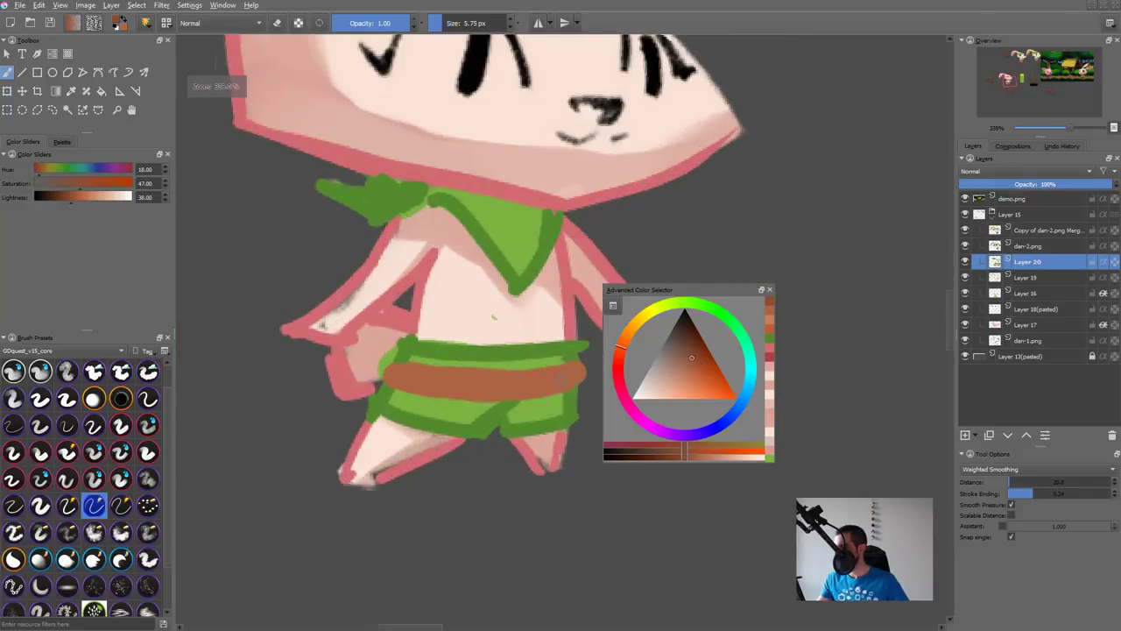
mouse_move(387, 388)
mouse_down()
mouse_move(552, 400)
mouse_move(587, 380)
mouse_move(517, 372)
mouse_up()
drag(394, 393, 564, 378)
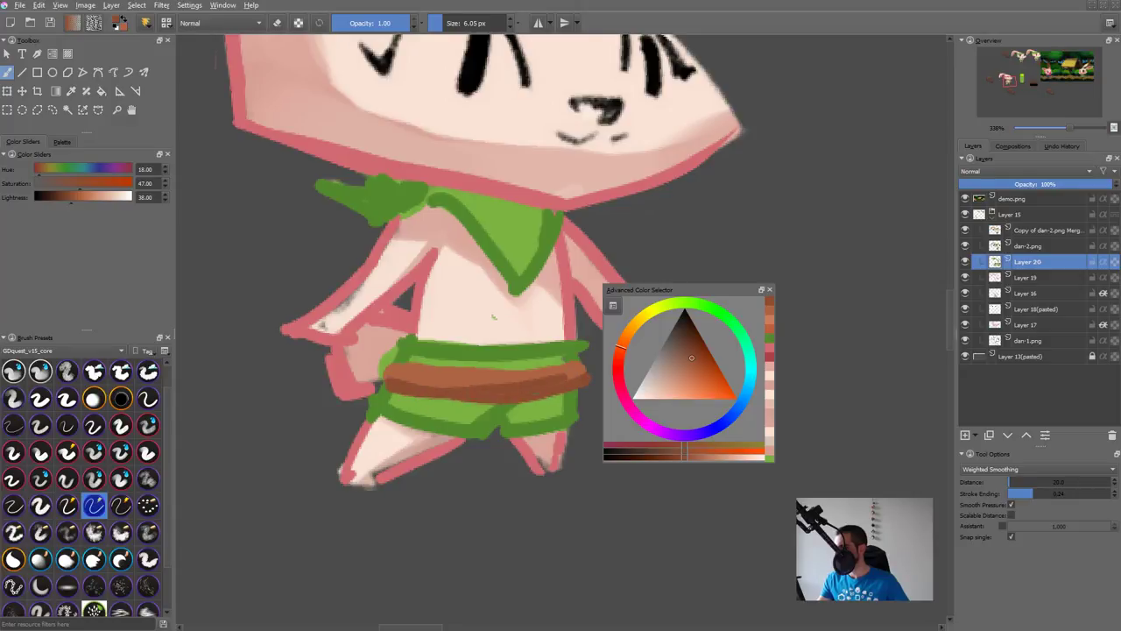
Step: Sample the clothing's dark green, soften it to saturation 40 and lightness 42, and paint a shadow on the scarf under the chin
drag(554, 308, 485, 435)
ctrl+click(453, 414)
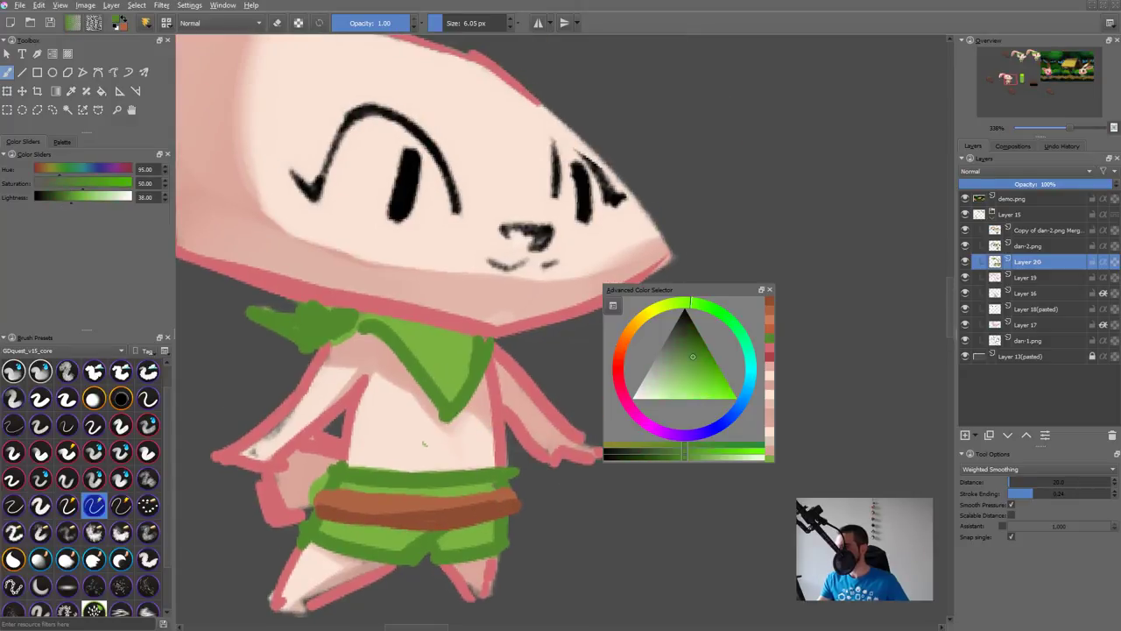
click(689, 361)
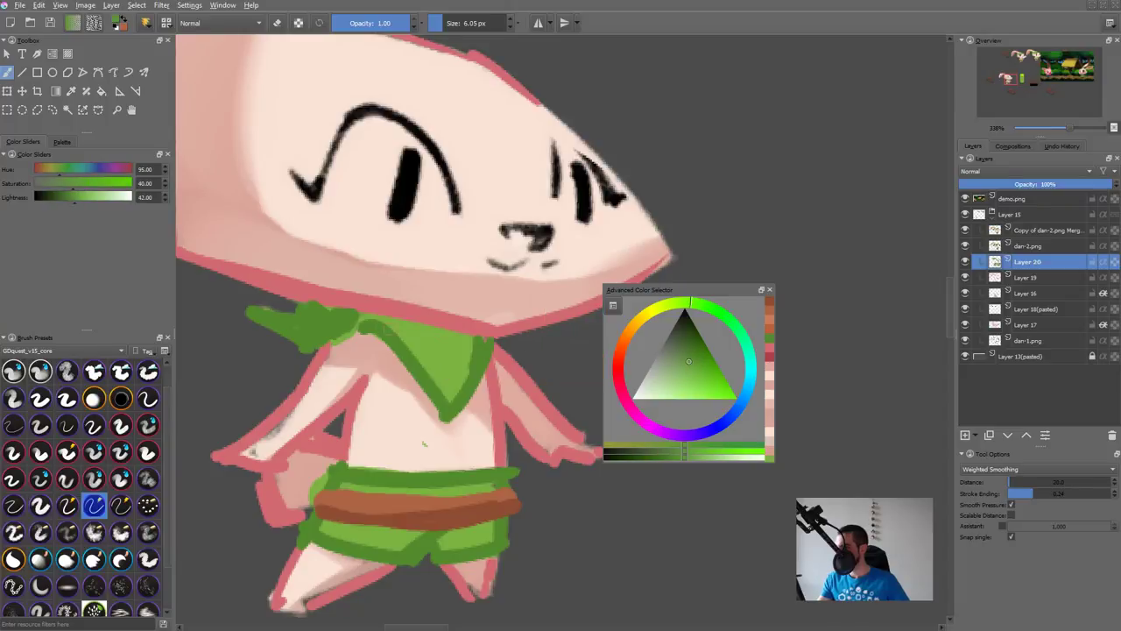
mouse_move(383, 322)
mouse_down()
mouse_move(462, 344)
mouse_move(405, 336)
mouse_move(478, 339)
mouse_up()
scroll(478, 450, down, 6)
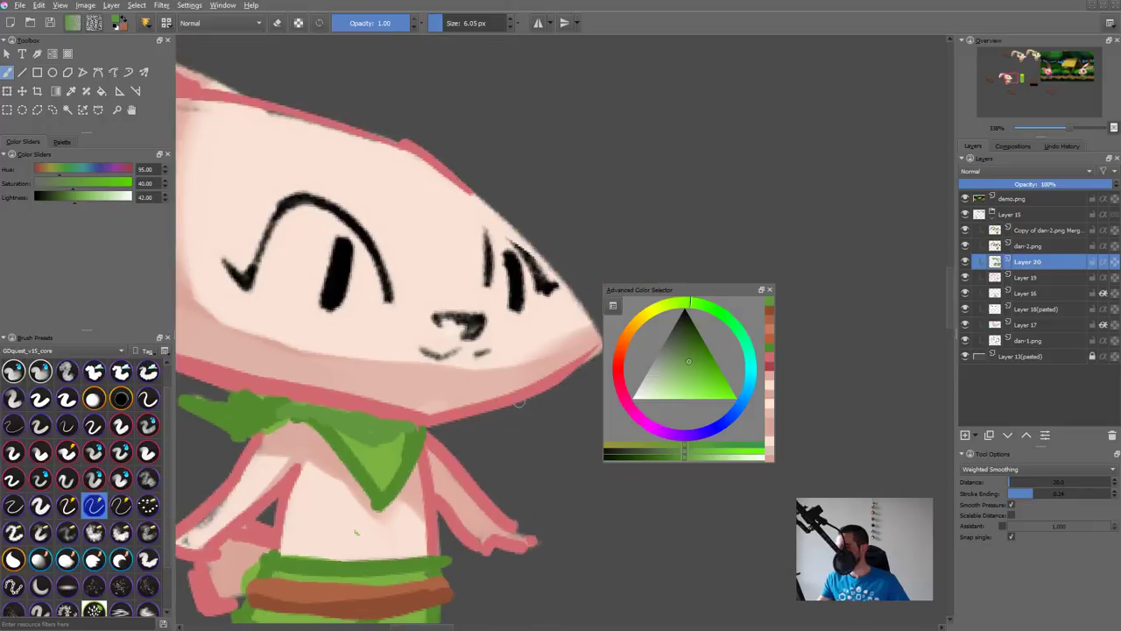
scroll(505, 393, up, 3)
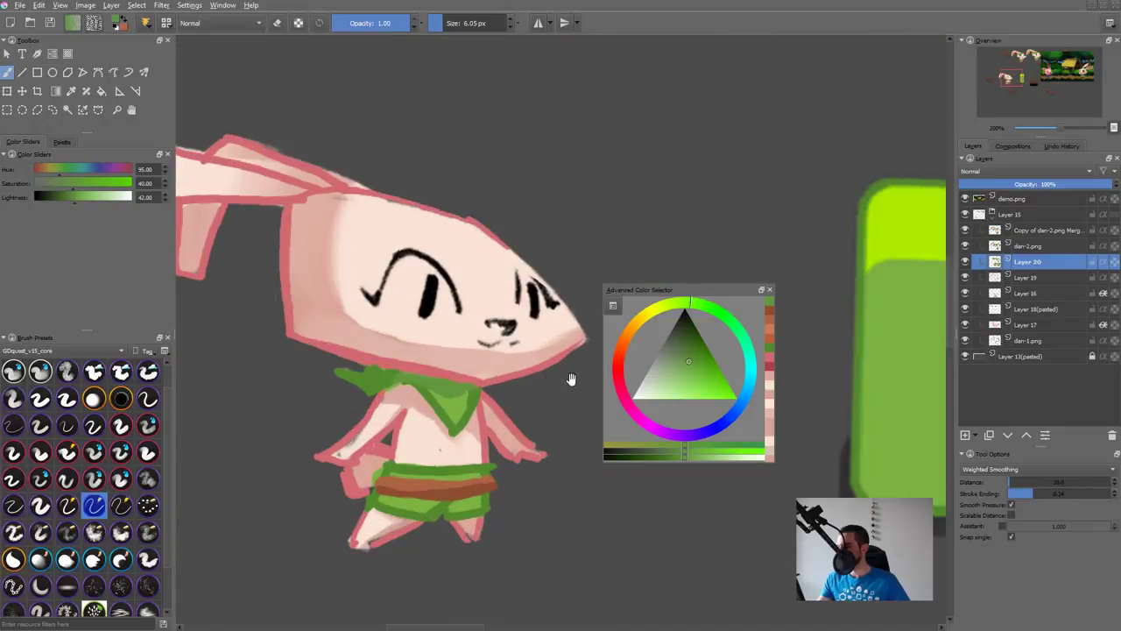
scroll(501, 443, down, 4)
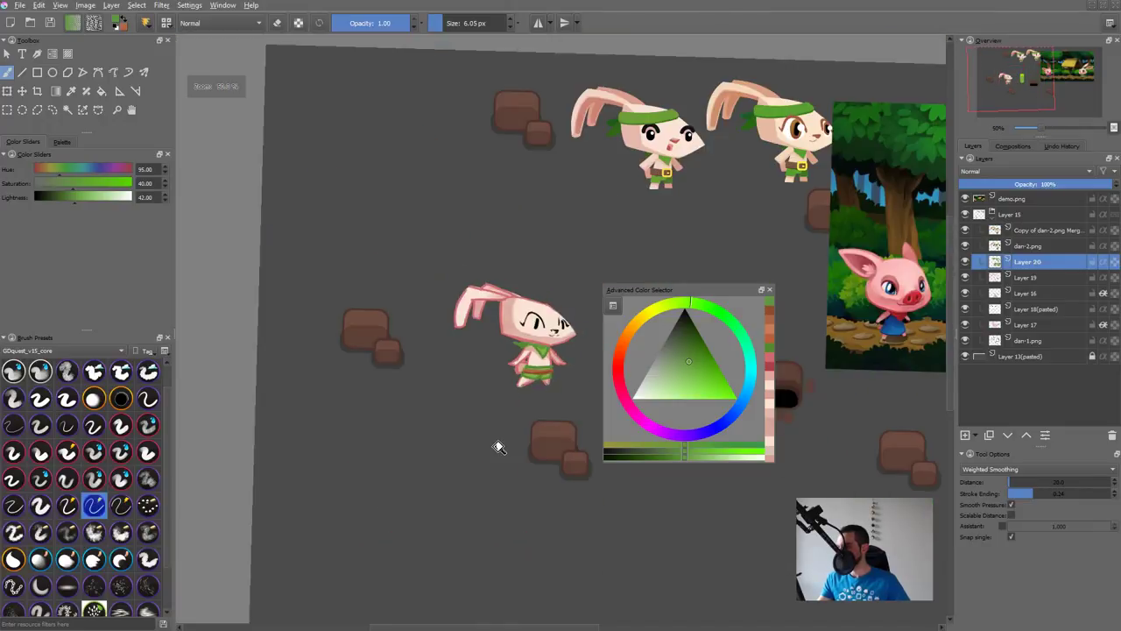
scroll(535, 388, up, 6)
Step: Paint a headband across the rabbit's forehead on Layer 20 in the scarf's light green with a 31.97 px brush
ctrl+click(447, 473)
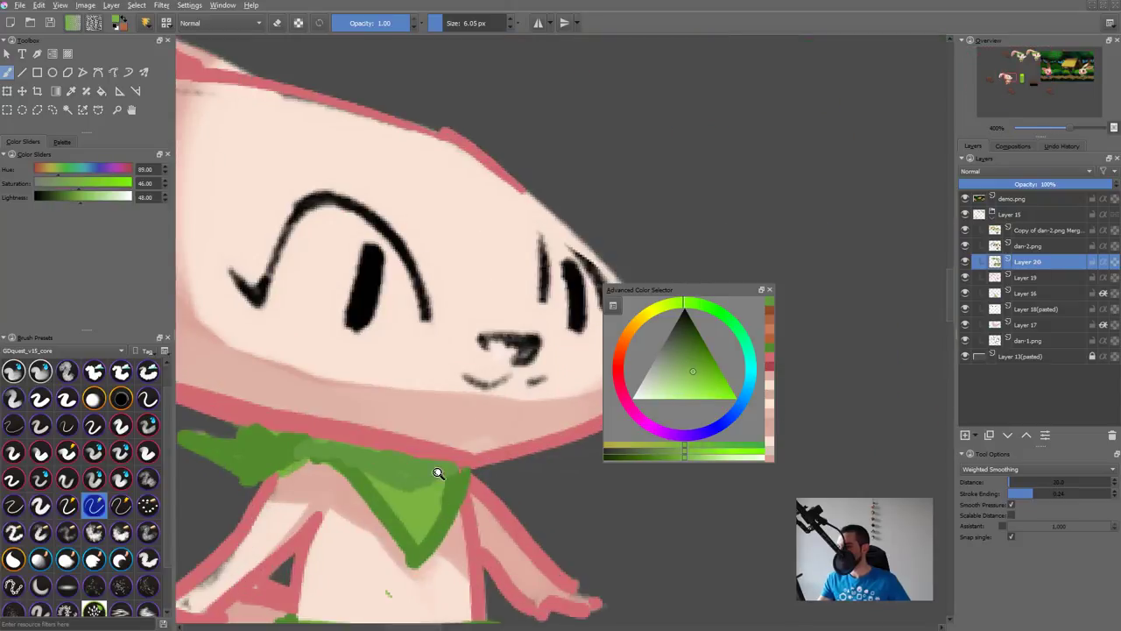
scroll(418, 420, down, 3)
drag(420, 273, 536, 273)
key(ctrl+z)
drag(386, 277, 545, 273)
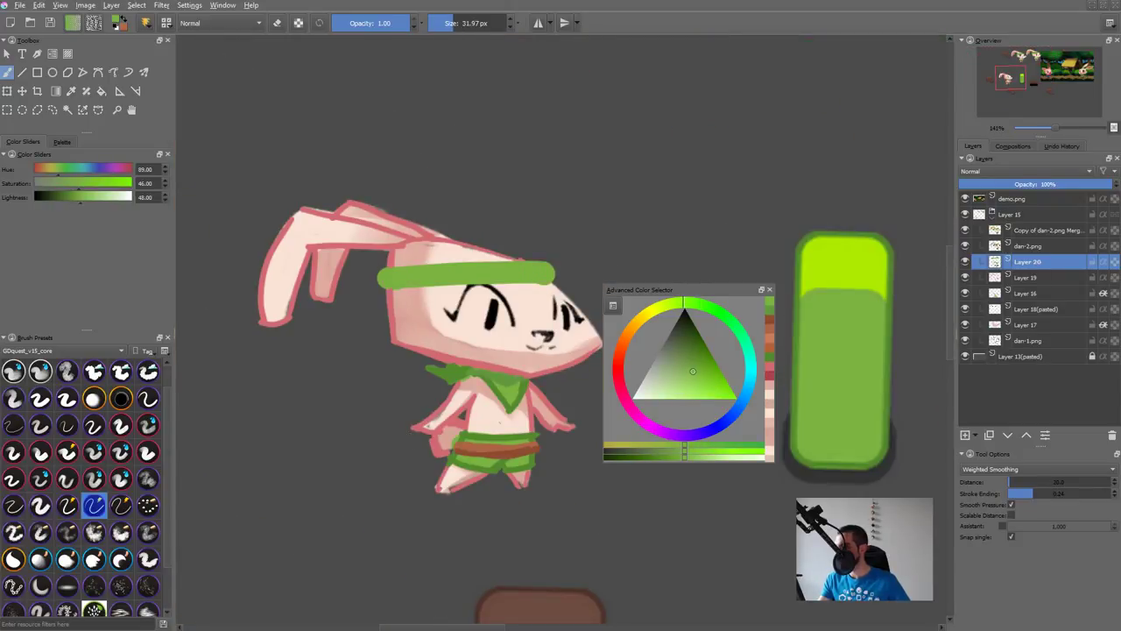
key(minus)
key(minus)
key(minus)
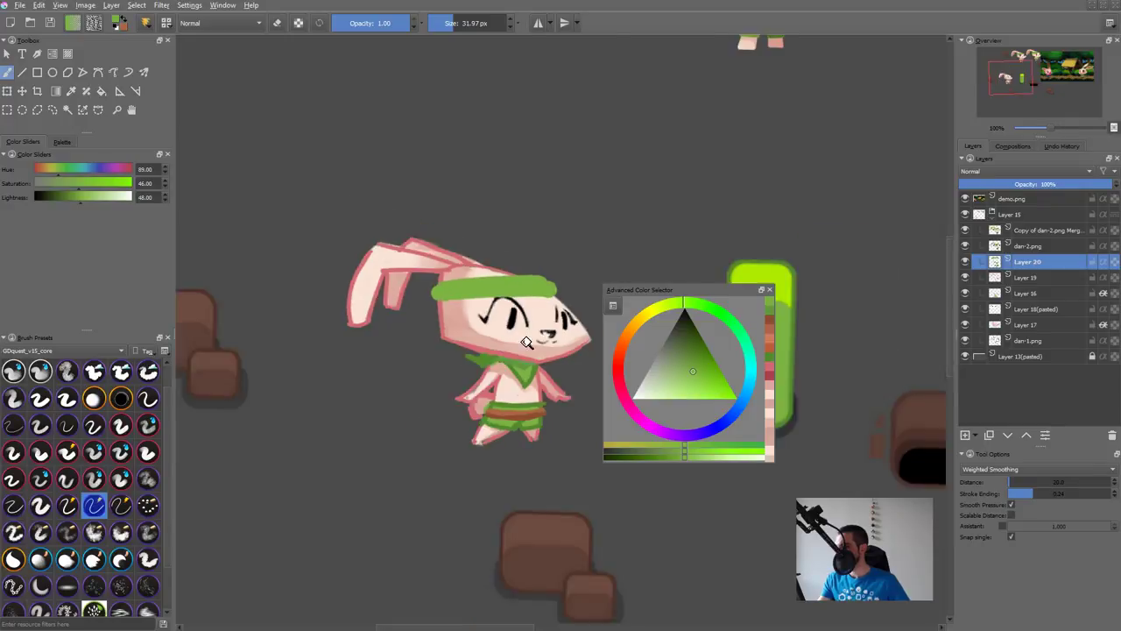
key(minus)
key(plus)
key(plus)
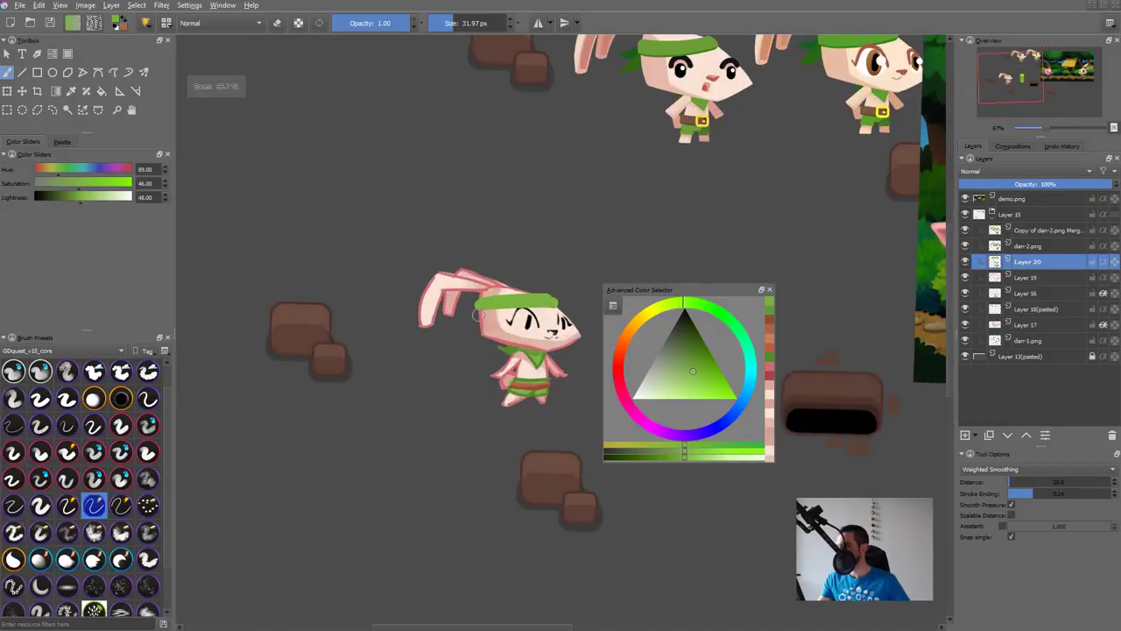
Step: Paint the headband's loose ends behind the head in light green and dark green with a 21.11 px brush
key(bracketleft)
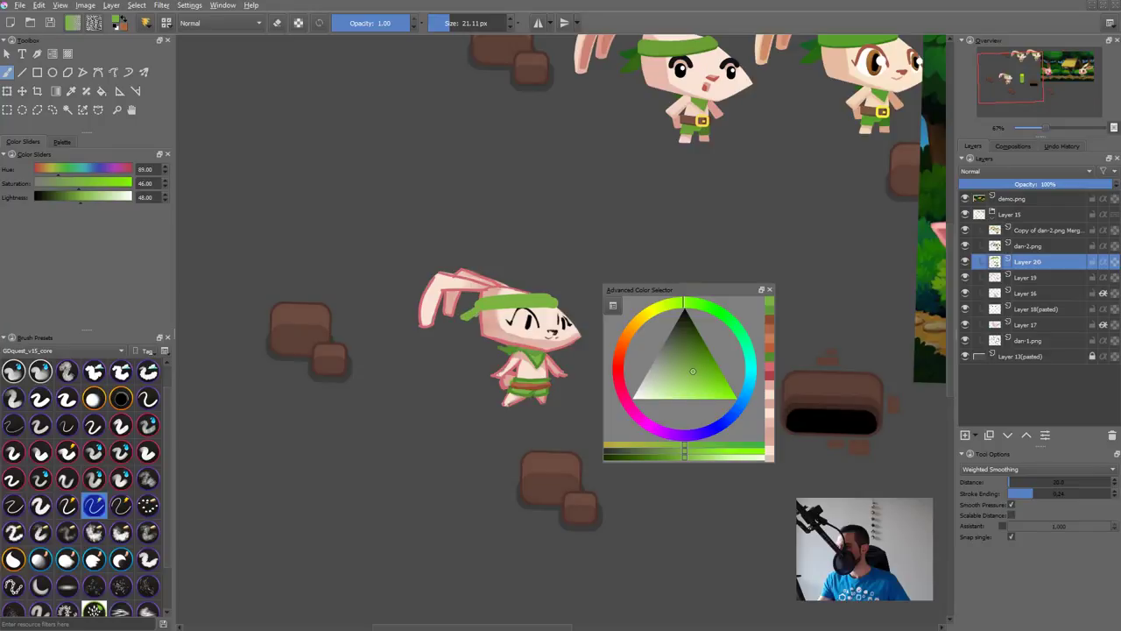
ctrl+click(528, 392)
drag(471, 306, 457, 317)
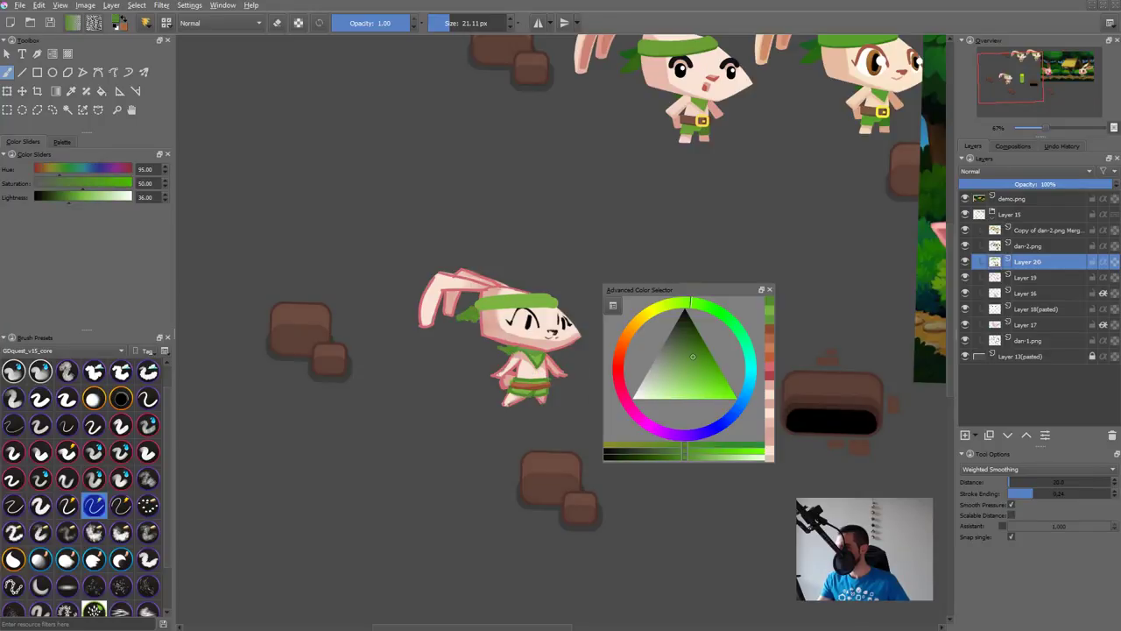
Step: Shade the lower edge of the headband in dark green with a 14.71 px brush, and pick a softer green with saturation 39 and lightness 42
mouse_move(522, 321)
mouse_down()
mouse_move(446, 293)
mouse_move(480, 277)
mouse_up()
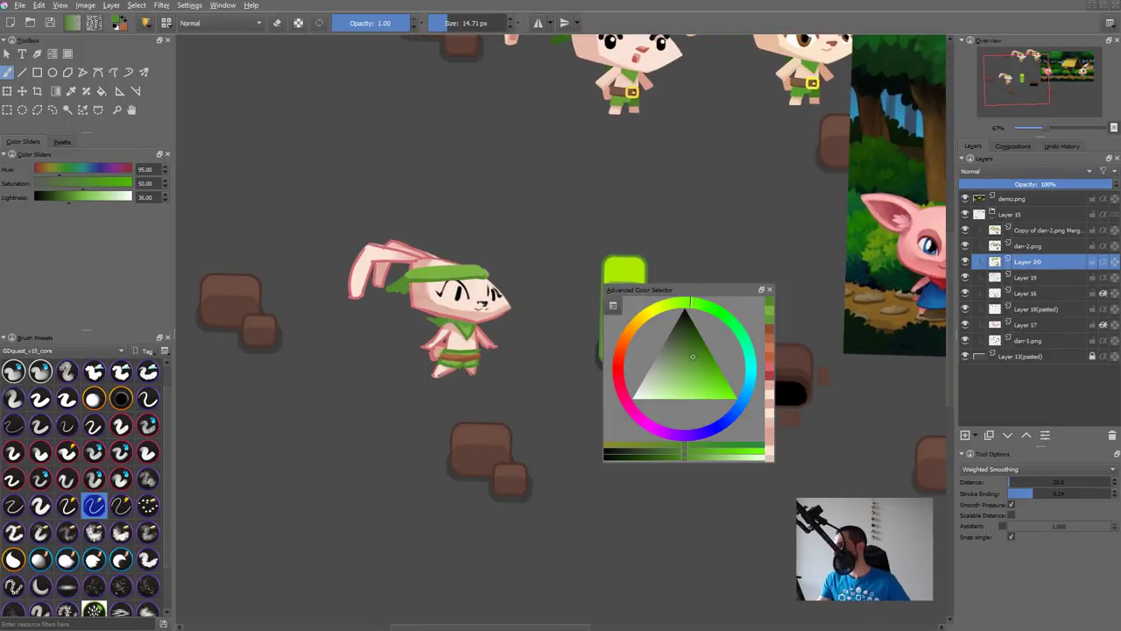
drag(409, 270, 478, 265)
key(ctrl+z)
key(ctrl+z)
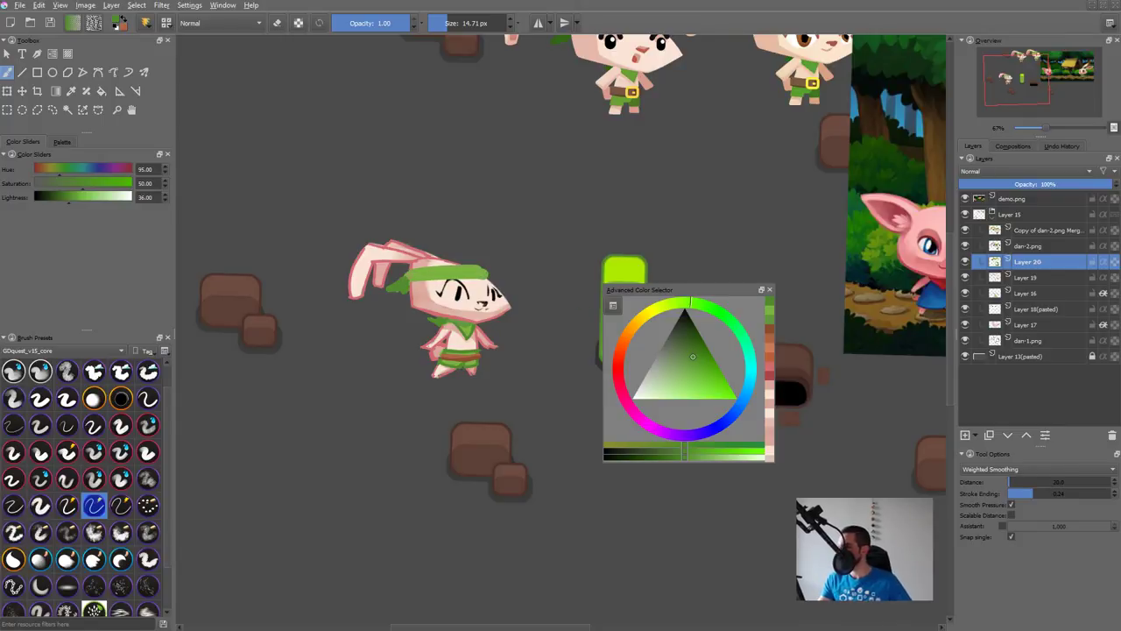
drag(408, 279, 440, 277)
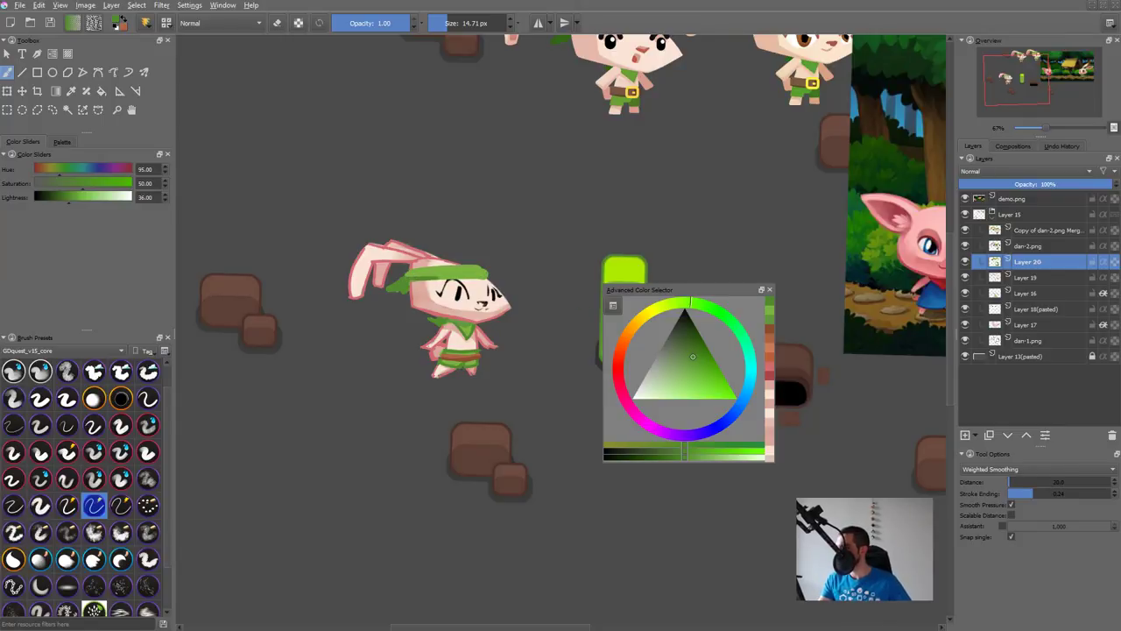
click(685, 362)
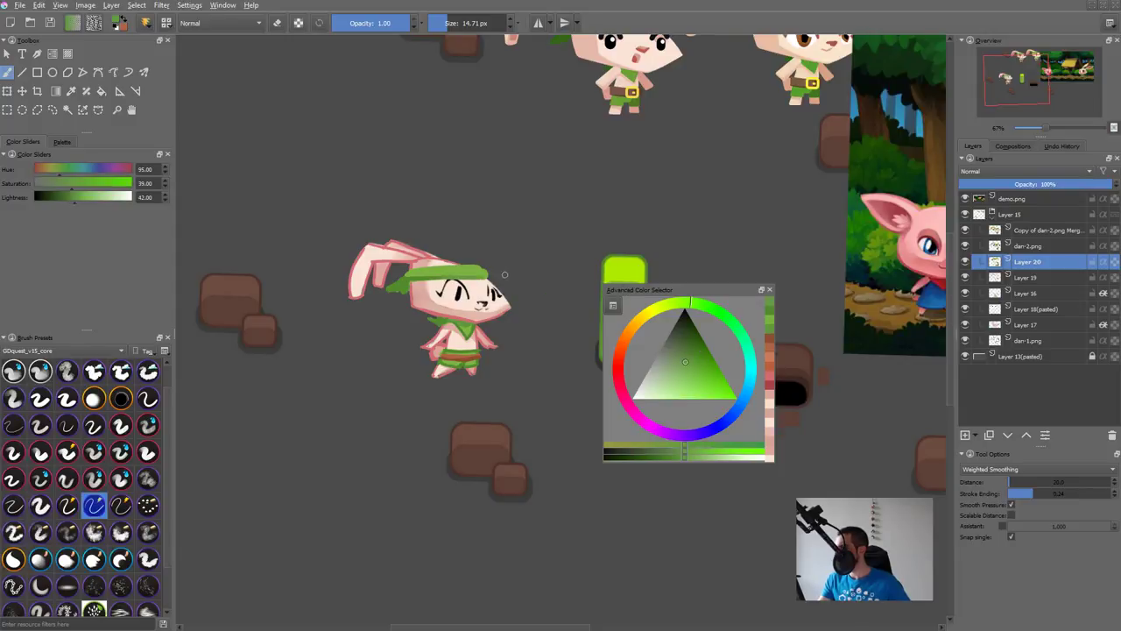
drag(564, 343, 459, 369)
drag(384, 338, 437, 346)
Step: Toggle the visibility of Layer 18(pasted) to examine what it contributes to the rabbit
click(967, 309)
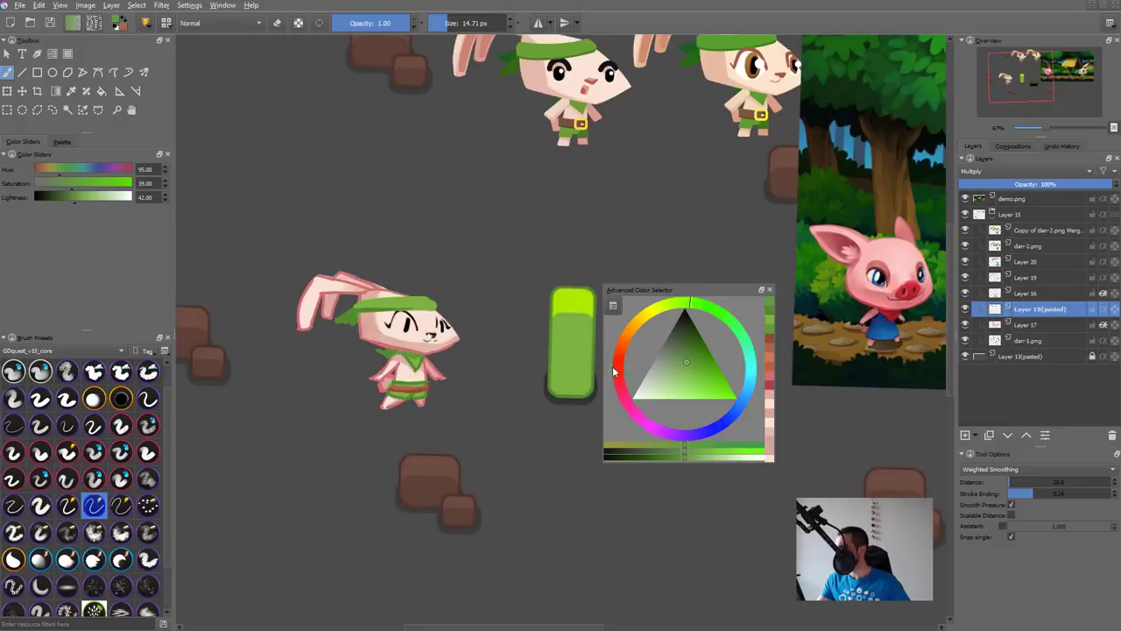
click(965, 308)
click(966, 311)
click(966, 310)
click(966, 310)
click(967, 310)
drag(829, 322, 396, 346)
drag(397, 349, 763, 321)
drag(361, 370, 440, 370)
click(965, 313)
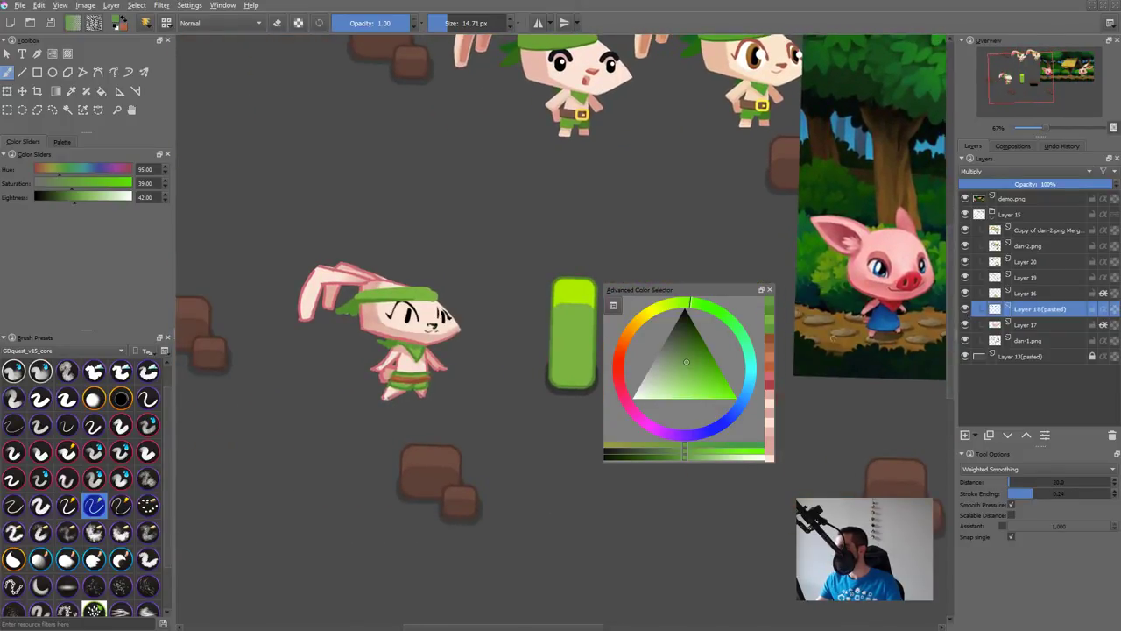
Step: On a new layer above Layer 18(pasted), outline both eyes in reddish brown with hue 10, saturation 48 and lightness 62, using a 9.72 px brush
key(Insert)
drag(412, 313, 494, 247)
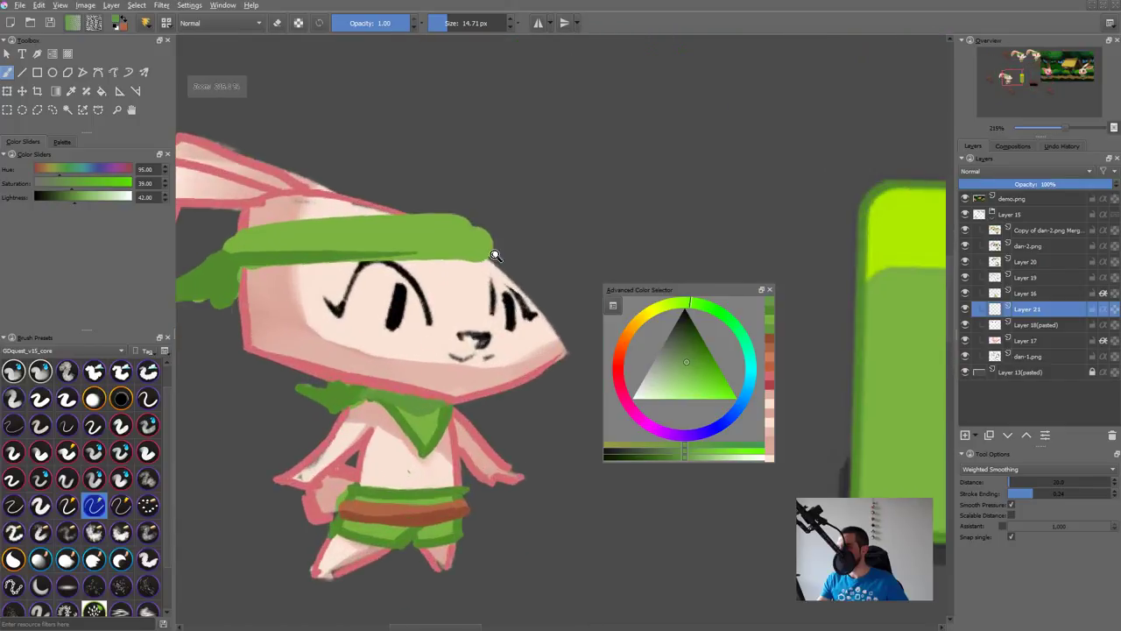
ctrl+click(403, 383)
click(682, 381)
drag(620, 372, 619, 355)
mouse_move(327, 302)
mouse_down()
mouse_move(351, 274)
mouse_move(369, 268)
mouse_move(359, 288)
mouse_move(370, 269)
mouse_move(425, 303)
mouse_up()
drag(396, 262, 433, 323)
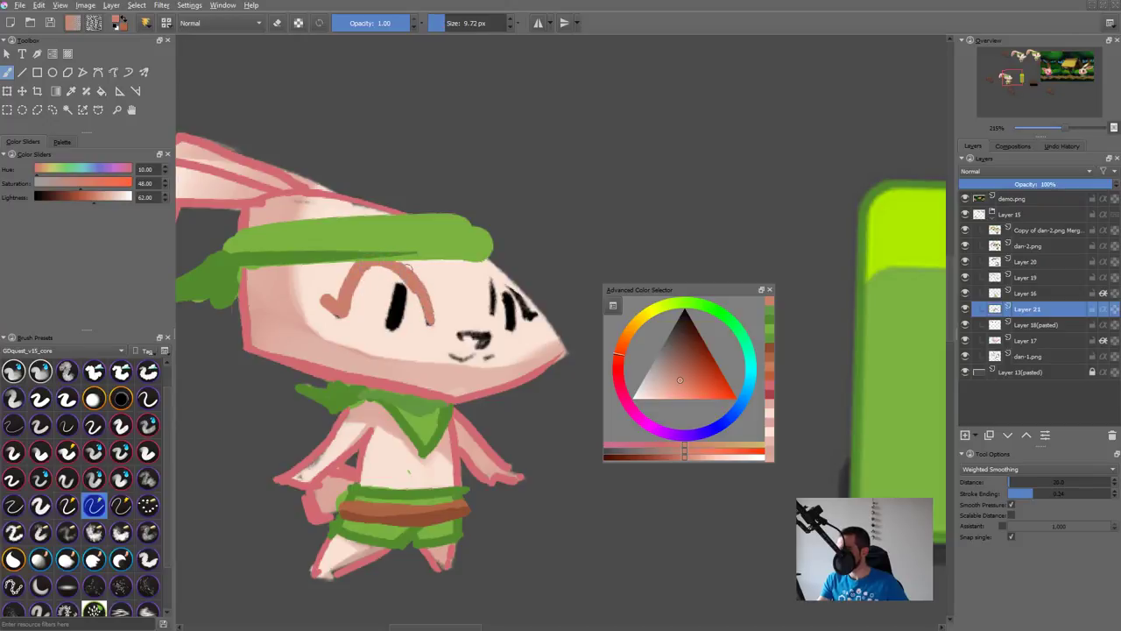
drag(492, 275, 489, 317)
drag(489, 278, 513, 292)
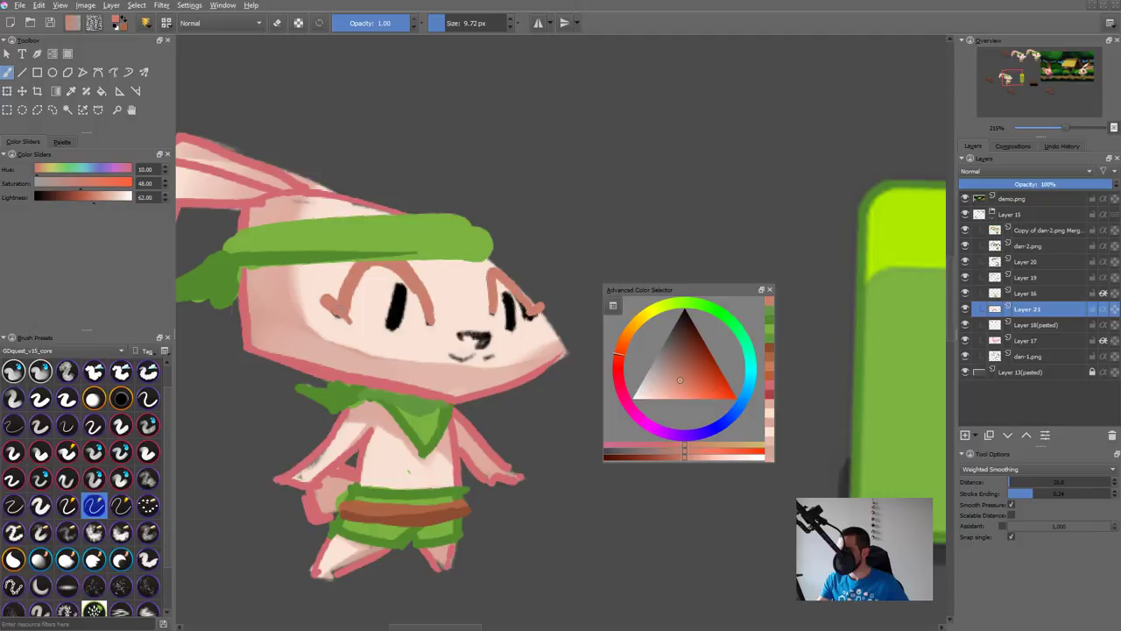
drag(348, 302, 393, 336)
key(ctrl+z)
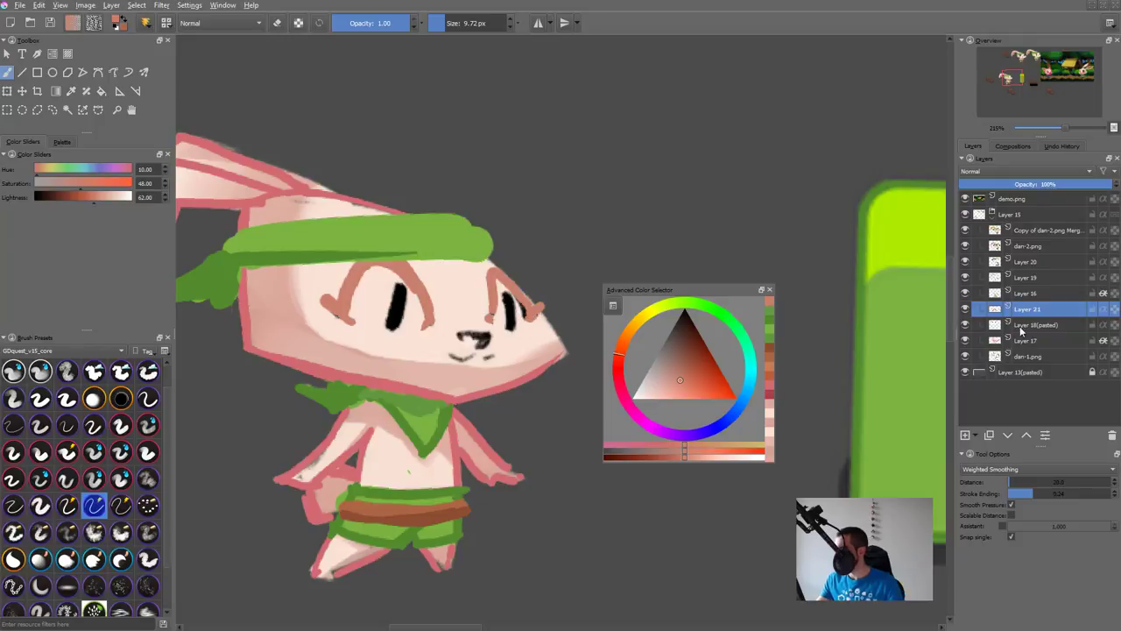
Step: Add a layer beneath the eye outlines and fill both eyes with white, enlarging the brush to 35.23 px
key(Insert)
drag(641, 397, 632, 401)
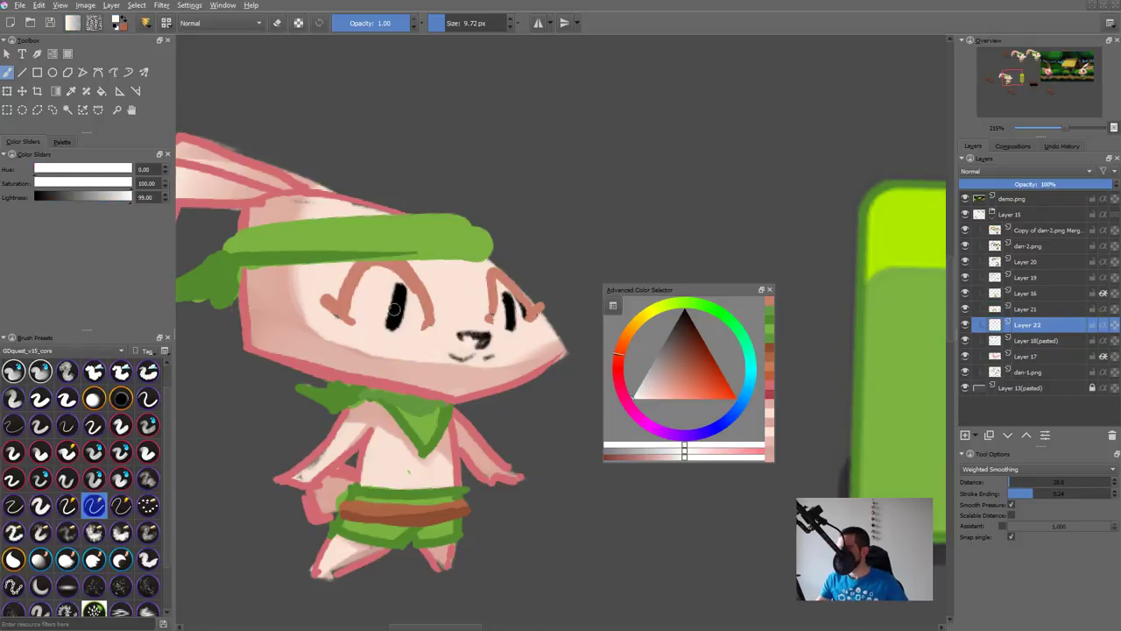
drag(356, 299, 391, 299)
mouse_move(366, 277)
mouse_down()
mouse_move(382, 272)
mouse_move(379, 308)
mouse_move(390, 289)
mouse_move(406, 315)
mouse_move(400, 290)
mouse_up()
key(])
key(])
key(])
key(])
key(])
mouse_move(504, 312)
mouse_down()
mouse_move(507, 298)
mouse_move(519, 326)
mouse_up()
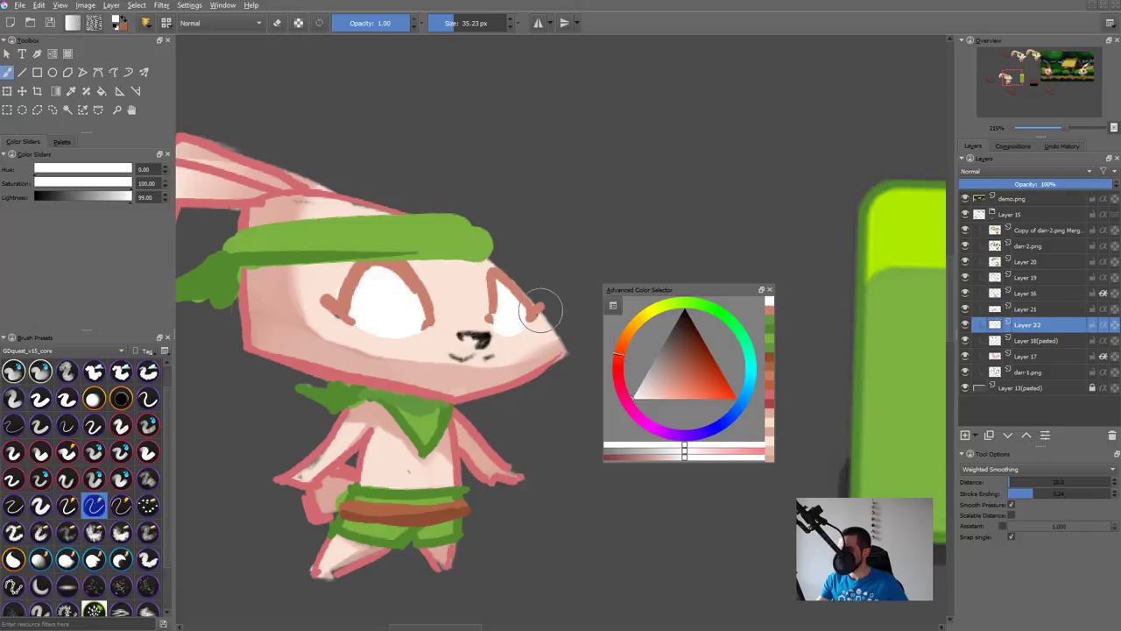
Step: On a new layer above the eye whites, paint a near-black pupil in each eye with a 21.05 px brush and lightness 5
key([)
key([)
key(Insert)
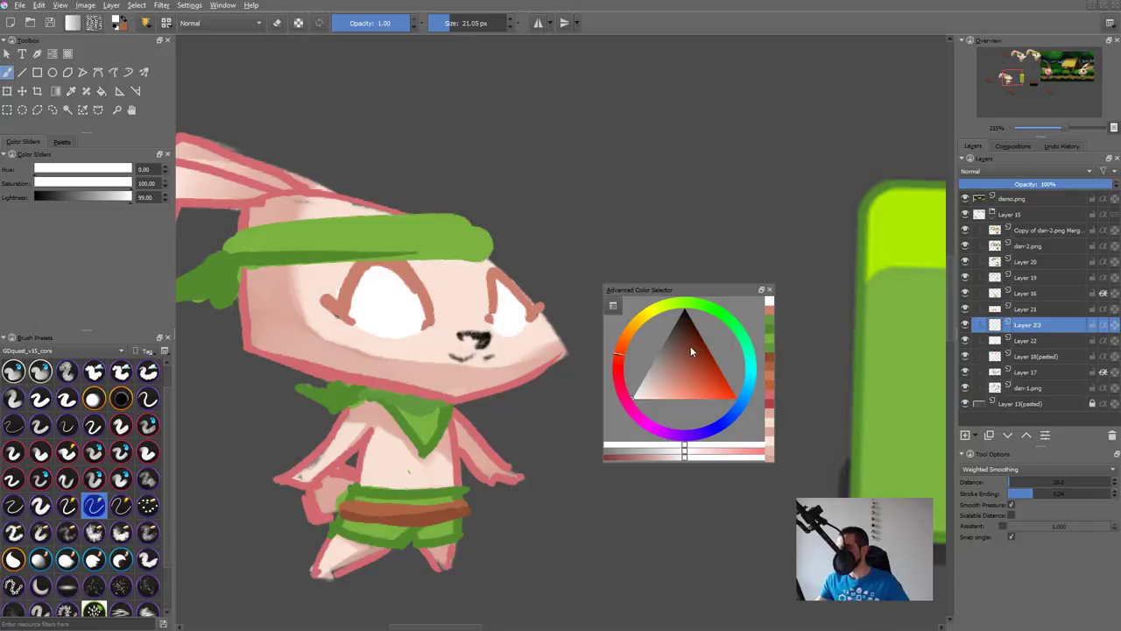
click(688, 317)
click(685, 318)
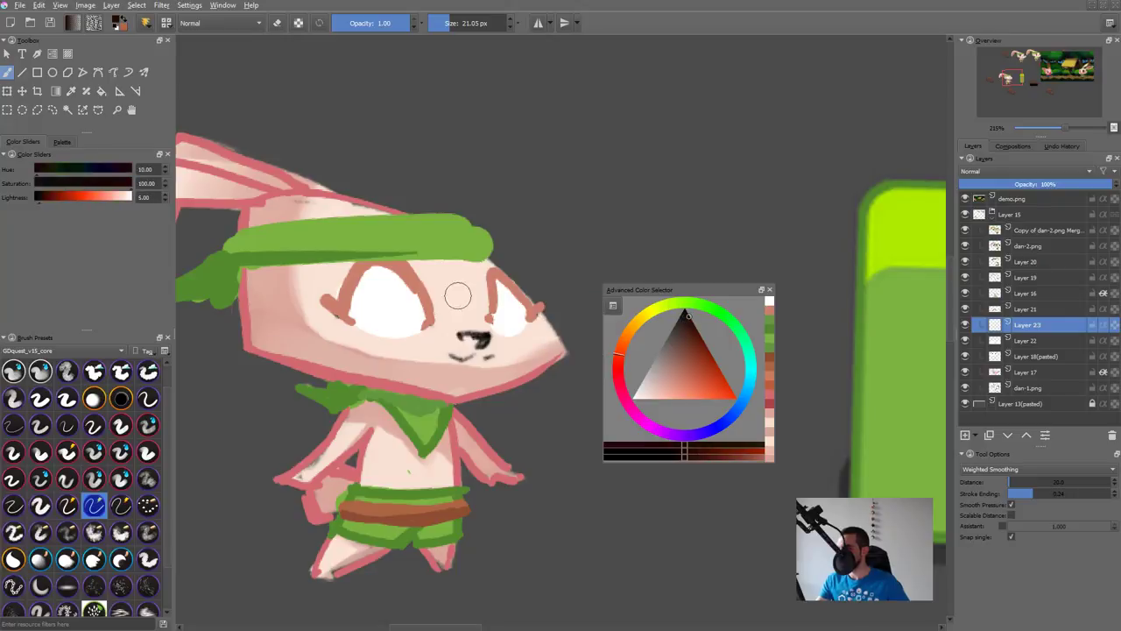
mouse_move(396, 301)
mouse_down()
mouse_move(396, 318)
mouse_move(399, 307)
mouse_up()
key(ctrl+z)
drag(512, 311, 513, 314)
key(ctrl+z)
key(ctrl+z)
key(1)
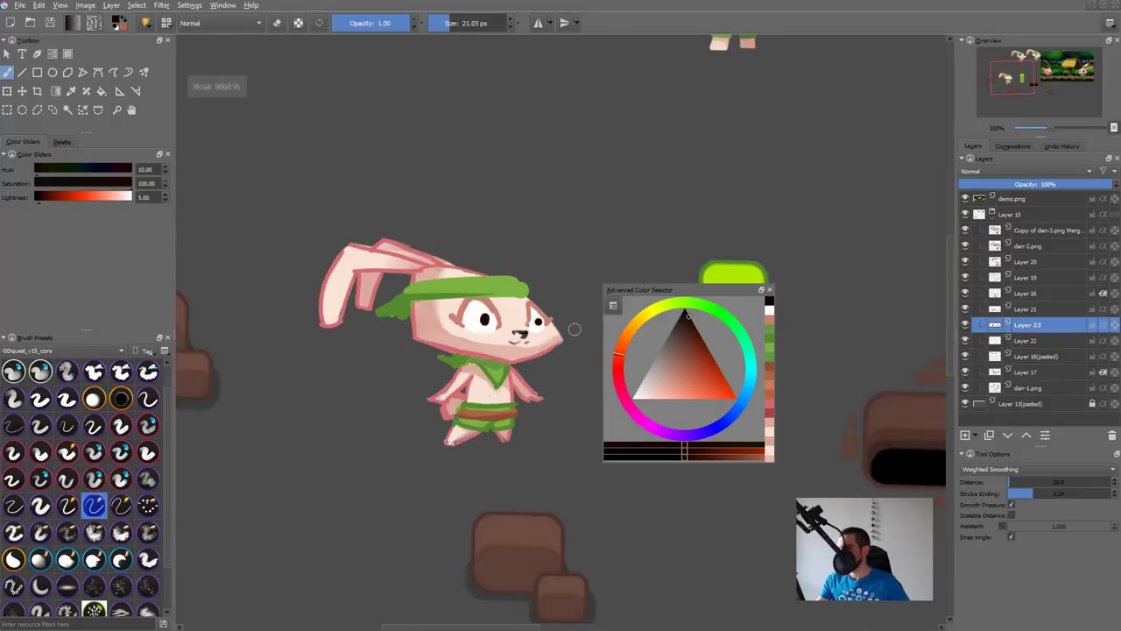
right_click(539, 384)
click(331, 456)
drag(478, 396, 383, 409)
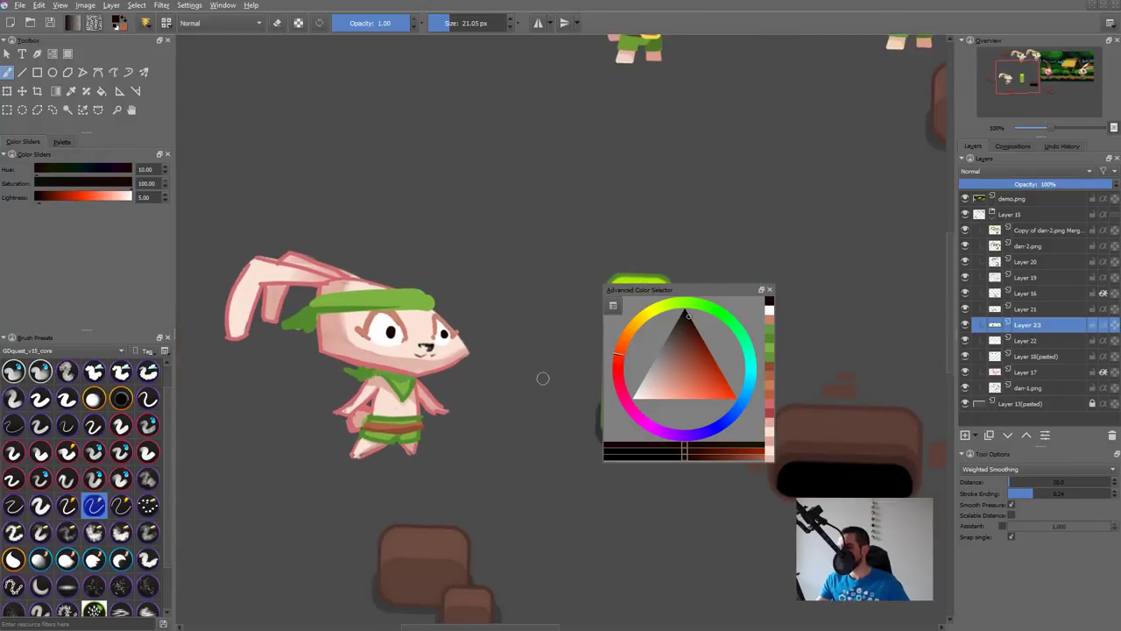
Step: Add a layer between the eye whites and the pupils and paint brown irises with hue 16, saturation 57 and lightness 21
click(1036, 339)
key(Insert)
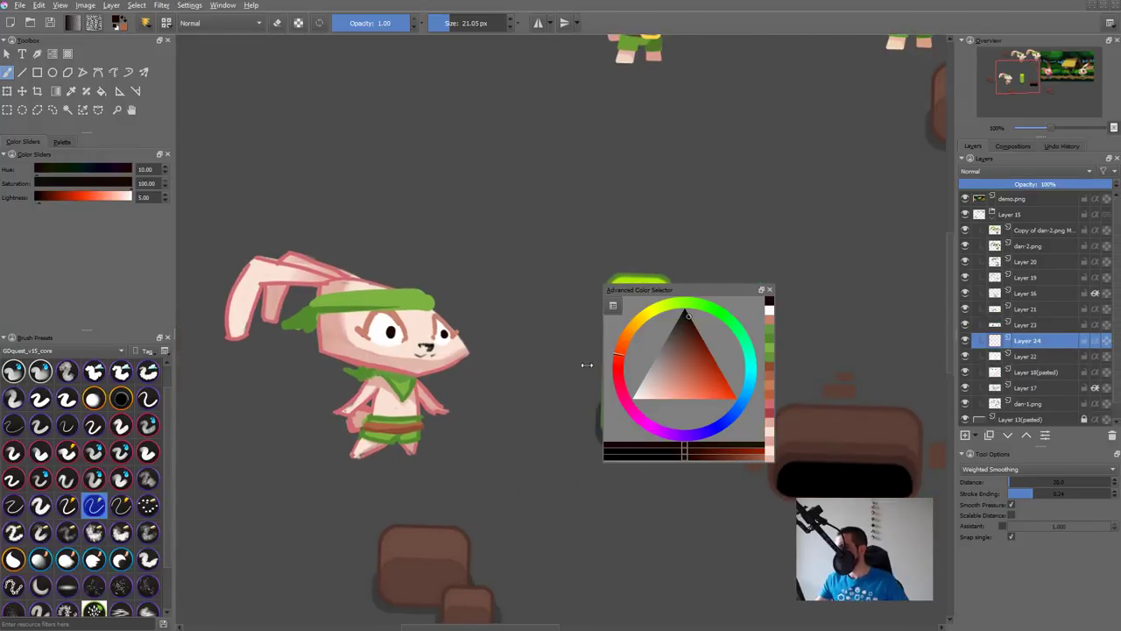
key(2)
key(1)
drag(410, 343, 931, 364)
drag(569, 274, 647, 203)
drag(647, 204, 673, 274)
click(691, 336)
drag(692, 337, 692, 339)
mouse_move(621, 351)
mouse_down()
mouse_move(618, 368)
mouse_move(620, 349)
mouse_up()
mouse_move(431, 239)
mouse_down()
mouse_move(432, 268)
mouse_move(445, 230)
mouse_move(419, 265)
mouse_move(410, 229)
mouse_move(463, 245)
mouse_up()
key(ctrl+z)
mouse_move(596, 231)
mouse_down()
mouse_move(591, 267)
mouse_move(610, 254)
mouse_move(603, 265)
mouse_move(596, 248)
mouse_move(605, 259)
mouse_up()
key(ctrl+z)
Step: Recolour the brown irises on Layer 24 to teal with an HSL adjustment of hue 162, saturation 91 and lightness 11
key(ctrl+u)
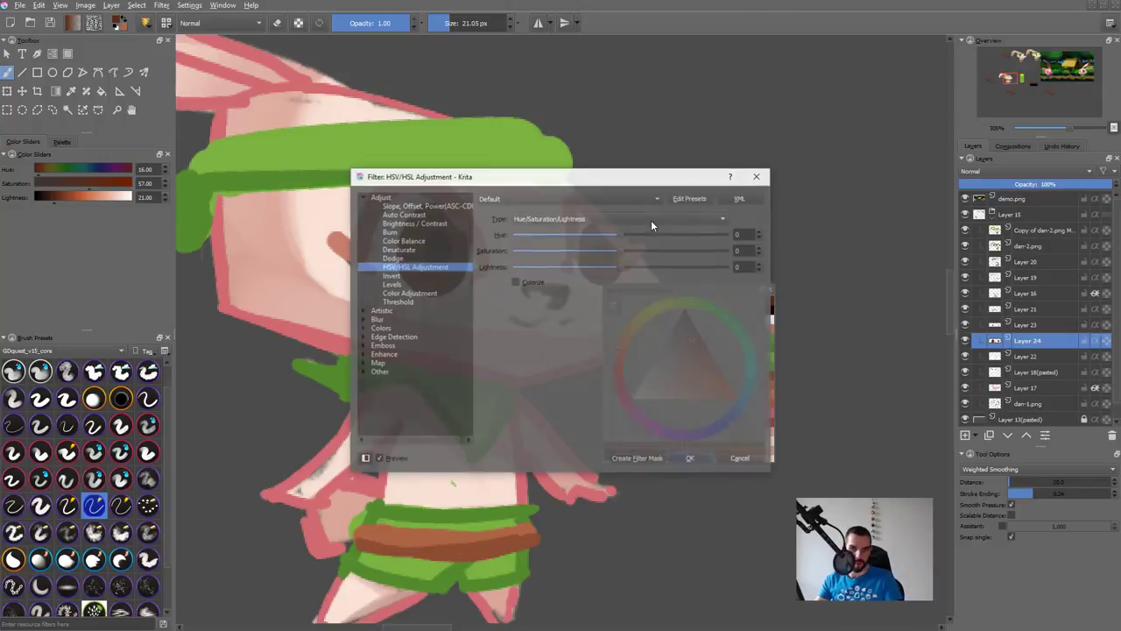
drag(621, 267, 631, 265)
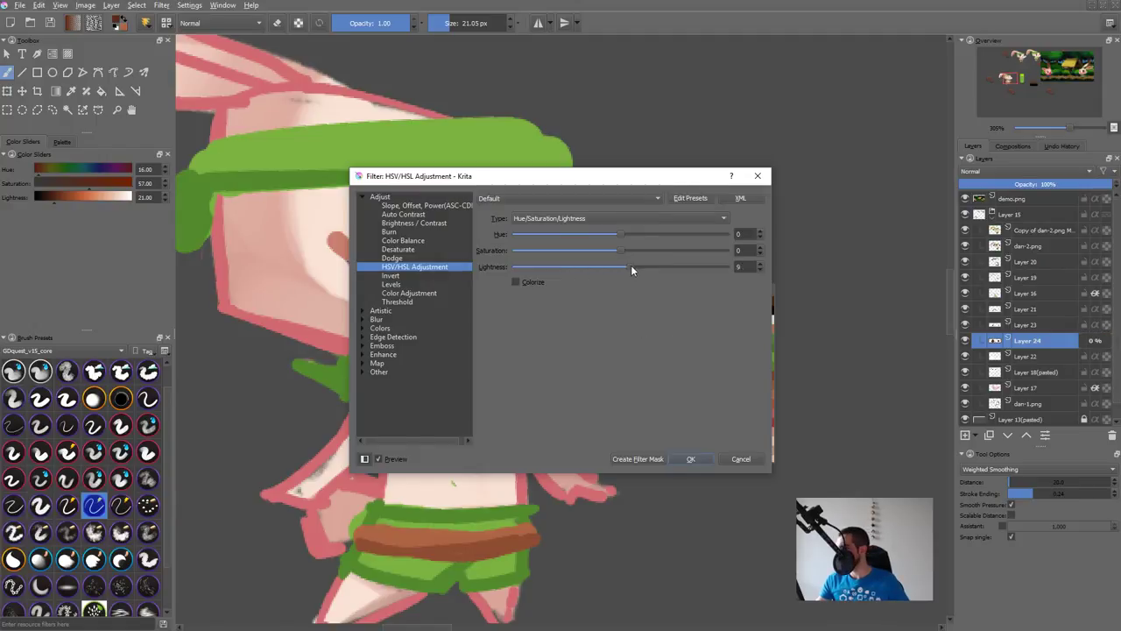
drag(618, 176, 863, 155)
mouse_move(874, 247)
mouse_down()
mouse_move(899, 243)
mouse_move(889, 245)
mouse_up()
drag(795, 157, 837, 102)
drag(935, 186, 921, 191)
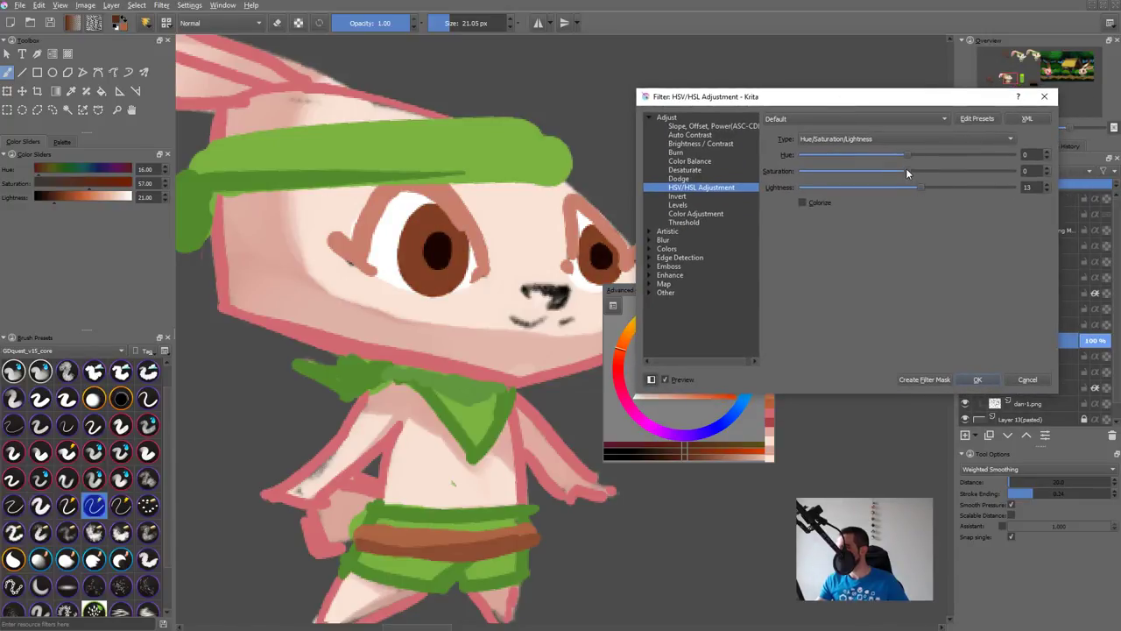
drag(913, 173, 927, 190)
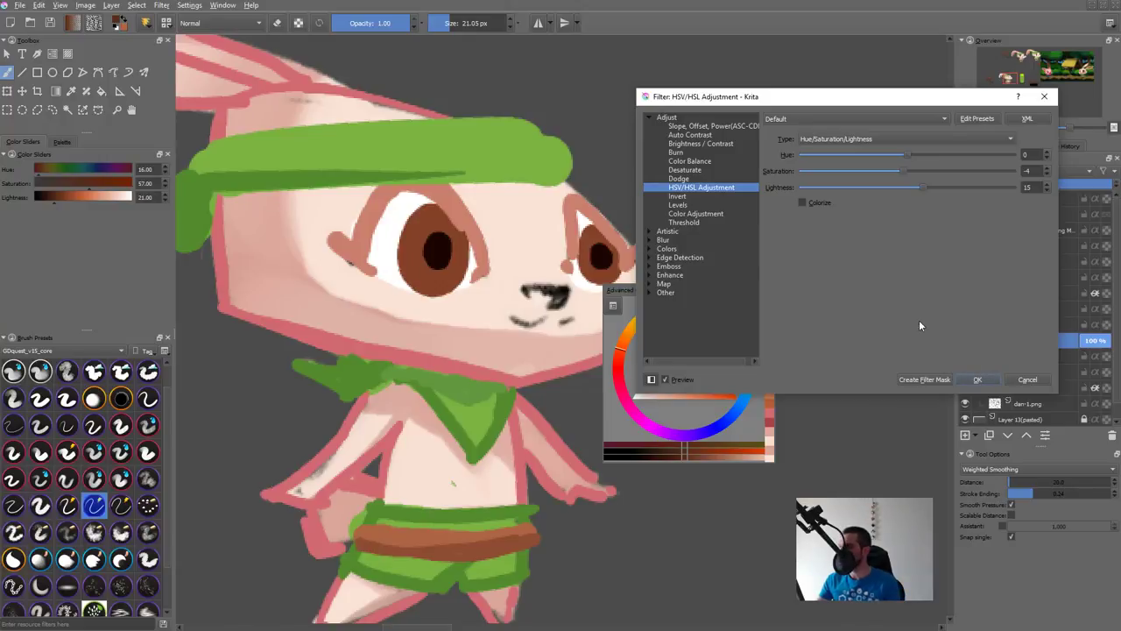
drag(909, 157, 799, 184)
drag(922, 189, 1004, 174)
drag(804, 158, 1001, 155)
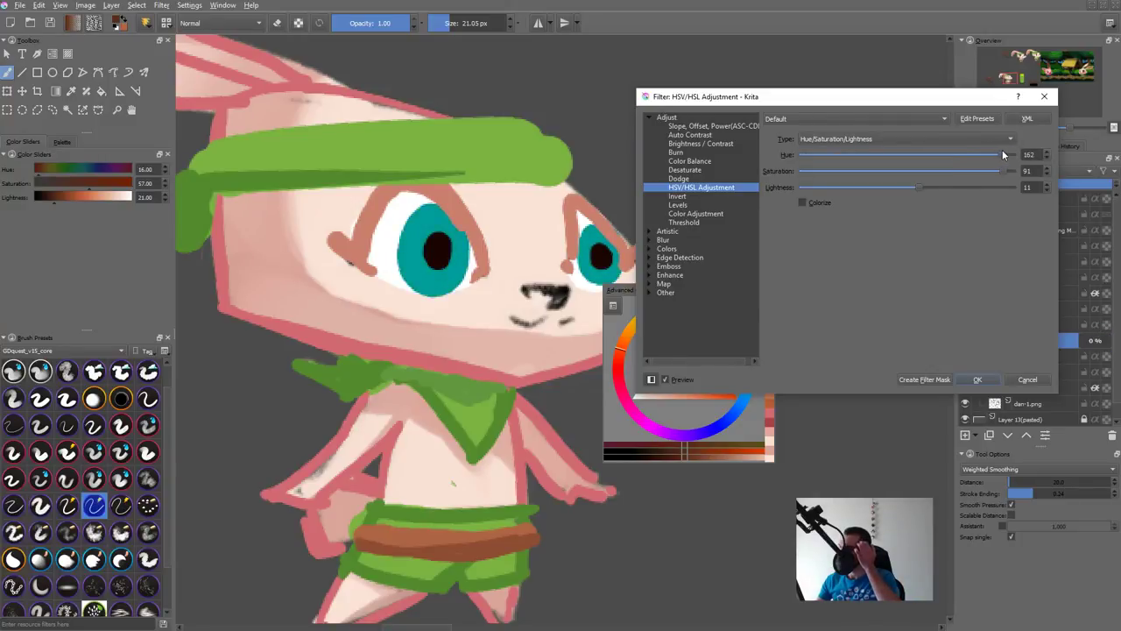
click(978, 379)
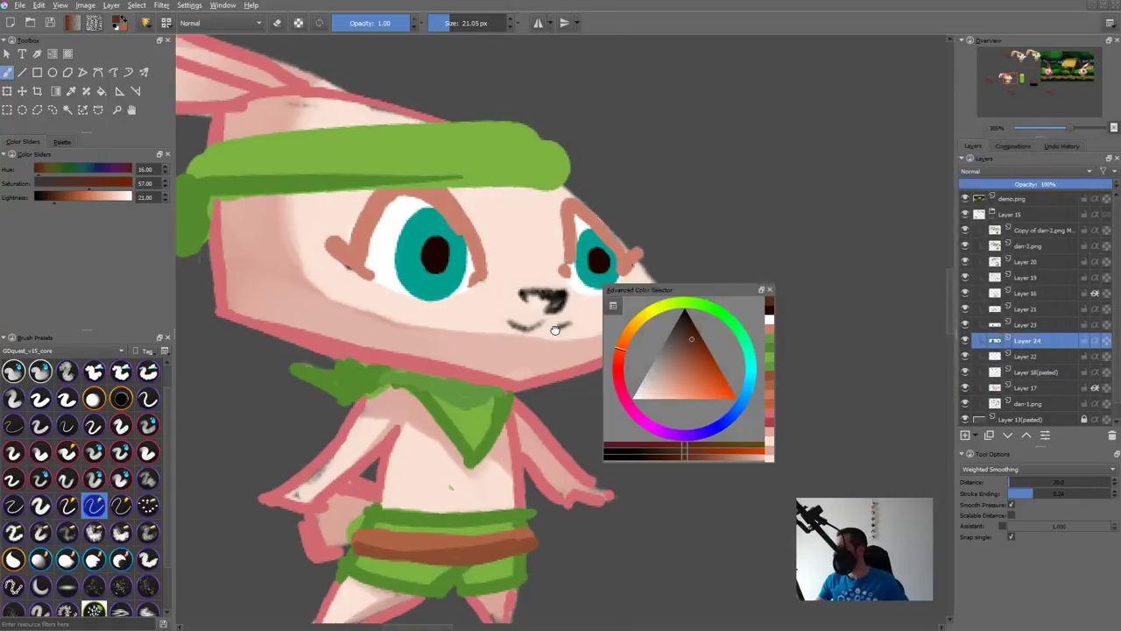
Step: Thin and trim the ends of the reddish-brown eye outlines on Layer 21 with a 7.65 px eraser
scroll(554, 329, down, 5)
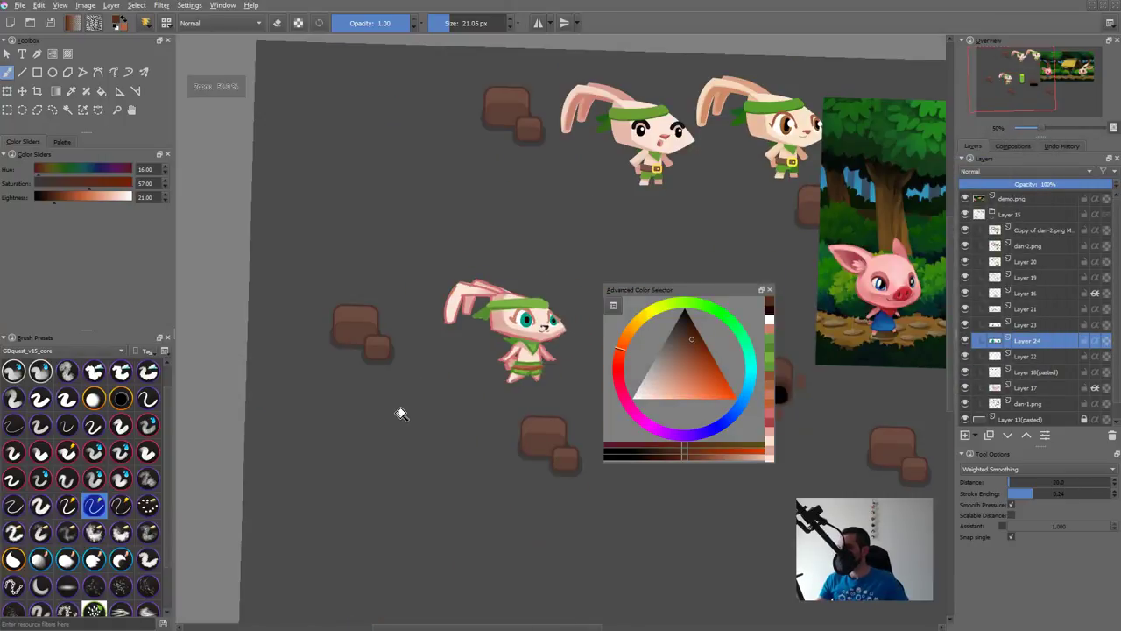
drag(555, 360, 411, 388)
mouse_move(384, 342)
mouse_down()
mouse_move(435, 292)
mouse_move(451, 245)
mouse_up()
key(r)
click(419, 328)
key(e)
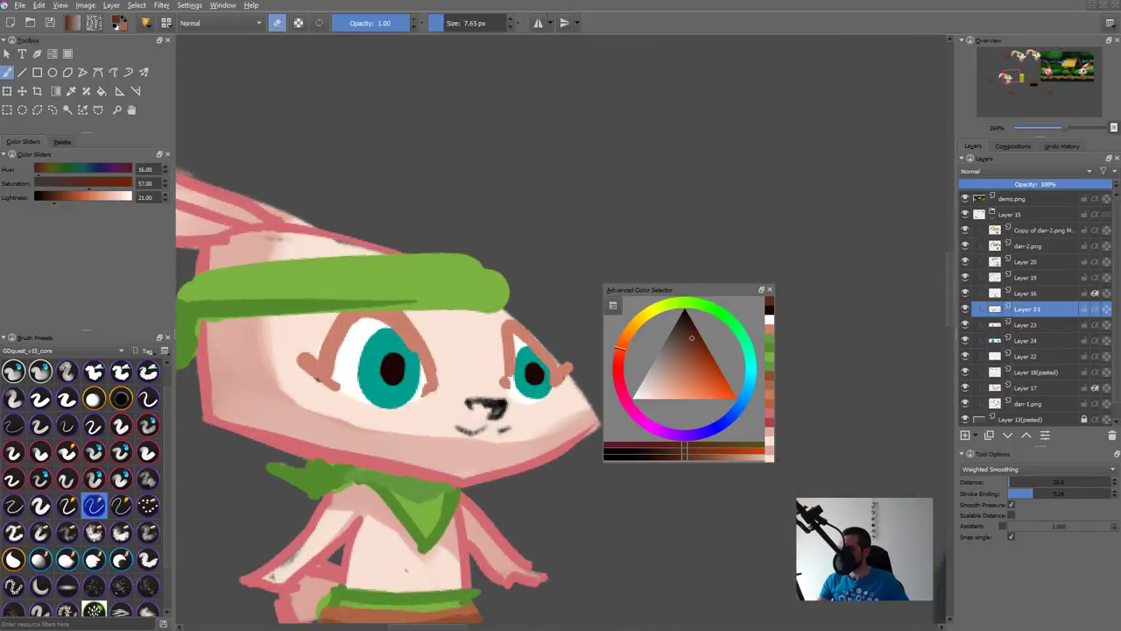
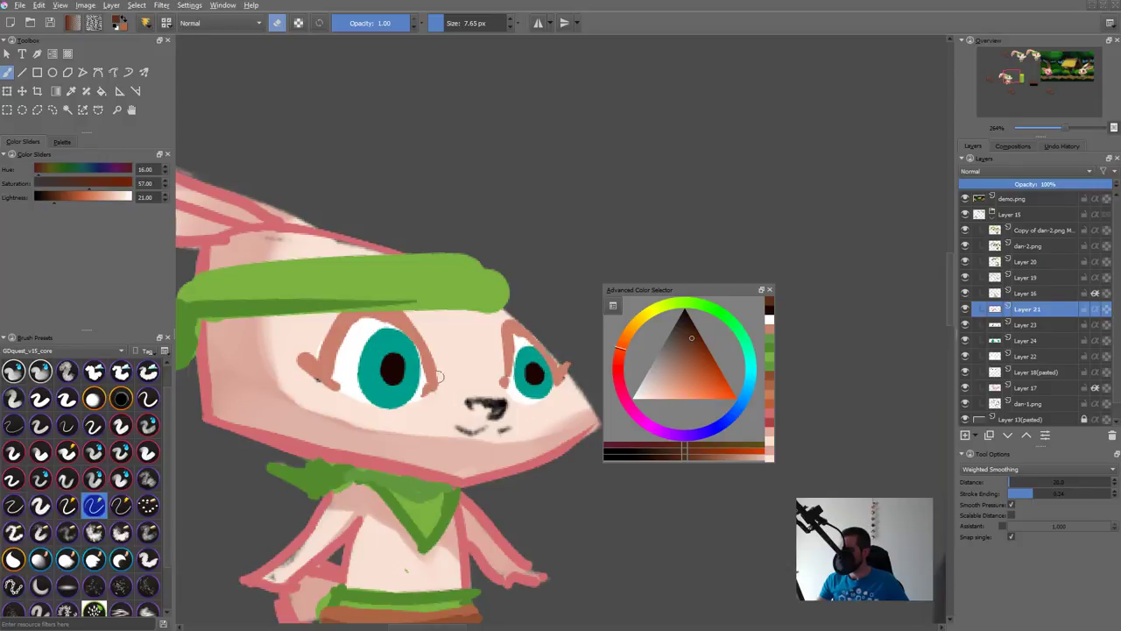
drag(292, 339, 345, 335)
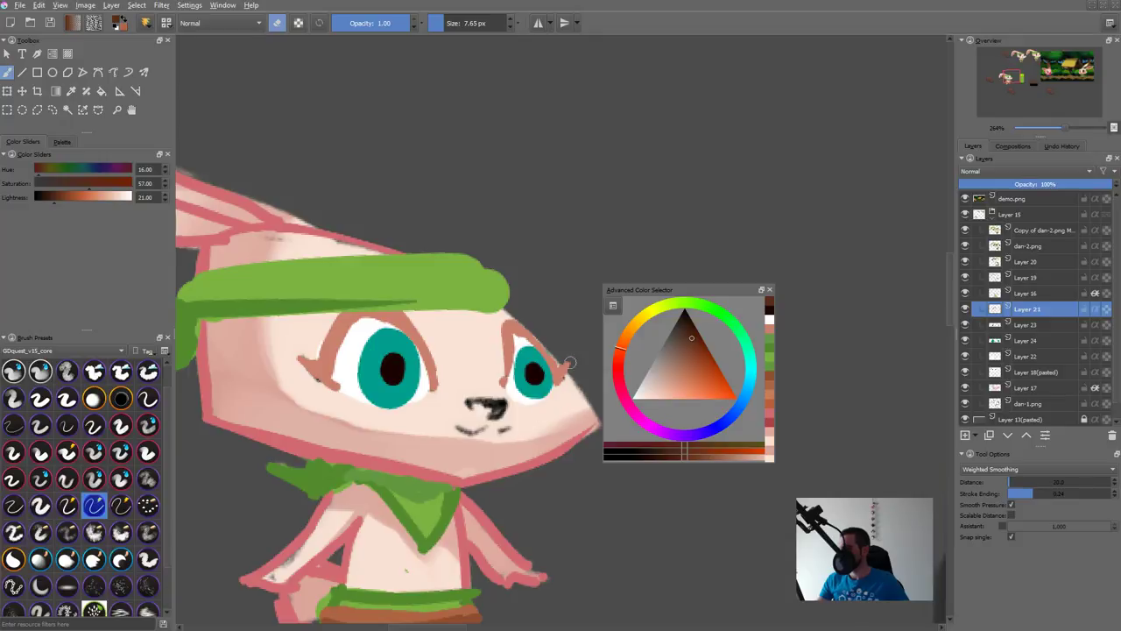
Step: On Layer 24, paint a darker teal ring around the pupil using hue 184, saturation 89, lightness 27 and a 14.35 px brush
key(Page_Down)
key(Page_Down)
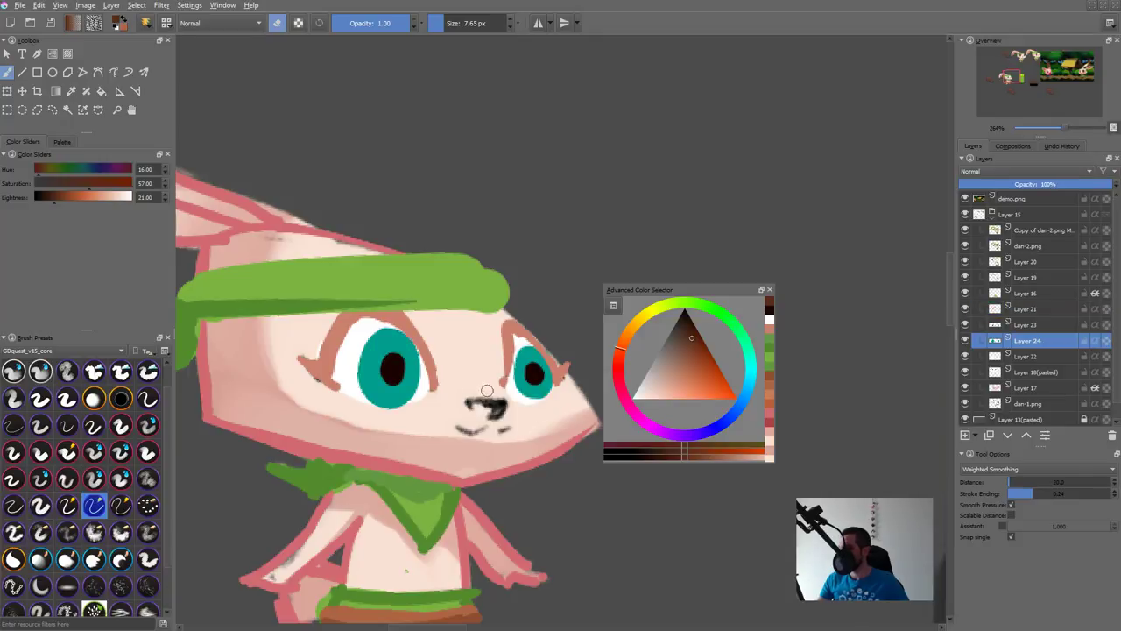
key(e)
ctrl+click(403, 345)
click(707, 354)
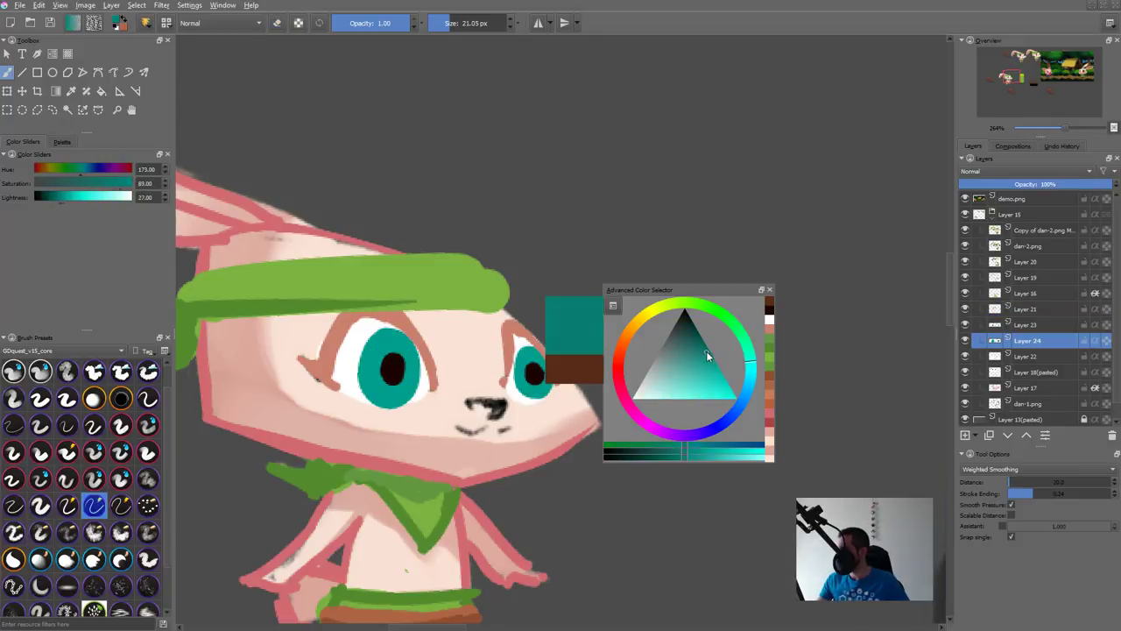
drag(749, 391, 751, 375)
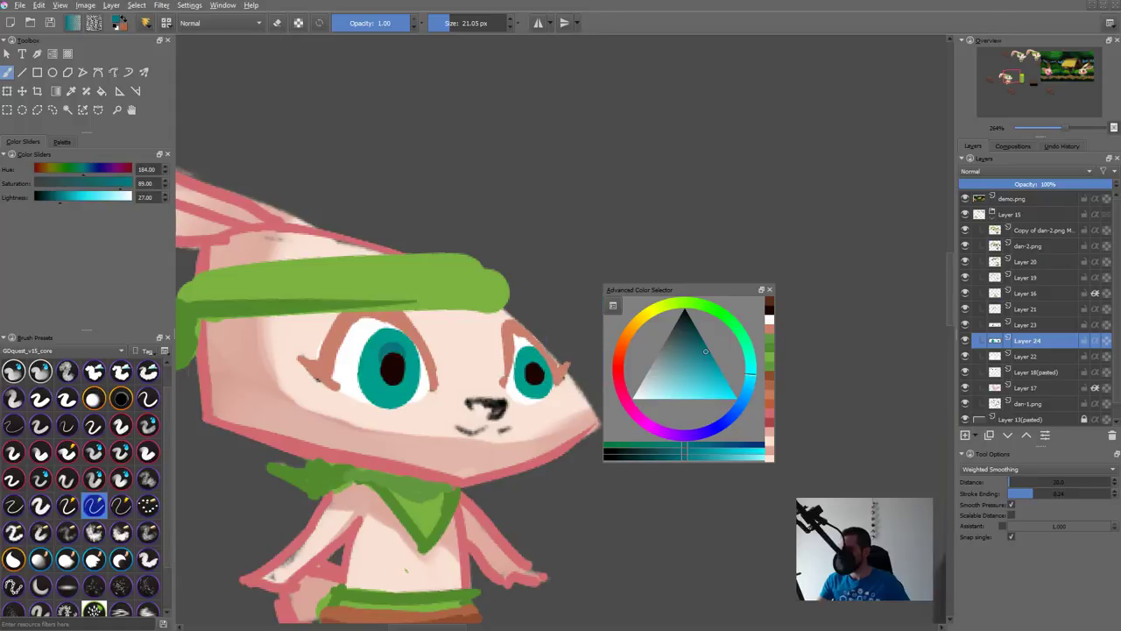
click(404, 369)
key(bracketleft)
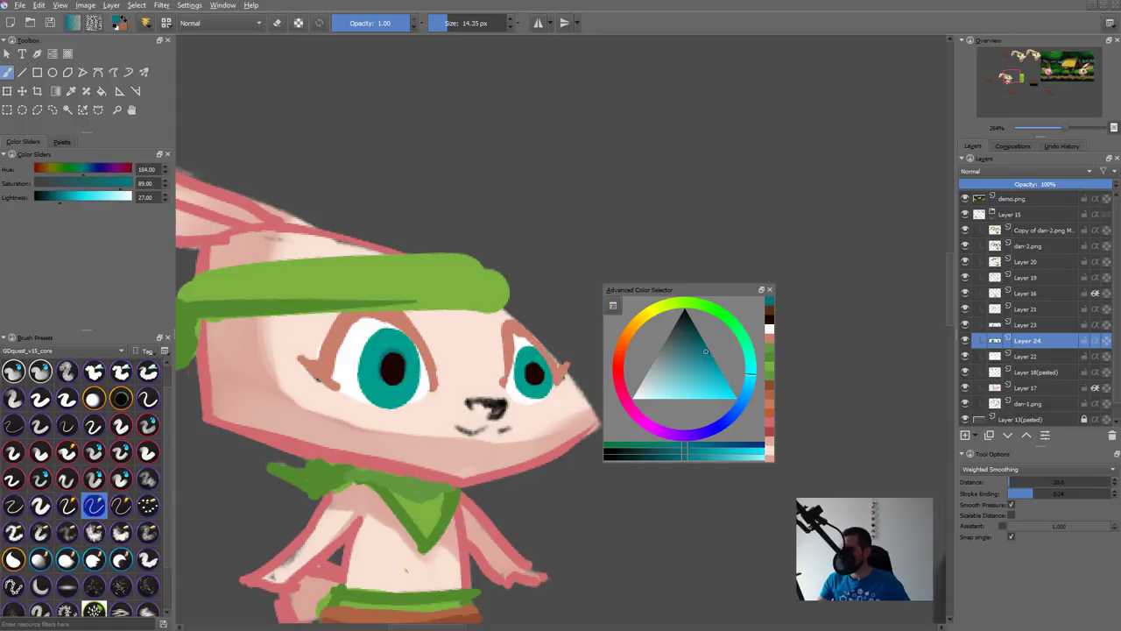
drag(390, 374, 394, 368)
Step: Refine the darker teal iris shading with a 10.07 px brush while preserving the layer's alpha
key(bracketleft)
key(bracketleft)
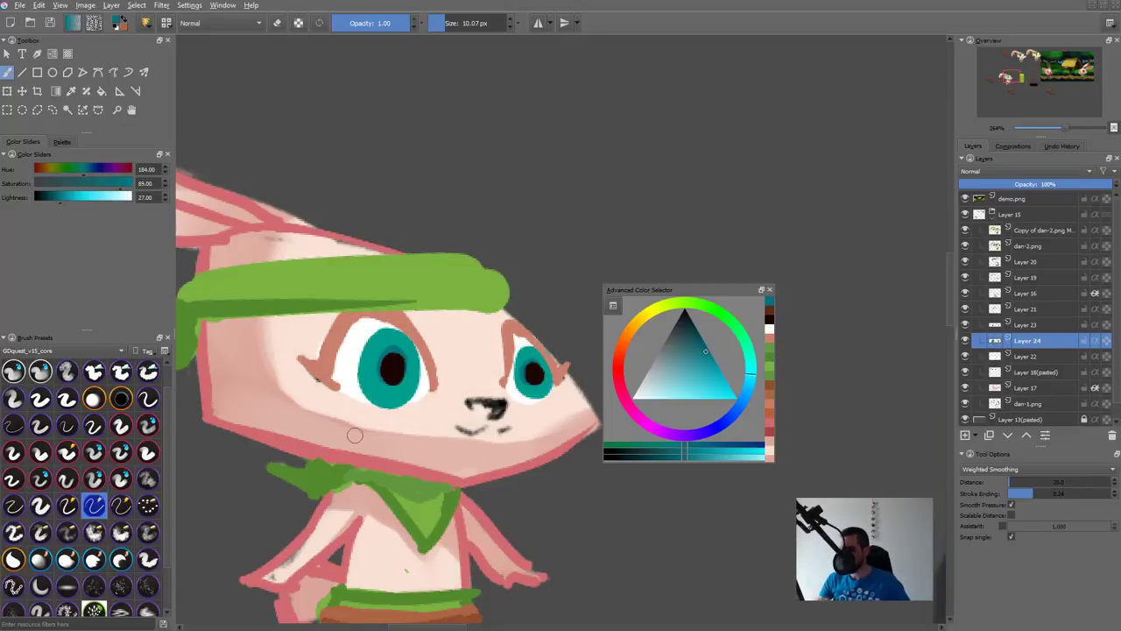
key(a)
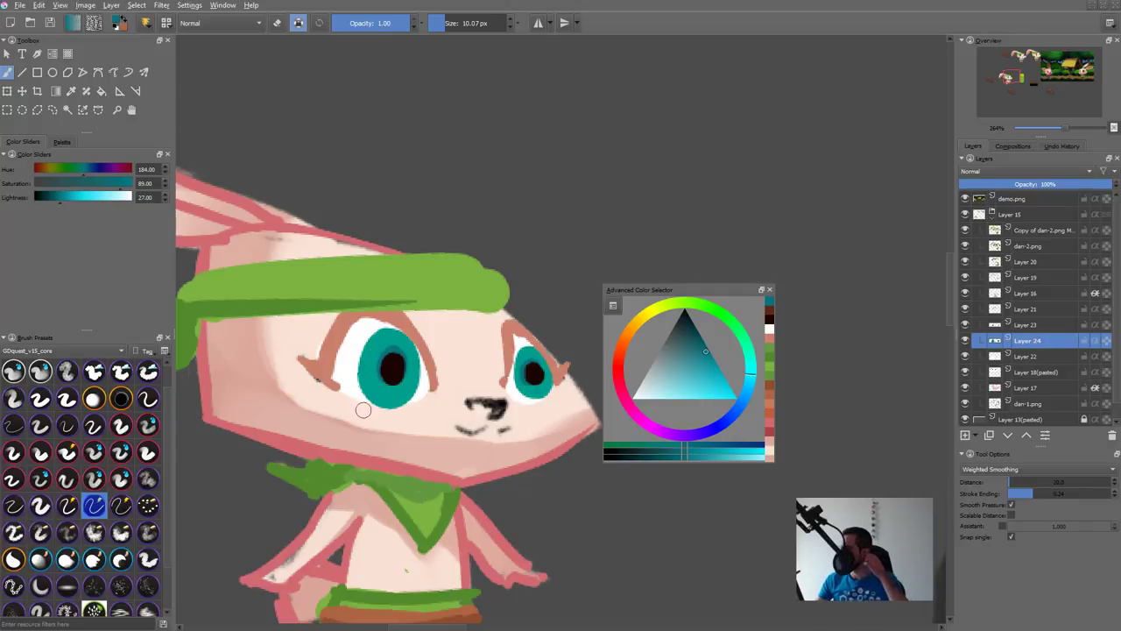
mouse_move(360, 380)
mouse_down()
mouse_move(409, 317)
mouse_move(374, 327)
mouse_move(422, 368)
mouse_up()
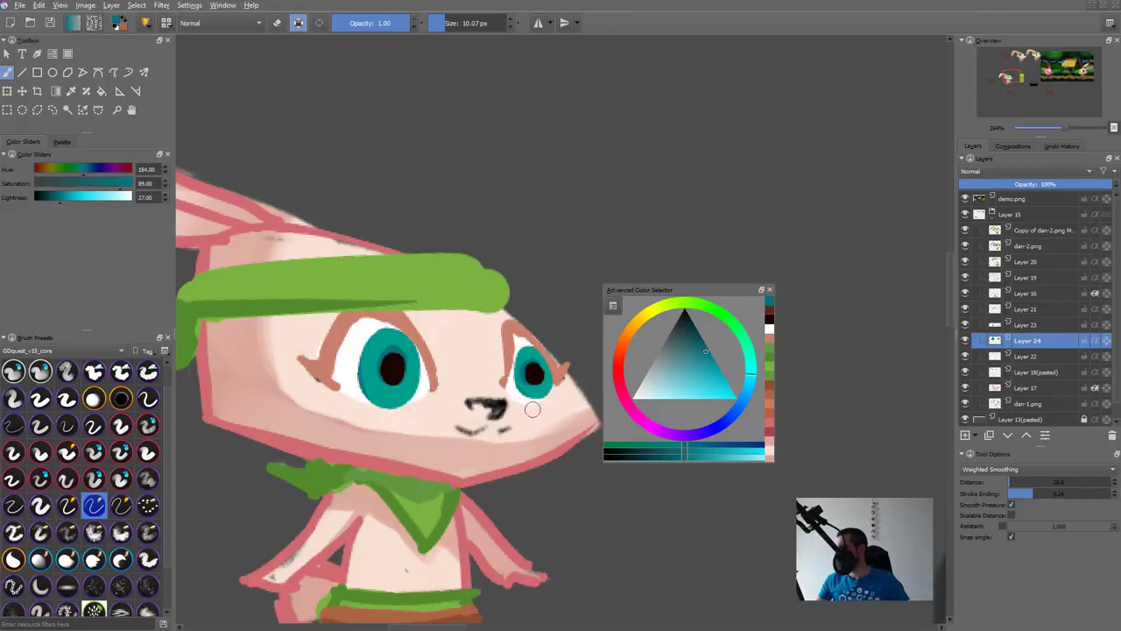
Step: Try pure black pupils on Layer 23, reshaping the near eye's pupil into a tall slit
key(Page_Up)
drag(522, 381, 585, 359)
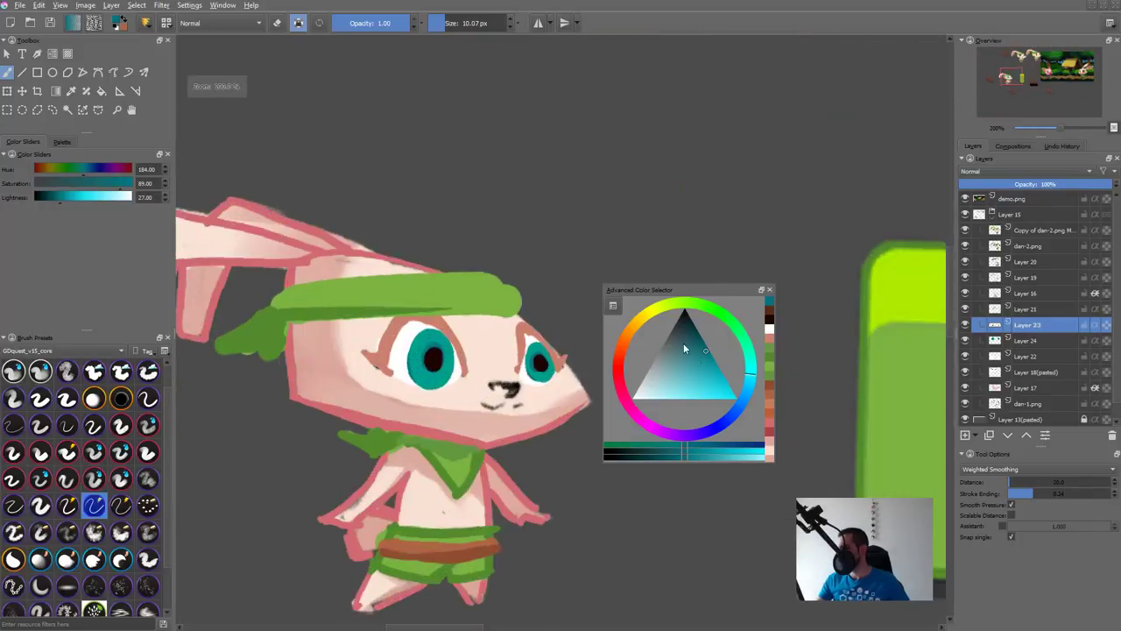
drag(683, 343, 684, 306)
drag(433, 358, 435, 363)
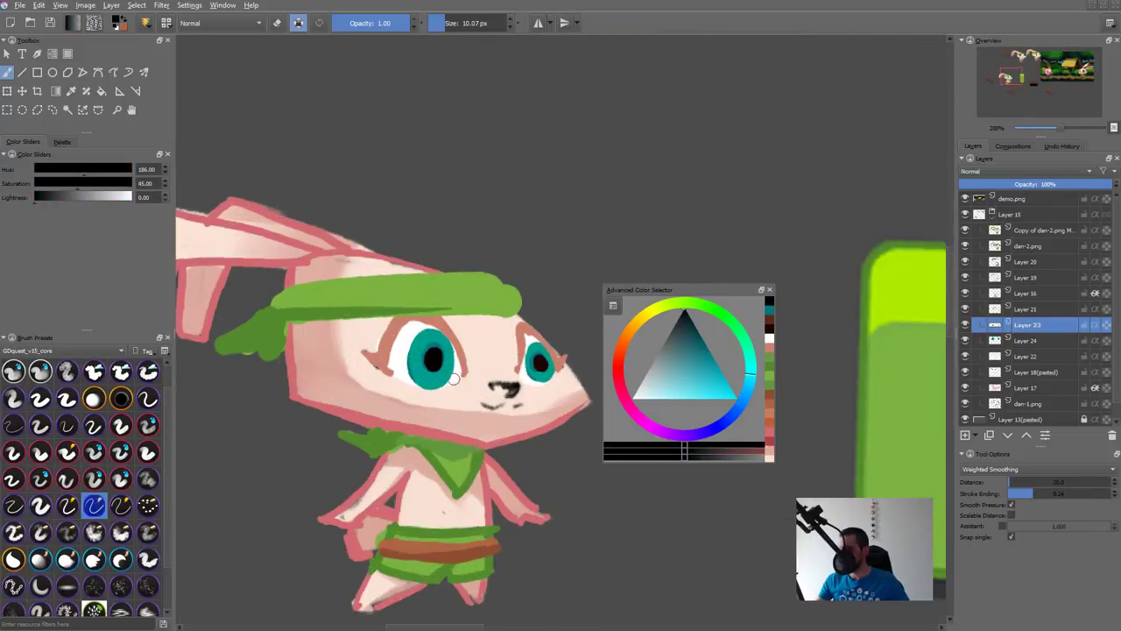
key(a)
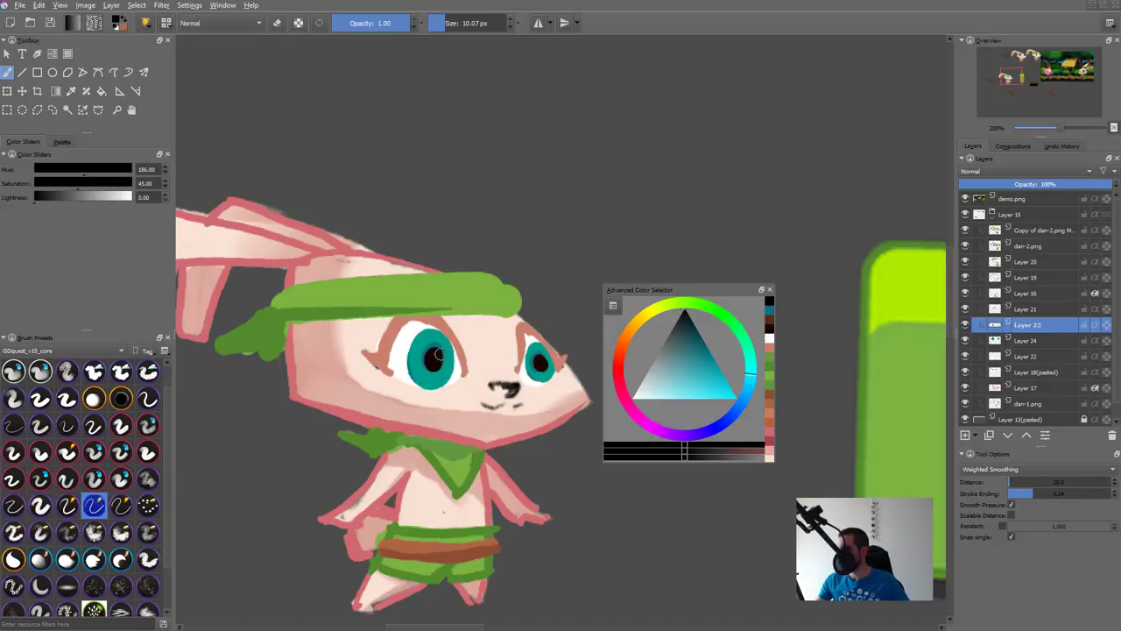
drag(434, 344, 431, 380)
key(ctrl+z)
drag(440, 338, 426, 379)
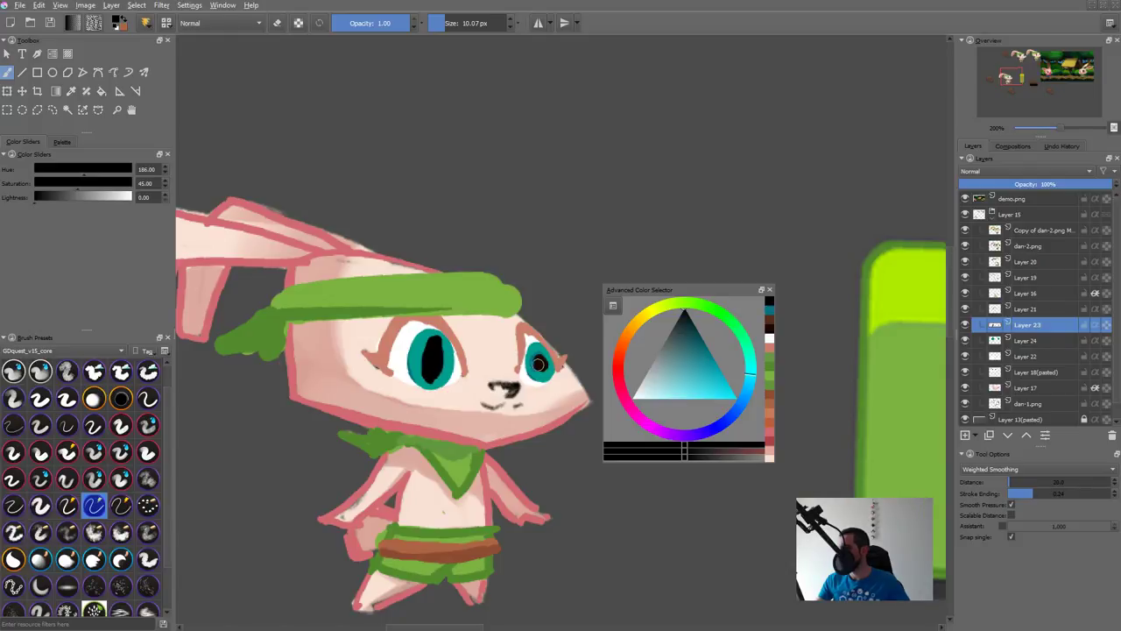
key(ctrl+z)
Step: Scale the eye outlines on Layer 21 to 101% width and 90% height
key(Insert)
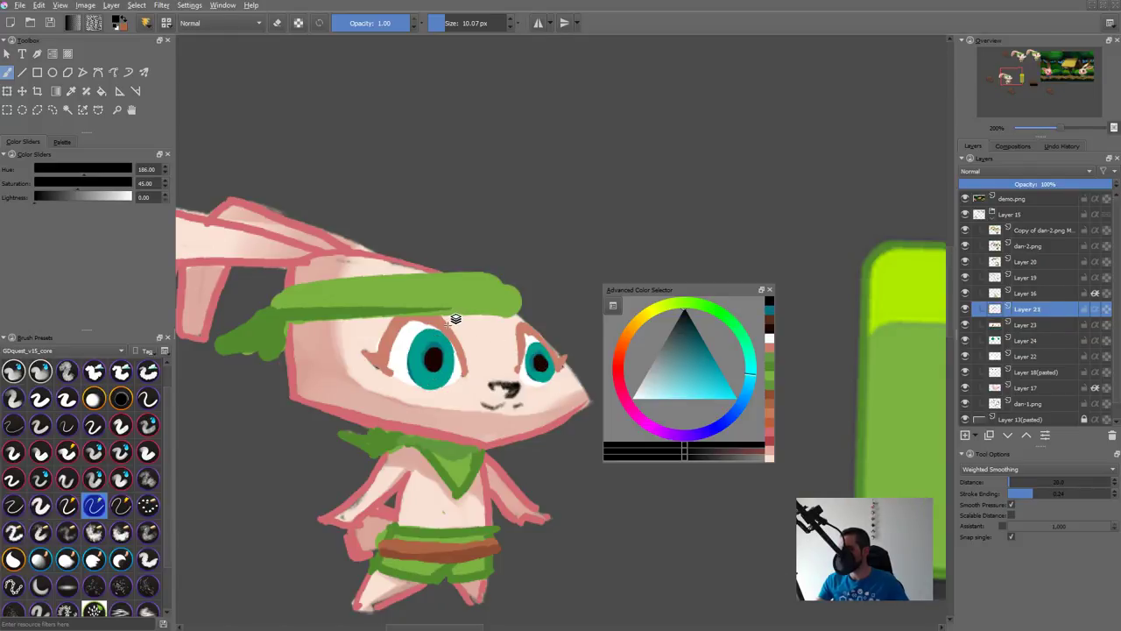
key(ctrl+t)
drag(466, 307, 467, 316)
drag(570, 351, 572, 351)
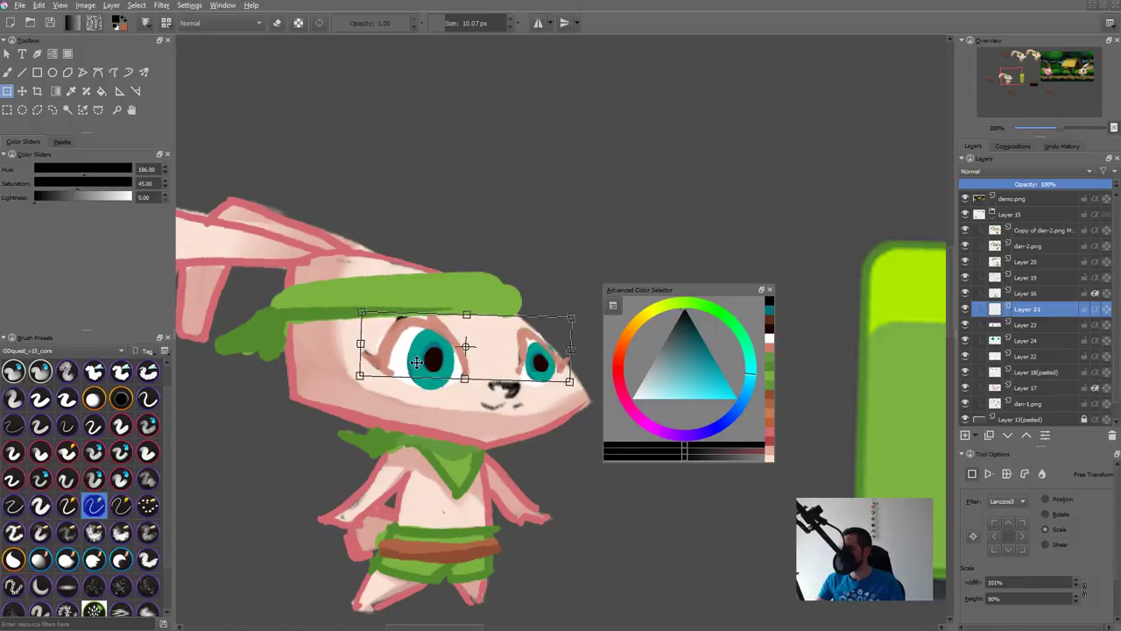
key(Return)
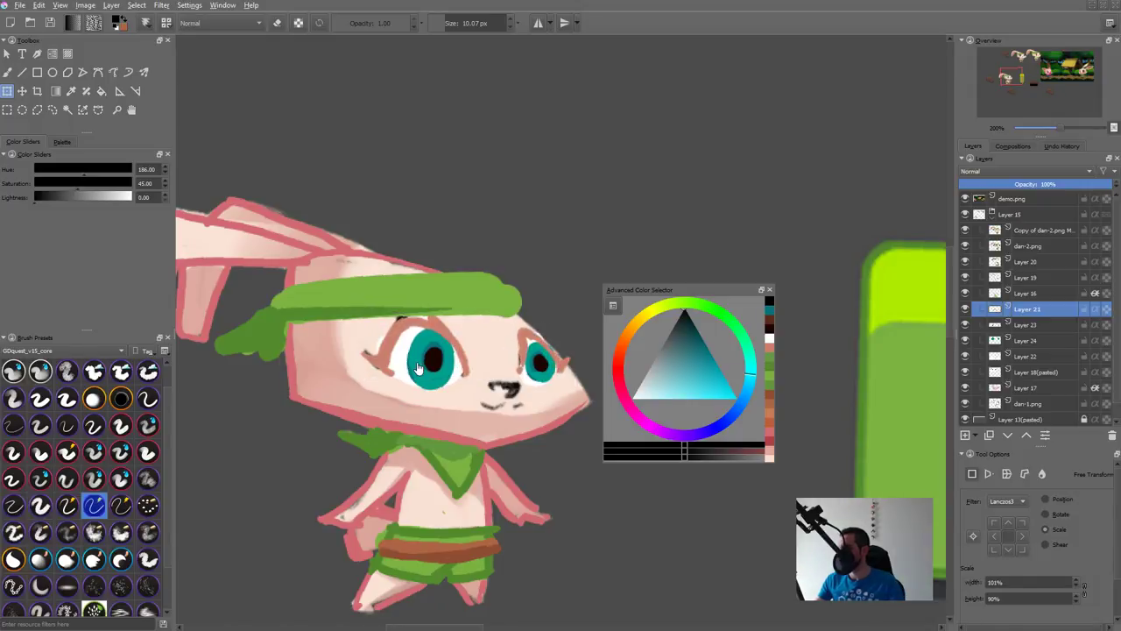
Step: Toggle the visibility of Layer 23, Layer 22 and Layer 18(pasted) to examine which layer holds the black sketch lines
click(965, 324)
click(965, 355)
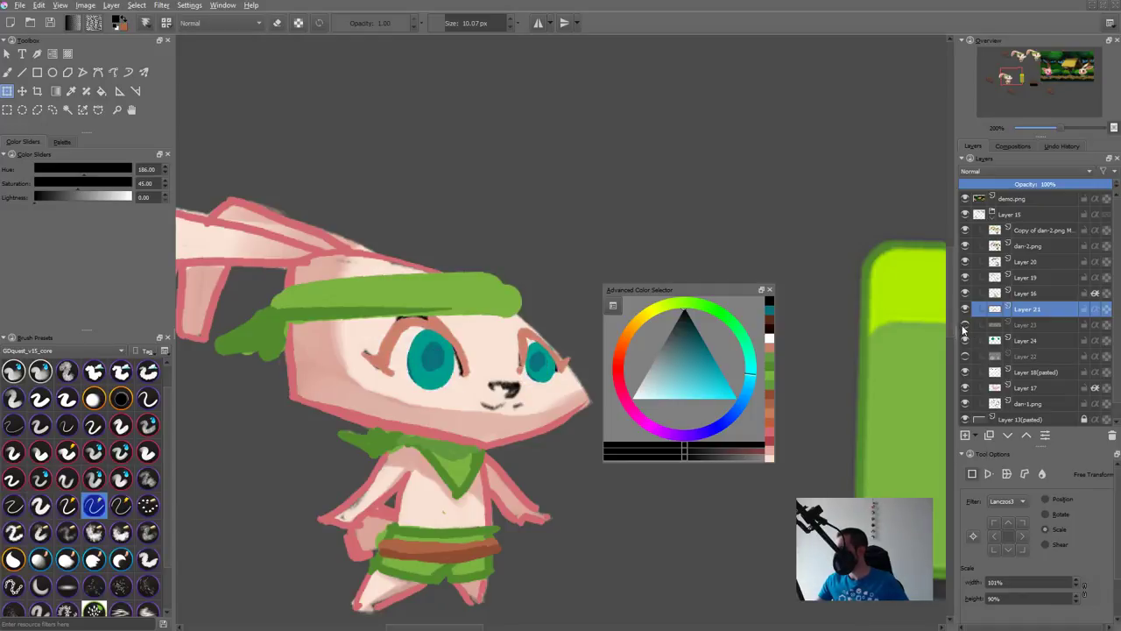
click(972, 364)
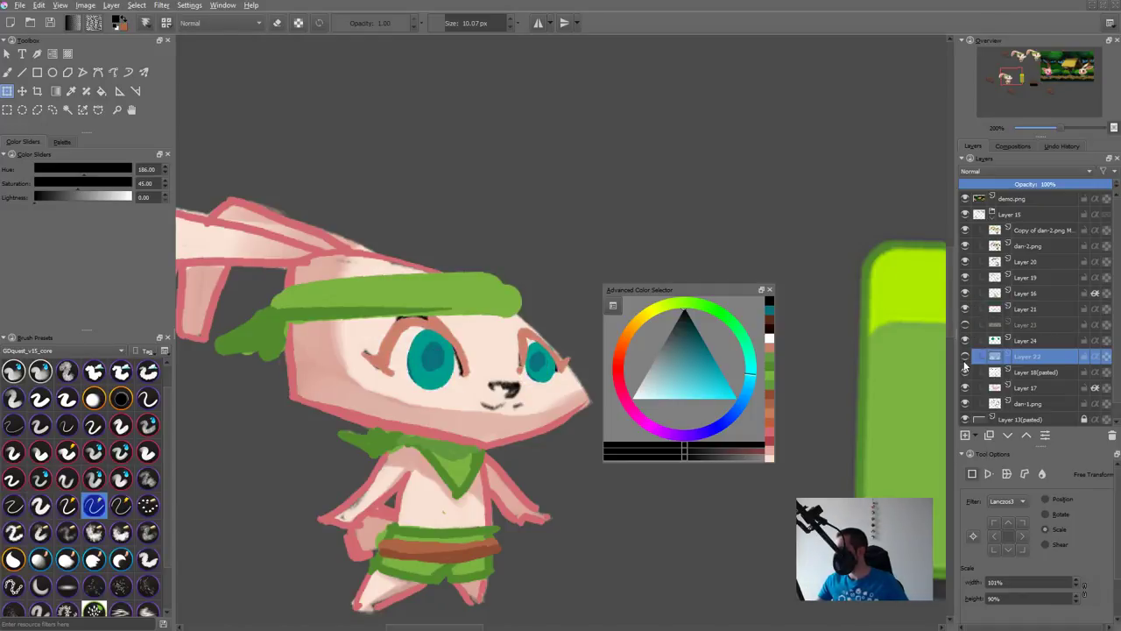
click(965, 355)
click(965, 326)
click(965, 372)
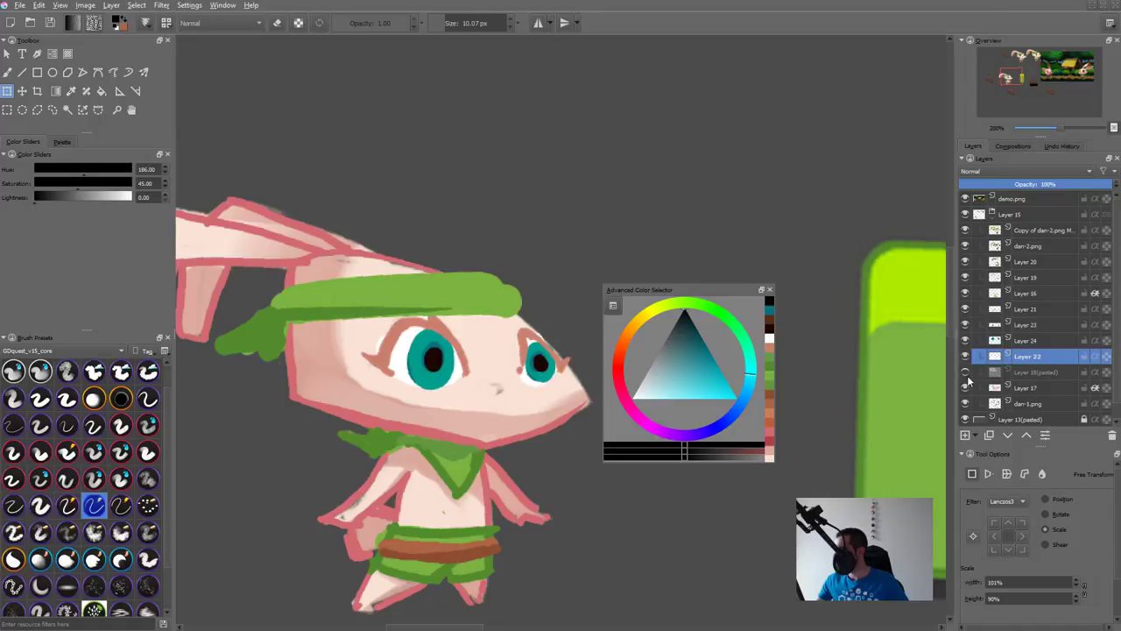
click(966, 372)
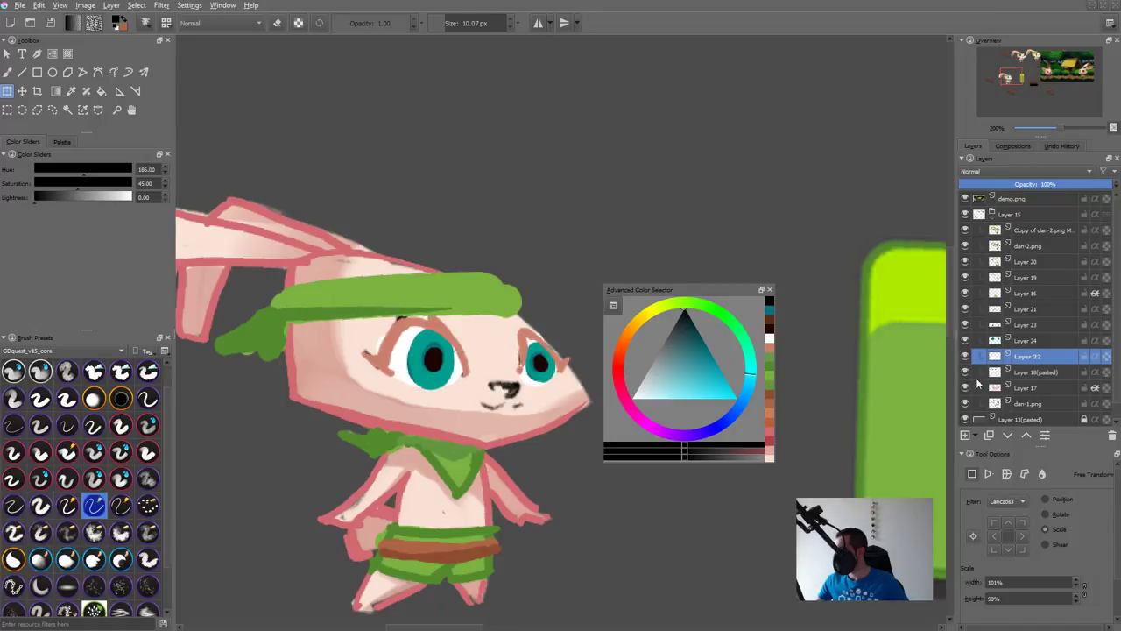
click(977, 385)
click(969, 371)
click(966, 372)
click(966, 372)
Step: On a new layer above Layer 18(pasted), paint the nose and mouth in the face outline's pink with a 10.07 px brush
key(Insert)
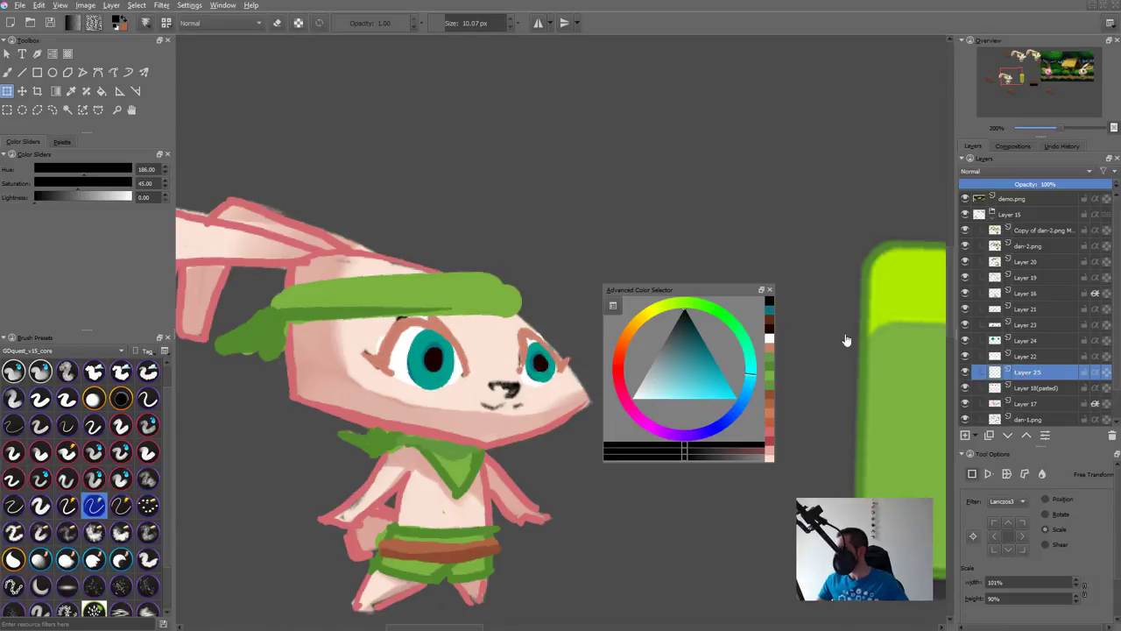
key(b)
drag(669, 371, 701, 349)
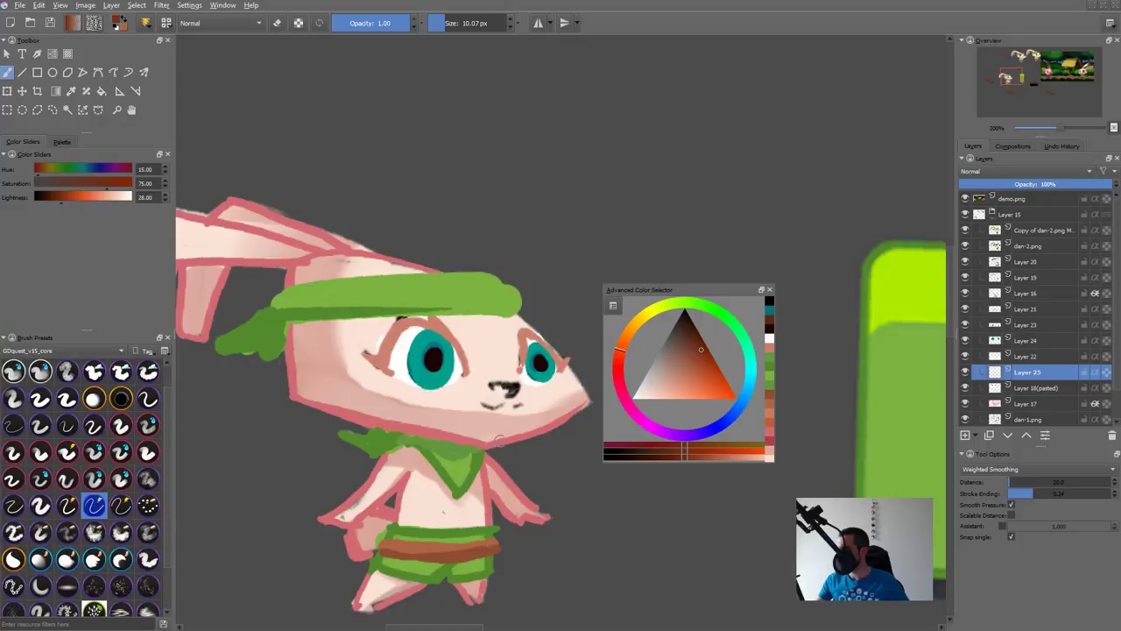
ctrl+click(499, 438)
drag(501, 384, 514, 389)
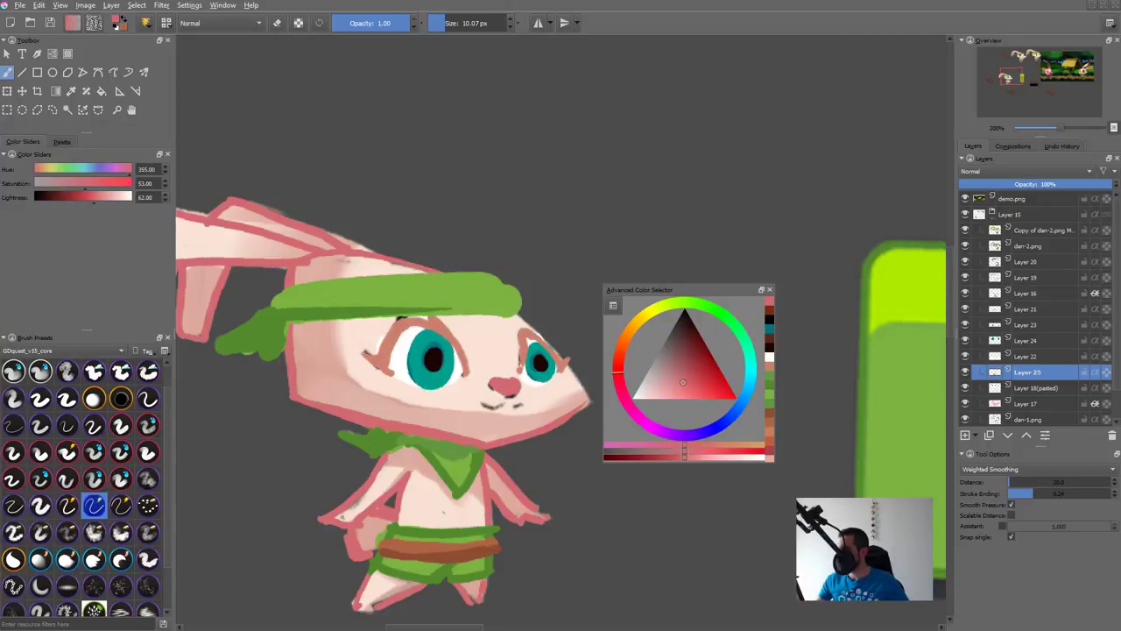
key(e)
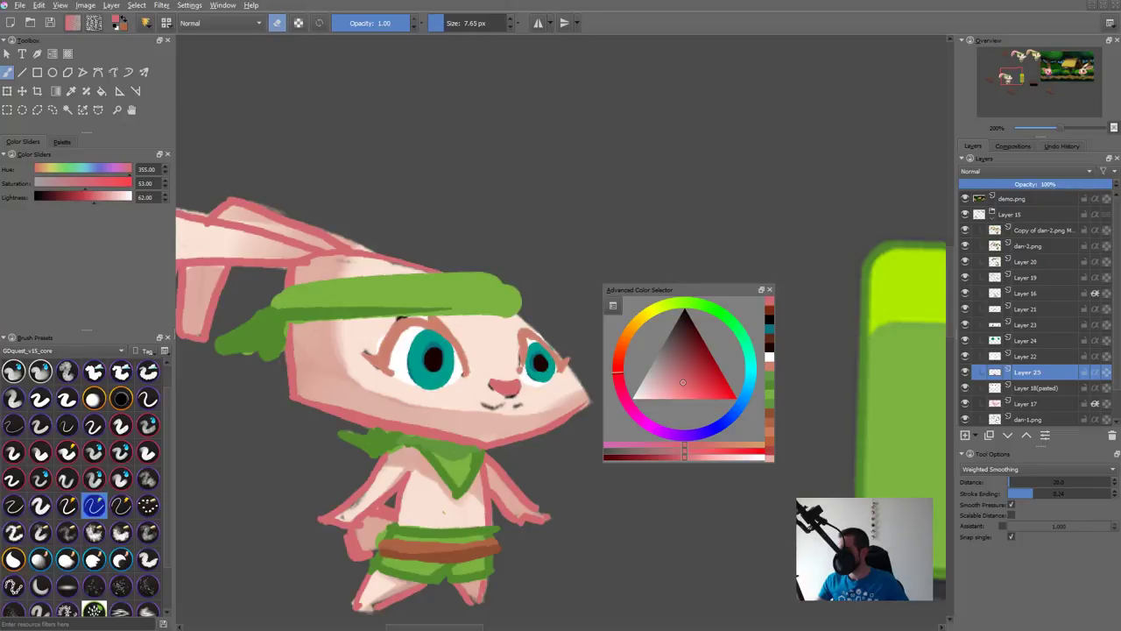
key(e)
mouse_move(478, 404)
mouse_down()
mouse_move(498, 396)
mouse_move(495, 405)
mouse_up()
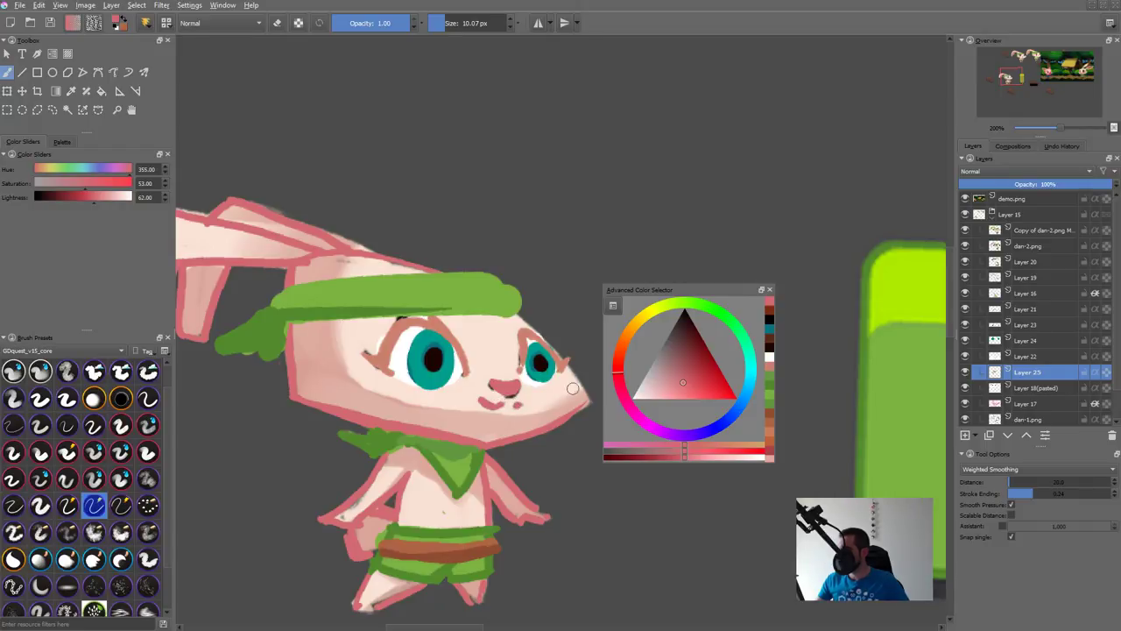
Step: Hide the sketch layer Layer 18(pasted) and review the coloured rabbit beside the other characters
click(966, 389)
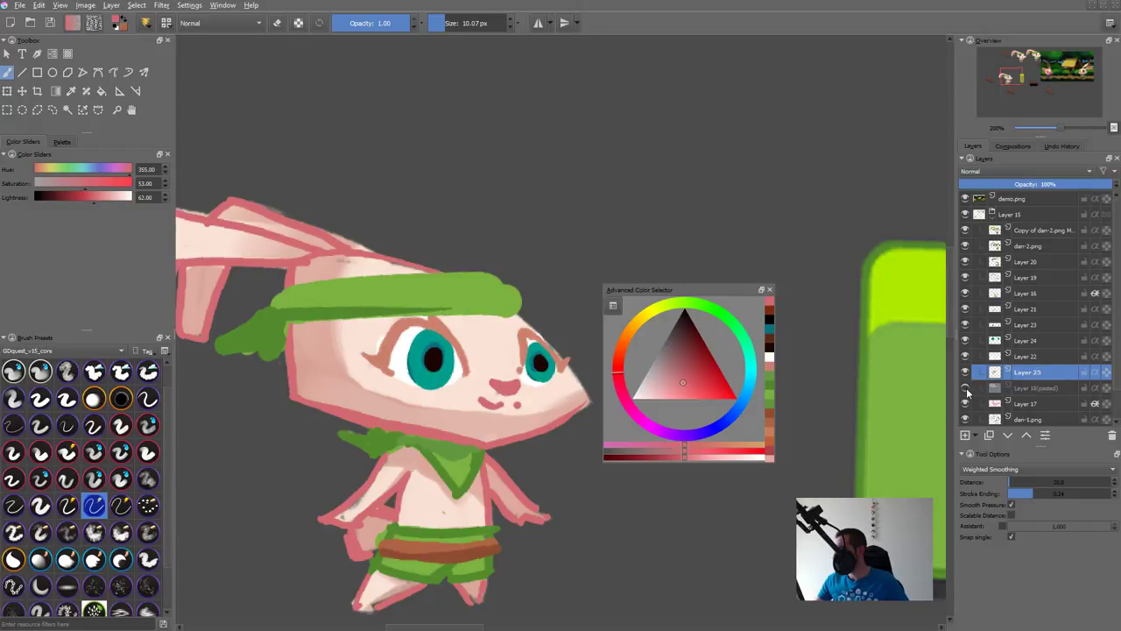
drag(551, 432, 477, 493)
scroll(447, 464, up, 3)
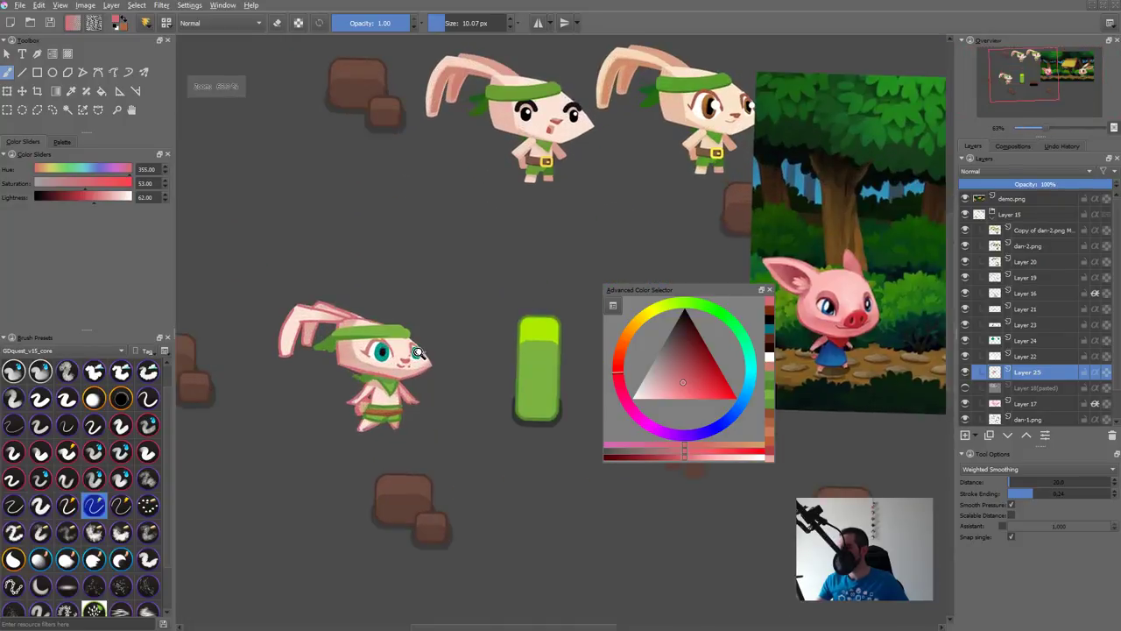
Step: Select the body outline layer, Layer 19, and retouch the rabbit's jaw outline with a 7.65 px brush
scroll(429, 452, down, 3)
scroll(445, 458, down, 1)
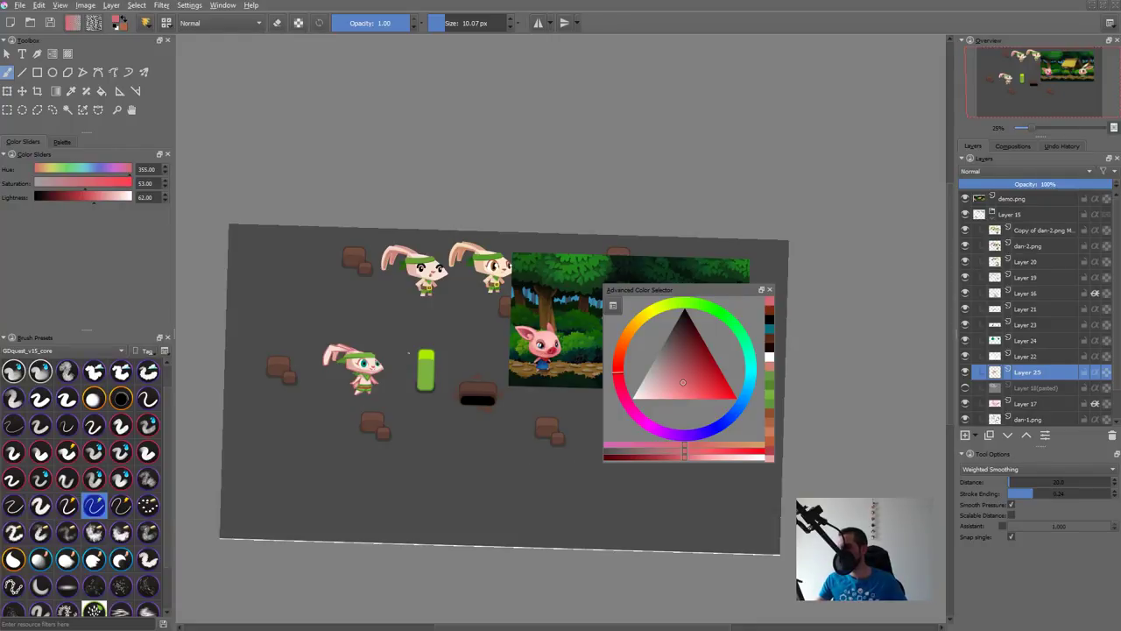
drag(399, 400, 442, 343)
drag(391, 386, 485, 301)
click(418, 369)
key(t)
drag(420, 368, 421, 378)
mouse_move(505, 400)
mouse_down()
mouse_move(297, 507)
mouse_move(405, 409)
mouse_up()
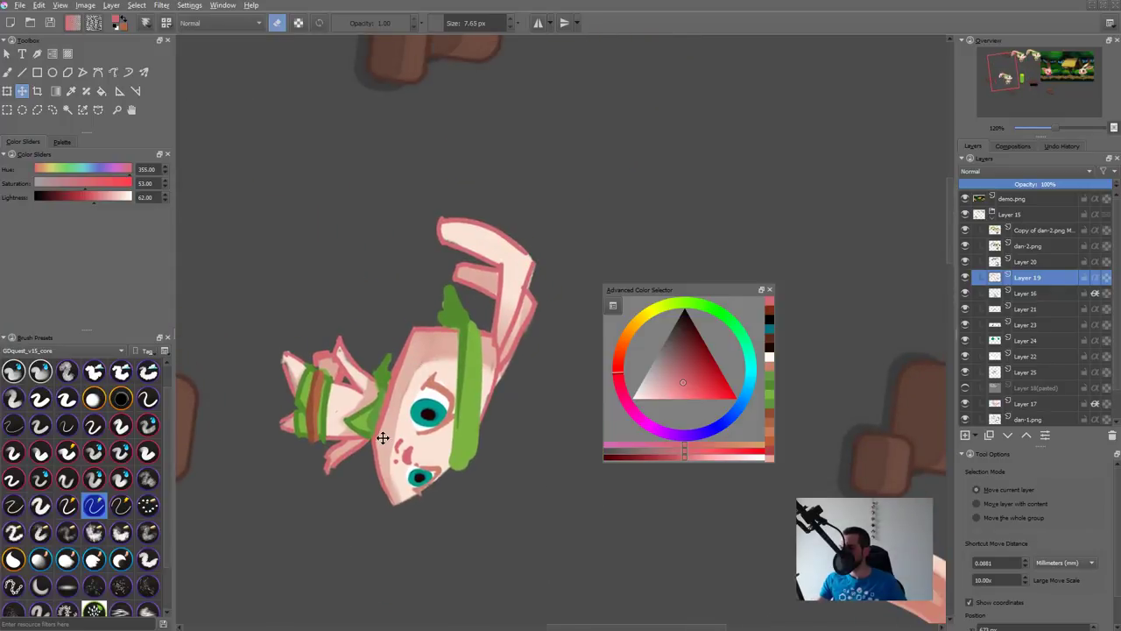
key(b)
key(ctrl+z)
drag(401, 365, 379, 433)
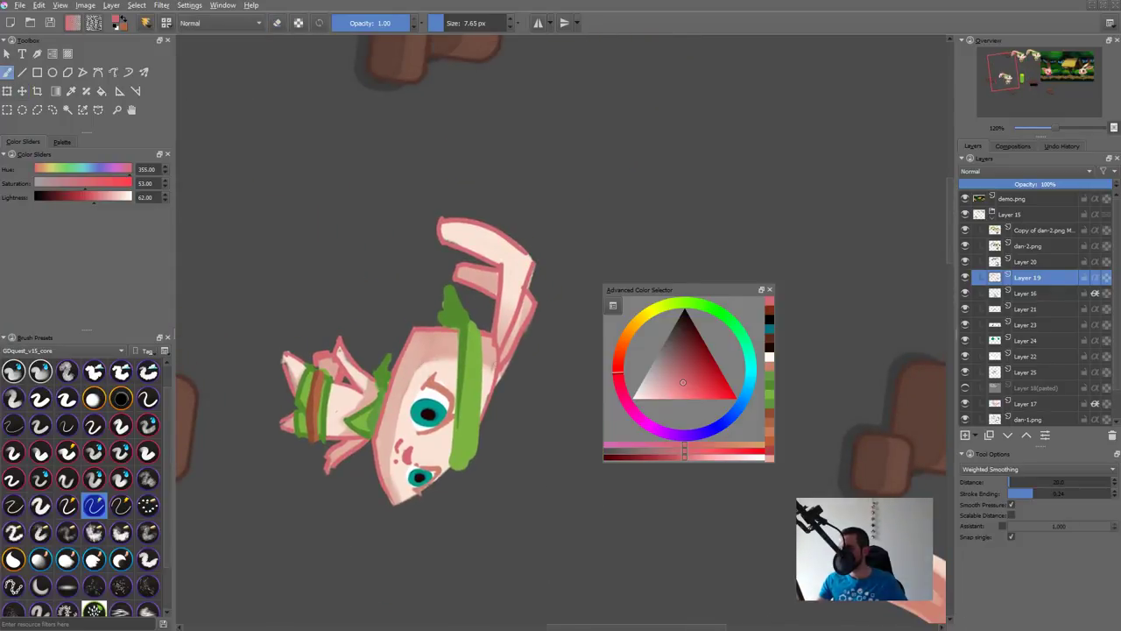
Step: Apply a hue and saturation adjustment to the outline layer, Layer 19, and reset the canvas rotation
key(ctrl+u)
drag(629, 177, 833, 162)
mouse_move(811, 259)
mouse_down()
mouse_move(836, 251)
mouse_move(803, 239)
mouse_move(835, 219)
mouse_move(804, 221)
mouse_move(829, 219)
mouse_move(821, 238)
mouse_move(831, 254)
mouse_up()
click(906, 444)
key(5)
drag(709, 531, 489, 386)
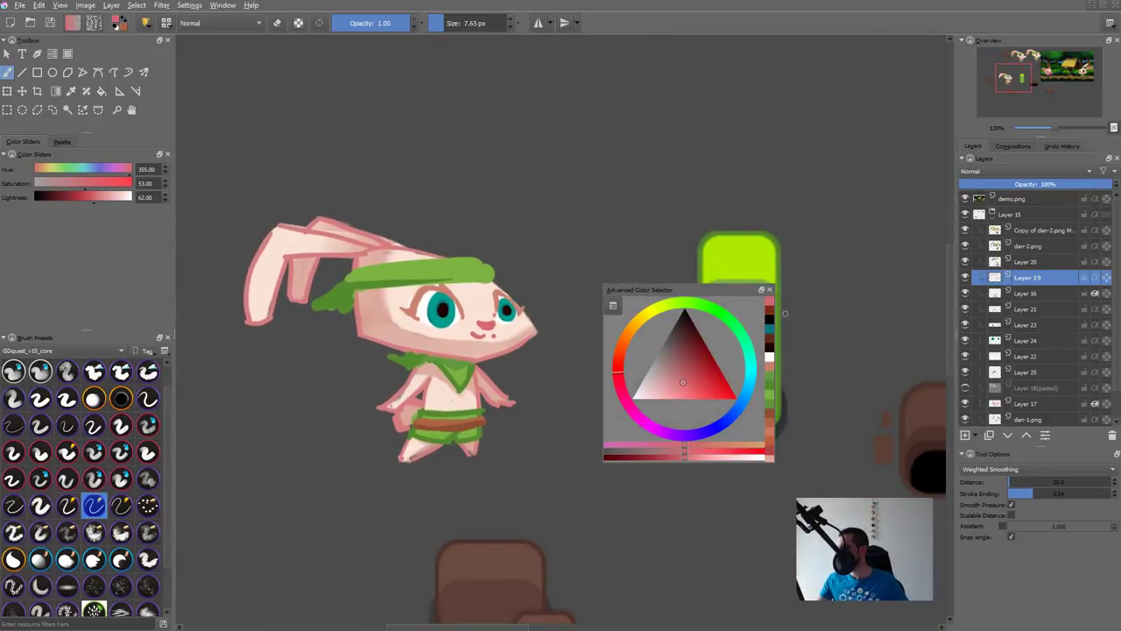
Step: Select the nose and mouth layer, Layer 25, and shift it slightly on the rabbit's face
key(t)
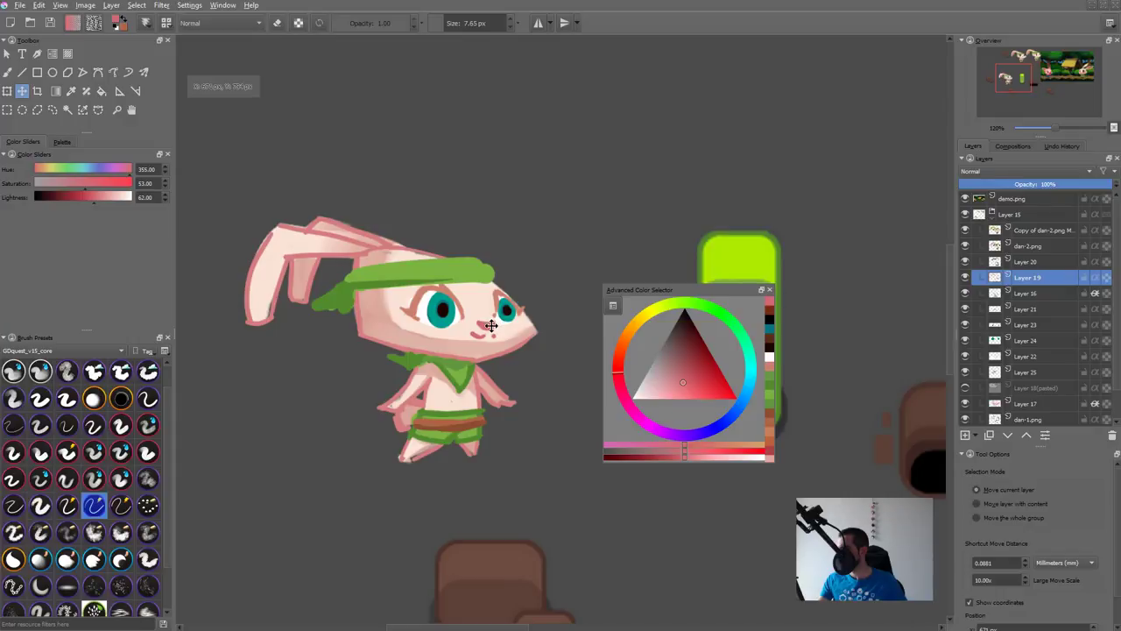
click(498, 317)
mouse_move(488, 323)
mouse_down()
mouse_move(497, 341)
mouse_move(497, 329)
mouse_up()
key(Up)
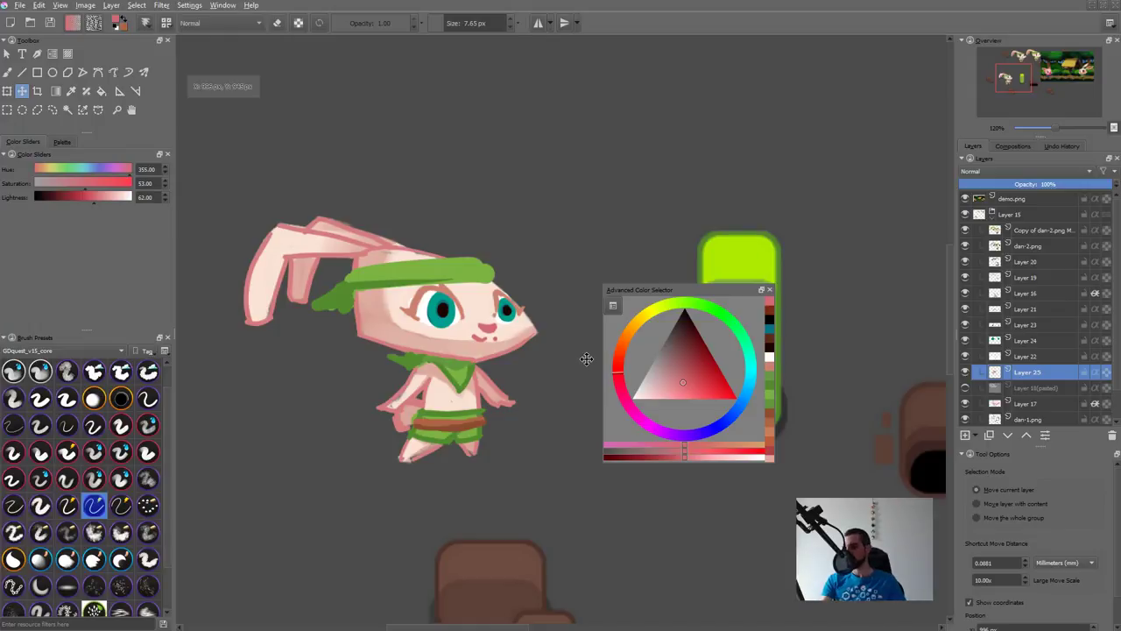
Step: Erase the mouth line below the nose on Layer 25 and reshape the nose with a 10.07 px brush
key(b)
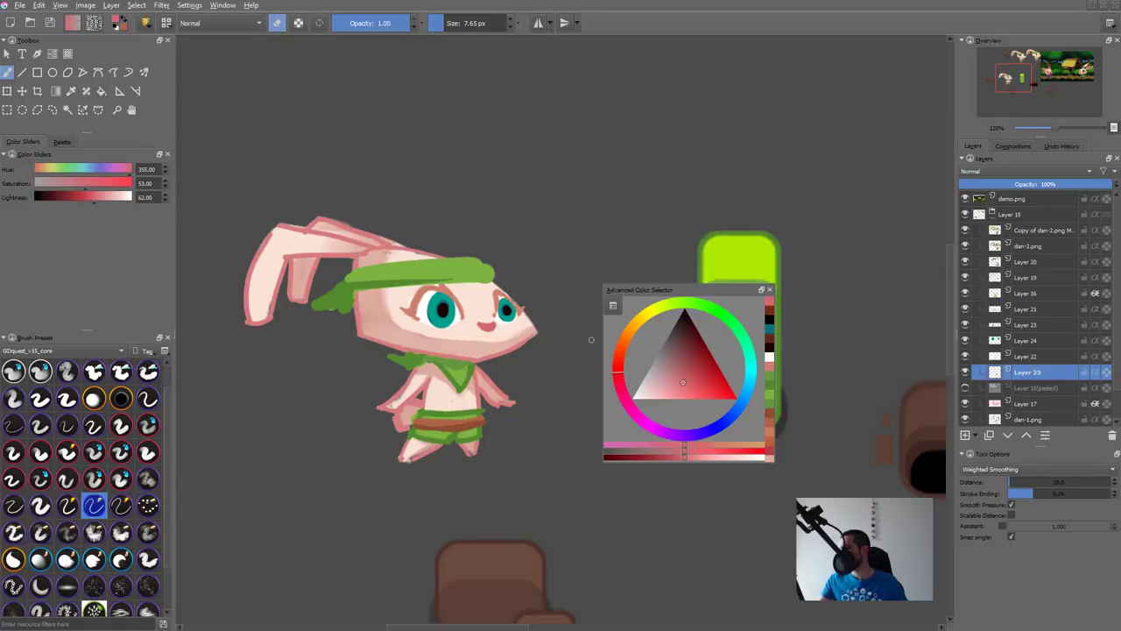
key(t)
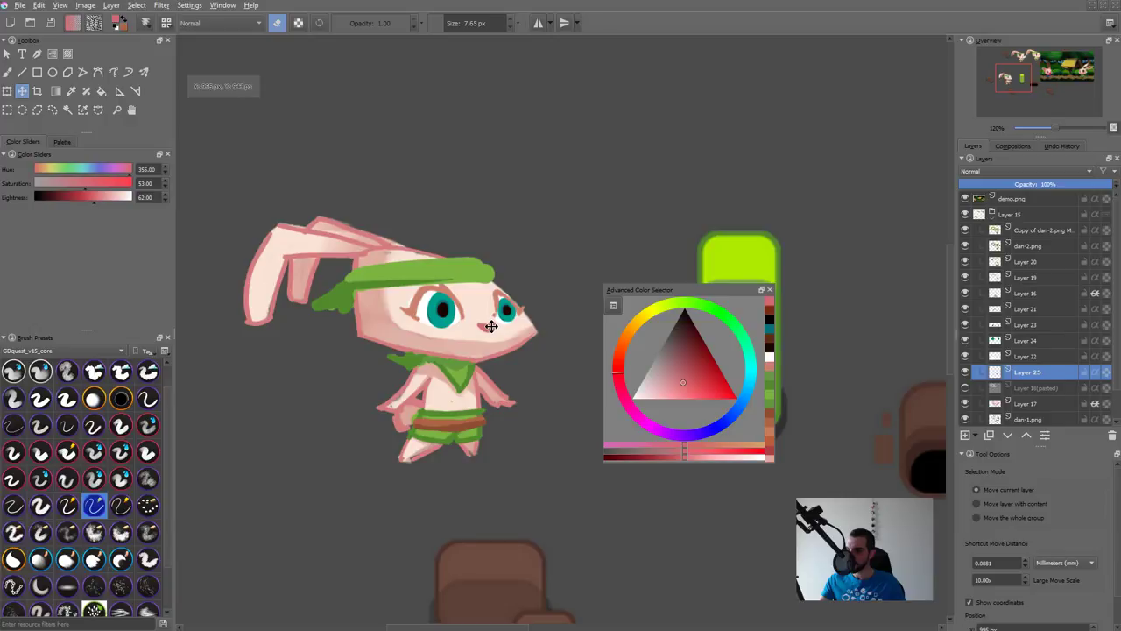
key(b)
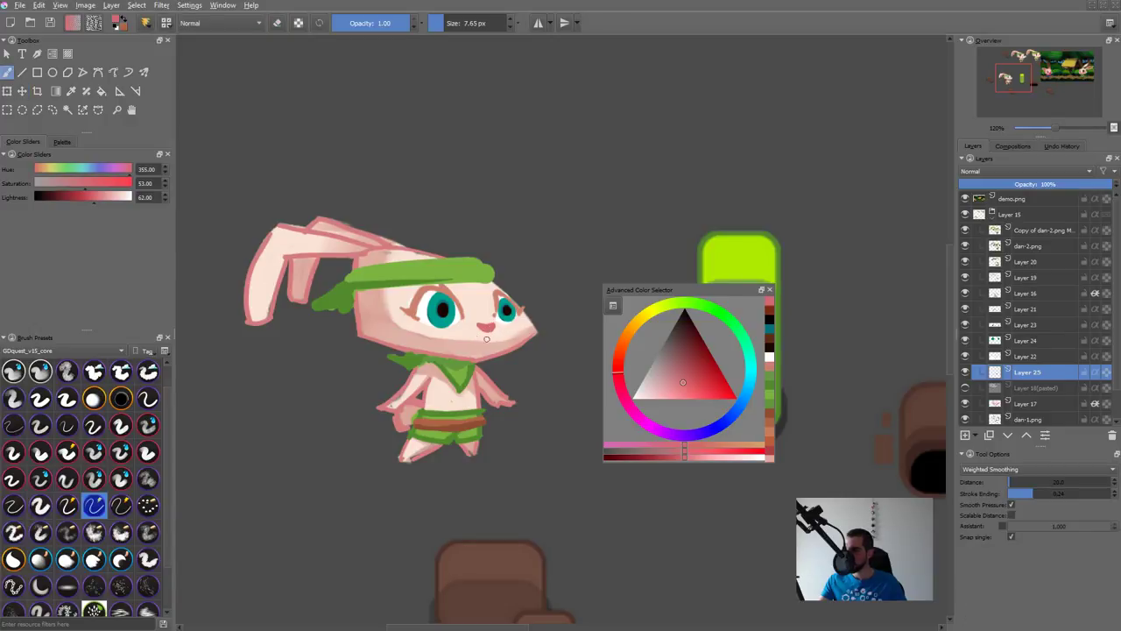
key(bracketright)
drag(479, 326, 493, 326)
key(2)
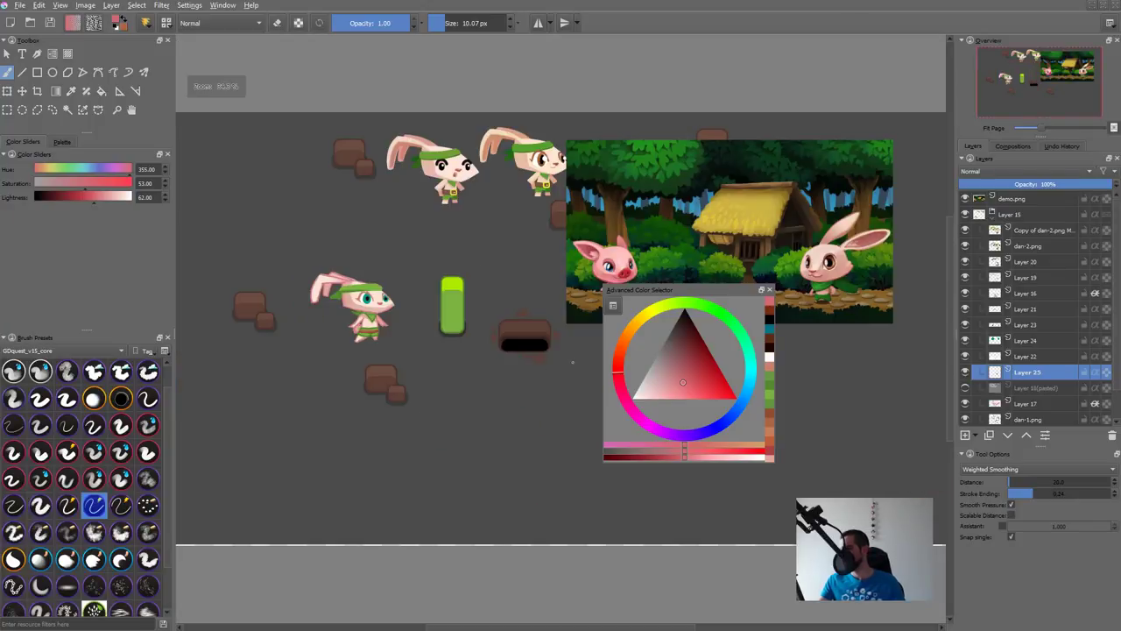
Step: Draw a wide pink mouth line across the lower face to the snout tip on Layer 25
mouse_move(409, 335)
mouse_down()
mouse_move(476, 368)
mouse_move(524, 186)
mouse_up()
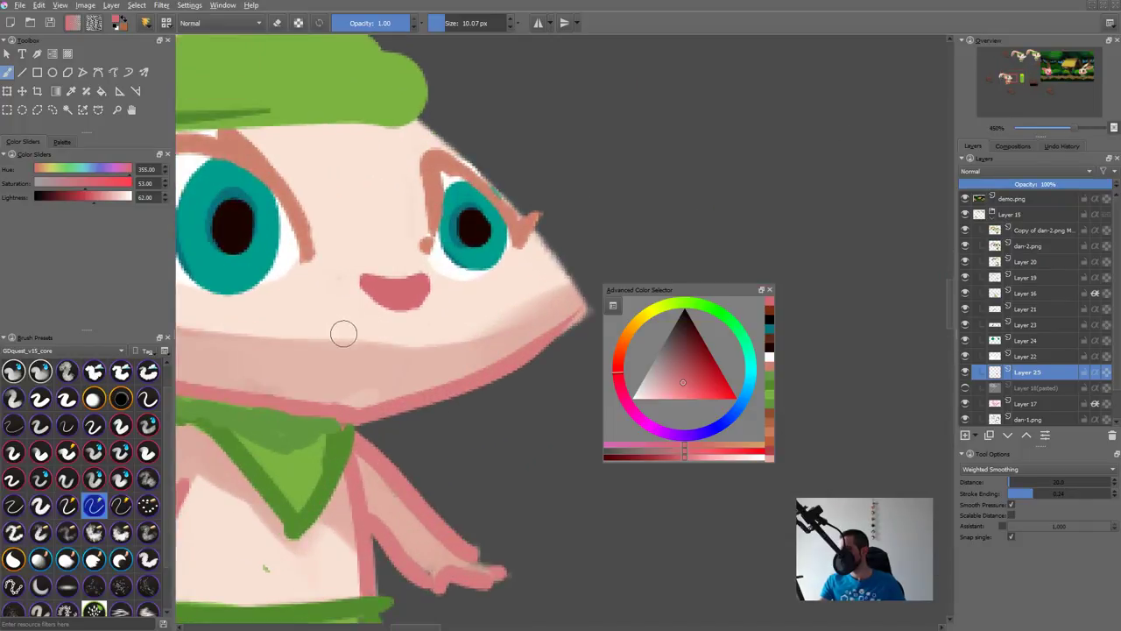
mouse_move(257, 348)
mouse_down()
mouse_move(387, 323)
mouse_move(545, 324)
mouse_up()
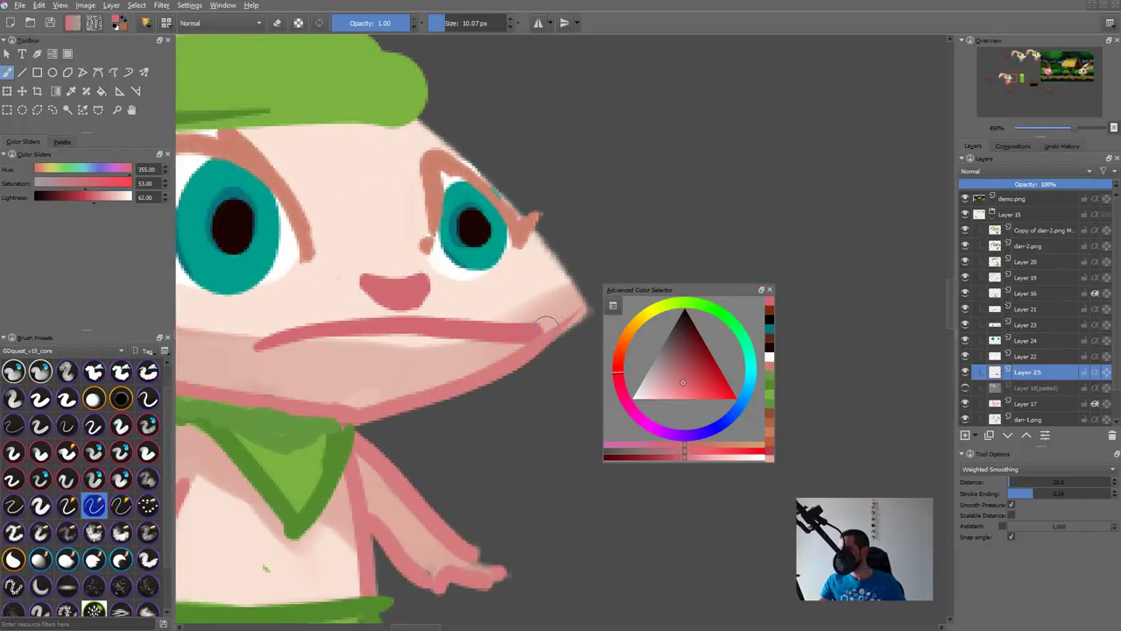
mouse_move(418, 403)
mouse_down()
mouse_move(577, 381)
mouse_move(453, 343)
mouse_up()
key(ctrl+z)
drag(305, 321, 658, 267)
drag(564, 294, 486, 422)
drag(564, 392, 452, 394)
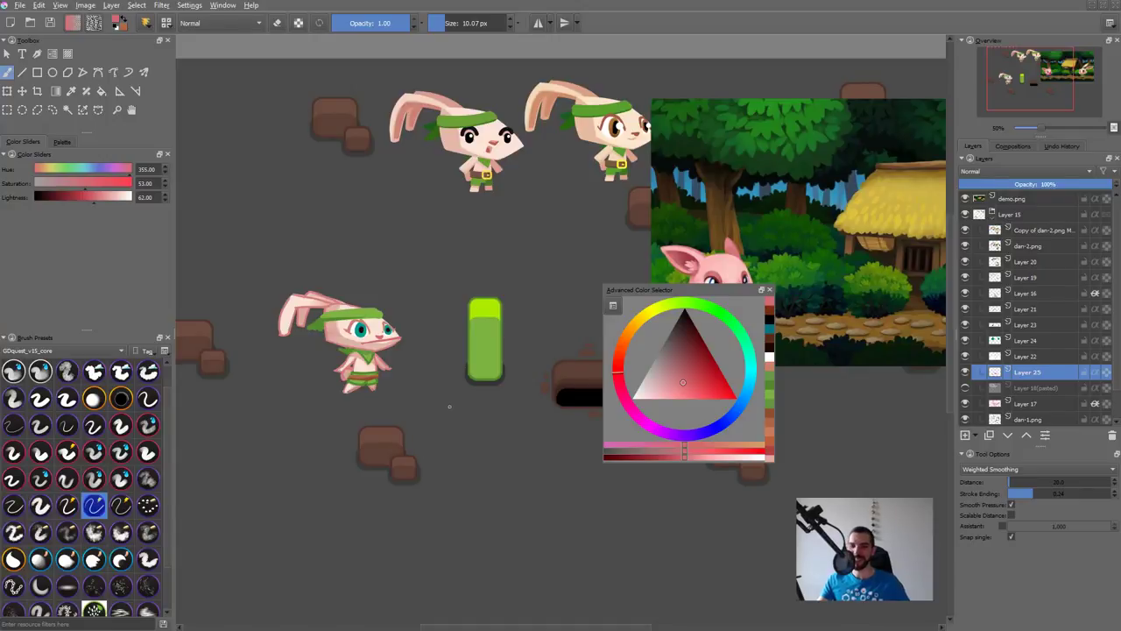
Step: Duplicate the Layer 15 group and move the copy below the original rabbit
click(1009, 214)
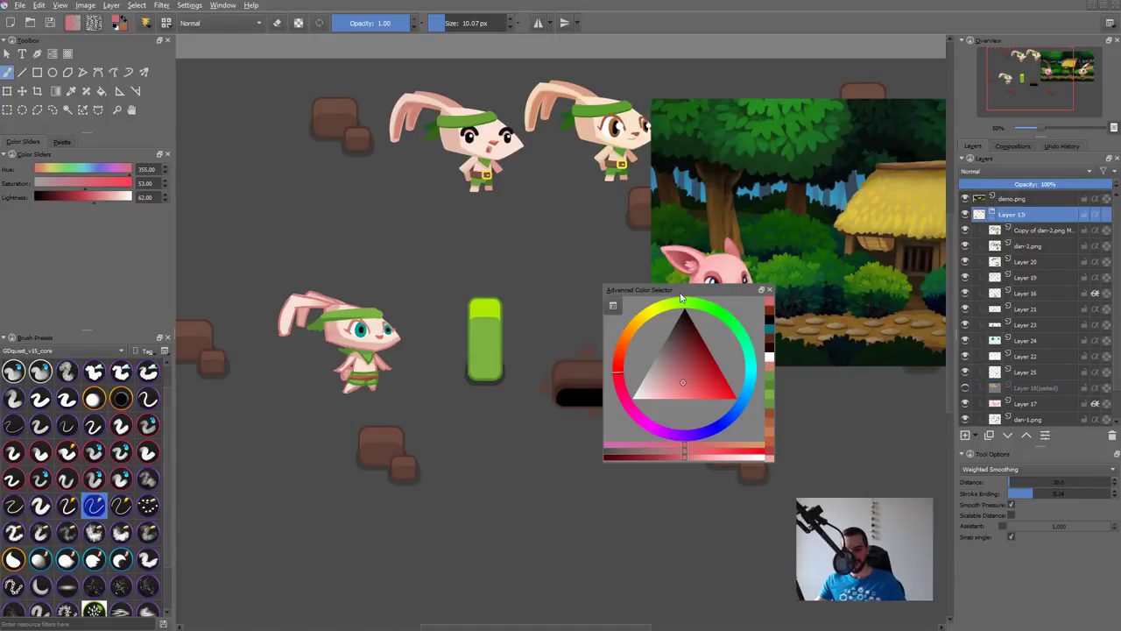
key(ctrl+j)
key(t)
drag(371, 353, 327, 502)
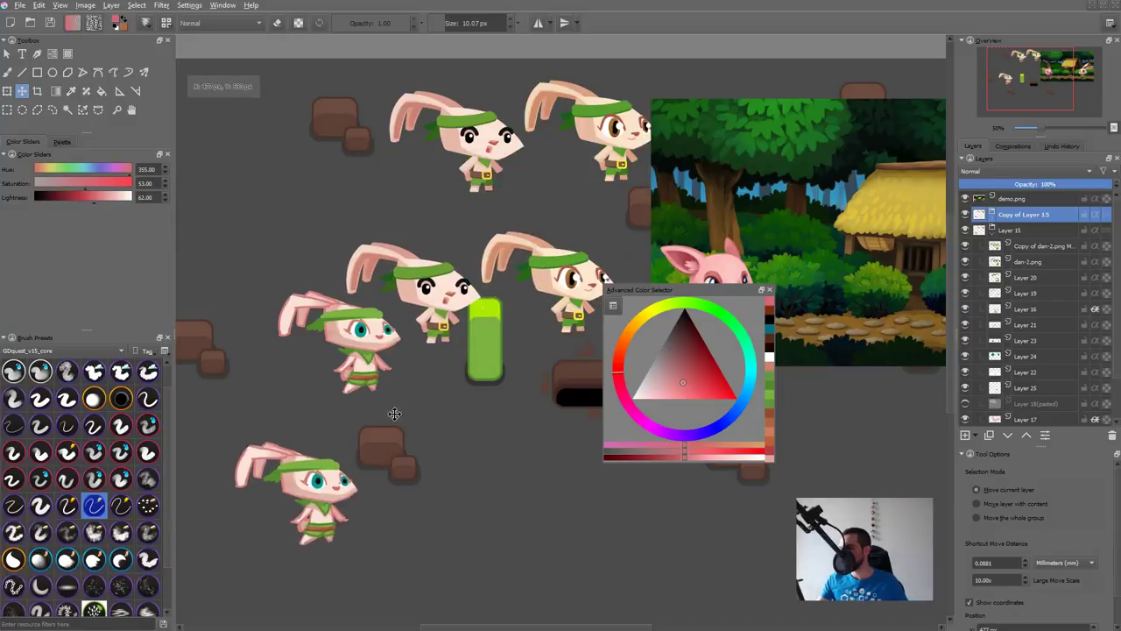
Step: Remove the two extra rabbits, dan-2.png and its copy, from the Copy of Layer 15 group
ctrl+click(460, 295)
key(Delete)
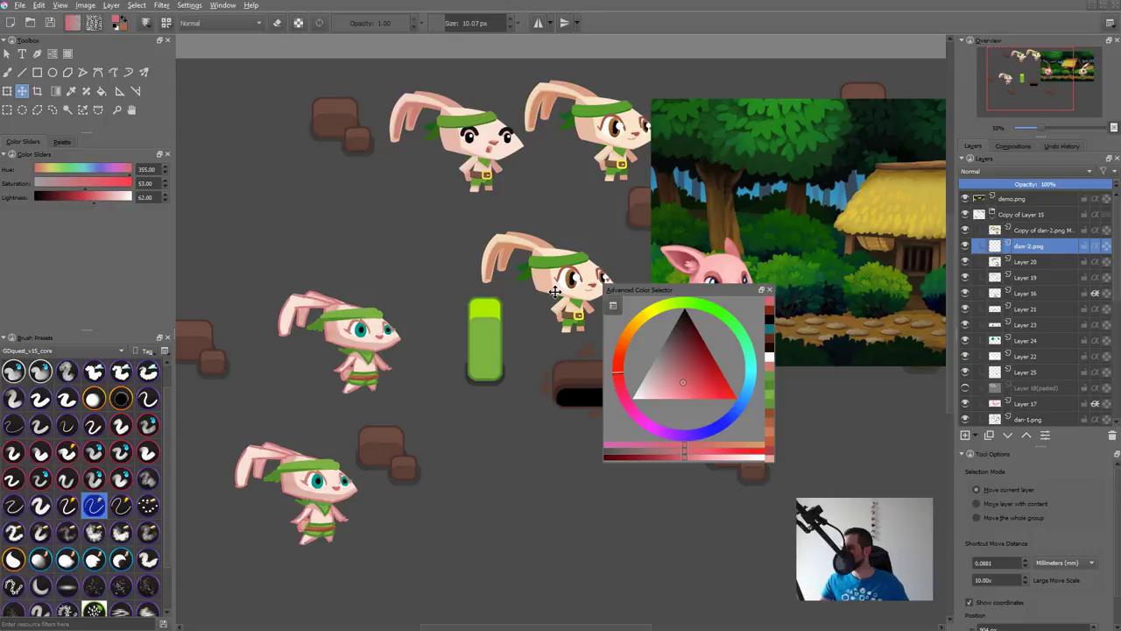
ctrl+click(1038, 230)
mouse_move(363, 510)
mouse_down()
mouse_move(450, 441)
mouse_move(472, 384)
mouse_move(585, 295)
mouse_up()
key(ctrl+e)
Step: Duplicate the Copy of Layer 15 group, place the duplicate beside the rabbit and merge it into a single layer
key(b)
mouse_move(336, 342)
mouse_down()
mouse_move(569, 346)
mouse_move(596, 333)
mouse_up()
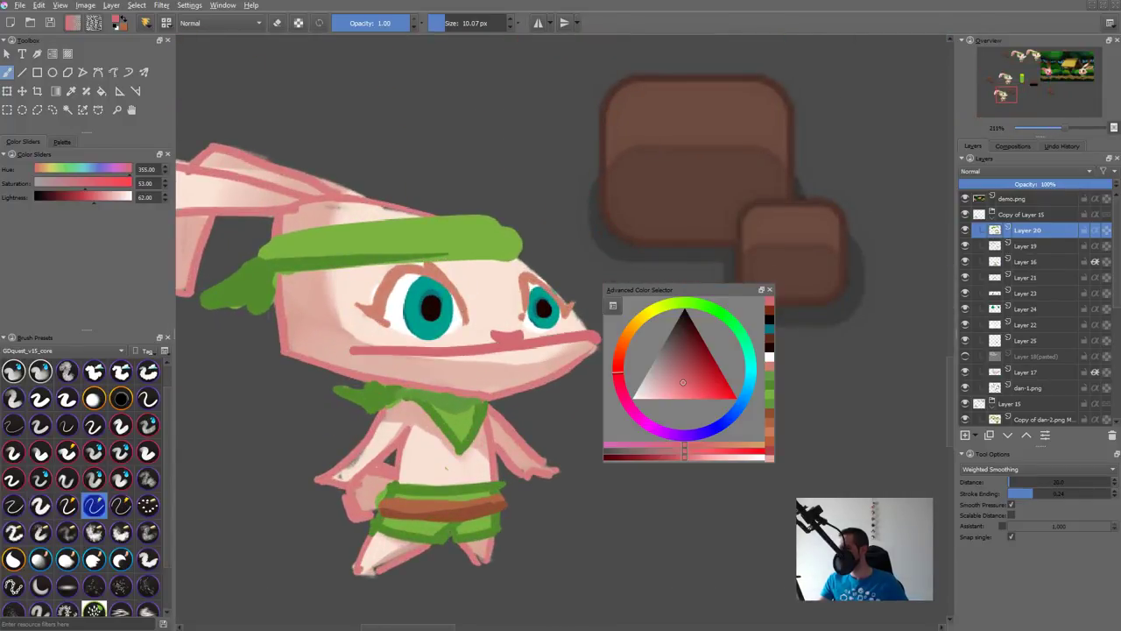
drag(589, 391, 419, 405)
click(1006, 216)
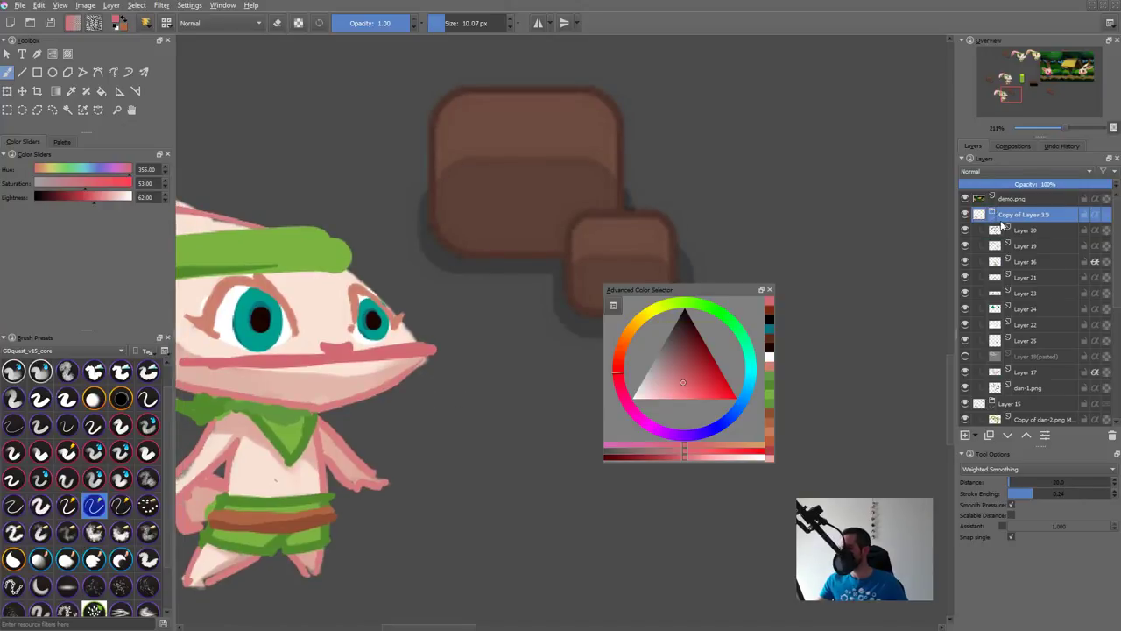
key(ctrl+j)
key(t)
drag(315, 376, 821, 365)
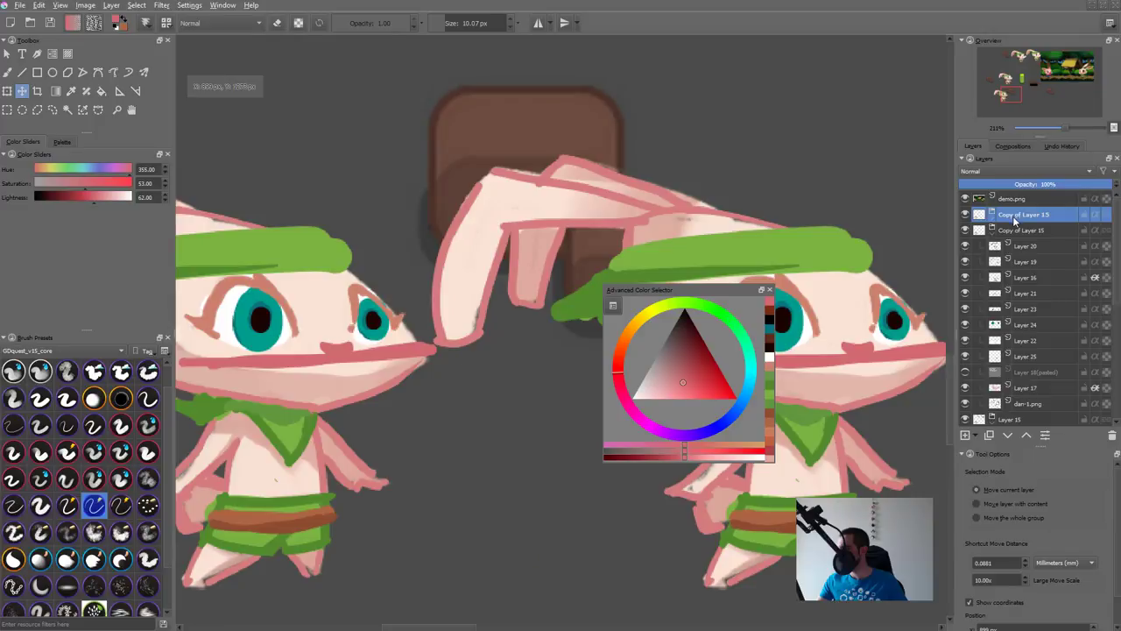
key(ctrl+e)
Step: Outline-select the head above the mouth line on Copy of Layer 15 Merged and rotate it upward to open the mouth wide
drag(893, 317, 451, 318)
drag(425, 409, 479, 378)
key(l)
mouse_move(460, 300)
mouse_down()
mouse_move(634, 321)
mouse_move(661, 311)
mouse_up()
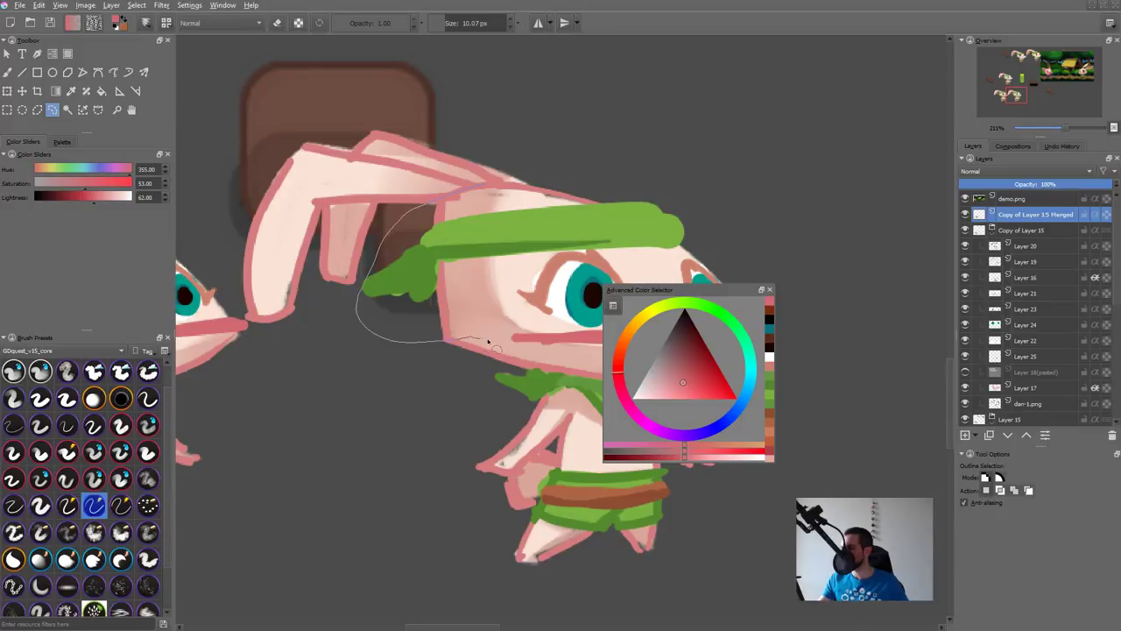
mouse_move(782, 319)
mouse_down()
mouse_move(776, 283)
mouse_move(663, 178)
mouse_up()
drag(708, 291, 887, 322)
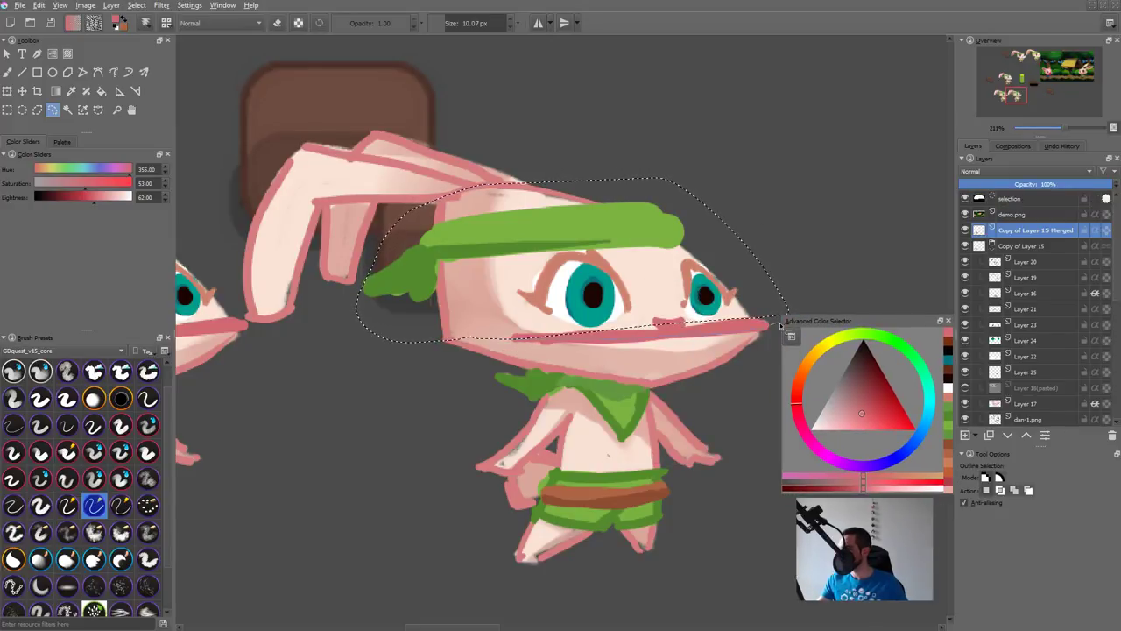
drag(754, 289, 604, 347)
key(ctrl+t)
drag(422, 319, 326, 392)
drag(666, 392, 651, 175)
key(Return)
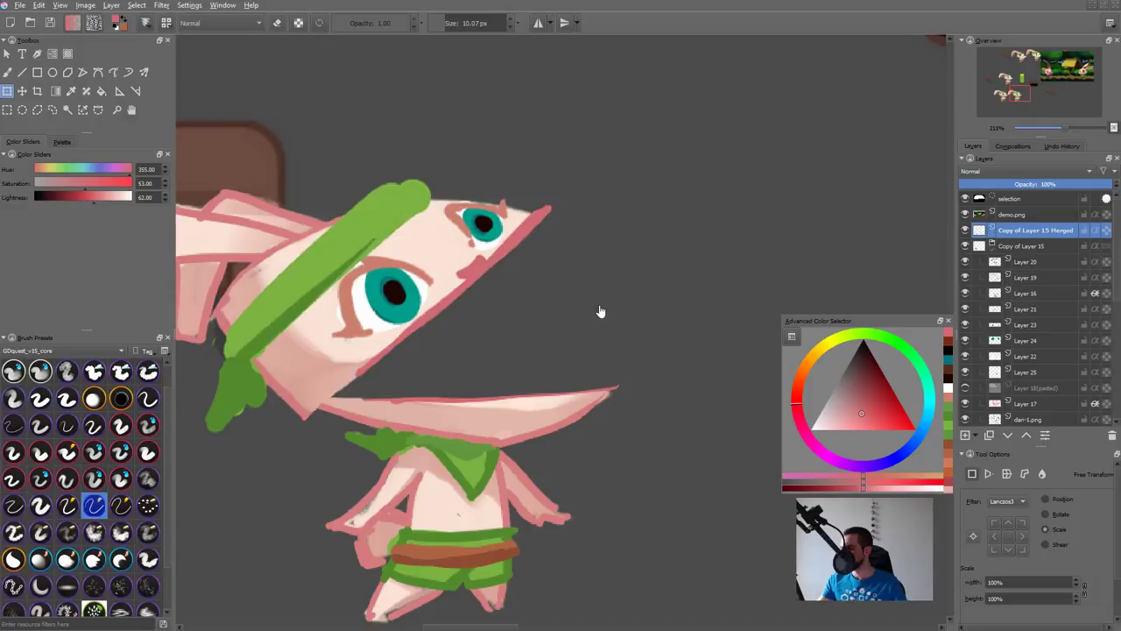
Step: Add a new layer beneath Copy of Layer 15 Merged, clear the selection and paint a large pink tongue in the open mouth
key(Insert)
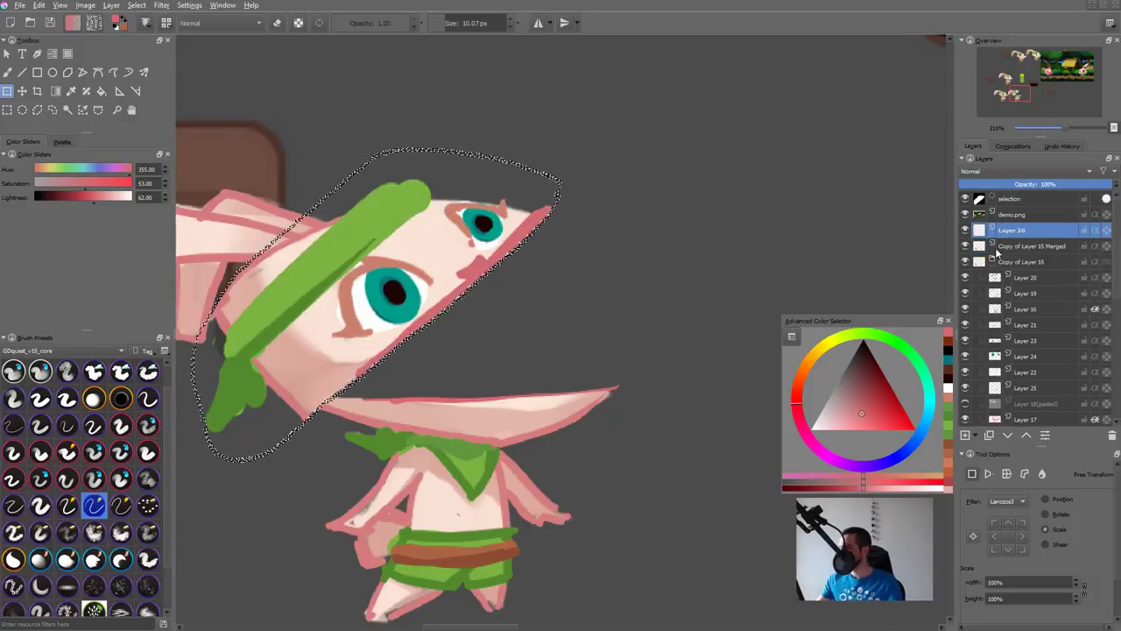
key(ctrl+Page_Down)
key(ctrl+shift+a)
key(b)
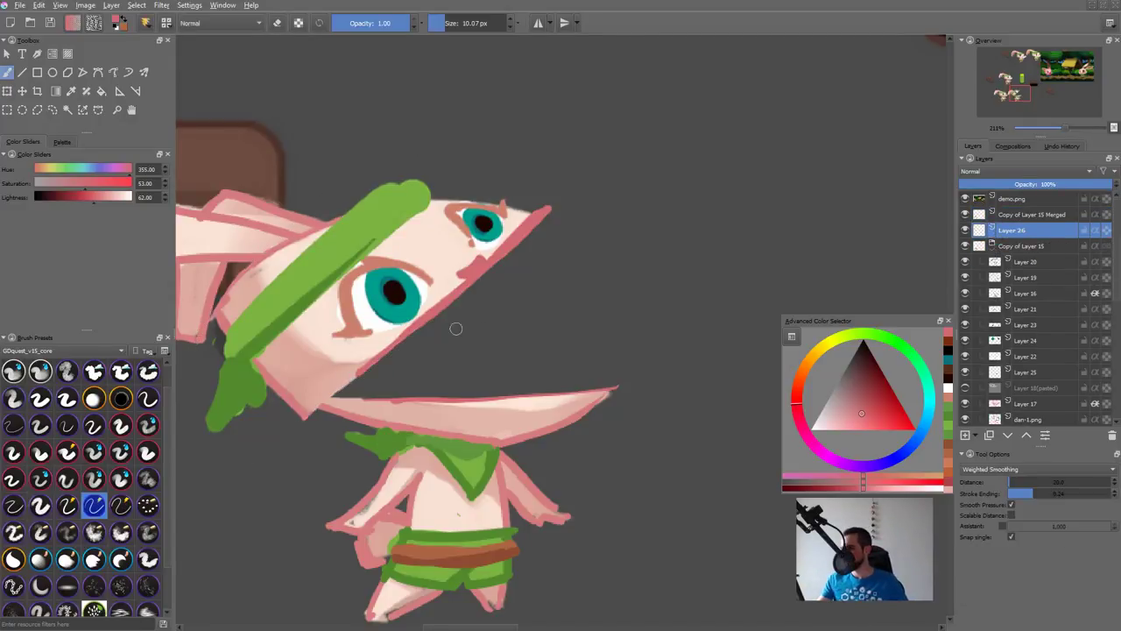
mouse_move(348, 398)
mouse_down()
mouse_move(478, 345)
mouse_move(421, 395)
mouse_up()
key(ctrl+z)
mouse_move(333, 402)
mouse_down()
mouse_move(573, 322)
mouse_move(425, 394)
mouse_up()
drag(332, 399, 459, 353)
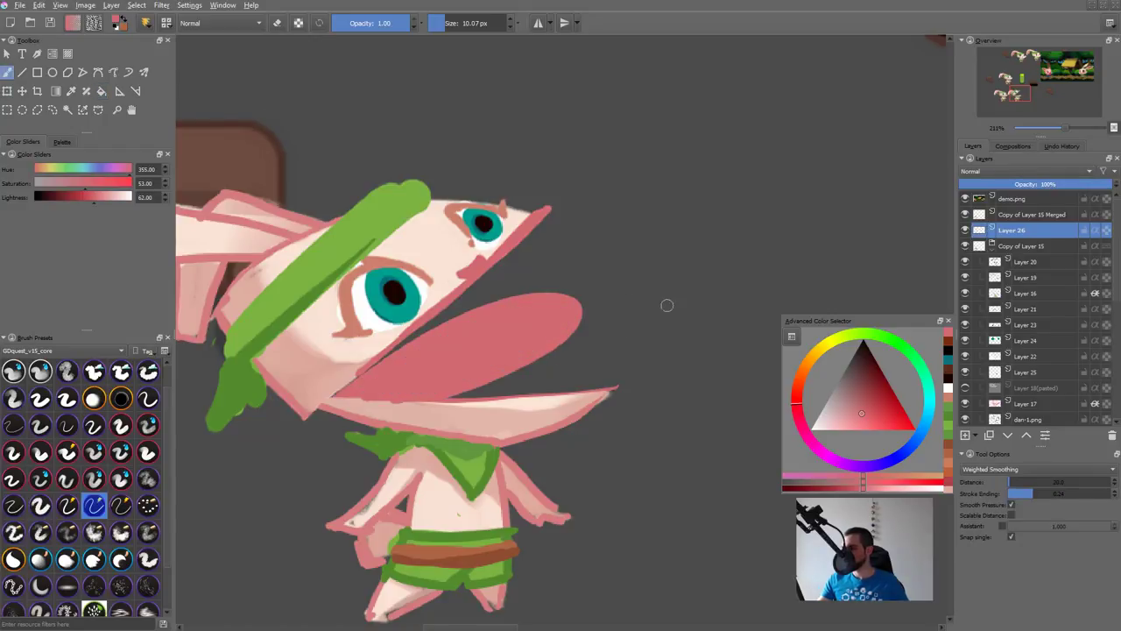
Step: Lower the tongue into the jaw and scale it to 79% width and 44% height
scroll(673, 298, down, 8)
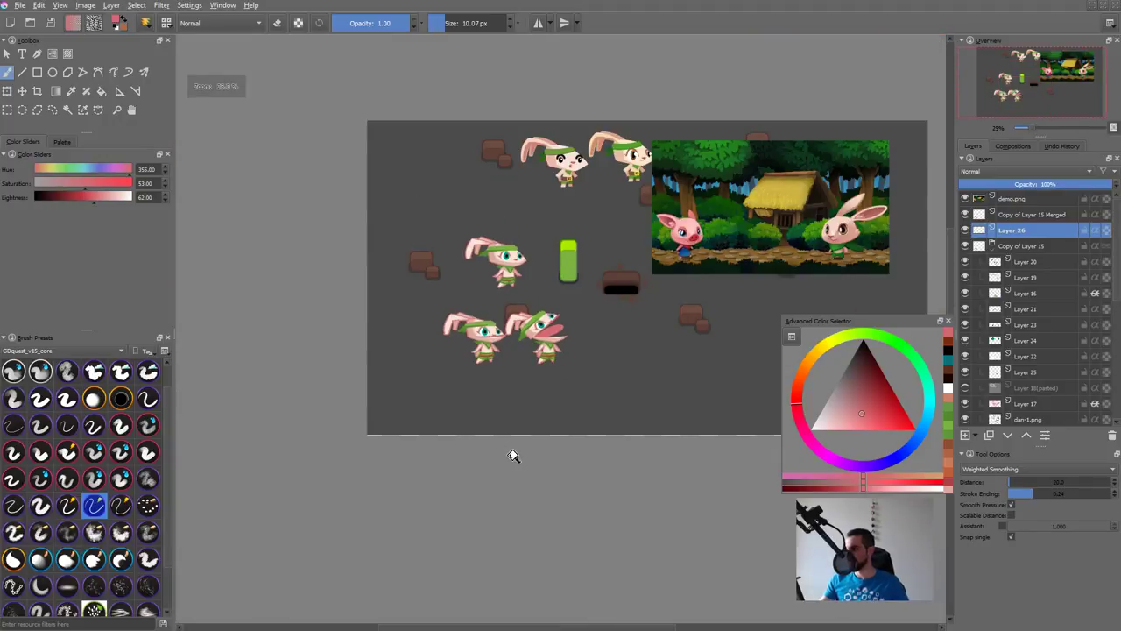
scroll(569, 350, up, 5)
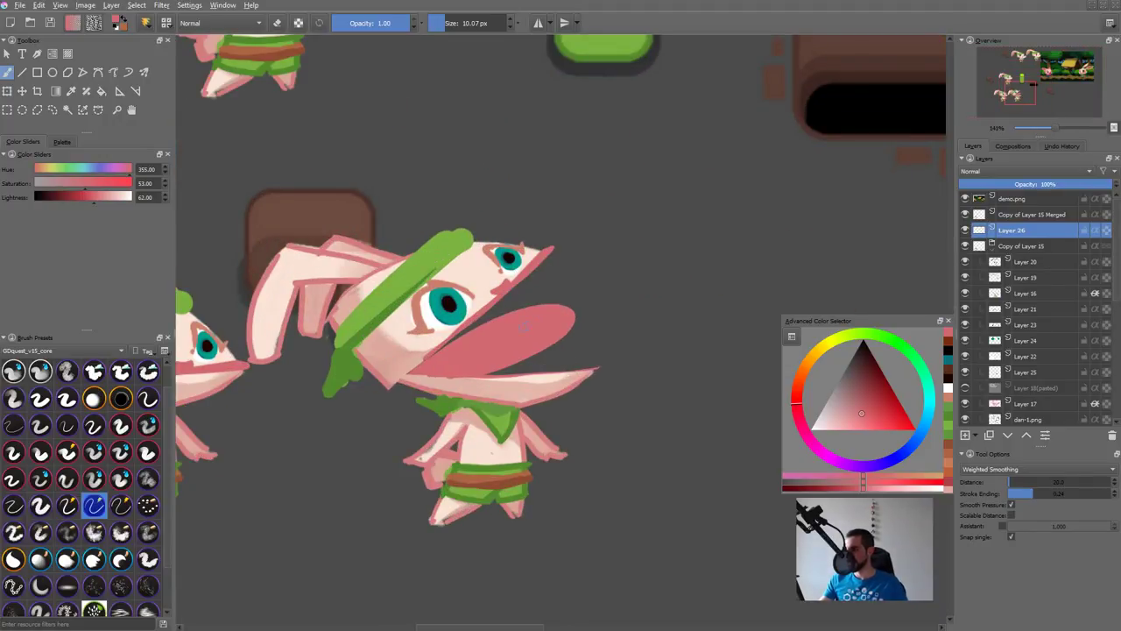
key(t)
drag(548, 325, 525, 356)
key(ctrl+t)
key(Return)
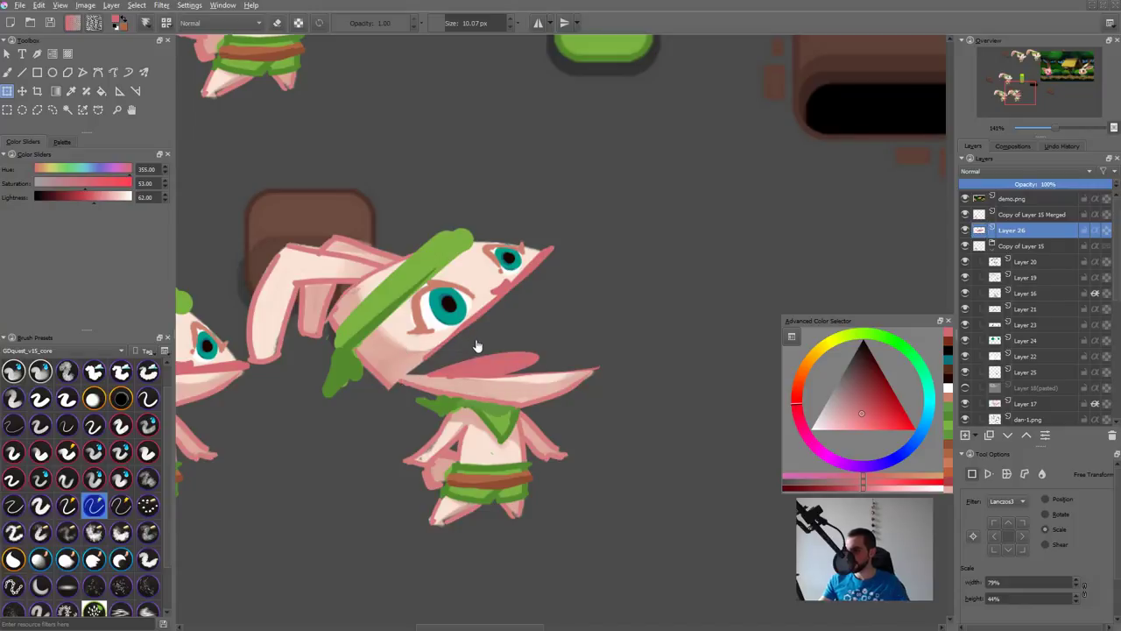
Step: Paint the mouth's interior behind the tongue on Layer 26 in pink and darken it with black
key(b)
mouse_move(460, 331)
mouse_down()
mouse_move(474, 358)
mouse_move(412, 374)
mouse_move(422, 365)
mouse_up()
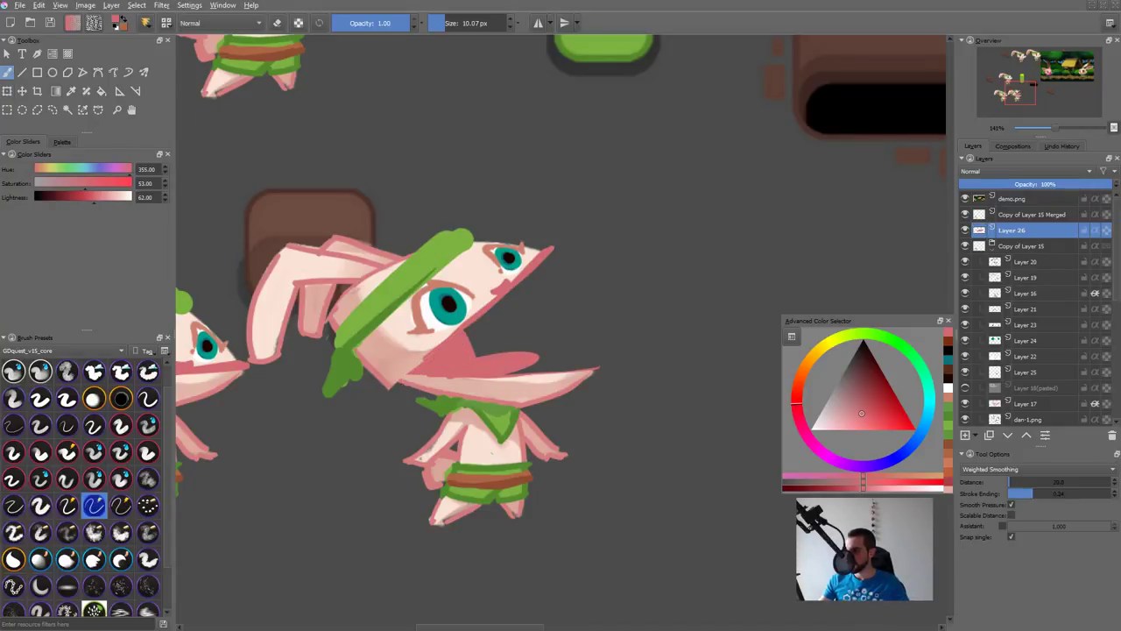
drag(583, 386, 642, 373)
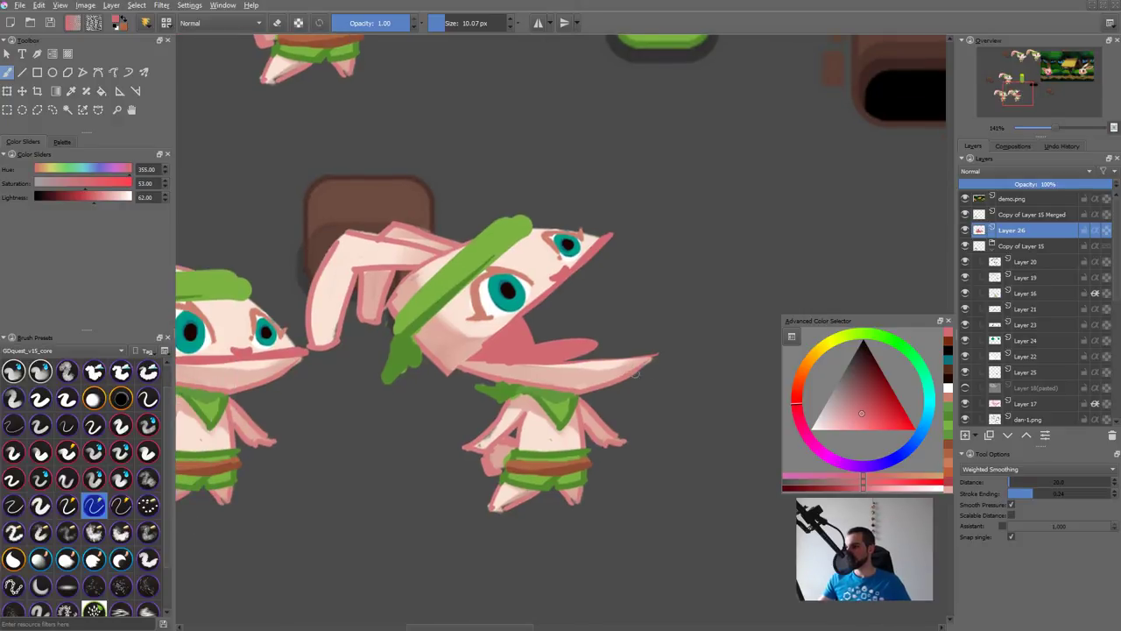
key(d)
drag(480, 352, 522, 339)
drag(663, 339, 733, 338)
drag(663, 326, 584, 407)
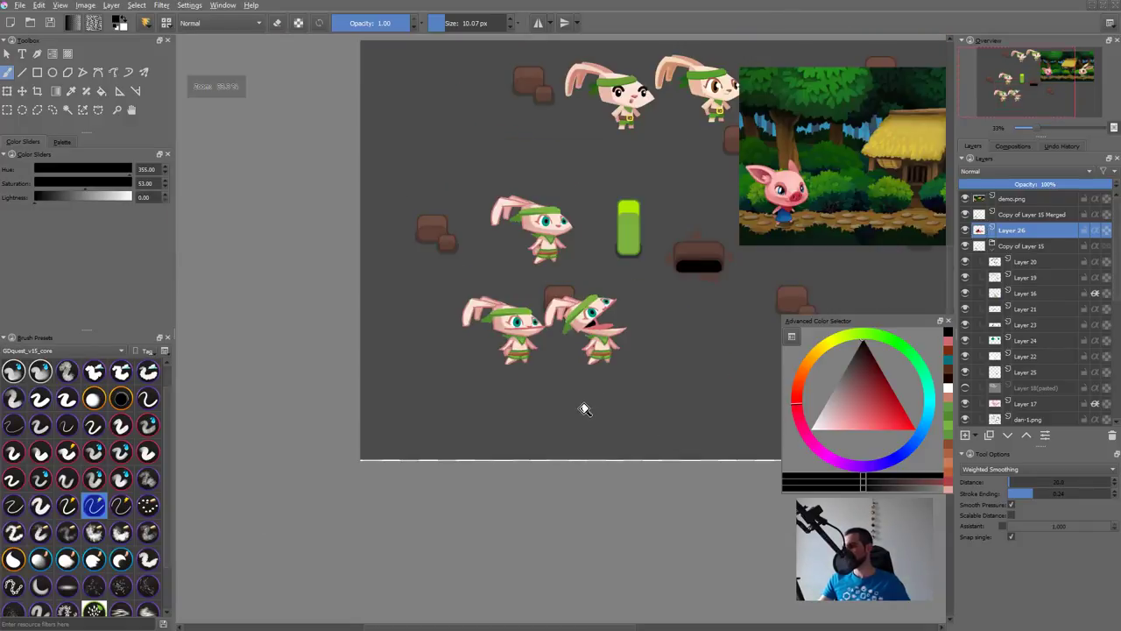
drag(621, 341, 767, 274)
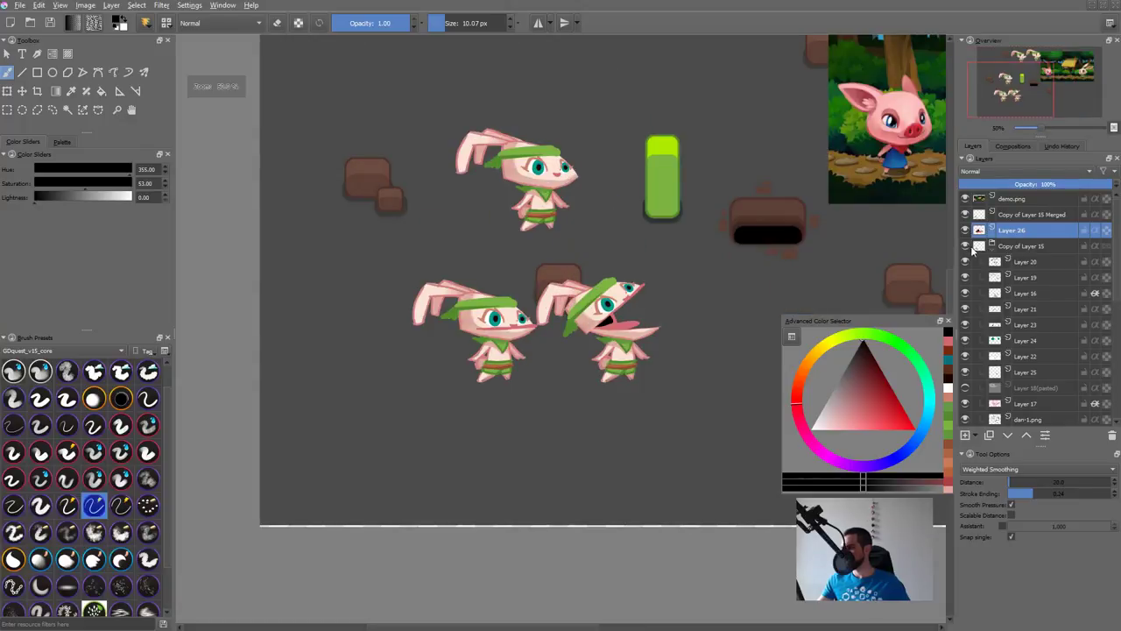
Step: Move Layer 26 and Copy of Layer 15 Merged together away from the closed-mouth rabbit, and select the Copy of Layer 15 group
key(t)
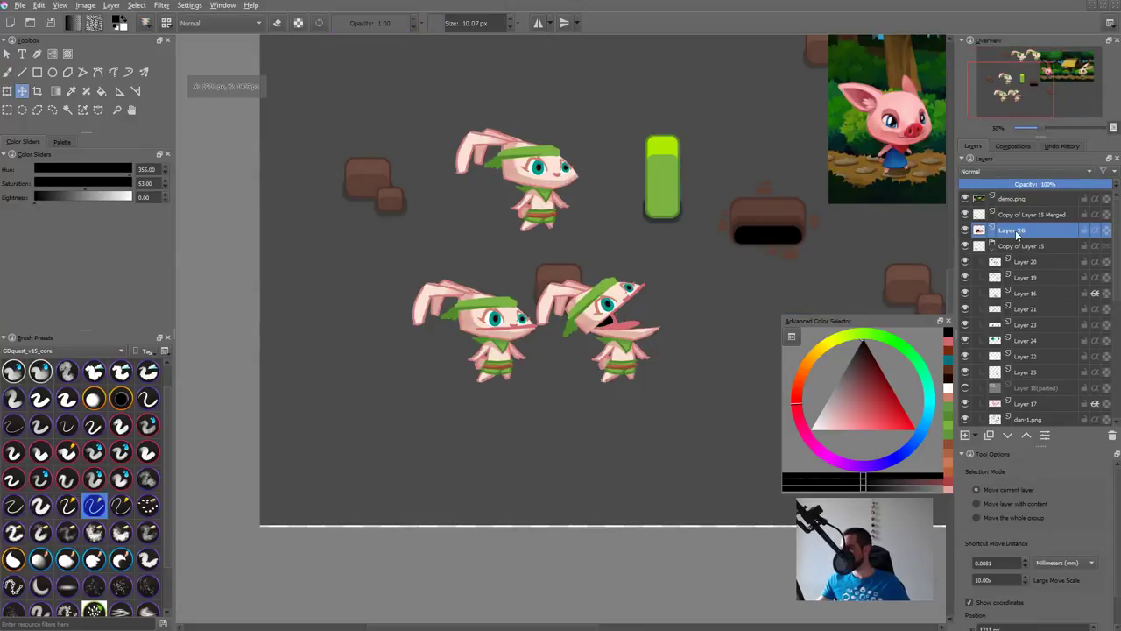
ctrl+click(1014, 218)
drag(607, 355, 639, 355)
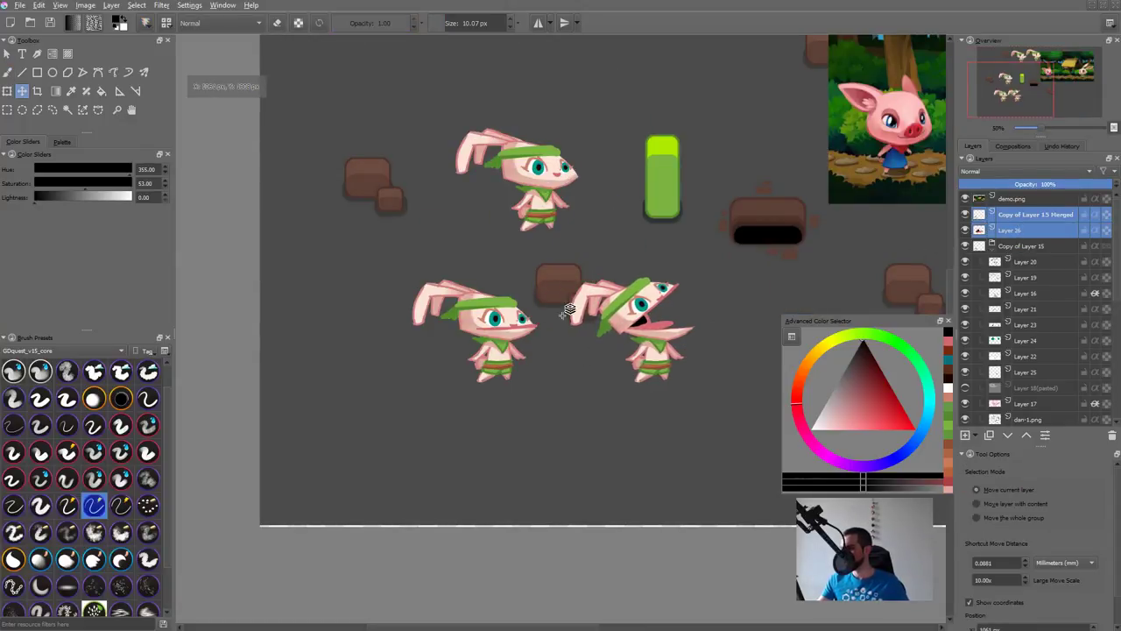
click(1034, 245)
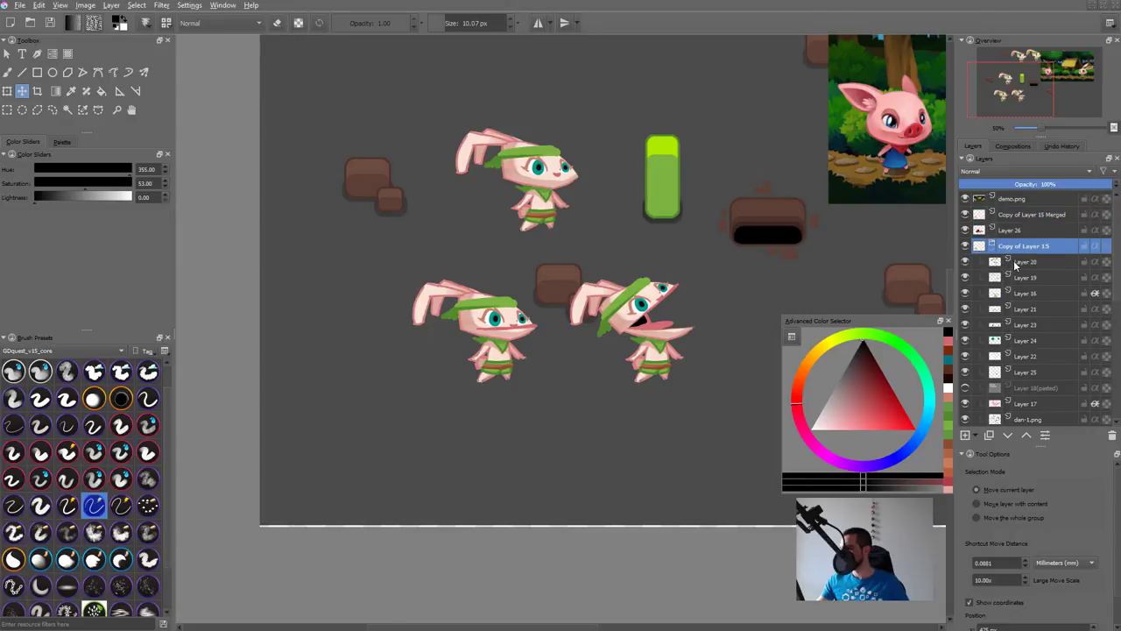
Step: Merge the Copy of Layer 15 group and thicken the wide closed mouth with its own pink
key(ctrl+e)
key(b)
drag(516, 334, 616, 227)
ctrl+click(510, 305)
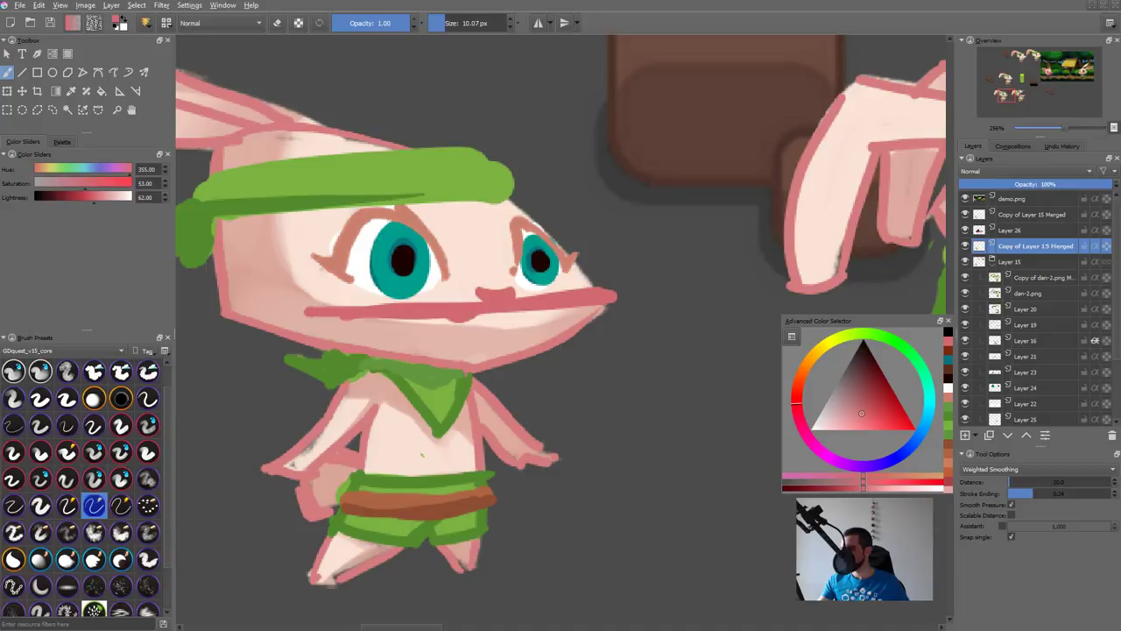
drag(526, 309, 537, 309)
key(ctrl+z)
mouse_move(441, 317)
mouse_down()
mouse_move(544, 309)
mouse_move(510, 315)
mouse_up()
key(ctrl+z)
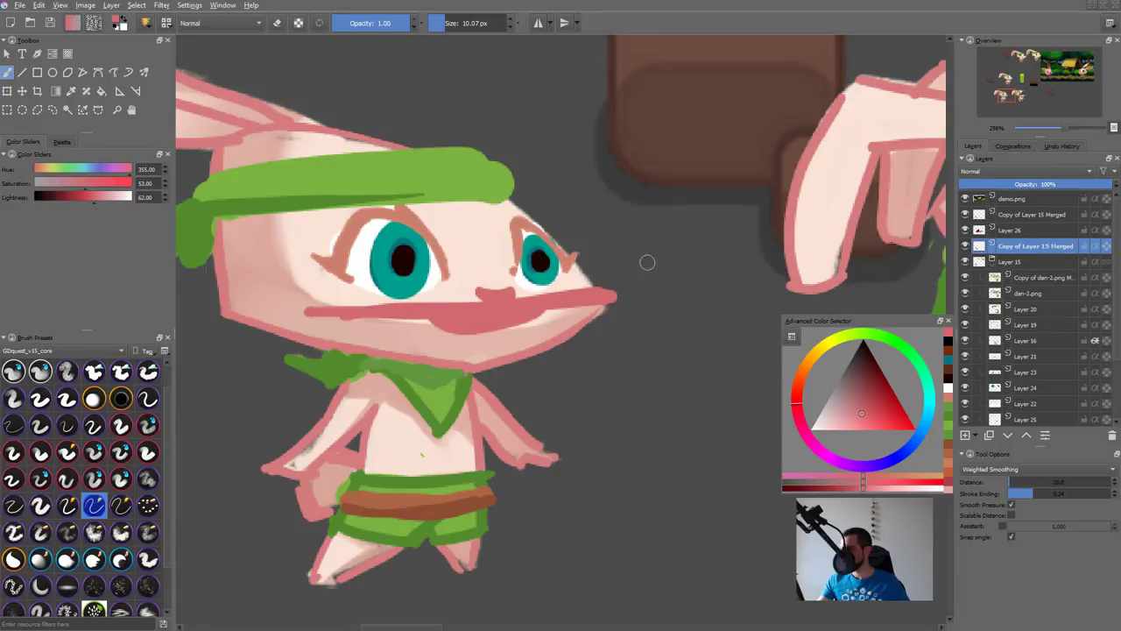
Step: Move the closed-mouth rabbit and the open-mouth rabbit's two layers farther down so they stand side by side
drag(605, 308, 410, 416)
key(t)
drag(423, 376, 400, 392)
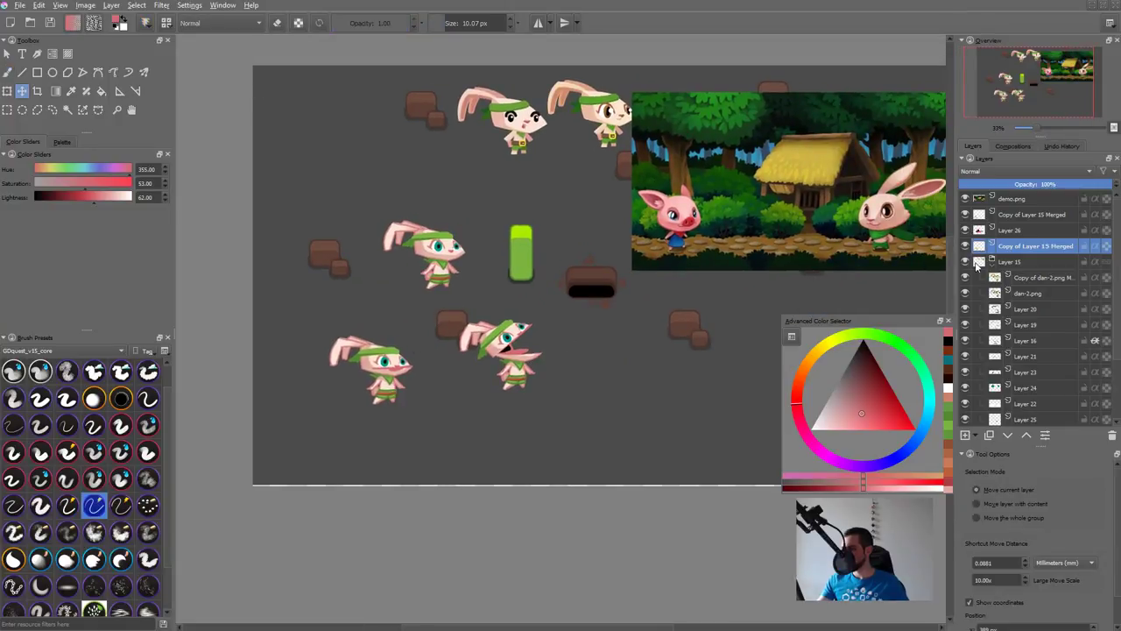
click(1010, 231)
ctrl+click(1032, 214)
drag(508, 368, 477, 407)
click(1033, 246)
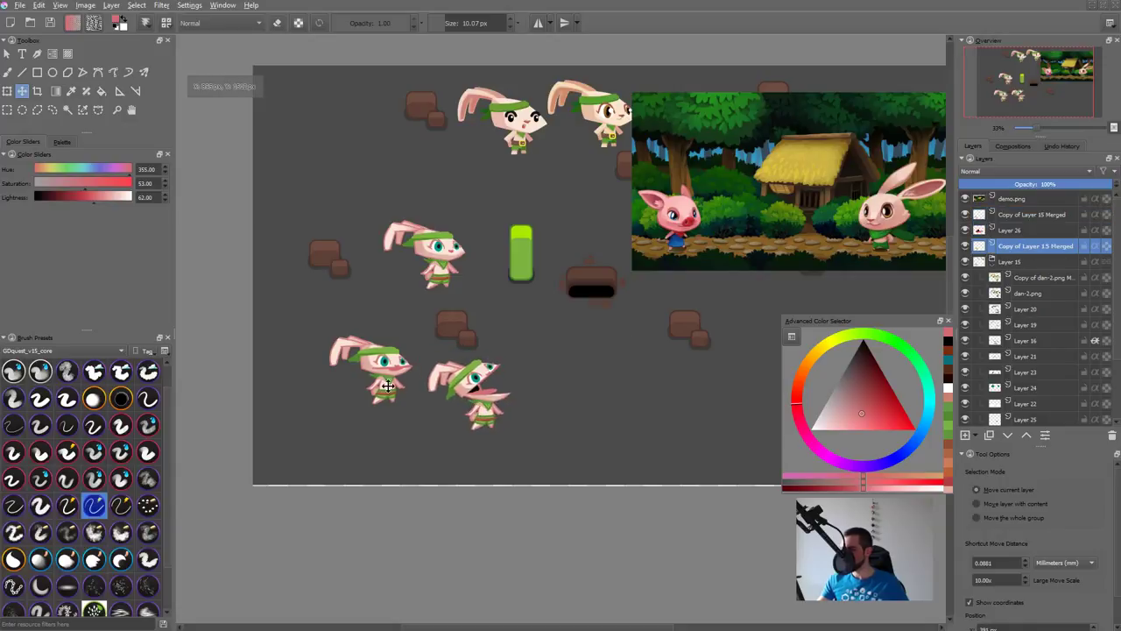
drag(387, 385, 392, 407)
Step: Select the main rabbit's iris layer, save the file and paint lighter teal highlights on both irises
drag(563, 393, 505, 441)
drag(368, 307, 557, 156)
drag(531, 246, 502, 300)
click(441, 273)
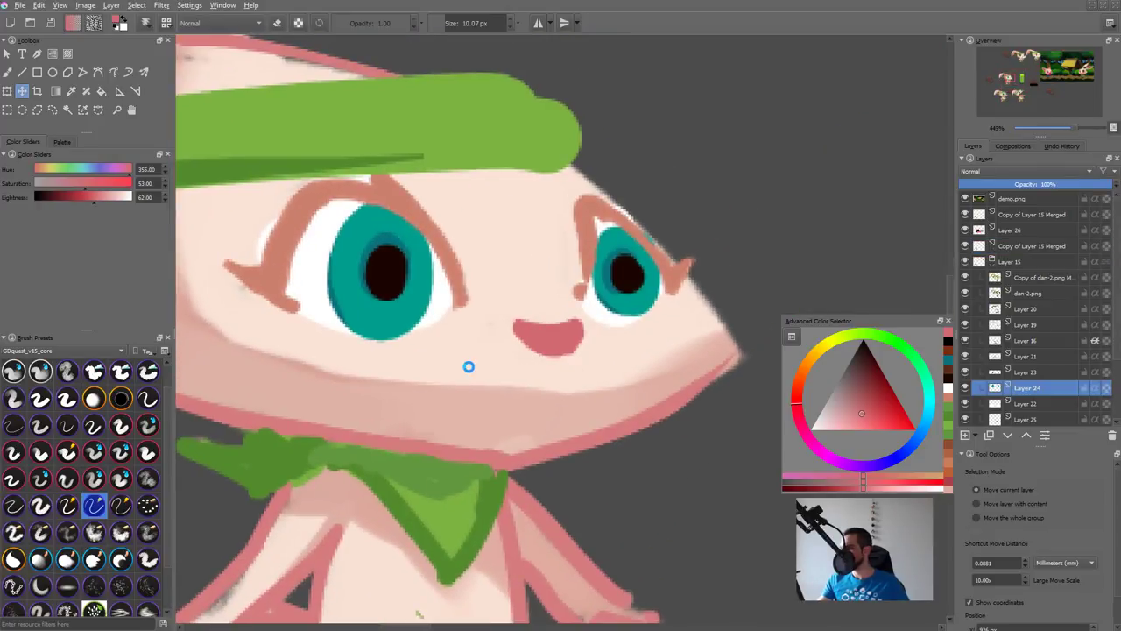
key(ctrl+s)
key(b)
ctrl+click(429, 302)
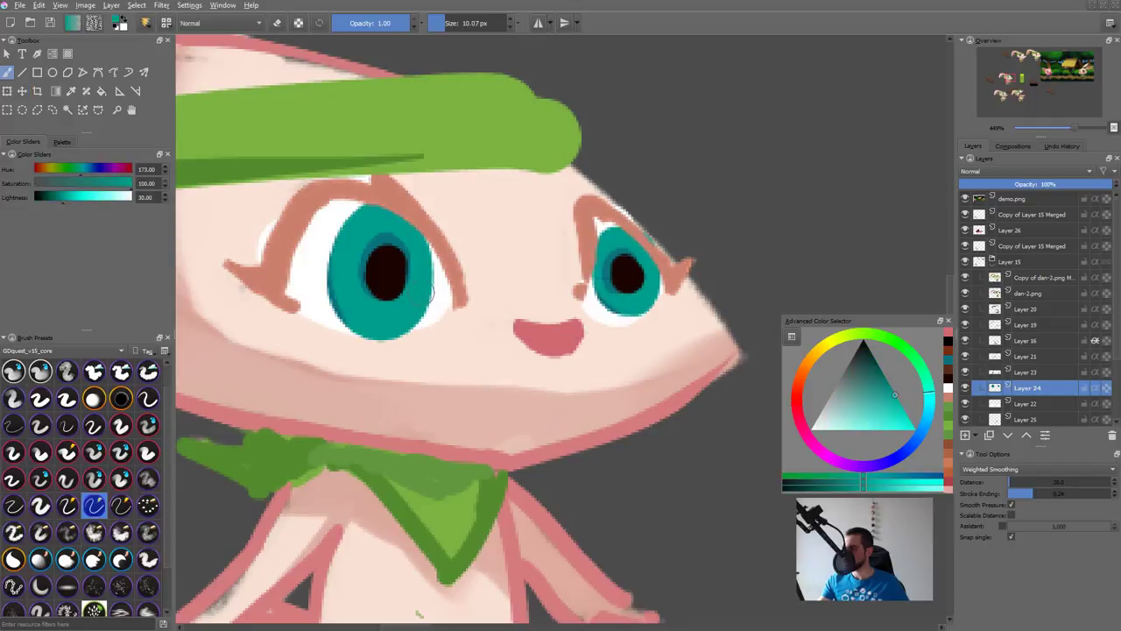
right_click(431, 302)
click(451, 298)
click(545, 234)
mouse_move(364, 228)
mouse_down()
mouse_move(352, 272)
mouse_move(373, 222)
mouse_up()
drag(413, 317, 408, 260)
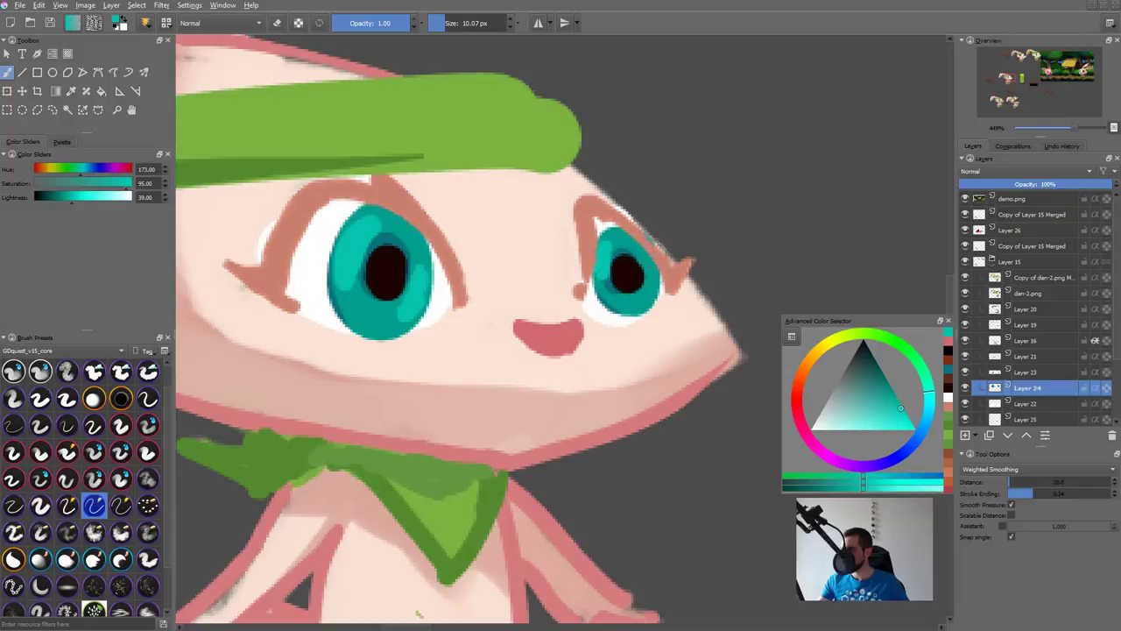
drag(578, 261, 640, 271)
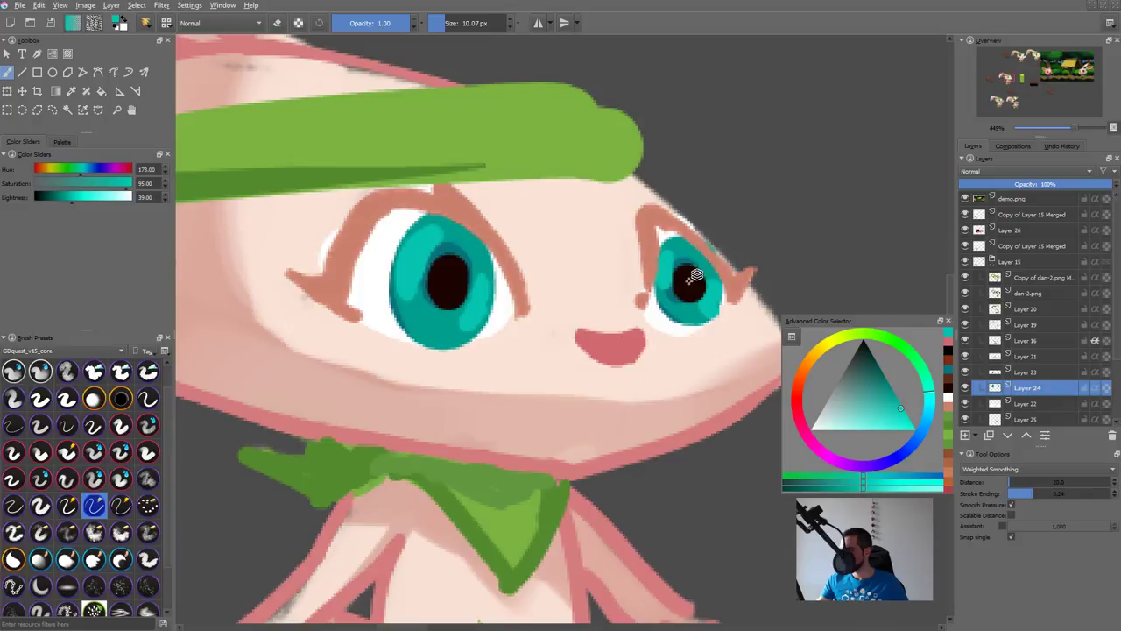
Step: Enlarge both pupils on Layer 23 with their own near-black colour
key(Page_Up)
key(e)
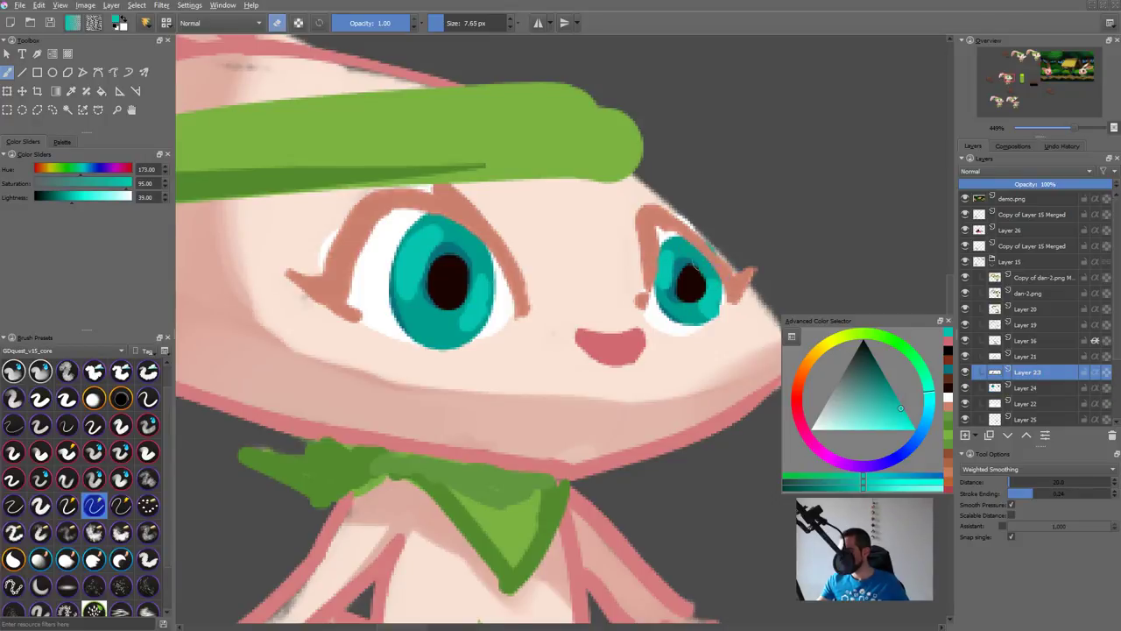
key(e)
ctrl+click(691, 277)
drag(691, 273, 690, 288)
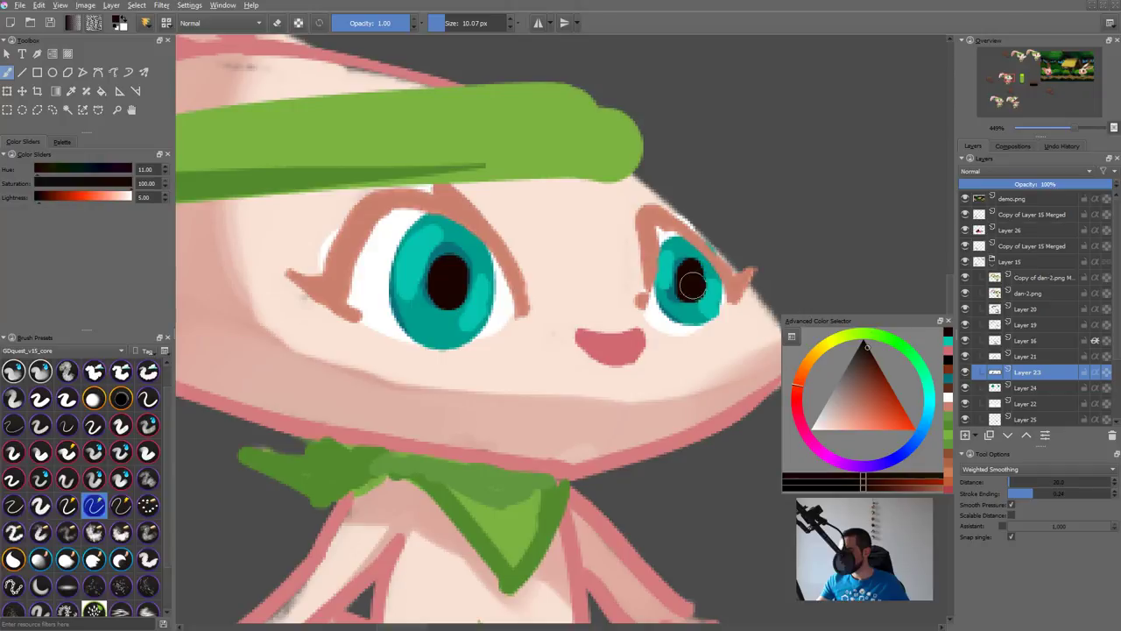
mouse_move(453, 270)
mouse_down()
mouse_move(446, 301)
mouse_move(454, 295)
mouse_move(449, 311)
mouse_move(460, 307)
mouse_up()
scroll(738, 268, down, 10)
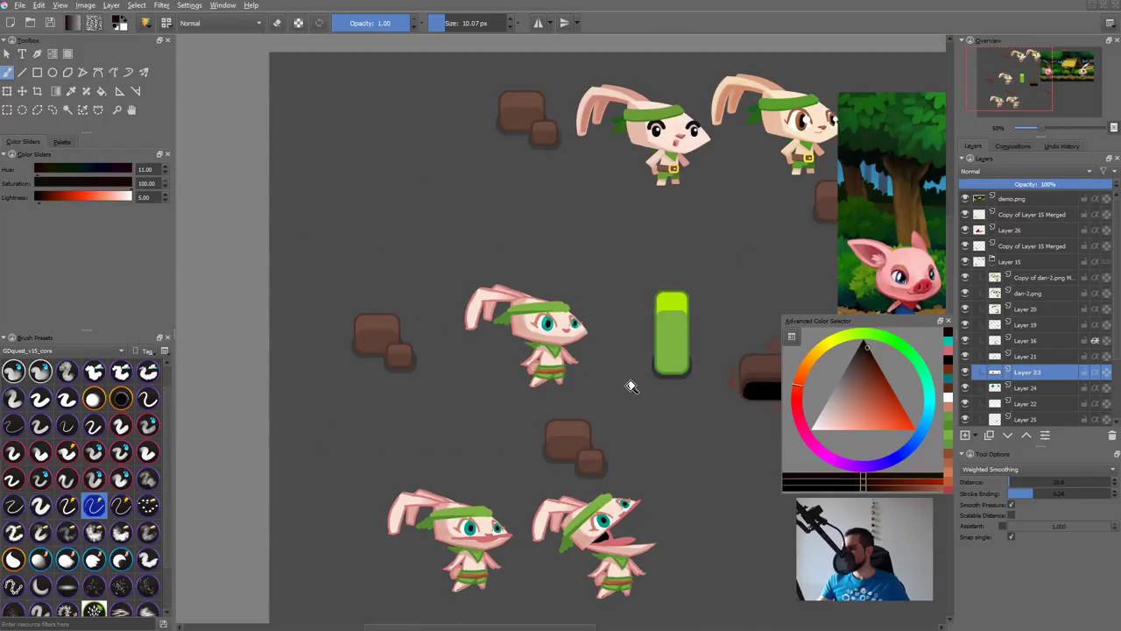
Step: Draw a thin mouth line beneath the nose on Layer 25 in the nose's pink with a 3.34 px brush
drag(591, 370, 655, 257)
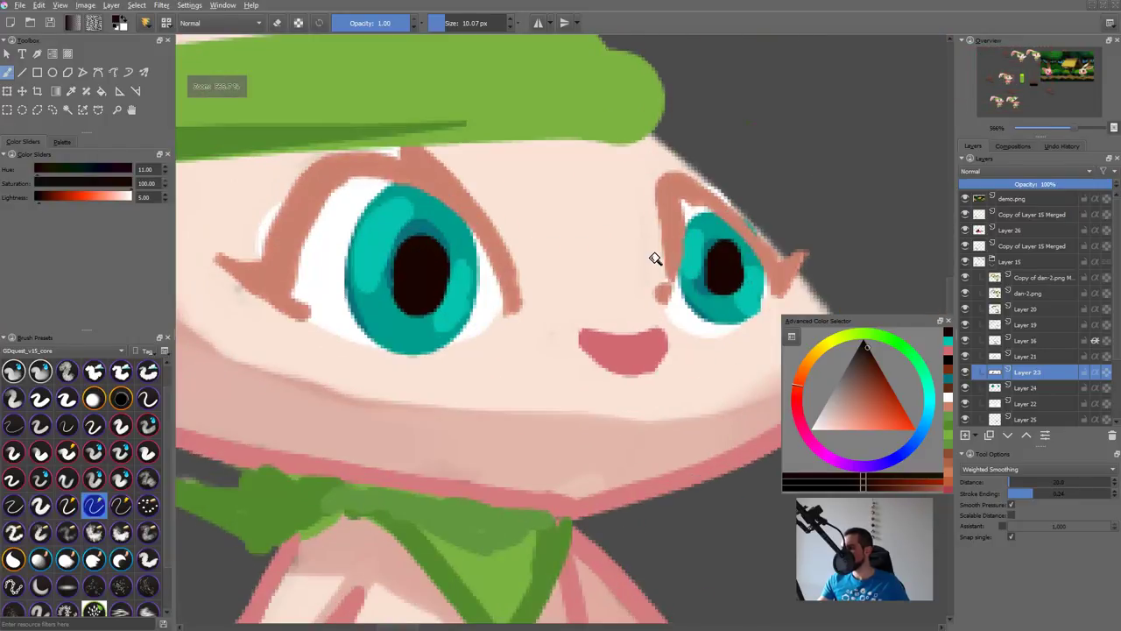
click(643, 347)
ctrl+click(629, 357)
key(bracketleft)
key(bracketleft)
key(bracketleft)
mouse_move(550, 411)
mouse_down()
mouse_move(624, 401)
mouse_move(574, 515)
mouse_move(590, 488)
mouse_up()
scroll(594, 414, up, 10)
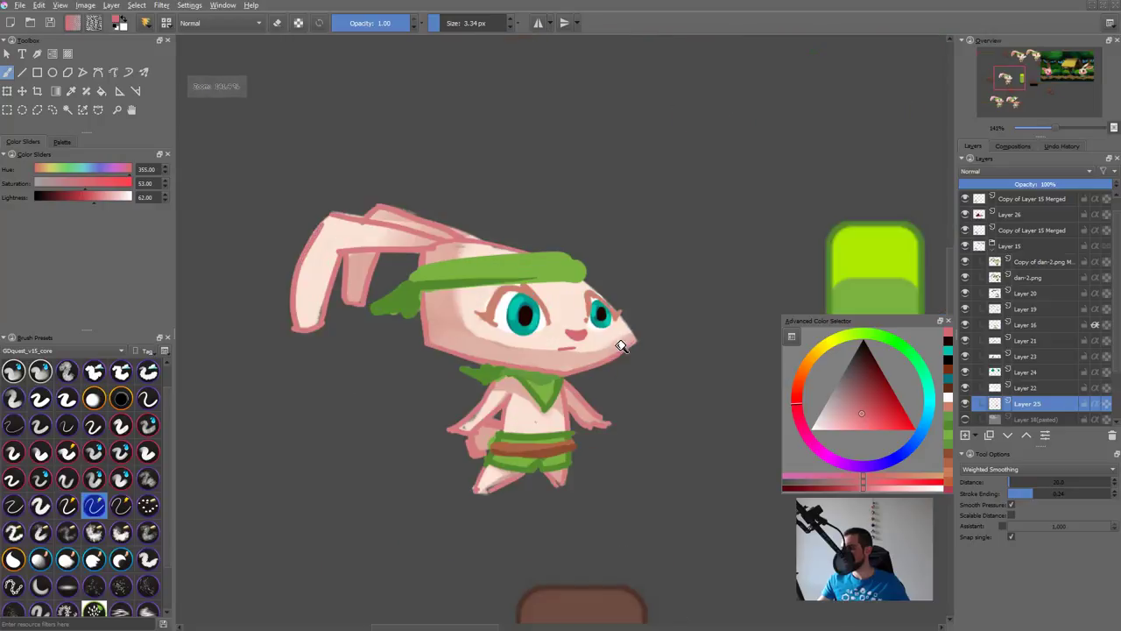
Step: Redraw the mouth as a short, nearly flat pink line with a 5.53 px brush
key(])
drag(544, 409, 618, 399)
key(ctrl+z)
drag(549, 413, 630, 401)
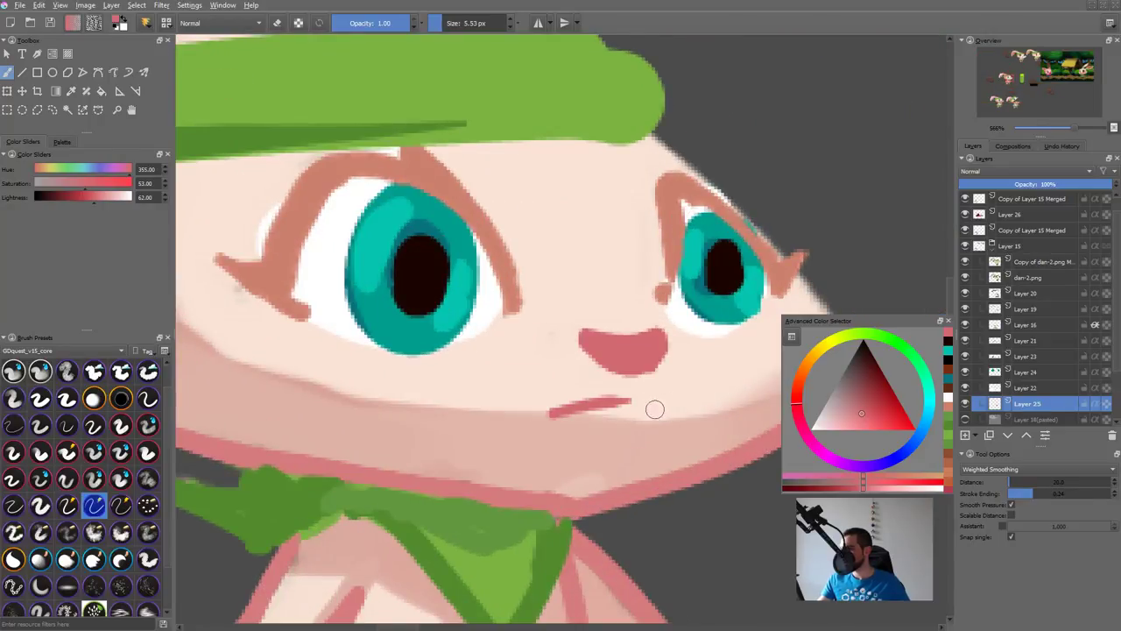
key(ctrl+z)
drag(544, 400, 617, 402)
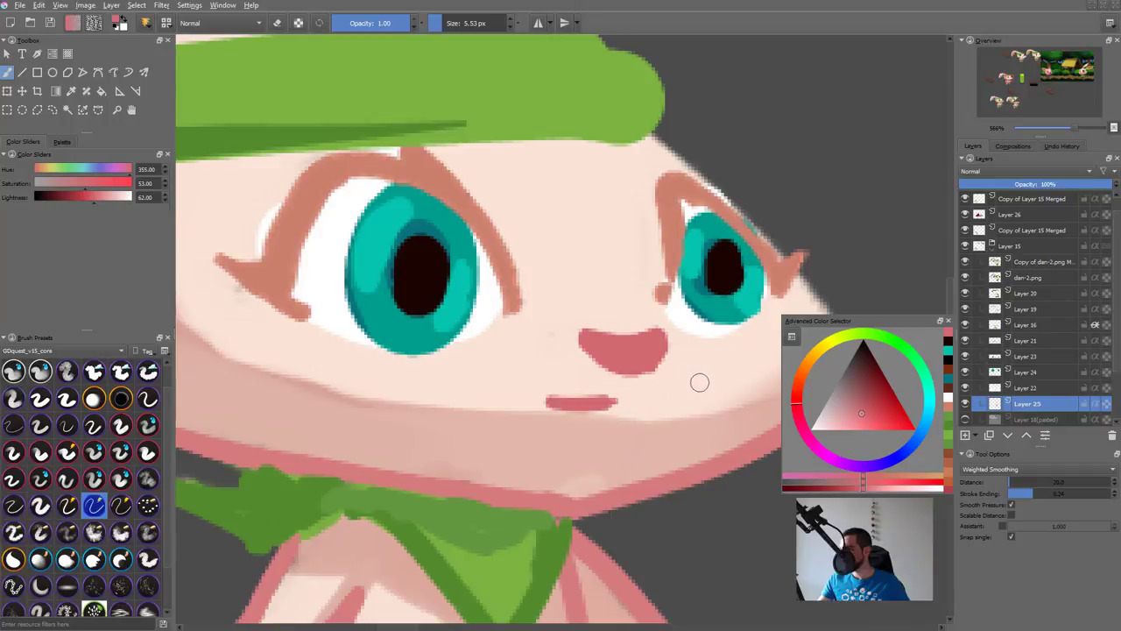
scroll(698, 380, down, 10)
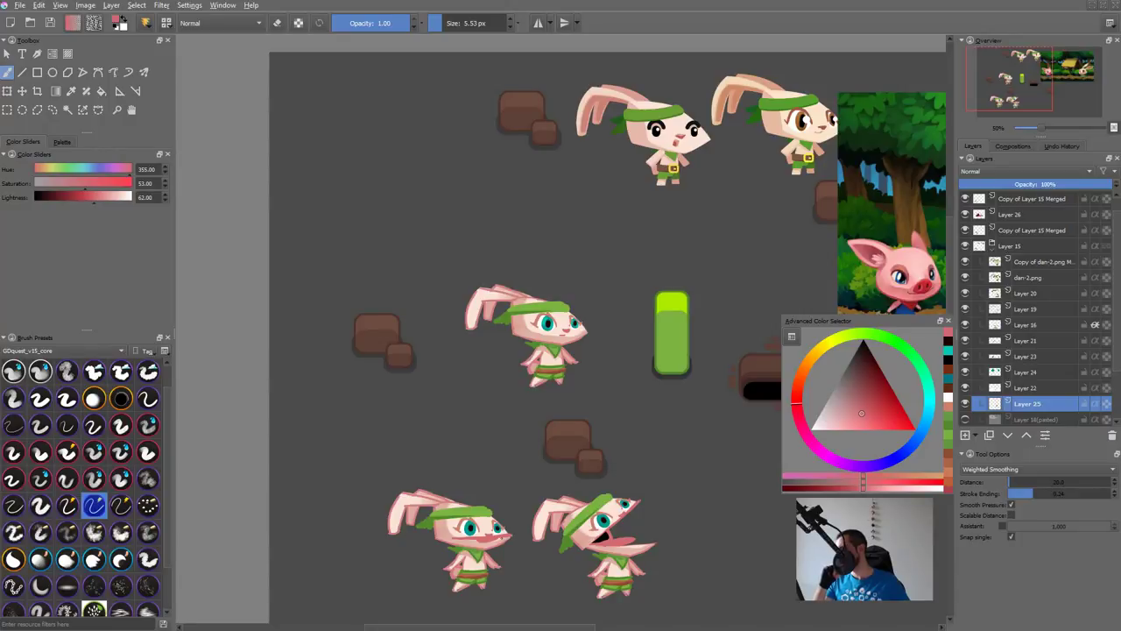
Step: Check the main rabbit's values in the greyscale soft-proofing view and return to colour
drag(574, 317, 645, 239)
click(454, 326)
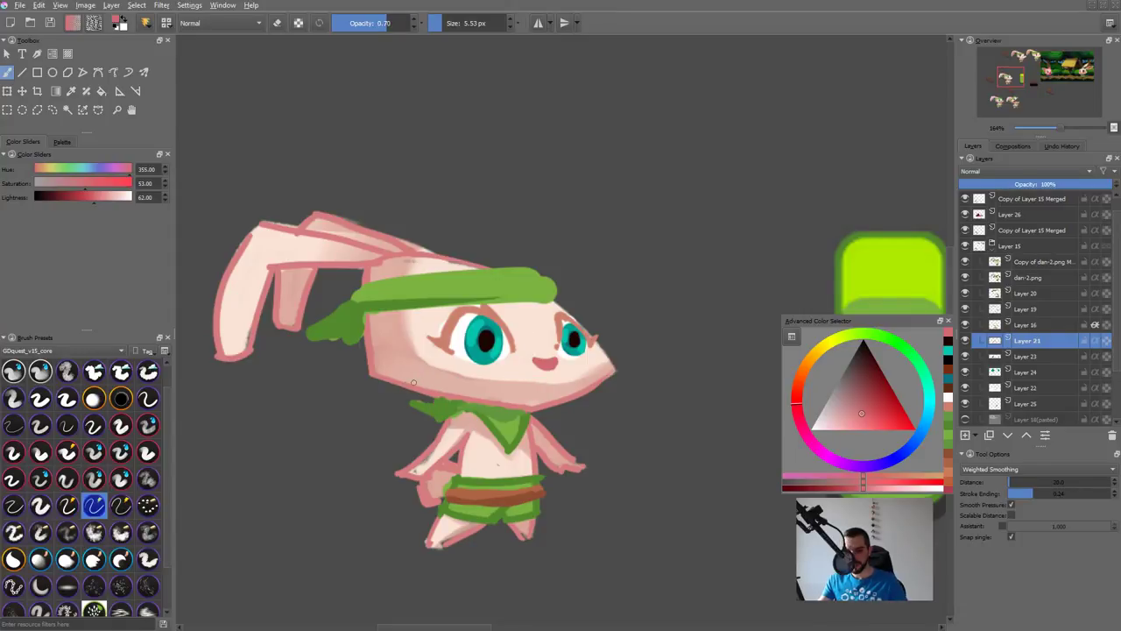
key(o)
key(o)
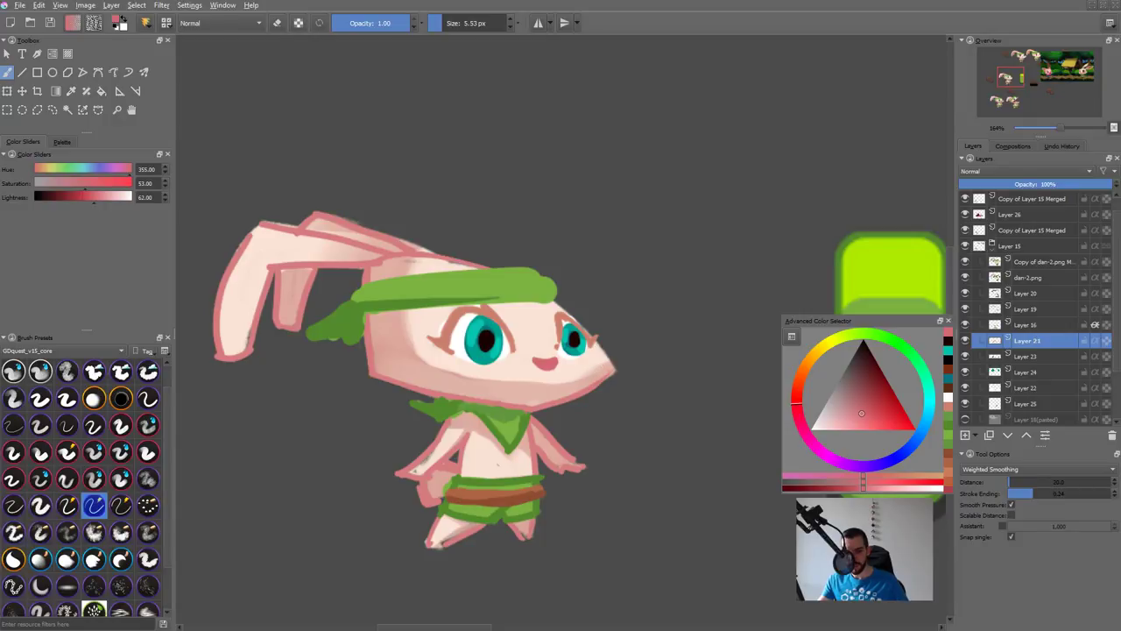
key(ctrl+shift+y)
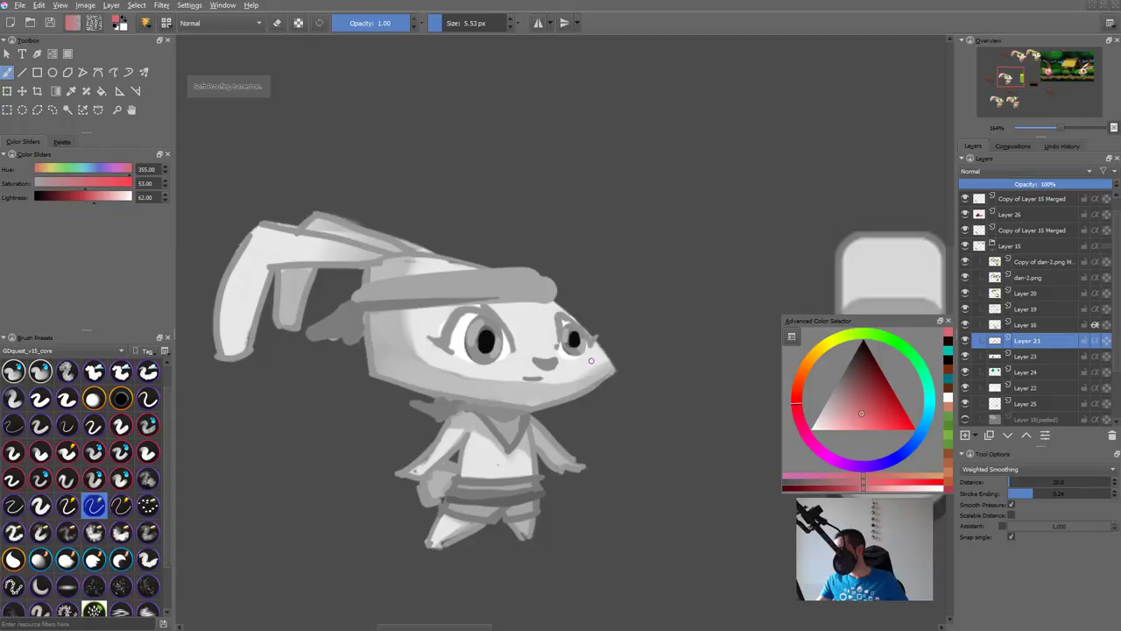
key(ctrl+shift+y)
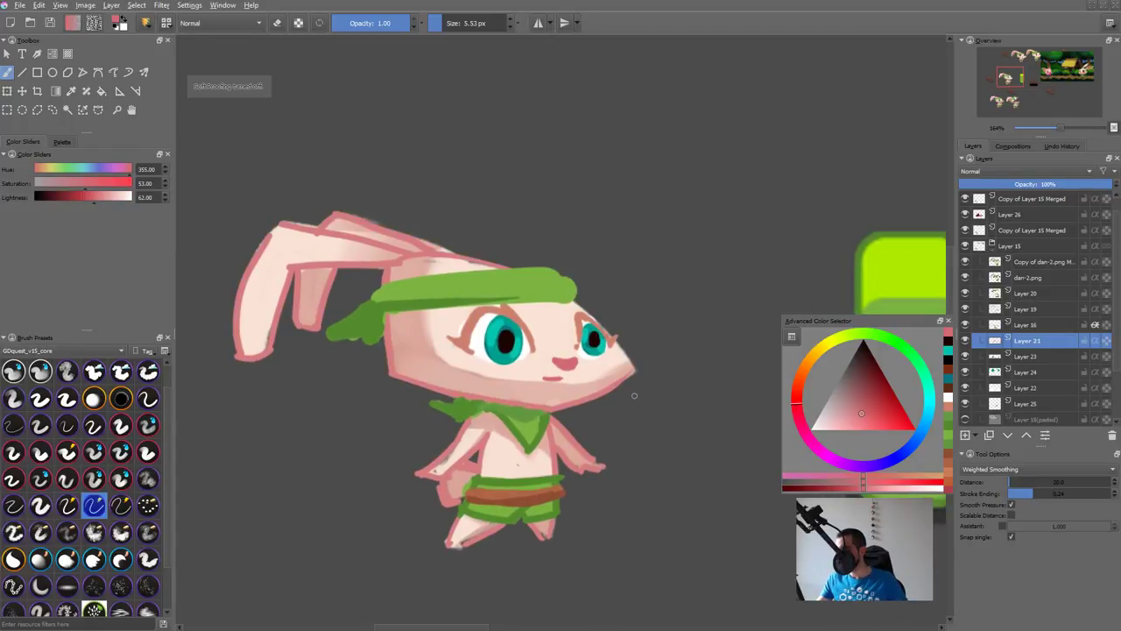
Step: Select the outline on Layer 19, preserve its alpha and recolour it with the eyelashes' orange-brown
key(t)
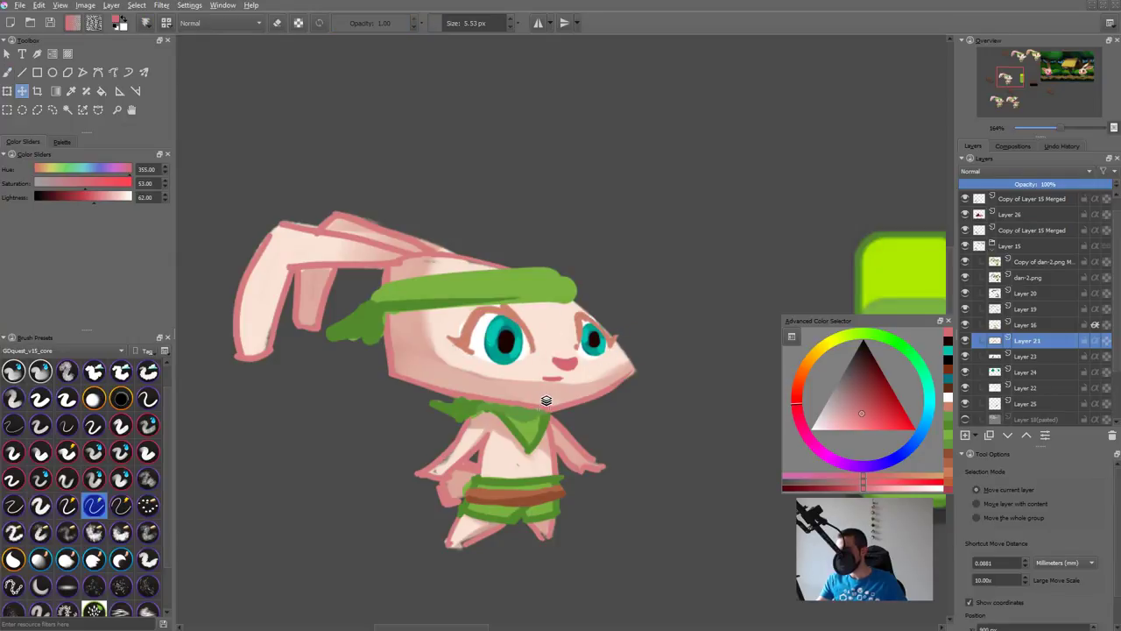
click(568, 403)
key(a)
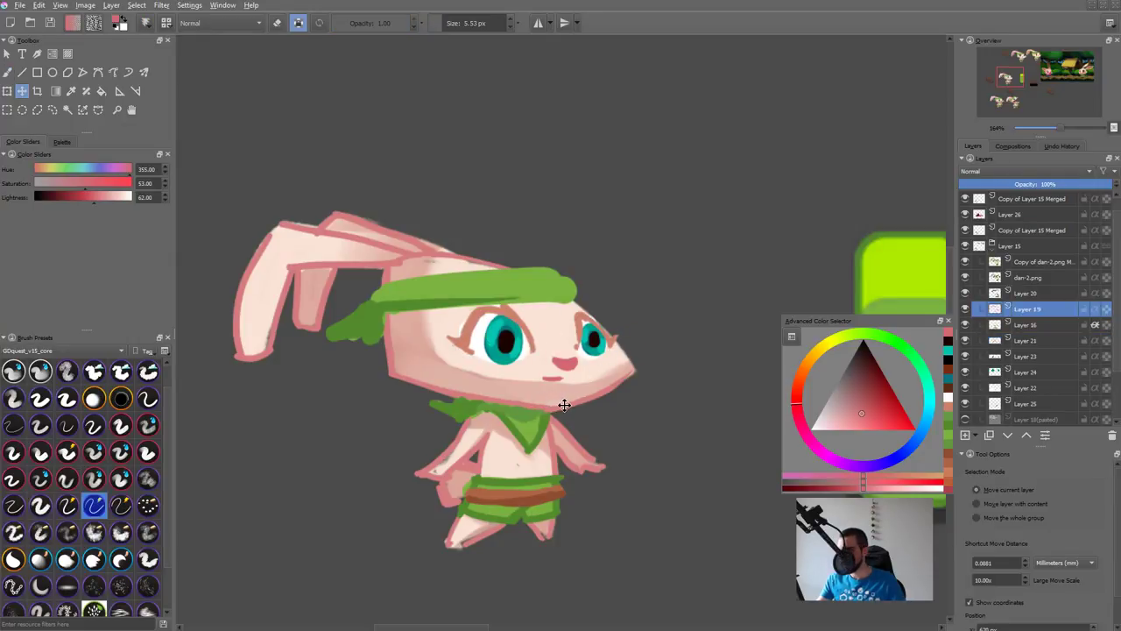
key(b)
ctrl+click(522, 314)
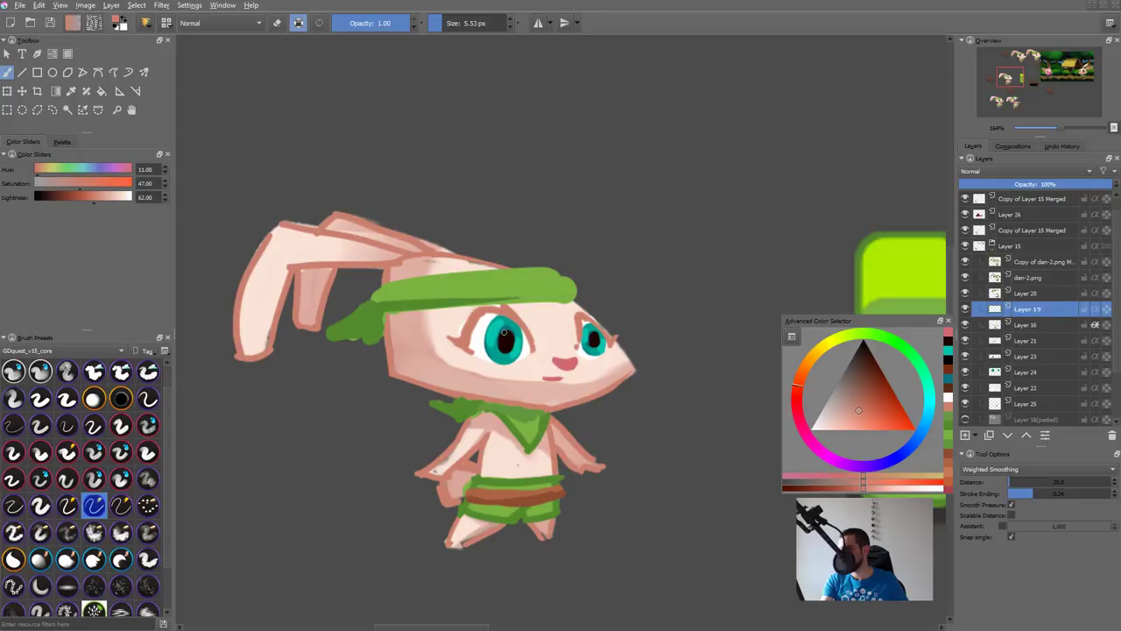
key(ctrl)
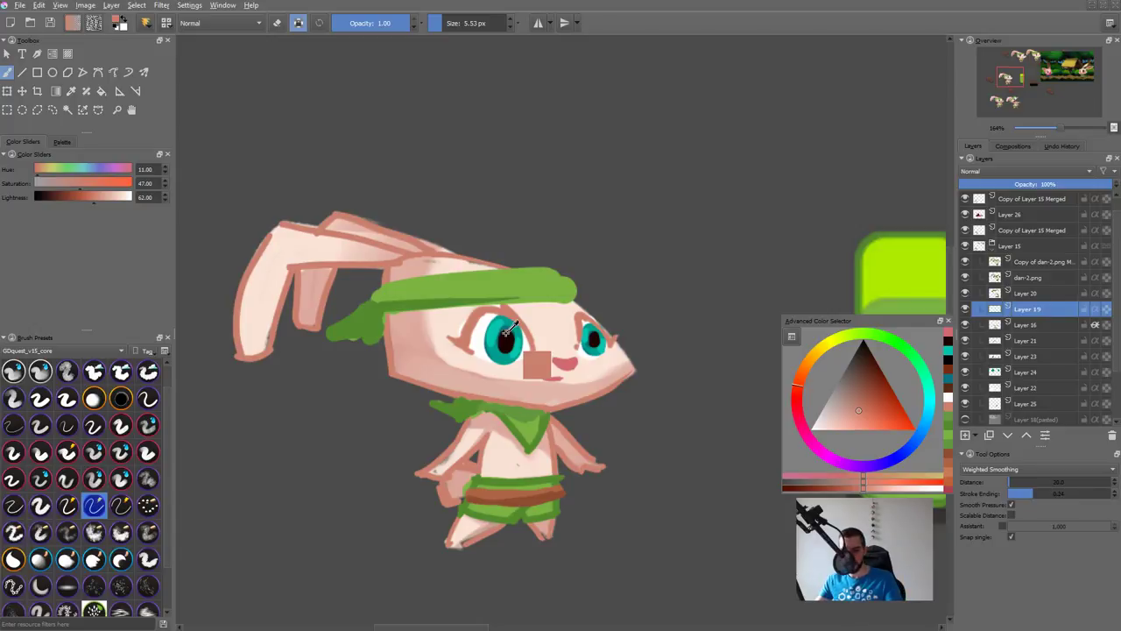
Step: Apply an HSV/HSL Adjustment to Layer 19 with hue -10, saturation 7 and lightness 13
key(ctrl+u)
drag(618, 180, 881, 143)
mouse_move(886, 228)
mouse_down()
mouse_move(874, 231)
mouse_move(891, 196)
mouse_move(877, 197)
mouse_move(868, 229)
mouse_move(899, 227)
mouse_up()
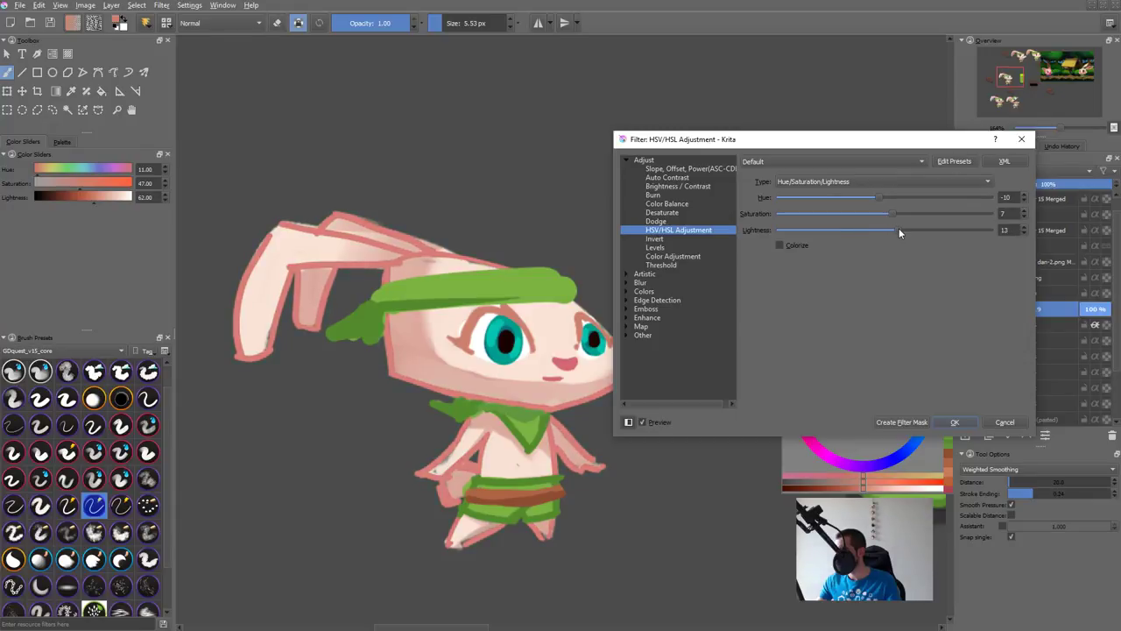
key(Return)
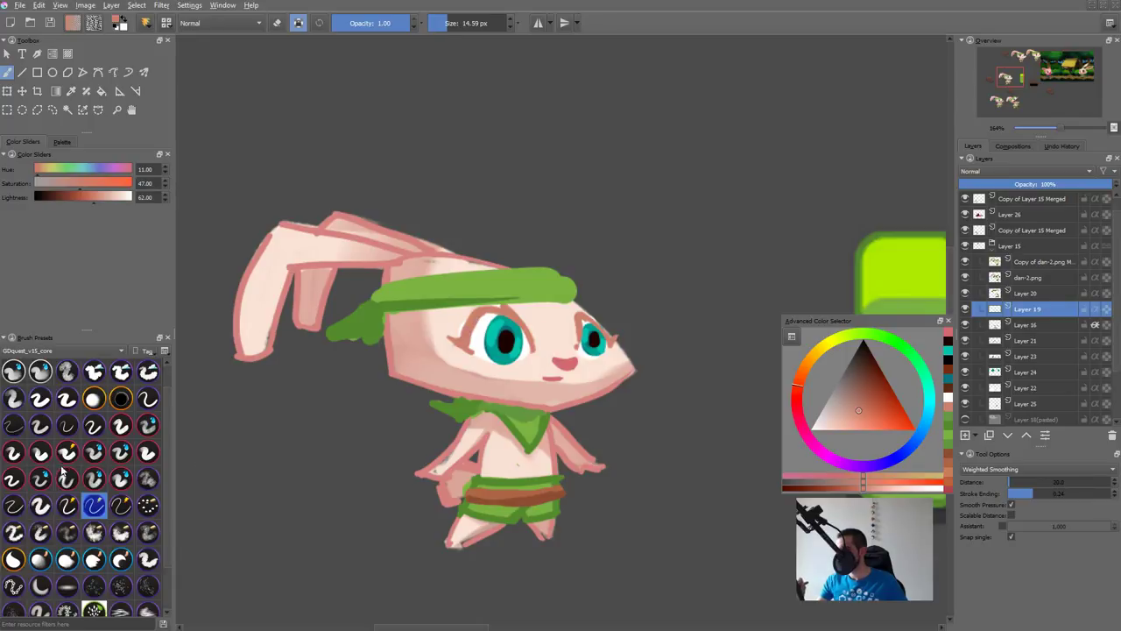
Step: Choose a 26 px brush preset and a muted red with hue 357, saturation 32 and lightness 54
click(13, 451)
click(121, 425)
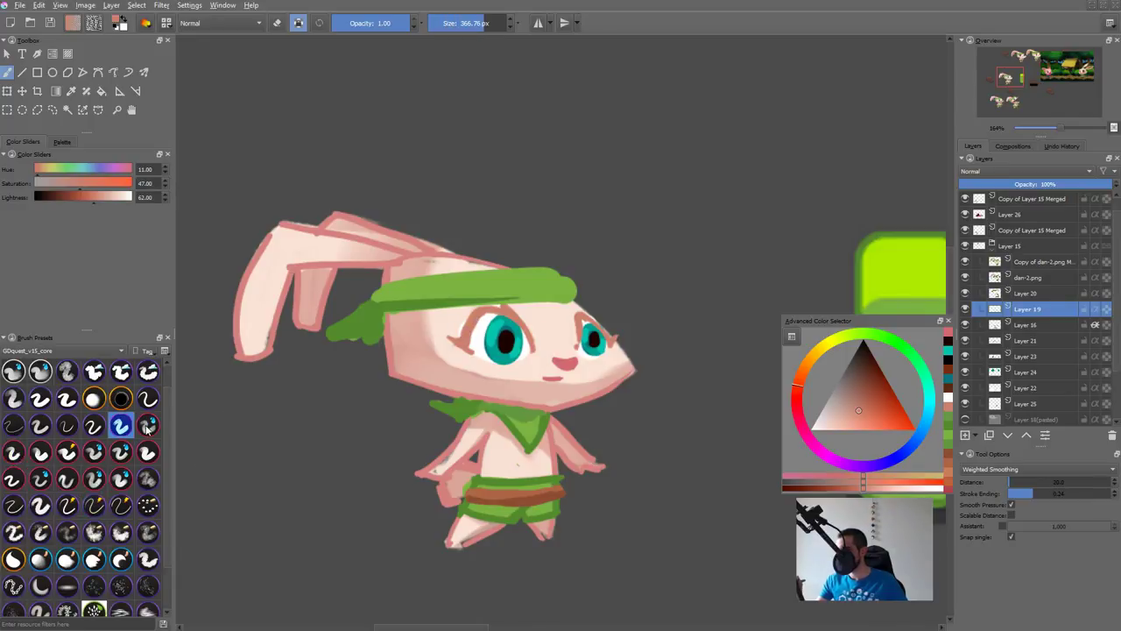
click(70, 452)
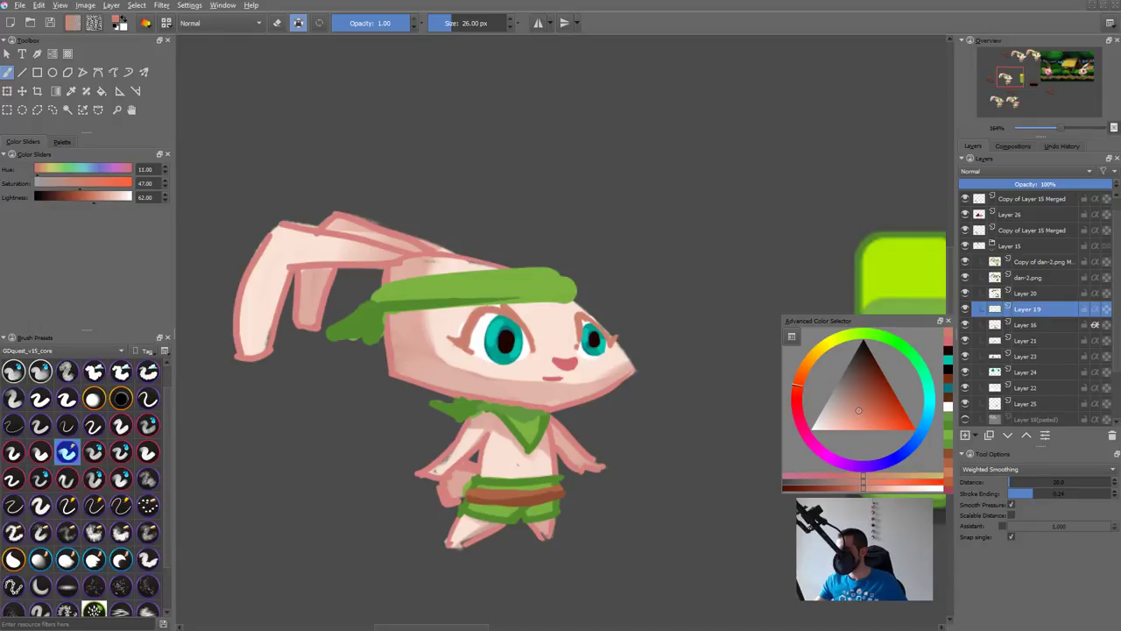
right_click(475, 355)
click(476, 353)
click(442, 359)
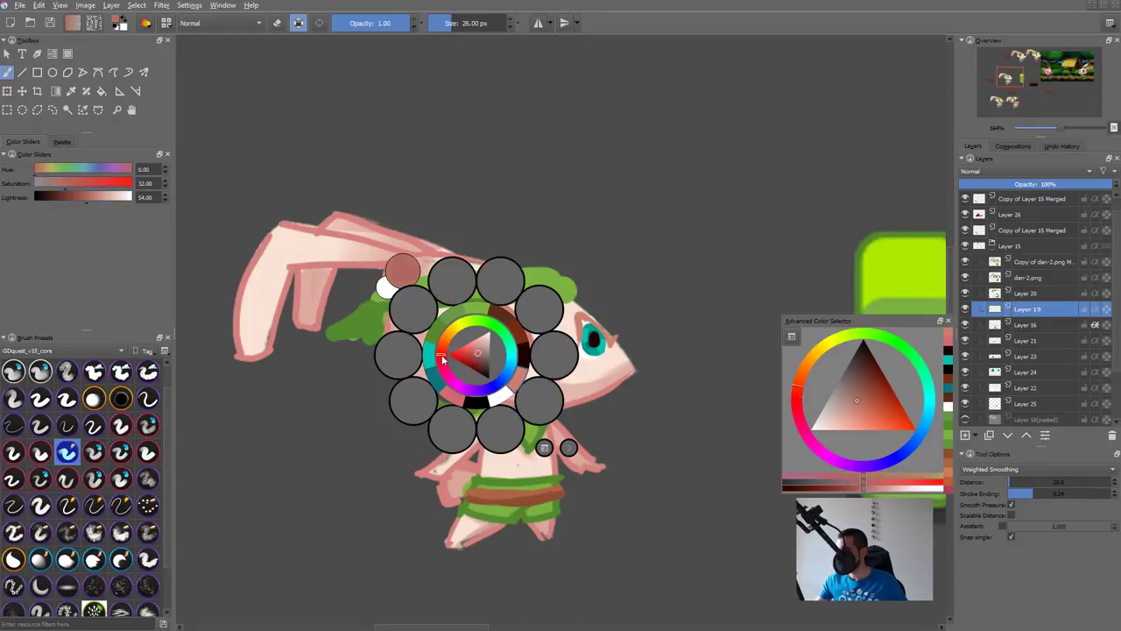
click(362, 451)
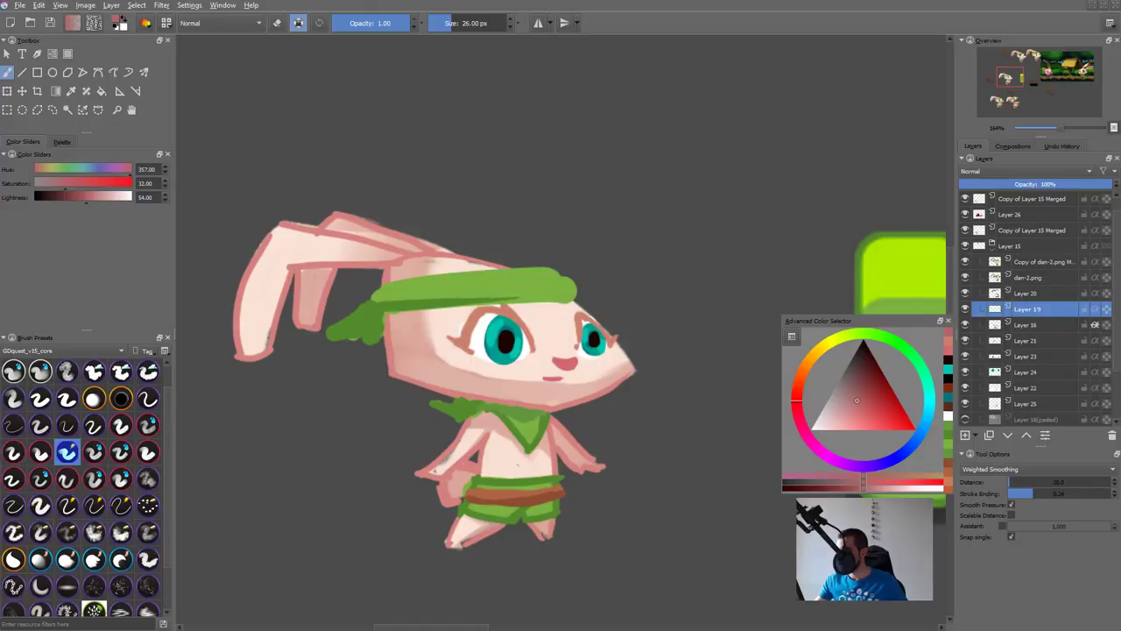
Step: Select Layer 21 and recolour the eyelashes around both eyes with the muted red
click(476, 328)
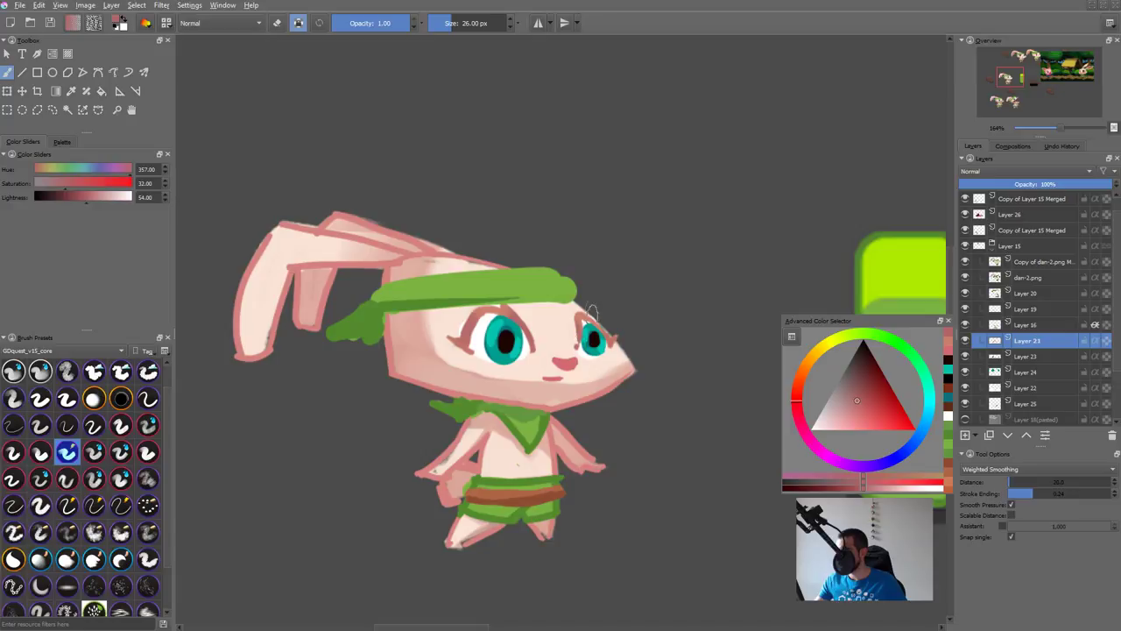
key(alt+space)
key(Escape)
scroll(694, 288, down, 6)
scroll(683, 315, down, 2)
scroll(675, 333, up, 2)
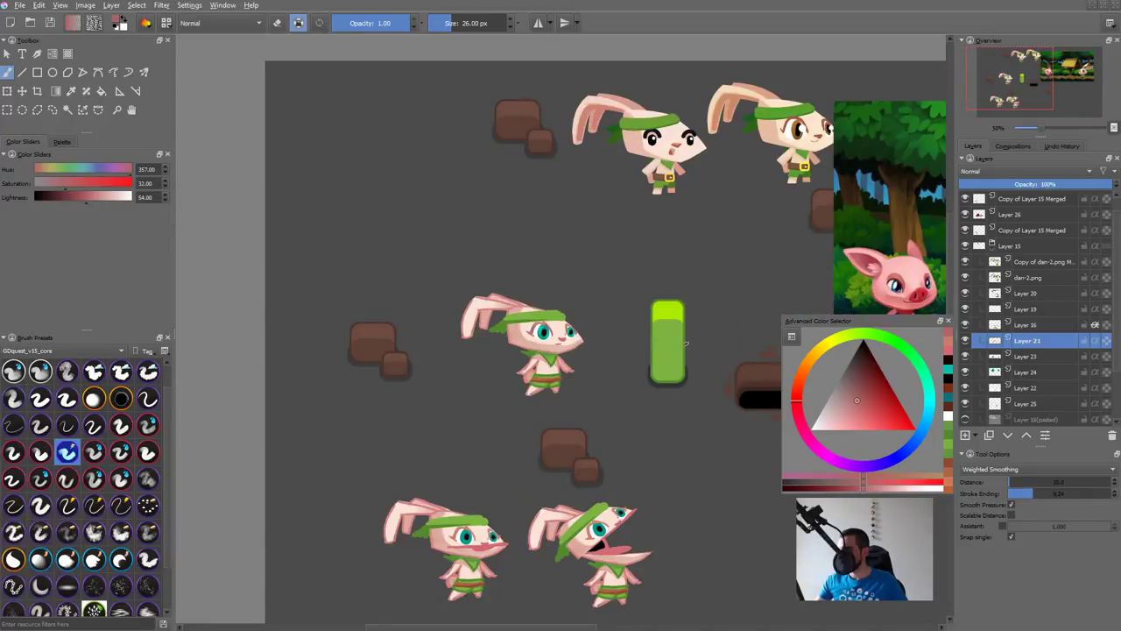
scroll(574, 365, up, 6)
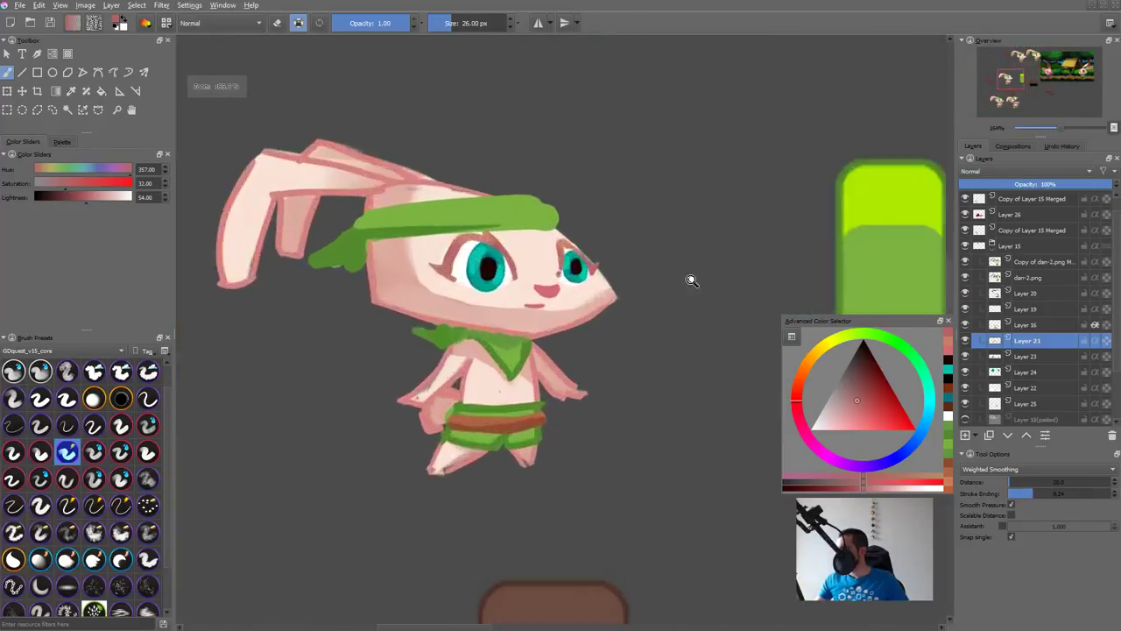
Step: Hide the irises on Layer 24 and the pupils on Layer 23, and add a new layer just above Layer 23
click(966, 341)
click(966, 373)
click(967, 373)
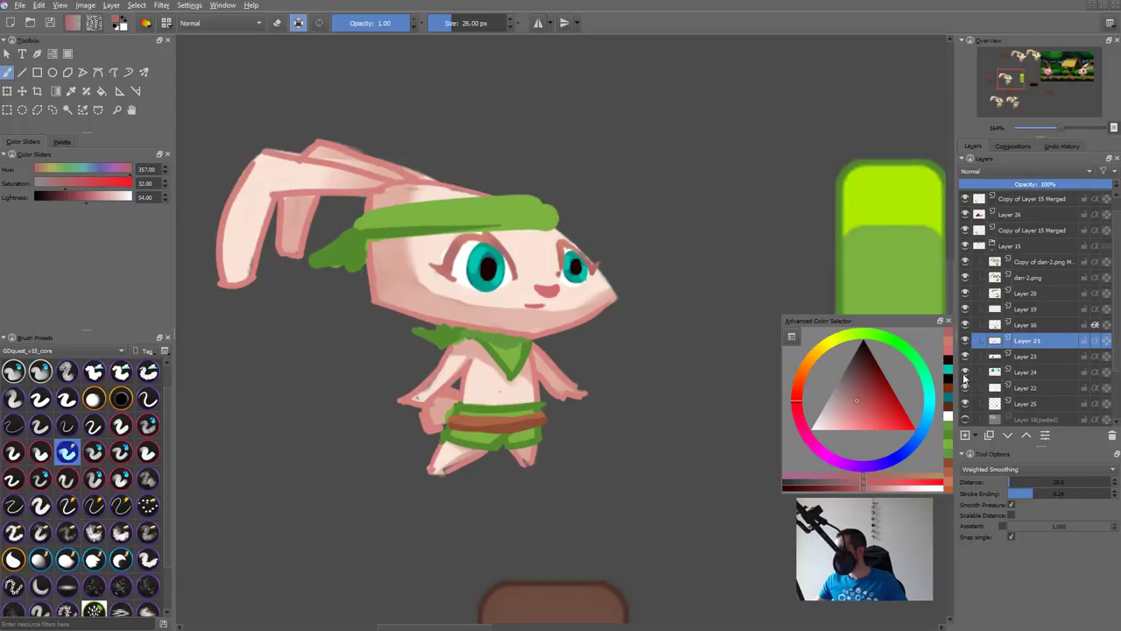
click(965, 374)
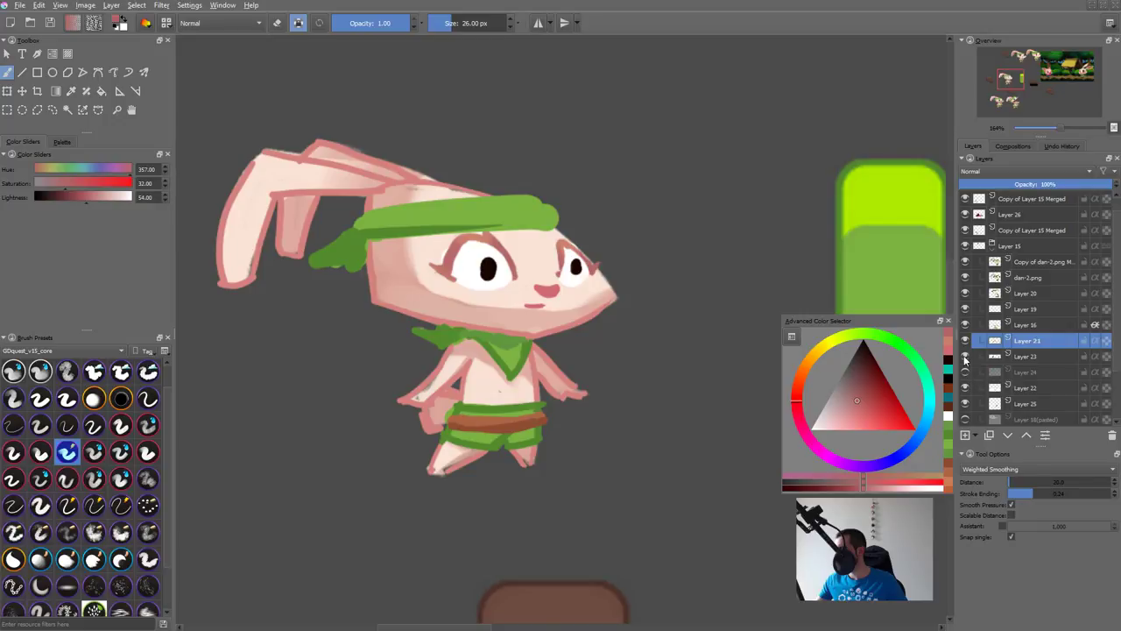
click(967, 358)
click(1034, 354)
key(Insert)
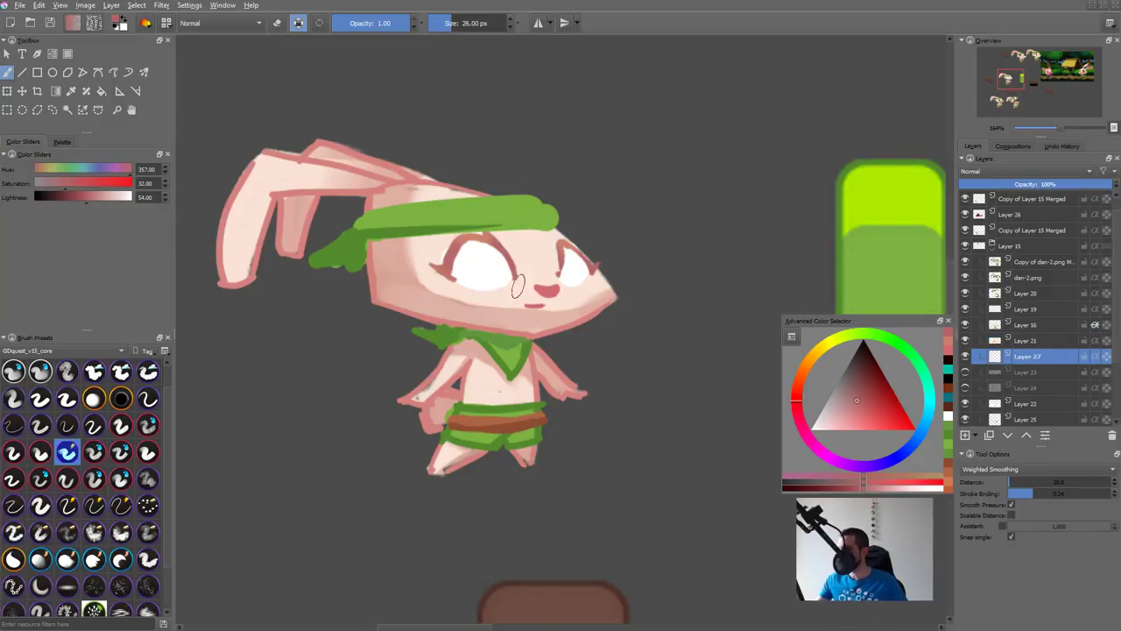
Step: Paint a tall, narrow black pupil in each of the rabbit's eyes on the new layer
key(d)
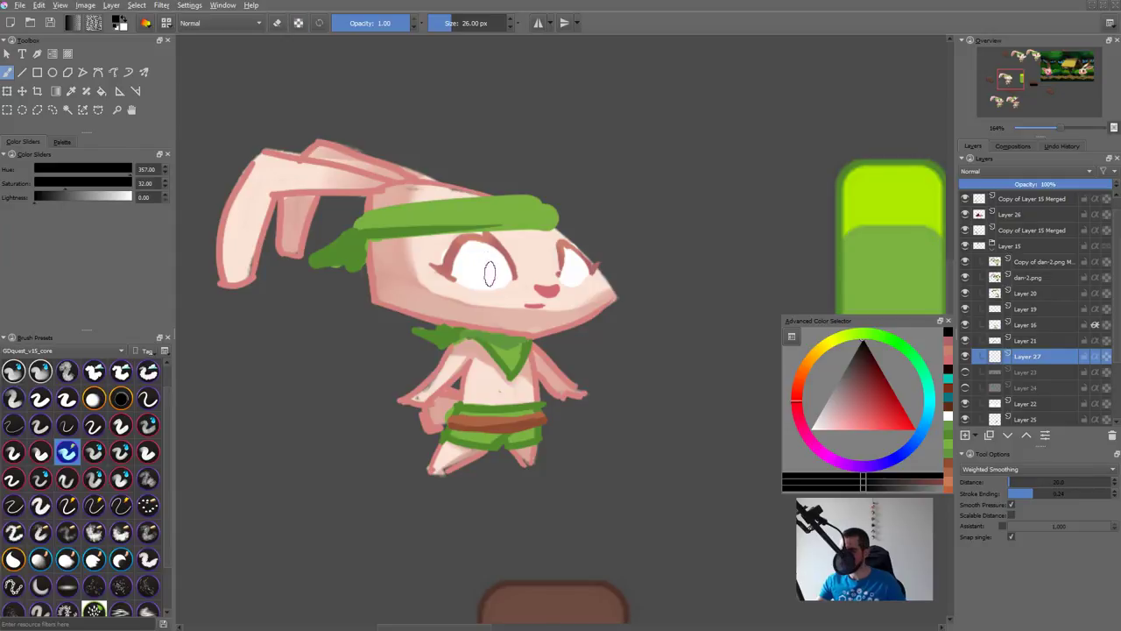
mouse_move(487, 256)
mouse_down()
mouse_move(483, 282)
mouse_move(487, 266)
mouse_move(498, 289)
mouse_move(500, 254)
mouse_move(499, 280)
mouse_up()
key(ctrl+z)
key(ctrl+z)
key(ctrl+z)
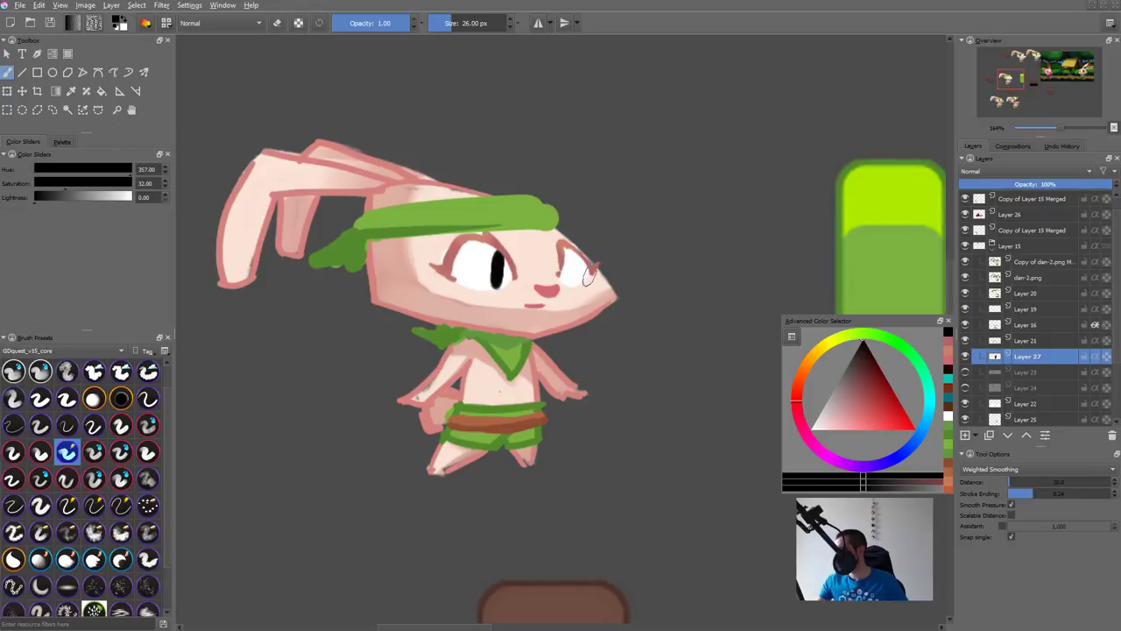
mouse_move(578, 258)
mouse_down()
mouse_move(576, 286)
mouse_move(575, 256)
mouse_up()
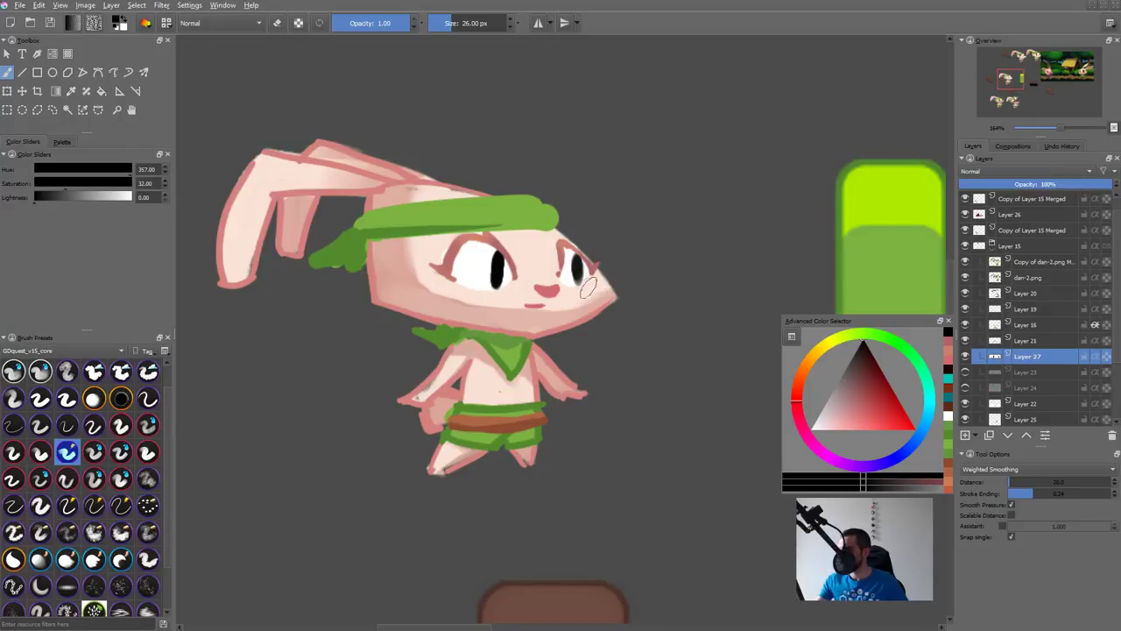
key(ctrl+z)
drag(581, 268, 571, 268)
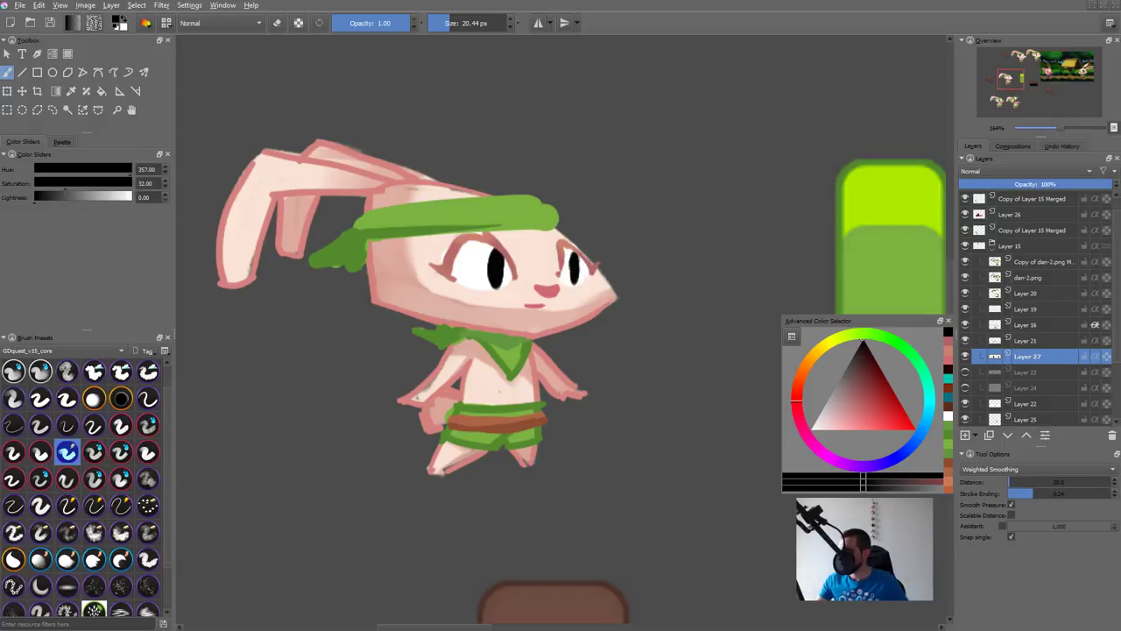
Step: Select the far eye's pupil, scale it to 87% width and 95% height, and shift it slightly towards the nose
key(ctrl+minus)
key(ctrl+minus)
key(ctrl+minus)
key(ctrl+minus)
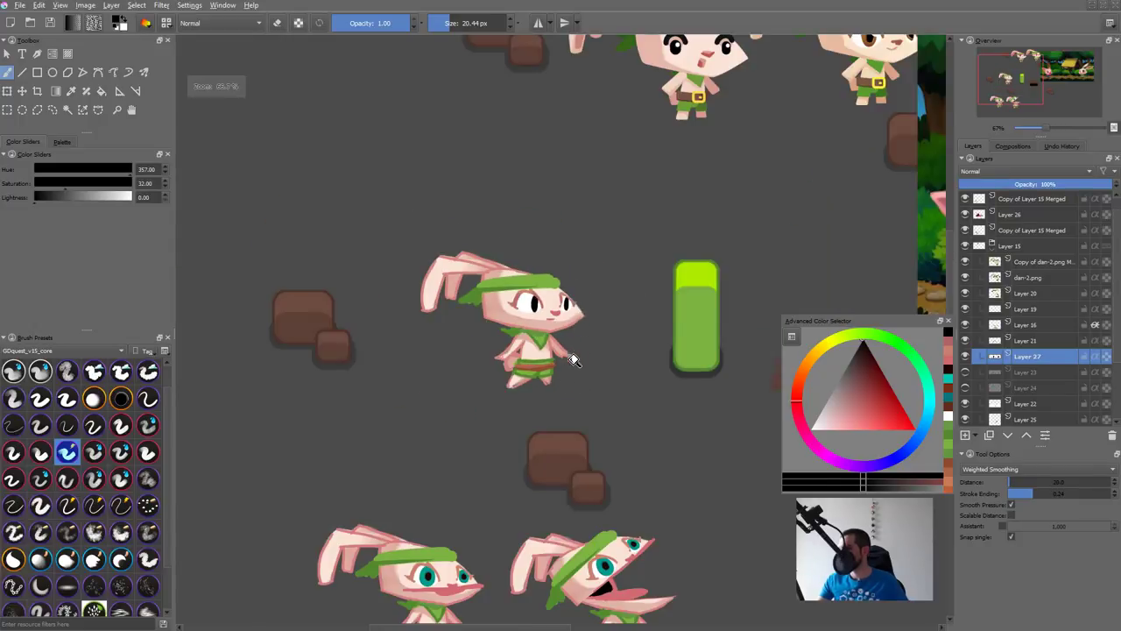
drag(565, 364, 591, 308)
key(l)
mouse_move(608, 234)
mouse_down()
mouse_move(564, 219)
mouse_move(609, 254)
mouse_move(595, 266)
mouse_move(612, 285)
mouse_move(602, 275)
mouse_up()
key(ctrl+t)
key(Return)
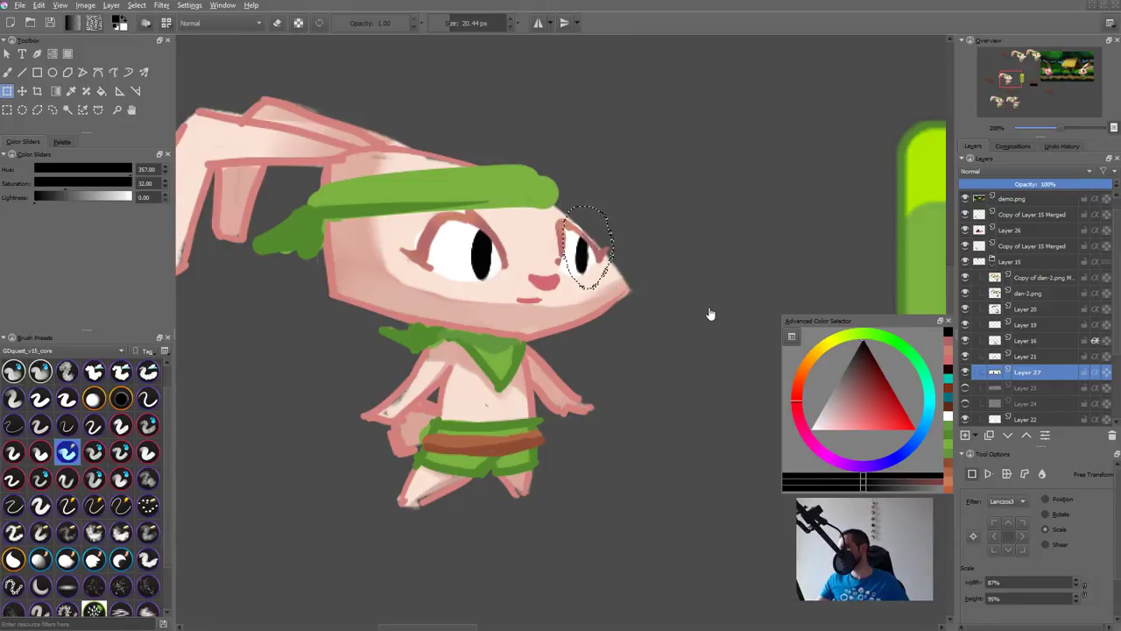
key(t)
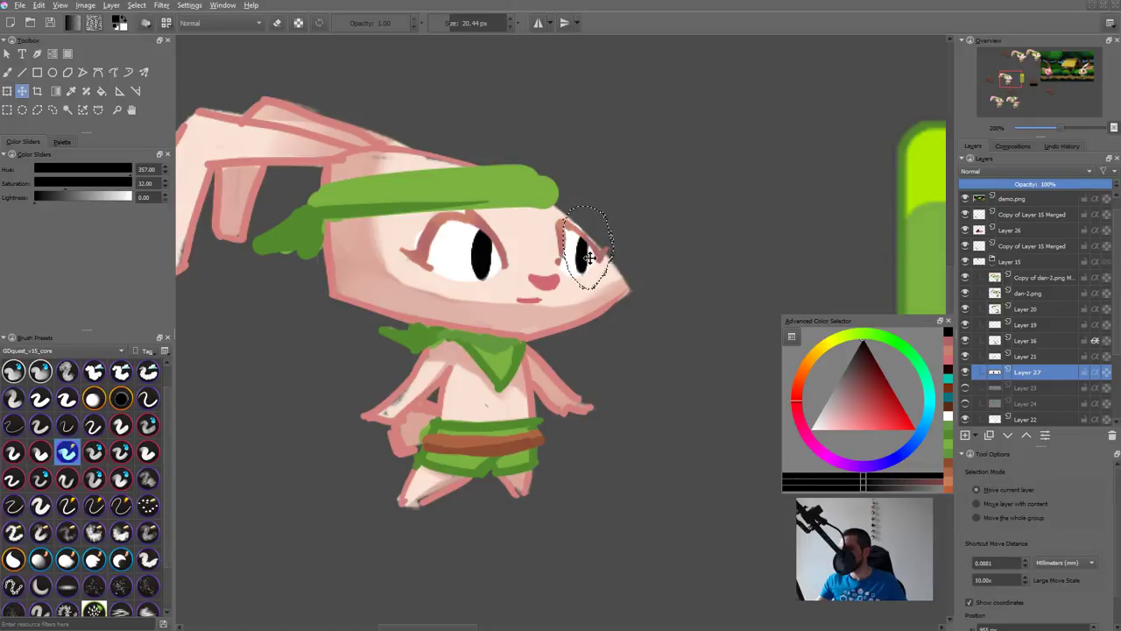
drag(589, 256, 586, 257)
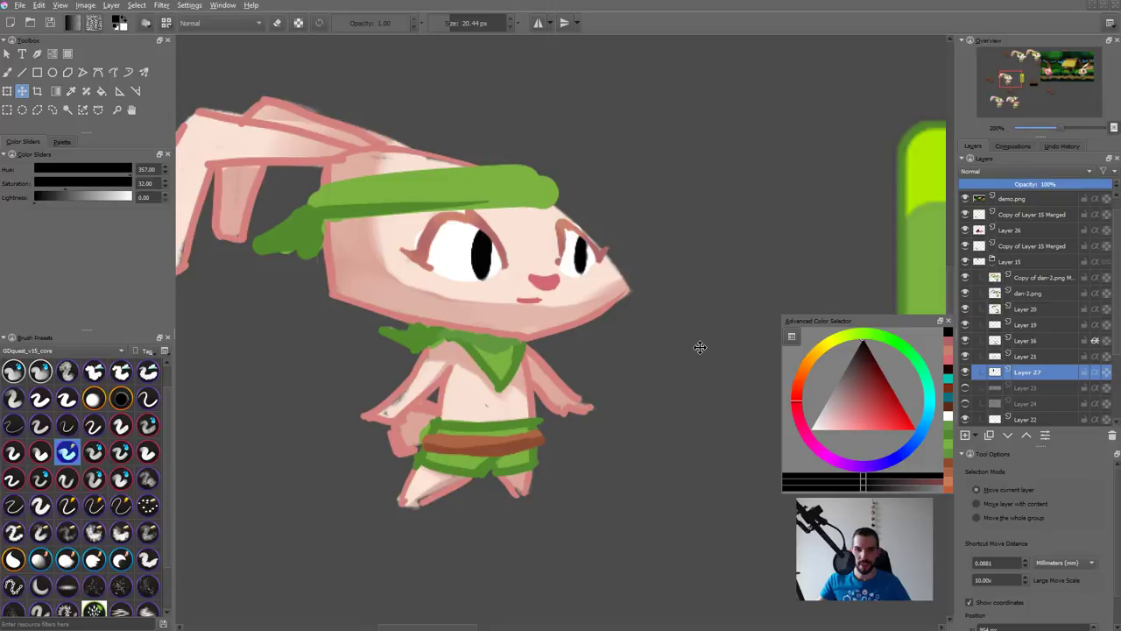
drag(523, 377, 491, 415)
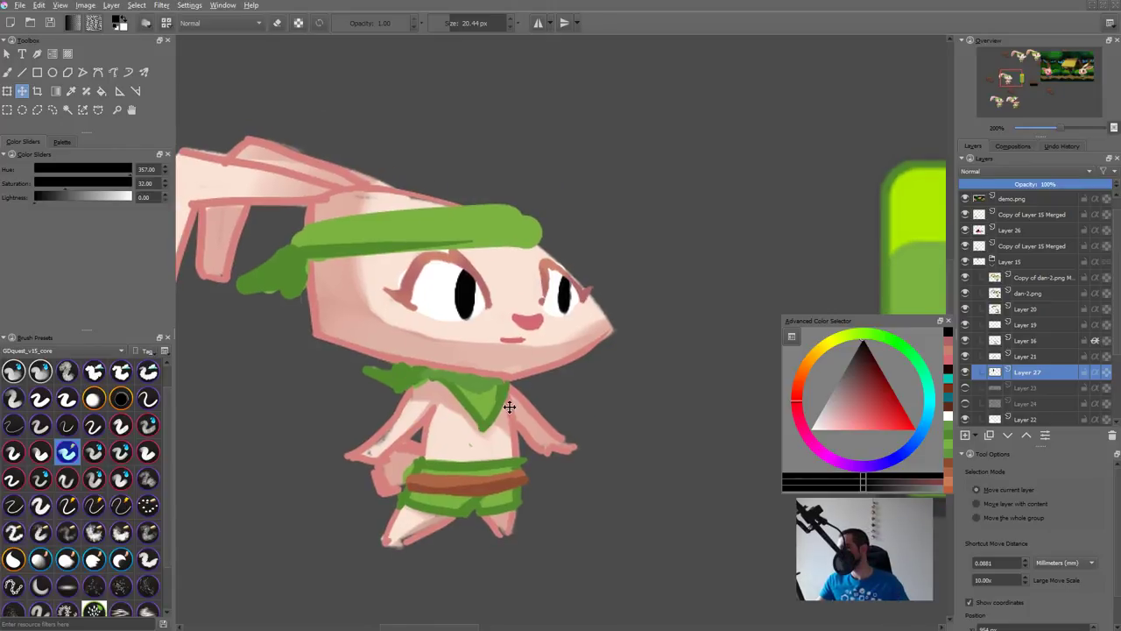
Step: Show the teal irises on Layer 24 again and clear the selection around the far eye
click(965, 355)
click(966, 355)
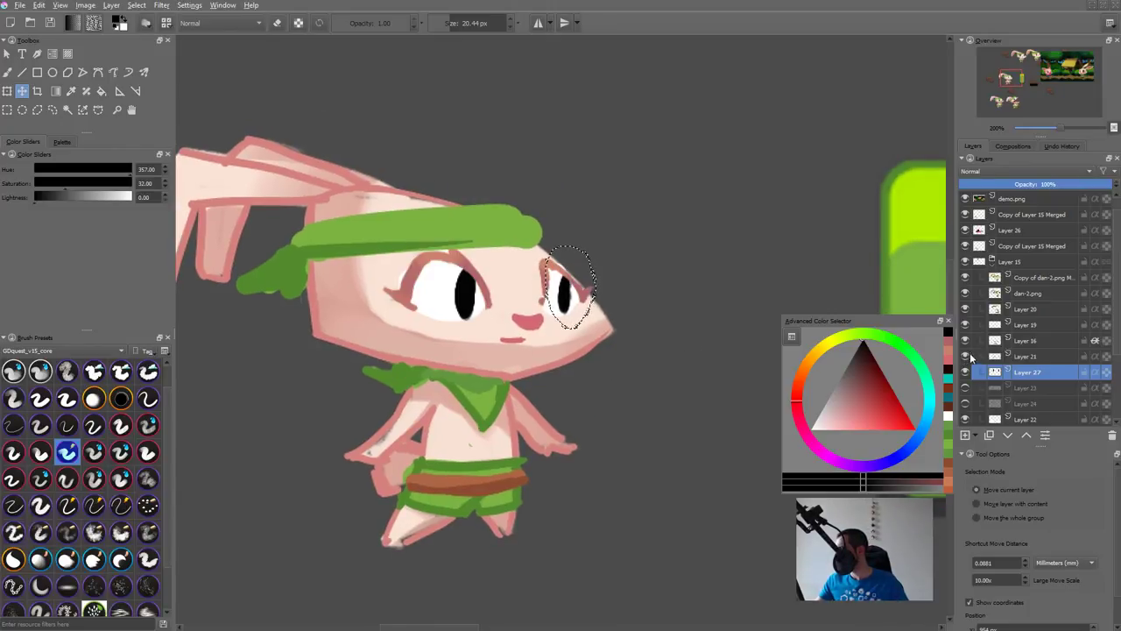
click(966, 388)
click(965, 403)
click(965, 388)
key(ctrl+shift+a)
scroll(981, 401, down, 1)
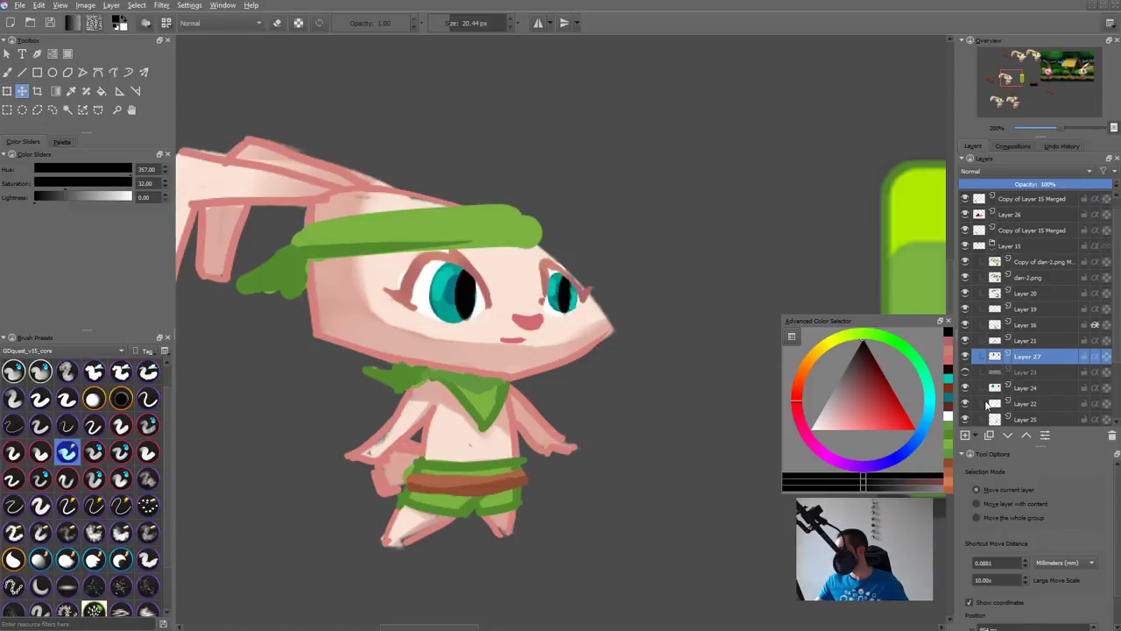
Step: Duplicate the iris layer, Layer 24, and hide the original
click(965, 390)
click(966, 390)
click(1020, 390)
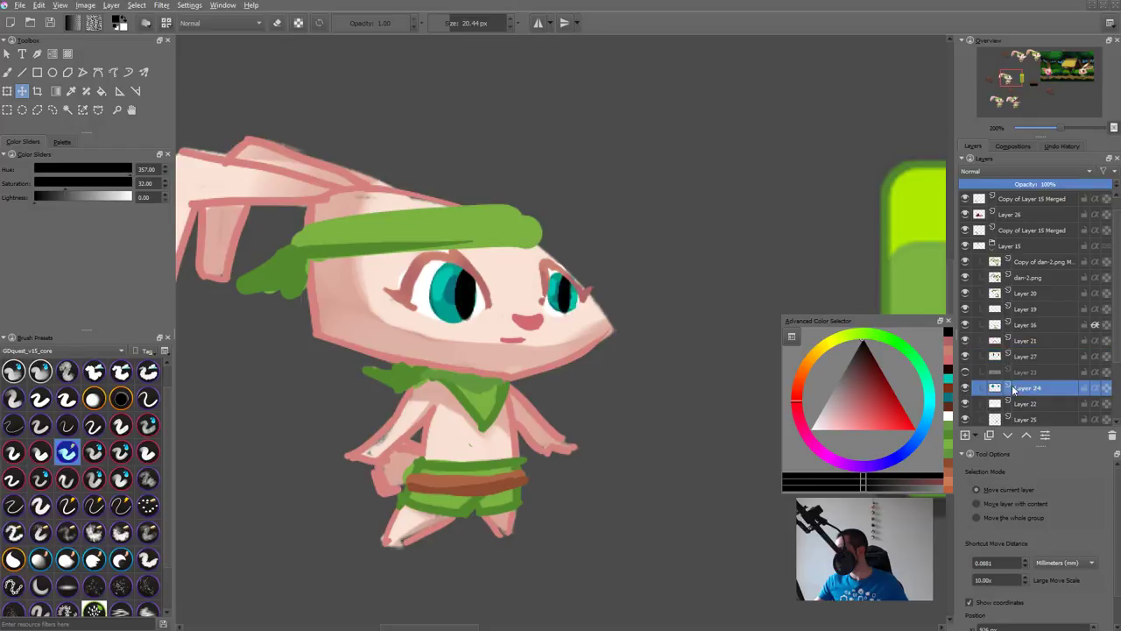
drag(606, 340, 627, 298)
drag(611, 307, 593, 307)
key(ctrl+j)
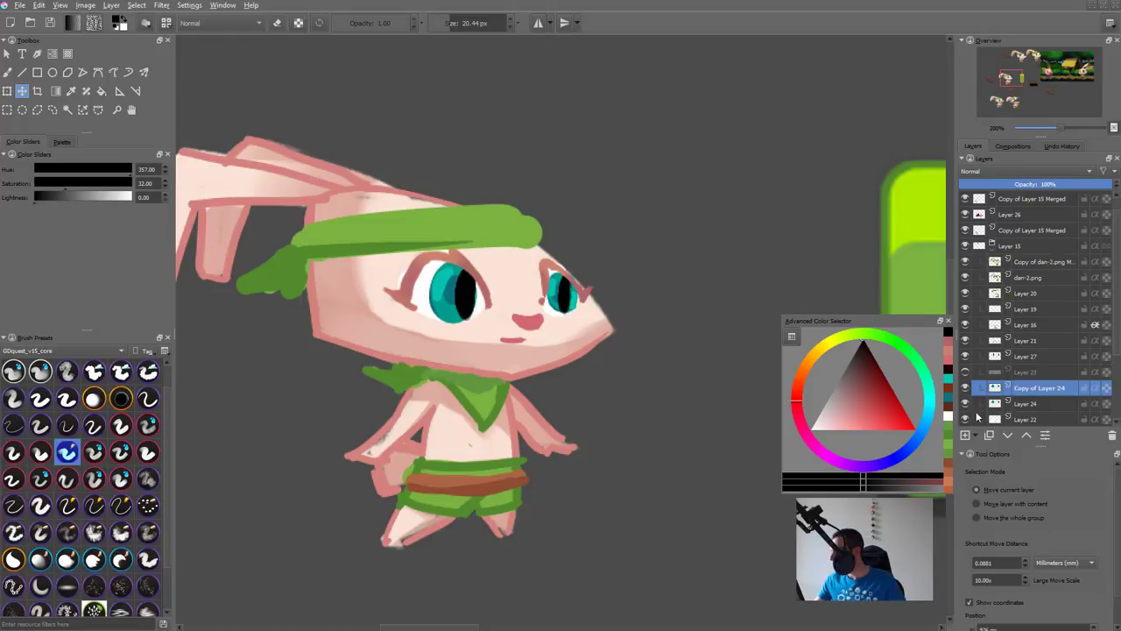
click(965, 403)
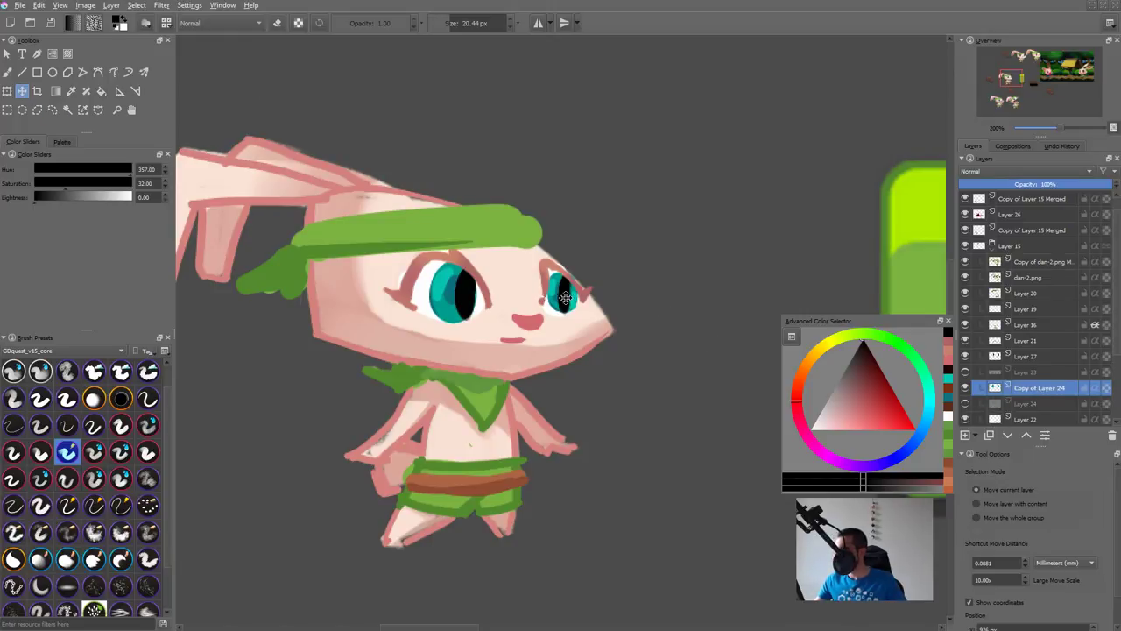
Step: Select the near eye's iris on the copied layer, narrow it to 78% width and reposition it around the pupil
key(l)
drag(494, 293, 490, 302)
key(t)
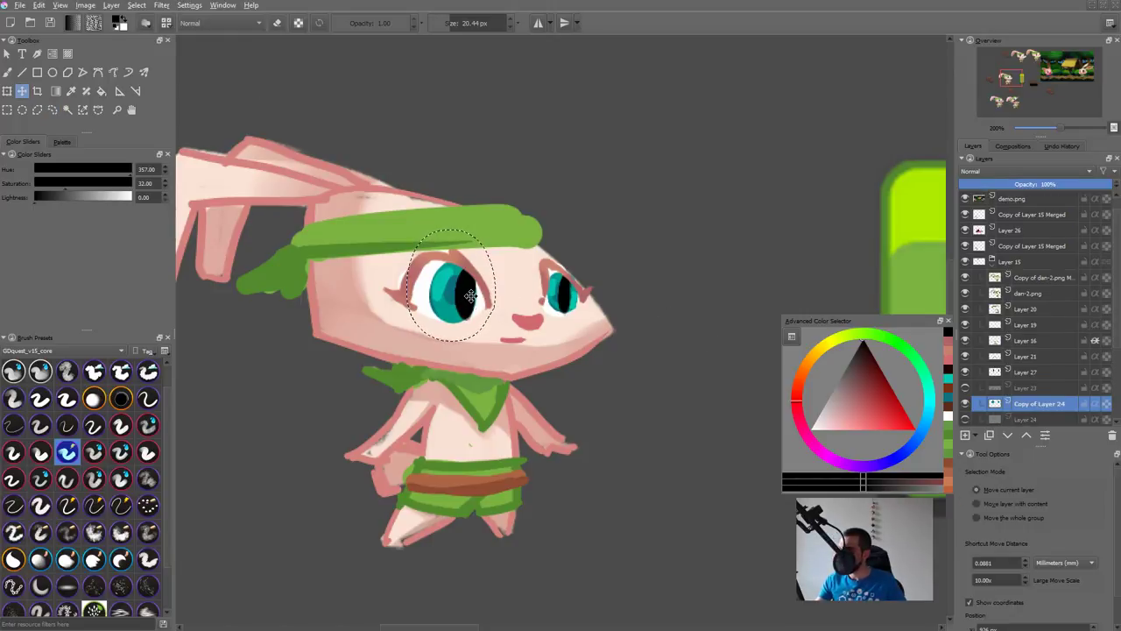
key(ctrl+t)
drag(507, 287, 479, 296)
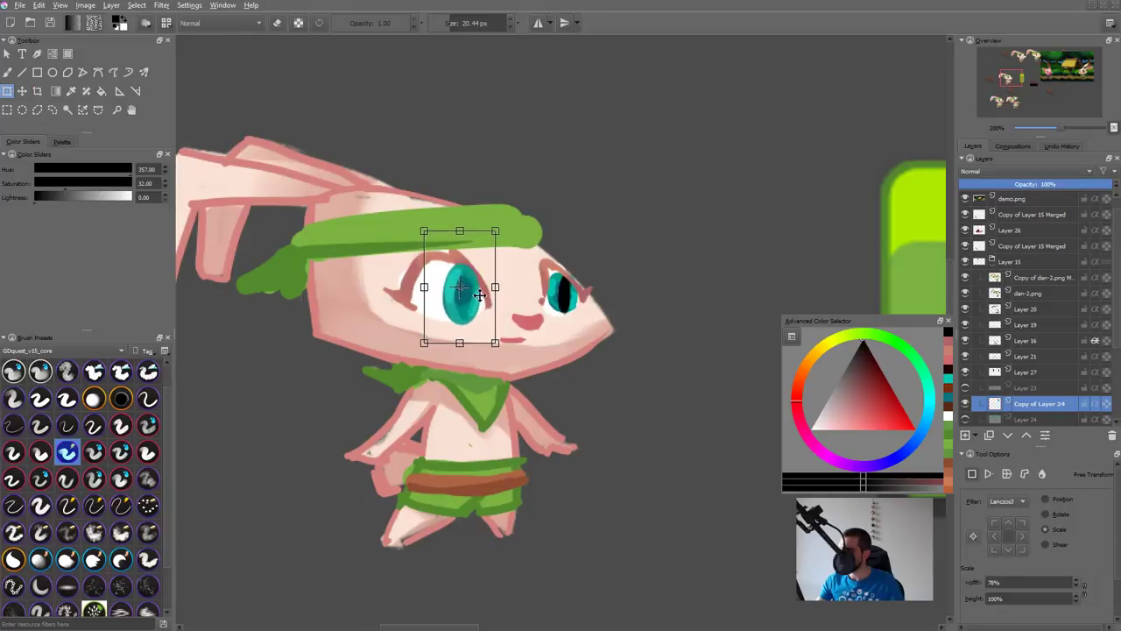
key(Return)
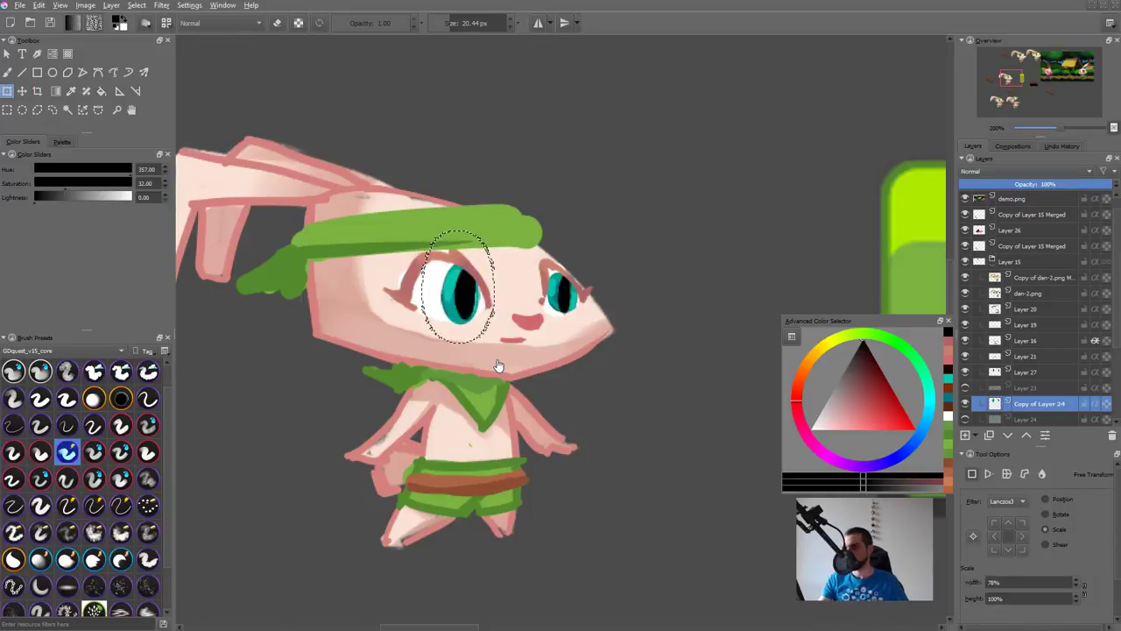
key(t)
key(ctrl+shift+a)
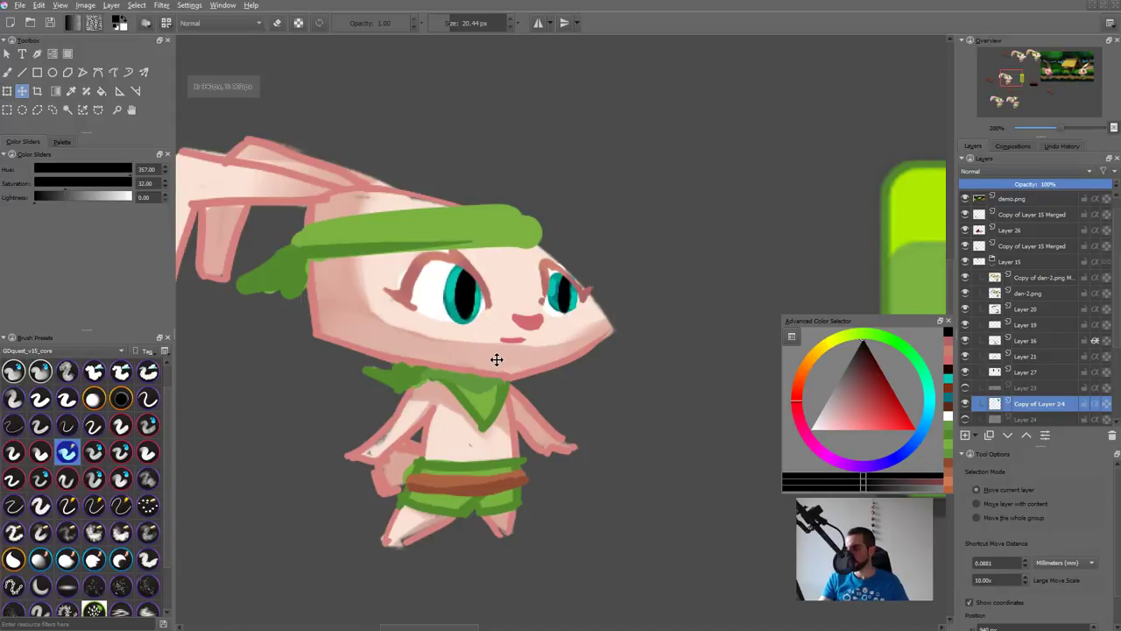
scroll(496, 359, down, 5)
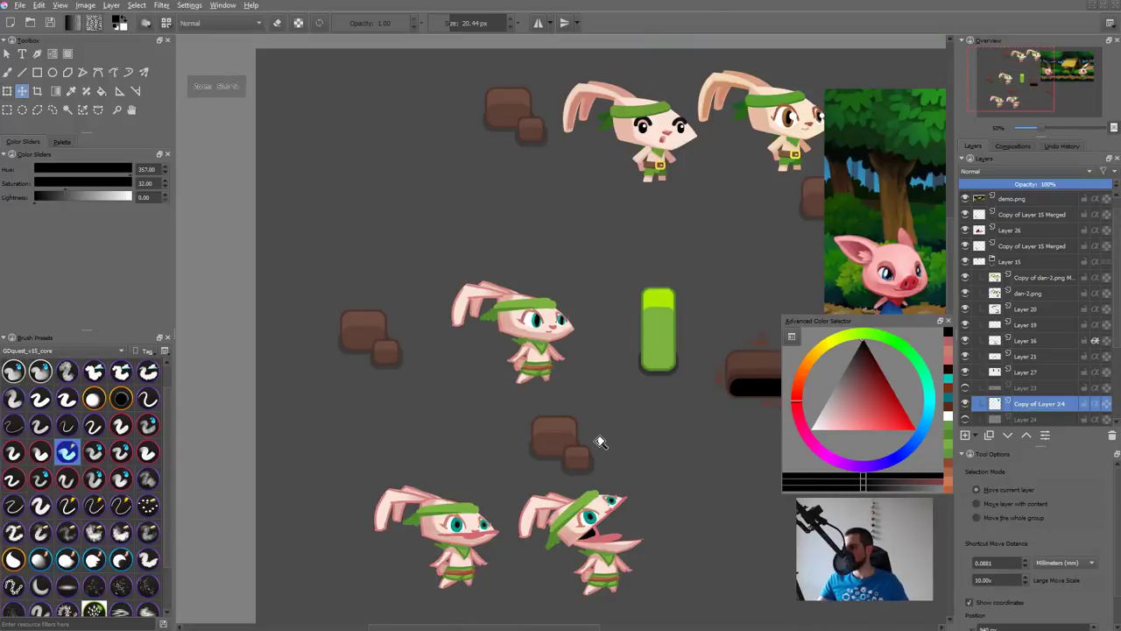
scroll(606, 417, up, 4)
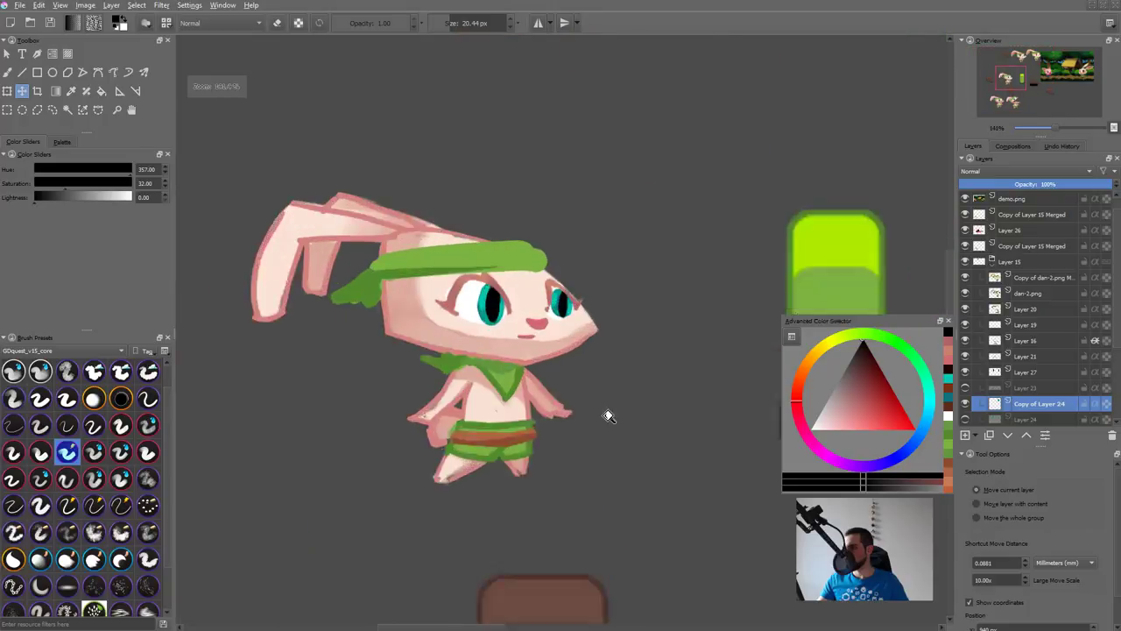
key(l)
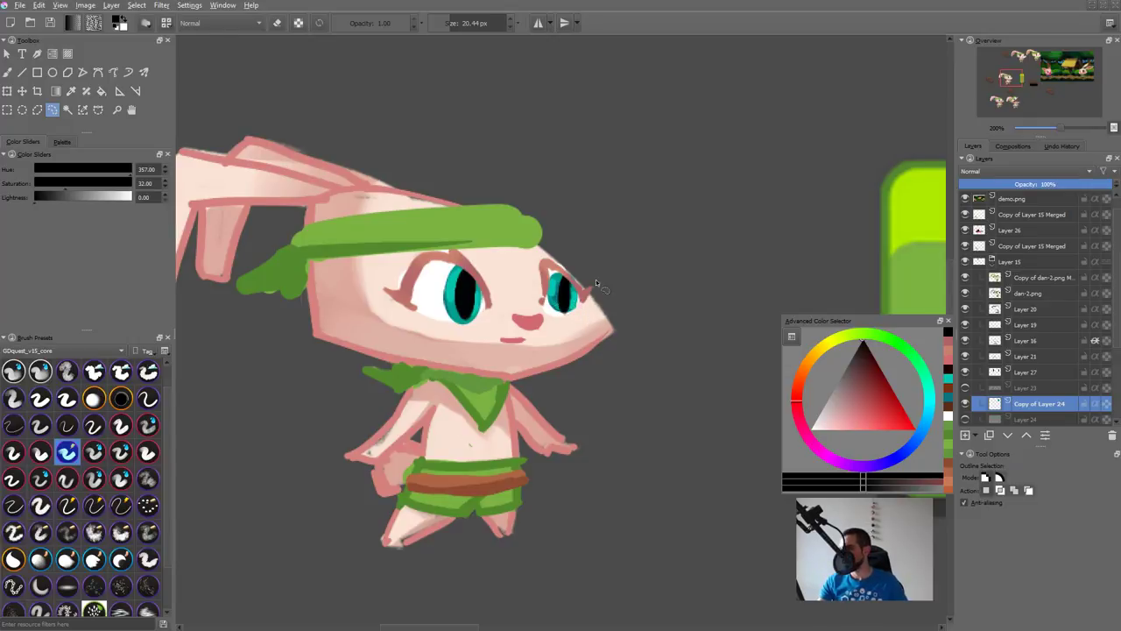
Step: Dismiss the "OBS is already running" dialog, and switch to Godot Engine to quit it
key(alt+Tab)
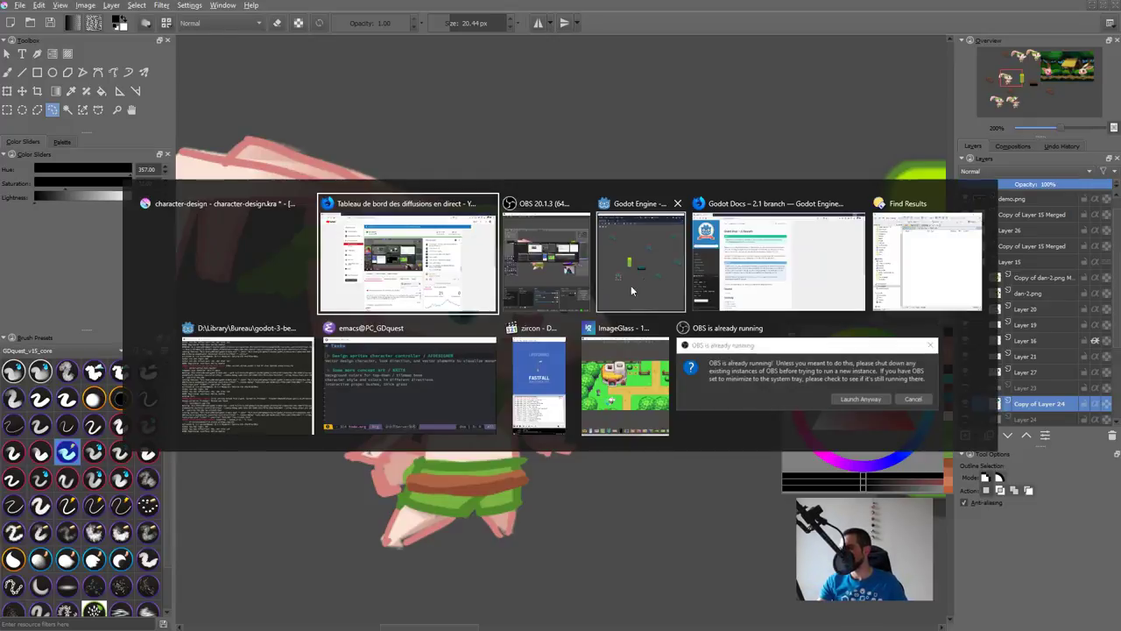
click(775, 381)
key(Escape)
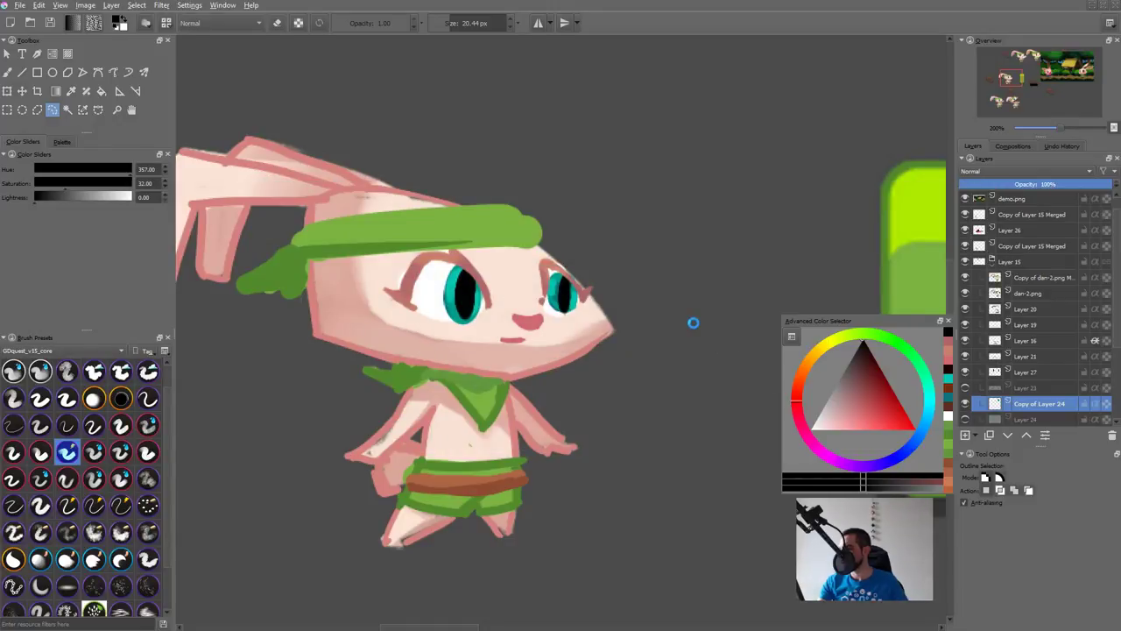
key(alt+Tab)
click(720, 263)
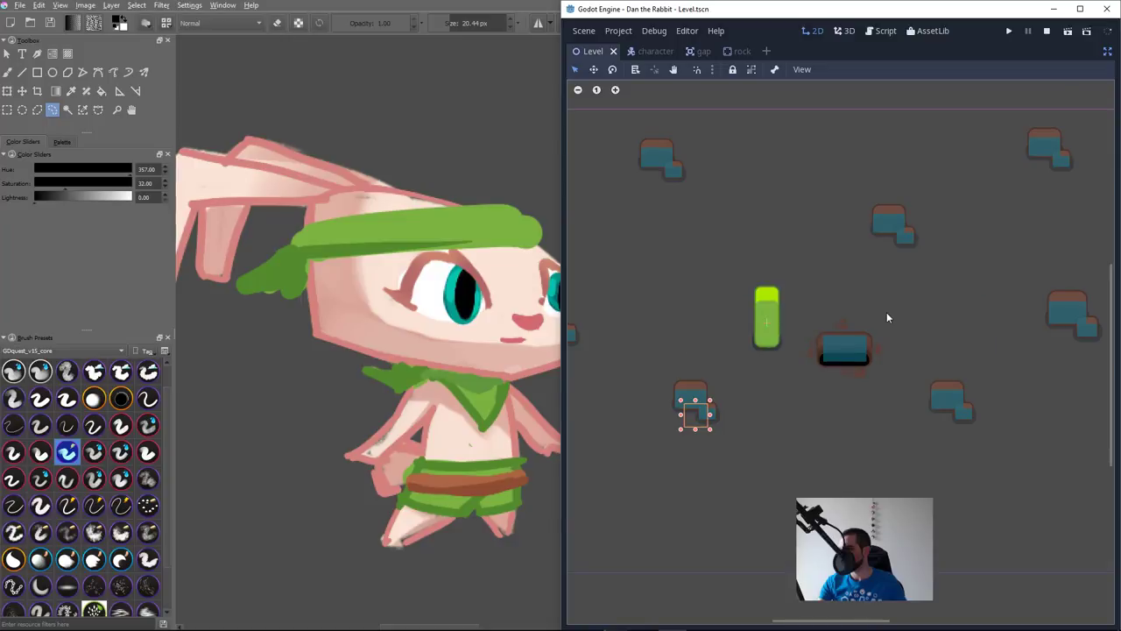
key(ctrl+q)
click(842, 340)
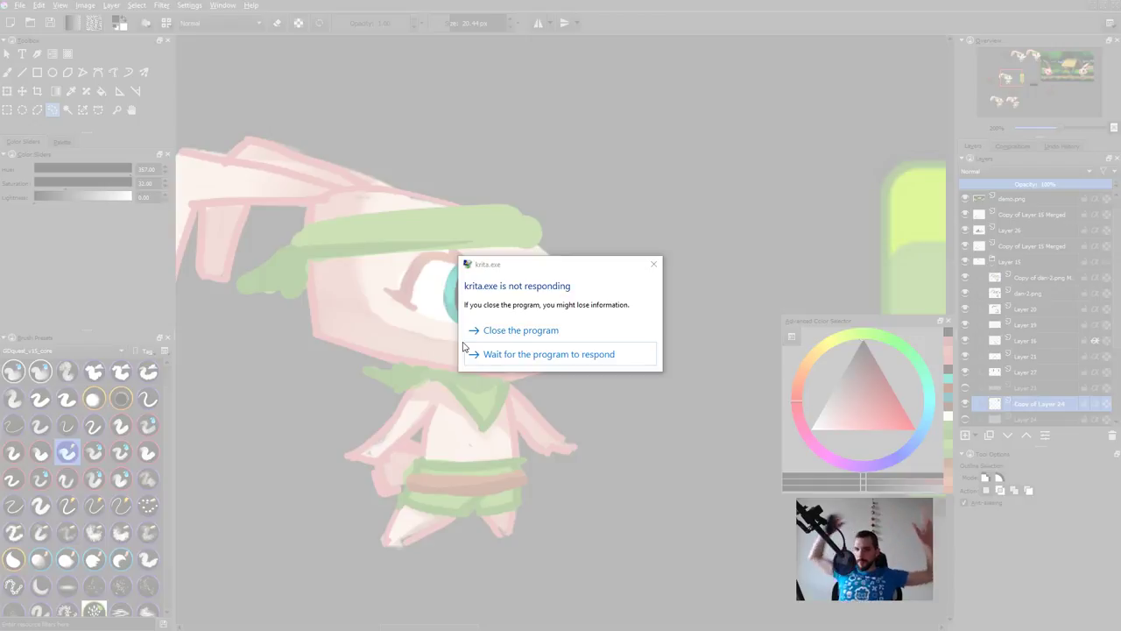
Step: Force the unresponsive Krita to close without reporting the problem, and minimise the file manager window
click(566, 333)
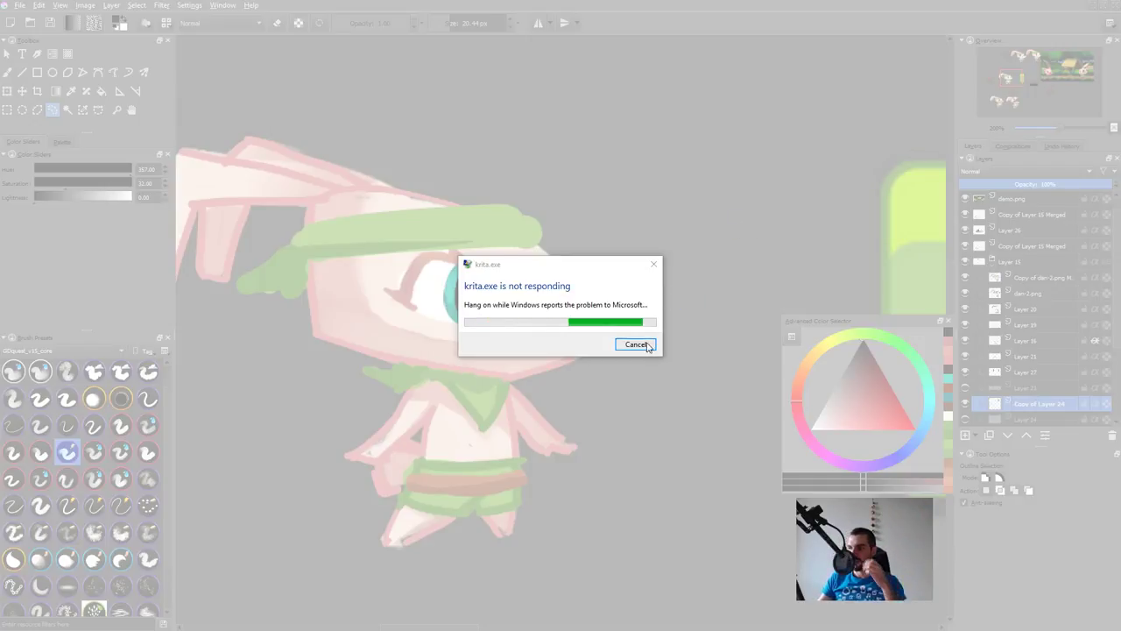
click(636, 344)
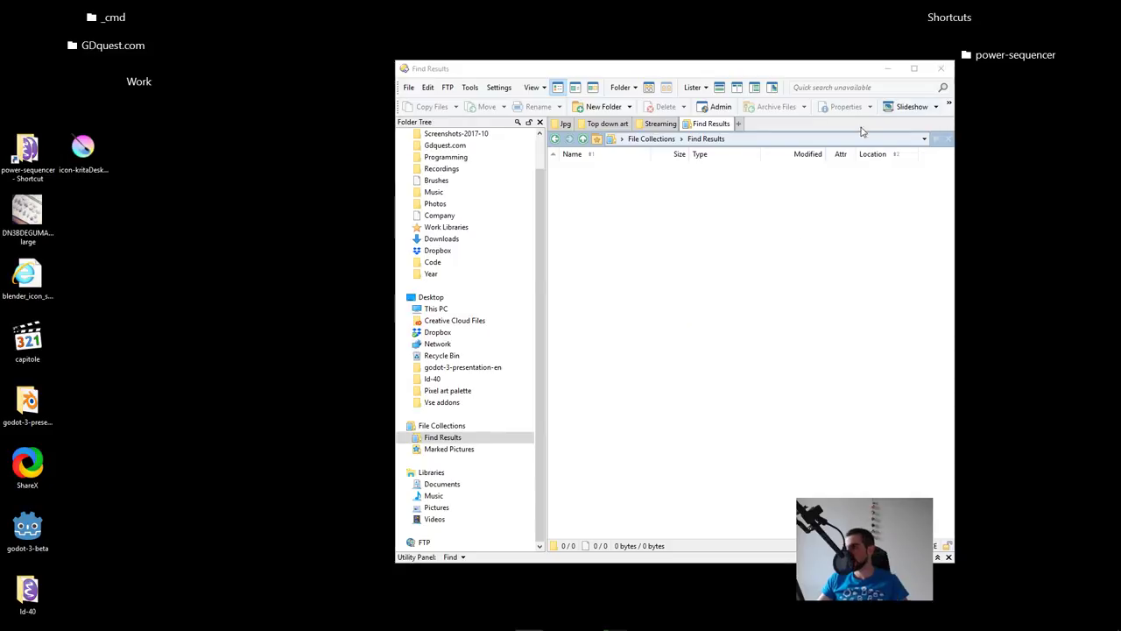
click(887, 68)
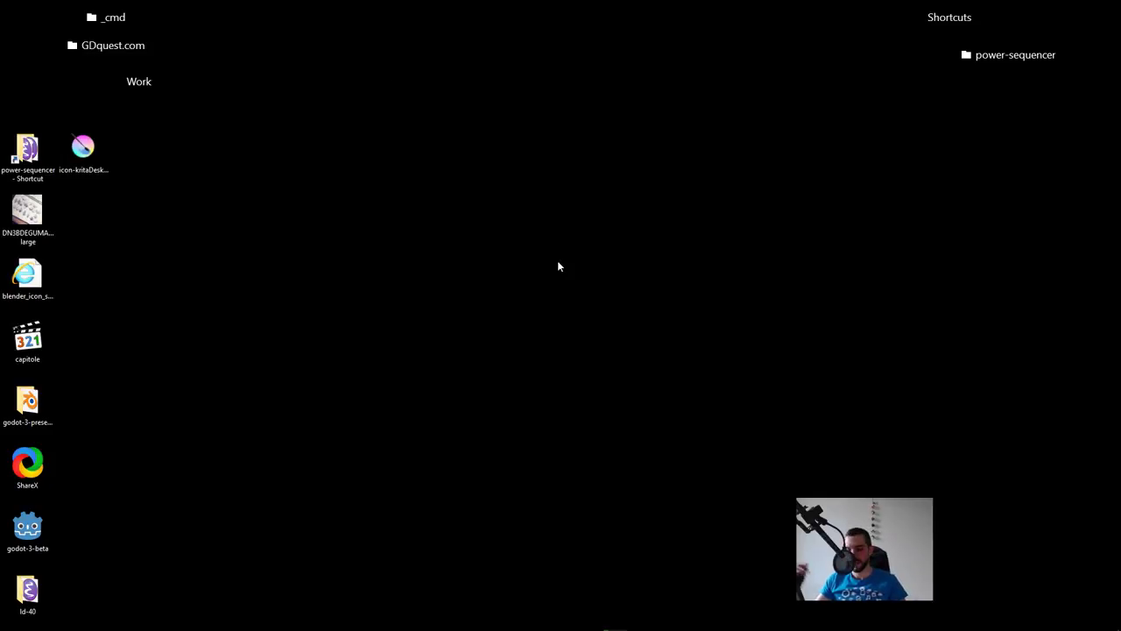
Step: Relaunch Krita and reopen the recent file character-design.kra
key(alt+space)
text(krit)
key(Return)
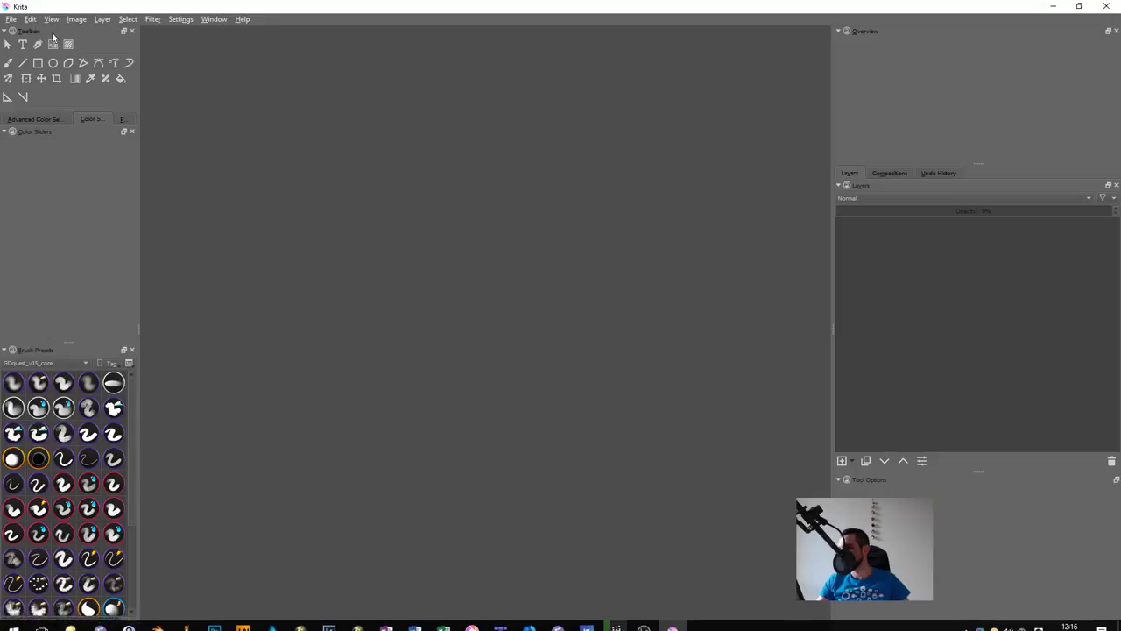
click(12, 18)
mouse_move(78, 67)
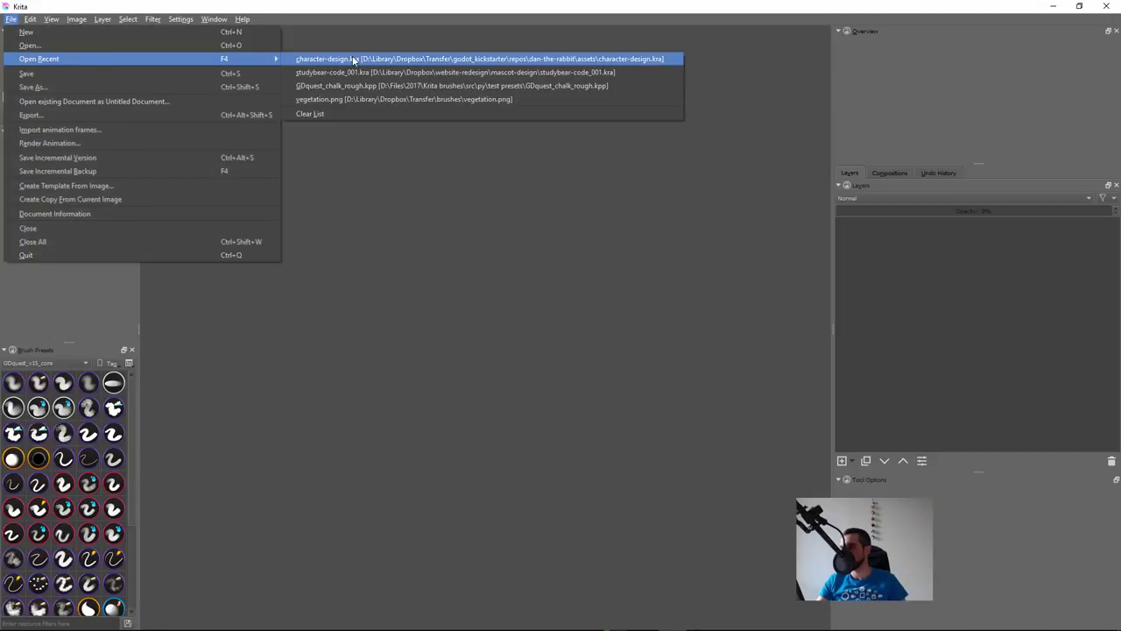
click(354, 59)
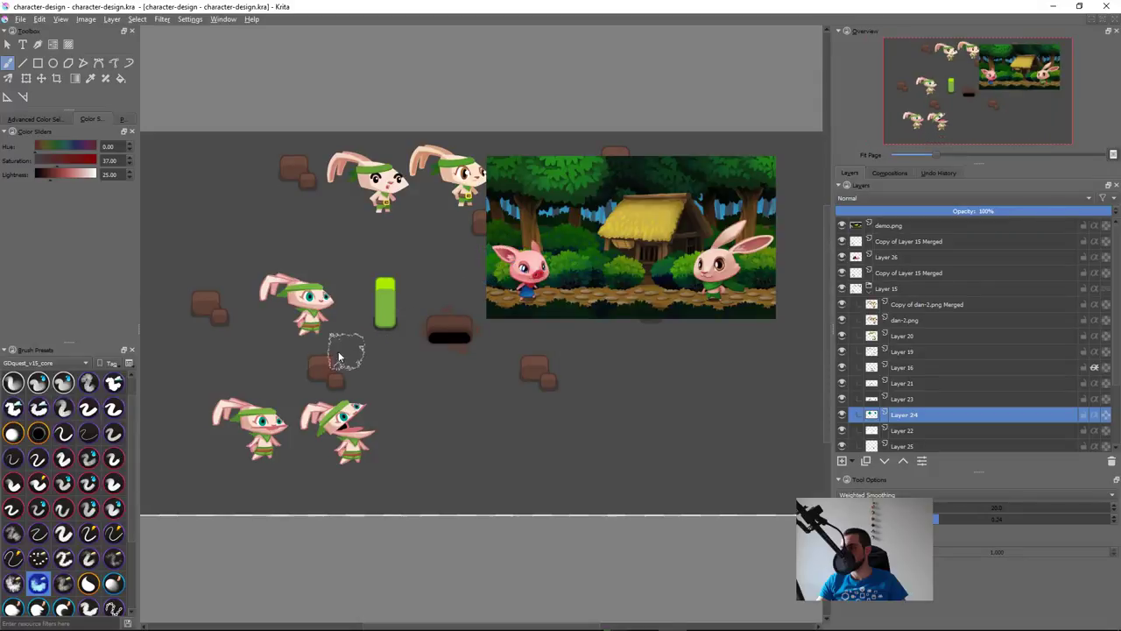
scroll(347, 355, up, 7)
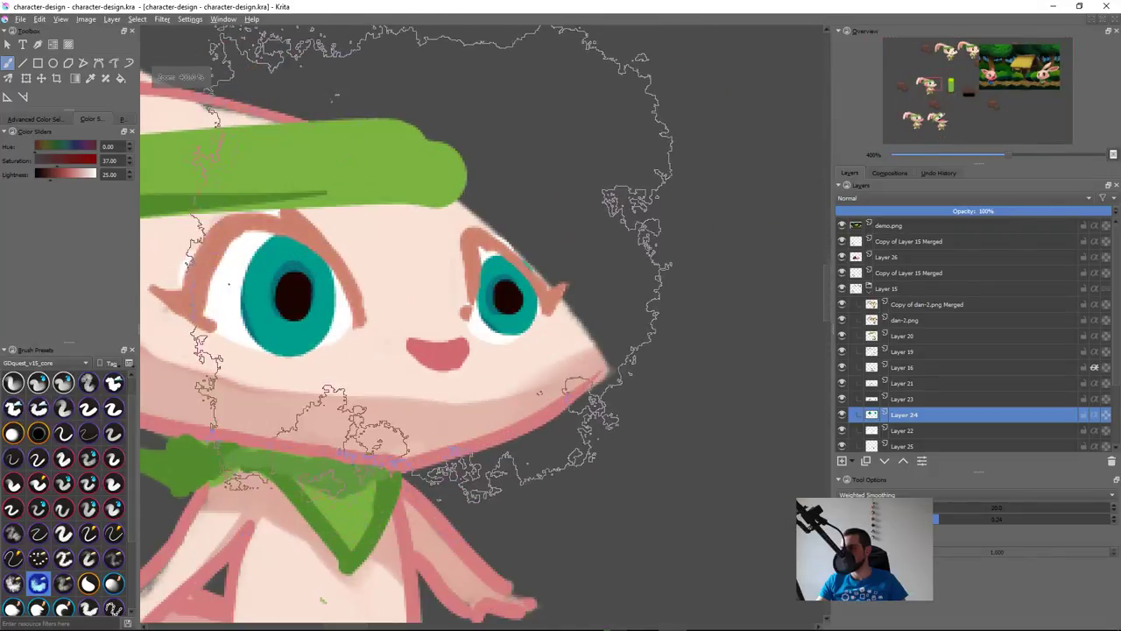
Step: Repaint the near eye's pupil on Layer 23 as a tall black vertical slit shifted towards the snout
click(301, 295)
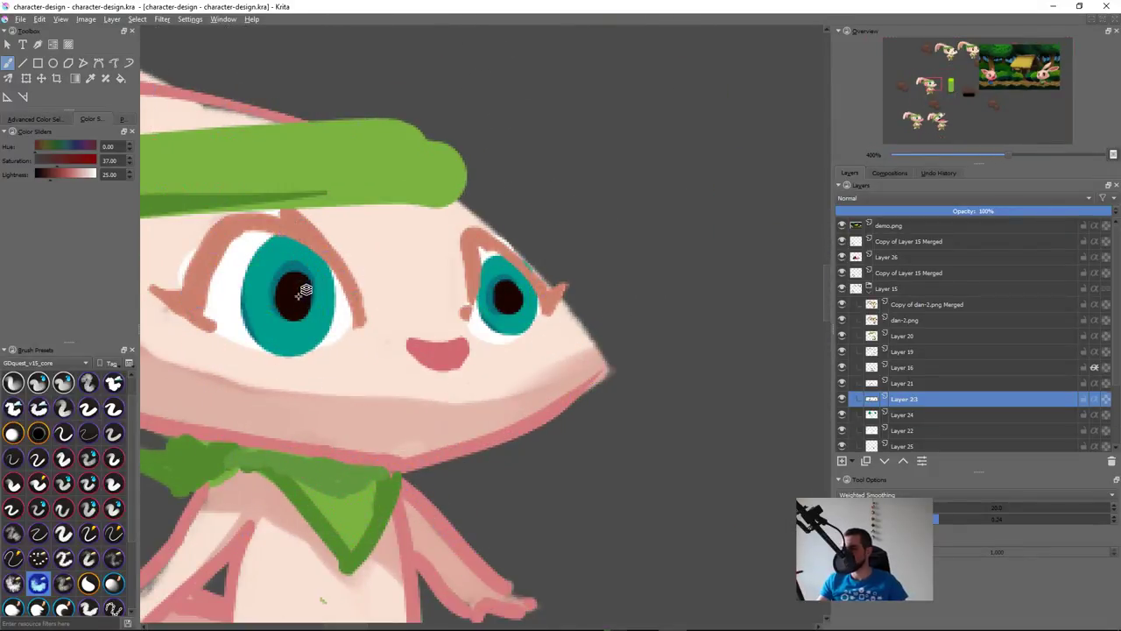
click(63, 462)
click(37, 485)
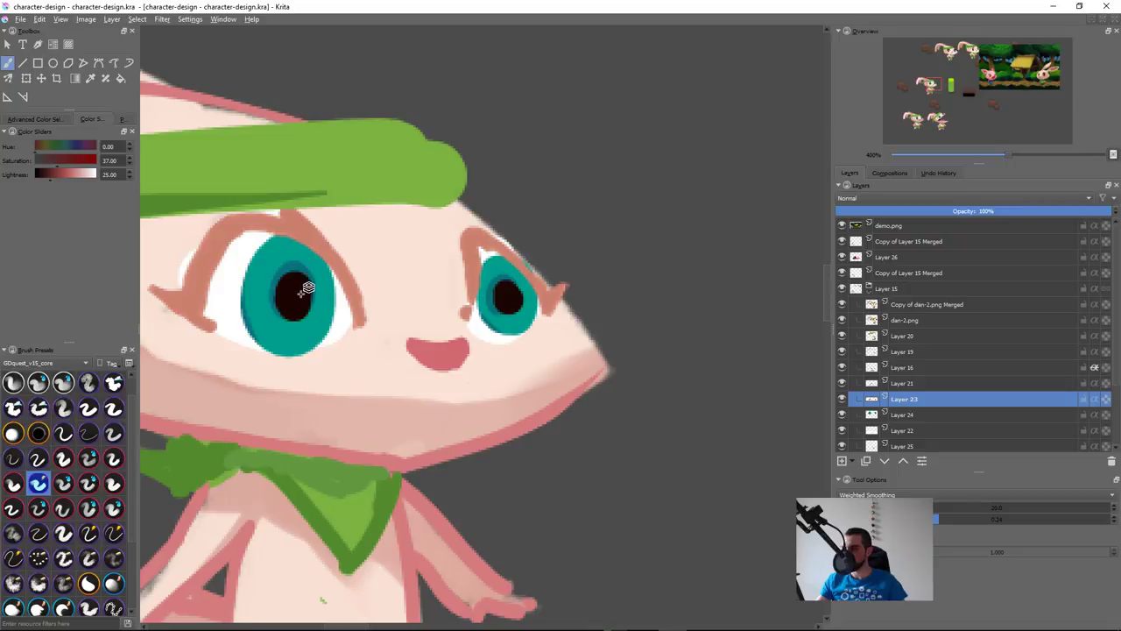
key(l)
key(t)
drag(326, 298, 314, 298)
key(ctrl+shift+a)
key(b)
drag(309, 256, 310, 336)
key(d)
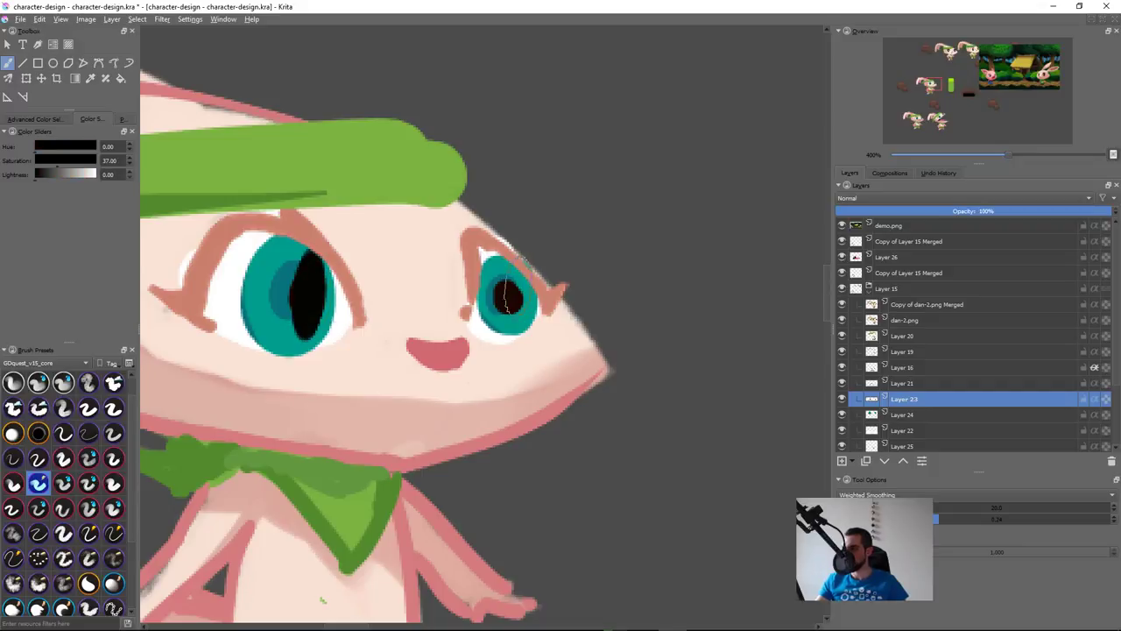
Step: Reshape the far eye's pupil into a matching black vertical slit and nudge the pupils slightly into place
key(l)
key(t)
mouse_move(534, 294)
mouse_down()
mouse_move(523, 333)
mouse_move(542, 303)
mouse_move(515, 303)
mouse_up()
key(ctrl+shift+a)
key(b)
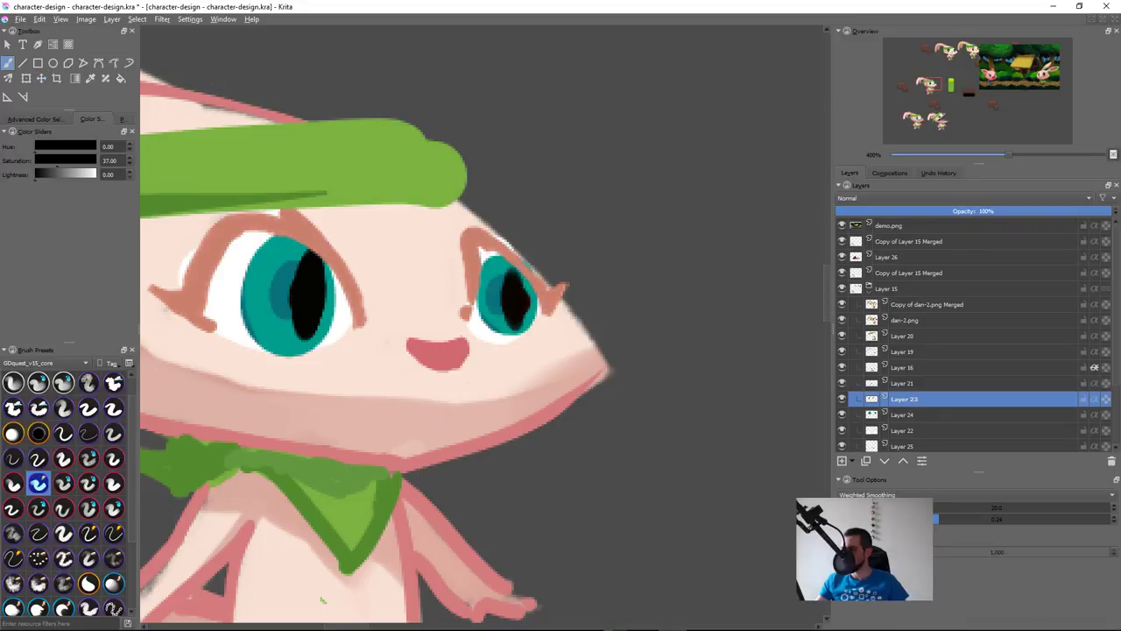
key(t)
drag(552, 305, 554, 310)
Step: Move and transform the irises on Layer 24 so they sit behind the slit pupils
click(280, 299)
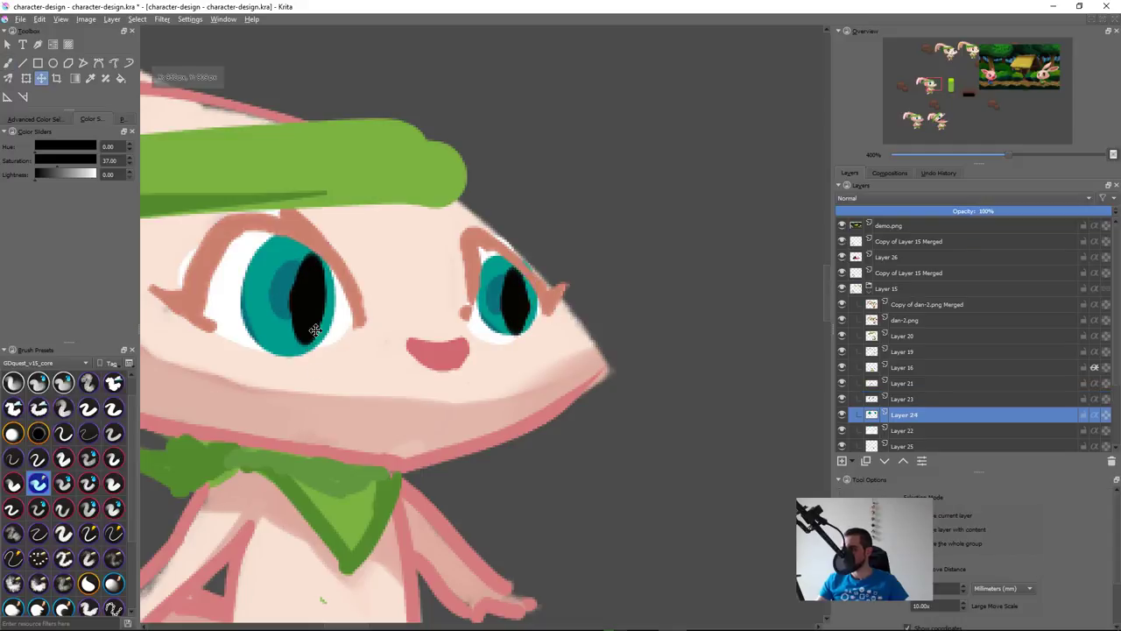
drag(448, 345, 368, 431)
scroll(430, 368, up, 6)
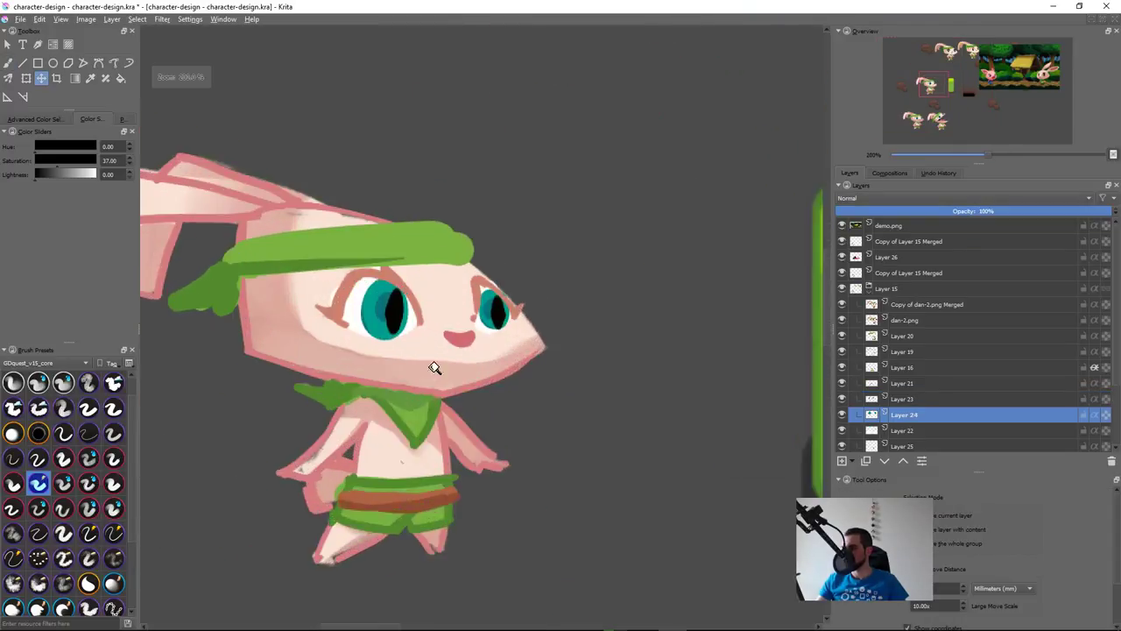
drag(542, 316, 545, 309)
key(ctrl+t)
mouse_move(536, 260)
mouse_down()
mouse_move(524, 258)
mouse_move(486, 357)
mouse_move(532, 300)
mouse_up()
key(Return)
Step: Select the far eye's iris, narrow it with a free transform, and clear the selection
key(l)
key(ctrl+t)
drag(458, 312, 471, 312)
key(Return)
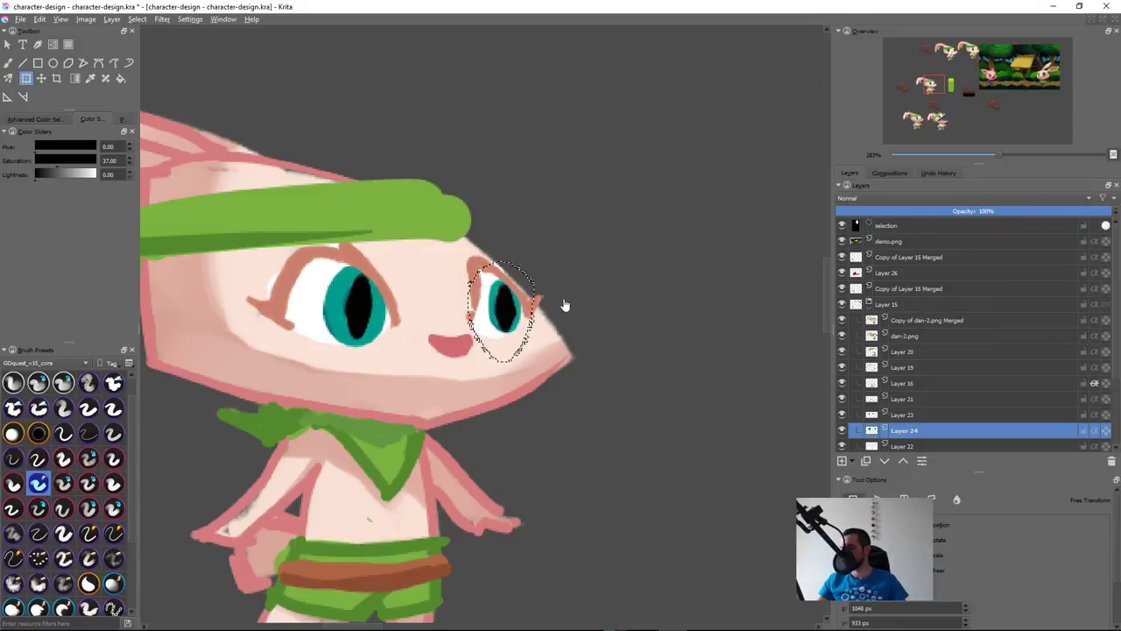
scroll(510, 393, down, 8)
scroll(530, 355, up, 4)
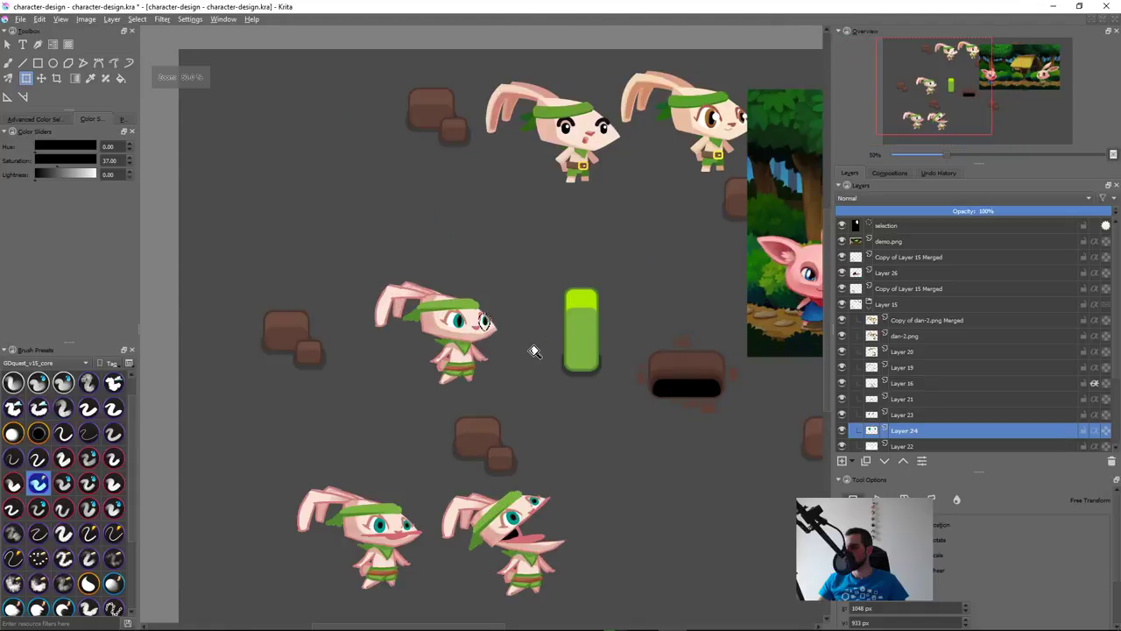
key(ctrl+shift+a)
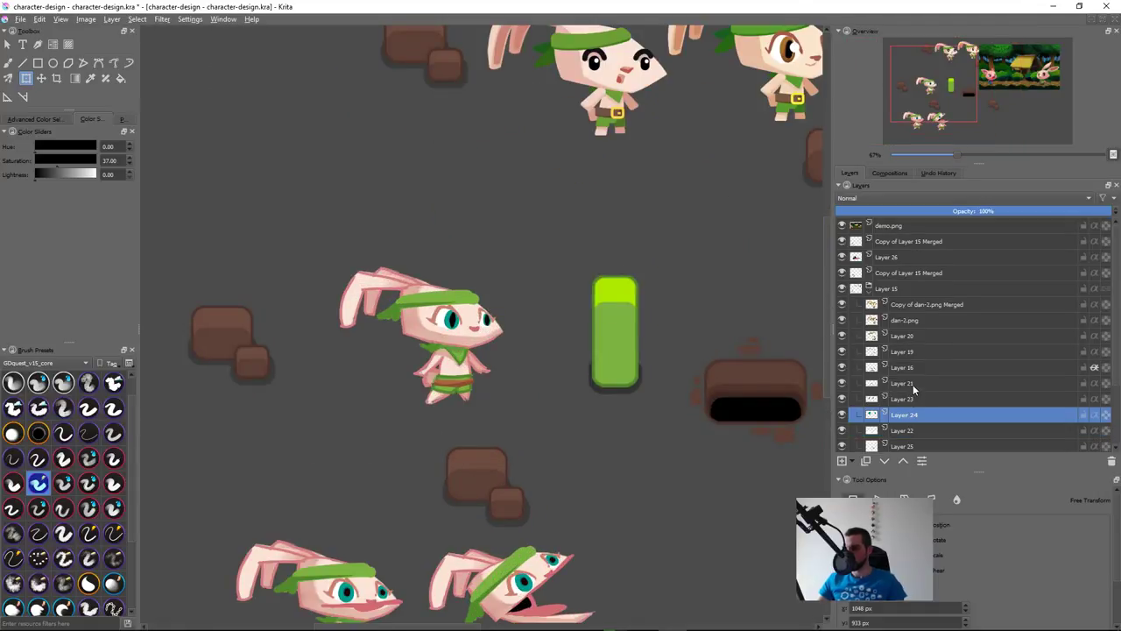
Step: Start an HSV/HSL Adjustment on the iris layer with lightness 6 and preview different hue shifts on the eyes
key(ctrl+u)
drag(556, 168, 929, 169)
drag(903, 254, 800, 239)
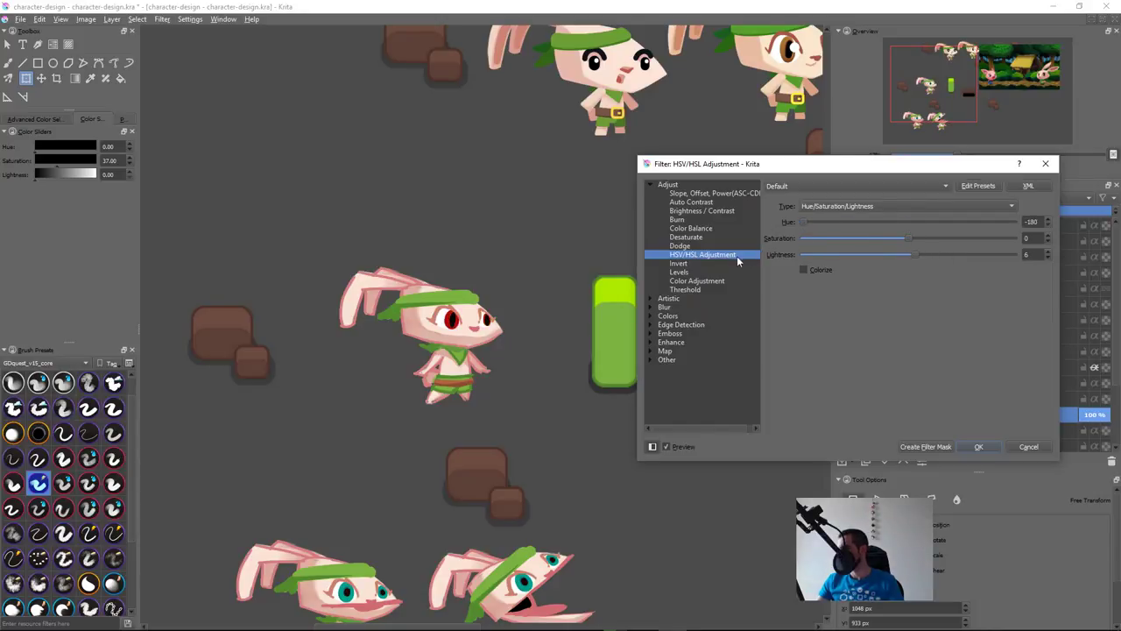
drag(805, 223, 878, 219)
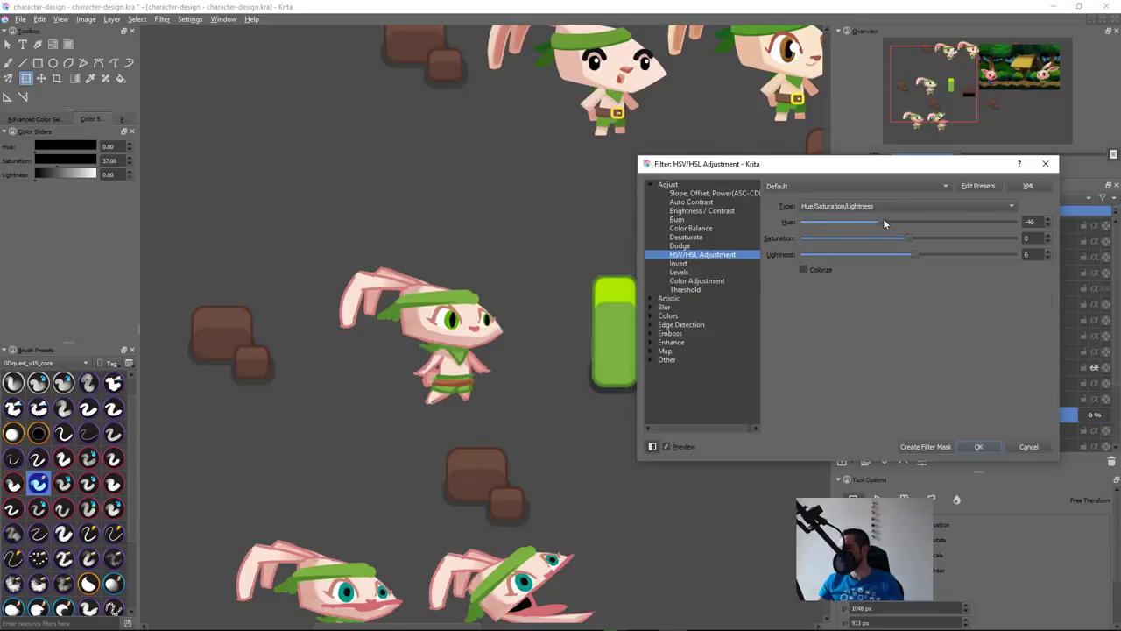
drag(1024, 216, 834, 265)
click(677, 447)
click(667, 446)
Step: Colorize the irises a muted brown with saturation 32, fine-tune the hue and lightness, and apply the filter
click(804, 269)
drag(805, 221, 929, 237)
drag(865, 222, 805, 248)
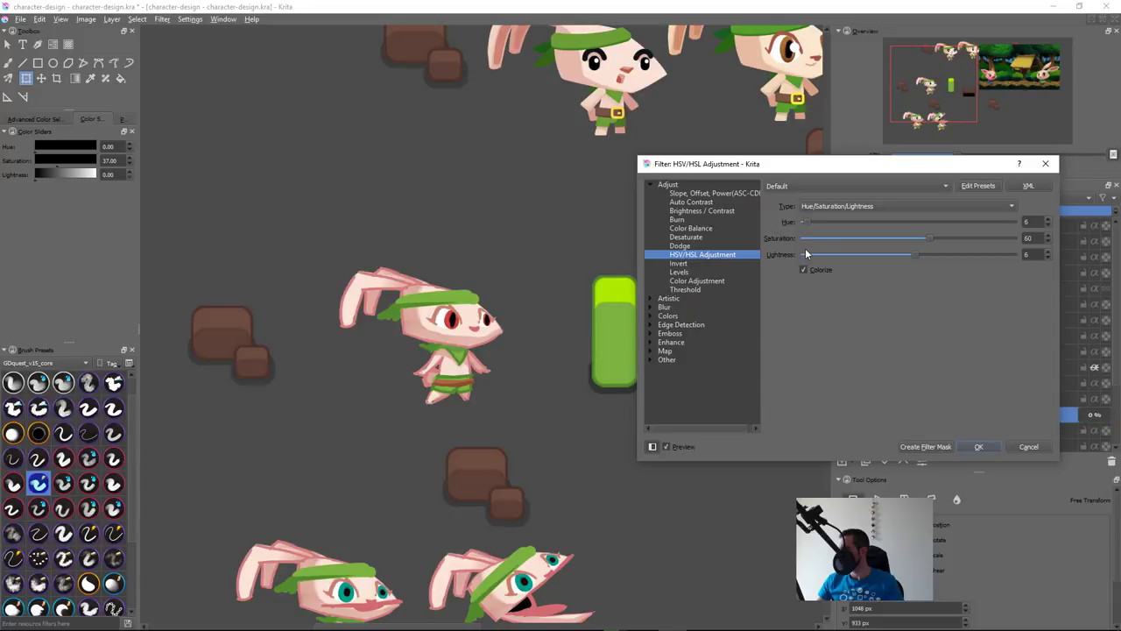
drag(938, 237, 868, 254)
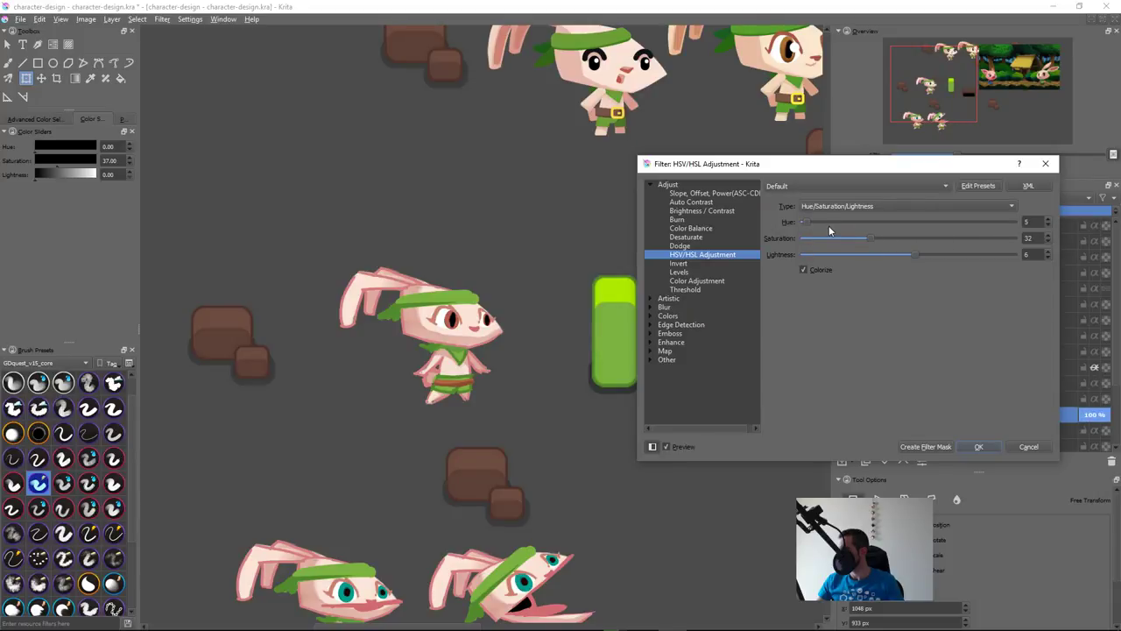
drag(804, 222, 816, 223)
mouse_move(915, 255)
mouse_down()
mouse_move(940, 255)
mouse_move(911, 261)
mouse_up()
key(Return)
Step: Paint golden yellow (hue 46, saturation 74, lightness 52) inside both brown irises, leaving a darker rim
scroll(507, 380, up, 6)
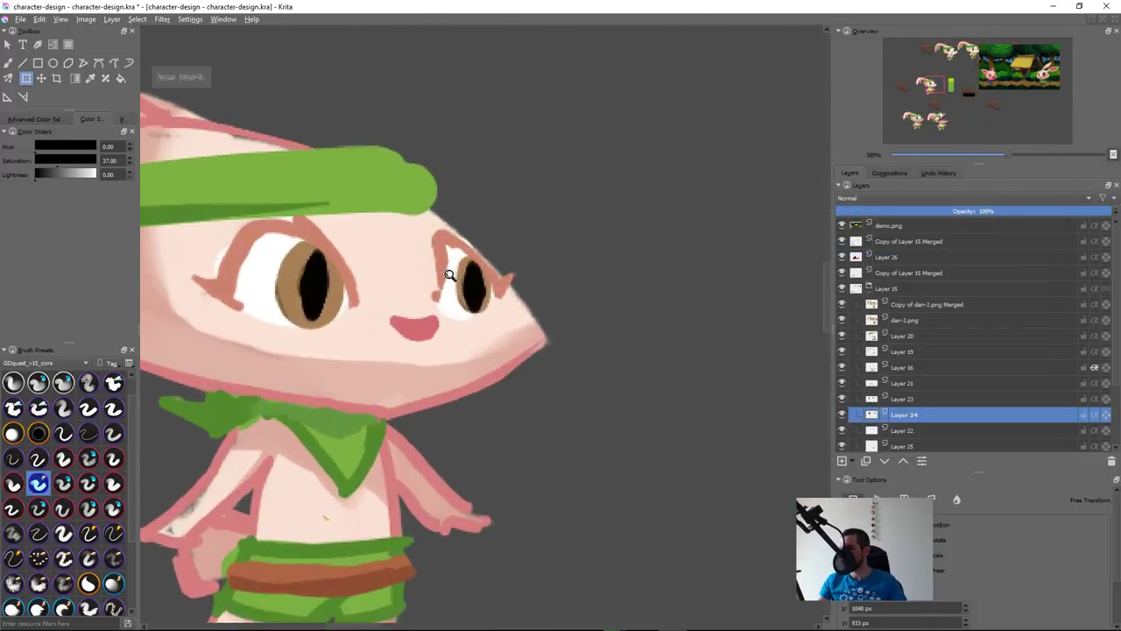
key(b)
right_click(497, 291)
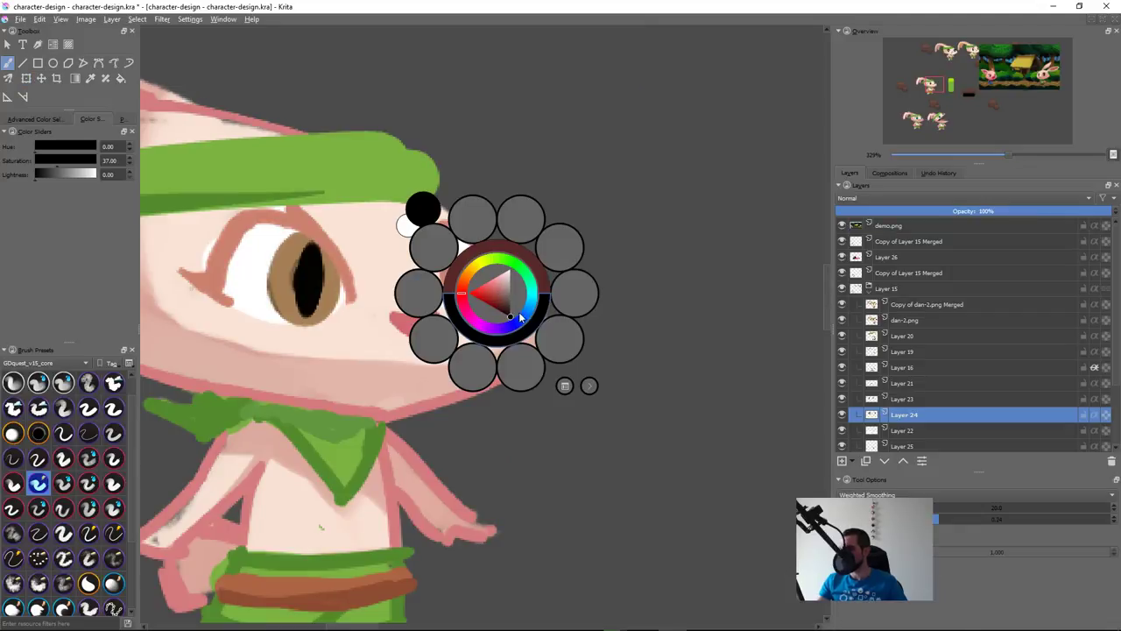
click(468, 273)
drag(503, 298, 479, 290)
click(479, 282)
click(473, 279)
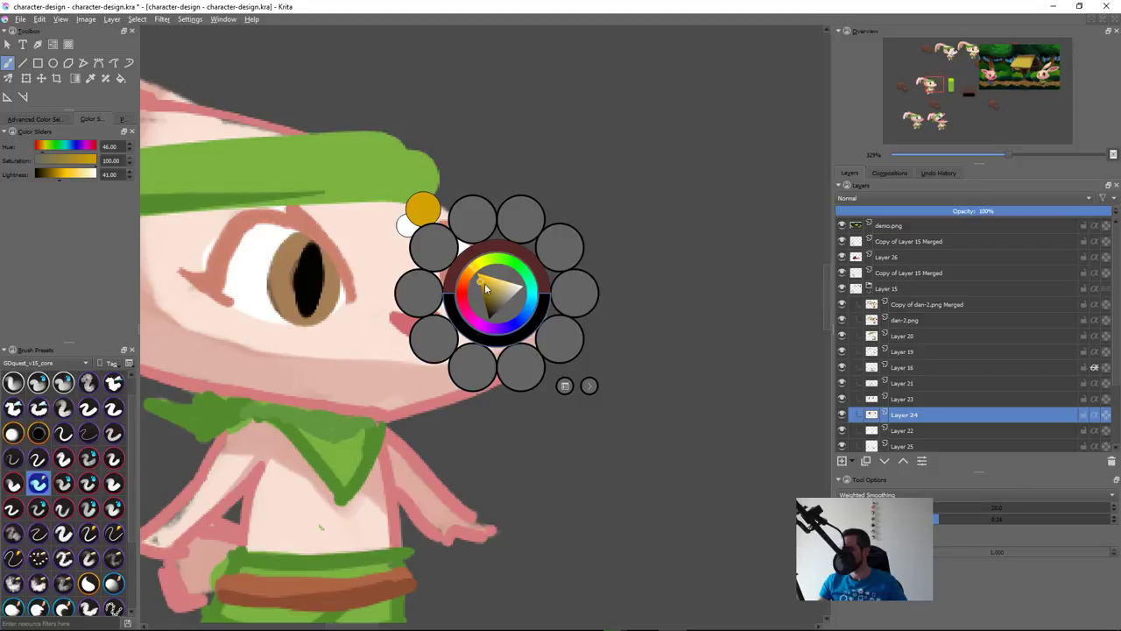
click(282, 248)
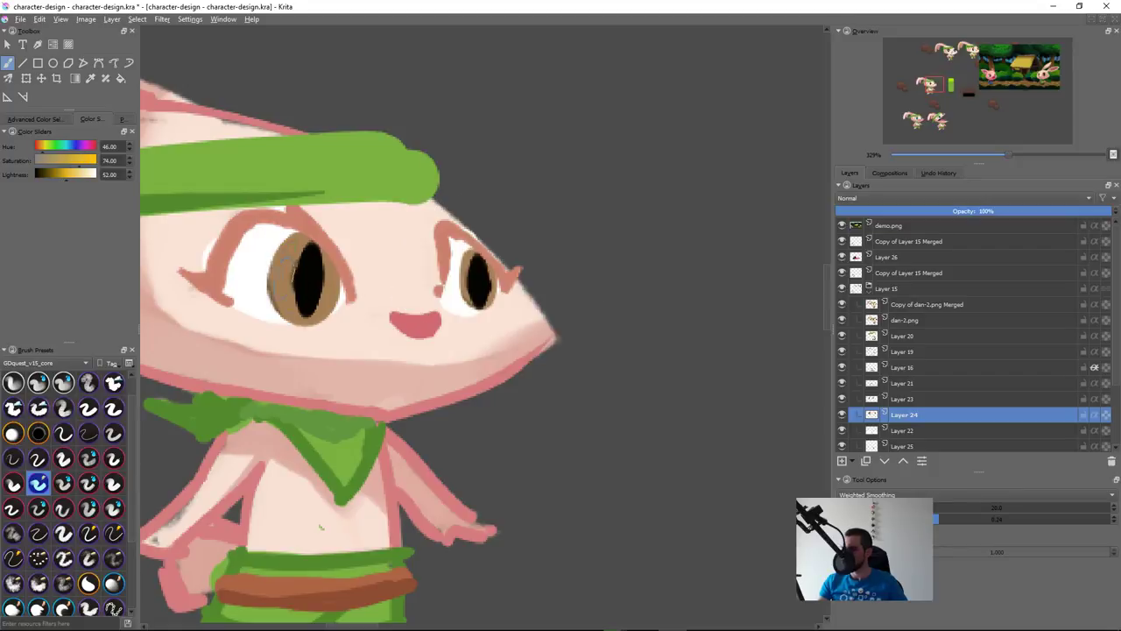
drag(289, 259, 285, 296)
key(ctrl+z)
key(ctrl+shift+z)
key(ctrl+z)
mouse_move(289, 259)
mouse_down()
mouse_move(280, 283)
mouse_move(292, 270)
mouse_move(320, 277)
mouse_up()
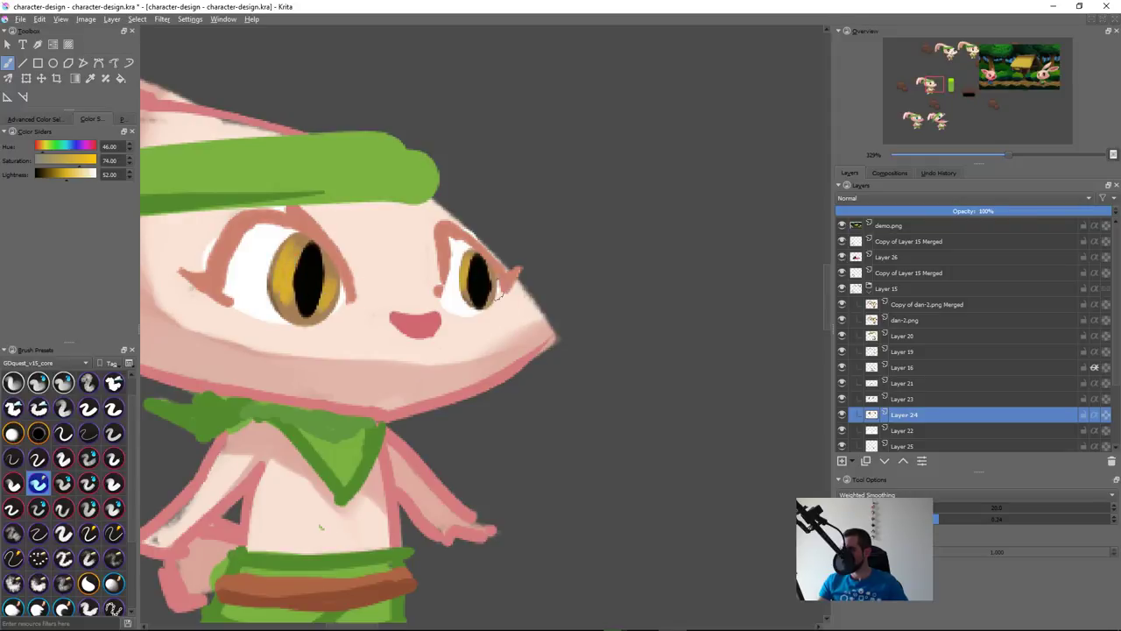
Step: Shade the upper part of the near eye's iris with dark brown (hue 24, saturation 37, lightness 27) and repaint gold beside the pupil
ctrl+click(288, 298)
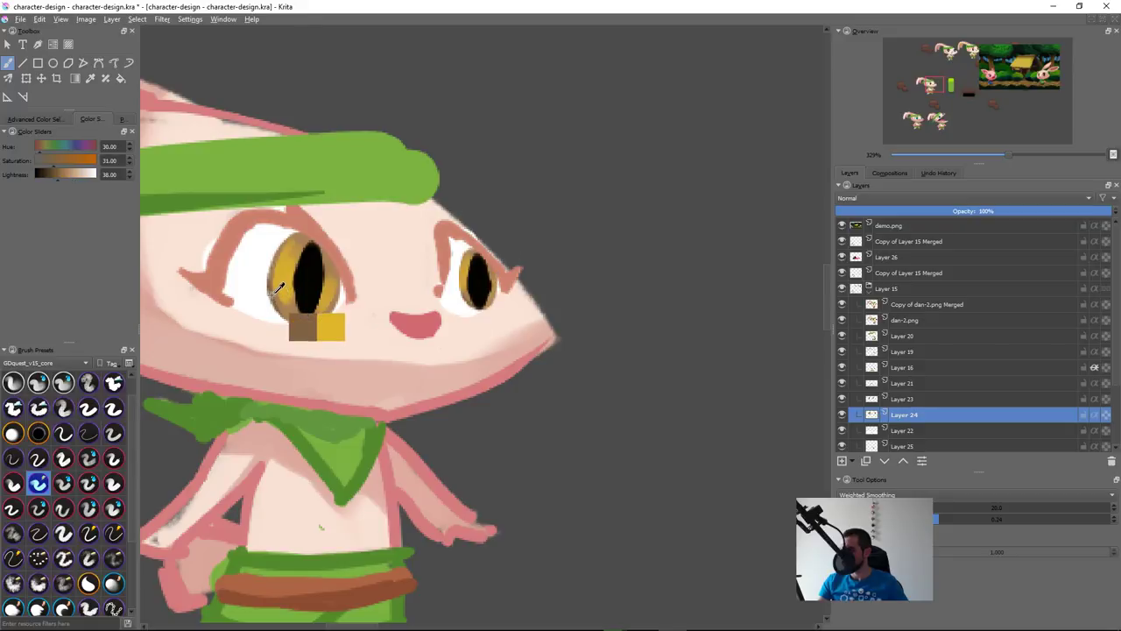
right_click(287, 297)
click(285, 301)
click(254, 276)
click(185, 394)
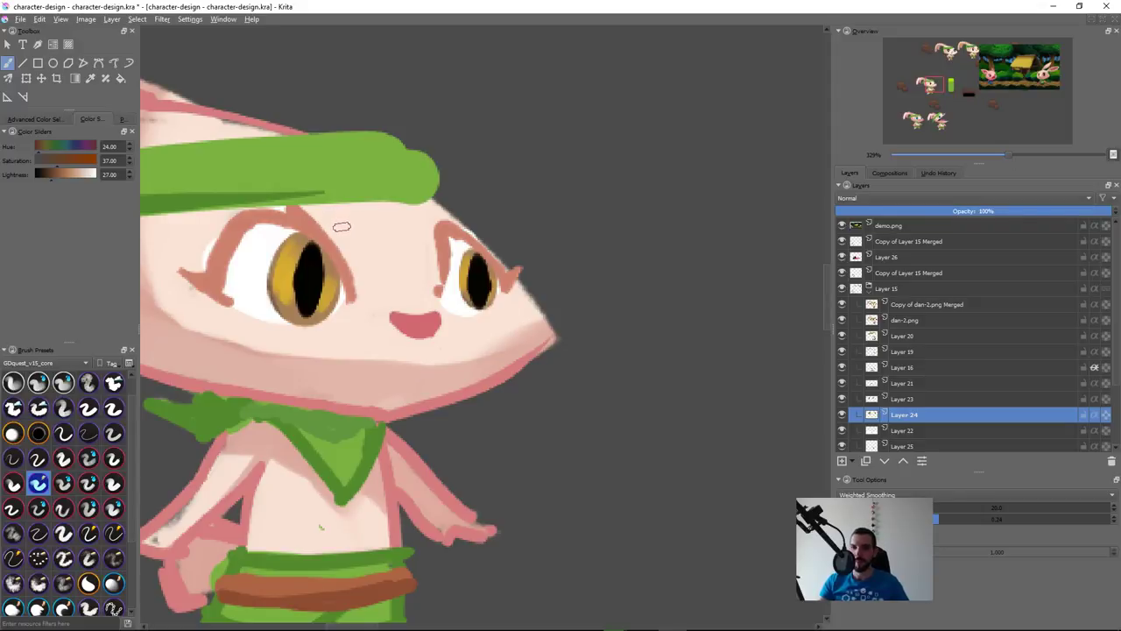
mouse_move(342, 227)
mouse_down()
mouse_move(292, 242)
mouse_move(322, 238)
mouse_move(271, 277)
mouse_up()
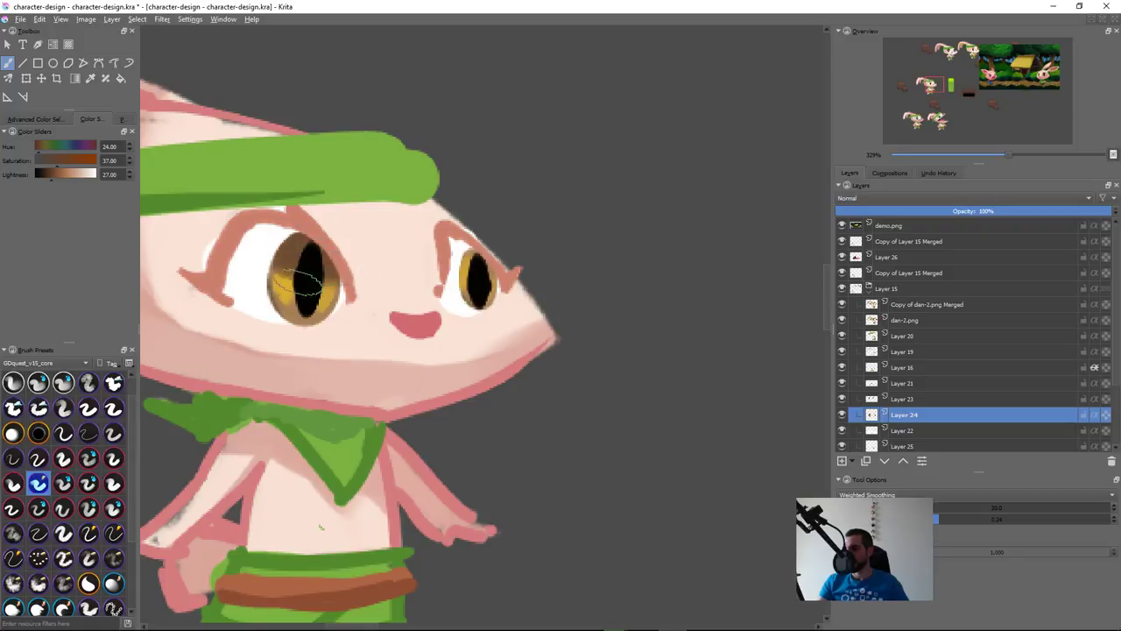
ctrl+click(301, 293)
drag(280, 282, 295, 250)
drag(324, 292, 328, 270)
ctrl+click(327, 260)
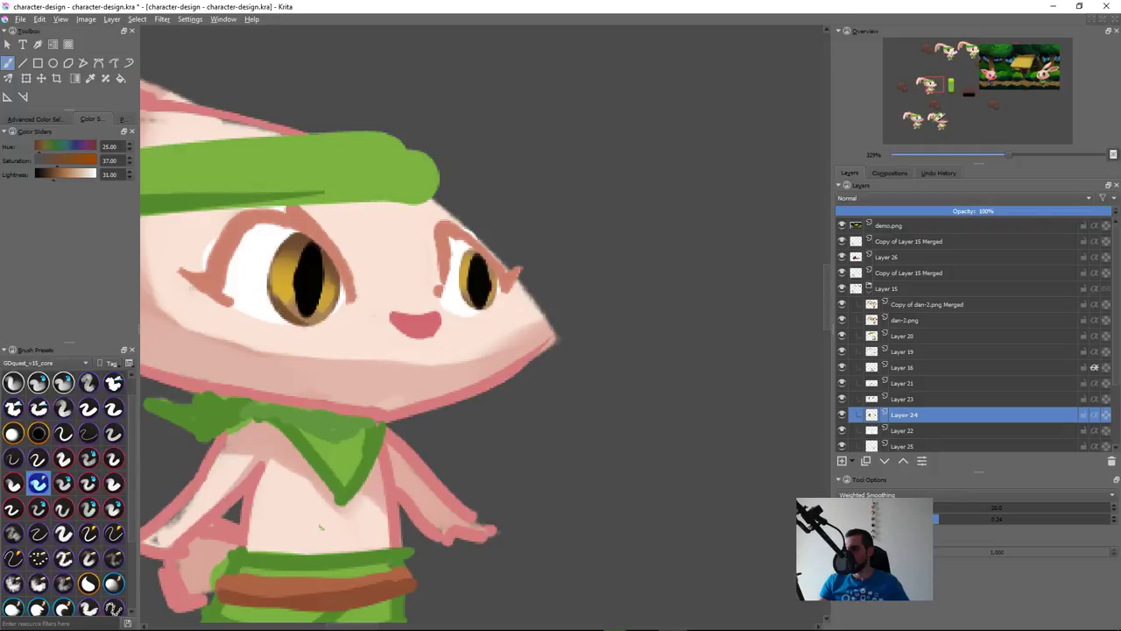
Step: Shade the upper part of the far eye's iris with dark brown sampled from the near eye
ctrl+click(306, 311)
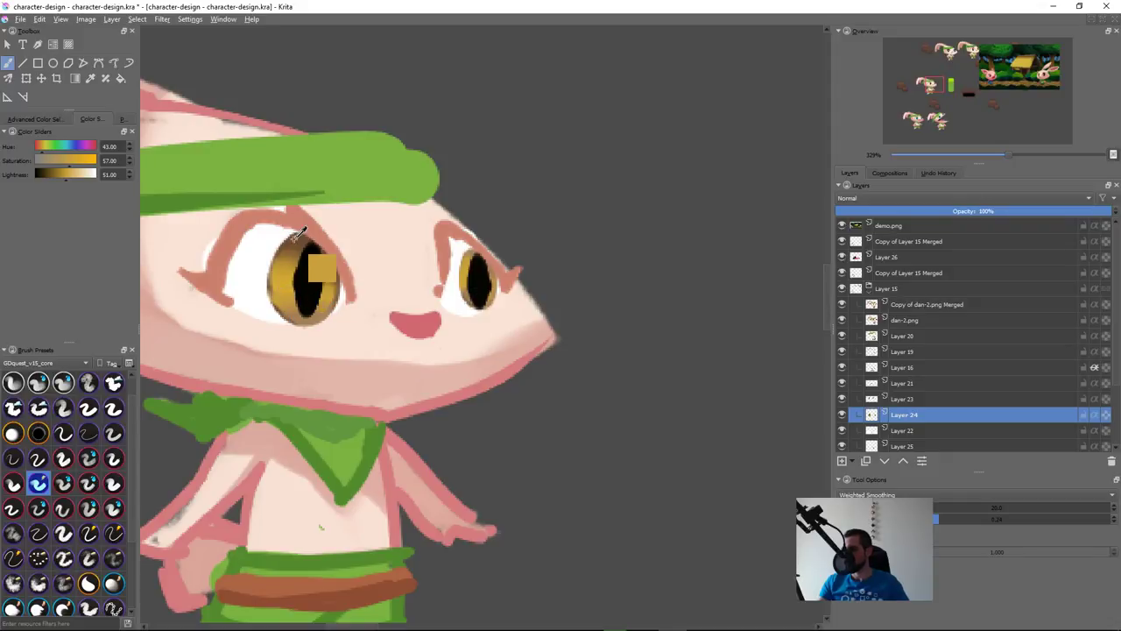
ctrl+click(322, 271)
drag(477, 255, 462, 266)
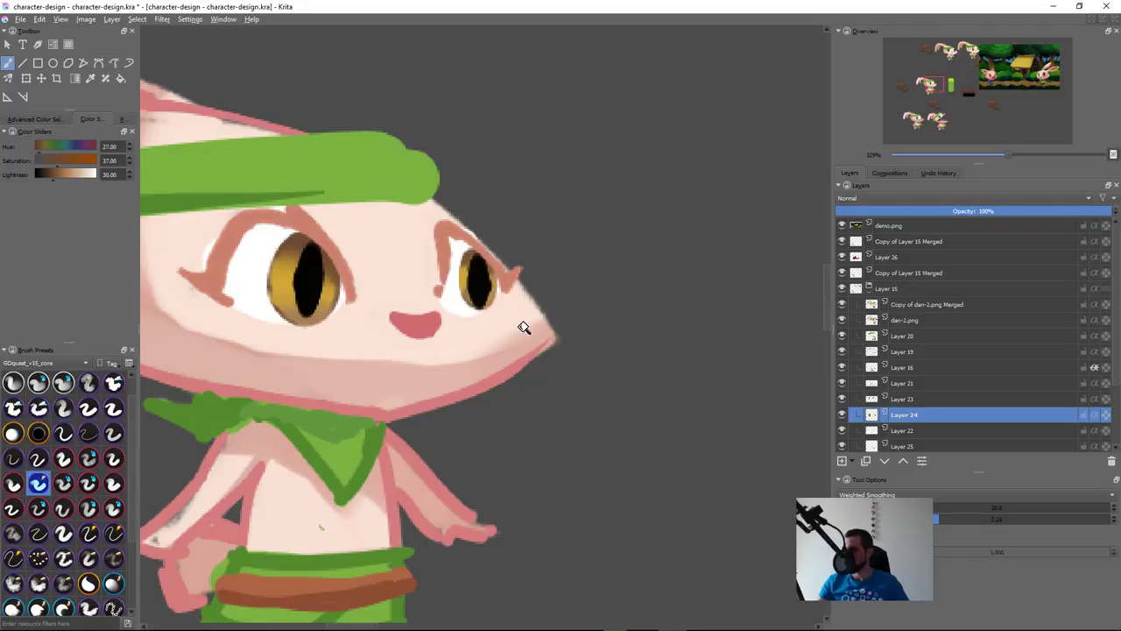
Step: Repaint the front of the green neckerchief on Layer 16 with a lighter green sampled from the scarf
scroll(525, 316, down, 6)
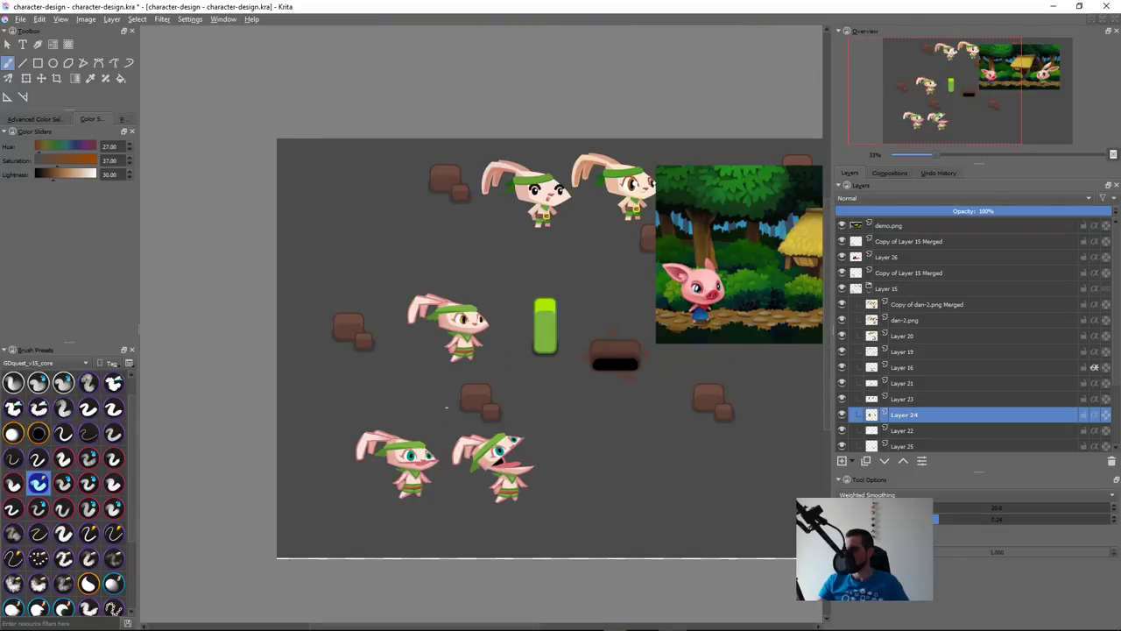
scroll(529, 295, up, 4)
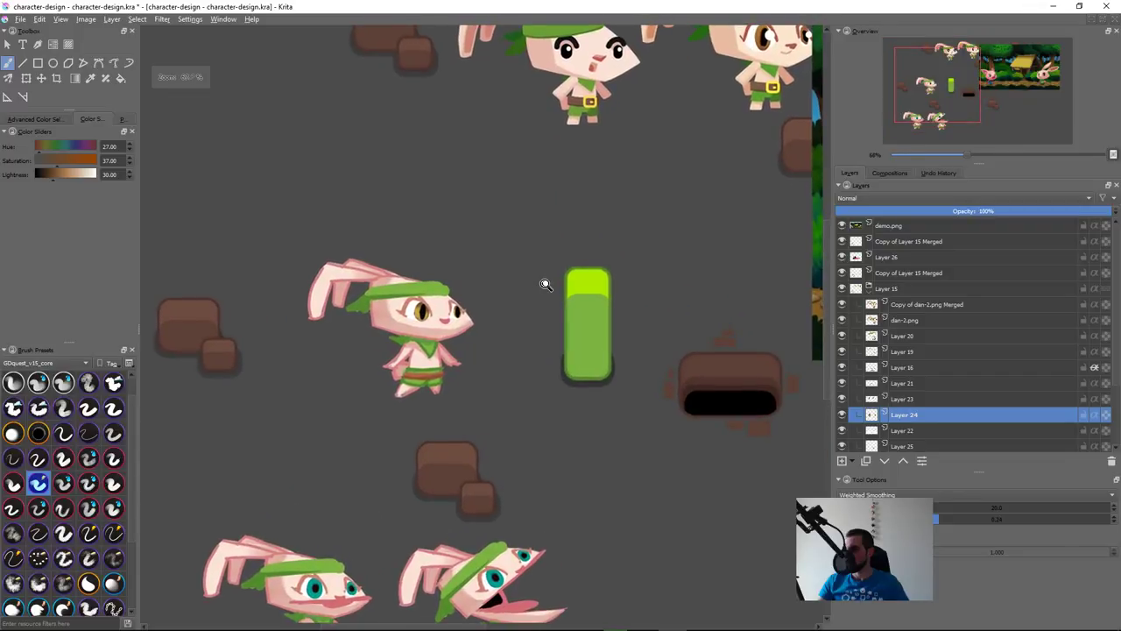
mouse_move(567, 377)
mouse_down()
mouse_move(250, 408)
mouse_move(205, 447)
mouse_up()
mouse_move(389, 436)
mouse_down()
mouse_move(103, 393)
mouse_move(748, 299)
mouse_up()
drag(445, 303, 498, 360)
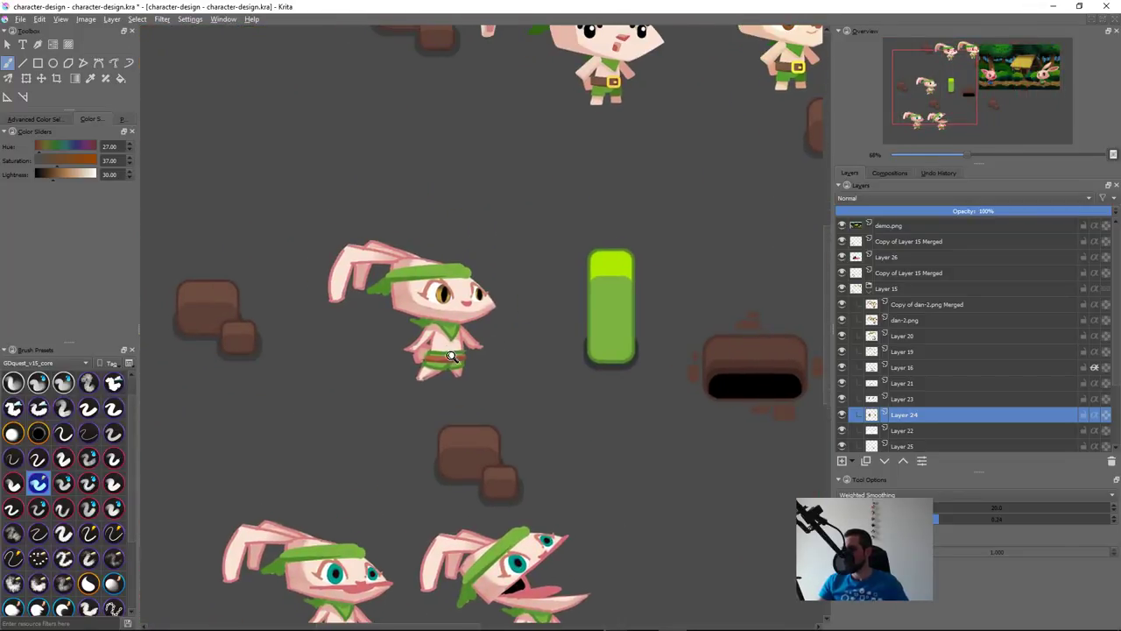
scroll(451, 355, up, 3)
scroll(488, 292, up, 2)
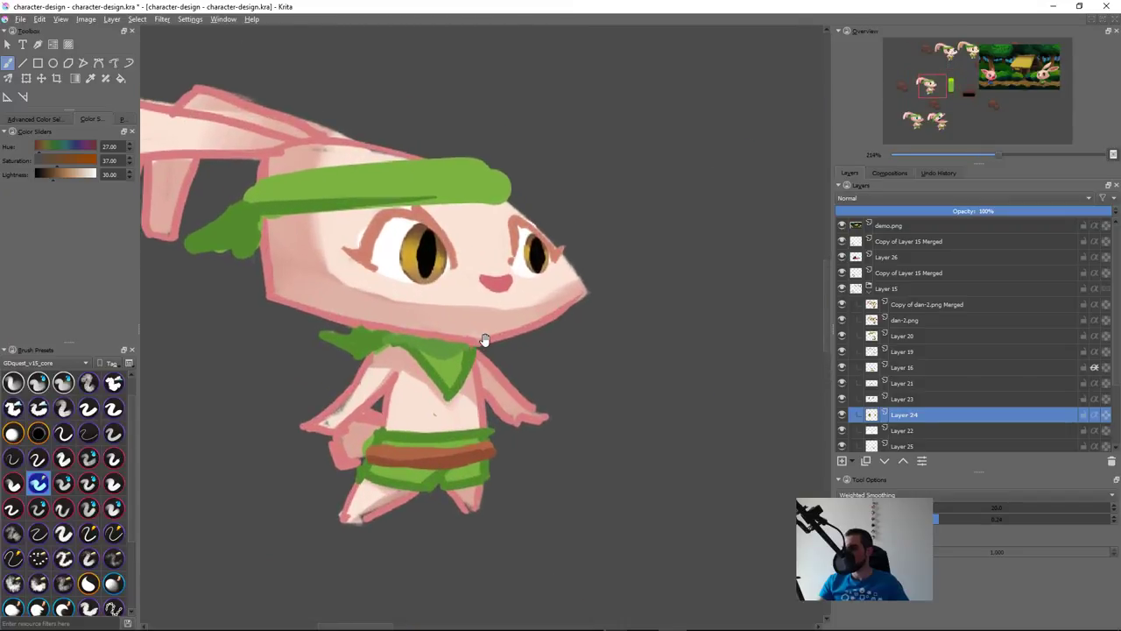
click(457, 360)
ctrl+click(447, 364)
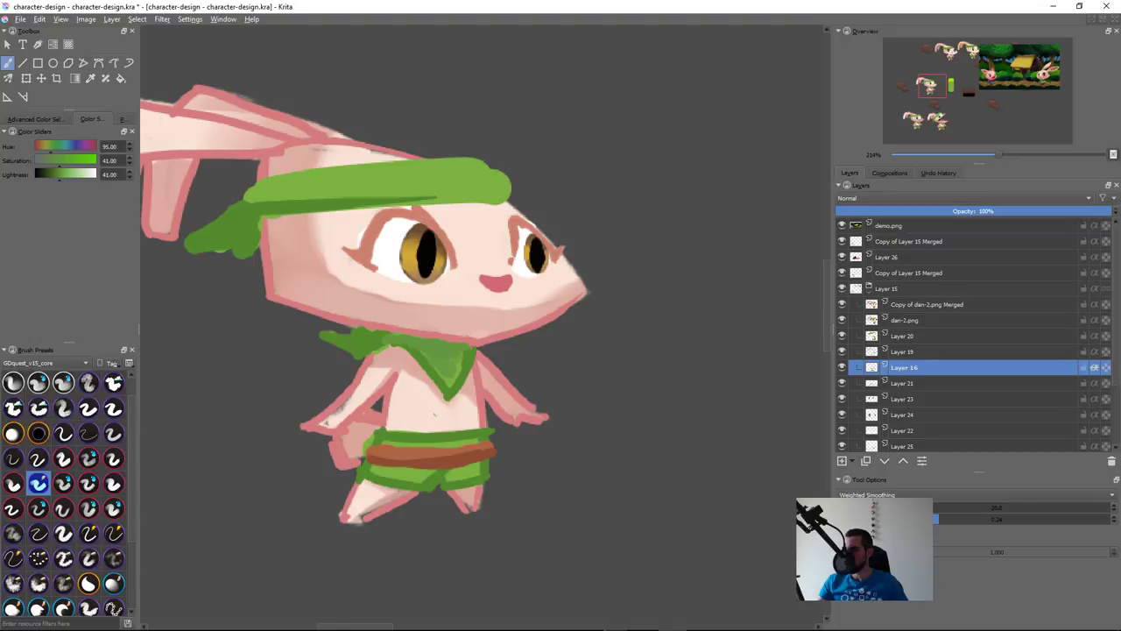
ctrl+click(451, 361)
drag(452, 360, 444, 376)
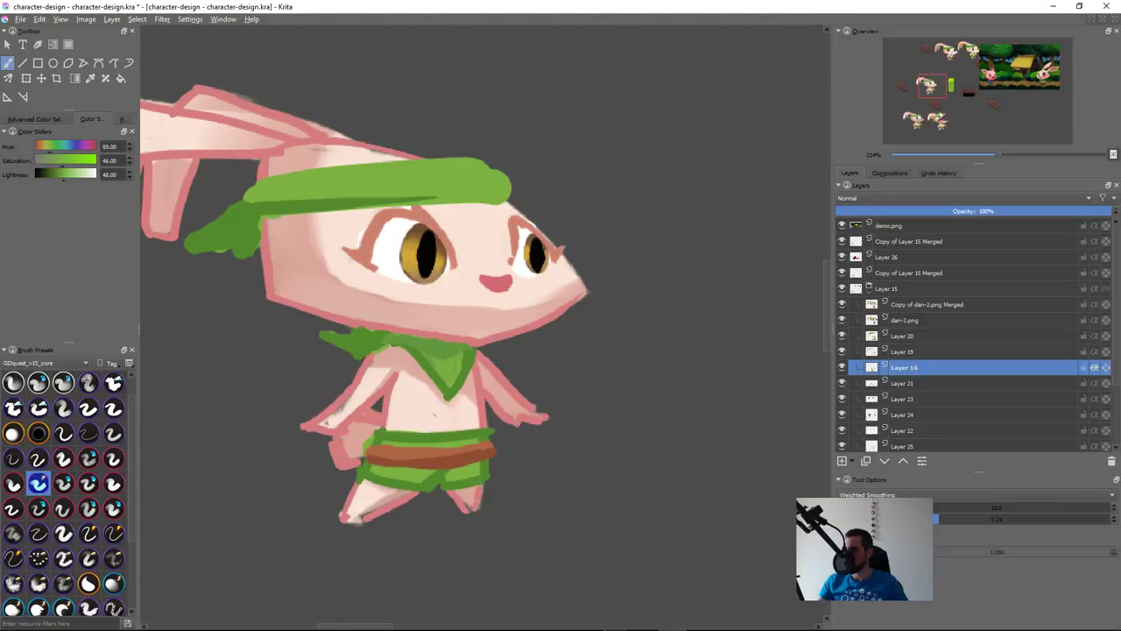
Step: Shade the golden-eyed rabbit's far arm on Layer 17 with pink sampled from the outline
scroll(579, 338, down, 6)
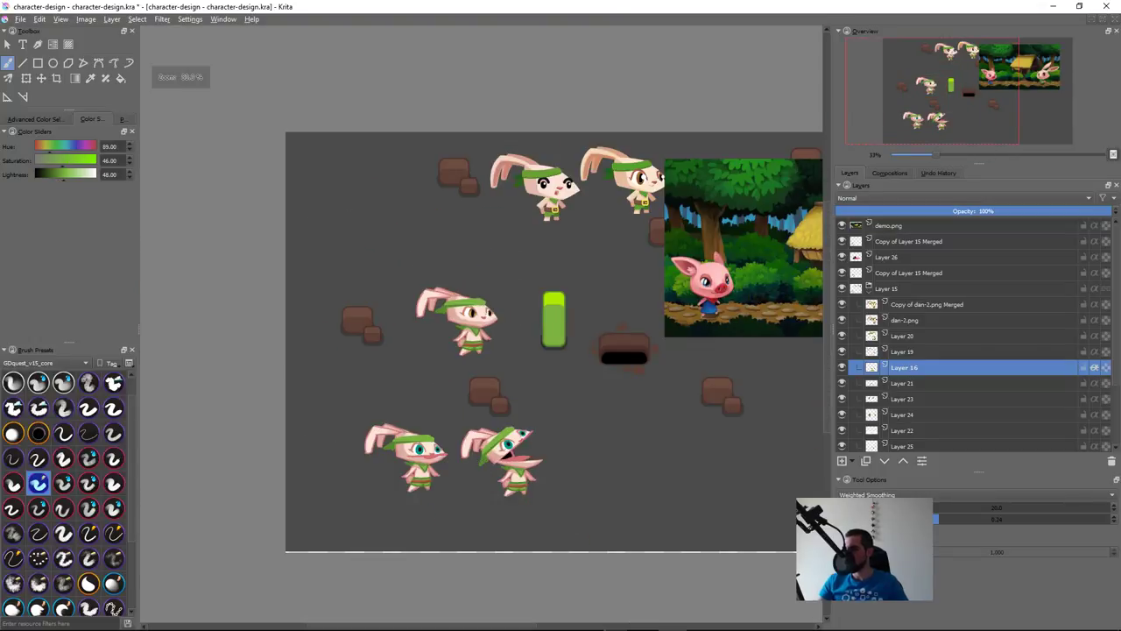
drag(573, 339, 515, 357)
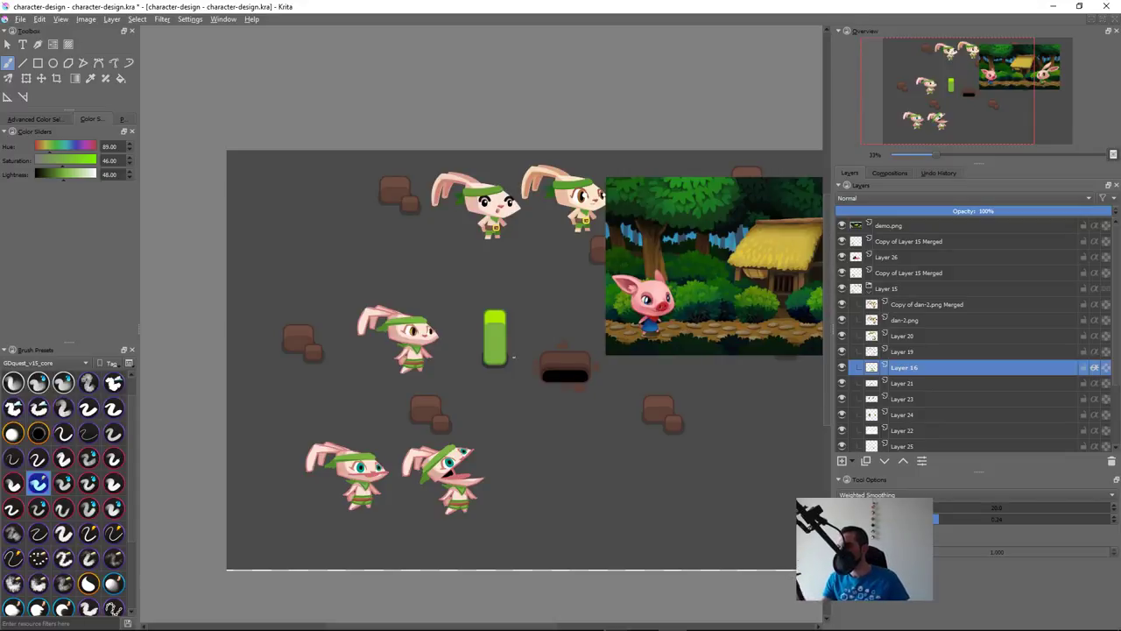
drag(500, 413, 365, 444)
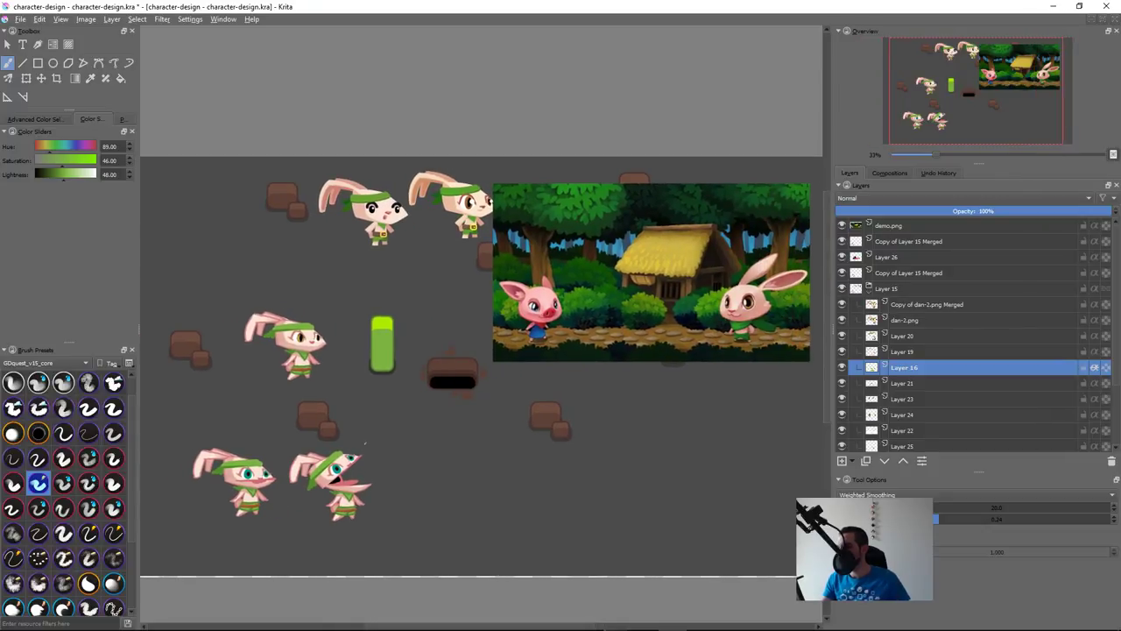
scroll(339, 407, up, 8)
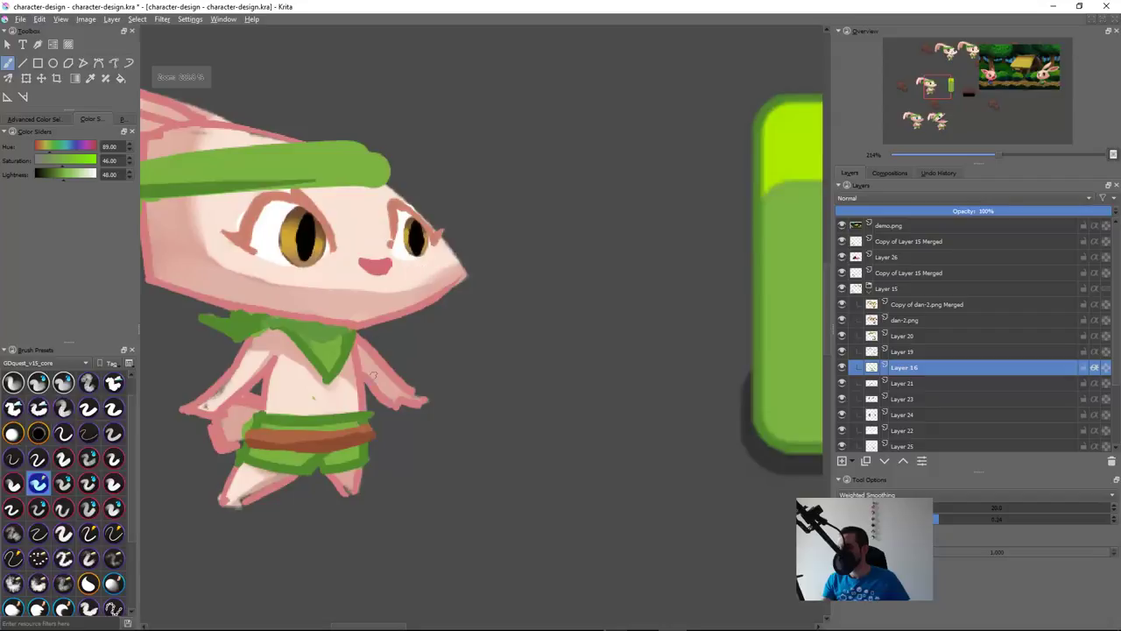
click(383, 383)
ctrl+click(407, 422)
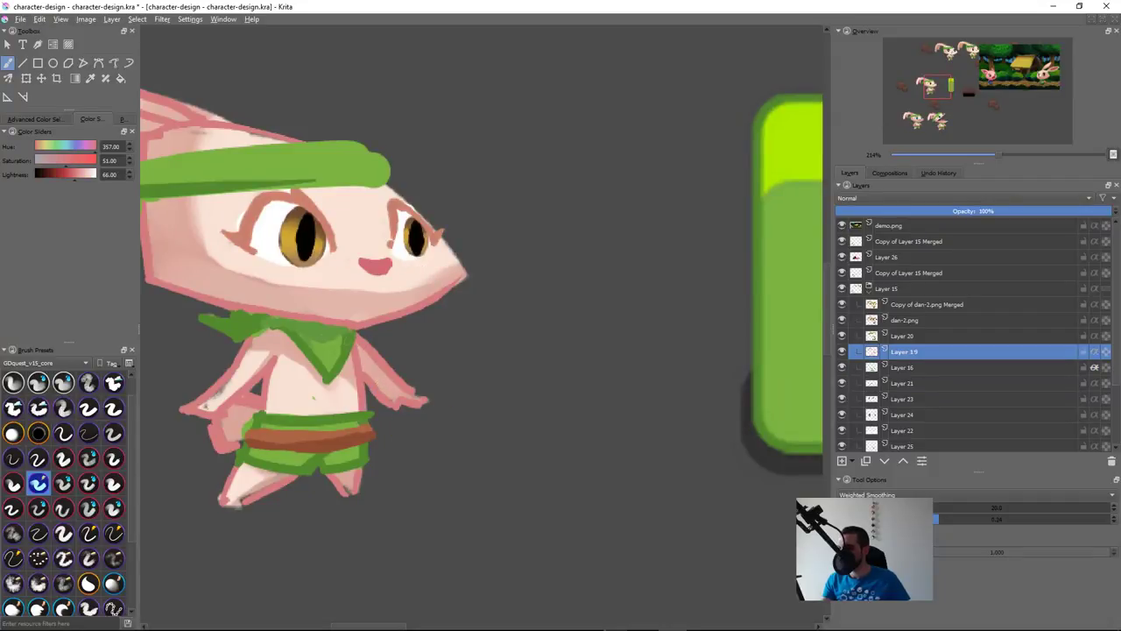
click(379, 372)
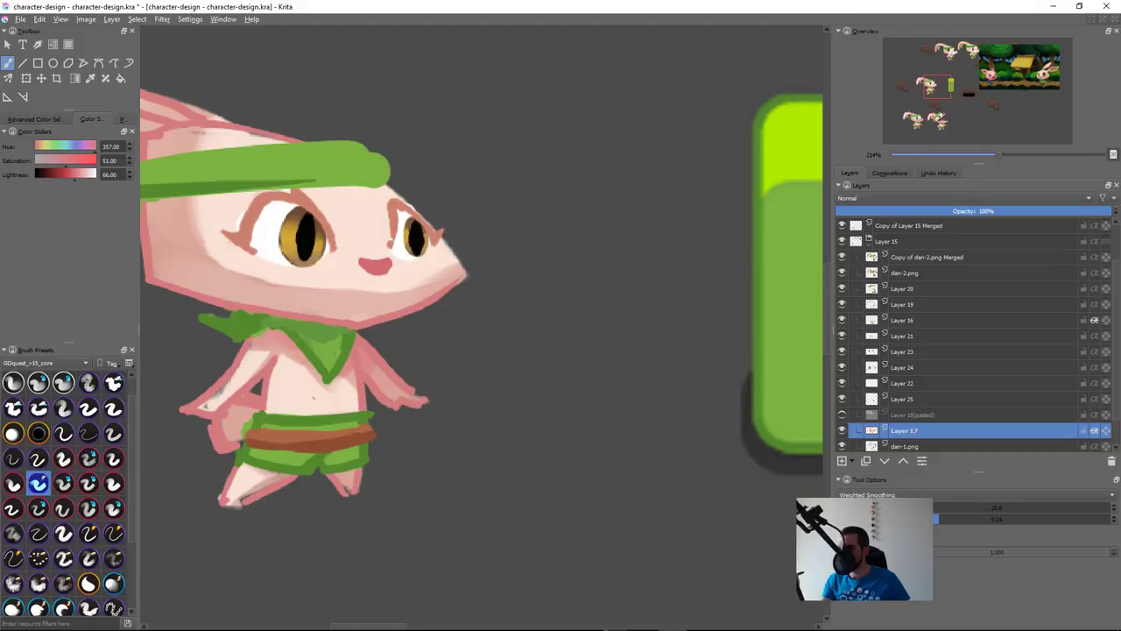
Step: Blend the shading of the near arm, shoulder and upper chest on Layer 17 using sampled skin and pink tones
ctrl+click(285, 355)
ctrl+click(249, 368)
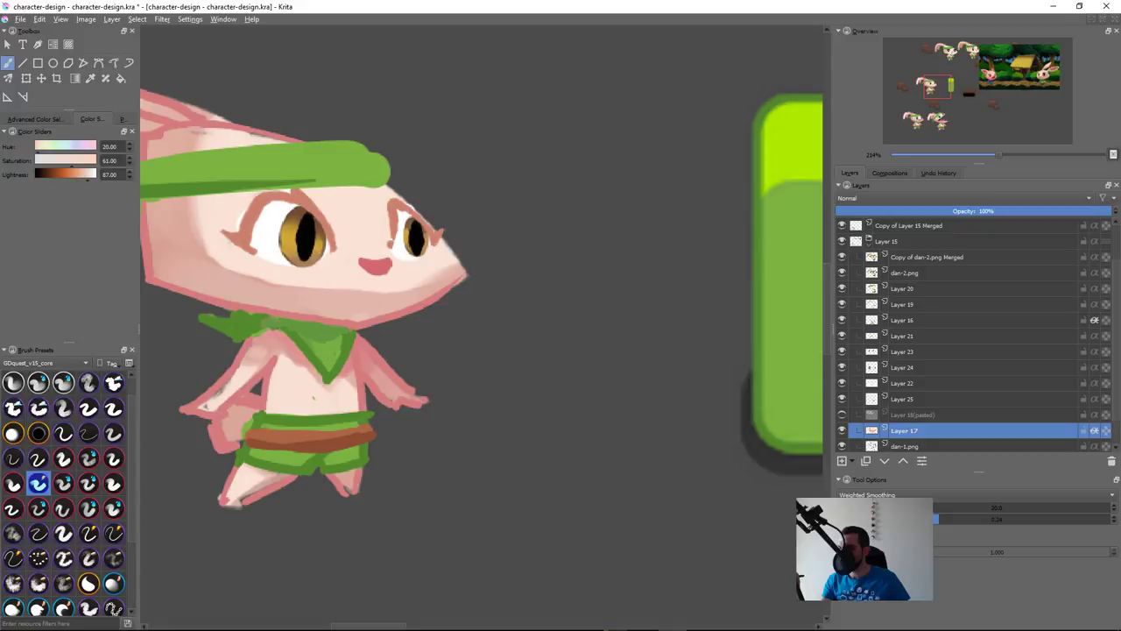
ctrl+click(273, 339)
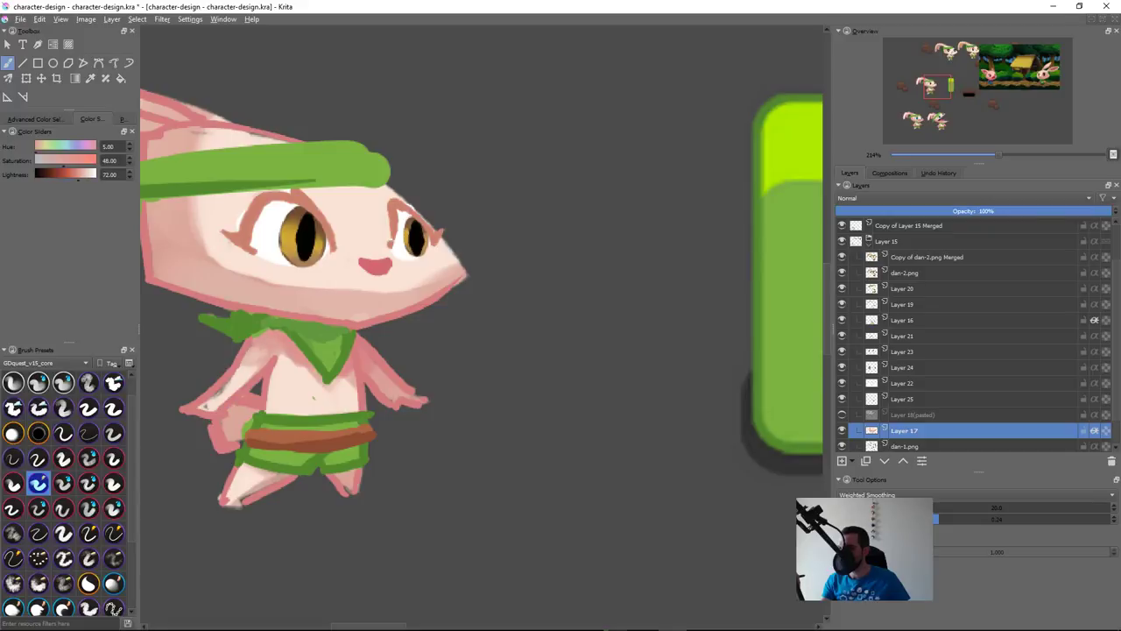
ctrl+click(249, 377)
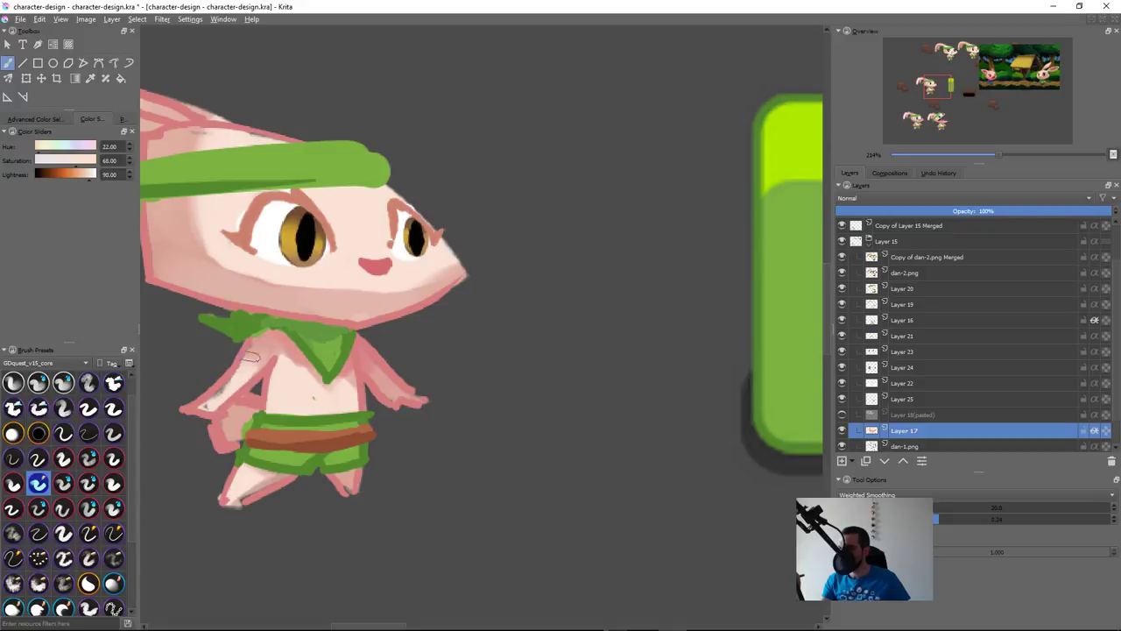
ctrl+click(277, 334)
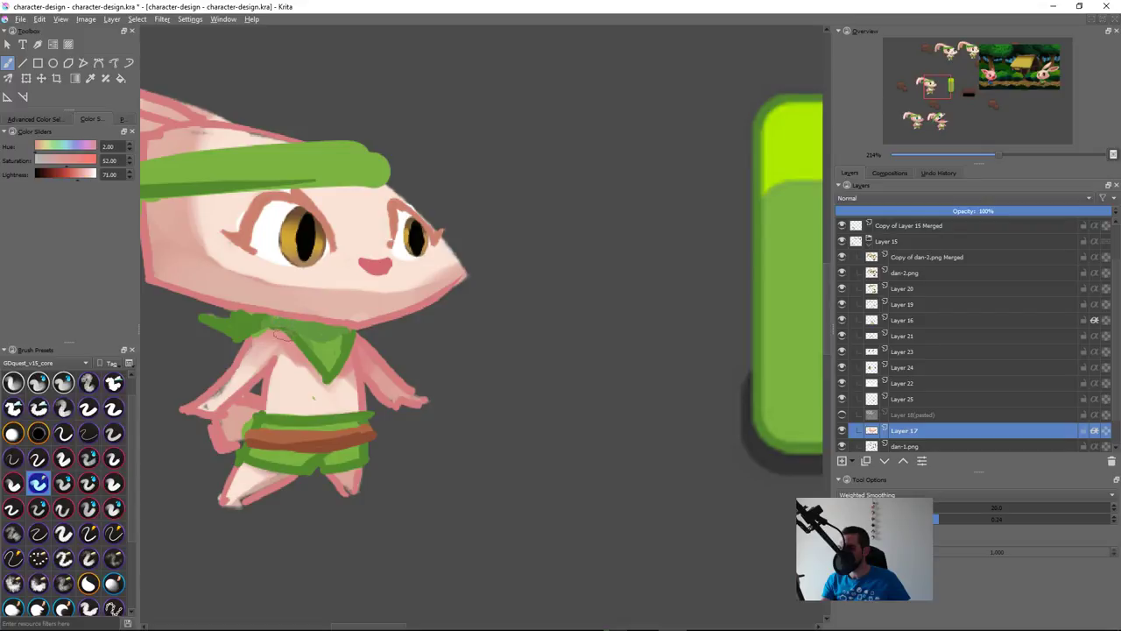
scroll(438, 342, down, 8)
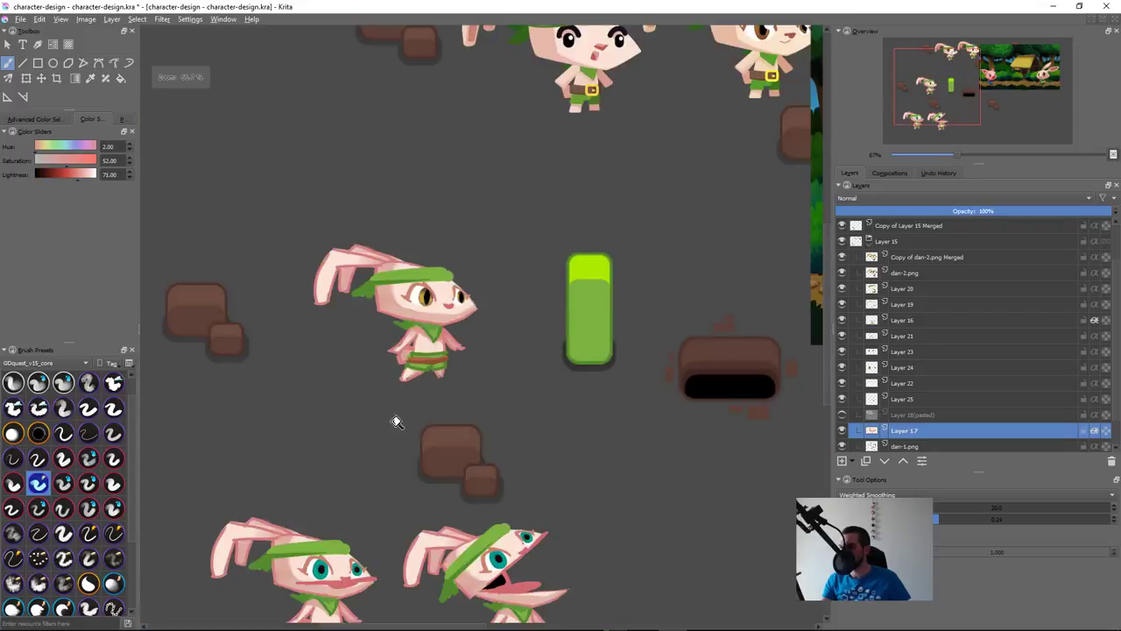
scroll(491, 316, up, 8)
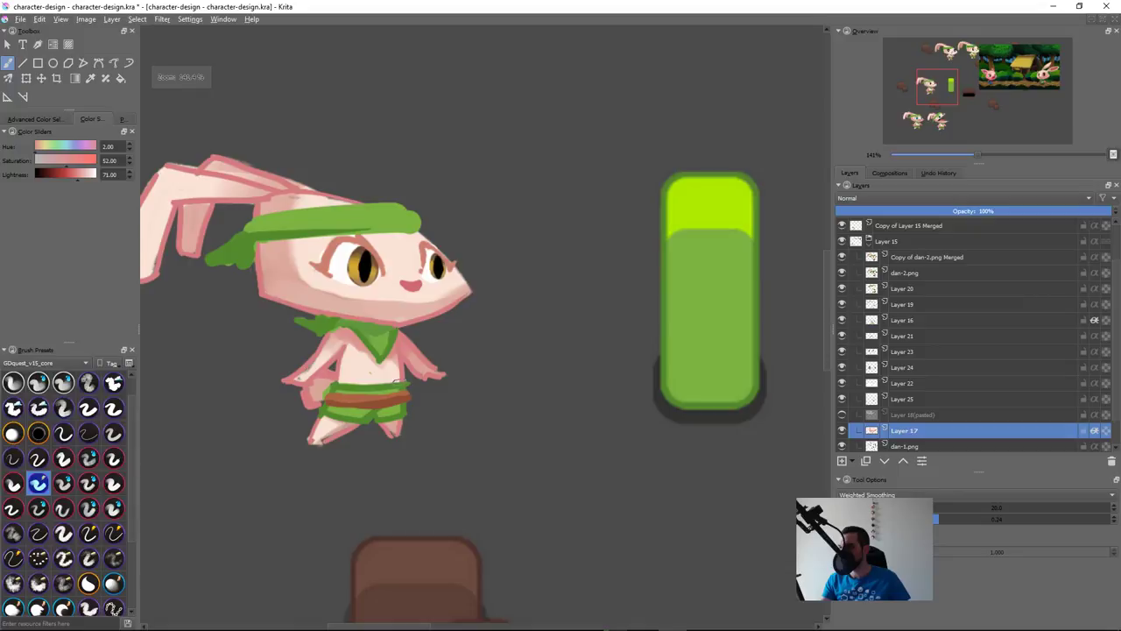
ctrl+click(404, 352)
ctrl+click(399, 361)
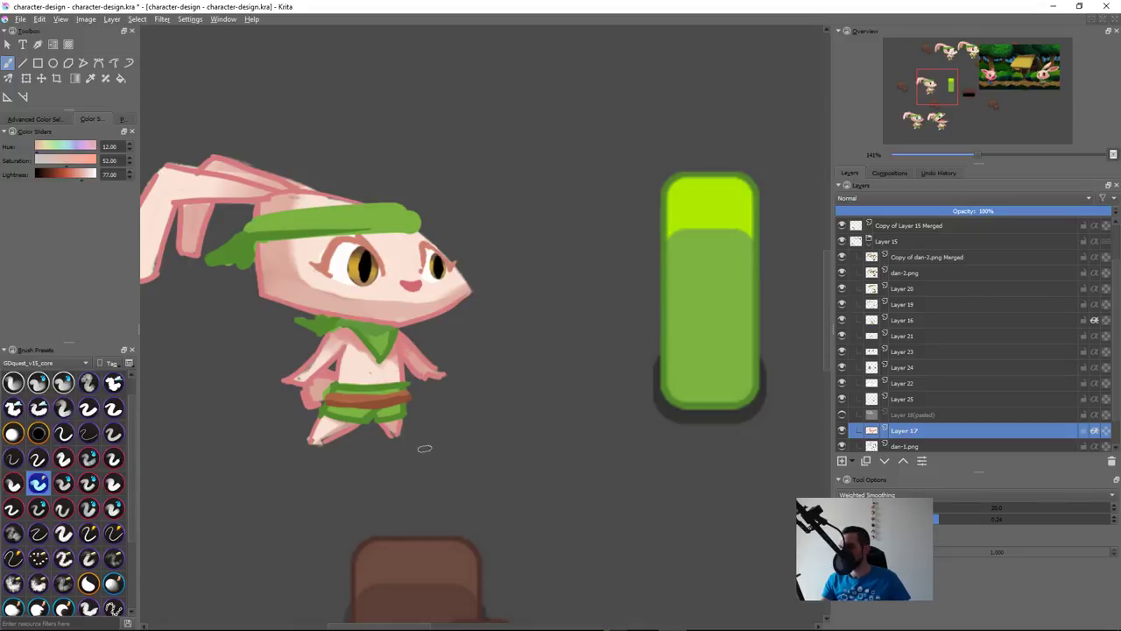
Step: Draw a thin slanted mouth line below the nose on Layer 25 with its sampled pinkish red, and save the file
scroll(478, 388, down, 1)
drag(477, 388, 473, 281)
click(390, 296)
drag(384, 297, 536, 317)
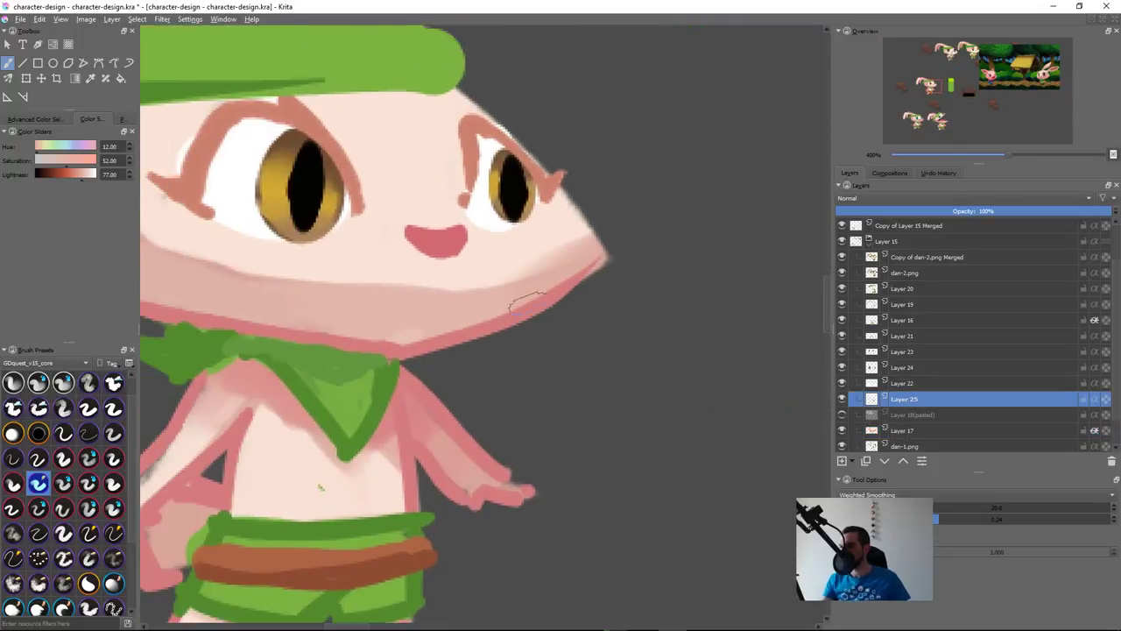
ctrl+click(447, 239)
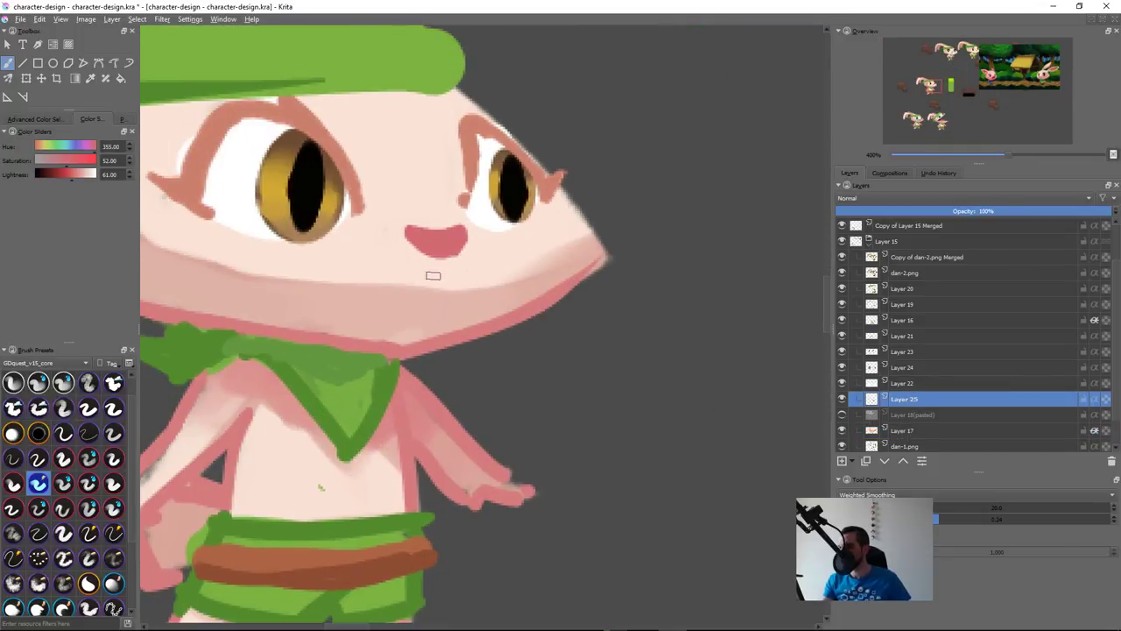
drag(390, 281, 438, 269)
key(ctrl+z)
drag(364, 291, 447, 272)
scroll(490, 295, down, 6)
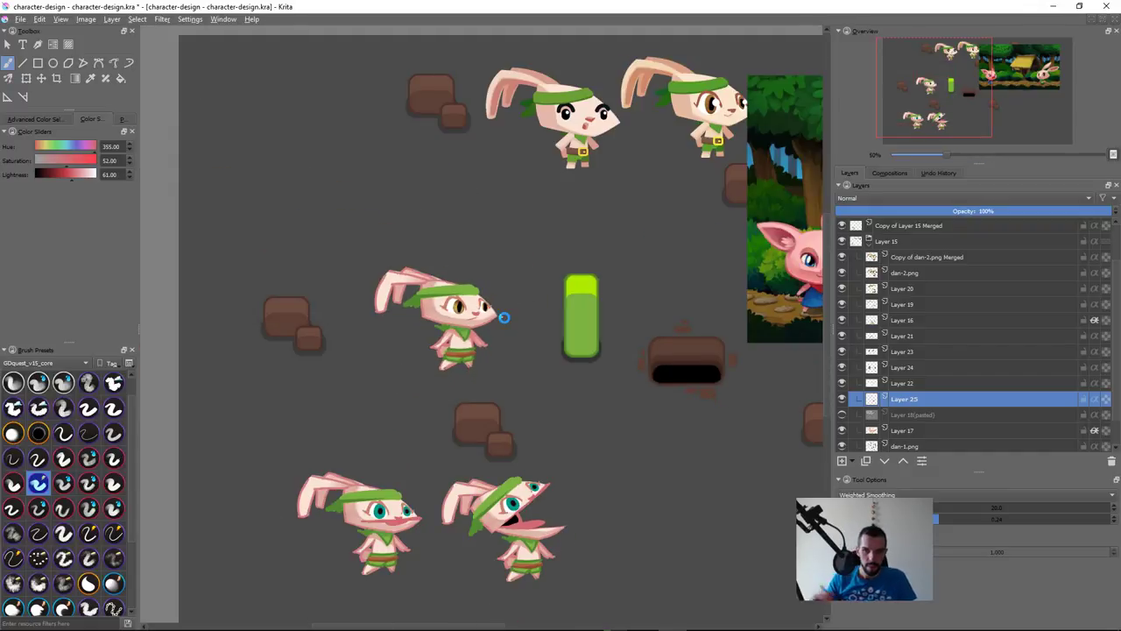
key(ctrl+s)
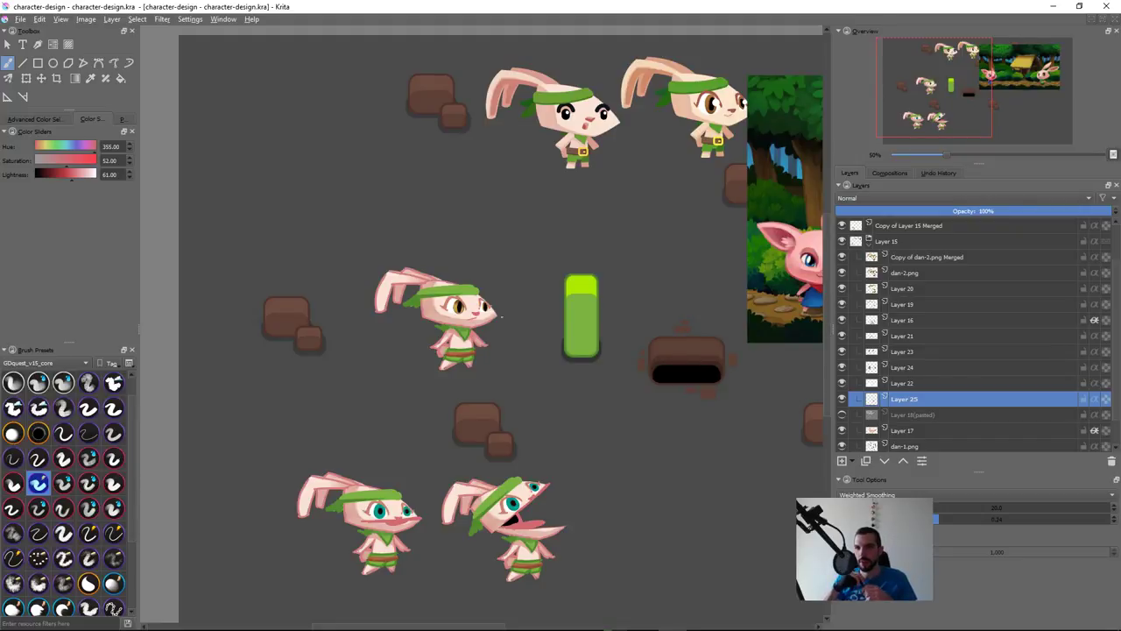
Step: Toggle the visibility of Layers 21, 23 and 24 to identify their facial features, leaving Layer 24 with the golden irises hidden
drag(557, 348, 567, 369)
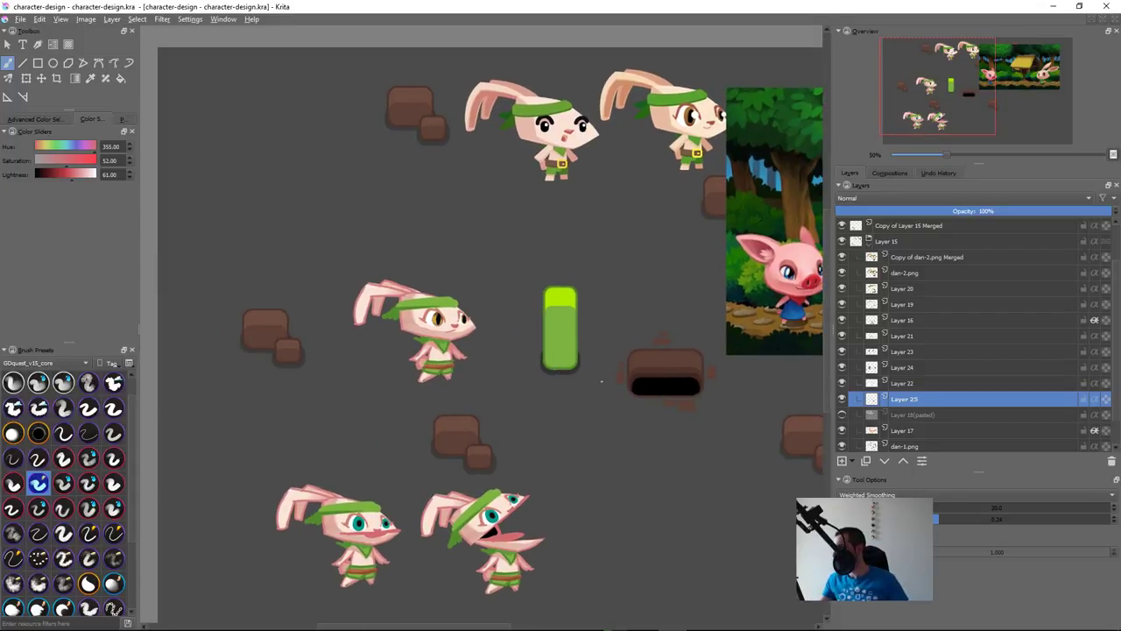
click(841, 336)
click(842, 339)
click(843, 351)
click(842, 351)
click(842, 367)
click(841, 368)
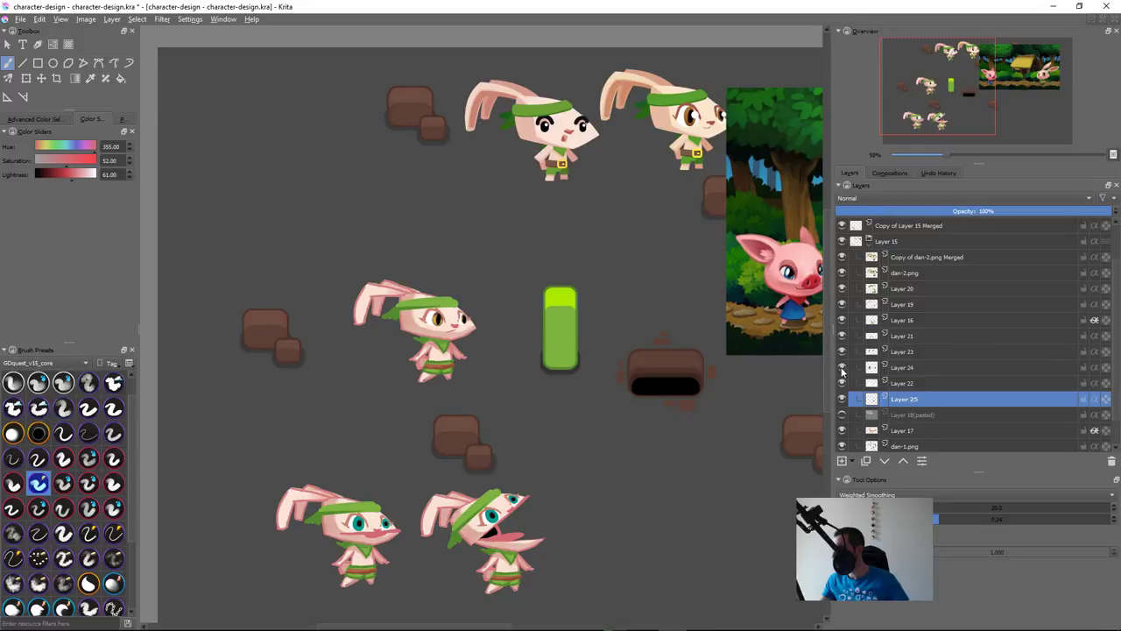
click(842, 368)
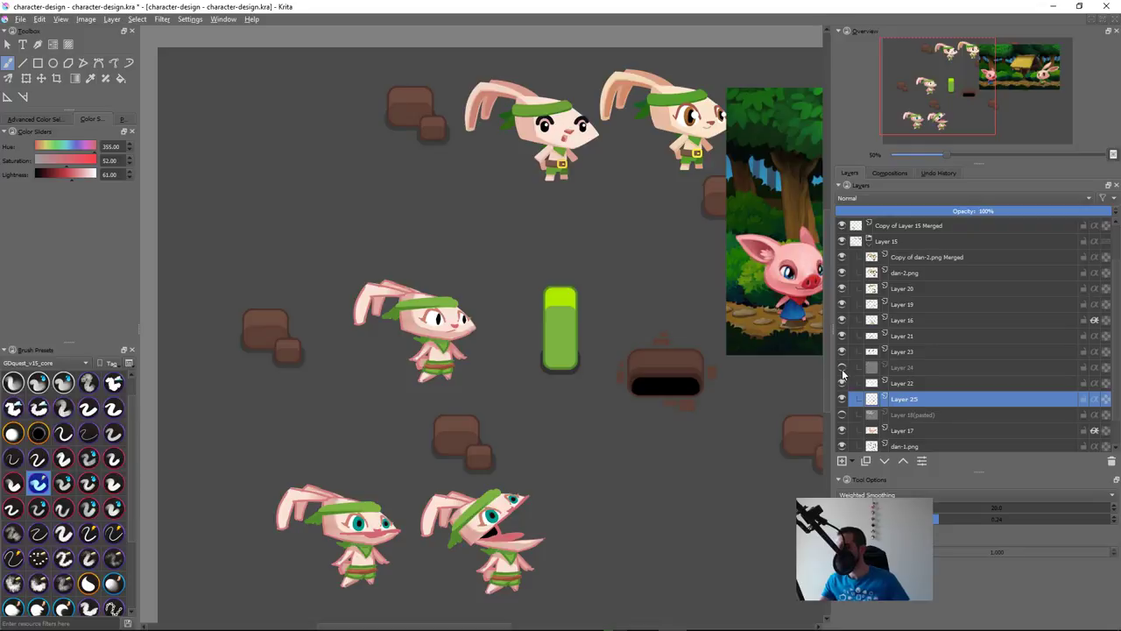
click(841, 368)
click(842, 368)
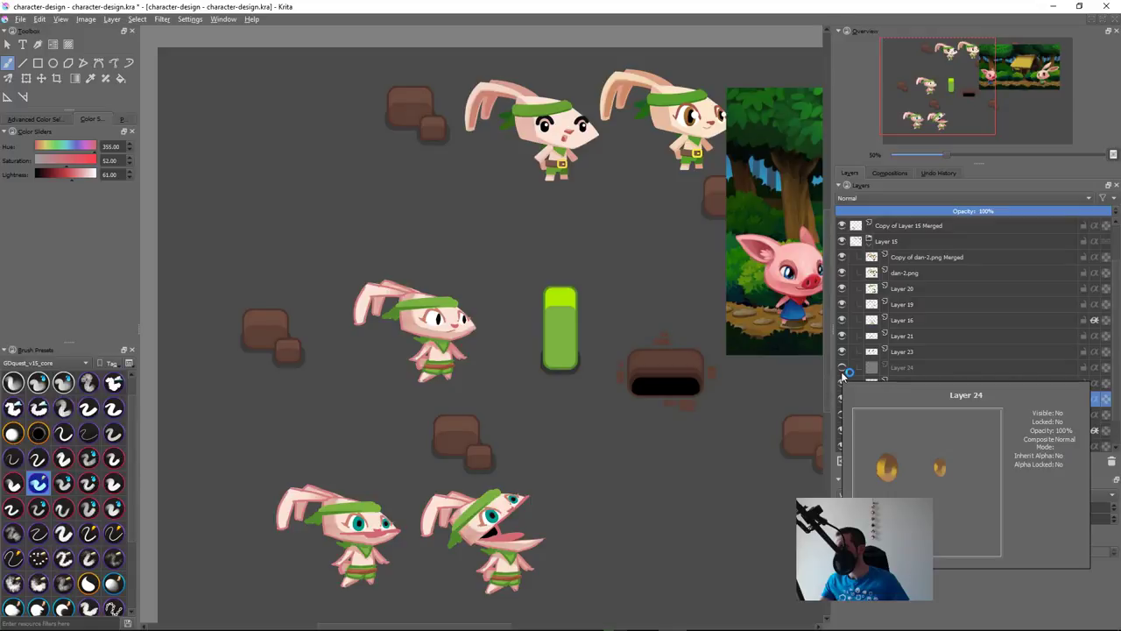
click(842, 371)
click(842, 370)
click(841, 379)
click(842, 379)
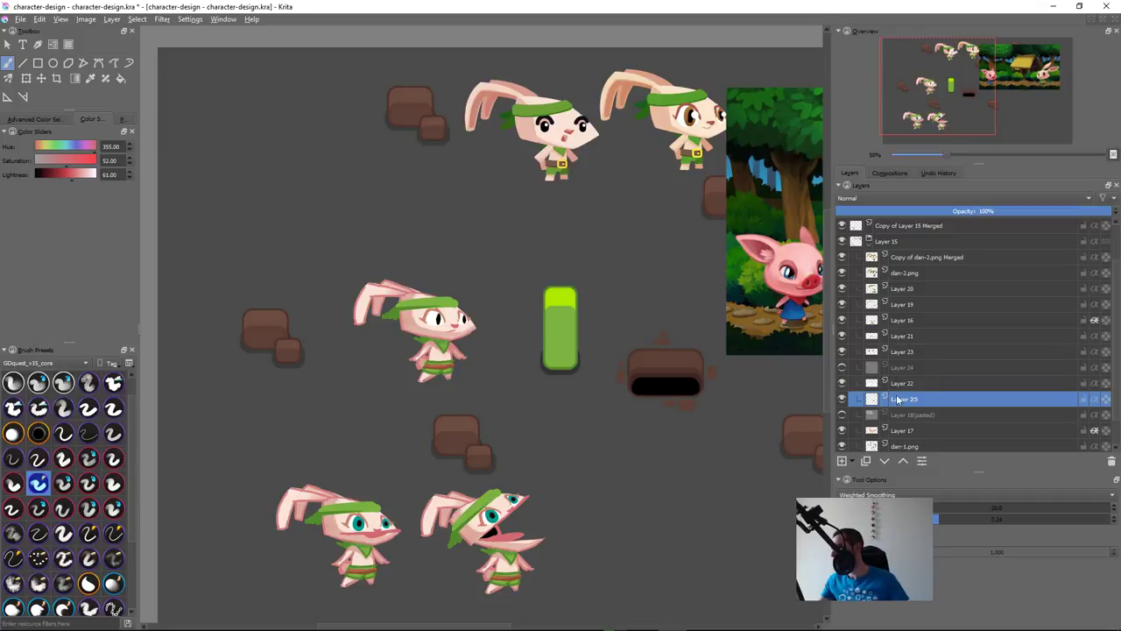
Step: Try to move Layers 21 and 23 together slightly down on the rabbit's face
click(843, 337)
click(843, 337)
click(903, 352)
shift+click(902, 338)
key(1)
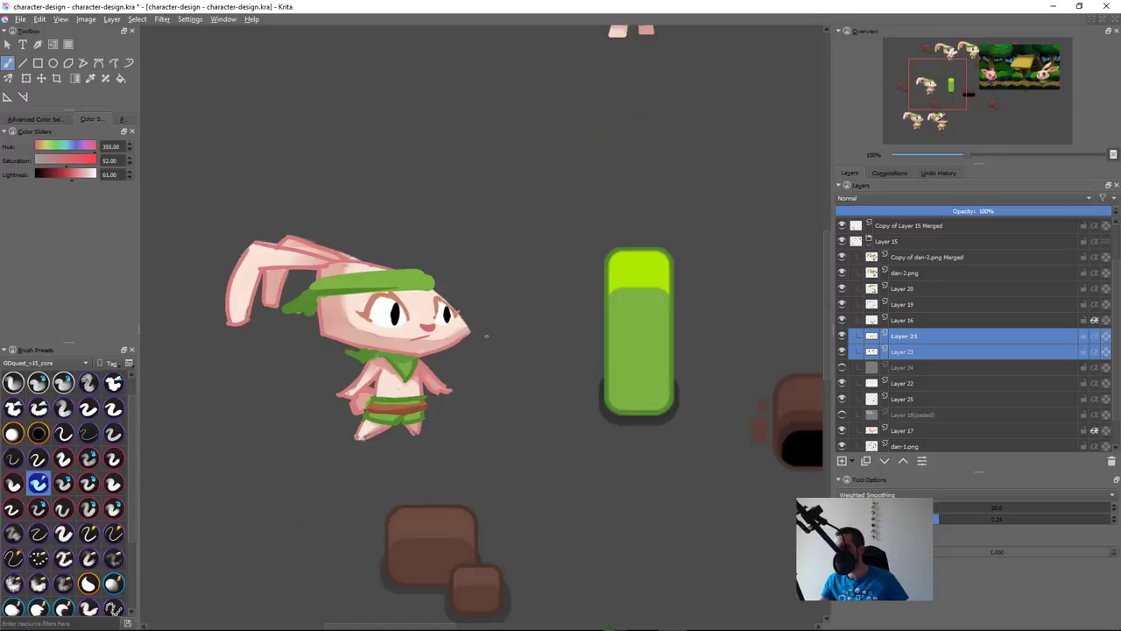
key(t)
drag(450, 315, 448, 320)
key(ctrl+z)
Step: Toggle the visibility of Layers 16, 24, 22 and 25 to check which facial features each one holds
click(842, 322)
click(843, 322)
click(841, 368)
click(843, 383)
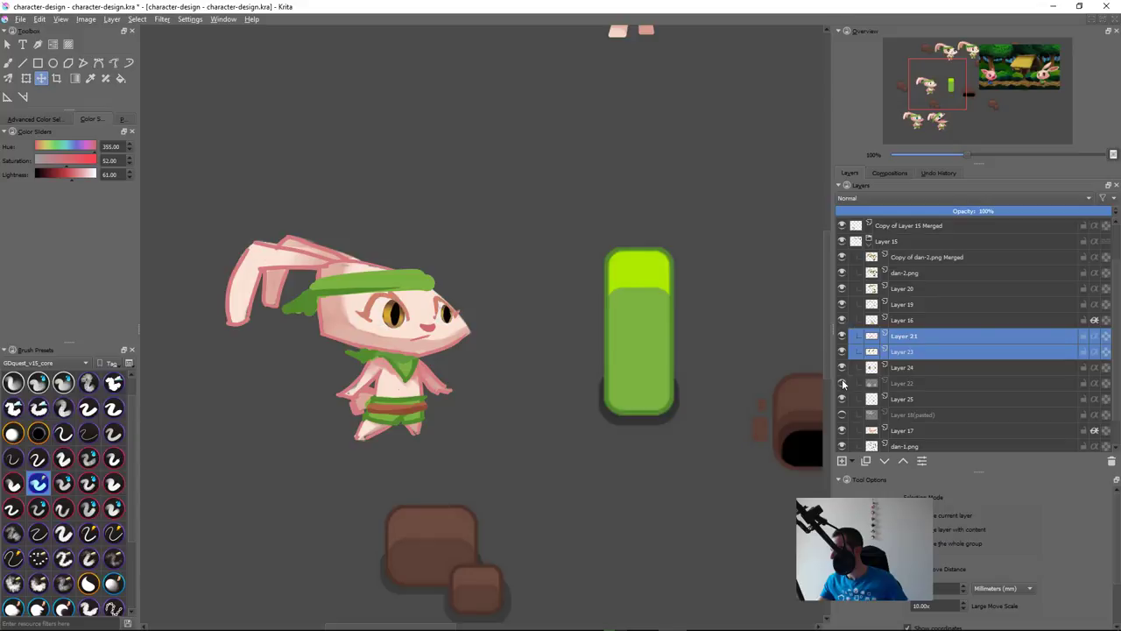
click(842, 367)
click(843, 383)
click(843, 399)
click(843, 399)
Step: Group Layers 21, 22, 23, 24 and 25 and nudge the facial feature group slightly down on the head
click(896, 401)
ctrl+click(911, 383)
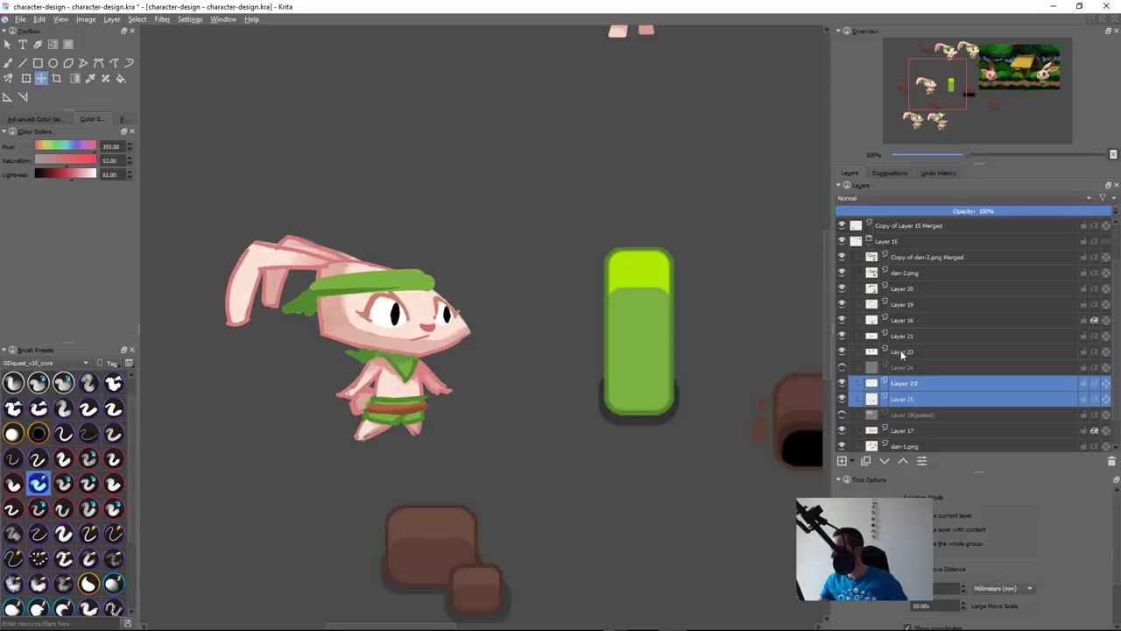
ctrl+click(906, 351)
ctrl+click(907, 335)
ctrl+click(908, 369)
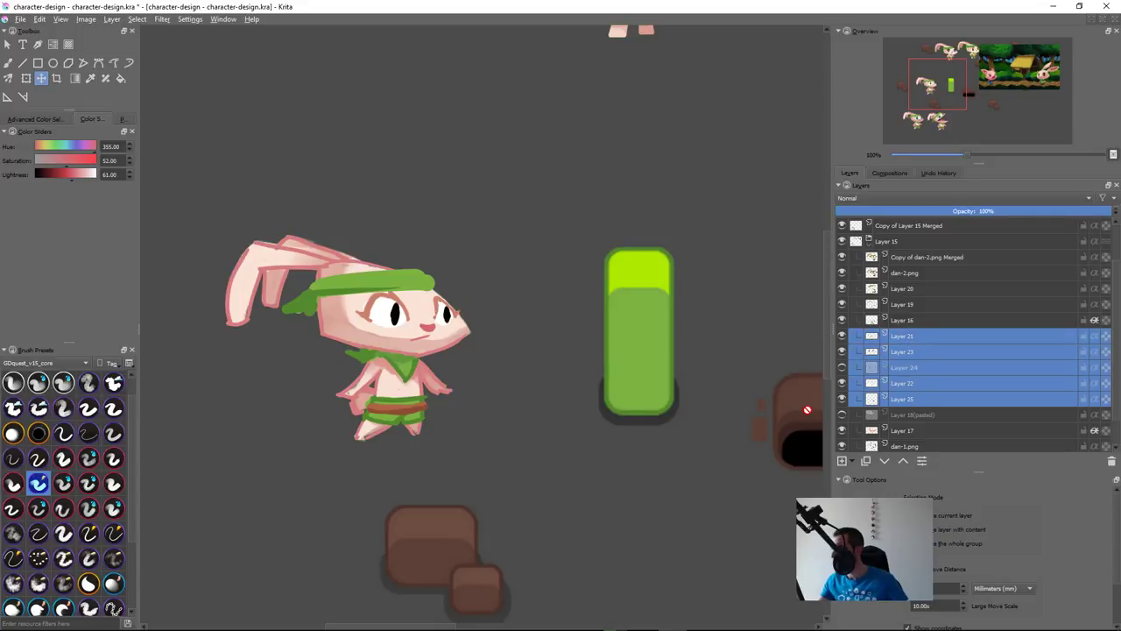
key(ctrl+g)
drag(460, 314, 459, 317)
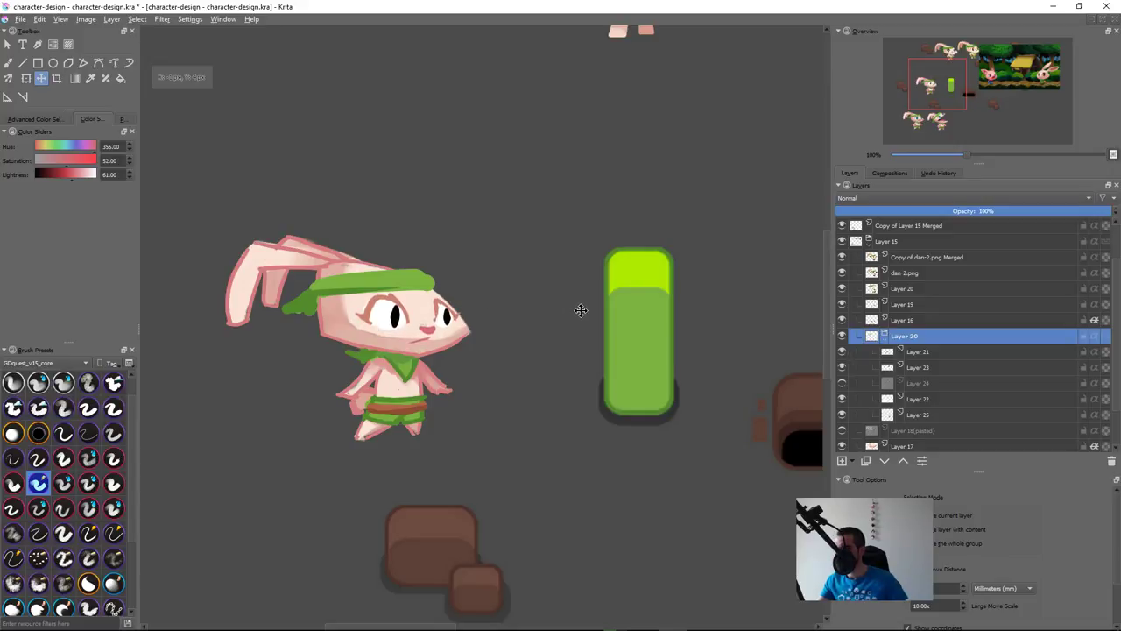
Step: Fit the whole page in view and turn on soft proofing to compare the characters' values in grayscale
key(2)
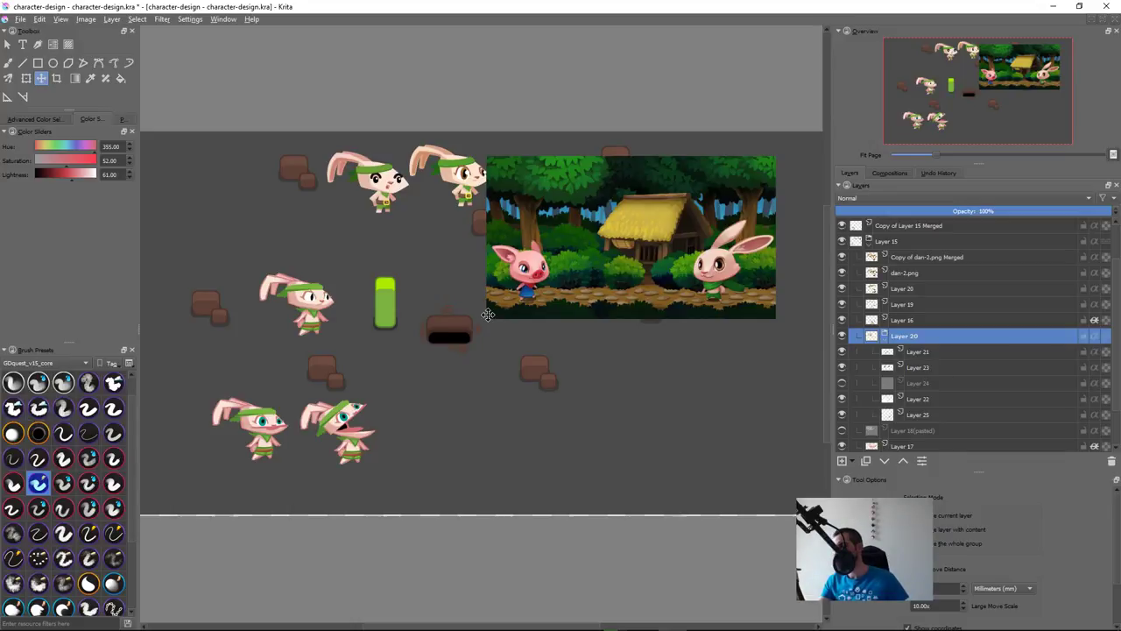
key(ctrl+y)
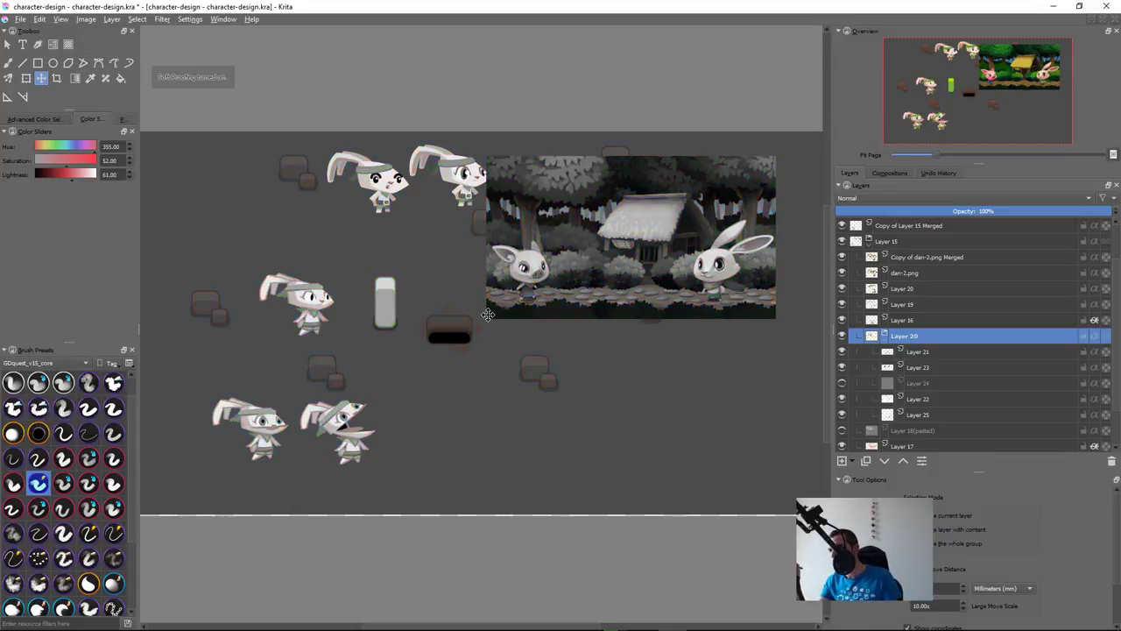
Step: Turn off soft proofing and toggle the visibility of the Layer 15 group to check which artwork it holds
key(ctrl+y)
click(843, 242)
click(843, 242)
click(843, 242)
click(842, 242)
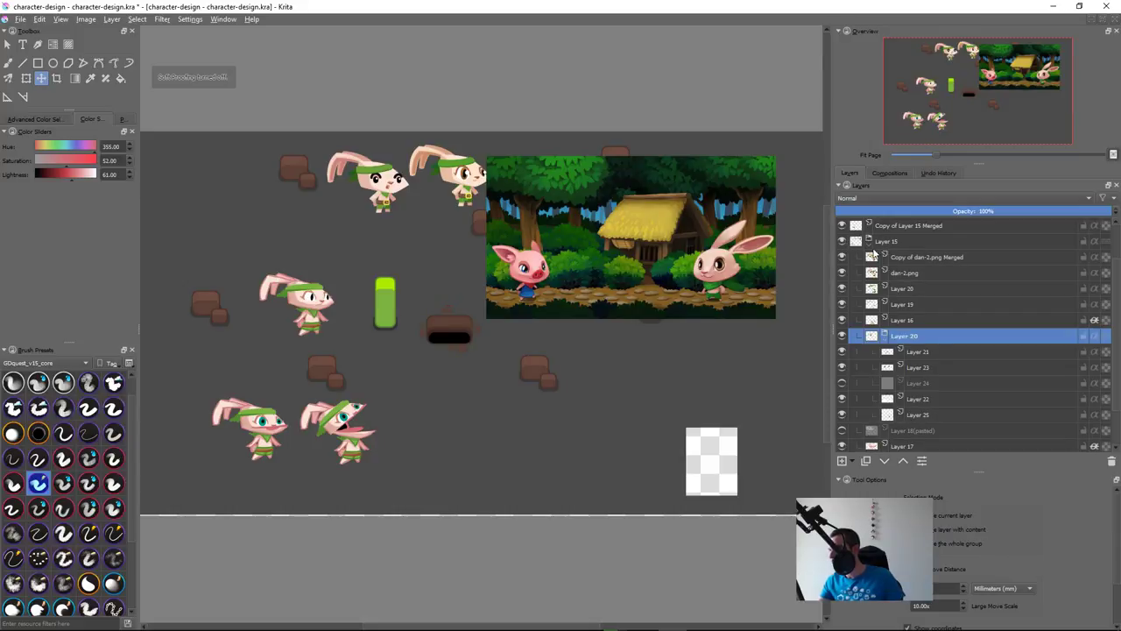
Step: Hide Copy of dan-2.png Merged and dan-2.png inside the Layer 15 group, select the group and save the document
click(842, 257)
click(842, 272)
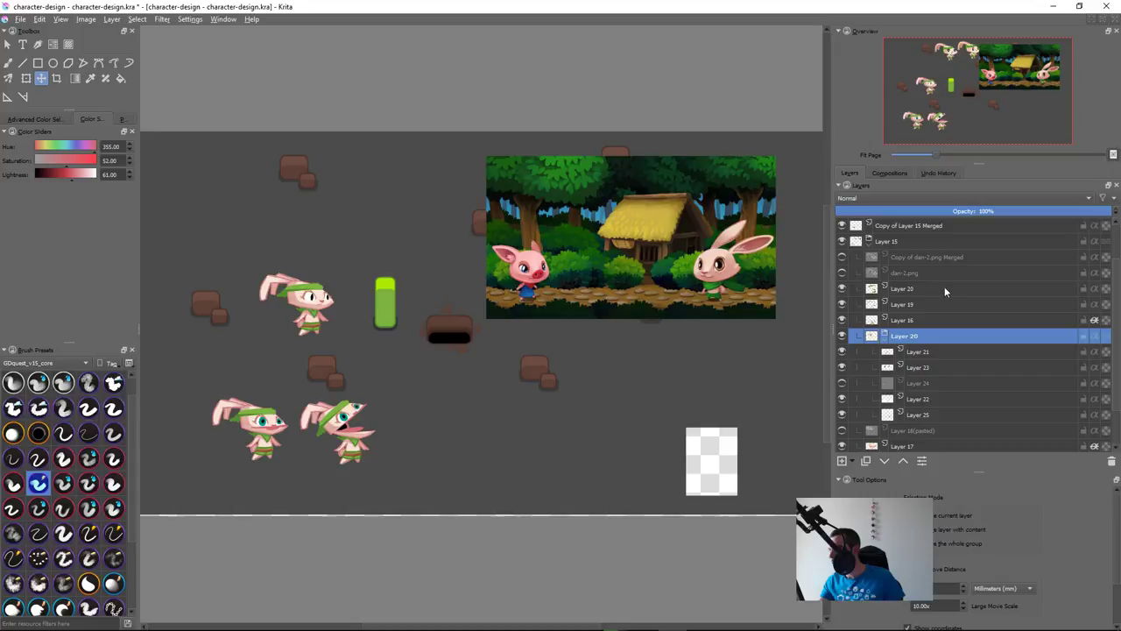
click(842, 273)
click(841, 257)
click(841, 256)
click(842, 273)
click(910, 242)
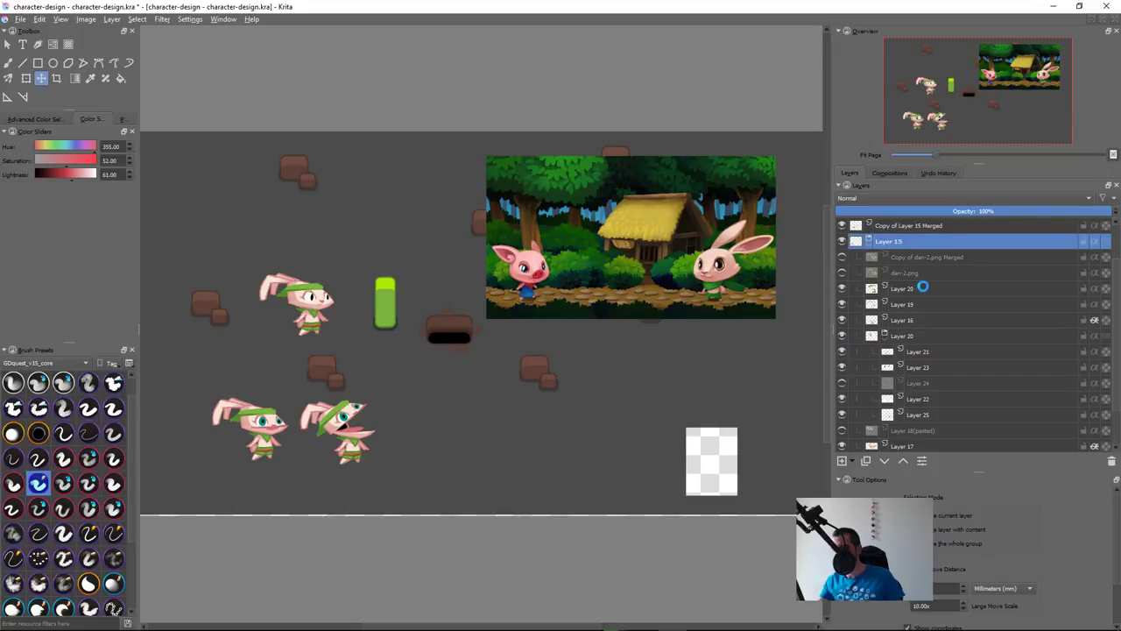
key(ctrl+s)
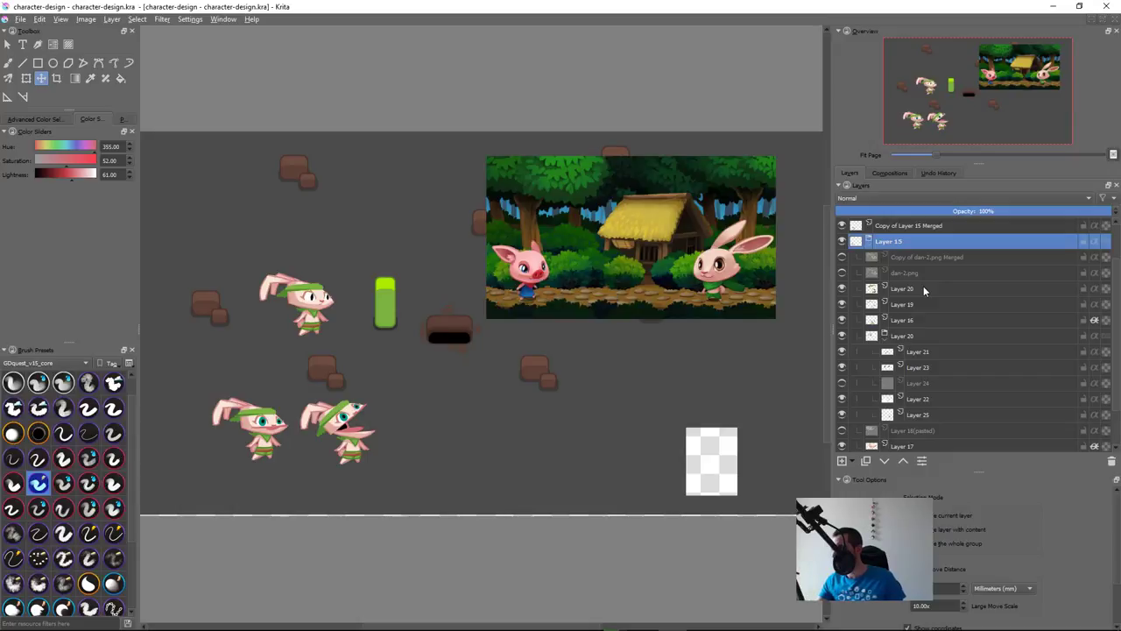
Step: Create a new filter layer in the Layer 15 group using the Levels filter
key(F3)
key(Escape)
key(ctrl+shift+f)
drag(565, 160, 761, 151)
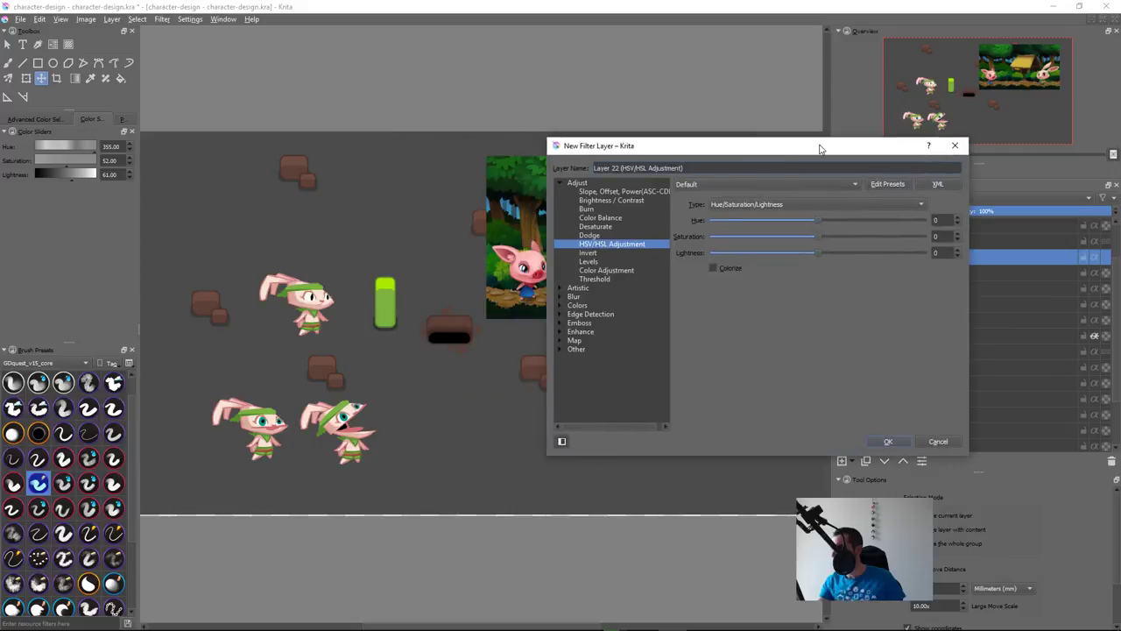
click(613, 270)
click(646, 262)
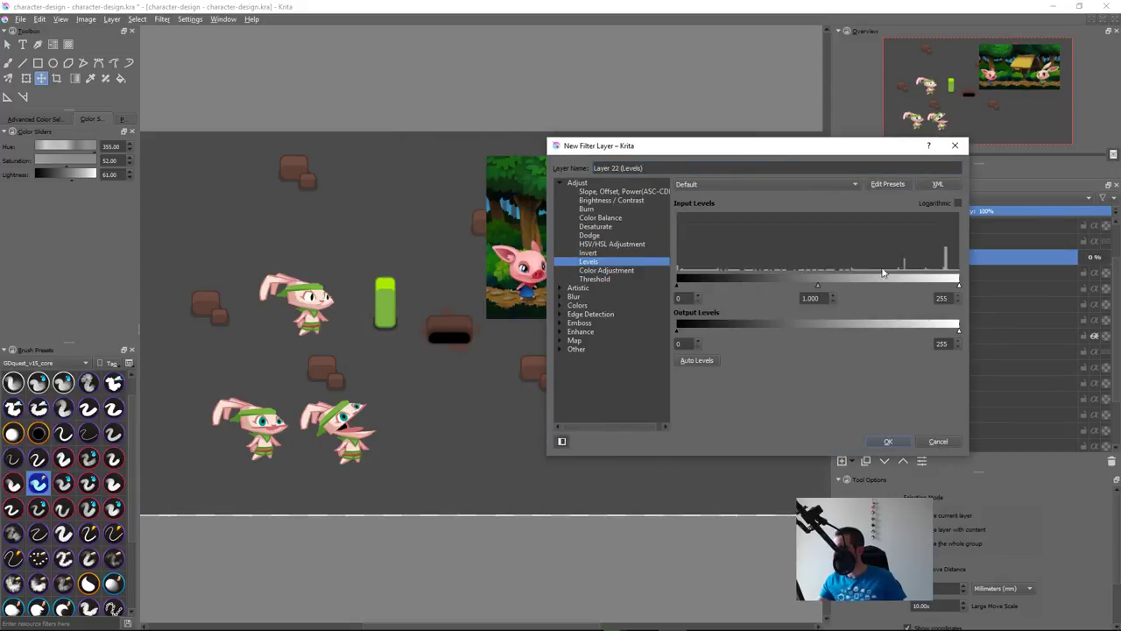
Step: Set the filter's input levels to black point 14, gamma 0.860 and white point 244, and accept them
drag(958, 280, 788, 302)
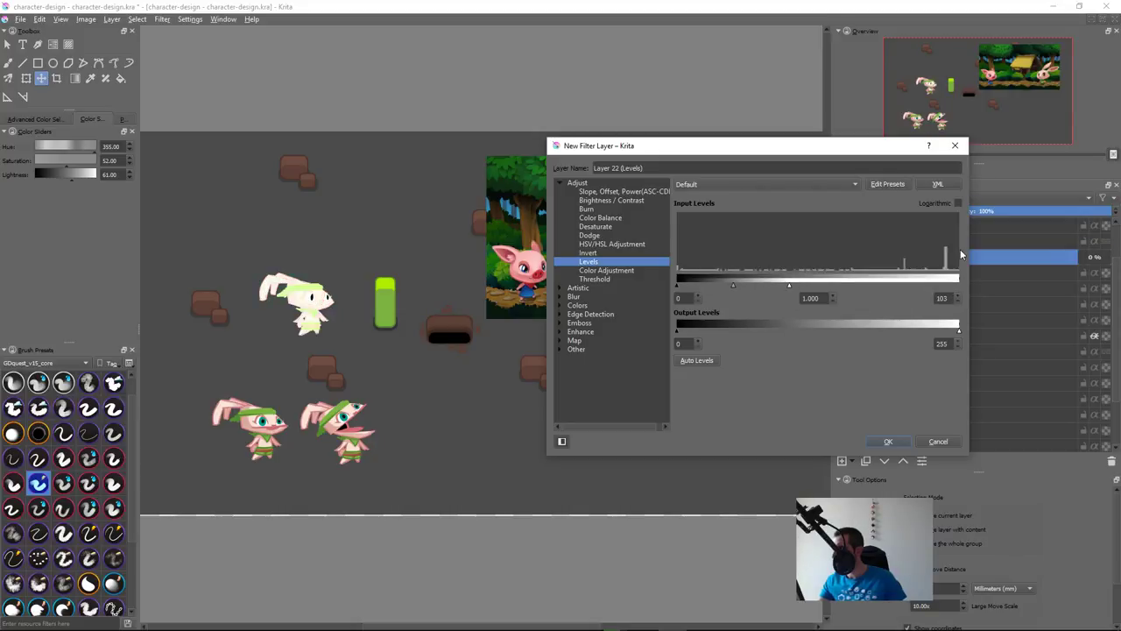
drag(791, 285, 929, 291)
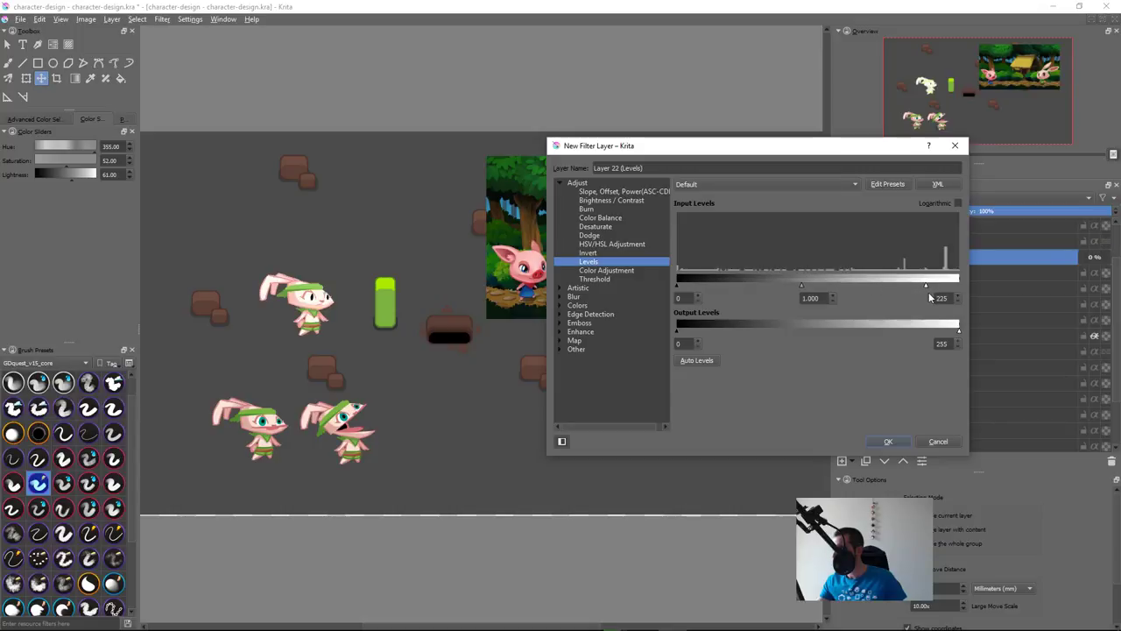
drag(925, 286, 949, 289)
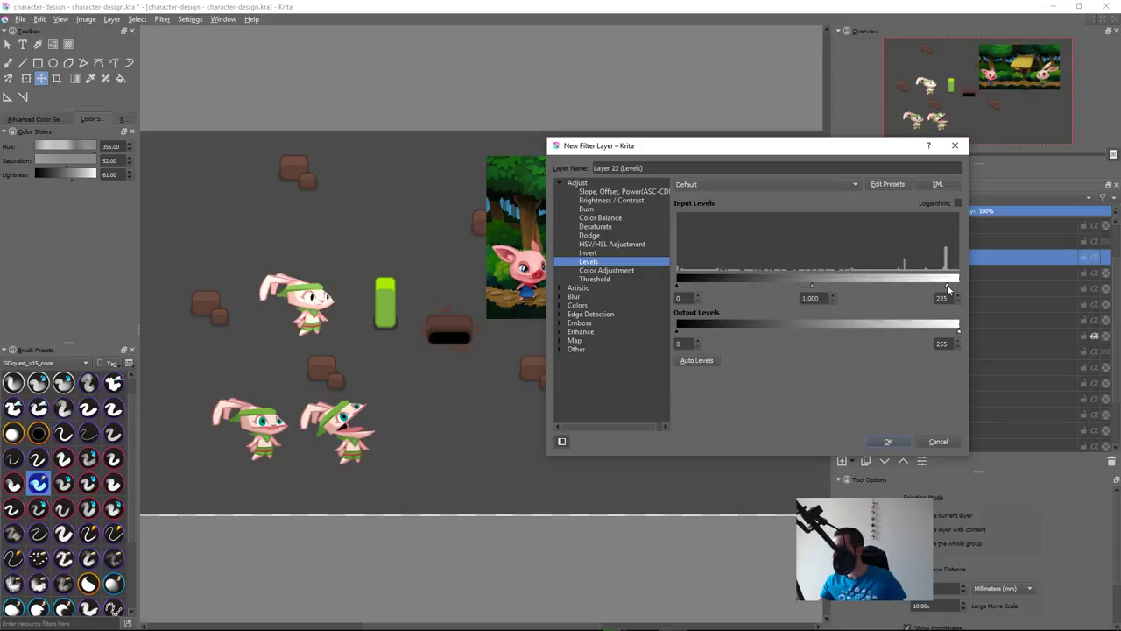
drag(814, 288, 833, 284)
mouse_move(834, 284)
mouse_down()
mouse_move(846, 283)
mouse_move(814, 284)
mouse_up()
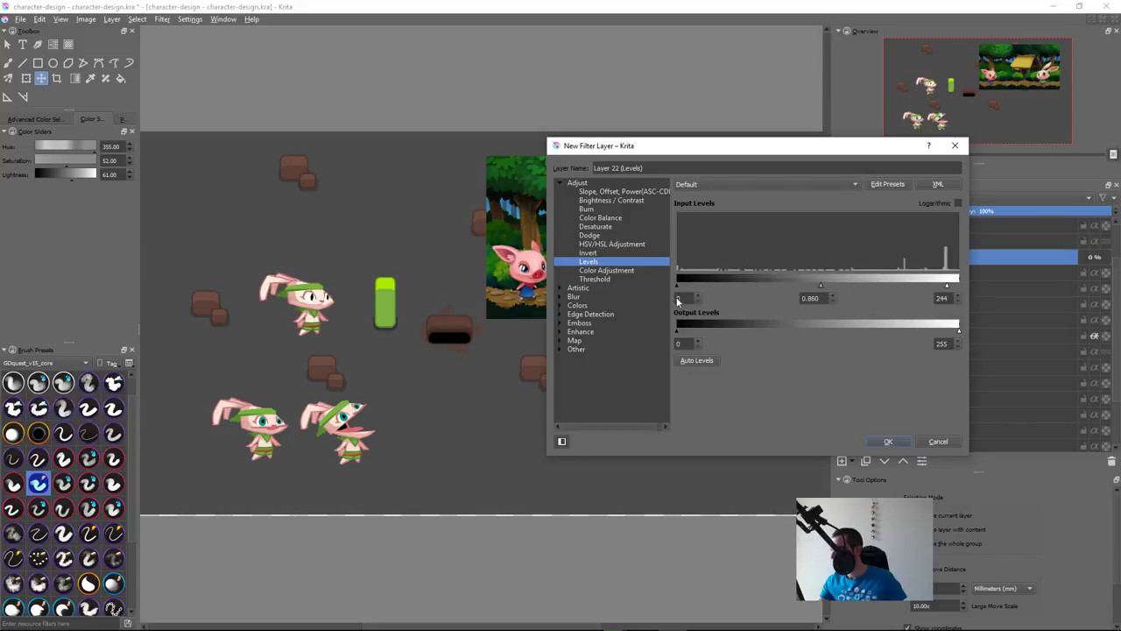
drag(677, 286, 690, 290)
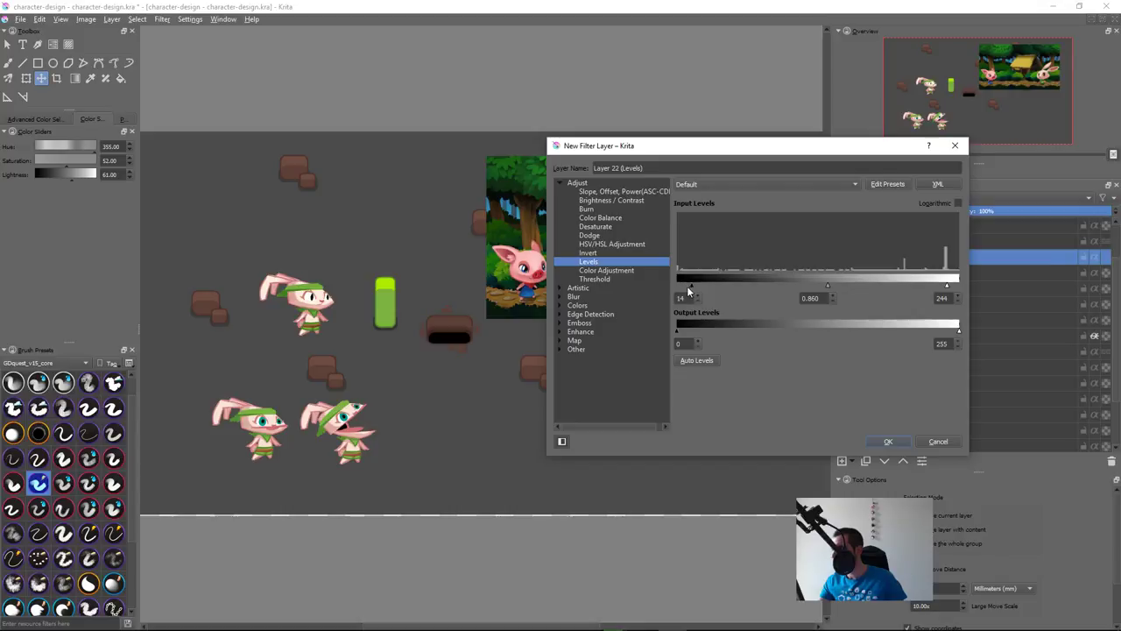
click(890, 443)
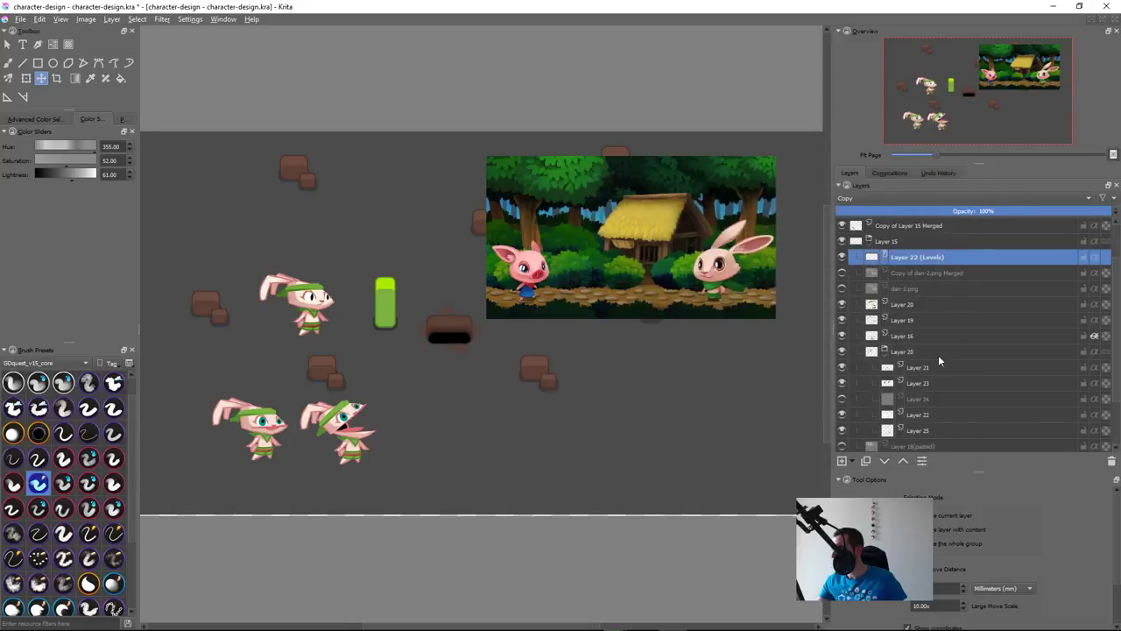
Step: Hide the Levels filter layer and start a new Color Adjustment filter layer in the Layer 15 group
click(843, 257)
click(844, 258)
click(912, 241)
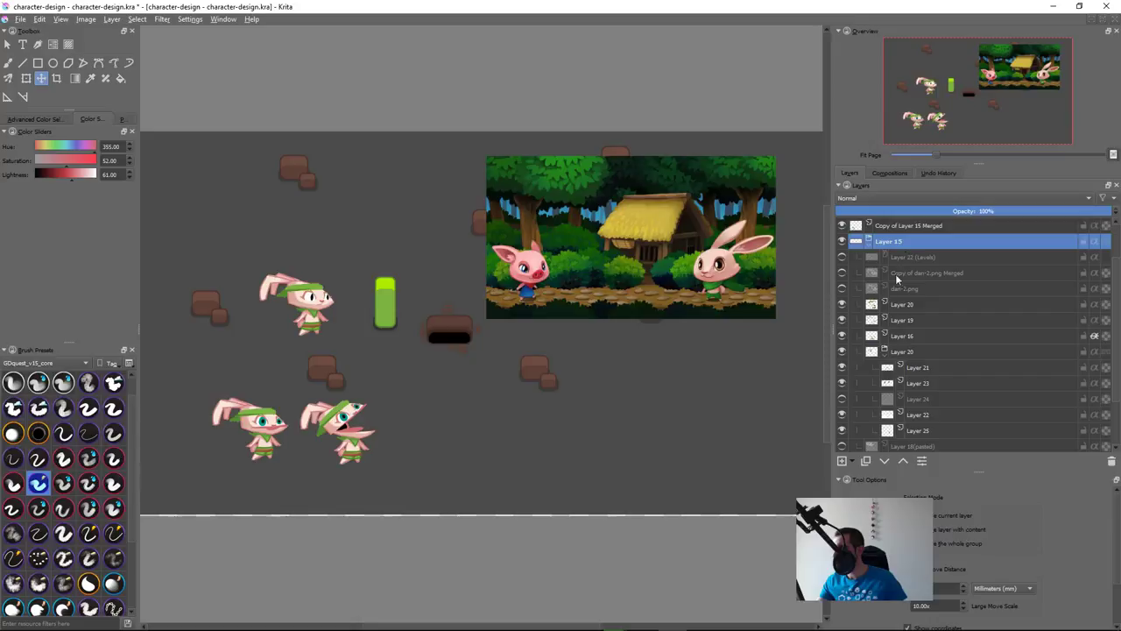
key(ctrl+shift+f)
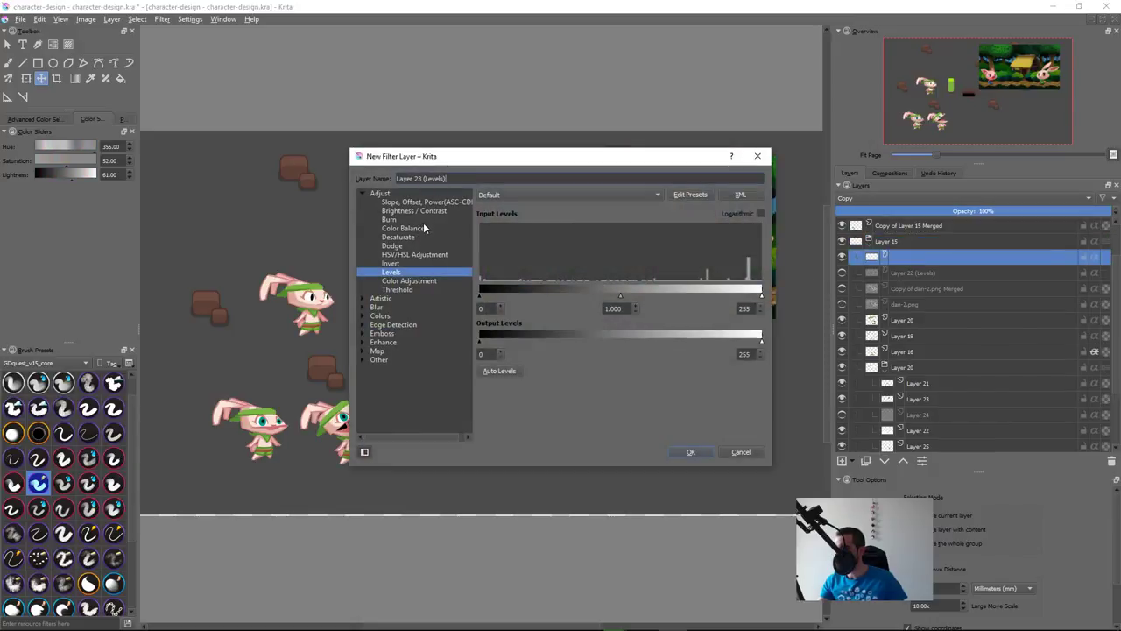
click(427, 281)
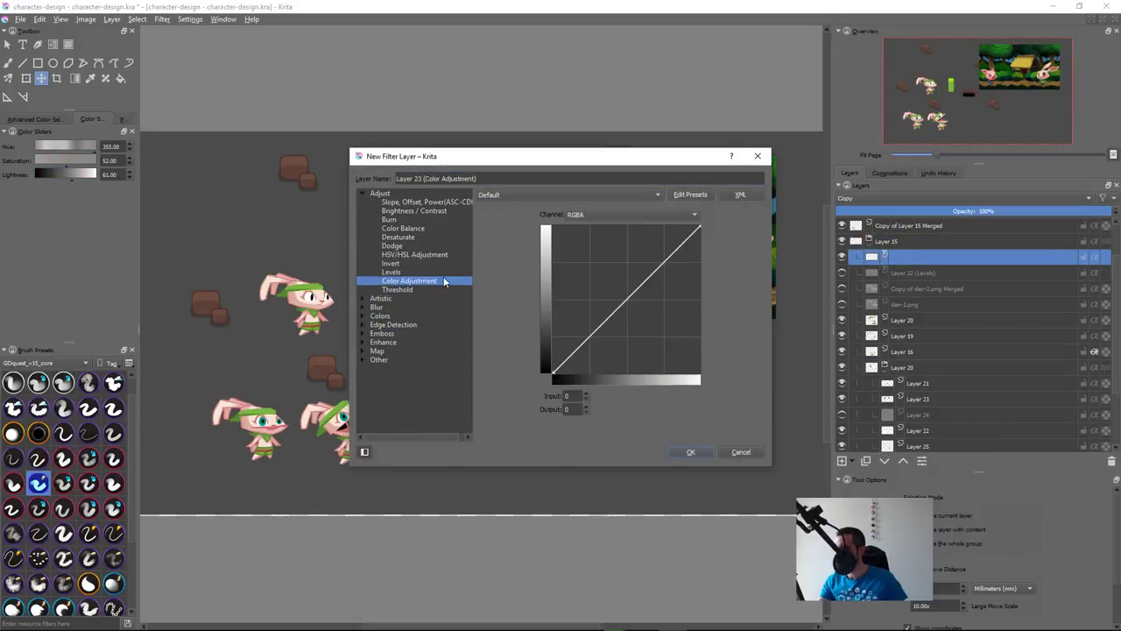
Step: Bend the RGBA curve up at input 175, output 191, and the Lightness curve down at input 45, output 37
drag(647, 294, 654, 262)
drag(590, 341, 598, 412)
click(626, 215)
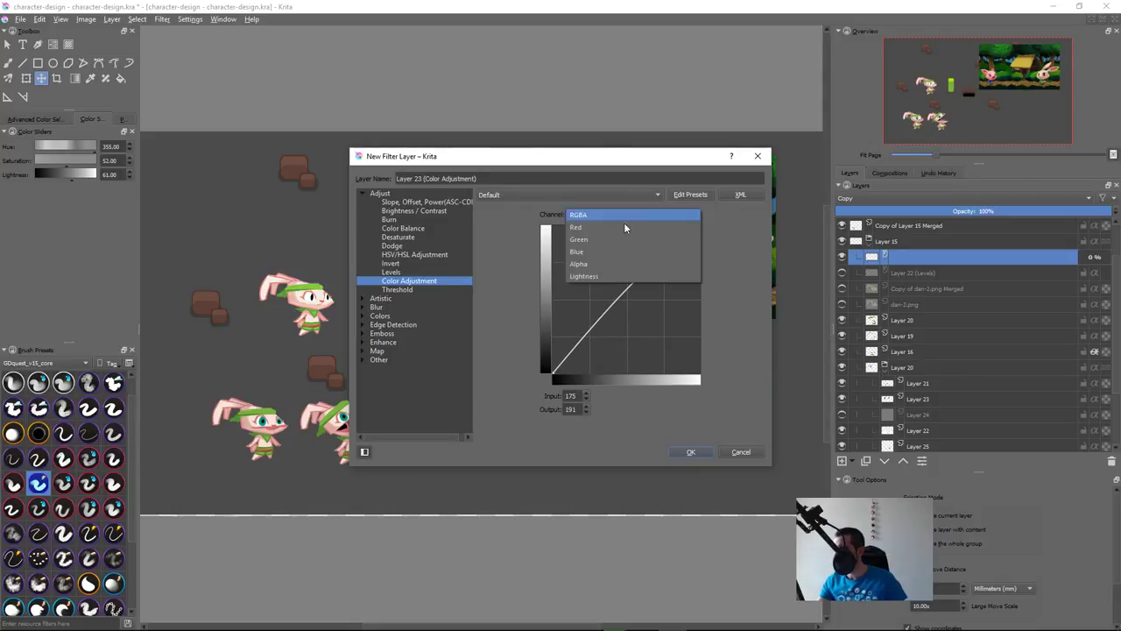
click(600, 277)
drag(630, 302, 619, 320)
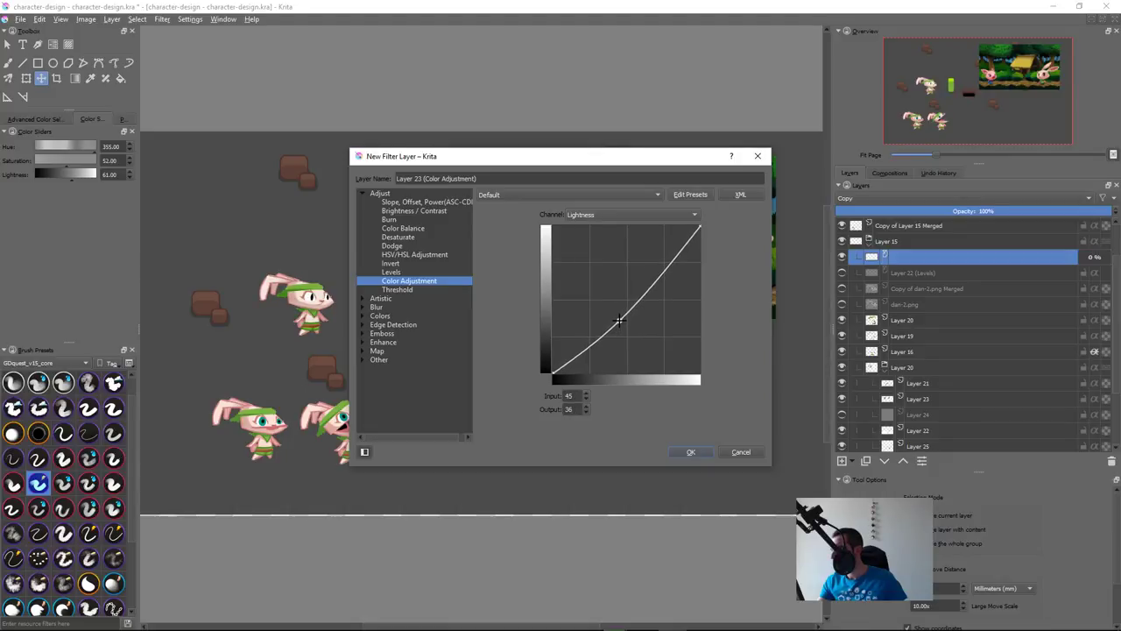
drag(619, 321, 619, 318)
Step: Add a second RGBA curve point at input 118, output 137, shift the upper point slightly and accept the filter layer
click(643, 216)
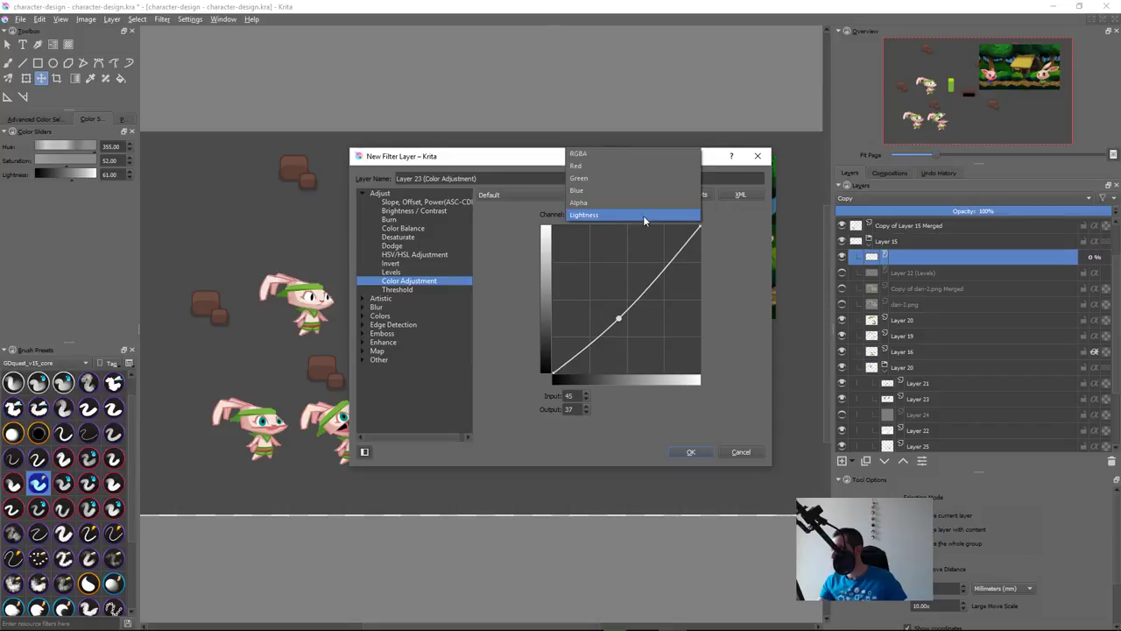
click(617, 155)
drag(615, 312, 621, 296)
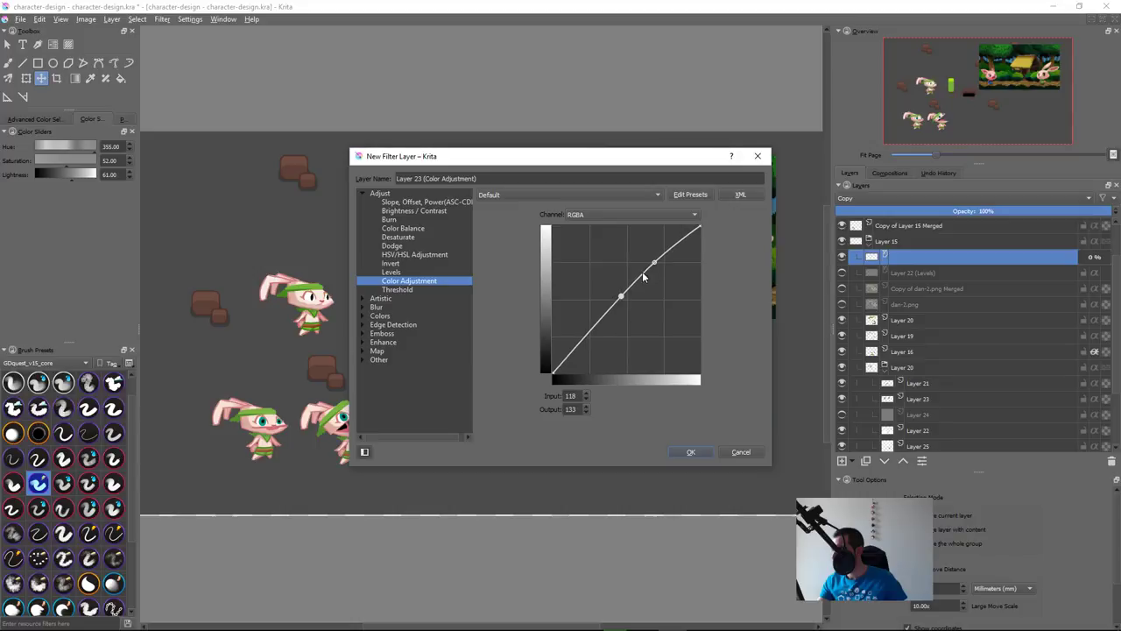
drag(655, 262, 658, 263)
drag(621, 296, 621, 294)
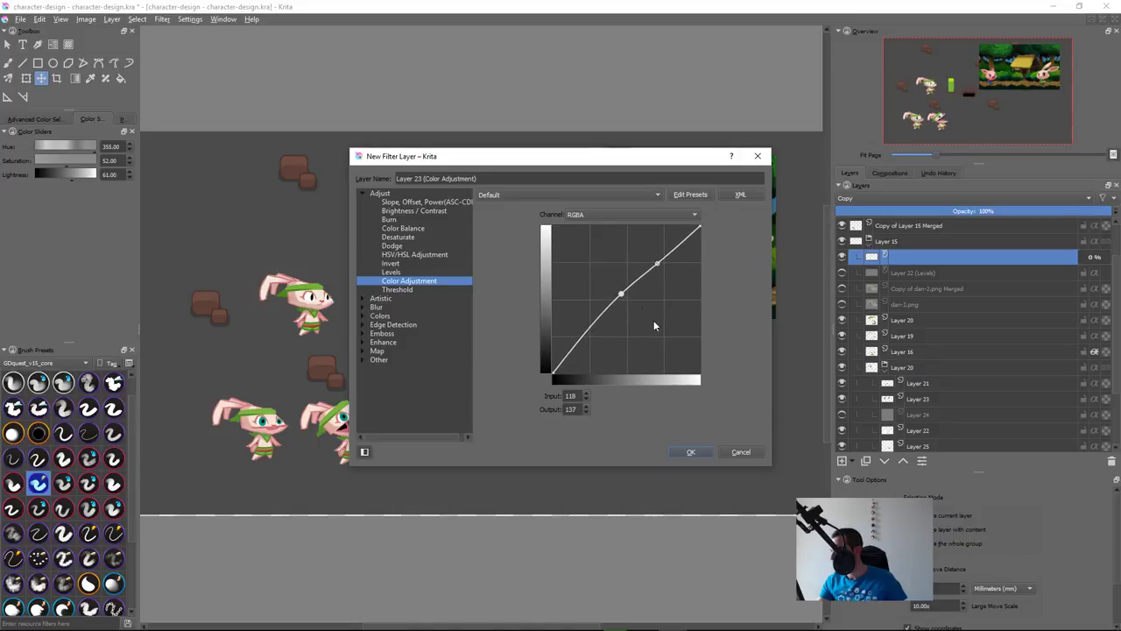
click(699, 454)
Step: View the rabbit at 100% and toggle the Color Adjustment layer's visibility to compare it with and without the adjustment
drag(408, 361, 498, 374)
key(1)
drag(389, 397, 573, 379)
click(842, 260)
click(842, 261)
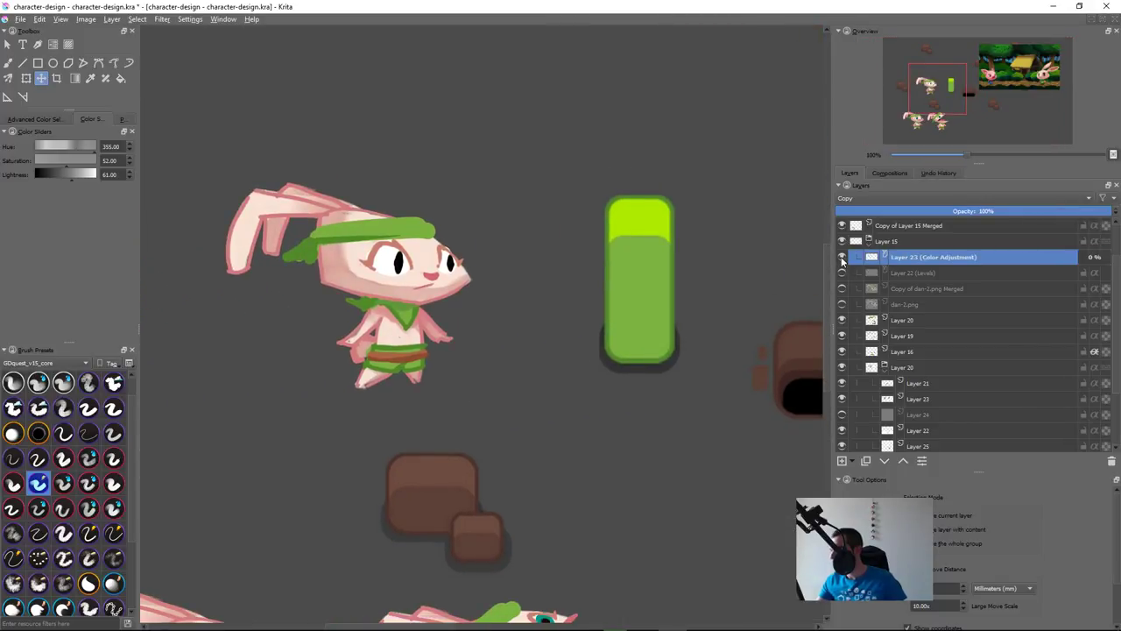
click(842, 260)
click(843, 261)
Step: Edit the Color Adjustment layer's RGBA curve, lowering the middle point and moving the upper point to input 205, output 218
double_click(919, 261)
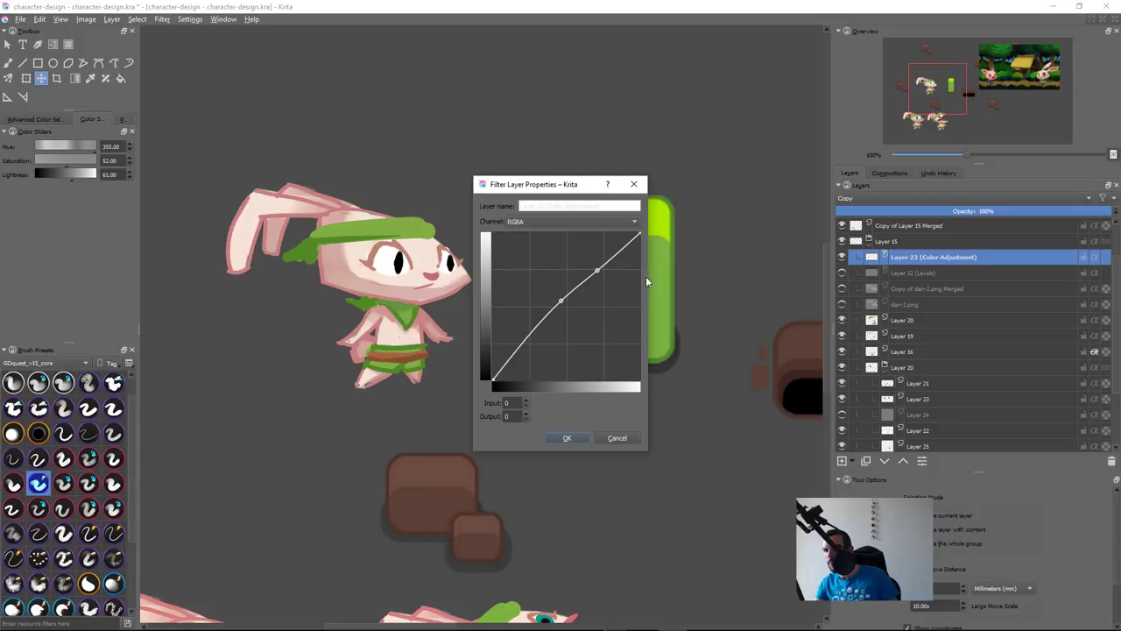
drag(561, 300, 612, 254)
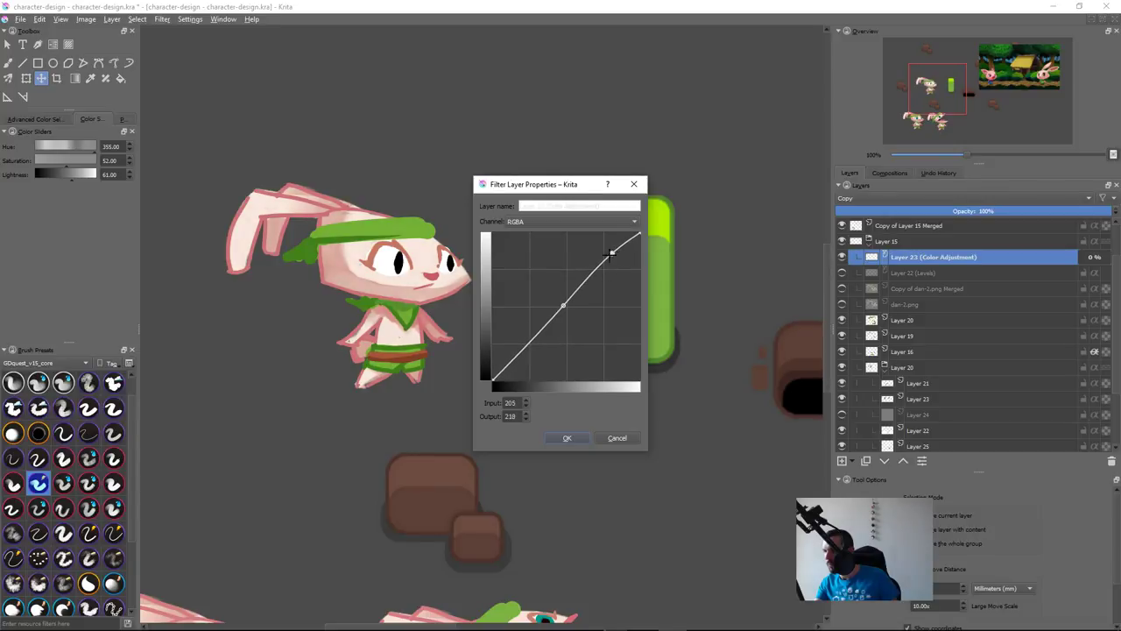
drag(565, 306, 564, 306)
click(566, 437)
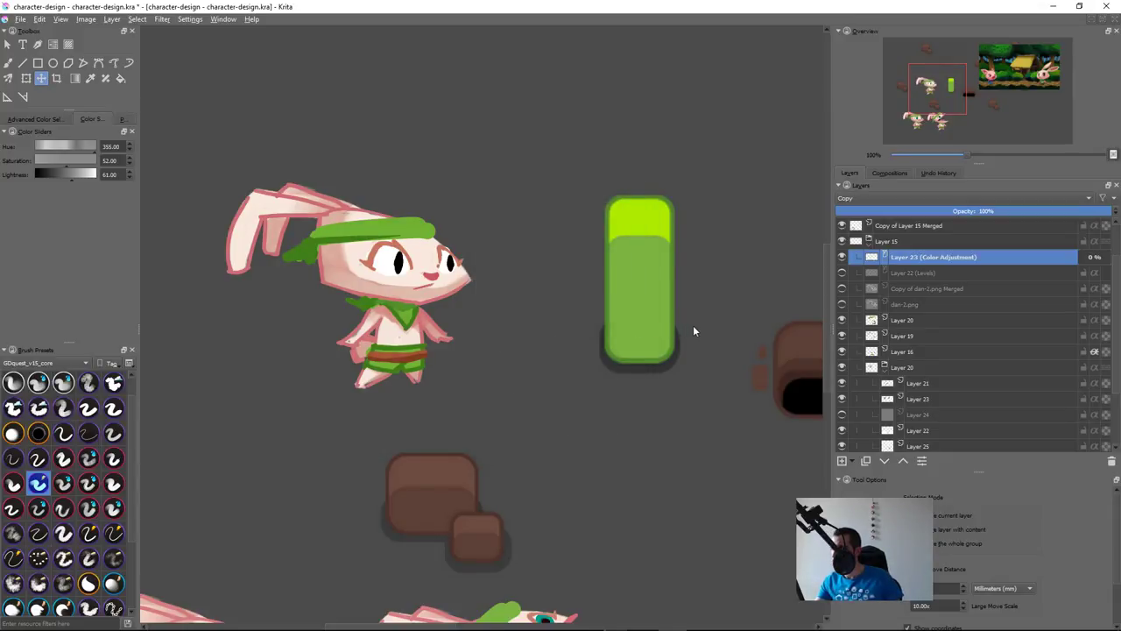
Step: Switch to the freehand brush and view the characters at 50% to compare the adjusted rabbit with the other designs
key(b)
drag(695, 331, 583, 332)
drag(668, 329, 686, 353)
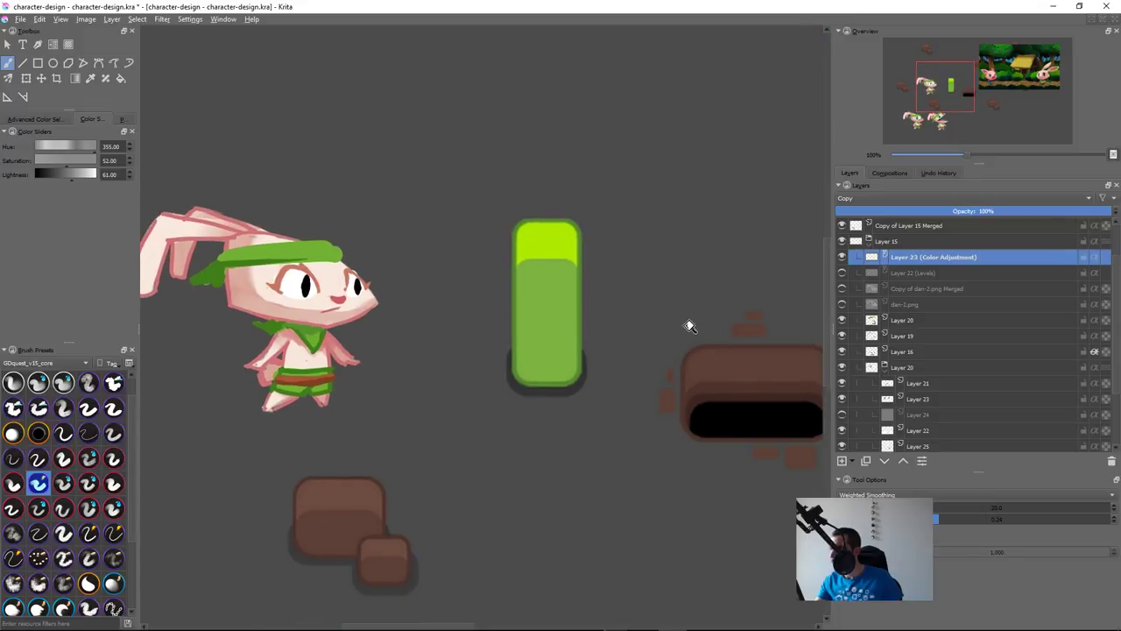
key(minus)
key(minus)
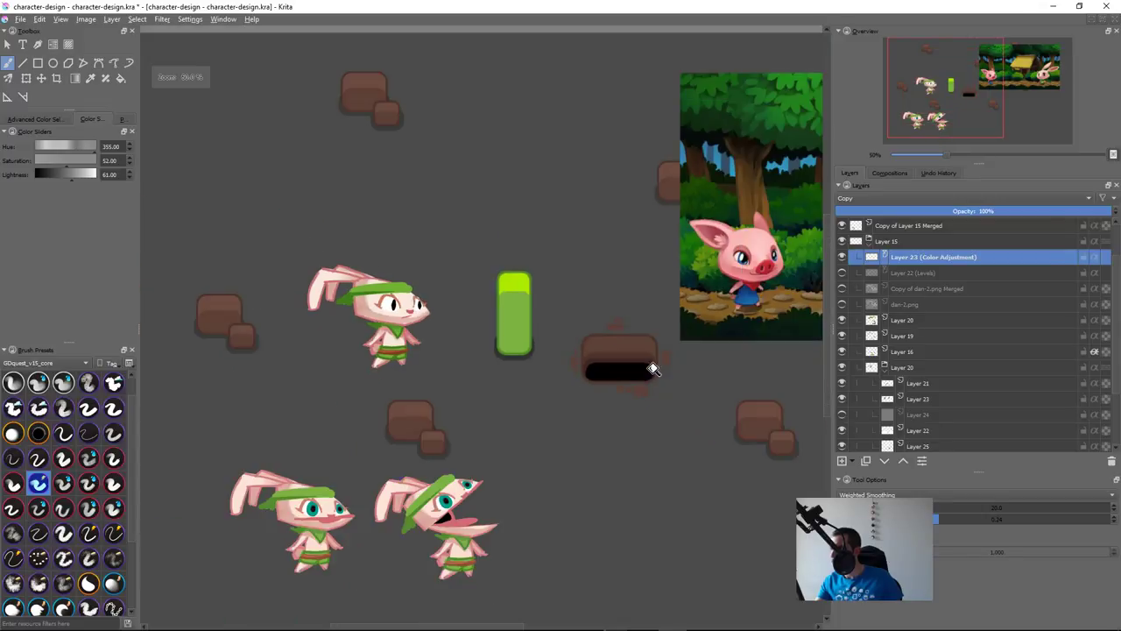
click(843, 257)
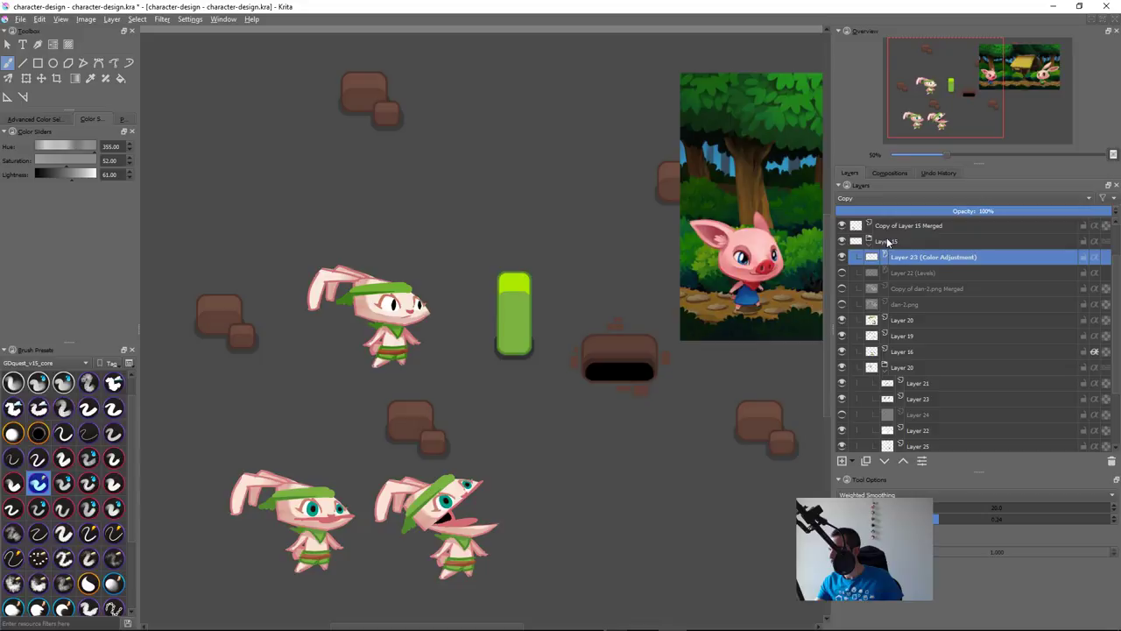
Step: Create a Color Balance filter layer in the Layer 15 group with shadows at -15, 13, 15 and midtones at -5, 6, 9
click(890, 242)
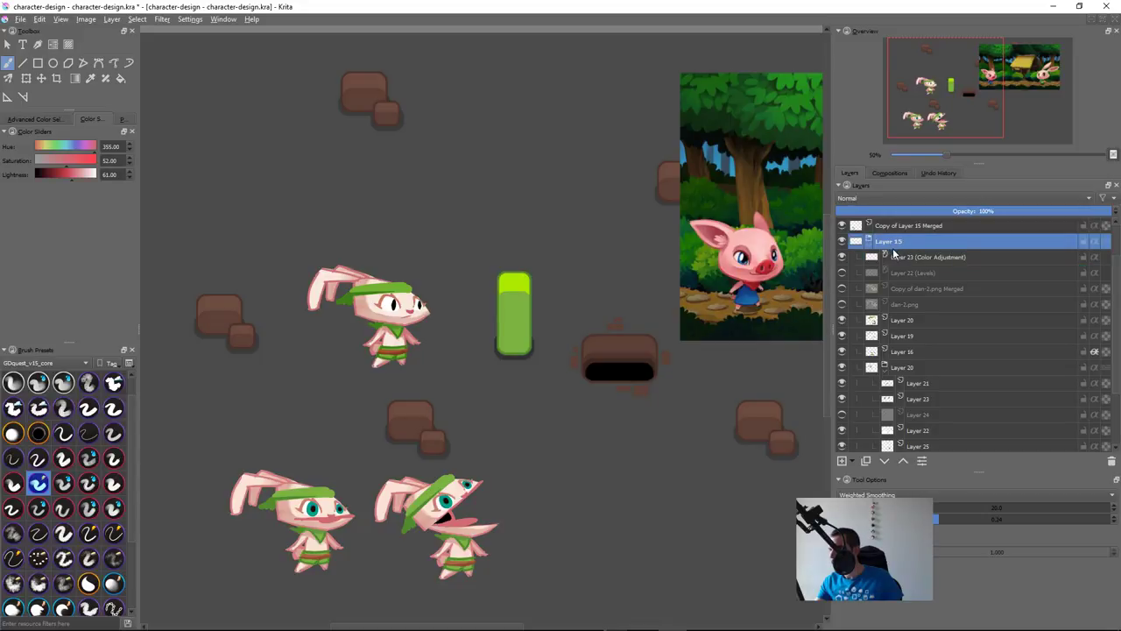
key(ctrl+shift+f)
drag(608, 161, 878, 146)
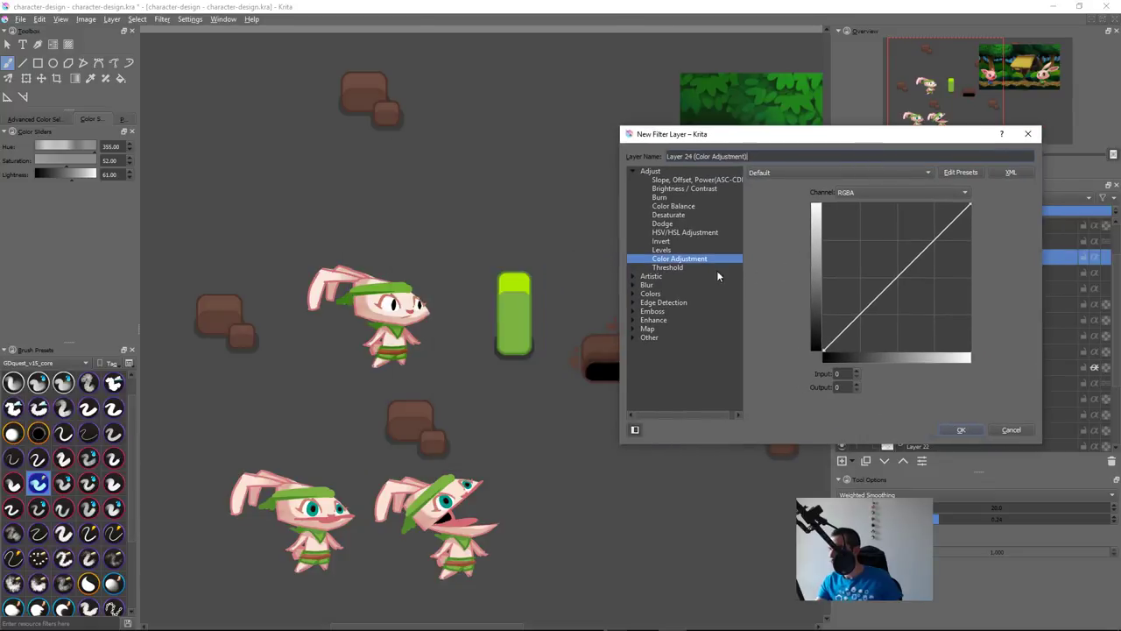
click(672, 206)
drag(876, 207, 911, 226)
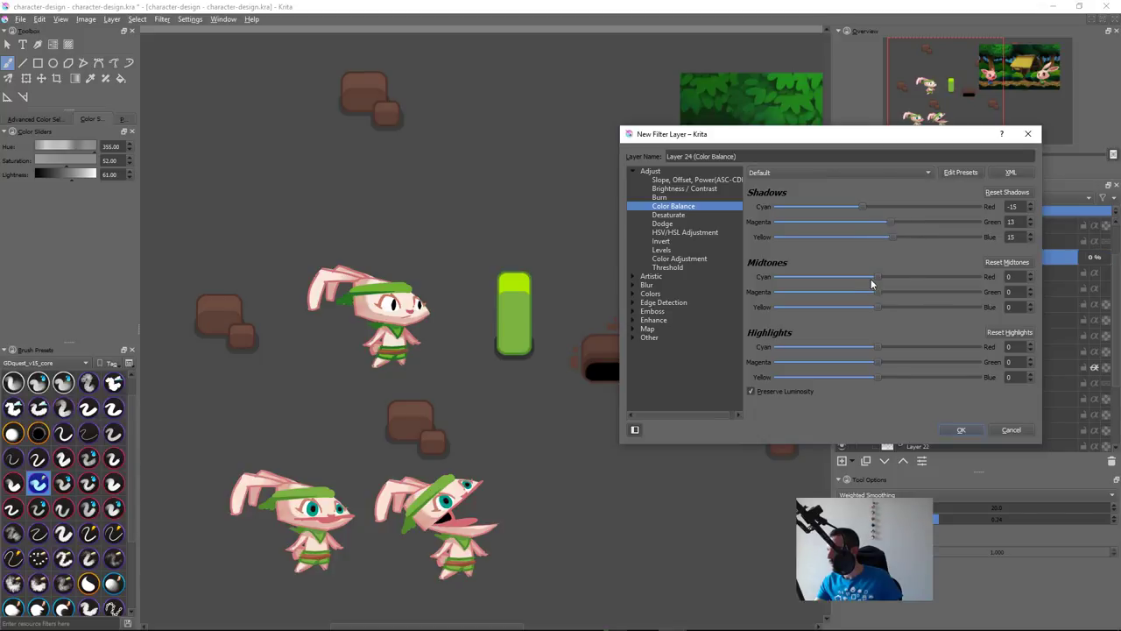
drag(878, 275, 881, 308)
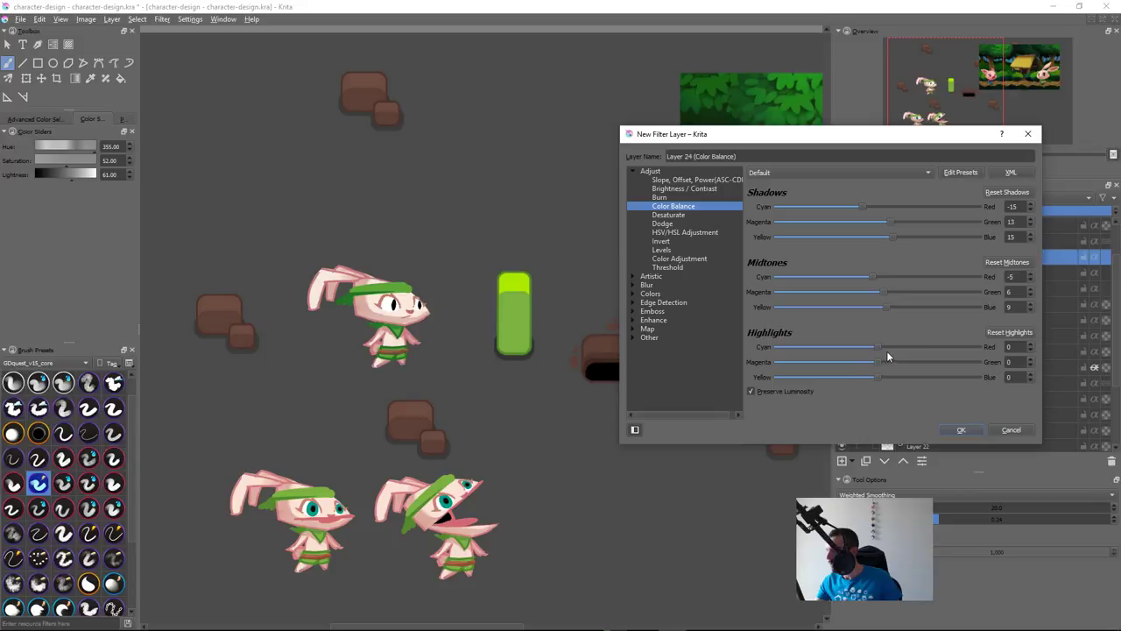
Step: Set the Color Balance highlights to 10 red, 4 green and 2 blue, and confirm the new filter layer
mouse_move(887, 349)
mouse_down()
mouse_move(910, 348)
mouse_move(837, 363)
mouse_move(887, 352)
mouse_move(895, 360)
mouse_move(886, 362)
mouse_up()
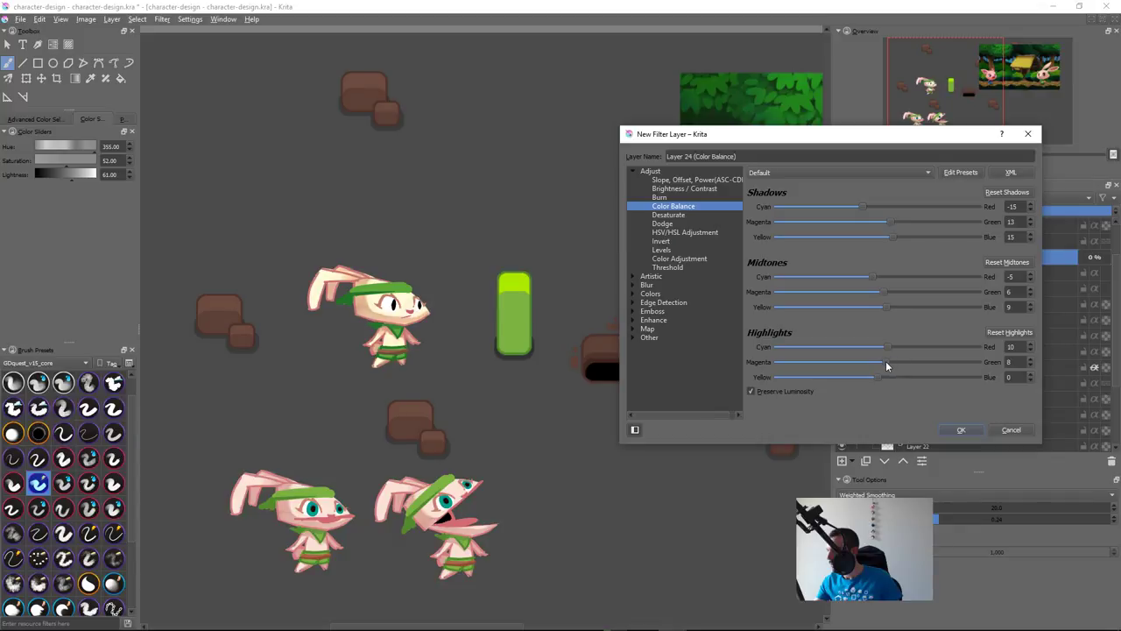
mouse_move(882, 377)
mouse_down()
mouse_move(897, 376)
mouse_move(873, 382)
mouse_move(882, 380)
mouse_up()
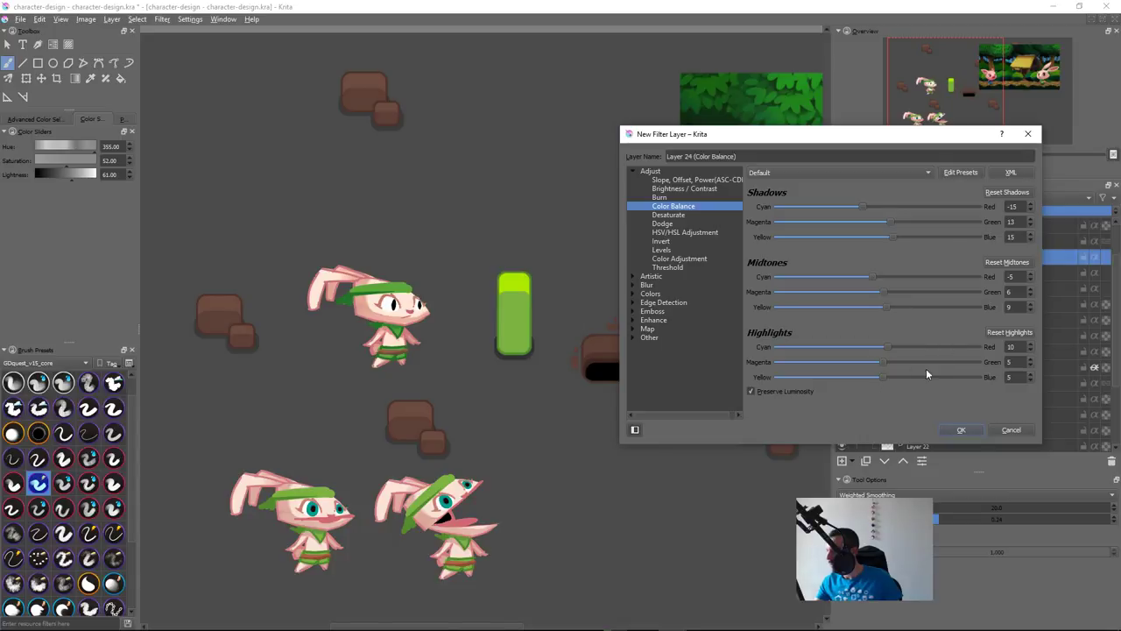
double_click(1021, 377)
text(2)
click(1022, 363)
double_click(1020, 362)
click(1031, 359)
click(1031, 359)
click(1030, 359)
click(1022, 347)
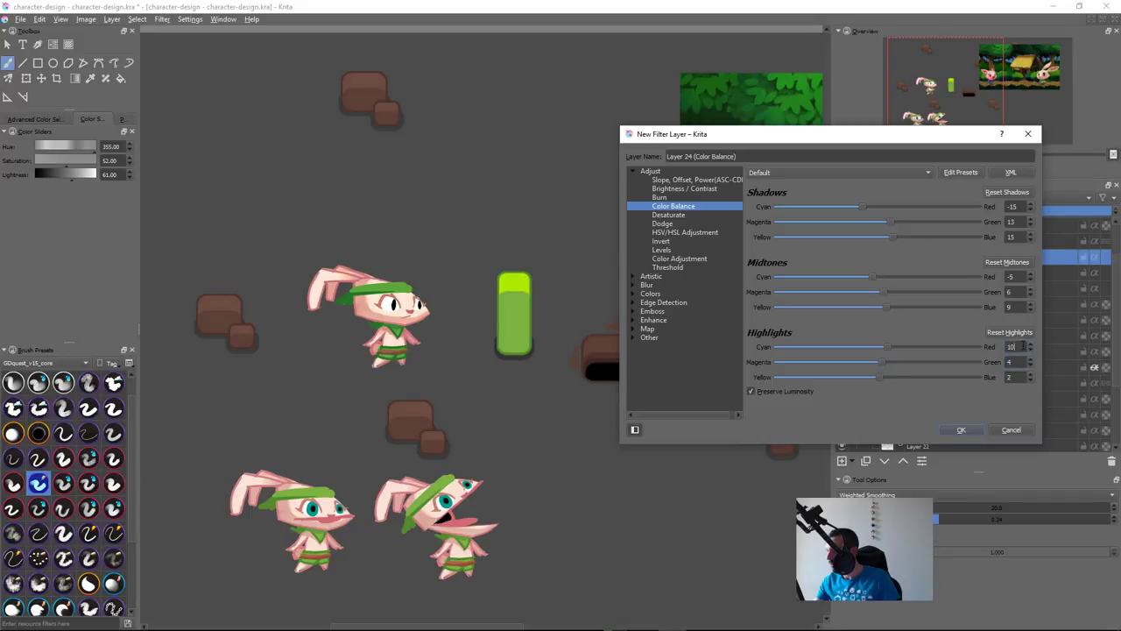
scroll(1032, 349, up, 14)
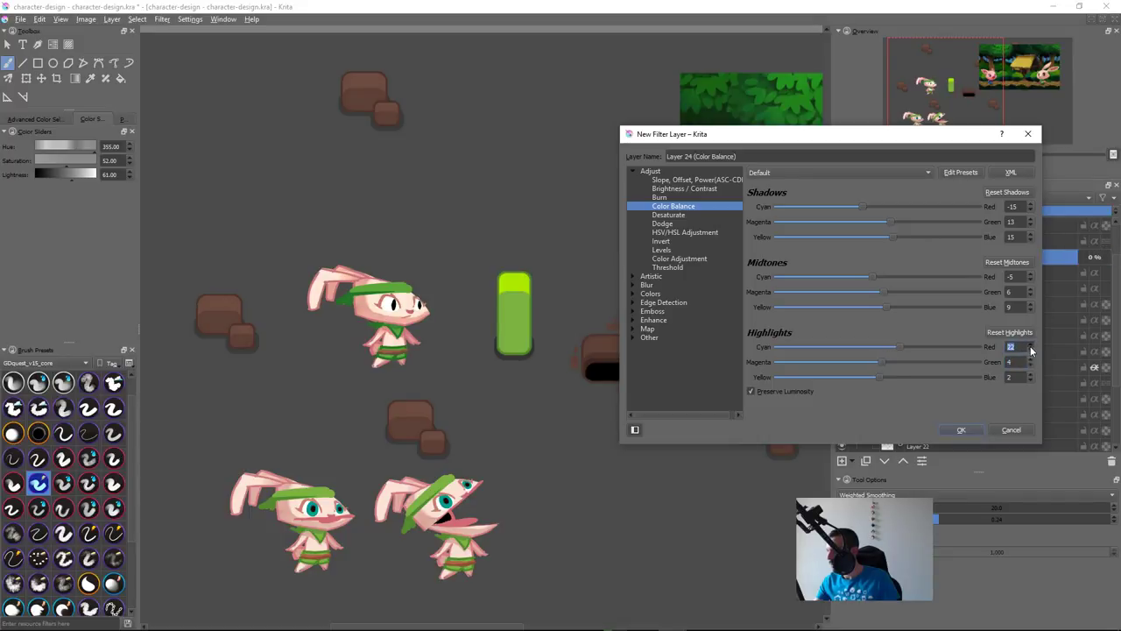
scroll(1032, 349, down, 14)
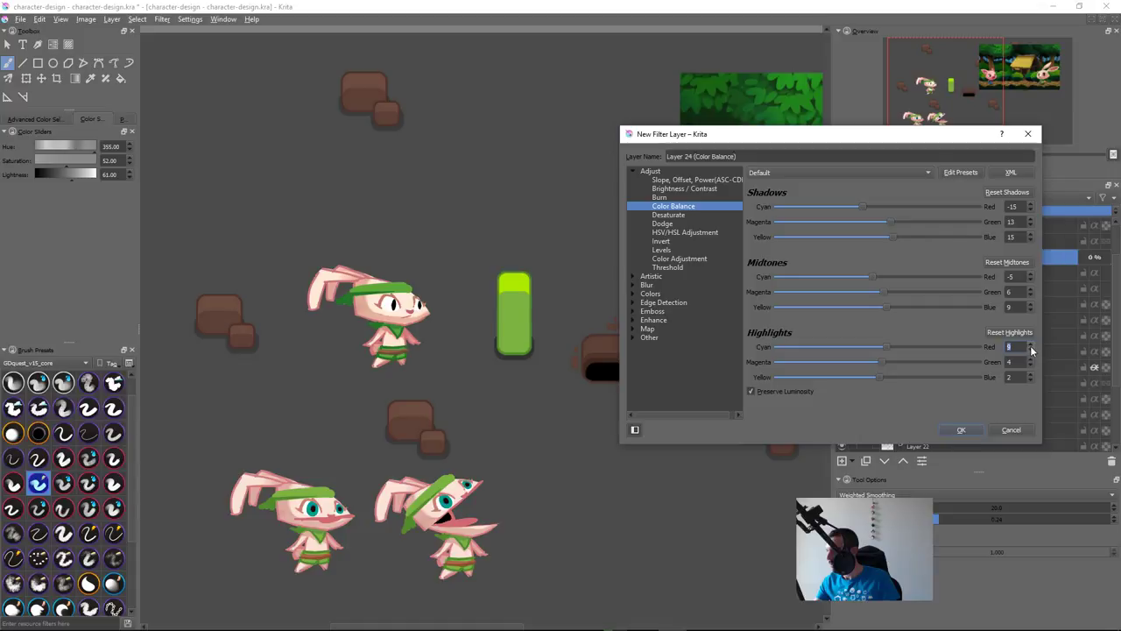
scroll(1031, 348, up, 1)
click(961, 430)
Step: Toggle the visibility of the Color Balance and Color Adjustment layers and the Layer 15 group to compare the rabbit with and without them
click(842, 257)
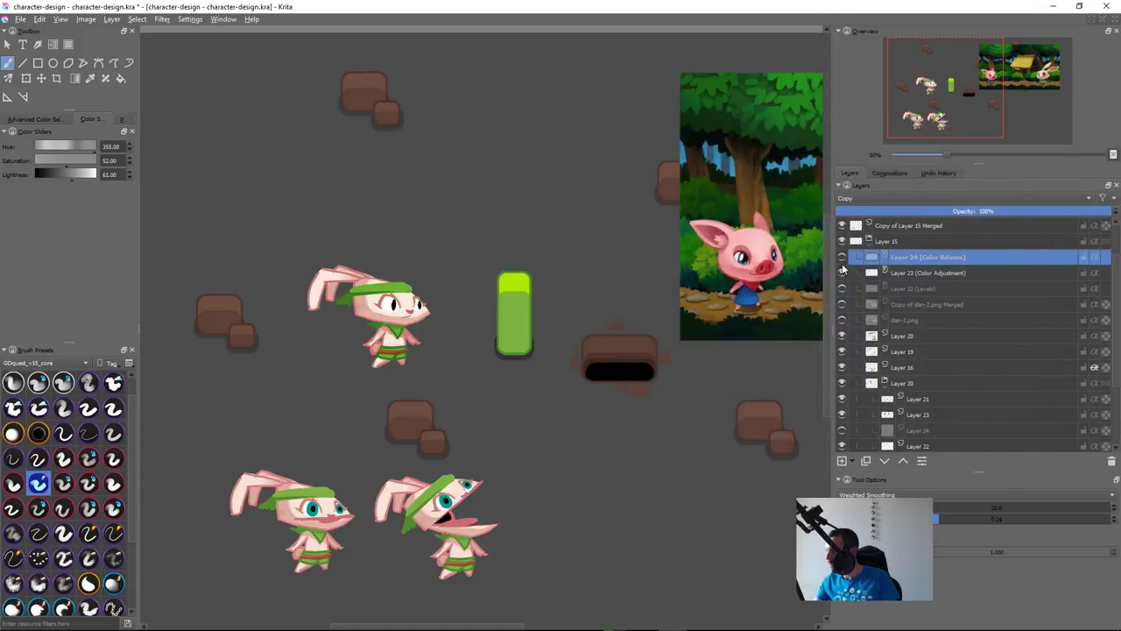
click(843, 273)
click(843, 256)
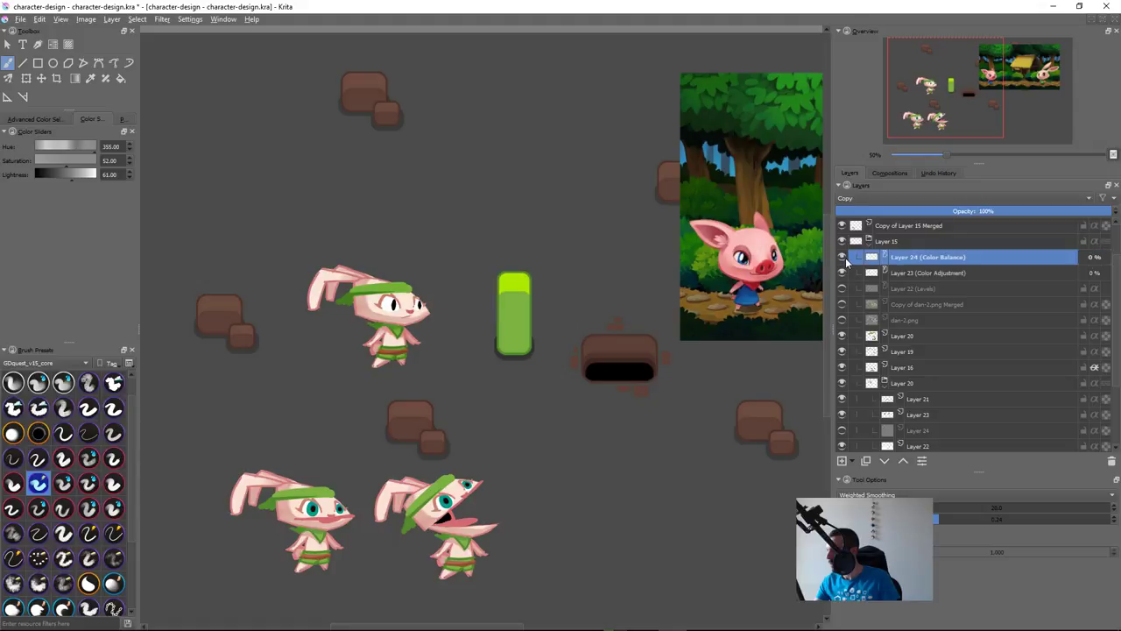
drag(544, 383, 574, 371)
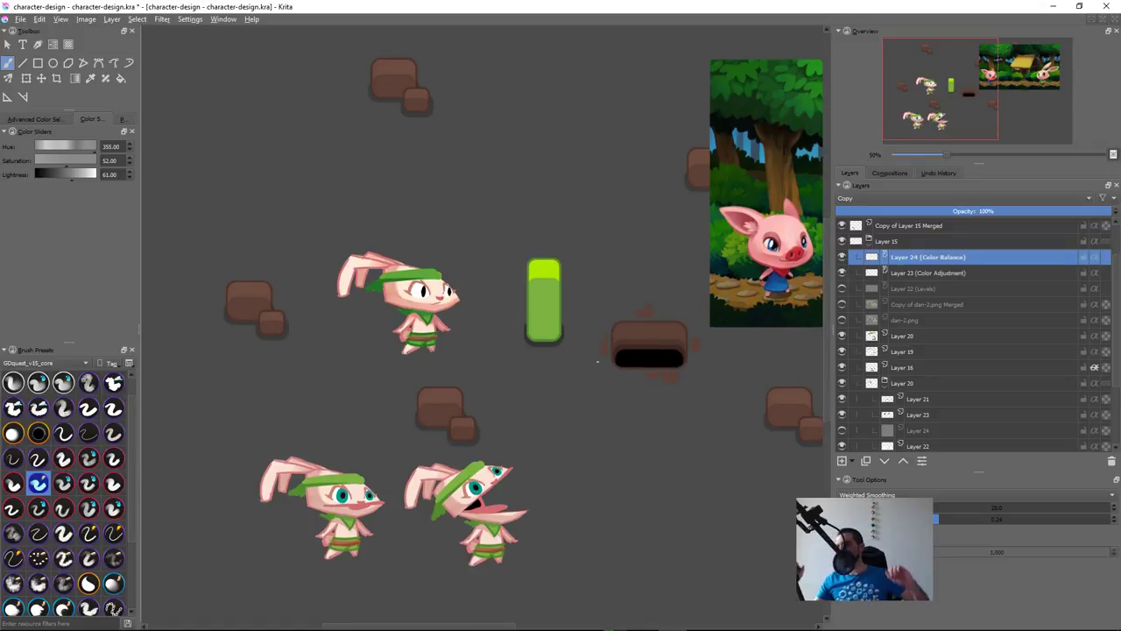
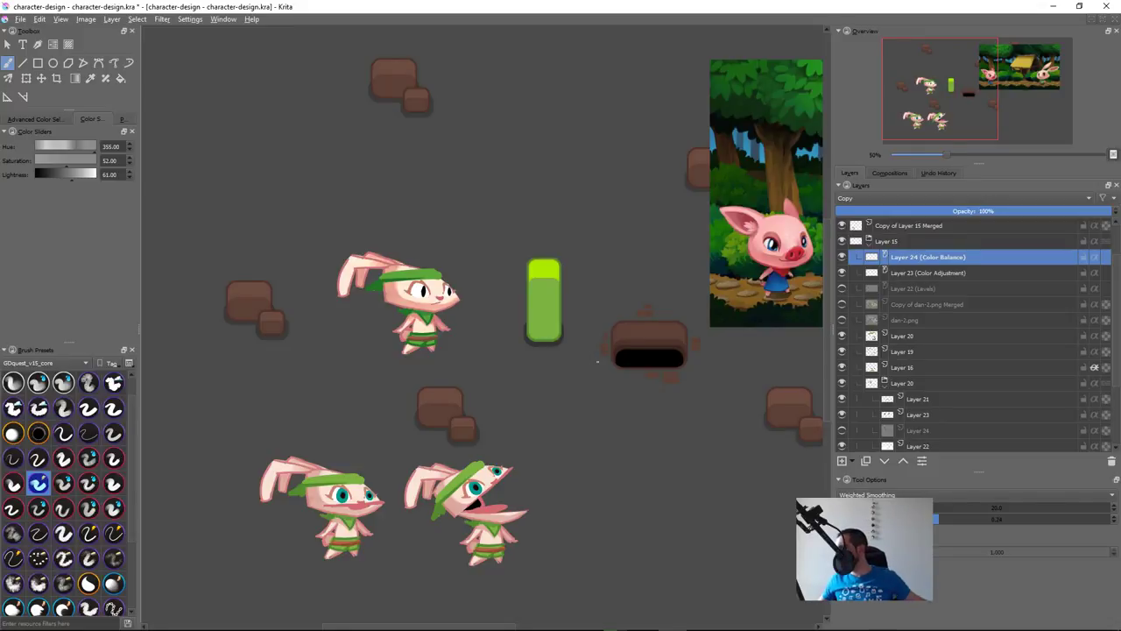
drag(613, 412, 554, 437)
click(842, 257)
click(842, 273)
click(842, 273)
click(841, 256)
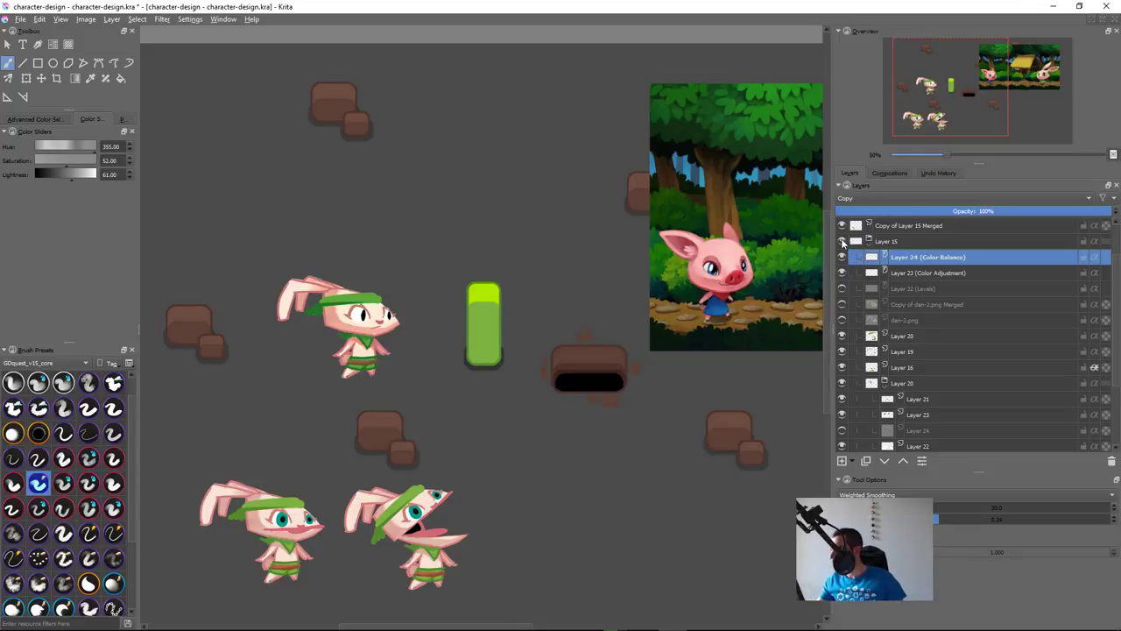
click(842, 241)
click(841, 241)
Step: Hide the Color Balance and Color Adjustment filter layers and select the rabbit's skin paint layer, Layer 17
click(924, 244)
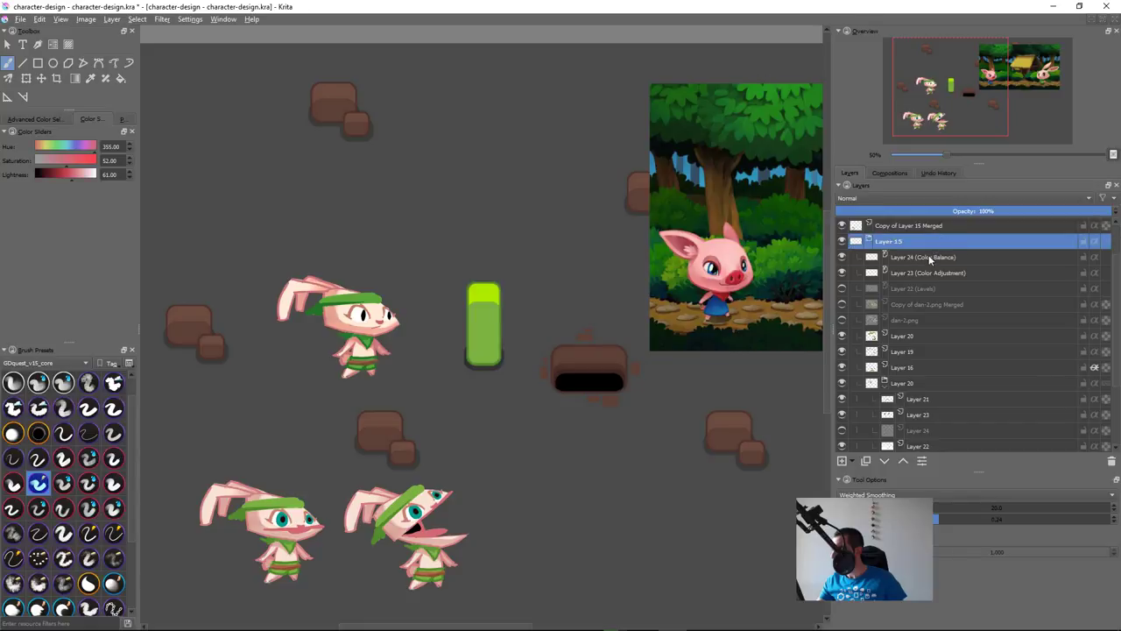
drag(463, 379, 594, 371)
click(842, 273)
click(842, 256)
click(475, 276)
click(842, 435)
click(842, 435)
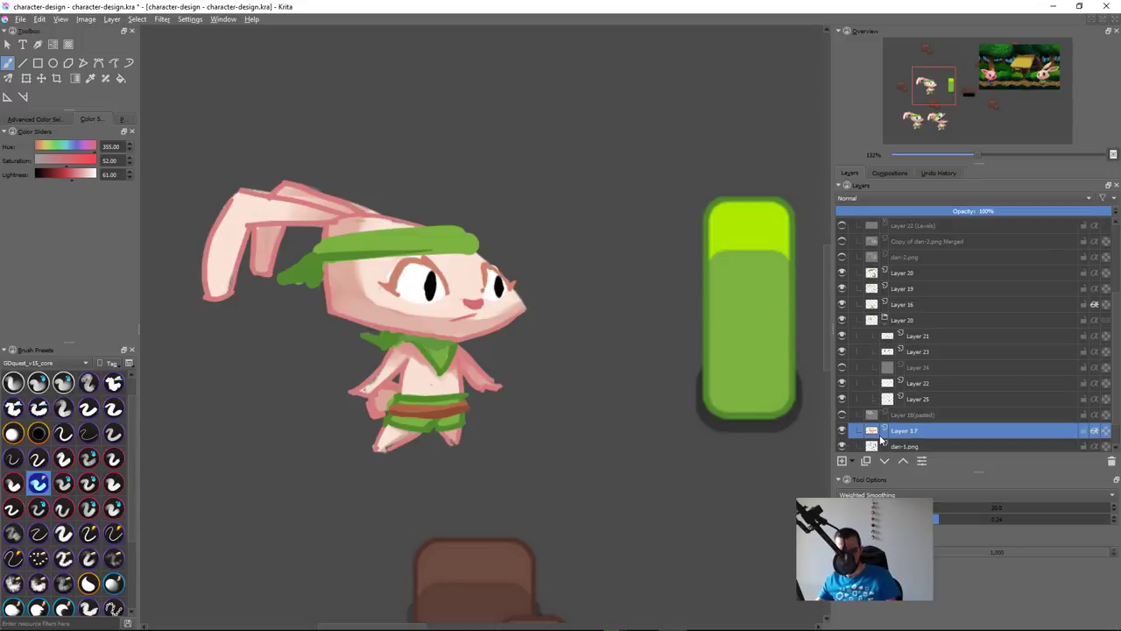
Step: Apply a Color Adjustment to Layer 17, lowering the upper part of the RGBA curve with a point at input 168, output 139
key(ctrl+m)
drag(549, 175, 776, 164)
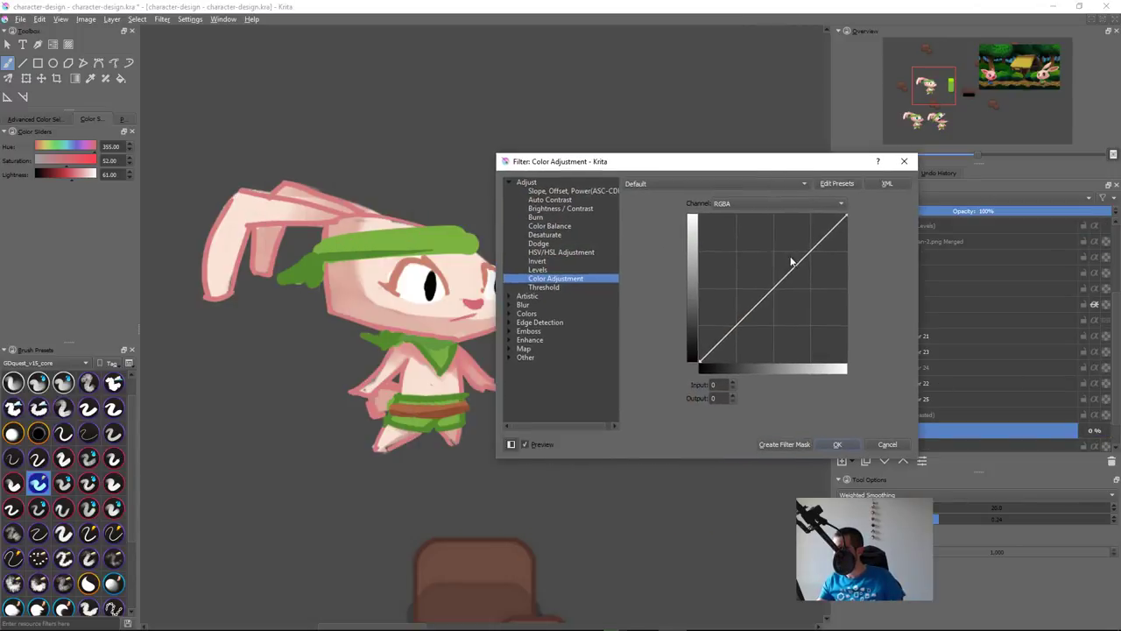
drag(826, 238, 830, 244)
drag(793, 292, 792, 278)
drag(793, 284, 798, 283)
drag(830, 244, 796, 281)
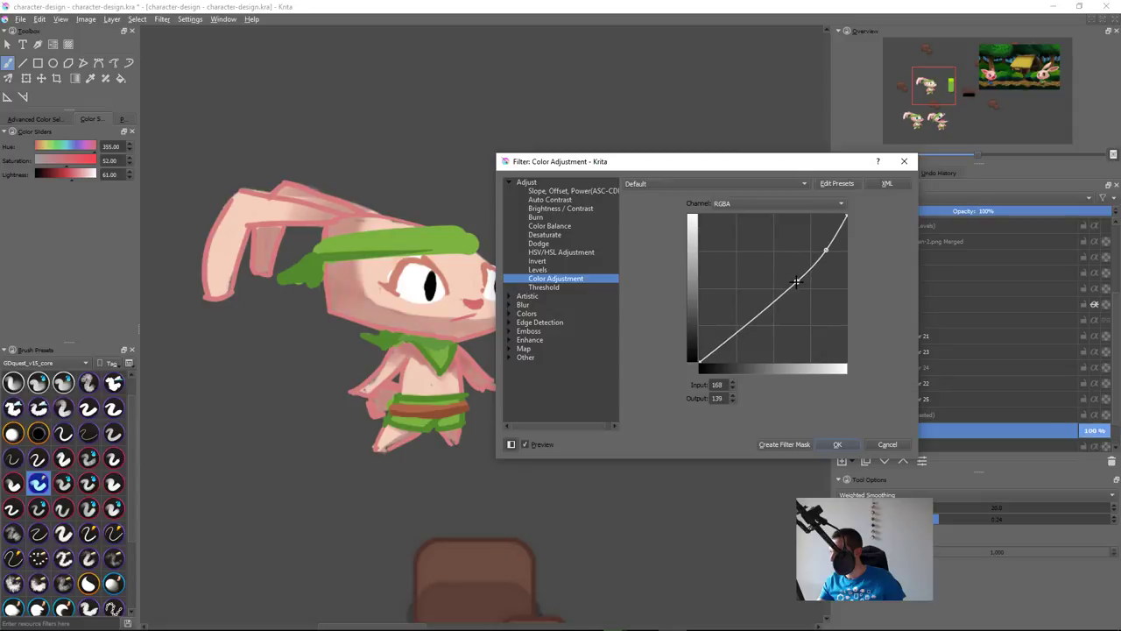
click(838, 444)
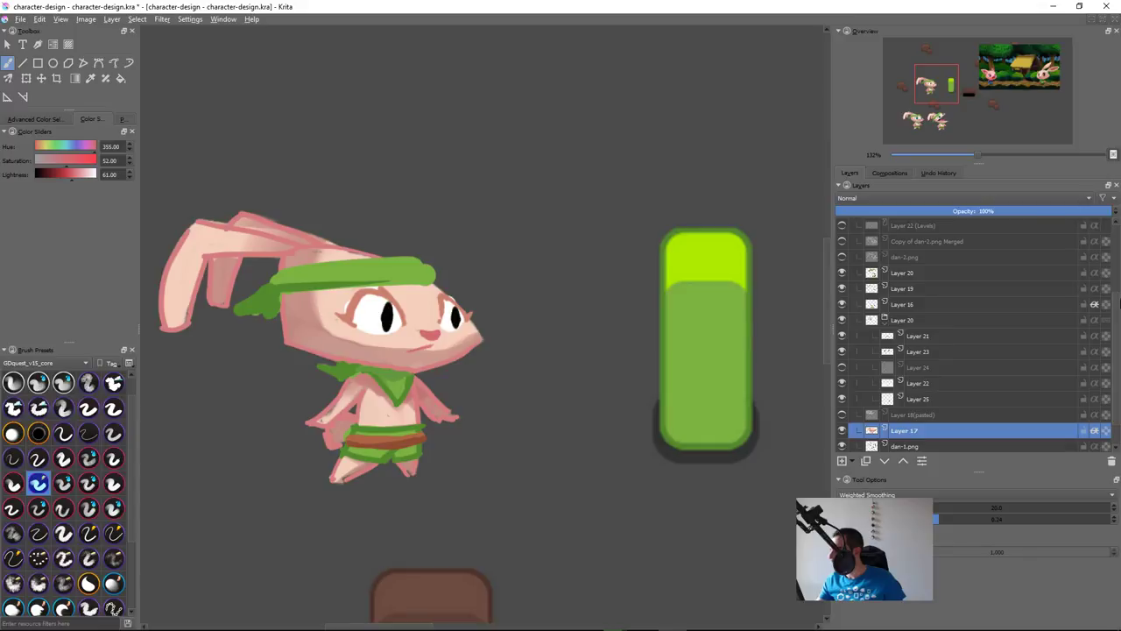
Step: Toggle the Color Balance and Color Adjustment layers' visibility and view the sheet at 33% to judge the recoloured skin
drag(1116, 298, 1109, 253)
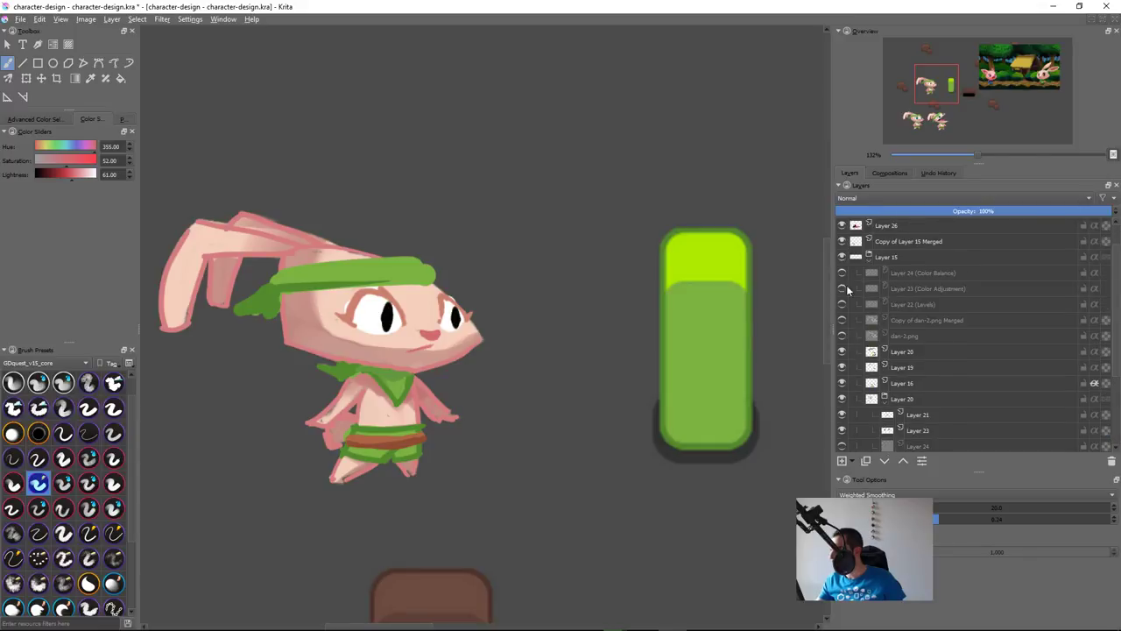
click(842, 273)
click(842, 289)
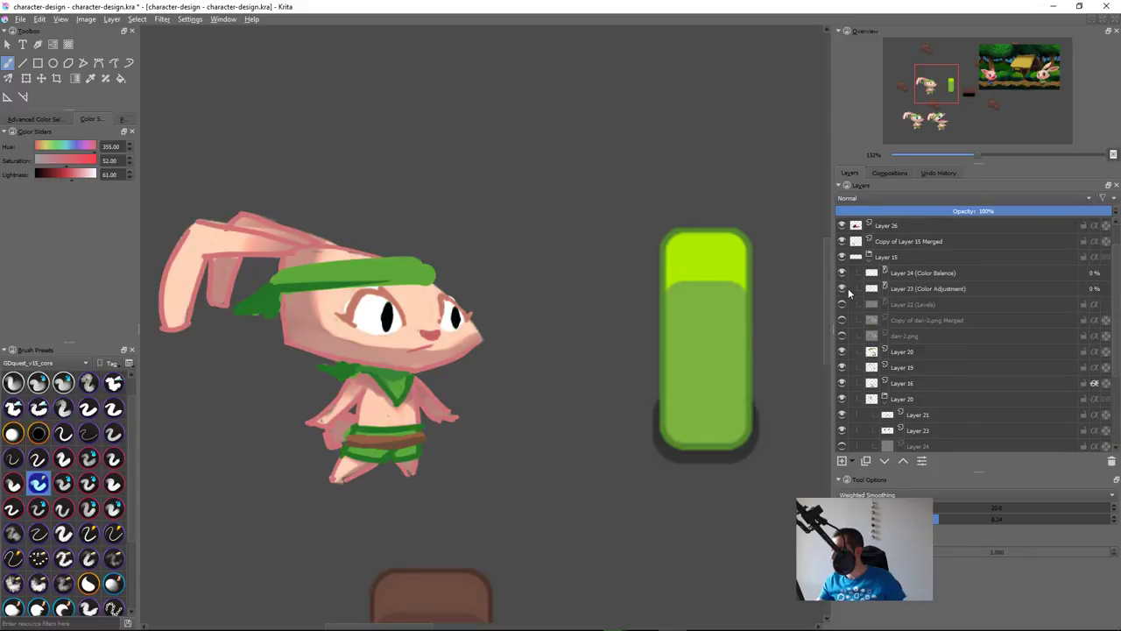
drag(709, 331, 603, 424)
click(844, 283)
click(843, 274)
click(843, 275)
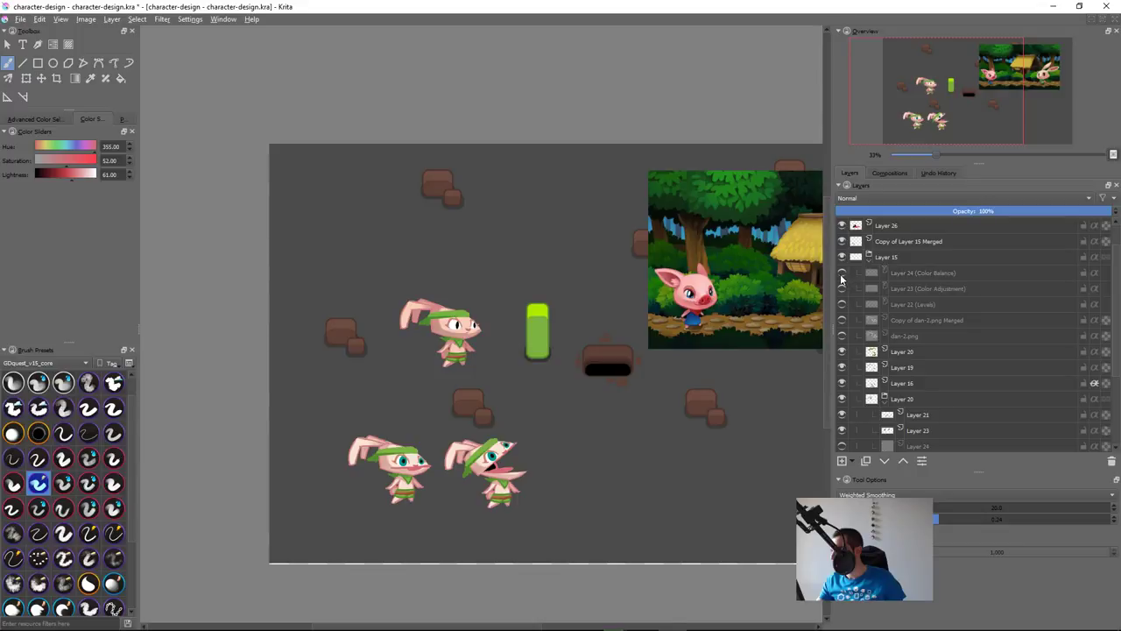
Step: Paint over the rabbit's lower face with its sampled light skin colour and sample the cheek's shadow tone
ctrl+click(469, 305)
drag(444, 322, 600, 212)
ctrl+click(497, 361)
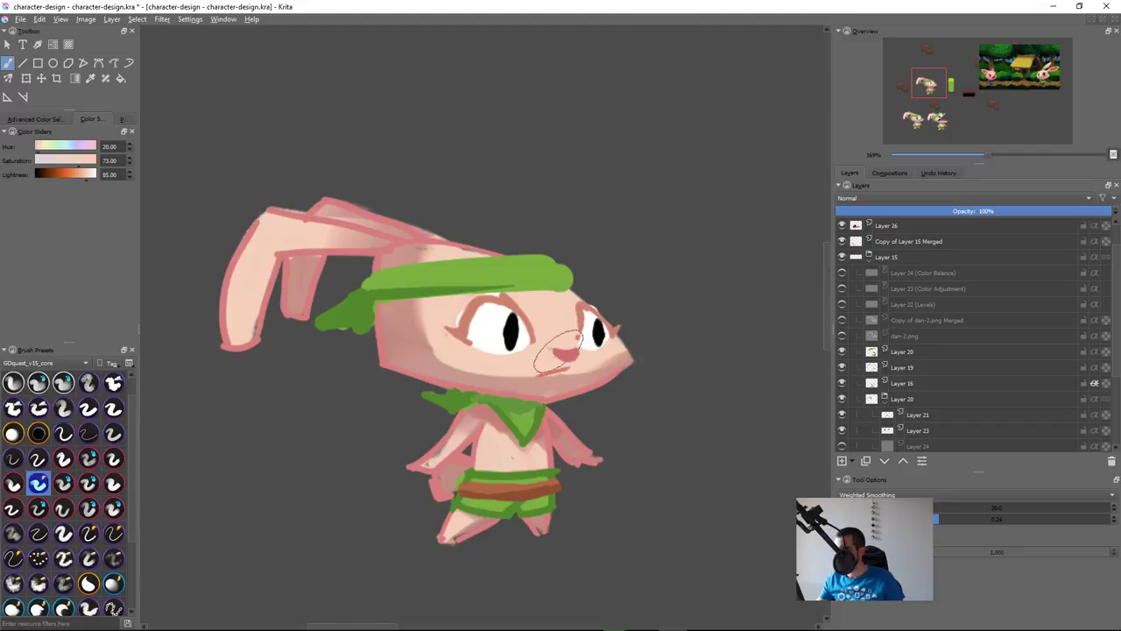
key(ctrl+z)
drag(496, 377, 627, 356)
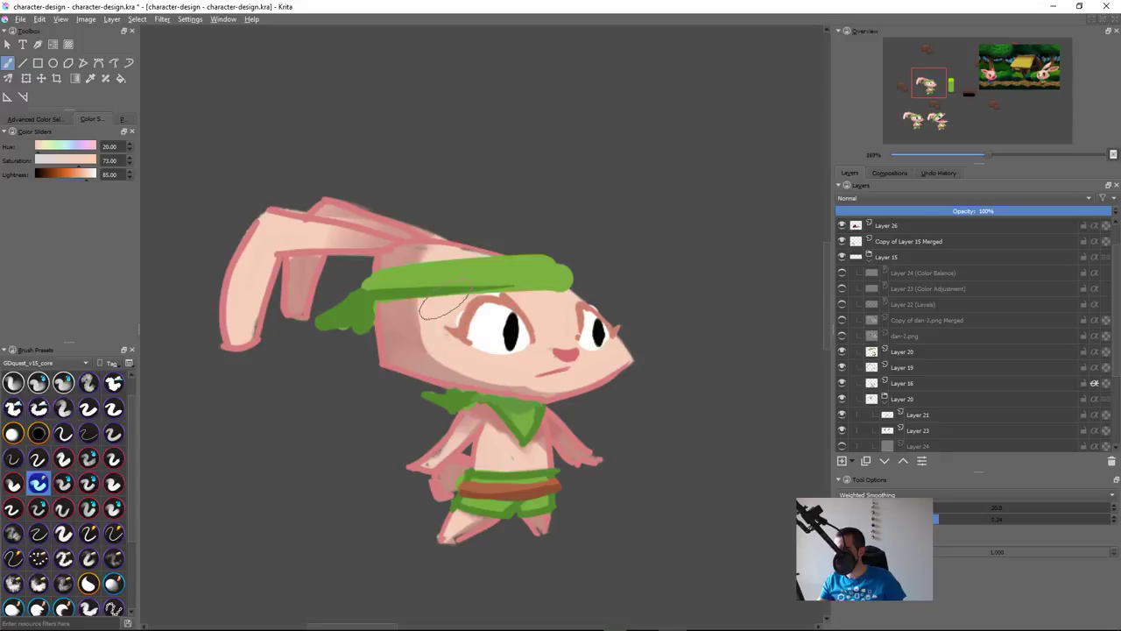
ctrl+click(437, 366)
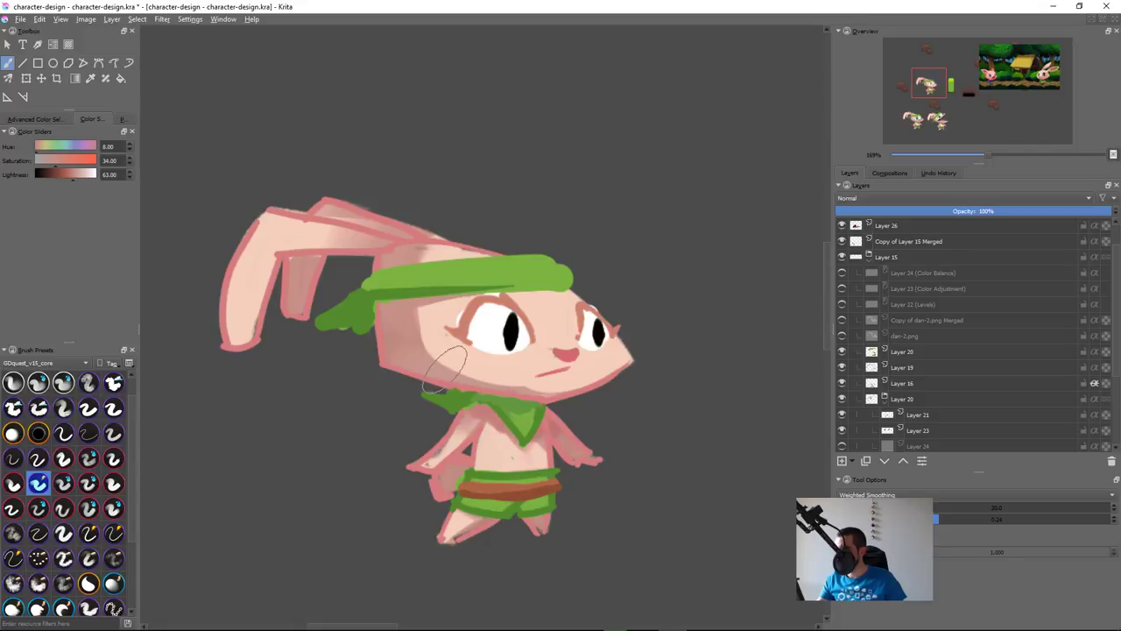
Step: Select the rabbit's shadowed skin areas by colour with the Similar Color Selection tool
drag(70, 109, 66, 168)
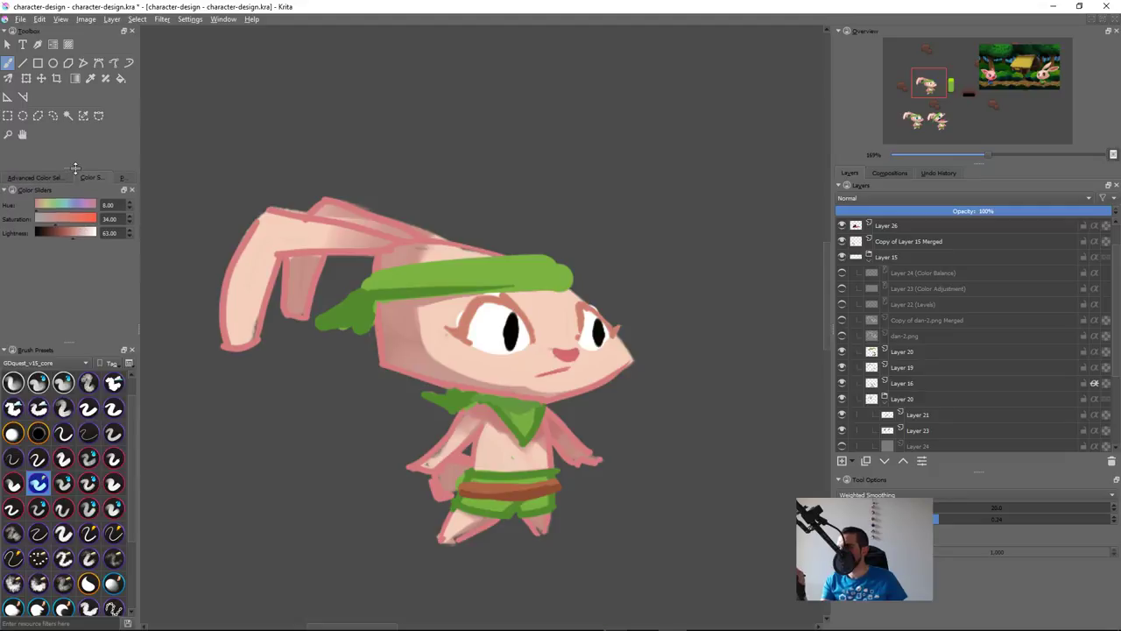
click(83, 116)
click(406, 352)
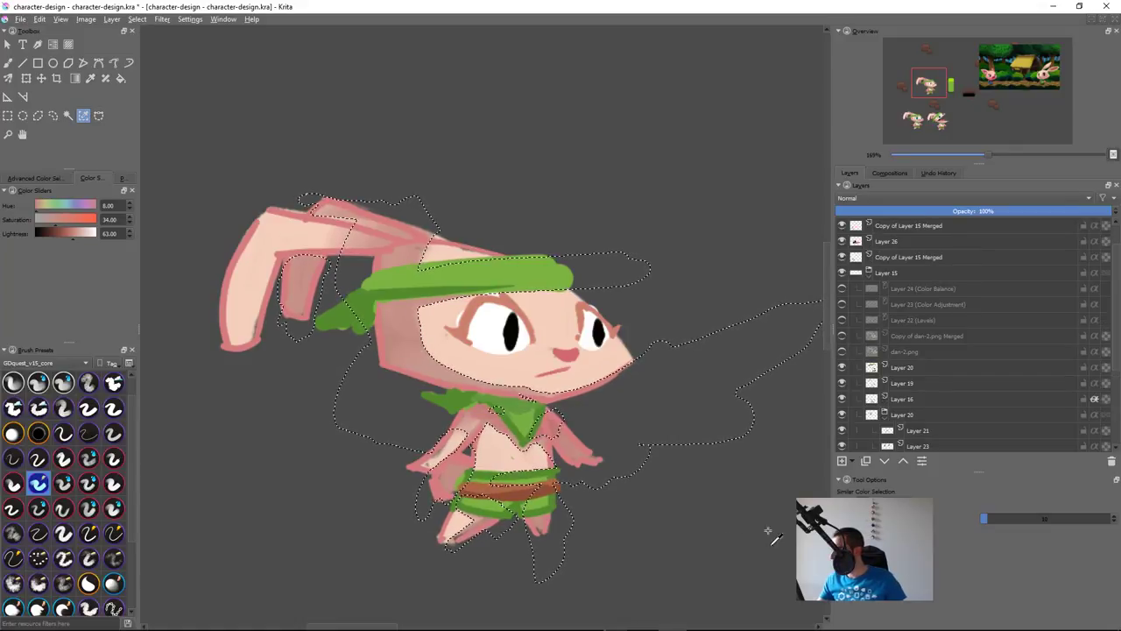
Step: Try an HSV/HSL adjustment of hue -6, saturation 10 and lightness -4 on the selected skin shadows, and undo it while keeping the selection
key(ctrl+u)
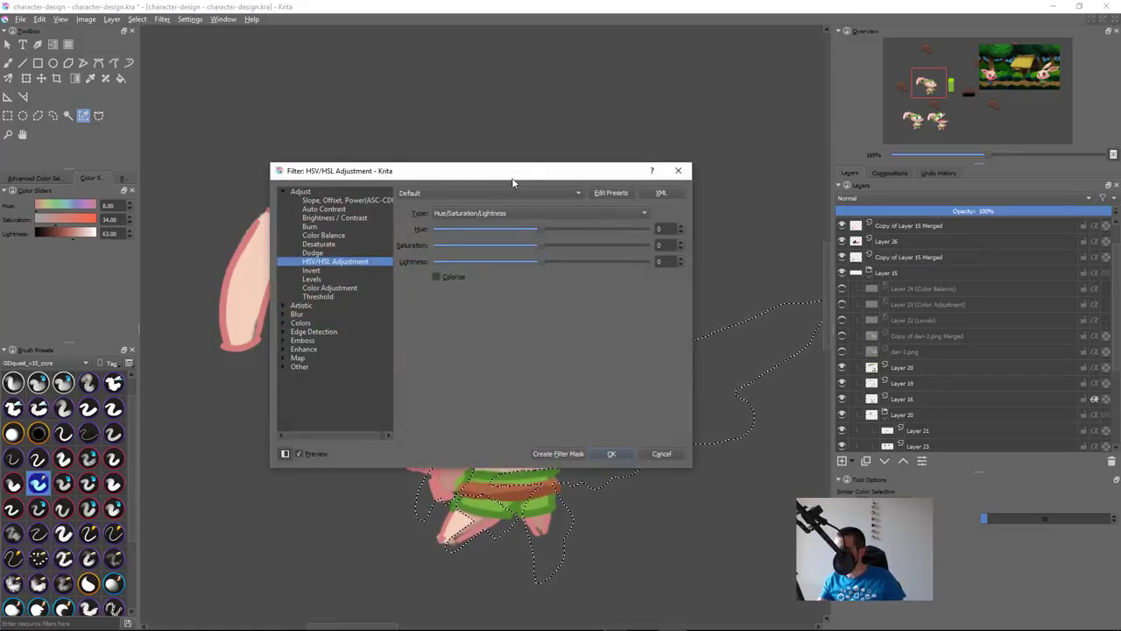
drag(510, 179, 883, 187)
drag(986, 257, 918, 275)
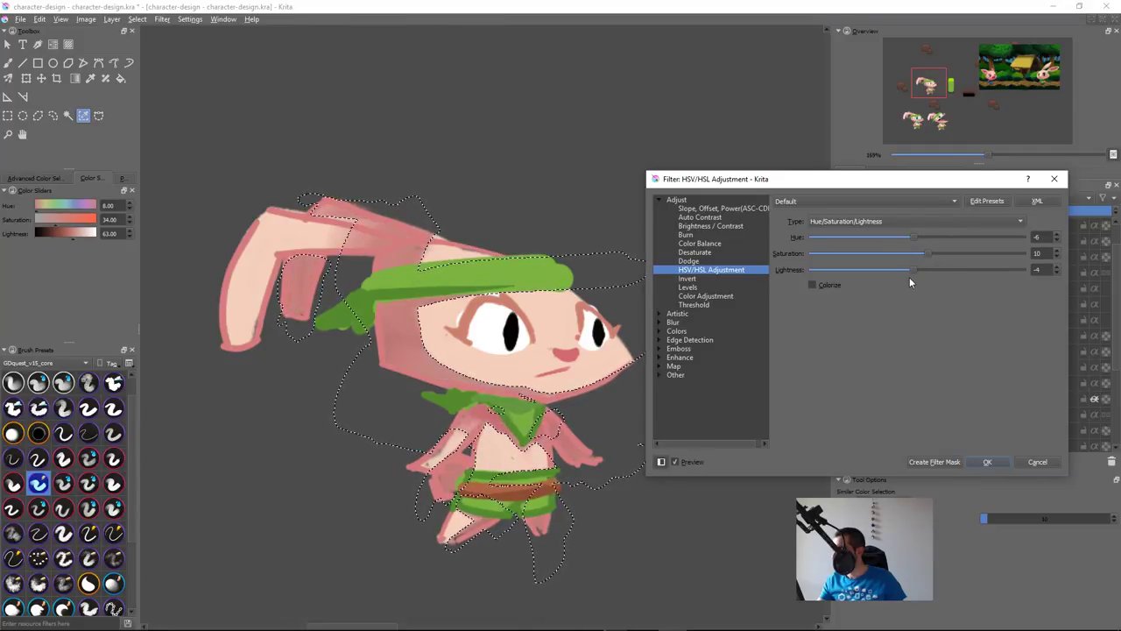
key(Return)
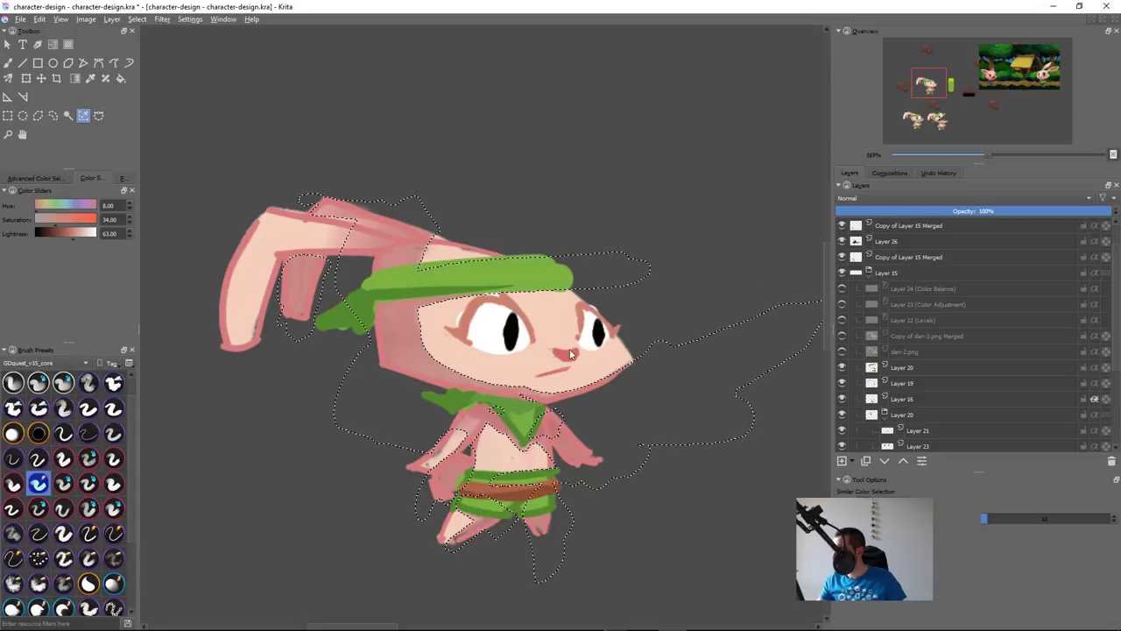
drag(606, 347, 576, 334)
drag(623, 403, 523, 403)
key(ctrl+z)
key(ctrl+z)
key(ctrl+z)
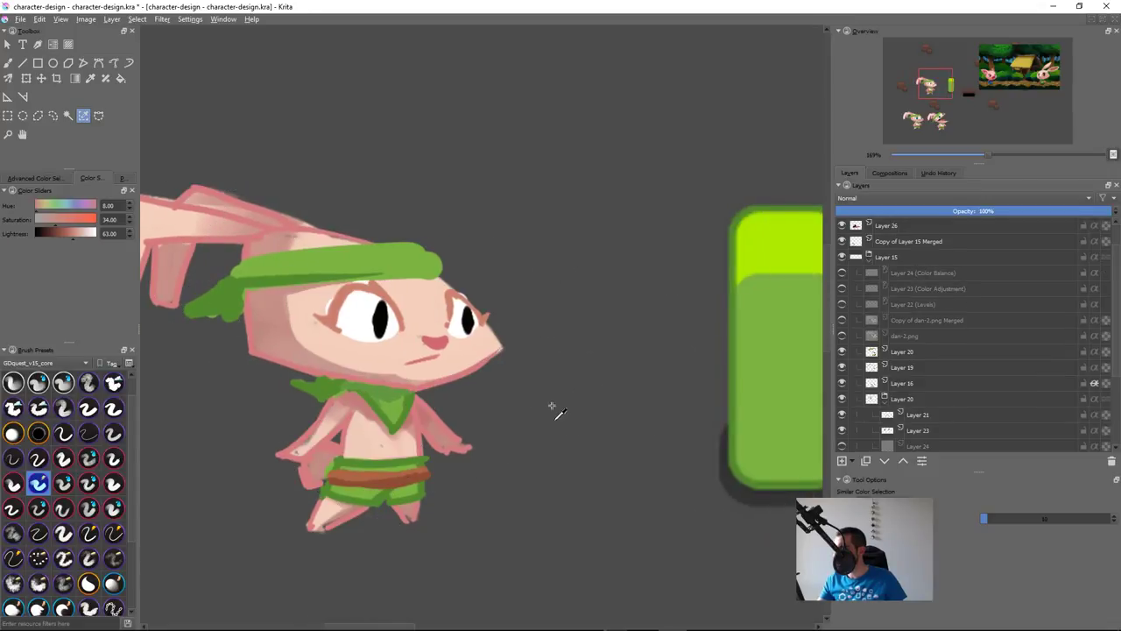
key(ctrl+shift+z)
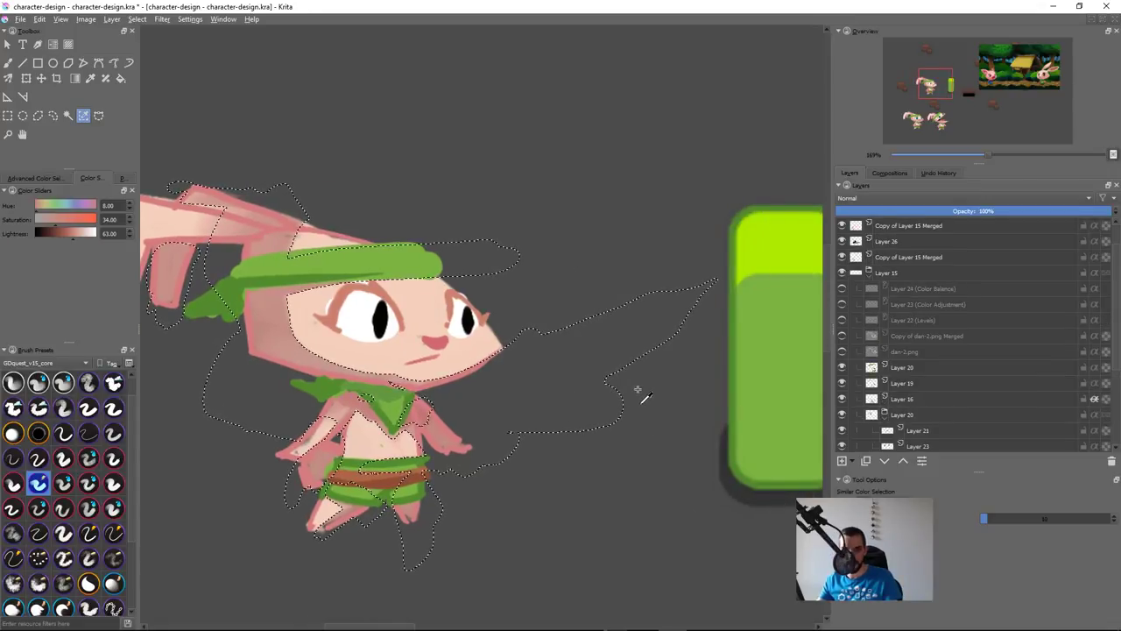
Step: Apply an HSV/HSL adjustment to the selected skin shadows with hue 1, saturation 29 and lightness 10
key(ctrl+u)
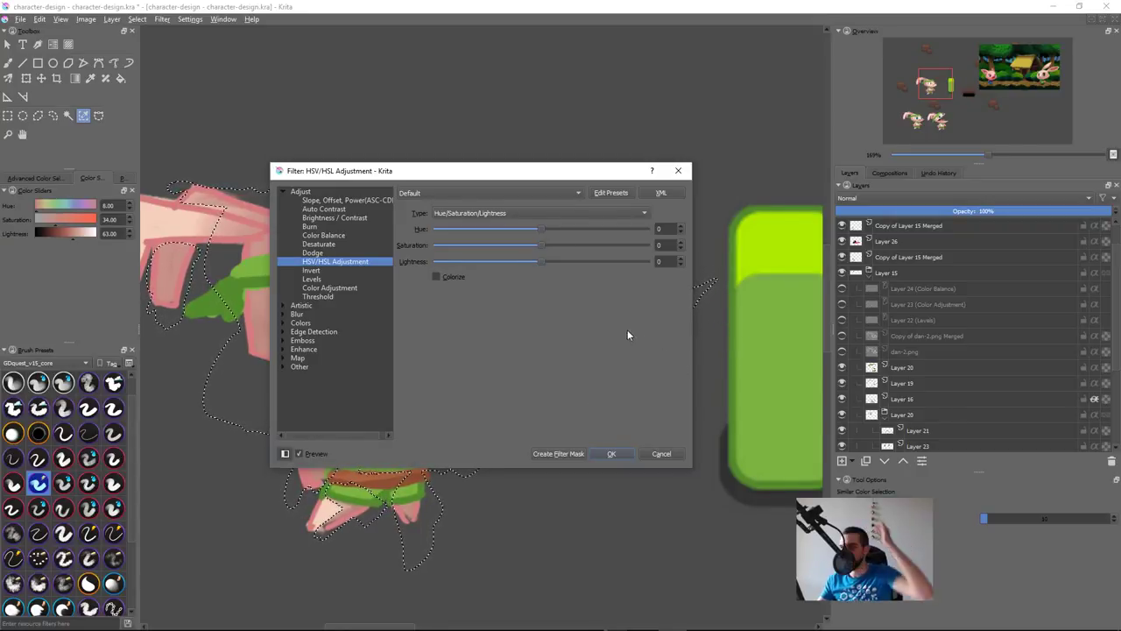
drag(545, 261, 552, 262)
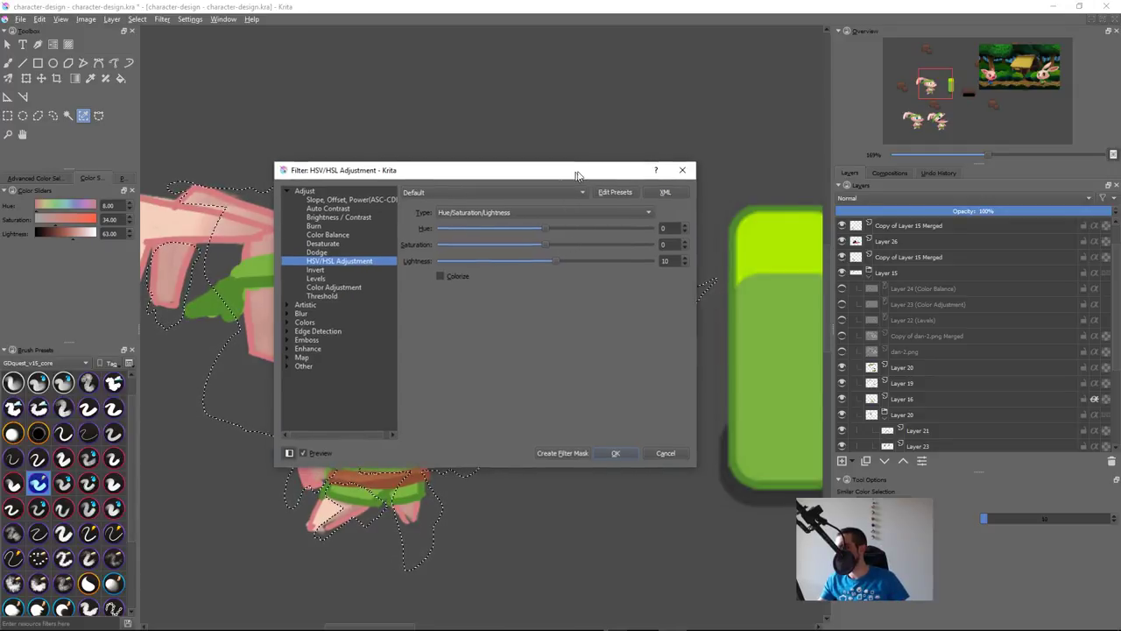
drag(581, 181, 819, 197)
mouse_move(778, 262)
mouse_down()
mouse_move(810, 262)
mouse_move(777, 247)
mouse_up()
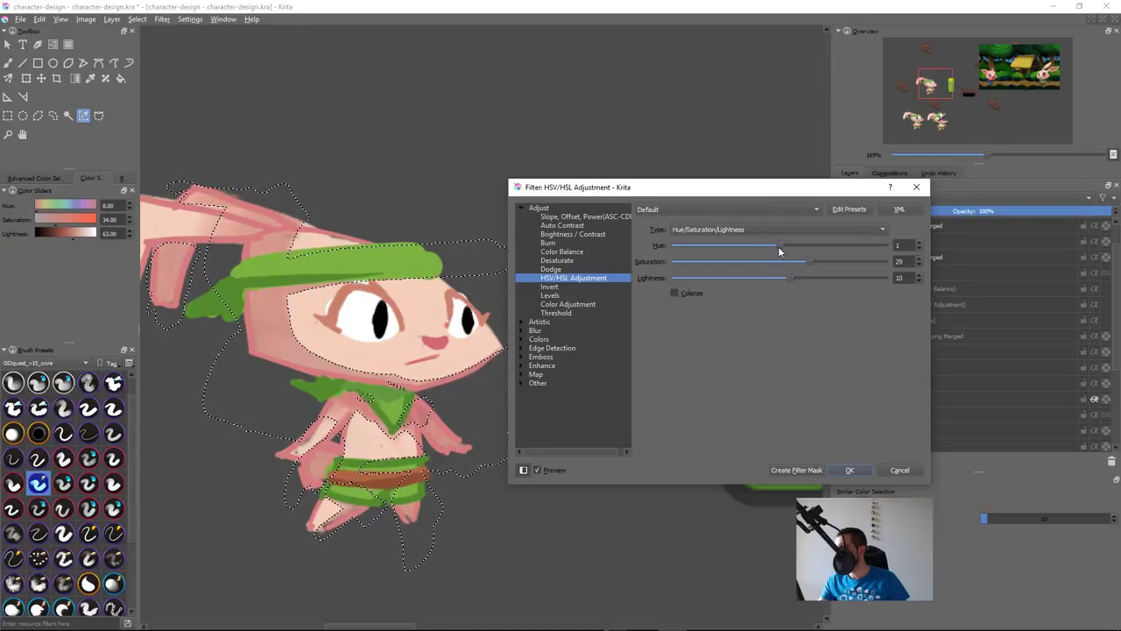
click(849, 470)
Step: Clear the selection and view the sheet at 33% to compare the adjusted rabbit with the other characters
scroll(538, 412, up, 2)
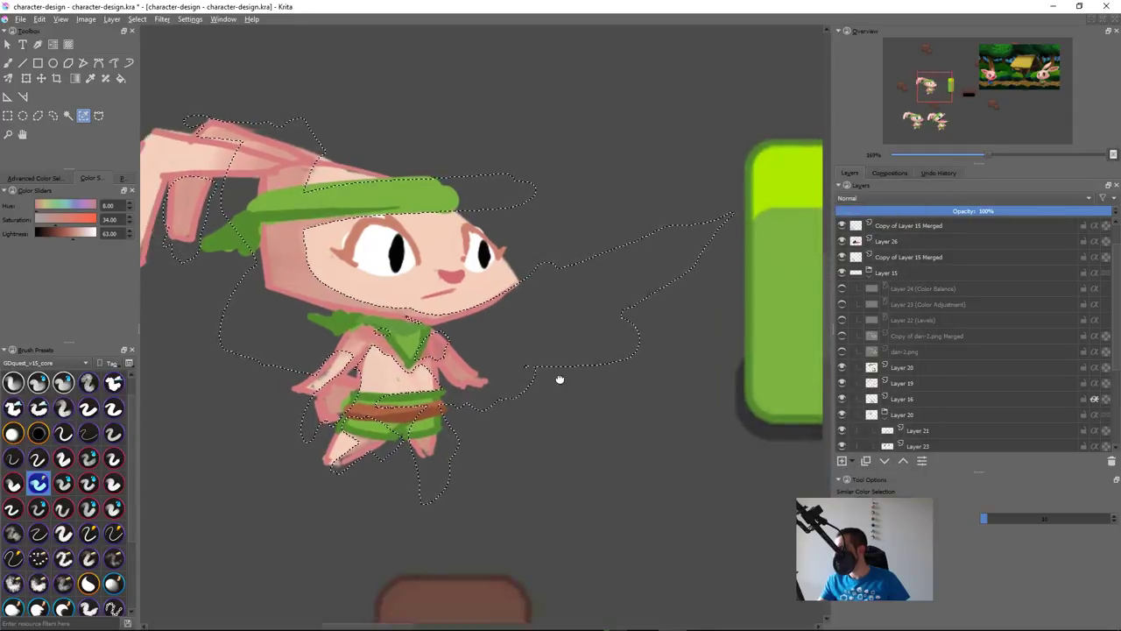
scroll(636, 451, down, 4)
scroll(620, 471, down, 1)
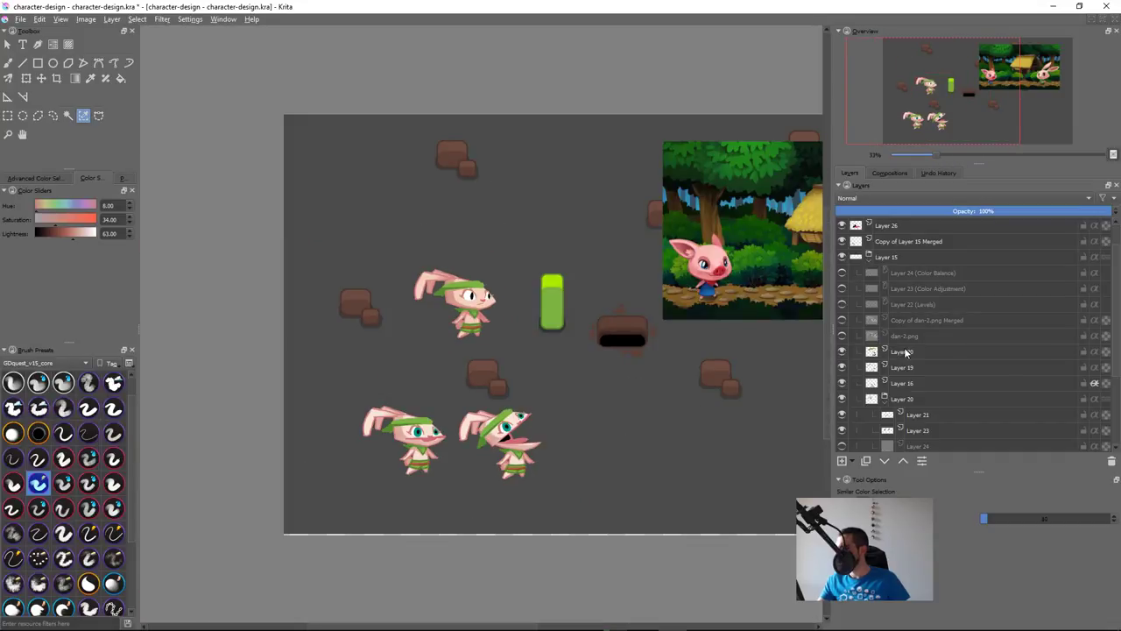
drag(711, 409, 661, 428)
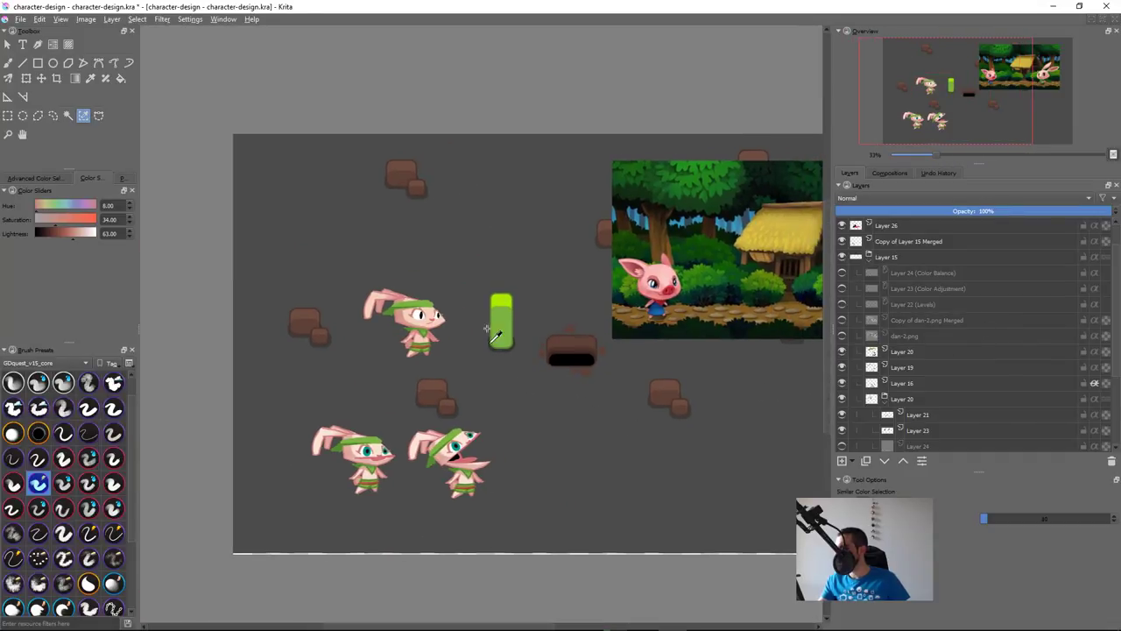
scroll(445, 331, up, 4)
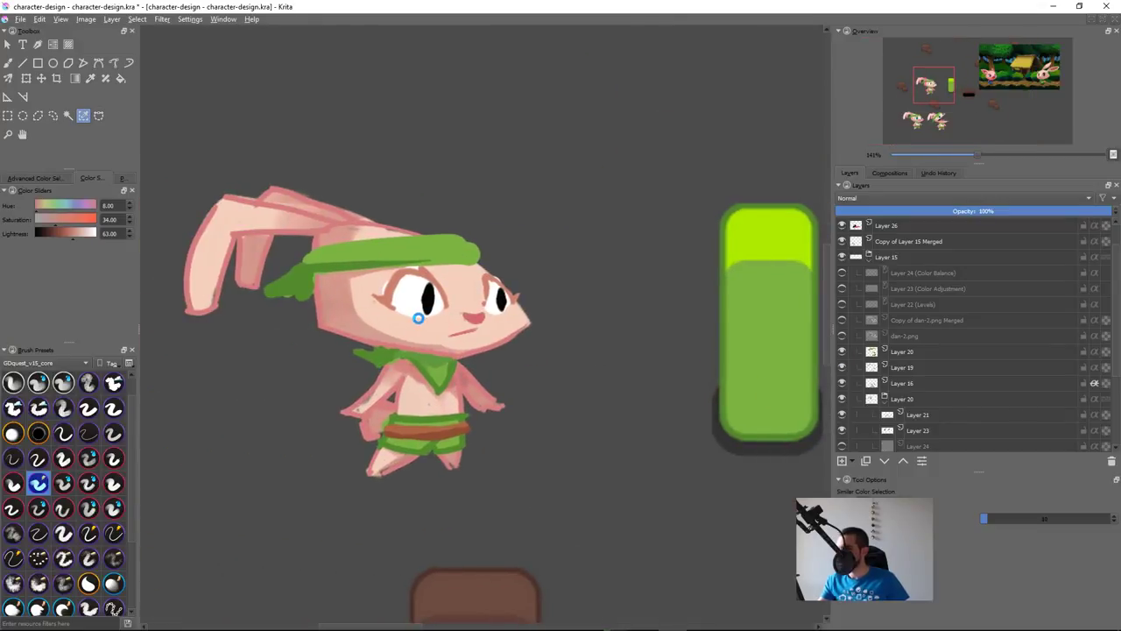
Step: Save the document and touch up the rabbit's face with a brush using the light skin colour sampled from the cheek
key(b)
key(ctrl+s)
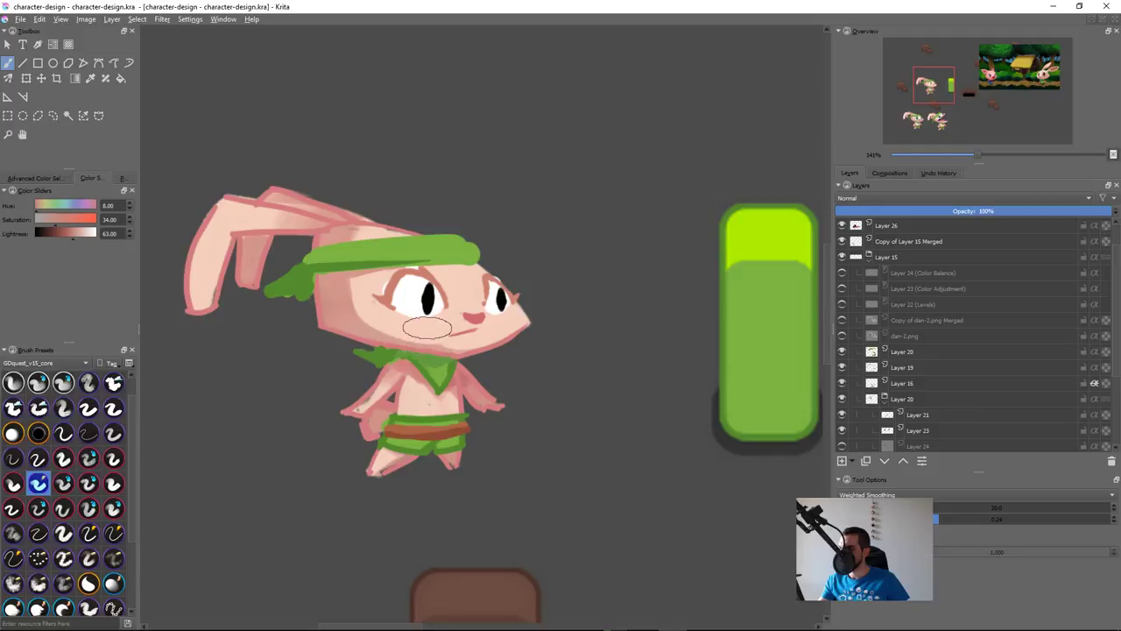
ctrl+click(381, 301)
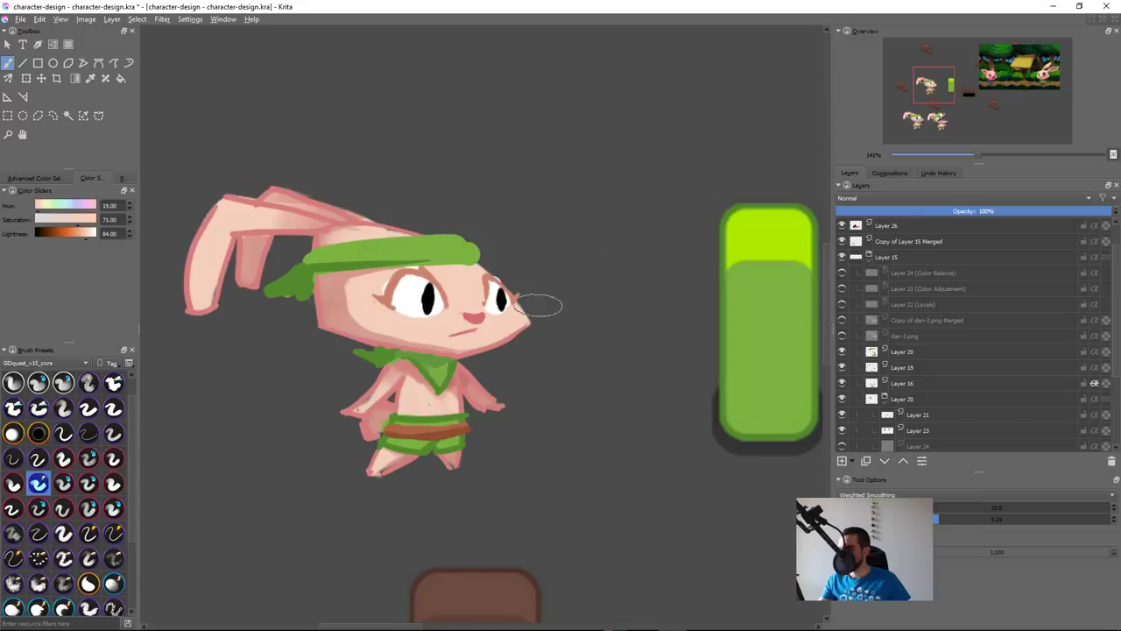
drag(636, 308, 557, 323)
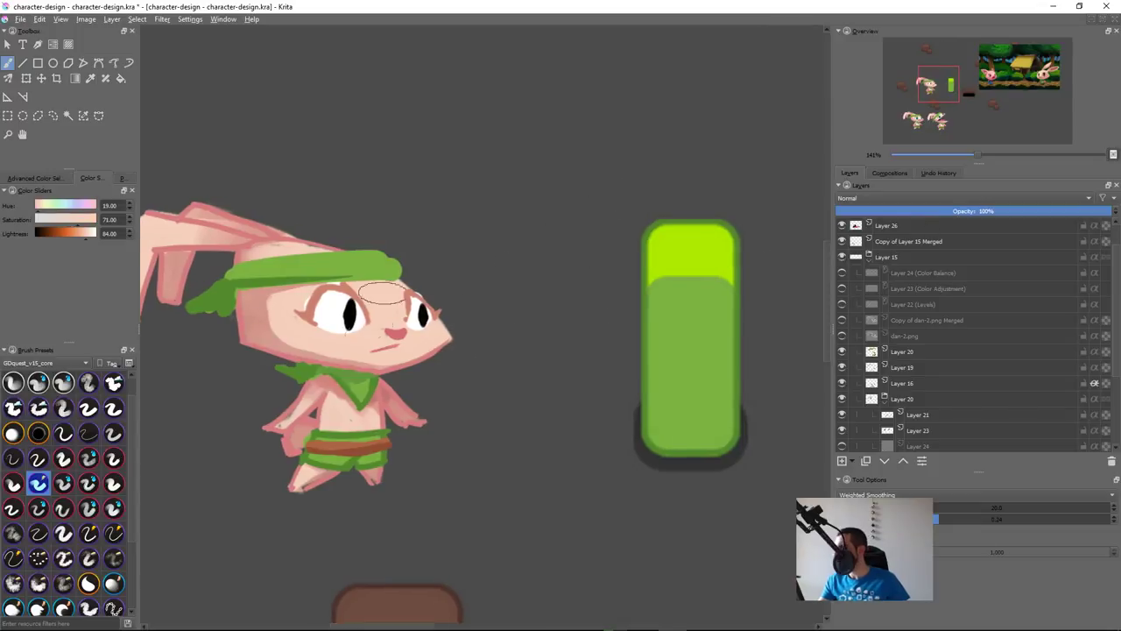
drag(382, 293, 627, 283)
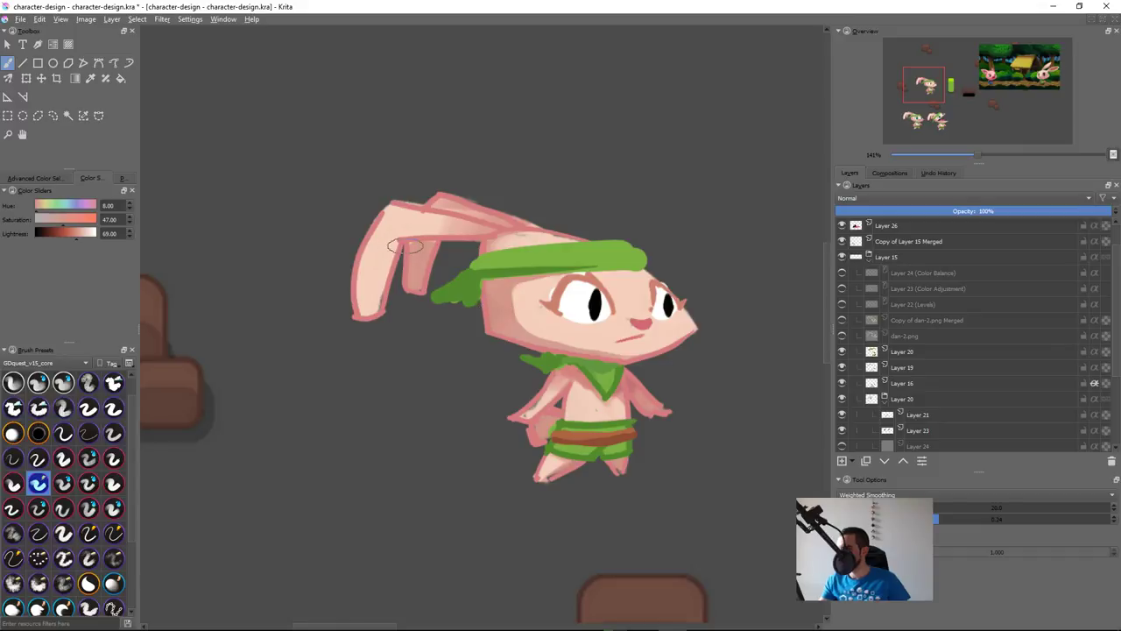
Step: Paint a pink shadow down the hanging part of the rabbit's front ear, undoing and repainting unsatisfactory strokes
drag(398, 239, 376, 314)
key(ctrl+z)
drag(398, 240, 378, 312)
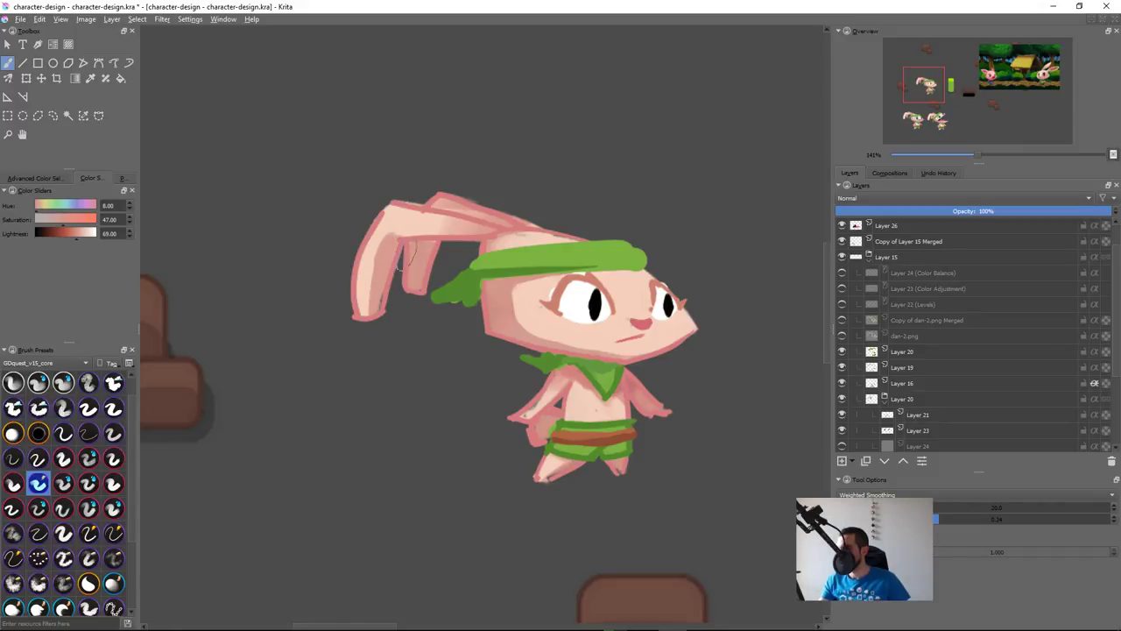
mouse_move(463, 231)
mouse_down()
mouse_move(396, 235)
mouse_move(464, 233)
mouse_up()
key(ctrl+z)
key(ctrl+z)
drag(387, 243, 463, 234)
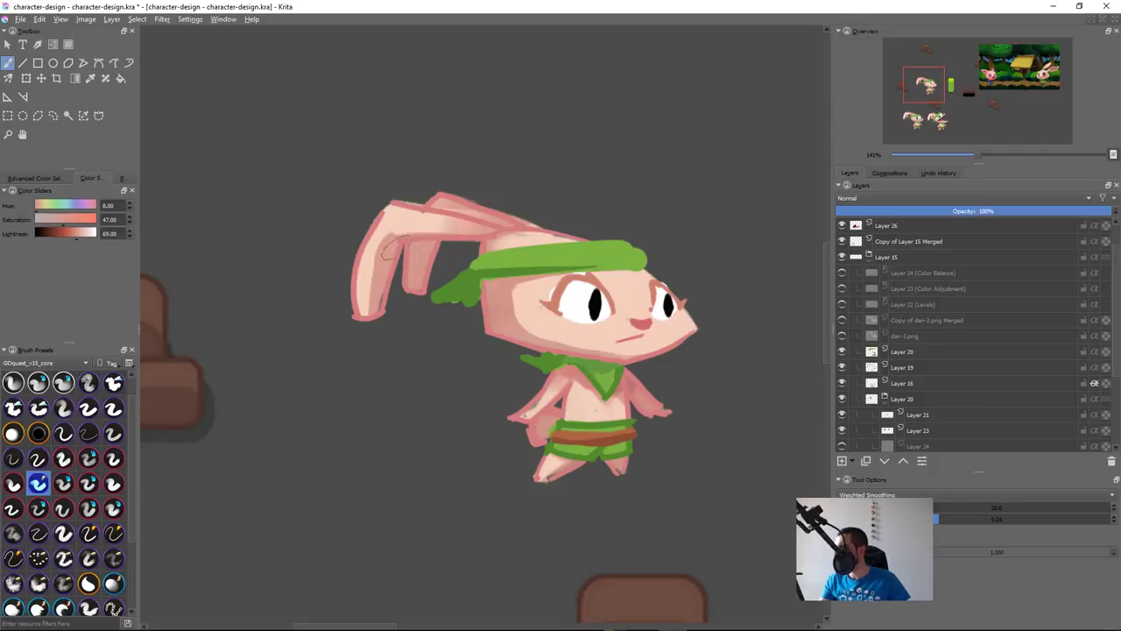
mouse_move(391, 245)
mouse_down()
mouse_move(378, 327)
mouse_move(351, 331)
mouse_move(380, 253)
mouse_up()
key(ctrl+z)
key(ctrl+z)
drag(358, 326, 374, 245)
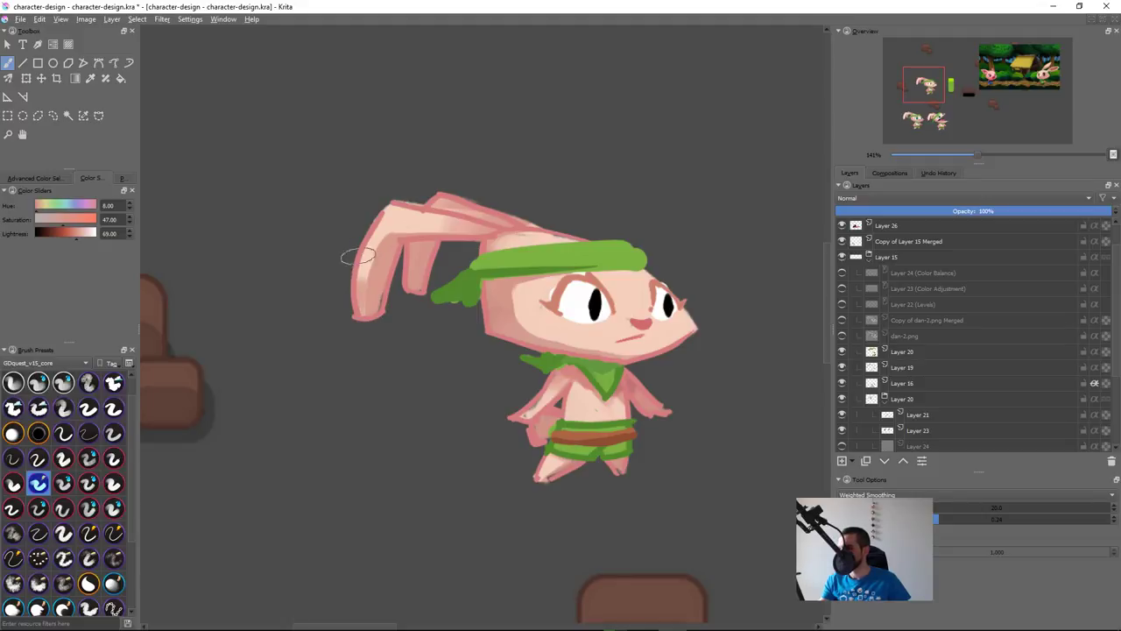
Step: Refine the front ear's light and shadow areas with skin colours sampled from the ear, and save the document
ctrl+click(383, 268)
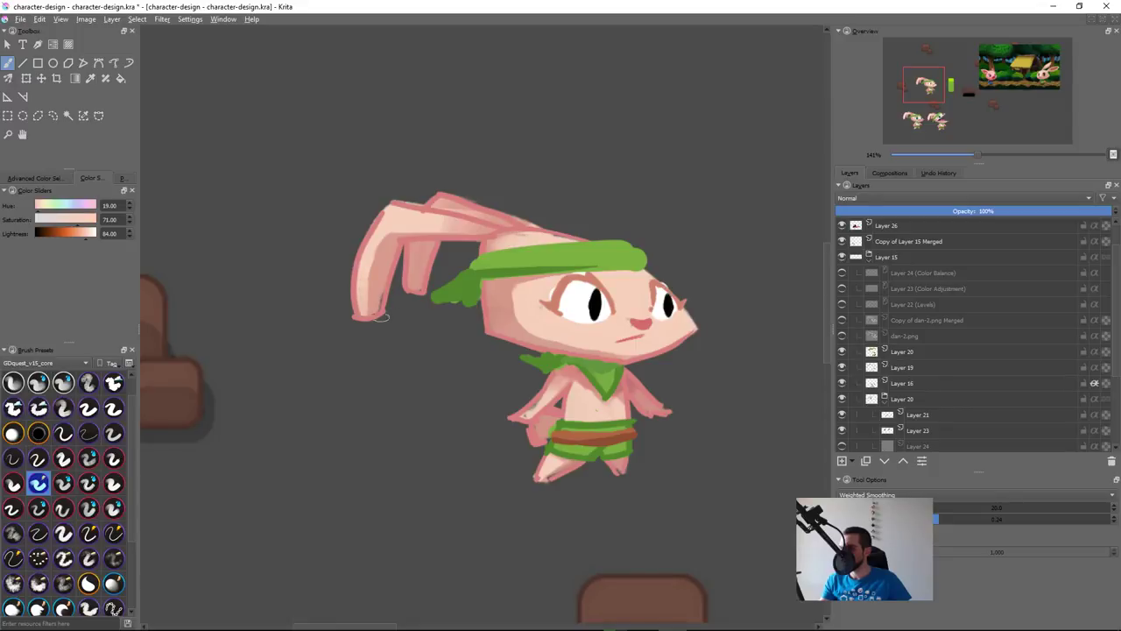
ctrl+click(388, 270)
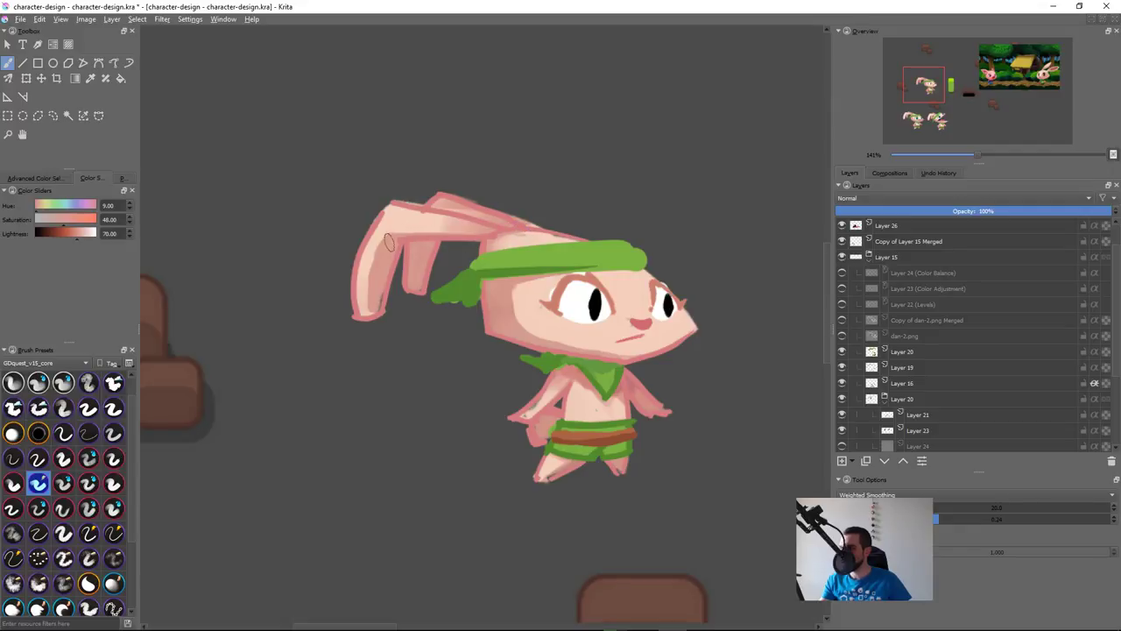
drag(372, 324, 391, 242)
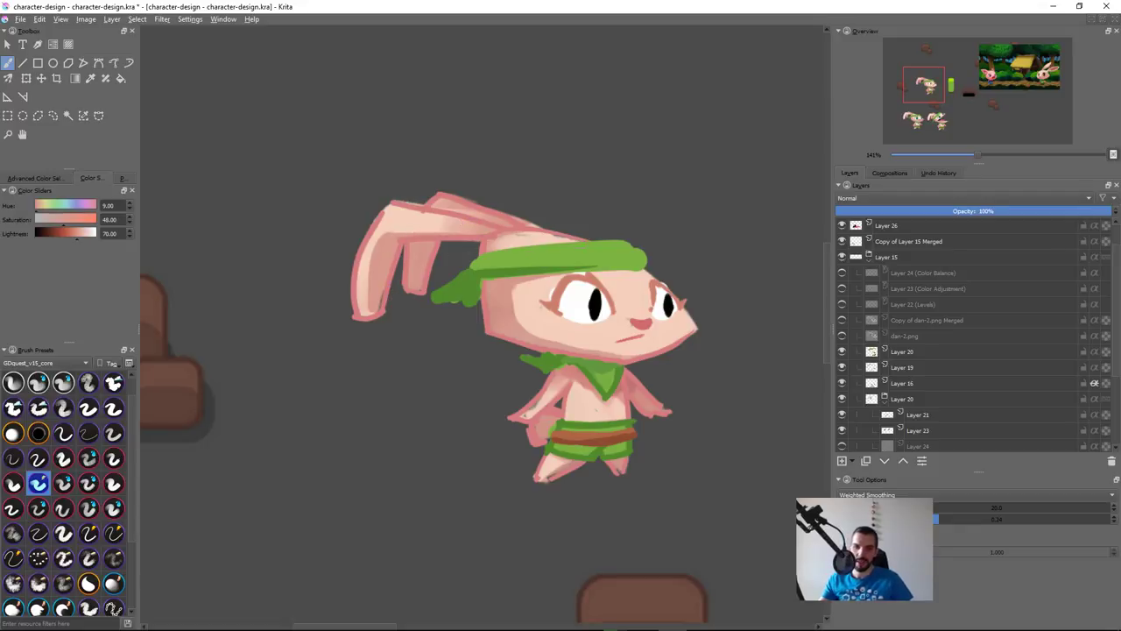
key(ctrl+s)
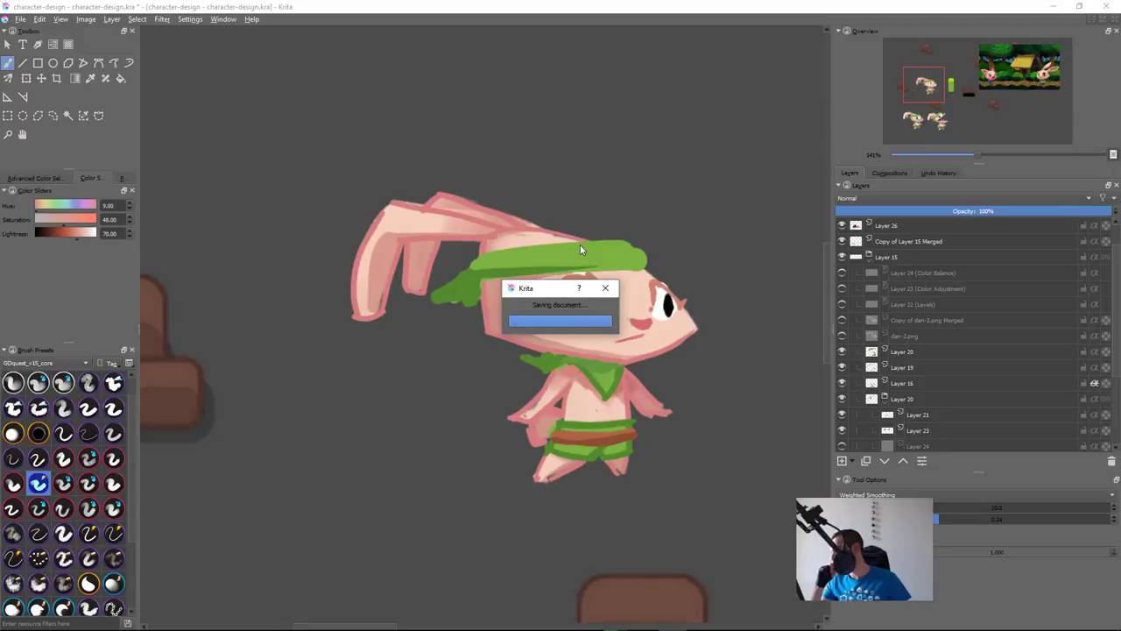
Step: Rework the skin shading on the back of the rabbit's head below the headband, using light and shadow colours sampled from the character
drag(577, 397, 542, 409)
ctrl+click(542, 423)
ctrl+click(549, 386)
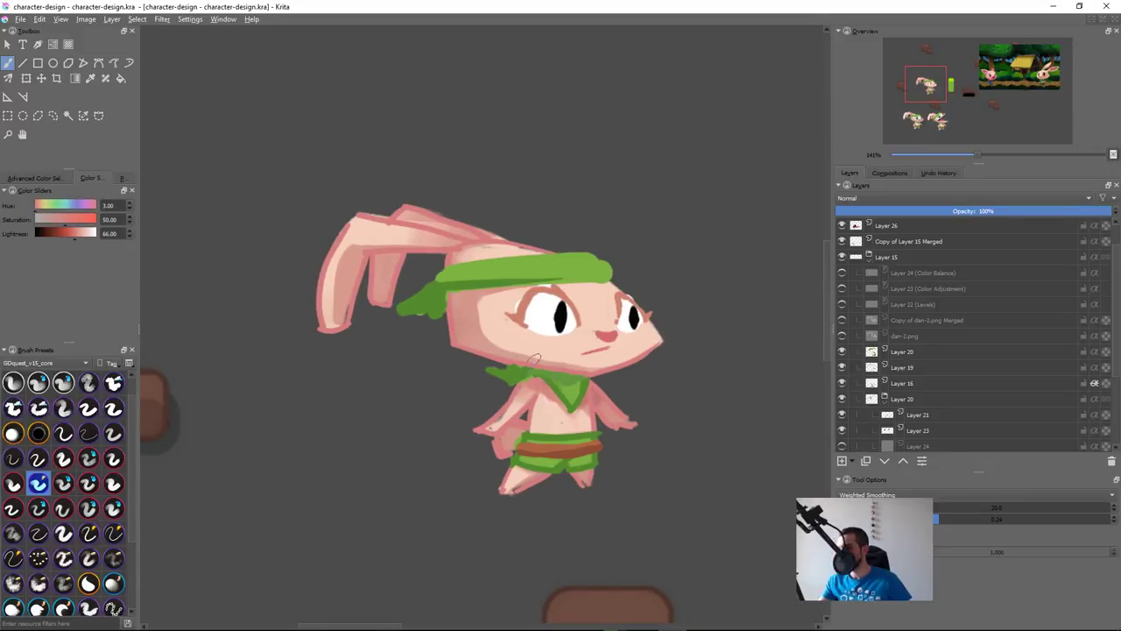
drag(464, 298, 466, 347)
key(ctrl+z)
key(ctrl+s)
drag(481, 286, 473, 293)
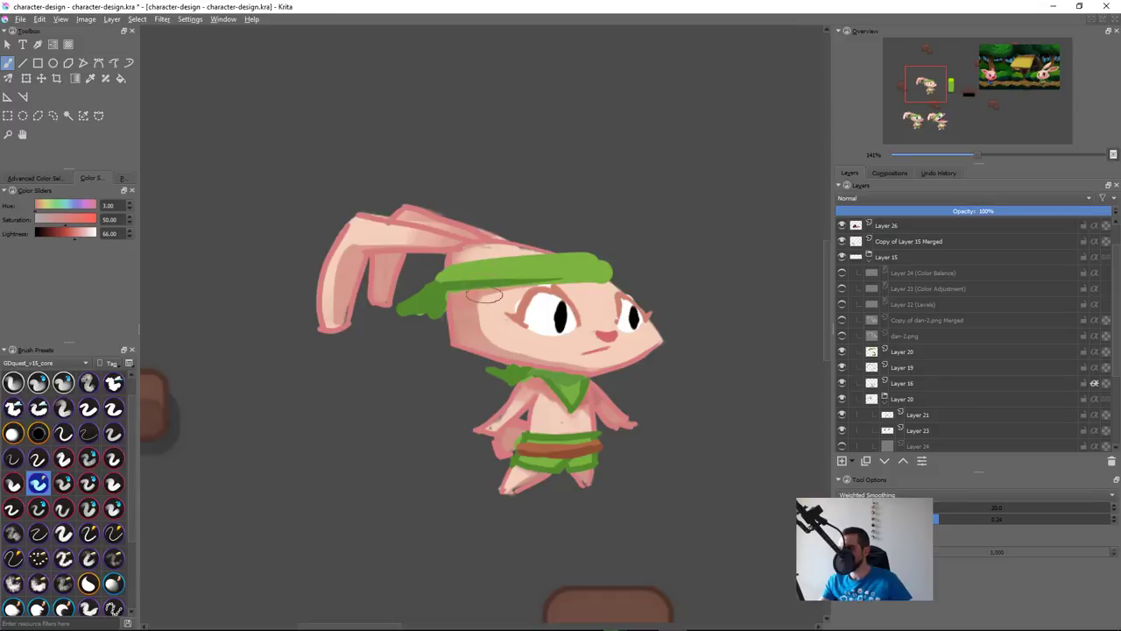
ctrl+click(506, 298)
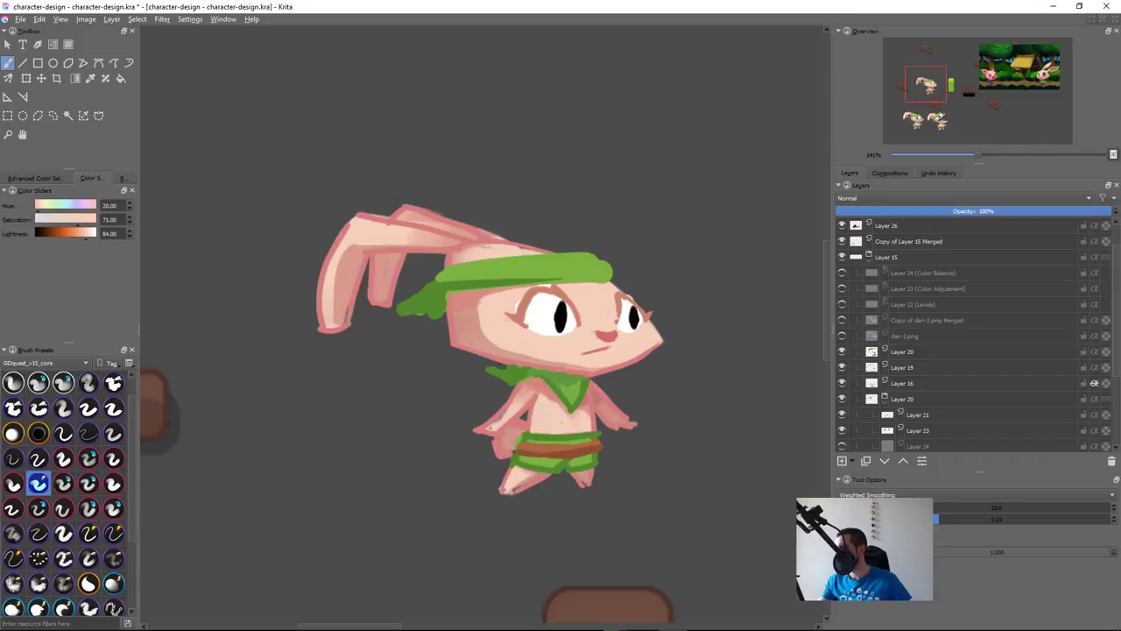
ctrl+click(482, 318)
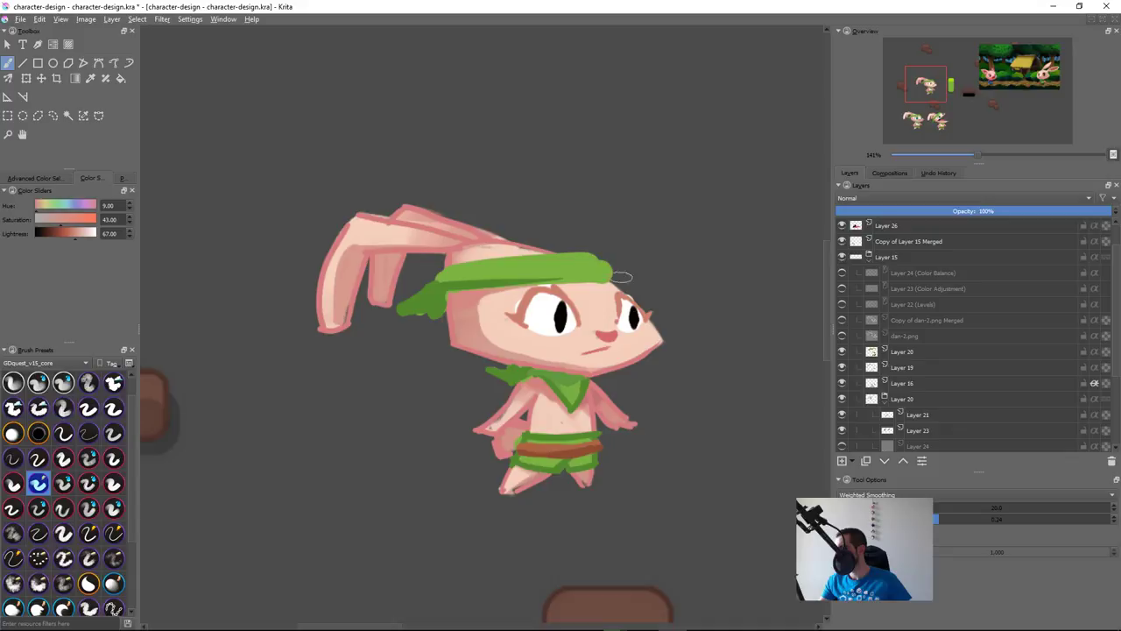
Step: Make Layer 22 active, switch to a different brush preset, and toggle the layer's visibility to check what it contributes to the rabbit
click(549, 303)
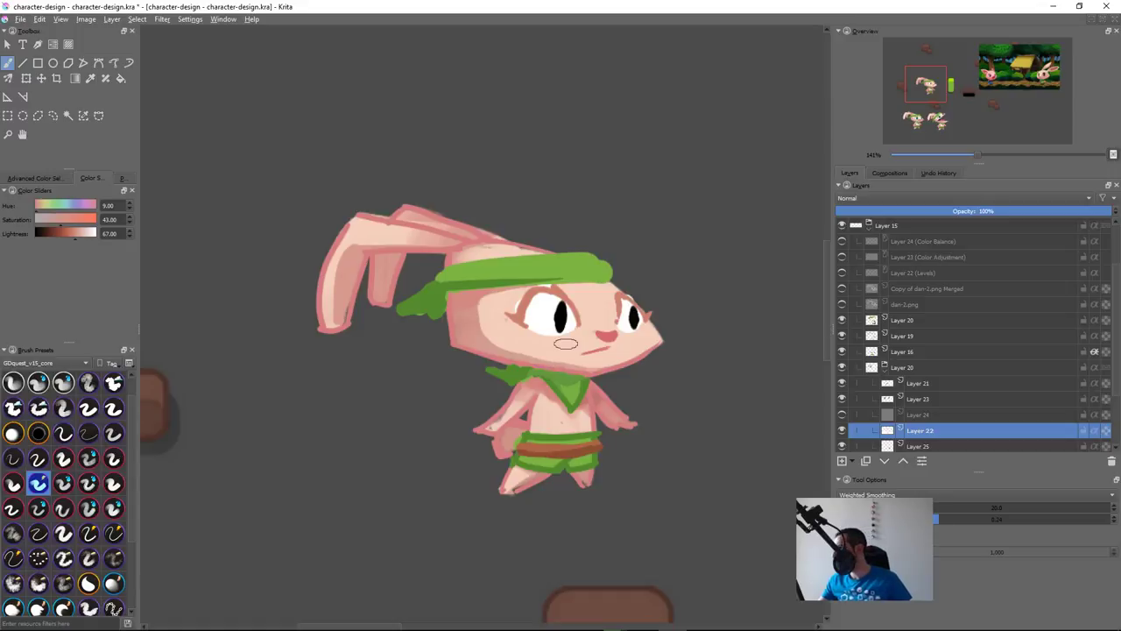
click(842, 431)
click(842, 431)
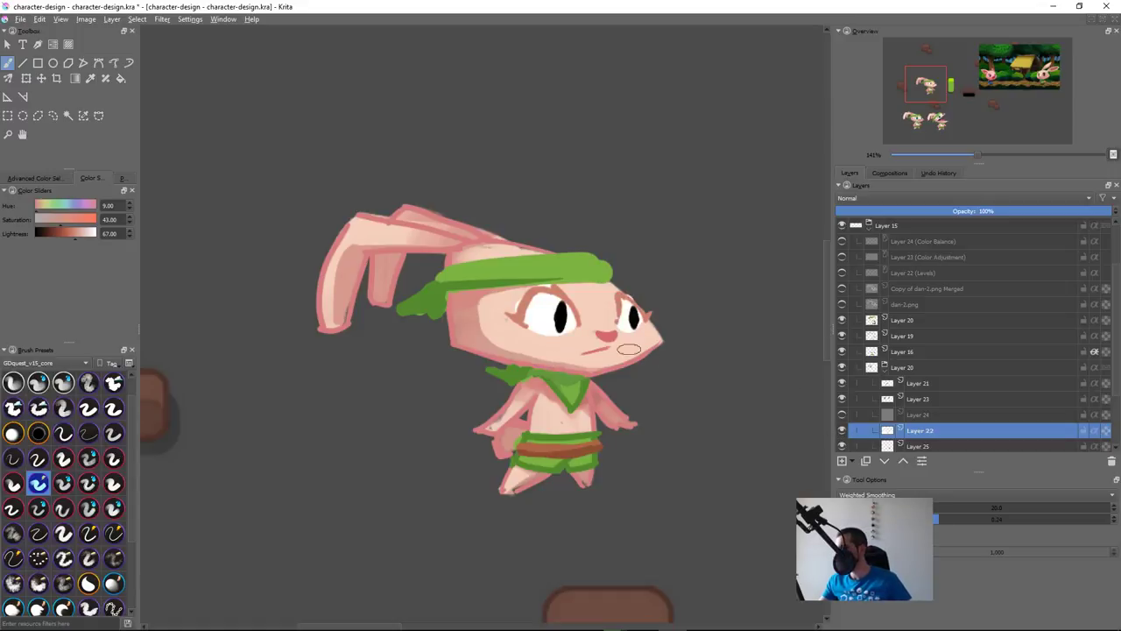
drag(525, 328, 508, 330)
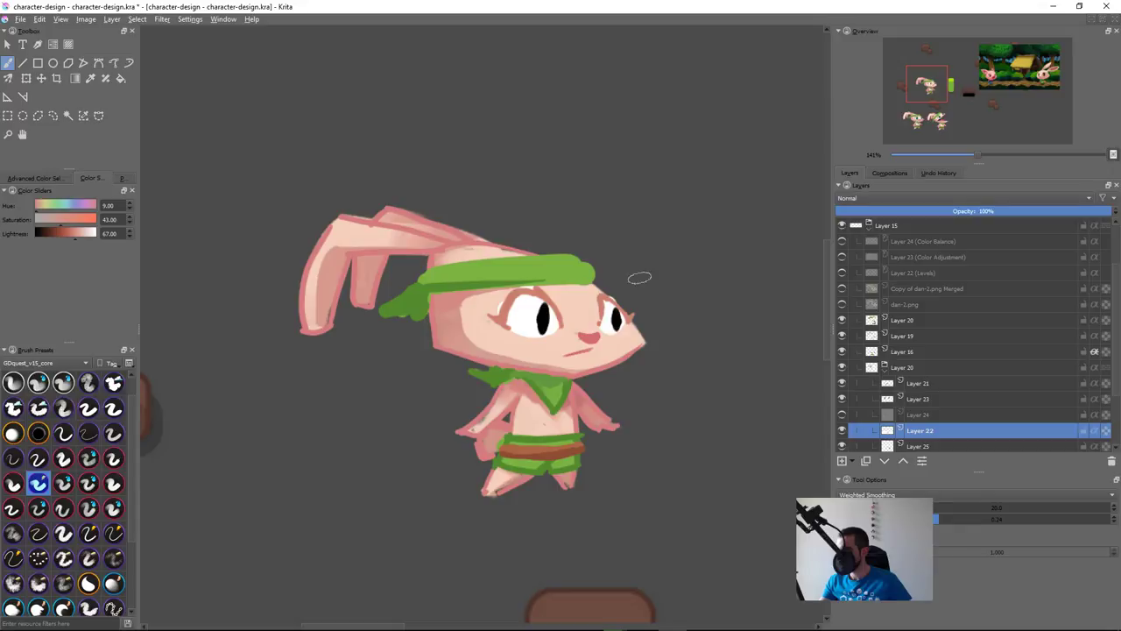
click(63, 432)
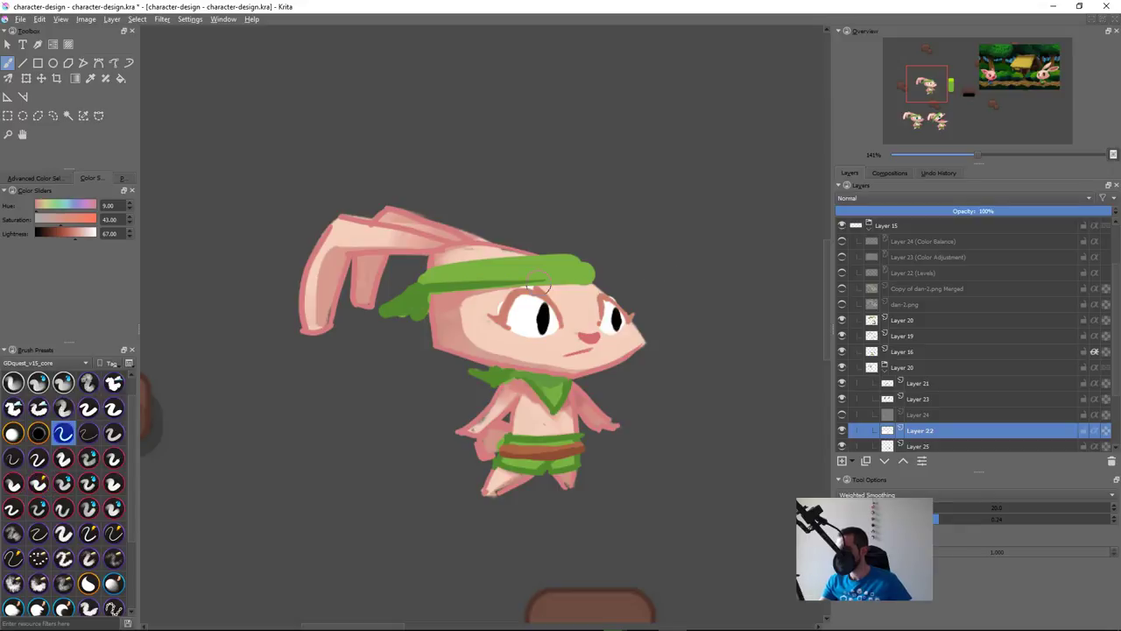
click(841, 431)
click(841, 431)
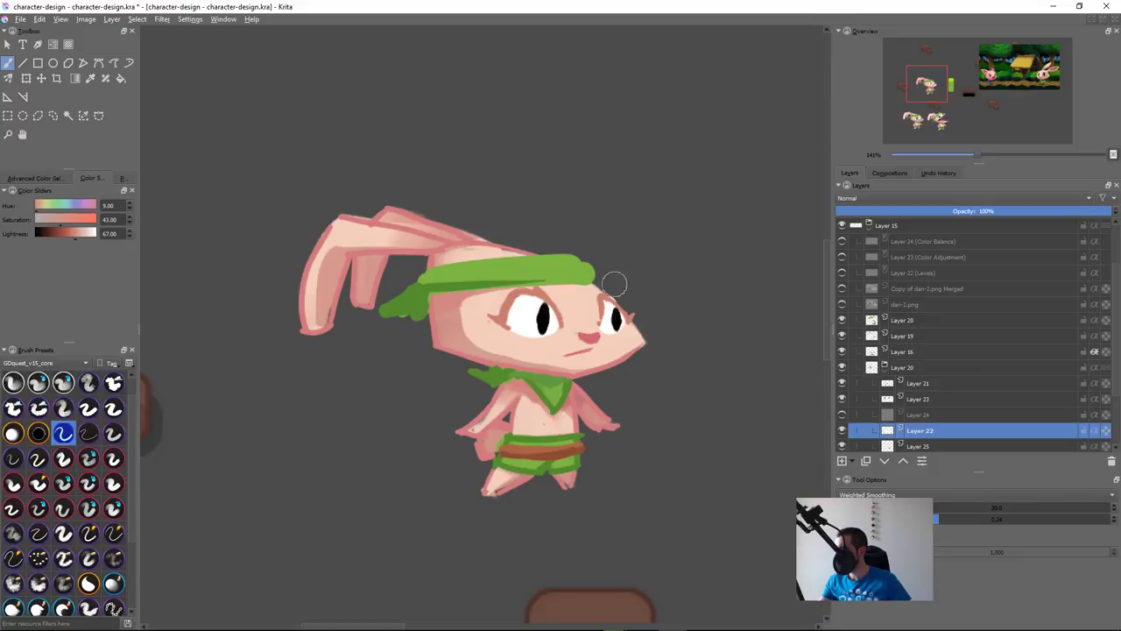
Step: View the whole sheet at 25% to compare the rabbit with the other designs, and save the document
key(minus)
key(minus)
key(minus)
key(minus)
key(minus)
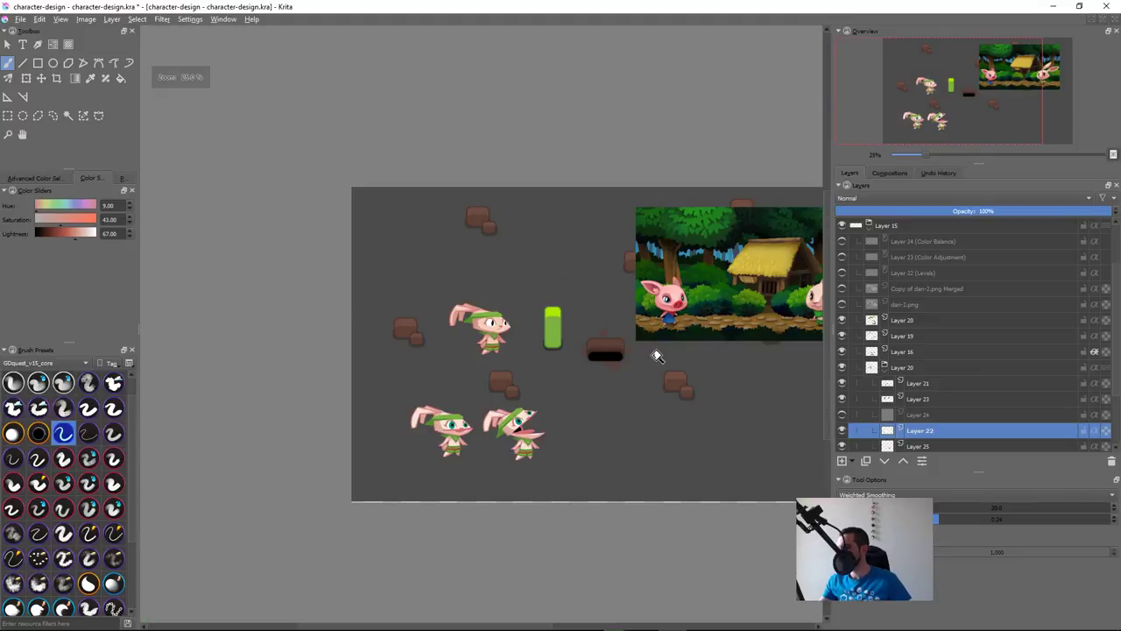
drag(648, 378, 587, 393)
drag(503, 388, 565, 359)
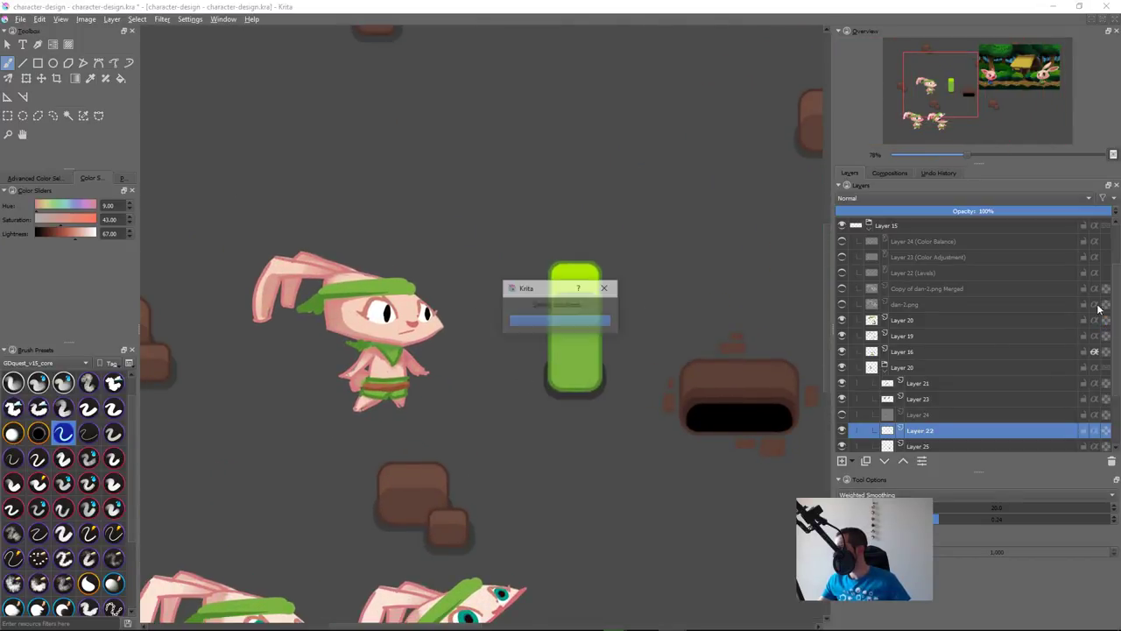
Step: Toggle the Color Balance filter layer inside the Layer 15 group to compare its effect, and leave it enabled
scroll(894, 298, up, 2)
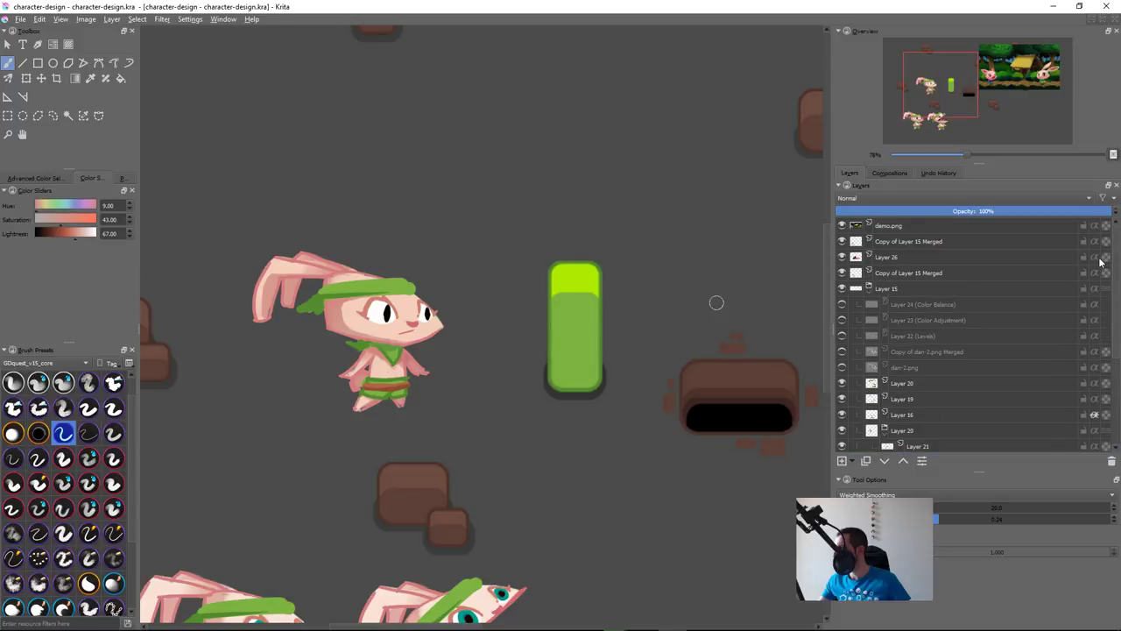
click(893, 290)
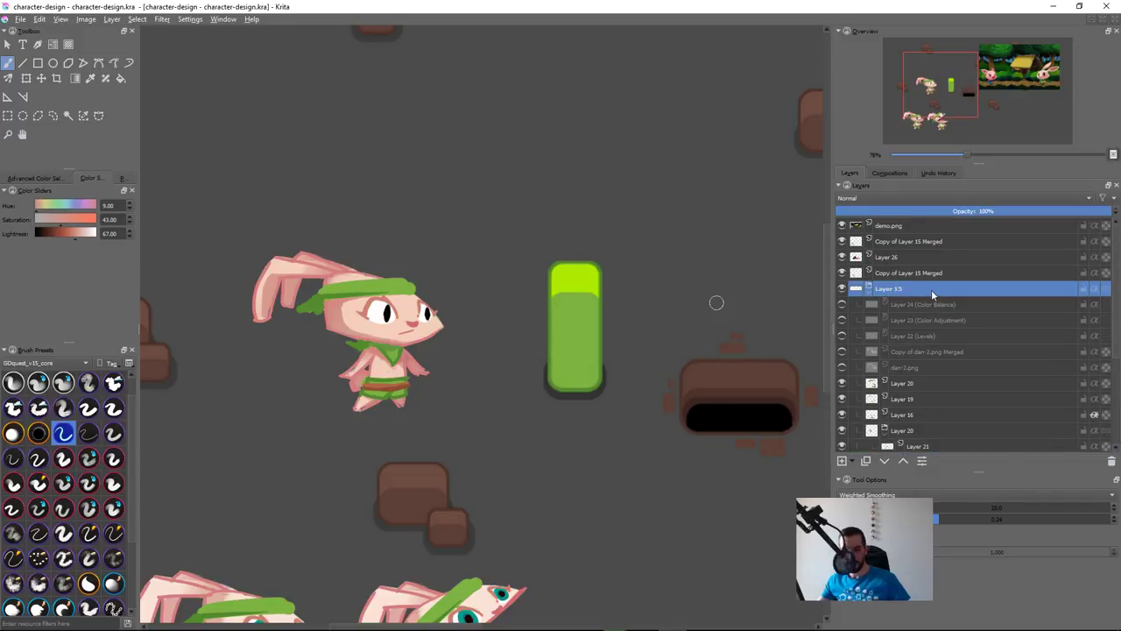
click(842, 306)
click(842, 307)
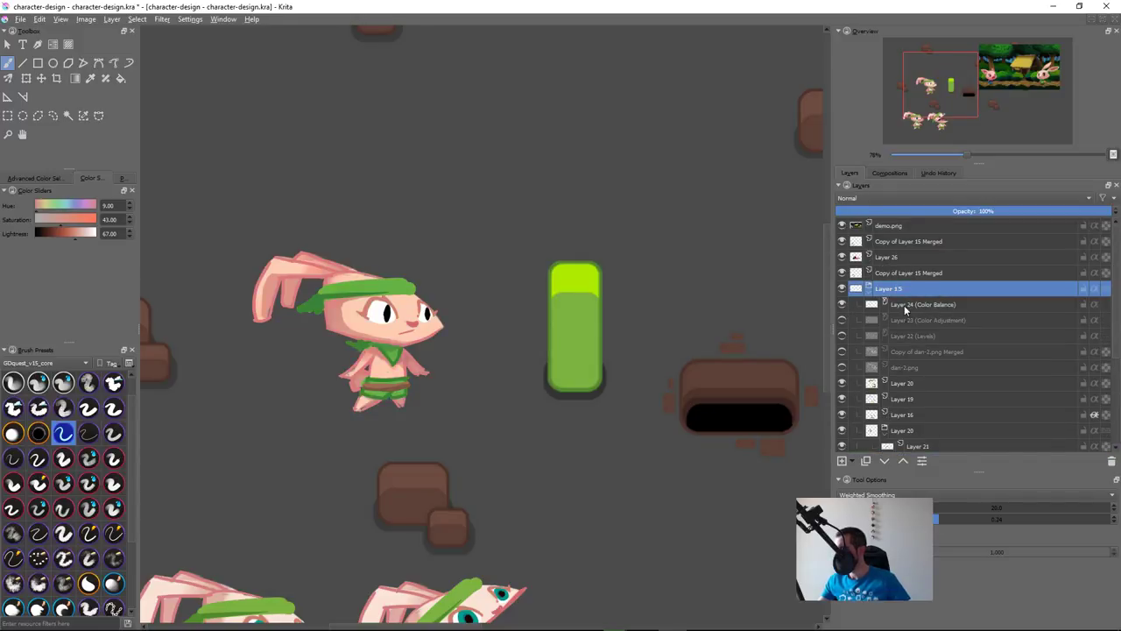
click(848, 306)
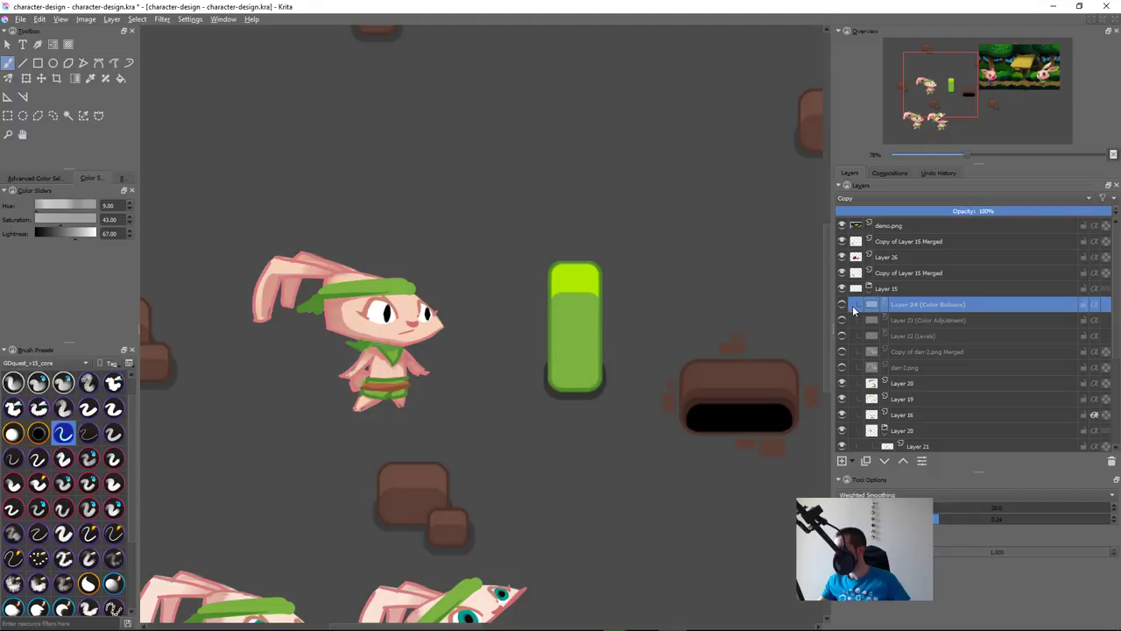
click(842, 305)
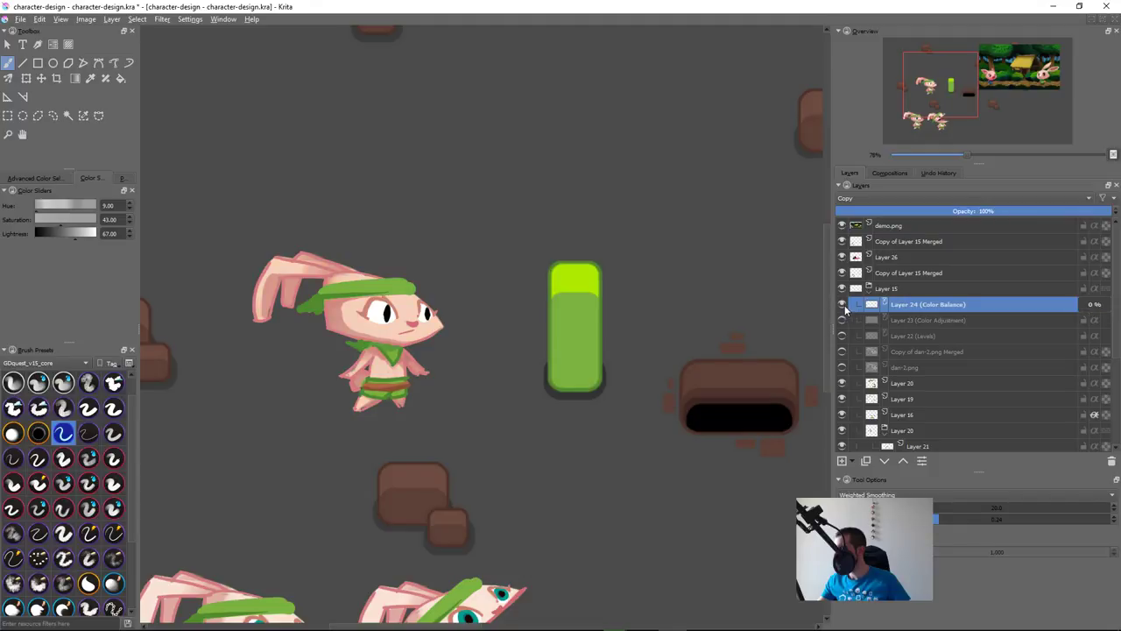
Step: Open the Color Balance layer's filter properties and set the shadows to -21 cyan/red and 11 magenta/green
double_click(968, 307)
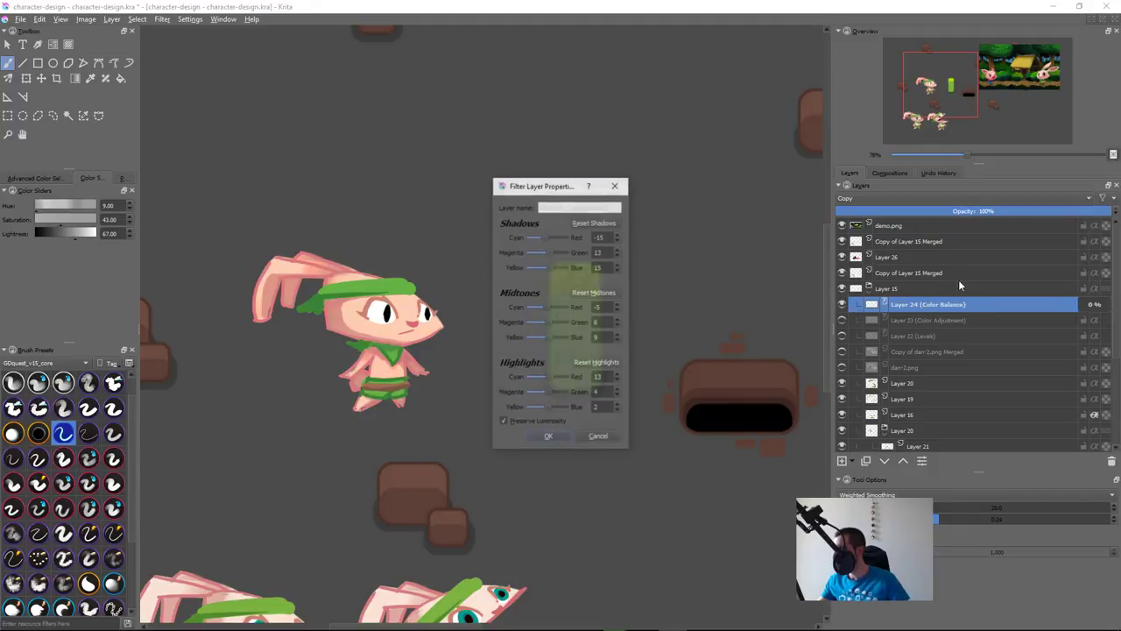
click(618, 237)
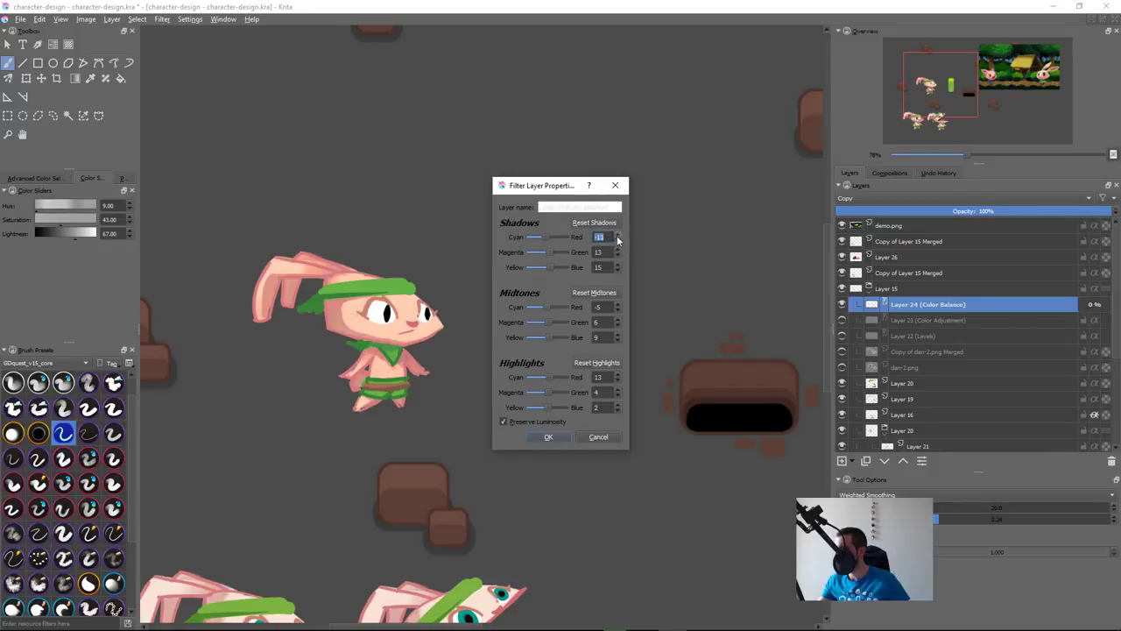
drag(547, 244, 550, 255)
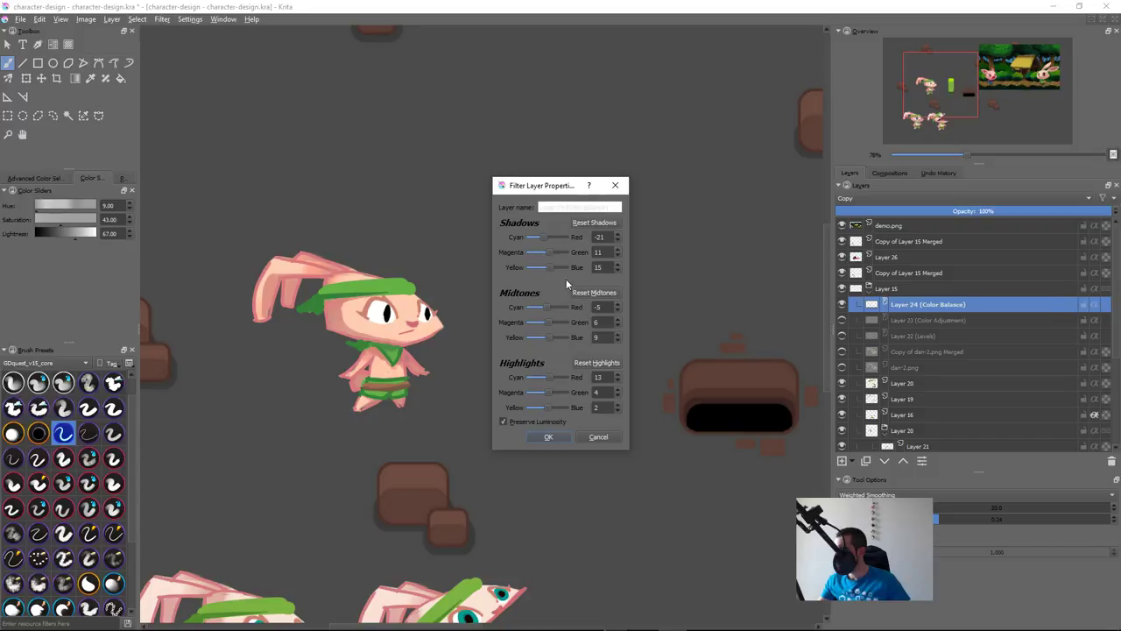
Step: Set the Color Balance highlights to 11 cyan/red and 5 magenta/green, adjust their yellow/blue balance, and apply the filter changes
scroll(614, 378, down, 8)
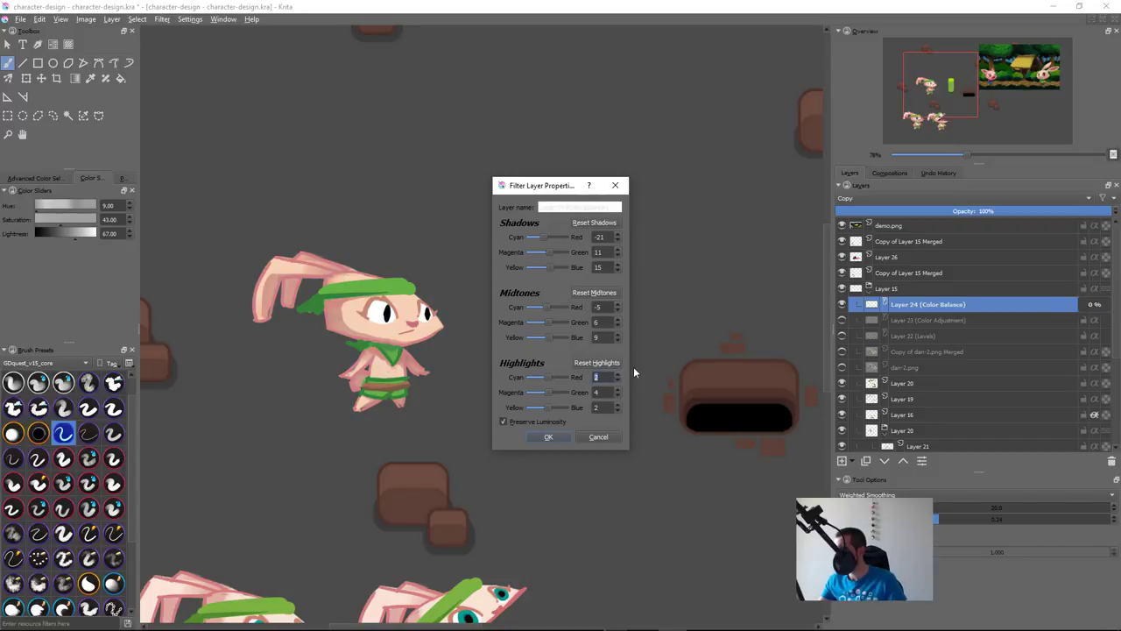
key(Up)
key(Up)
key(Up)
key(Up)
key(Up)
text(8)
key(Down)
key(Down)
key(Down)
key(Down)
key(Down)
key(Down)
key(Down)
key(Down)
key(Down)
key(Down)
key(Down)
key(Down)
key(Down)
scroll(619, 392, up, 2)
scroll(613, 376, up, 3)
scroll(614, 406, up, 3)
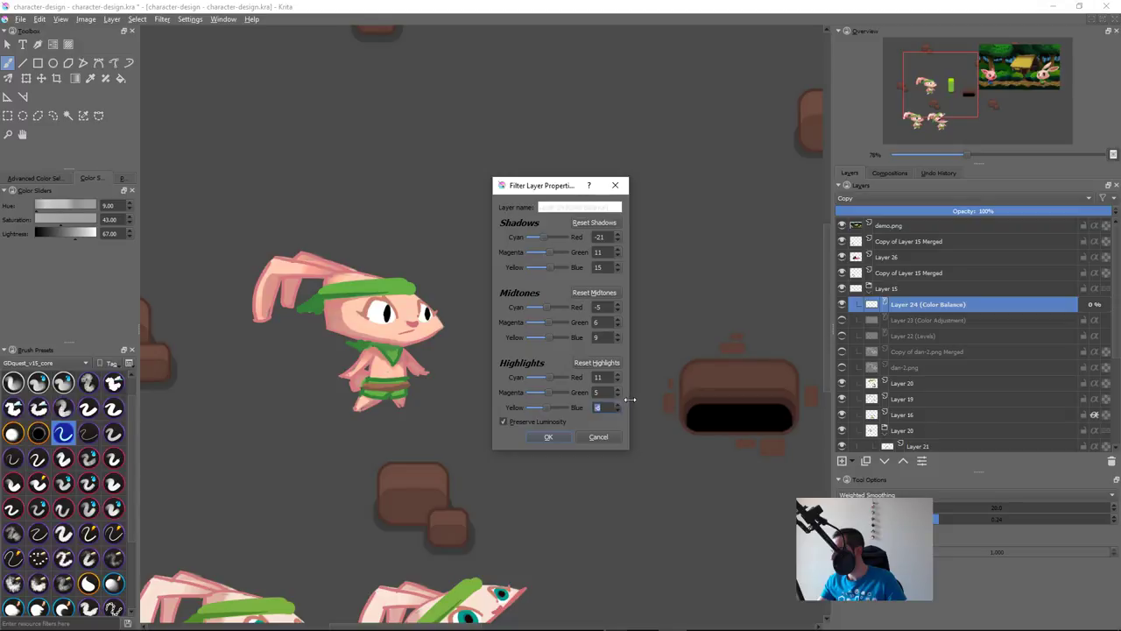
scroll(618, 405, up, 9)
click(555, 438)
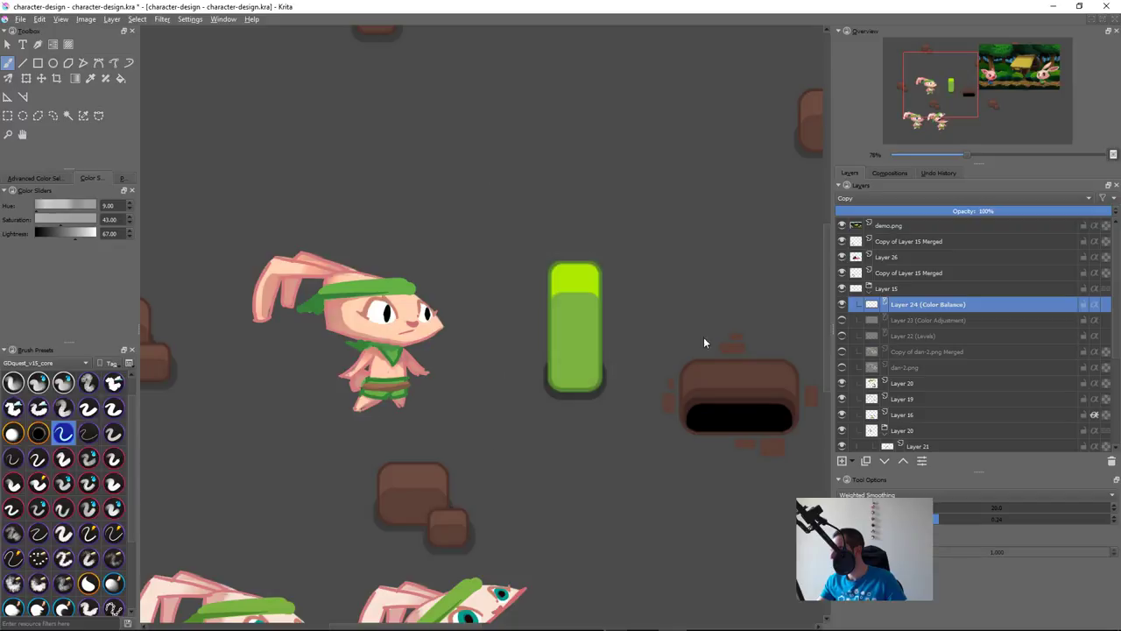
Step: Make the Layer 23 (Color Adjustment) filter layer in the Layer 15 group visible and open its filter properties
click(842, 305)
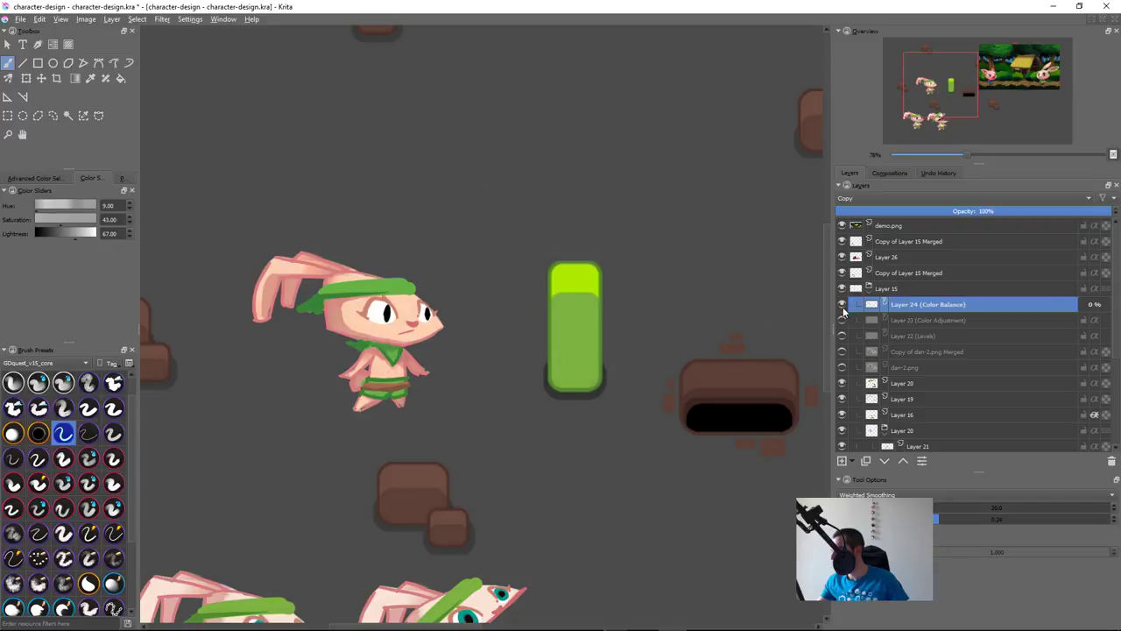
click(911, 321)
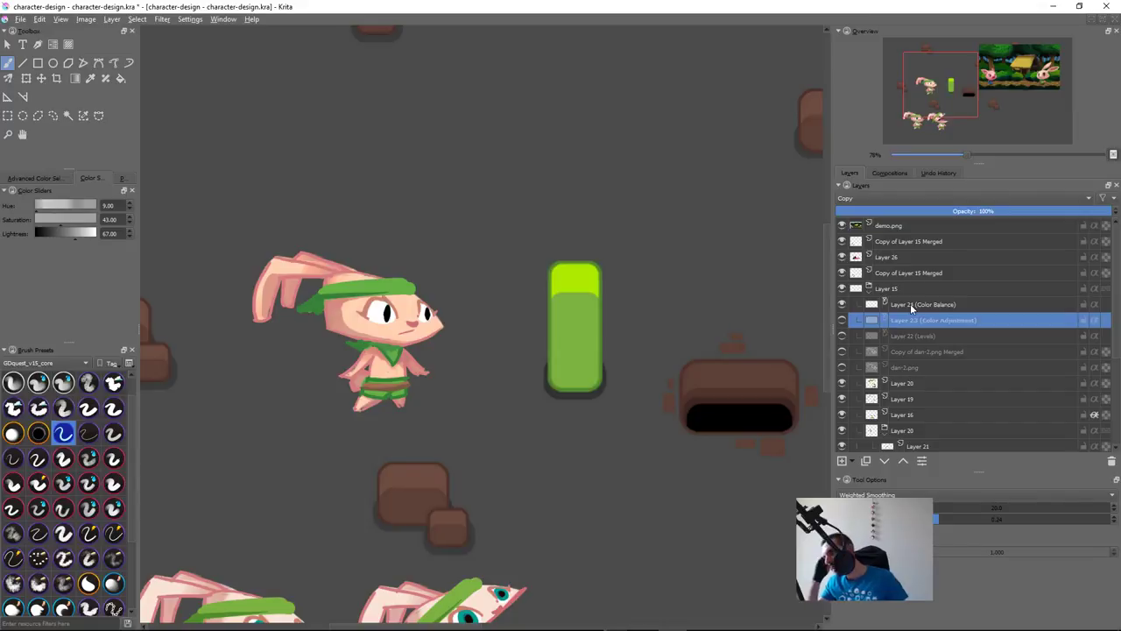
click(842, 321)
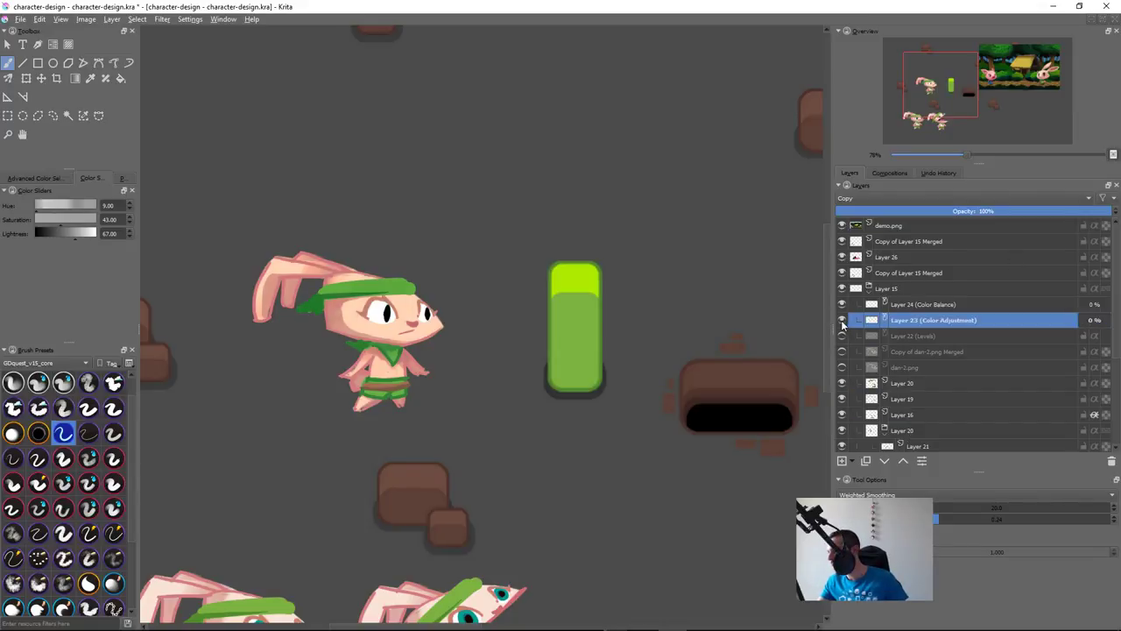
key(F3)
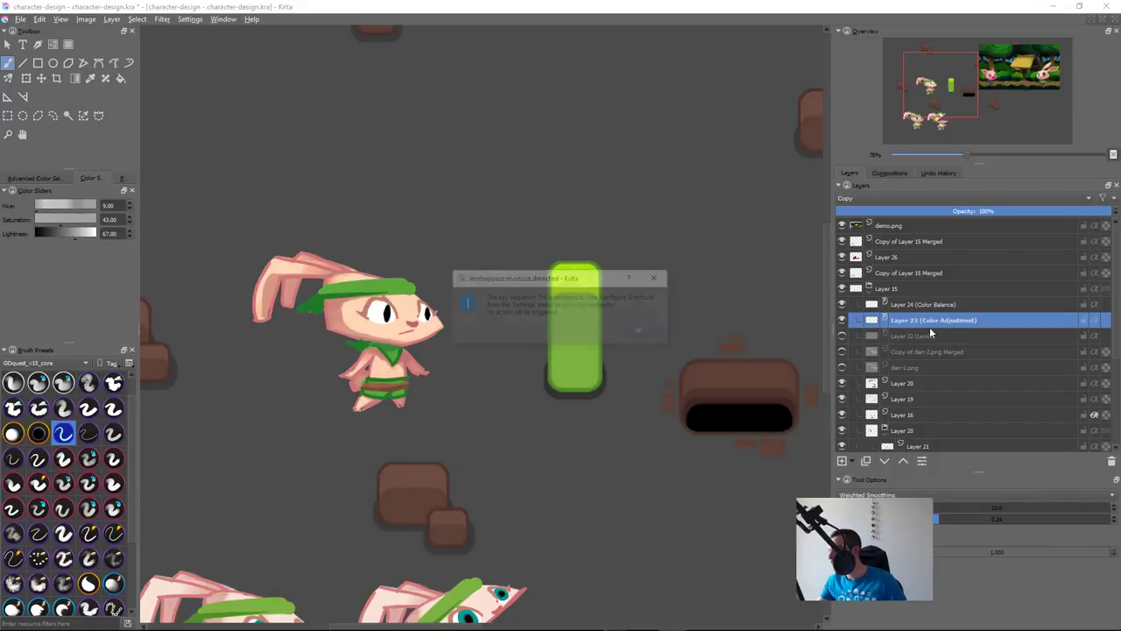
key(Escape)
key(F3)
click(612, 253)
key(Delete)
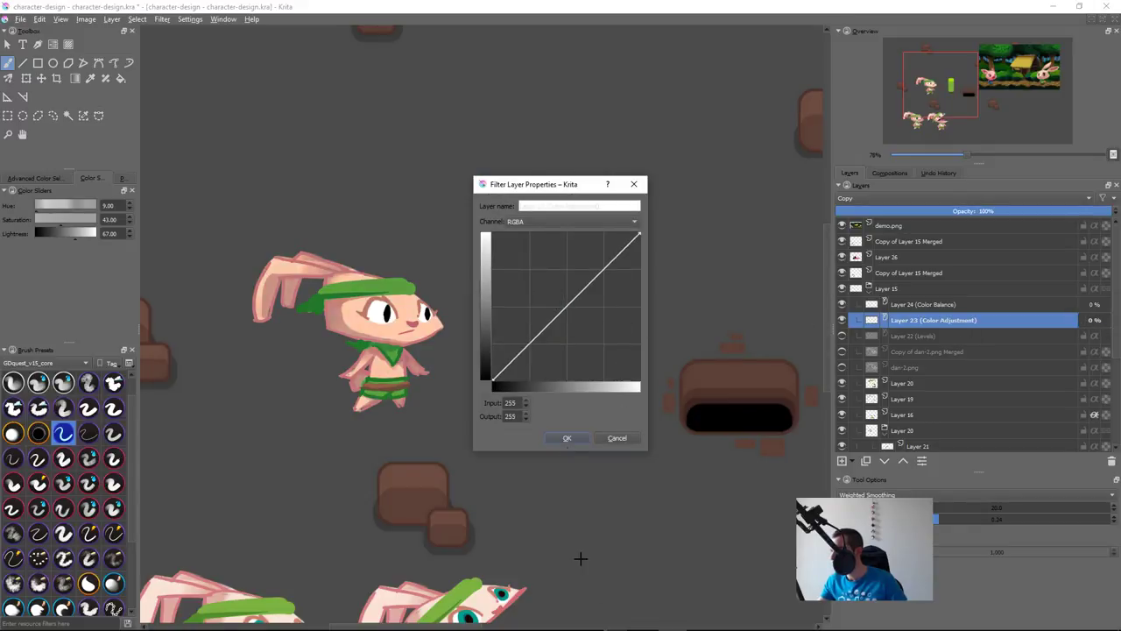
Step: Shape the Lightness curve with a point in the highlights and a shadow point at input 29, output 26
click(578, 222)
click(543, 283)
click(558, 325)
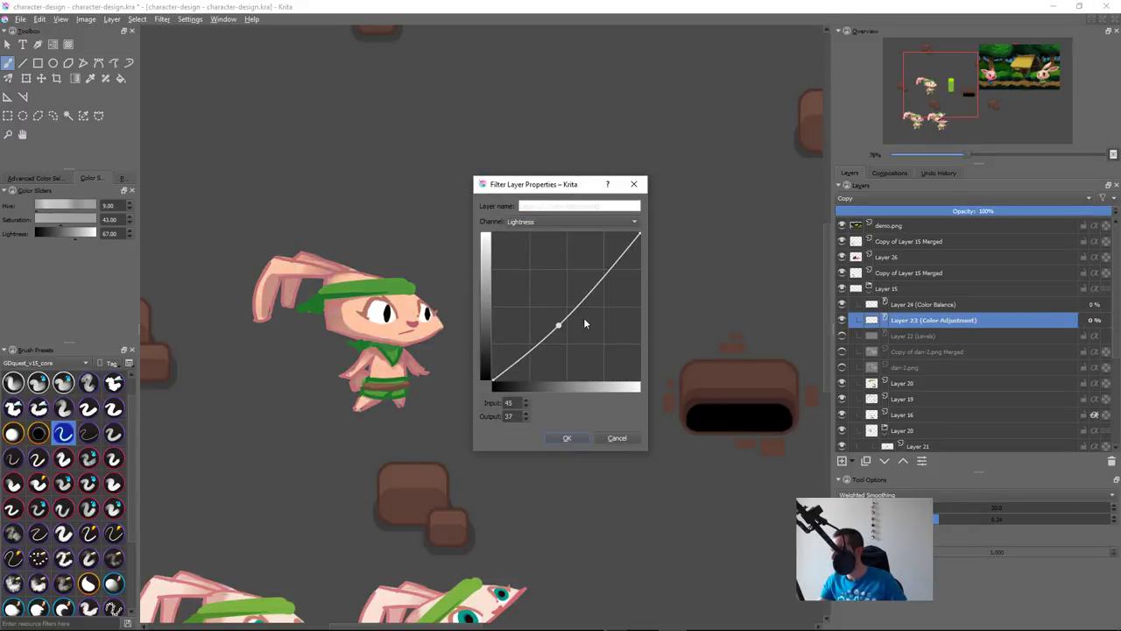
drag(558, 325, 566, 441)
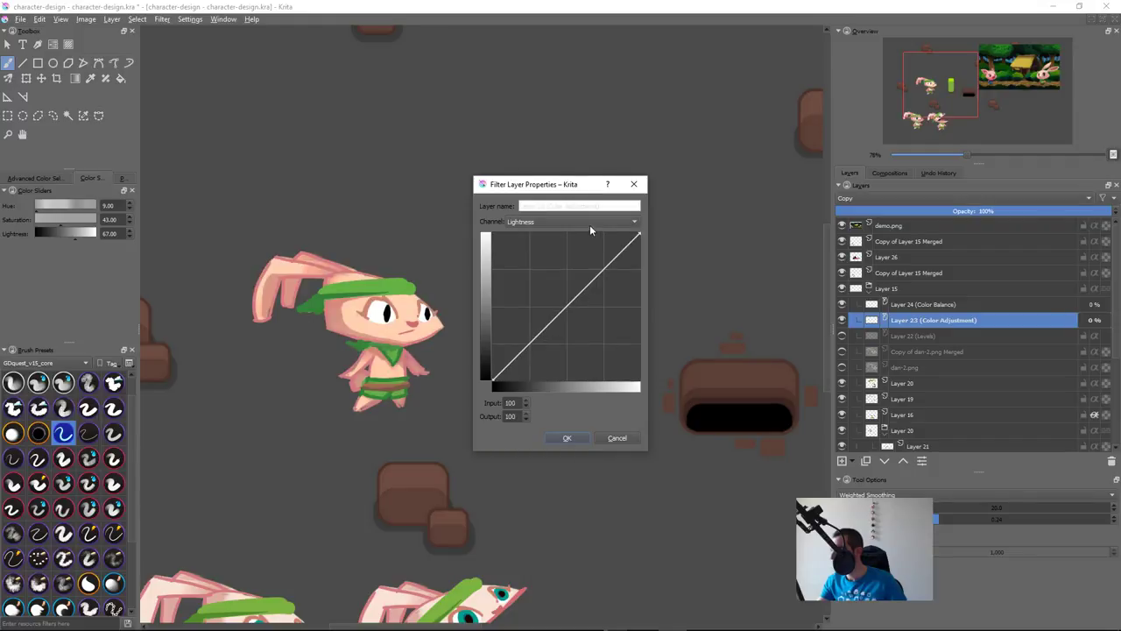
click(606, 264)
drag(607, 261, 606, 263)
mouse_move(546, 330)
mouse_down()
mouse_move(547, 344)
mouse_move(534, 341)
mouse_up()
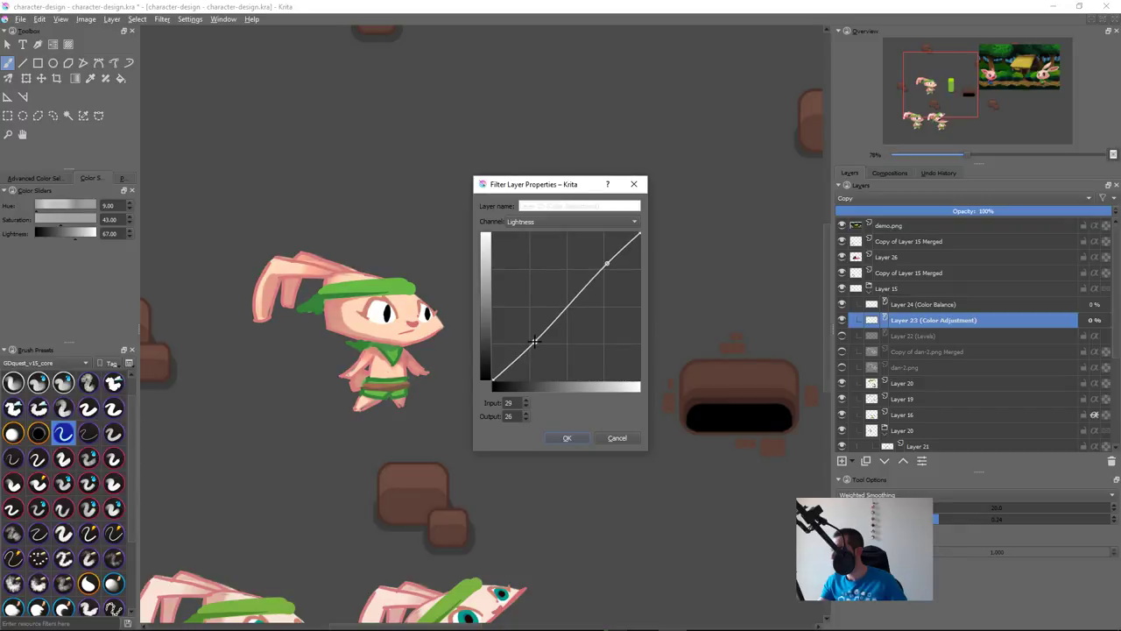
Step: Add a highlight point and a shadow point at input 60, output 62 to the RGBA curve, and apply the filter changes
click(571, 220)
click(547, 159)
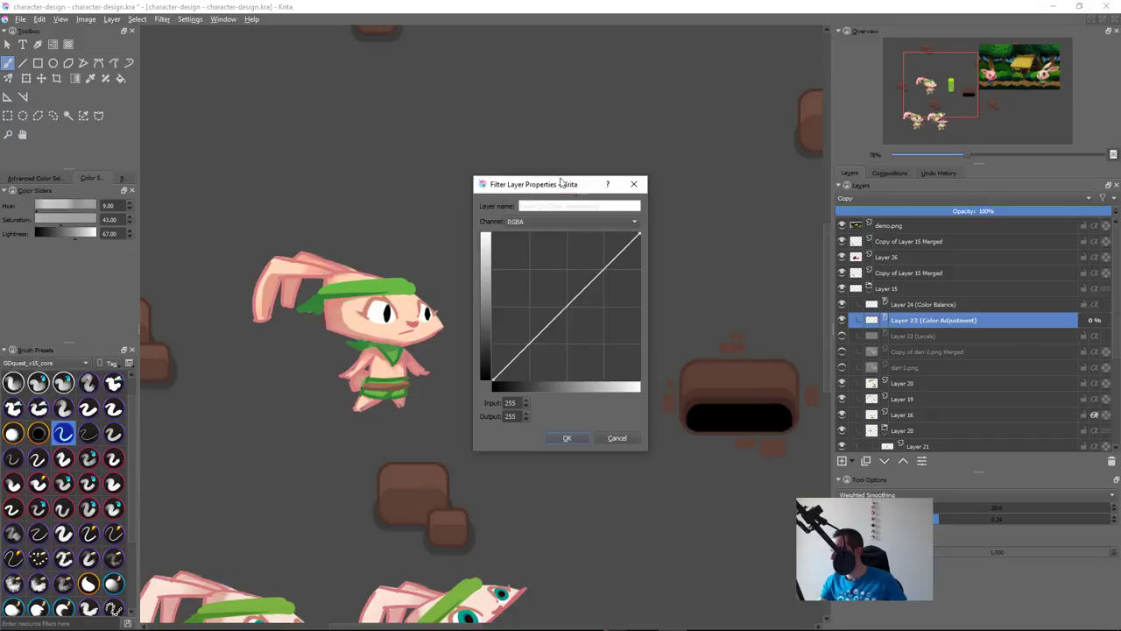
click(602, 271)
drag(603, 271, 601, 270)
click(526, 342)
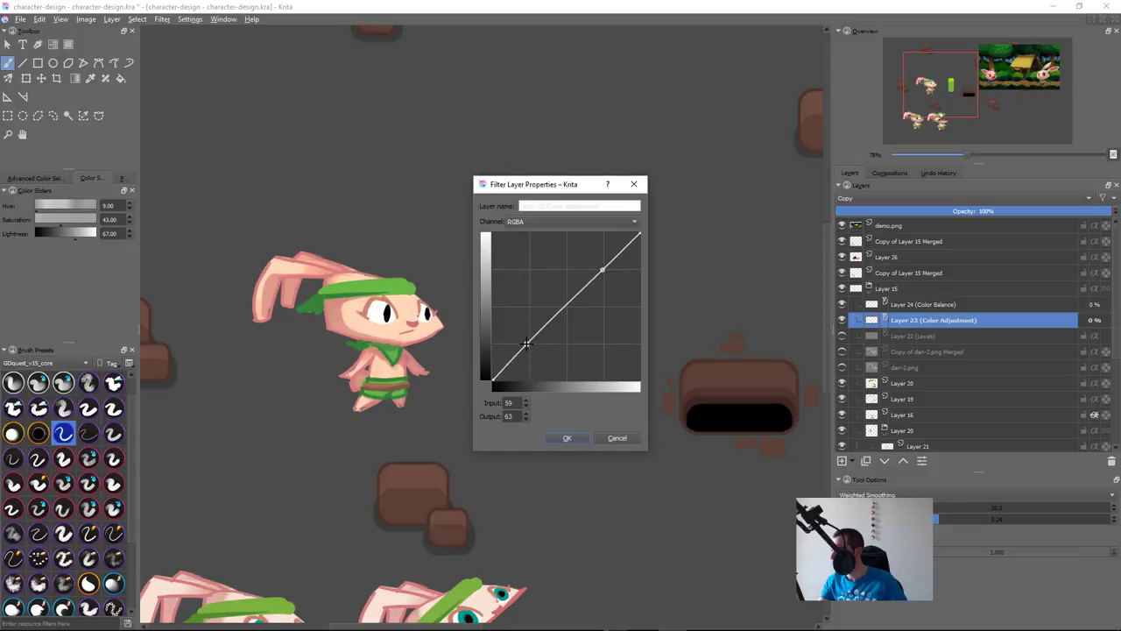
drag(525, 342, 526, 344)
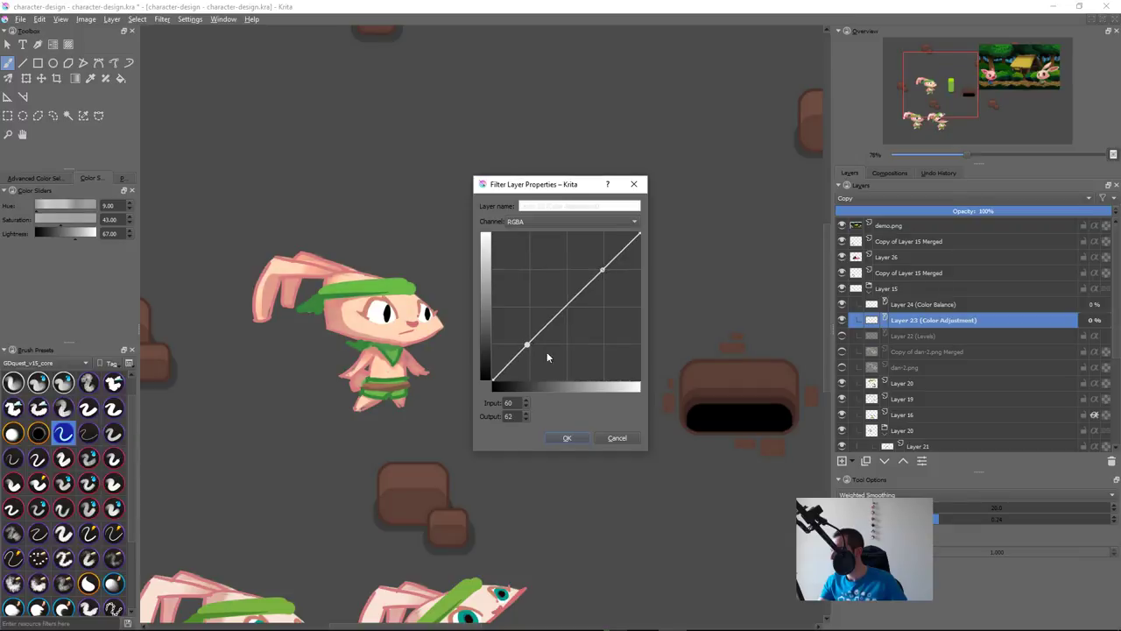
click(581, 440)
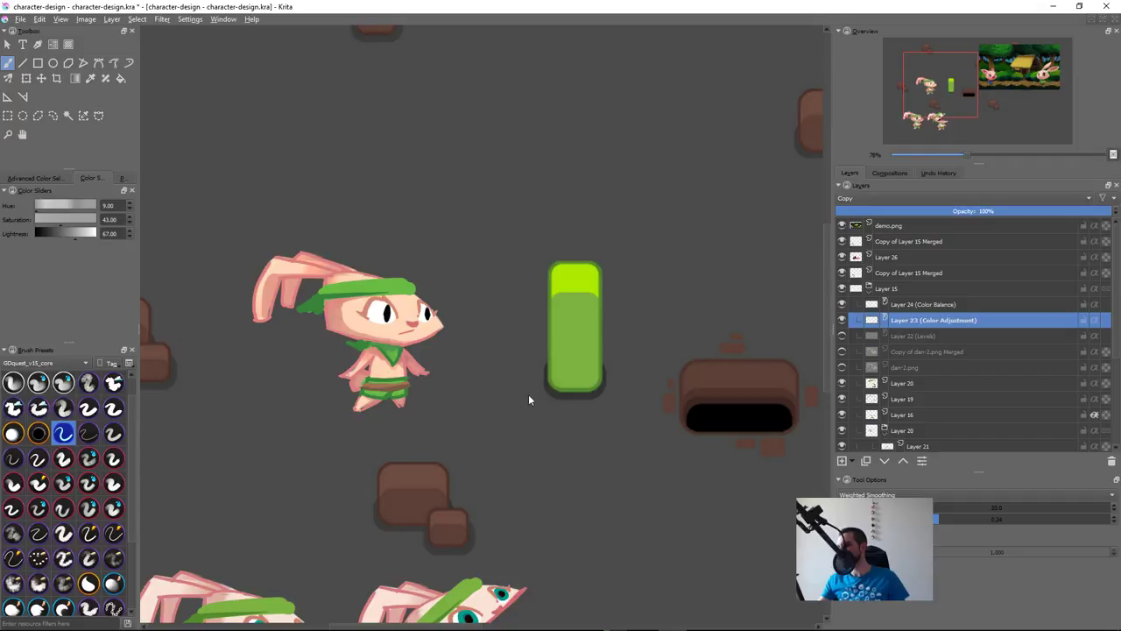
Step: Compare the adjusted rabbit with the other designs and the forest scene across the sheet, and save the document
drag(614, 363, 563, 359)
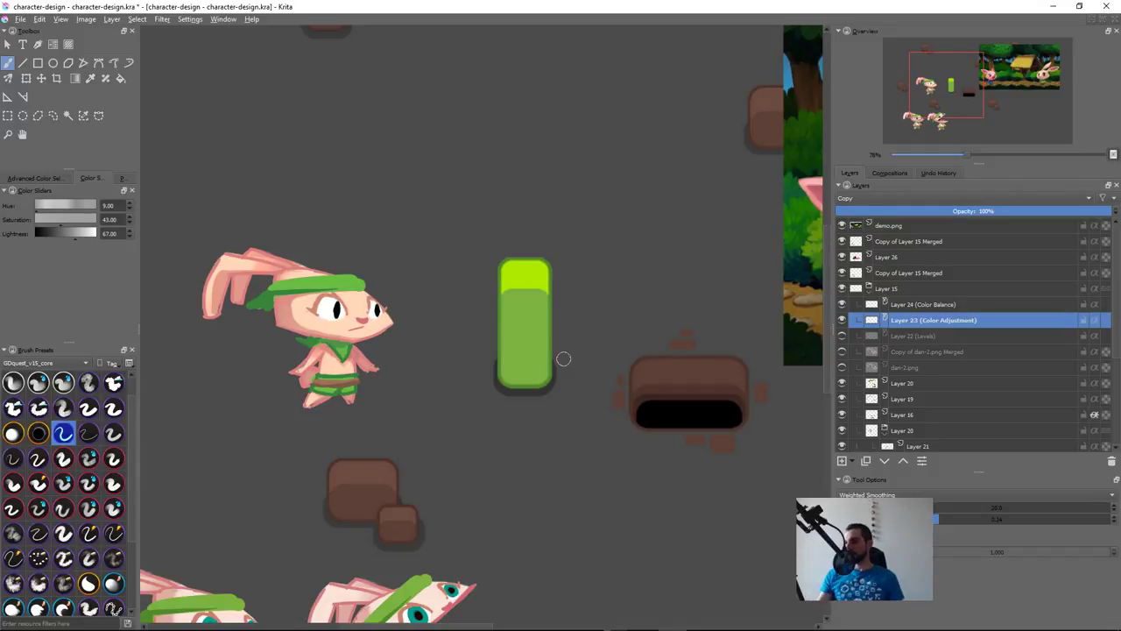
scroll(458, 435, down, 1)
scroll(544, 403, down, 1)
drag(556, 432, 497, 450)
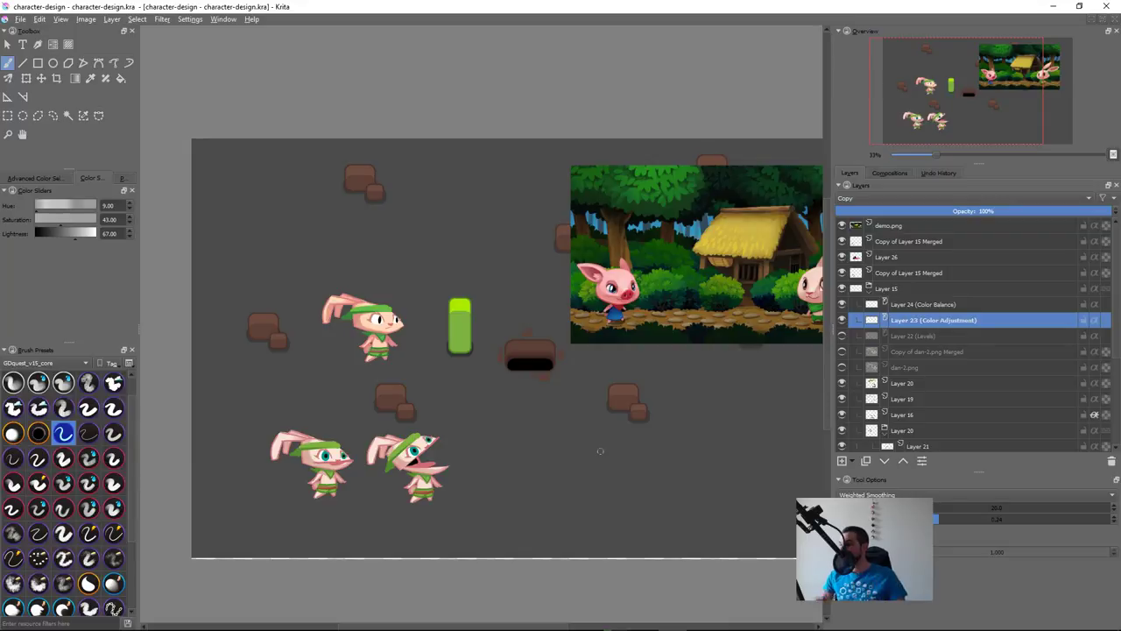
drag(600, 452, 542, 478)
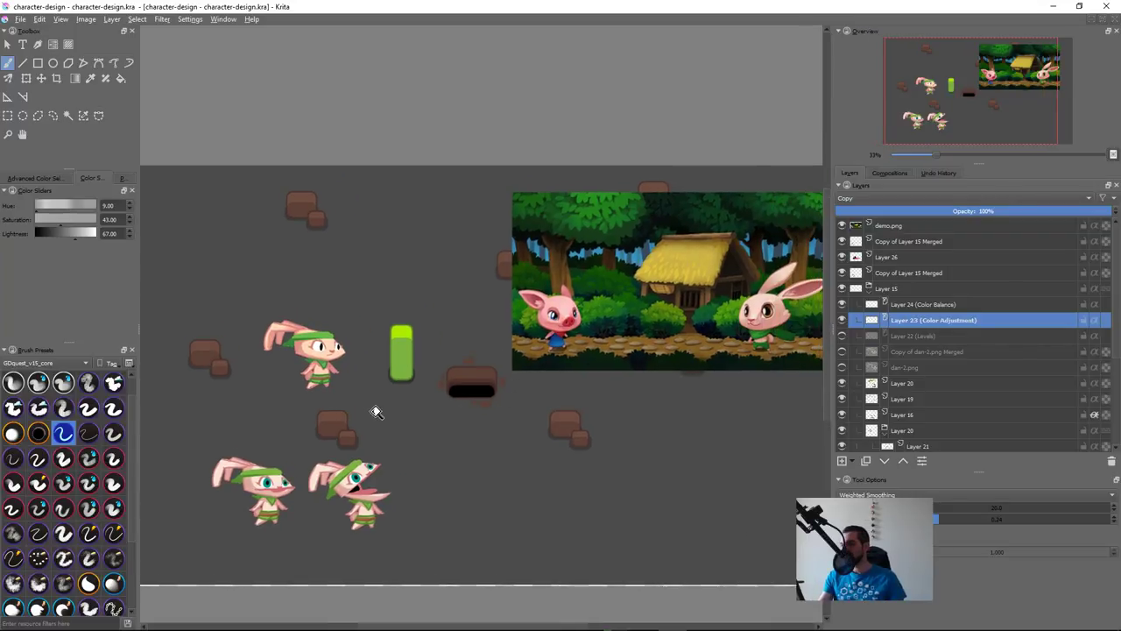
key(plus)
drag(393, 413, 514, 355)
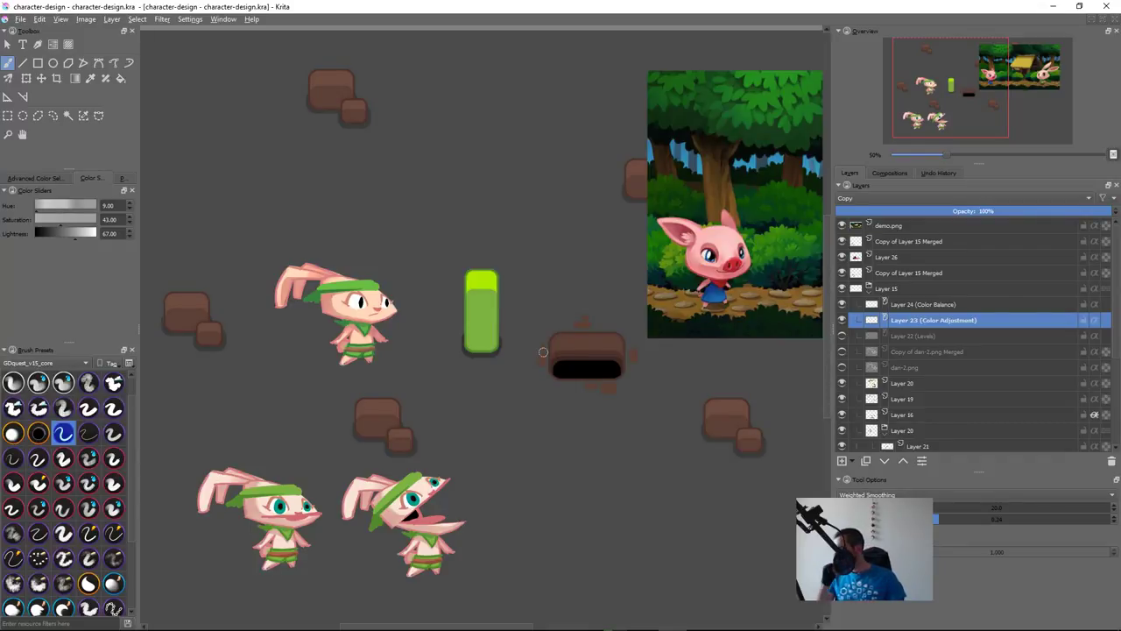
Step: Select the smiling rabbit's layer and try painting its mouth line in a darker red with hue 355, saturation 47 and lightness 48
key(r)
click(307, 510)
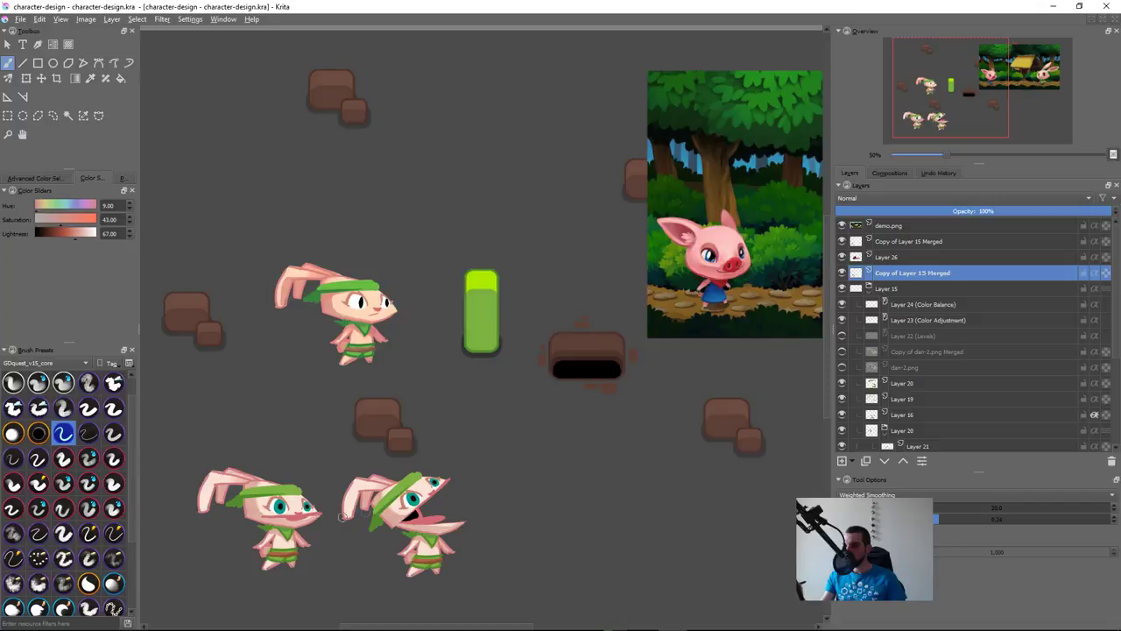
drag(453, 526, 635, 453)
drag(468, 470, 628, 361)
ctrl+click(482, 333)
right_click(483, 337)
drag(480, 331, 478, 337)
click(337, 335)
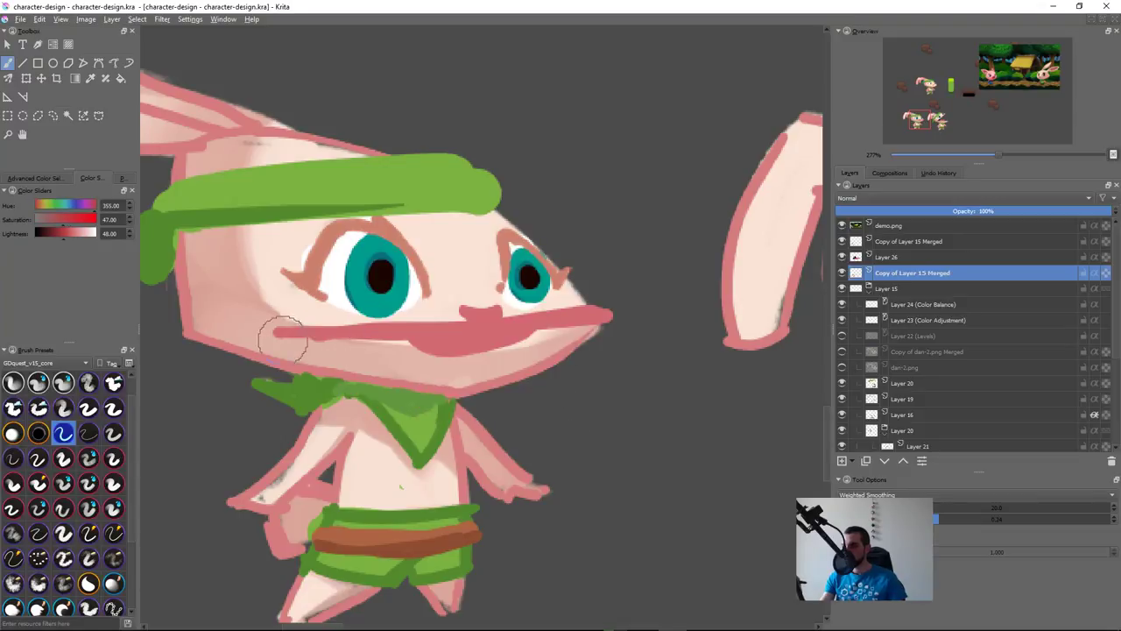
drag(277, 334, 462, 321)
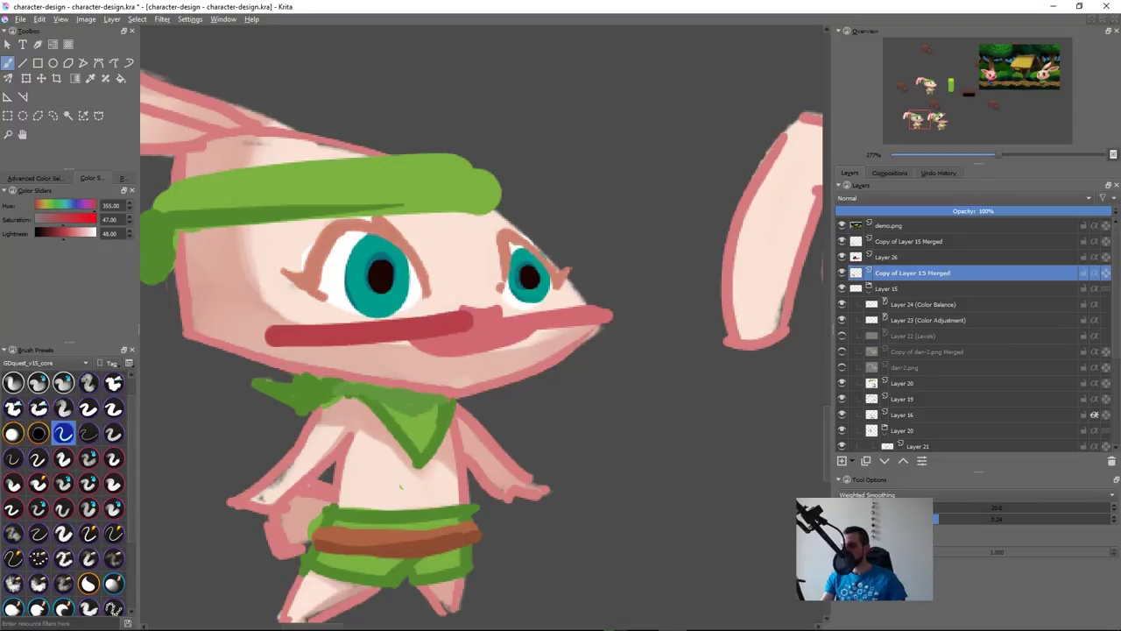
key(ctrl+z)
Step: Choose a stronger red with hue 355, saturation 71 and lightness 48, and paint over the smiling rabbit's mouth and lower lip
right_click(393, 332)
click(385, 336)
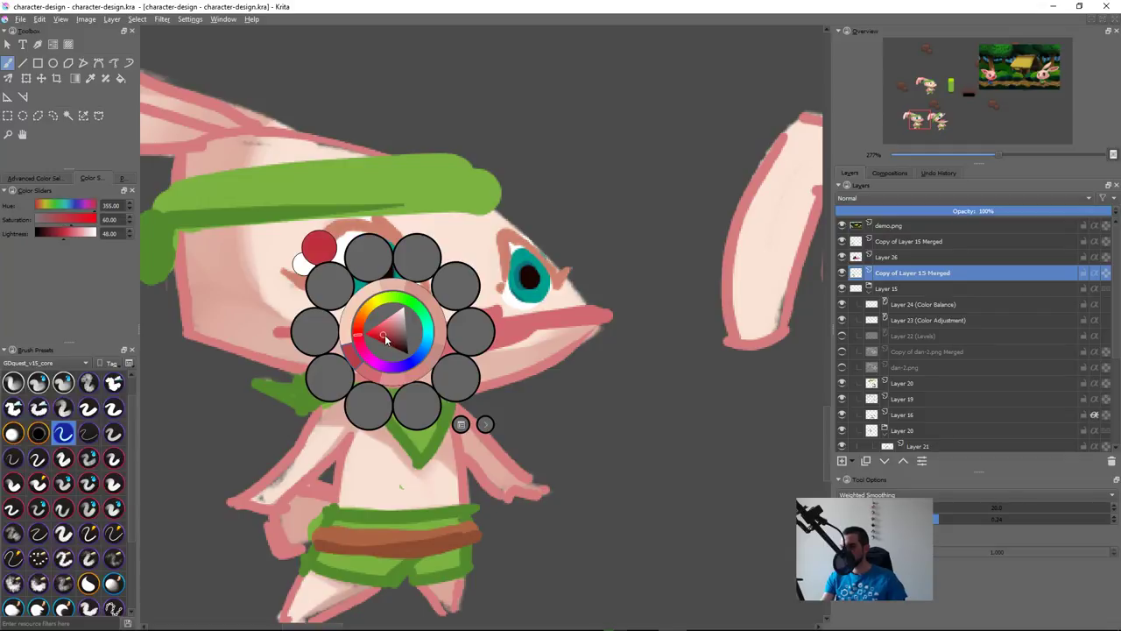
click(251, 385)
right_click(407, 329)
click(394, 333)
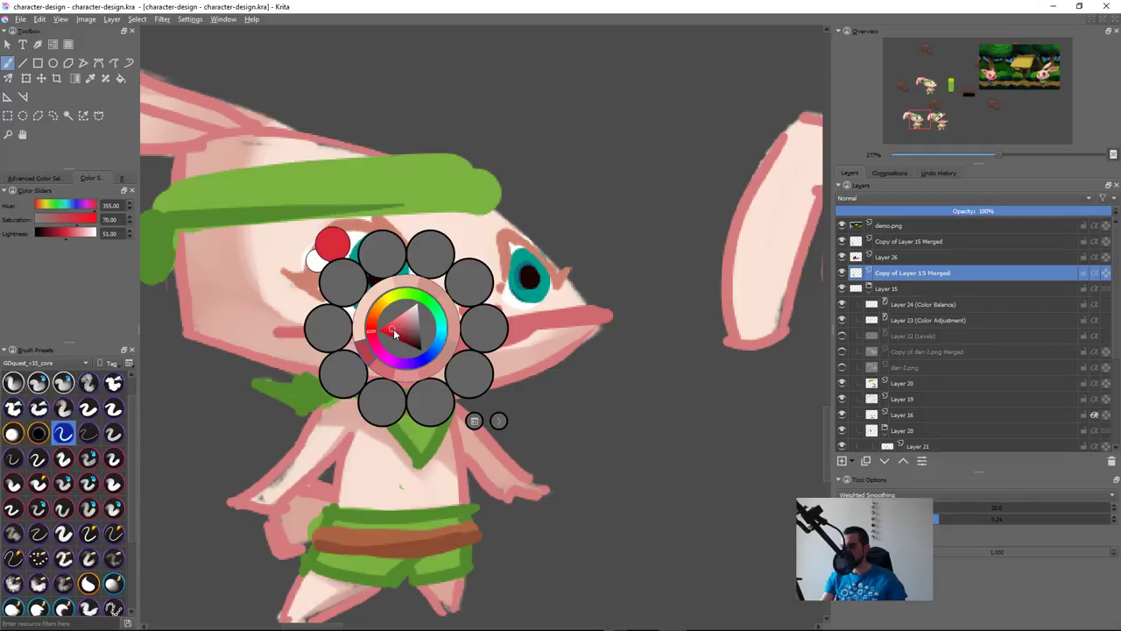
click(282, 383)
mouse_move(278, 335)
mouse_down()
mouse_move(508, 330)
mouse_move(420, 344)
mouse_move(473, 355)
mouse_move(555, 318)
mouse_move(603, 315)
mouse_up()
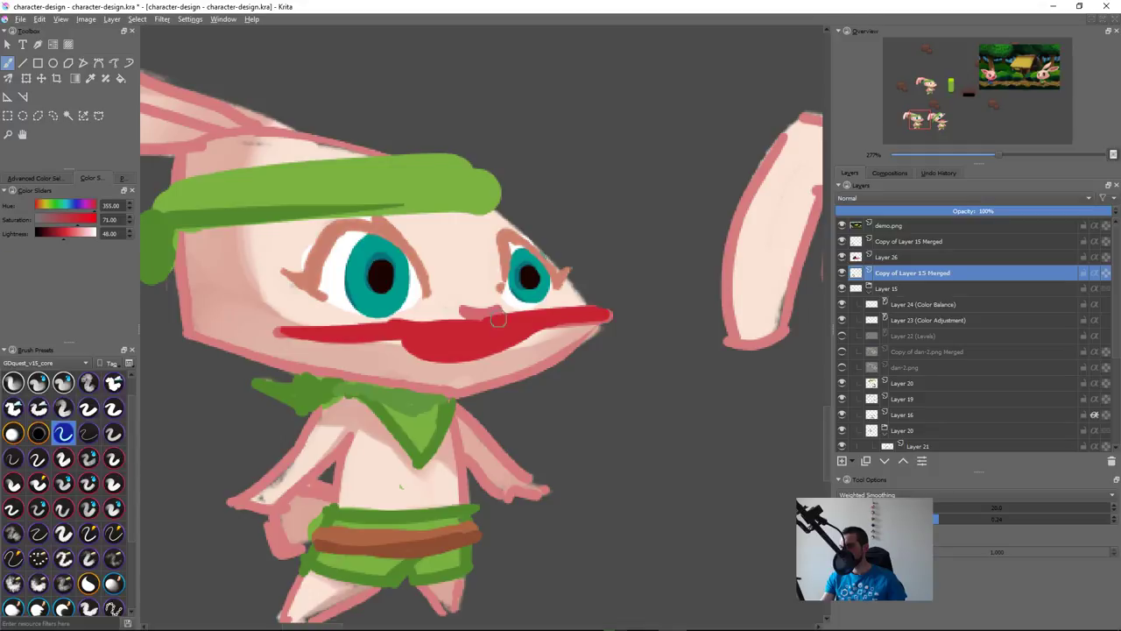
Step: Check the red mouth and undo its strokes back to the beginning of the mouth line
key(minus)
key(minus)
key(minus)
key(minus)
key(minus)
drag(507, 402, 525, 334)
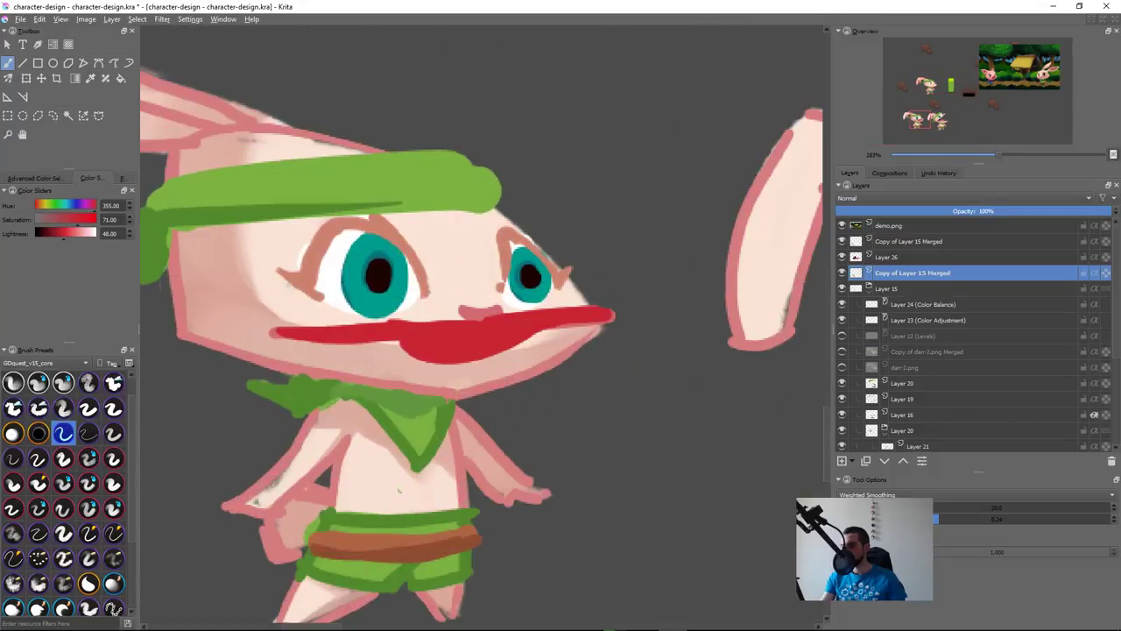
key(ctrl+z)
key(ctrl+z)
key(ctrl+z)
key(ctrl+z)
key(ctrl+z)
key(ctrl+z)
key(ctrl+z)
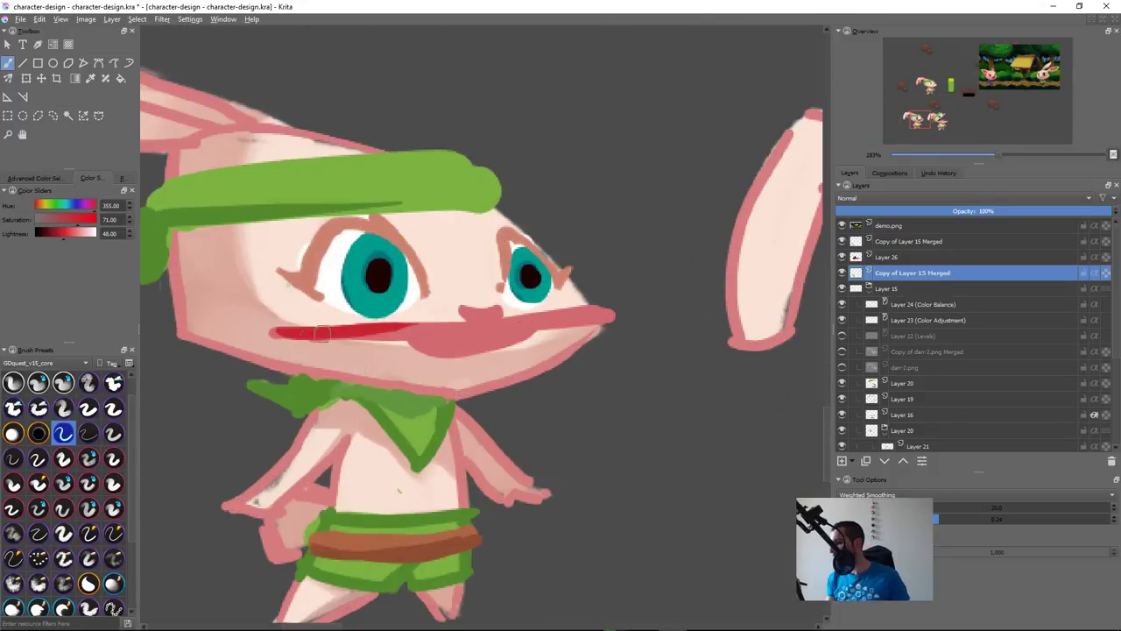
Step: Repaint the smiling rabbit's whole mouth line and fill its lower lip with the same red
drag(370, 331, 519, 327)
drag(451, 331, 601, 317)
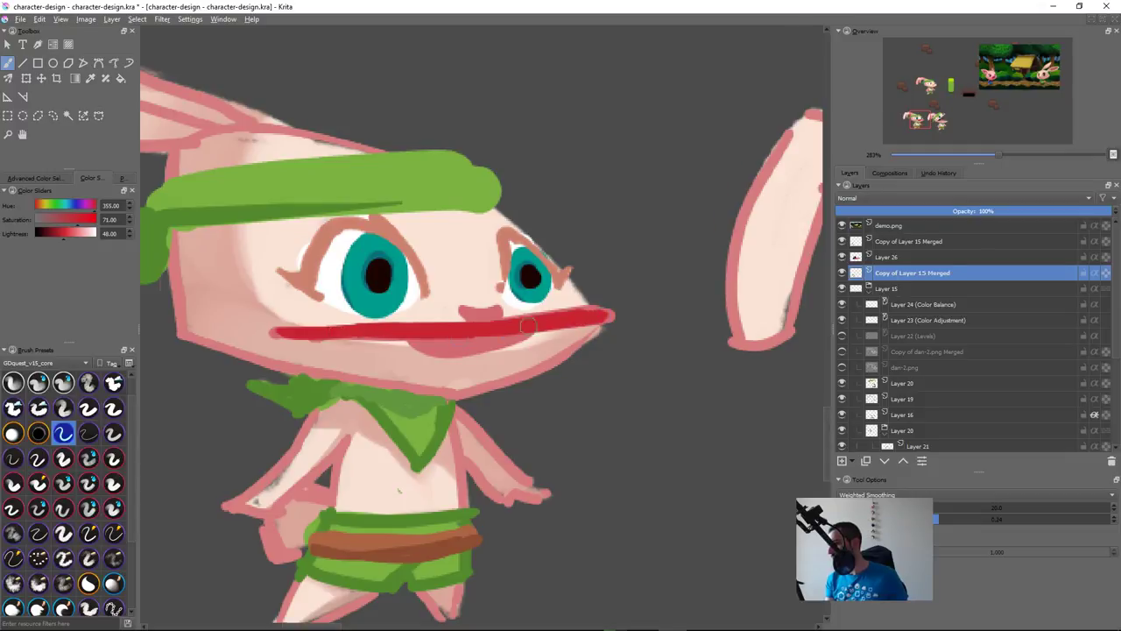
key(ctrl+shift+z)
key(ctrl+shift+z)
key(ctrl+shift+z)
key(ctrl+shift+z)
key(ctrl+shift+z)
key(ctrl+shift+z)
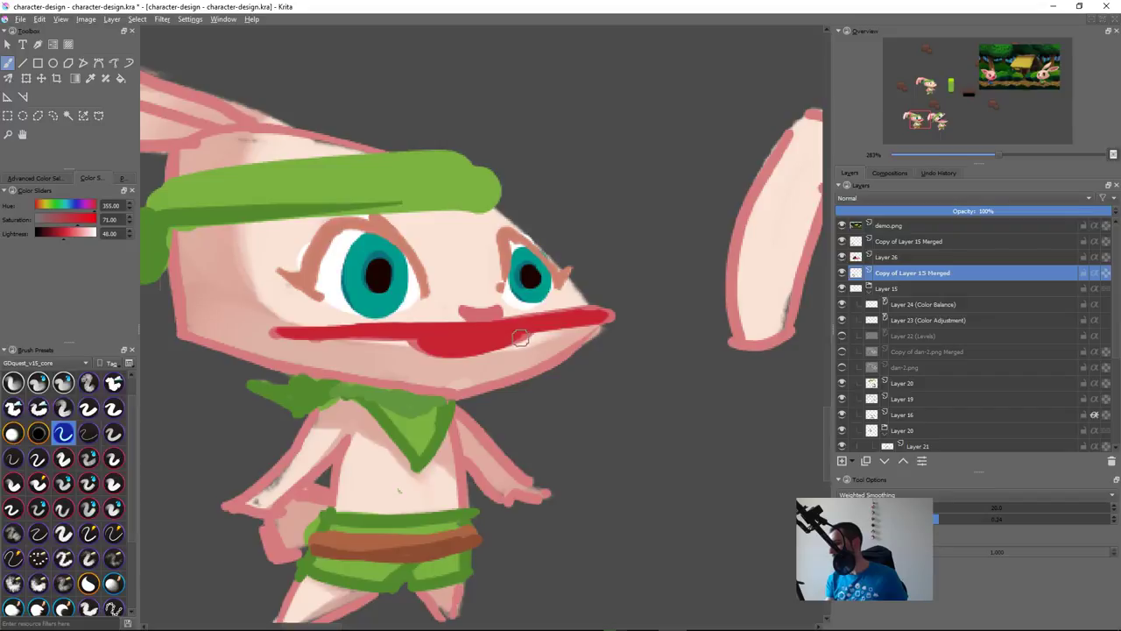
Step: Select the open-mouthed rabbit's layer and paint the edge of its upper jaw in the same red
drag(640, 388, 318, 462)
drag(663, 368, 270, 407)
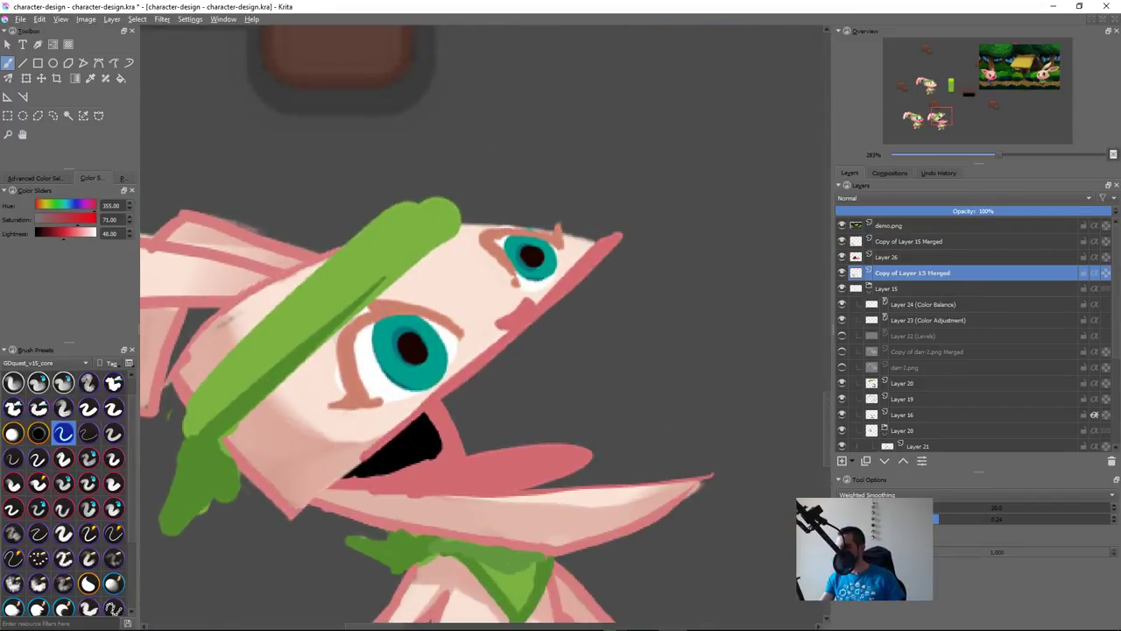
key(t)
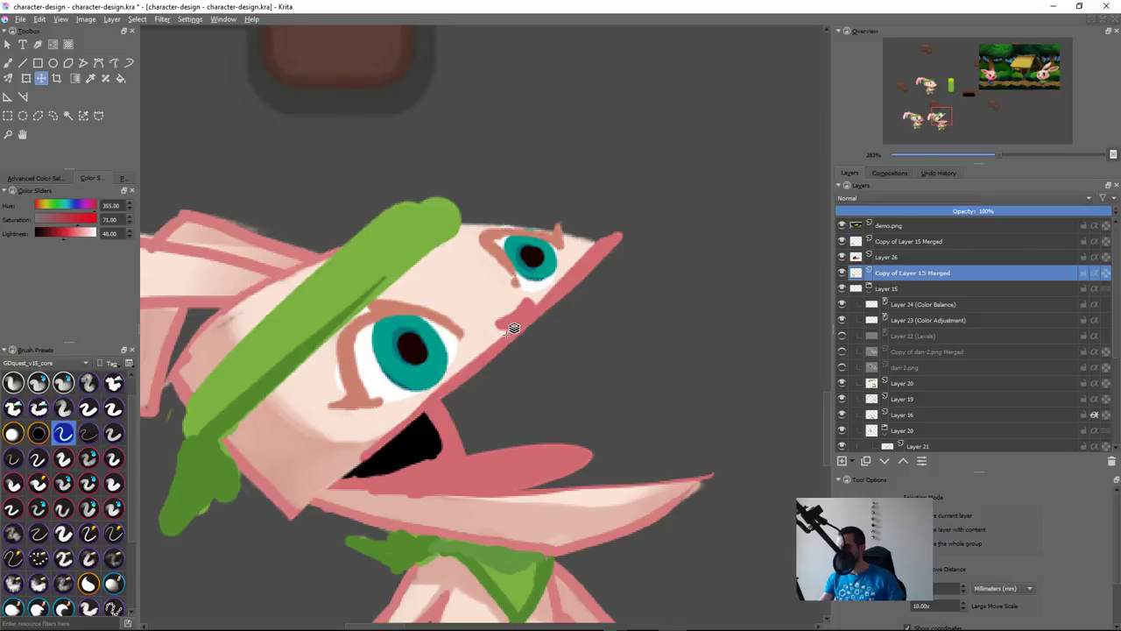
click(510, 331)
key(b)
drag(359, 461, 518, 337)
key(ctrl+z)
drag(358, 465, 531, 334)
drag(469, 383, 618, 235)
Step: Paint the inner lip of the open-mouthed rabbit's lower jaw red and check the result from a distance
drag(383, 492, 690, 480)
key(ctrl+z)
drag(462, 498, 710, 477)
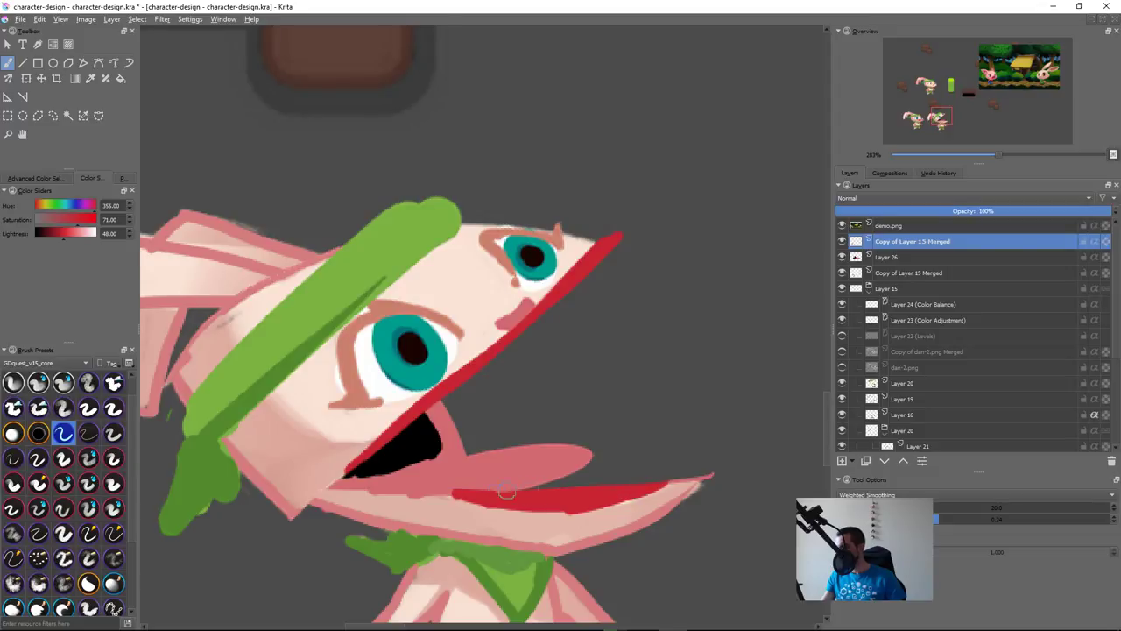
scroll(643, 485, down, 8)
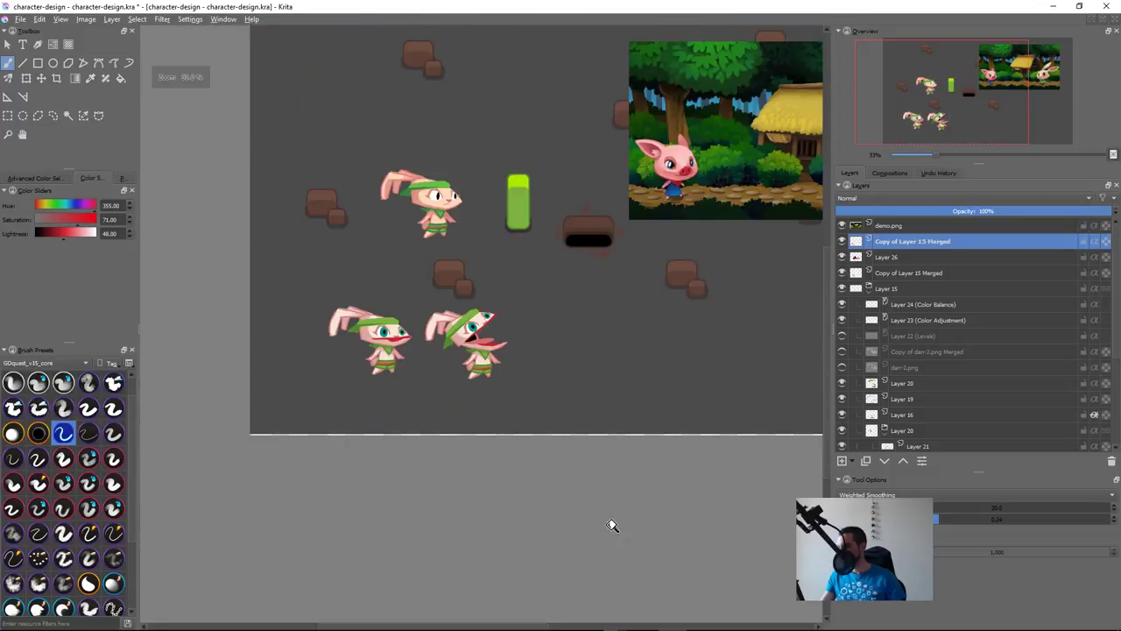
scroll(499, 361, up, 6)
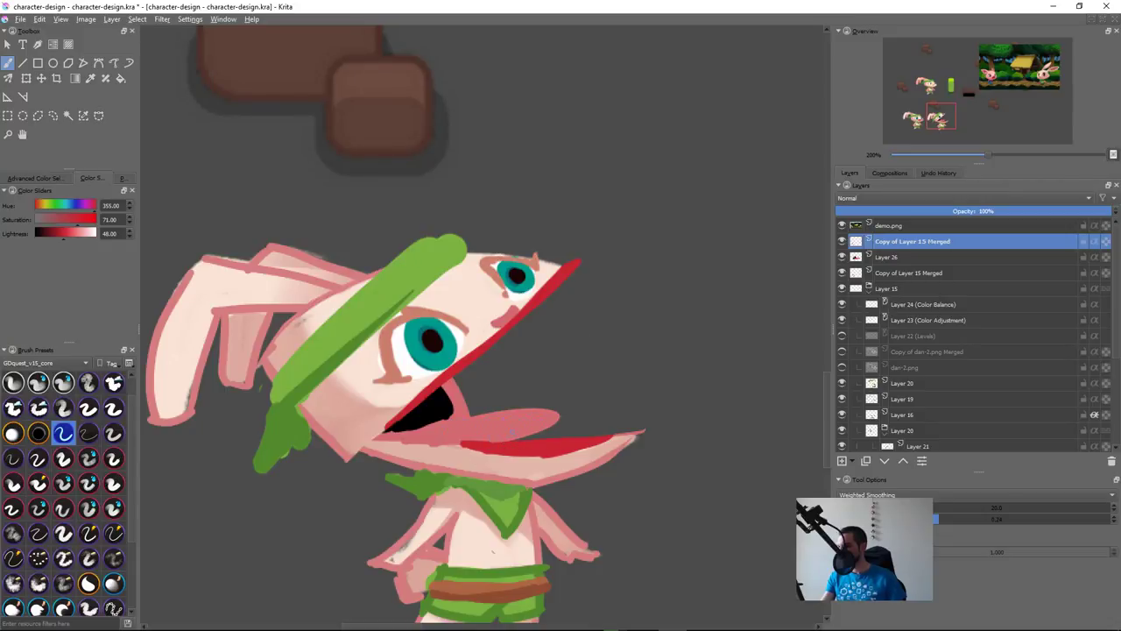
scroll(605, 420, down, 6)
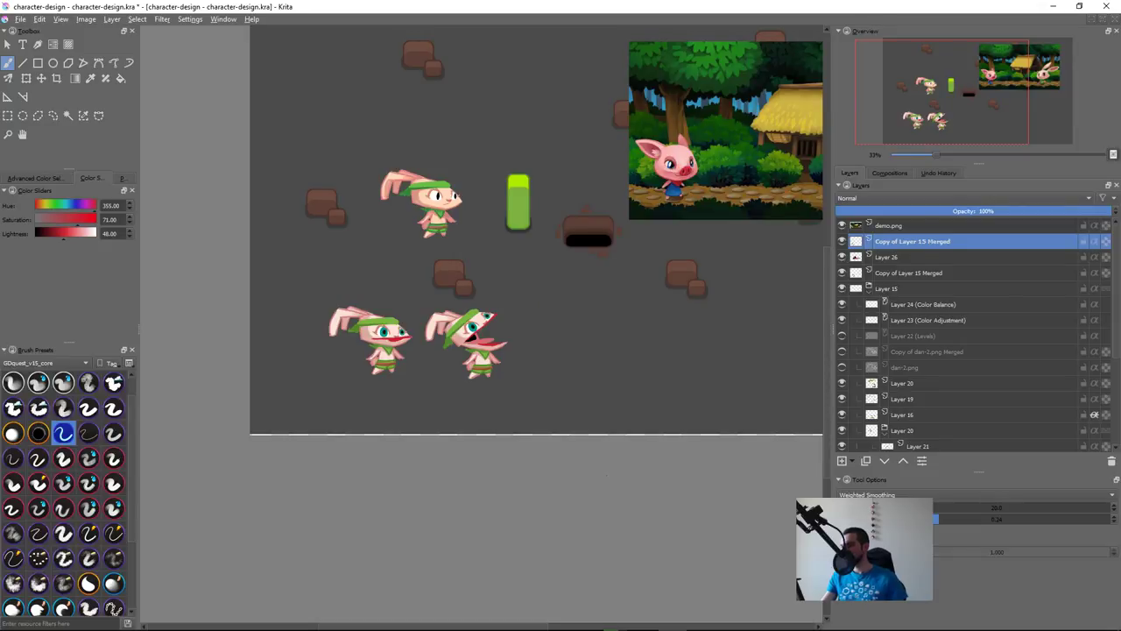
Step: Paint eyeshadow above the smiling rabbit's larger eye on its own layer, using dark magenta with hue 328, saturation 100 and lightness 25
scroll(373, 350, up, 10)
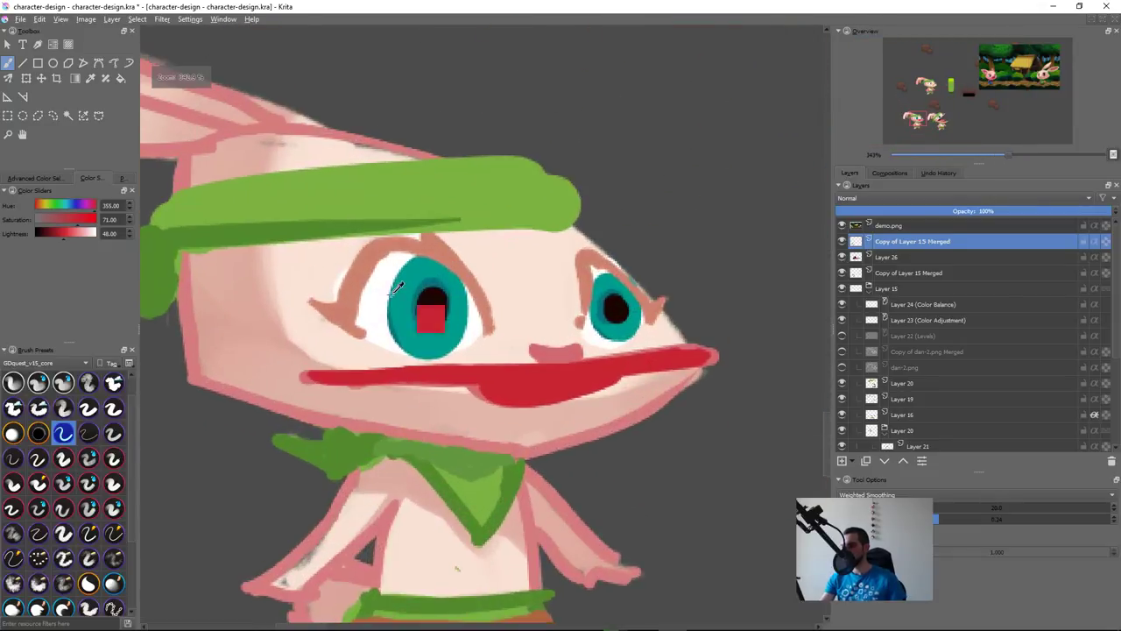
right_click(353, 296)
drag(330, 324, 354, 310)
click(361, 308)
click(511, 237)
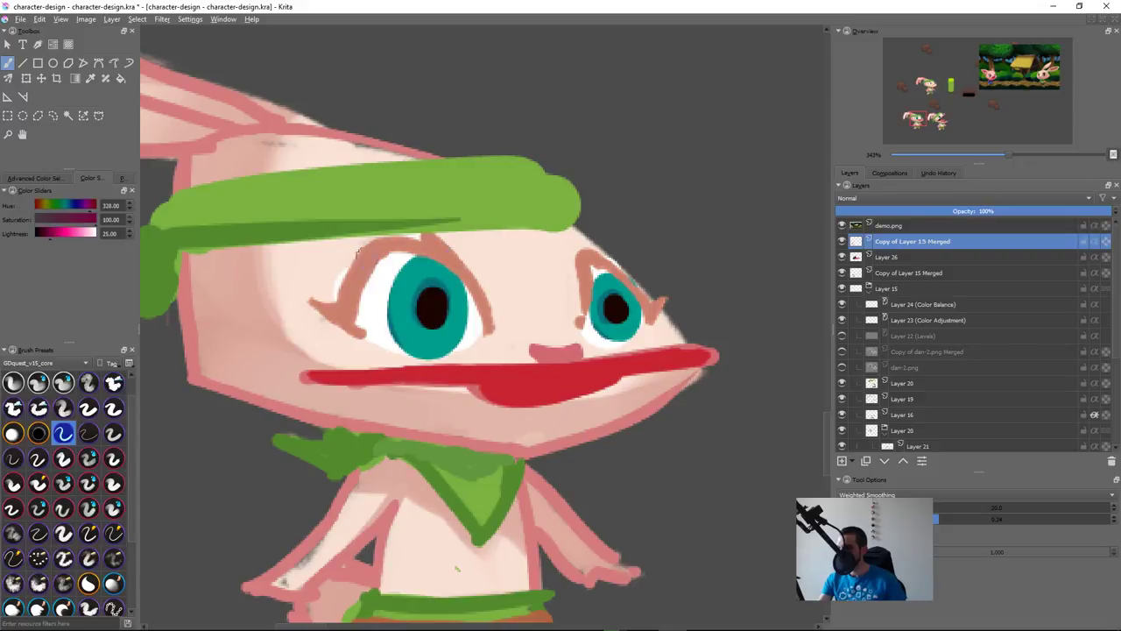
key(r)
click(360, 251)
drag(328, 246, 378, 234)
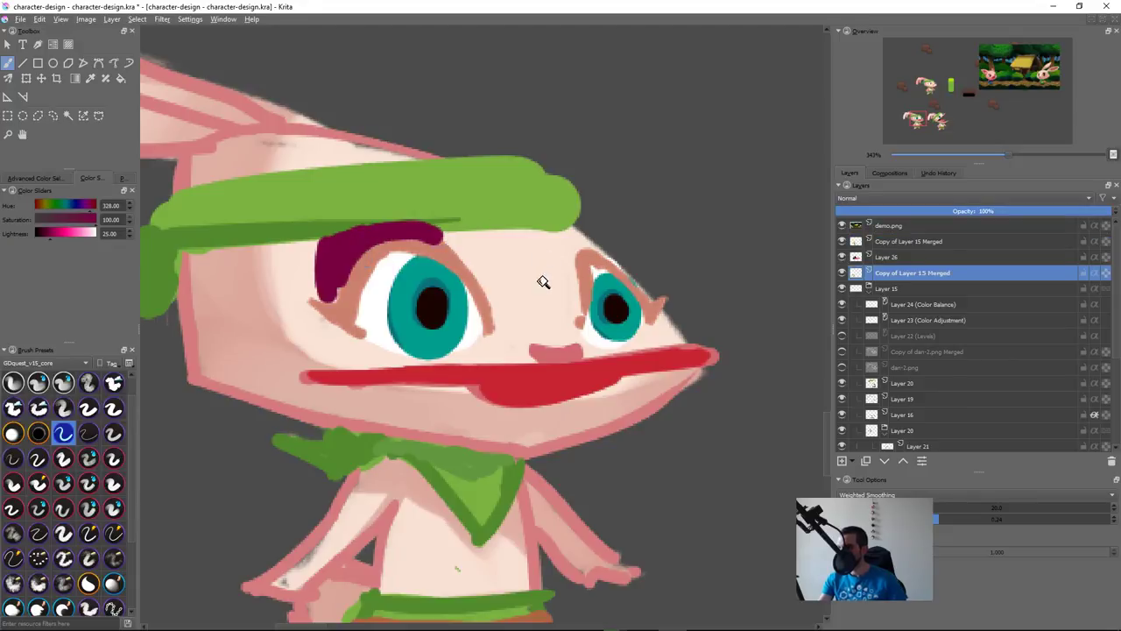
Step: Undo the dark magenta eyeshadow above the smiling rabbit's larger eye and save the document
scroll(546, 275, down, 10)
scroll(456, 387, up, 10)
key(ctrl+z)
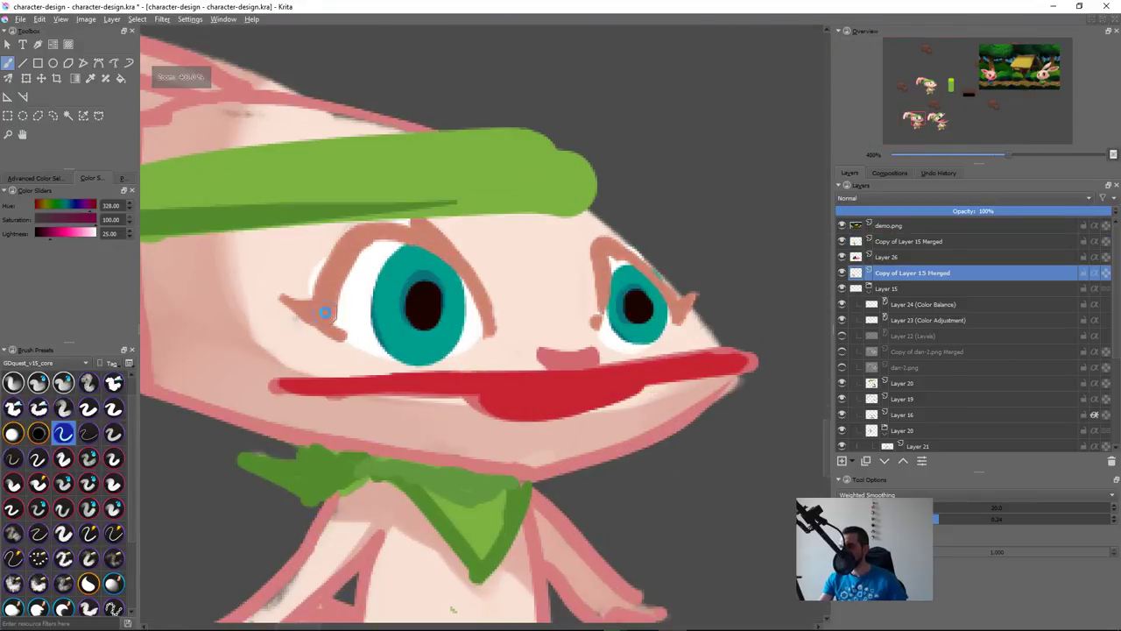
key(ctrl+s)
Step: Try a dark magenta eyeliner with long lashes around the smiling rabbit's larger eye and judge it from a distance
mouse_move(267, 289)
mouse_down()
mouse_move(334, 331)
mouse_move(344, 256)
mouse_move(371, 232)
mouse_move(334, 274)
mouse_move(364, 232)
mouse_up()
drag(450, 251, 501, 325)
mouse_move(477, 283)
mouse_down()
mouse_move(503, 281)
mouse_move(530, 252)
mouse_up()
drag(497, 307, 545, 284)
drag(492, 296, 538, 264)
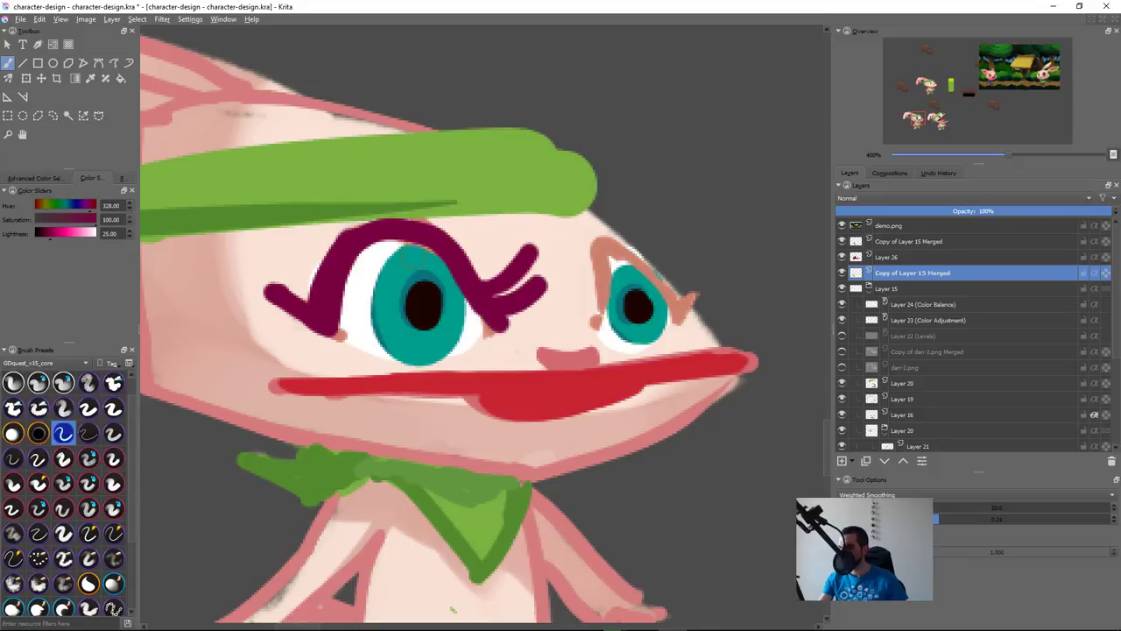
key(minus)
key(minus)
key(minus)
key(minus)
key(minus)
key(minus)
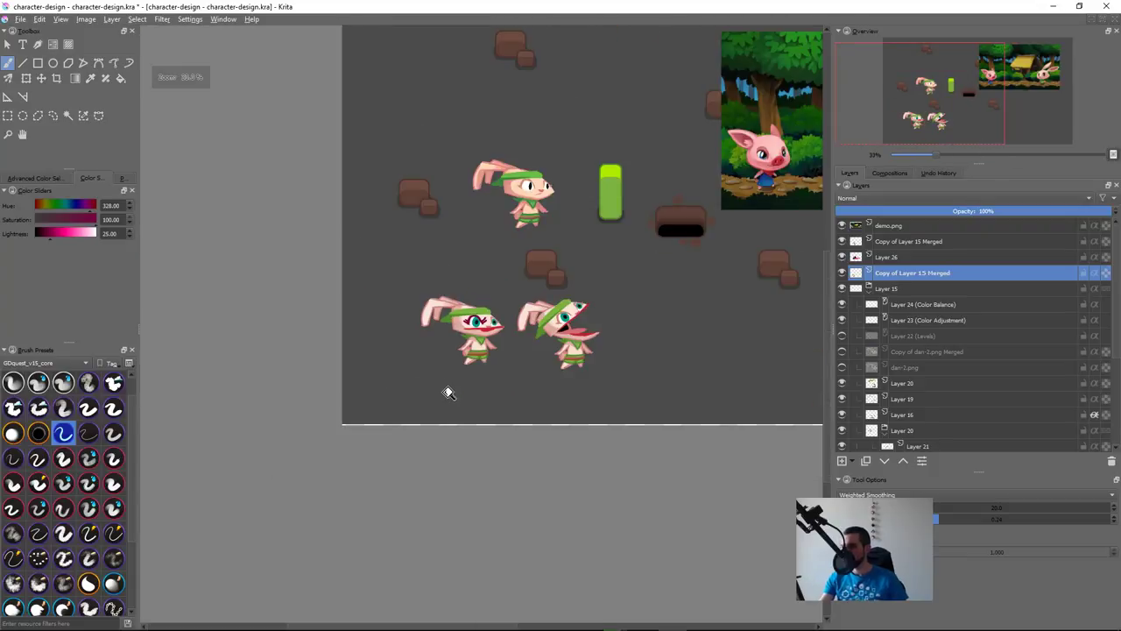
Step: Undo the dark magenta eyeliner and lash strokes on the smiling rabbit
key(plus)
key(plus)
key(ctrl+z)
key(ctrl+z)
key(ctrl+z)
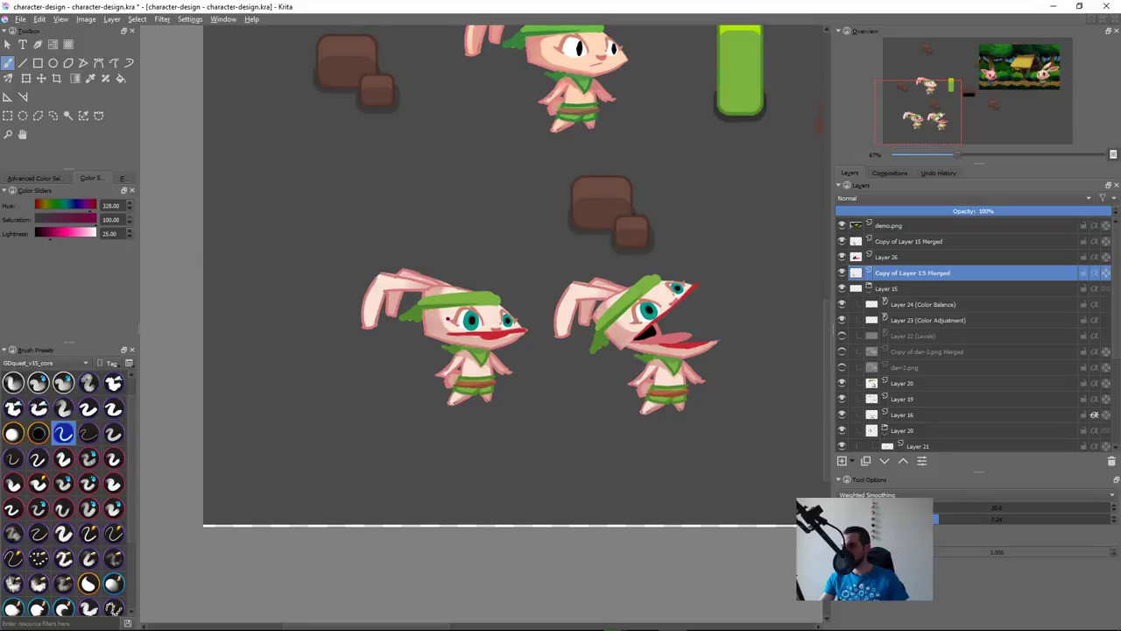
mouse_move(751, 225)
mouse_down()
mouse_move(637, 364)
mouse_move(579, 372)
mouse_up()
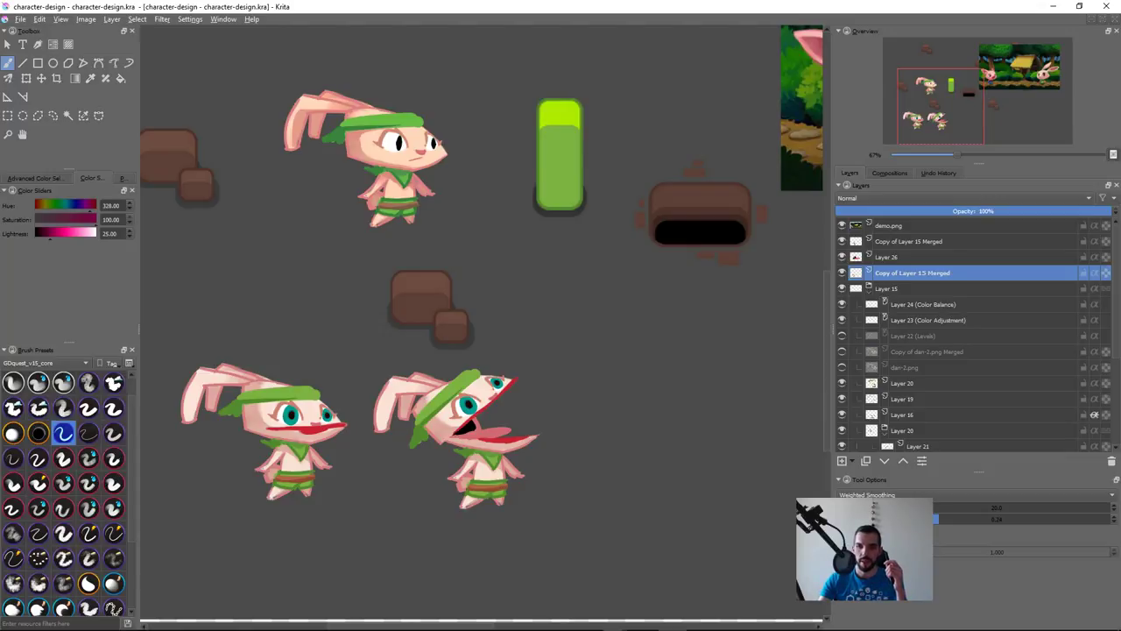
key(alt+Tab)
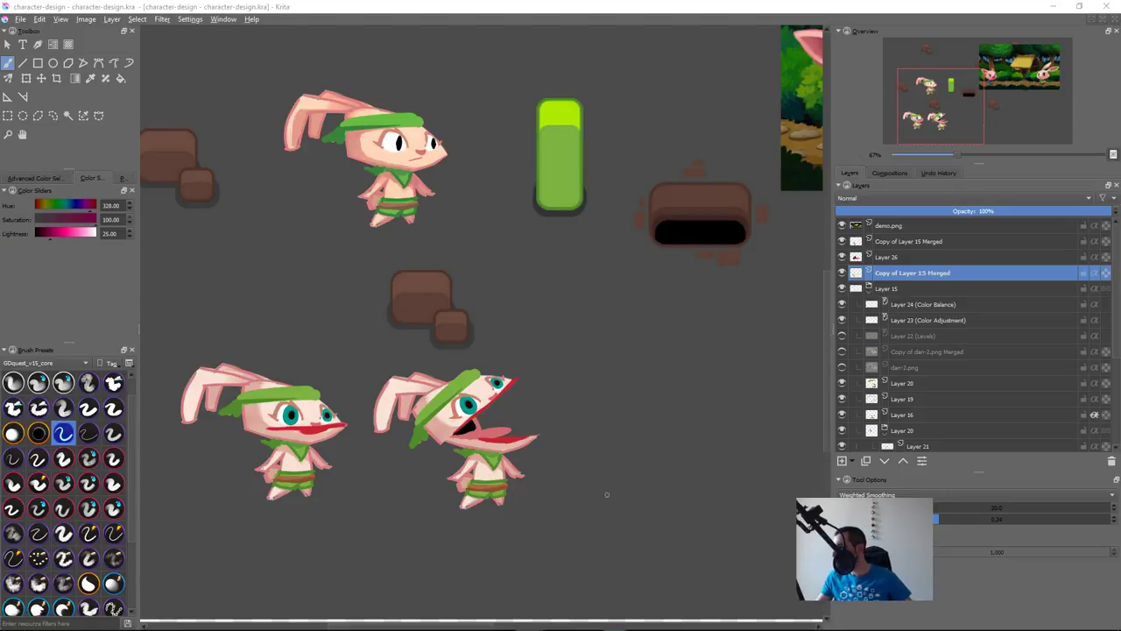
drag(591, 397, 563, 492)
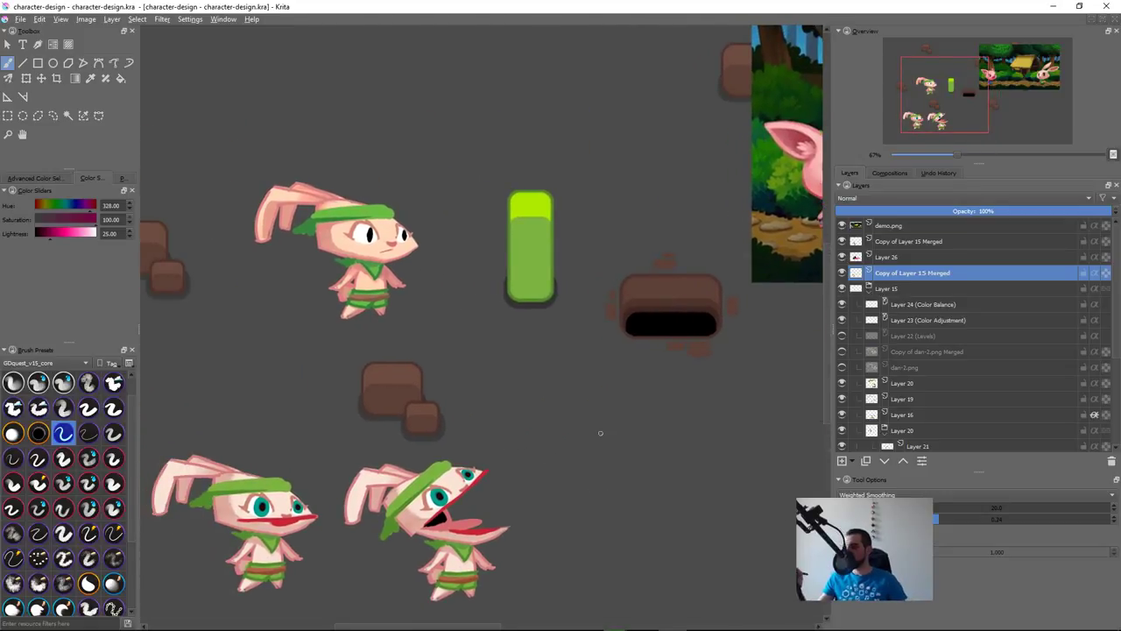
key(super)
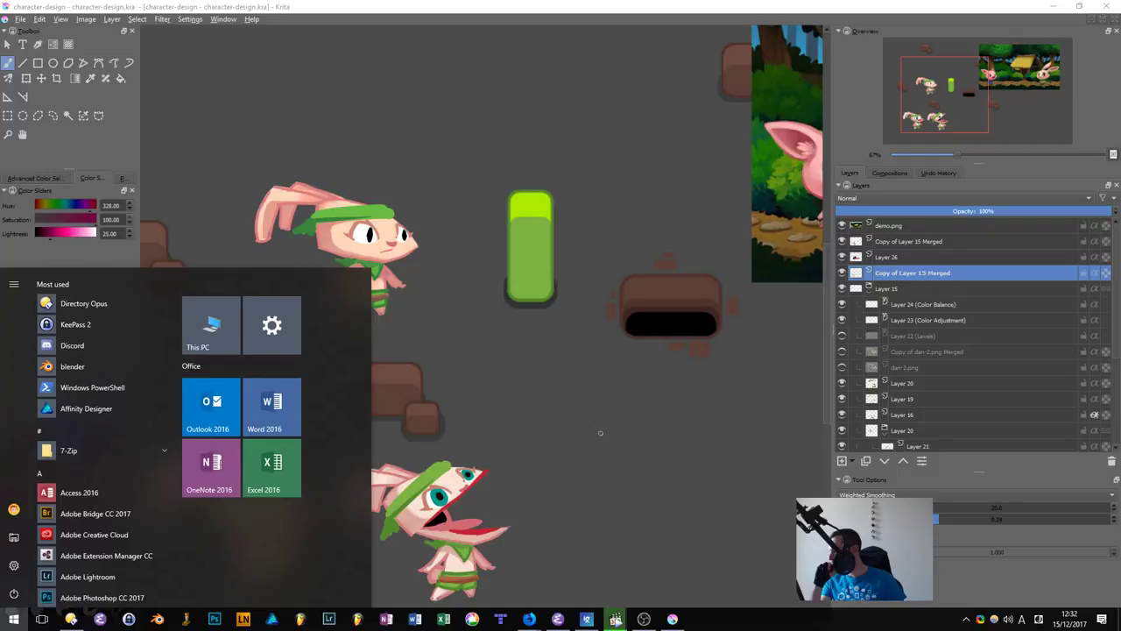
key(super)
Step: Collapse and select the Layer 15 group, check its content by toggling visibility, and move the original rabbit up and to the left
click(868, 289)
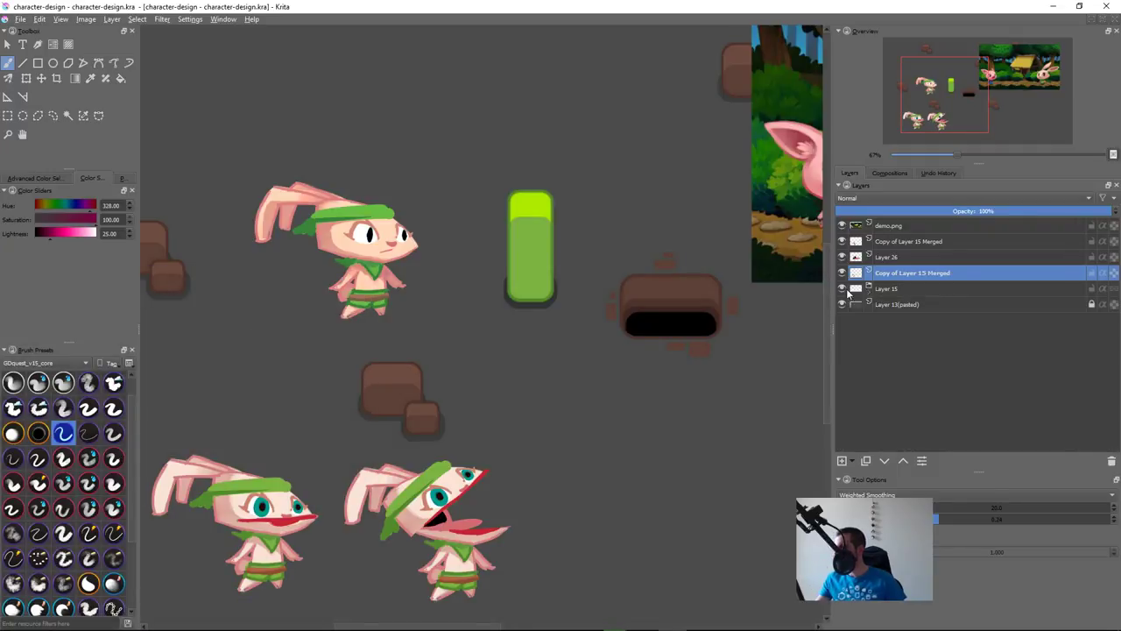
click(893, 288)
click(842, 288)
click(842, 288)
drag(566, 369, 605, 444)
key(t)
drag(403, 308, 365, 264)
Step: Add a new paint layer, place it directly above the Layer 15 group and get the brush ready
drag(429, 345, 439, 410)
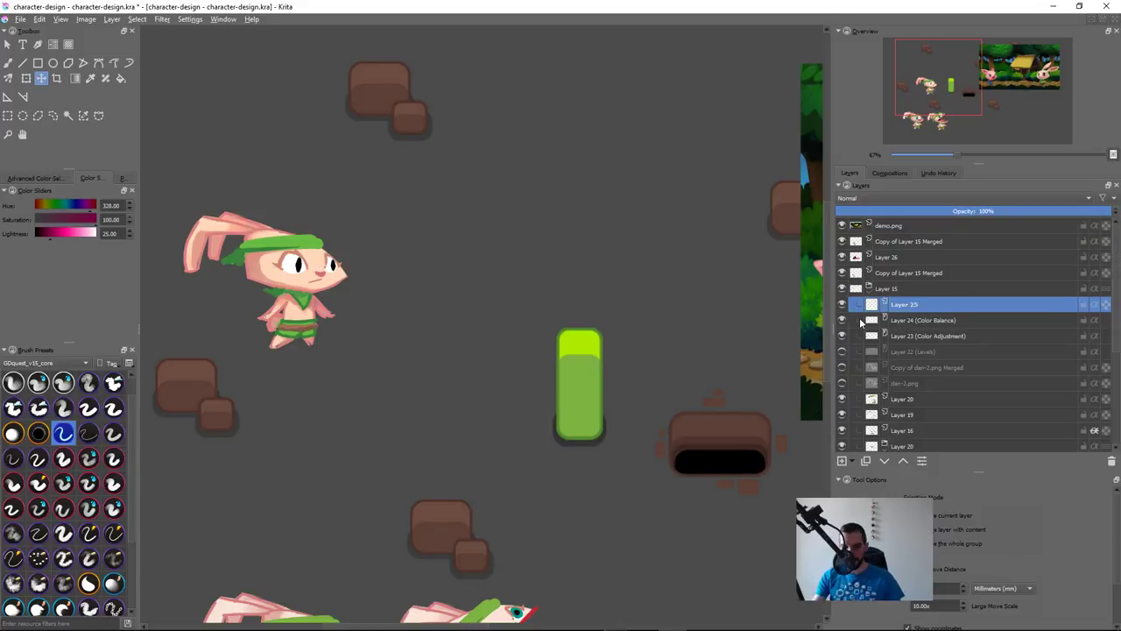
key(ctrl+Page_Up)
key(b)
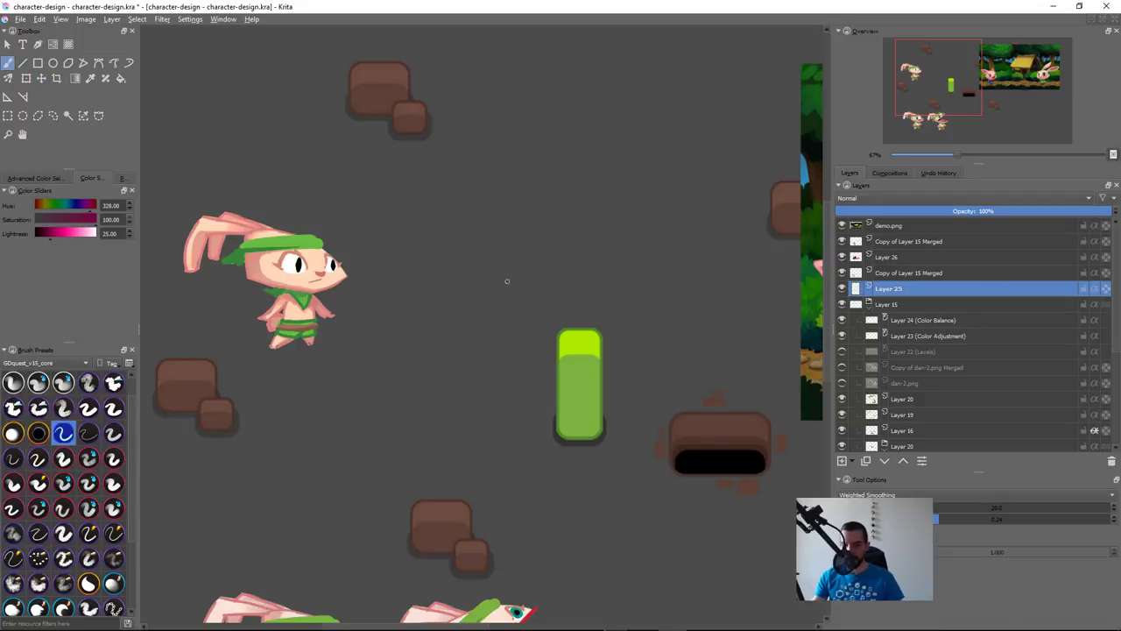
Step: Sketch the angular outline of a new rabbit head in dark magenta to the right of the original rabbit, redoing unsatisfactory strokes
mouse_move(443, 242)
mouse_down()
mouse_move(389, 286)
mouse_move(419, 300)
mouse_move(390, 277)
mouse_move(429, 294)
mouse_move(478, 294)
mouse_move(449, 300)
mouse_move(494, 284)
mouse_up()
key(ctrl+z)
mouse_move(412, 239)
mouse_down()
mouse_move(506, 242)
mouse_move(476, 244)
mouse_move(499, 281)
mouse_up()
key(ctrl+z)
mouse_move(385, 279)
mouse_down()
mouse_move(463, 297)
mouse_move(499, 278)
mouse_up()
Step: Sketch the eyes, brows and nose inside the new head outline
drag(404, 272, 414, 254)
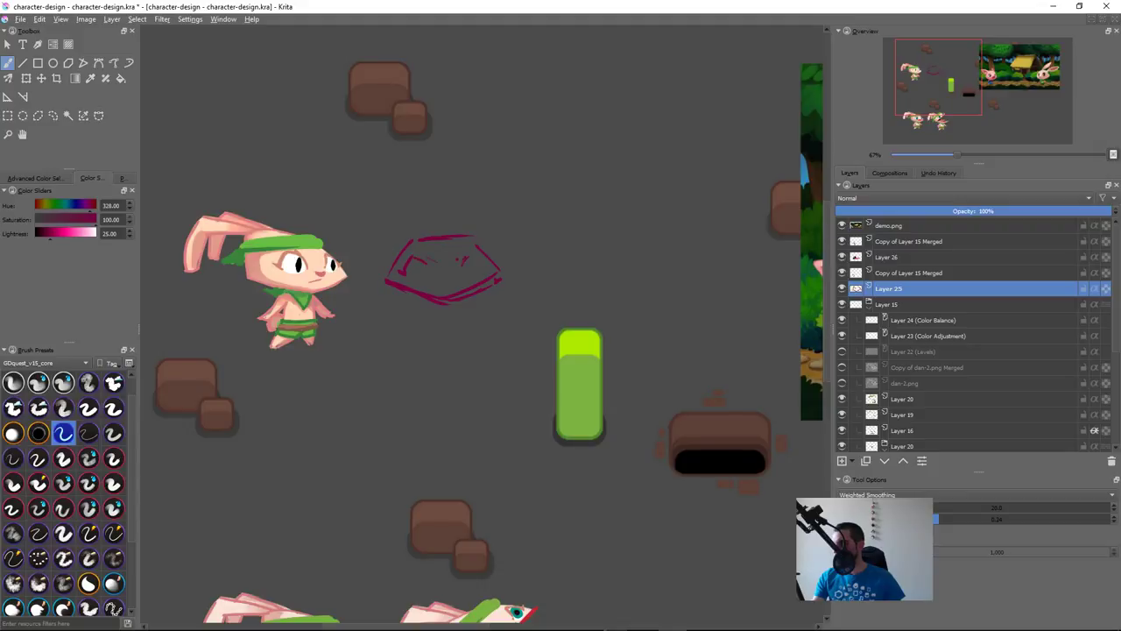
drag(461, 263, 478, 268)
click(443, 278)
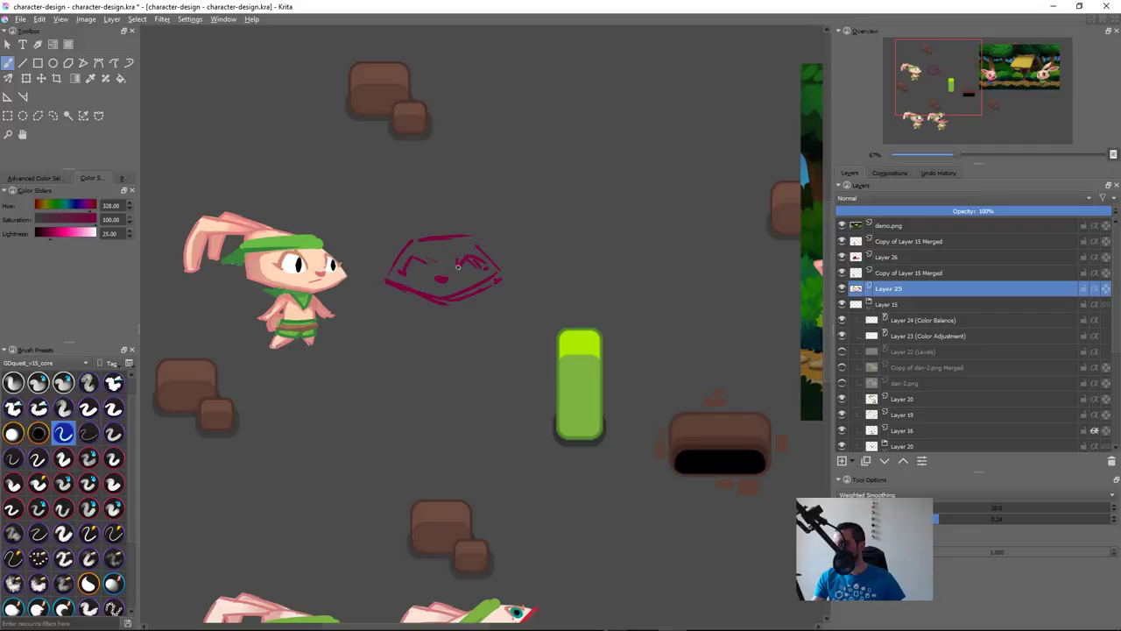
drag(438, 284, 419, 304)
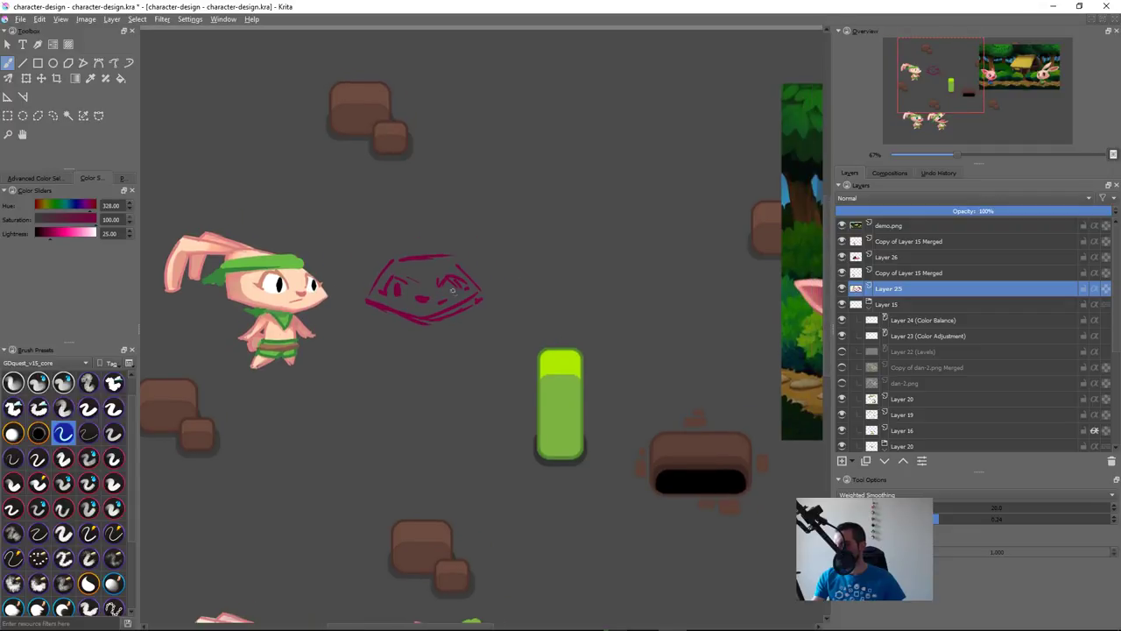
Step: Reposition parts of the head sketch using freehand selections and the Move tool, and clear the selection
drag(443, 316, 529, 302)
key(l)
mouse_move(432, 224)
mouse_down()
mouse_move(418, 274)
mouse_move(452, 277)
mouse_move(493, 234)
mouse_move(484, 241)
mouse_move(540, 230)
mouse_move(519, 261)
mouse_move(545, 272)
mouse_move(586, 260)
mouse_move(562, 232)
mouse_move(547, 256)
mouse_up()
key(t)
key(l)
key(t)
key(ctrl+shift+a)
drag(601, 284, 643, 301)
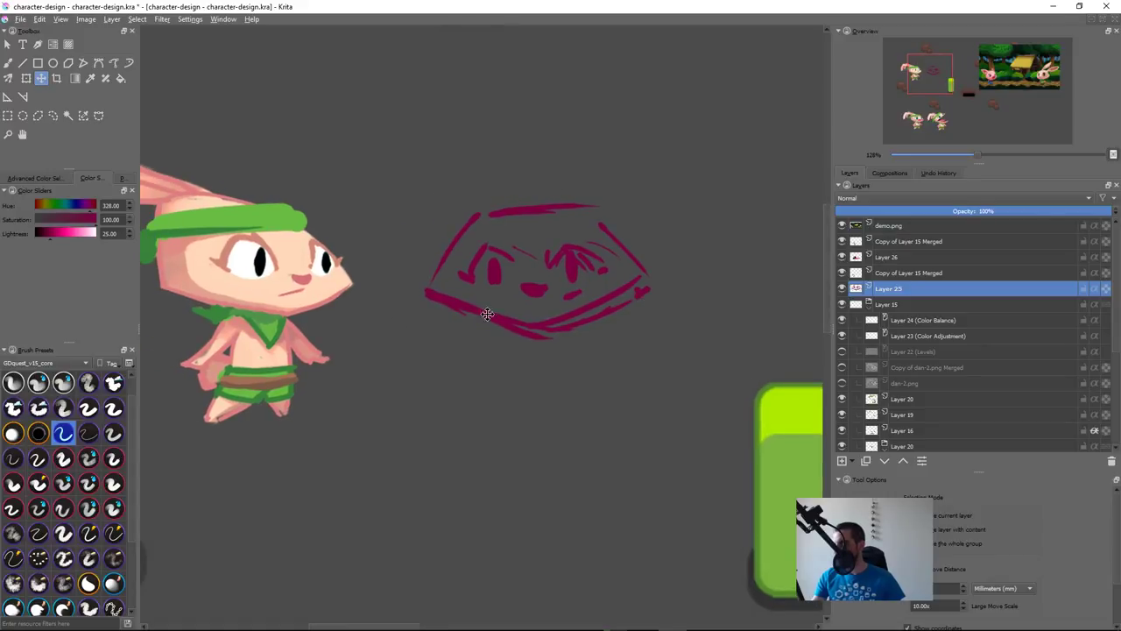
Step: View the sketch briefly in canvas-only mode and mirror the canvas view
key(Tab)
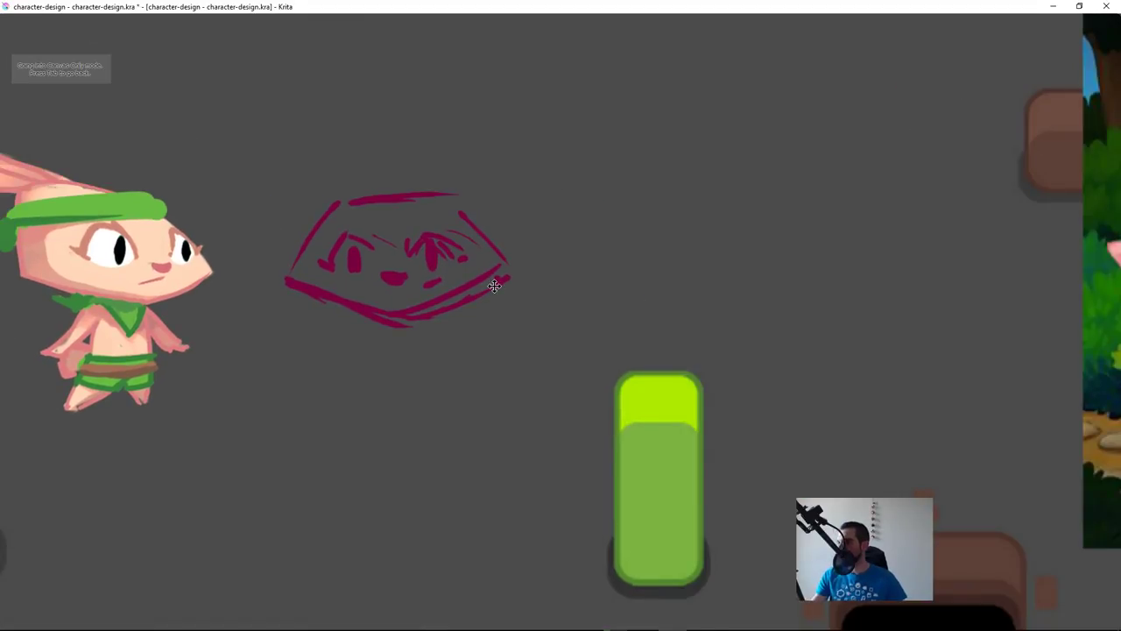
key(Tab)
click(61, 18)
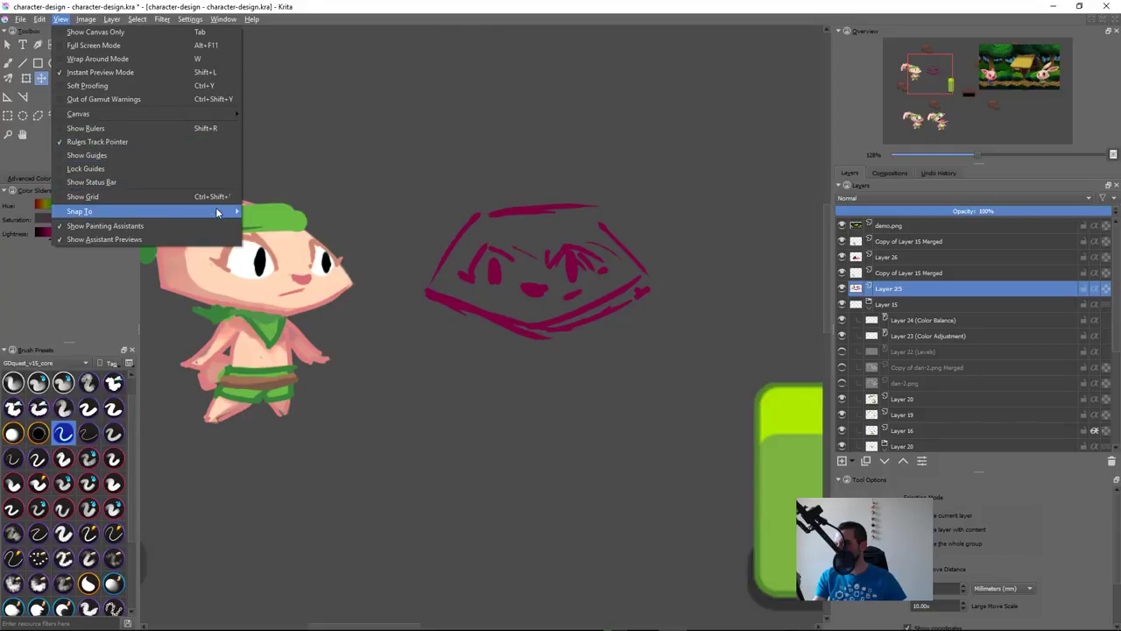
mouse_move(215, 211)
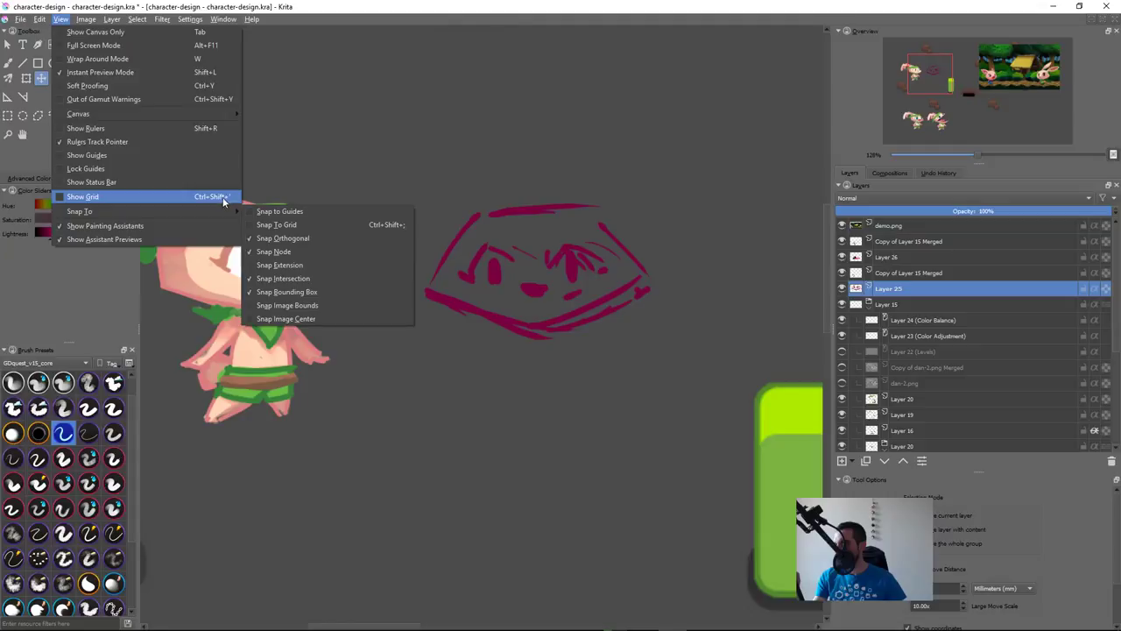
mouse_move(235, 117)
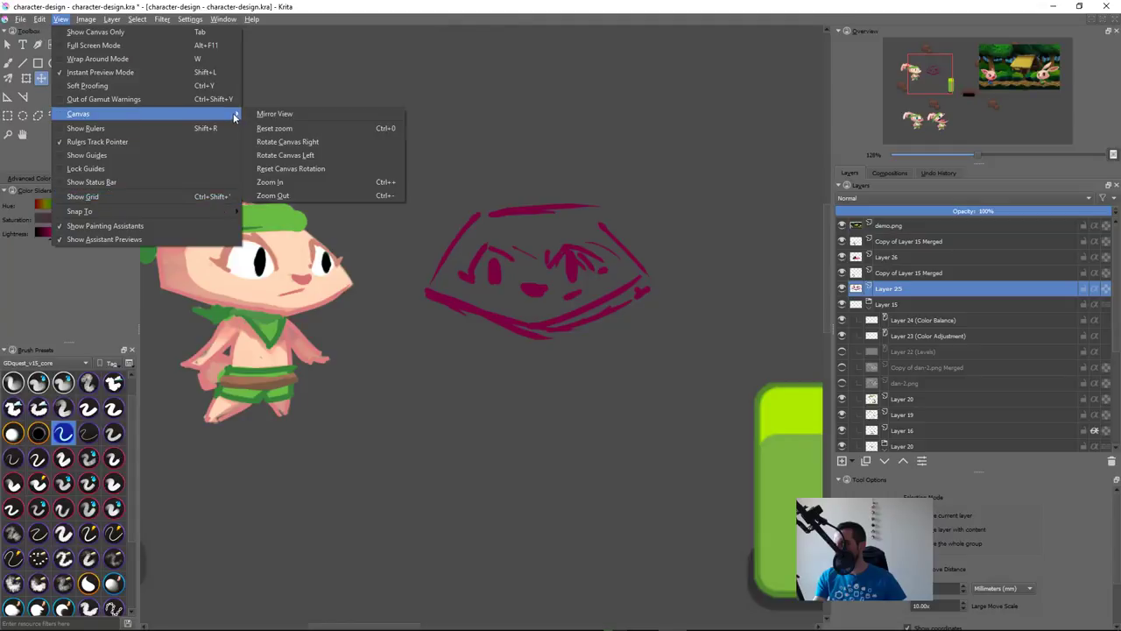
click(333, 115)
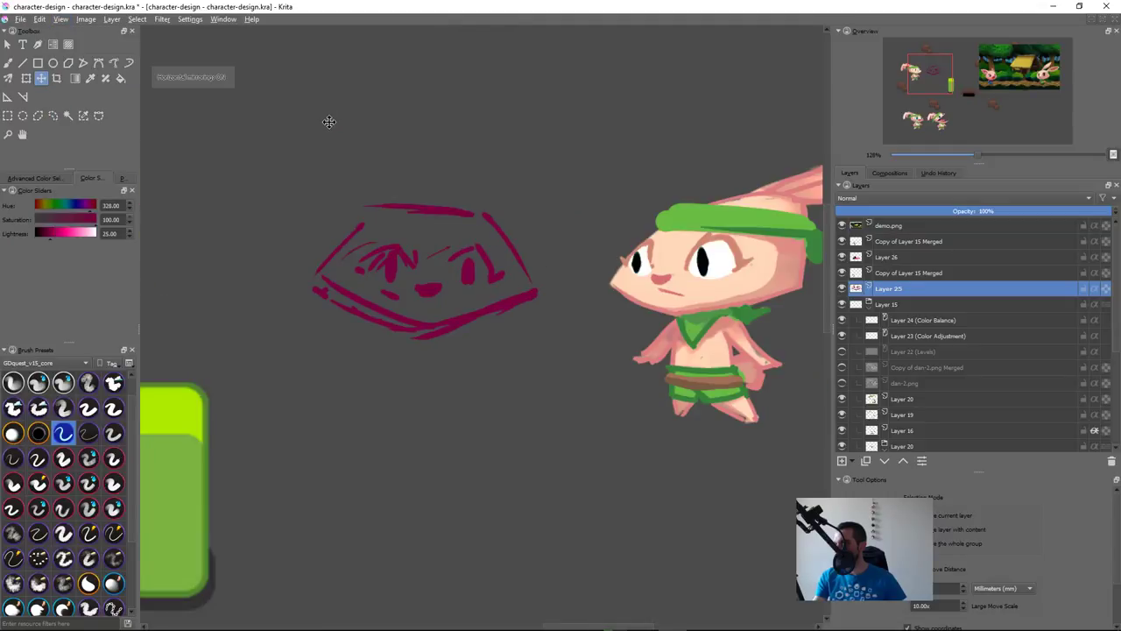
Step: Find the mirror actions in the keyboard shortcut settings and assign M as the custom shortcut for Mirror View
click(223, 18)
click(190, 18)
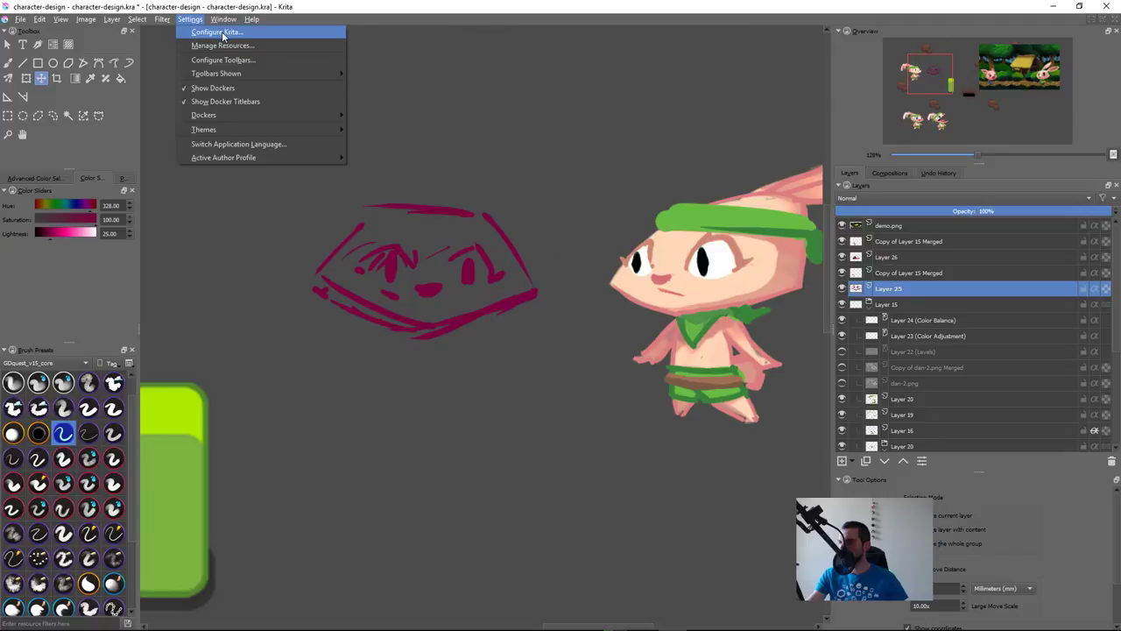
click(241, 32)
click(379, 180)
click(545, 163)
text(m)
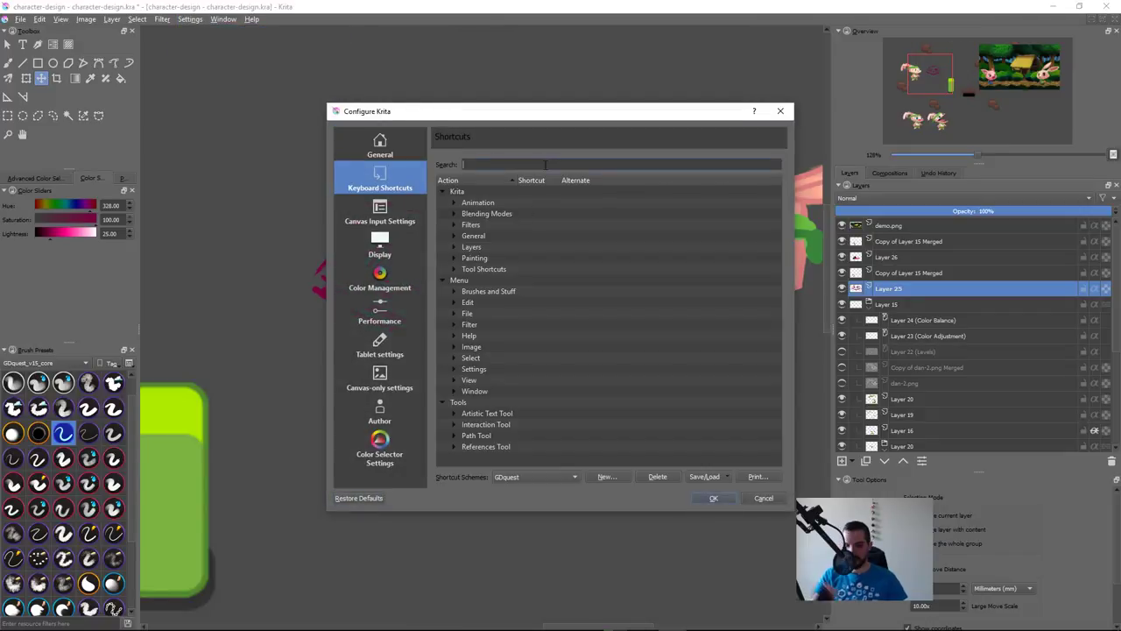
text(irr)
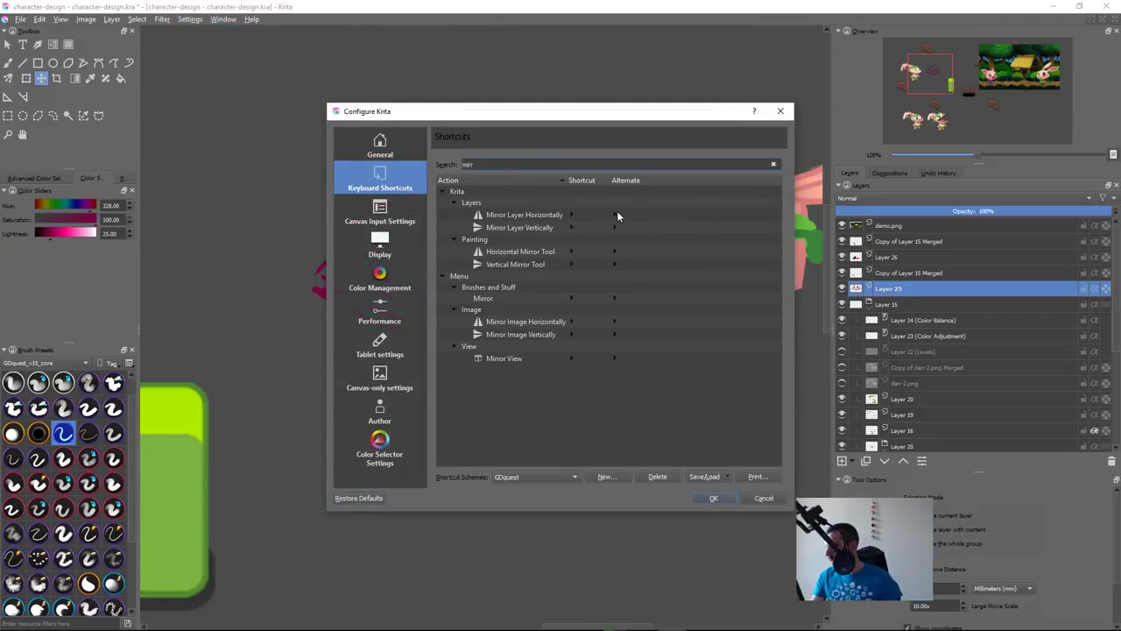
click(583, 360)
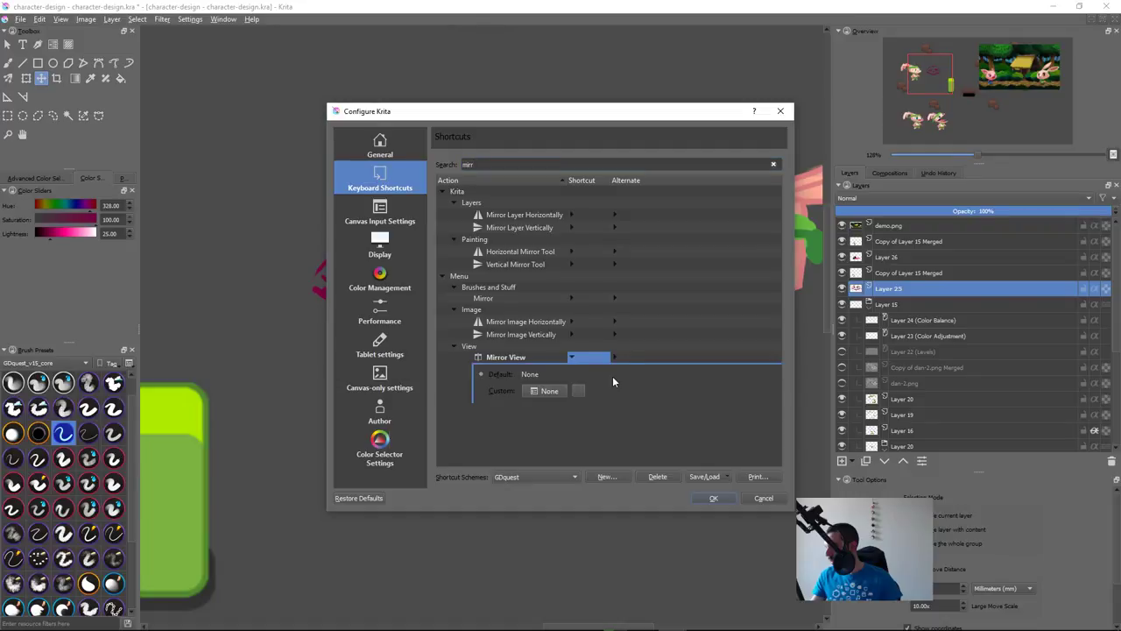
click(552, 392)
key(m)
click(711, 499)
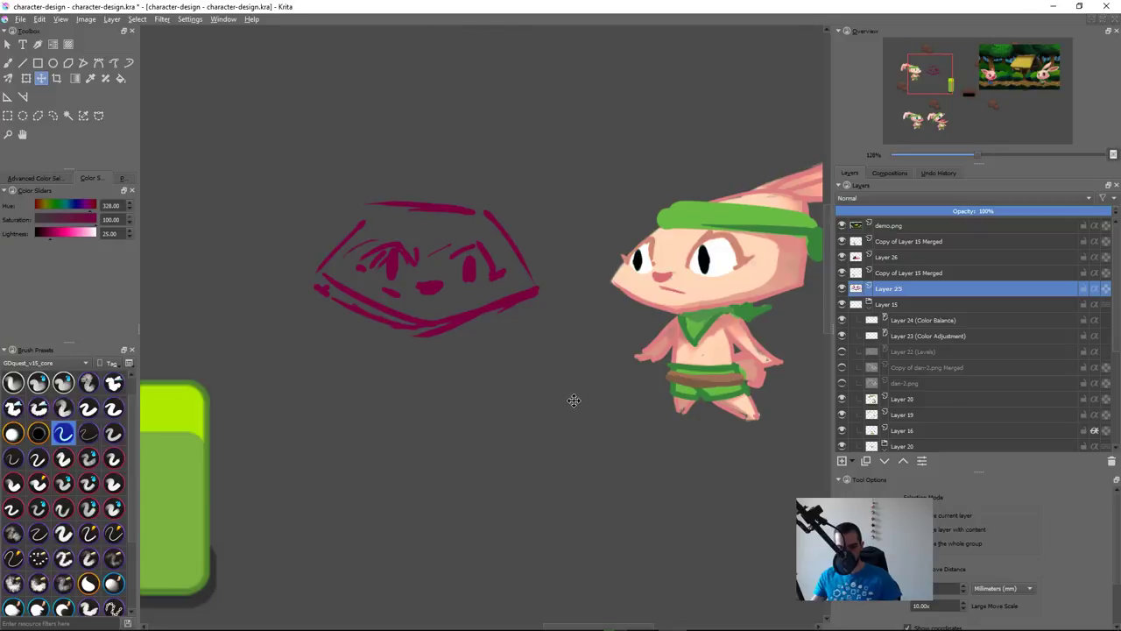
Step: Skew the head sketch slightly with a free transform, shifting the chin towards the original rabbit, and apply it
key(ctrl+t)
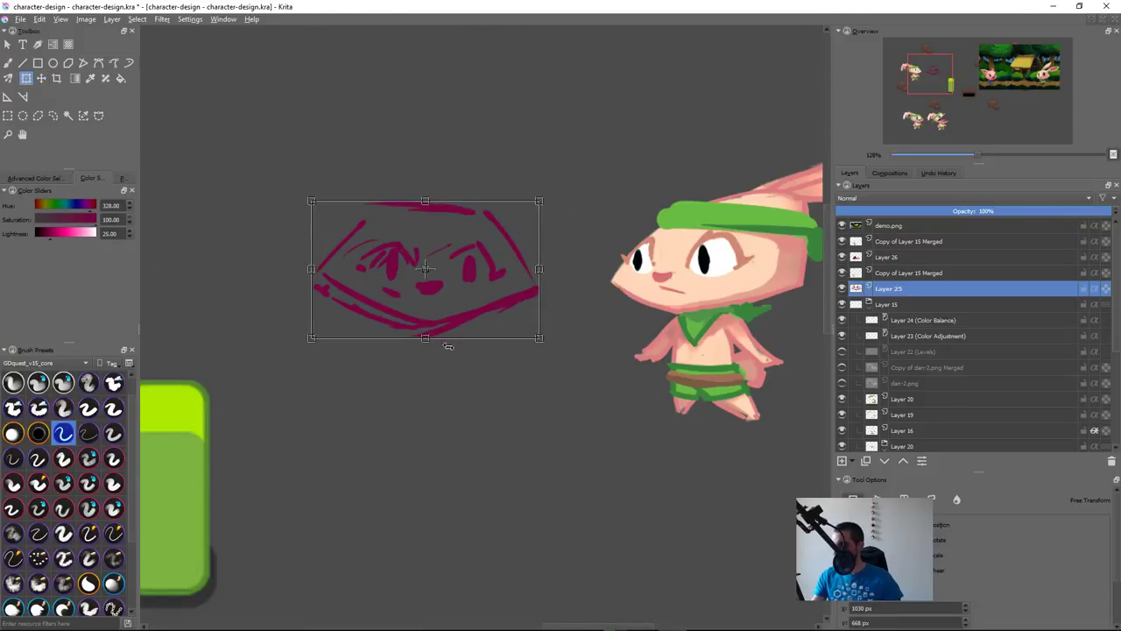
drag(429, 341, 469, 340)
drag(544, 275, 548, 286)
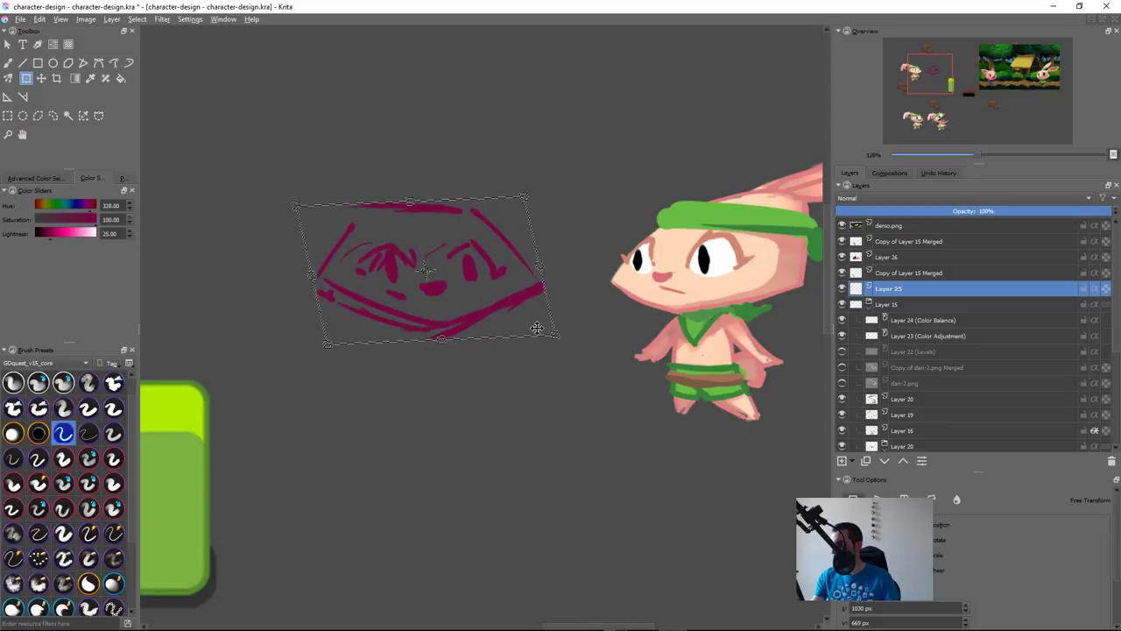
drag(461, 342, 456, 340)
key(Return)
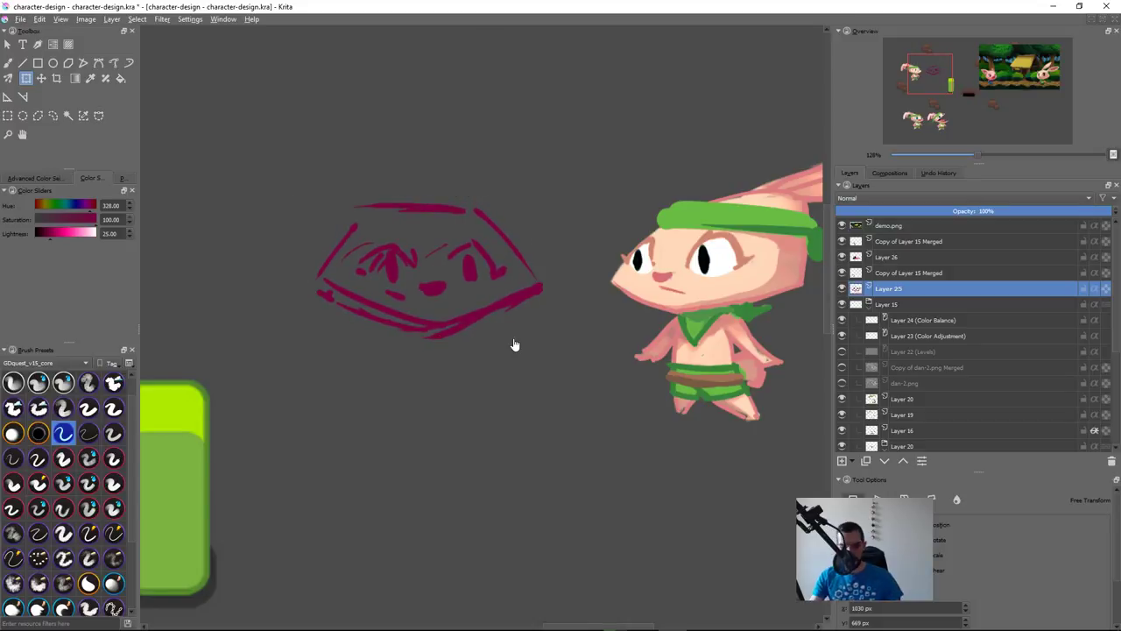
Step: Reset to the default colours and recolour the sketch lines, trying white first and settling on black
key(d)
key(x)
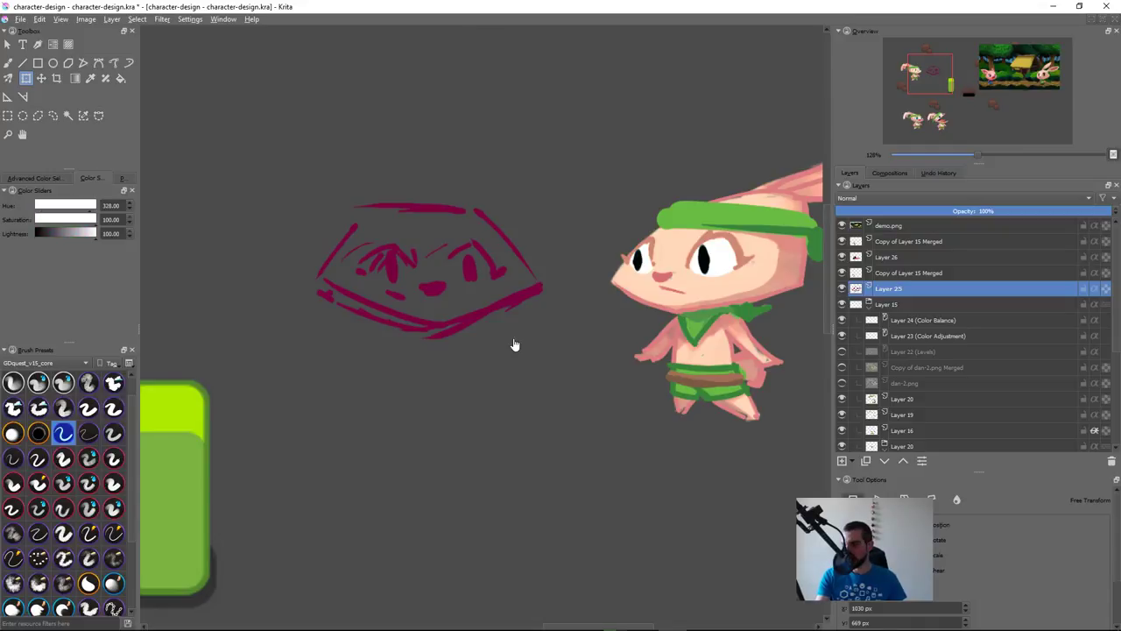
key(shift+BackSpace)
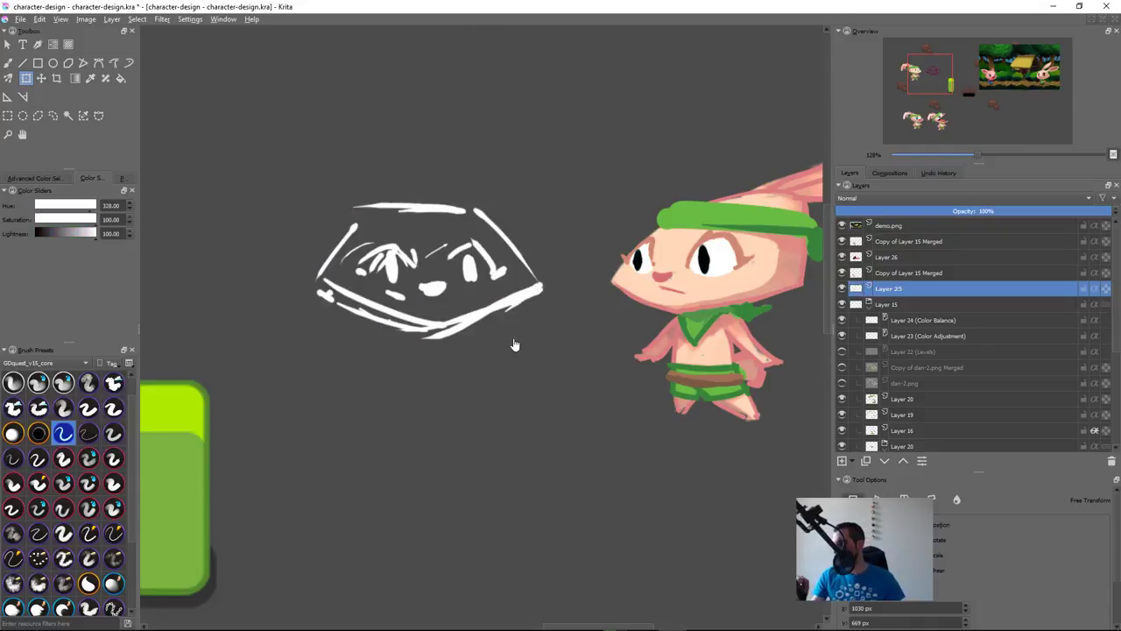
key(x)
key(shift+BackSpace)
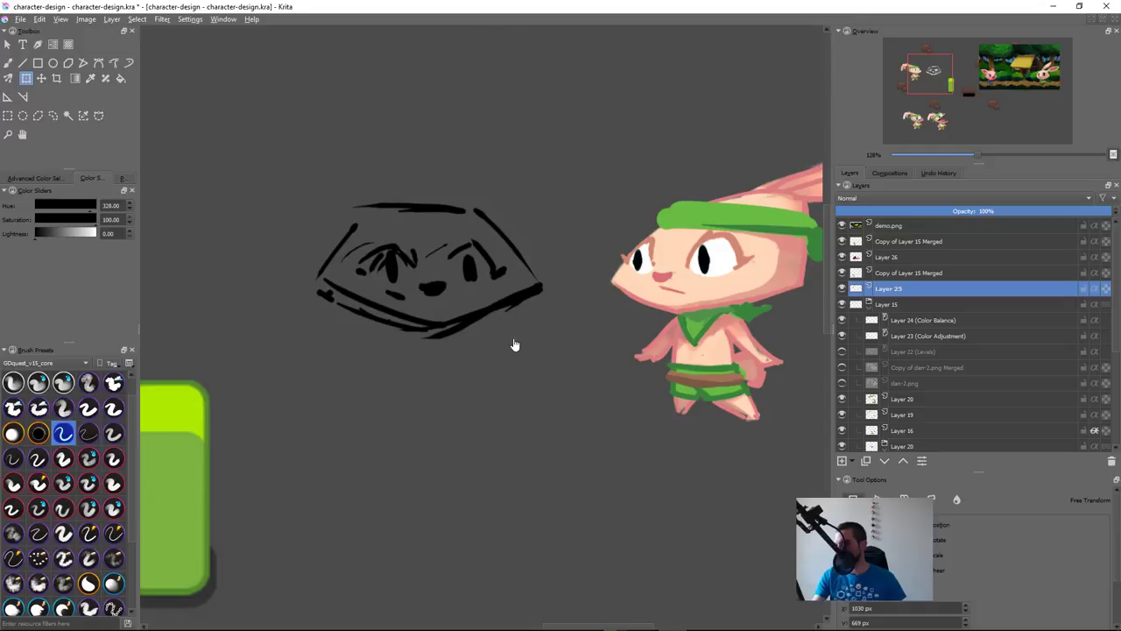
key(b)
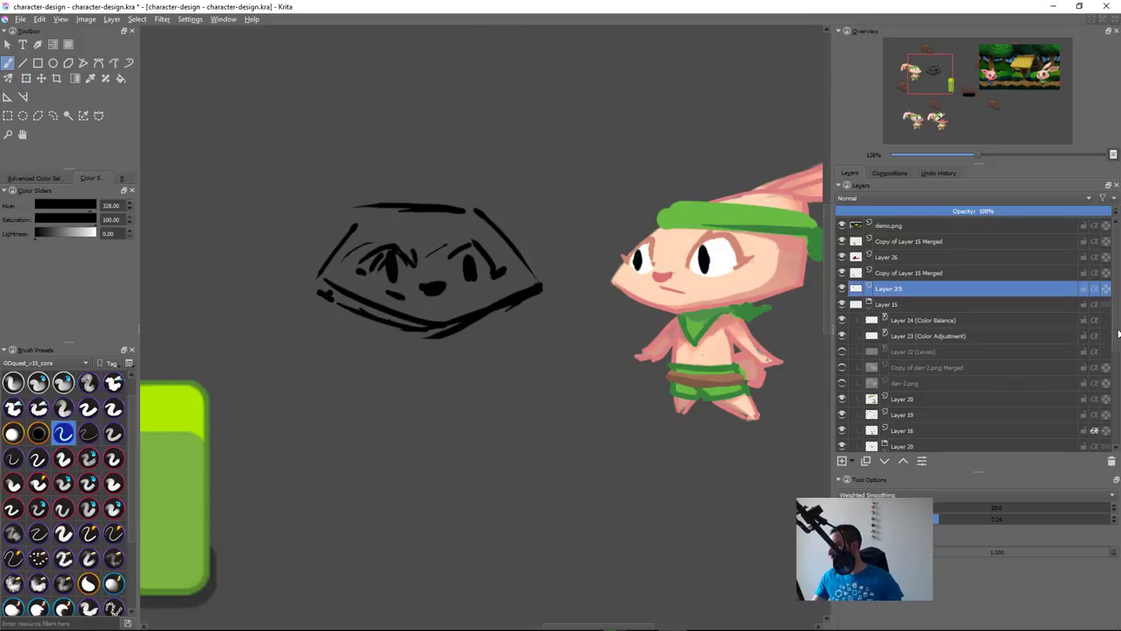
Step: Lighten the bottom background layer, Layer 13(pasted), with an HSV/HSL adjustment of Lightness 11
scroll(968, 429, down, 5)
click(969, 435)
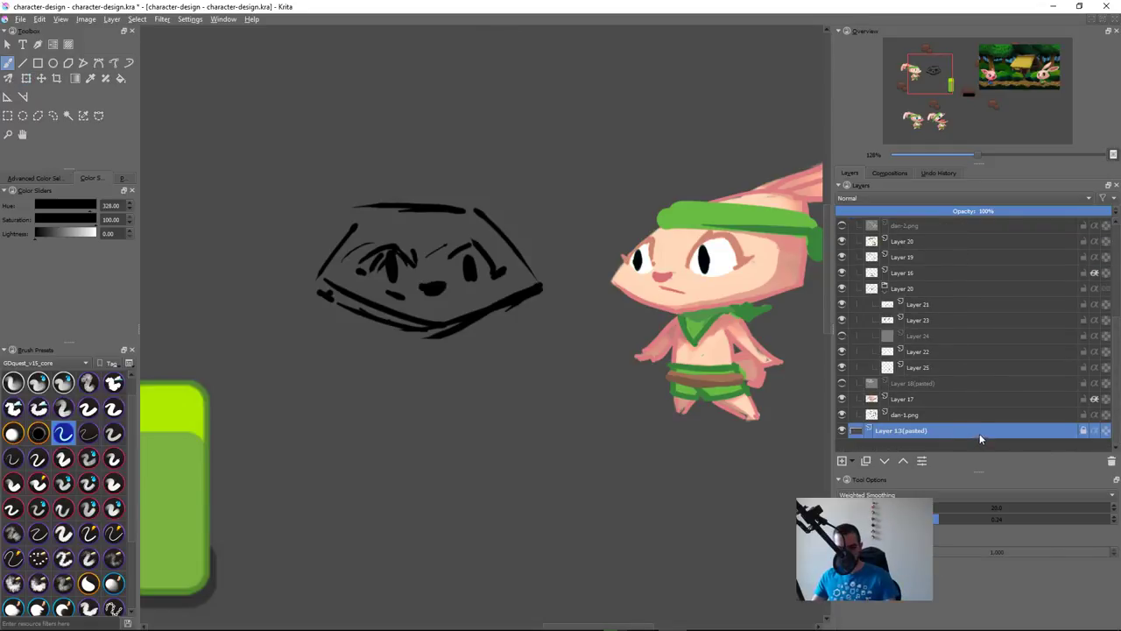
key(ctrl+u)
drag(543, 171, 832, 172)
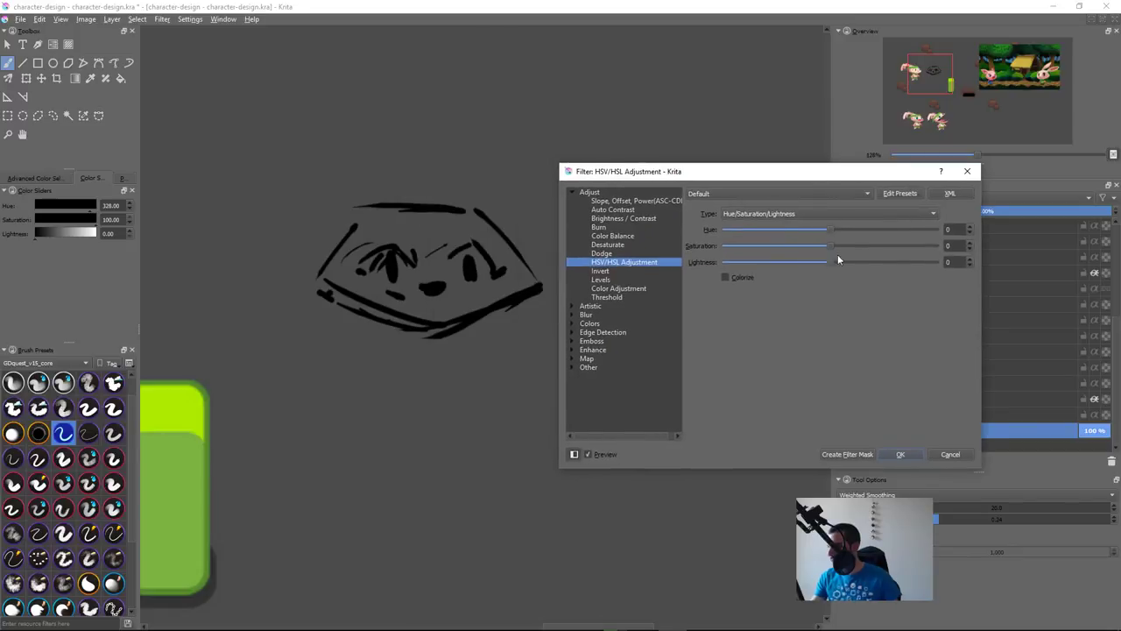
drag(833, 261, 845, 262)
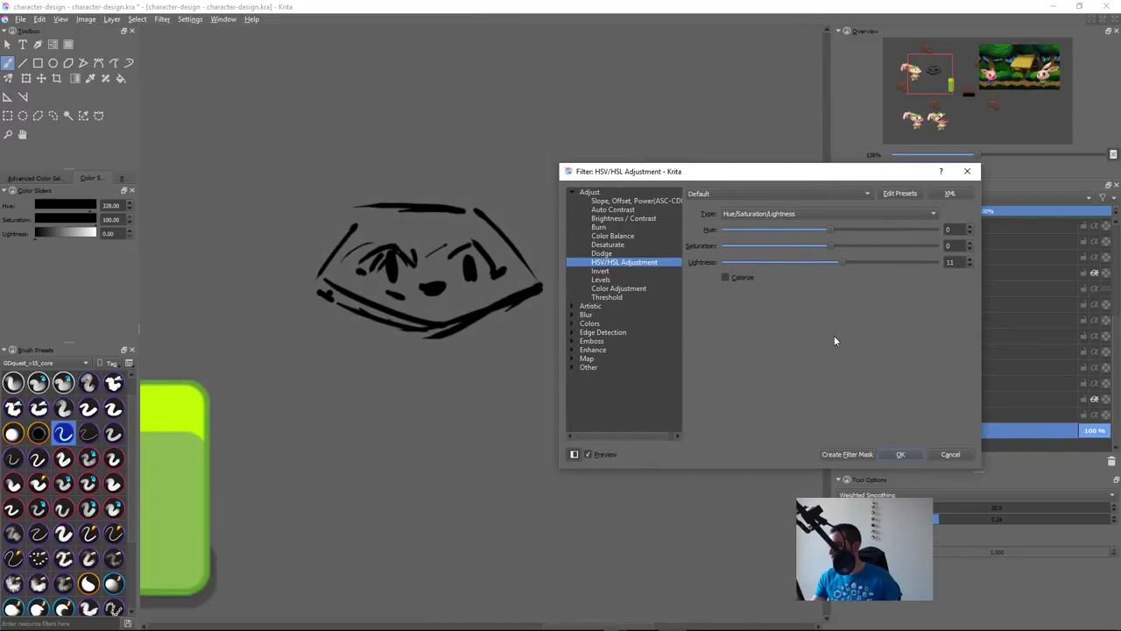
key(Return)
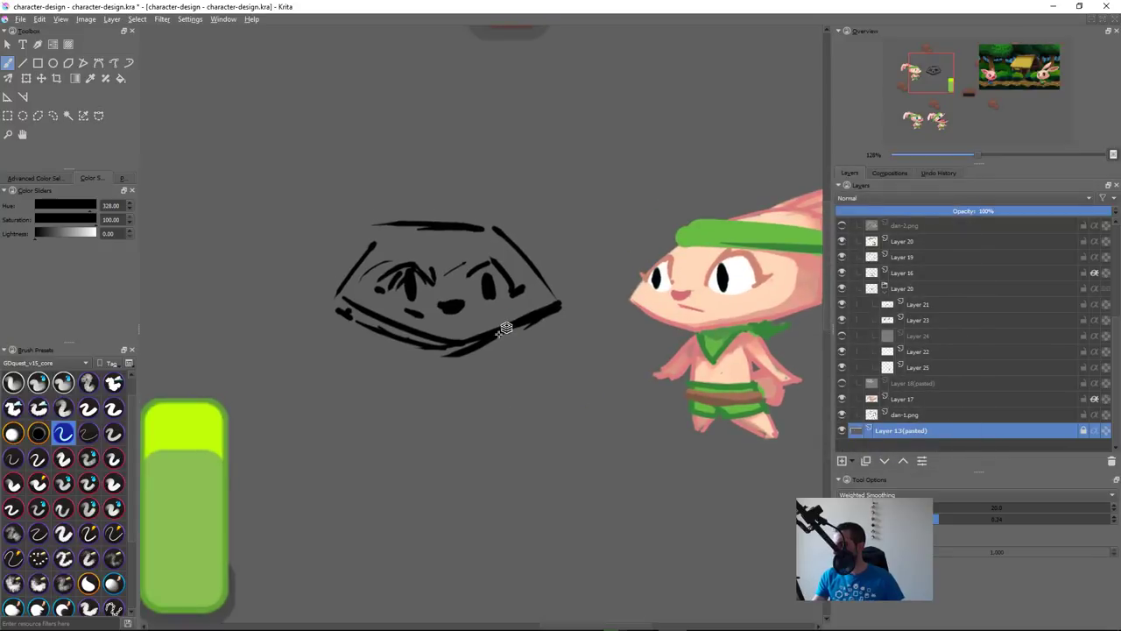
Step: Select the head sketch's layer and clean the doubled jaw lines into a single V-shaped contour
click(500, 333)
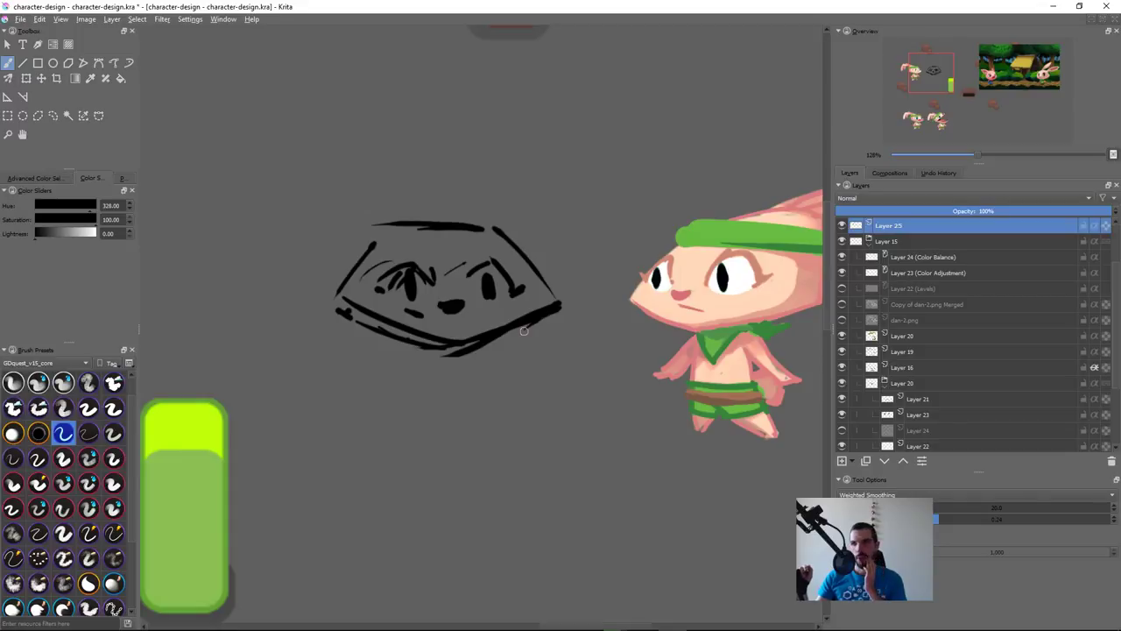
drag(536, 374, 529, 365)
drag(518, 305, 561, 303)
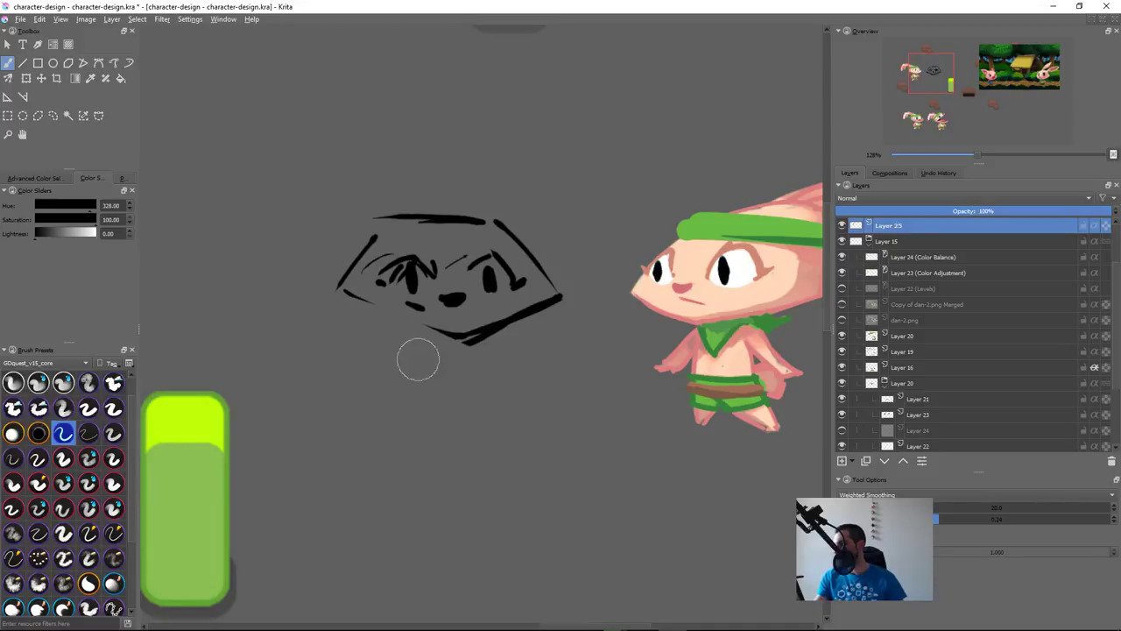
key(ctrl+z)
key(ctrl+z)
key(ctrl+z)
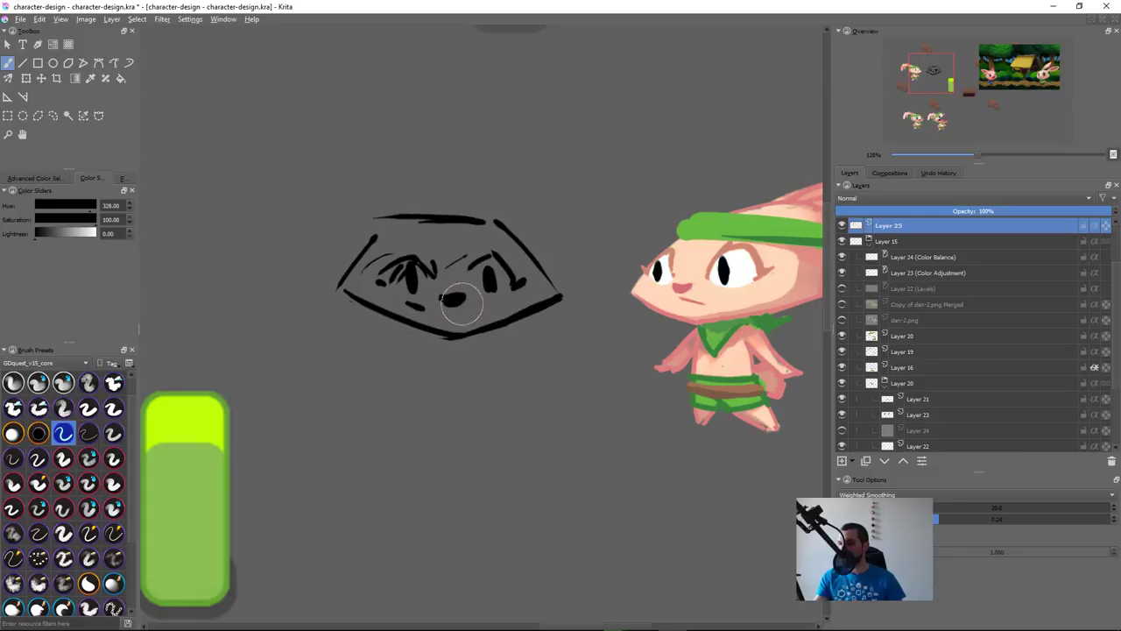
Step: Erase the scribbled pupil in the eye farther from the original rabbit and redraw it as a solid upright oval
drag(418, 281, 402, 280)
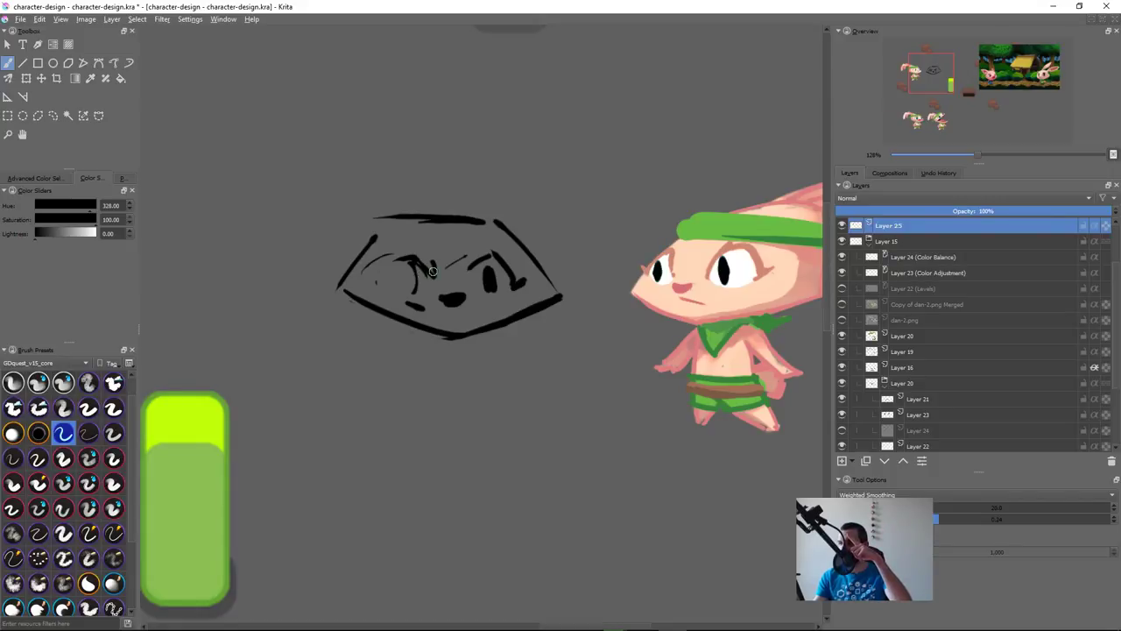
drag(407, 265, 414, 290)
key(ctrl+z)
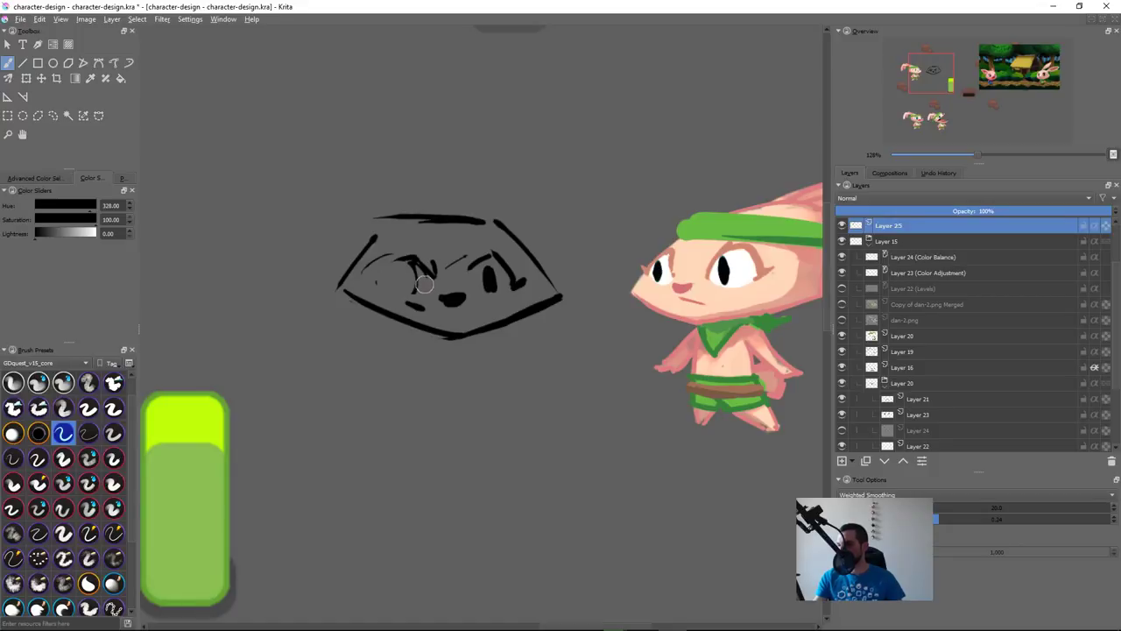
drag(412, 271, 406, 290)
key(ctrl+z)
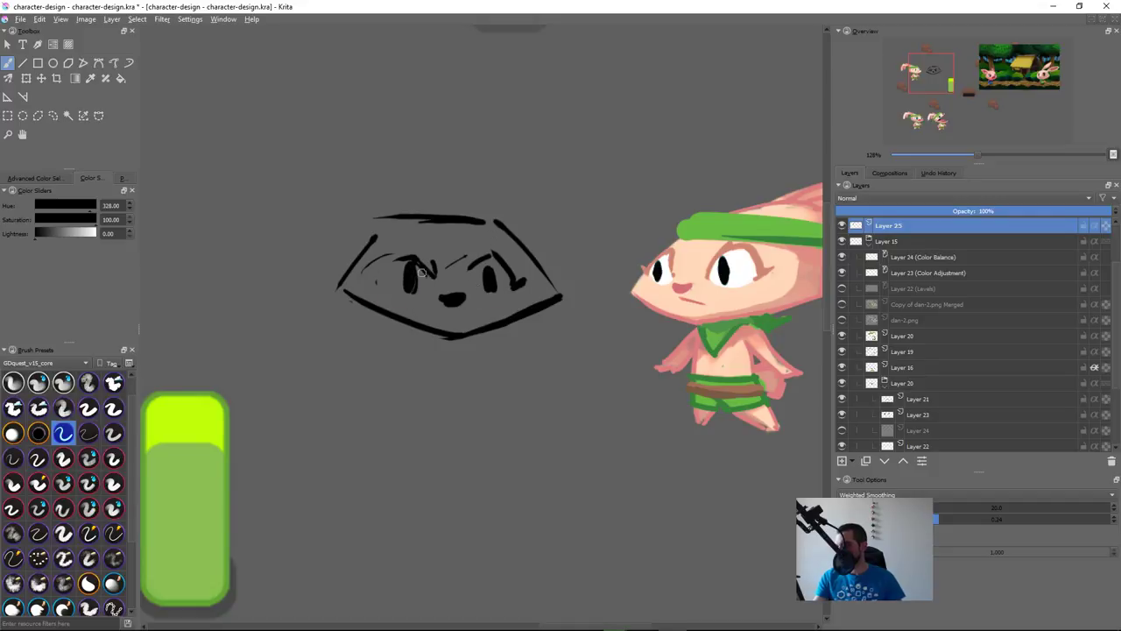
Step: Redraw the upper eyelids of both sketched eyes as bold arches ending in short outer lashes
mouse_move(423, 259)
mouse_down()
mouse_move(433, 282)
mouse_move(369, 281)
mouse_move(408, 250)
mouse_move(428, 264)
mouse_move(487, 256)
mouse_move(523, 282)
mouse_move(487, 249)
mouse_move(481, 256)
mouse_move(520, 273)
mouse_up()
key(e)
key(ctrl+z)
key(e)
key(ctrl+z)
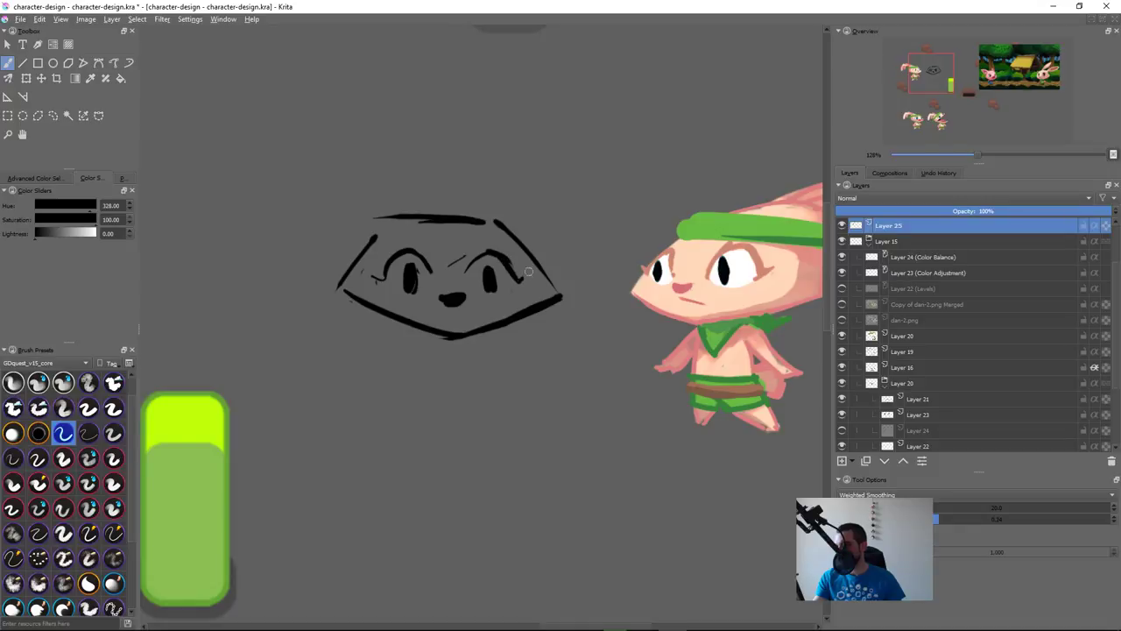
drag(386, 271, 382, 284)
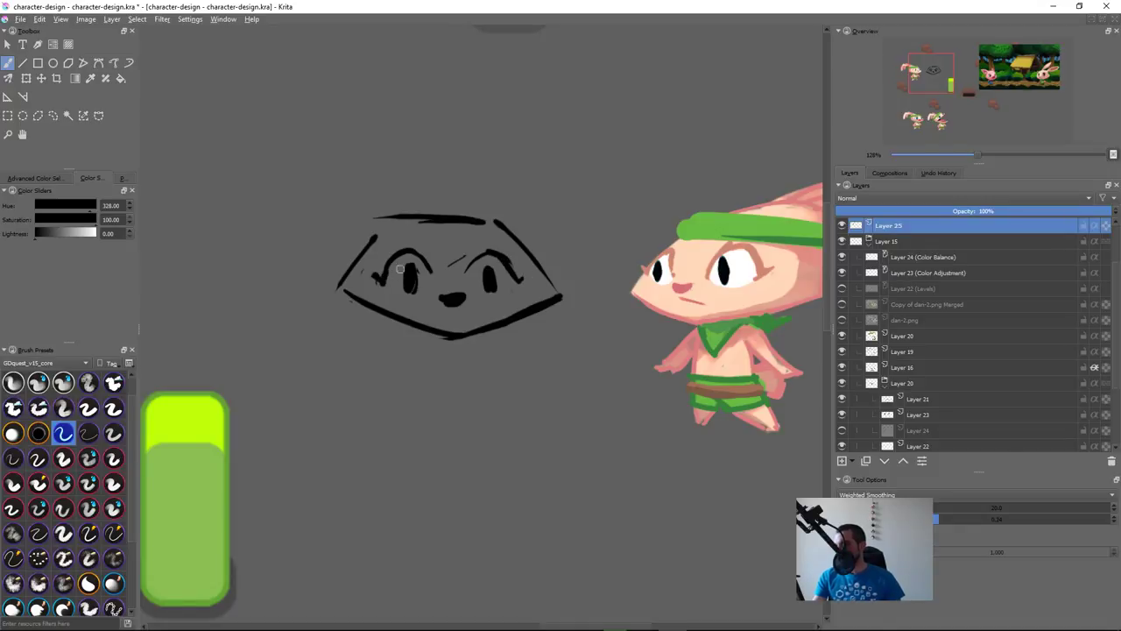
mouse_move(587, 307)
mouse_down()
mouse_move(578, 338)
mouse_move(536, 332)
mouse_up()
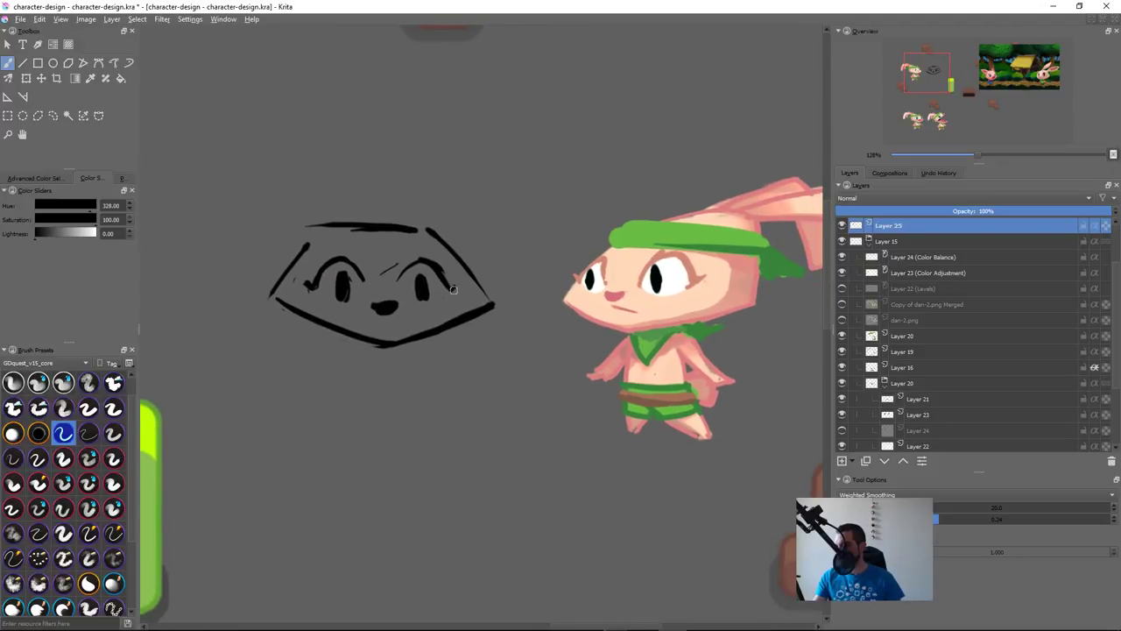
drag(453, 290, 397, 282)
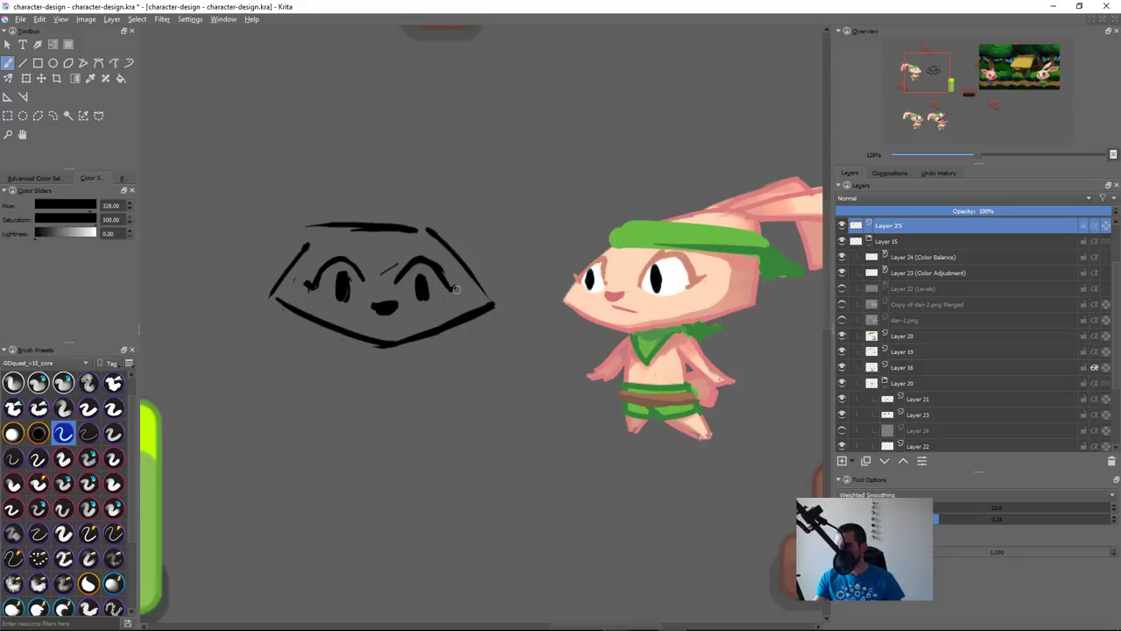
drag(315, 279, 340, 259)
drag(525, 329, 584, 328)
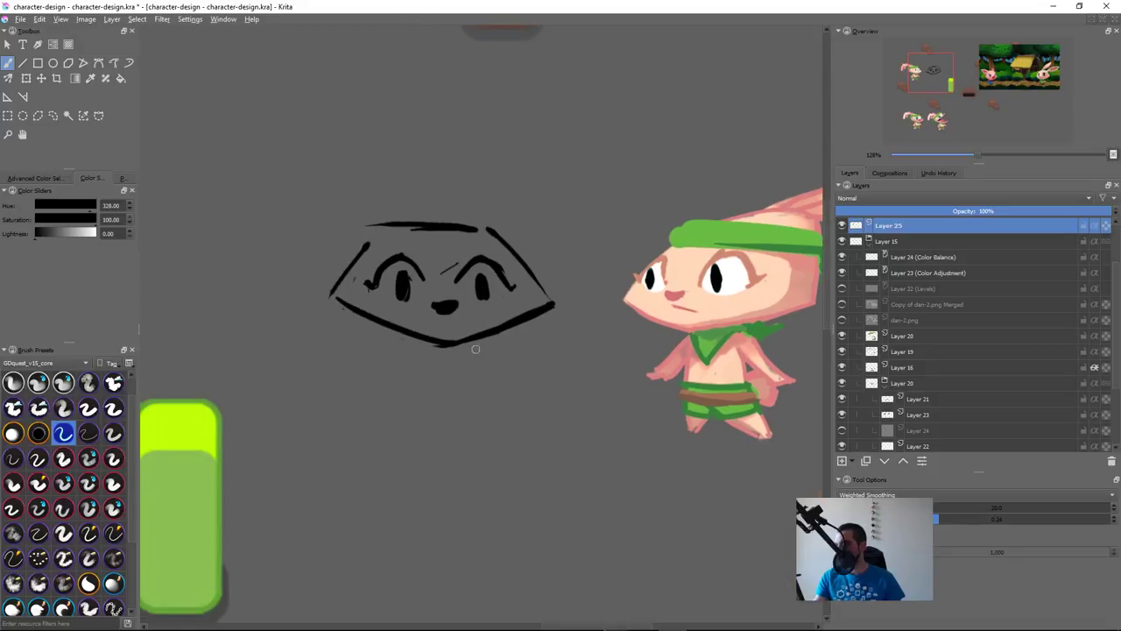
Step: Trim the sketched nose to a slimmer shape with a slight nudge, and save the document
scroll(474, 347, up, 3)
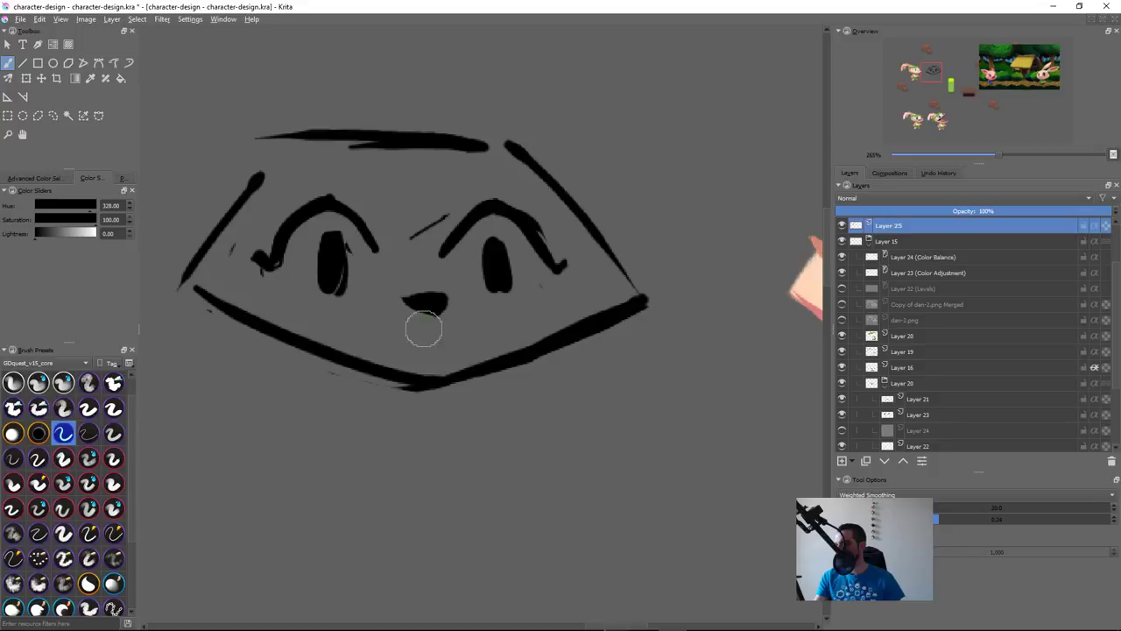
key(t)
drag(433, 295, 438, 296)
drag(723, 342, 651, 344)
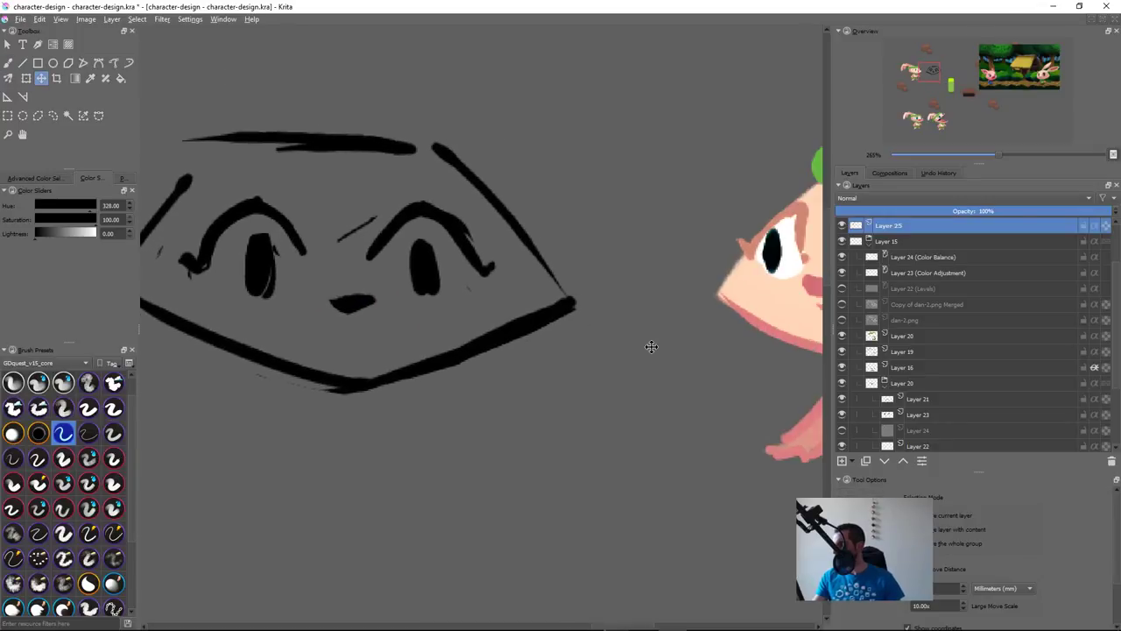
key(ctrl+s)
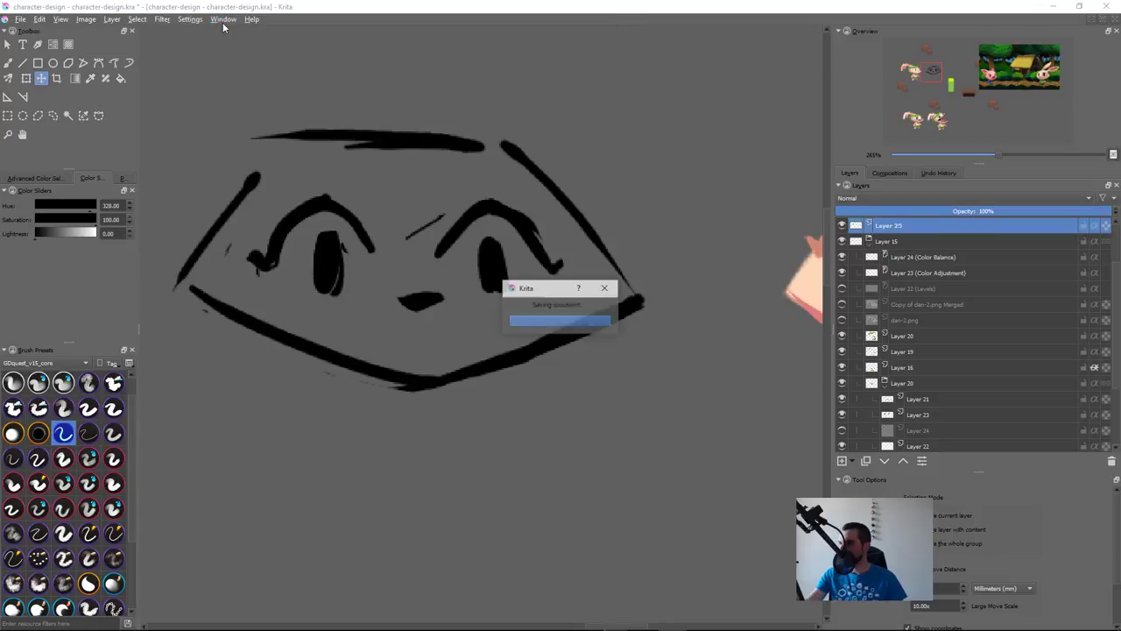
Step: Switch to the Big_Paint_GDquest_2 workspace and show the sketch and the original rabbit together in canvas-only mode
click(225, 21)
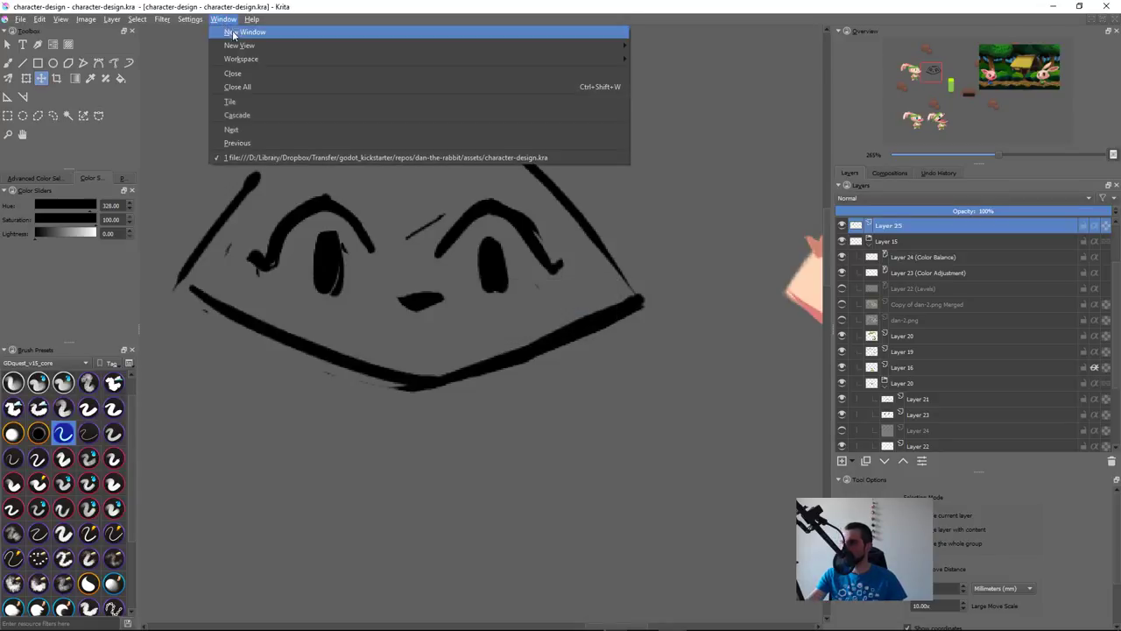
mouse_move(511, 62)
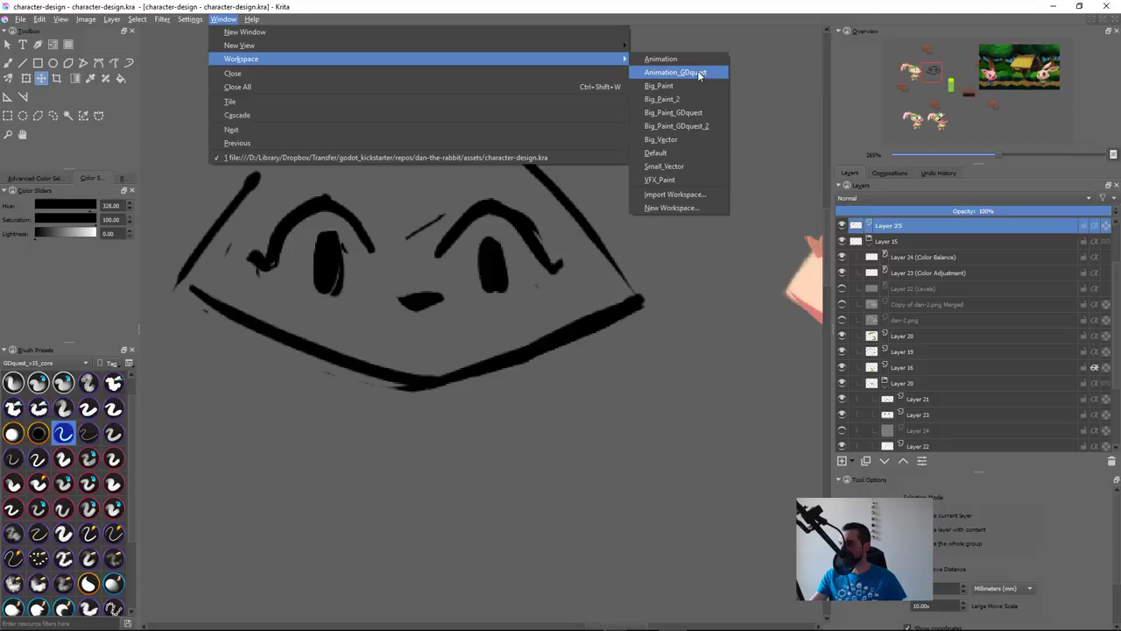
click(699, 126)
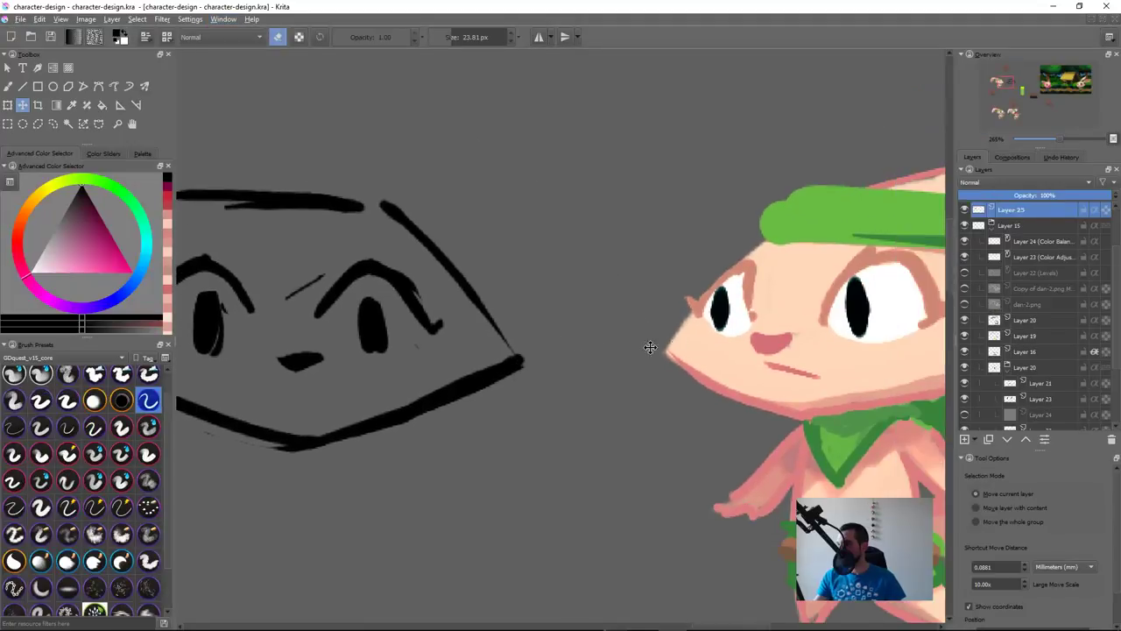
key(minus)
key(minus)
key(minus)
key(Tab)
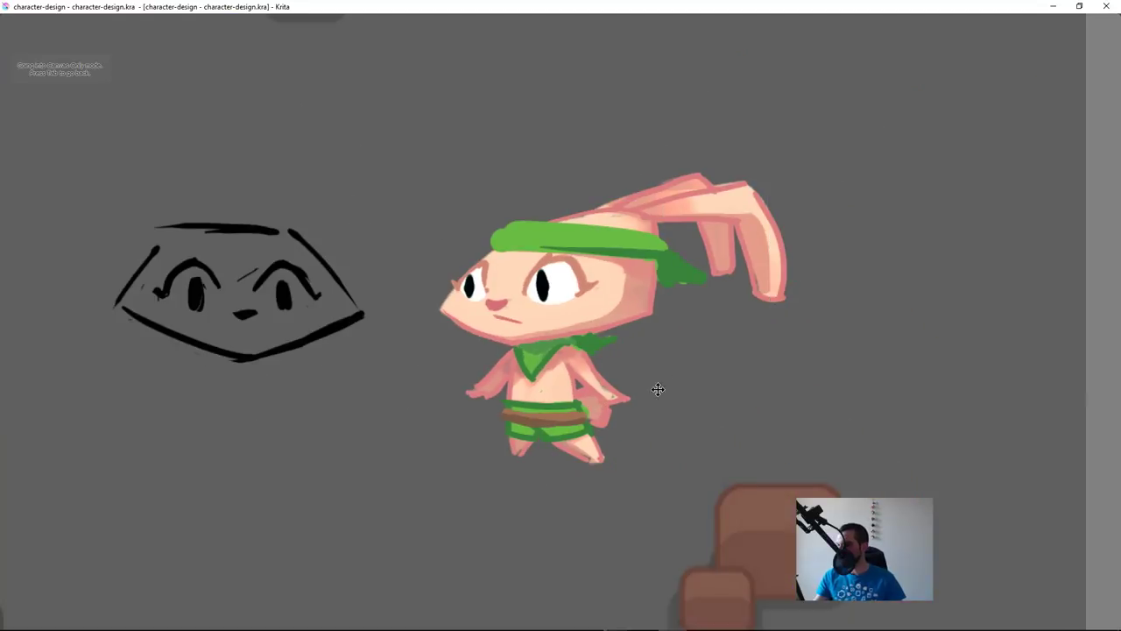
drag(658, 389, 808, 362)
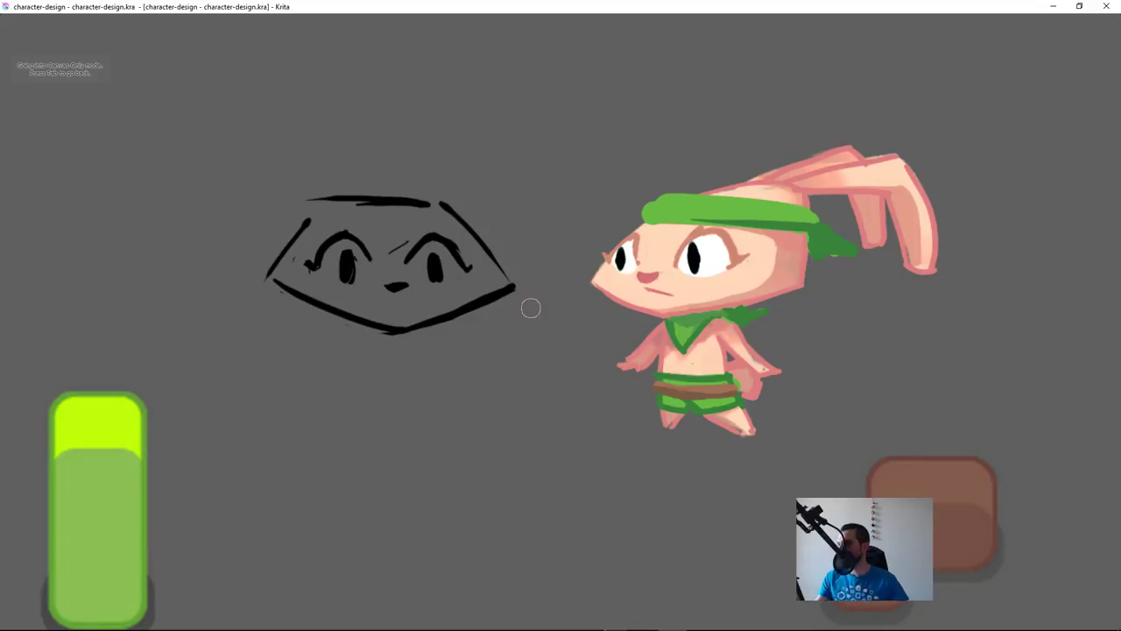
Step: Sketch a short slanted mouth under the nose and two long bent ears sweeping back from the top of the head
mouse_move(402, 298)
mouse_down()
mouse_move(370, 304)
mouse_move(399, 299)
mouse_up()
key(ctrl+z)
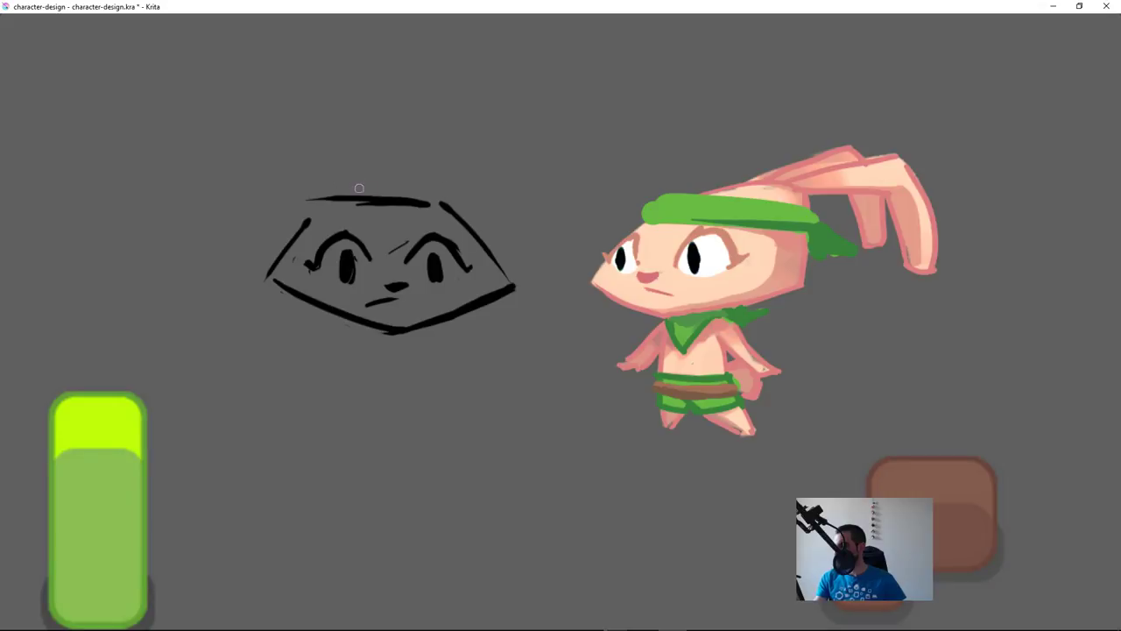
mouse_move(379, 196)
mouse_down()
mouse_move(332, 110)
mouse_move(300, 205)
mouse_up()
mouse_move(371, 138)
mouse_down()
mouse_move(421, 135)
mouse_move(418, 200)
mouse_up()
key(ctrl+z)
key(ctrl+z)
key(ctrl+z)
mouse_move(346, 191)
mouse_down()
mouse_move(244, 153)
mouse_move(214, 157)
mouse_move(187, 313)
mouse_up()
key(ctrl+z)
key(ctrl+z)
mouse_move(354, 197)
mouse_down()
mouse_move(234, 152)
mouse_move(241, 346)
mouse_move(267, 195)
mouse_move(258, 192)
mouse_move(341, 210)
mouse_move(400, 196)
mouse_move(378, 193)
mouse_move(307, 141)
mouse_move(275, 163)
mouse_up()
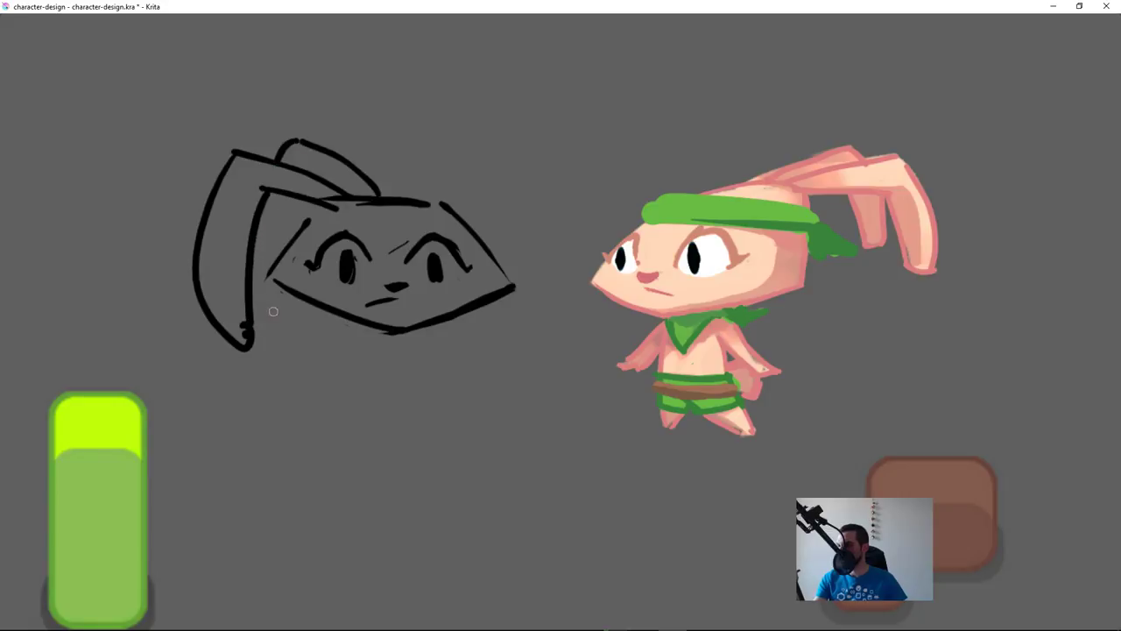
Step: Sketch the scarf ends under the jaw on the ear side and a short baseline for the body below the chin
drag(274, 311, 258, 316)
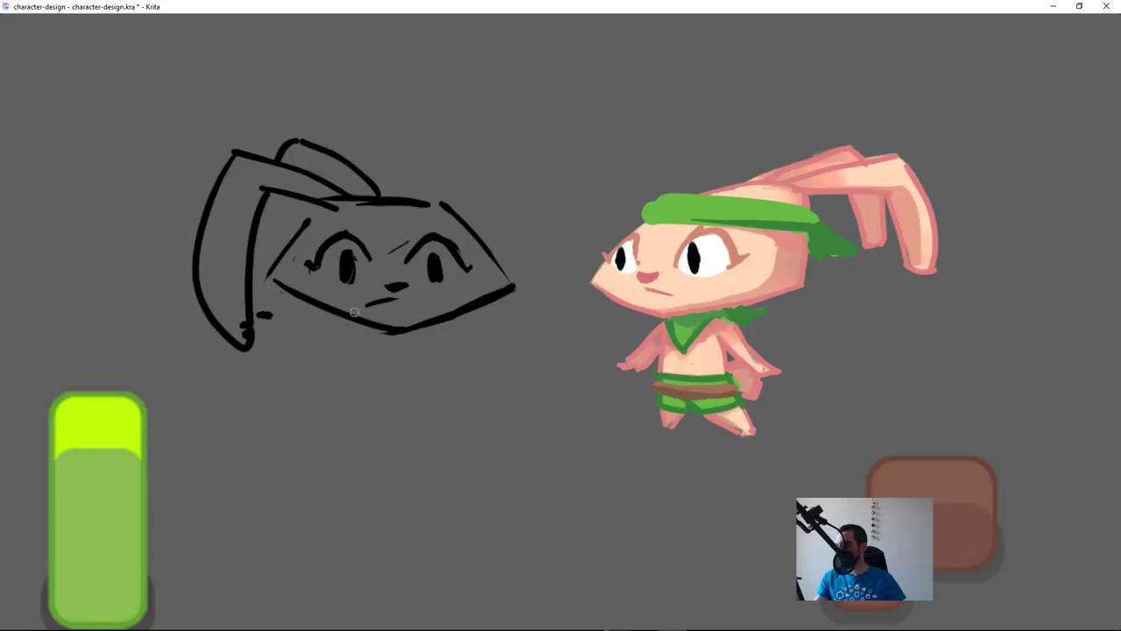
mouse_move(346, 325)
mouse_down()
mouse_move(335, 351)
mouse_move(307, 326)
mouse_move(322, 343)
mouse_up()
key(ctrl+z)
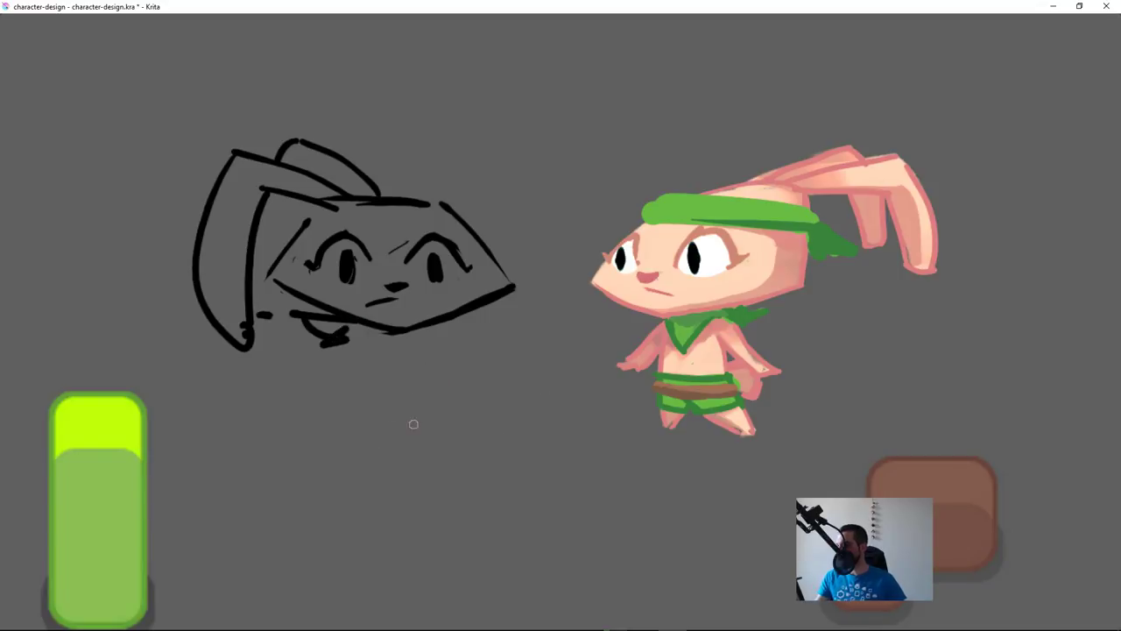
drag(350, 437, 608, 429)
key(ctrl+z)
mouse_move(354, 438)
mouse_down()
mouse_move(430, 436)
mouse_move(434, 425)
mouse_up()
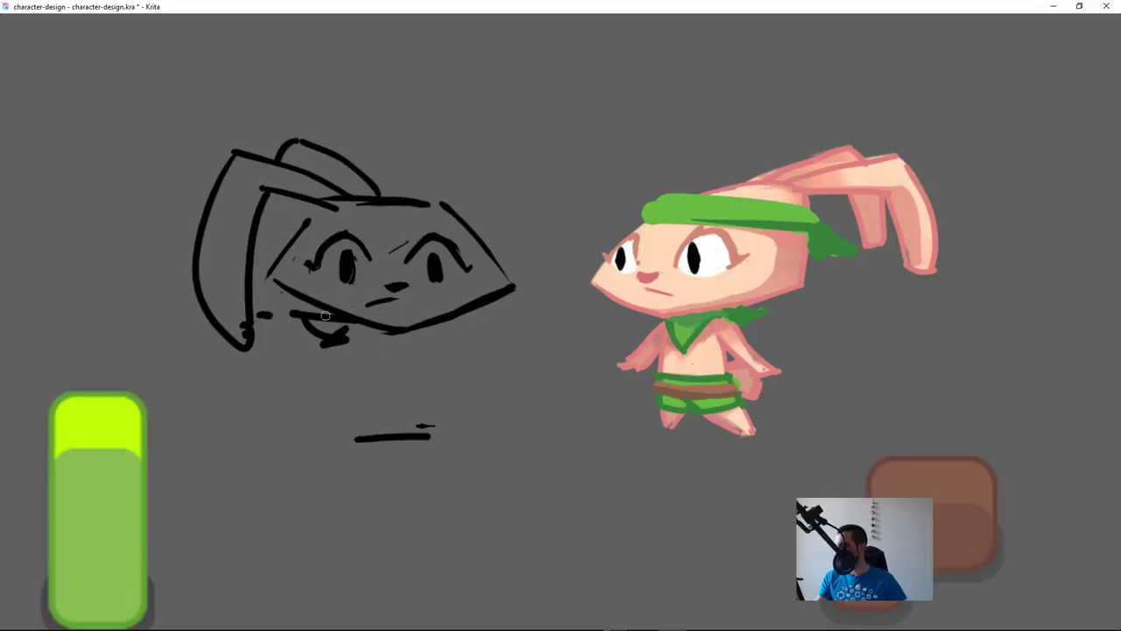
Step: Thicken the jaw line nearest the original rabbit, and shift the selected eyes, nose and mouth slightly towards that side
drag(473, 300, 398, 323)
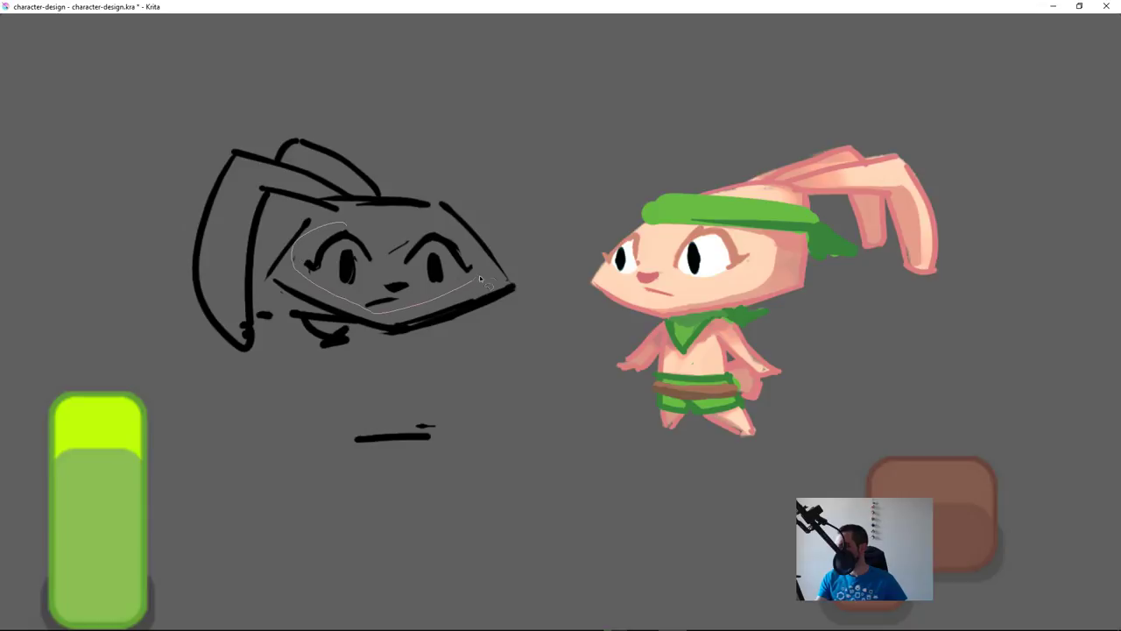
drag(426, 223, 421, 221)
key(t)
drag(441, 263, 448, 263)
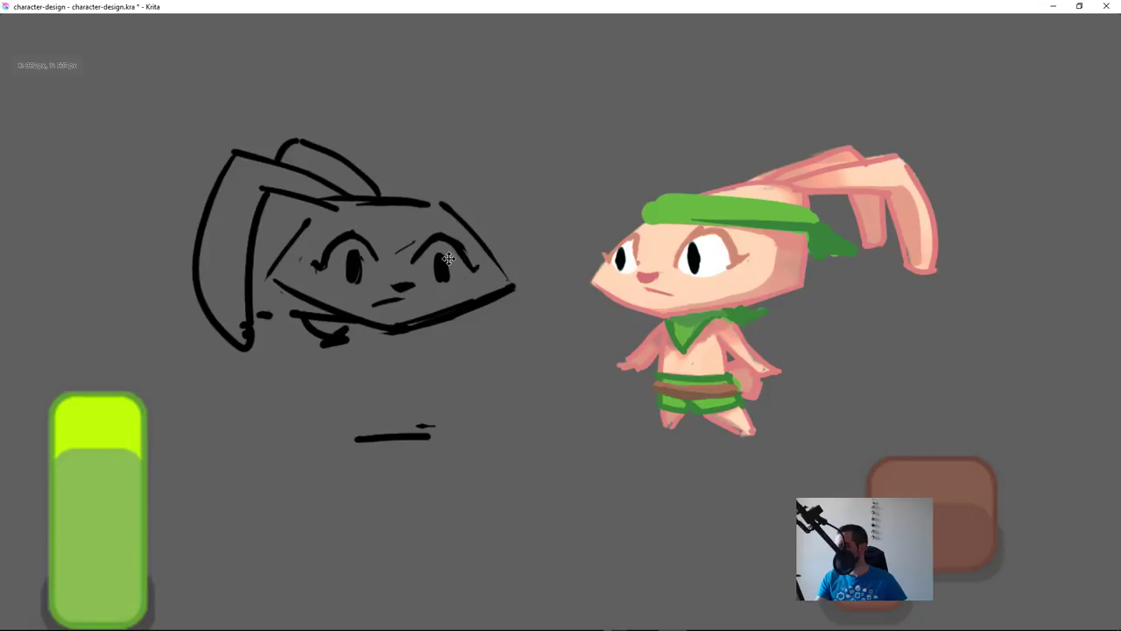
Step: Draw the two slightly flaring sides of the torso from the jaw to the baseline and close the bottom edge
key(b)
drag(365, 330, 354, 445)
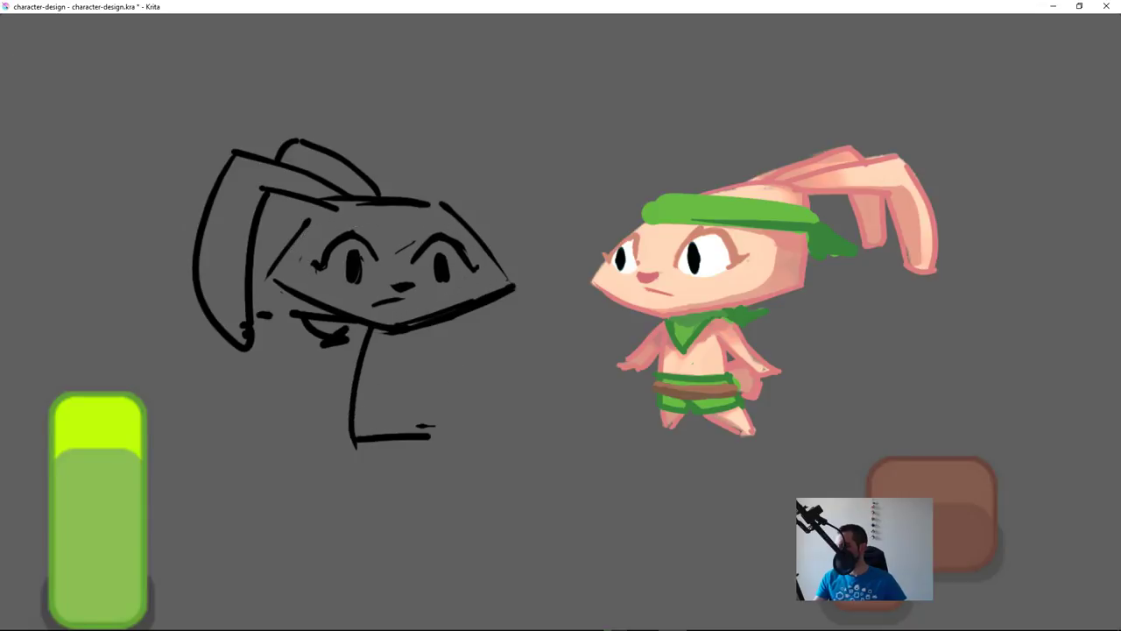
key(ctrl+z)
drag(362, 325, 349, 433)
drag(418, 326, 435, 431)
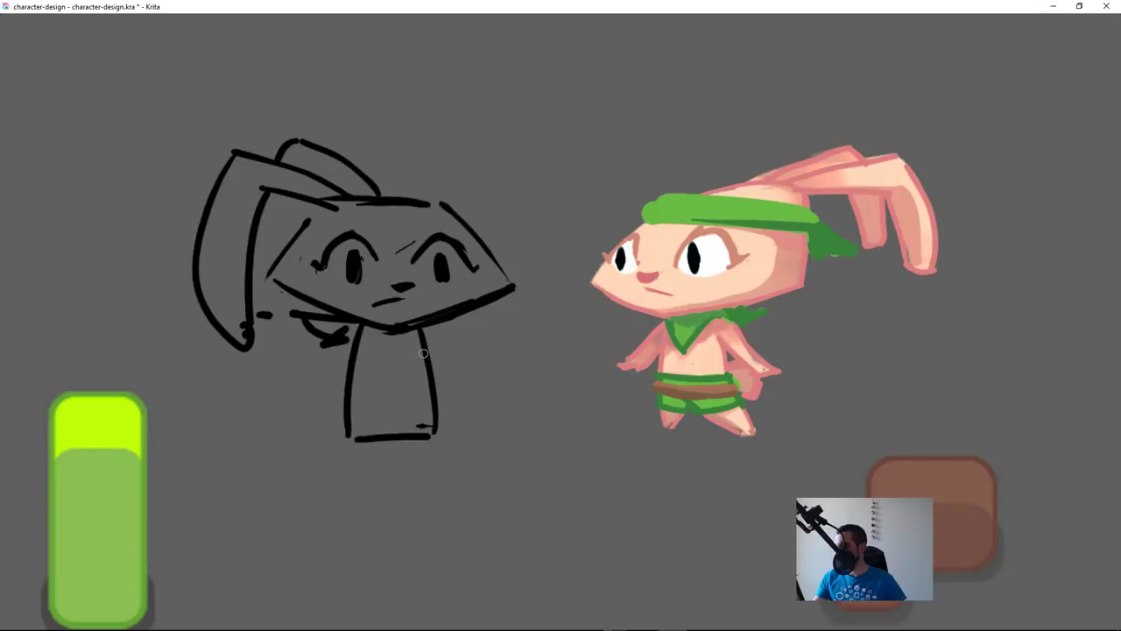
mouse_move(361, 439)
mouse_down()
mouse_move(406, 412)
mouse_move(360, 436)
mouse_move(397, 415)
mouse_move(436, 434)
mouse_up()
Step: Add a waistline and crossing leg lines to the lower body, and refine the torso's contour on the ear side
drag(353, 387, 430, 389)
key(ctrl+z)
mouse_move(354, 384)
mouse_down()
mouse_move(400, 385)
mouse_move(439, 382)
mouse_up()
drag(354, 412, 382, 419)
mouse_move(355, 415)
mouse_down()
mouse_move(394, 425)
mouse_move(436, 415)
mouse_up()
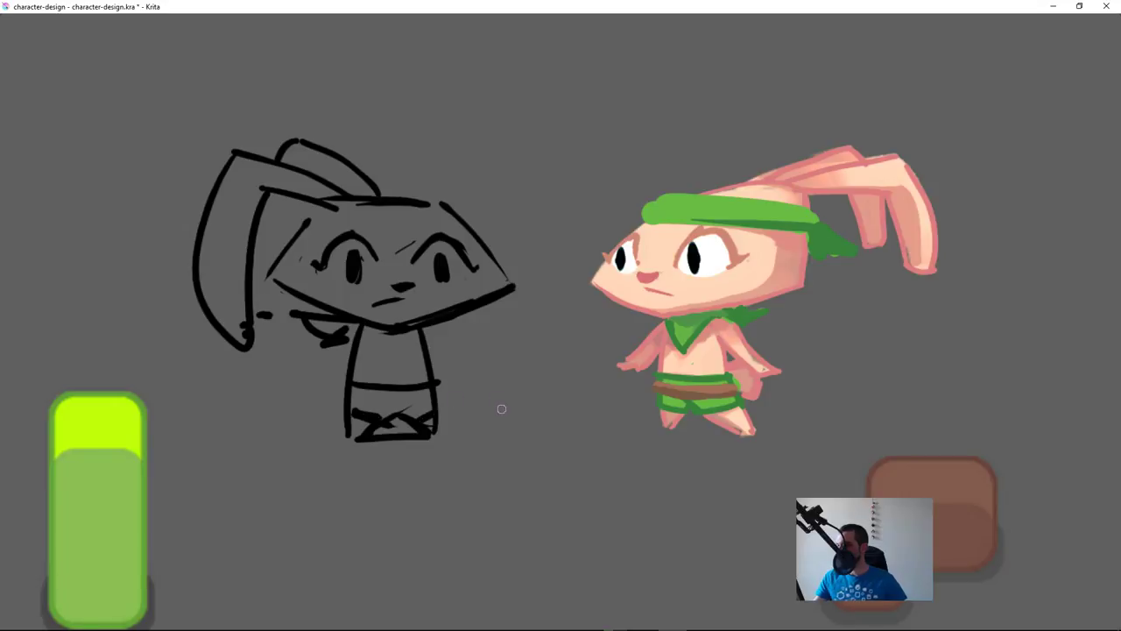
drag(360, 329, 347, 433)
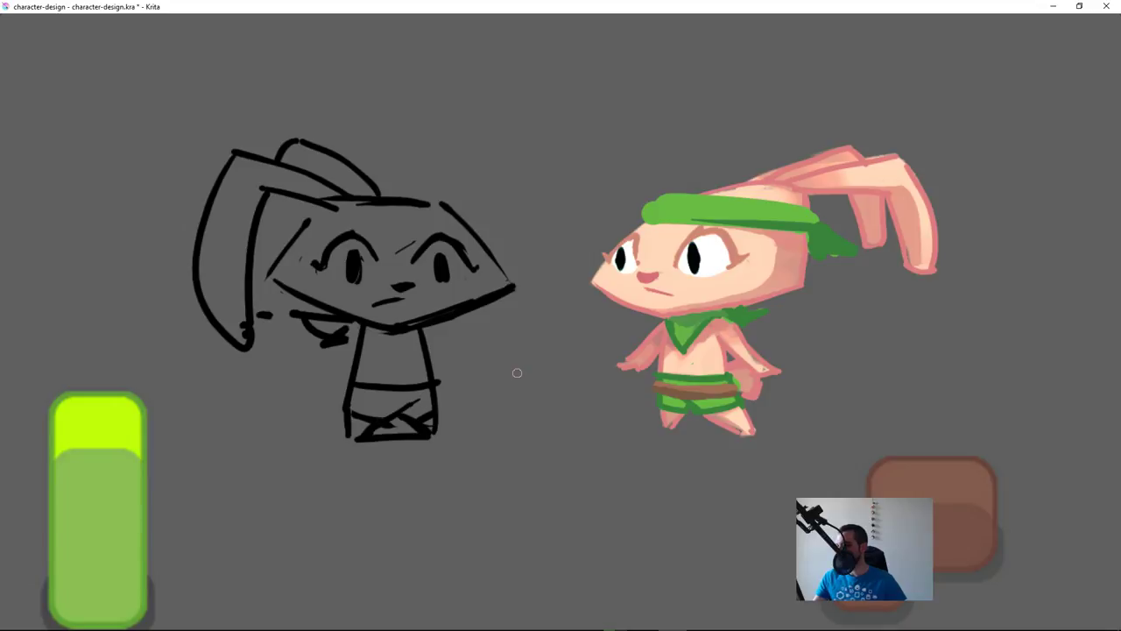
drag(353, 345, 345, 415)
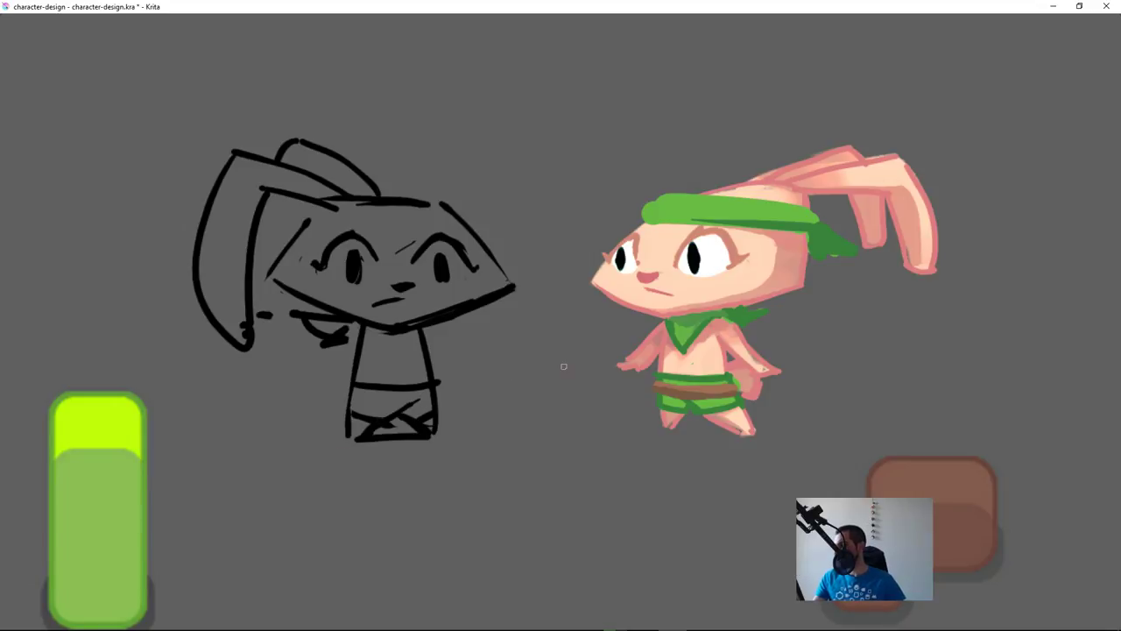
Step: Draw both short arms from the line sketch's shoulders down to the waist and thicken the waistband
drag(427, 328, 453, 369)
key(ctrl+z)
mouse_move(359, 328)
mouse_down()
mouse_move(329, 390)
mouse_move(352, 368)
mouse_up()
drag(433, 365, 451, 379)
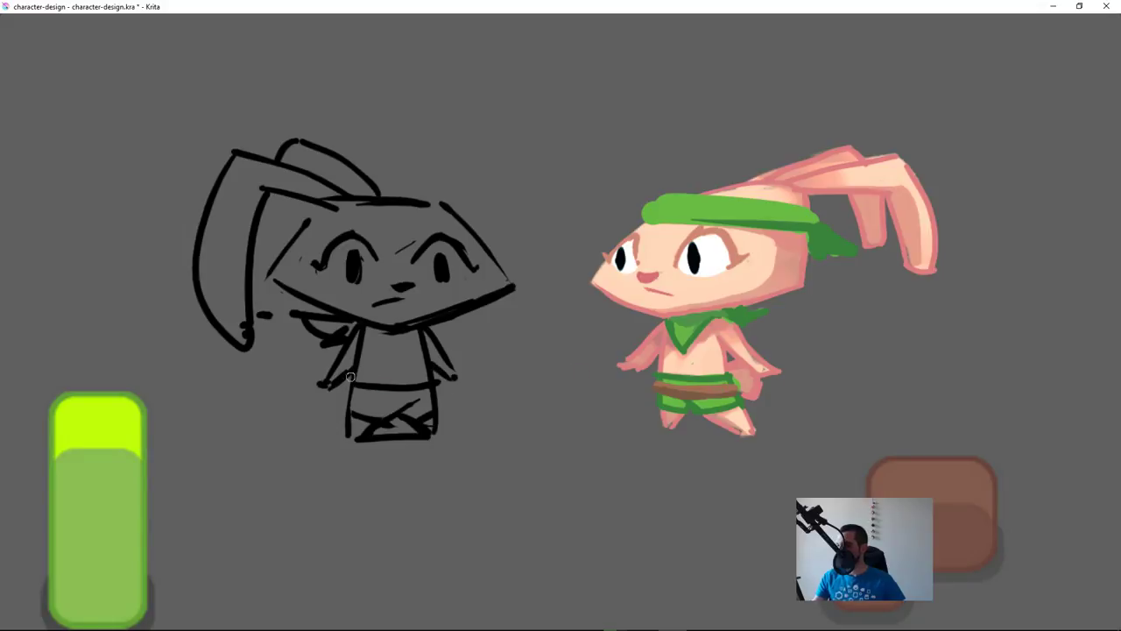
drag(351, 377, 443, 377)
mouse_move(611, 249)
mouse_down()
mouse_move(672, 186)
mouse_move(616, 299)
mouse_up()
key(ctrl+z)
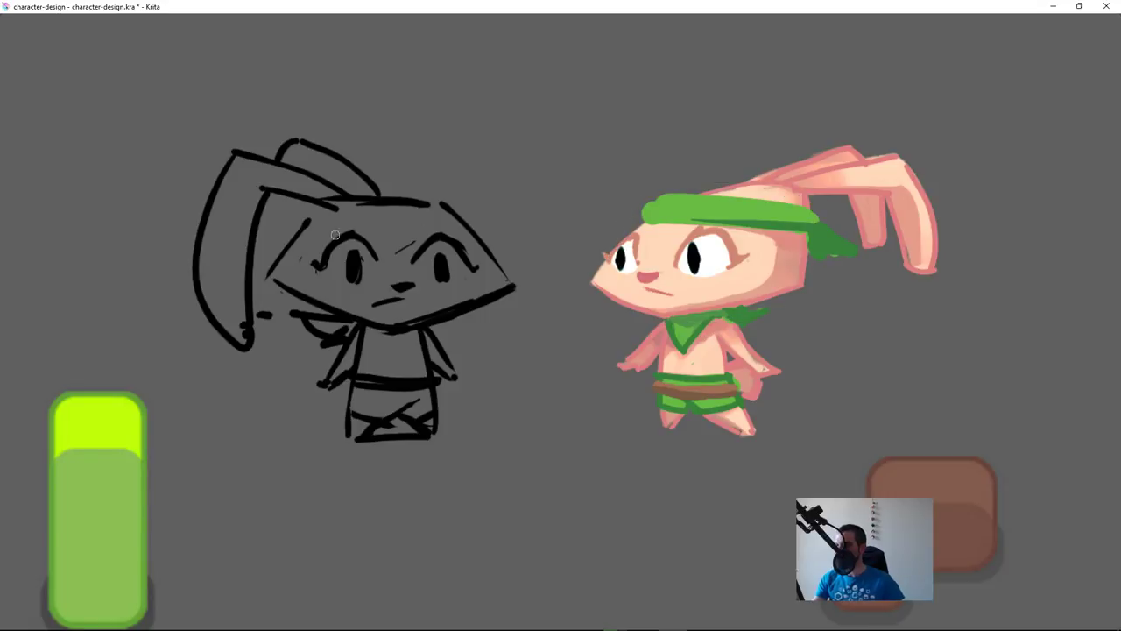
Step: Redraw the ear-side contour of the sketched face as one slanted line from the jaw corner to the ear base
mouse_move(277, 285)
mouse_down()
mouse_move(291, 235)
mouse_move(308, 210)
mouse_up()
key(ctrl+z)
drag(281, 279, 316, 208)
key(ctrl+z)
drag(278, 274, 308, 203)
key(ctrl+z)
drag(280, 280, 324, 207)
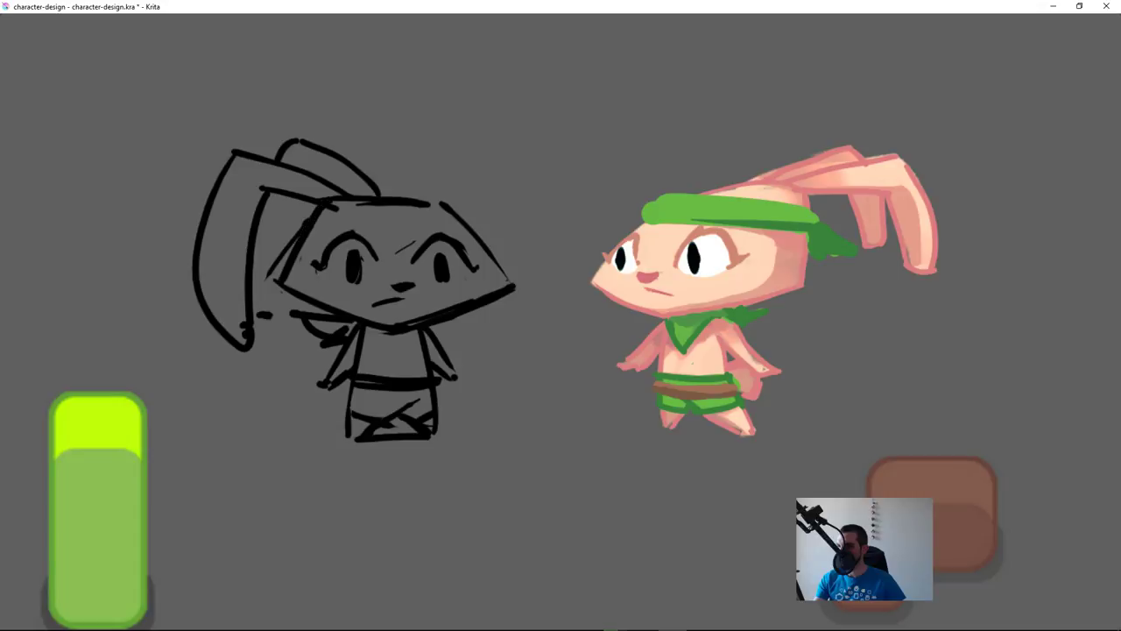
key(ctrl+z)
mouse_move(281, 281)
mouse_down()
mouse_move(347, 185)
mouse_move(413, 201)
mouse_move(319, 205)
mouse_up()
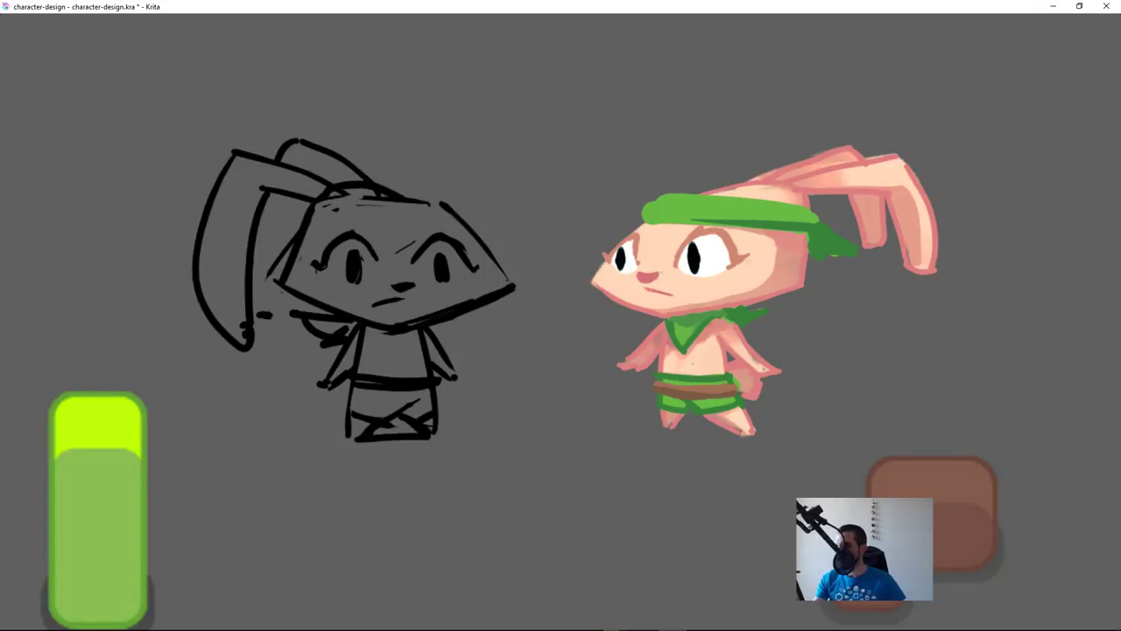
Step: Redraw the sketched head's crown as one curve sweeping to the far jaw corner and add two headband lines across the forehead
key(ctrl+z)
drag(386, 192, 496, 251)
key(ctrl+z)
drag(348, 180, 510, 282)
key(ctrl+z)
mouse_move(351, 181)
mouse_down()
mouse_move(533, 288)
mouse_move(497, 301)
mouse_up()
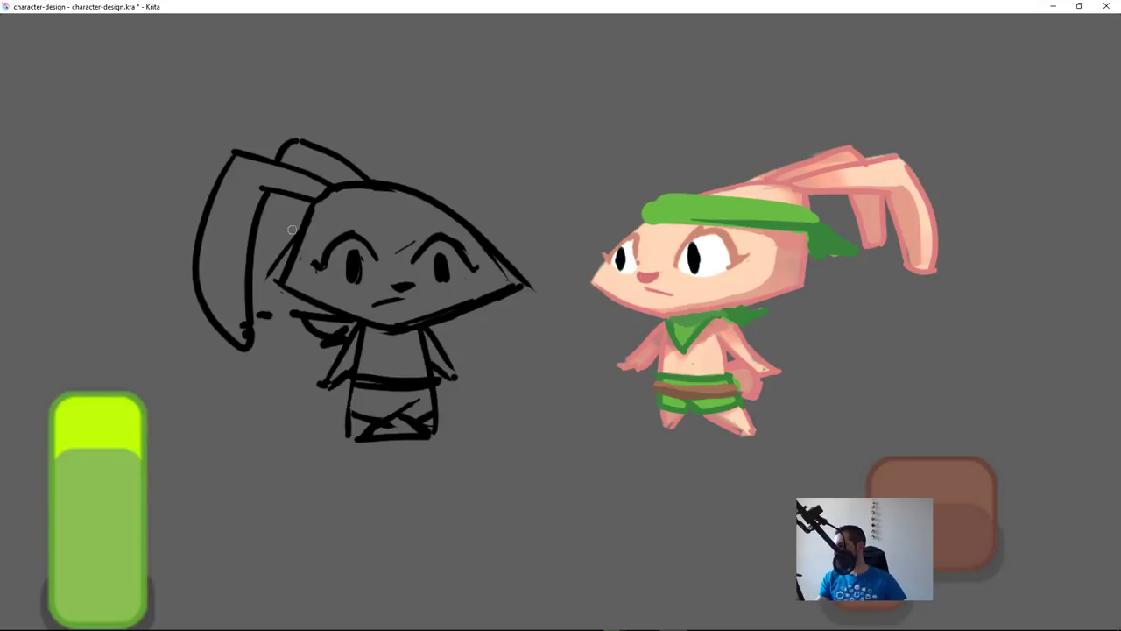
drag(317, 219, 438, 202)
drag(303, 242, 465, 226)
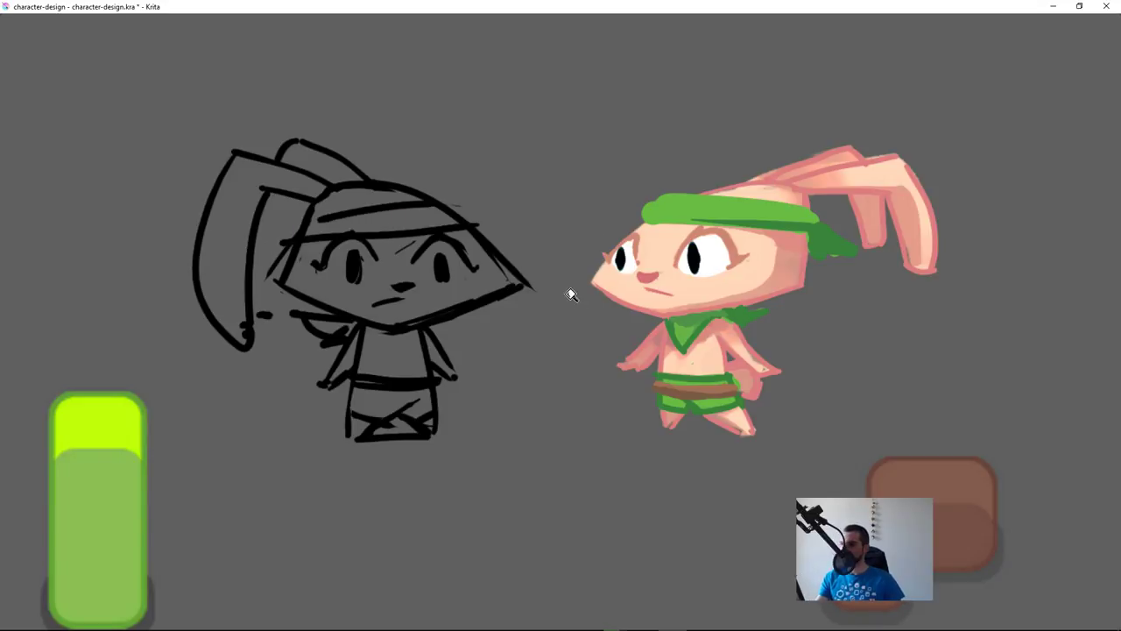
Step: Erase part of both pupils in the line sketch to make them narrower
drag(577, 293, 511, 368)
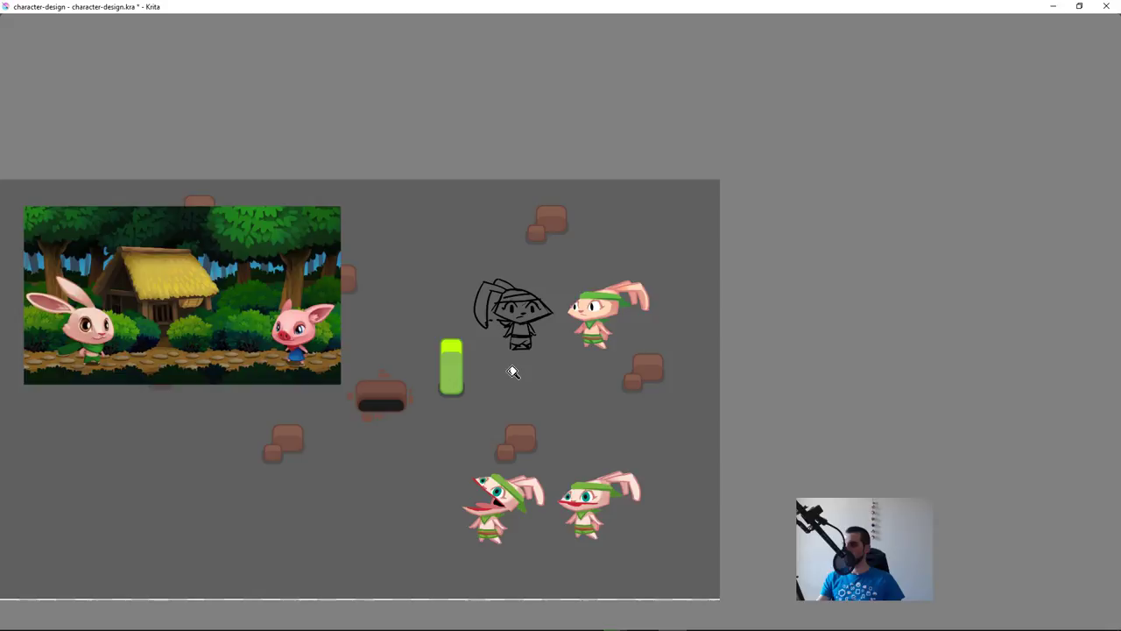
scroll(514, 372, up, 4)
mouse_move(351, 276)
mouse_down()
mouse_move(354, 263)
mouse_move(354, 280)
mouse_up()
key(e)
mouse_move(434, 273)
mouse_down()
mouse_move(445, 261)
mouse_move(435, 279)
mouse_up()
key(ctrl+z)
key(ctrl+z)
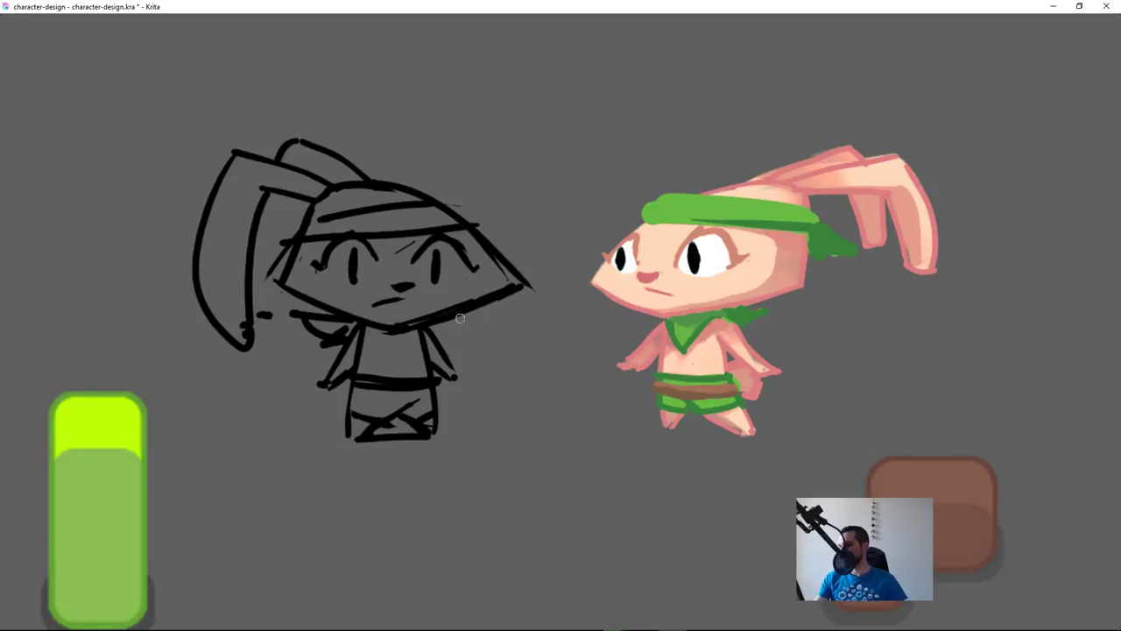
Step: Sketch the headband's knot on the ear side of the head and a V-shaped scarf below the chin
mouse_move(295, 230)
mouse_down()
mouse_move(261, 235)
mouse_move(266, 259)
mouse_up()
scroll(552, 322, down, 5)
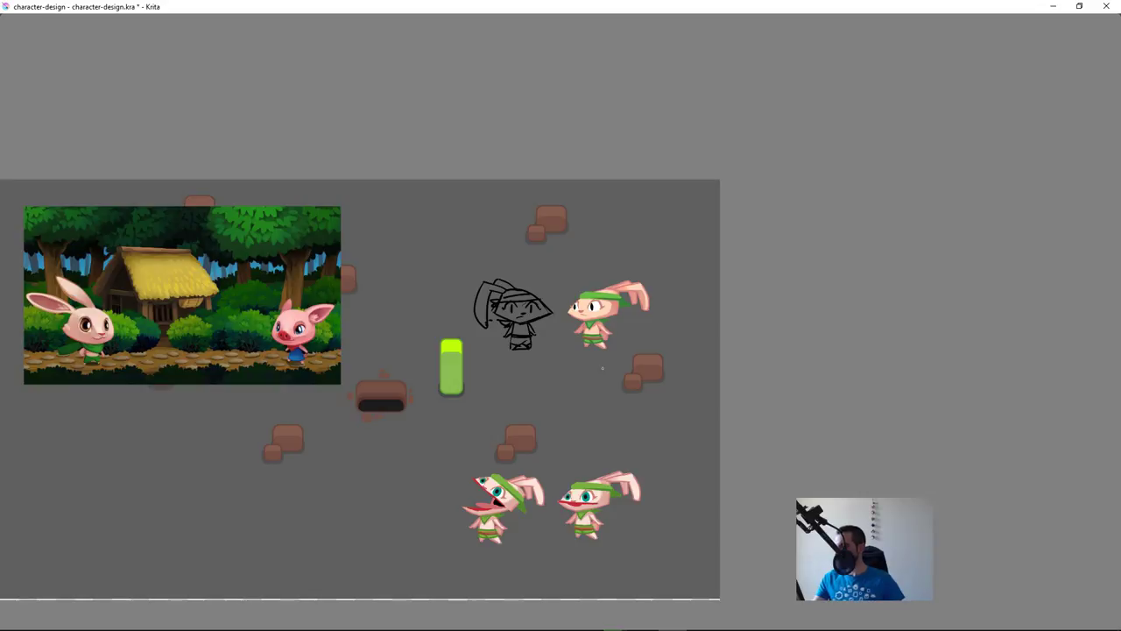
scroll(610, 310, up, 5)
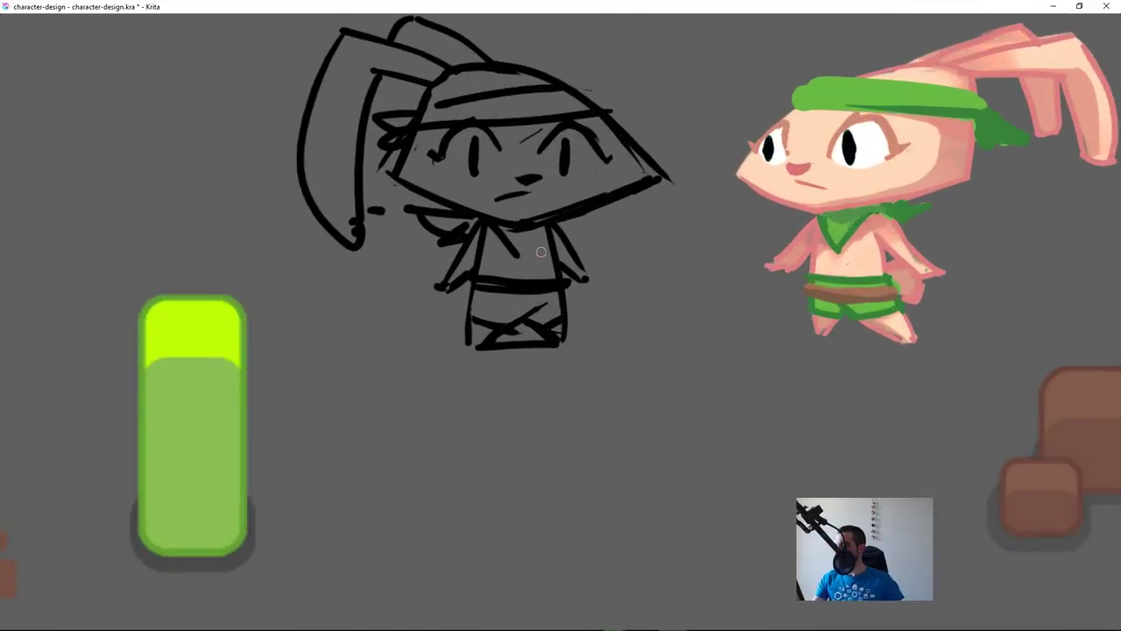
drag(487, 229, 534, 256)
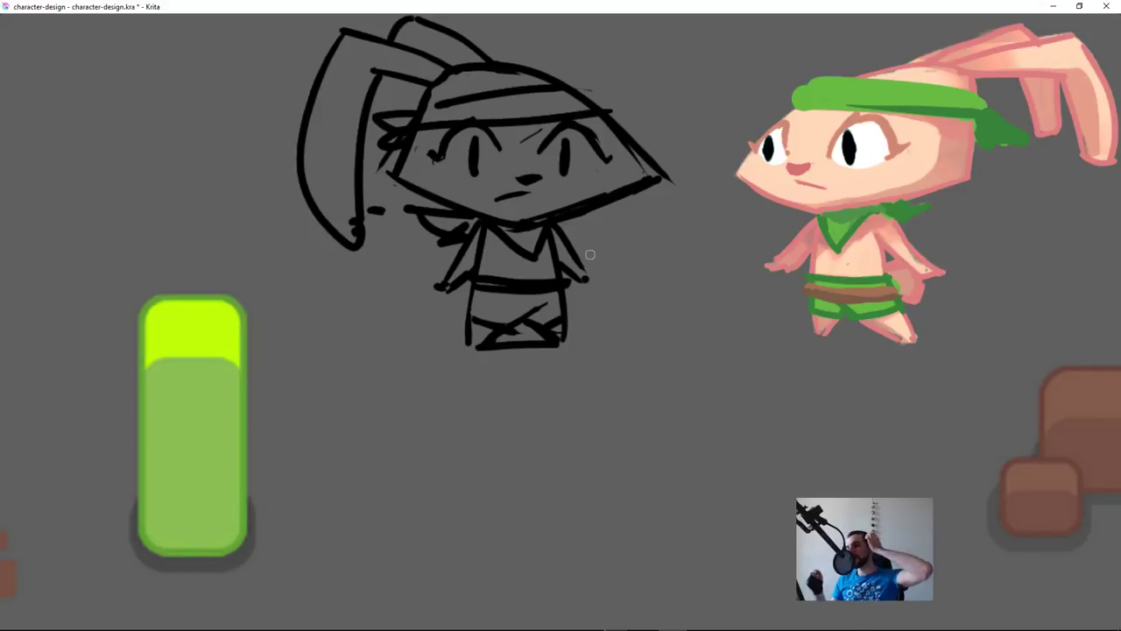
Step: Overlay the line sketch on the original rabbit, scale it slightly smaller to match, and move it back beside the rabbit
mouse_move(606, 318)
mouse_down()
mouse_move(531, 393)
mouse_move(538, 431)
mouse_move(573, 421)
mouse_move(675, 347)
mouse_move(699, 364)
mouse_up()
mouse_move(470, 394)
mouse_down()
mouse_move(825, 394)
mouse_move(813, 393)
mouse_up()
key(ctrl+t)
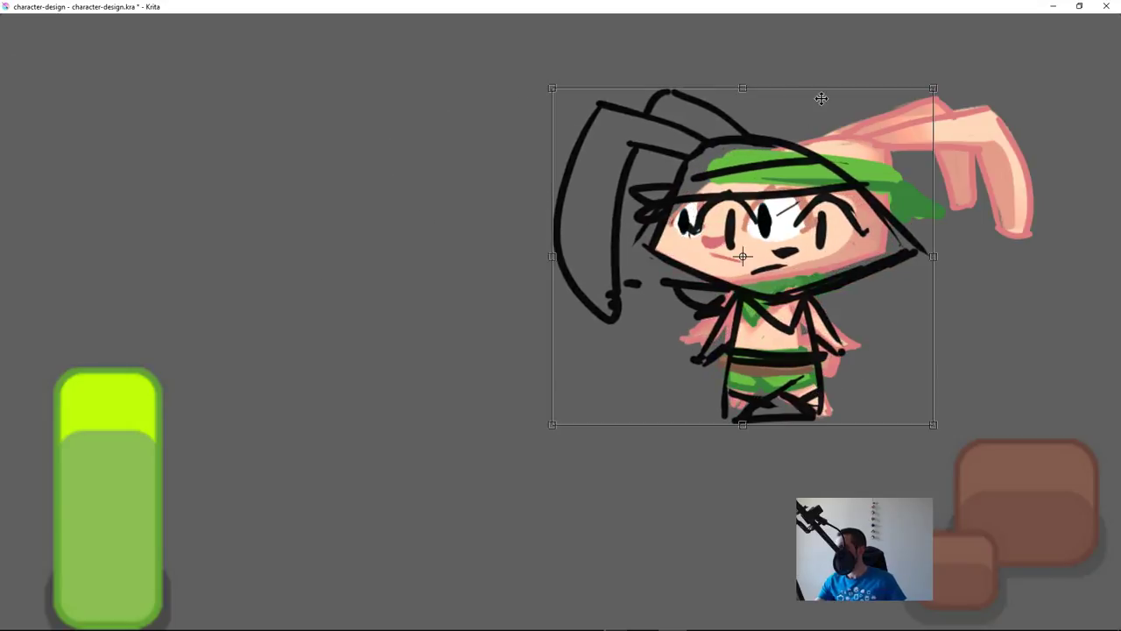
drag(933, 257, 926, 258)
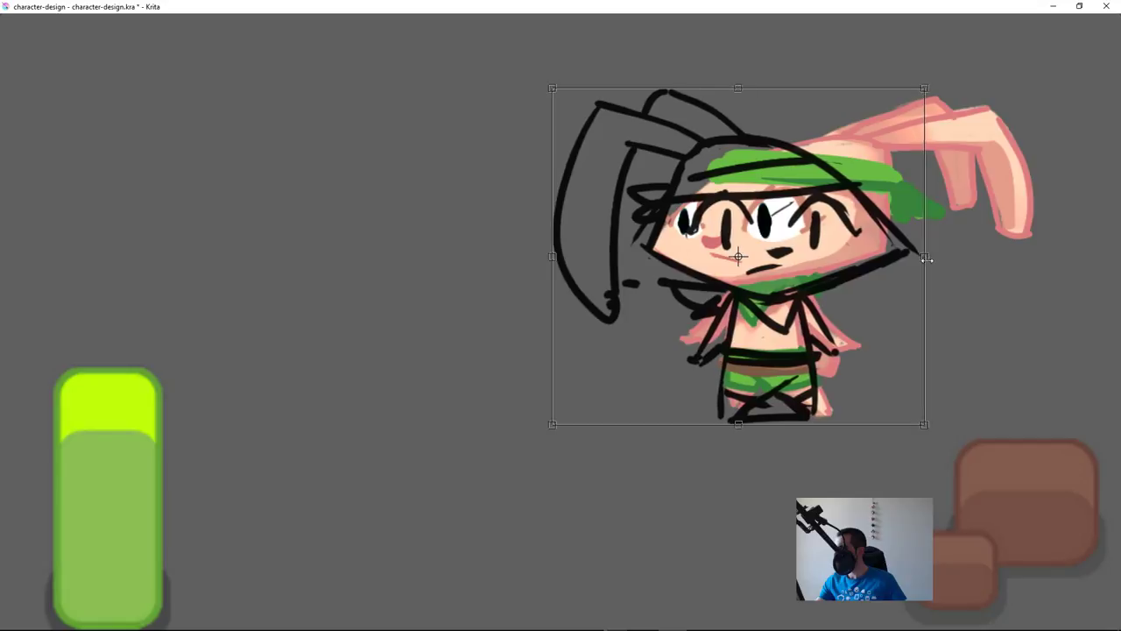
drag(739, 425, 744, 414)
mouse_move(854, 405)
mouse_down()
mouse_move(879, 406)
mouse_move(541, 388)
mouse_move(570, 406)
mouse_move(562, 403)
mouse_up()
key(Return)
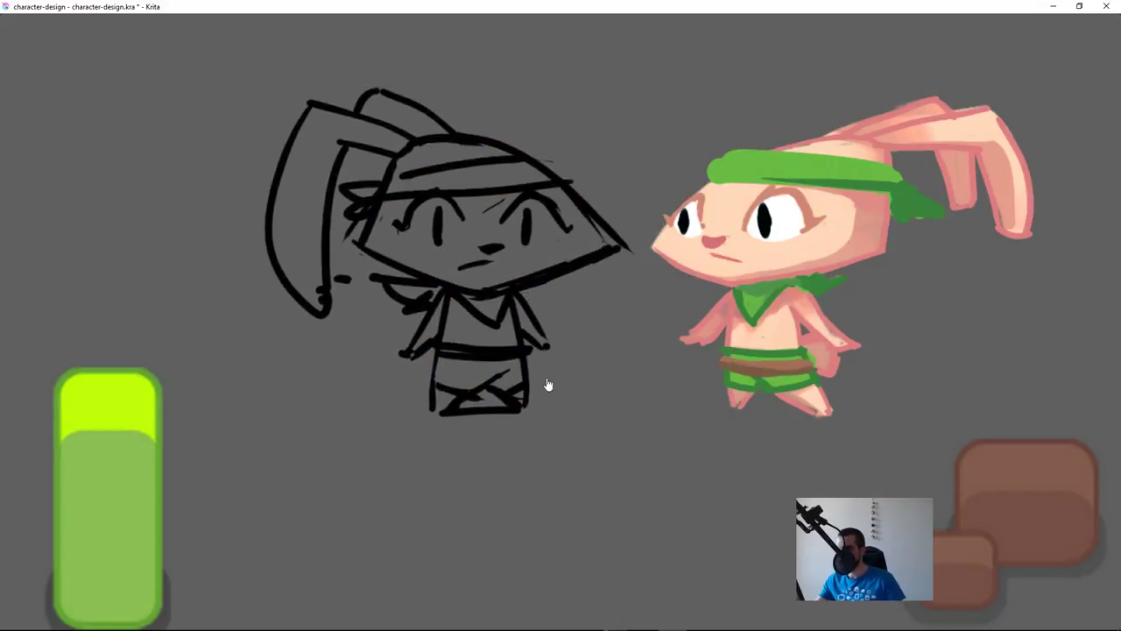
Step: Select the sketched body below the jaw, make it slightly narrower, and clear the selection
mouse_move(442, 289)
mouse_down()
mouse_move(401, 365)
mouse_move(399, 439)
mouse_move(517, 435)
mouse_up()
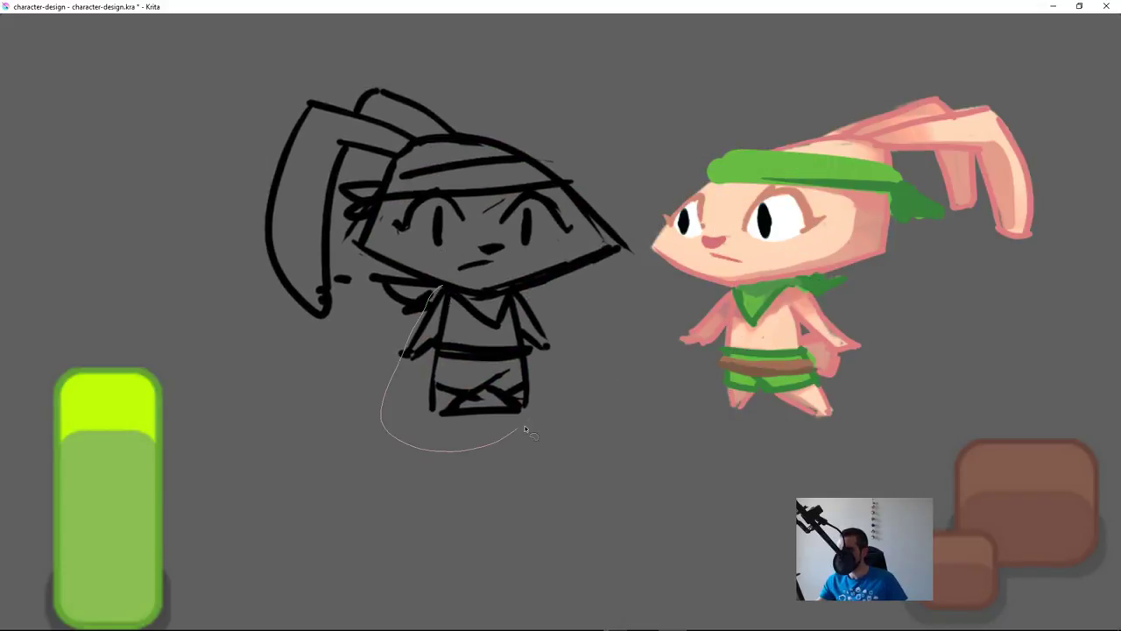
drag(518, 293, 449, 297)
key(ctrl+t)
mouse_move(559, 368)
mouse_down()
mouse_move(546, 369)
mouse_move(803, 402)
mouse_move(603, 401)
mouse_move(518, 418)
mouse_move(521, 396)
mouse_up()
key(Return)
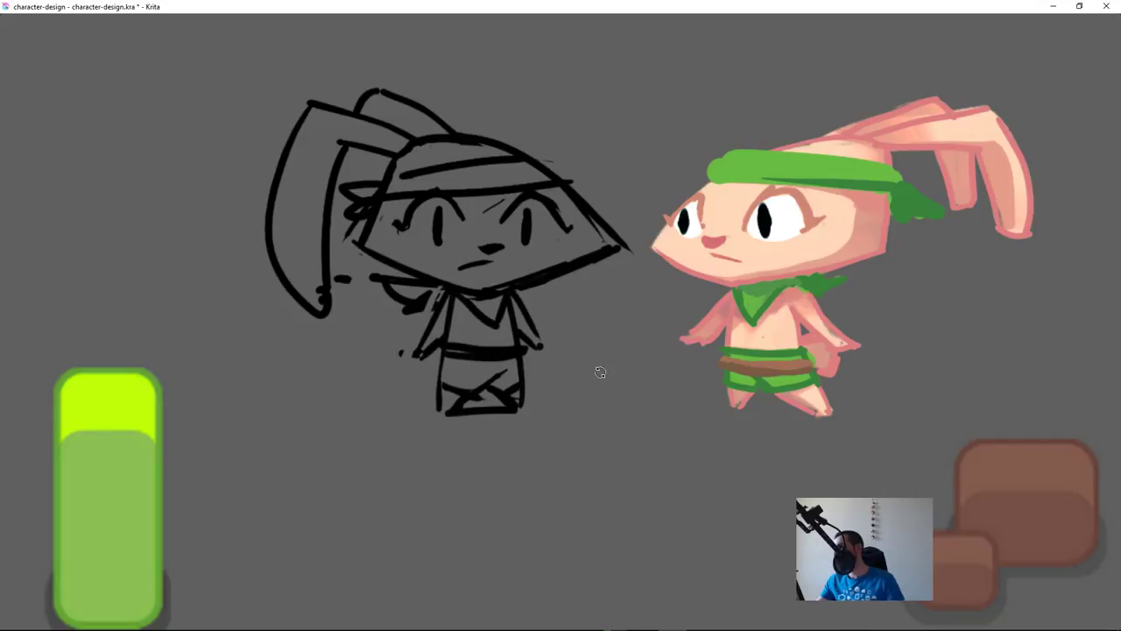
key(ctrl+shift+a)
key(b)
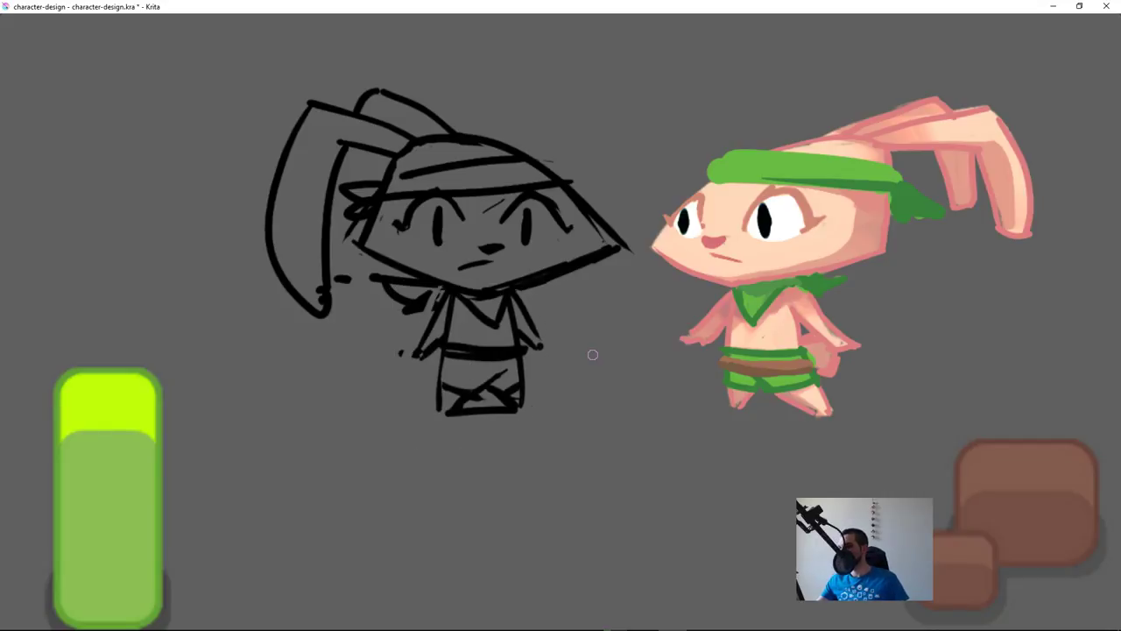
Step: Shift the line sketch farther from the original rabbit to widen the gap between the two designs
mouse_move(623, 401)
mouse_down()
mouse_move(598, 475)
mouse_move(631, 400)
mouse_up()
drag(678, 349, 670, 379)
key(t)
drag(513, 409, 394, 410)
key(b)
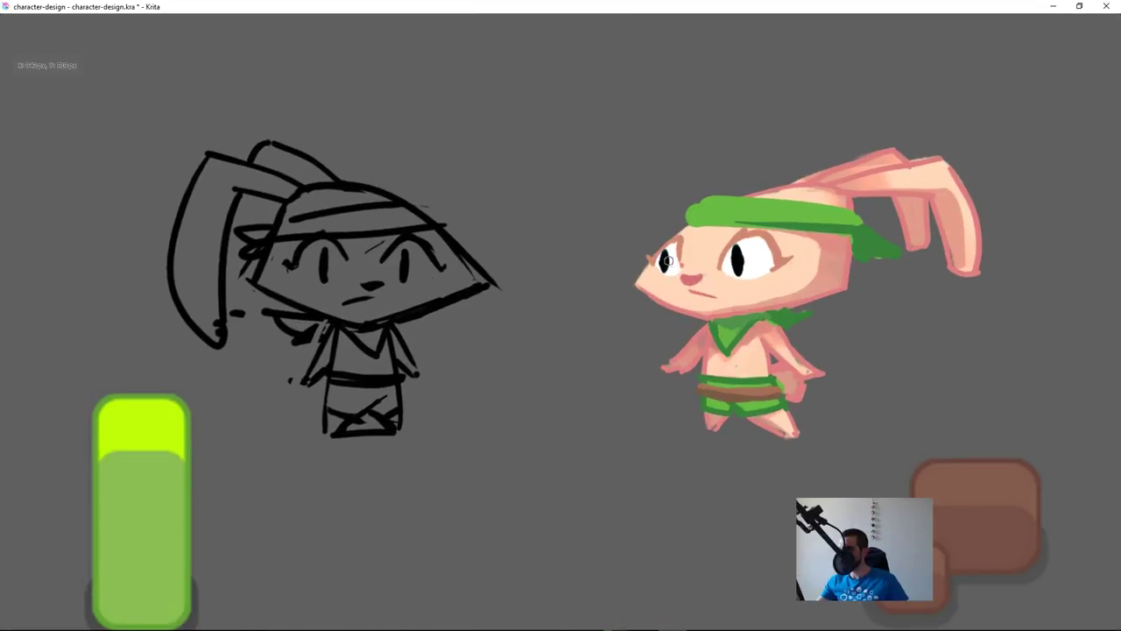
Step: Sample the white of the original rabbit's eye and paint over both black pupils with it
ctrl+click(675, 268)
drag(664, 252, 664, 268)
drag(733, 261, 739, 258)
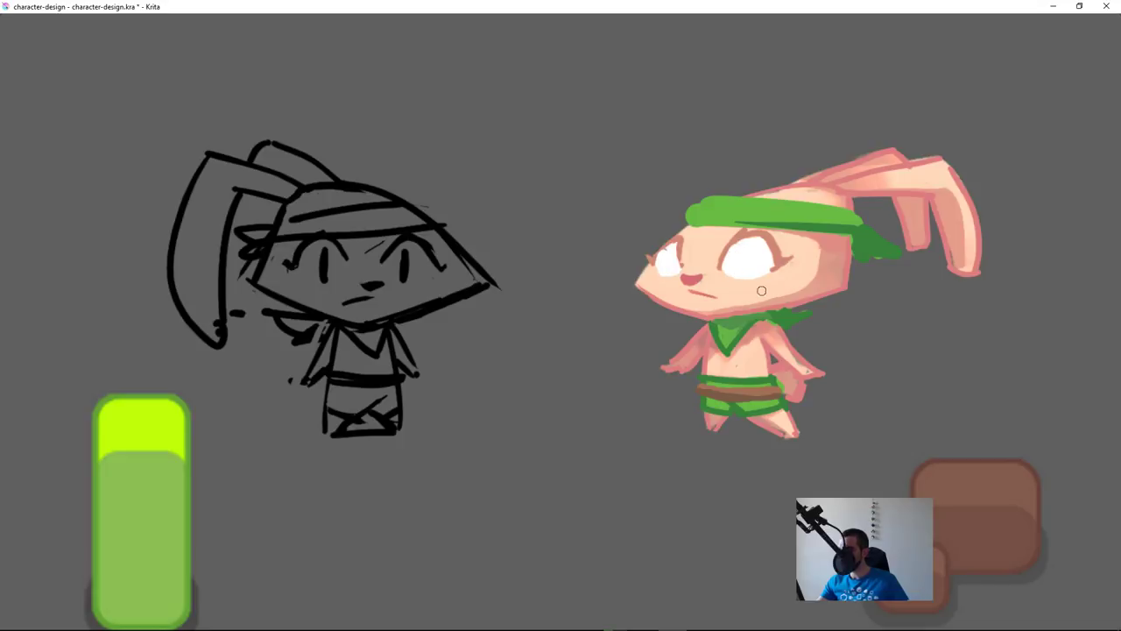
Step: Draw a narrow upright black pupil in the original rabbit's far eye, next to the nose tip side
mouse_move(670, 251)
mouse_down()
mouse_move(669, 272)
mouse_move(670, 247)
mouse_up()
key(ctrl+z)
key(ctrl+z)
drag(740, 255, 745, 265)
key(minus)
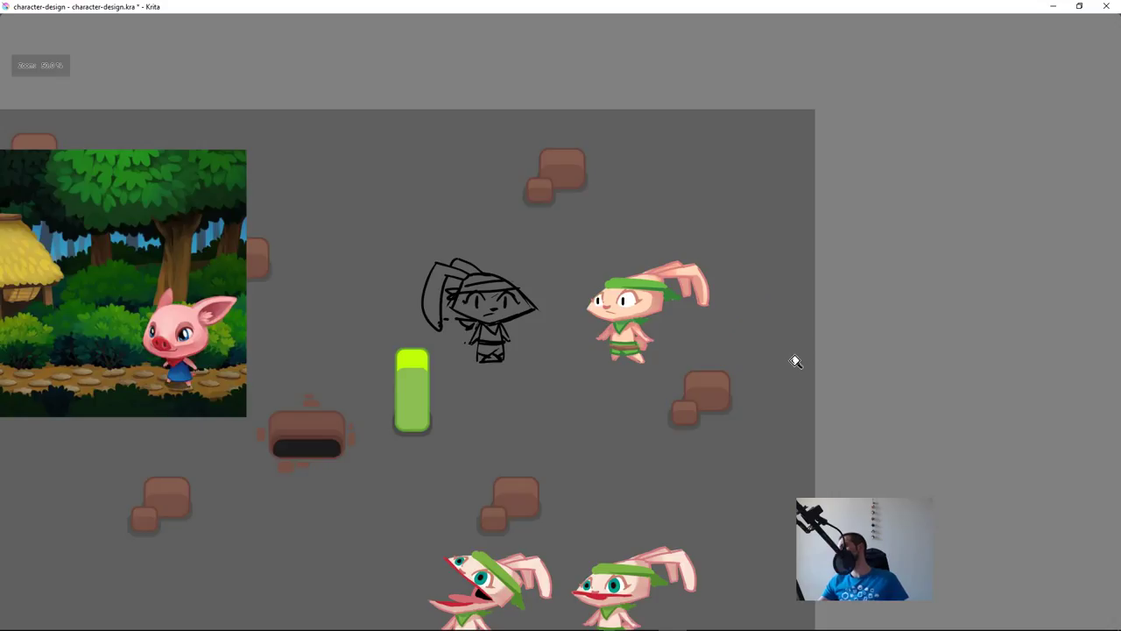
key(minus)
drag(778, 383, 824, 303)
key(ctrl+z)
key(ctrl+z)
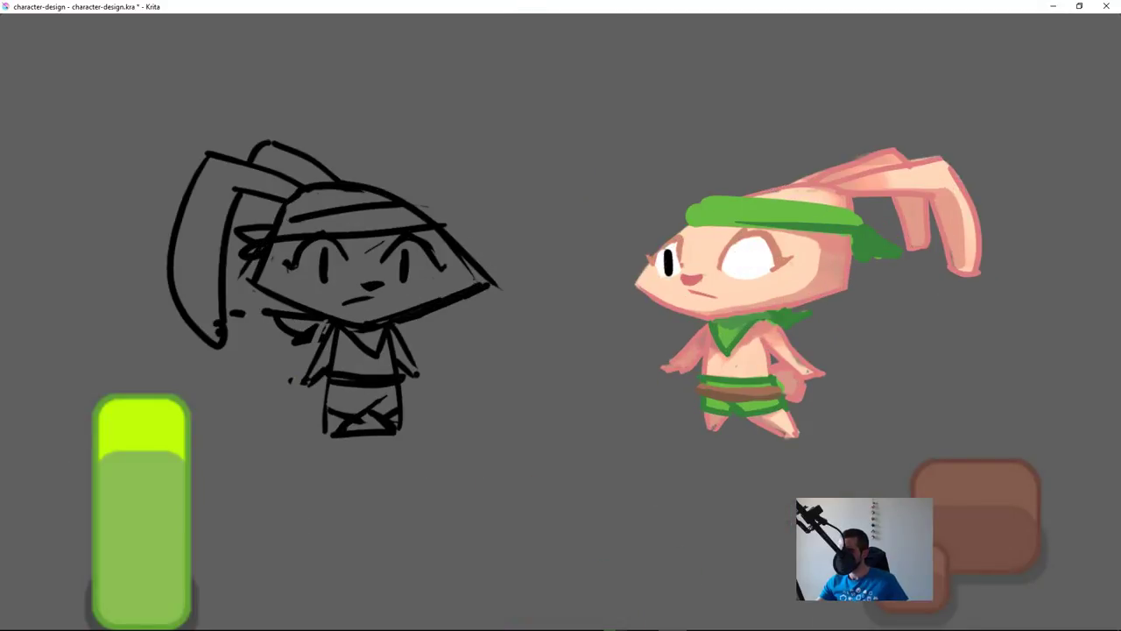
Step: Draw a matching upright black pupil in the original rabbit's near eye and outline both eyes with thick black upper lashes
mouse_move(745, 249)
mouse_down()
mouse_move(746, 277)
mouse_move(745, 263)
mouse_up()
mouse_move(661, 238)
mouse_down()
mouse_move(684, 255)
mouse_move(667, 238)
mouse_move(651, 253)
mouse_move(760, 232)
mouse_move(781, 268)
mouse_move(779, 259)
mouse_move(837, 265)
mouse_move(788, 360)
mouse_up()
key(ctrl+z)
key(ctrl+z)
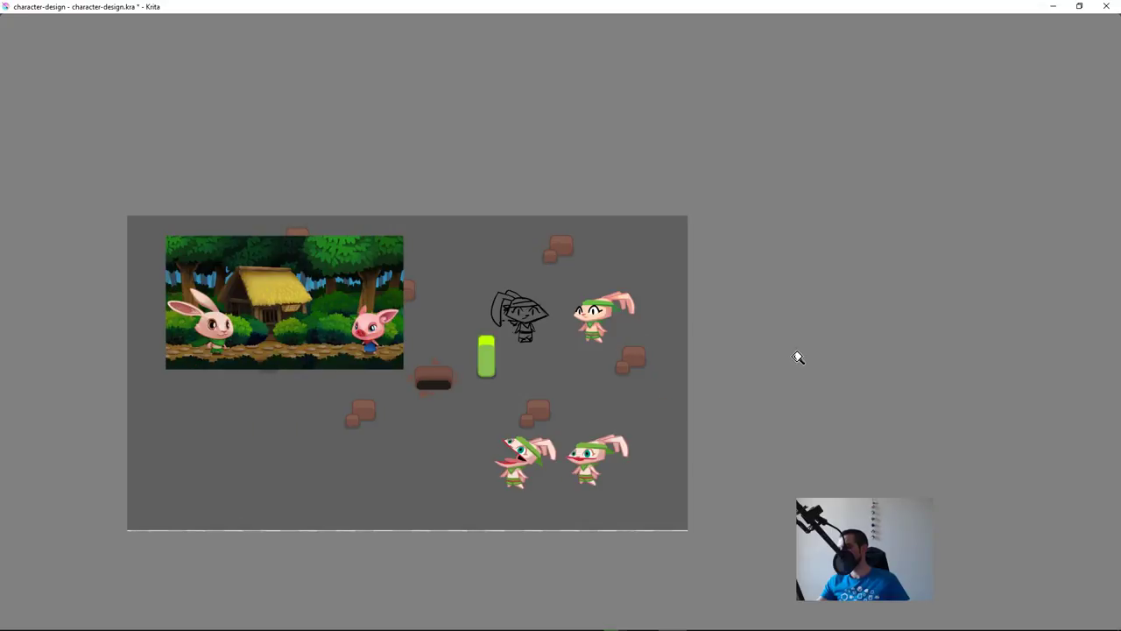
Step: Remove the outline selection around the original rabbit's face and save the document
drag(629, 339, 633, 241)
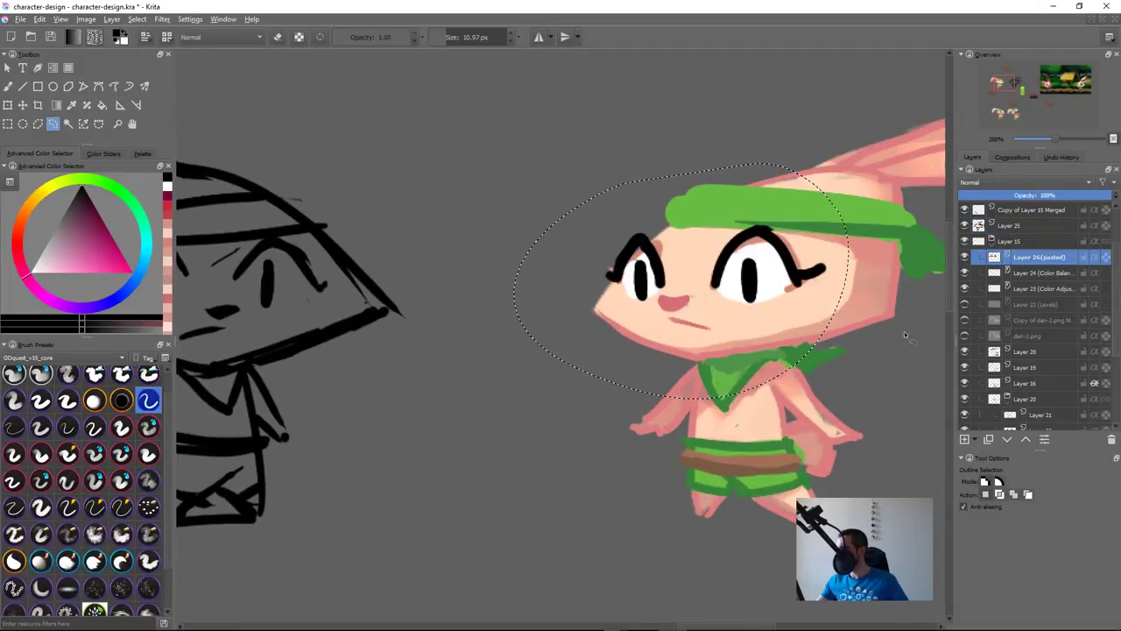
key(ctrl+z)
key(ctrl+z)
drag(562, 423, 667, 425)
key(ctrl+minus)
key(Tab)
drag(535, 463, 677, 448)
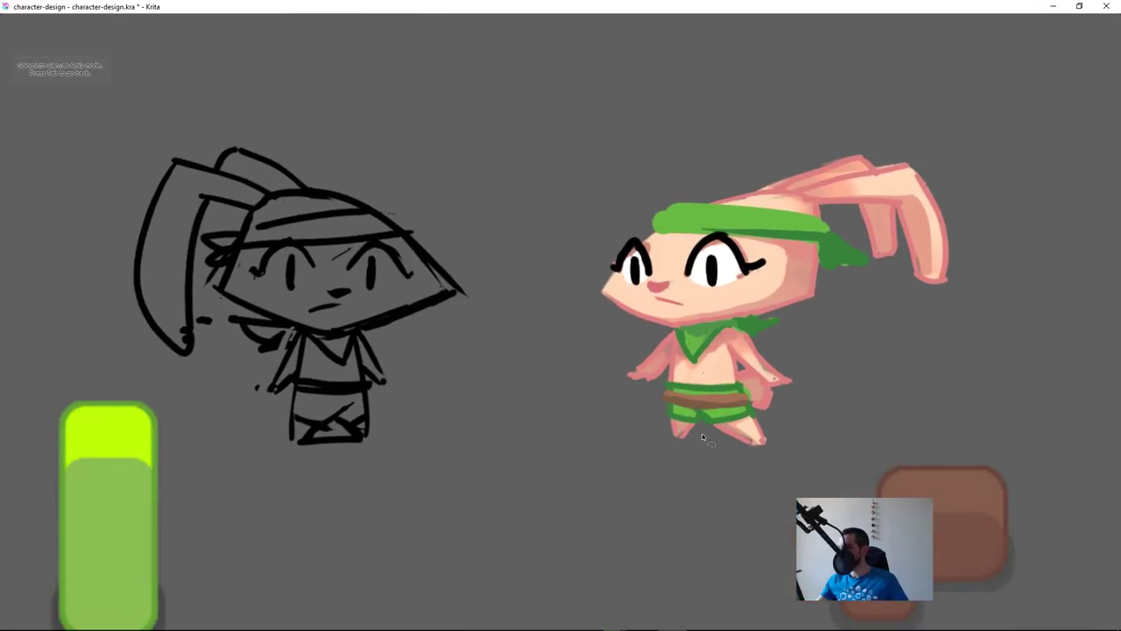
key(super)
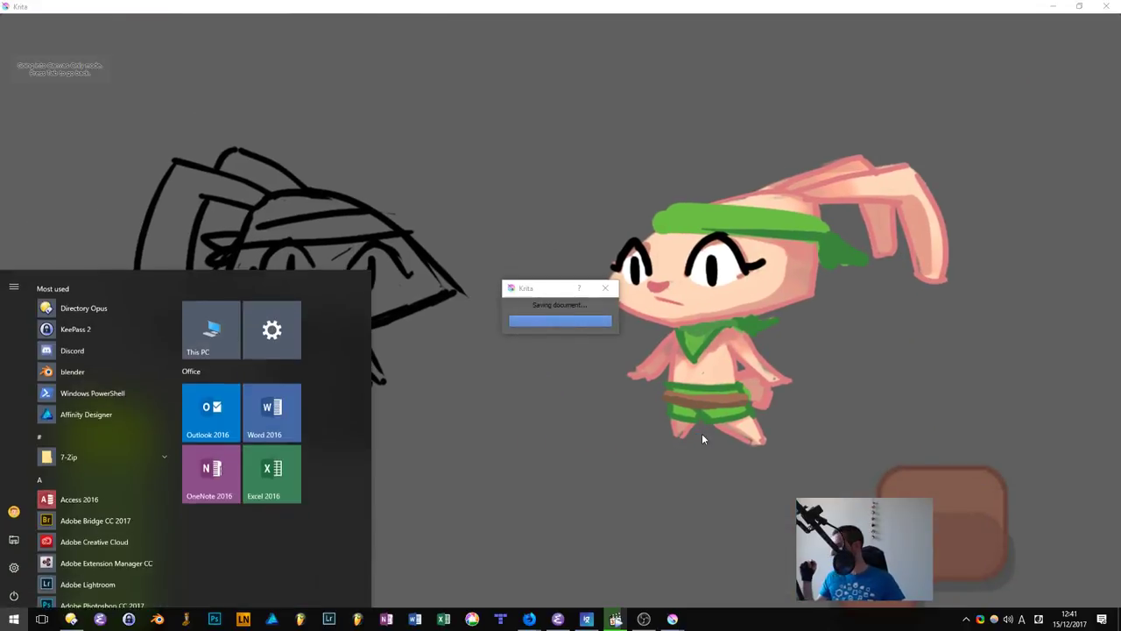
key(super)
Step: Move the line sketch away from the original rabbit until its feet overlap the green block
drag(448, 378, 528, 388)
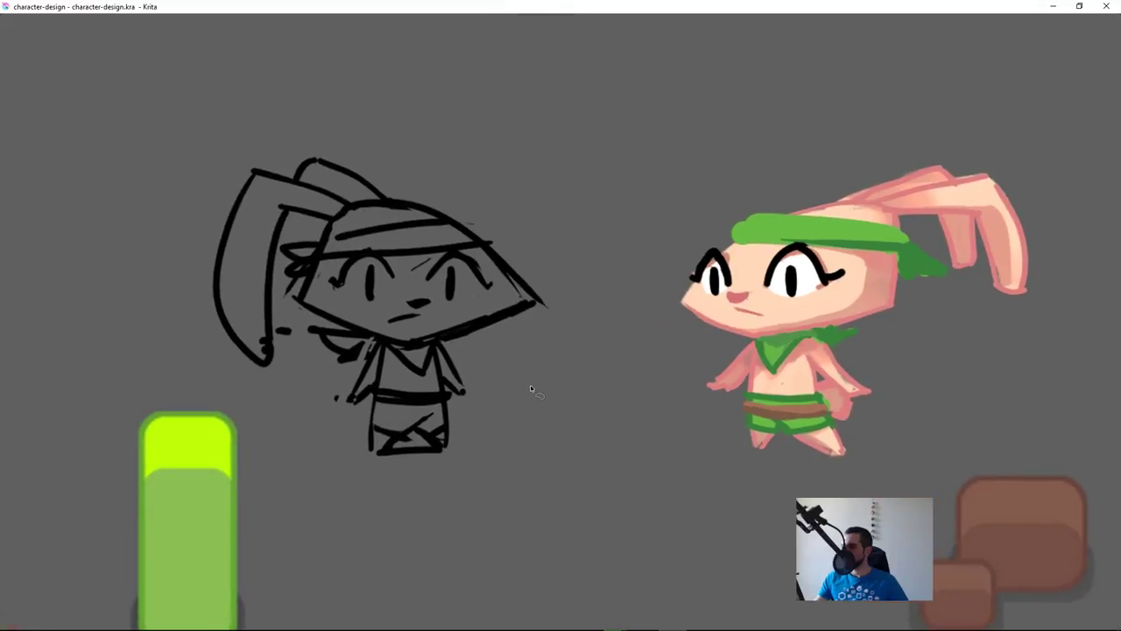
mouse_move(522, 300)
mouse_down()
mouse_move(499, 362)
mouse_move(574, 362)
mouse_move(323, 389)
mouse_up()
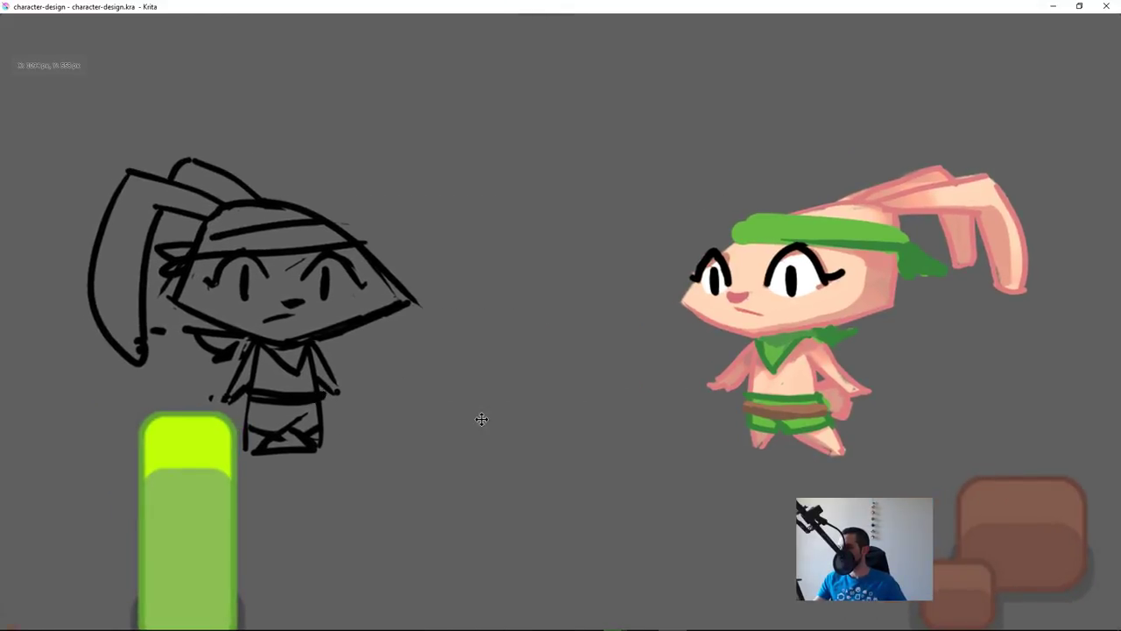
drag(498, 434, 564, 406)
drag(377, 363, 343, 365)
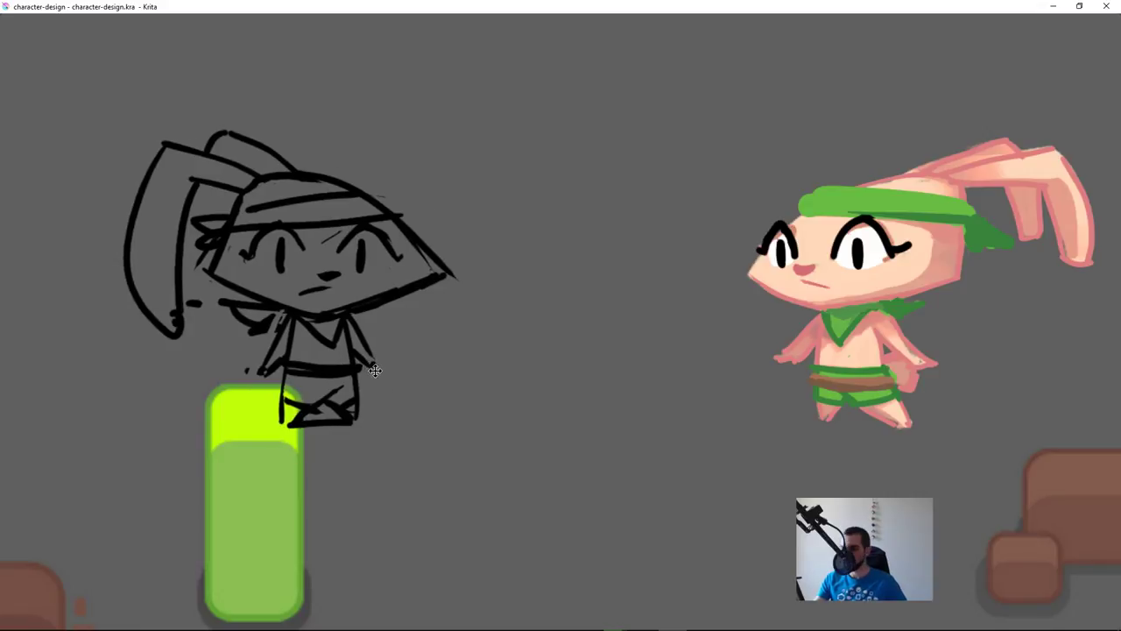
Step: Try to copy and paste the line sketch as a new layer and place the copy between the two rabbits
key(ctrl+v)
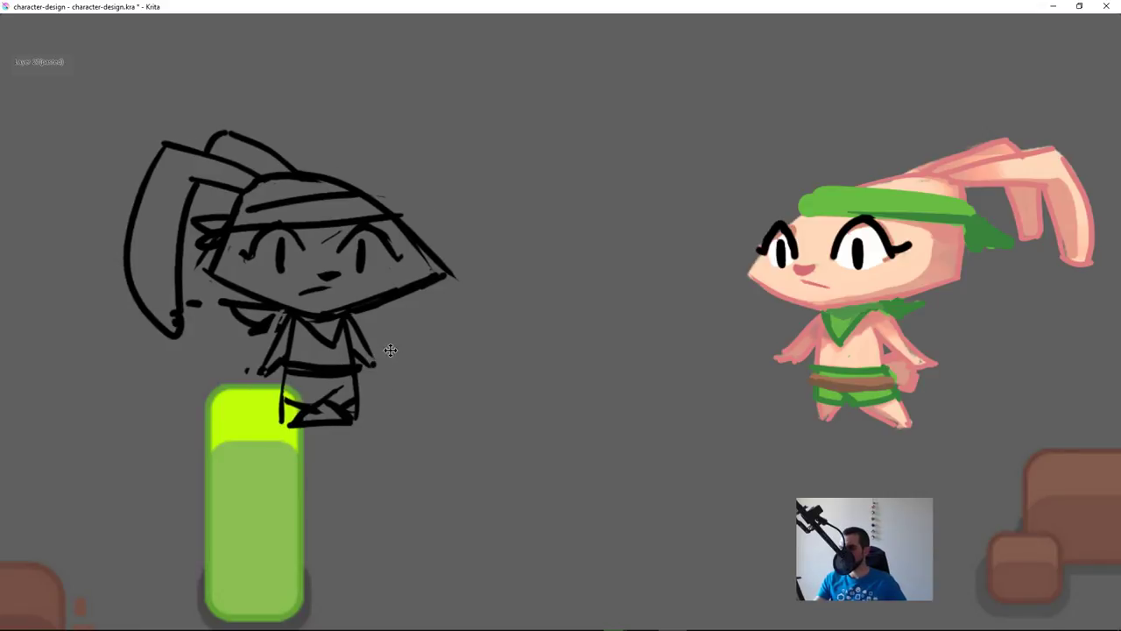
key(Page_Up)
key(ctrl+c)
key(ctrl+v)
drag(351, 368, 569, 386)
key(ctrl+z)
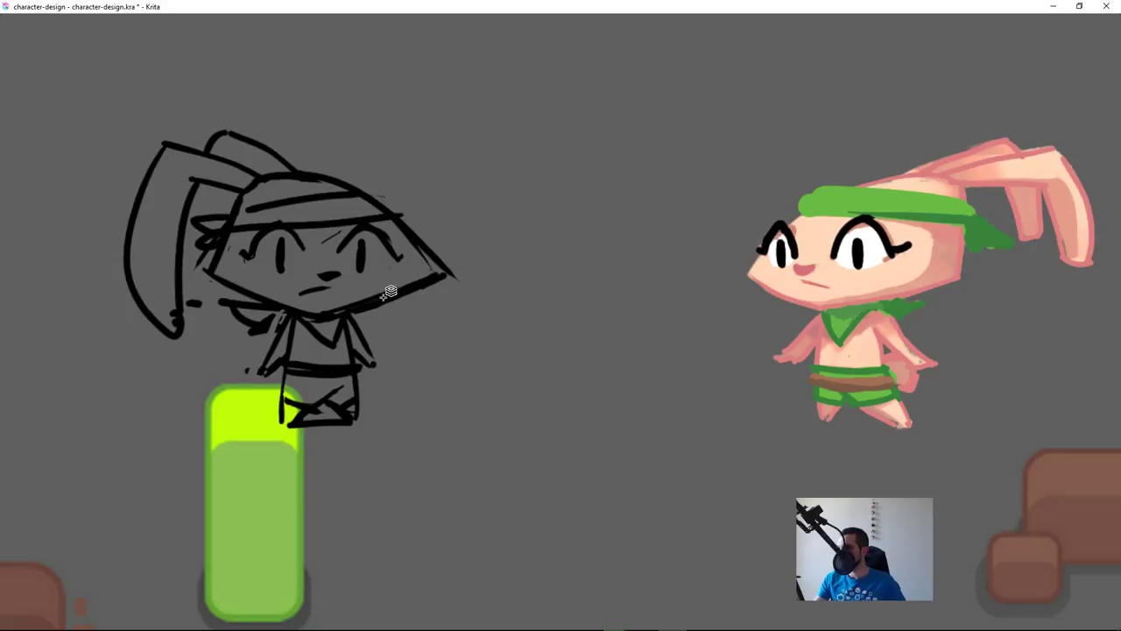
key(ctrl+v)
drag(341, 357, 525, 366)
key(ctrl+z)
Step: Try to move the sketch layer towards the original rabbit and paste the copied artwork again as a new layer
key(Tab)
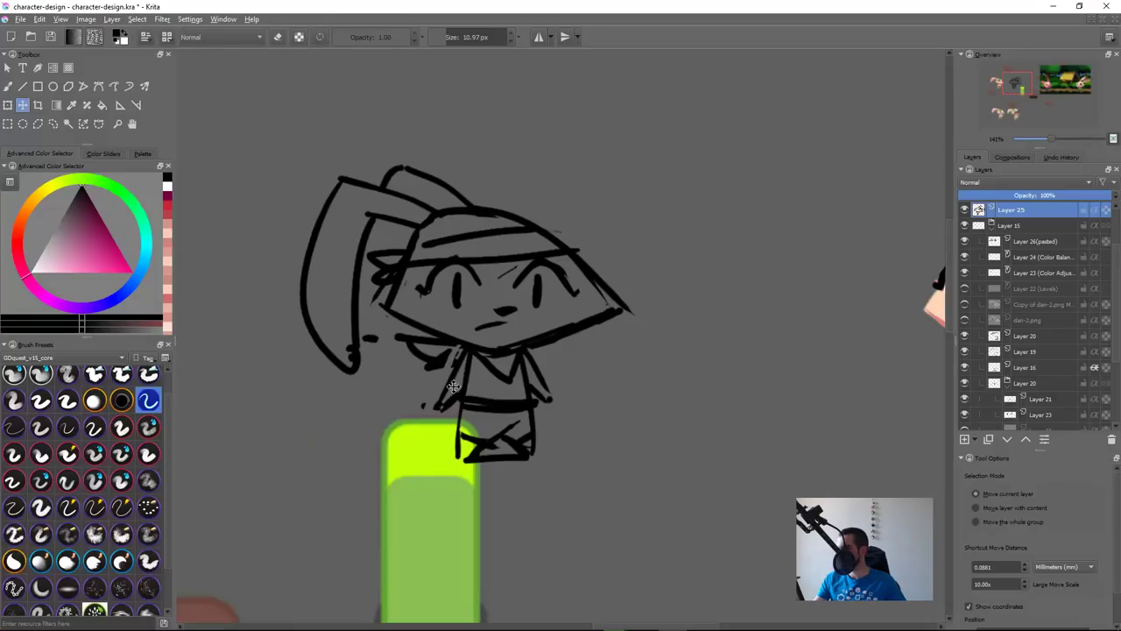
mouse_move(491, 337)
mouse_down()
mouse_move(480, 343)
mouse_move(574, 314)
mouse_up()
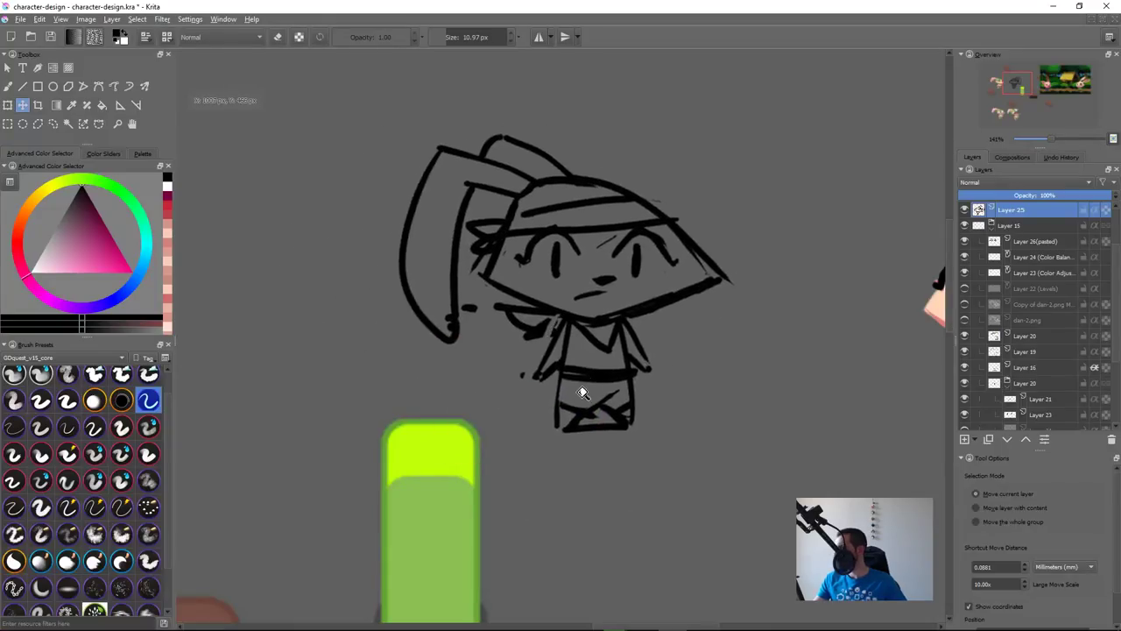
drag(673, 370, 502, 401)
key(ctrl+z)
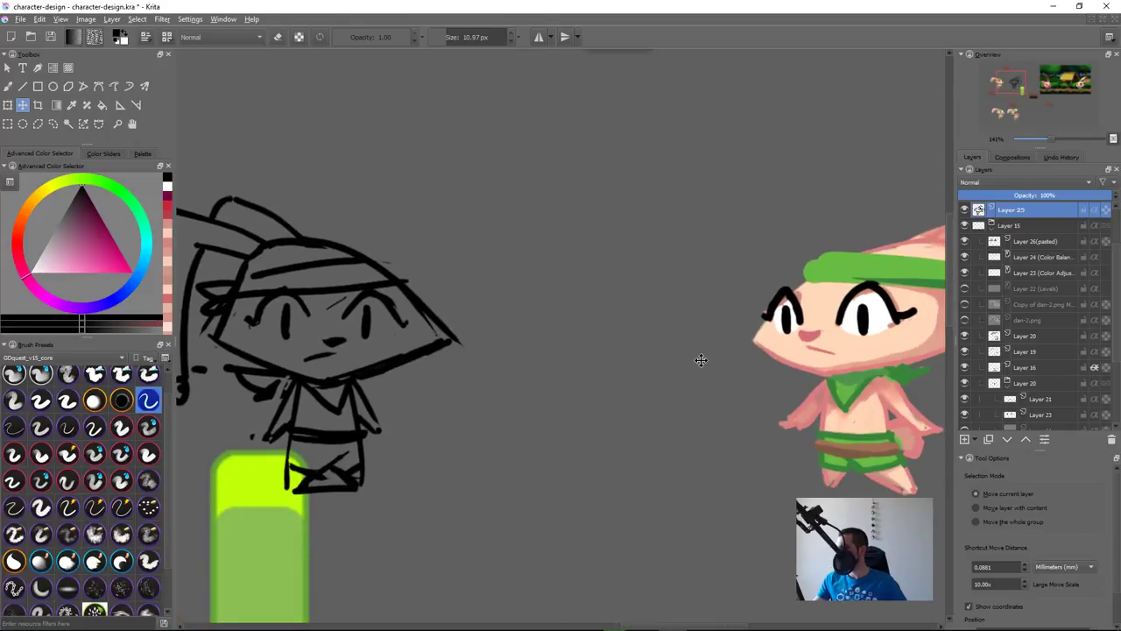
key(ctrl+v)
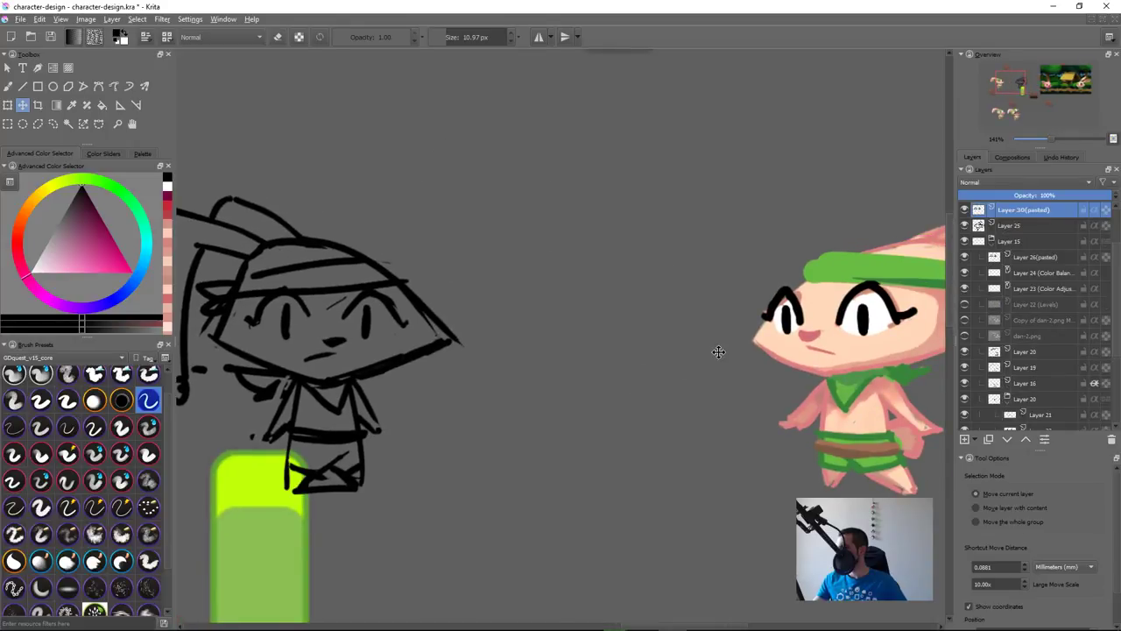
key(ctrl+z)
key(ctrl+z)
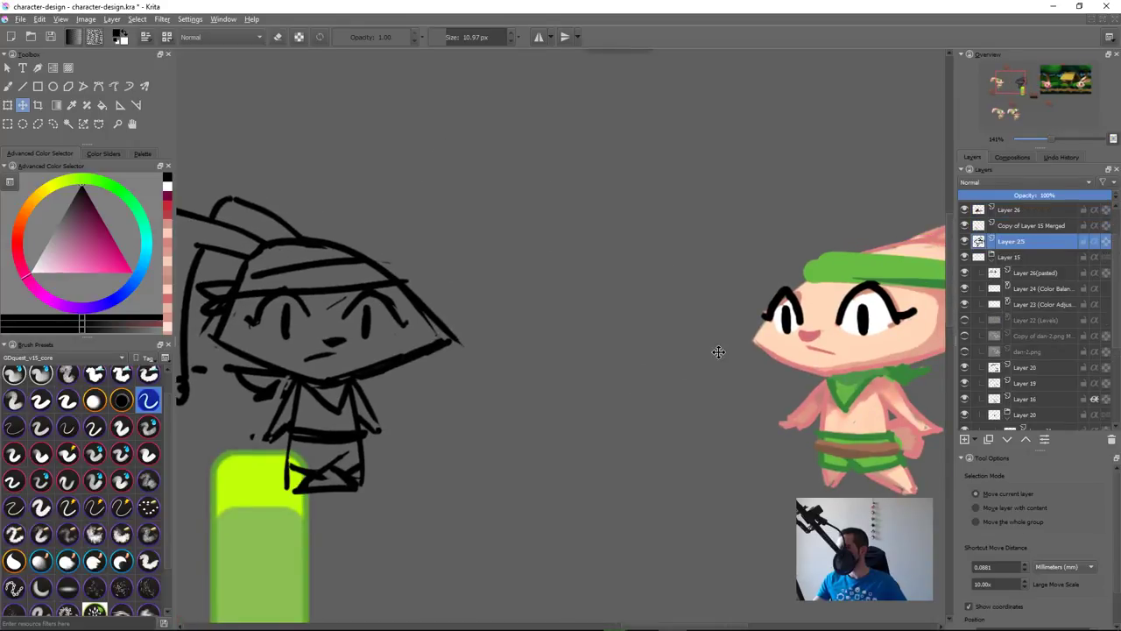
Step: Paste the line sketch as a new layer, place it between the two rabbits and flip it horizontally
key(ctrl+v)
drag(587, 429, 626, 418)
drag(407, 401, 682, 401)
key(ctrl+t)
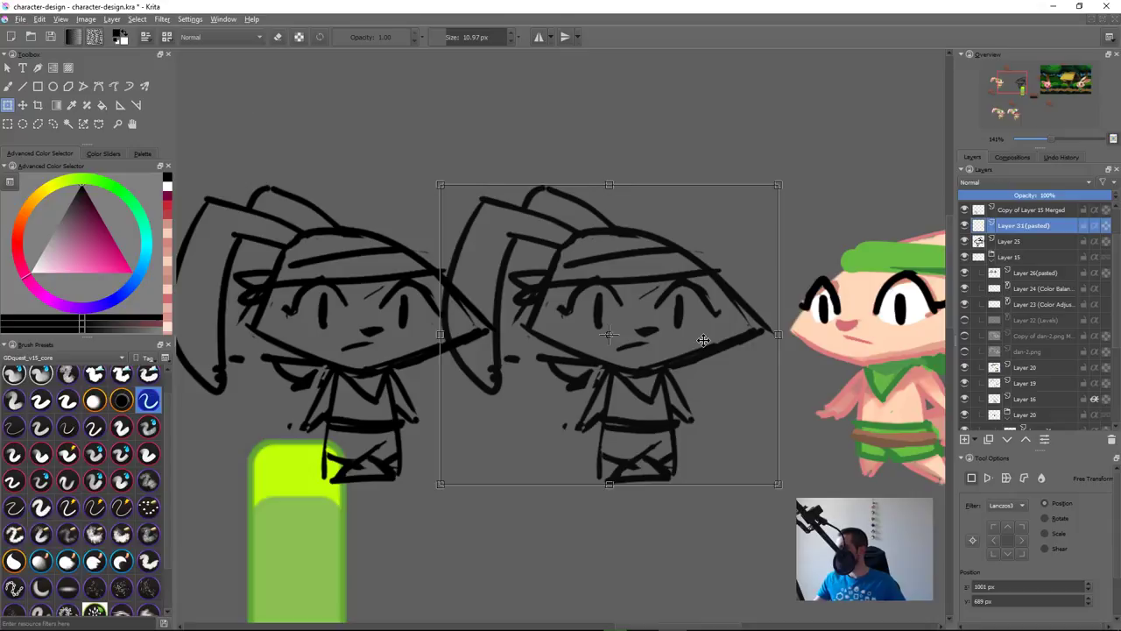
scroll(1115, 510, down, 2)
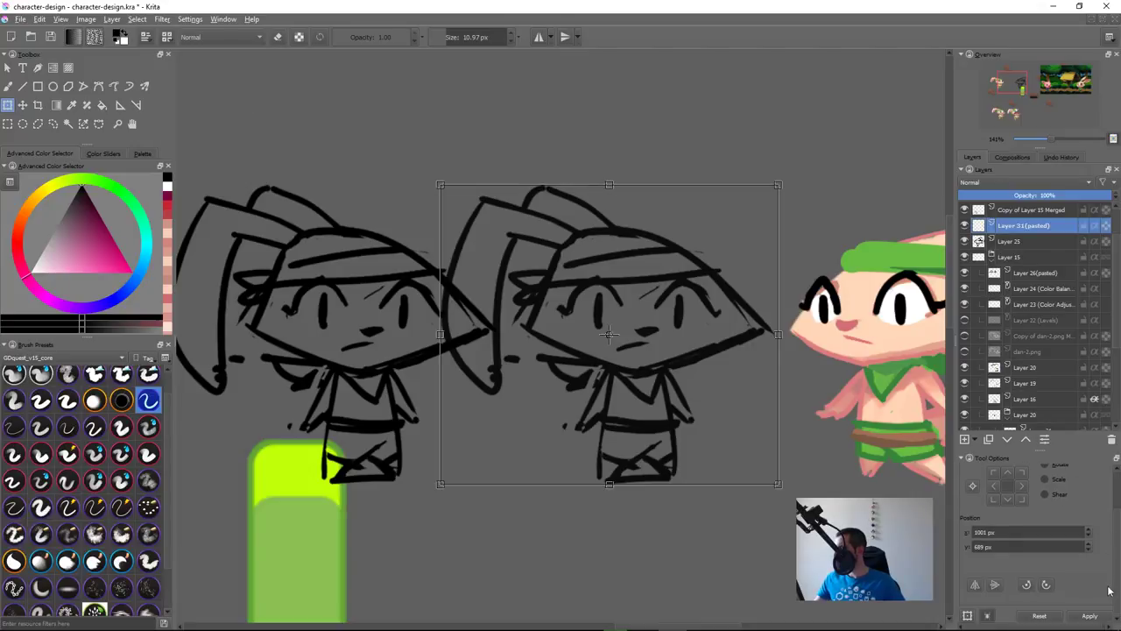
click(975, 584)
drag(643, 415, 698, 416)
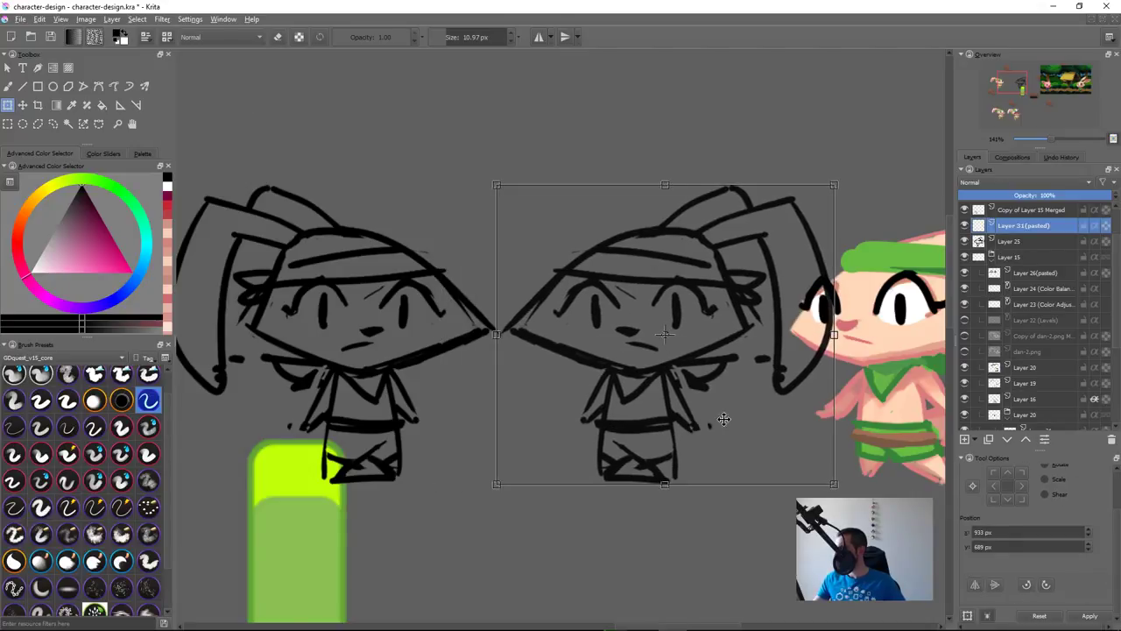
Step: Outline the mirrored sketch's head and transform the selection to shorten its pointed snout slightly
key(l)
mouse_move(598, 221)
mouse_down()
mouse_move(520, 383)
mouse_move(588, 396)
mouse_move(622, 366)
mouse_move(604, 228)
mouse_up()
key(ctrl+t)
drag(497, 312, 523, 313)
key(Return)
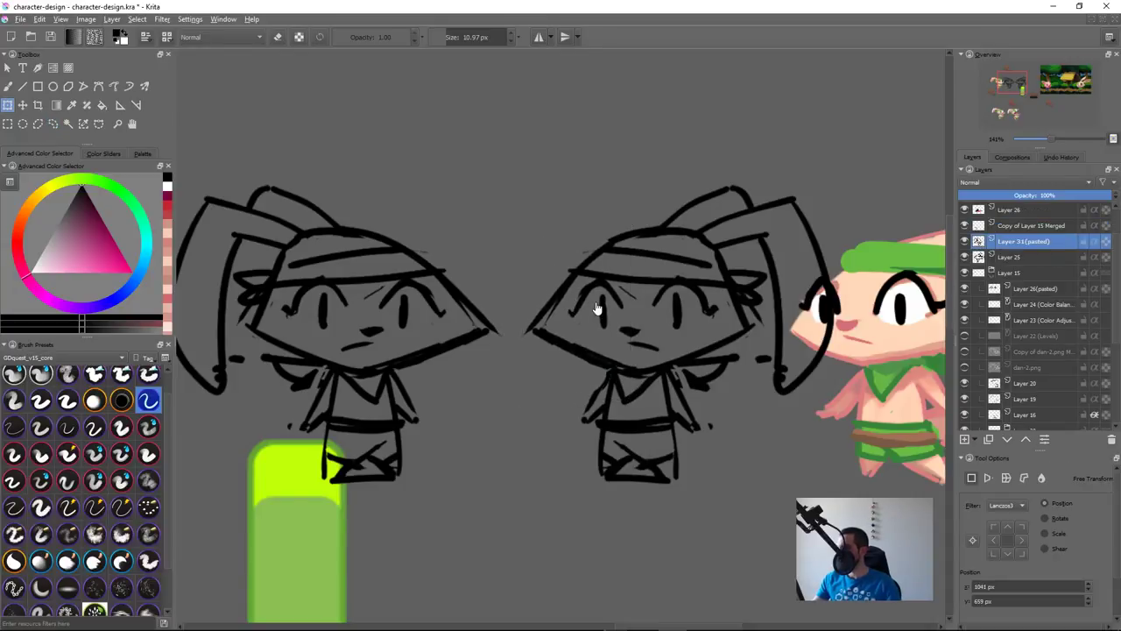
Step: Outline the eyes, nose and mouth on the mirrored sketch's face, delete them and clear the selection
key(ctrl+shift+a)
key(l)
mouse_move(587, 281)
mouse_down()
mouse_move(603, 349)
mouse_move(708, 340)
mouse_move(716, 294)
mouse_move(573, 280)
mouse_move(481, 292)
mouse_up()
key(Delete)
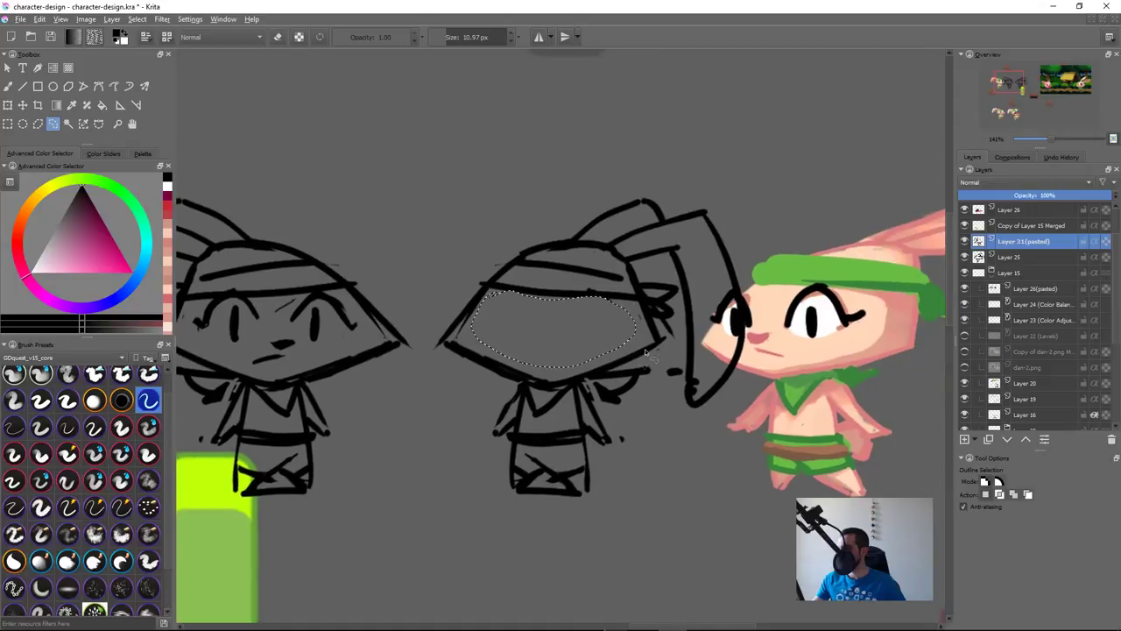
key(ctrl+shift+a)
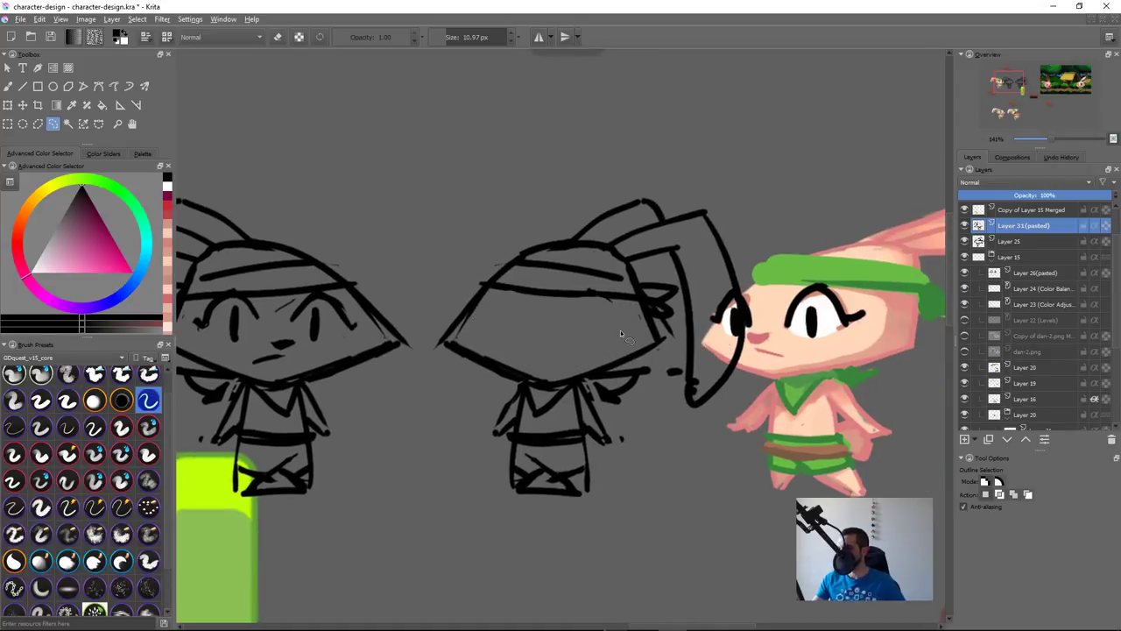
Step: Draw the near ear hanging over the back of the mirrored head and erase the lines it overlaps
key(b)
mouse_move(616, 241)
mouse_down()
mouse_move(592, 256)
mouse_move(610, 256)
mouse_move(566, 239)
mouse_move(562, 256)
mouse_up()
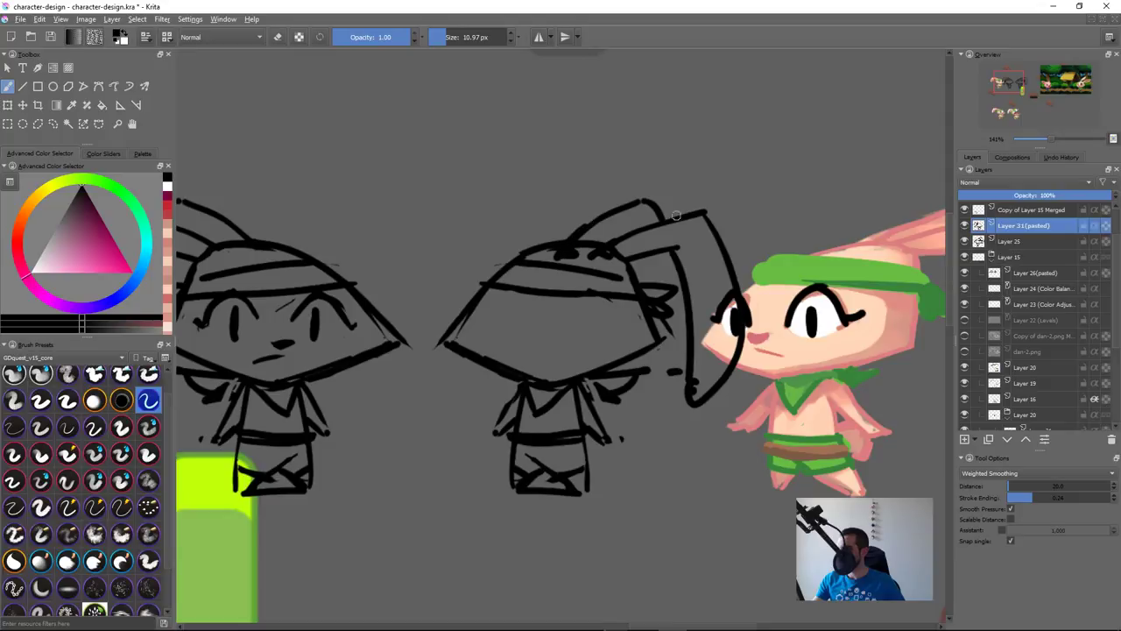
mouse_move(628, 234)
mouse_down()
mouse_move(654, 406)
mouse_move(673, 226)
mouse_move(641, 259)
mouse_move(658, 254)
mouse_move(675, 312)
mouse_up()
key(e)
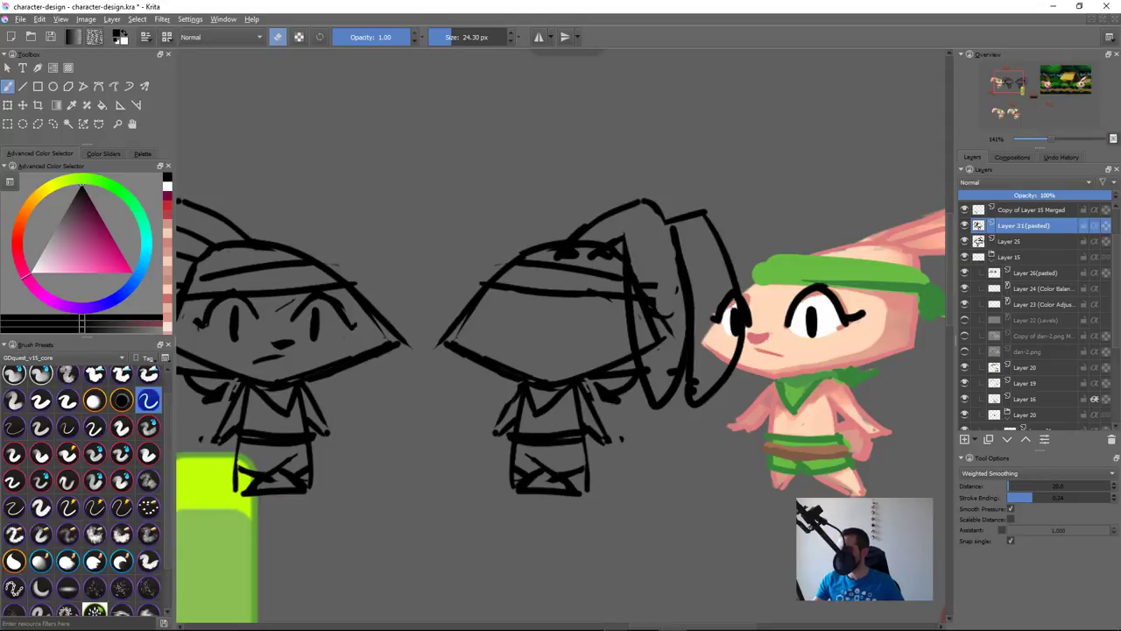
drag(627, 254, 654, 338)
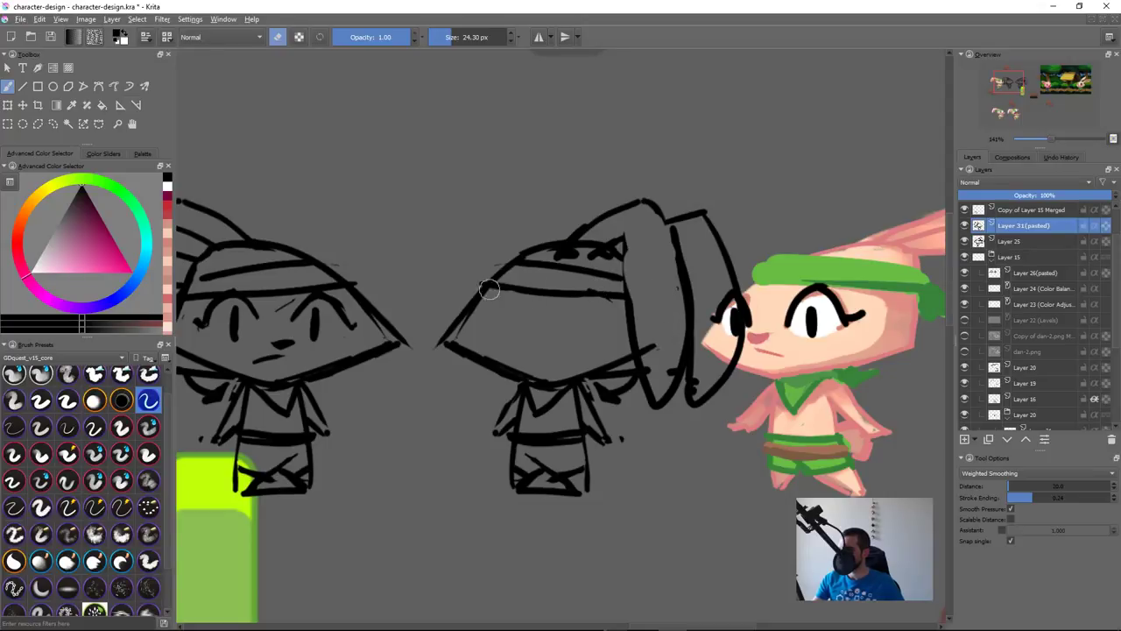
Step: Thin the mirrored head's chin outline and sketch a headband knot with a hanging end beside the near ear
drag(445, 354, 516, 384)
key(l)
mouse_move(588, 290)
mouse_down()
mouse_move(600, 287)
mouse_move(608, 329)
mouse_move(588, 292)
mouse_move(595, 326)
mouse_move(610, 285)
mouse_move(585, 279)
mouse_up()
key(ctrl+shift+a)
key(b)
key(e)
key(ctrl+z)
key(ctrl+z)
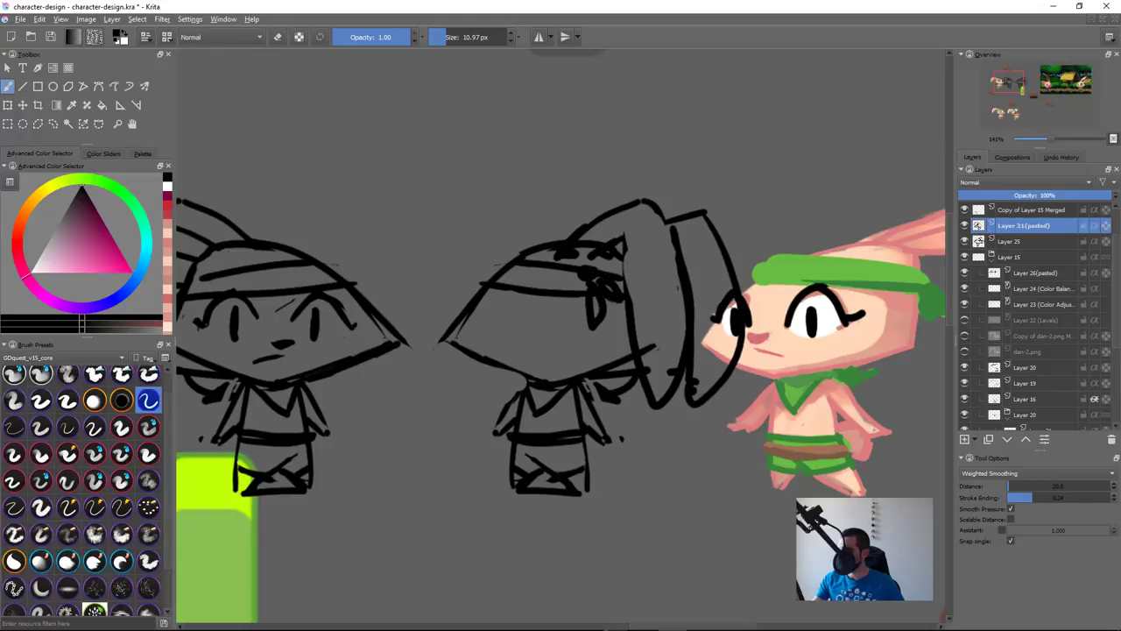
Step: Outline the mirrored head with its ears and slant it slightly with a free transform
key(l)
mouse_move(511, 211)
mouse_down()
mouse_move(443, 328)
mouse_move(456, 387)
mouse_up()
mouse_move(527, 183)
mouse_down()
mouse_move(460, 382)
mouse_move(557, 390)
mouse_move(640, 375)
mouse_move(649, 438)
mouse_move(718, 186)
mouse_move(649, 159)
mouse_move(677, 156)
mouse_move(666, 175)
mouse_move(683, 244)
mouse_up()
key(ctrl+t)
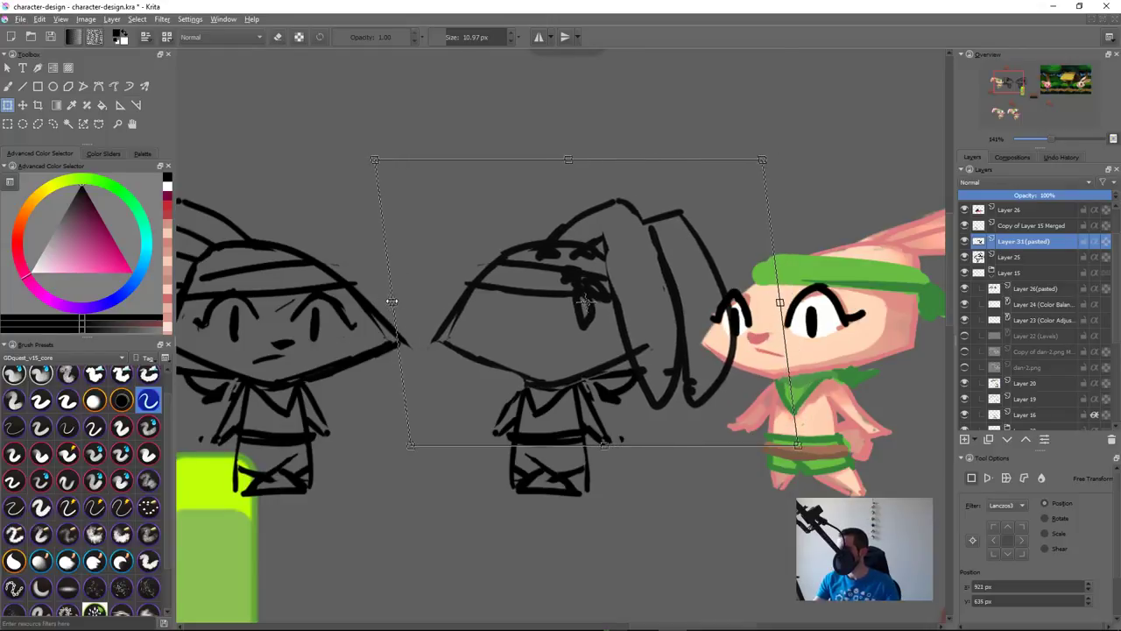
drag(394, 302, 397, 302)
key(Return)
Step: Erase the scarf's V shape and the crossed leg lines, then rework the shorts and arms of the mirrored sketch
key(b)
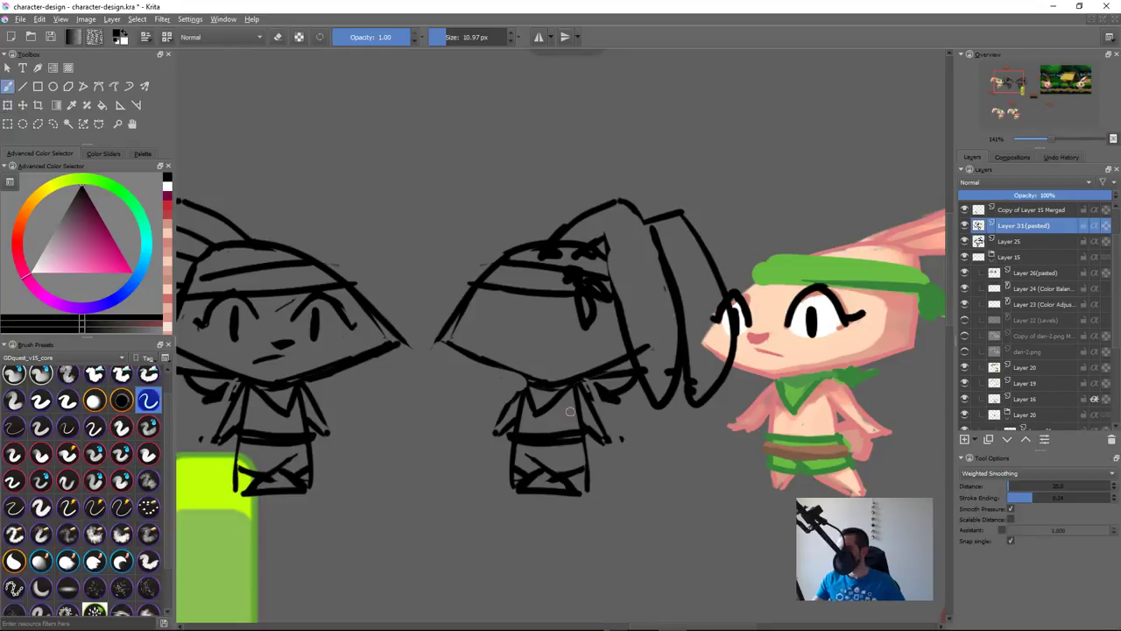
key(e)
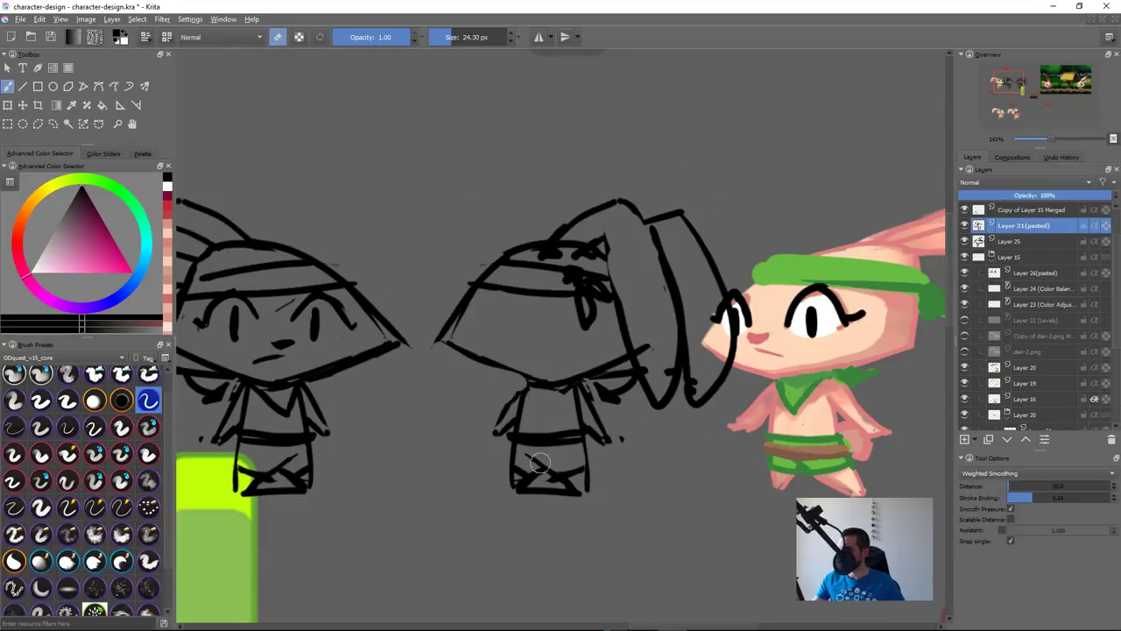
key(e)
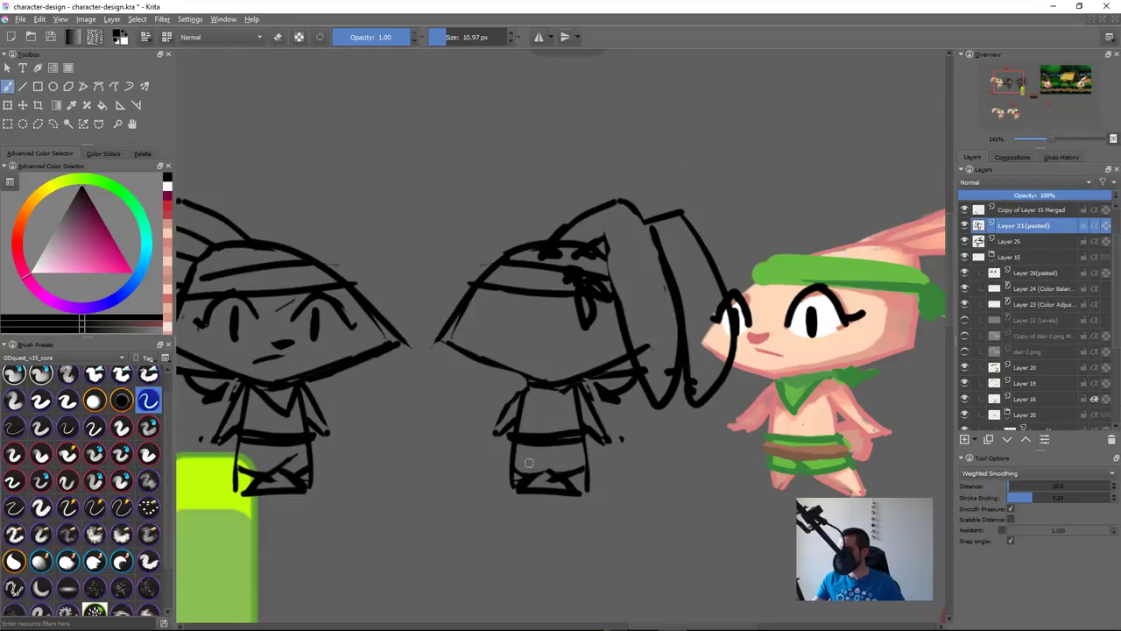
drag(522, 467, 590, 463)
drag(515, 387, 487, 432)
drag(632, 434, 597, 488)
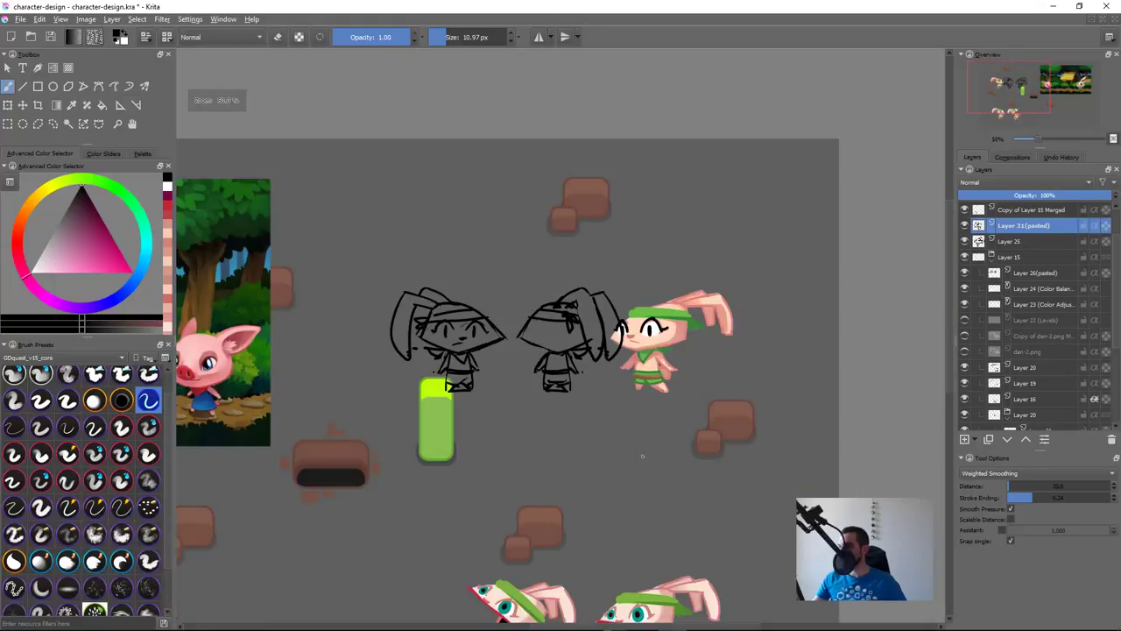
Step: Draw the scarf band around the mirrored sketch's neck with a rounded tail pointing backwards
scroll(553, 368, up, 3)
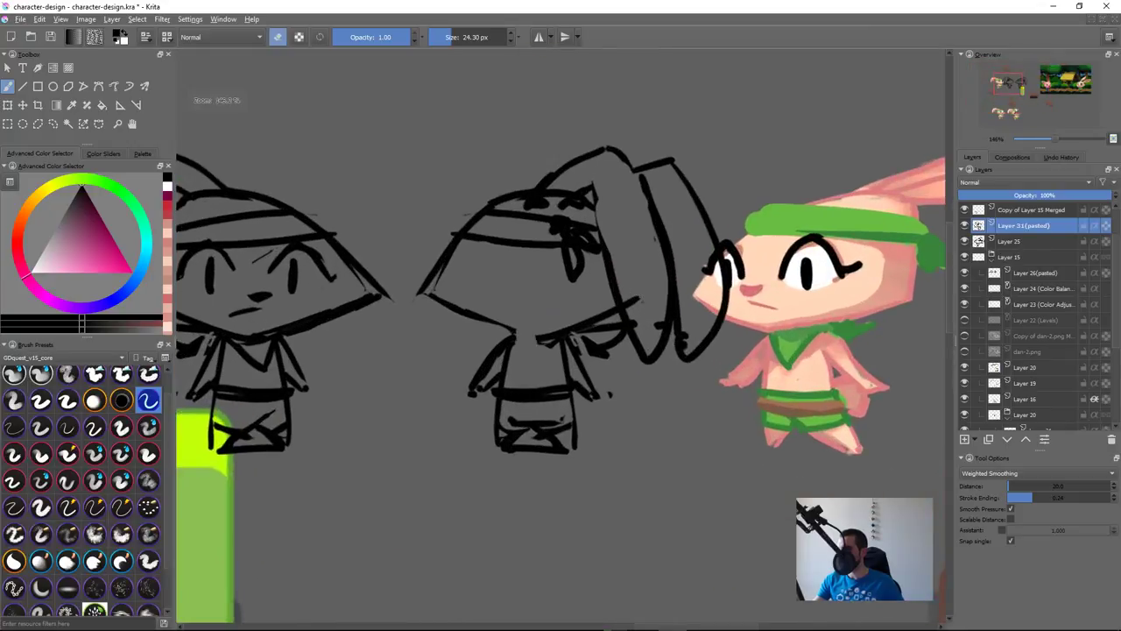
key(e)
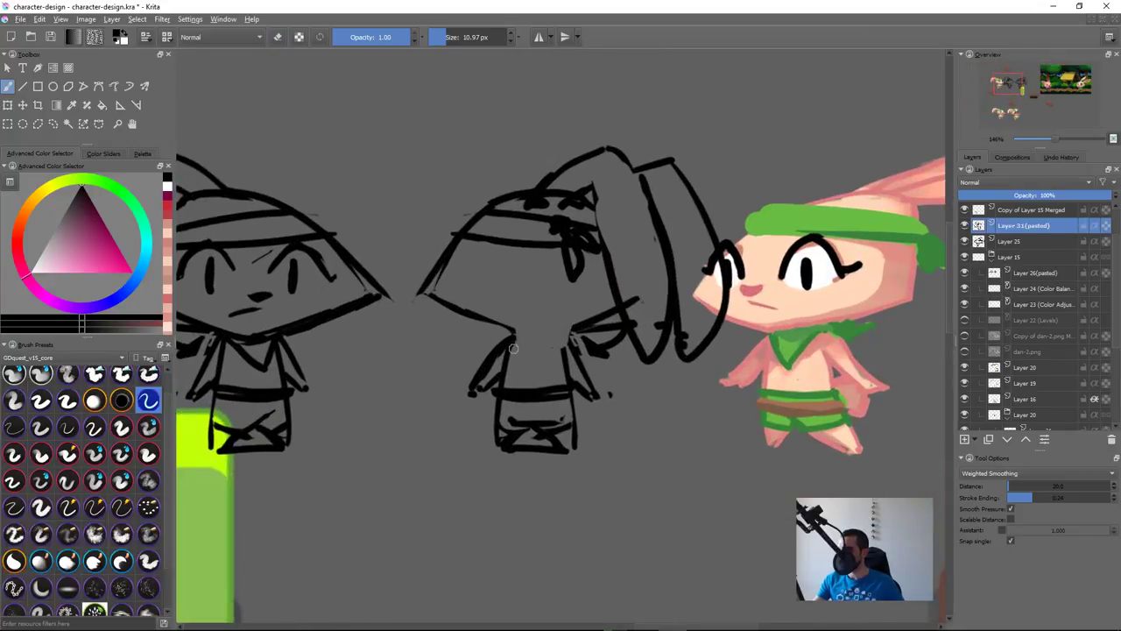
mouse_move(499, 332)
mouse_down()
mouse_move(571, 326)
mouse_move(575, 349)
mouse_move(587, 333)
mouse_move(598, 349)
mouse_move(612, 329)
mouse_up()
key(e)
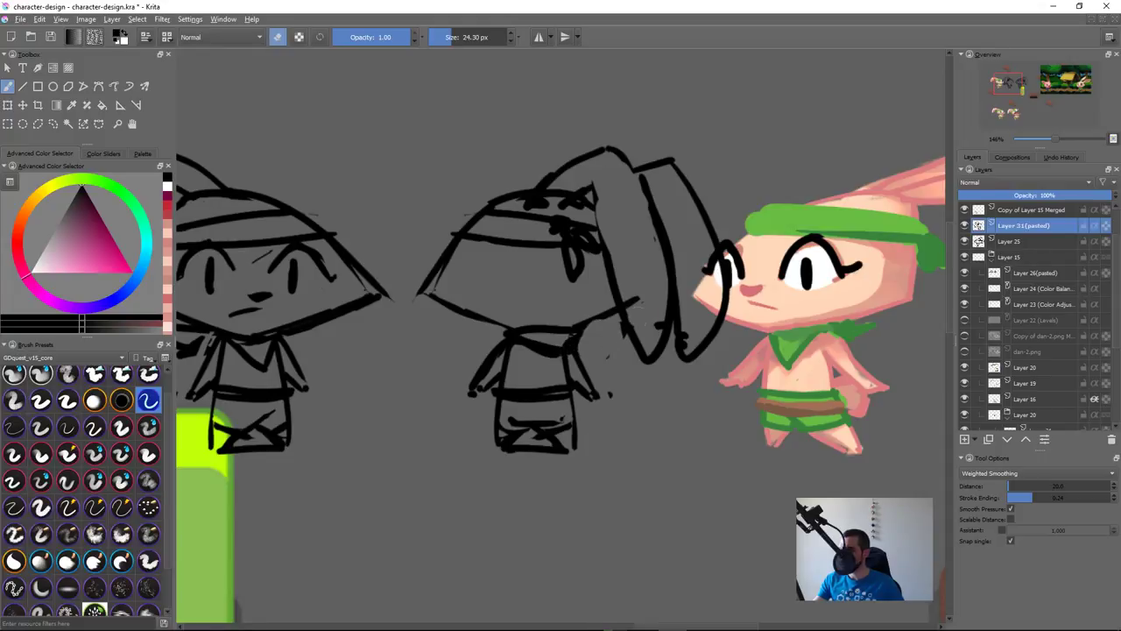
key(e)
drag(580, 344, 609, 355)
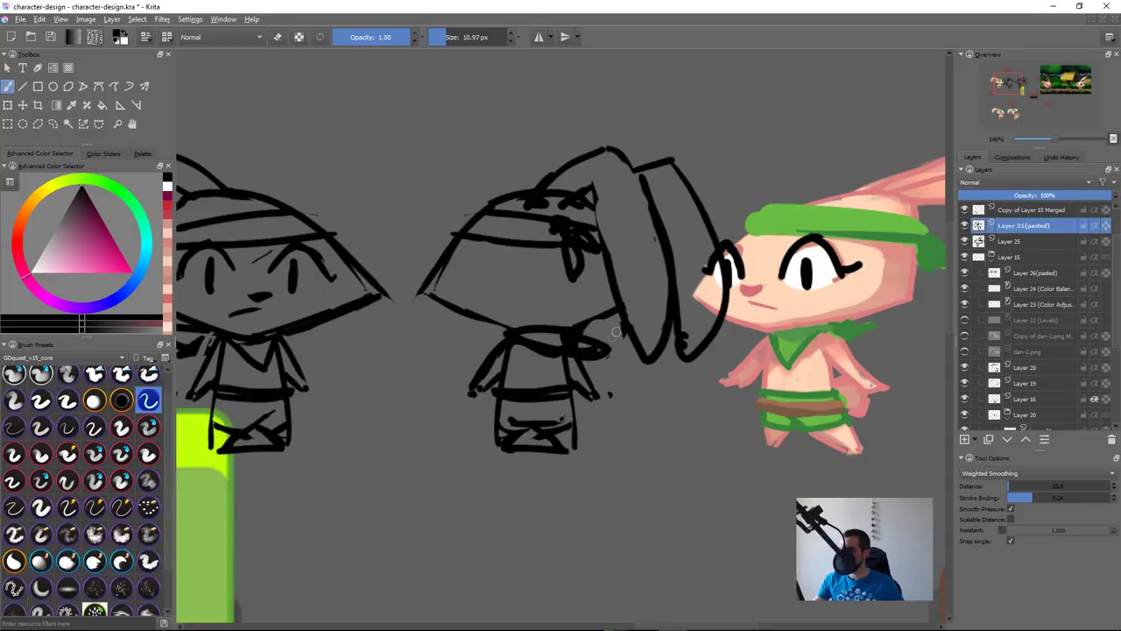
Step: Clean up the scarf's tail and sketch a knot at the back of the neck
key(e)
drag(581, 342, 609, 350)
key(e)
mouse_move(550, 331)
mouse_down()
mouse_move(556, 368)
mouse_move(604, 347)
mouse_move(616, 425)
mouse_up()
key(plus)
key(plus)
key(e)
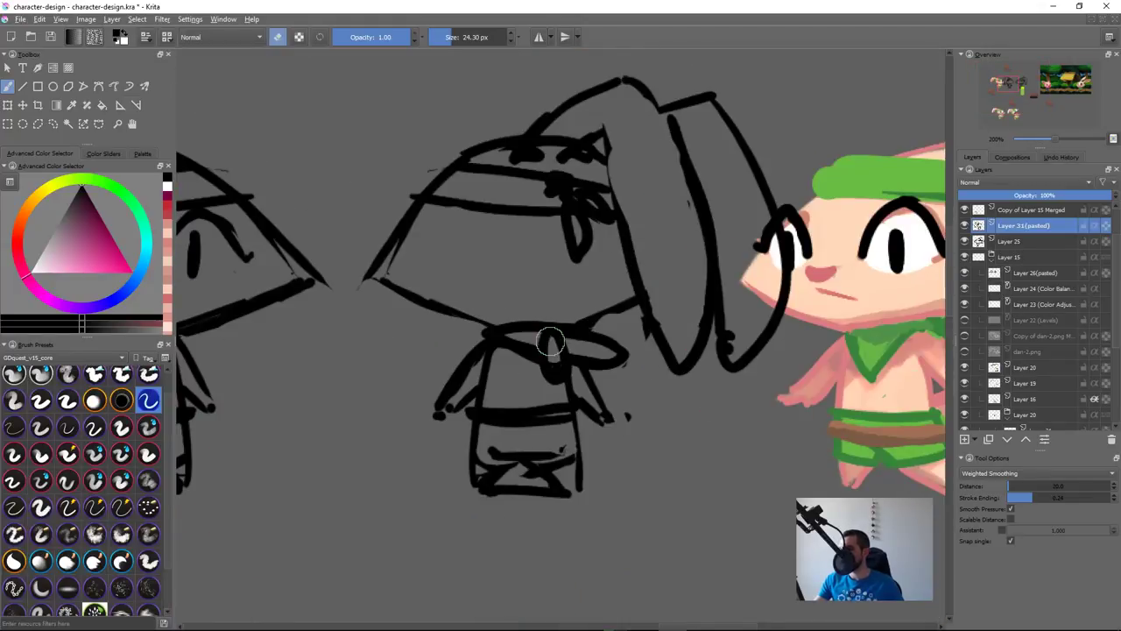
Step: Redraw the scarf's knot as a smaller shape and trim its rounded tail to a point
key(e)
mouse_move(558, 336)
mouse_down()
mouse_move(553, 389)
mouse_move(574, 367)
mouse_move(579, 377)
mouse_up()
key(ctrl+z)
mouse_move(563, 336)
mouse_down()
mouse_move(522, 348)
mouse_move(554, 351)
mouse_up()
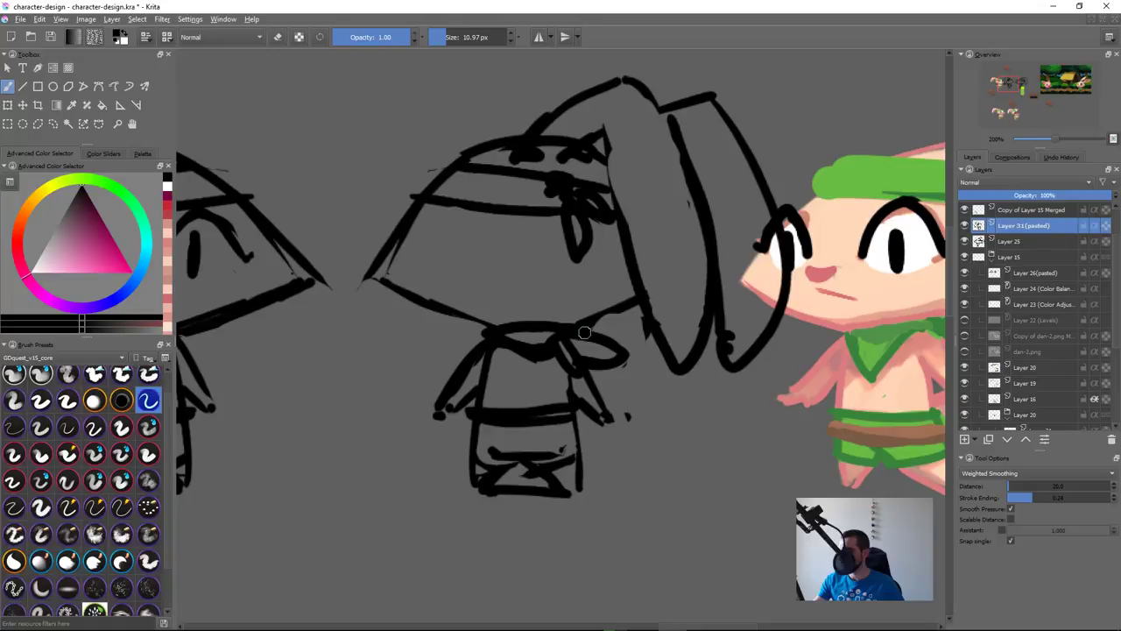
key(e)
drag(566, 349, 580, 366)
key(ctrl+z)
key(e)
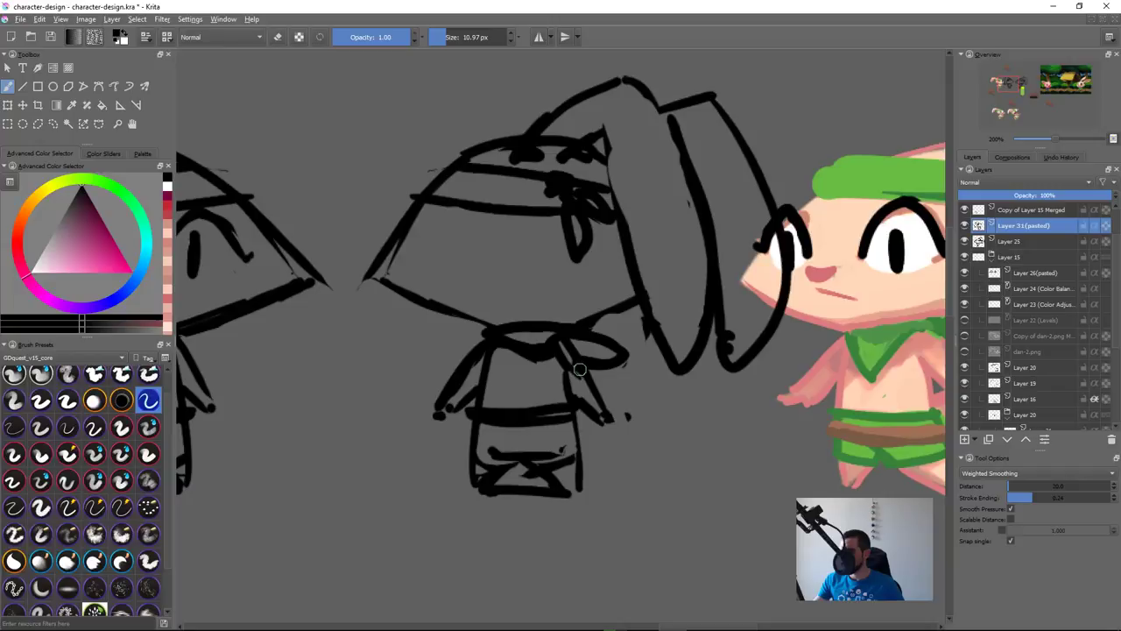
key(e)
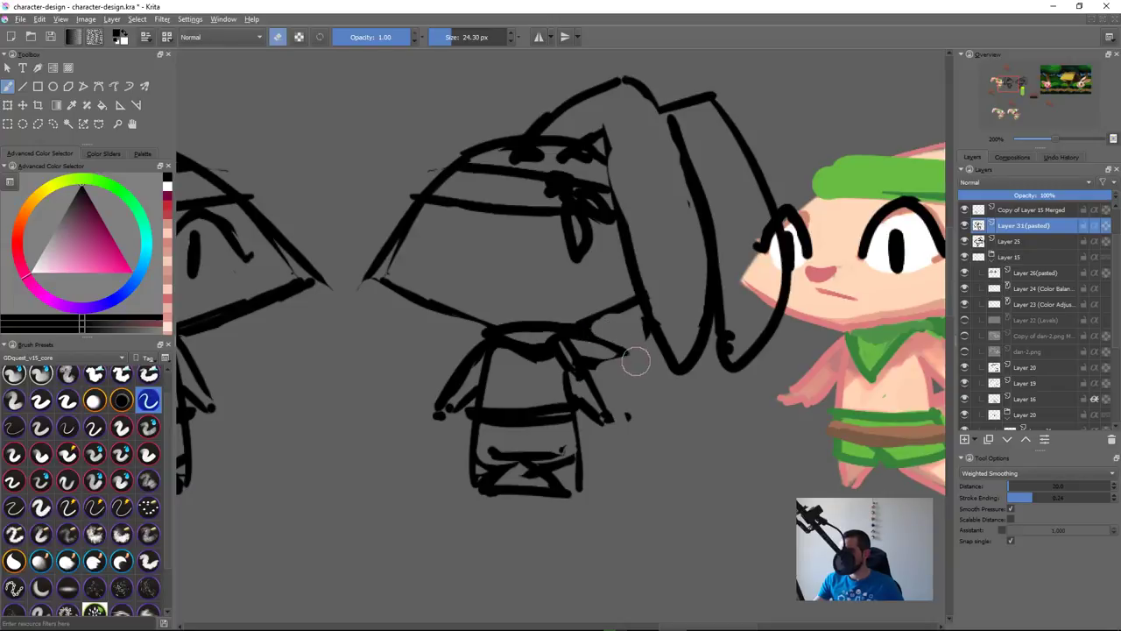
key(e)
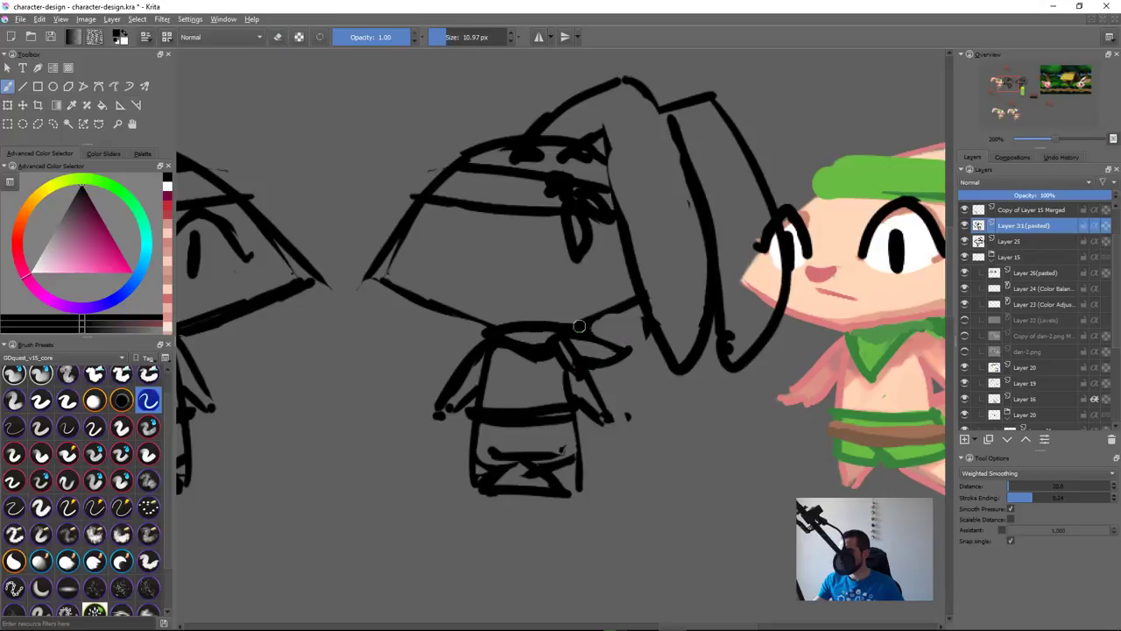
Step: Thicken the scarf band, clear its inside with the eraser and redraw the knot where the tail starts
scroll(547, 385, down, 4)
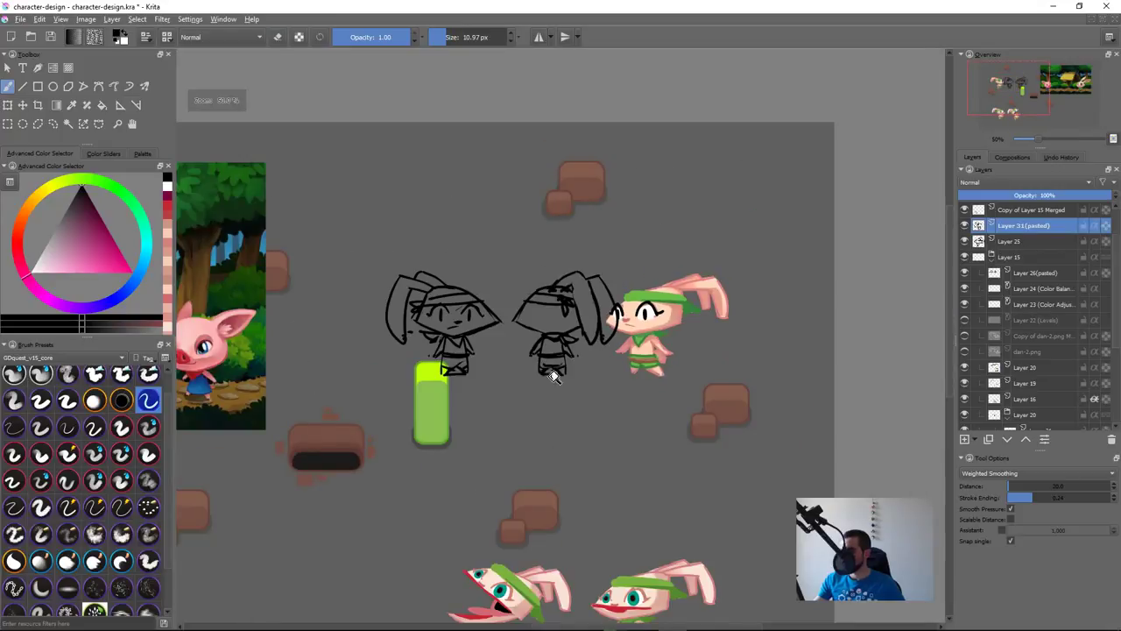
scroll(545, 388, up, 3)
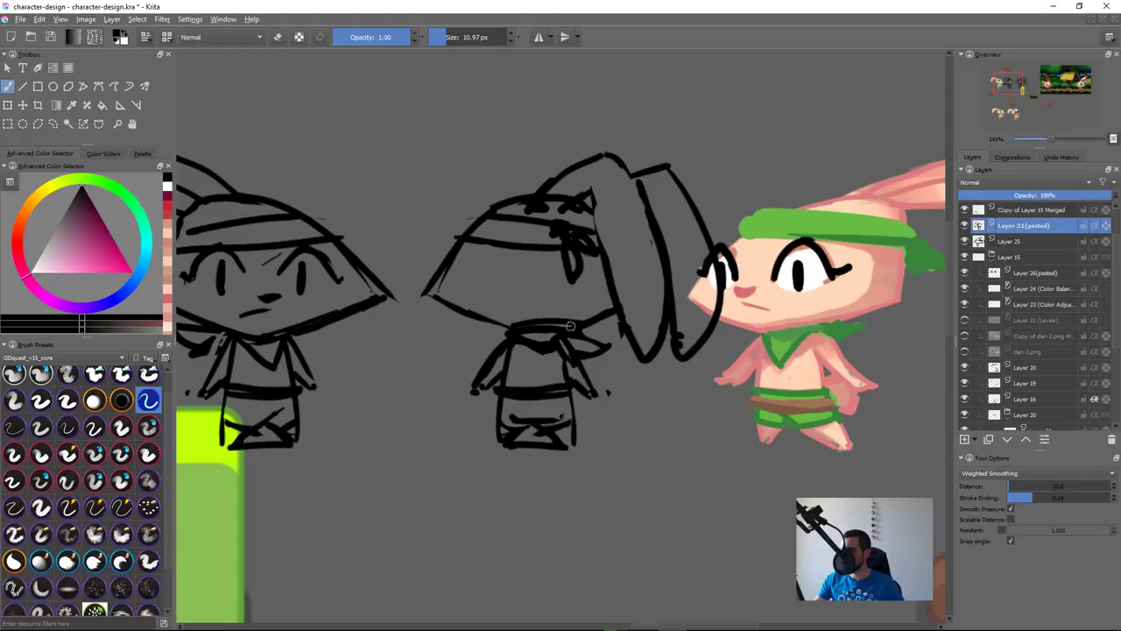
drag(511, 332, 594, 327)
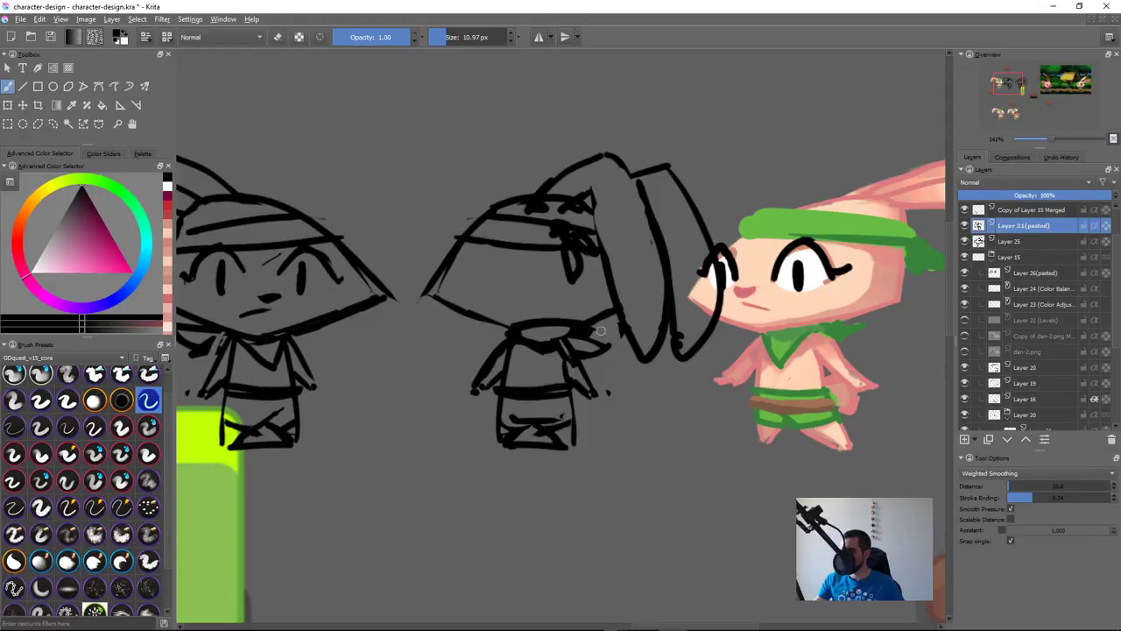
key(e)
drag(571, 334, 597, 332)
key(e)
scroll(588, 400, down, 4)
scroll(618, 368, up, 4)
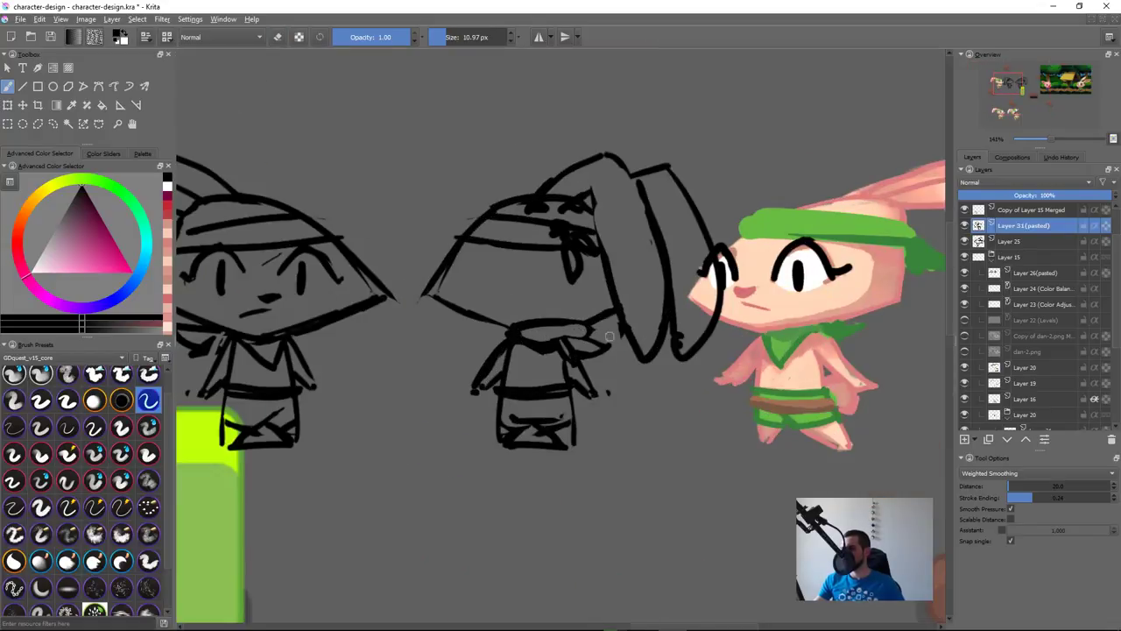
key(e)
mouse_move(599, 332)
mouse_down()
mouse_move(591, 342)
mouse_move(597, 331)
mouse_move(613, 339)
mouse_up()
key(e)
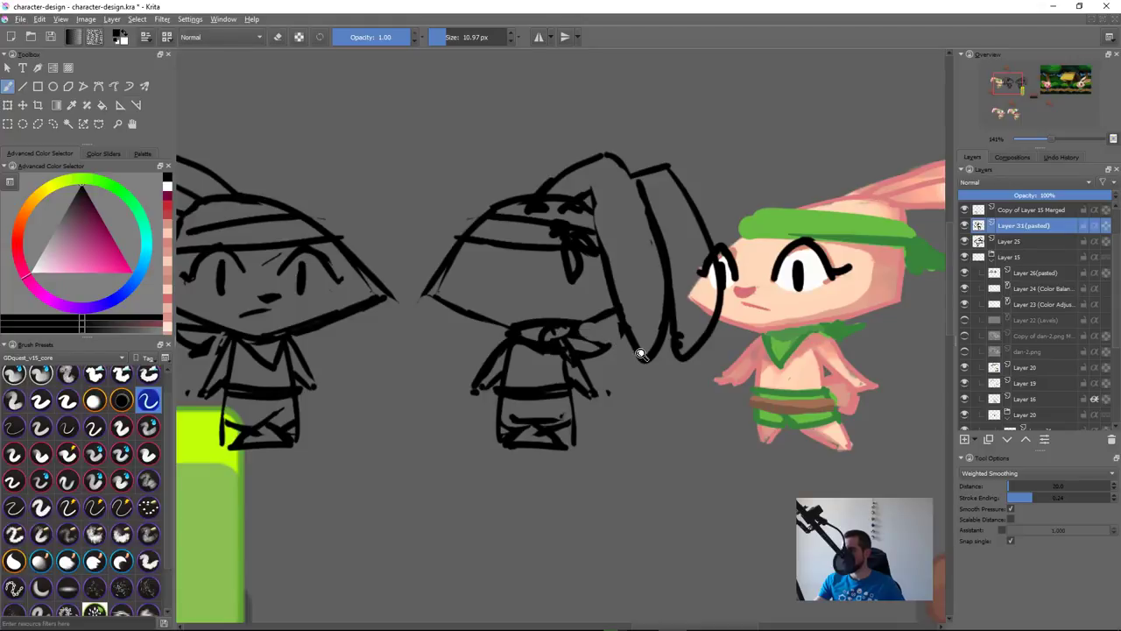
Step: Erase the knot and scribbles from the mirrored sketch's headband and redraw the headband's edges
scroll(604, 394, down, 4)
scroll(604, 432, down, 2)
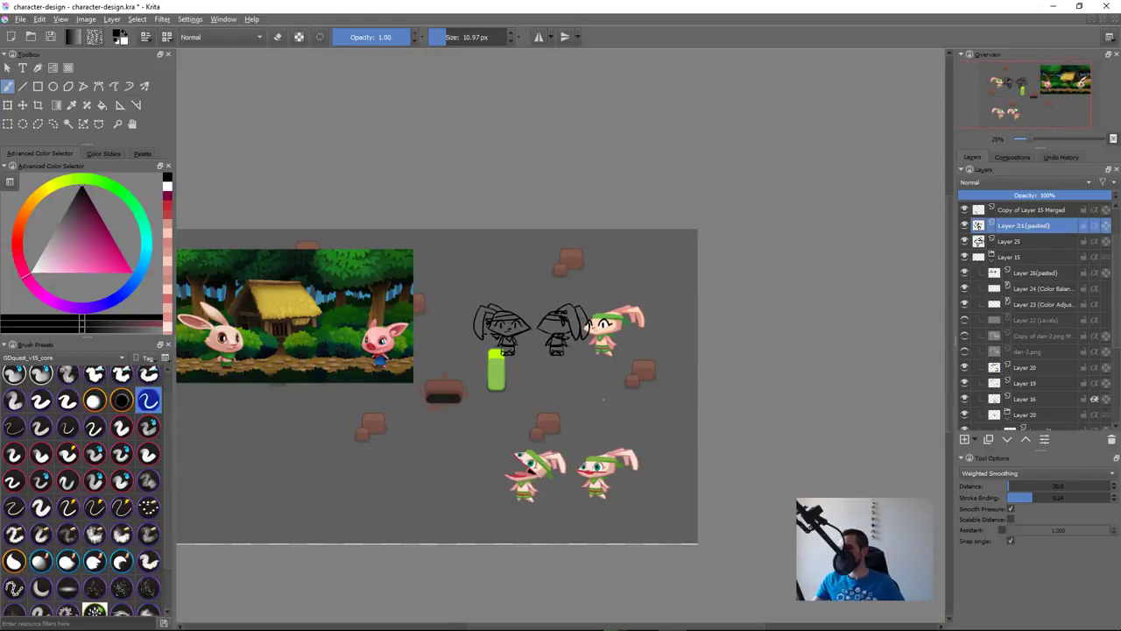
scroll(640, 245, up, 4)
key(e)
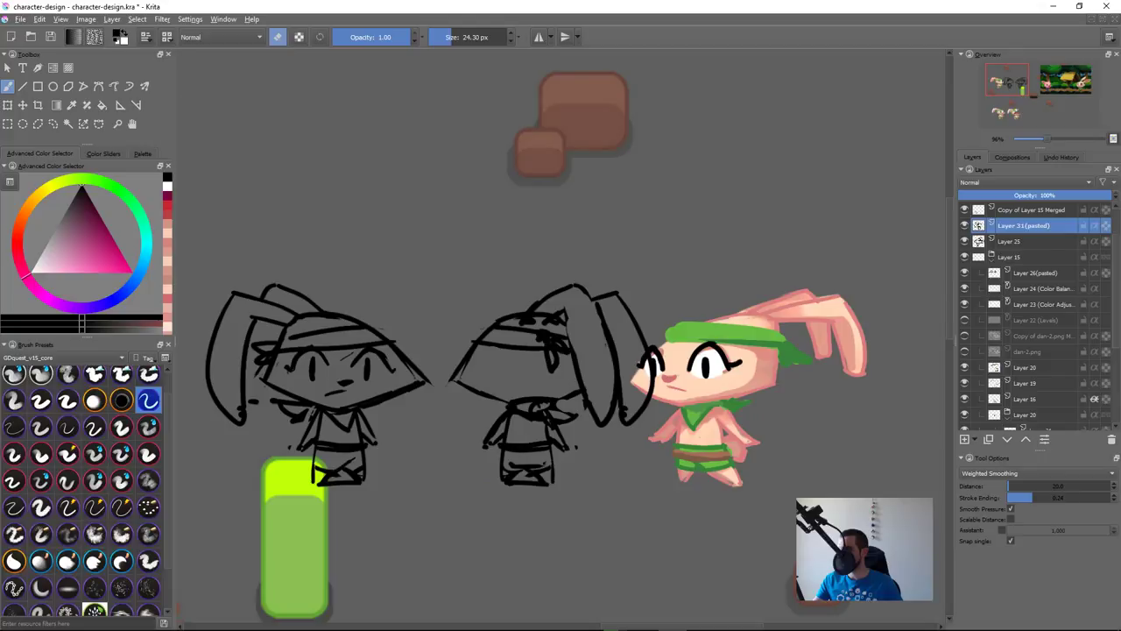
drag(552, 346, 531, 316)
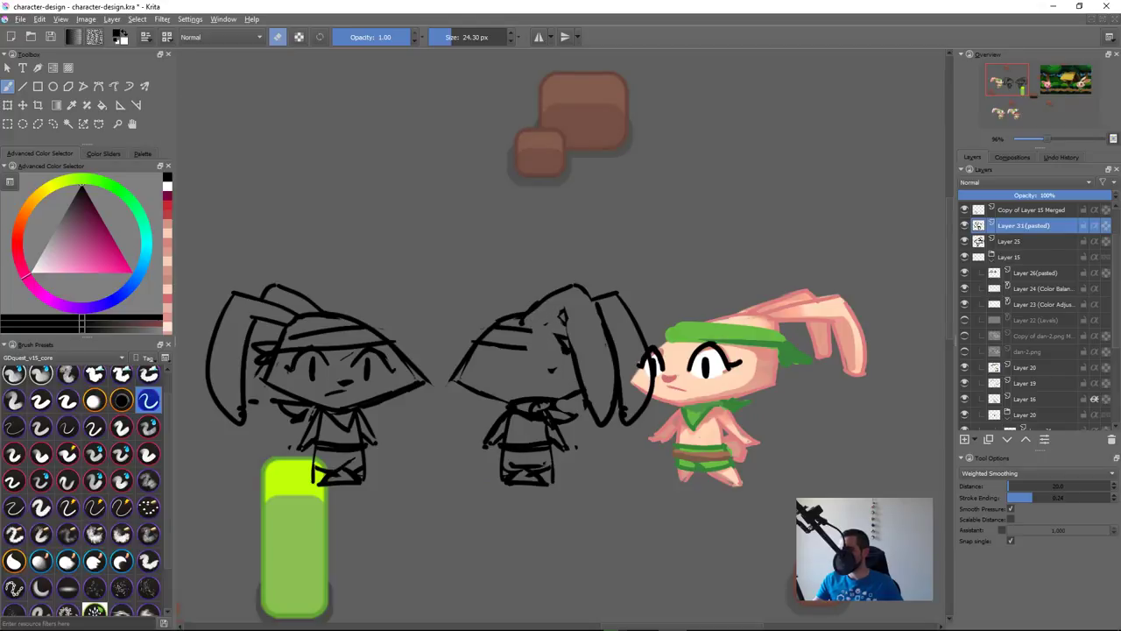
key(e)
key(e)
mouse_move(528, 325)
mouse_down()
mouse_move(501, 327)
mouse_move(578, 329)
mouse_move(514, 358)
mouse_move(562, 348)
mouse_up()
Step: Draw a small rounded knot on the mirrored sketch's headband against the near ear
key(e)
key(e)
key(e)
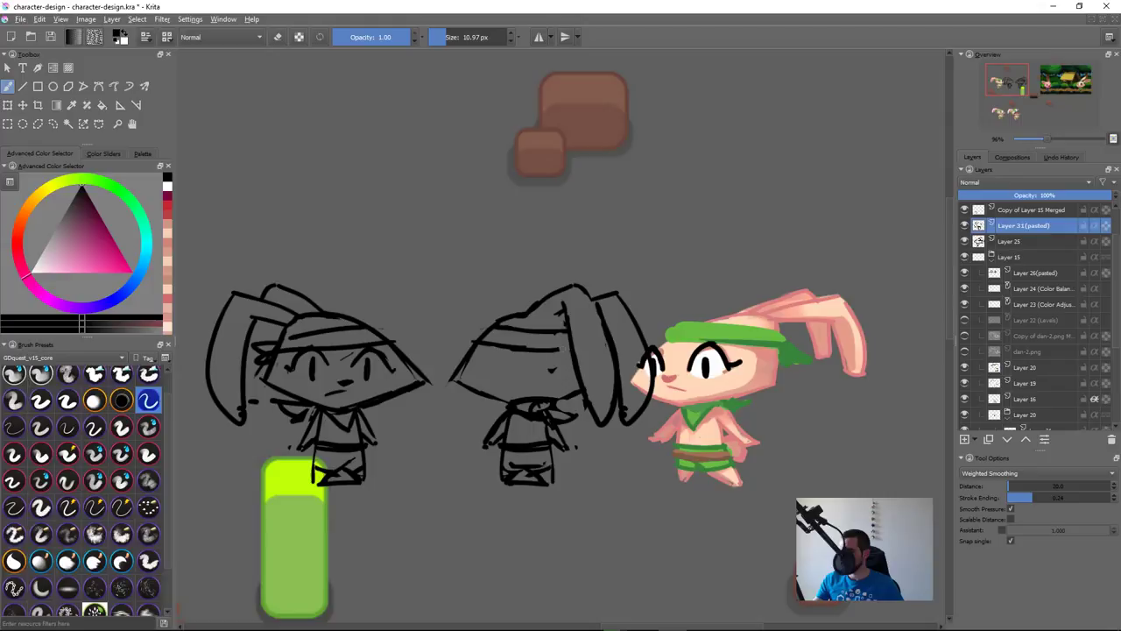
key(e)
key(e)
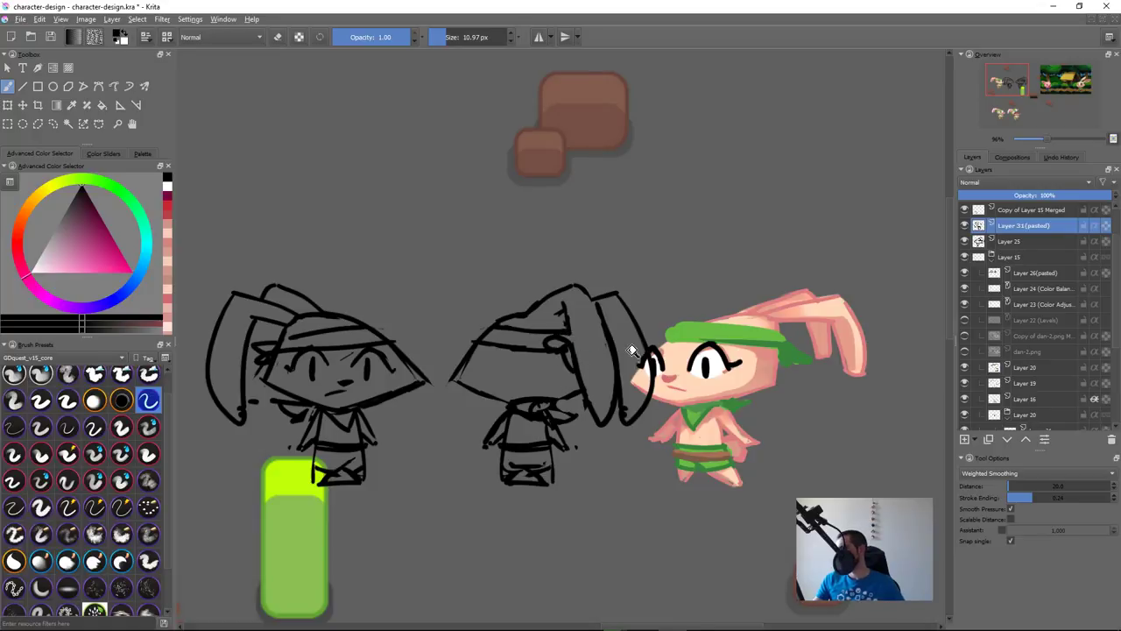
drag(632, 351, 597, 423)
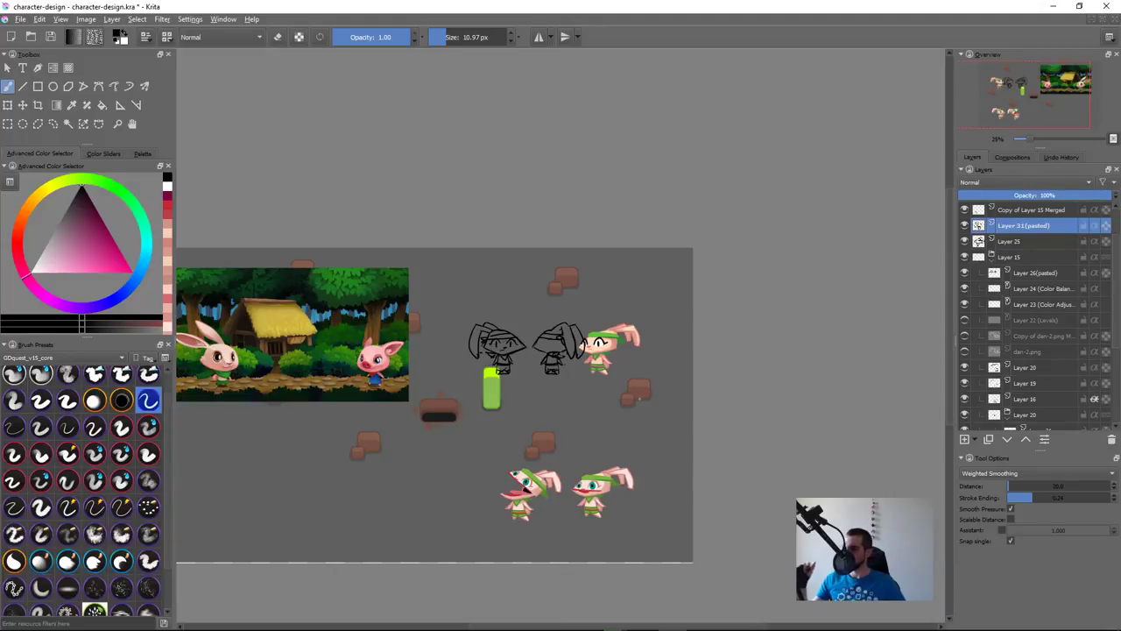
Step: Move both line sketches away from the coloured rabbit, then space the back-view sketch slightly further from the front-view sketch
key(t)
mouse_move(585, 360)
mouse_down()
mouse_move(576, 360)
mouse_move(594, 370)
mouse_up()
ctrl+click(1016, 242)
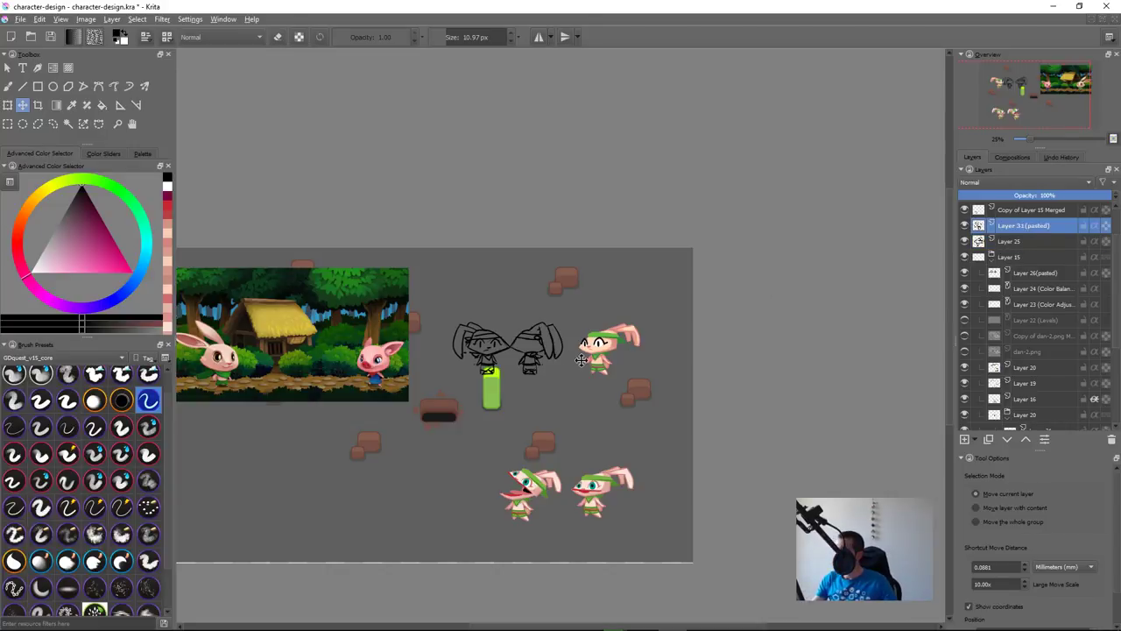
scroll(601, 320, up, 2)
scroll(601, 320, up, 2)
drag(473, 346, 512, 336)
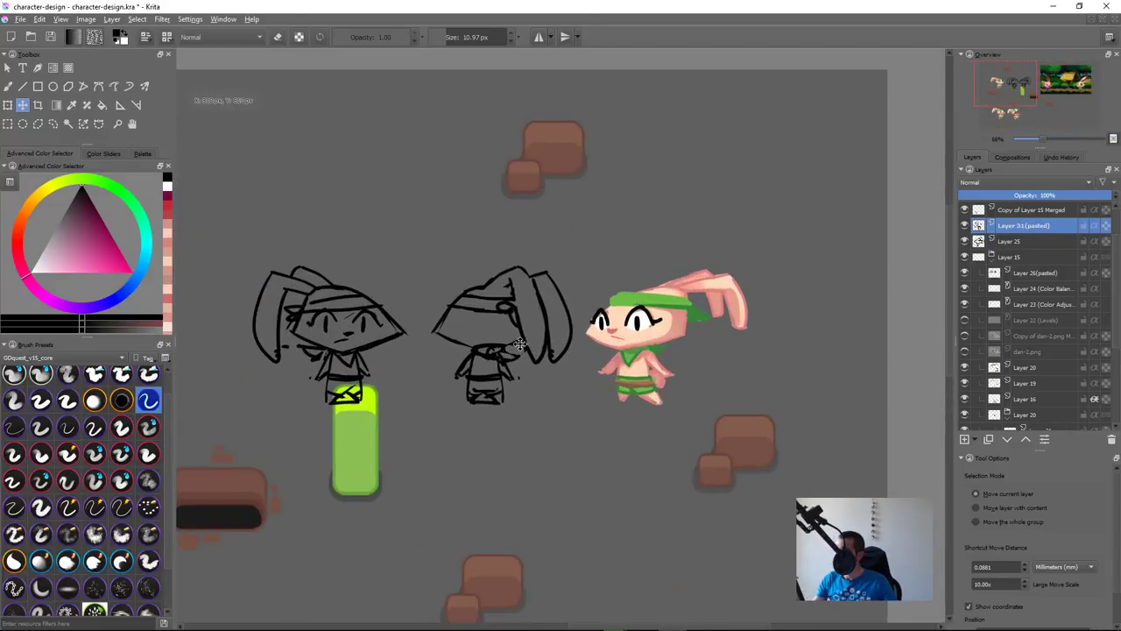
drag(755, 407, 829, 386)
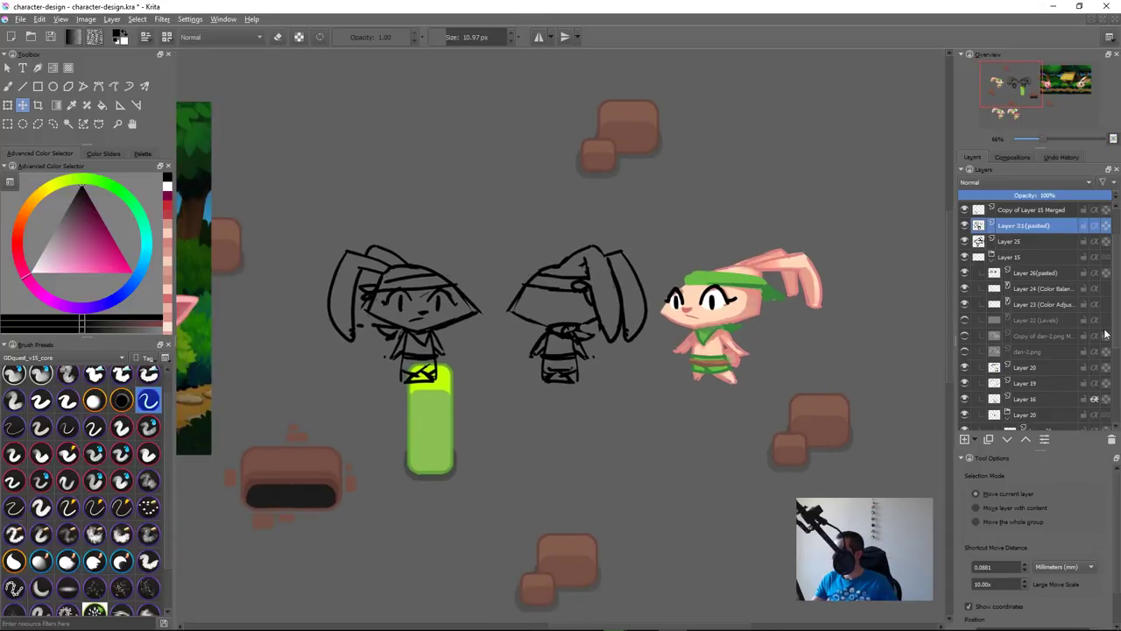
Step: Add a new layer above the locked Layer 13(pasted) and fill it with the canvas's background grey to cover the rocks and props
scroll(1115, 344, down, 5)
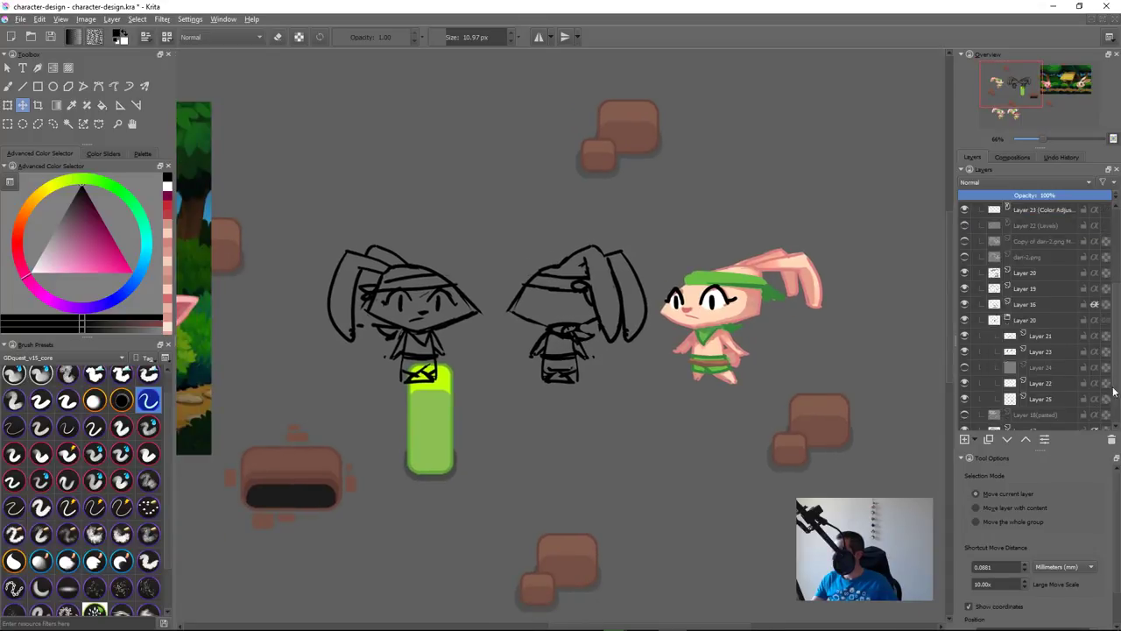
click(1029, 414)
key(b)
ctrl+click(824, 426)
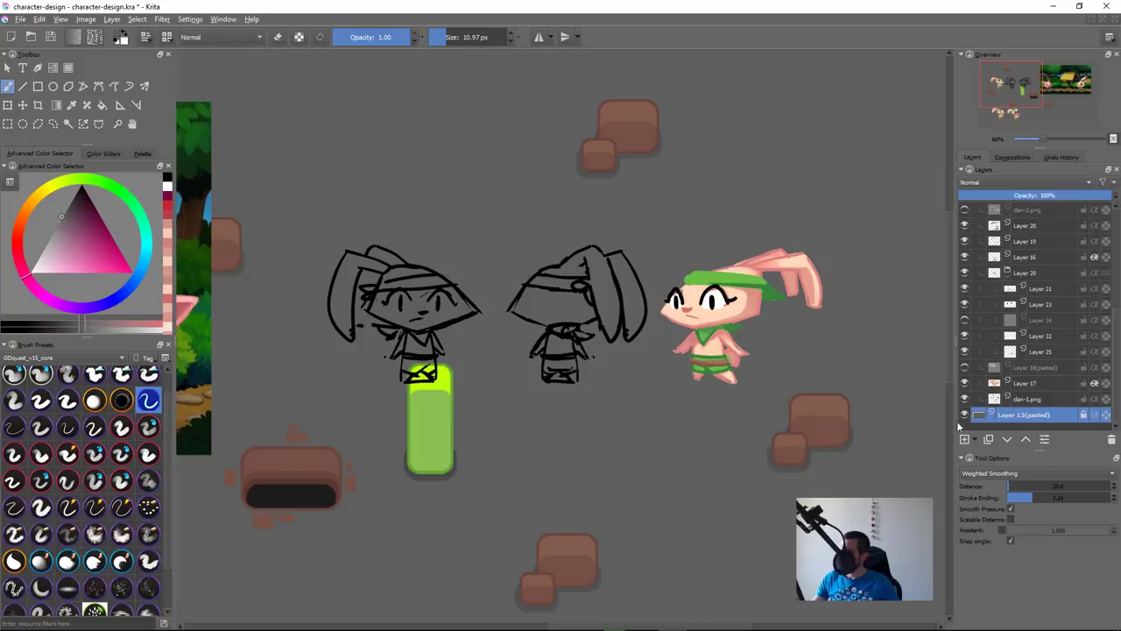
key(Insert)
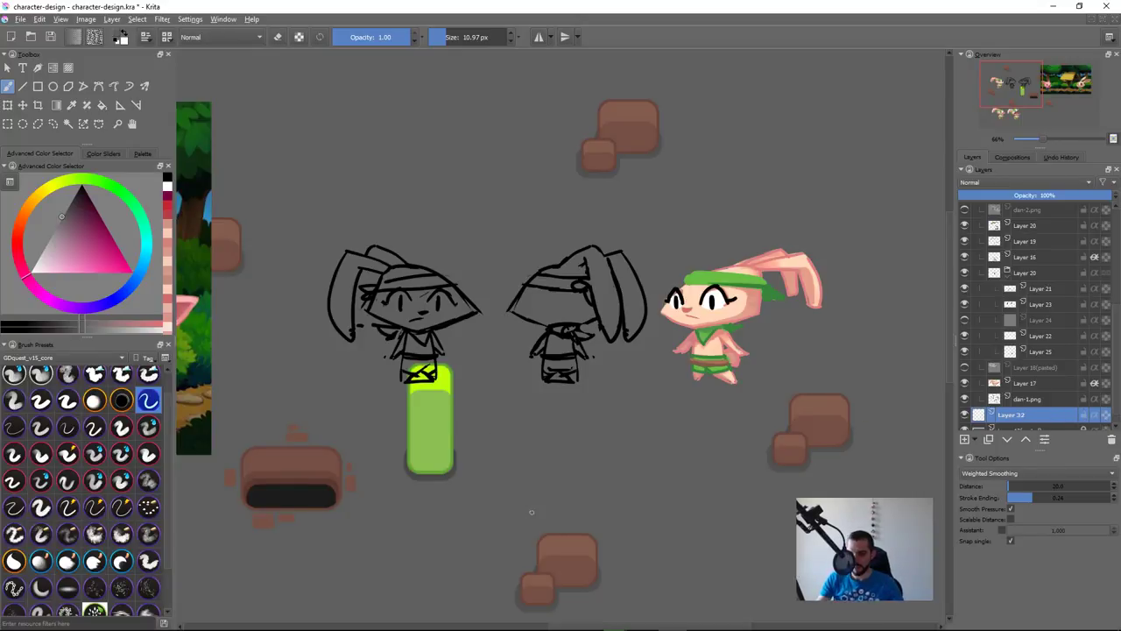
key(shift+BackSpace)
scroll(639, 392, down, 3)
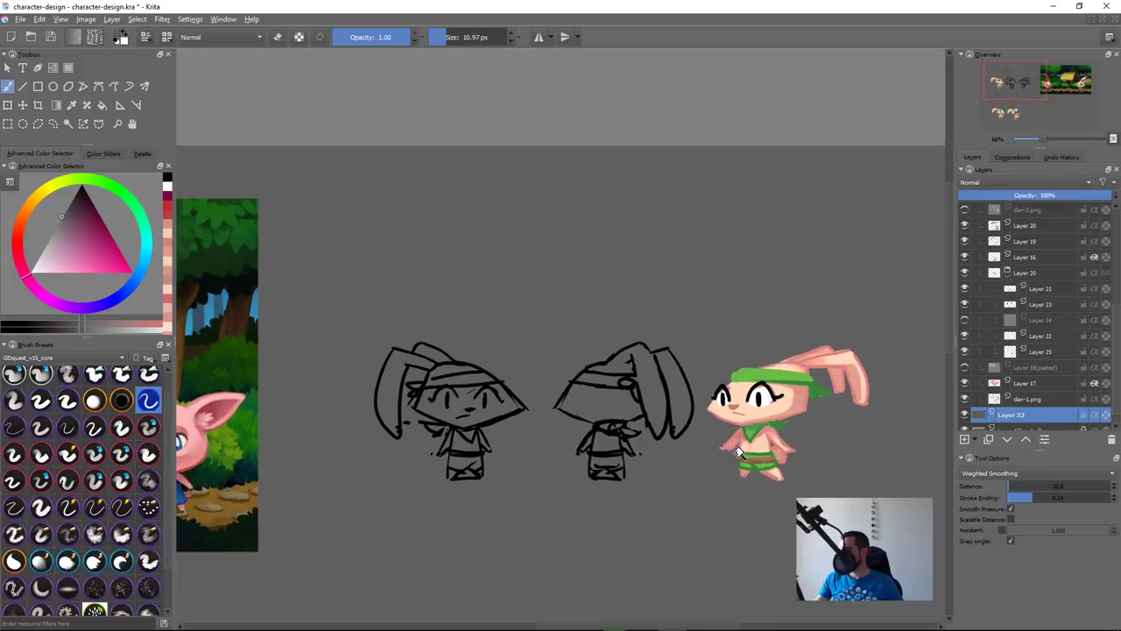
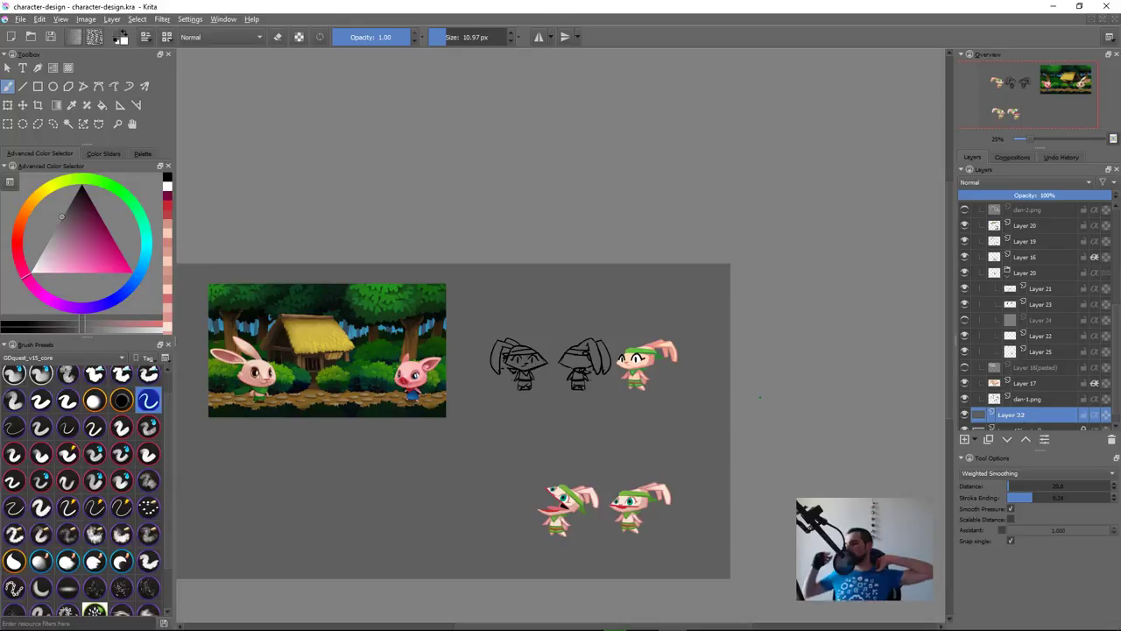
Step: Move the front-view line sketch away from the back-view sketch to open a gap between them
scroll(554, 400, up, 3)
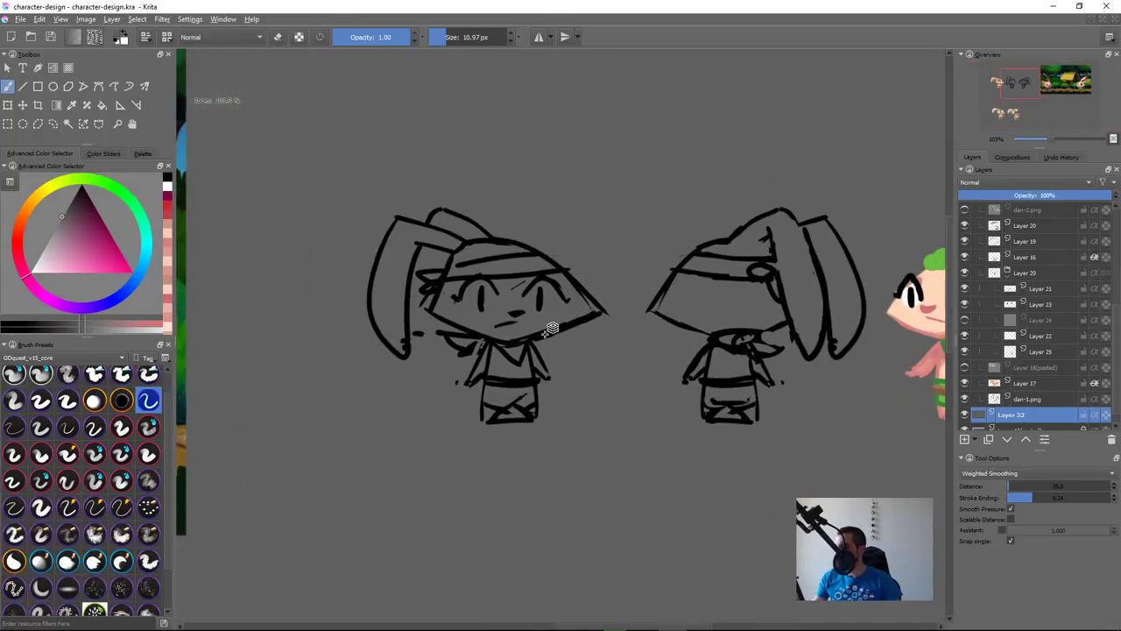
click(552, 328)
key(t)
mouse_move(552, 333)
mouse_down()
mouse_move(369, 352)
mouse_move(605, 351)
mouse_up()
key(ctrl+j)
key(ctrl+v)
drag(744, 333, 723, 336)
click(596, 336)
drag(597, 336, 608, 343)
key(m)
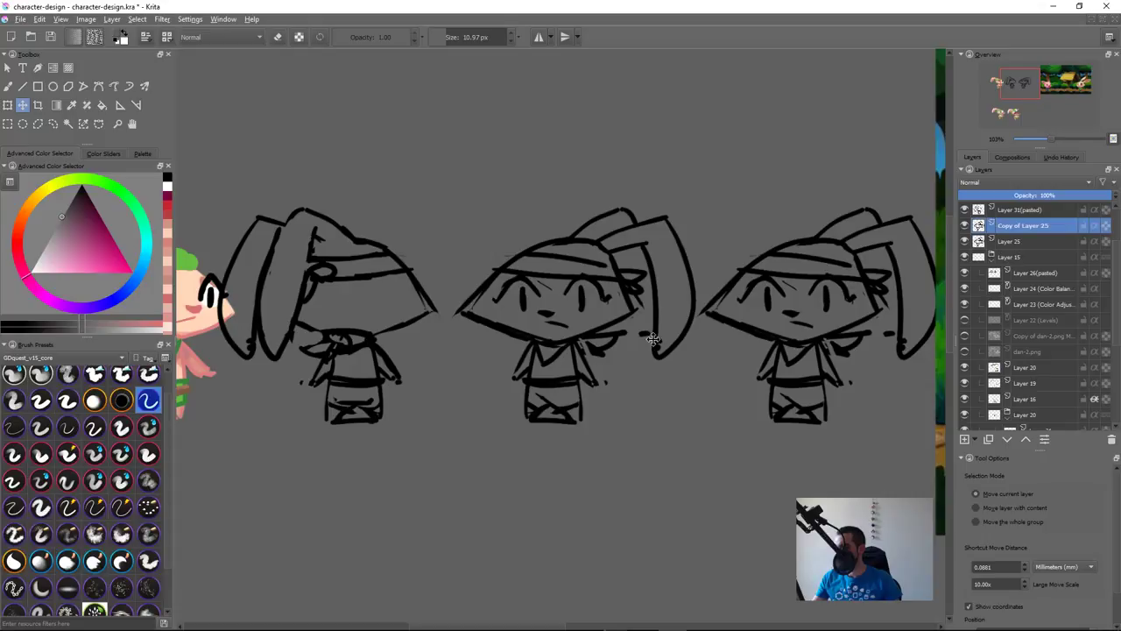
key(Delete)
Step: Lasso the pointed snout side of the front-view sketch's head and transform it inward to shorten the face
click(790, 340)
key(l)
mouse_move(743, 265)
mouse_down()
mouse_move(675, 310)
mouse_move(741, 353)
mouse_move(767, 355)
mouse_move(775, 328)
mouse_move(739, 314)
mouse_move(749, 277)
mouse_up()
key(ctrl+t)
drag(674, 312, 691, 315)
key(Return)
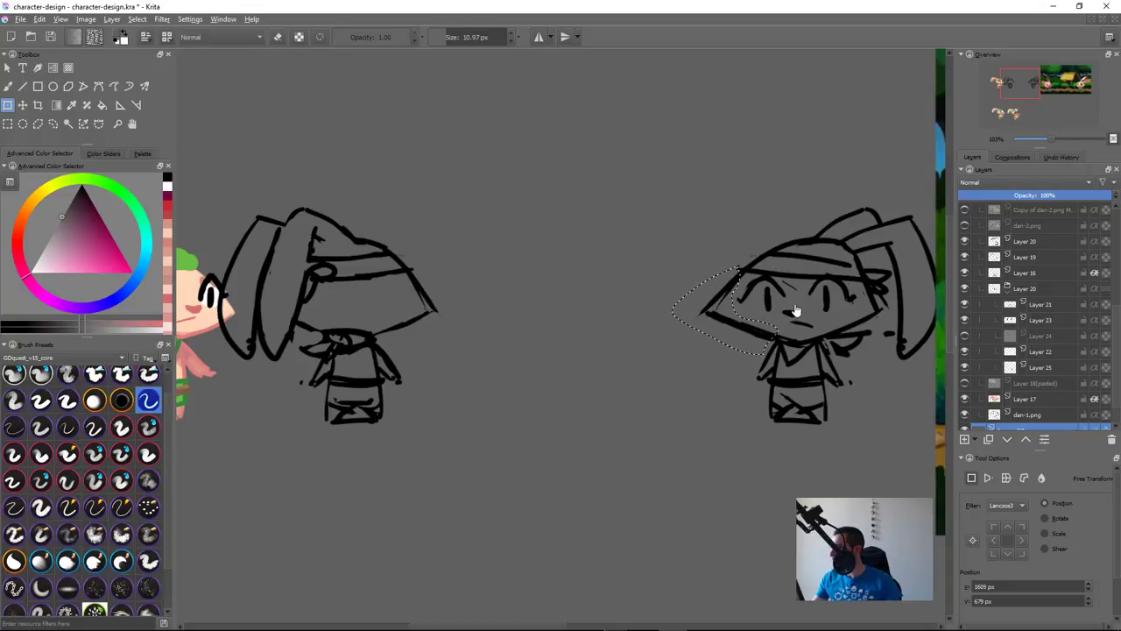
click(777, 275)
key(ctrl+t)
drag(674, 311, 688, 309)
drag(765, 346, 763, 345)
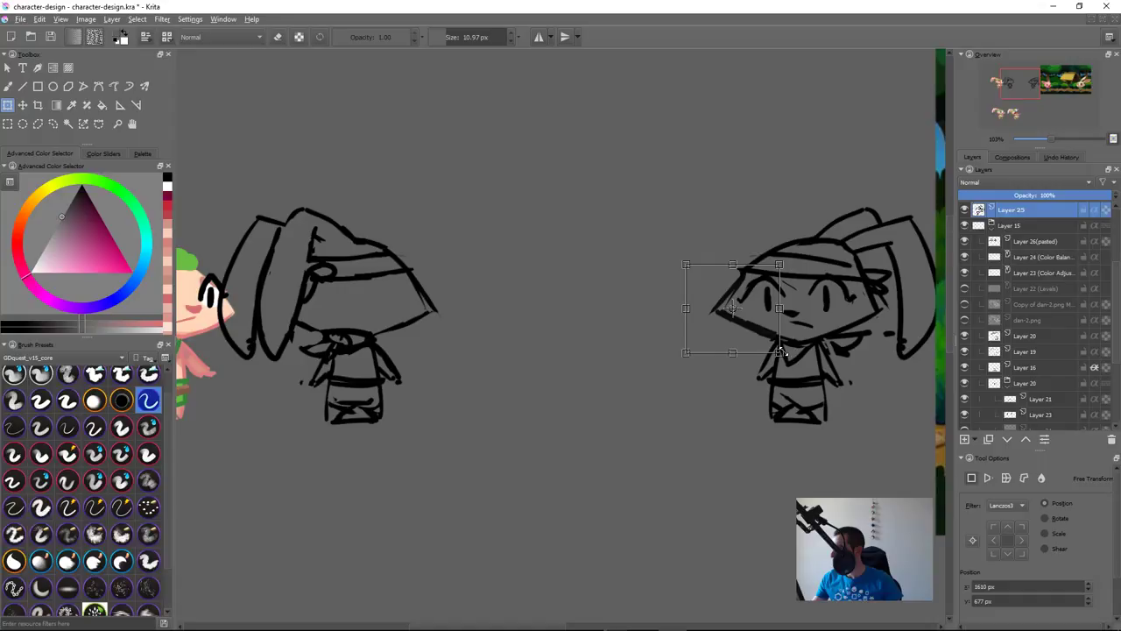
key(Return)
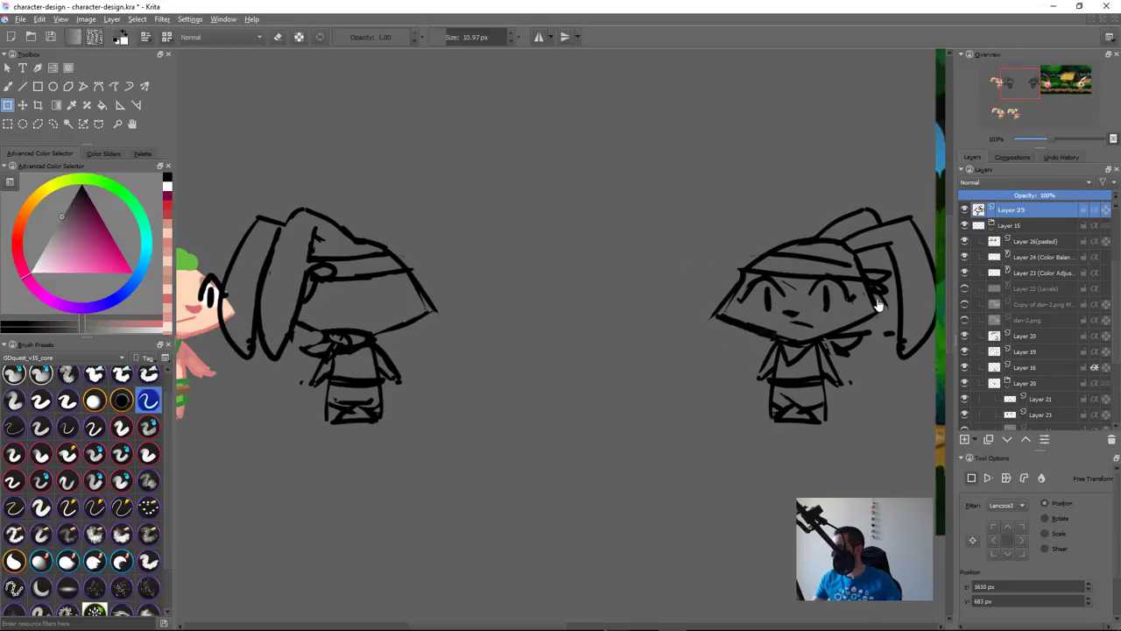
key(ctrl+e)
key(b)
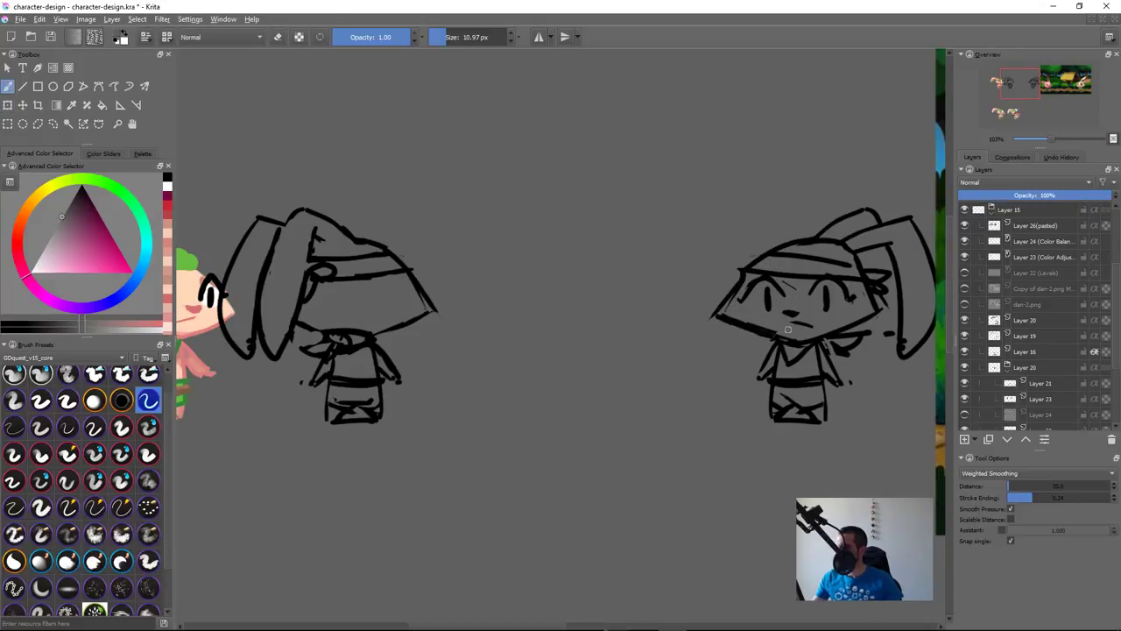
Step: Duplicate the shortened front-view sketch and place the copy midway between the front and back views
drag(674, 389, 607, 403)
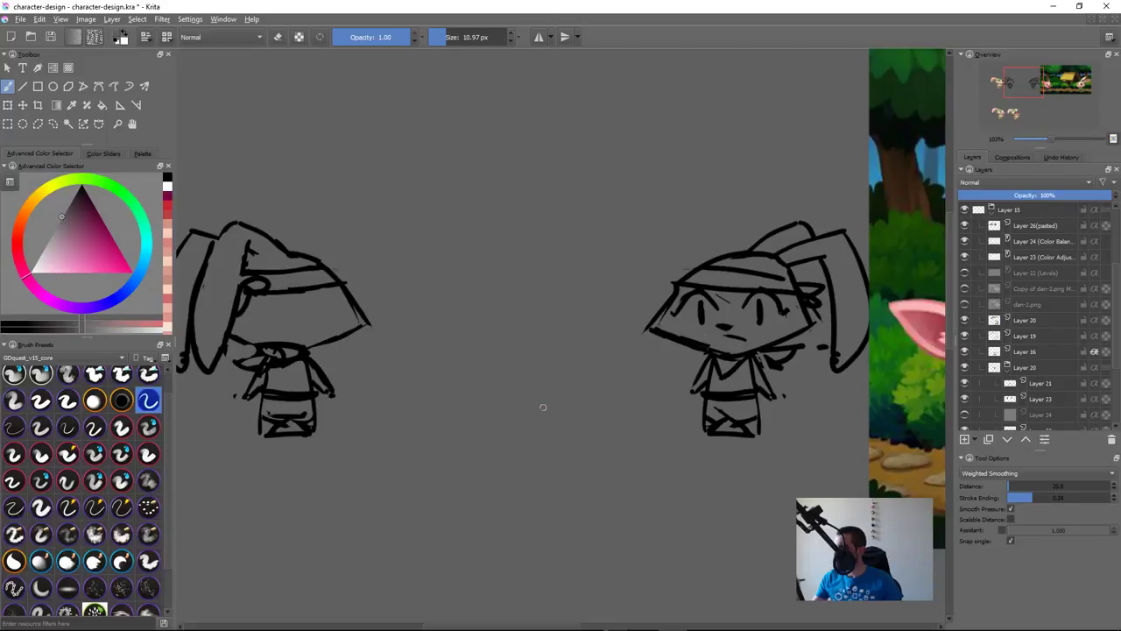
click(755, 356)
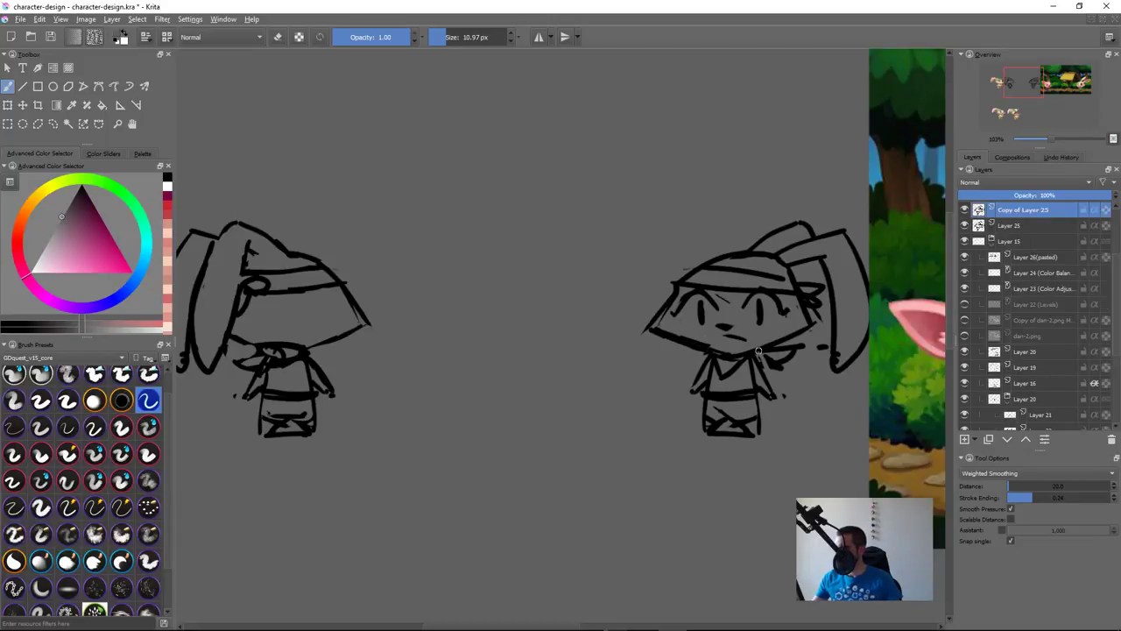
key(t)
drag(788, 394, 536, 394)
key(m)
key(b)
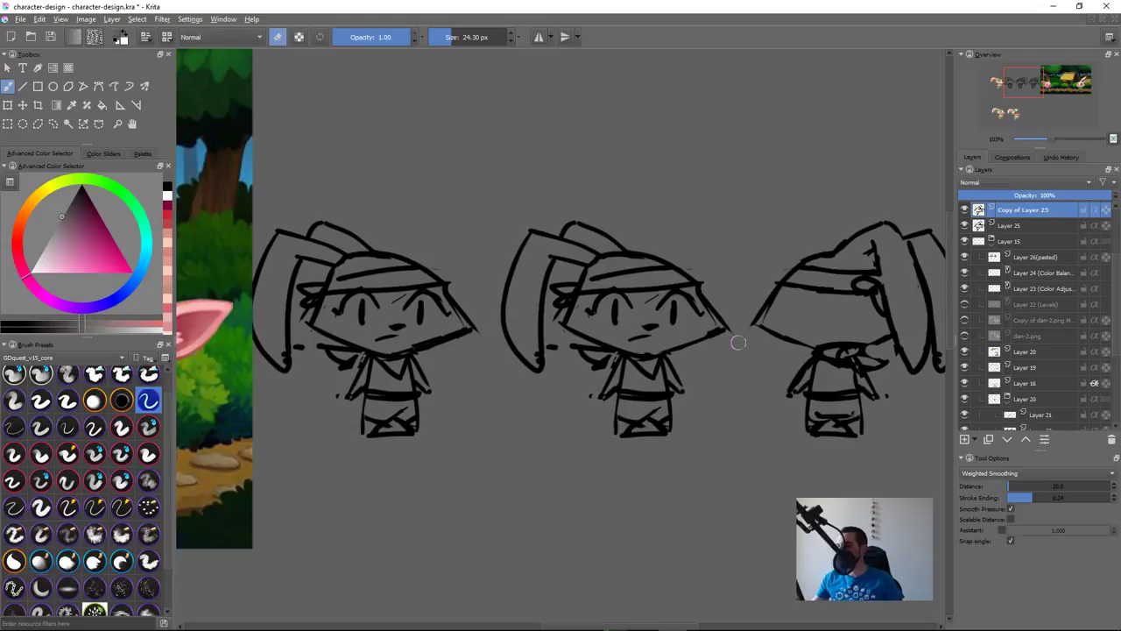
Step: Lasso the middle sketch's eyes, nose and mouth, shift and narrow them toward the snout, and merge them back into the sketch
key(l)
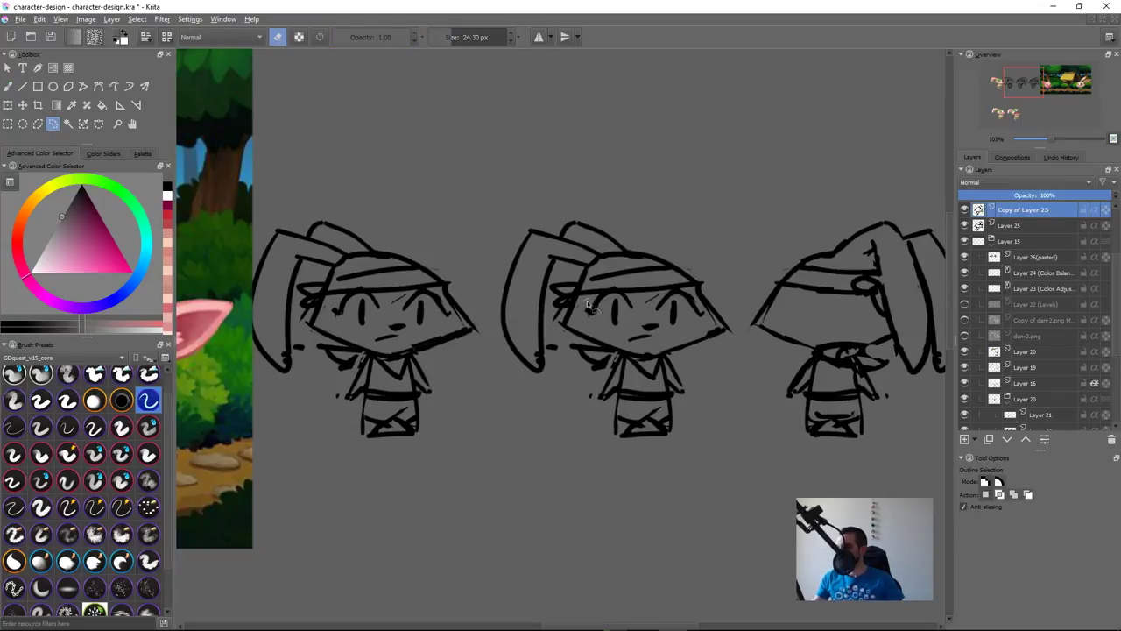
drag(594, 336, 657, 351)
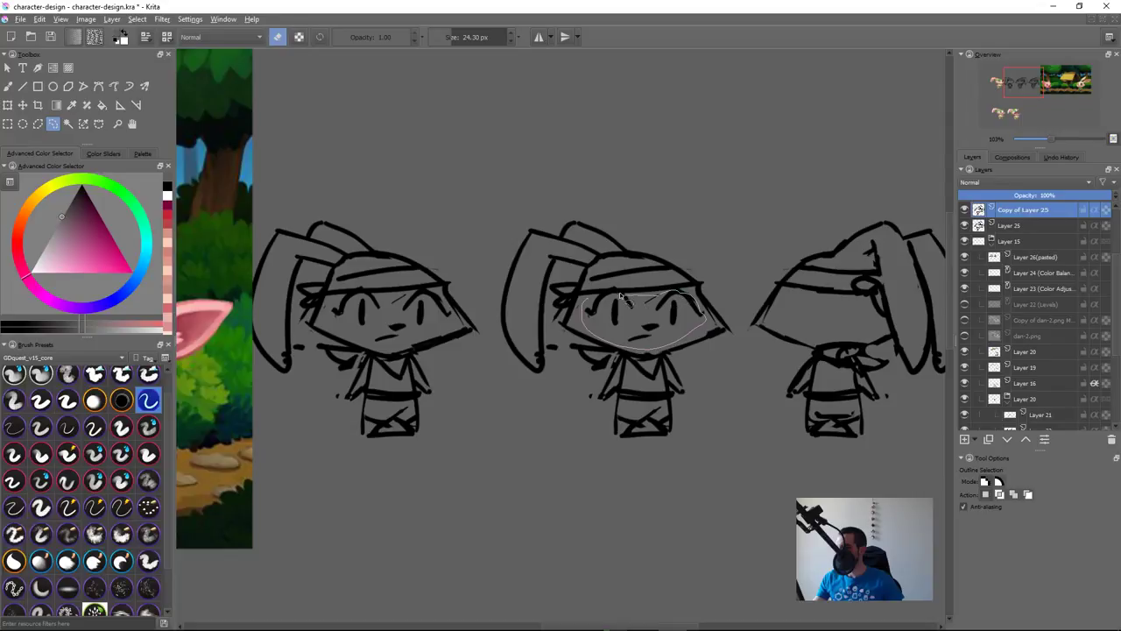
key(ctrl+alt+j)
key(ctrl+t)
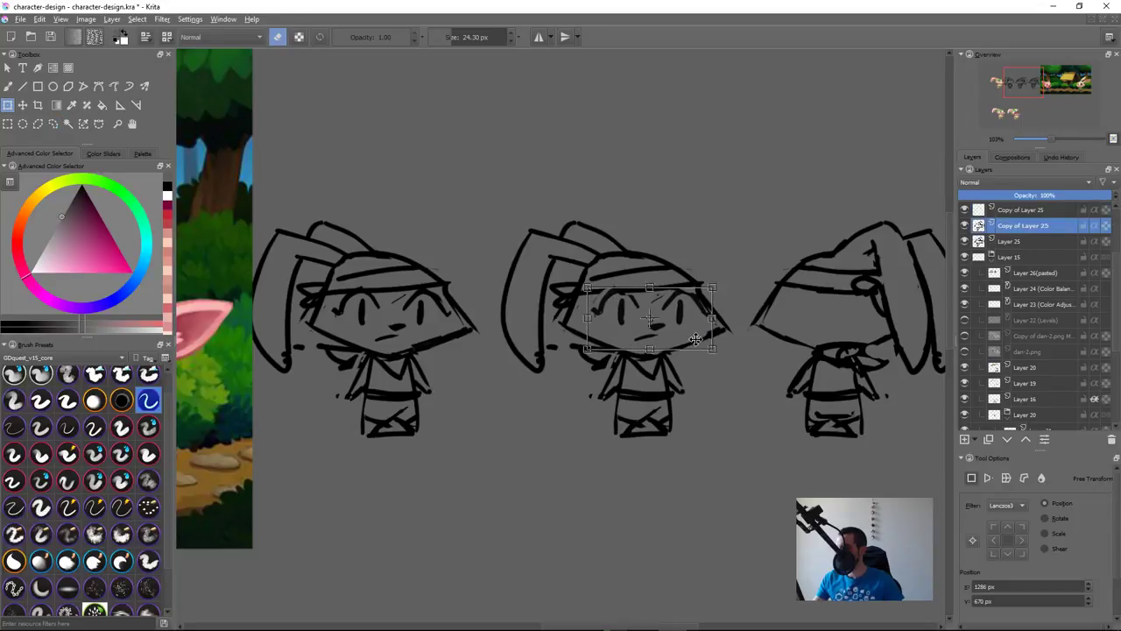
drag(588, 318, 596, 318)
drag(712, 318, 698, 326)
drag(606, 317, 611, 317)
drag(678, 333, 700, 326)
drag(610, 325, 611, 329)
drag(717, 327, 606, 321)
drag(713, 320, 694, 332)
key(Return)
key(ctrl+e)
key(b)
Step: Erase the headband knot behind the middle sketch's head
key(e)
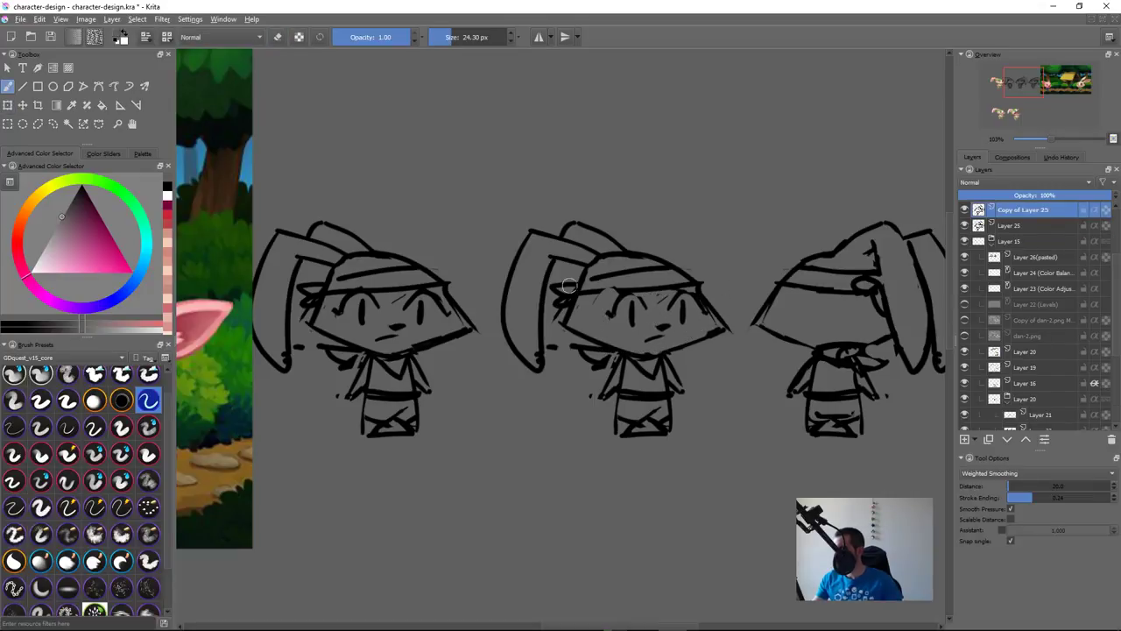
key(e)
drag(568, 279, 561, 305)
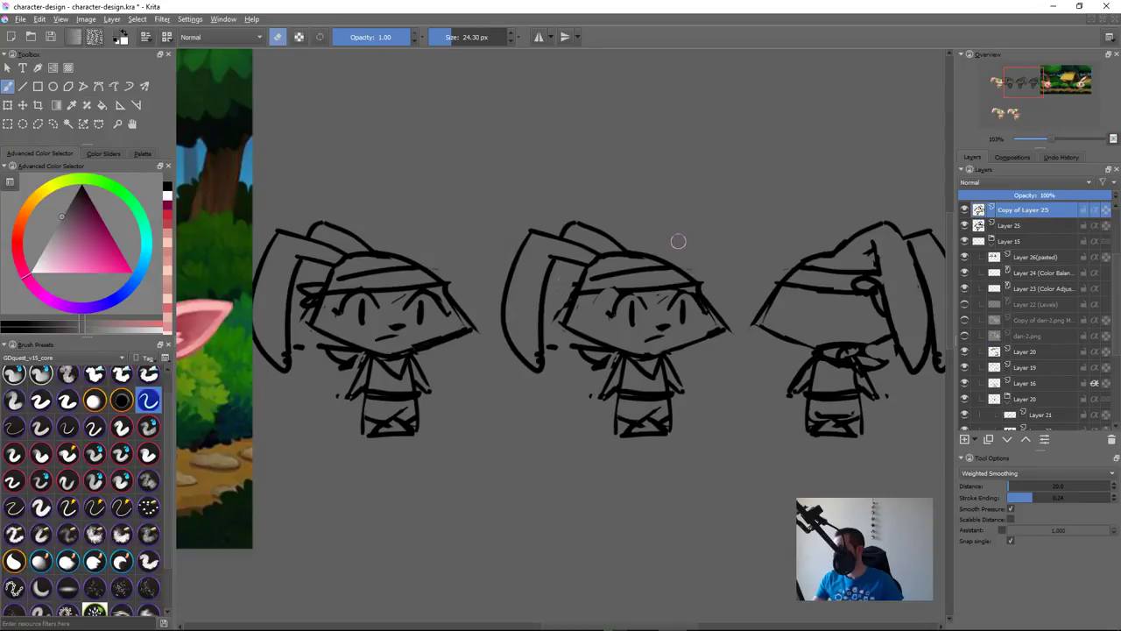
Step: Lasso the middle sketch's jawline, rotate and narrow it with Transform, and merge it back into the sketch
key(l)
drag(583, 321, 575, 342)
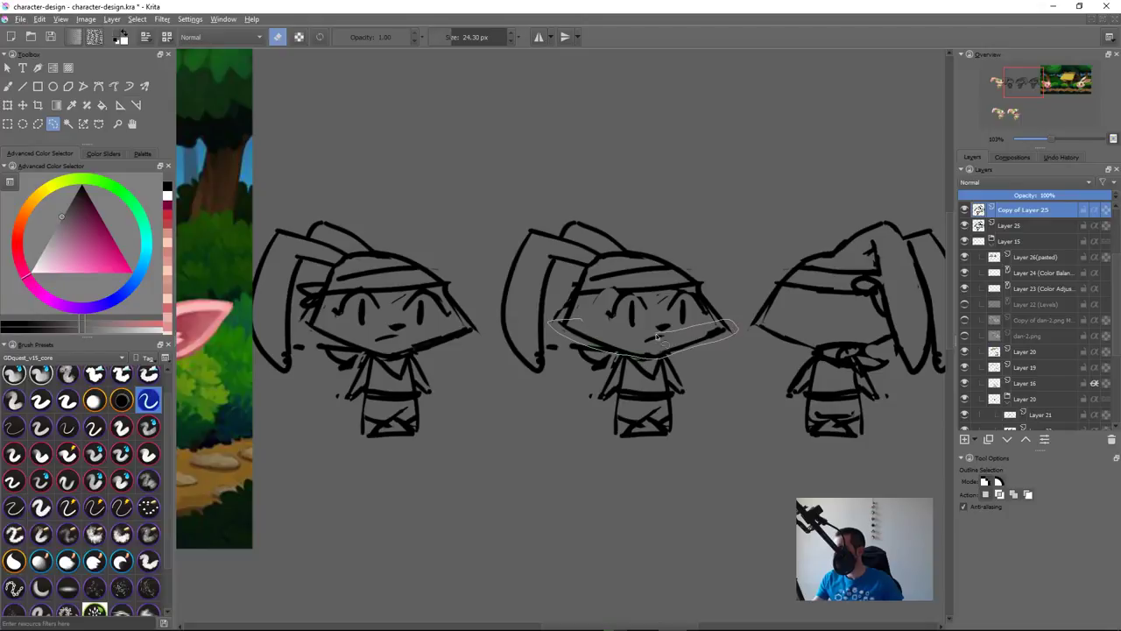
key(ctrl+j)
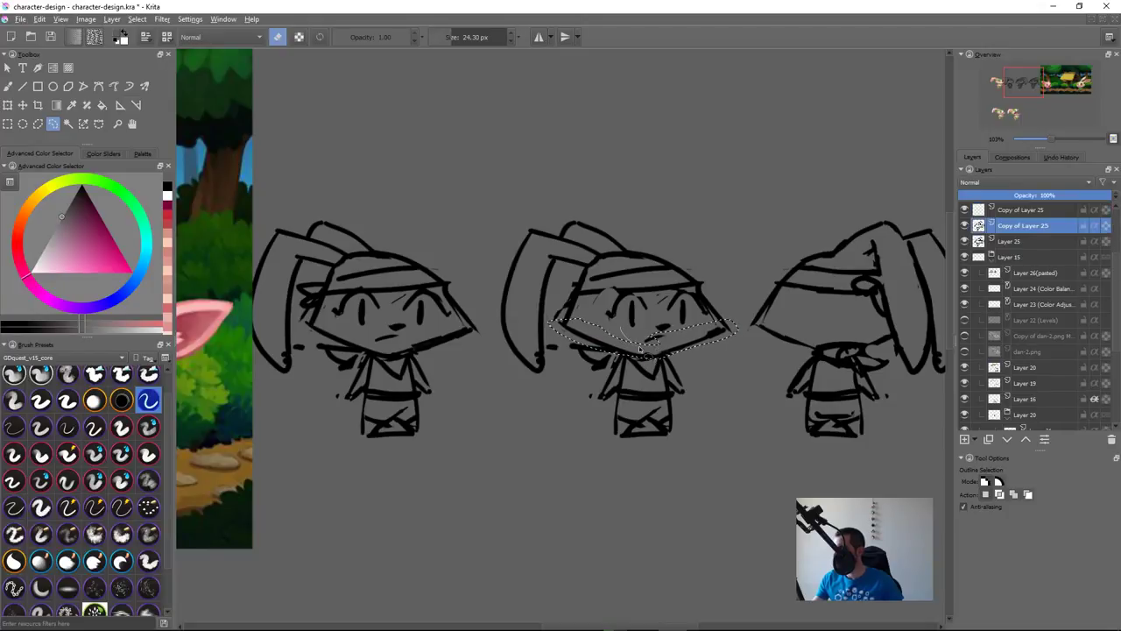
key(ctrl+t)
drag(667, 363, 676, 362)
drag(567, 347, 560, 340)
drag(708, 348, 706, 349)
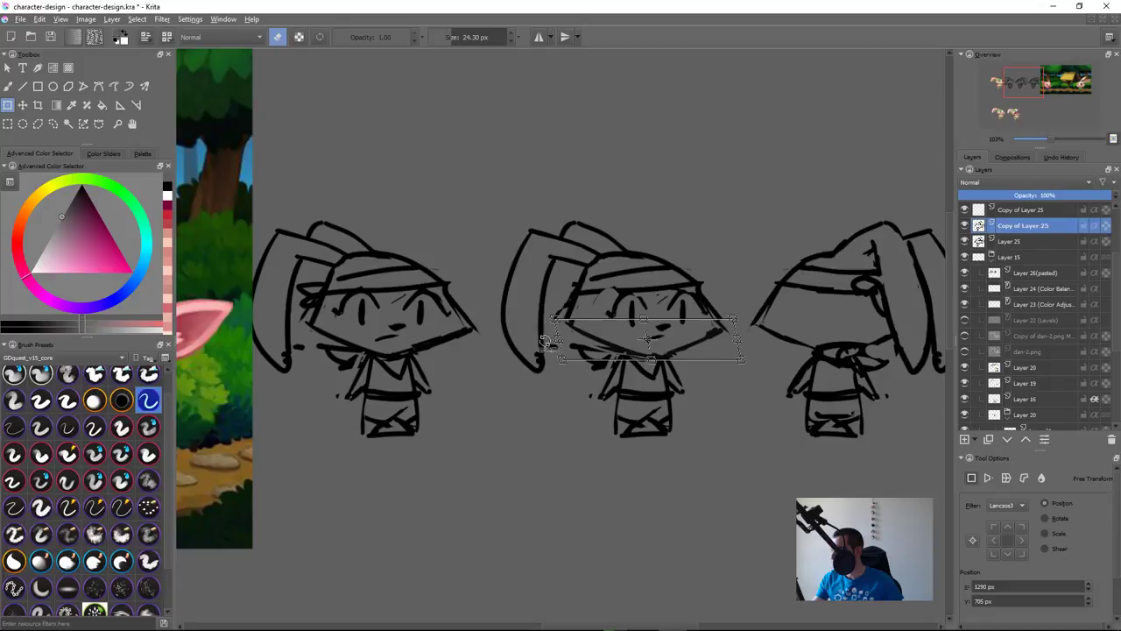
drag(559, 340, 563, 339)
key(Return)
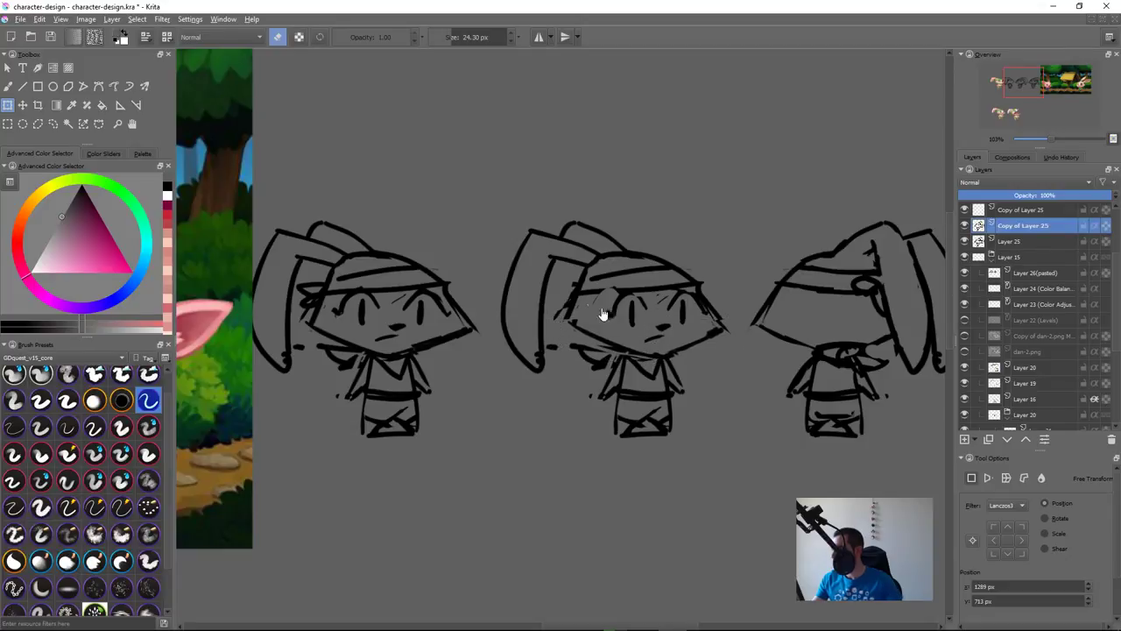
key(ctrl+e)
Step: Redraw the back edge of the middle sketch's head in black from headband to jaw and erase the old edge
key(b)
drag(576, 295, 576, 324)
key(ctrl+z)
mouse_move(578, 282)
mouse_down()
mouse_move(567, 319)
mouse_move(556, 317)
mouse_up()
key(e)
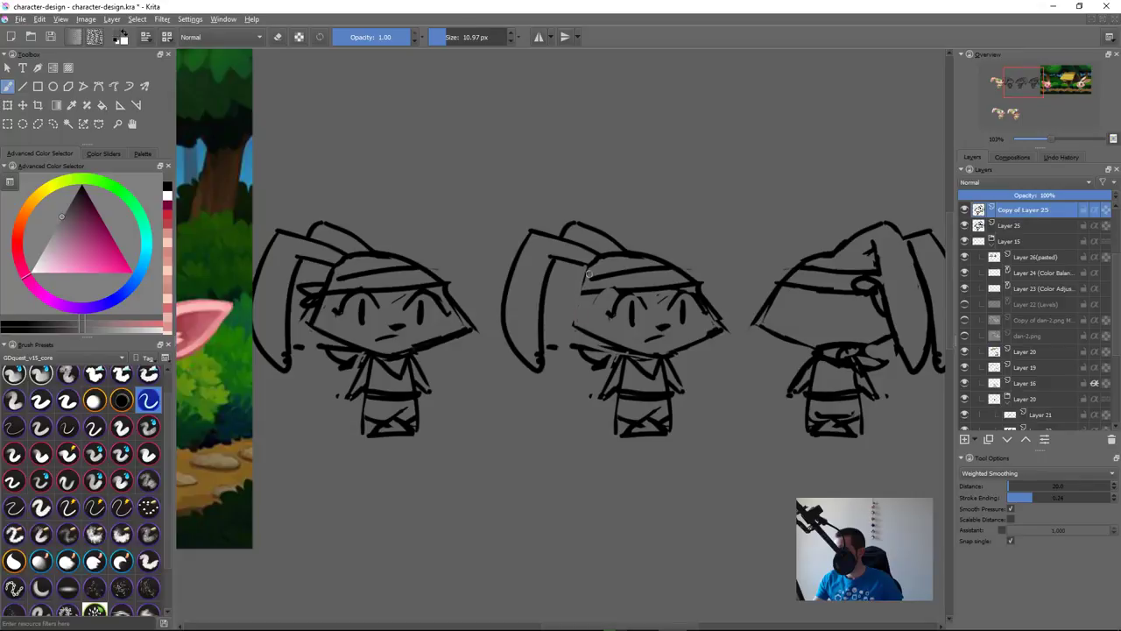
key(d)
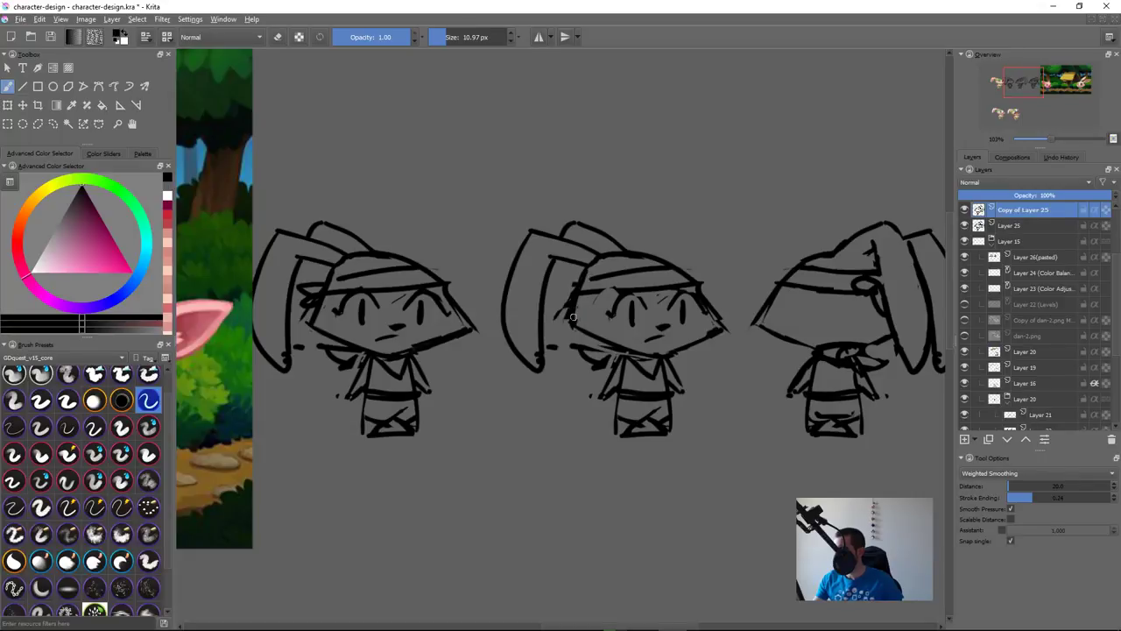
key(e)
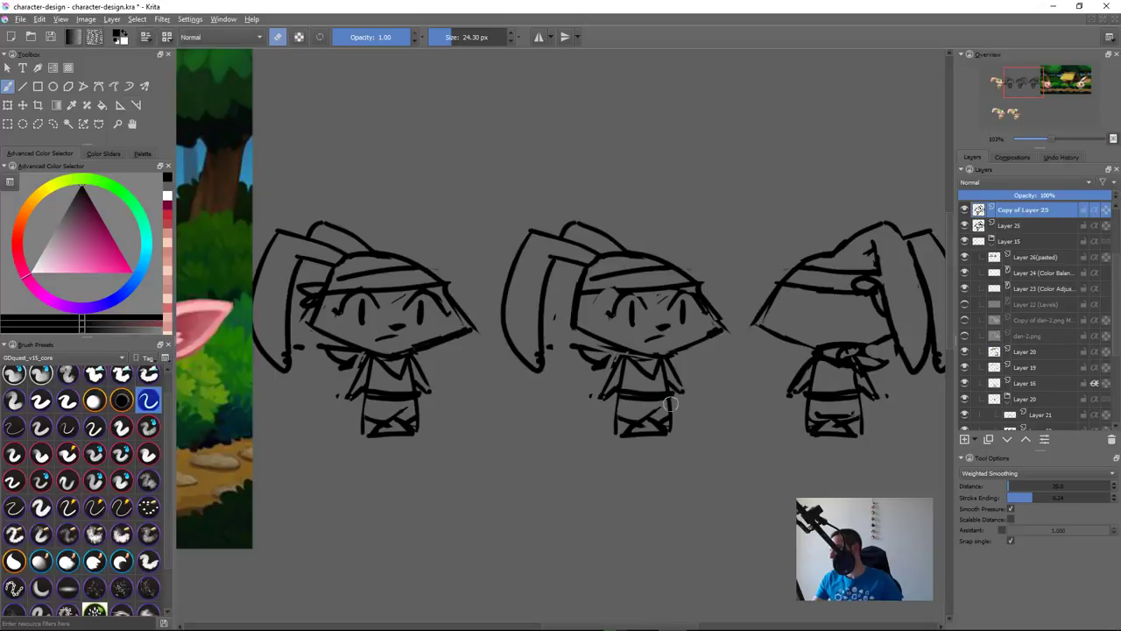
Step: Redraw the middle sketch's rear arm and torso side, alternating between brush and eraser
key(e)
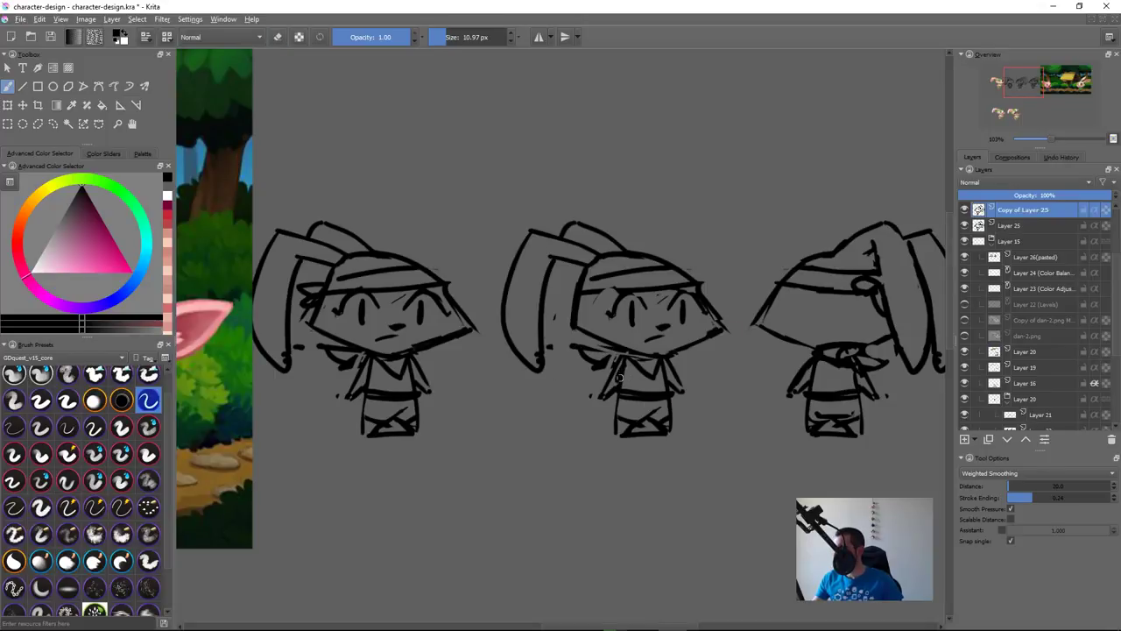
key(e)
key(e)
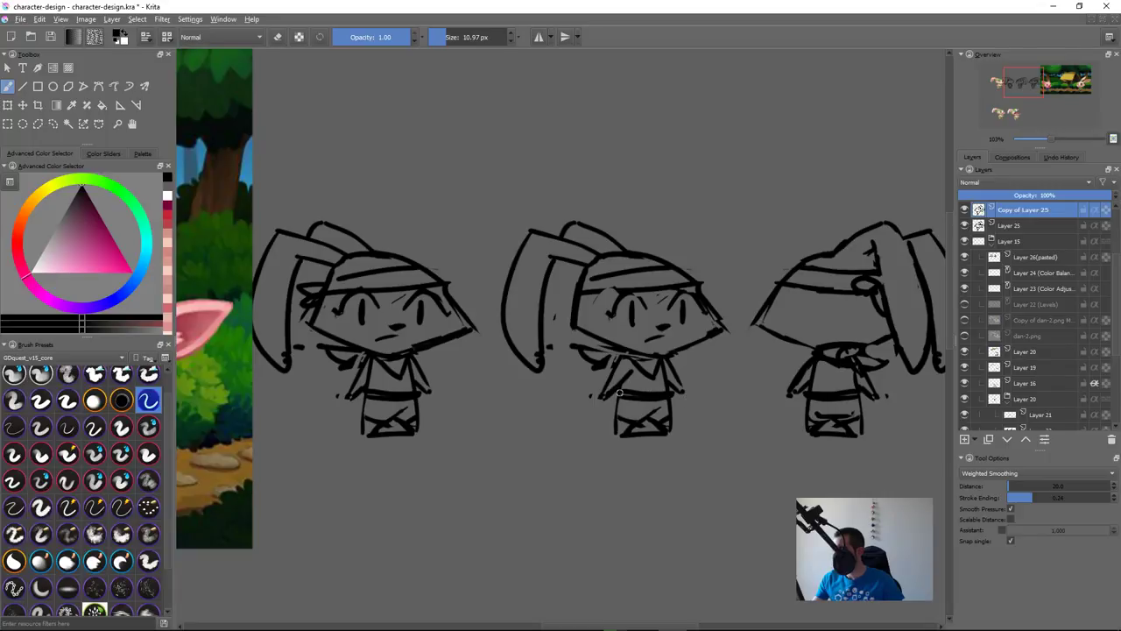
key(e)
key(e)
Step: Lasso the middle sketch's lower body, narrow it with Transform to fit the turned pose, and merge it back
key(l)
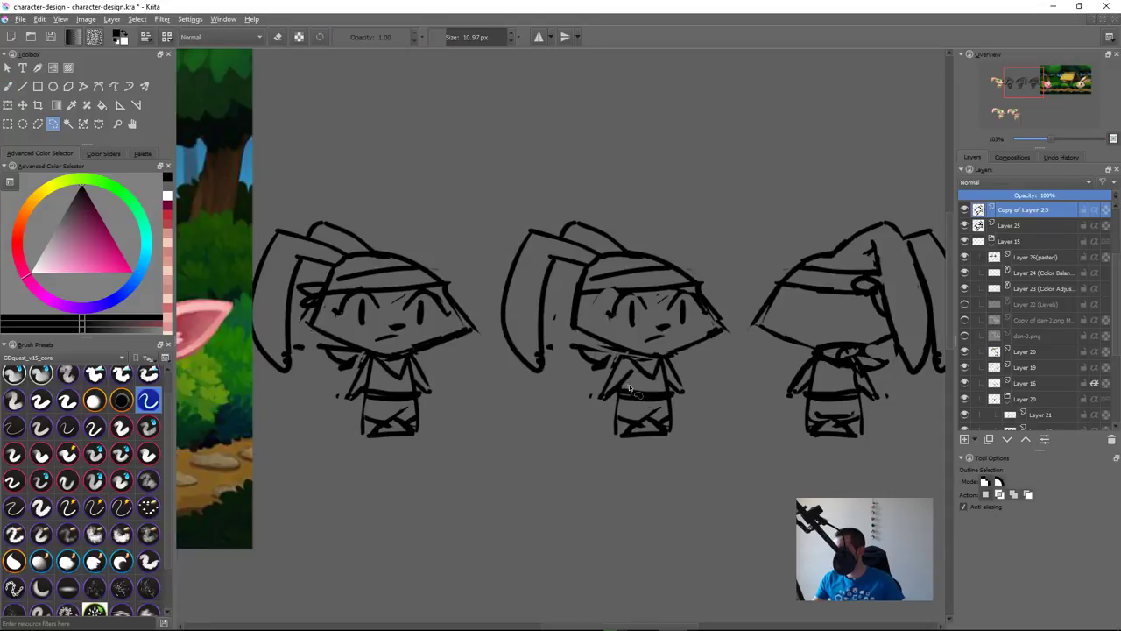
drag(676, 399, 652, 384)
key(ctrl+j)
key(ctrl+t)
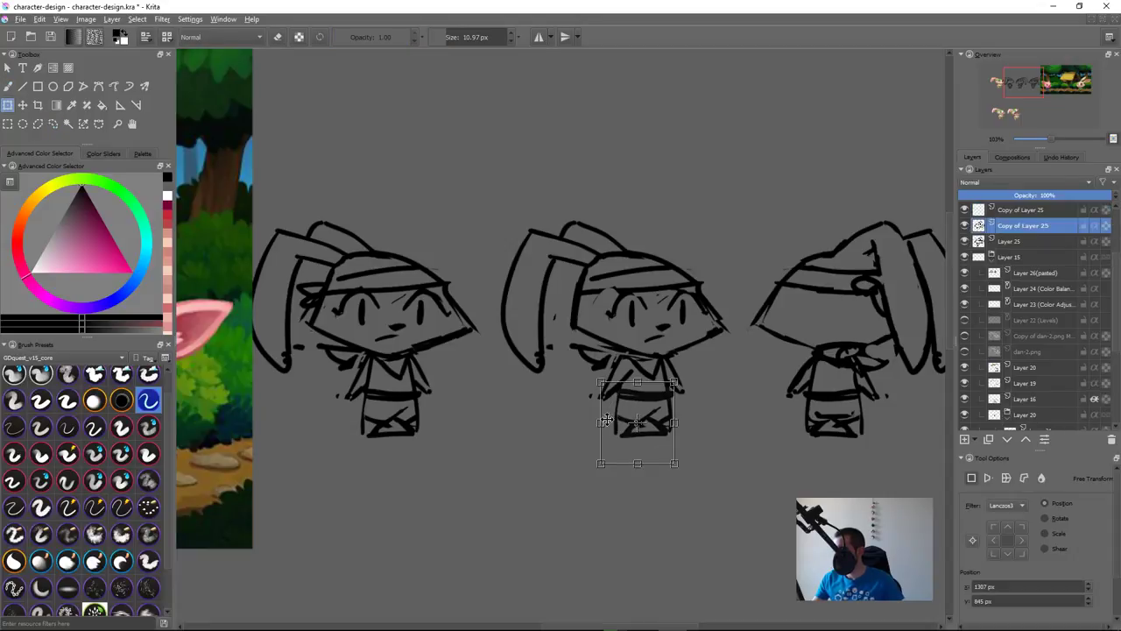
drag(668, 454, 670, 457)
key(Return)
key(ctrl+e)
key(b)
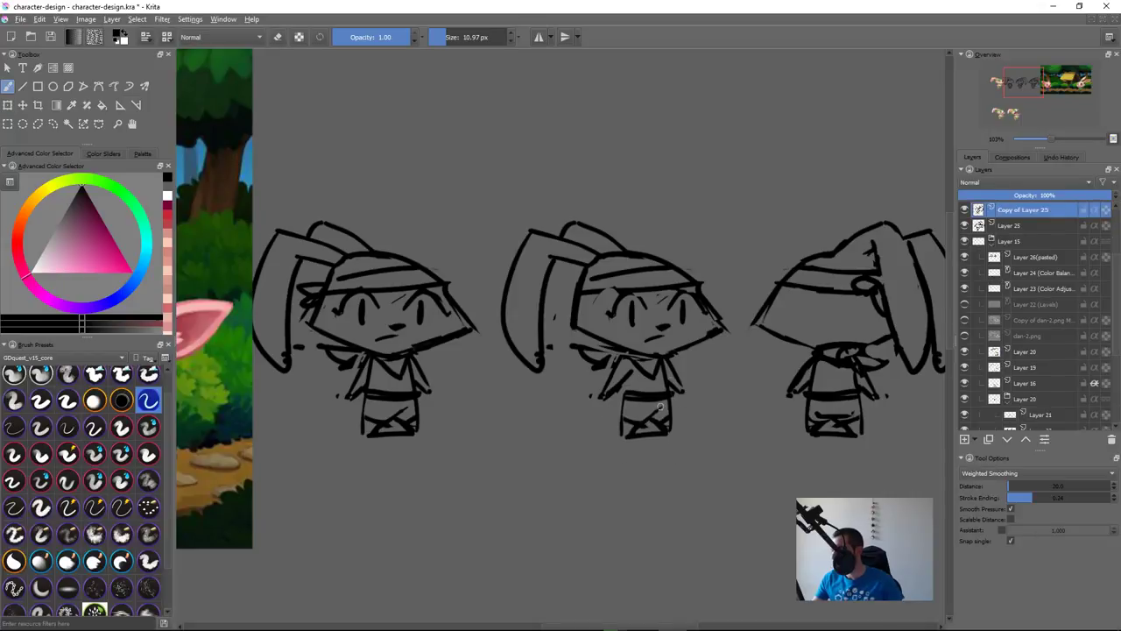
Step: Clean up the middle sketch's torso, arms and waist with alternating brush and eraser strokes
key(e)
key(e)
key(e)
key(e)
key(e)
drag(733, 376, 799, 394)
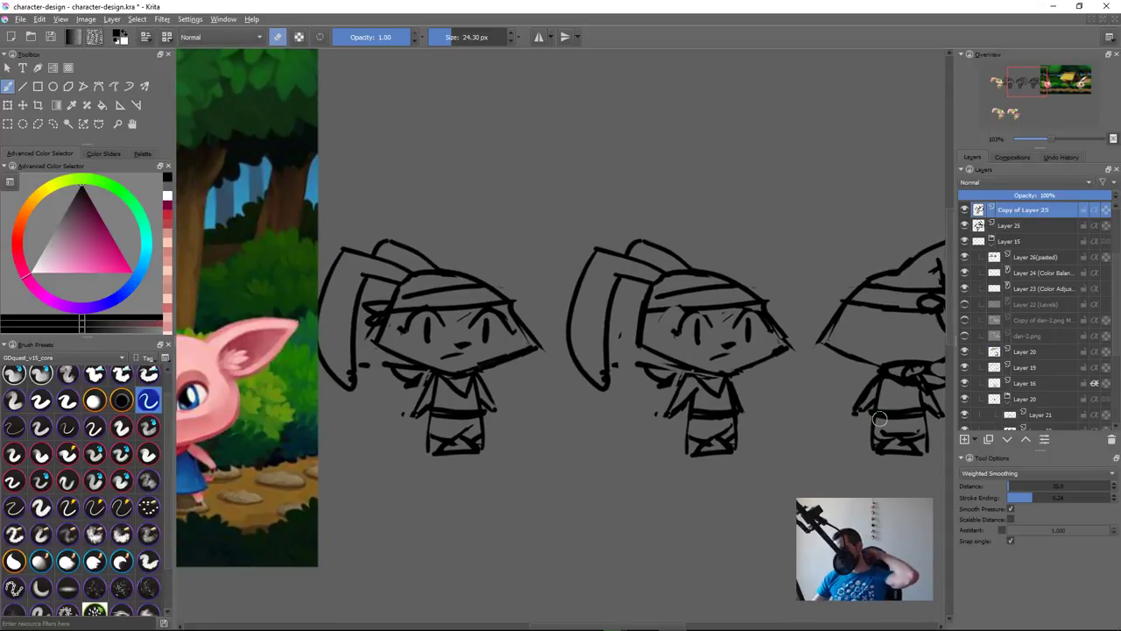
Step: Lasso the middle sketch's ears, copy the selection to a new layer and stretch the ears slightly outward with Transform
key(l)
mouse_move(593, 242)
mouse_down()
mouse_move(556, 380)
mouse_move(638, 404)
mouse_move(637, 331)
mouse_up()
key(ctrl+z)
mouse_move(623, 216)
mouse_down()
mouse_move(559, 292)
mouse_move(629, 313)
mouse_up()
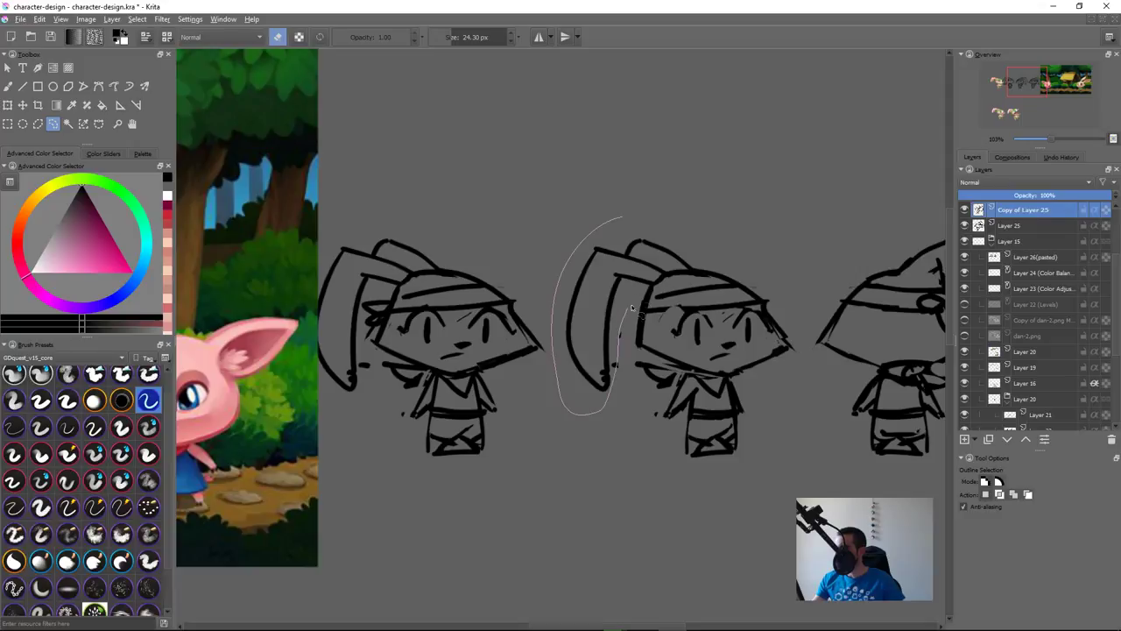
drag(706, 267, 692, 255)
key(ctrl+alt+j)
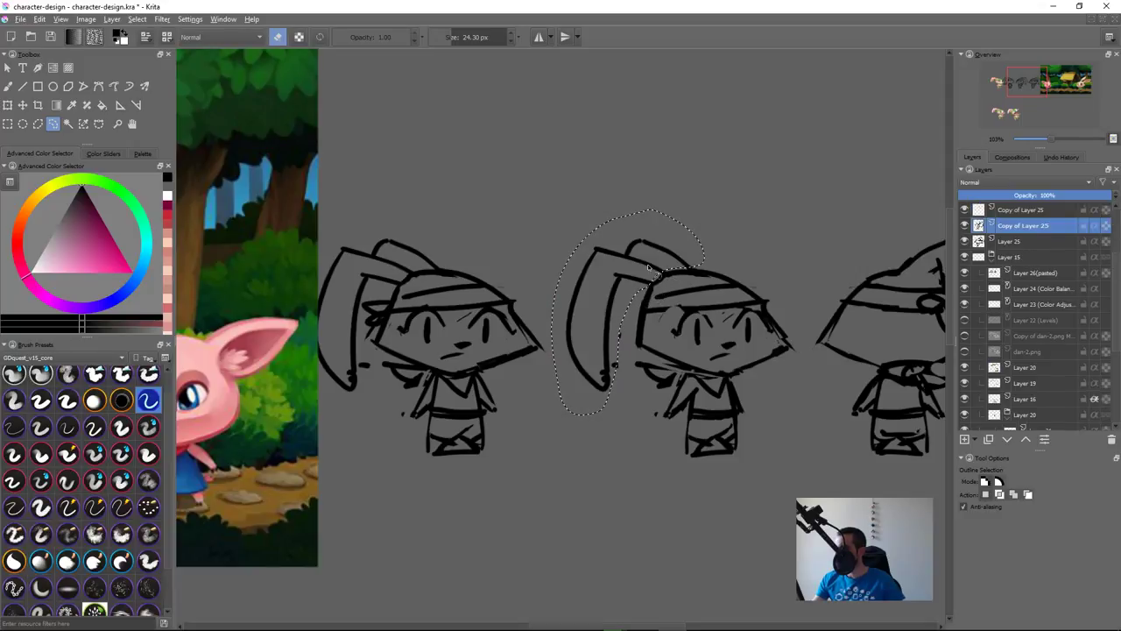
key(ctrl+t)
drag(550, 312, 547, 313)
key(Return)
Step: Lasso the ears of the leftmost line sketch
key(l)
mouse_move(349, 213)
mouse_down()
mouse_move(323, 234)
mouse_move(327, 417)
mouse_move(368, 378)
mouse_move(369, 302)
mouse_move(428, 271)
mouse_move(417, 213)
mouse_up()
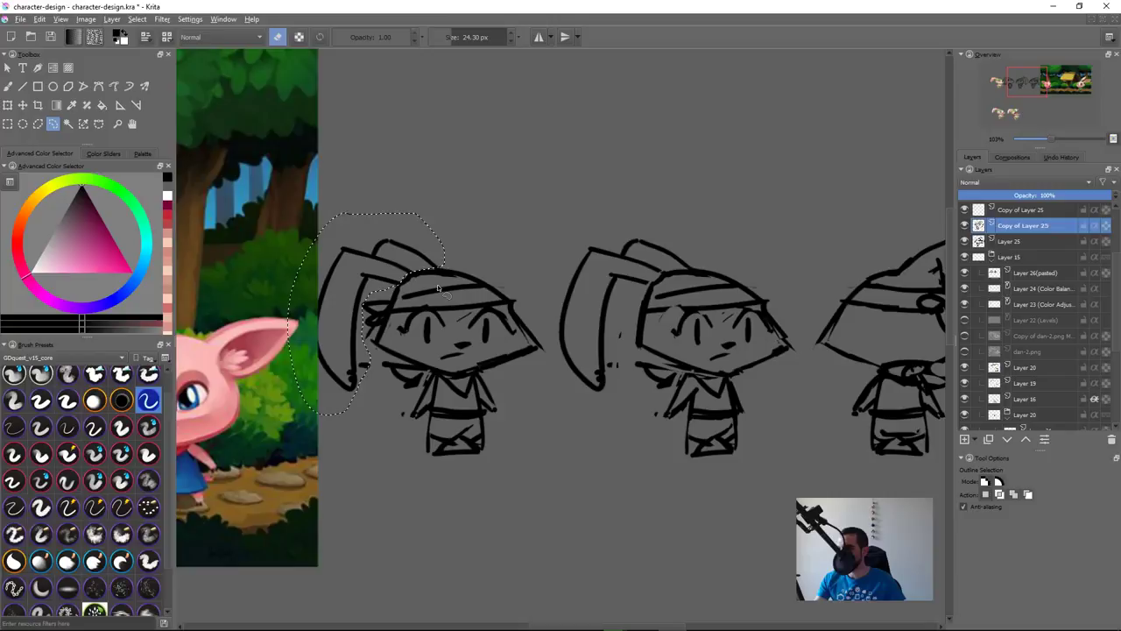
key(ctrl+t)
drag(313, 314, 320, 313)
key(ctrl+z)
key(Escape)
Step: Switch to Layer 25, narrow the selected ears toward the leftmost sketch's head with Transform, and deselect
key(Page_Down)
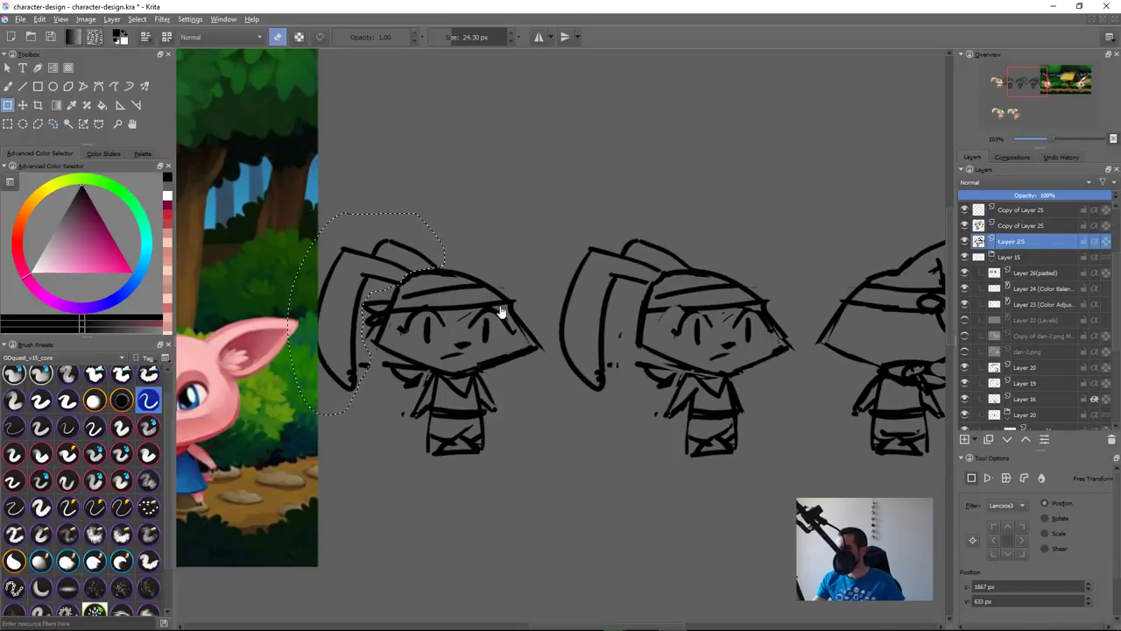
key(ctrl+t)
drag(290, 313, 313, 313)
drag(449, 386, 470, 382)
drag(408, 364, 407, 361)
key(Return)
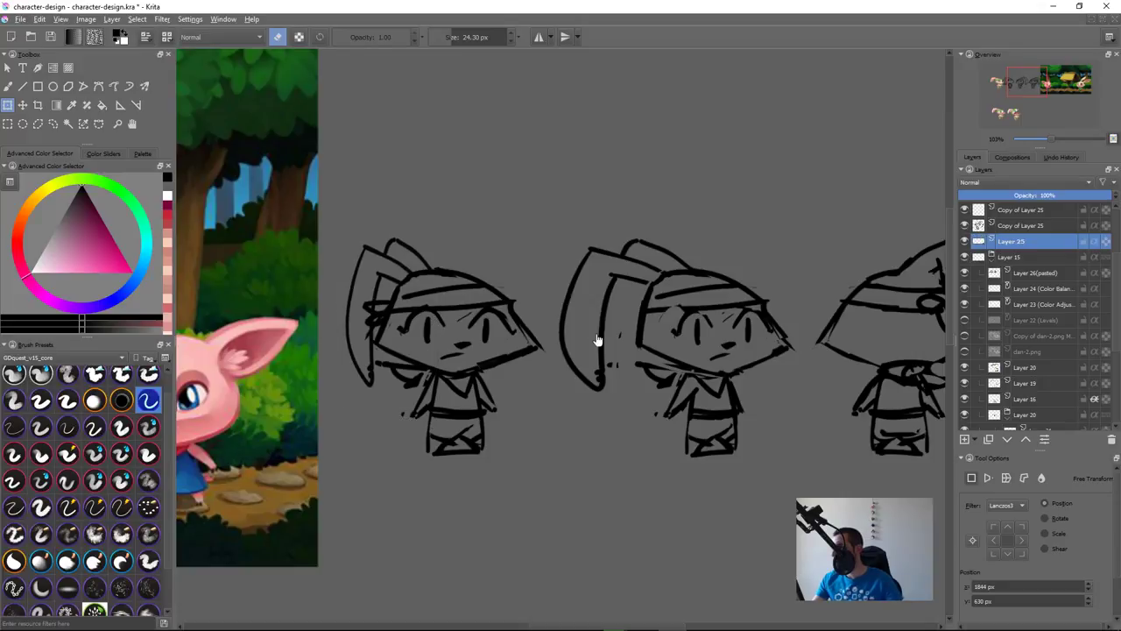
key(ctrl+shift+a)
Step: Draw a new inner edge along the upper part of the leftmost sketch's near ear in black
key(minus)
key(minus)
key(minus)
key(minus)
key(minus)
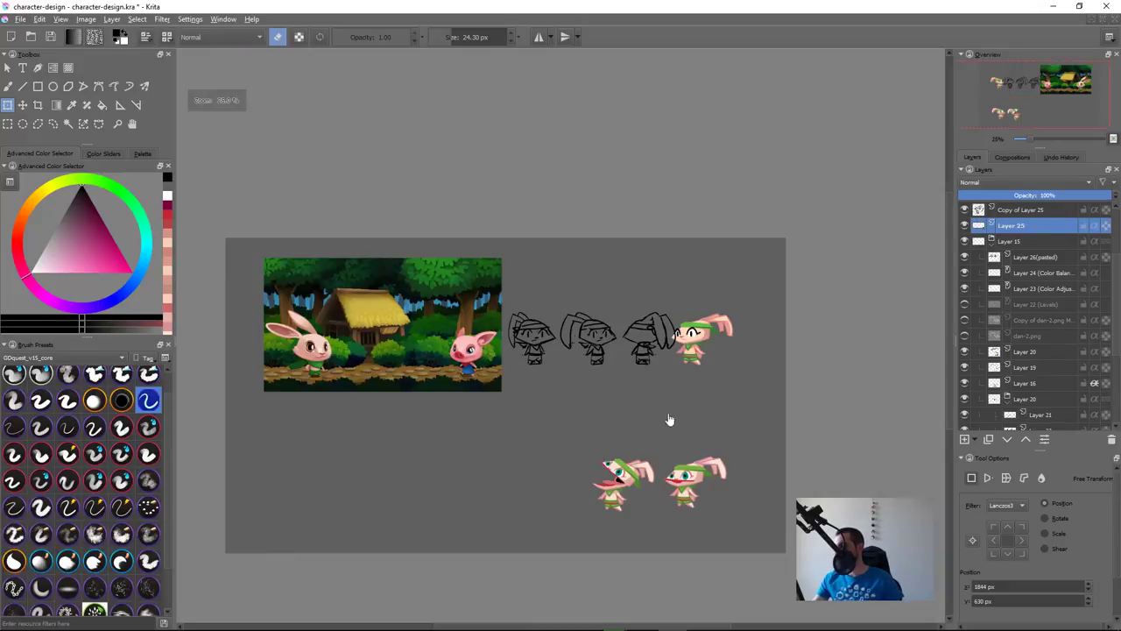
mouse_move(524, 347)
mouse_down()
mouse_move(578, 256)
mouse_move(525, 214)
mouse_move(492, 303)
mouse_up()
key(e)
key(b)
key(ctrl+z)
drag(526, 204, 504, 277)
key(ctrl+z)
drag(527, 204, 502, 289)
Step: Erase the old inner ear line between the leftmost sketch's near ear and the back of its head
key(e)
drag(534, 208, 509, 353)
mouse_move(524, 314)
mouse_down()
mouse_move(514, 375)
mouse_move(541, 358)
mouse_move(541, 345)
mouse_move(538, 366)
mouse_move(508, 368)
mouse_move(536, 383)
mouse_move(506, 361)
mouse_move(538, 378)
mouse_up()
key(e)
key(ctrl+z)
key(ctrl+z)
key(ctrl+z)
key(e)
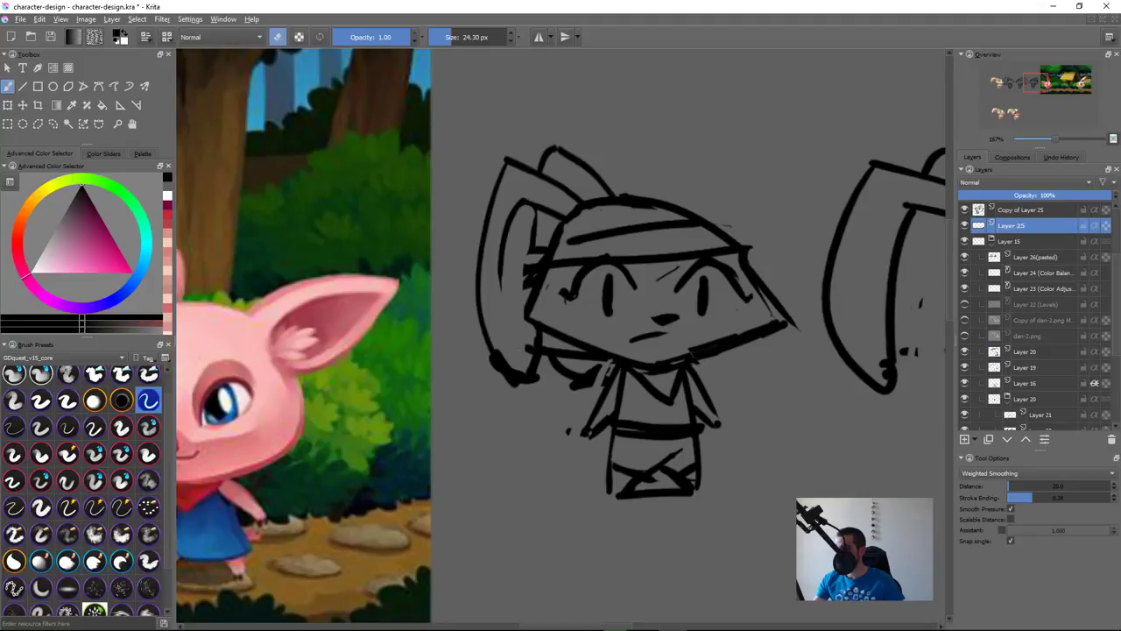
drag(499, 333, 537, 327)
Step: Redraw the lower ear edge and the headband knot behind the leftmost sketch's head
key(e)
drag(501, 275, 512, 364)
key(ctrl+z)
mouse_move(501, 298)
mouse_down()
mouse_move(523, 366)
mouse_move(536, 348)
mouse_up()
mouse_move(527, 247)
mouse_down()
mouse_move(508, 270)
mouse_move(534, 262)
mouse_up()
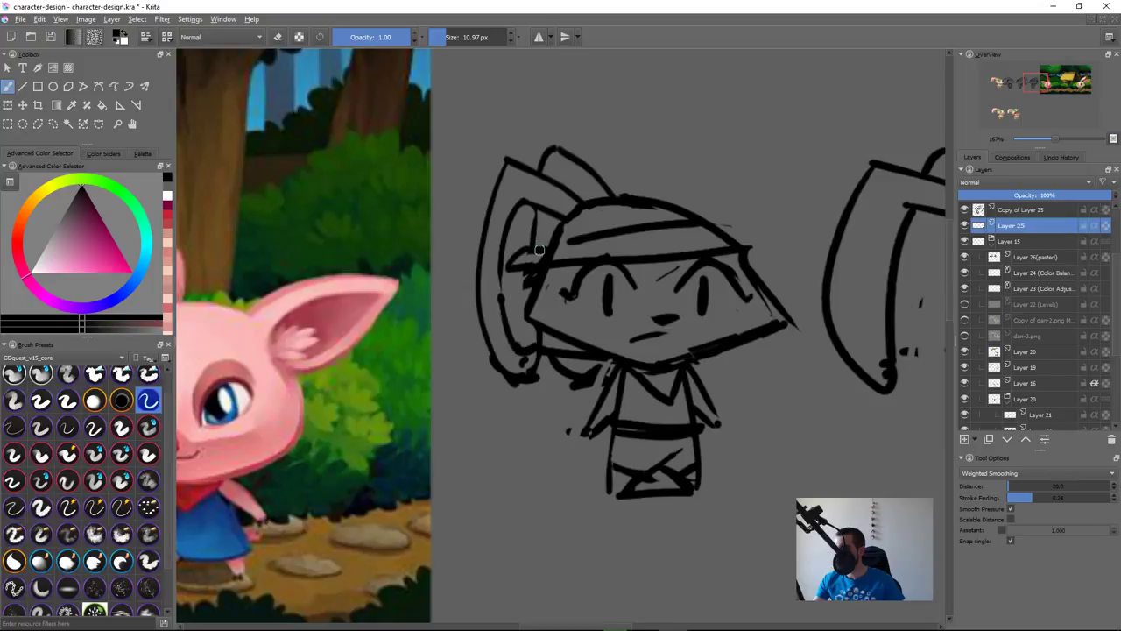
Step: On Copy of Layer 25, draw a vertical inner fold line down the middle sketch's outer ear
key(minus)
key(minus)
key(minus)
key(minus)
key(minus)
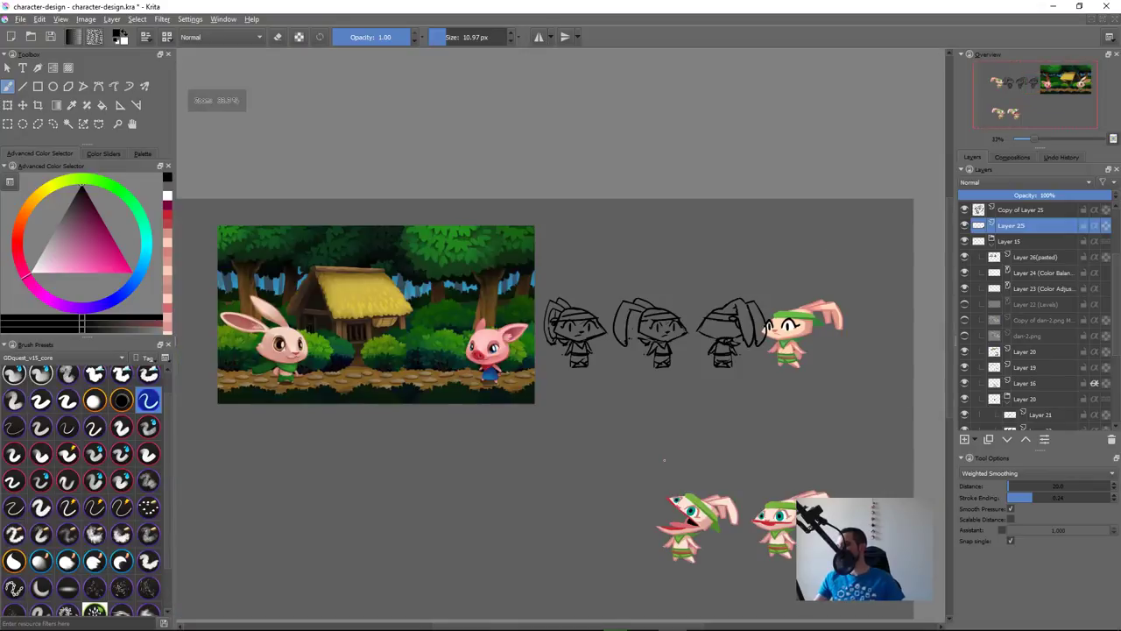
drag(694, 474, 621, 463)
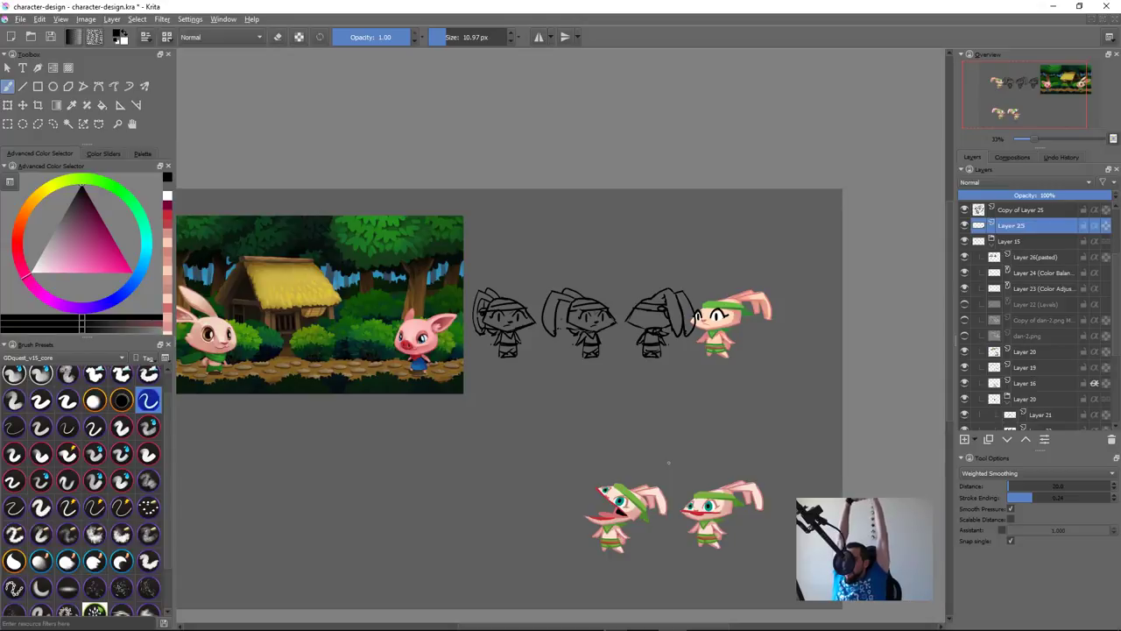
mouse_move(580, 324)
mouse_down()
mouse_move(515, 358)
mouse_move(575, 286)
mouse_up()
key(Page_Up)
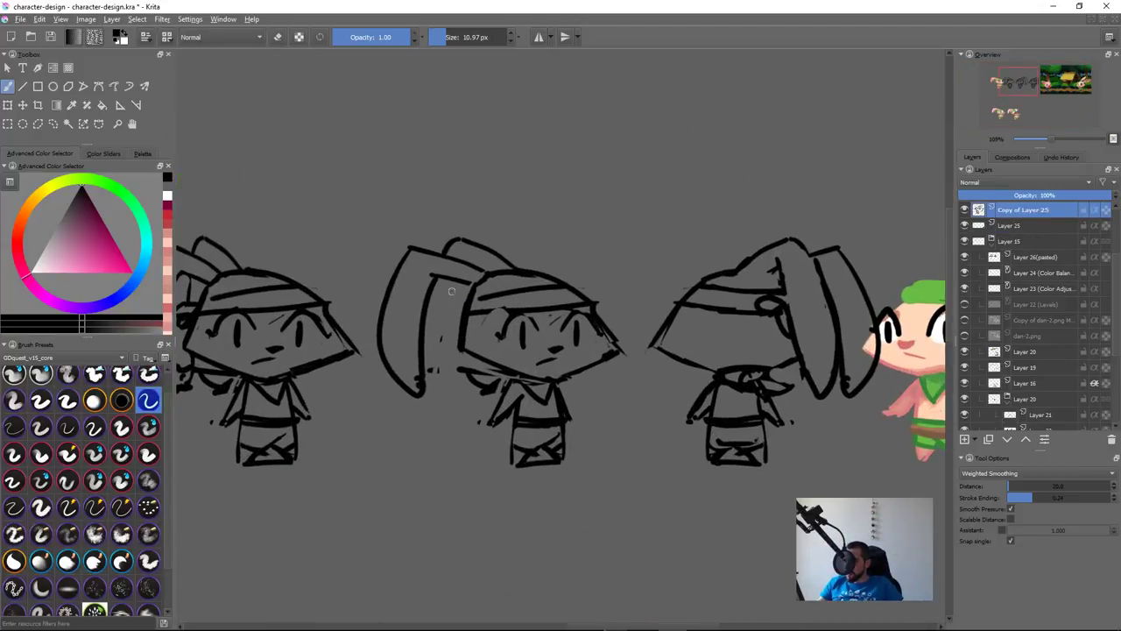
drag(404, 291, 408, 372)
Step: Draw the second hanging ear between the middle sketch's outer ear and its head
key(e)
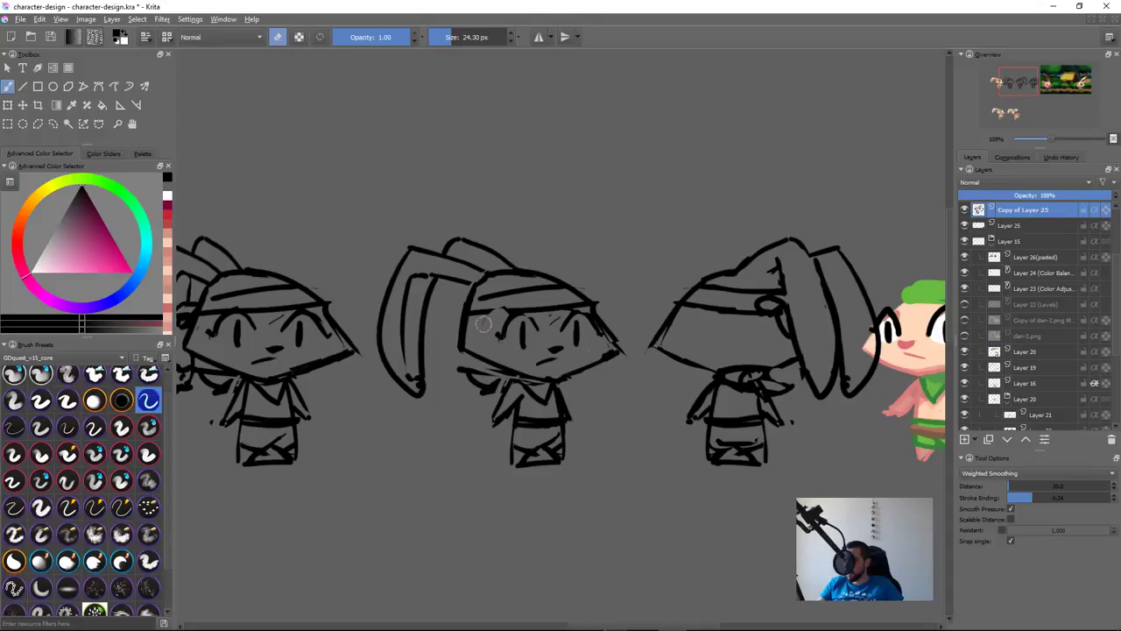
key(e)
drag(439, 376, 442, 380)
drag(461, 282, 452, 370)
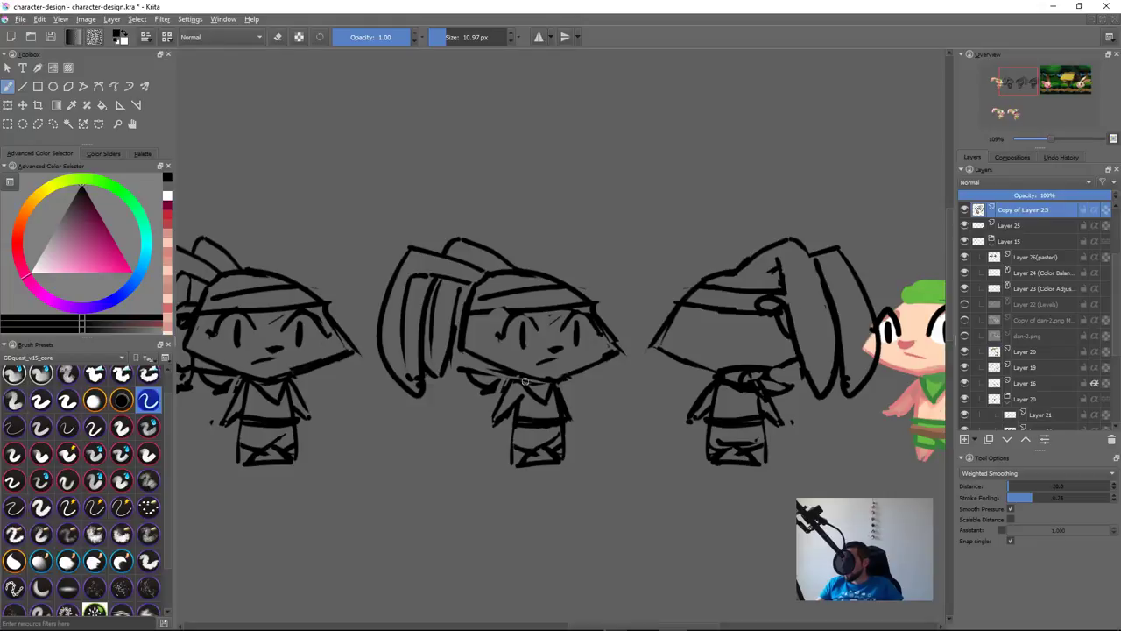
Step: Select the Layer 15 group and move the coloured rabbit sideways, clear of the back-view sketch's ears
drag(784, 389, 784, 421)
click(858, 312)
click(965, 241)
click(964, 241)
click(1010, 241)
key(t)
drag(838, 335, 862, 342)
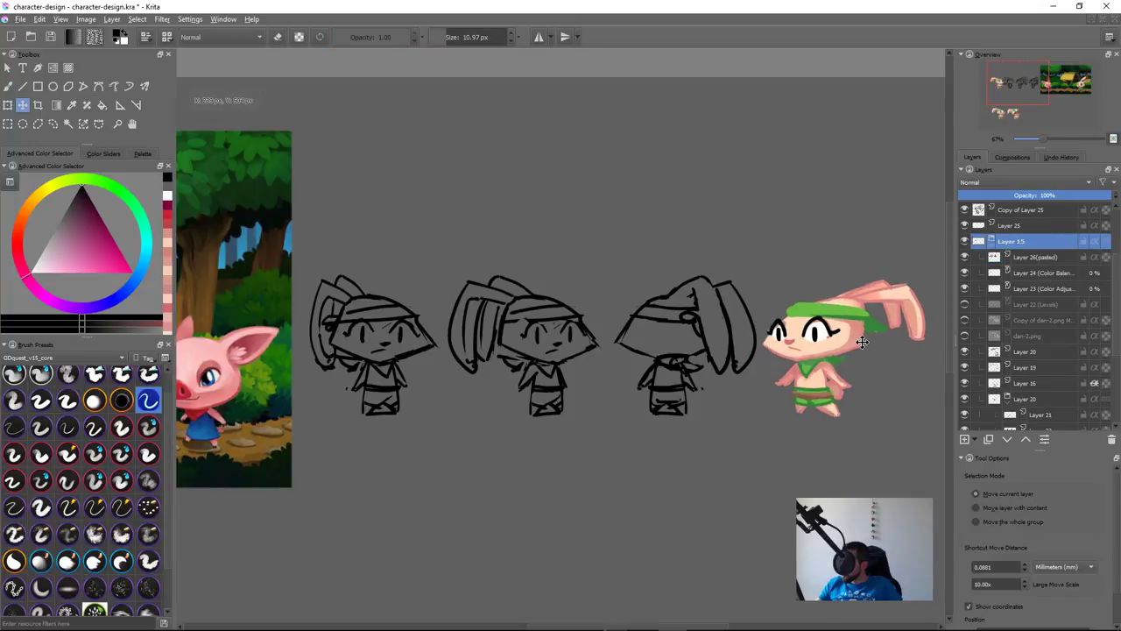
Step: Select Layer 26 and both Copy of Layer 15 Merged layers, and move the two lower coloured rabbits up beneath the line sketches
drag(938, 346, 837, 345)
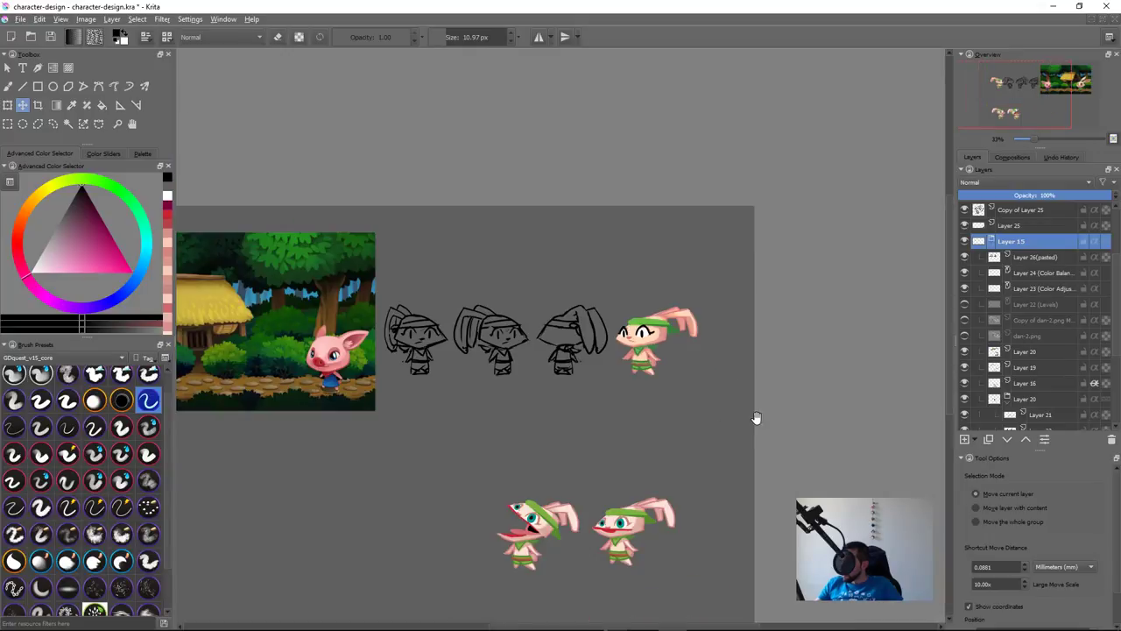
scroll(783, 376, up, 1)
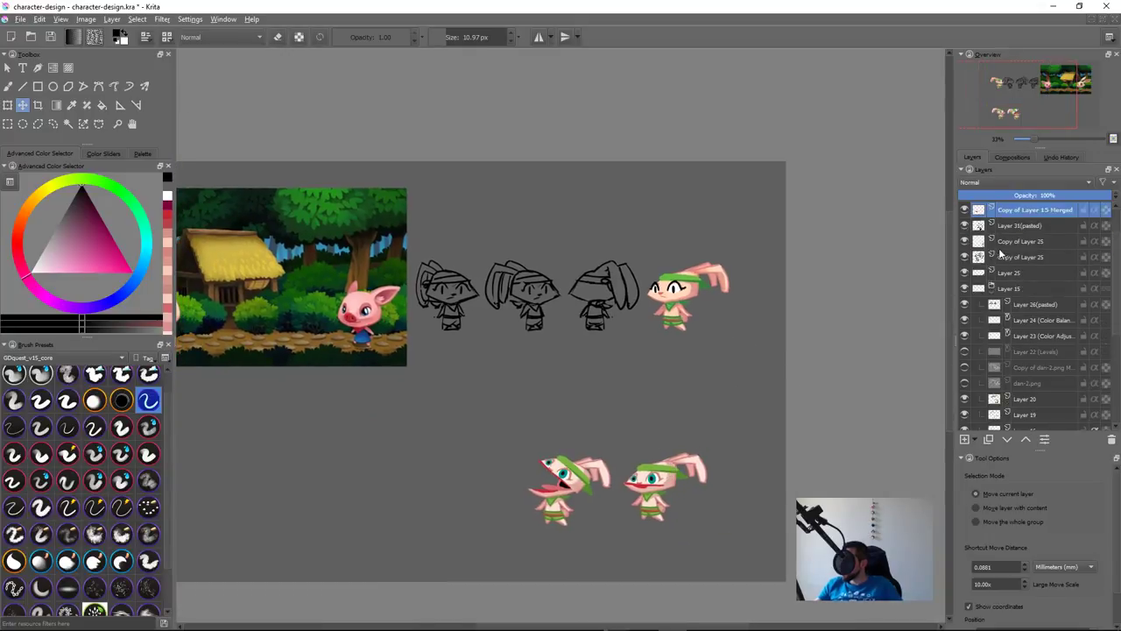
drag(561, 475, 567, 474)
key(ctrl+z)
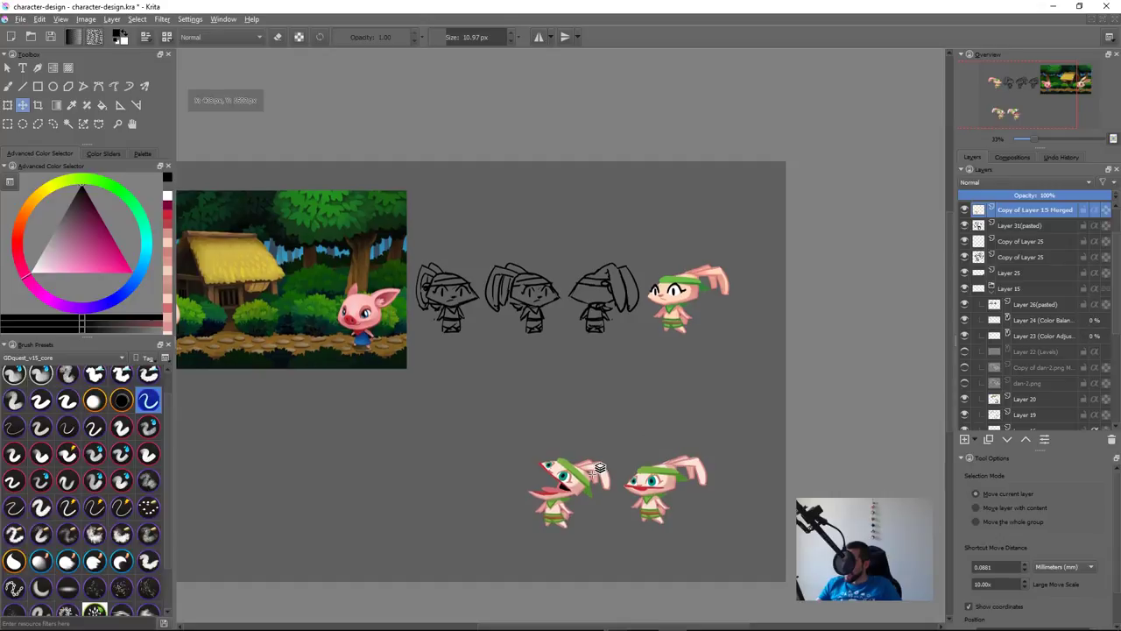
shift+click(605, 474)
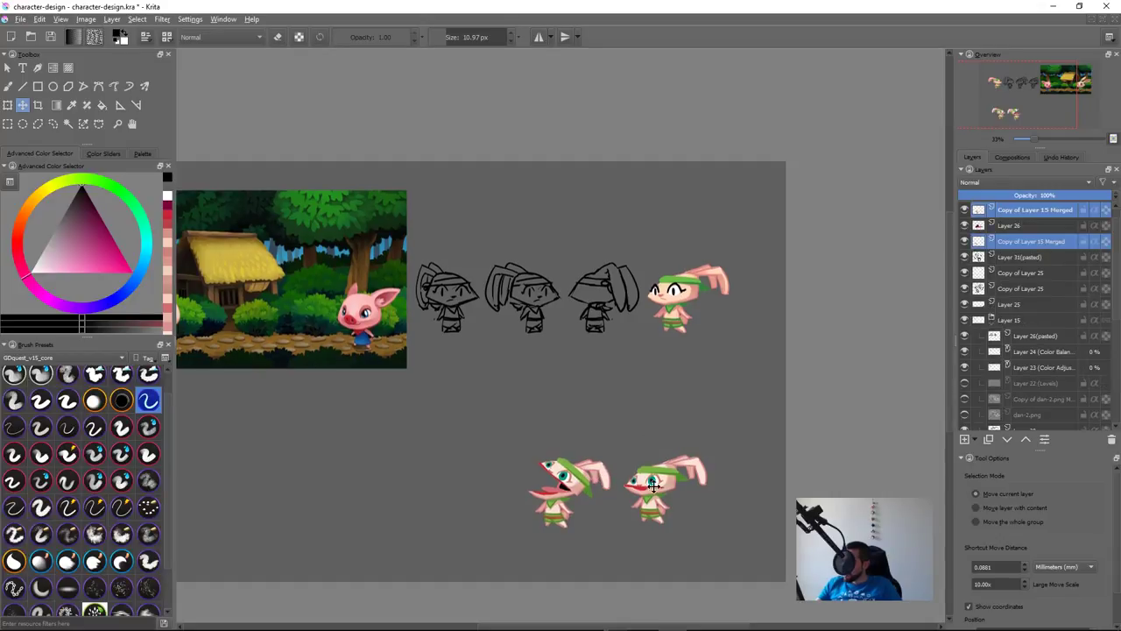
click(662, 480)
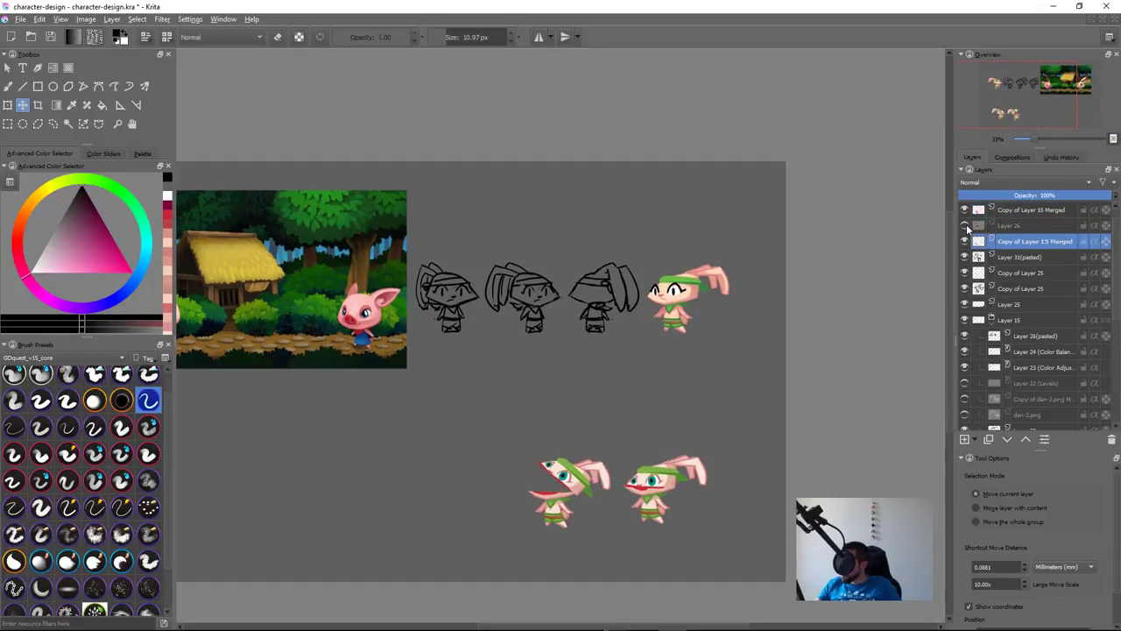
shift+click(1016, 212)
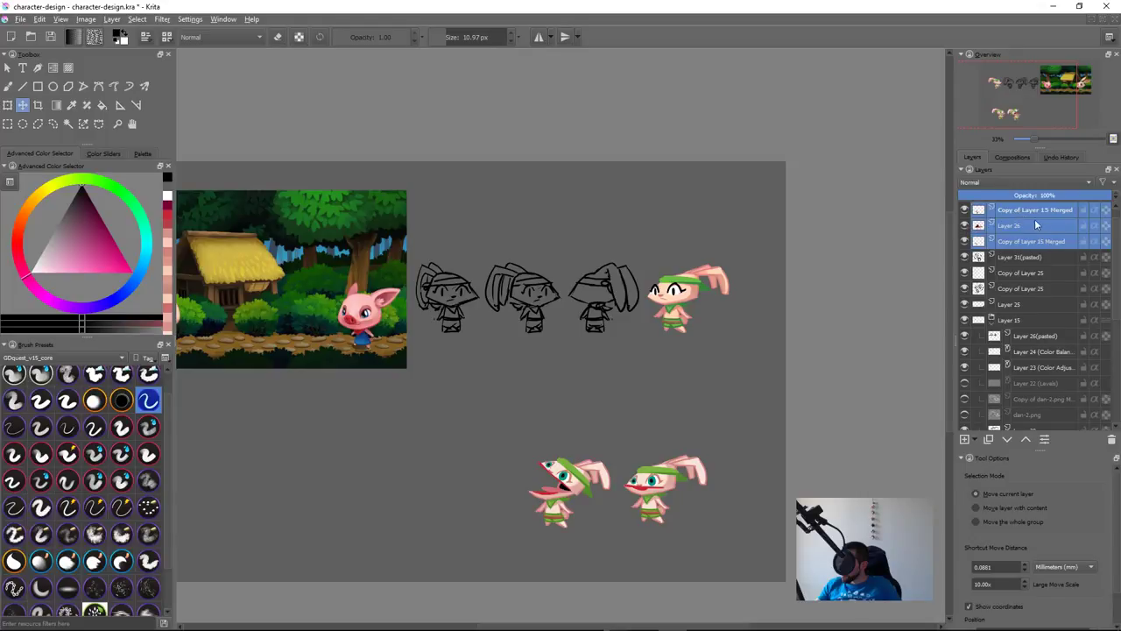
drag(702, 470, 634, 371)
Step: Select the demo.png reference layer and hide it, keeping the moved rabbits in place
drag(707, 387, 843, 396)
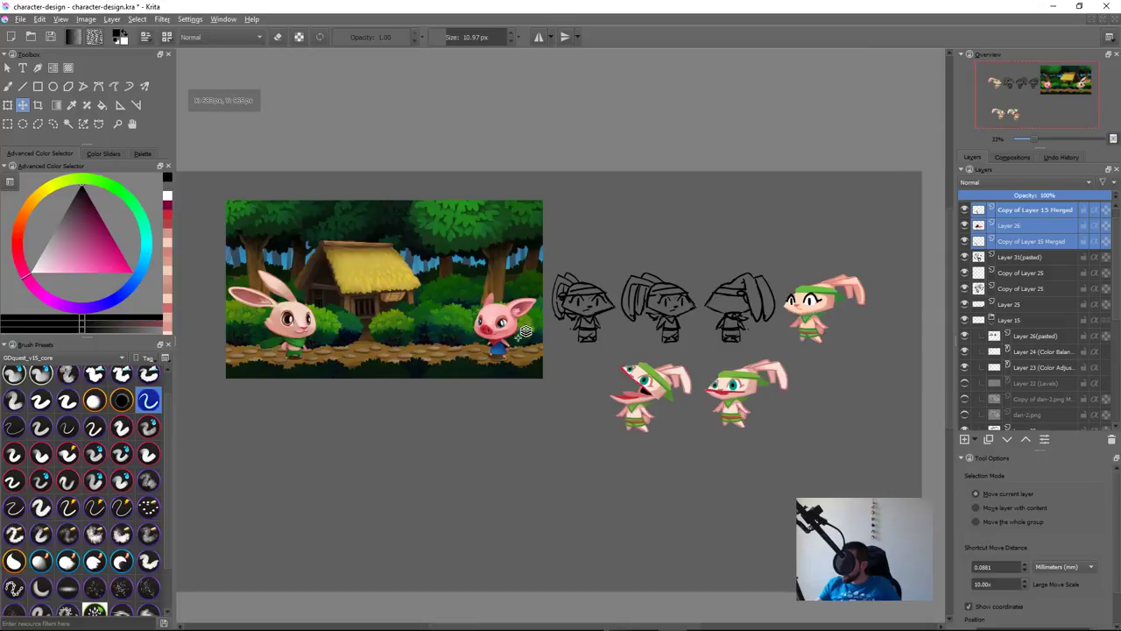
click(523, 335)
click(966, 211)
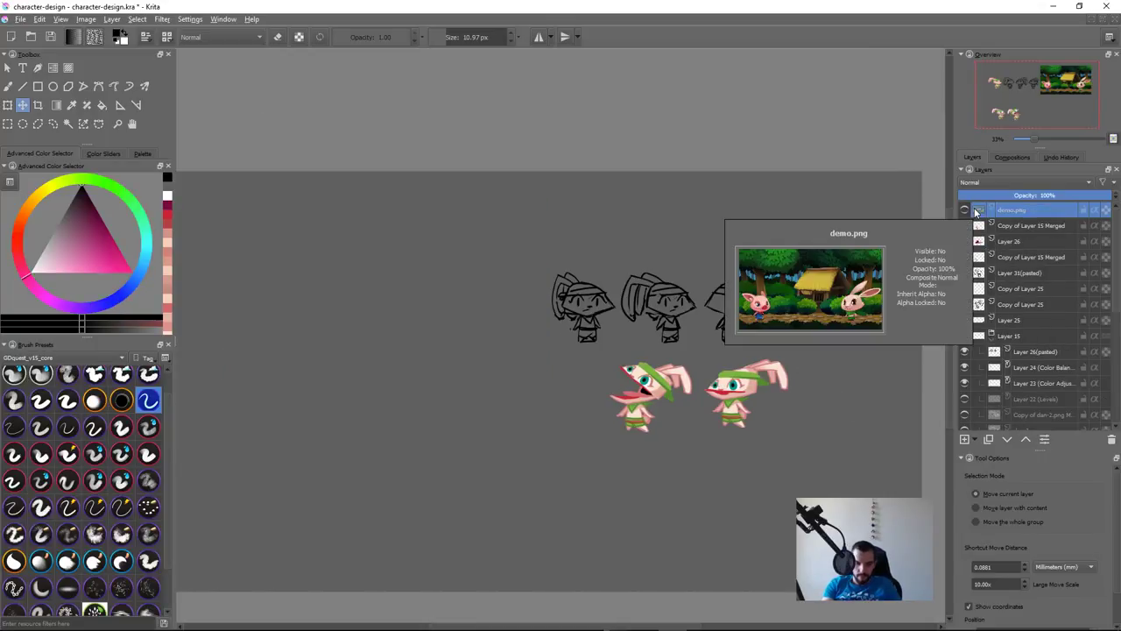
key(ctrl+z)
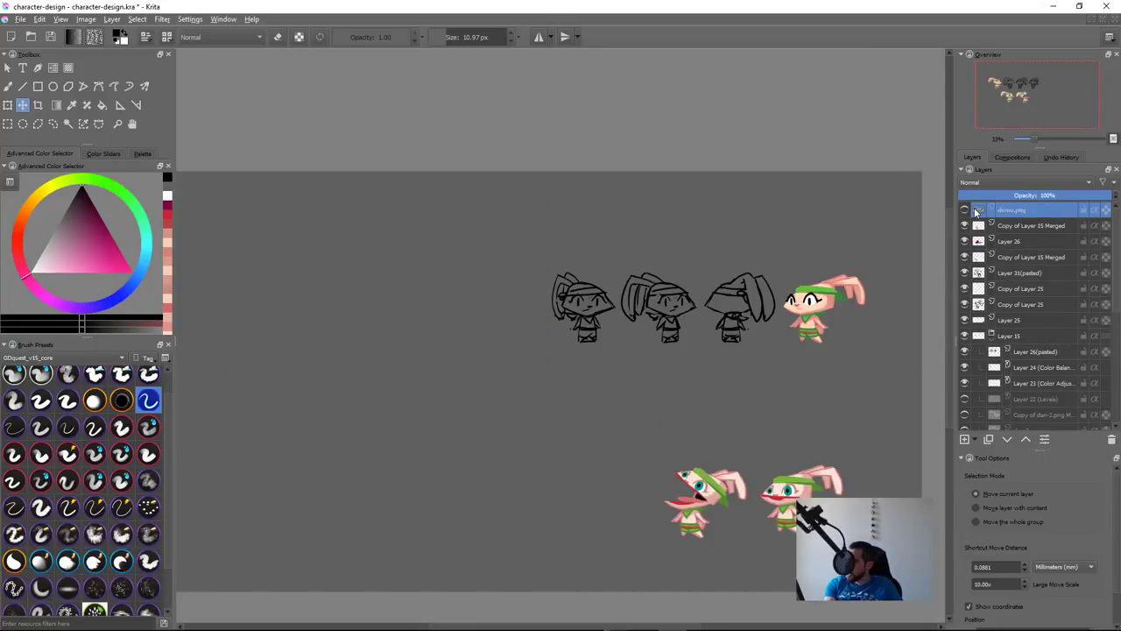
key(ctrl+shift+z)
Step: Mirror the canvas view and save the document
key(m)
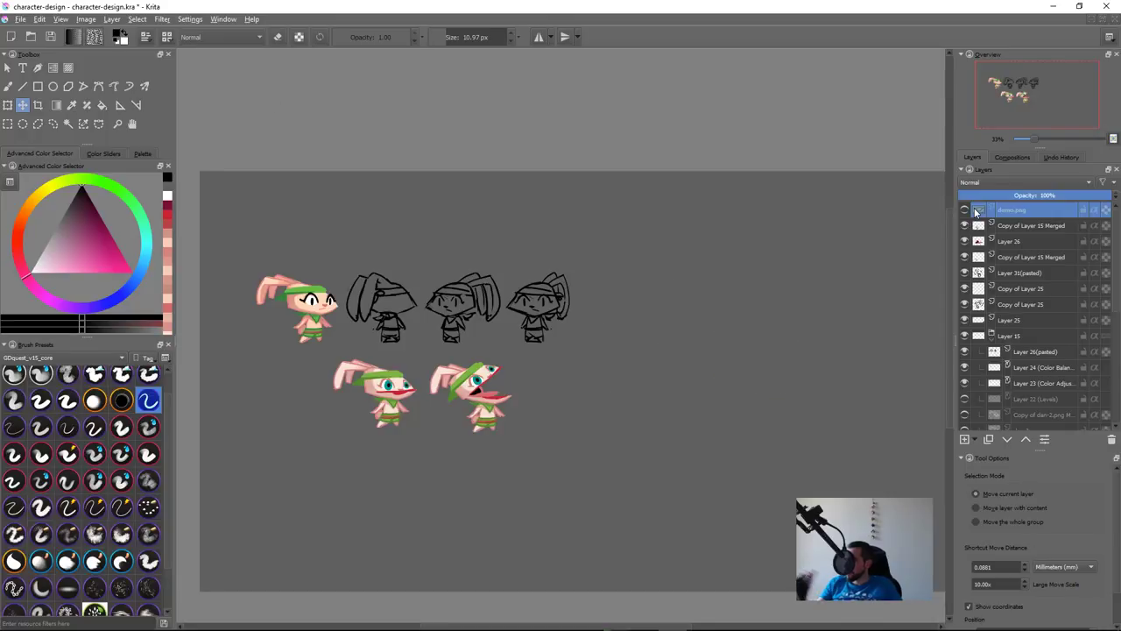
key(ctrl+s)
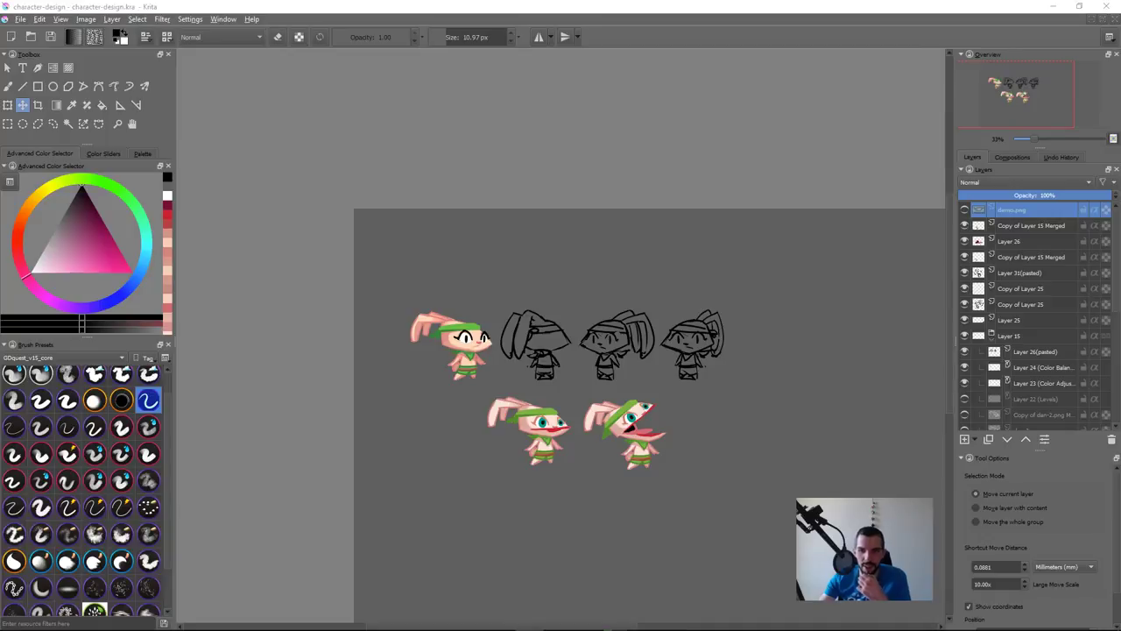
scroll(644, 425, up, 2)
drag(551, 408, 631, 422)
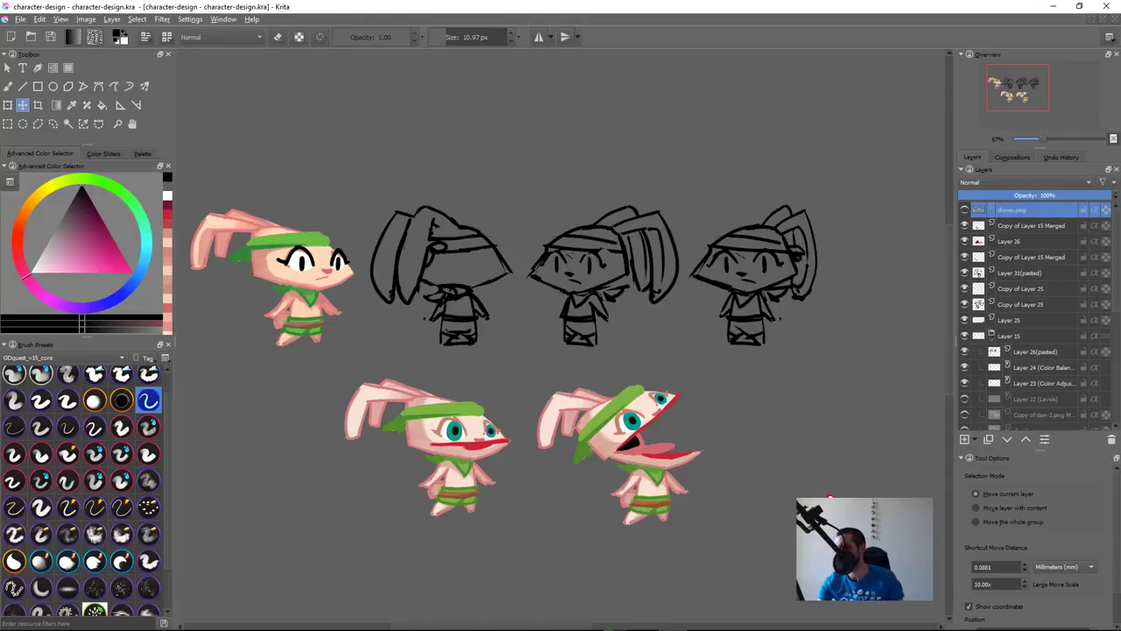
Step: Close the ImageGlass image viewer and return to the character design in Krita
key(alt+Tab)
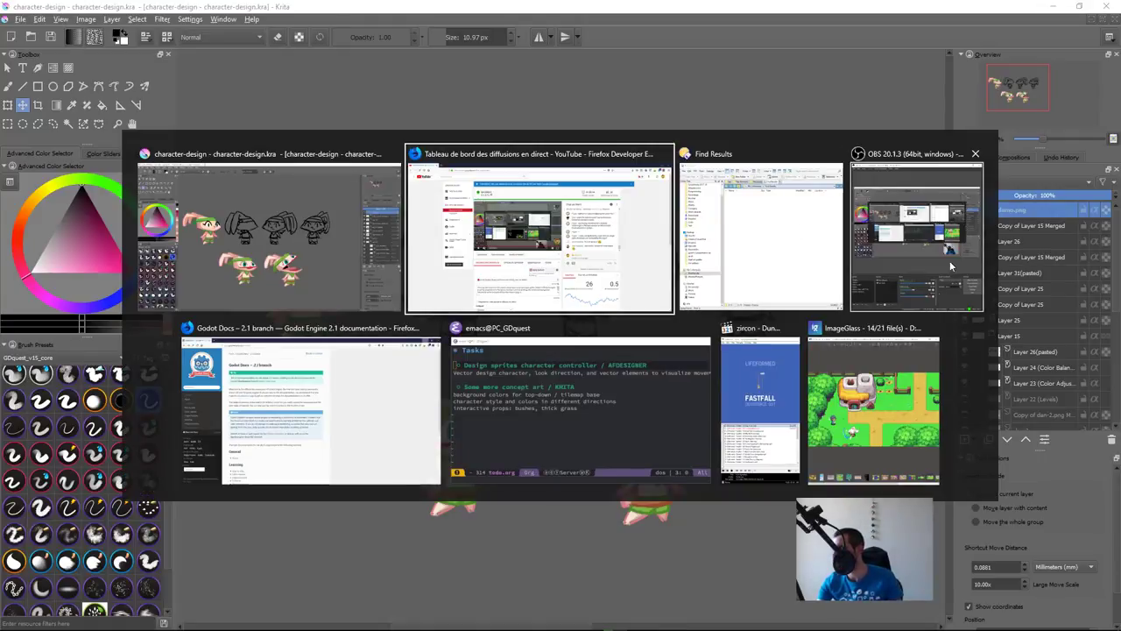
middle_click(868, 453)
click(303, 231)
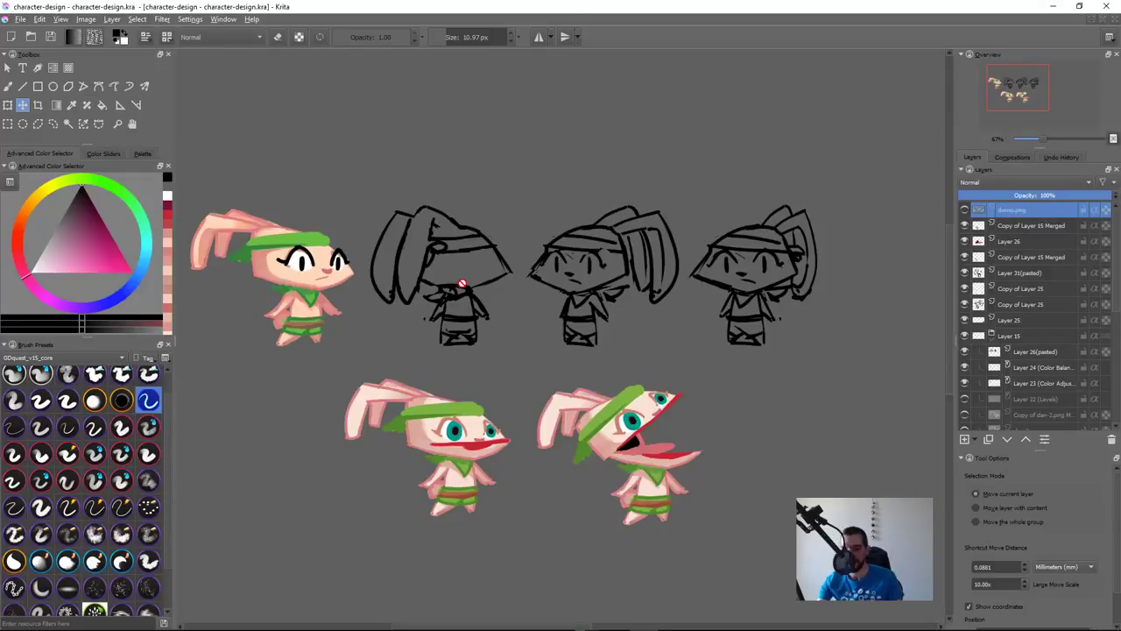
key(alt+space)
key(Escape)
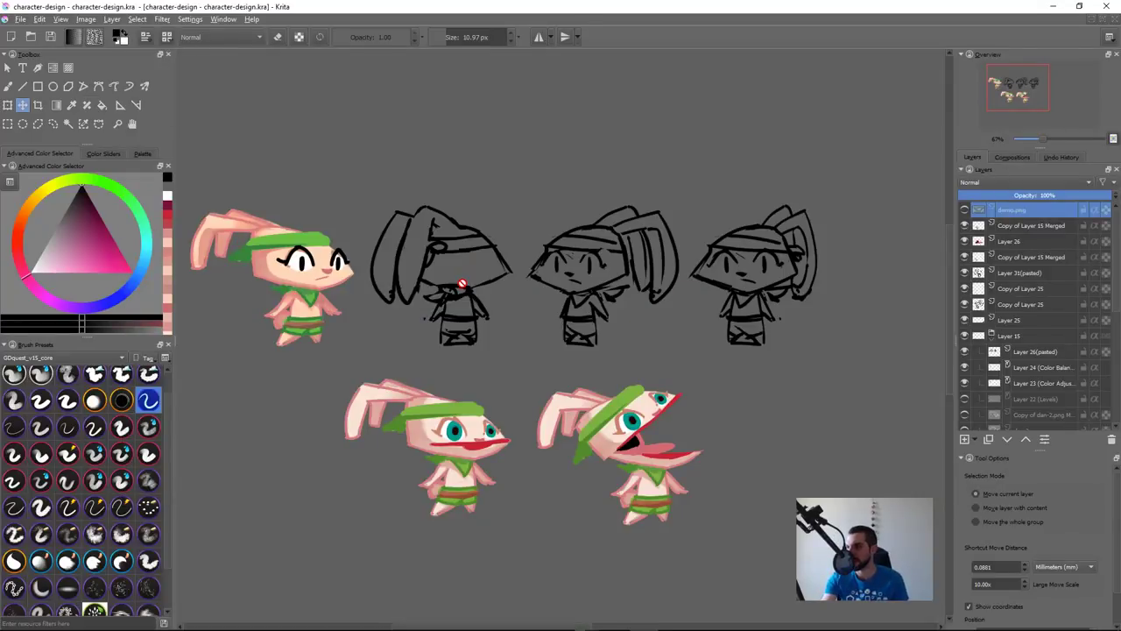
Step: Switch to the file manager and go to the /desktop location
key(super+1)
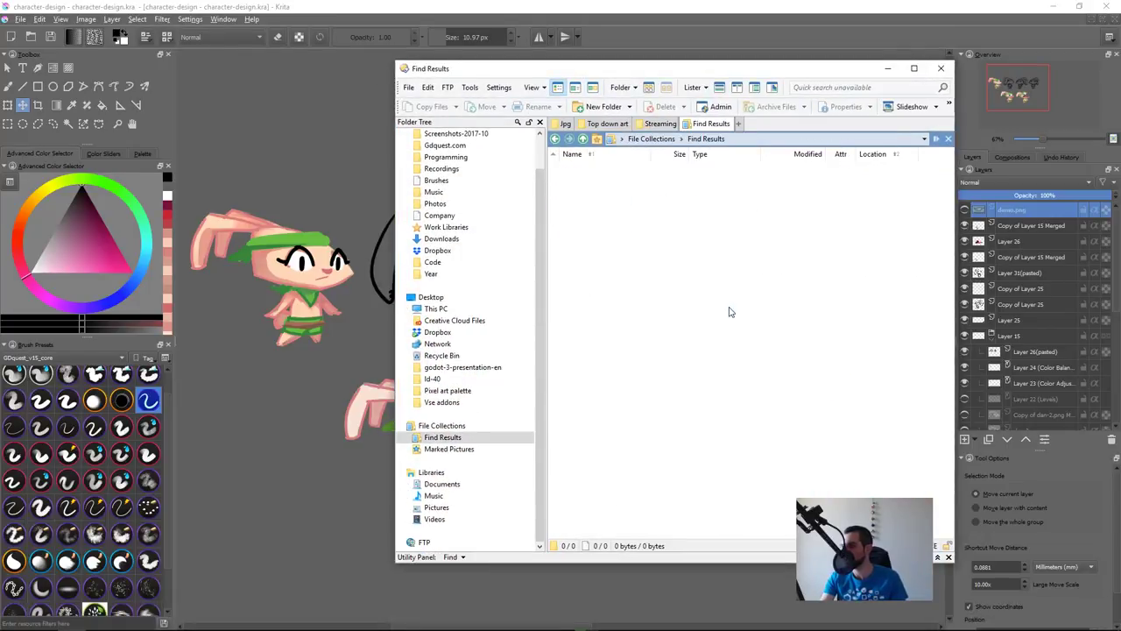
key(alt+d)
text(/desktop)
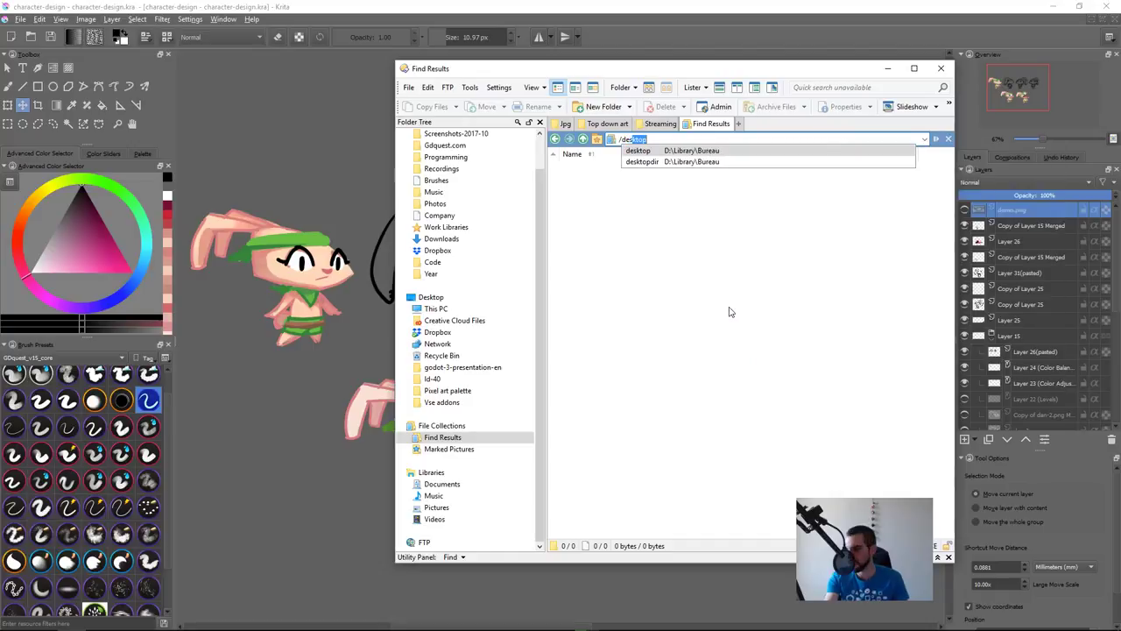
key(Return)
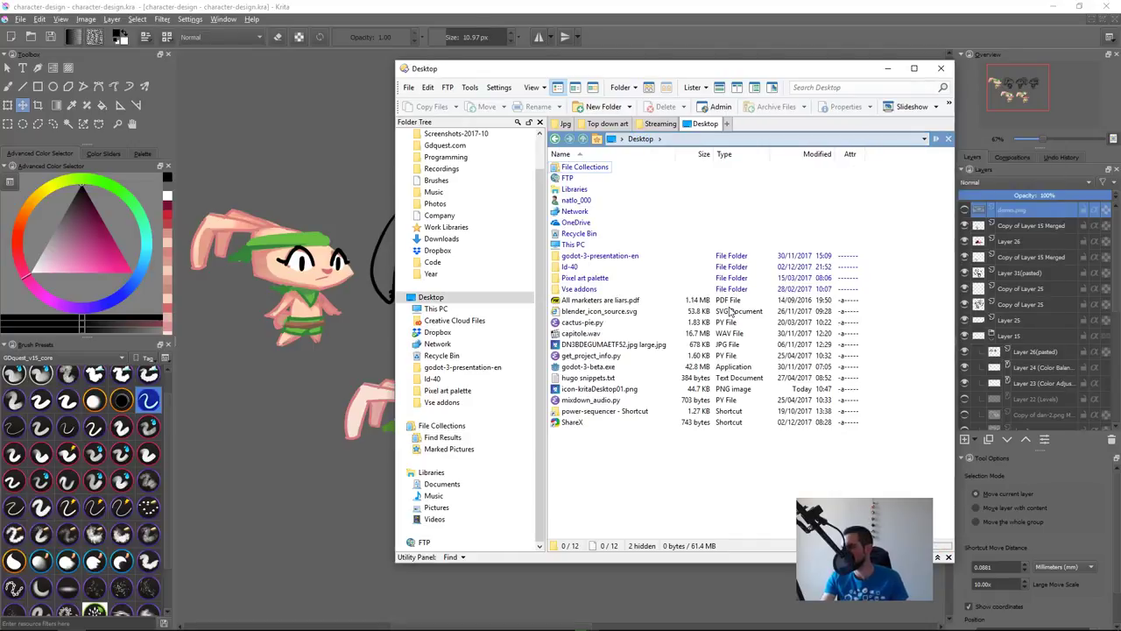
text(g)
key(Return)
key(BackSpace)
Step: Launch godot-3-beta.exe and open the Dan the Rabbit project stored in course-examples/01.character-controller/final
key(Down)
key(Down)
key(Down)
key(Down)
key(Down)
key(Down)
key(Down)
key(Down)
key(Down)
key(Down)
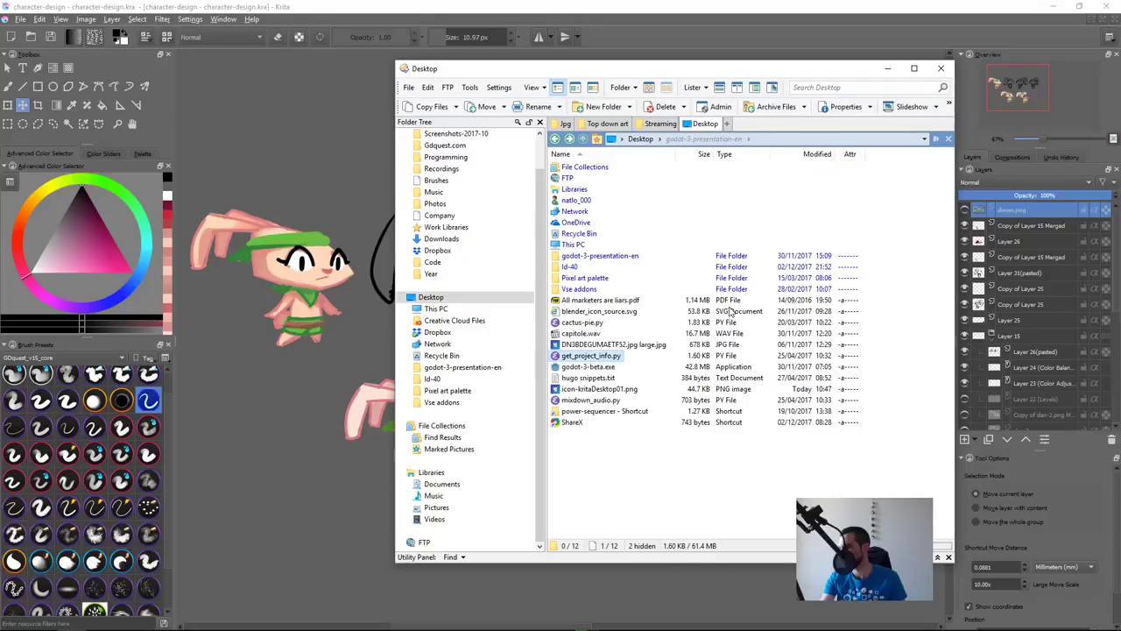
key(Return)
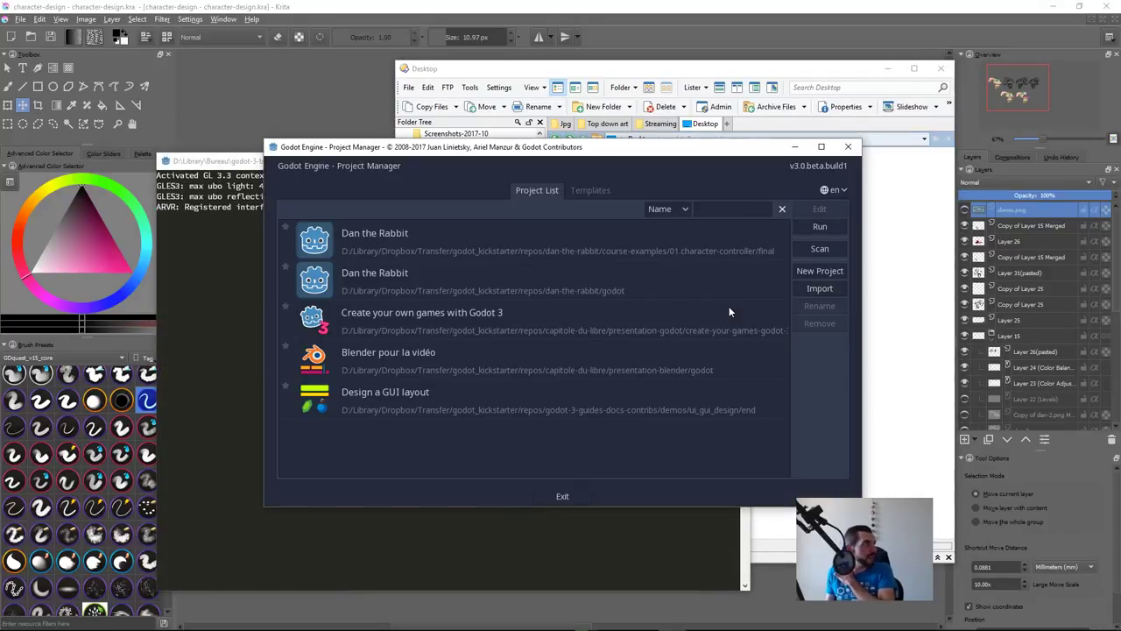
double_click(698, 247)
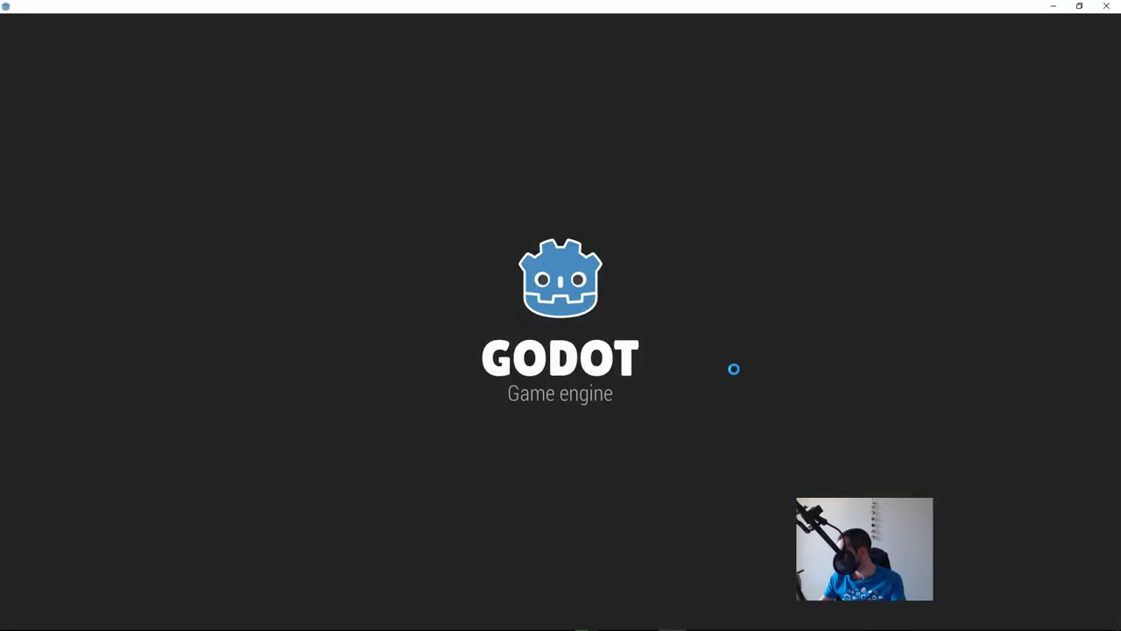
Step: Dismiss the load errors and run the Dan the Rabbit project in a game window
key(F5)
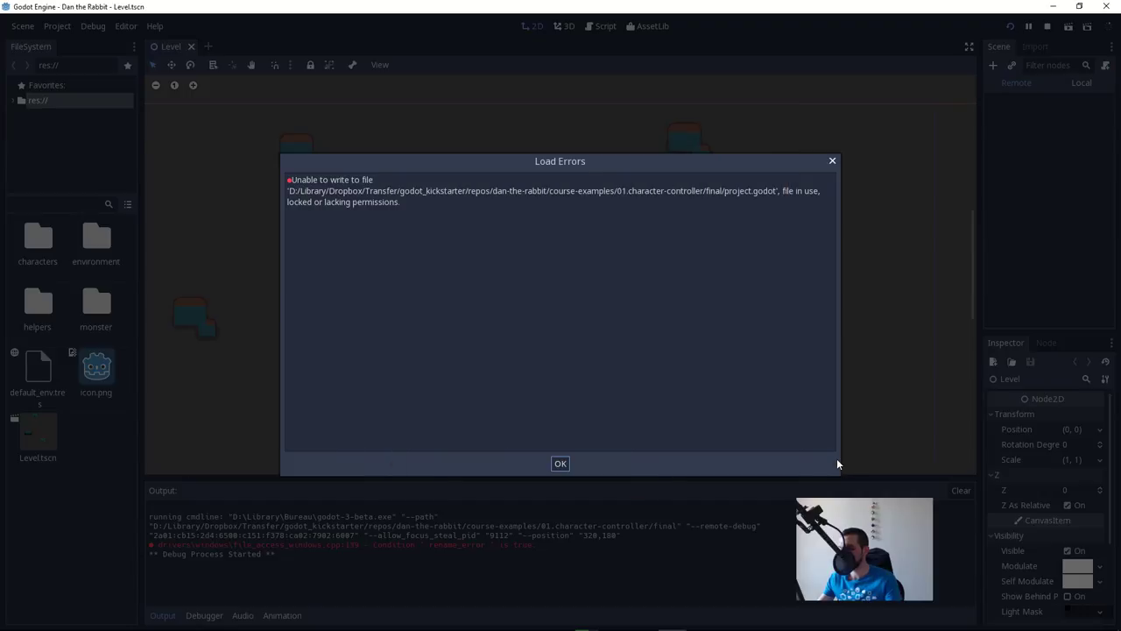
click(560, 463)
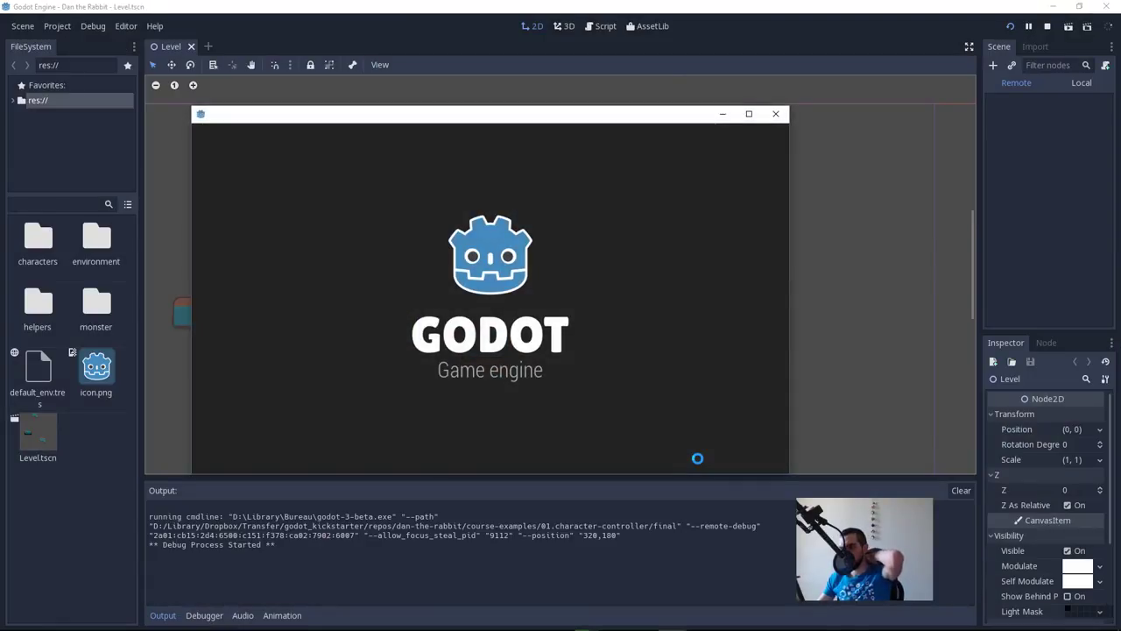
middle_click(876, 410)
key(F8)
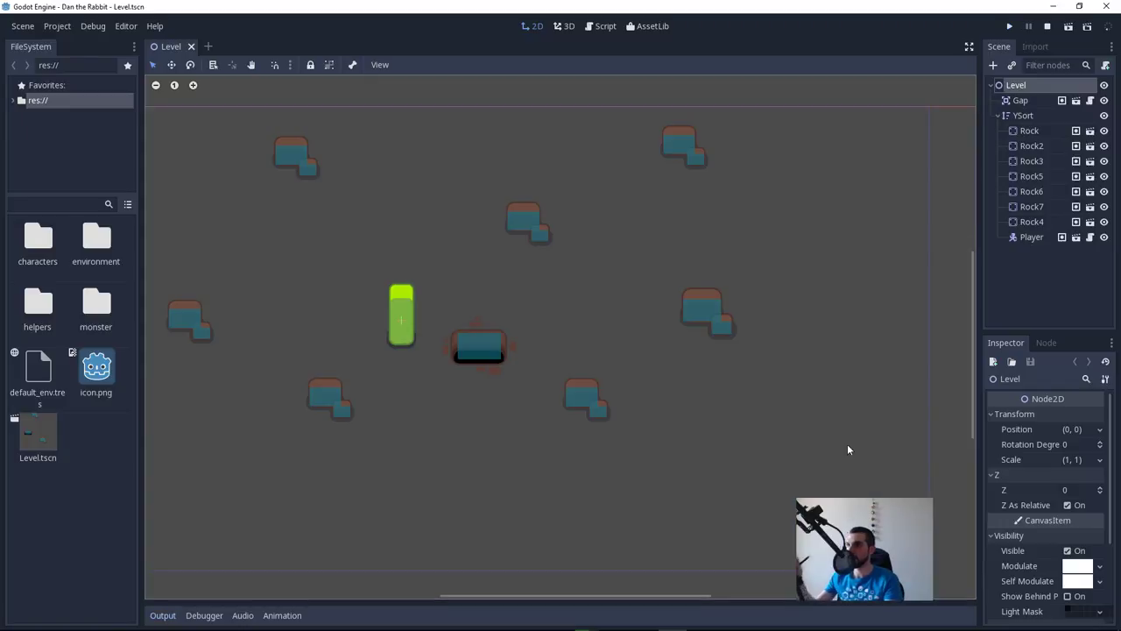
key(F5)
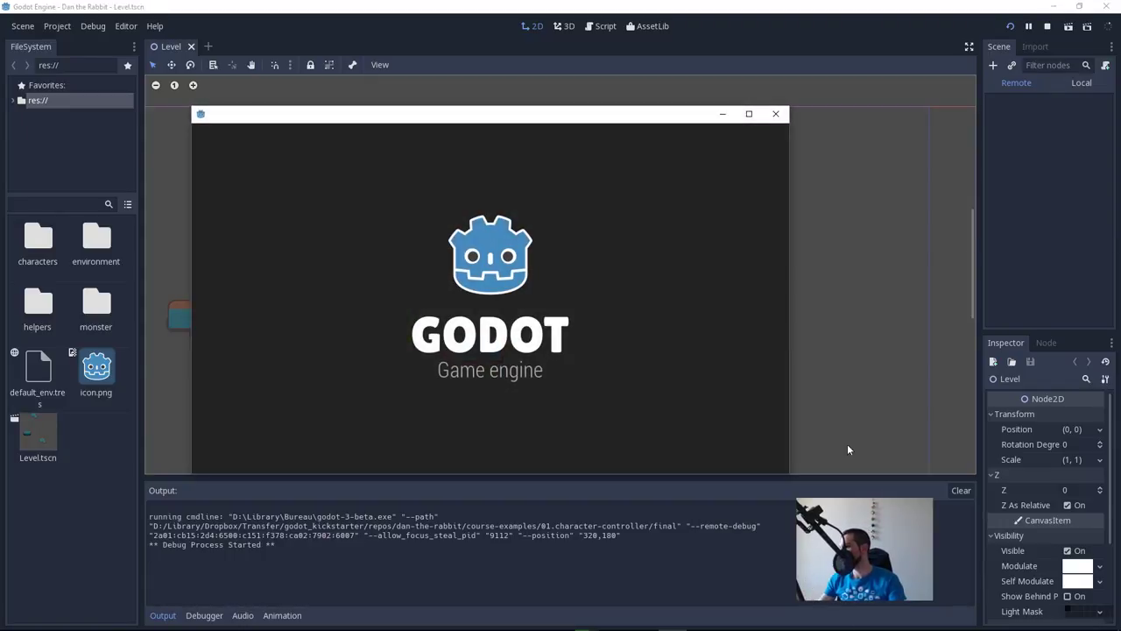
key(F5)
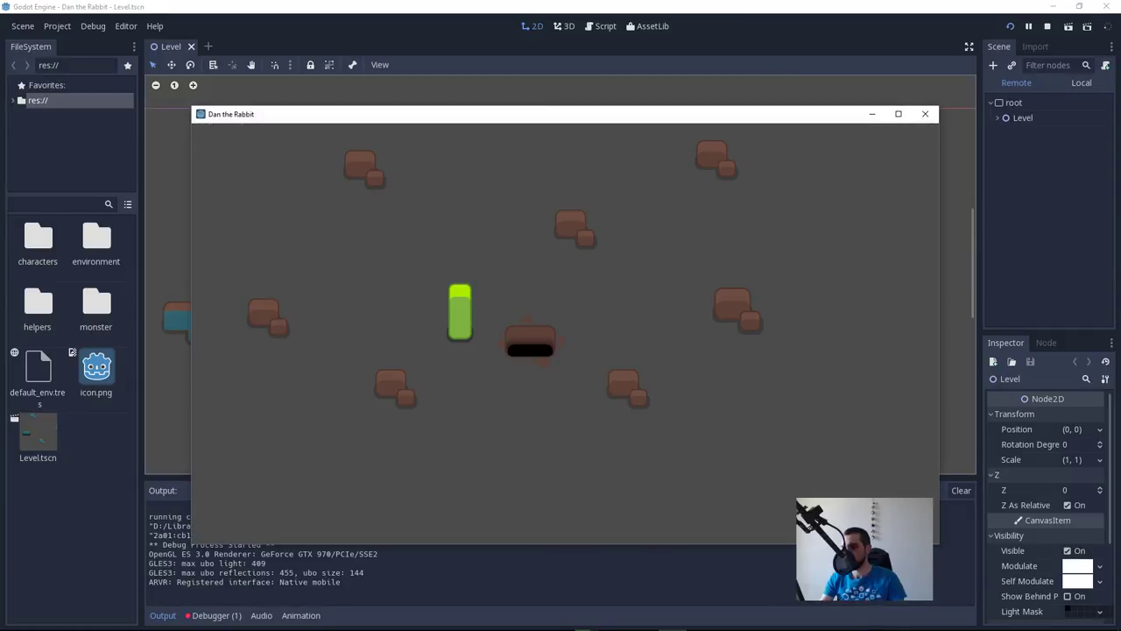
Step: Test the green player's walking in all directions and its jump around the upper-left rocks of the running level
key(Up)
key(Left)
key(Right)
key(space)
key(Left)
key(Down)
key(Left)
key(Up)
key(space)
key(Right)
key(Up)
key(Left)
key(Down)
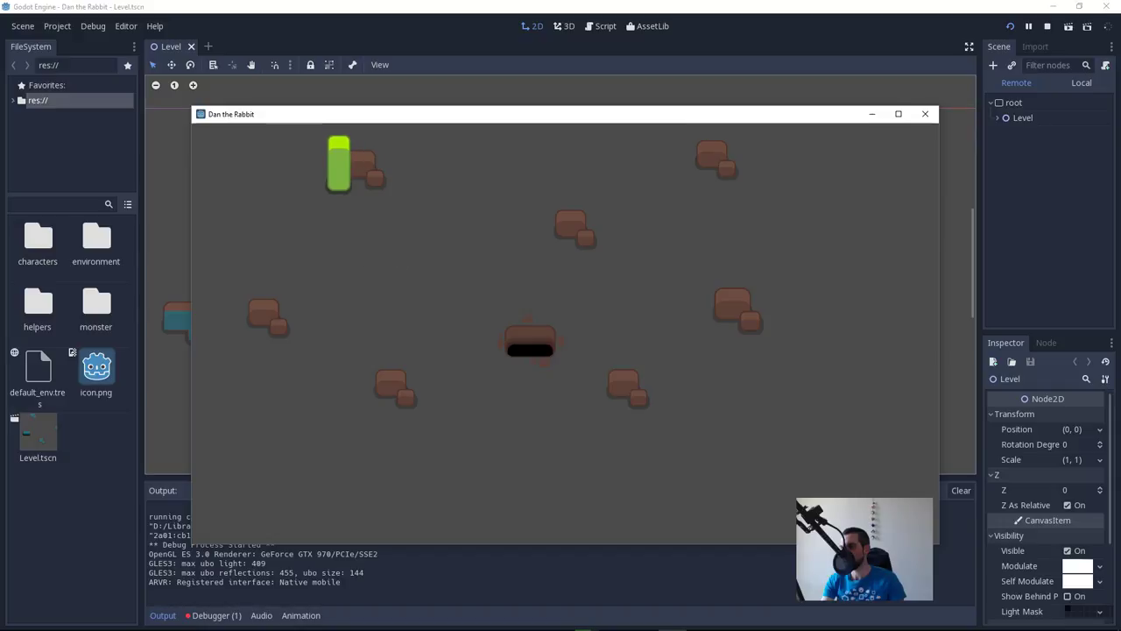
Step: Move the player to the black gap in the middle of the level and test walking and jumping into it
key(Right)
key(Down)
key(space)
key(Left)
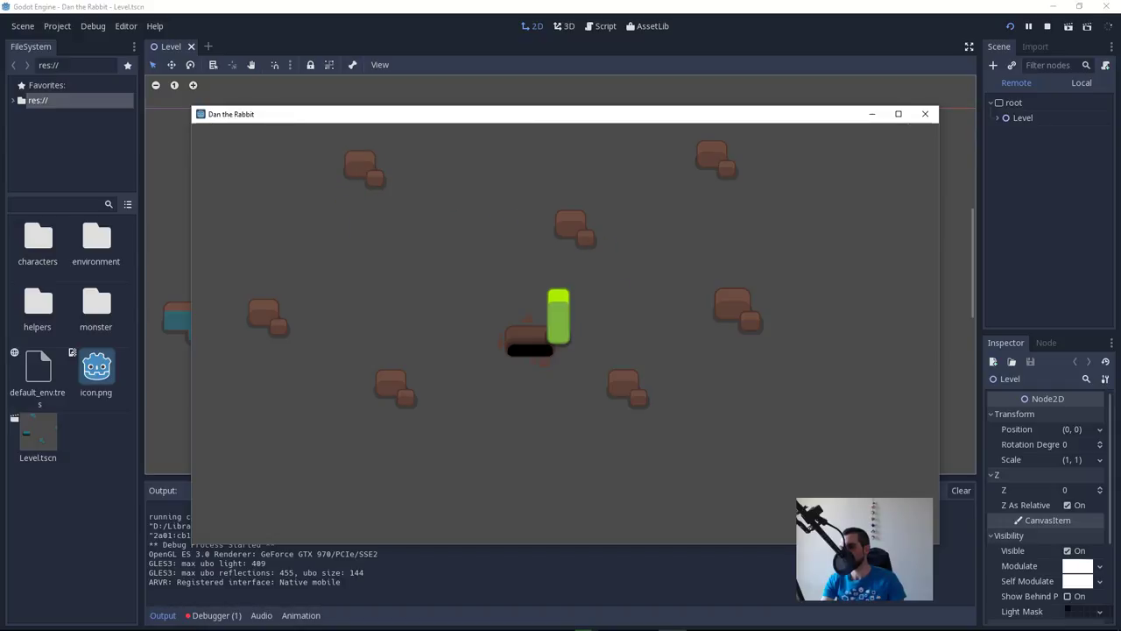
key(Left)
key(space)
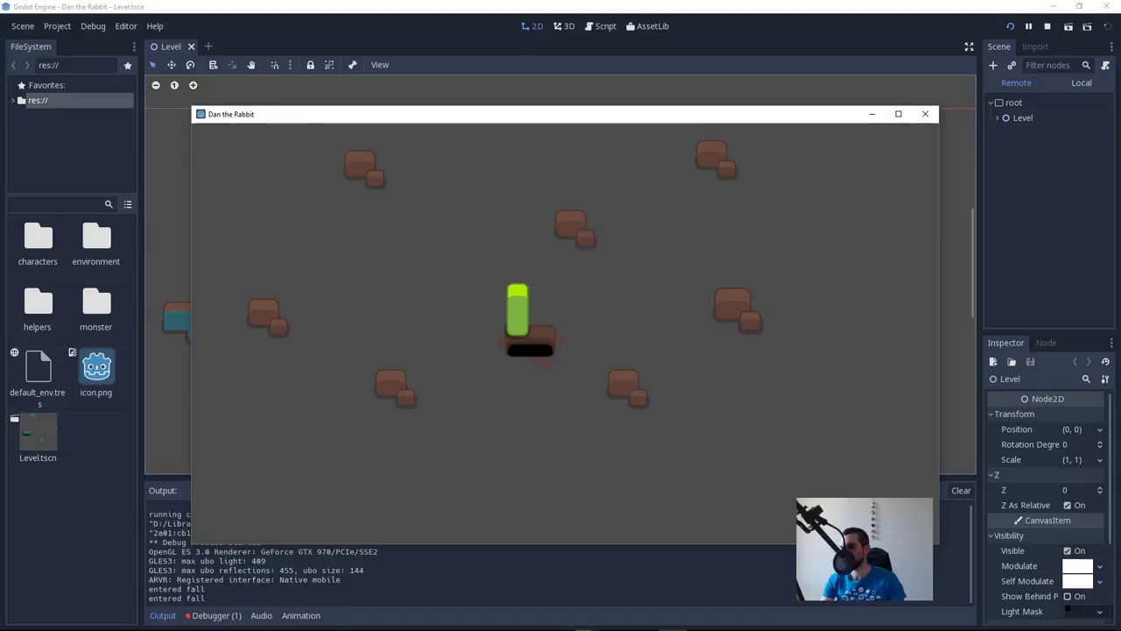
Step: Test the player's movement and jumps again on the open ground between the rocks and the gap
key(Right)
key(Down)
key(Left)
key(Down)
key(Right)
key(Up)
key(Left)
key(Left)
key(Down)
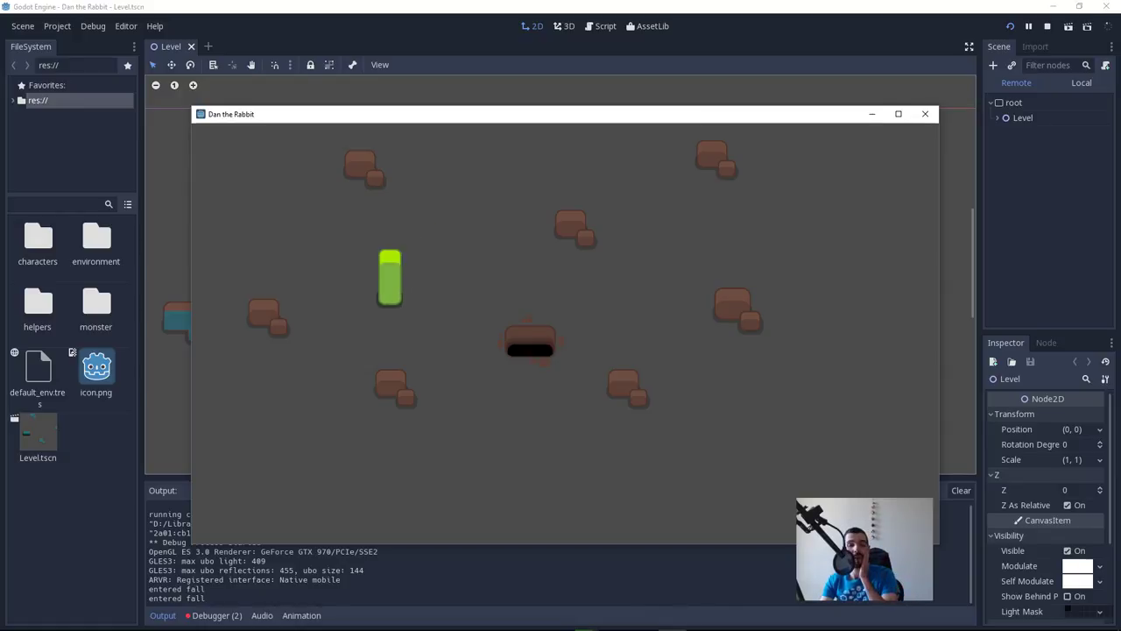
key(Down)
key(Up)
key(Right)
key(Right)
key(space)
key(Left)
key(space)
key(Left)
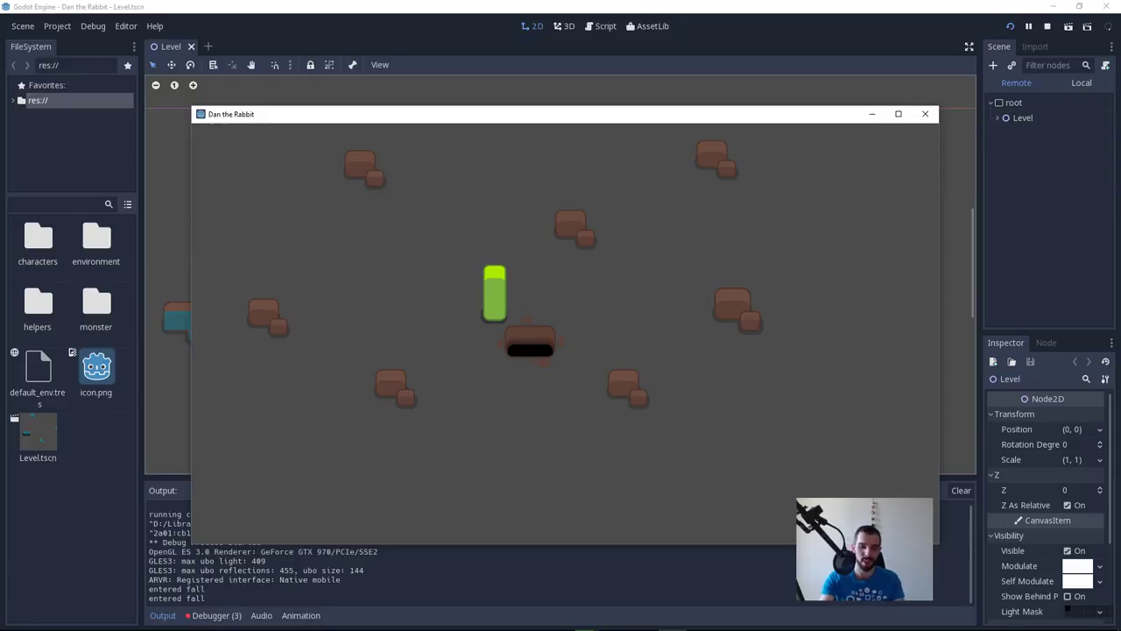
Step: Stop the running game and quit Godot
key(F8)
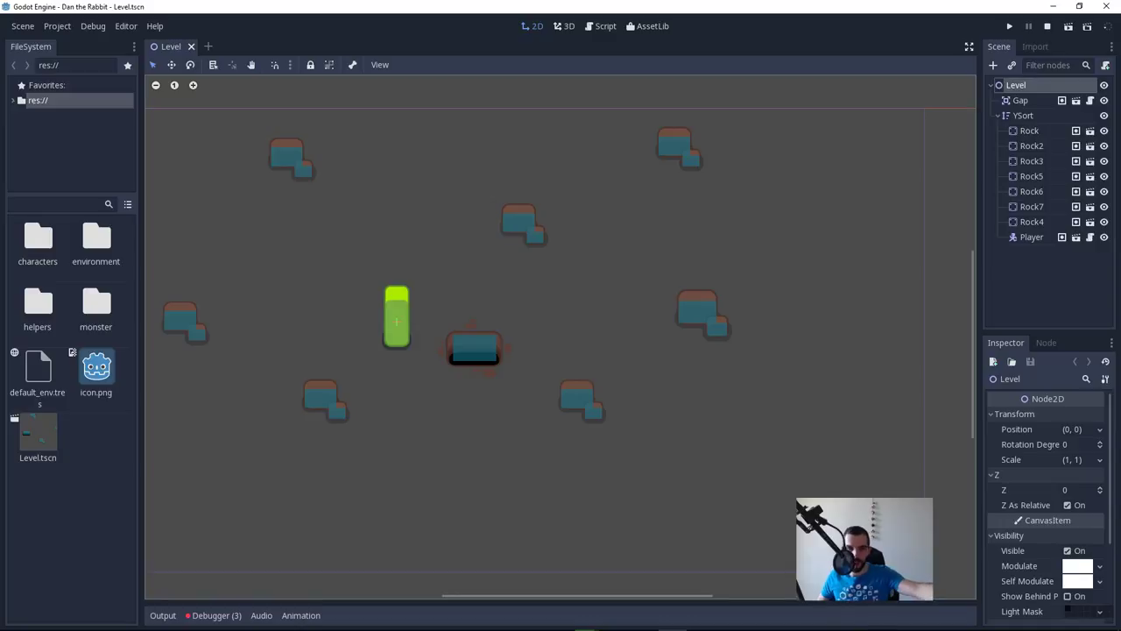
drag(790, 429, 784, 424)
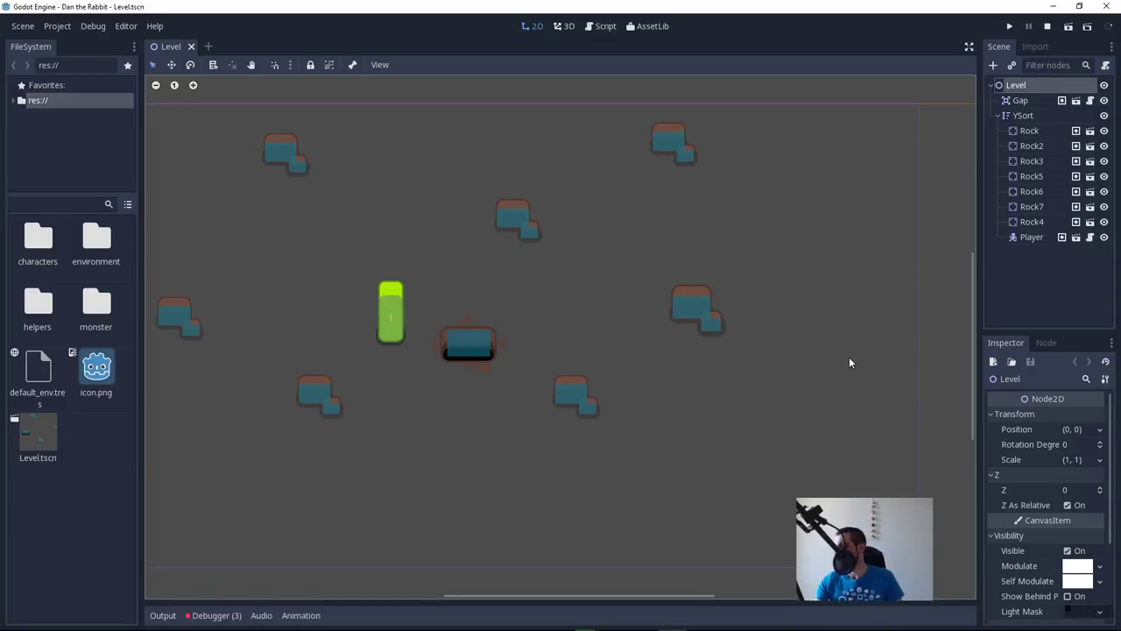
key(ctrl+q)
key(Return)
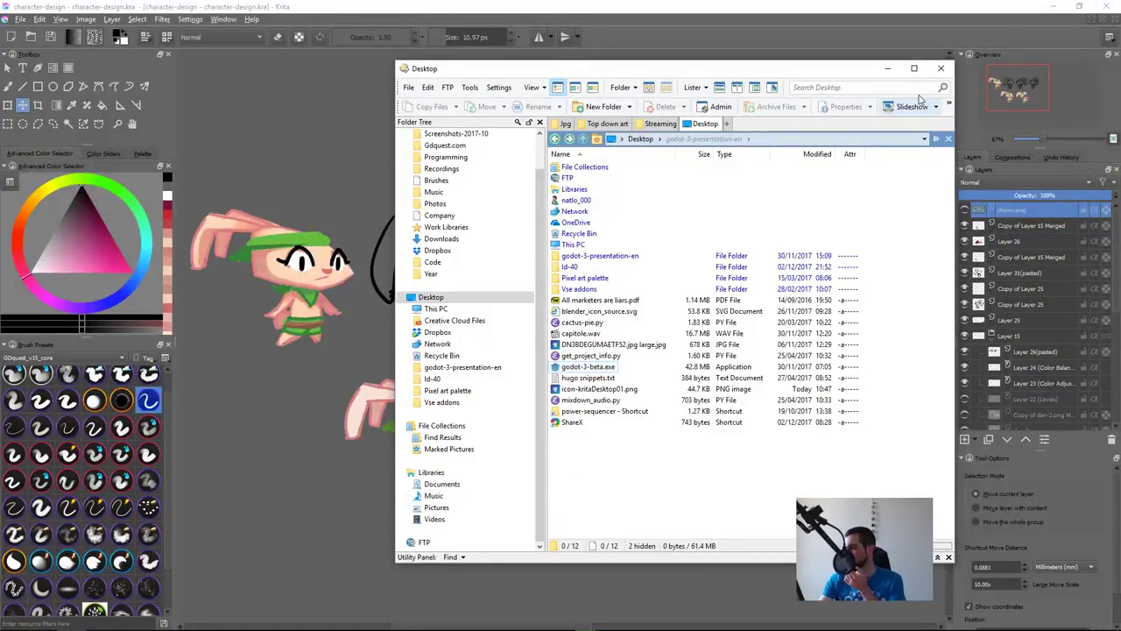
Step: Close the file manager and examine the painted rabbits and turnaround sketches on the character design sheet, both up close and as a whole
click(940, 69)
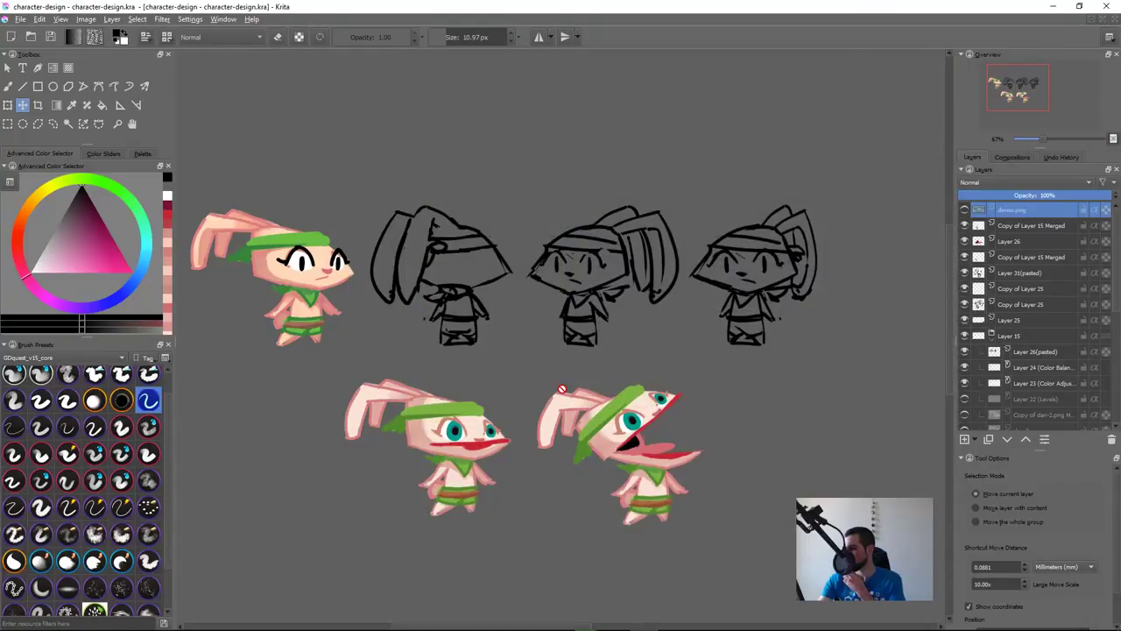
scroll(567, 375, down, 2)
drag(634, 406, 595, 400)
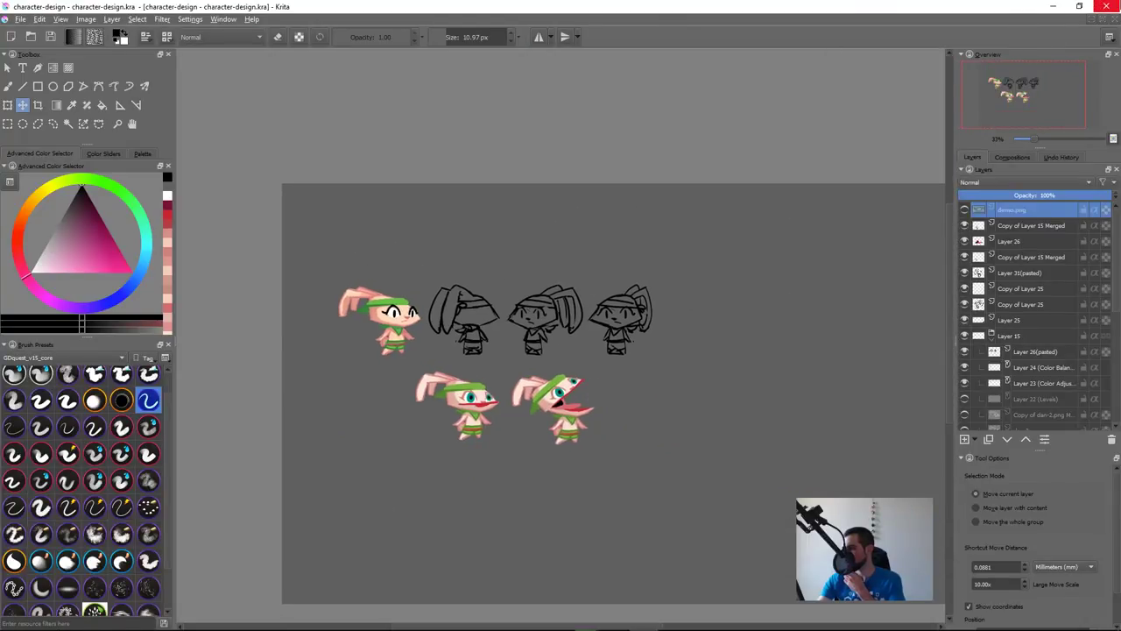
scroll(566, 483, up, 2)
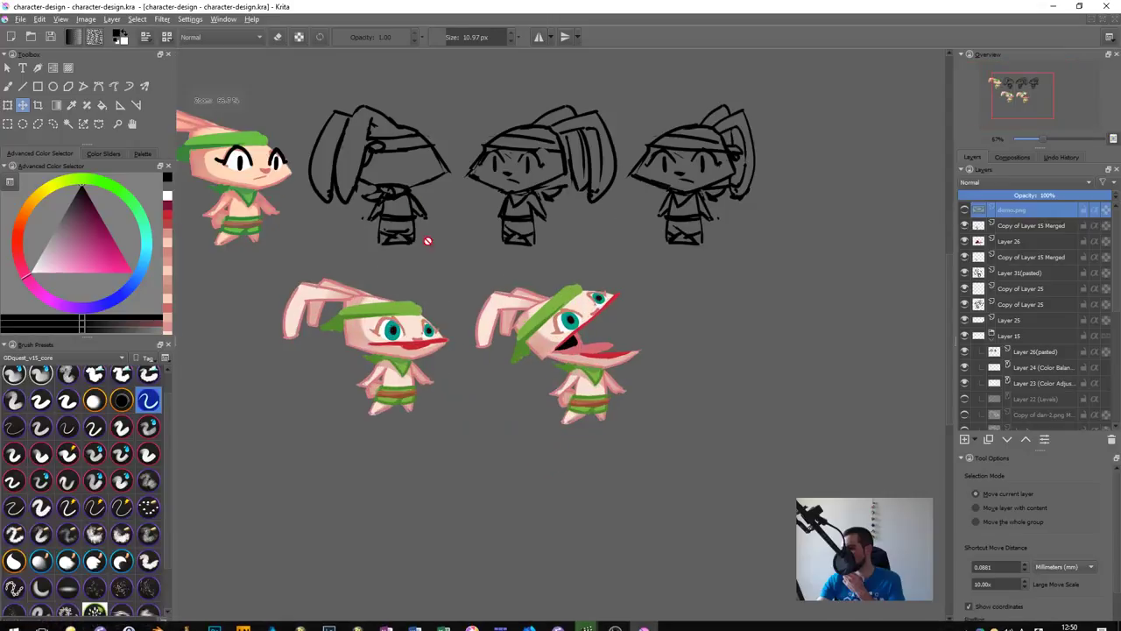
scroll(631, 312, up, 2)
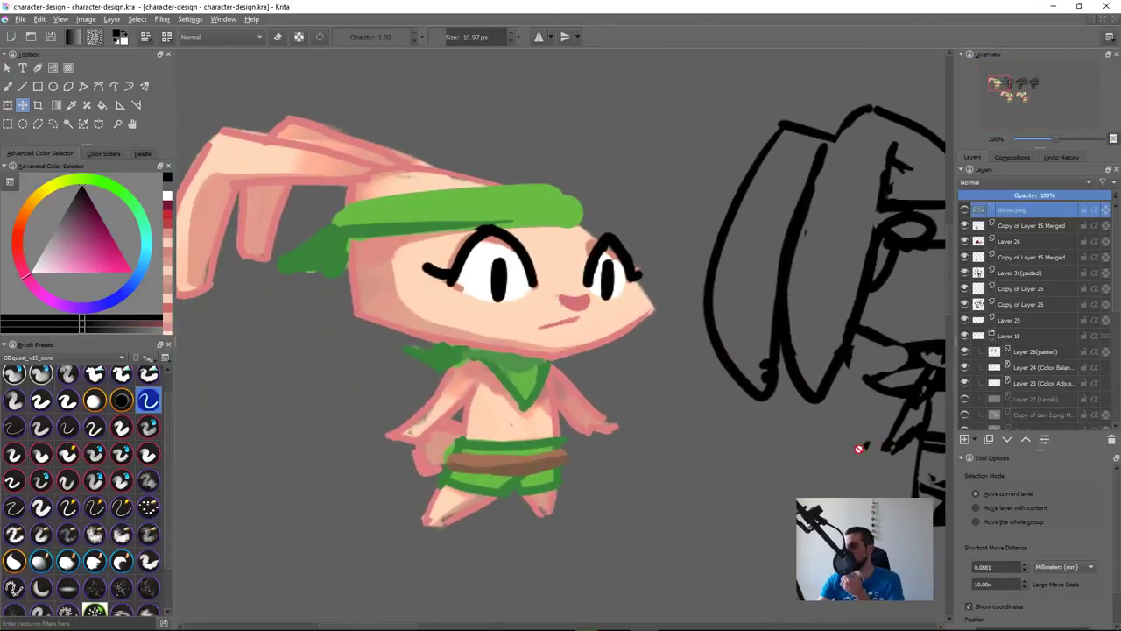
drag(881, 479, 90, 455)
scroll(288, 439, down, 2)
drag(307, 447, 581, 438)
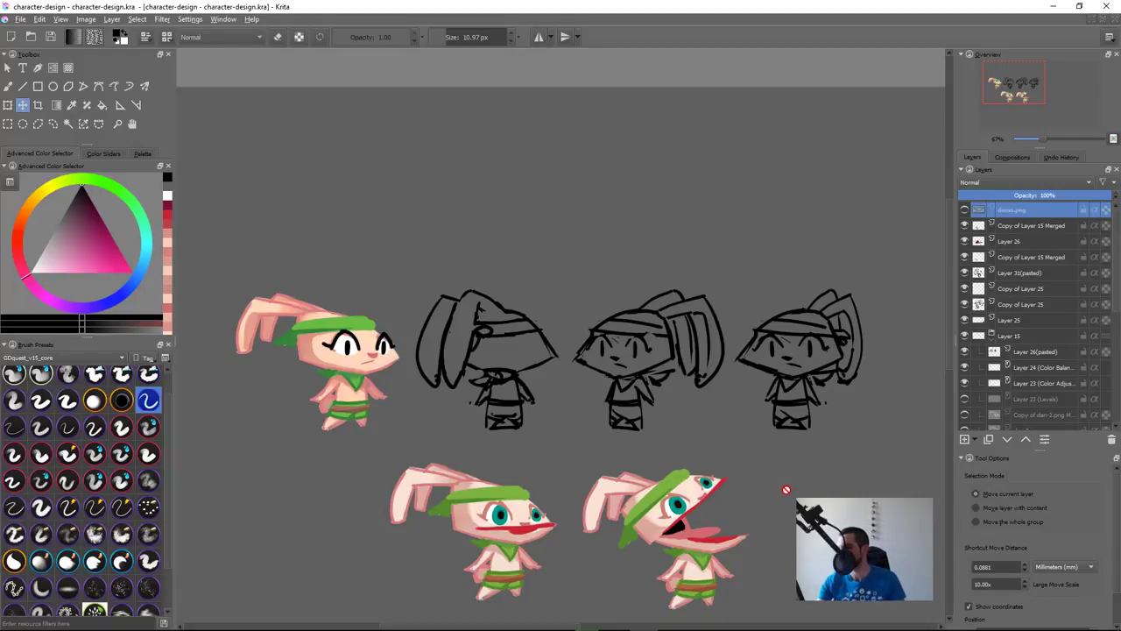
scroll(816, 435, down, 3)
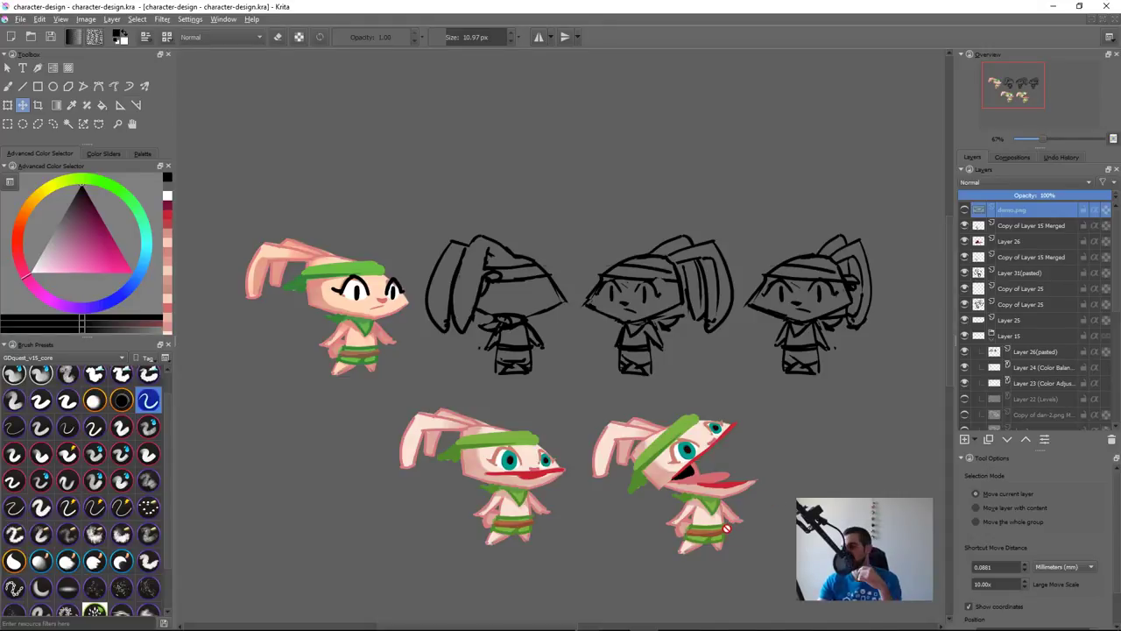
Step: Close Krita and return to the desktop
click(1105, 6)
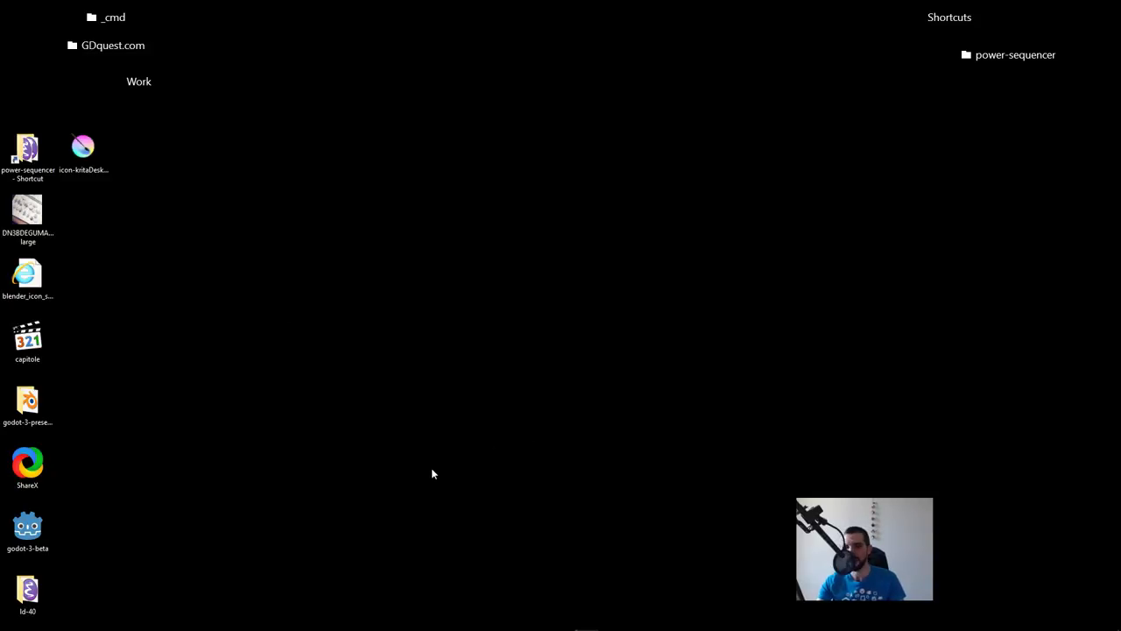
key(alt+Tab)
key(alt+Tab)
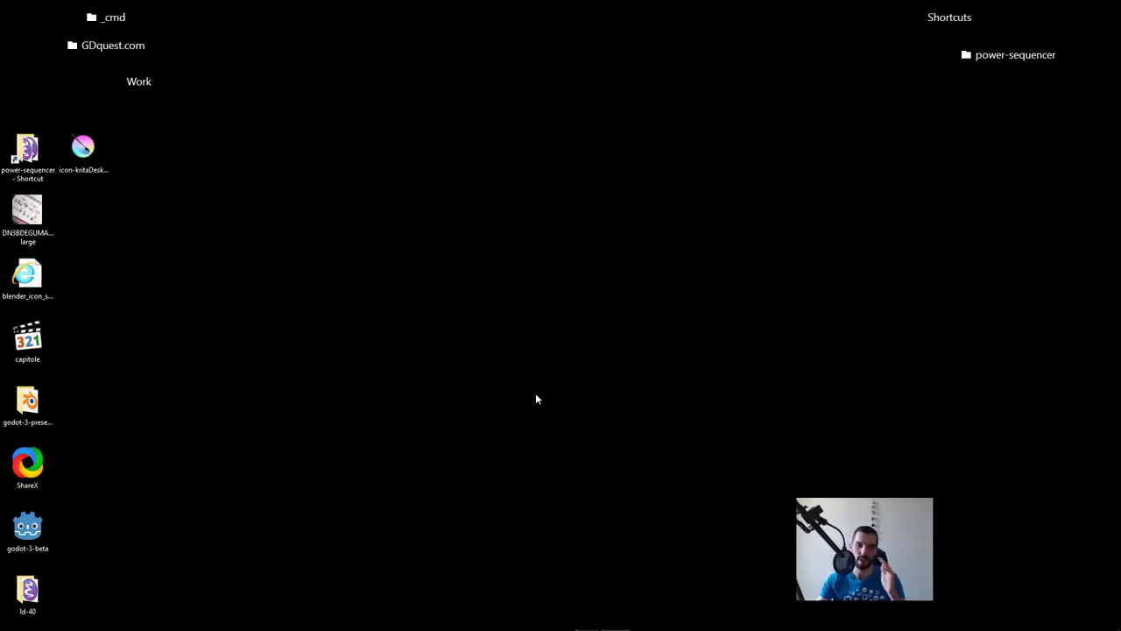